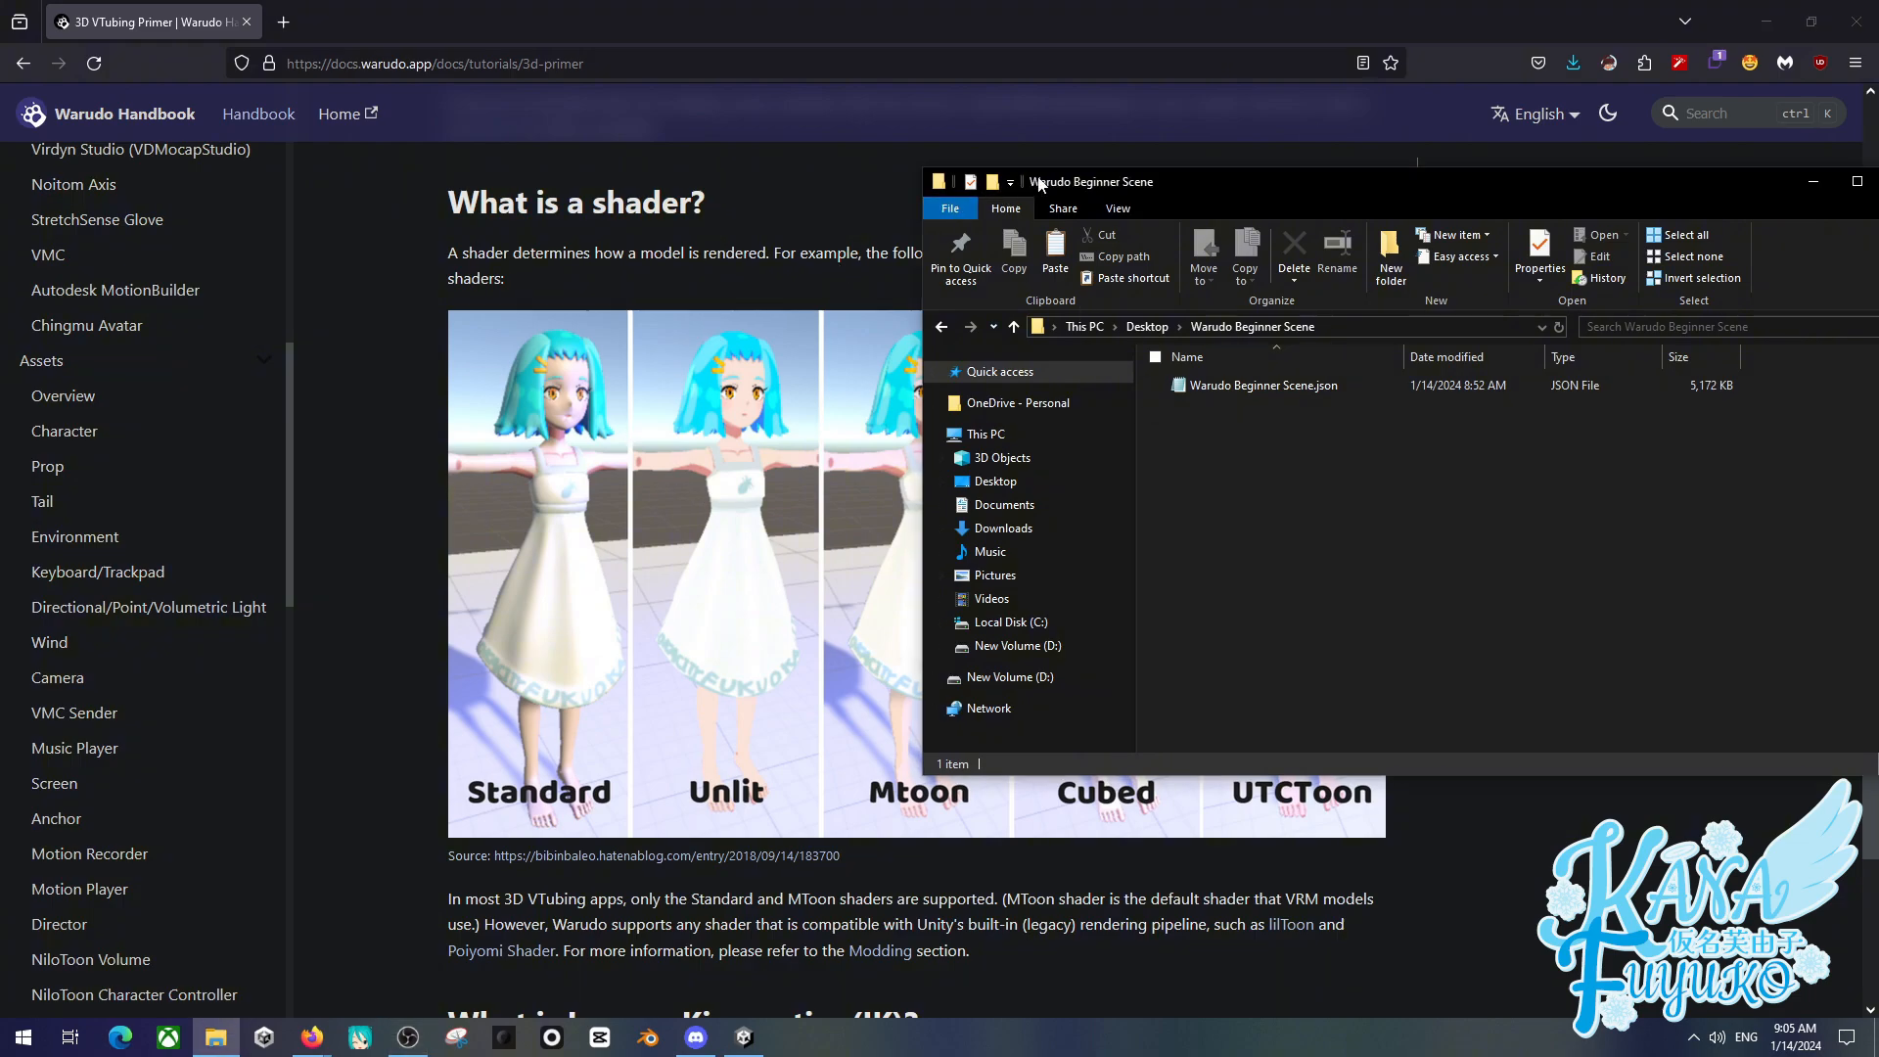
- Move the Warudo Beginner Scene folder window aside and review the blendshape, Perfect Sync and shader sections of the 3D VTubing Primer
{"action": "left_click_drag", "start_coordinate": [1057, 184], "coordinate": [1154, 231]}
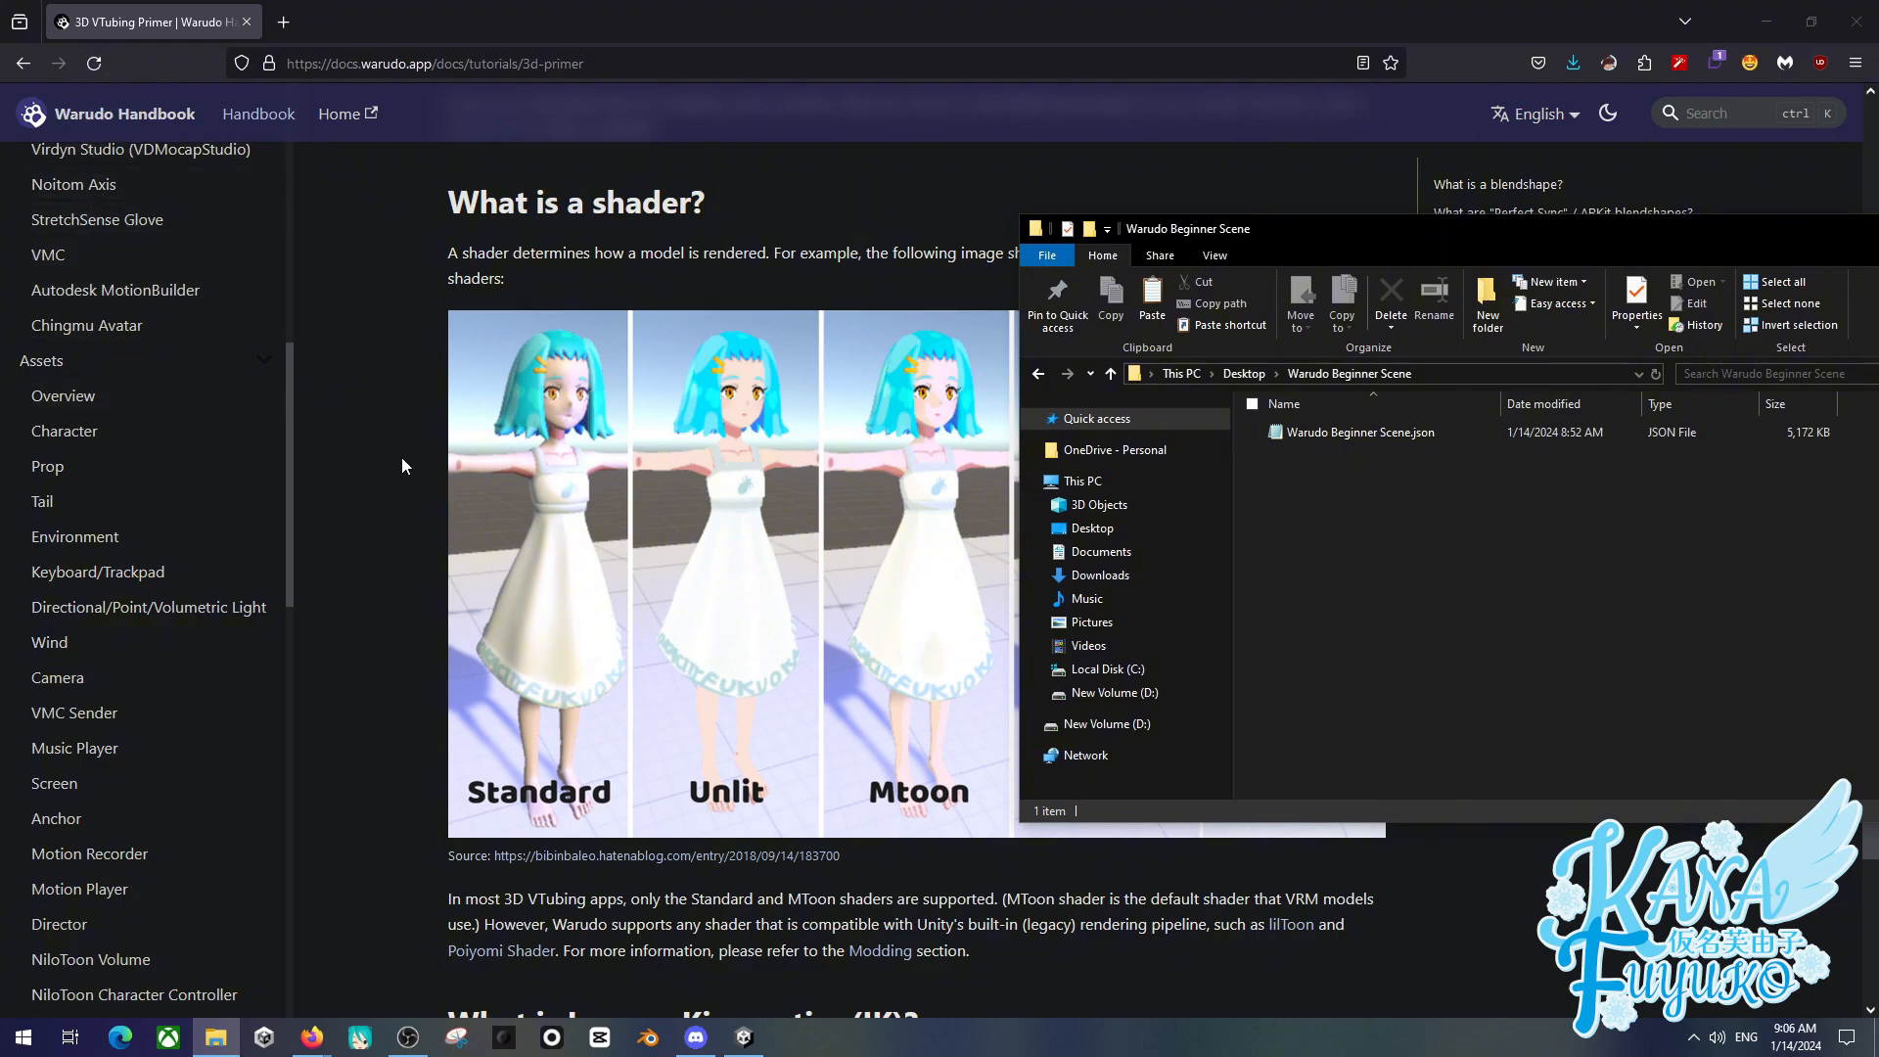
{"action": "scroll", "coordinate": [402, 450], "scroll_direction": "up", "scroll_amount": 5}
{"action": "scroll", "coordinate": [401, 435], "scroll_direction": "up", "scroll_amount": 4}
{"action": "left_click", "coordinate": [401, 432]}
{"action": "scroll", "coordinate": [402, 431], "scroll_direction": "up", "scroll_amount": 3}
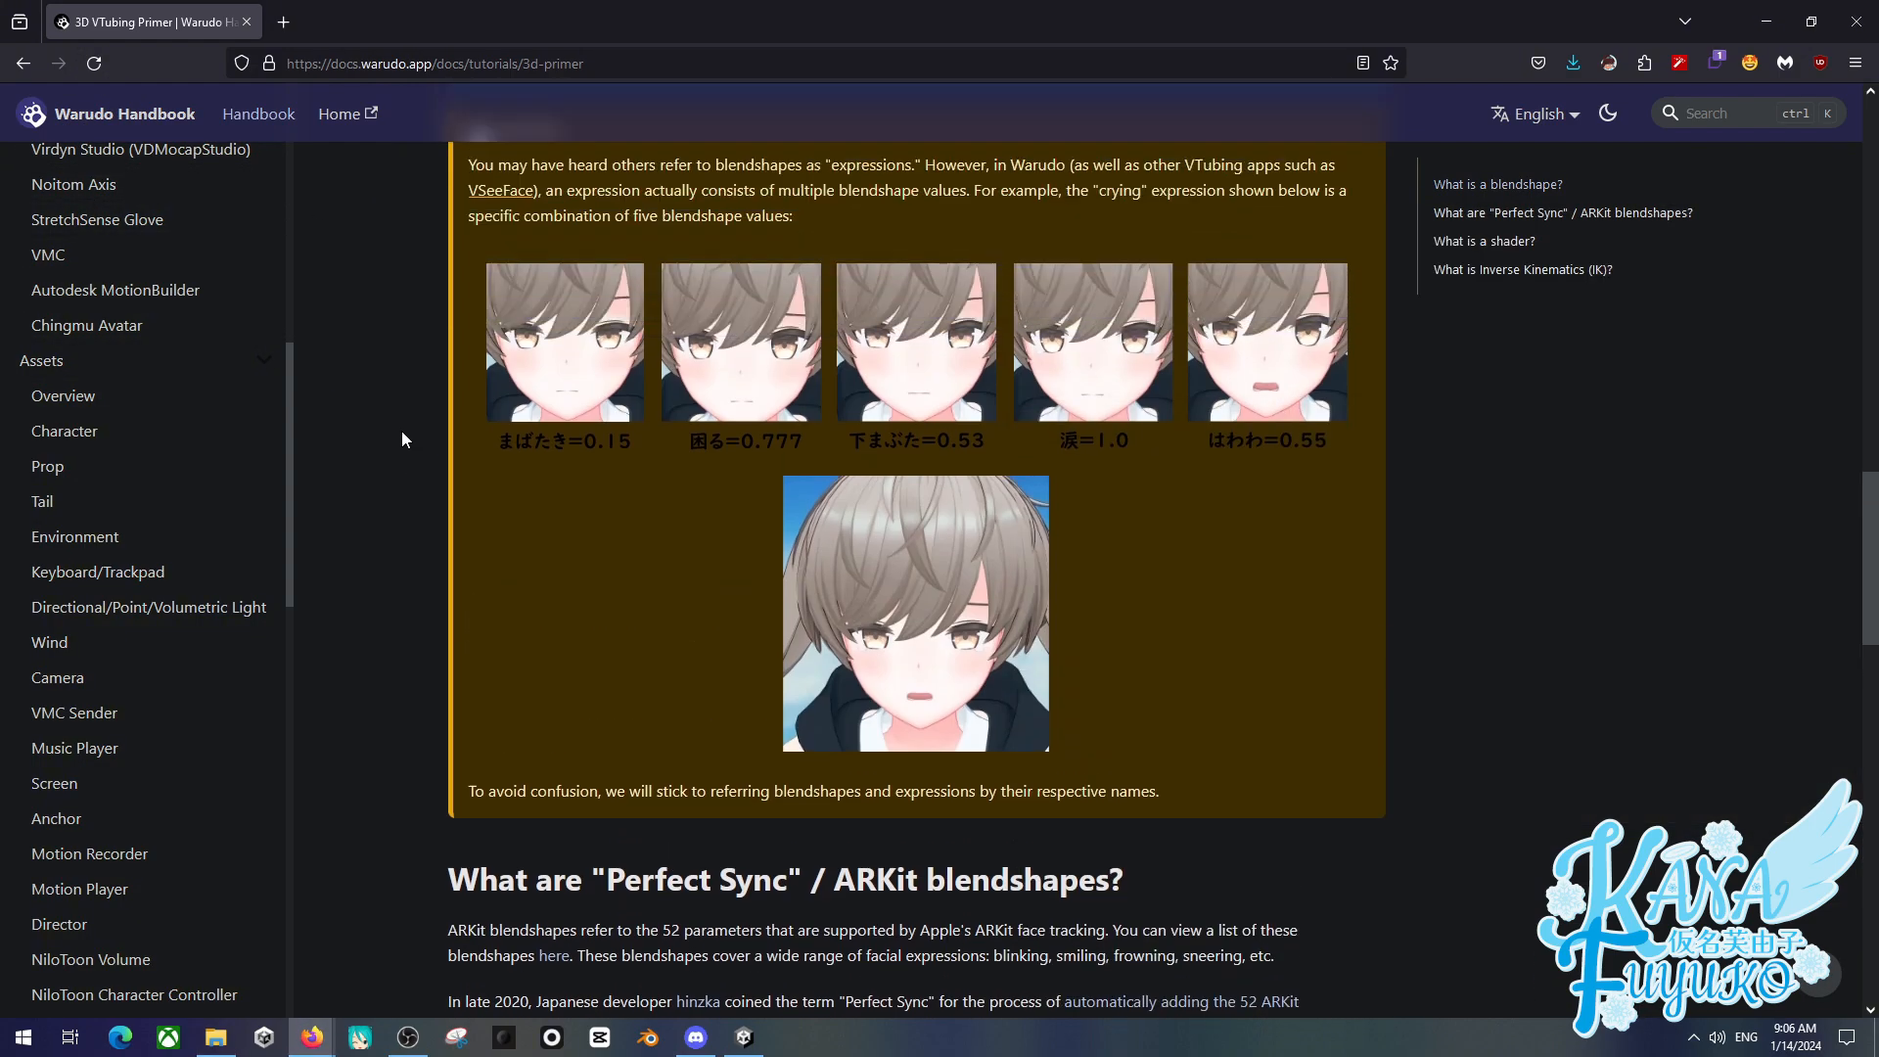
{"action": "scroll", "coordinate": [401, 430], "scroll_direction": "down", "scroll_amount": 3}
{"action": "scroll", "coordinate": [437, 509], "scroll_direction": "down", "scroll_amount": 2}
{"action": "scroll", "coordinate": [899, 529], "scroll_direction": "down", "scroll_amount": 3}
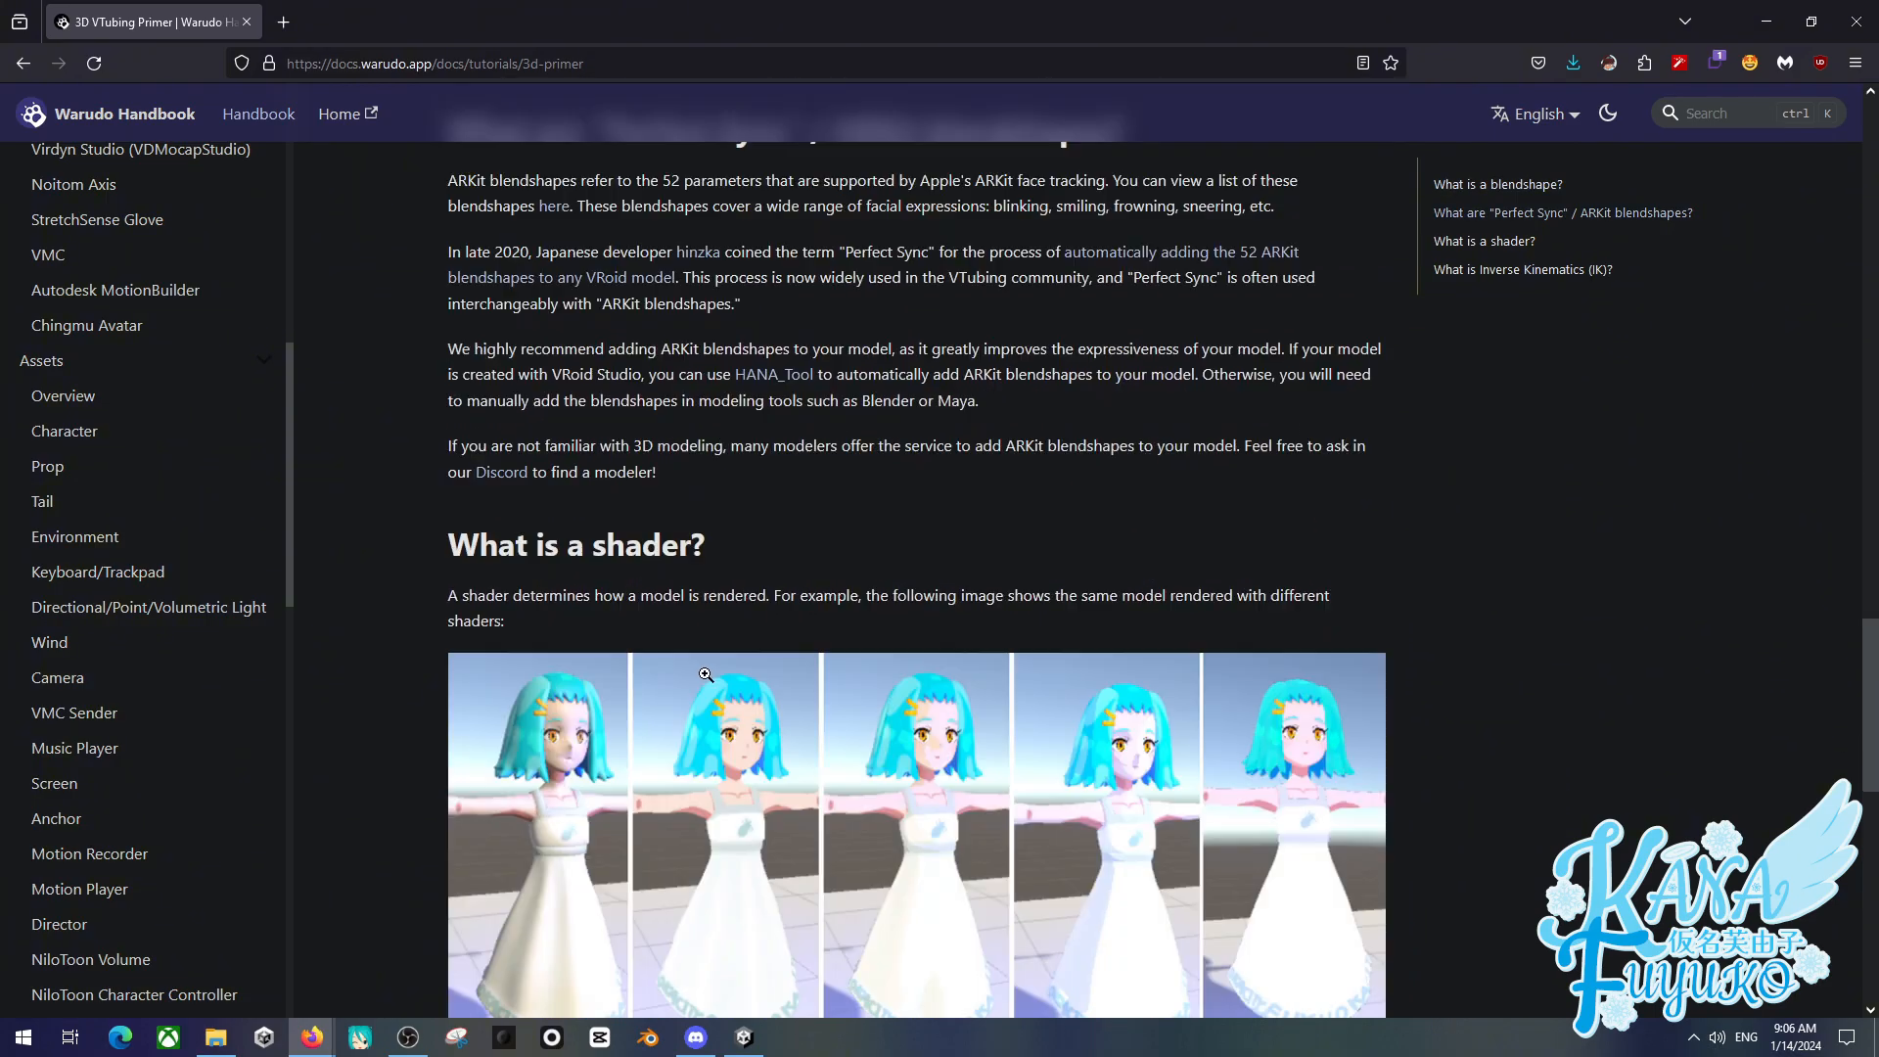
{"action": "scroll", "coordinate": [898, 529], "scroll_direction": "up", "scroll_amount": 10}
{"action": "scroll", "coordinate": [676, 480], "scroll_direction": "up", "scroll_amount": 10}
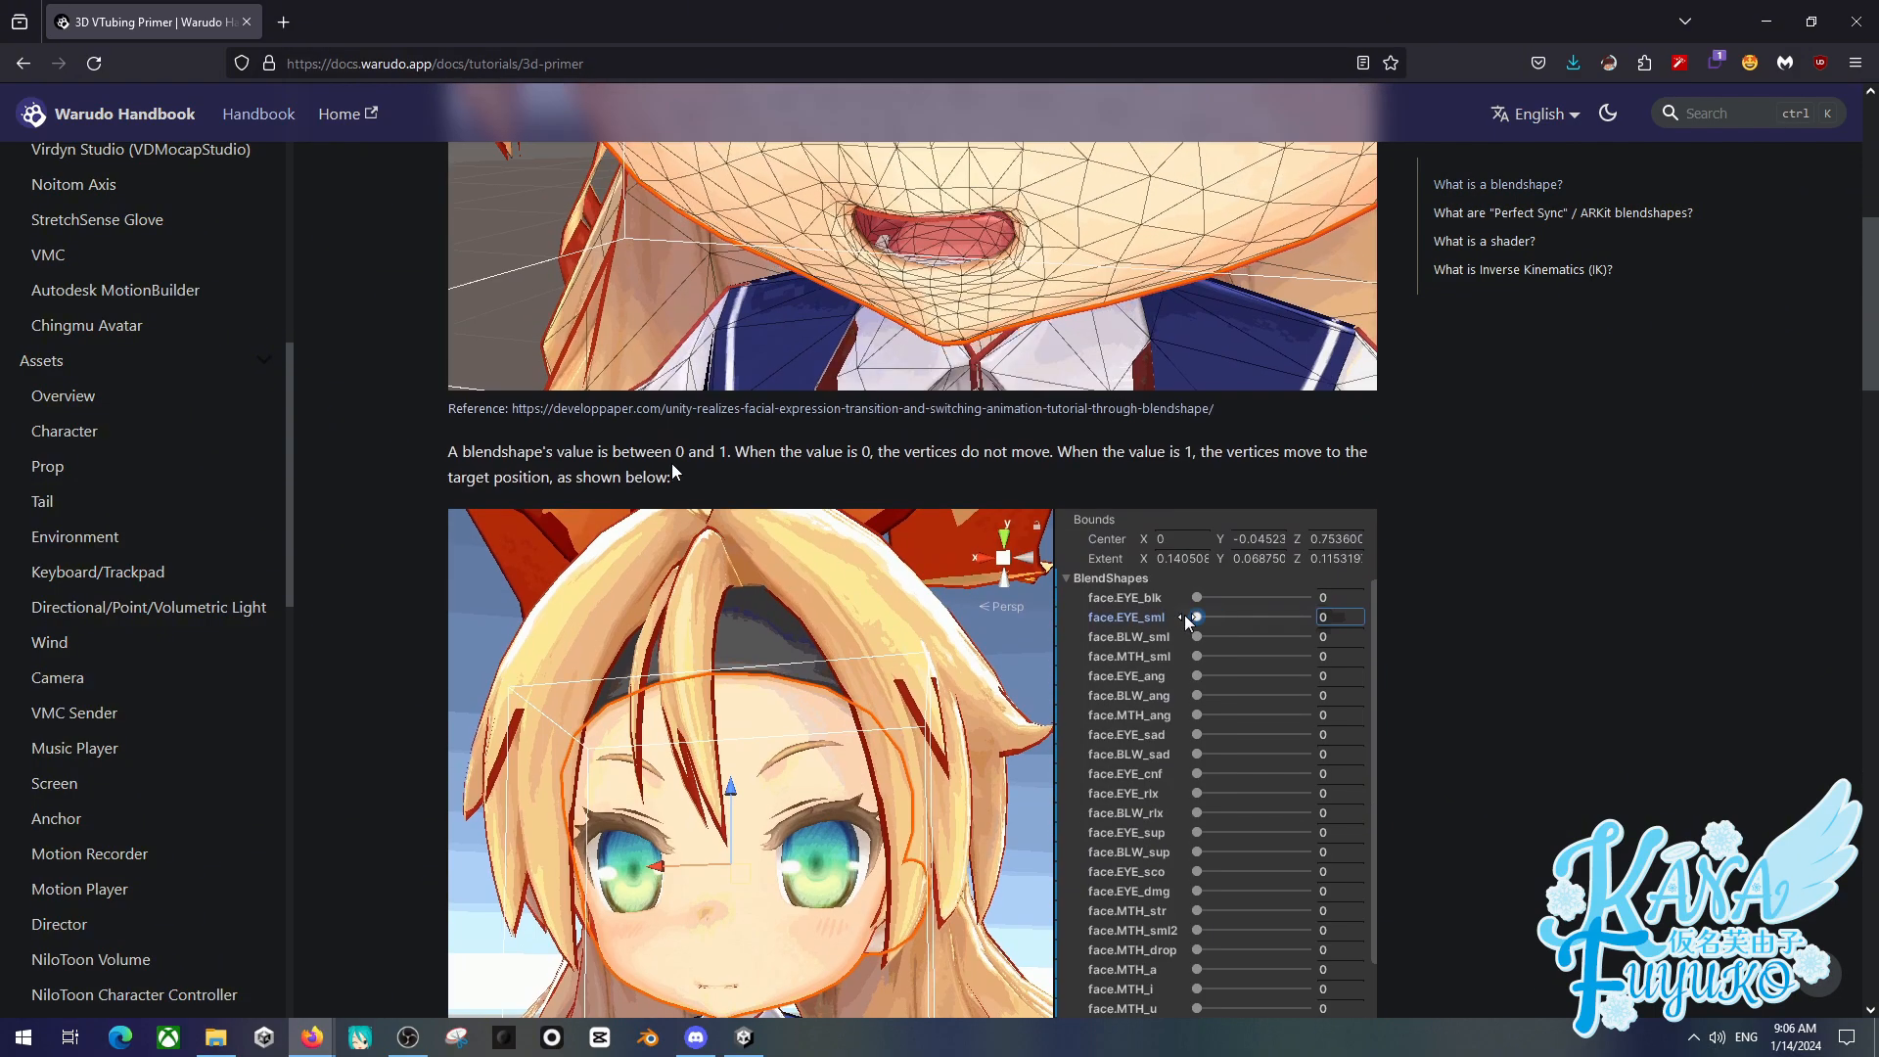
{"action": "scroll", "coordinate": [686, 414], "scroll_direction": "down", "scroll_amount": 8}
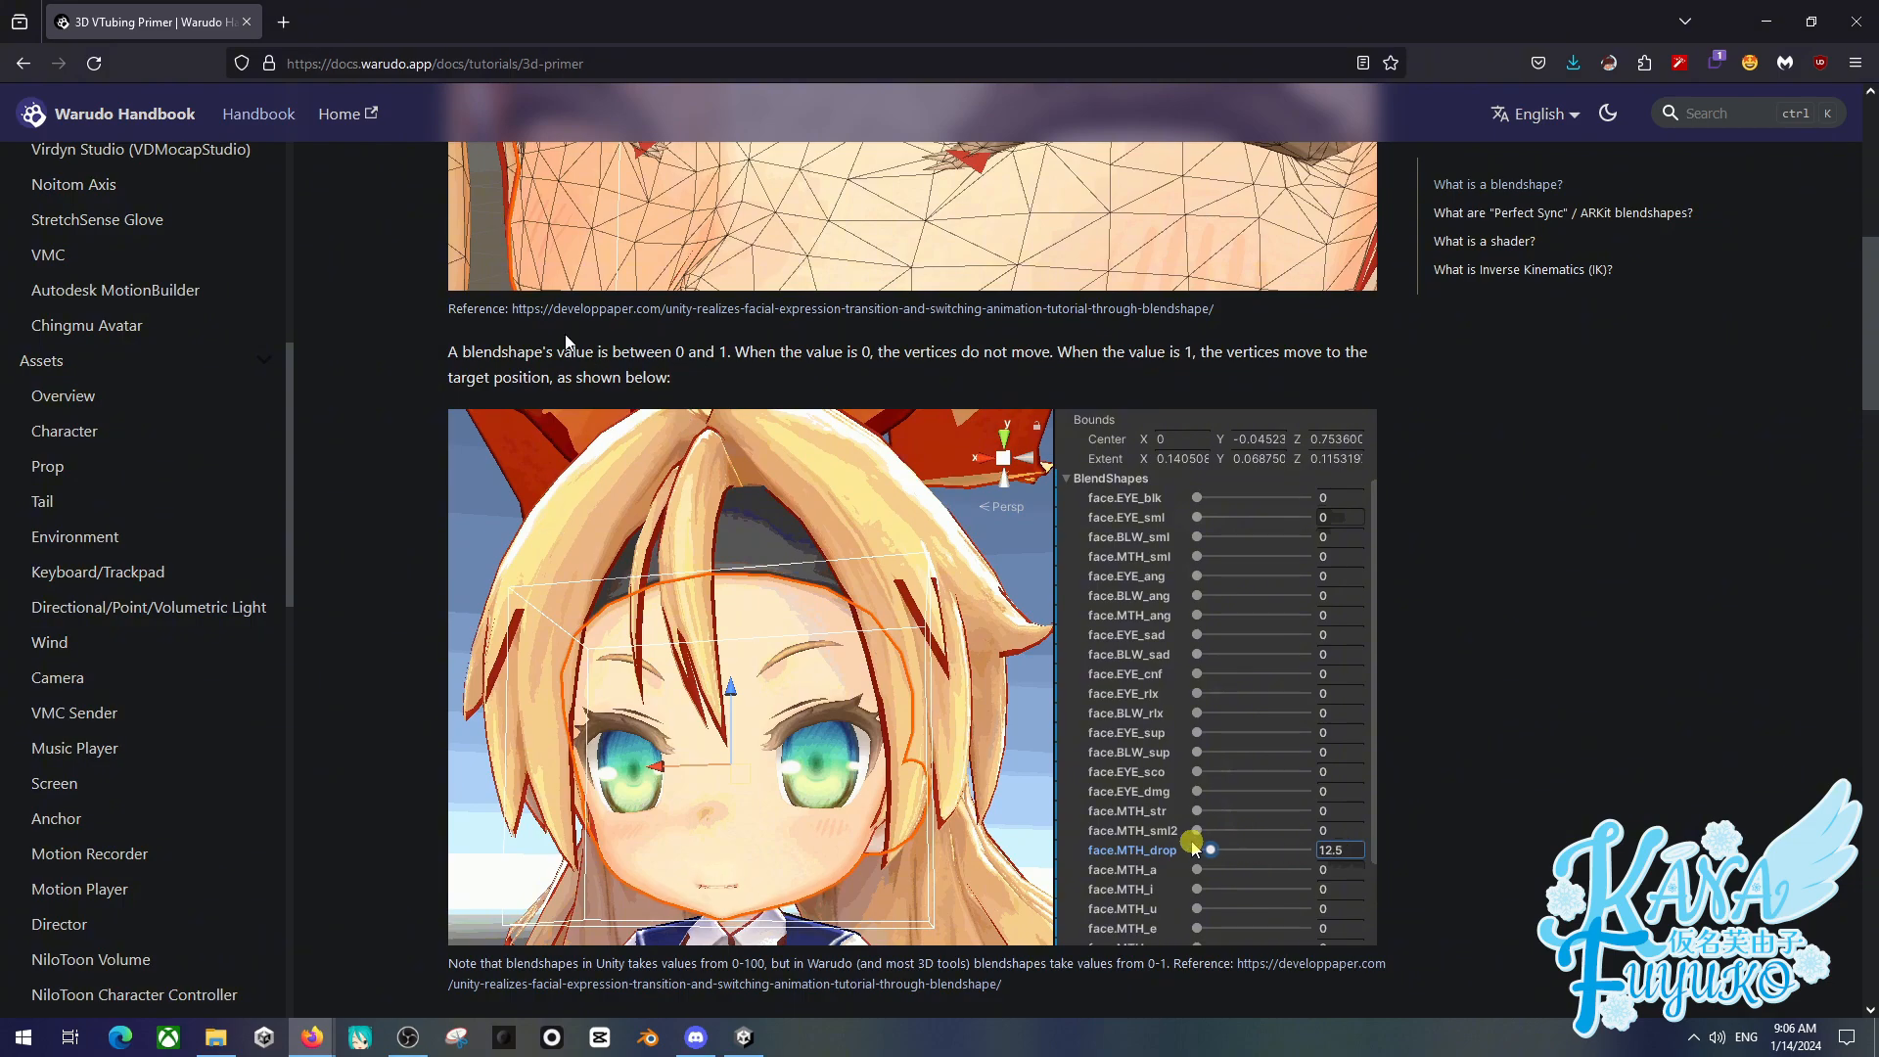
{"action": "scroll", "coordinate": [650, 509], "scroll_direction": "up", "scroll_amount": 3}
{"action": "scroll", "coordinate": [651, 510], "scroll_direction": "up", "scroll_amount": 4}
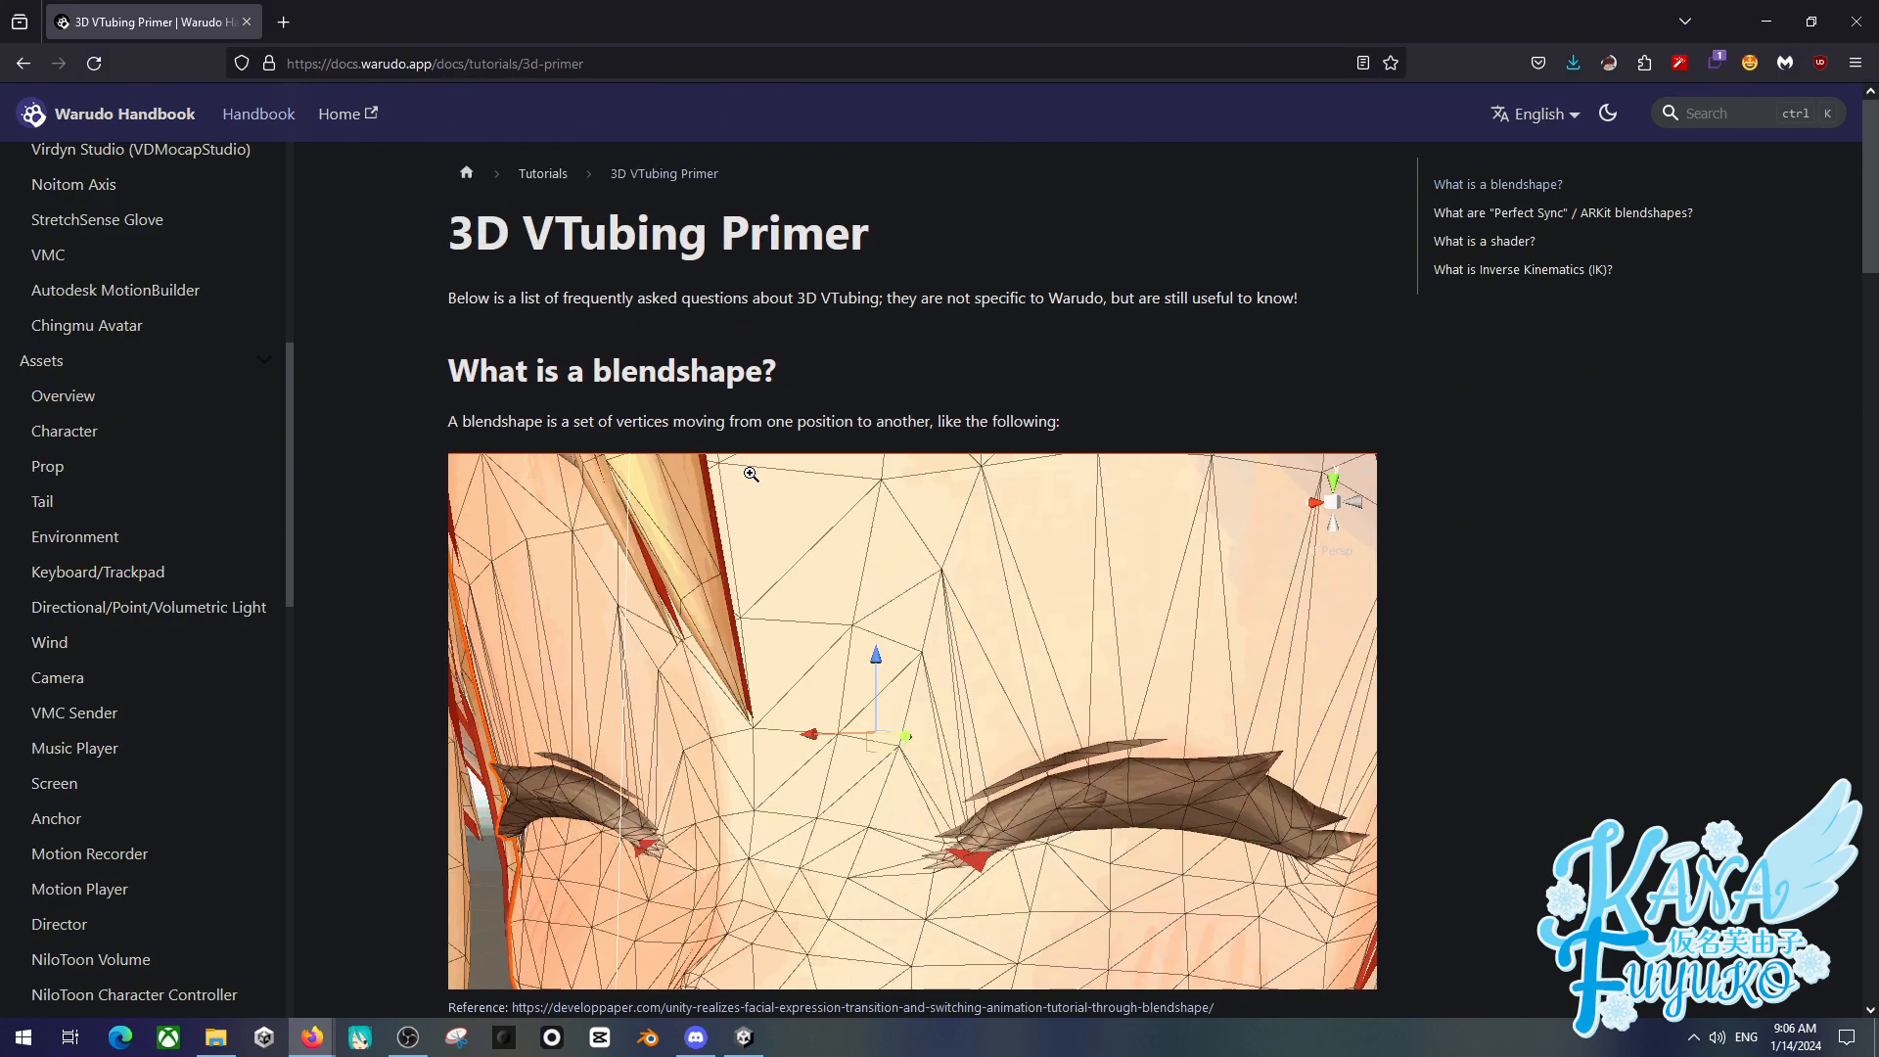
- Look through the Warudo Handbook's topic list, from Motion Capture and Assets down to Blueprints and Modding
{"action": "scroll", "coordinate": [133, 554], "scroll_direction": "up", "scroll_amount": 6}
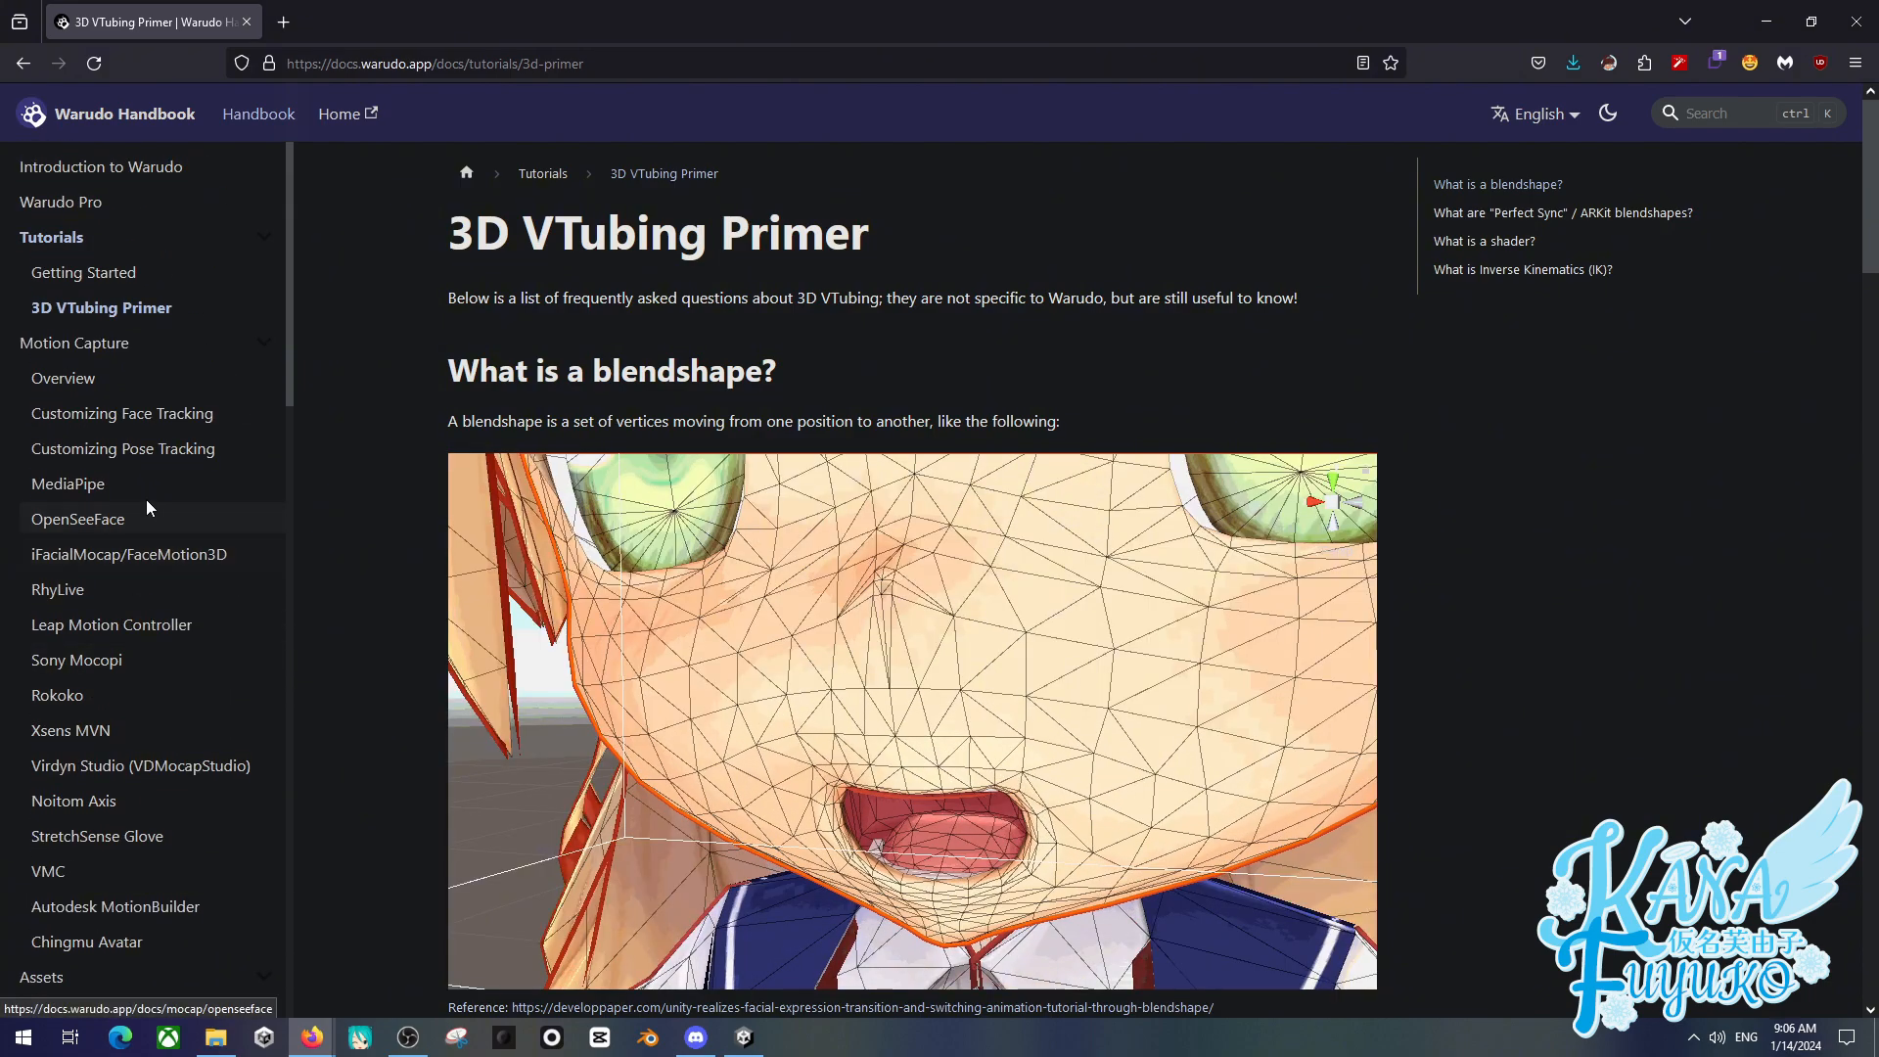
{"action": "scroll", "coordinate": [148, 415], "scroll_direction": "down", "scroll_amount": 1}
{"action": "scroll", "coordinate": [148, 415], "scroll_direction": "down", "scroll_amount": 7}
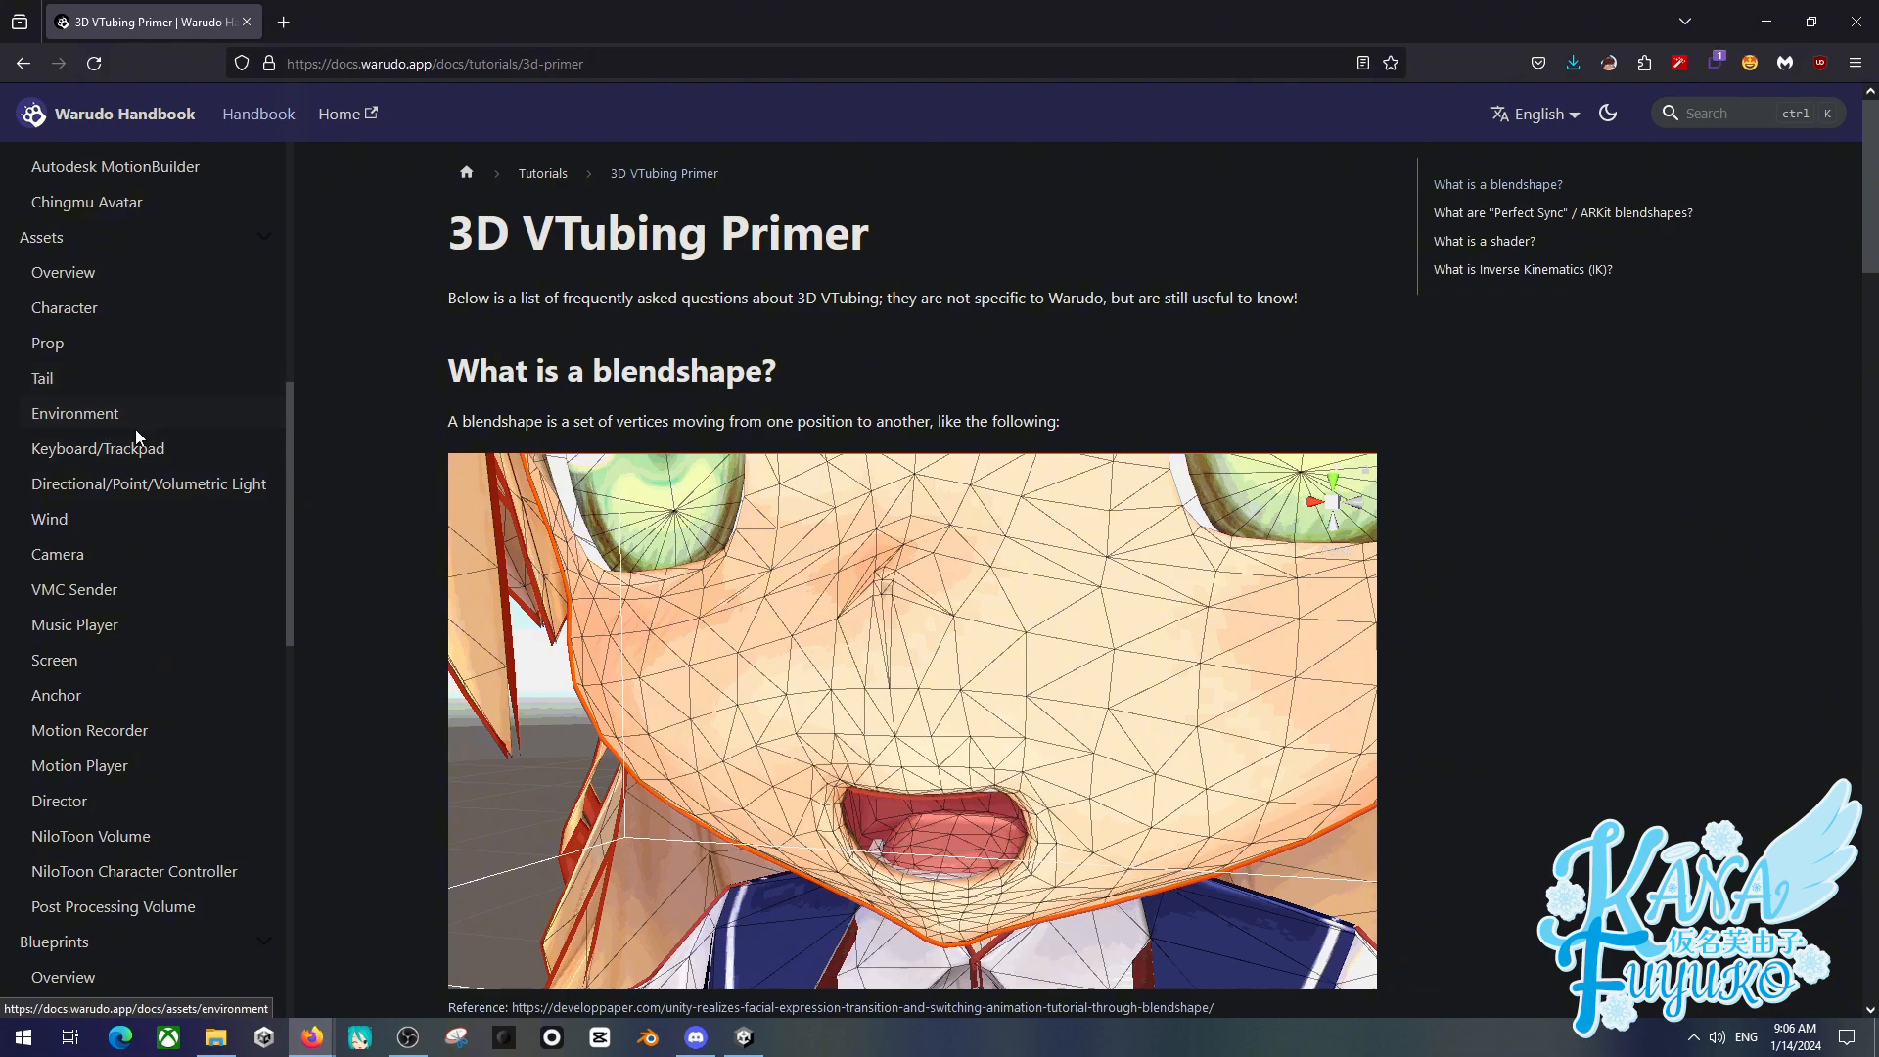
{"action": "scroll", "coordinate": [149, 548], "scroll_direction": "down", "scroll_amount": 9}
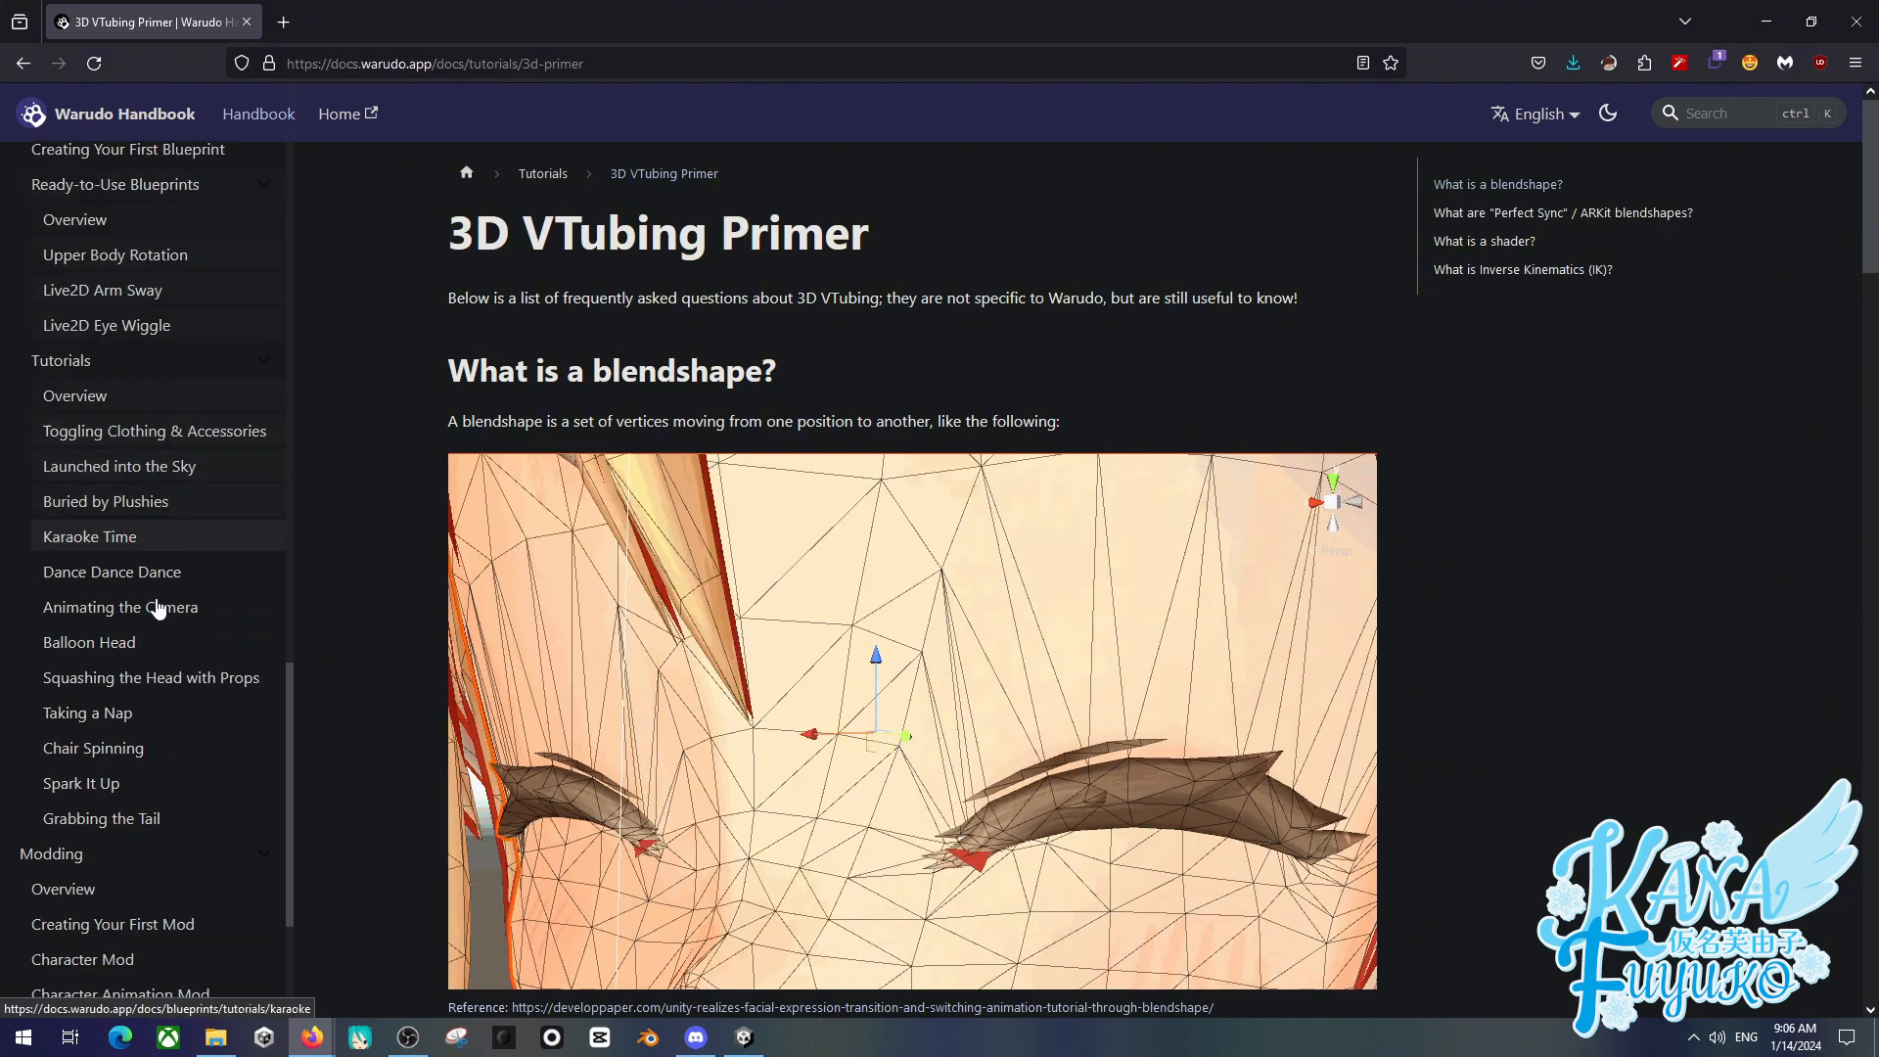
{"action": "scroll", "coordinate": [161, 524], "scroll_direction": "up", "scroll_amount": 10}
{"action": "scroll", "coordinate": [169, 497], "scroll_direction": "up", "scroll_amount": 6}
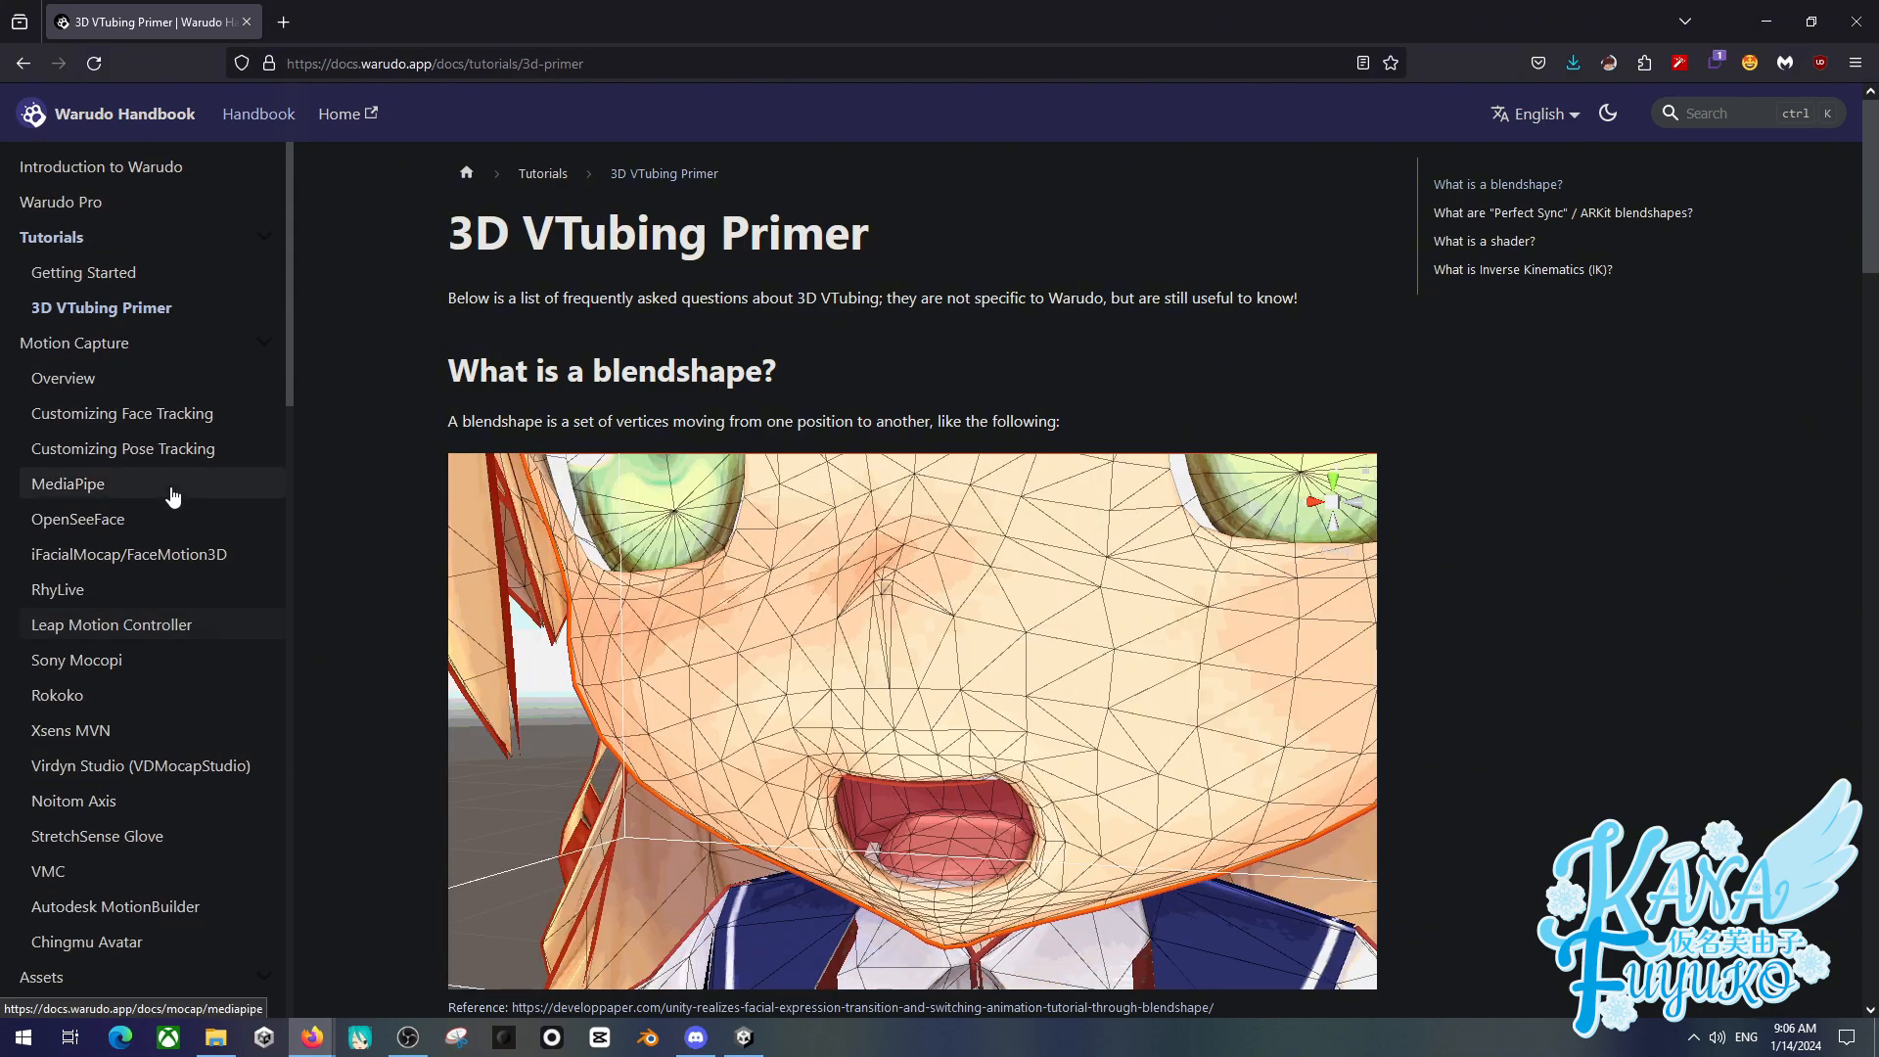
{"action": "scroll", "coordinate": [168, 476], "scroll_direction": "down", "scroll_amount": 4}
{"action": "scroll", "coordinate": [137, 587], "scroll_direction": "up", "scroll_amount": 4}
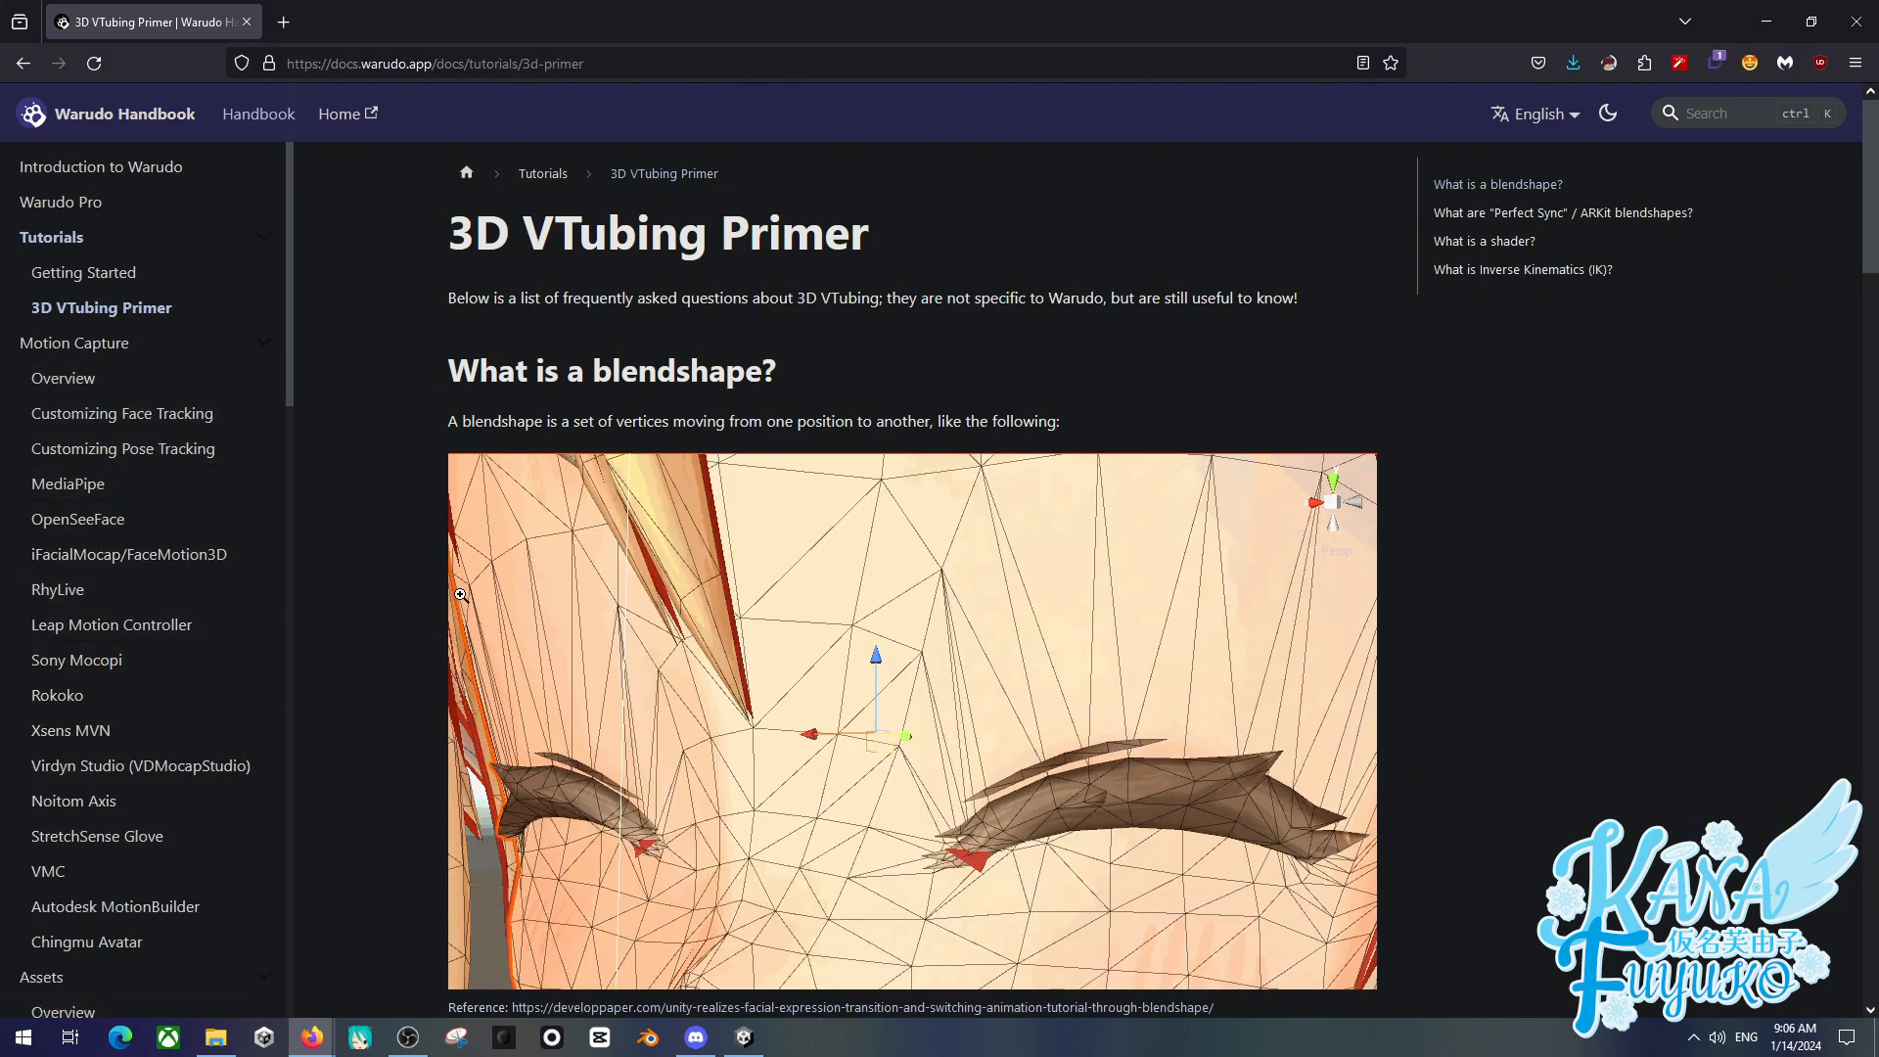
- Switch to the Warudo Editor and search the Discover items for "Floor"
{"action": "key", "text": "alt+Tab"}
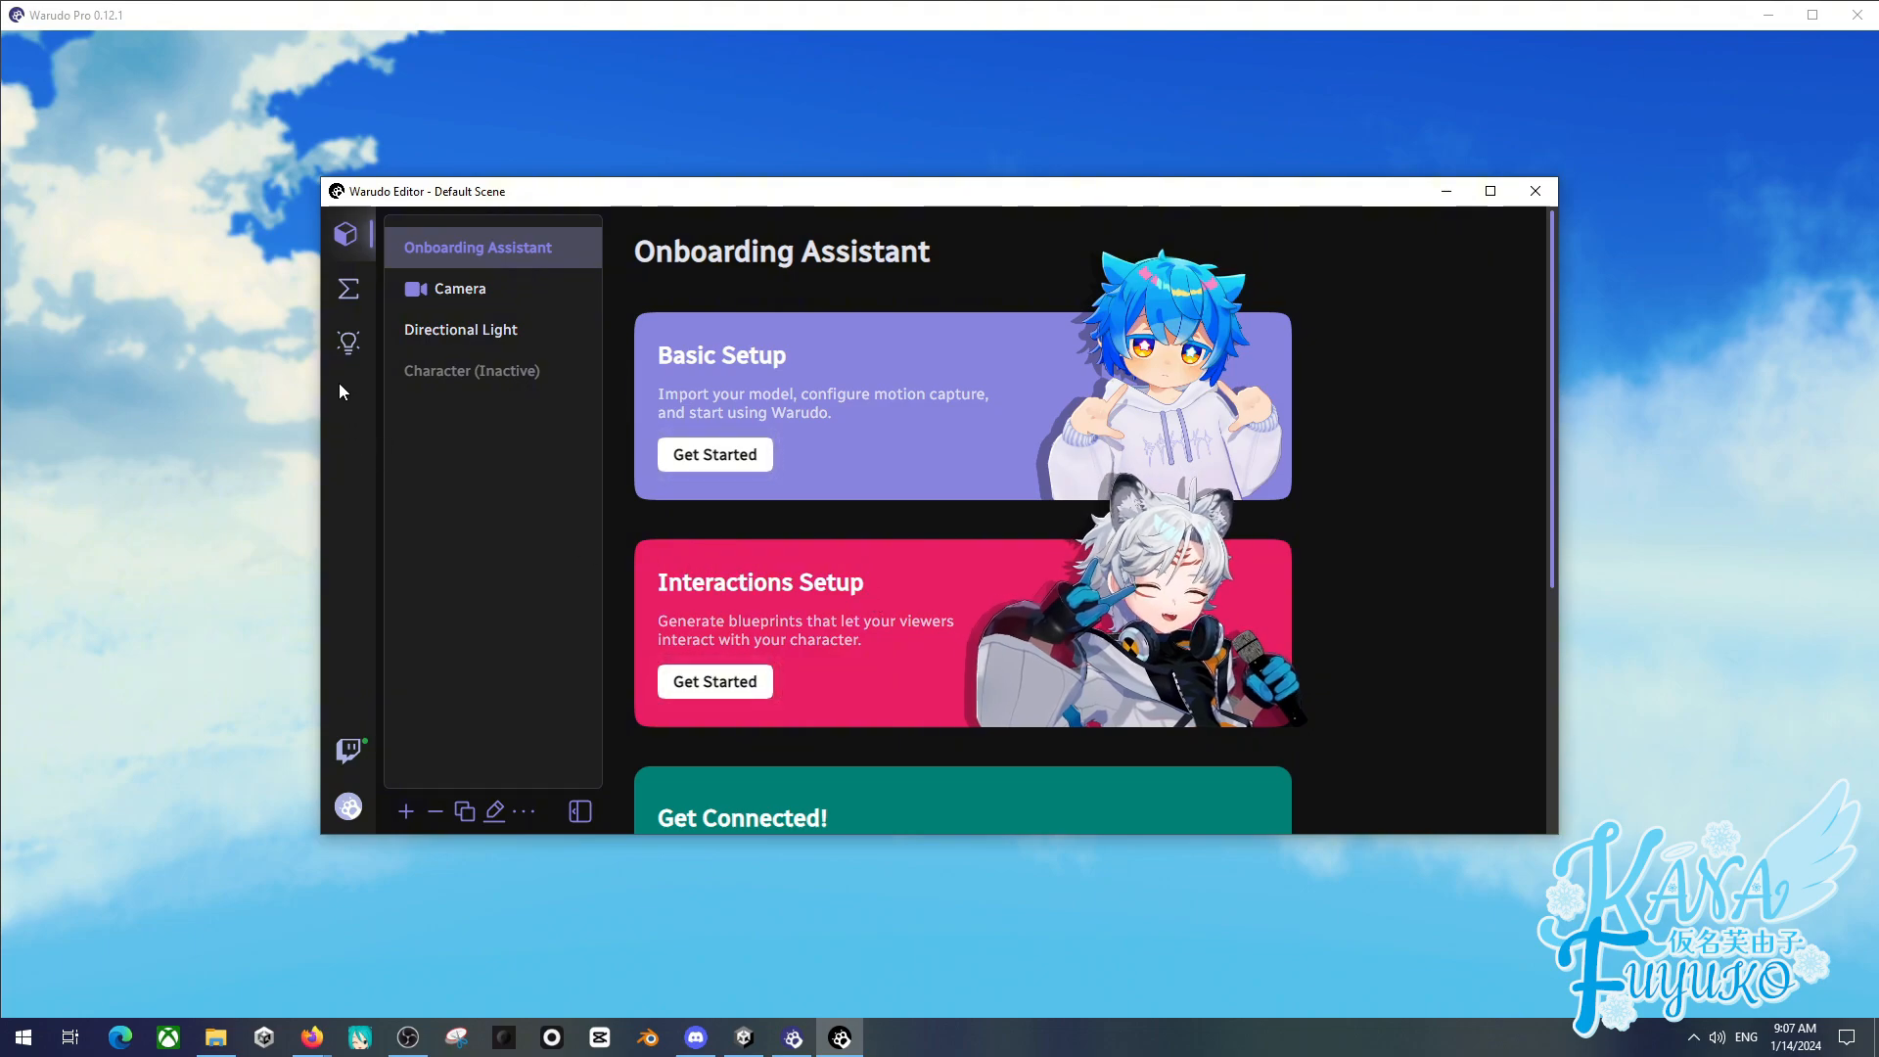
{"action": "left_click", "coordinate": [343, 358]}
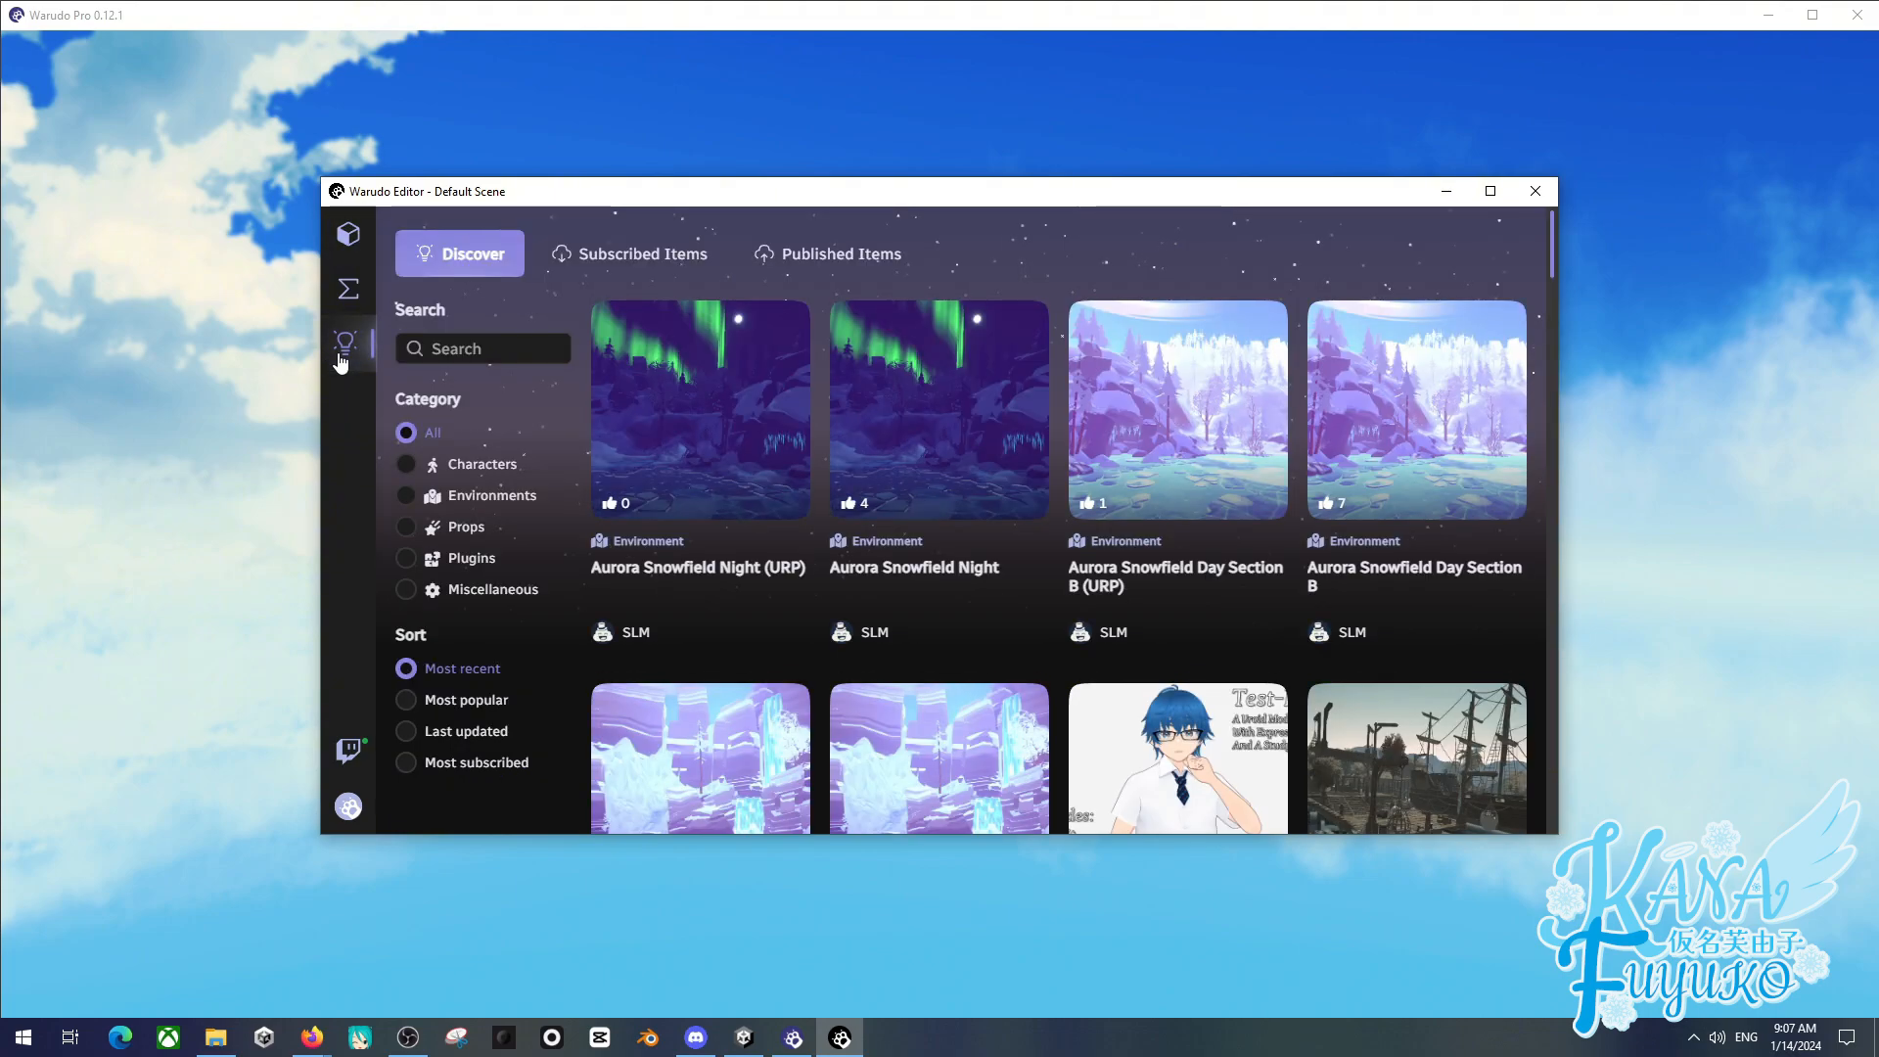
{"action": "left_click", "coordinate": [442, 349]}
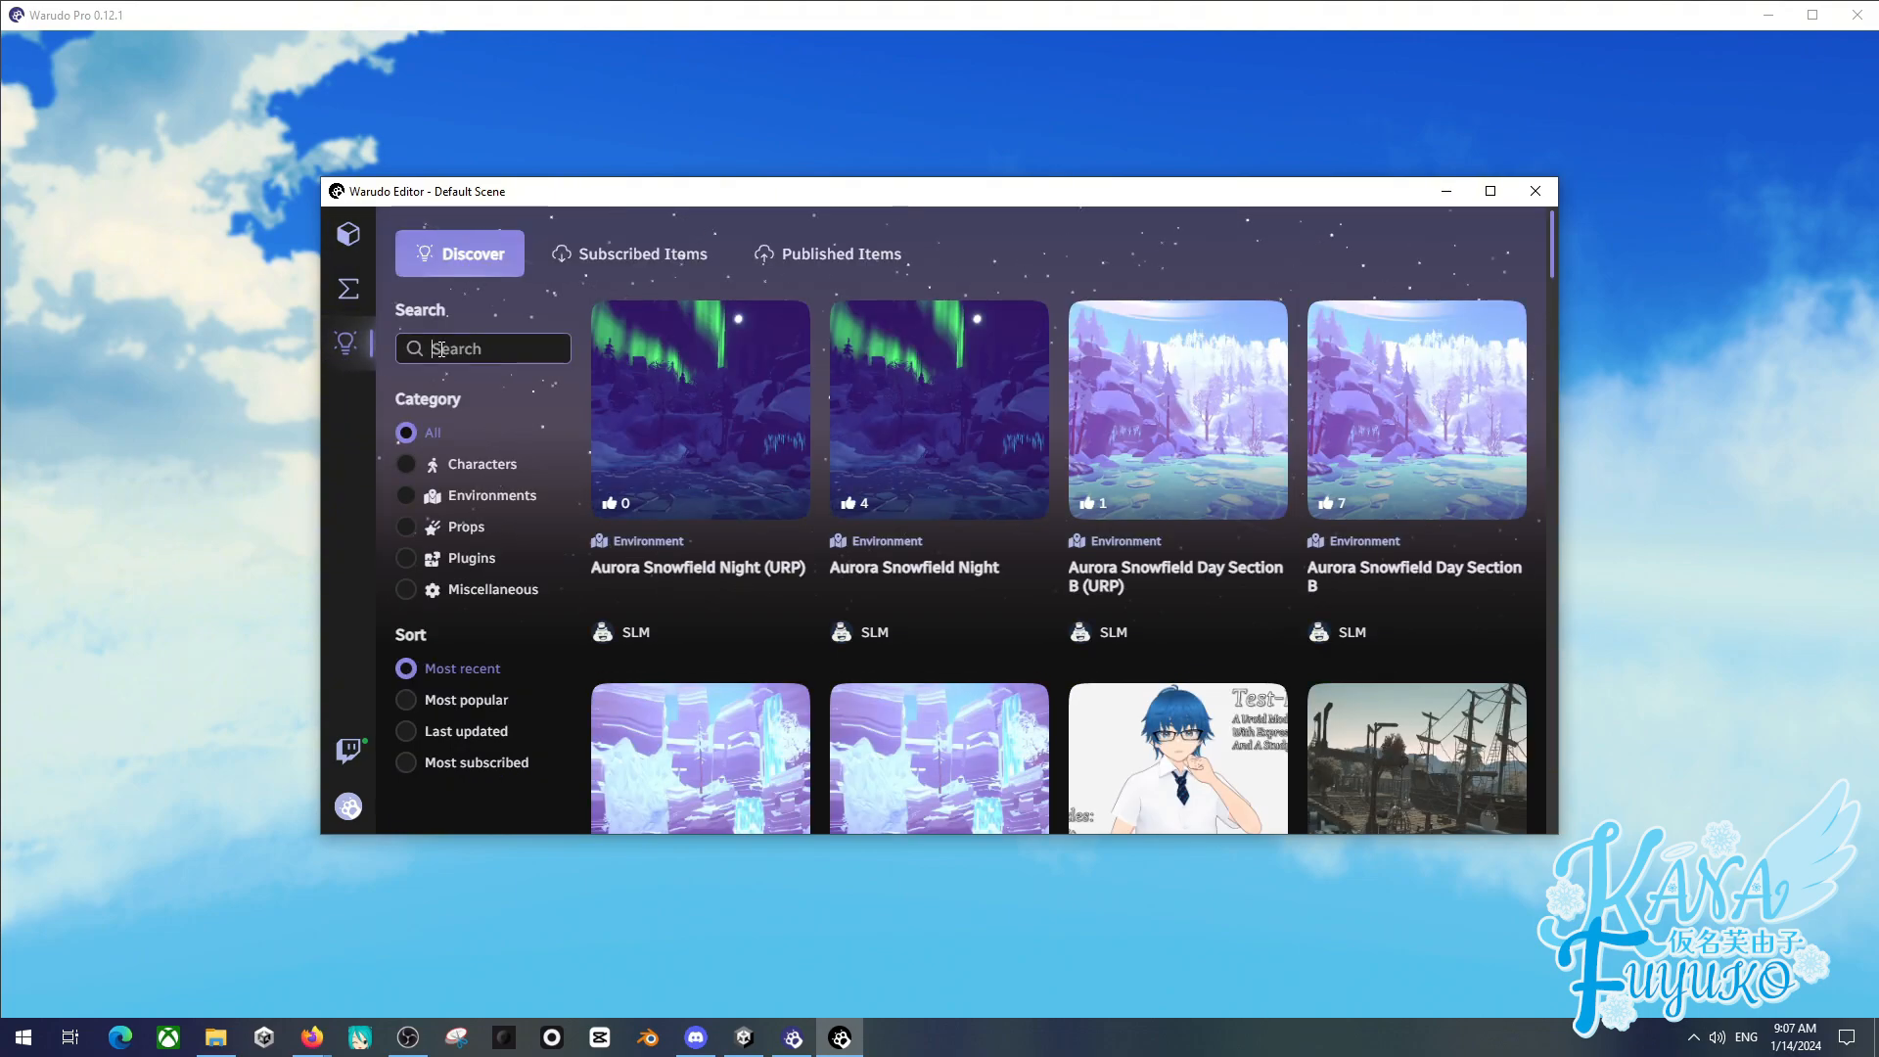
{"action": "type", "text": "Floor"}
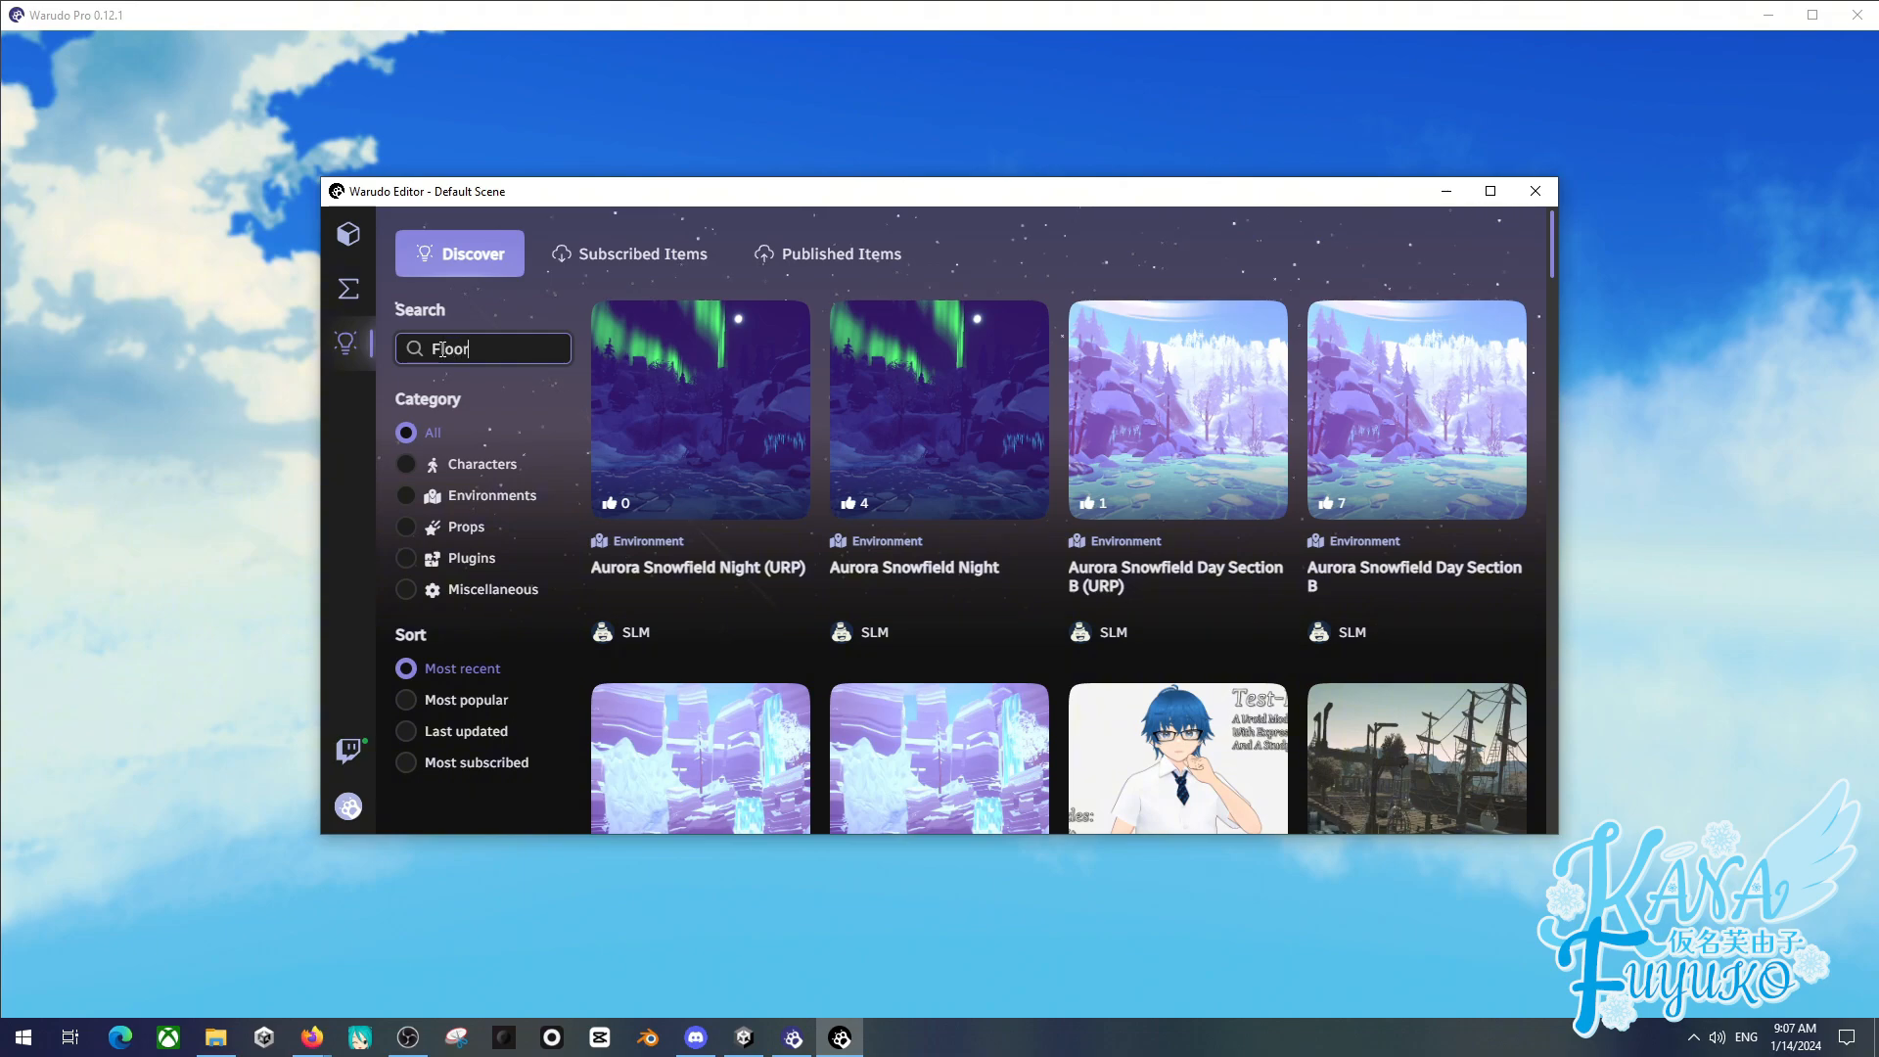
{"action": "key", "text": "Return"}
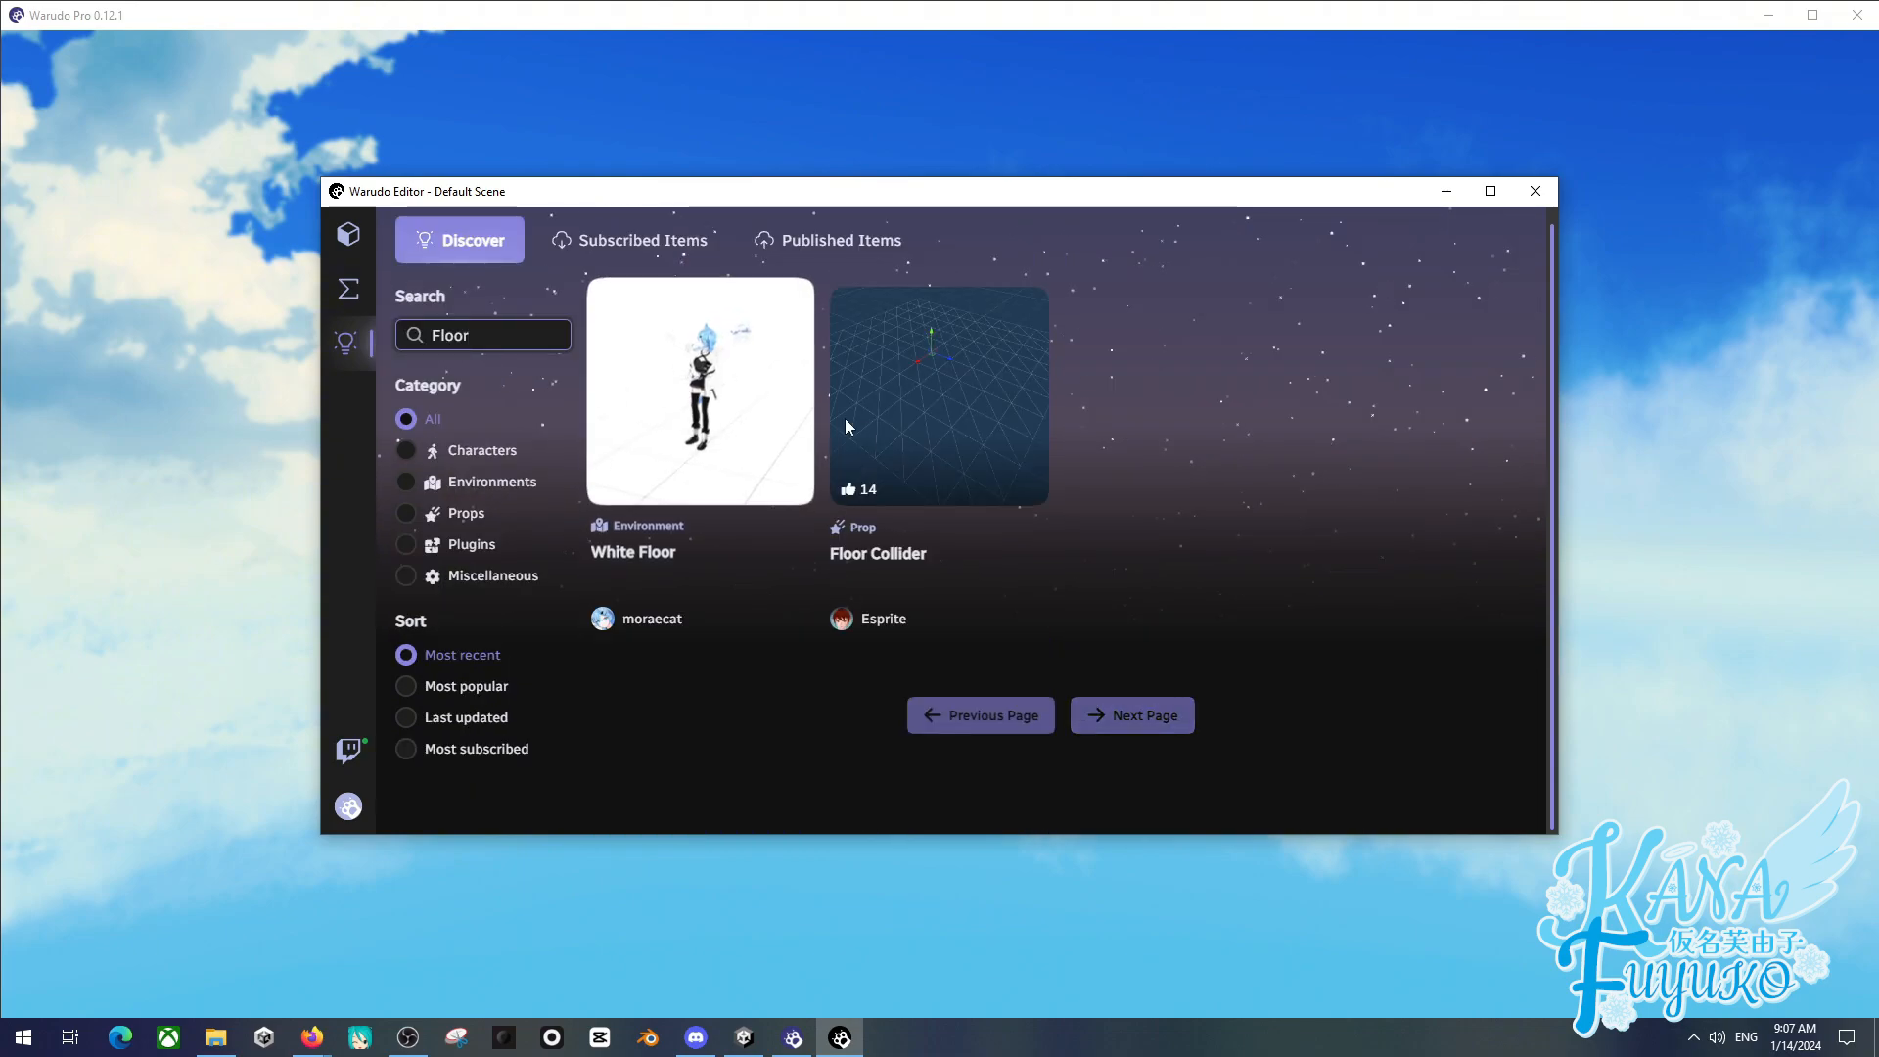
- Subscribe to the Floor Collider prop and close its details
{"action": "left_click", "coordinate": [922, 415]}
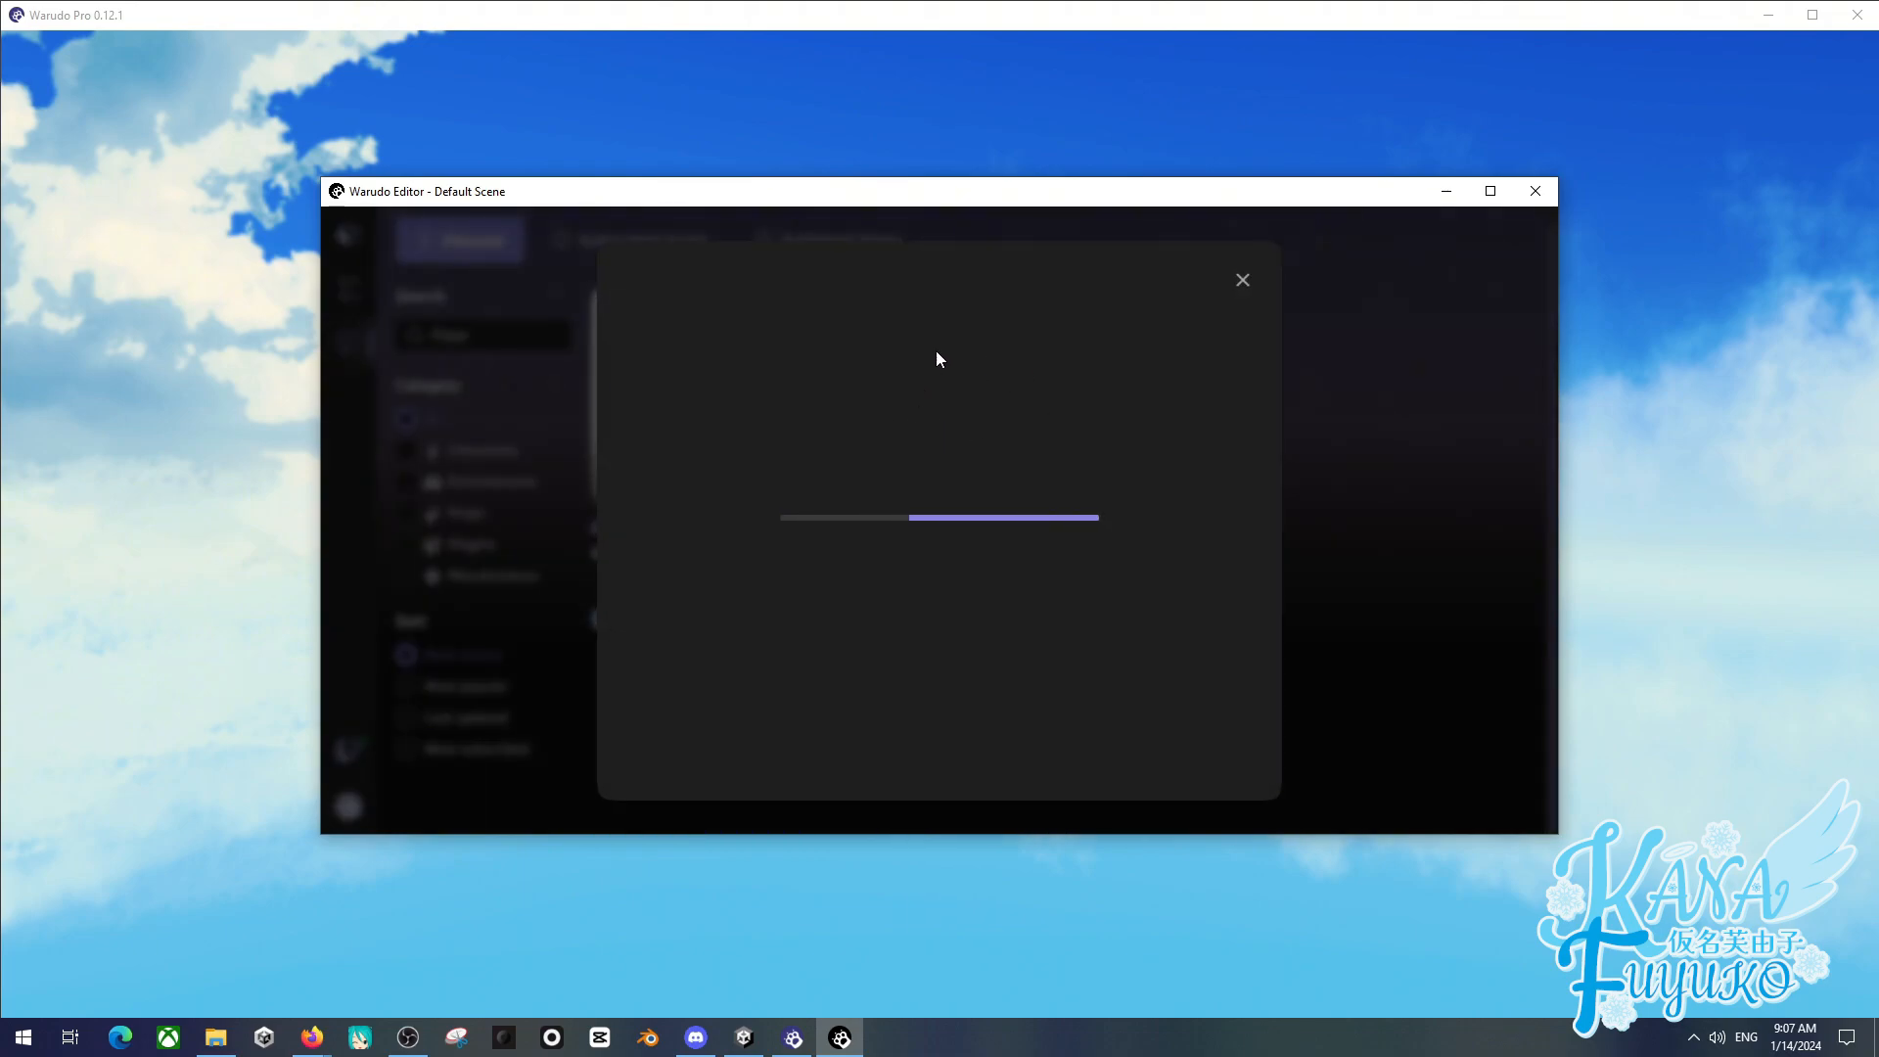
{"action": "left_click", "coordinate": [956, 480]}
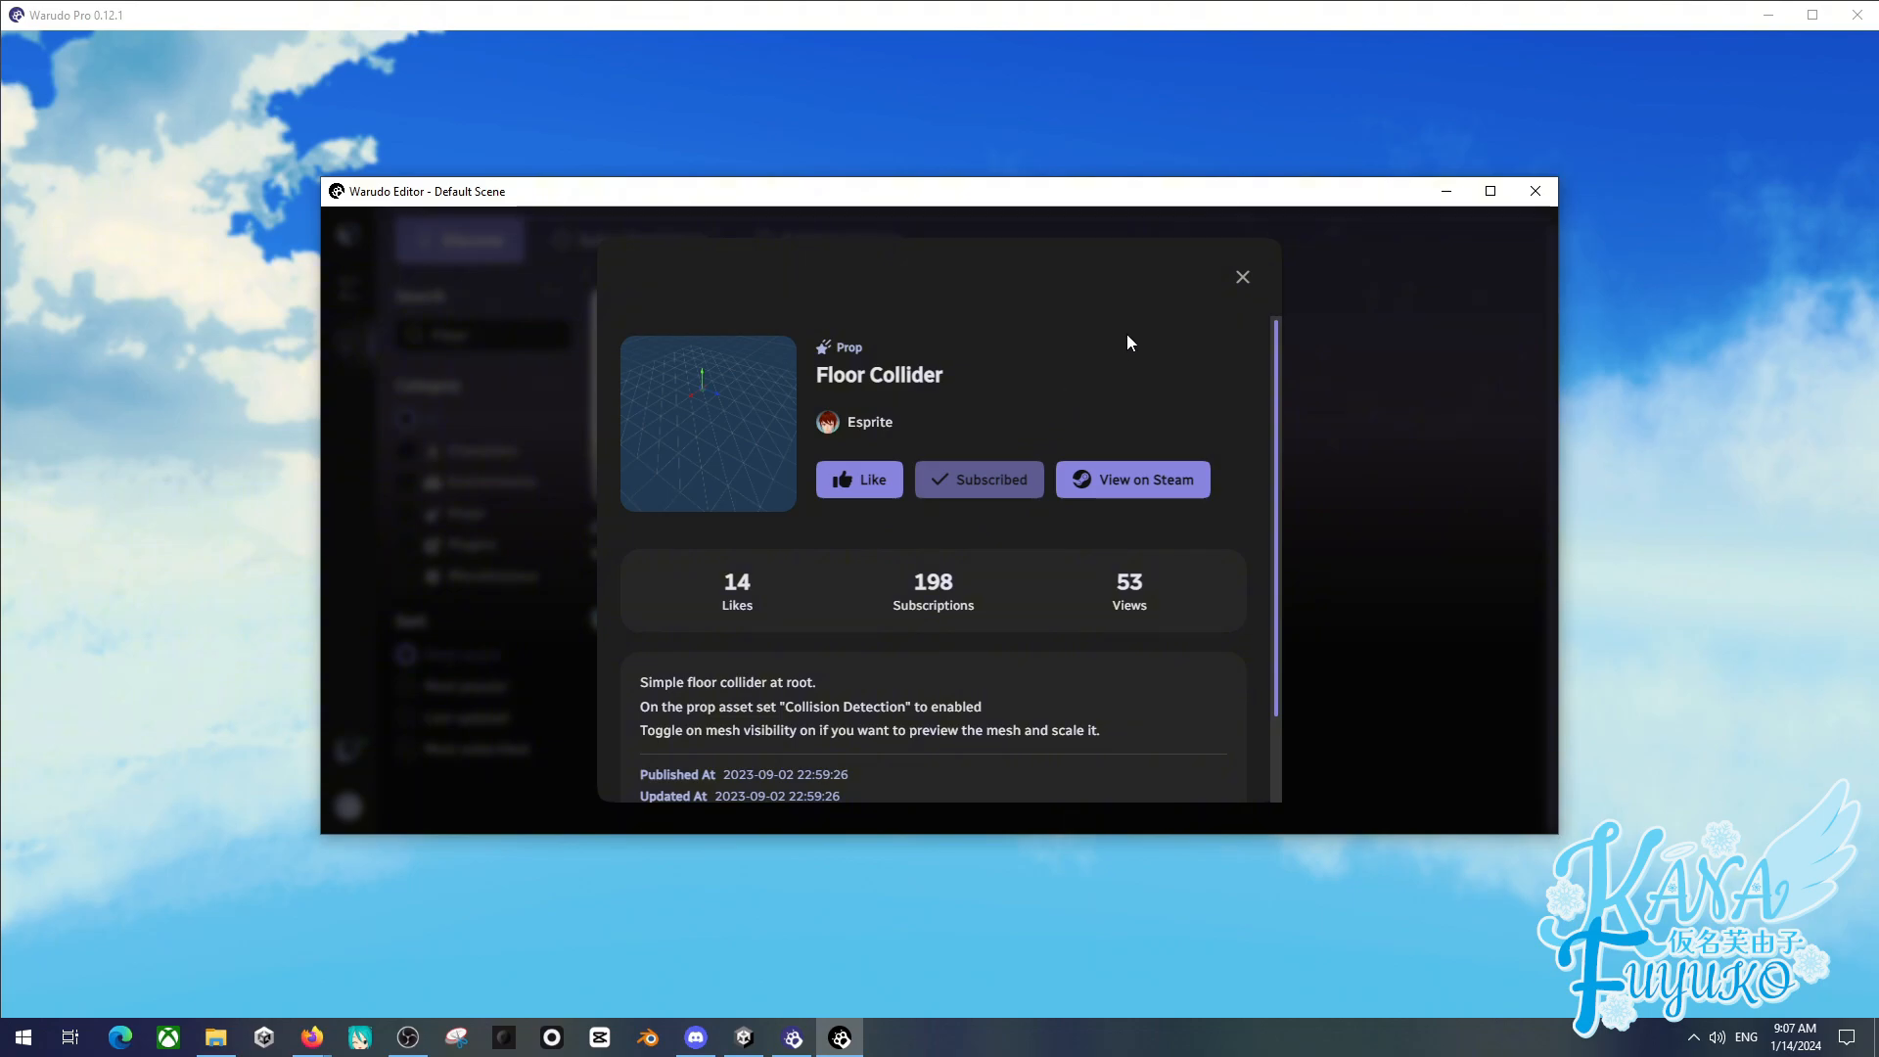
{"action": "left_click", "coordinate": [1000, 481]}
{"action": "left_click", "coordinate": [988, 479]}
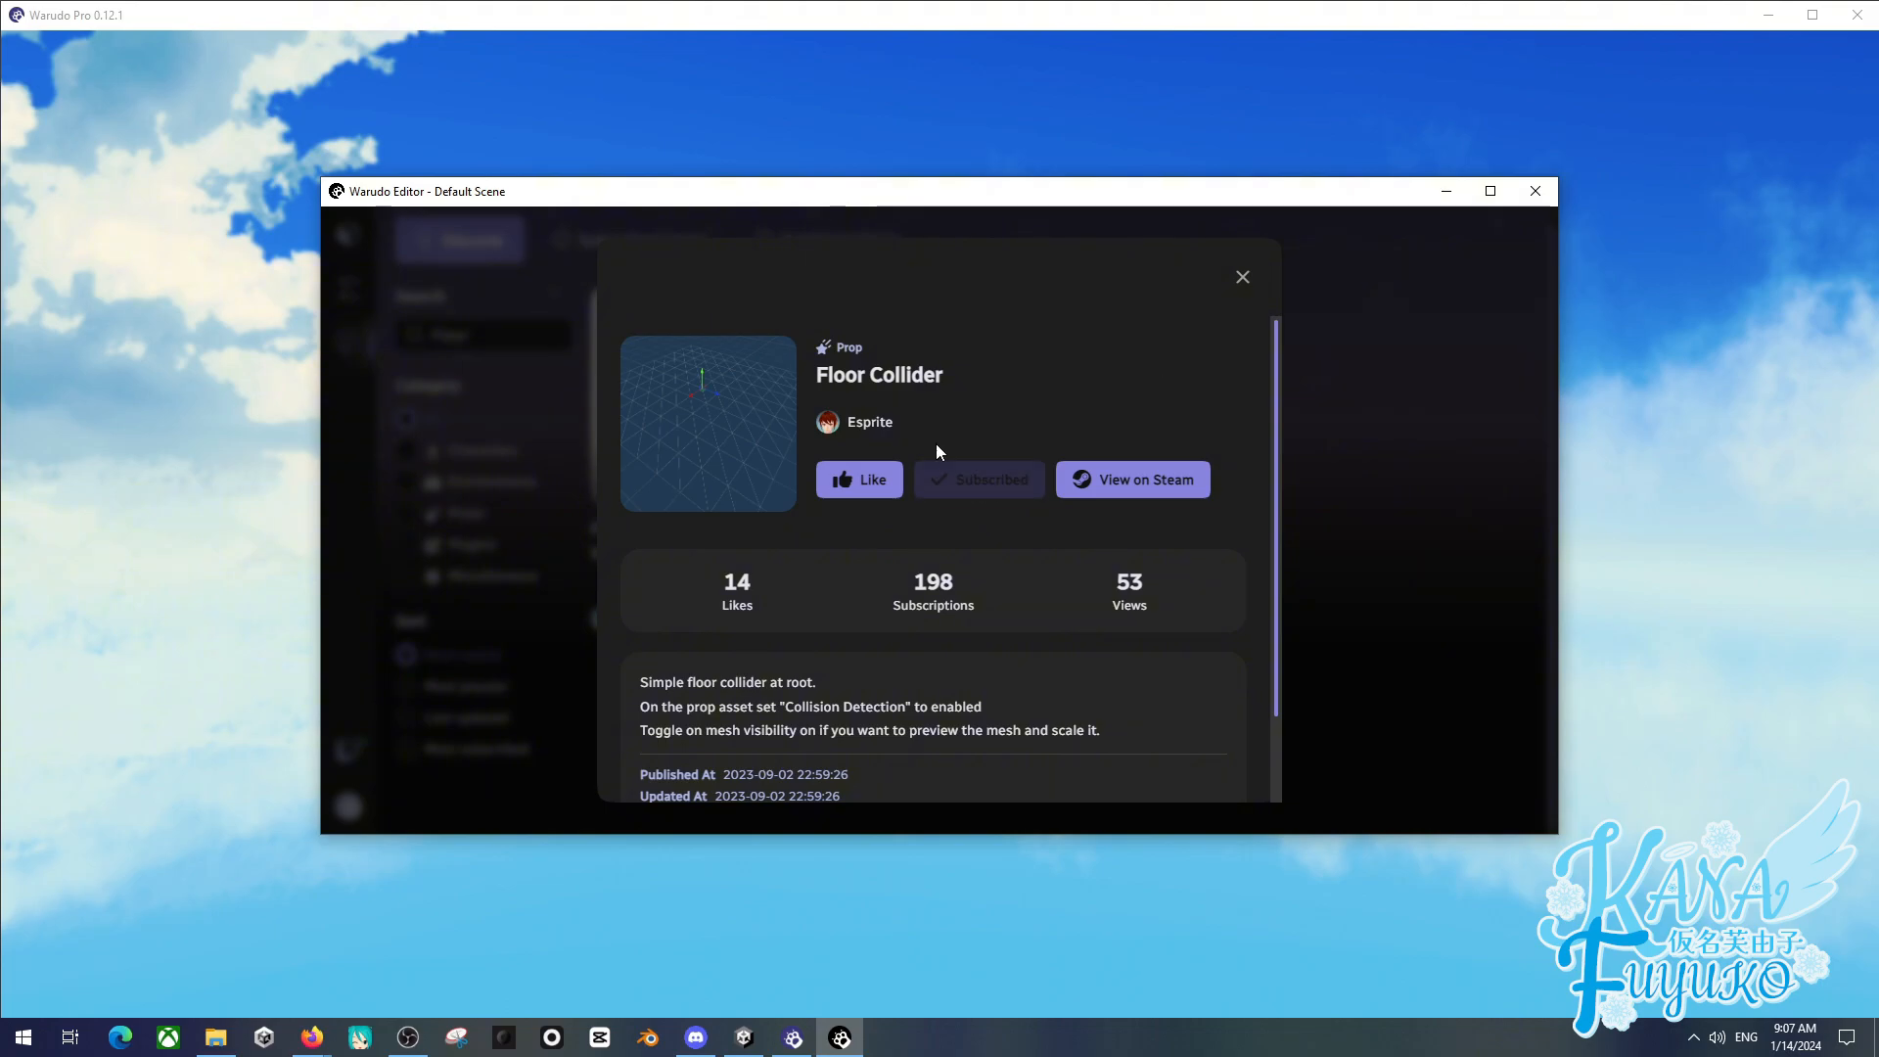
{"action": "left_click", "coordinate": [1239, 279]}
- Clear the search text and browse the Discover items in the Characters category
{"action": "double_click", "coordinate": [426, 335]}
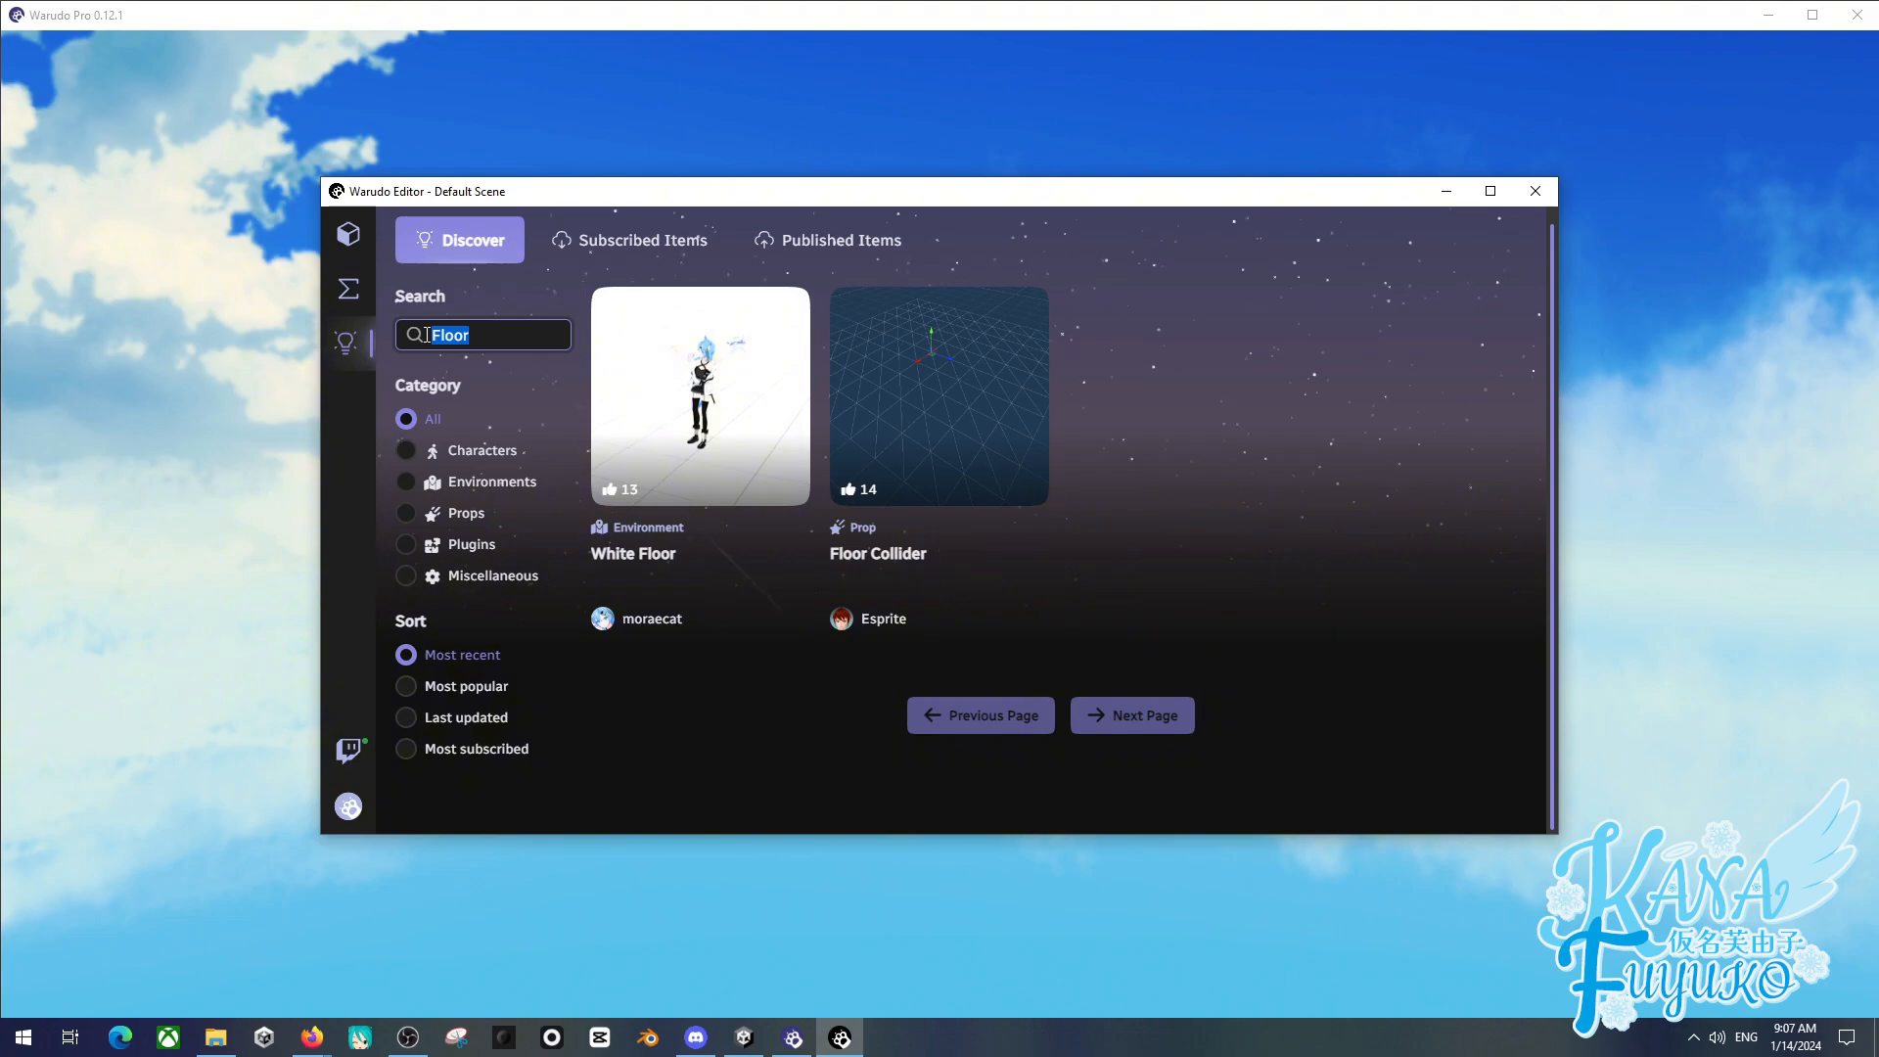
{"action": "key", "text": "BackSpace"}
{"action": "left_click", "coordinate": [405, 452]}
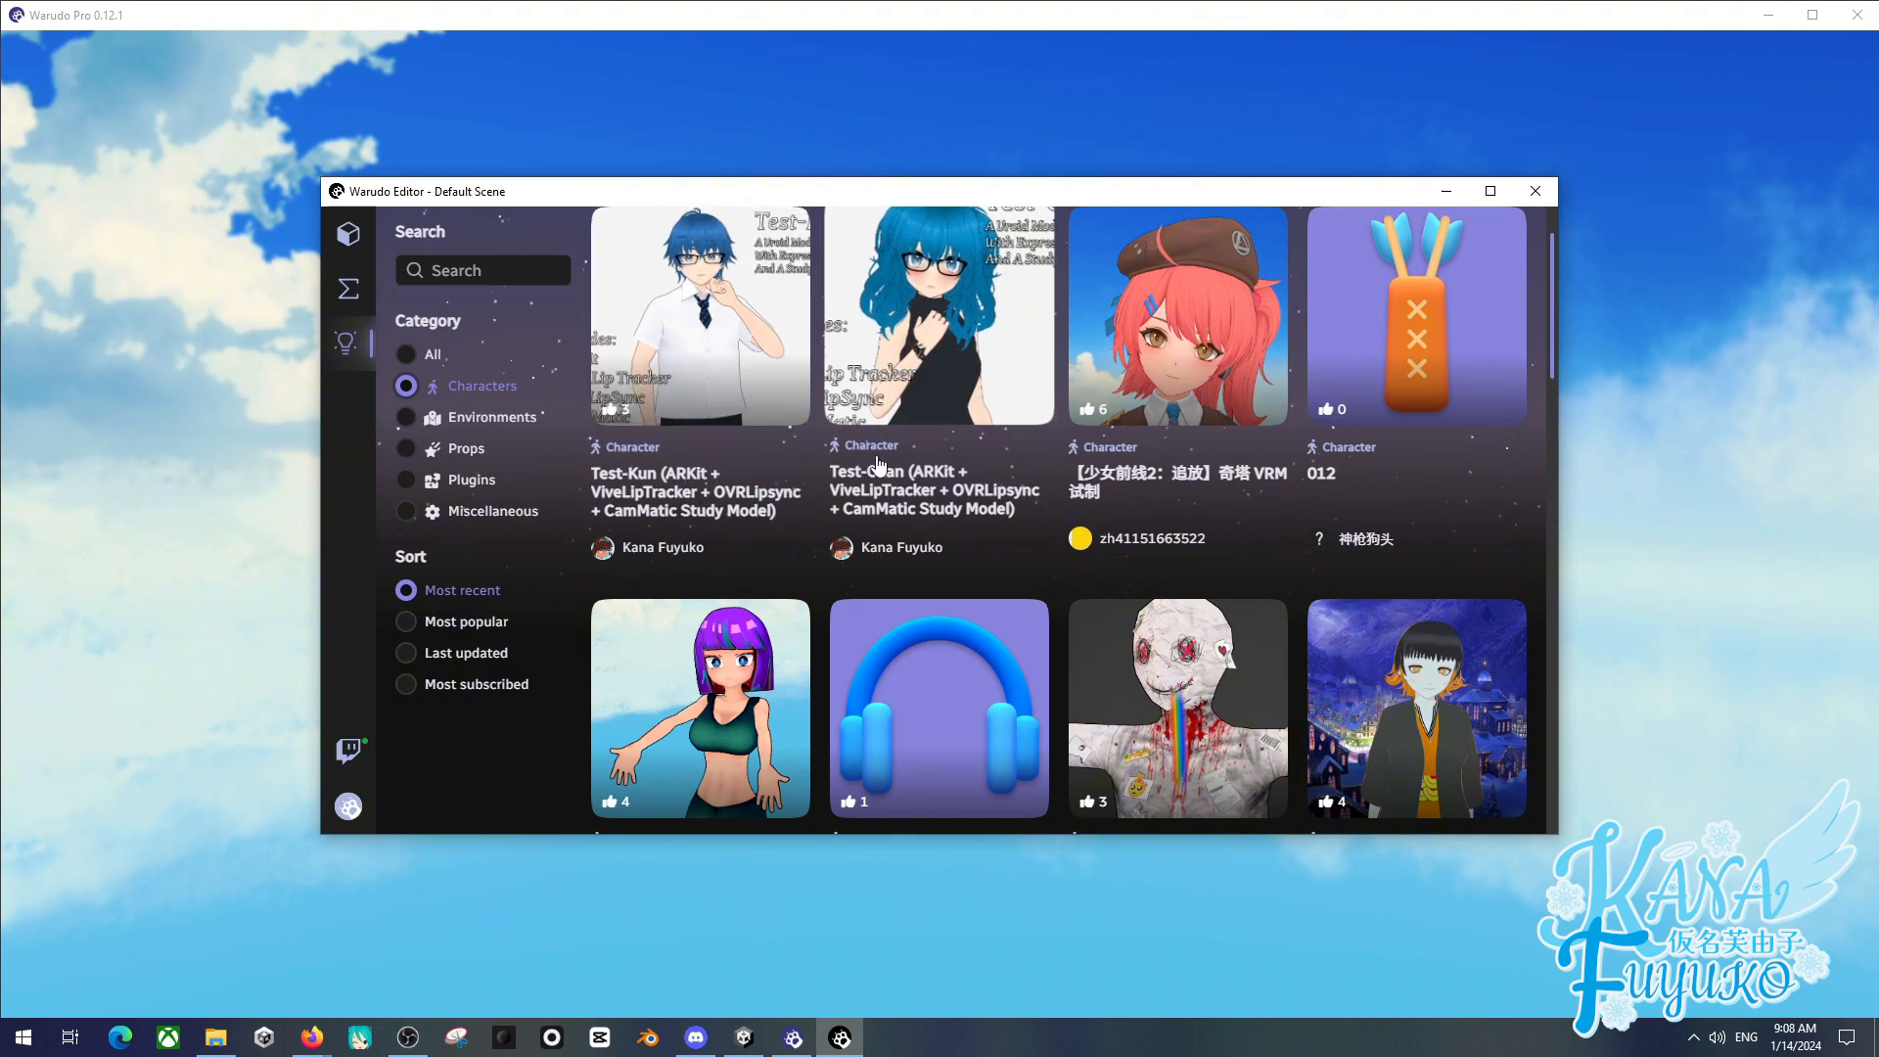
{"action": "scroll", "coordinate": [878, 464], "scroll_direction": "up", "scroll_amount": 1}
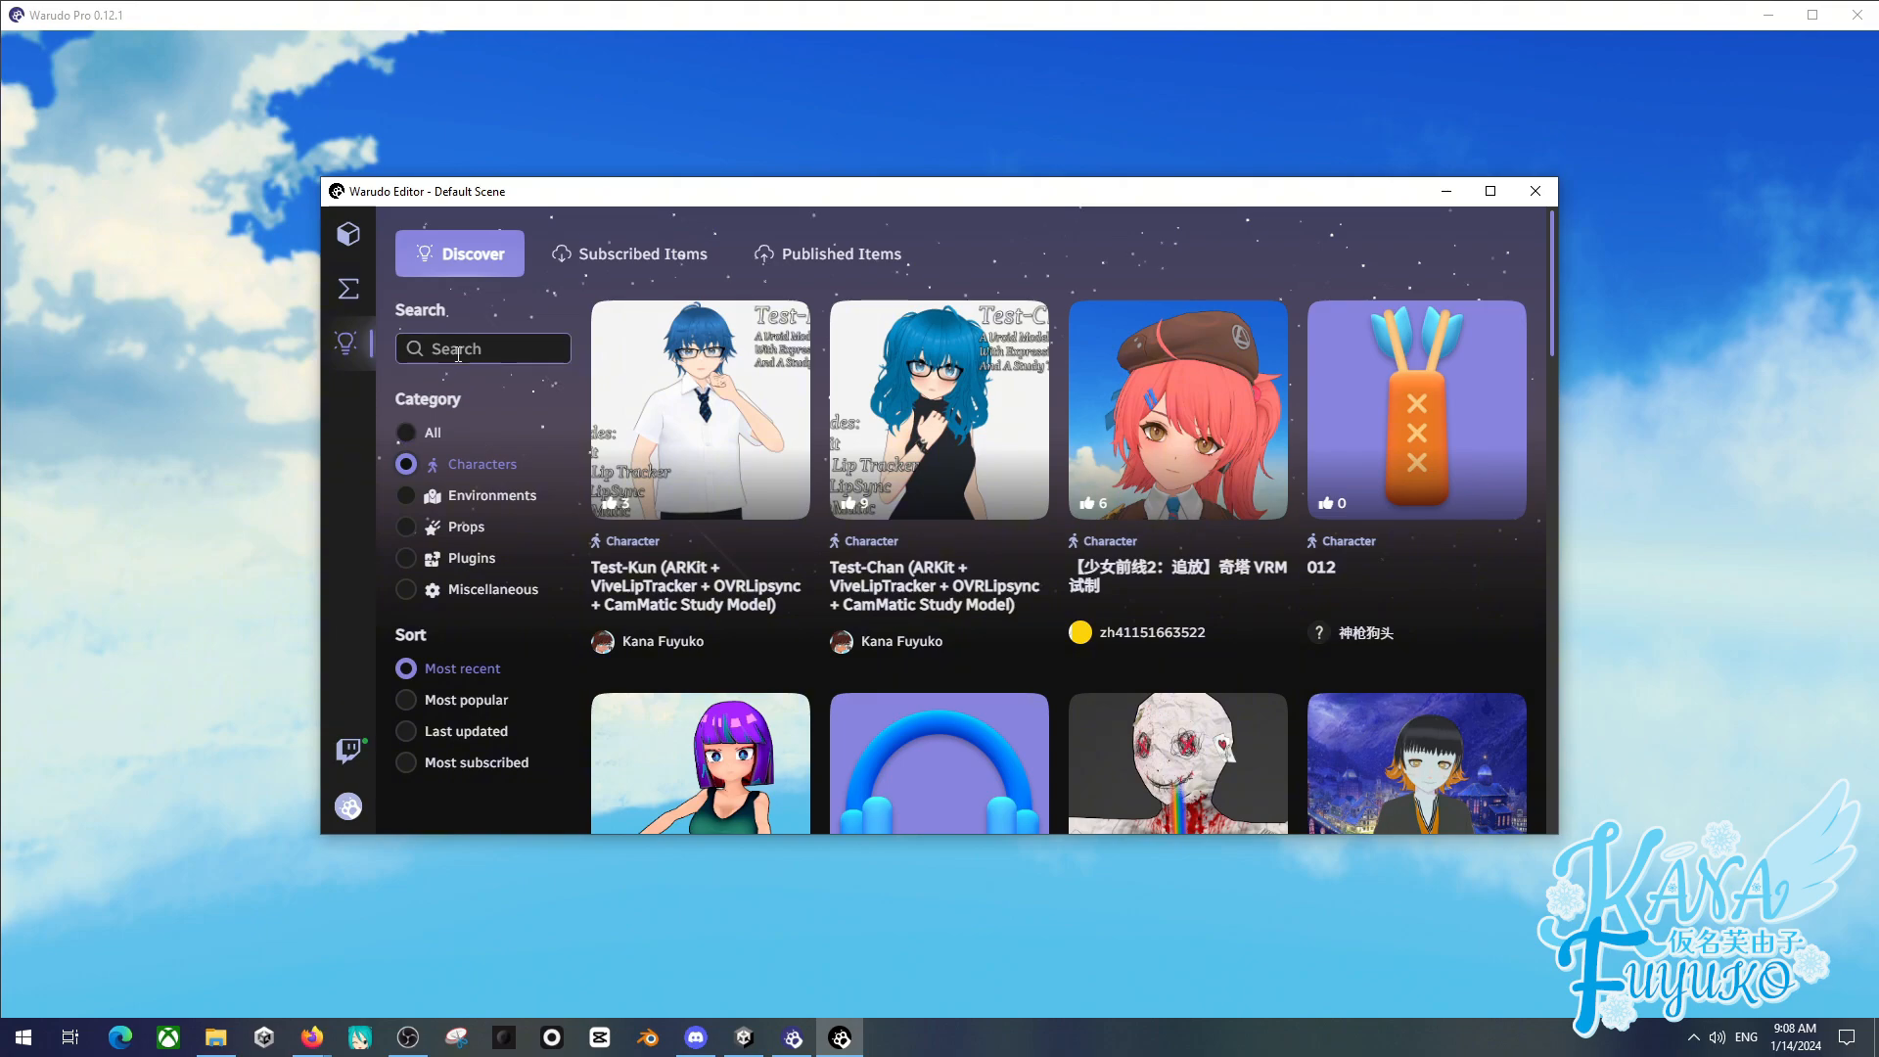
- Search all Discover categories for "VTube Studio" and clear the search text
{"action": "left_click", "coordinate": [431, 431]}
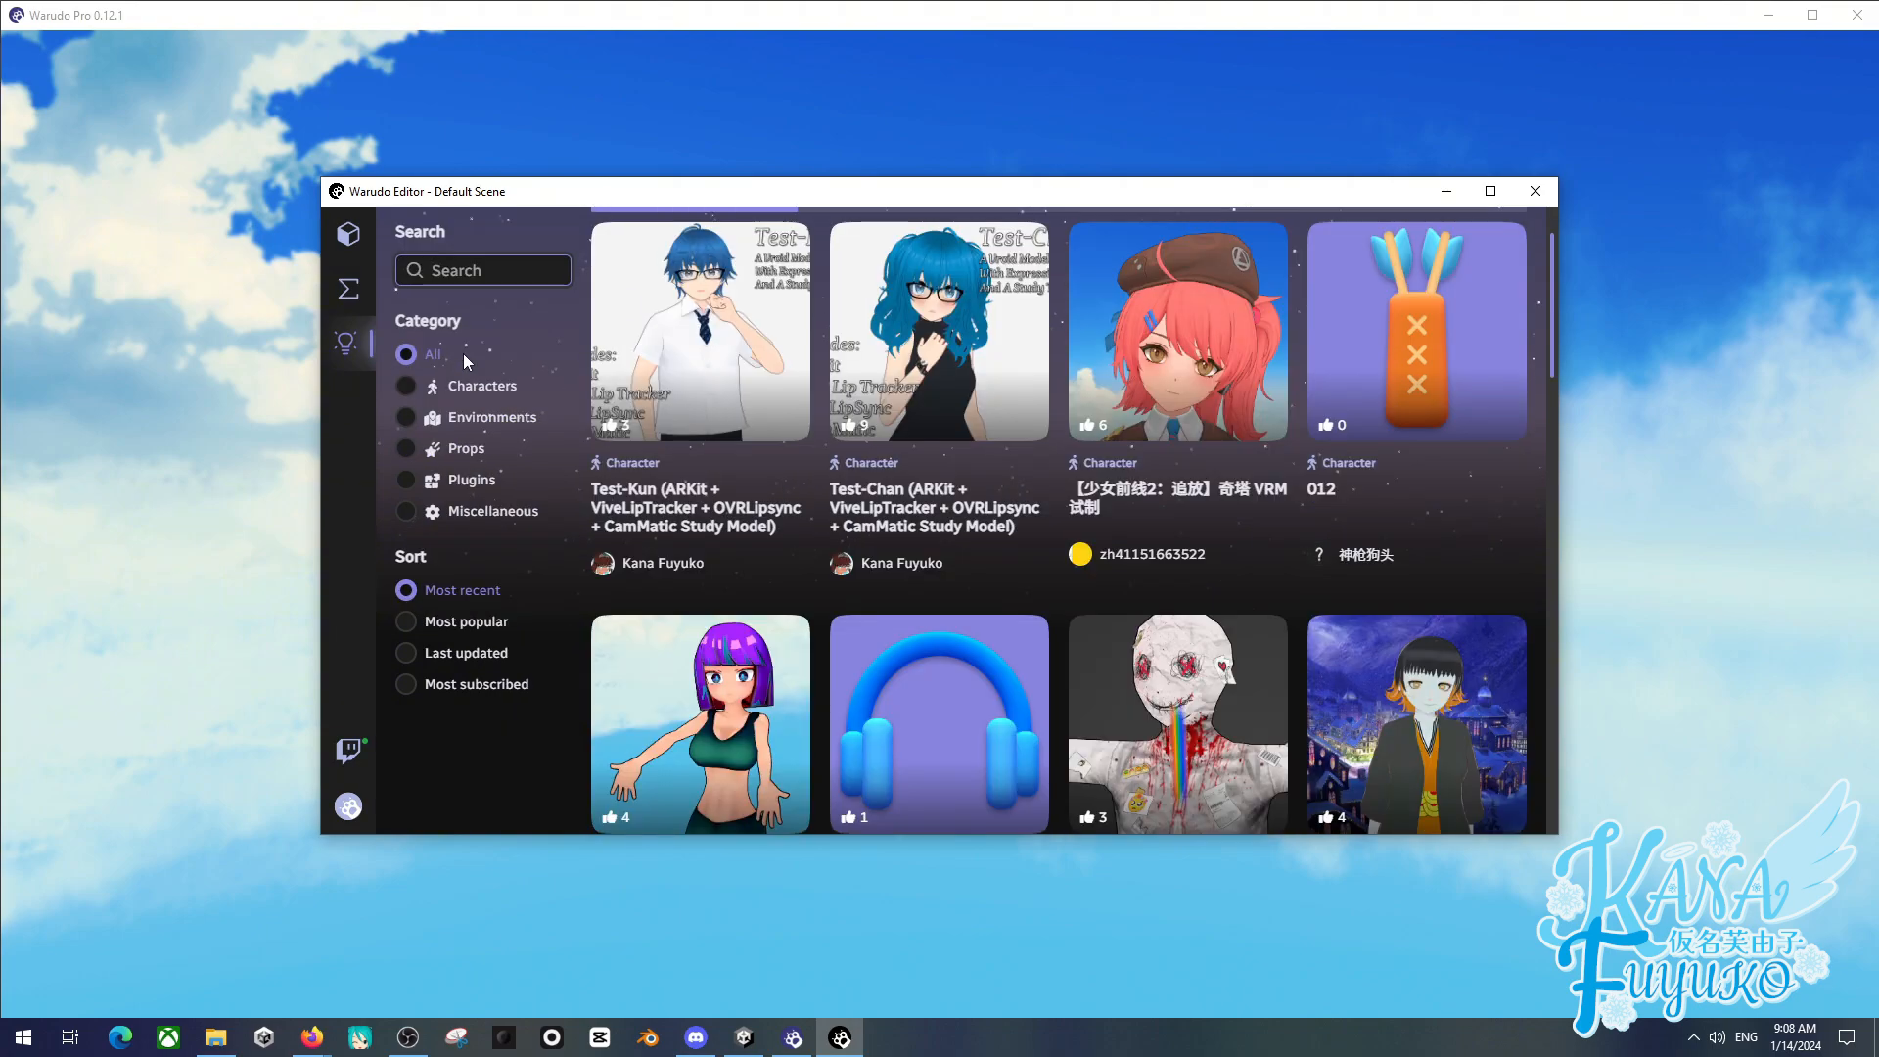
{"action": "type", "text": "VTube"}
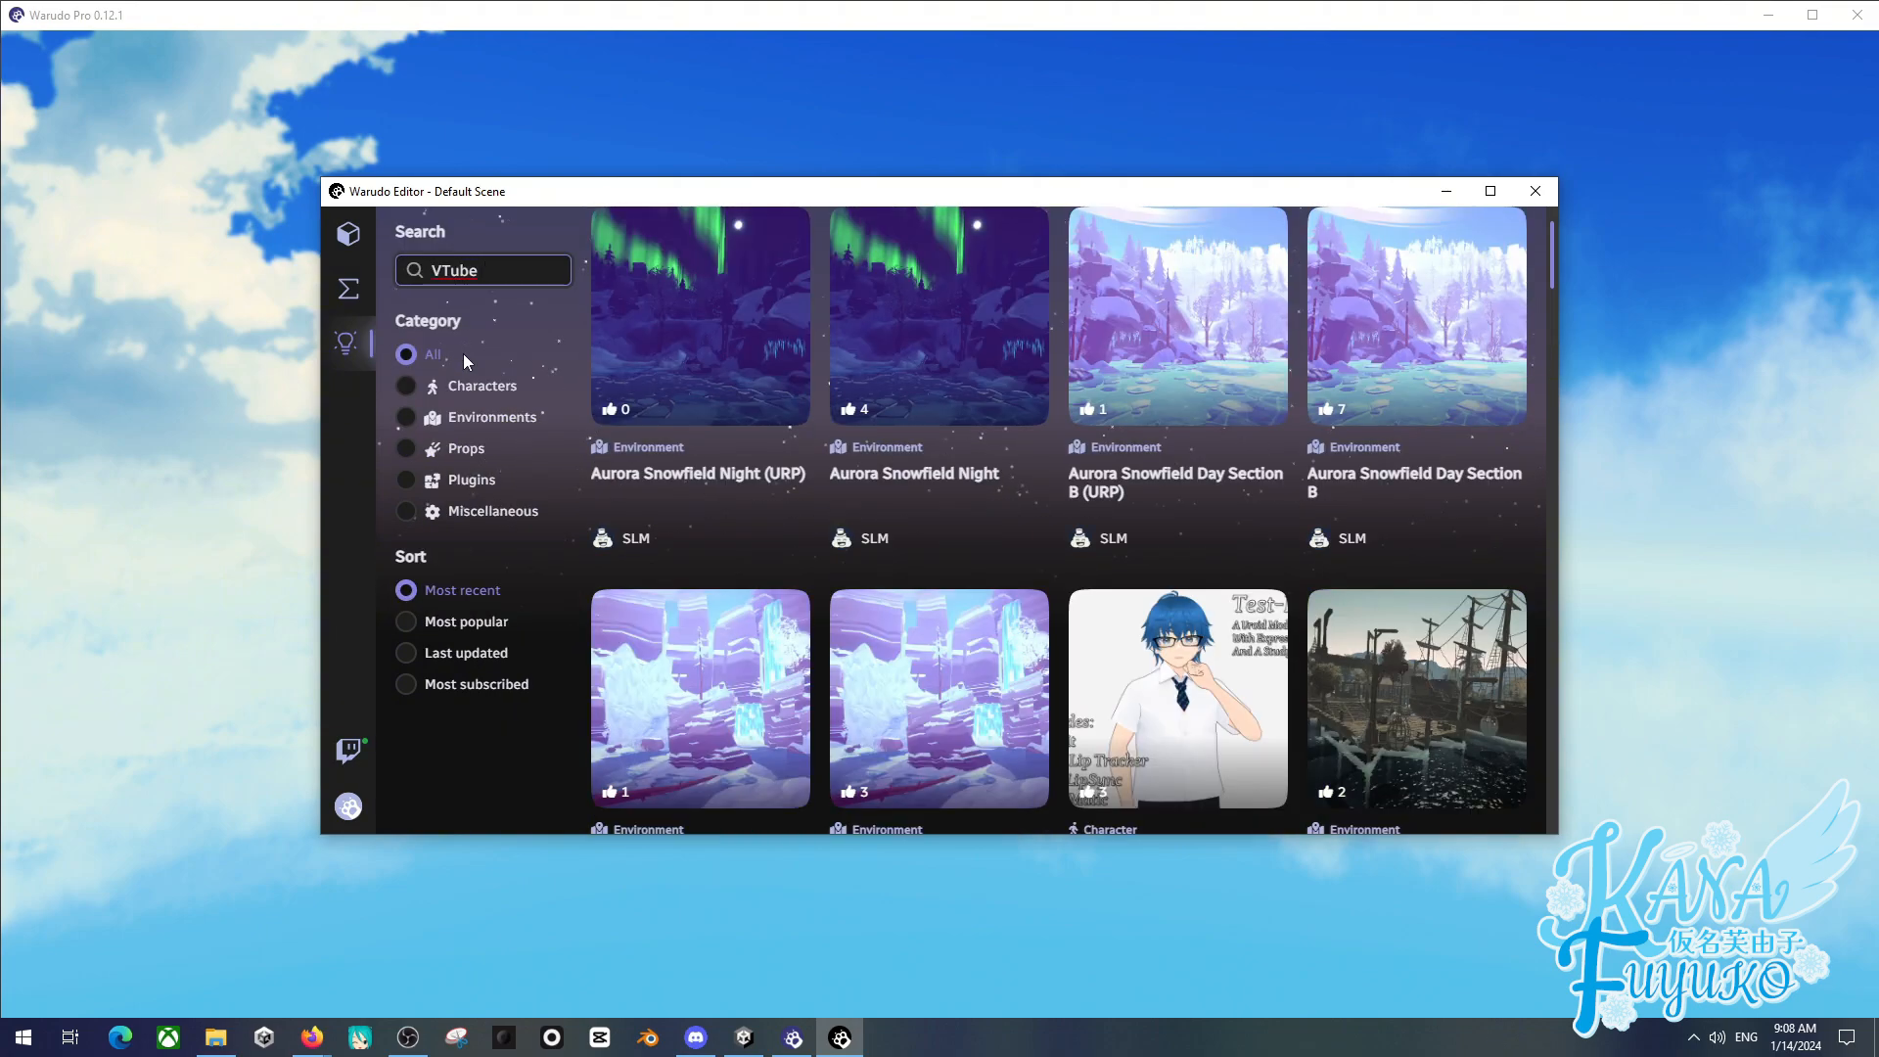
{"action": "type", "text": " Studio"}
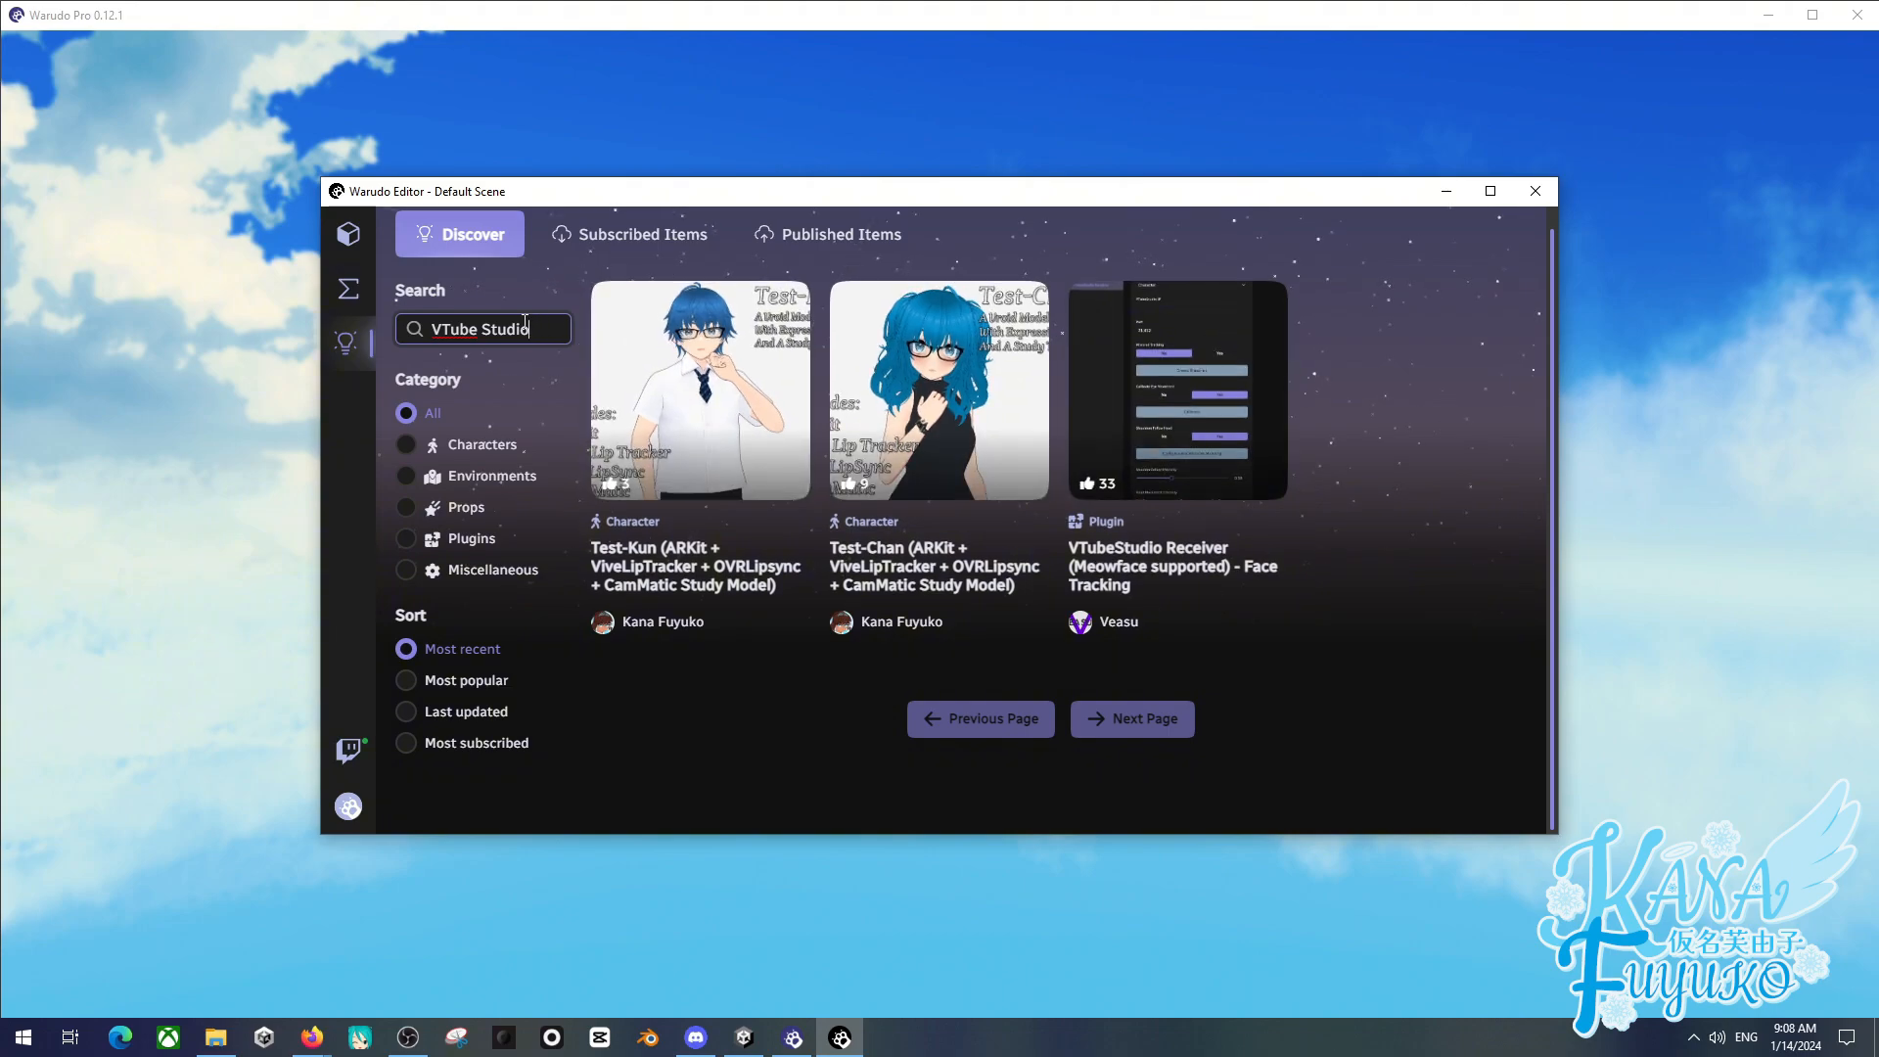
{"action": "key", "text": "ctrl+a"}
{"action": "key", "text": "BackSpace"}
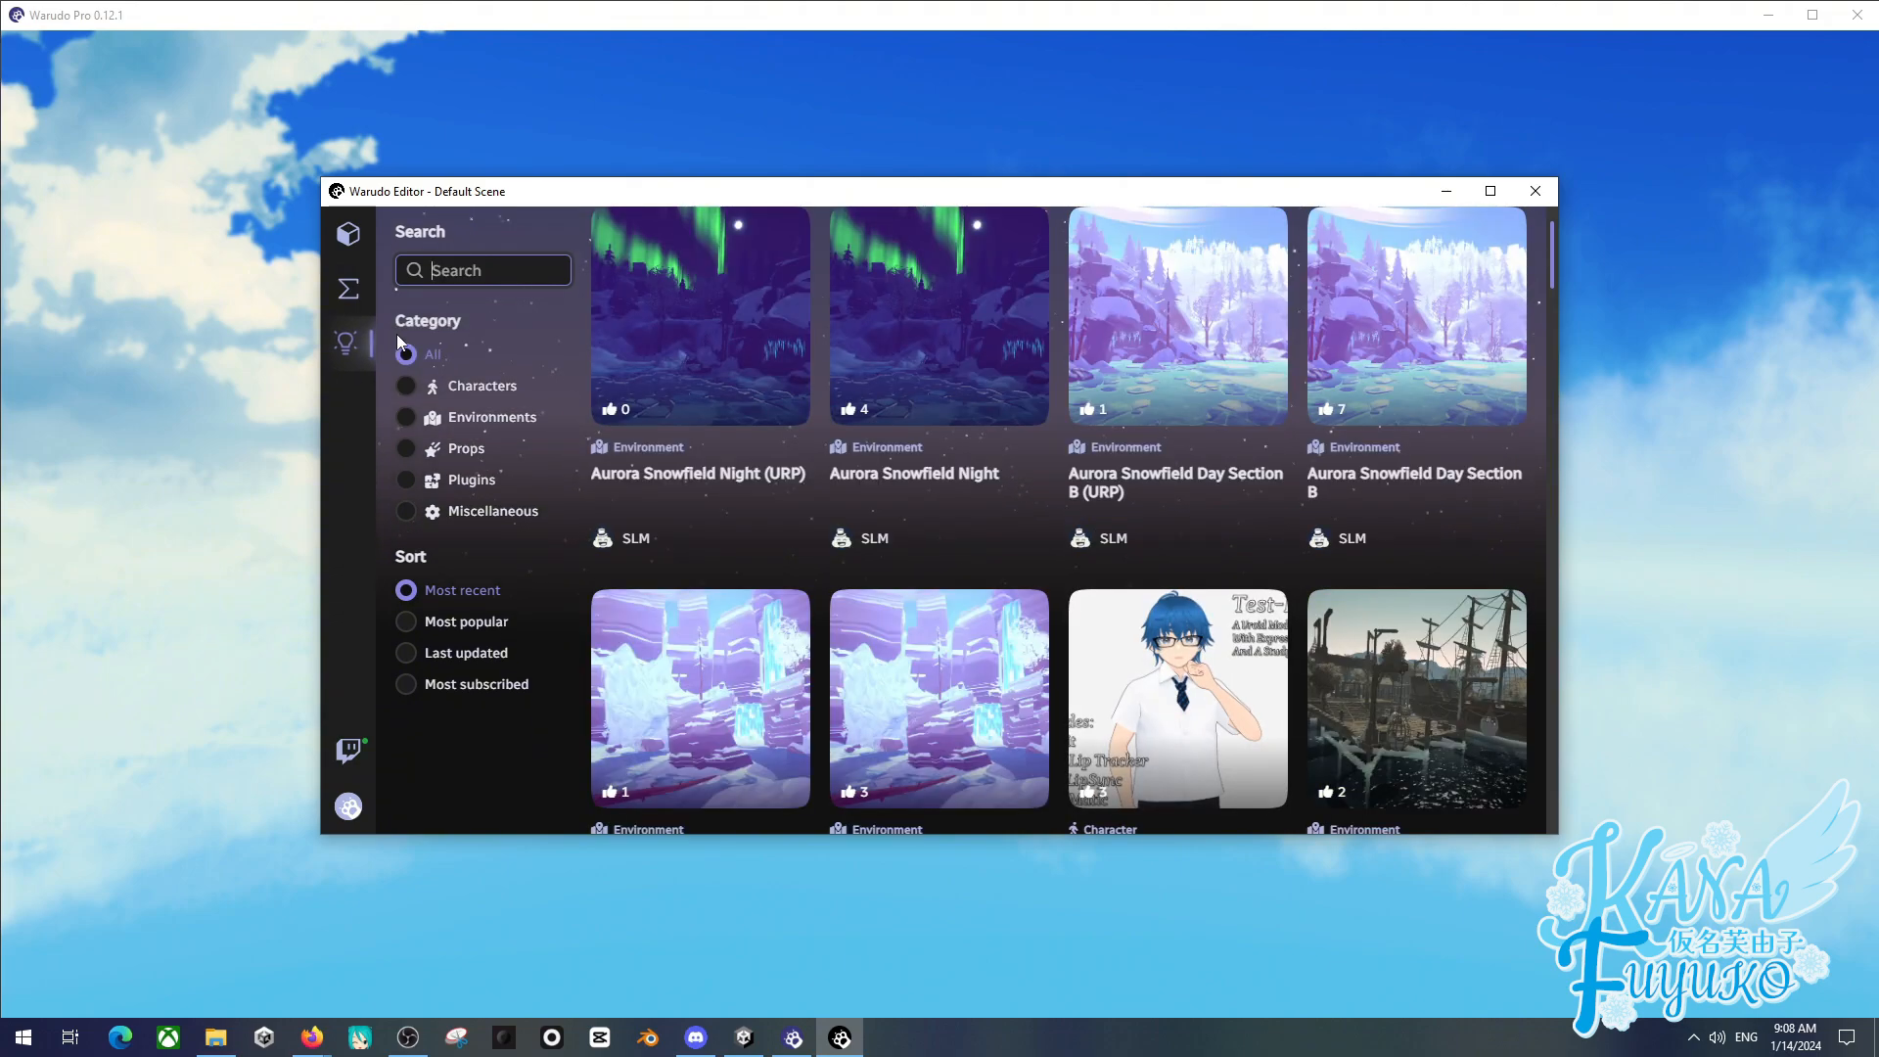
- Return to the scene's asset list, open Warudo's data folder and move its window clear of the editor
{"action": "left_click", "coordinate": [348, 235]}
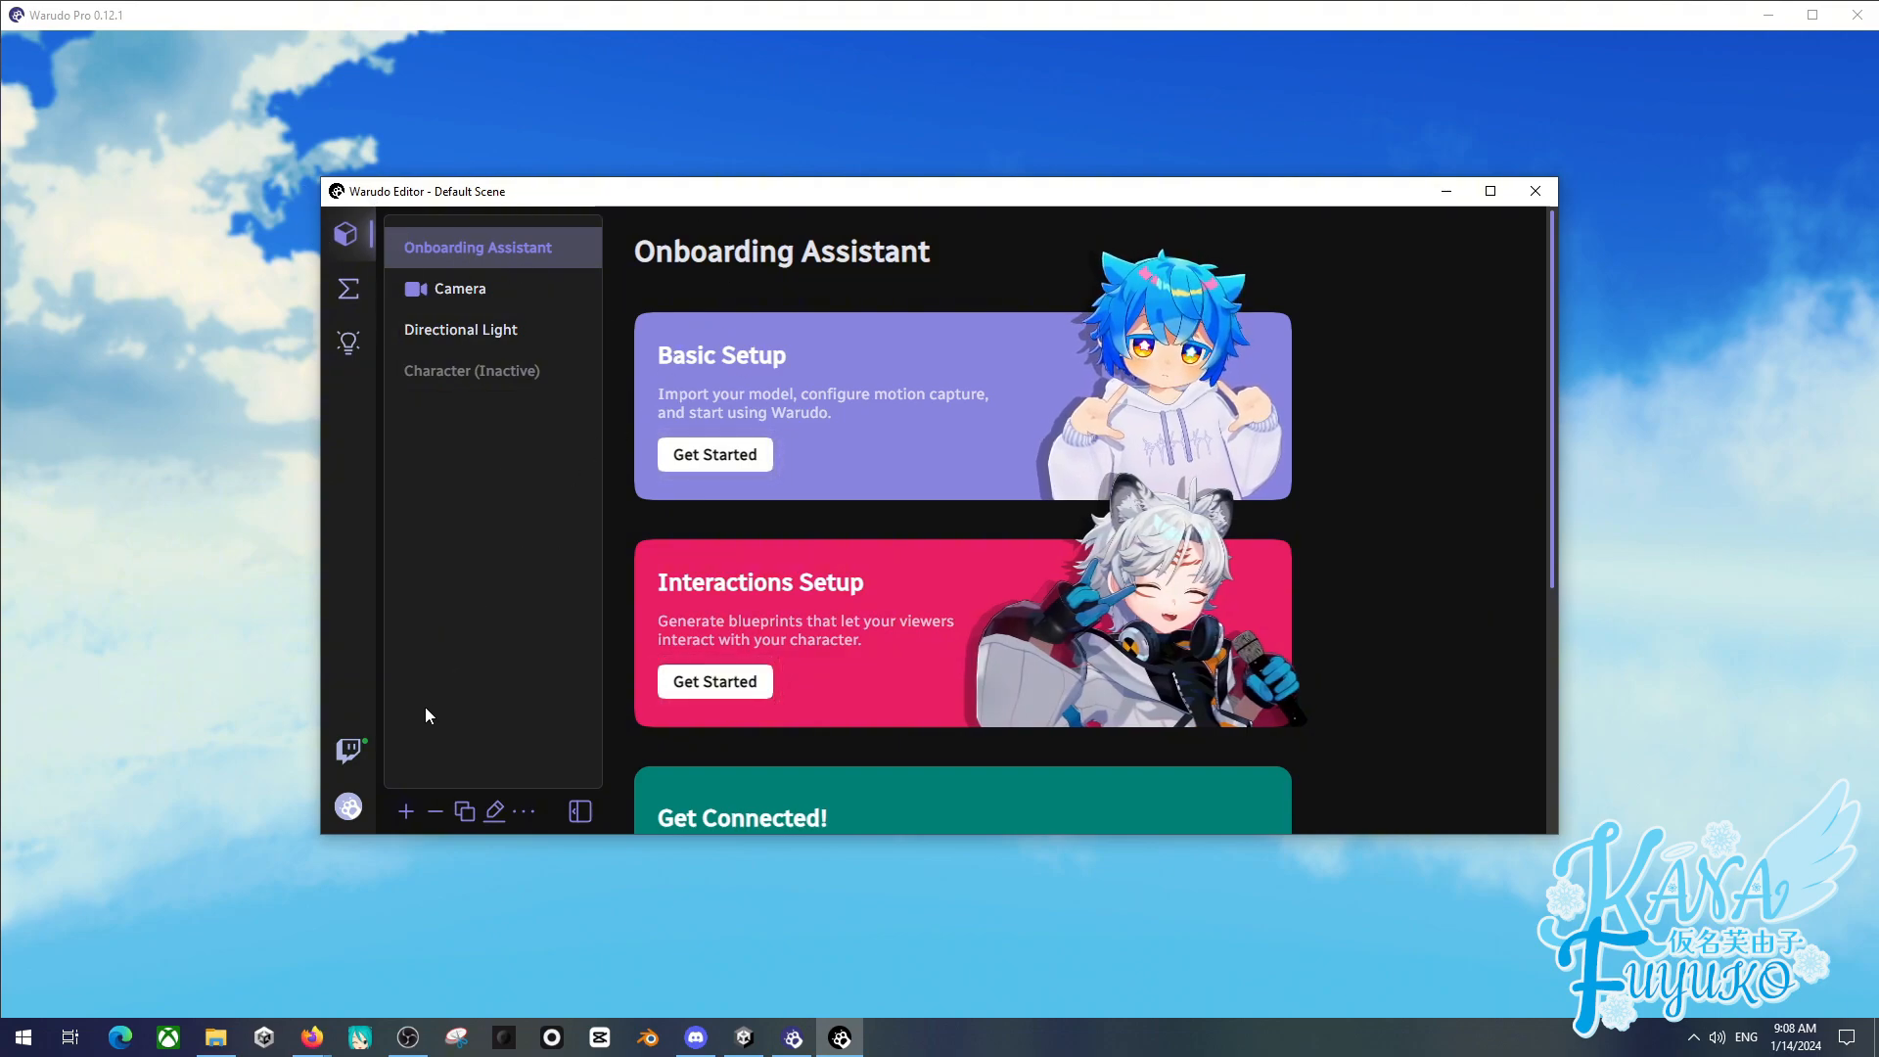
{"action": "left_click", "coordinate": [349, 808]}
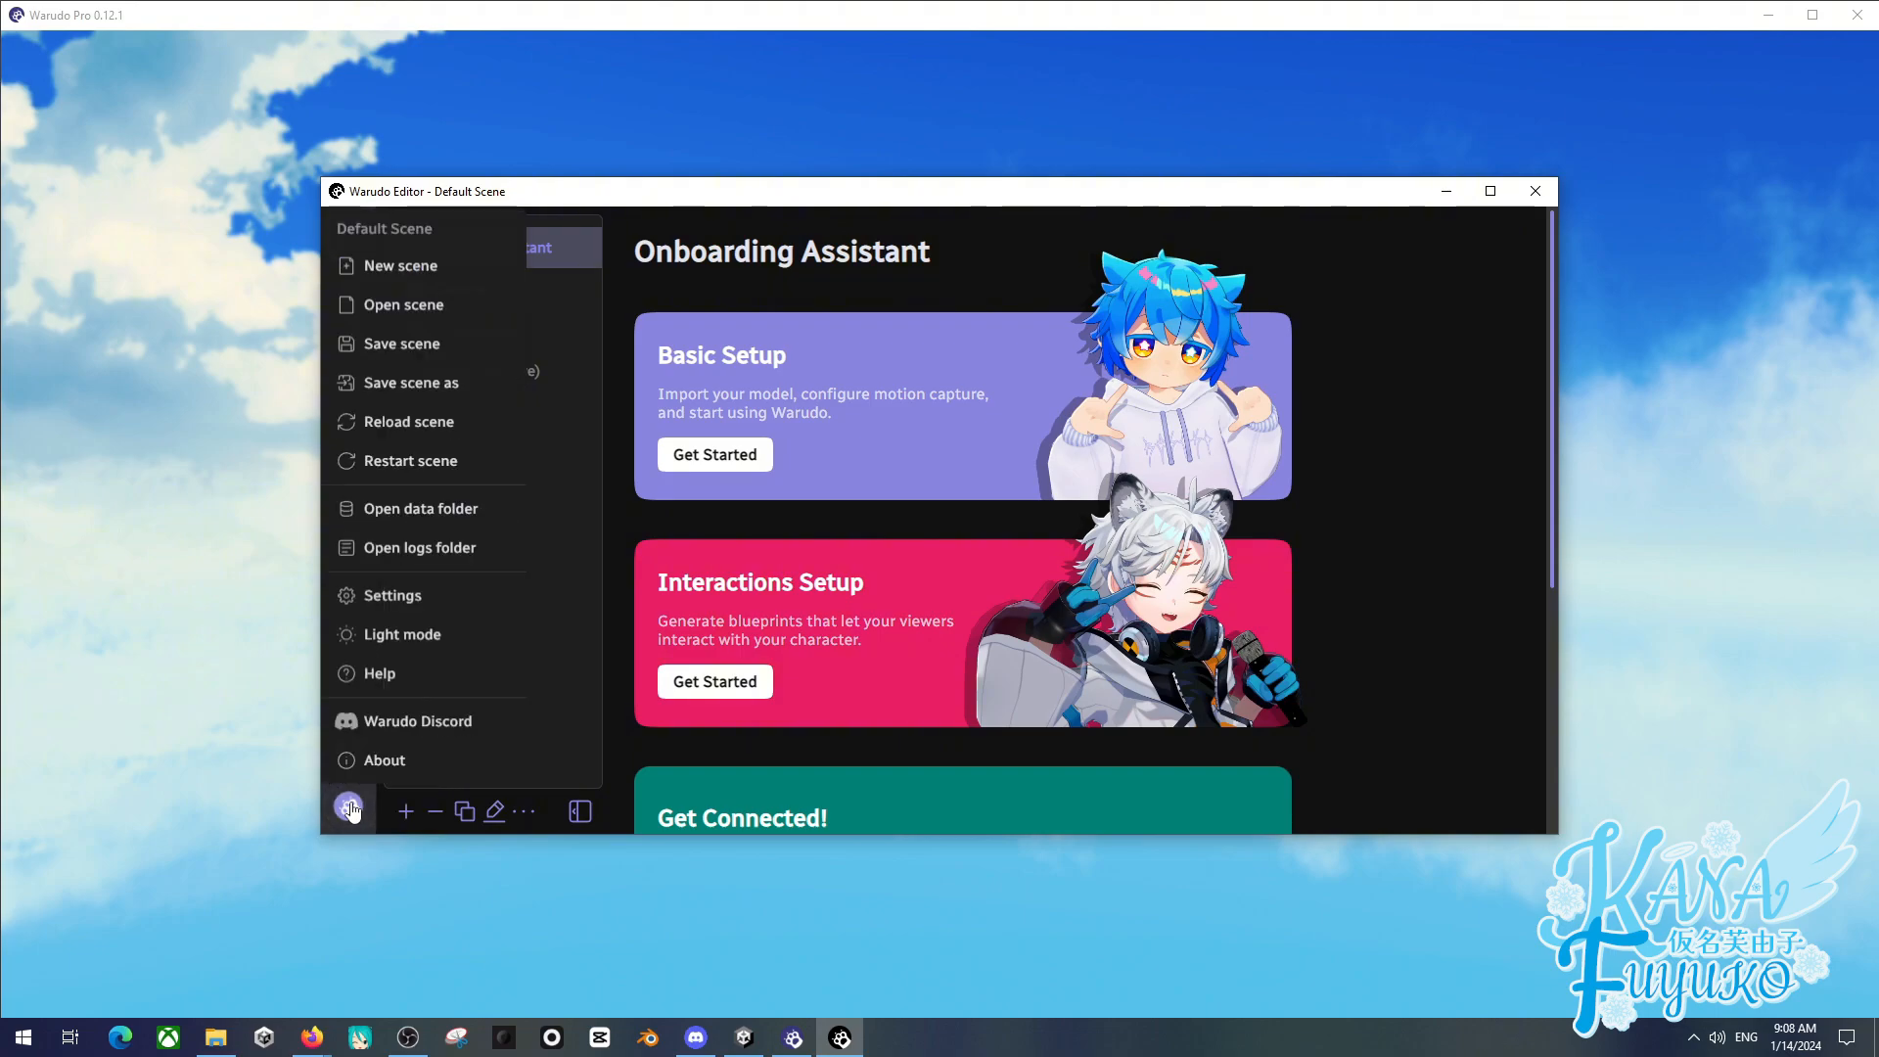
{"action": "left_click", "coordinate": [428, 510]}
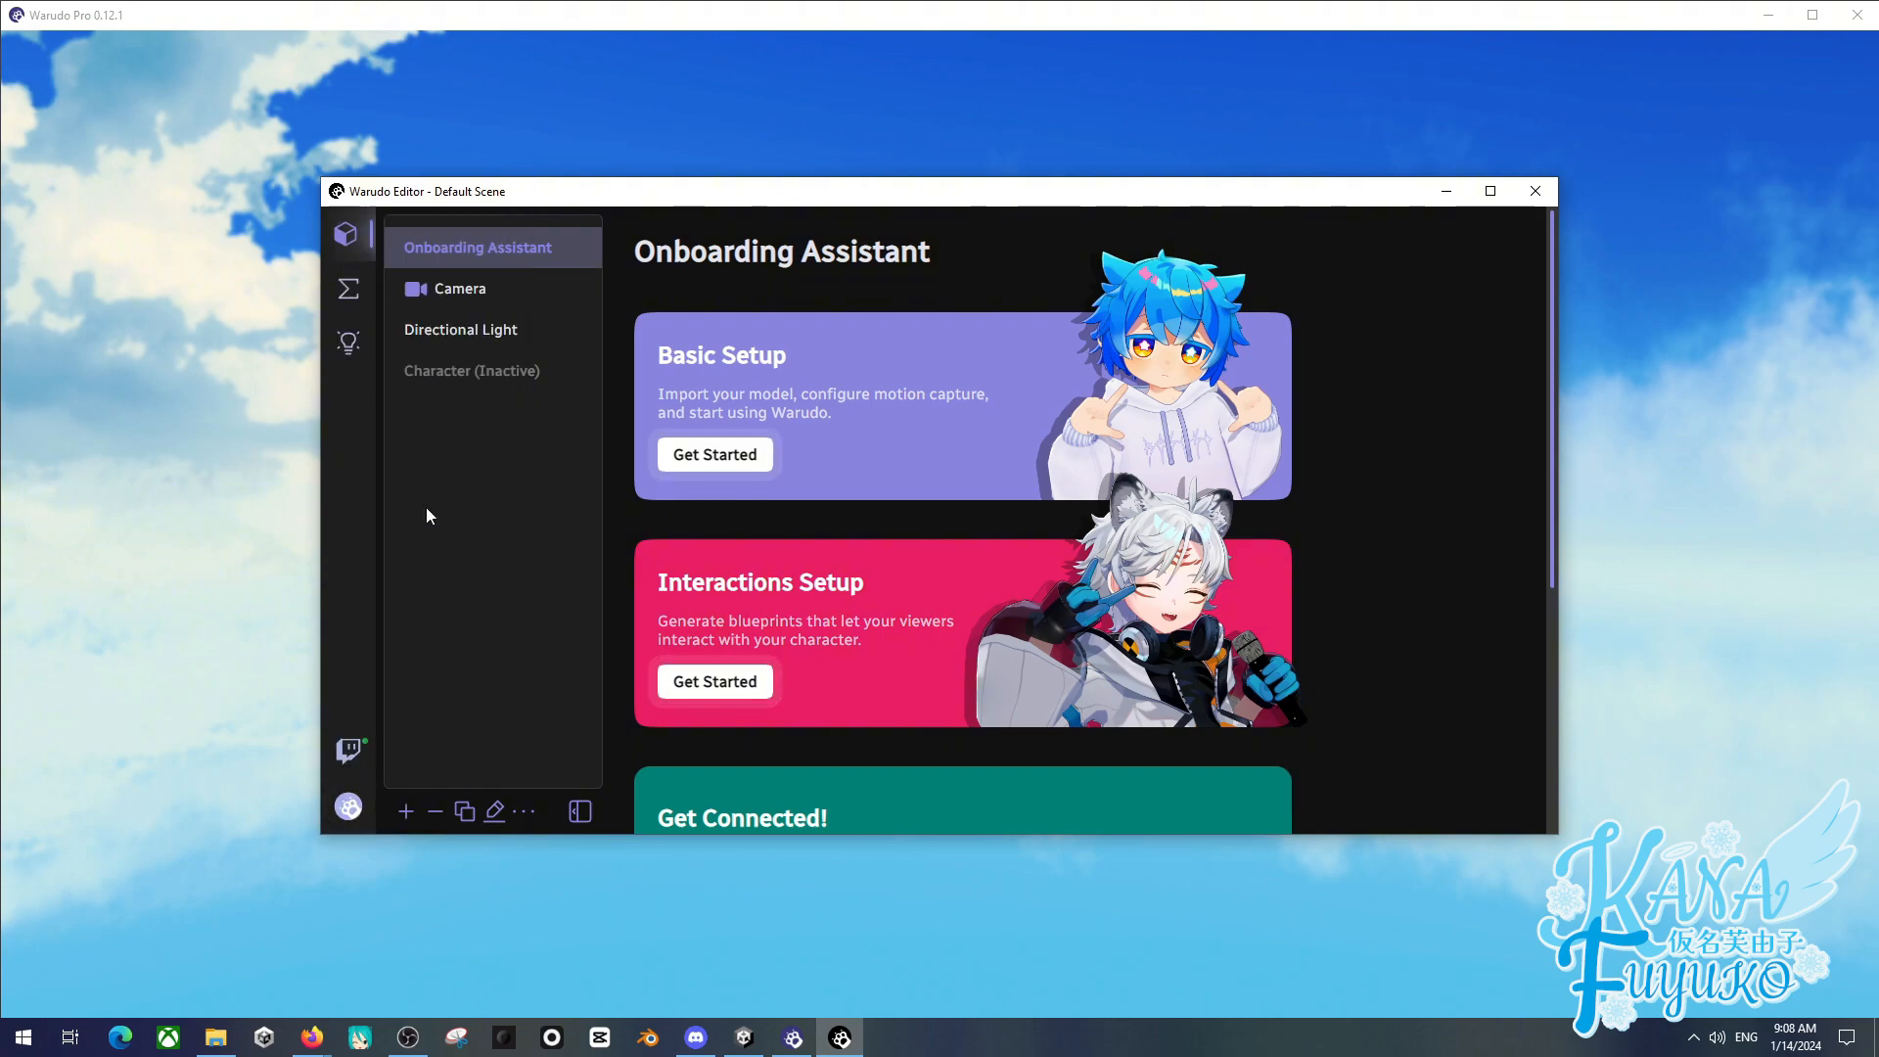
{"action": "left_click_drag", "start_coordinate": [515, 20], "coordinate": [592, 214]}
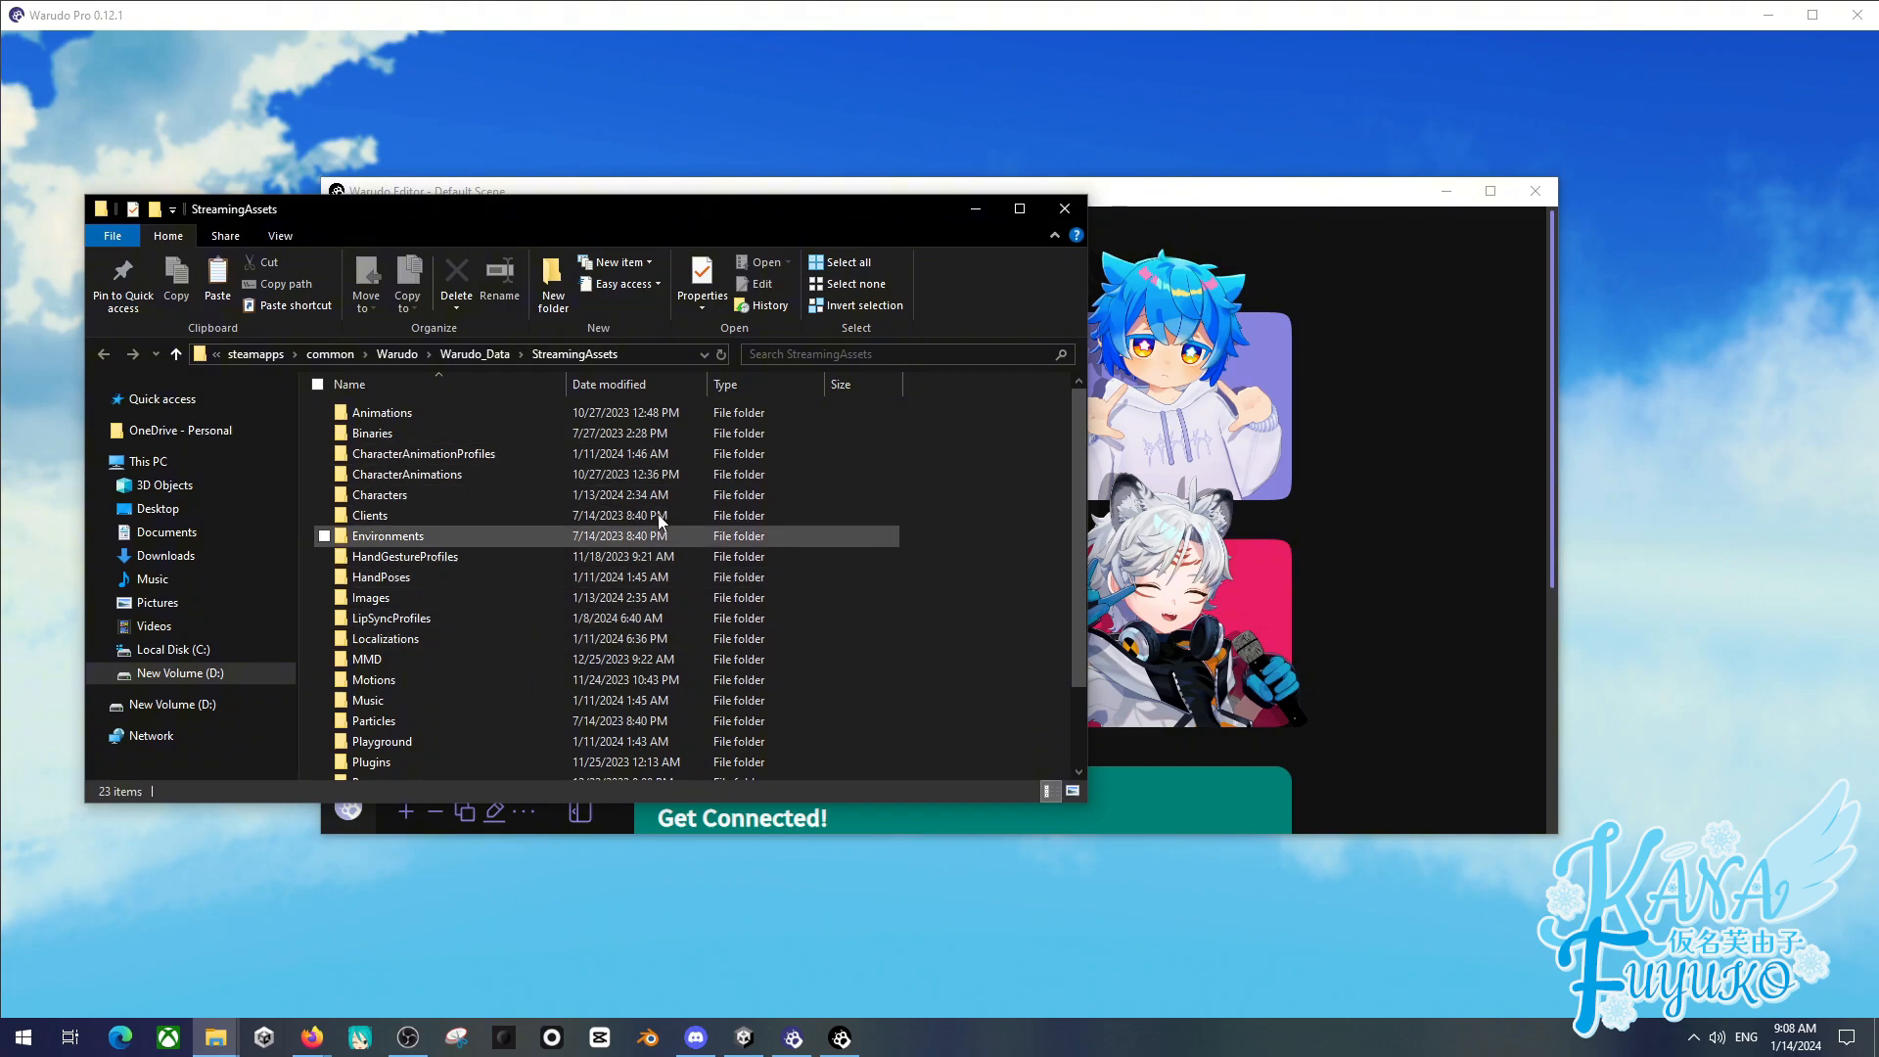
{"action": "scroll", "coordinate": [738, 487], "scroll_direction": "down", "scroll_amount": 2}
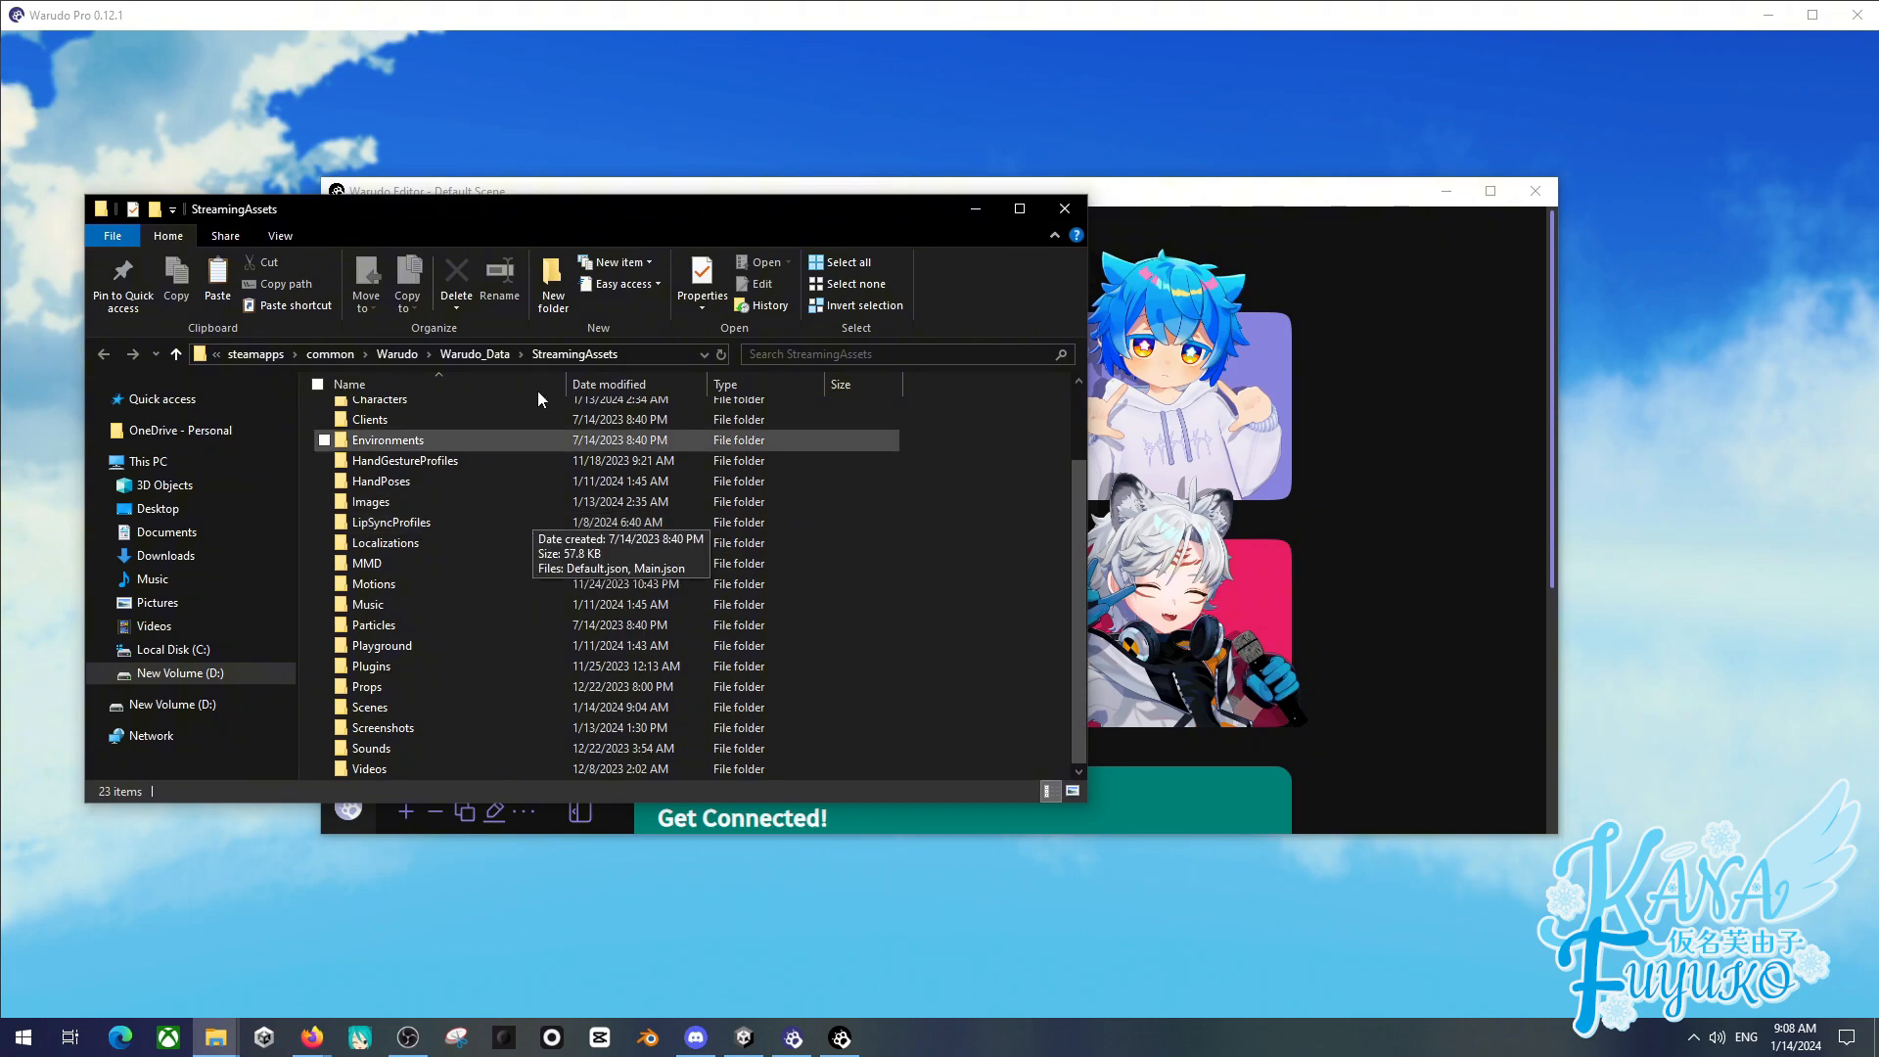
{"action": "left_click_drag", "start_coordinate": [534, 211], "coordinate": [967, 184]}
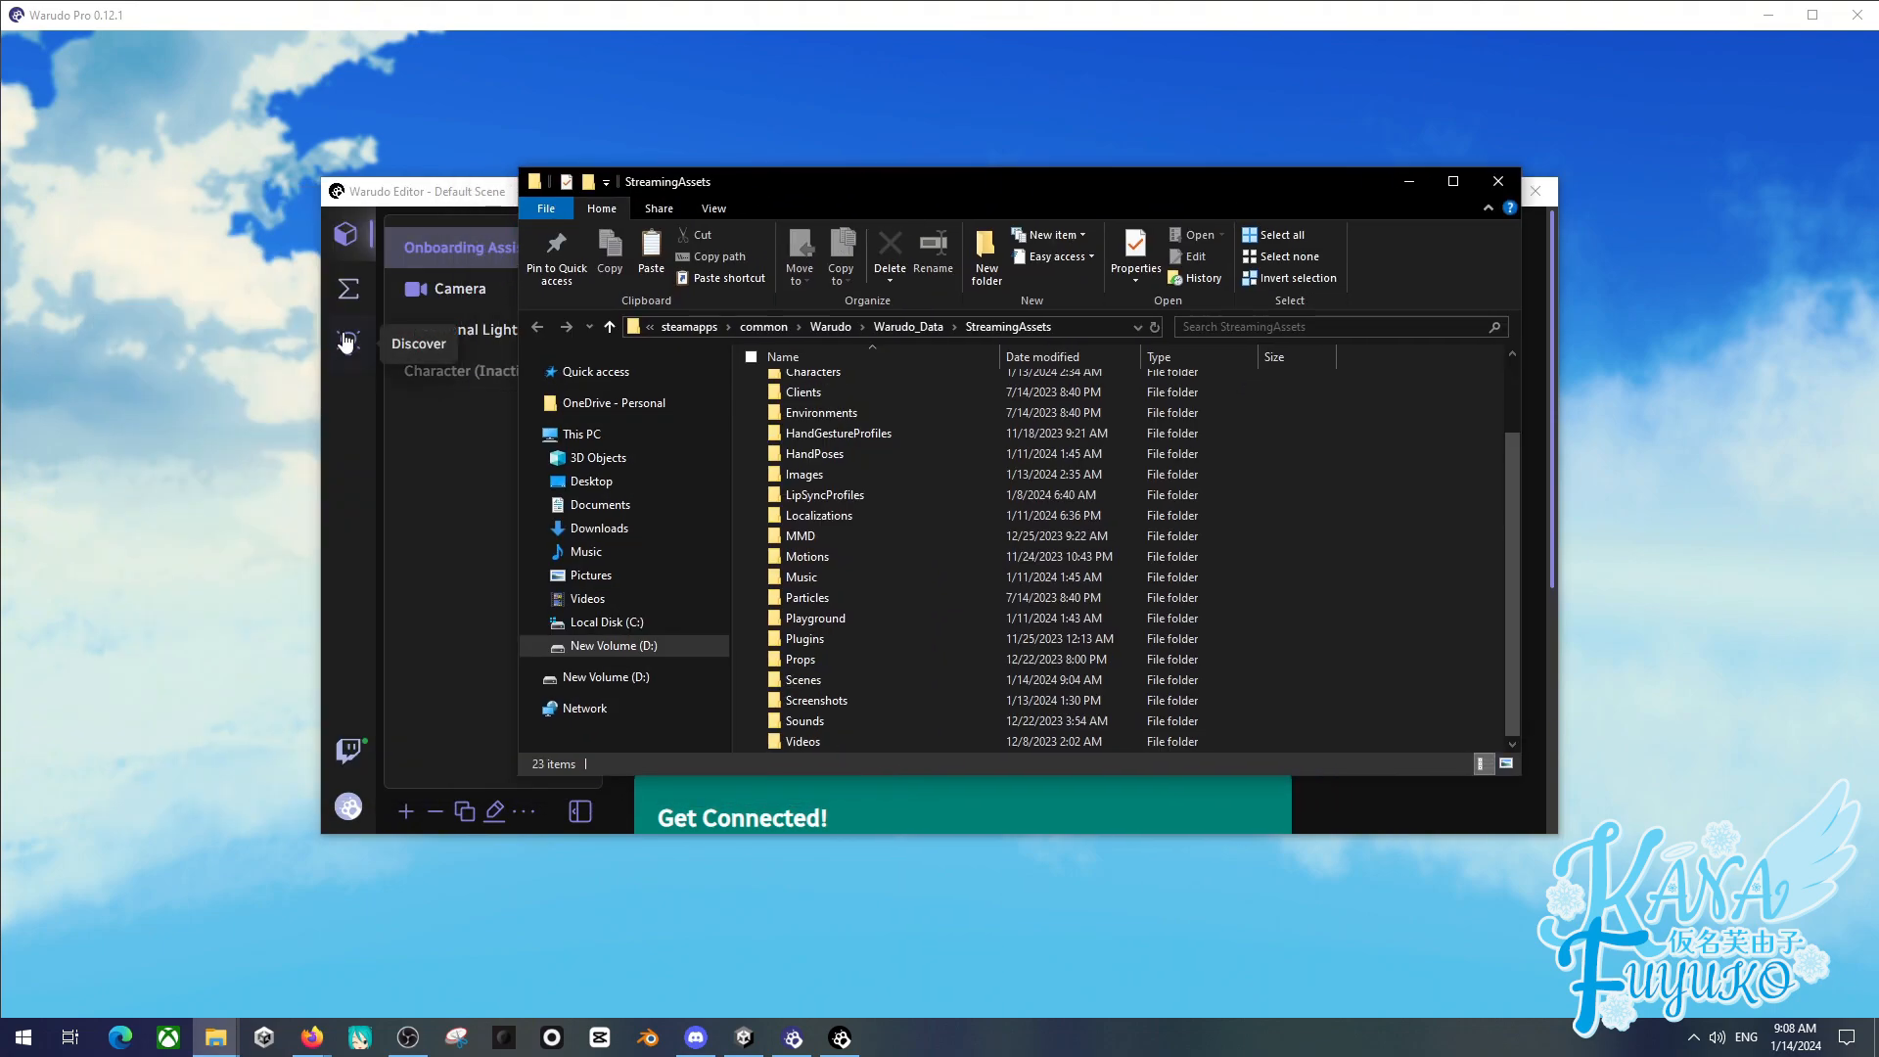
{"action": "left_click_drag", "start_coordinate": [729, 184], "coordinate": [254, 151]}
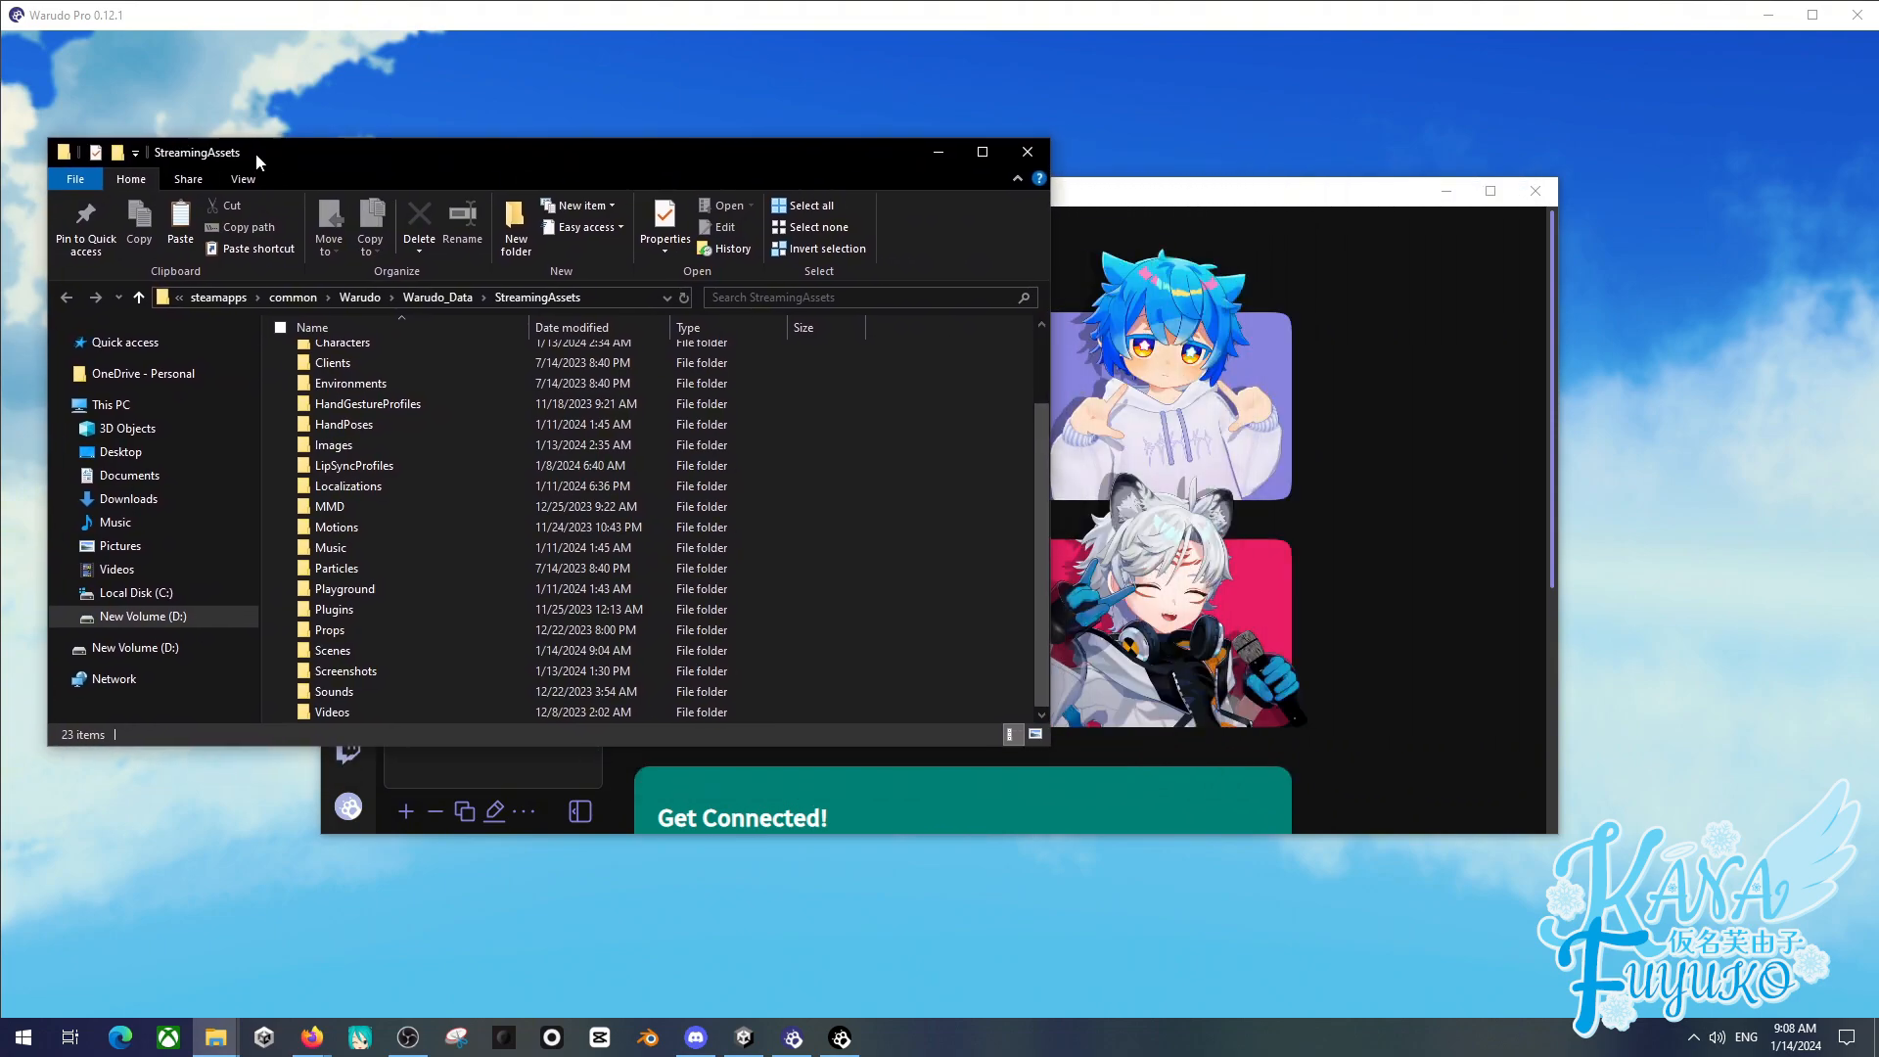
- Open the Scenes folder and bring the Warudo Beginner Scene folder window up beside it
{"action": "double_click", "coordinate": [332, 647]}
{"action": "left_click", "coordinate": [215, 1038]}
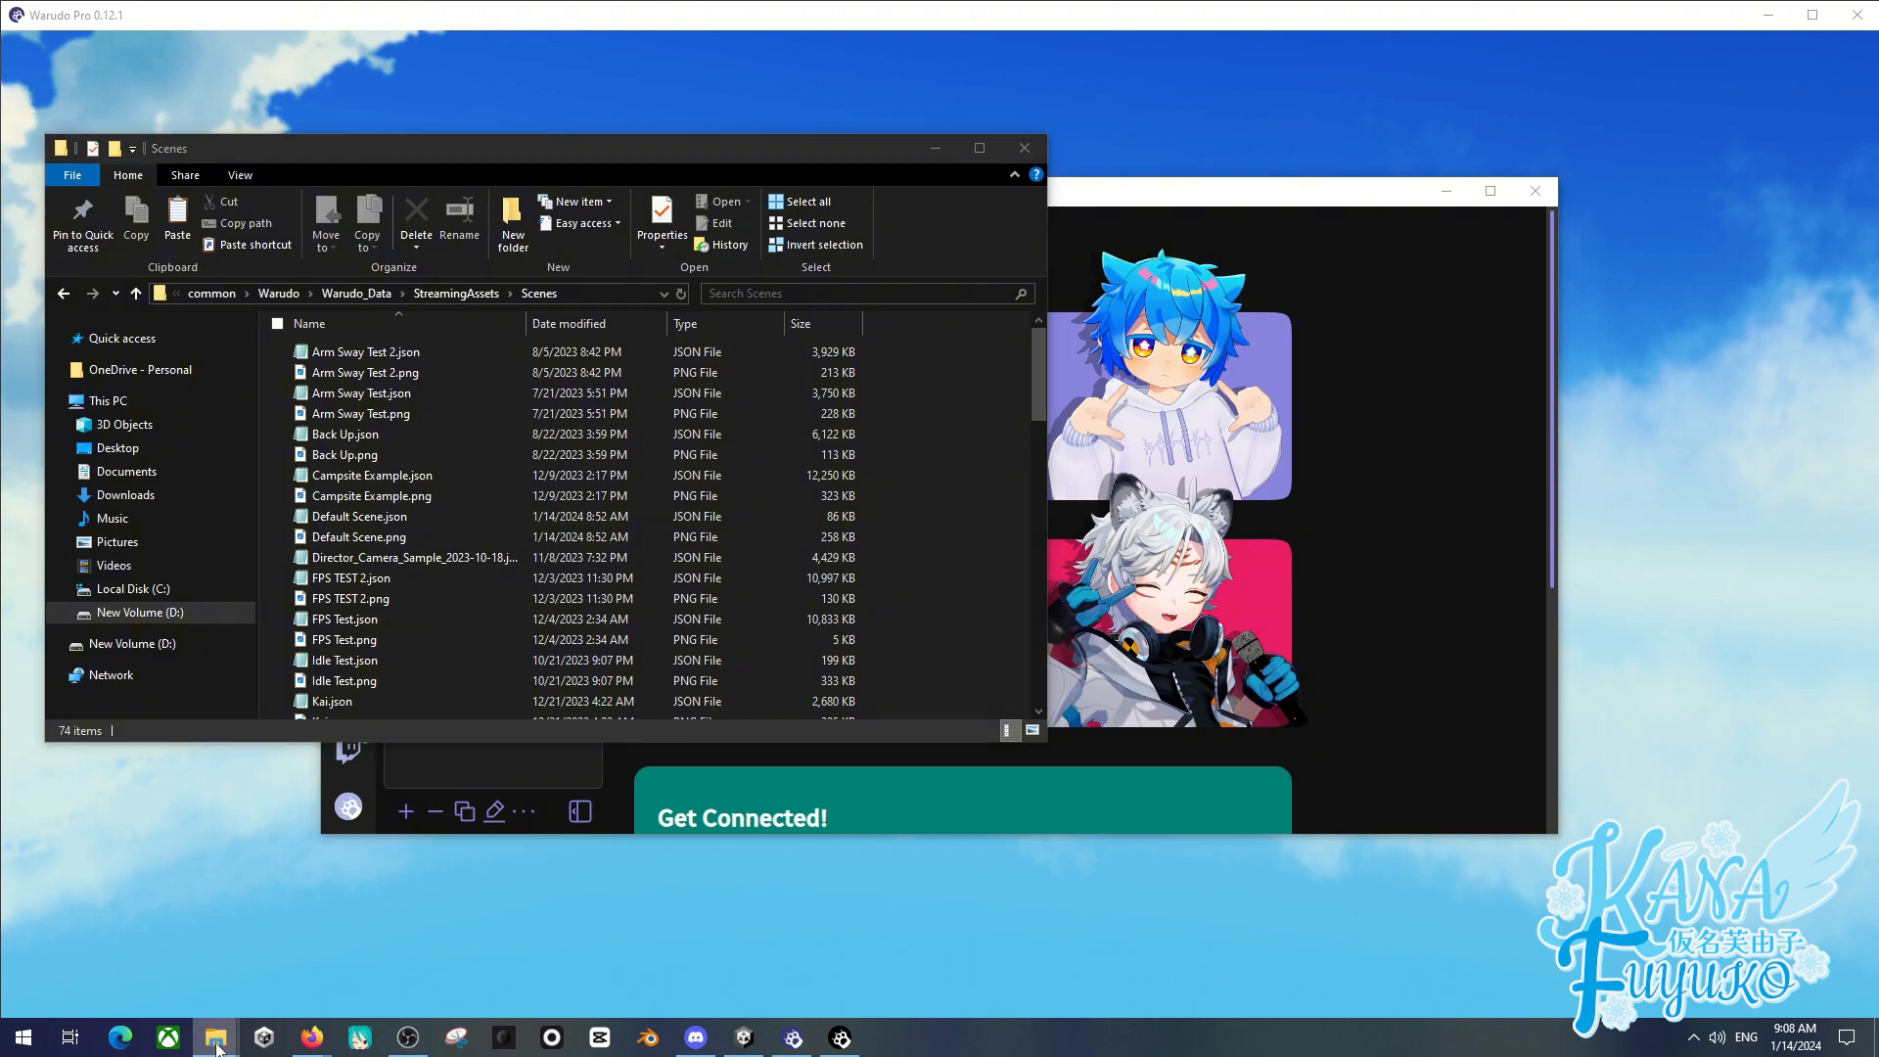
{"action": "left_click", "coordinate": [122, 922]}
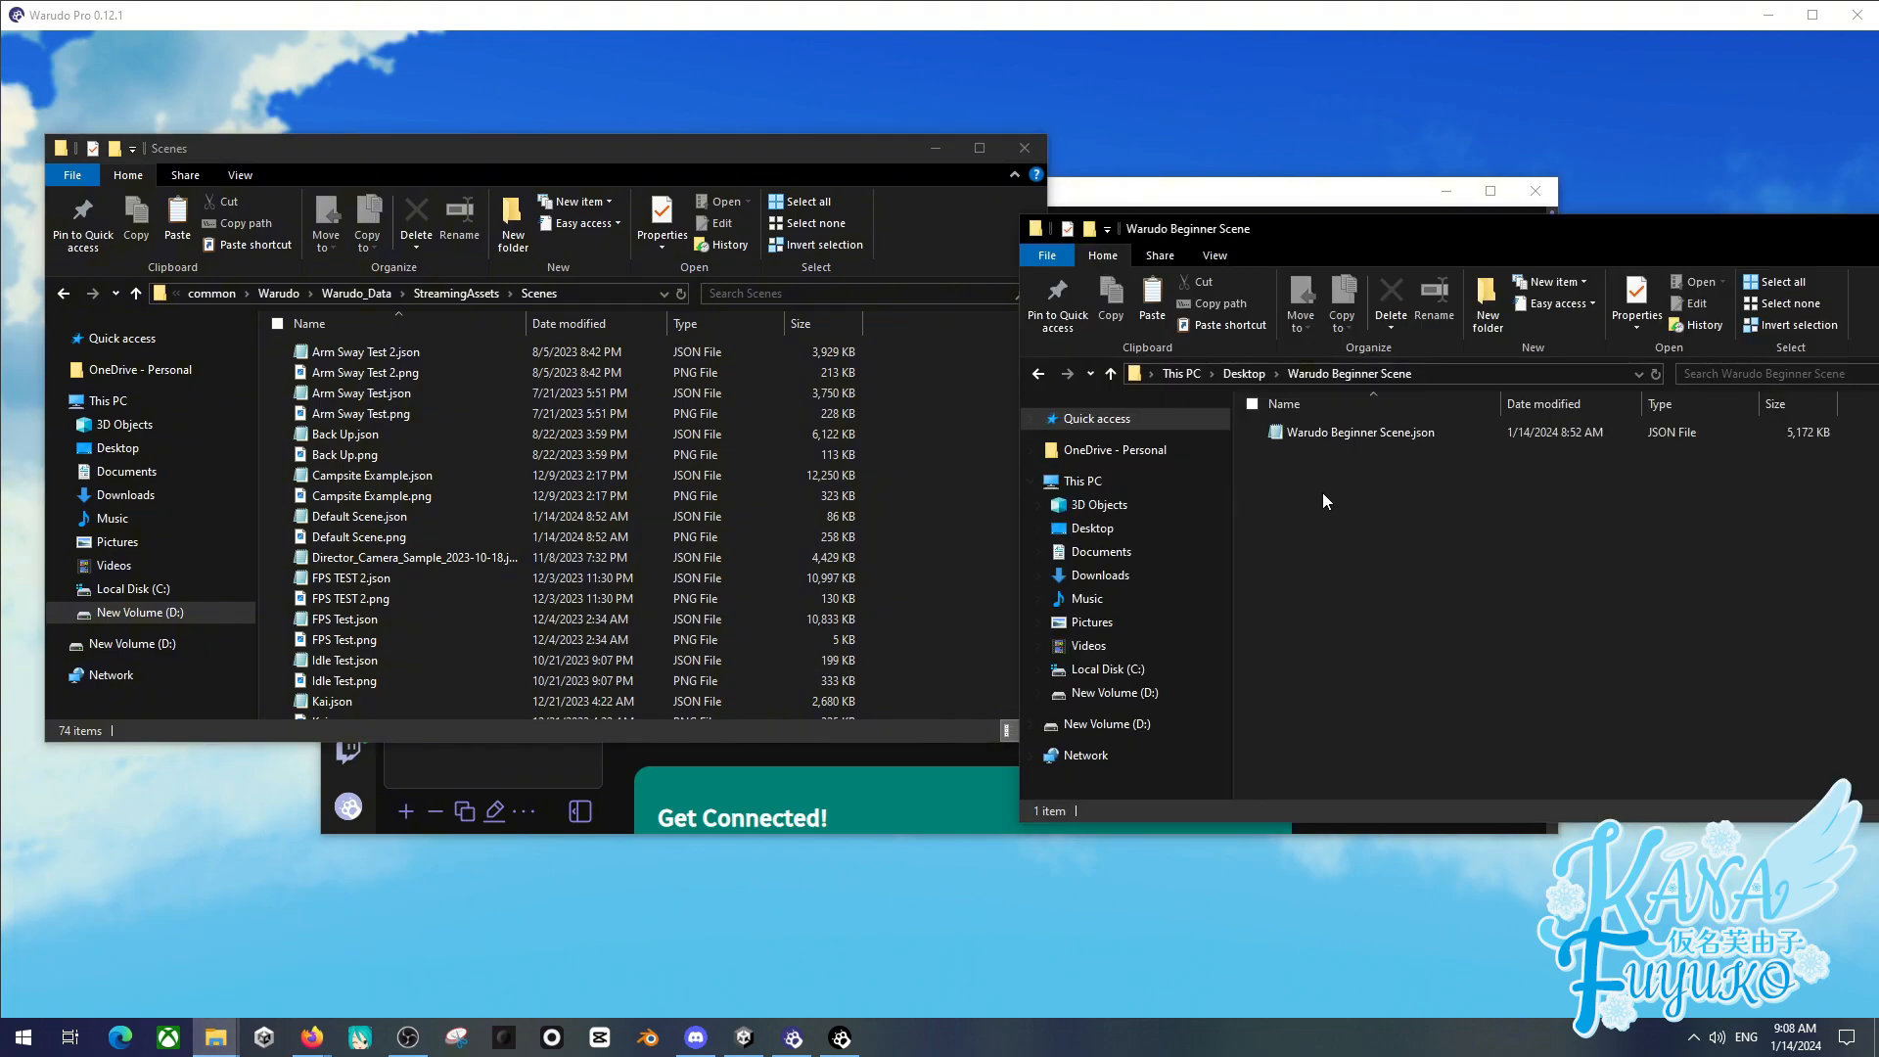
- Copy Warudo Beginner Scene.json into the Scenes folder and close both folder windows
{"action": "left_click_drag", "start_coordinate": [1350, 478], "coordinate": [1347, 436]}
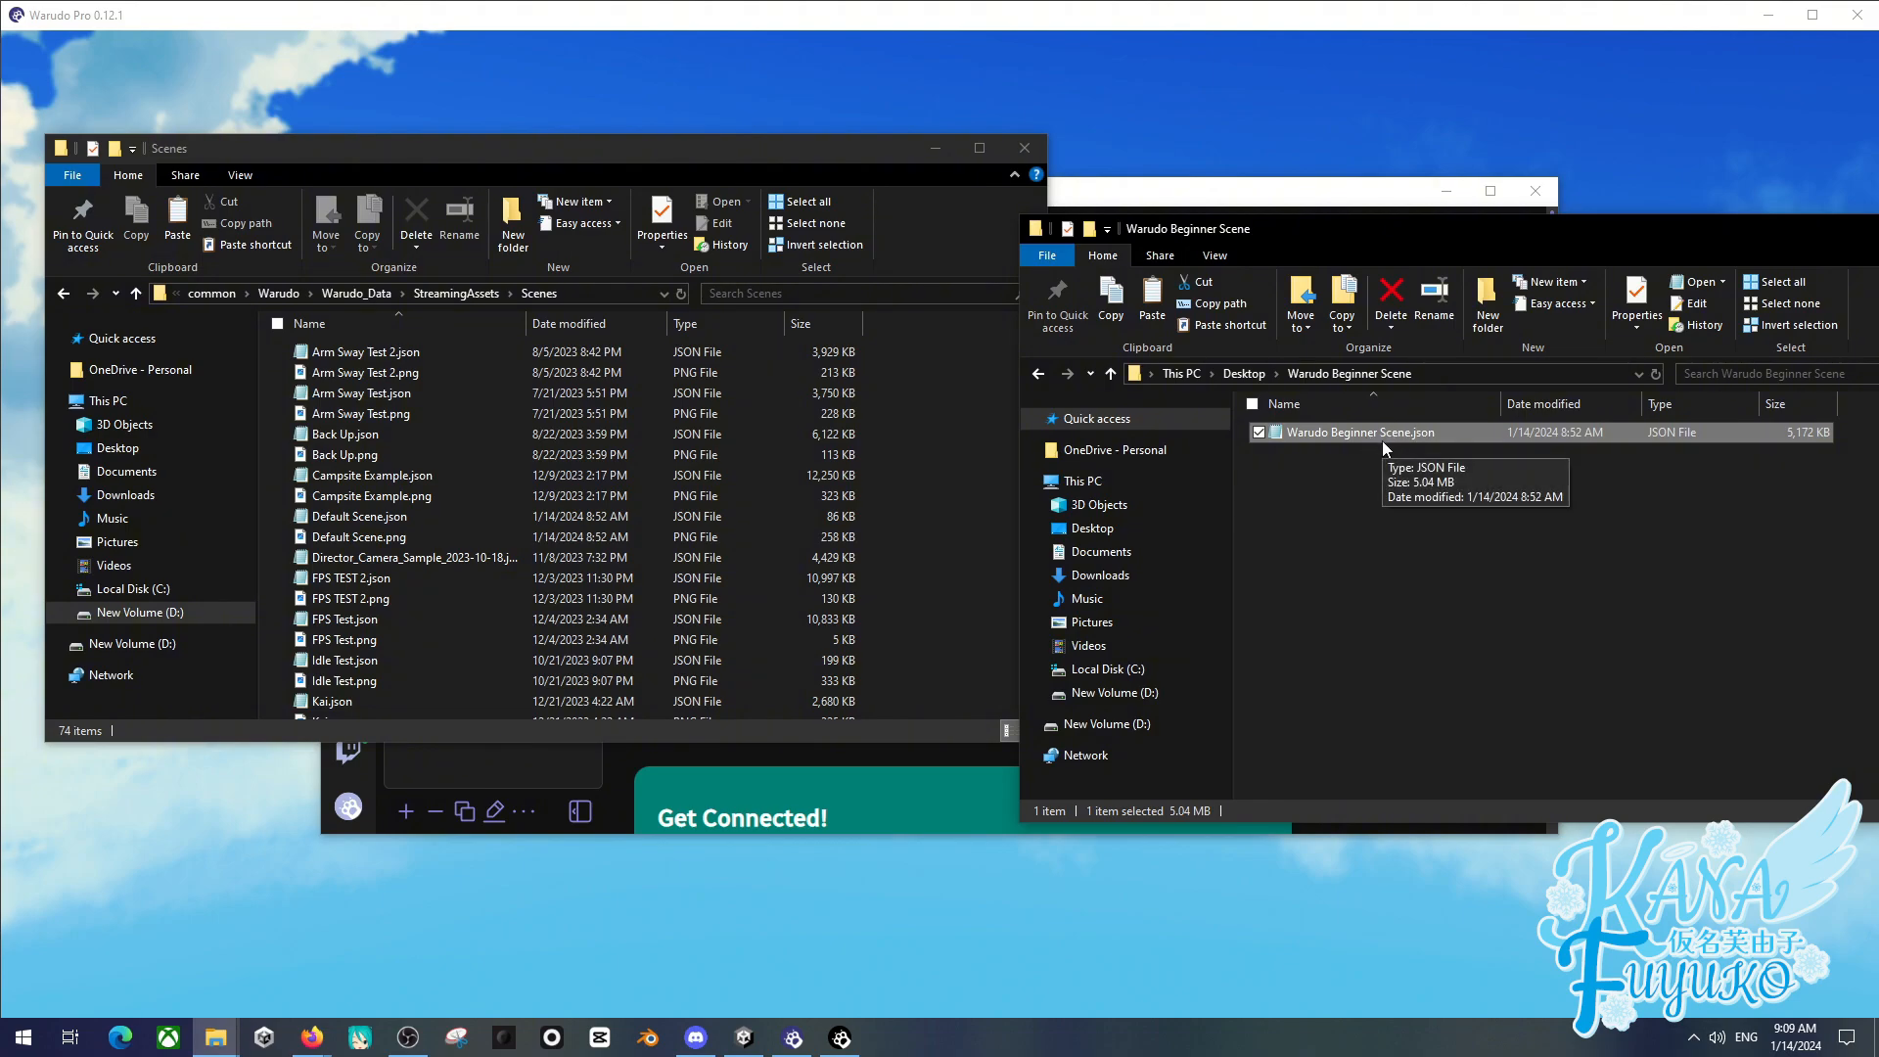
{"action": "left_click", "coordinate": [918, 420]}
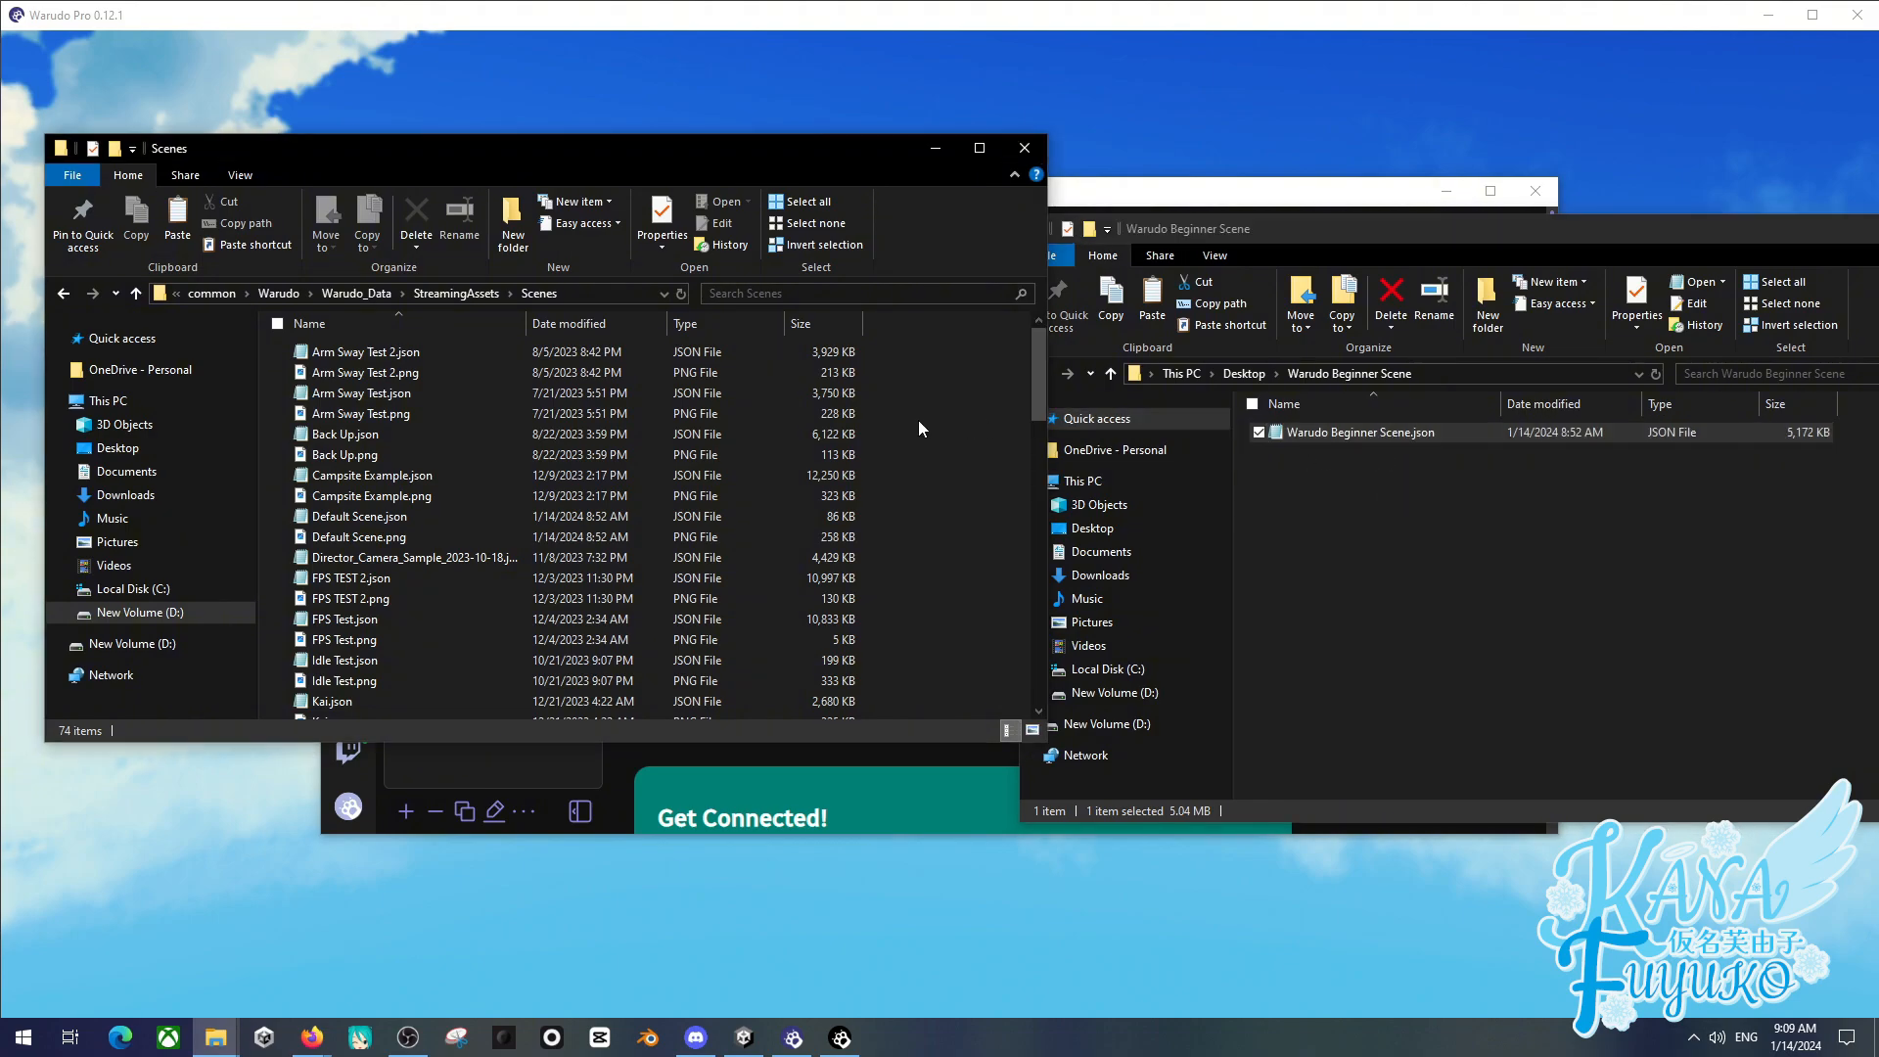
{"action": "key", "text": "ctrl+v"}
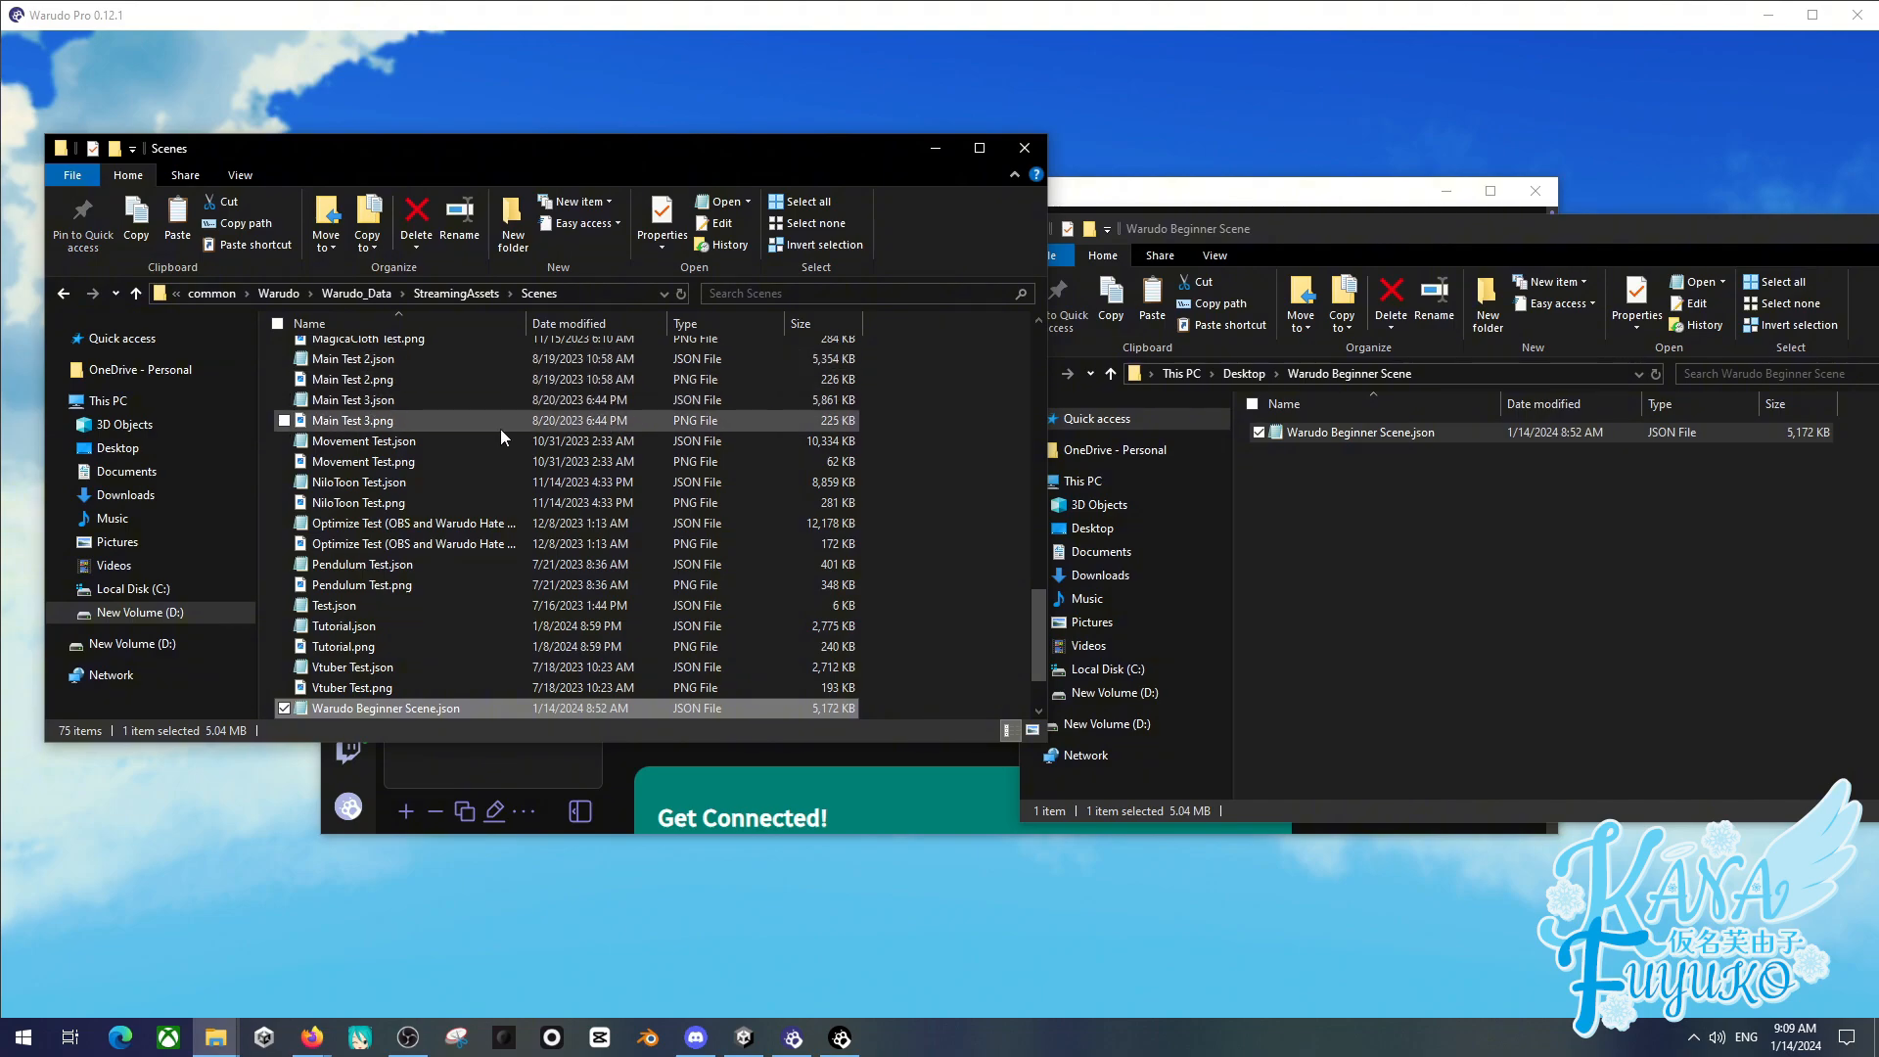
{"action": "left_click_drag", "start_coordinate": [573, 154], "coordinate": [607, 213]}
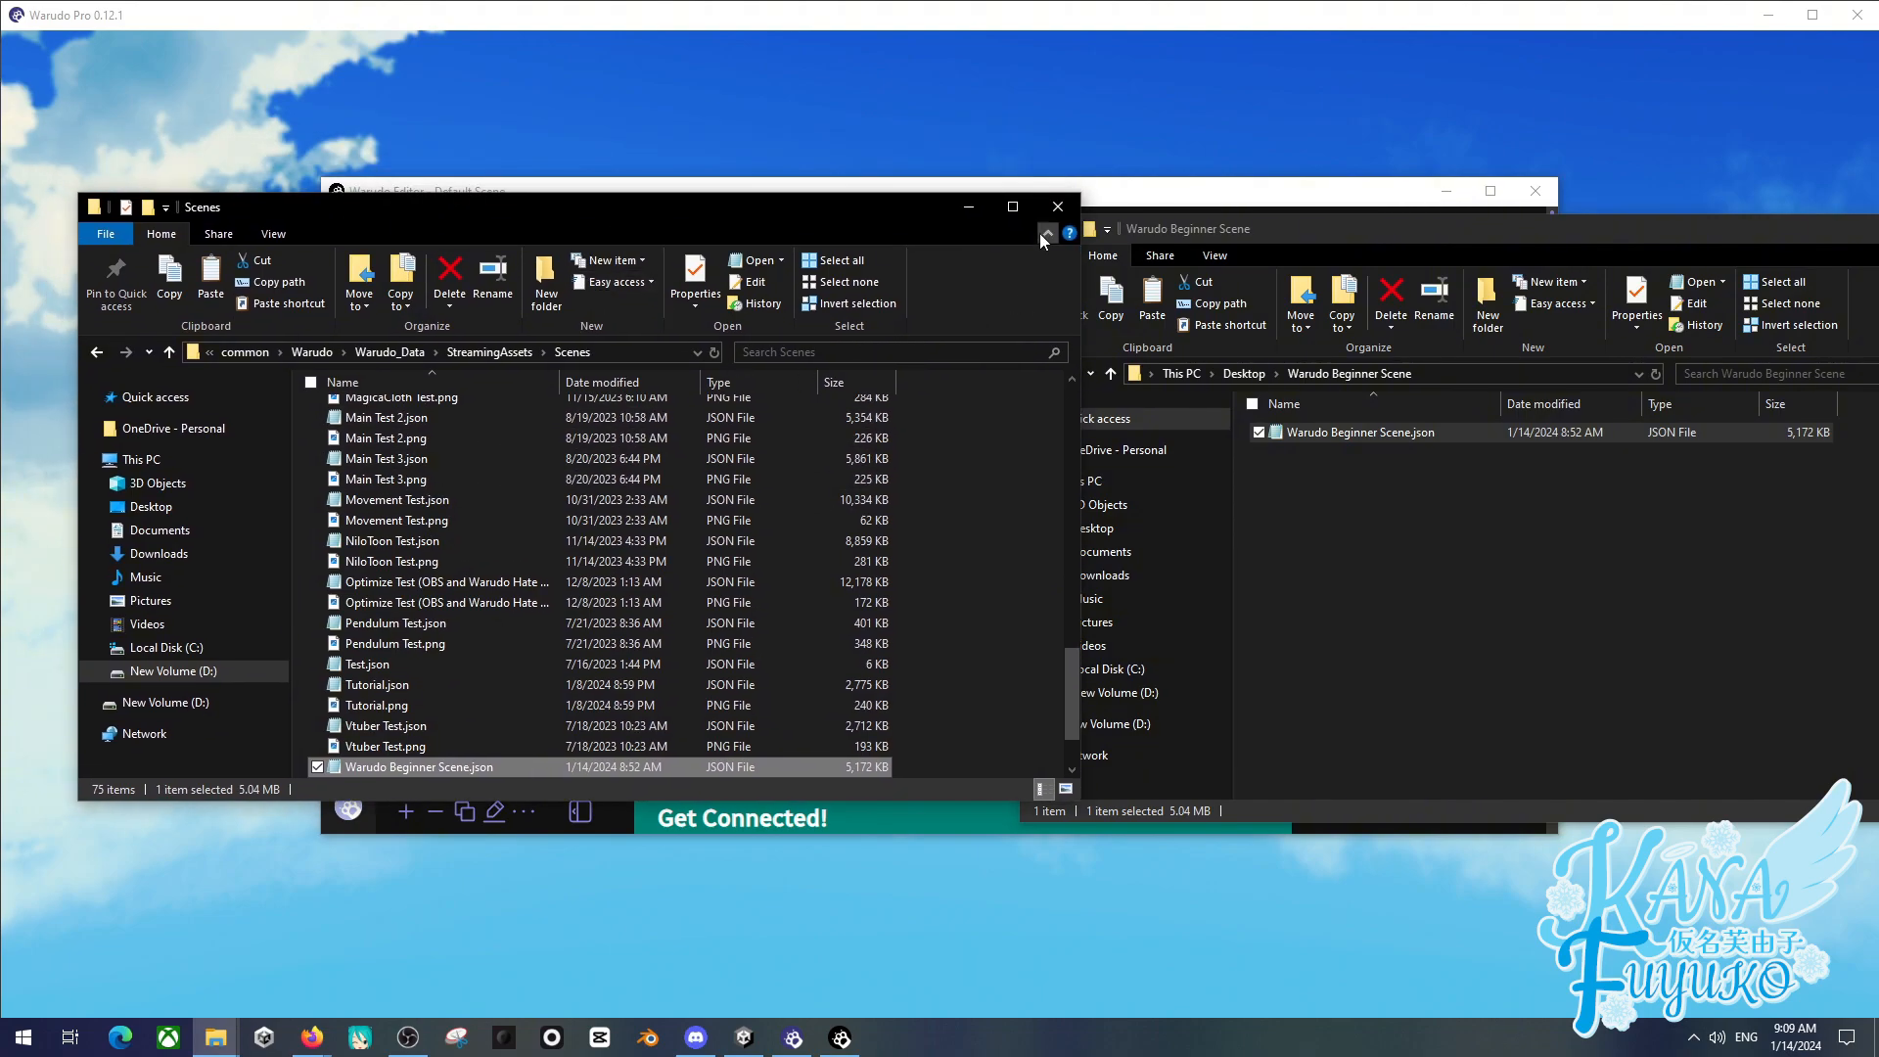
{"action": "left_click_drag", "start_coordinate": [1224, 231], "coordinate": [319, 214]}
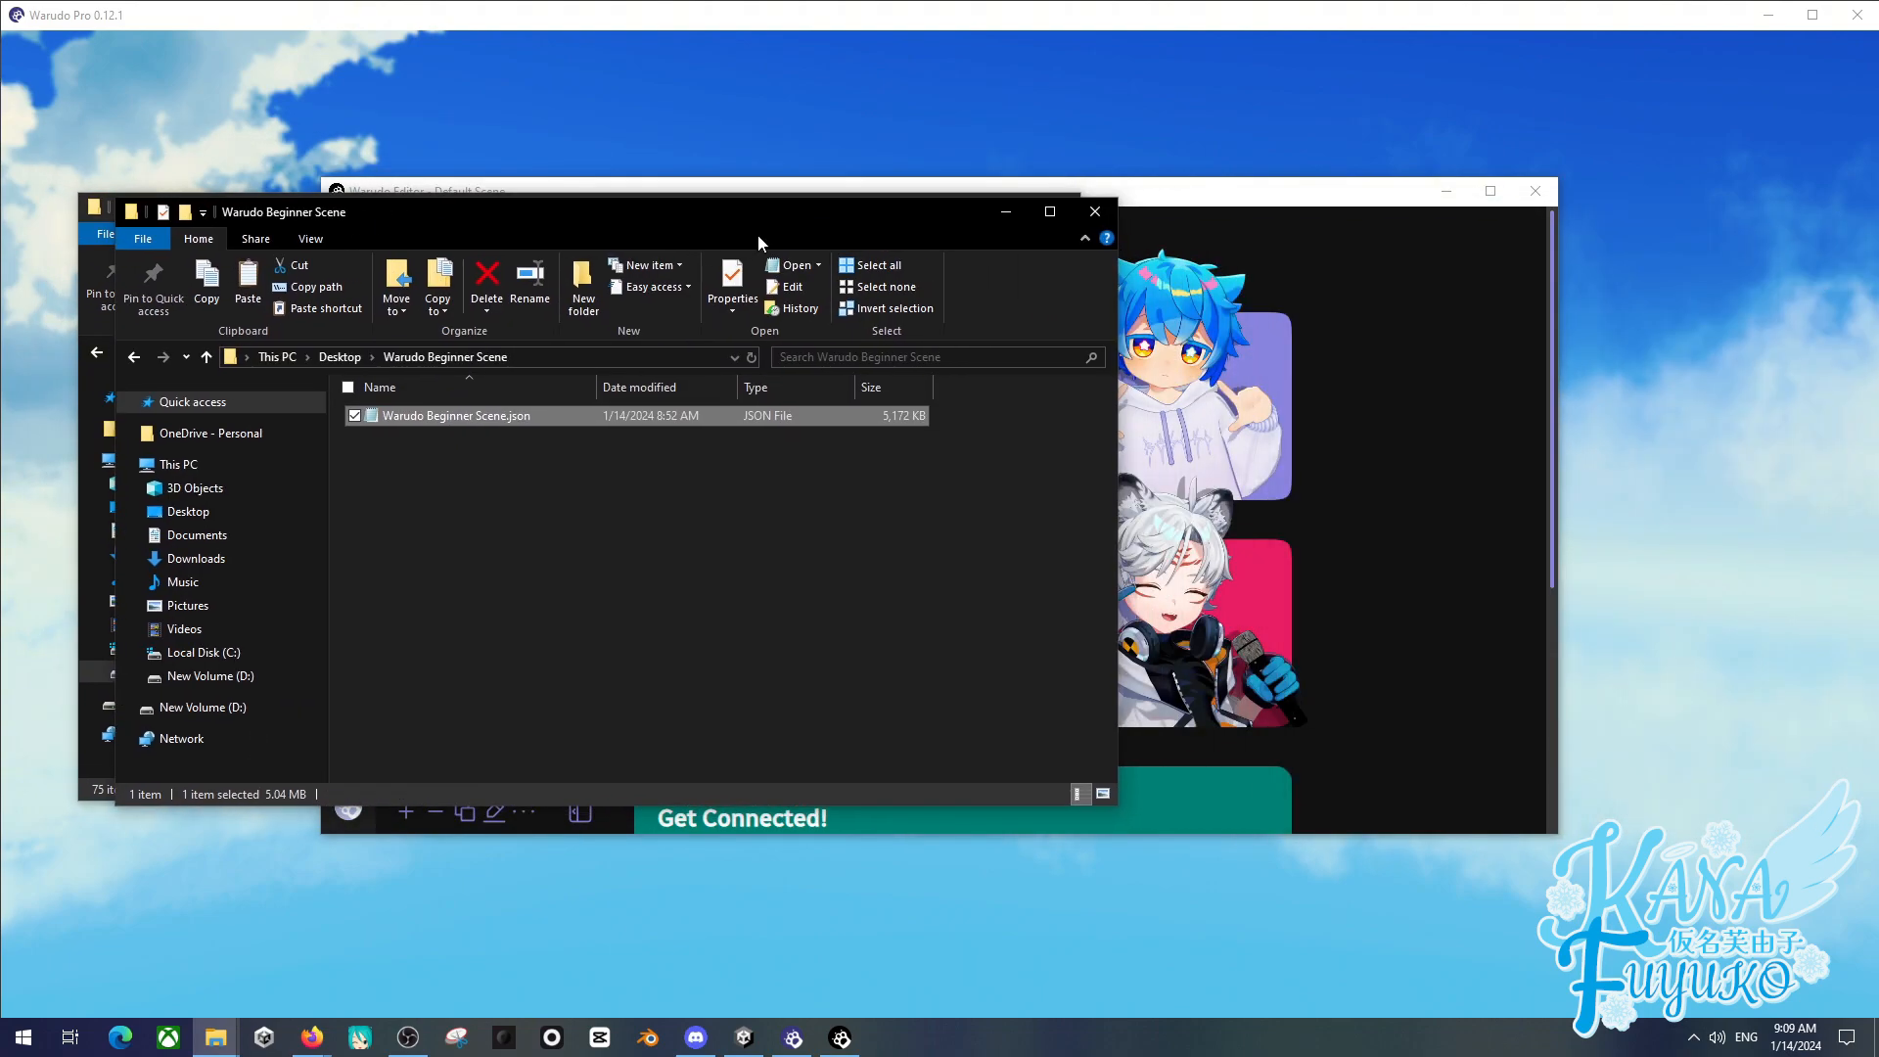
{"action": "left_click", "coordinate": [1095, 212]}
{"action": "left_click", "coordinate": [1060, 206]}
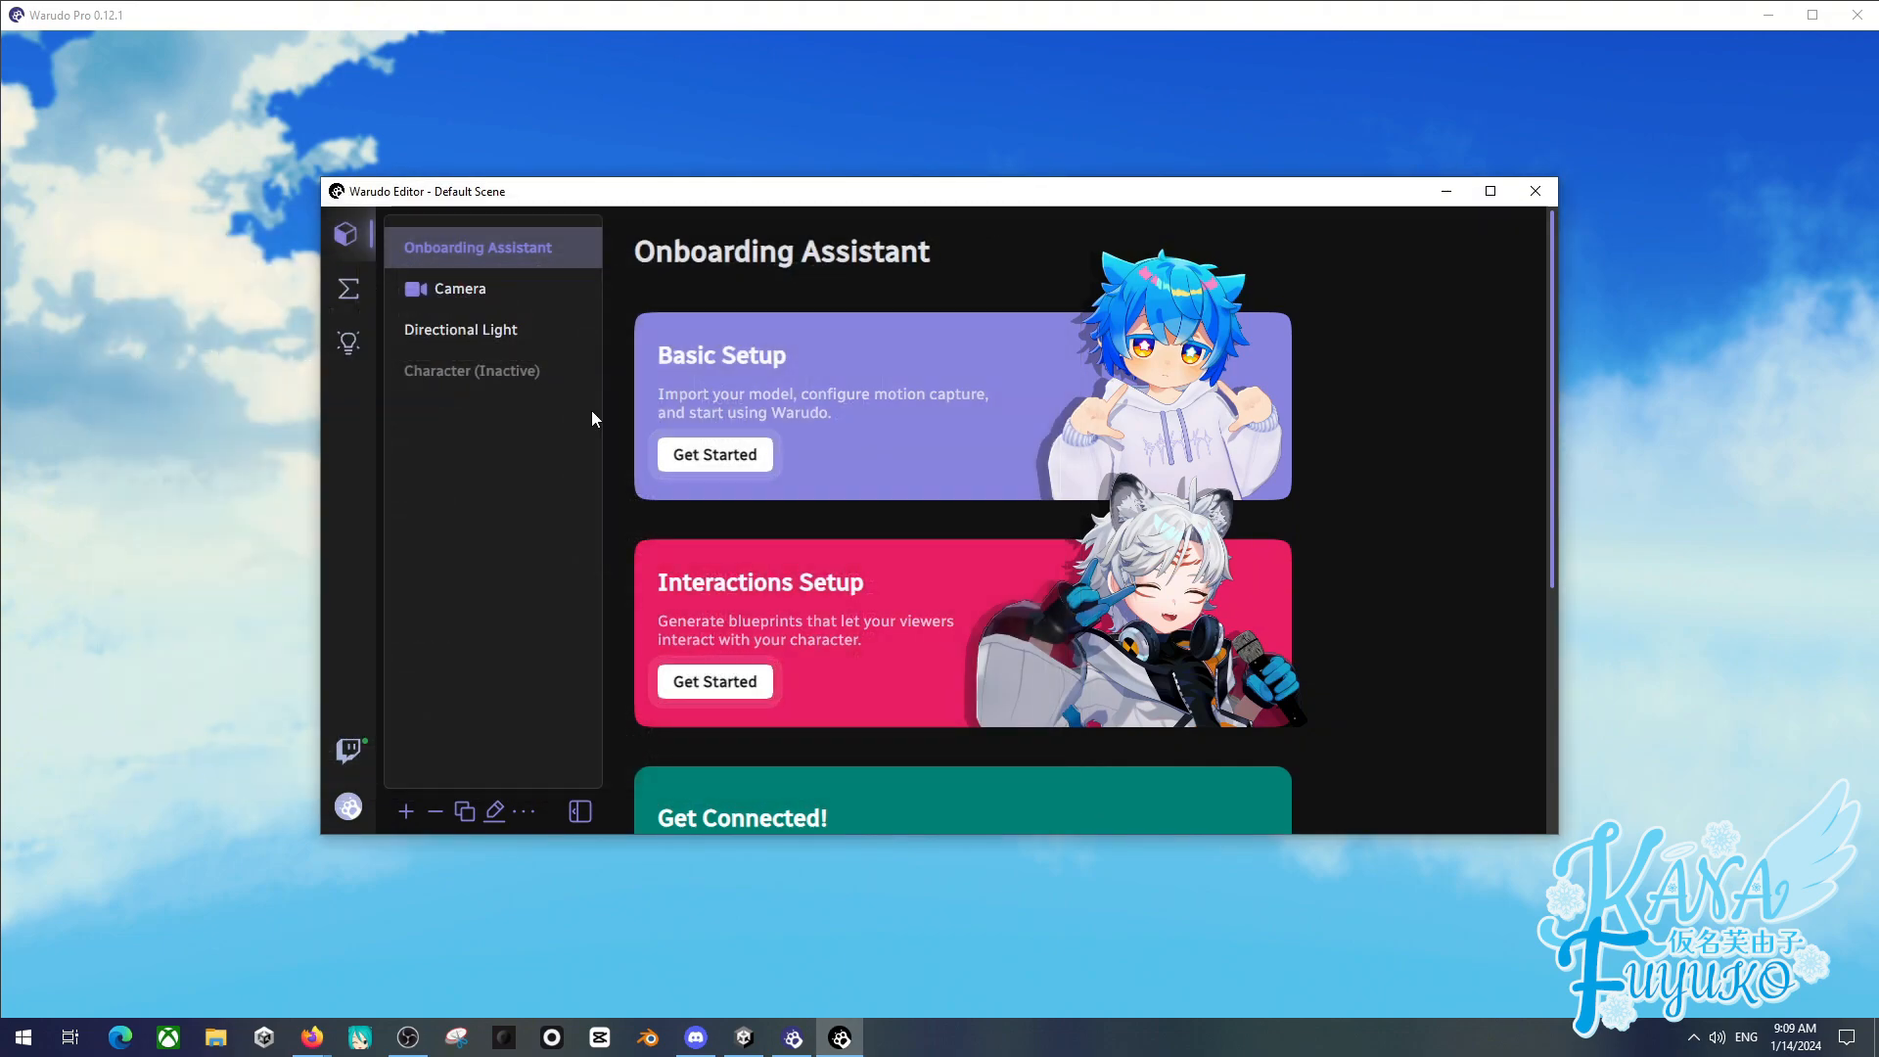
- Open the Warudo Beginner Scene in the editor
{"action": "left_click", "coordinate": [345, 809]}
{"action": "left_click", "coordinate": [405, 307]}
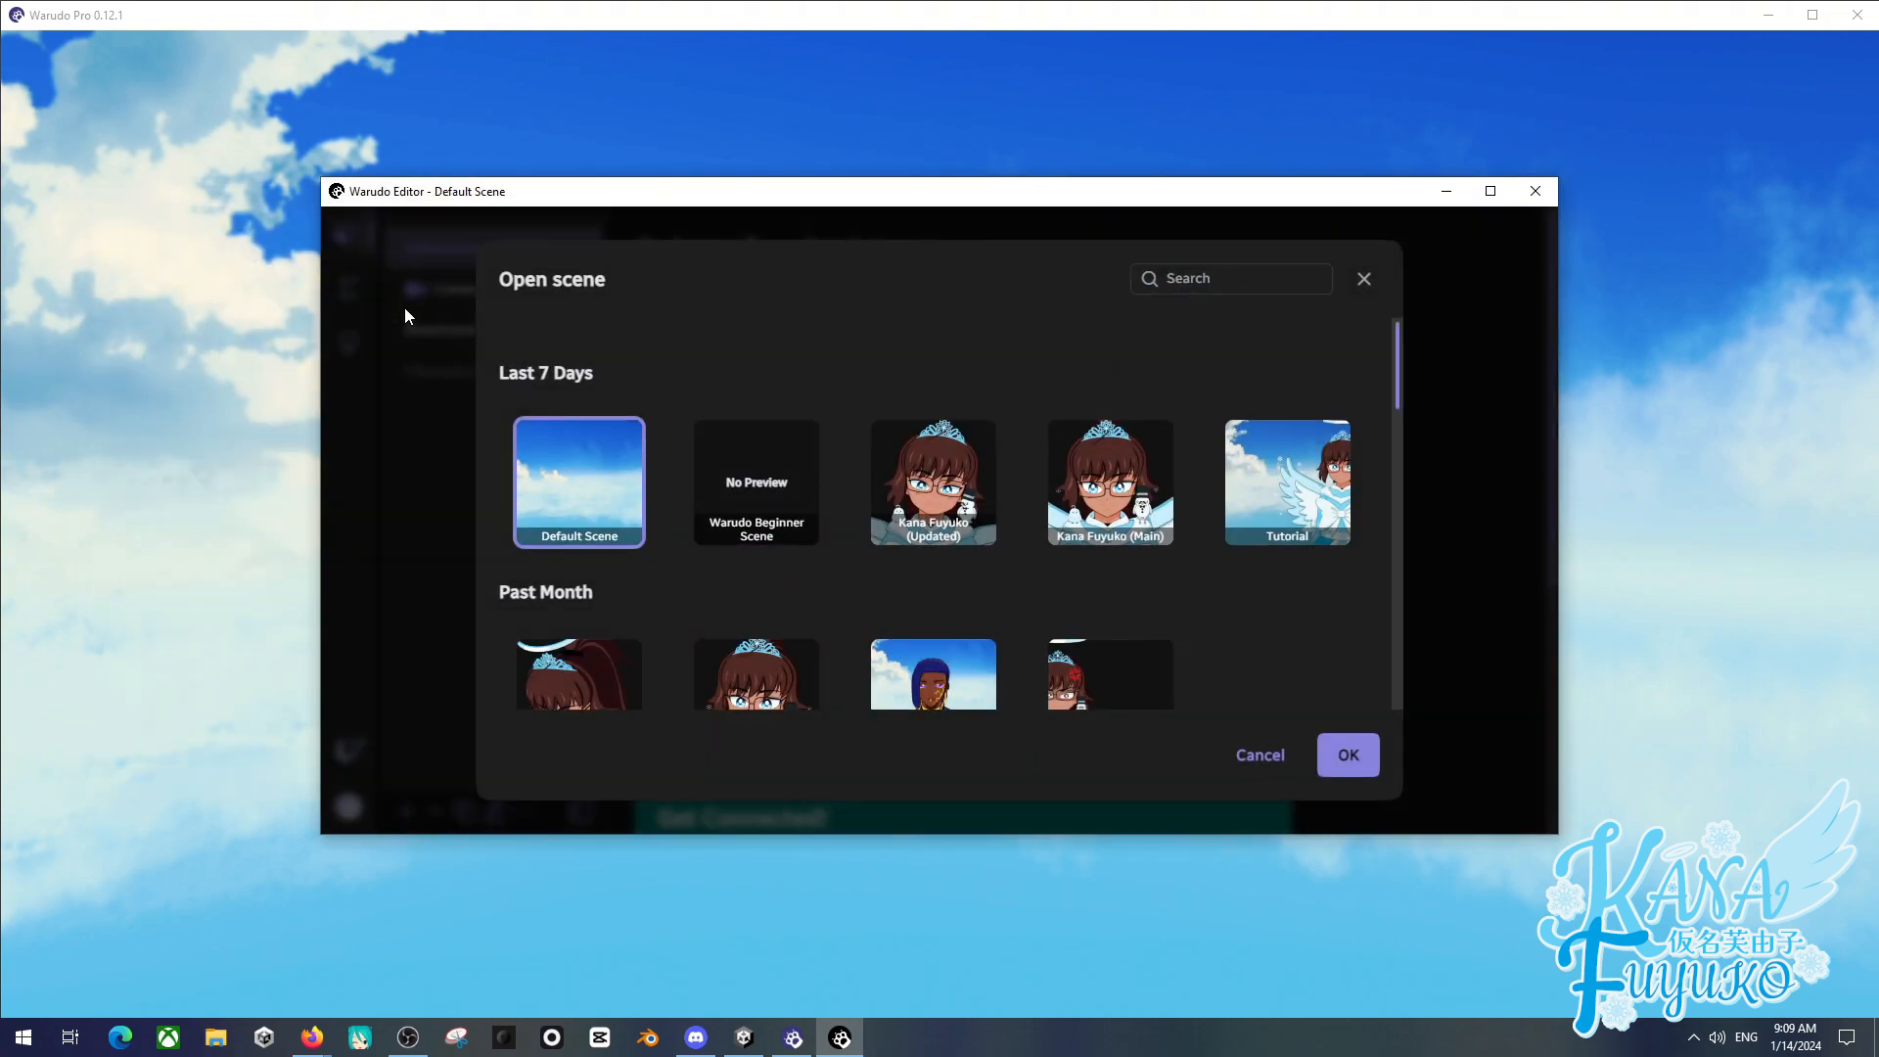
{"action": "left_click", "coordinate": [758, 476]}
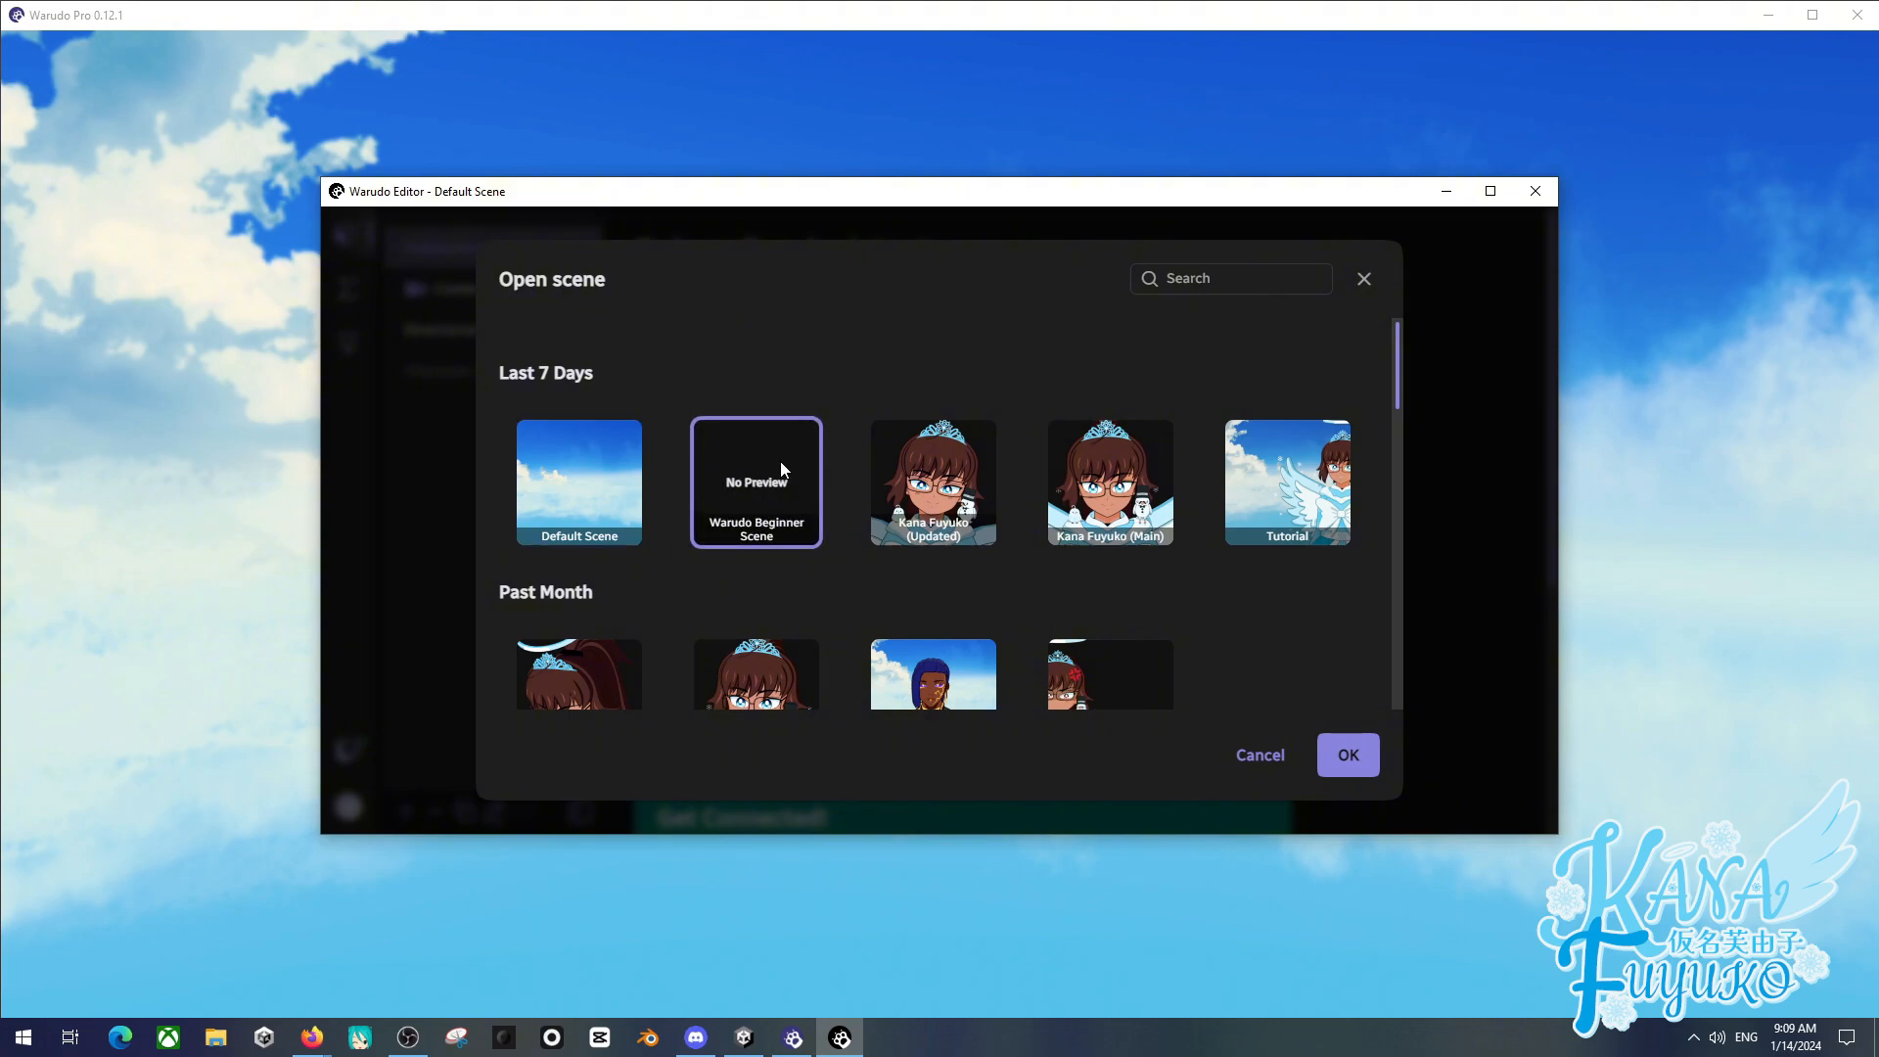
{"action": "left_click", "coordinate": [1349, 755]}
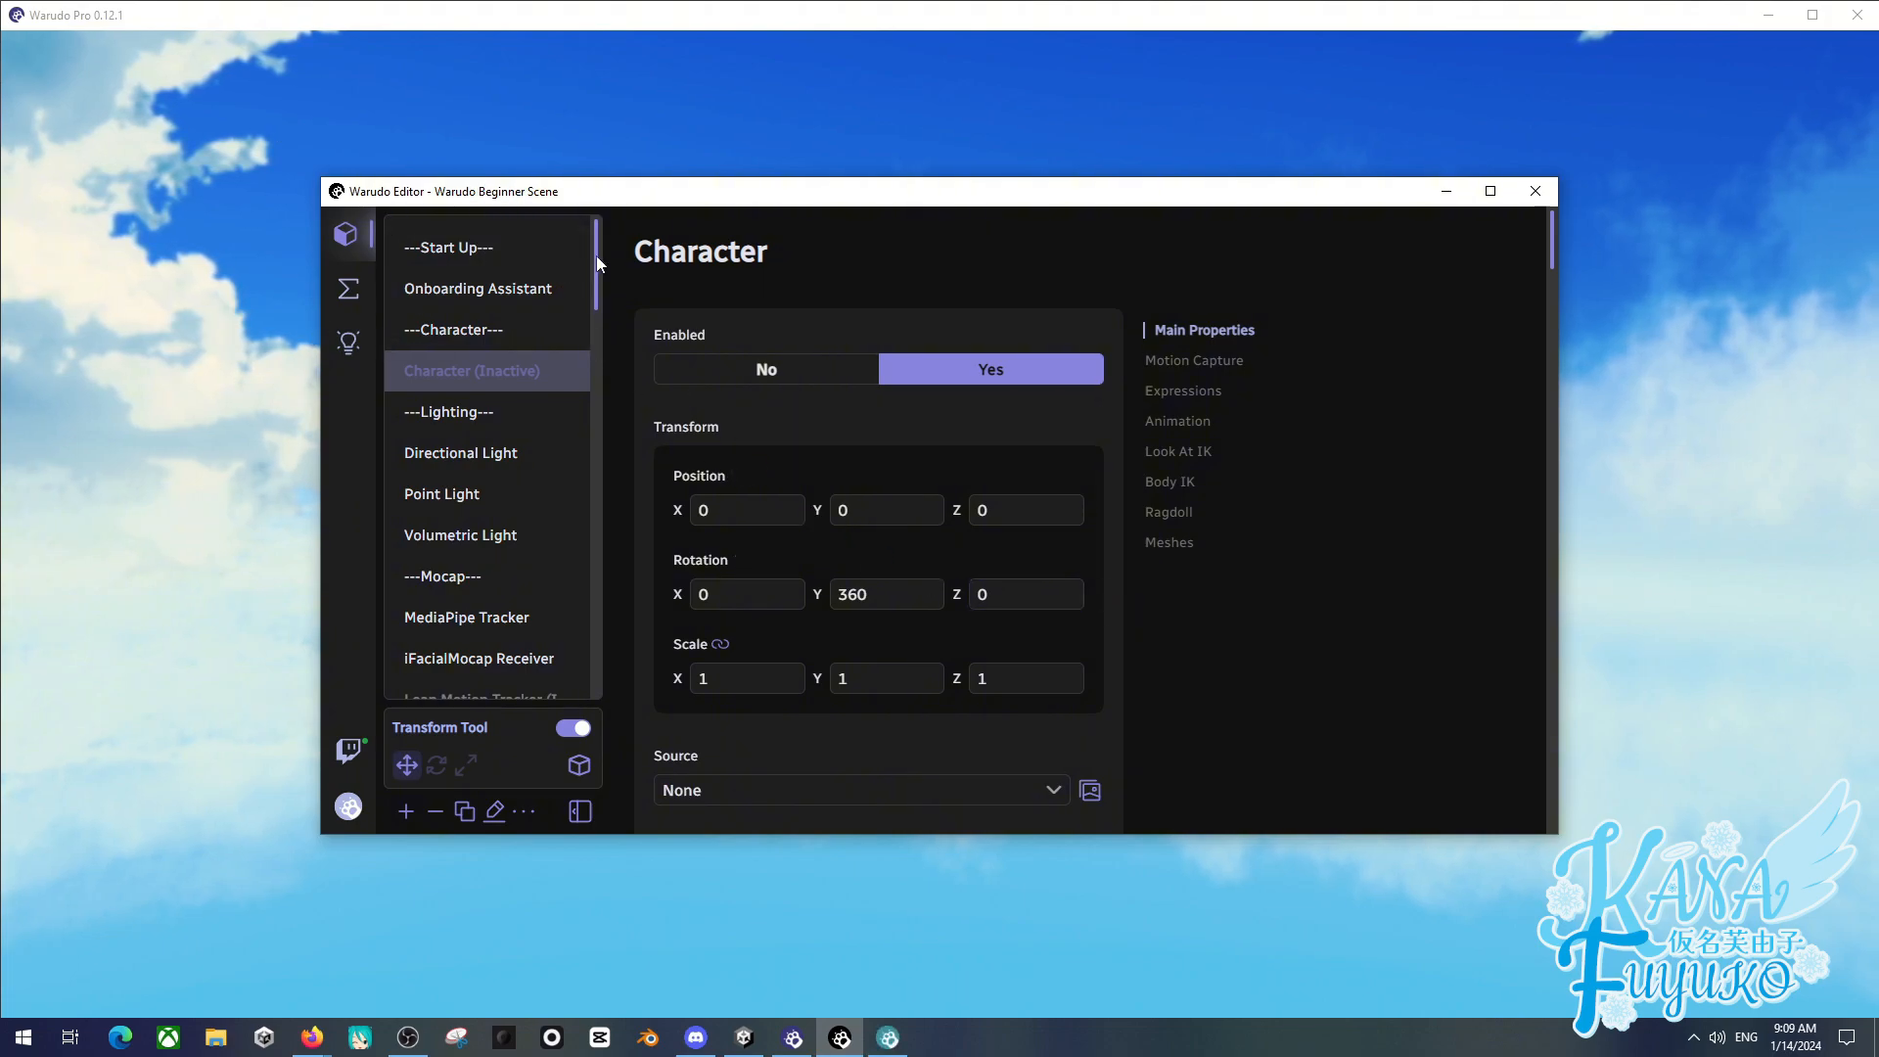
- Look through the scene's asset list and its blueprint list, and return to the Character asset
{"action": "left_click_drag", "start_coordinate": [596, 256], "coordinate": [523, 214]}
{"action": "left_click", "coordinate": [347, 289]}
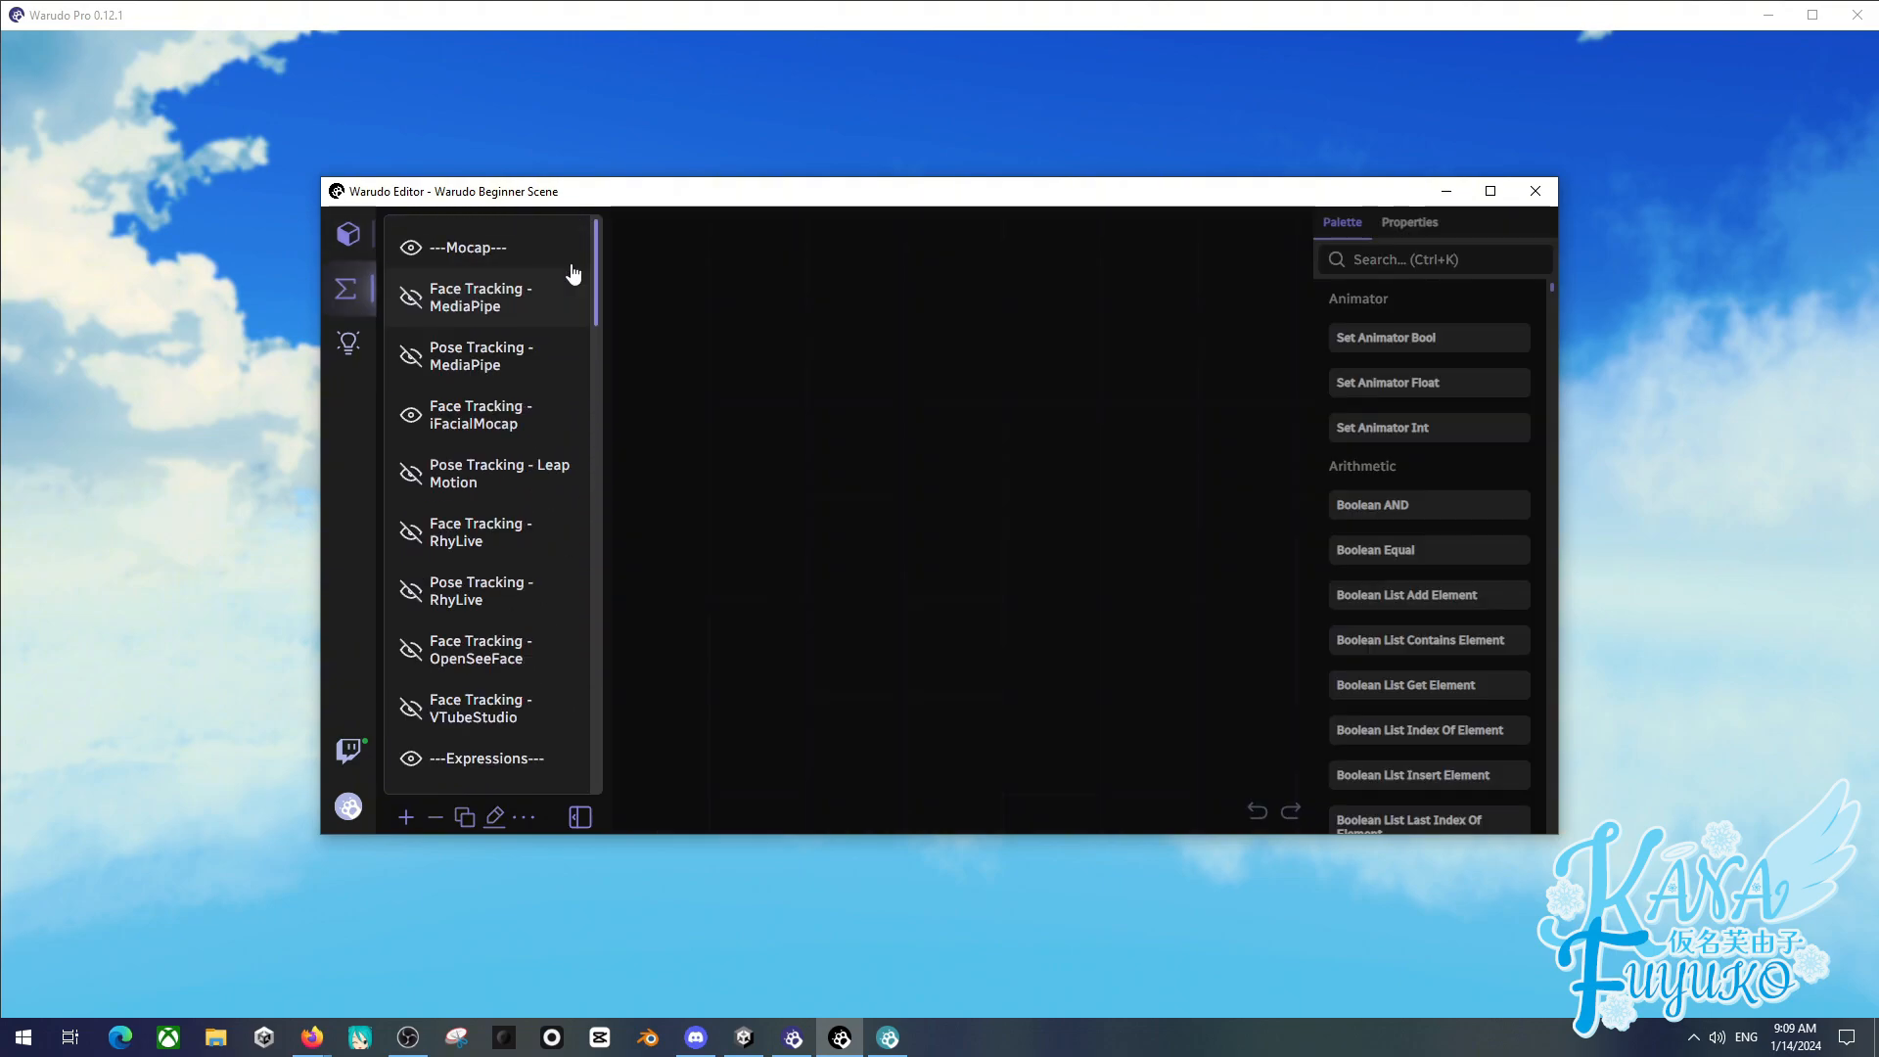
{"action": "scroll", "coordinate": [579, 614], "scroll_direction": "down", "scroll_amount": 5}
{"action": "left_click_drag", "start_coordinate": [580, 615], "coordinate": [616, 194]}
{"action": "left_click", "coordinate": [350, 234]}
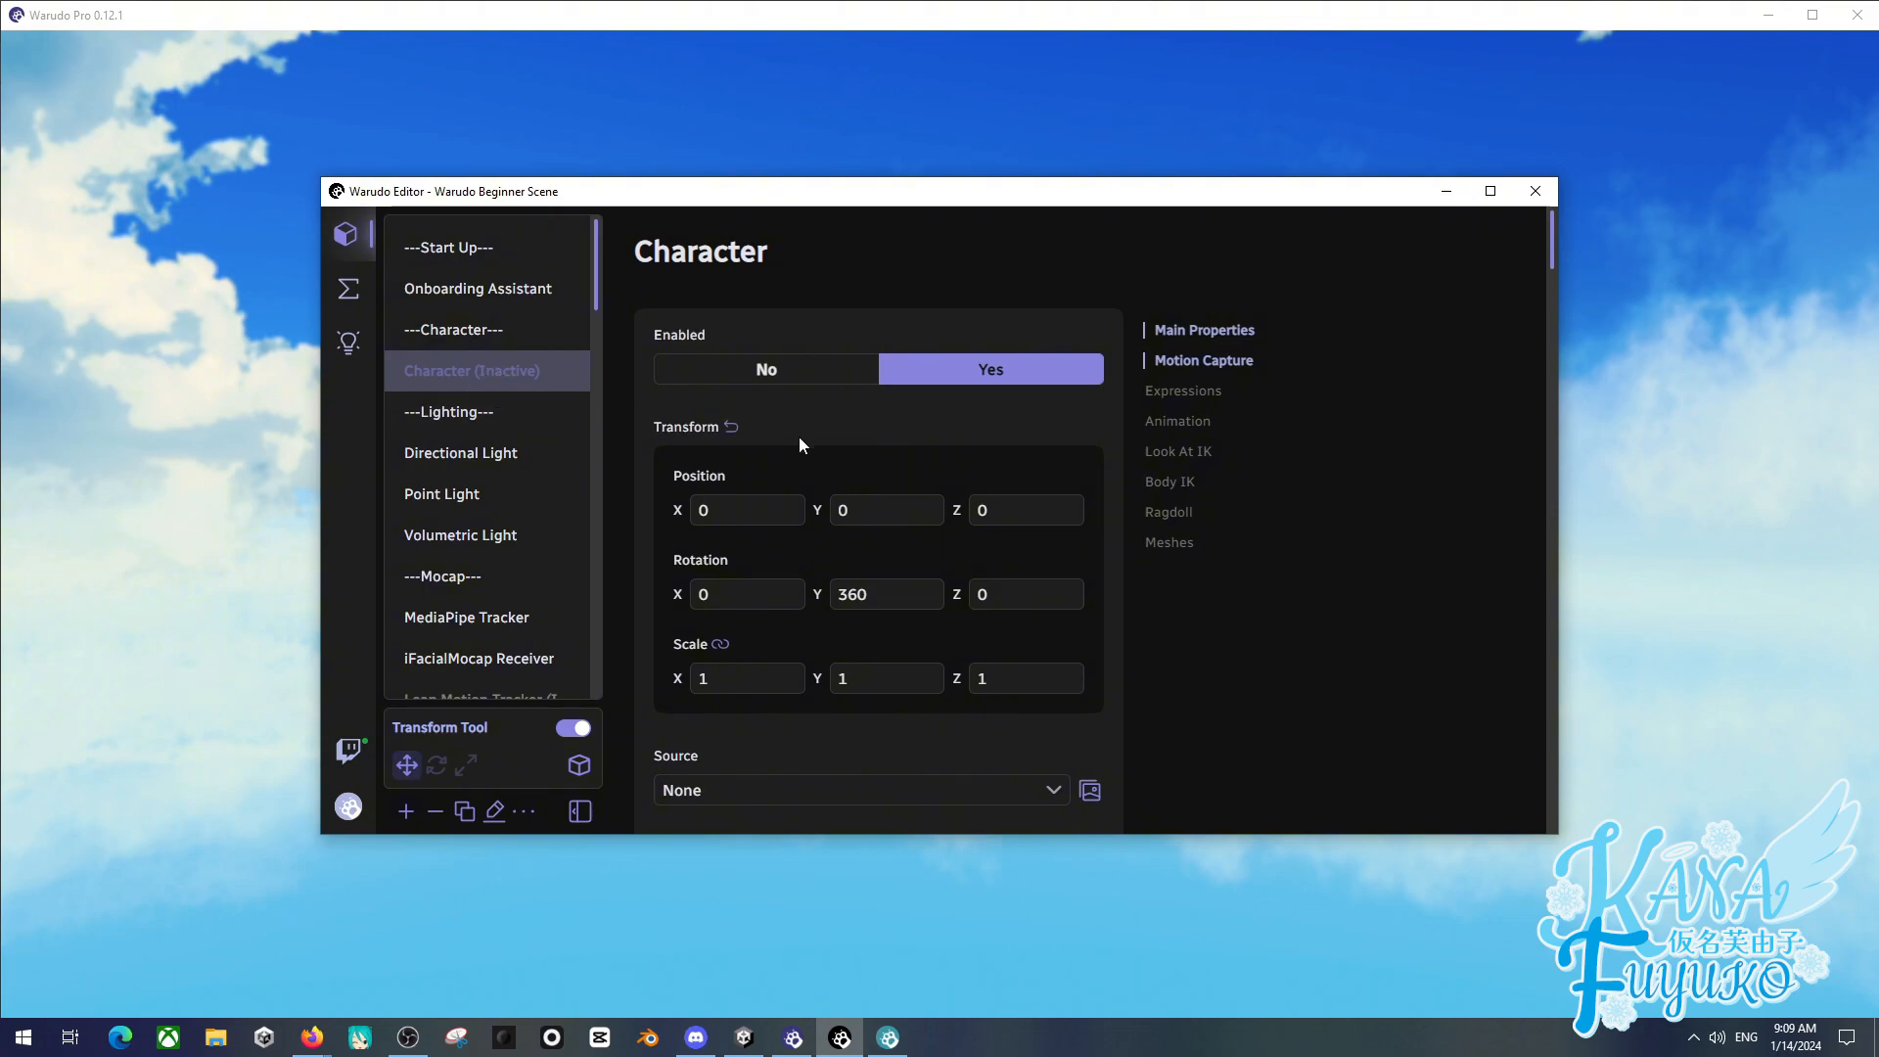
- Check the Characters folder's model files, close it and set the character's source to Test-Chan
{"action": "scroll", "coordinate": [873, 442], "scroll_direction": "down", "scroll_amount": 2}
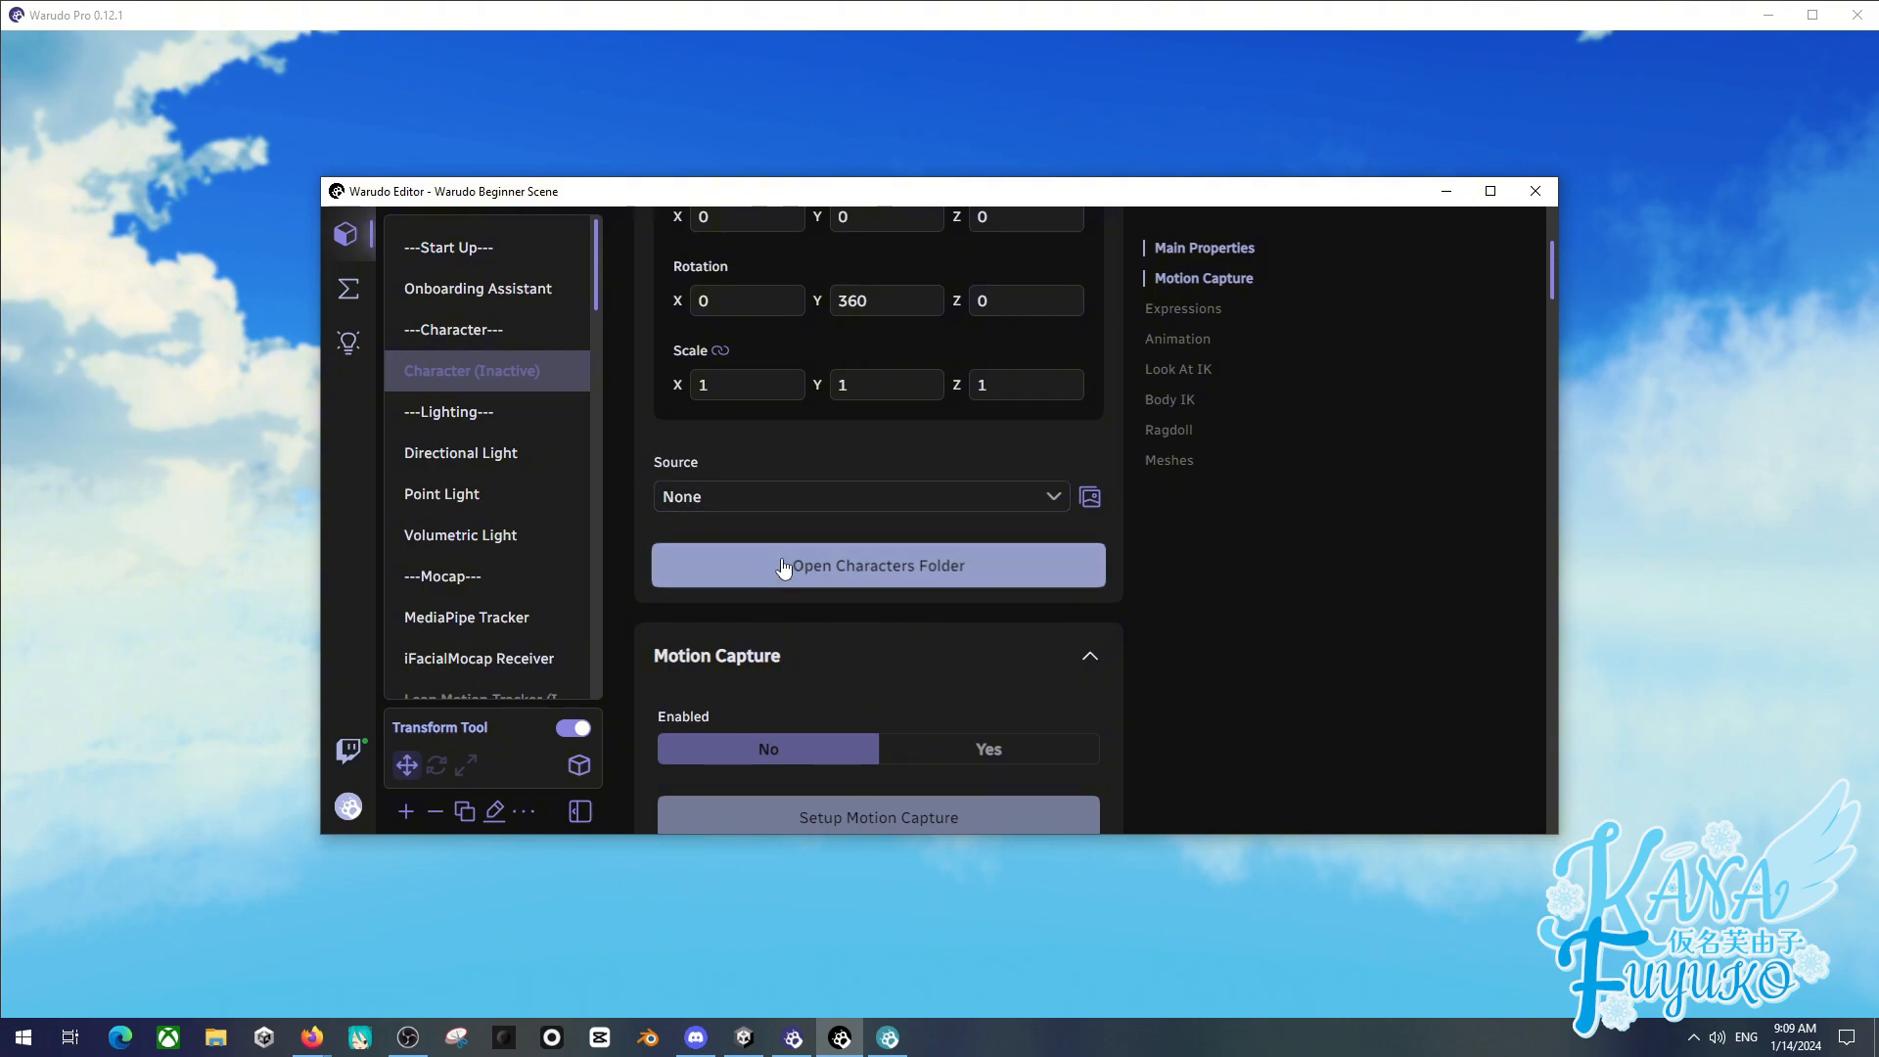
{"action": "left_click", "coordinate": [839, 567]}
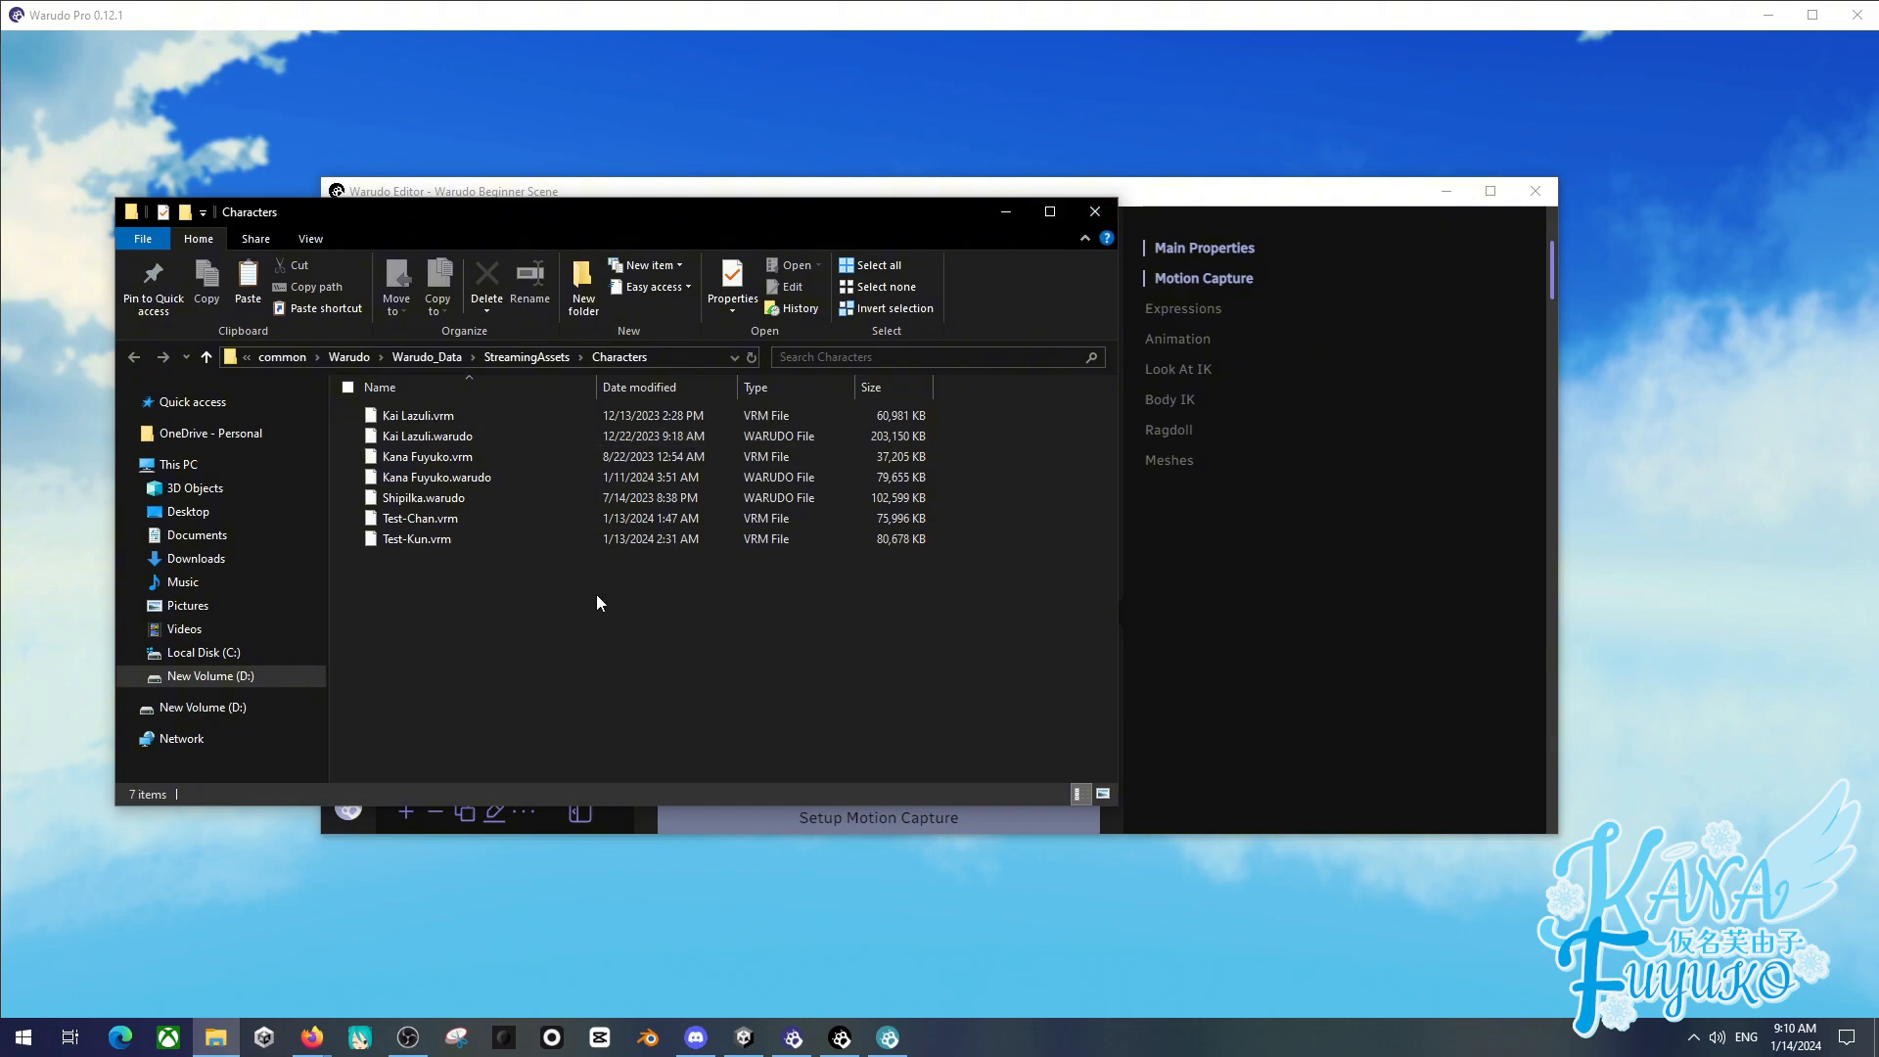
{"action": "left_click", "coordinate": [1094, 211]}
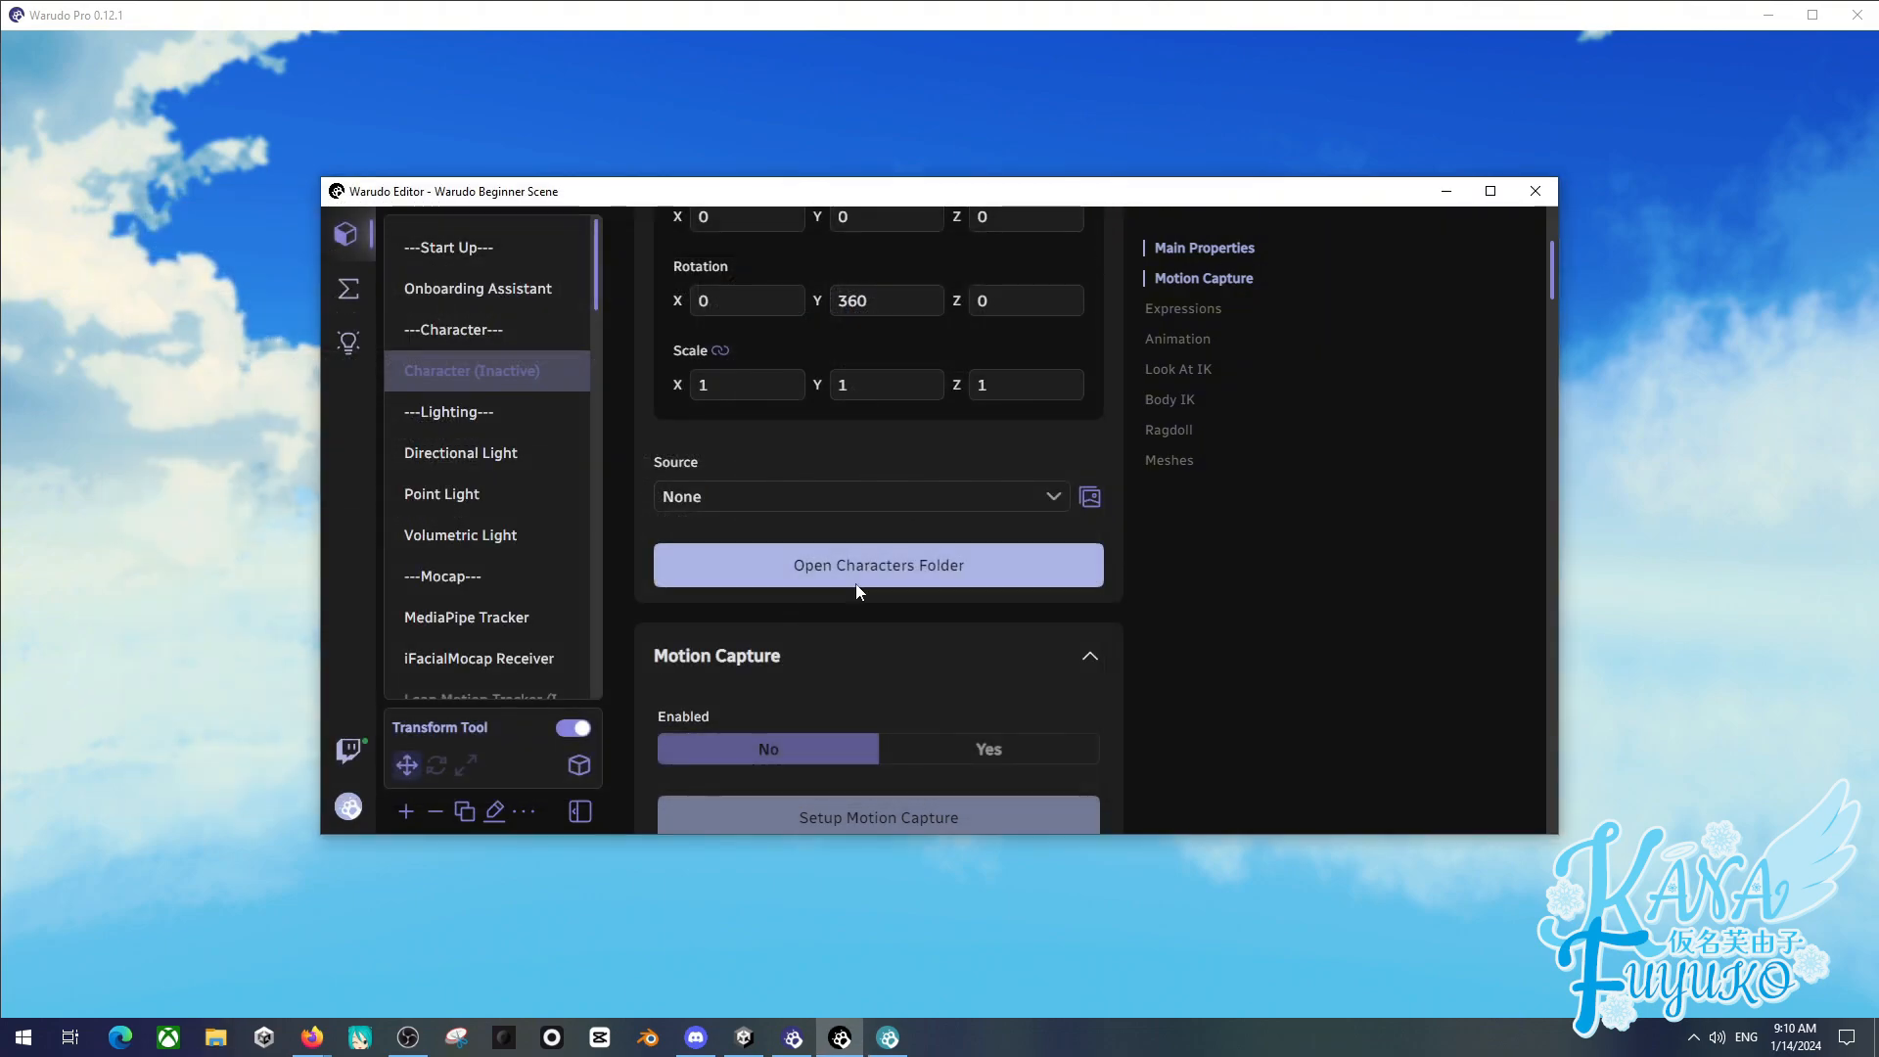
{"action": "left_click", "coordinate": [758, 498]}
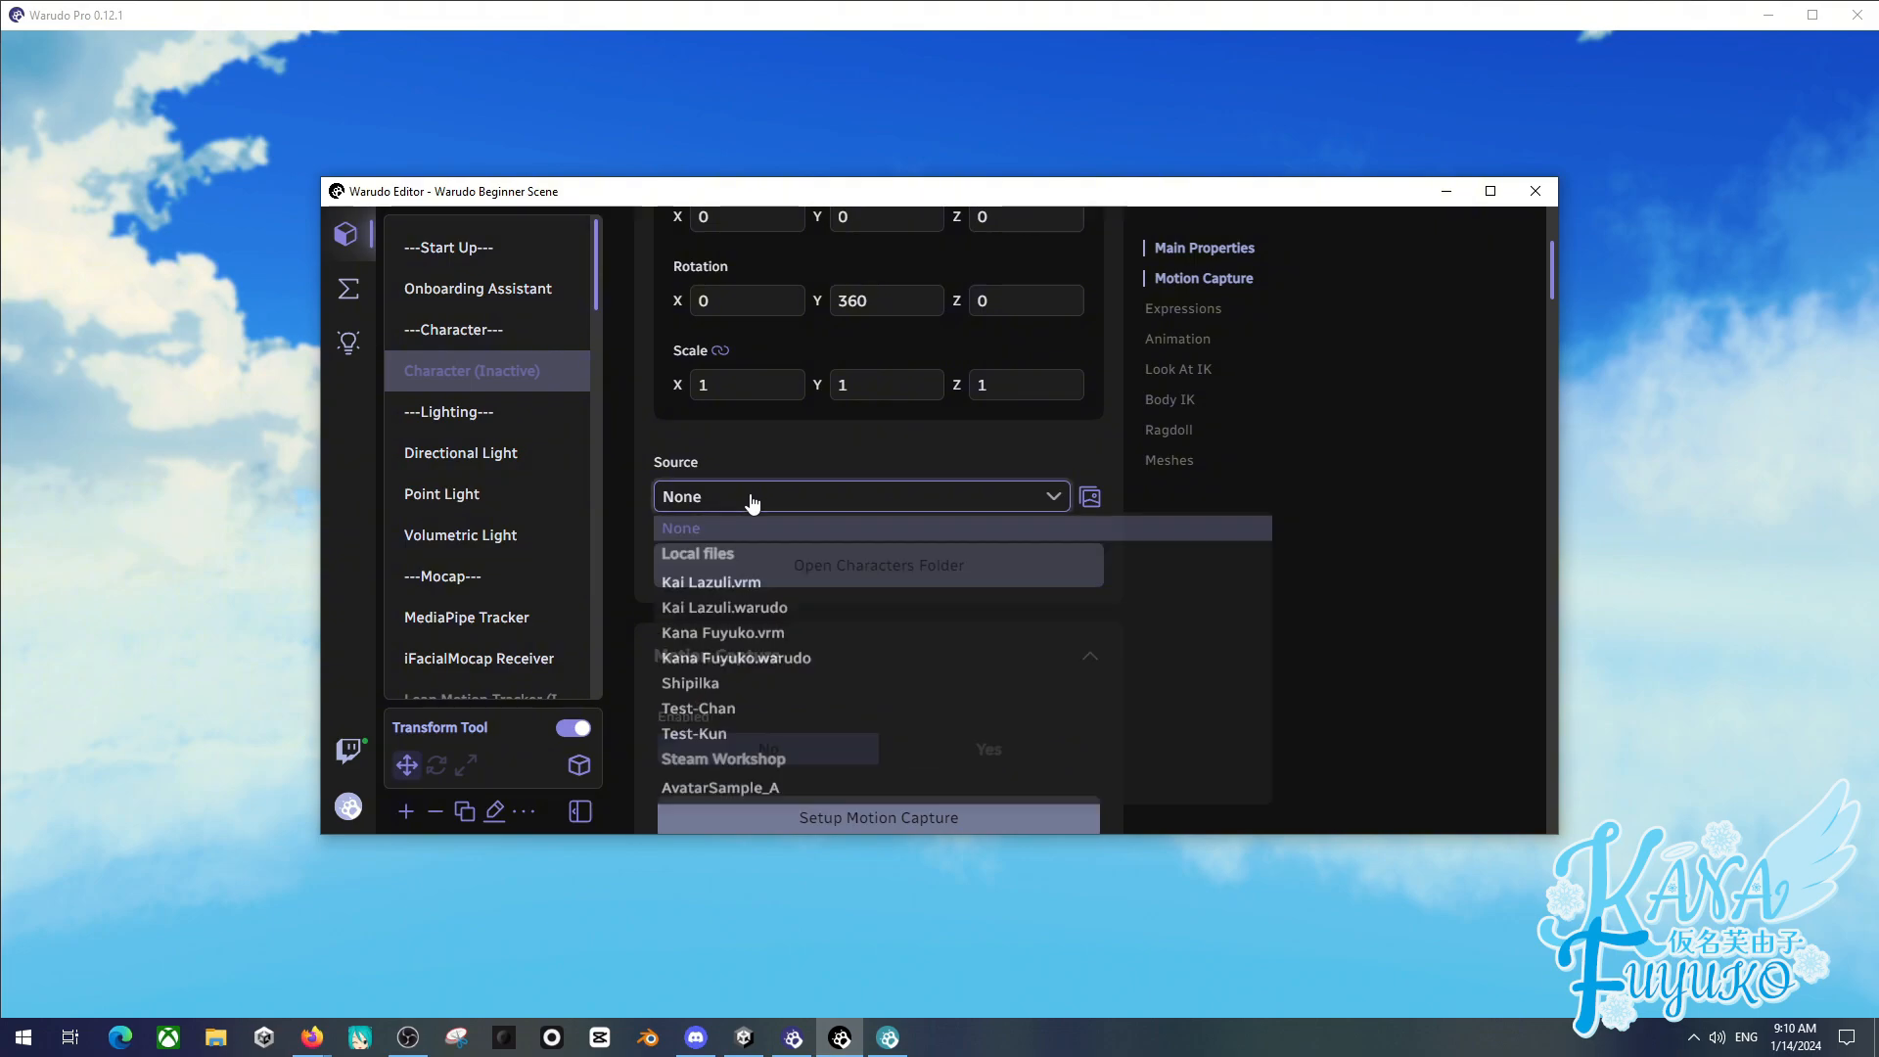
{"action": "left_click", "coordinate": [707, 720]}
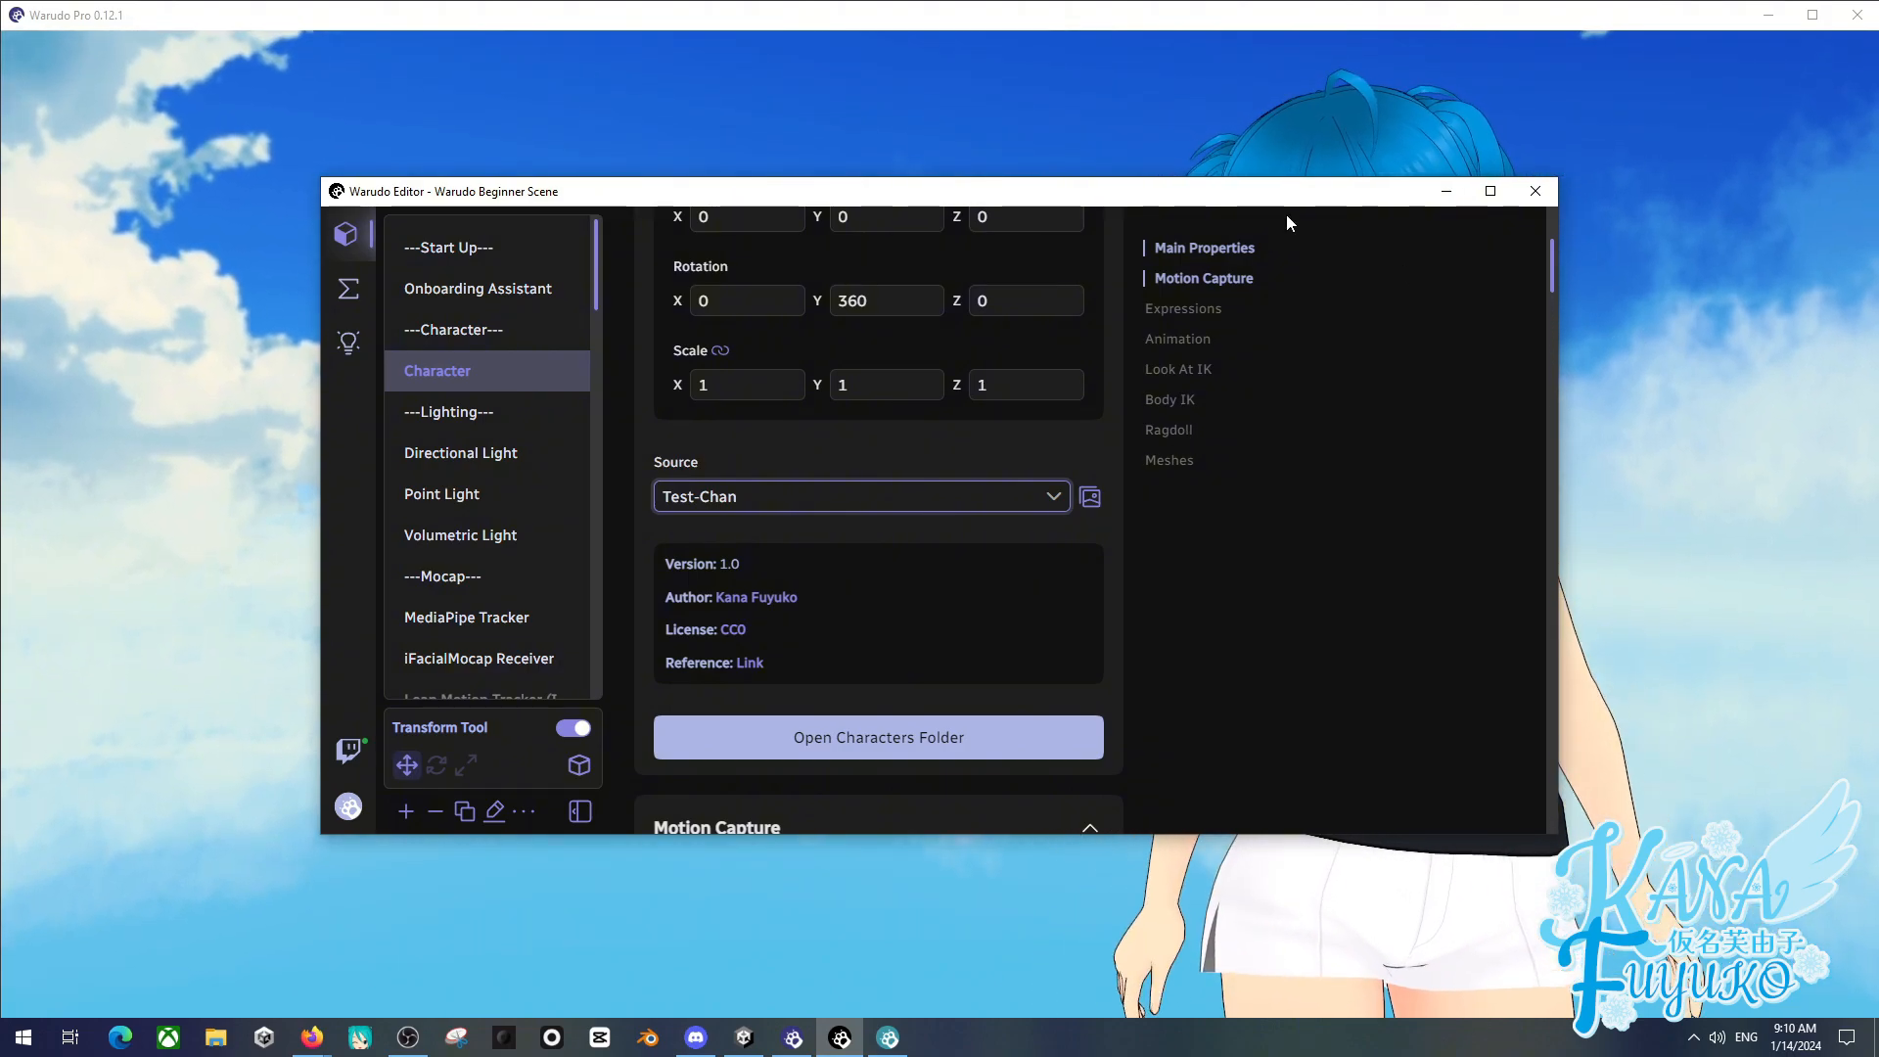
- Move and narrow the editor window to uncover the character, and move the Warudo MediaPipe Tracker window out of the way
{"action": "left_click_drag", "start_coordinate": [1293, 194], "coordinate": [1035, 159]}
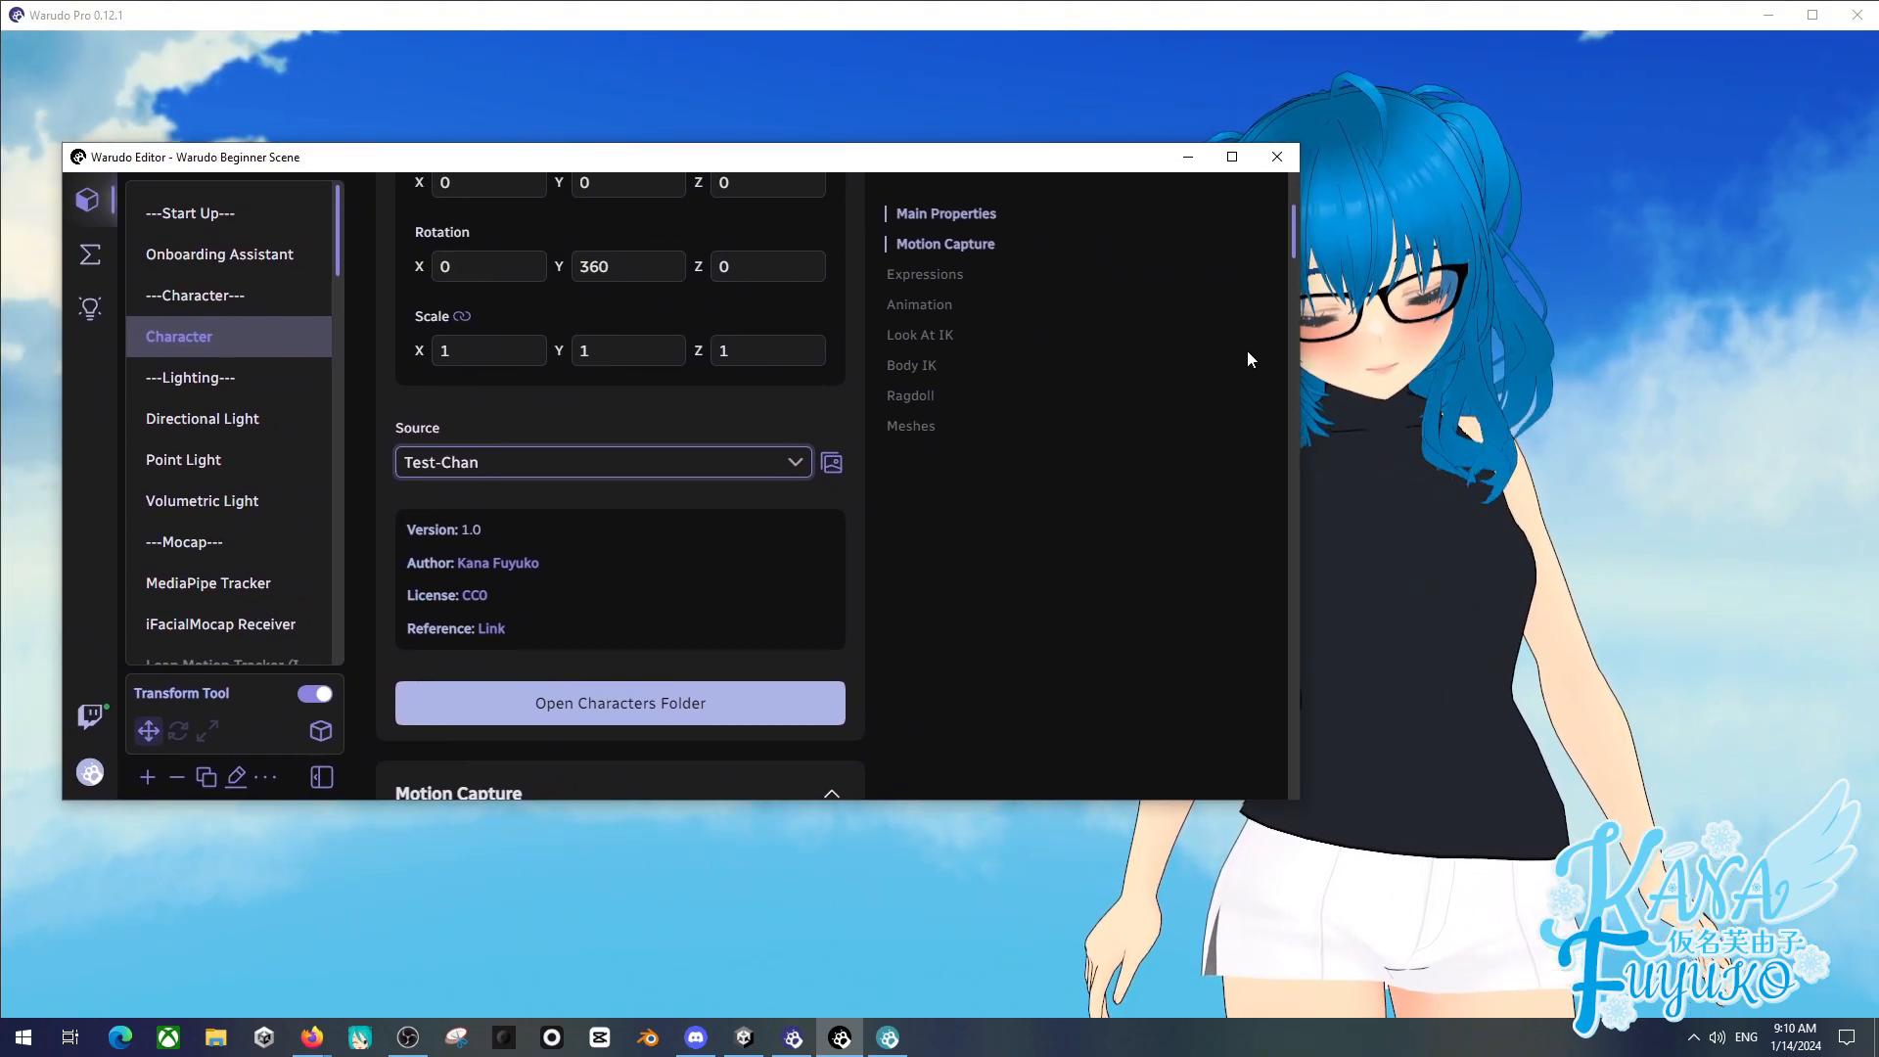
{"action": "left_click_drag", "start_coordinate": [1307, 356], "coordinate": [1105, 352]}
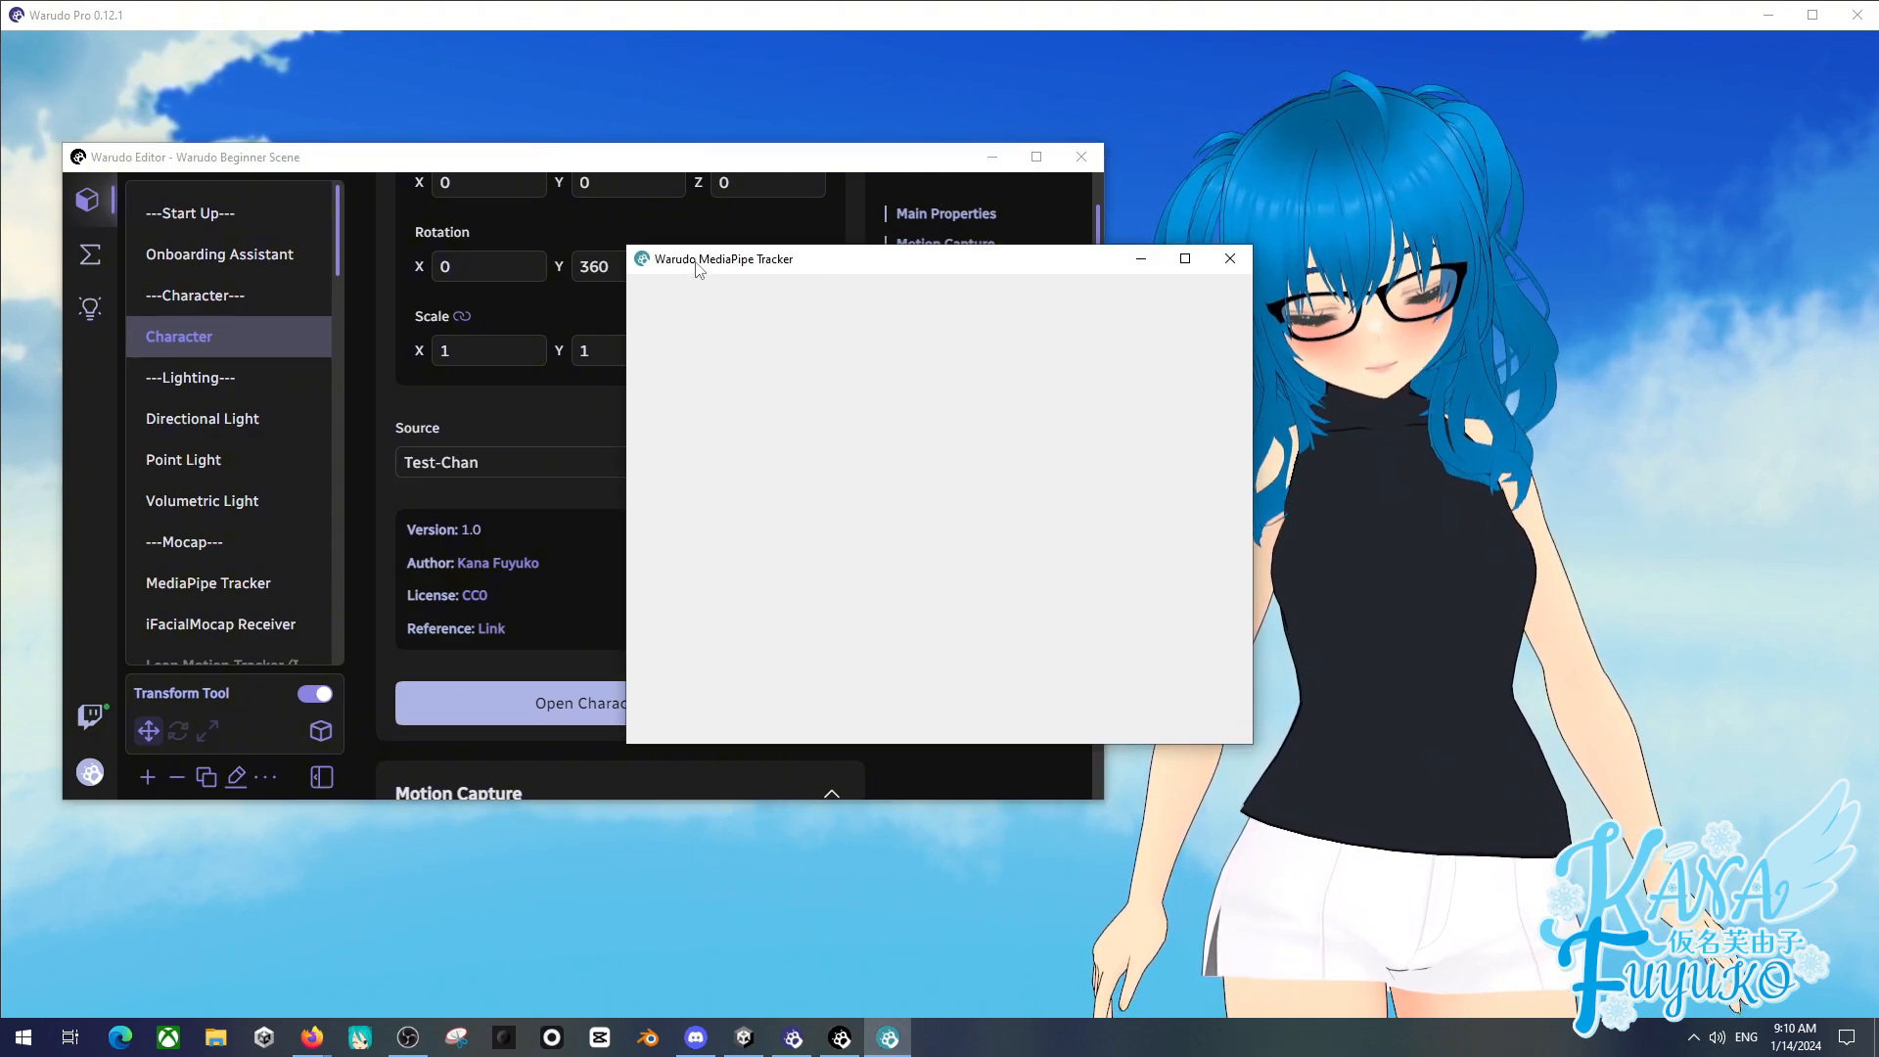
{"action": "left_click_drag", "start_coordinate": [700, 274], "coordinate": [1441, 1004]}
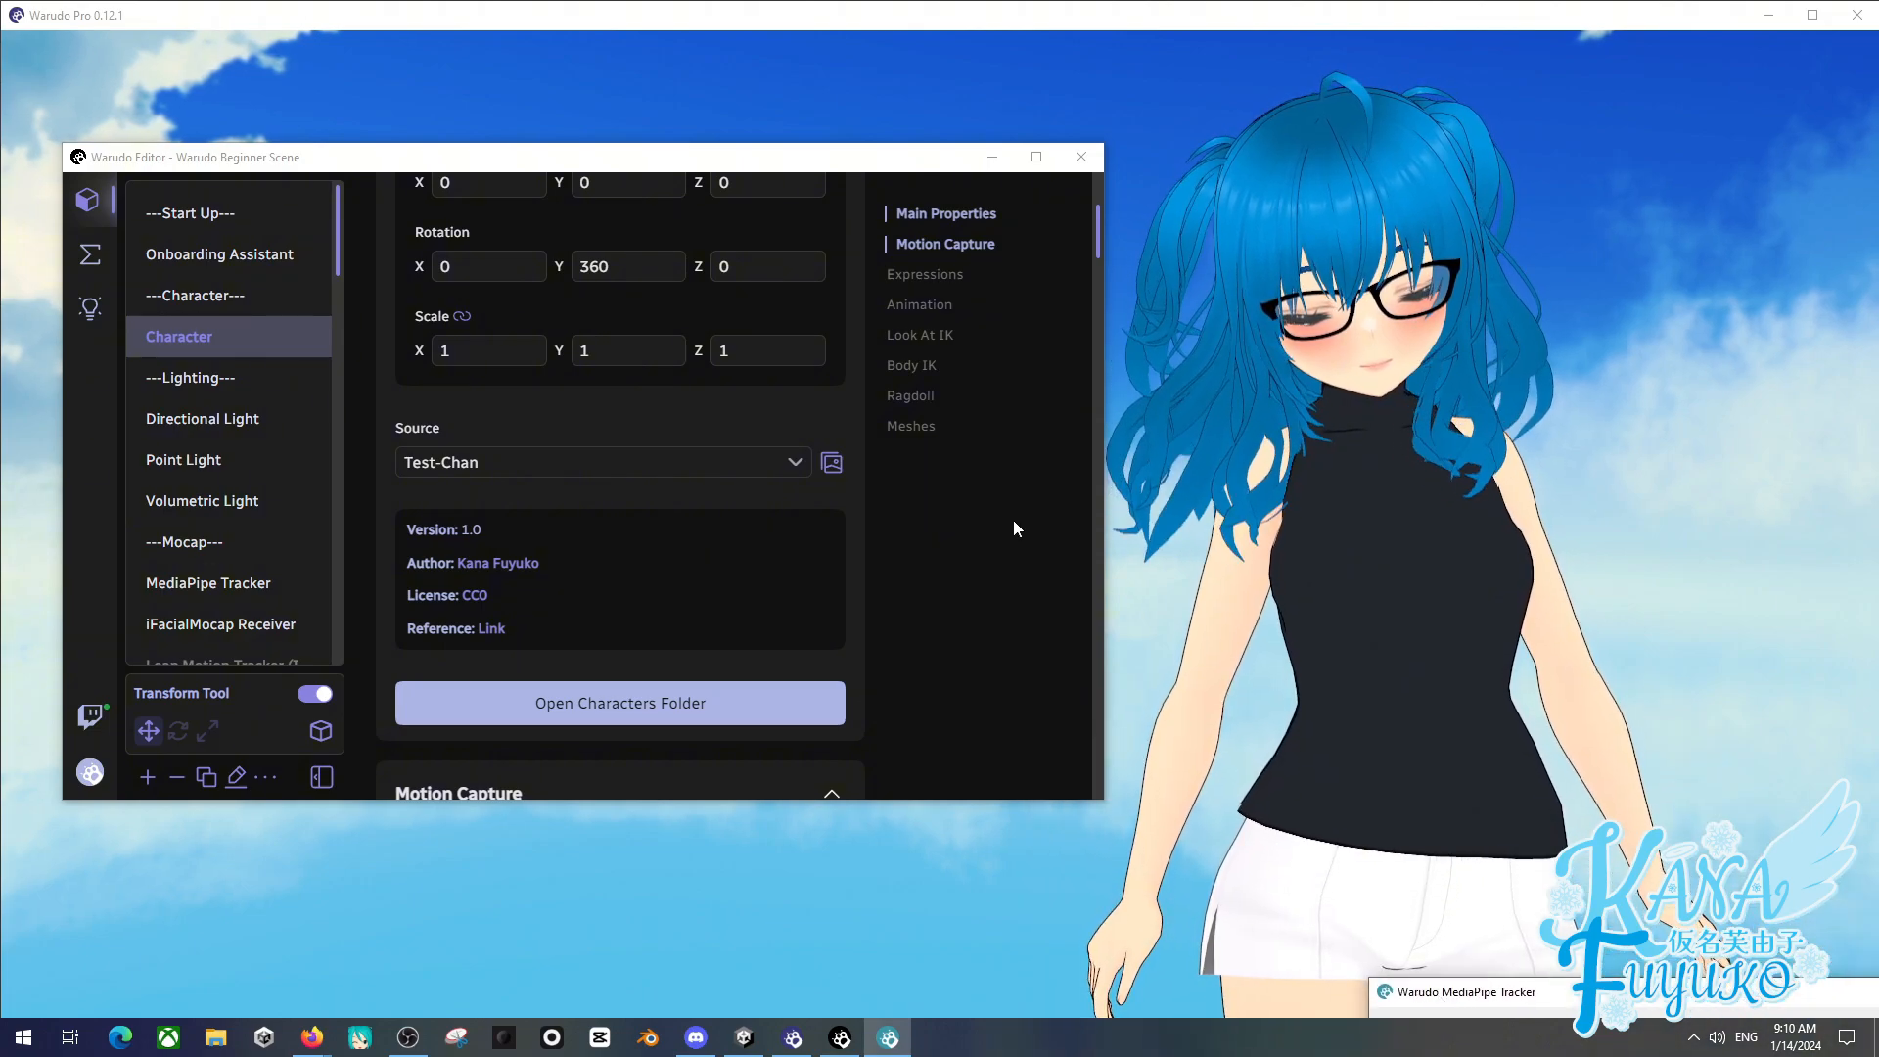
{"action": "left_click", "coordinate": [764, 164]}
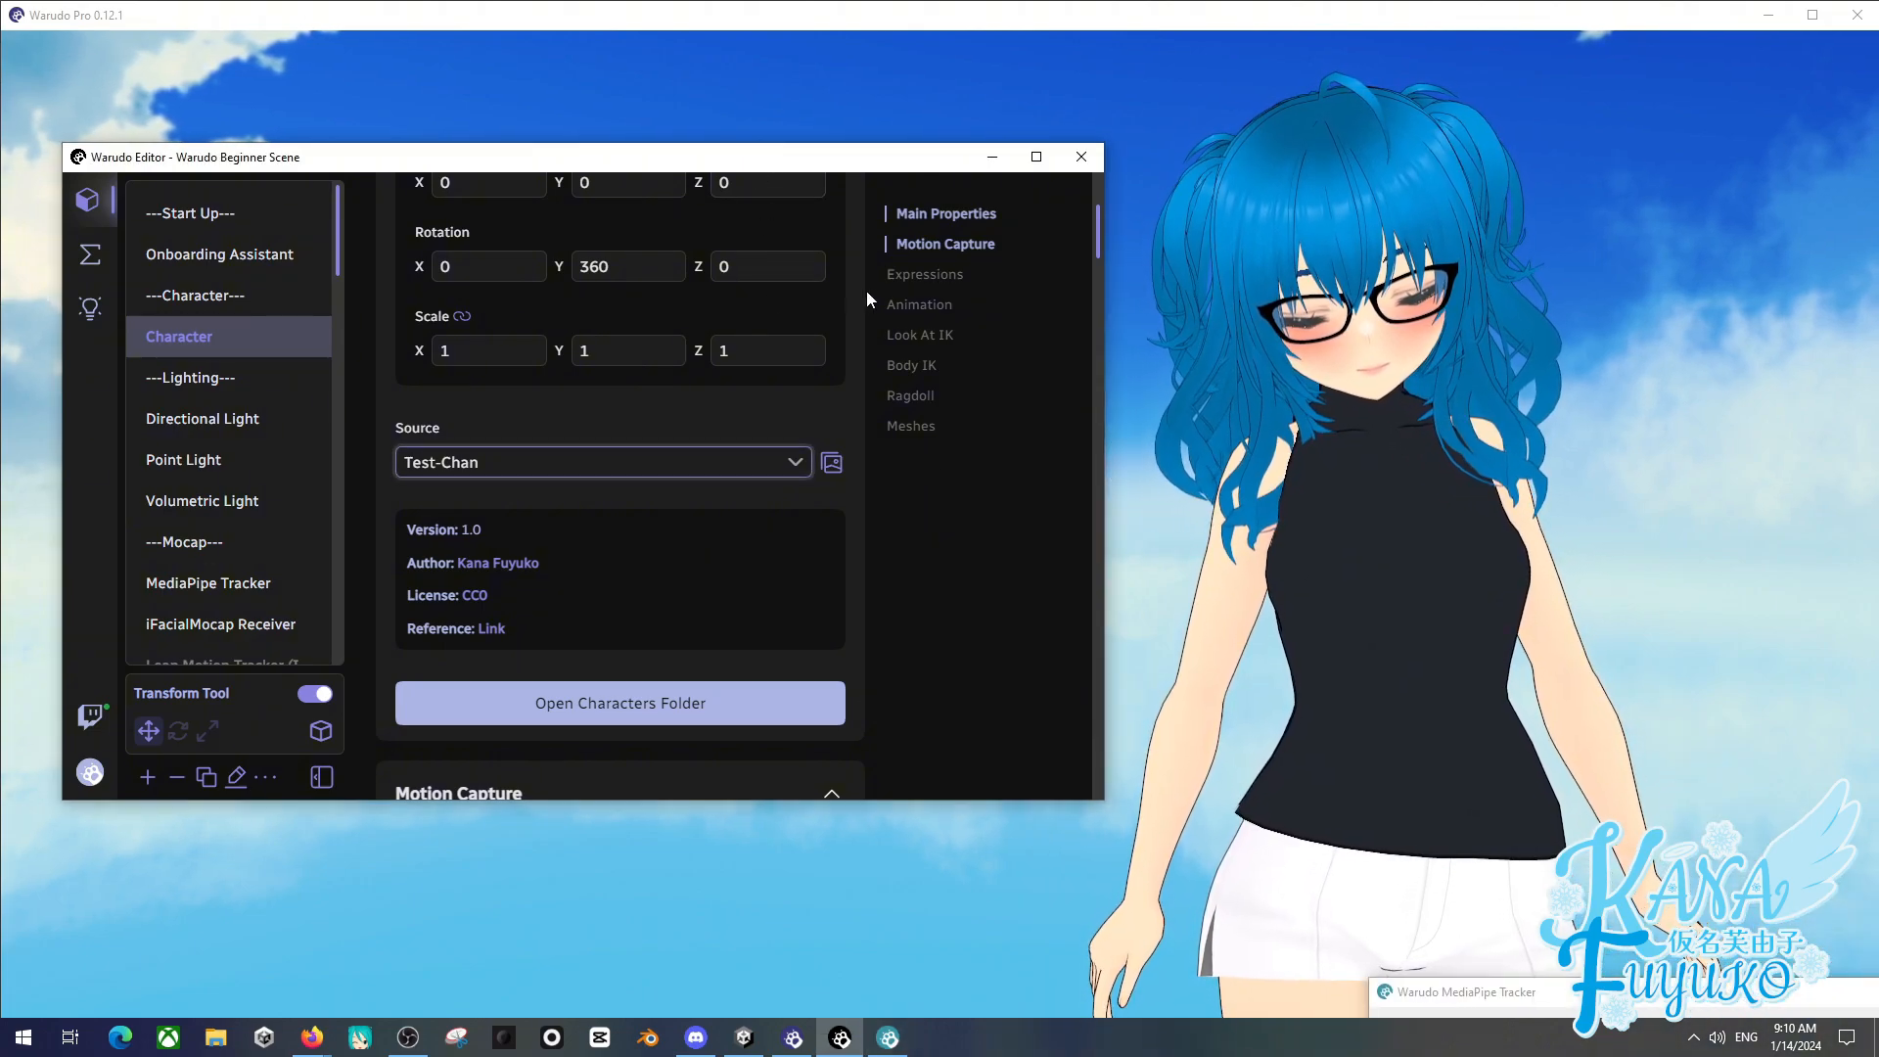
- Expand the Surprised, Fun, Sorrow, Angry and Joy entries in the character's Expressions section
{"action": "left_click", "coordinate": [908, 284]}
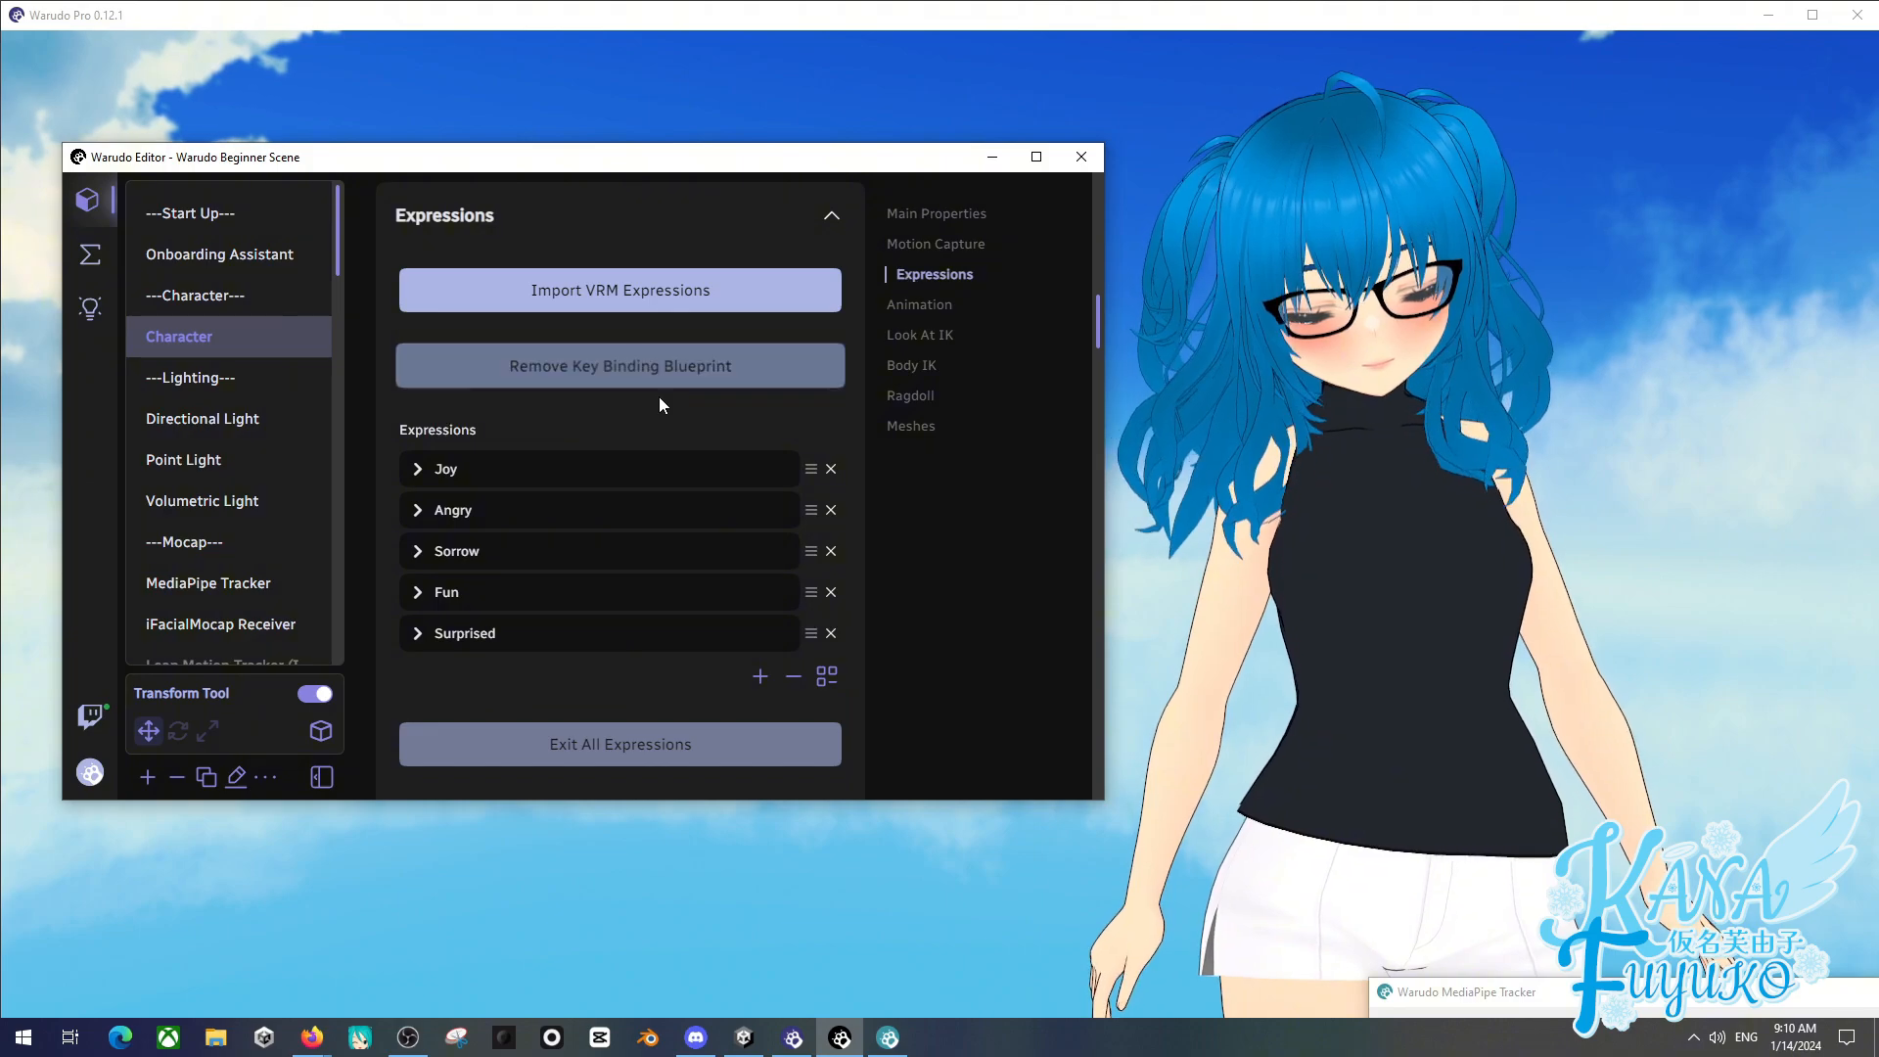
{"action": "scroll", "coordinate": [548, 469], "scroll_direction": "down", "scroll_amount": 2}
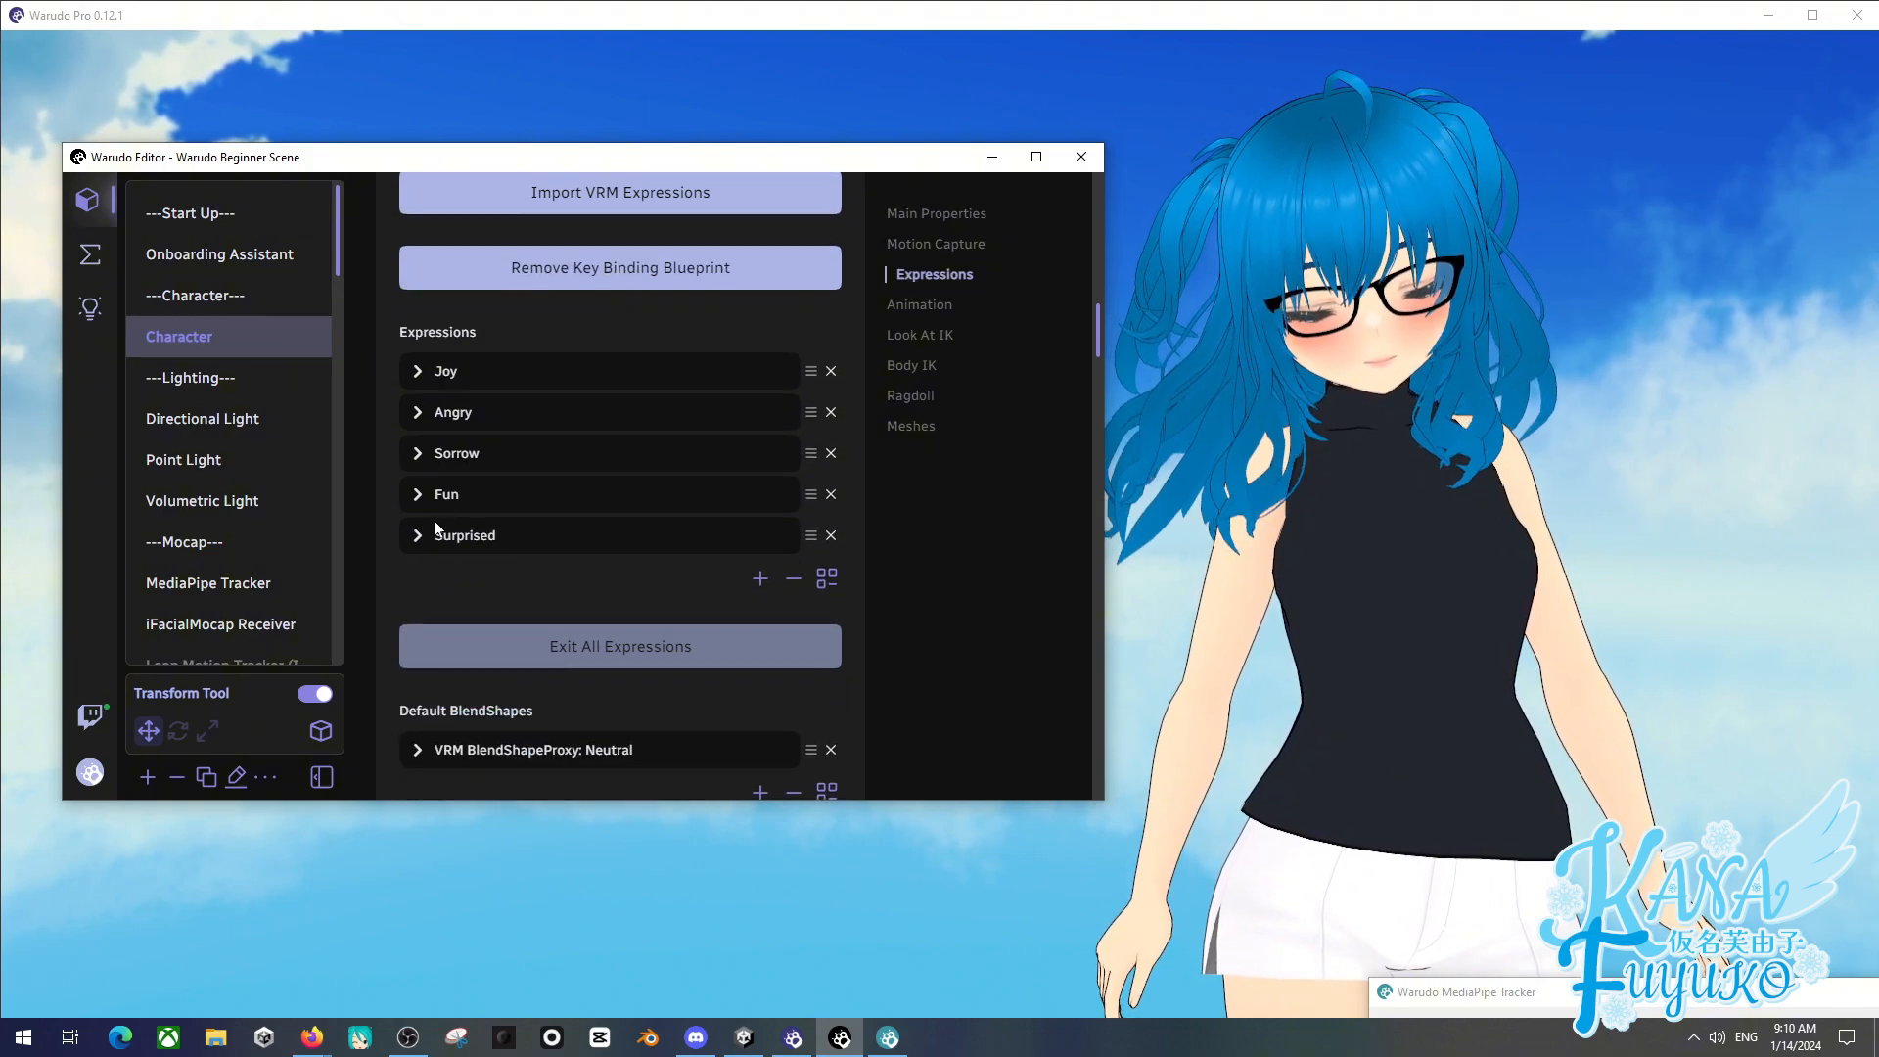
{"action": "left_click", "coordinate": [420, 535]}
{"action": "left_click", "coordinate": [438, 495]}
{"action": "left_click", "coordinate": [442, 453]}
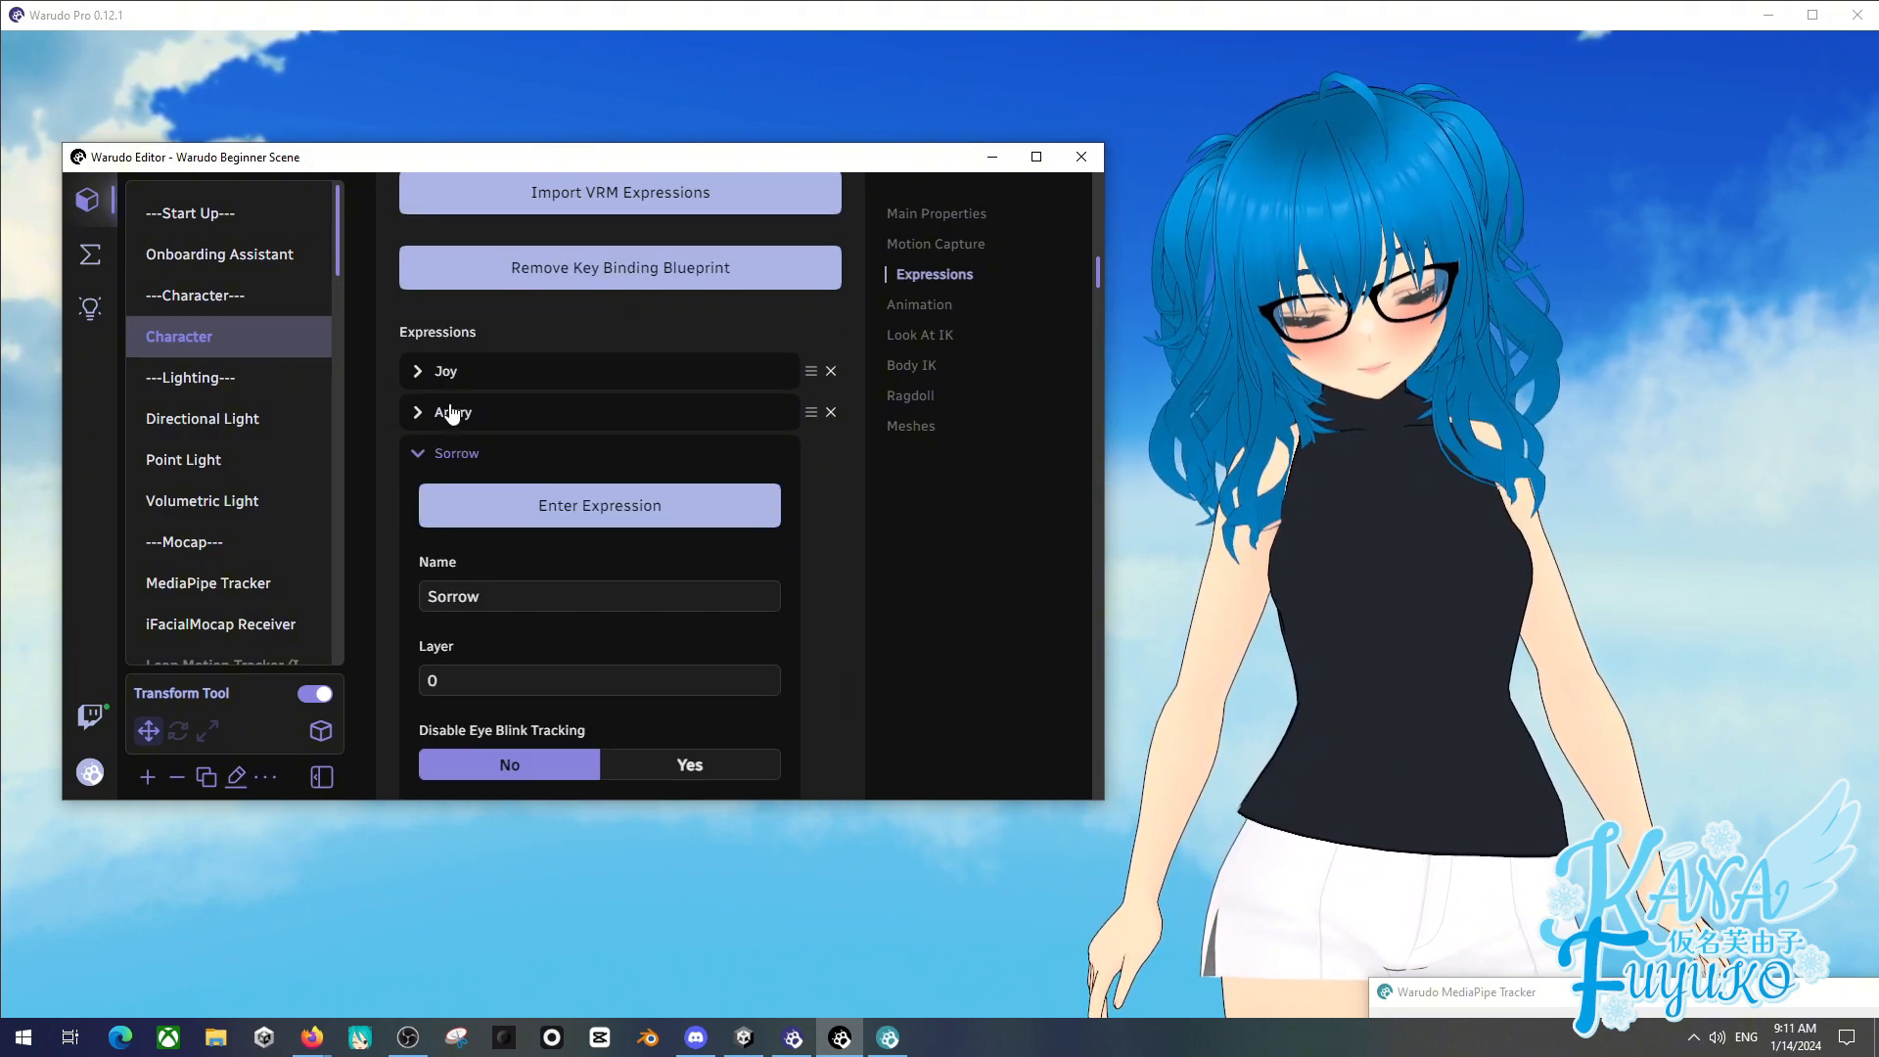
{"action": "left_click", "coordinate": [442, 412]}
{"action": "left_click", "coordinate": [445, 371]}
- Set the Joy expression's target blendshape to Joy on the Body skinned mesh
{"action": "scroll", "coordinate": [507, 462], "scroll_direction": "down", "scroll_amount": 3}
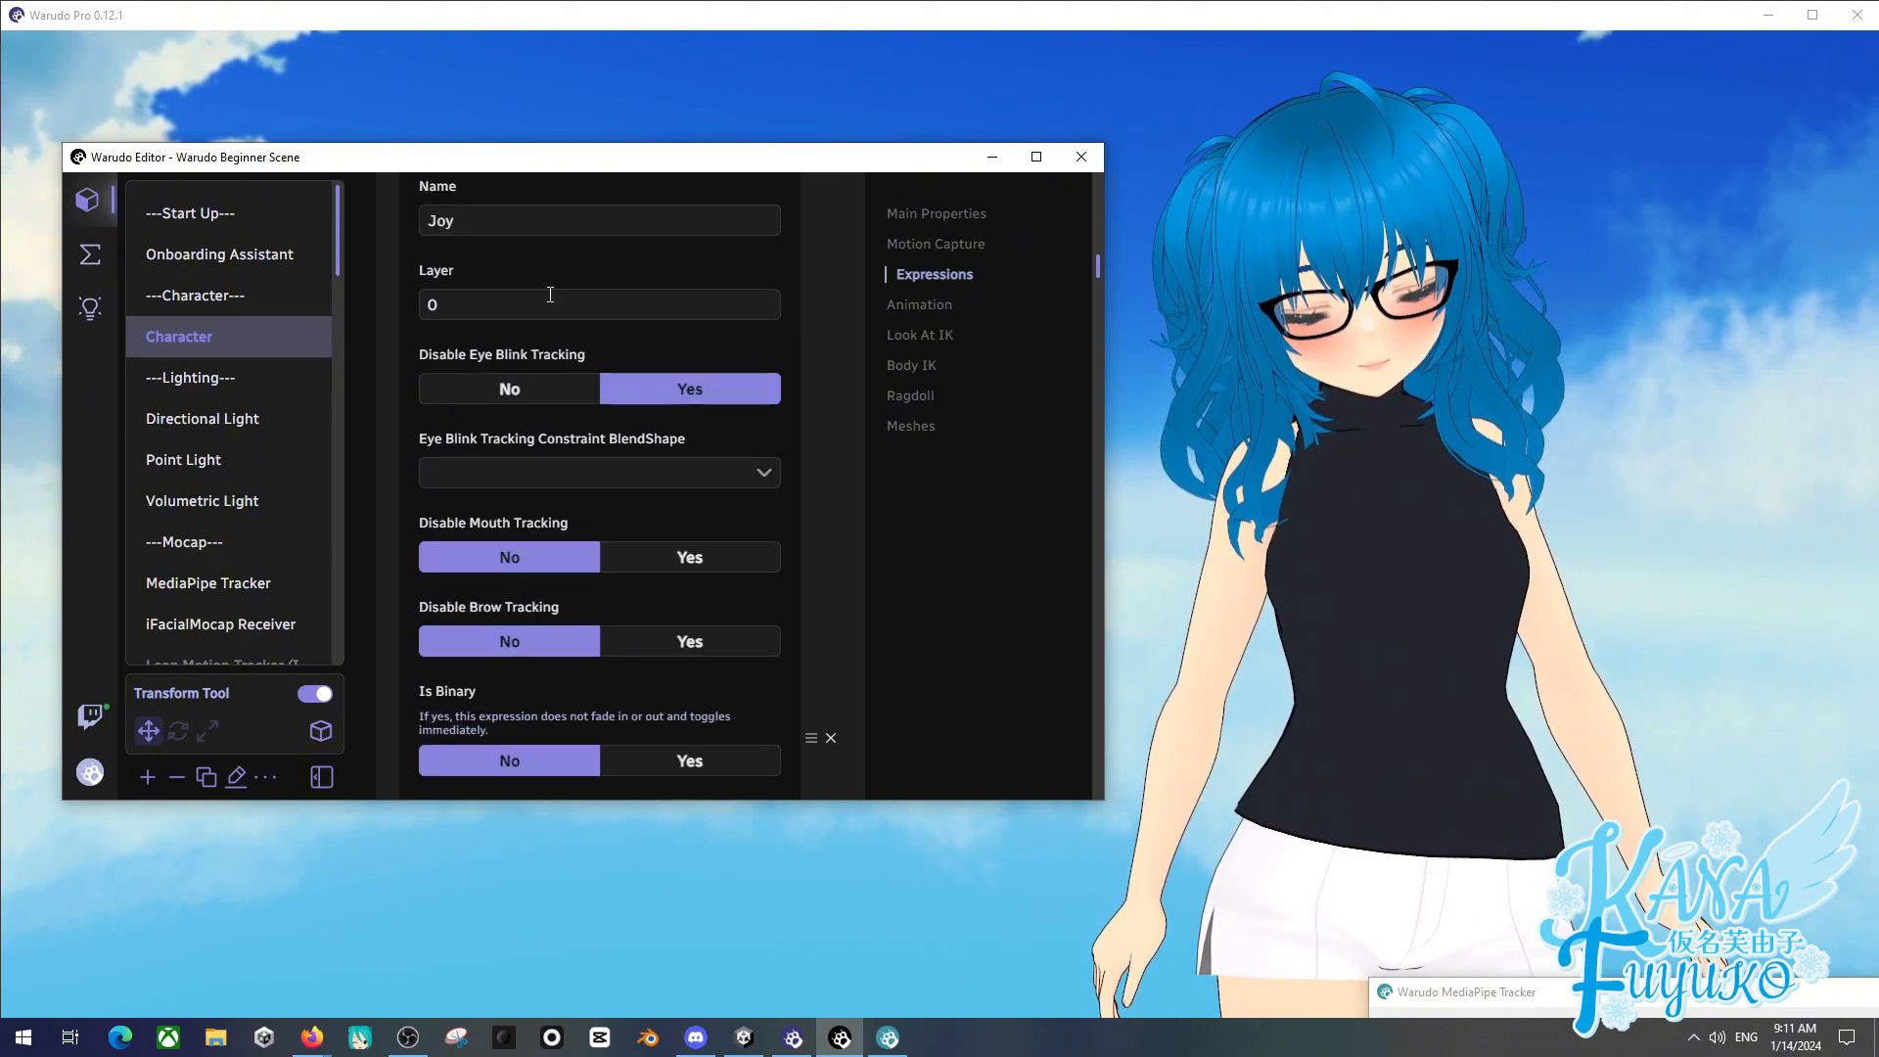
{"action": "scroll", "coordinate": [529, 413], "scroll_direction": "up", "scroll_amount": 2}
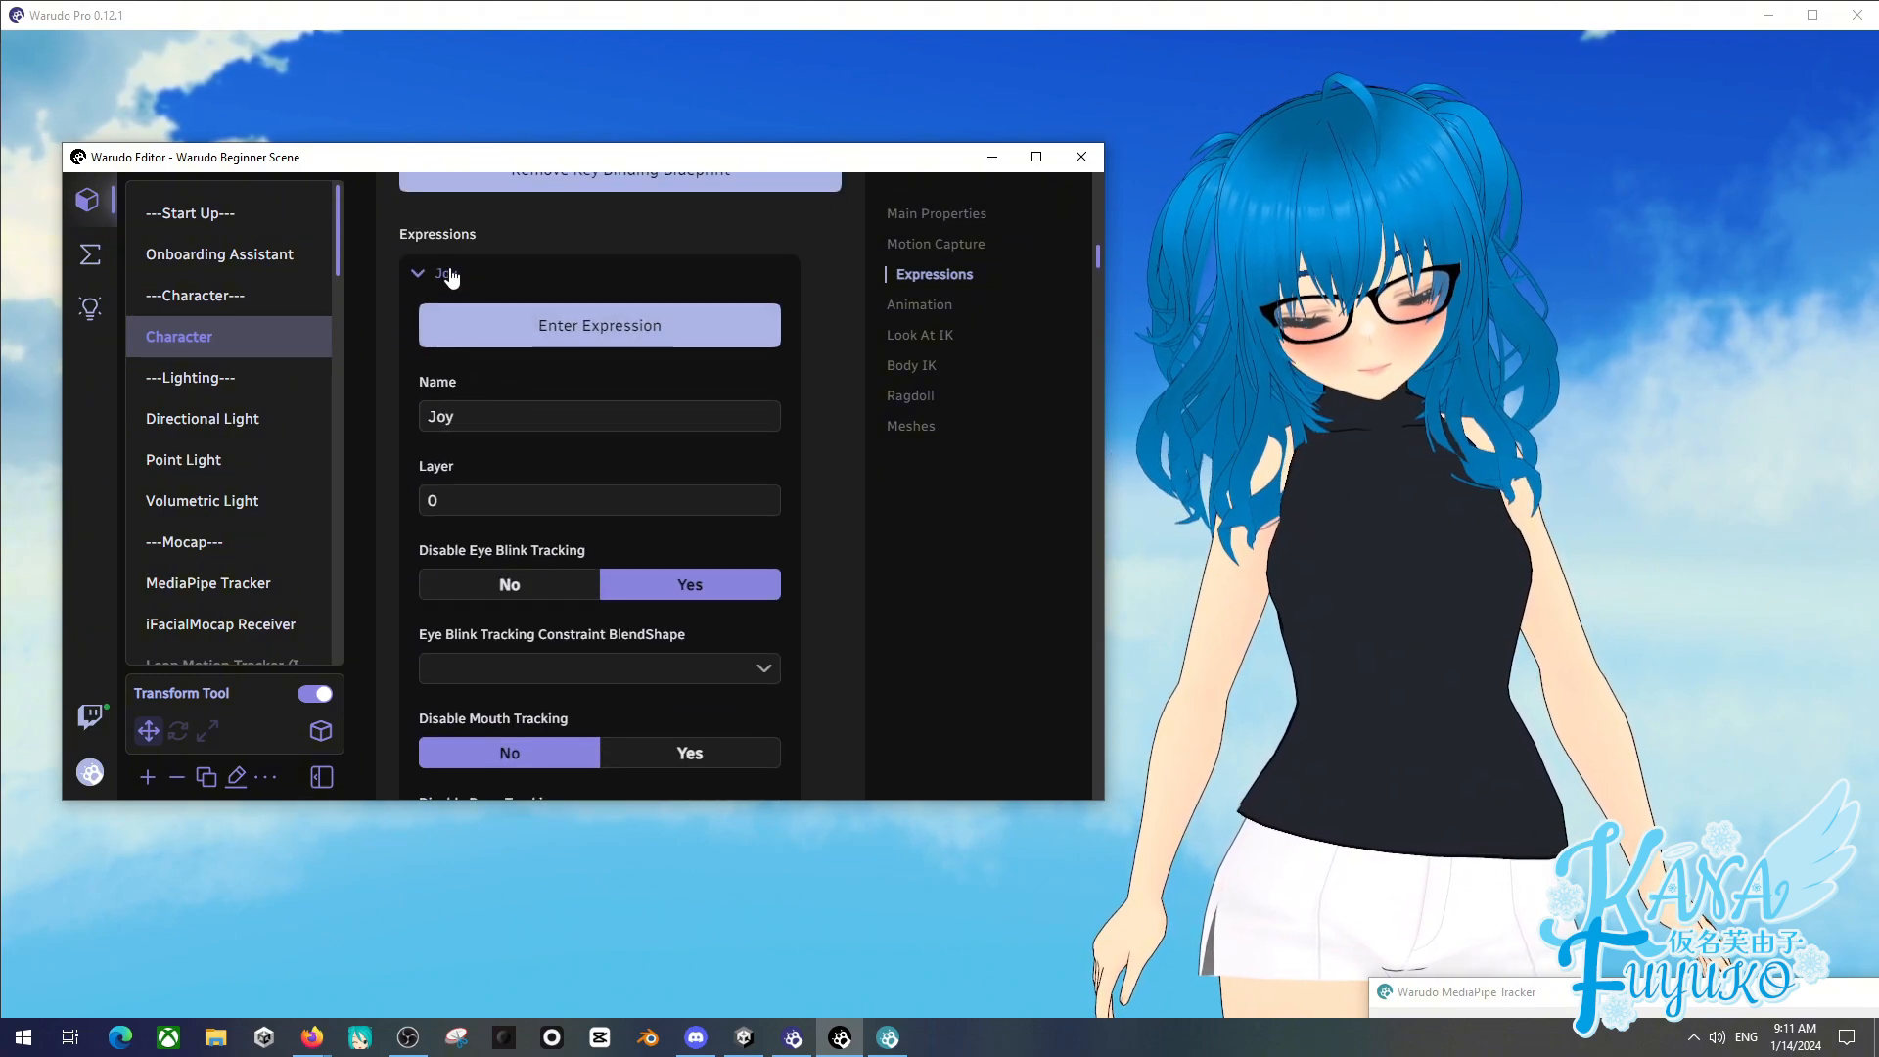
{"action": "scroll", "coordinate": [525, 501], "scroll_direction": "down", "scroll_amount": 3}
{"action": "scroll", "coordinate": [524, 502], "scroll_direction": "down", "scroll_amount": 2}
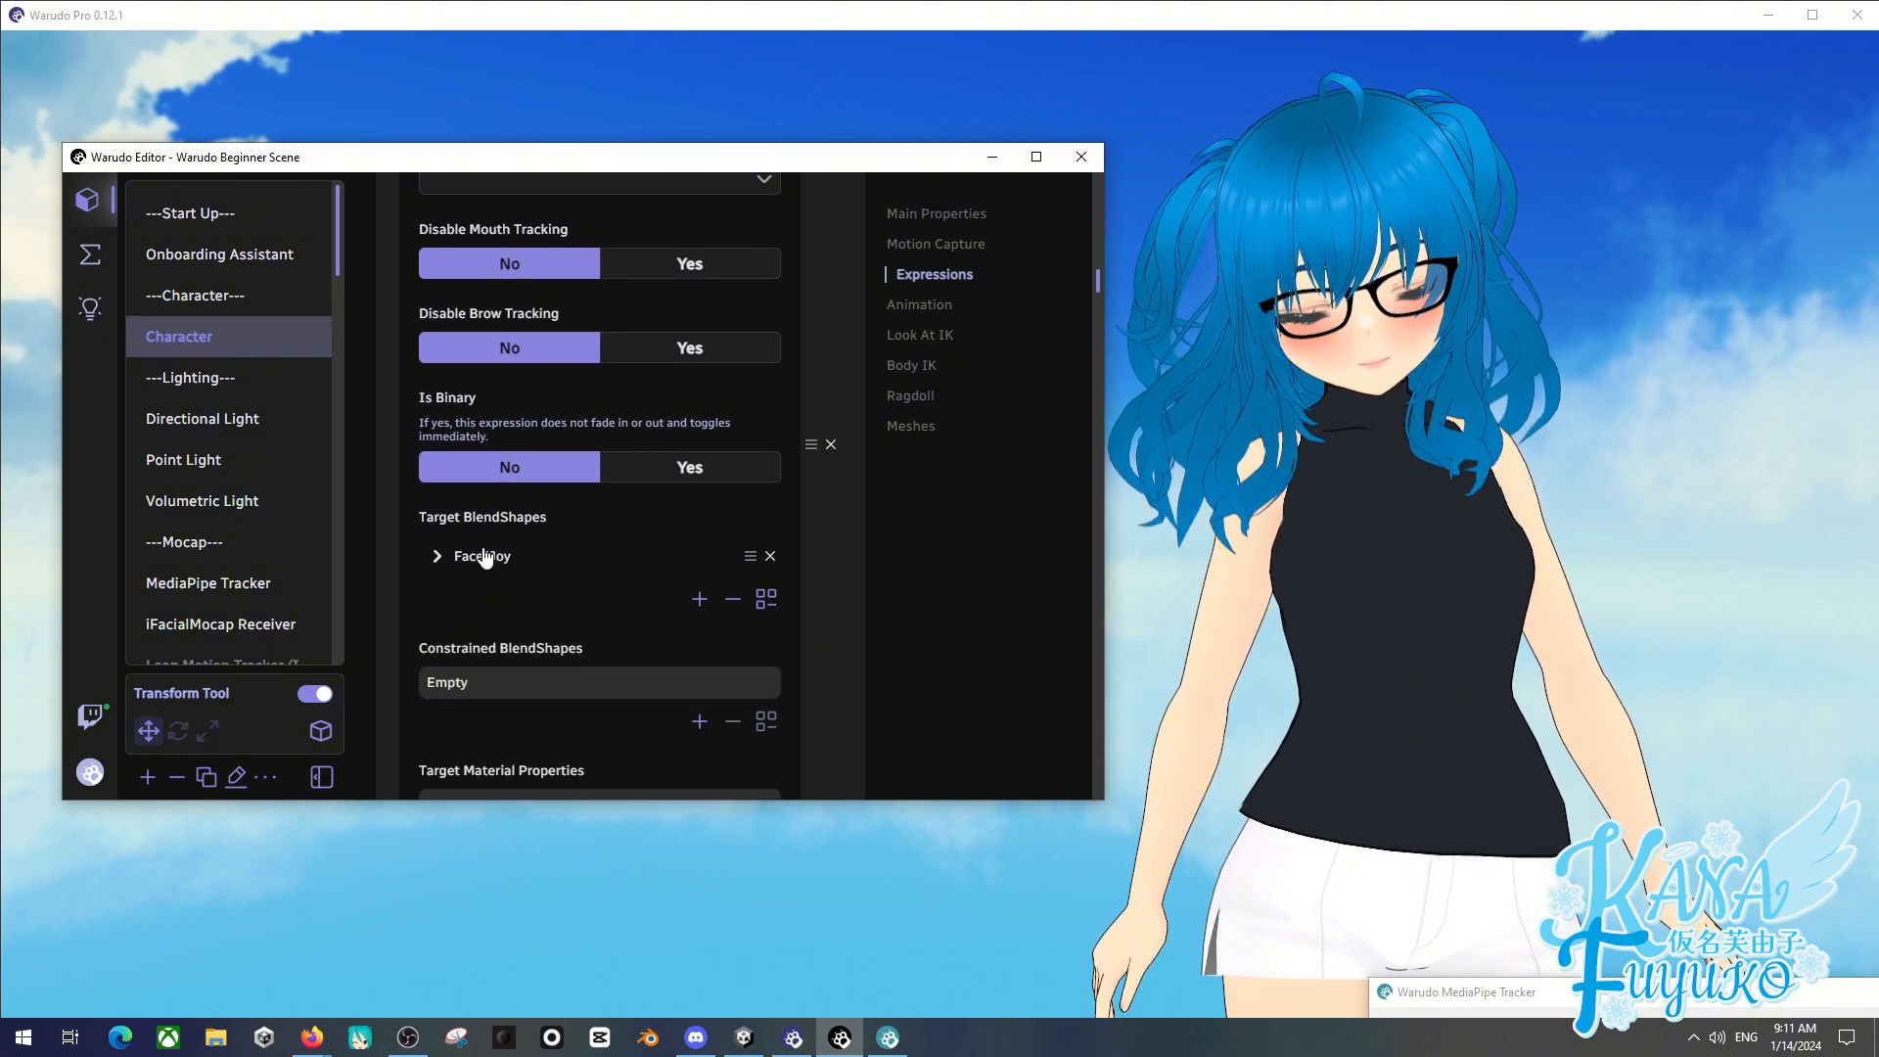
{"action": "left_click", "coordinate": [483, 553]}
{"action": "scroll", "coordinate": [499, 519], "scroll_direction": "down", "scroll_amount": 2}
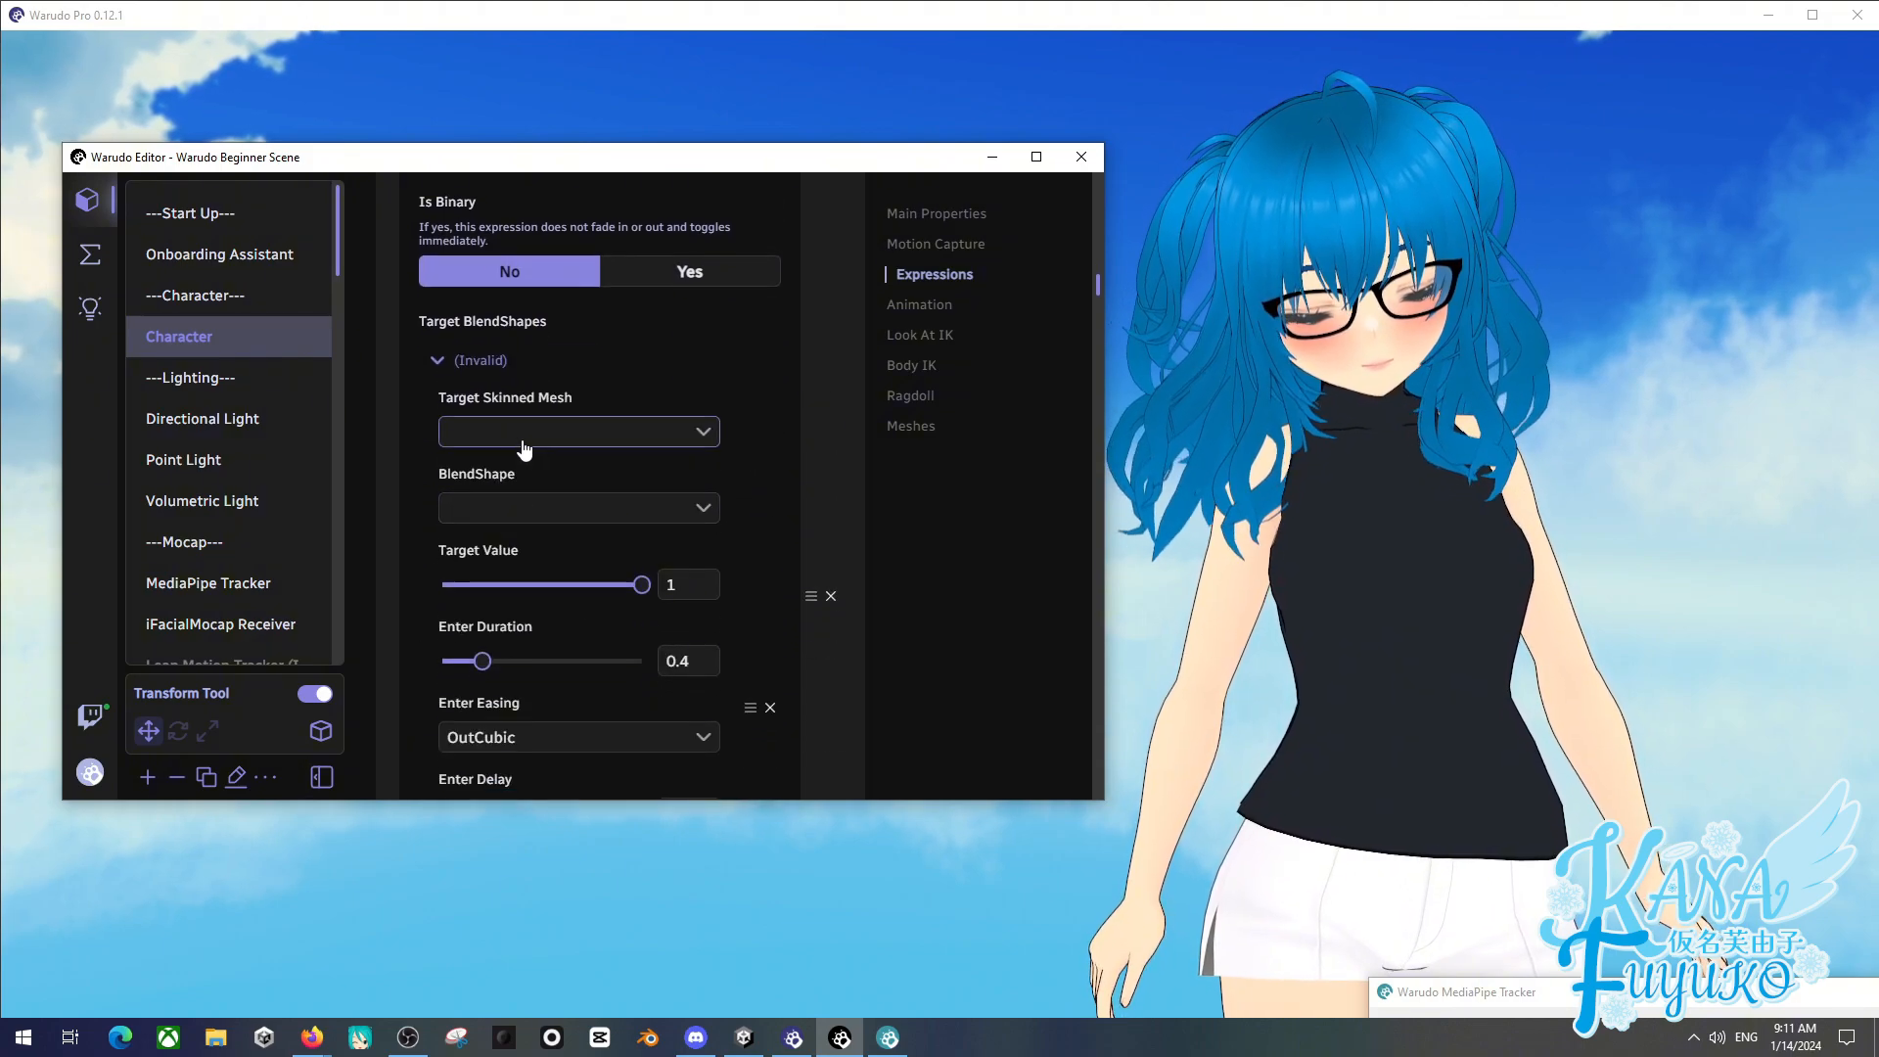
{"action": "left_click", "coordinate": [525, 446]}
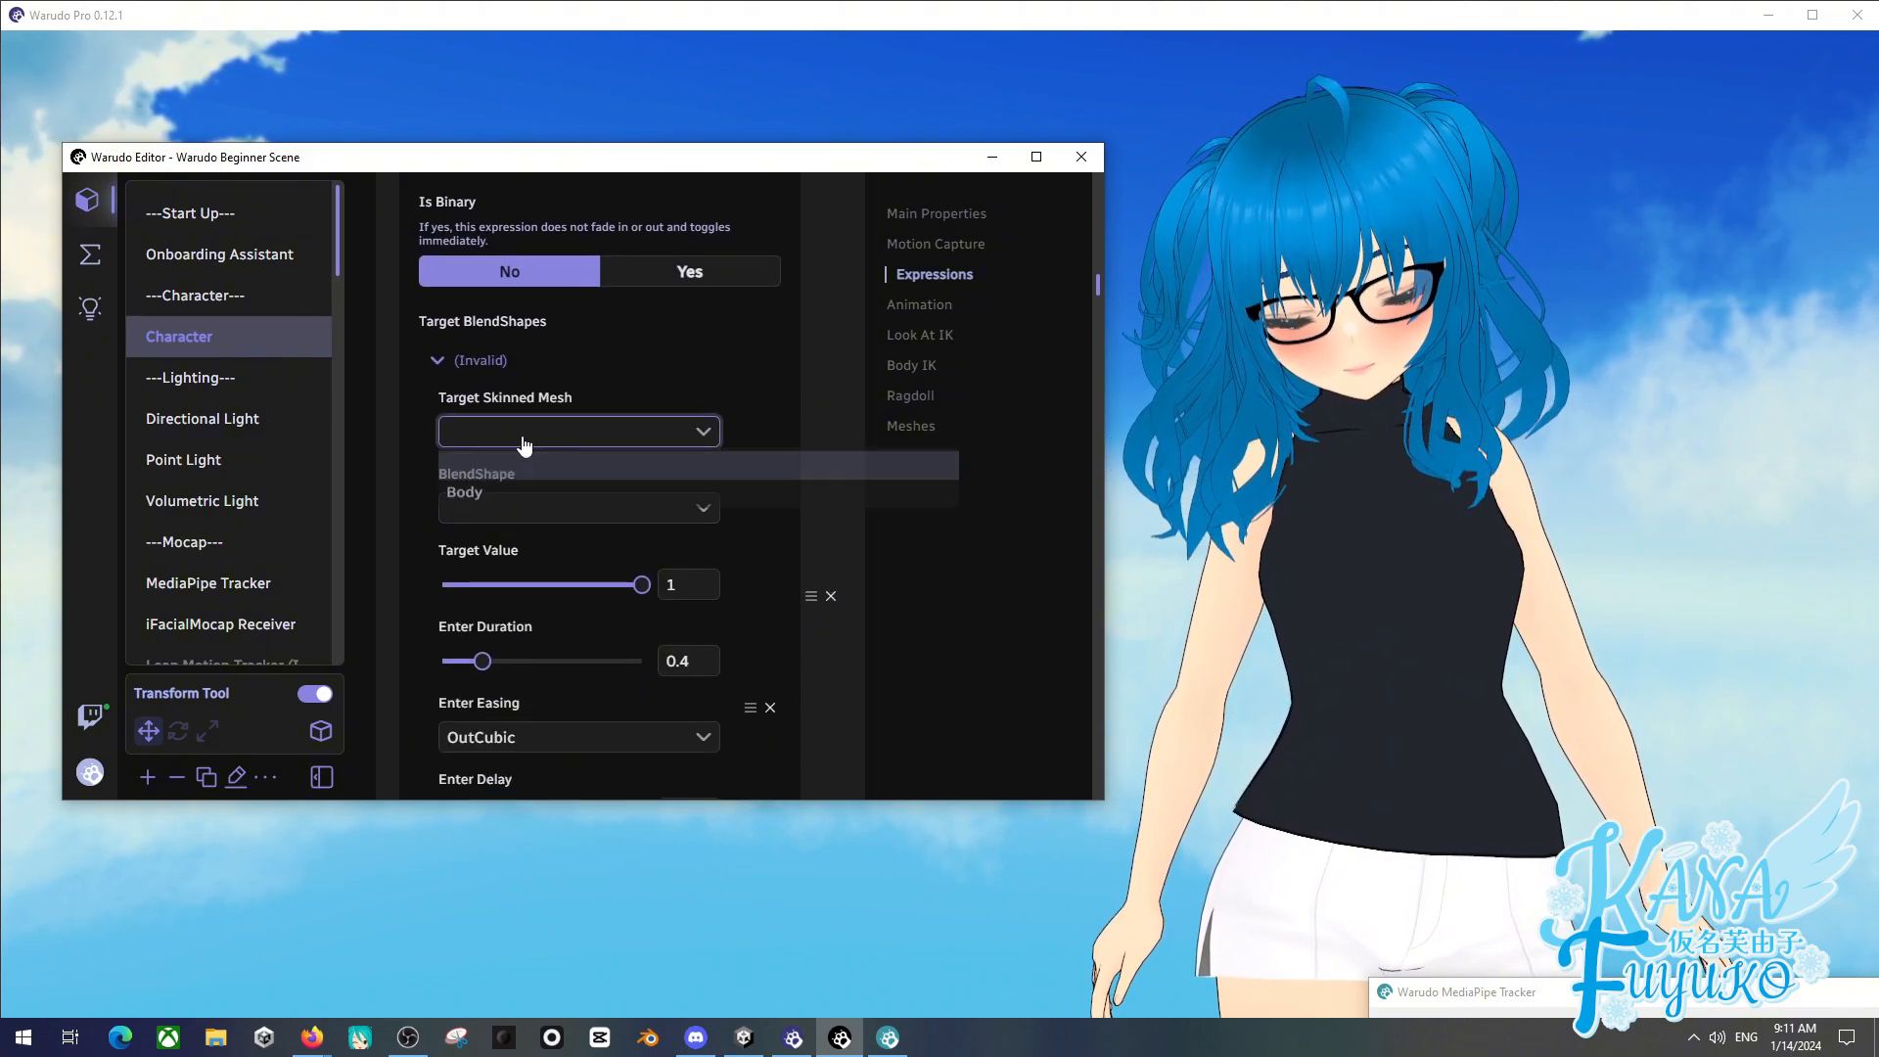
{"action": "left_click", "coordinate": [508, 497]}
{"action": "left_click", "coordinate": [573, 521]}
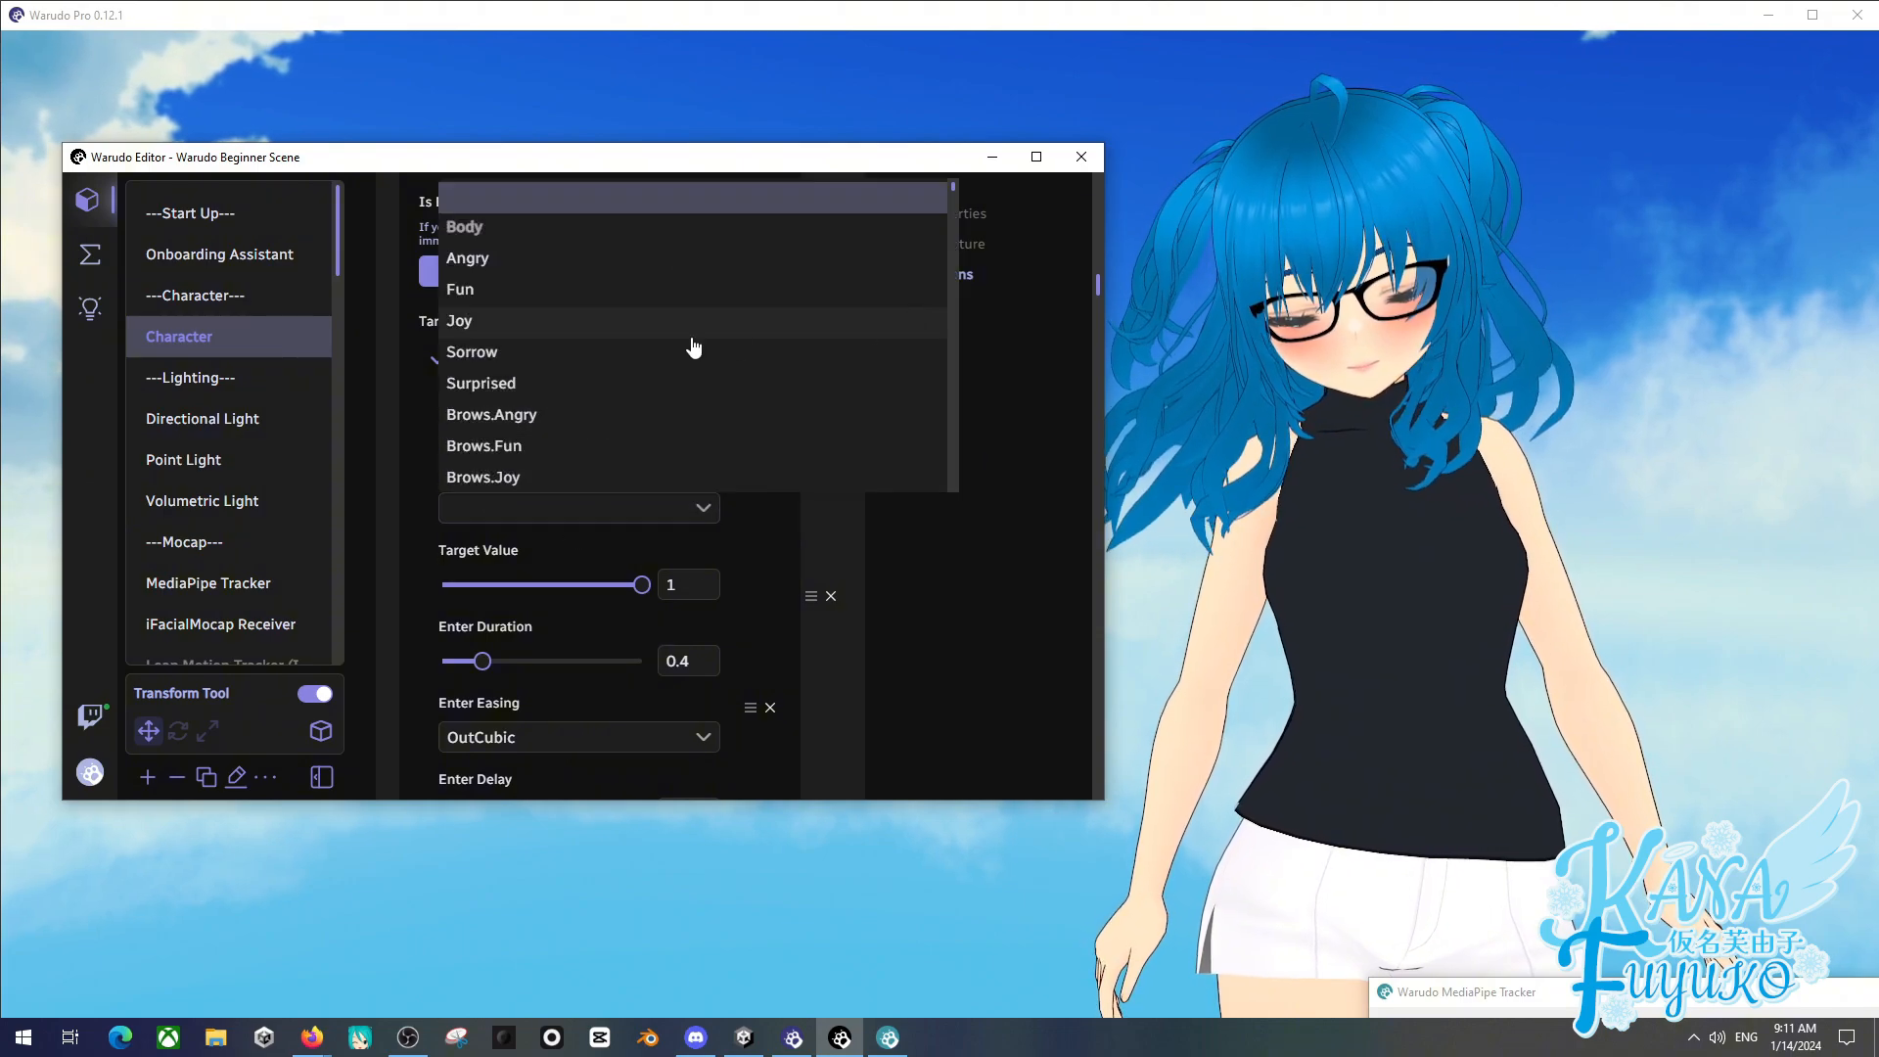
{"action": "left_click", "coordinate": [468, 327]}
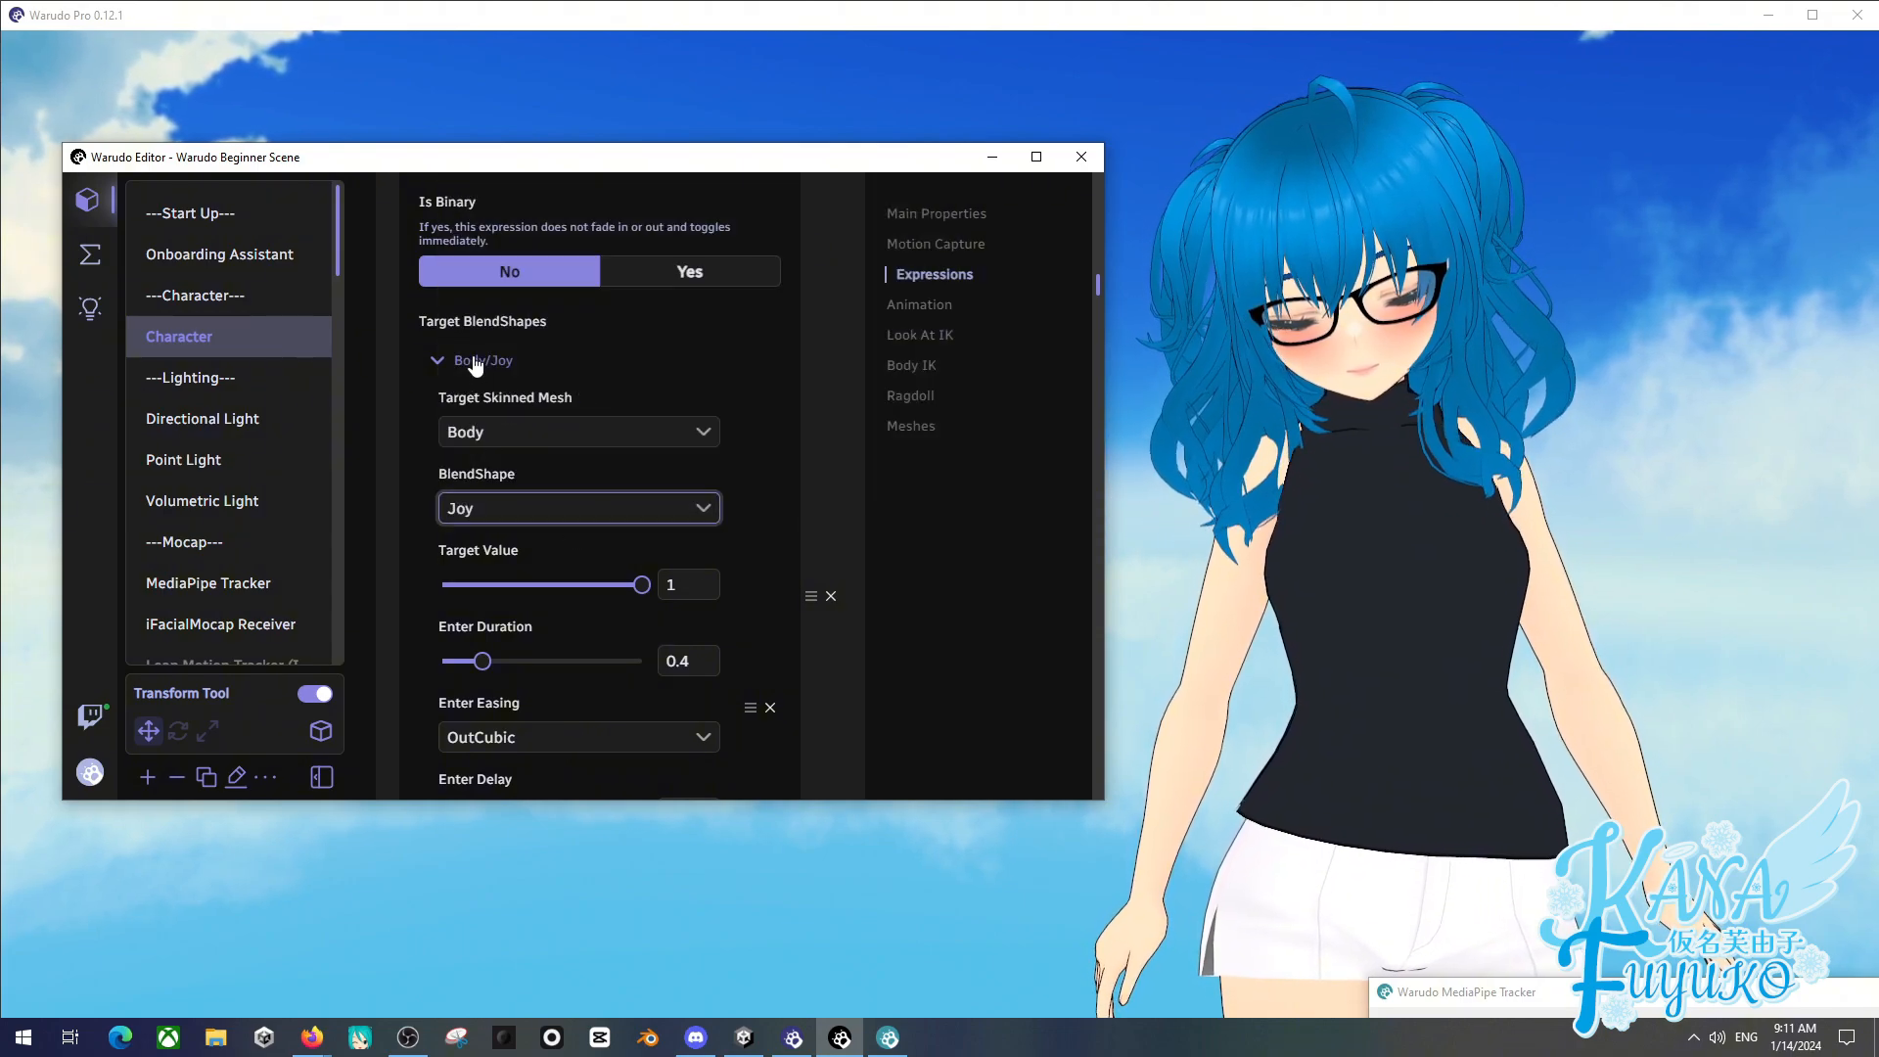
- Recheck the Joy expression's Body/Joy target blendshape entry and collapse it
{"action": "left_click", "coordinate": [480, 362]}
{"action": "scroll", "coordinate": [536, 419], "scroll_direction": "up", "scroll_amount": 3}
{"action": "left_click", "coordinate": [474, 653]}
{"action": "scroll", "coordinate": [472, 626], "scroll_direction": "down", "scroll_amount": 3}
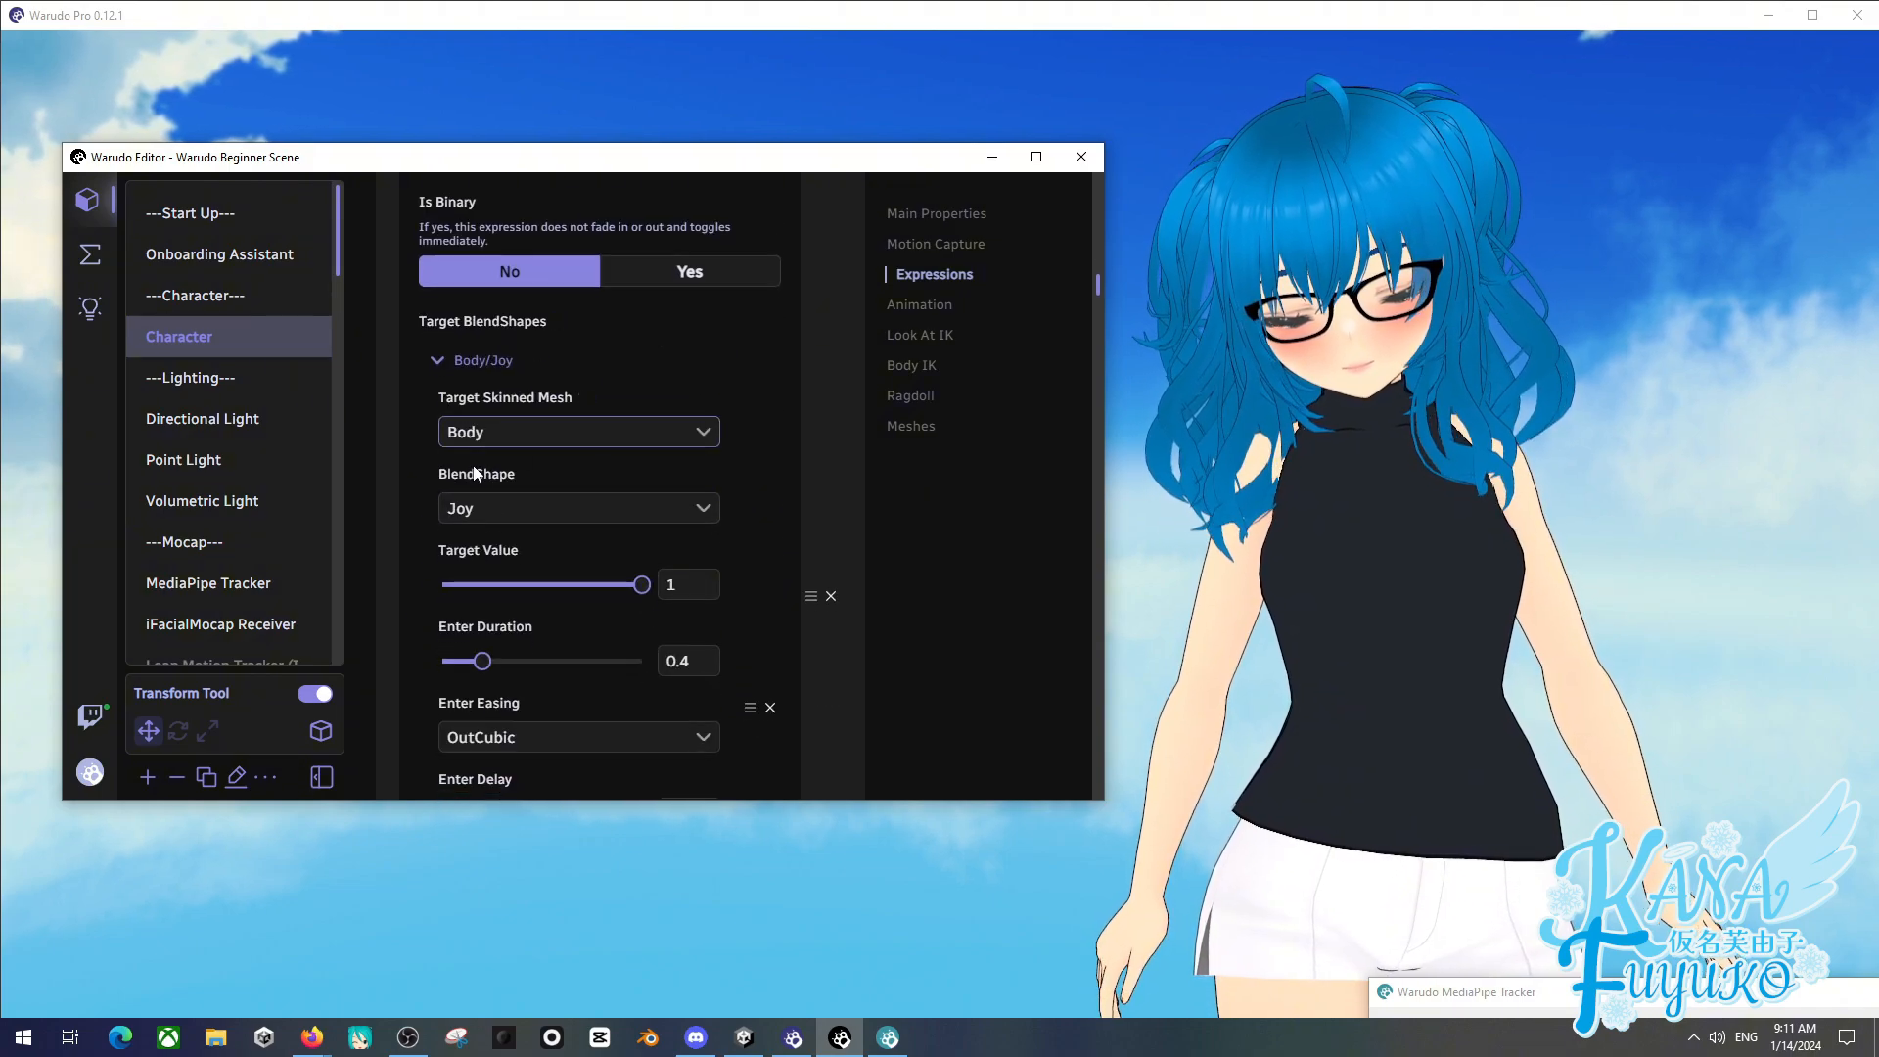
{"action": "left_click", "coordinate": [482, 362]}
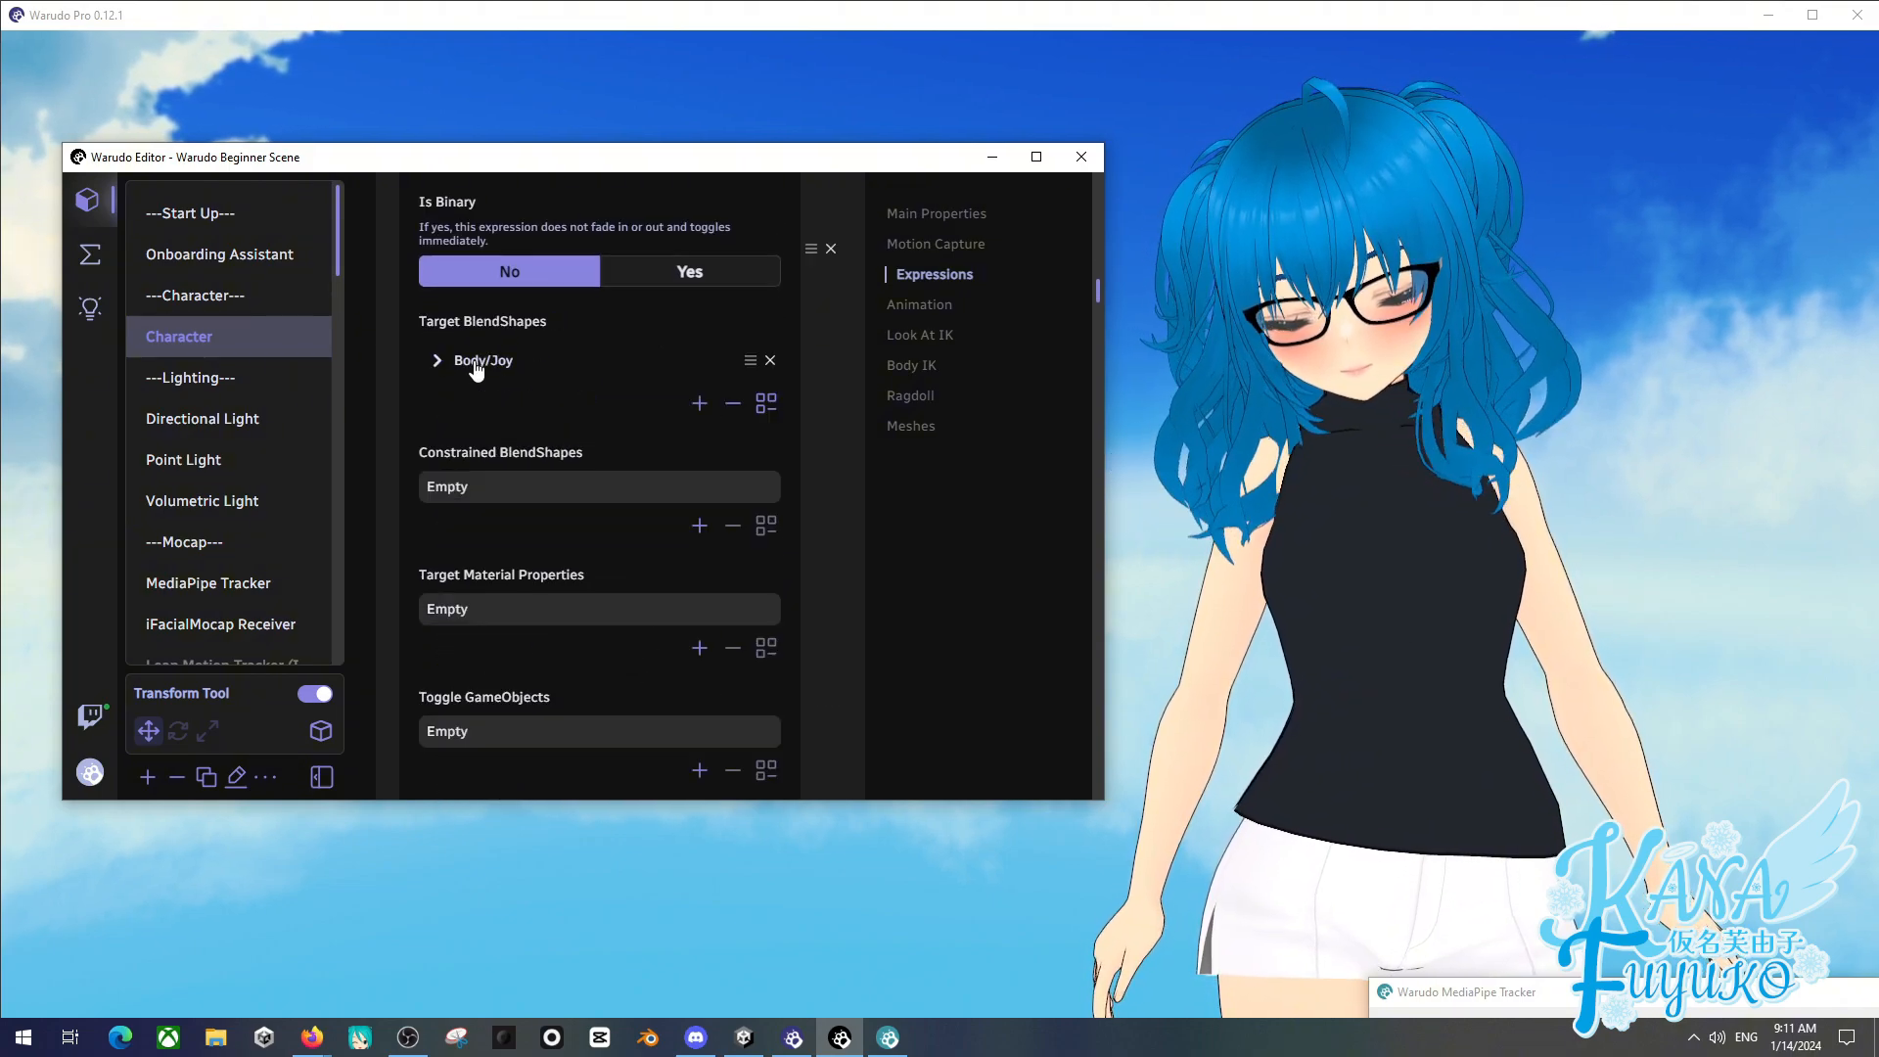
- Review the Joy expression's tracking options, collapse Joy and go to the Angry expression's settings
{"action": "scroll", "coordinate": [484, 411], "scroll_direction": "up", "scroll_amount": 7}
{"action": "scroll", "coordinate": [616, 484], "scroll_direction": "down", "scroll_amount": 3}
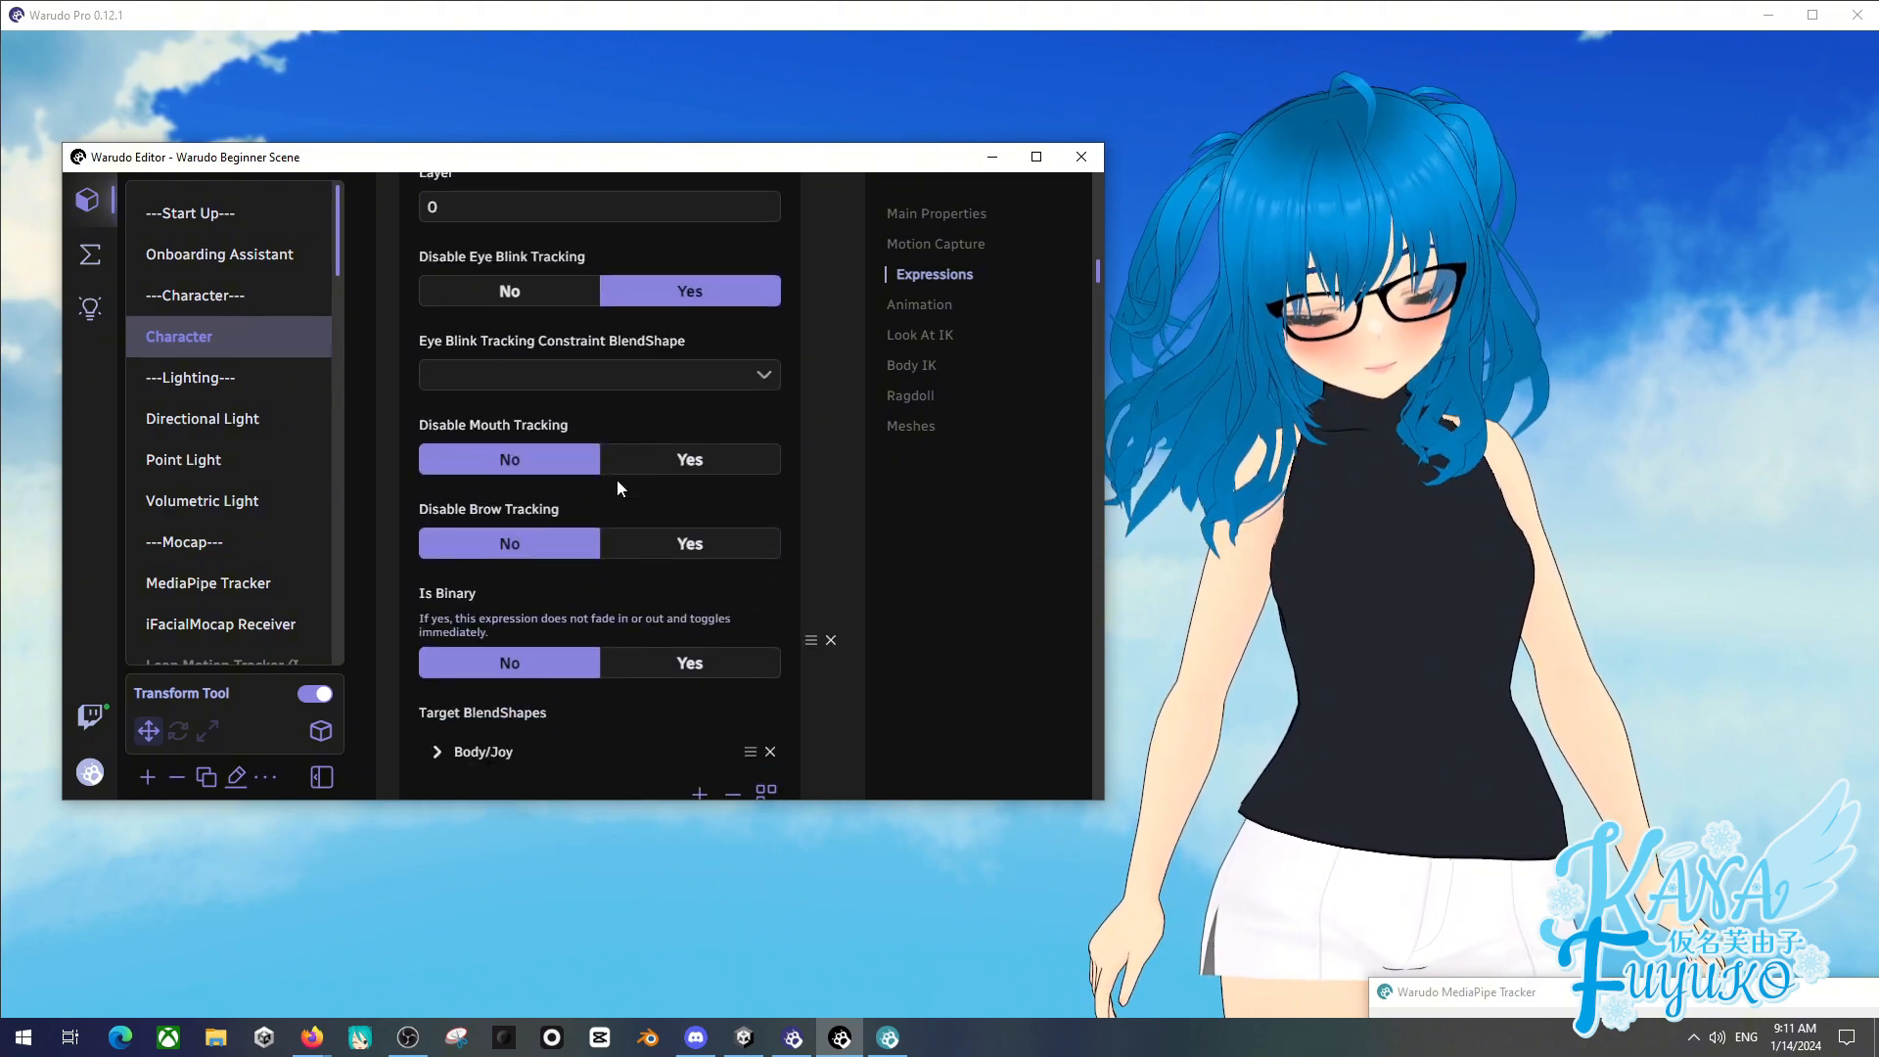
{"action": "scroll", "coordinate": [479, 377], "scroll_direction": "up", "scroll_amount": 4}
{"action": "left_click", "coordinate": [441, 376]}
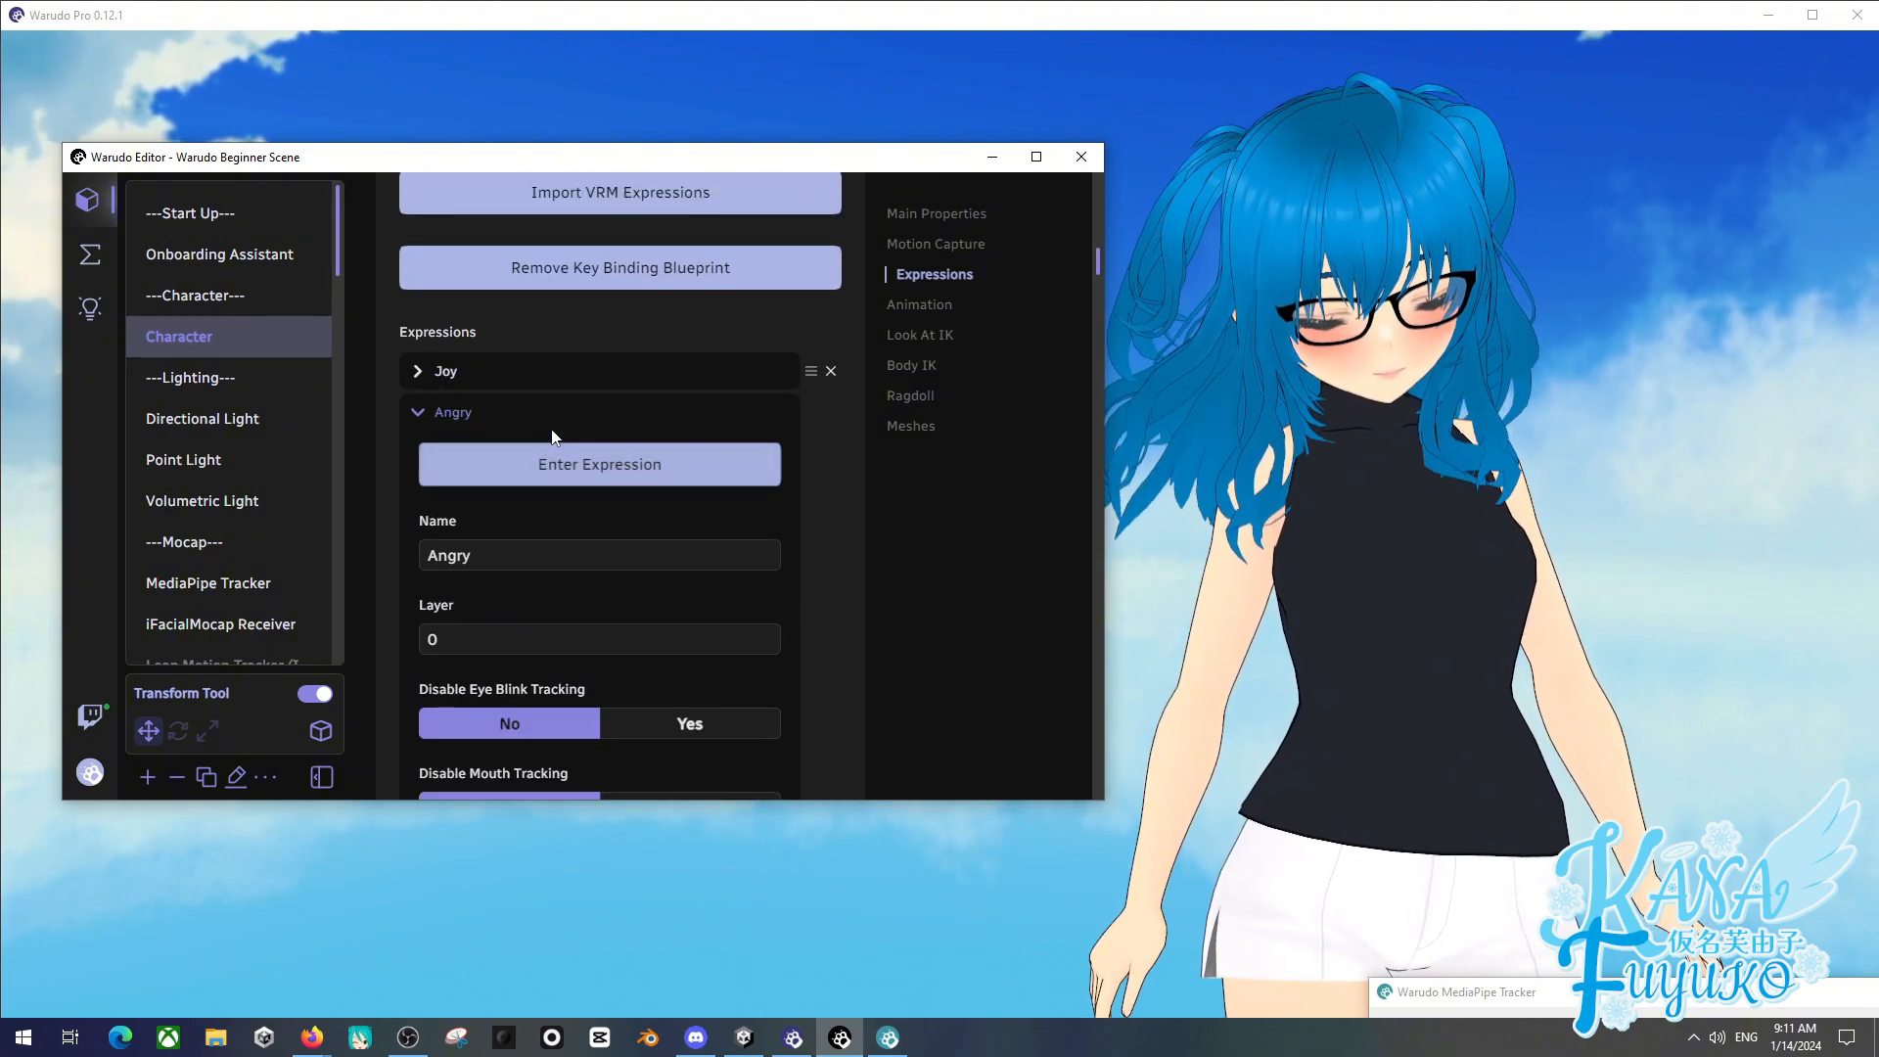
{"action": "scroll", "coordinate": [810, 391], "scroll_direction": "down", "scroll_amount": 1}
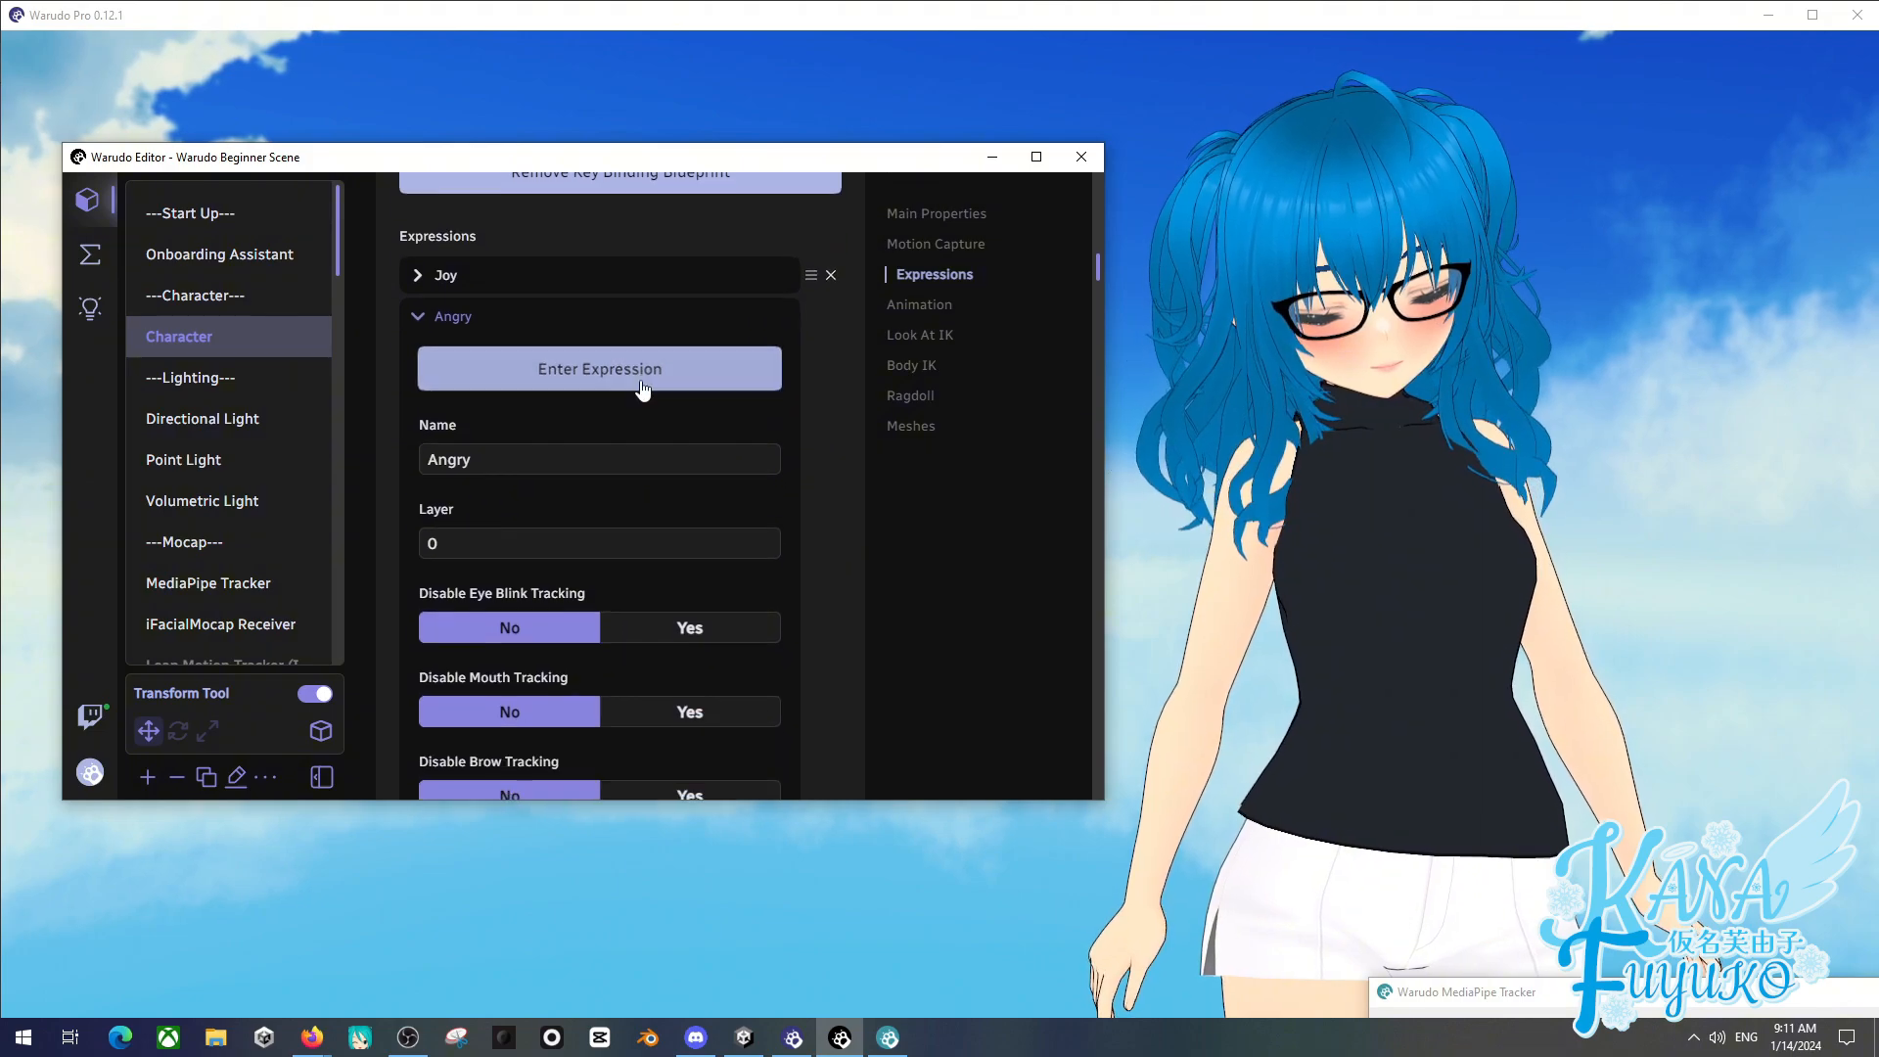
- Set the Angry expression's target blendshape to Angry on the Body skinned mesh and collapse that target entry
{"action": "scroll", "coordinate": [636, 352], "scroll_direction": "up", "scroll_amount": 2}
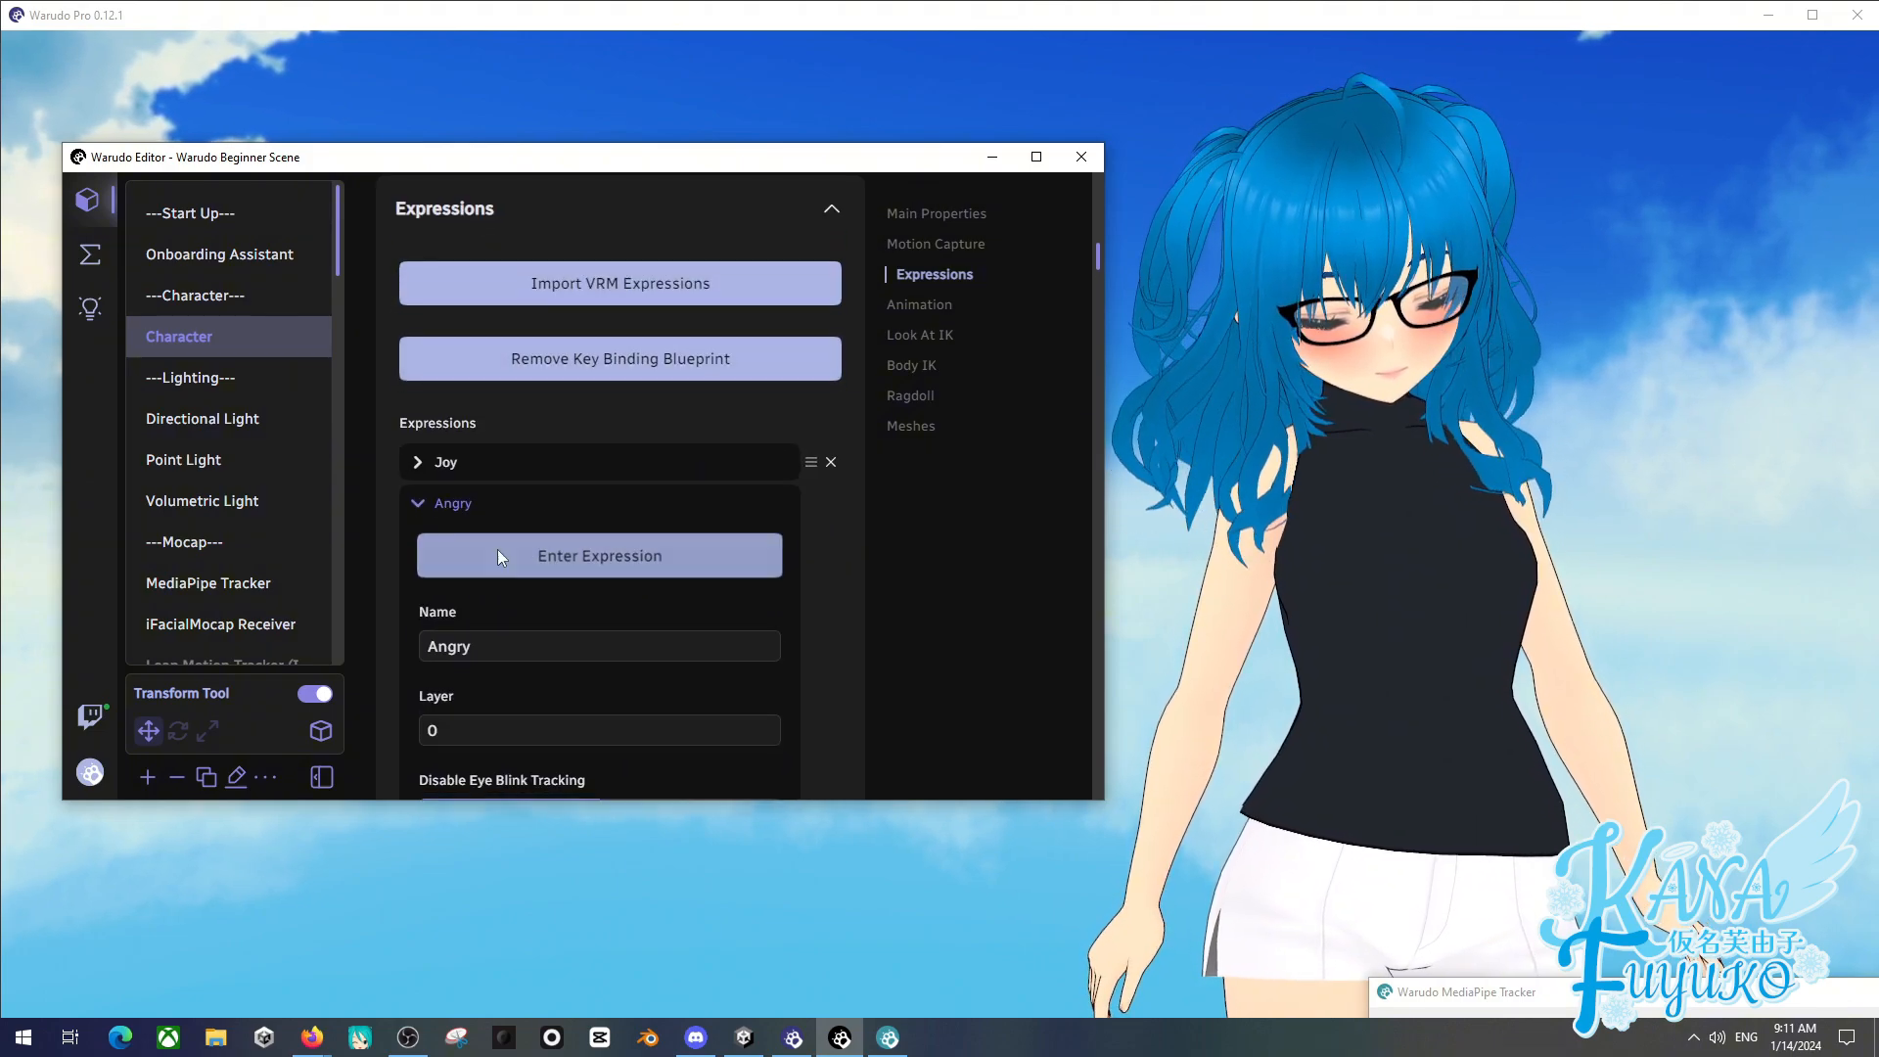
{"action": "scroll", "coordinate": [497, 549], "scroll_direction": "down", "scroll_amount": 6}
{"action": "left_click", "coordinate": [472, 610]}
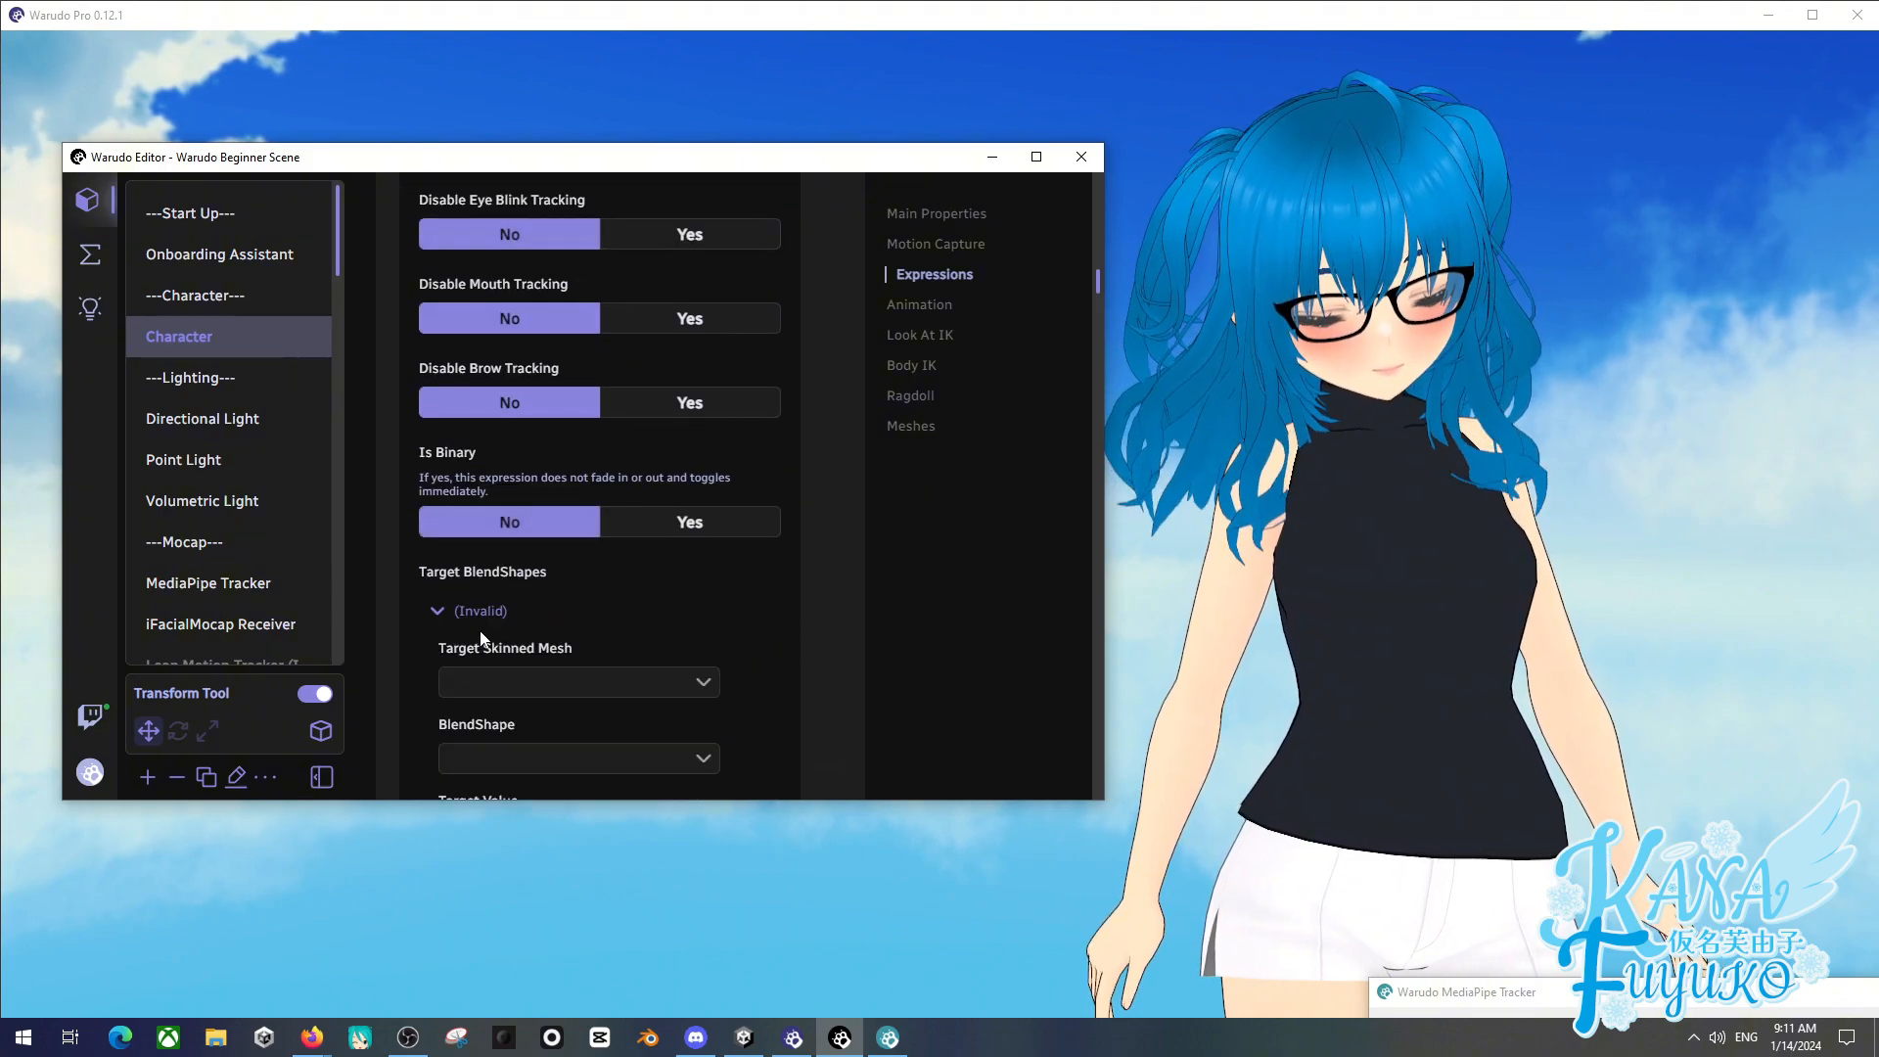
{"action": "scroll", "coordinate": [503, 503], "scroll_direction": "down", "scroll_amount": 2}
{"action": "left_click", "coordinate": [506, 490]}
{"action": "left_click", "coordinate": [490, 549]}
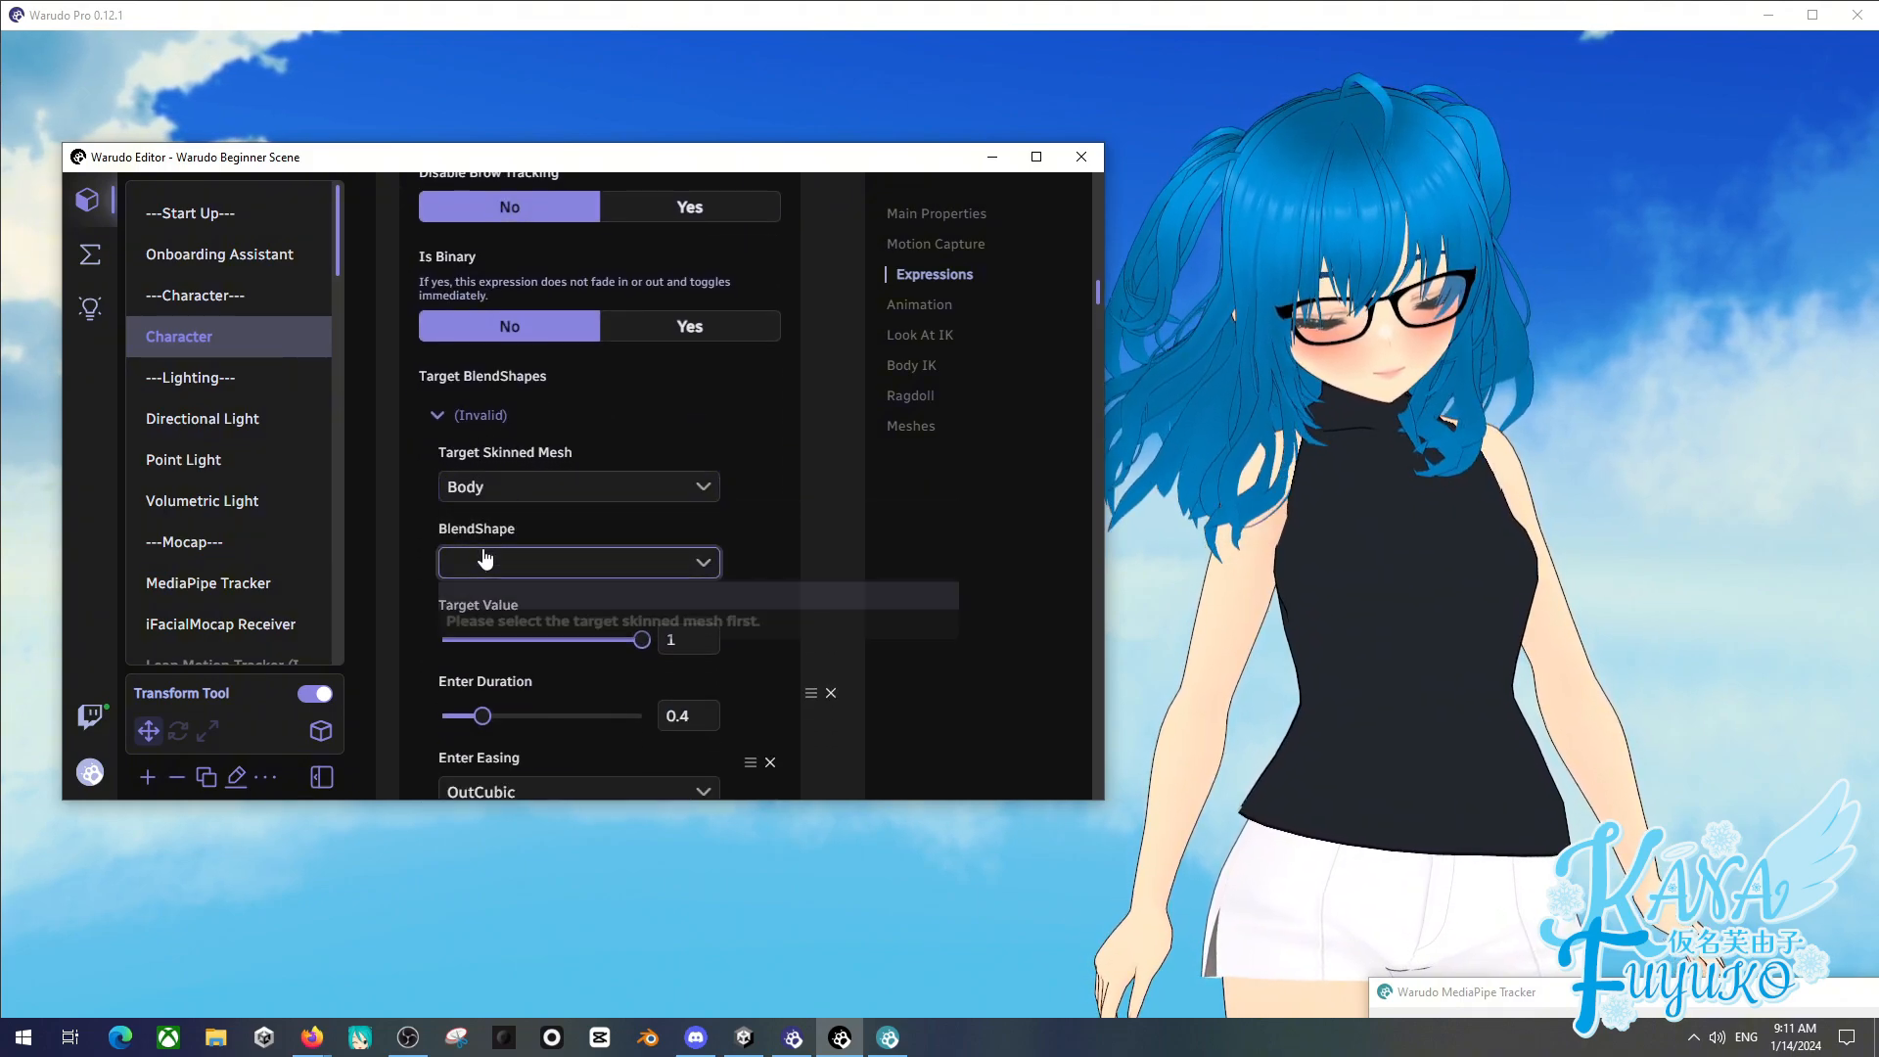
{"action": "left_click", "coordinate": [495, 562]}
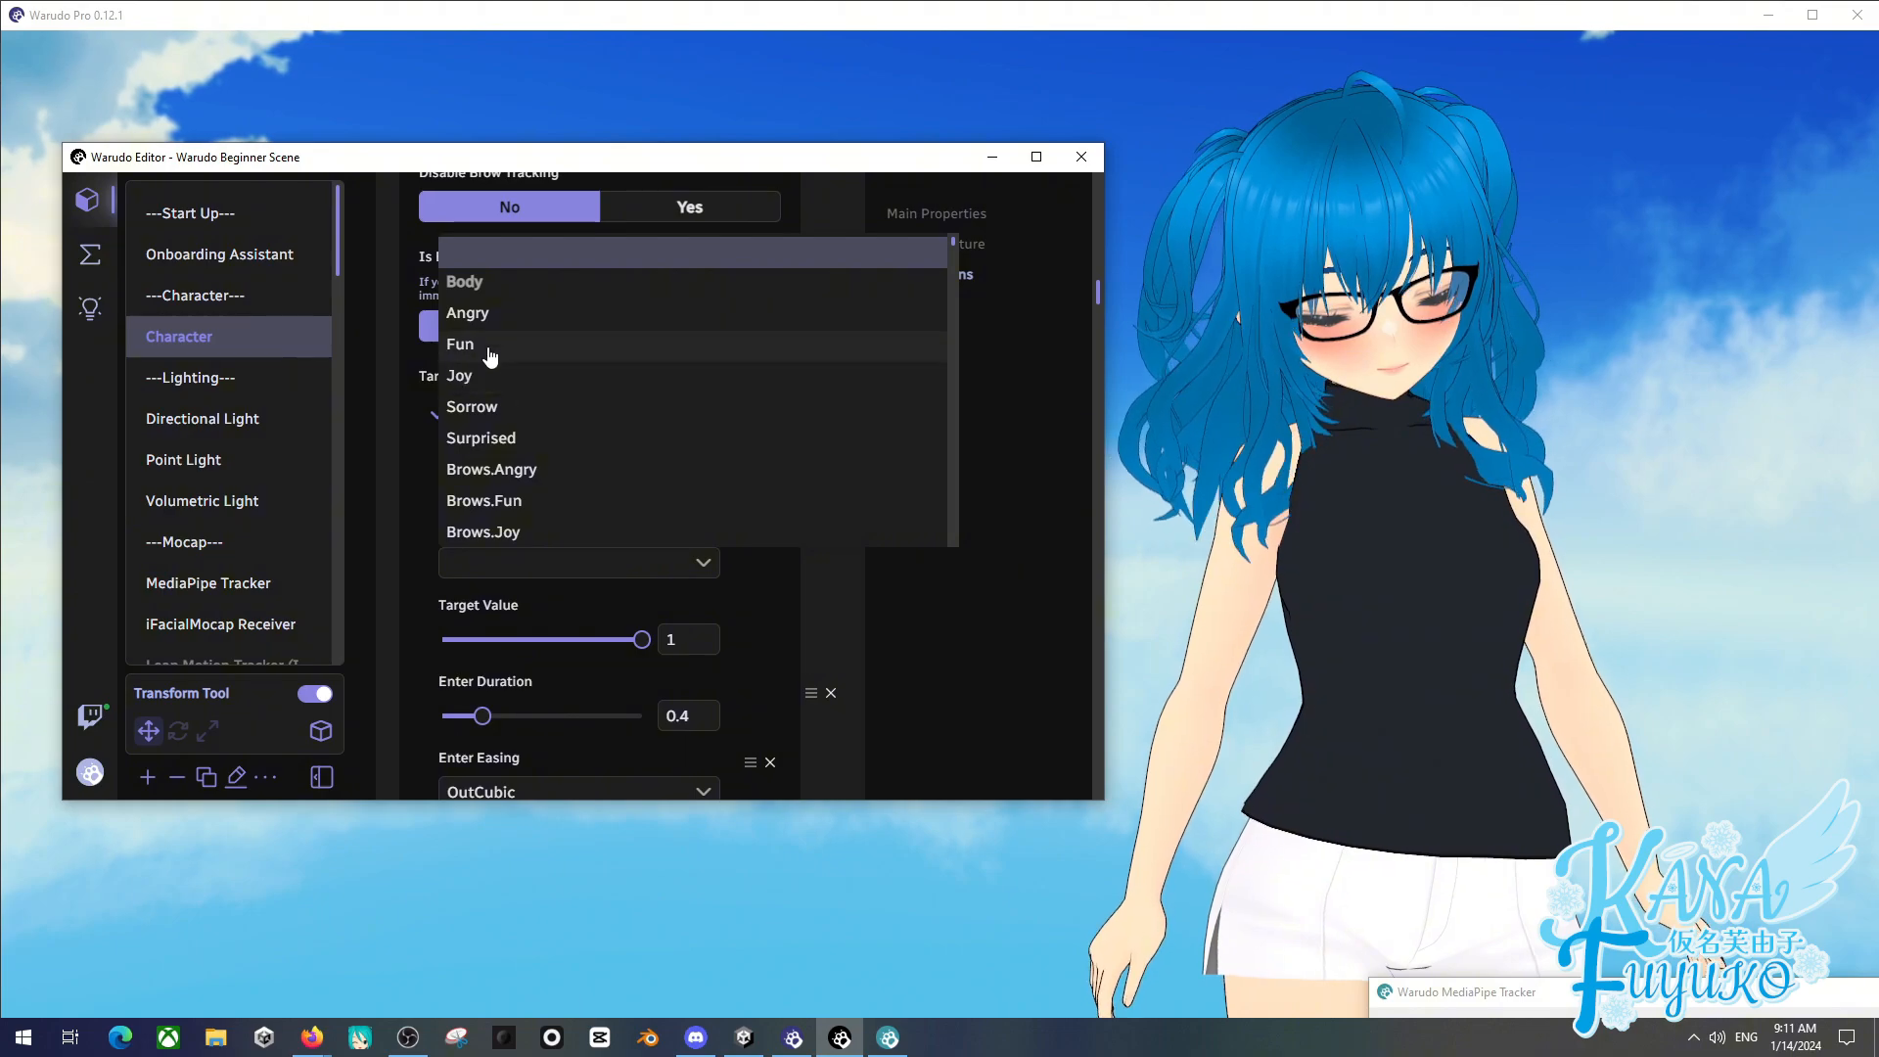
{"action": "left_click", "coordinate": [485, 315]}
{"action": "left_click", "coordinate": [492, 414]}
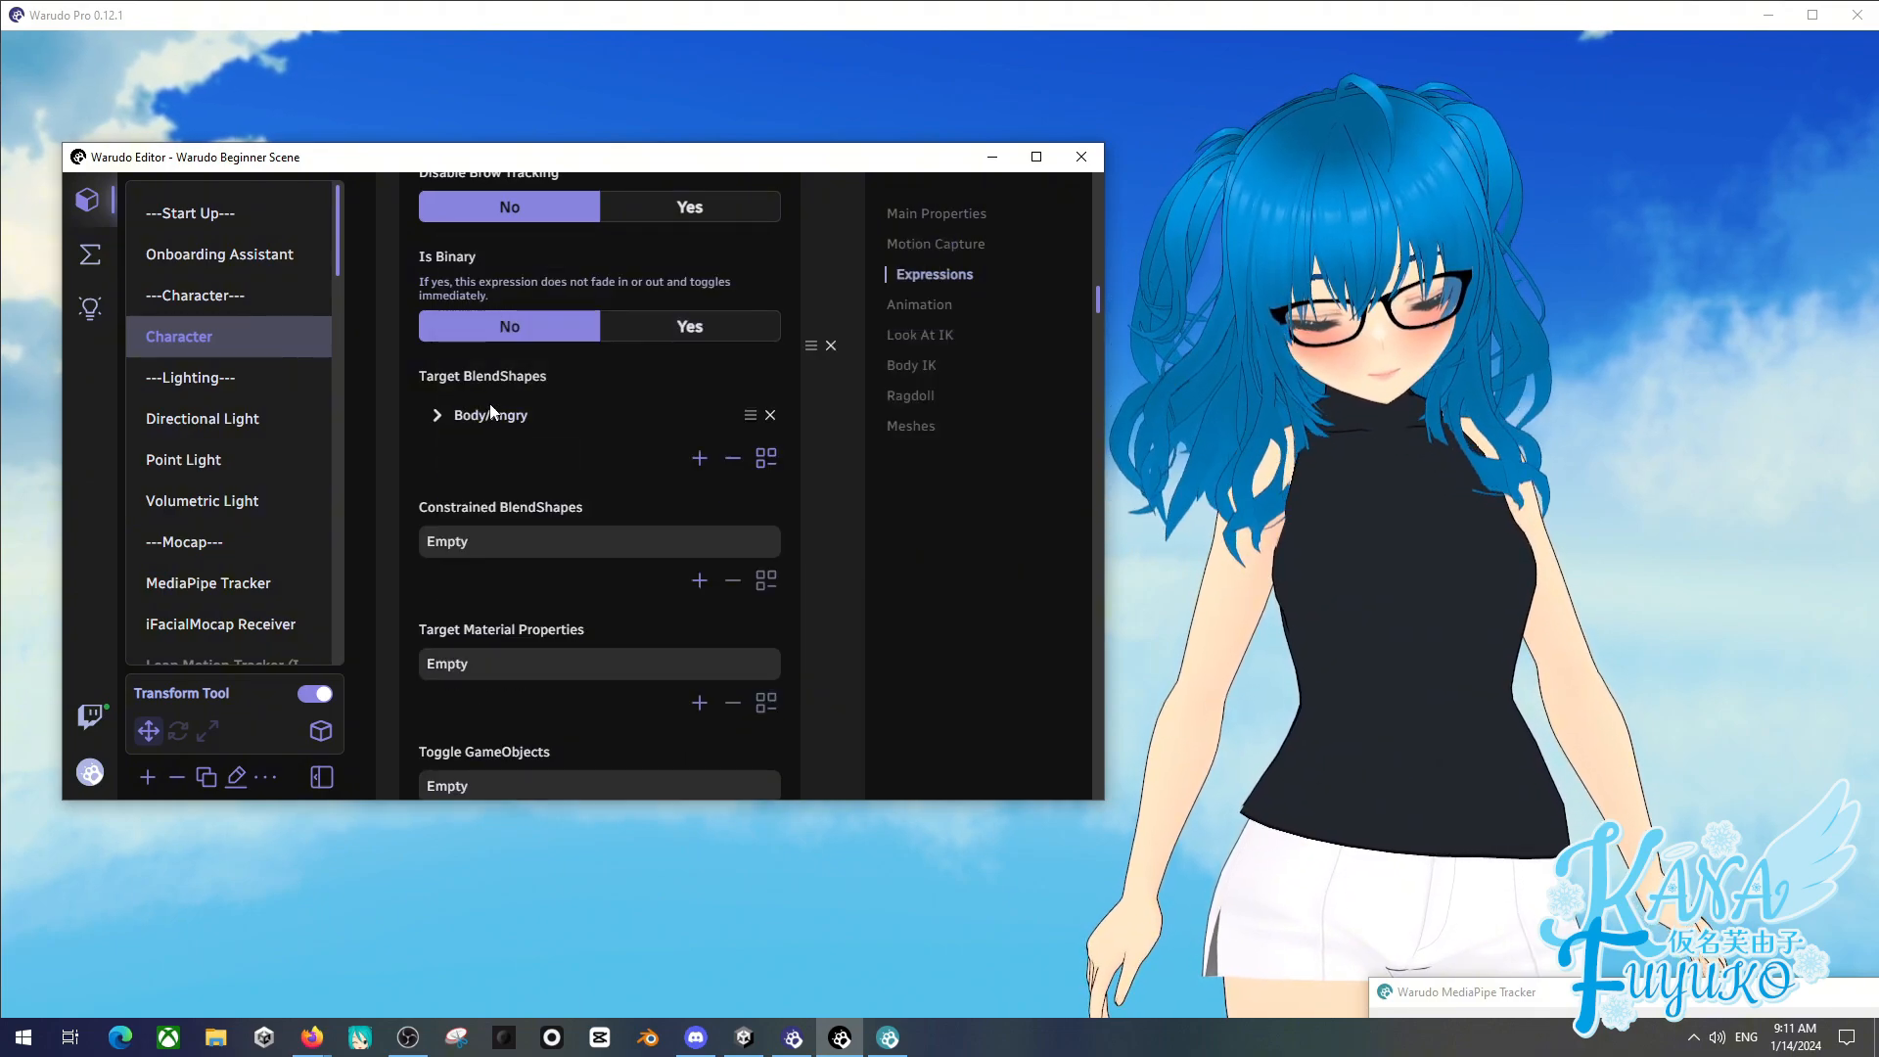
- Collapse the Angry and Sorrow entries in the character's Expressions list
{"action": "scroll", "coordinate": [526, 413], "scroll_direction": "up", "scroll_amount": 10}
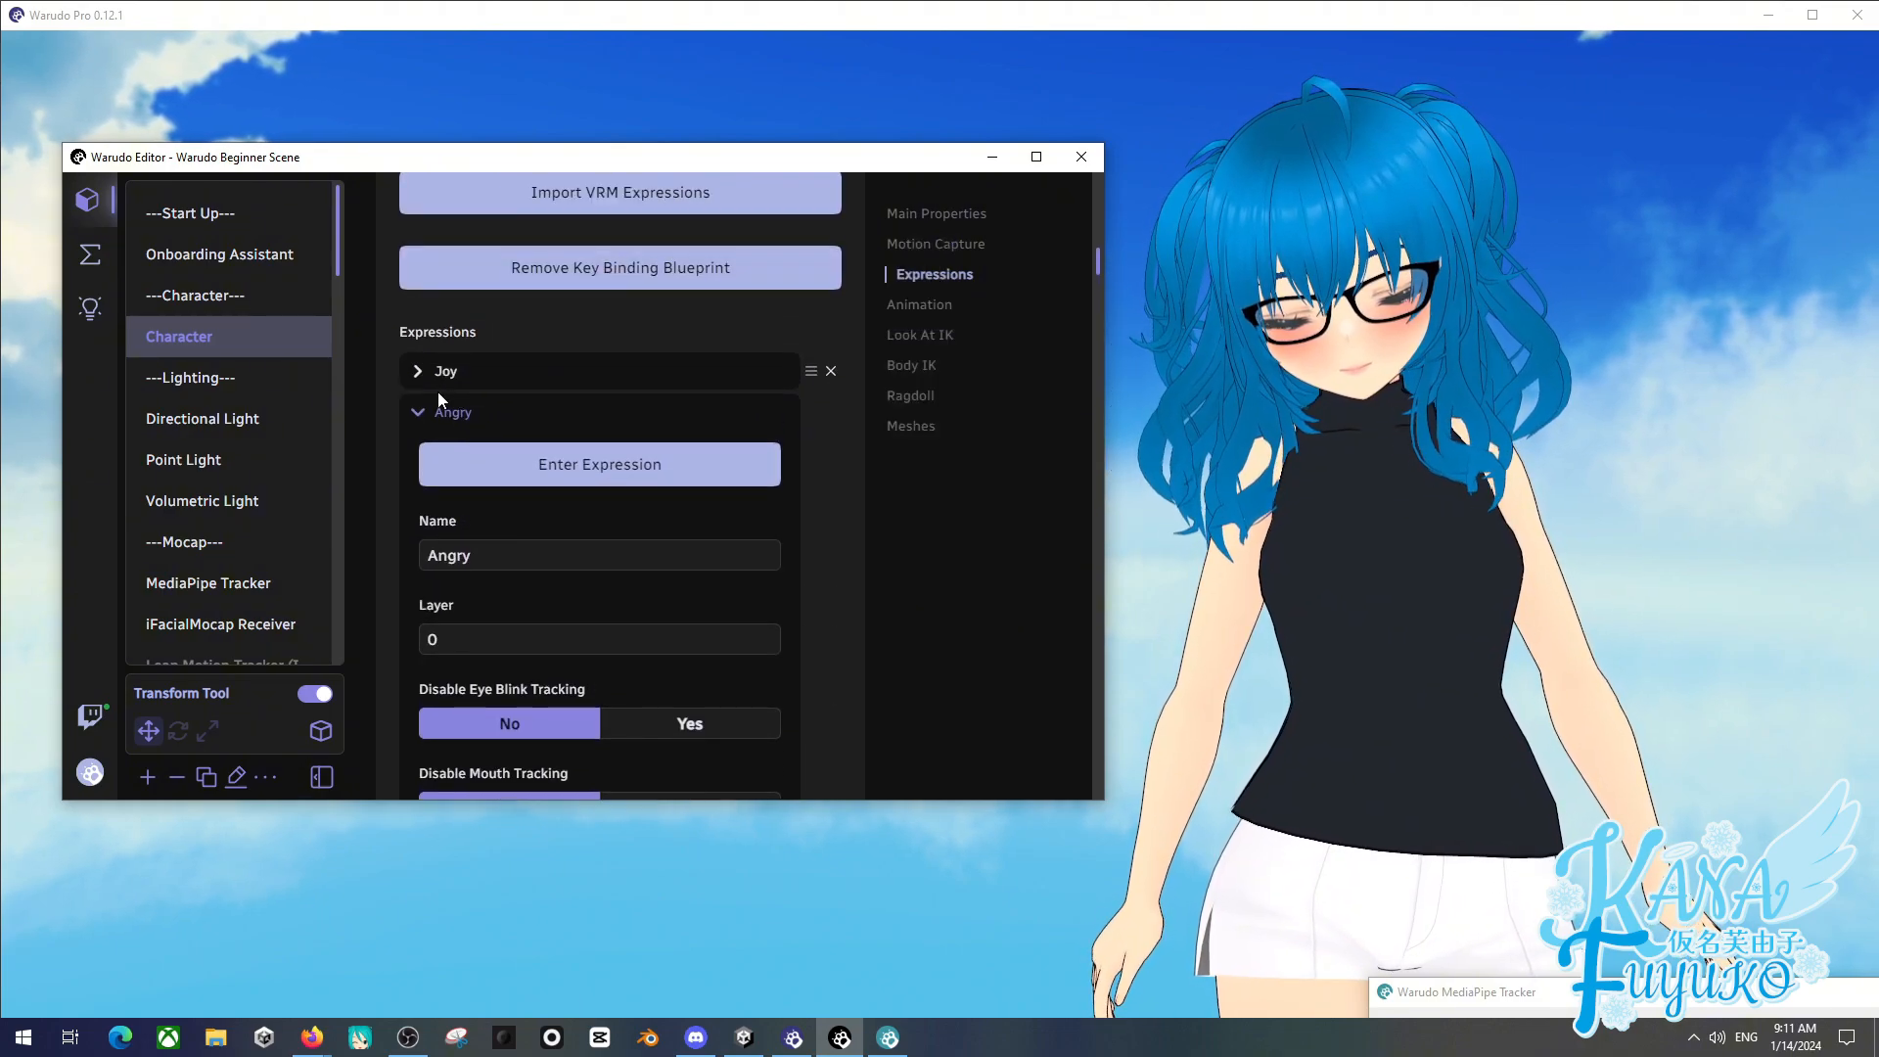
{"action": "left_click", "coordinate": [437, 412]}
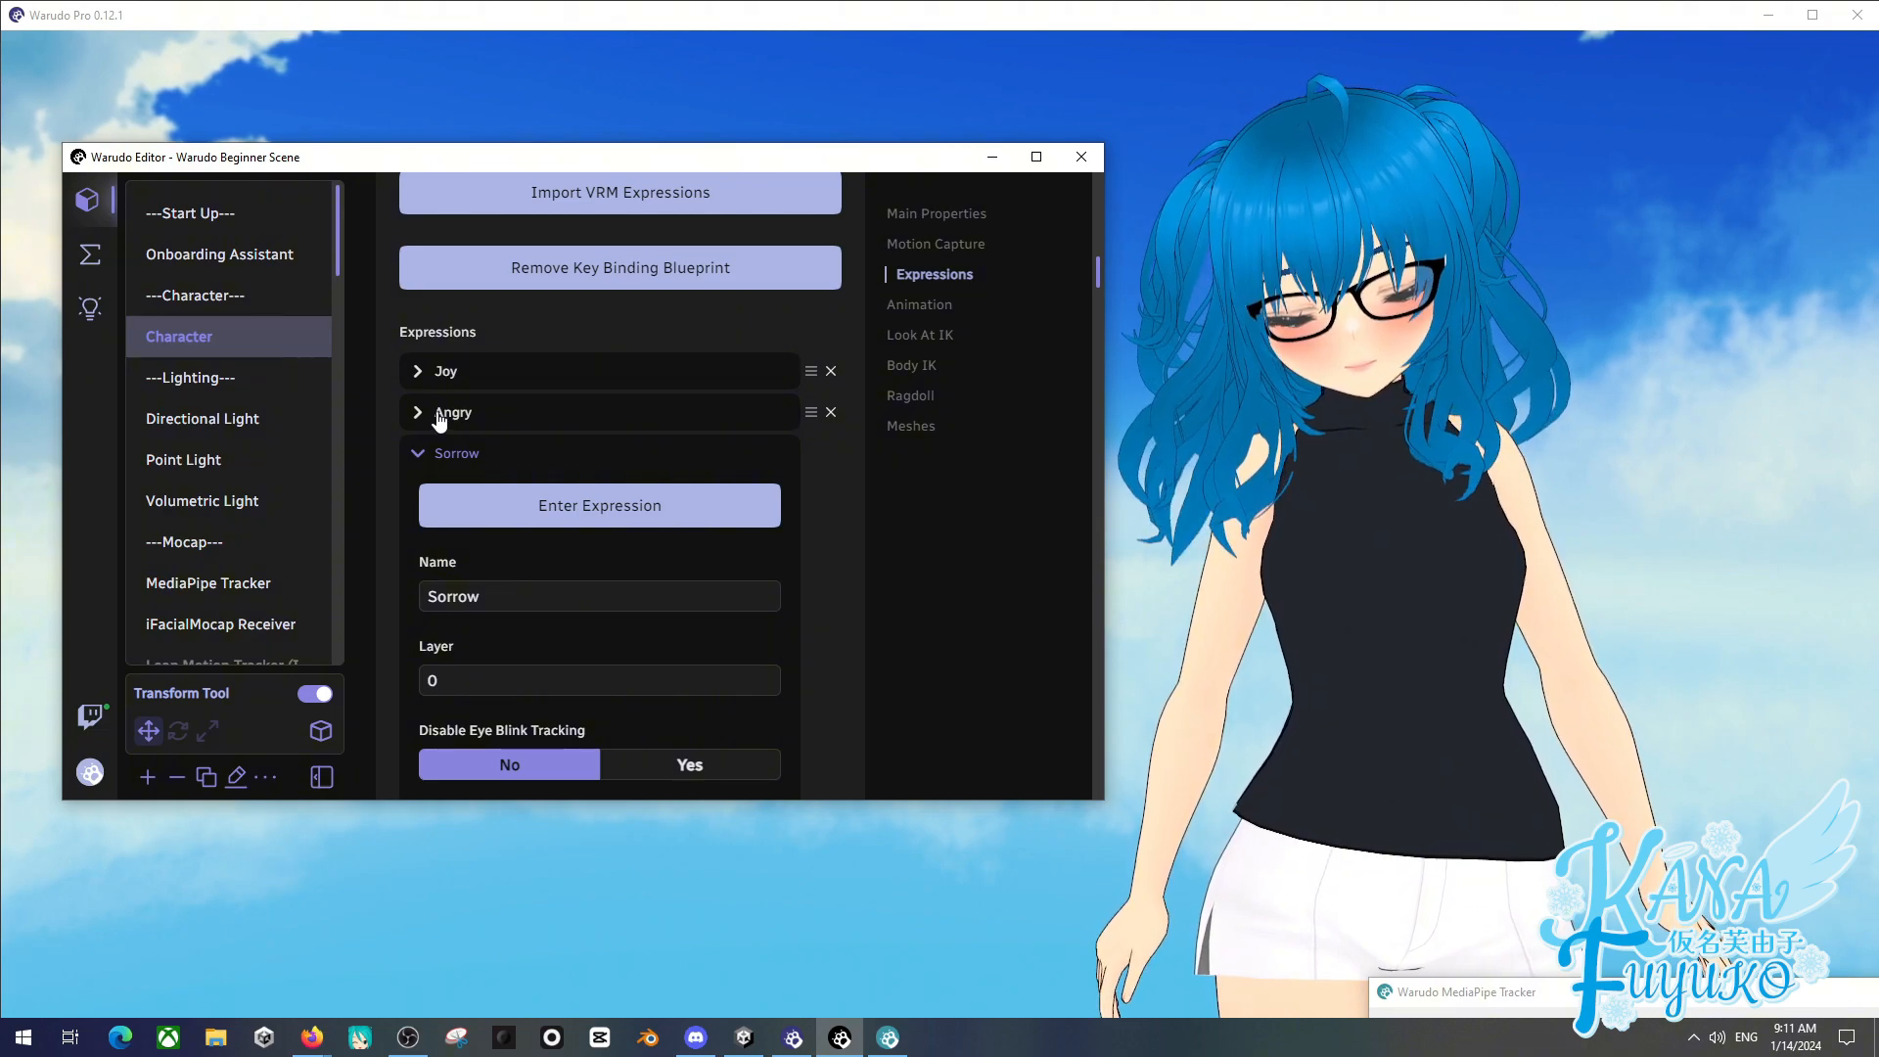
{"action": "left_click", "coordinate": [452, 453]}
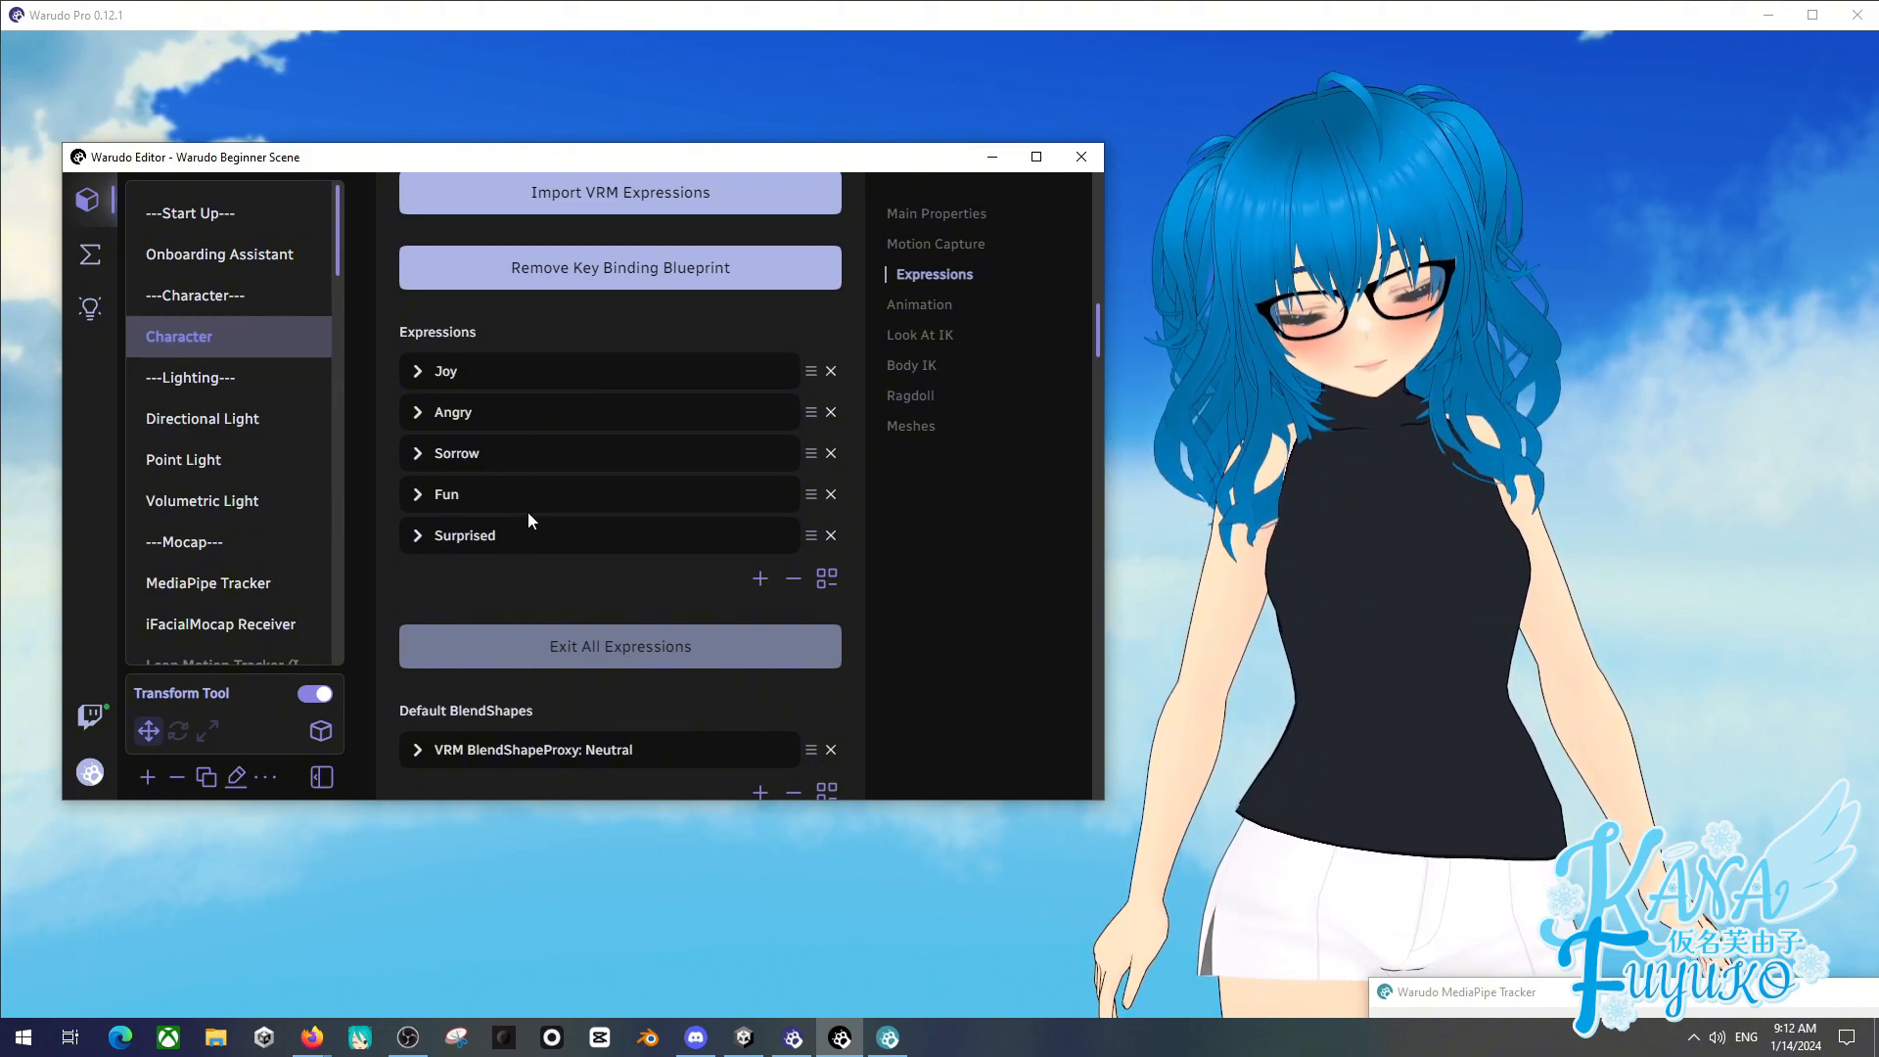
- Review the character's Animation settings, from idle animation to breathing and swaying, and return to its Main Properties
{"action": "left_click", "coordinate": [919, 305]}
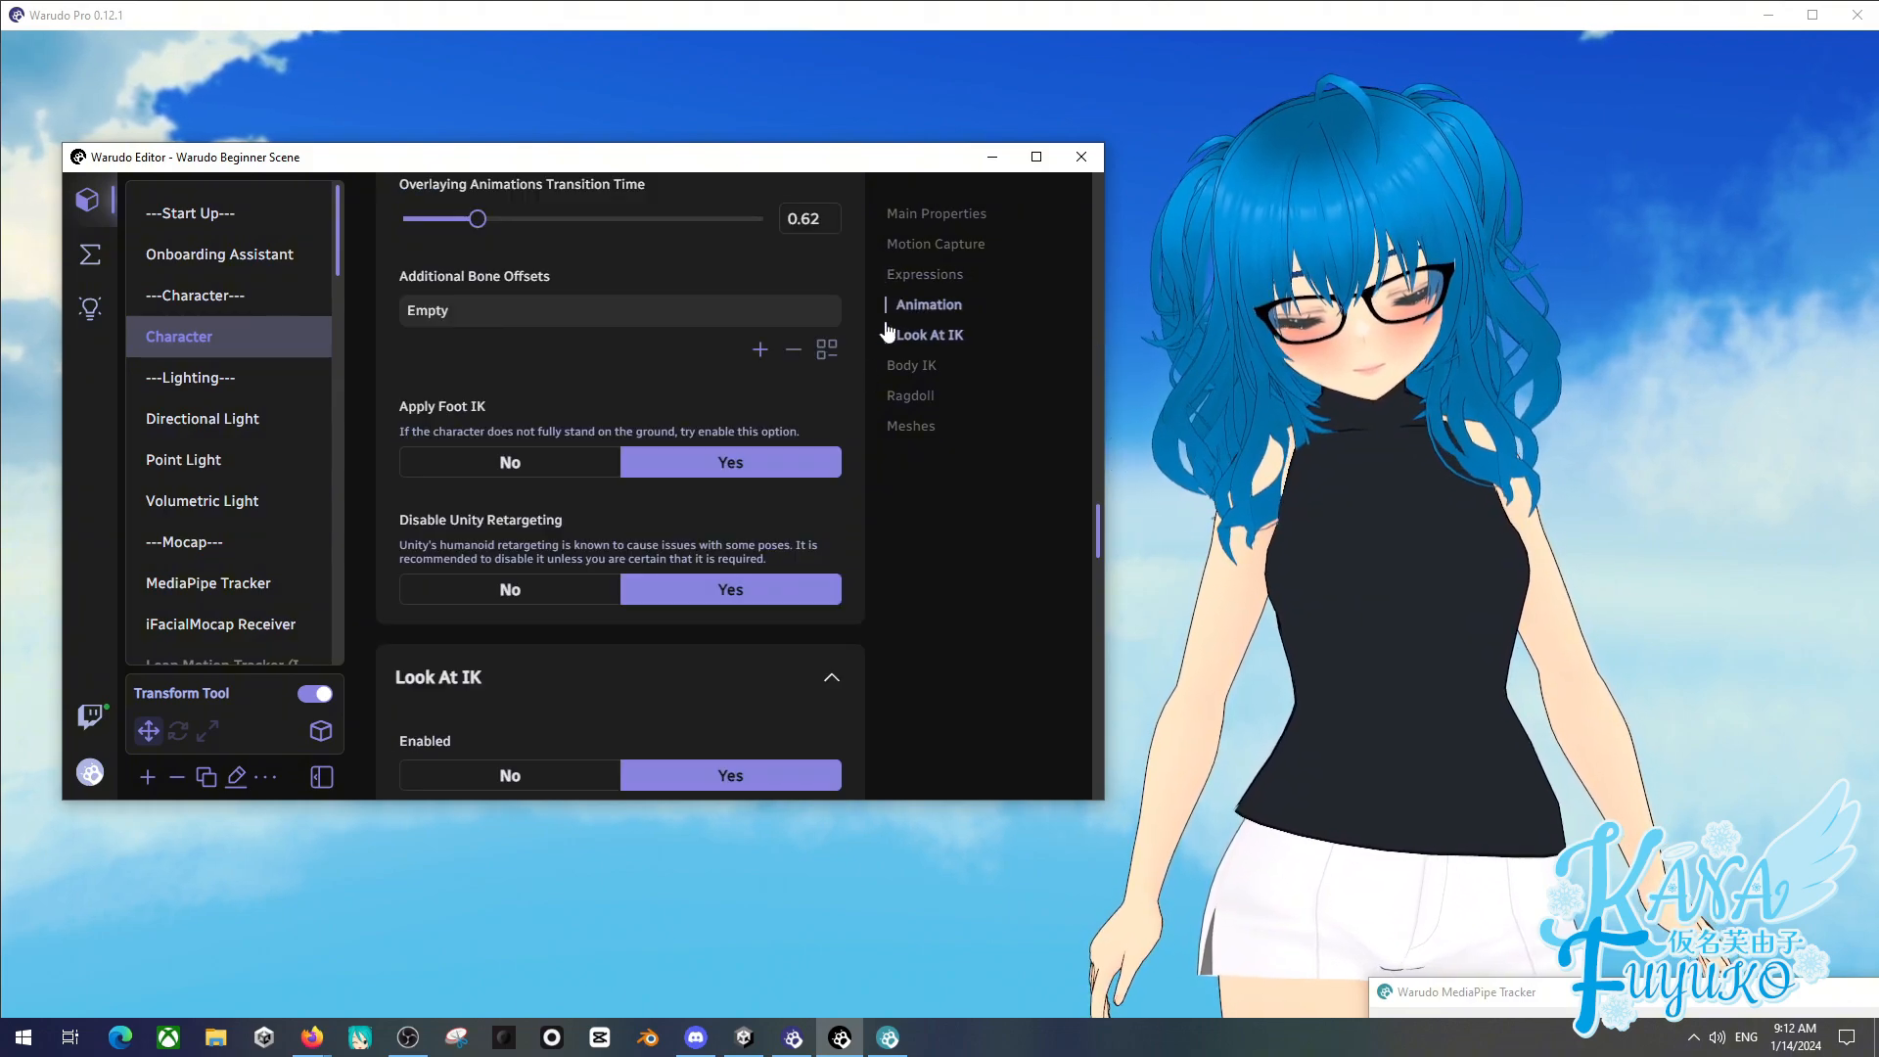
{"action": "scroll", "coordinate": [724, 460], "scroll_direction": "up", "scroll_amount": 3}
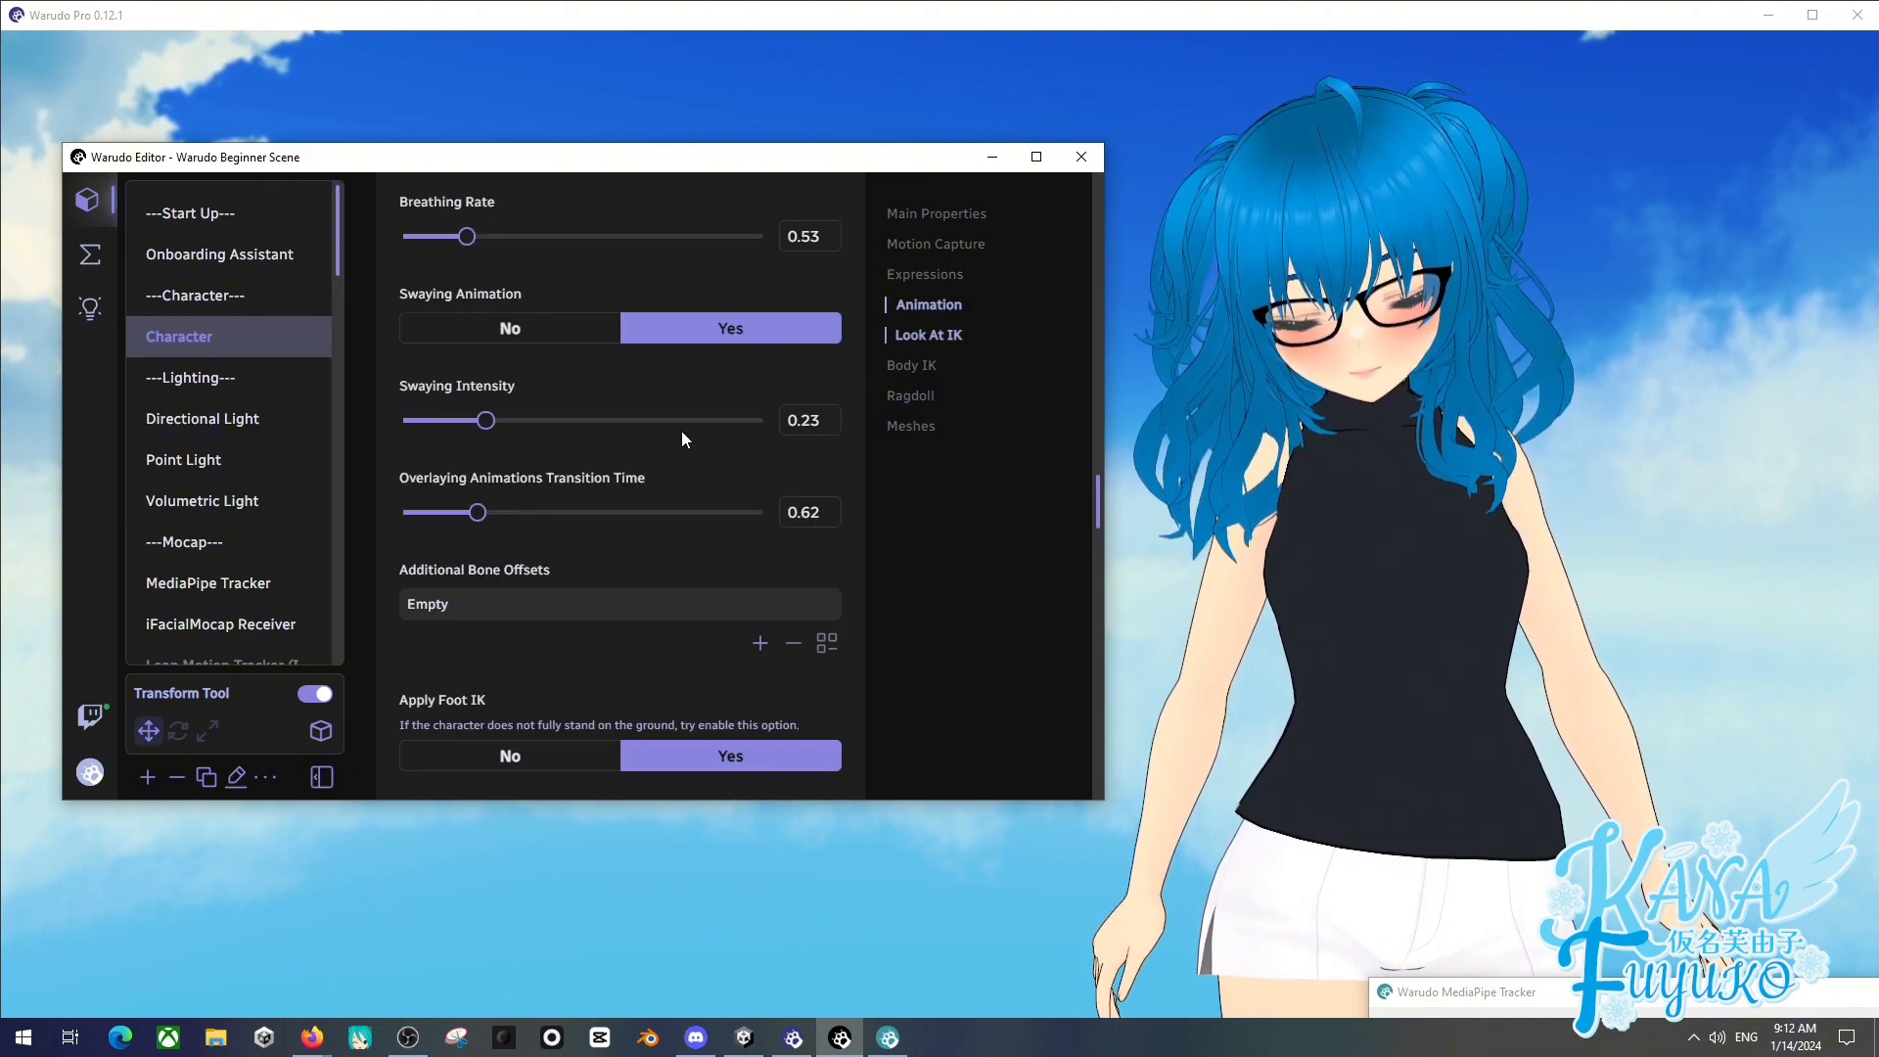
{"action": "scroll", "coordinate": [689, 376], "scroll_direction": "up", "scroll_amount": 3}
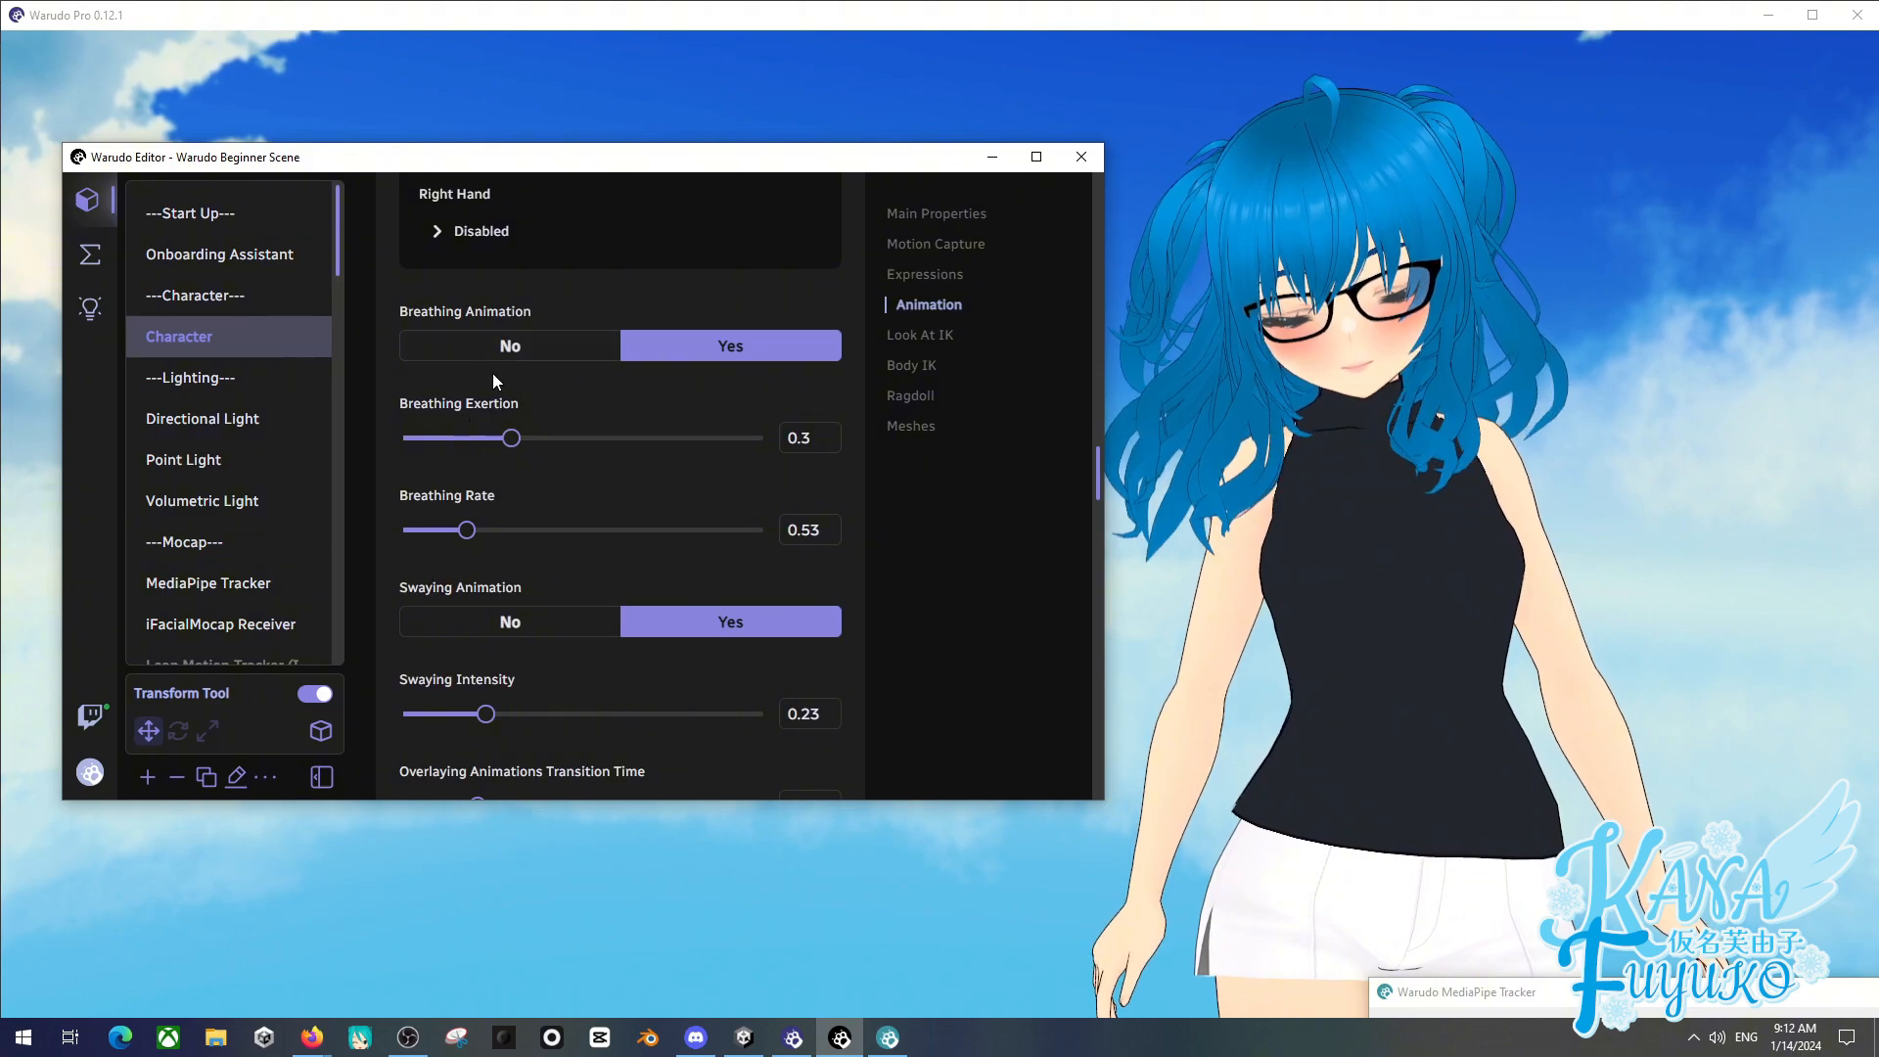
{"action": "scroll", "coordinate": [535, 644], "scroll_direction": "up", "scroll_amount": 6}
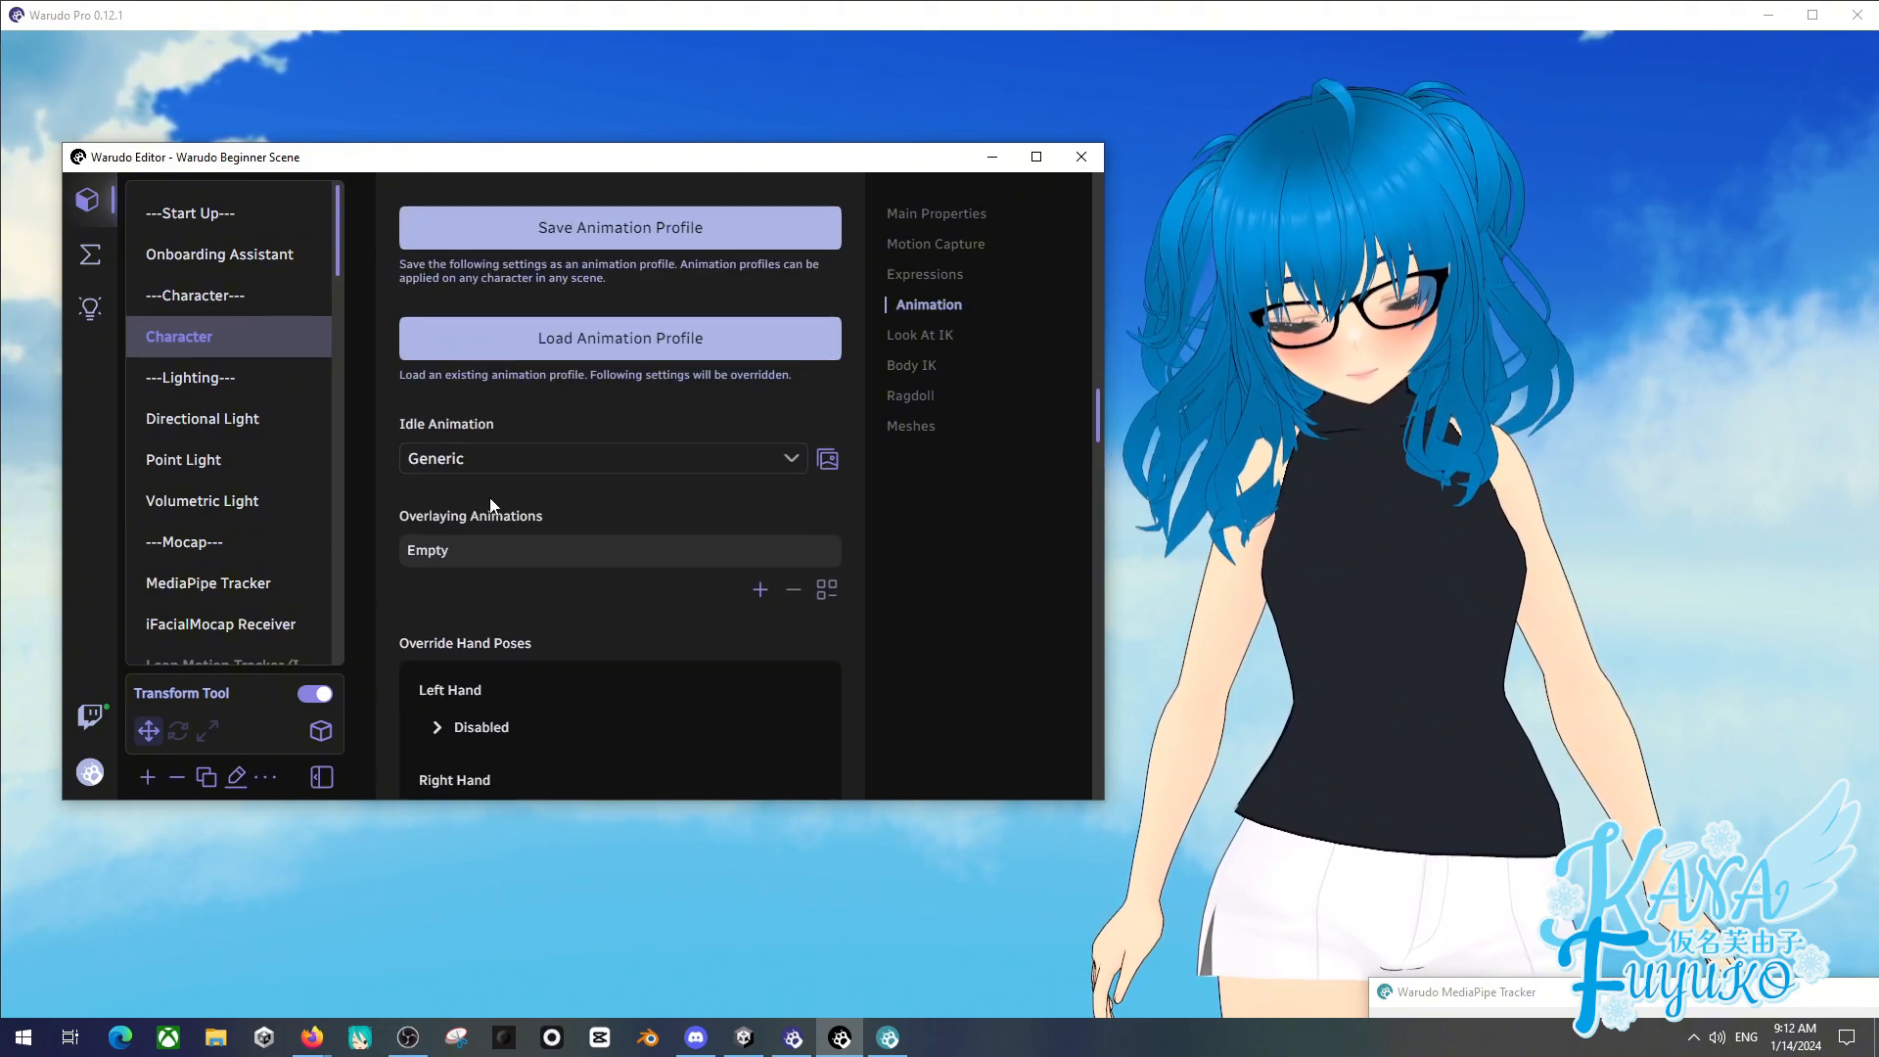
{"action": "scroll", "coordinate": [579, 546], "scroll_direction": "down", "scroll_amount": 9}
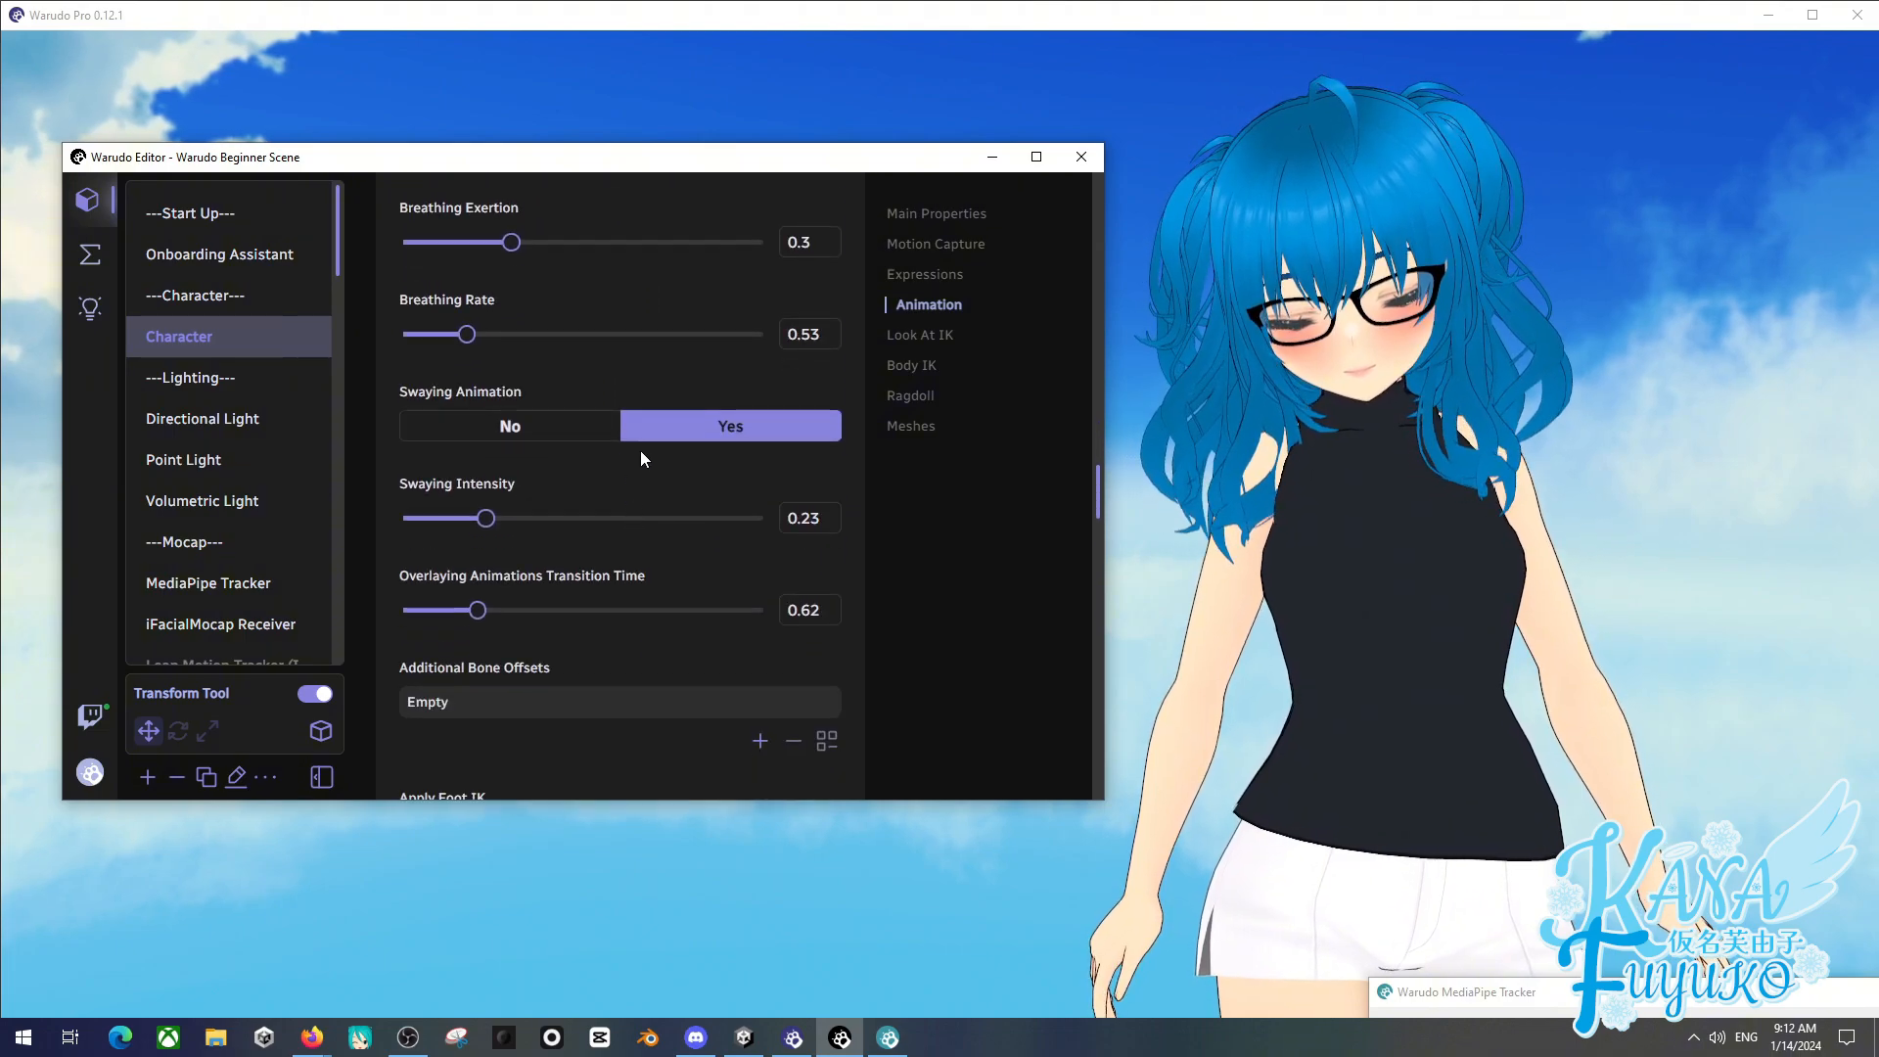
{"action": "left_click", "coordinate": [936, 214]}
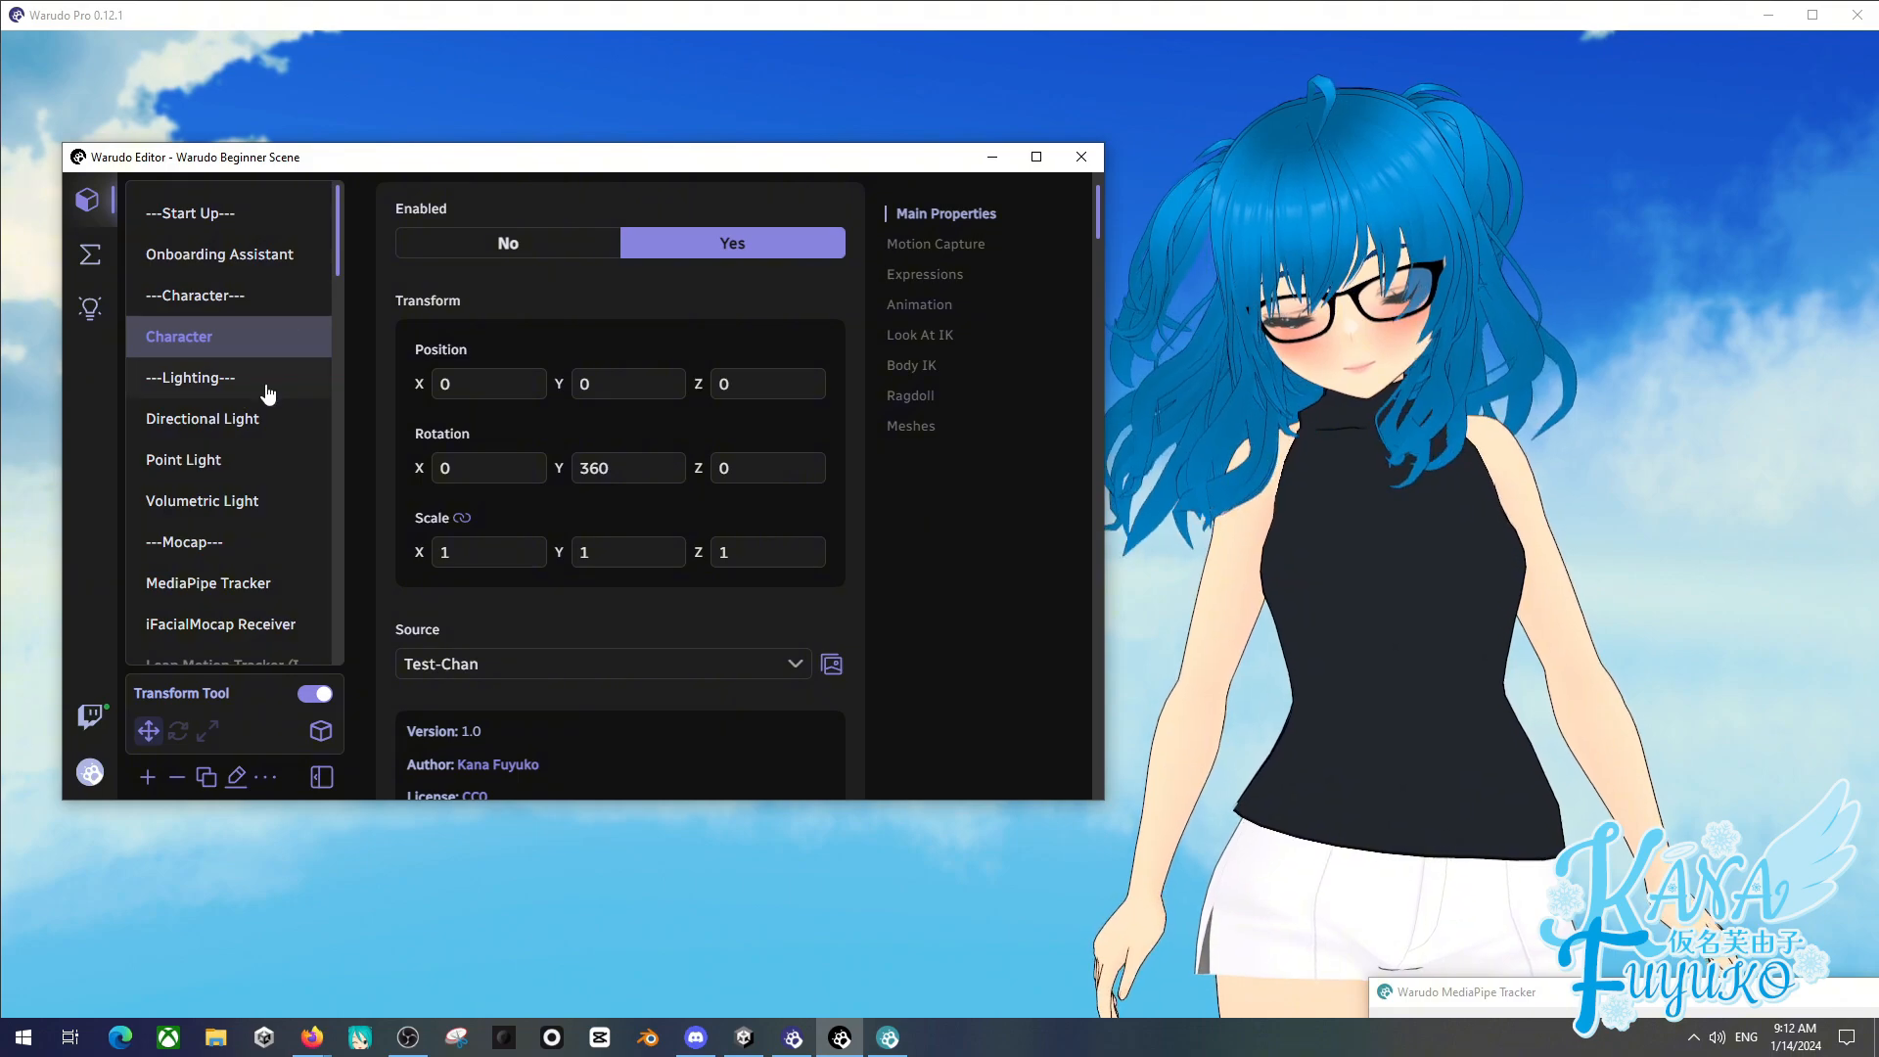
- Open the Directional Light asset and review its transform, color and intensity settings
{"action": "scroll", "coordinate": [242, 388], "scroll_direction": "down", "scroll_amount": 1}
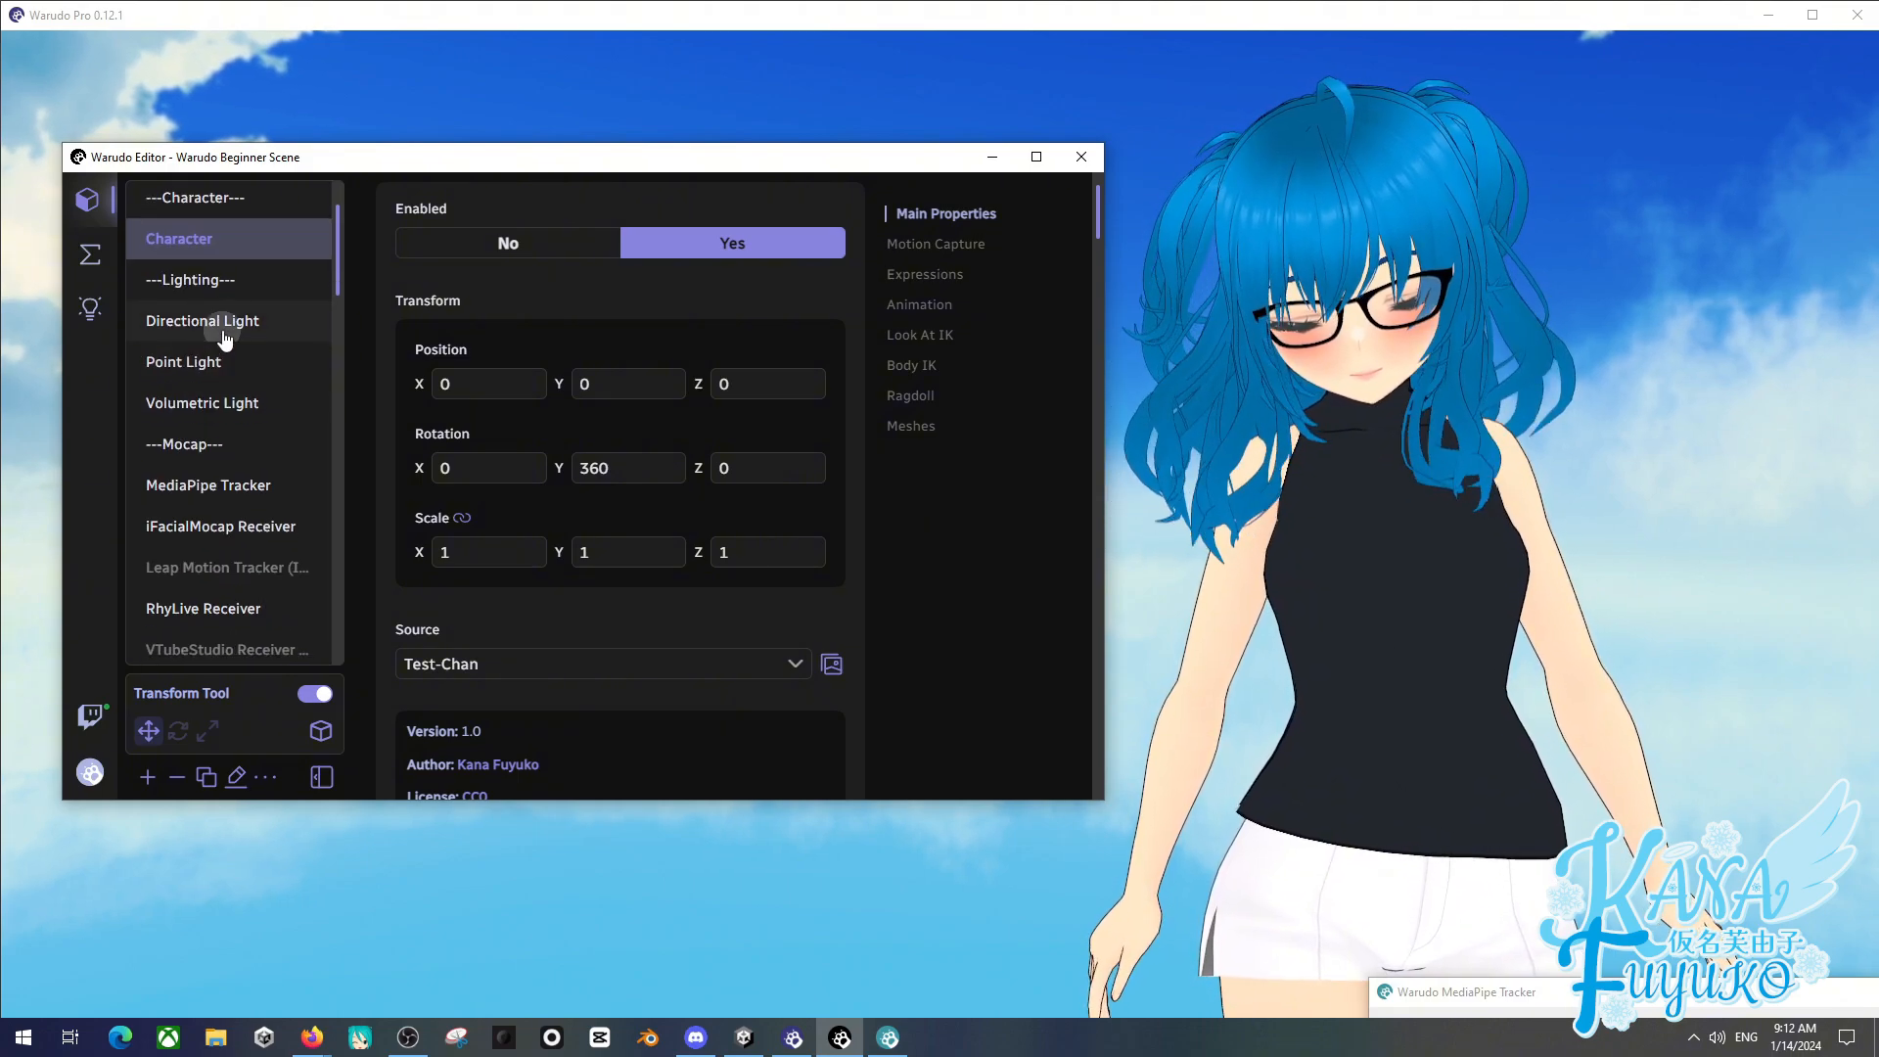
{"action": "left_click", "coordinate": [231, 322]}
{"action": "scroll", "coordinate": [528, 489], "scroll_direction": "down", "scroll_amount": 2}
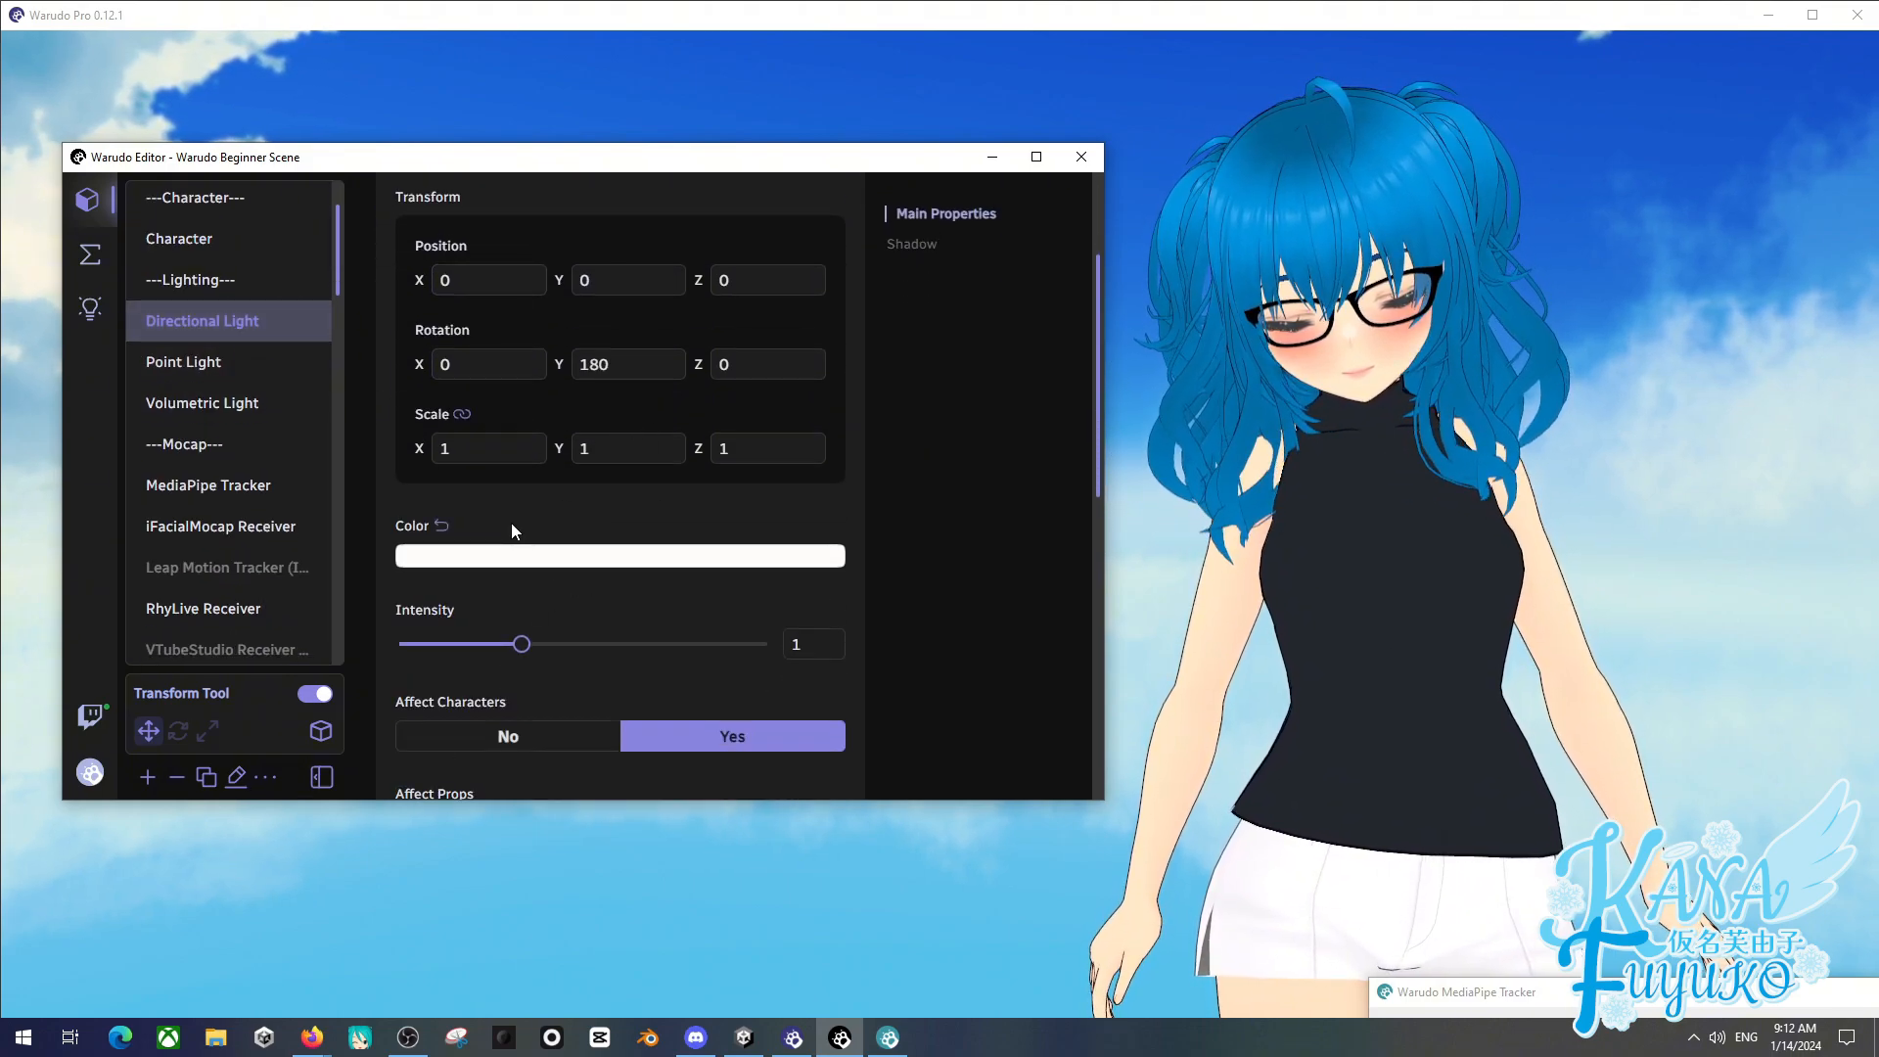
{"action": "scroll", "coordinate": [518, 430], "scroll_direction": "up", "scroll_amount": 2}
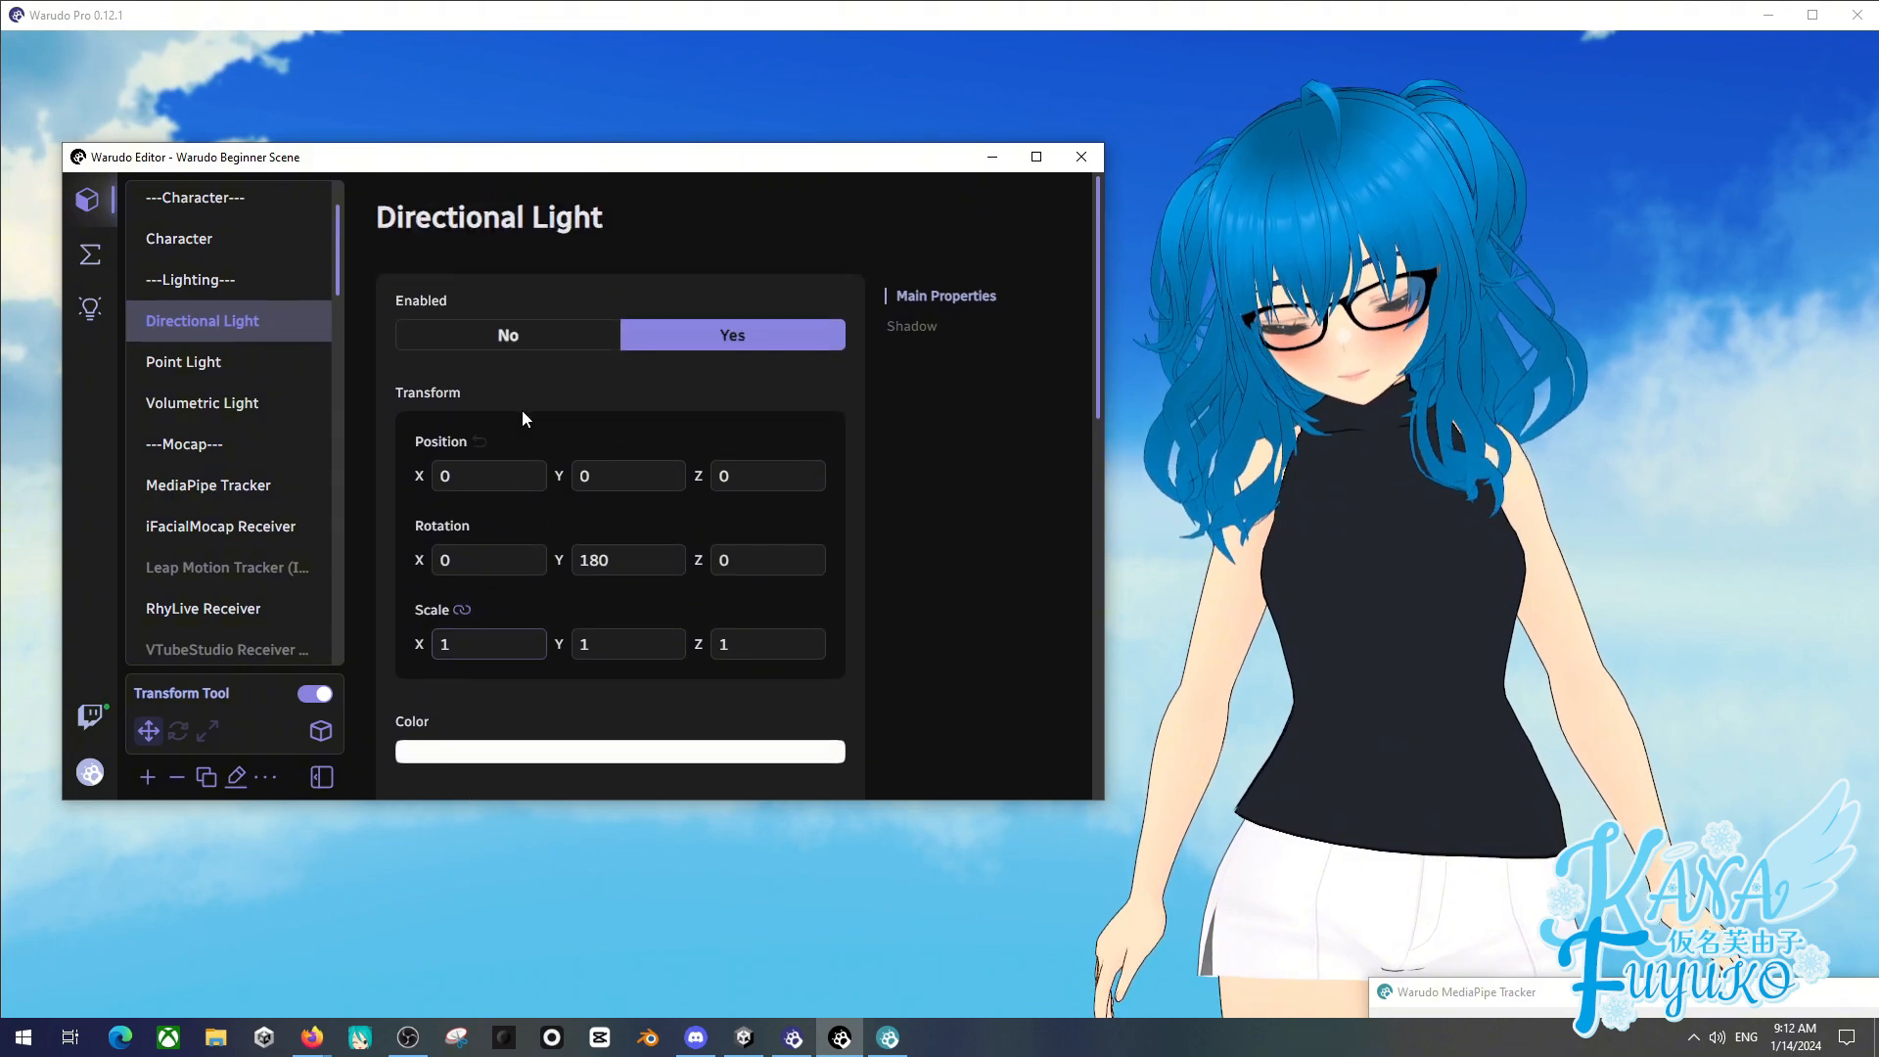
- Switch the Point Light and the Volumetric Light on and back off to try out each one
{"action": "left_click", "coordinate": [186, 370]}
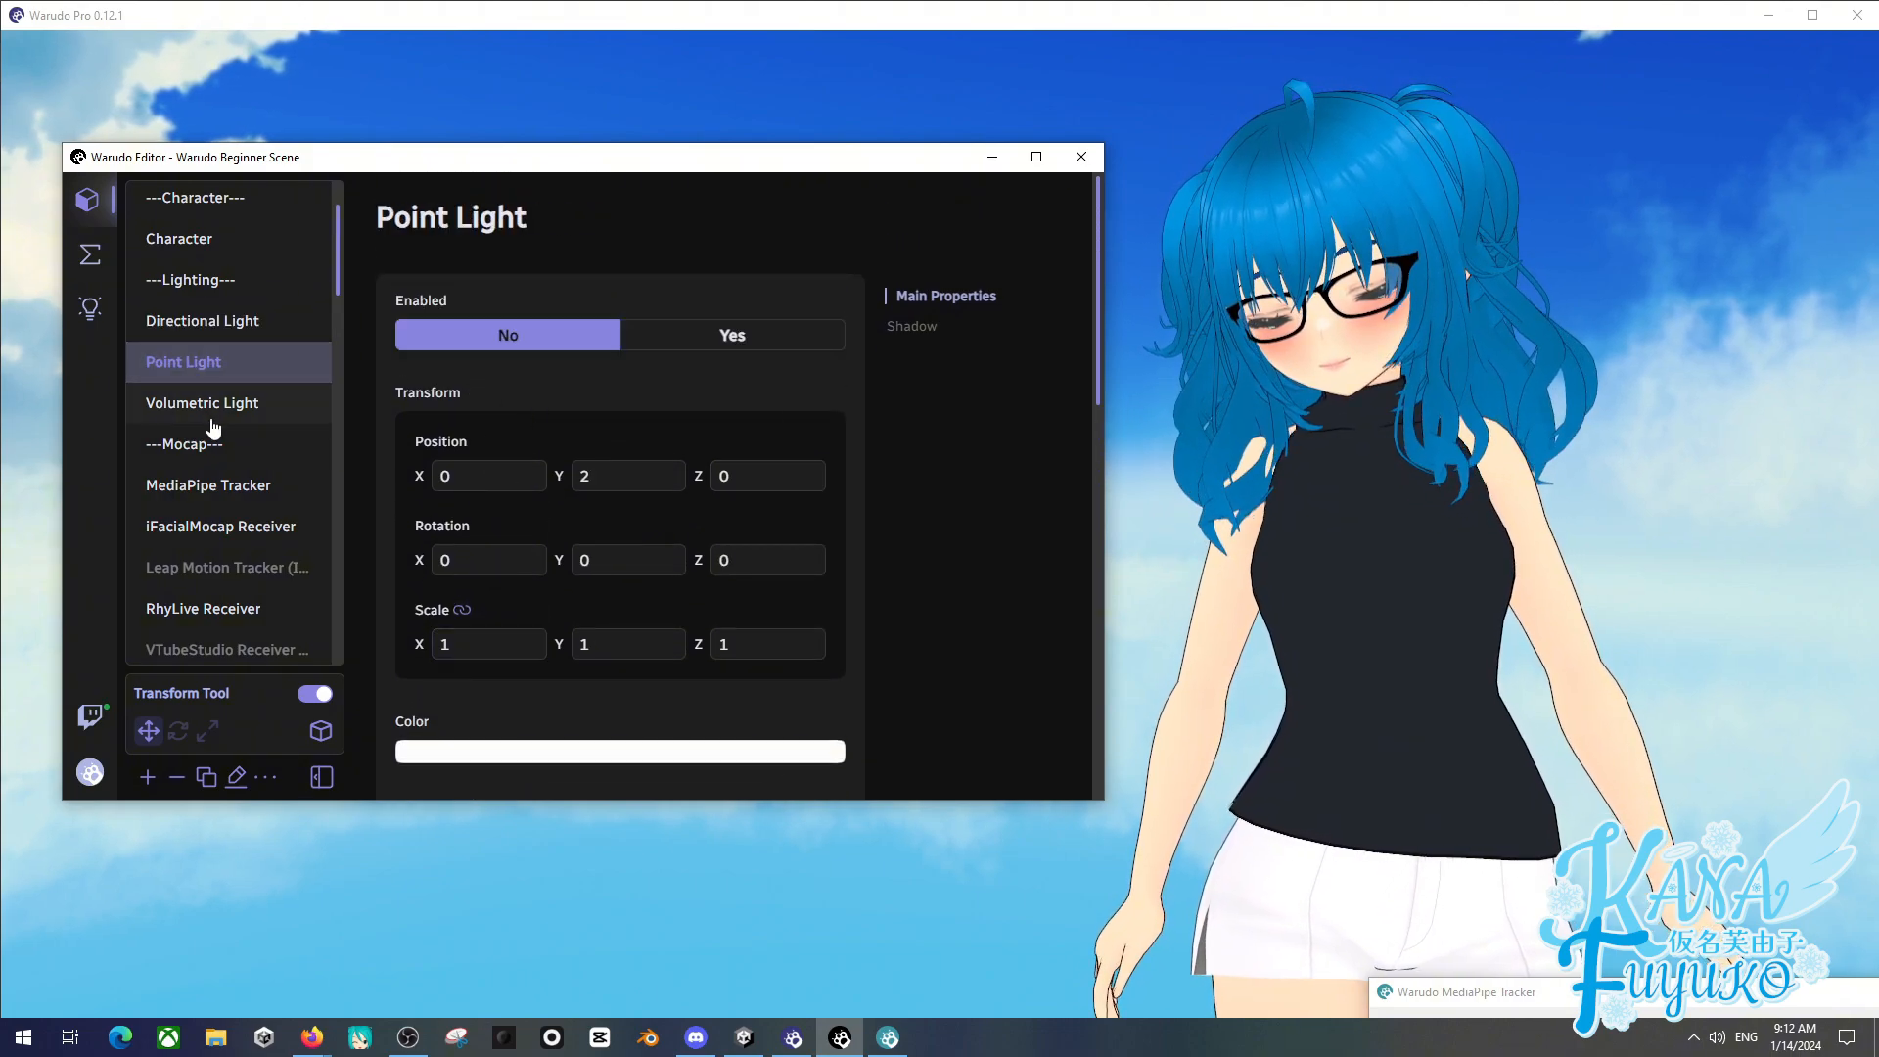
{"action": "left_click", "coordinate": [699, 342]}
{"action": "left_click", "coordinate": [556, 344]}
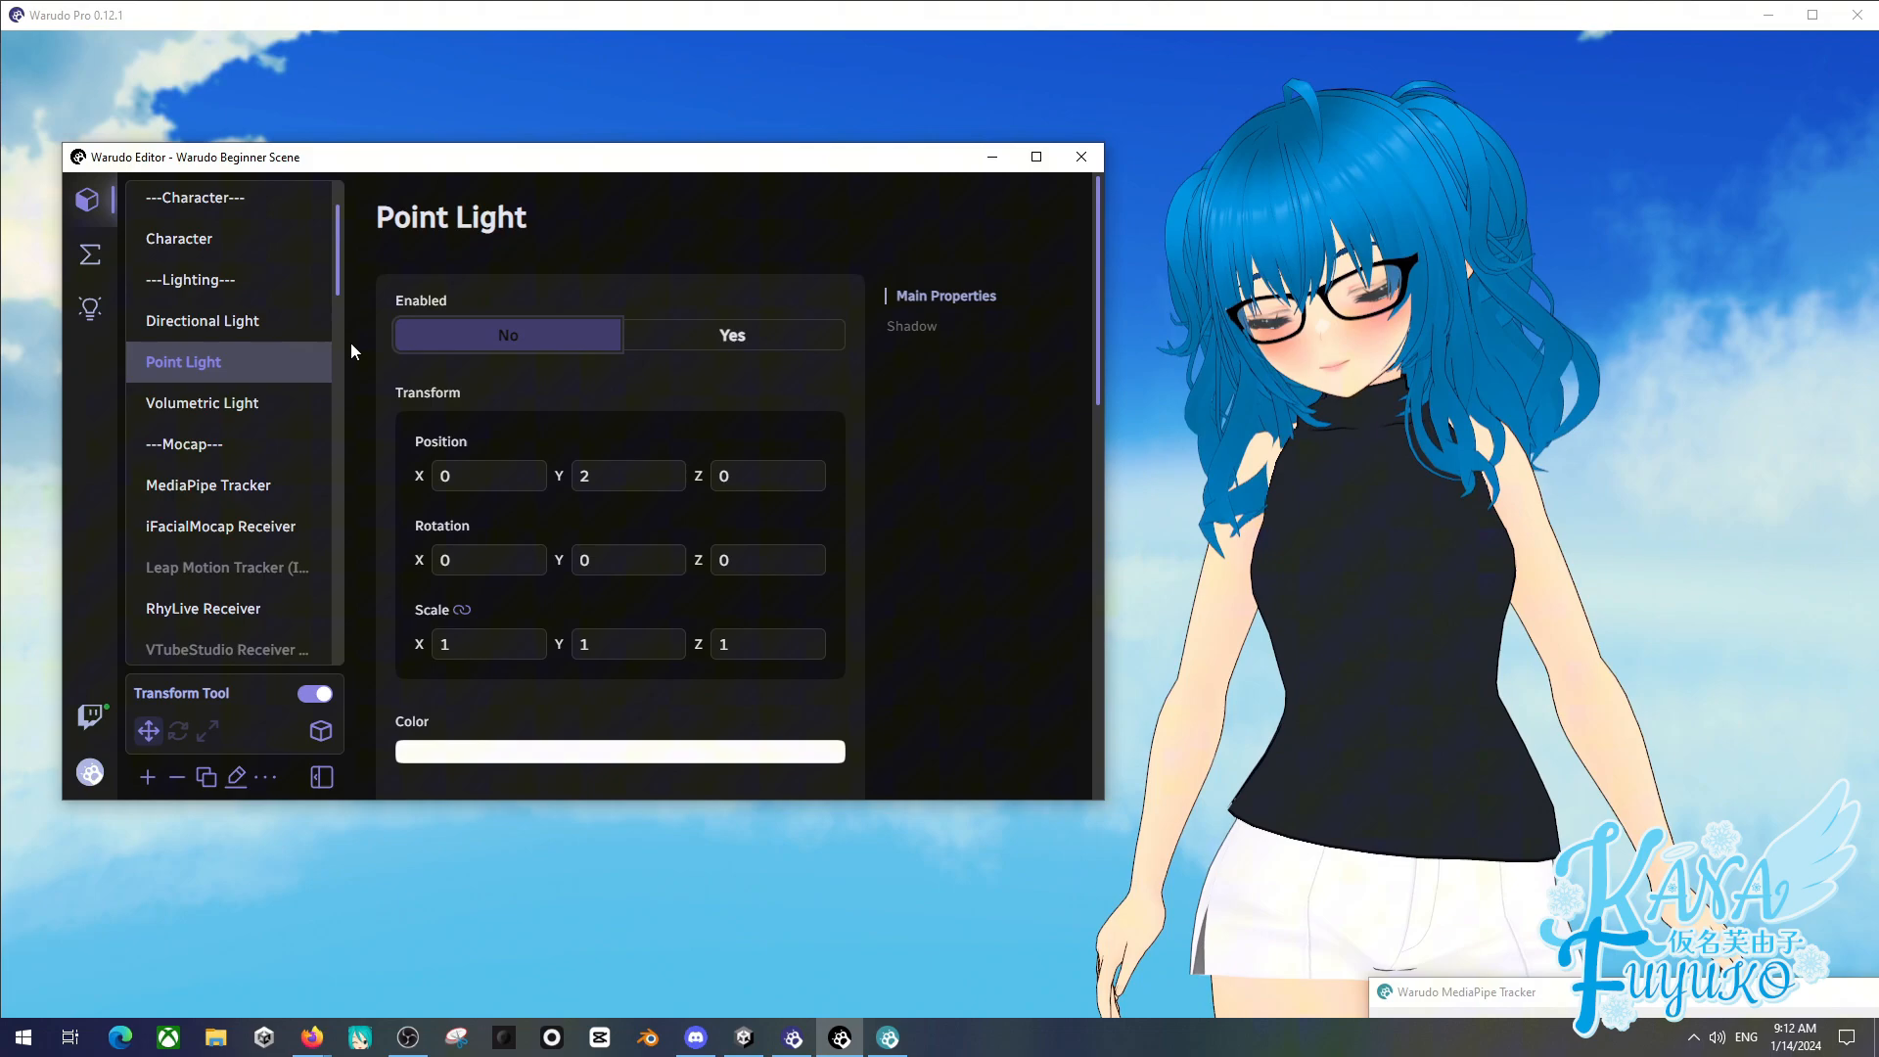
{"action": "left_click", "coordinate": [287, 399]}
{"action": "left_click", "coordinate": [671, 335]}
{"action": "left_click", "coordinate": [548, 336]}
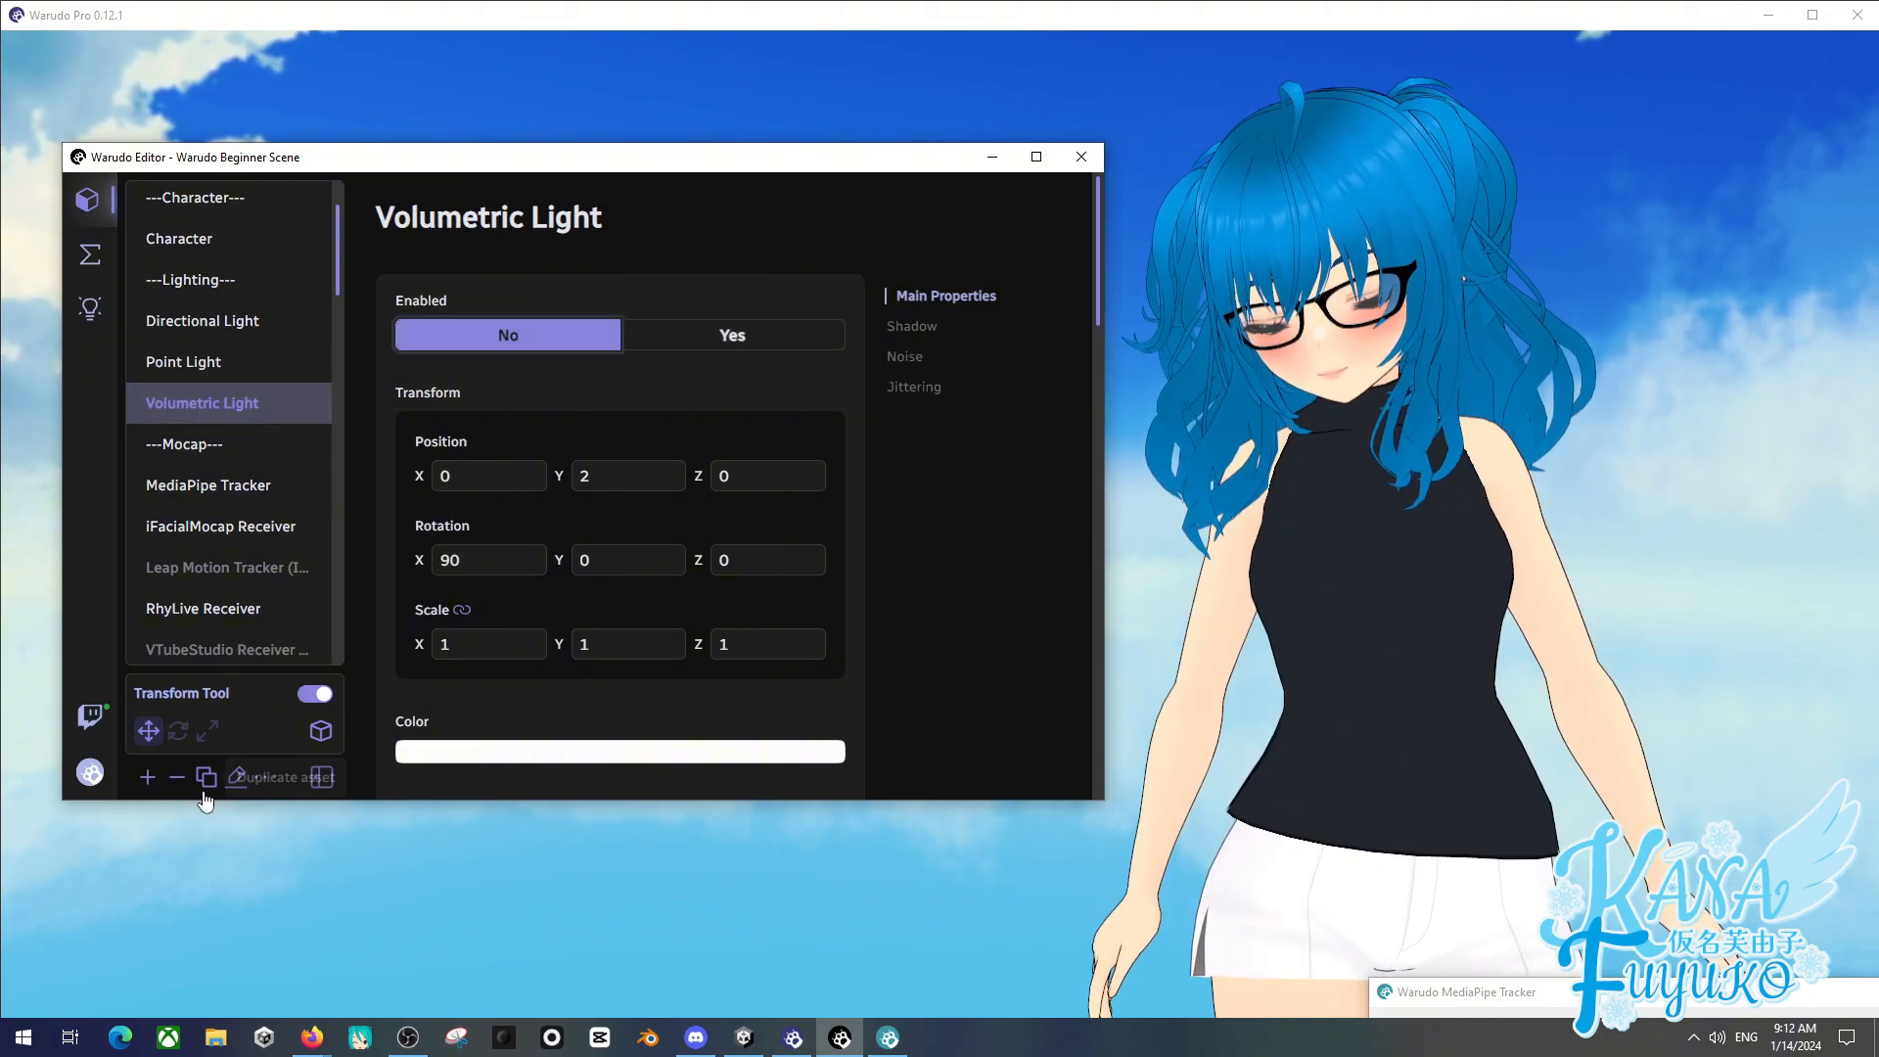
- Remove the Volumetric Light and Point Light assets from the scene
{"action": "left_click", "coordinate": [177, 777]}
{"action": "left_click", "coordinate": [507, 721]}
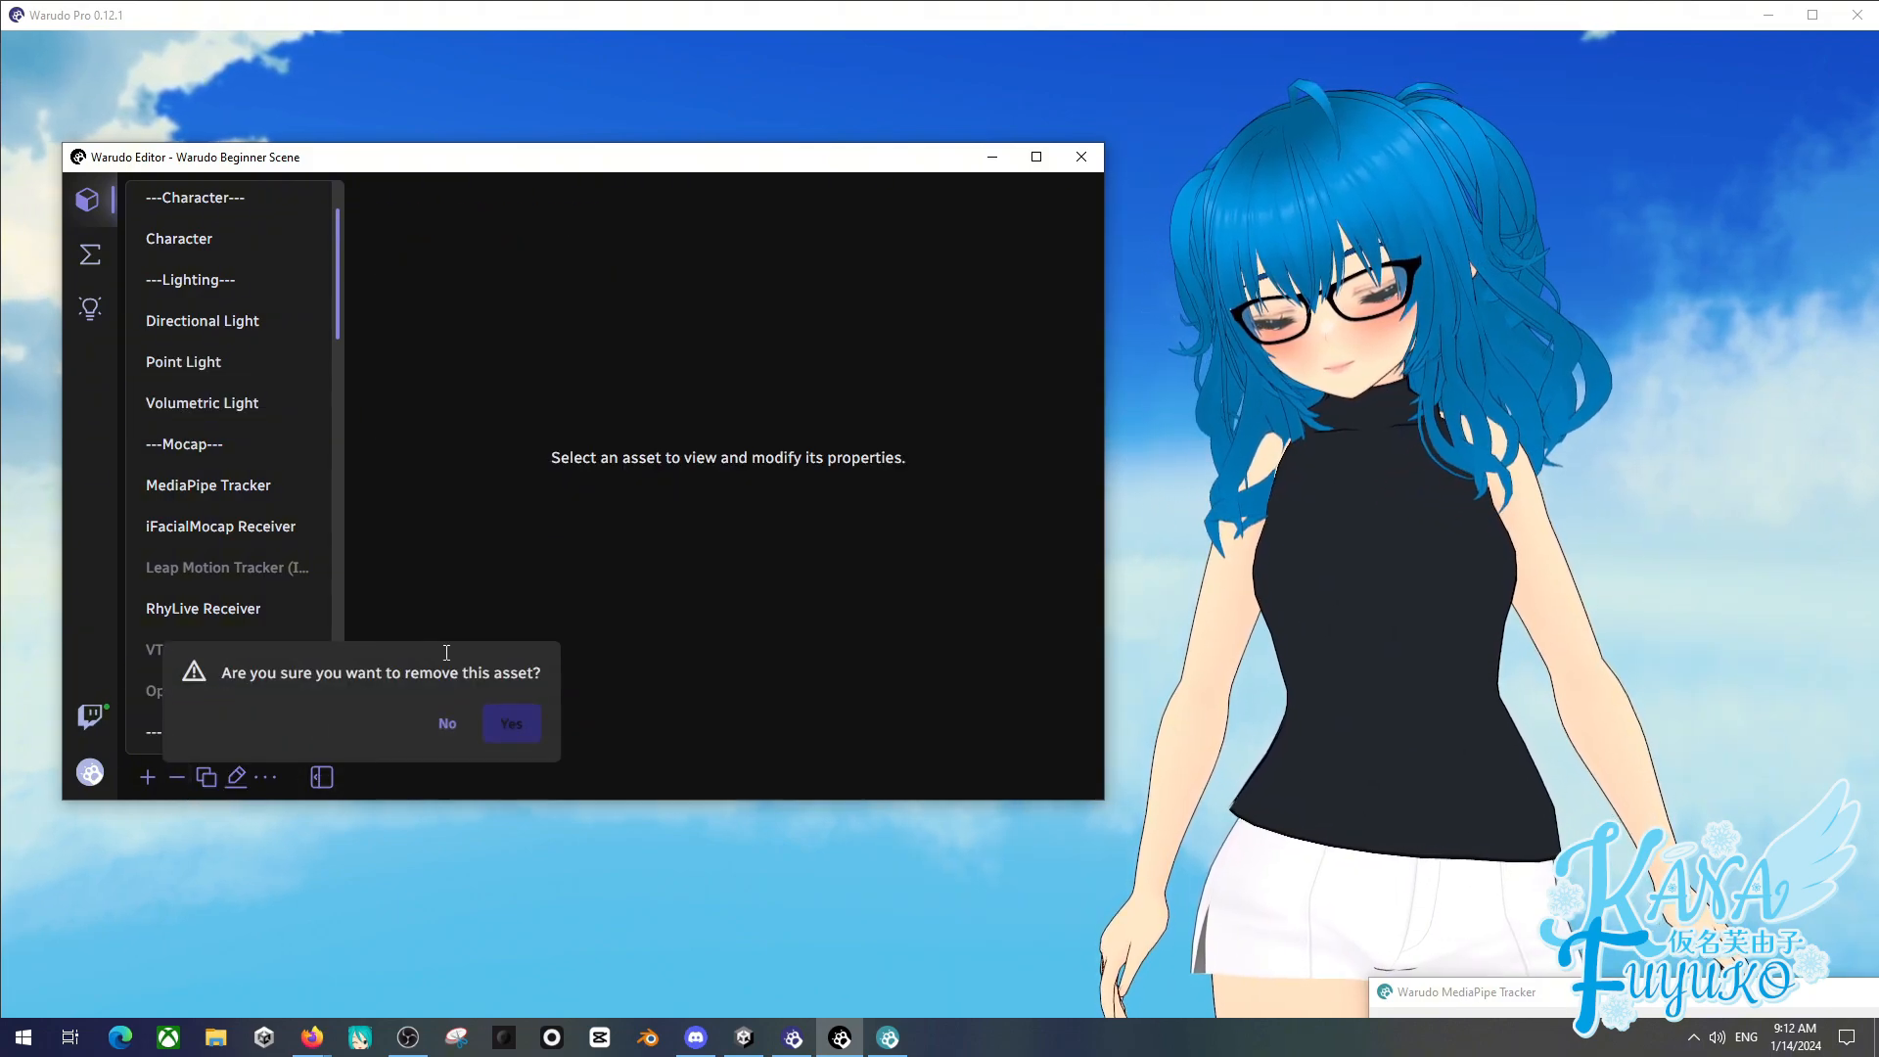
{"action": "left_click", "coordinate": [182, 362]}
{"action": "left_click", "coordinate": [177, 777]}
{"action": "left_click", "coordinate": [507, 721]}
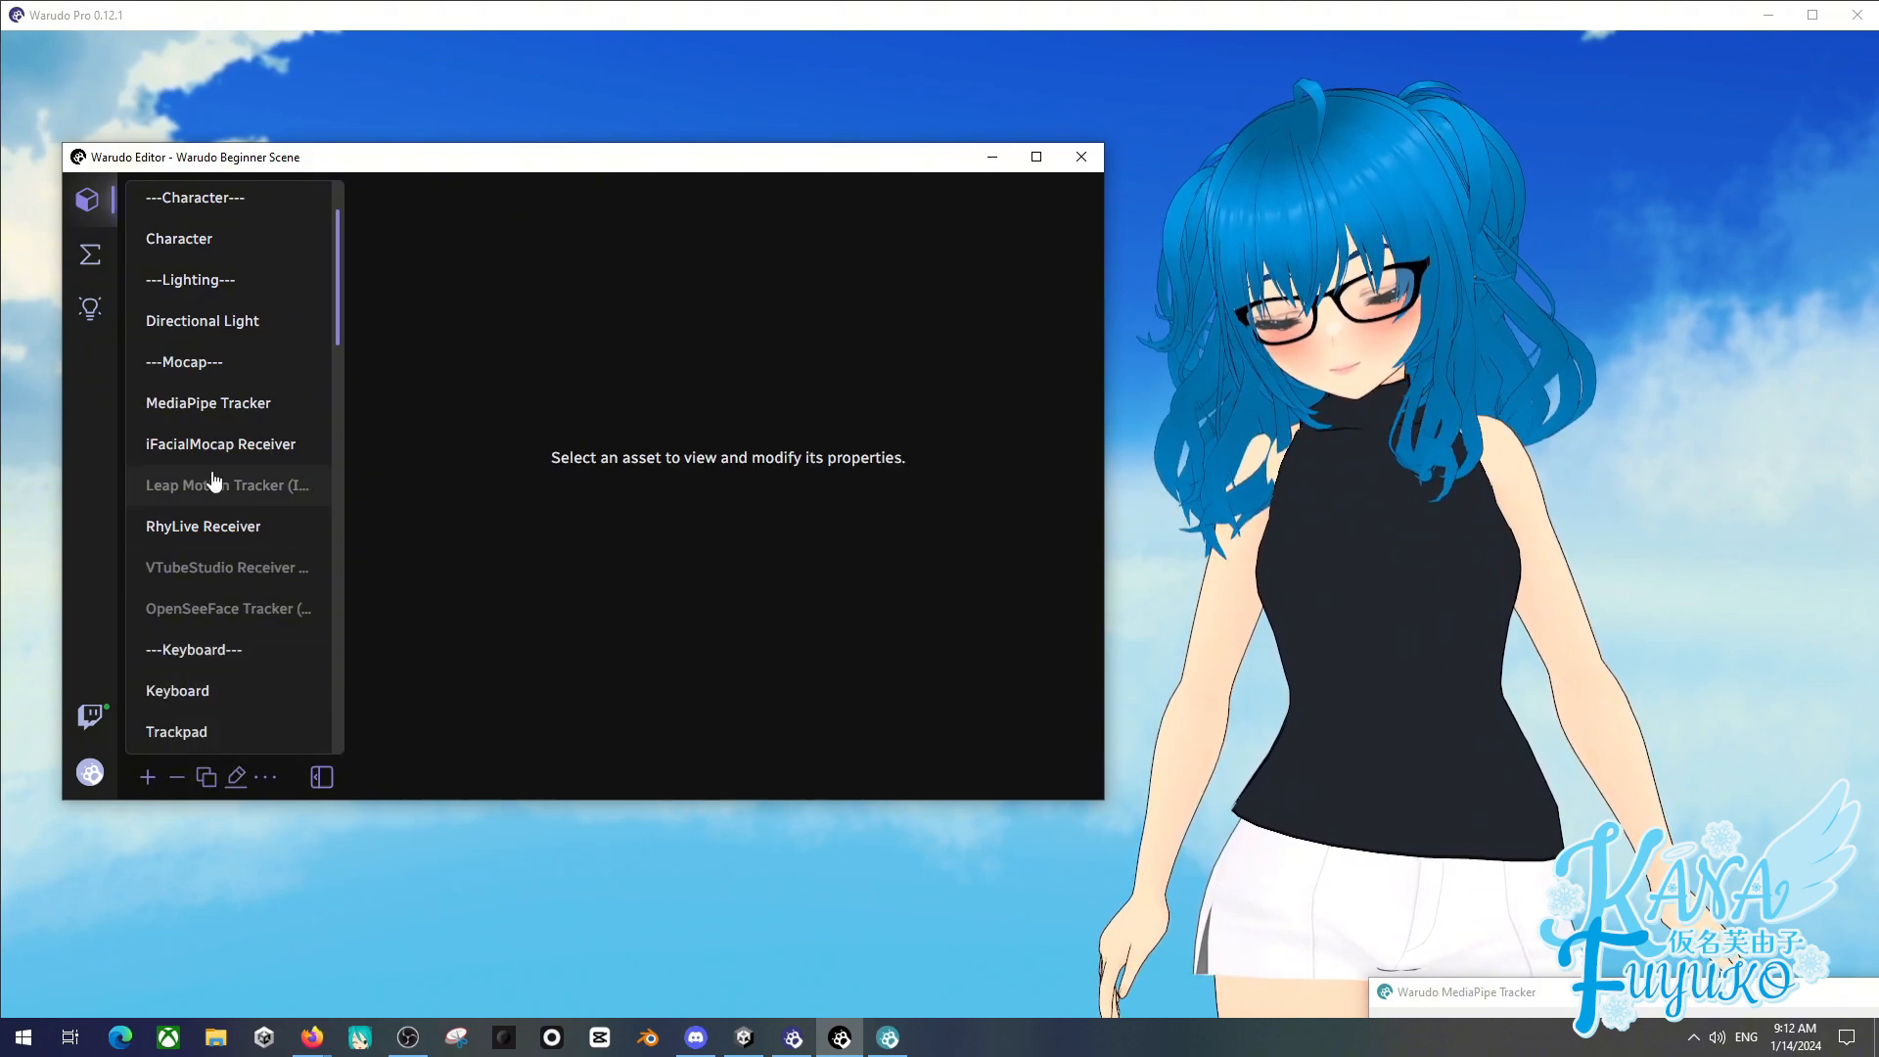
- Examine the MediaPipe Tracker's Face Tracking and Hand Tracking sections and return to its Main Properties
{"action": "scroll", "coordinate": [206, 431], "scroll_direction": "down", "scroll_amount": 1}
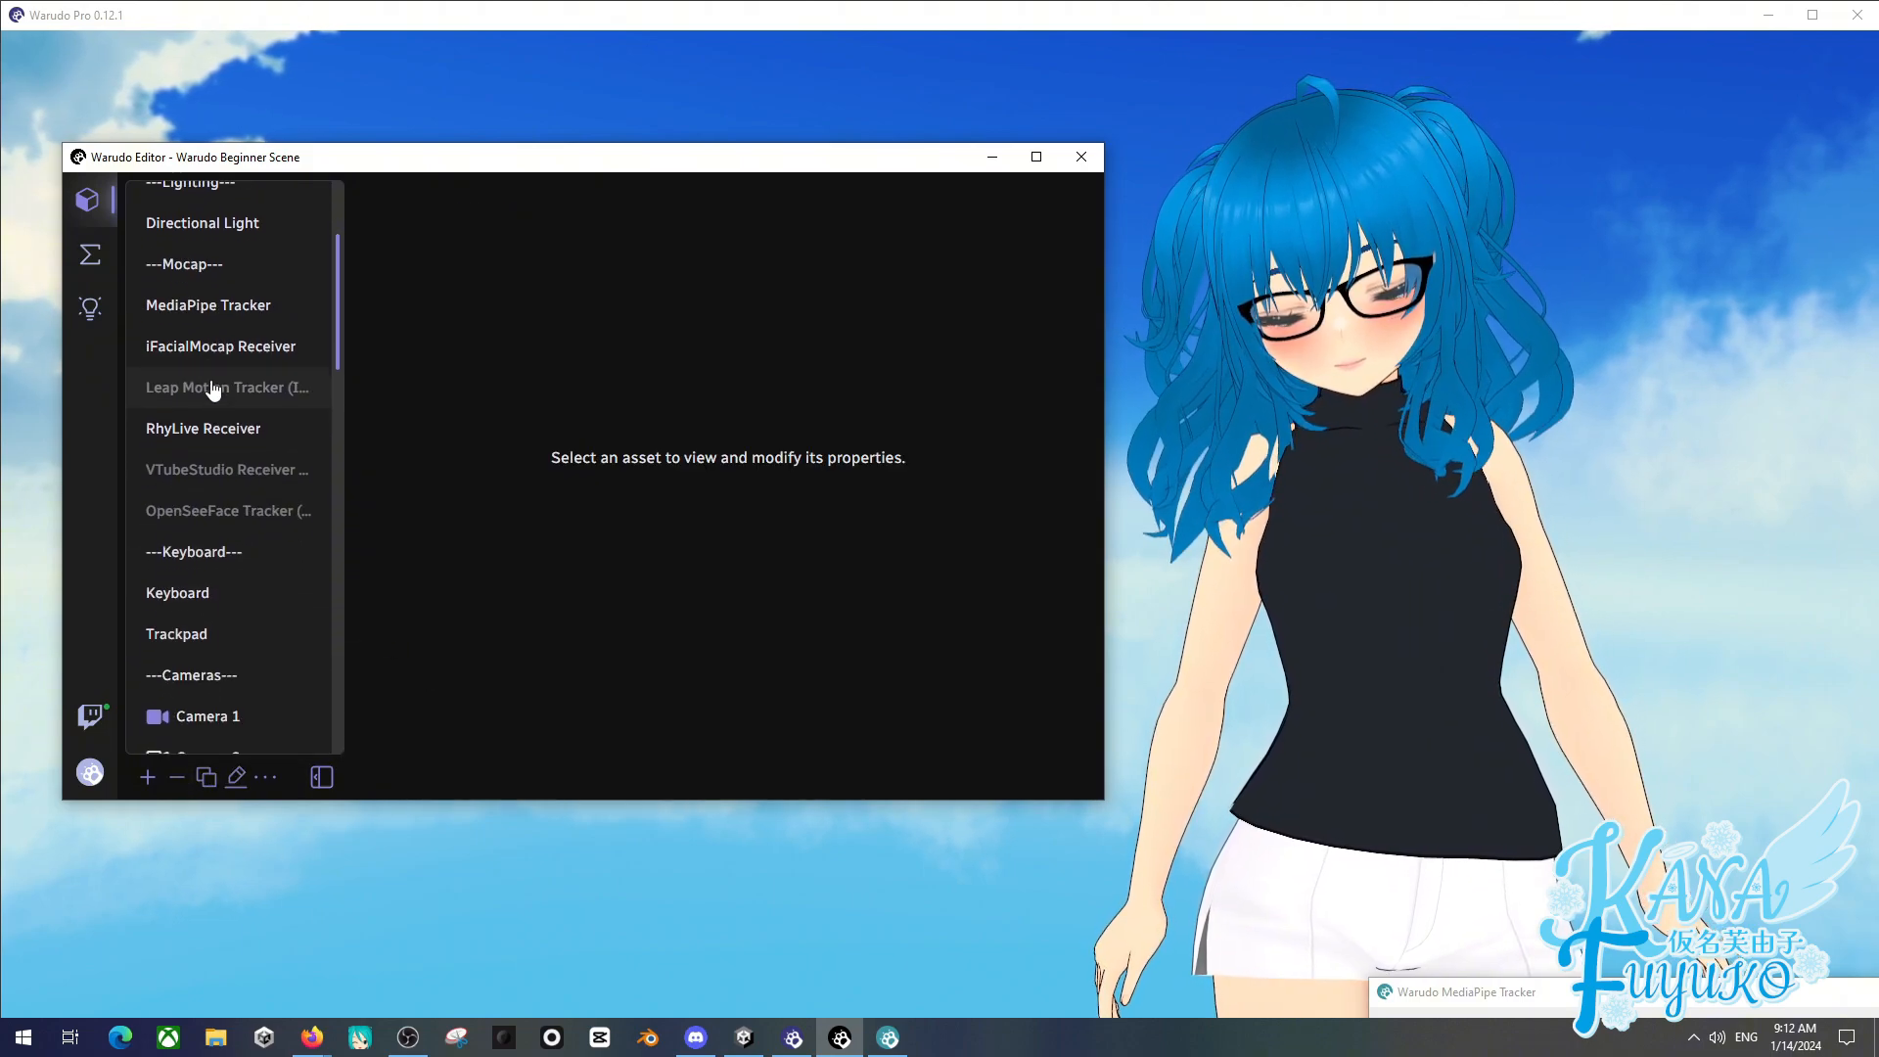
{"action": "left_click", "coordinate": [205, 307]}
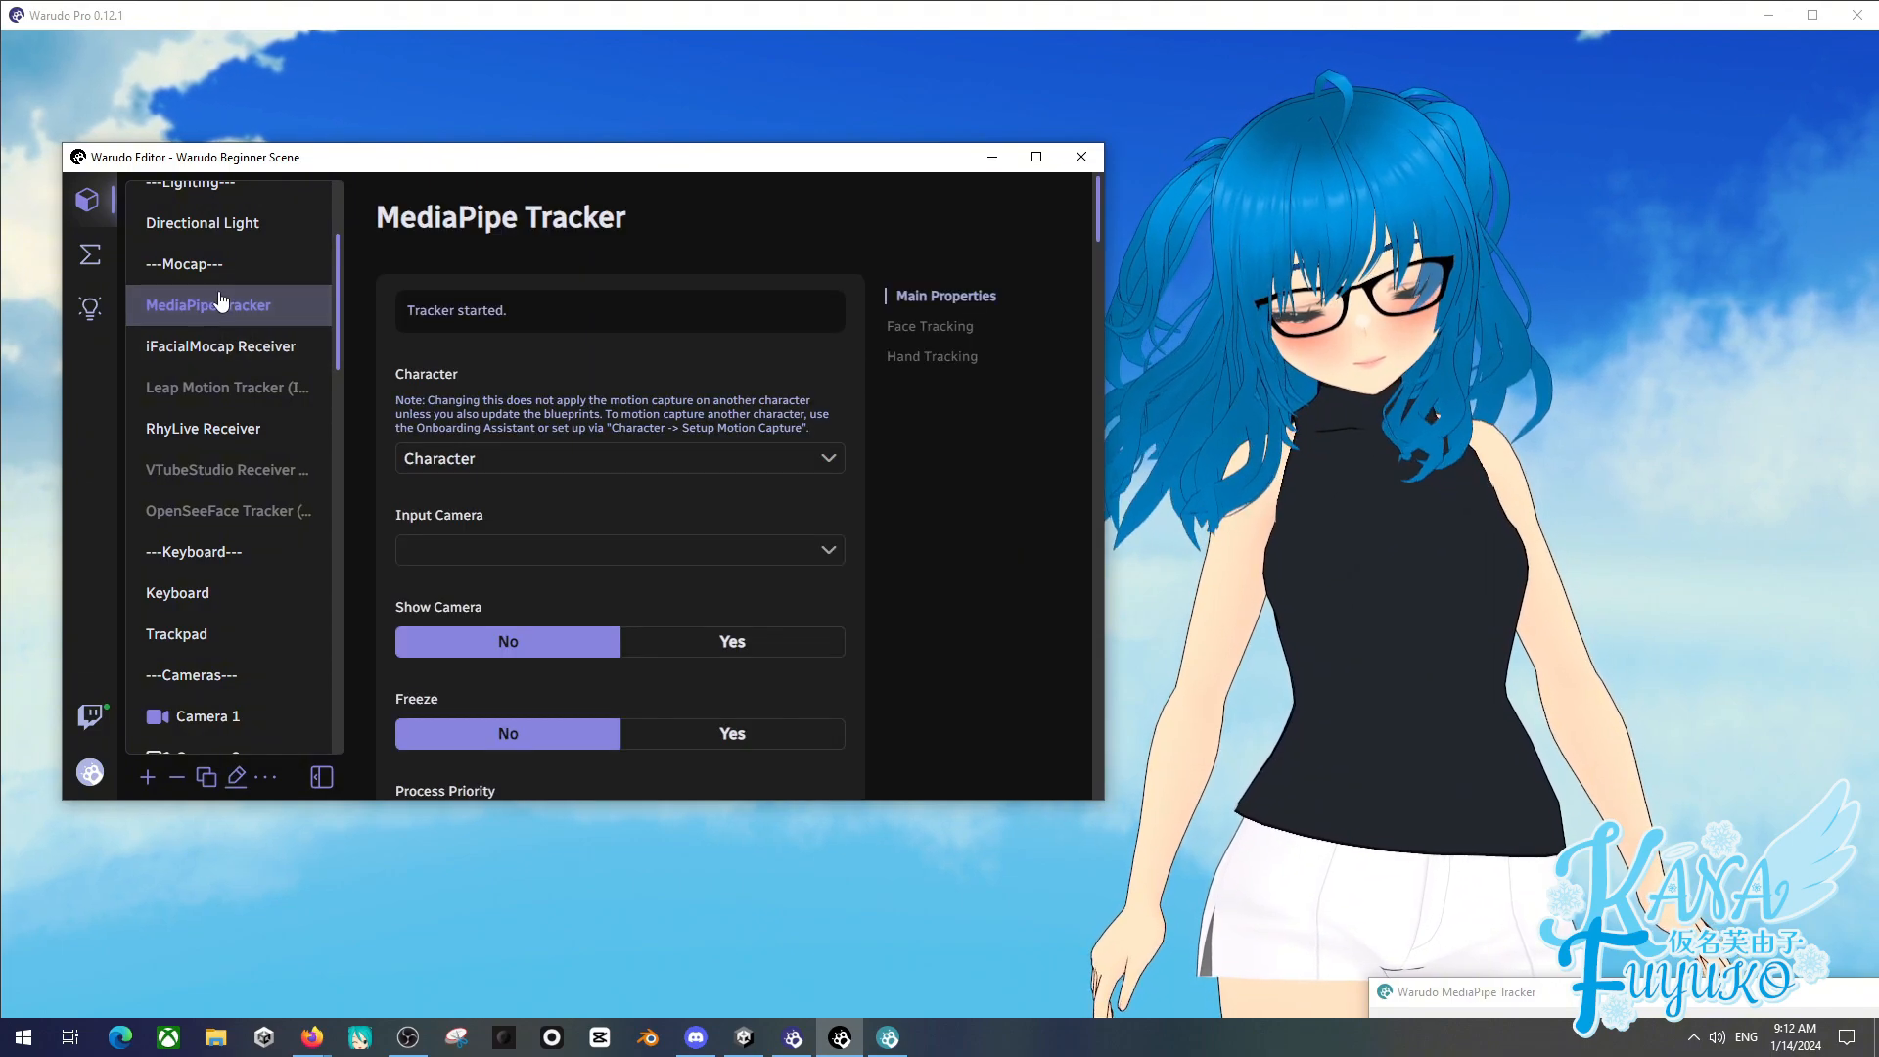
{"action": "left_click", "coordinate": [930, 329]}
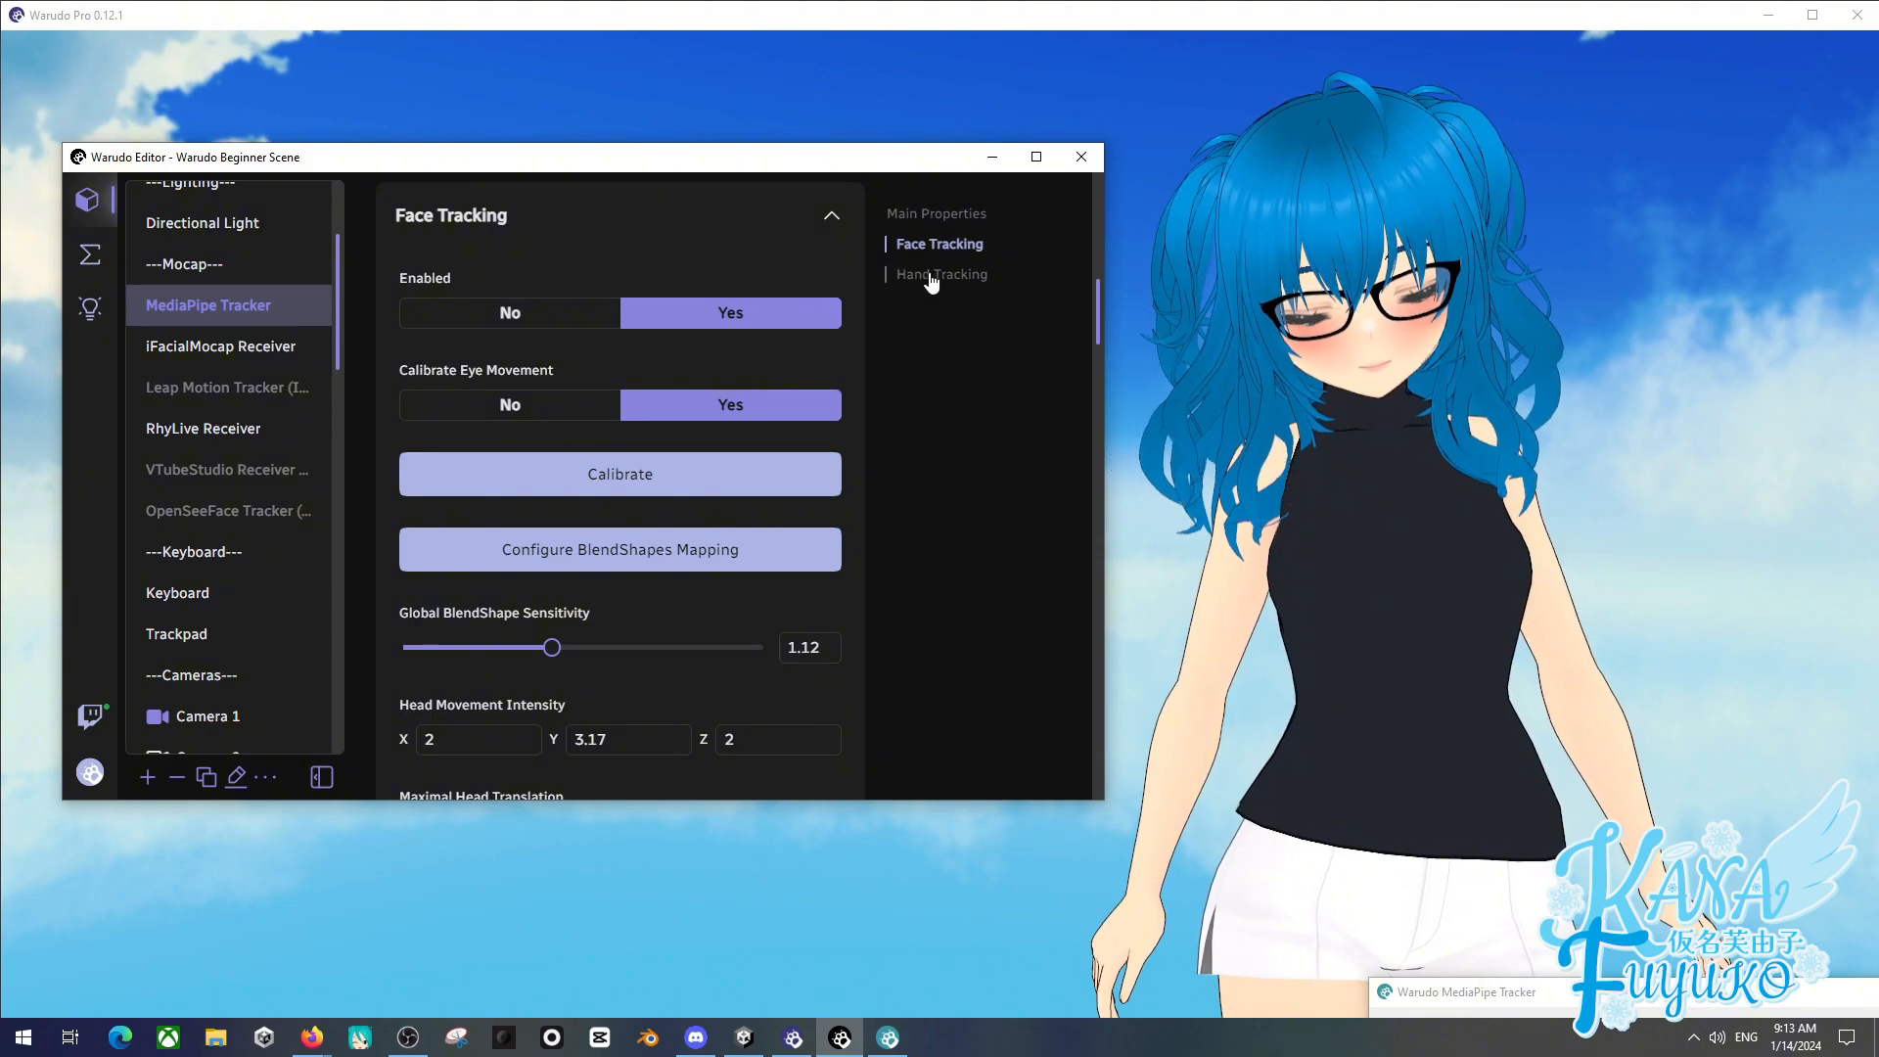
{"action": "left_click", "coordinate": [928, 275]}
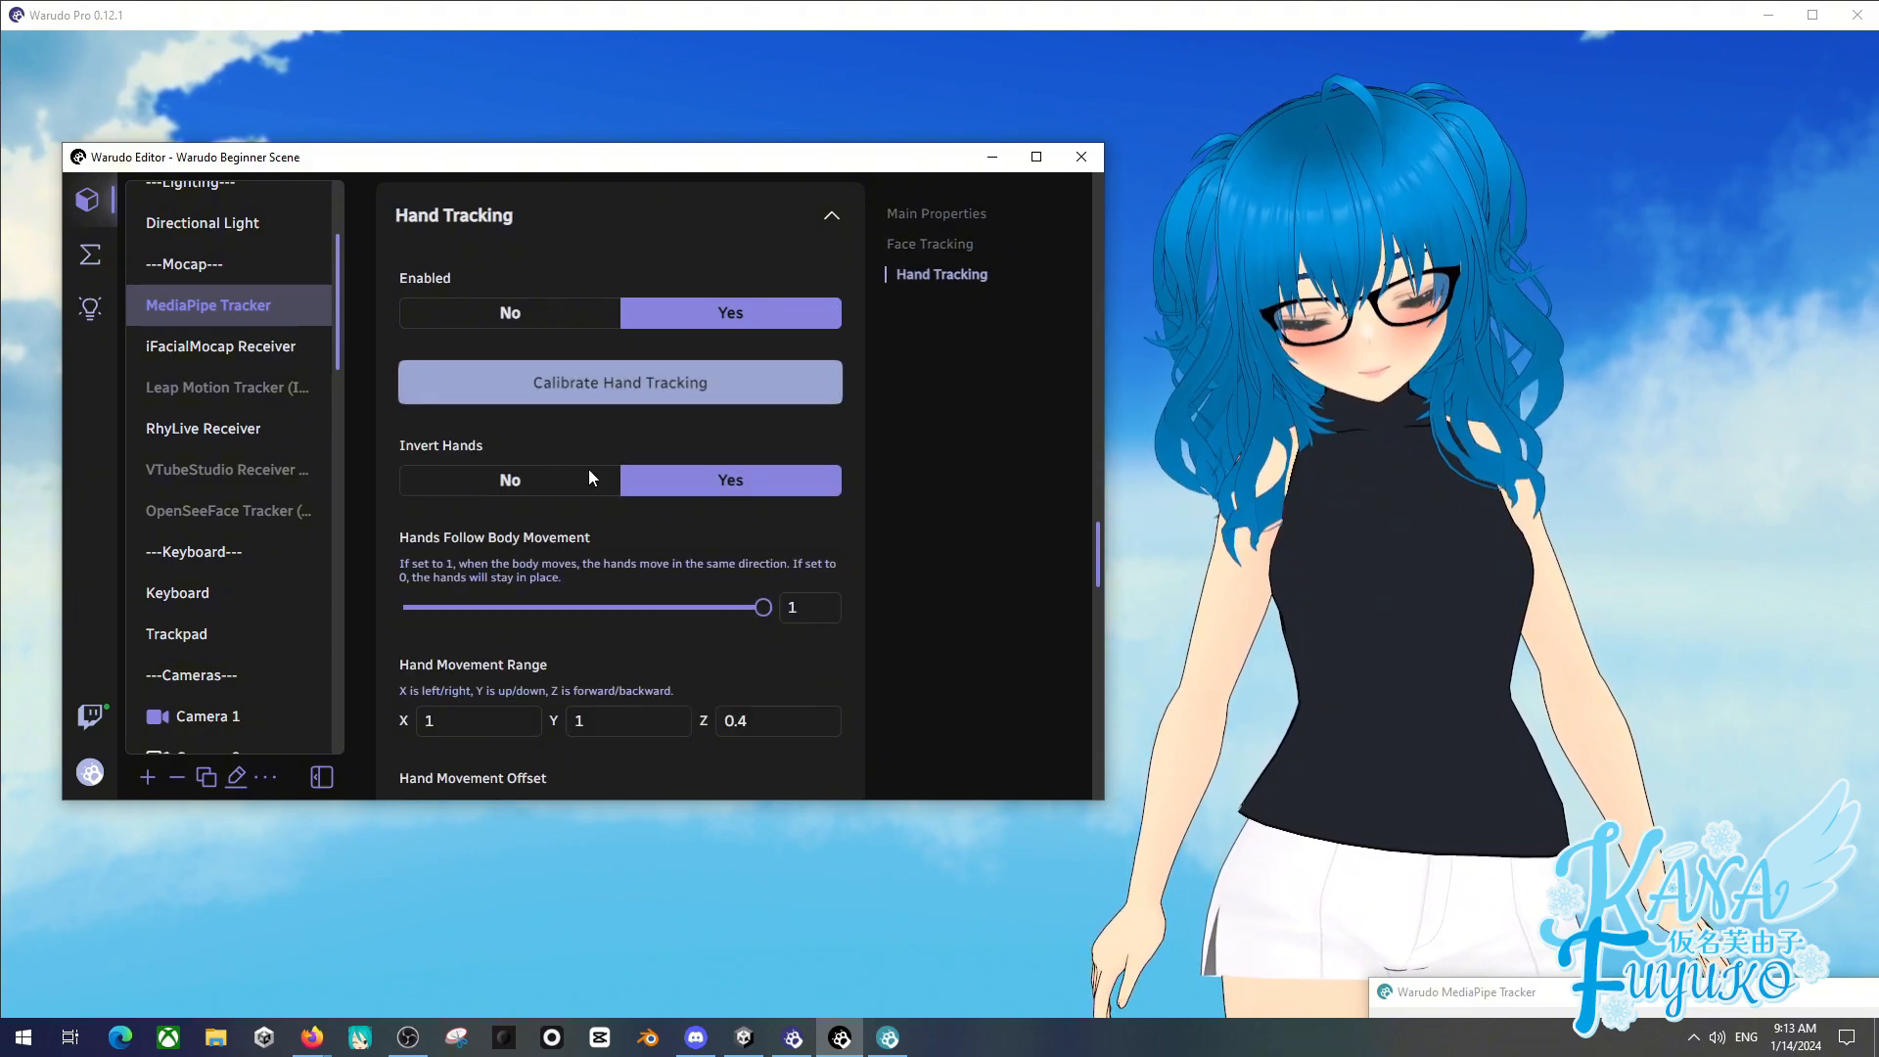
{"action": "left_click", "coordinate": [934, 213]}
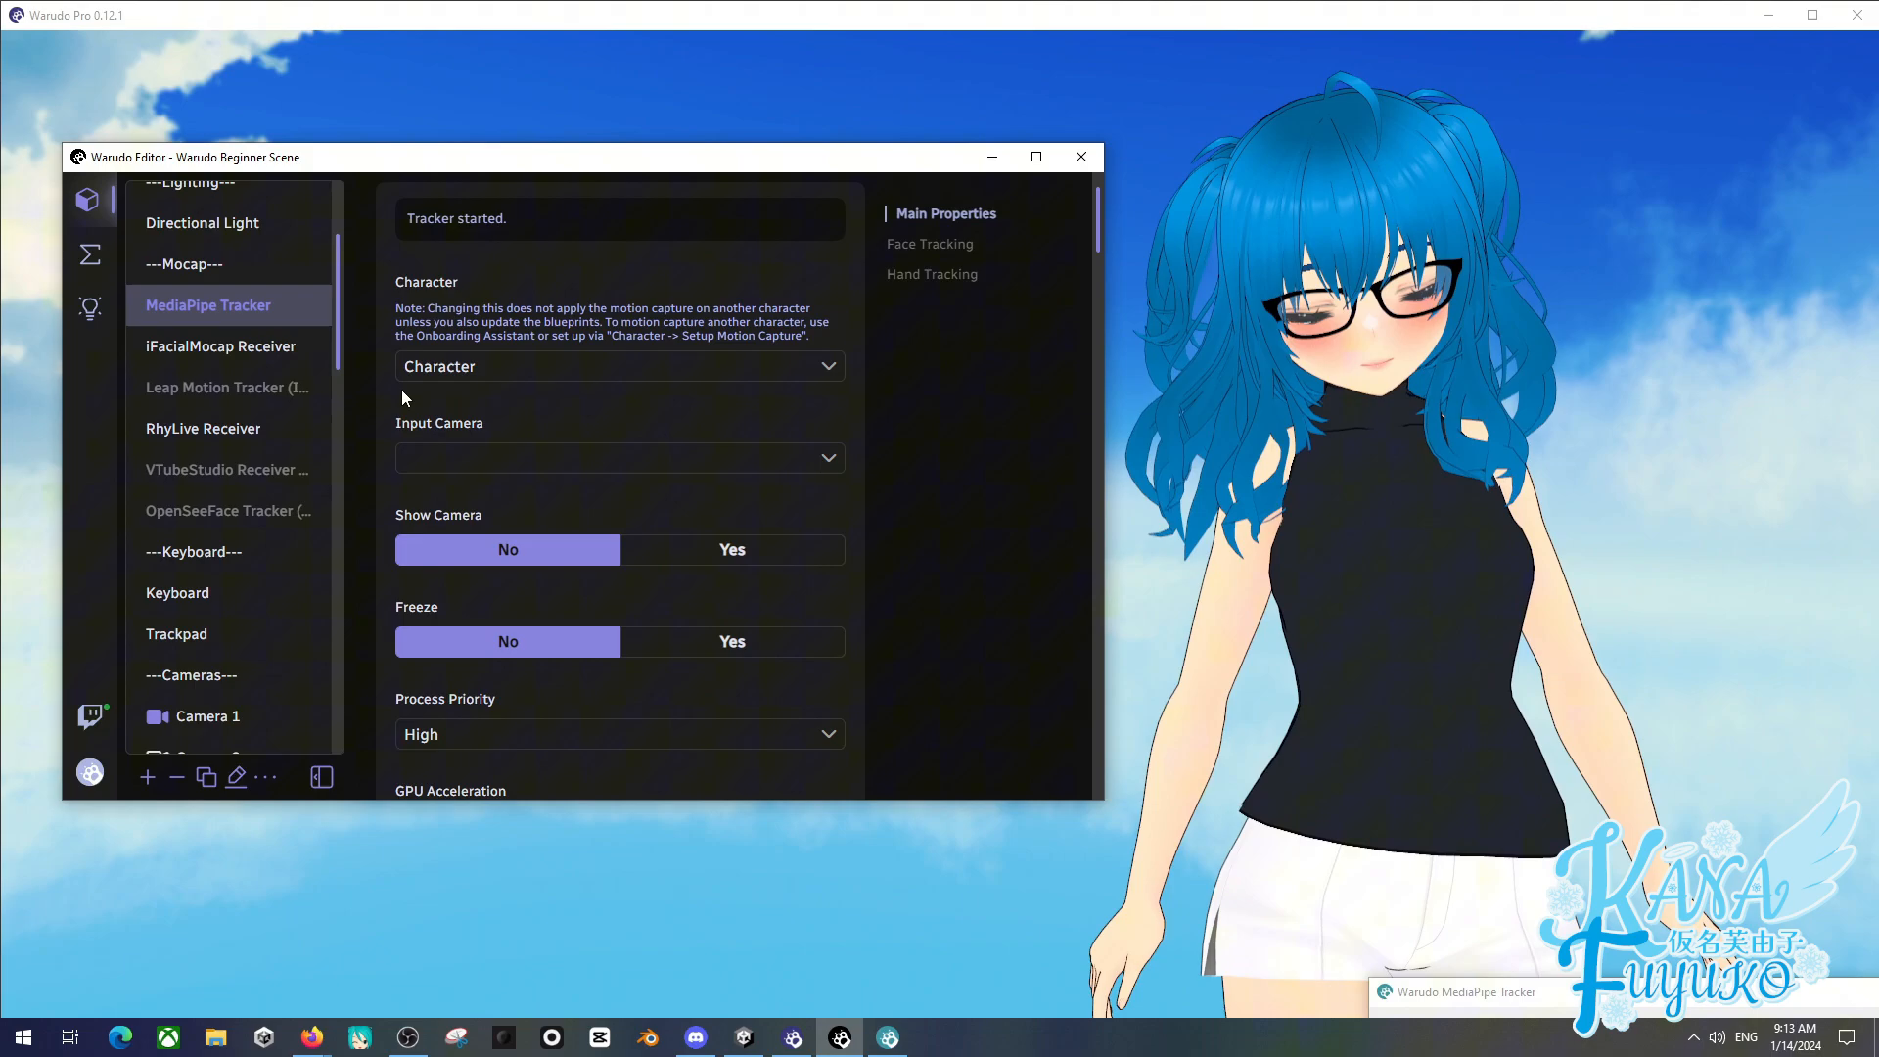
- Examine the iFacialMocap Receiver settings and the list of mocap tracking blueprints, ending back in the asset list
{"action": "left_click", "coordinate": [208, 349]}
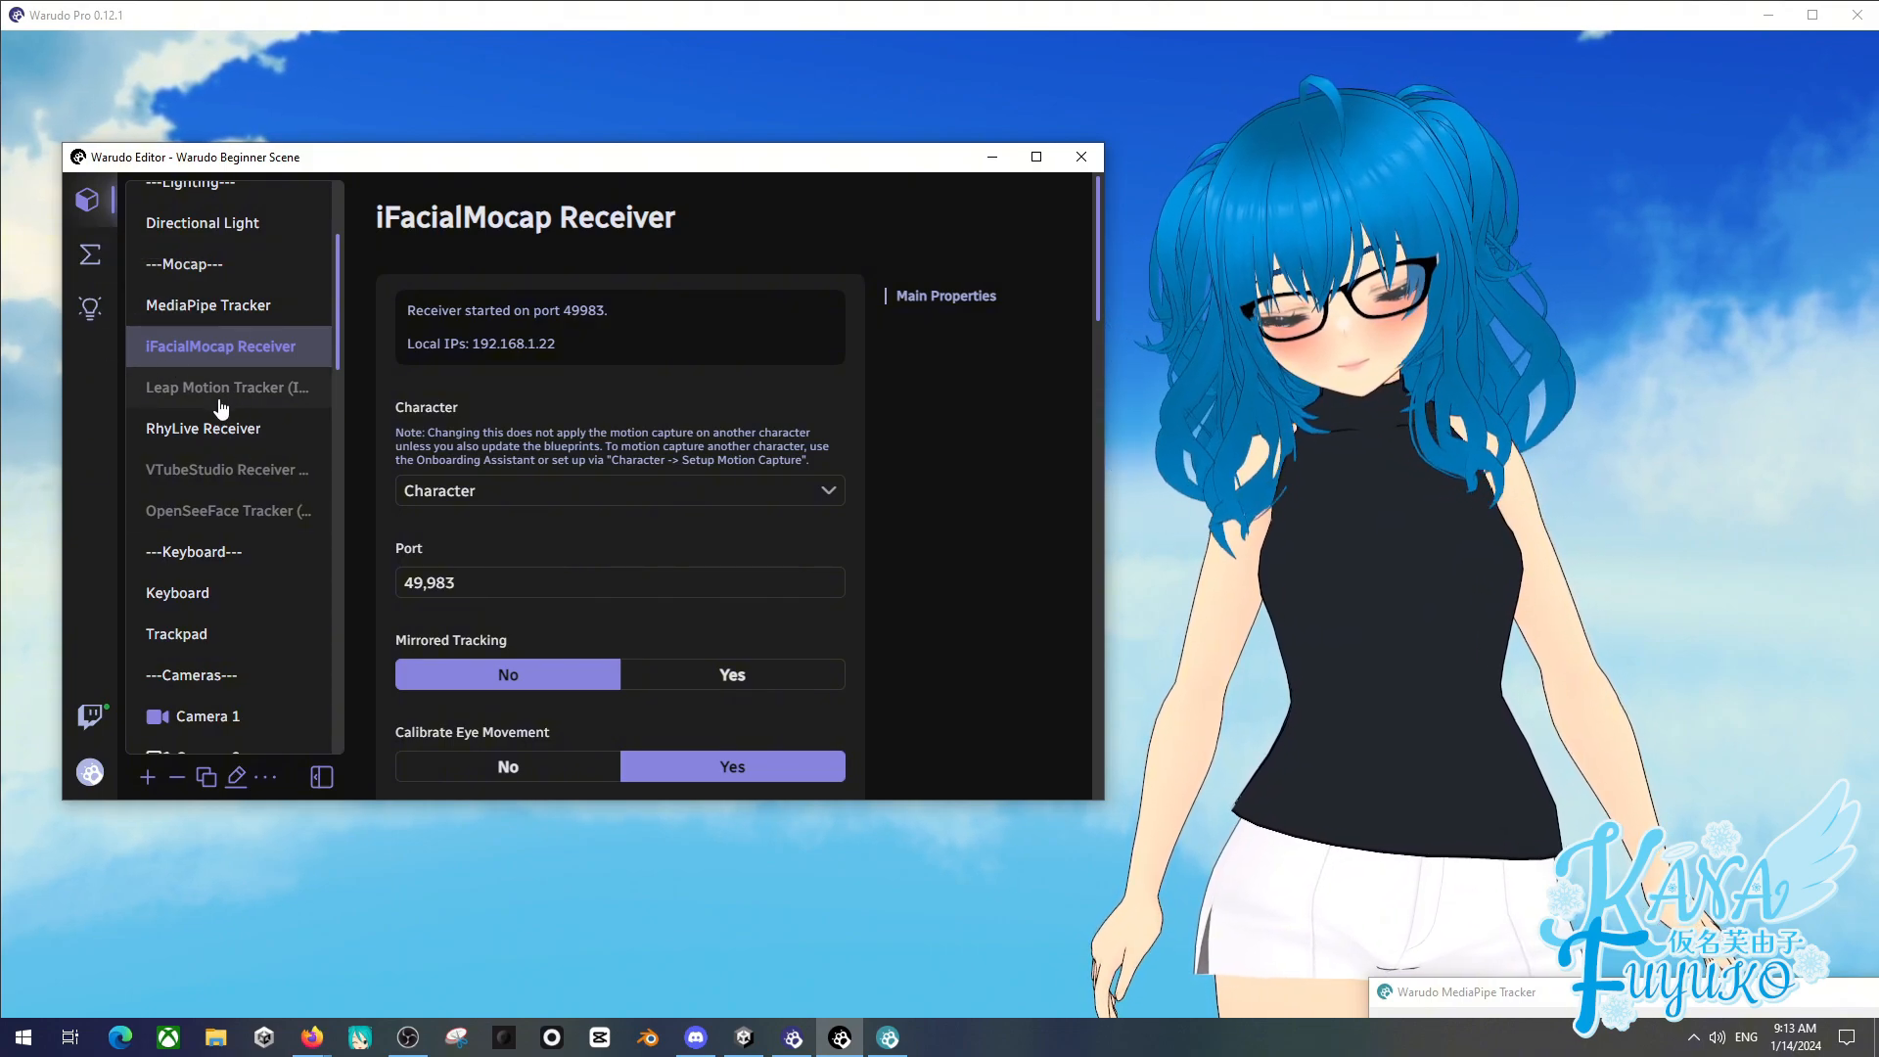
{"action": "left_click", "coordinate": [88, 256]}
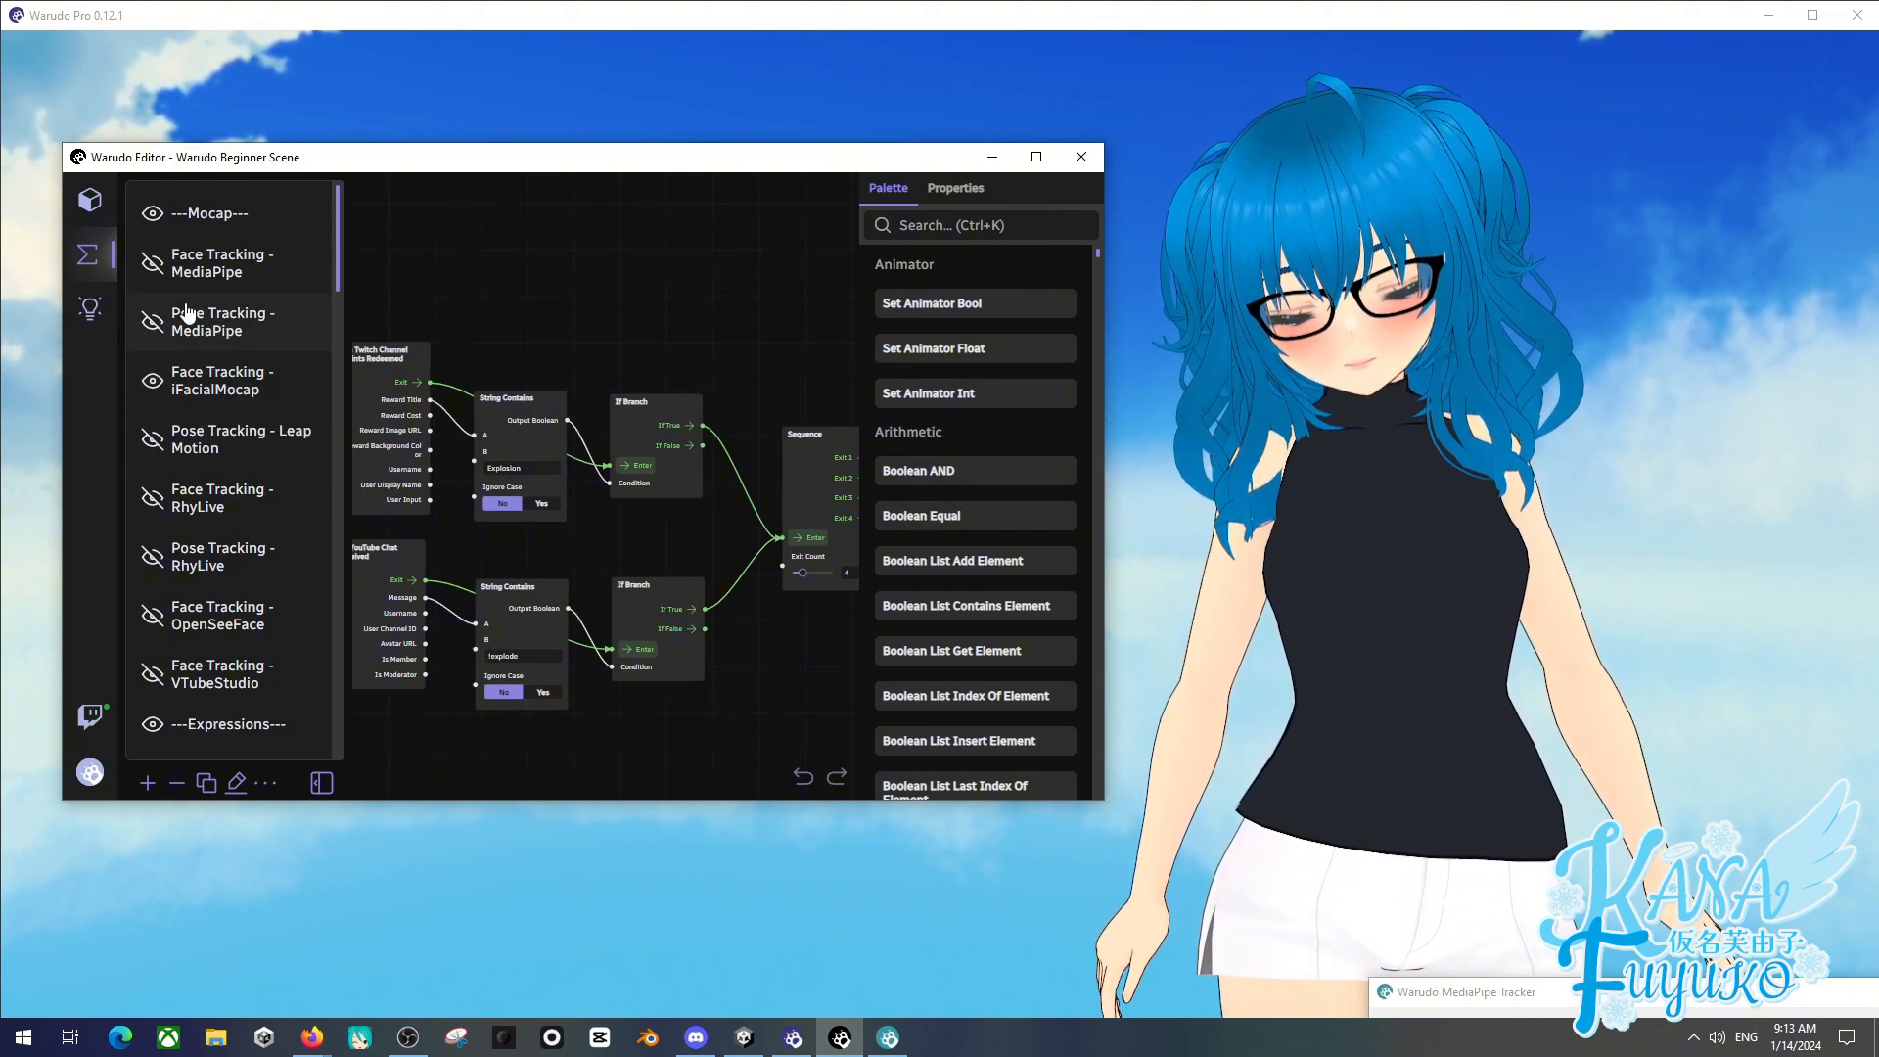
{"action": "left_click", "coordinate": [89, 200]}
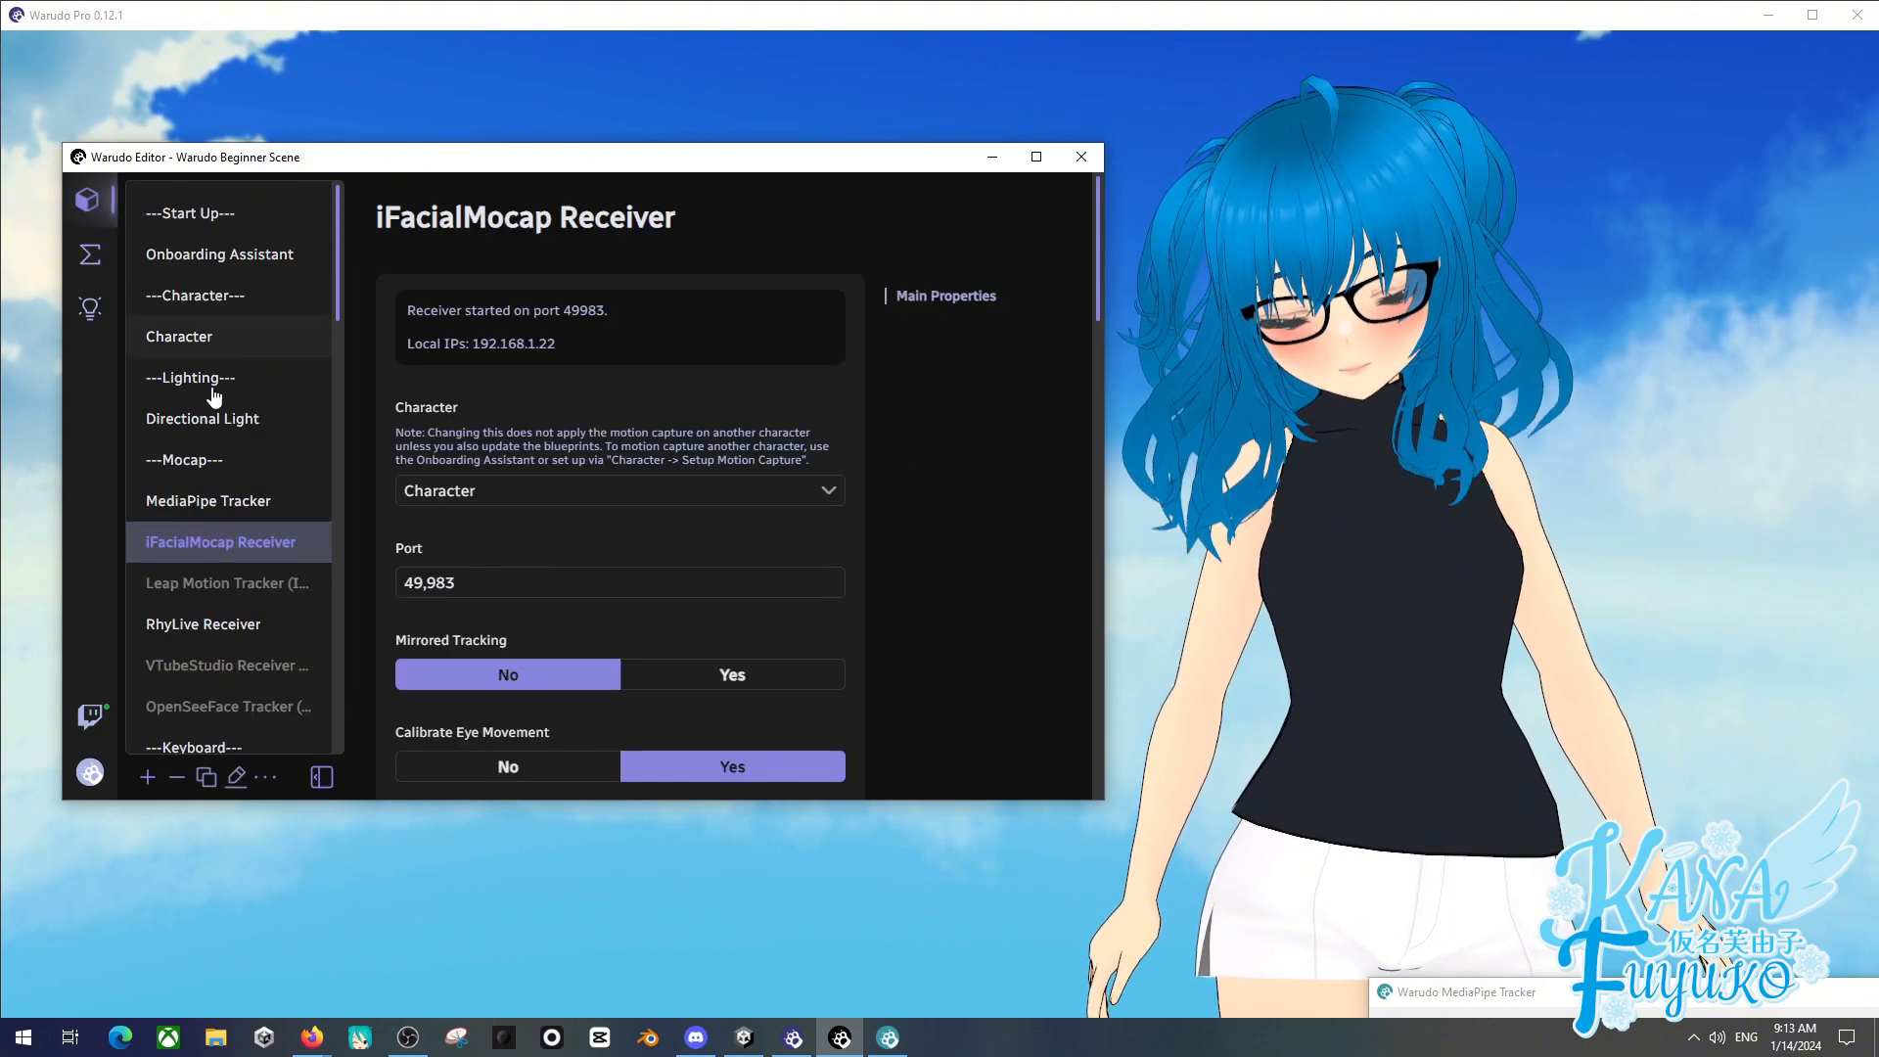
{"action": "scroll", "coordinate": [241, 383], "scroll_direction": "down", "scroll_amount": 2}
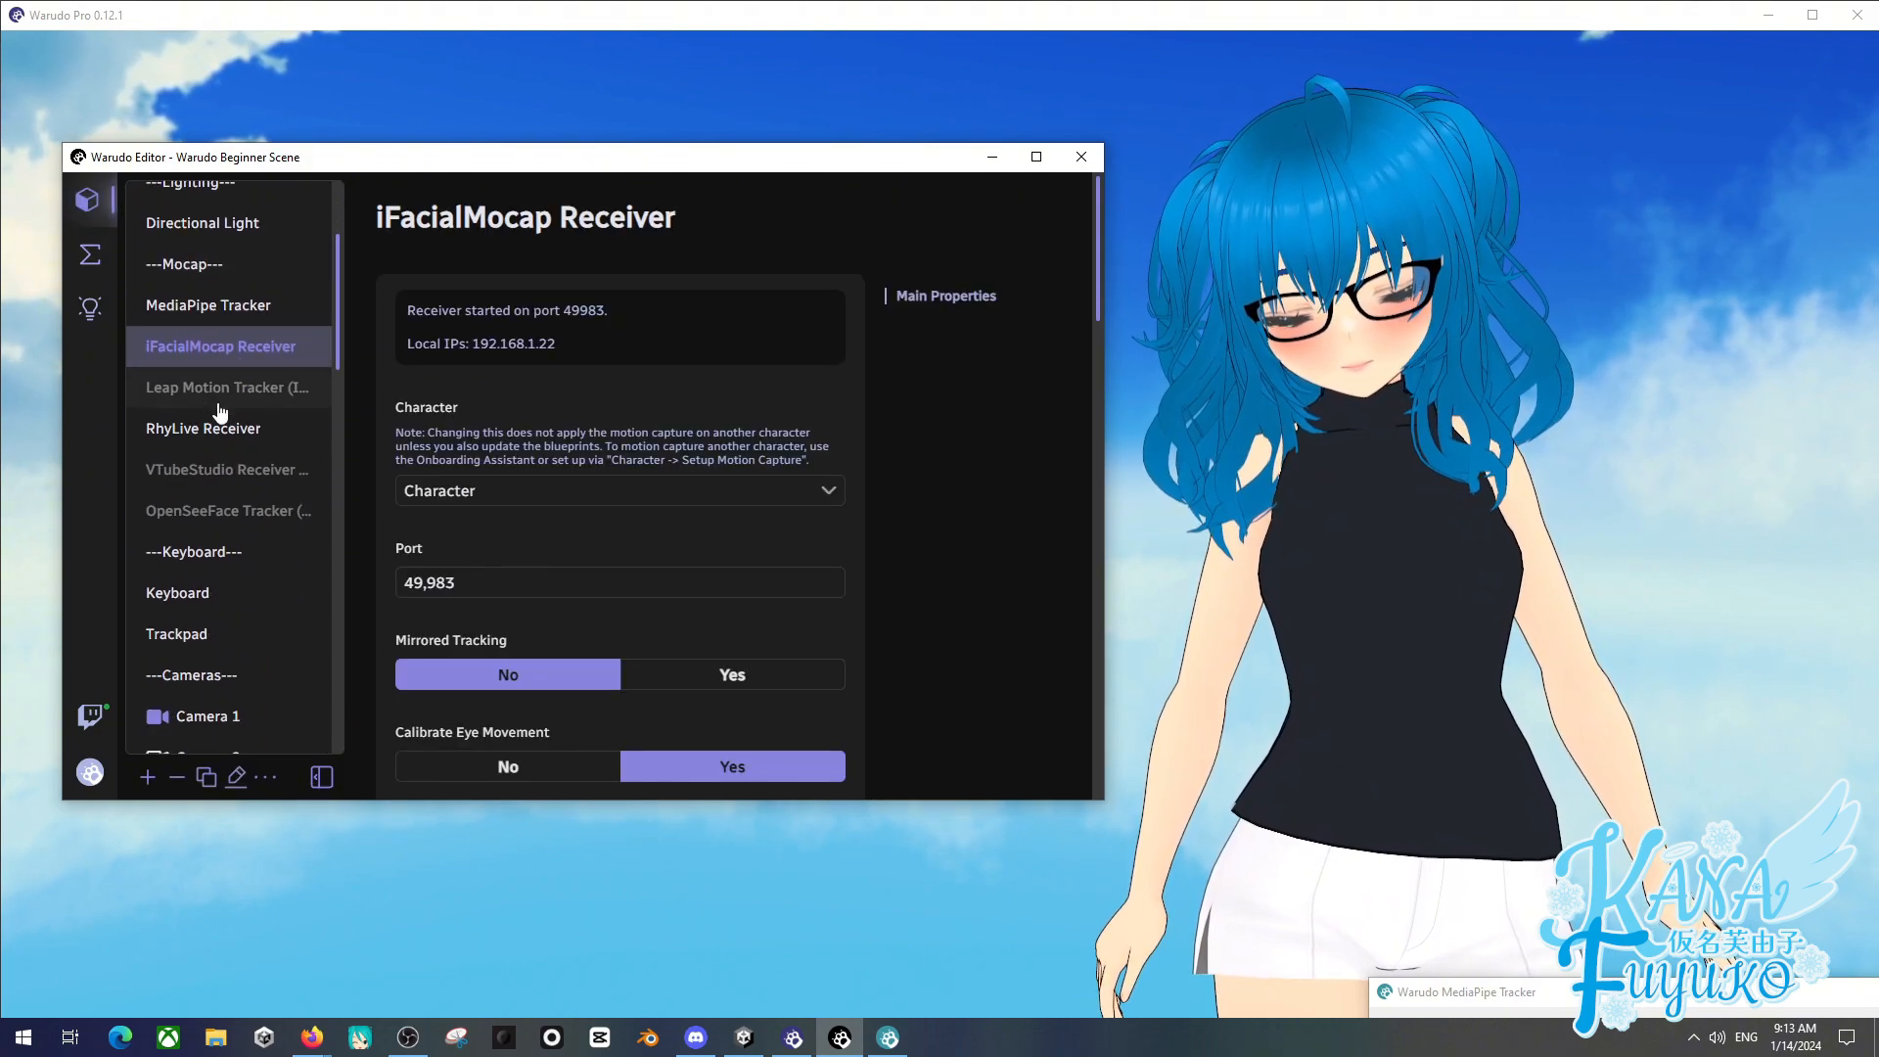
{"action": "left_click", "coordinate": [89, 255]}
{"action": "left_click", "coordinate": [90, 206]}
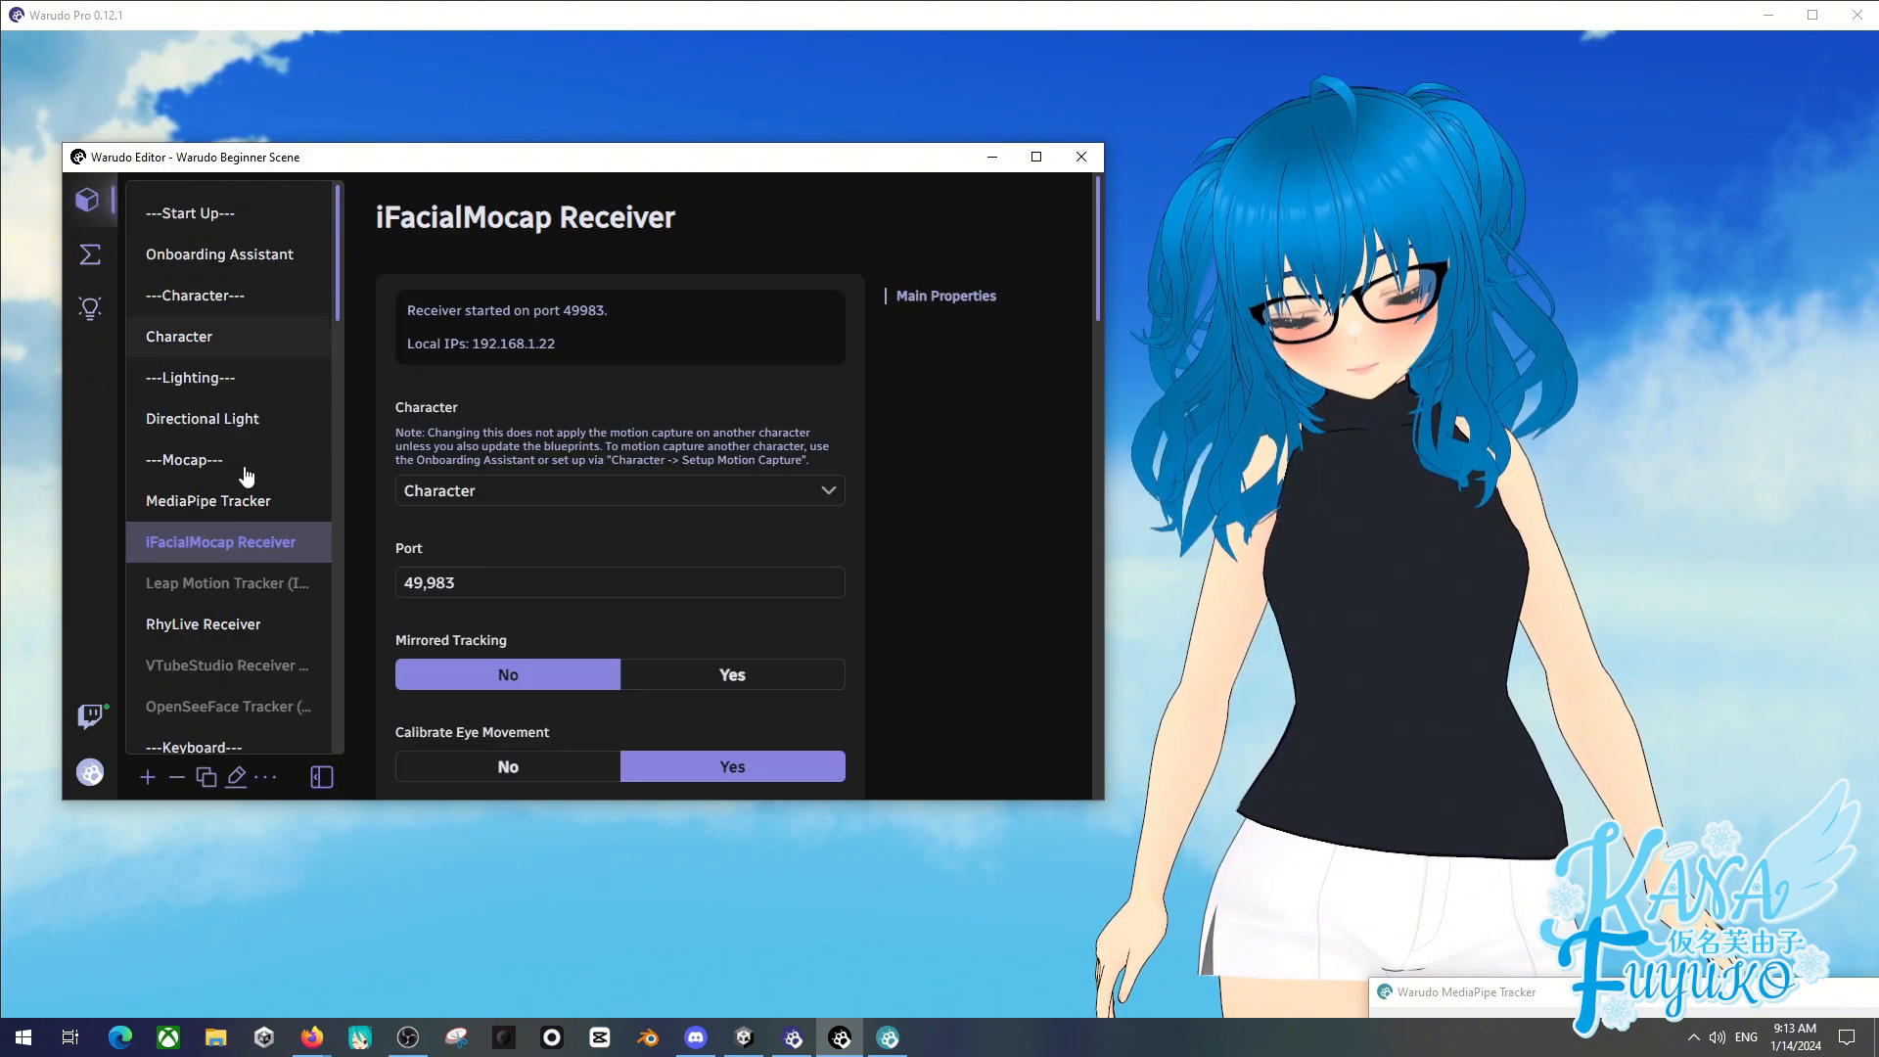
- Reopen the MediaPipe Tracker asset and go to its Hand Tracking settings
{"action": "scroll", "coordinate": [252, 482], "scroll_direction": "down", "scroll_amount": 3}
{"action": "scroll", "coordinate": [264, 421], "scroll_direction": "up", "scroll_amount": 1}
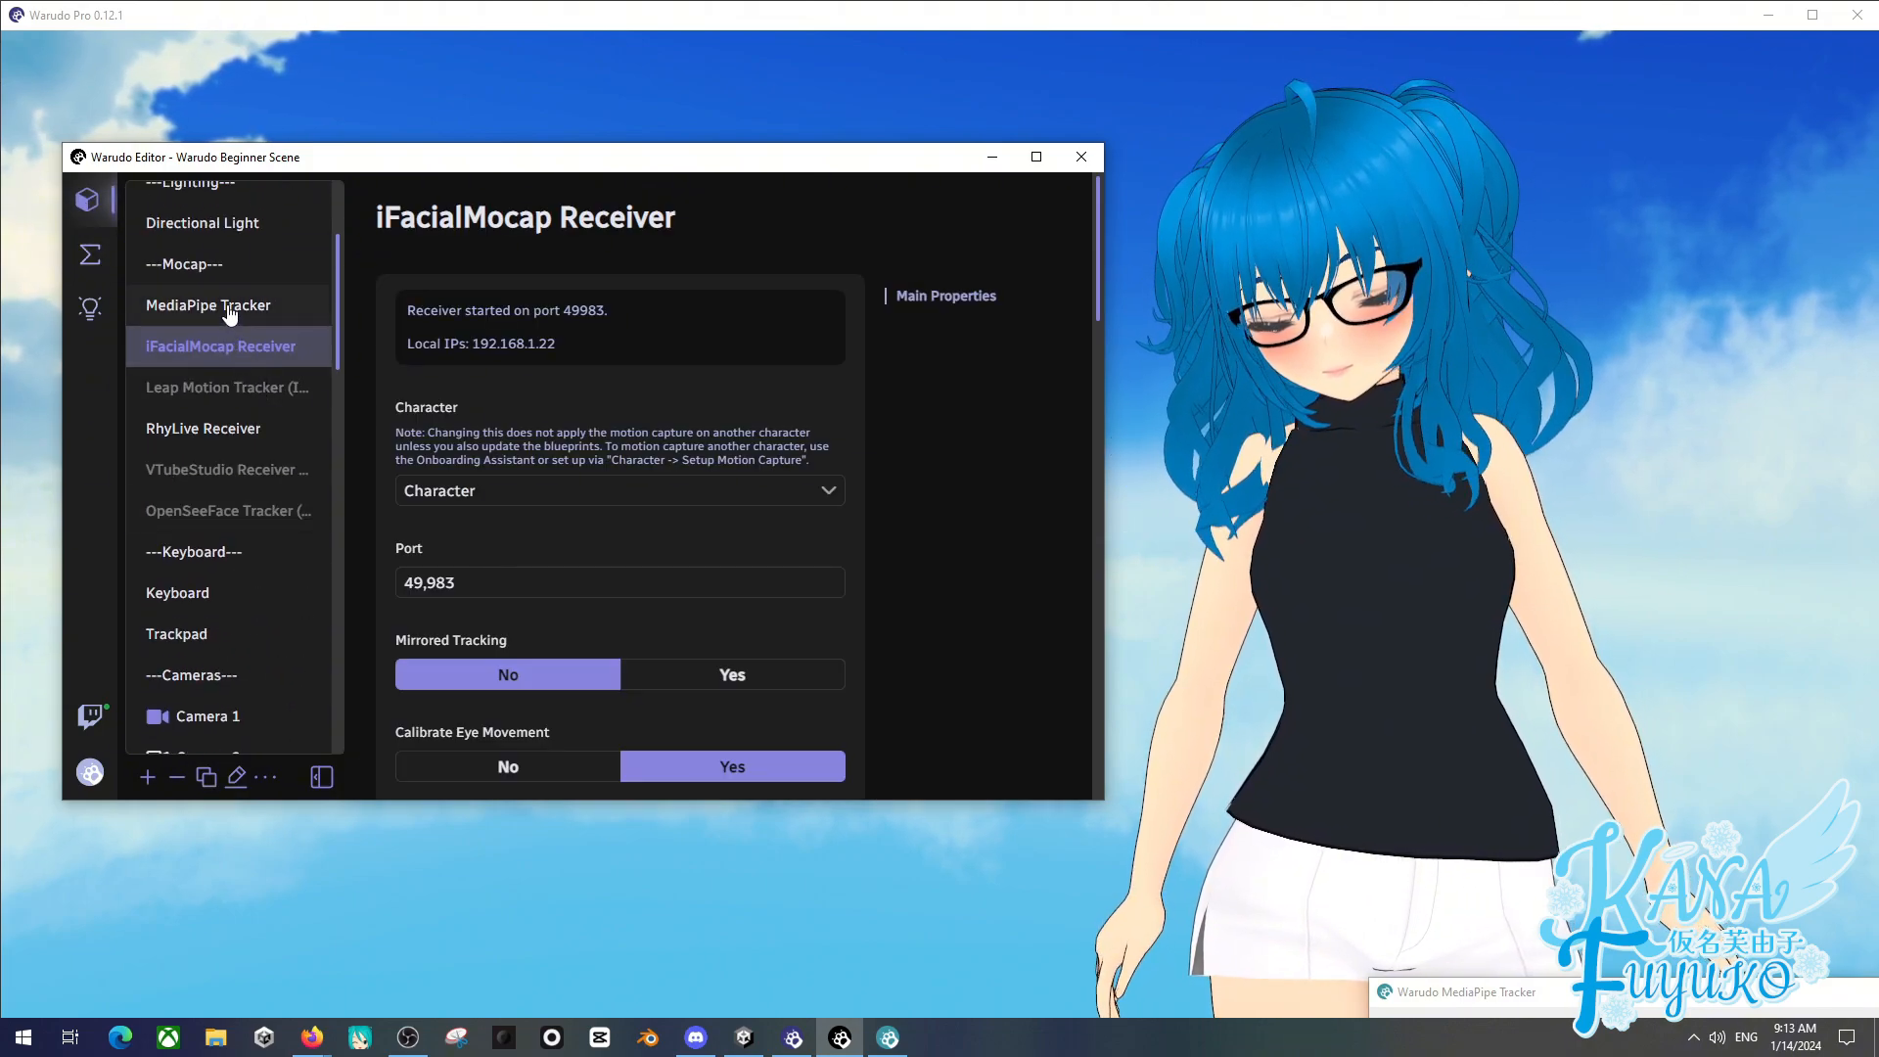
{"action": "left_click", "coordinate": [230, 311]}
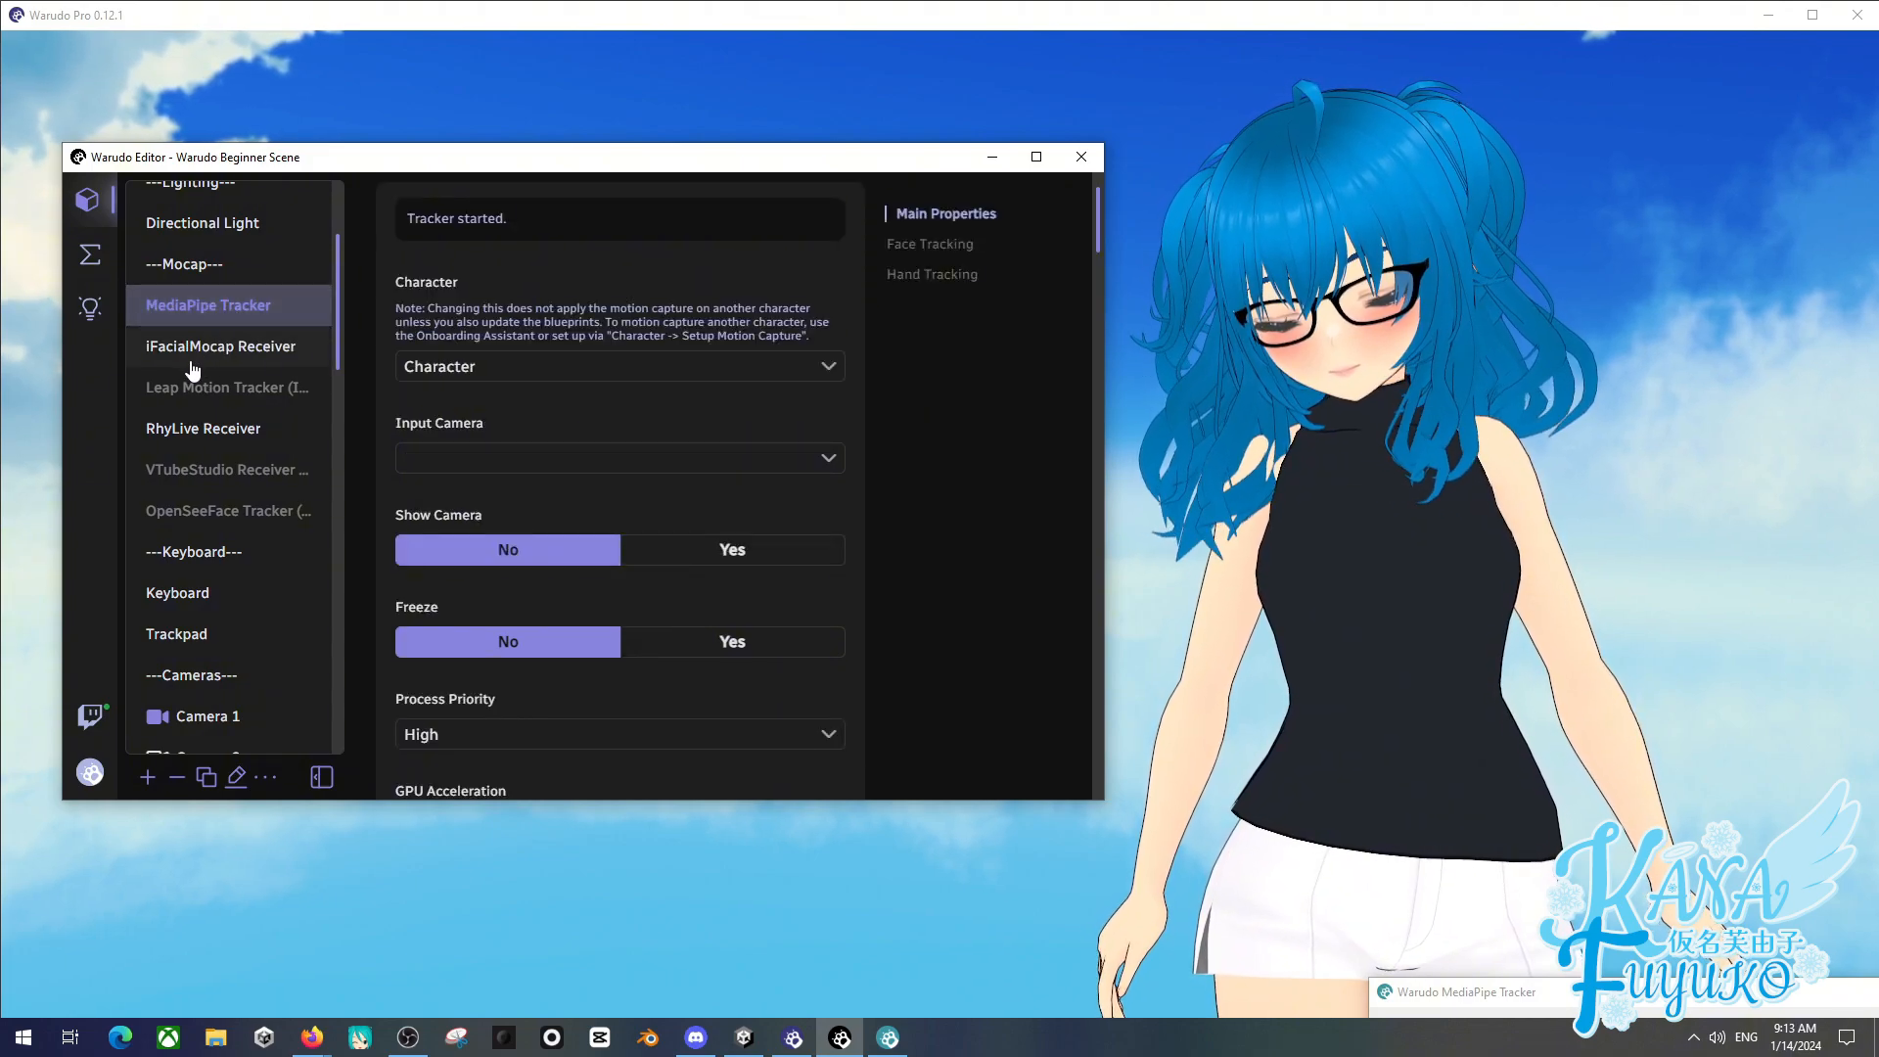
{"action": "left_click", "coordinate": [936, 276]}
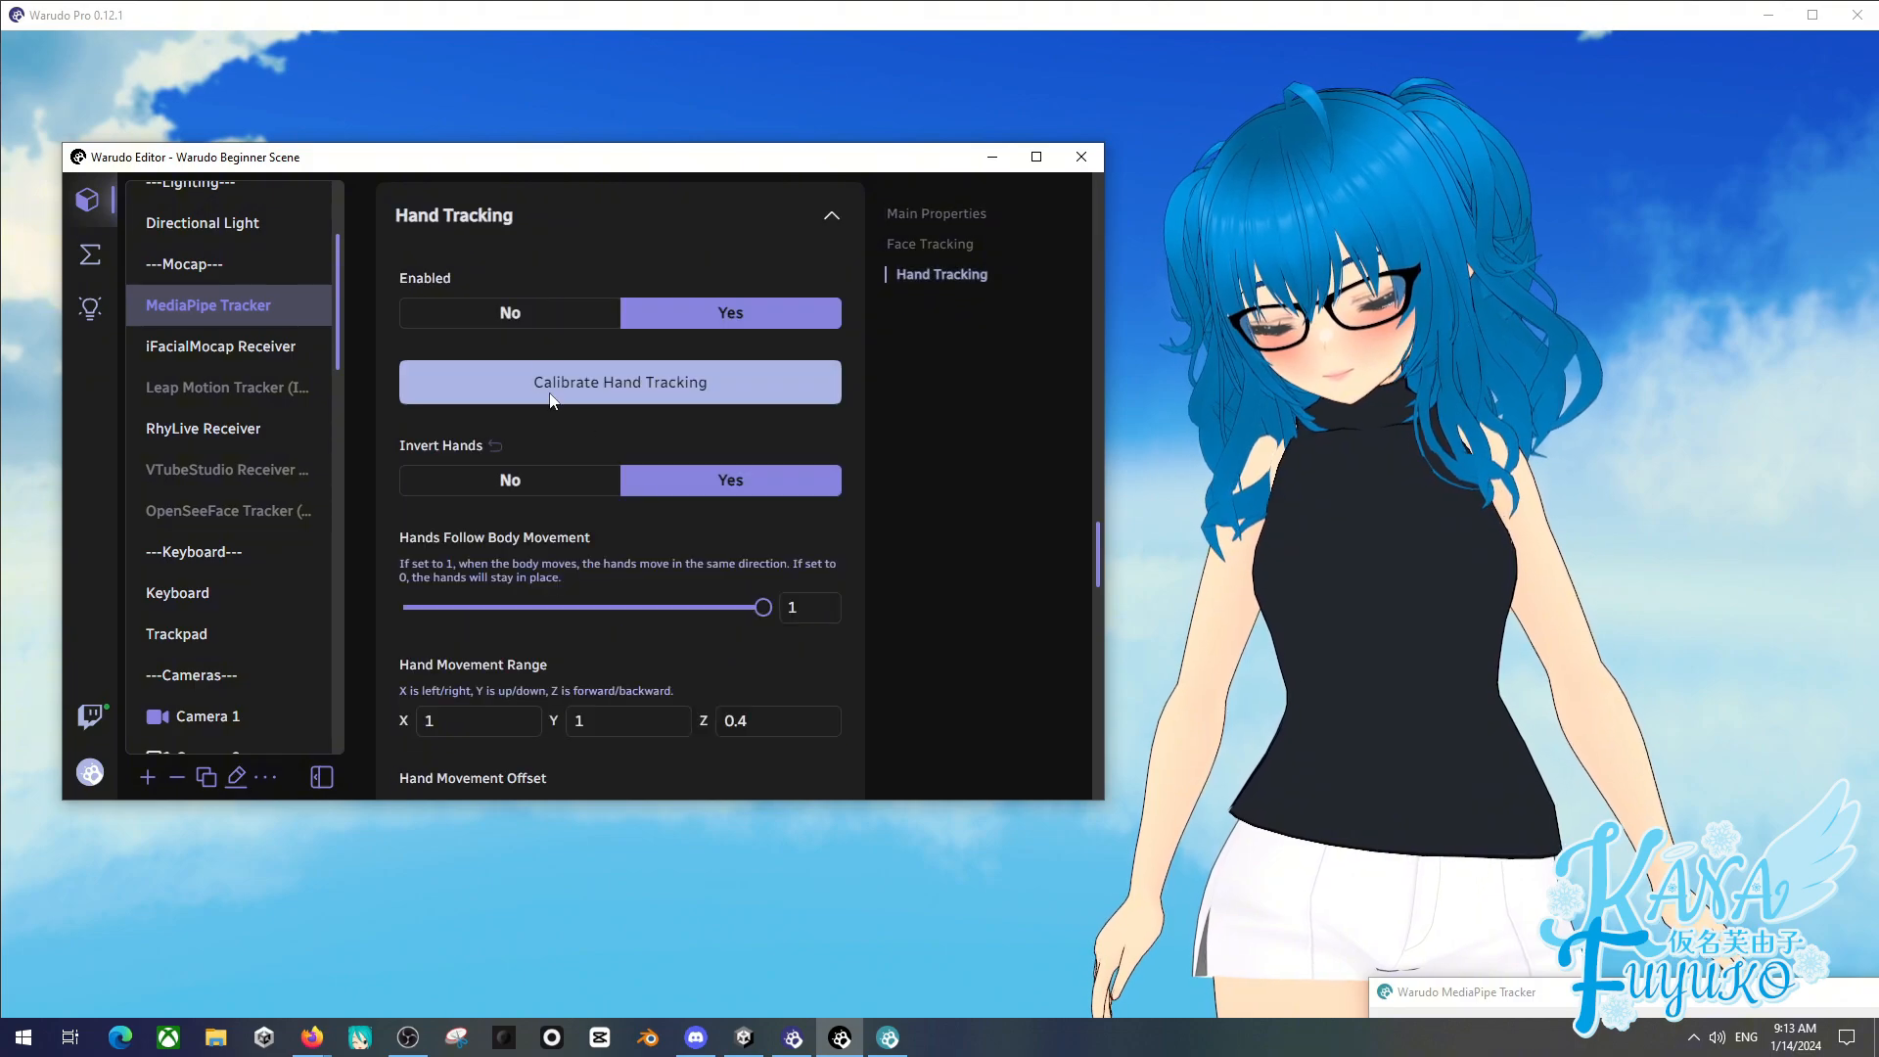
- Switch the MediaPipe Tracker's hand tracking off and on again, and return to its Main Properties
{"action": "left_click", "coordinate": [510, 313]}
{"action": "left_click", "coordinate": [661, 311]}
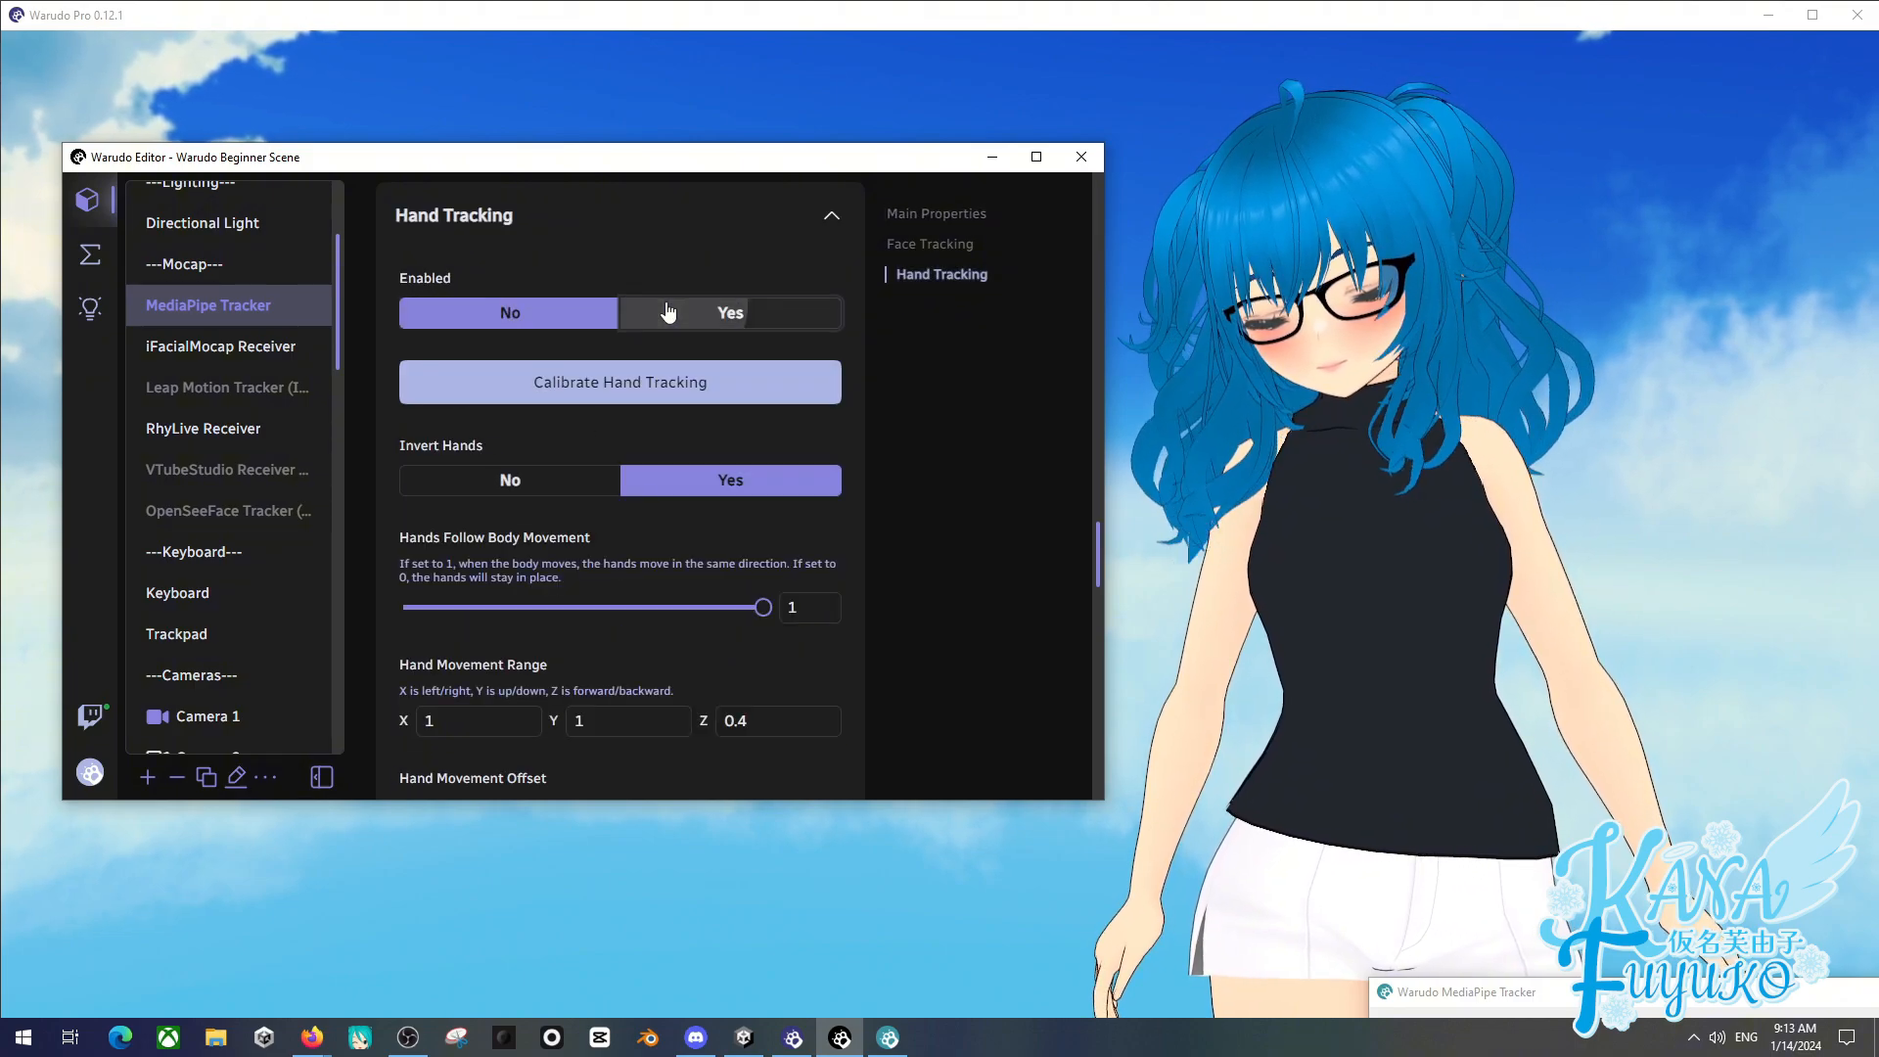
{"action": "left_click", "coordinate": [930, 216]}
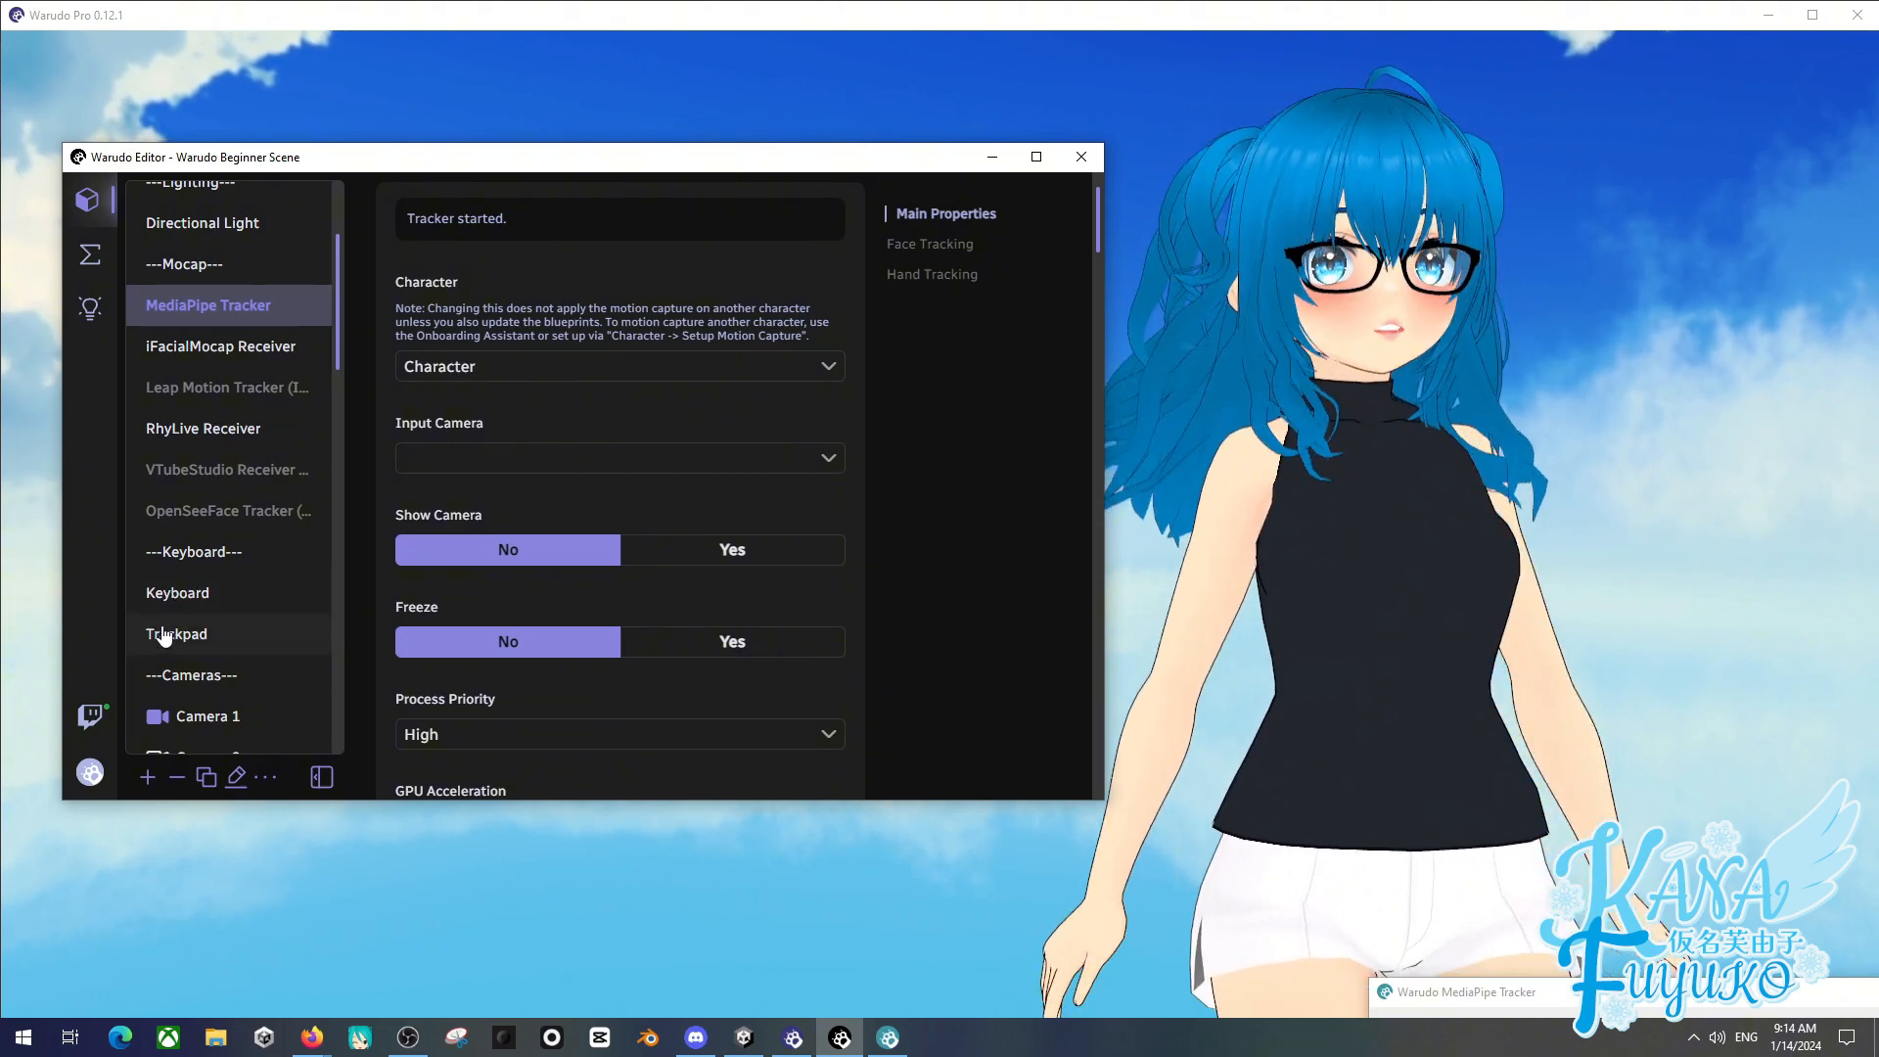
- Remove the MediaPipe Tracker and RhyLive Receiver assets from the scene
{"action": "left_click", "coordinate": [177, 777]}
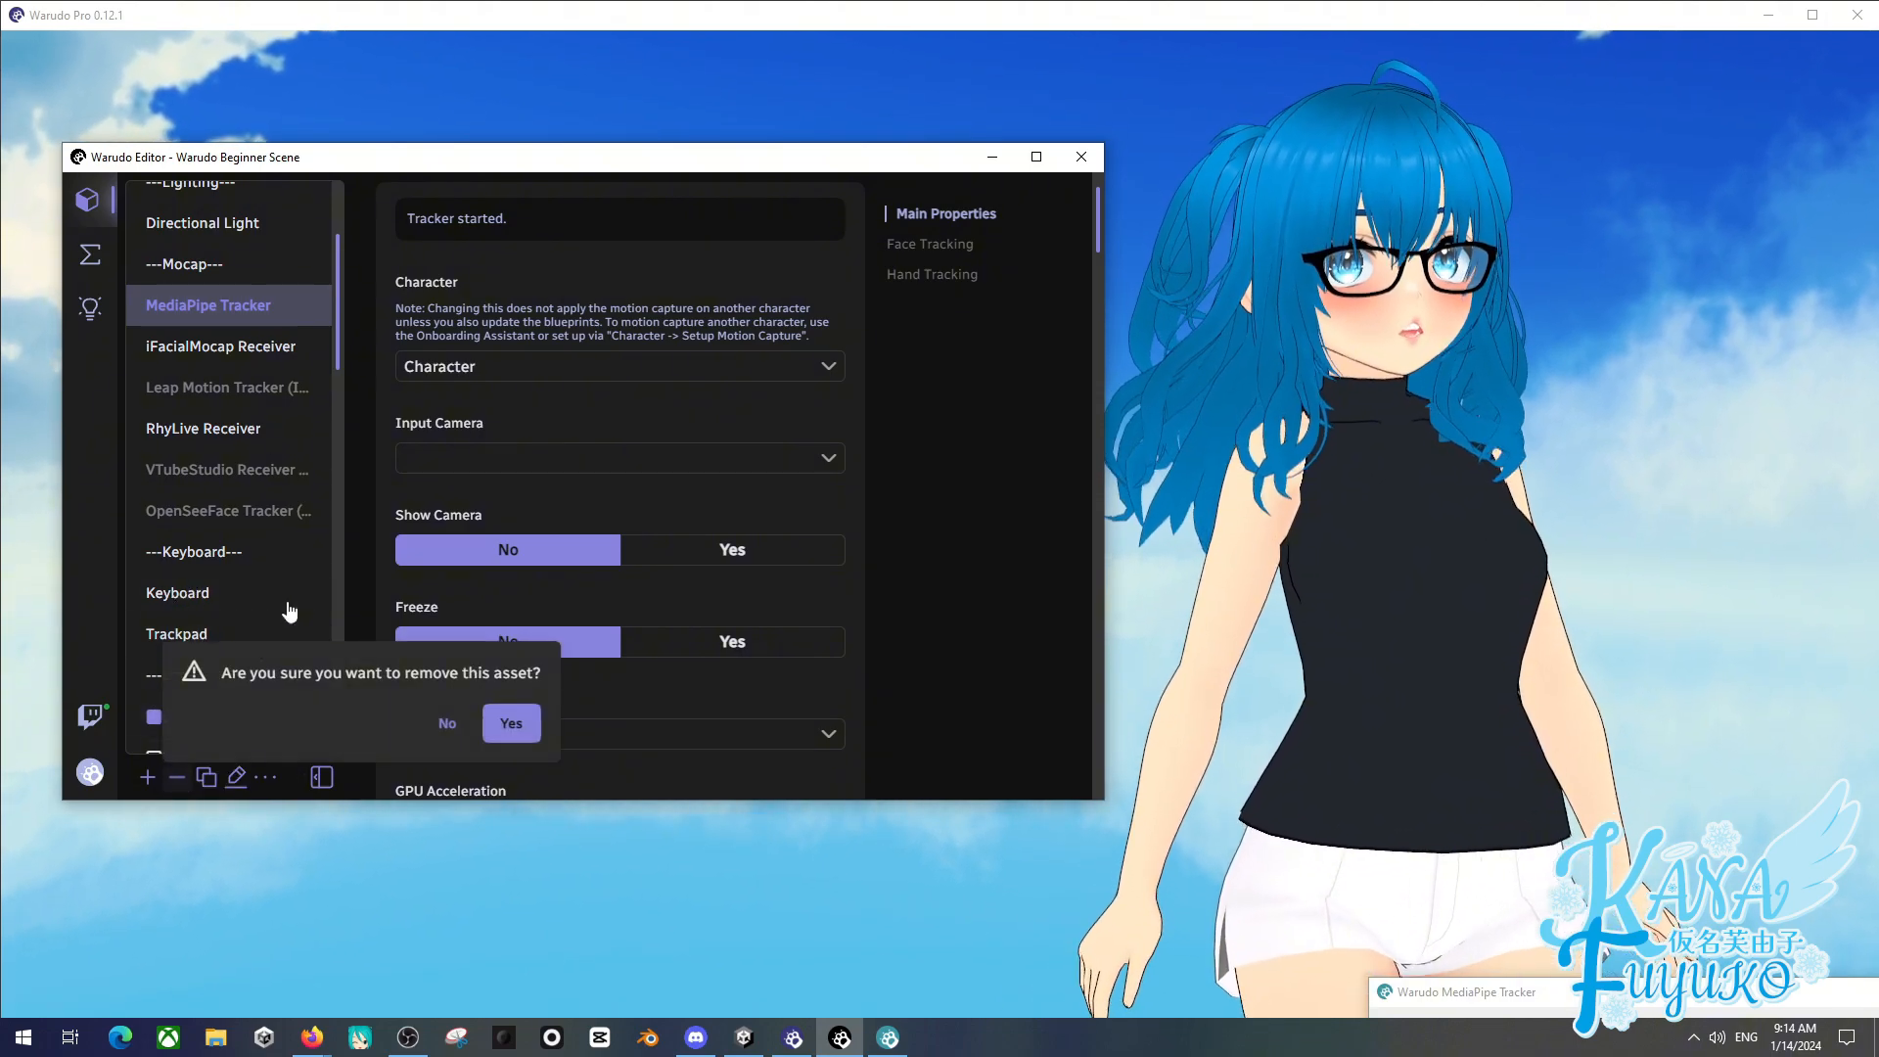
{"action": "left_click", "coordinate": [510, 724]}
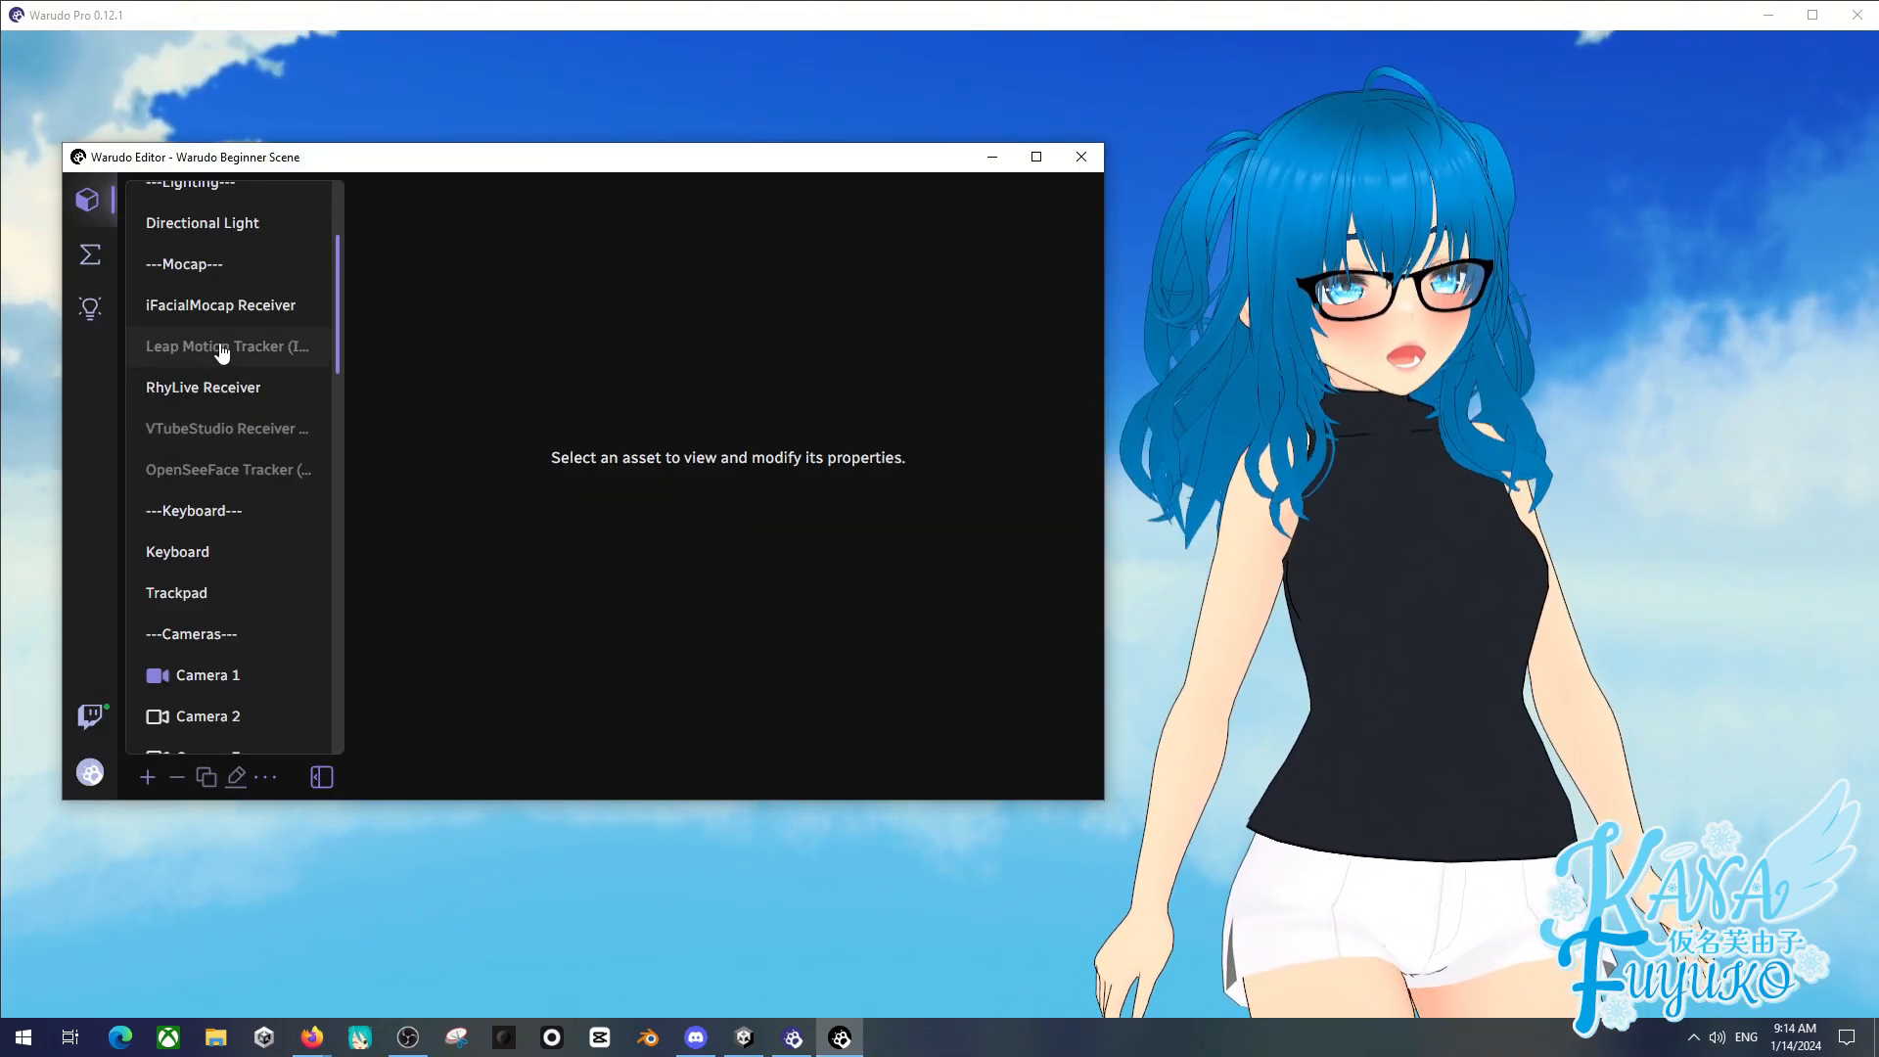
{"action": "left_click", "coordinate": [222, 348]}
{"action": "left_click", "coordinate": [213, 391]}
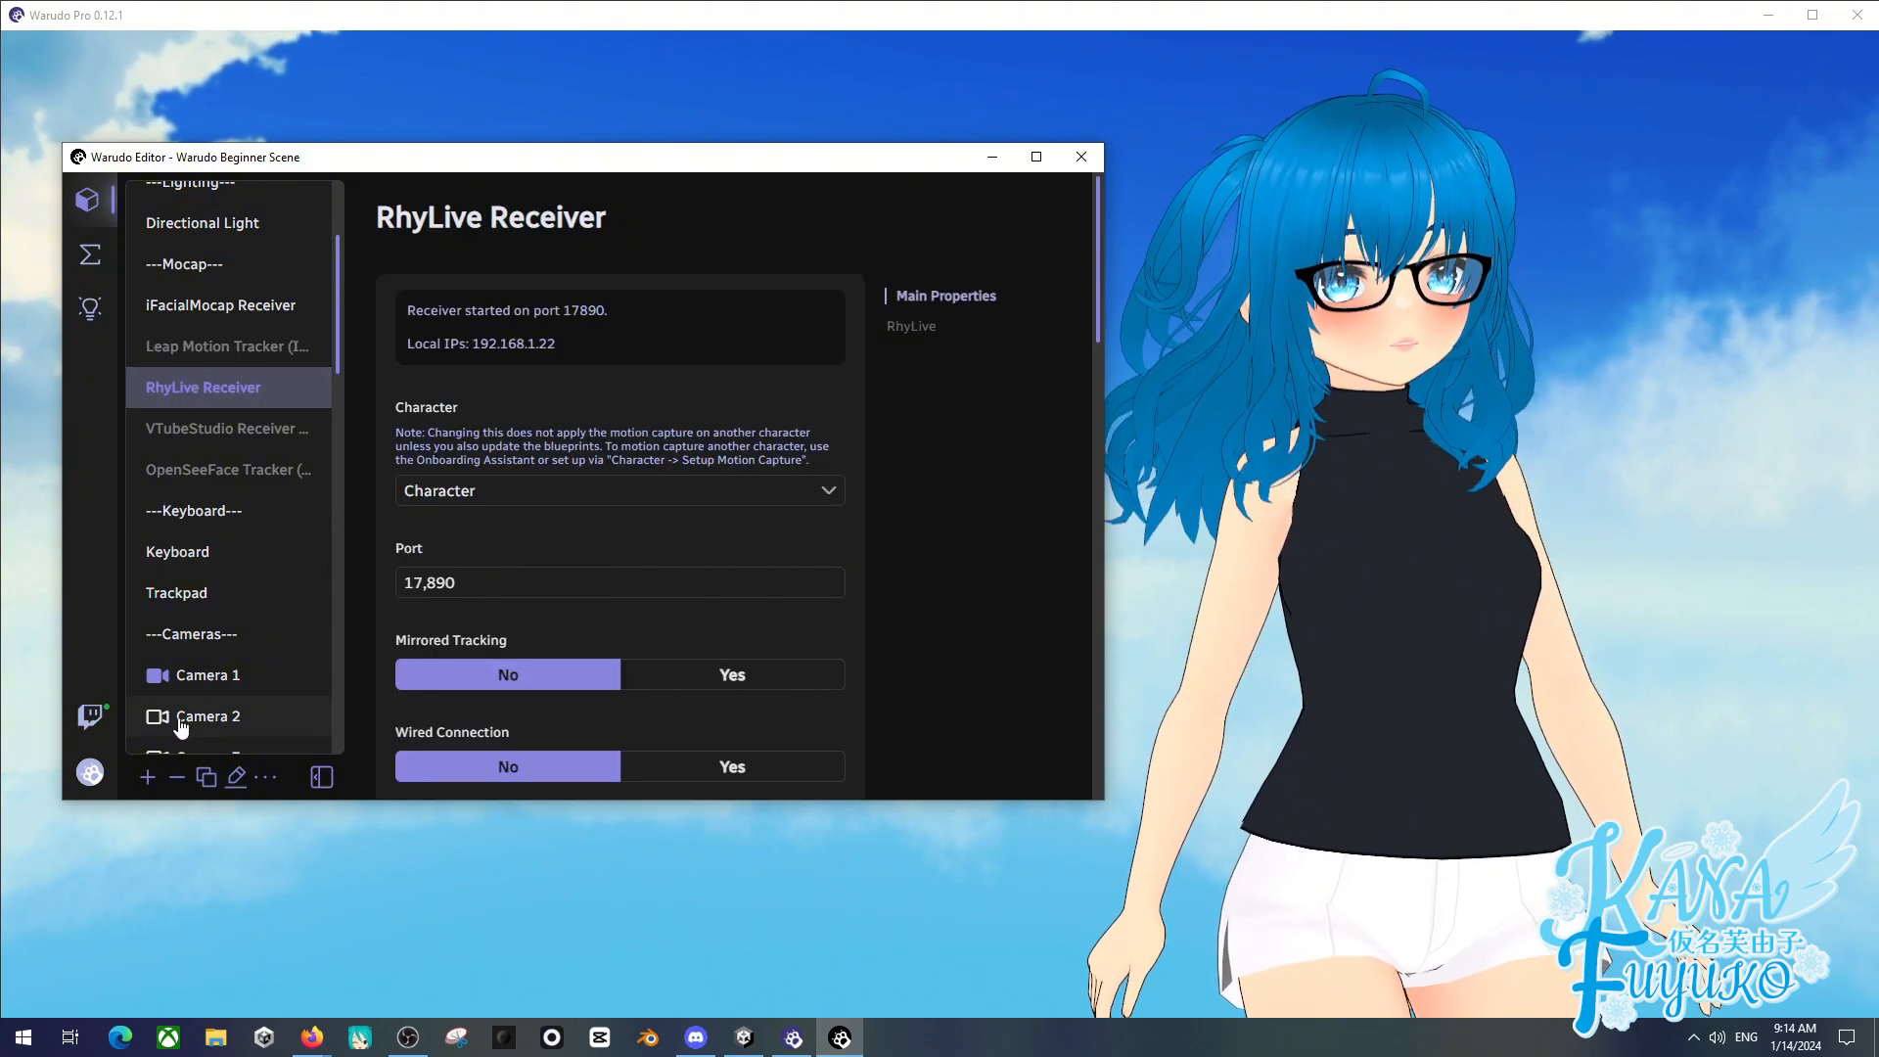
{"action": "left_click", "coordinate": [179, 779]}
{"action": "left_click", "coordinate": [509, 722]}
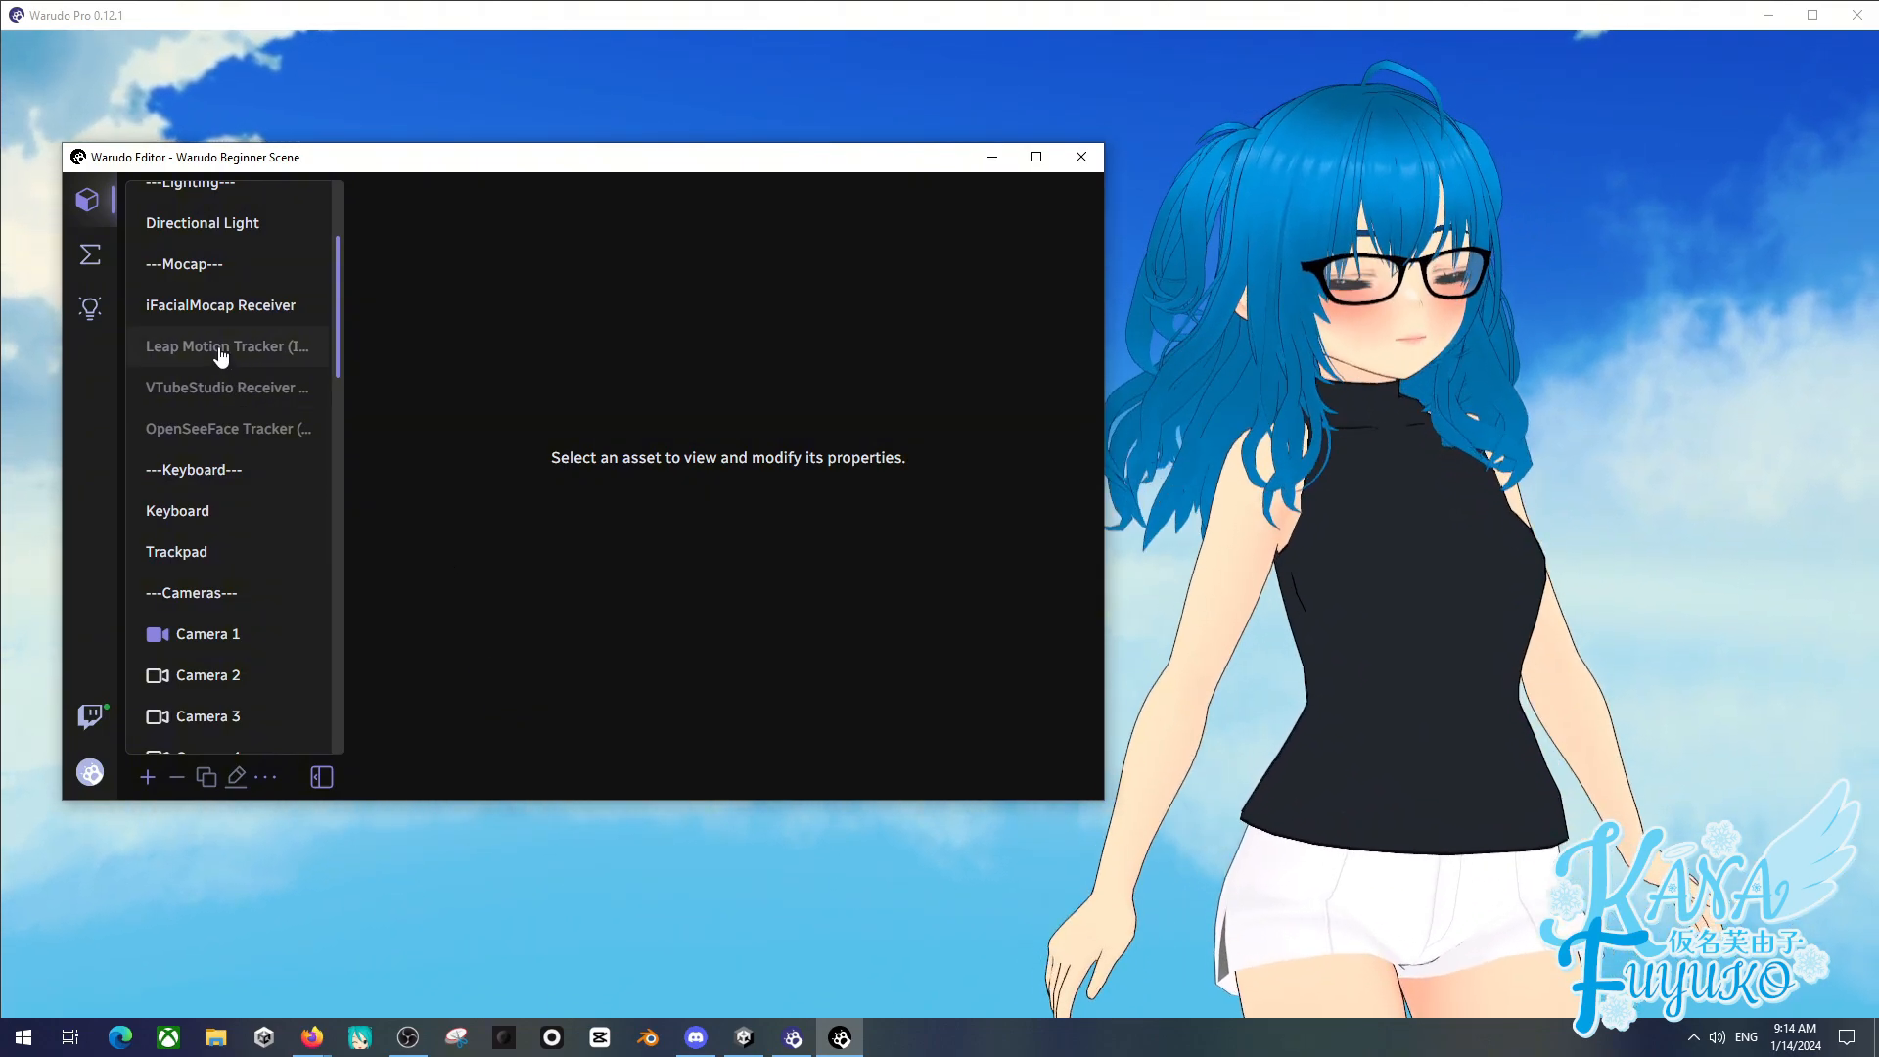
- Remove the VTubeStudio Receiver and OpenSeeFace Tracker assets from the scene
{"action": "left_click", "coordinate": [244, 409]}
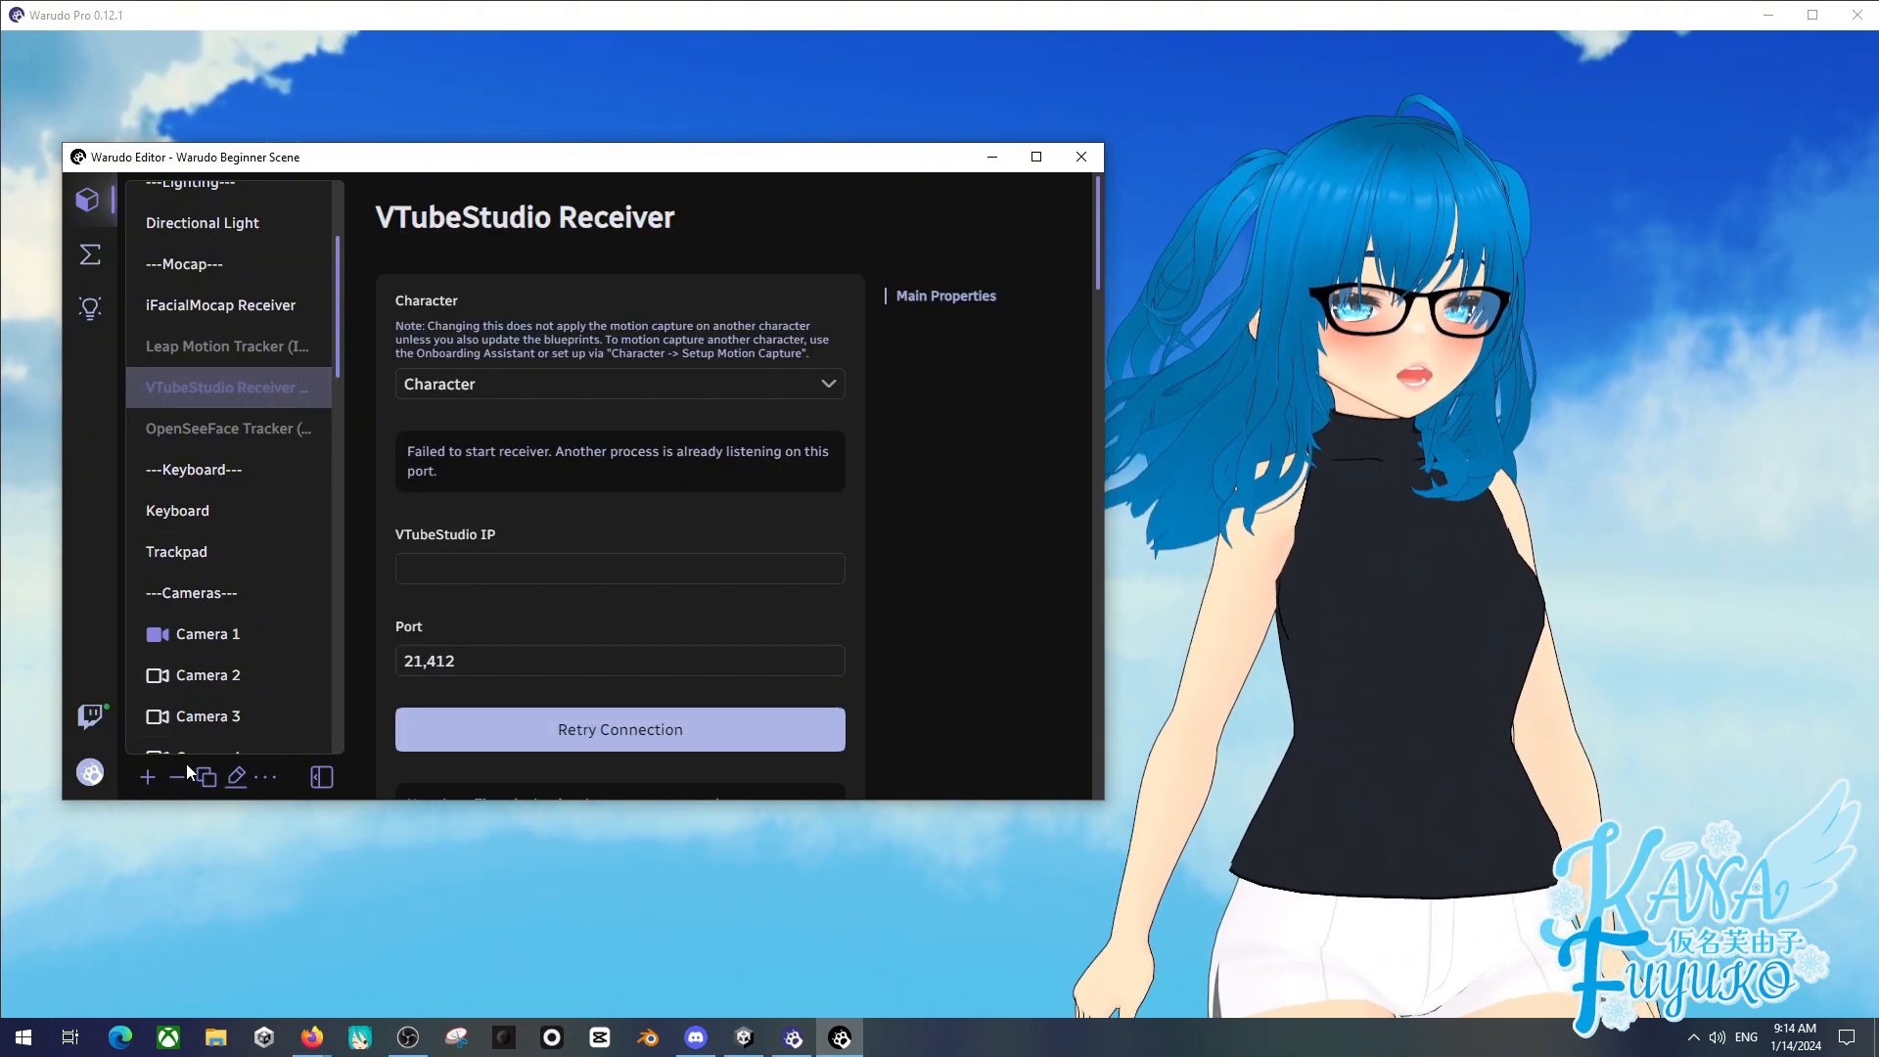
{"action": "left_click", "coordinate": [177, 777]}
{"action": "left_click", "coordinate": [510, 723]}
{"action": "left_click", "coordinate": [244, 388]}
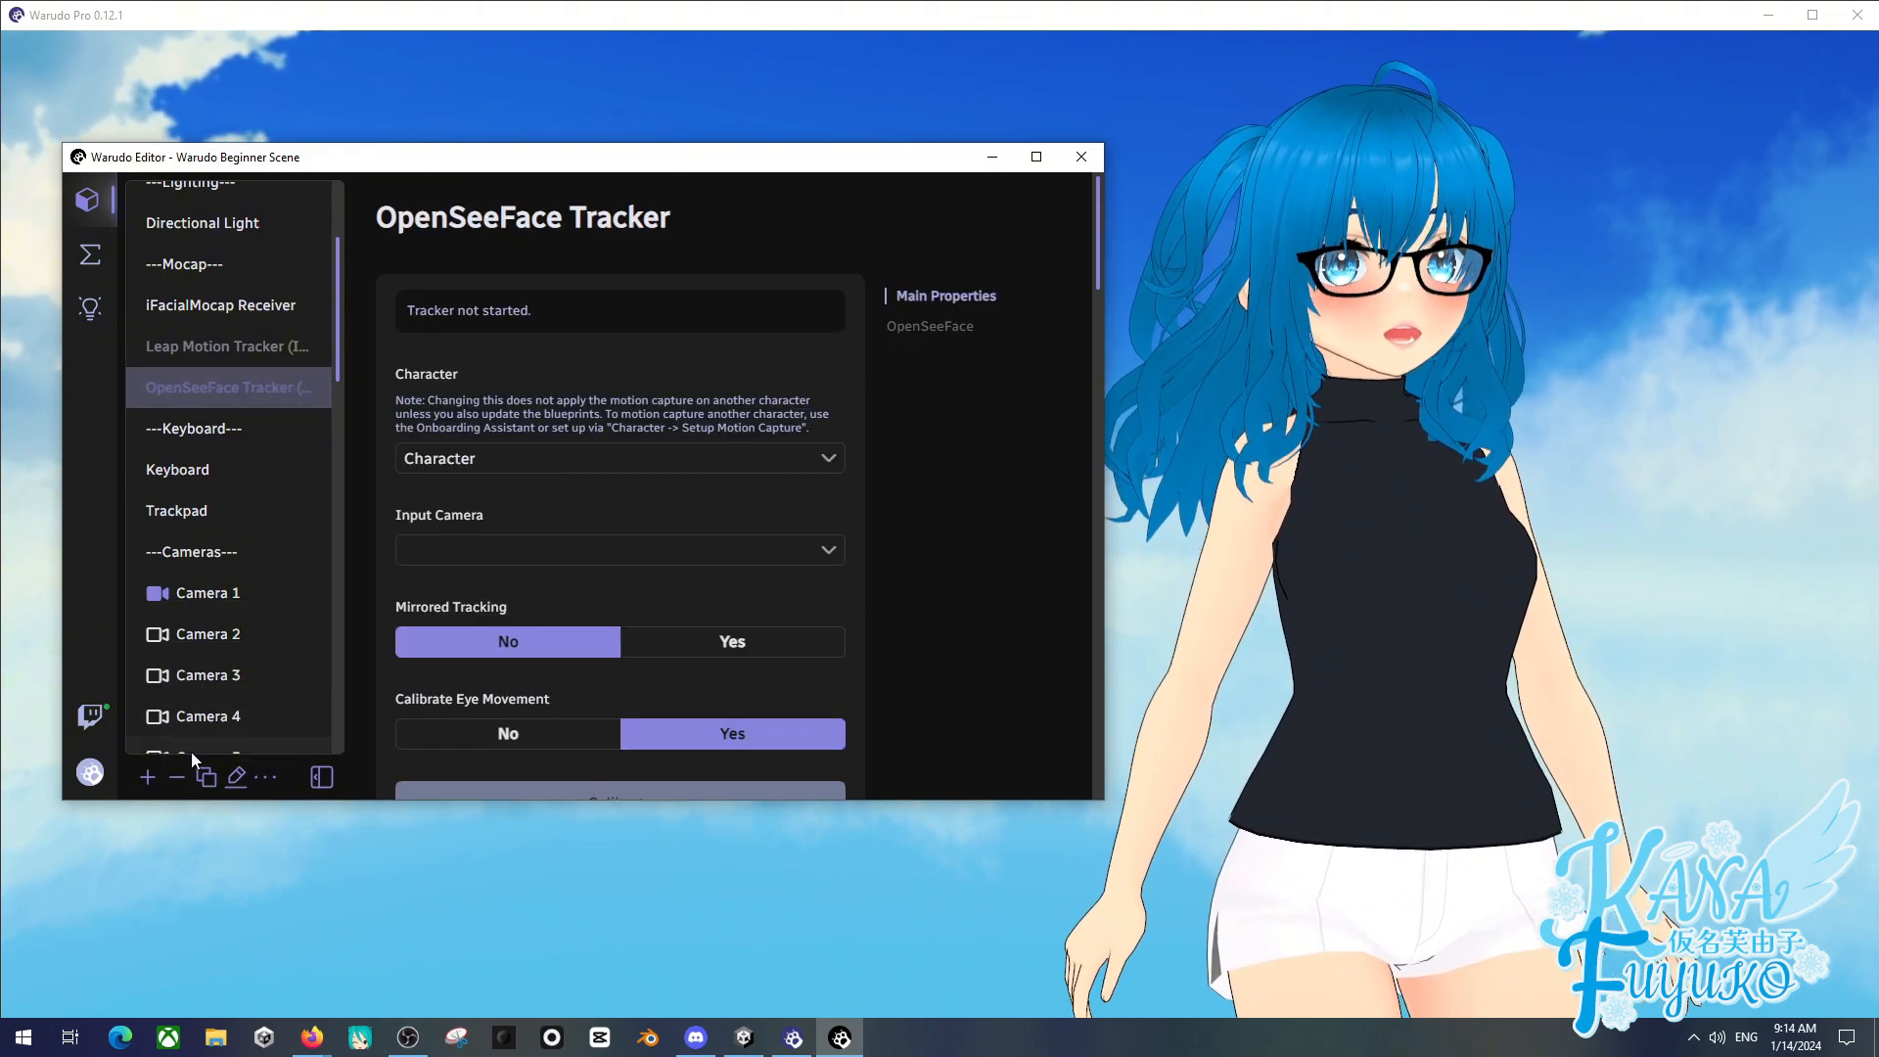
{"action": "left_click", "coordinate": [177, 777]}
{"action": "left_click", "coordinate": [510, 723]}
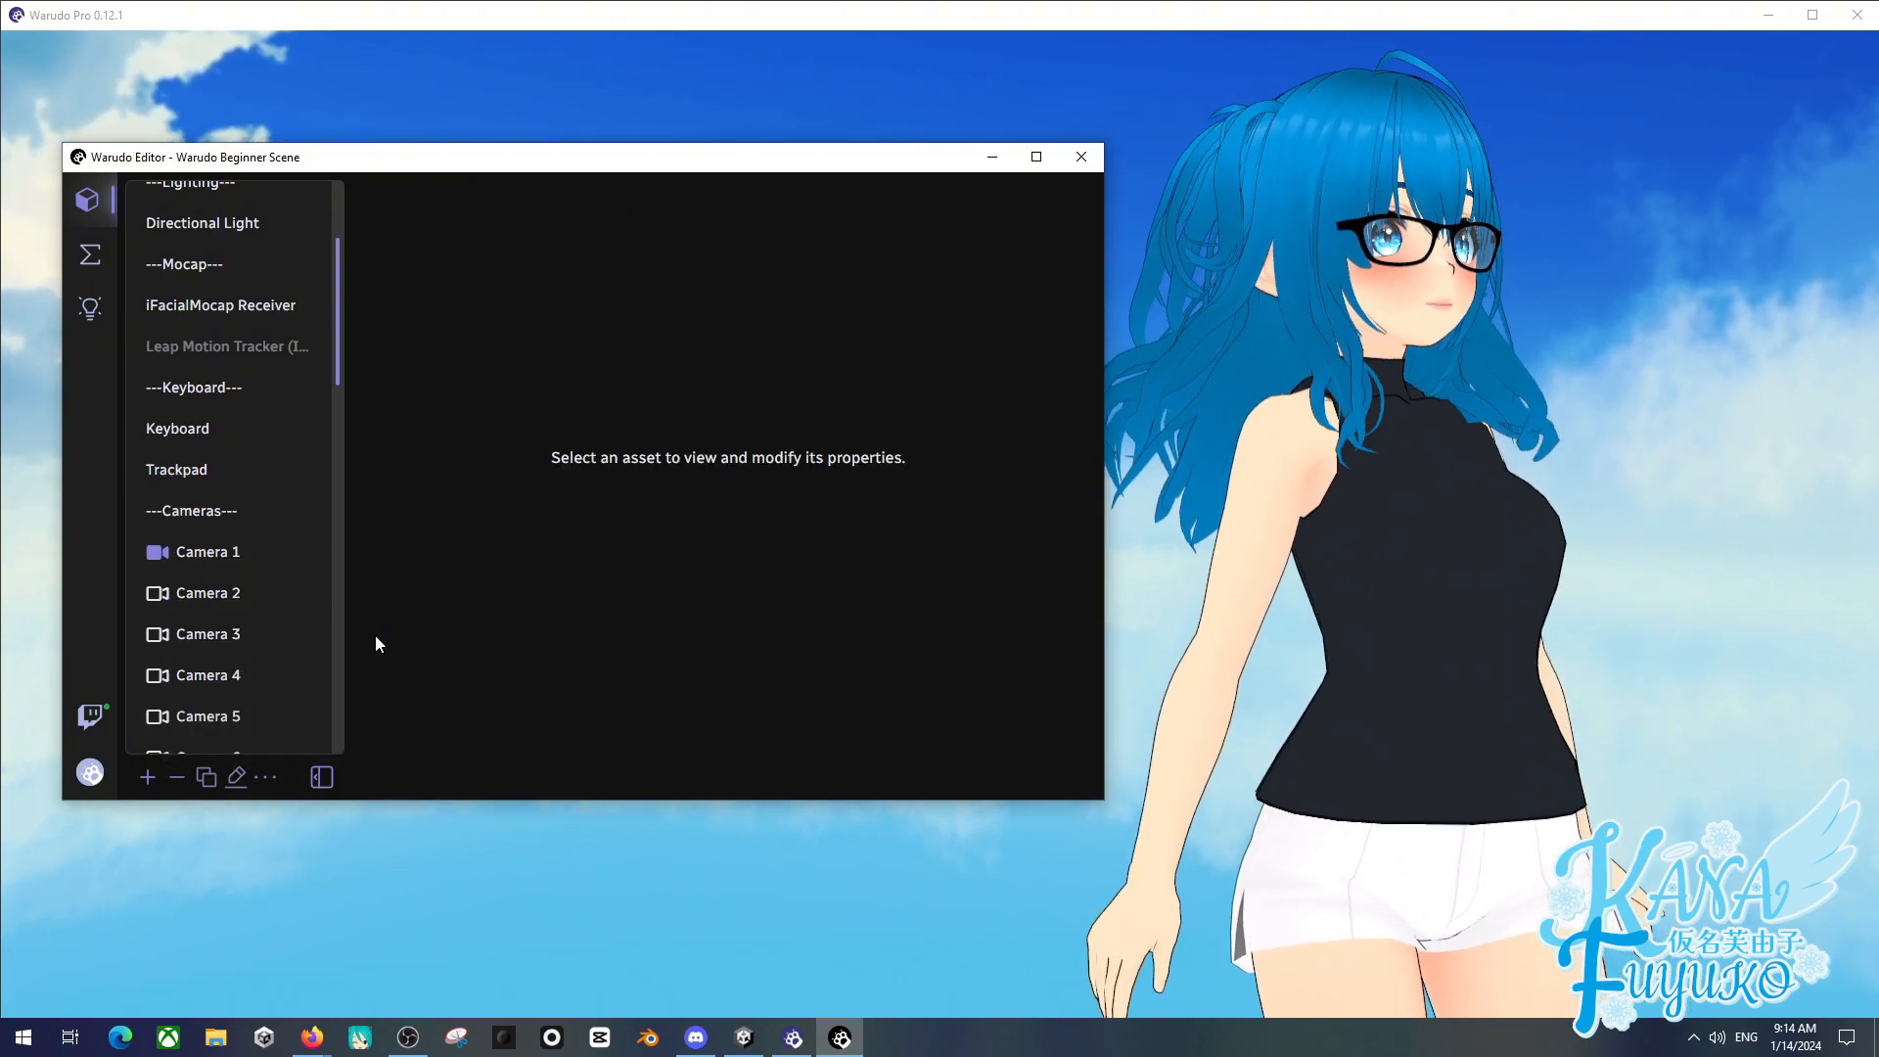
- Examine the Leap Motion Tracker's controller settings and its Advanced section
{"action": "left_click", "coordinate": [262, 364]}
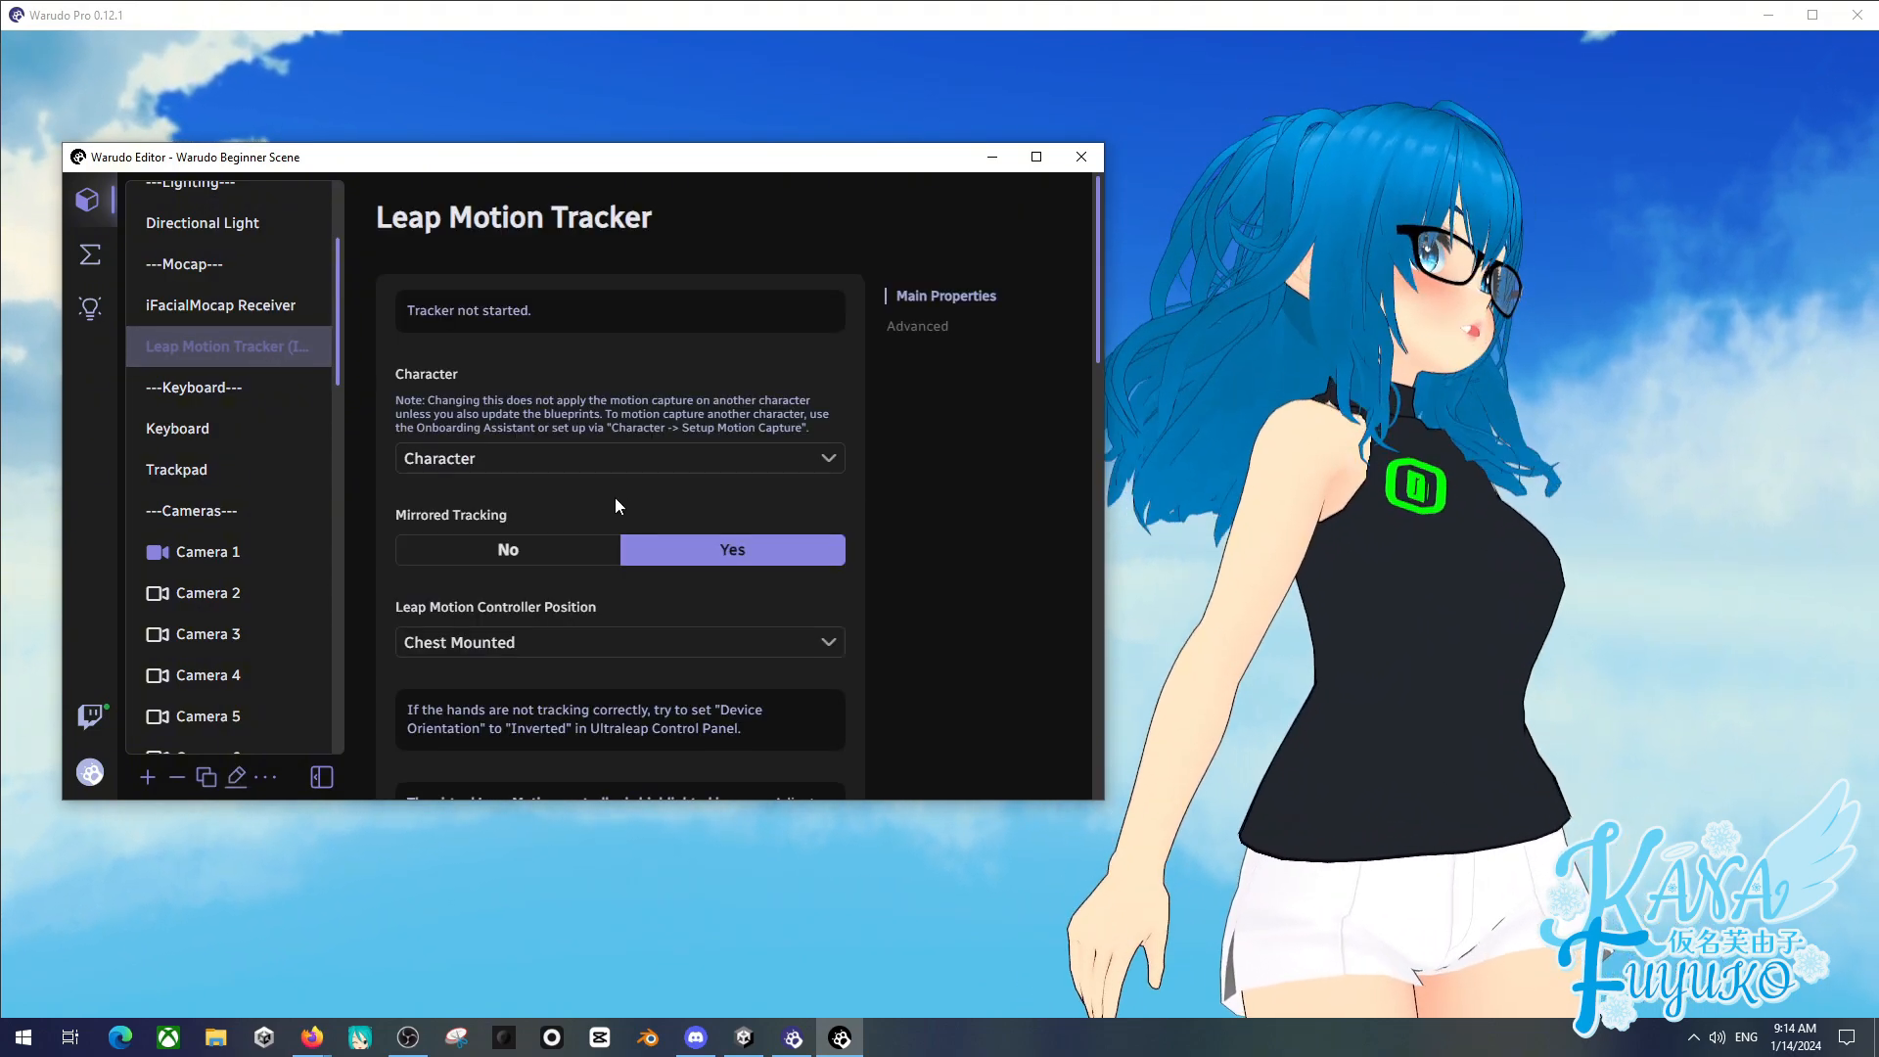
{"action": "scroll", "coordinate": [647, 497], "scroll_direction": "down", "scroll_amount": 6}
{"action": "scroll", "coordinate": [625, 393], "scroll_direction": "down", "scroll_amount": 4}
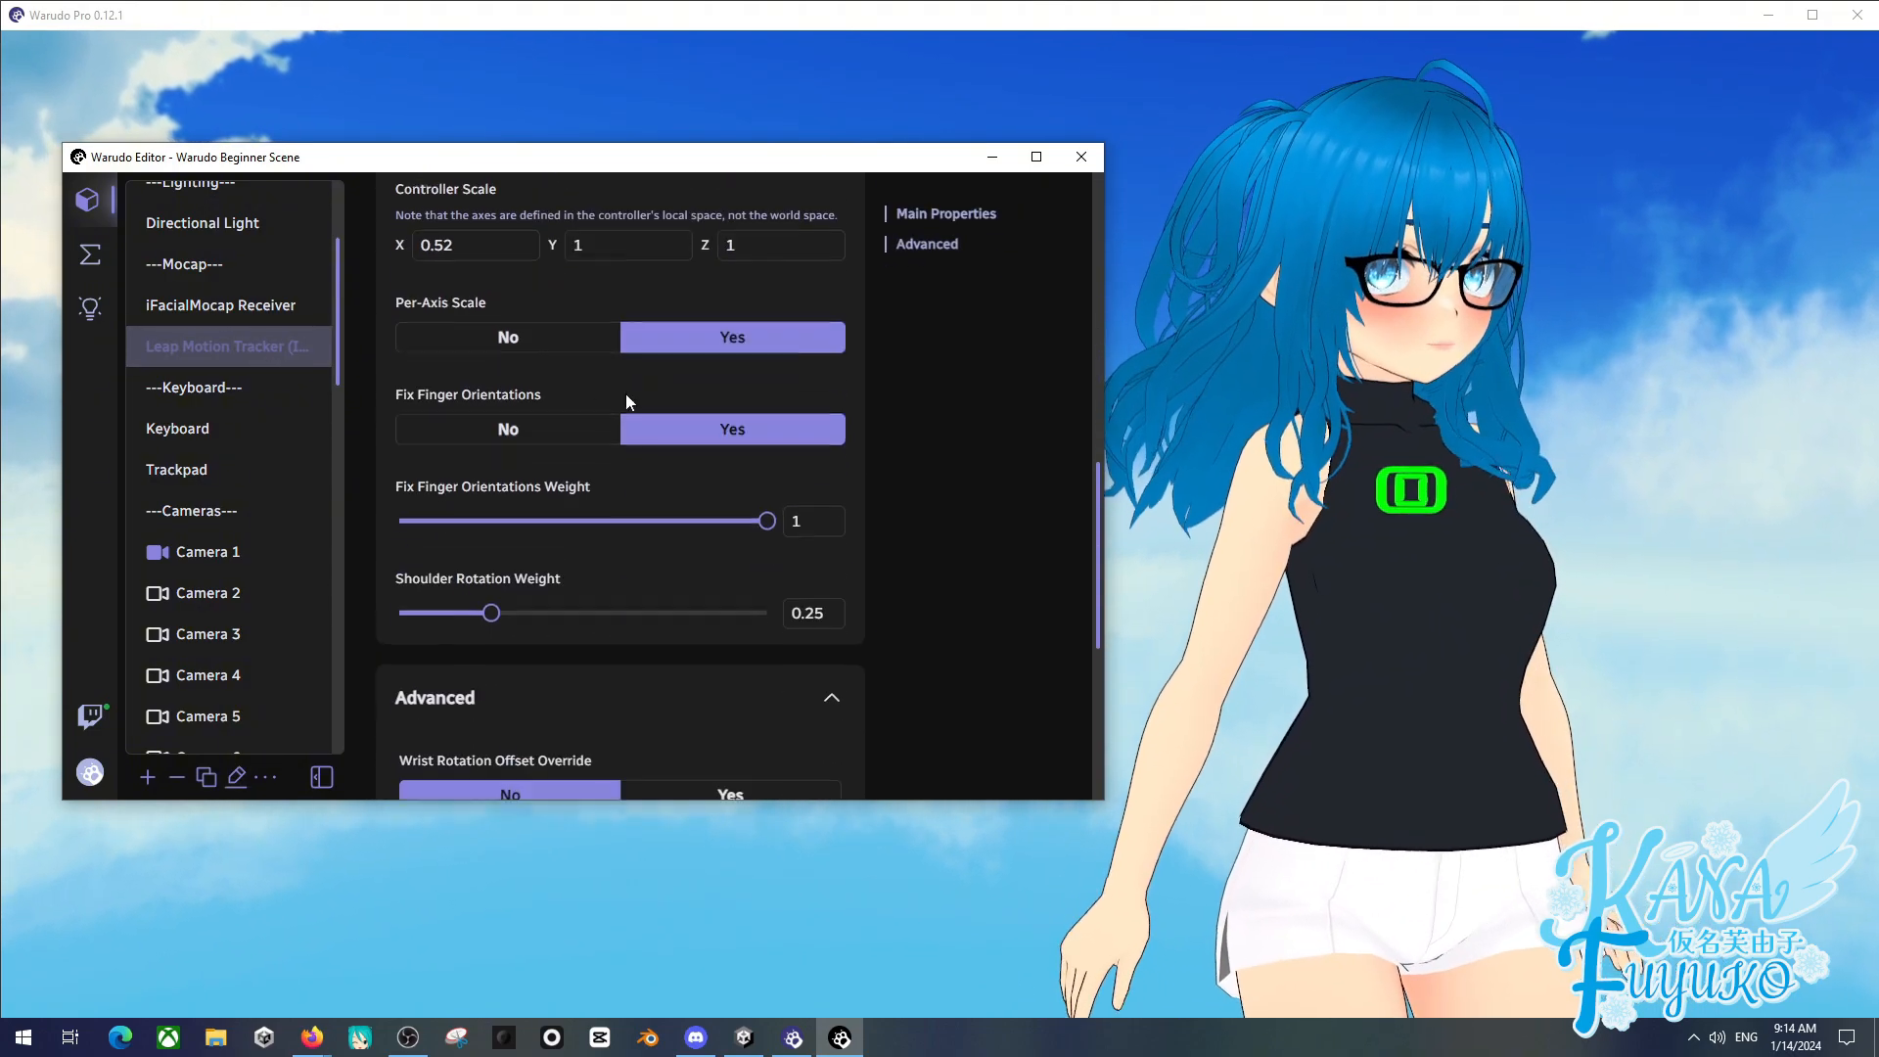
{"action": "scroll", "coordinate": [506, 425], "scroll_direction": "down", "scroll_amount": 3}
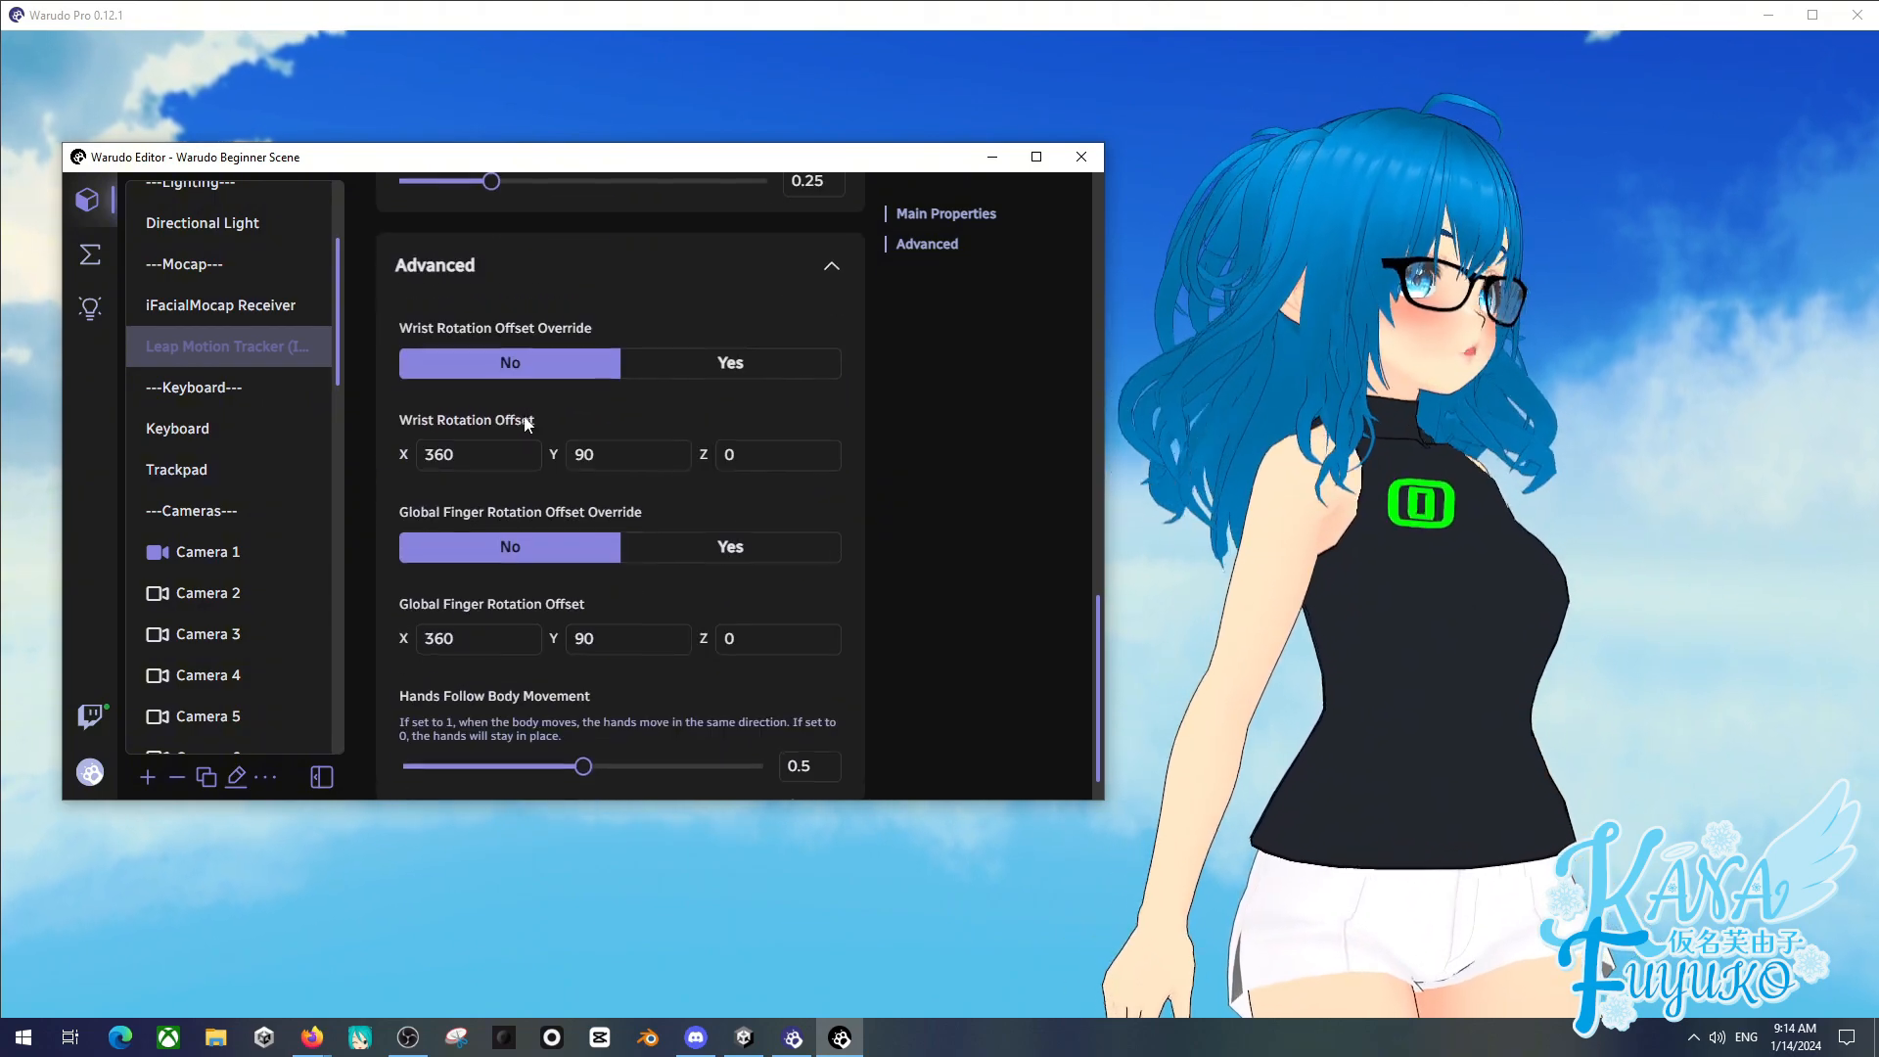
{"action": "scroll", "coordinate": [577, 357], "scroll_direction": "up", "scroll_amount": 3}
{"action": "scroll", "coordinate": [563, 343], "scroll_direction": "up", "scroll_amount": 10}
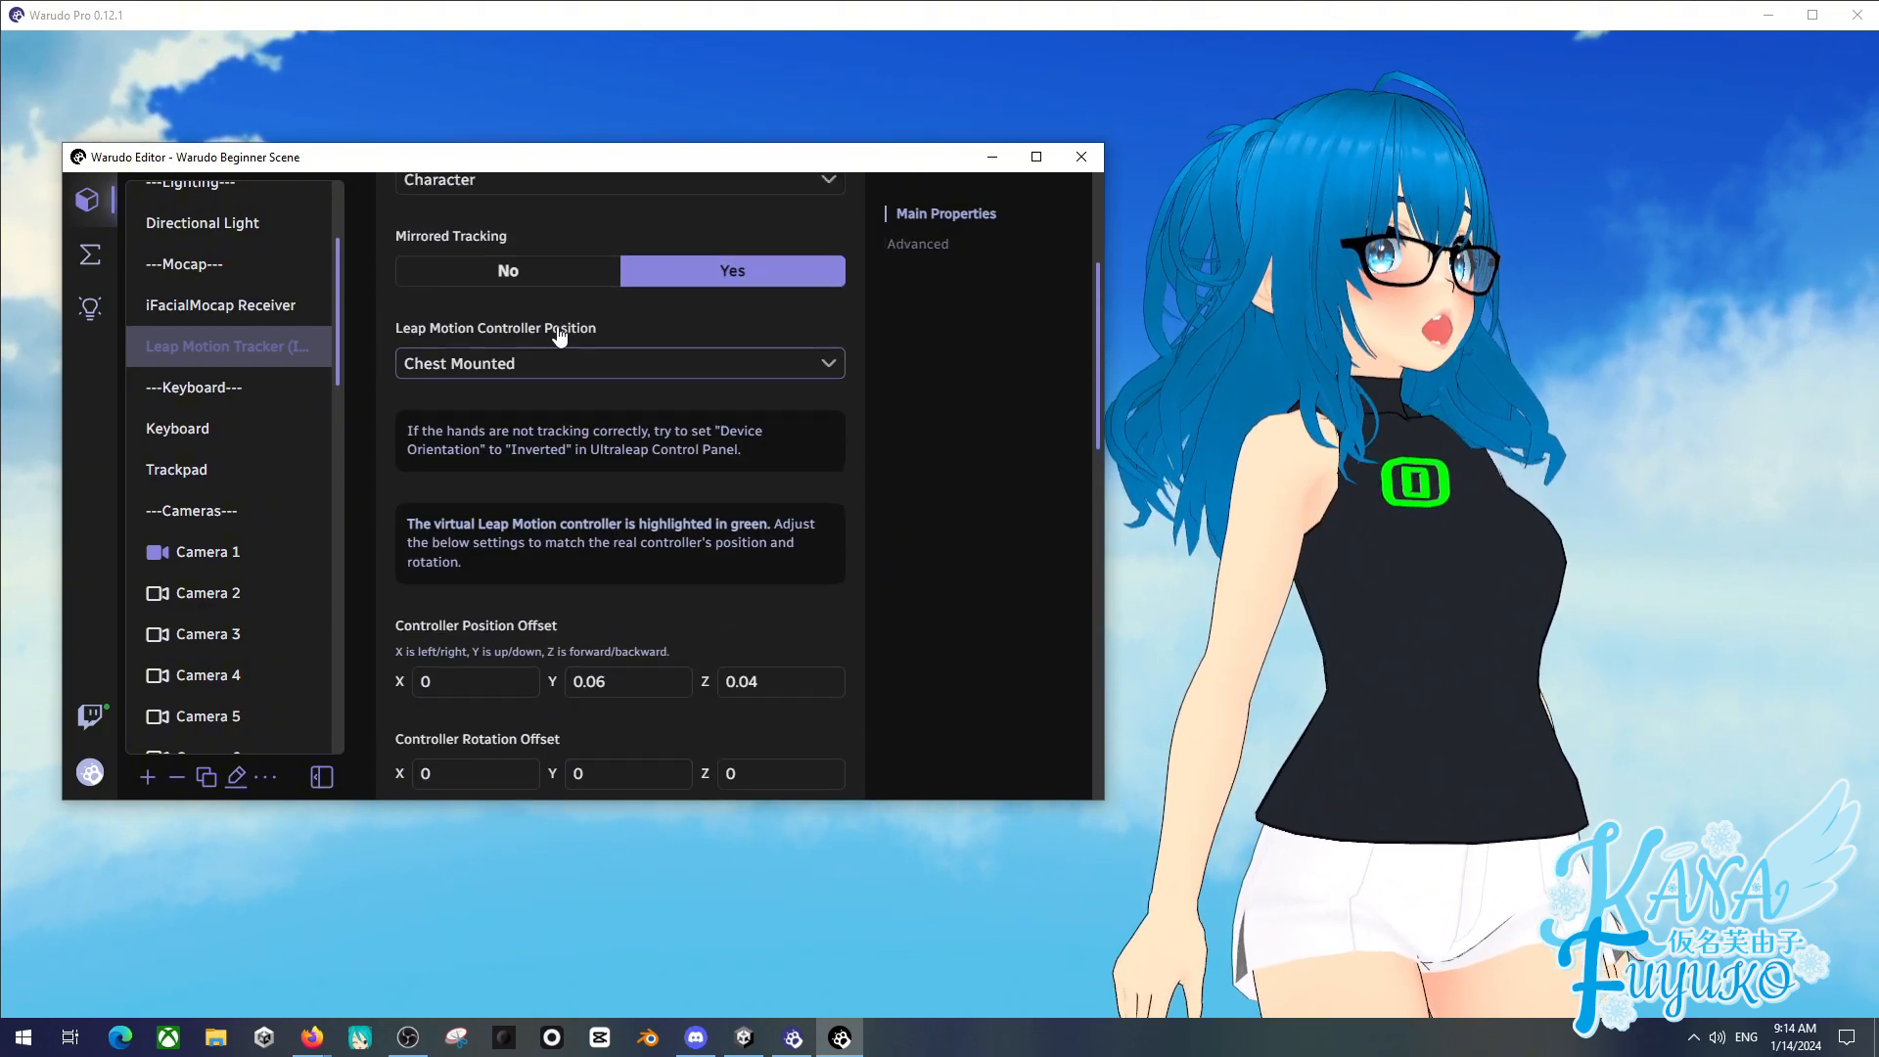
- Calibrate the iFacialMocap Receiver
{"action": "left_click", "coordinate": [220, 304]}
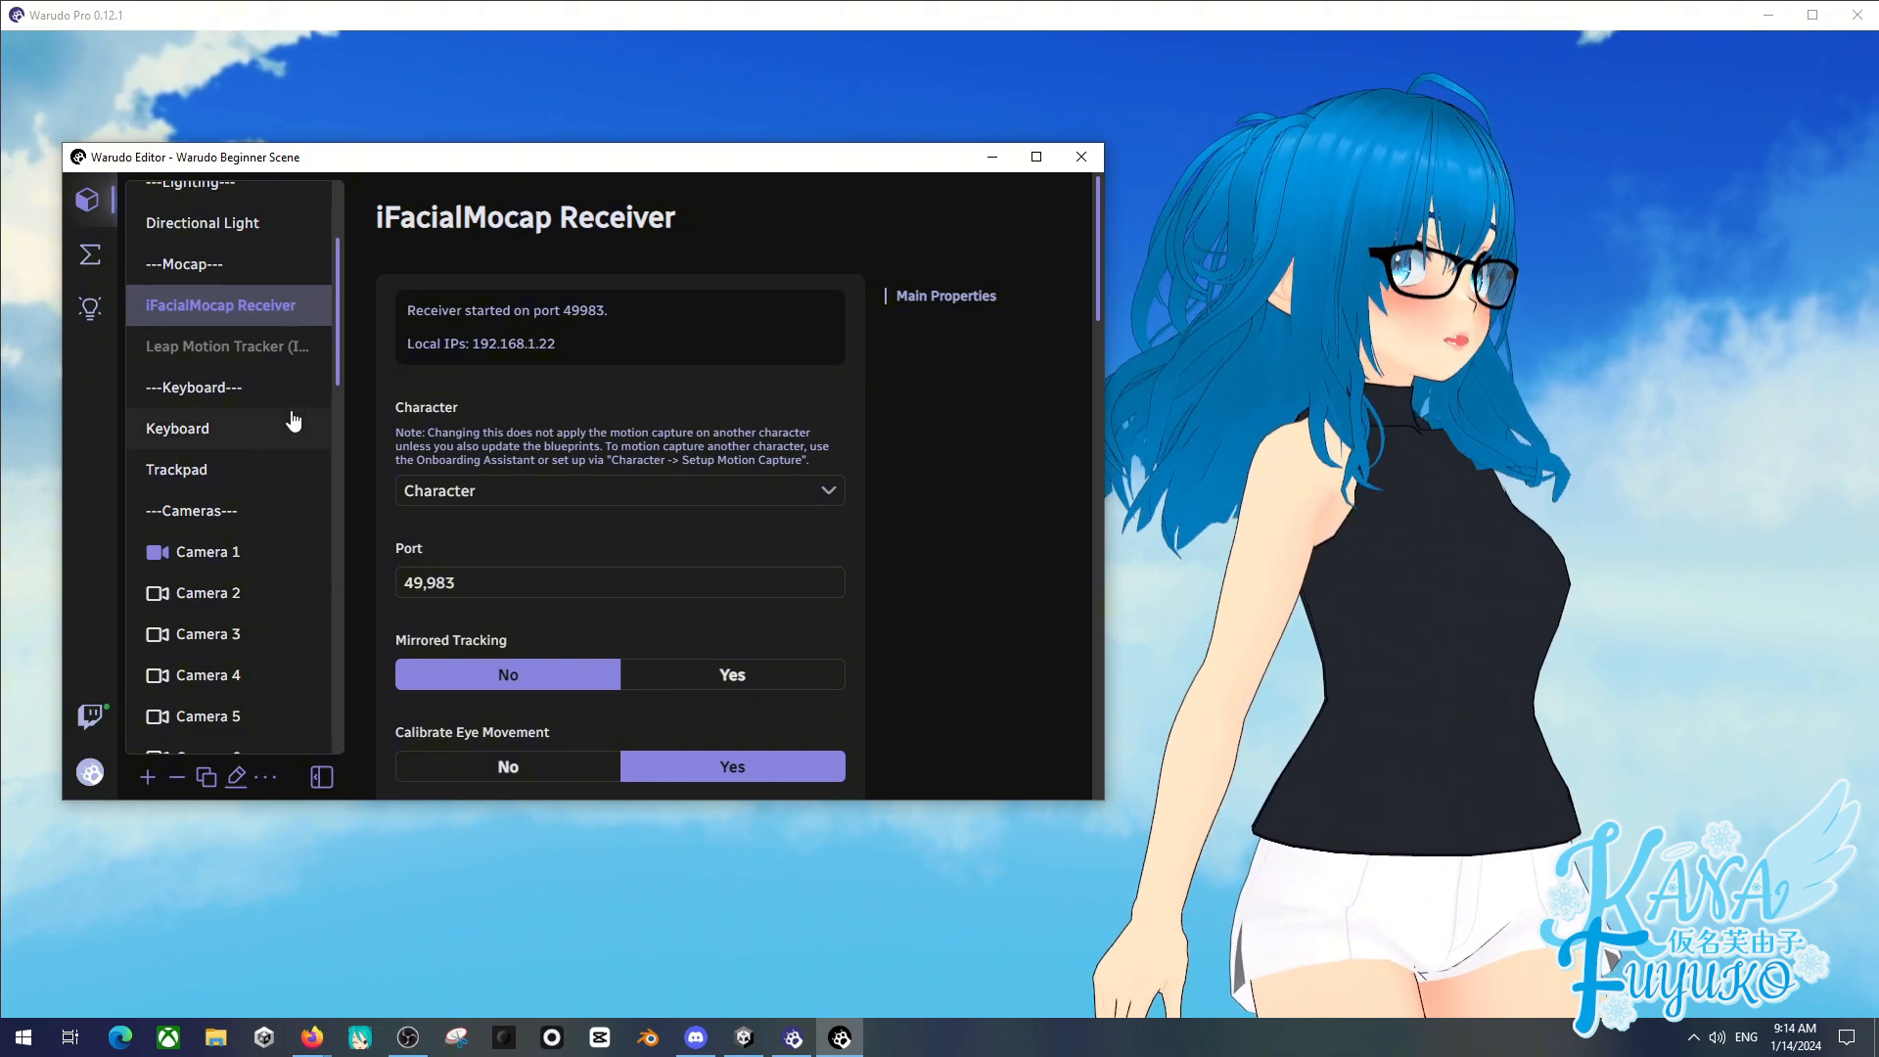
{"action": "scroll", "coordinate": [528, 445], "scroll_direction": "down", "scroll_amount": 2}
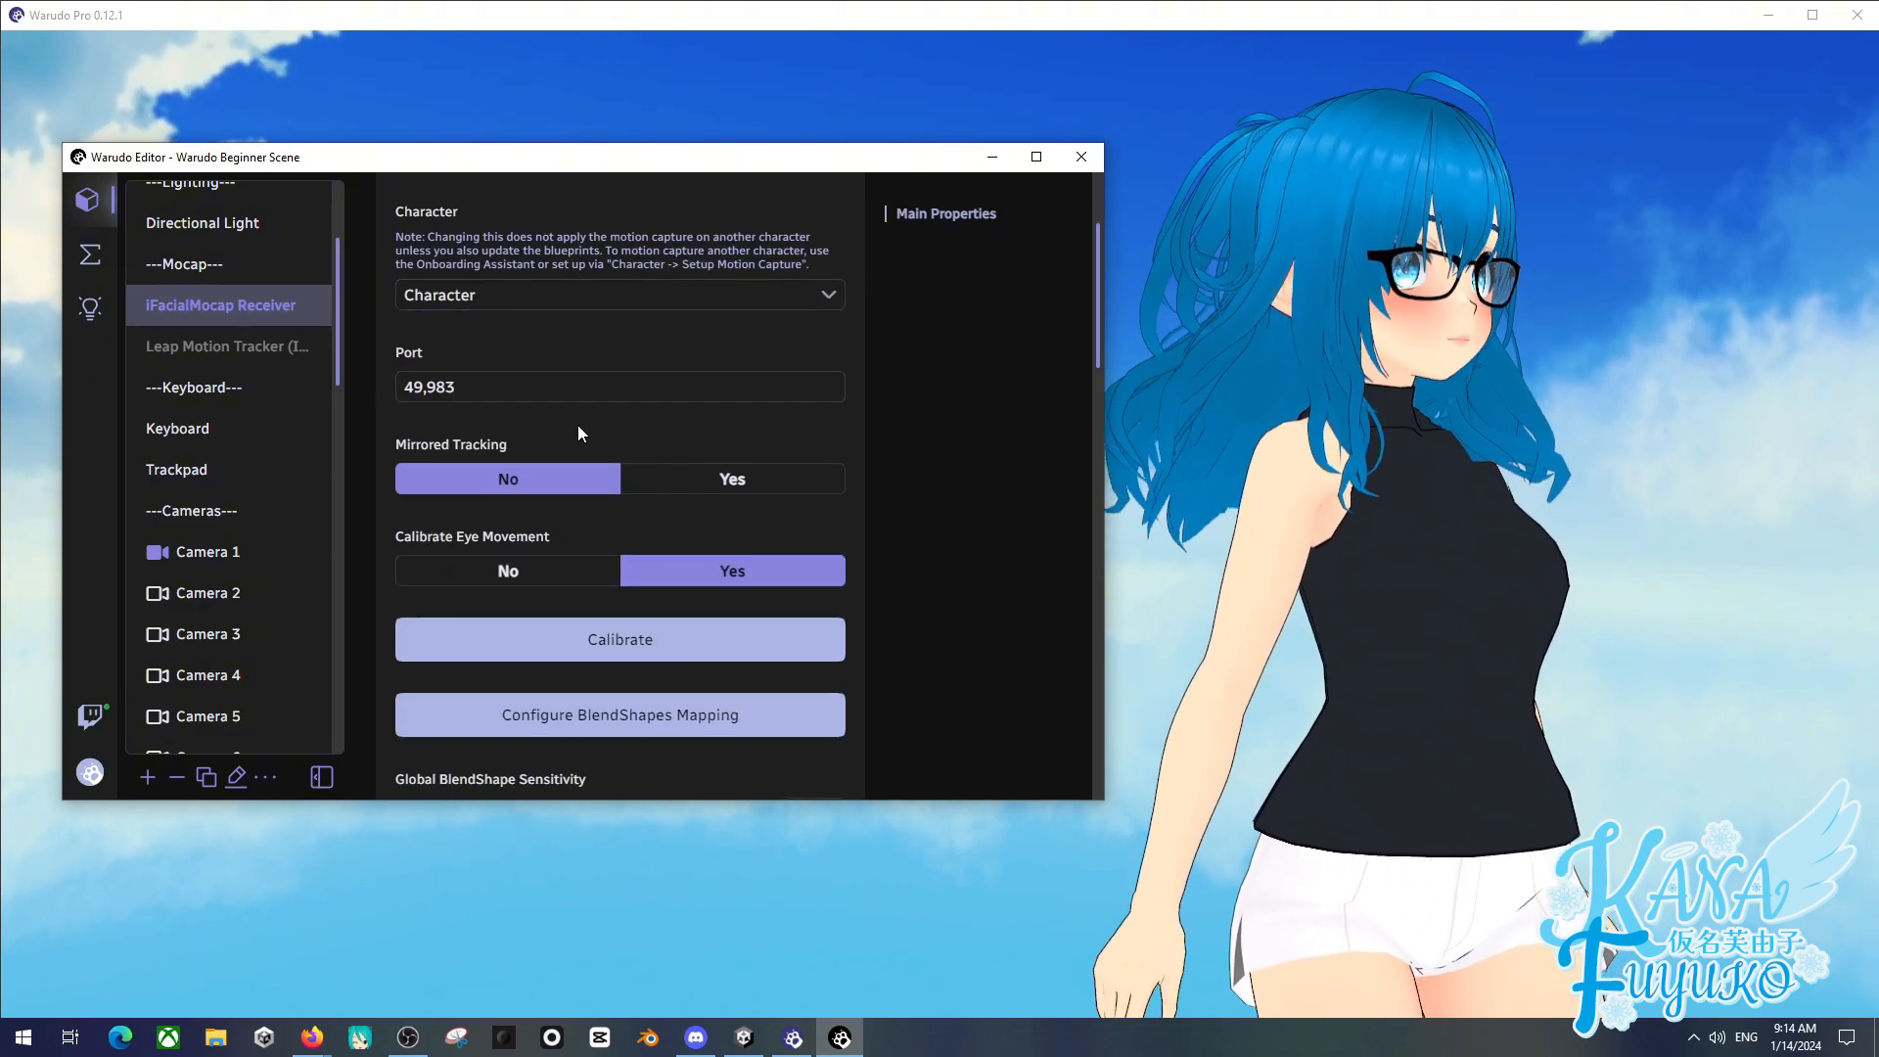
{"action": "scroll", "coordinate": [578, 435], "scroll_direction": "down", "scroll_amount": 3}
{"action": "left_click", "coordinate": [636, 348]}
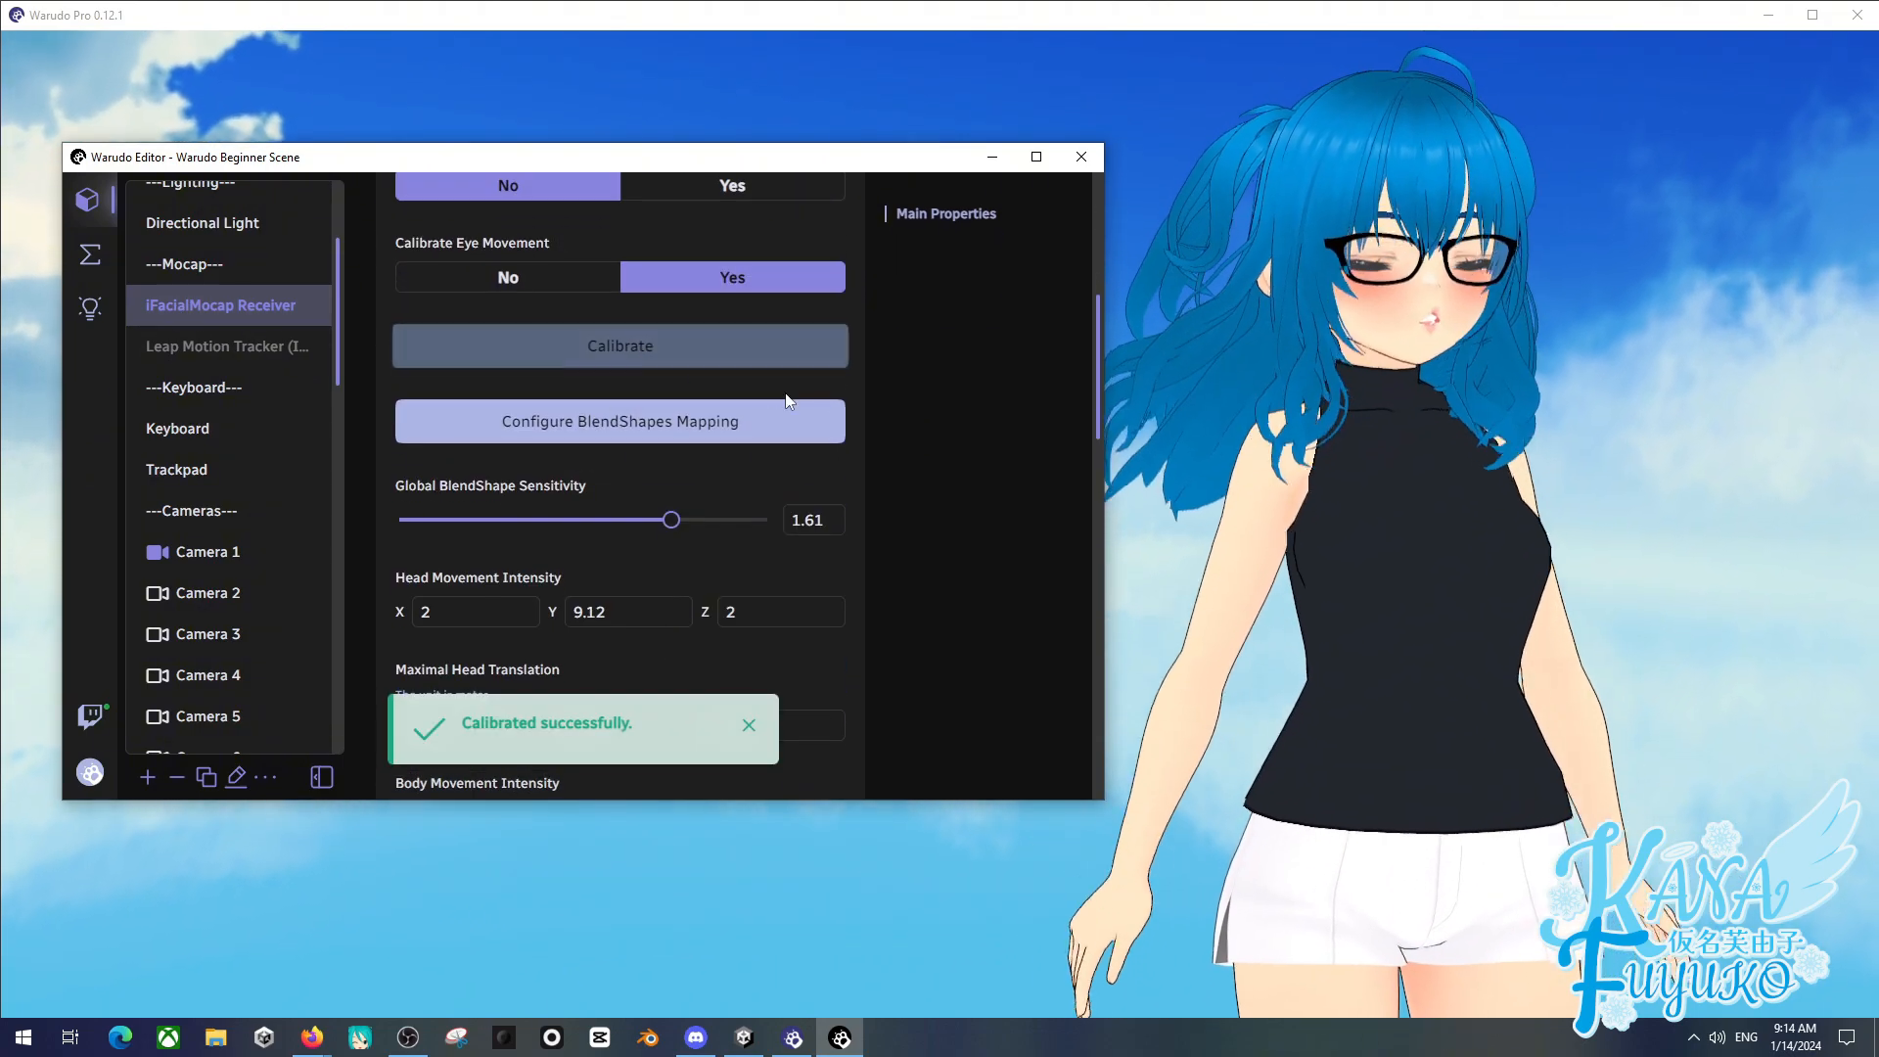
- Switch to the main Warudo window and frame the character's upper body closer and from an angle
{"action": "left_click", "coordinate": [1374, 448]}
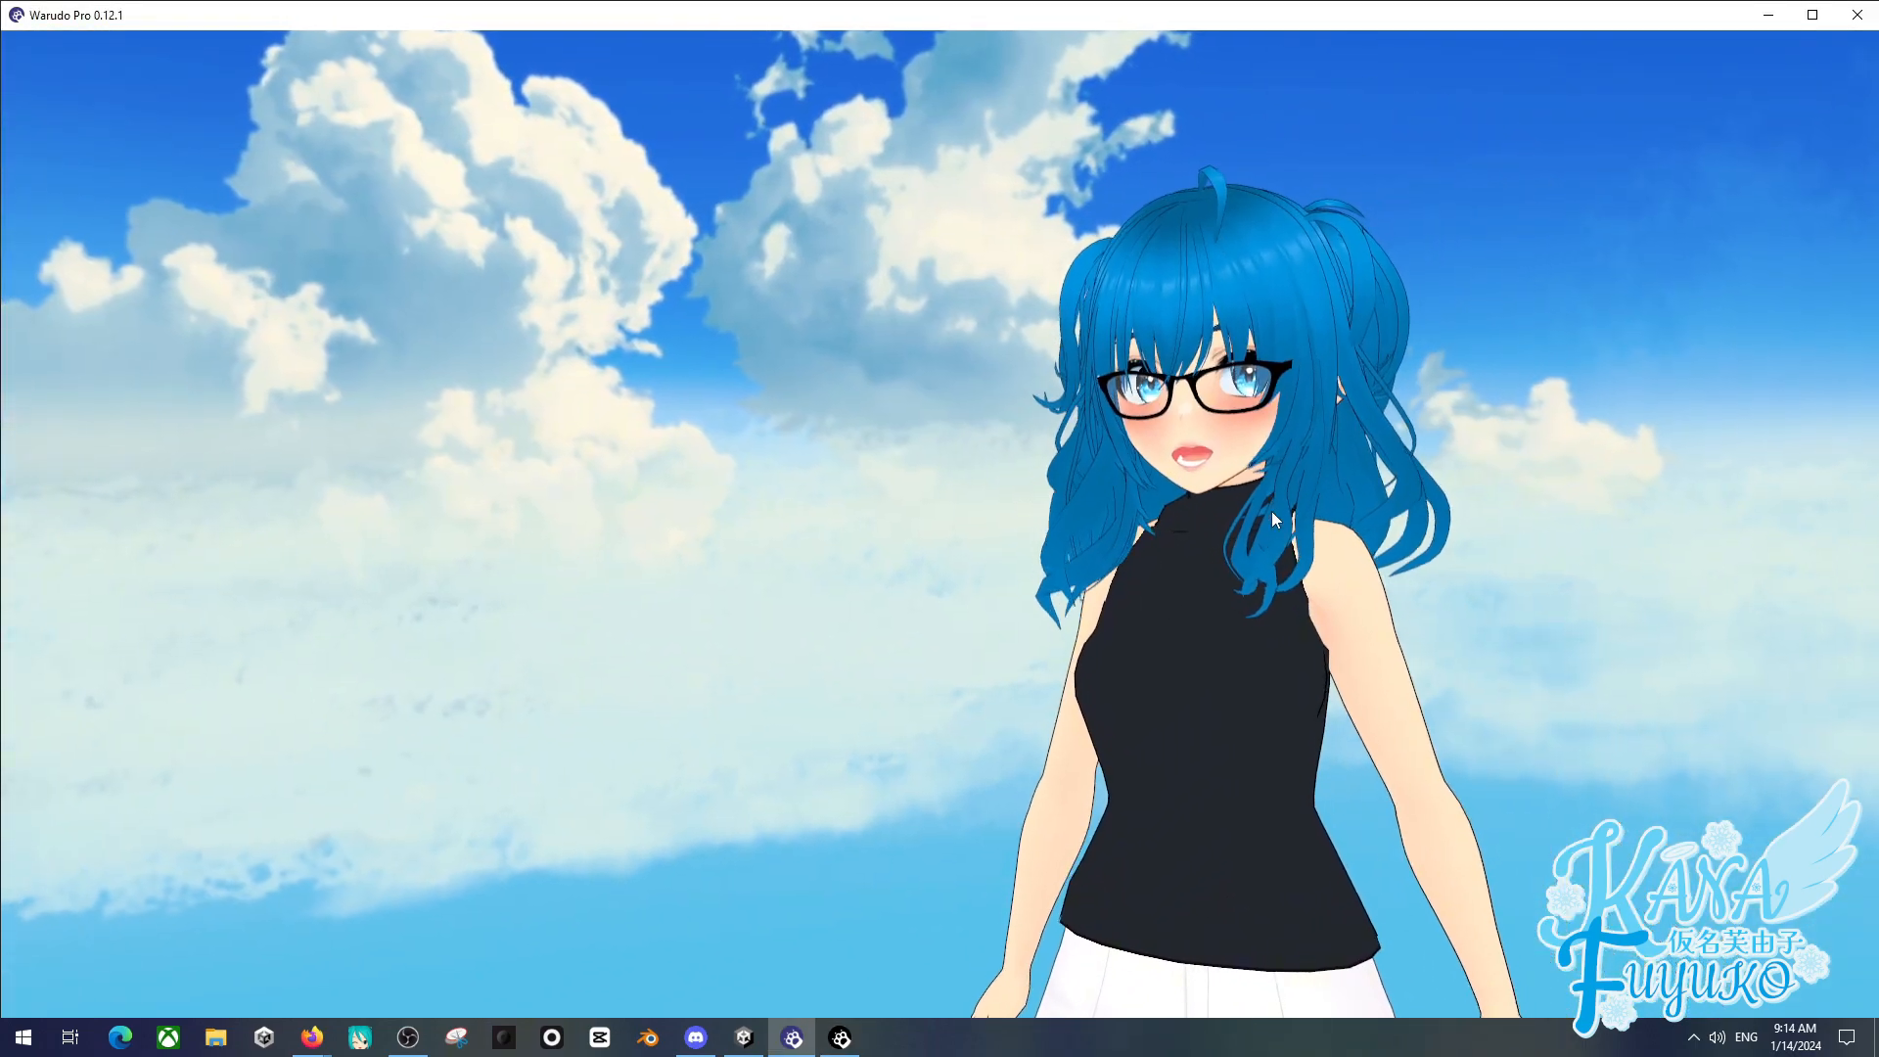
{"action": "scroll", "coordinate": [1289, 508], "scroll_direction": "up", "scroll_amount": 2}
{"action": "left_click_drag", "start_coordinate": [1155, 497], "coordinate": [1026, 538]}
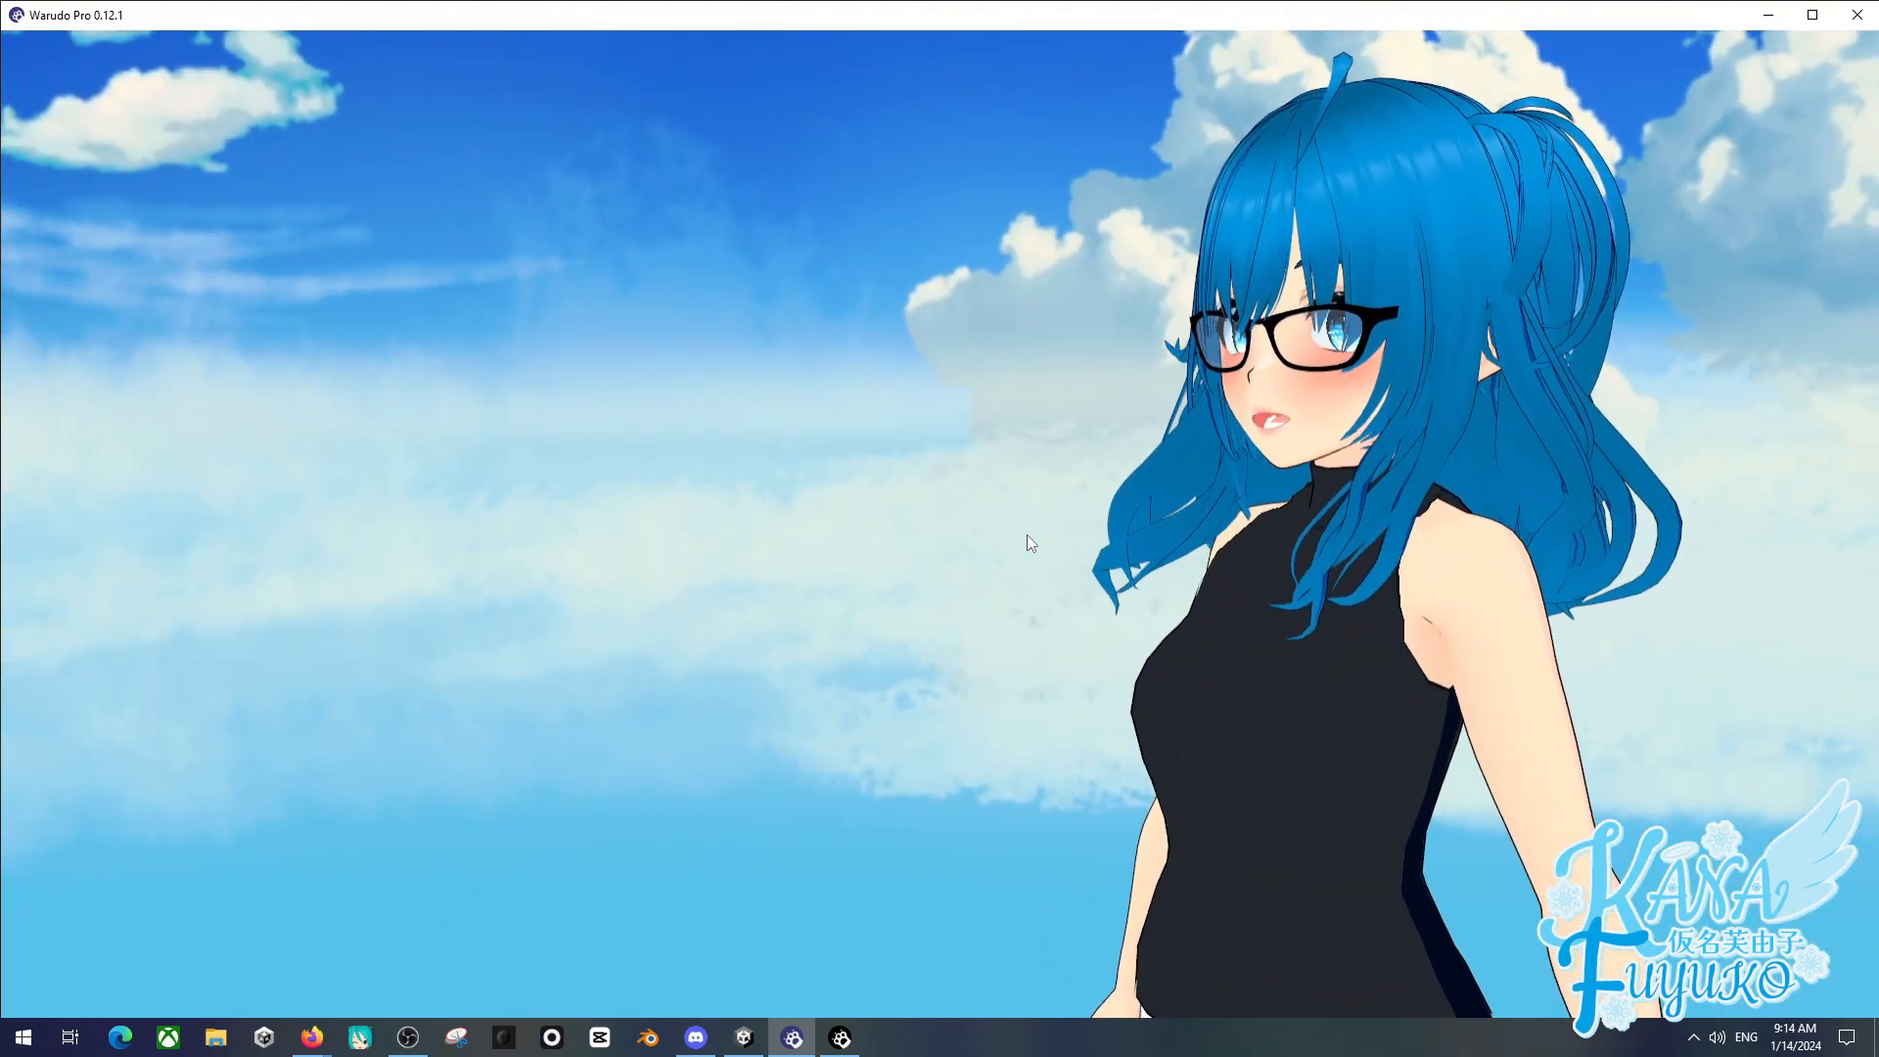
{"action": "right_click_drag", "start_coordinate": [1044, 528], "coordinate": [1020, 595]}
{"action": "mouse_move", "coordinate": [1021, 595]}
{"action": "left_mouse_down"}
{"action": "mouse_move", "coordinate": [1045, 596]}
{"action": "mouse_move", "coordinate": [1006, 597]}
{"action": "mouse_move", "coordinate": [996, 572]}
{"action": "left_mouse_up"}
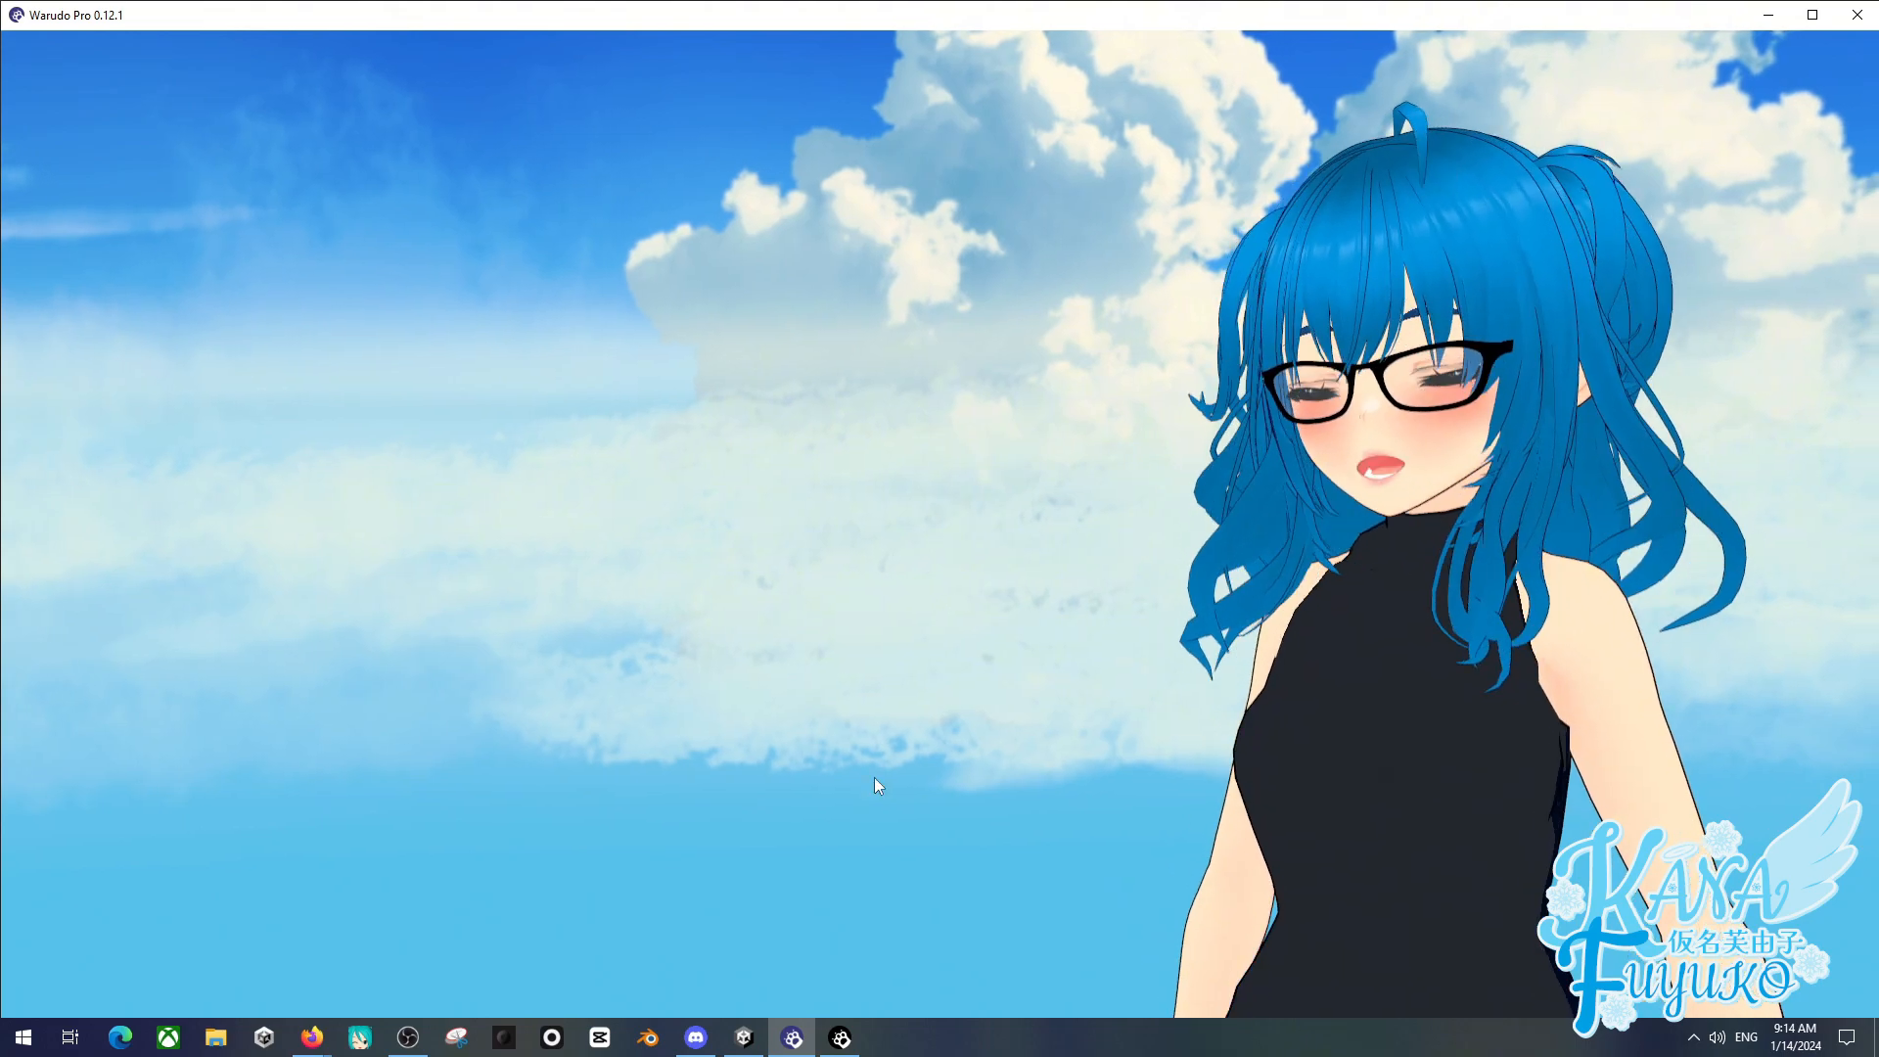
- Switch back to the Warudo Editor and open the Keyboard asset's properties
{"action": "left_click", "coordinate": [841, 1037]}
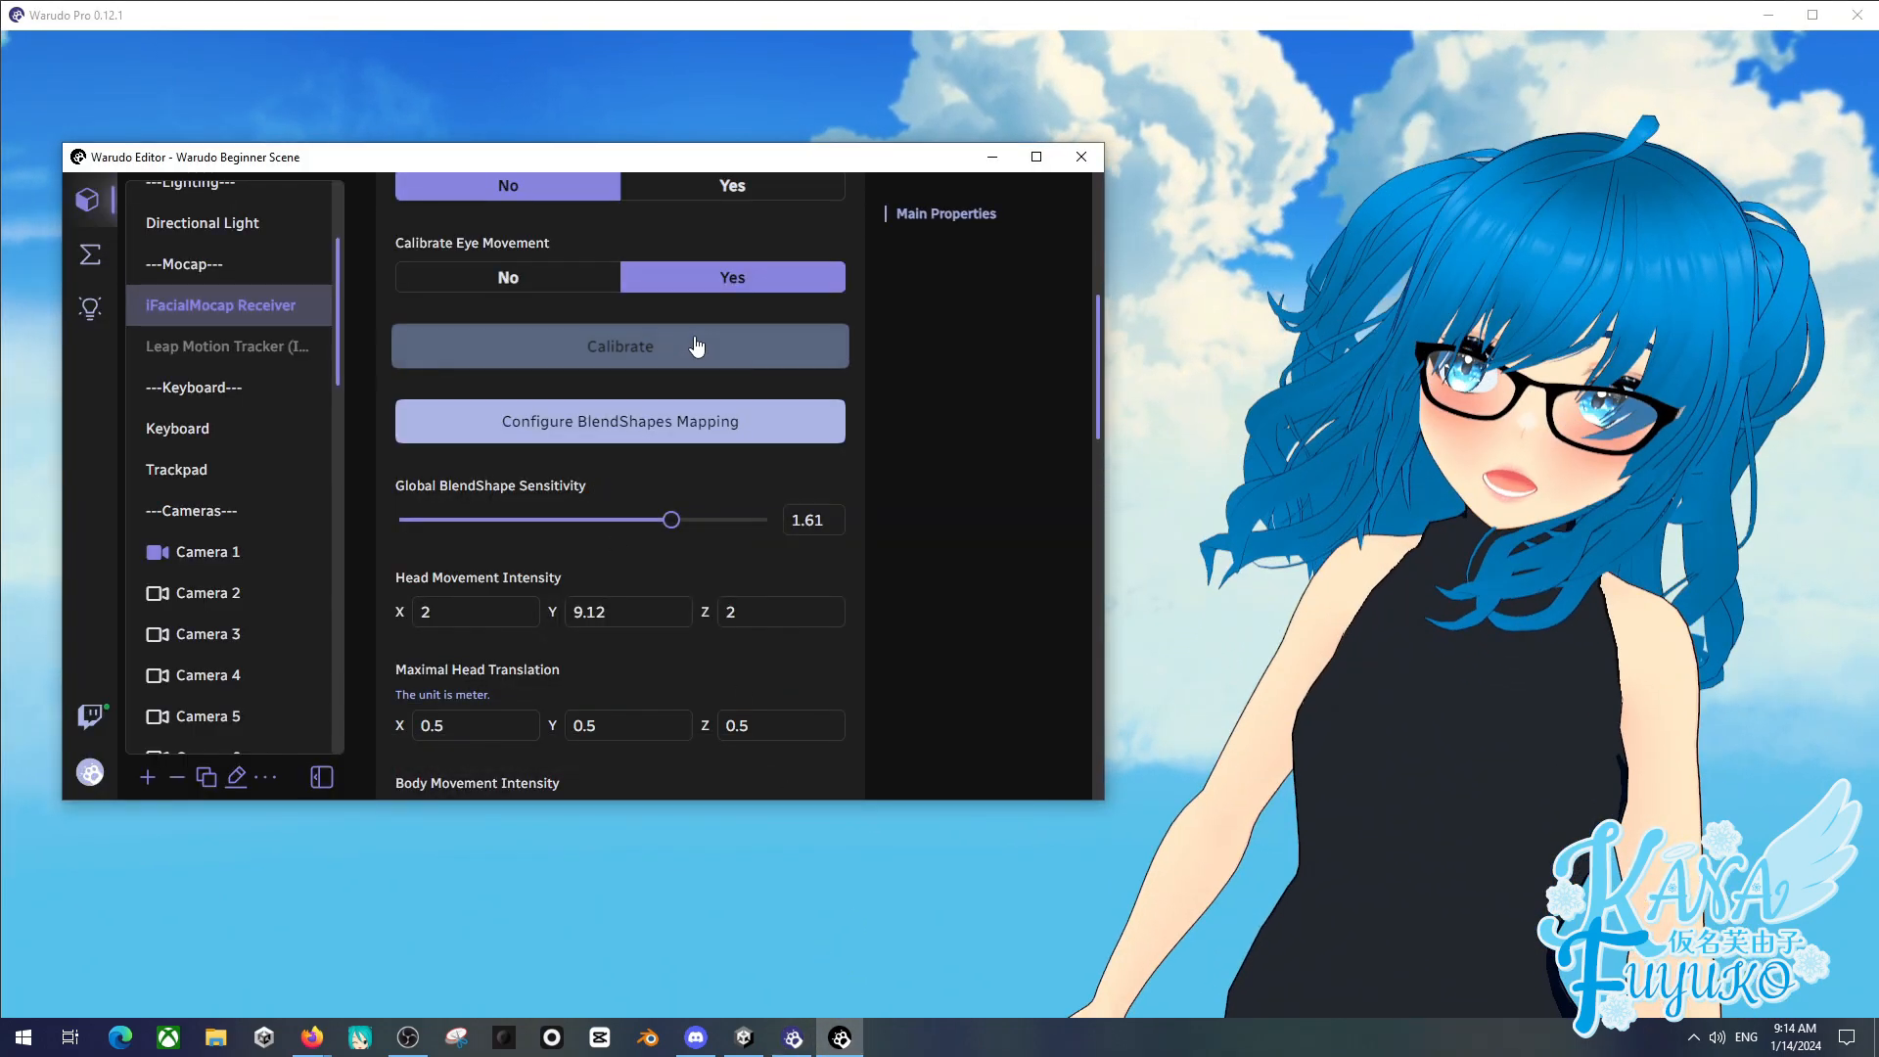
{"action": "scroll", "coordinate": [421, 345], "scroll_direction": "up", "scroll_amount": 5}
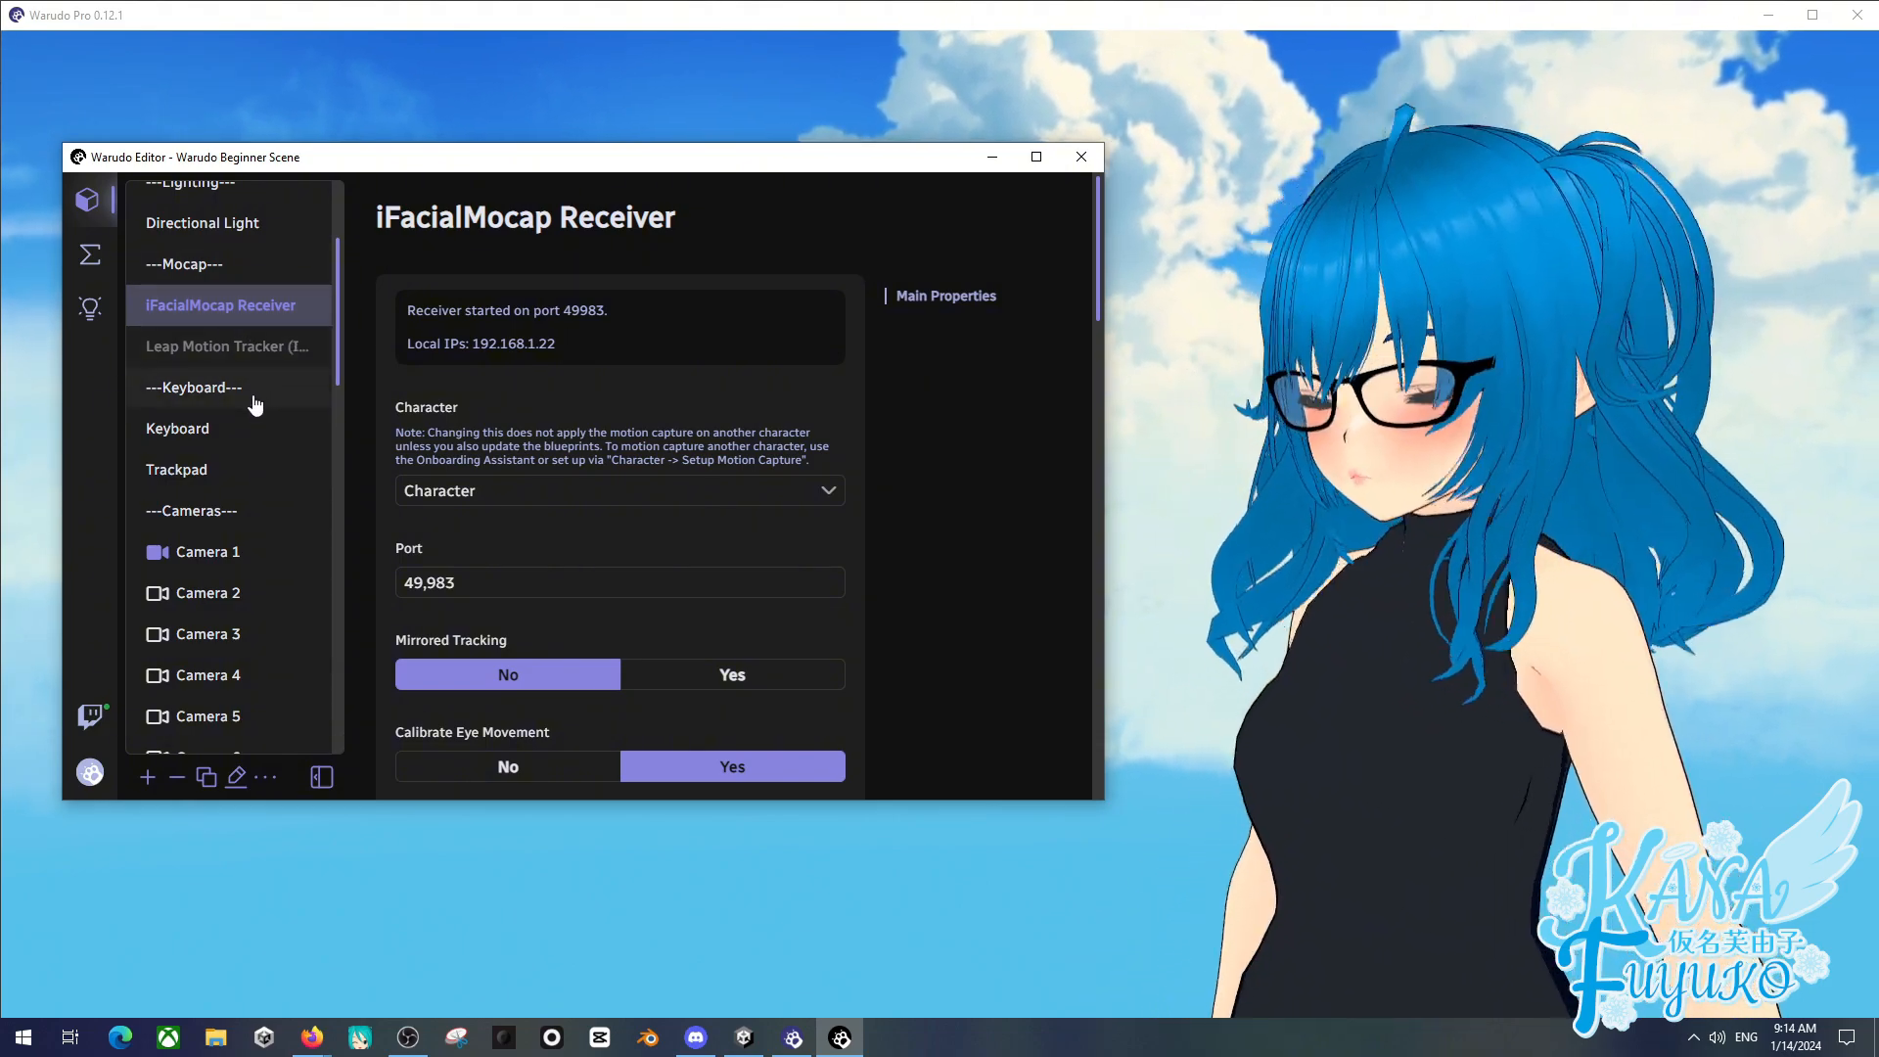
{"action": "scroll", "coordinate": [171, 360], "scroll_direction": "down", "scroll_amount": 2}
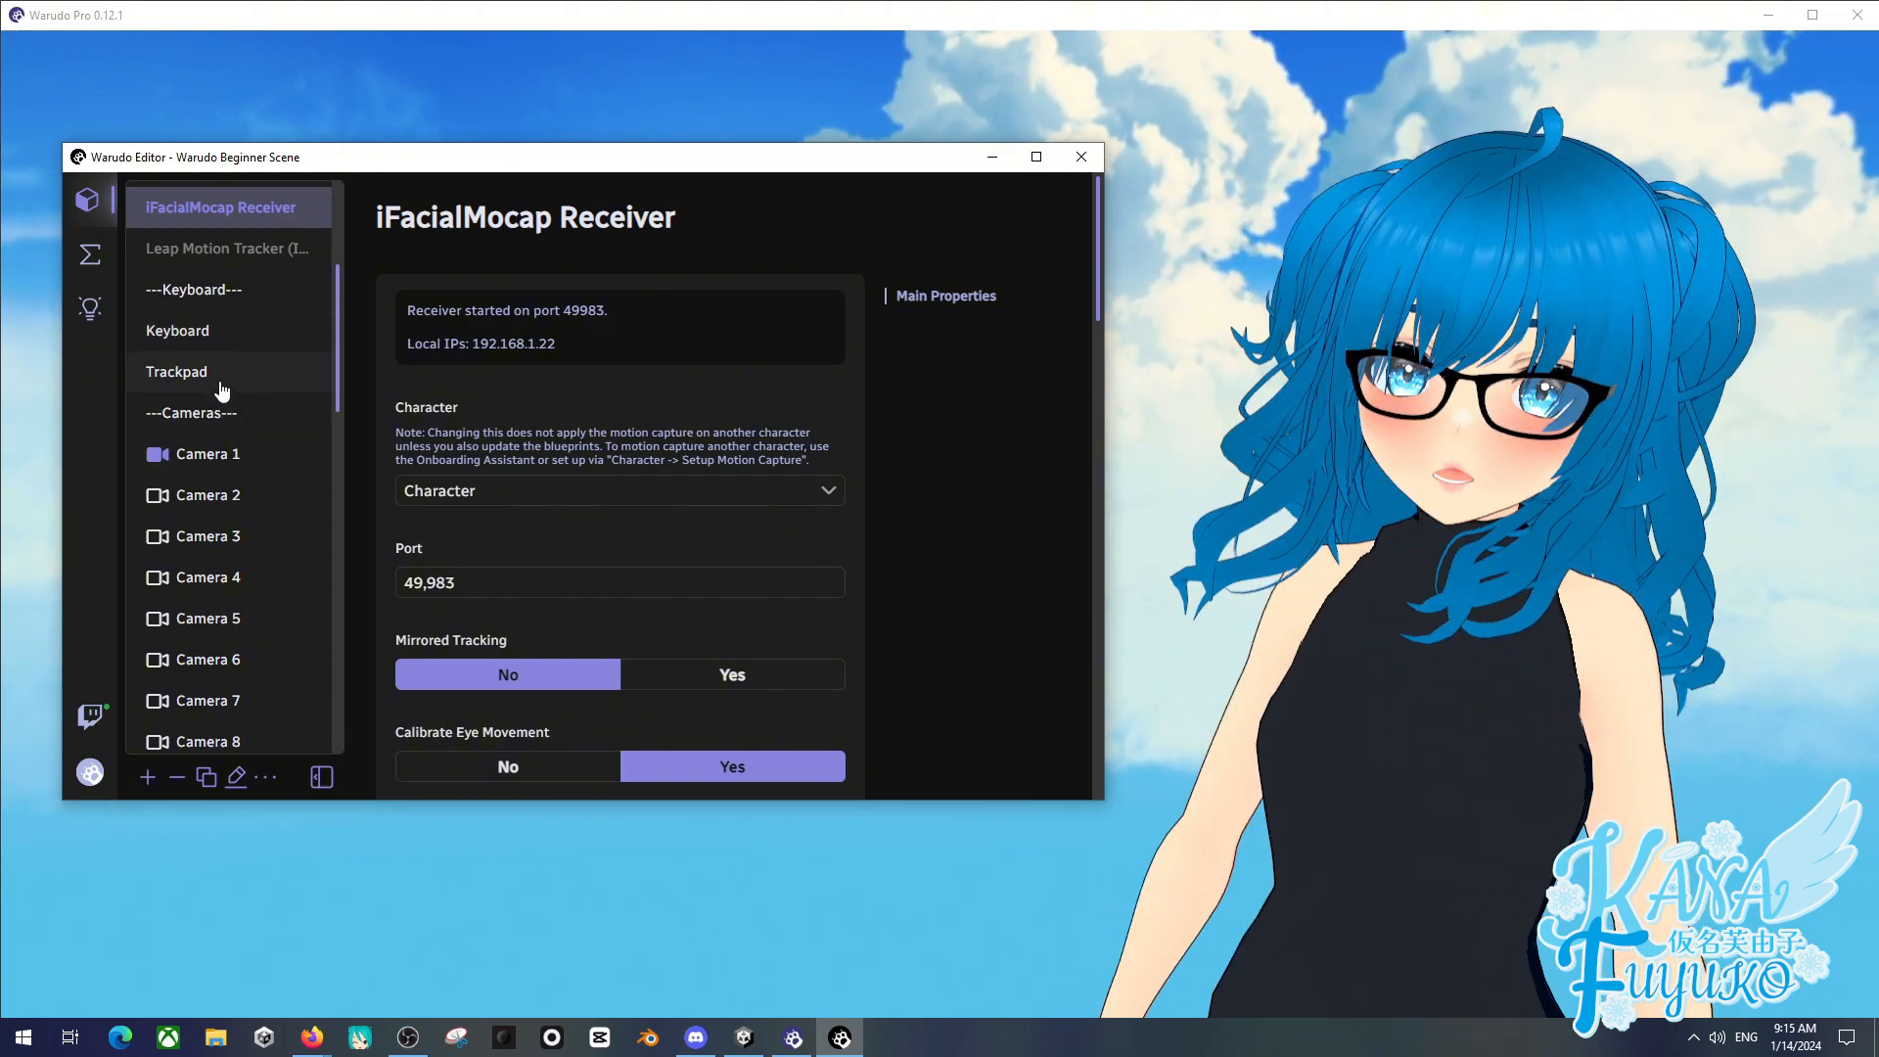
{"action": "left_click", "coordinate": [213, 337]}
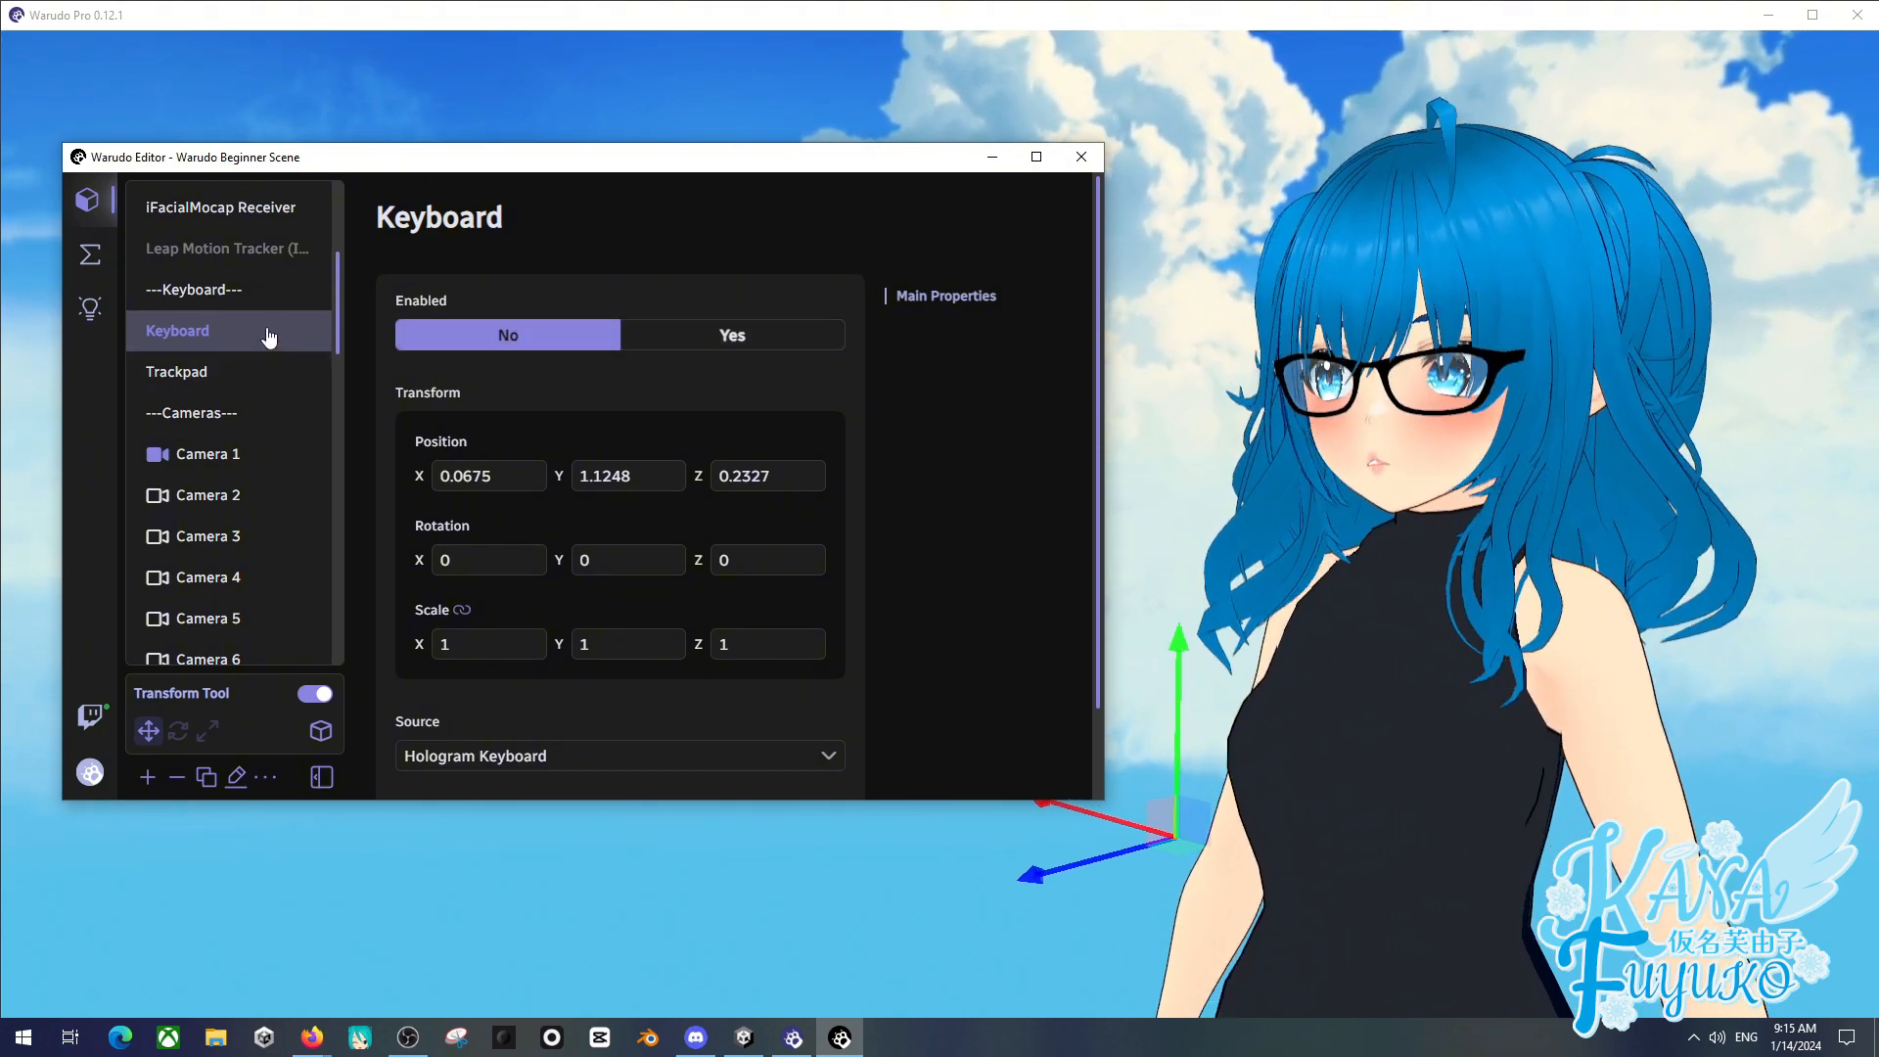
- Enable the Pose Tracking - Leap Motion blueprint, compare it with the mocap assets, and disable it again
{"action": "left_click", "coordinate": [89, 256]}
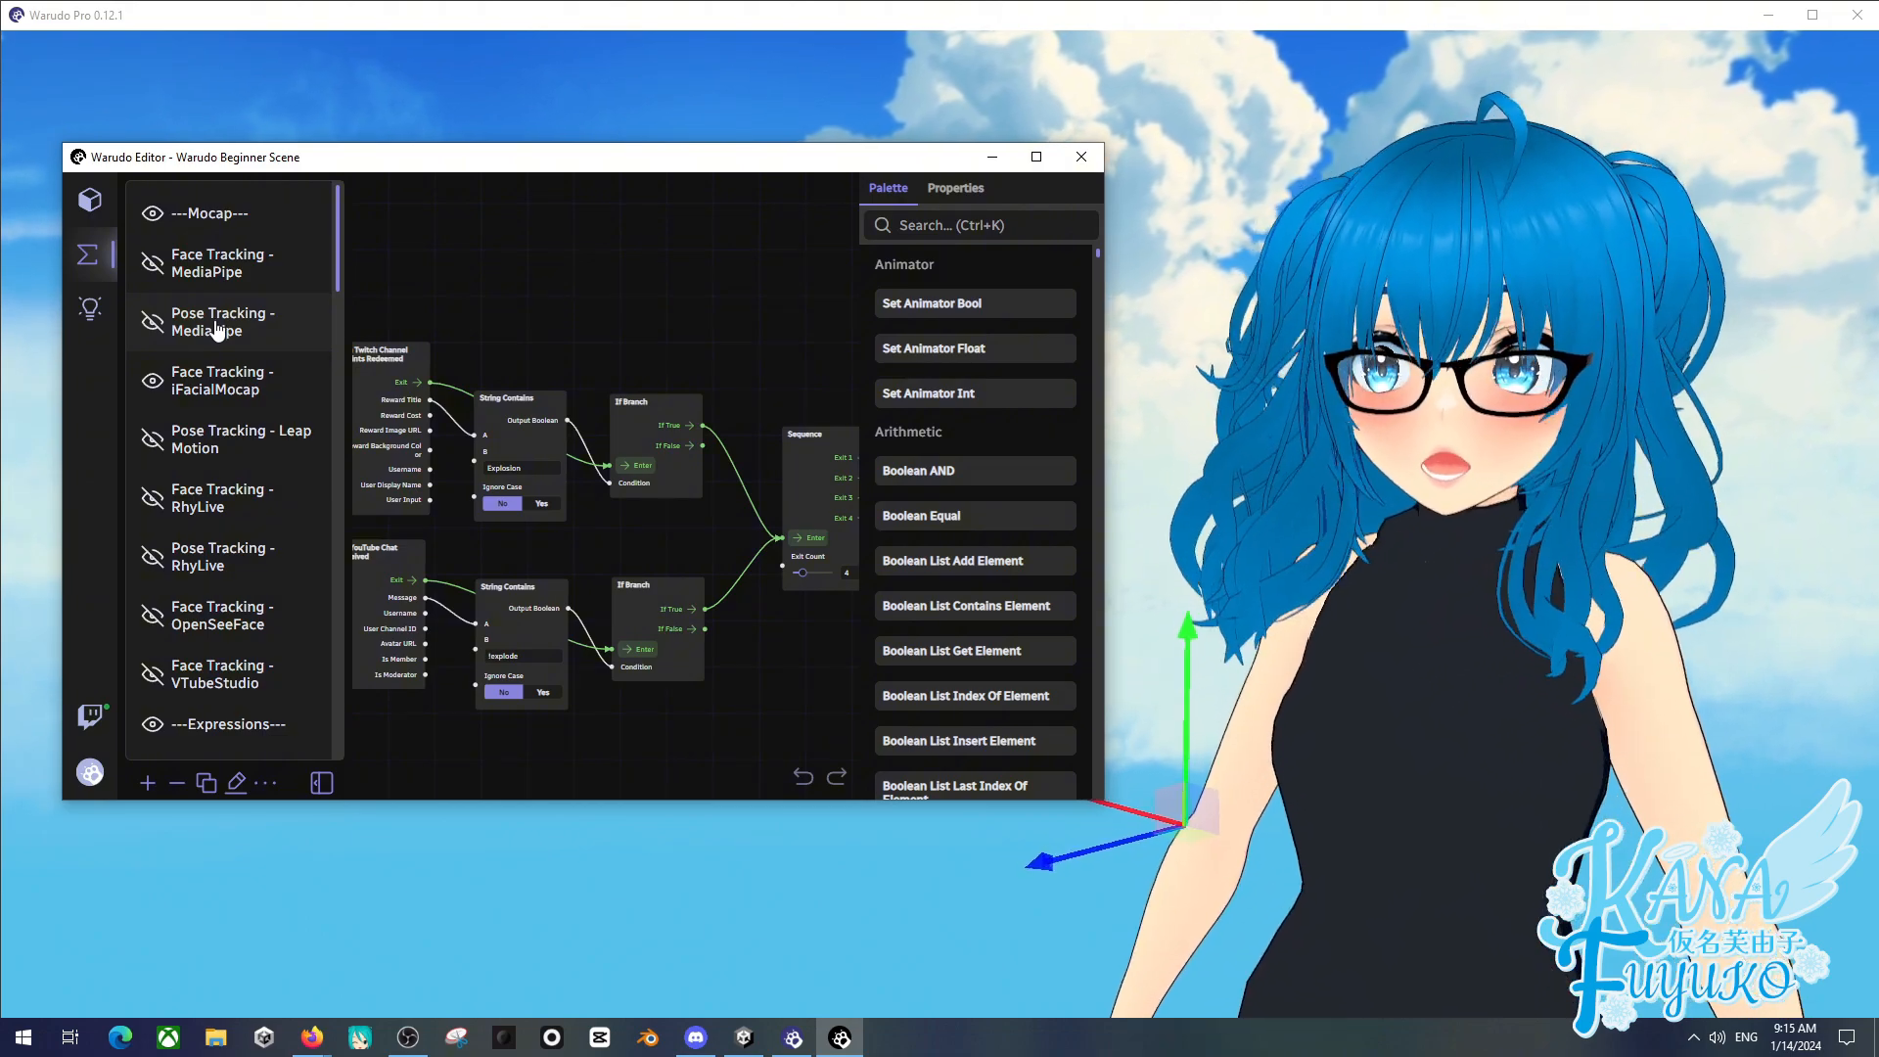
{"action": "left_click", "coordinate": [89, 199]}
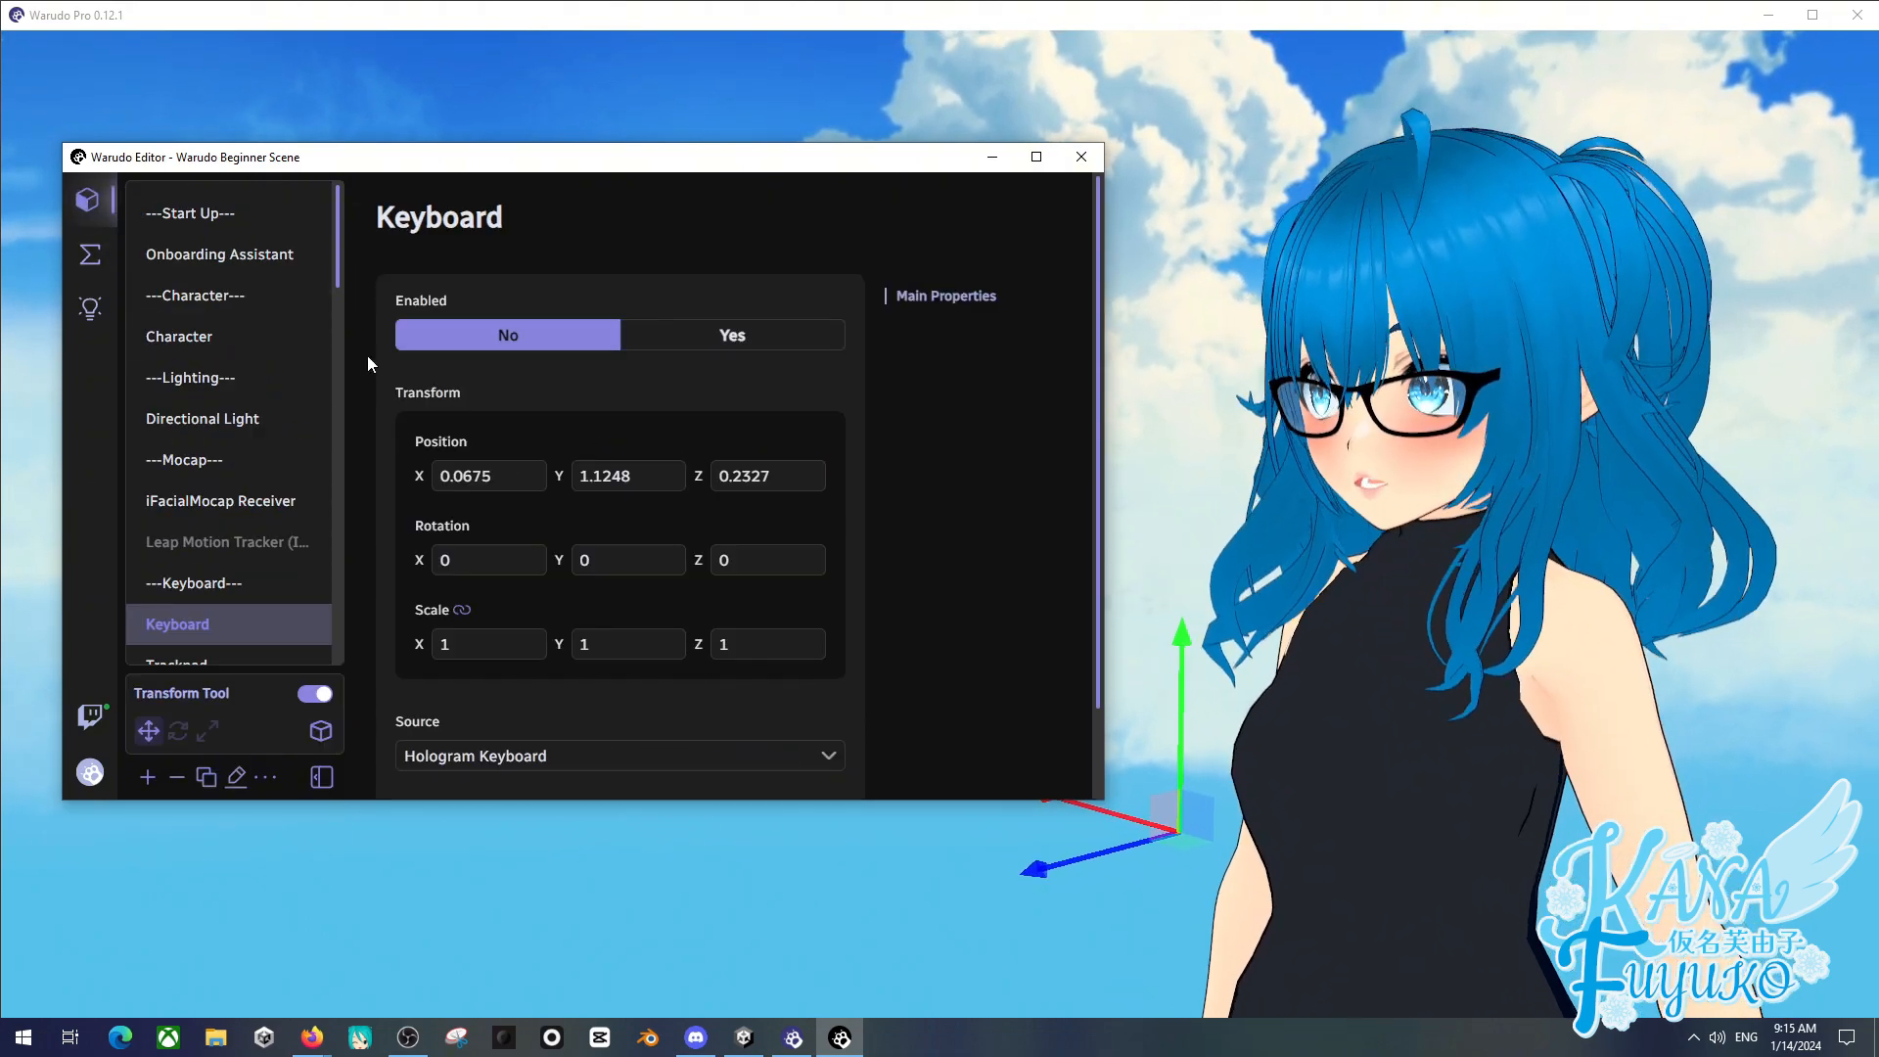
{"action": "left_click", "coordinate": [91, 257]}
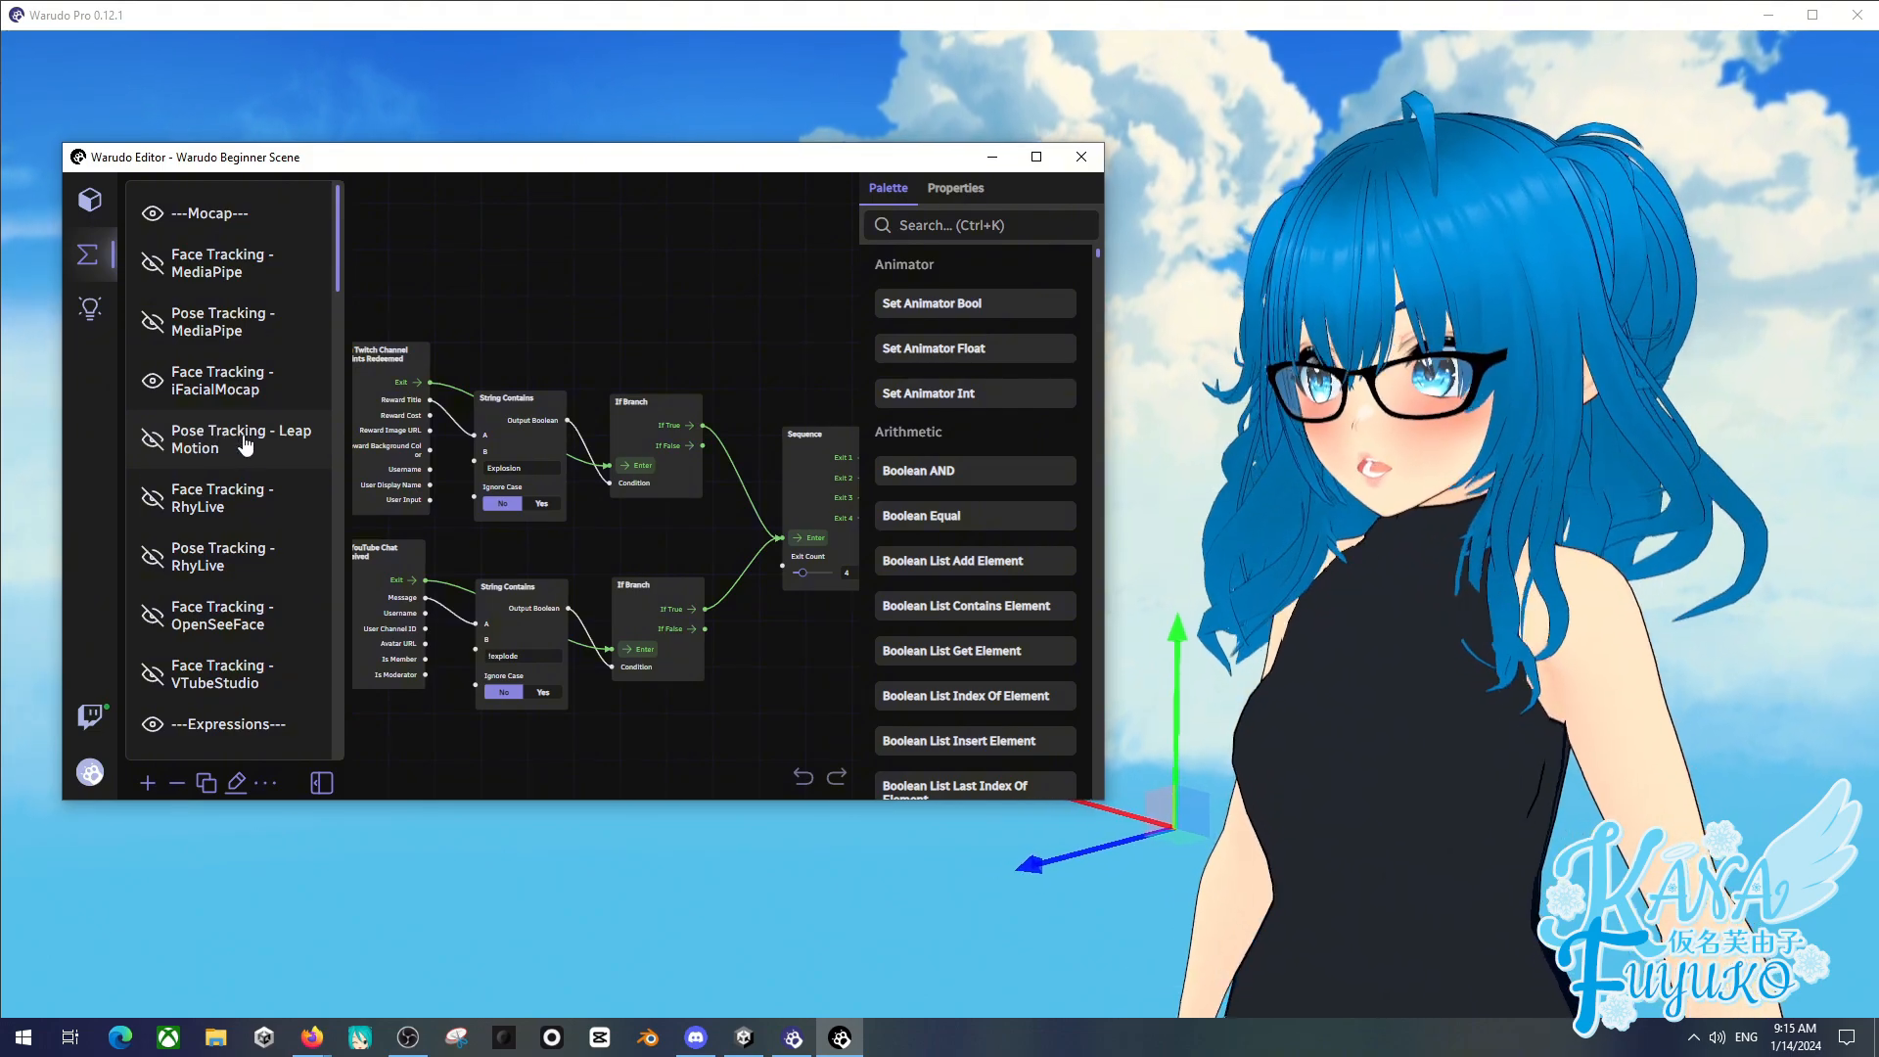
{"action": "left_click", "coordinate": [152, 443]}
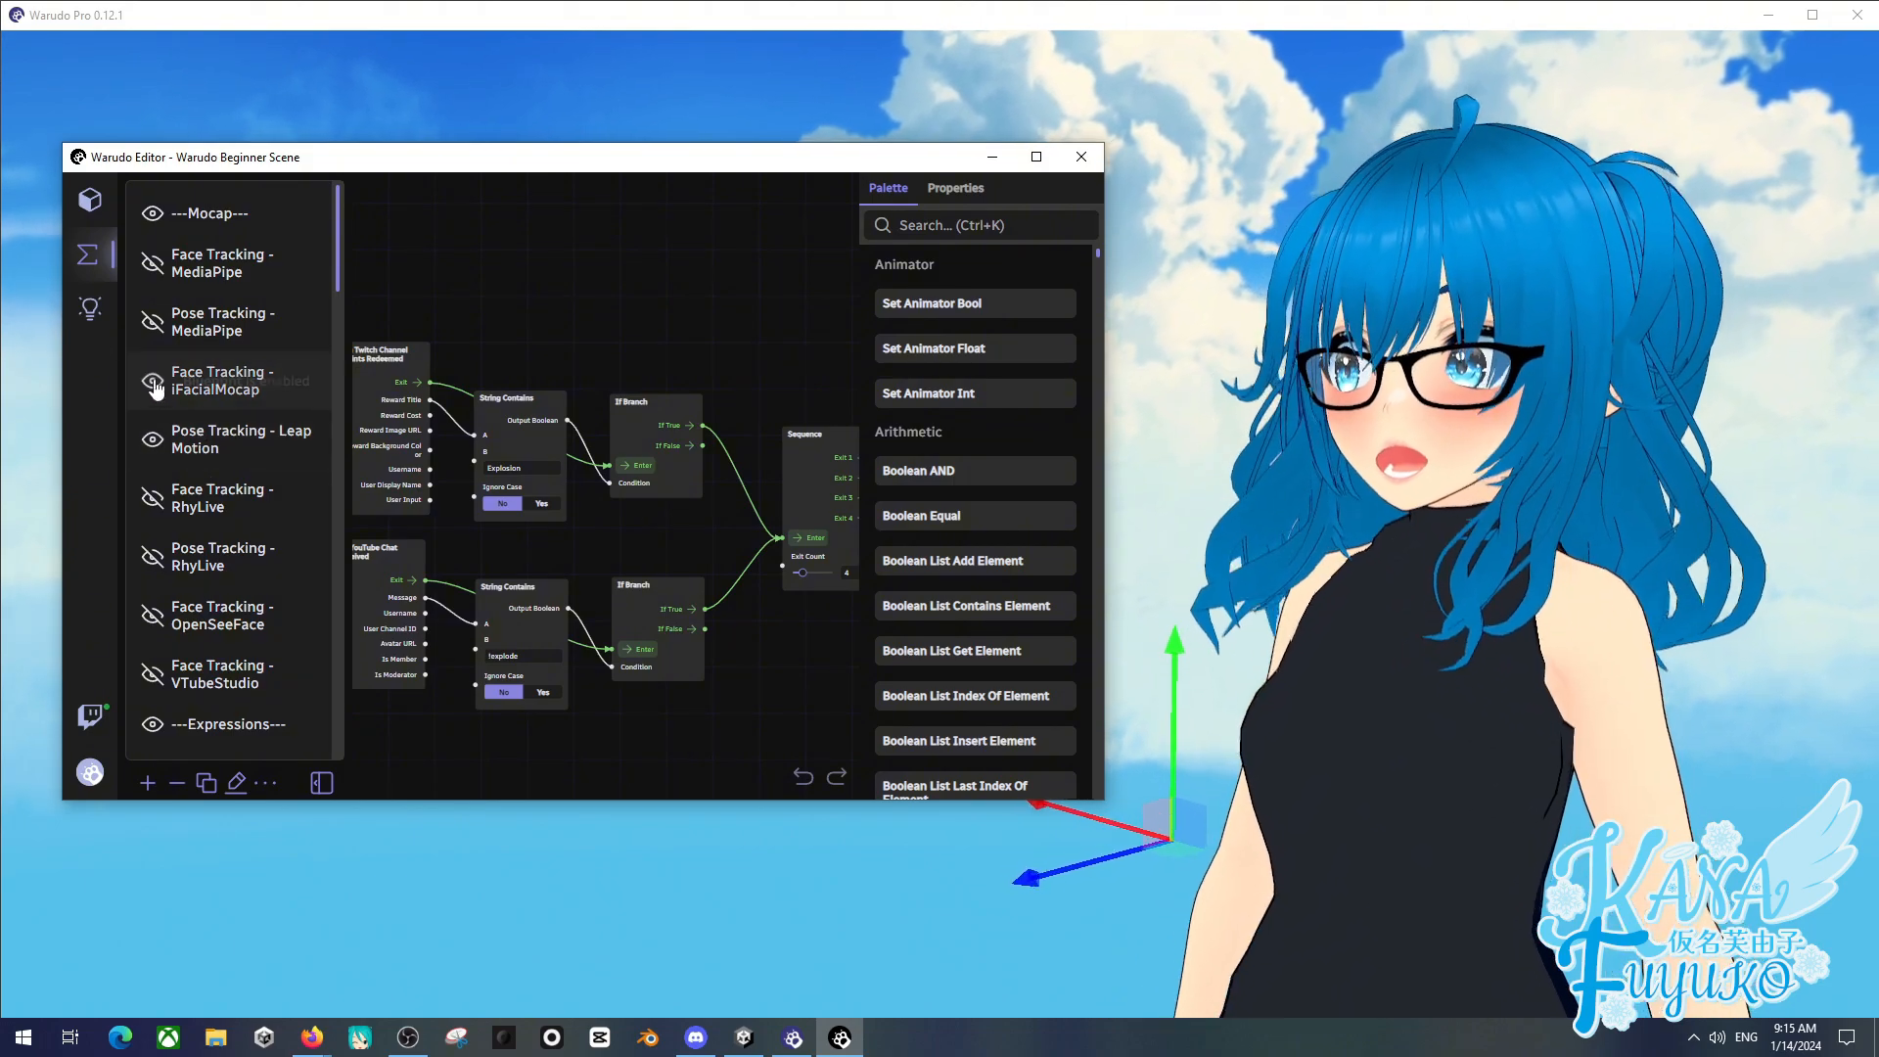
{"action": "left_click", "coordinate": [90, 200]}
{"action": "scroll", "coordinate": [293, 499], "scroll_direction": "down", "scroll_amount": 2}
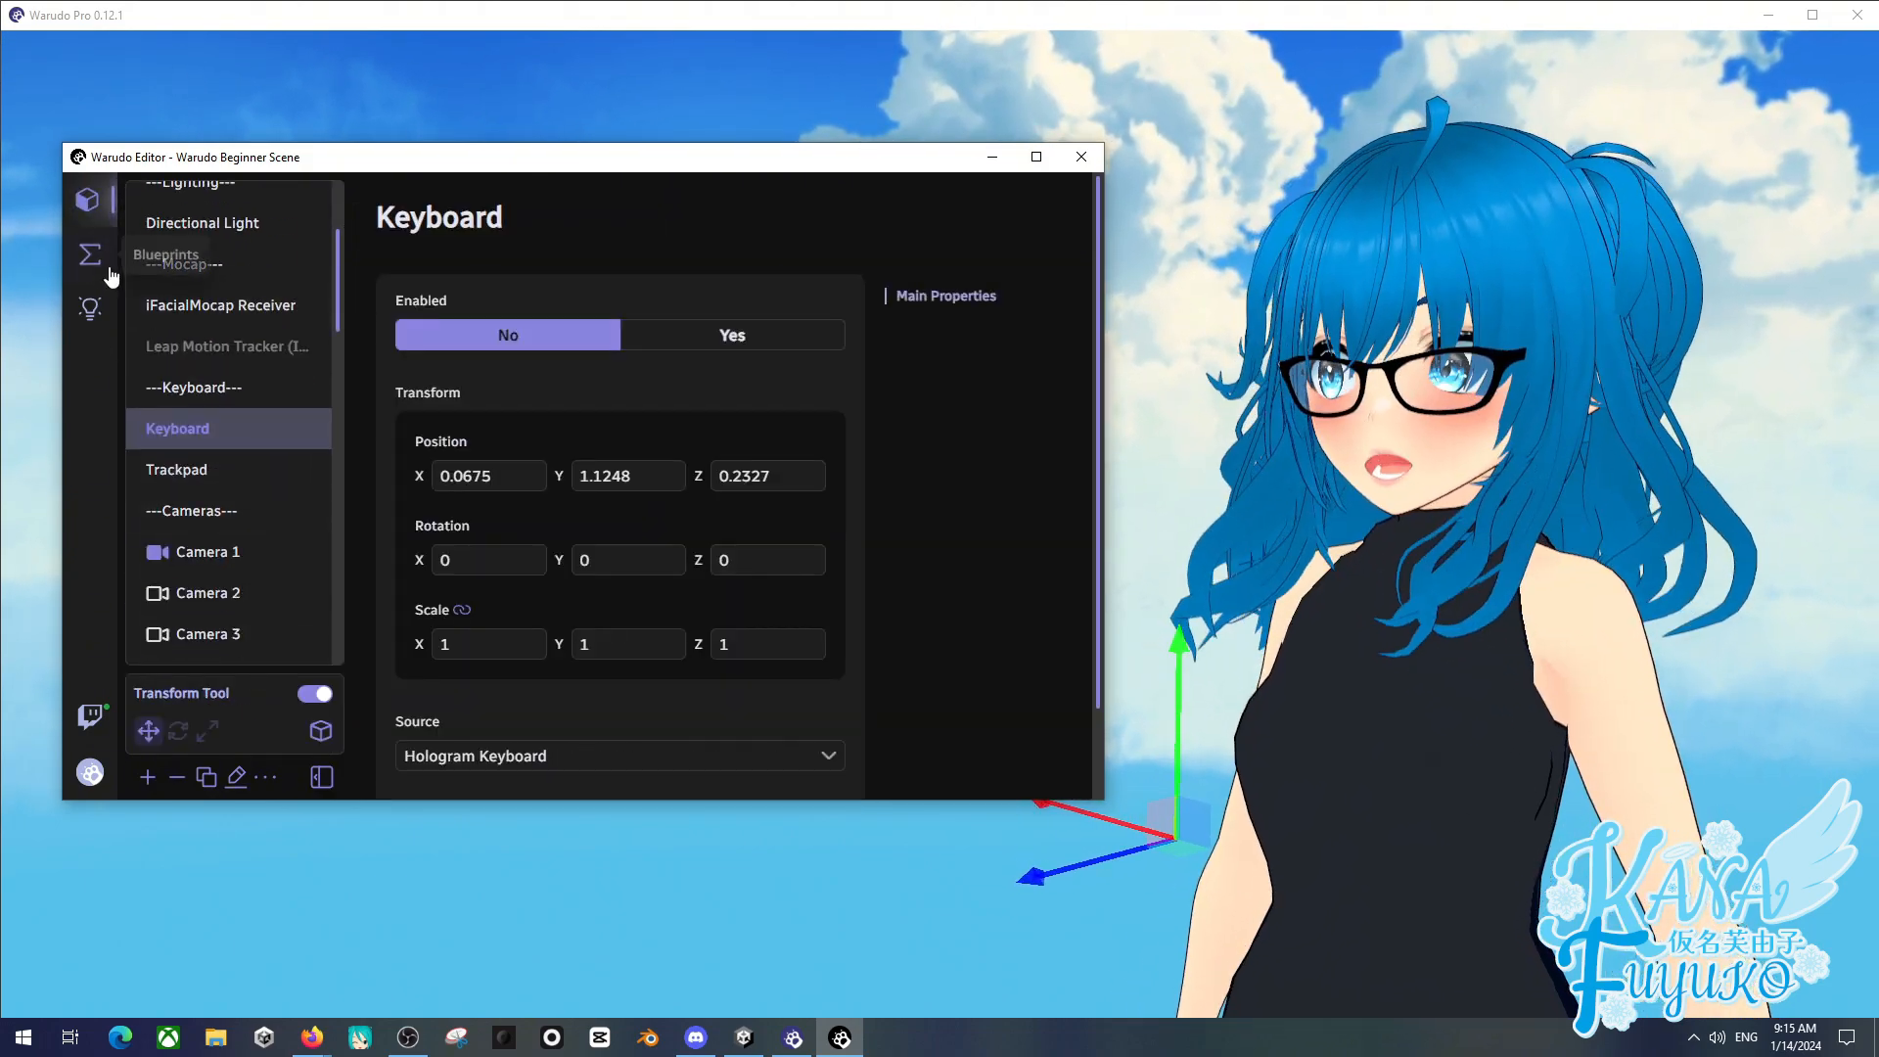
{"action": "left_click", "coordinate": [90, 254]}
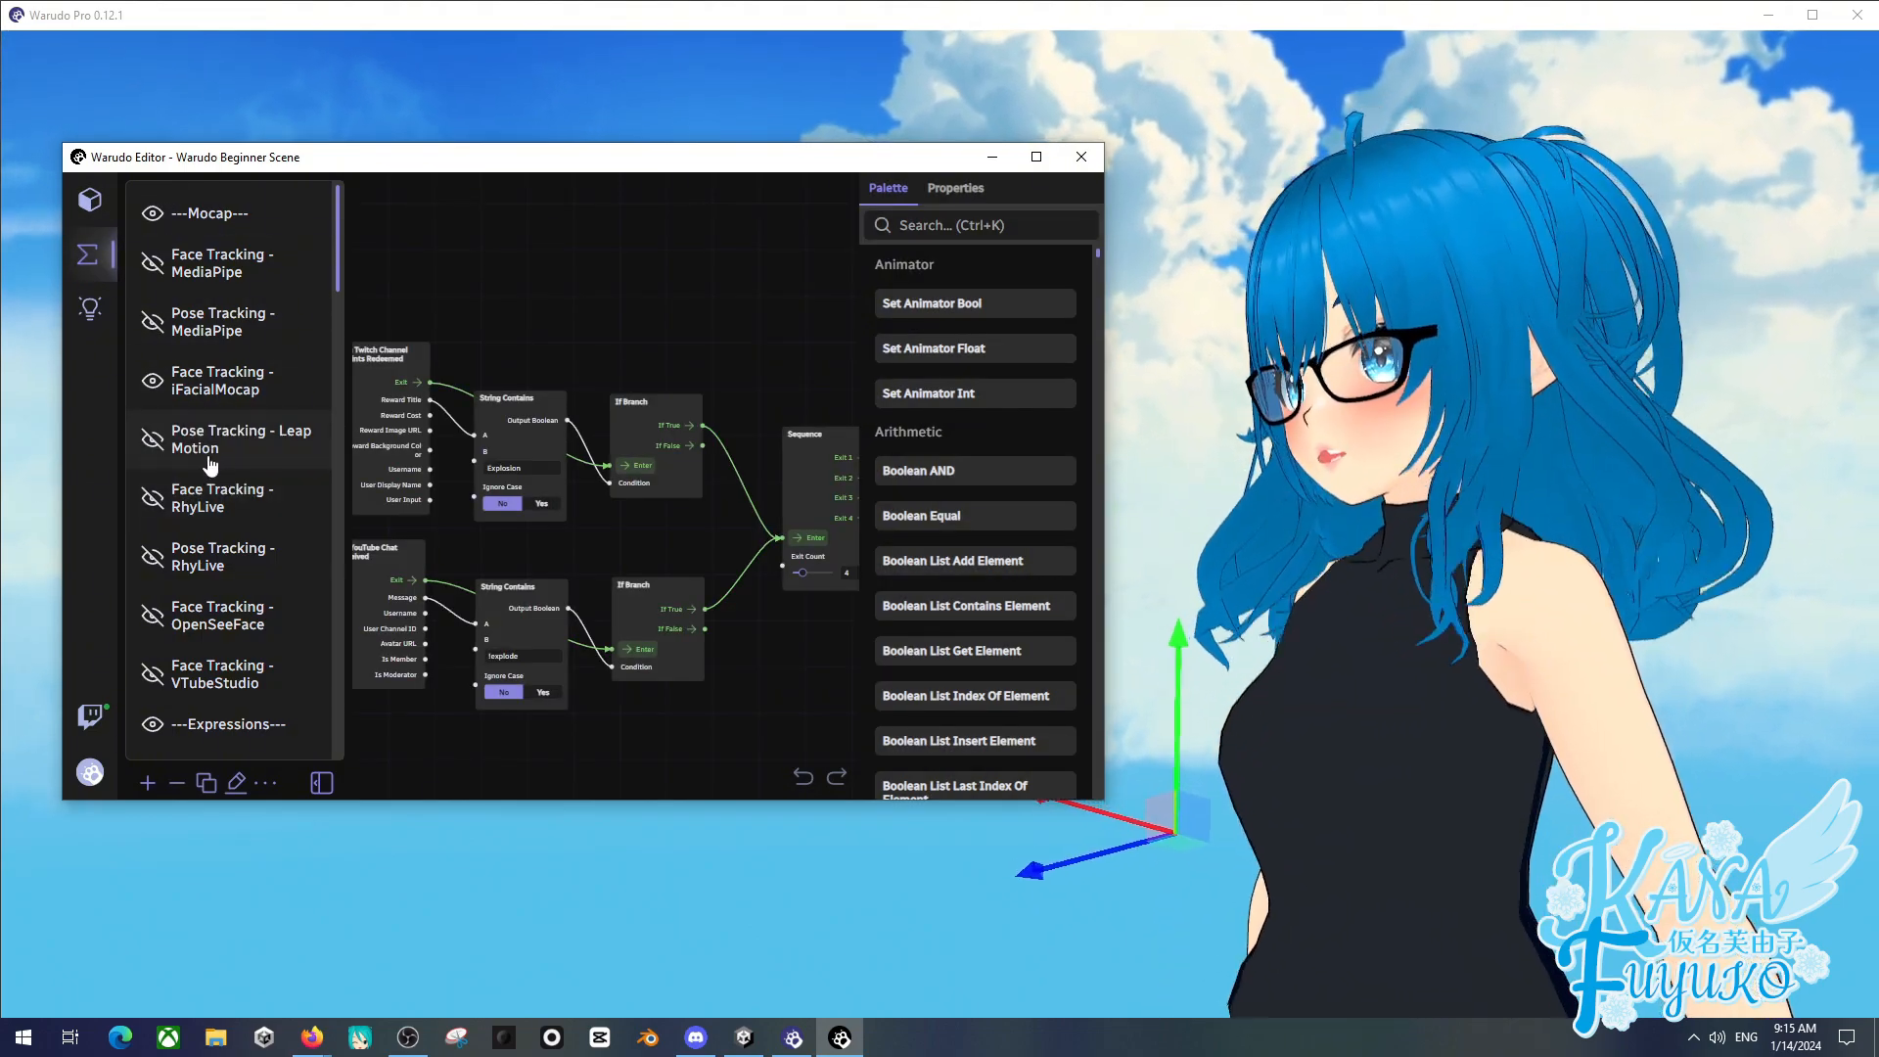
- Enable the Keyboard and Trackpad assets
{"action": "left_click", "coordinate": [91, 202]}
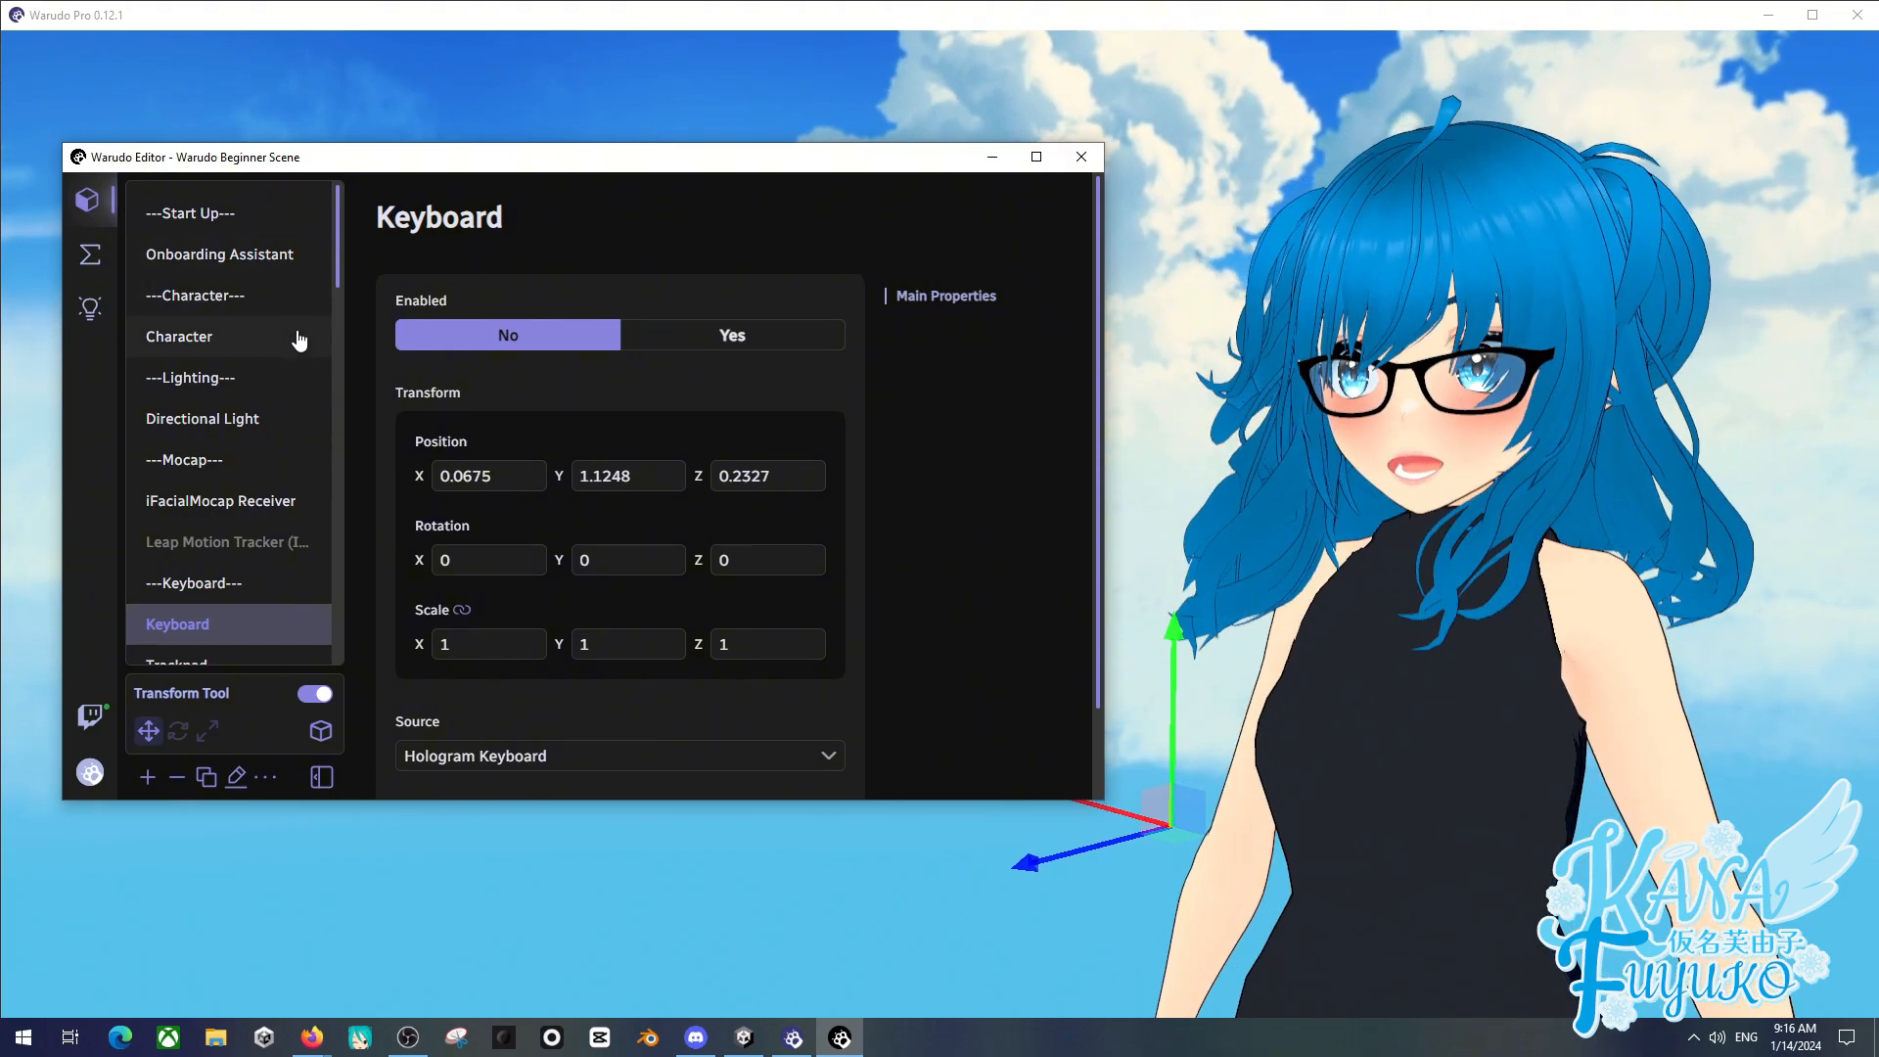
{"action": "scroll", "coordinate": [252, 574], "scroll_direction": "down", "scroll_amount": 1}
{"action": "left_click", "coordinate": [675, 337]}
{"action": "left_click", "coordinate": [177, 567]}
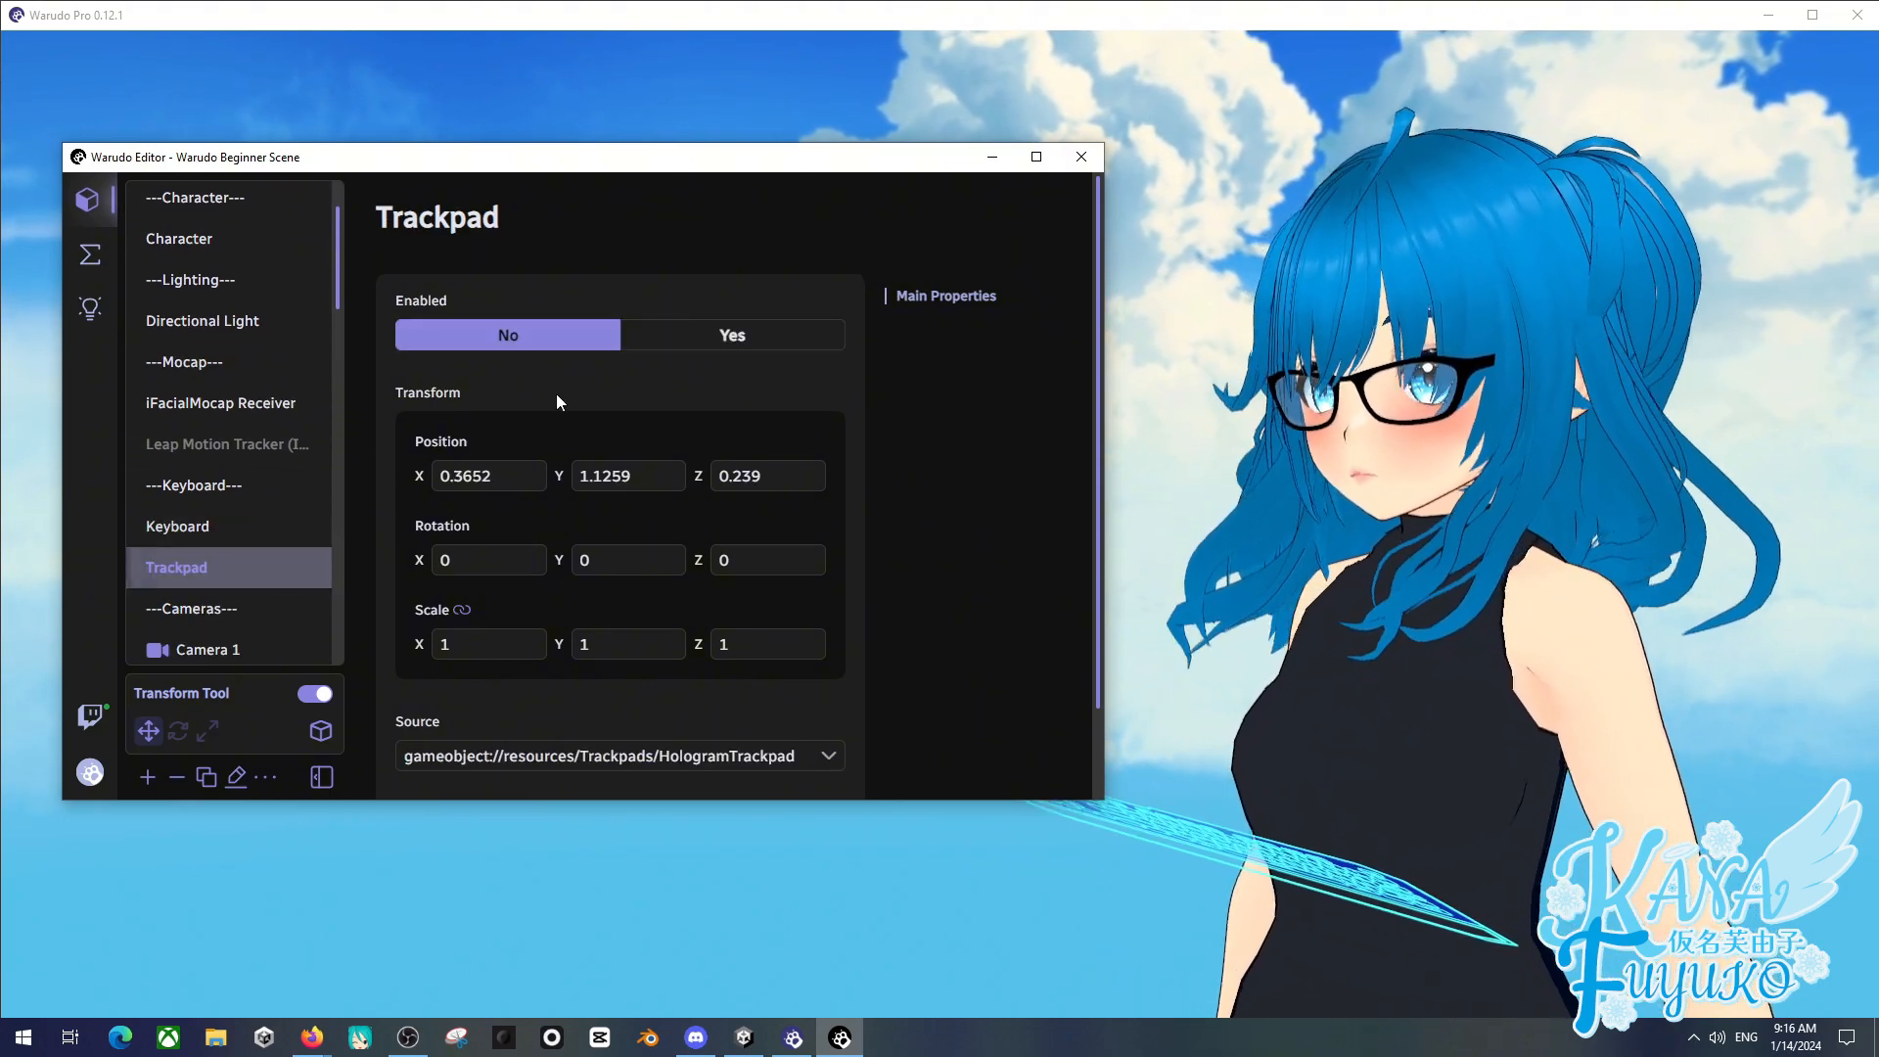
{"action": "left_click", "coordinate": [708, 337]}
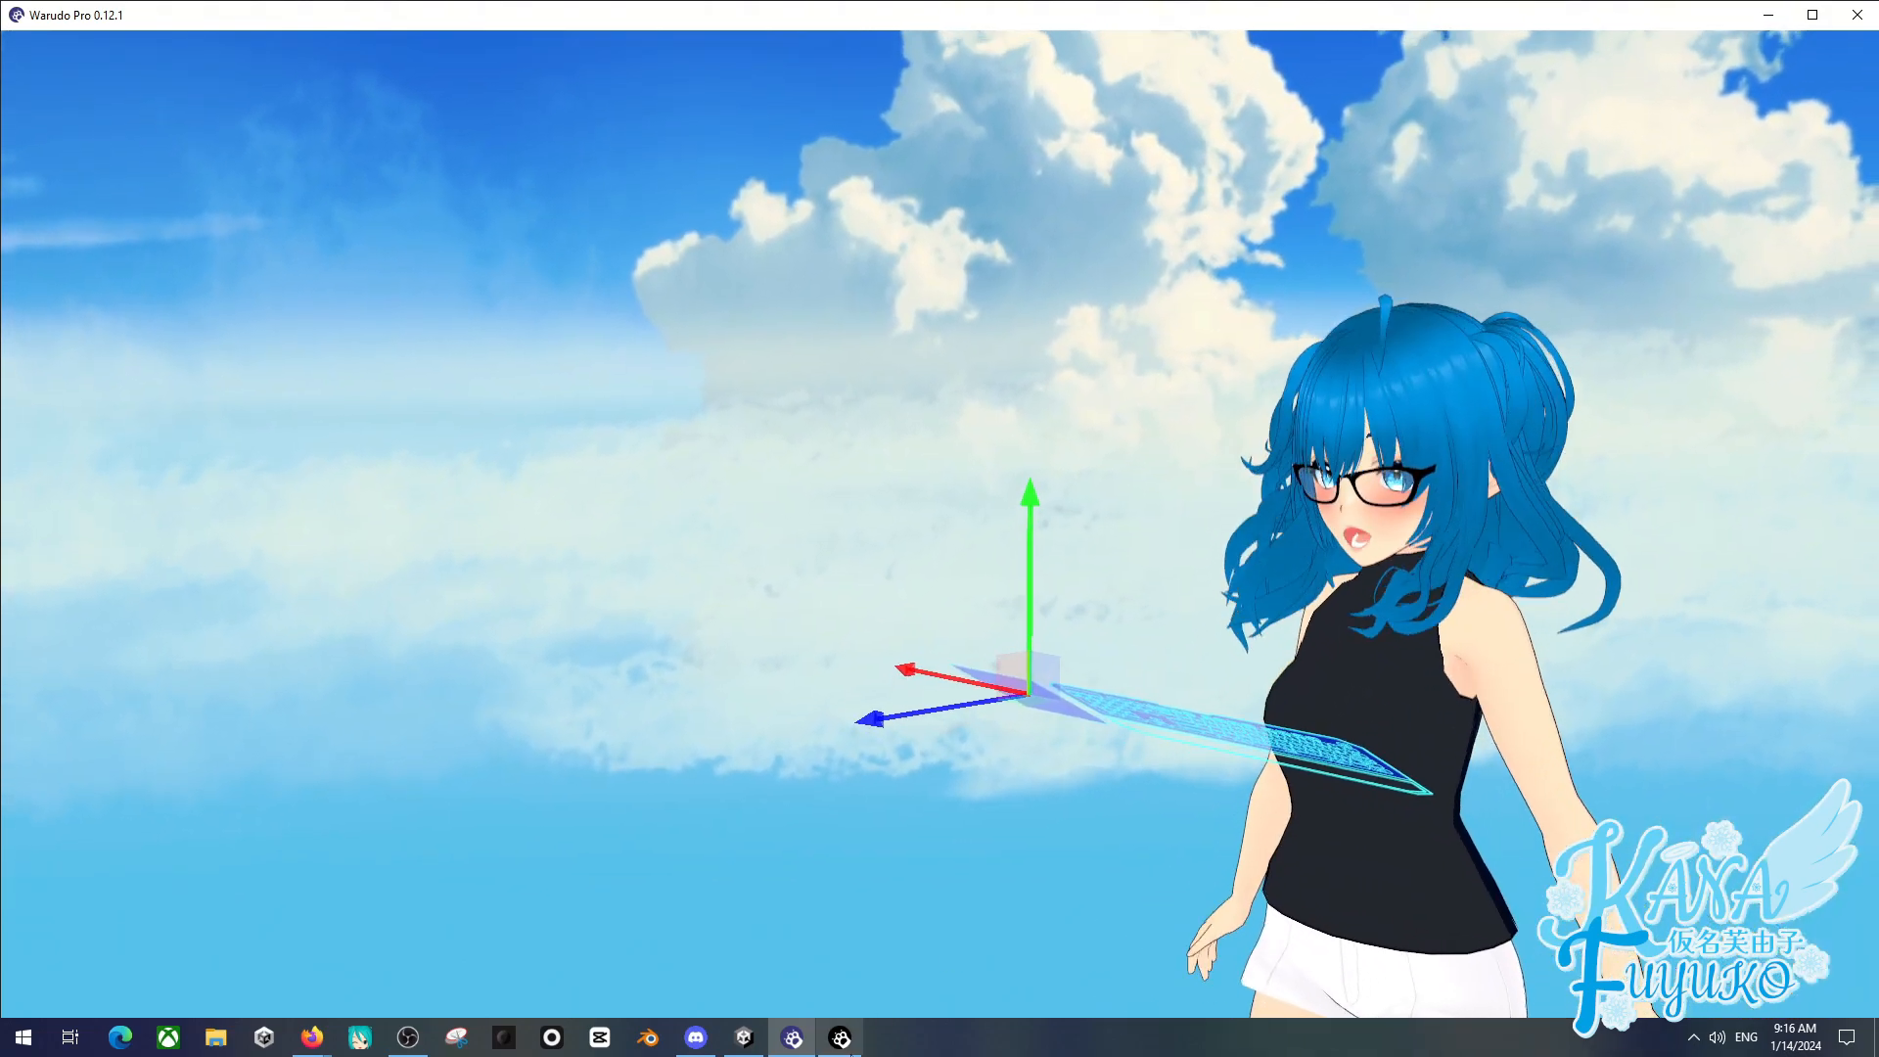
- Enable the Pose Tracking - Leap Motion blueprint in the Warudo Editor and return to the Trackpad asset's properties
{"action": "left_click", "coordinate": [838, 1036]}
{"action": "left_click", "coordinate": [98, 255]}
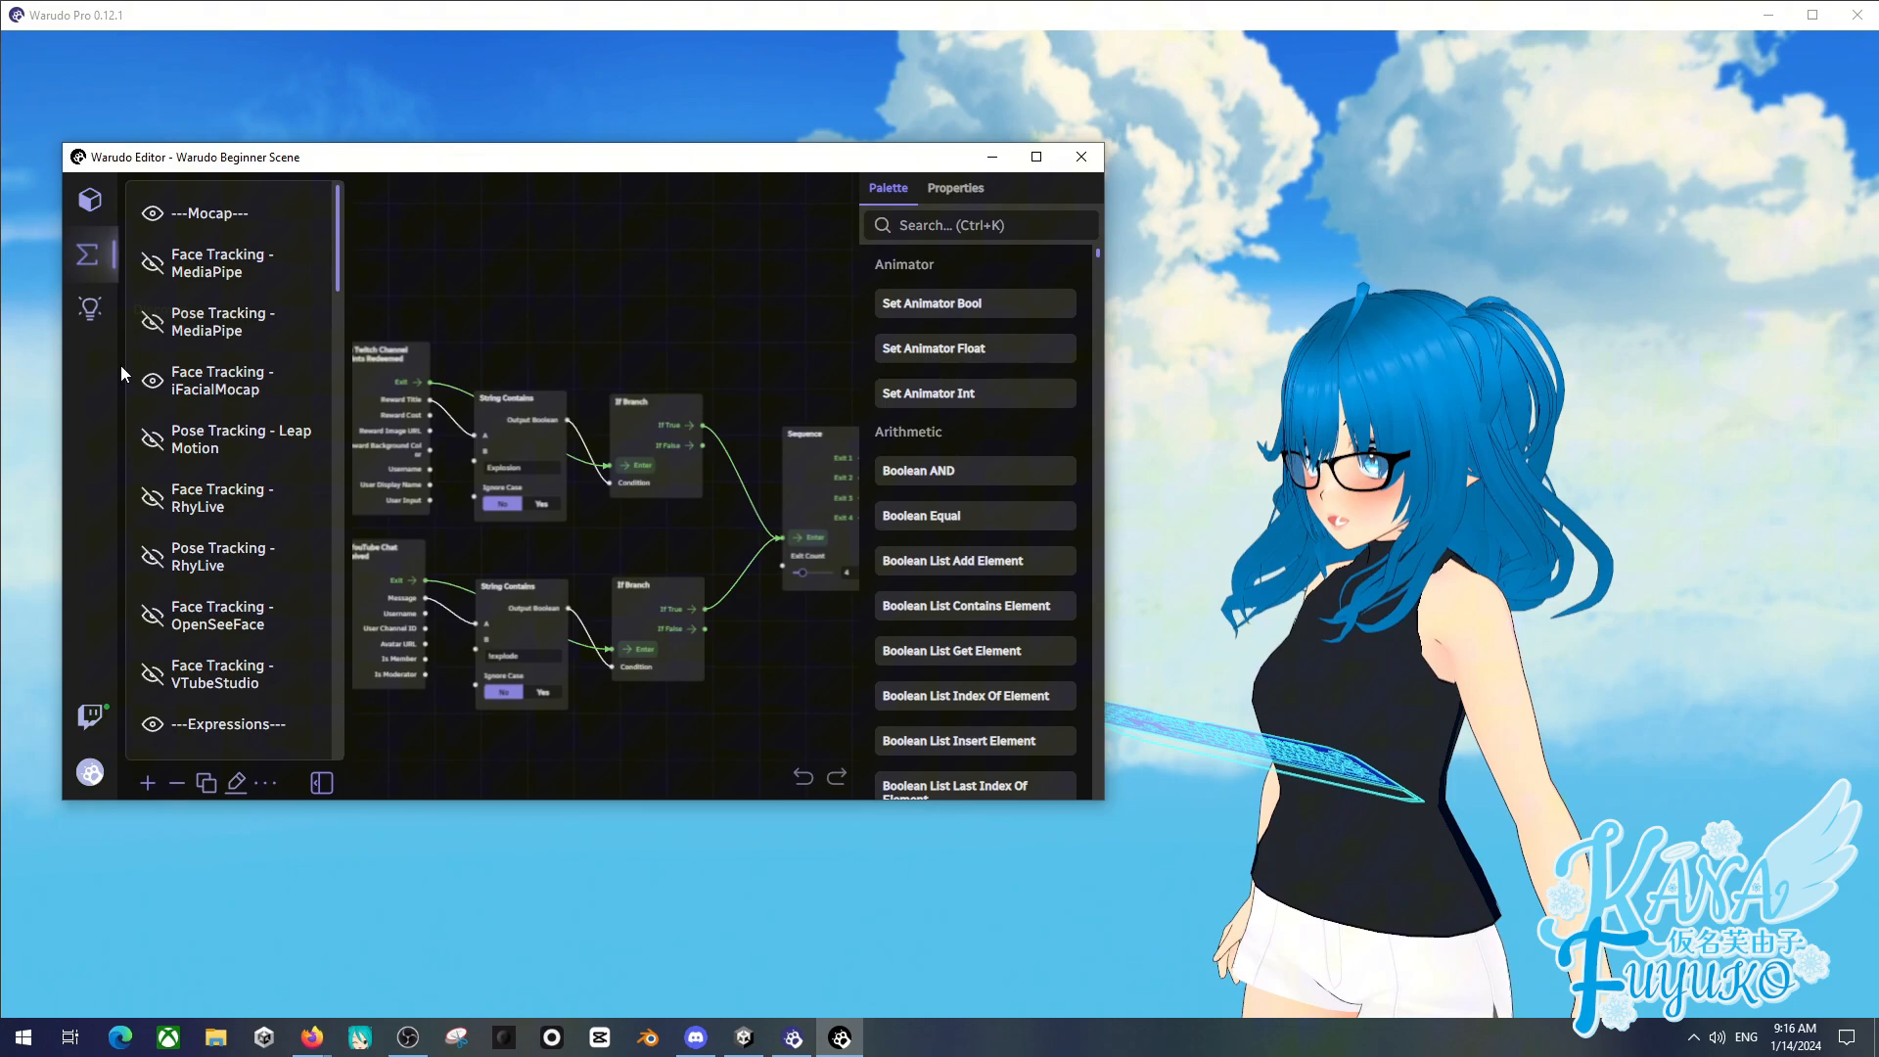
{"action": "left_click", "coordinate": [151, 439]}
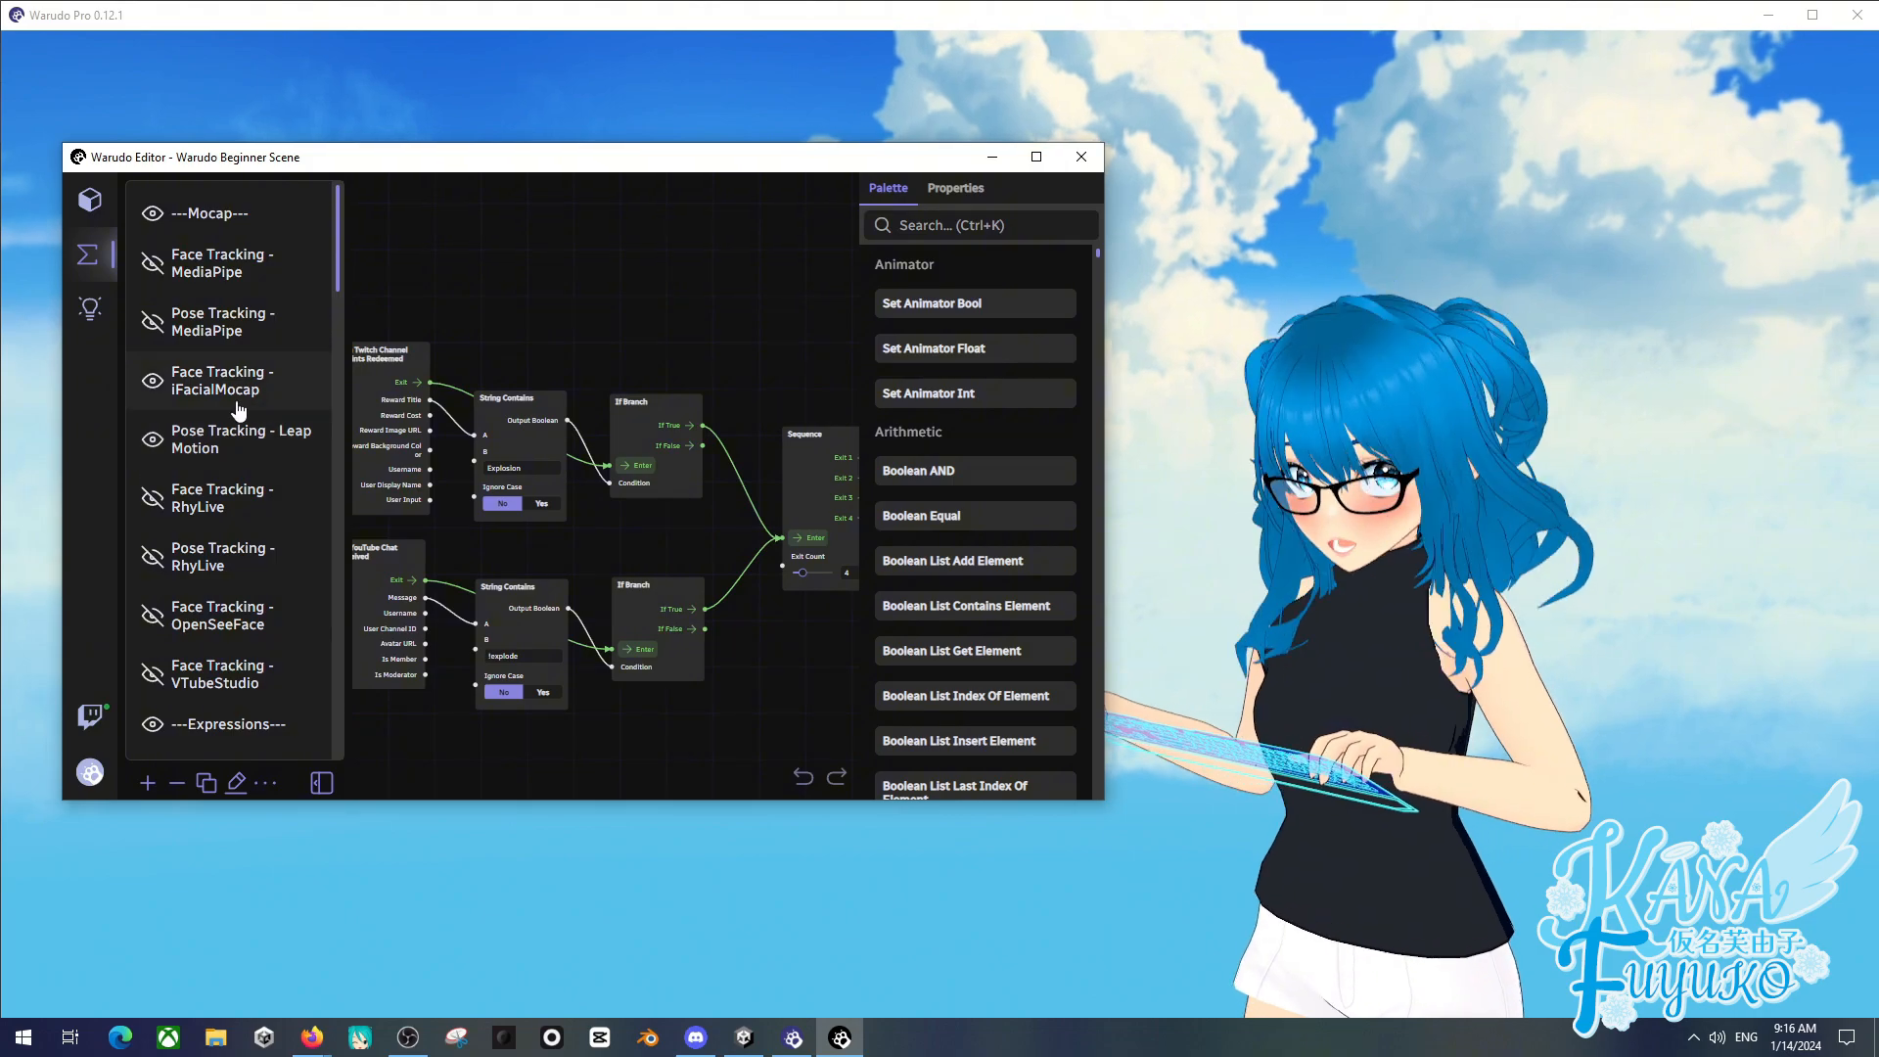
{"action": "left_click", "coordinate": [90, 199]}
{"action": "left_click", "coordinate": [176, 667]}
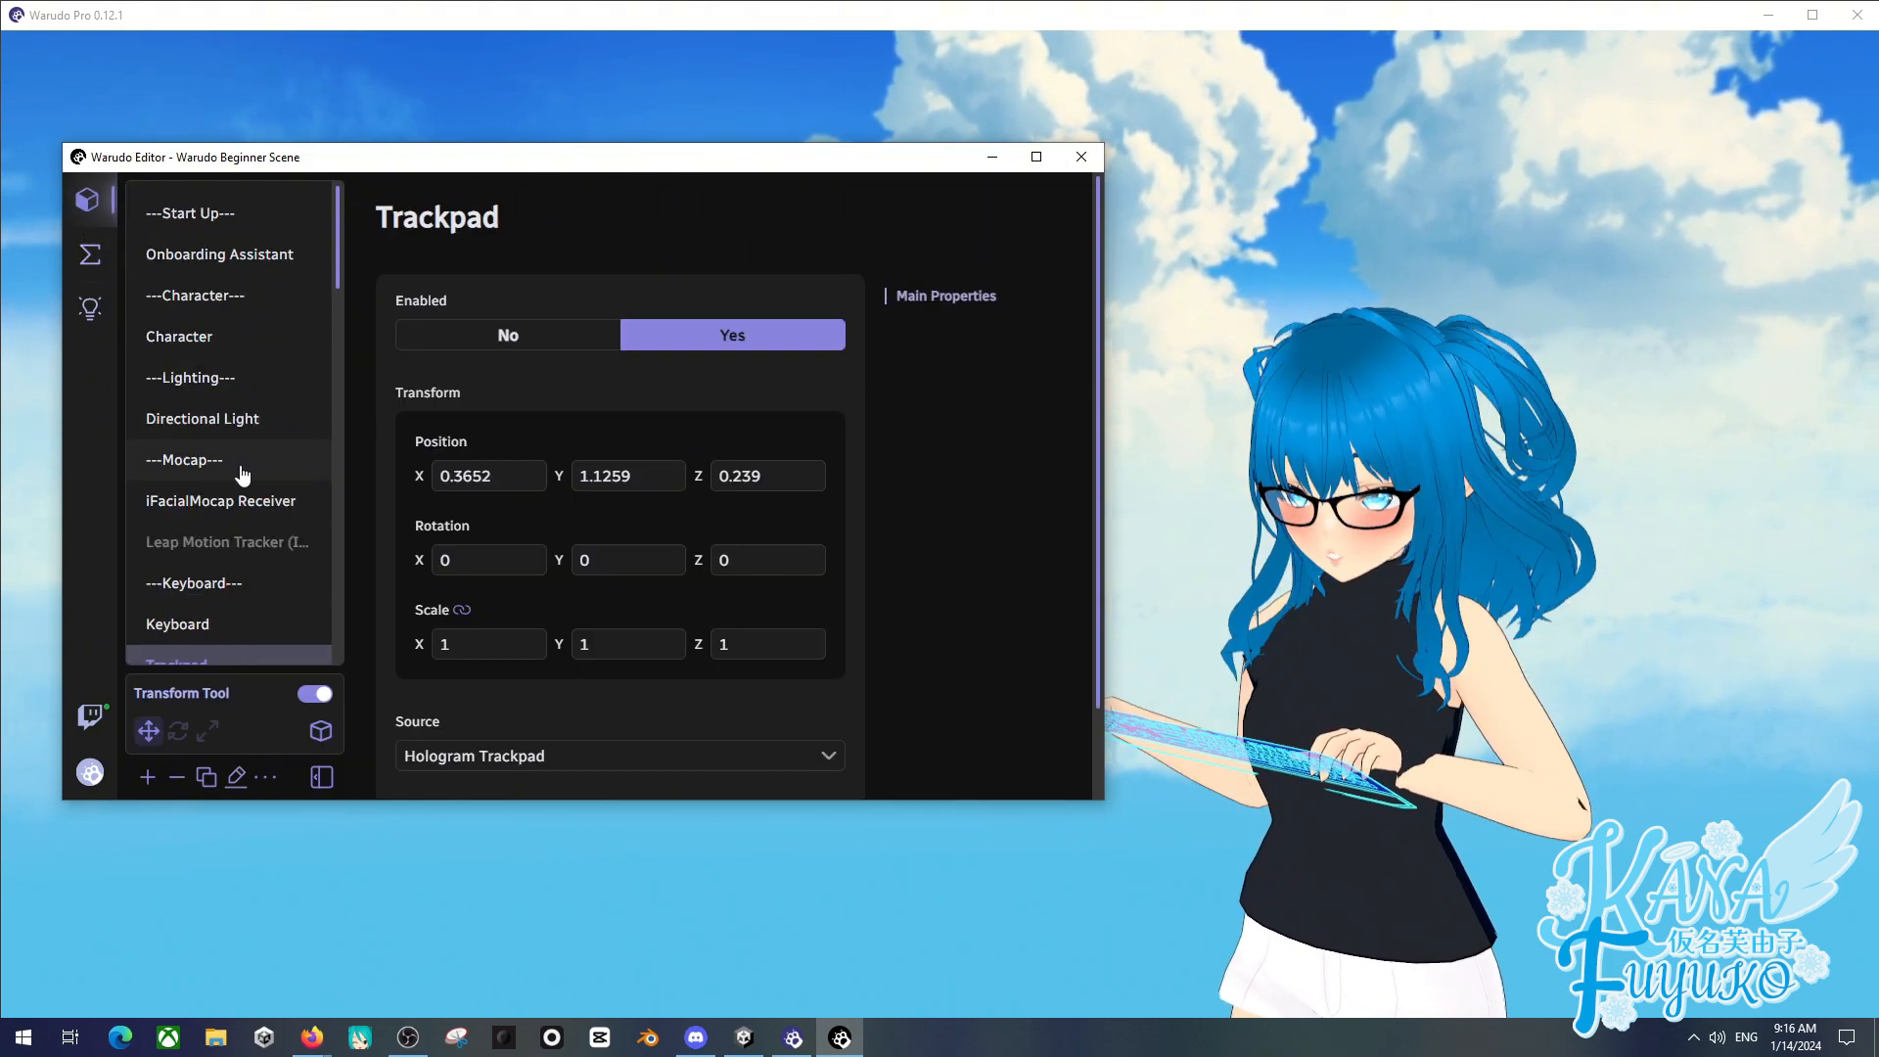
- Disable the Trackpad and Keyboard assets
{"action": "scroll", "coordinate": [255, 465], "scroll_direction": "down", "scroll_amount": 3}
{"action": "left_click", "coordinate": [508, 335]}
{"action": "left_click", "coordinate": [279, 332]}
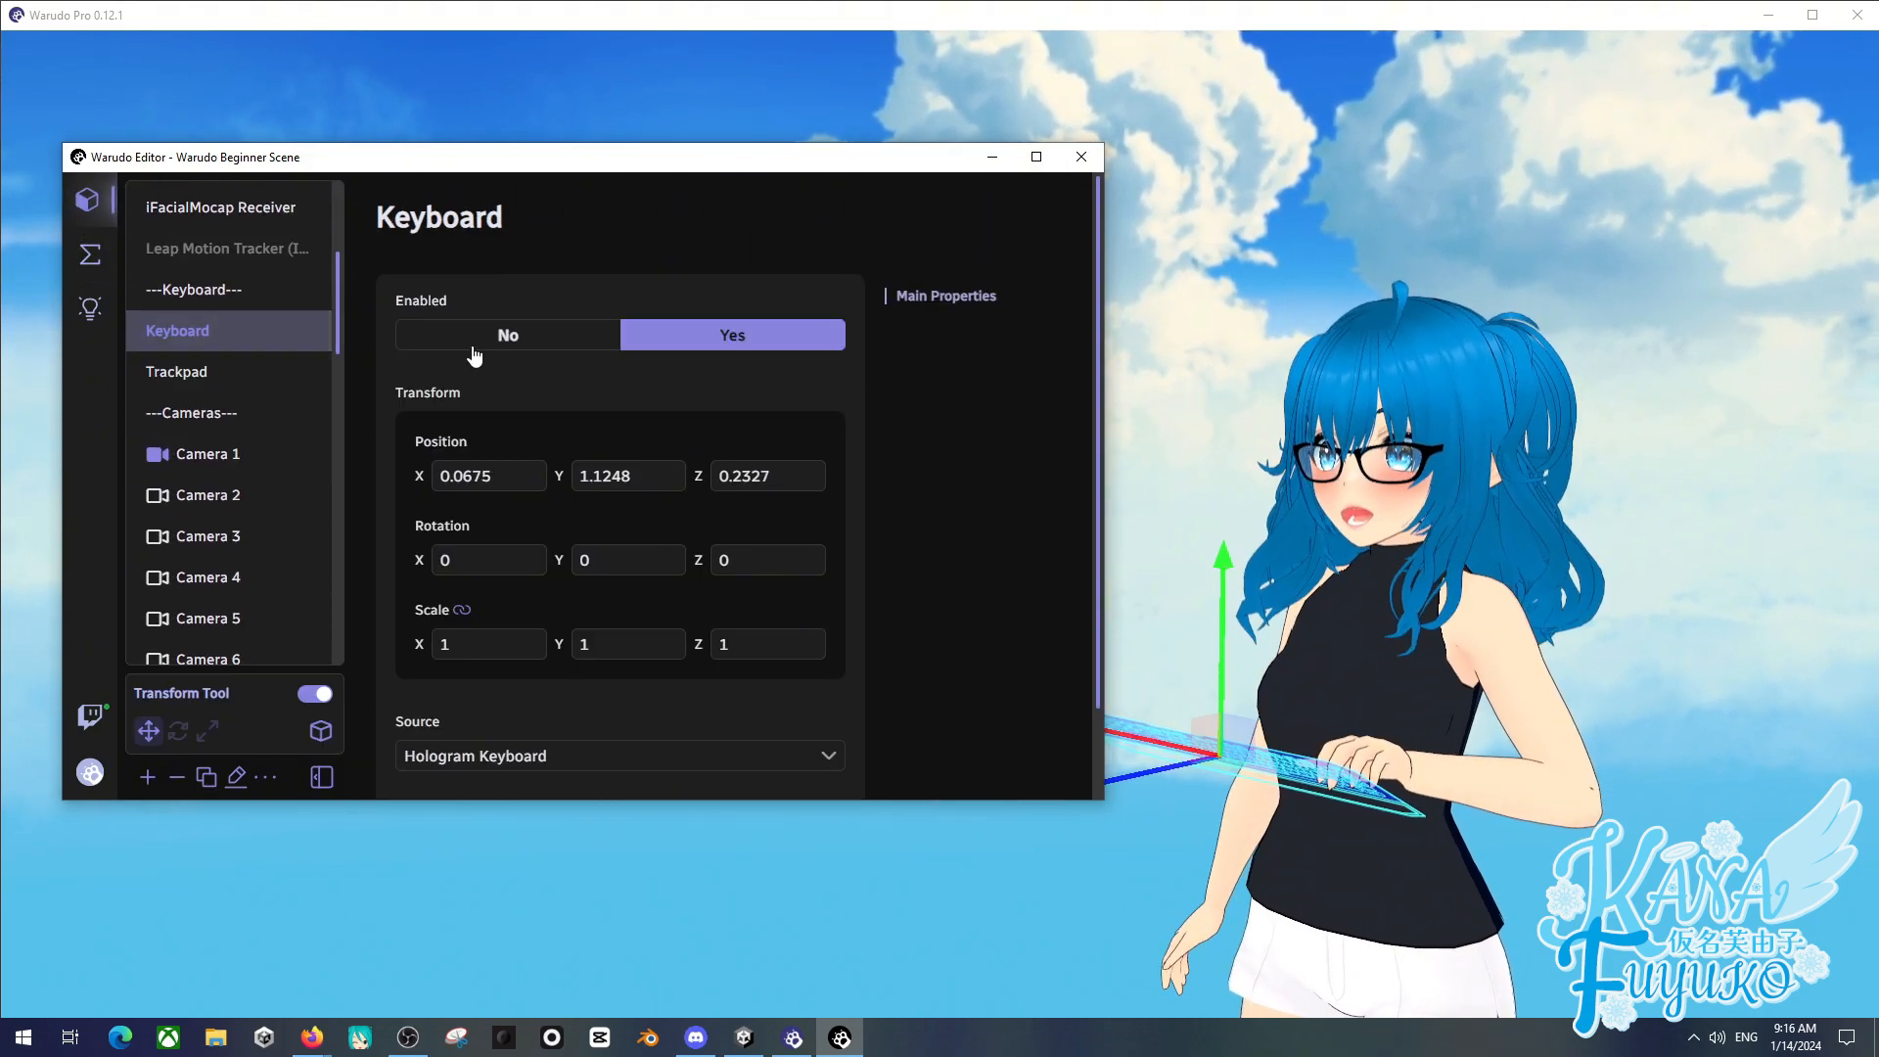
{"action": "left_click", "coordinate": [411, 334]}
- Open Camera 1's properties, preview the views of Camera 8 through Camera 2, and make Camera 1 the active camera again
{"action": "scroll", "coordinate": [226, 431], "scroll_direction": "down", "scroll_amount": 1}
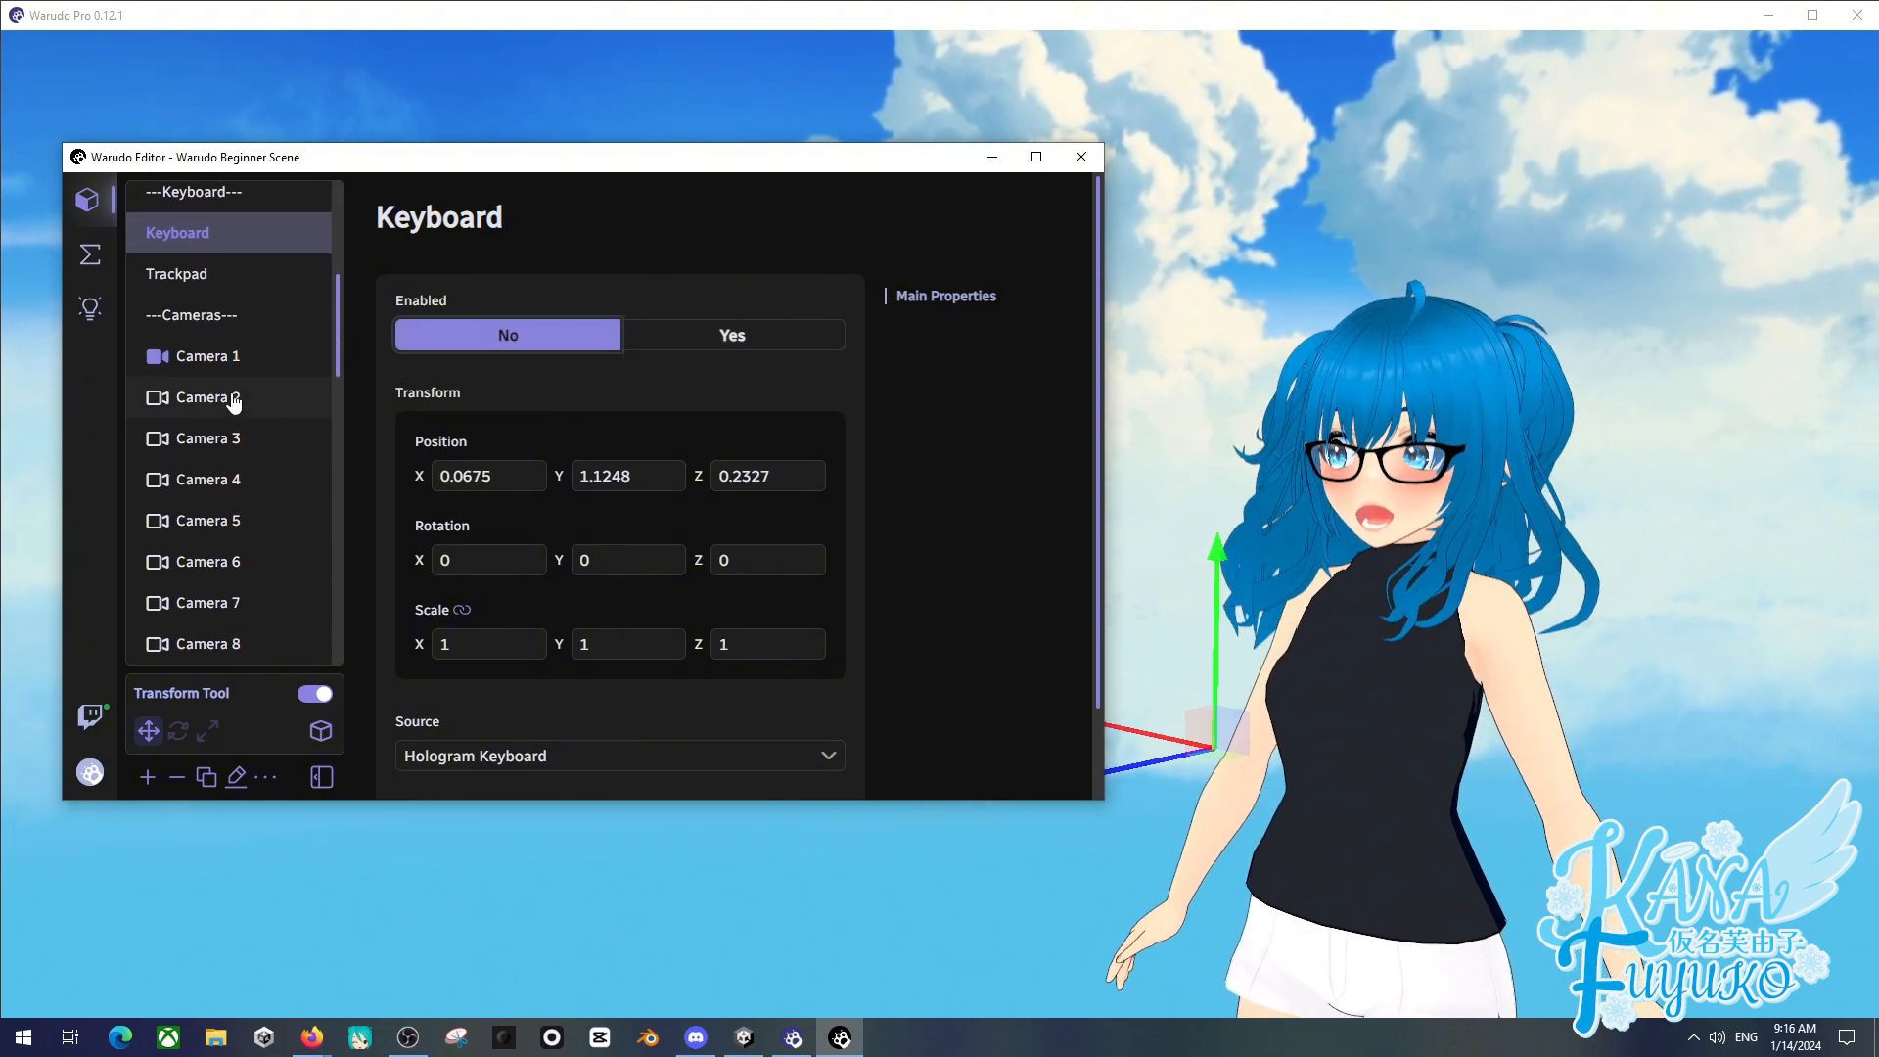
{"action": "scroll", "coordinate": [256, 313], "scroll_direction": "down", "scroll_amount": 1}
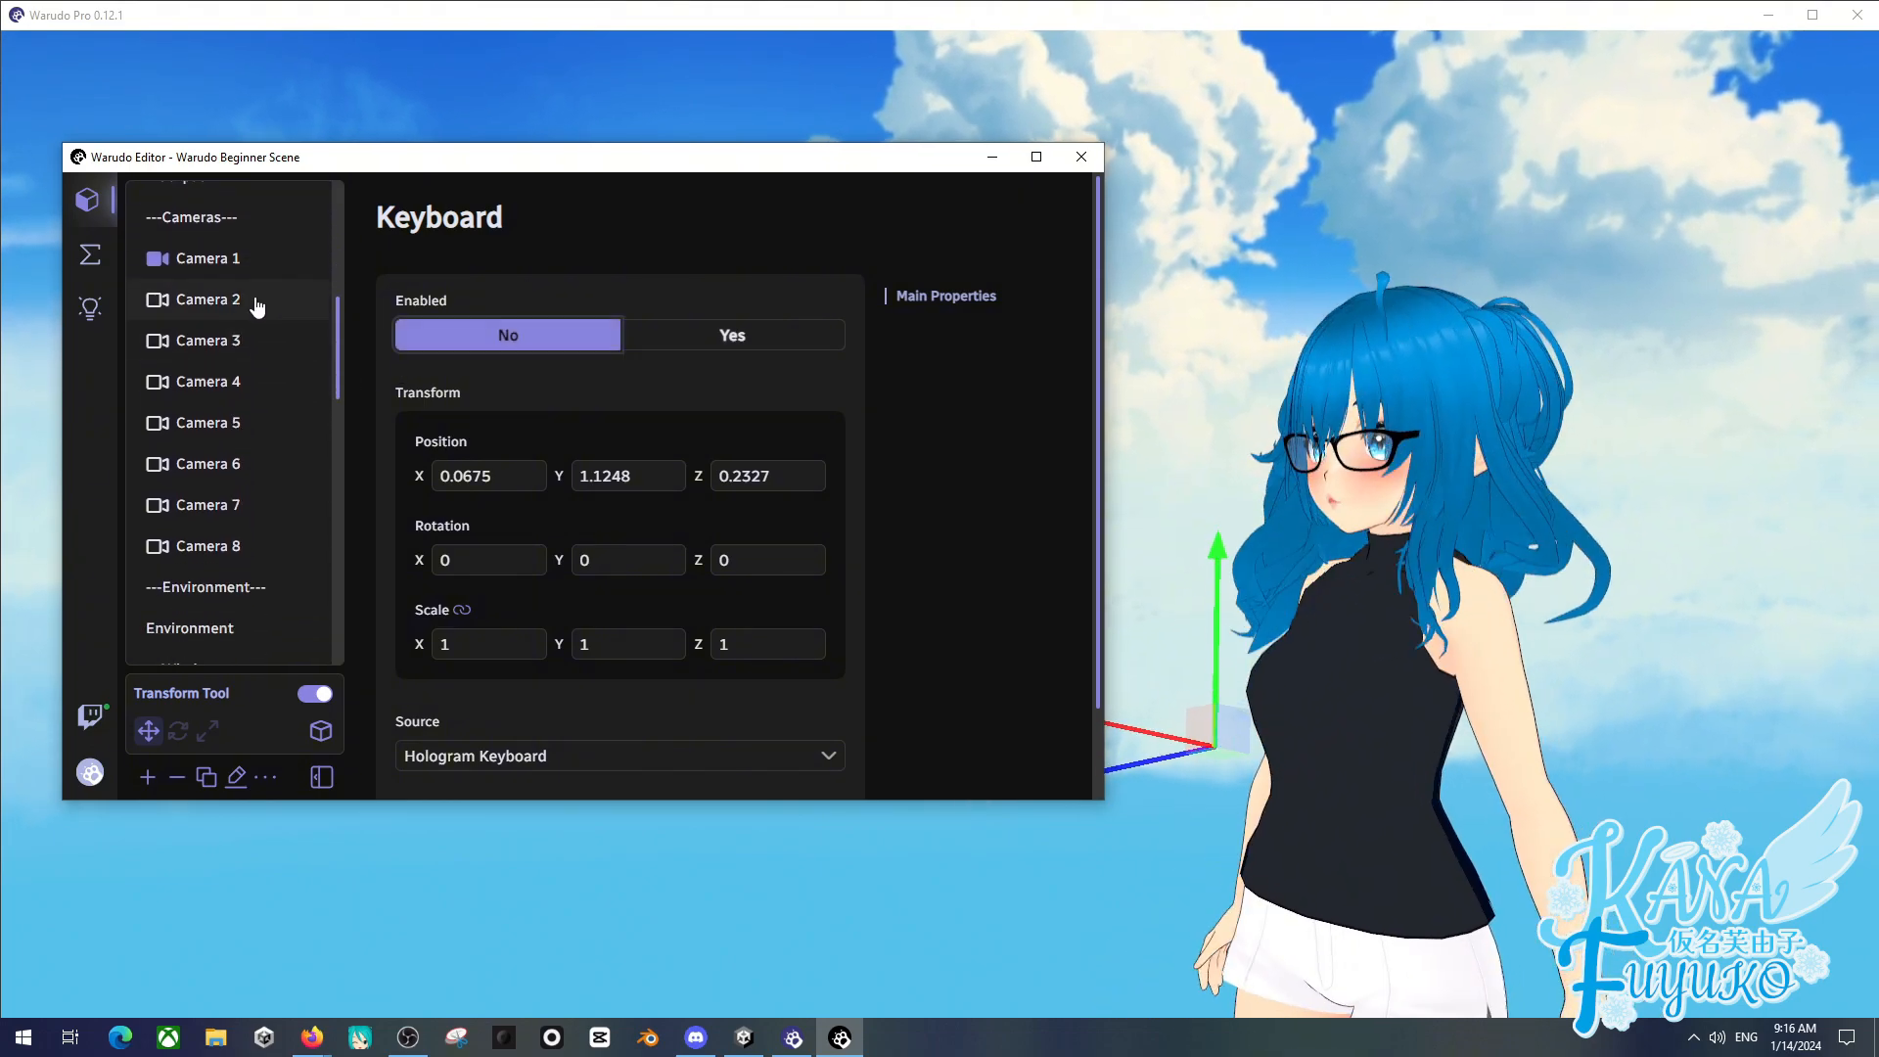
{"action": "left_click", "coordinate": [217, 263]}
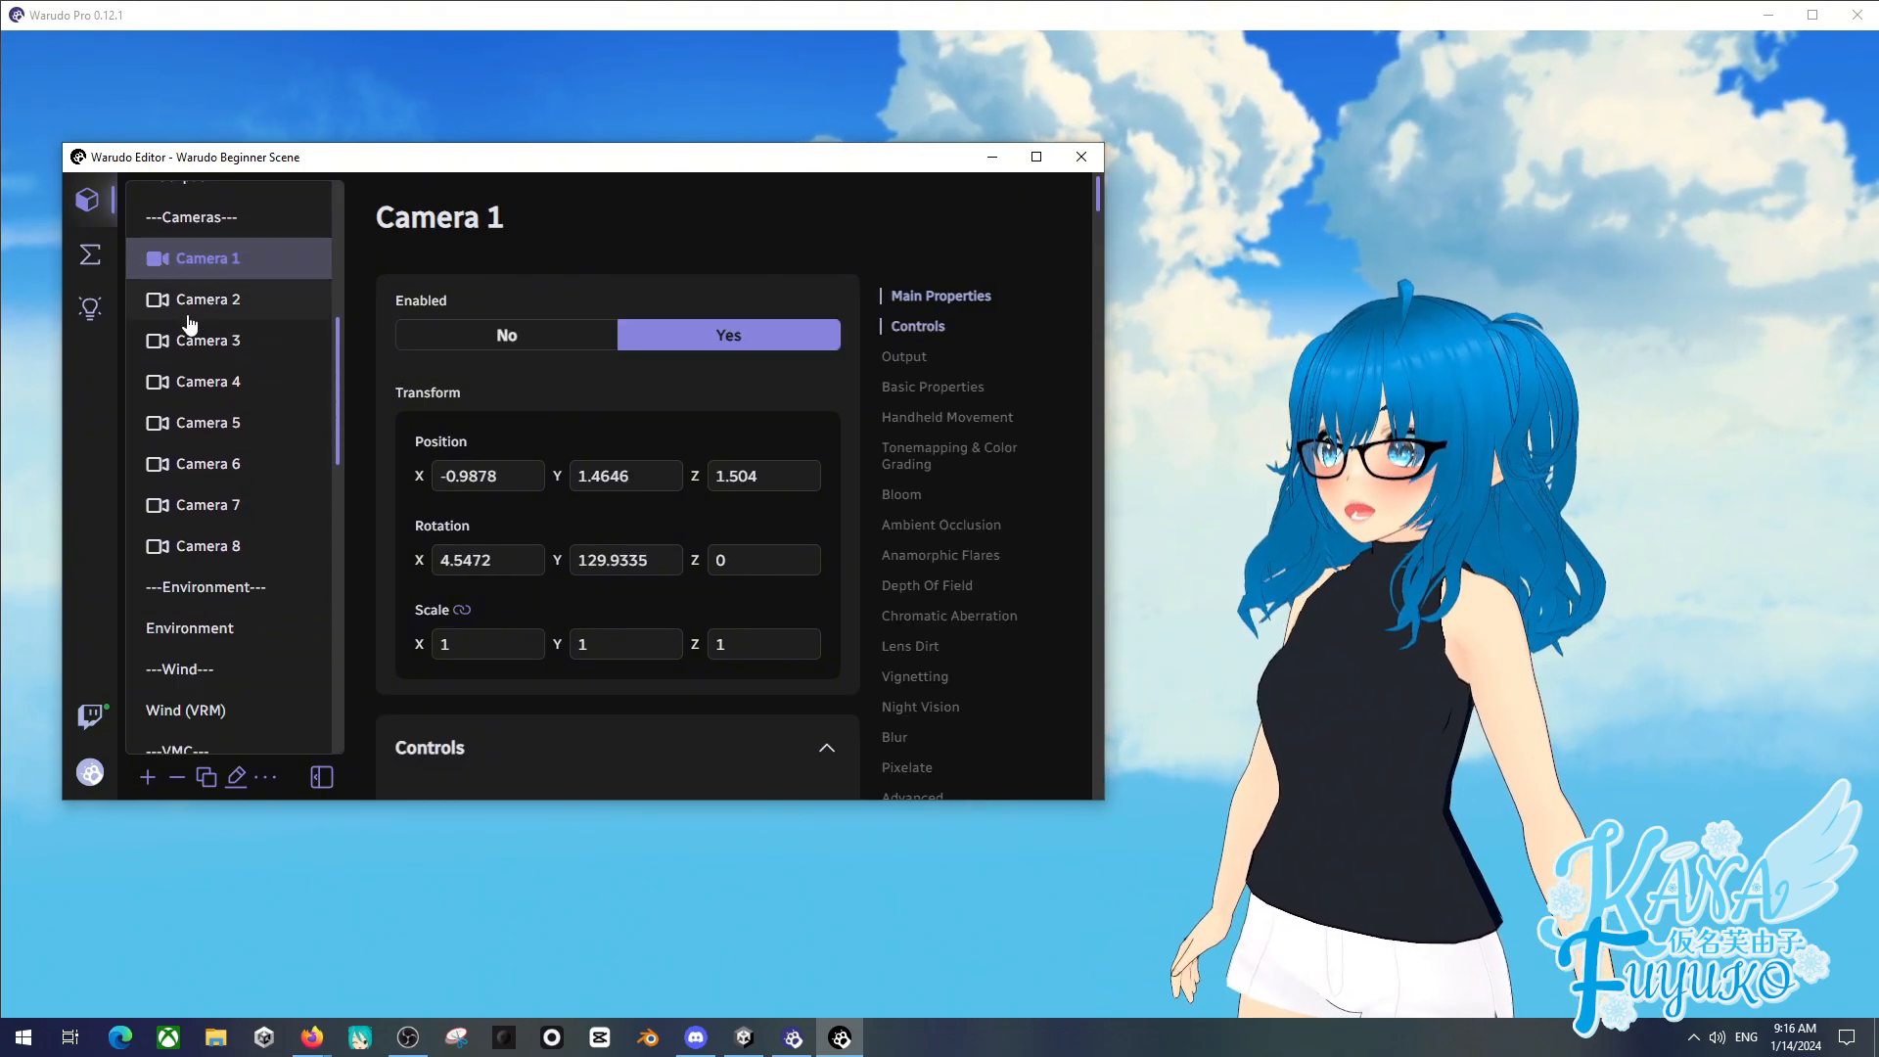
{"action": "left_click", "coordinate": [157, 546]}
{"action": "left_click", "coordinate": [158, 505]}
{"action": "left_click", "coordinate": [158, 464]}
{"action": "left_click", "coordinate": [158, 423]}
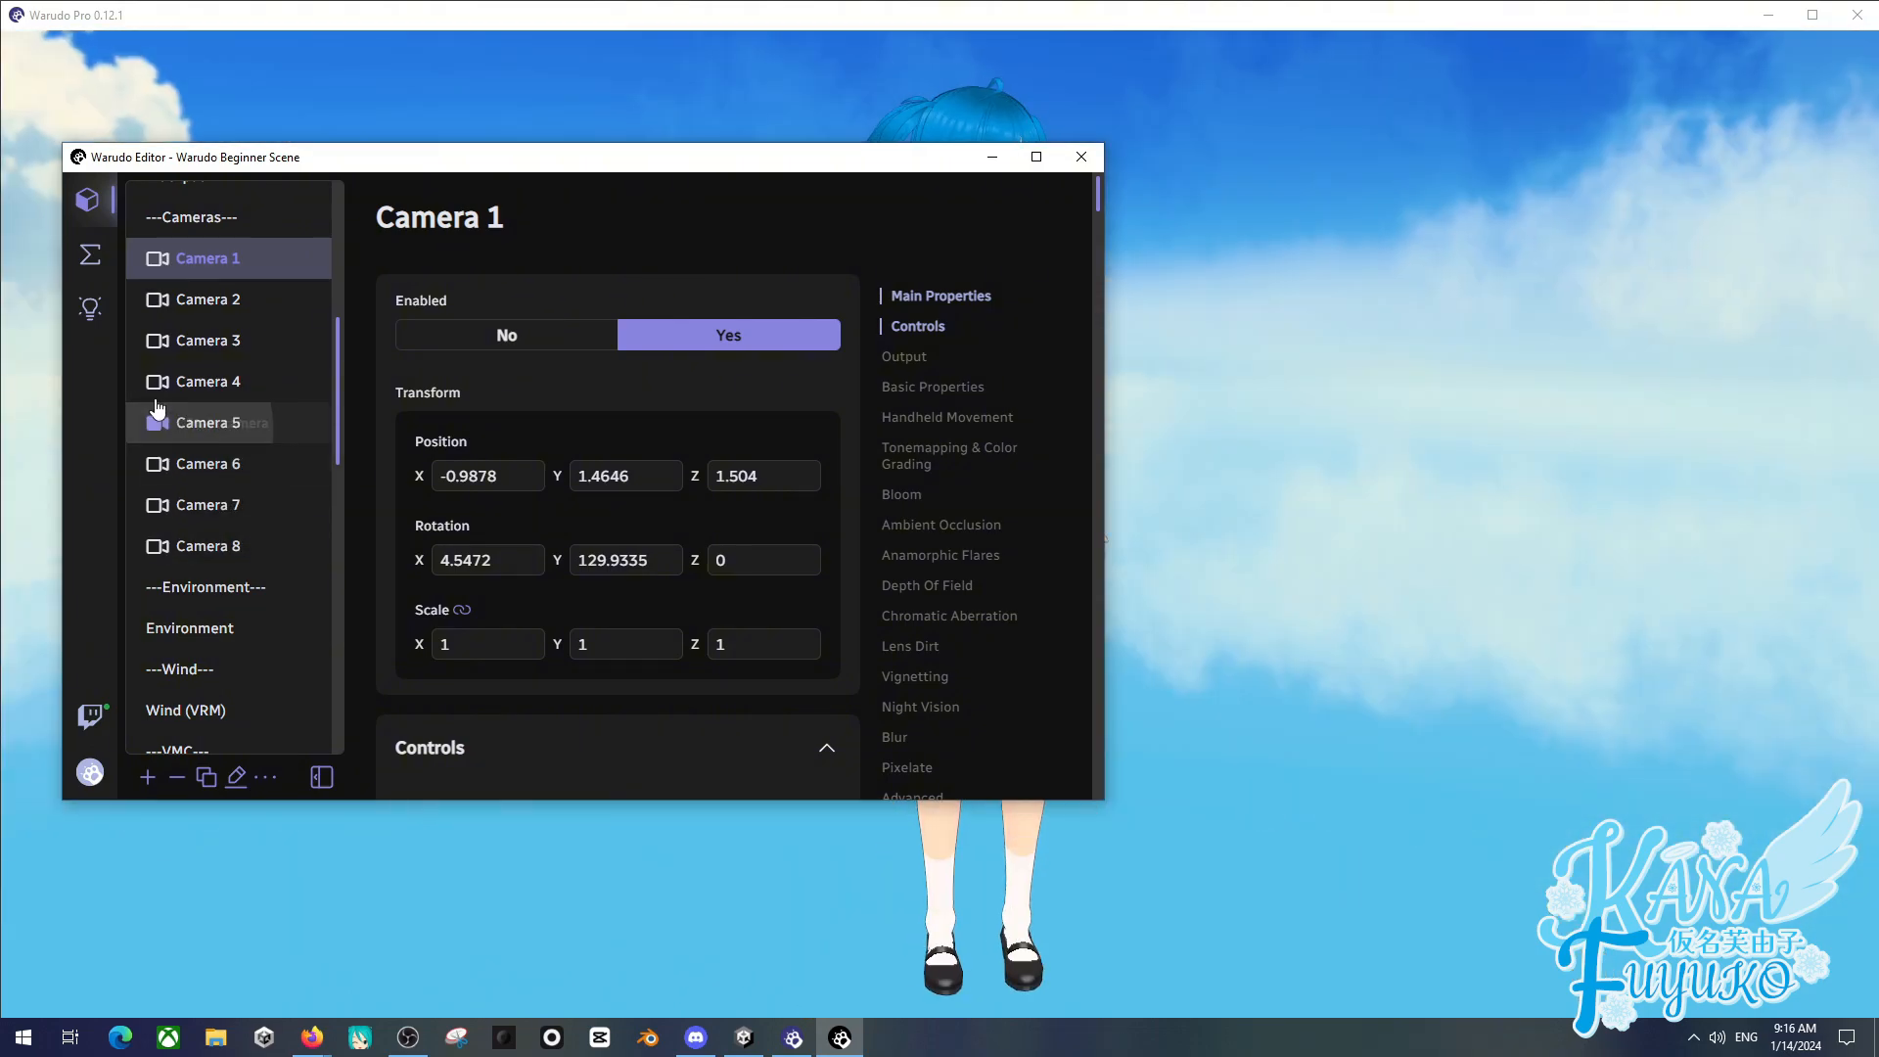
{"action": "left_click", "coordinate": [158, 382]}
{"action": "left_click", "coordinate": [157, 341]}
{"action": "left_click", "coordinate": [157, 299]}
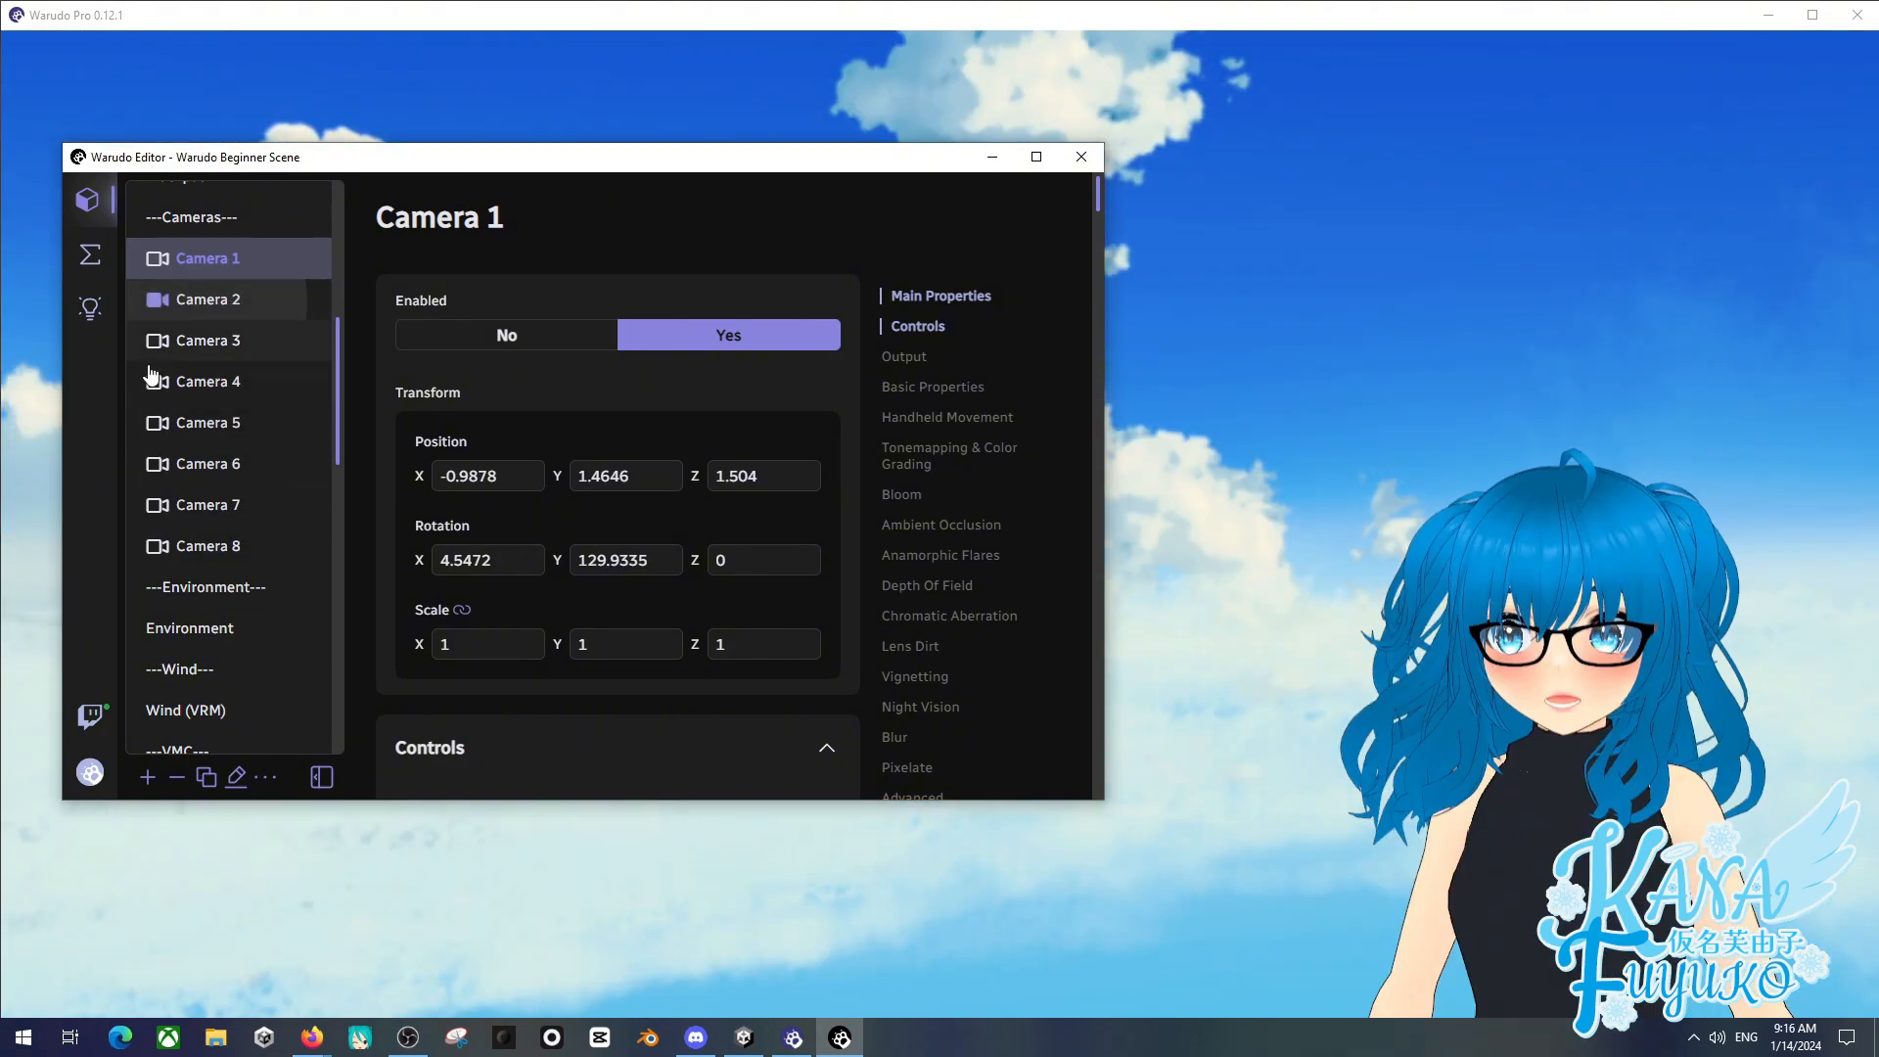
{"action": "left_click", "coordinate": [158, 258]}
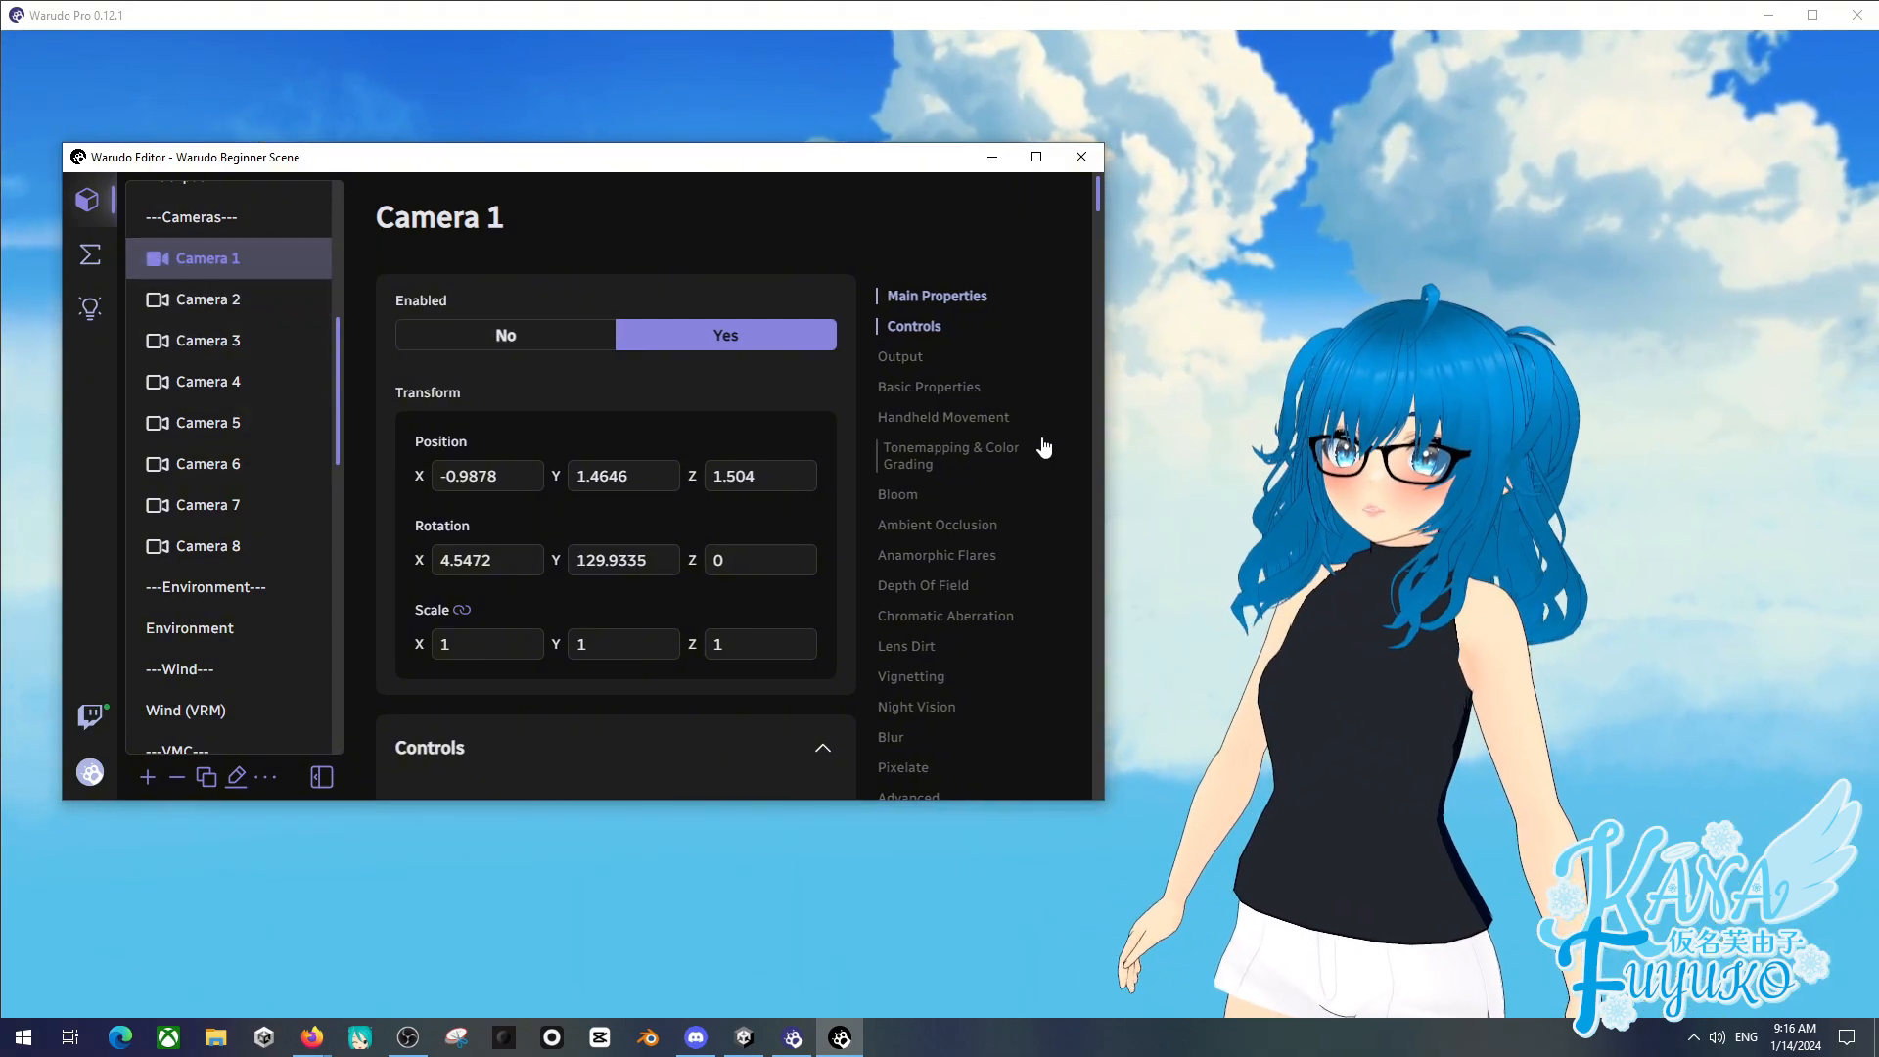
{"action": "scroll", "coordinate": [1040, 441], "scroll_direction": "down", "scroll_amount": 2}
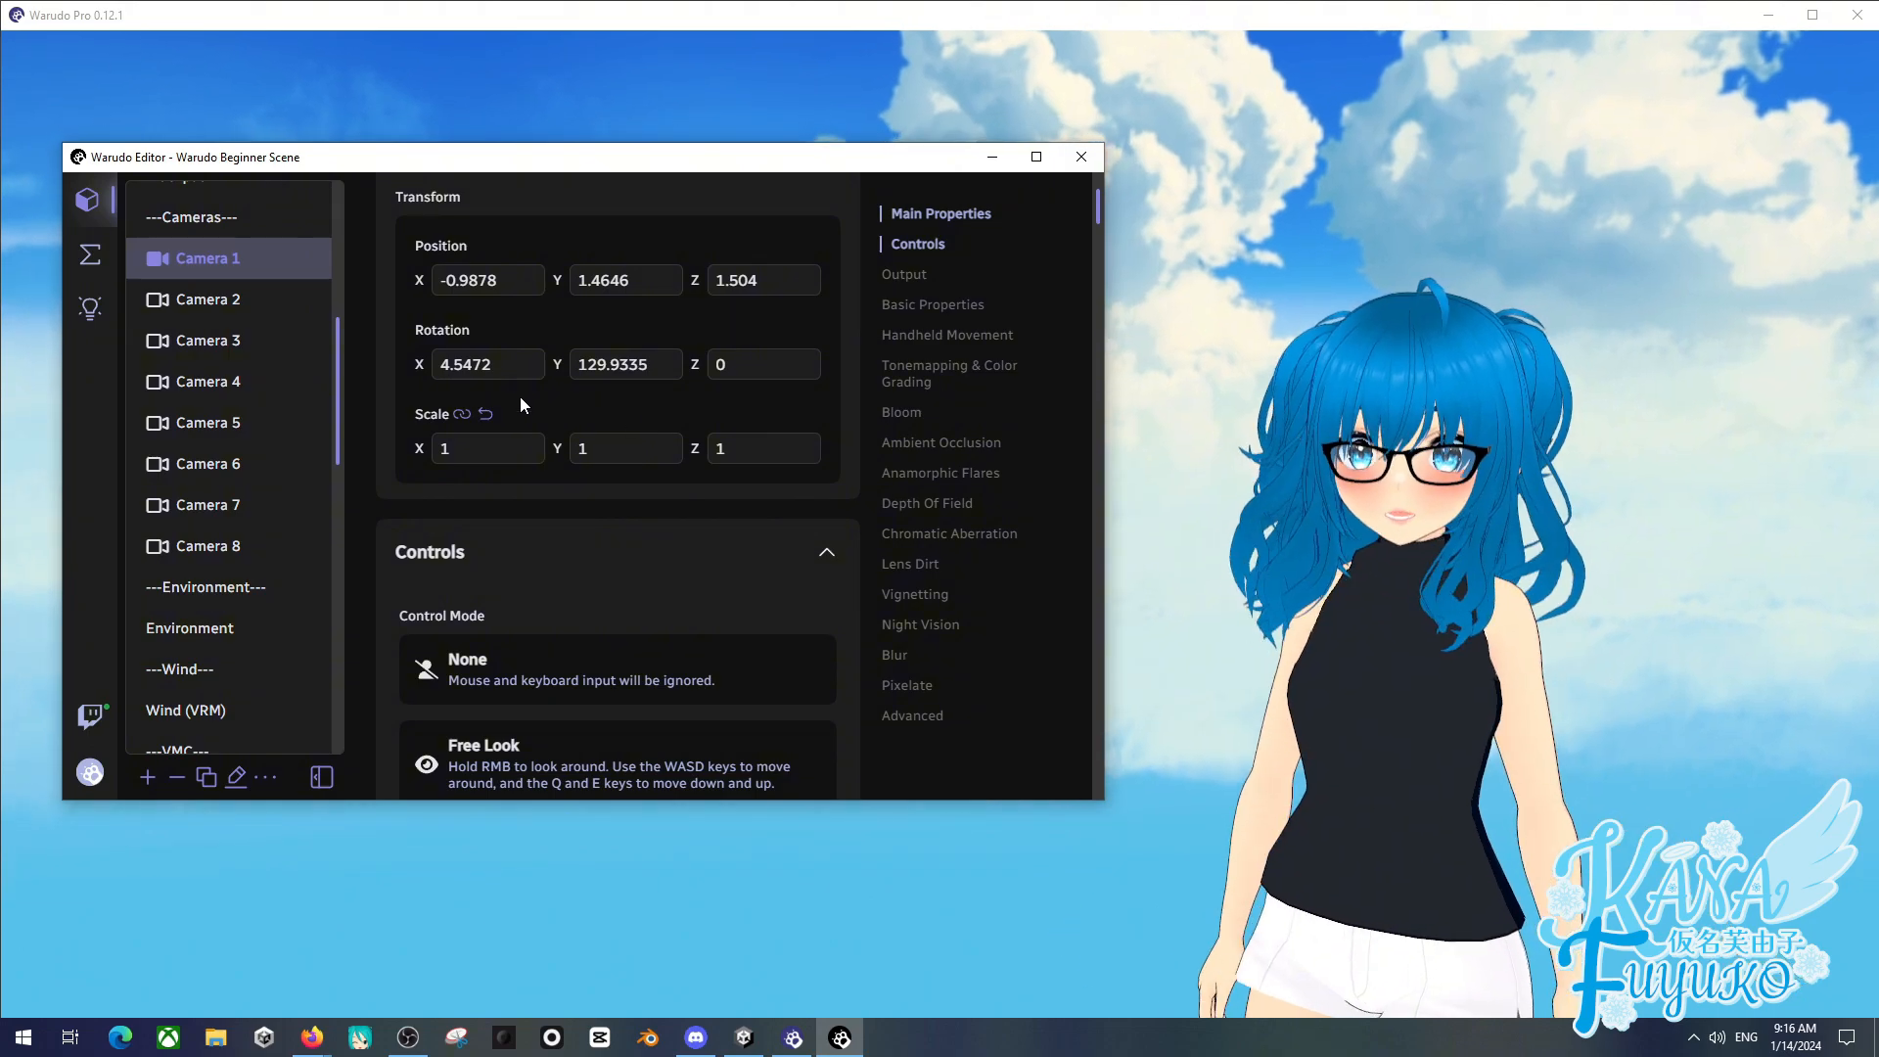
- Set the Environment asset's source to VR Room and look around the room in the main Warudo window
{"action": "scroll", "coordinate": [284, 501], "scroll_direction": "down", "scroll_amount": 2}
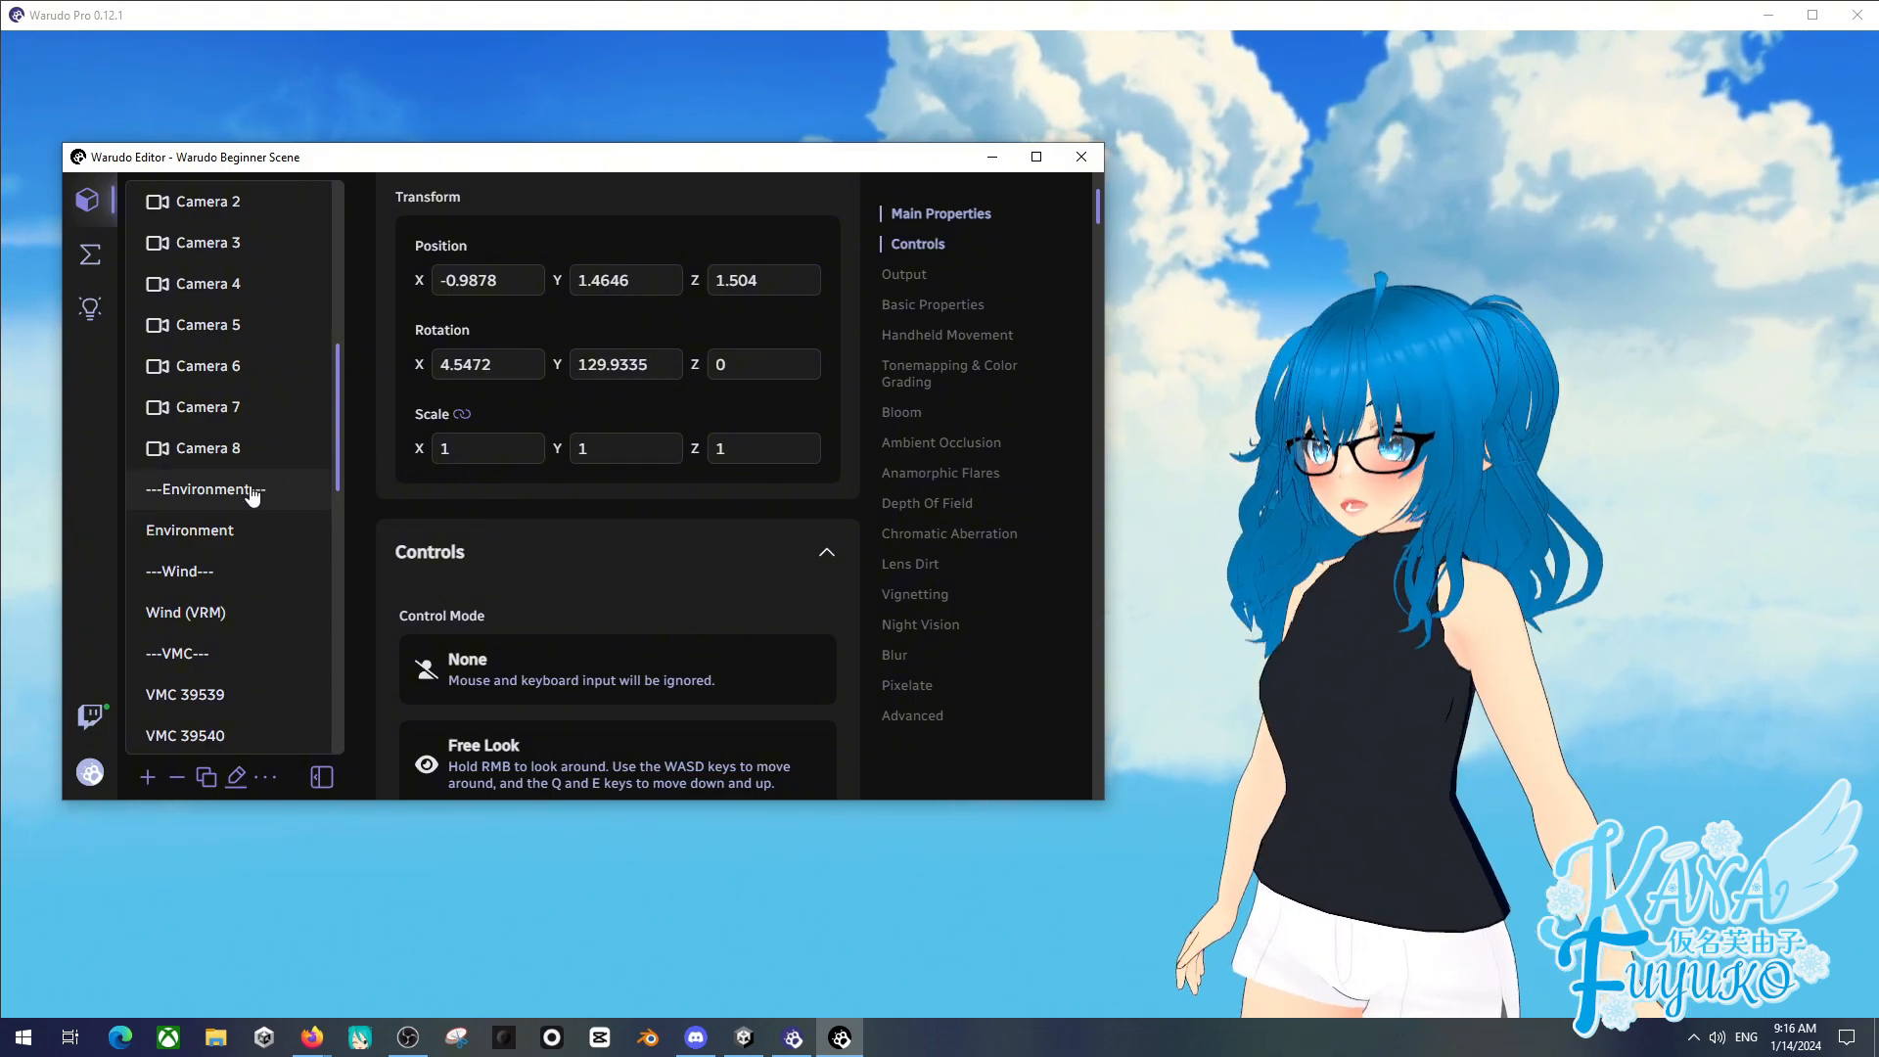
{"action": "scroll", "coordinate": [251, 490], "scroll_direction": "down", "scroll_amount": 2}
{"action": "left_click", "coordinate": [226, 443]}
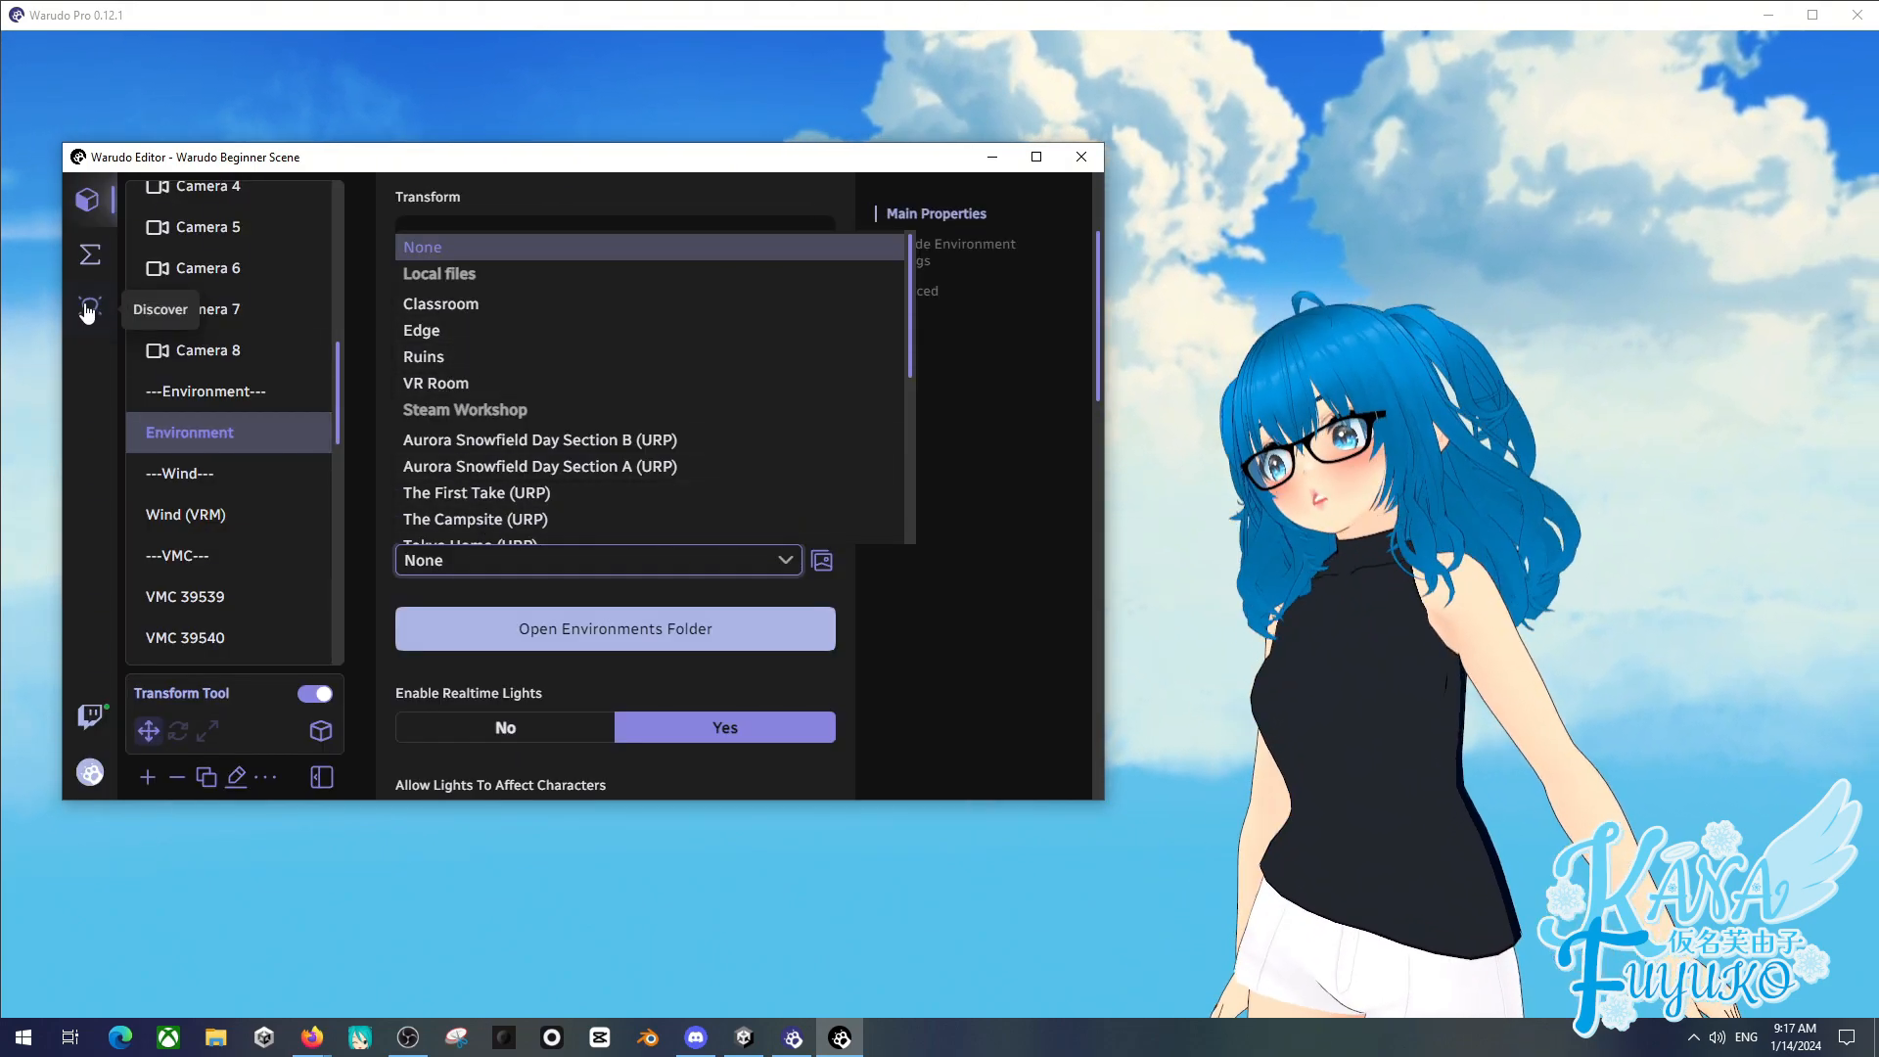
{"action": "left_click", "coordinate": [444, 385]}
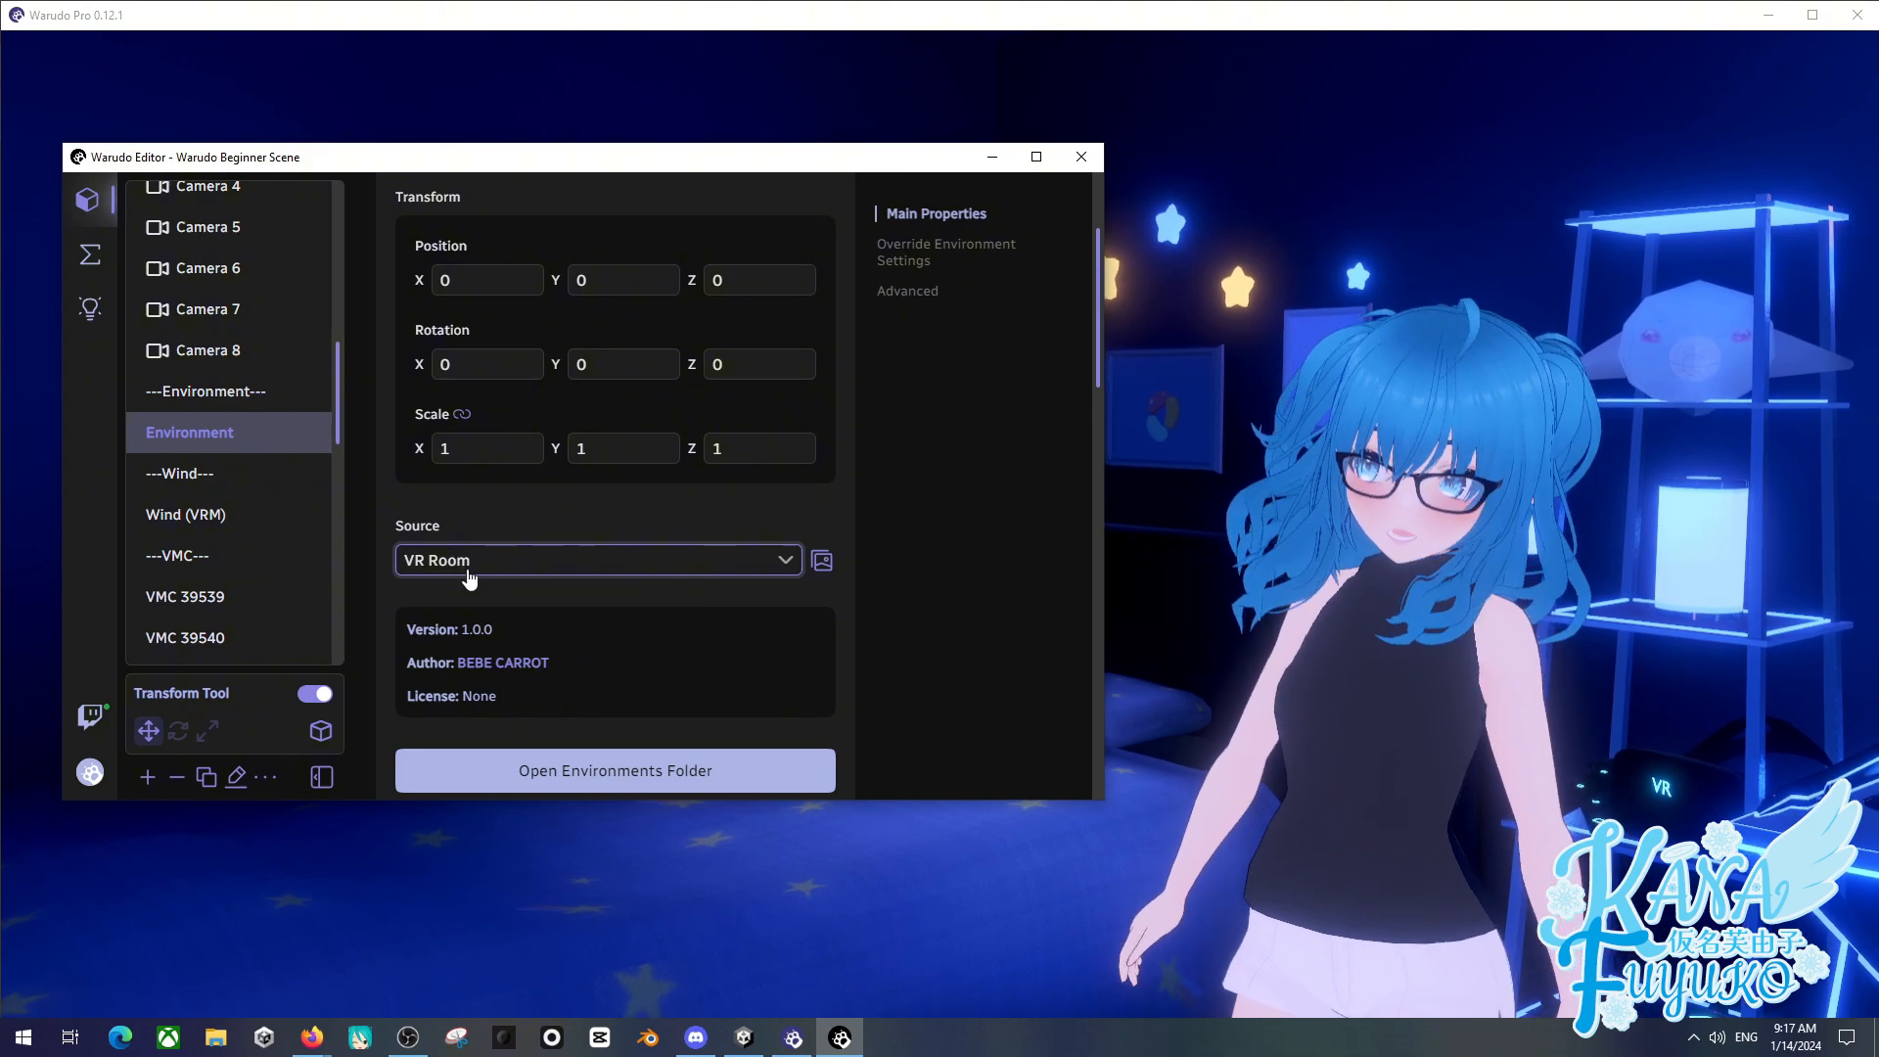
{"action": "left_click_drag", "start_coordinate": [1165, 607], "coordinate": [1195, 672]}
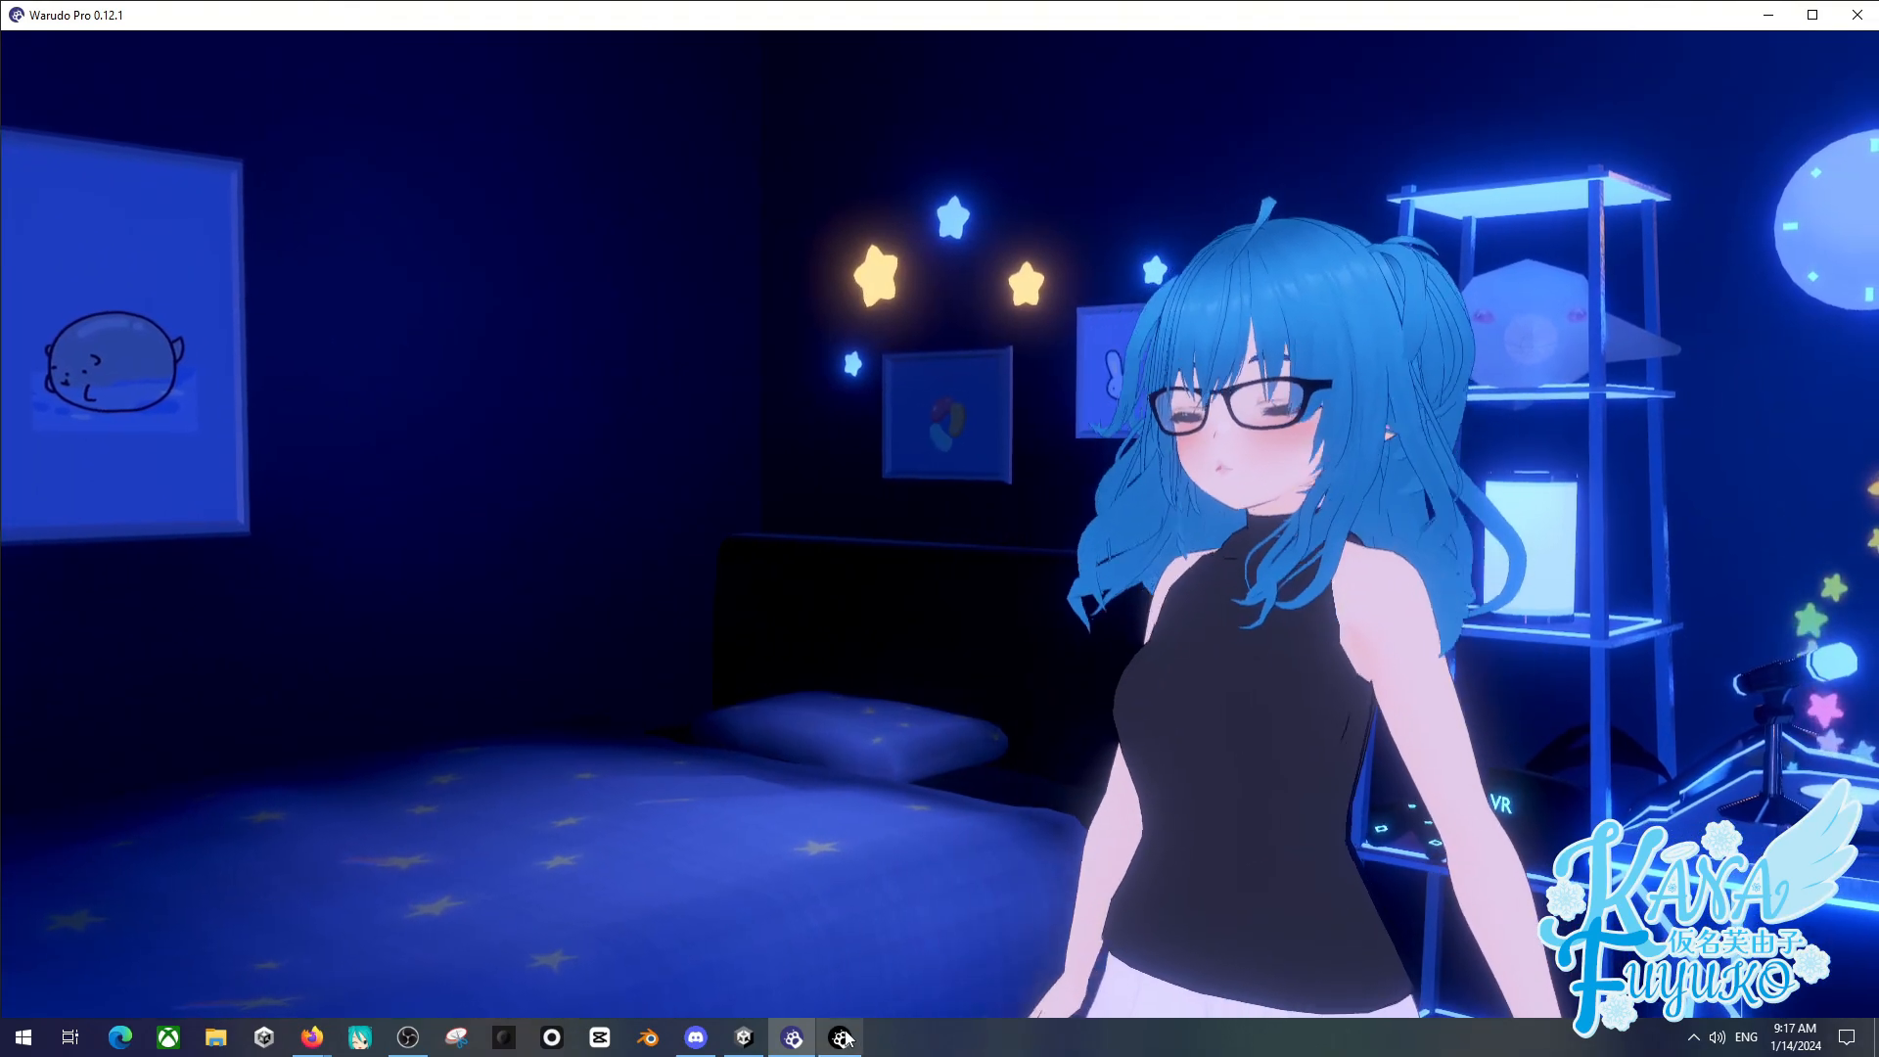
- Return to the Warudo Editor, change the Environment's source to Edge, and inspect the scene in the main window
{"action": "left_click", "coordinate": [839, 1037]}
{"action": "left_click", "coordinate": [486, 551]}
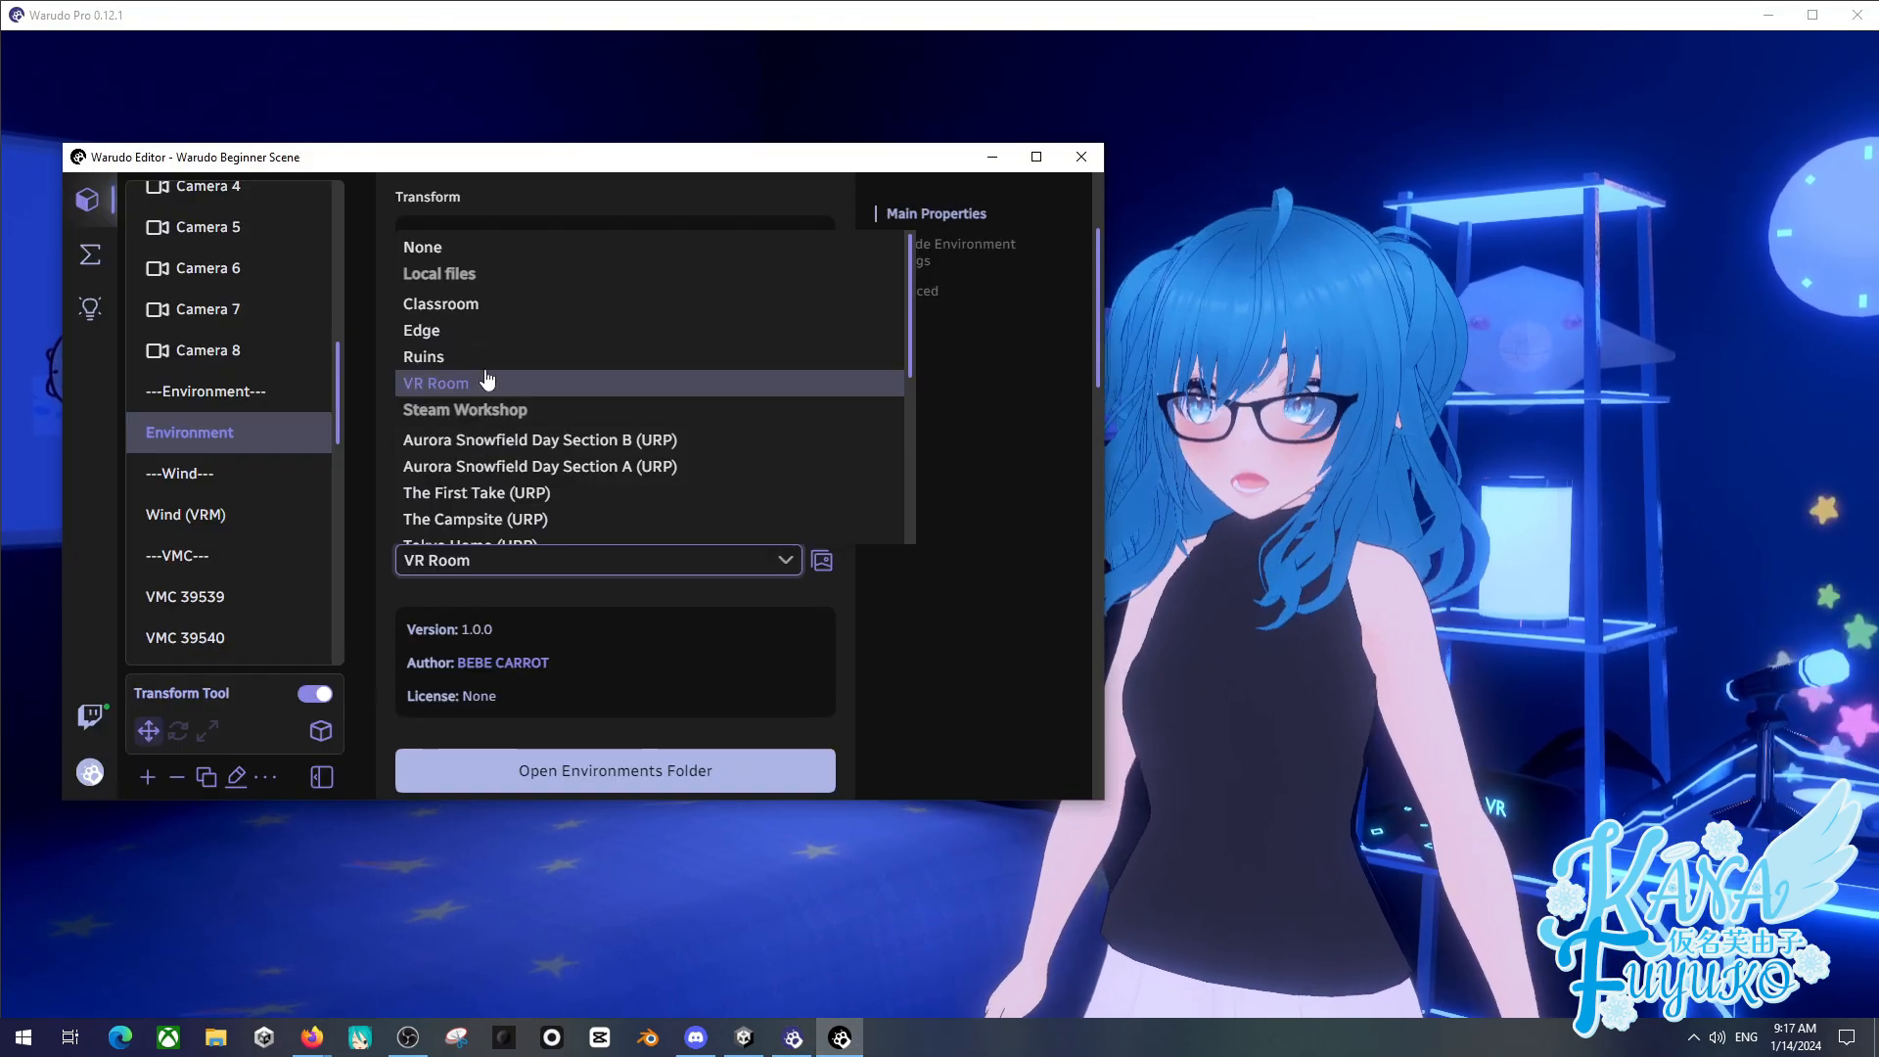
{"action": "left_click", "coordinate": [458, 325]}
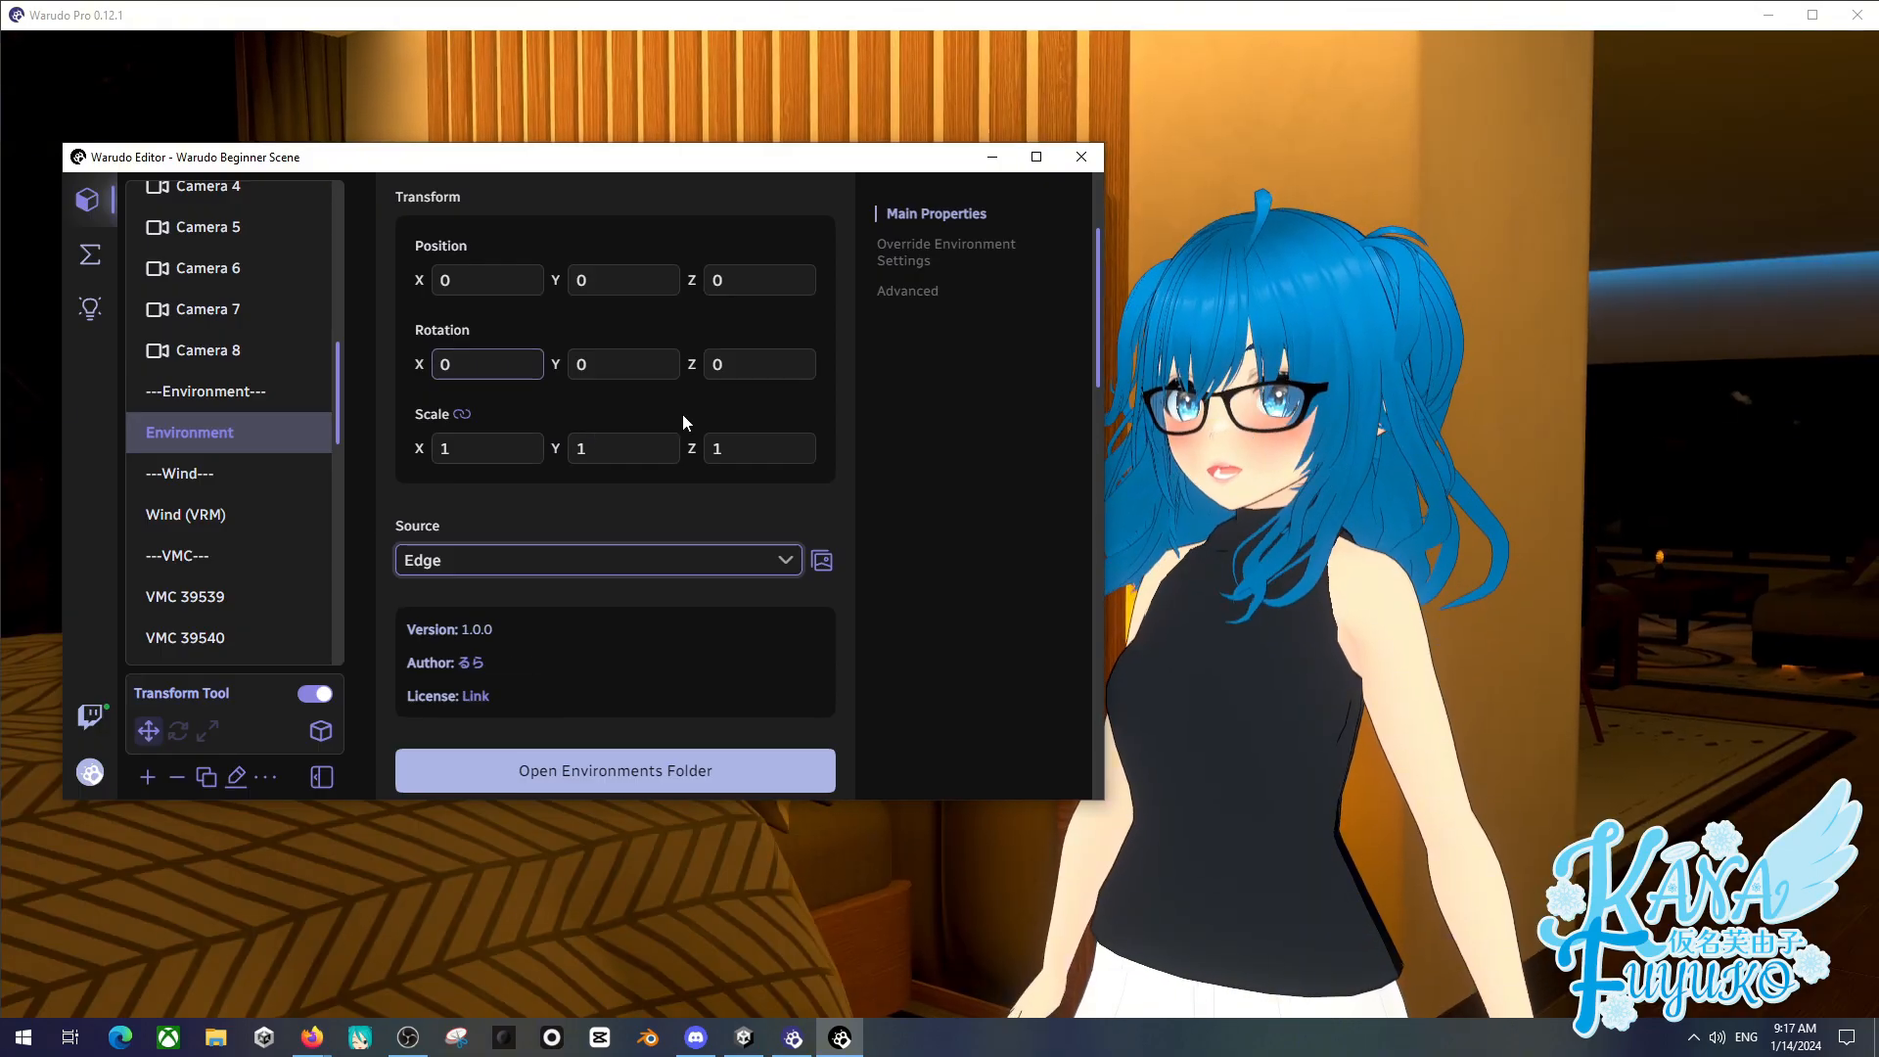
{"action": "left_click", "coordinate": [1360, 499]}
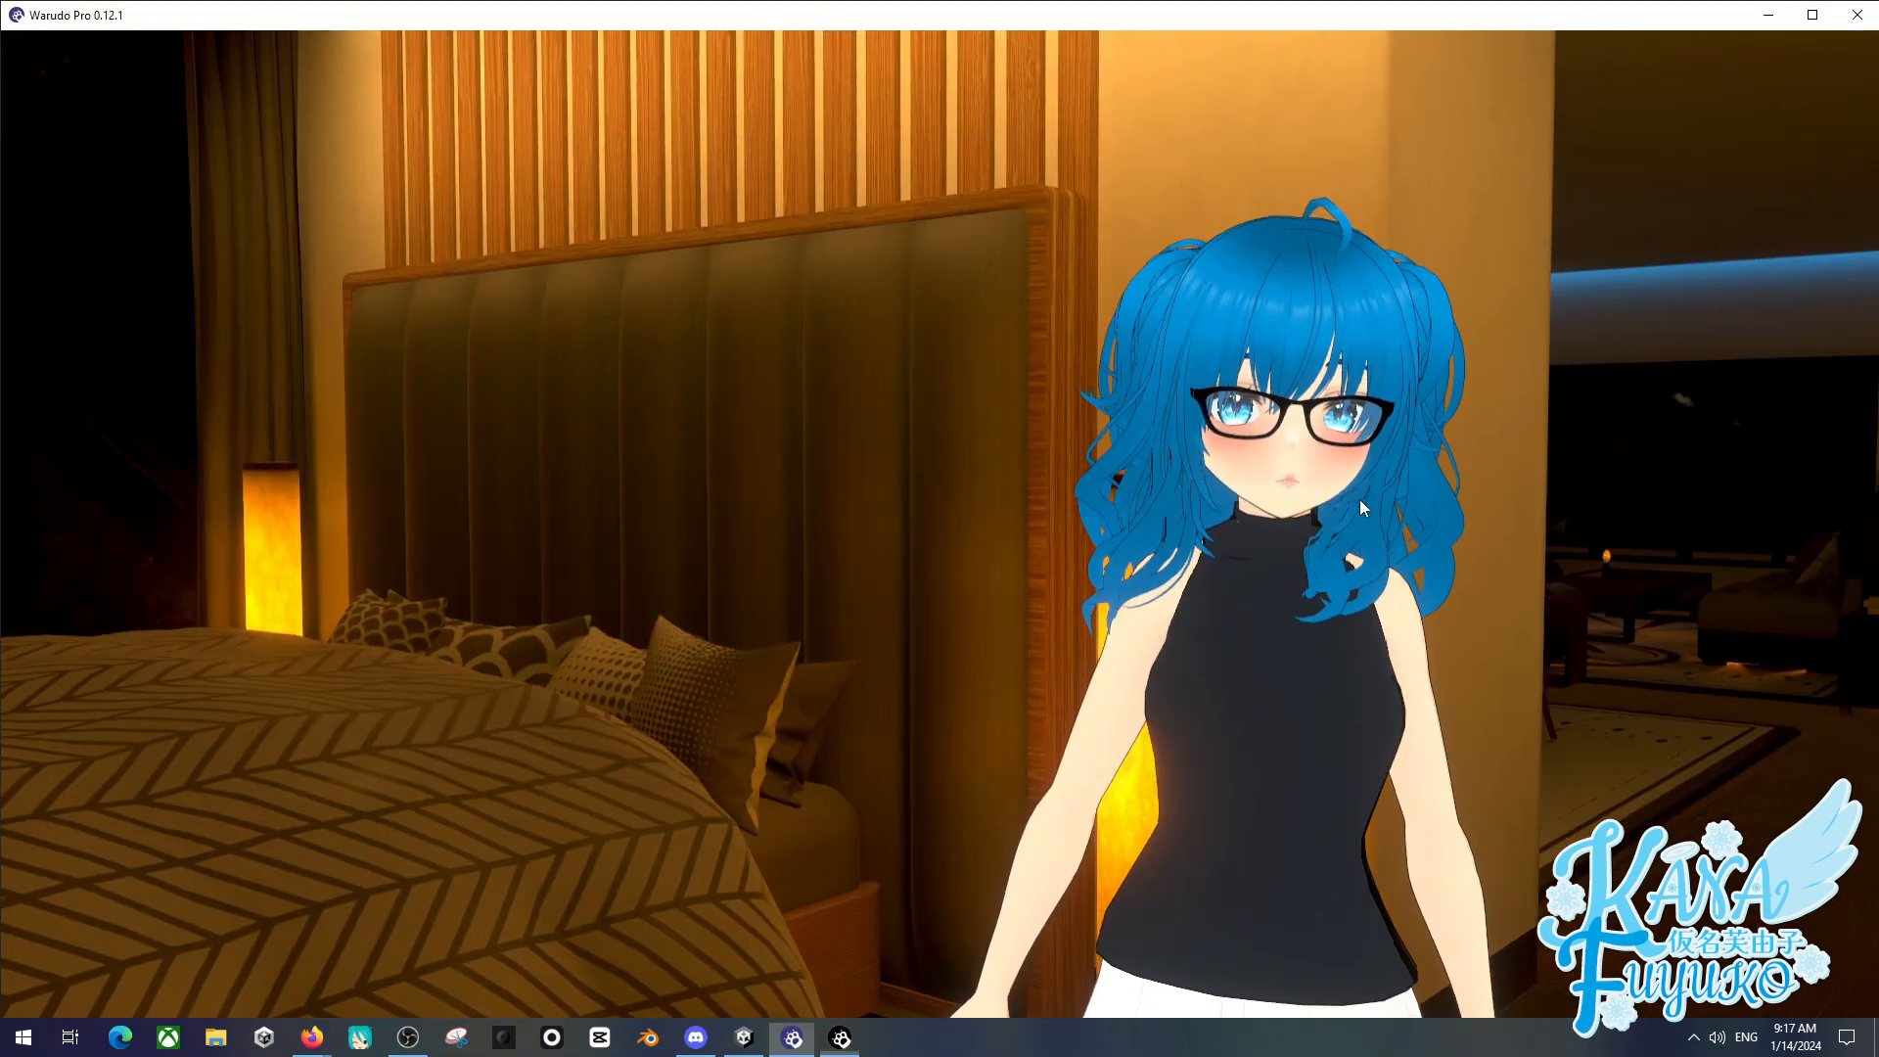
{"action": "mouse_move", "coordinate": [1359, 499]}
{"action": "left_mouse_down"}
{"action": "mouse_move", "coordinate": [1317, 513]}
{"action": "mouse_move", "coordinate": [1423, 520]}
{"action": "mouse_move", "coordinate": [1330, 515]}
{"action": "mouse_move", "coordinate": [1386, 513]}
{"action": "mouse_move", "coordinate": [1370, 503]}
{"action": "left_mouse_up"}
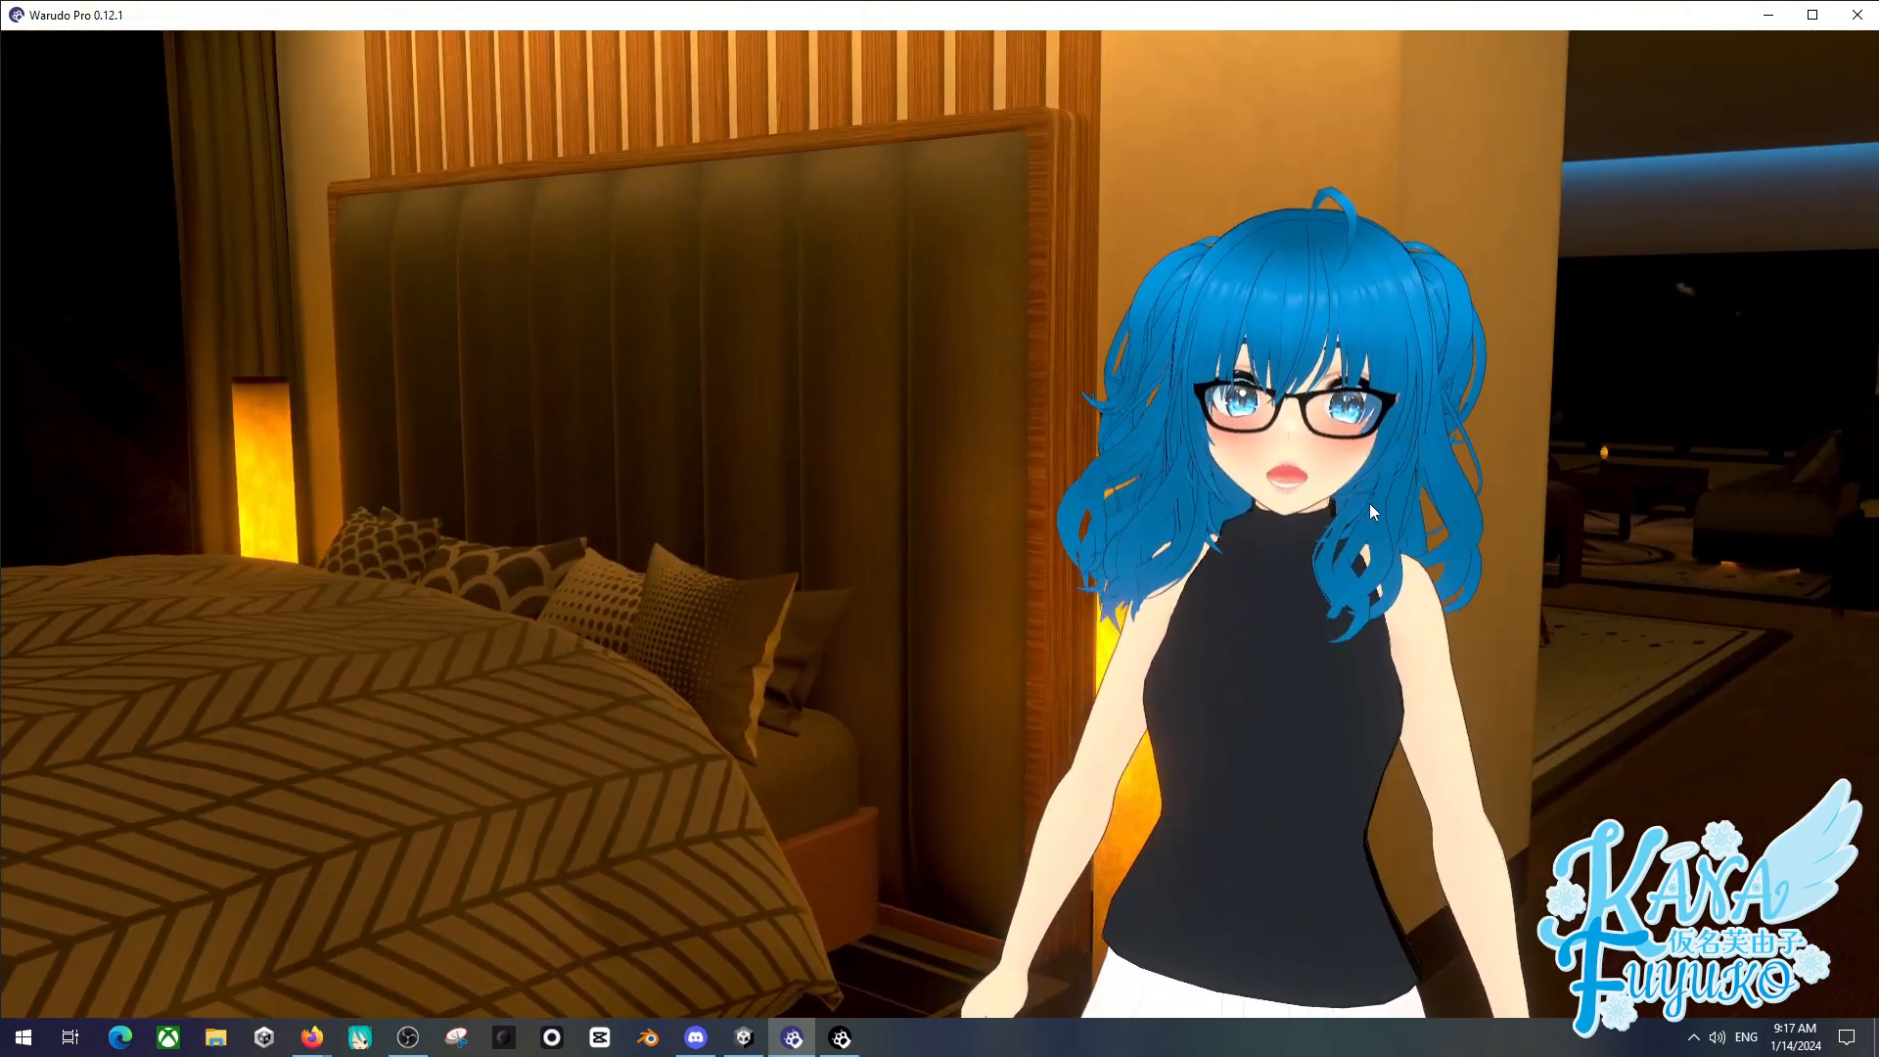
- Switch back to the Warudo Editor and reset the Environment's source to None
{"action": "left_click", "coordinate": [840, 1045]}
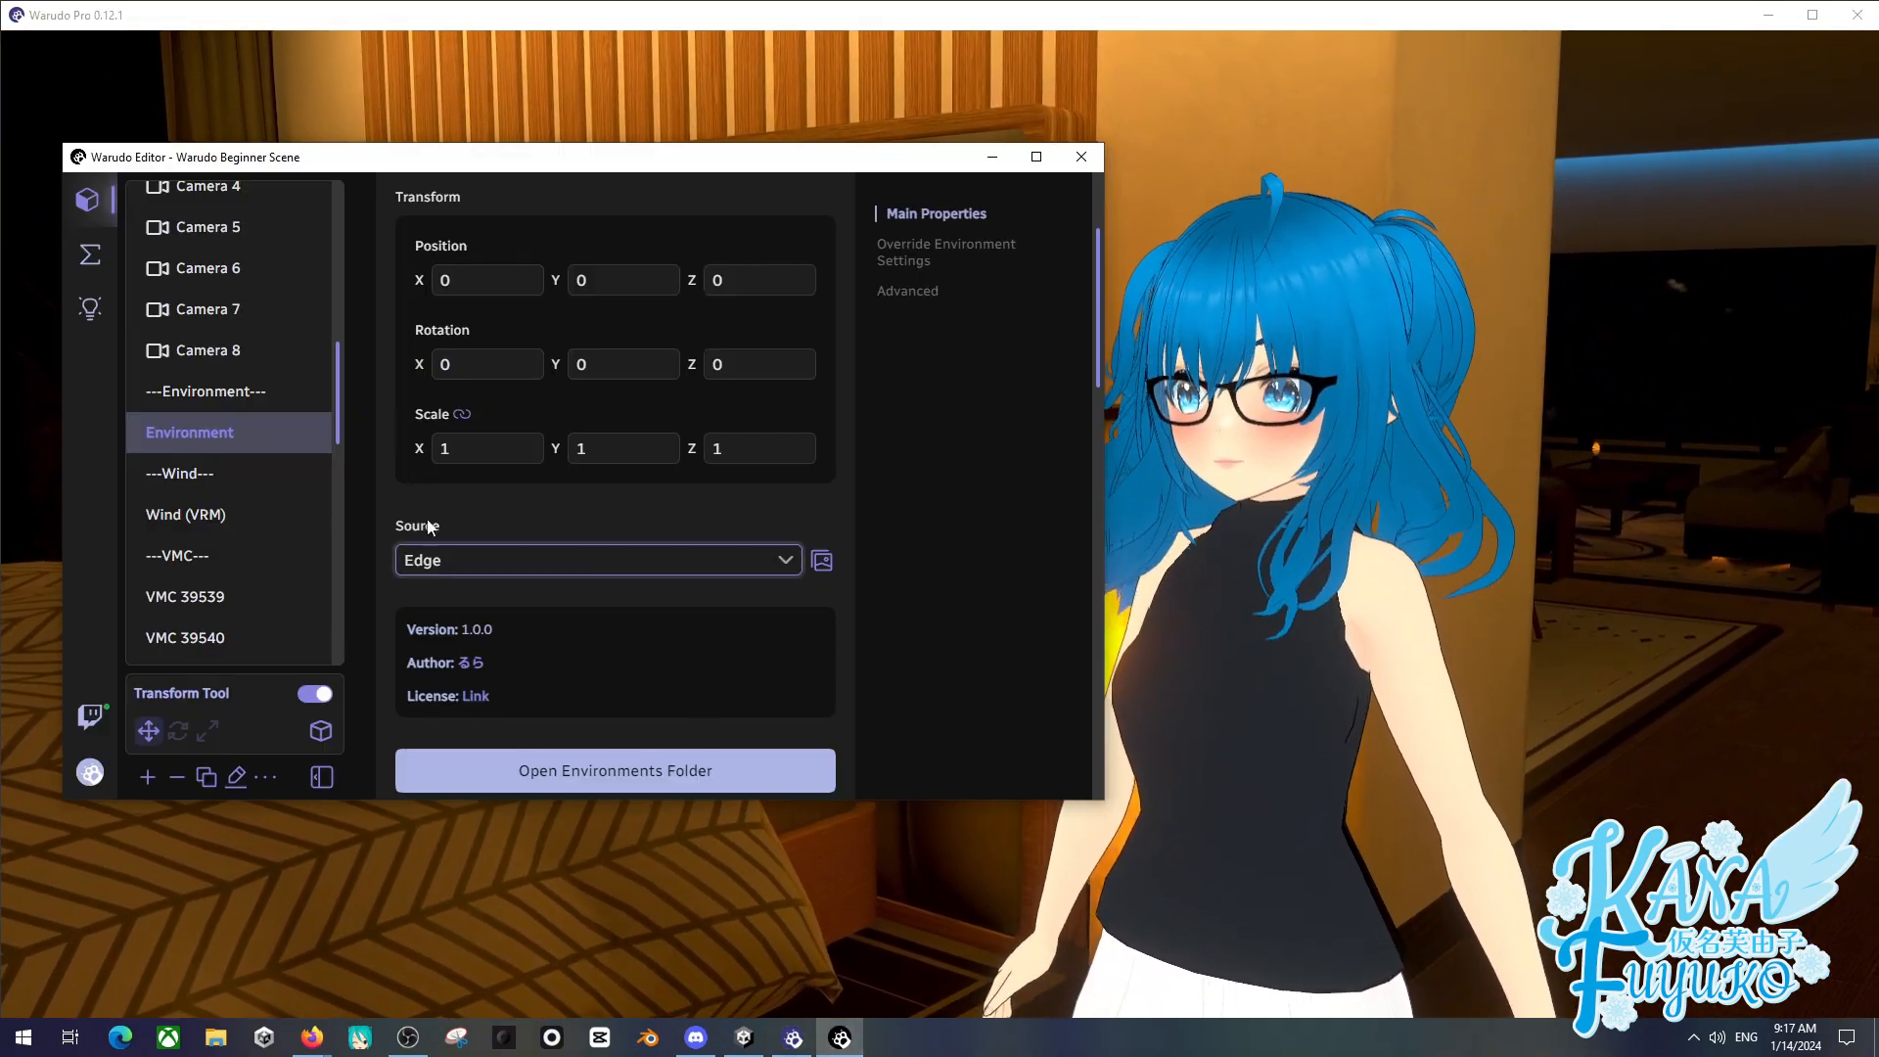
{"action": "left_click", "coordinate": [597, 560]}
{"action": "left_click", "coordinate": [430, 248]}
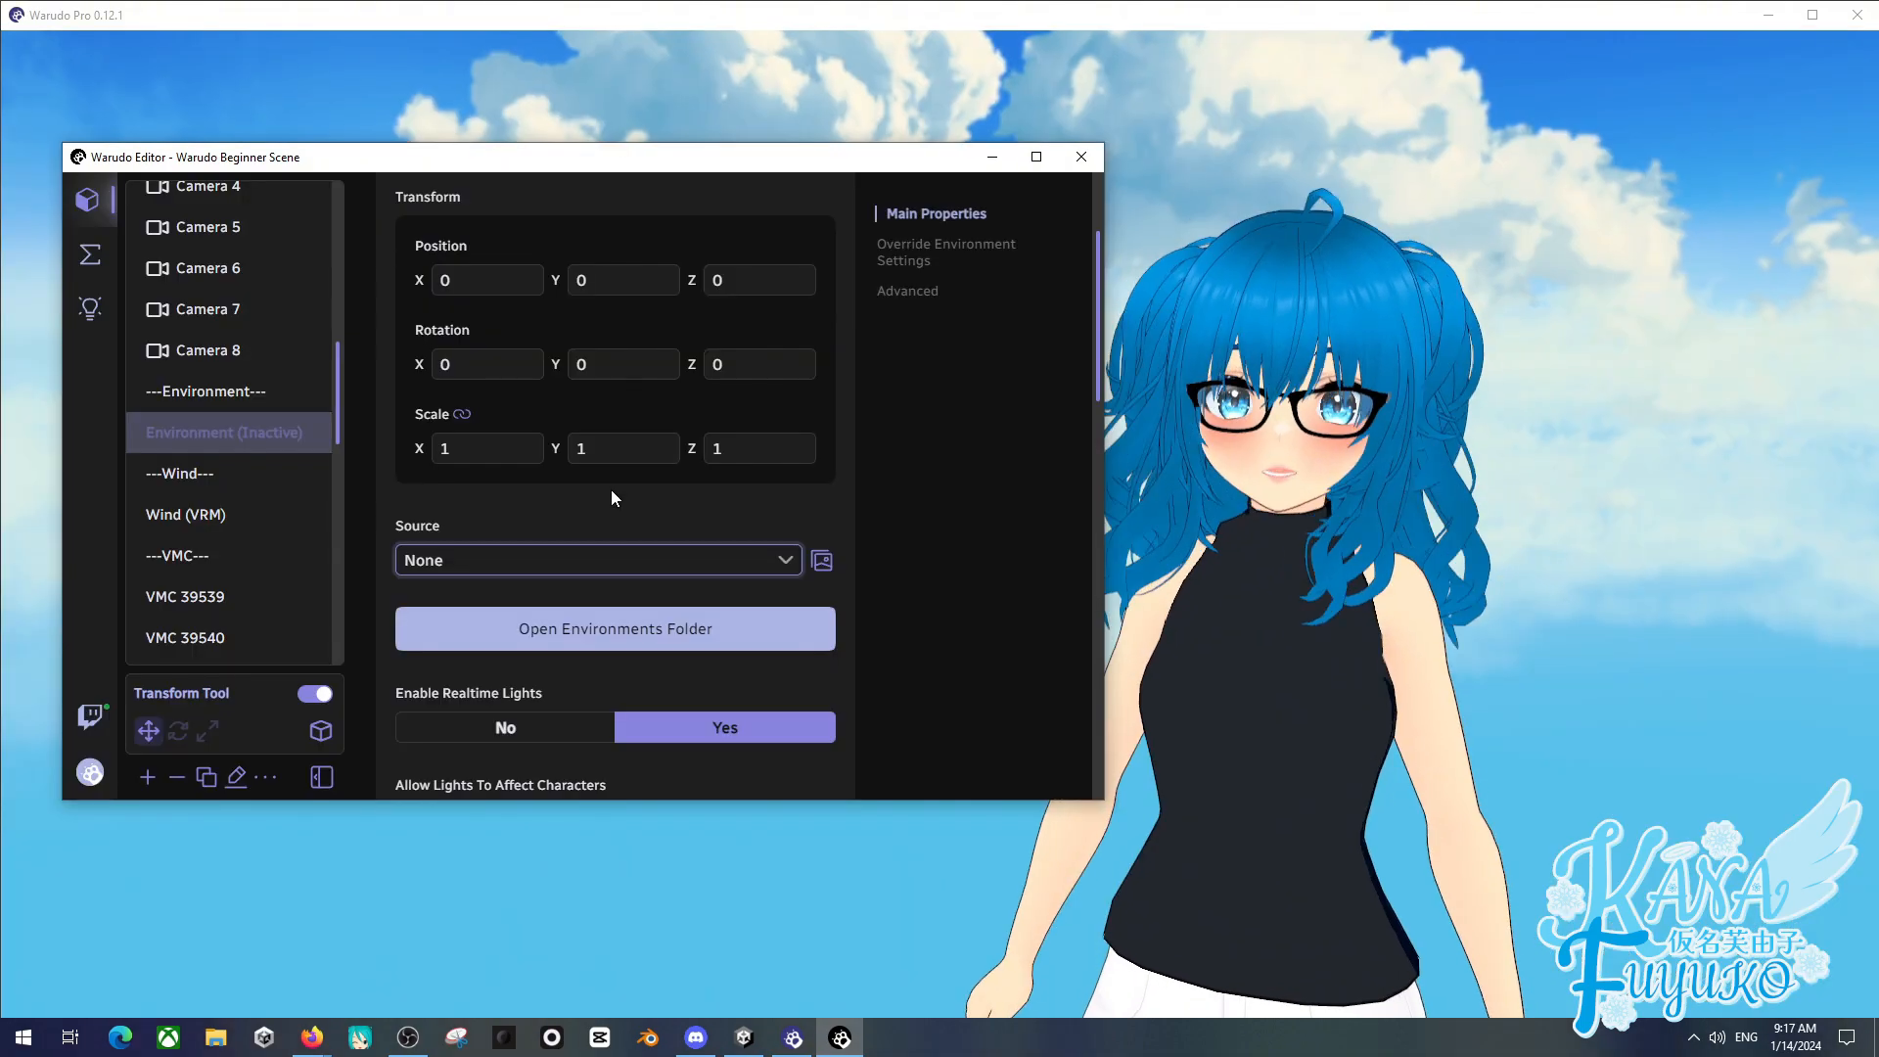
- Disable Wind (VRM), then remove both that asset and the ---Wind--- divider from the scene
{"action": "scroll", "coordinate": [241, 469], "scroll_direction": "down", "scroll_amount": 2}
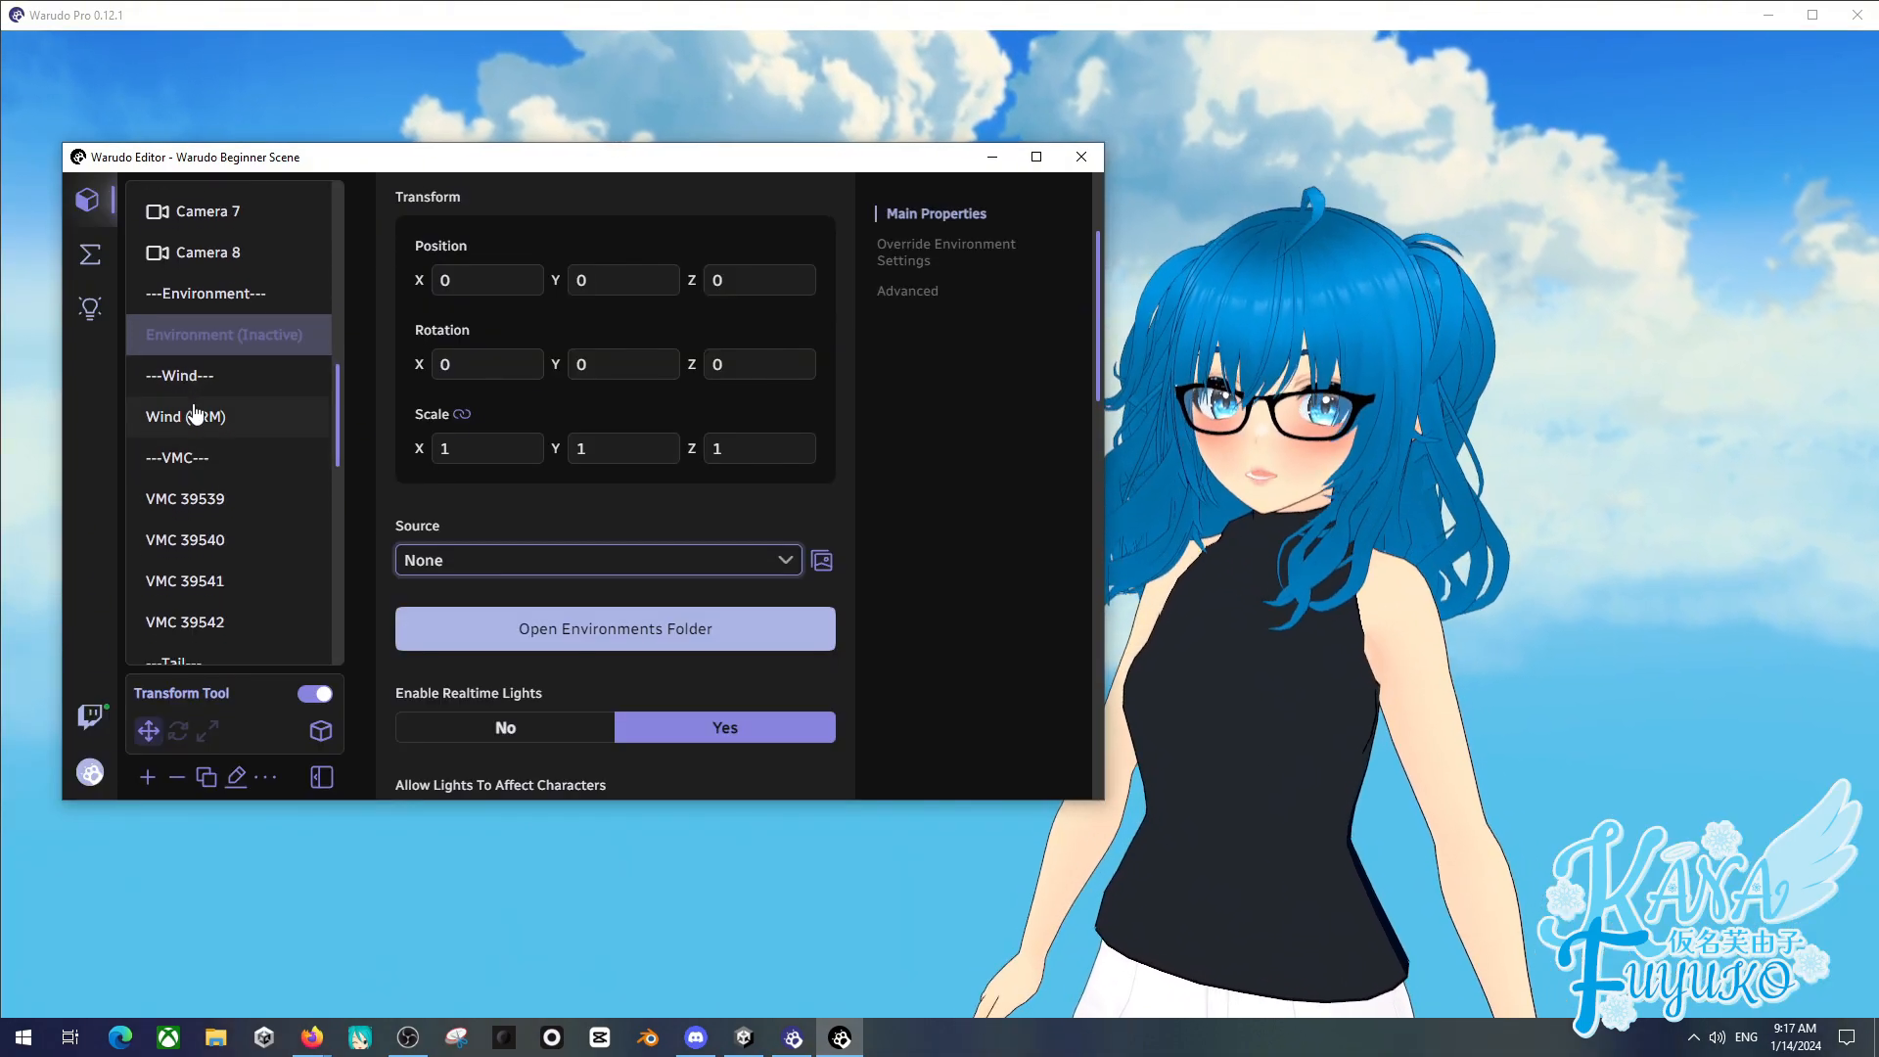
{"action": "left_click", "coordinate": [204, 415]}
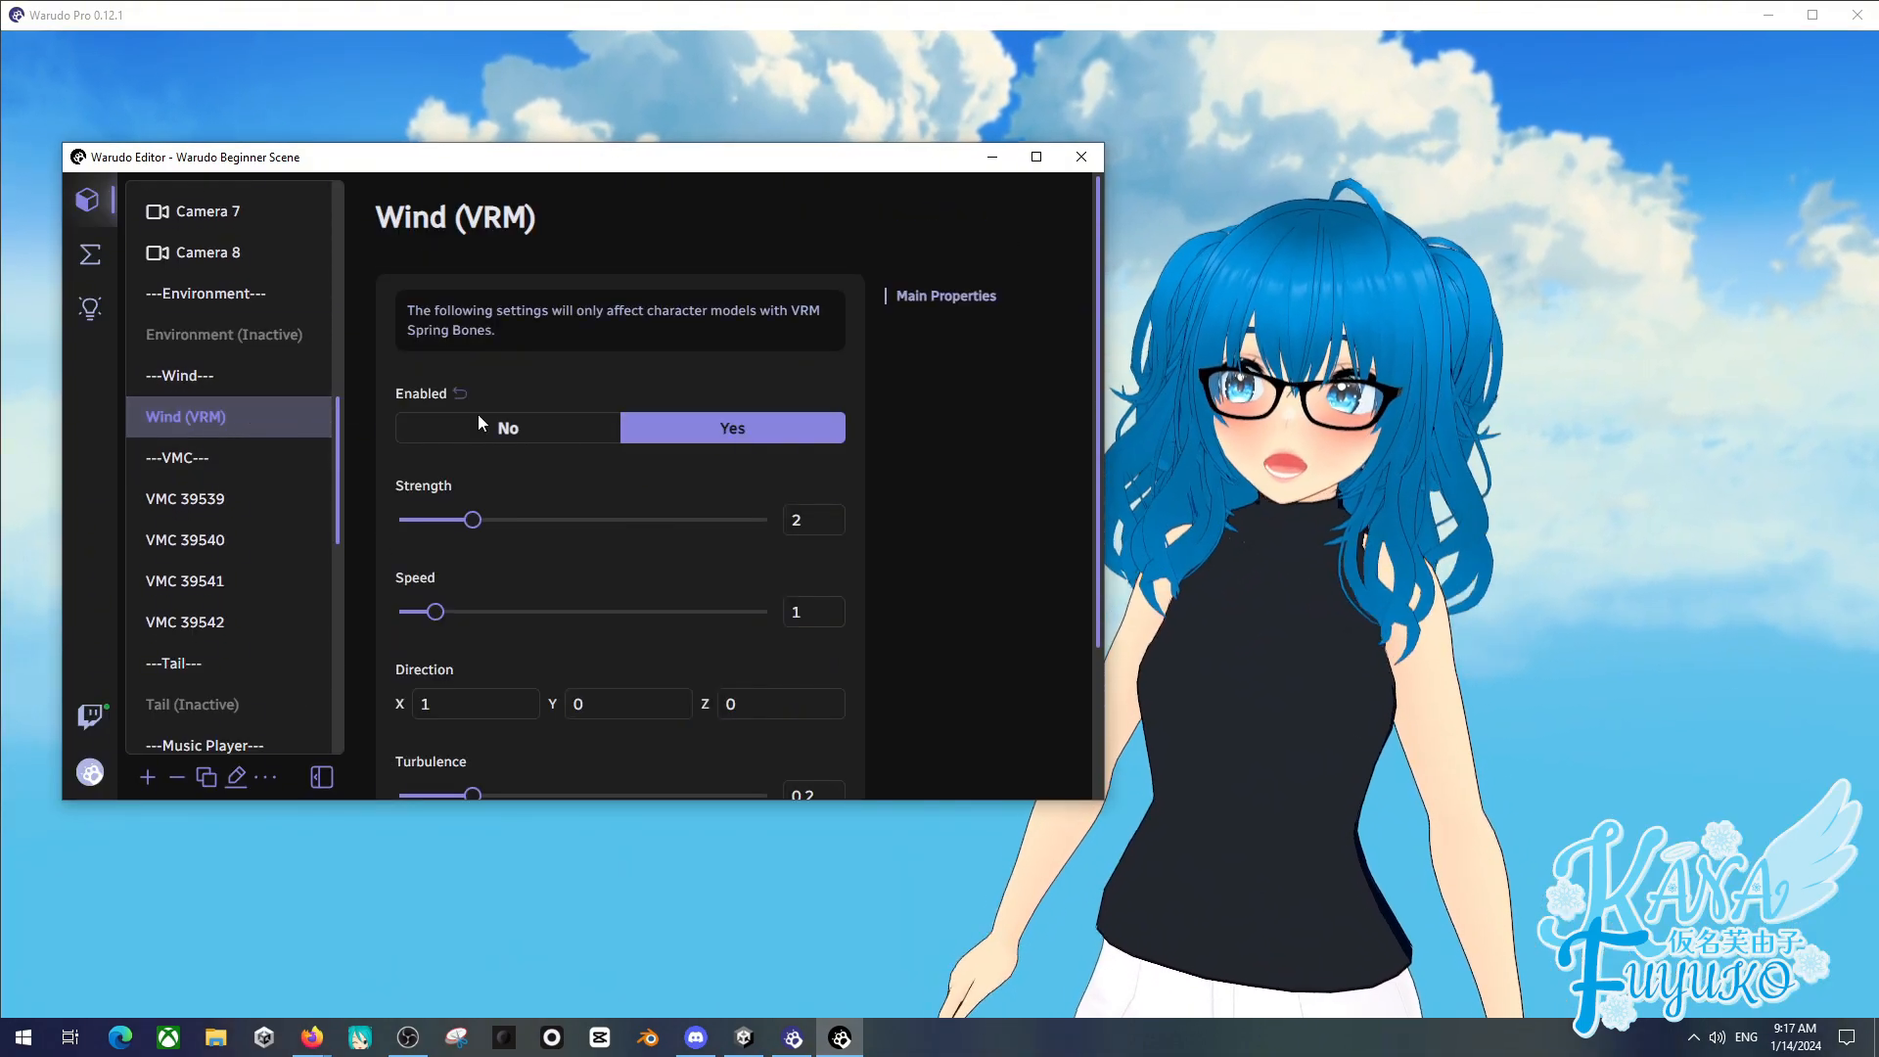
{"action": "left_click", "coordinate": [531, 441]}
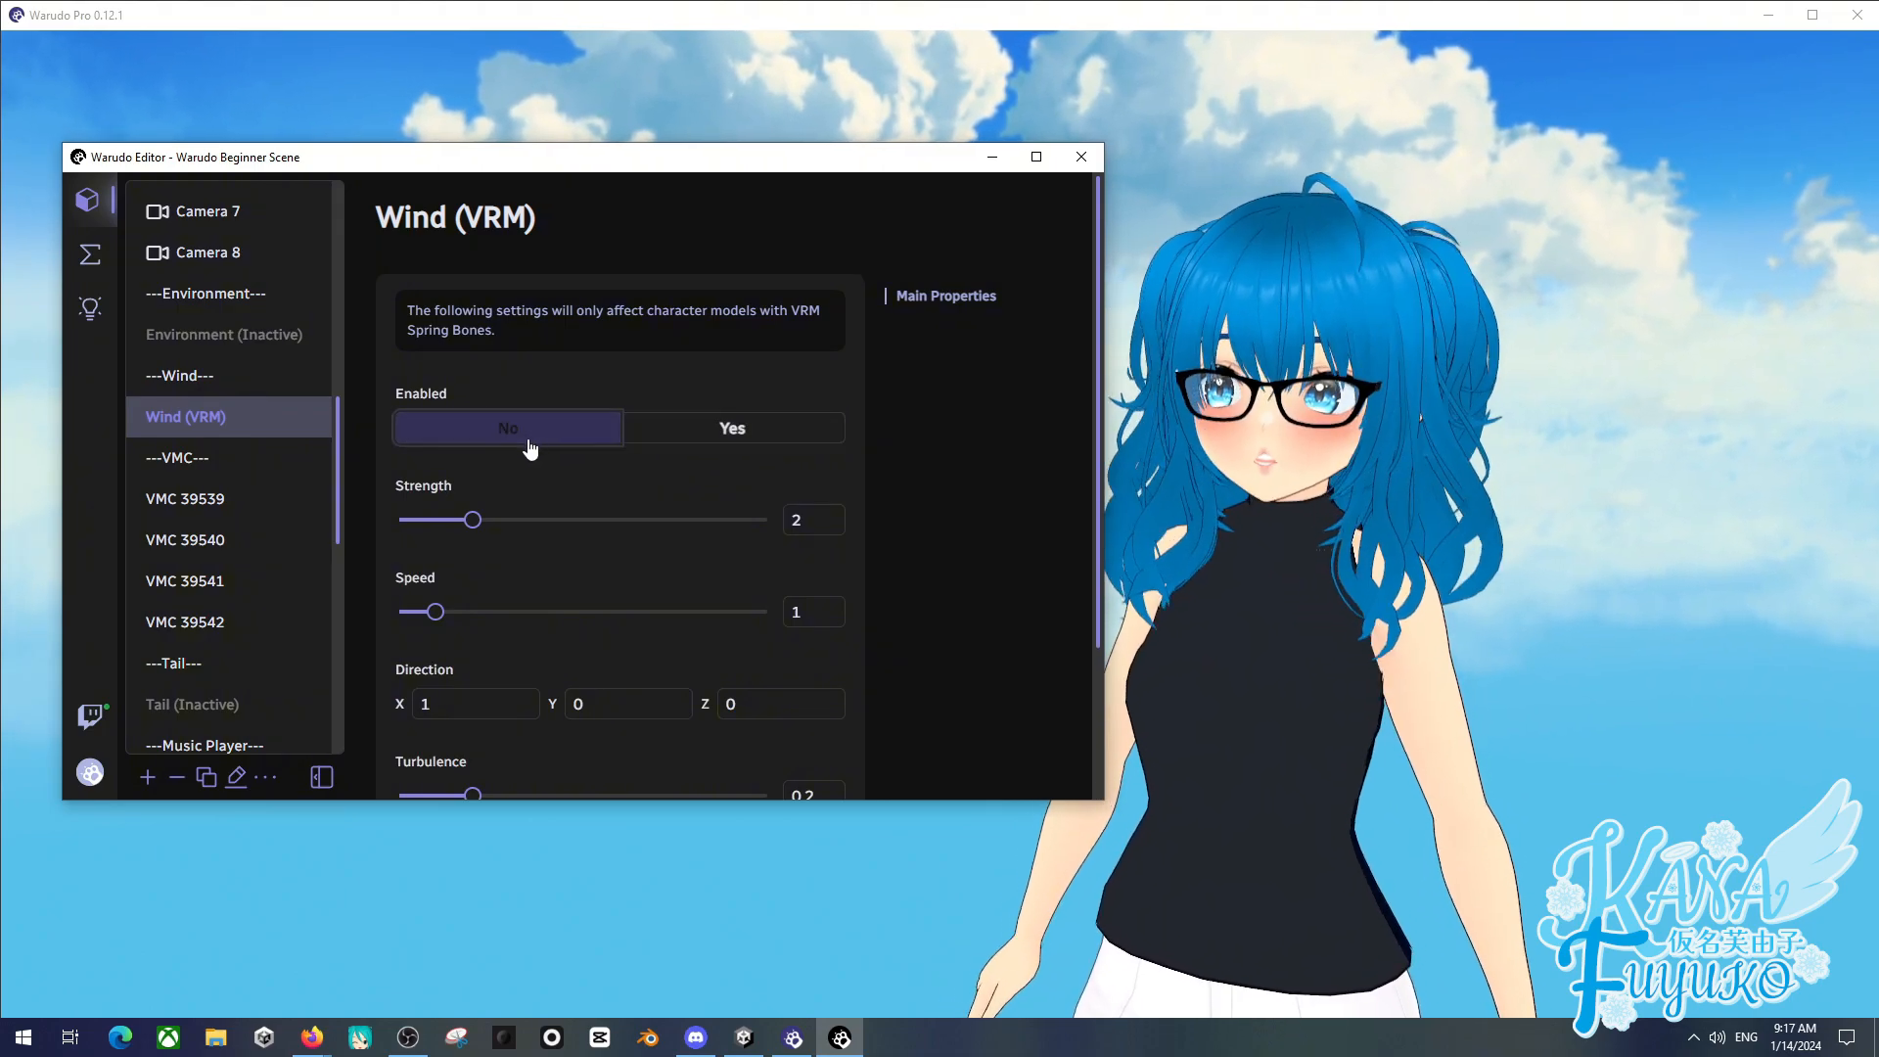
{"action": "left_click", "coordinate": [178, 776]}
{"action": "left_click", "coordinate": [507, 721]}
{"action": "left_click", "coordinate": [231, 381]}
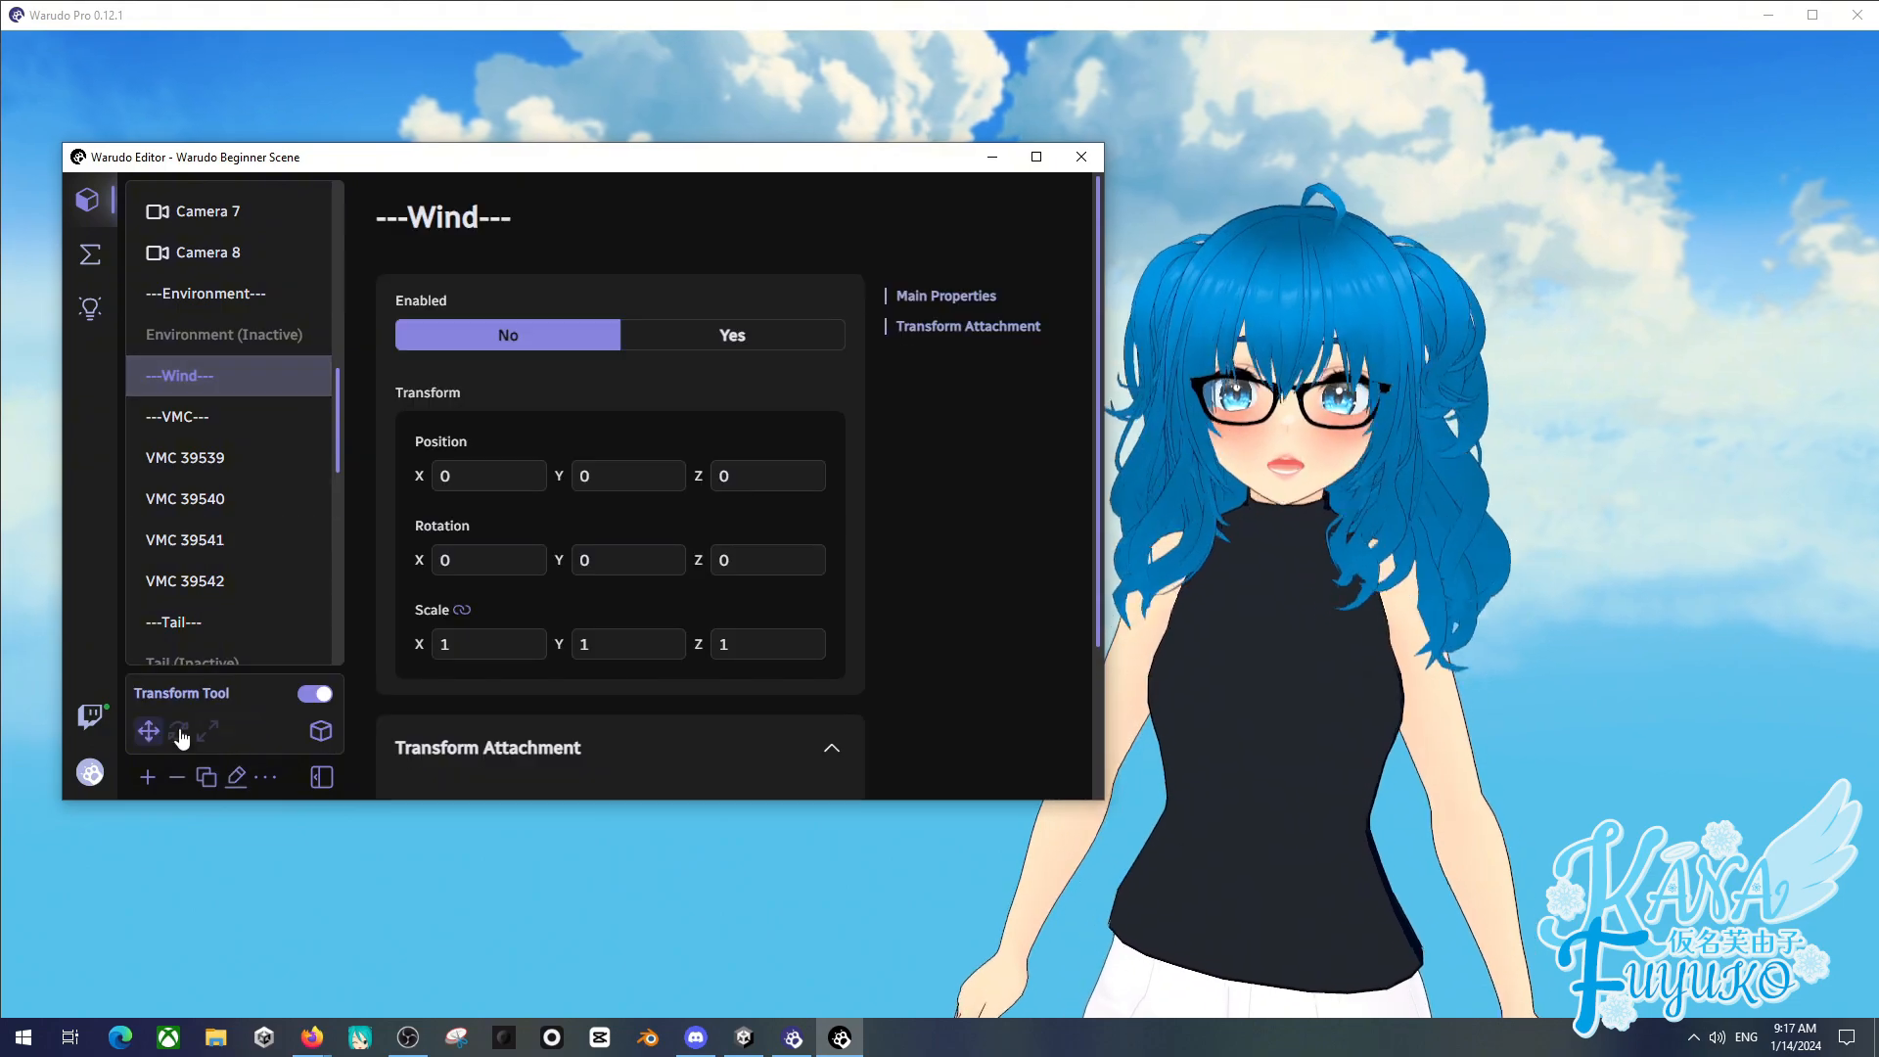
{"action": "left_click", "coordinate": [177, 776]}
{"action": "left_click", "coordinate": [502, 721]}
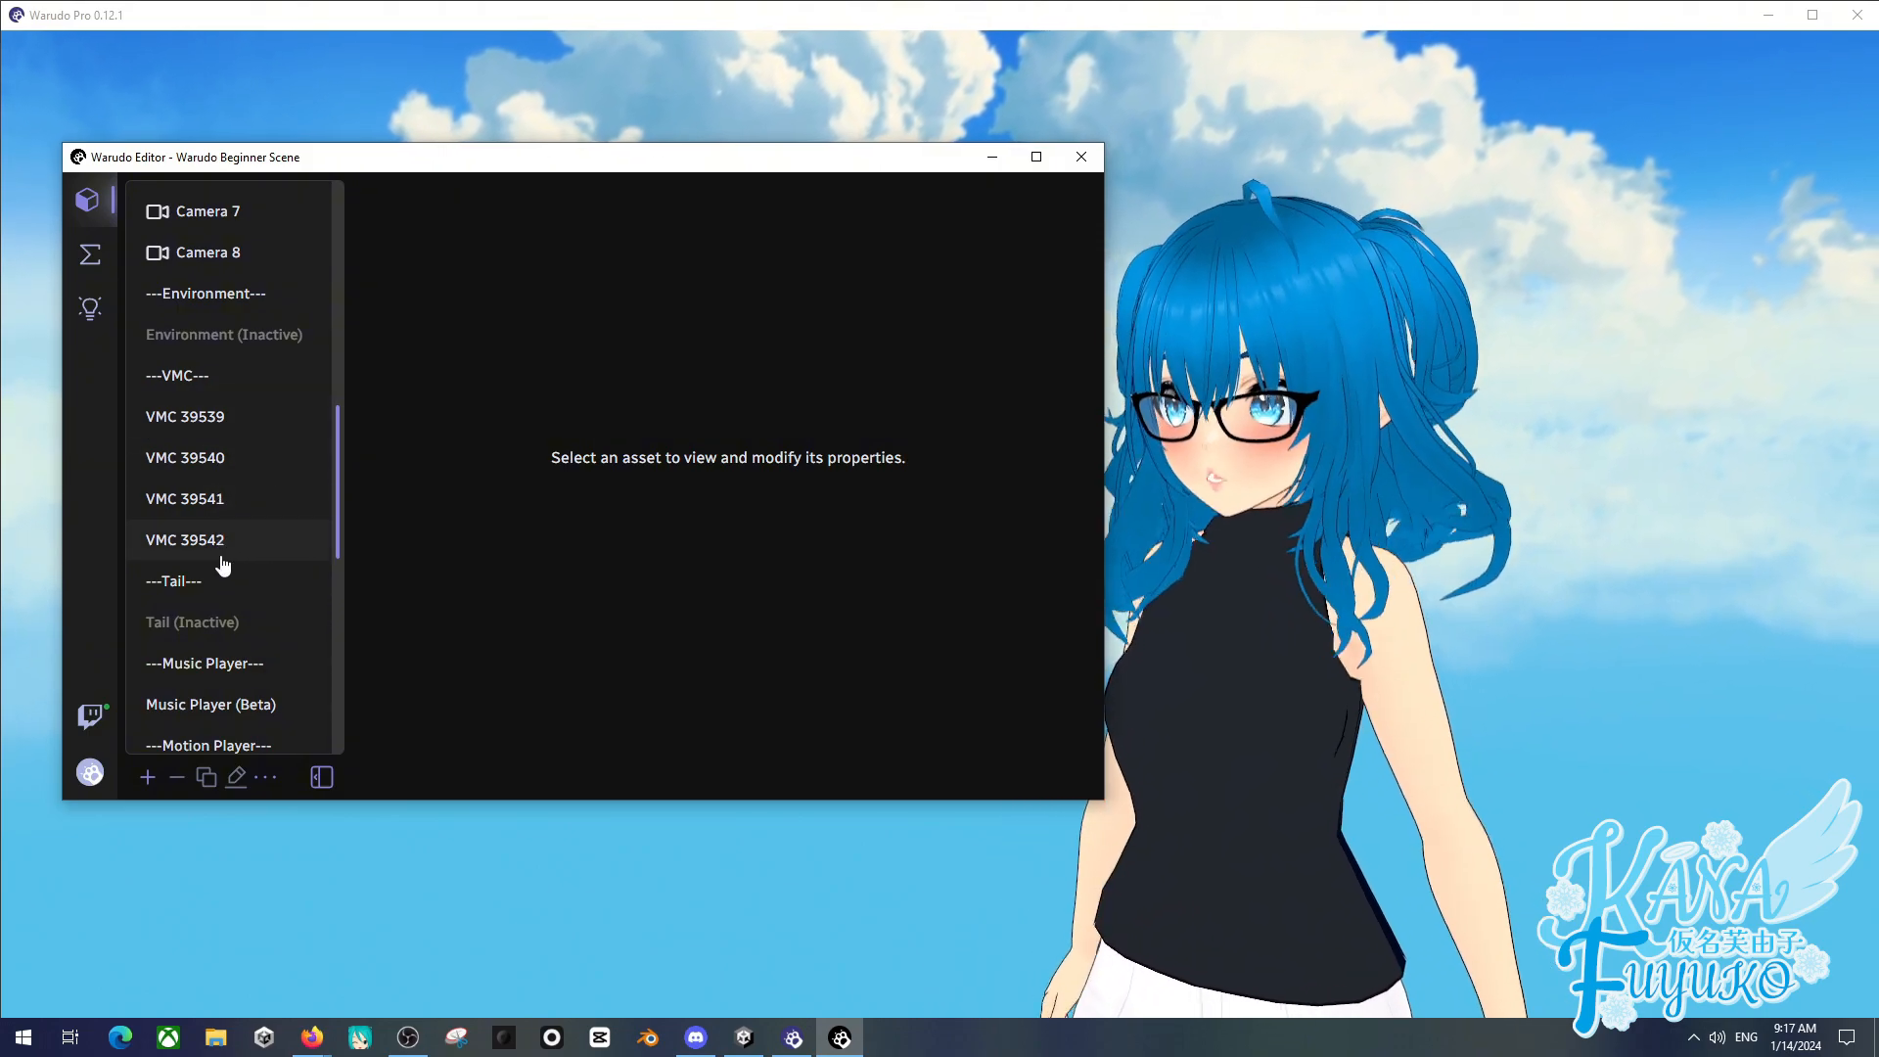
- Remove the inactive Tail asset and its ---Tail--- divider from the scene
{"action": "scroll", "coordinate": [223, 565], "scroll_direction": "down", "scroll_amount": 2}
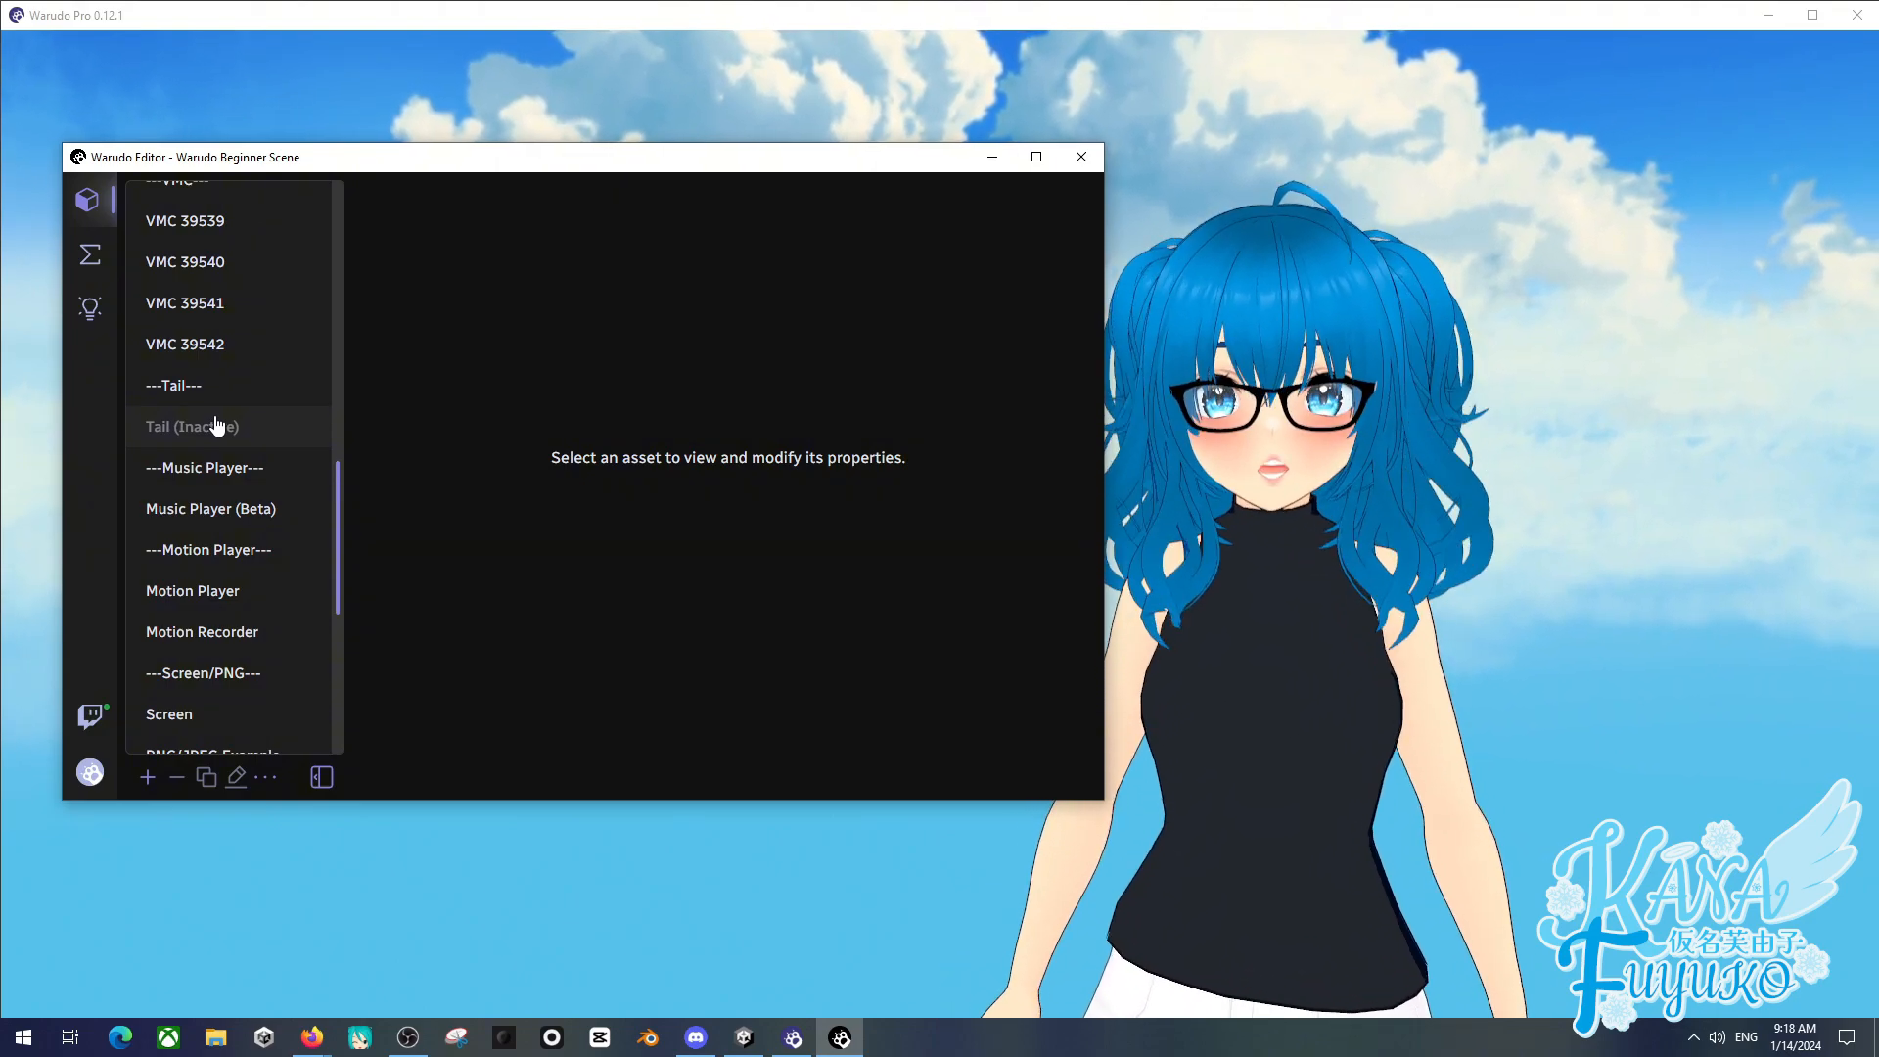
{"action": "left_click", "coordinate": [216, 432]}
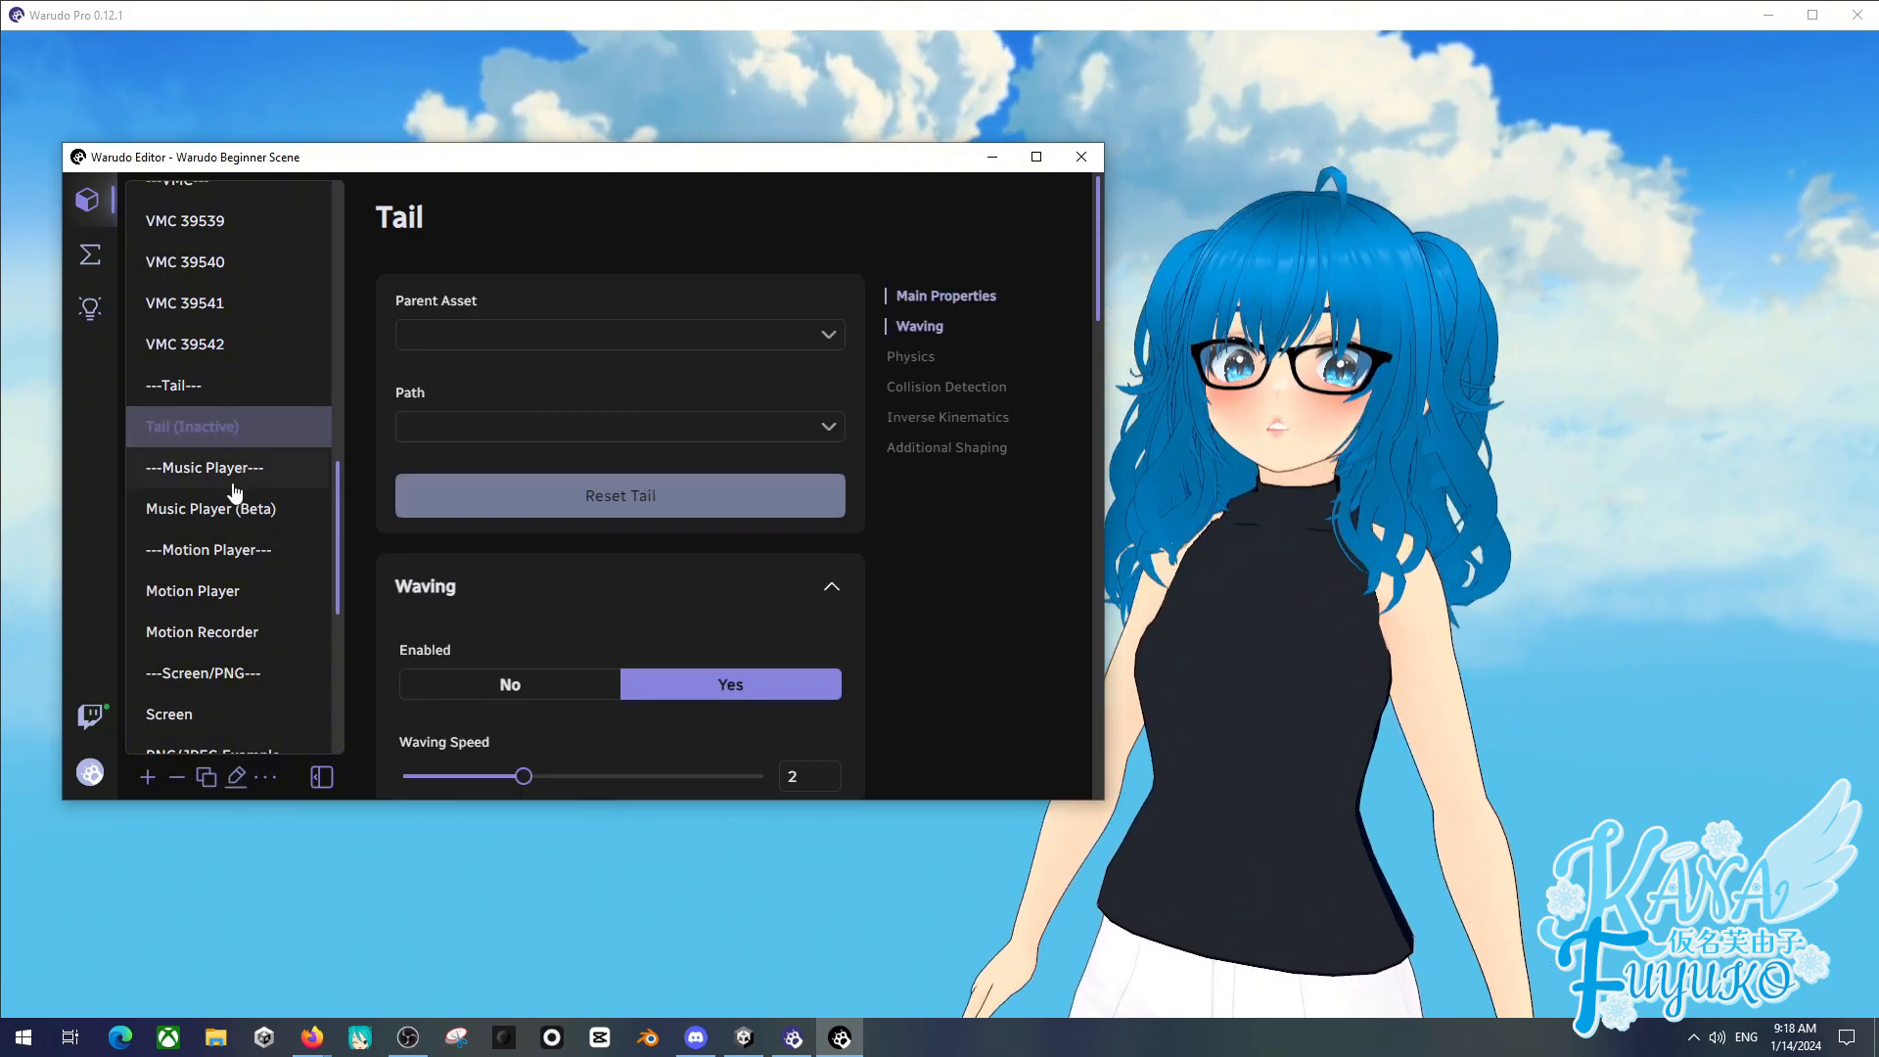
{"action": "left_click", "coordinate": [177, 777]}
{"action": "left_click", "coordinate": [505, 725]}
{"action": "left_click", "coordinate": [166, 387]}
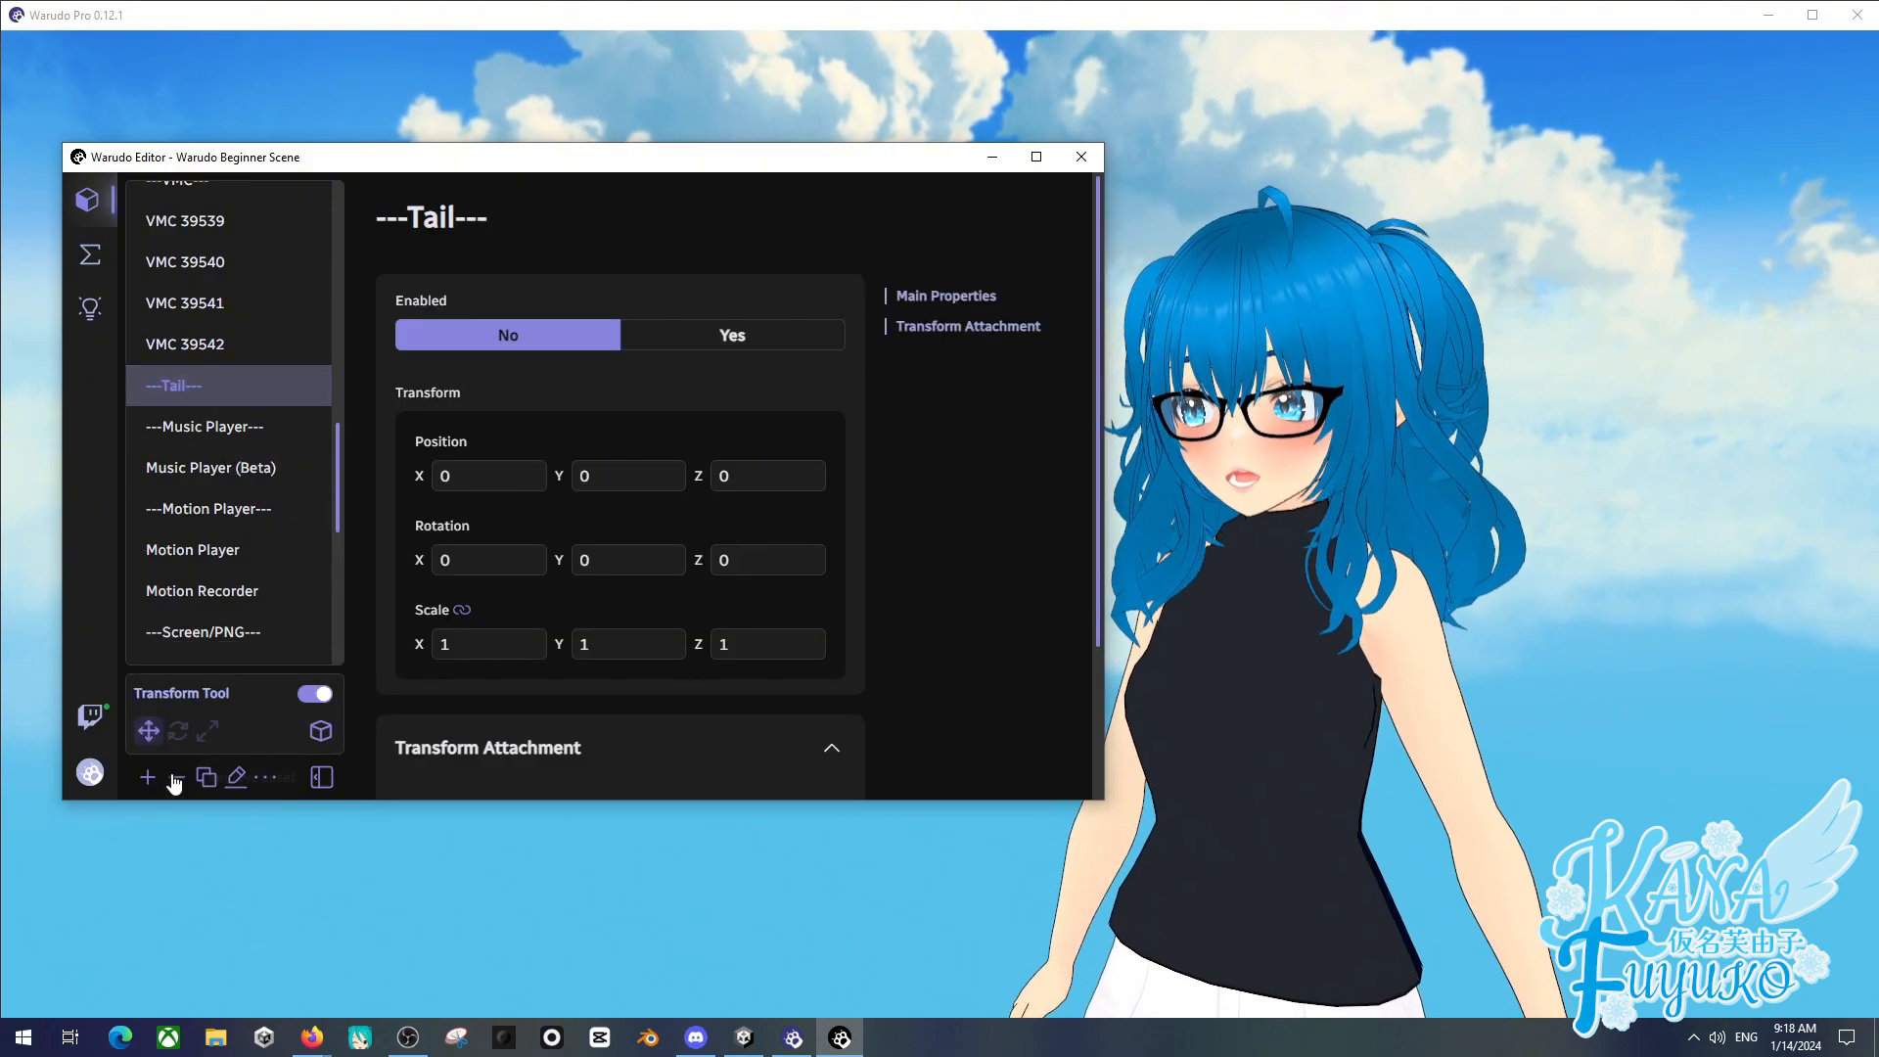
{"action": "left_click", "coordinate": [177, 777]}
{"action": "left_click", "coordinate": [504, 724]}
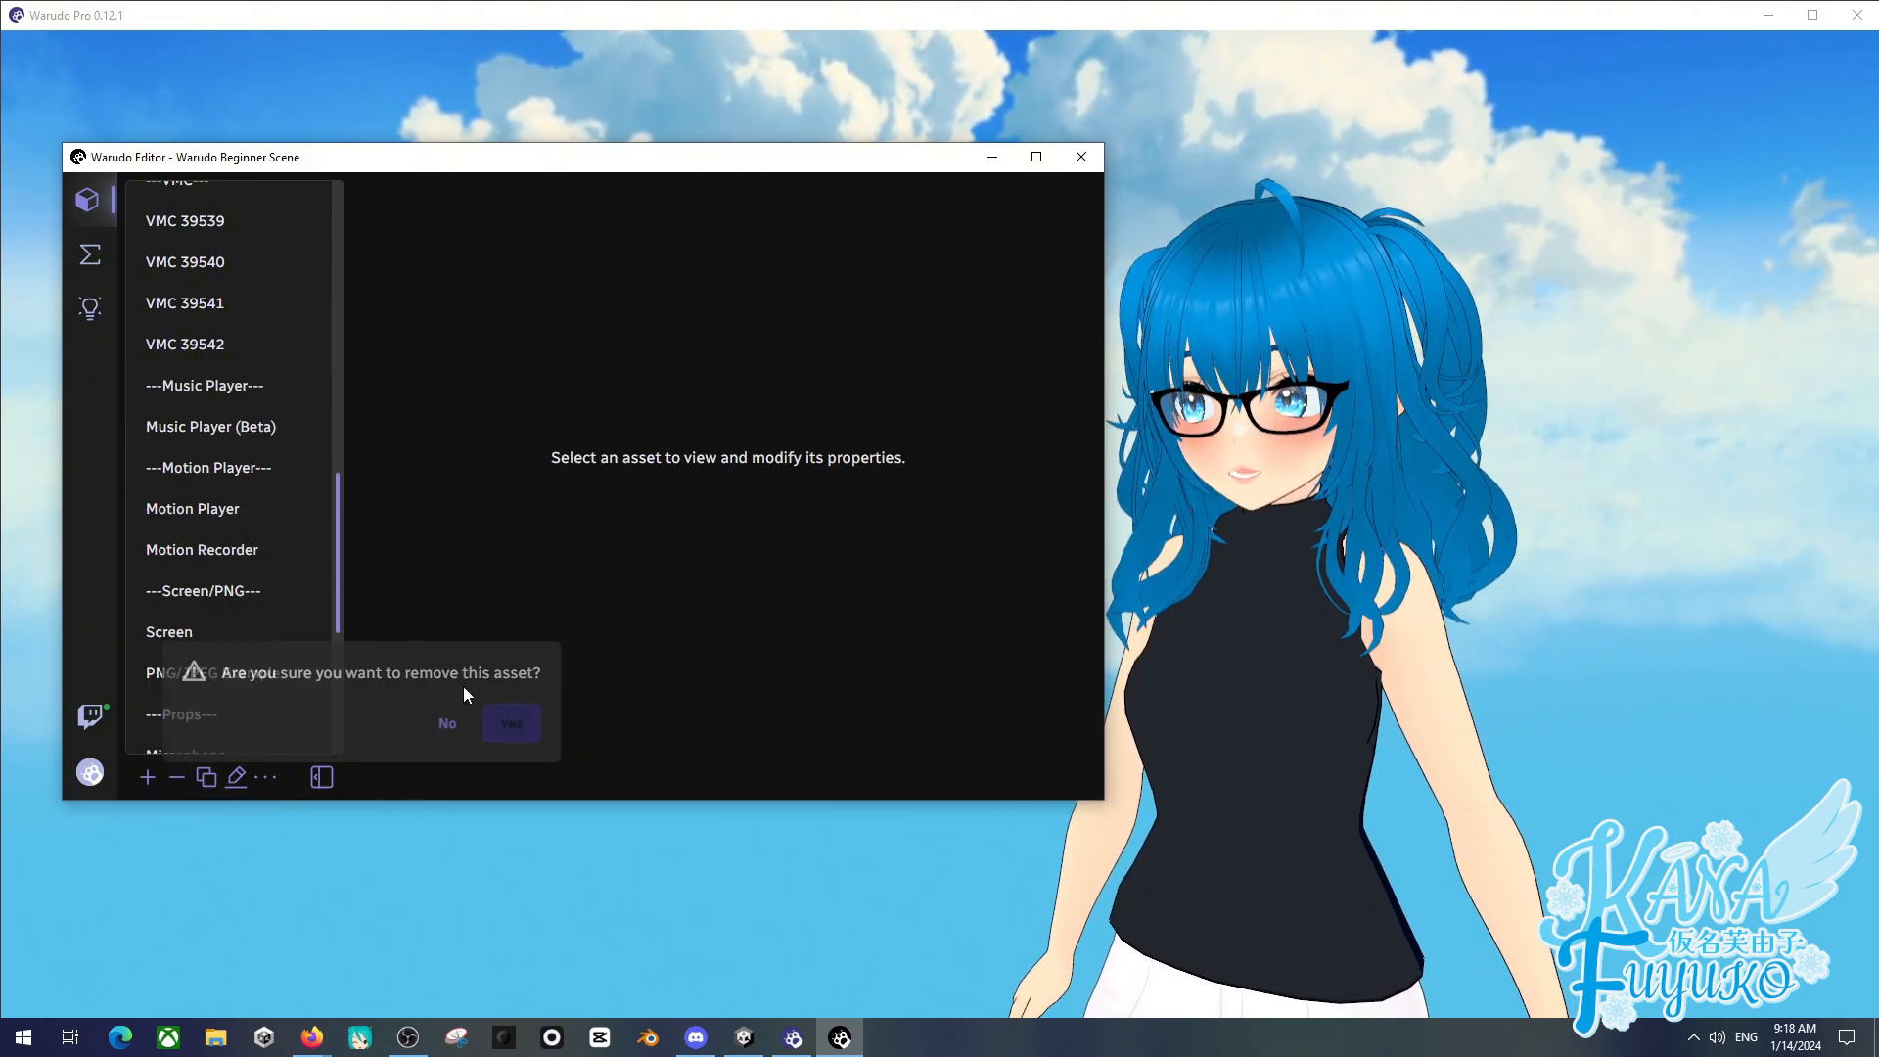
- Remove the Music Player (Beta) asset and its ---Music Player--- divider from the scene
{"action": "left_click", "coordinate": [199, 430]}
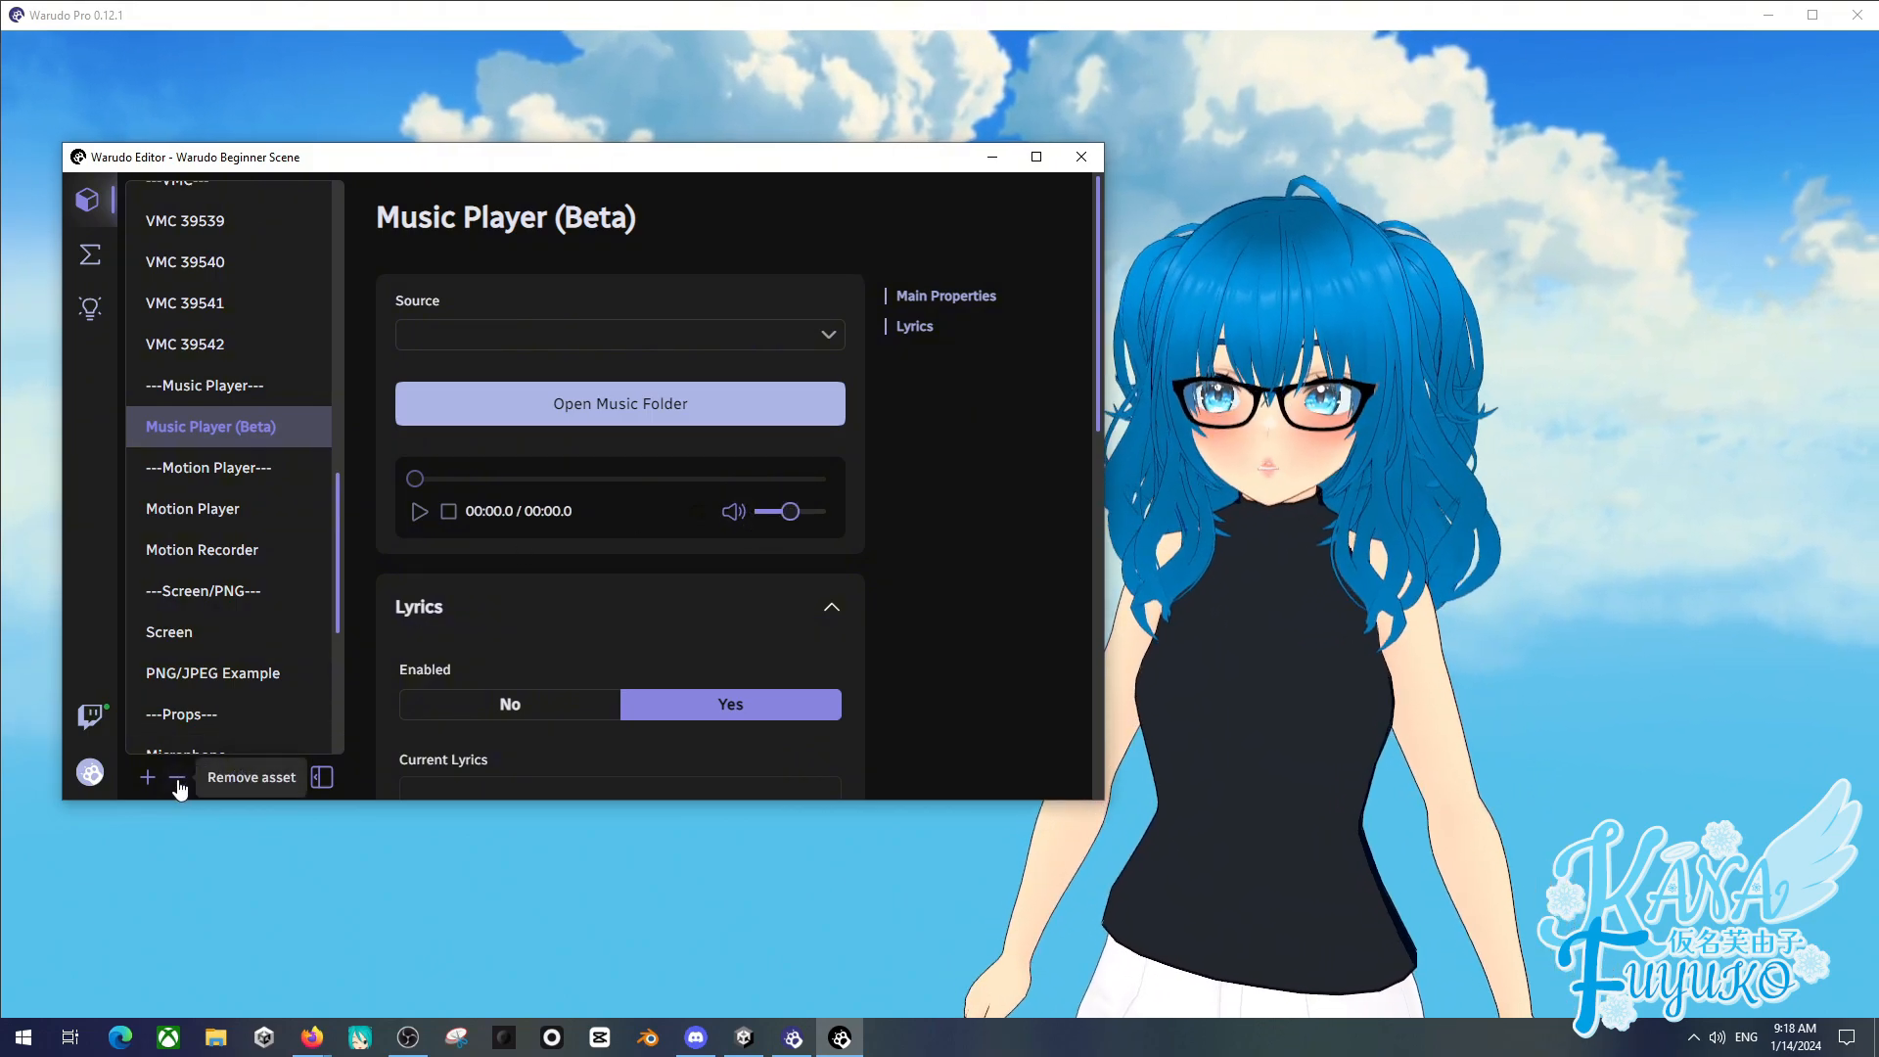
{"action": "left_click", "coordinate": [178, 779]}
{"action": "left_click", "coordinate": [534, 734]}
{"action": "left_click", "coordinate": [233, 387]}
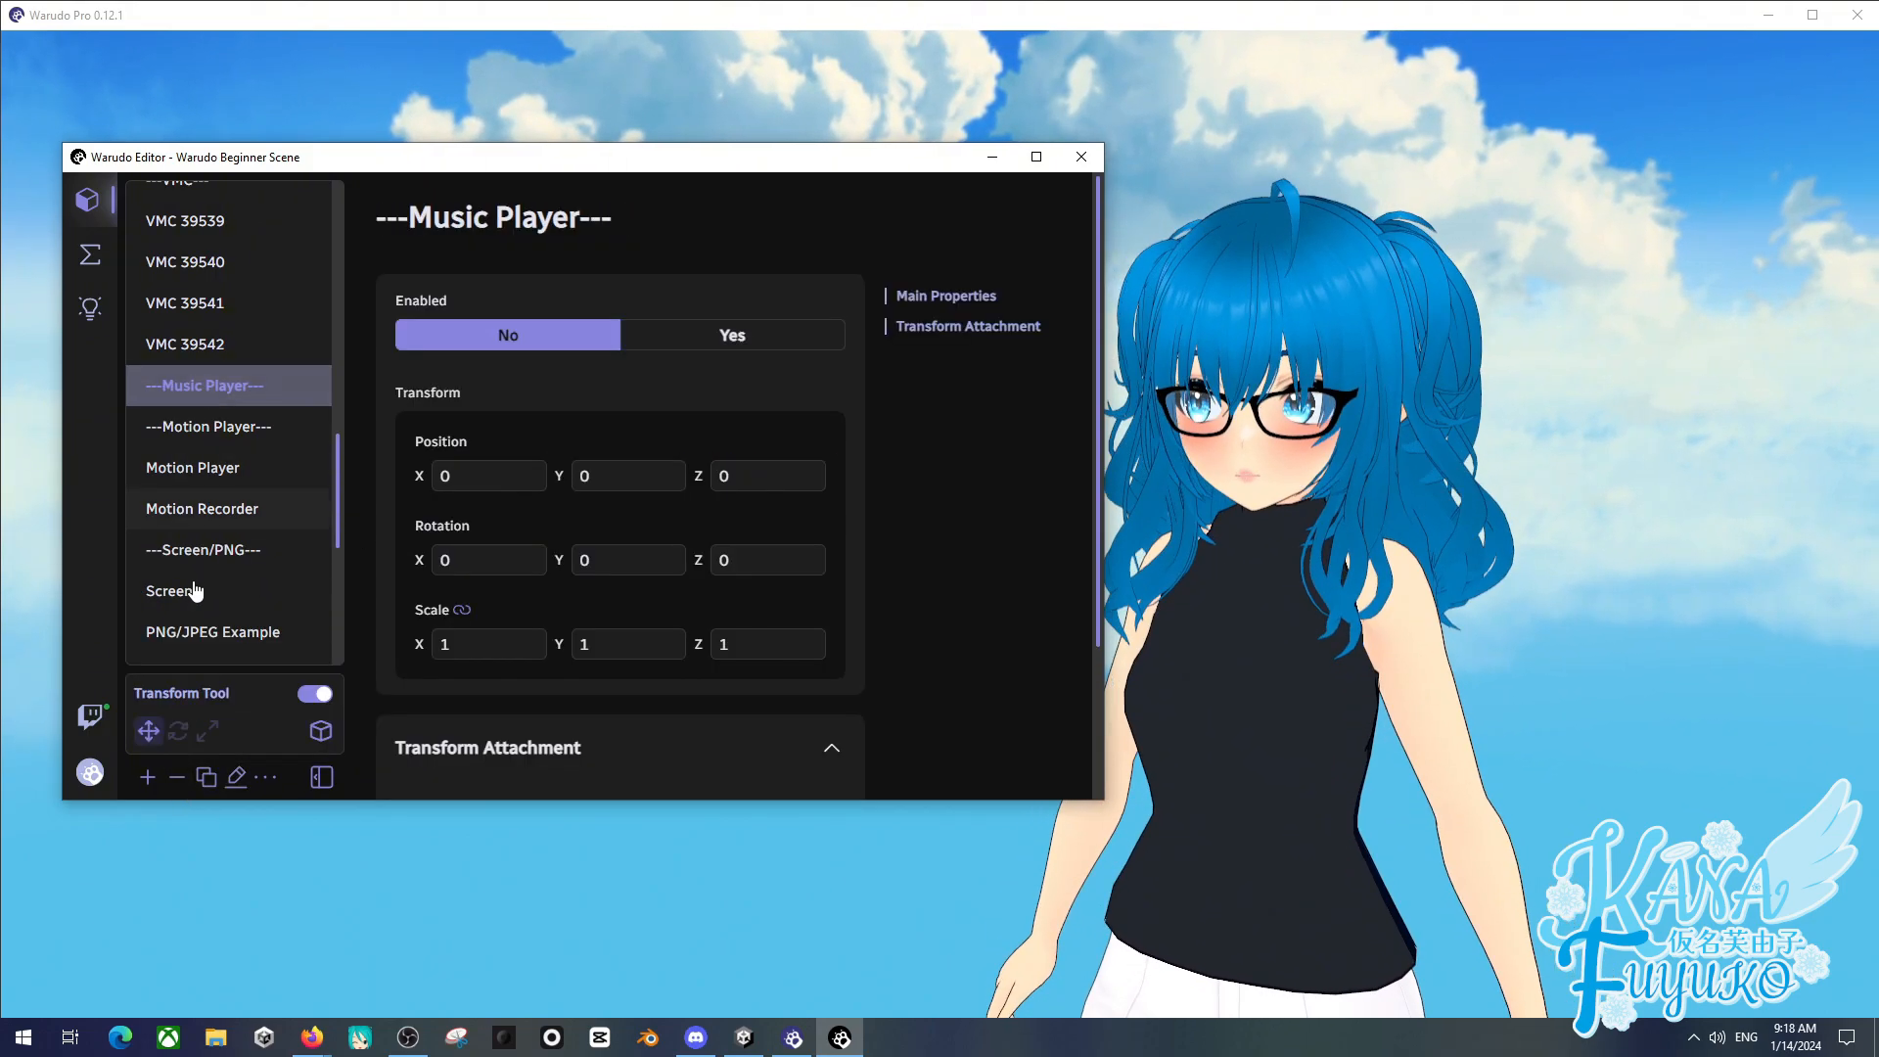
{"action": "left_click", "coordinate": [177, 777]}
{"action": "left_click", "coordinate": [511, 720]}
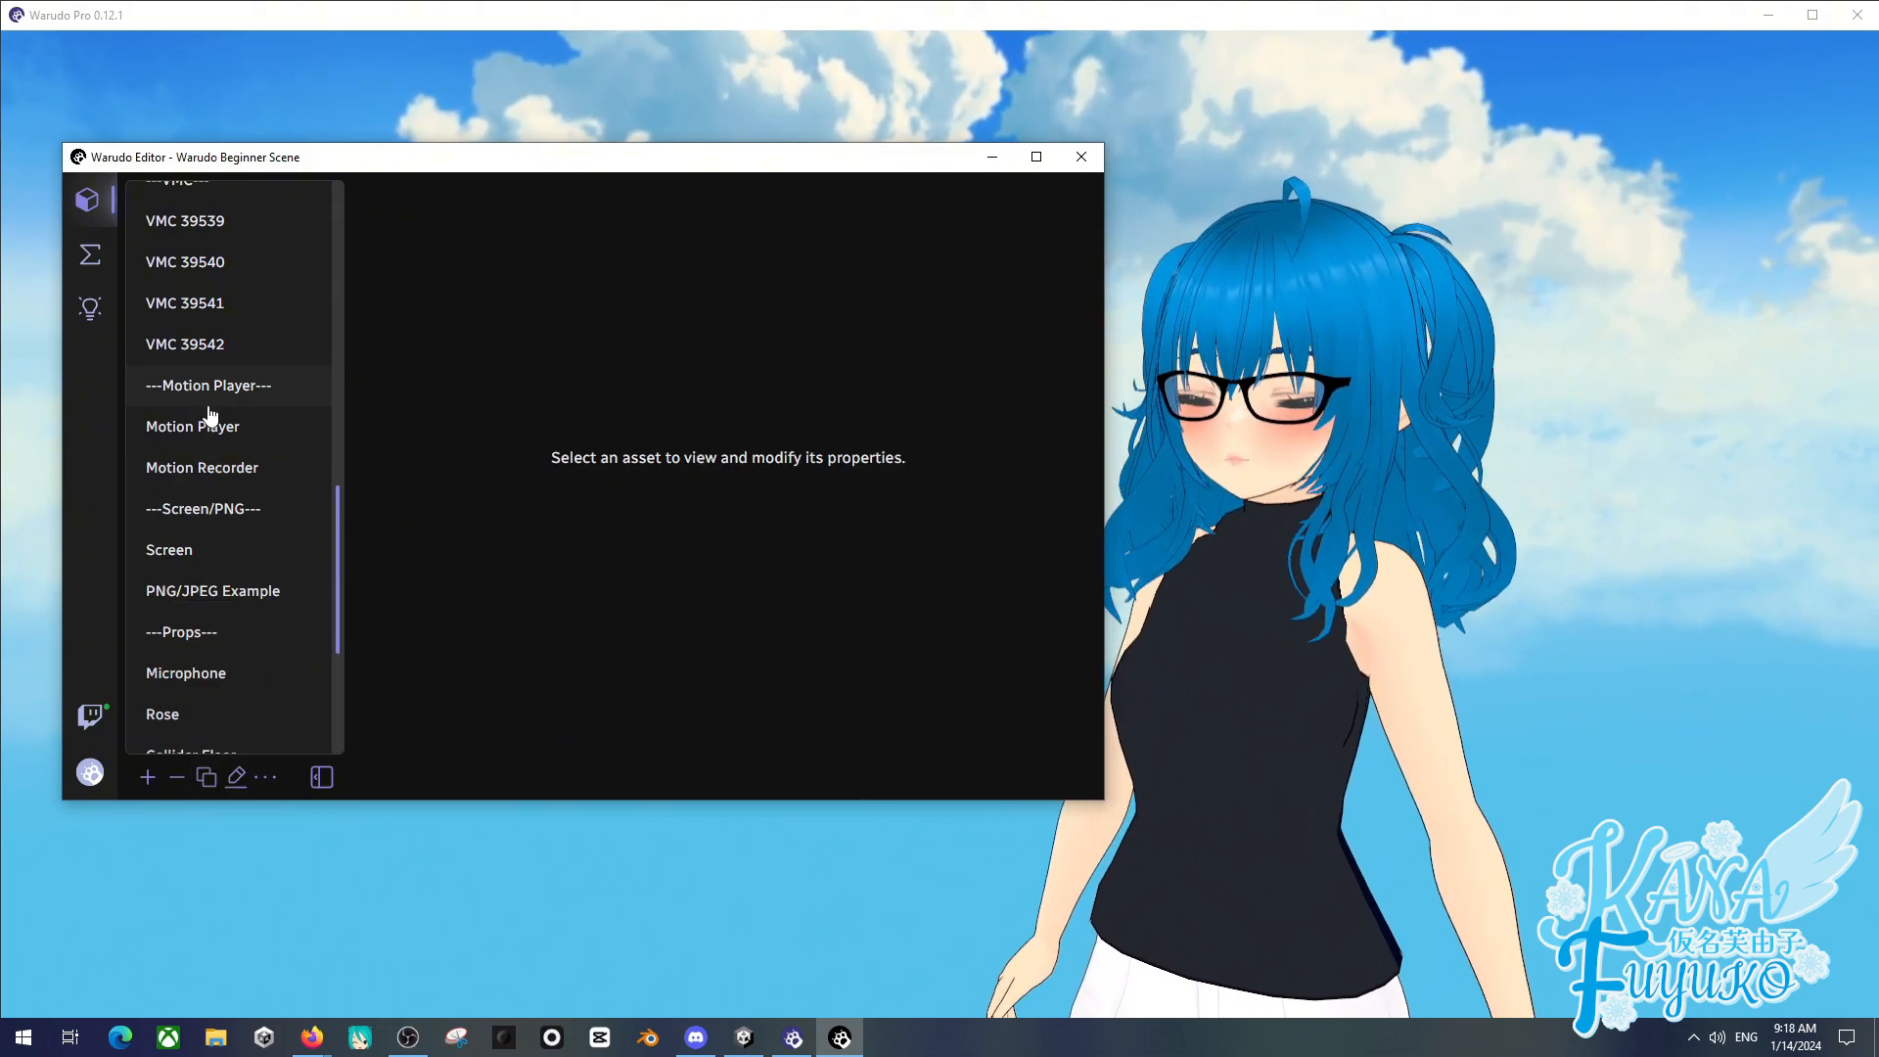
- Open the Motion Recorder's properties and reposition the editor window over the scene
{"action": "left_click", "coordinate": [207, 469]}
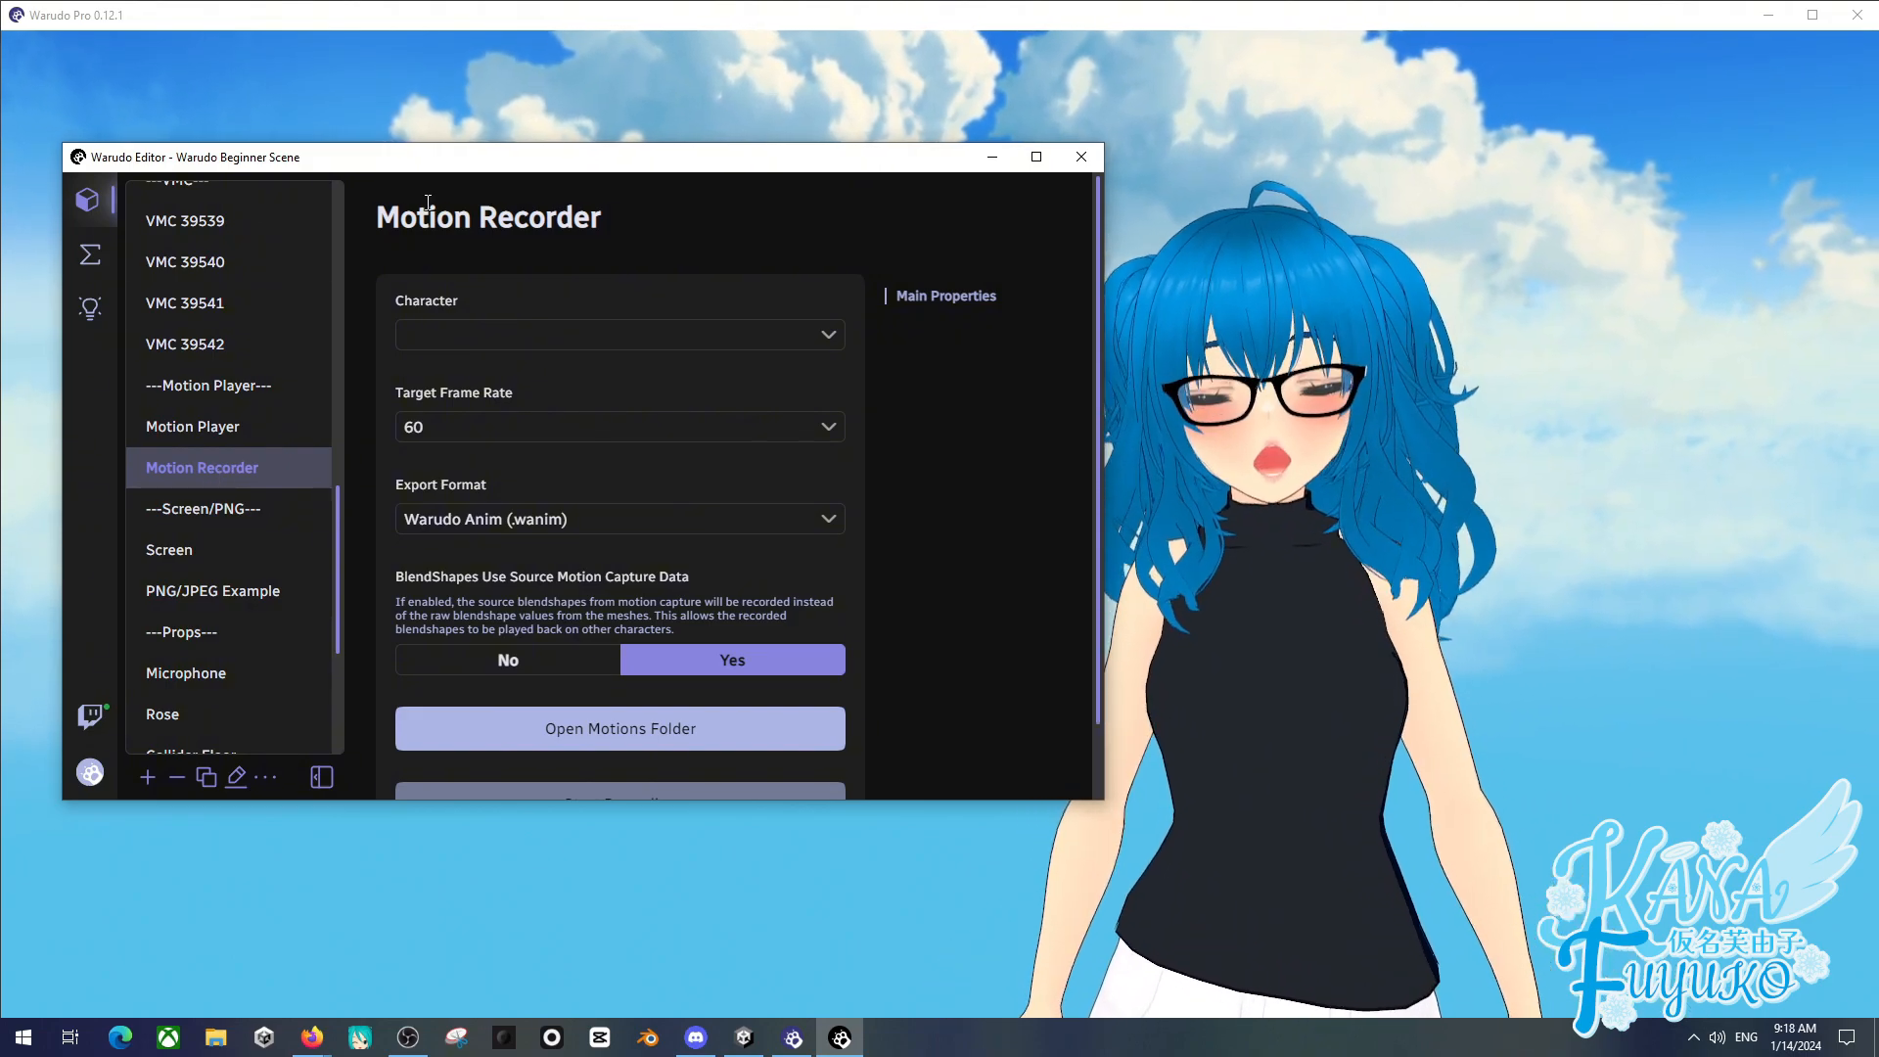
{"action": "left_click_drag", "start_coordinate": [489, 156], "coordinate": [449, 126]}
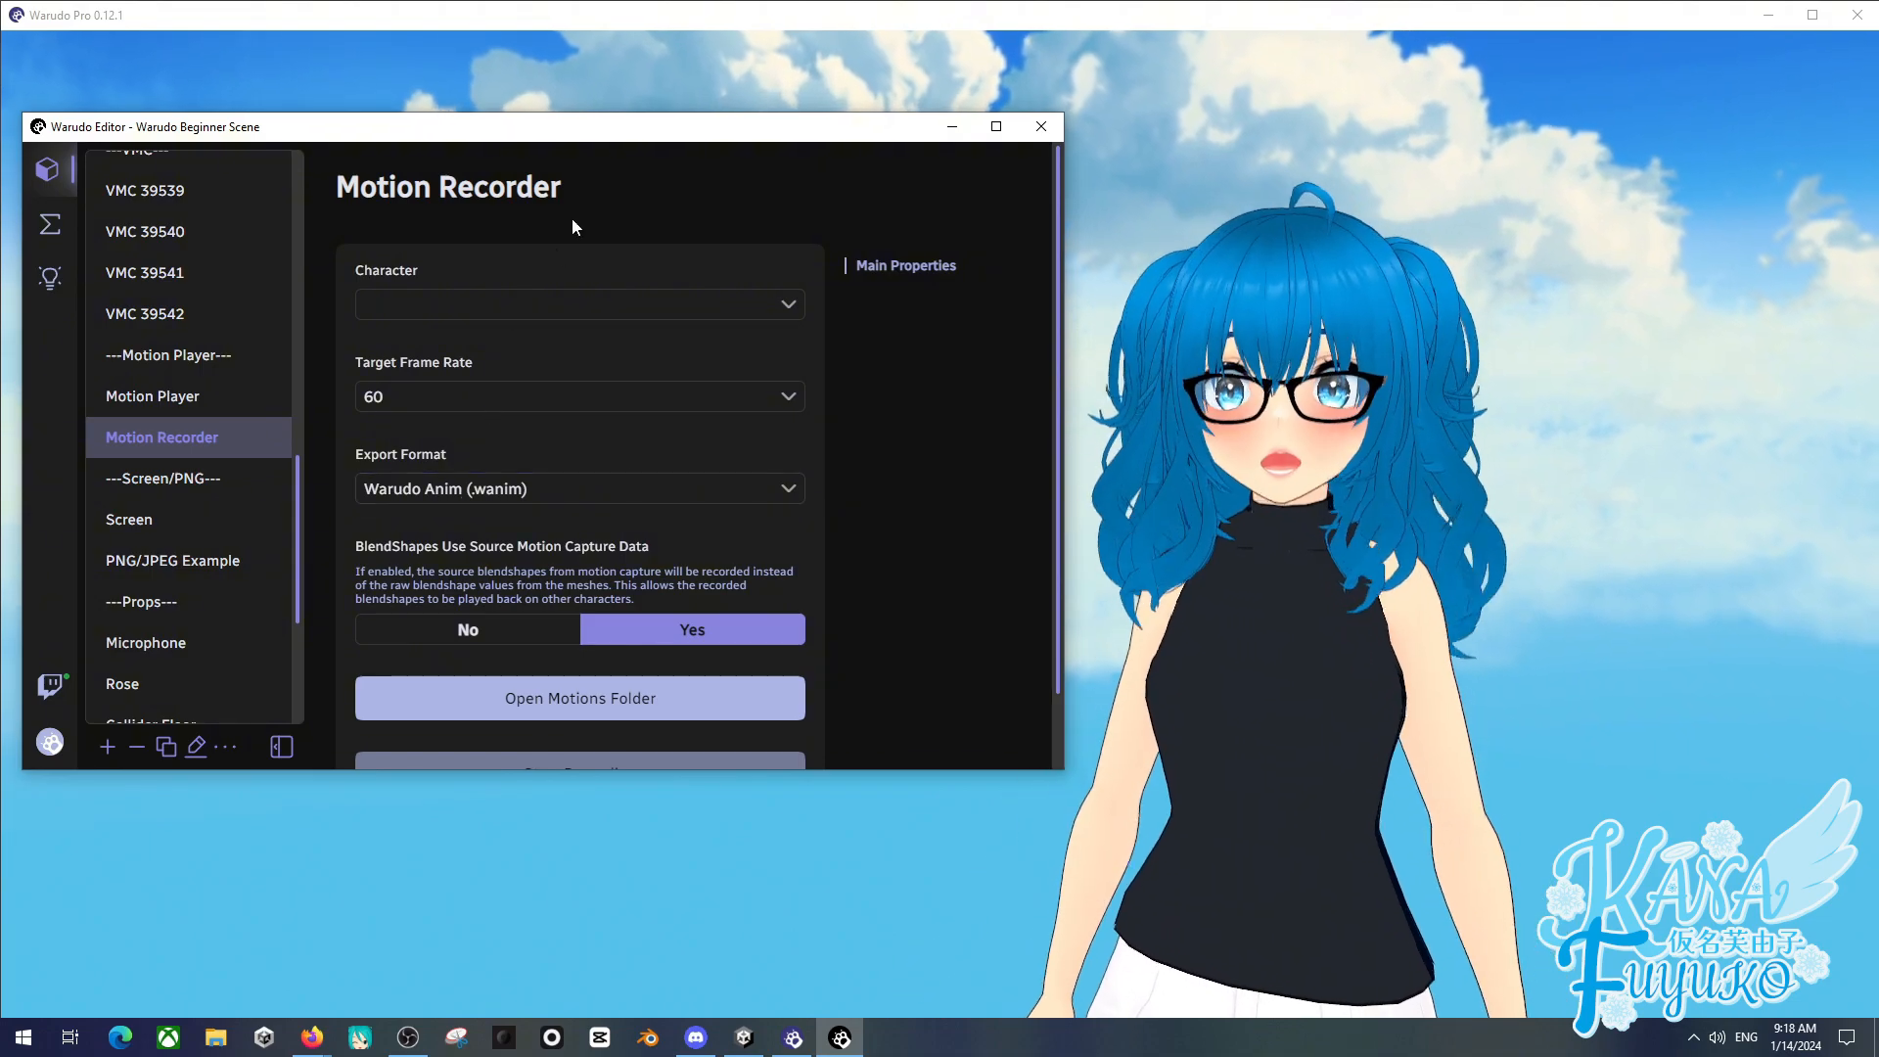
{"action": "left_click_drag", "start_coordinate": [568, 126], "coordinate": [628, 131]}
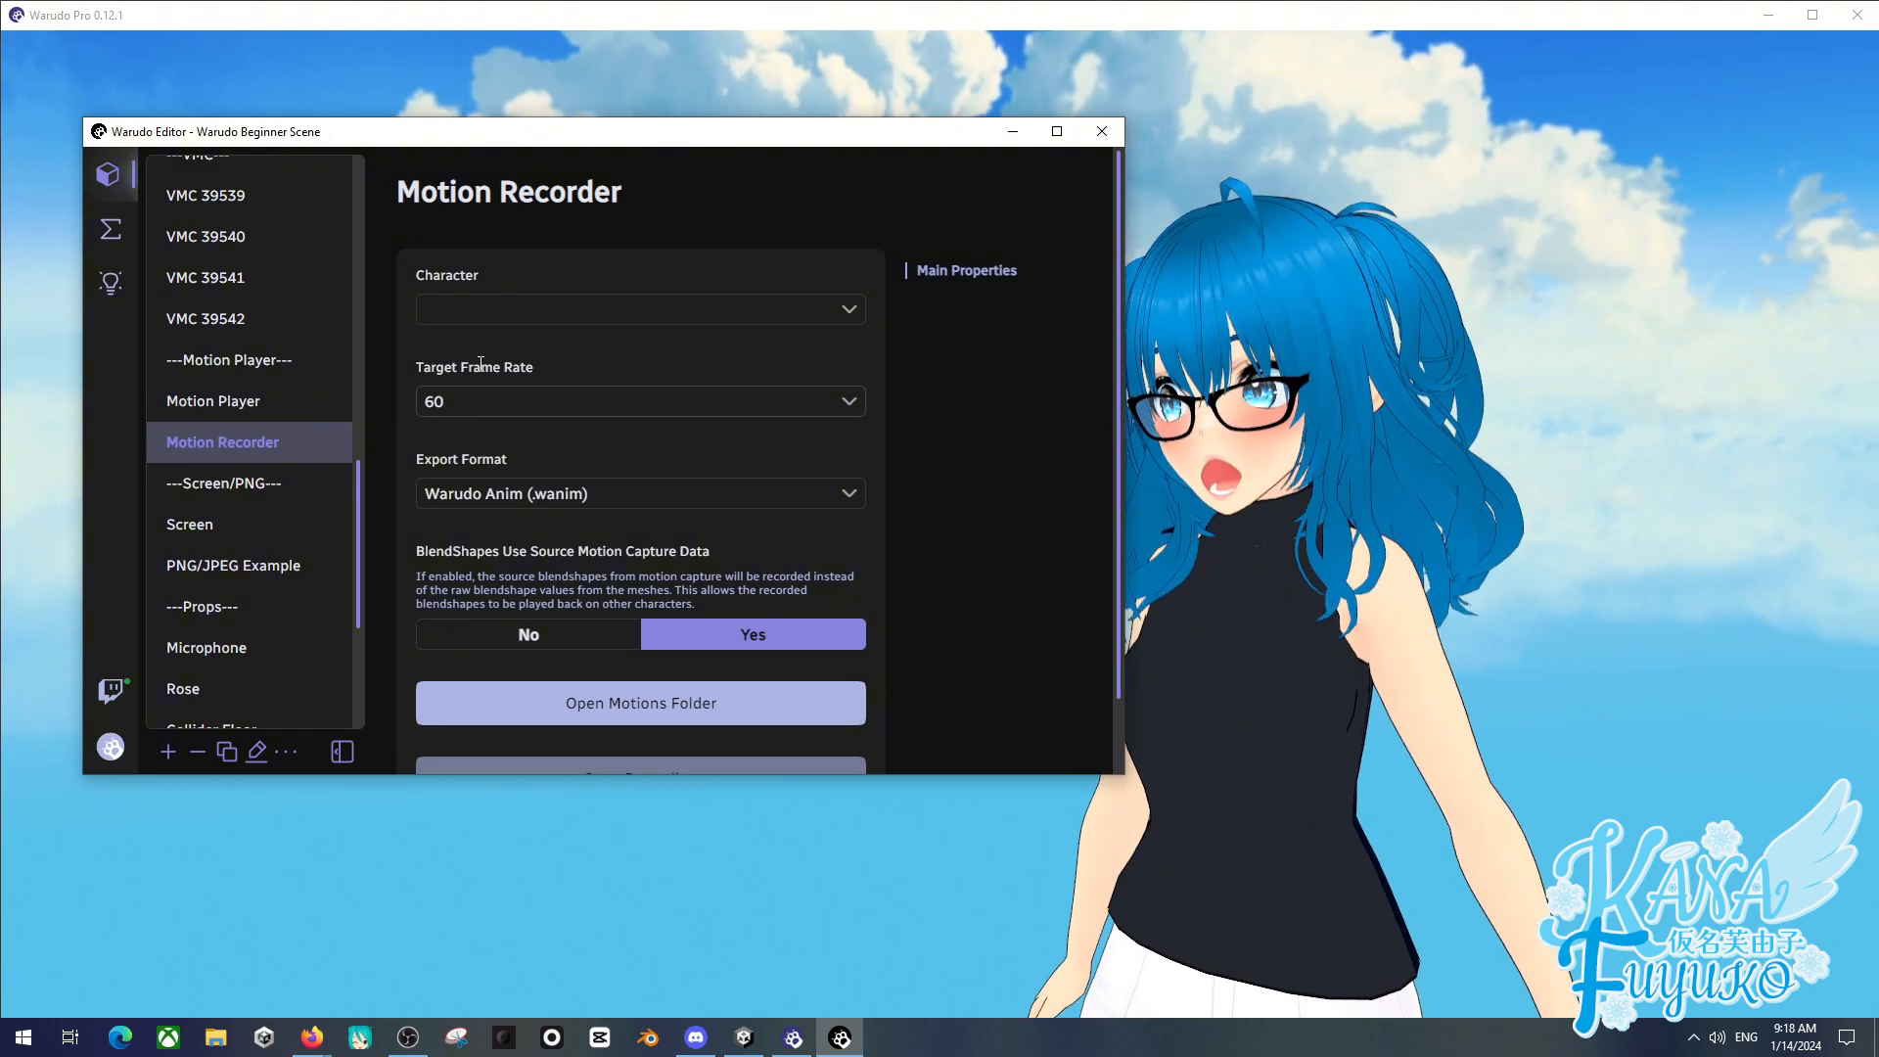
- Assign Character as the Motion Player's character
{"action": "left_click", "coordinate": [247, 419]}
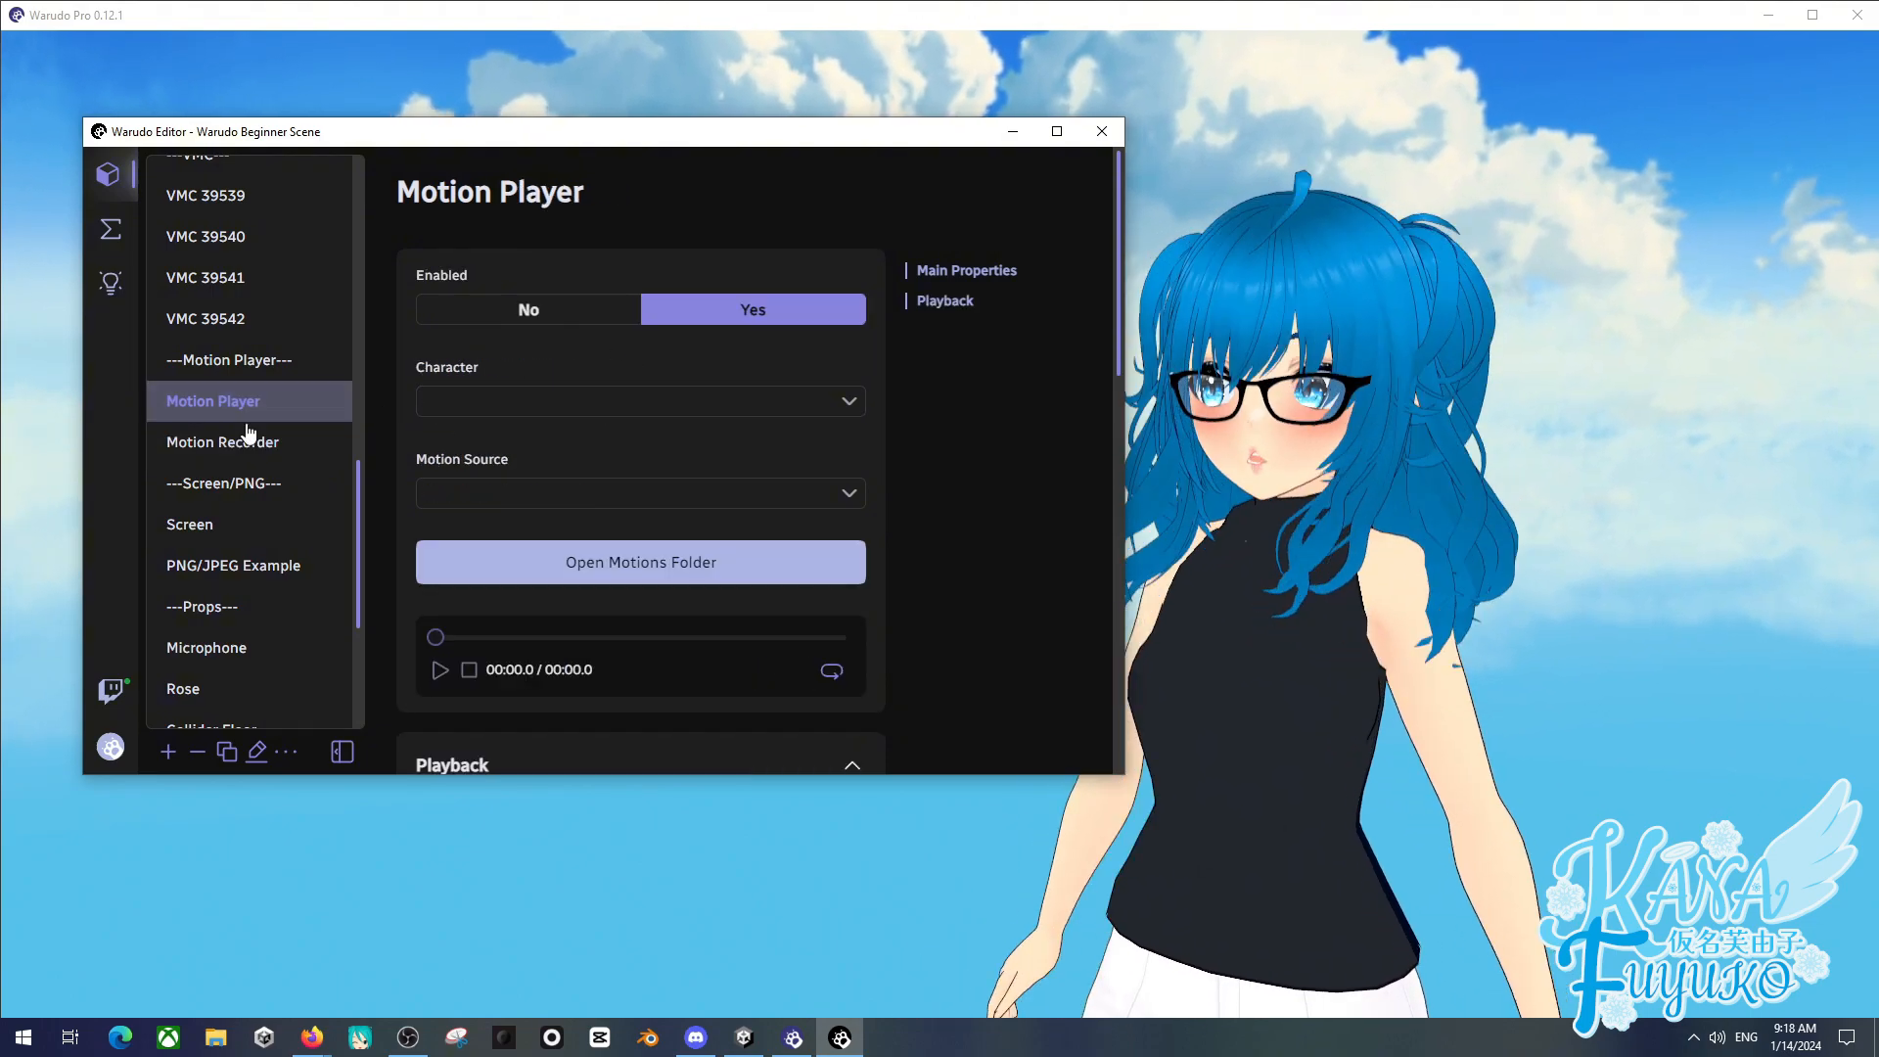
{"action": "left_click", "coordinate": [510, 406]}
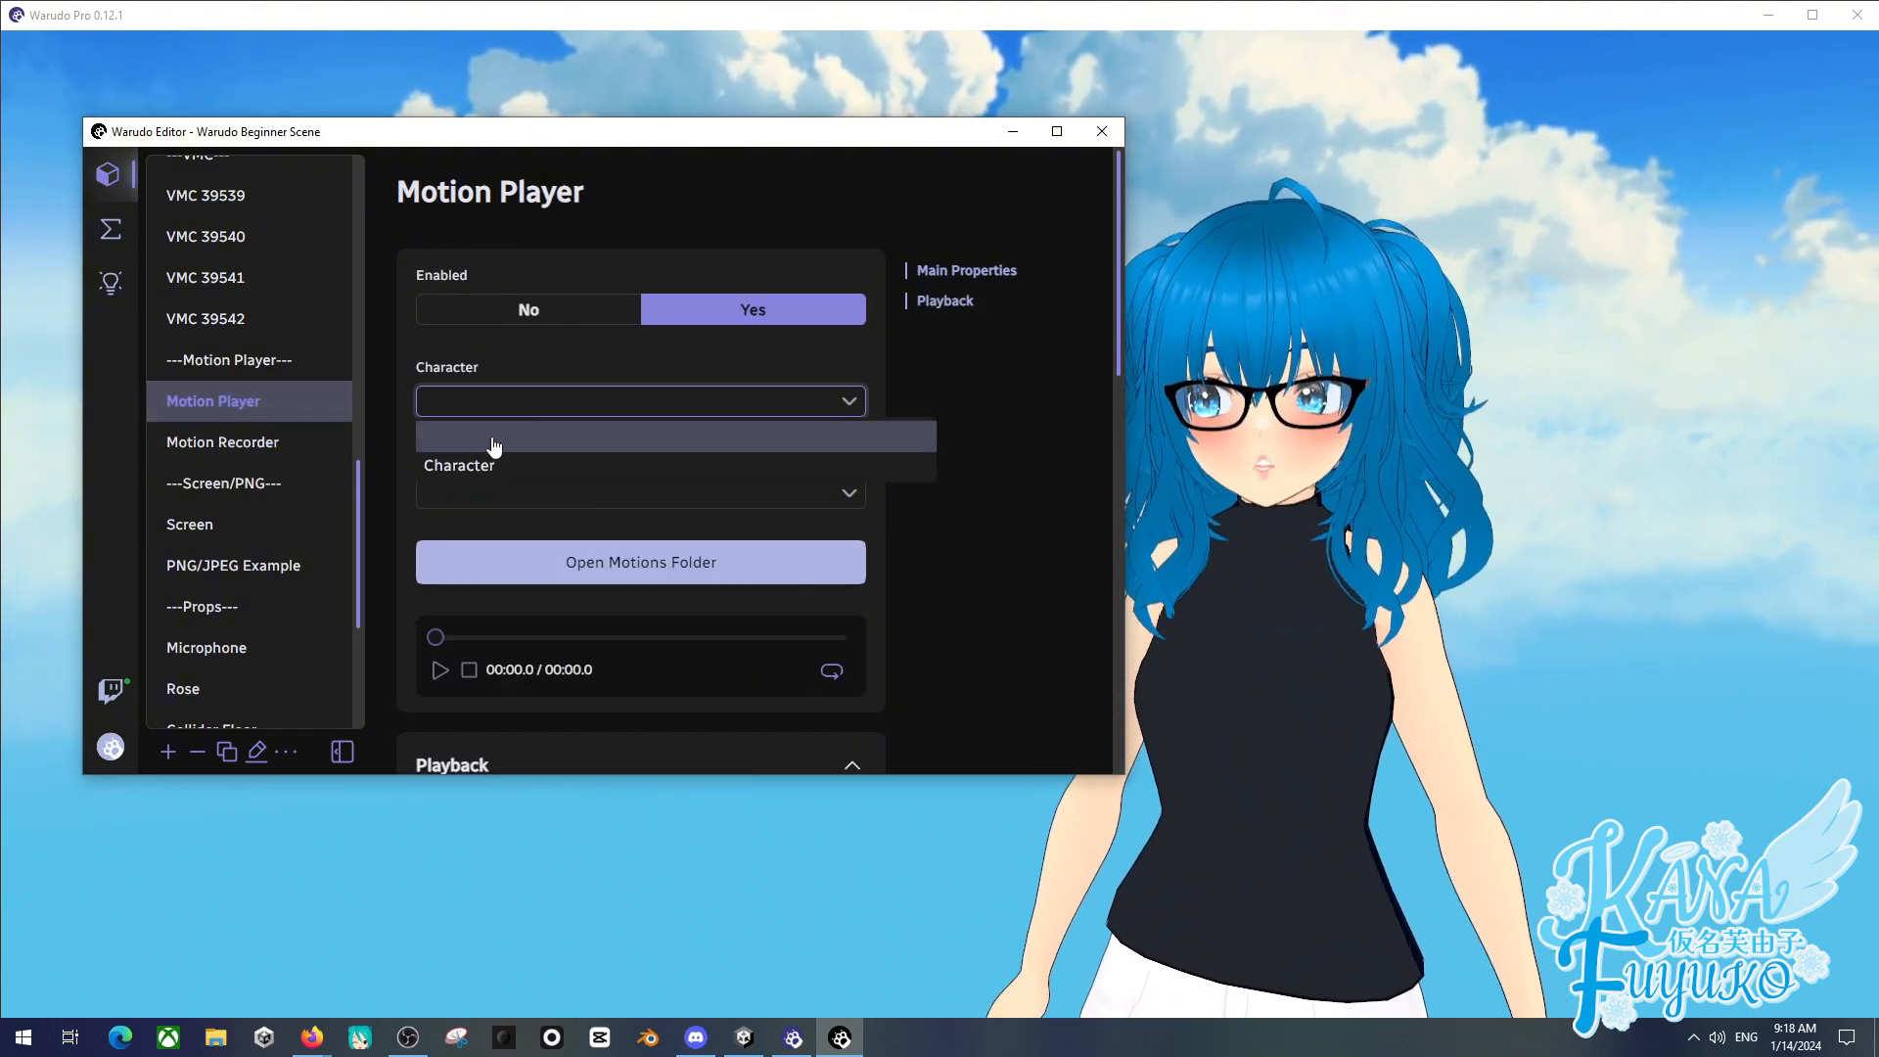
{"action": "left_click", "coordinate": [490, 458]}
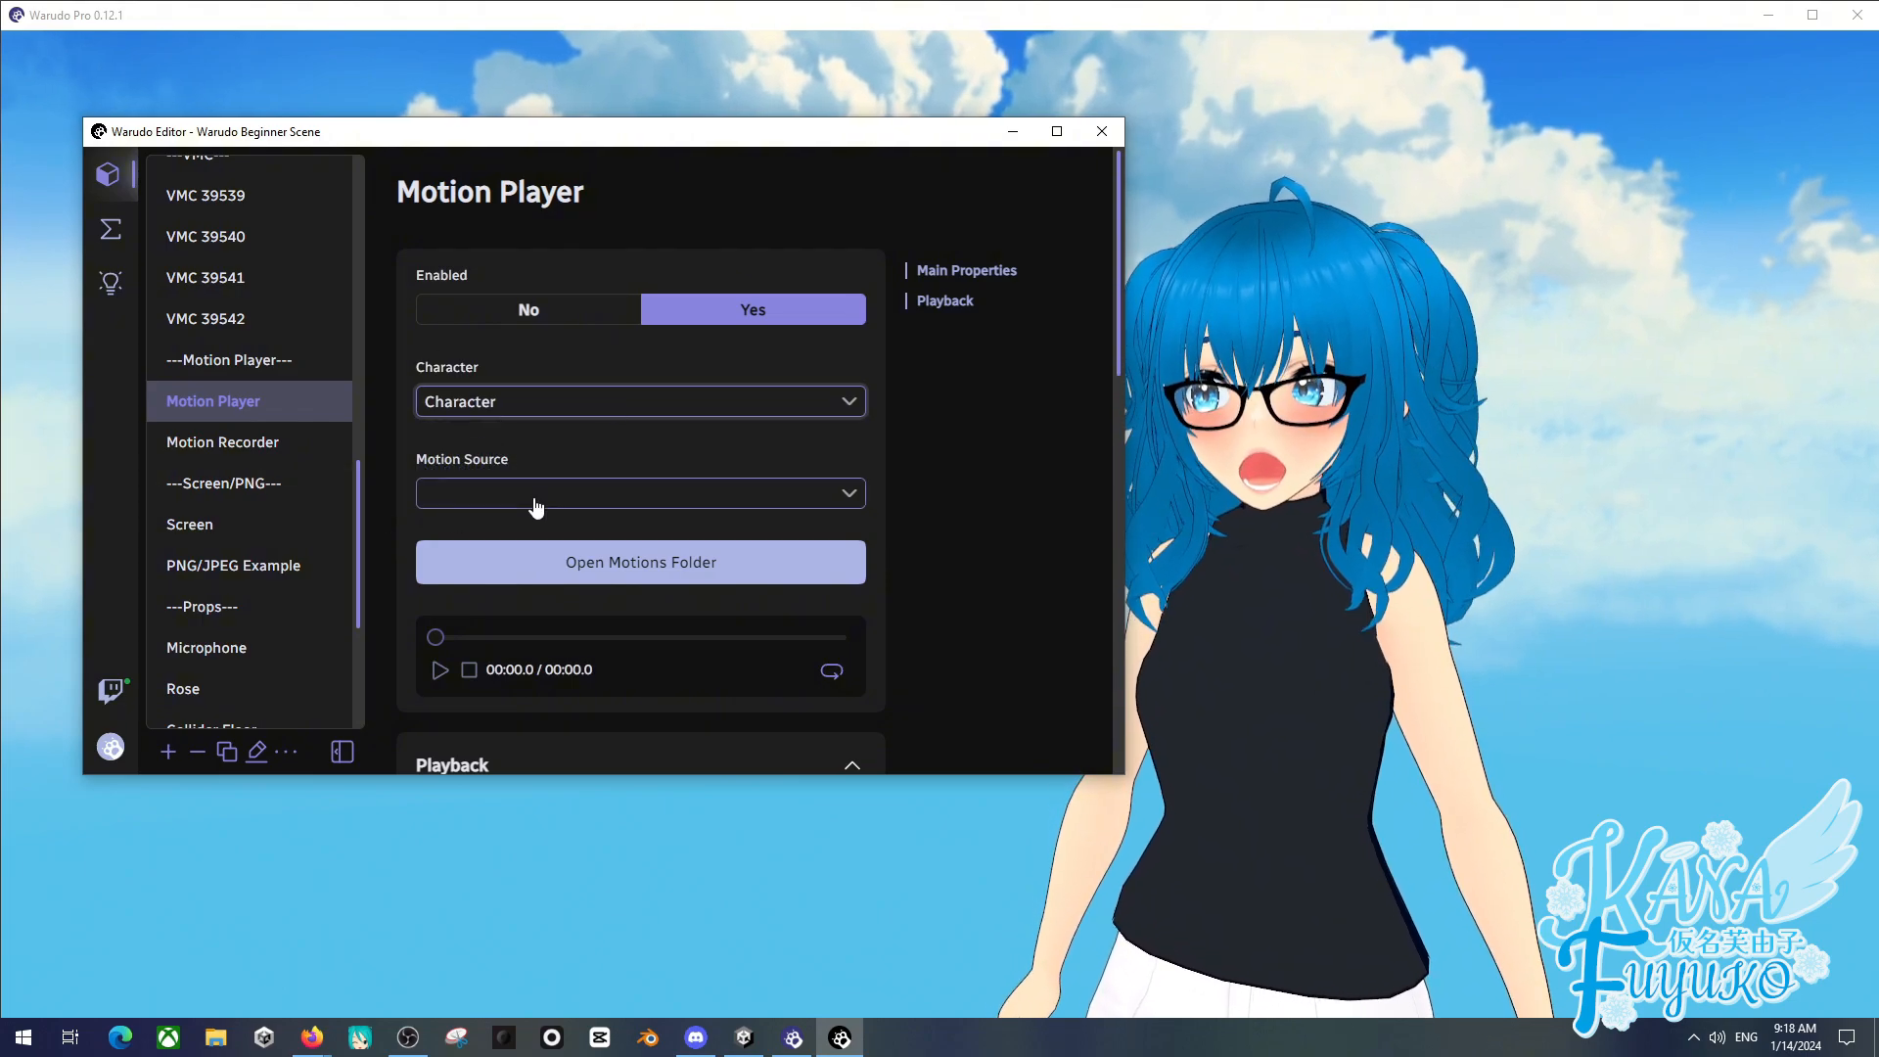
- Assign Character as the Motion Recorder's character and look through its available export formats
{"action": "left_click", "coordinate": [286, 447]}
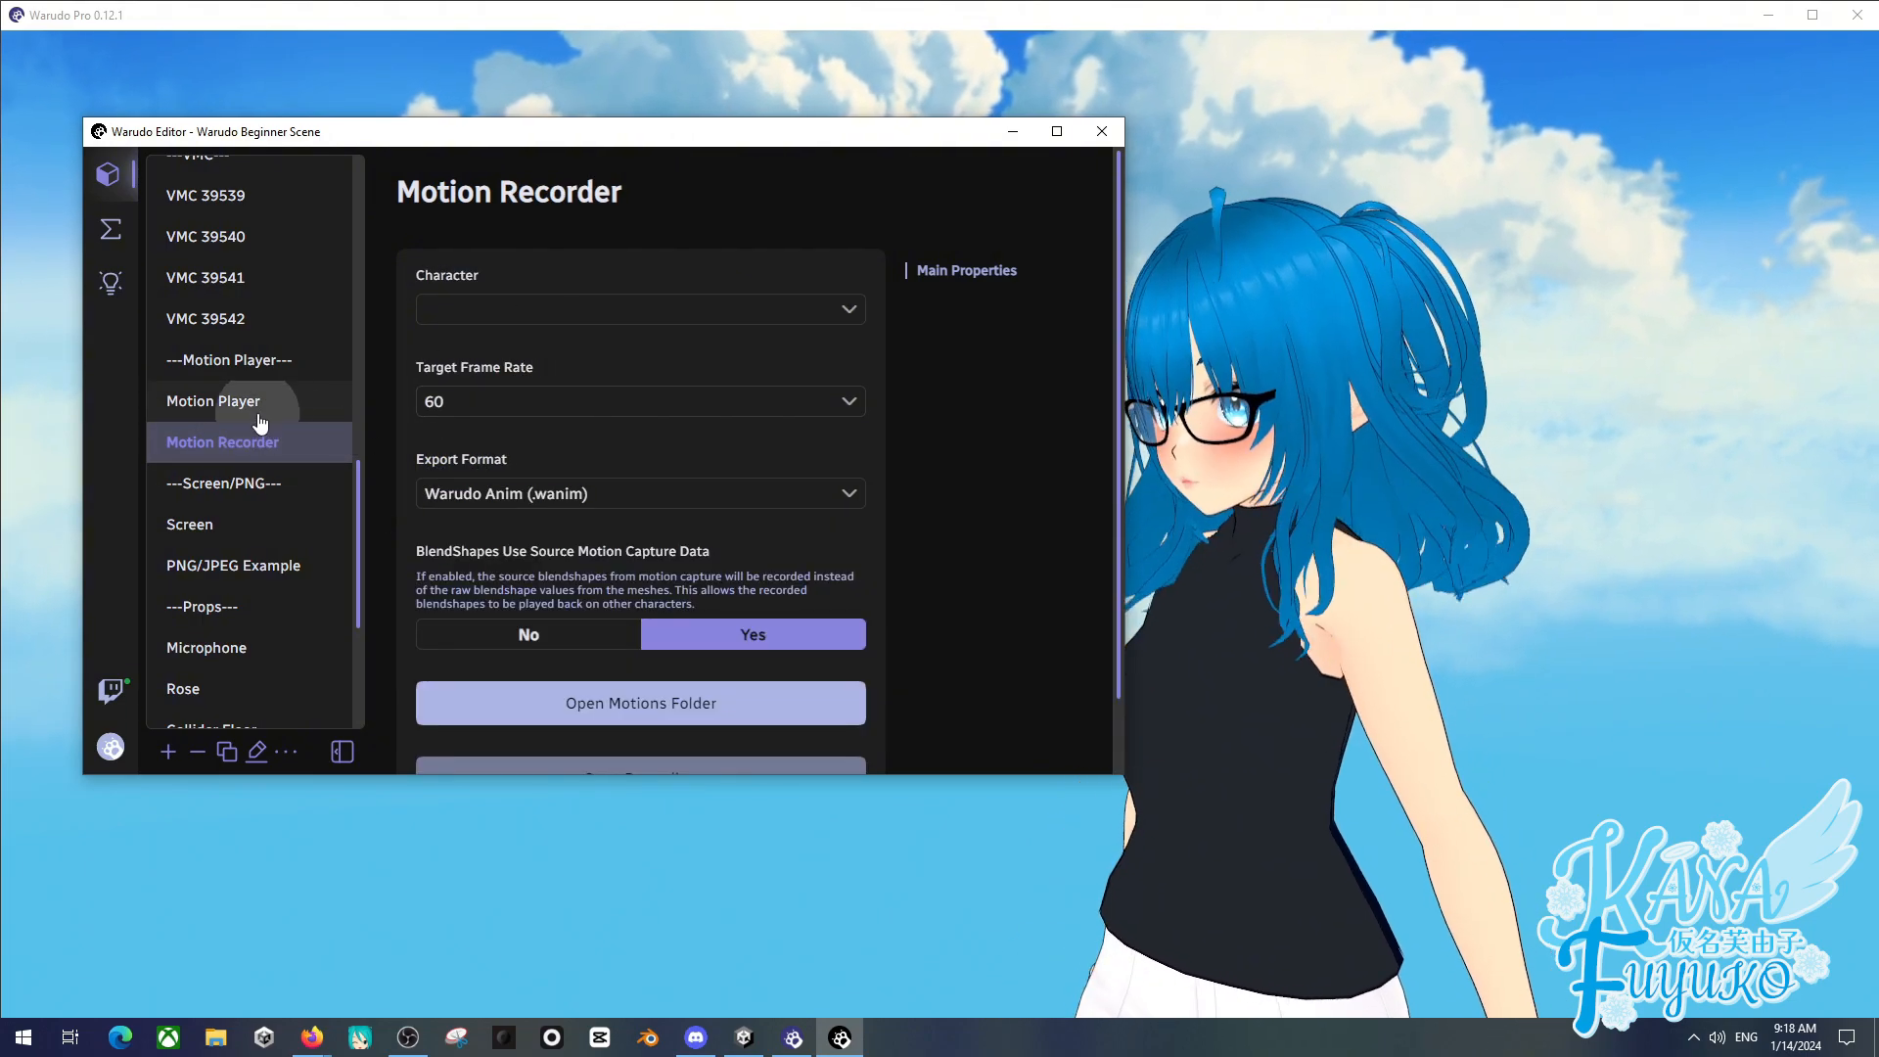
{"action": "left_click", "coordinate": [259, 419]}
{"action": "left_click", "coordinate": [239, 448]}
{"action": "left_click", "coordinate": [514, 311]}
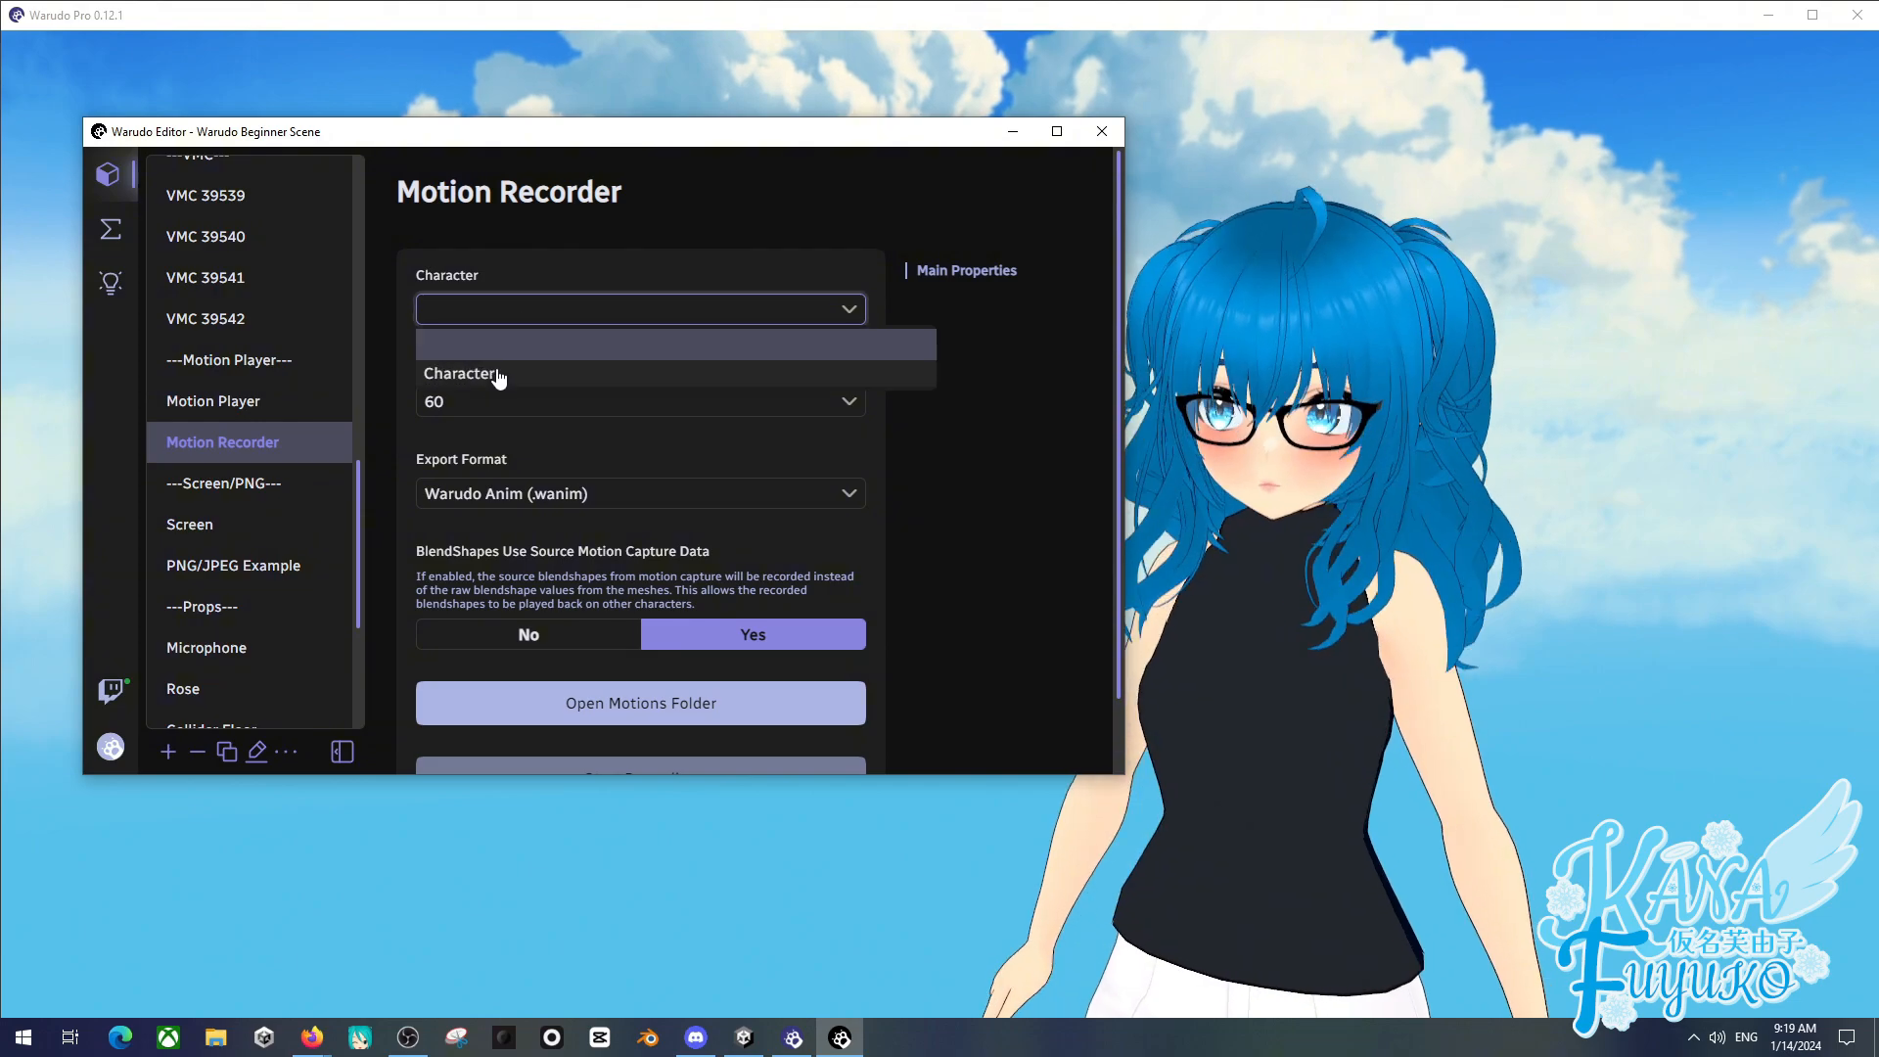
{"action": "left_click", "coordinate": [509, 372]}
{"action": "left_click", "coordinate": [537, 496]}
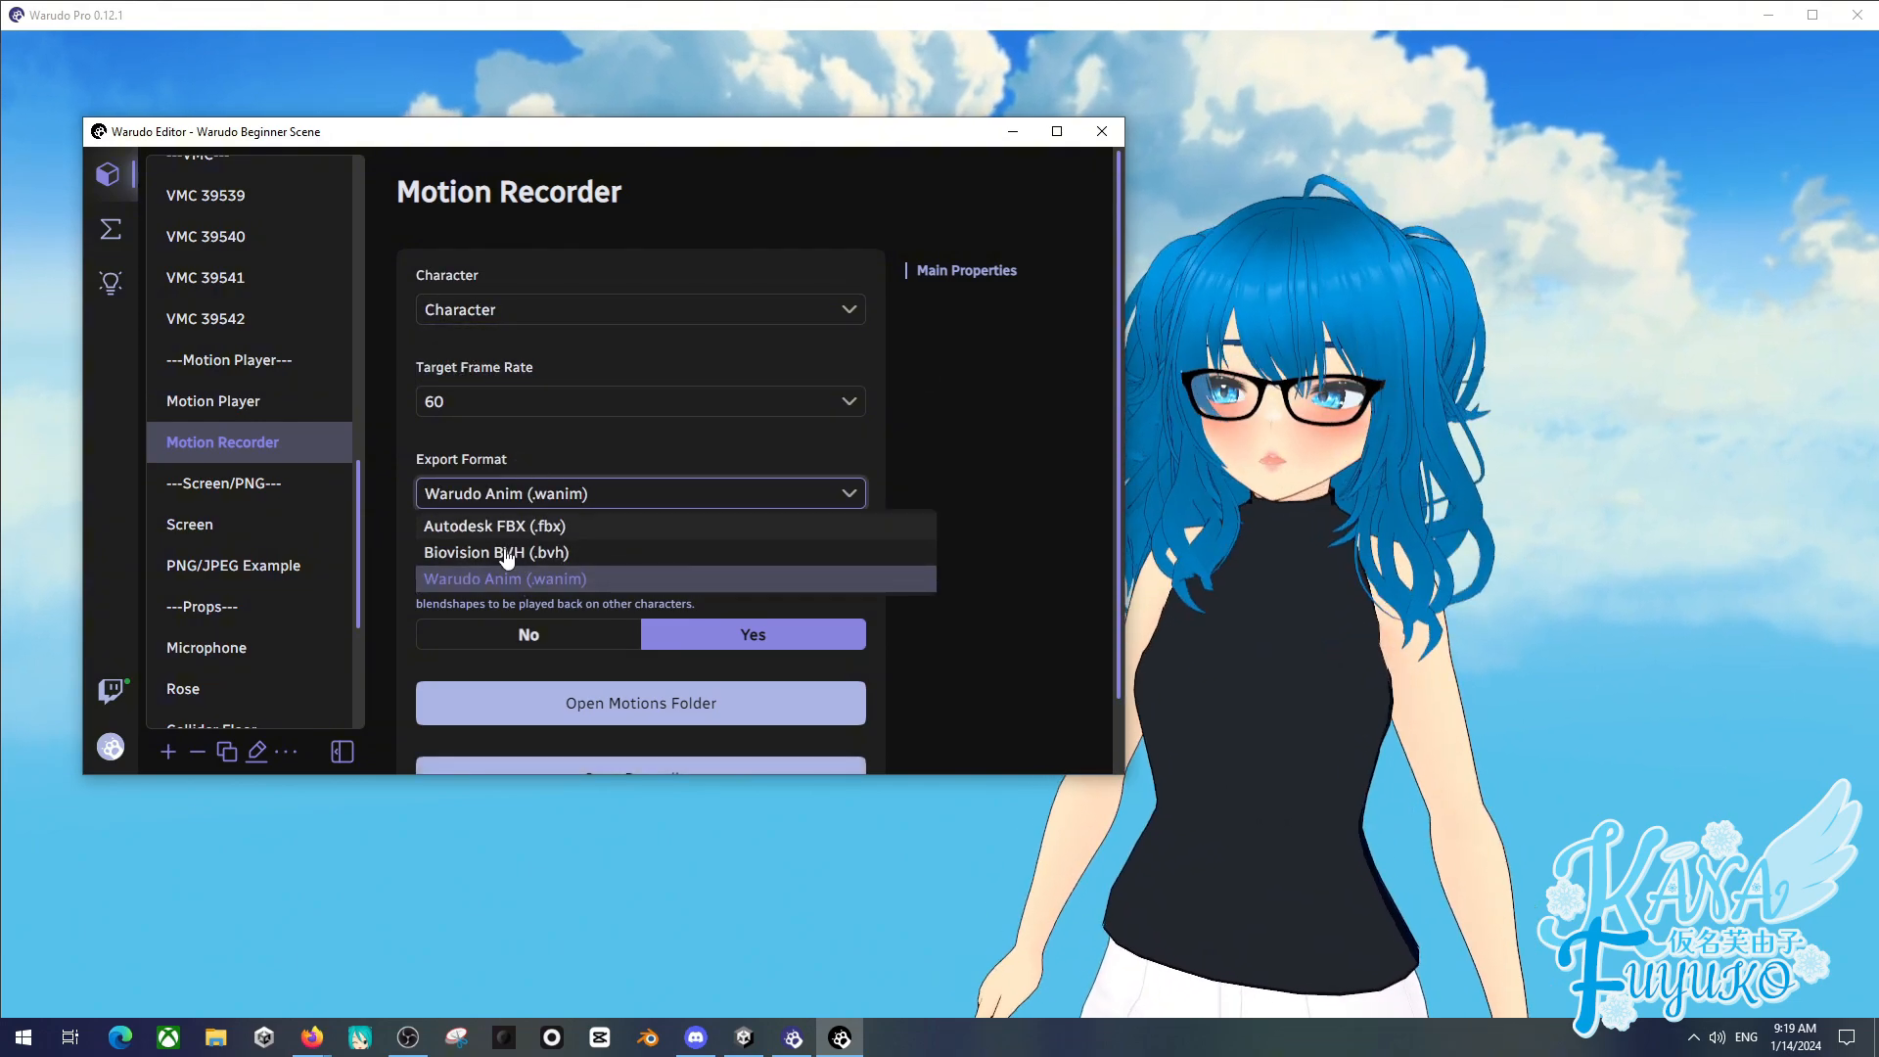
{"action": "left_click", "coordinate": [397, 445]}
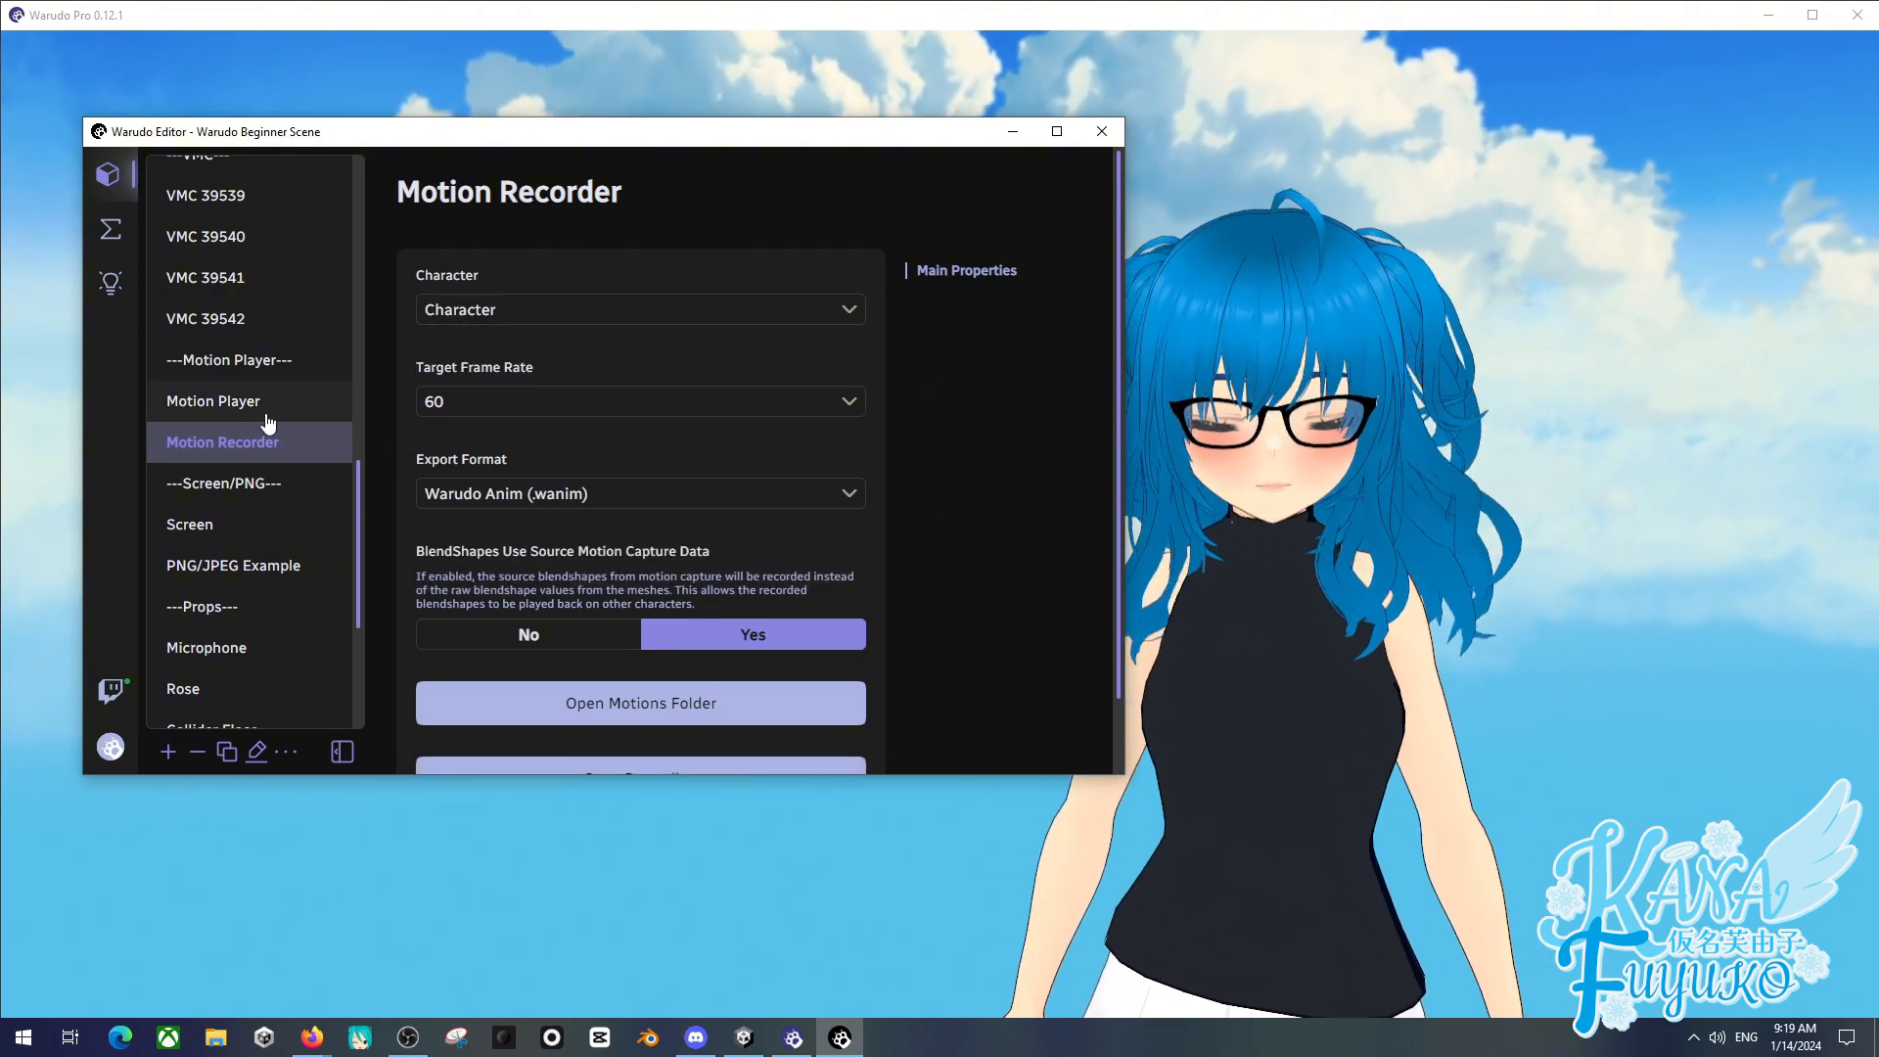
- Remove the Motion Recorder and Motion Player assets along with the ---Motion Player--- divider from the scene
{"action": "left_click", "coordinate": [206, 751]}
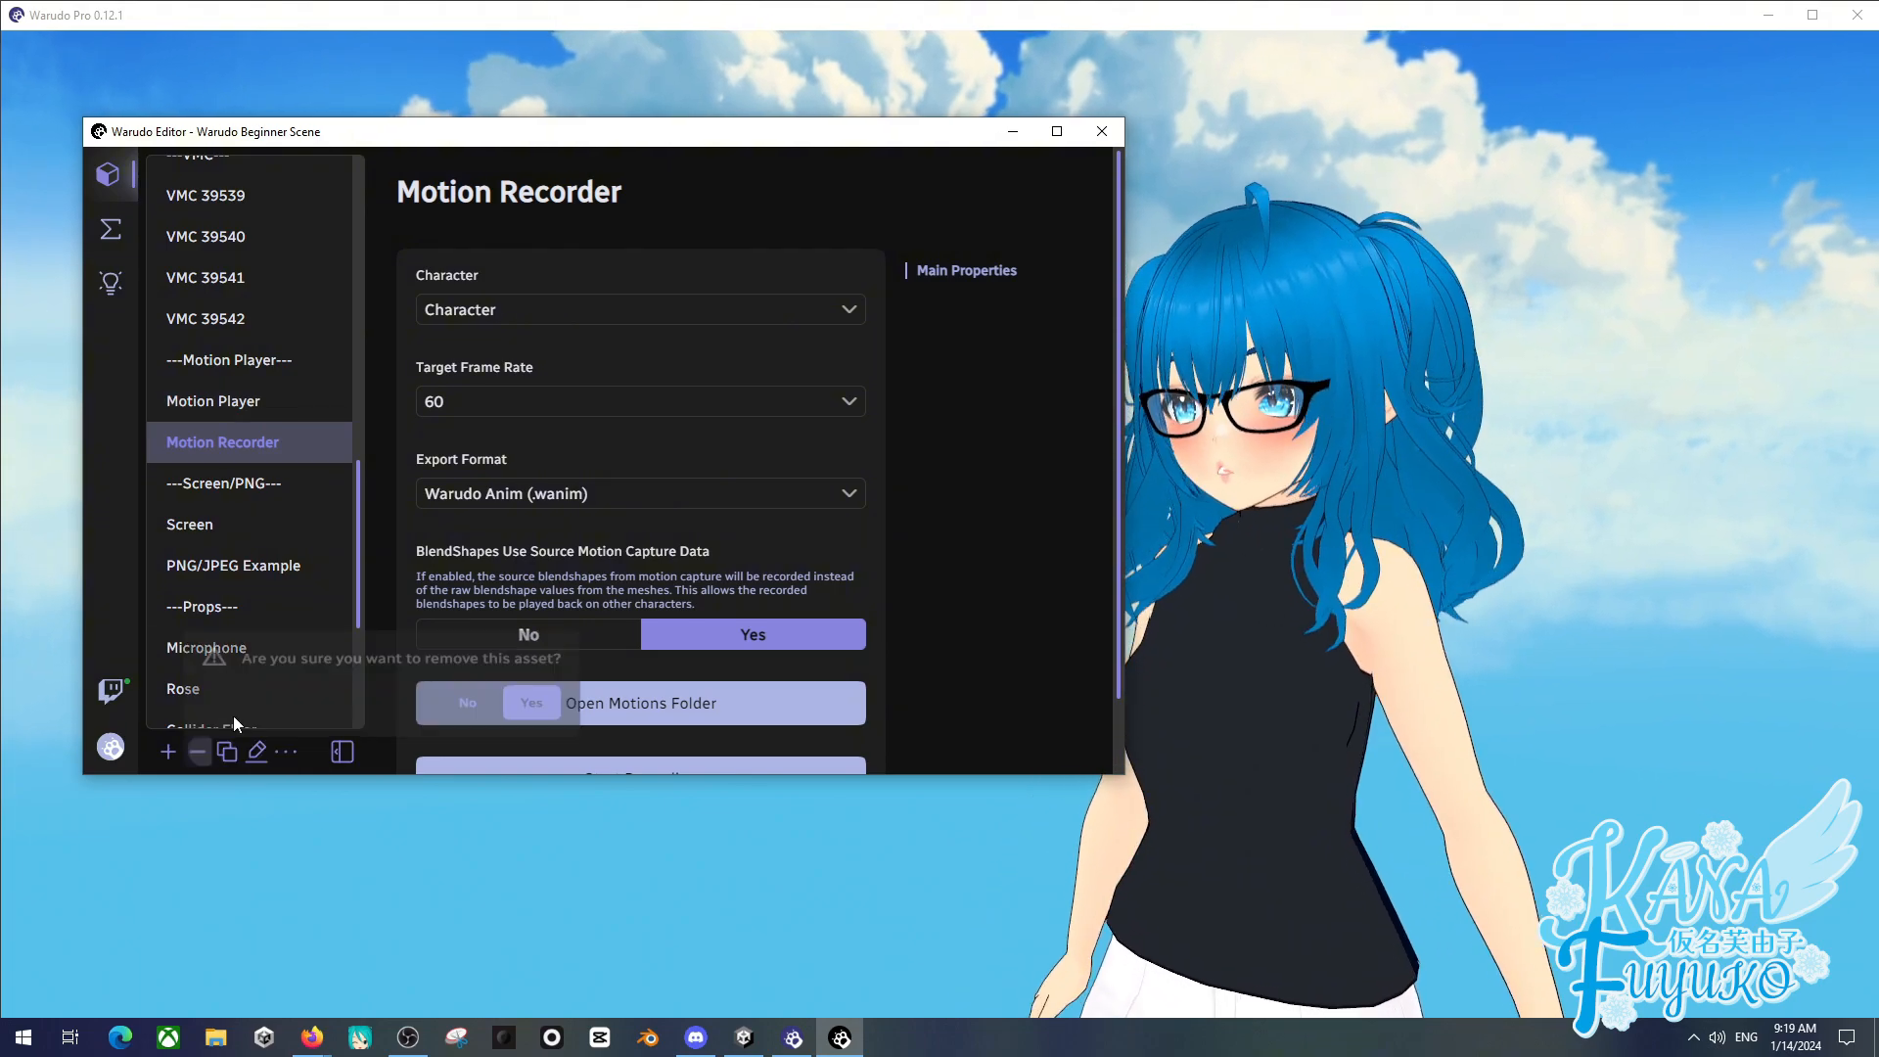
{"action": "left_click", "coordinate": [522, 700]}
{"action": "left_click", "coordinate": [200, 752]}
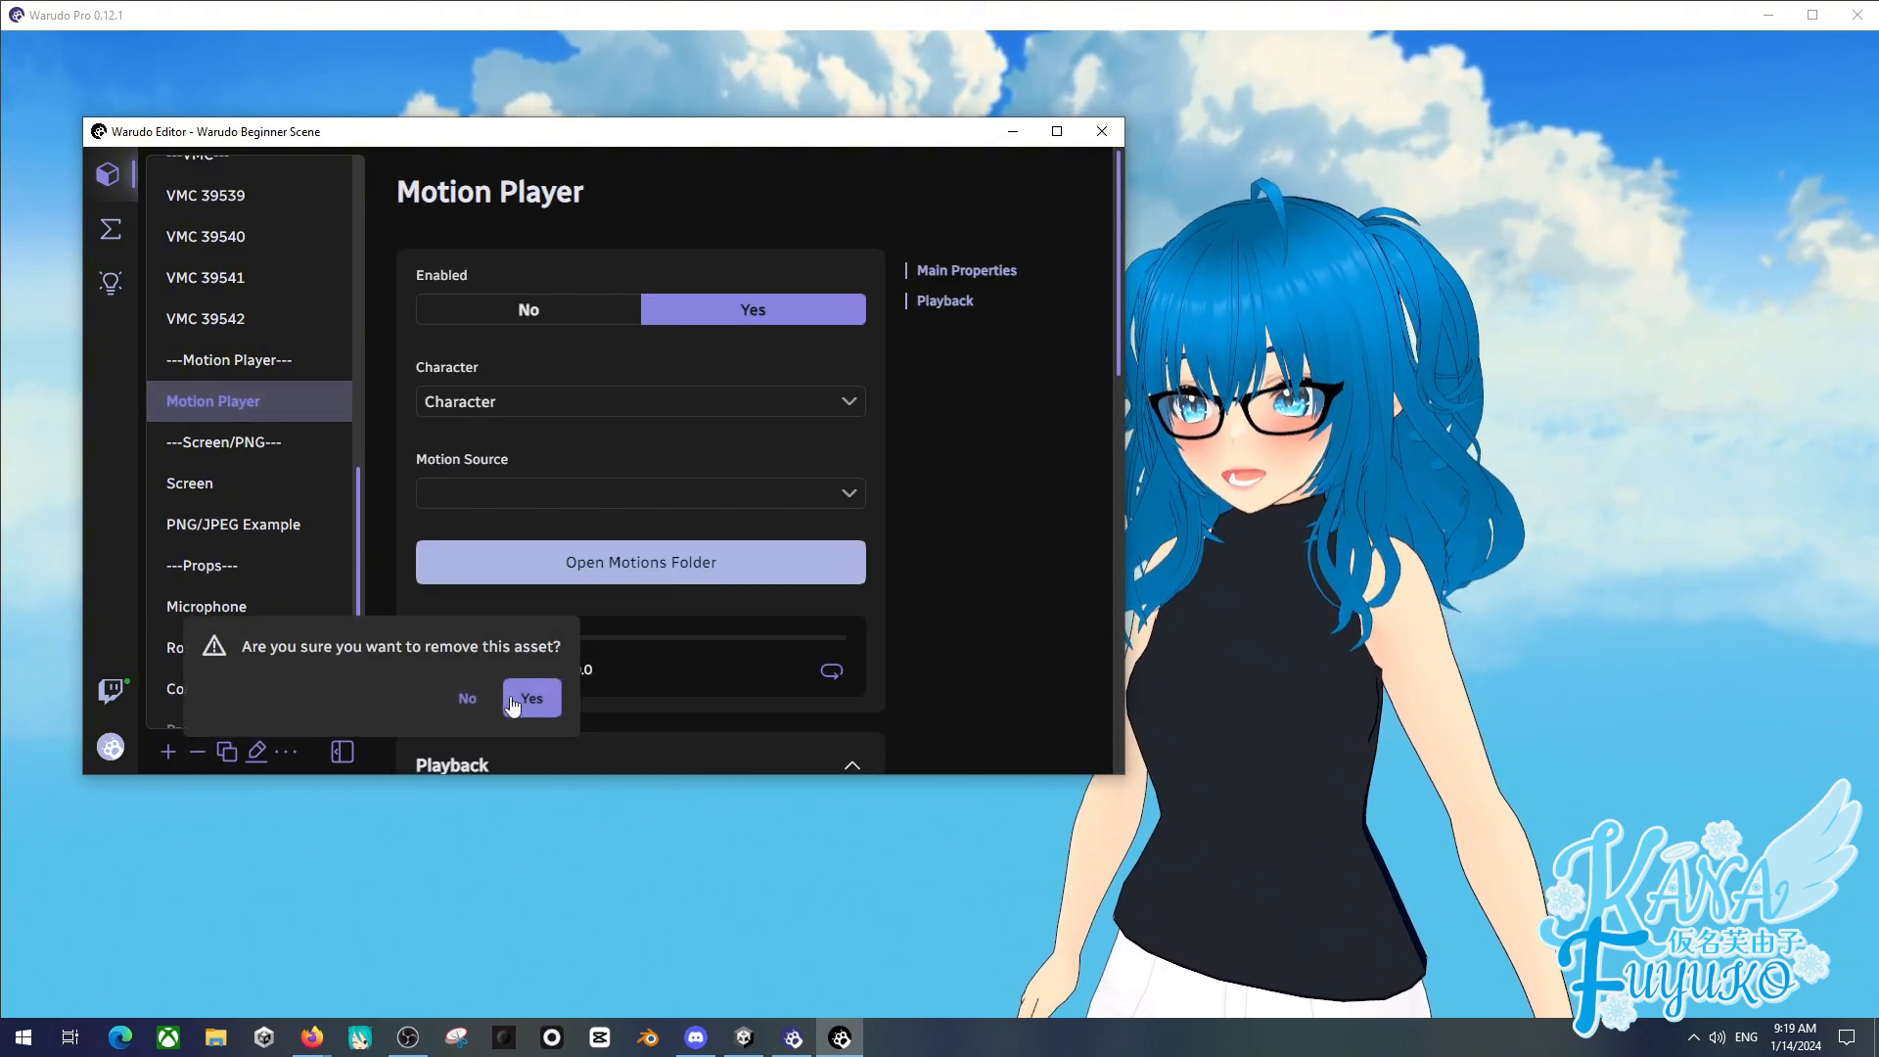
{"action": "left_click", "coordinate": [521, 699]}
{"action": "left_click", "coordinate": [197, 752]}
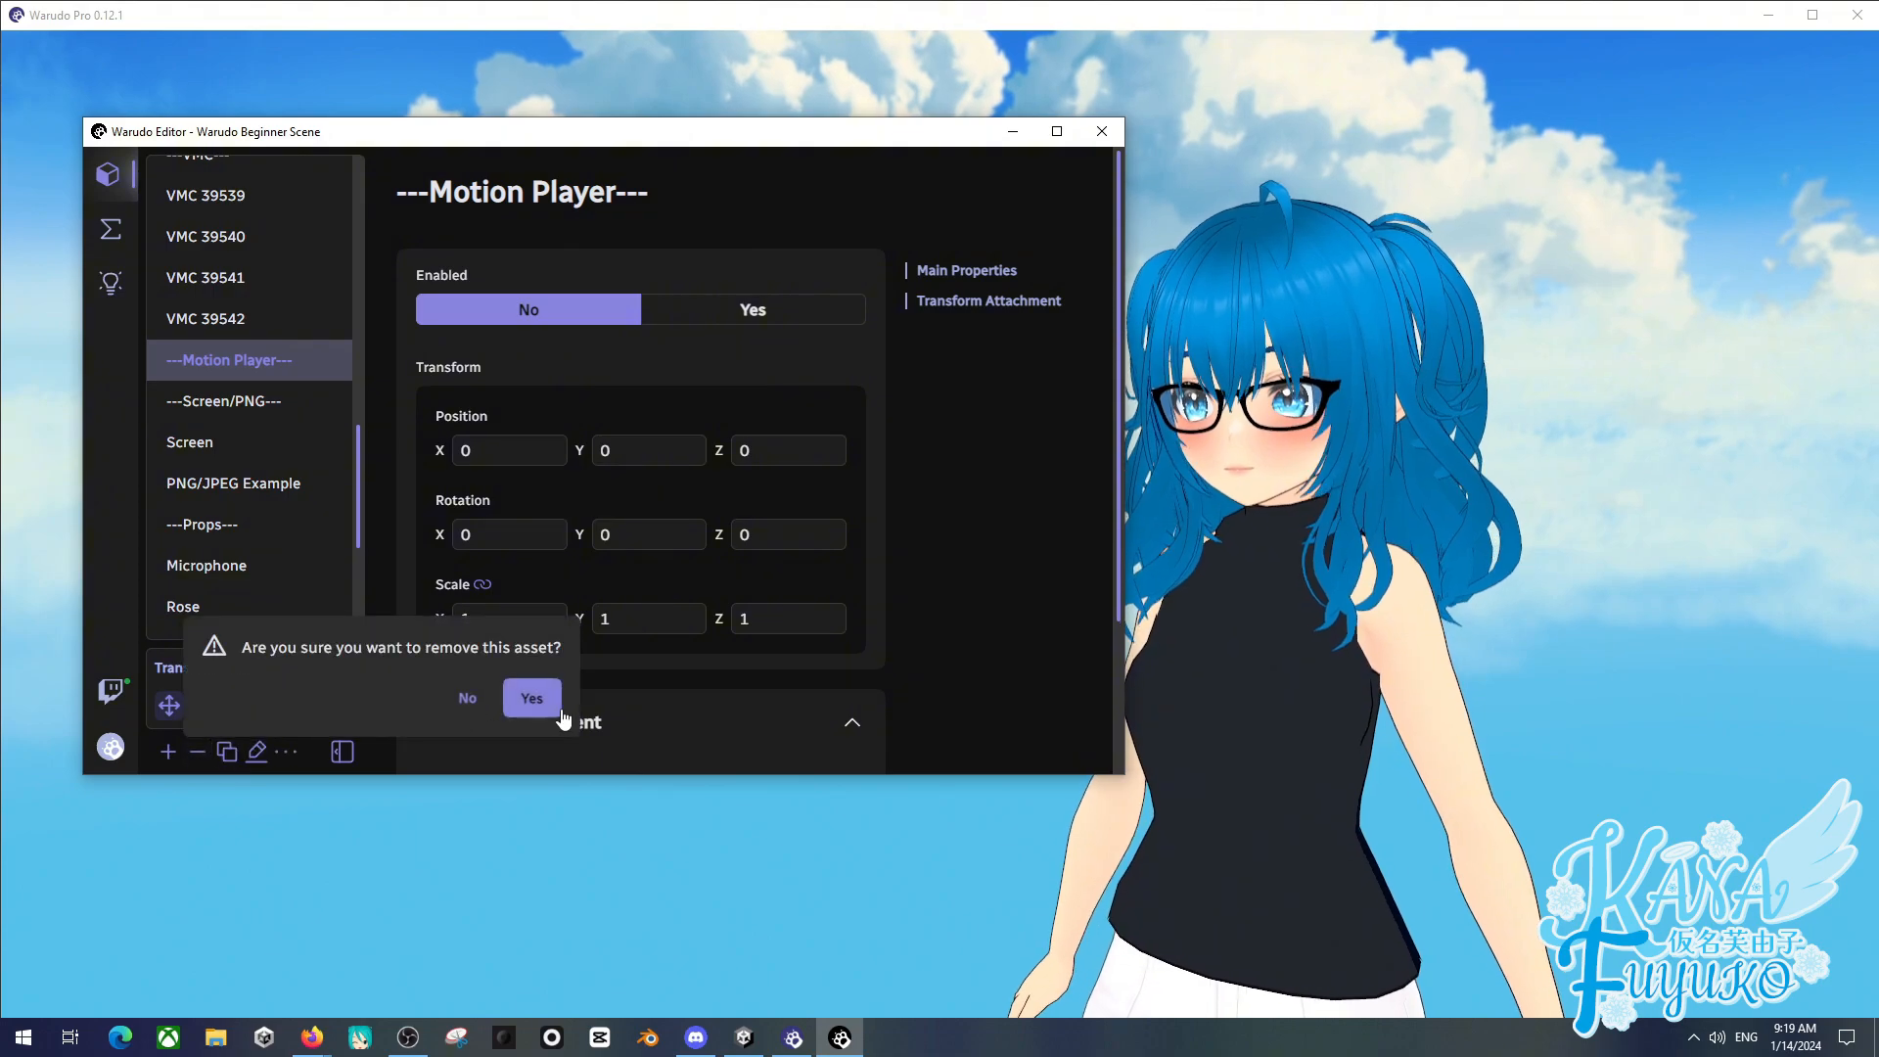
{"action": "left_click", "coordinate": [521, 698]}
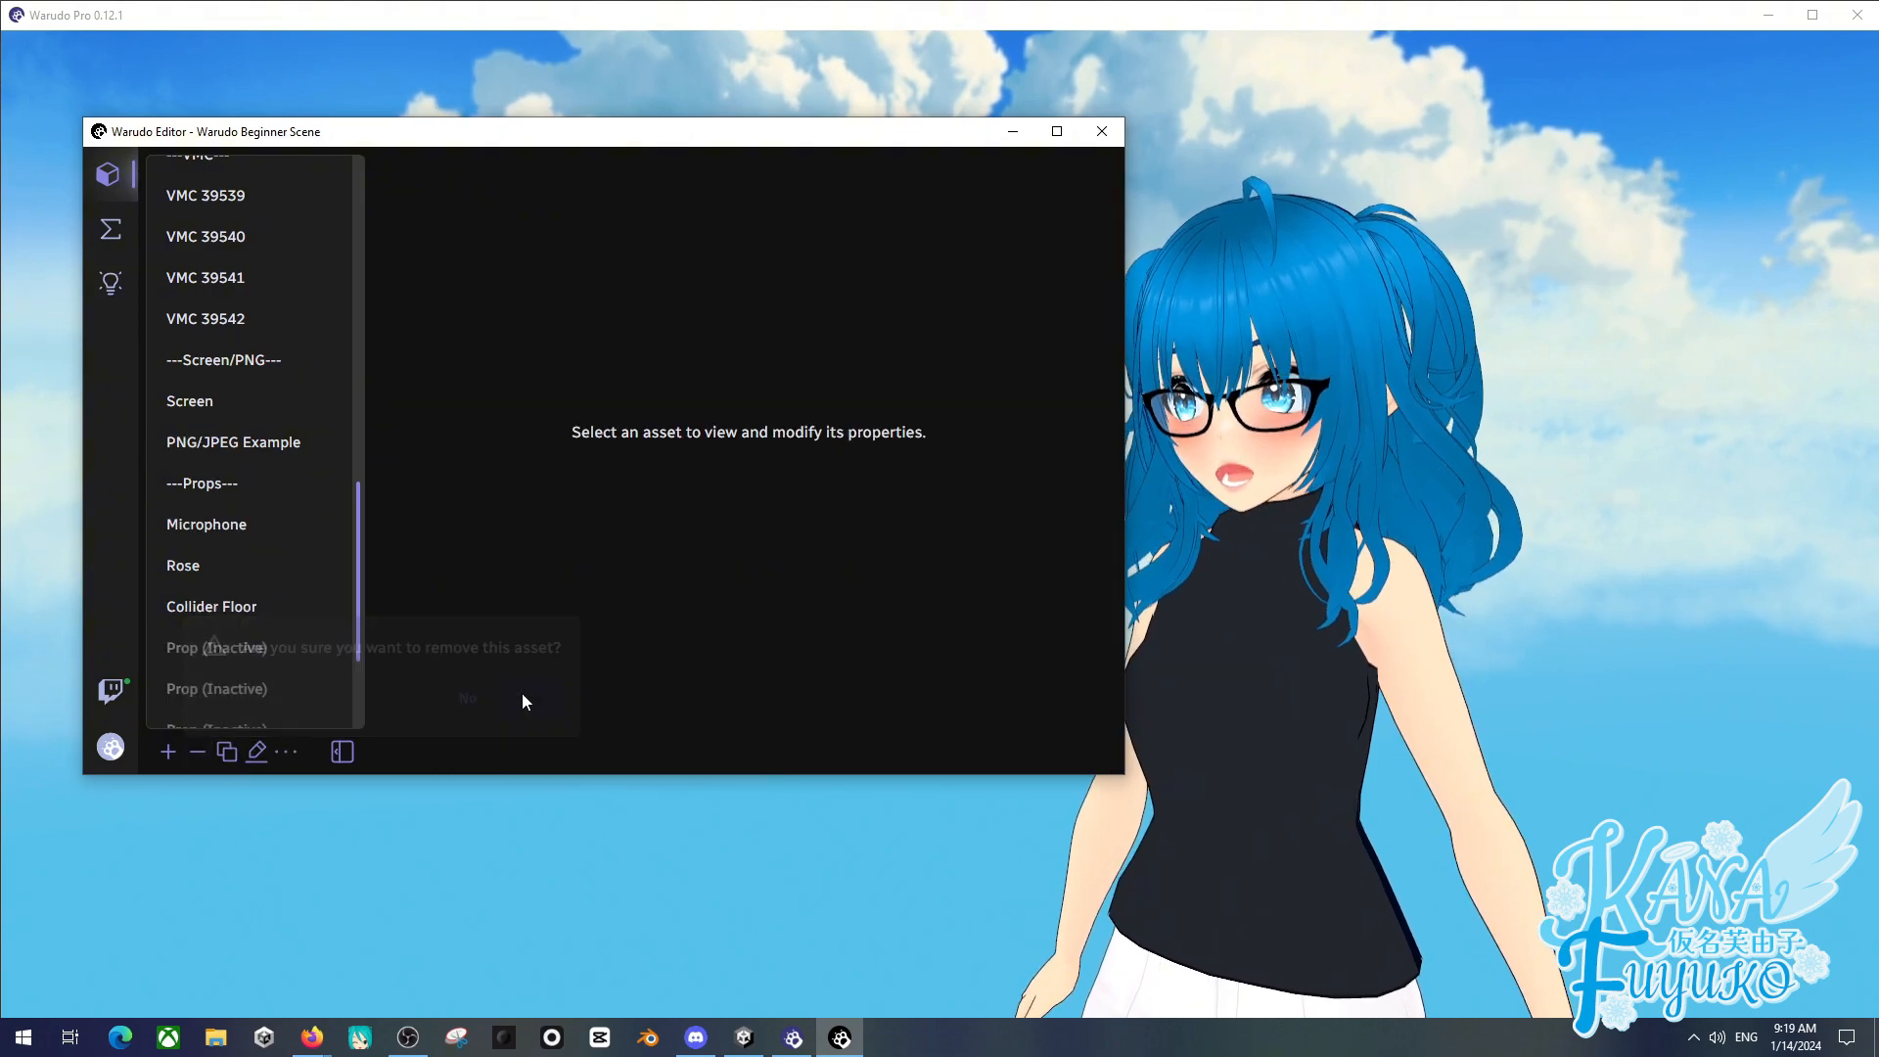
- Enable the Screen asset and move the editor window aside to view the display capture behind the character
{"action": "left_click", "coordinate": [252, 421]}
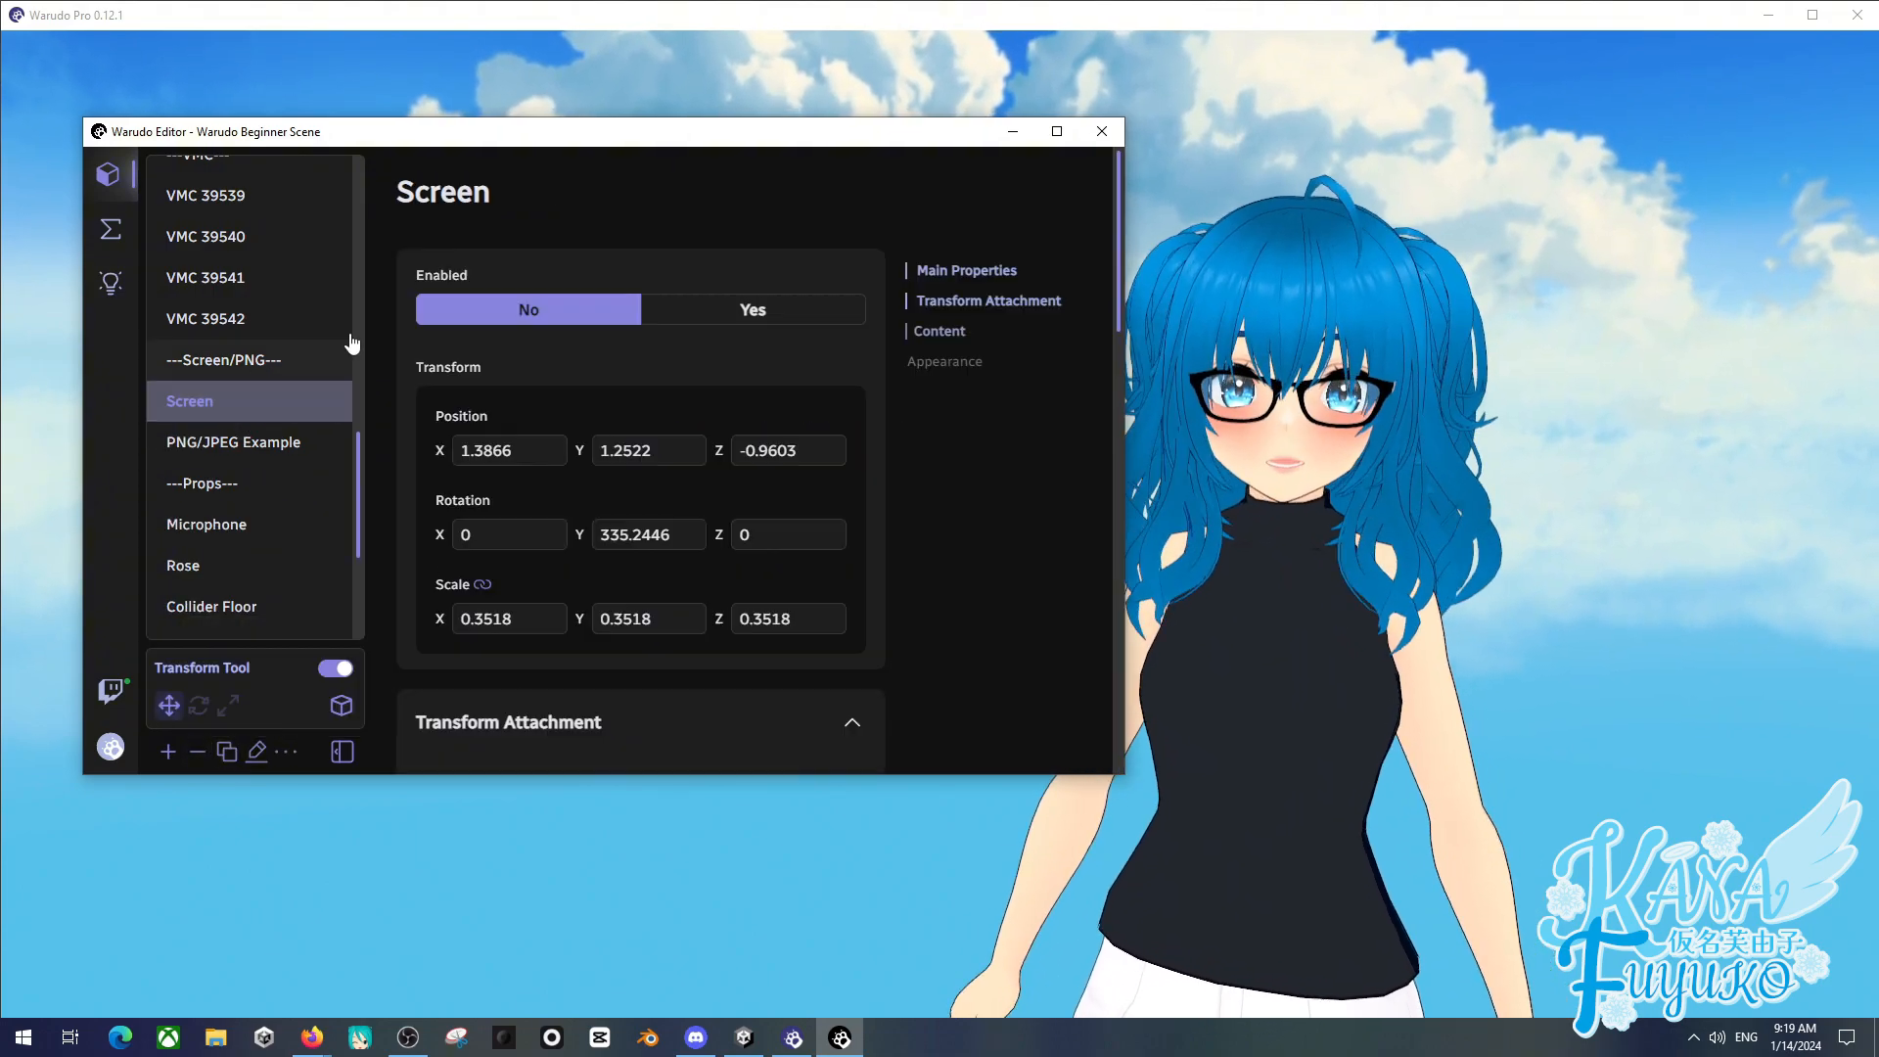
{"action": "left_click", "coordinate": [707, 311]}
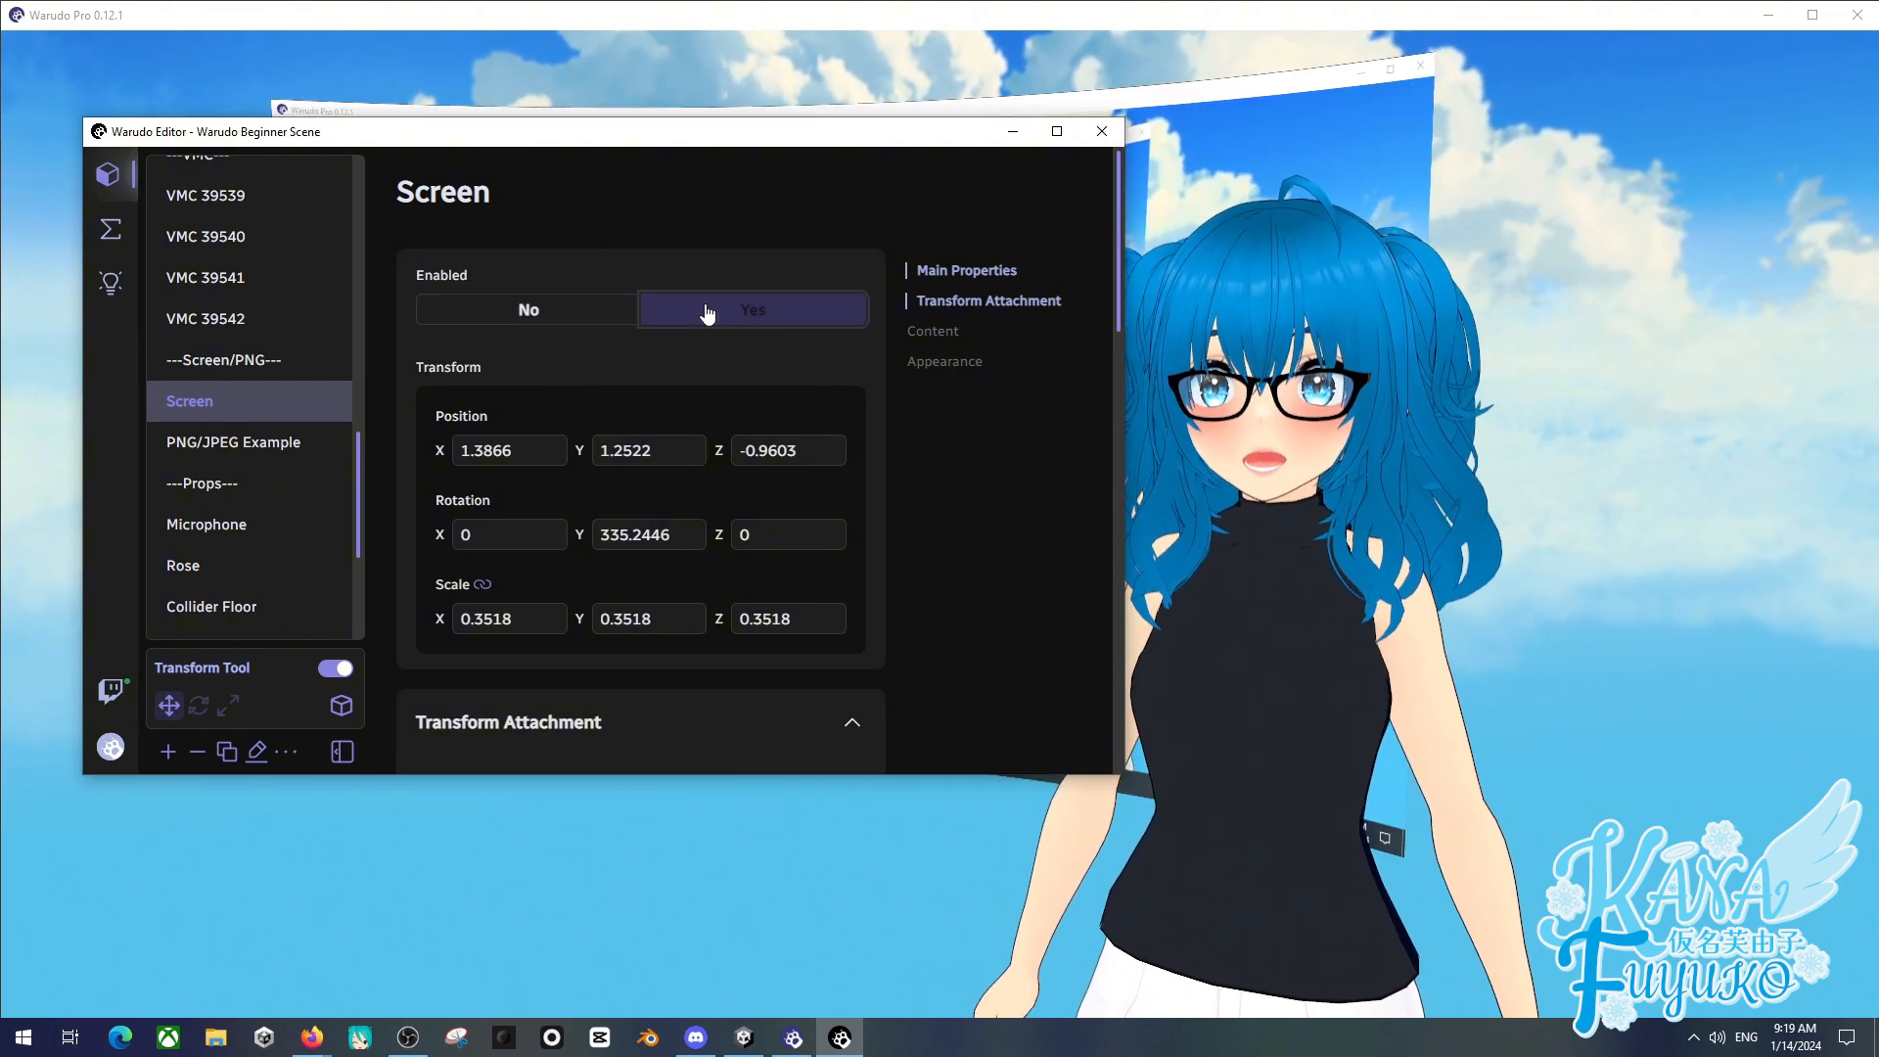
{"action": "left_click_drag", "start_coordinate": [806, 144], "coordinate": [820, 680]}
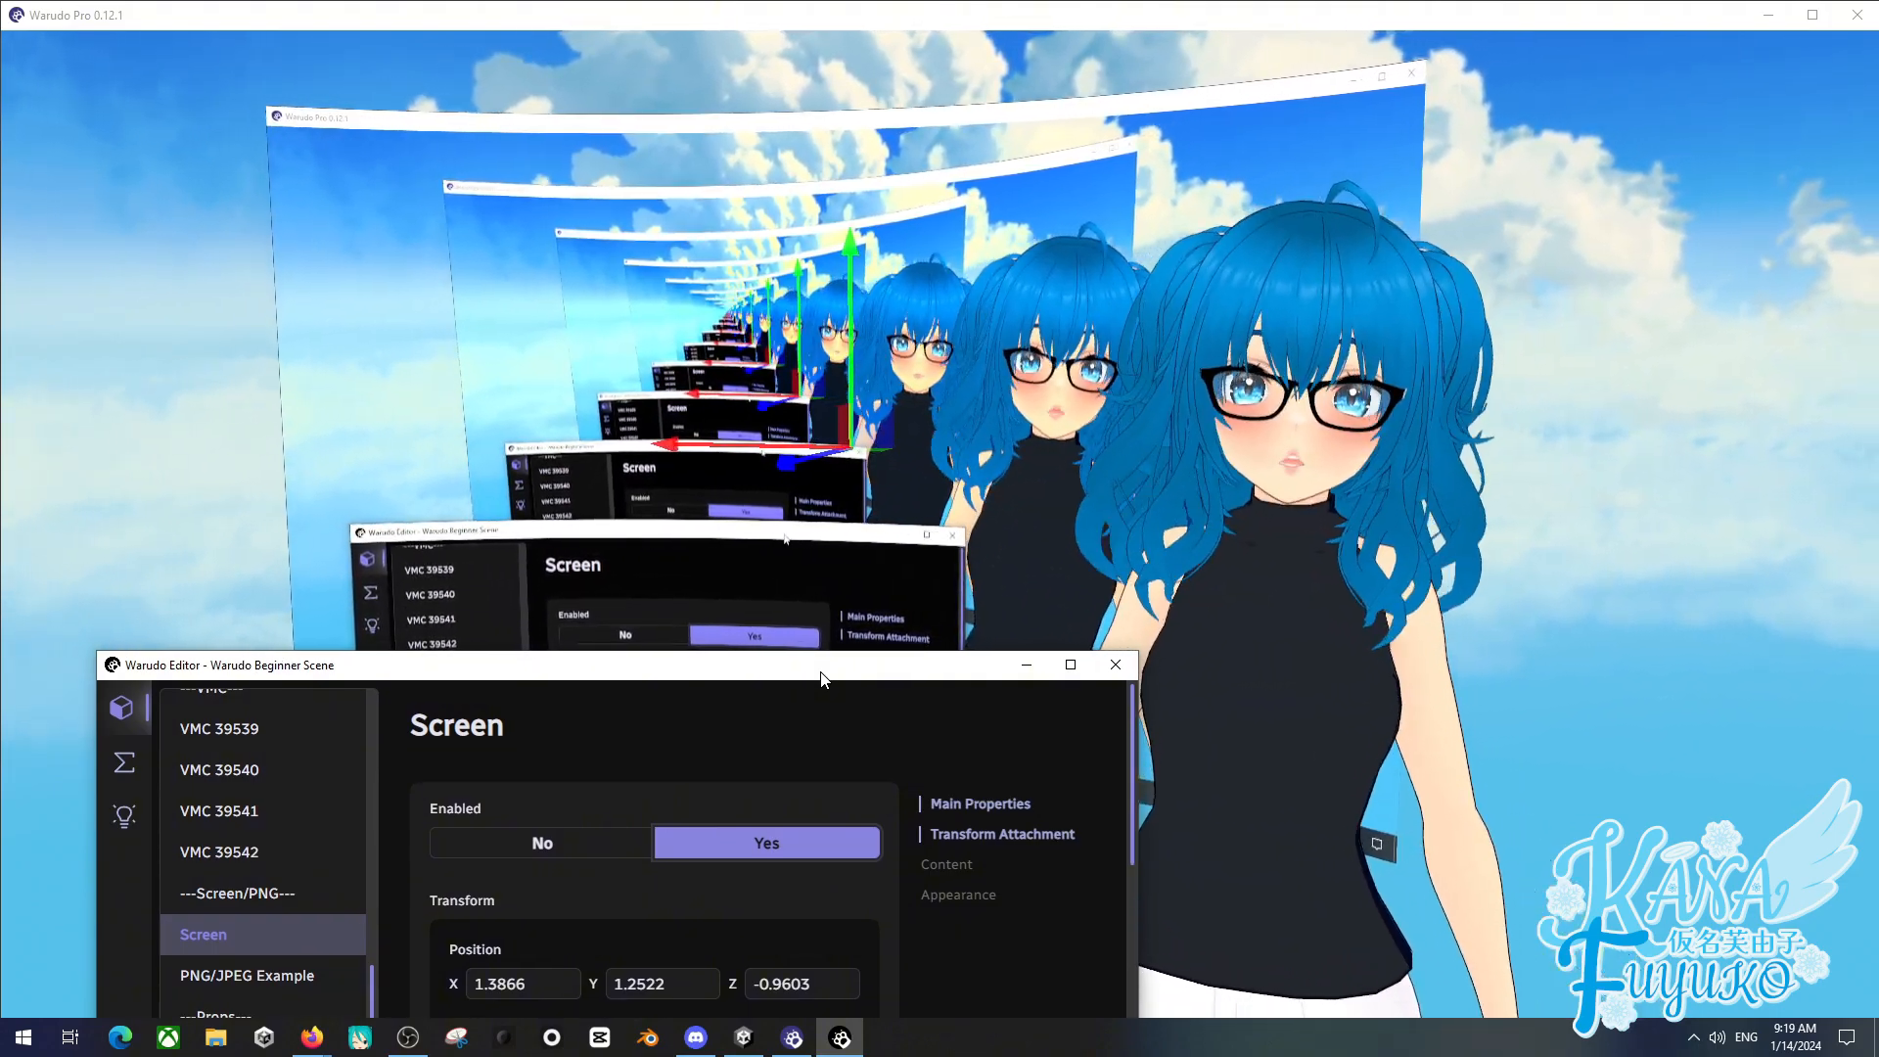
{"action": "left_click_drag", "start_coordinate": [820, 681], "coordinate": [823, 300]}
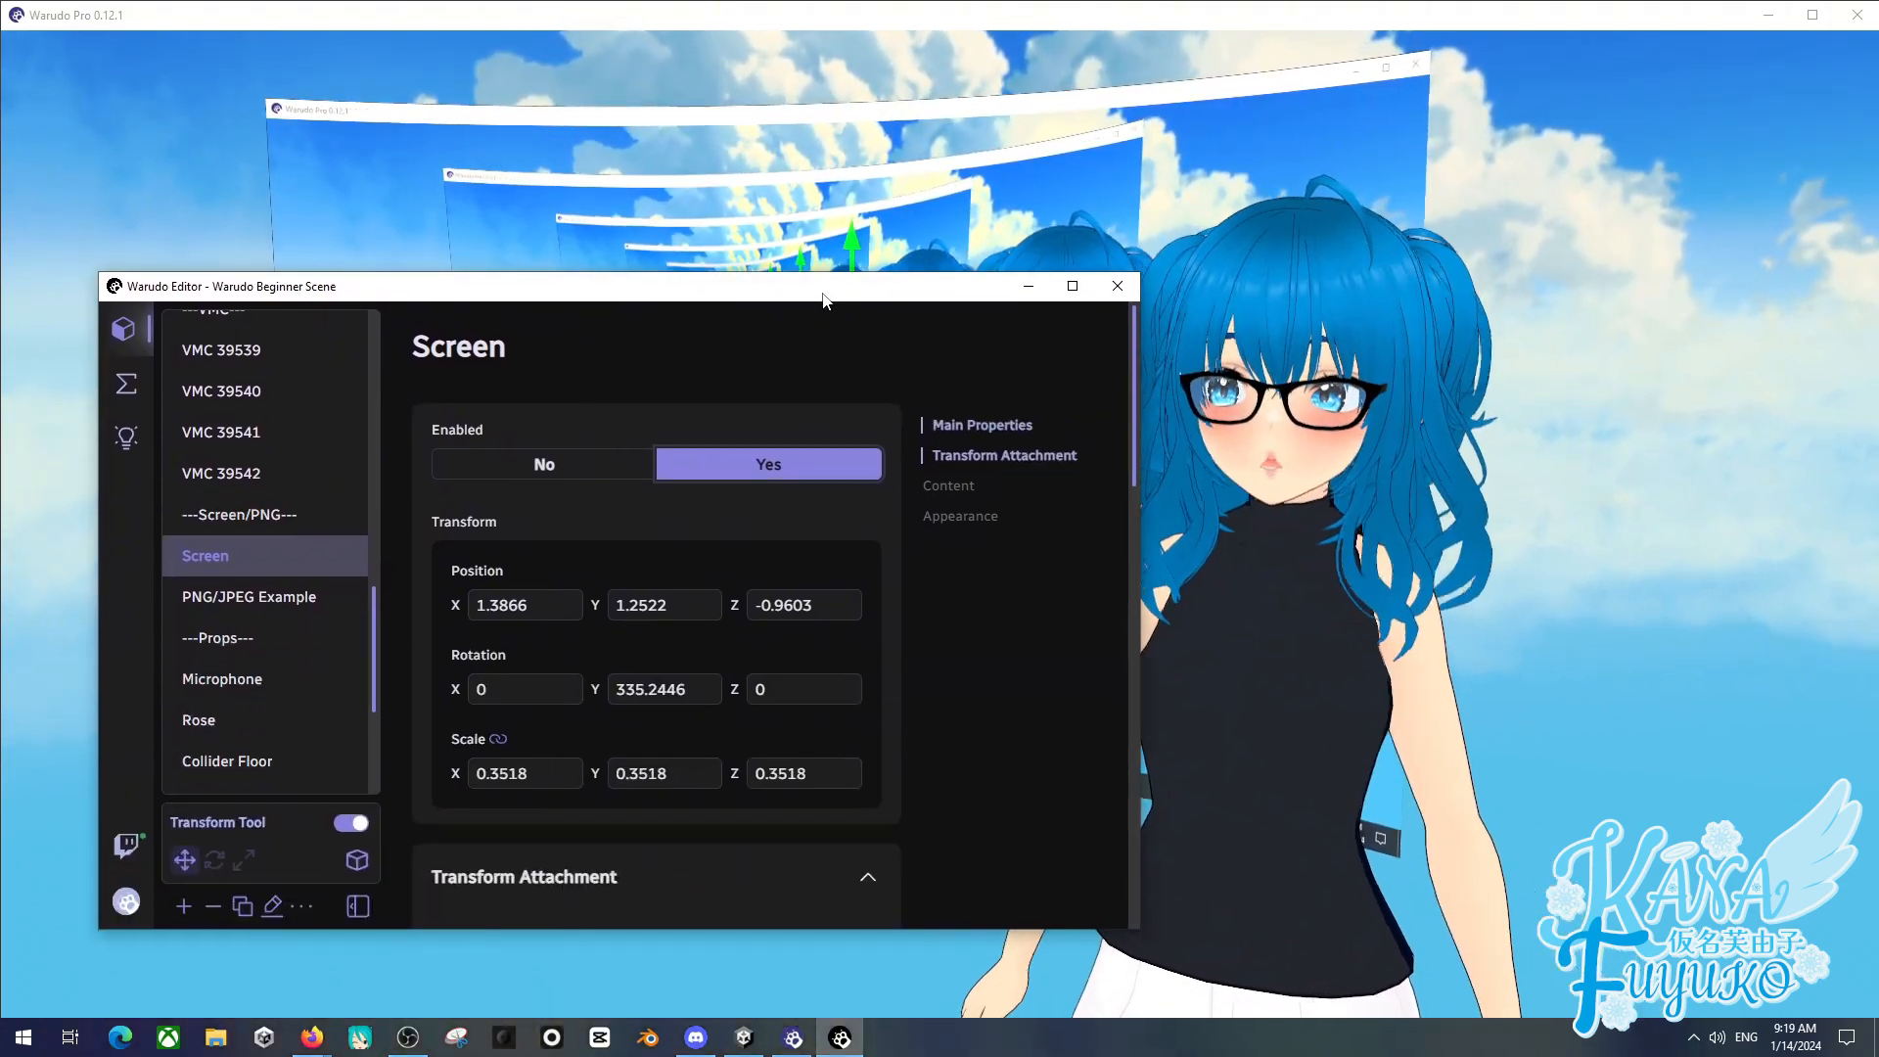
- Try the Window content type on the Screen asset, check its window choices, and return the type to Display
{"action": "scroll", "coordinate": [697, 605], "scroll_direction": "down", "scroll_amount": 6}
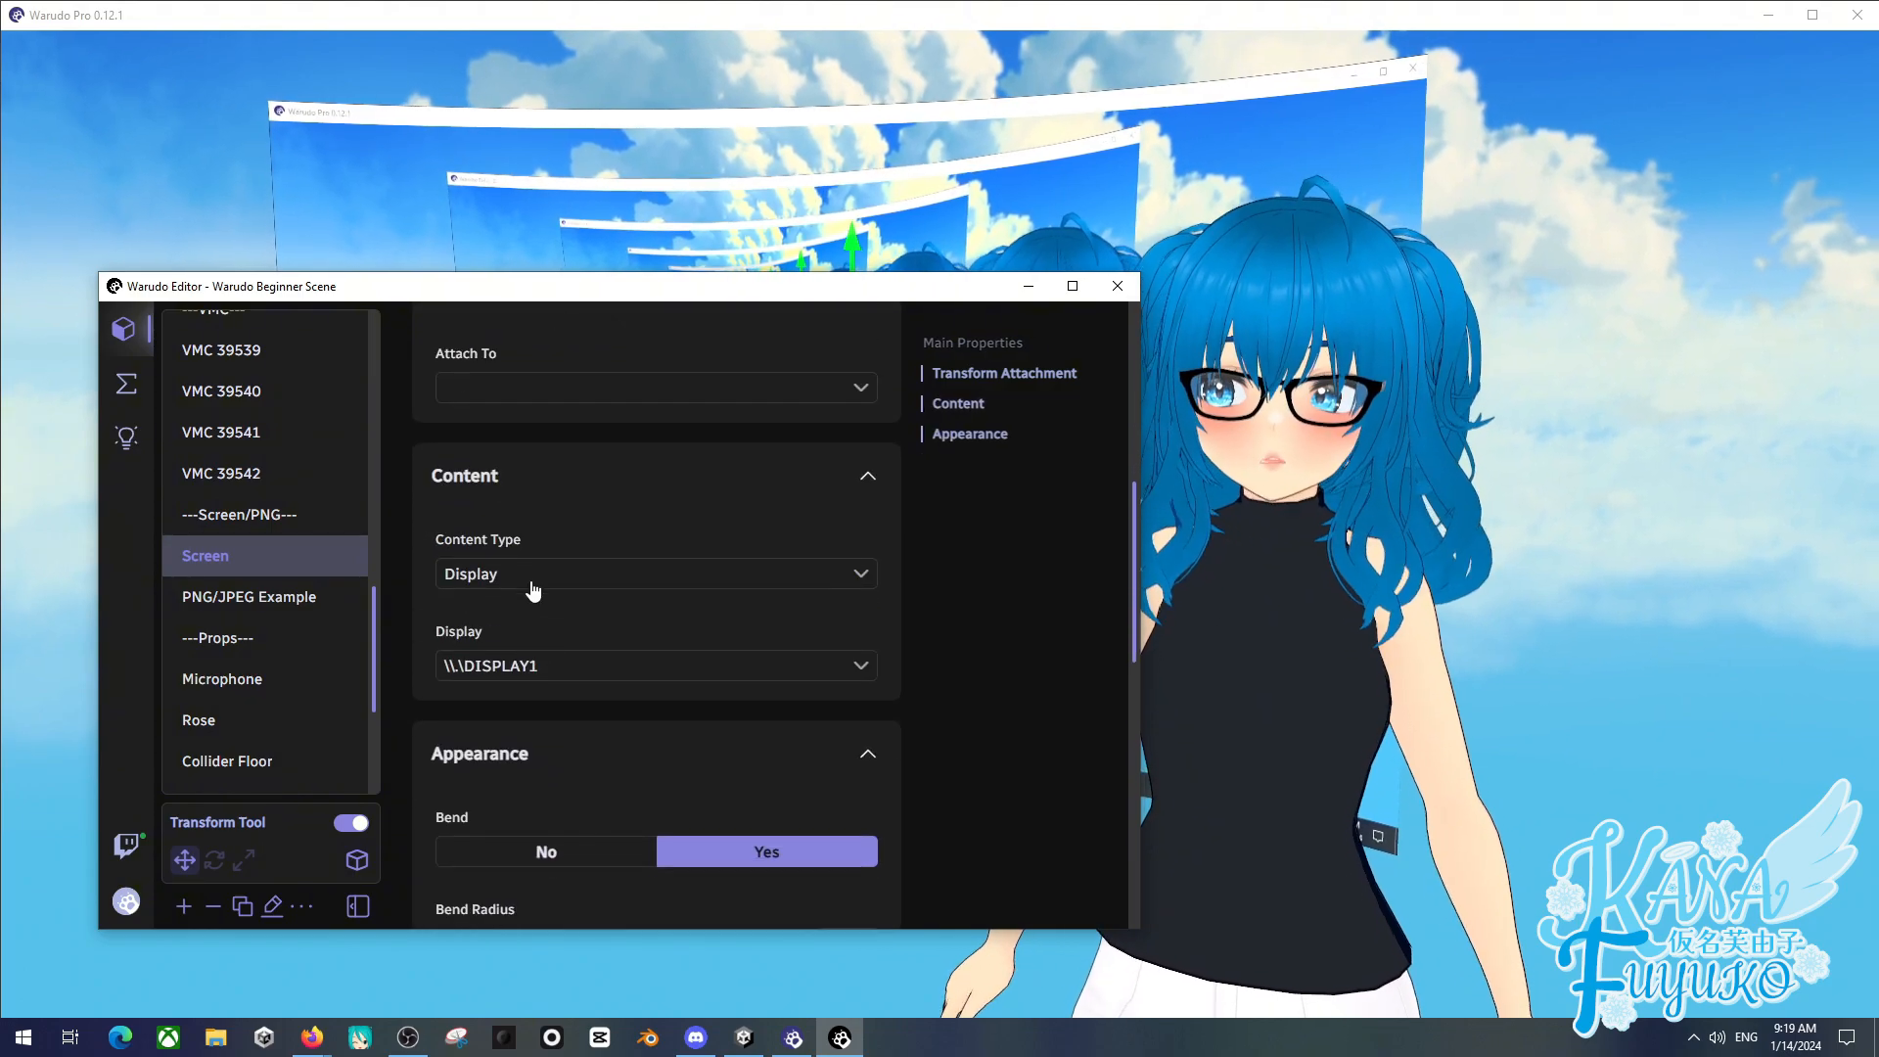
{"action": "left_click", "coordinate": [534, 587]}
{"action": "left_click", "coordinate": [497, 628]}
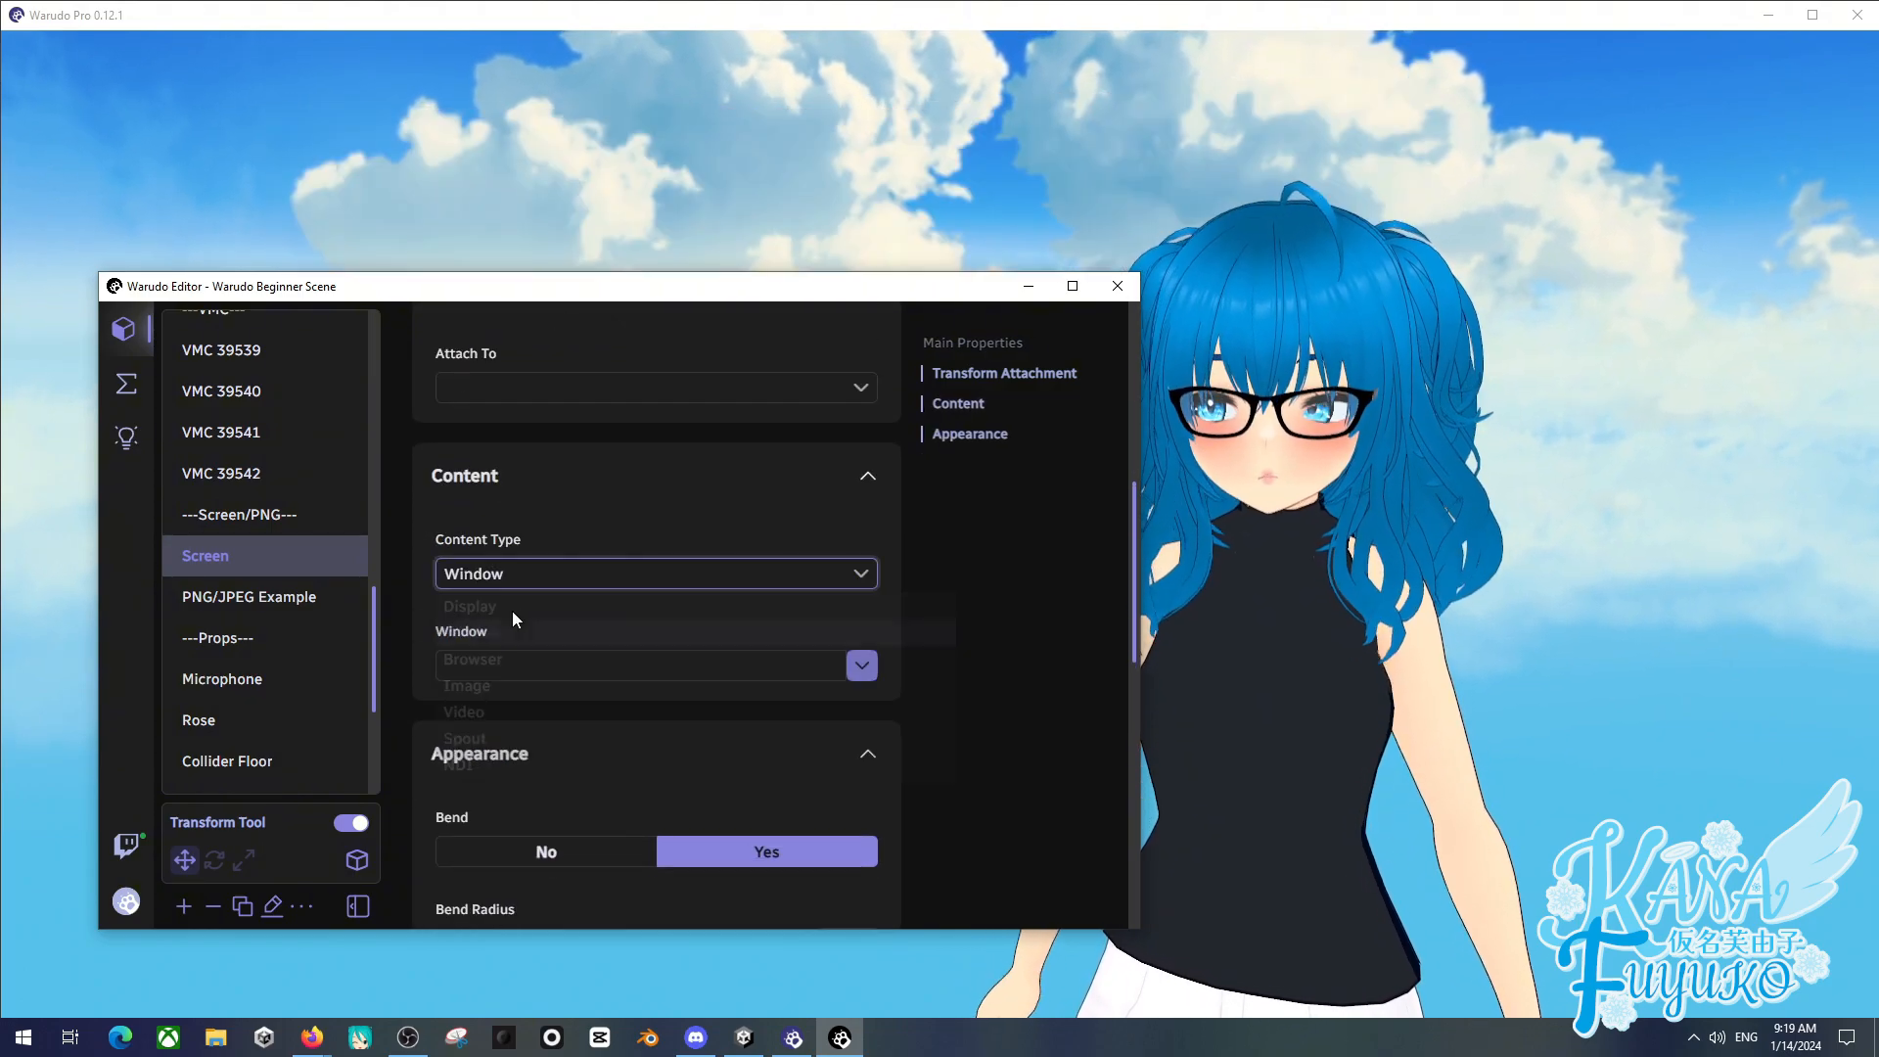
{"action": "left_click", "coordinate": [864, 665]}
{"action": "left_click", "coordinate": [948, 593]}
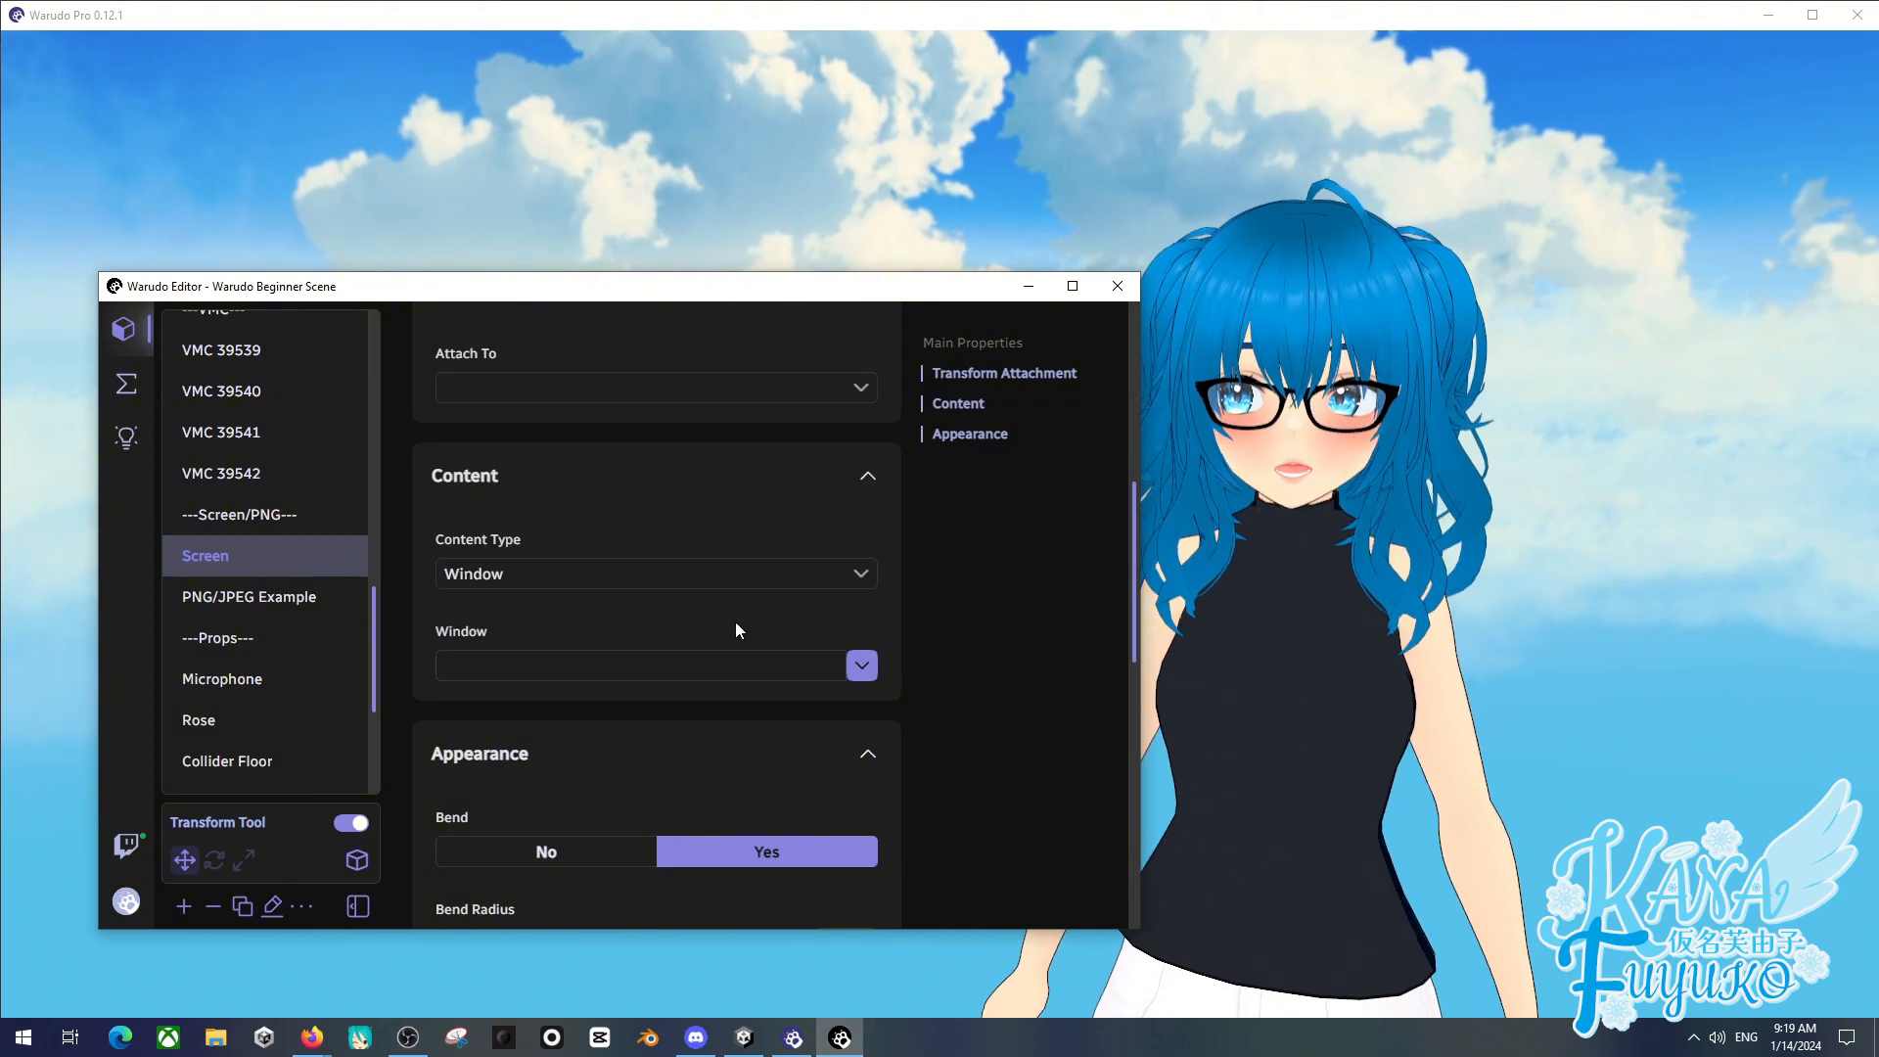
{"action": "left_click", "coordinate": [637, 577]}
{"action": "left_click", "coordinate": [533, 606]}
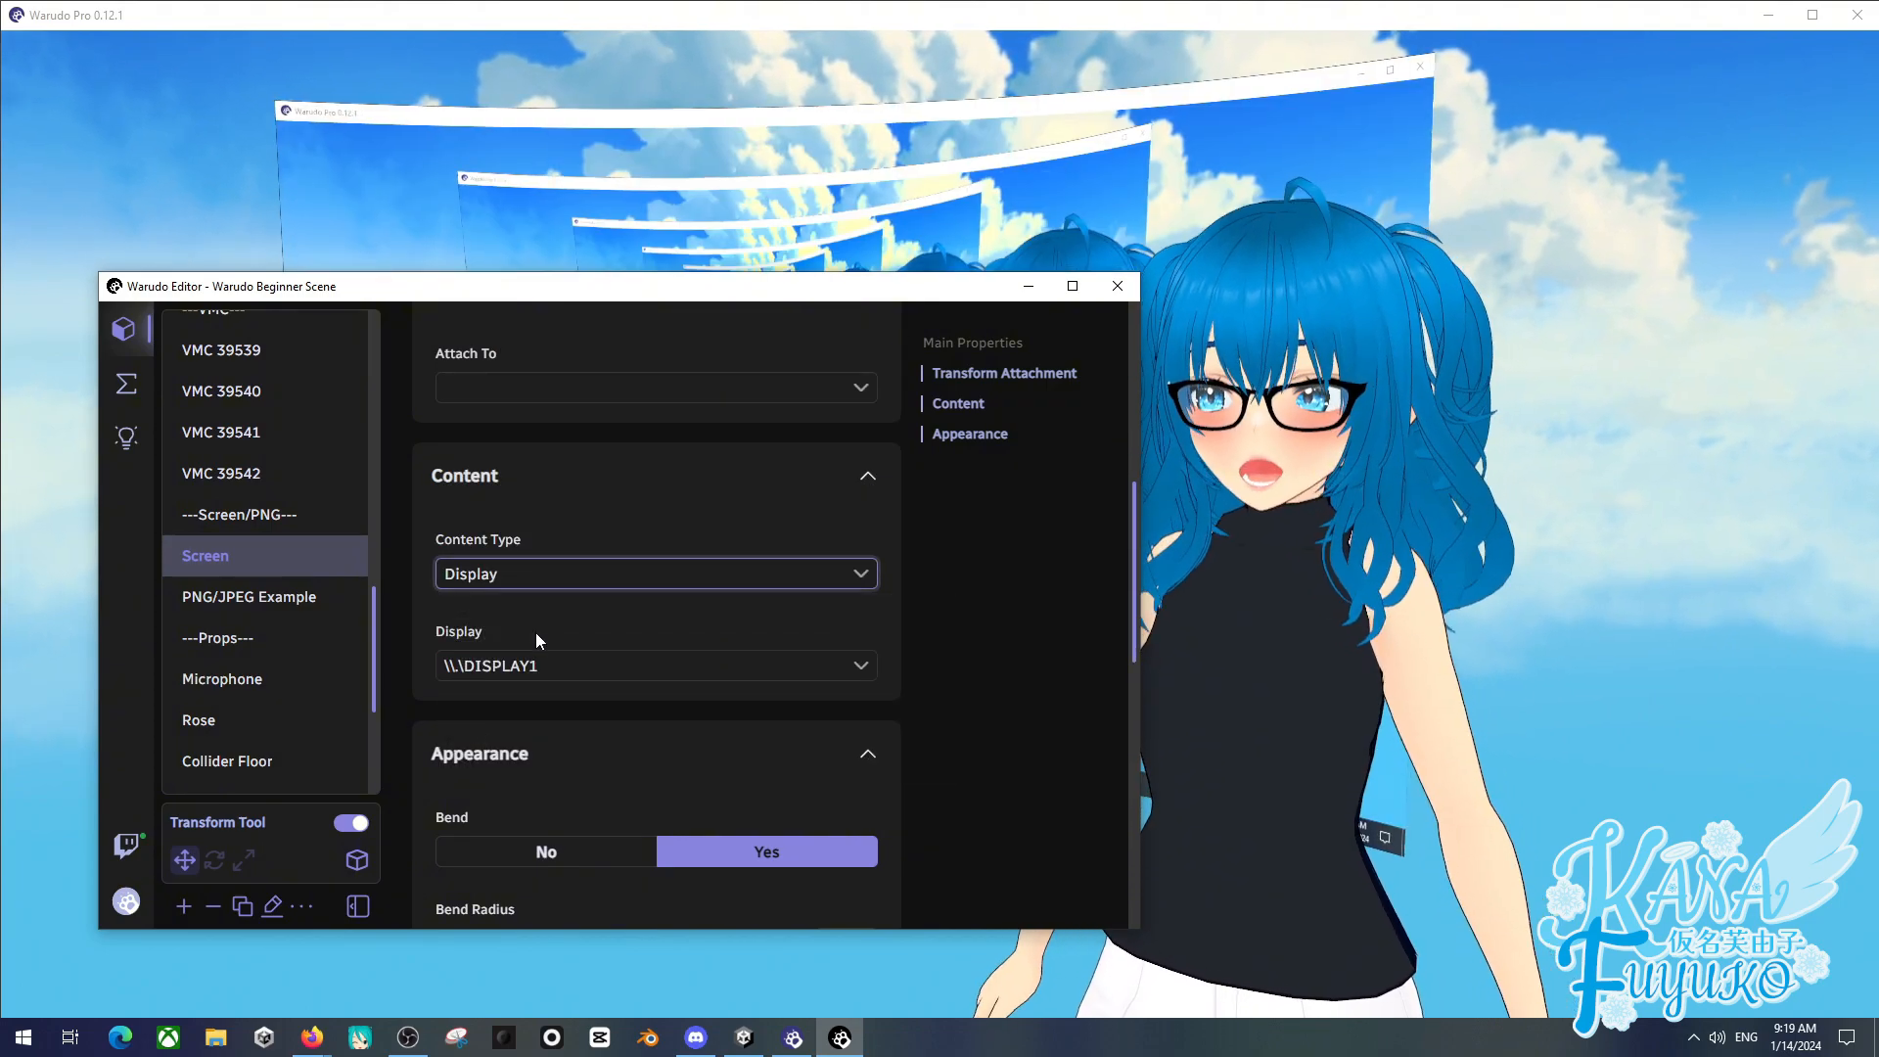
- Disable the Screen asset and move the editor window slightly up over the scene
{"action": "scroll", "coordinate": [705, 519], "scroll_direction": "up", "scroll_amount": 6}
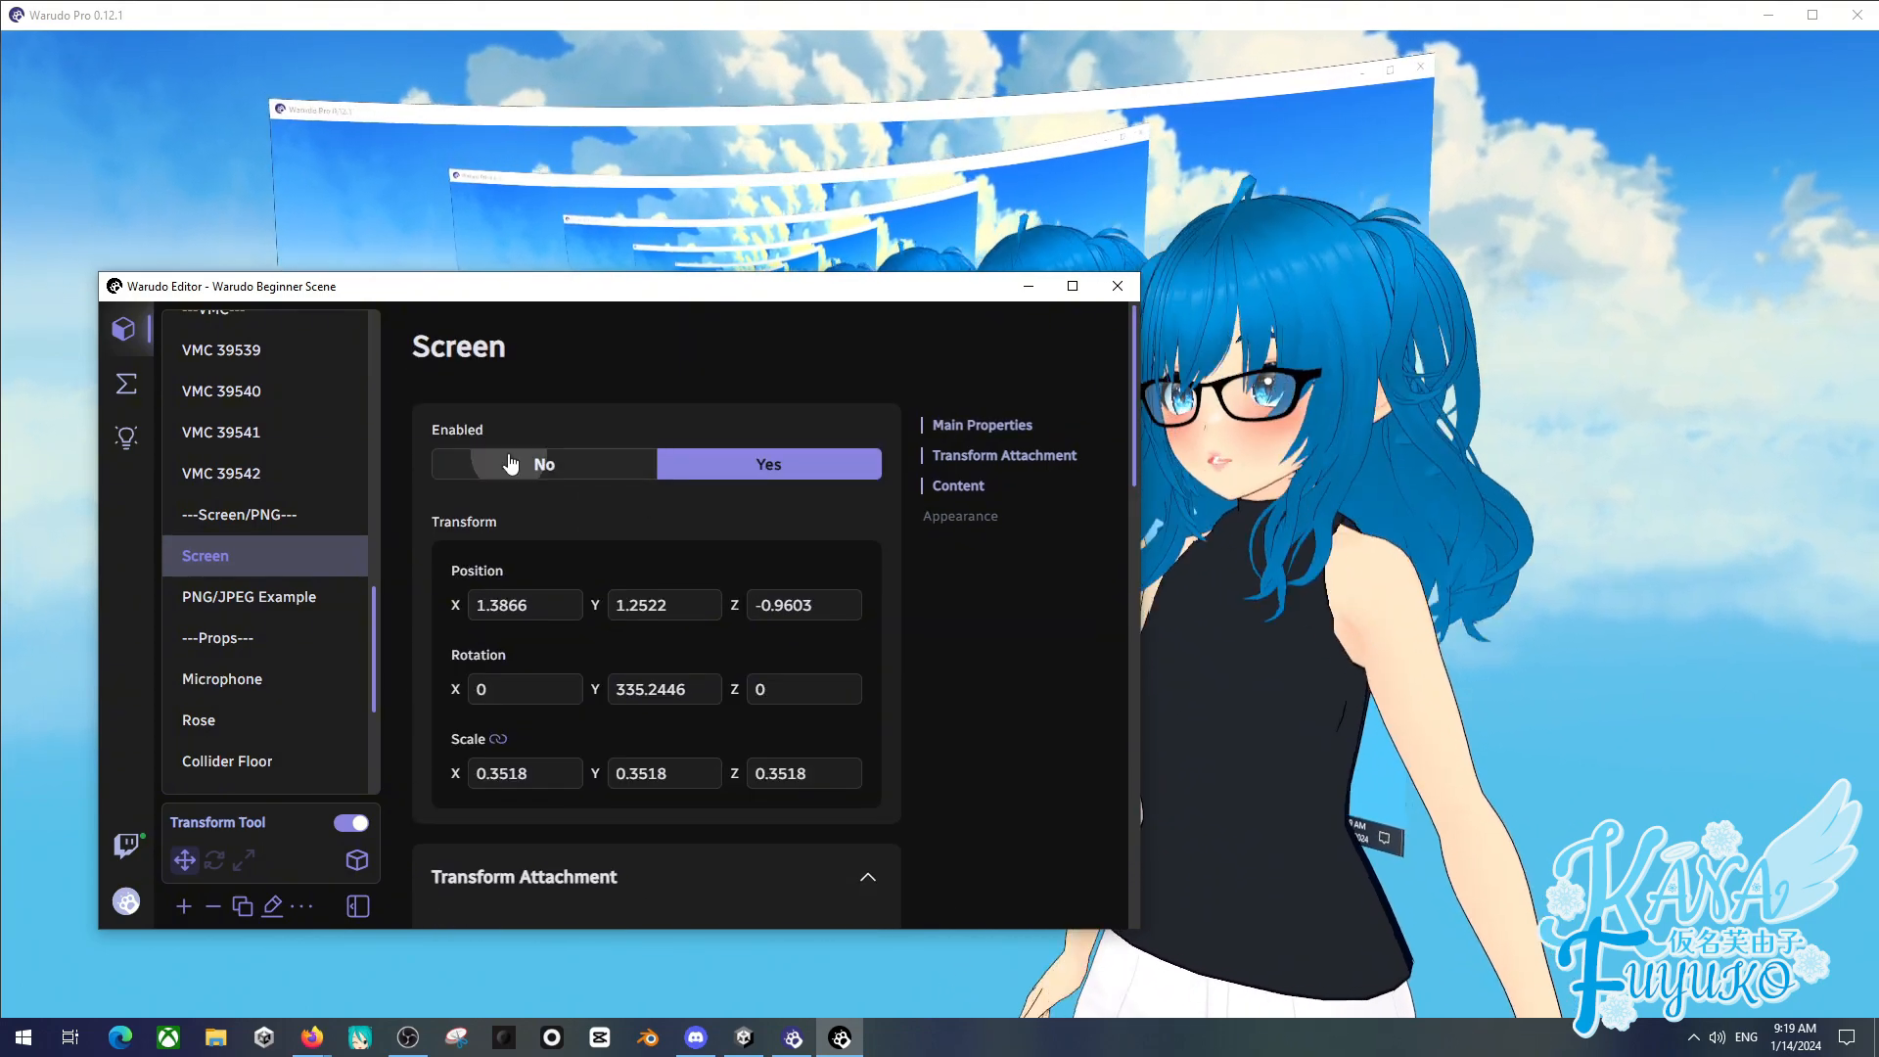
{"action": "left_click", "coordinate": [510, 462]}
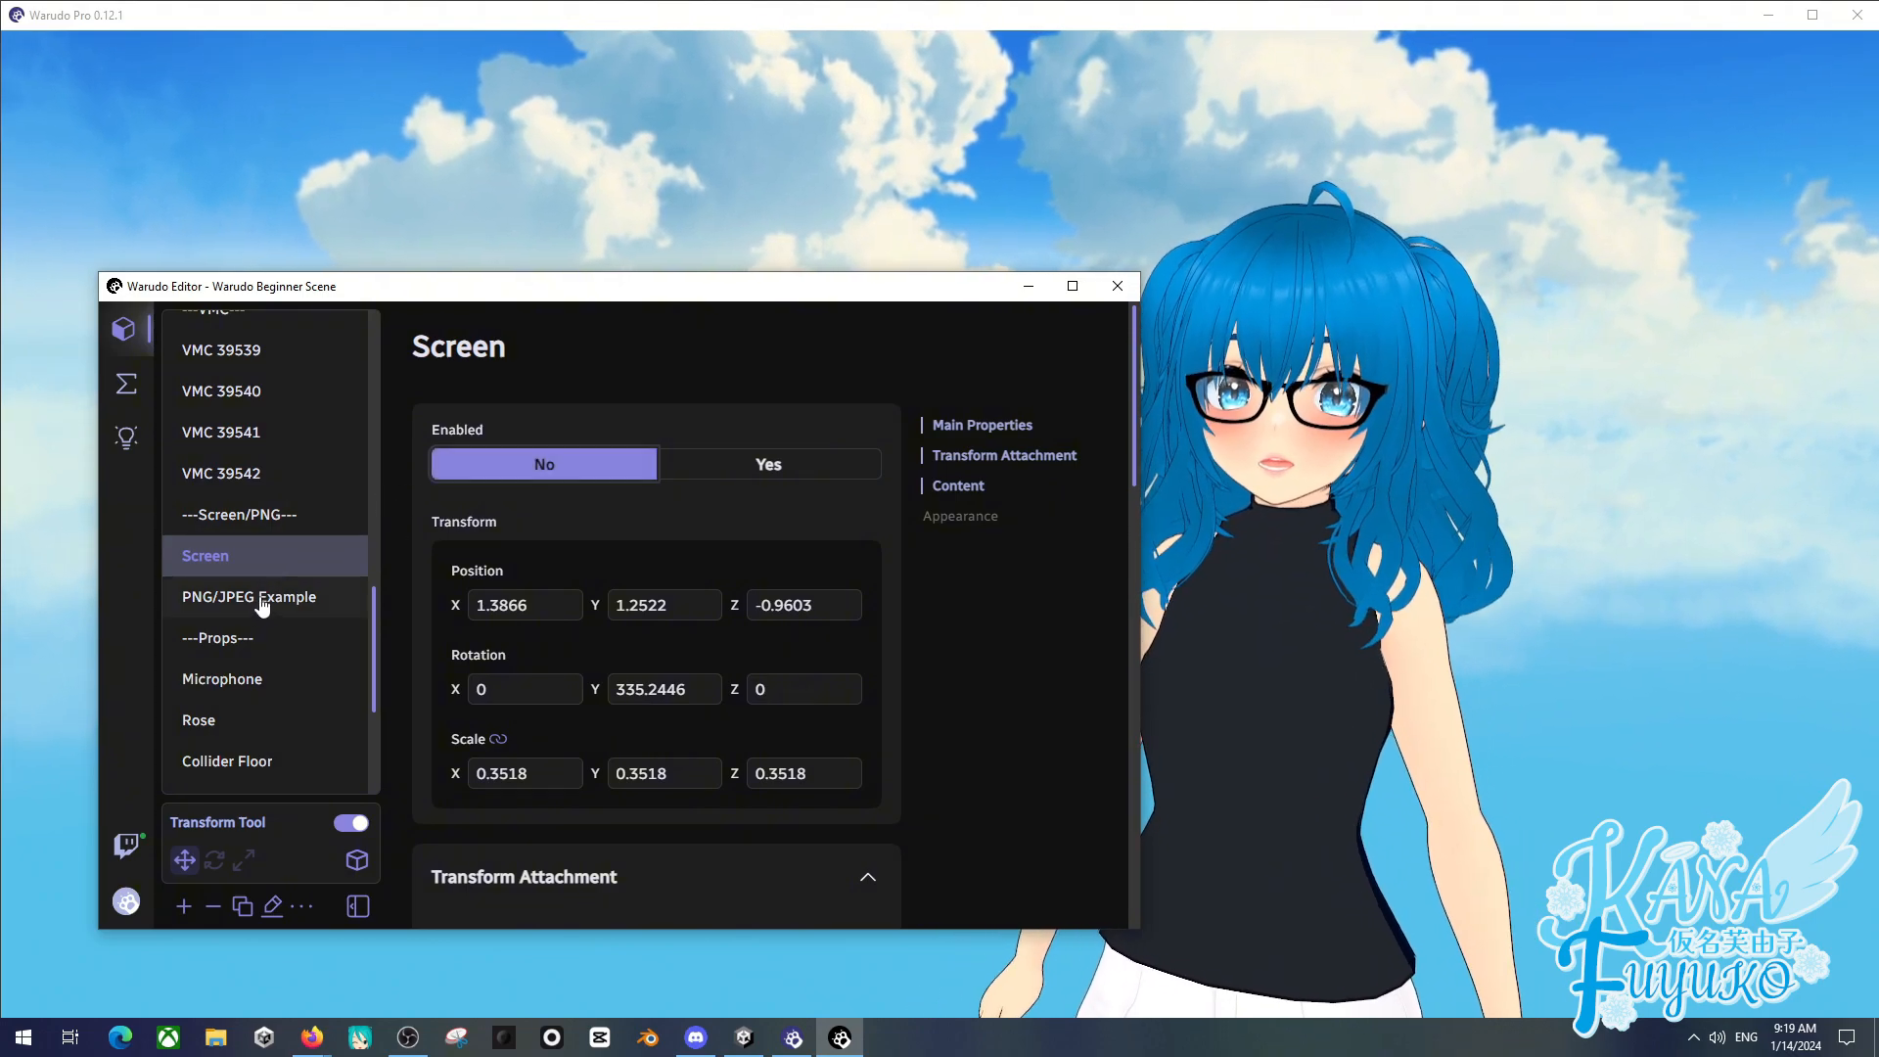
{"action": "left_click_drag", "start_coordinate": [614, 289], "coordinate": [570, 197]}
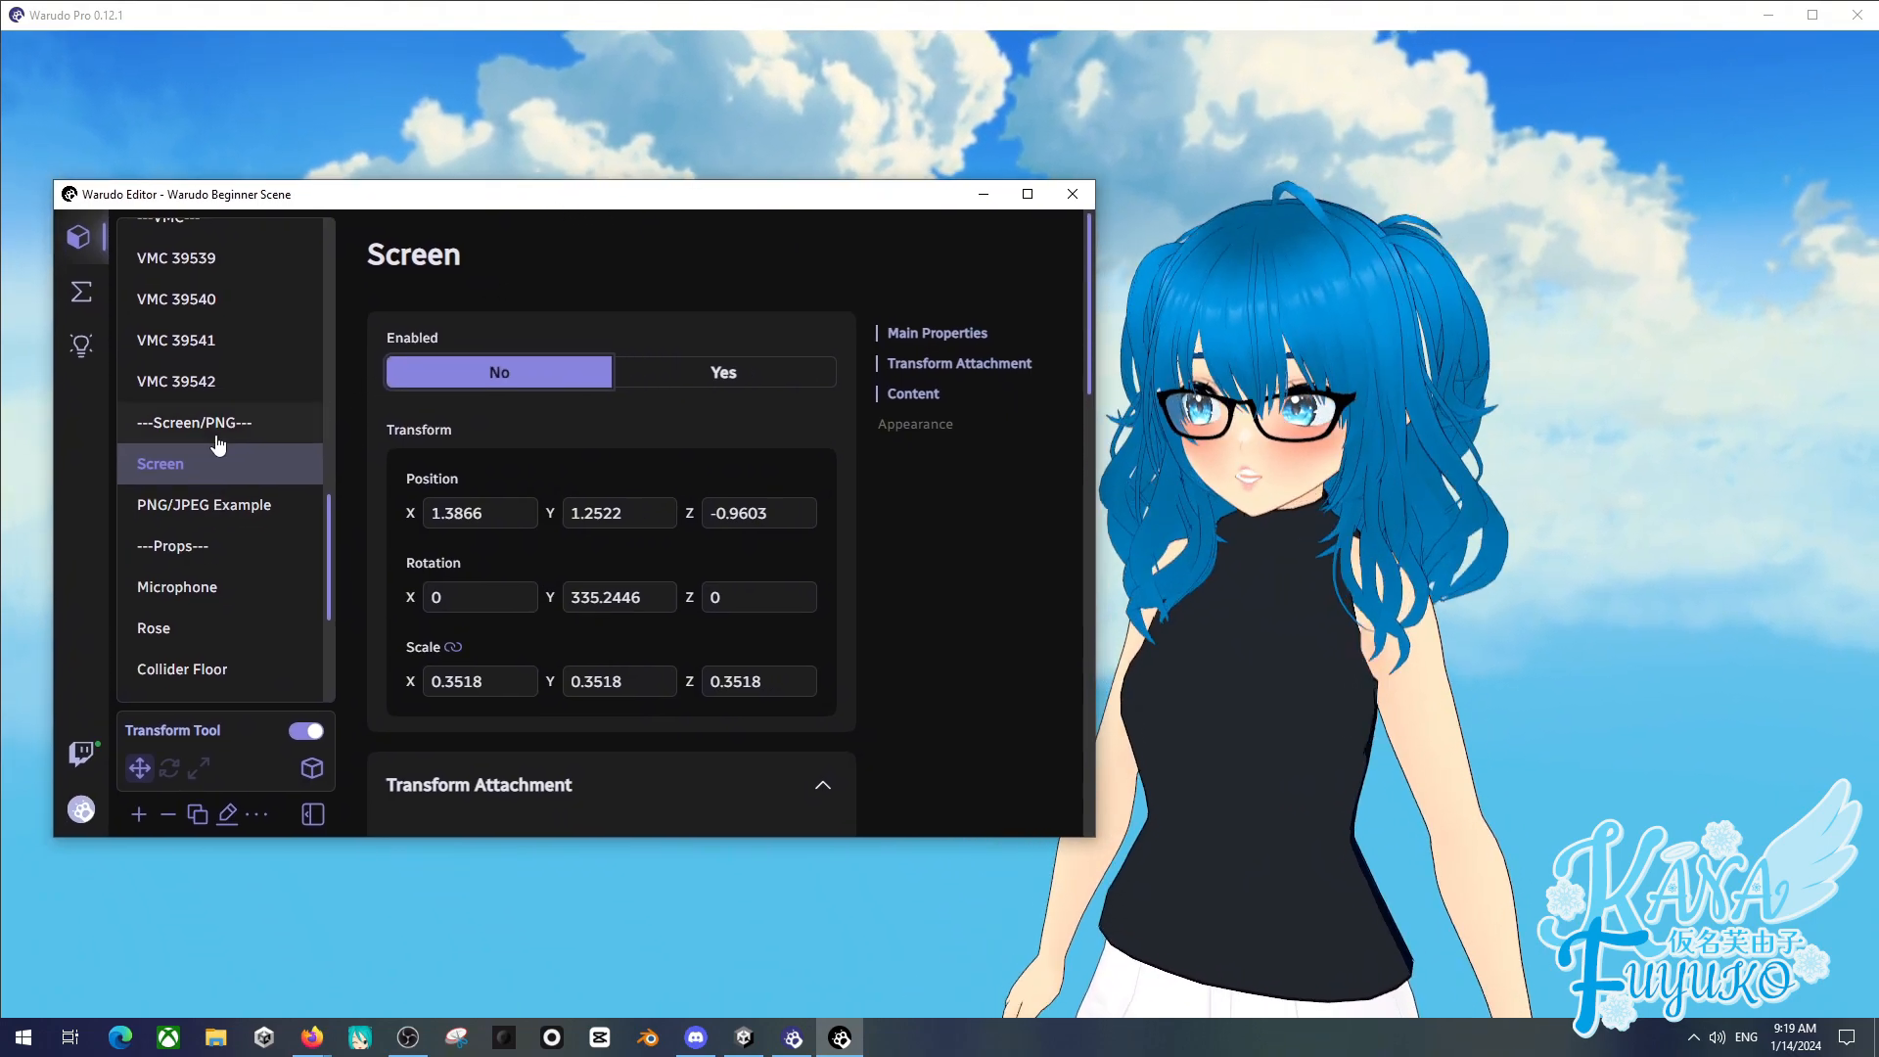
- Open the PNG/JPEG Example's properties and look at the Screen prop type among the assets that can be added
{"action": "left_click", "coordinate": [201, 505]}
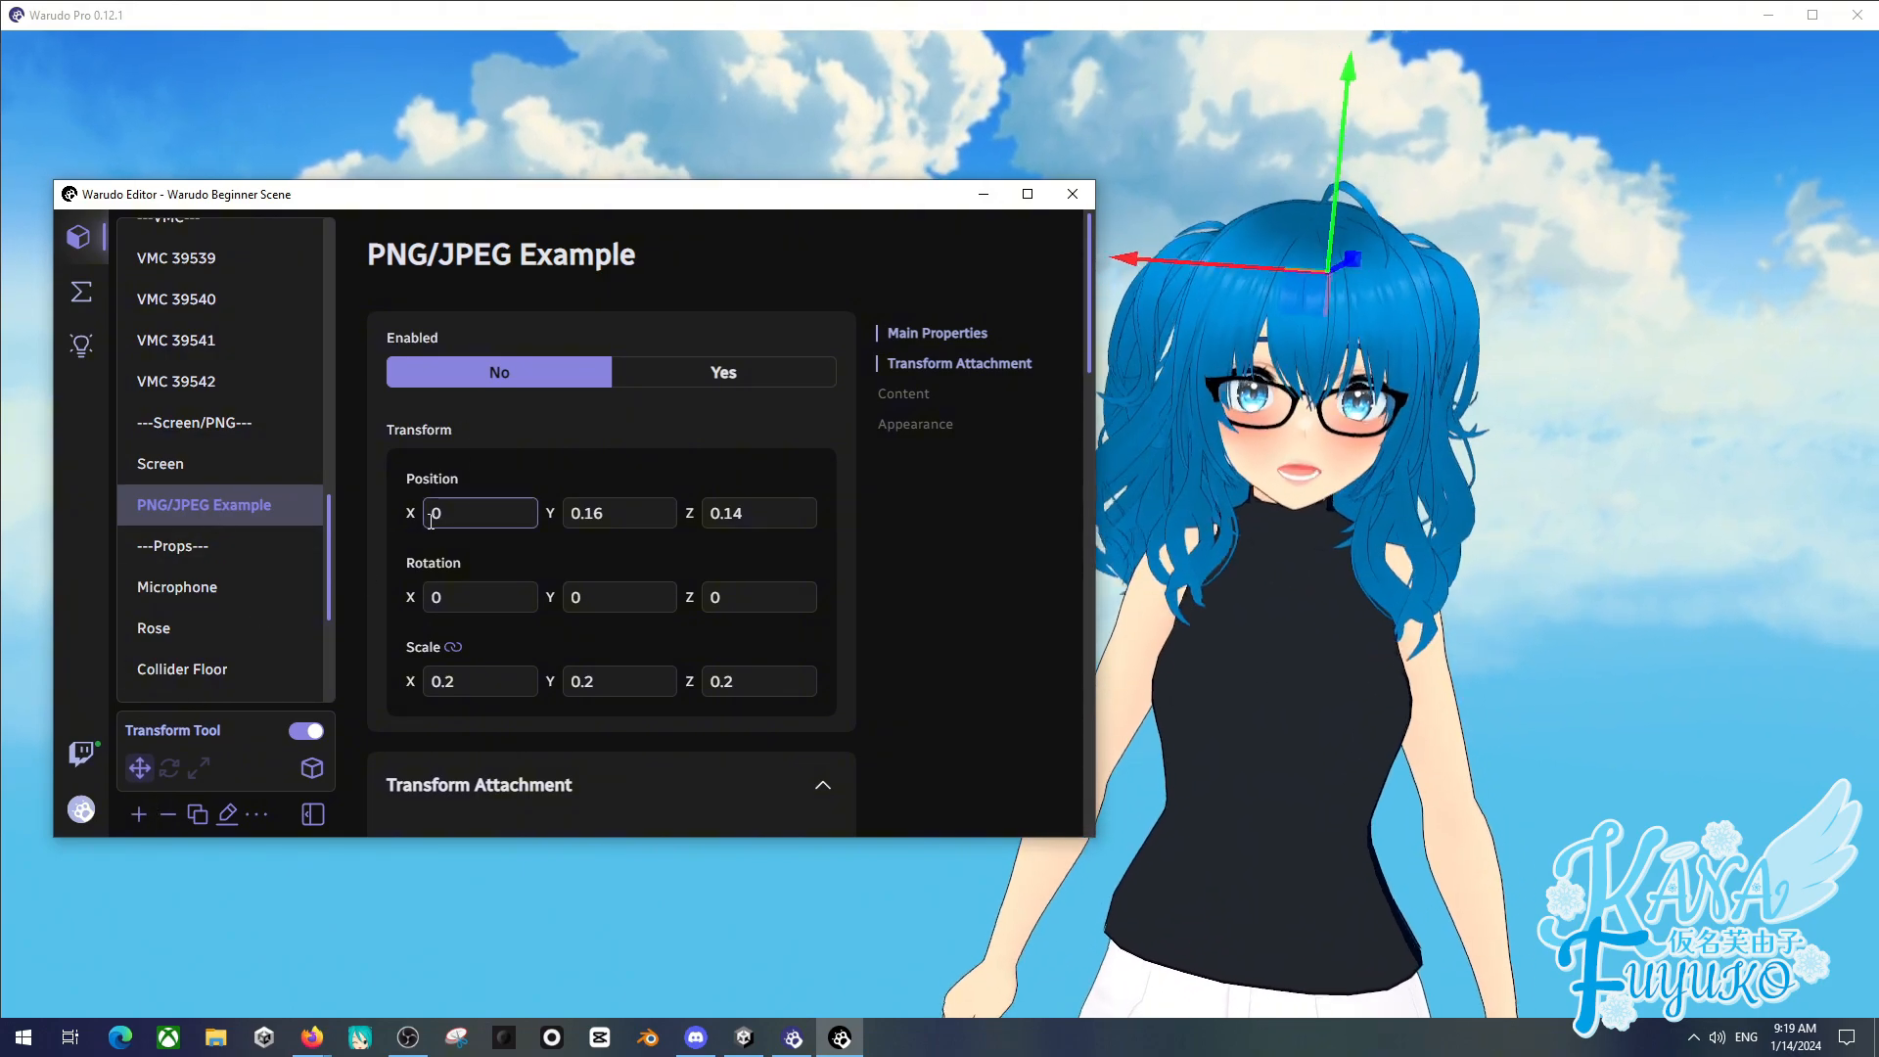
{"action": "left_click", "coordinate": [138, 817]}
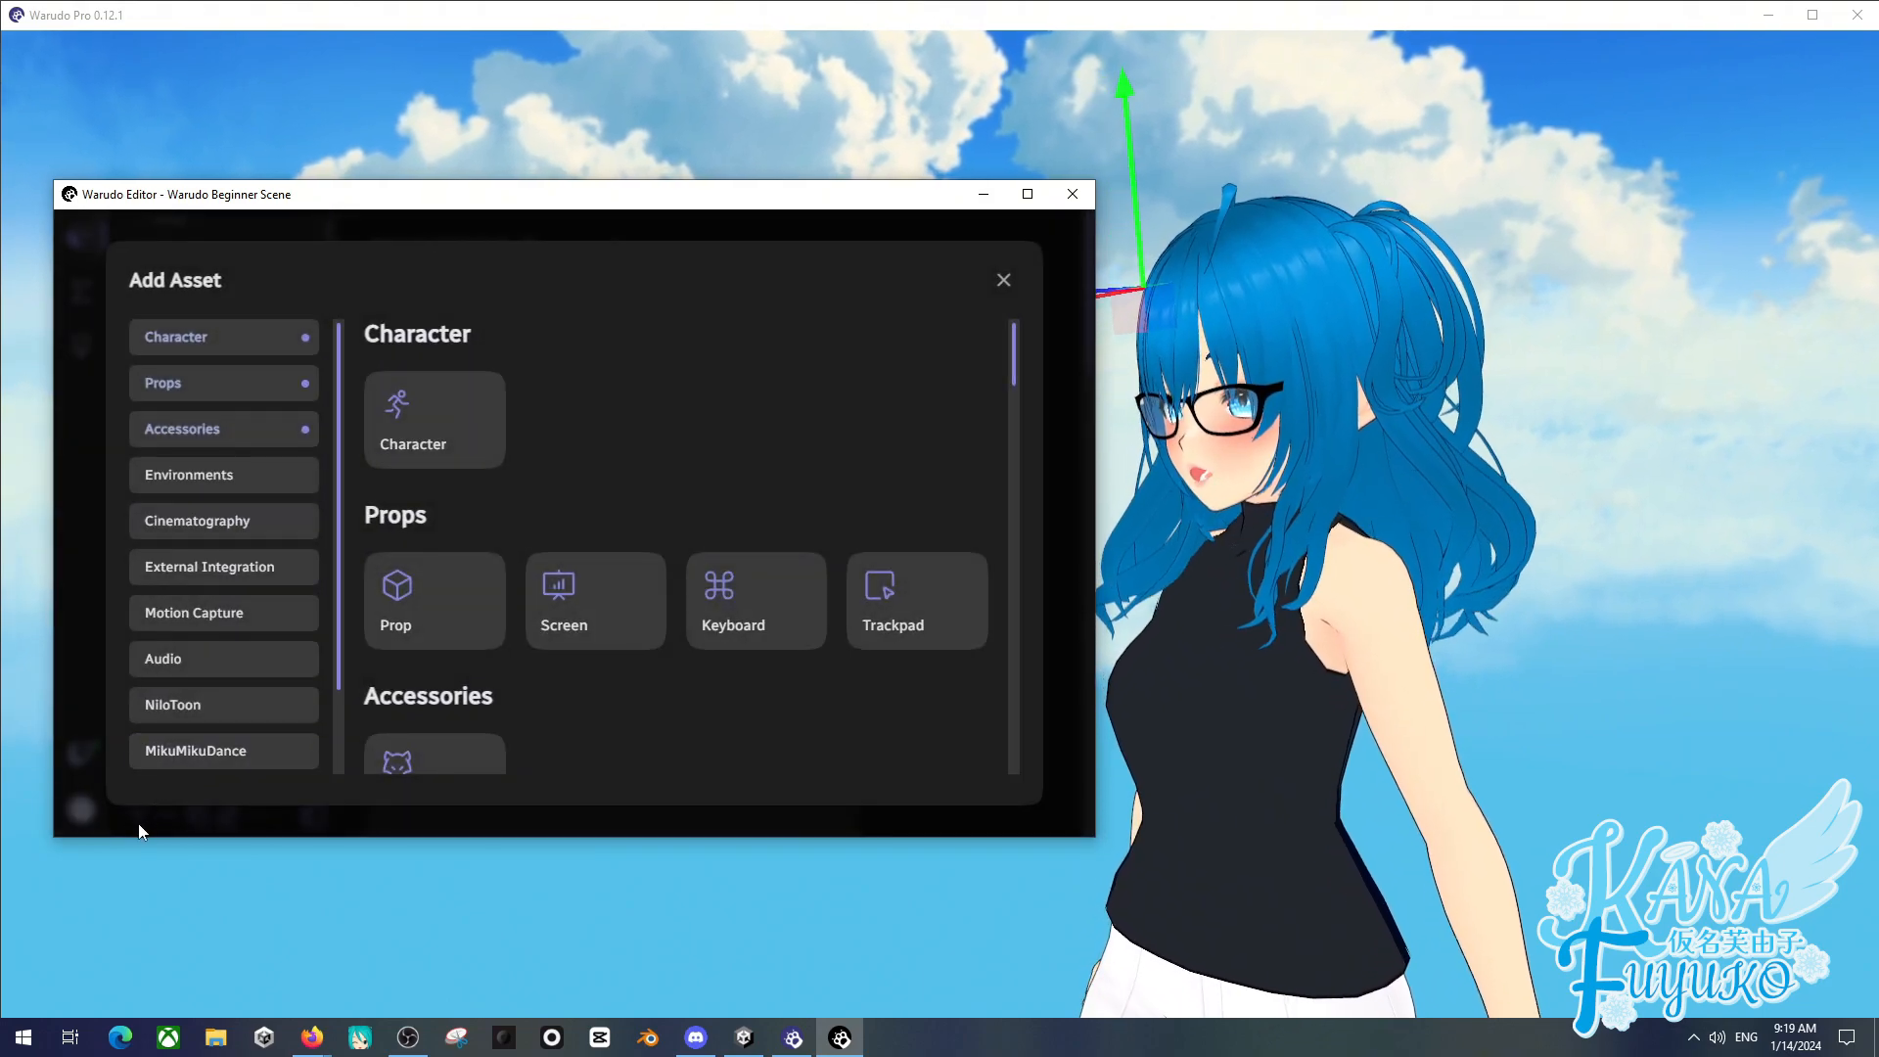
{"action": "left_click", "coordinate": [1002, 283]}
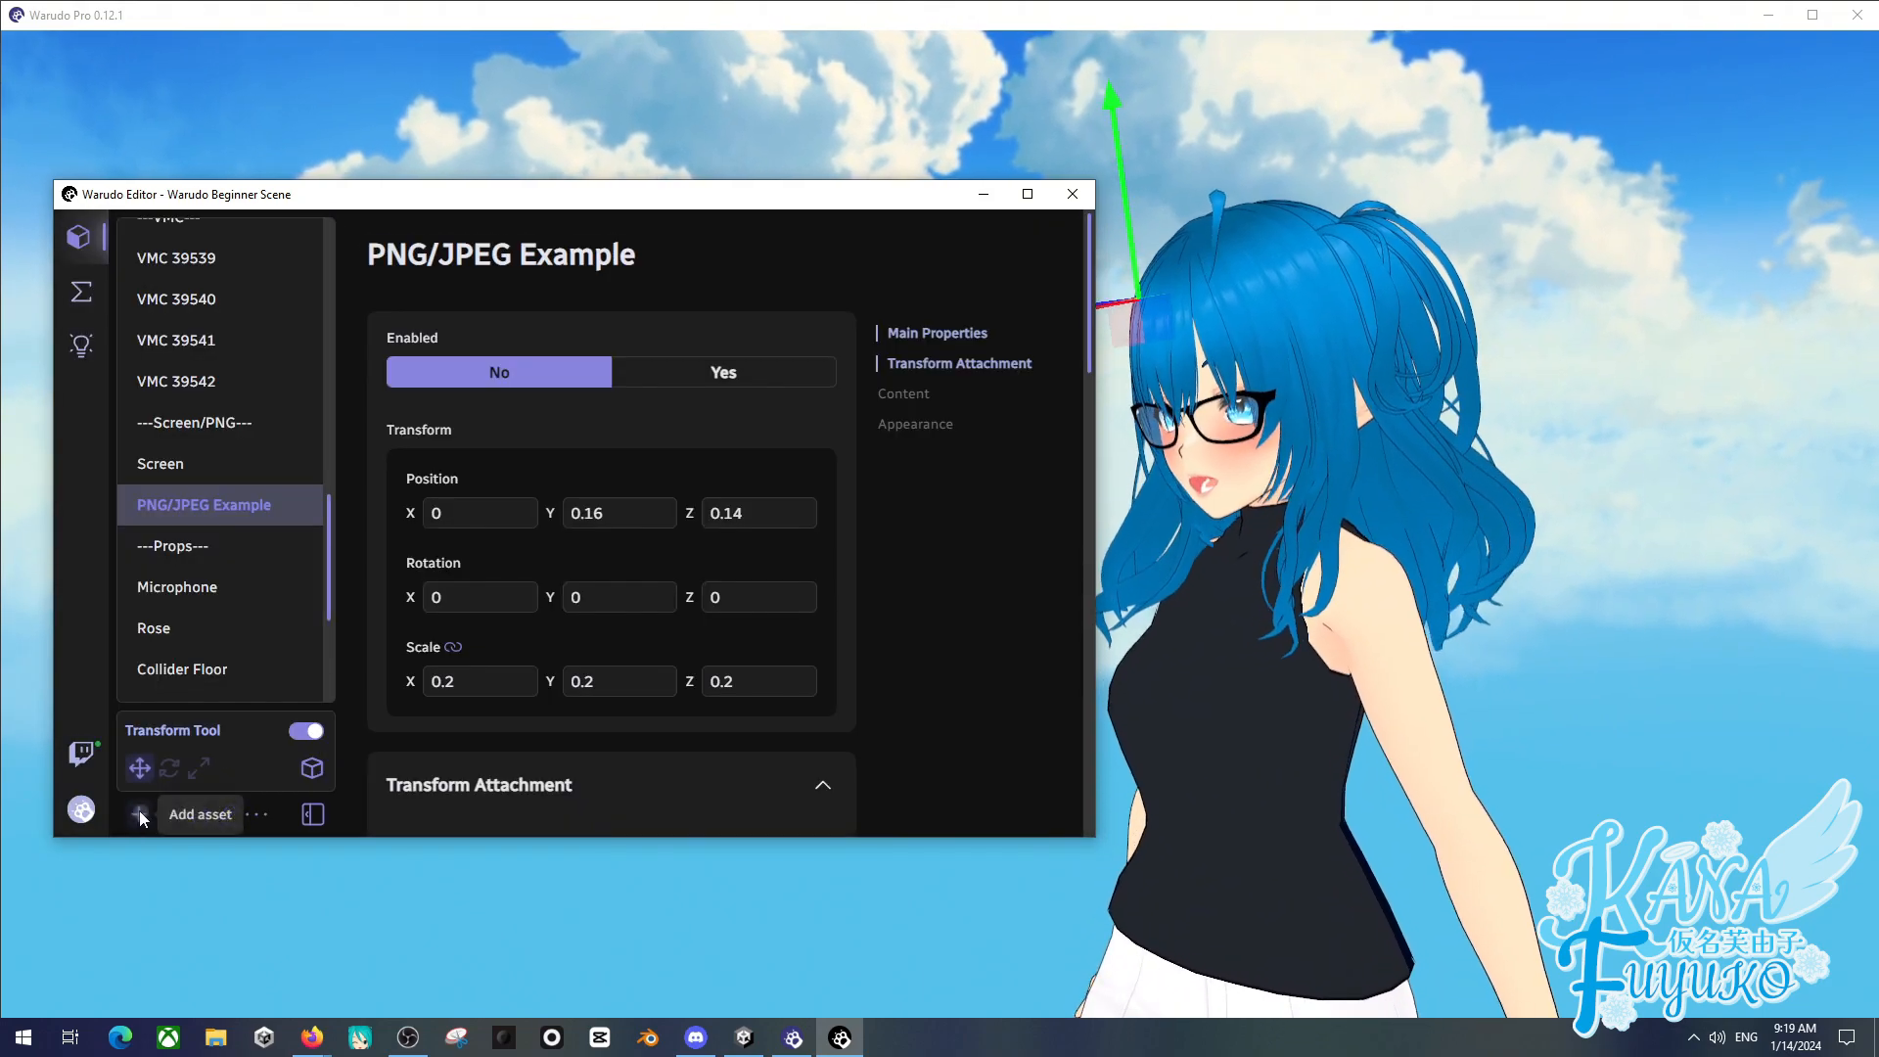
{"action": "left_click", "coordinate": [139, 813]}
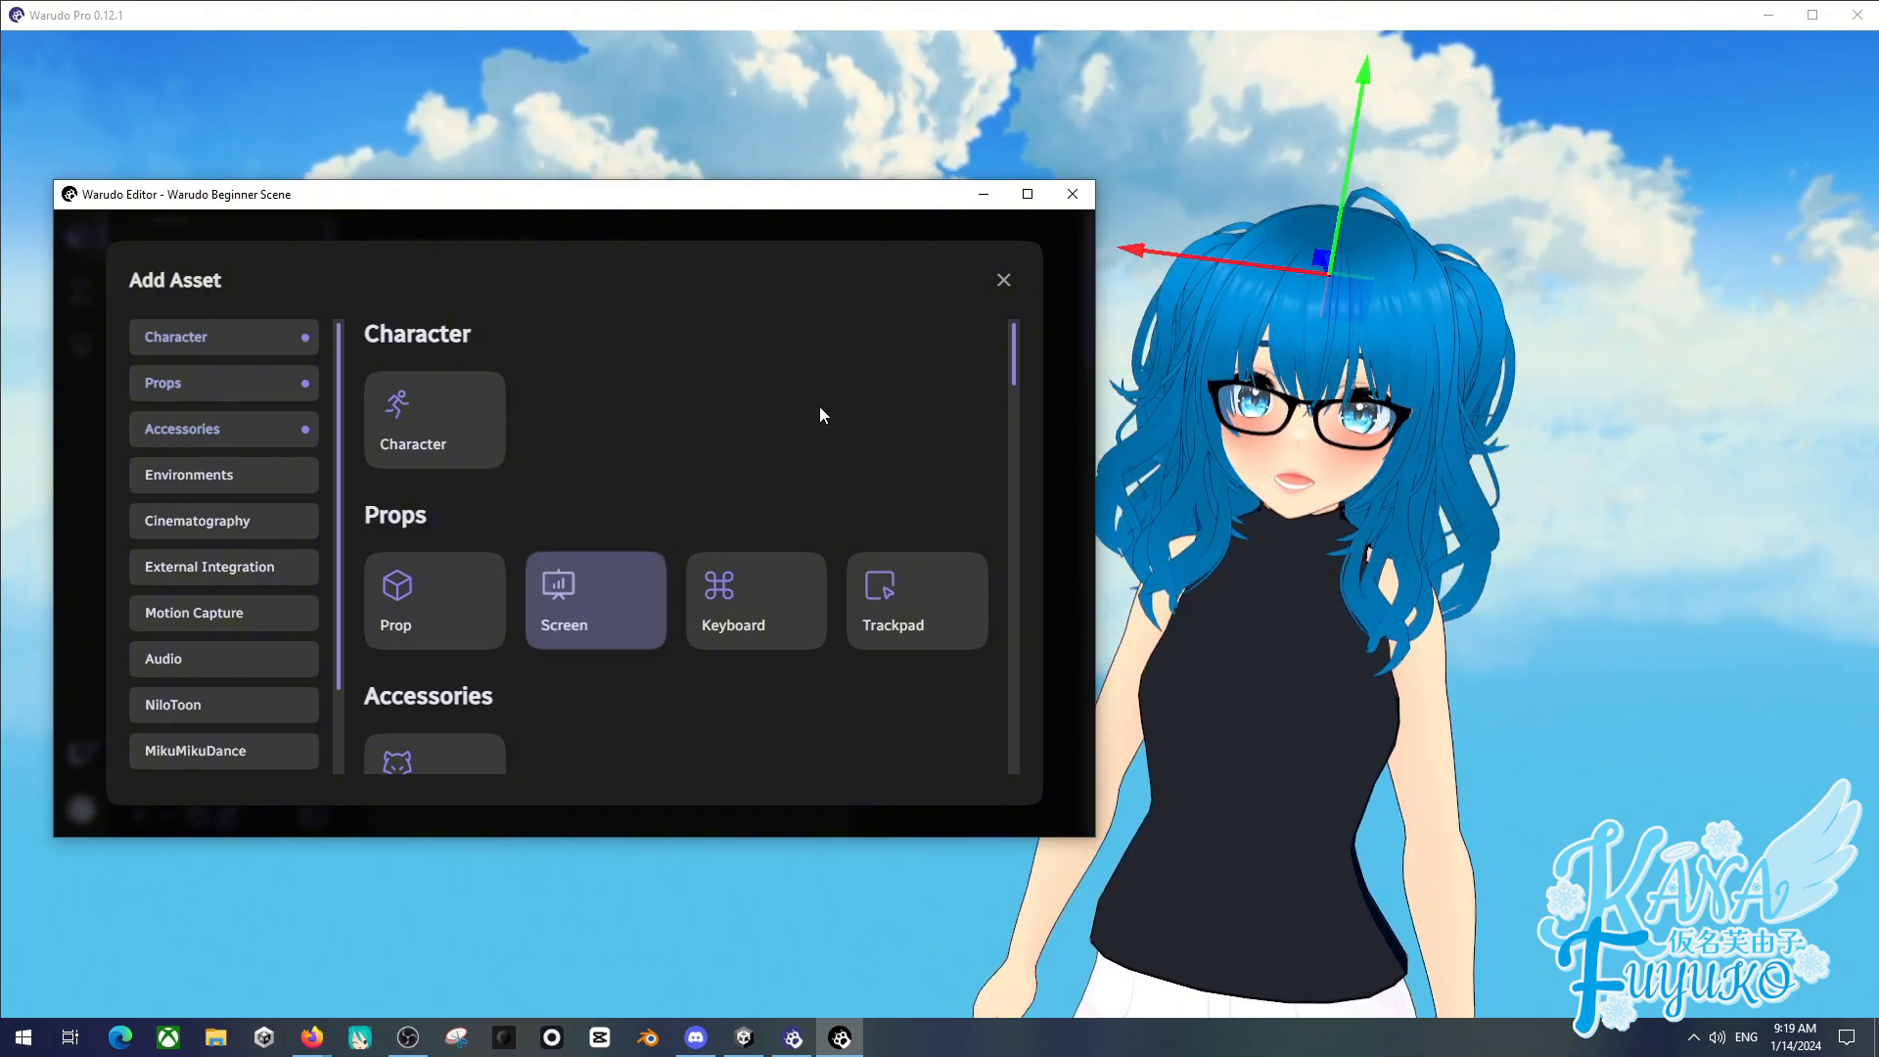
{"action": "left_click", "coordinate": [1003, 280]}
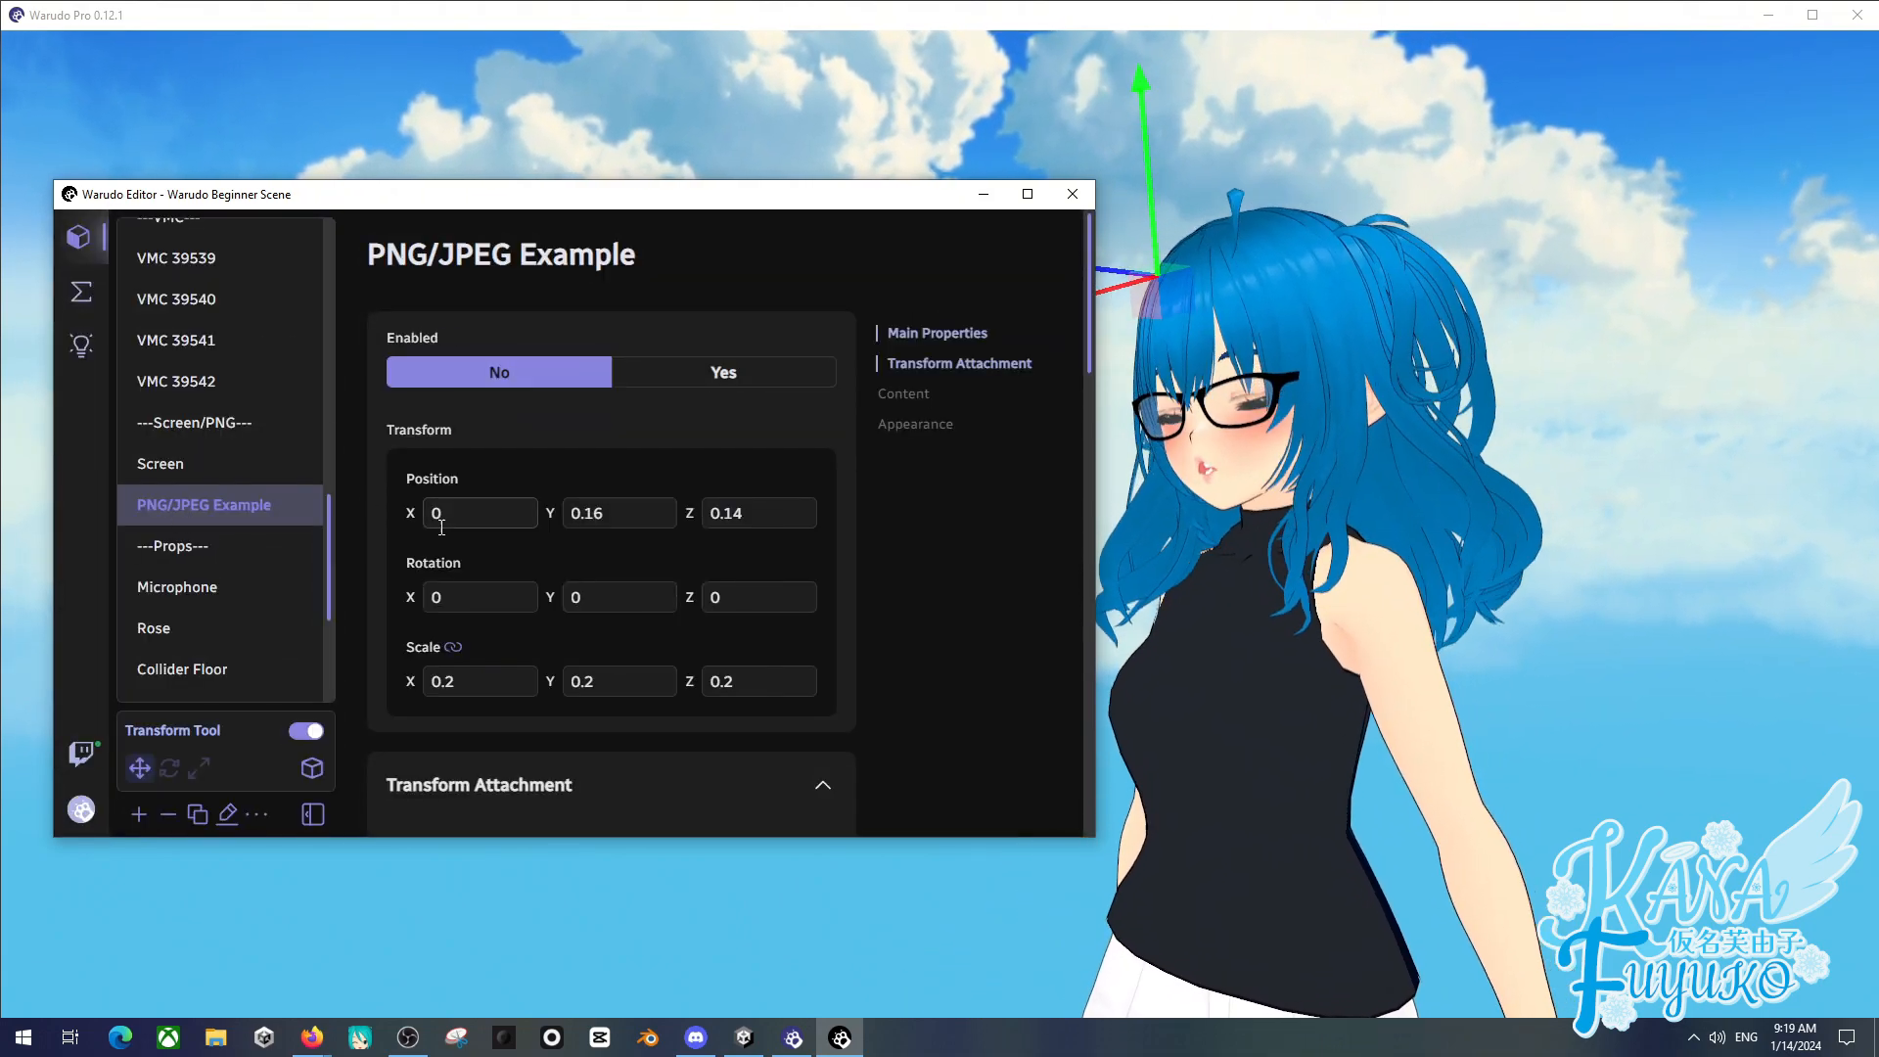
- Review the PNG/JPEG Example's attachment and image content settings and enable the asset
{"action": "scroll", "coordinate": [454, 560], "scroll_direction": "down", "scroll_amount": 4}
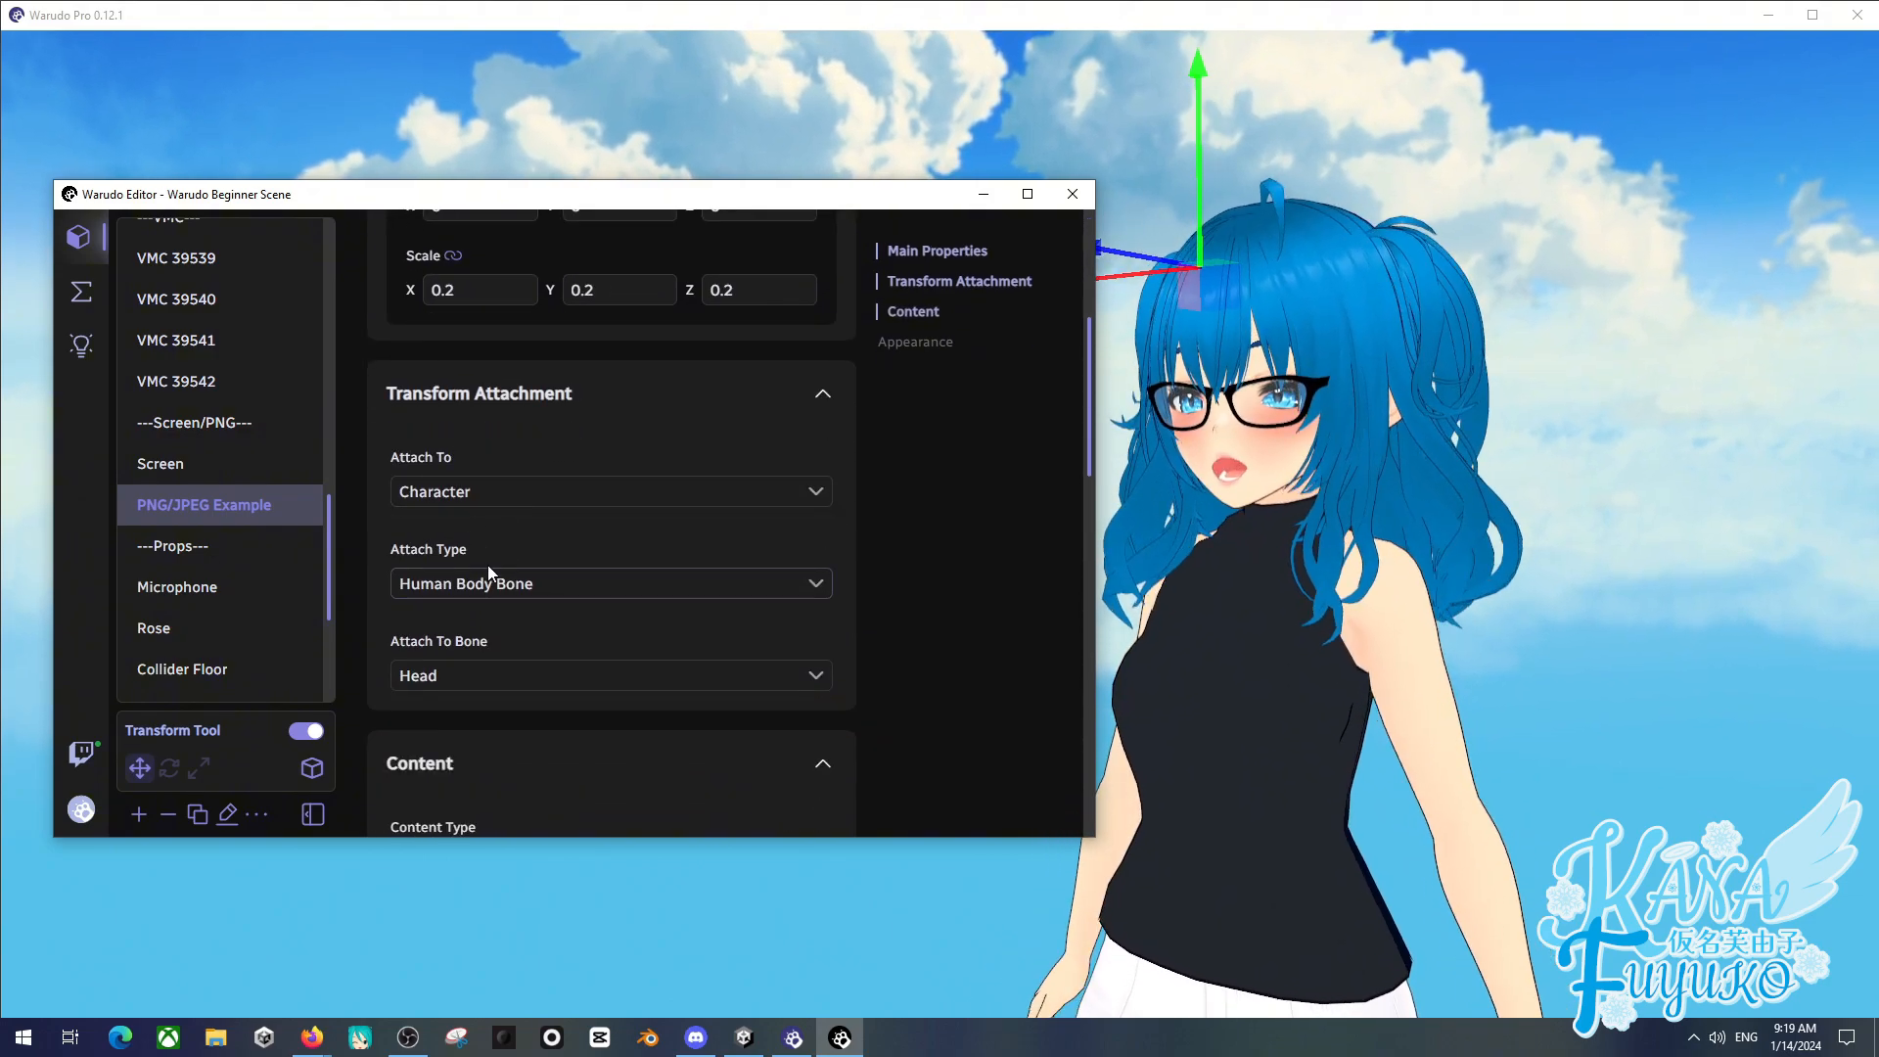
{"action": "scroll", "coordinate": [487, 566], "scroll_direction": "down", "scroll_amount": 5}
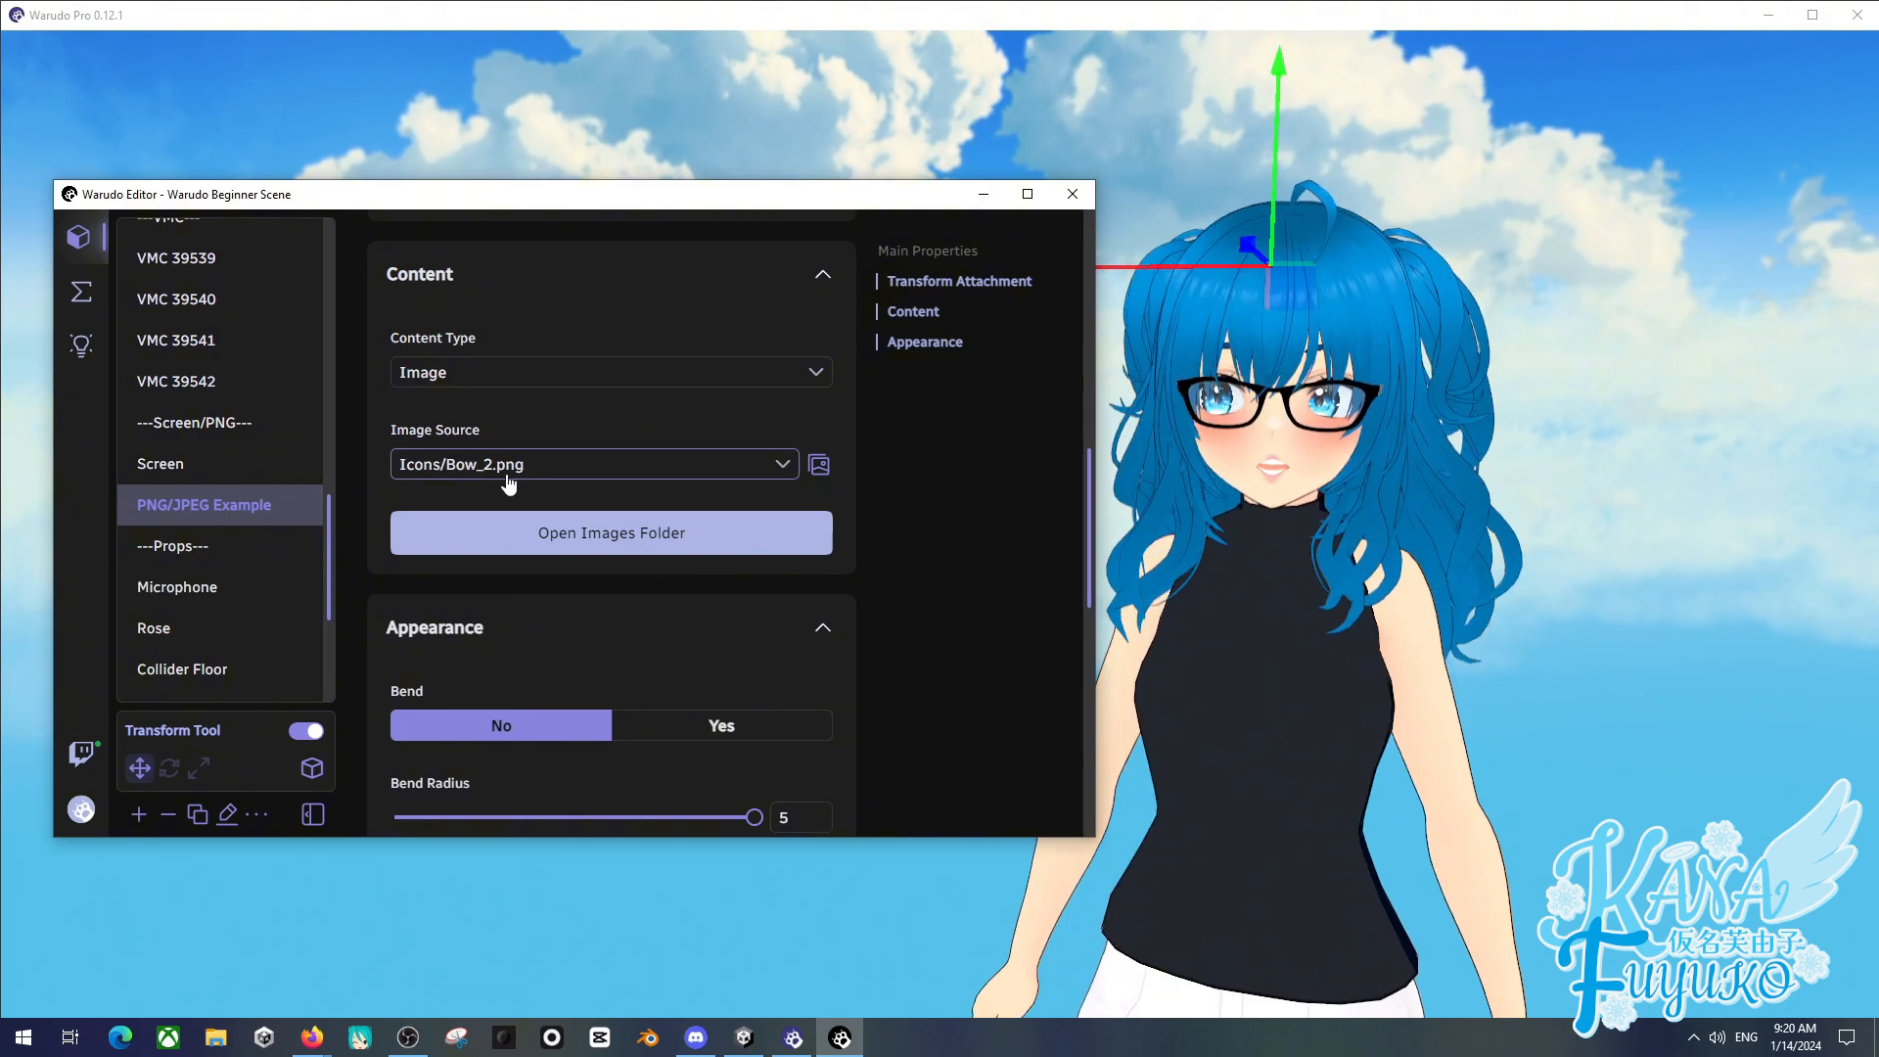
{"action": "scroll", "coordinate": [649, 341], "scroll_direction": "up", "scroll_amount": 9}
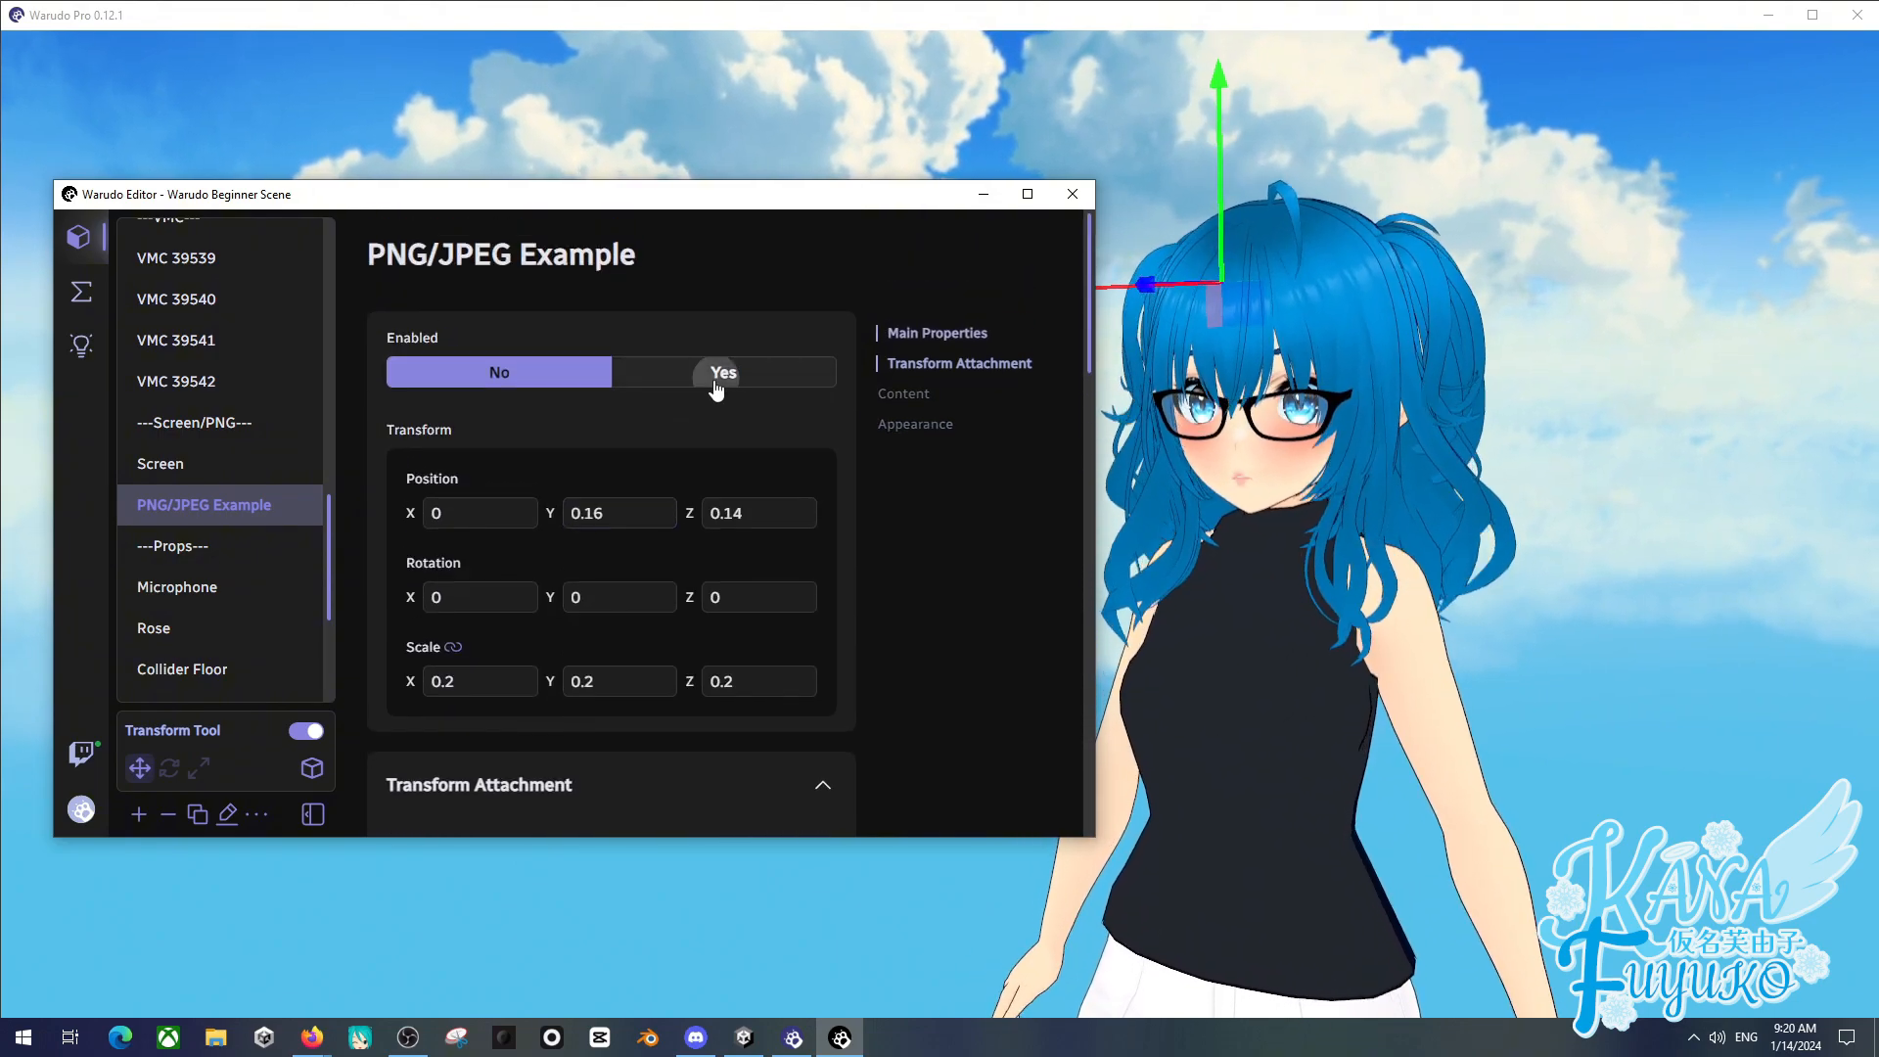
{"action": "left_click", "coordinate": [719, 375]}
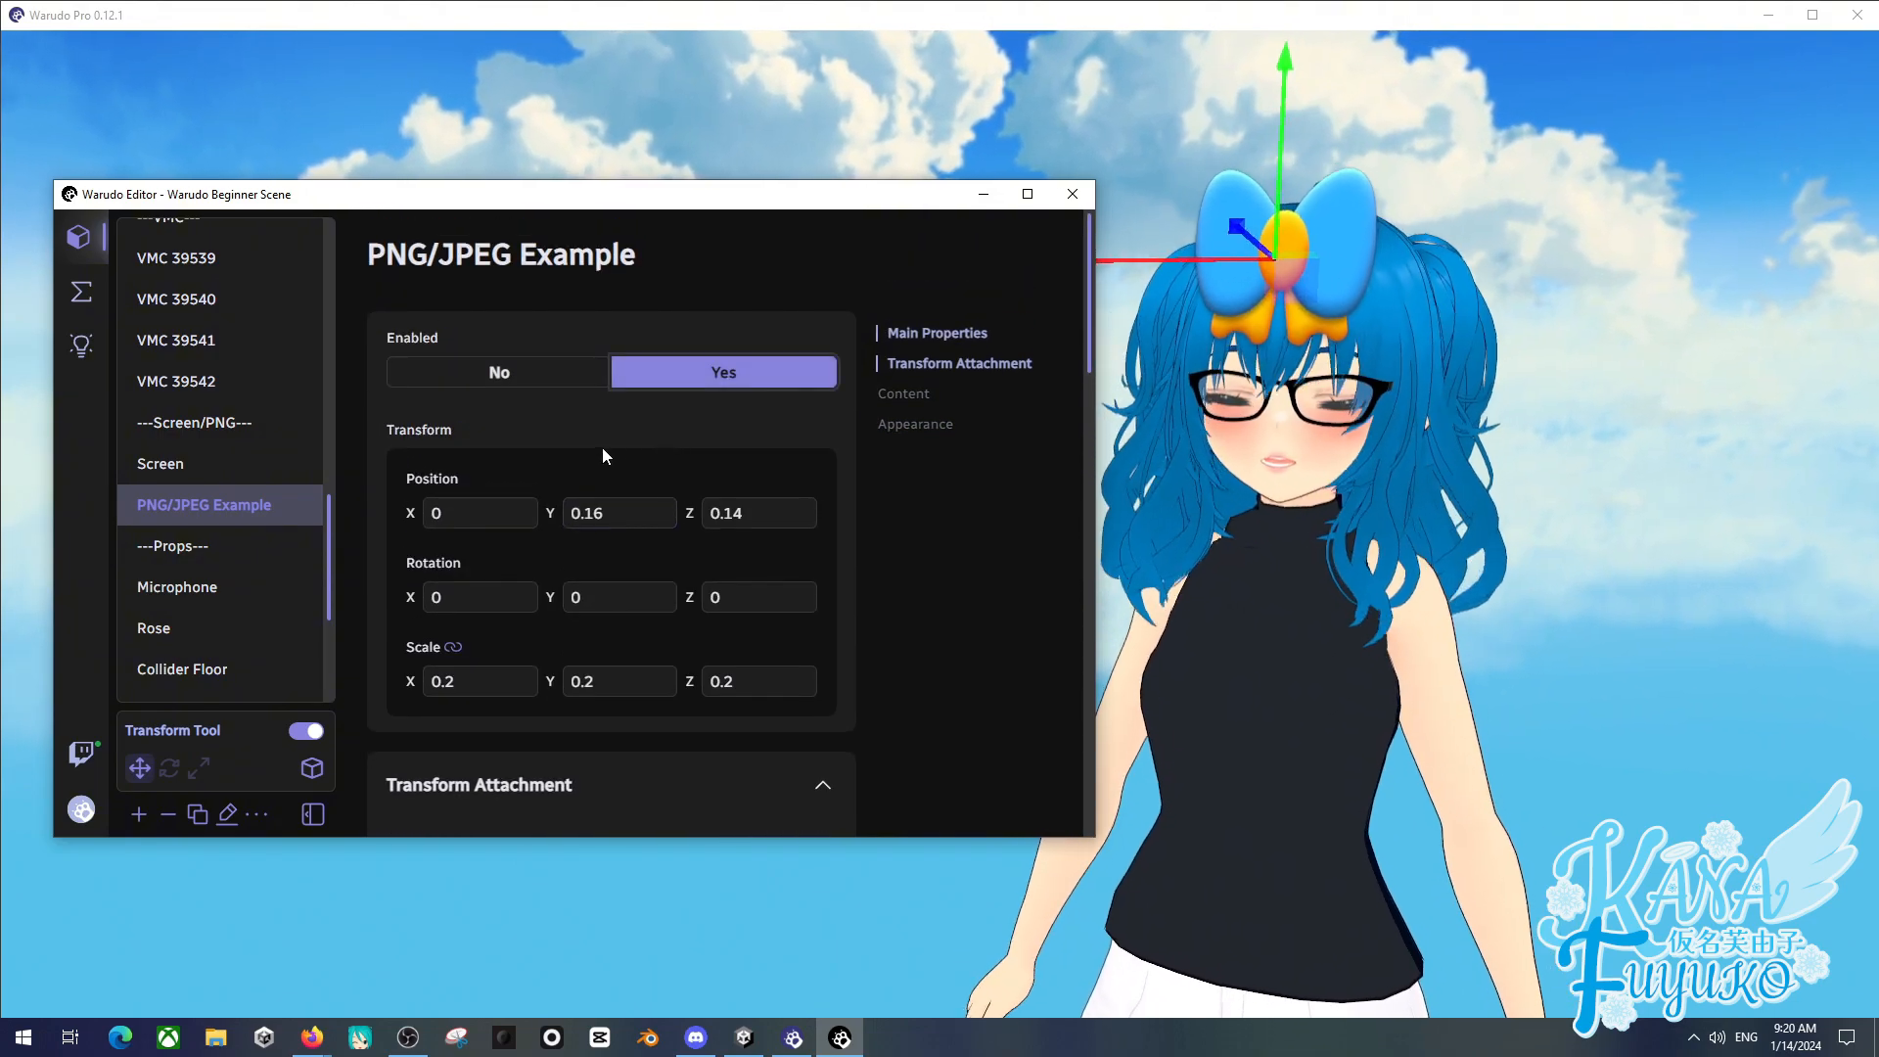
- View the preview gallery for the PNG/JPEG Example's image source and disable the asset
{"action": "scroll", "coordinate": [602, 448], "scroll_direction": "down", "scroll_amount": 7}
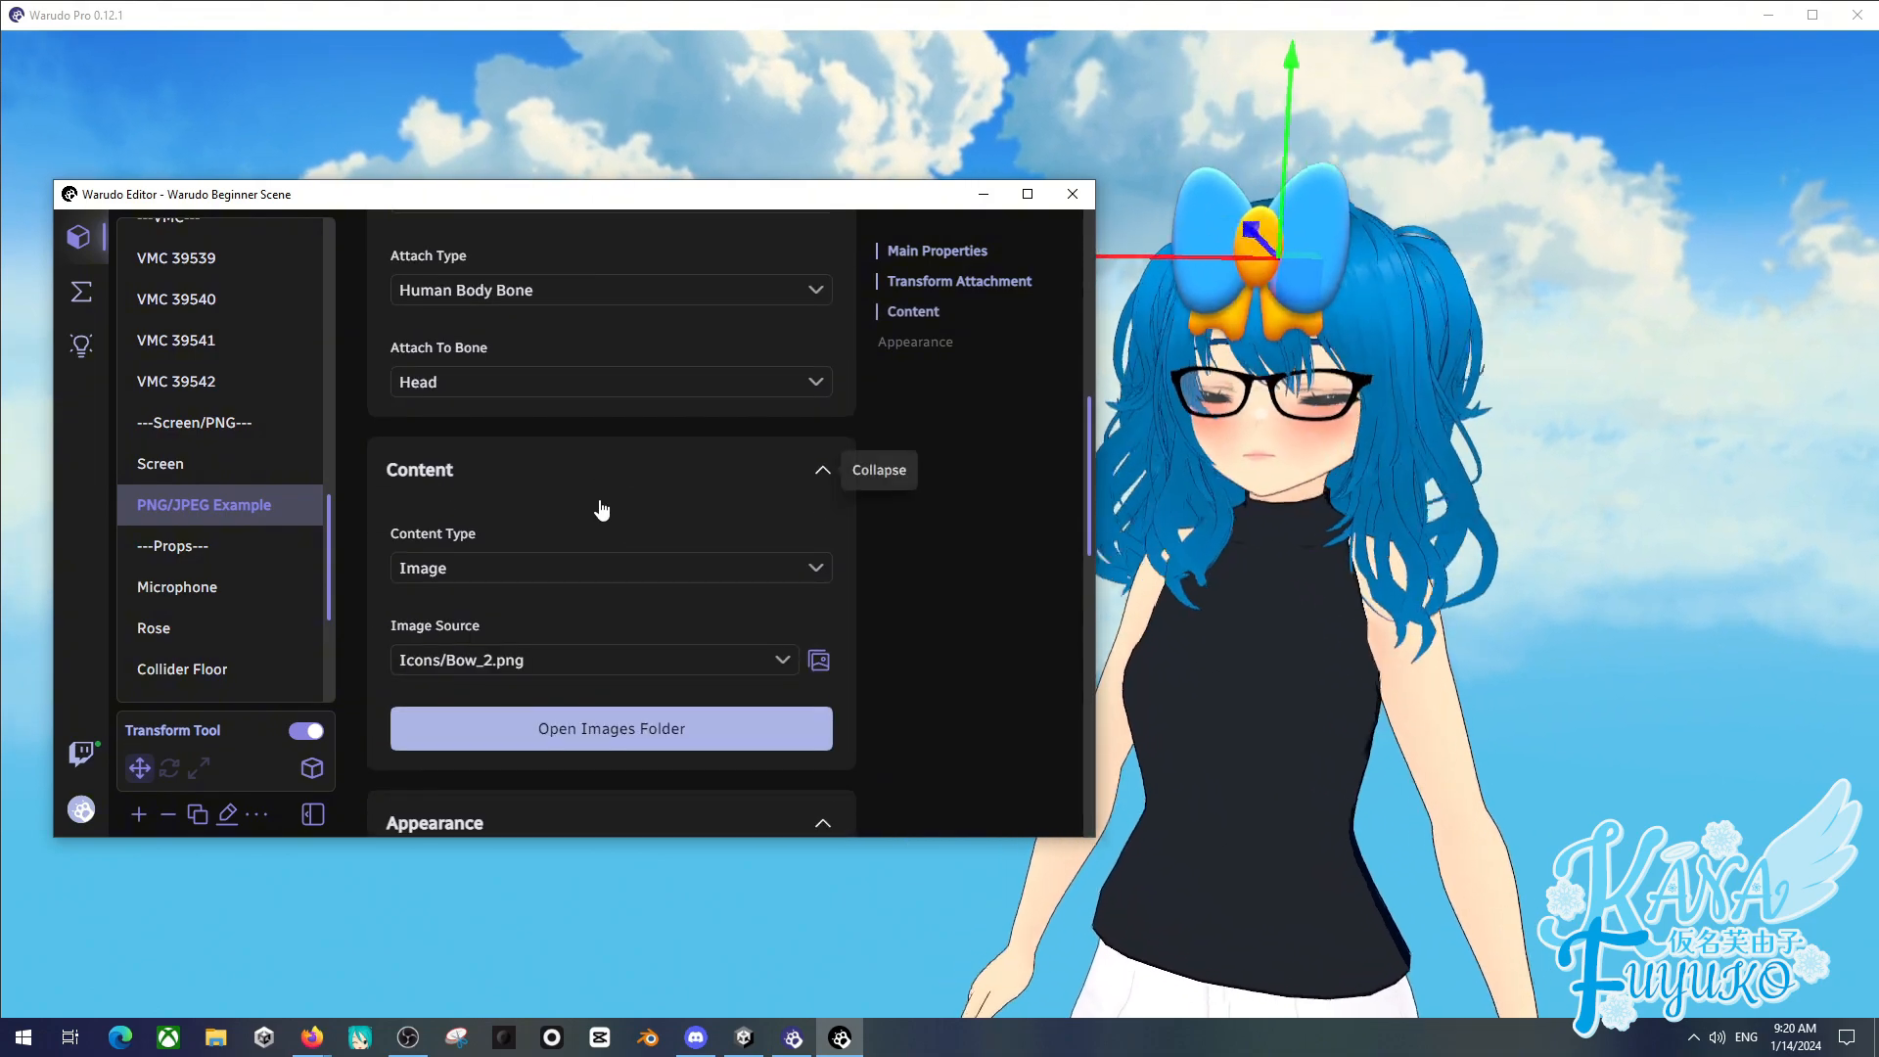
{"action": "scroll", "coordinate": [592, 483], "scroll_direction": "down", "scroll_amount": 1}
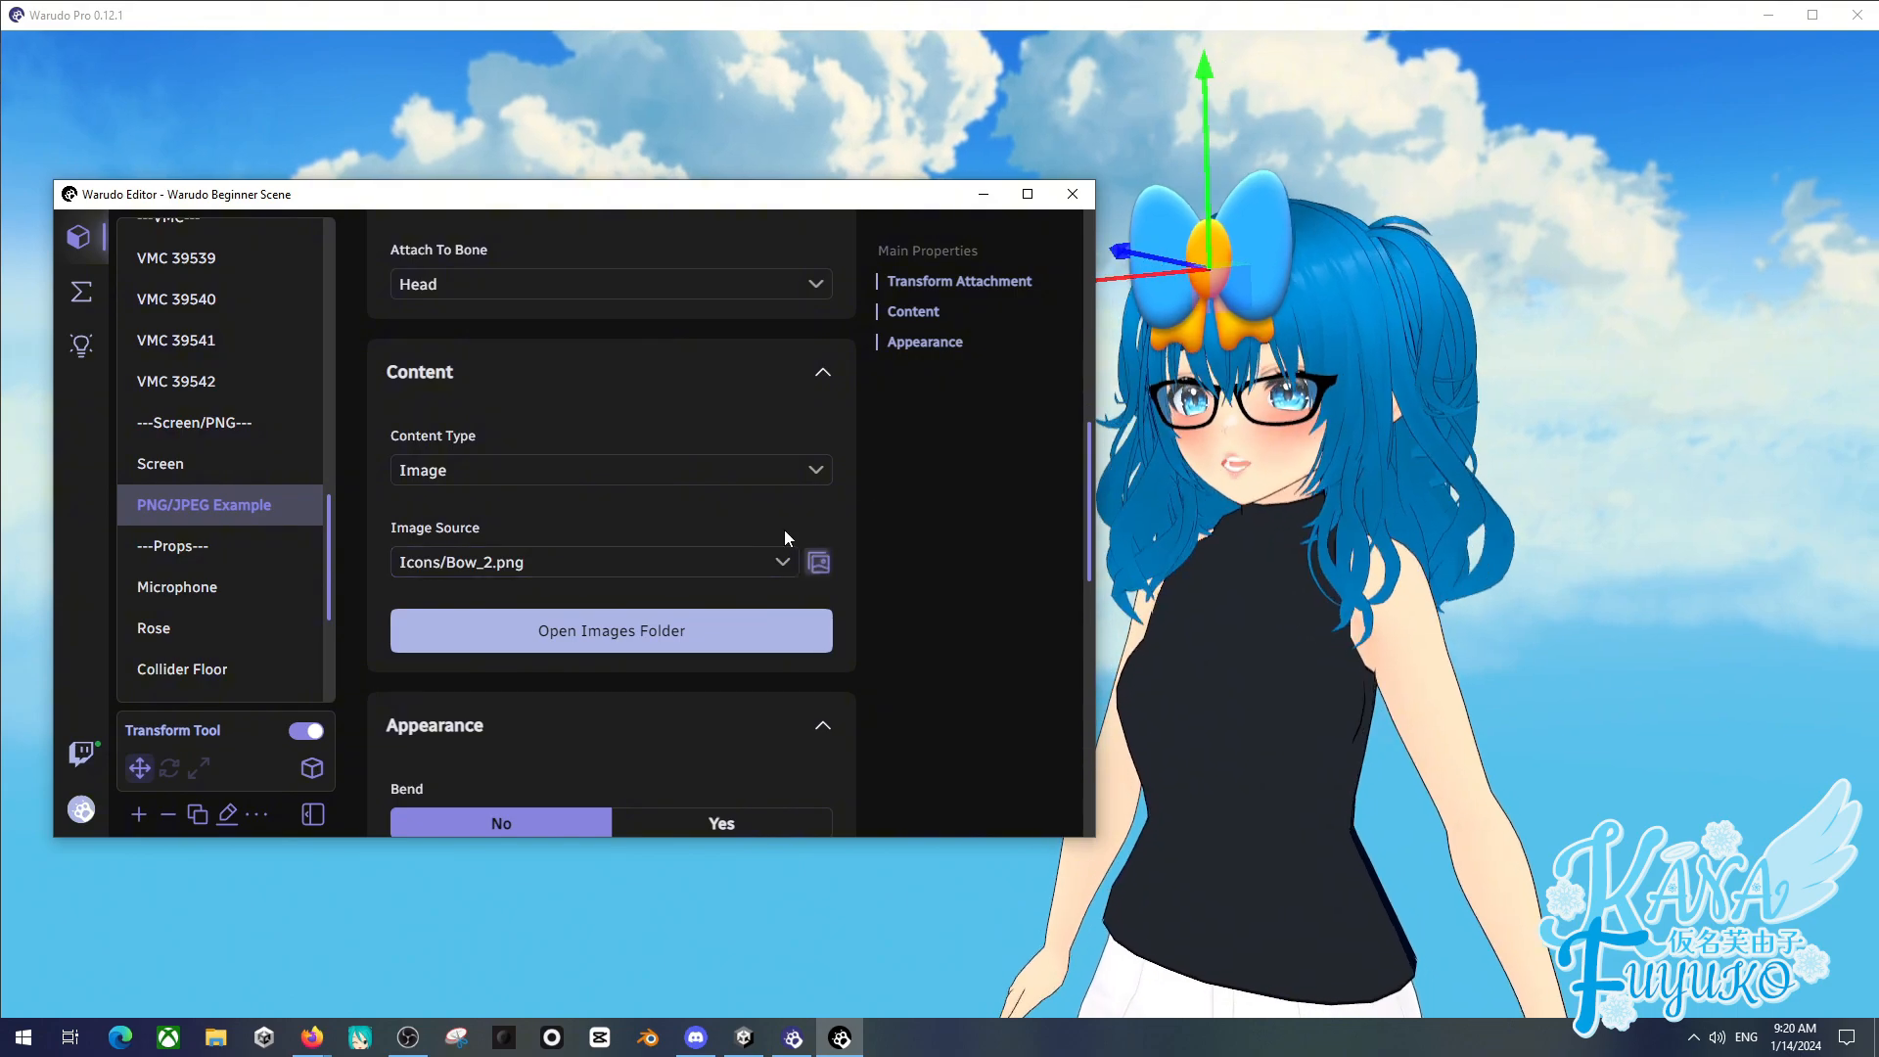
{"action": "left_click", "coordinate": [819, 561]}
{"action": "left_click", "coordinate": [926, 282]}
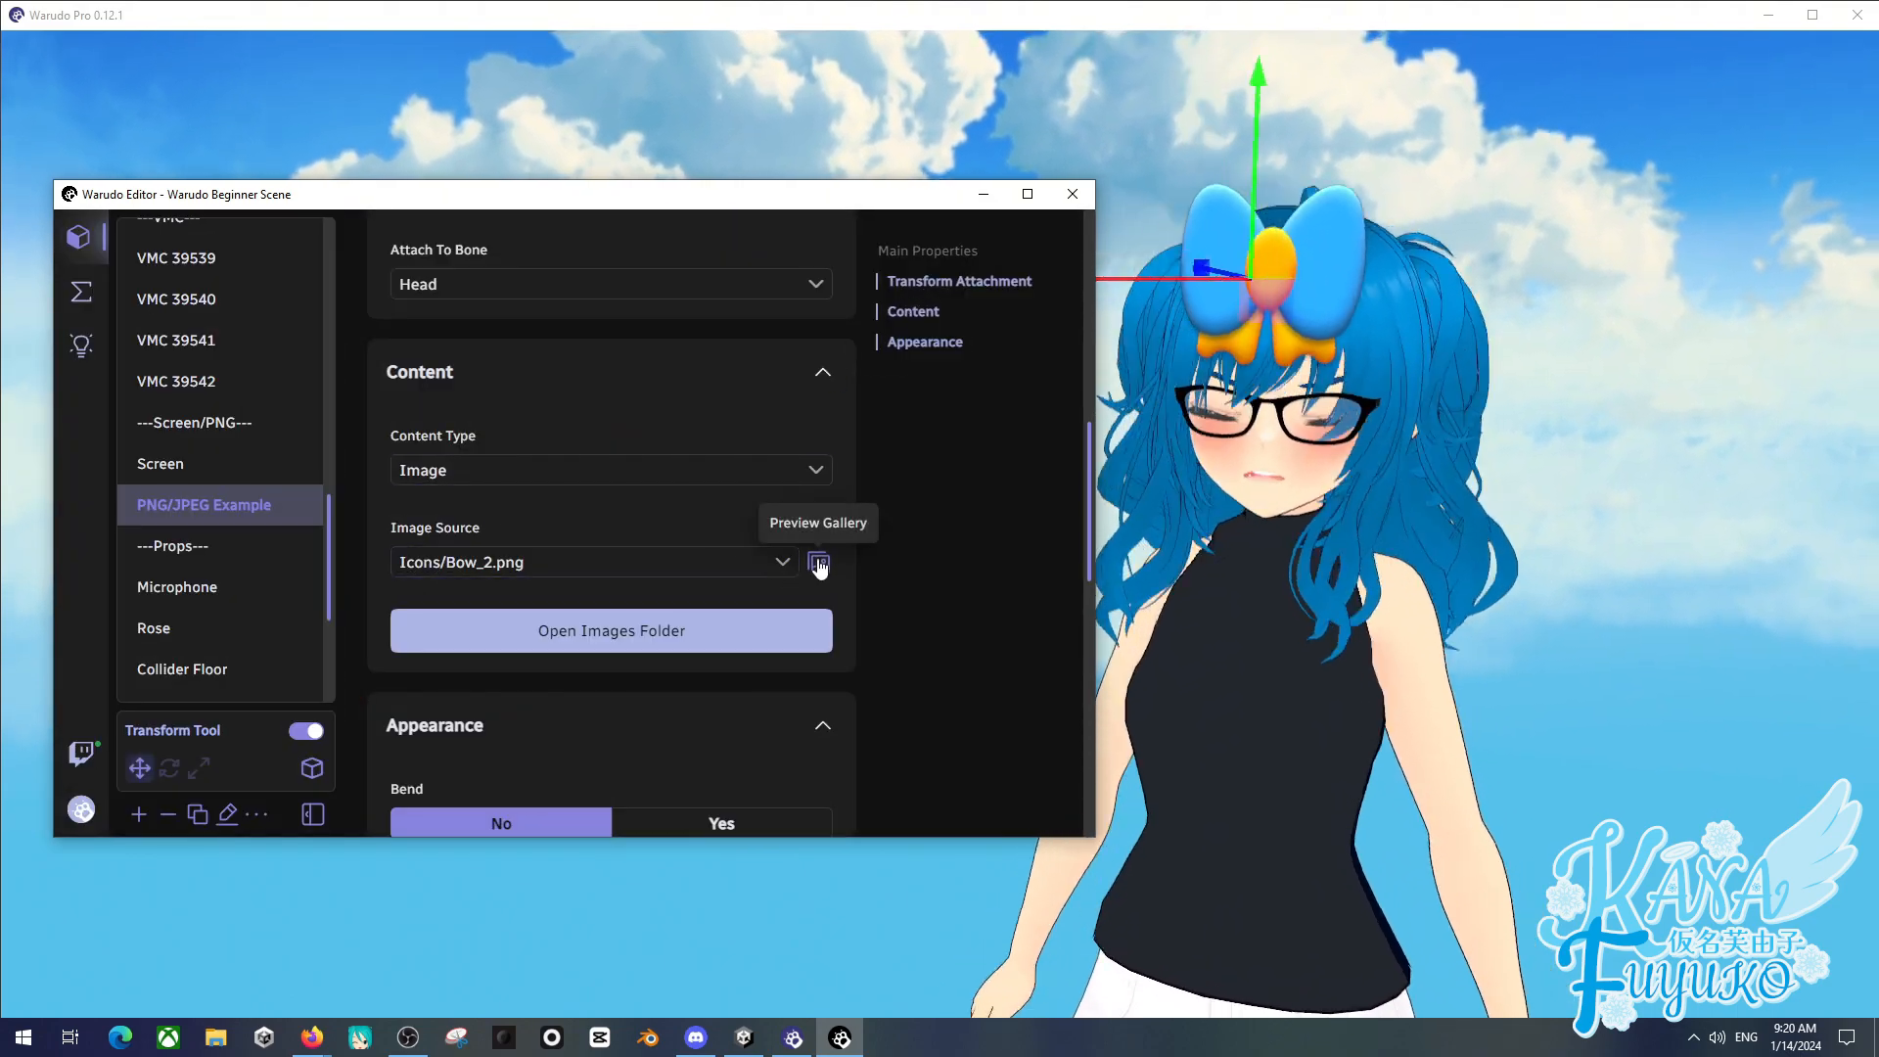
{"action": "scroll", "coordinate": [697, 541], "scroll_direction": "up", "scroll_amount": 8}
{"action": "left_click", "coordinate": [499, 373]}
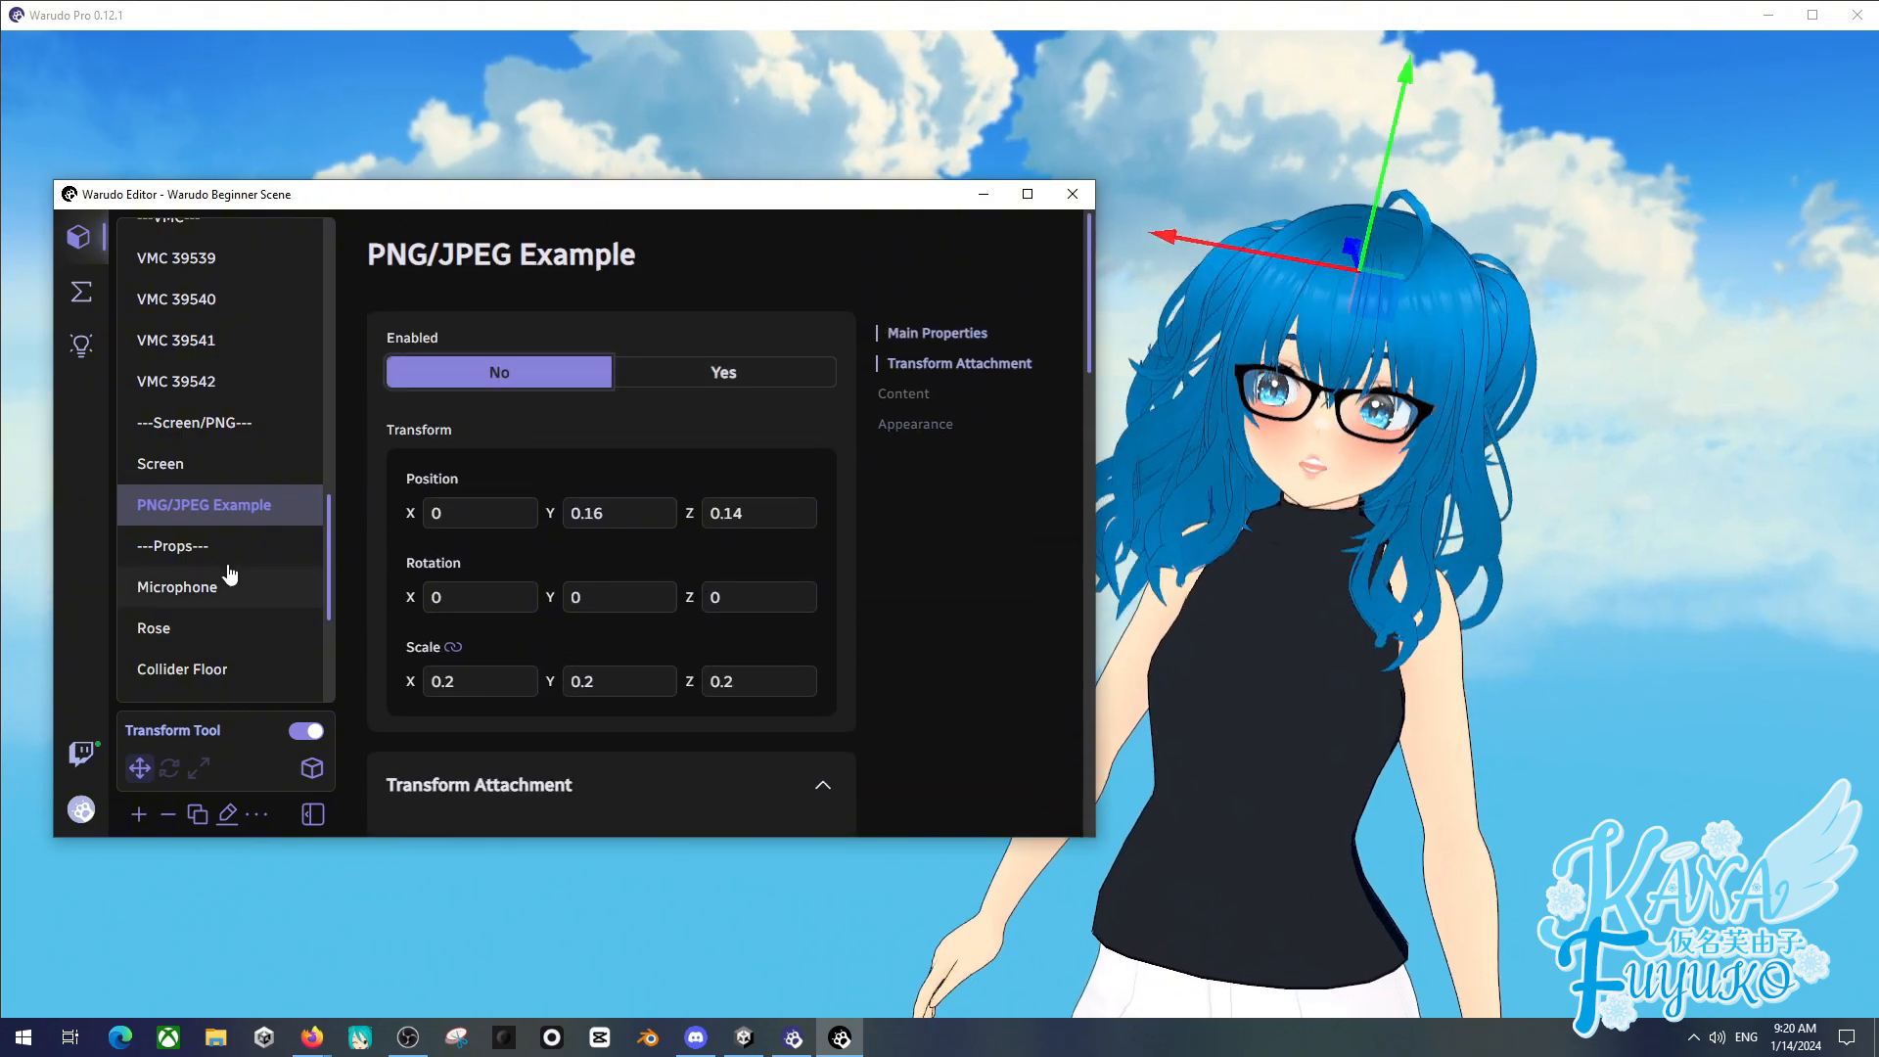
- Remove the PNG/JPEG Example and Screen assets along with their ---Screen/PNG--- divider from the scene
{"action": "left_click", "coordinate": [172, 814]}
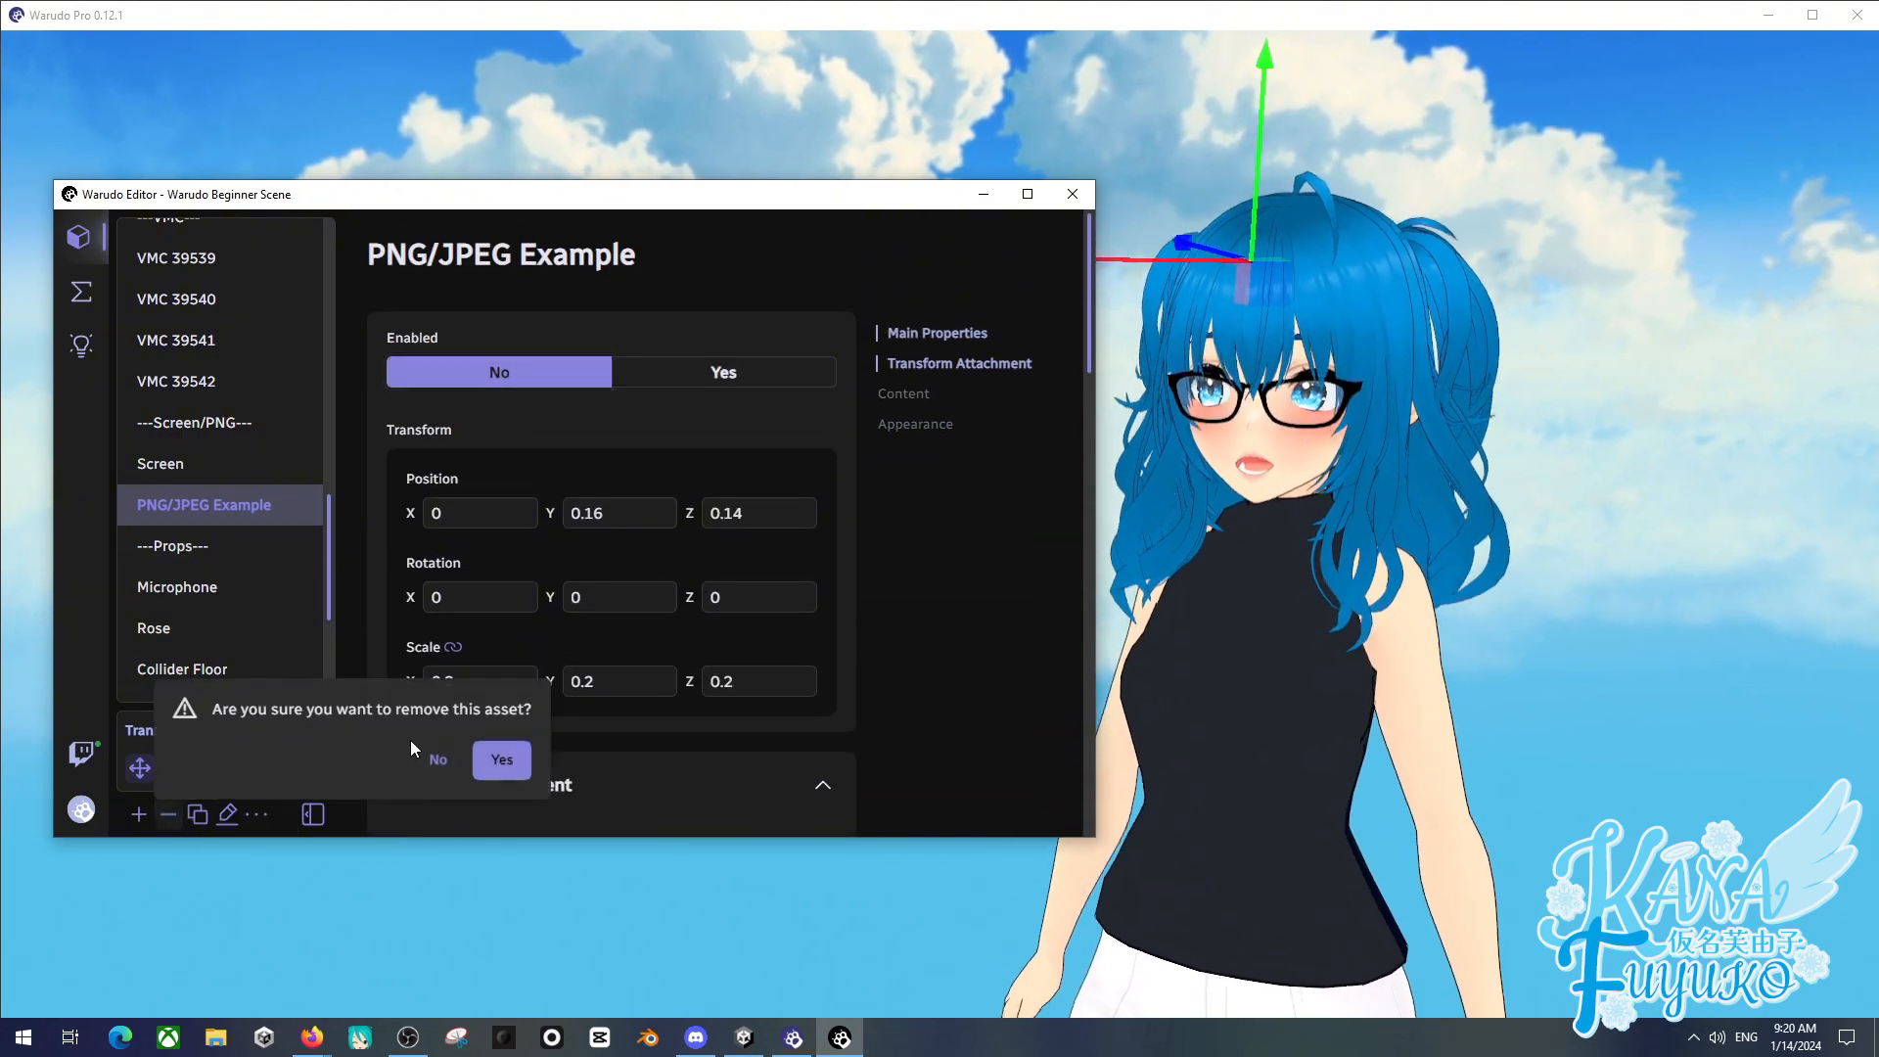
{"action": "left_click", "coordinate": [503, 767]}
{"action": "left_click", "coordinate": [262, 477]}
{"action": "left_click", "coordinate": [168, 815]}
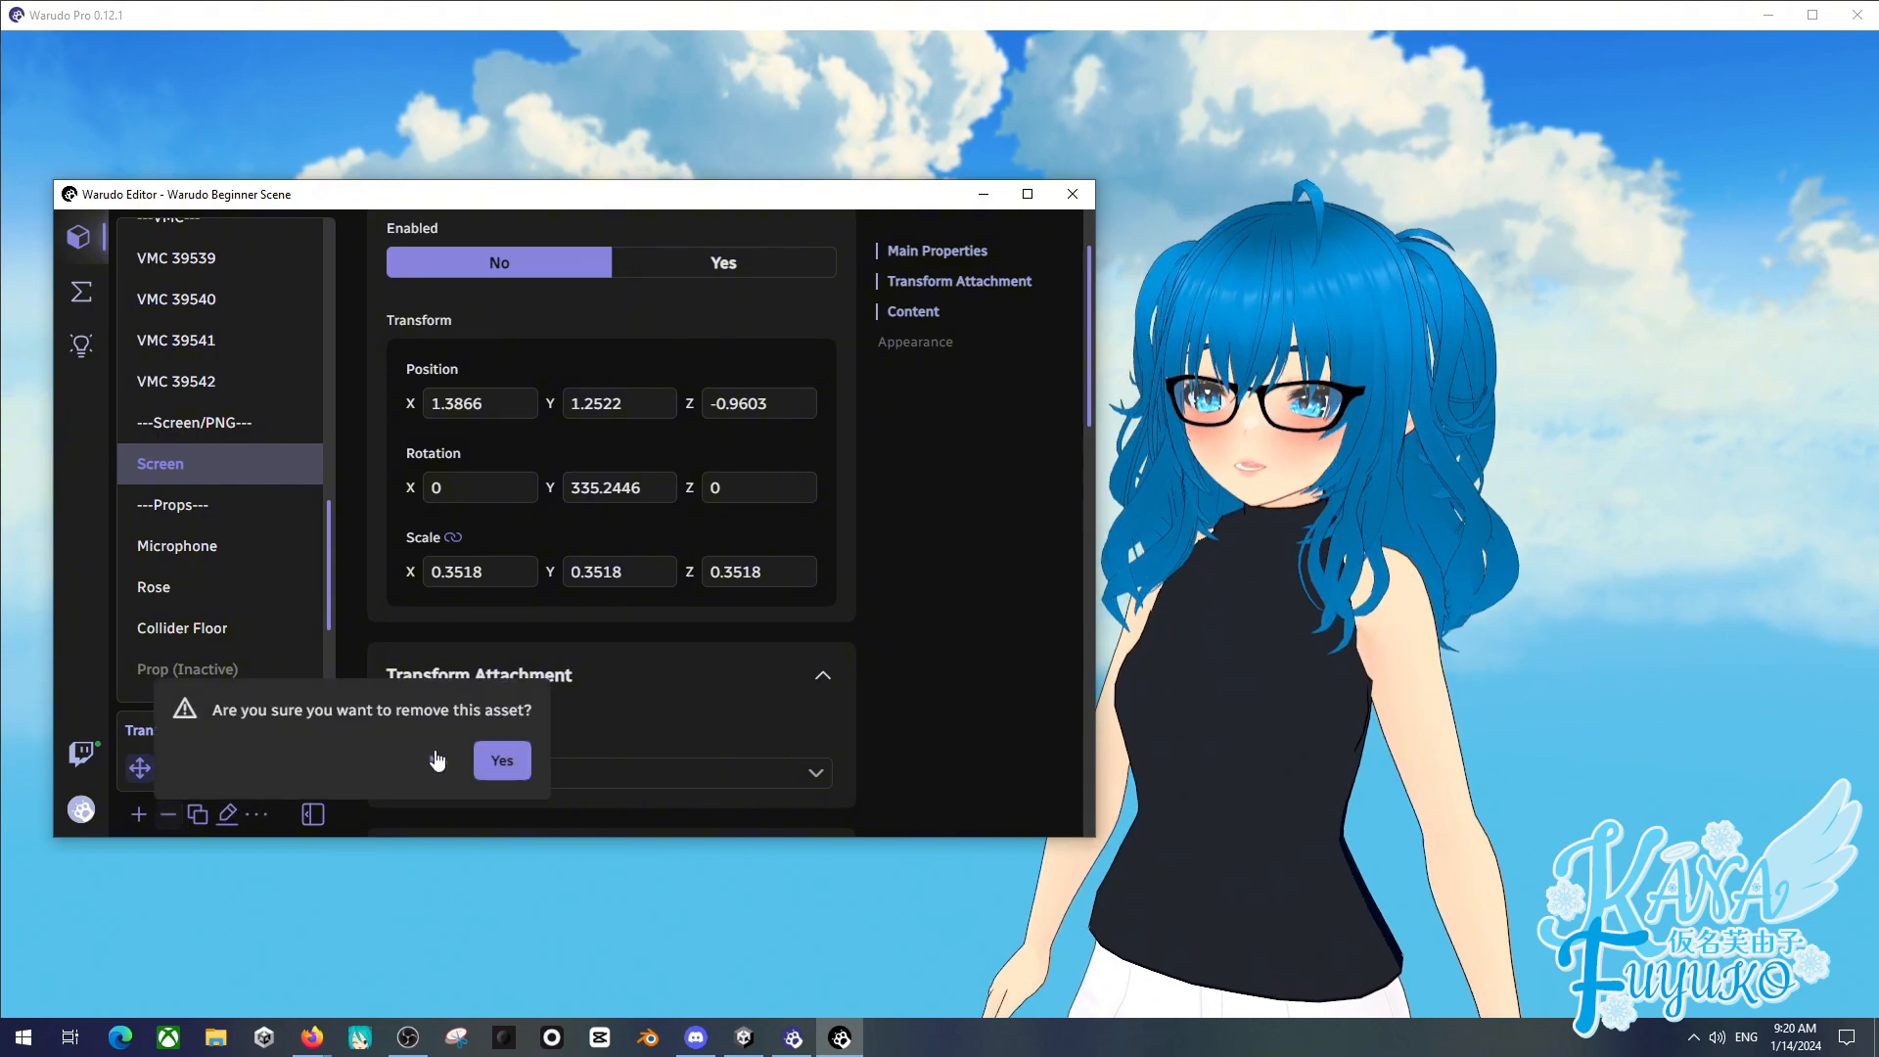
{"action": "left_click", "coordinate": [487, 763]}
{"action": "left_click", "coordinate": [220, 429]}
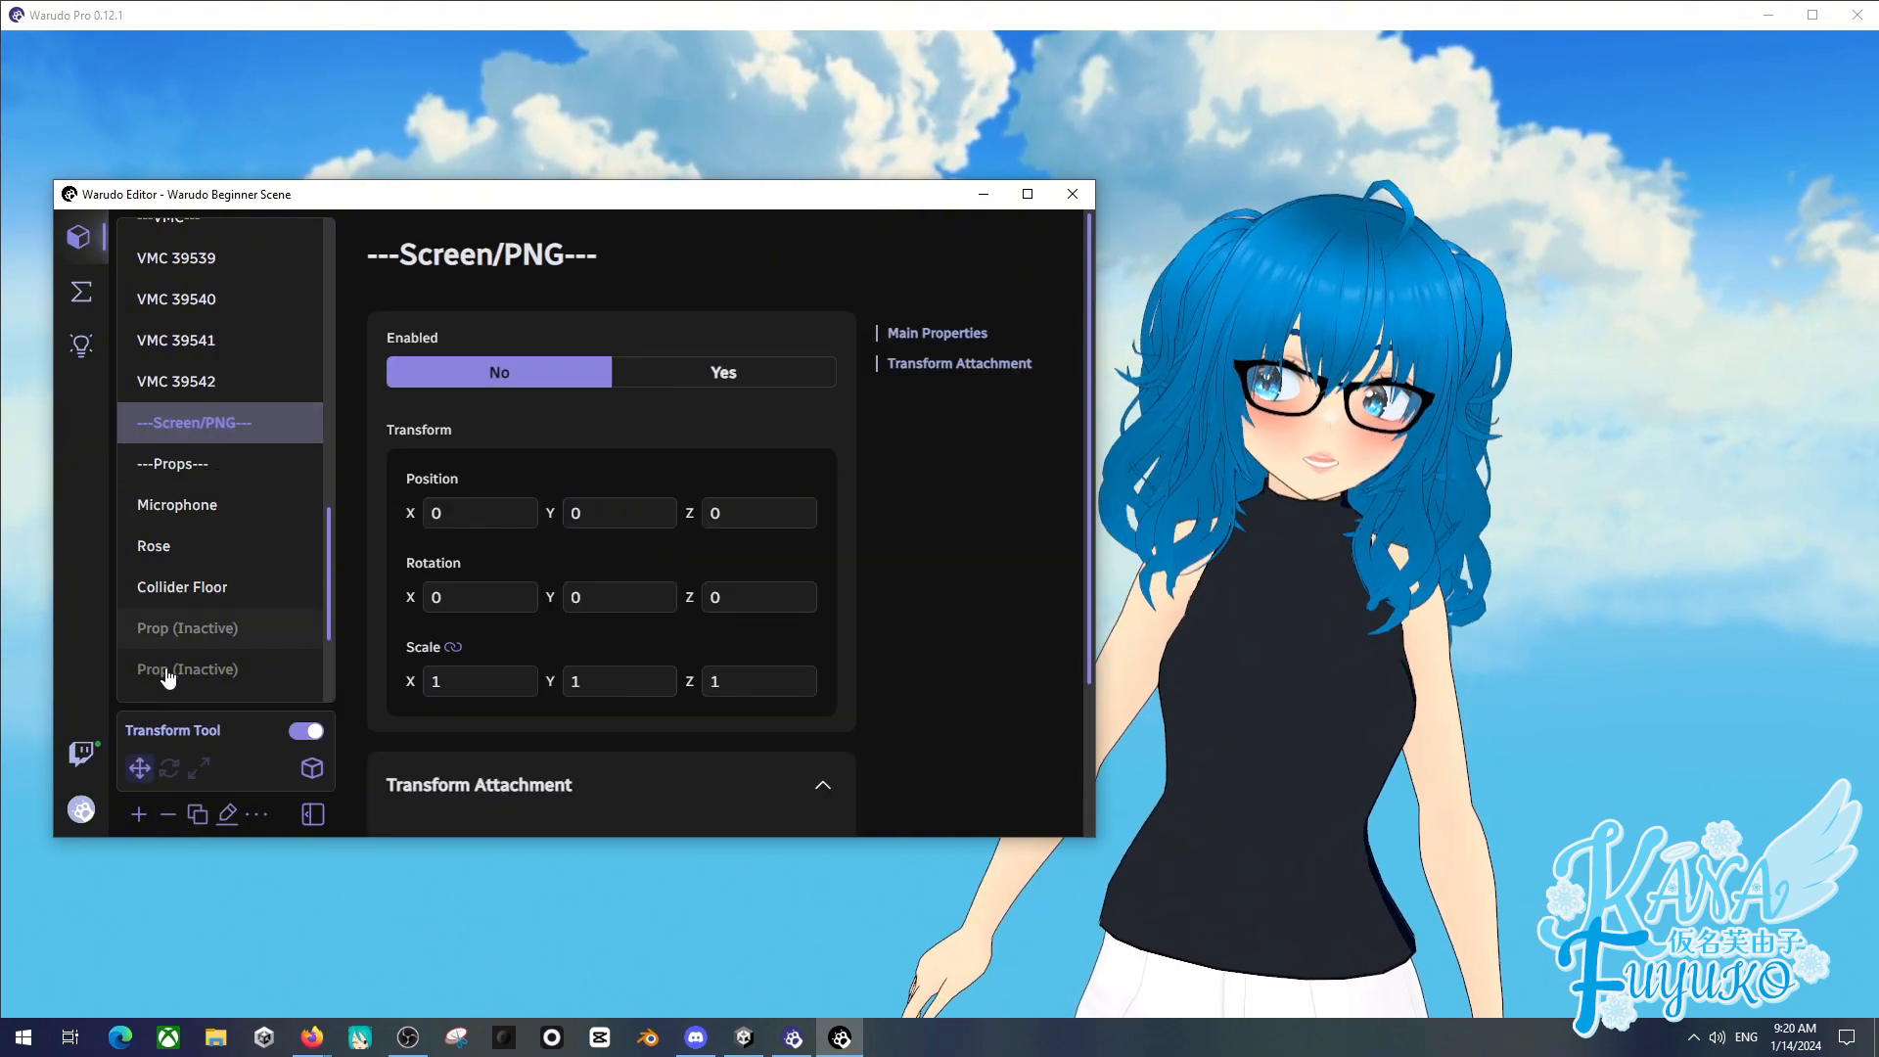
{"action": "left_click", "coordinate": [176, 820]}
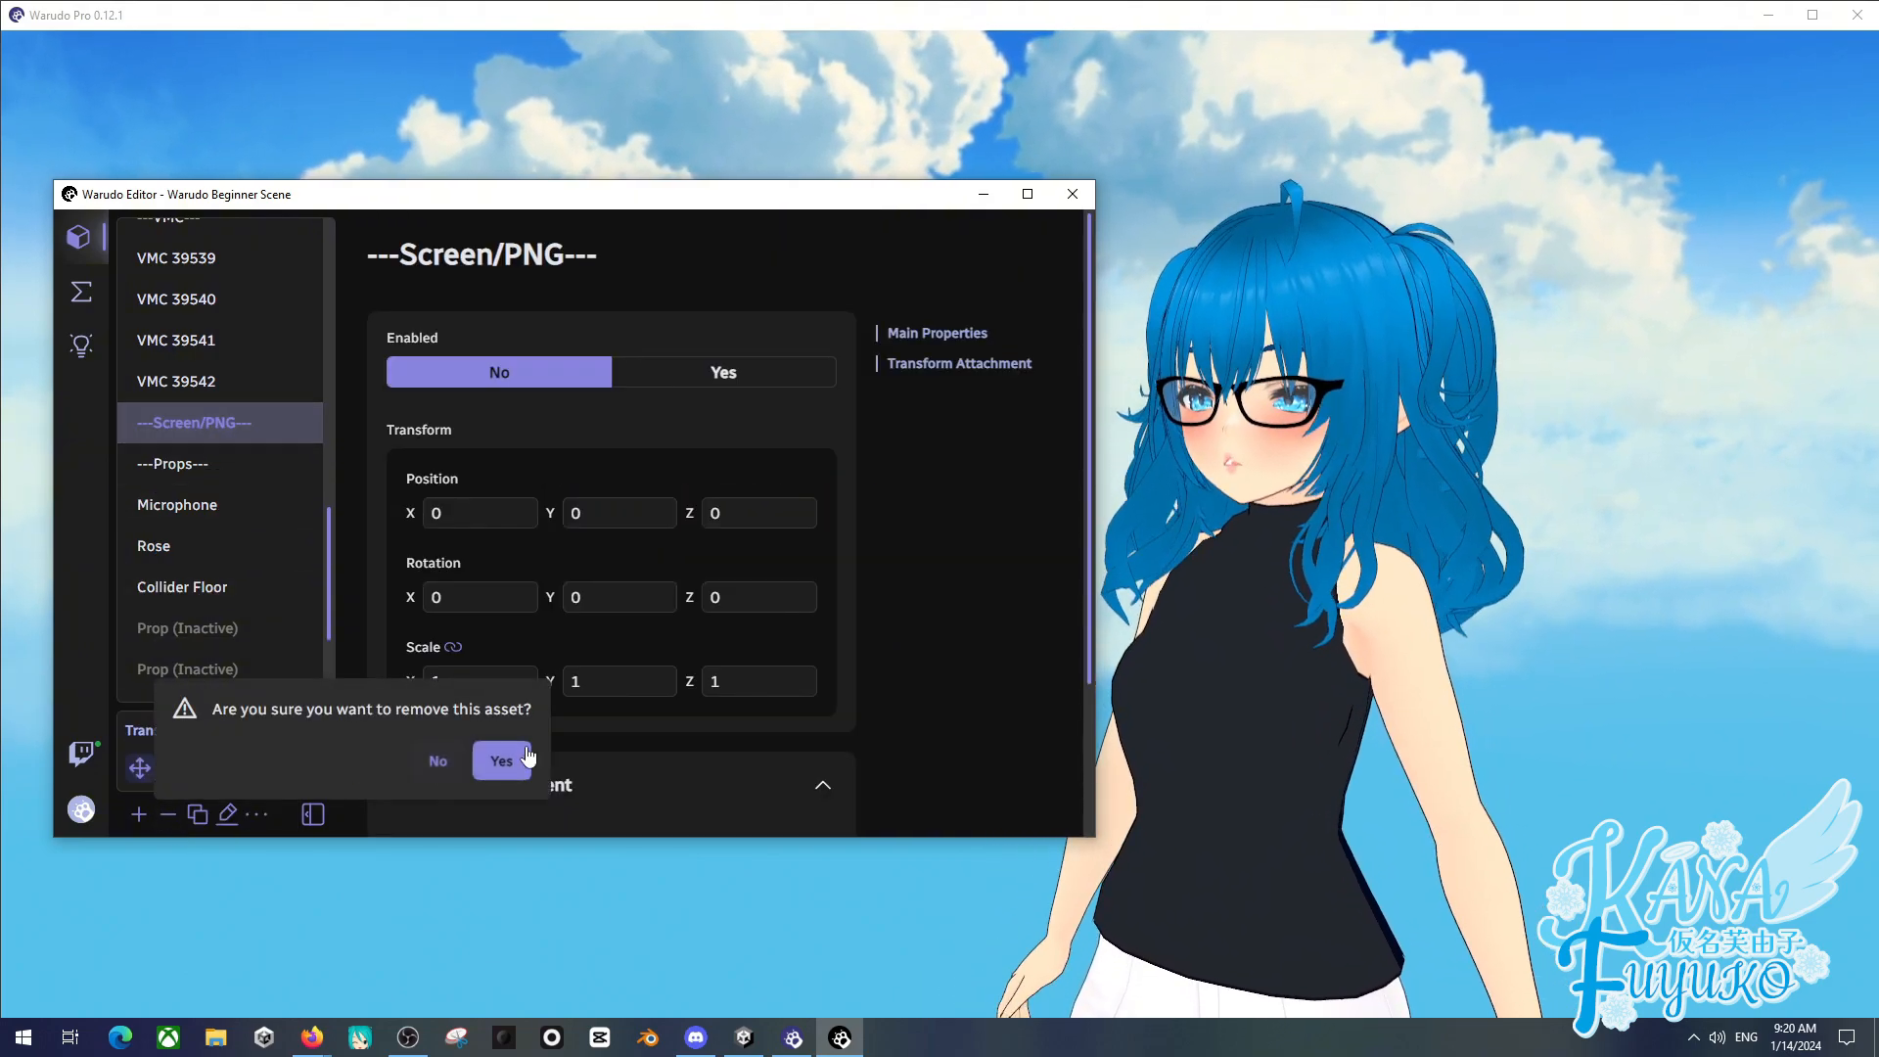
{"action": "left_click", "coordinate": [494, 762]}
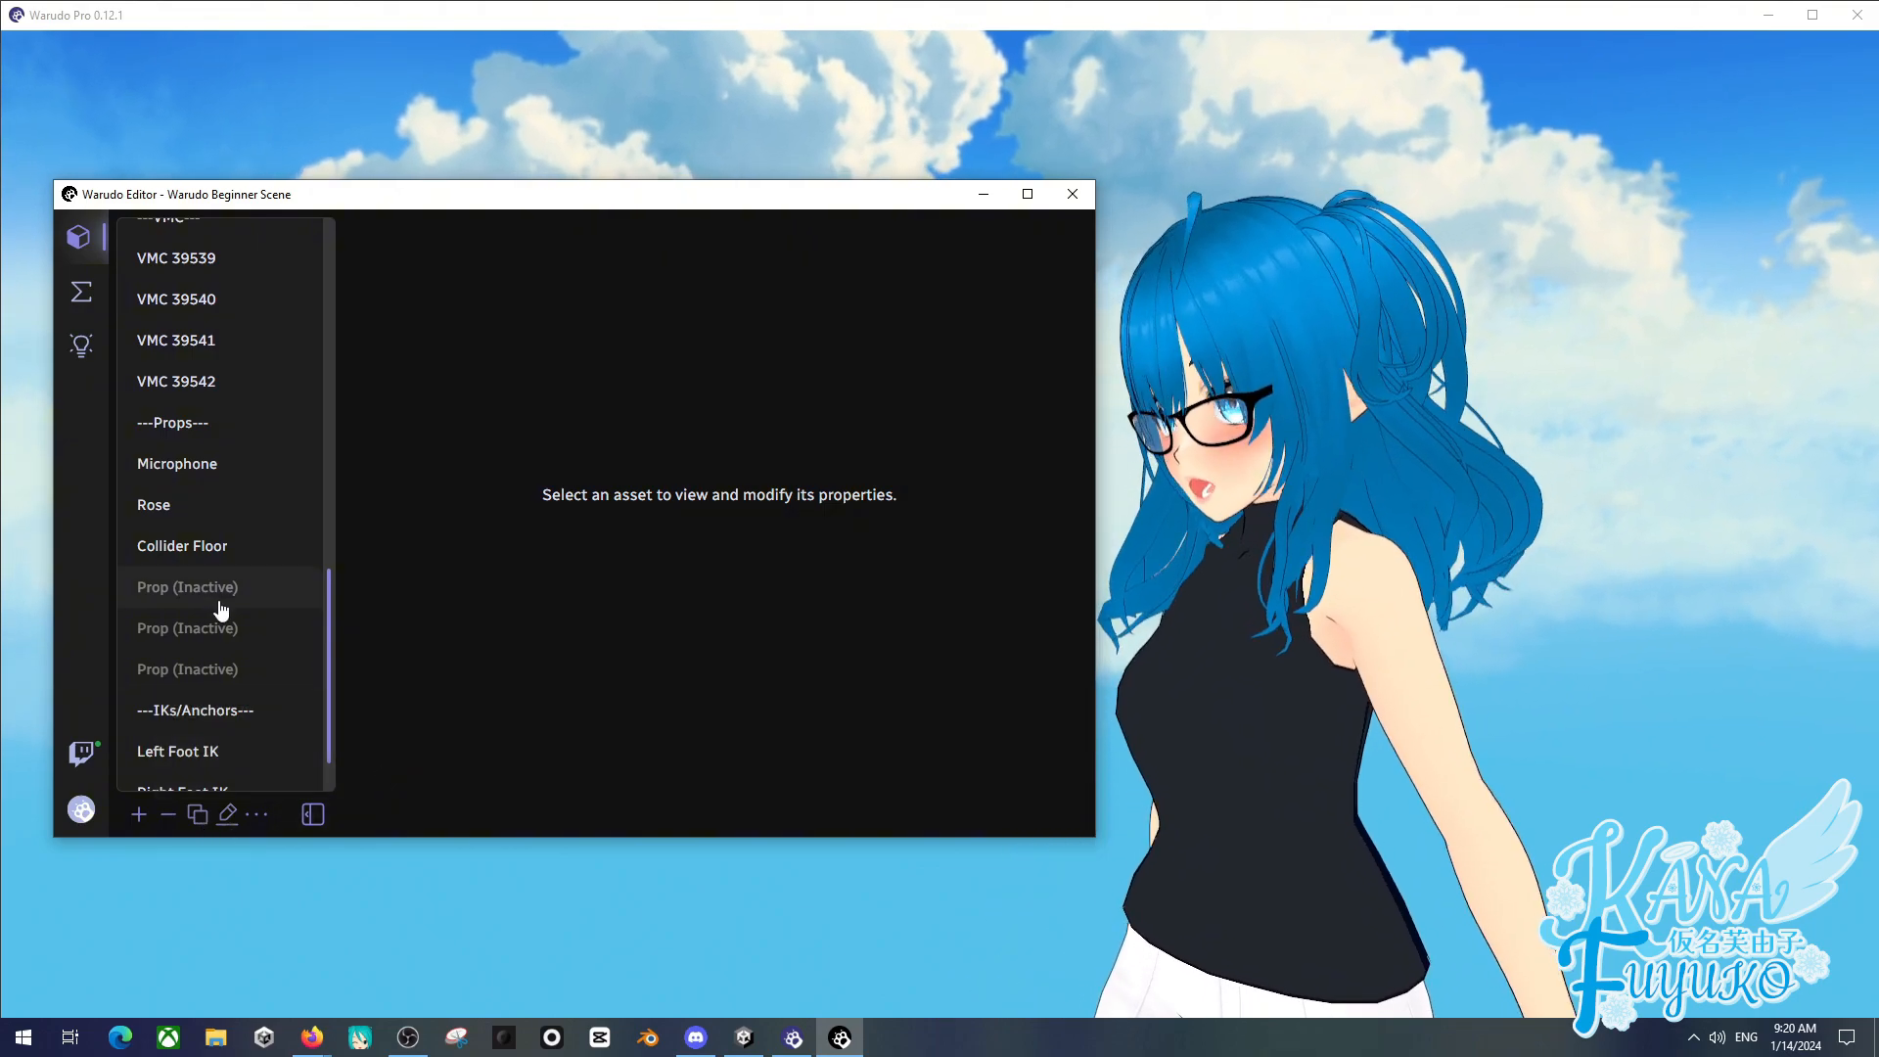
- Preview the Microphone and Rose props on the character by enabling each one and disabling it again
{"action": "left_click", "coordinate": [201, 462]}
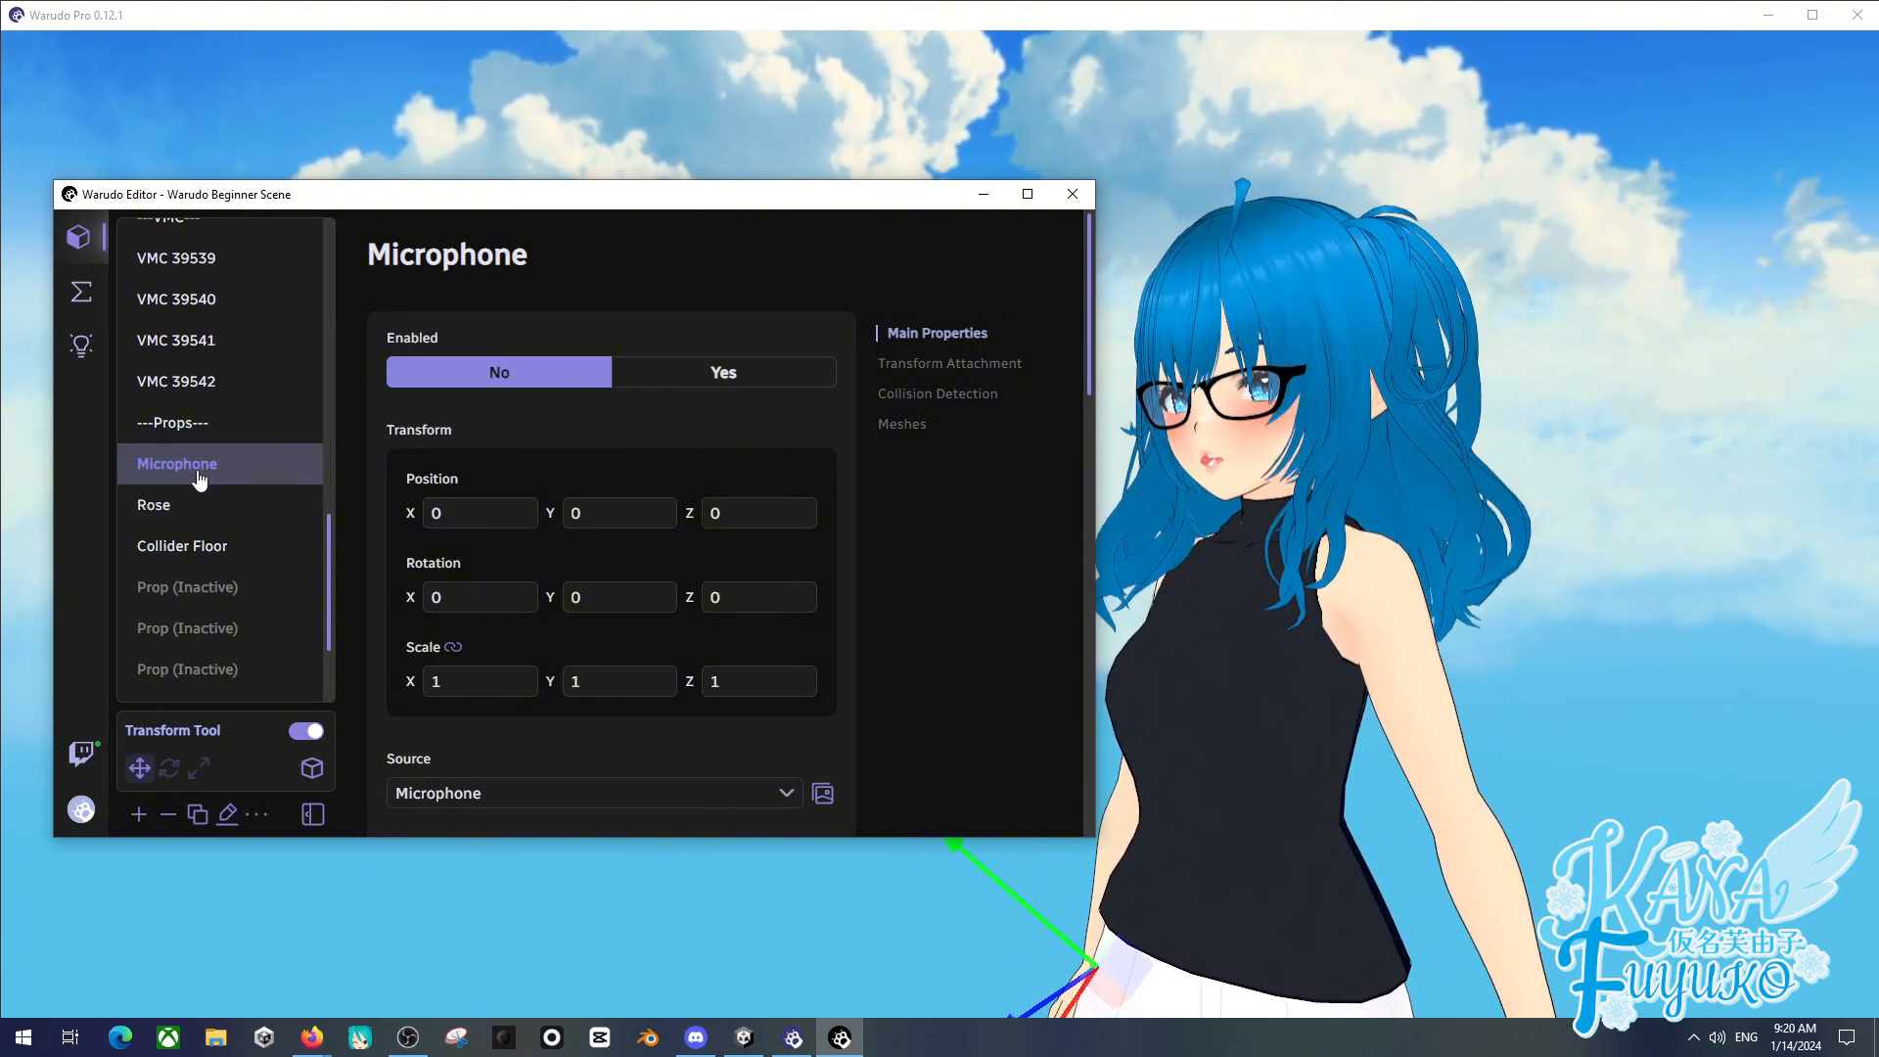
{"action": "left_click", "coordinate": [694, 380]}
{"action": "left_click", "coordinate": [1155, 772]}
{"action": "mouse_move", "coordinate": [1231, 728]}
{"action": "middle_mouse_down"}
{"action": "mouse_move", "coordinate": [1231, 548]}
{"action": "mouse_move", "coordinate": [1233, 734]}
{"action": "middle_mouse_up"}
{"action": "left_click", "coordinate": [841, 1039]}
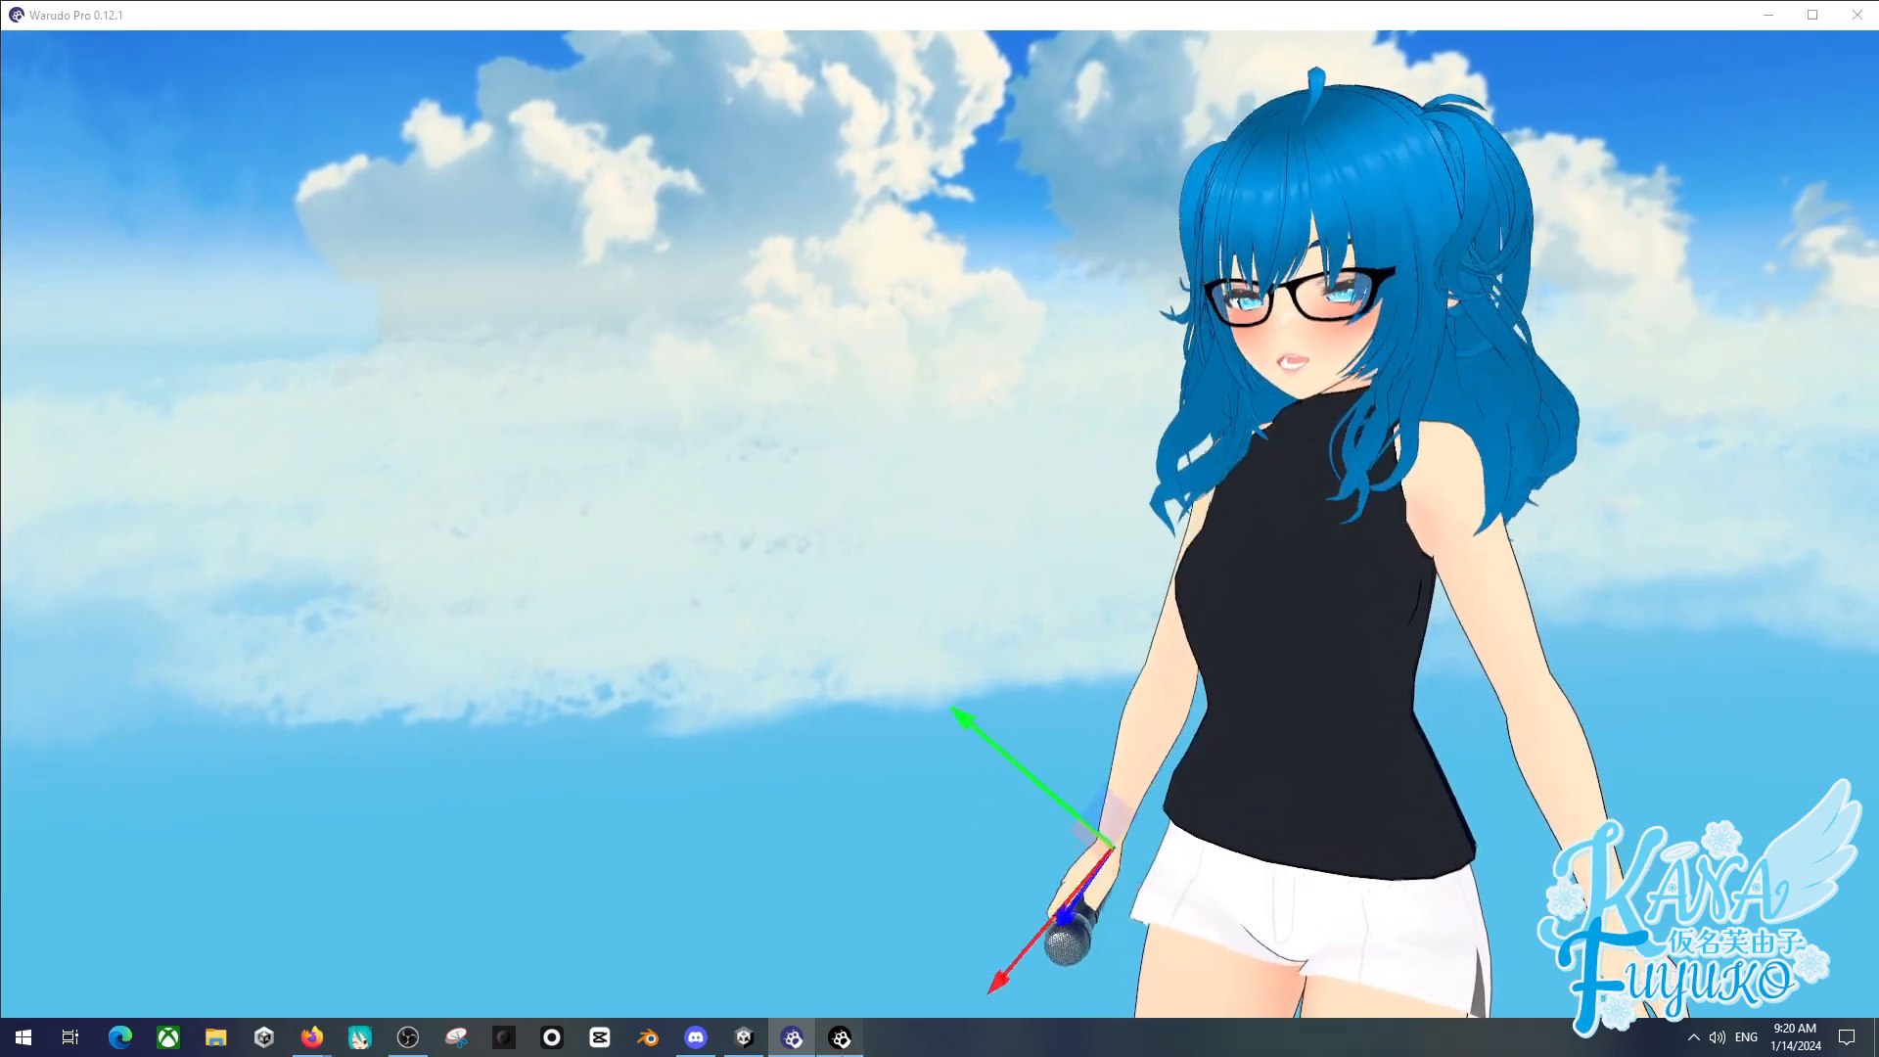
{"action": "left_click", "coordinate": [505, 367]}
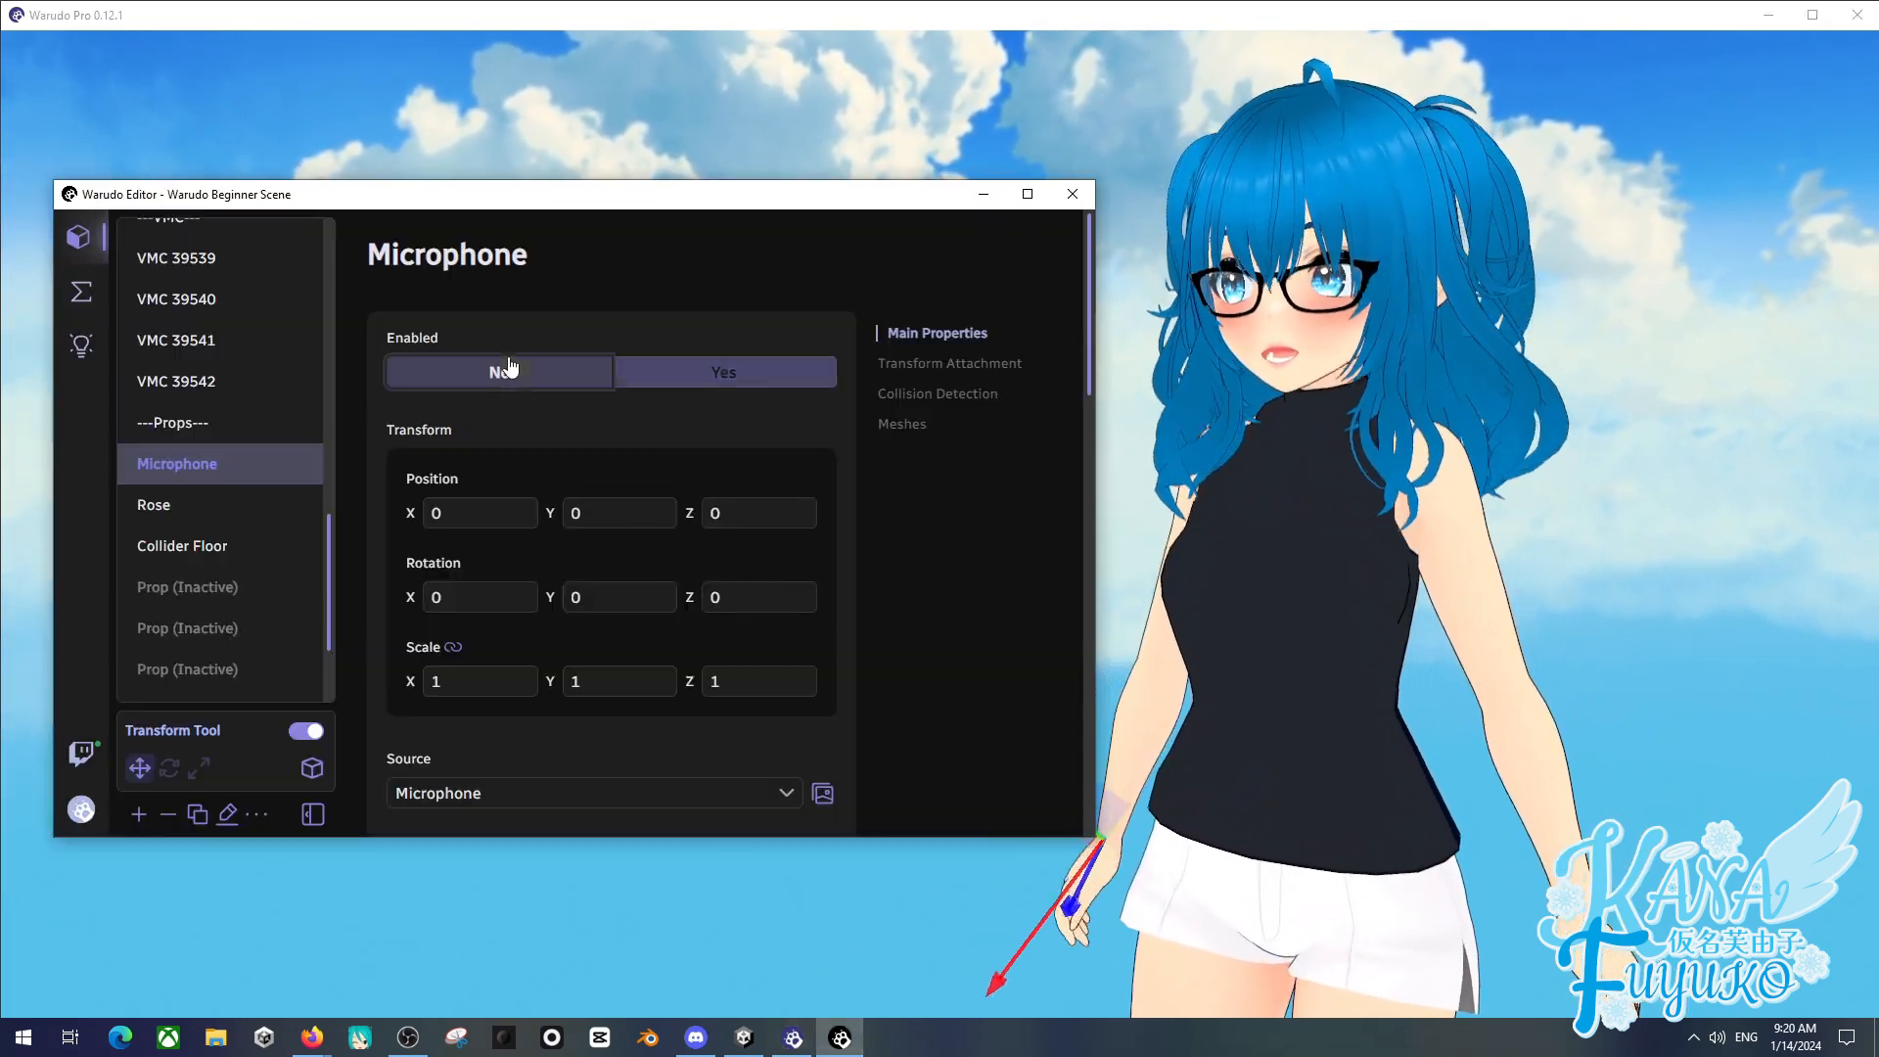
{"action": "left_click", "coordinate": [260, 505]}
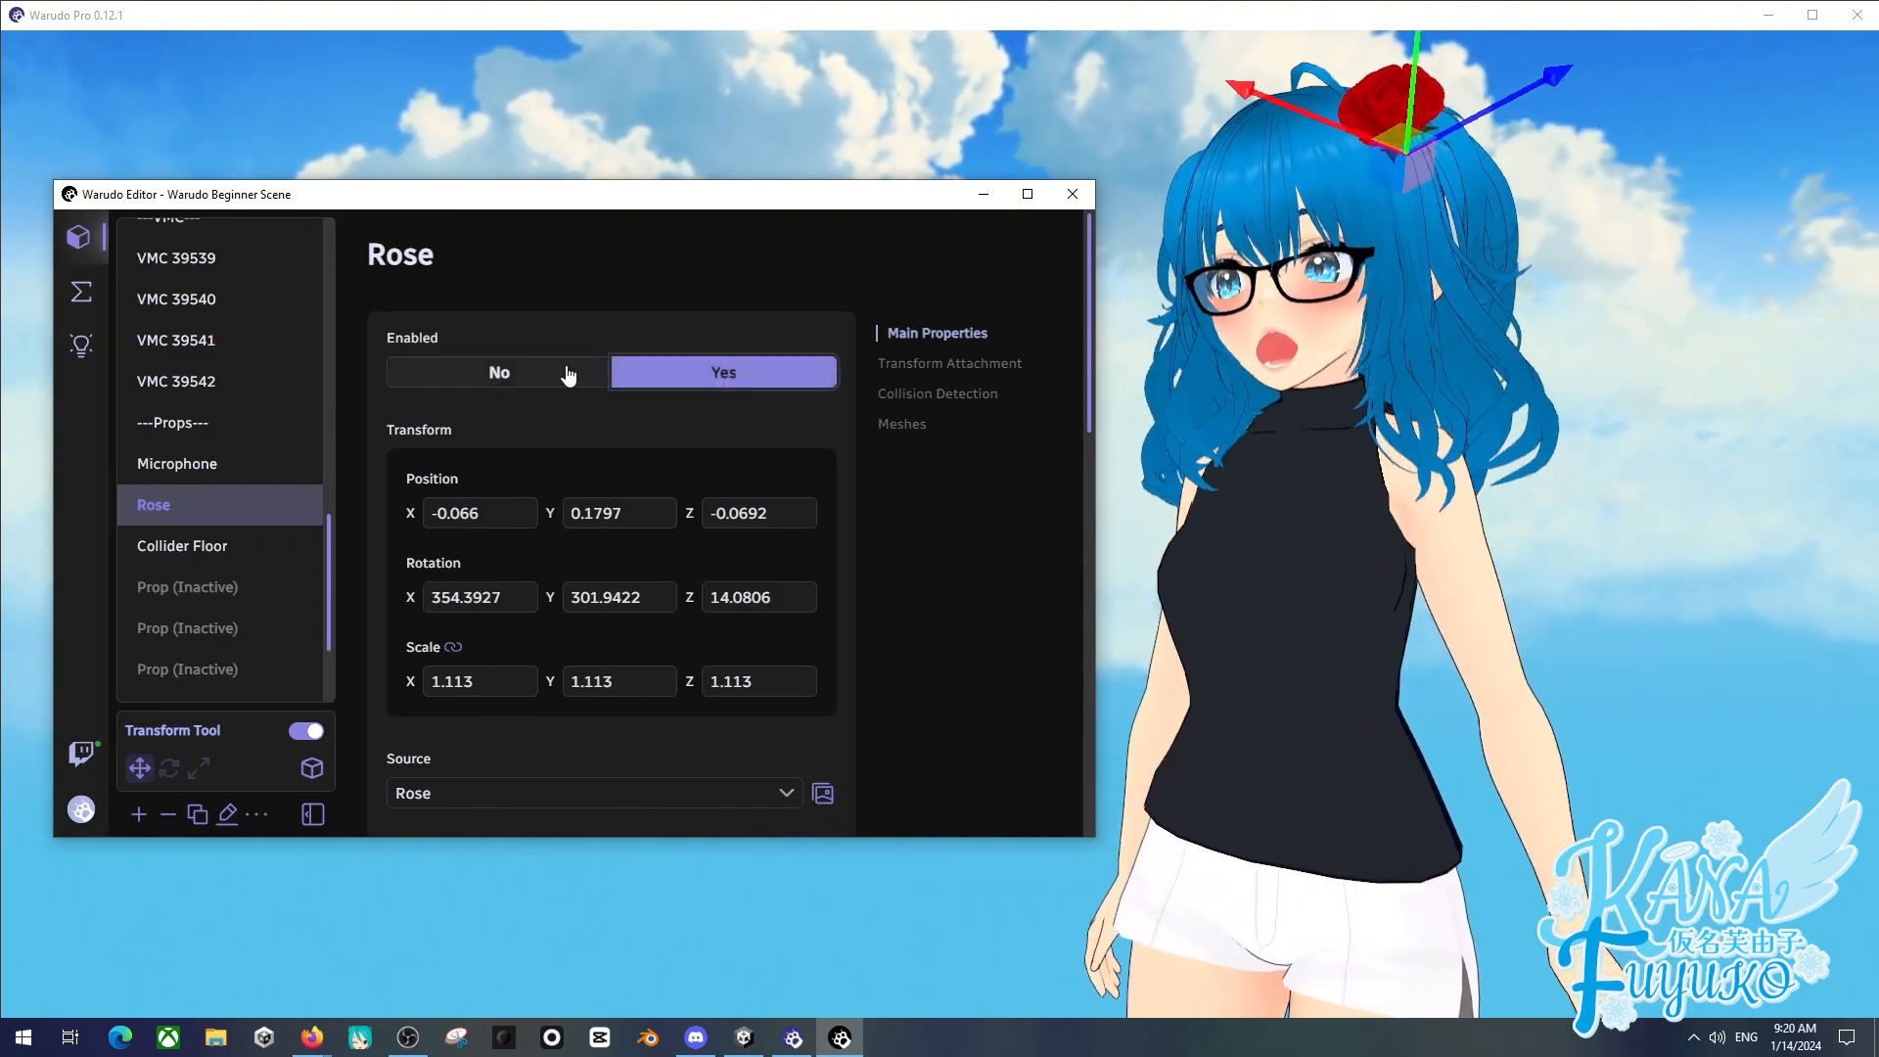
{"action": "left_click", "coordinate": [571, 375]}
- Review the properties of the Collider Floor and of the first inactive Prop asset
{"action": "left_click", "coordinate": [218, 550]}
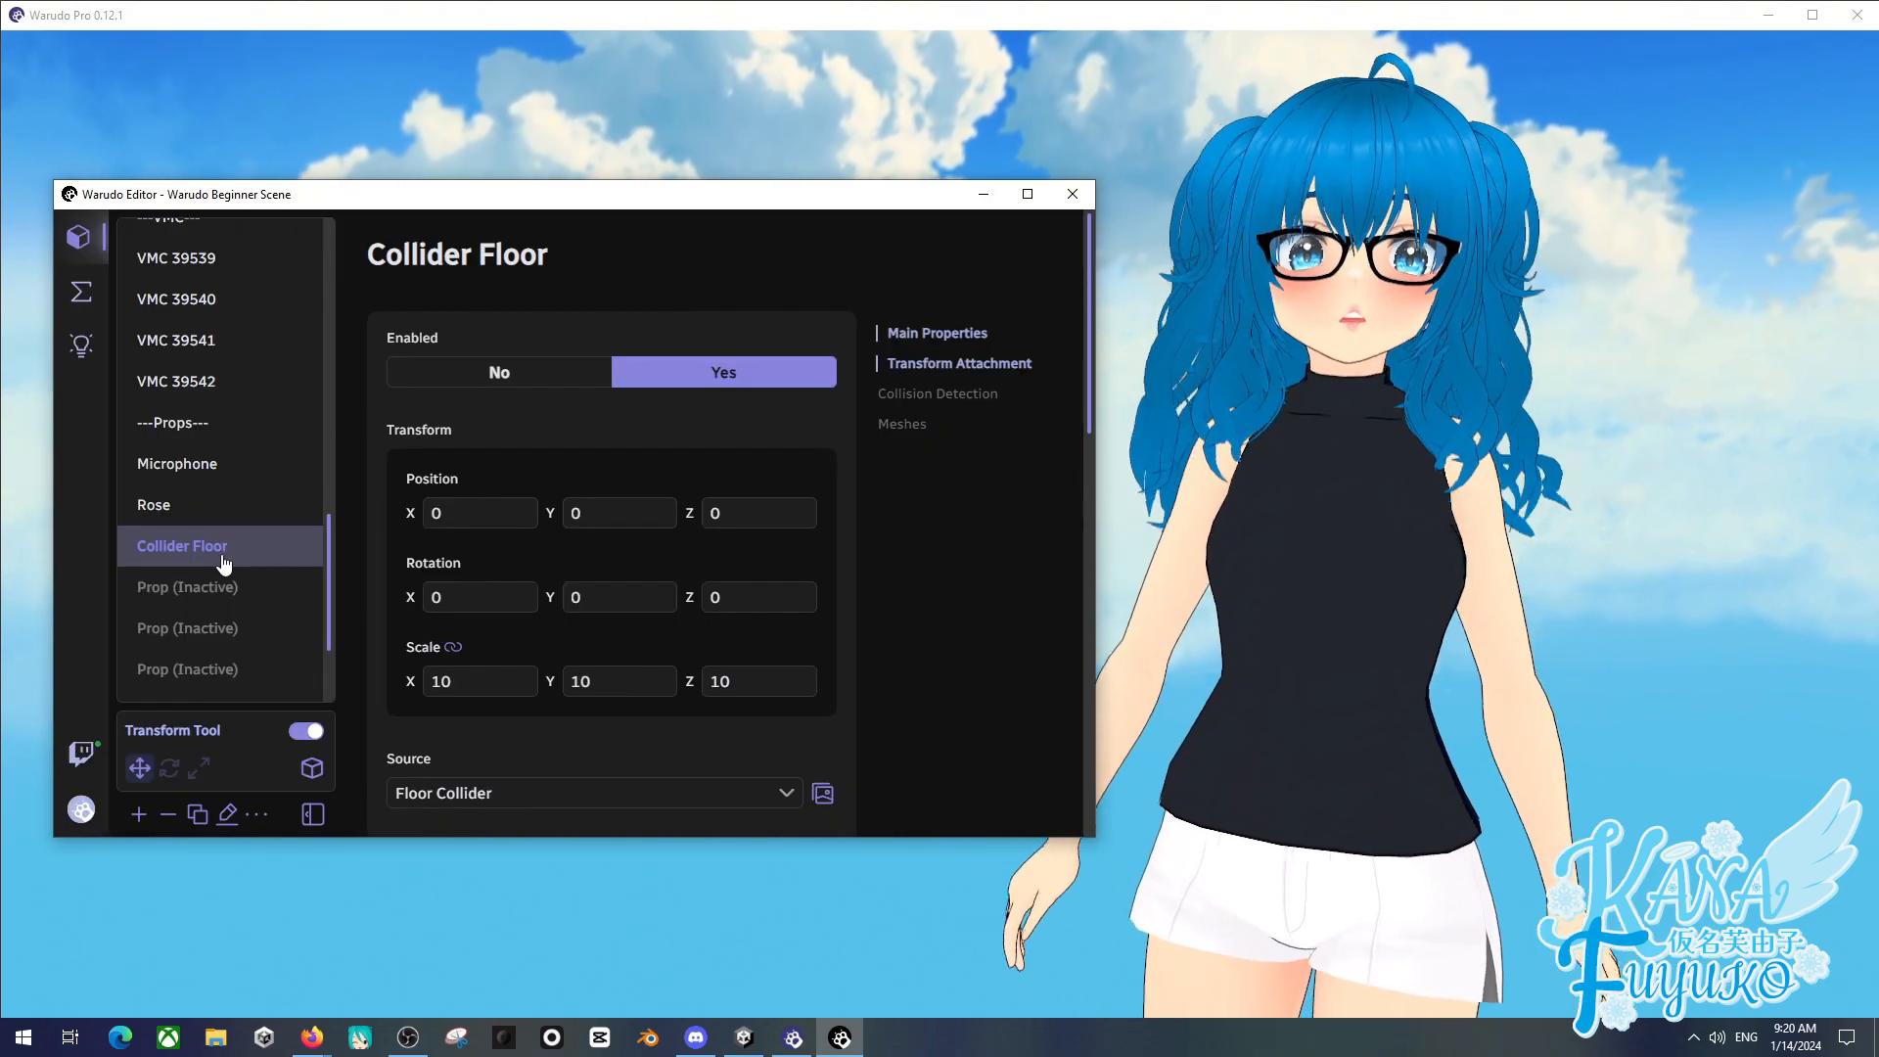
{"action": "scroll", "coordinate": [217, 609], "scroll_direction": "down", "scroll_amount": 2}
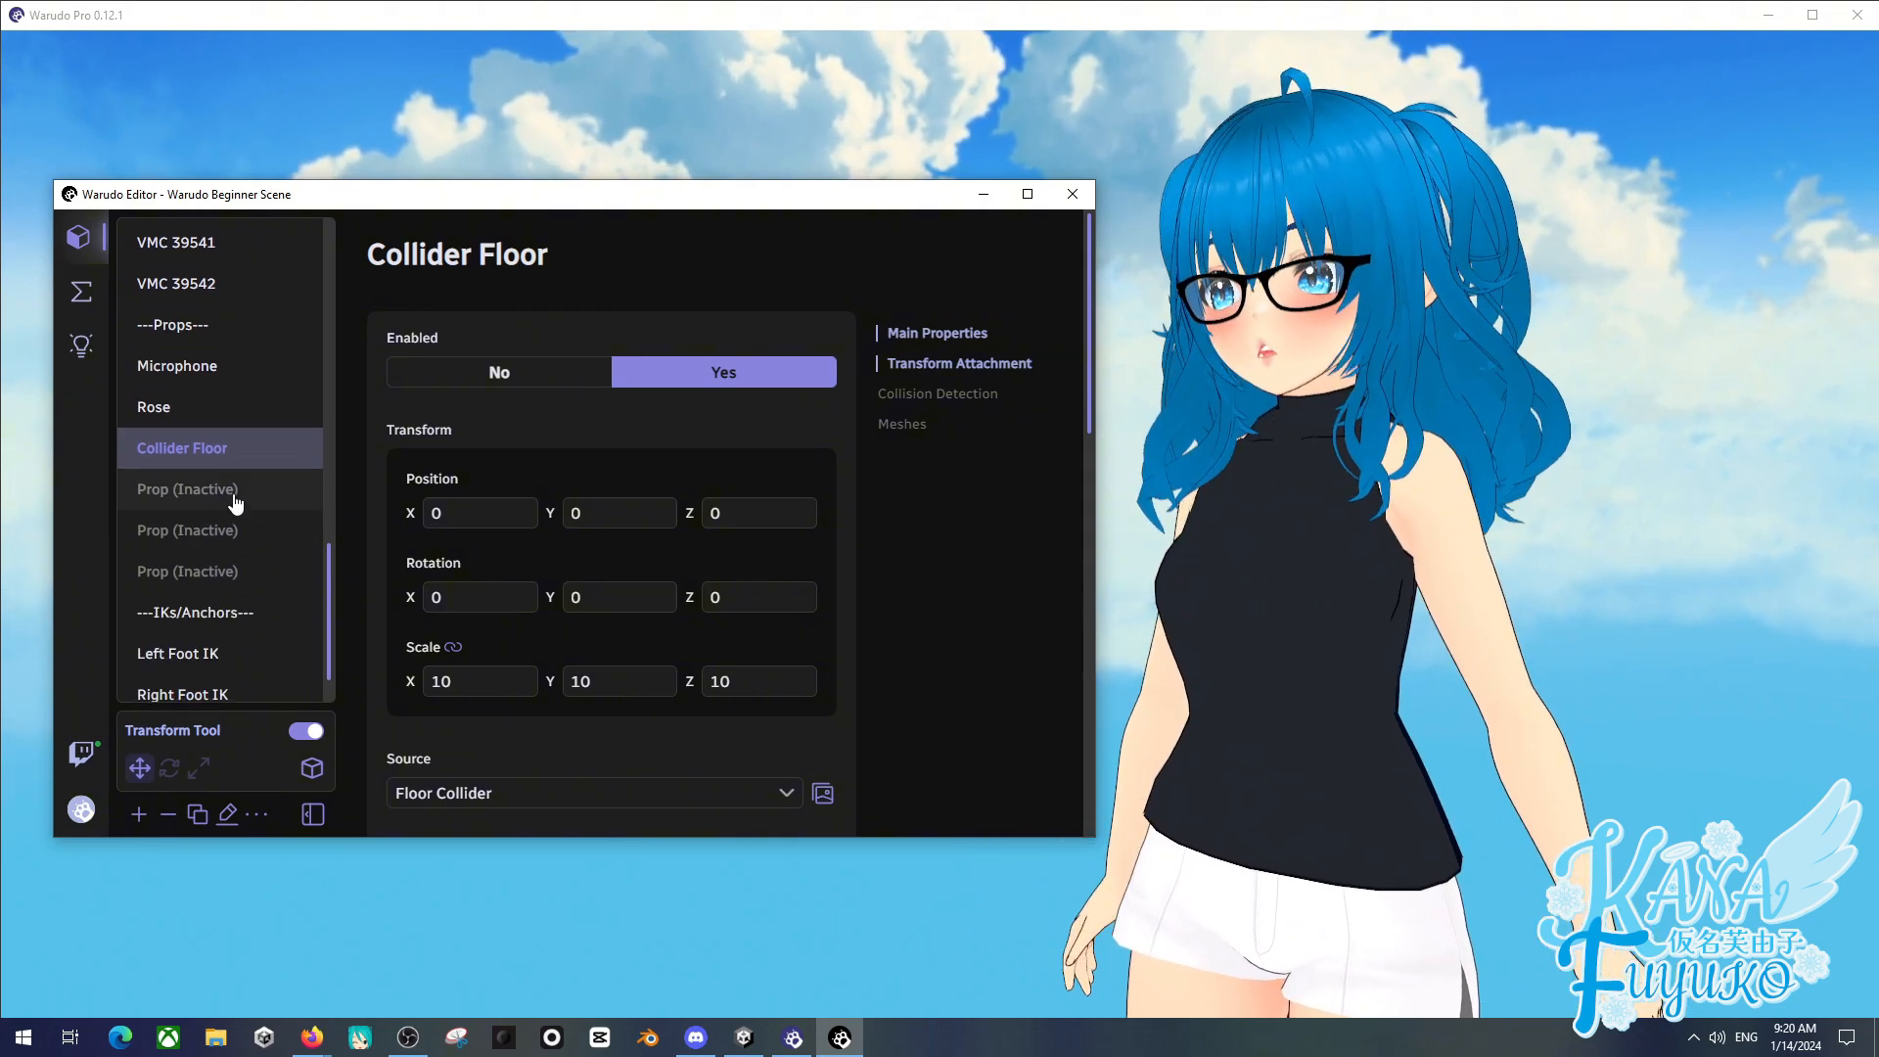
{"action": "left_click", "coordinate": [233, 497]}
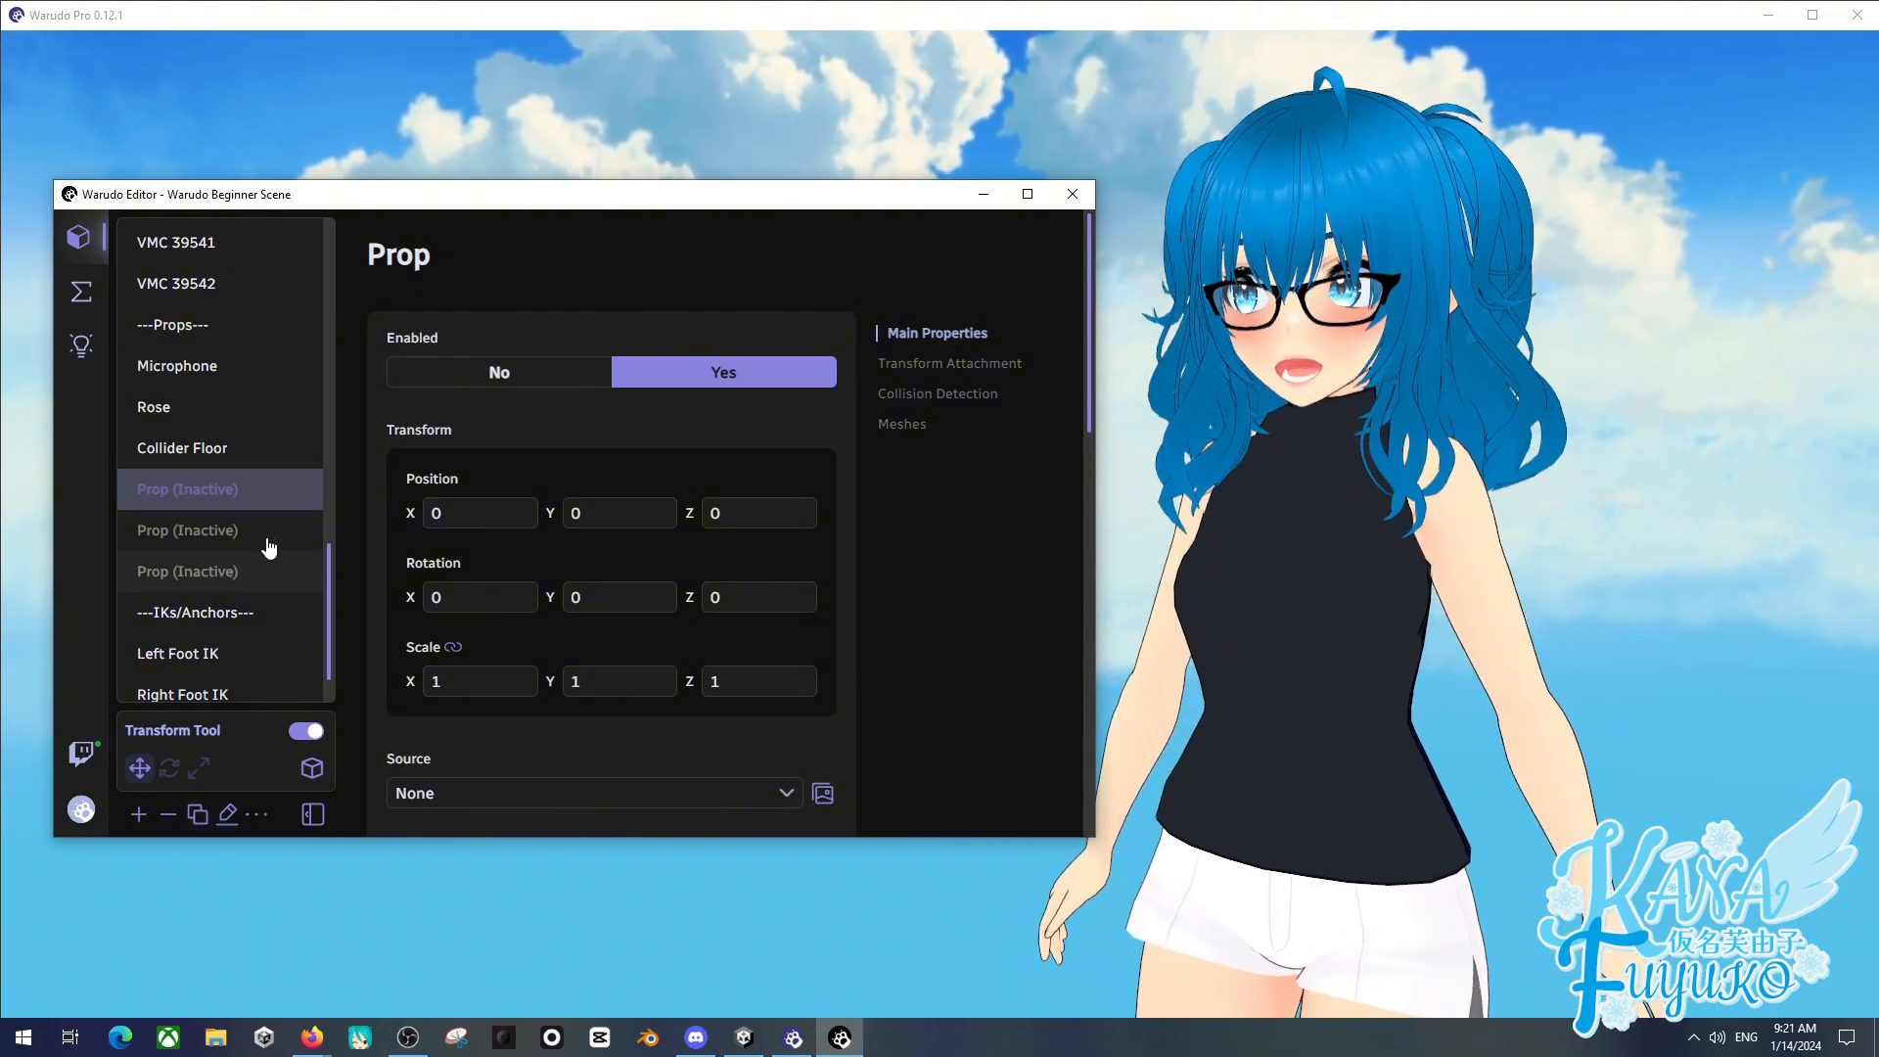
{"action": "scroll", "coordinate": [293, 489], "scroll_direction": "down", "scroll_amount": 1}
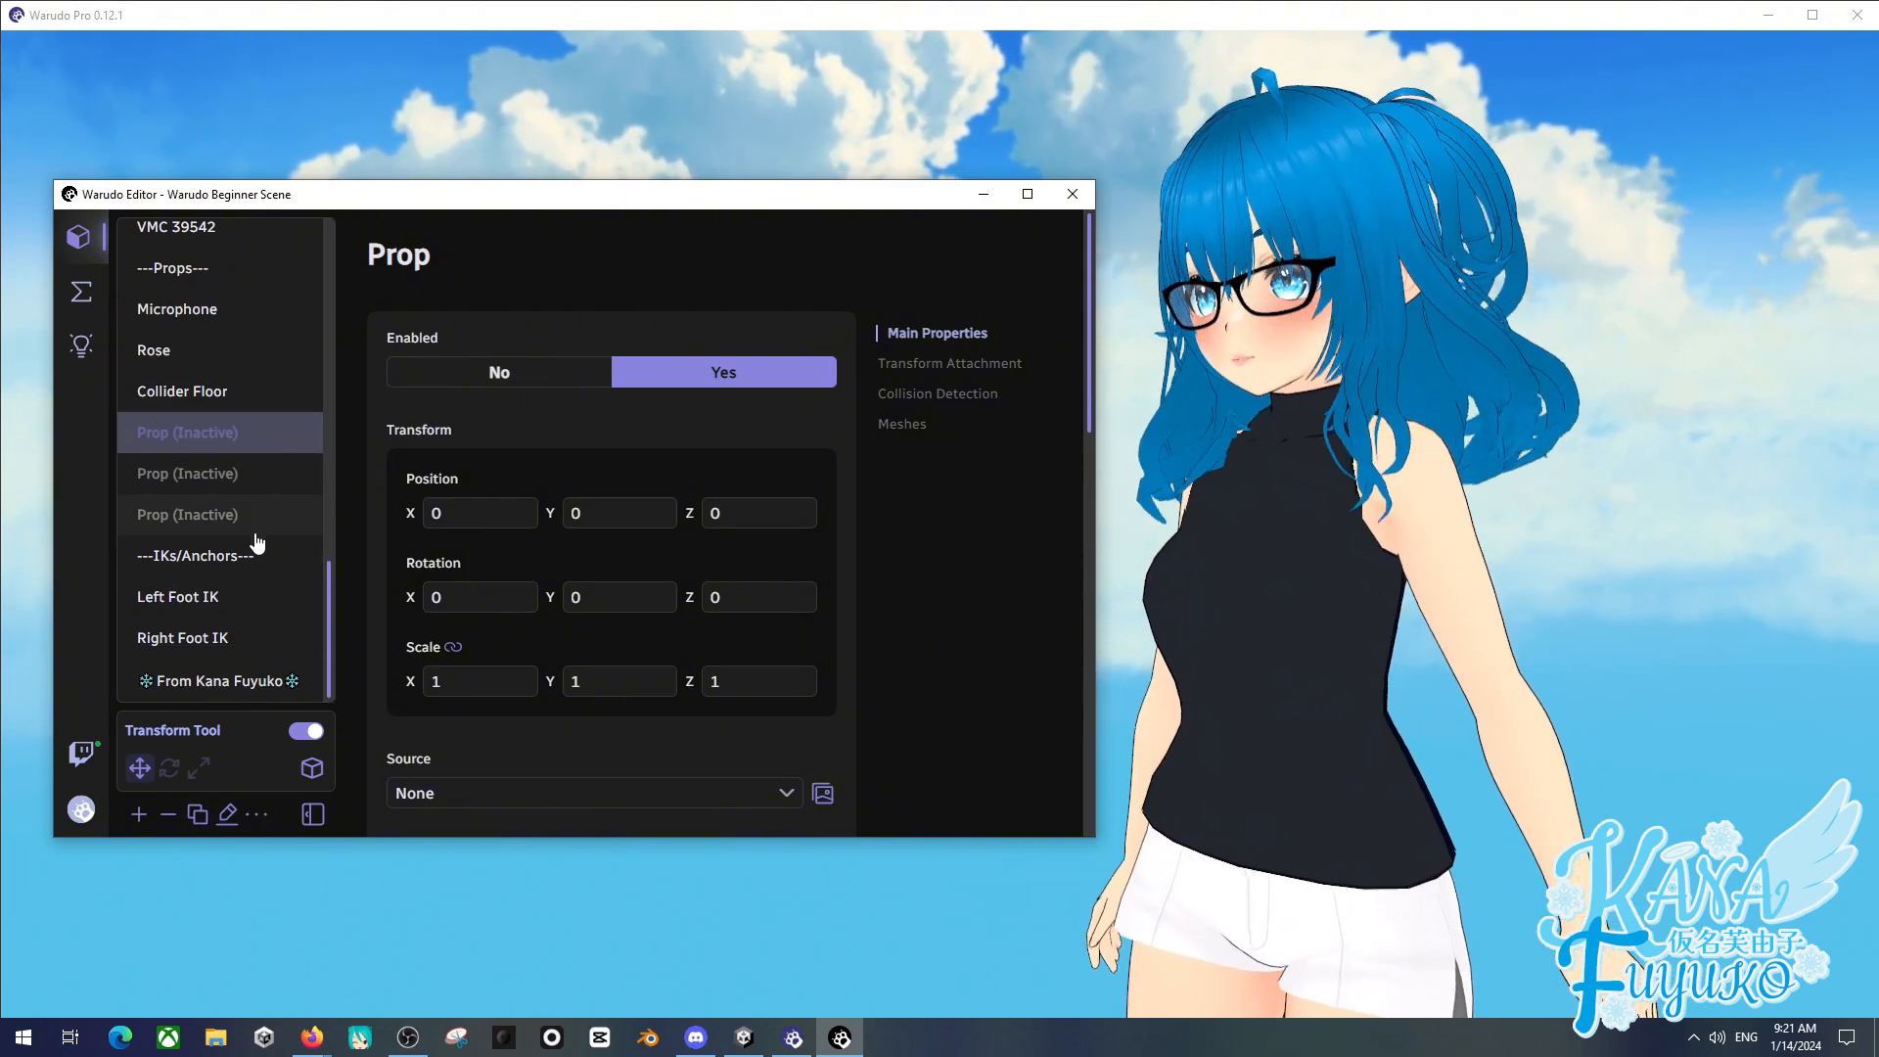
- Select the Left Foot IK anchor and inspect its placement at the character's foot in the scene
{"action": "left_click", "coordinate": [214, 594]}
{"action": "left_click", "coordinate": [1206, 755]}
{"action": "middle_click_drag", "start_coordinate": [1206, 754], "coordinate": [1204, 409]}
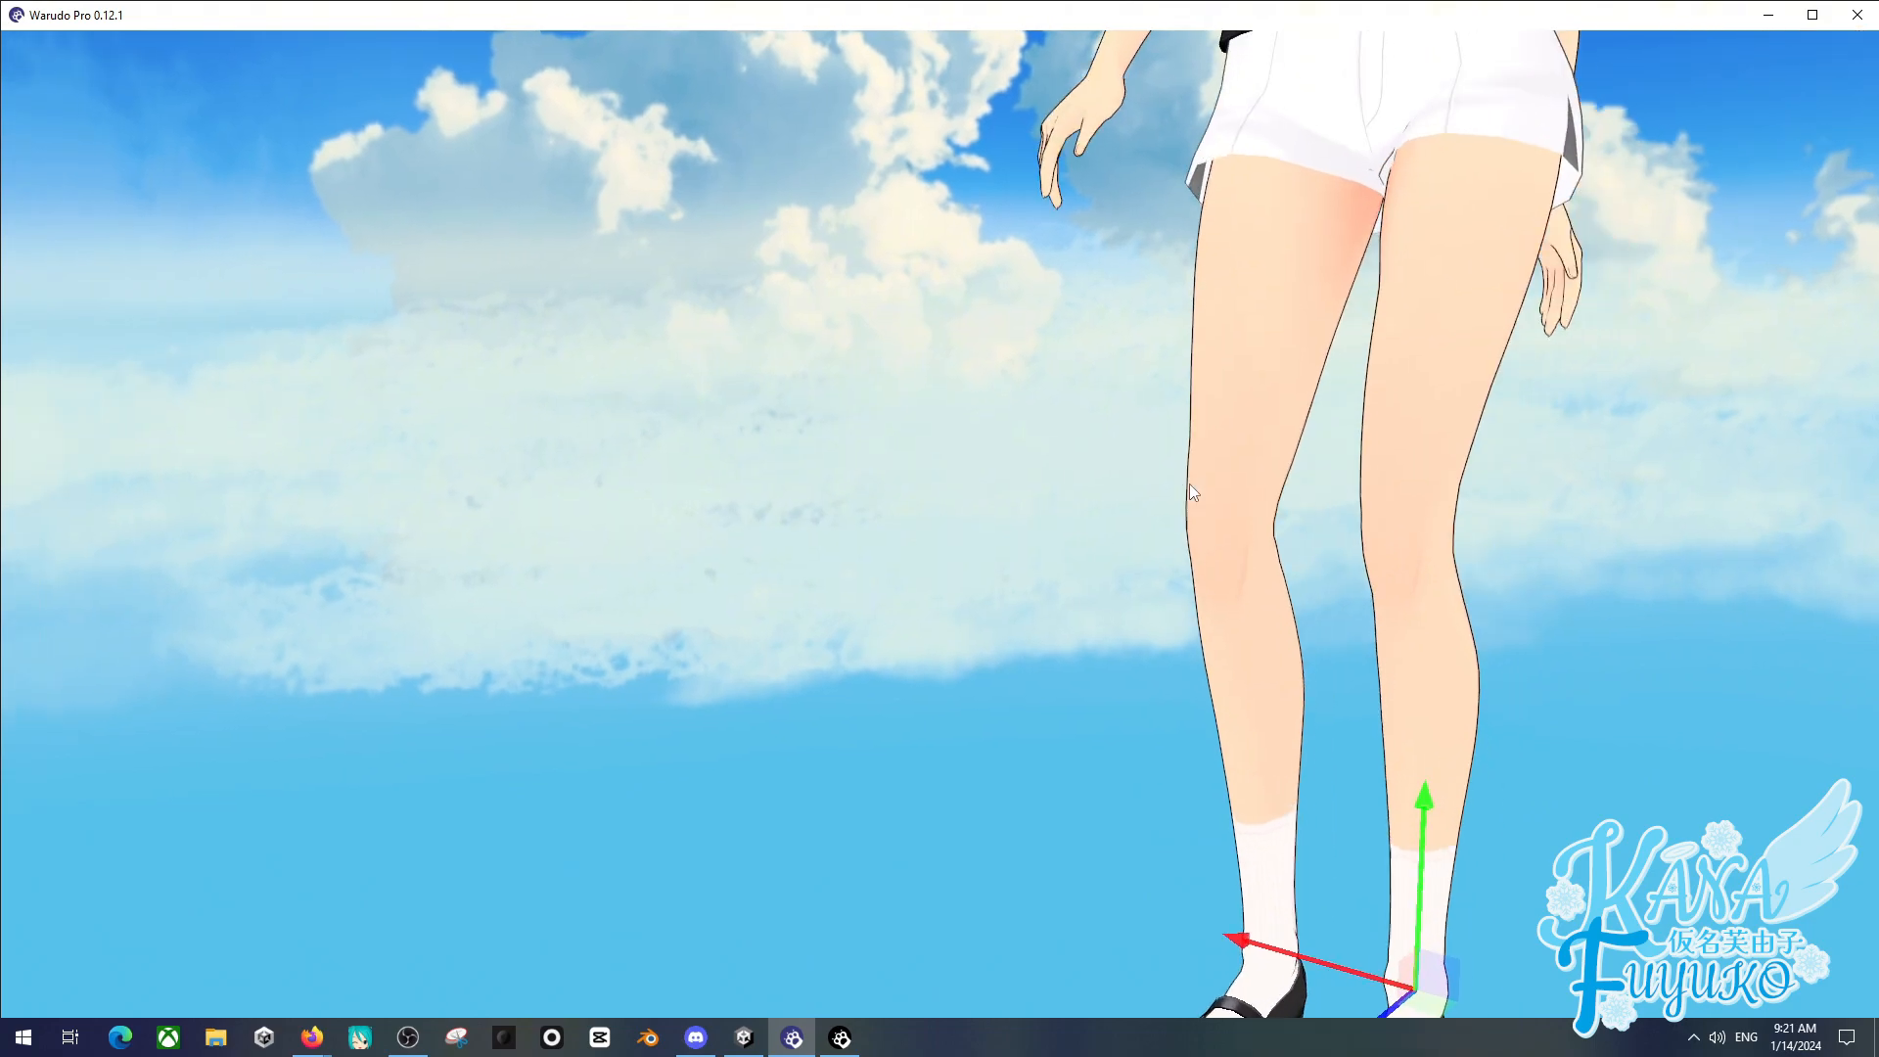
{"action": "scroll", "coordinate": [1189, 484], "scroll_direction": "down", "scroll_amount": 2}
{"action": "middle_click_drag", "start_coordinate": [1187, 528], "coordinate": [1217, 813]}
{"action": "scroll", "coordinate": [1179, 762], "scroll_direction": "up", "scroll_amount": 1}
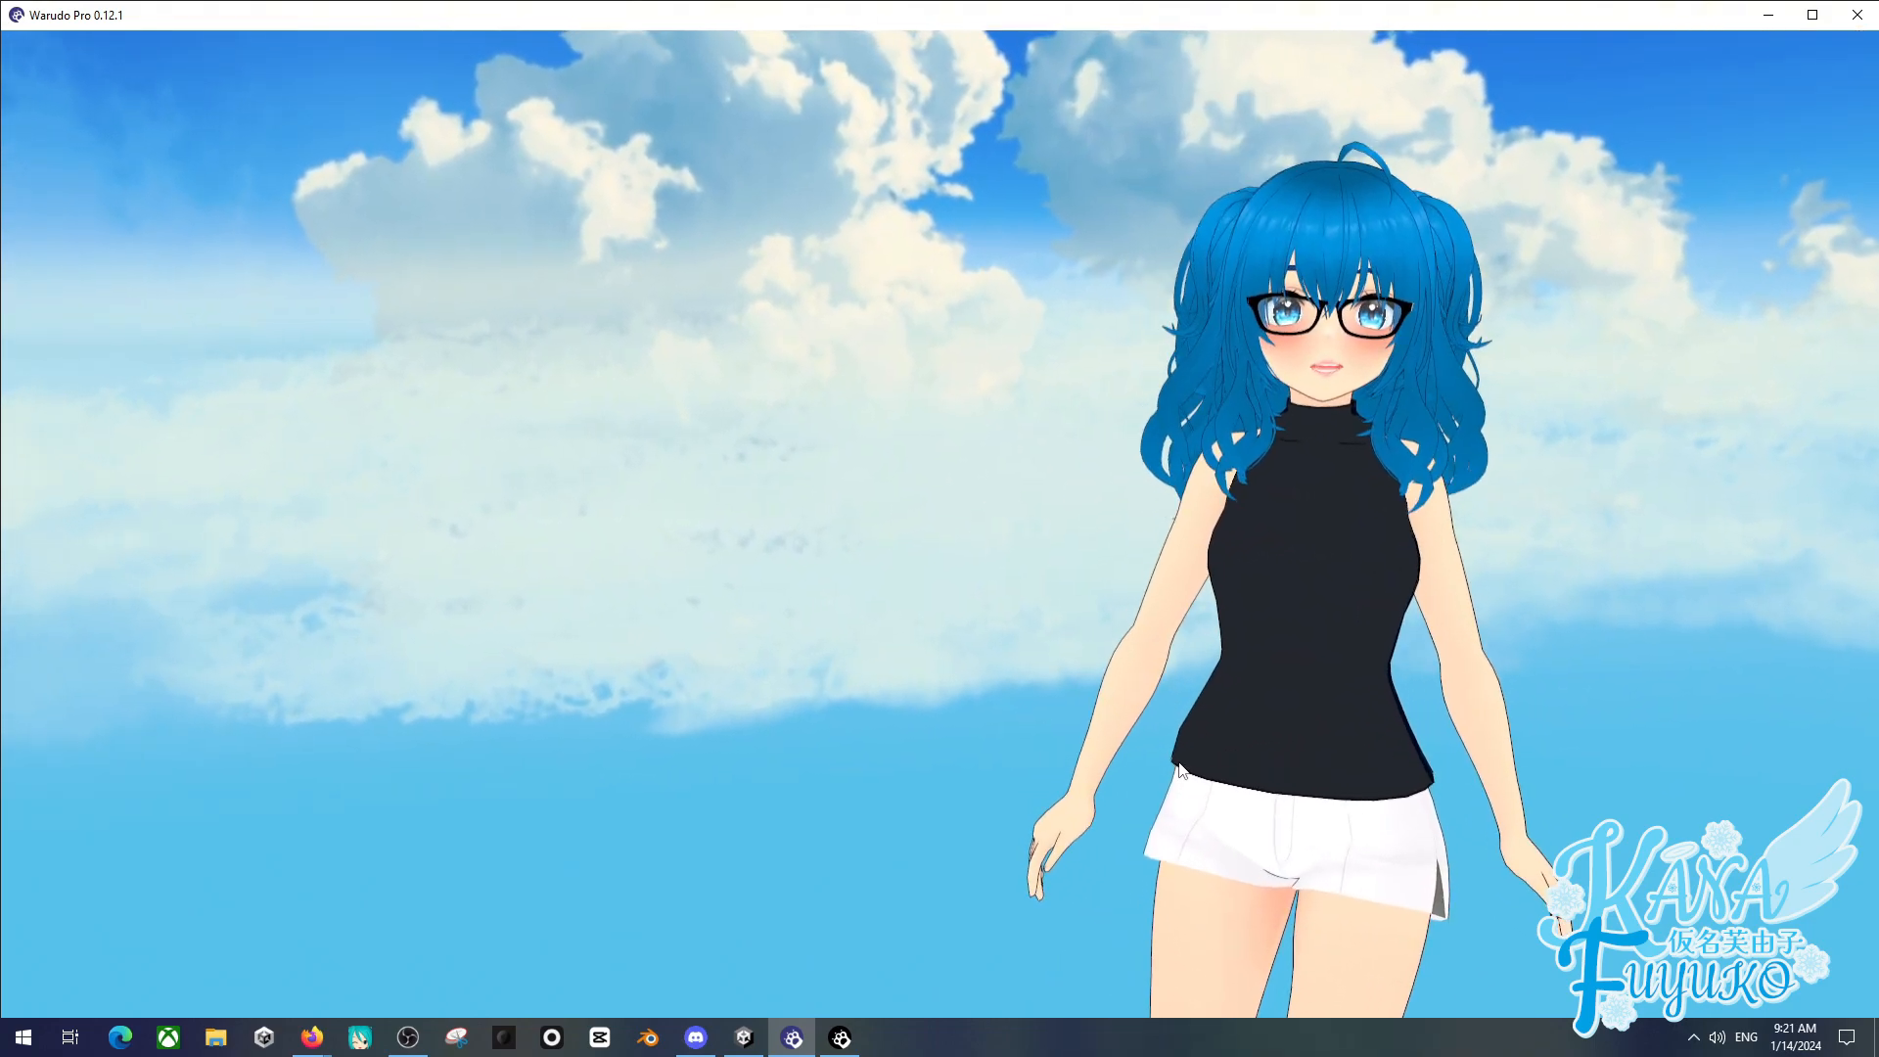
{"action": "left_click", "coordinate": [840, 1037]}
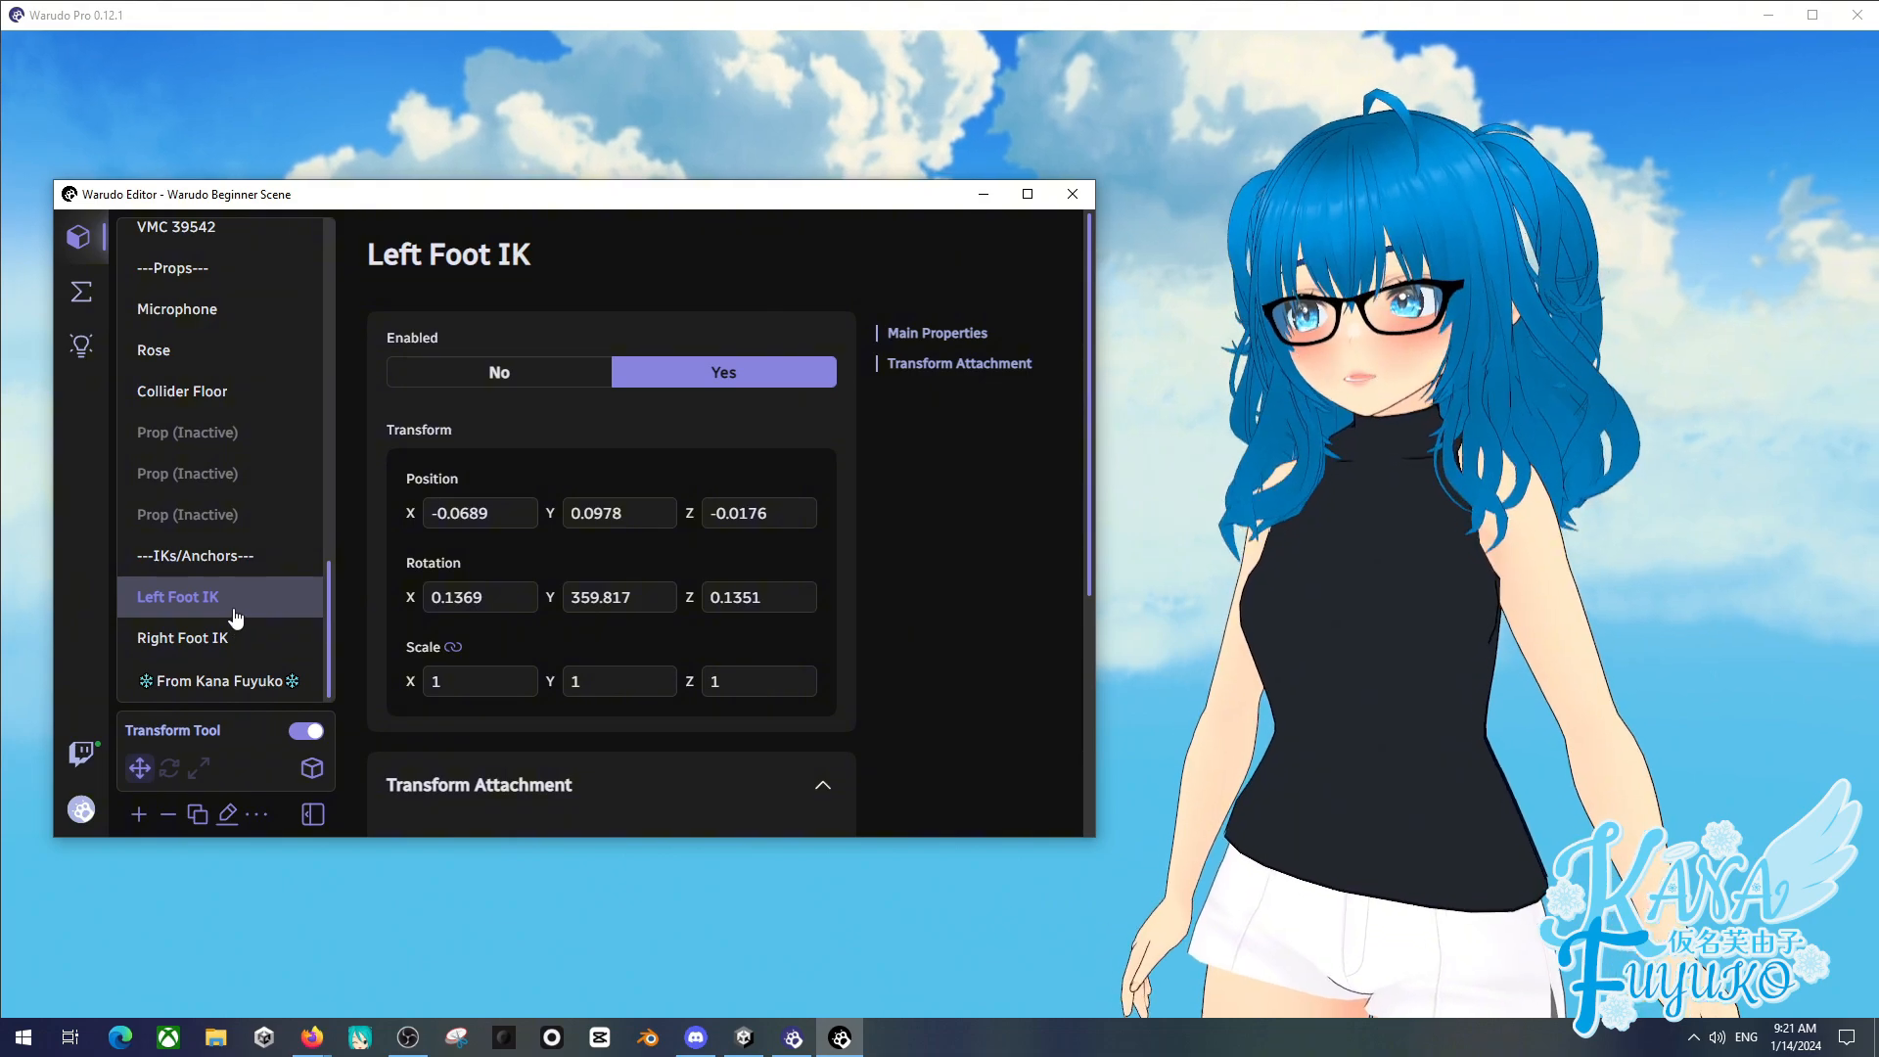
- Move the editor window higher and remove the creator credit entry at the end of the asset list
{"action": "left_click_drag", "start_coordinate": [615, 199], "coordinate": [648, 135]}
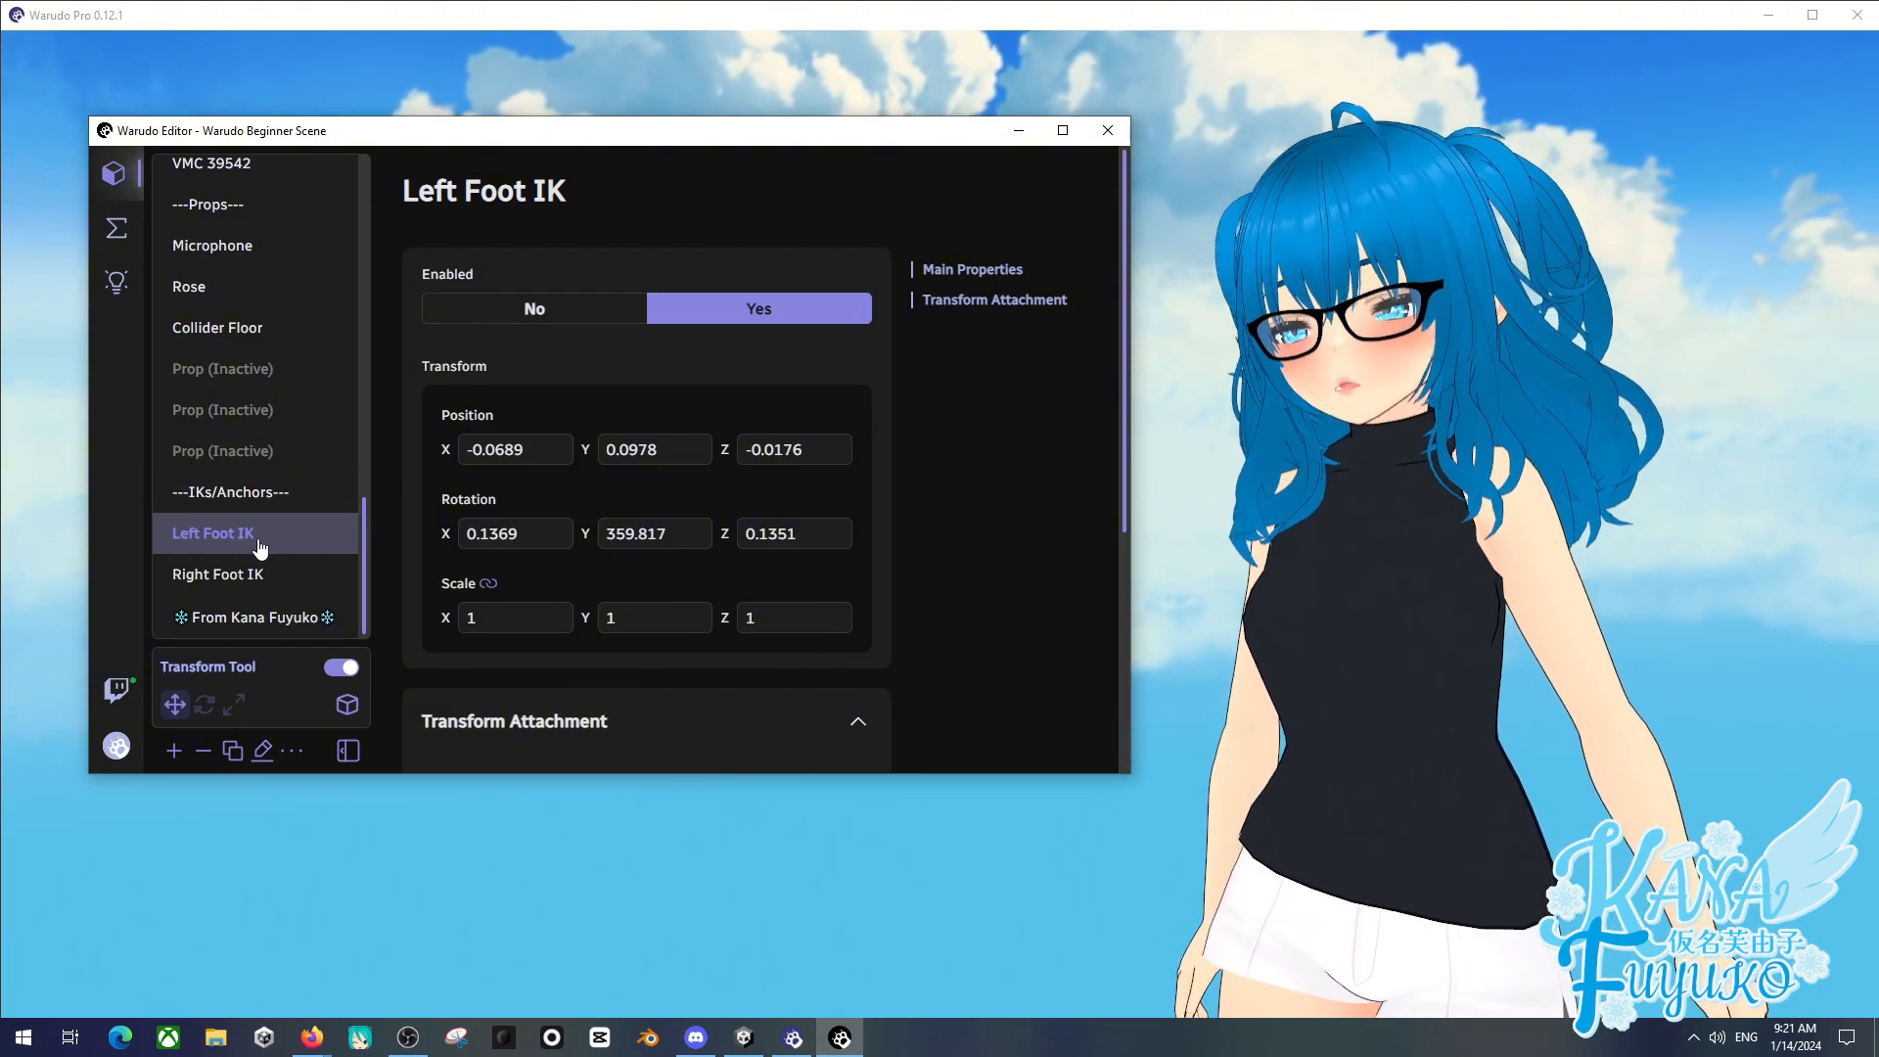
{"action": "left_click", "coordinate": [235, 621]}
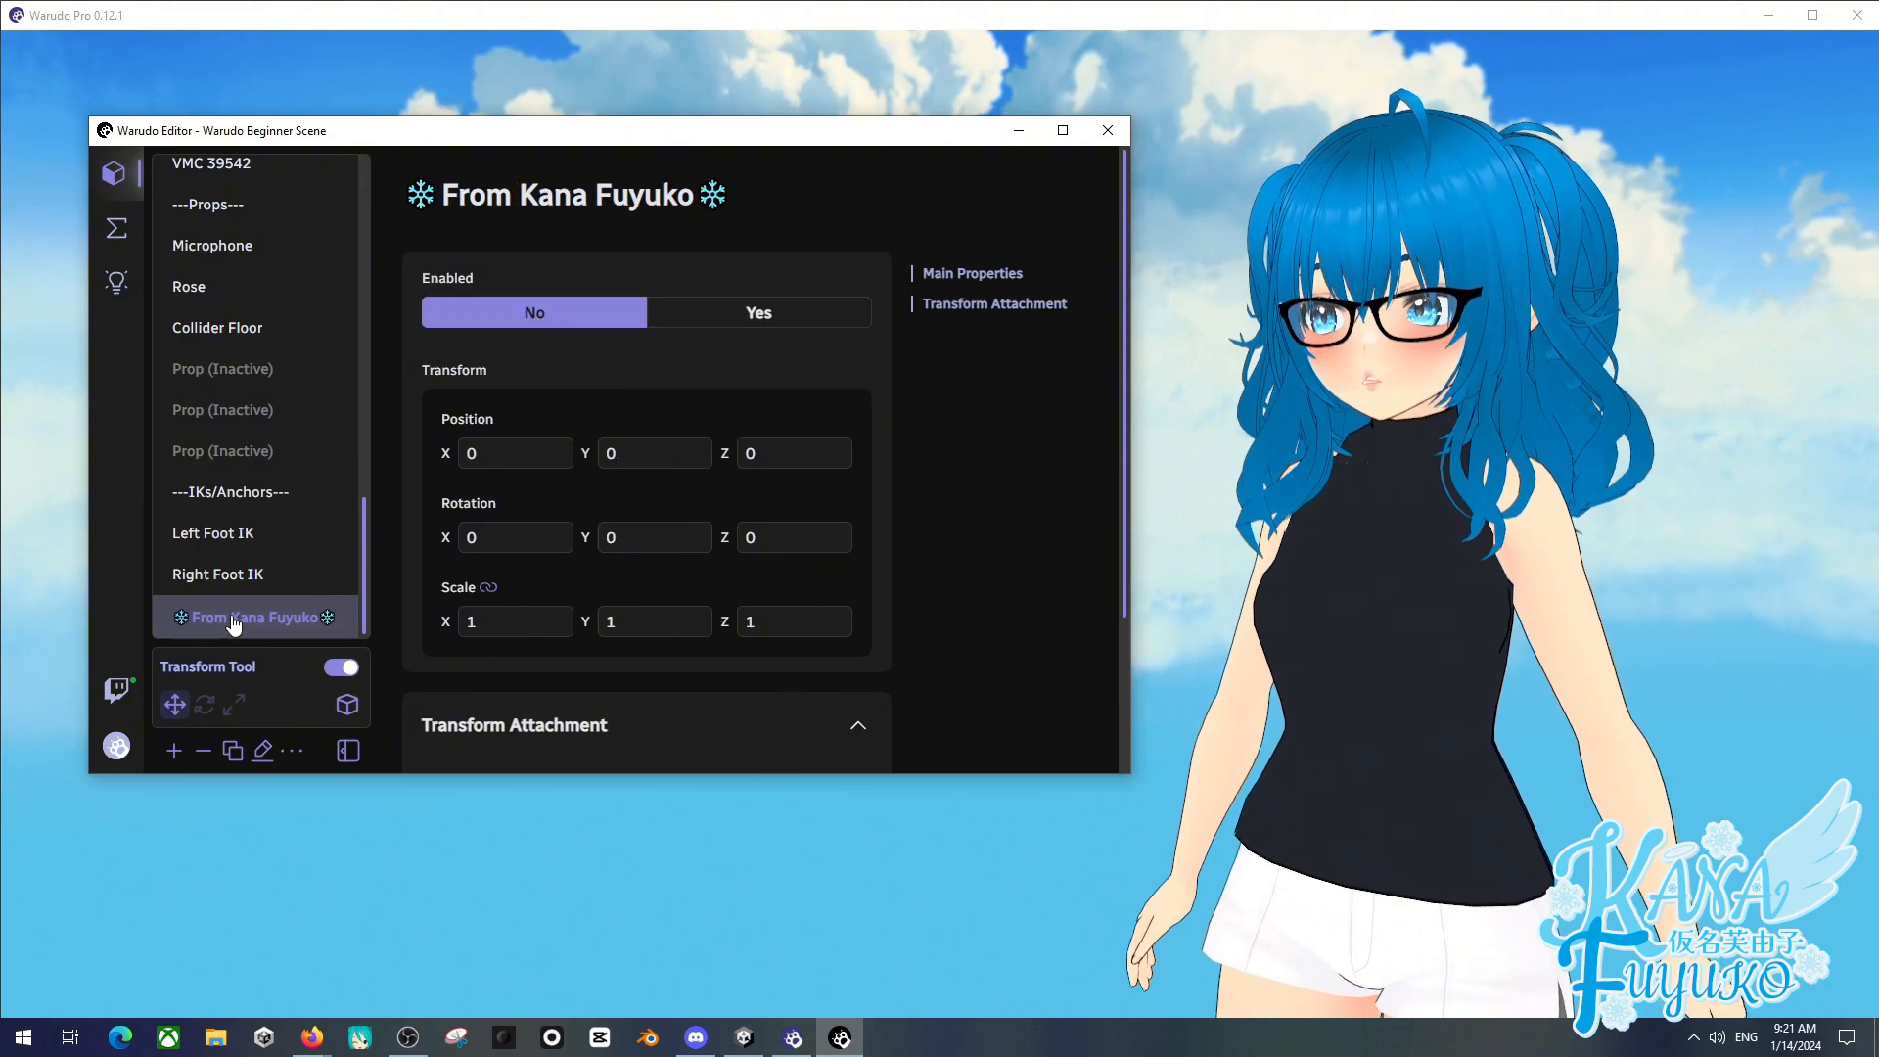
{"action": "left_click", "coordinate": [204, 751]}
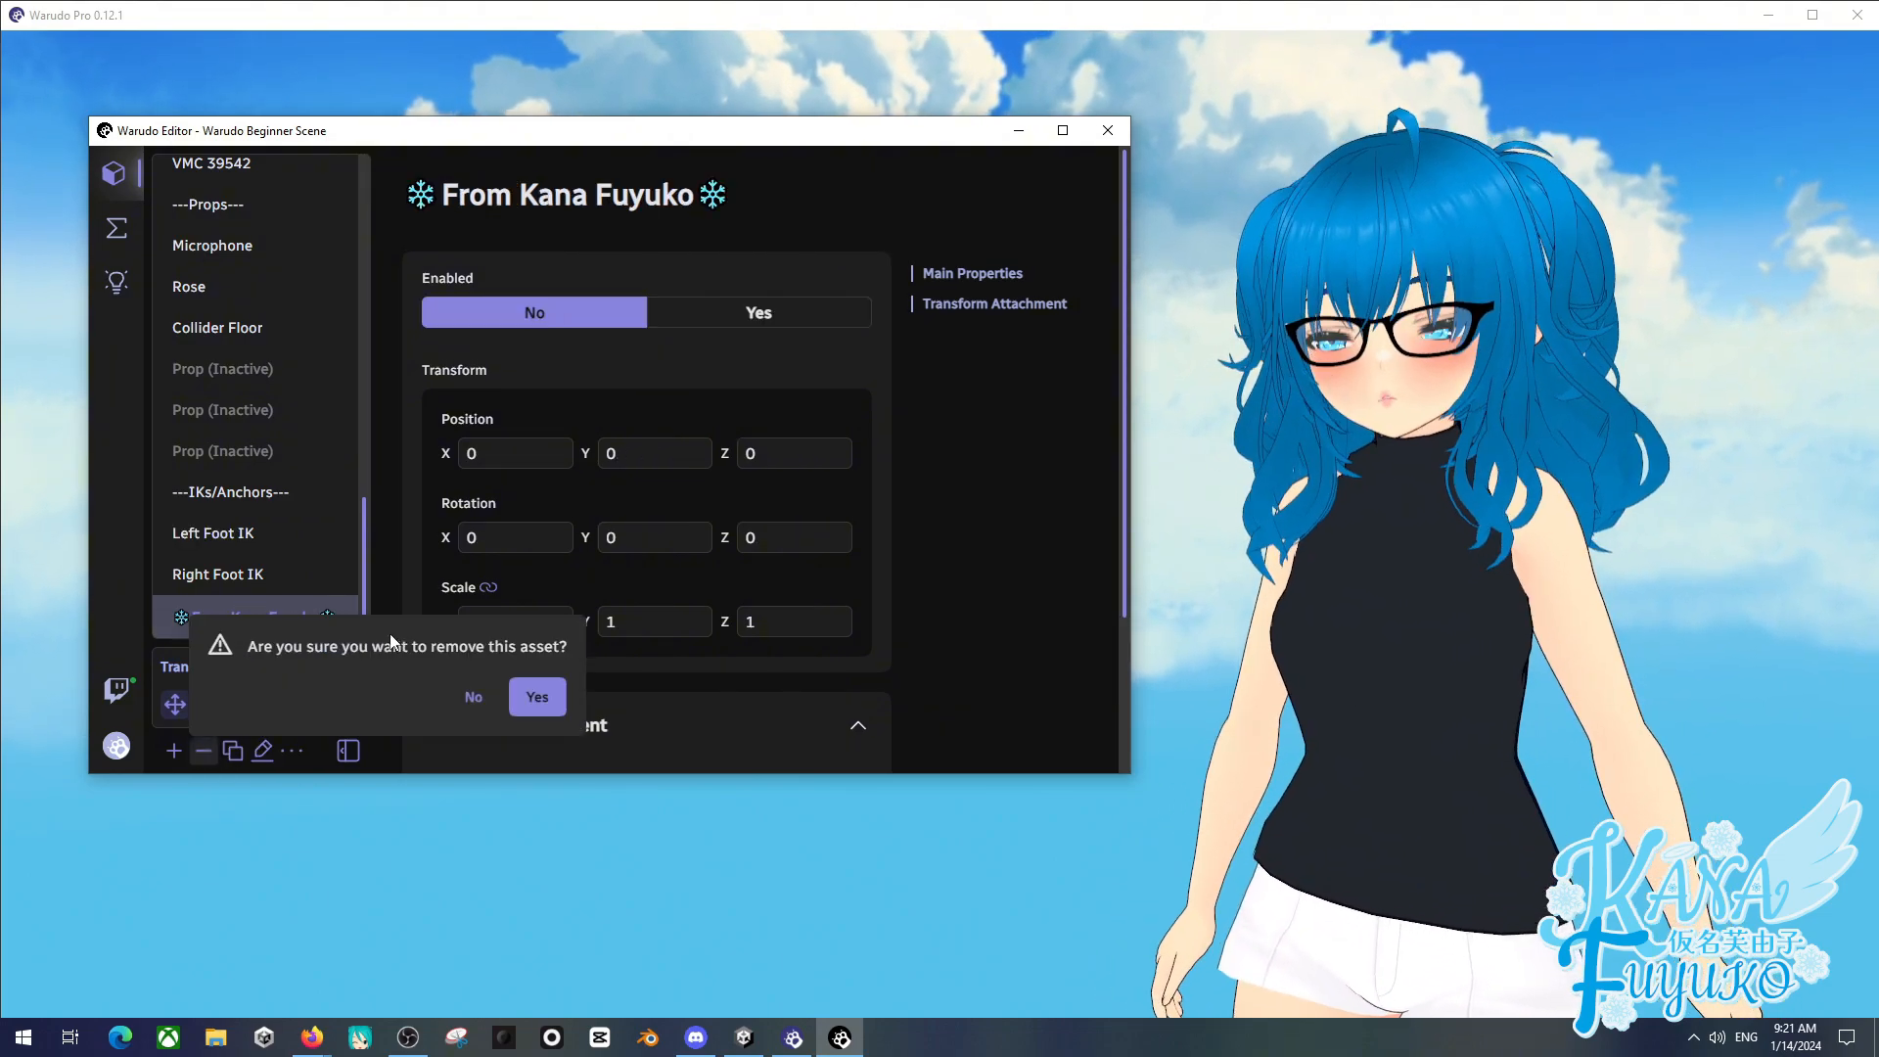
{"action": "left_click", "coordinate": [539, 697]}
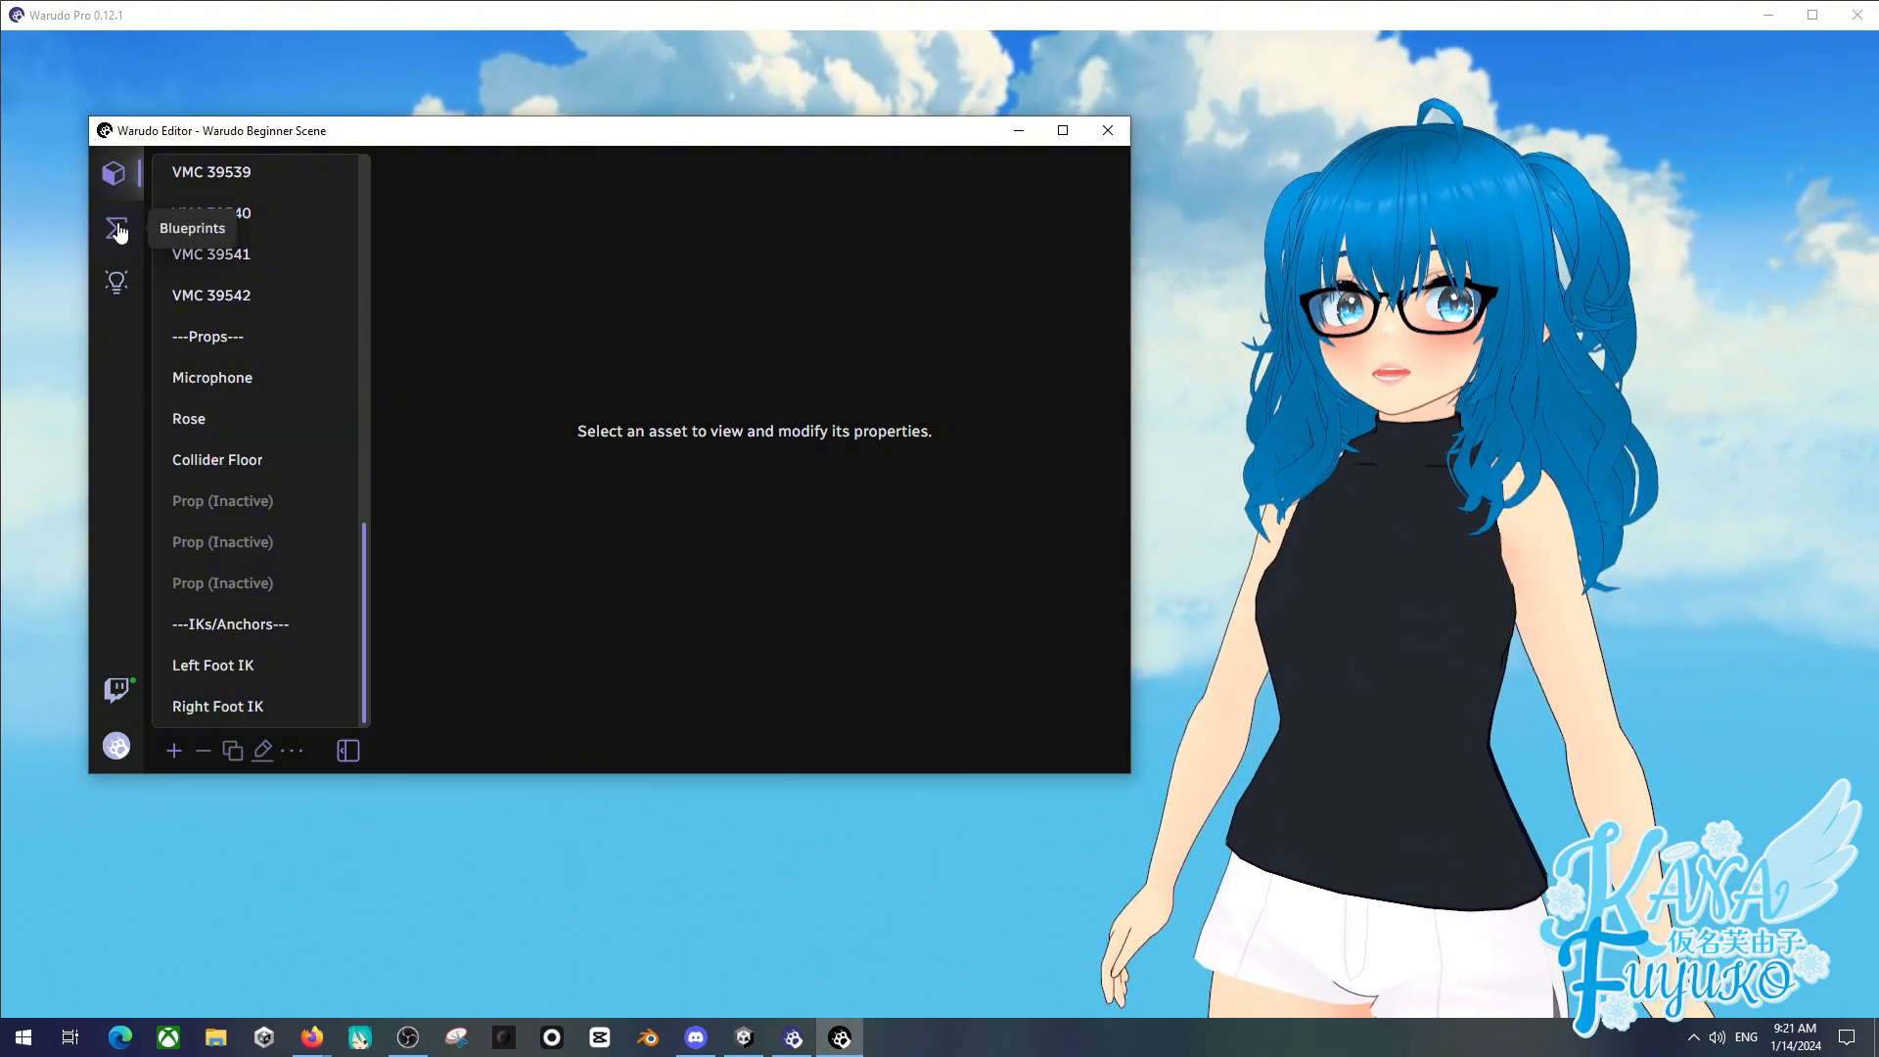
- Switch the editor from the assets to the scene's blueprints and shift the window slightly
{"action": "scroll", "coordinate": [286, 466], "scroll_direction": "up", "scroll_amount": 1}
{"action": "scroll", "coordinate": [286, 450], "scroll_direction": "up", "scroll_amount": 10}
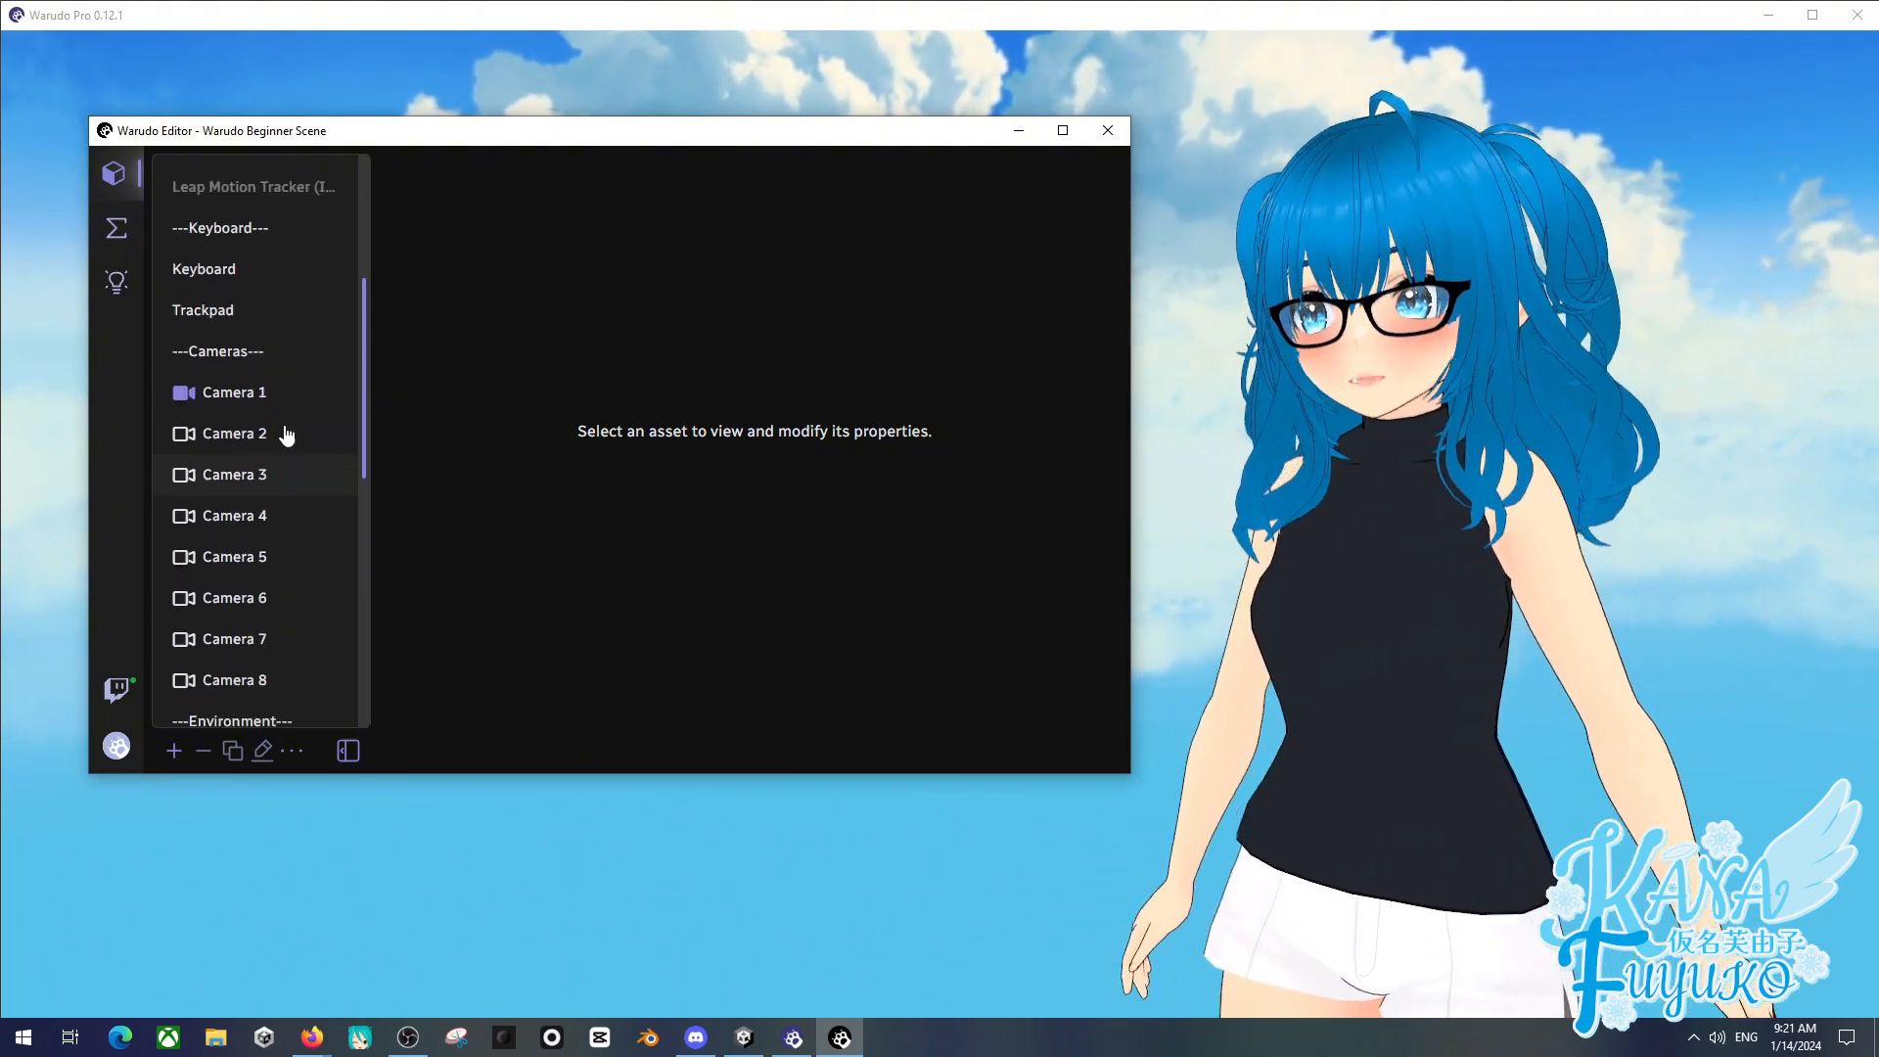
{"action": "left_click", "coordinate": [122, 230]}
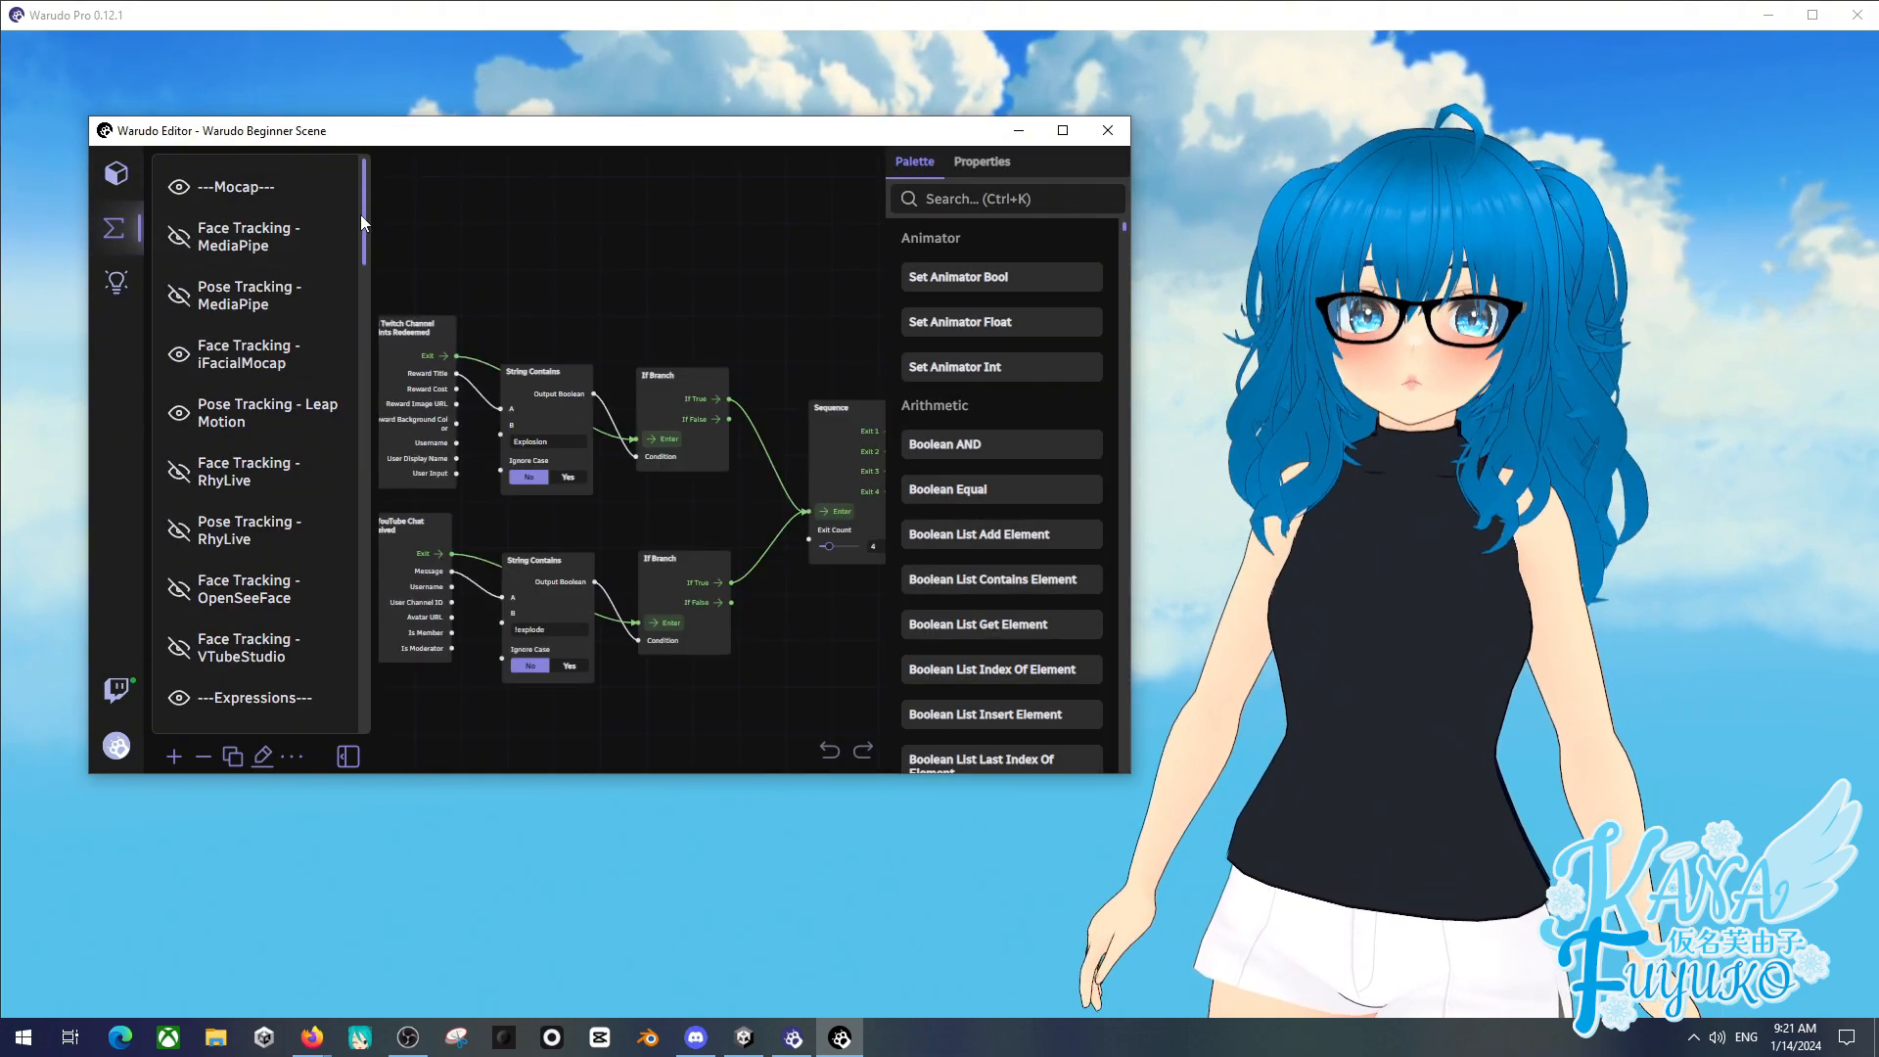
{"action": "left_click_drag", "start_coordinate": [560, 143], "coordinate": [533, 150]}
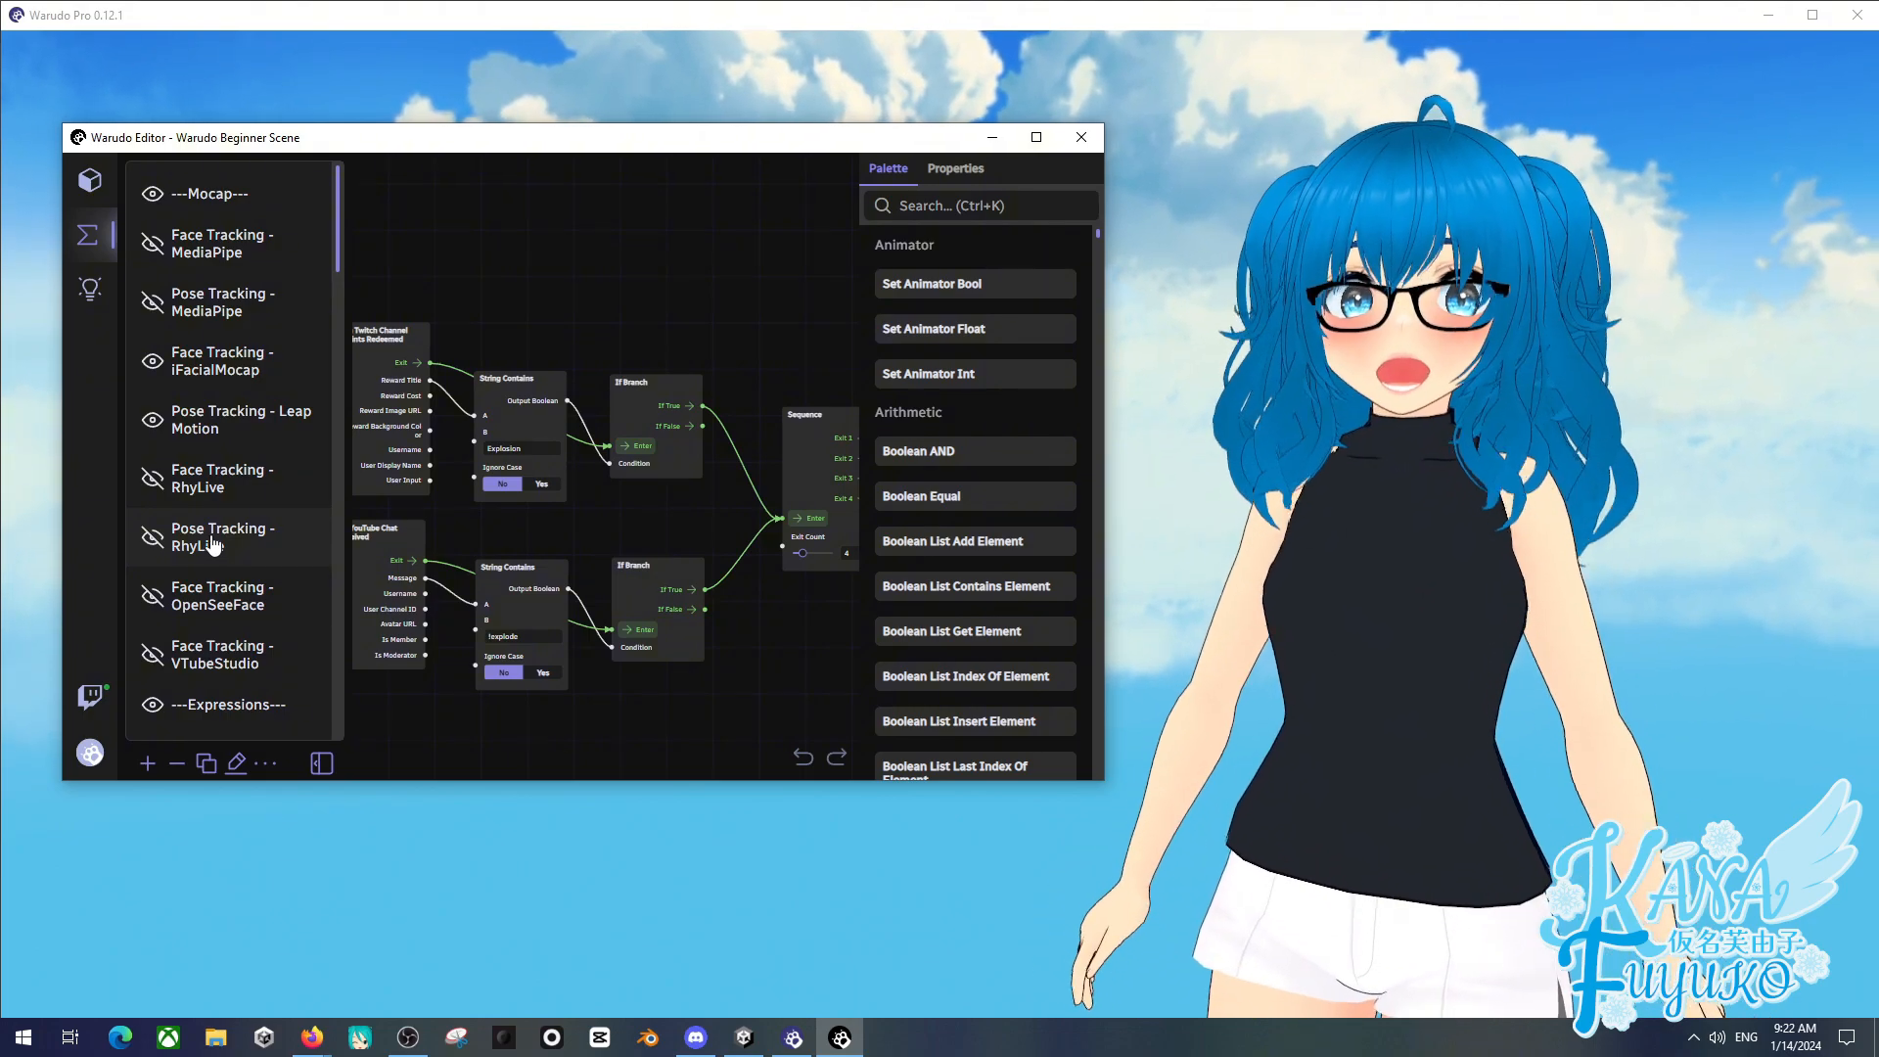
- Remove the Pose Tracking - RhyLive and Face Tracking - OpenSeeFace blueprints
{"action": "left_click", "coordinate": [213, 541]}
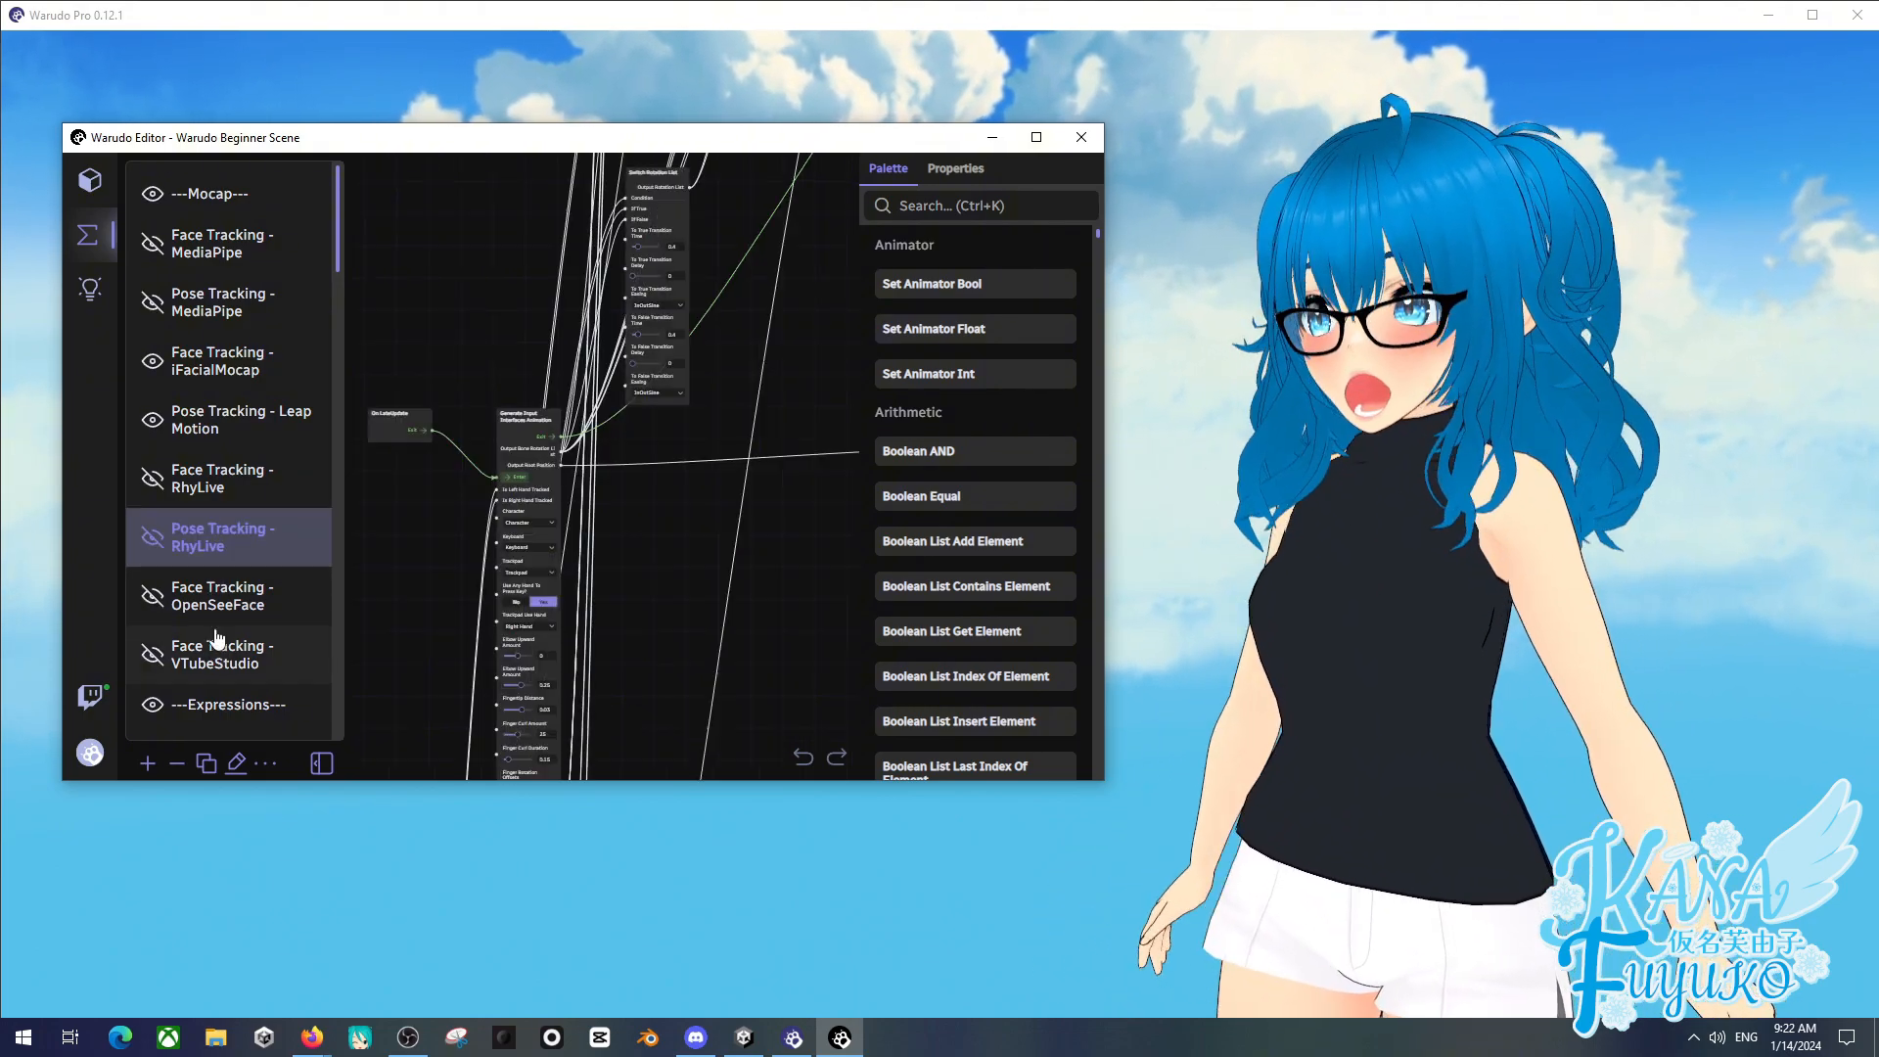
{"action": "left_click", "coordinate": [179, 762]}
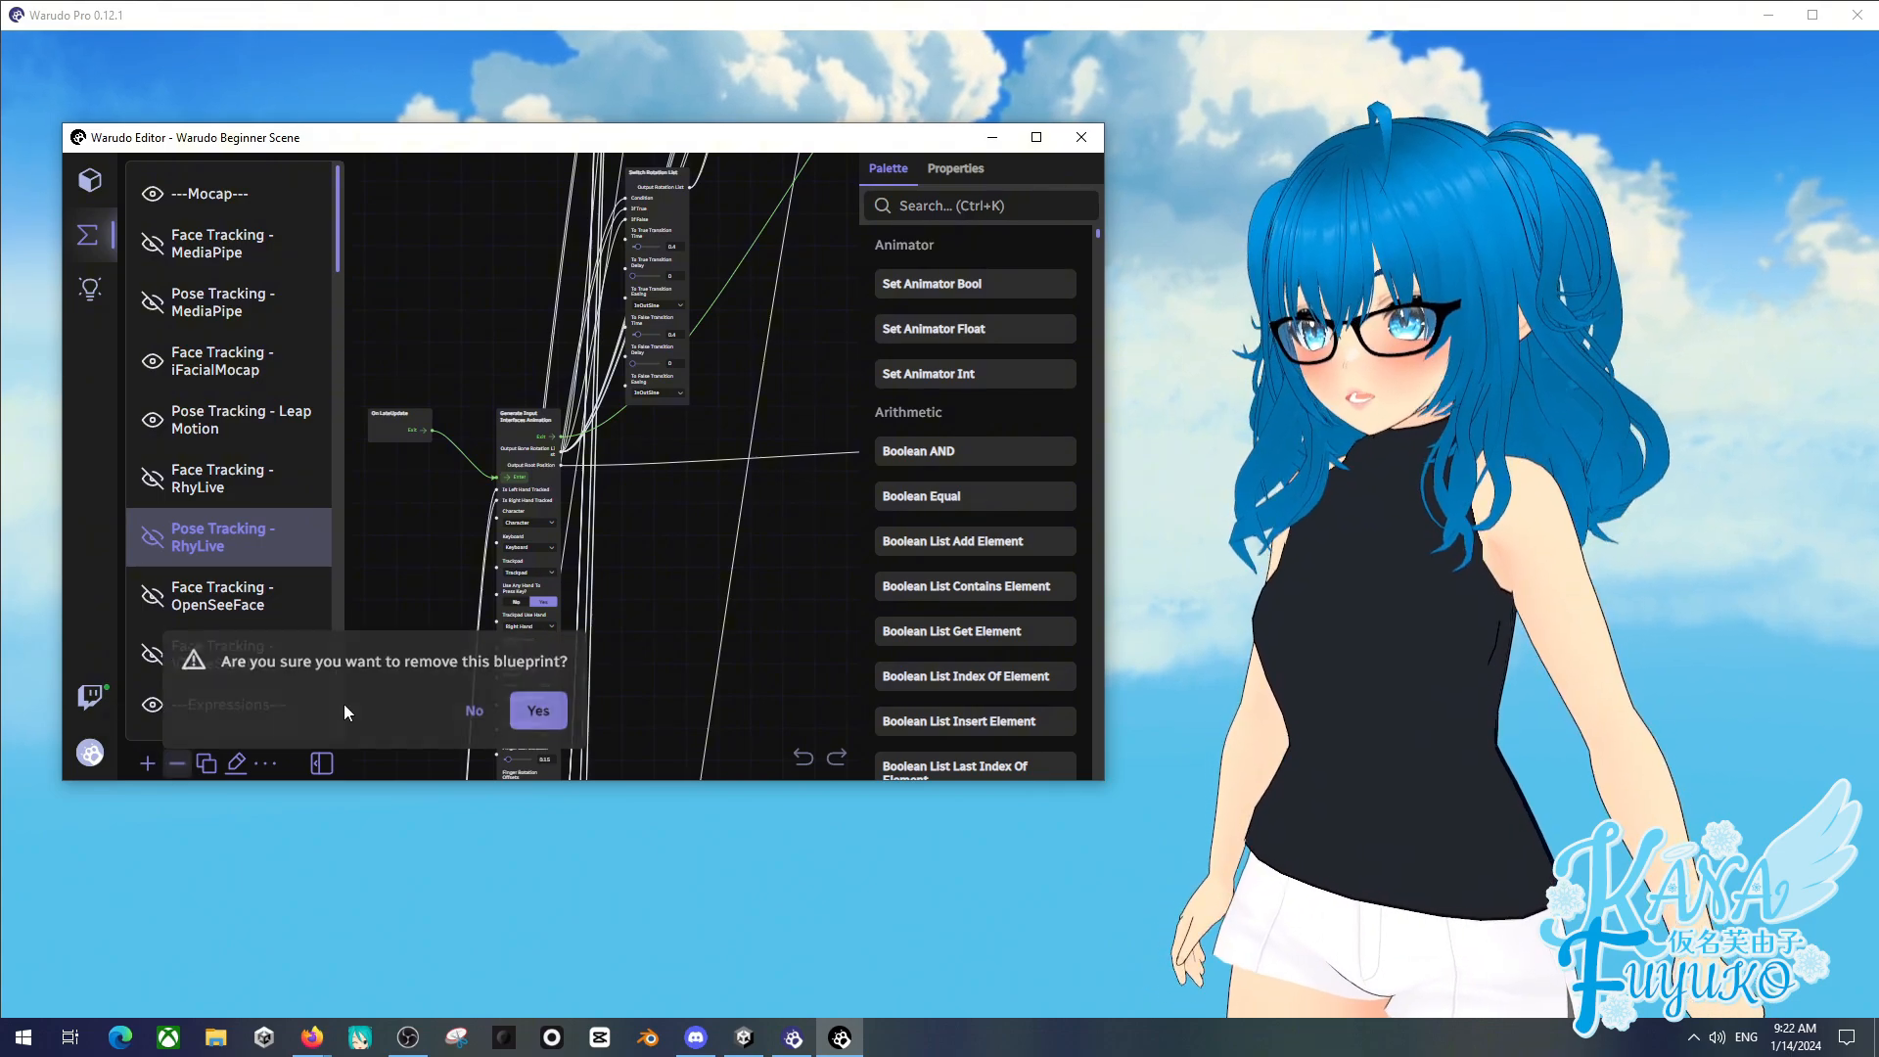
{"action": "left_click", "coordinate": [534, 711]}
{"action": "left_click", "coordinate": [294, 558]}
{"action": "left_click", "coordinate": [177, 763]}
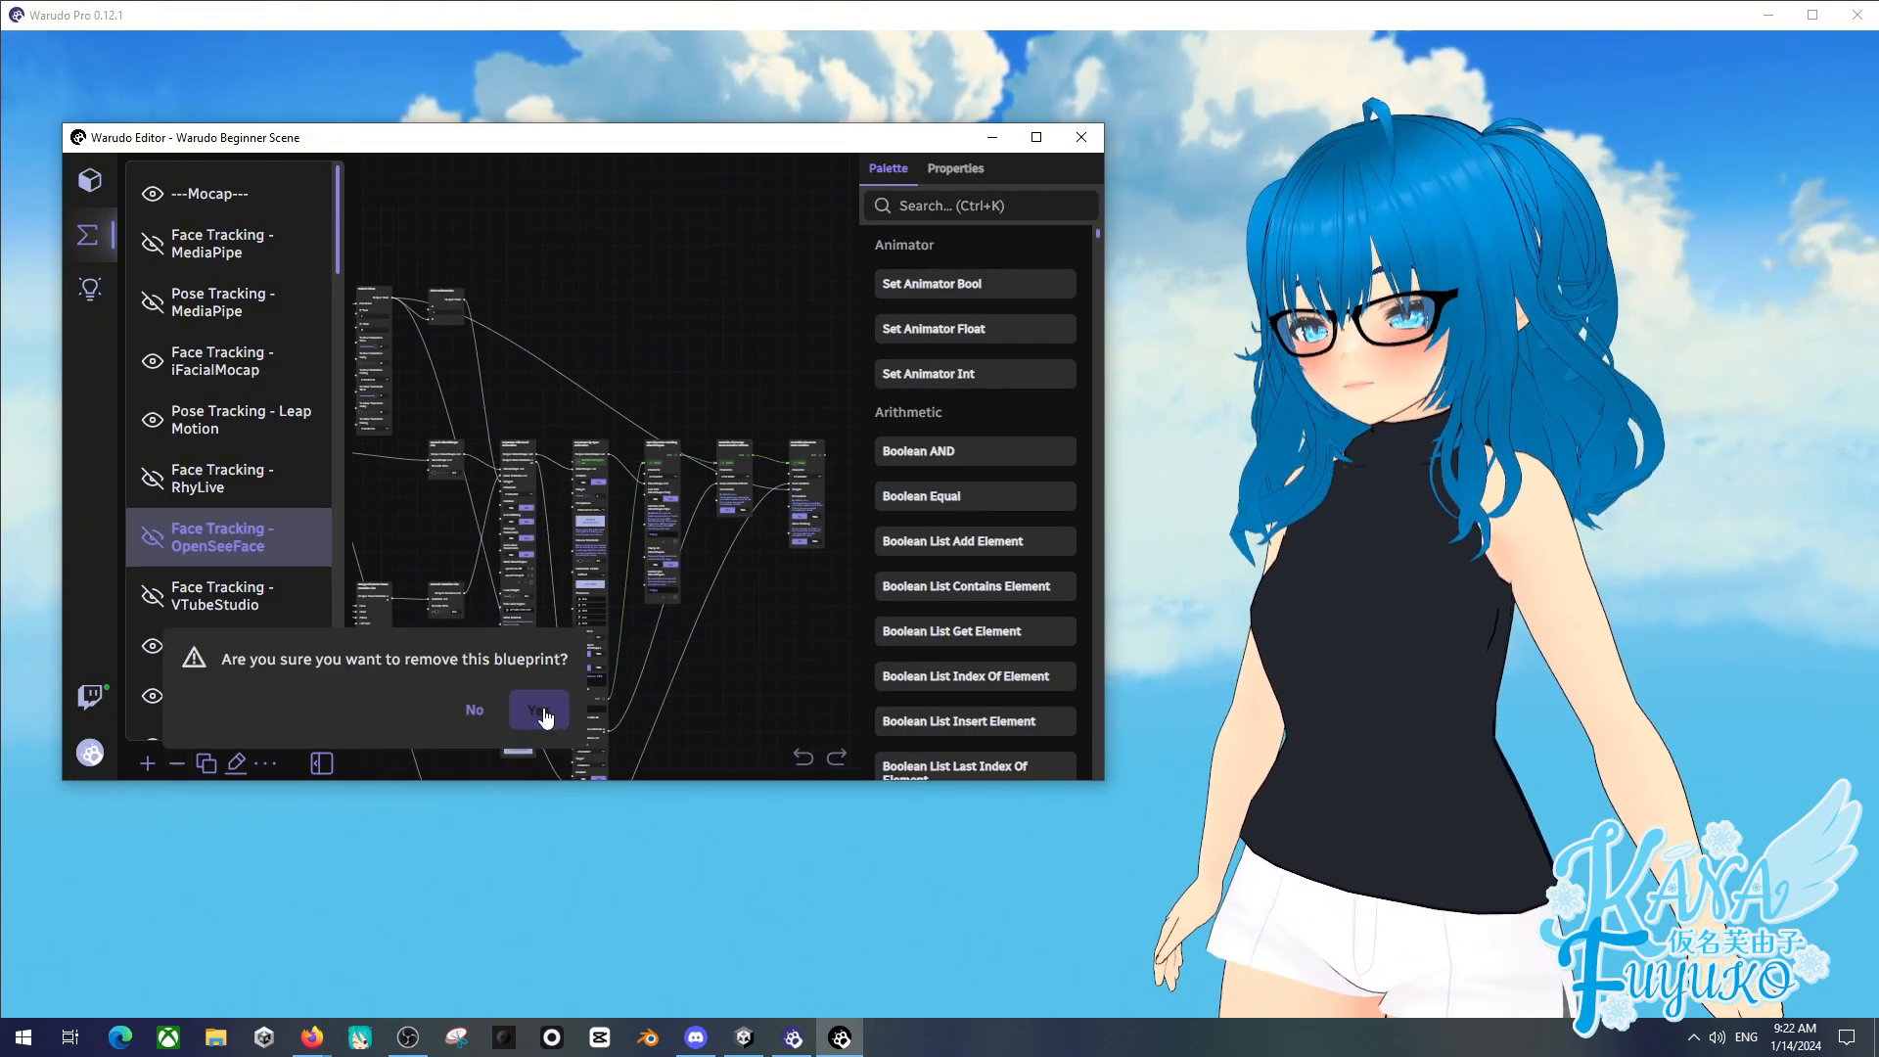
{"action": "left_click", "coordinate": [536, 711]}
- Remove the Face Tracking - VTubeStudio and Face Tracking - RhyLive blueprints
{"action": "left_click", "coordinate": [235, 551]}
{"action": "left_click", "coordinate": [177, 762]}
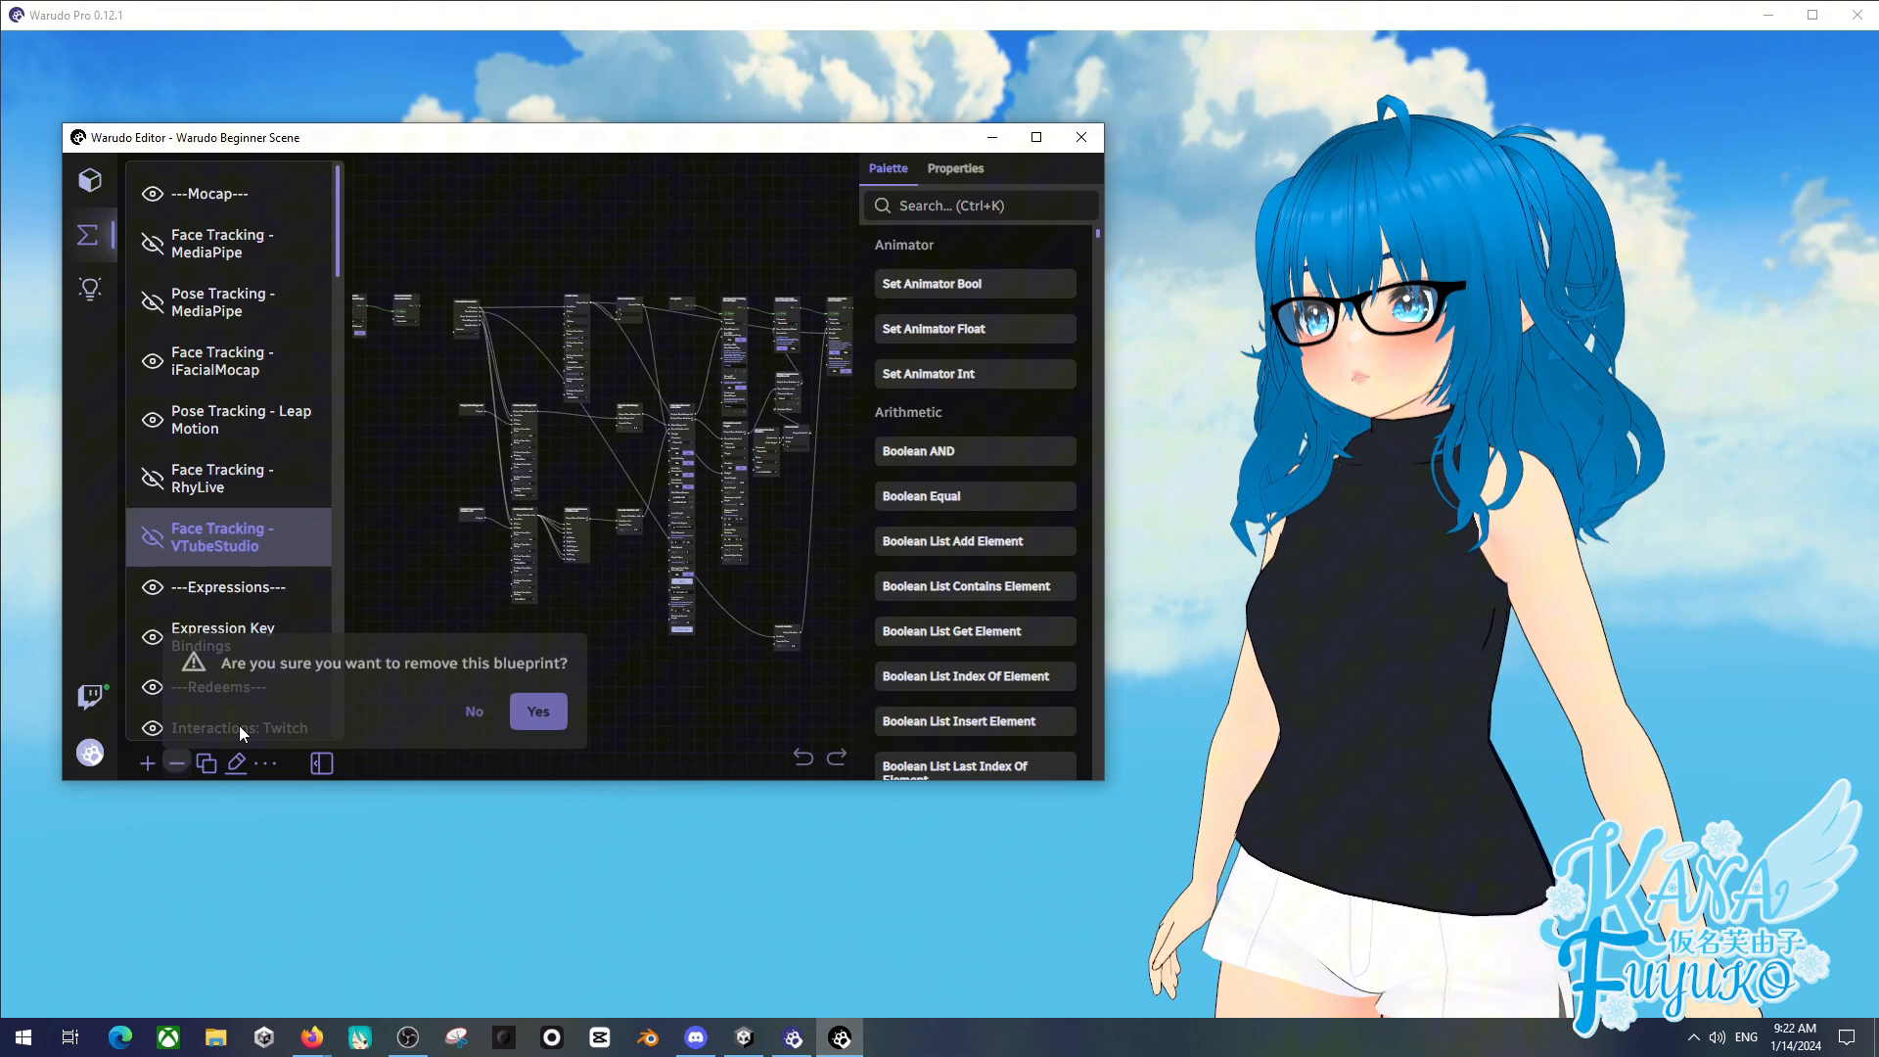
{"action": "left_click", "coordinate": [534, 710]}
{"action": "left_click", "coordinate": [252, 497]}
{"action": "left_click", "coordinate": [177, 763]}
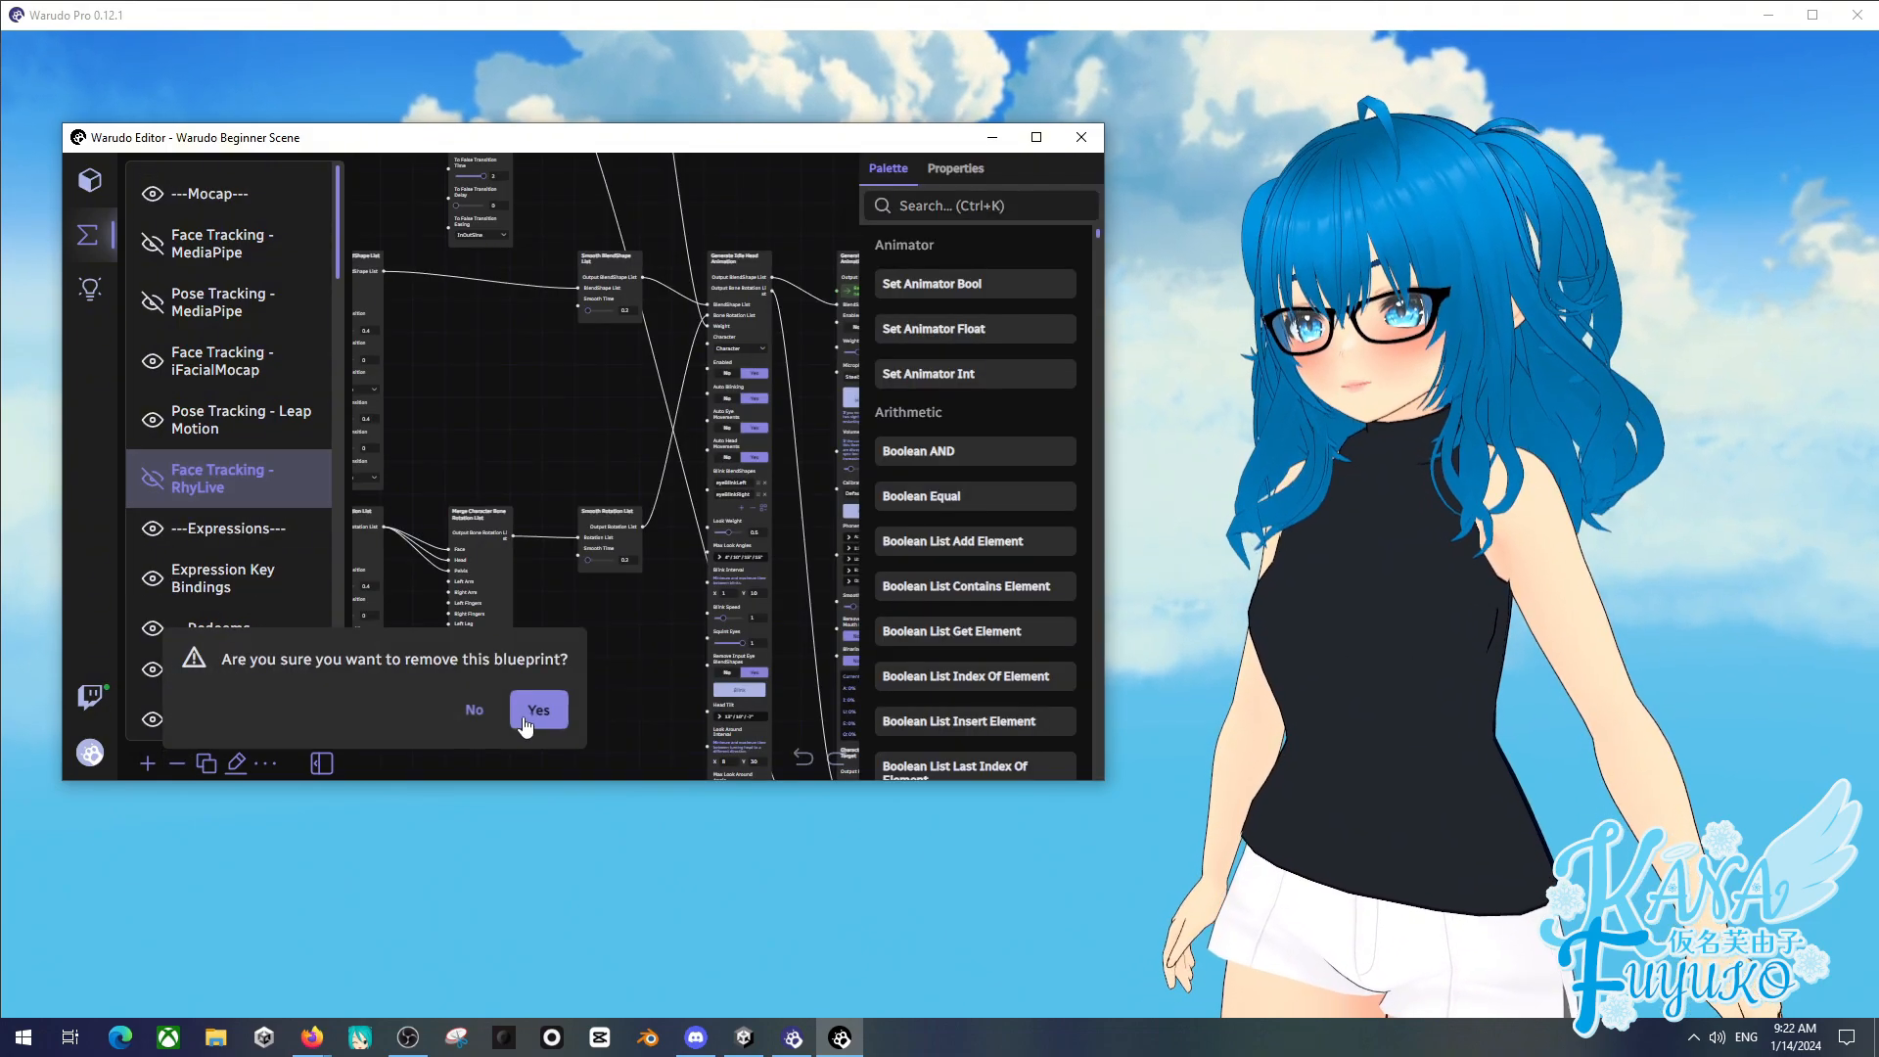
{"action": "left_click", "coordinate": [534, 711]}
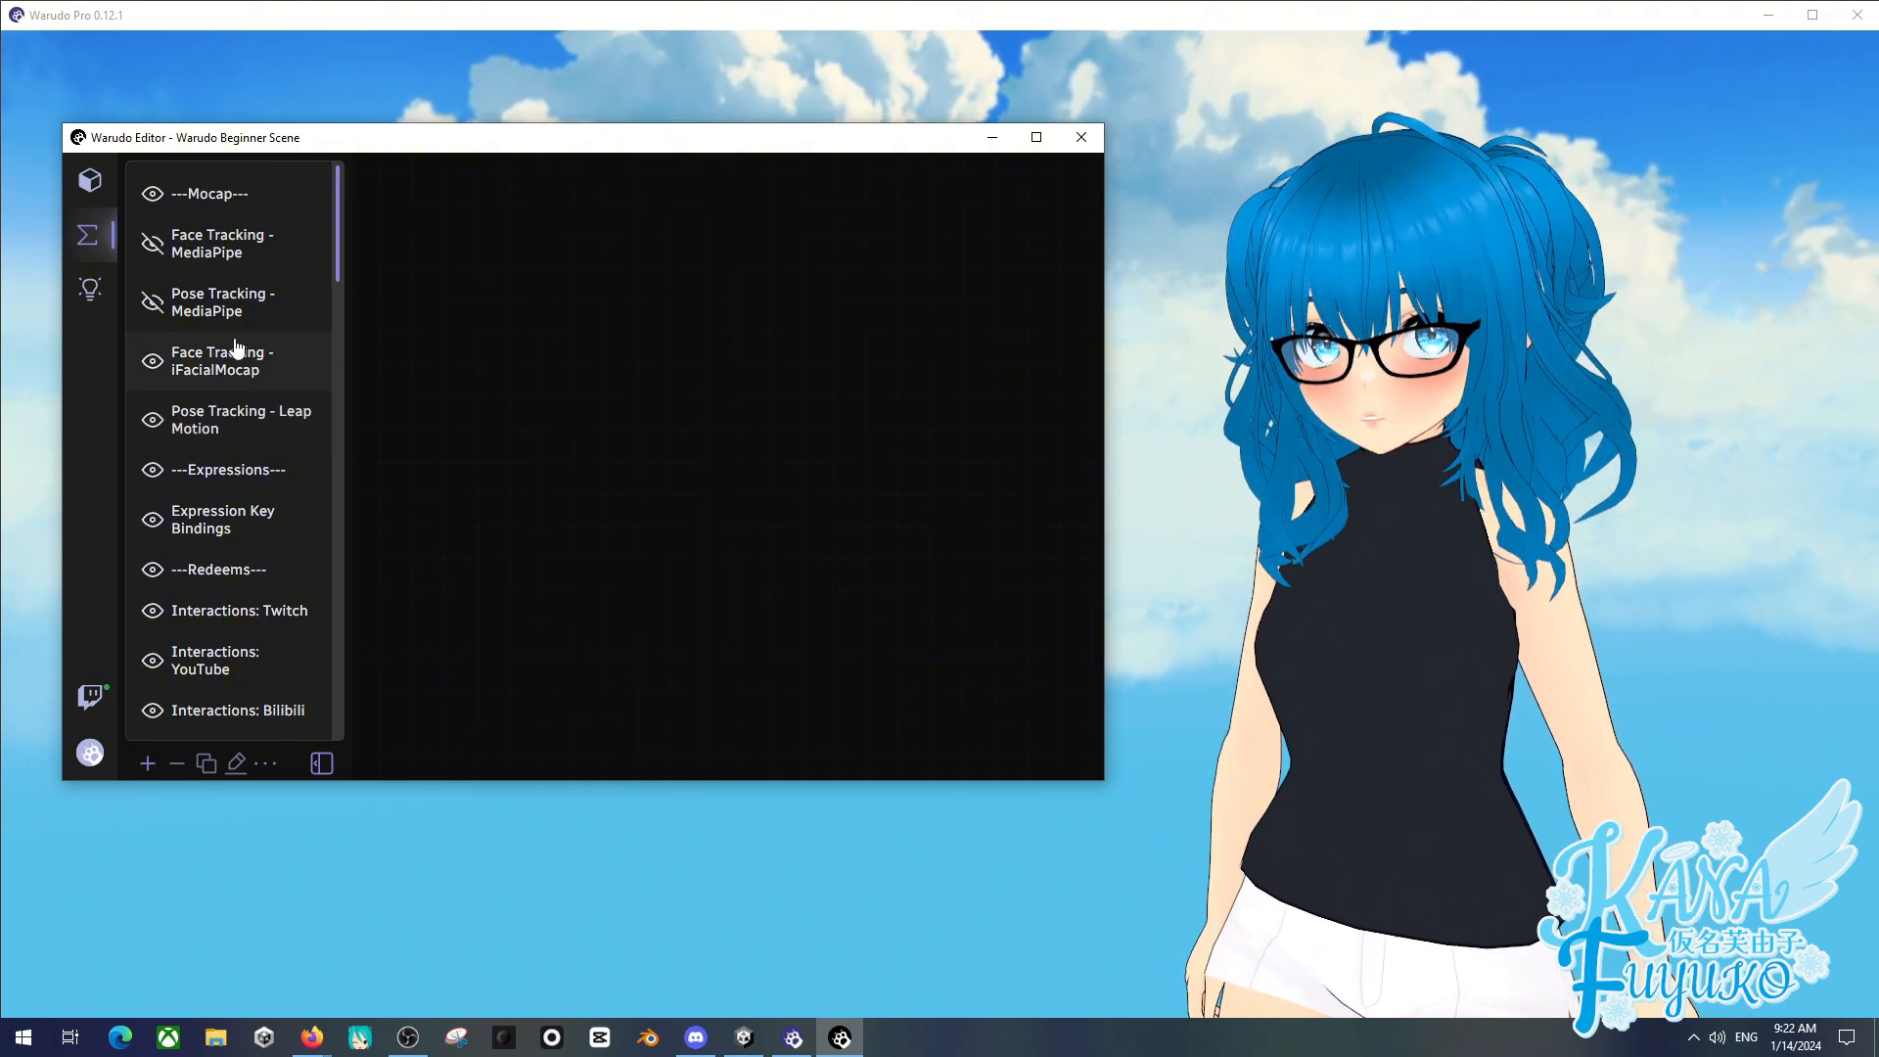
- Remove the Pose Tracking - MediaPipe and Face Tracking - MediaPipe blueprints
{"action": "left_click", "coordinate": [232, 300]}
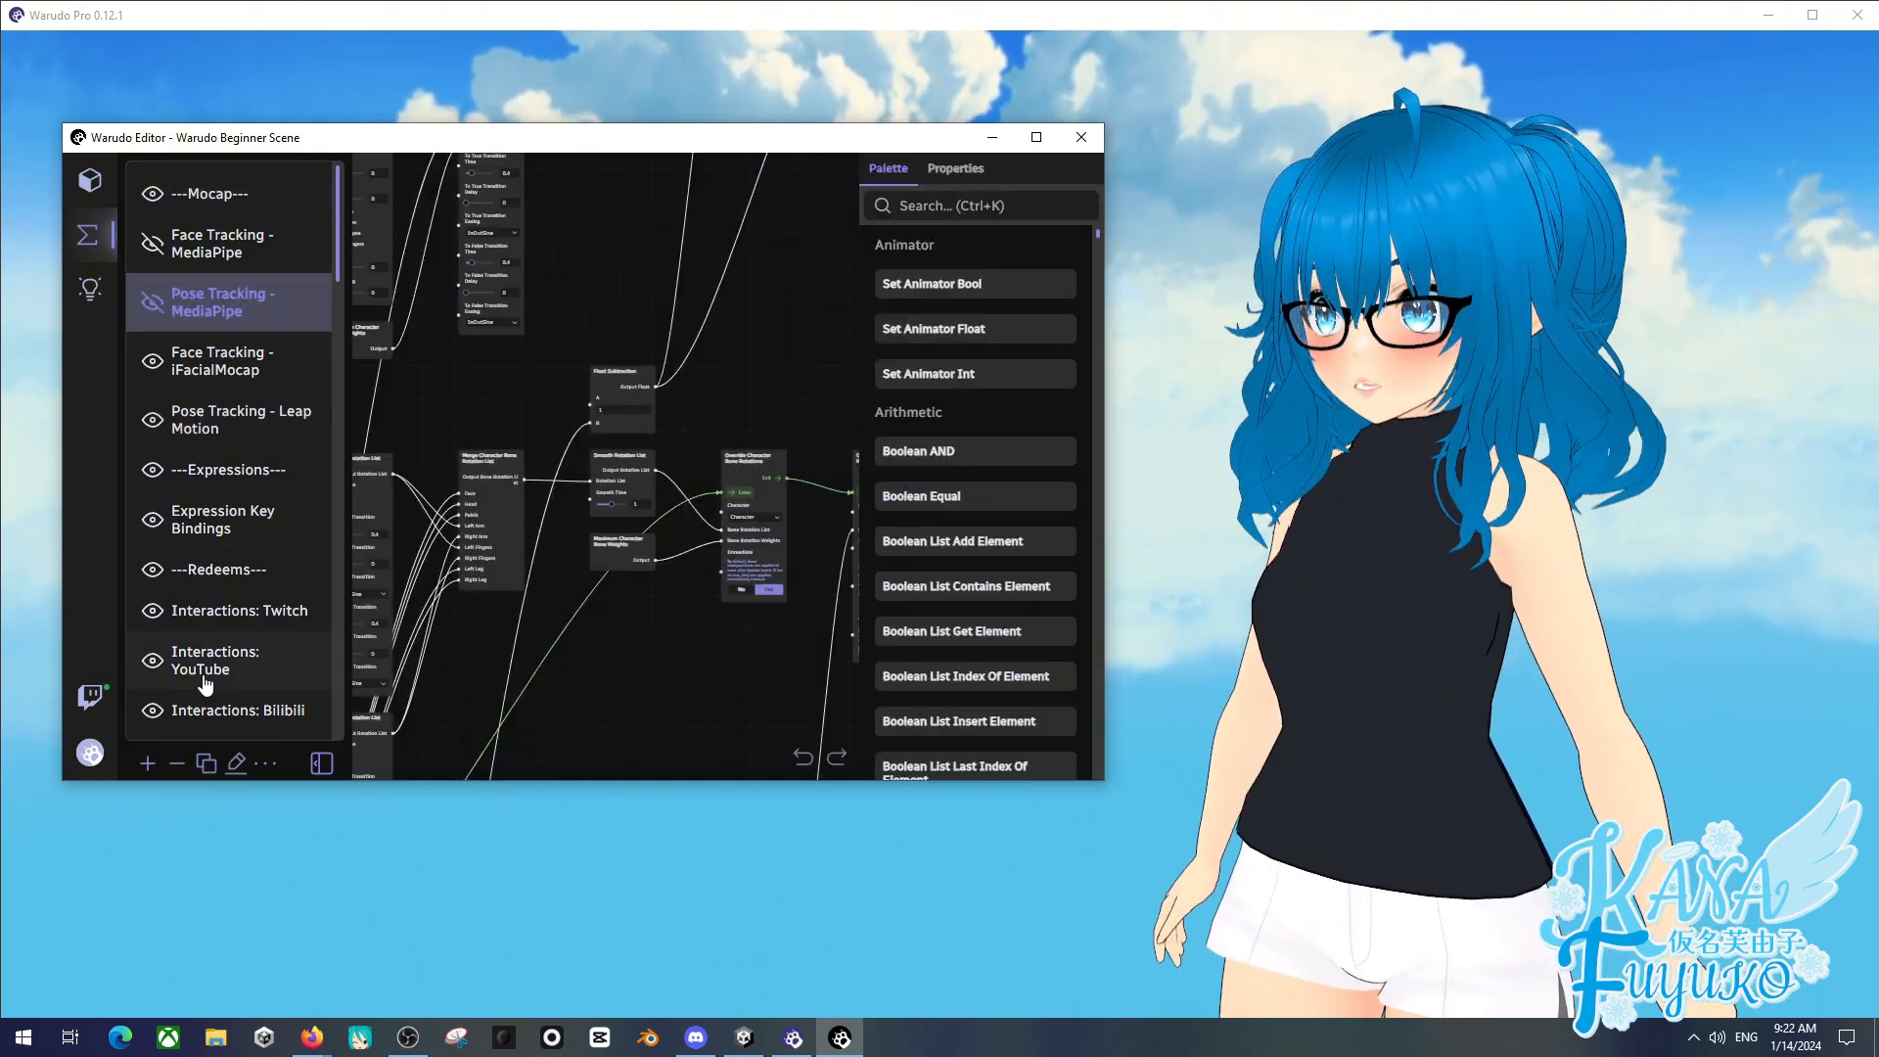
{"action": "left_click", "coordinate": [177, 763]}
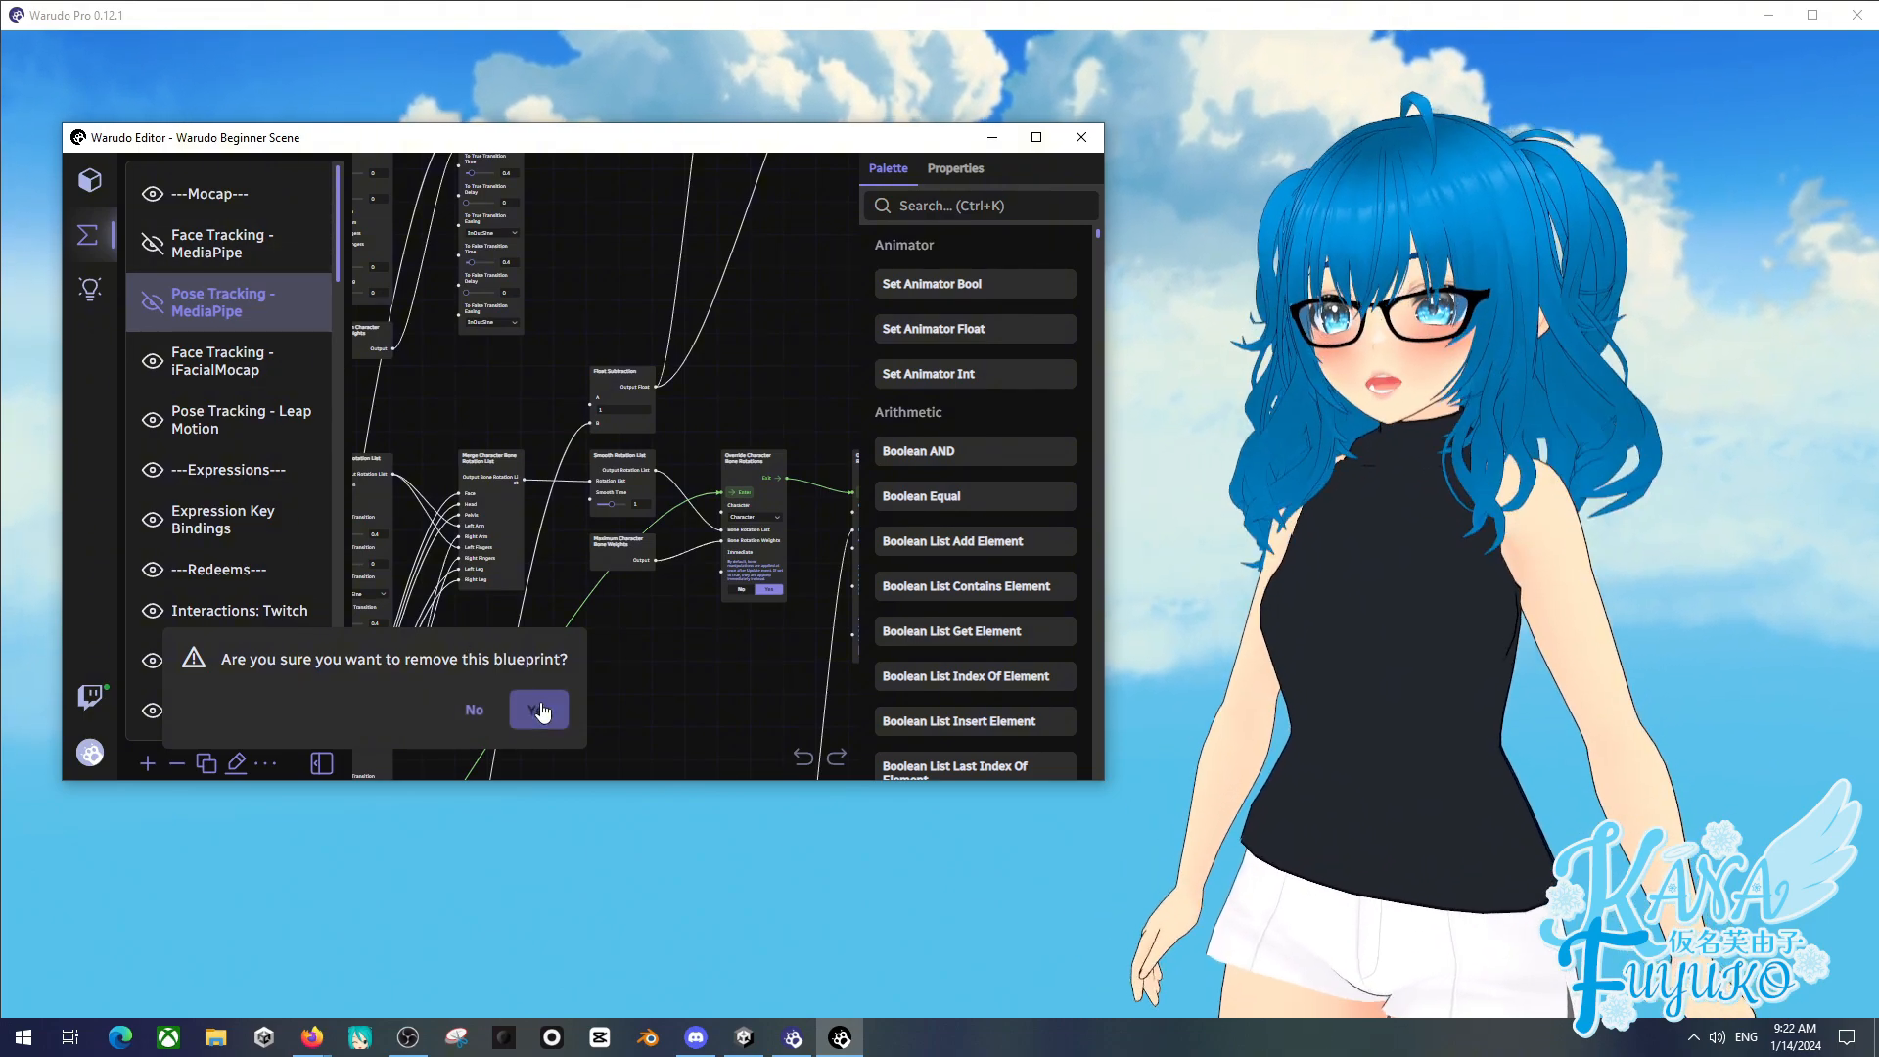
{"action": "left_click", "coordinate": [533, 705]}
{"action": "left_click", "coordinate": [277, 257]}
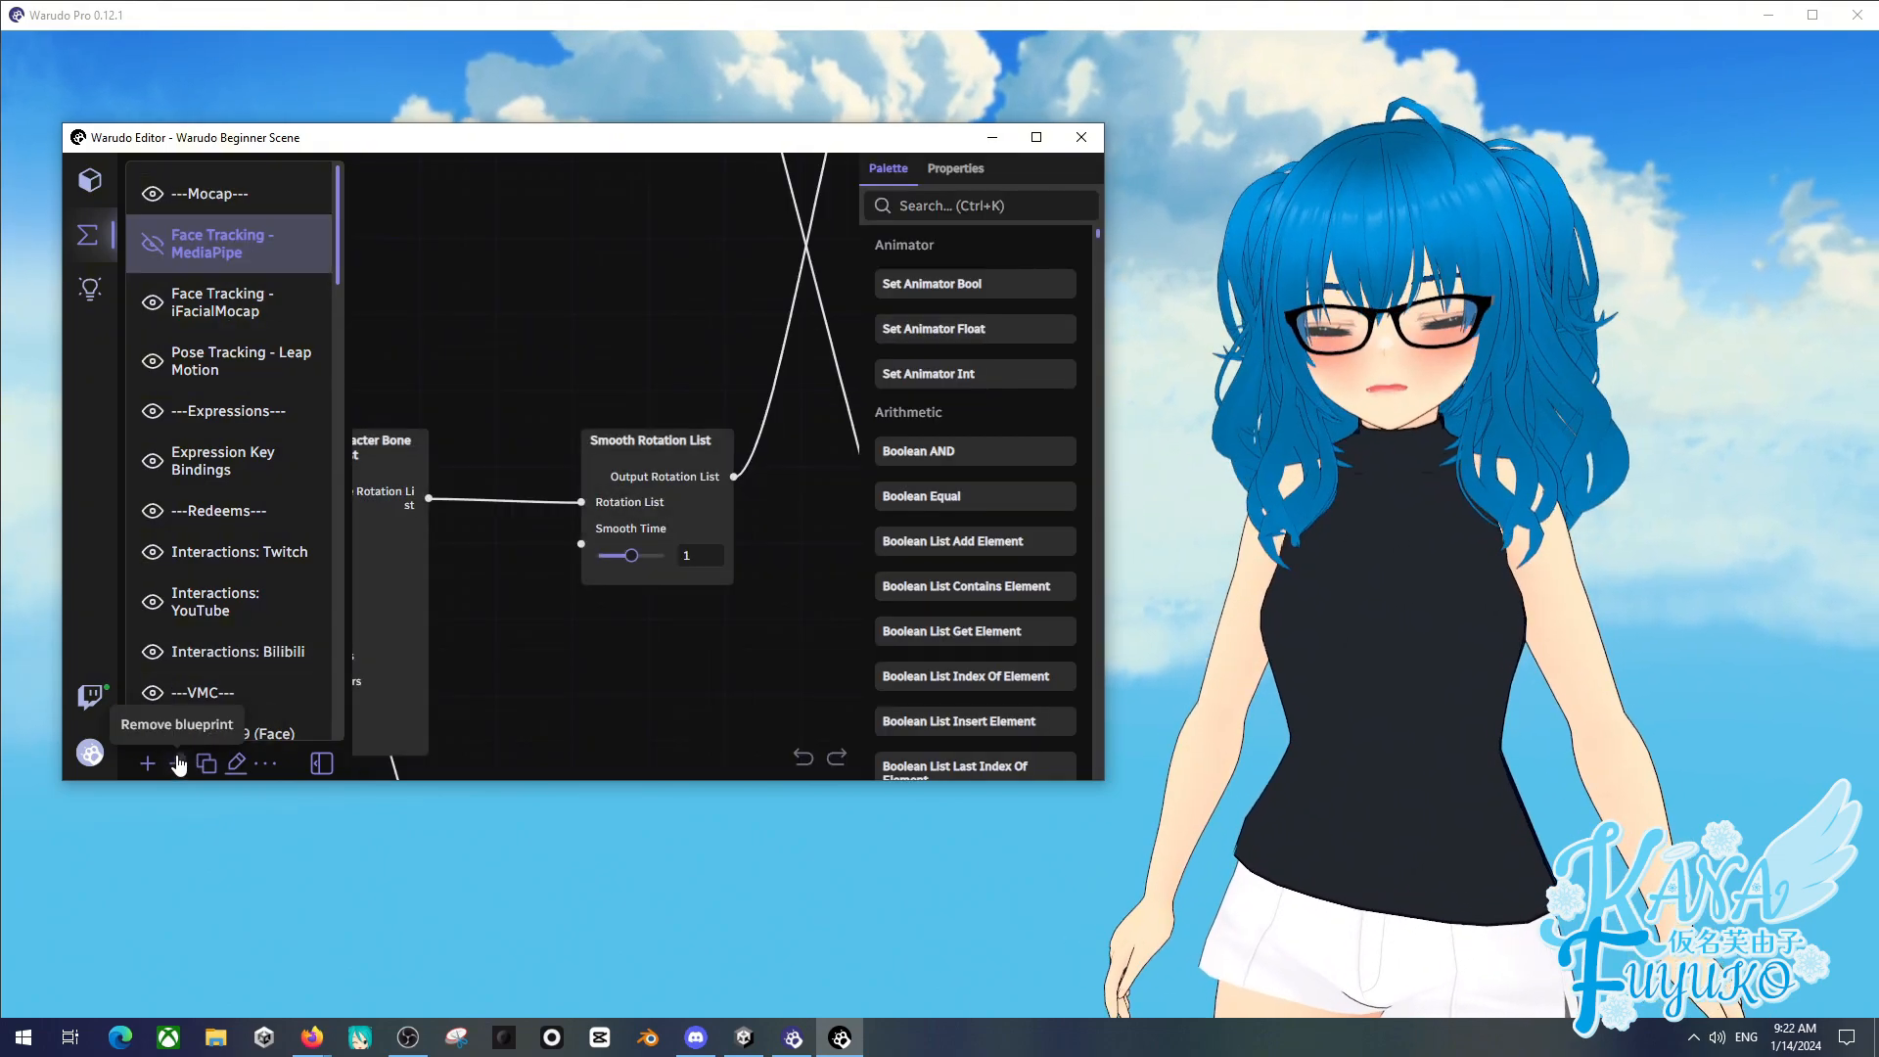
{"action": "left_click", "coordinate": [177, 764]}
{"action": "left_click", "coordinate": [533, 711]}
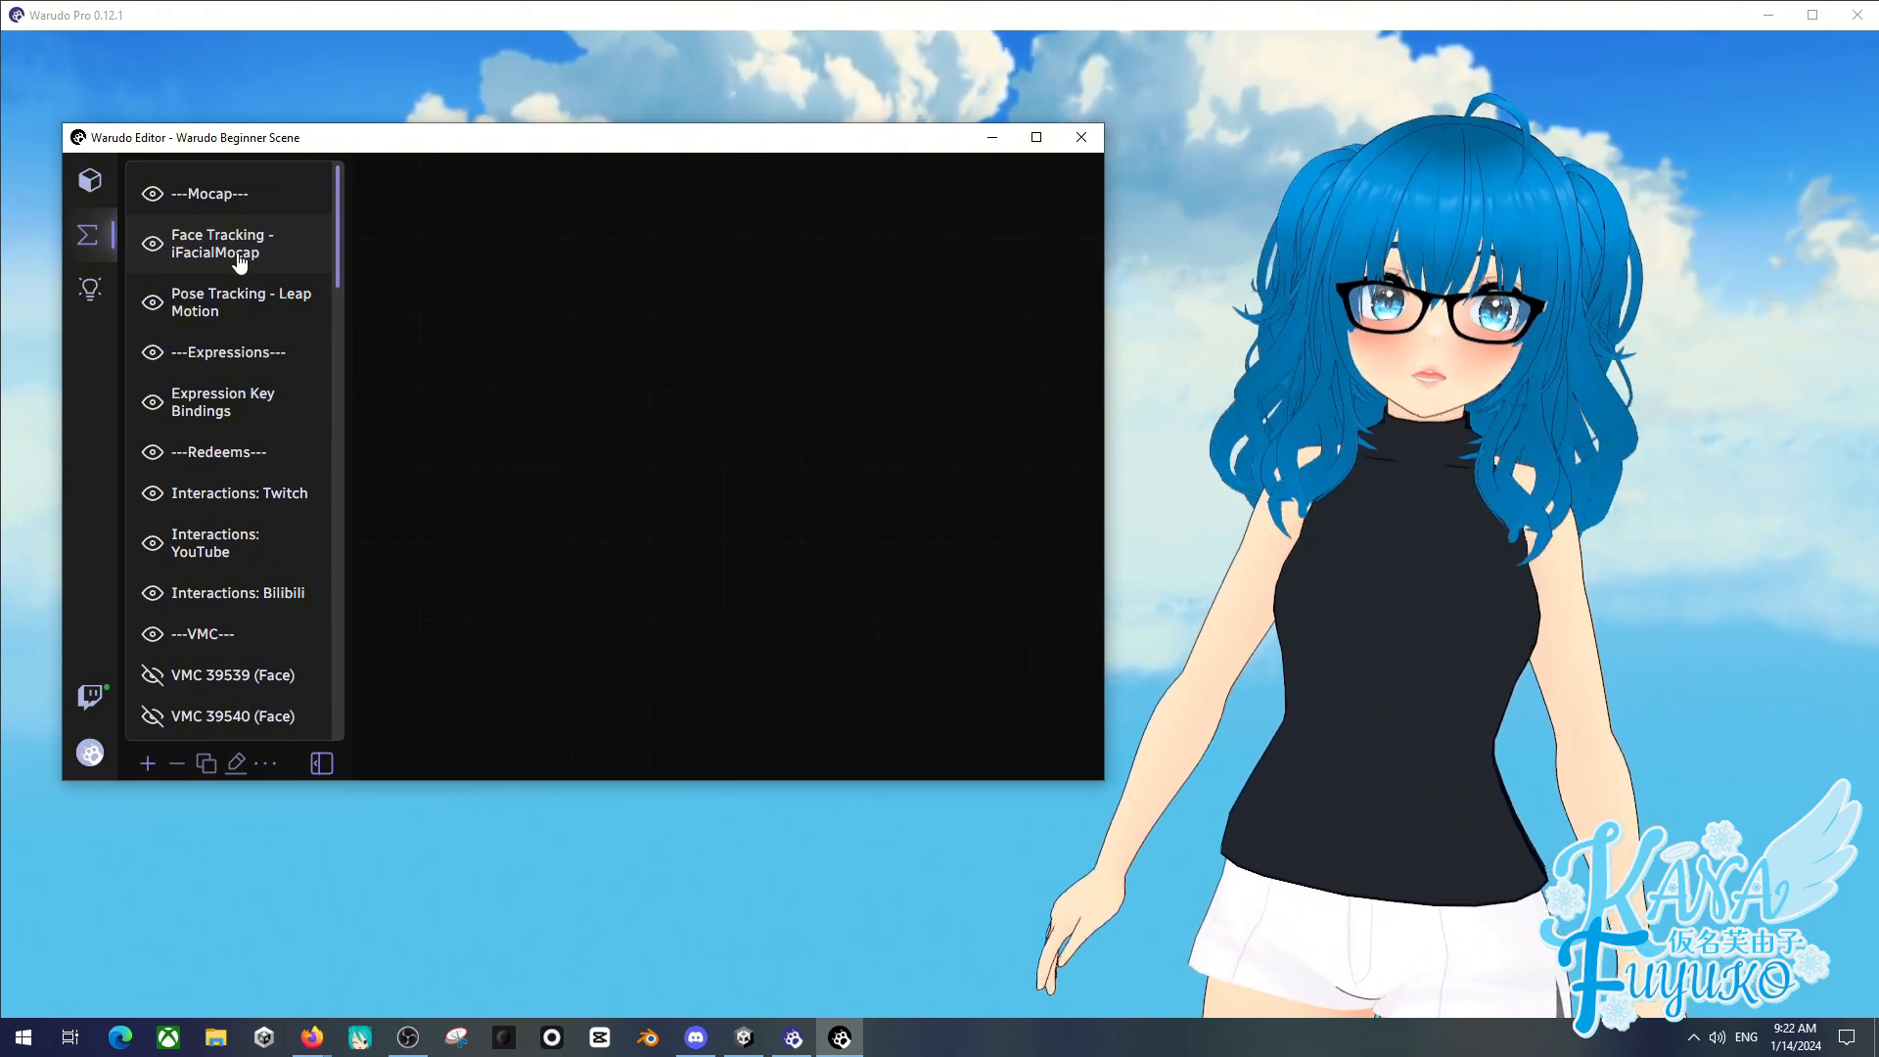
- Look through the Motion Capture asset types that can be added to the scene, and return to the blueprints
{"action": "left_click", "coordinate": [91, 202]}
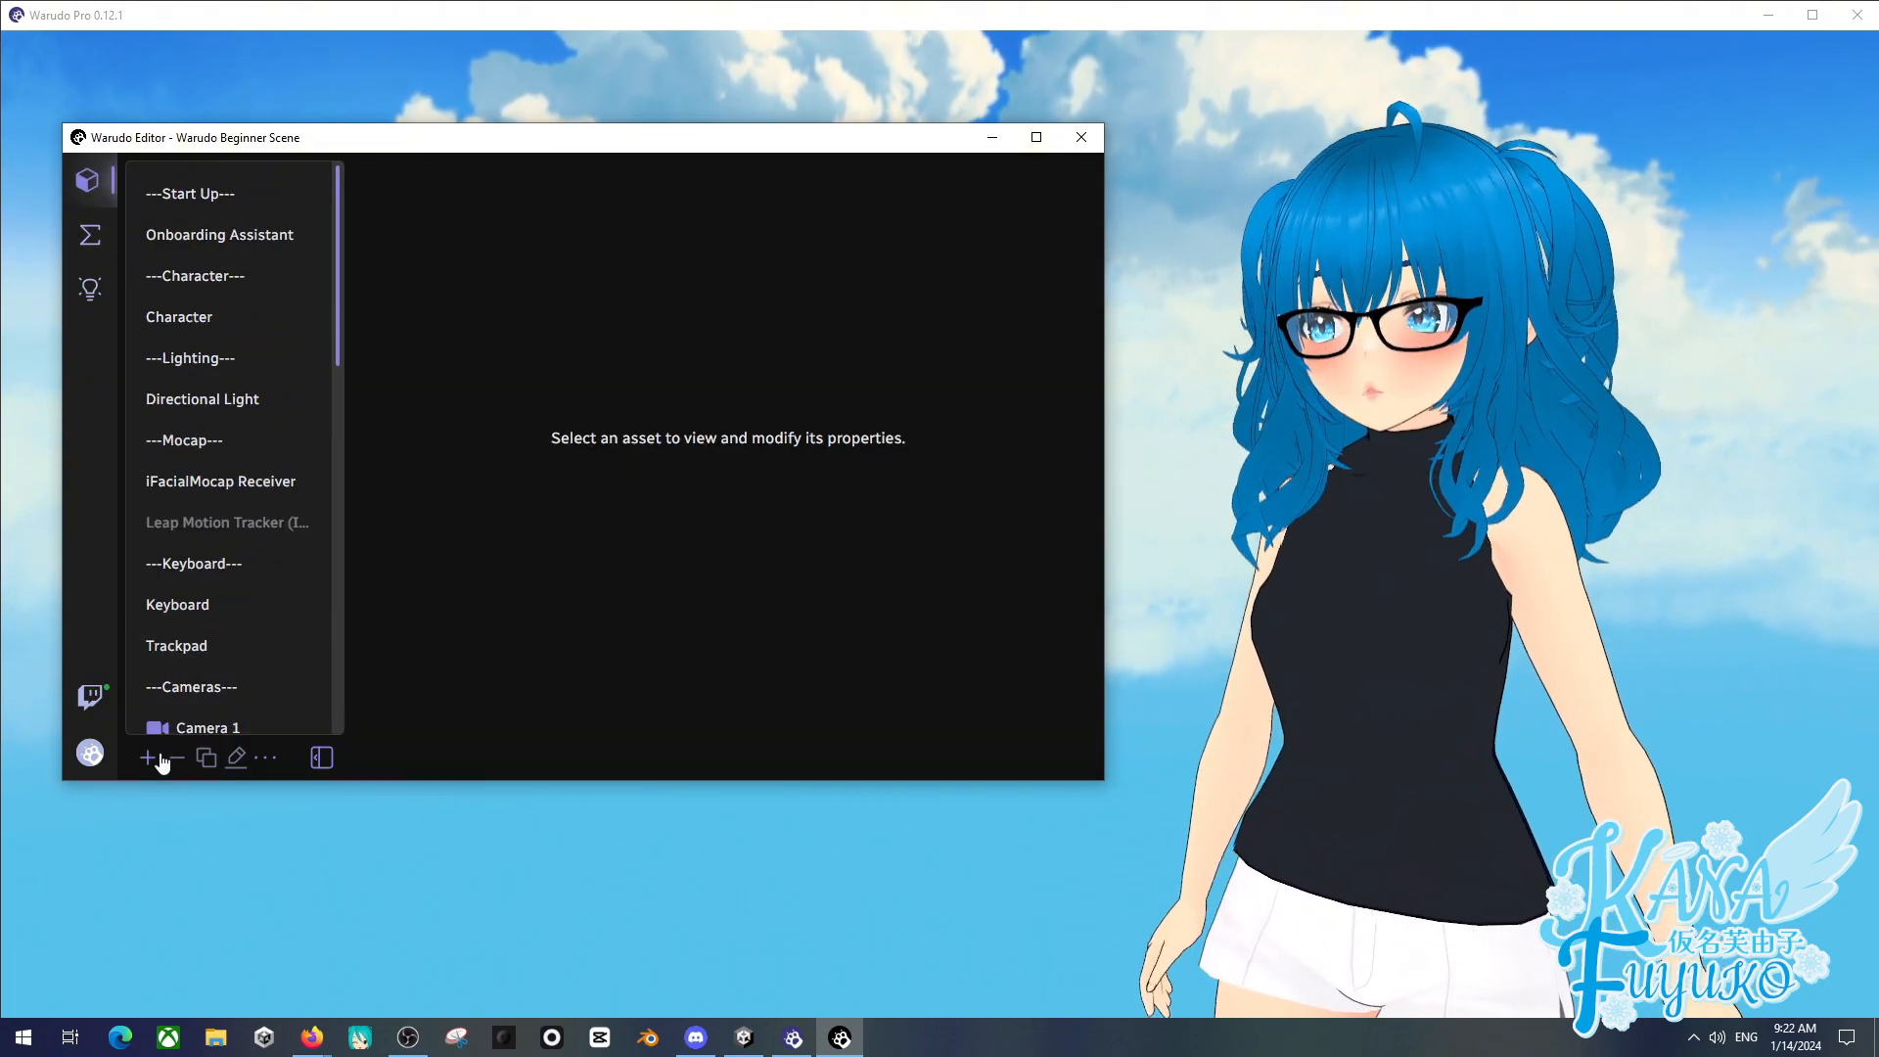
{"action": "left_click", "coordinate": [149, 758]}
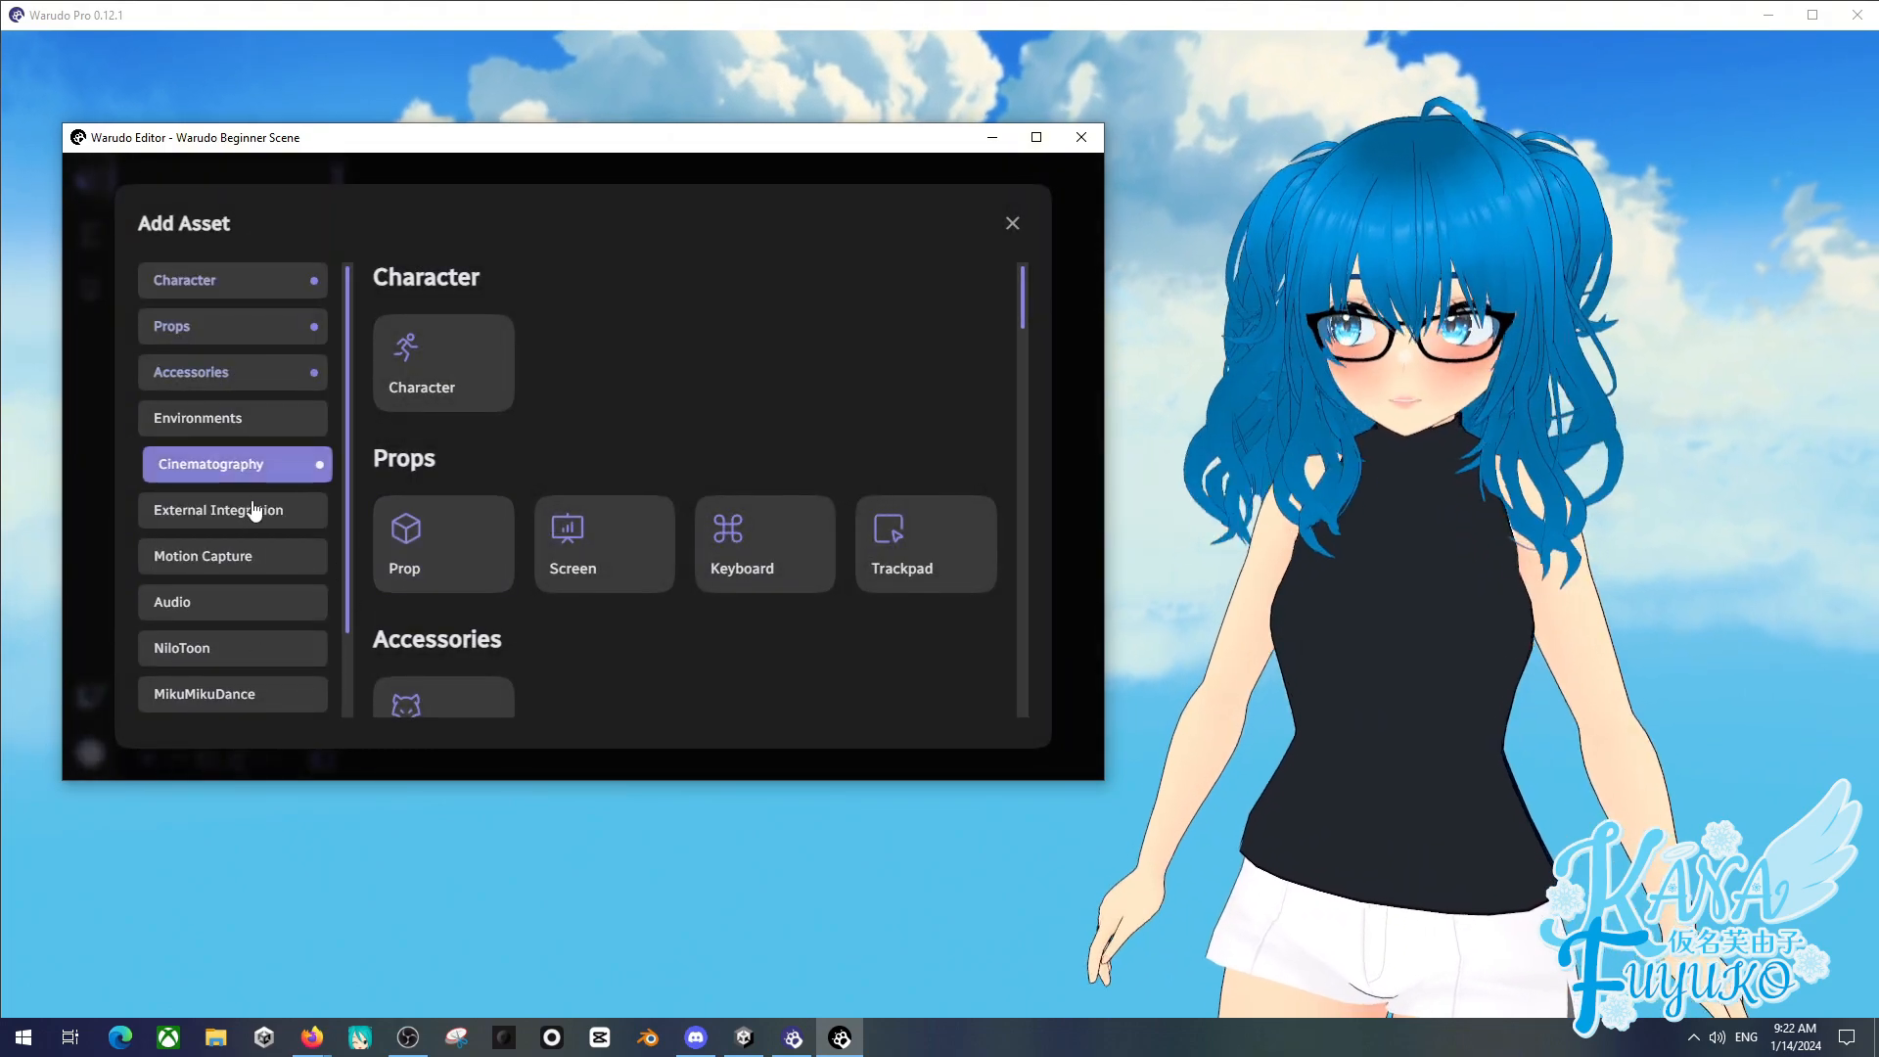
{"action": "left_click", "coordinate": [227, 554]}
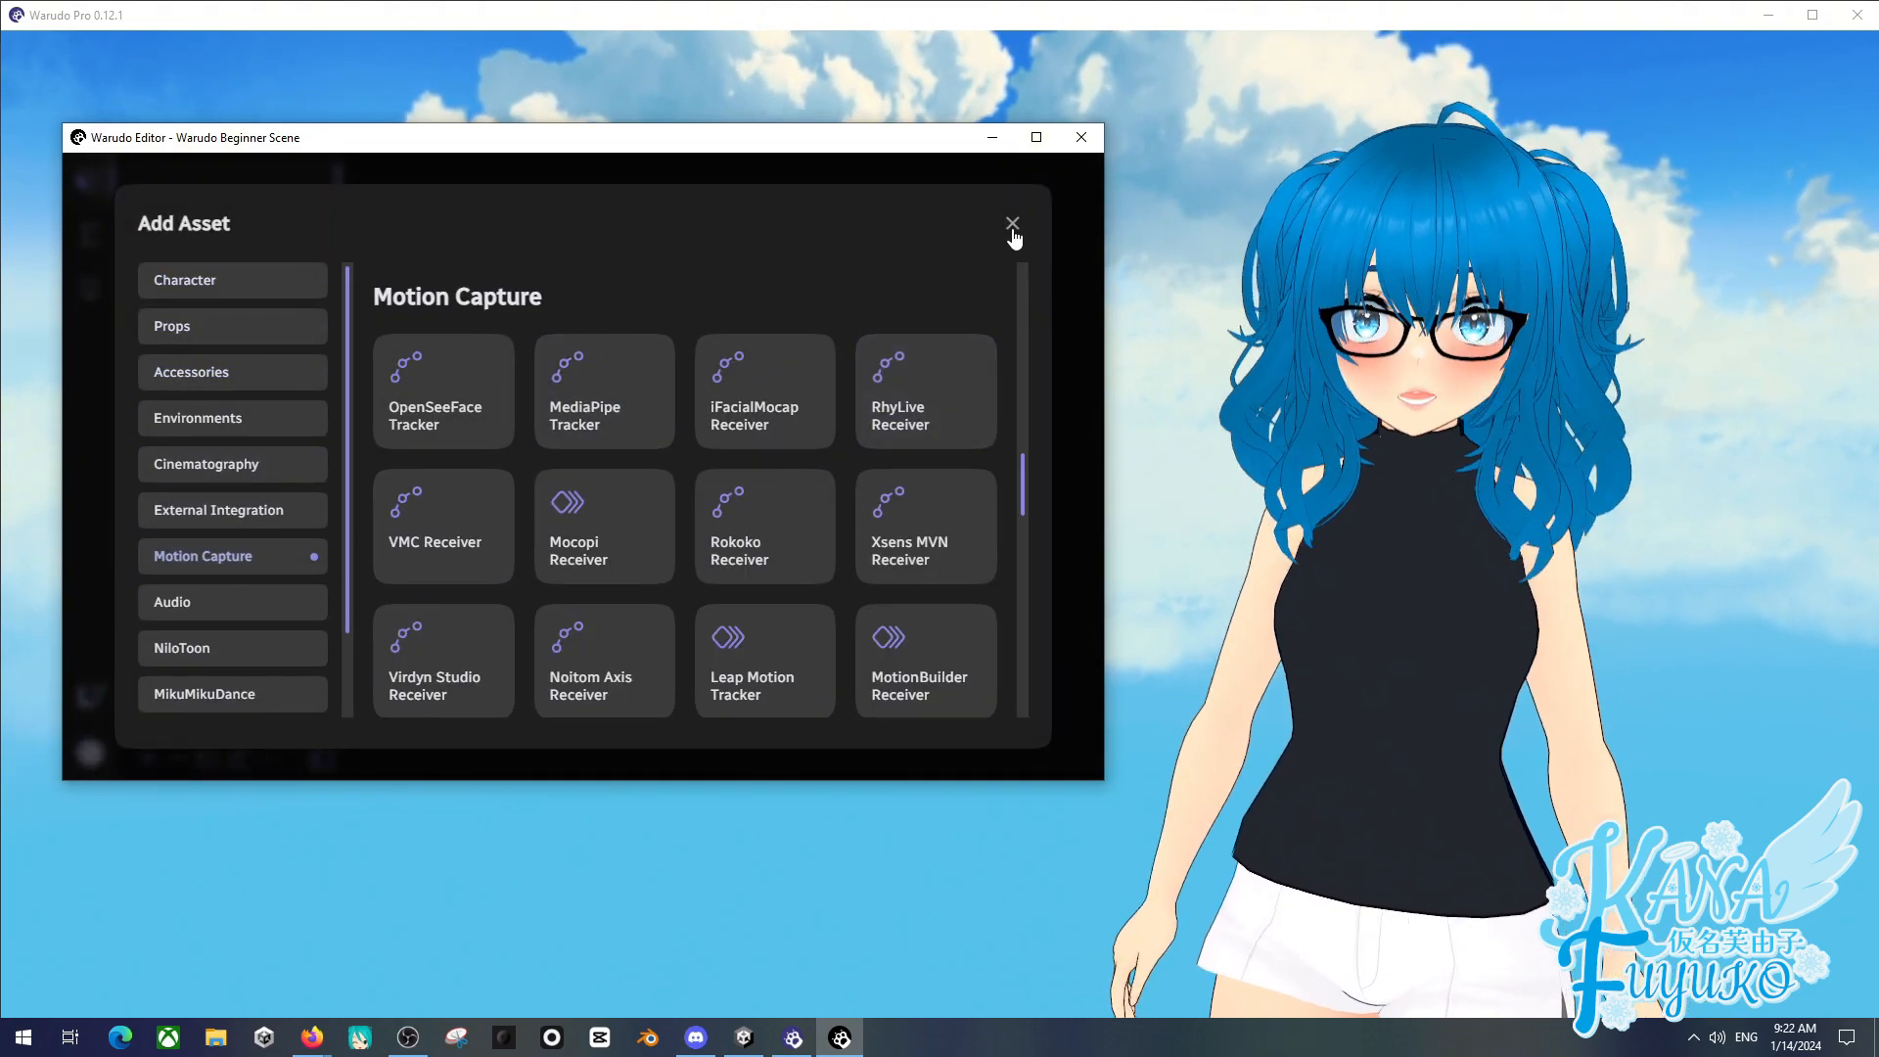
{"action": "left_click", "coordinate": [1013, 224]}
{"action": "left_click", "coordinate": [88, 235]}
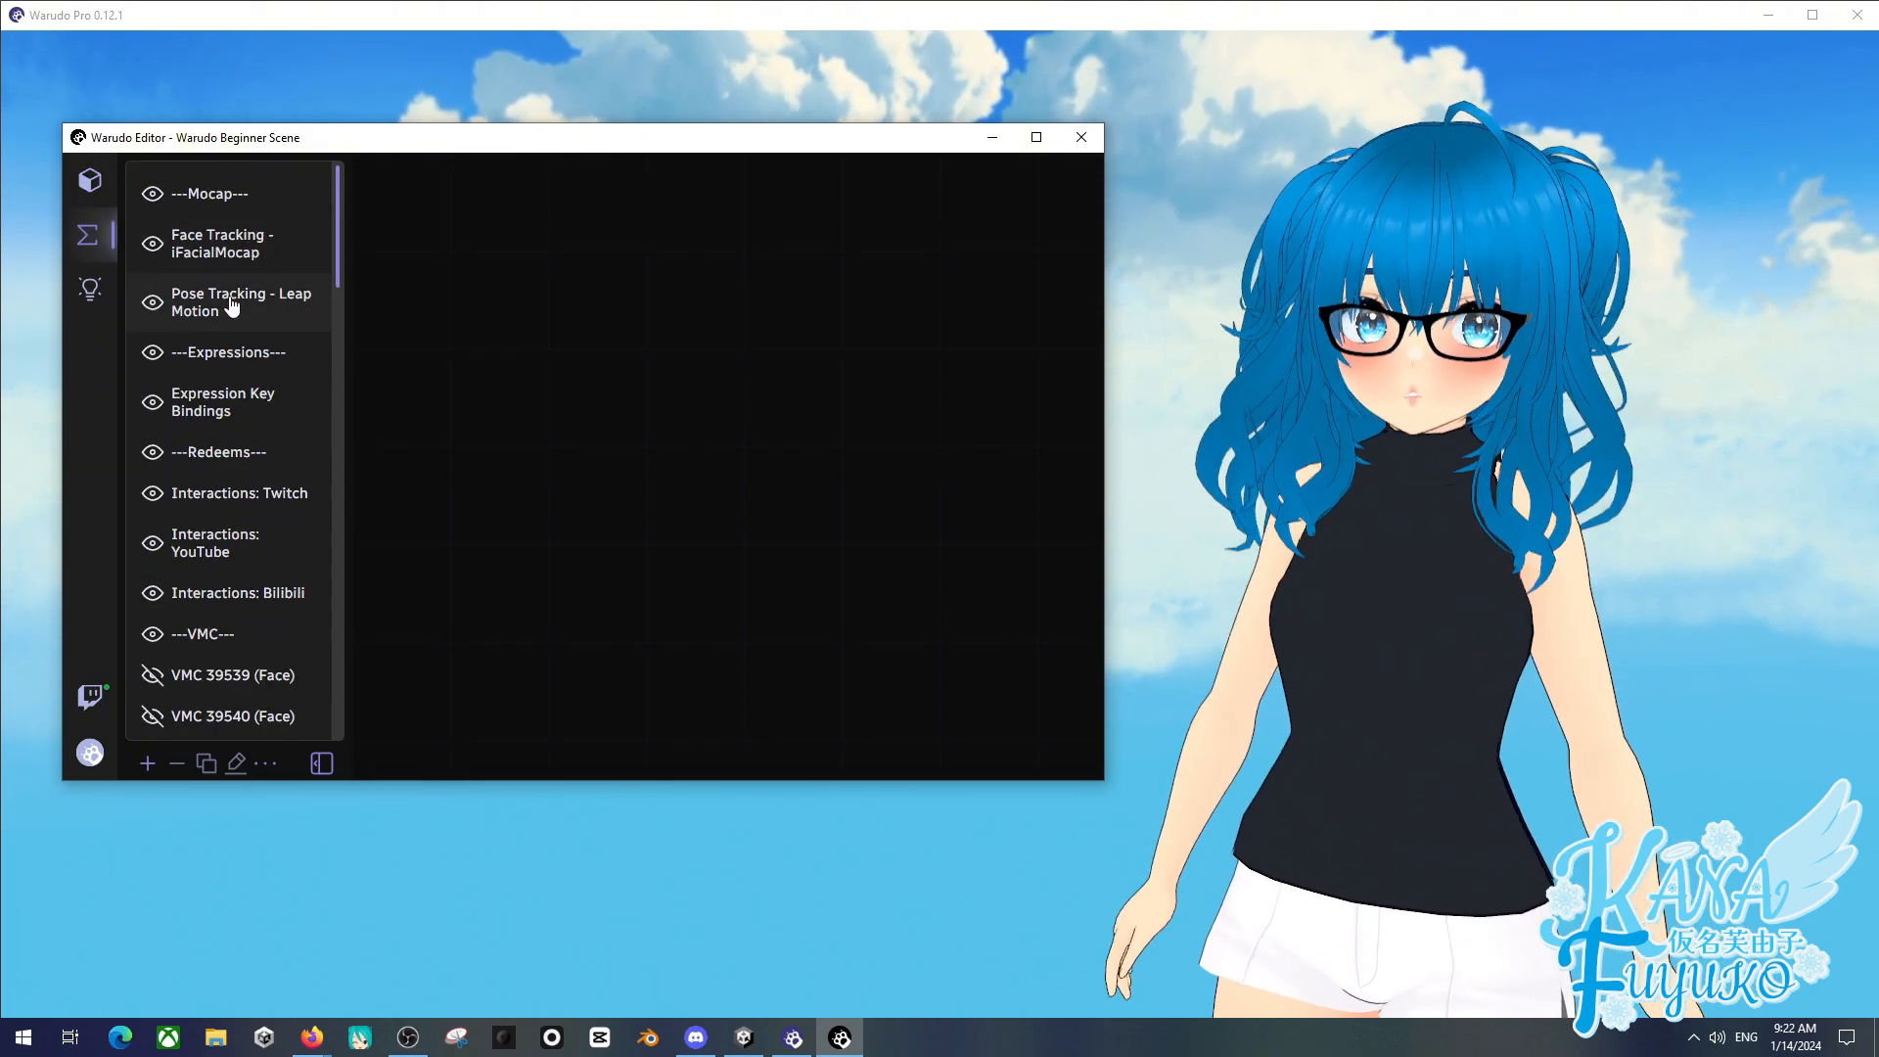
- Open the Face Tracking - iFacialMocap blueprint, check the iFacialMocap Receiver asset's properties, and return to the blueprint
{"action": "left_click", "coordinate": [237, 245]}
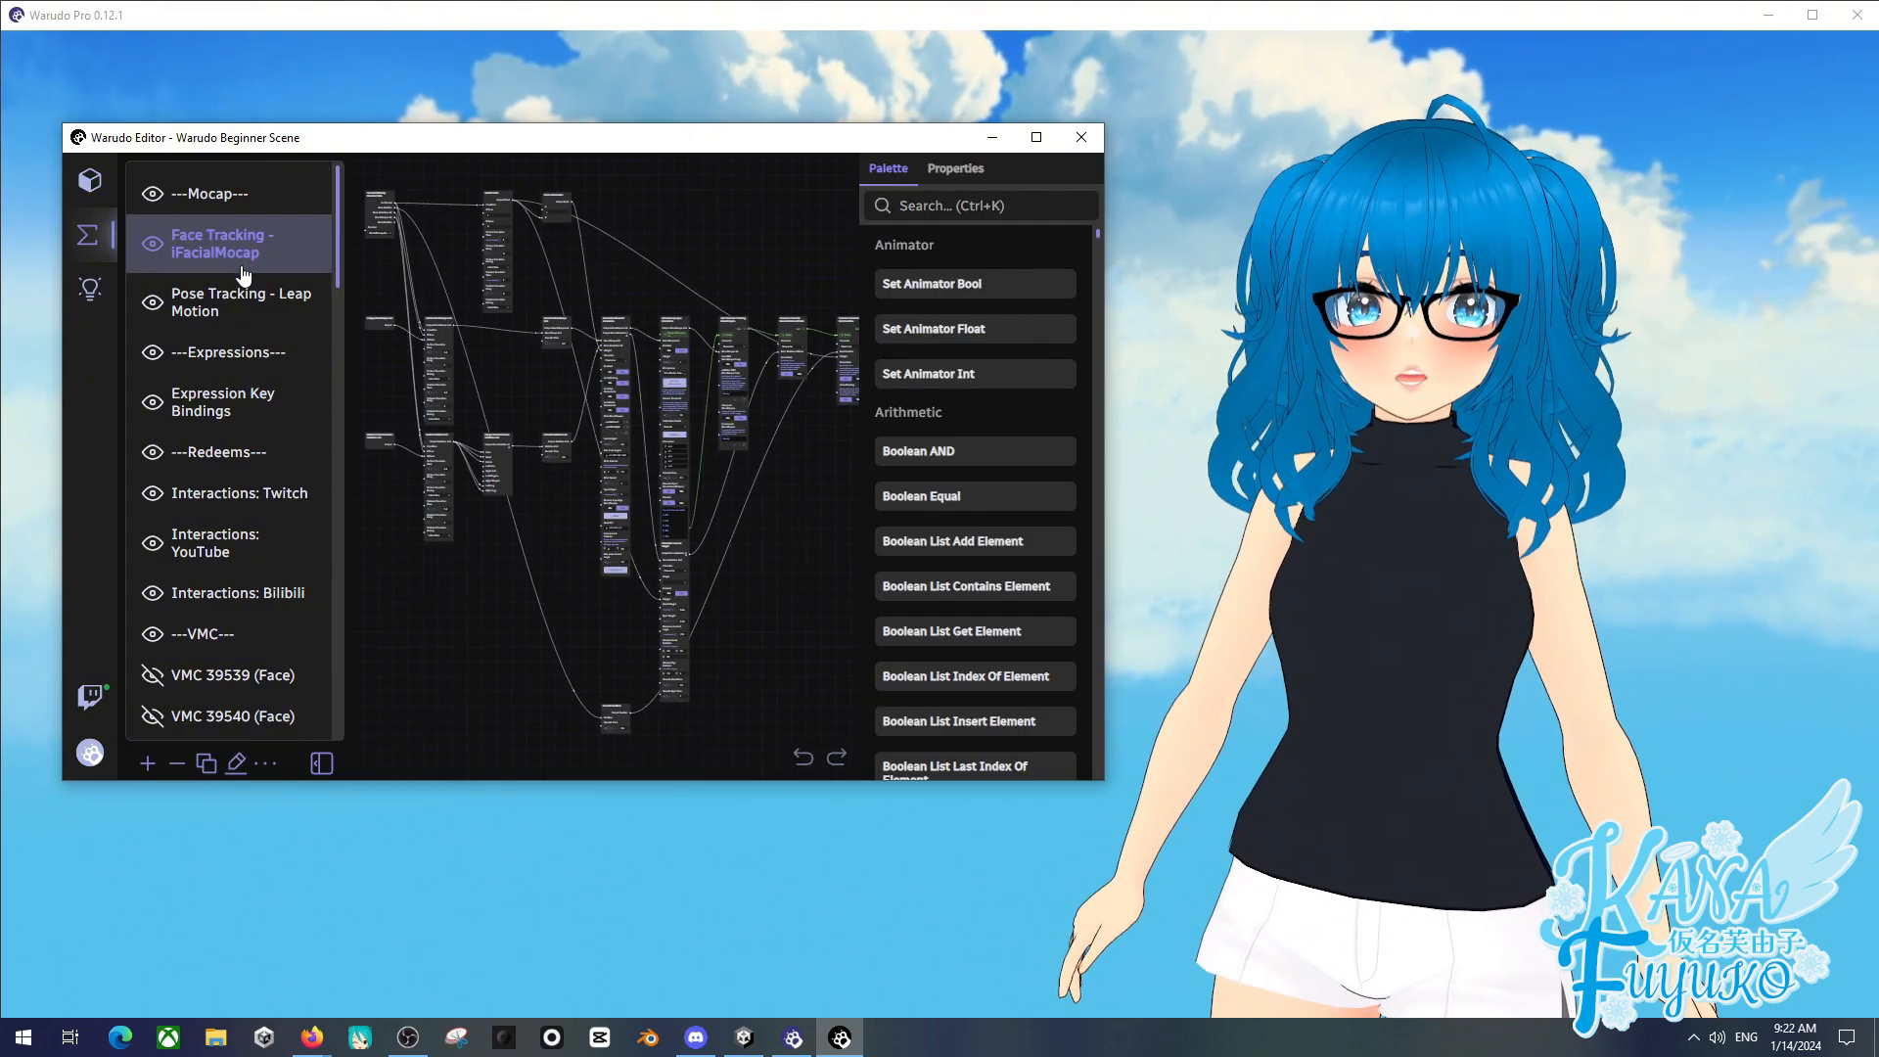
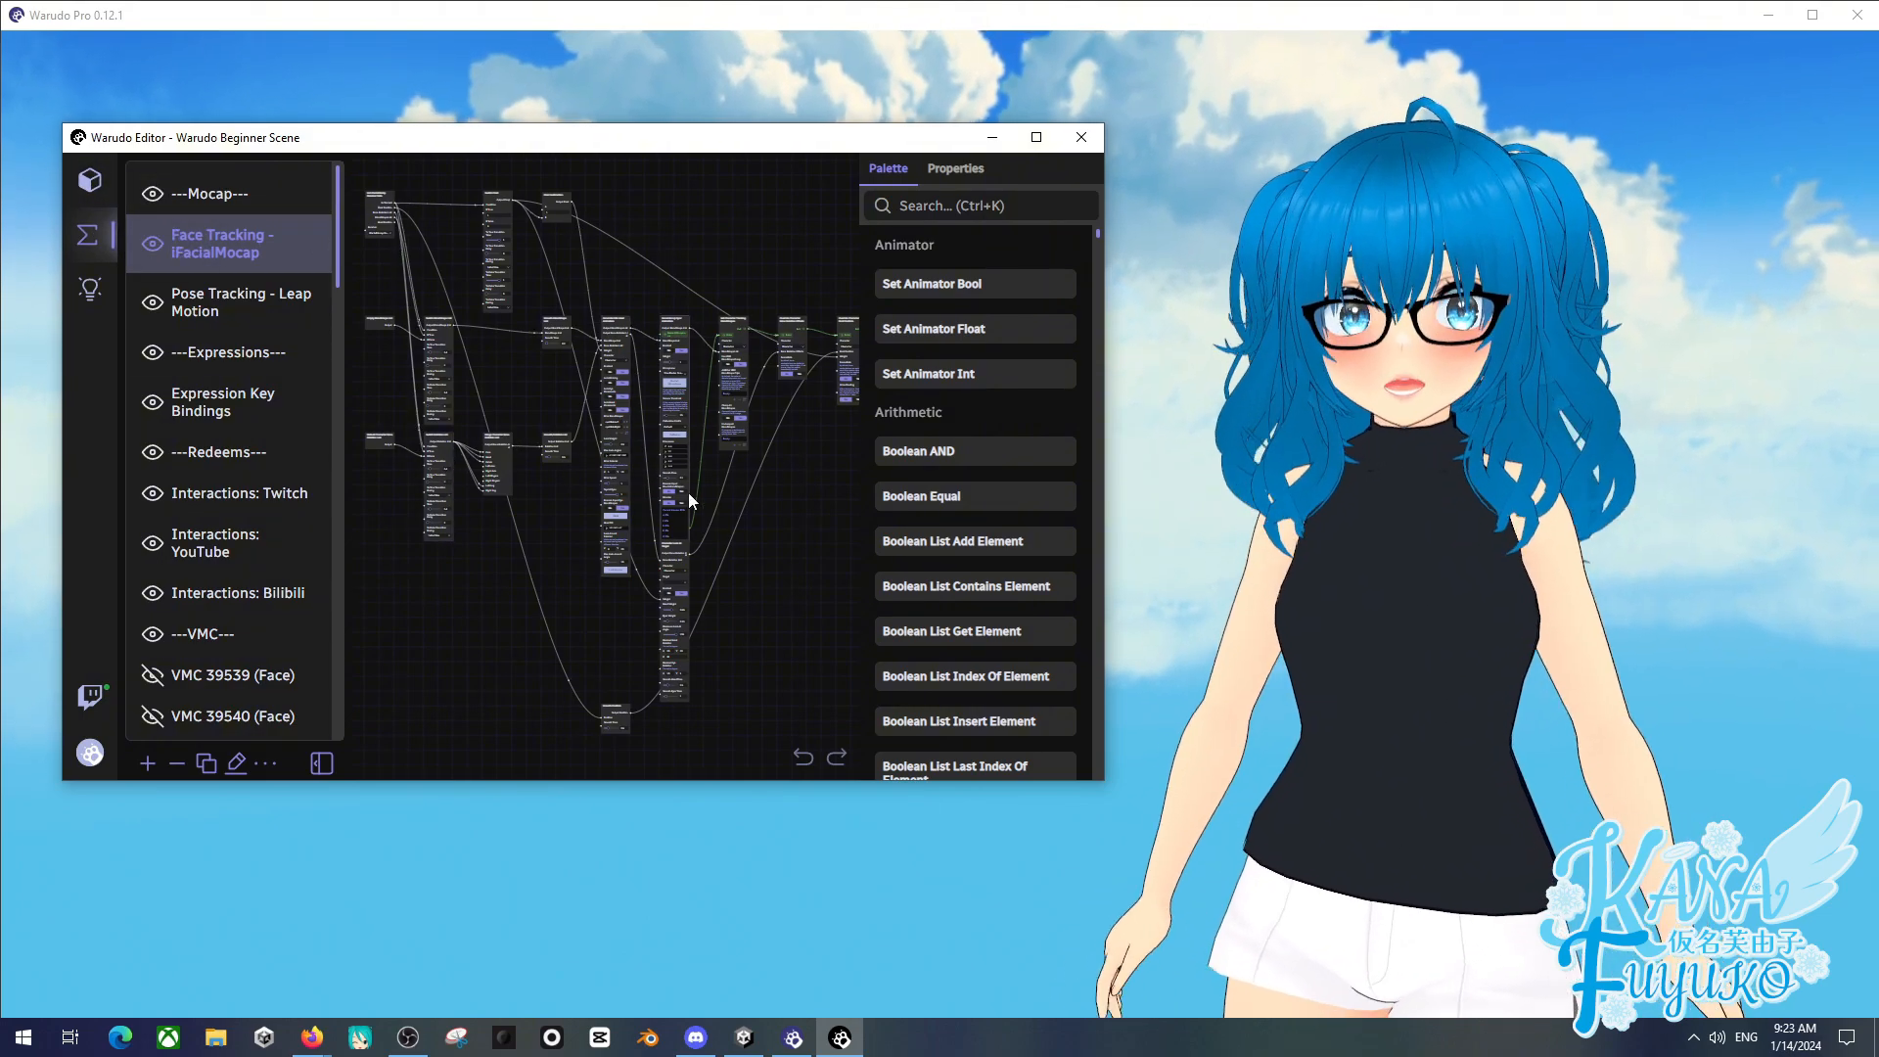
{"action": "left_click", "coordinate": [90, 181]}
{"action": "scroll", "coordinate": [269, 421], "scroll_direction": "down", "scroll_amount": 2}
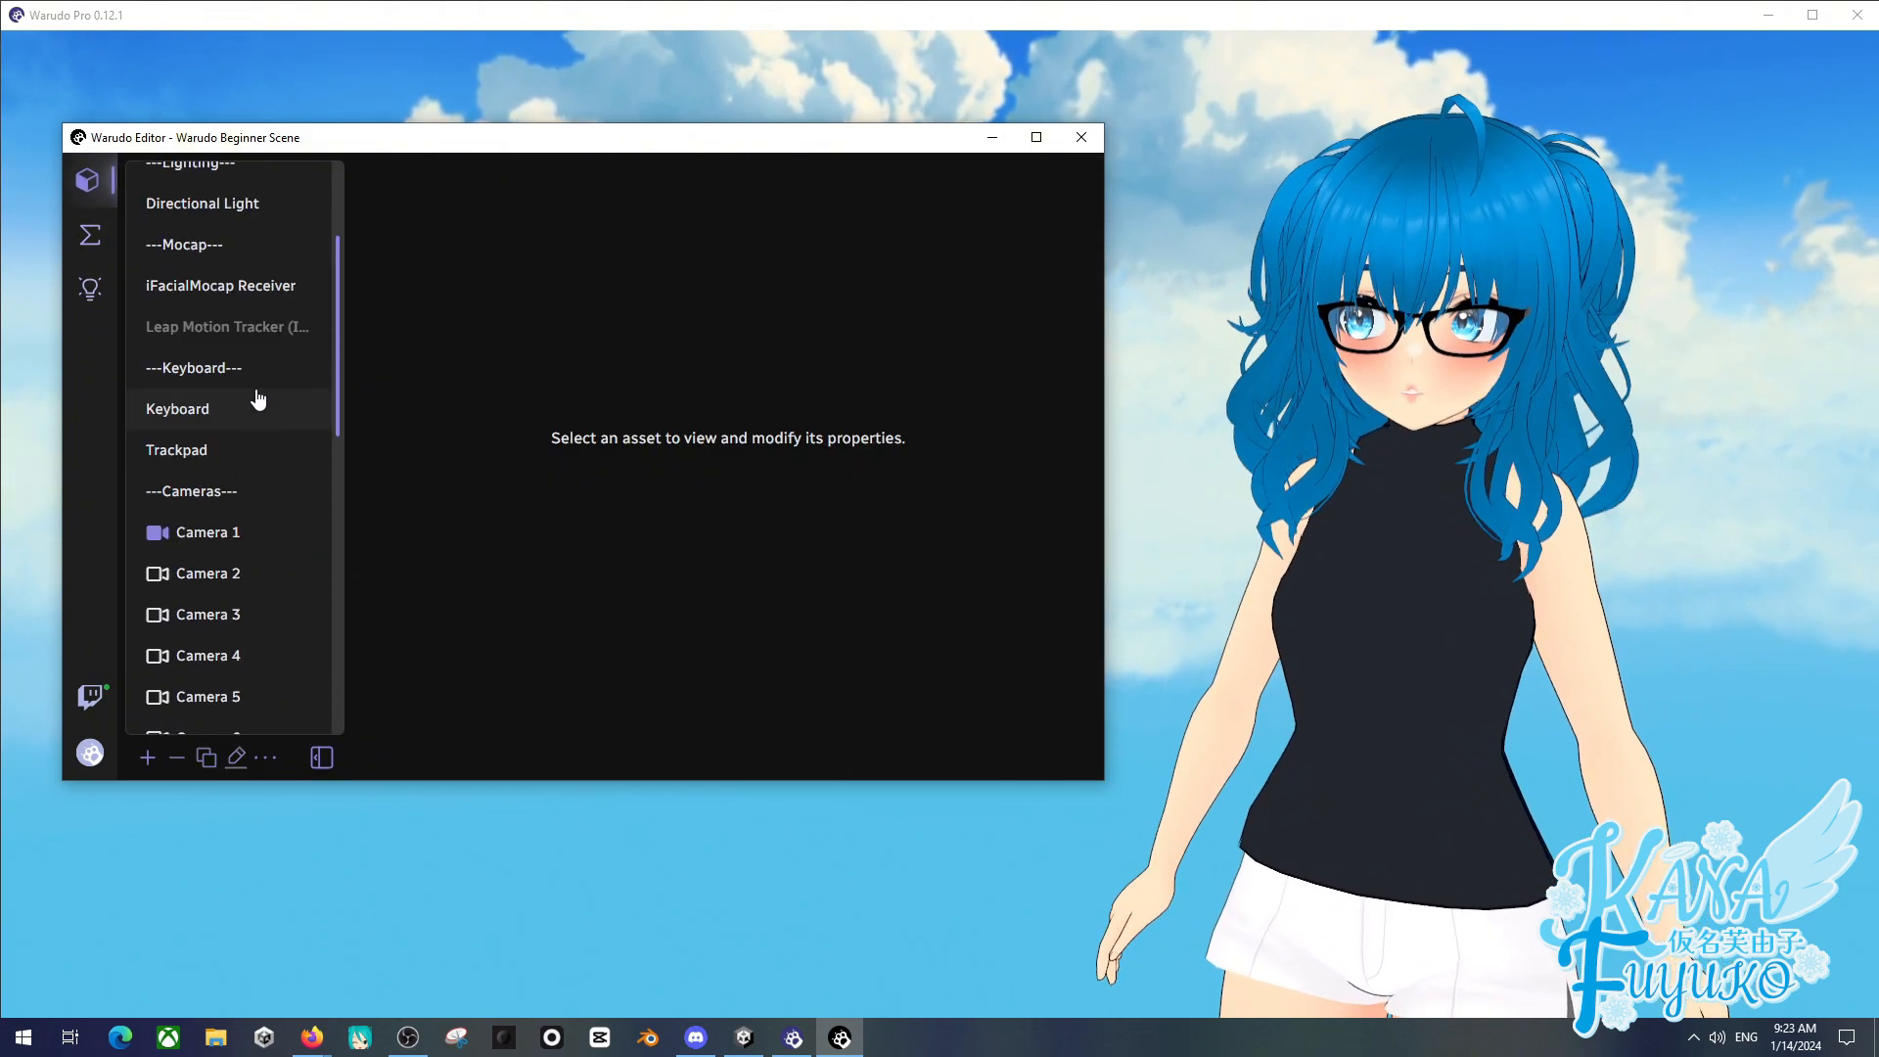
{"action": "left_click", "coordinate": [260, 289]}
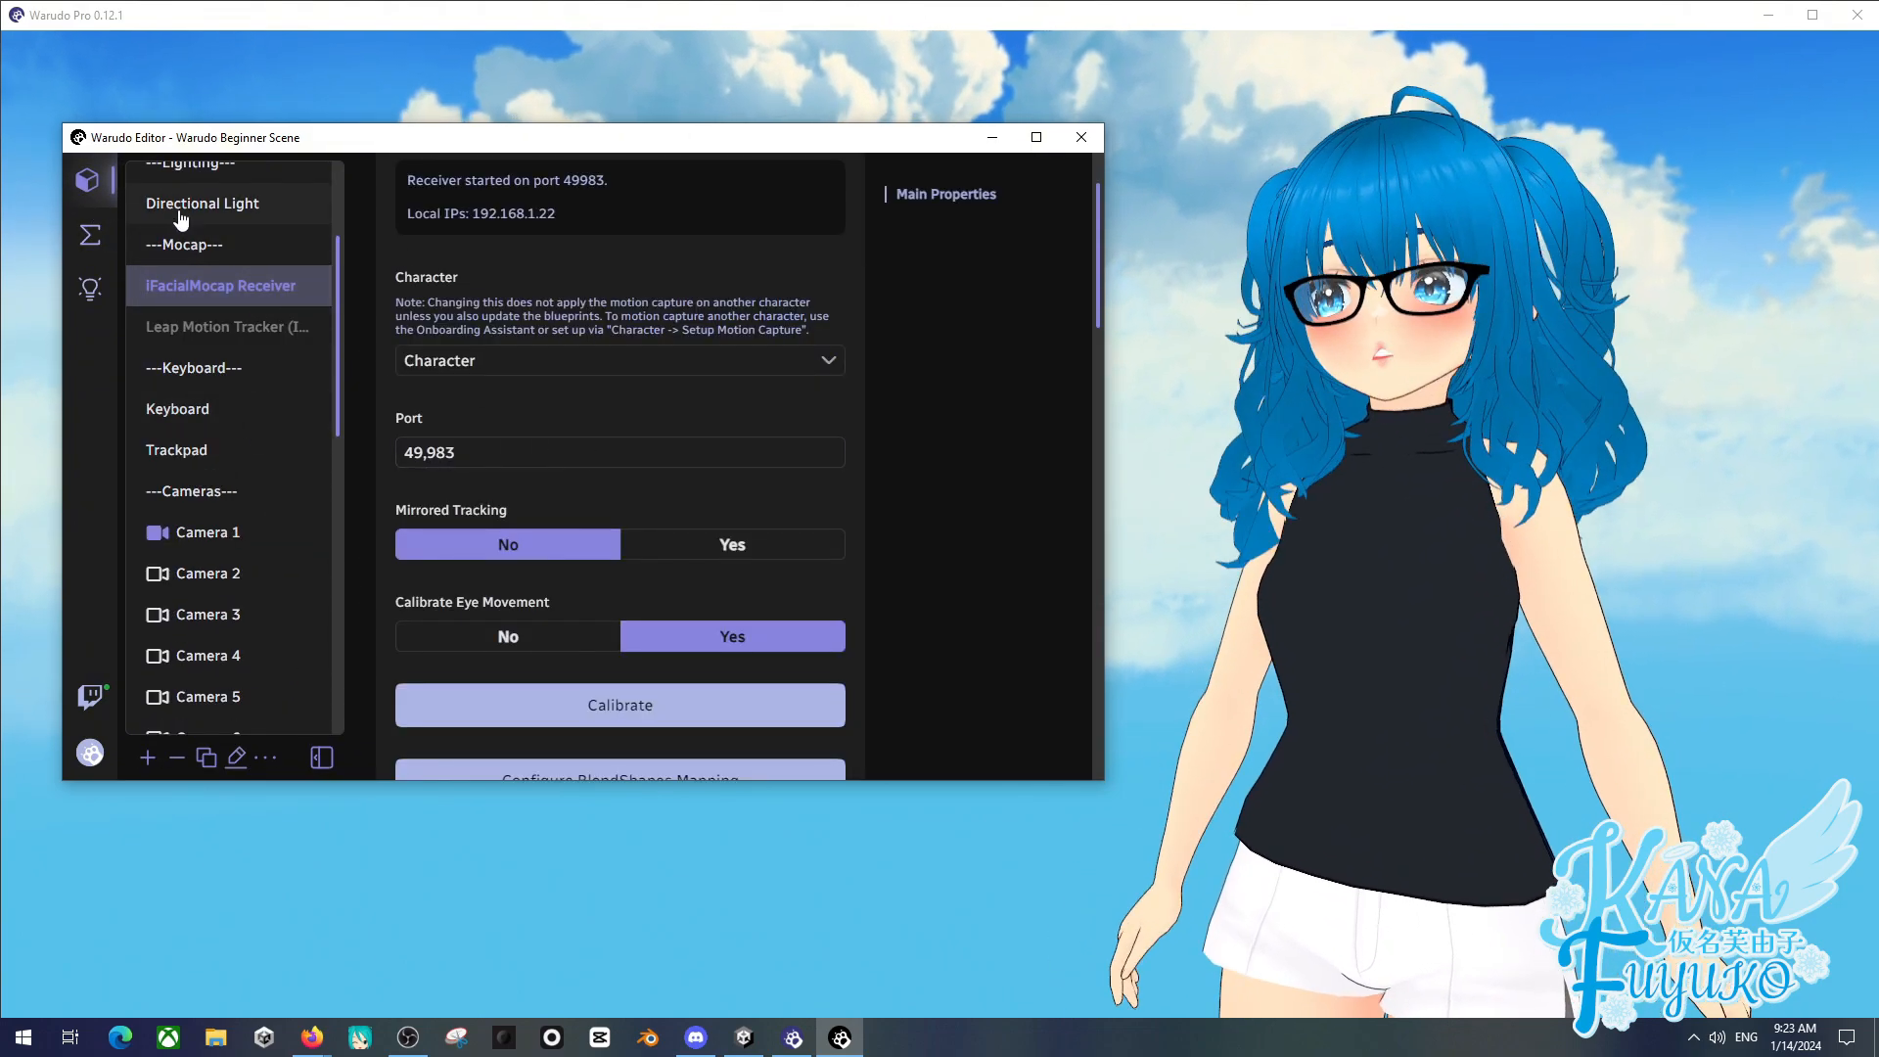
{"action": "left_click", "coordinate": [90, 231]}
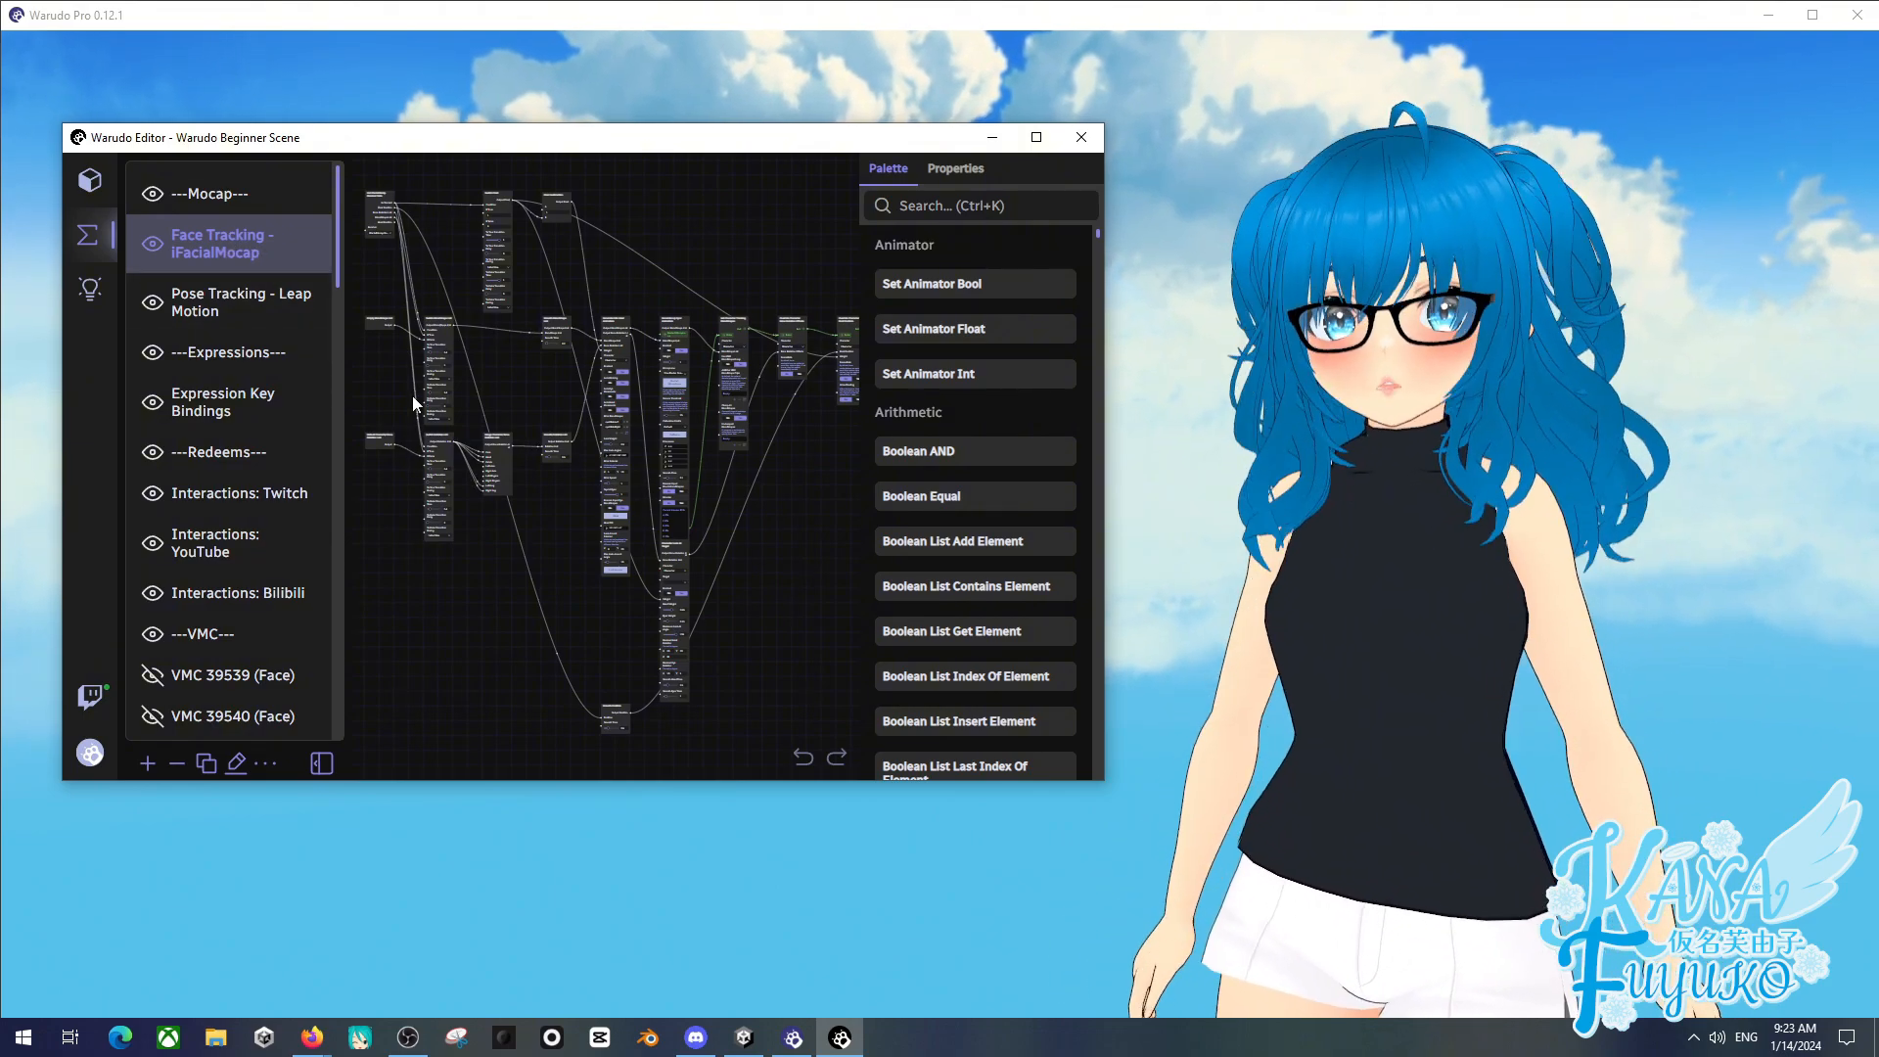
- Examine the Smooth BlendShape List, Smooth Rotation List and Smooth Position nodes in the iFacialMocap face tracking blueprint
{"action": "scroll", "coordinate": [542, 374], "scroll_direction": "up", "scroll_amount": 5}
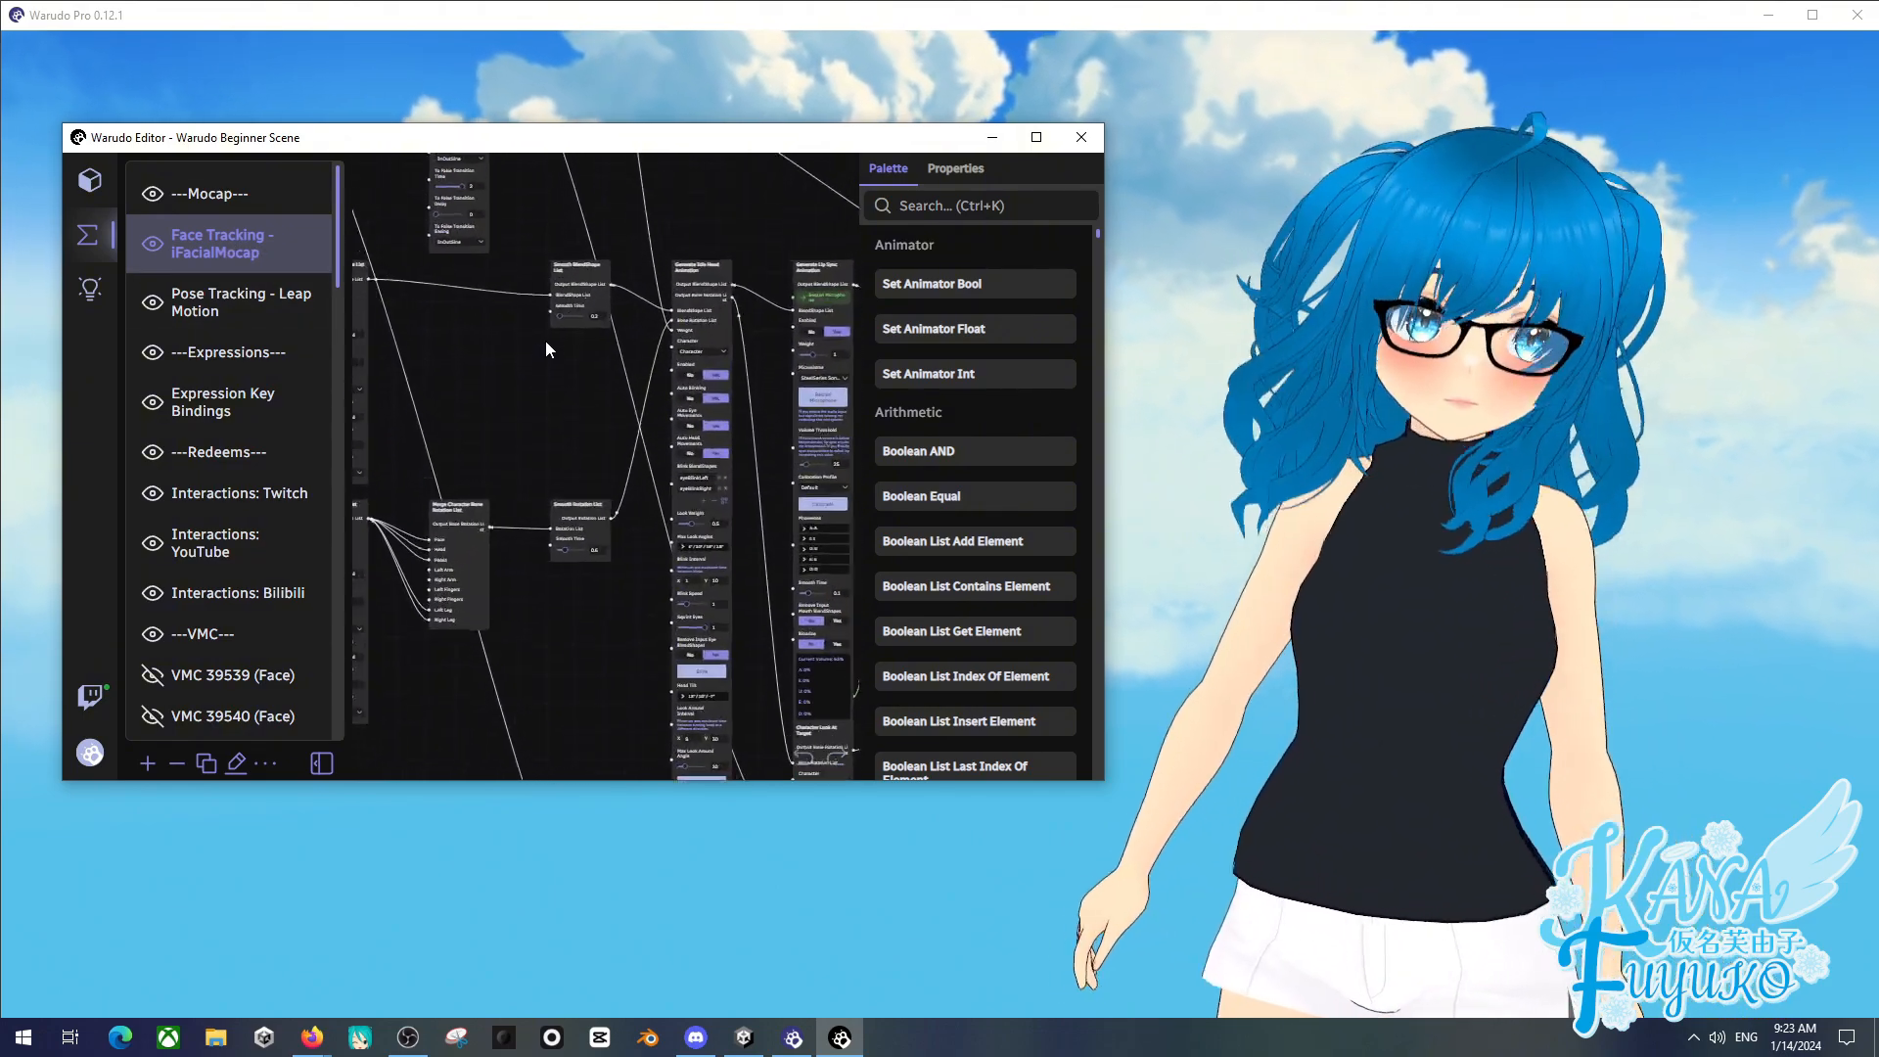
{"action": "scroll", "coordinate": [539, 345], "scroll_direction": "up", "scroll_amount": 2}
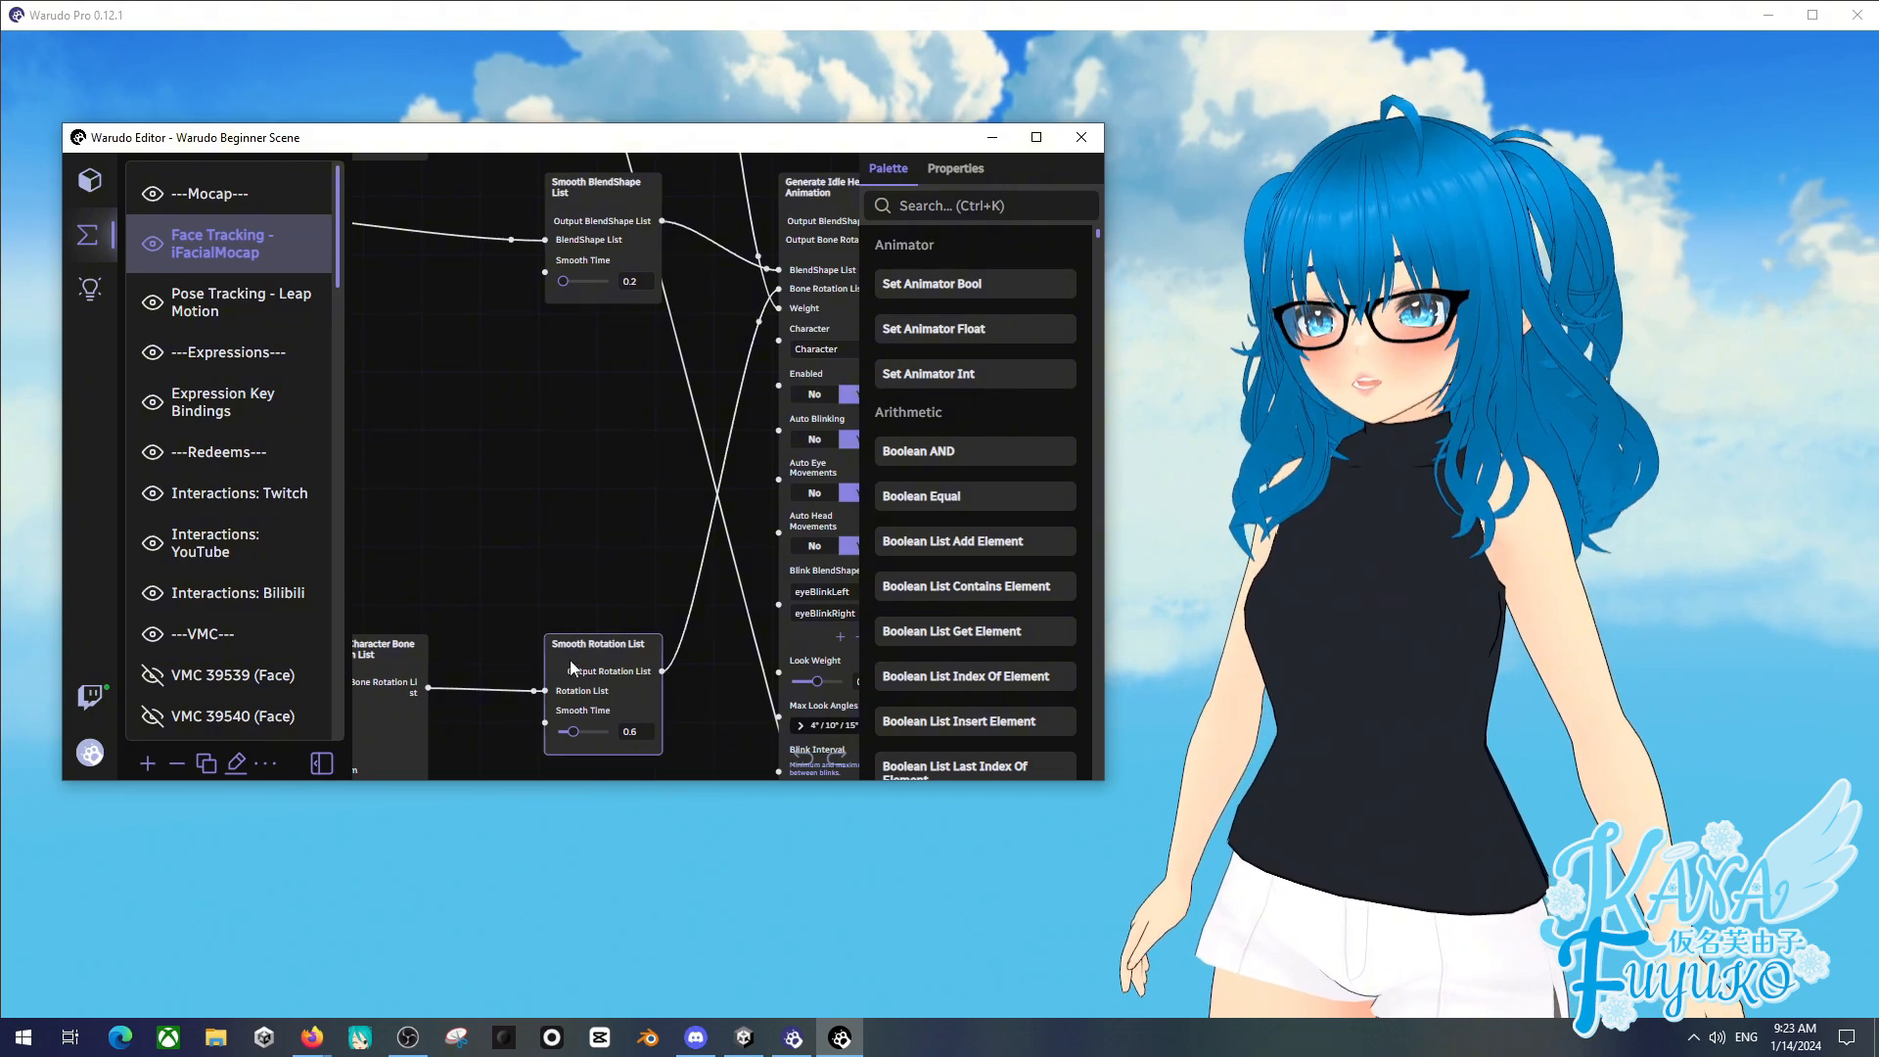
{"action": "left_click_drag", "start_coordinate": [692, 571], "coordinate": [654, 367]}
{"action": "scroll", "coordinate": [606, 616], "scroll_direction": "down", "scroll_amount": 2}
{"action": "left_click_drag", "start_coordinate": [580, 653], "coordinate": [528, 300]}
{"action": "scroll", "coordinate": [533, 489], "scroll_direction": "down", "scroll_amount": 2}
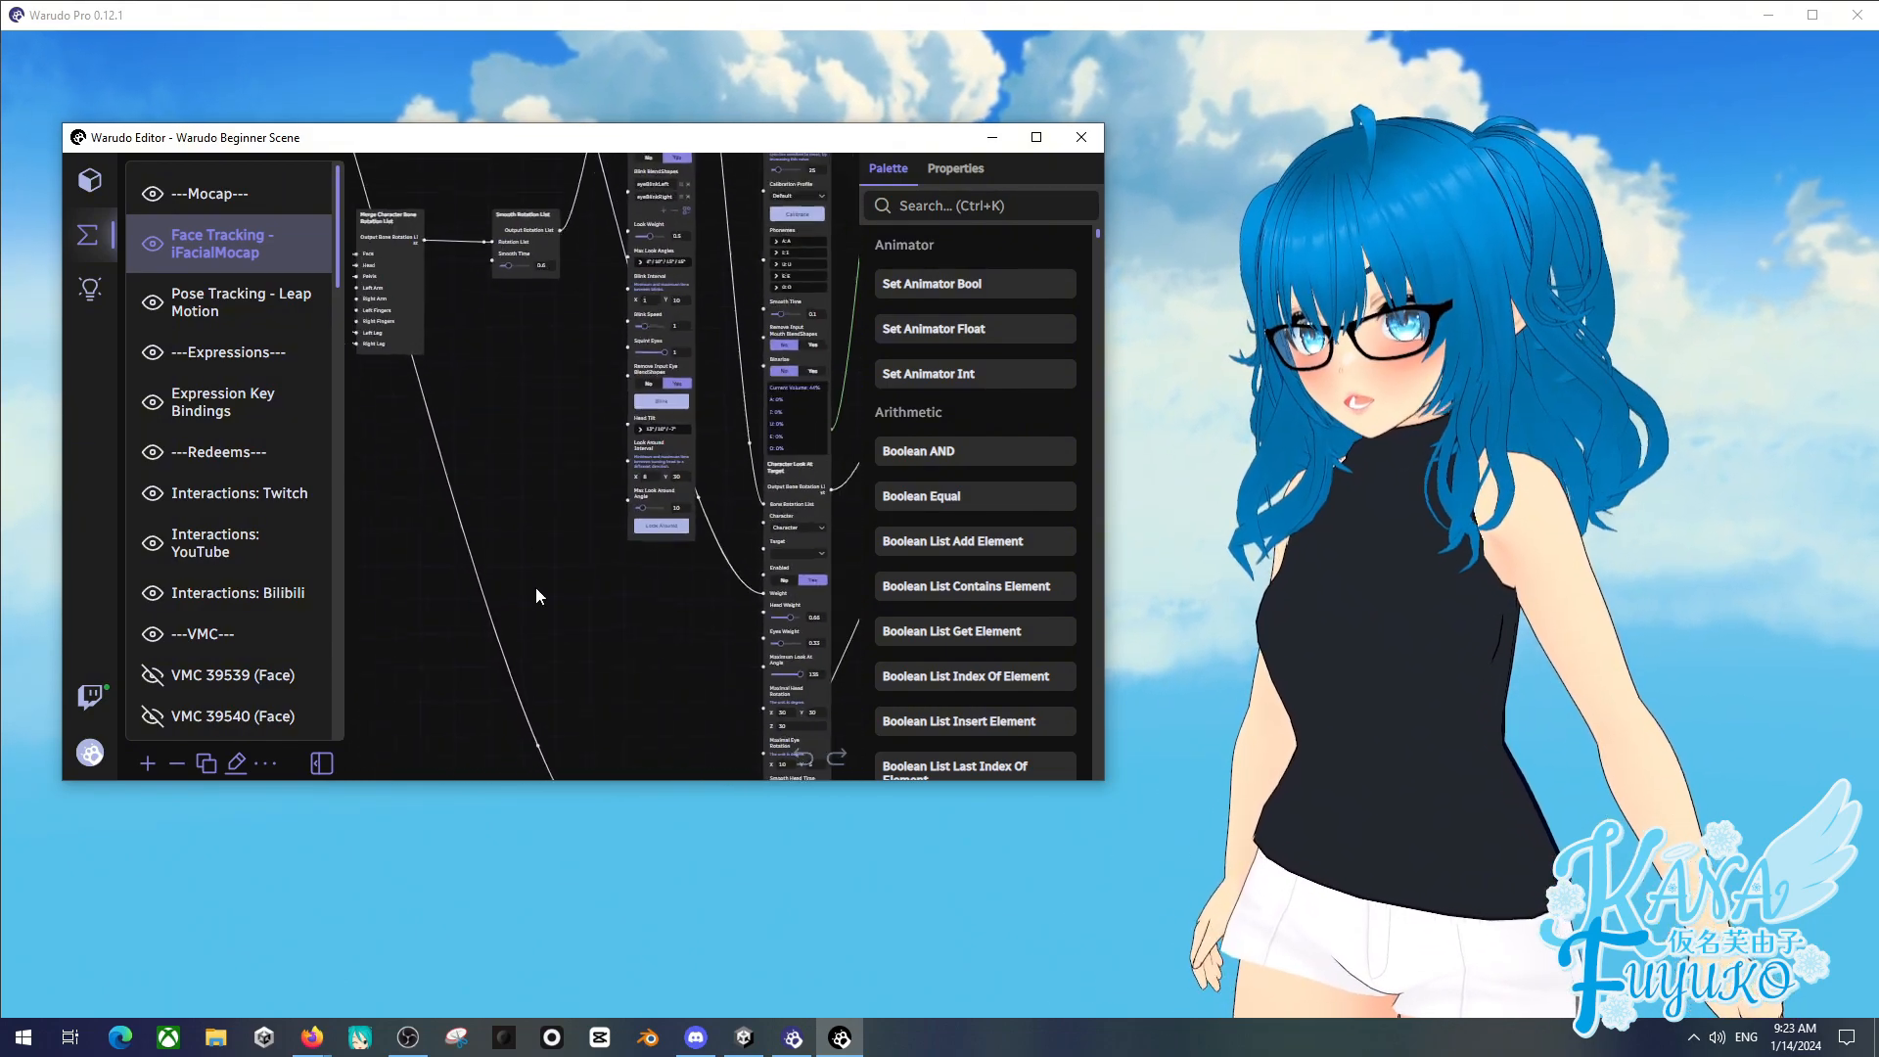
{"action": "left_click_drag", "start_coordinate": [536, 586], "coordinate": [513, 260]}
{"action": "scroll", "coordinate": [609, 593], "scroll_direction": "up", "scroll_amount": 2}
{"action": "scroll", "coordinate": [608, 593], "scroll_direction": "up", "scroll_amount": 3}
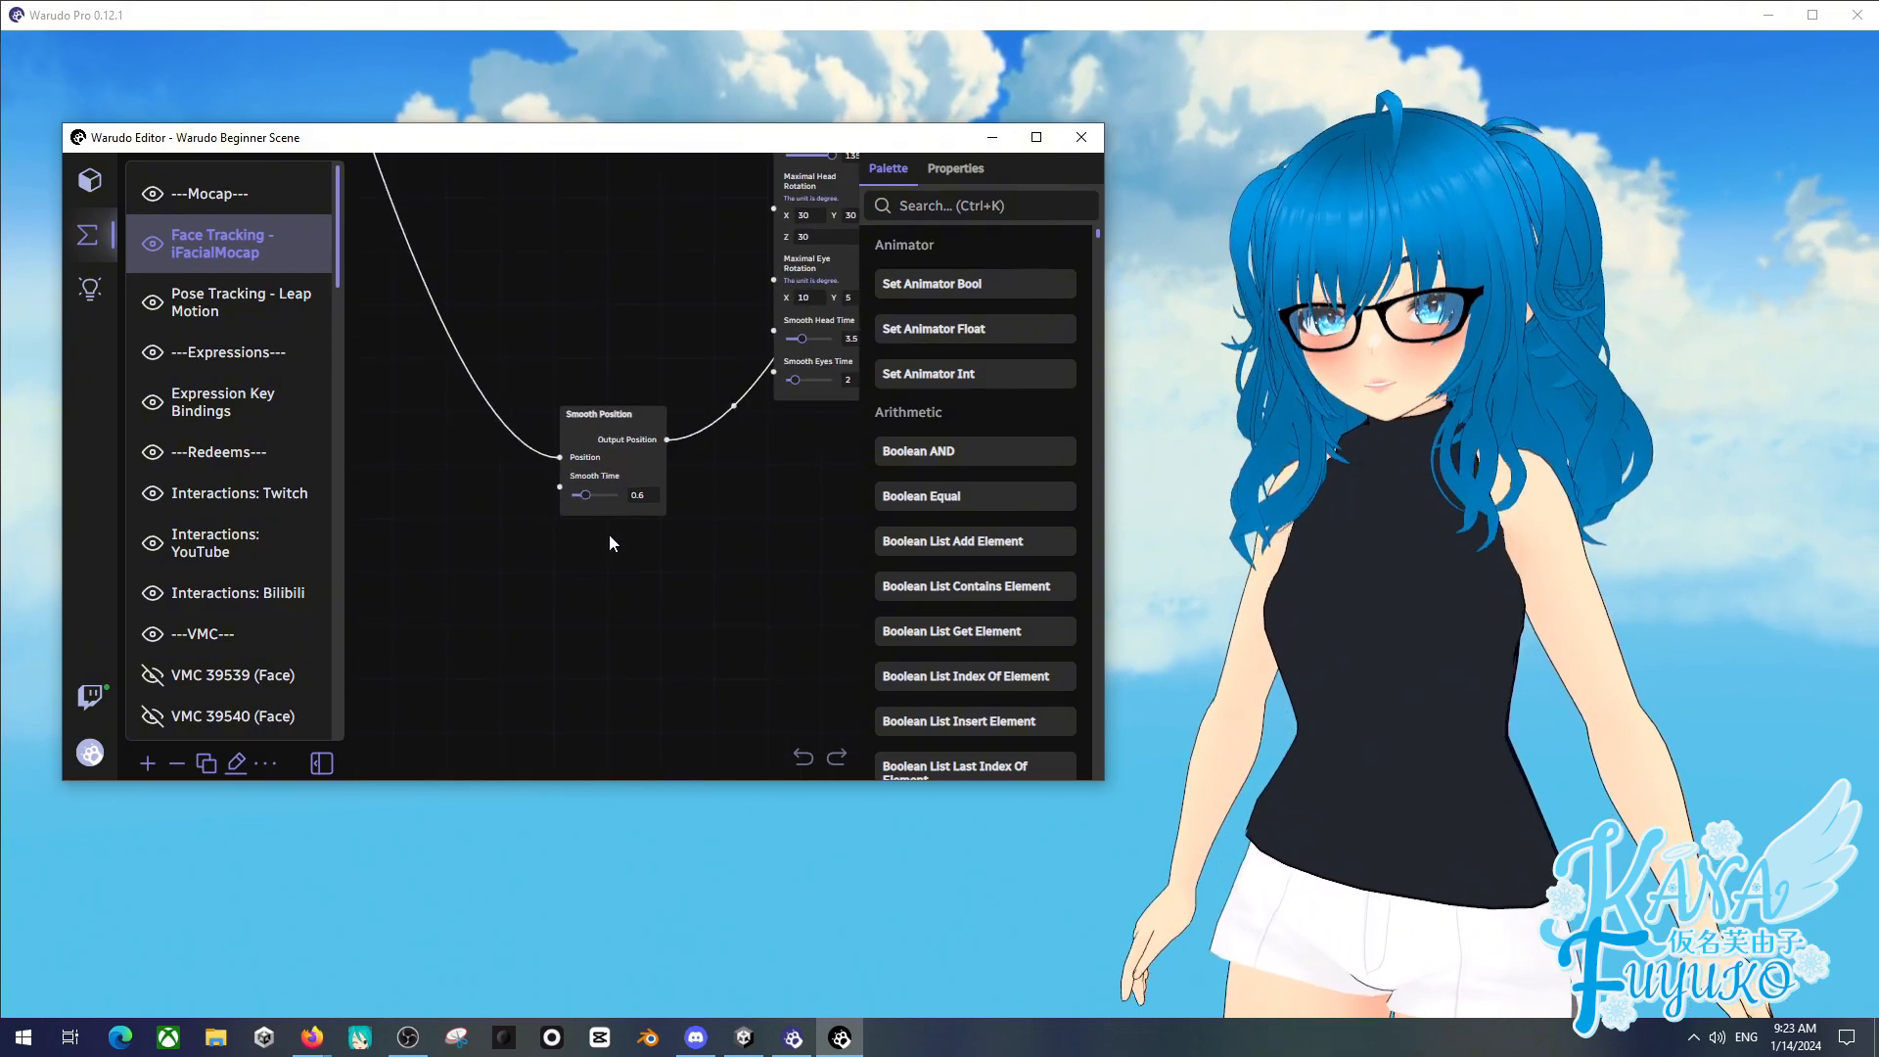
{"action": "left_click_drag", "start_coordinate": [608, 536], "coordinate": [604, 597]}
{"action": "scroll", "coordinate": [543, 303], "scroll_direction": "down", "scroll_amount": 3}
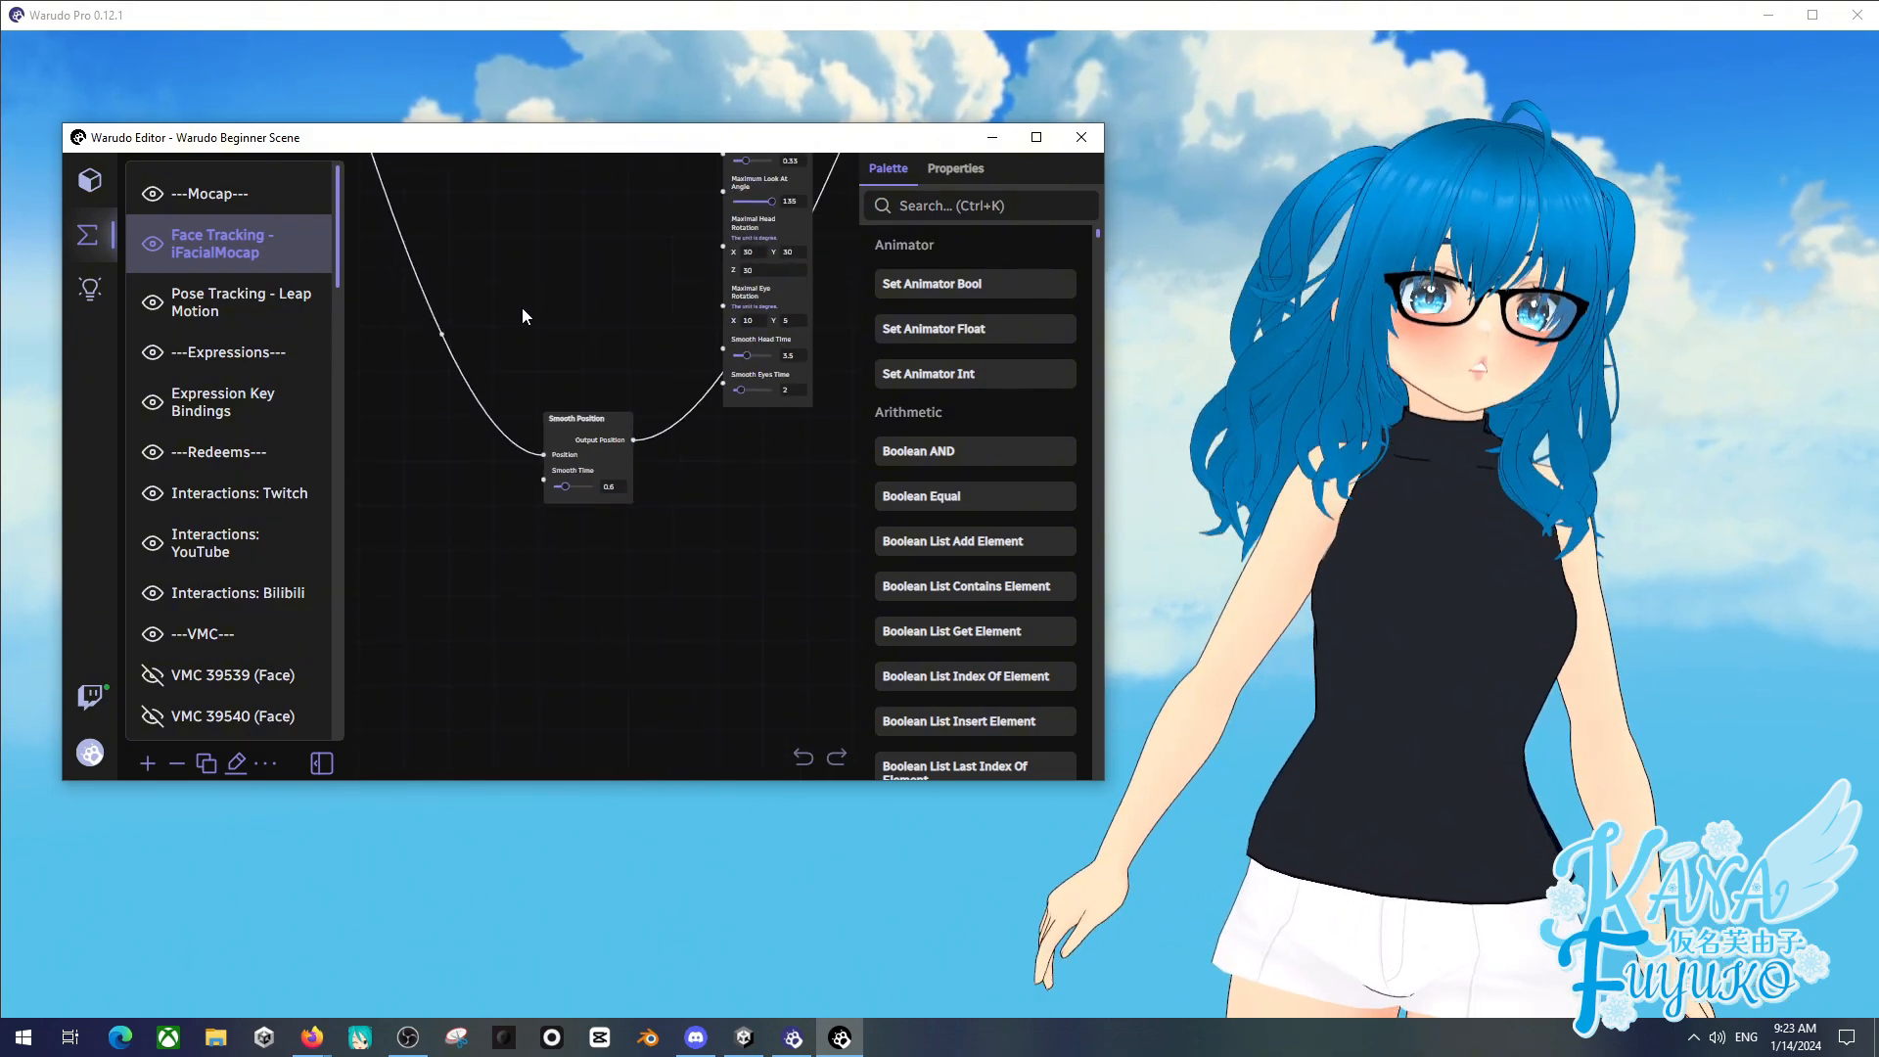
- Try a Smooth Time of 1.7 on the Smooth Rotation List node, and settle on 0.4
{"action": "left_click_drag", "start_coordinate": [513, 337], "coordinate": [468, 477]}
{"action": "left_click_drag", "start_coordinate": [491, 401], "coordinate": [558, 620]}
{"action": "scroll", "coordinate": [466, 590], "scroll_direction": "up", "scroll_amount": 3}
{"action": "scroll", "coordinate": [578, 576], "scroll_direction": "up", "scroll_amount": 1}
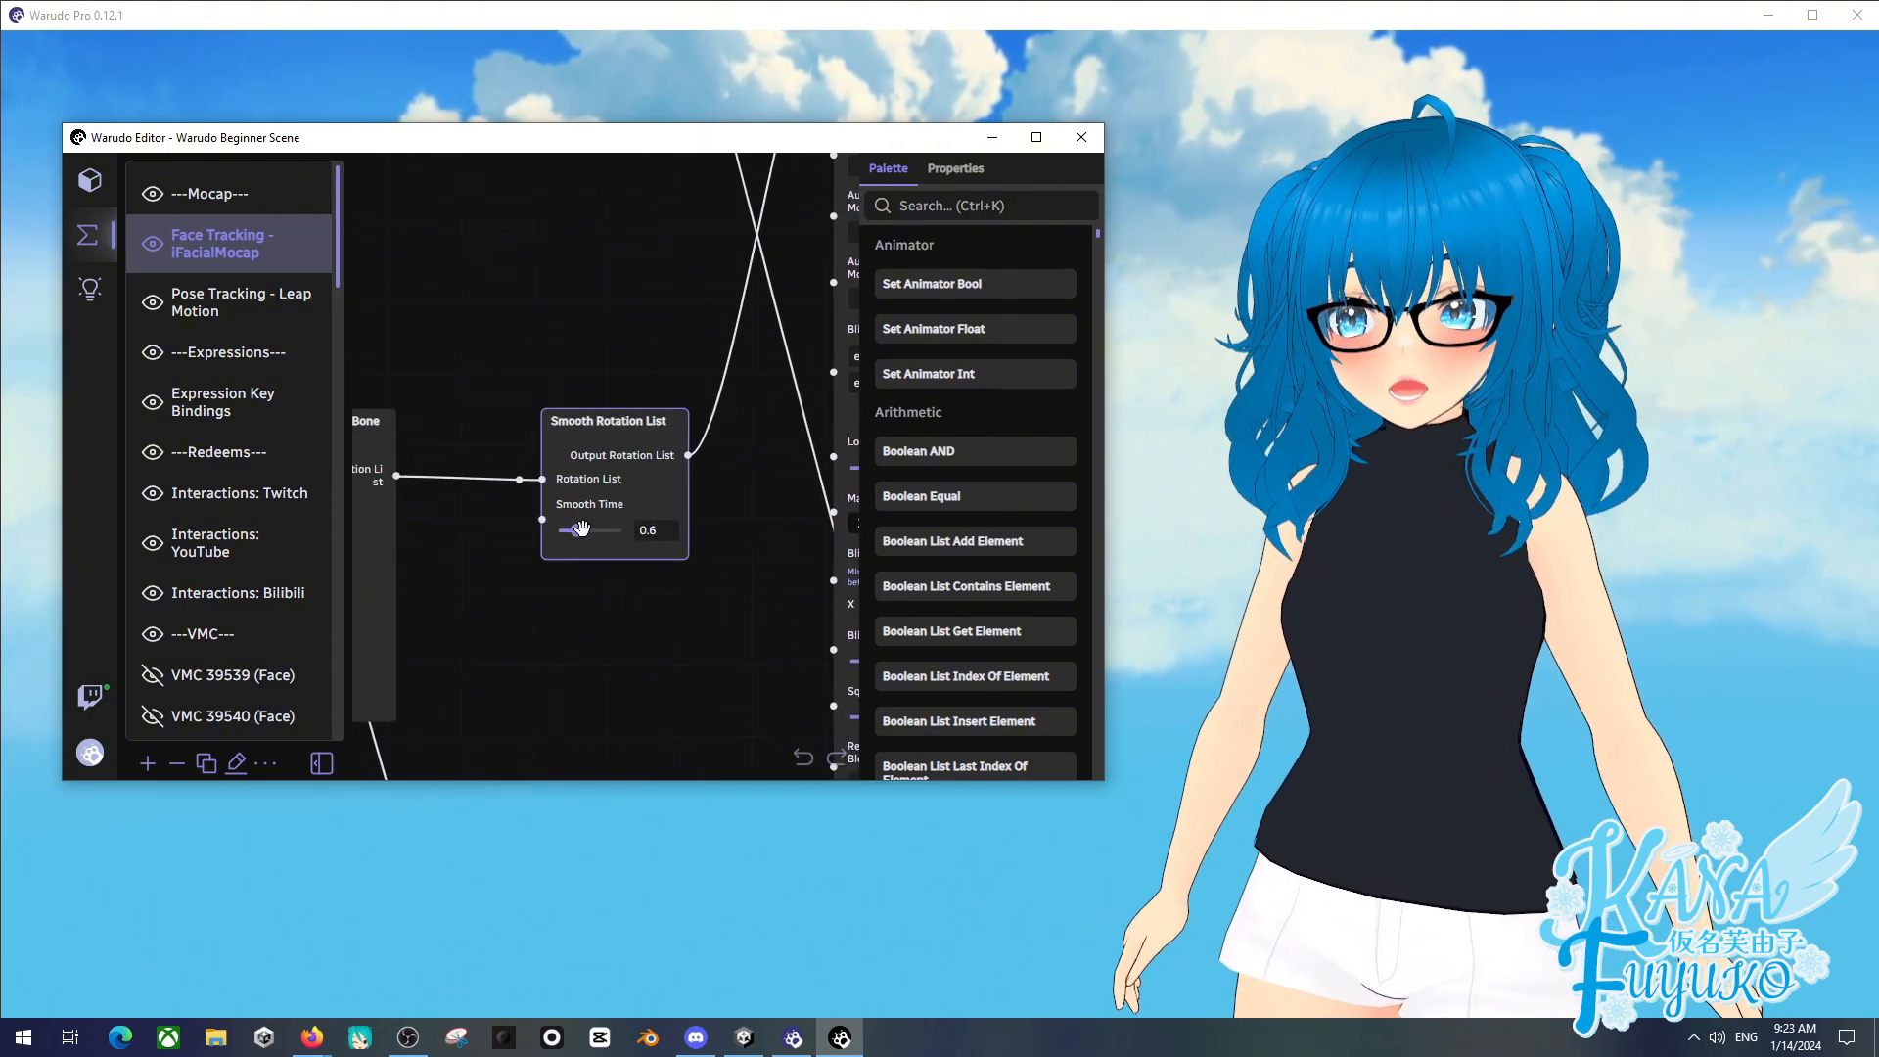
{"action": "left_click_drag", "start_coordinate": [577, 530], "coordinate": [630, 542]}
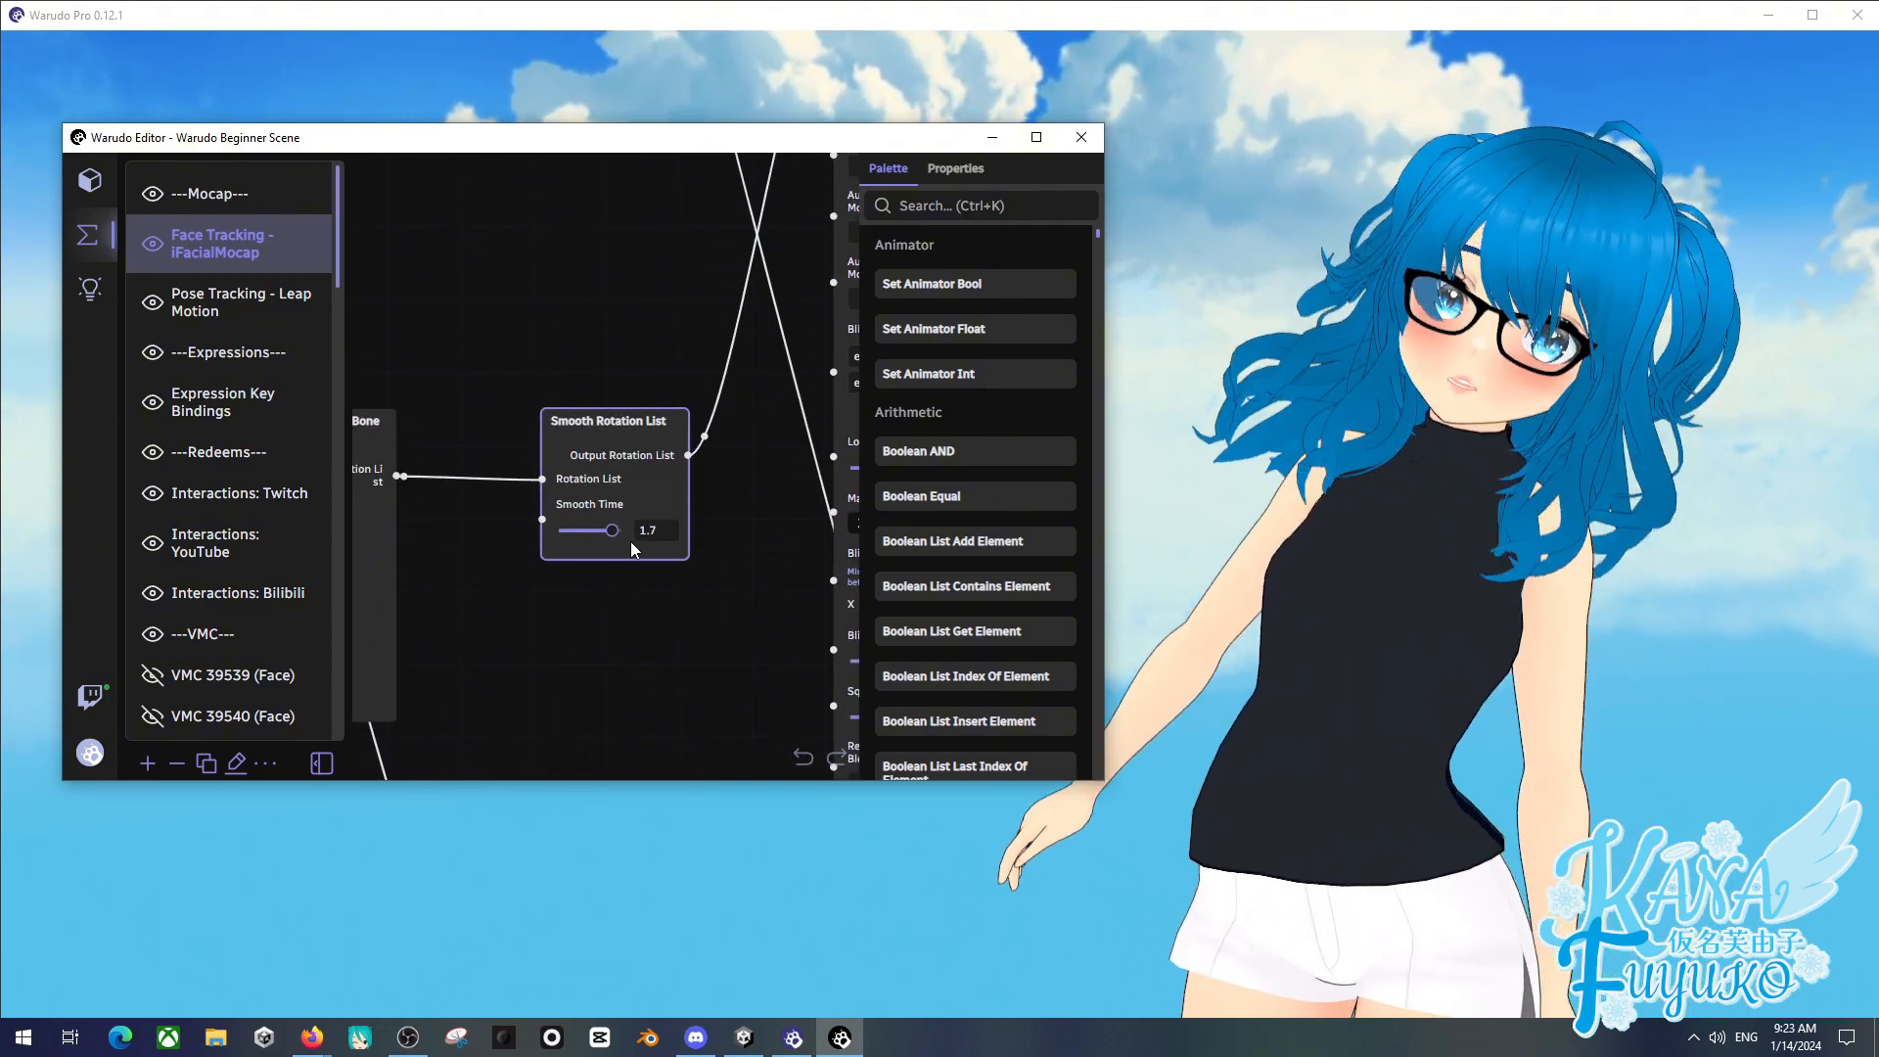
{"action": "left_click", "coordinate": [632, 507]}
{"action": "scroll", "coordinate": [659, 371], "scroll_direction": "down", "scroll_amount": 1}
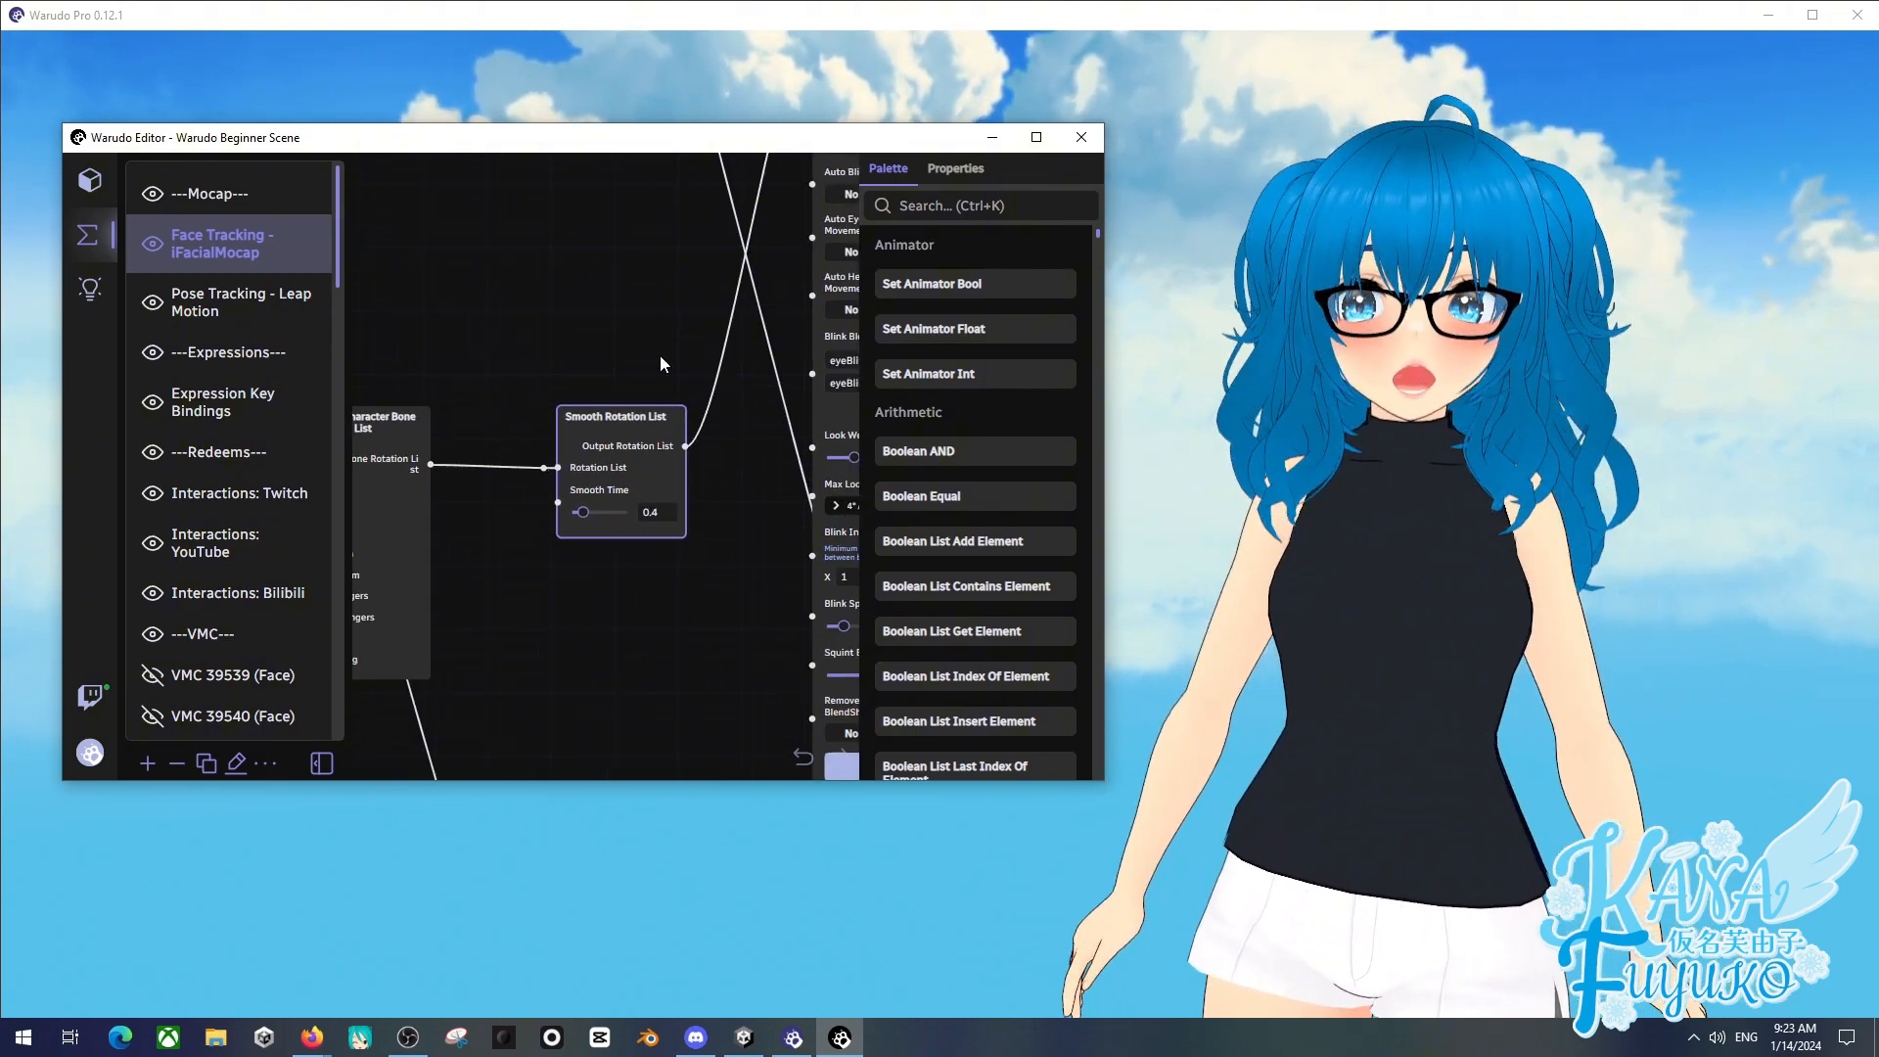
- Try a Smooth Time of 1.64 on the Smooth BlendShape List node, and settle on 0.4
{"action": "left_click_drag", "start_coordinate": [660, 354], "coordinate": [632, 565]}
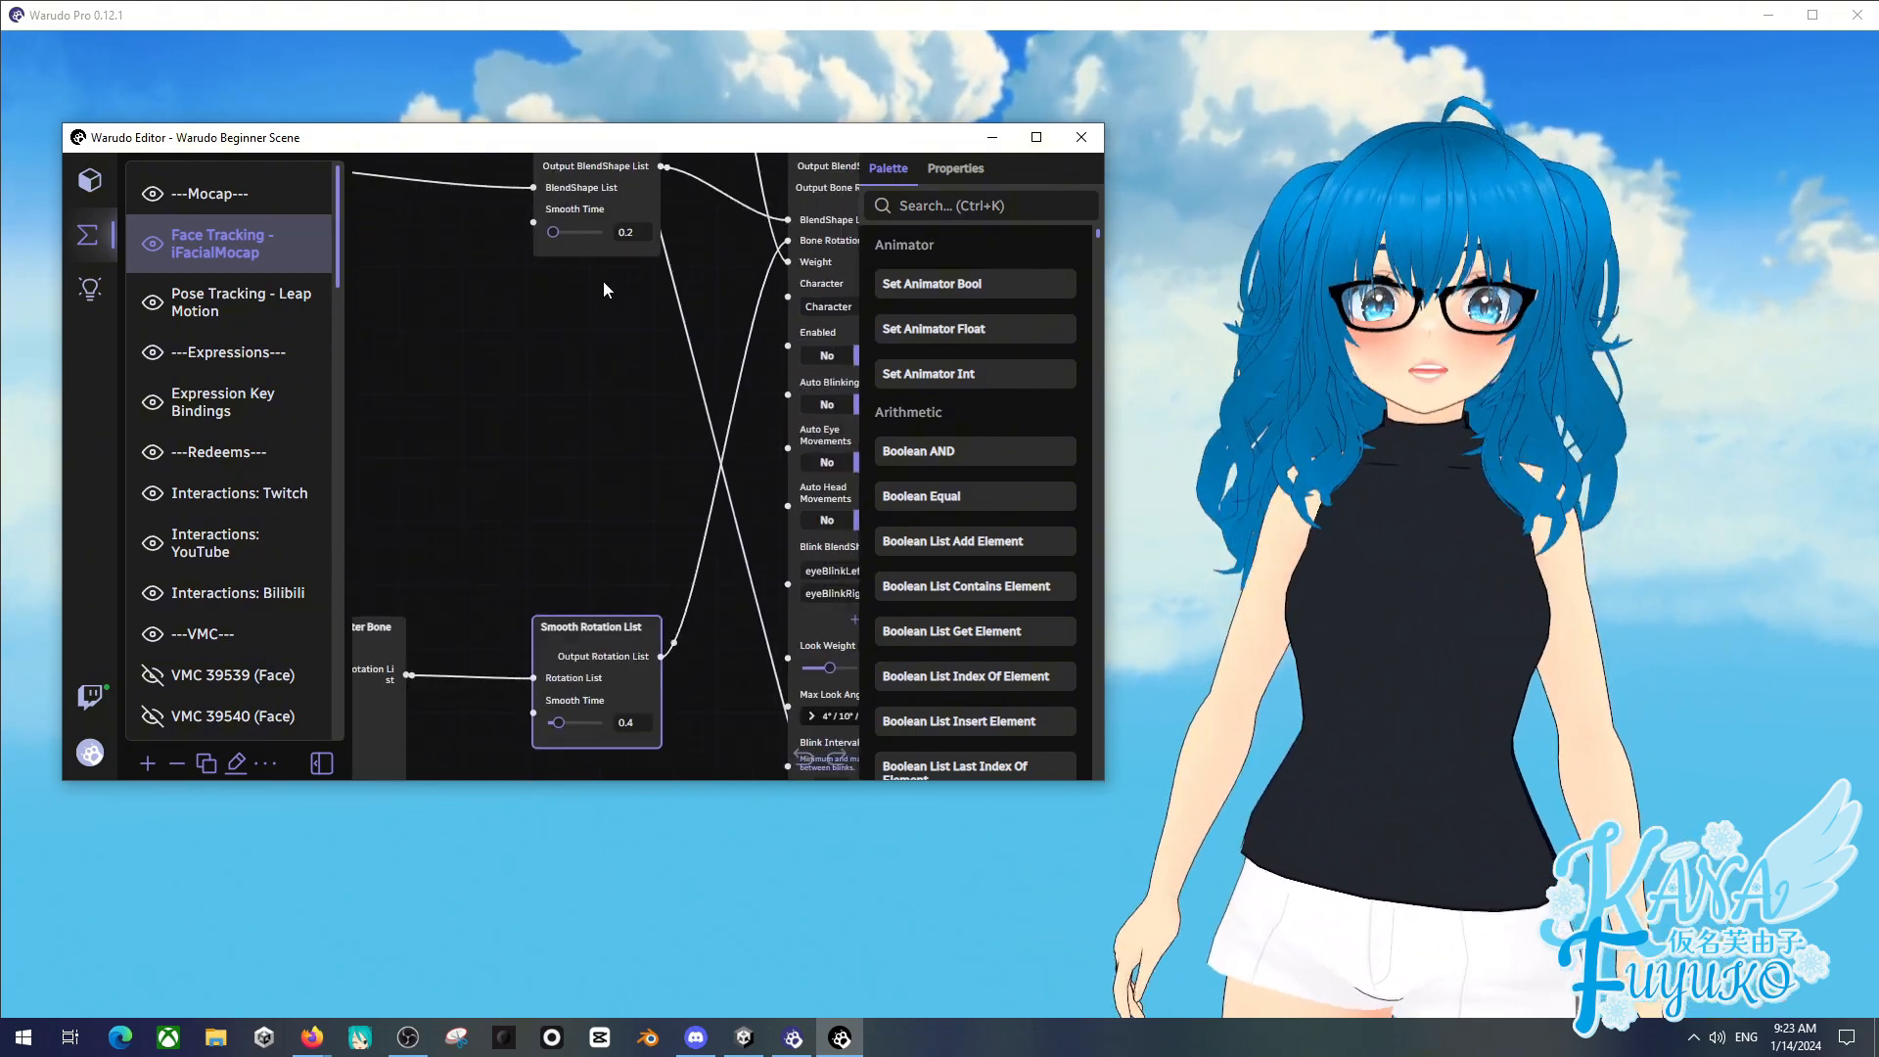
{"action": "left_click_drag", "start_coordinate": [603, 290], "coordinate": [611, 574]}
{"action": "scroll", "coordinate": [562, 554], "scroll_direction": "up", "scroll_amount": 2}
{"action": "left_click_drag", "start_coordinate": [561, 511], "coordinate": [609, 511]}
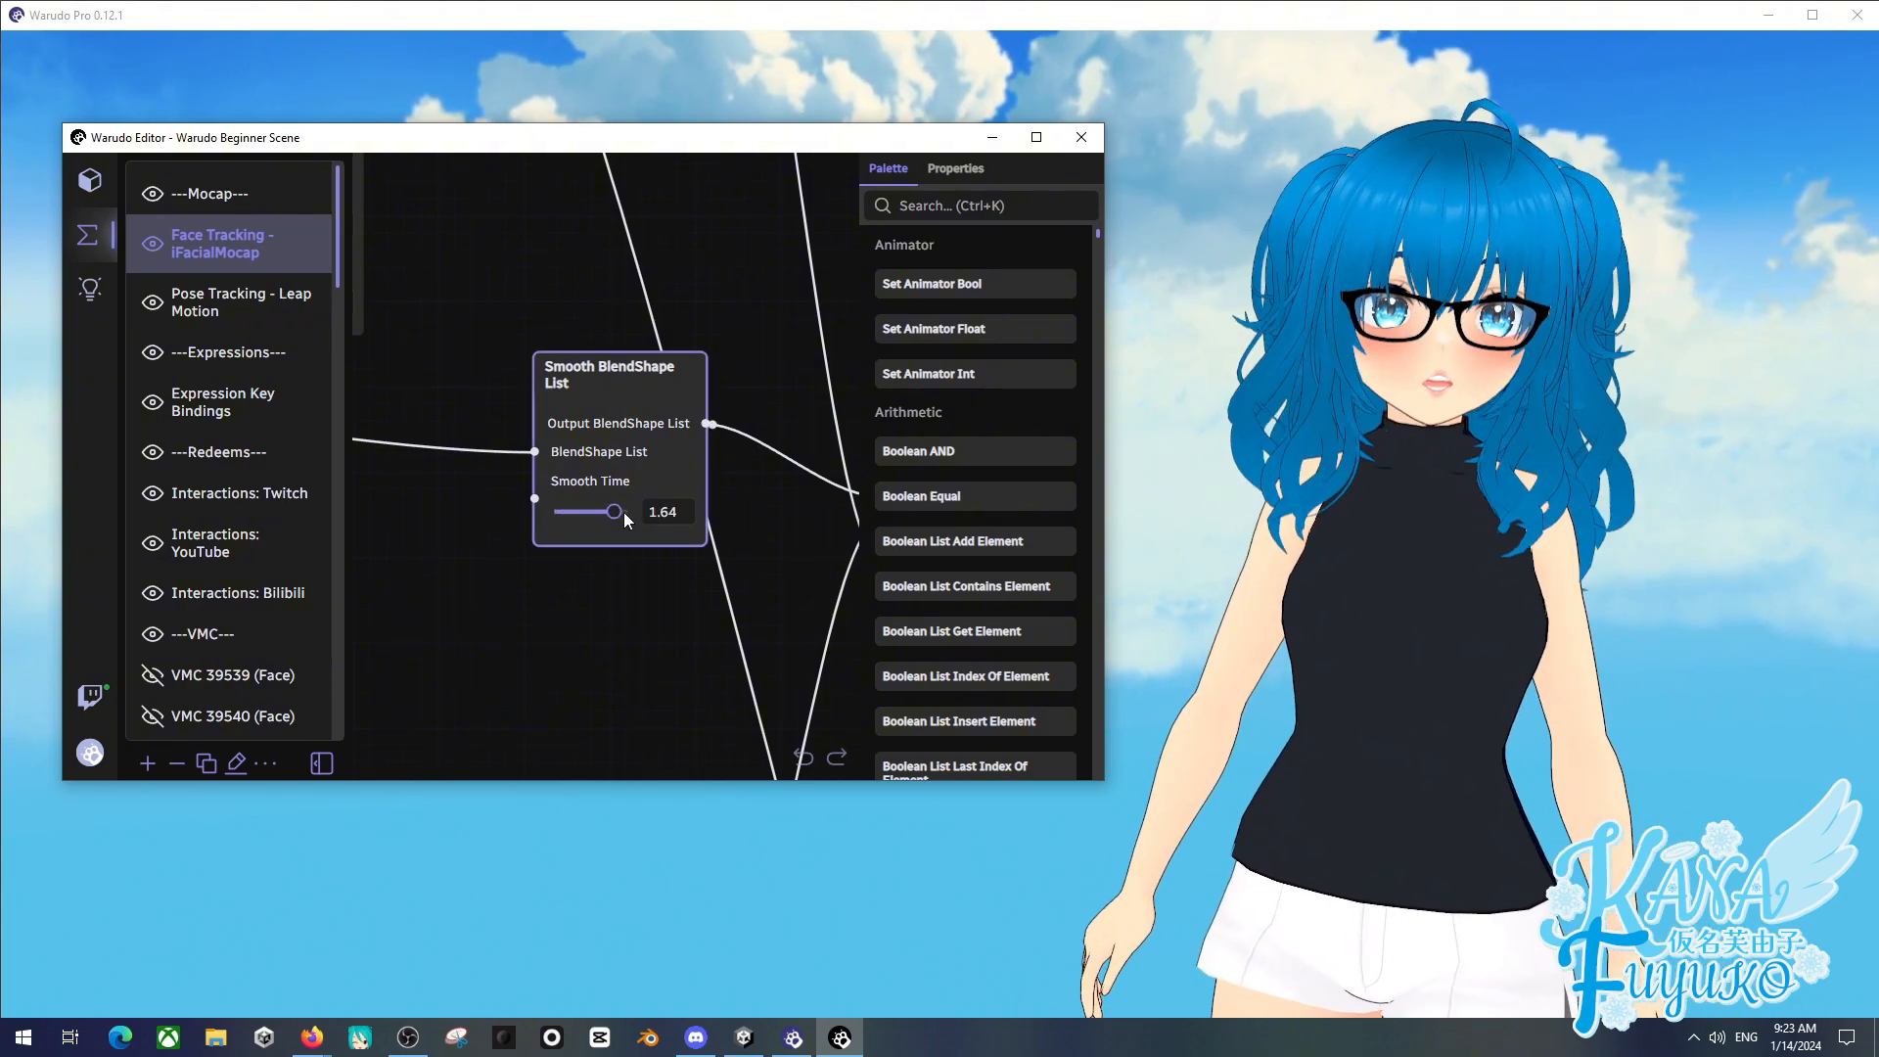
{"action": "left_click_drag", "start_coordinate": [625, 513], "coordinate": [572, 505]}
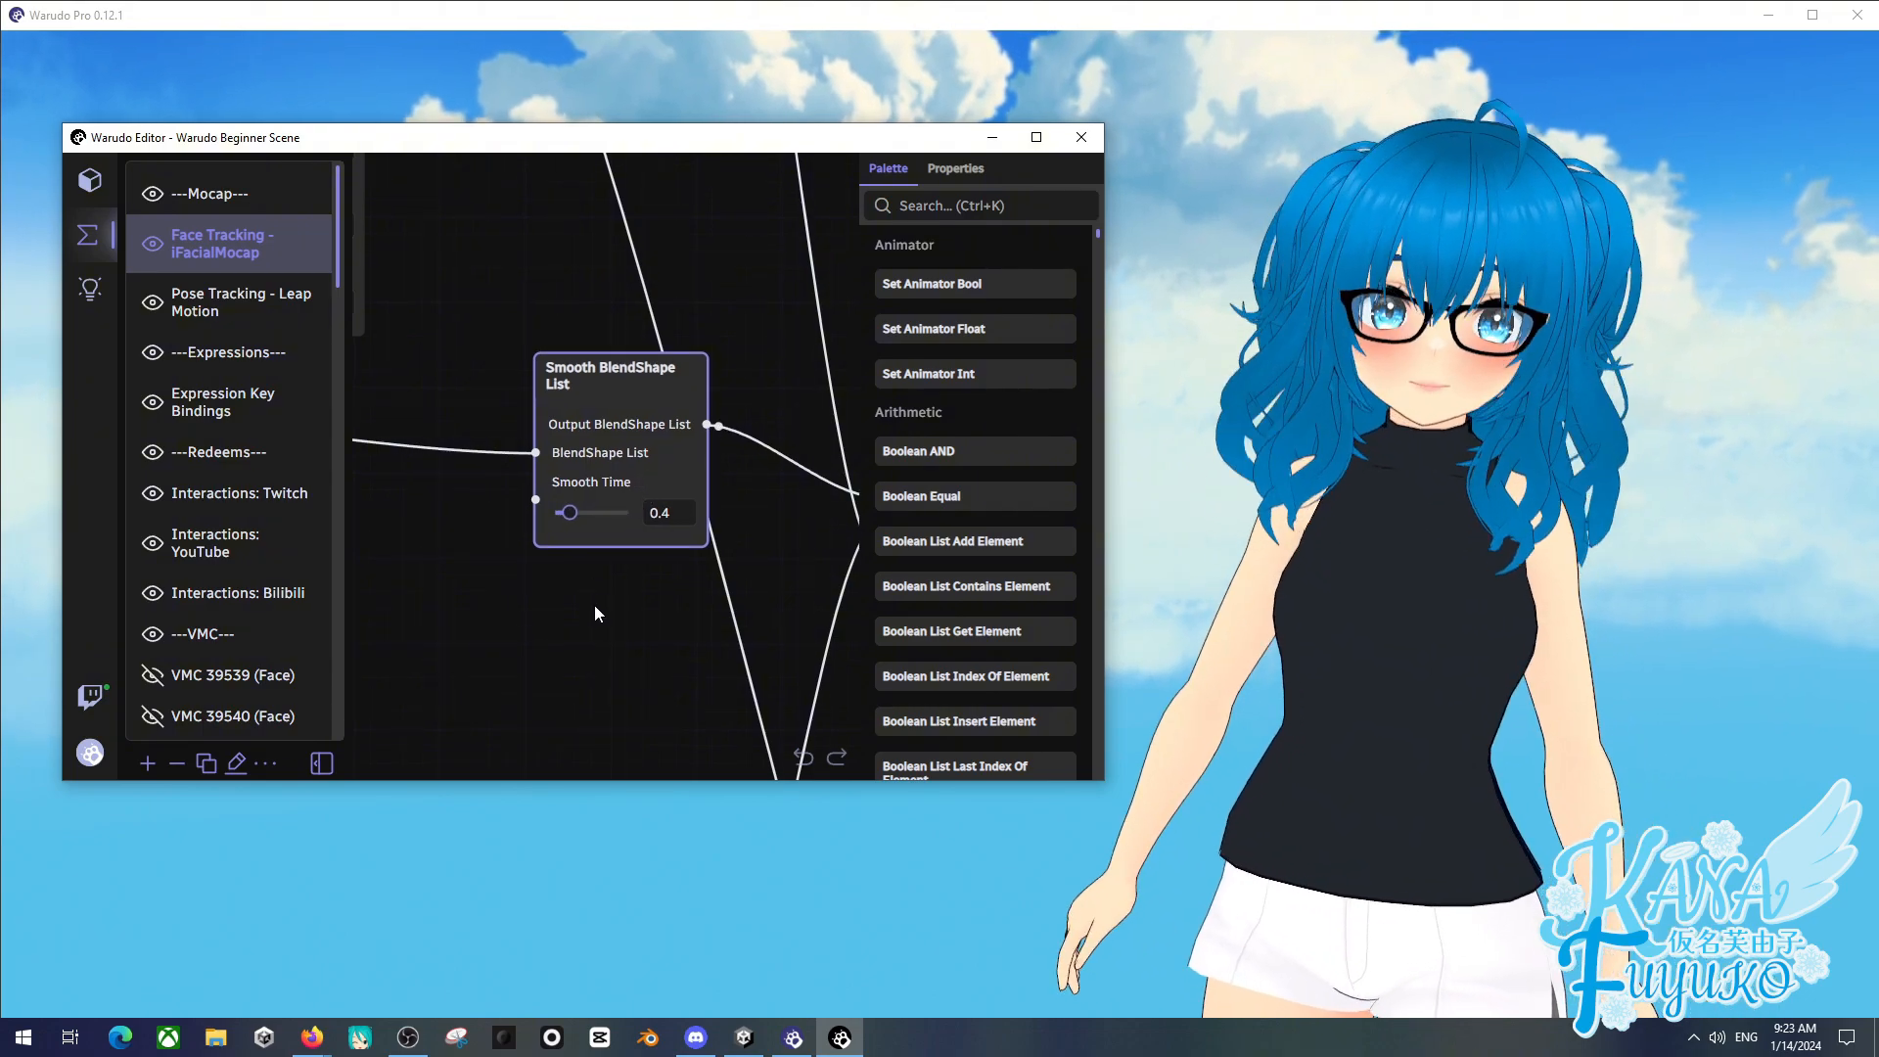
- Examine the Generate Lip Sync Animation node and its connections to the neighbouring nodes
{"action": "scroll", "coordinate": [592, 612], "scroll_direction": "down", "scroll_amount": 5}
{"action": "scroll", "coordinate": [559, 662], "scroll_direction": "down", "scroll_amount": 2}
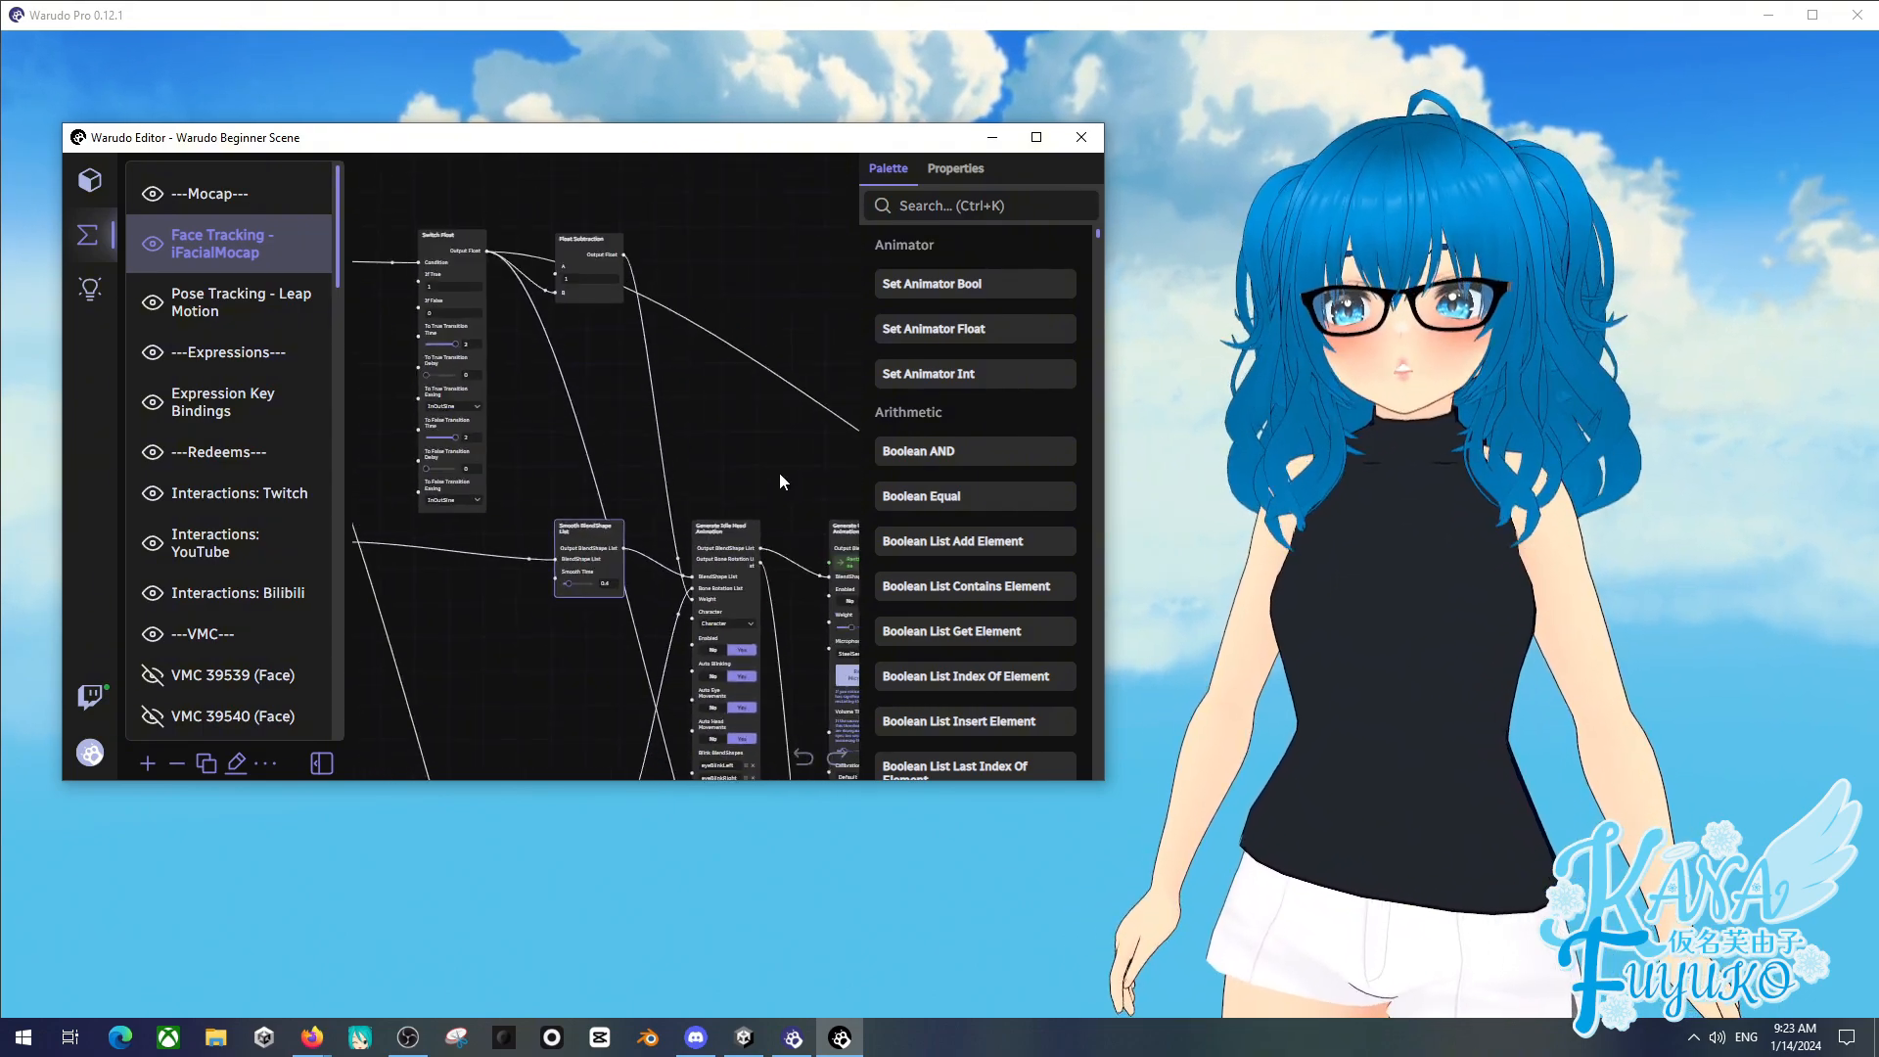
{"action": "left_click_drag", "start_coordinate": [779, 472], "coordinate": [484, 276]}
{"action": "scroll", "coordinate": [504, 405], "scroll_direction": "up", "scroll_amount": 3}
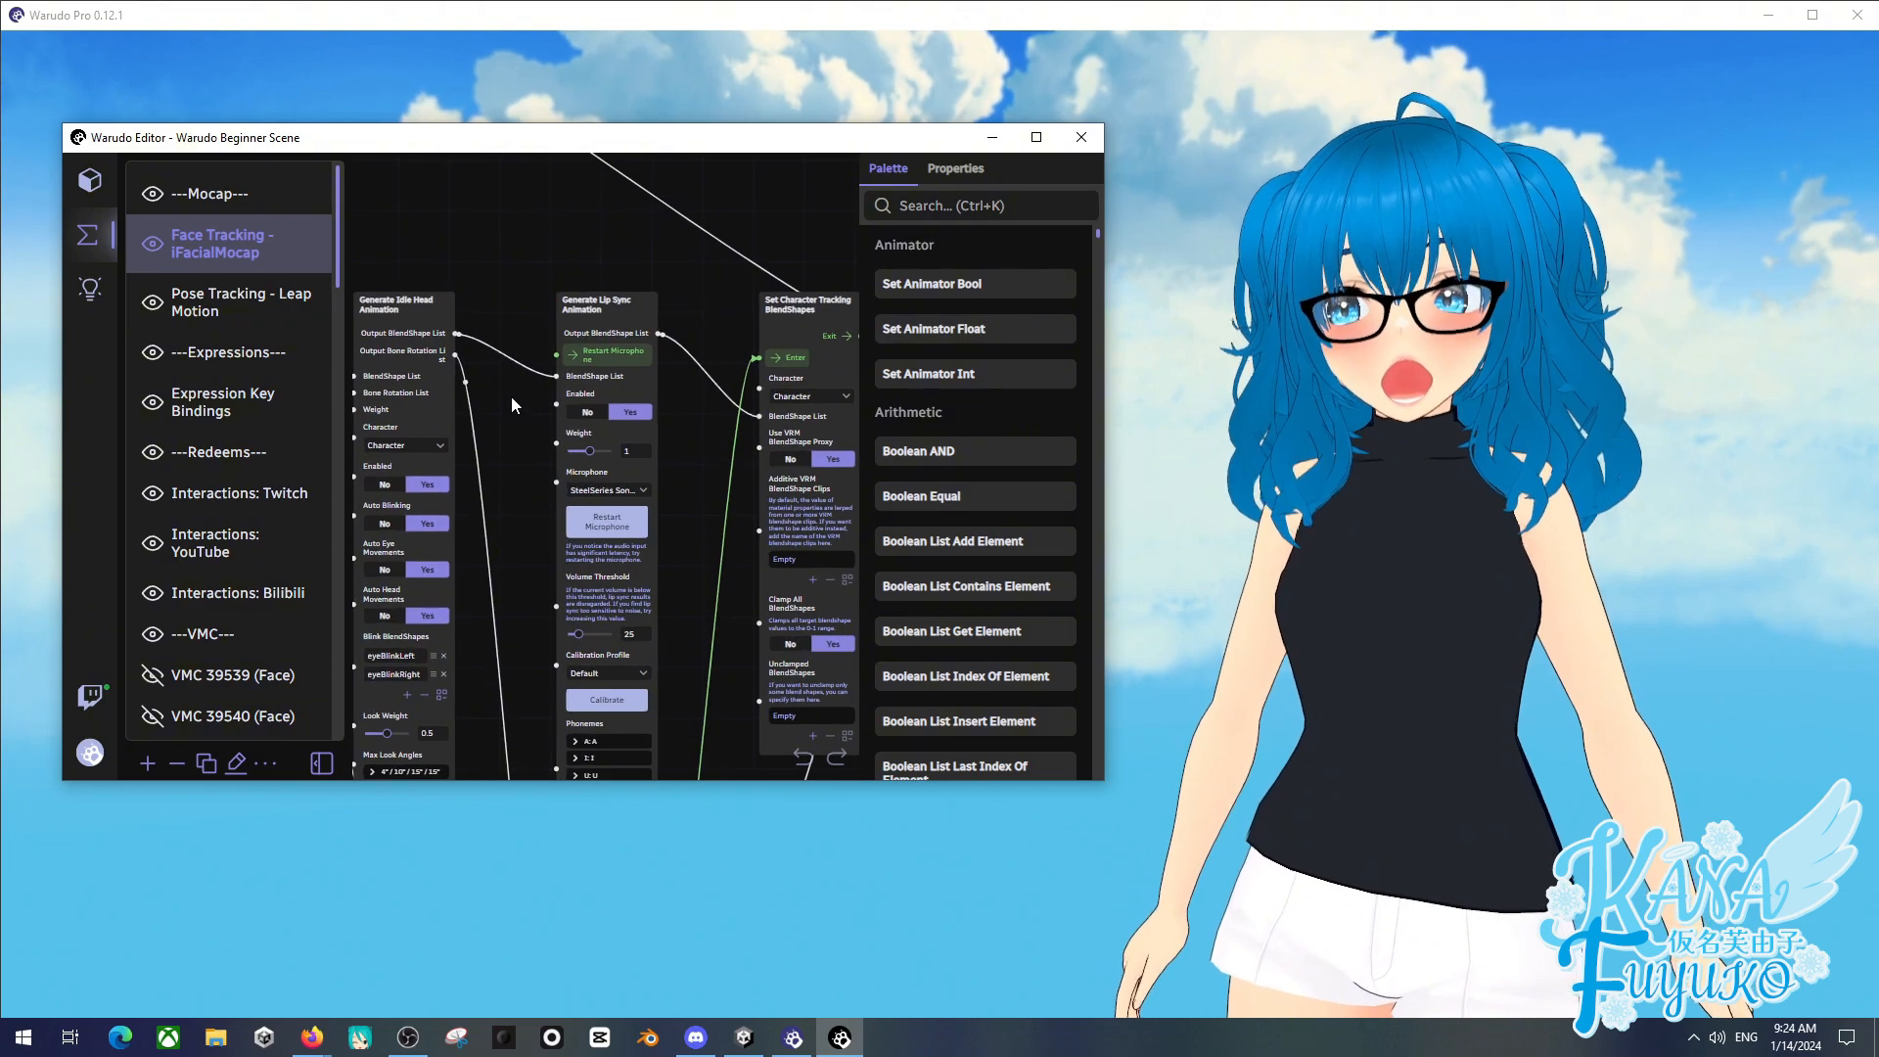
{"action": "scroll", "coordinate": [713, 332], "scroll_direction": "up", "scroll_amount": 2}
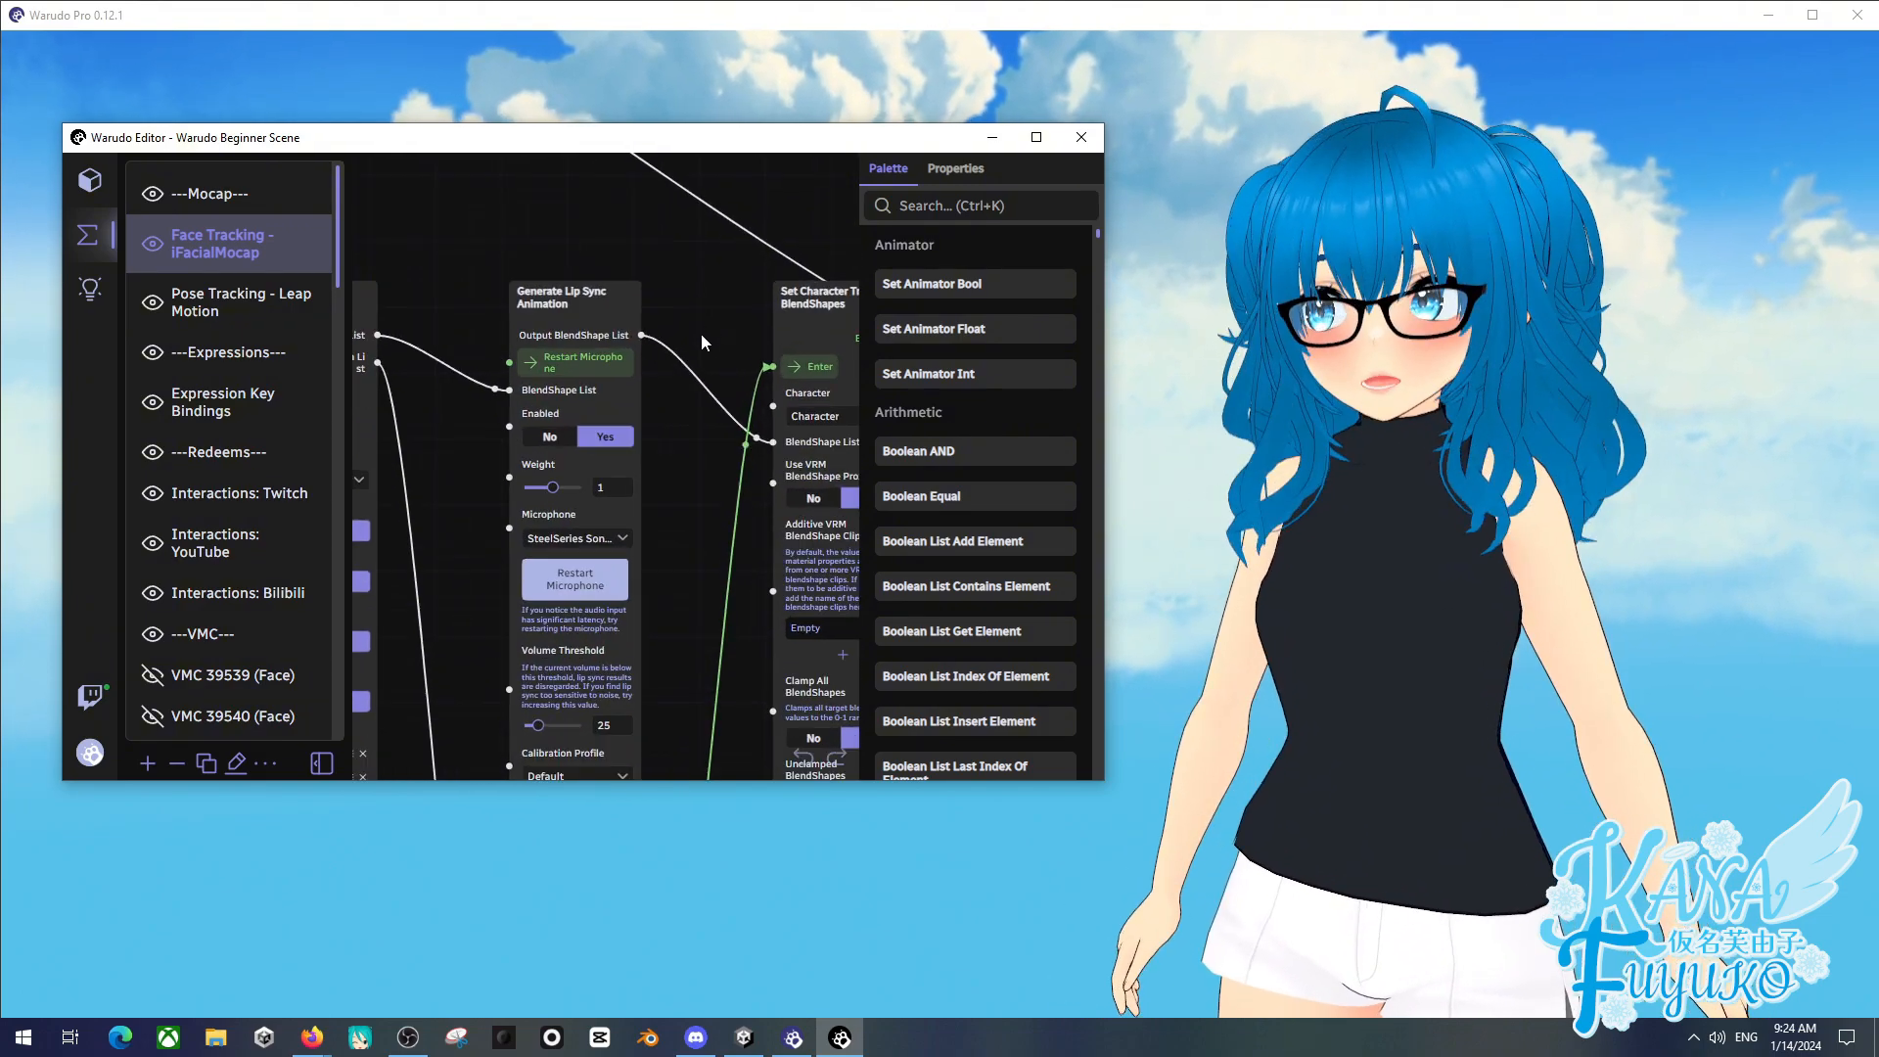
{"action": "mouse_move", "coordinate": [700, 332]}
{"action": "left_mouse_down"}
{"action": "mouse_move", "coordinate": [772, 356]}
{"action": "mouse_move", "coordinate": [714, 338]}
{"action": "left_mouse_up"}
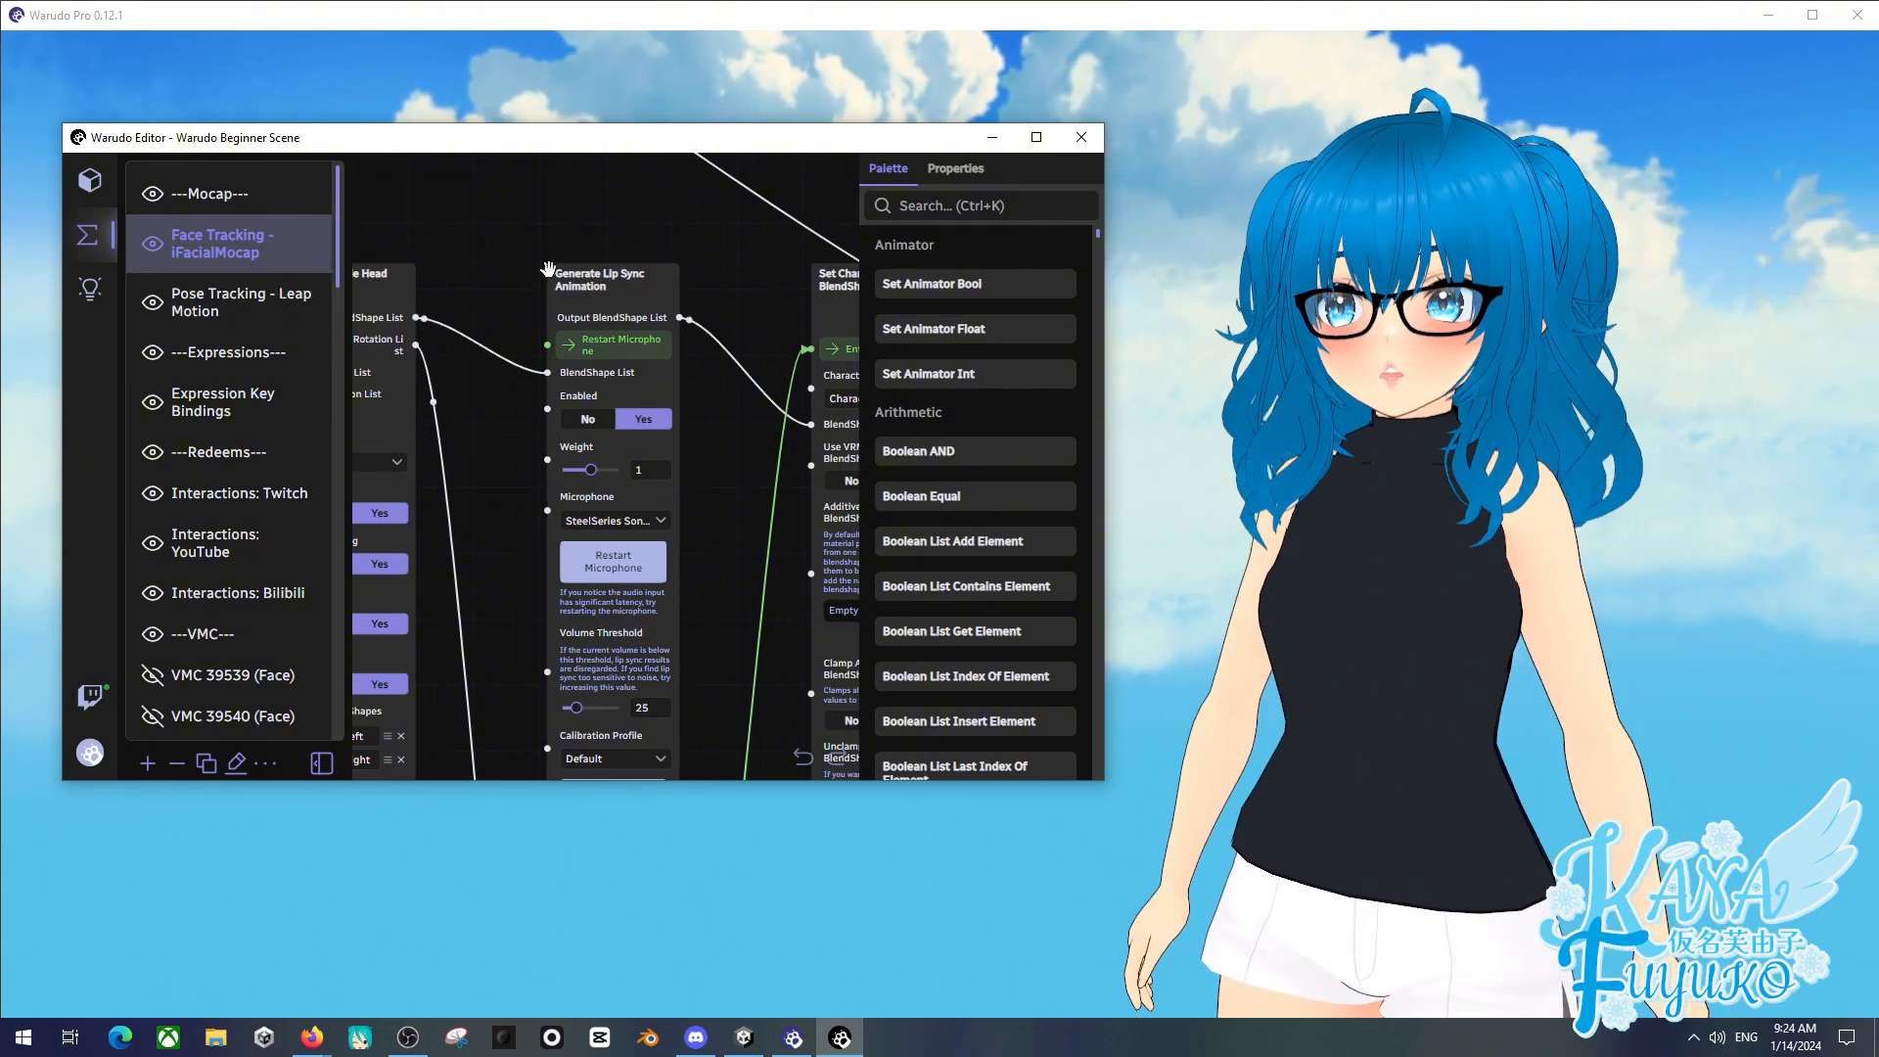
{"action": "left_click", "coordinate": [581, 288]}
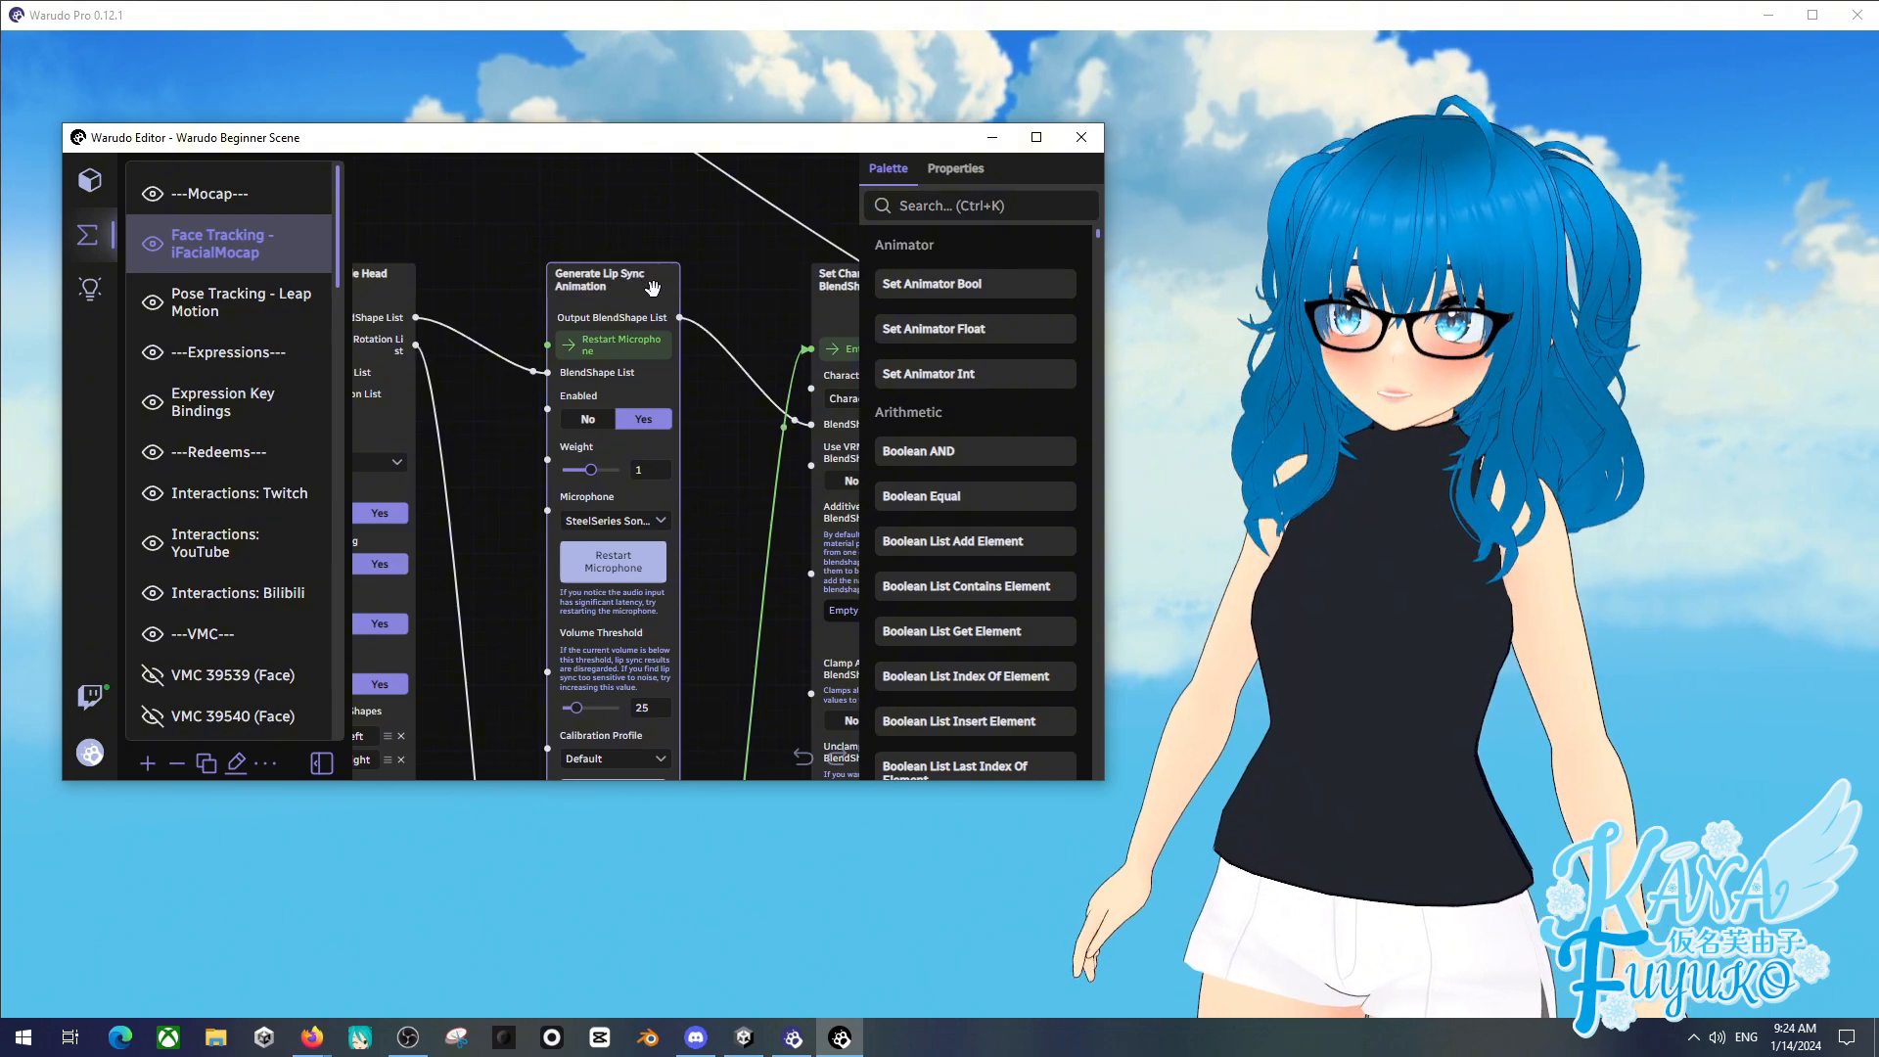
{"action": "left_click", "coordinate": [510, 390]}
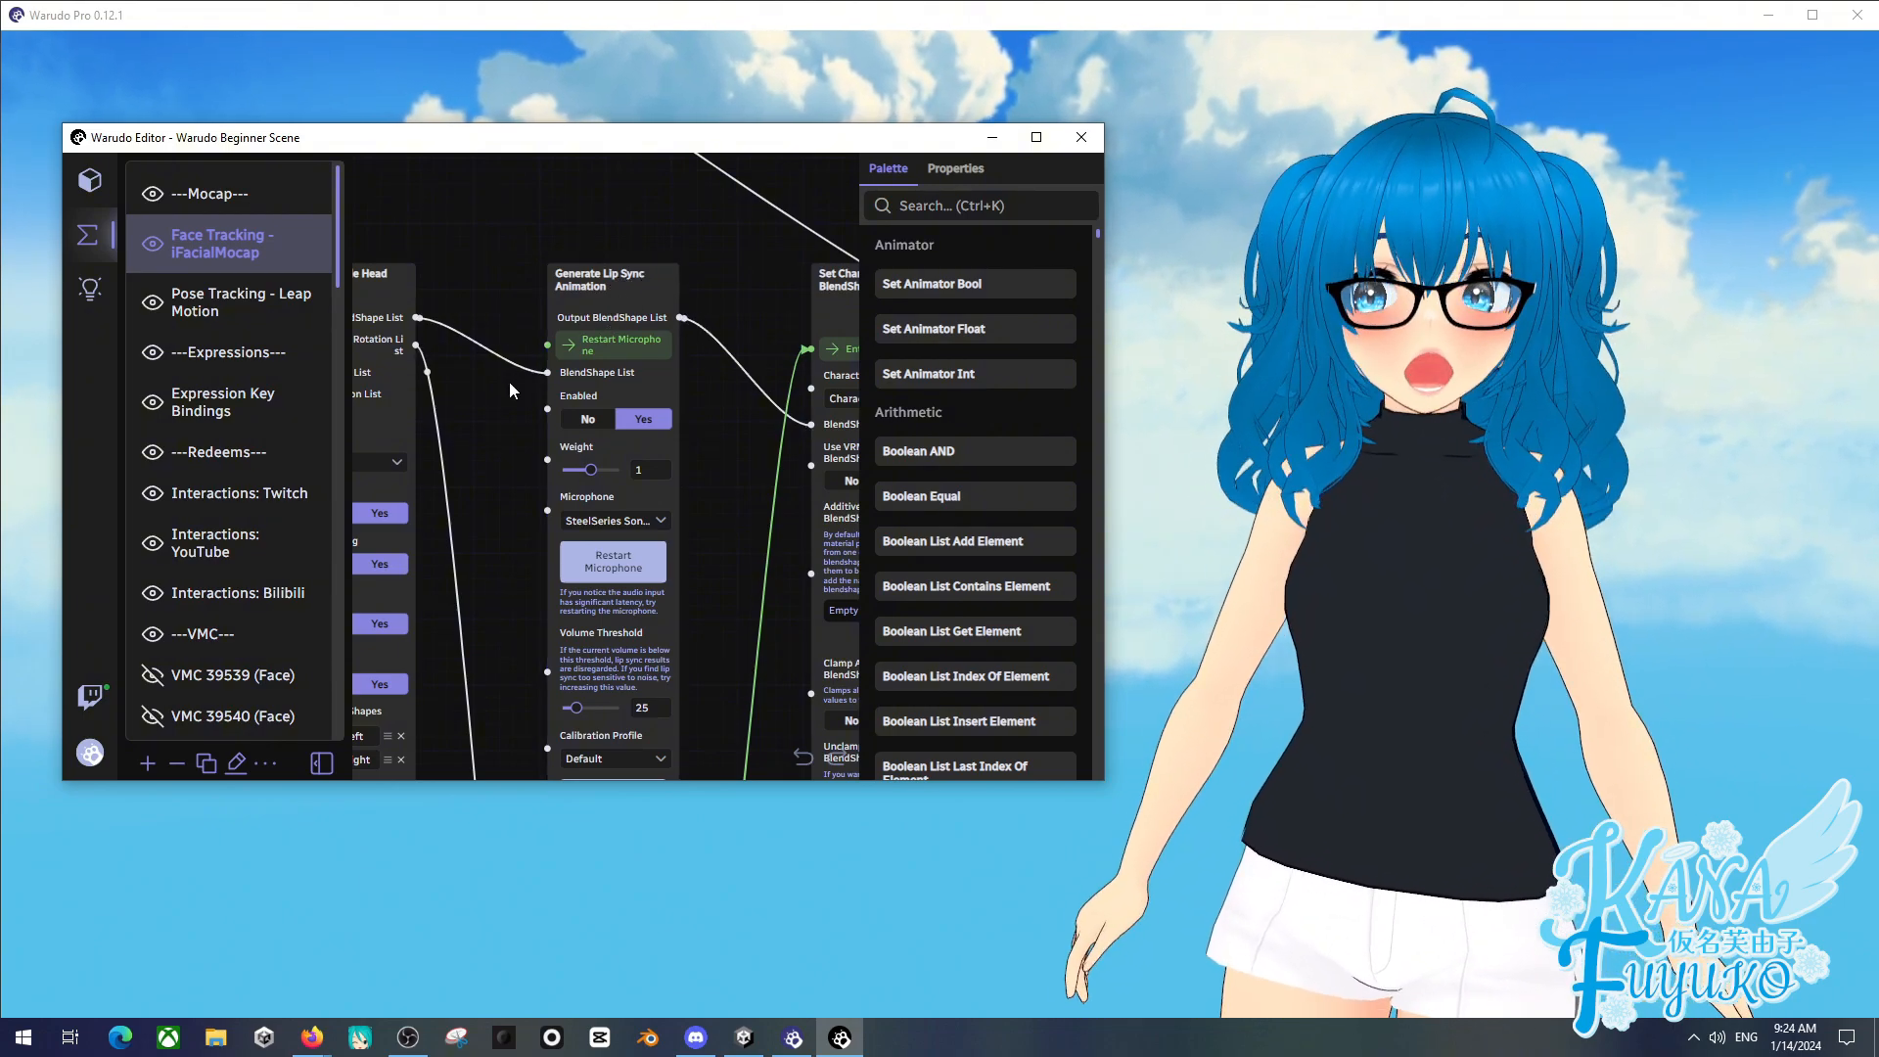
{"action": "left_click_drag", "start_coordinate": [508, 460], "coordinate": [515, 415]}
{"action": "scroll", "coordinate": [515, 415], "scroll_direction": "down", "scroll_amount": 1}
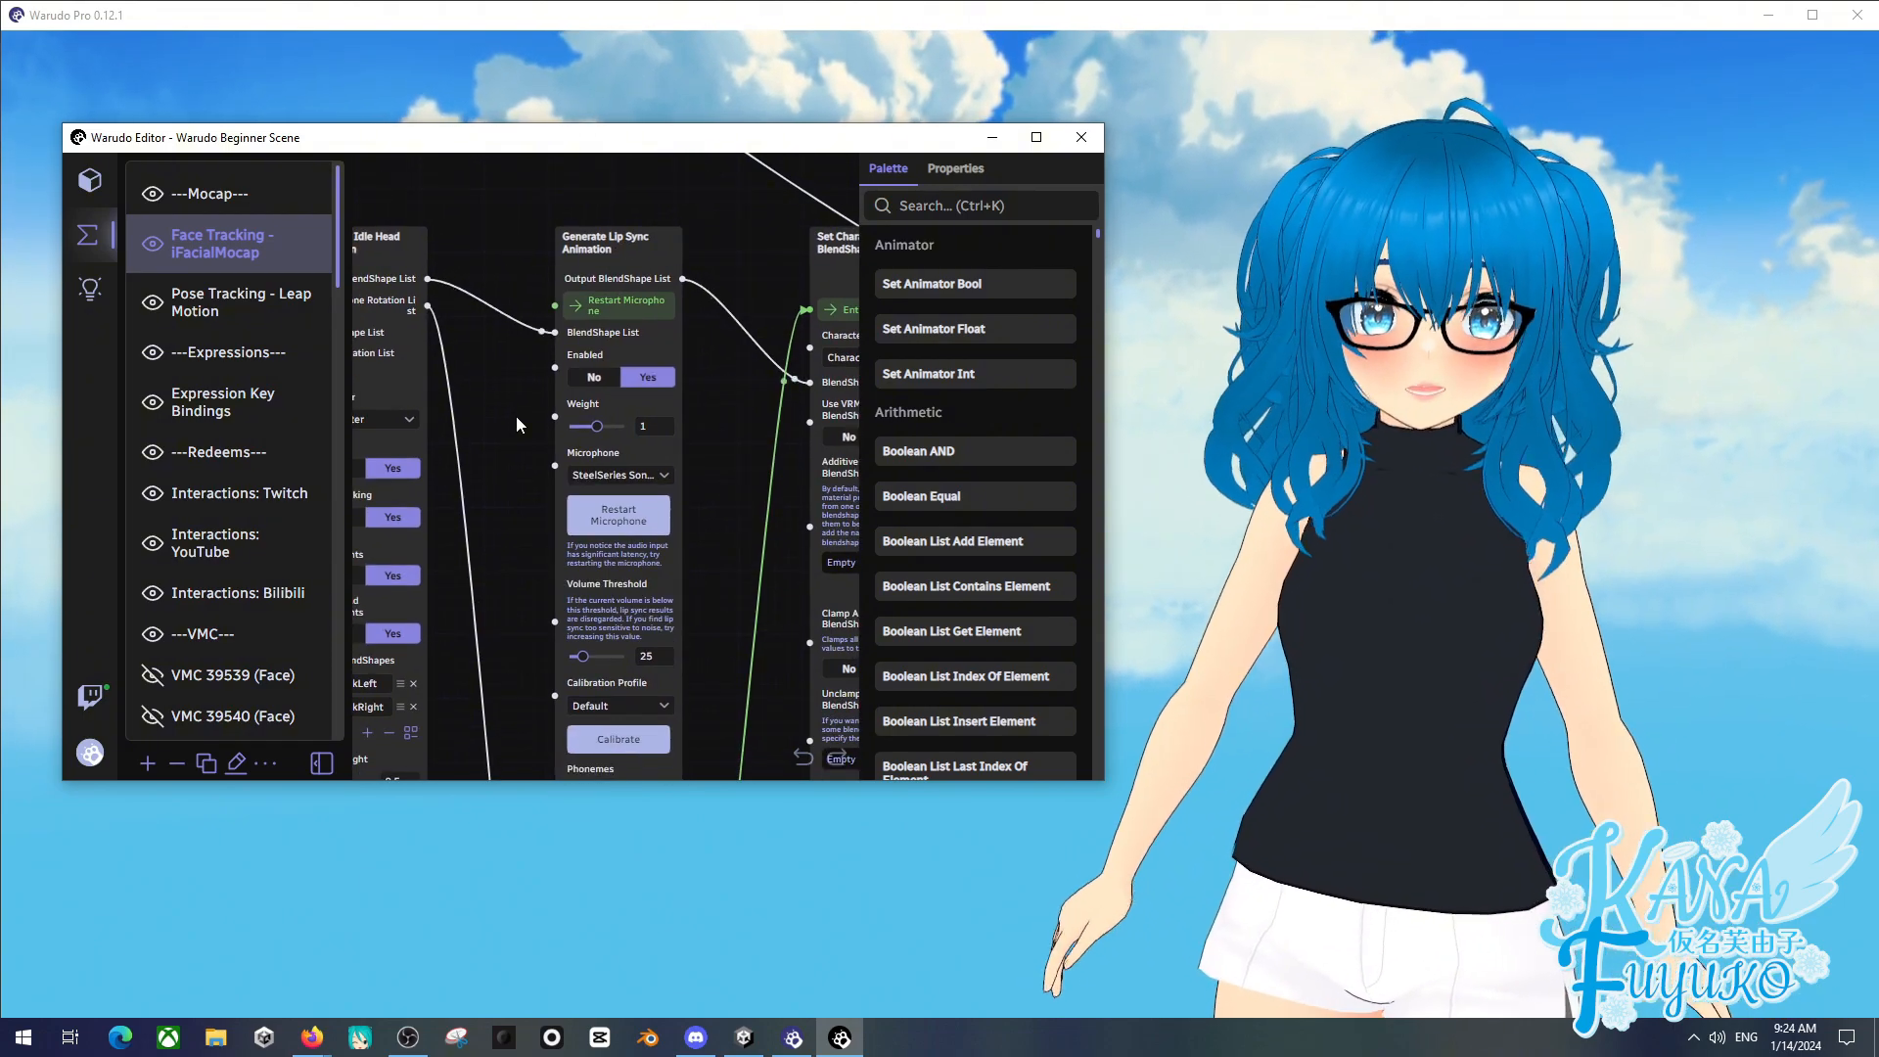
- Restart the microphone in the Generate Lip Sync Animation node and review its calibration, phoneme and volume settings
{"action": "left_click", "coordinate": [627, 520]}
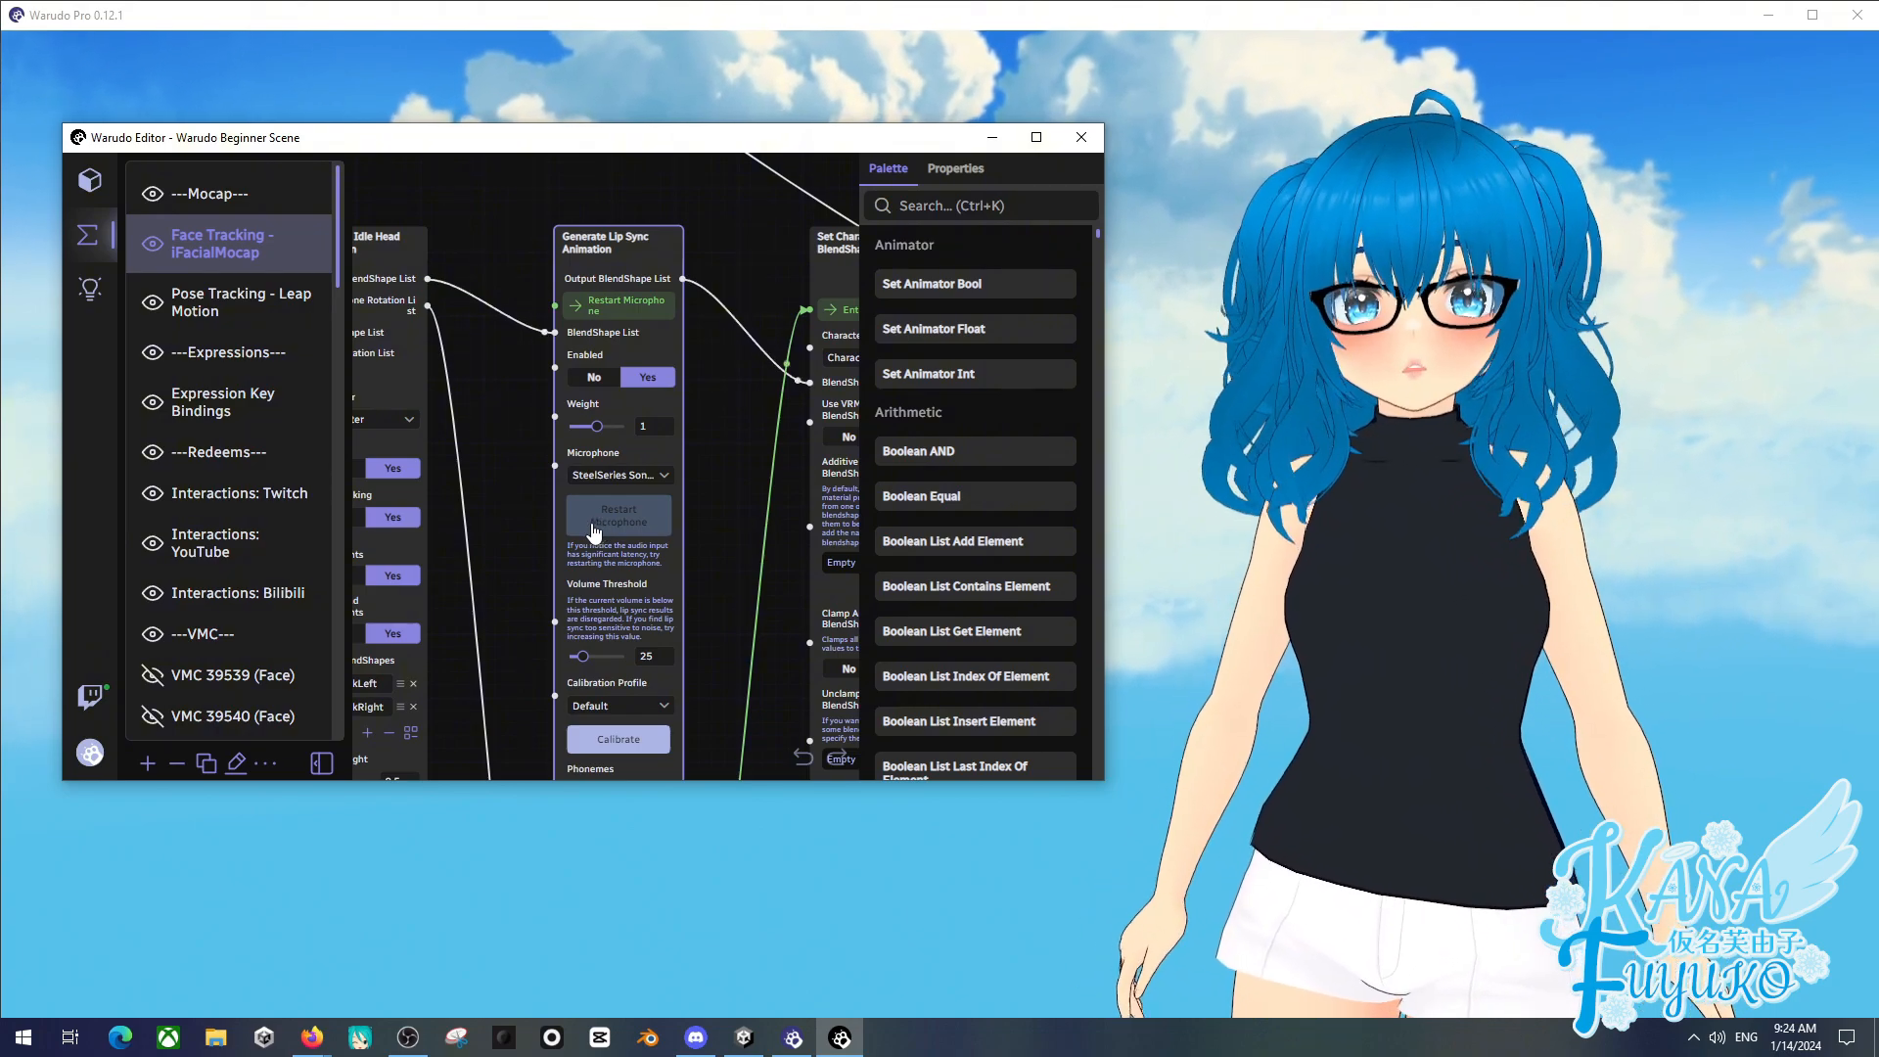
{"action": "left_click_drag", "start_coordinate": [723, 485], "coordinate": [695, 256]}
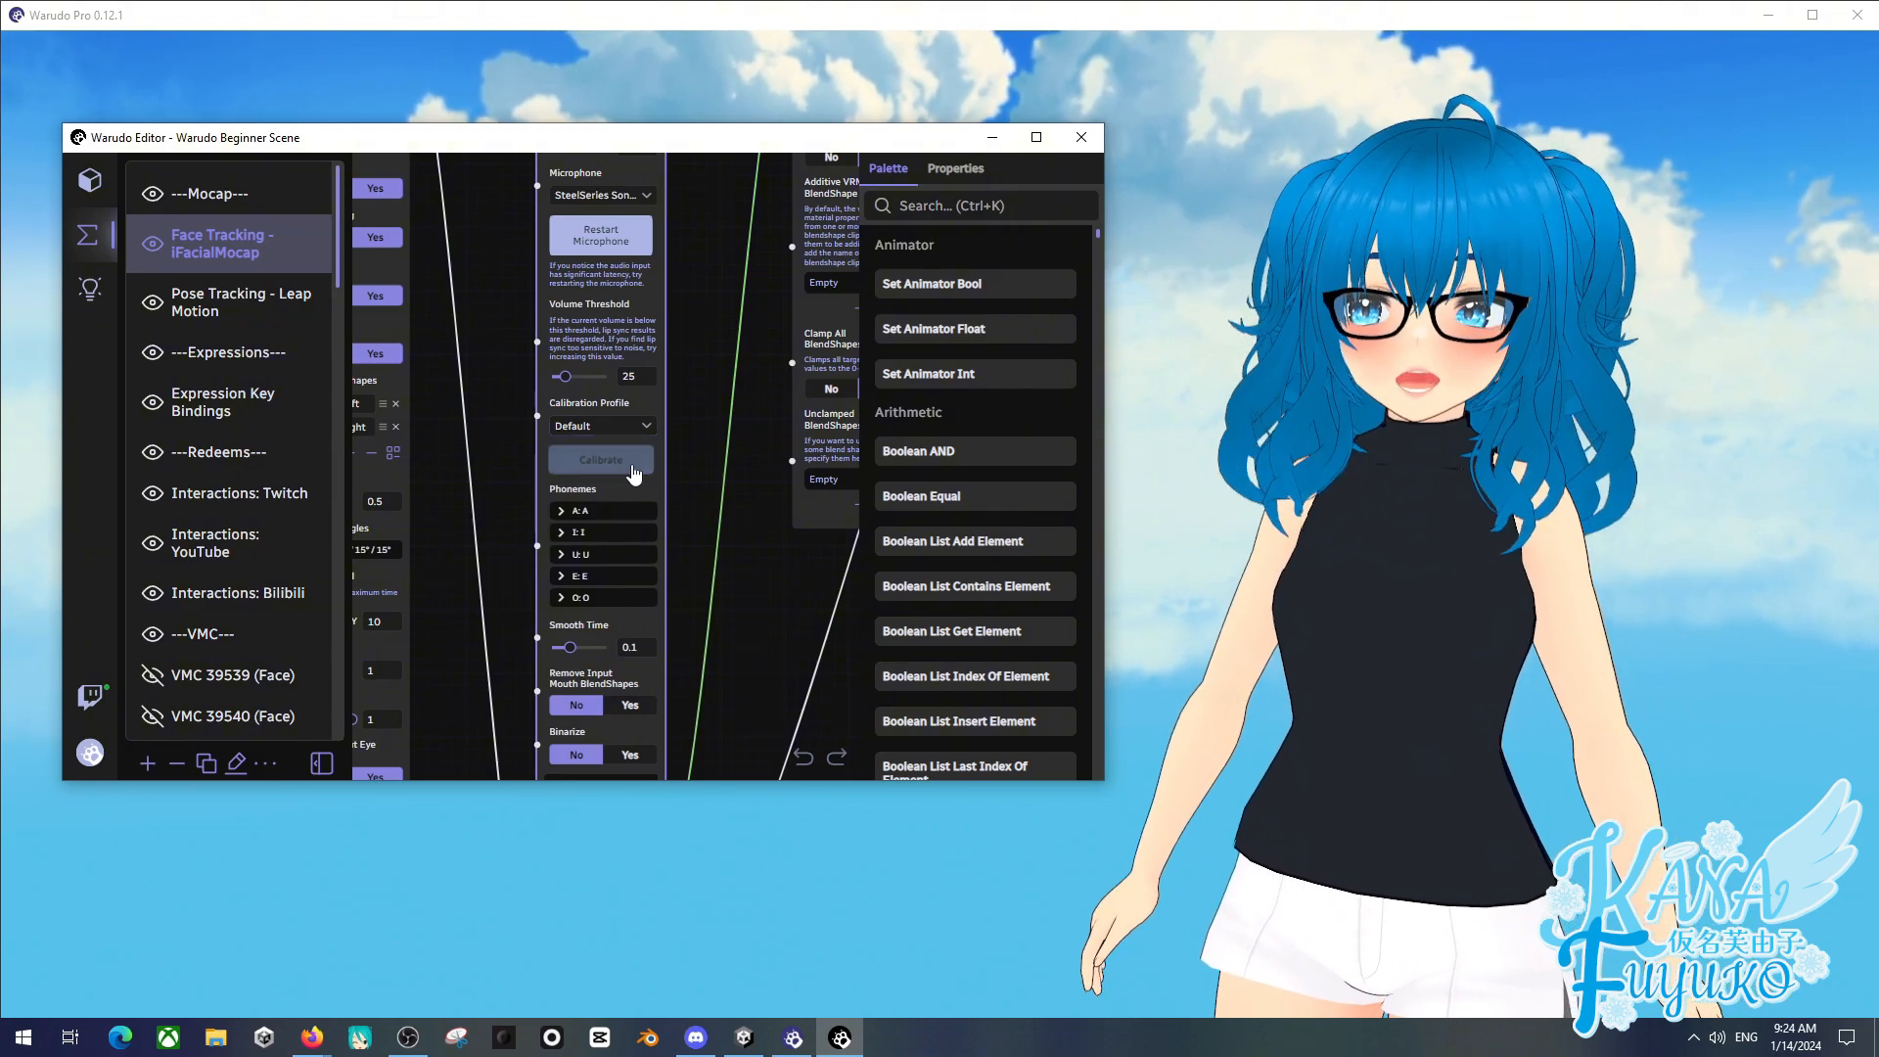
{"action": "left_click_drag", "start_coordinate": [743, 654], "coordinate": [795, 468]}
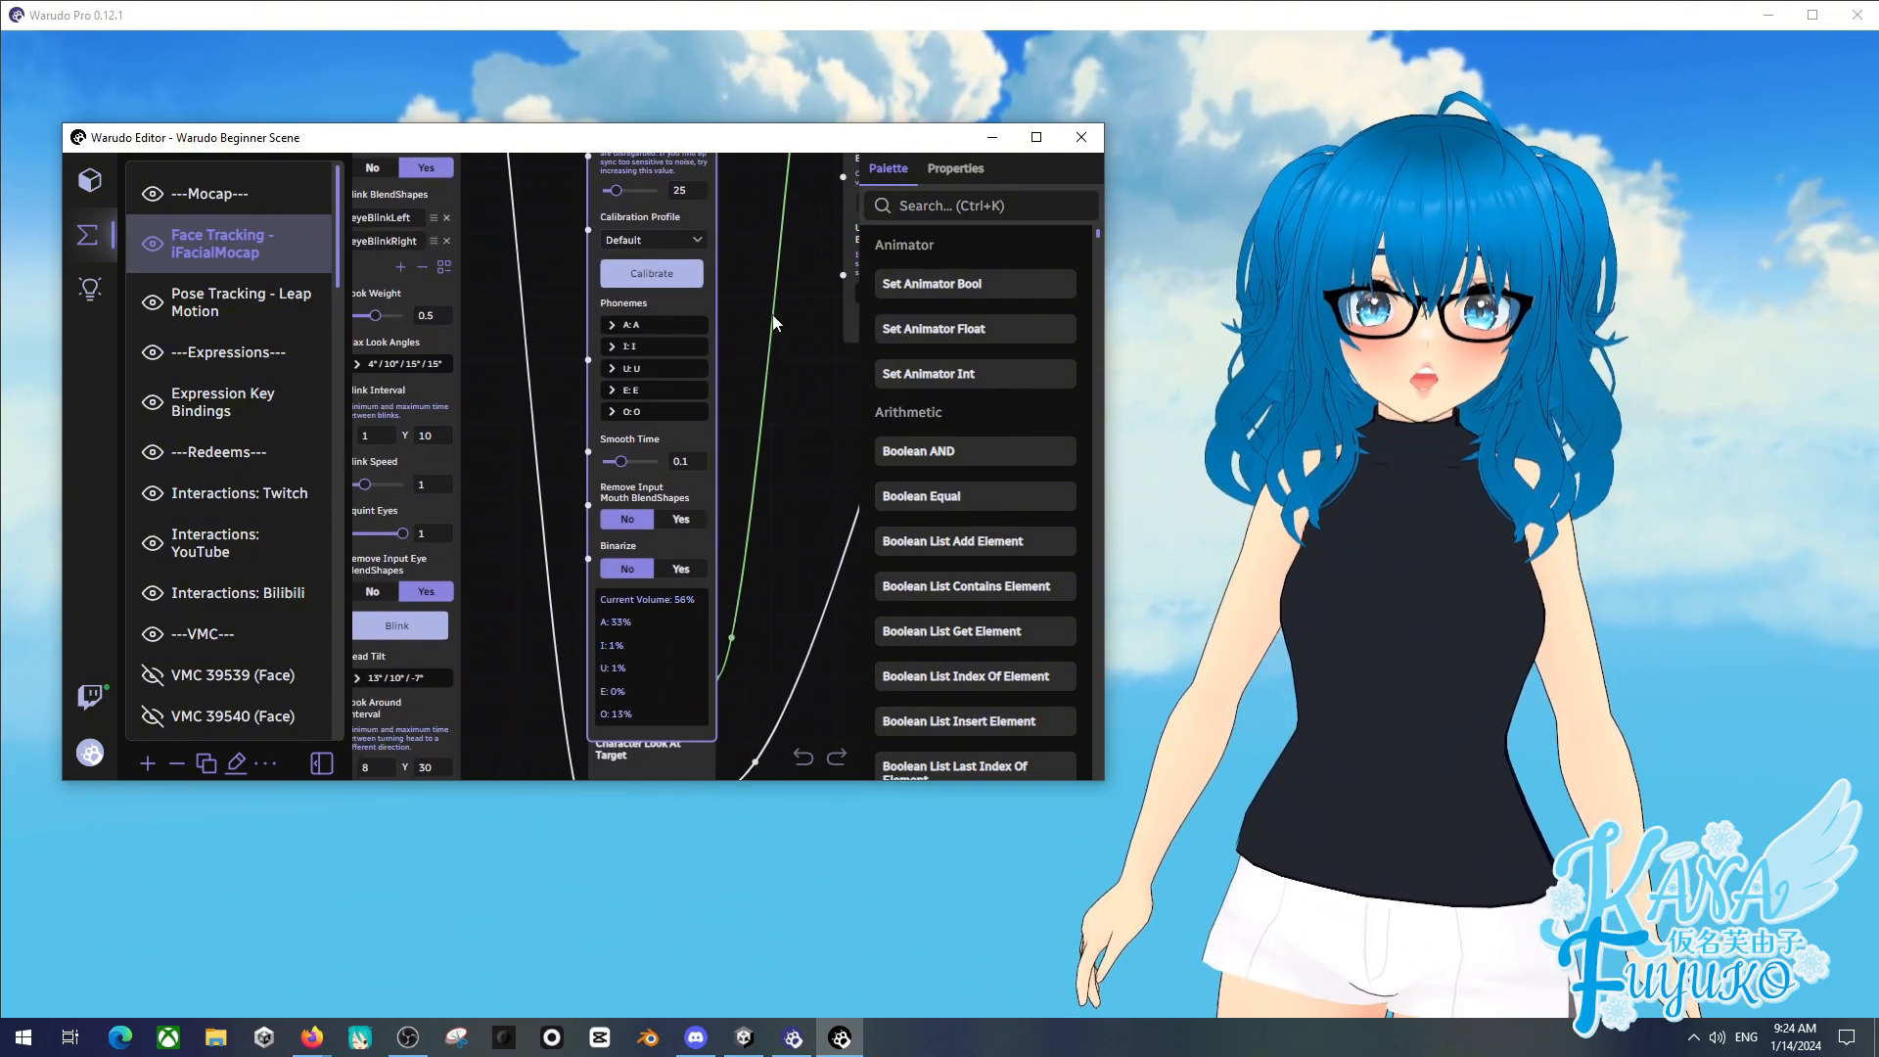
{"action": "left_click_drag", "start_coordinate": [771, 345], "coordinate": [745, 740]}
{"action": "left_click_drag", "start_coordinate": [711, 414], "coordinate": [698, 587]}
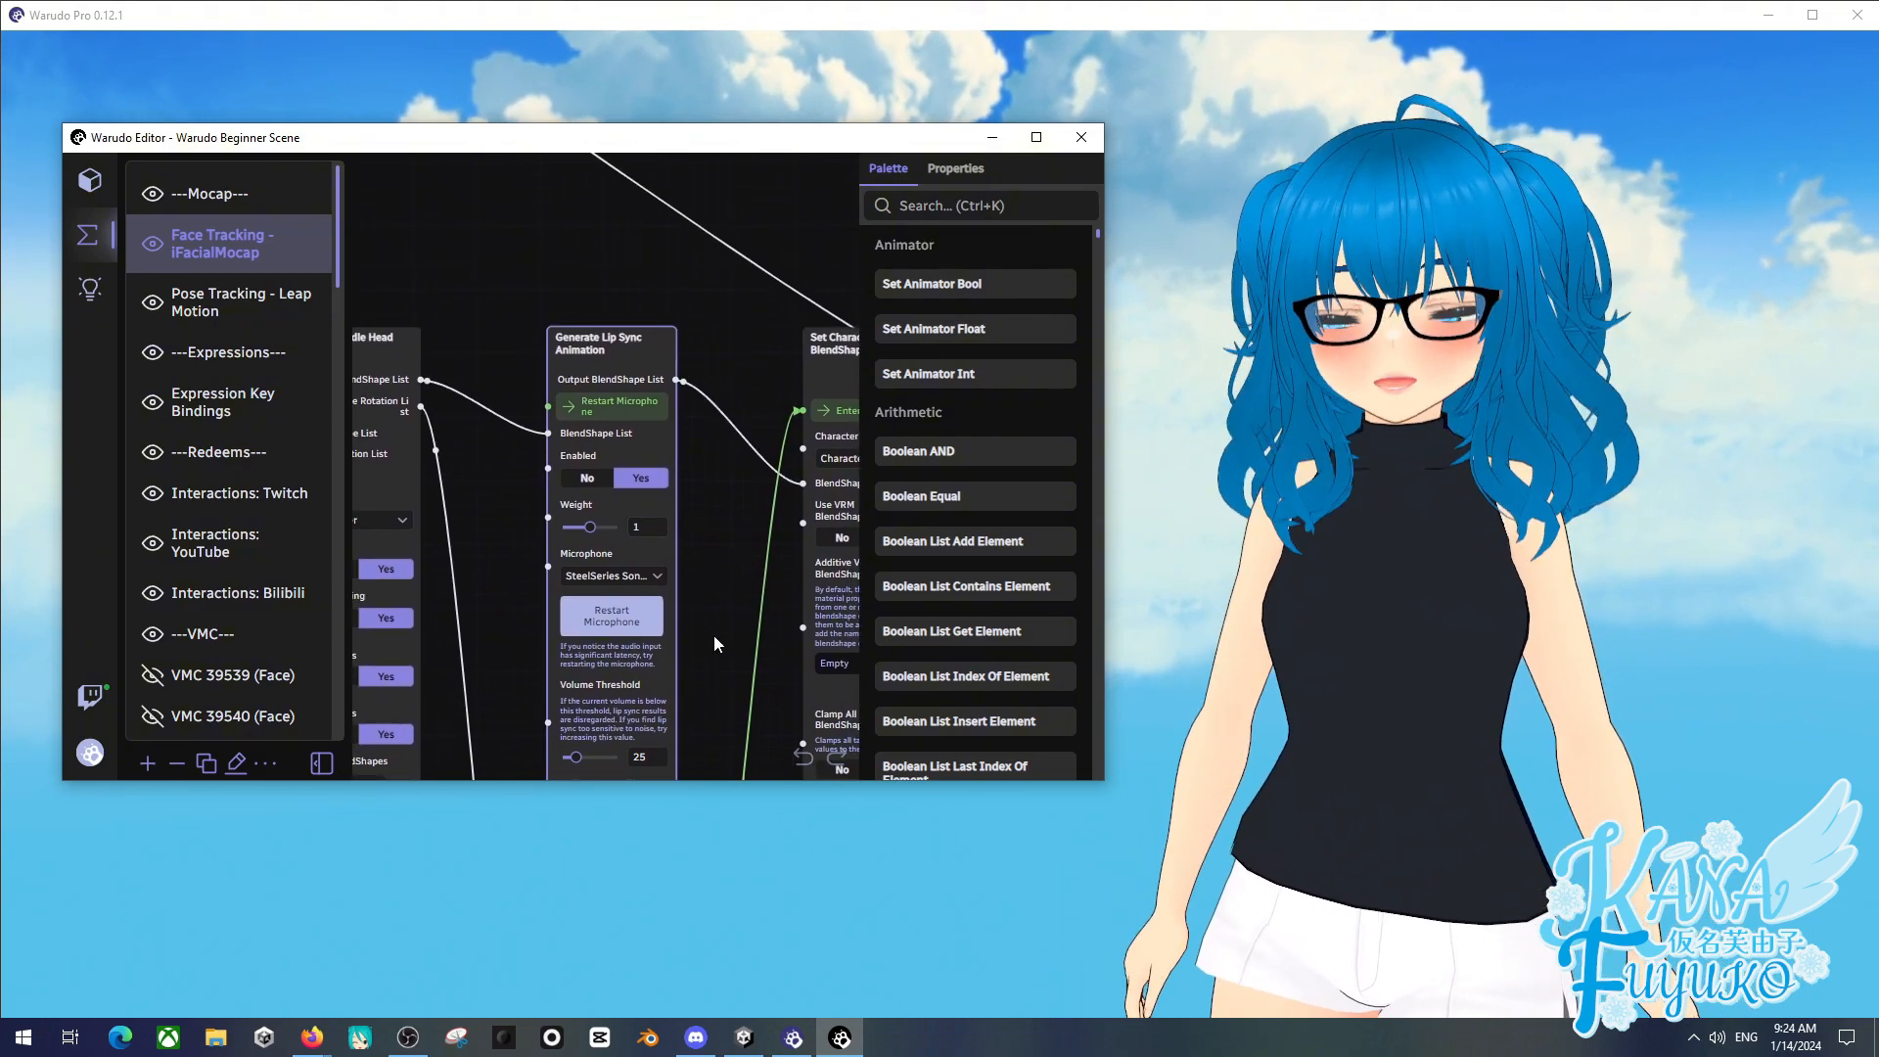
- Set the Weight of the Generate Lip Sync Animation node to 0.38
{"action": "scroll", "coordinate": [710, 621], "scroll_direction": "up", "scroll_amount": 2}
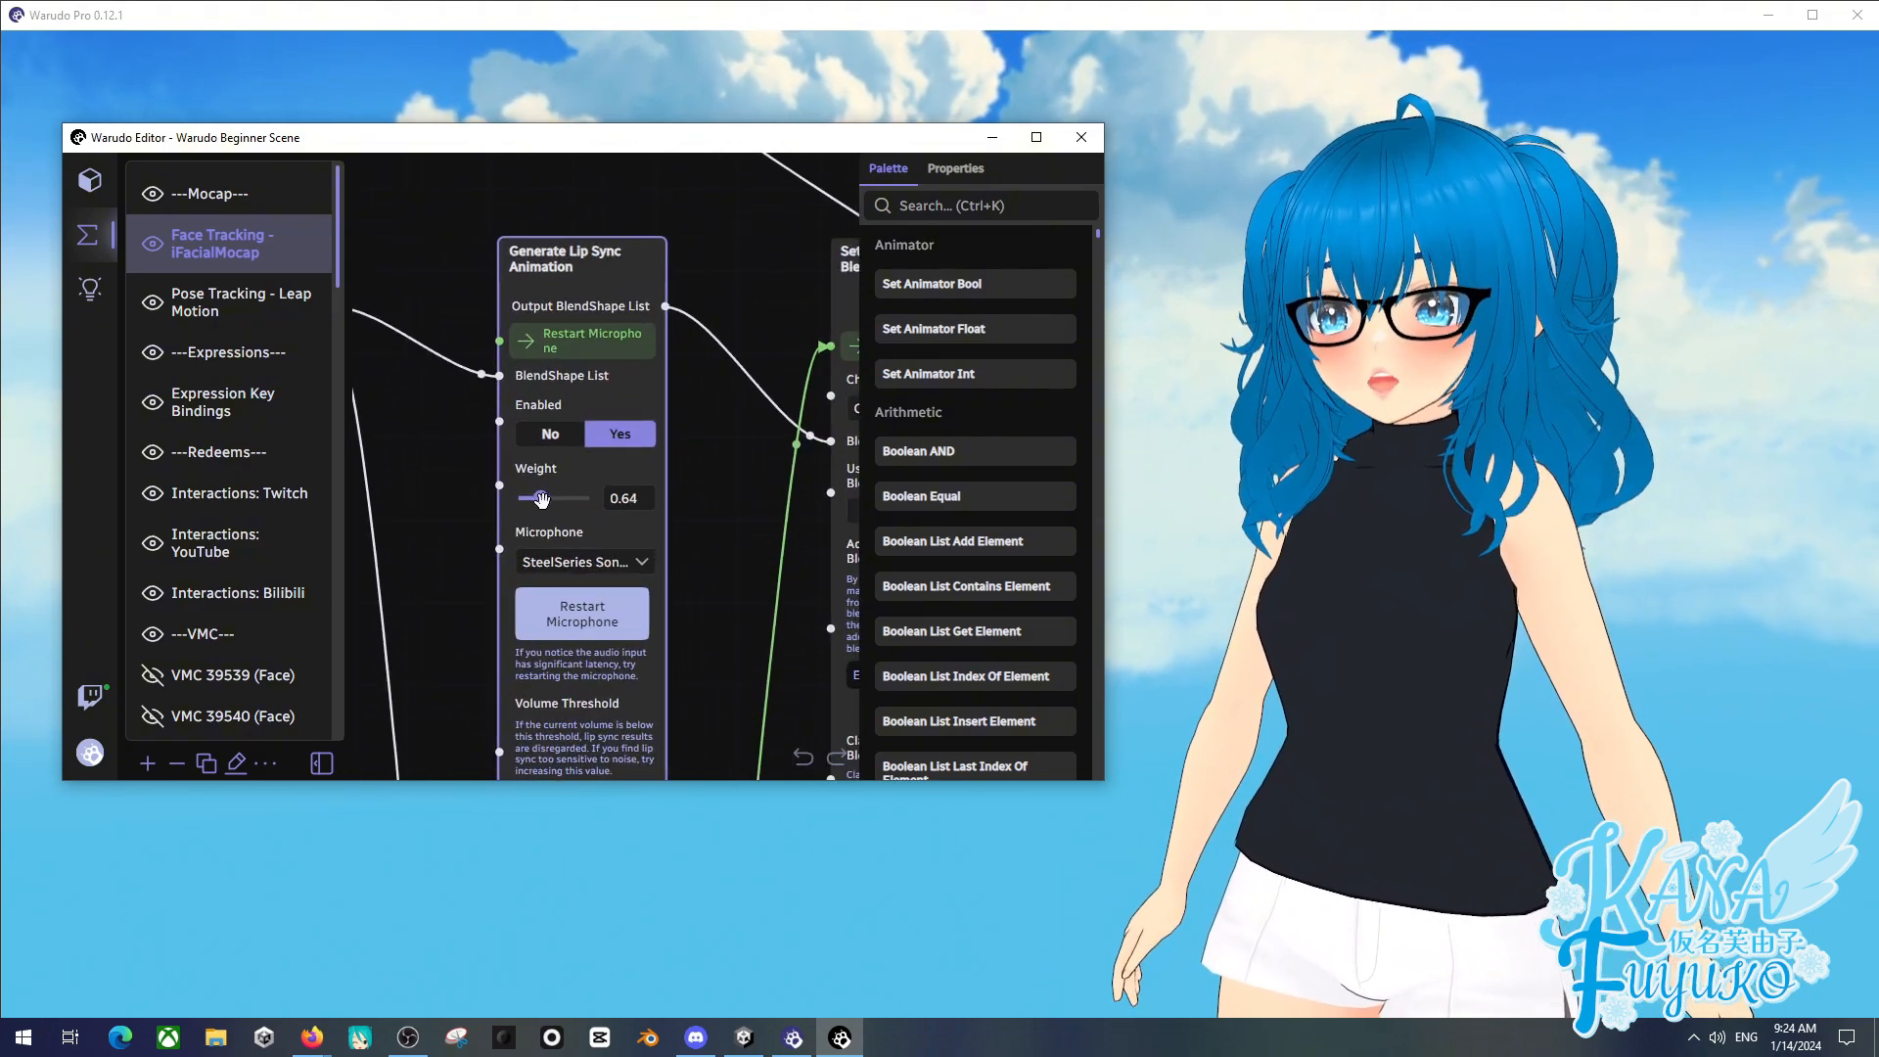
{"action": "left_click_drag", "start_coordinate": [536, 501], "coordinate": [528, 501]}
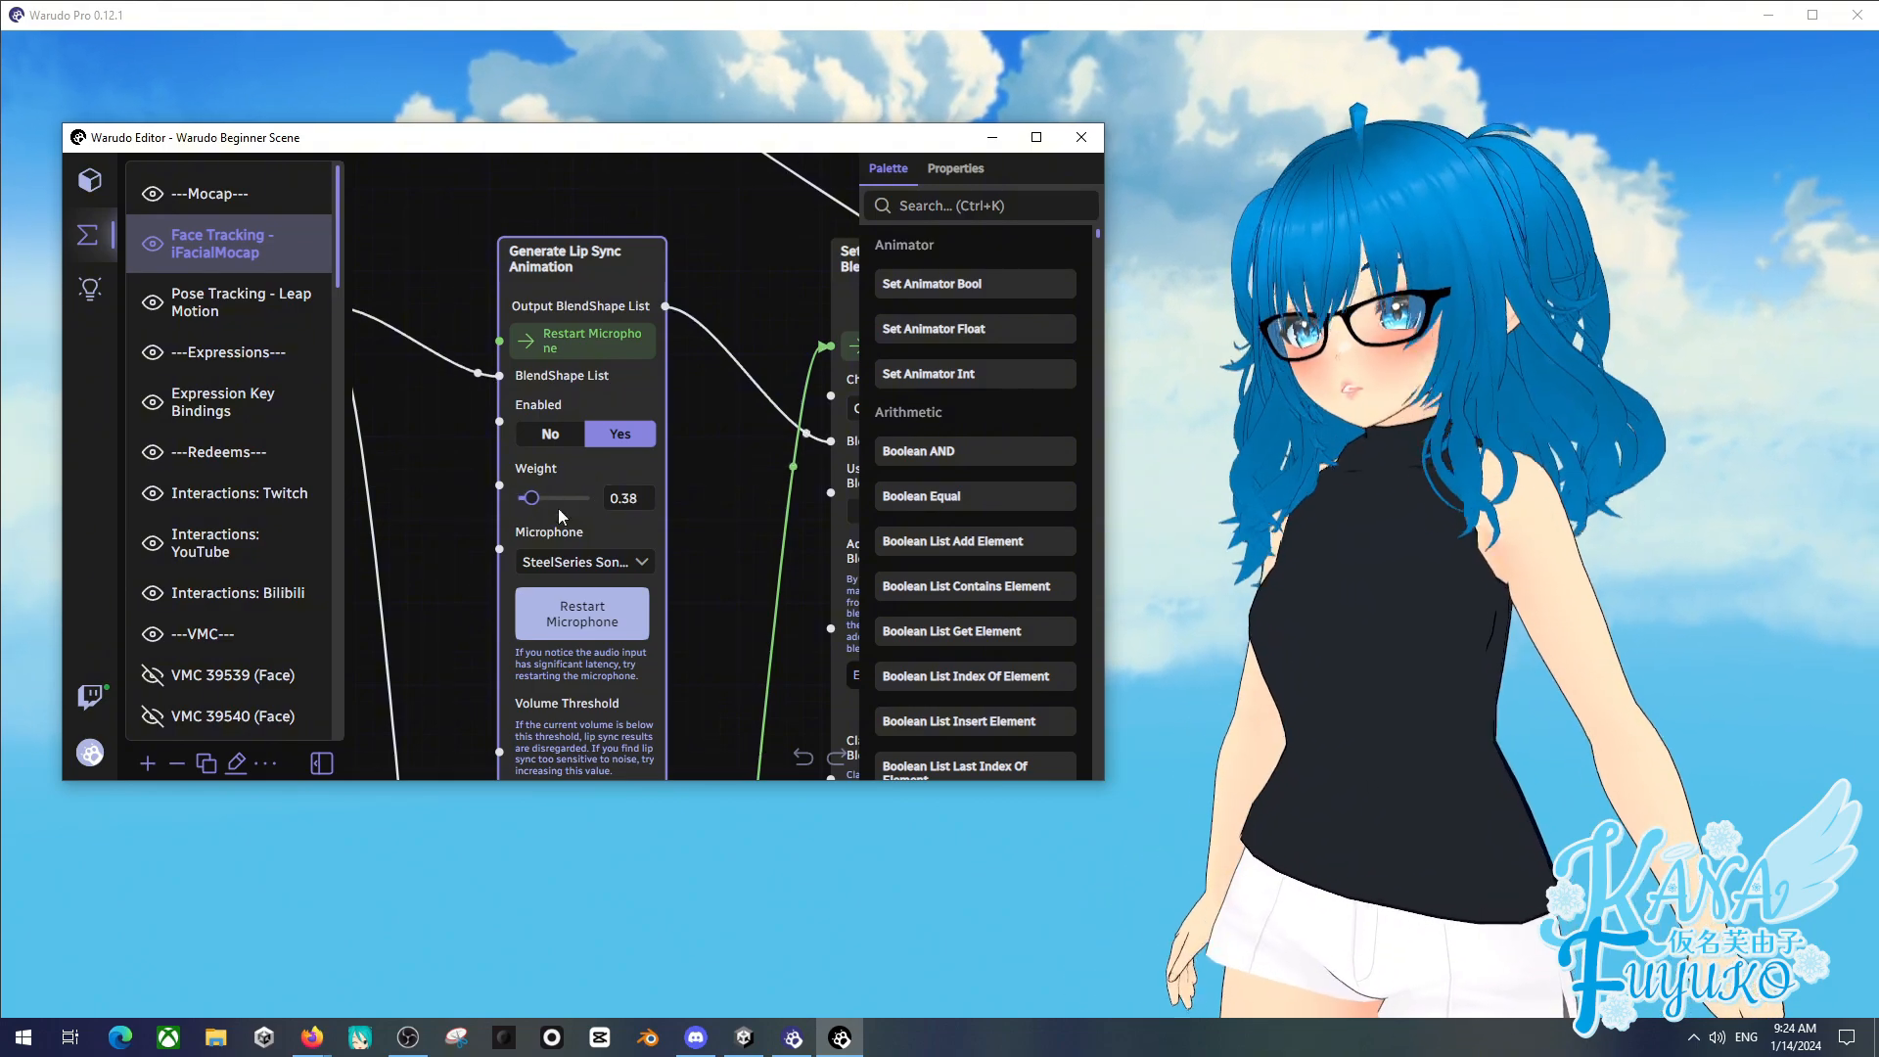
{"action": "scroll", "coordinate": [437, 521], "scroll_direction": "down", "scroll_amount": 4}
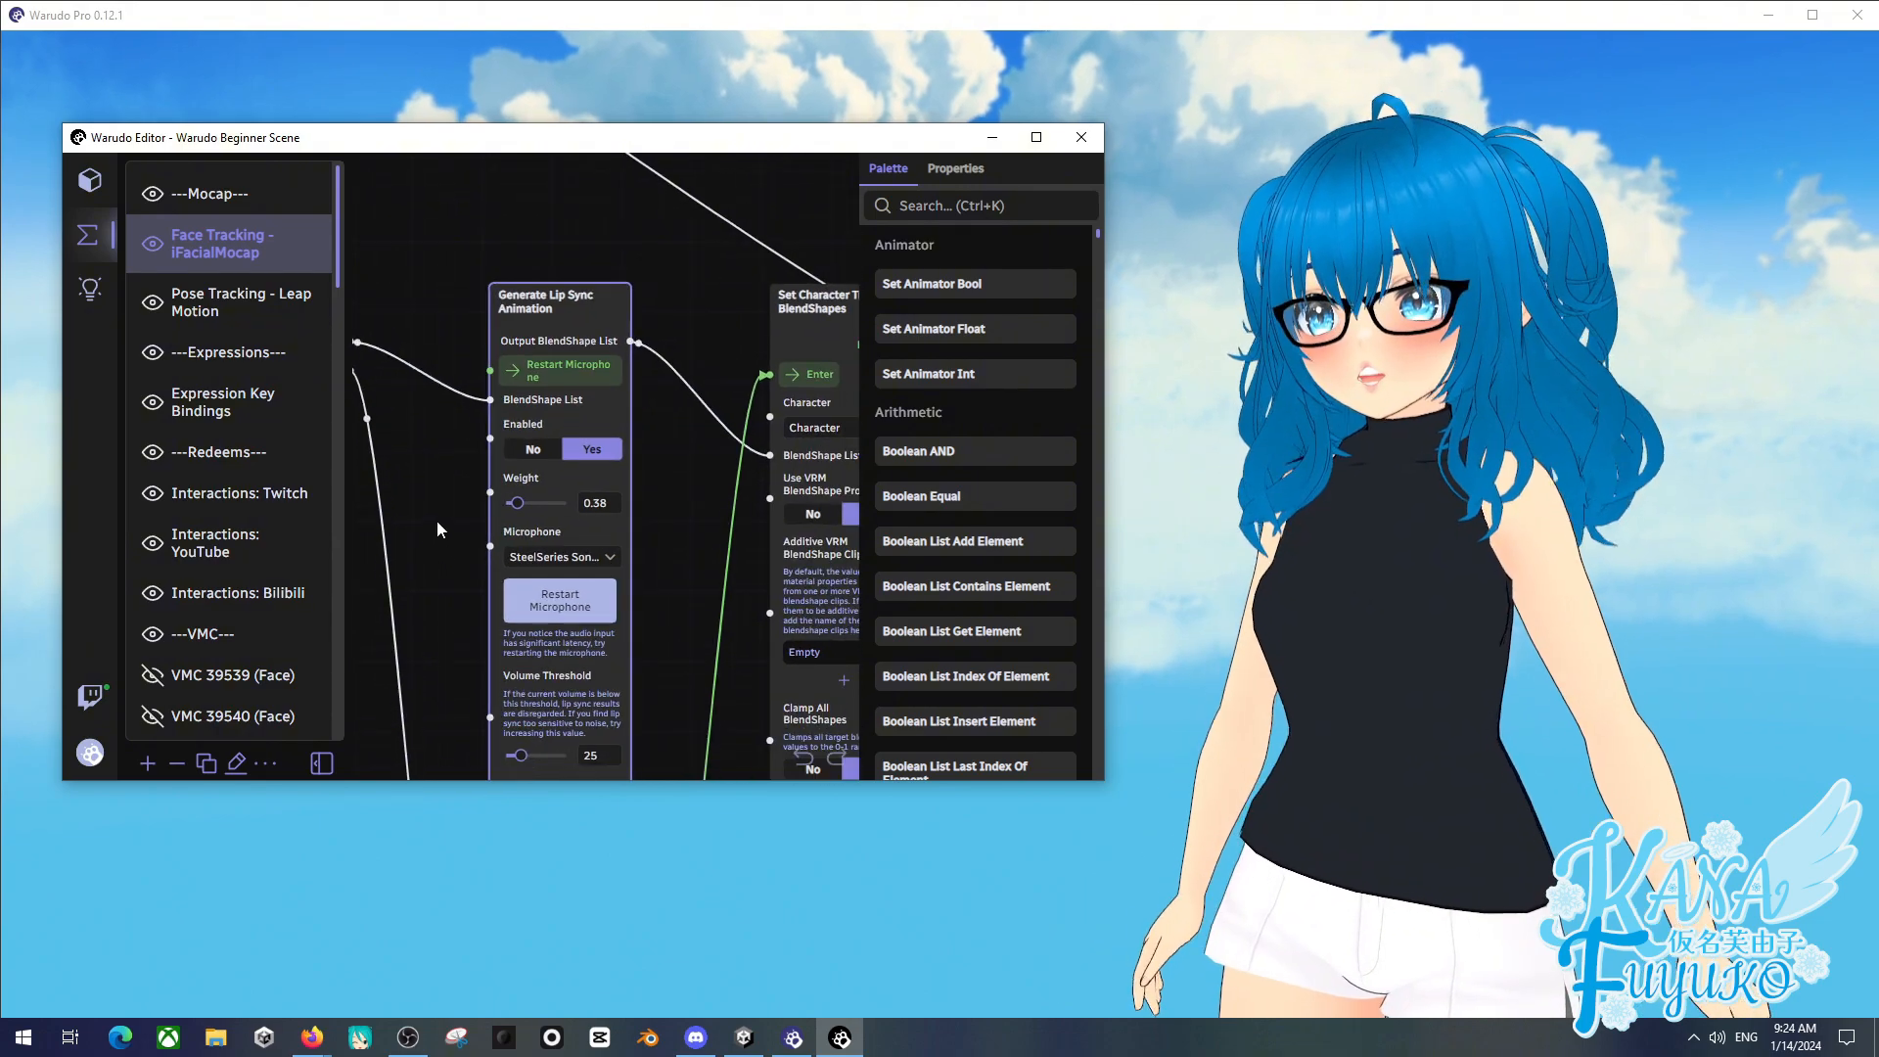
{"action": "left_click_drag", "start_coordinate": [413, 522], "coordinate": [749, 483]}
{"action": "scroll", "coordinate": [778, 532], "scroll_direction": "down", "scroll_amount": 2}
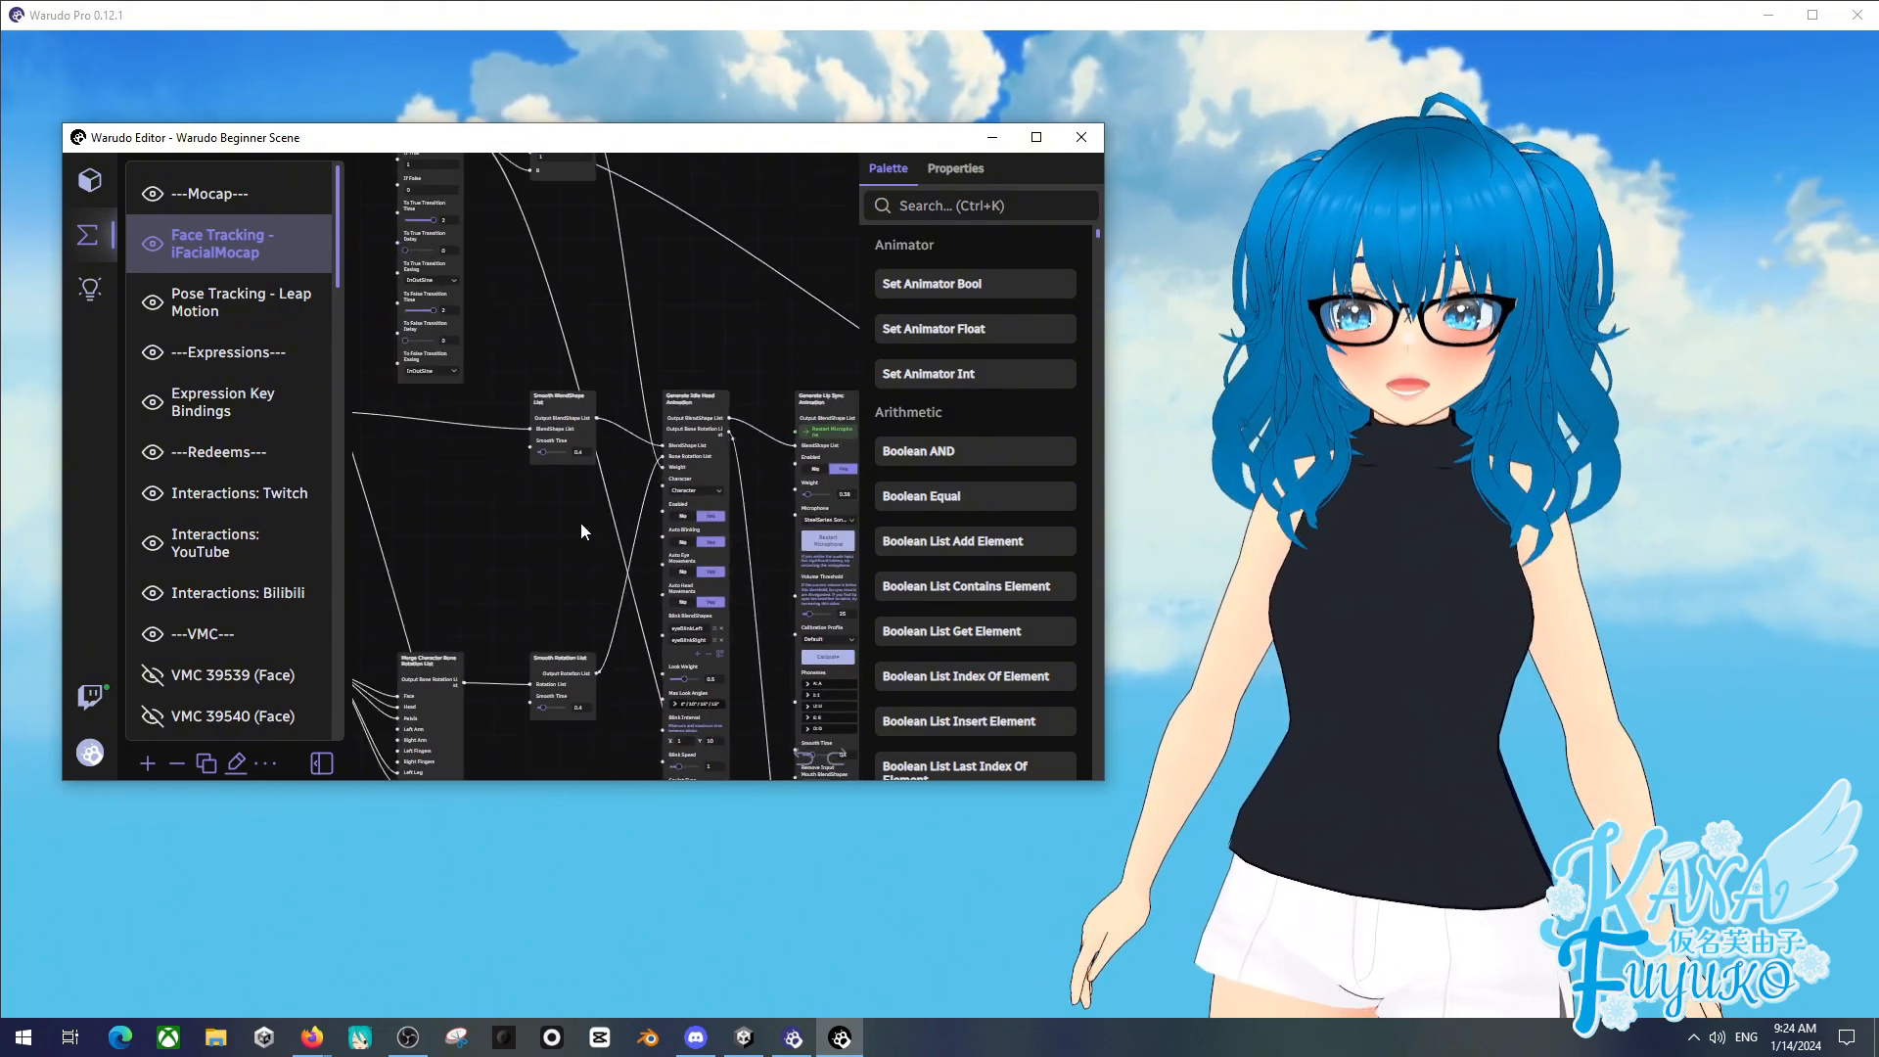
- Open the Expression Key Bindings blueprint at its node group for exiting all character expressions
{"action": "scroll", "coordinate": [579, 523], "scroll_direction": "down", "scroll_amount": 2}
{"action": "left_click_drag", "start_coordinate": [490, 533], "coordinate": [649, 452]}
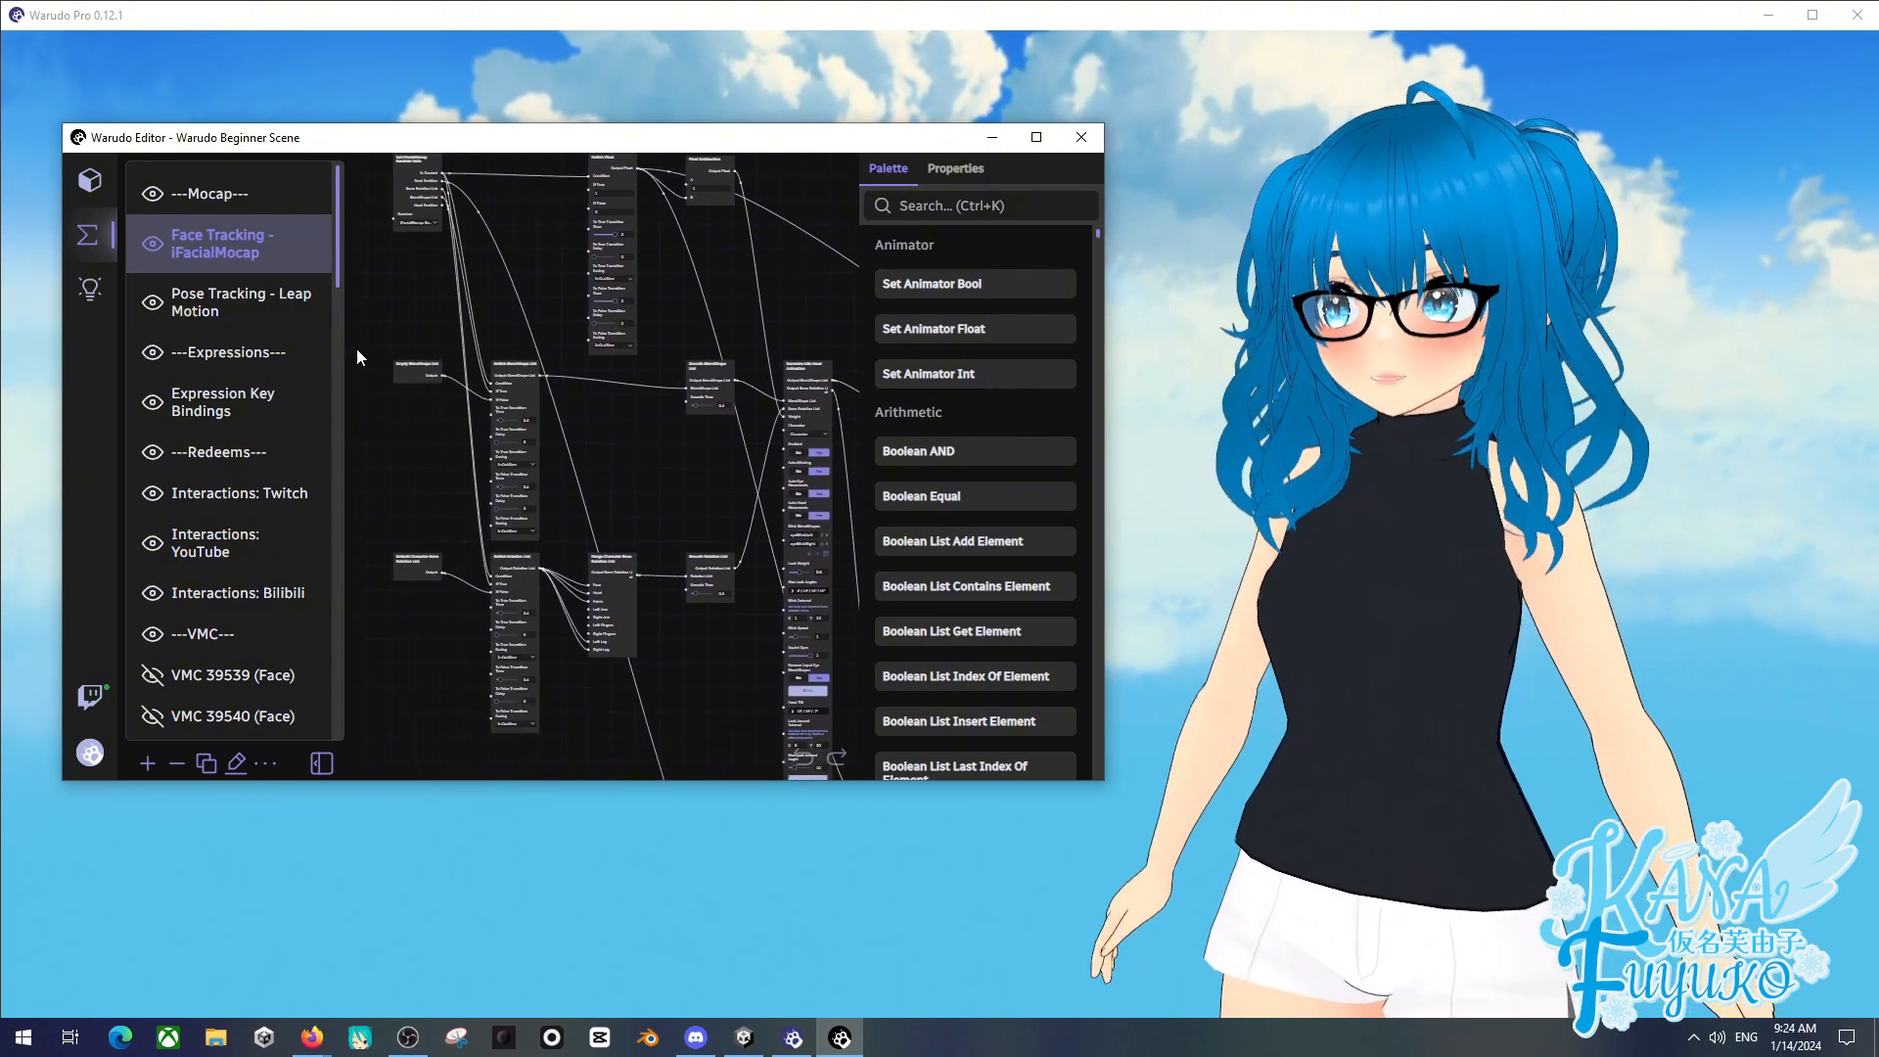
{"action": "left_click", "coordinate": [264, 393]}
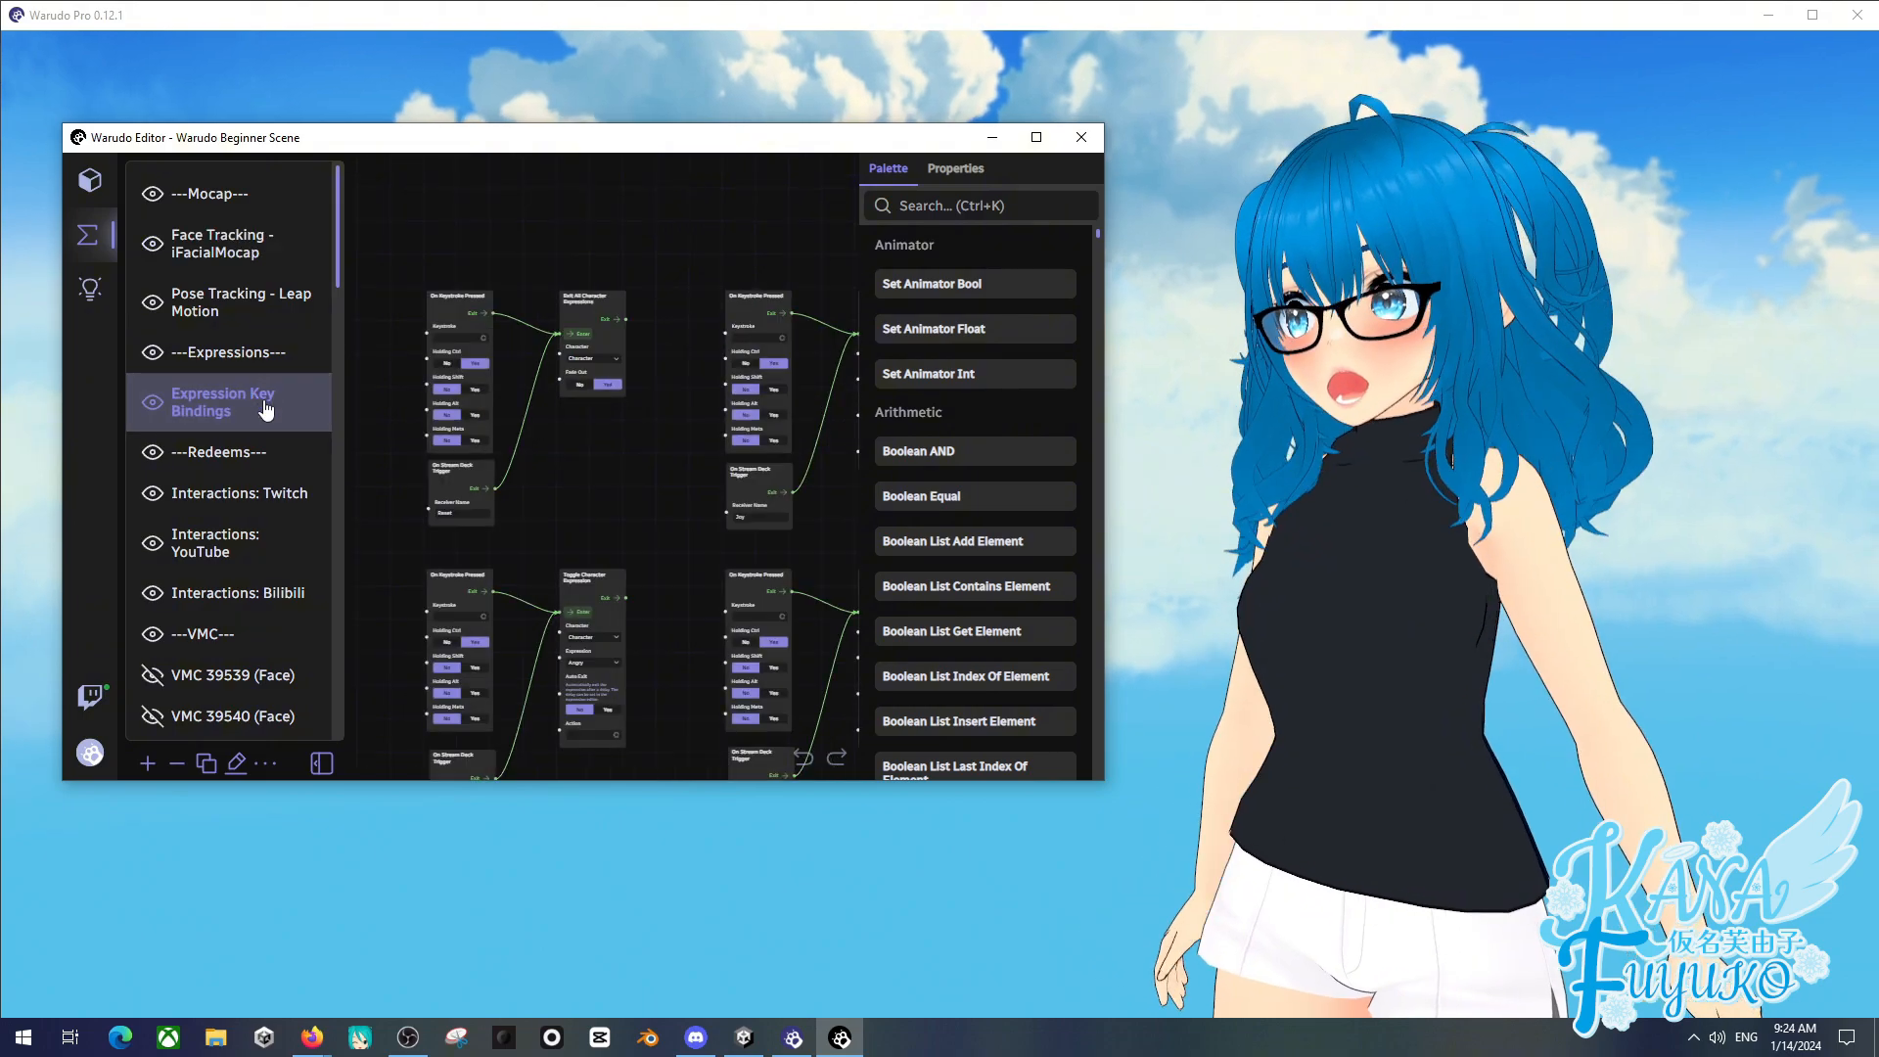
{"action": "left_click_drag", "start_coordinate": [549, 495], "coordinate": [641, 504]}
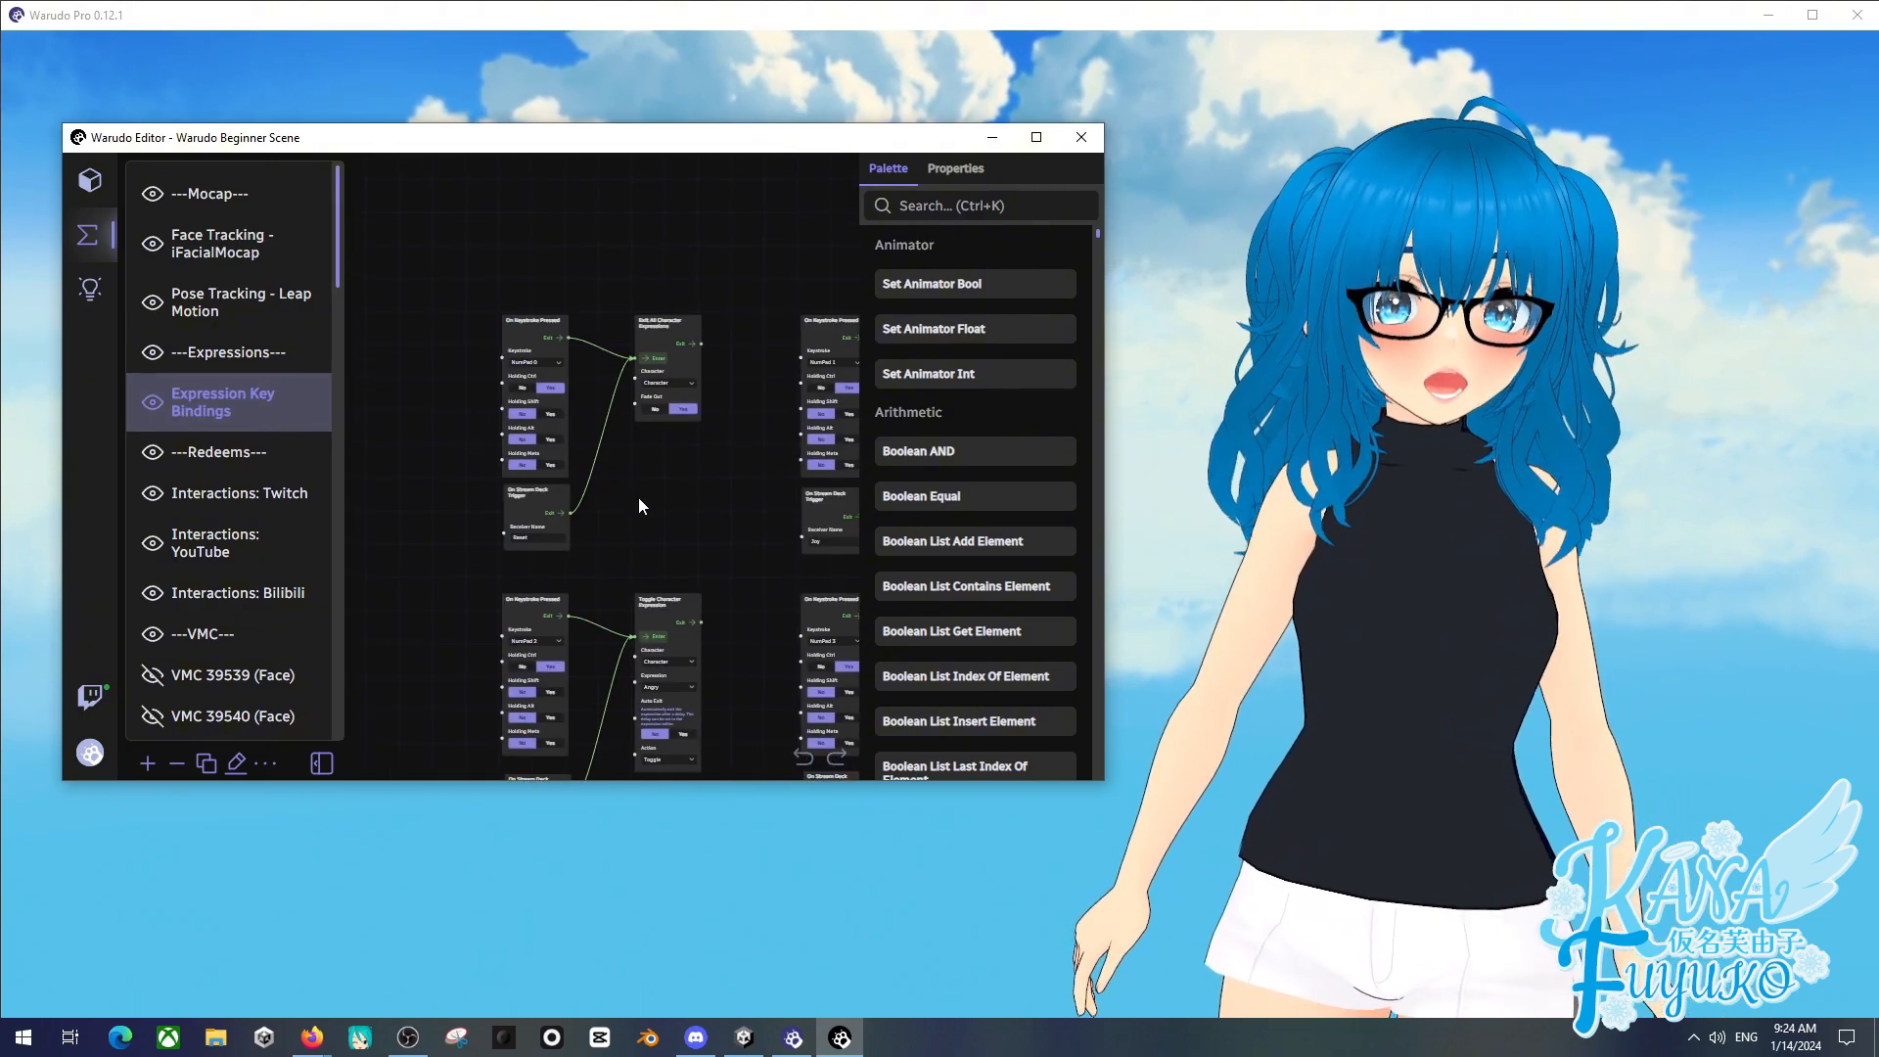
{"action": "scroll", "coordinate": [597, 515], "scroll_direction": "up", "scroll_amount": 3}
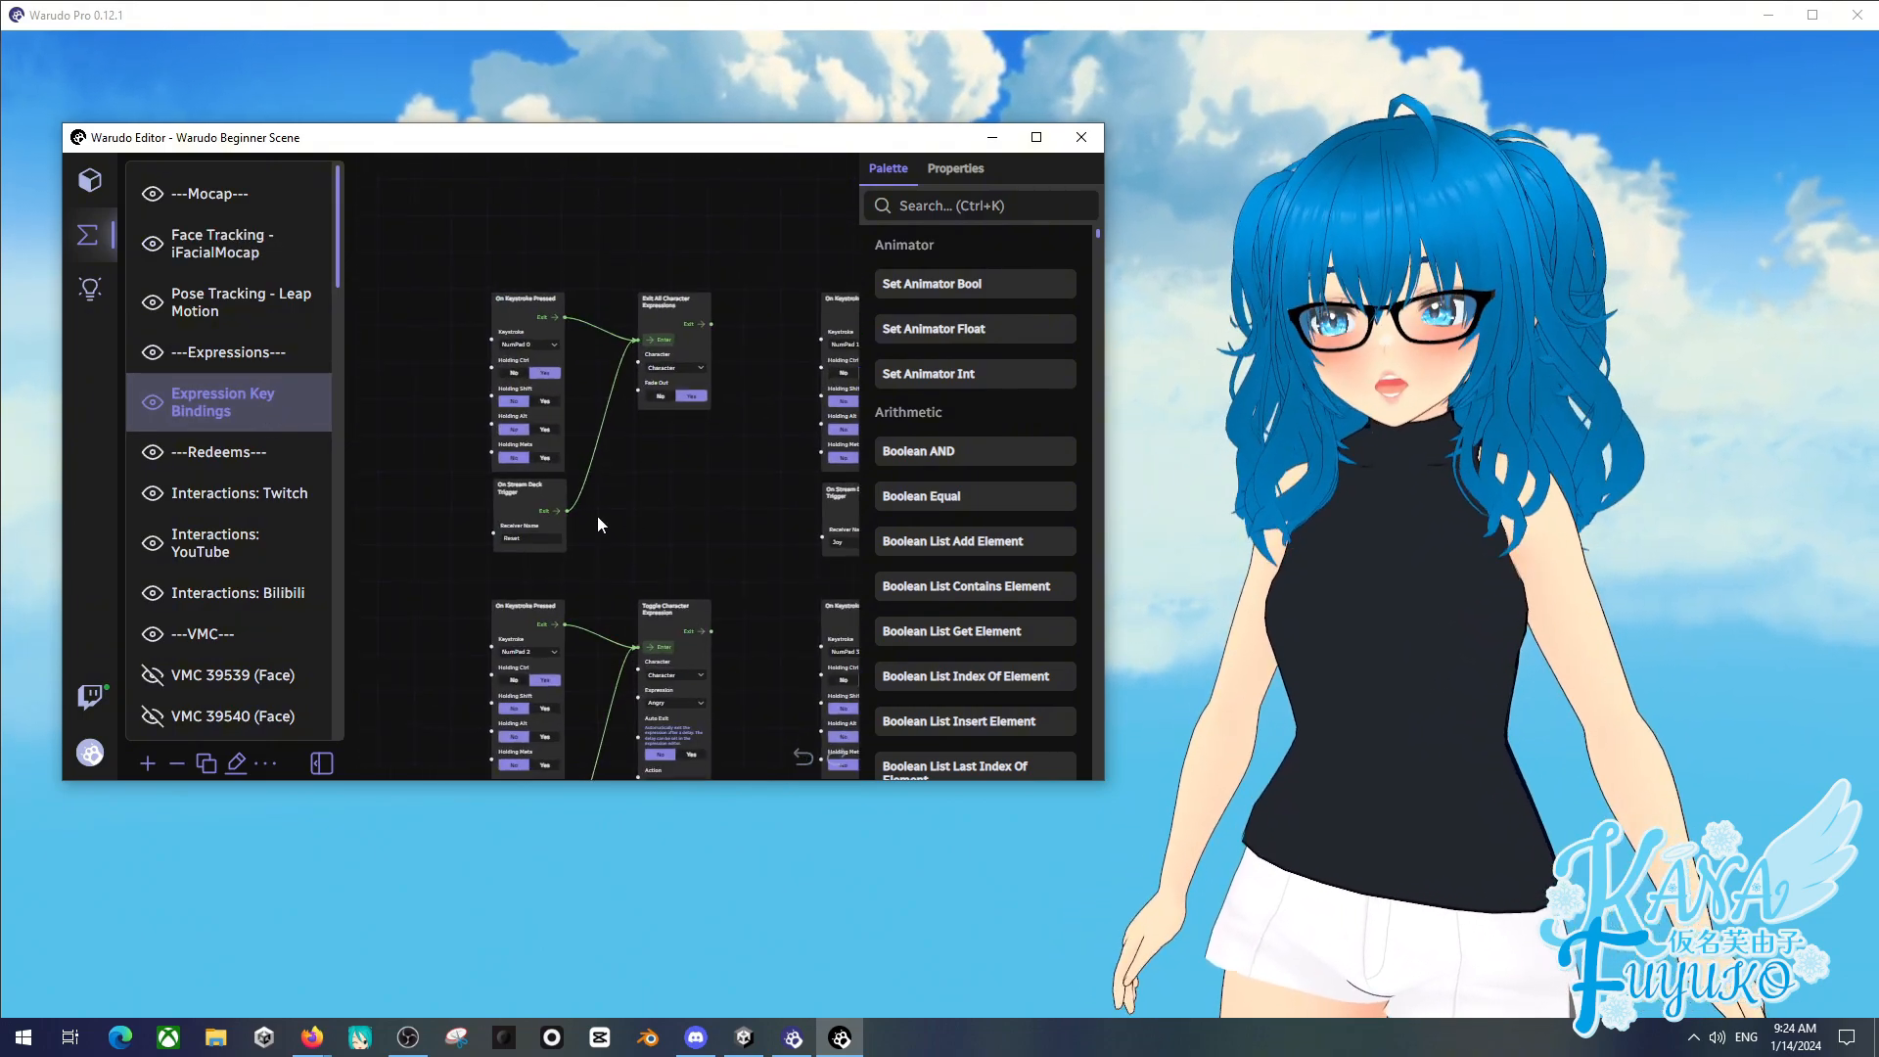
{"action": "scroll", "coordinate": [603, 444], "scroll_direction": "up", "scroll_amount": 2}
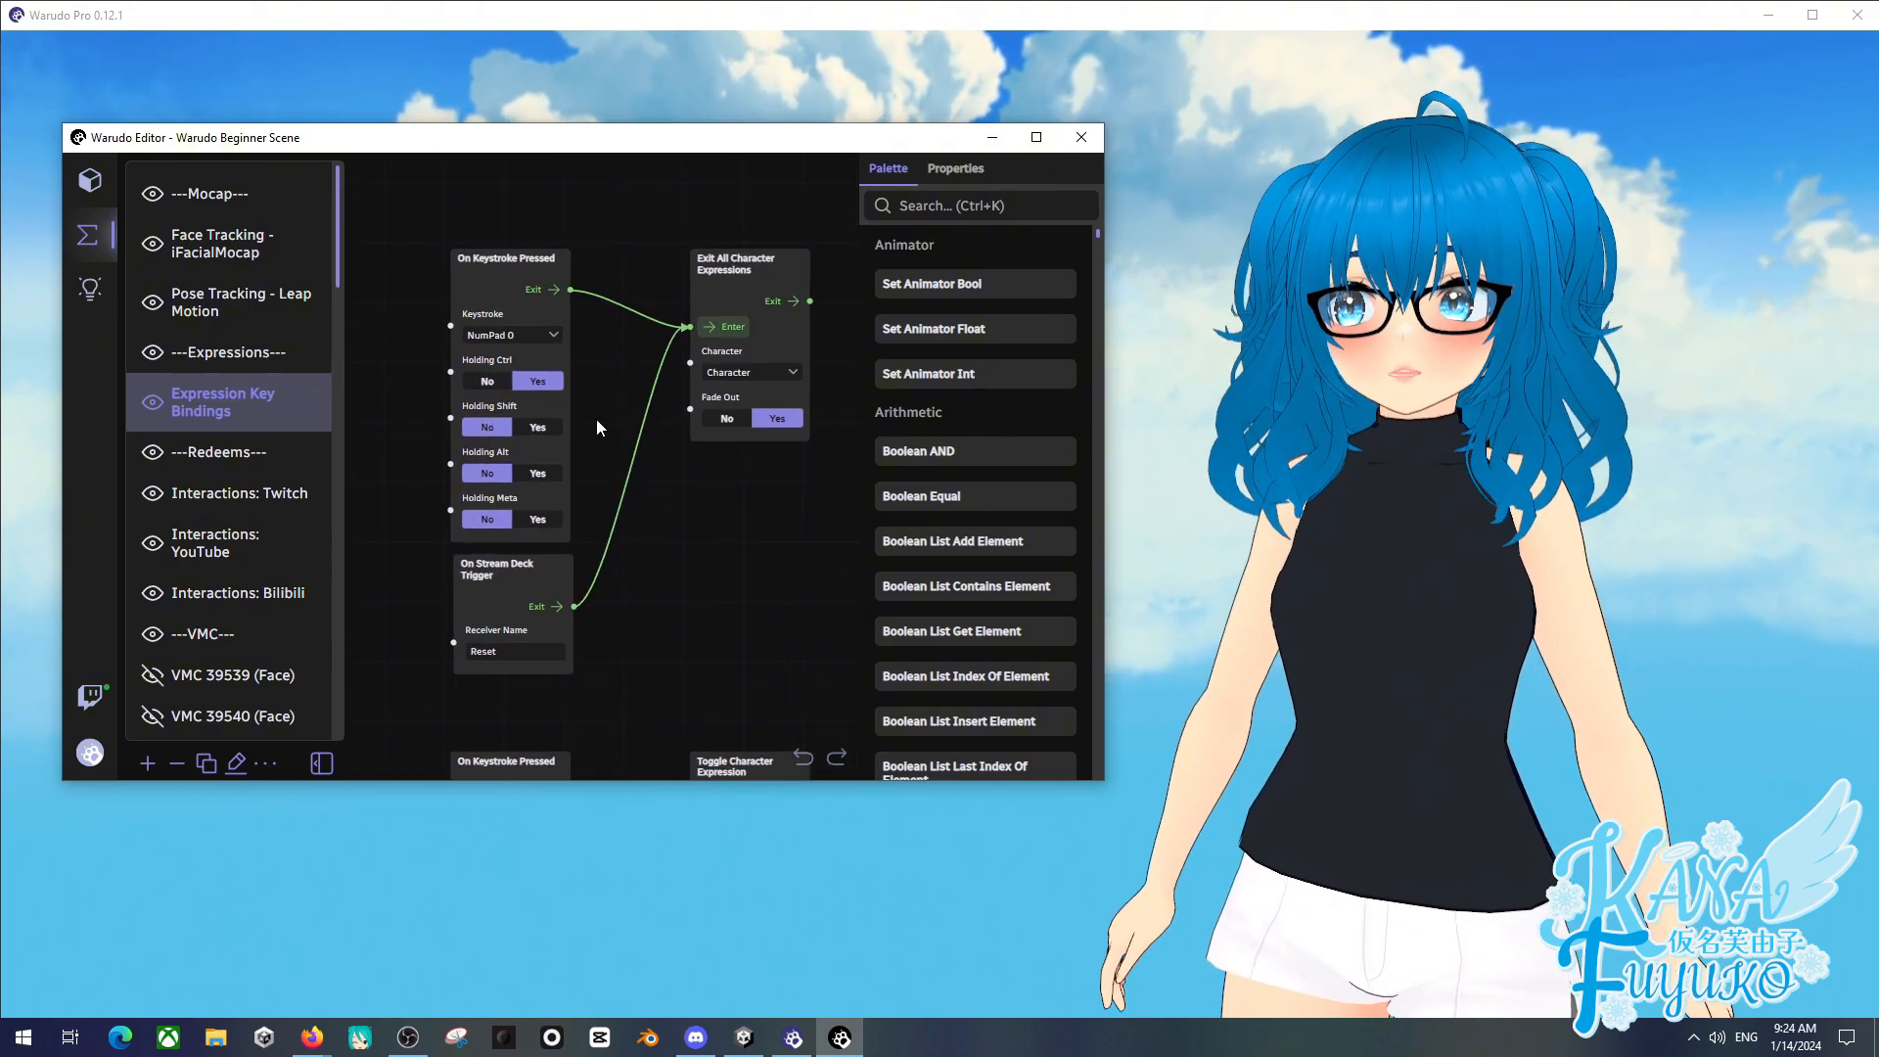
- Examine the On Keystroke Pressed and On Stream Deck Trigger nodes that feed the Exit All Character Expressions node
{"action": "left_click", "coordinate": [524, 279]}
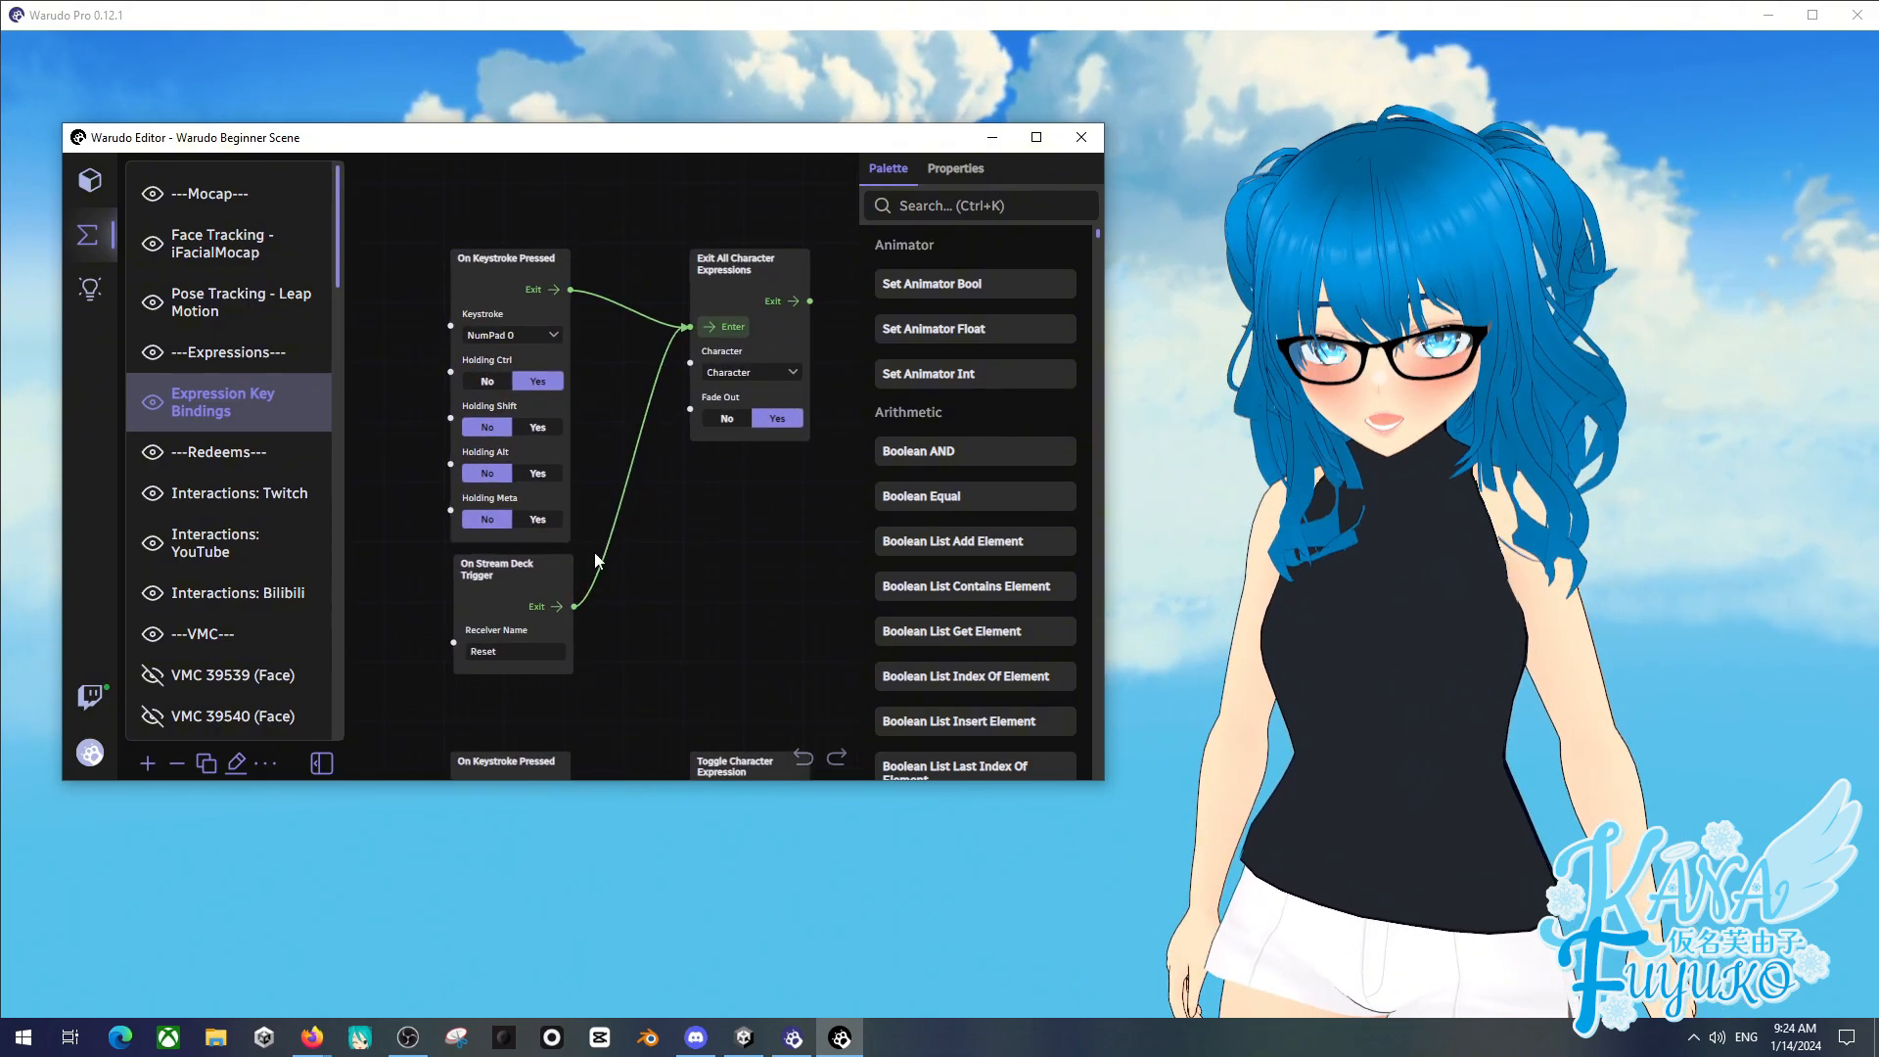
{"action": "left_click", "coordinate": [521, 564]}
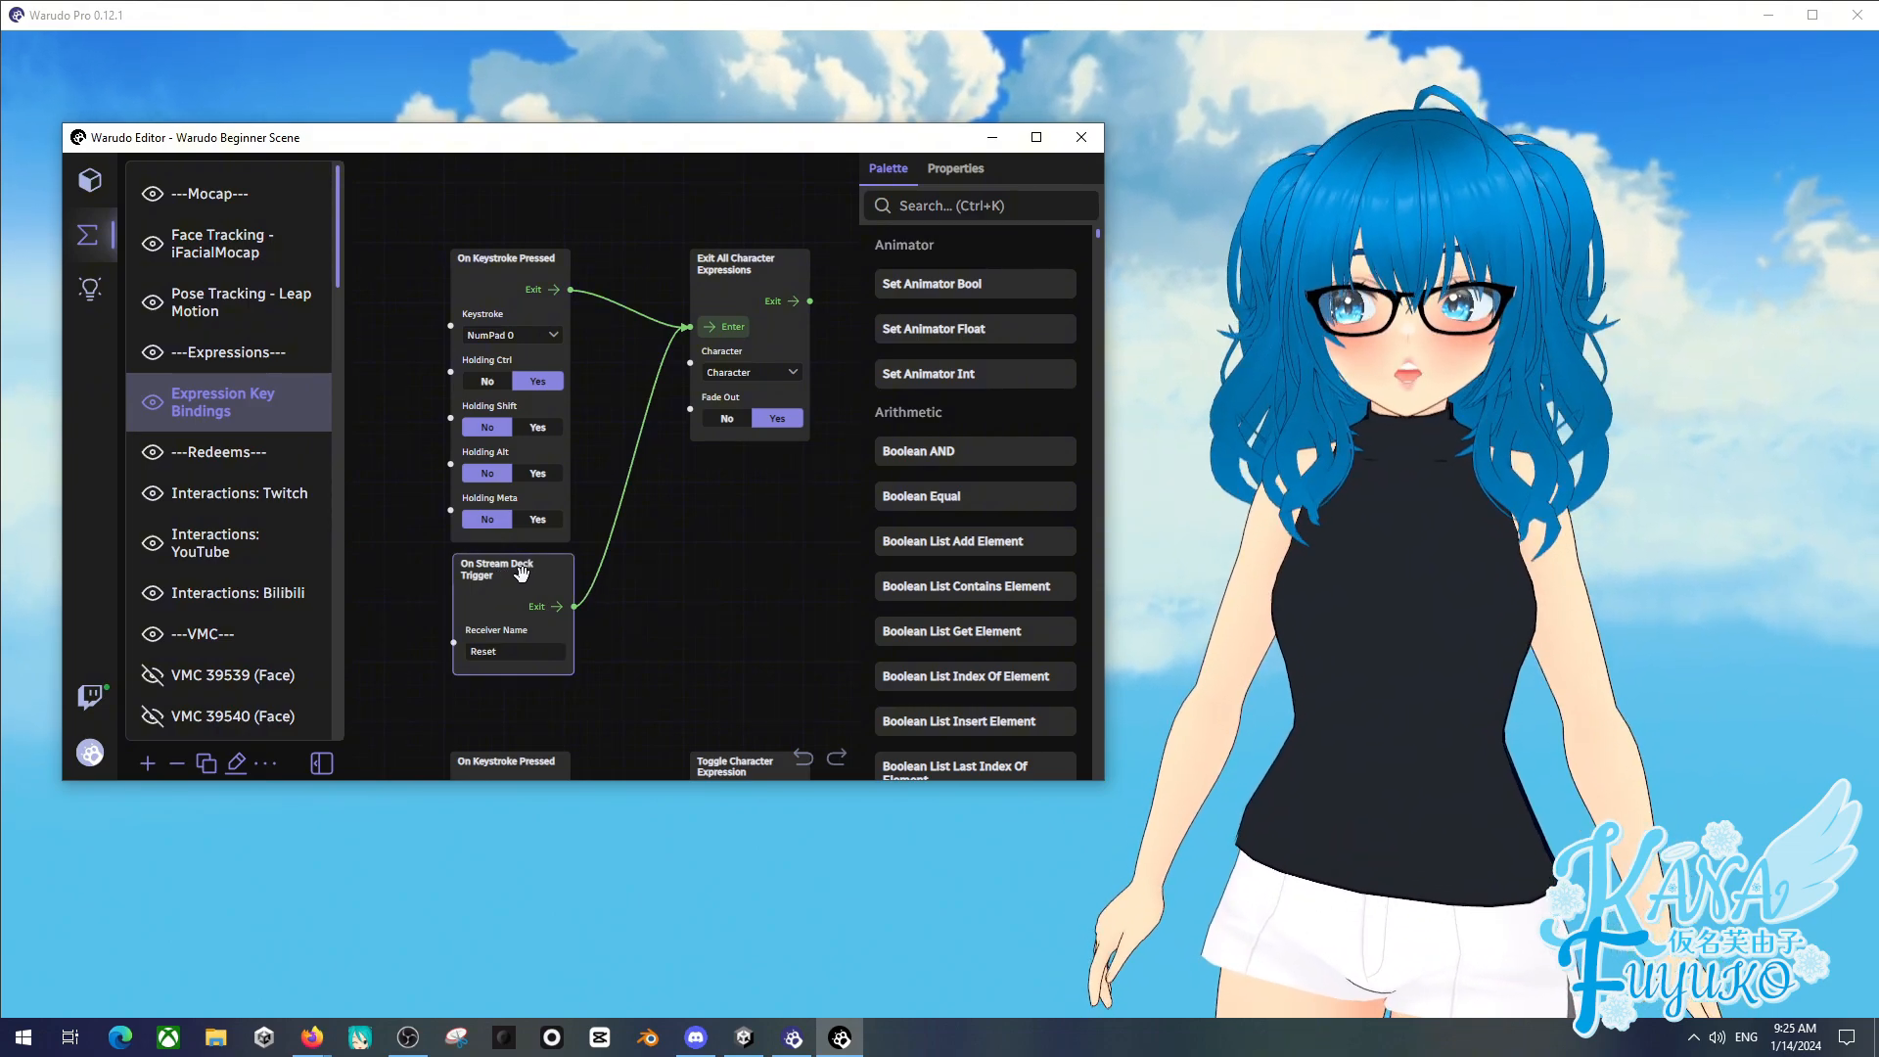
{"action": "left_click_drag", "start_coordinate": [659, 518], "coordinate": [654, 544]}
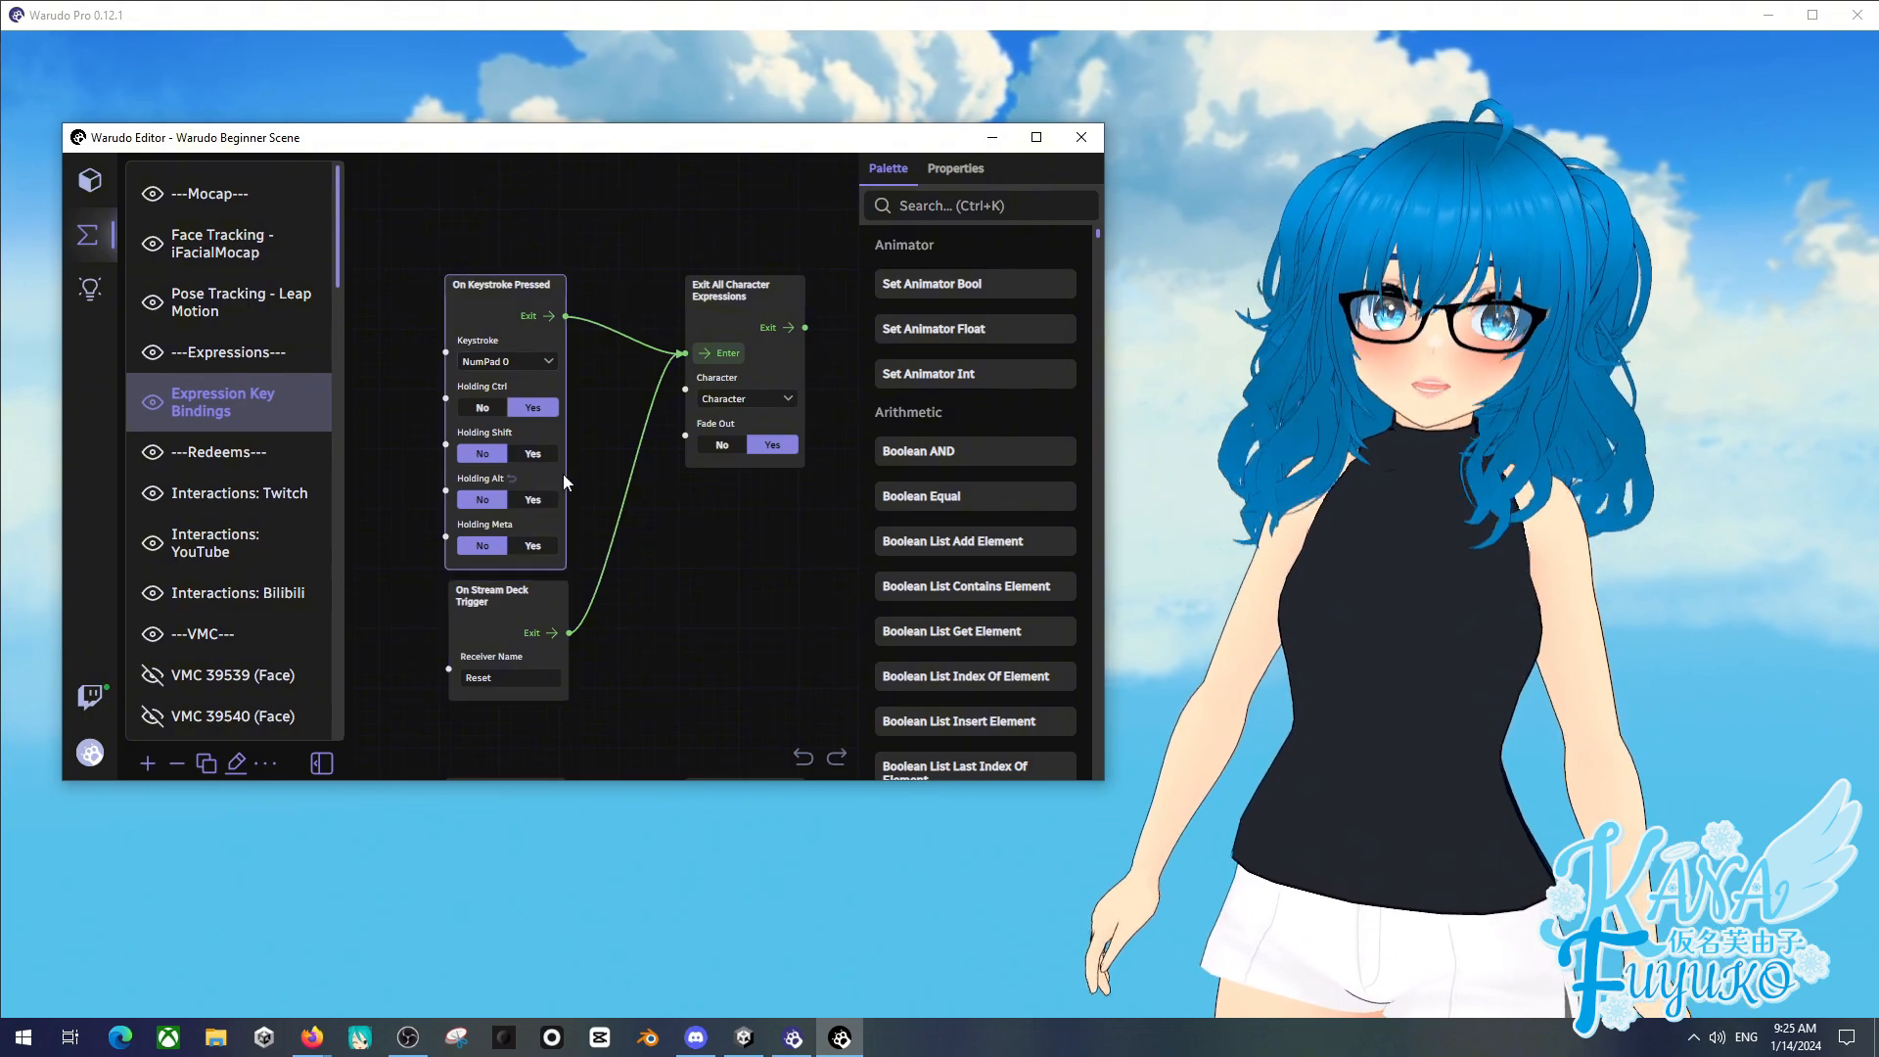
{"action": "left_click_drag", "start_coordinate": [608, 464], "coordinate": [613, 525]}
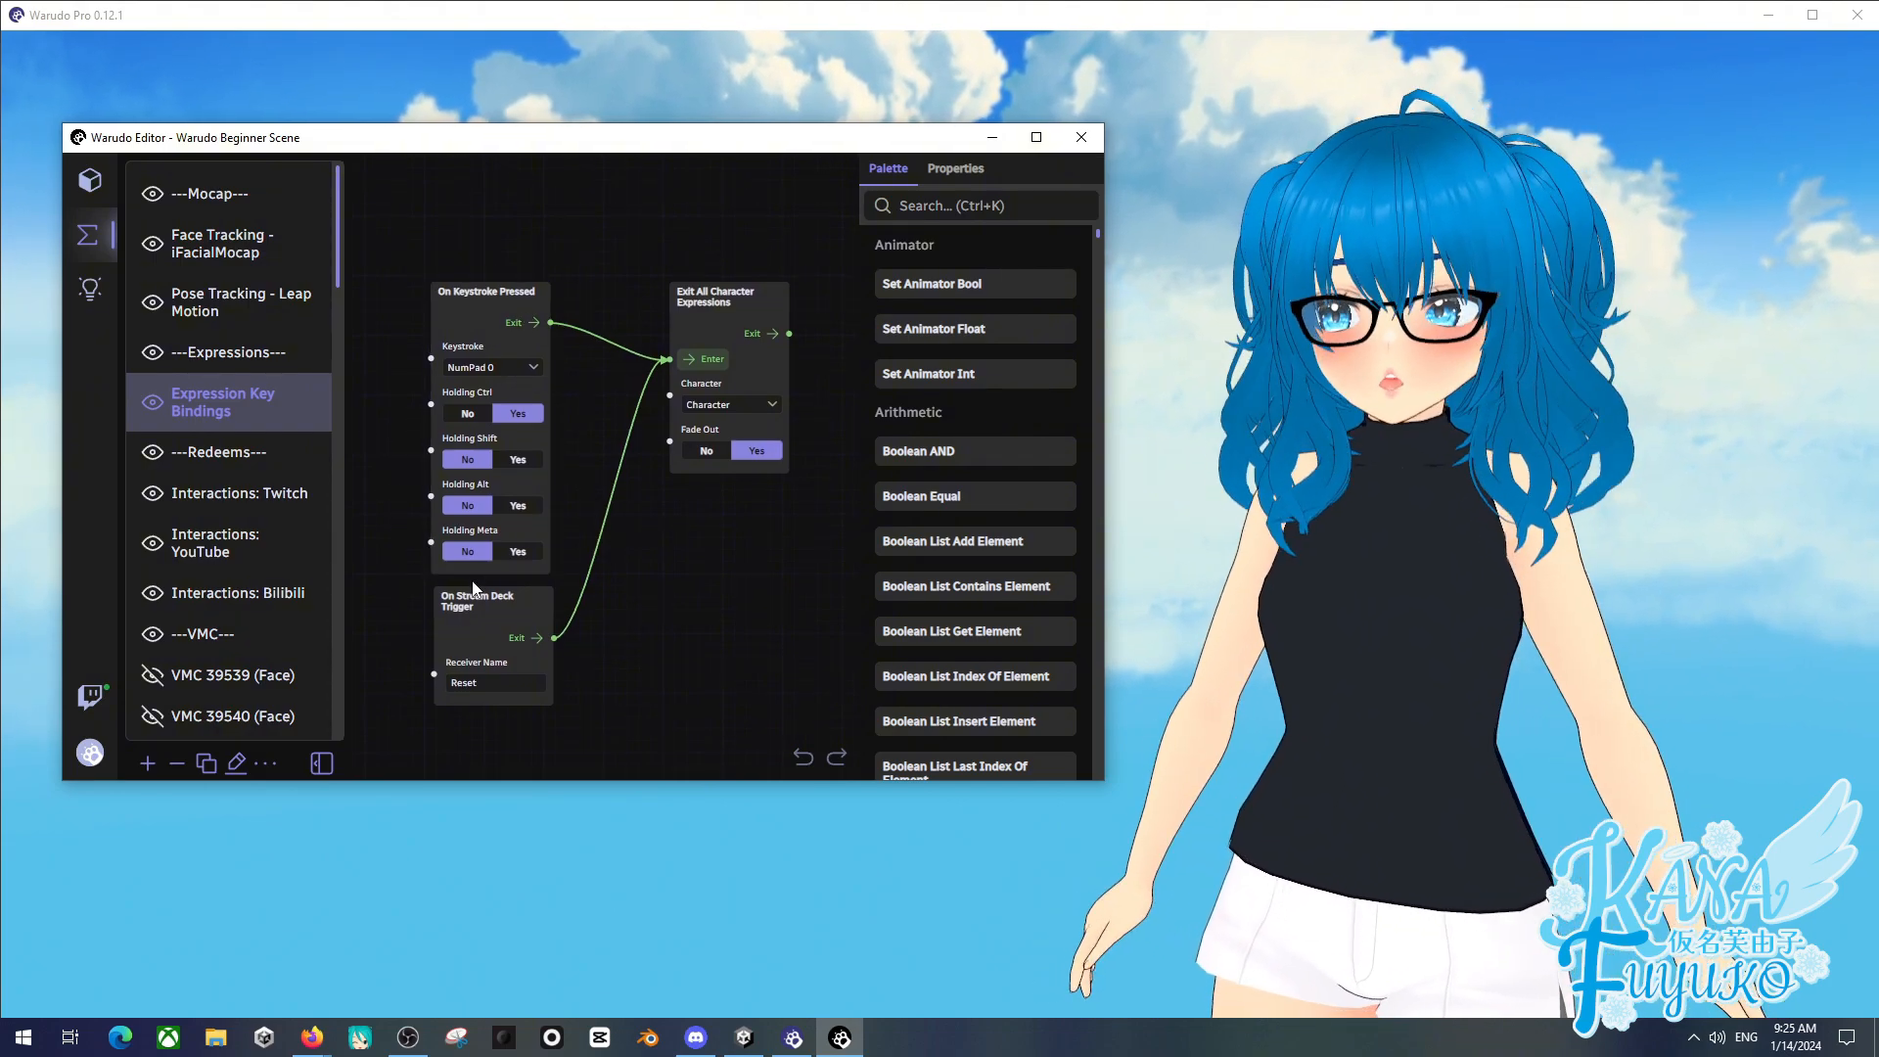
{"action": "left_click", "coordinate": [519, 413]}
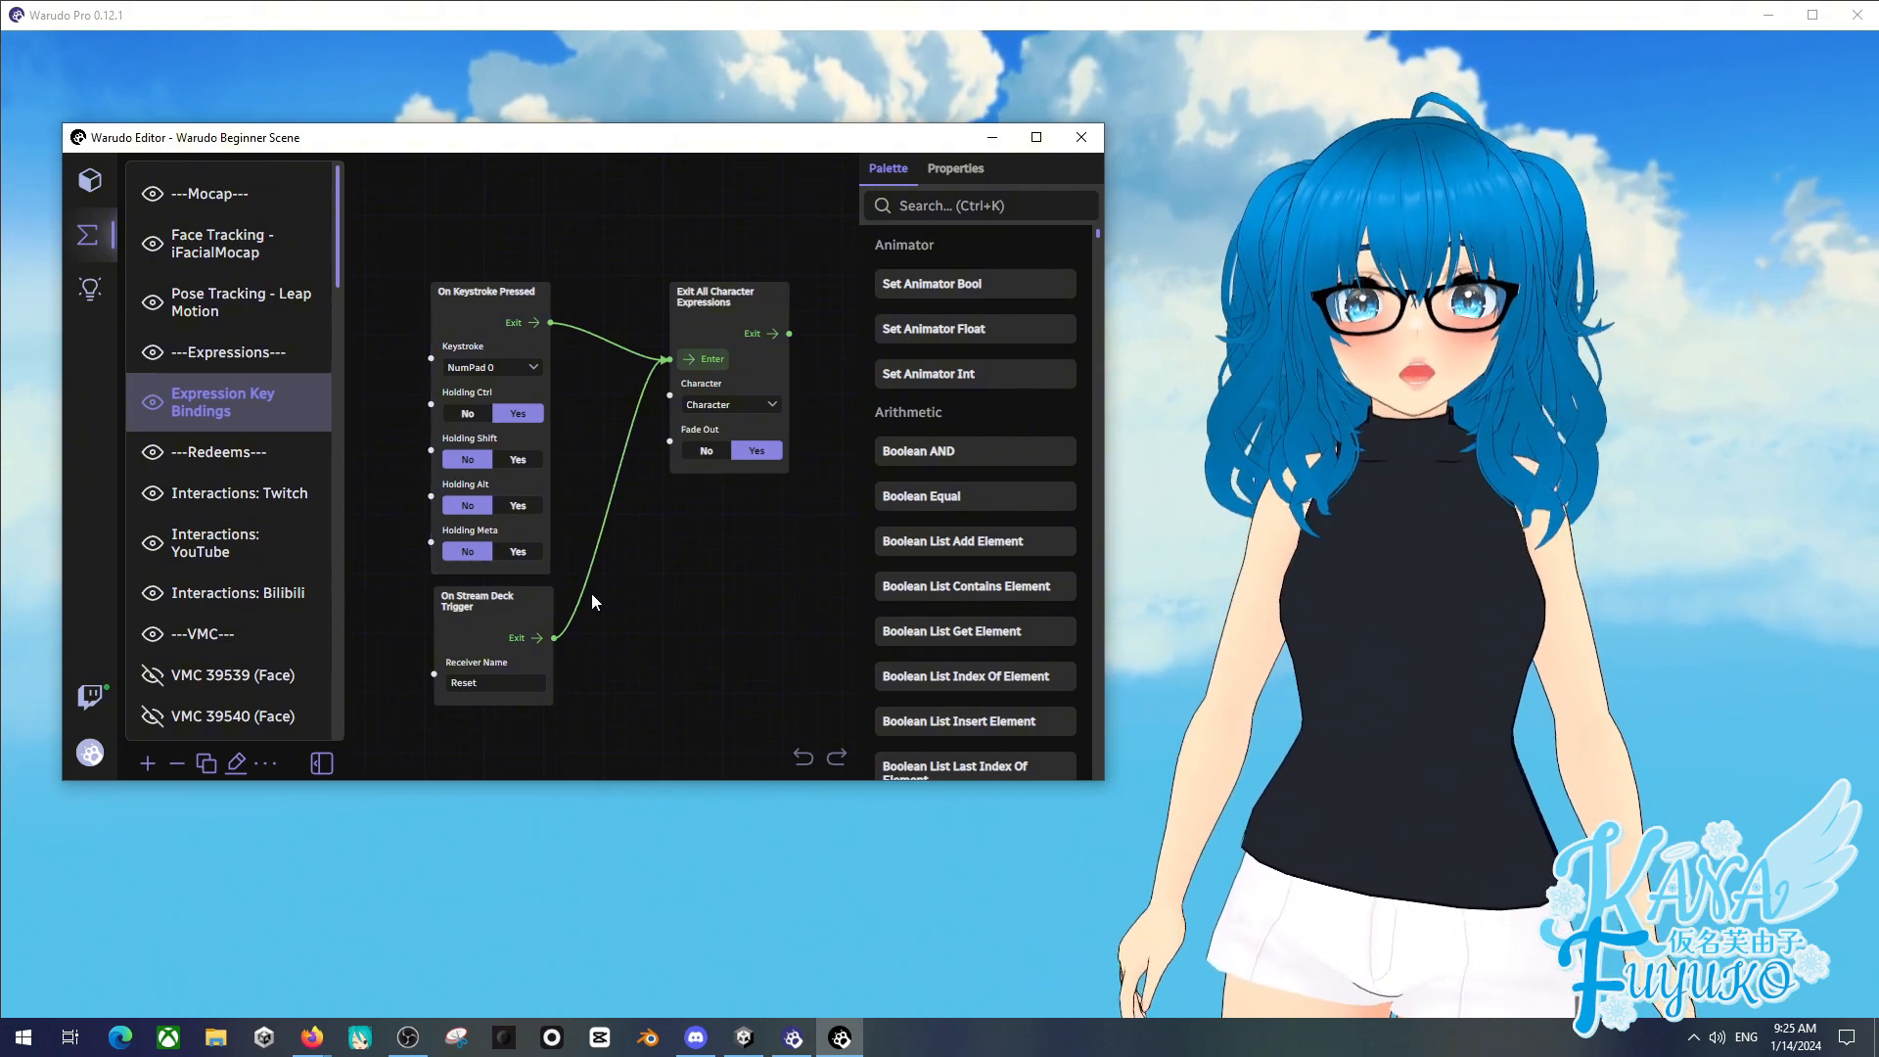
{"action": "scroll", "coordinate": [596, 590], "scroll_direction": "down", "scroll_amount": 2}
{"action": "scroll", "coordinate": [600, 589], "scroll_direction": "down", "scroll_amount": 1}
{"action": "mouse_move", "coordinate": [601, 590]}
{"action": "left_mouse_down"}
{"action": "mouse_move", "coordinate": [573, 542]}
{"action": "mouse_move", "coordinate": [580, 578]}
{"action": "left_mouse_up"}
{"action": "scroll", "coordinate": [572, 536], "scroll_direction": "up", "scroll_amount": 2}
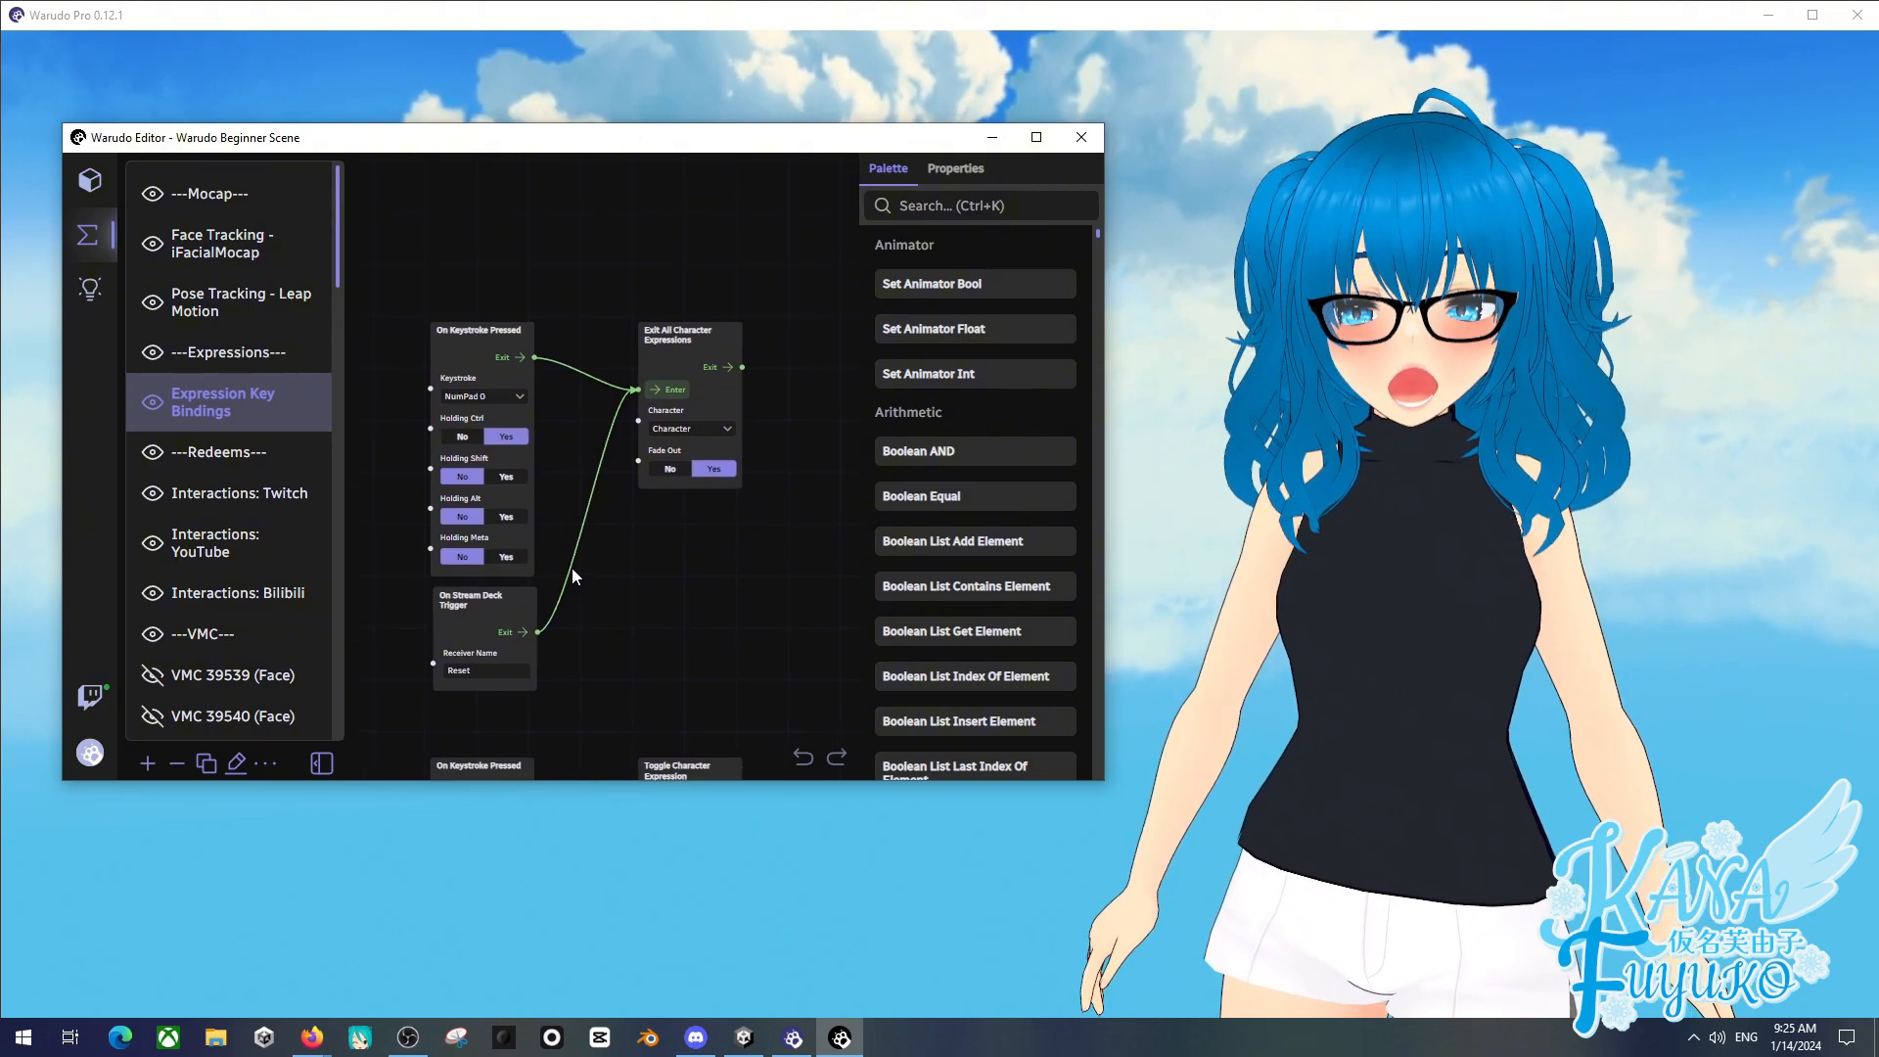
{"action": "scroll", "coordinate": [576, 663], "scroll_direction": "down", "scroll_amount": 3}
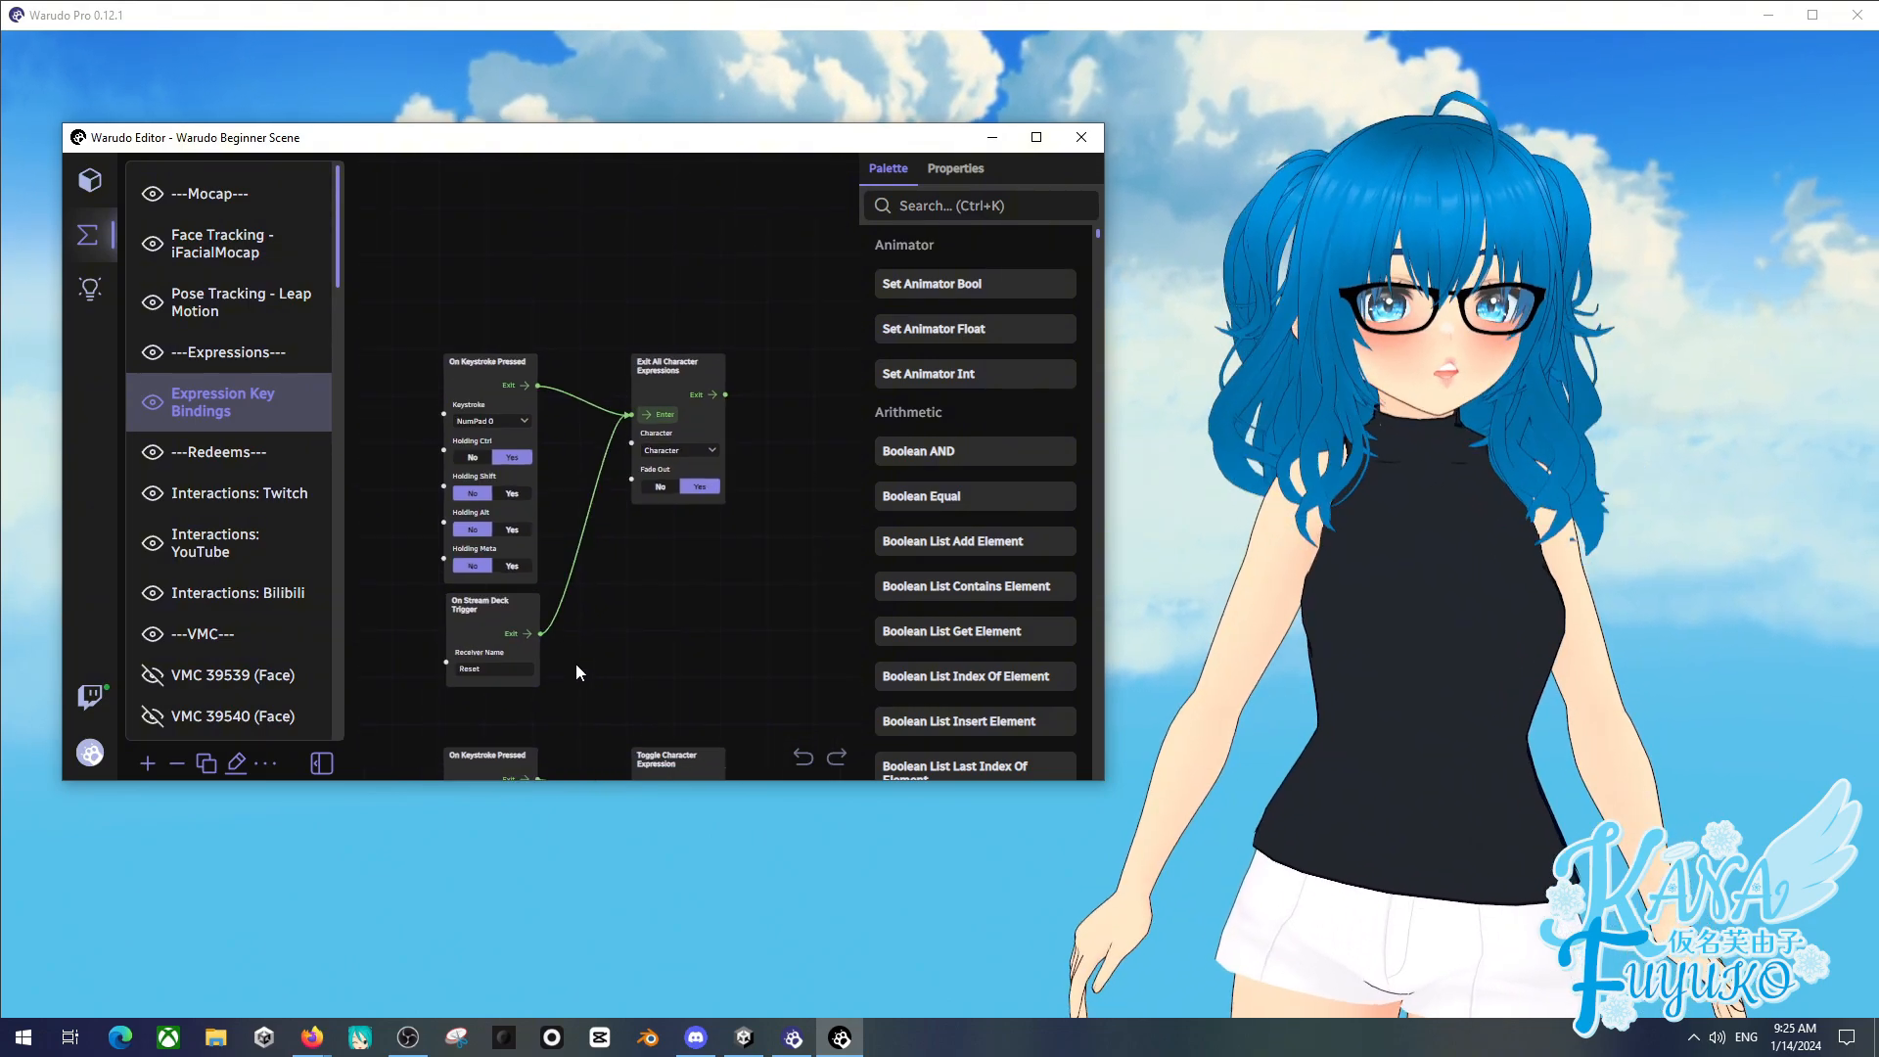
- Look over the remaining expression binding groups, including the one that toggles the Angry expression
{"action": "left_click_drag", "start_coordinate": [608, 667], "coordinate": [583, 290]}
{"action": "scroll", "coordinate": [501, 423], "scroll_direction": "down", "scroll_amount": 2}
{"action": "scroll", "coordinate": [585, 313], "scroll_direction": "down", "scroll_amount": 1}
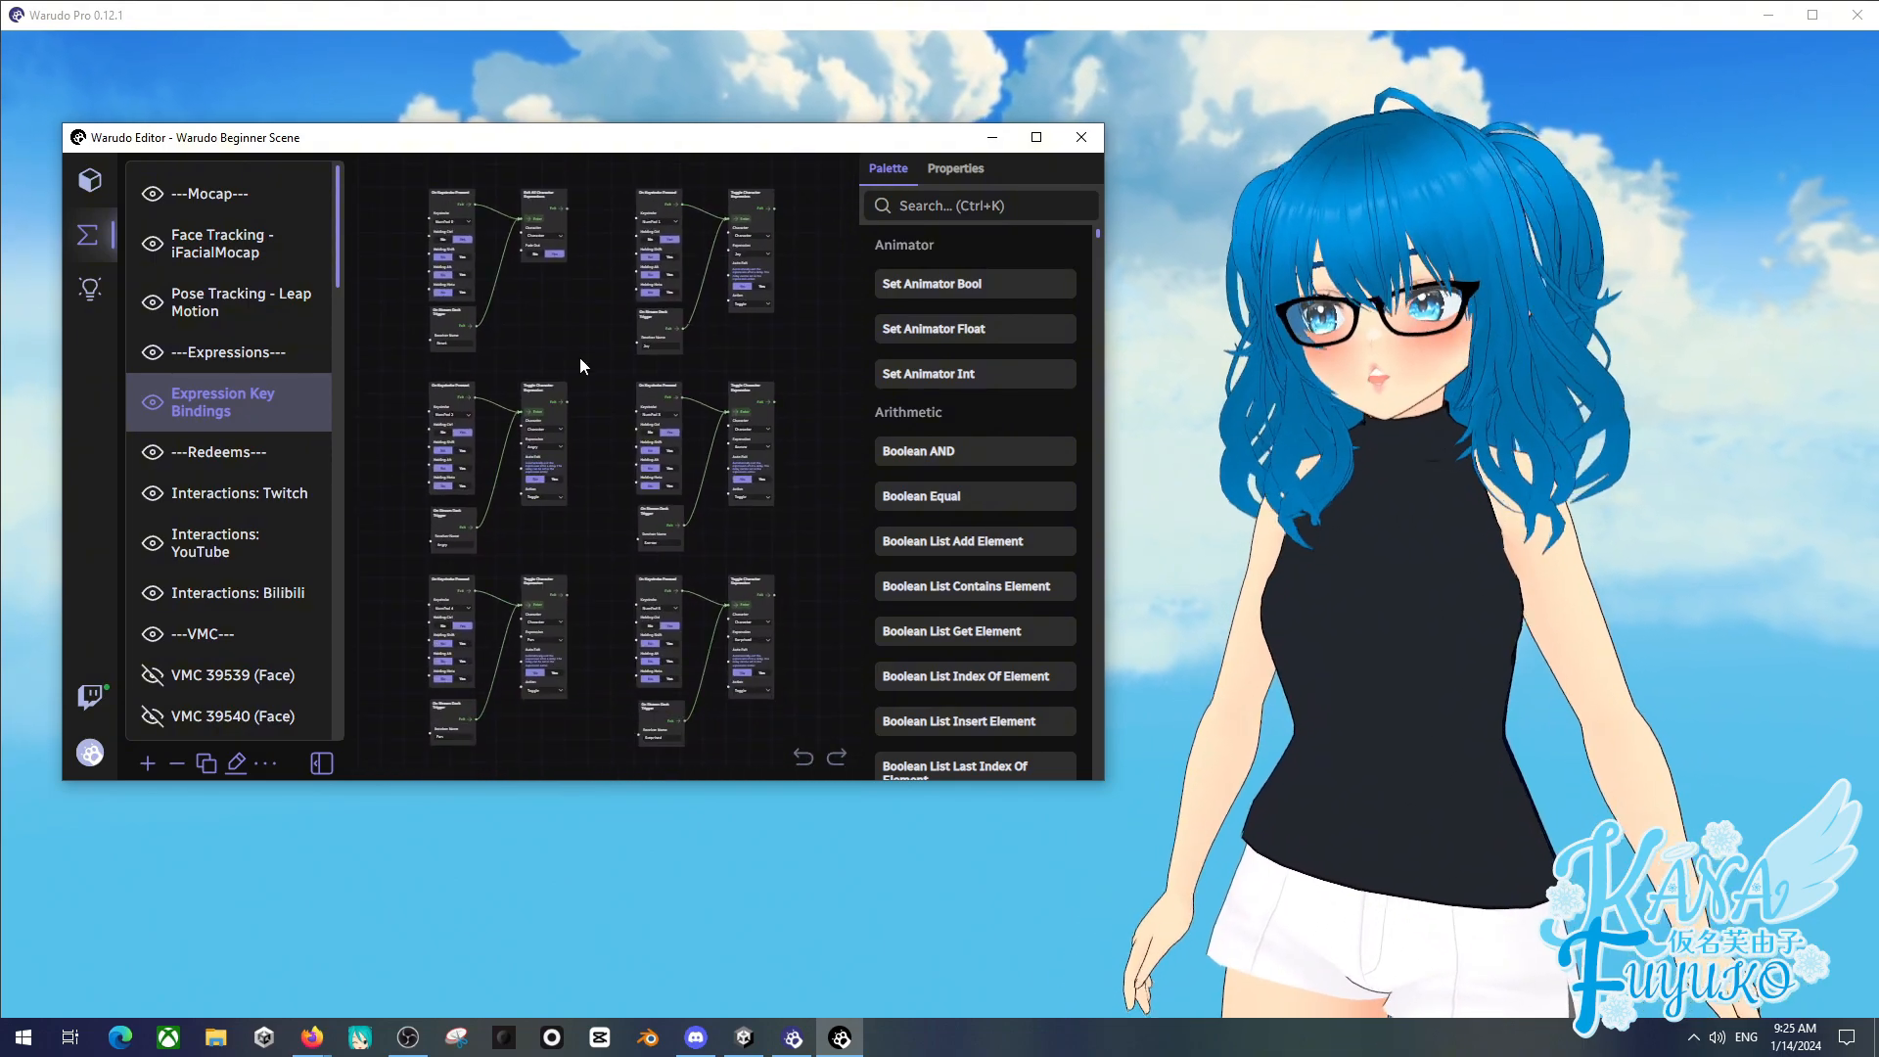
{"action": "scroll", "coordinate": [482, 470], "scroll_direction": "up", "scroll_amount": 4}
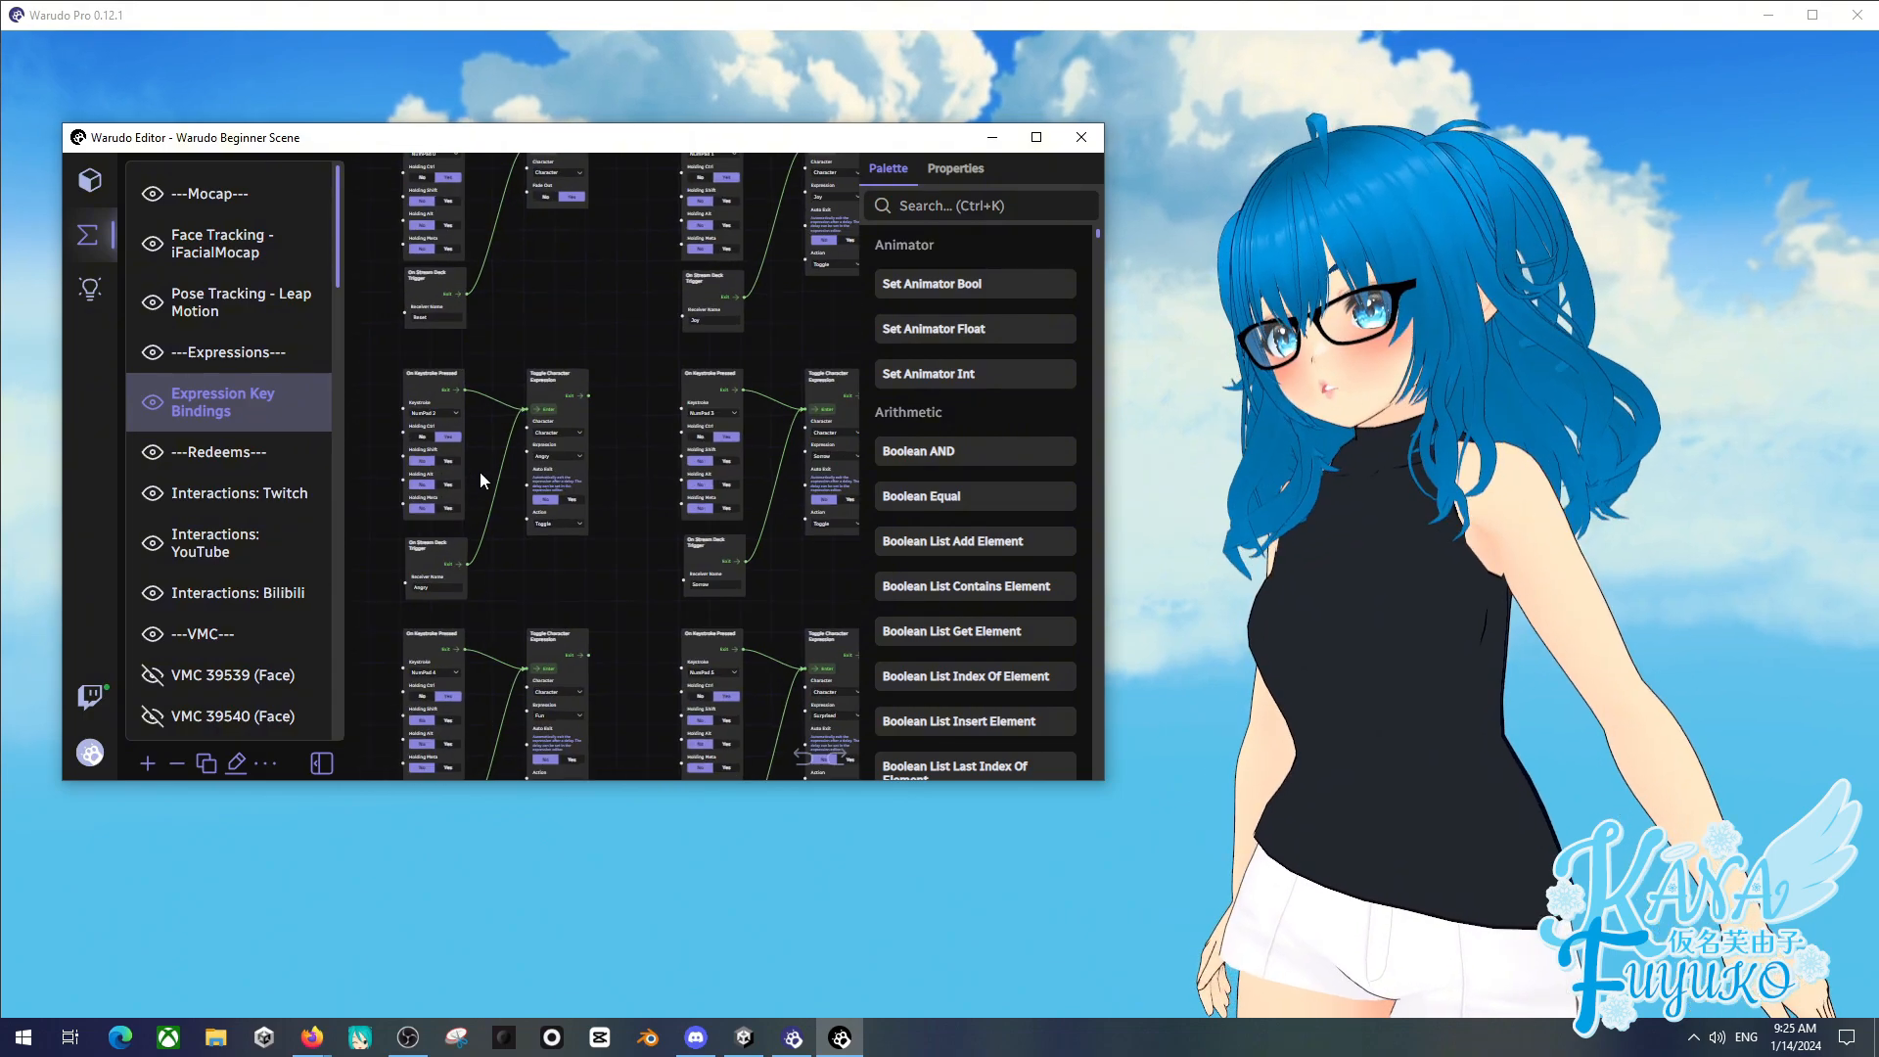
{"action": "scroll", "coordinate": [495, 478], "scroll_direction": "down", "scroll_amount": 2}
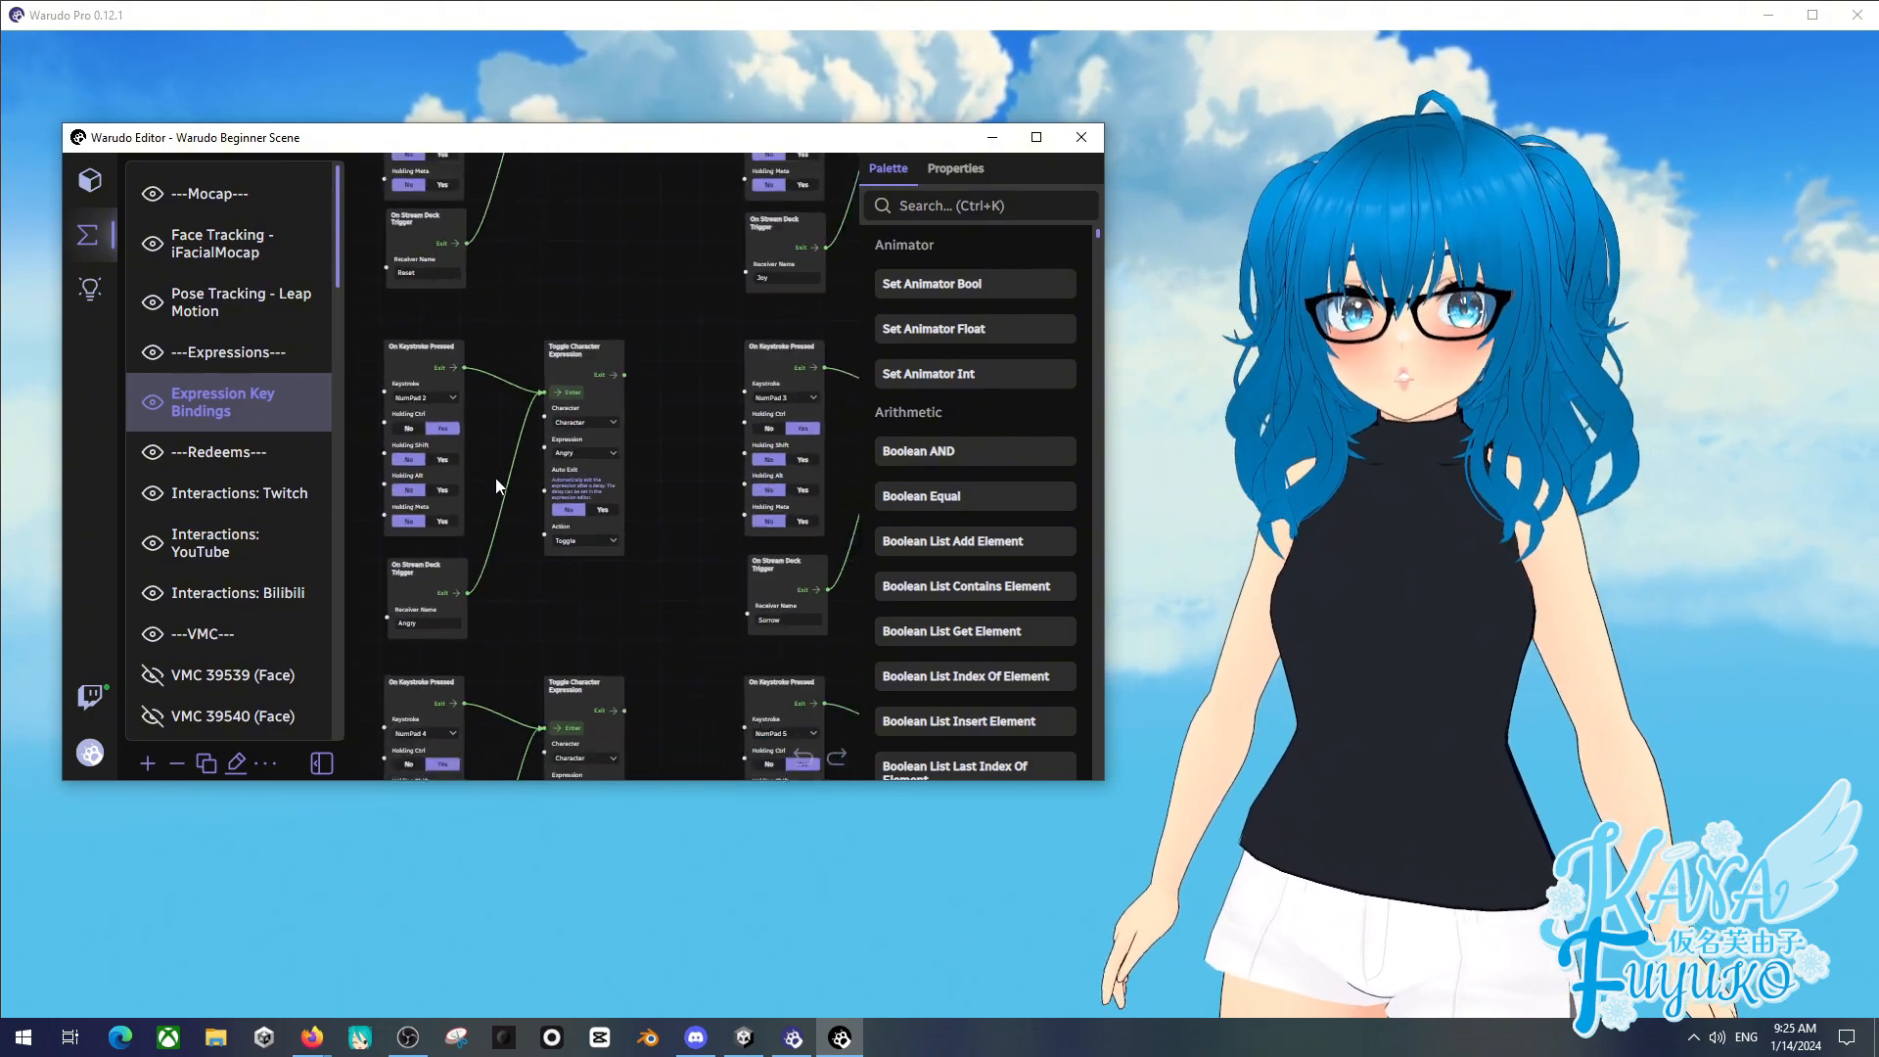
{"action": "scroll", "coordinate": [490, 515], "scroll_direction": "down", "scroll_amount": 1}
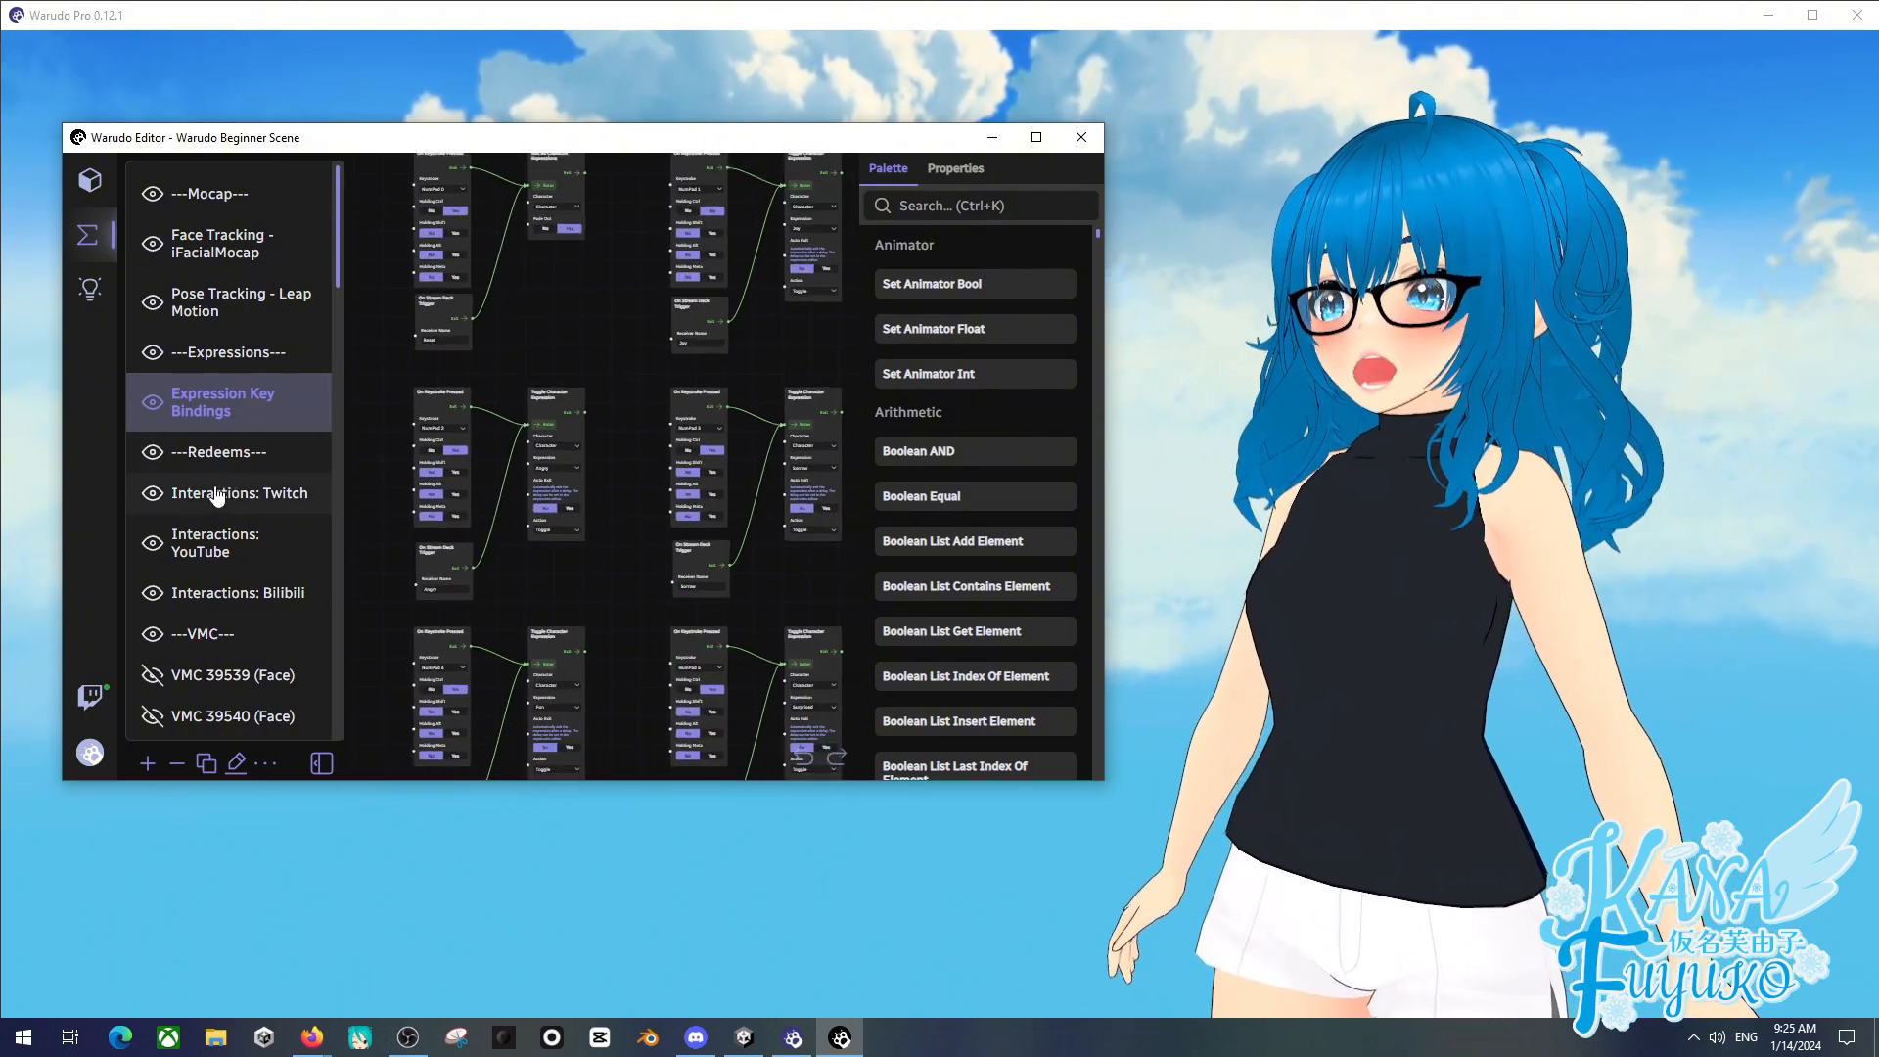
- Open the Interactions: Twitch blueprint, check the Interactions Setup in the Onboarding Assistant, and return to the blueprint
{"action": "left_click", "coordinate": [259, 496]}
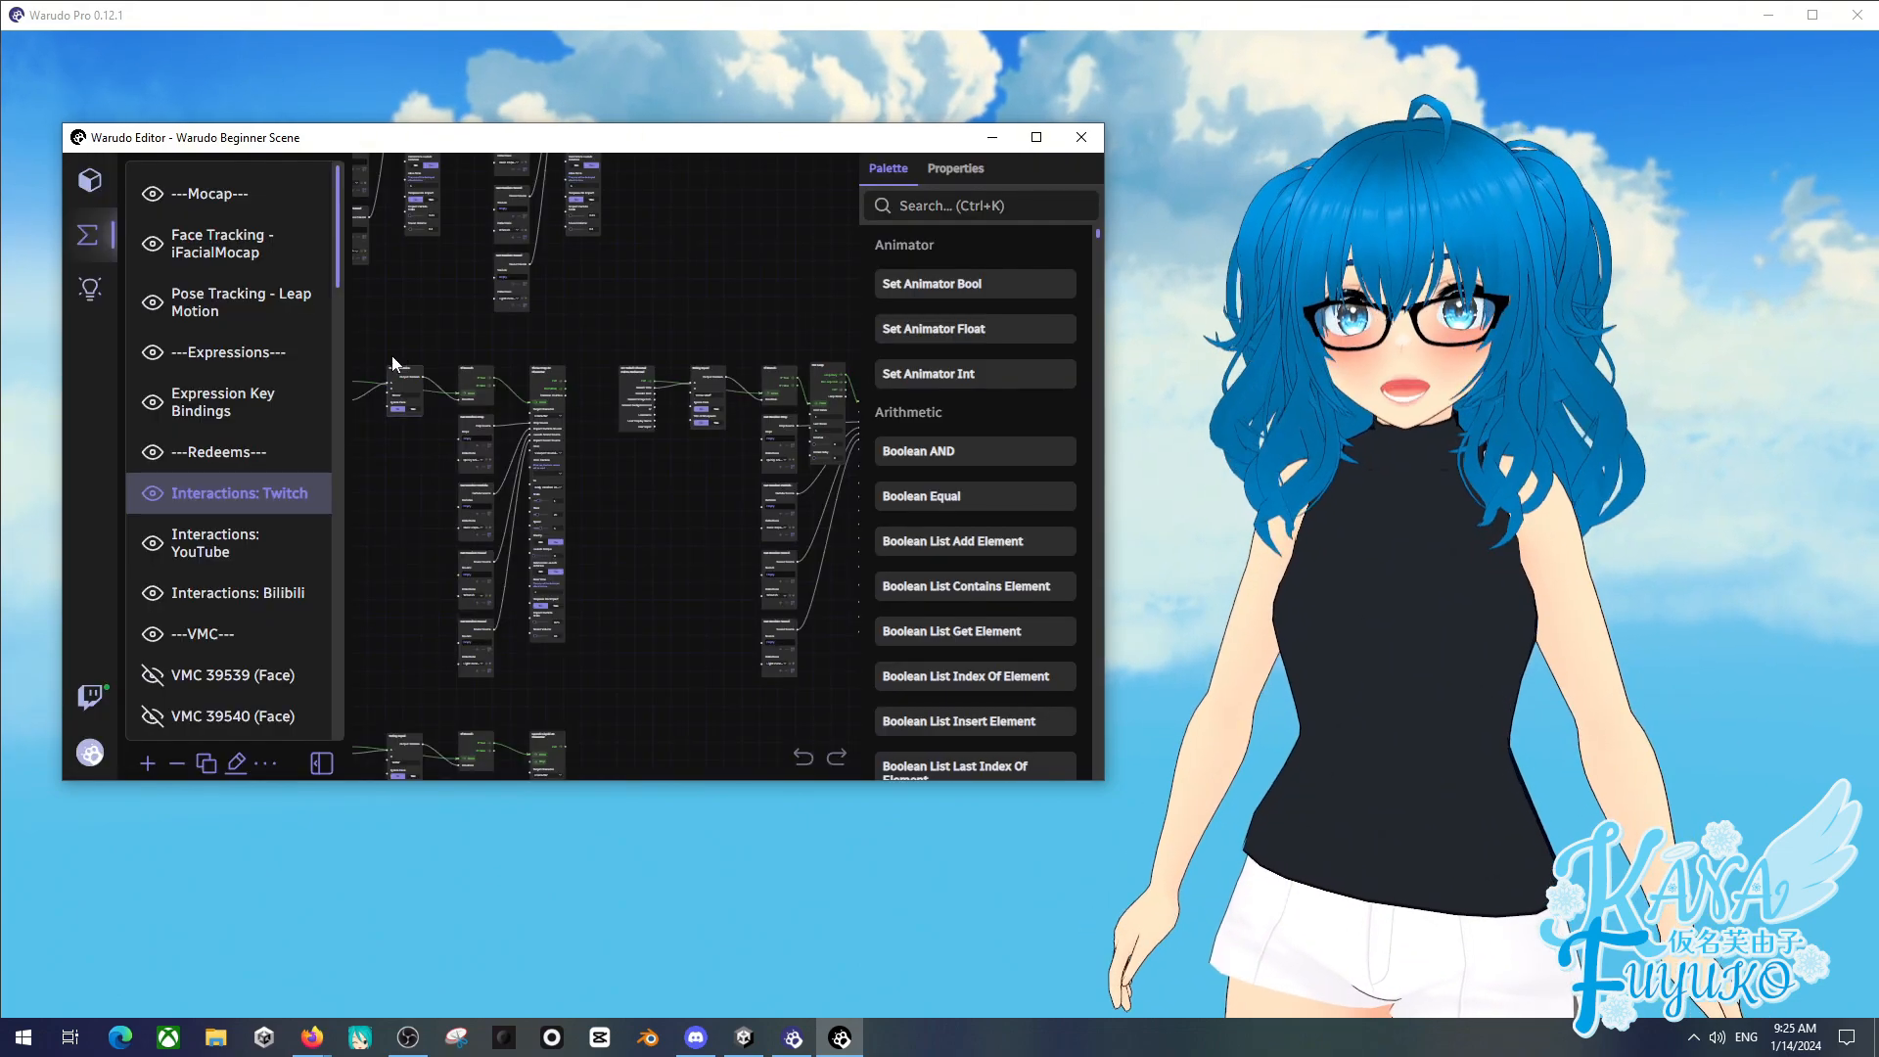
{"action": "left_click", "coordinate": [90, 180]}
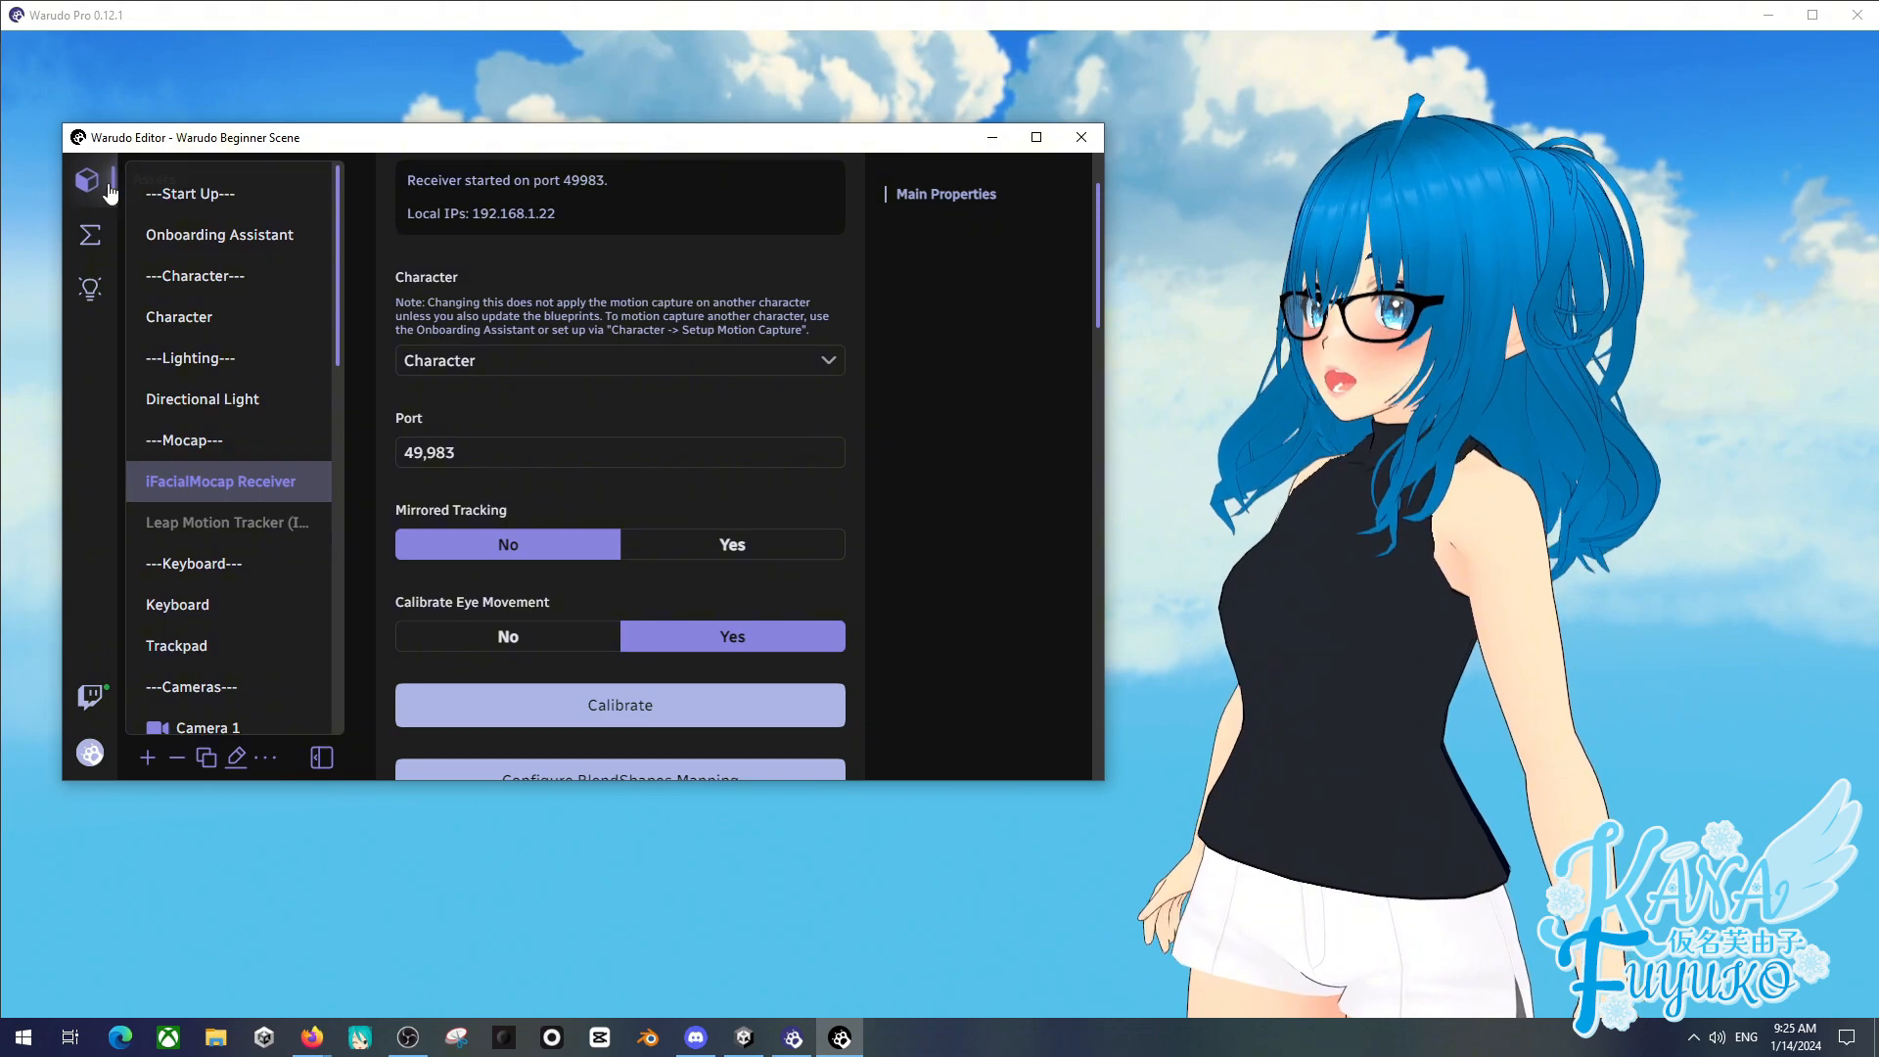
{"action": "left_click", "coordinate": [200, 237]}
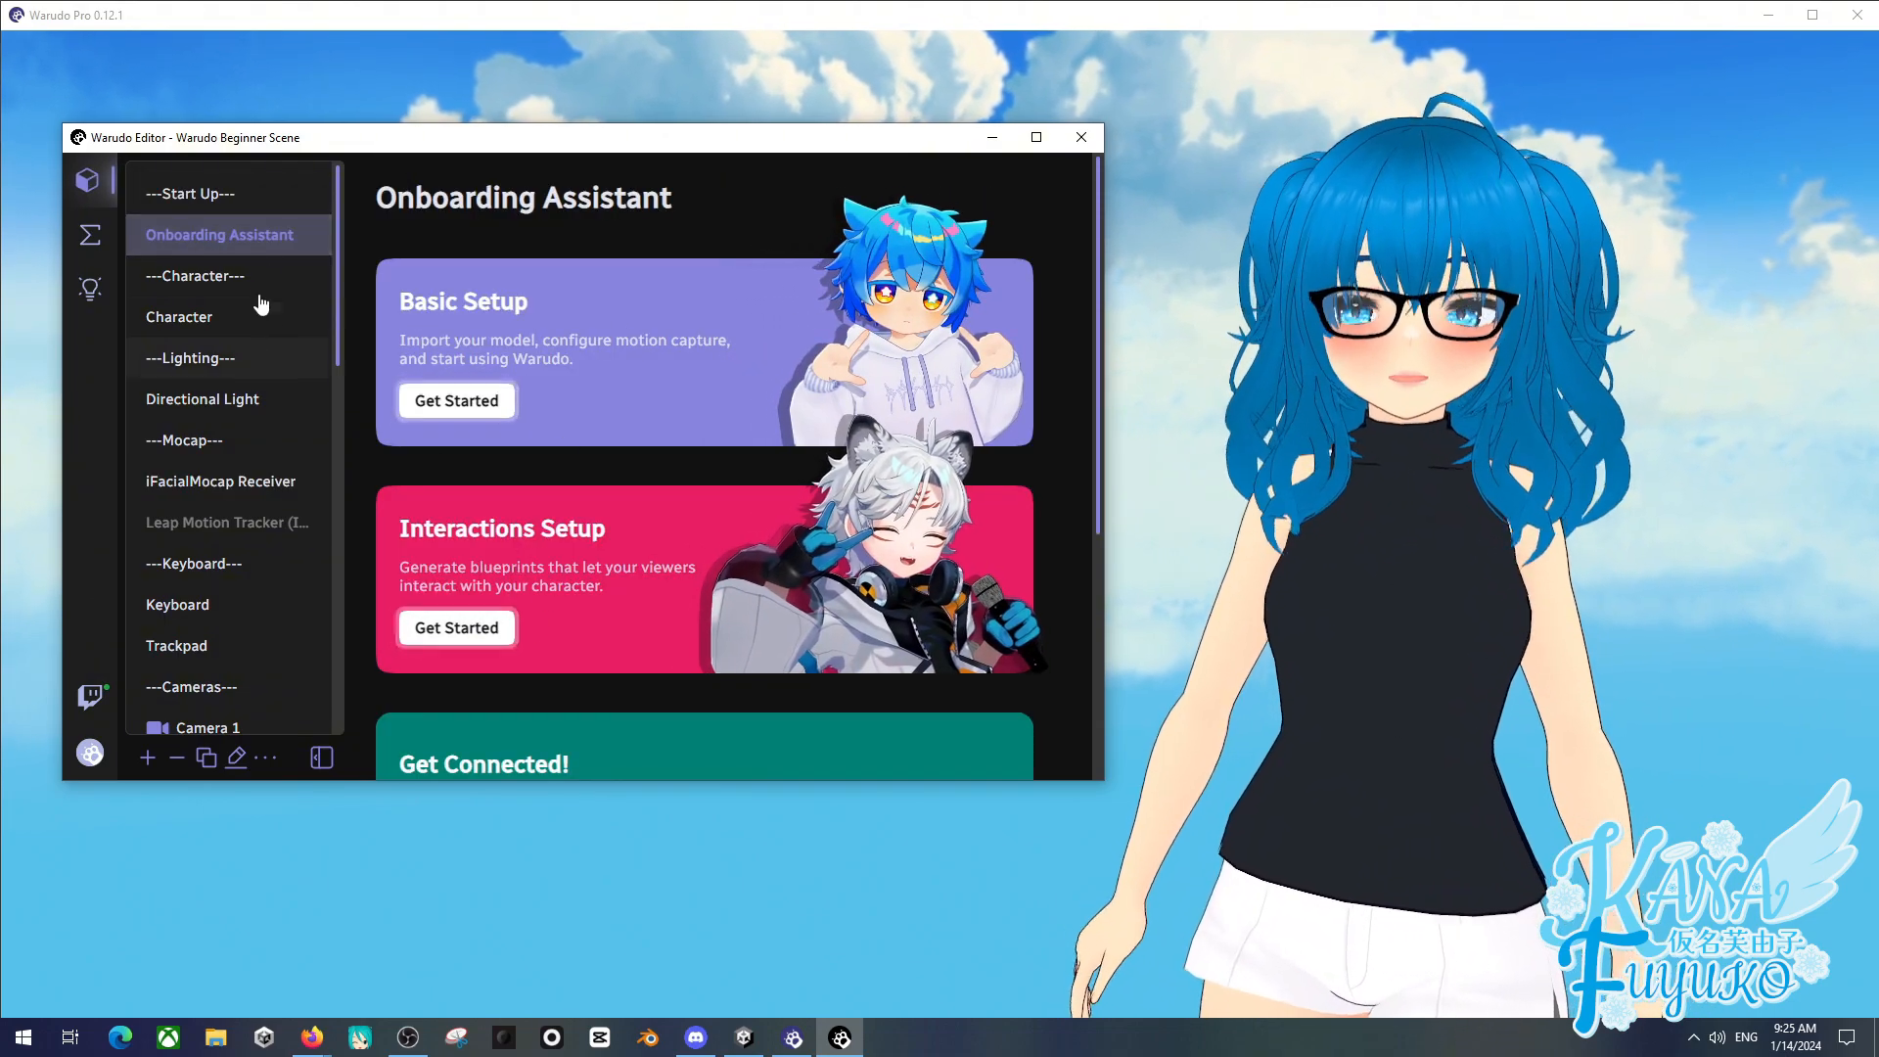
{"action": "left_click", "coordinate": [89, 235]}
{"action": "left_click", "coordinate": [216, 489]}
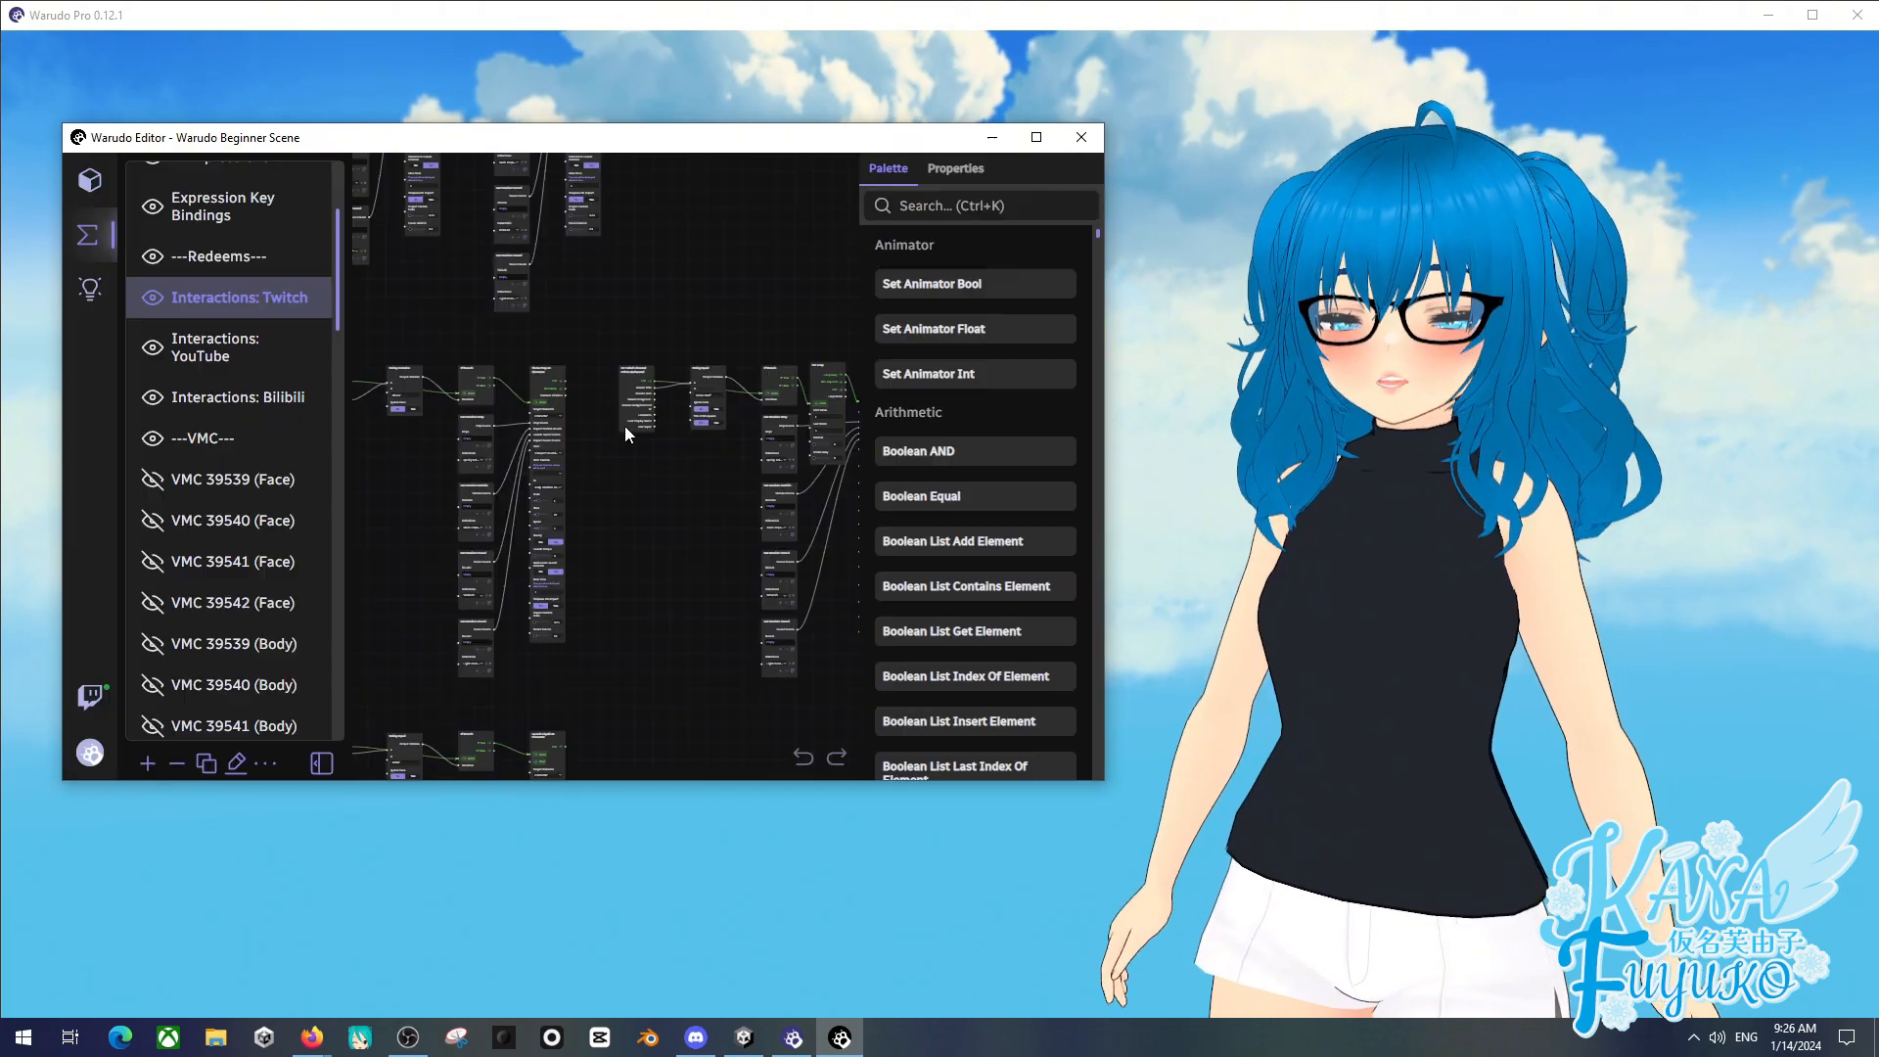
- Hide the blueprint list and examine the On Twitch Channel Follow nodes that spawn a sticker from a random local image
{"action": "left_click_drag", "start_coordinate": [649, 514], "coordinate": [799, 533]}
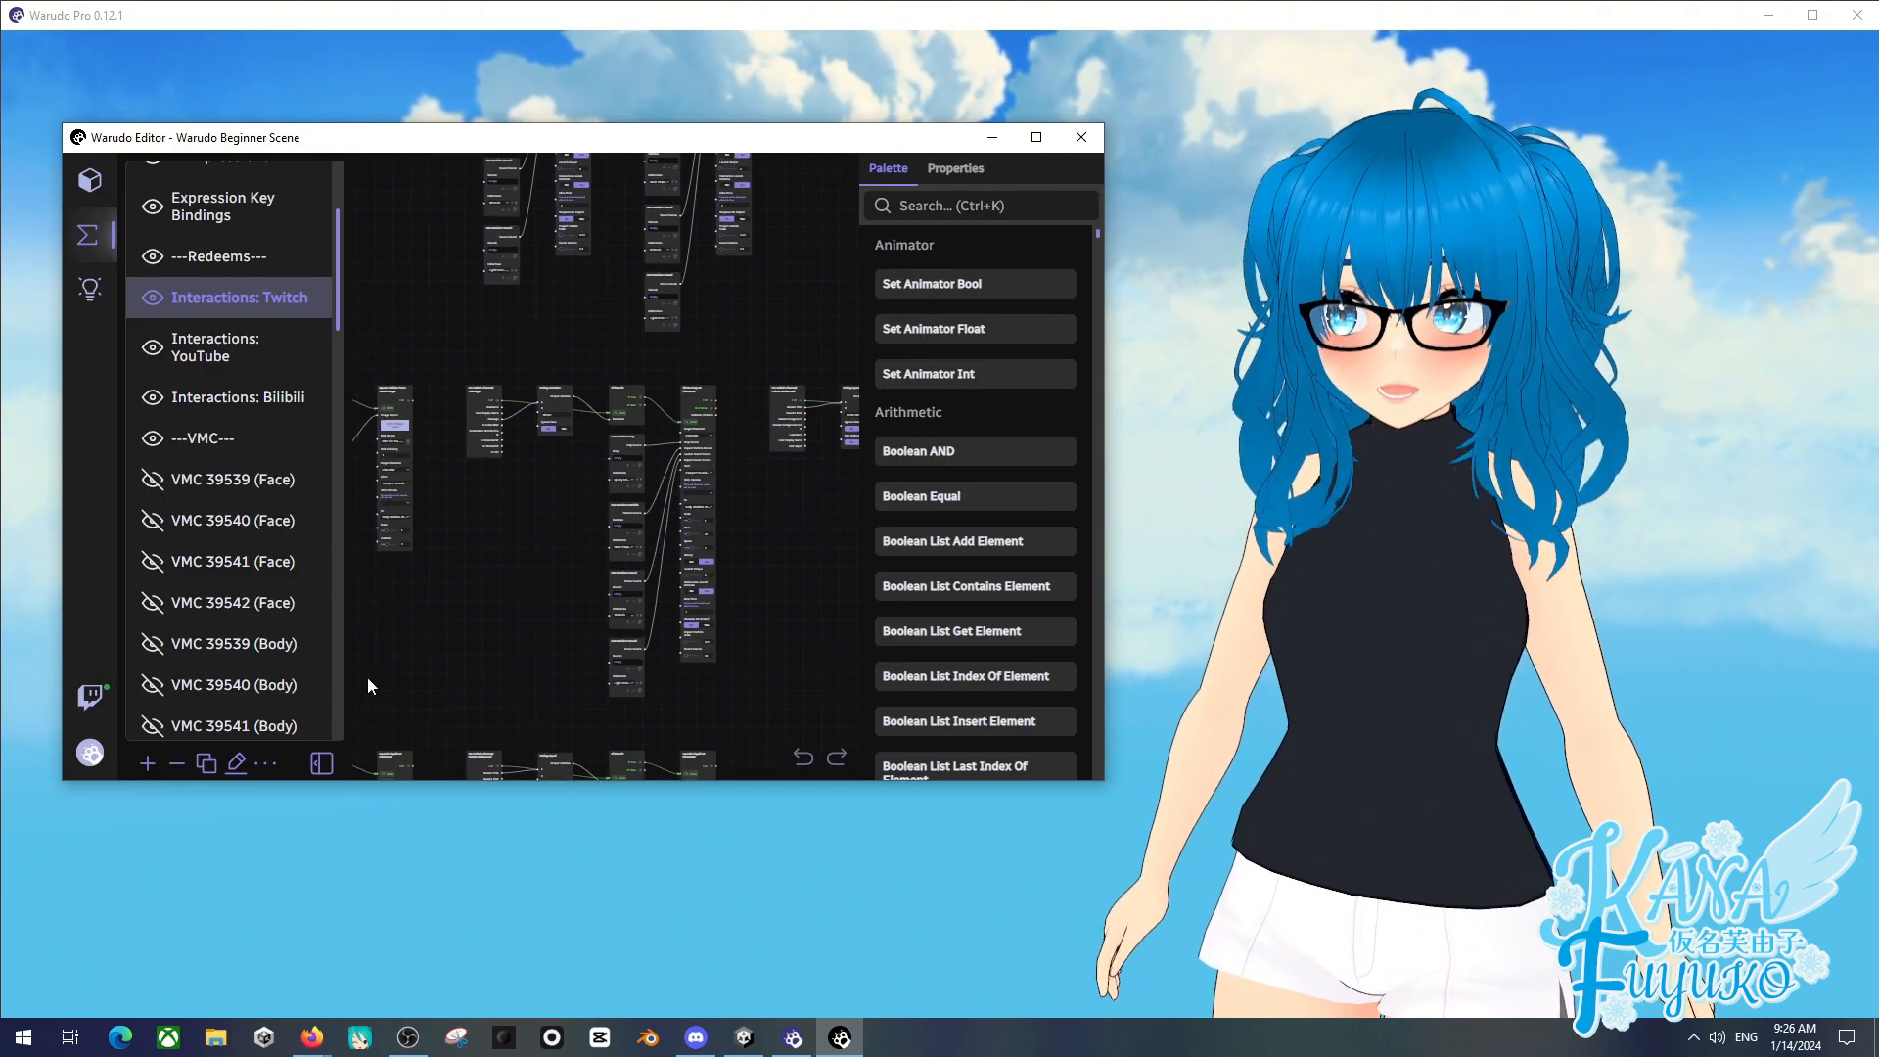
{"action": "left_click", "coordinate": [322, 763]}
{"action": "left_click_drag", "start_coordinate": [359, 332], "coordinate": [721, 677]}
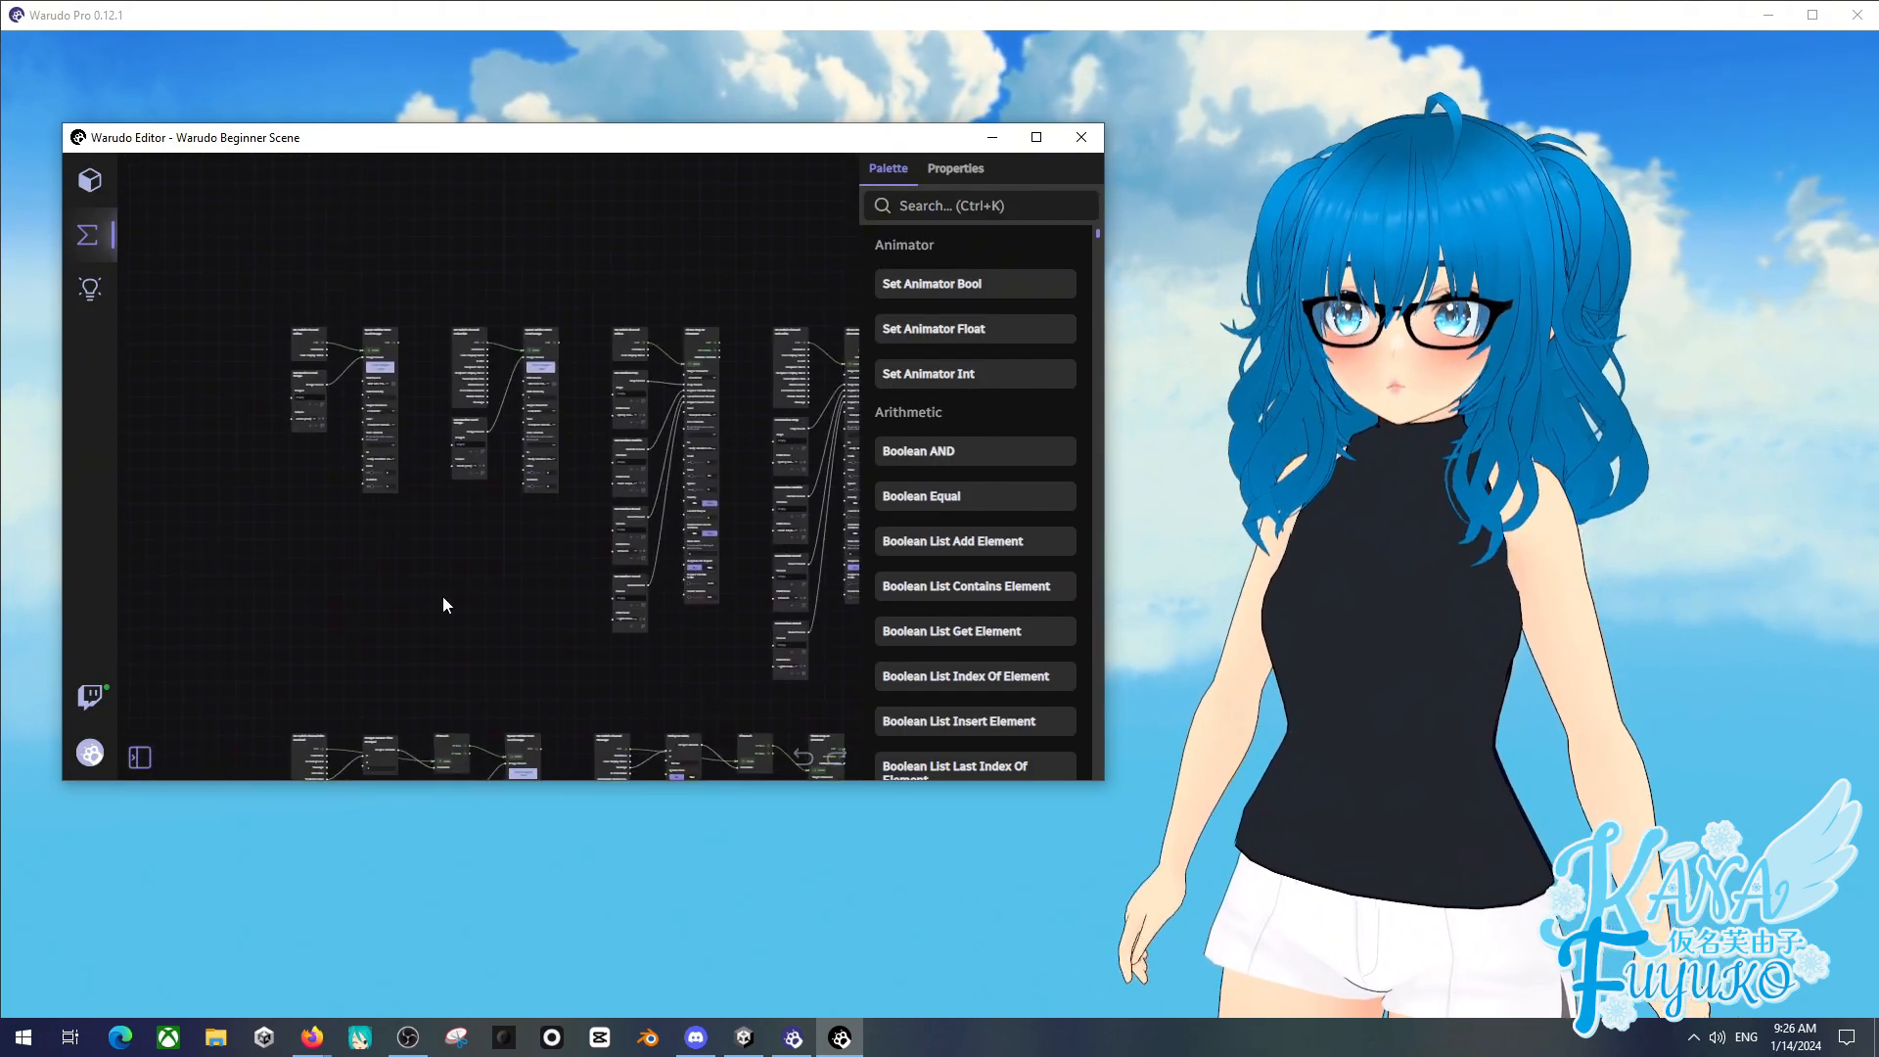
{"action": "scroll", "coordinate": [299, 464], "scroll_direction": "up", "scroll_amount": 1}
{"action": "scroll", "coordinate": [299, 472], "scroll_direction": "up", "scroll_amount": 4}
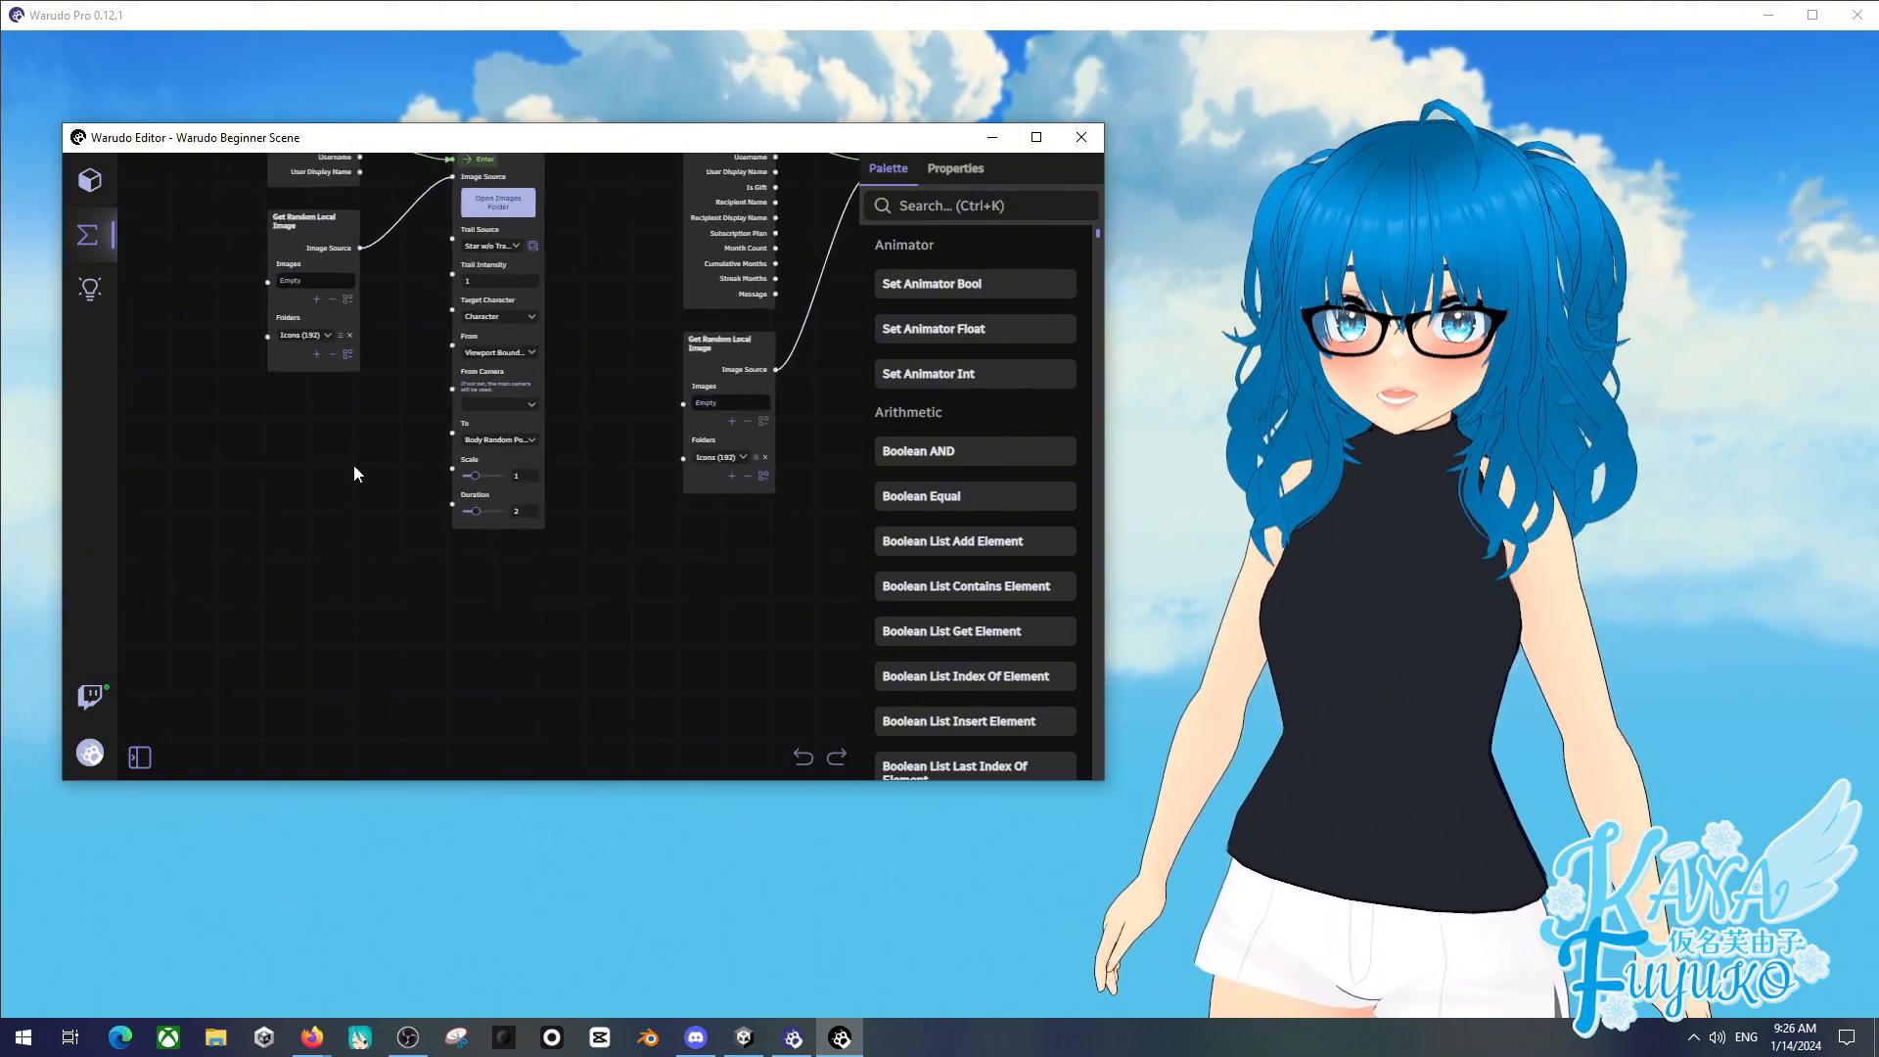
{"action": "scroll", "coordinate": [404, 587], "scroll_direction": "up", "scroll_amount": 5}
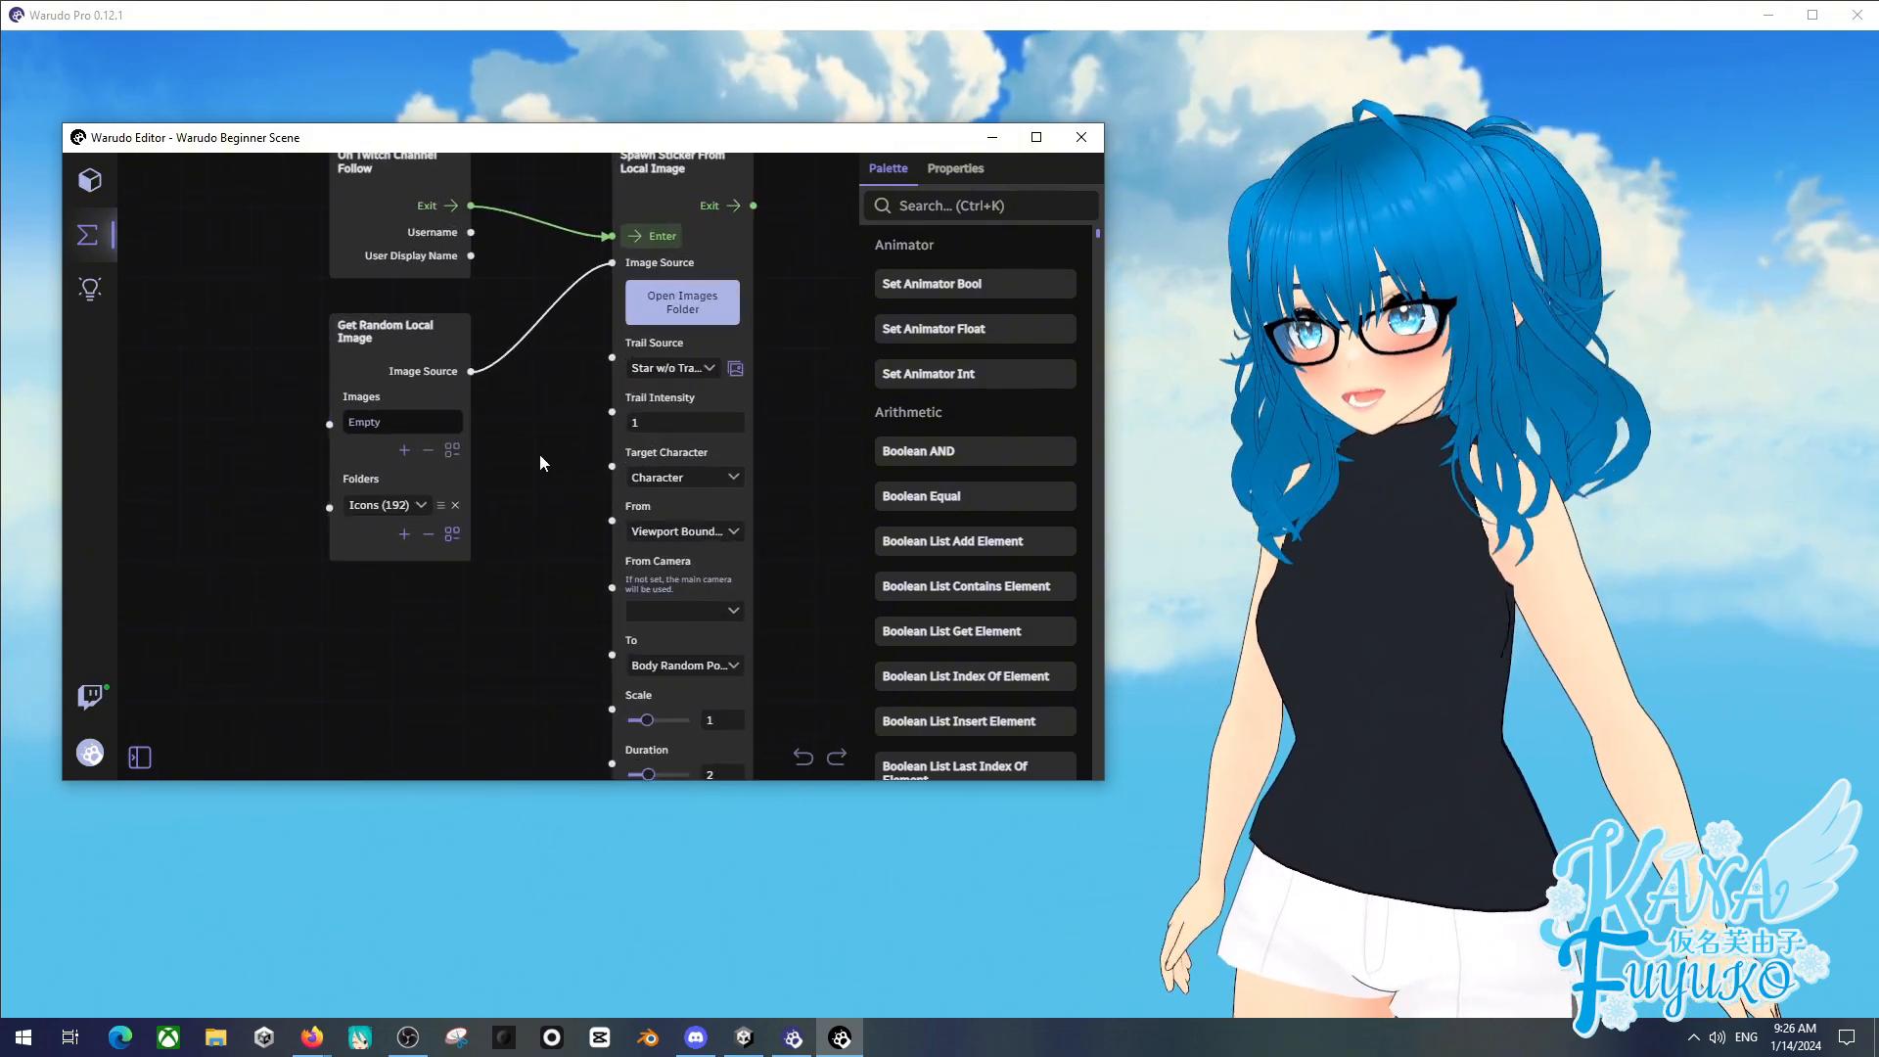
- Examine the follow and subscribe sticker and prop-throwing nodes of the Twitch interactions blueprint, and show the blueprint list
{"action": "left_click_drag", "start_coordinate": [491, 260], "coordinate": [495, 433]}
{"action": "scroll", "coordinate": [495, 434], "scroll_direction": "up", "scroll_amount": 1}
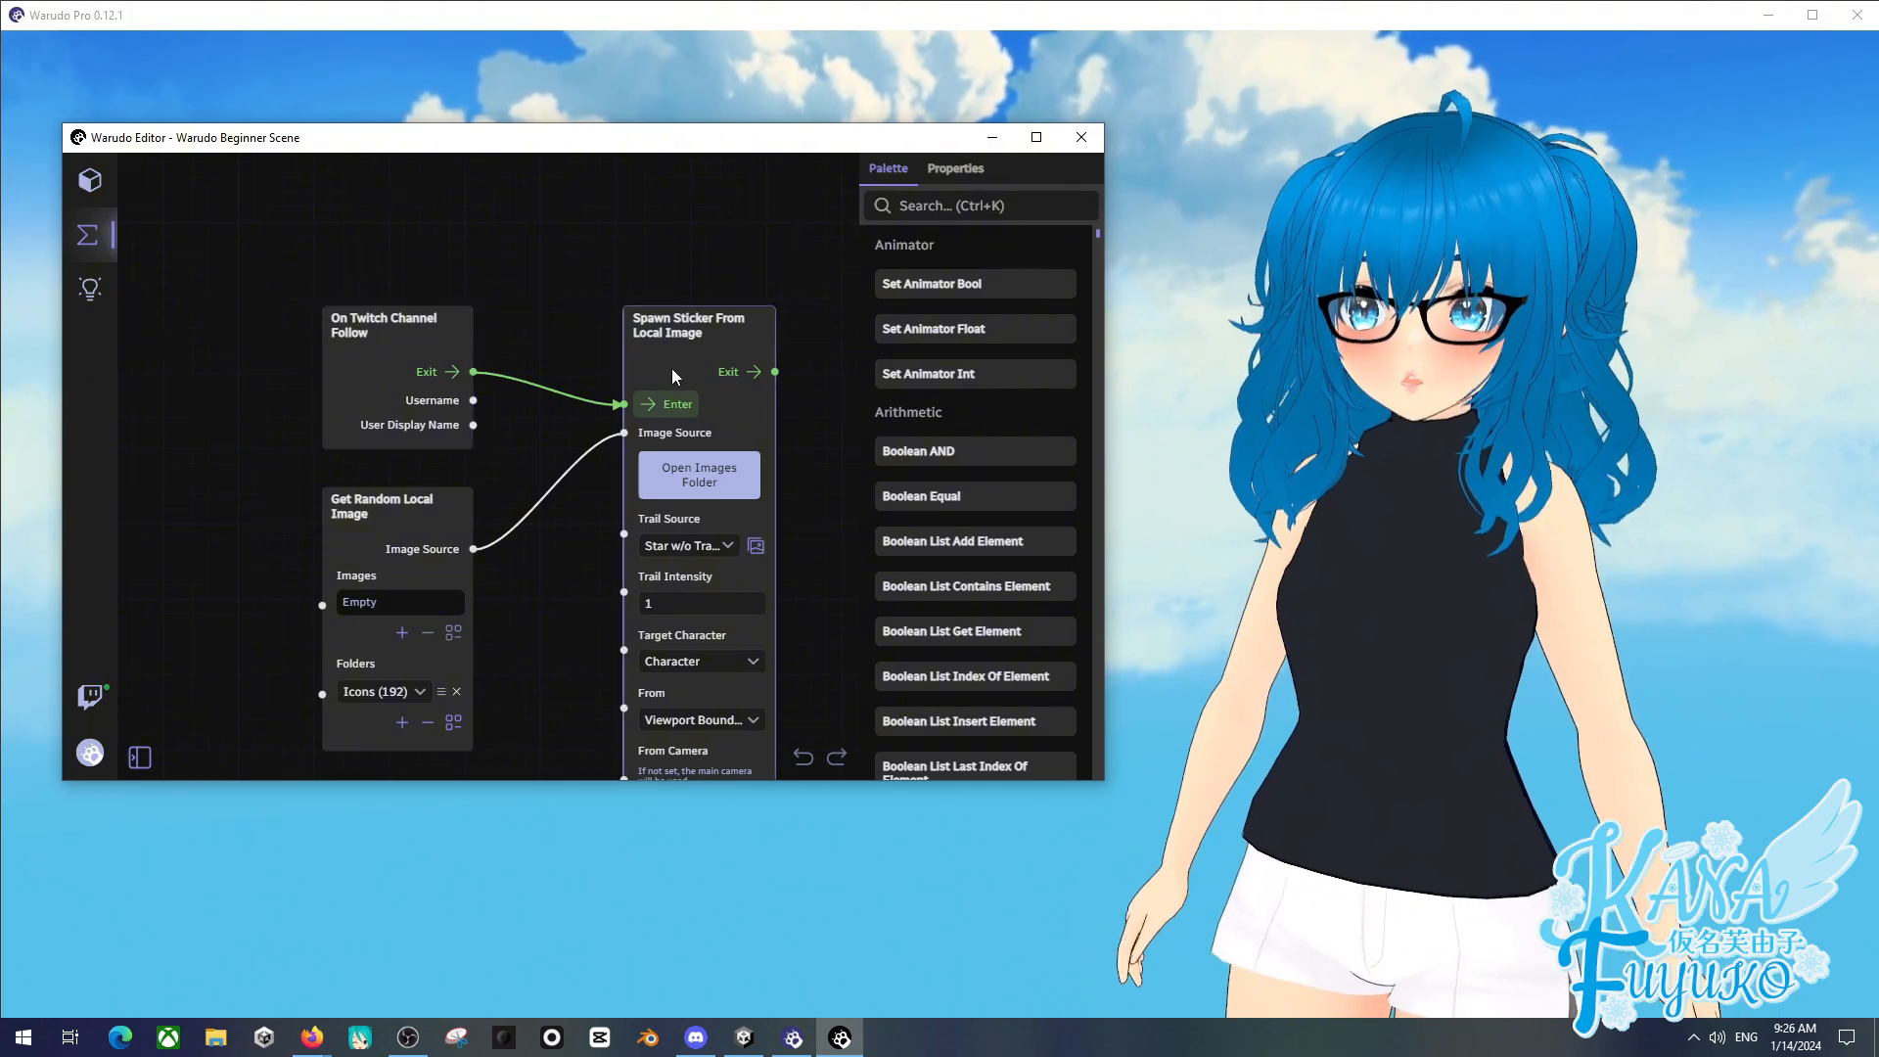
{"action": "scroll", "coordinate": [779, 427], "scroll_direction": "down", "scroll_amount": 1}
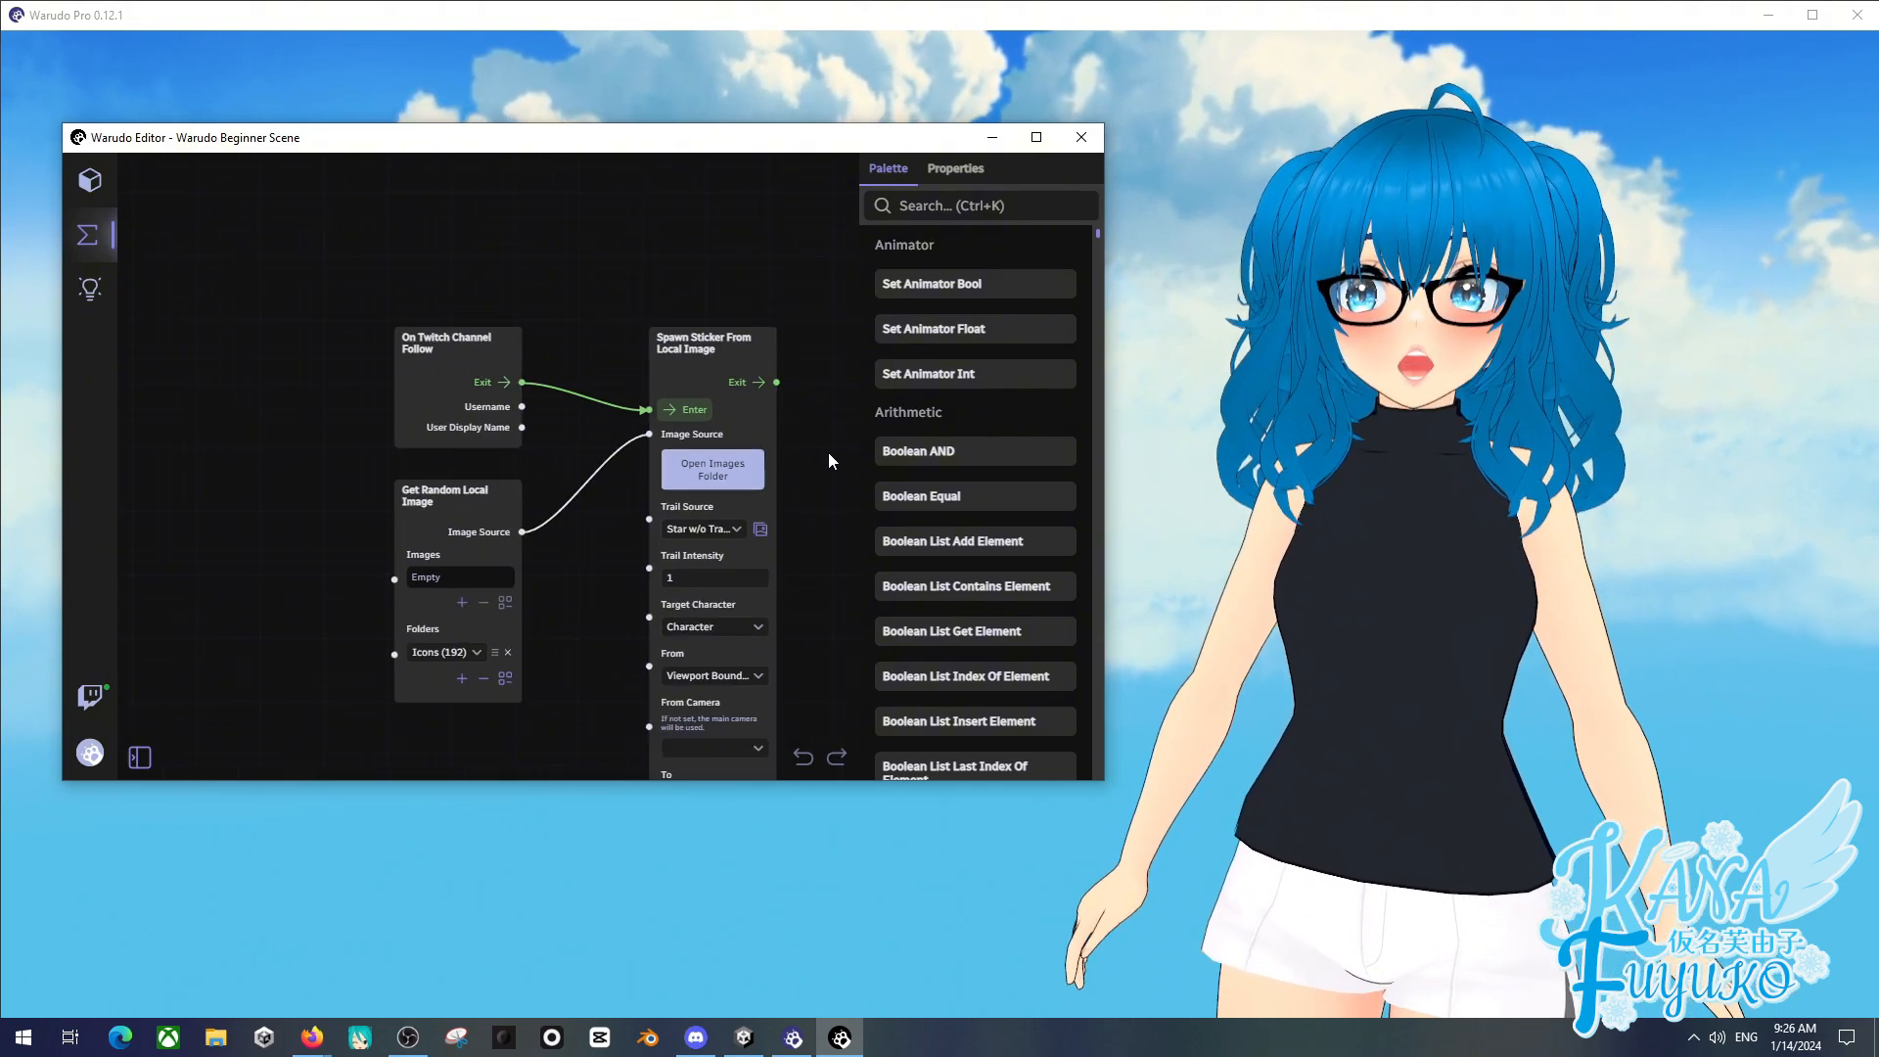
{"action": "left_click_drag", "start_coordinate": [828, 453], "coordinate": [479, 372]}
{"action": "scroll", "coordinate": [489, 396], "scroll_direction": "down", "scroll_amount": 3}
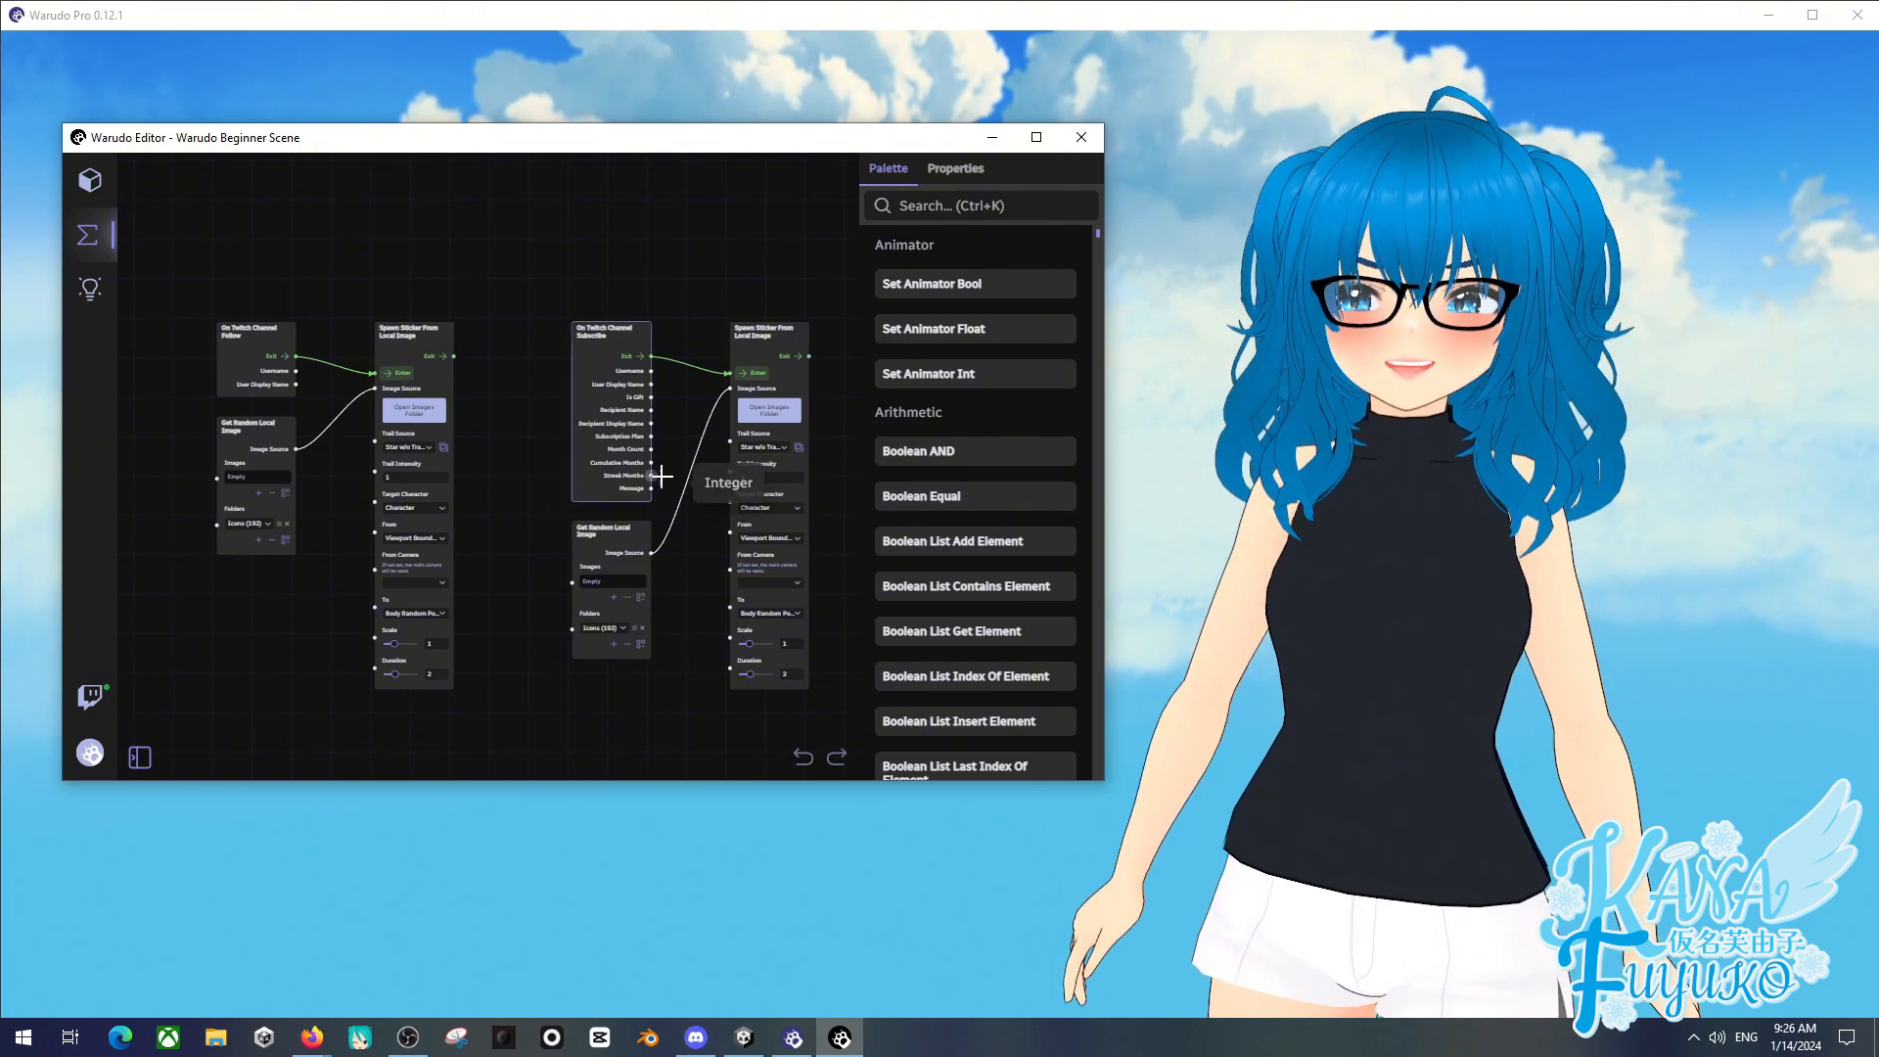
{"action": "left_click_drag", "start_coordinate": [700, 472], "coordinate": [364, 426]}
{"action": "left_click_drag", "start_coordinate": [501, 497], "coordinate": [291, 471]}
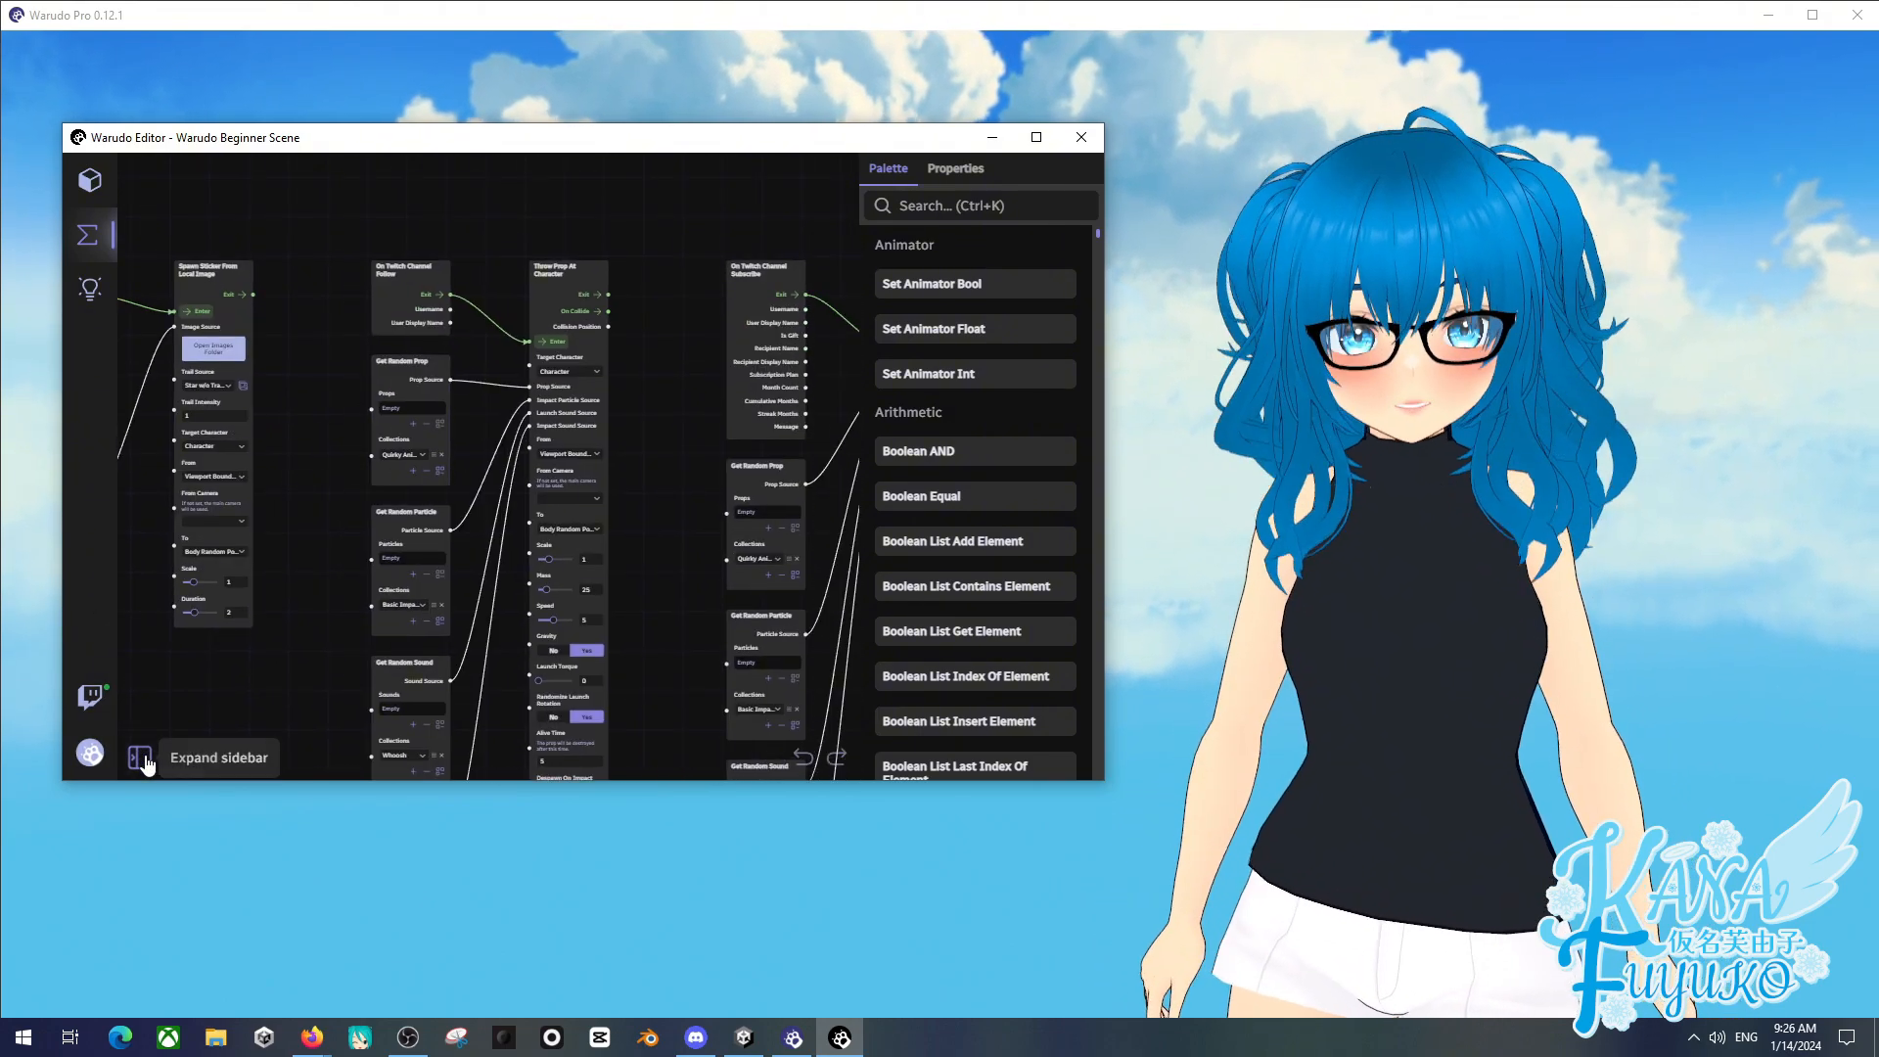
{"action": "left_click", "coordinate": [141, 758]}
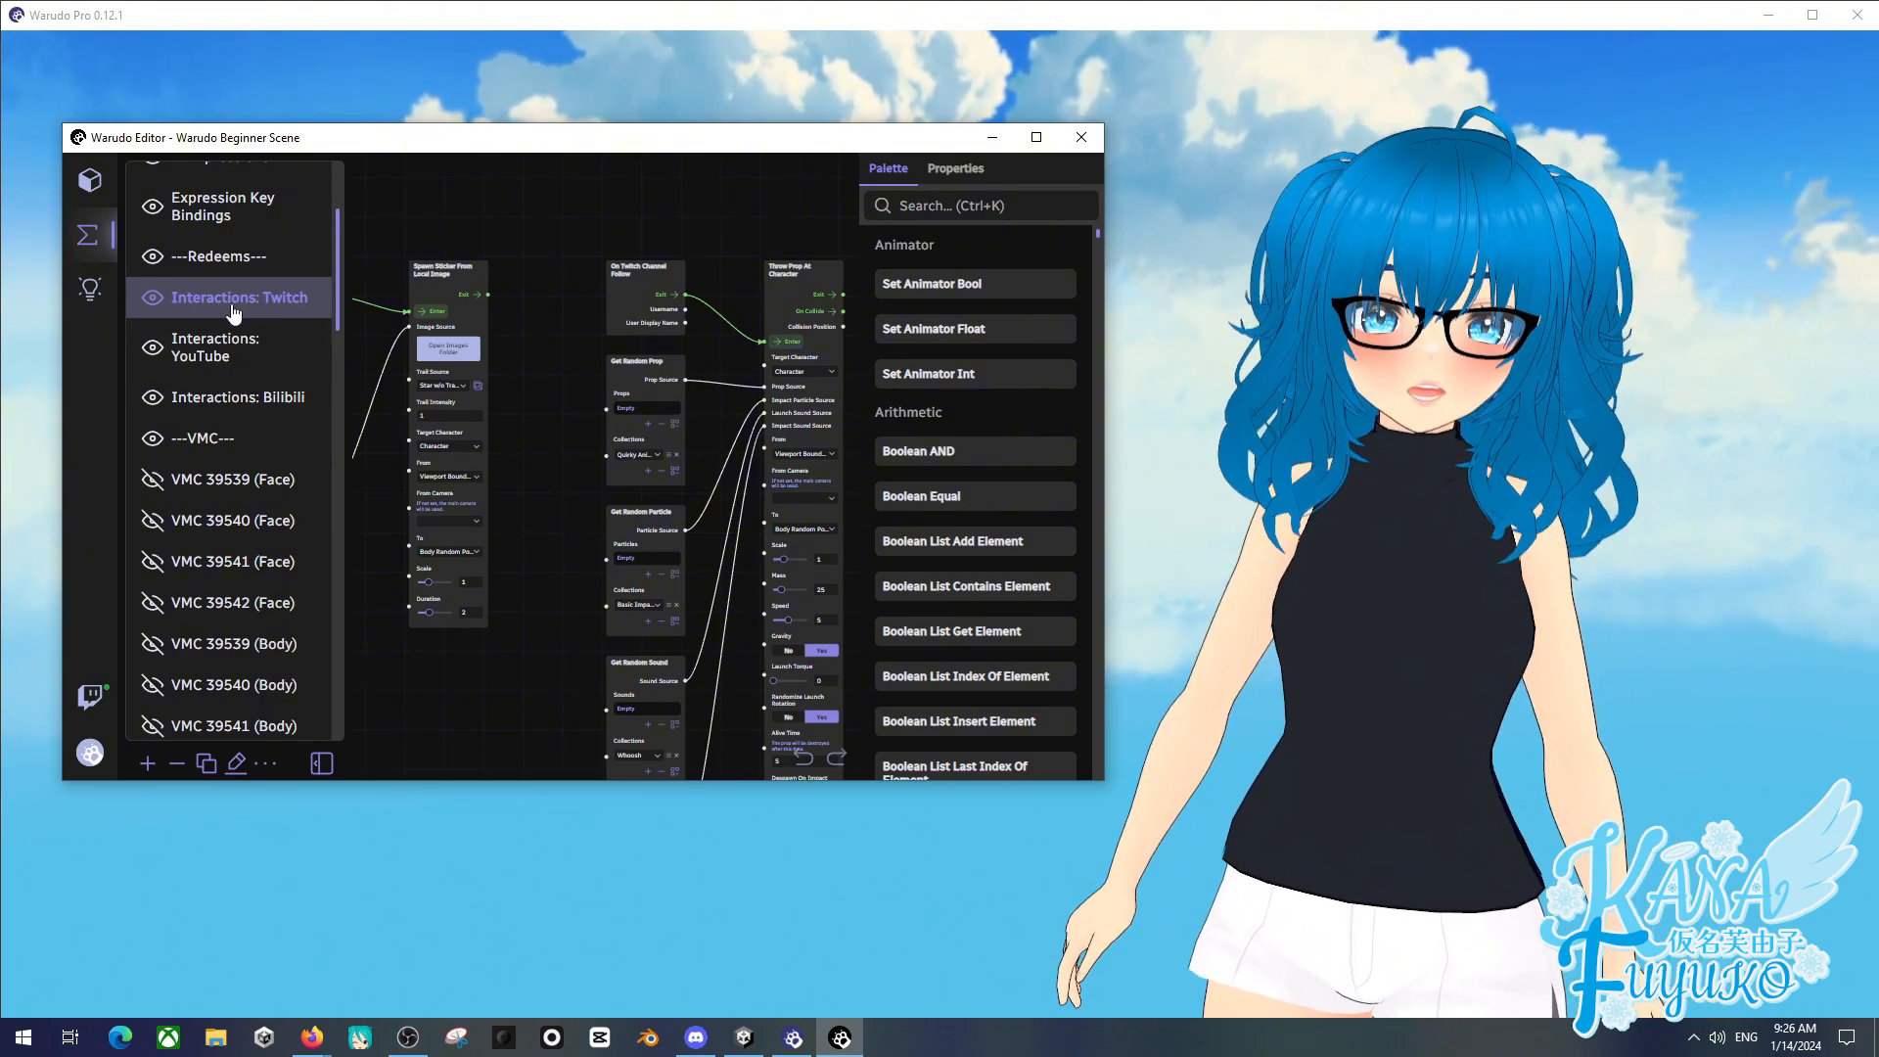
- View the streaming platform choices in the onboarding assistant's Interactions Setup wizard and cancel it
{"action": "left_click", "coordinate": [90, 180]}
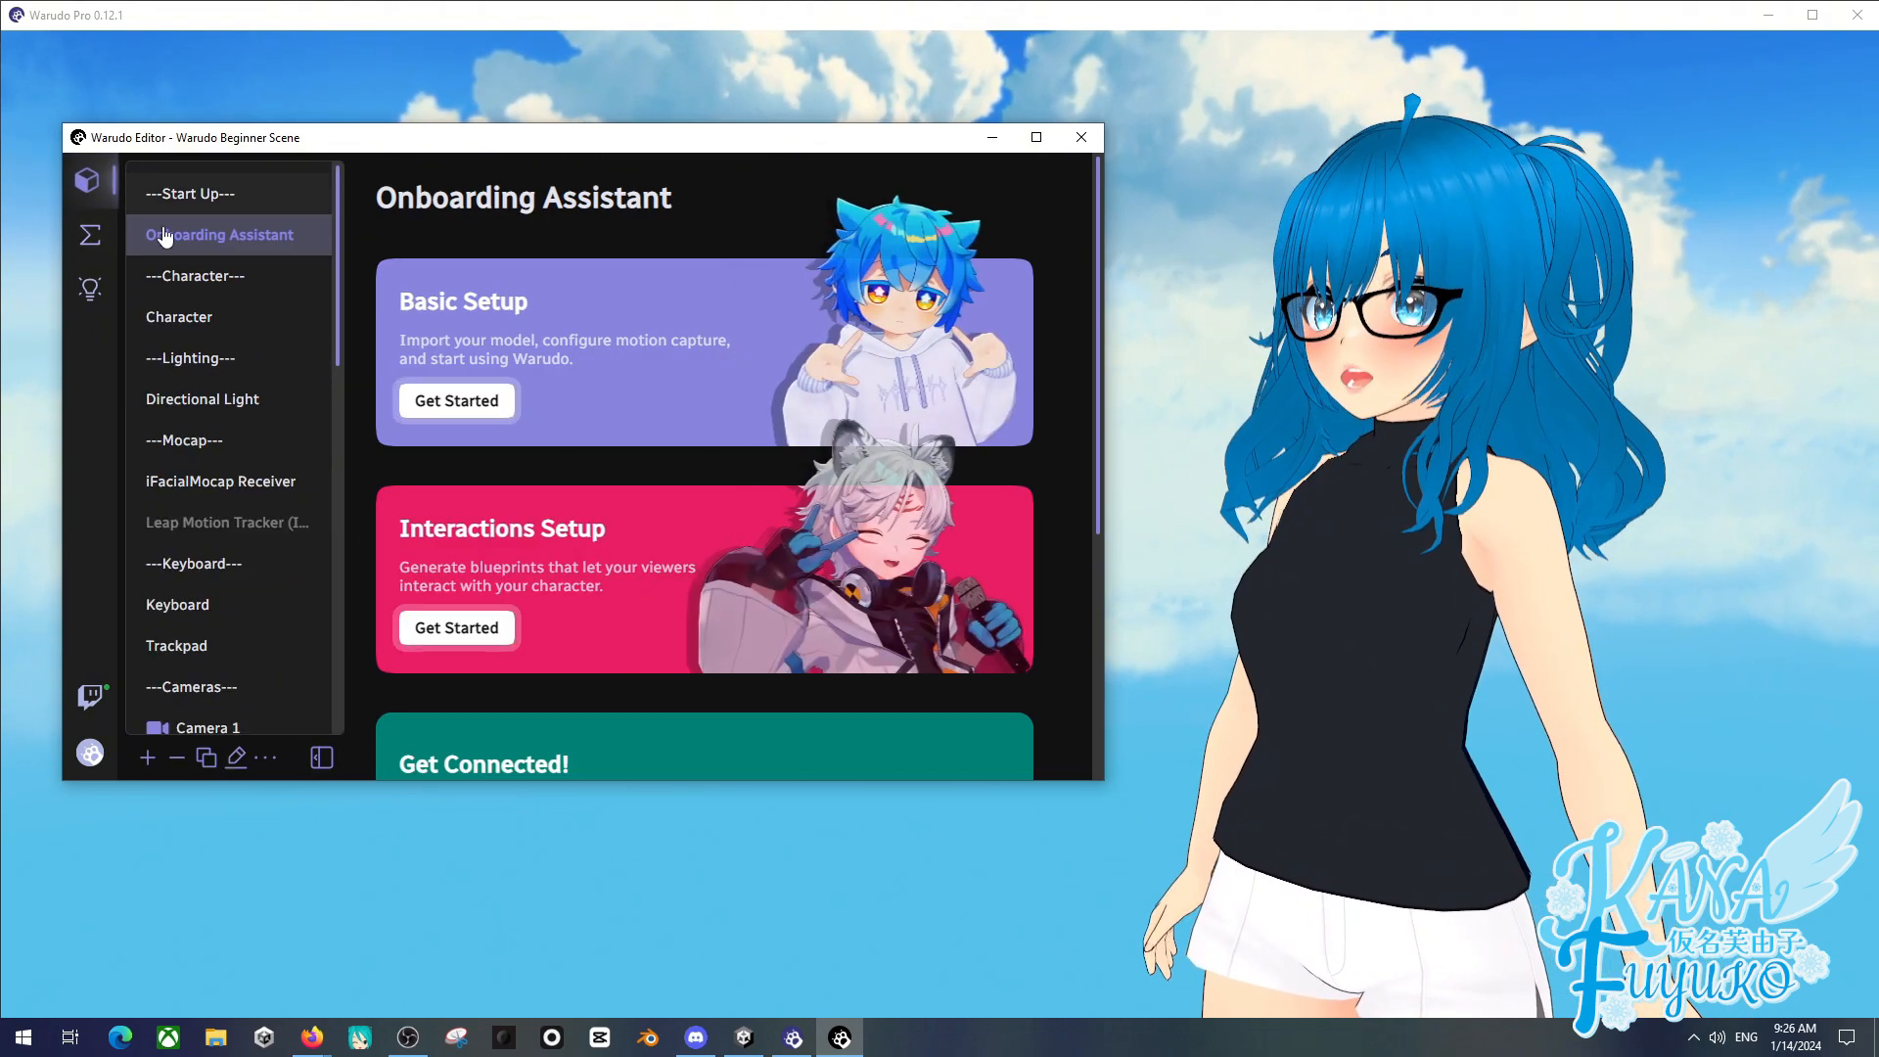
{"action": "left_click", "coordinate": [464, 636]}
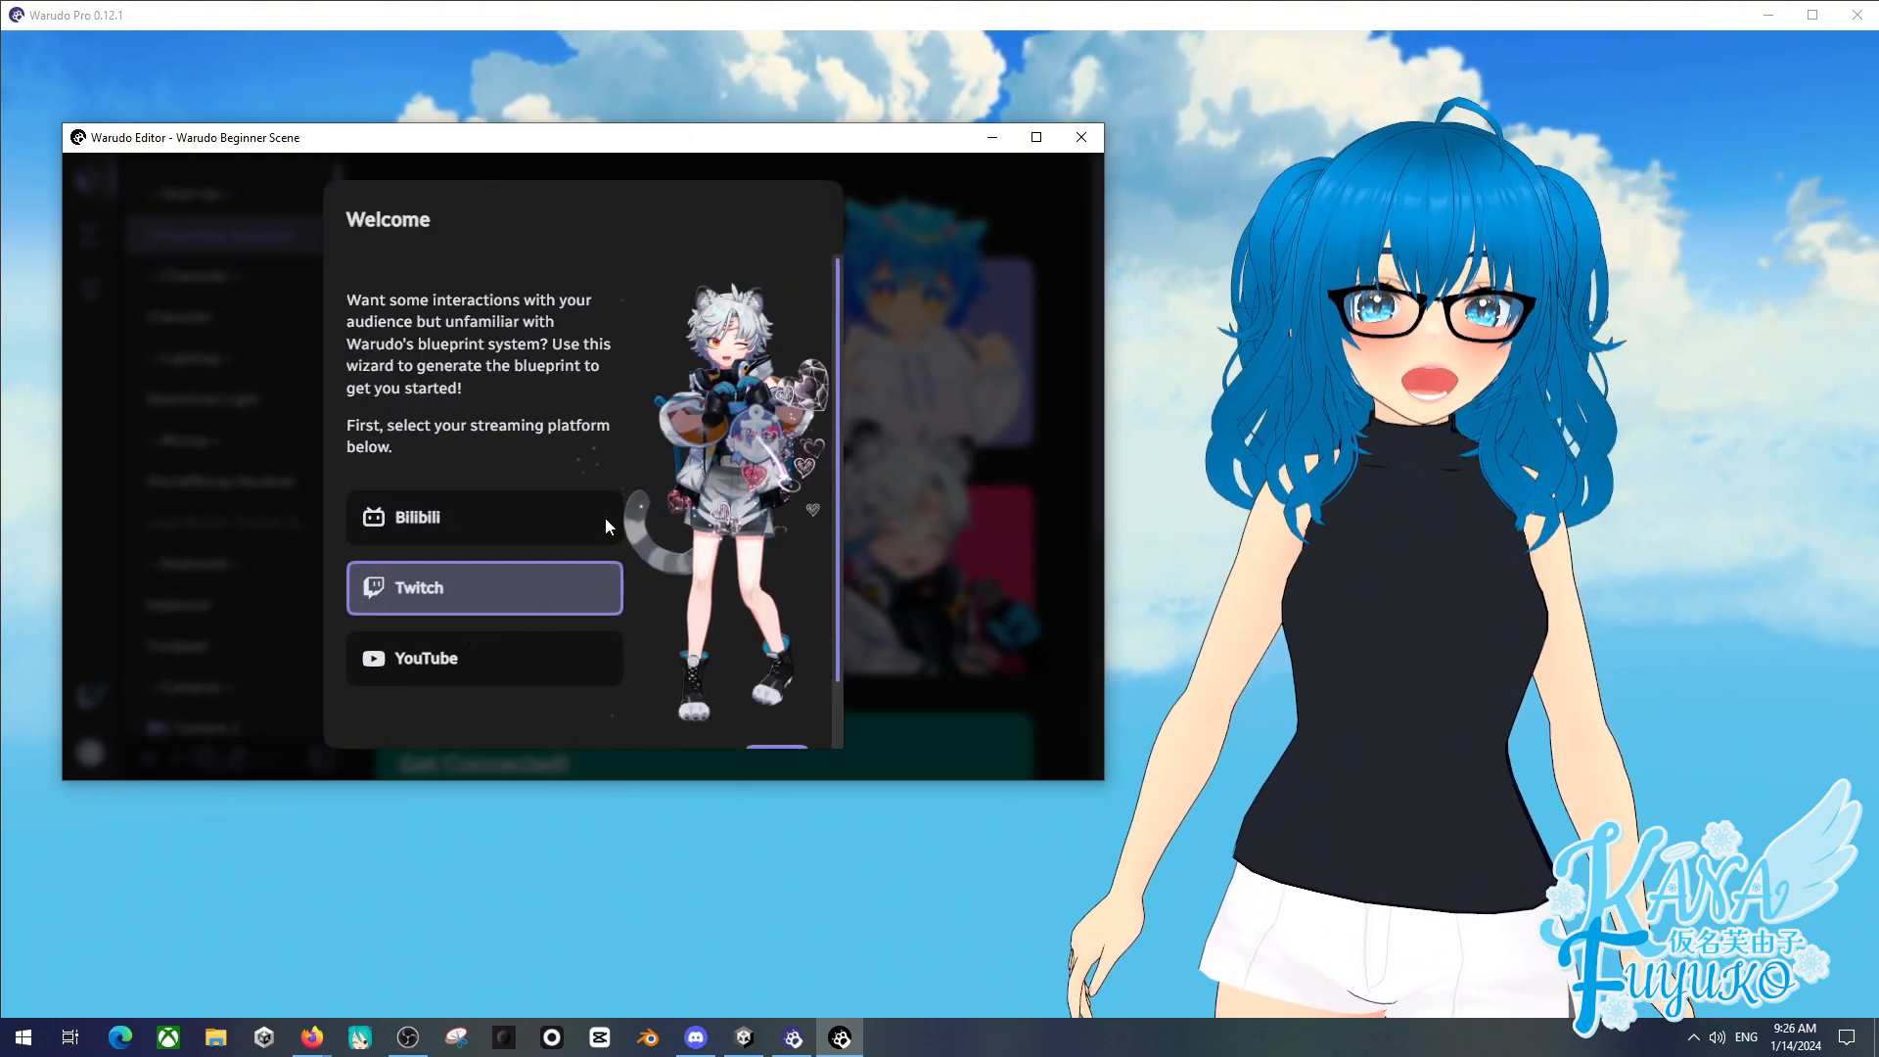
{"action": "scroll", "coordinate": [604, 519], "scroll_direction": "down", "scroll_amount": 1}
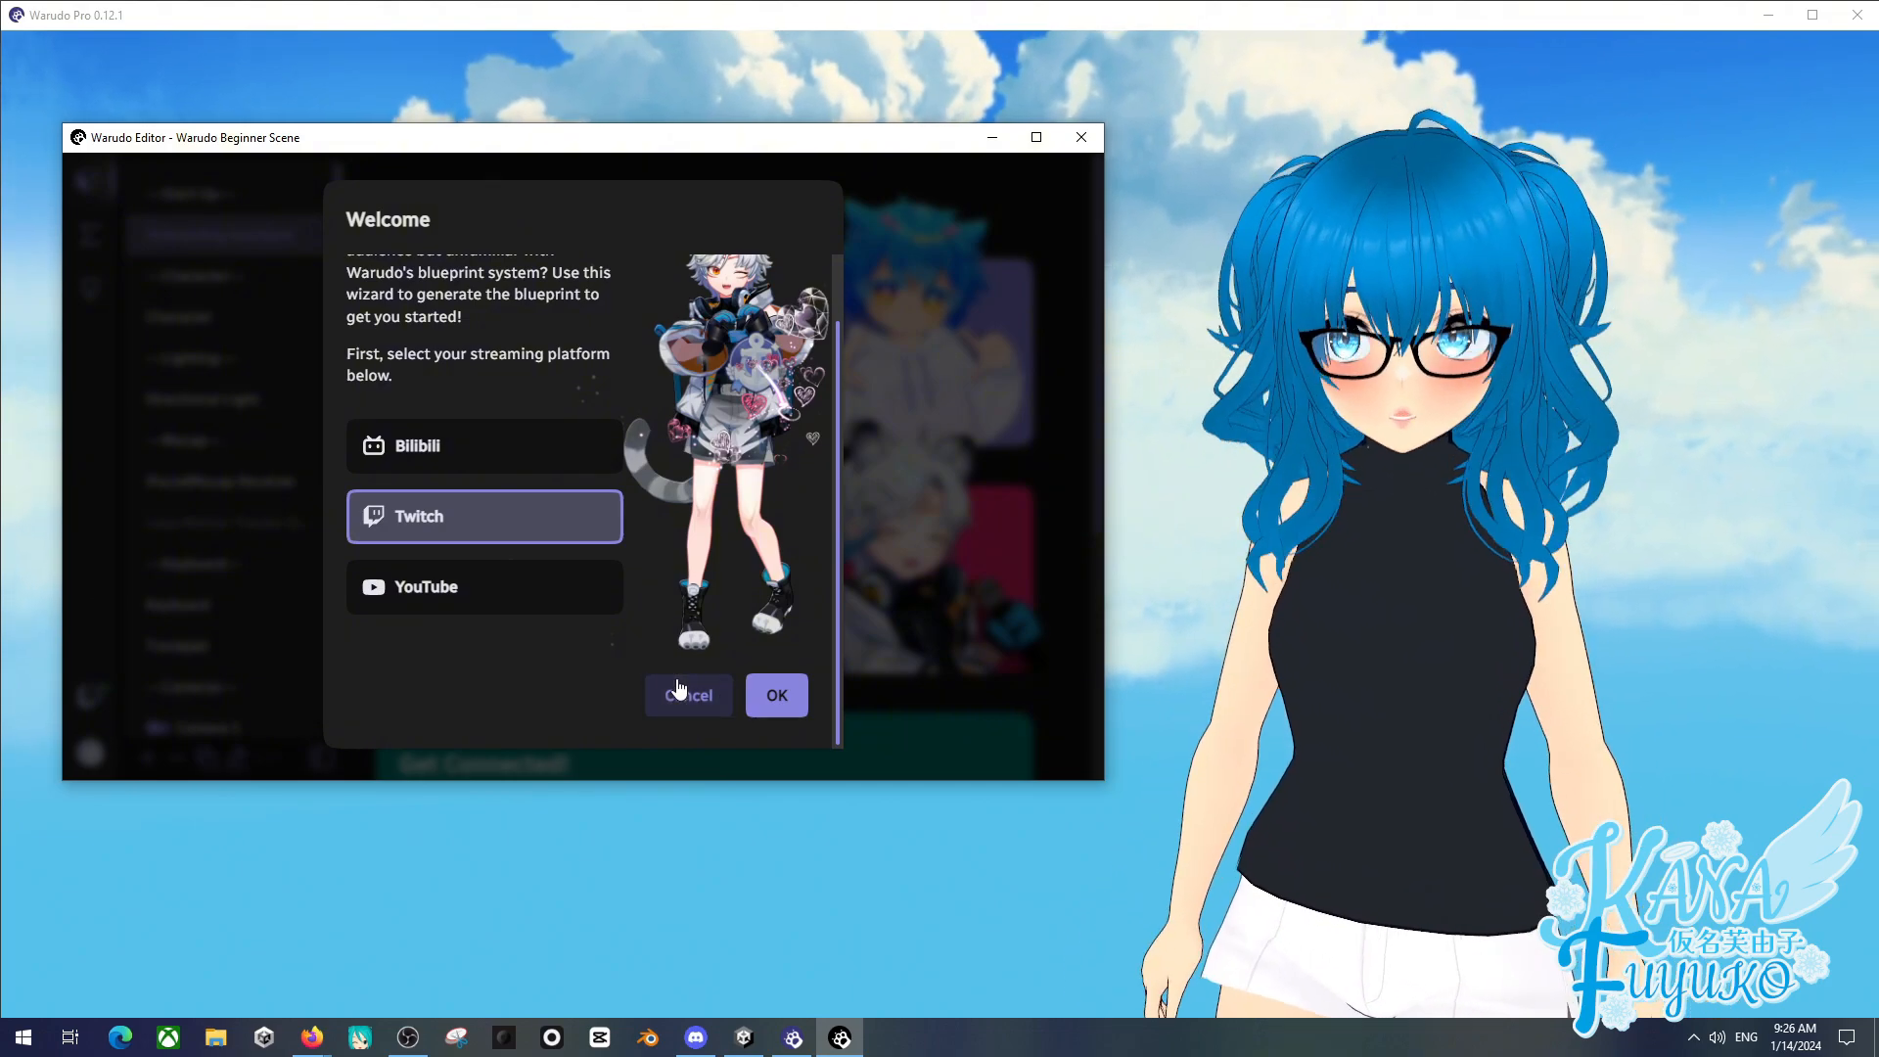
{"action": "left_click", "coordinate": [679, 693]}
- Reopen the Interactions: Twitch blueprint and examine its sticker and prop-throwing node groups as a whole
{"action": "left_click", "coordinate": [89, 234]}
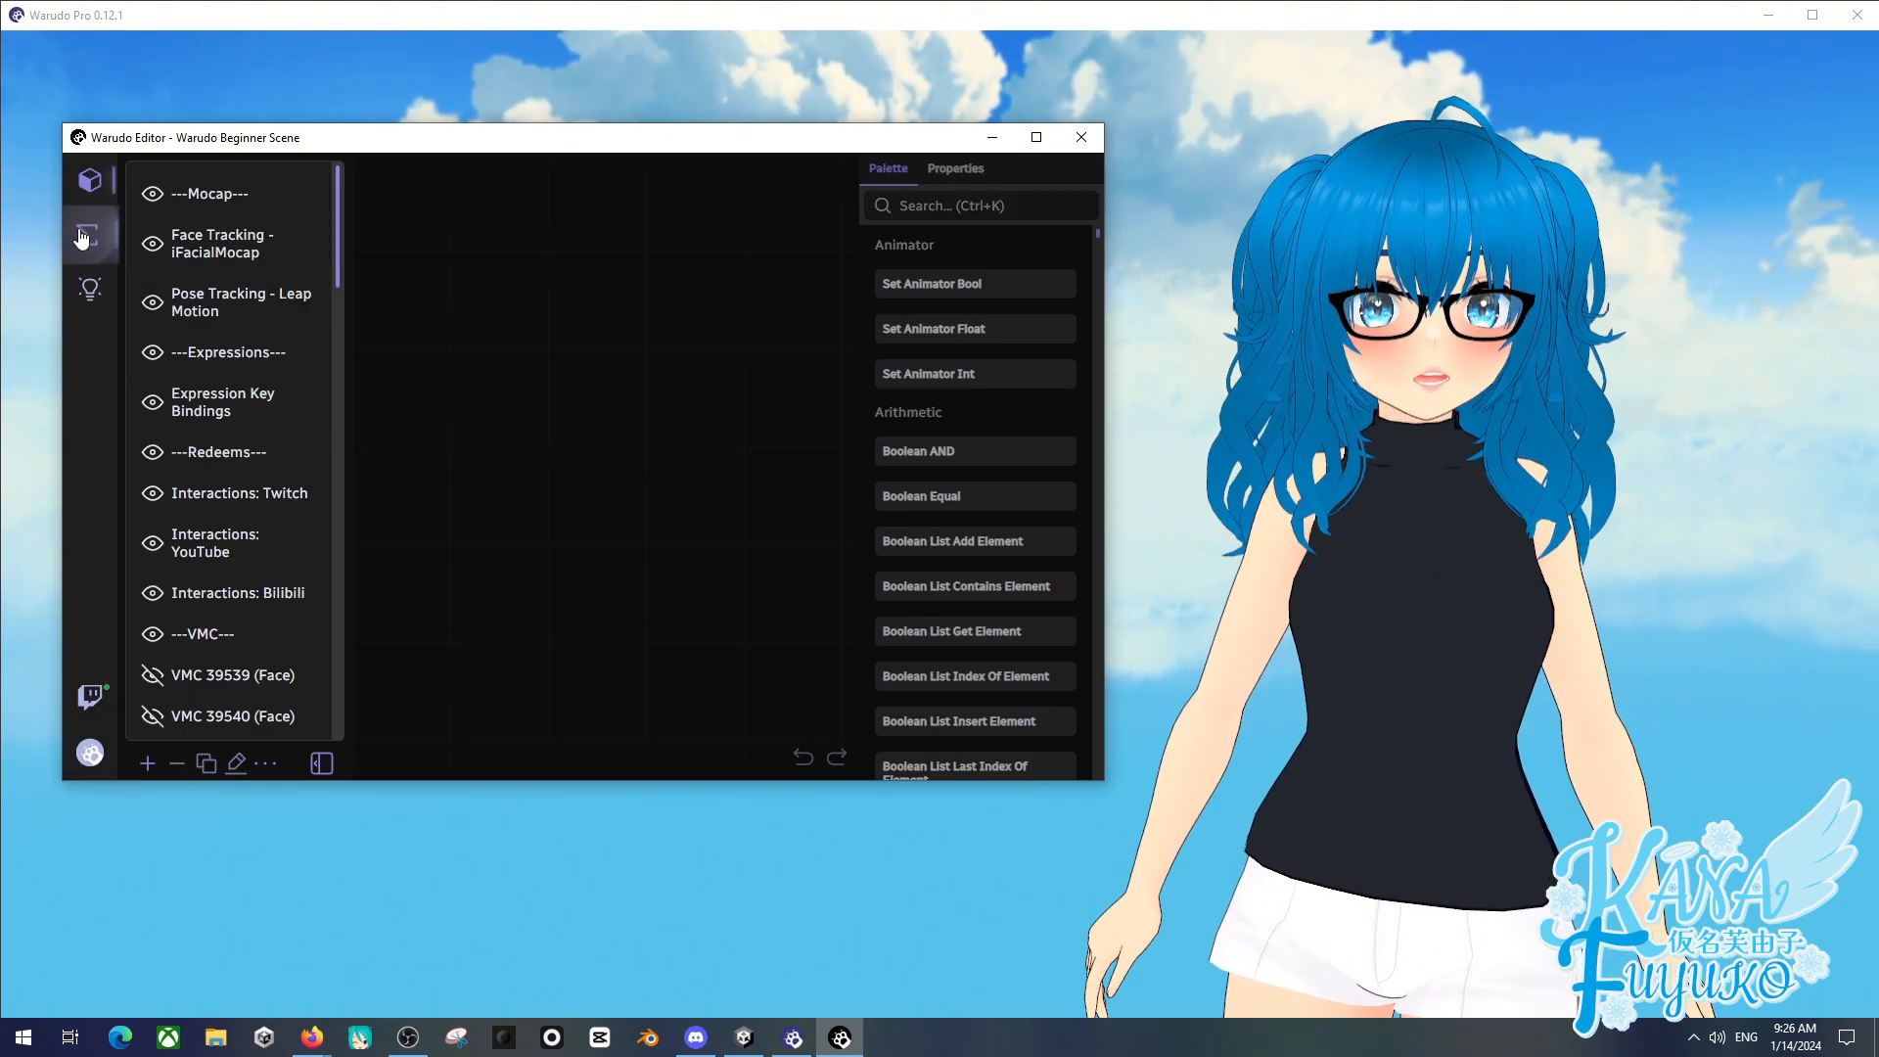
{"action": "left_click", "coordinate": [239, 492]}
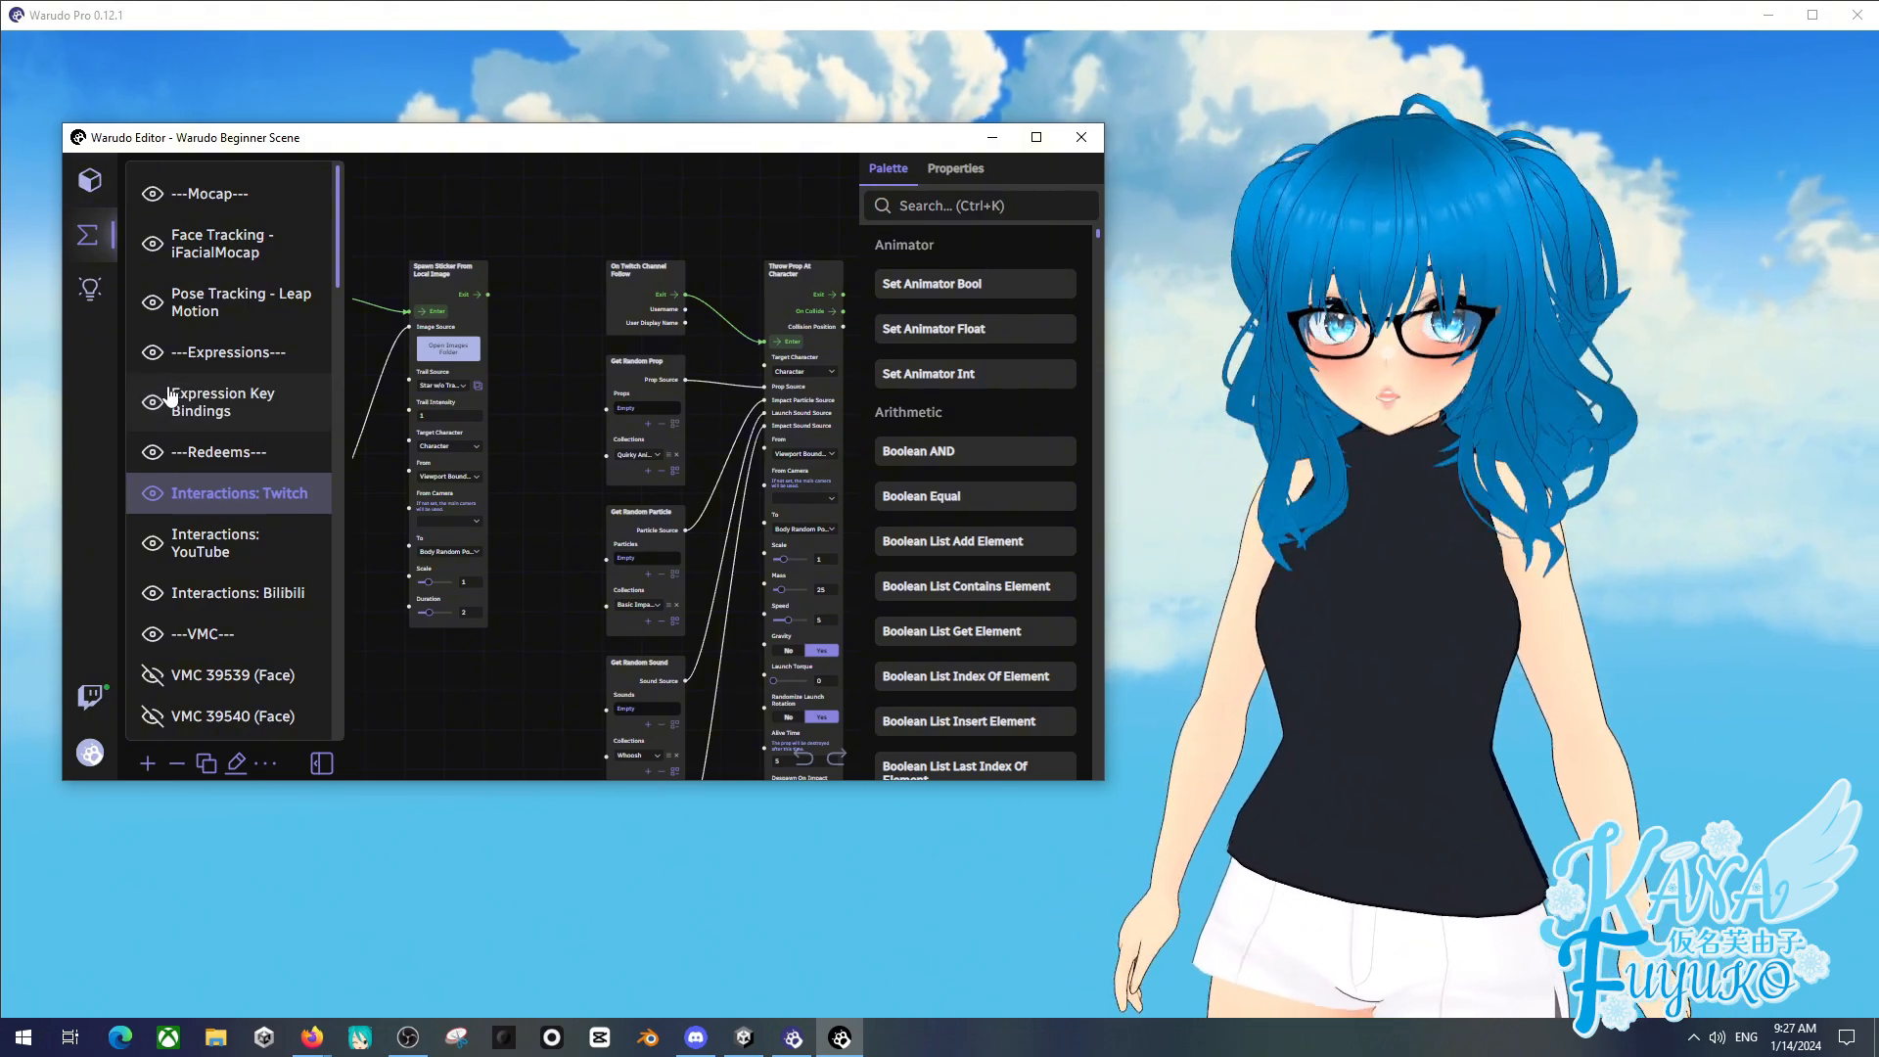
{"action": "scroll", "coordinate": [186, 501], "scroll_direction": "down", "scroll_amount": 2}
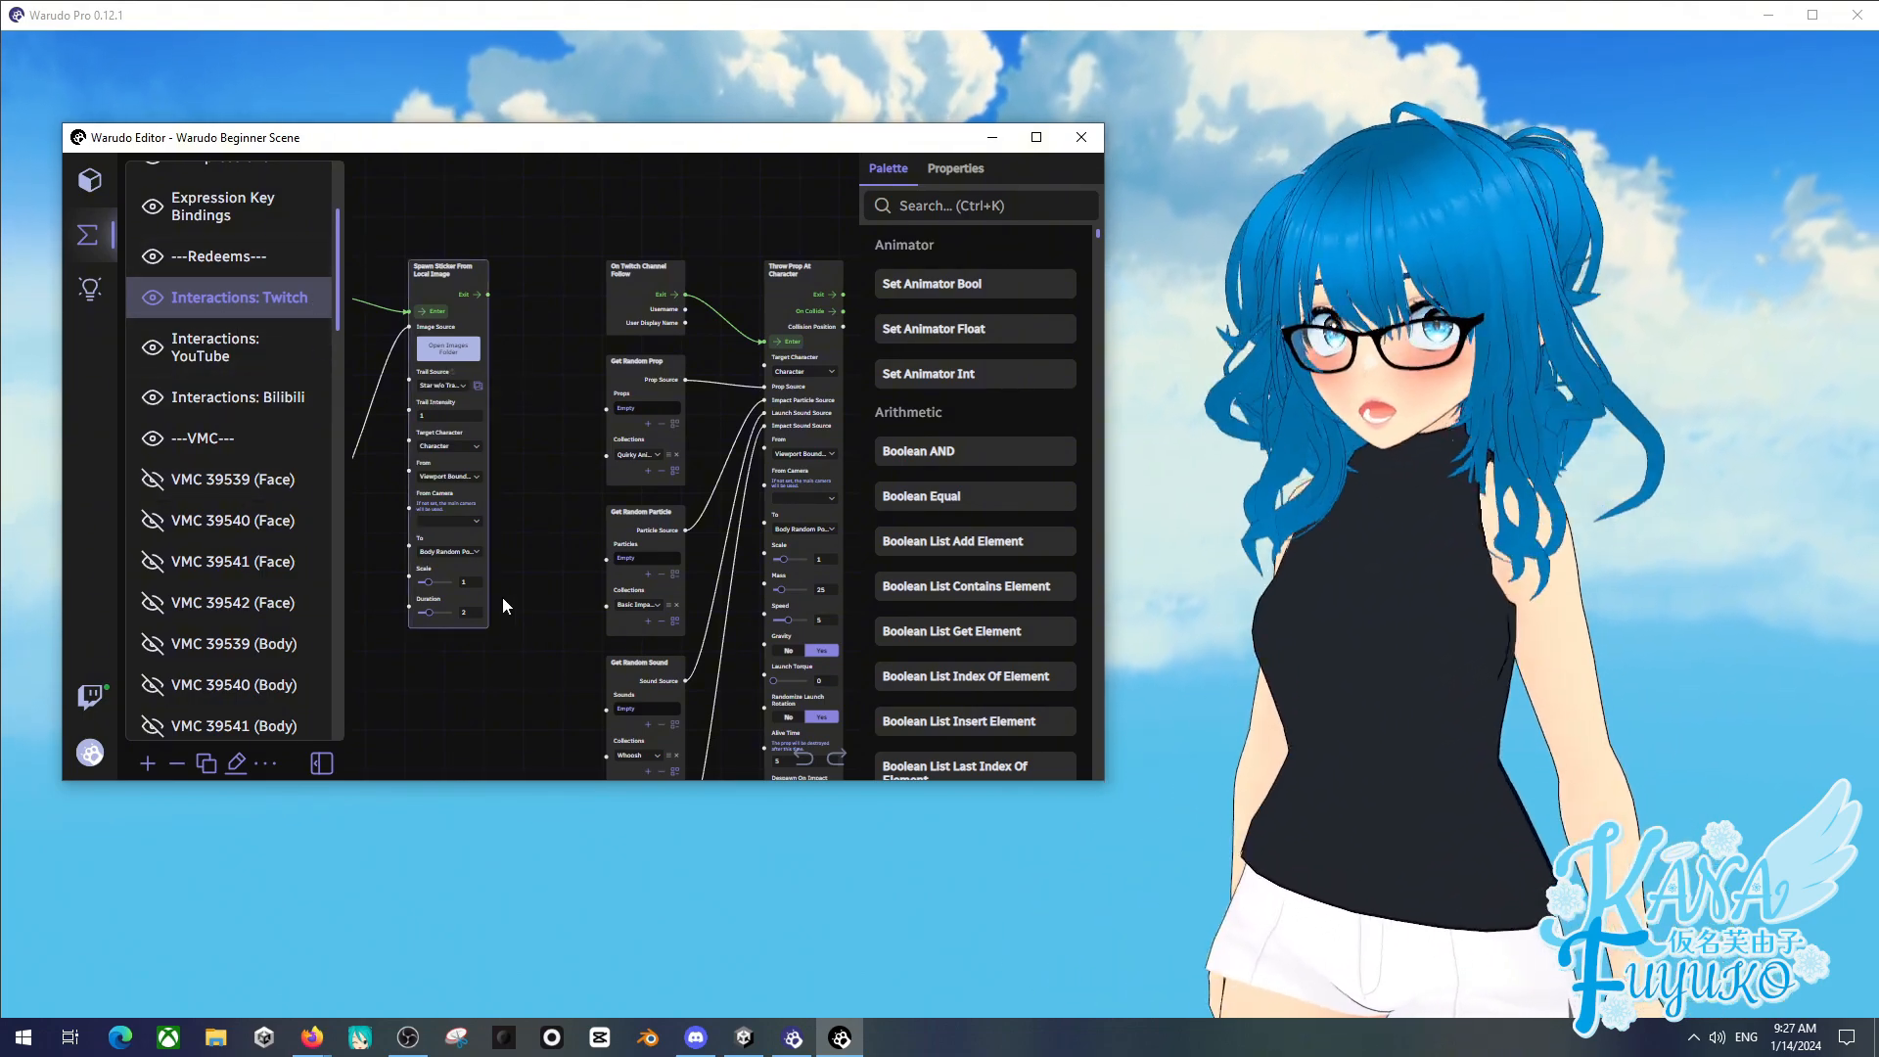
{"action": "scroll", "coordinate": [502, 597], "scroll_direction": "down", "scroll_amount": 3}
{"action": "scroll", "coordinate": [513, 537], "scroll_direction": "down", "scroll_amount": 2}
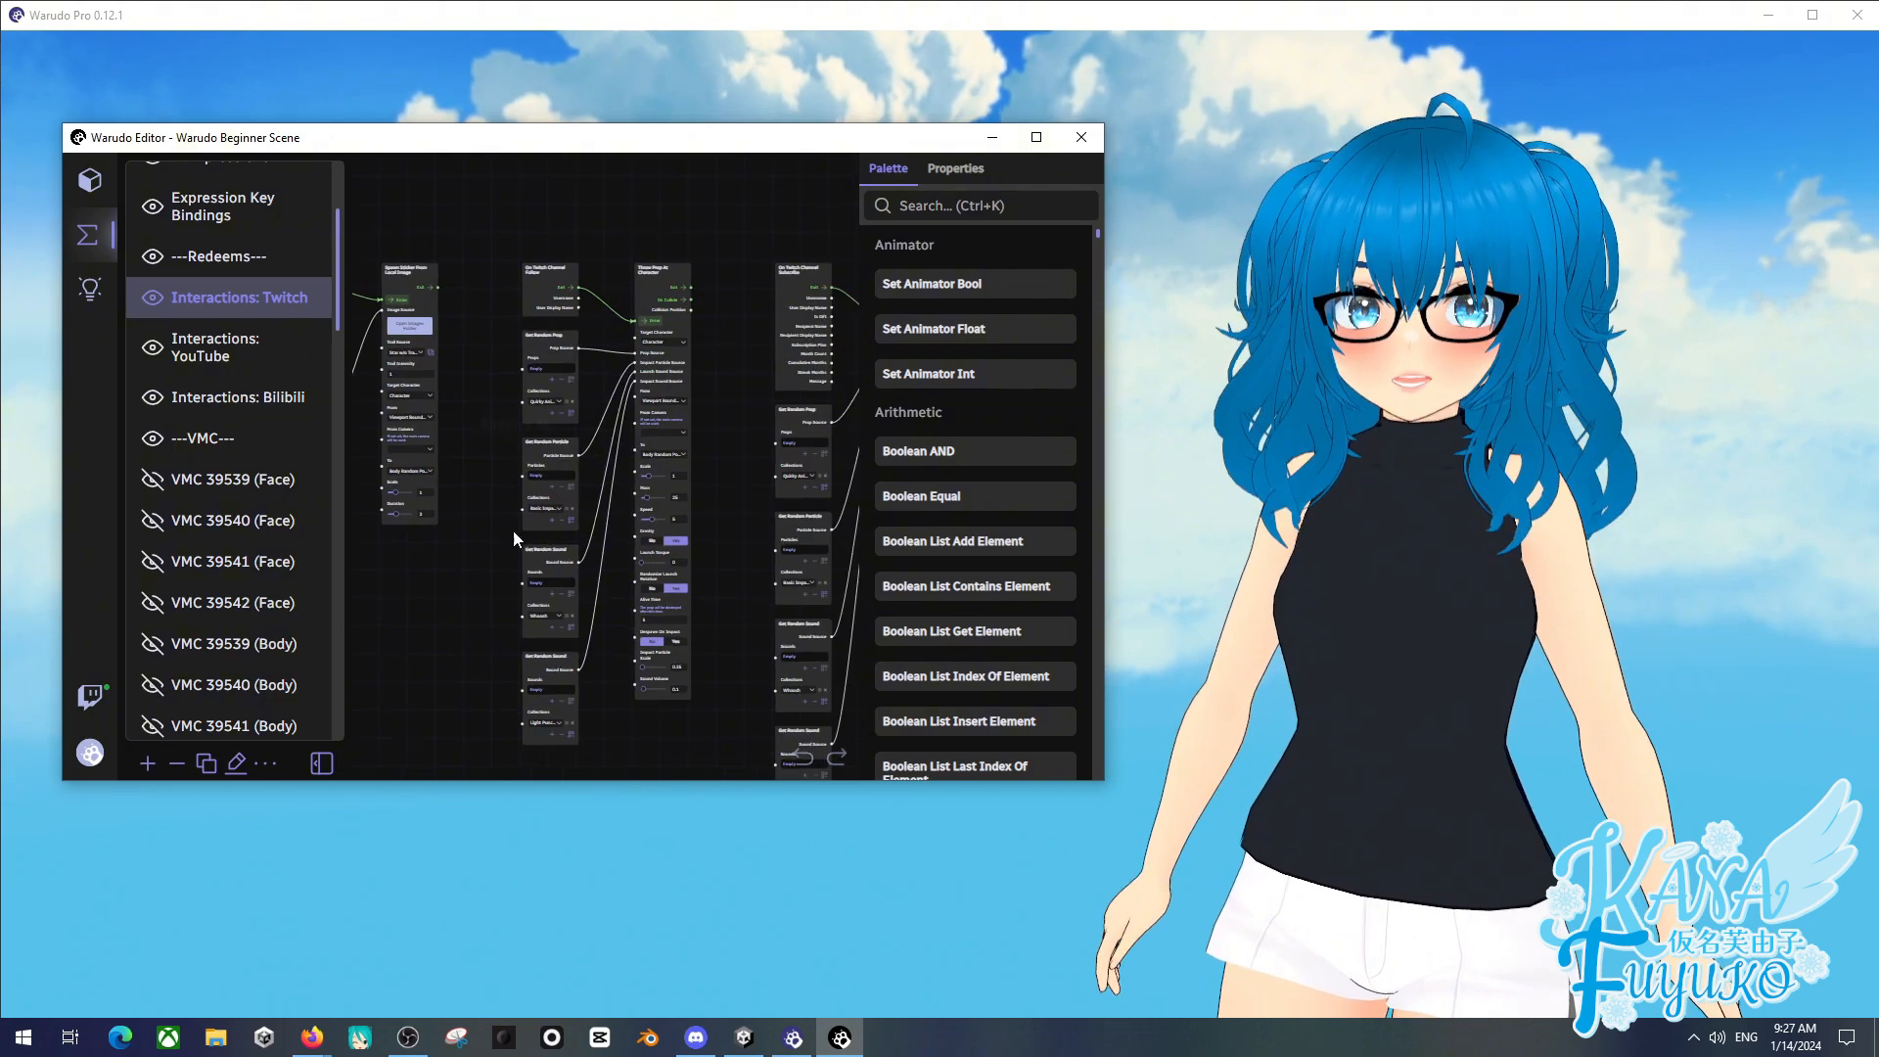
{"action": "left_click_drag", "start_coordinate": [534, 512], "coordinate": [623, 454]}
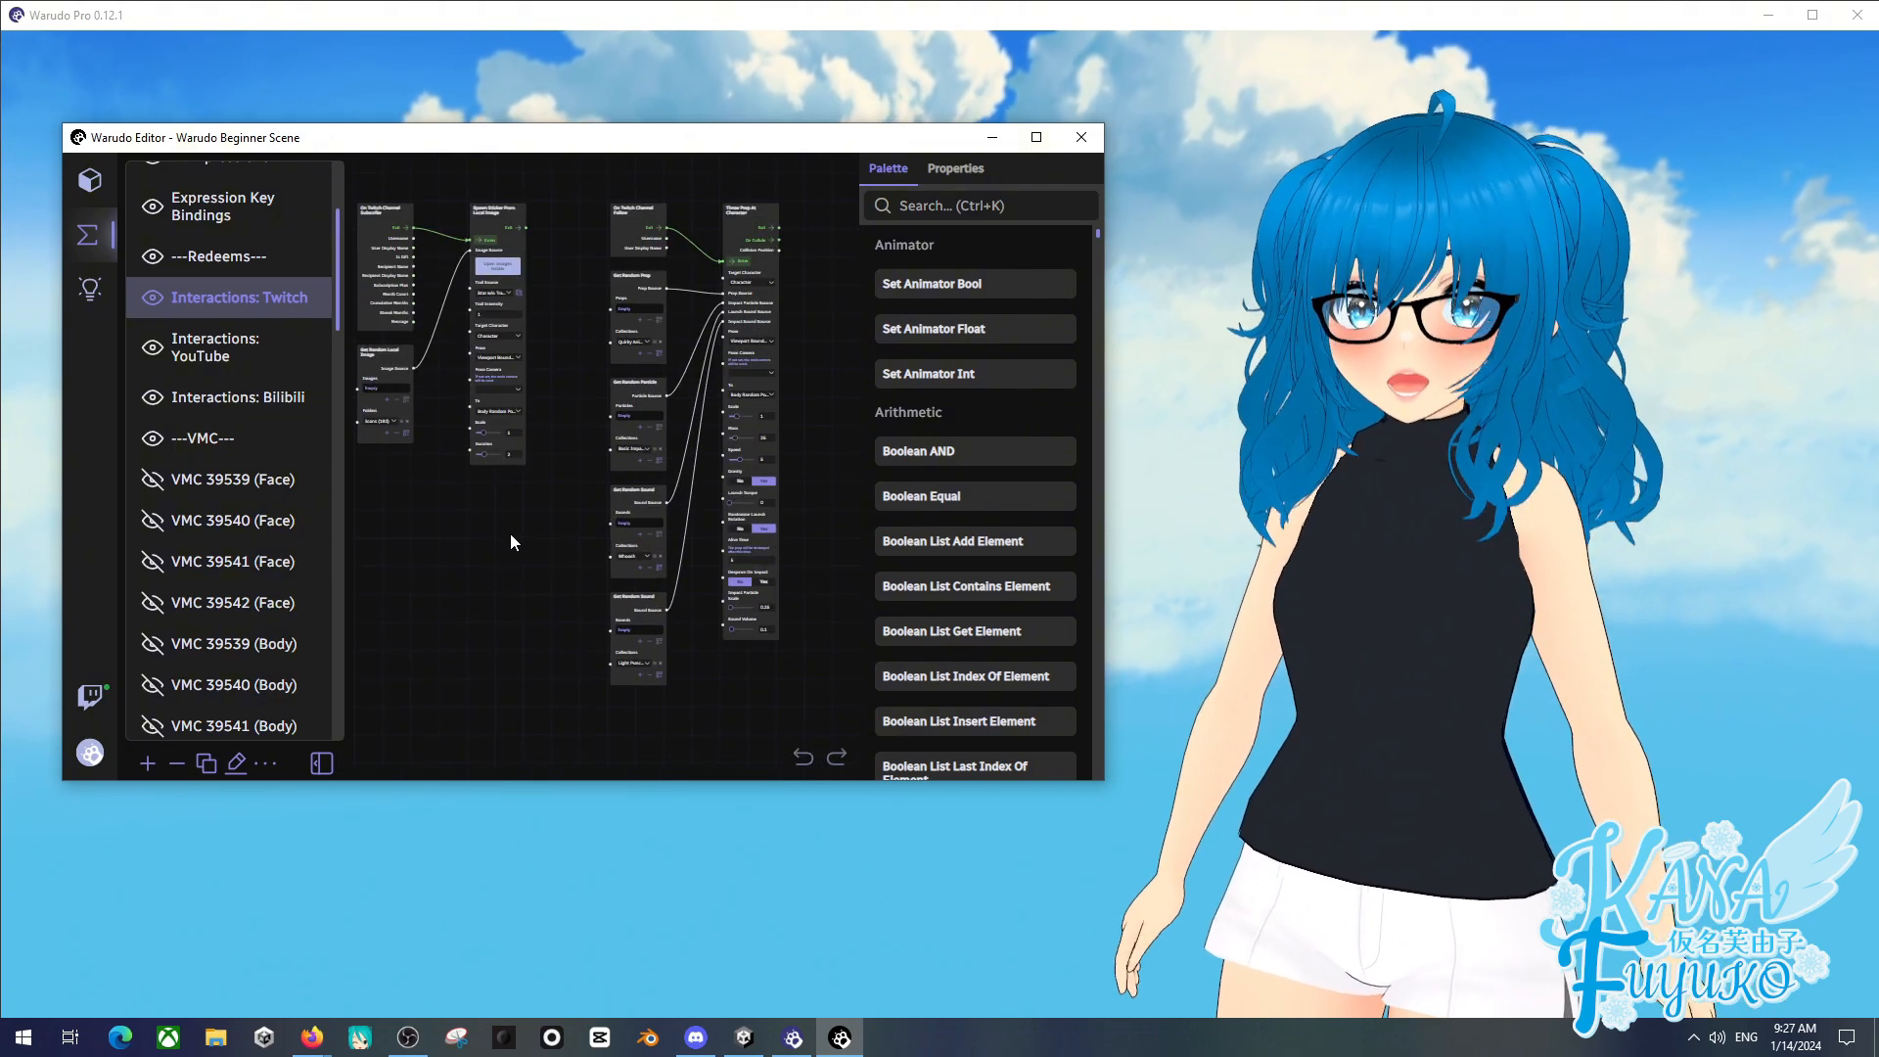
{"action": "left_click_drag", "start_coordinate": [509, 532], "coordinate": [538, 578]}
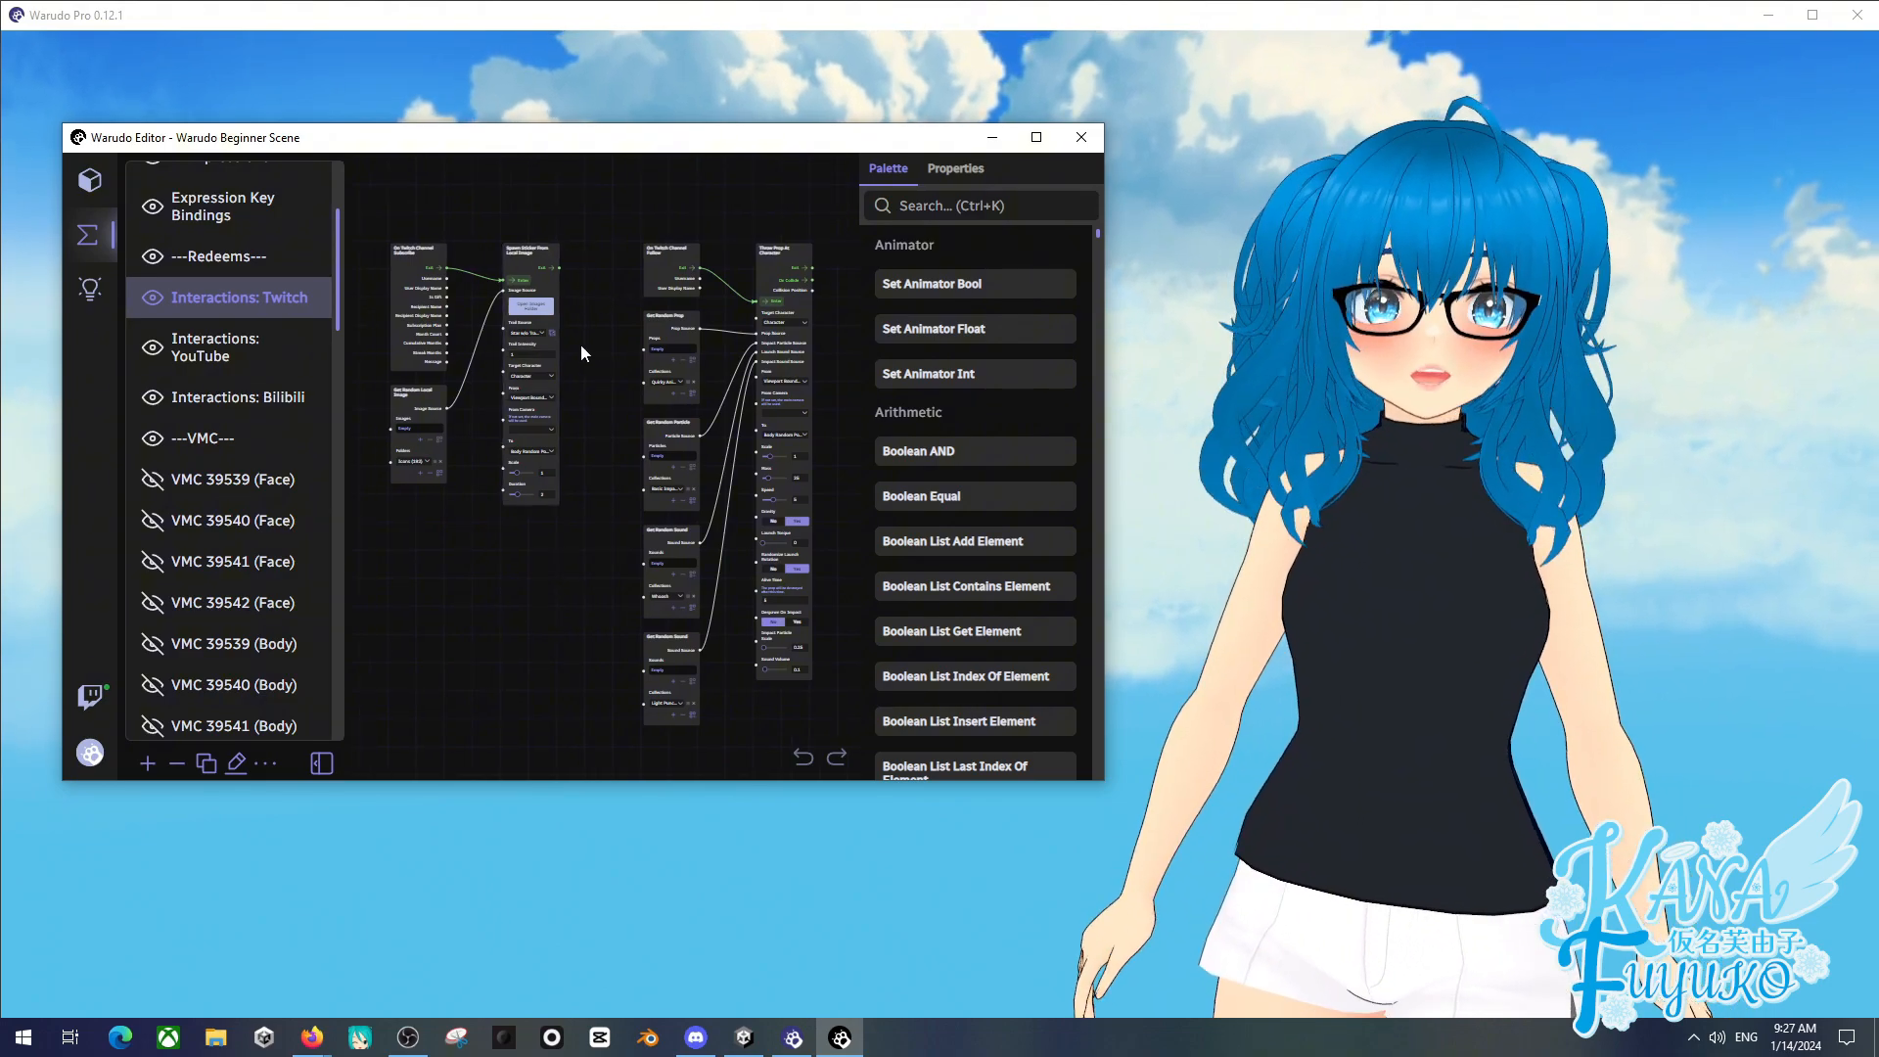
{"action": "left_click", "coordinate": [537, 340]}
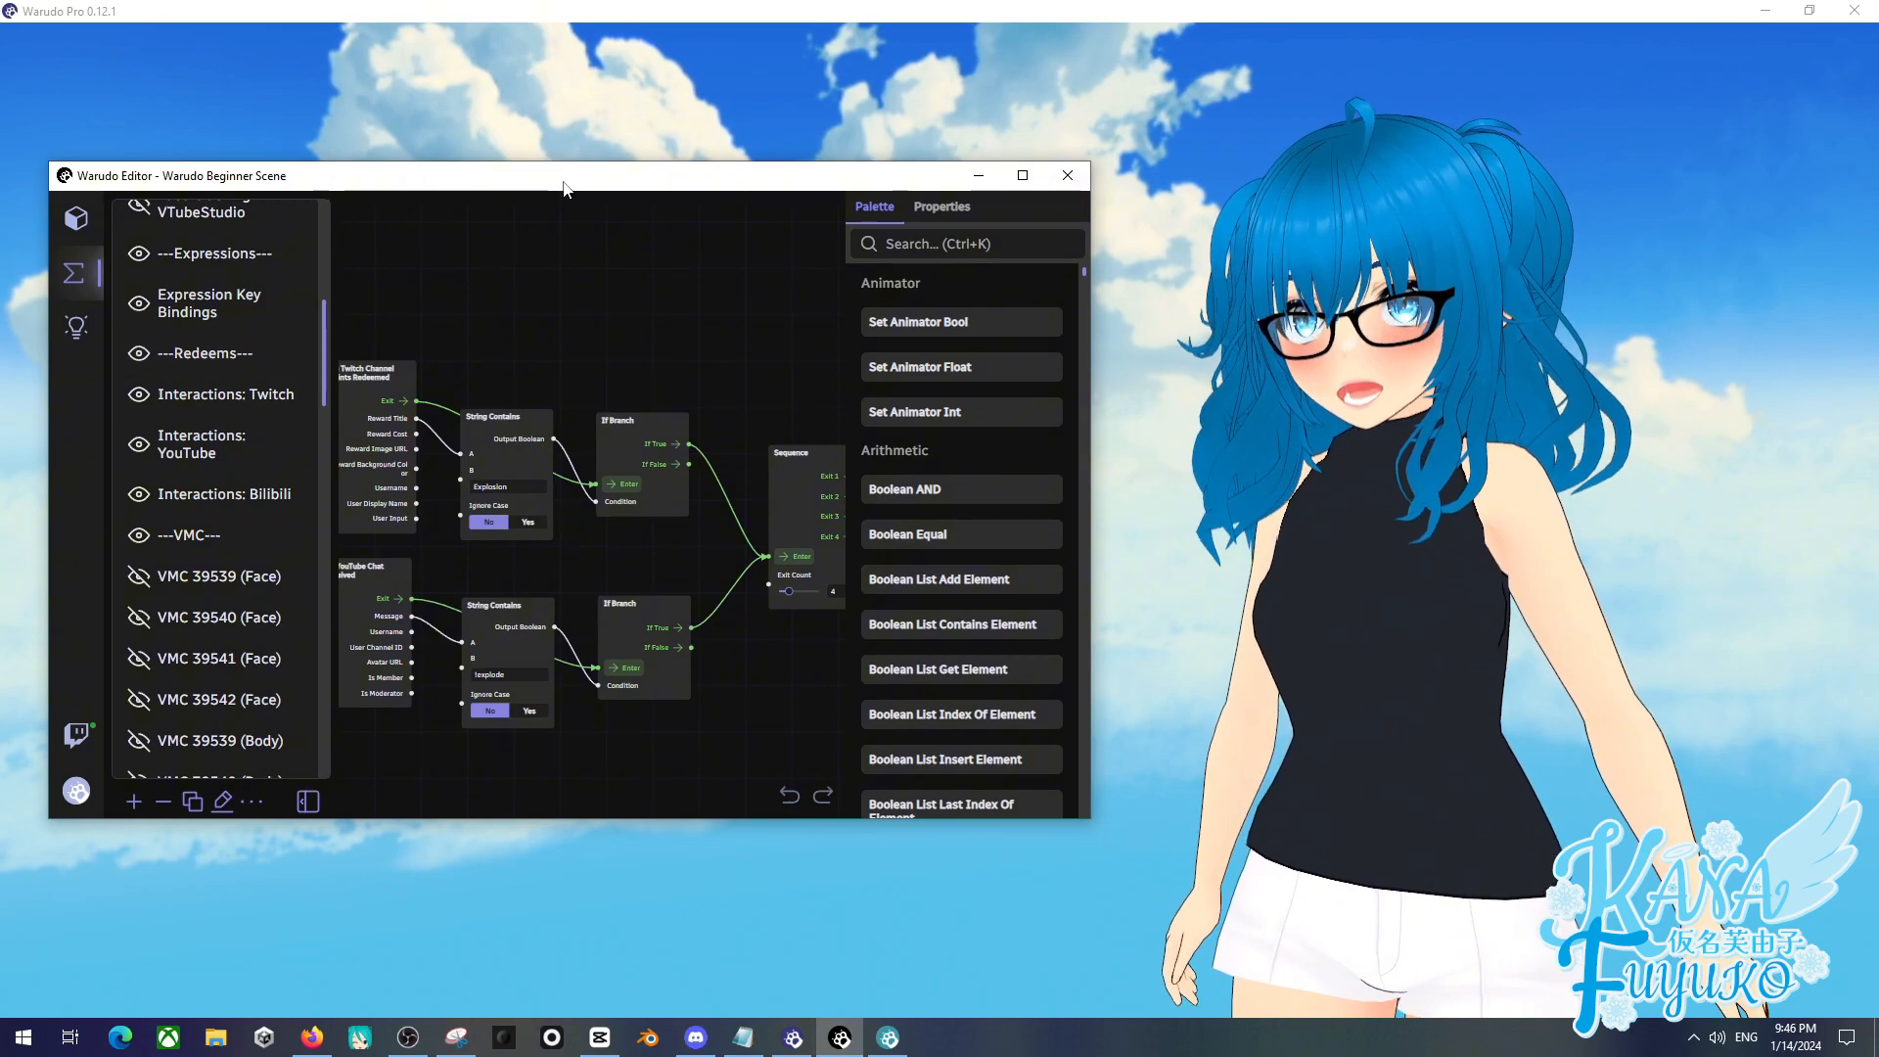
- Open the application settings and review the Twitch, YouTube and Bilibili plugin options
{"action": "left_click_drag", "start_coordinate": [563, 186], "coordinate": [643, 139]}
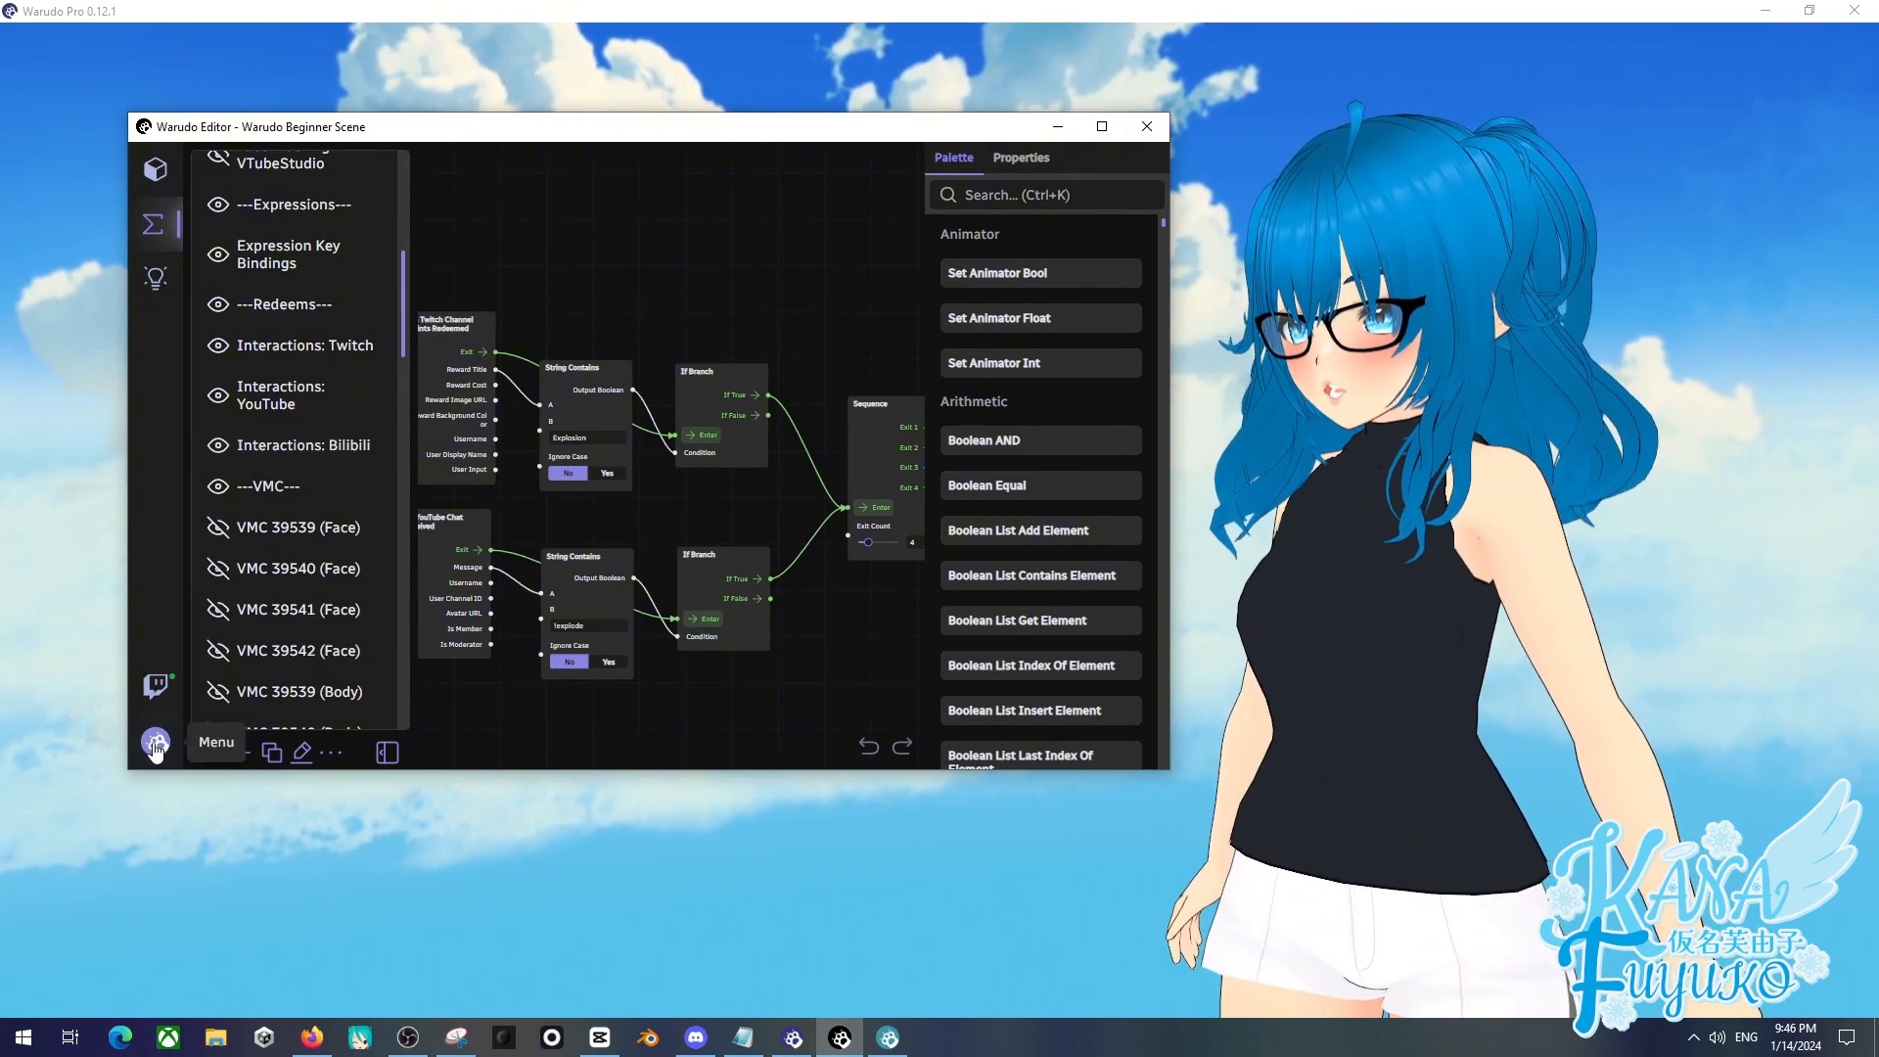
{"action": "left_click", "coordinate": [155, 744]}
{"action": "left_click", "coordinate": [238, 531]}
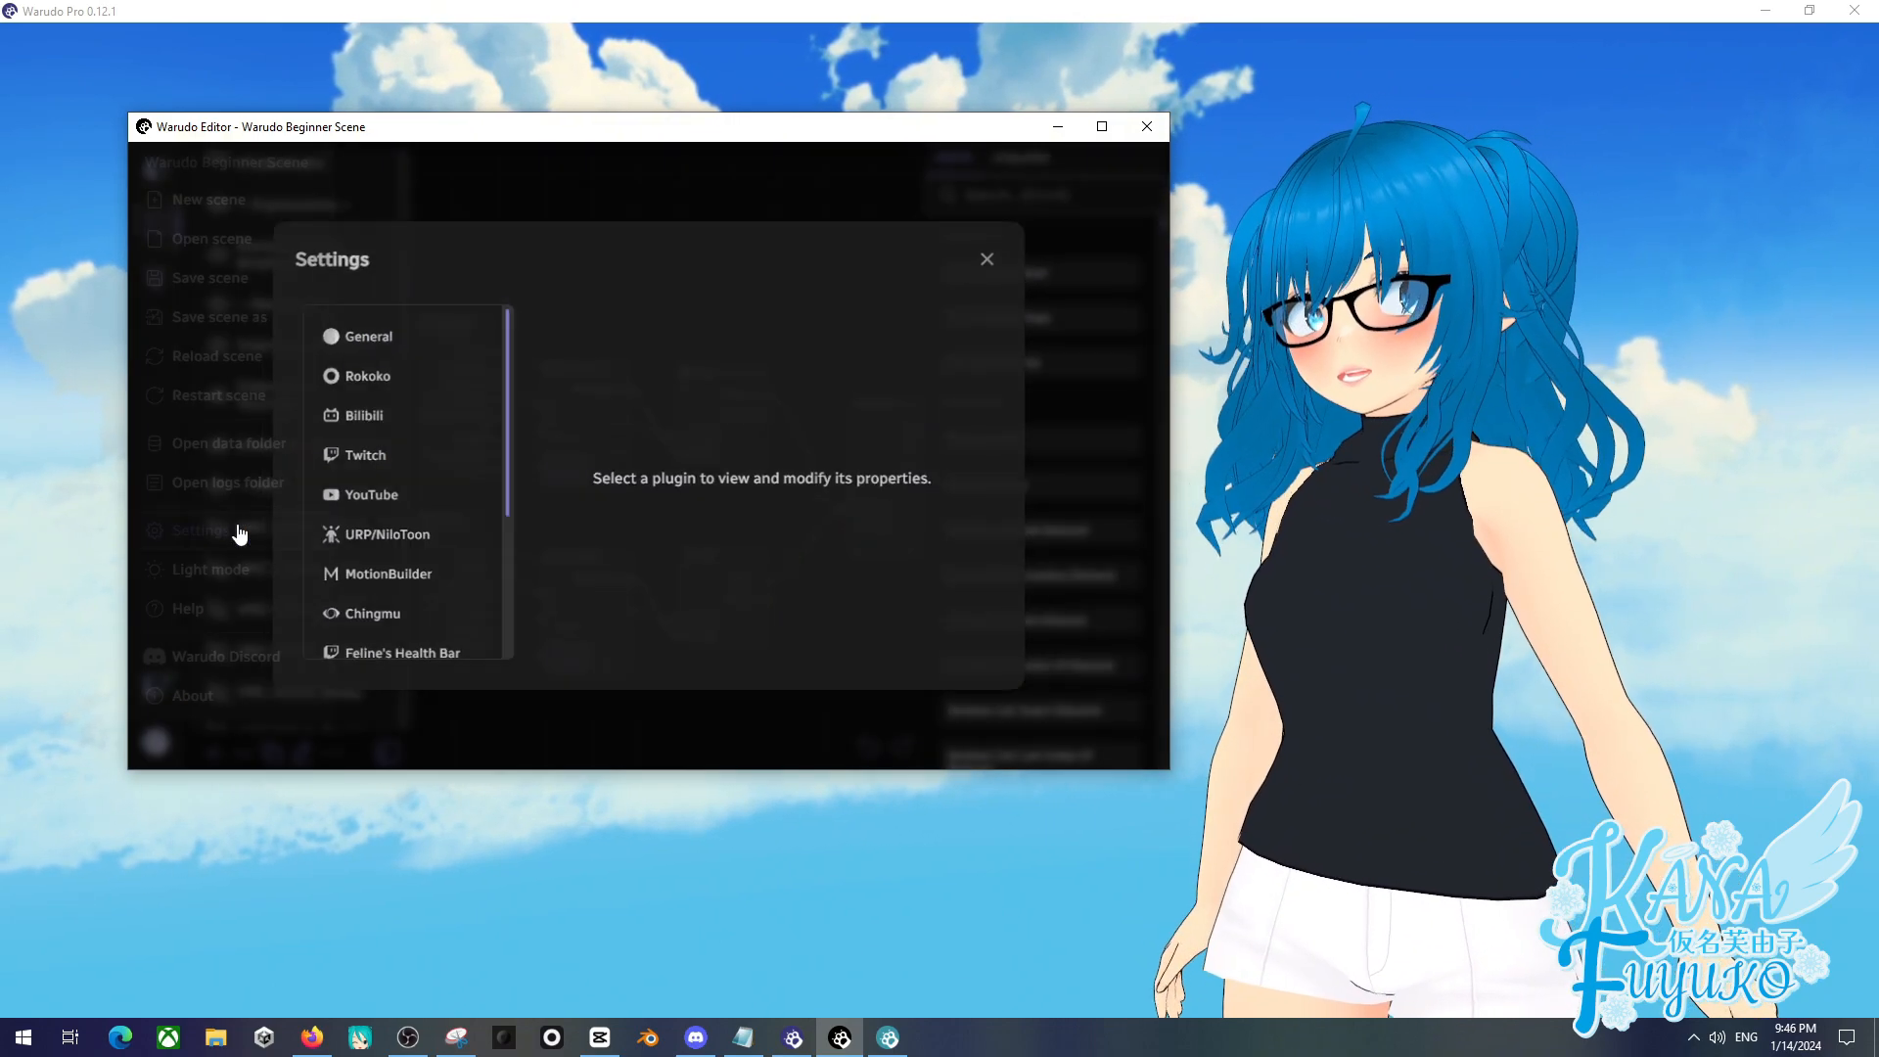
{"action": "left_click", "coordinate": [378, 423]}
{"action": "left_click", "coordinate": [376, 458]}
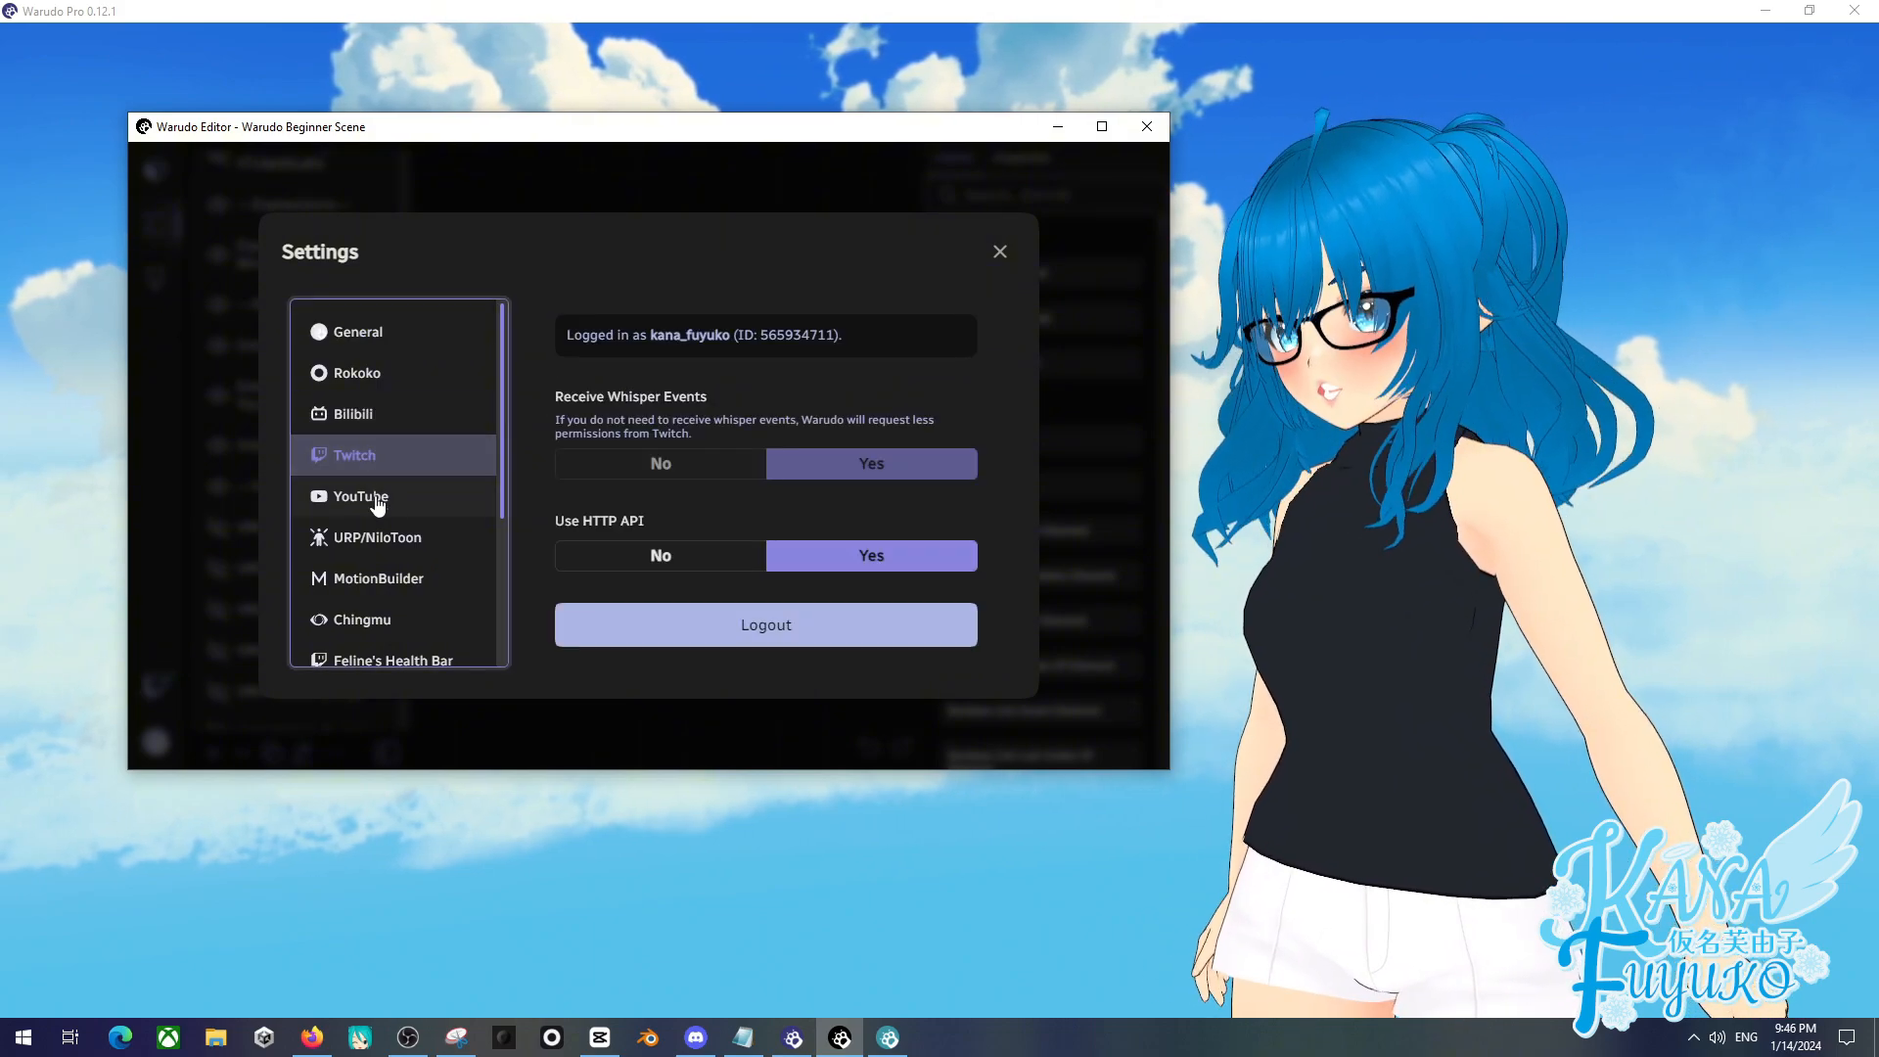
{"action": "left_click", "coordinate": [378, 501]}
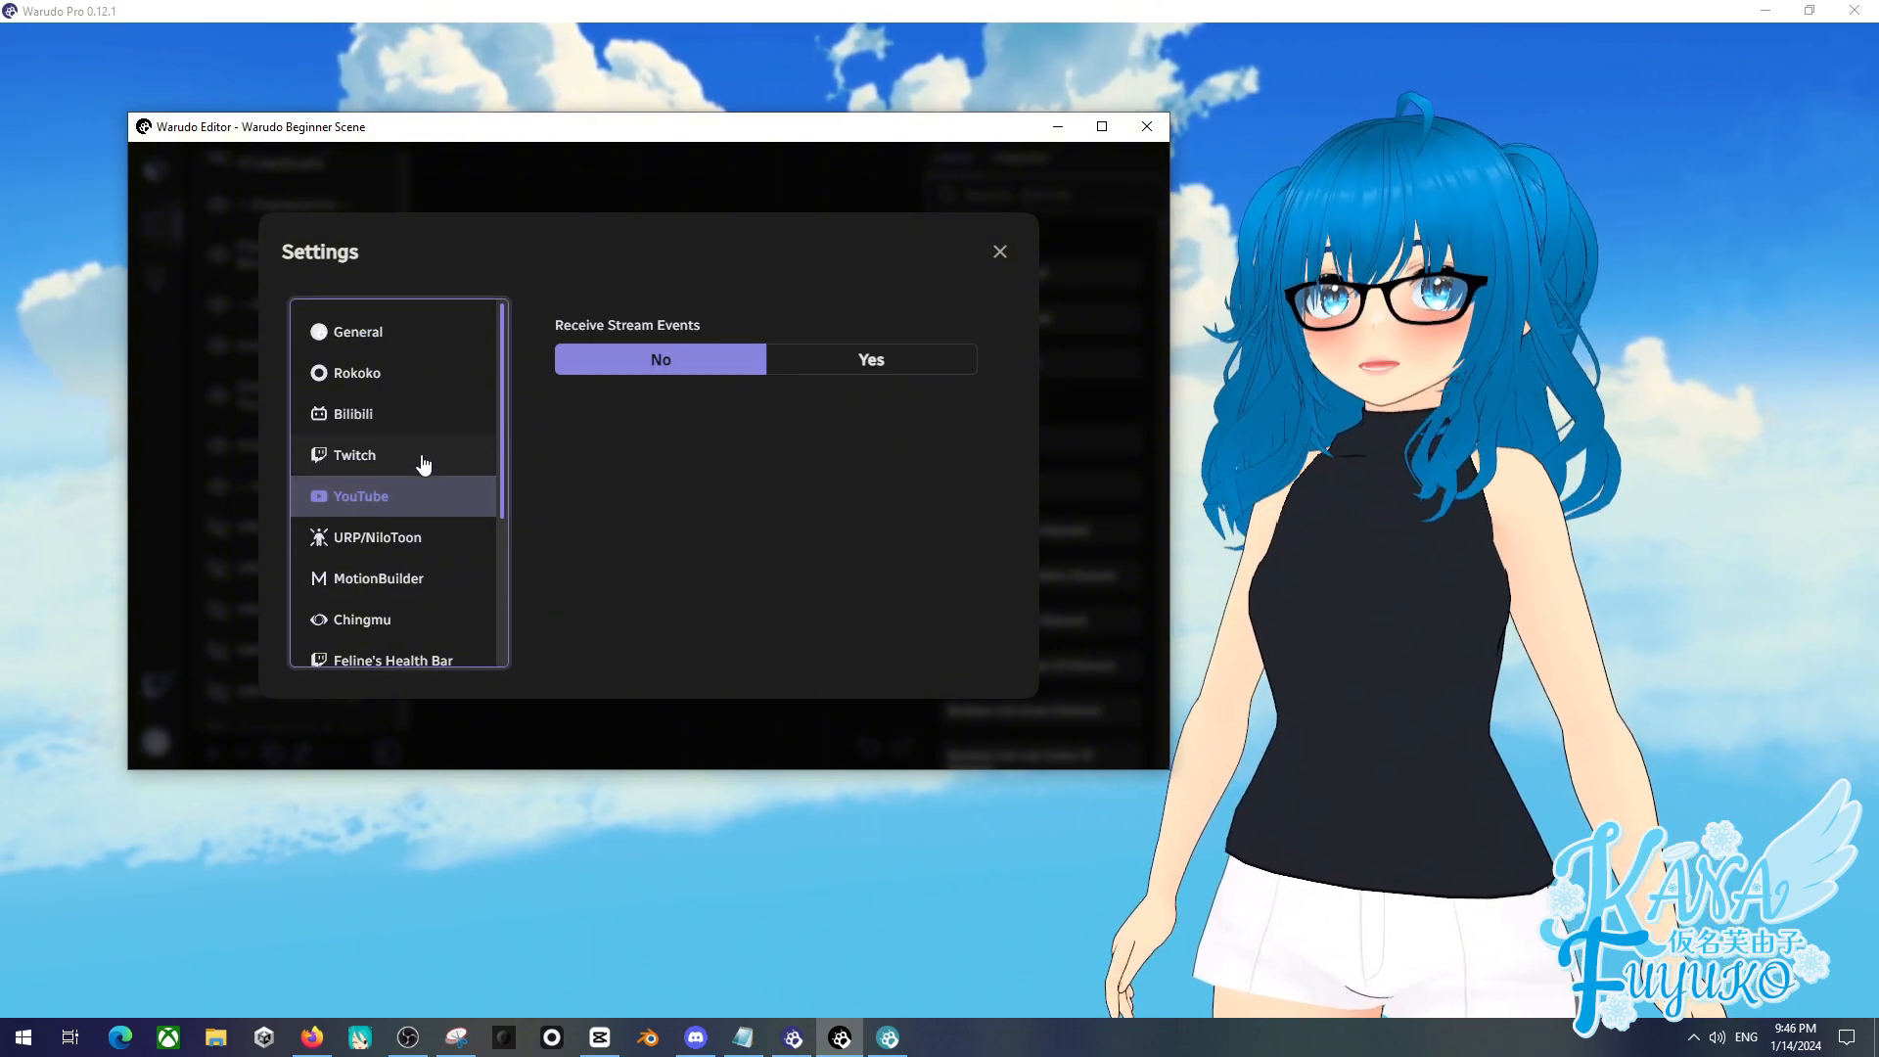
{"action": "left_click", "coordinate": [400, 466]}
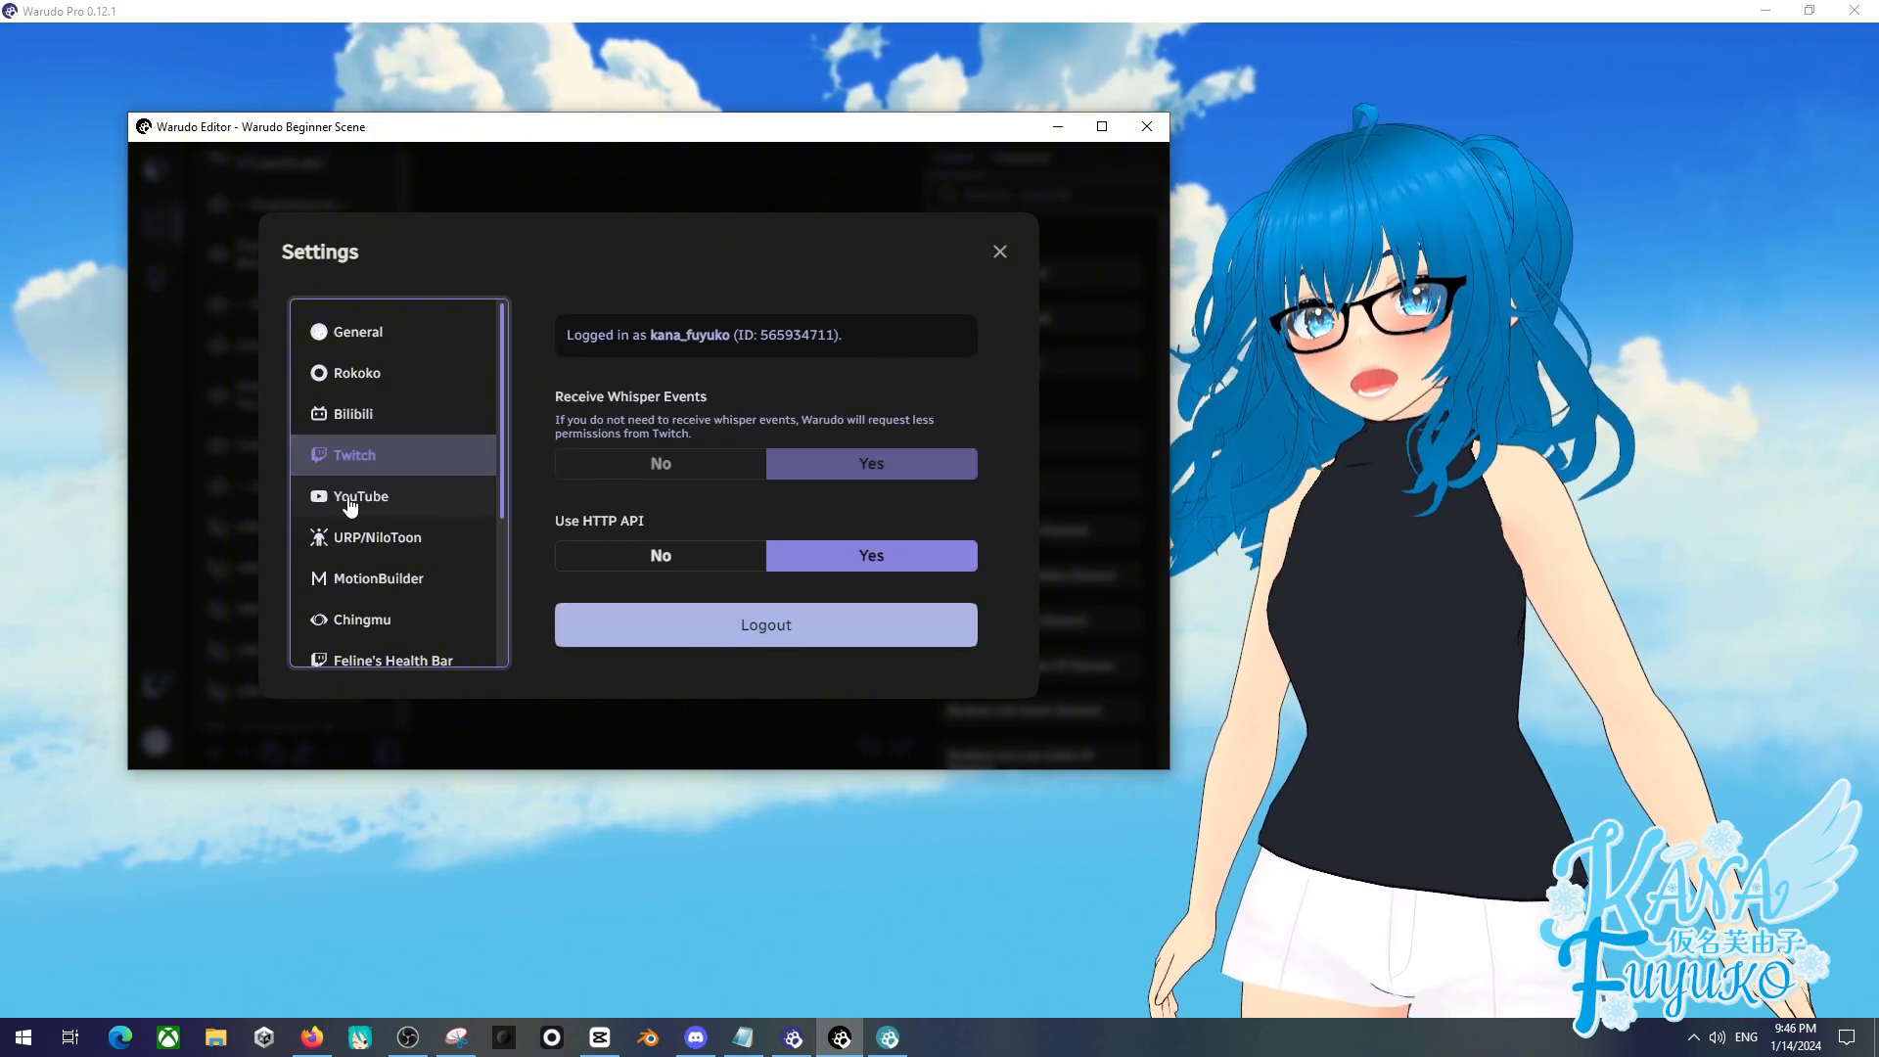
{"action": "left_click", "coordinate": [411, 423]}
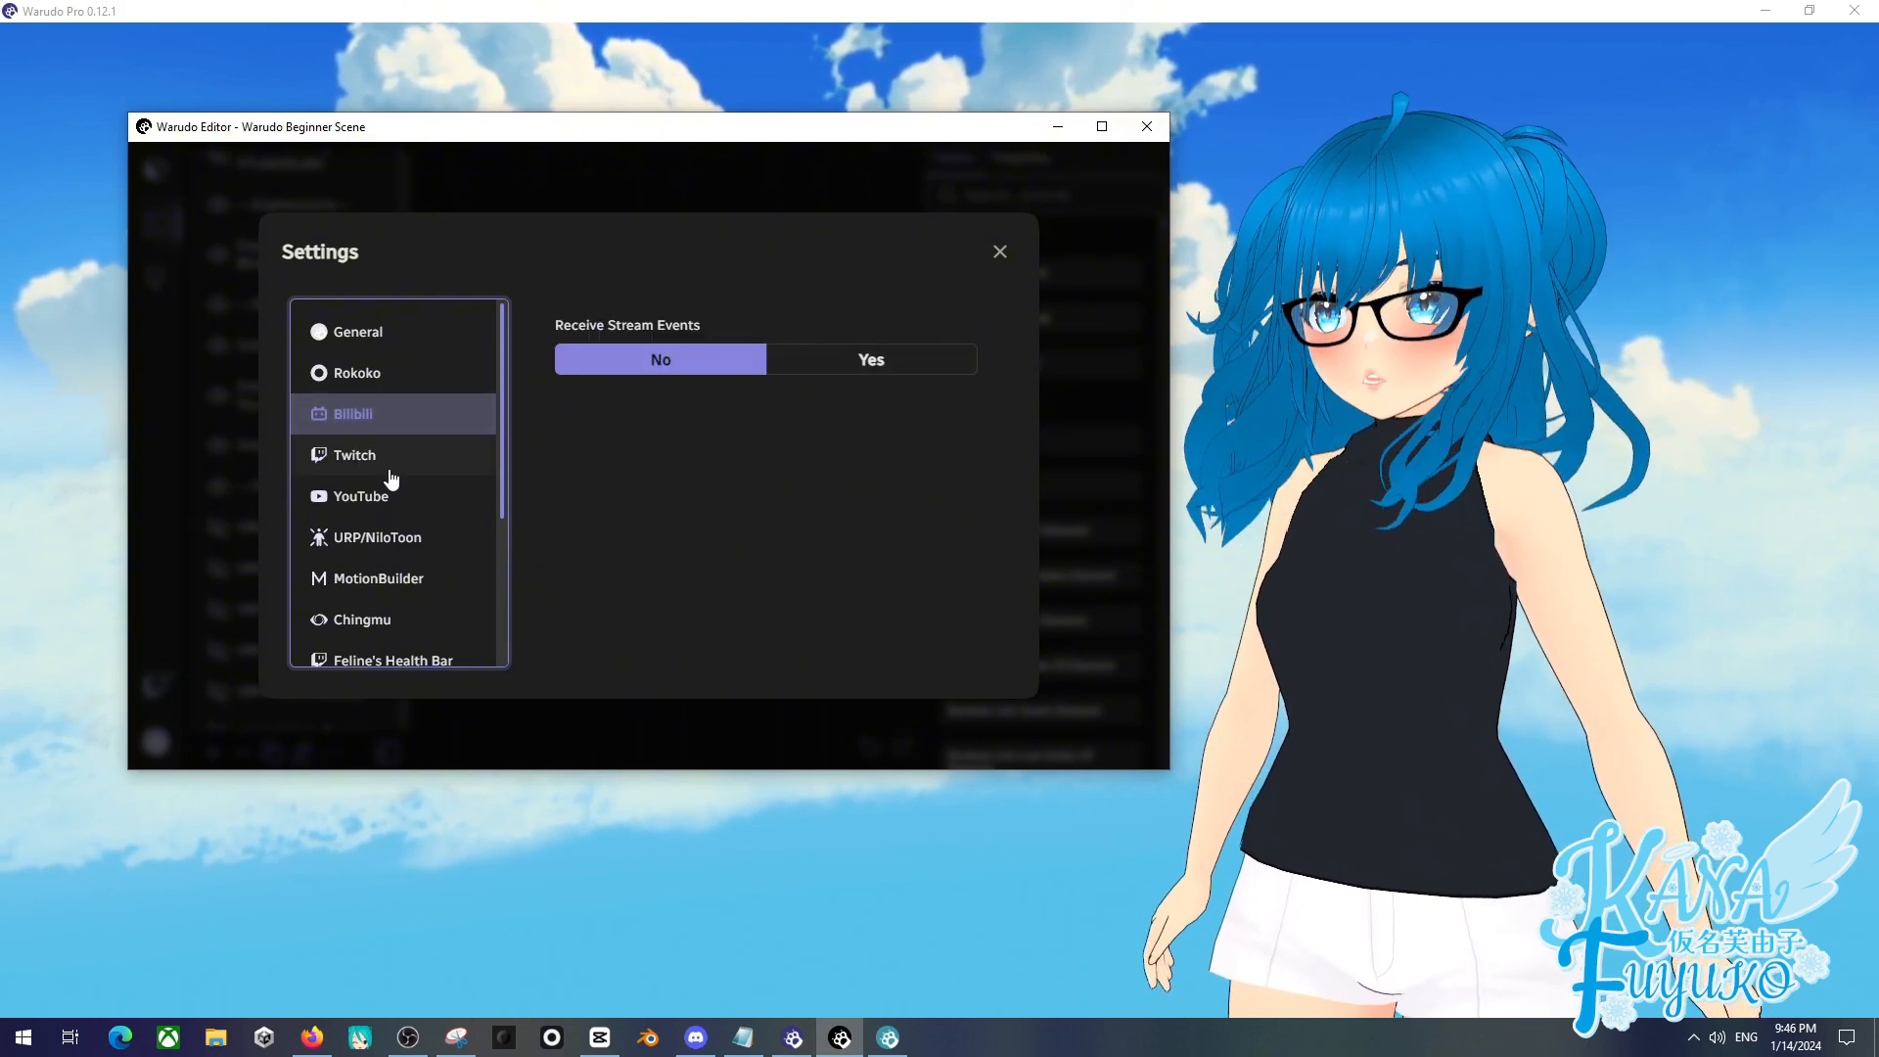
- Try switching YouTube's Receive Stream Events on and back off, moving the YouTubeStreamReceiver console clear of the setting each time
{"action": "left_click", "coordinate": [378, 495]}
{"action": "left_click", "coordinate": [811, 370]}
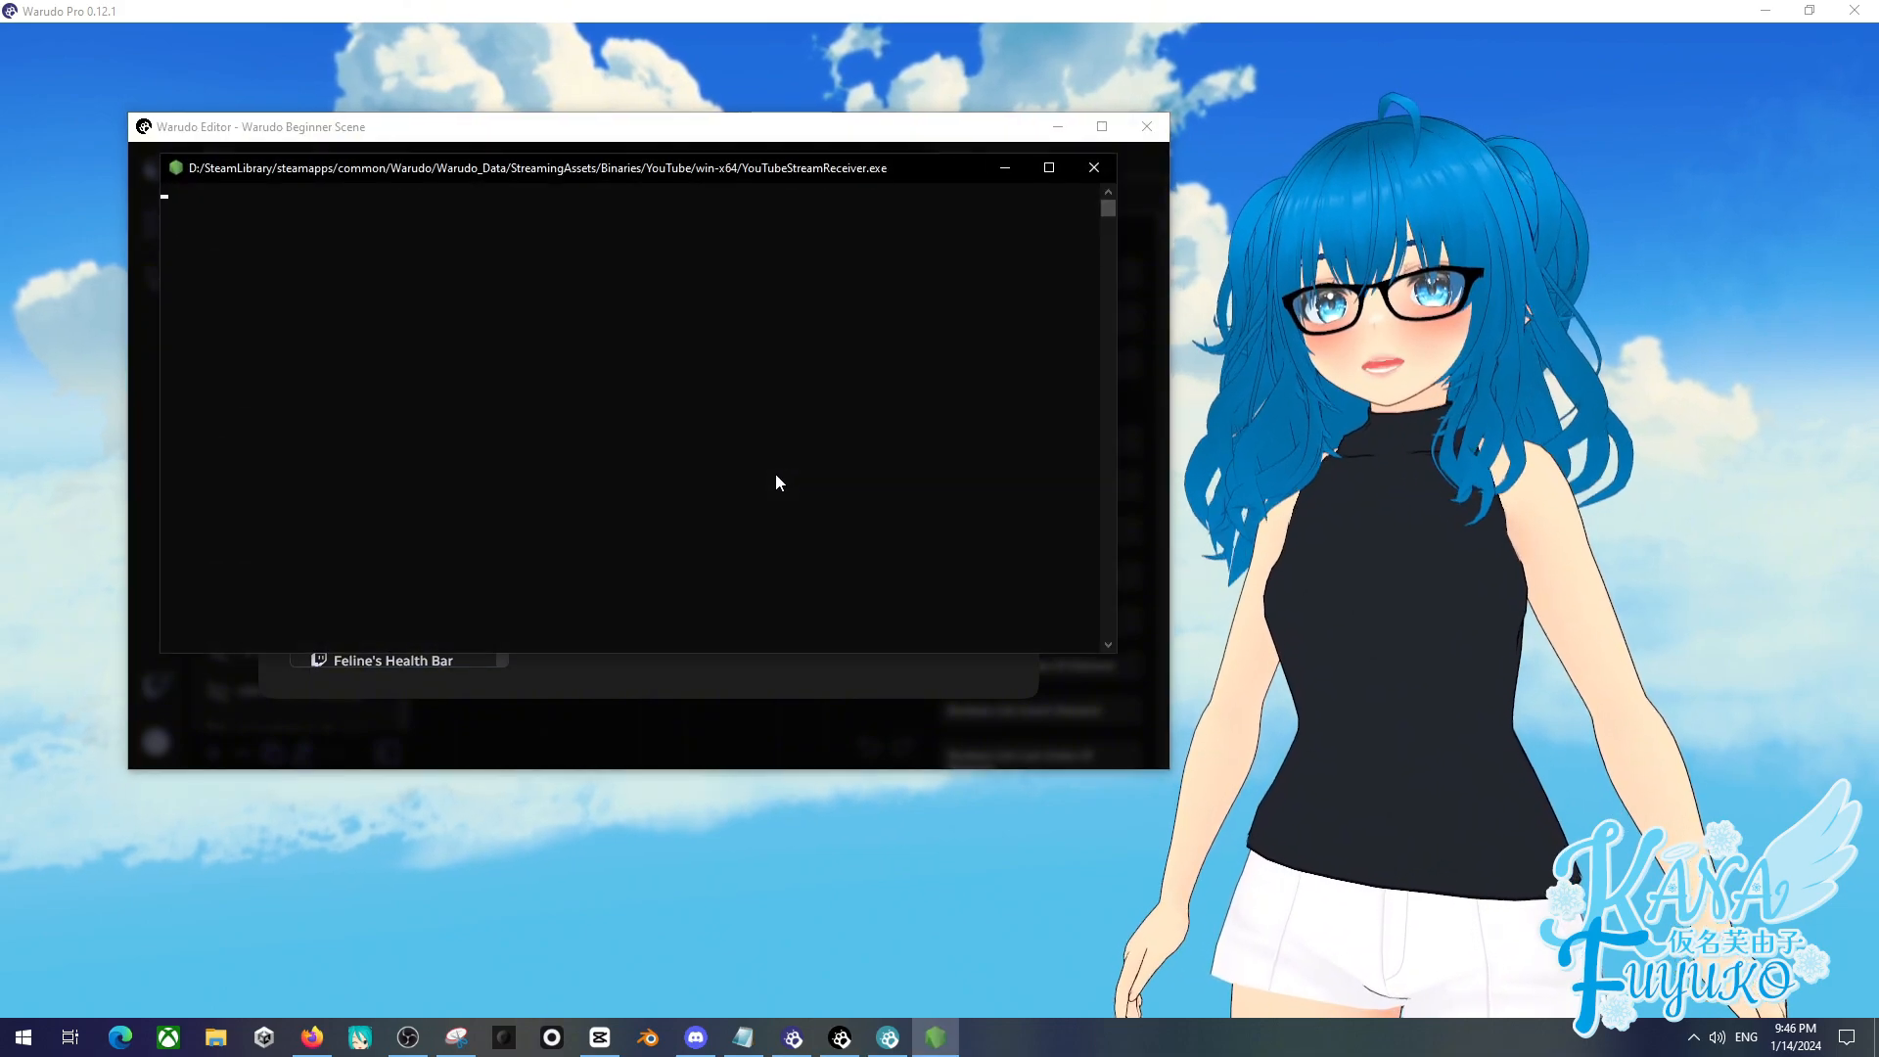
{"action": "left_click_drag", "start_coordinate": [877, 176], "coordinate": [885, 306]}
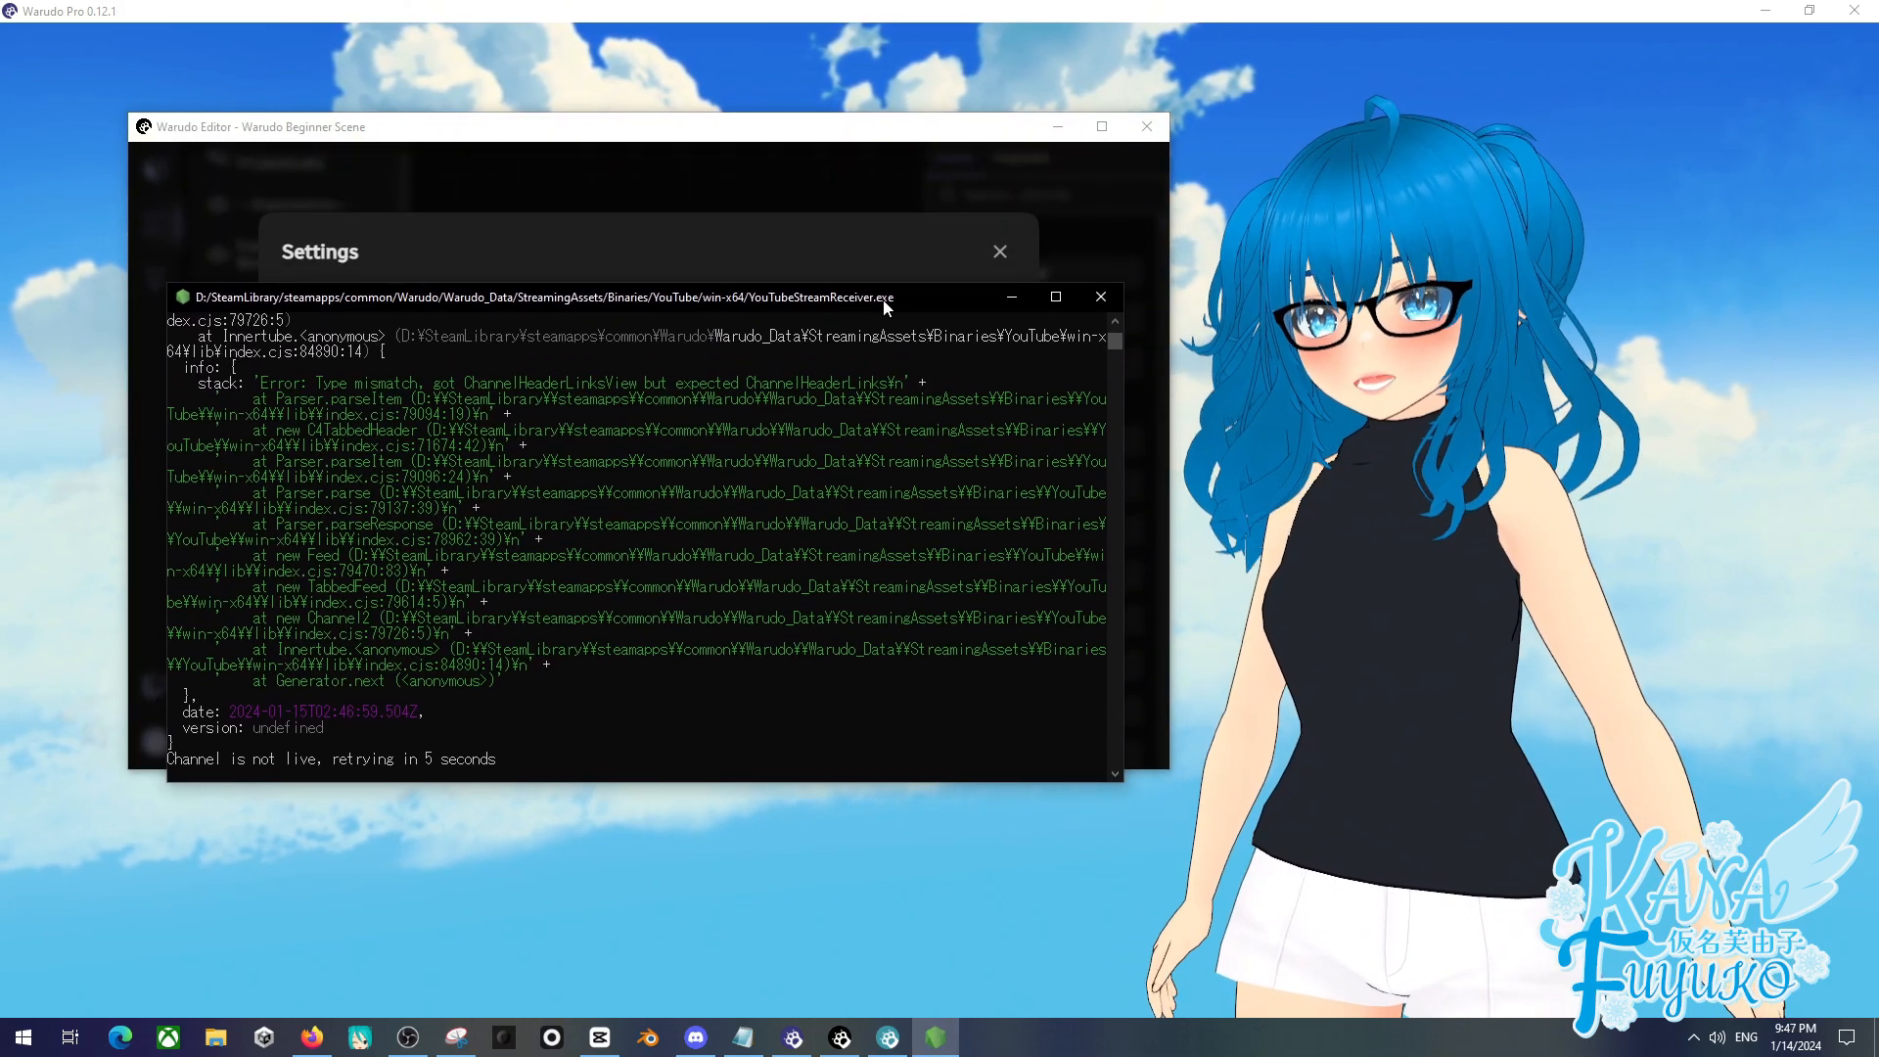
{"action": "left_click", "coordinate": [1101, 297]}
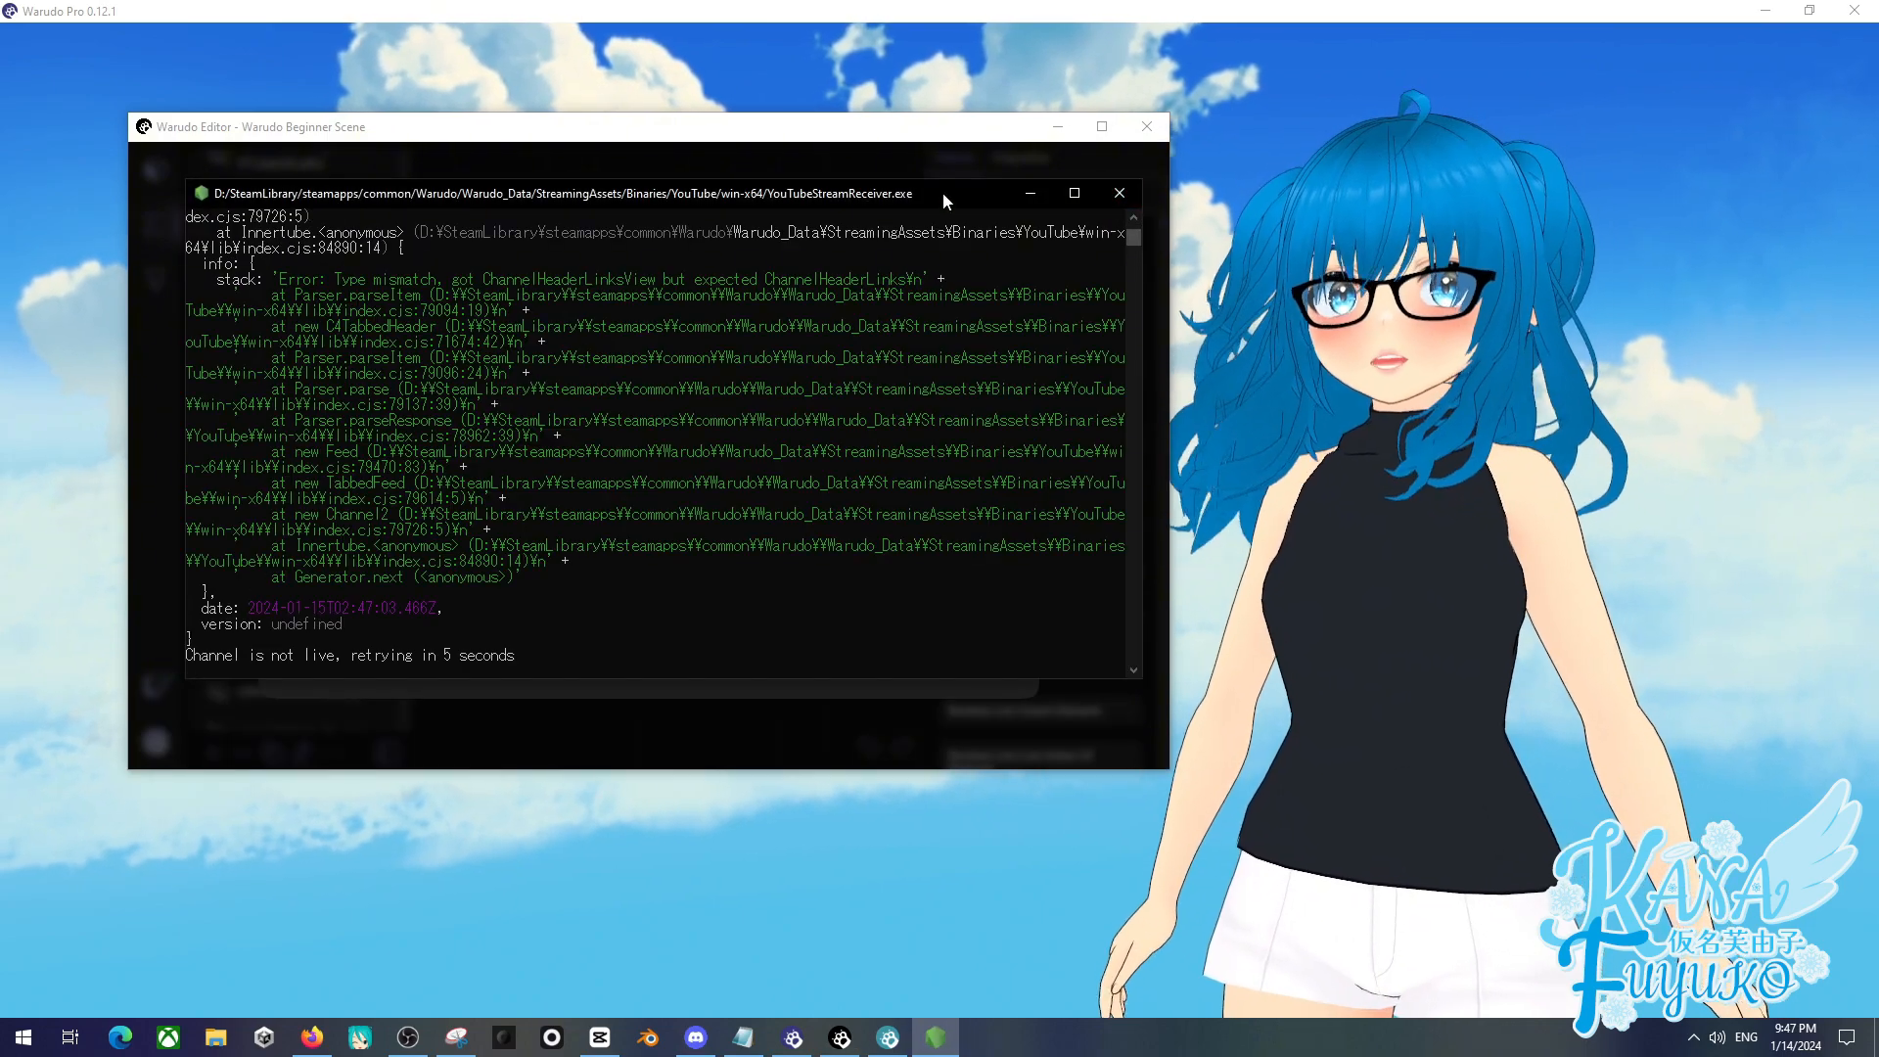
{"action": "left_click_drag", "start_coordinate": [942, 192], "coordinate": [896, 551]}
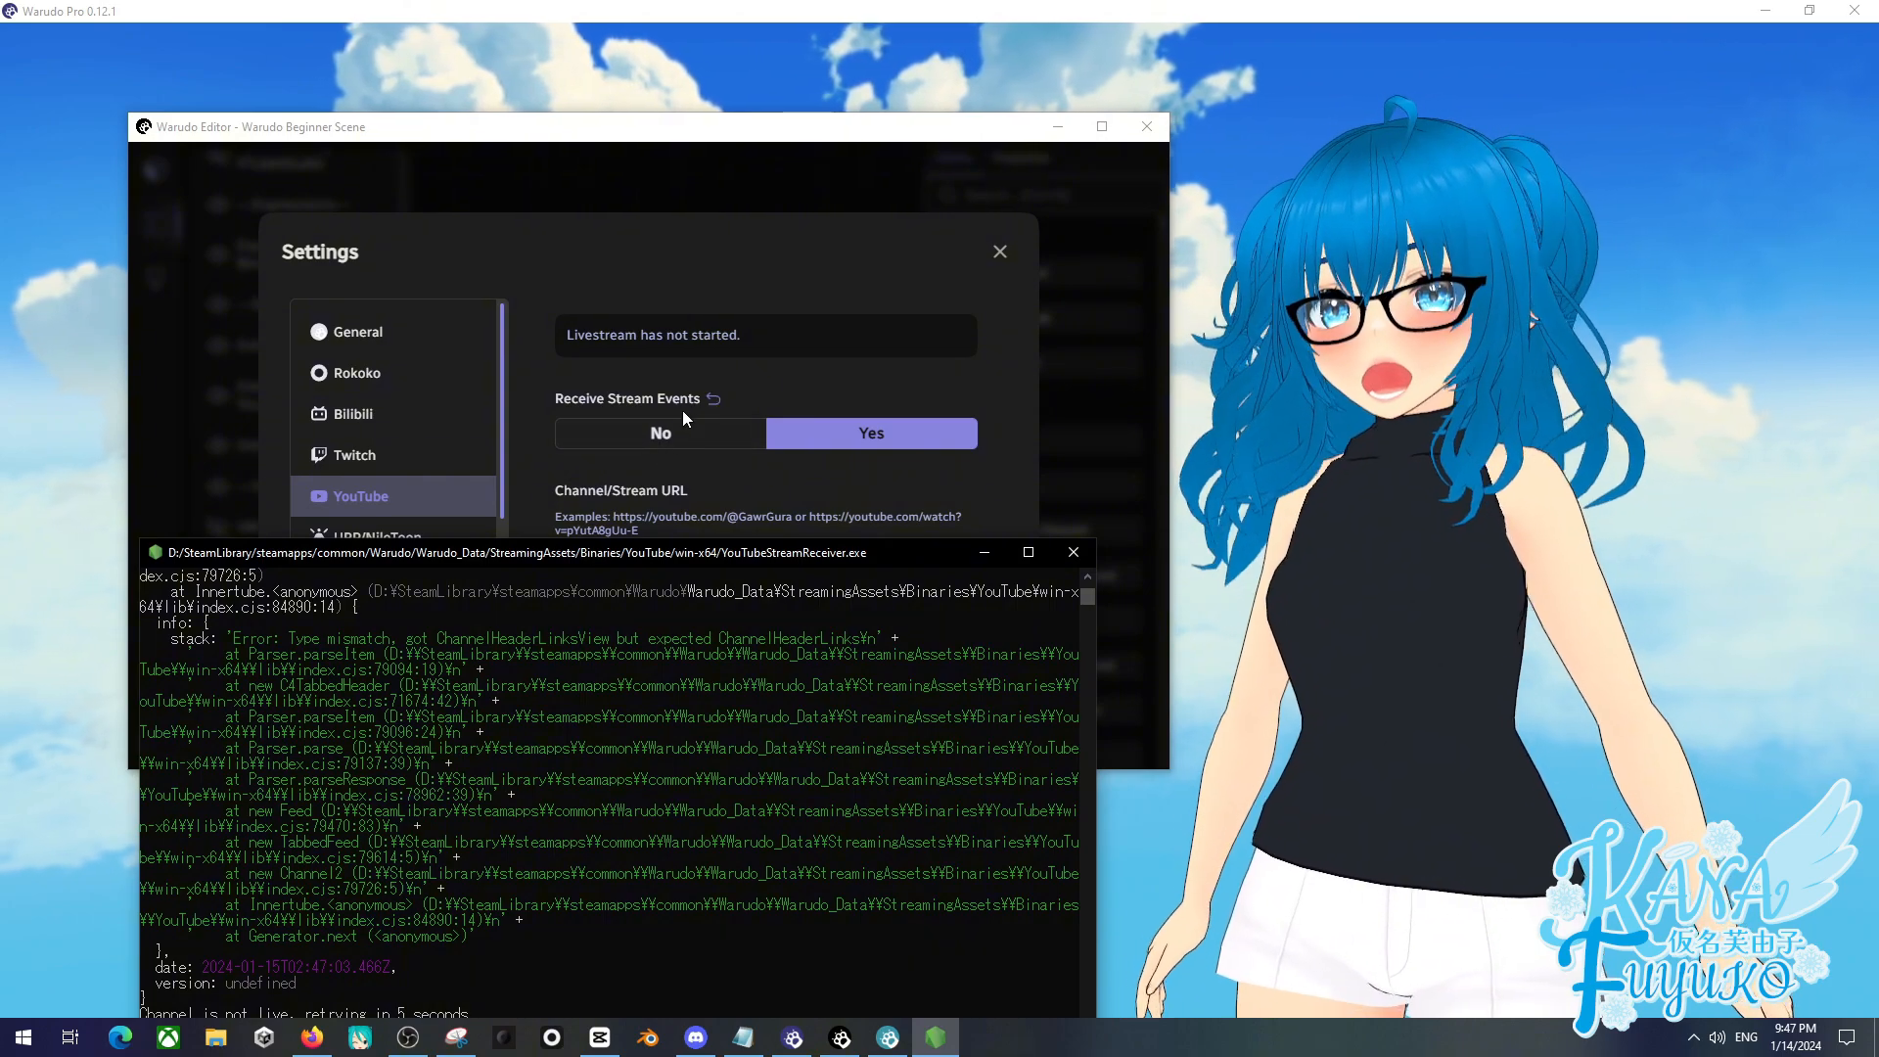
{"action": "left_click", "coordinate": [660, 432]}
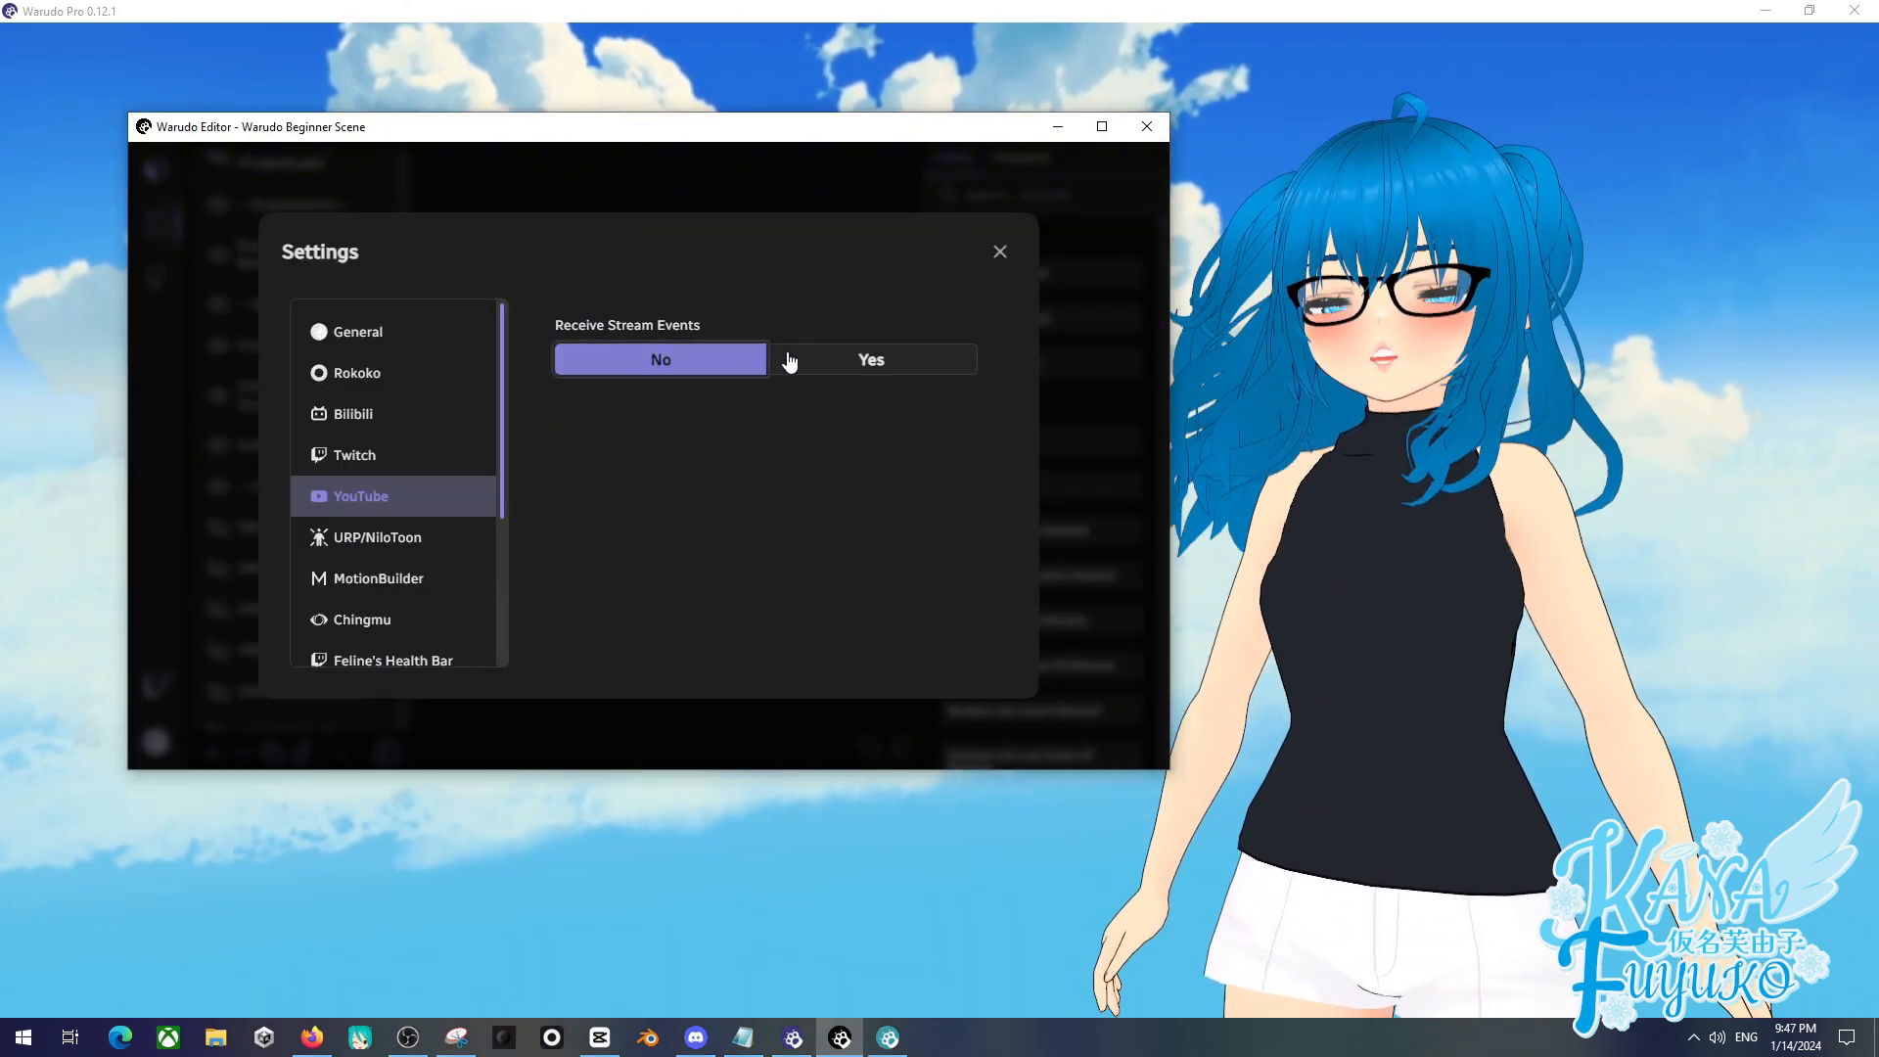
{"action": "left_click", "coordinate": [840, 363]}
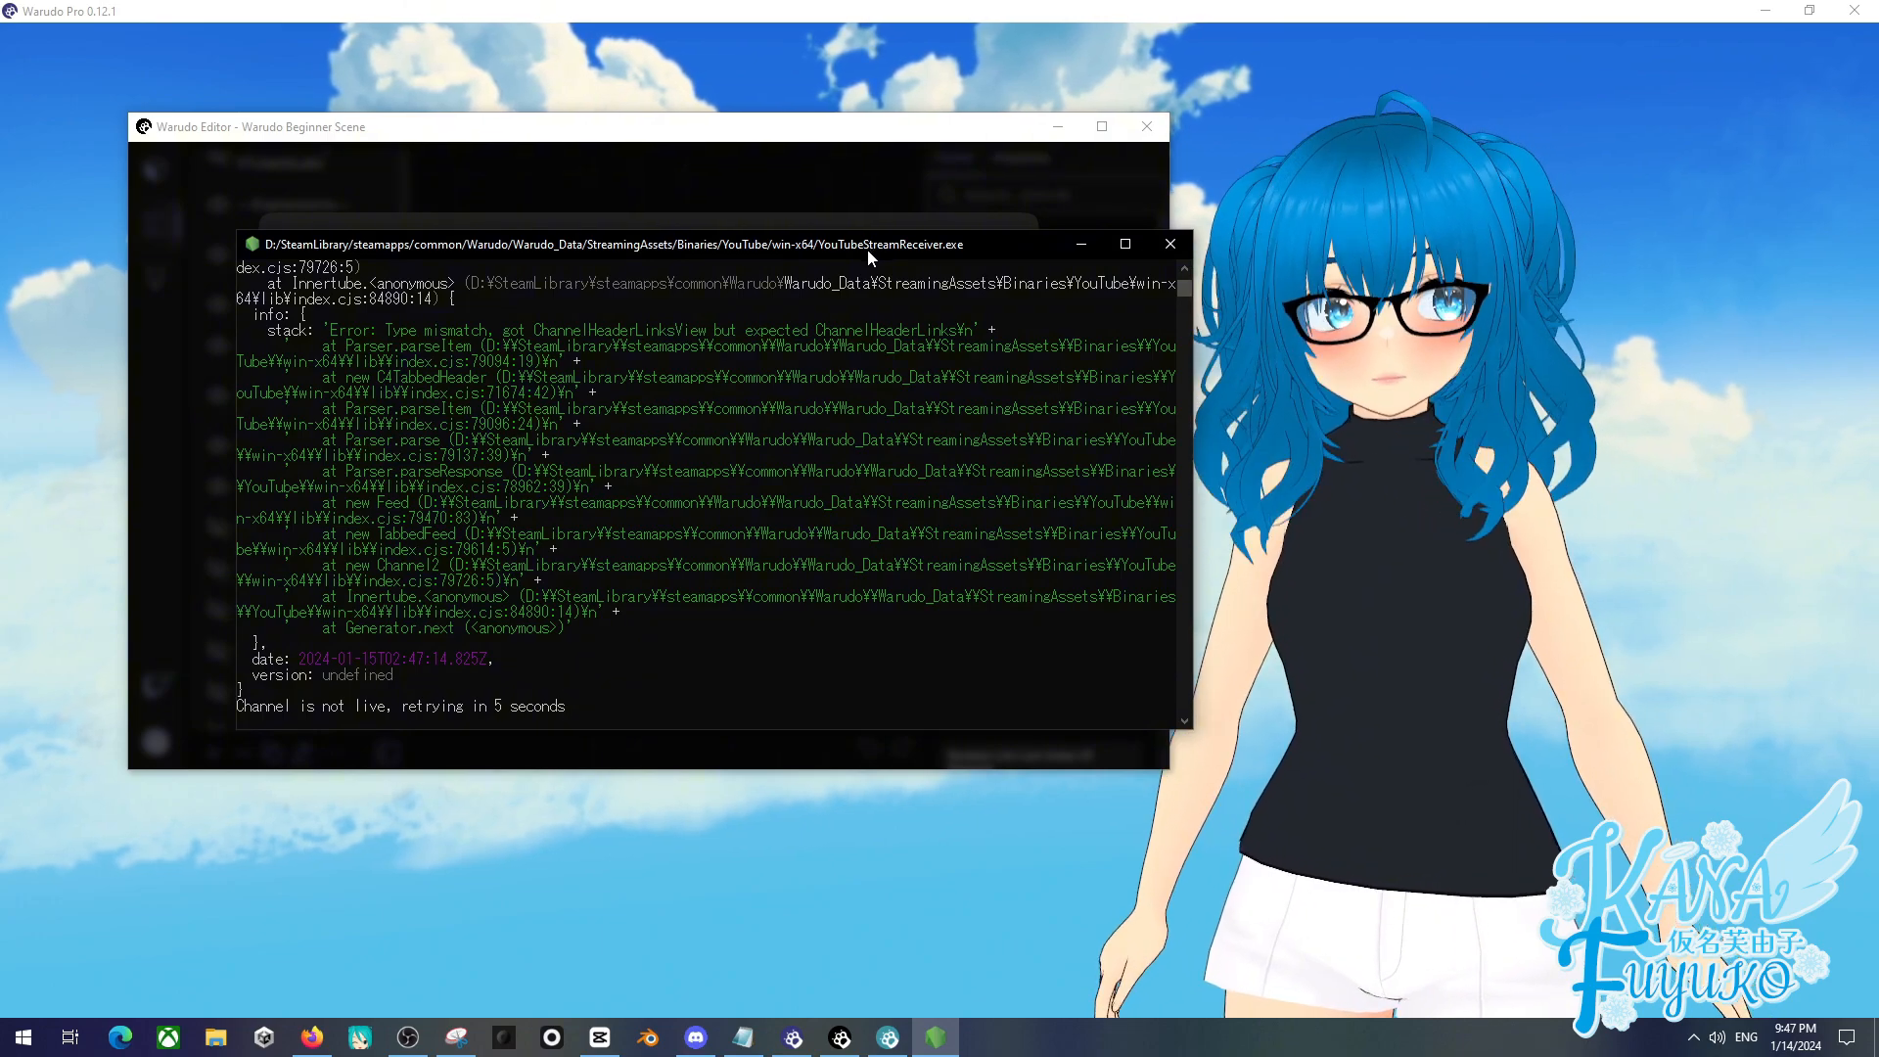
{"action": "left_click_drag", "start_coordinate": [869, 249], "coordinate": [822, 467]}
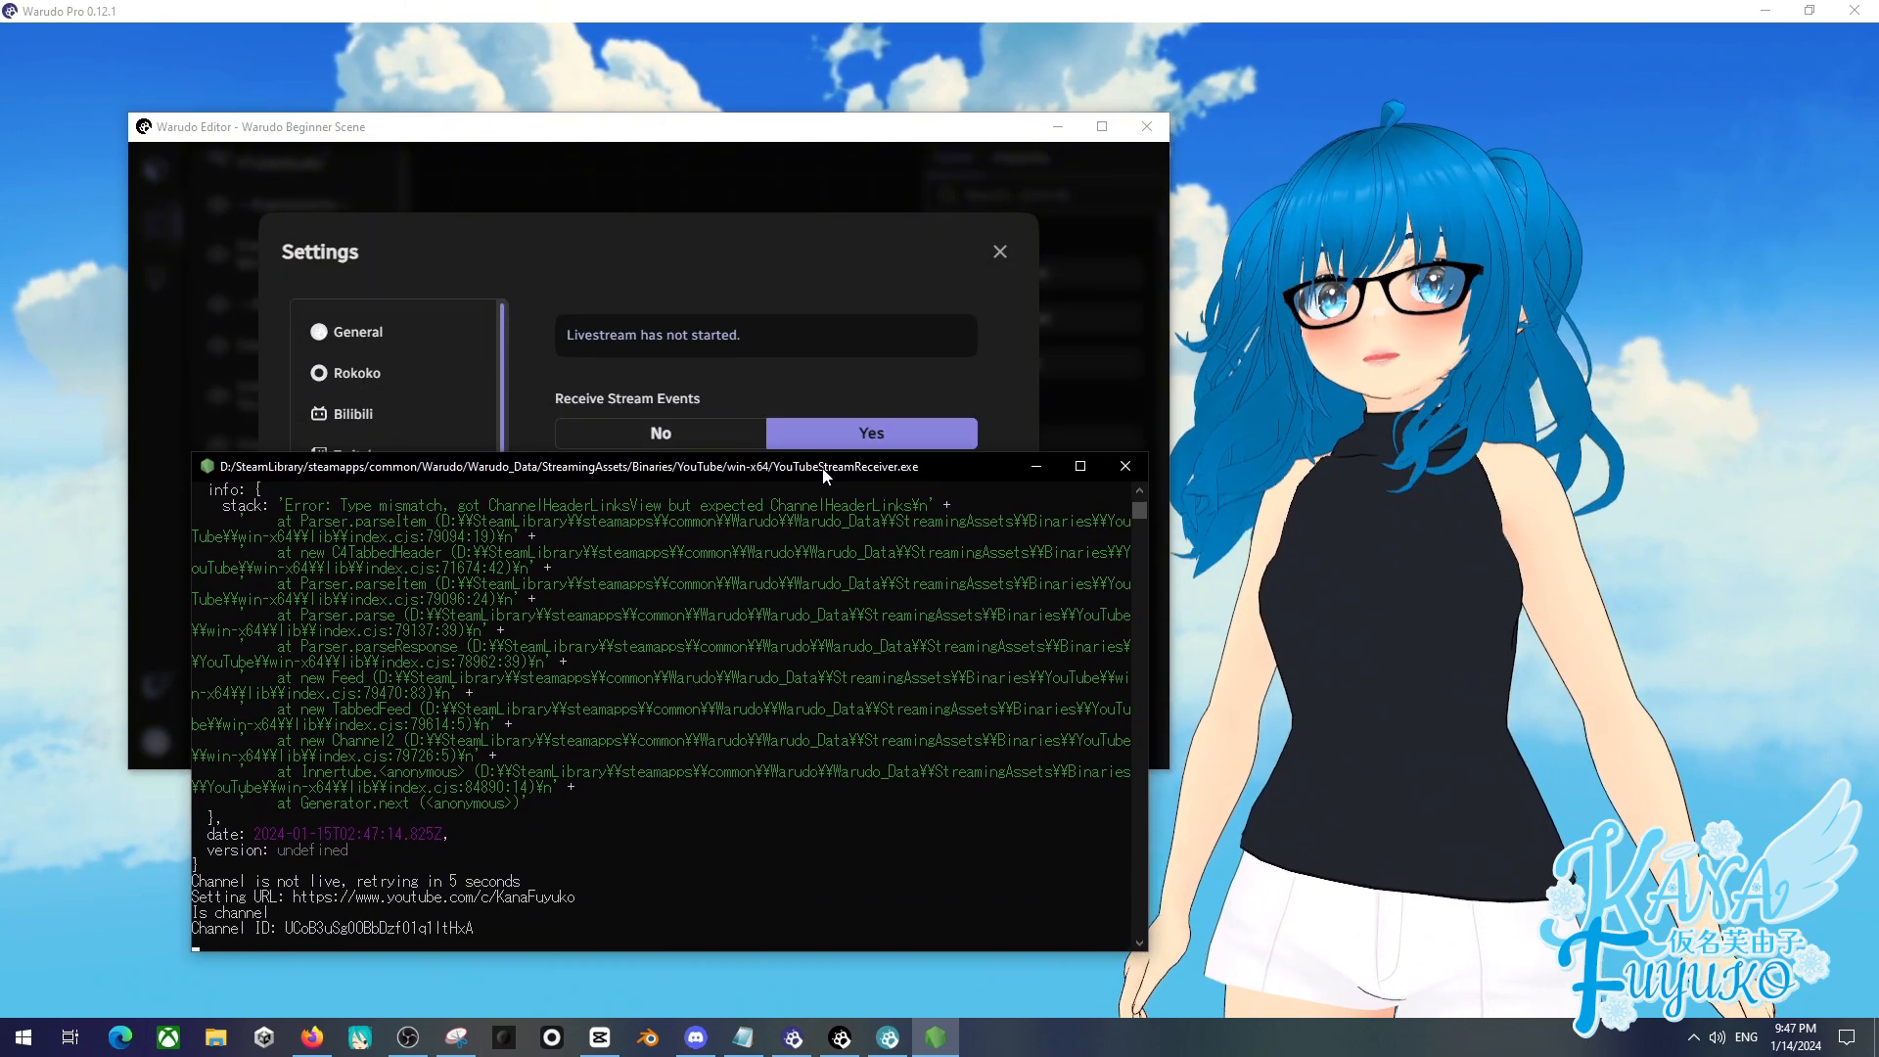
{"action": "left_click", "coordinate": [698, 433]}
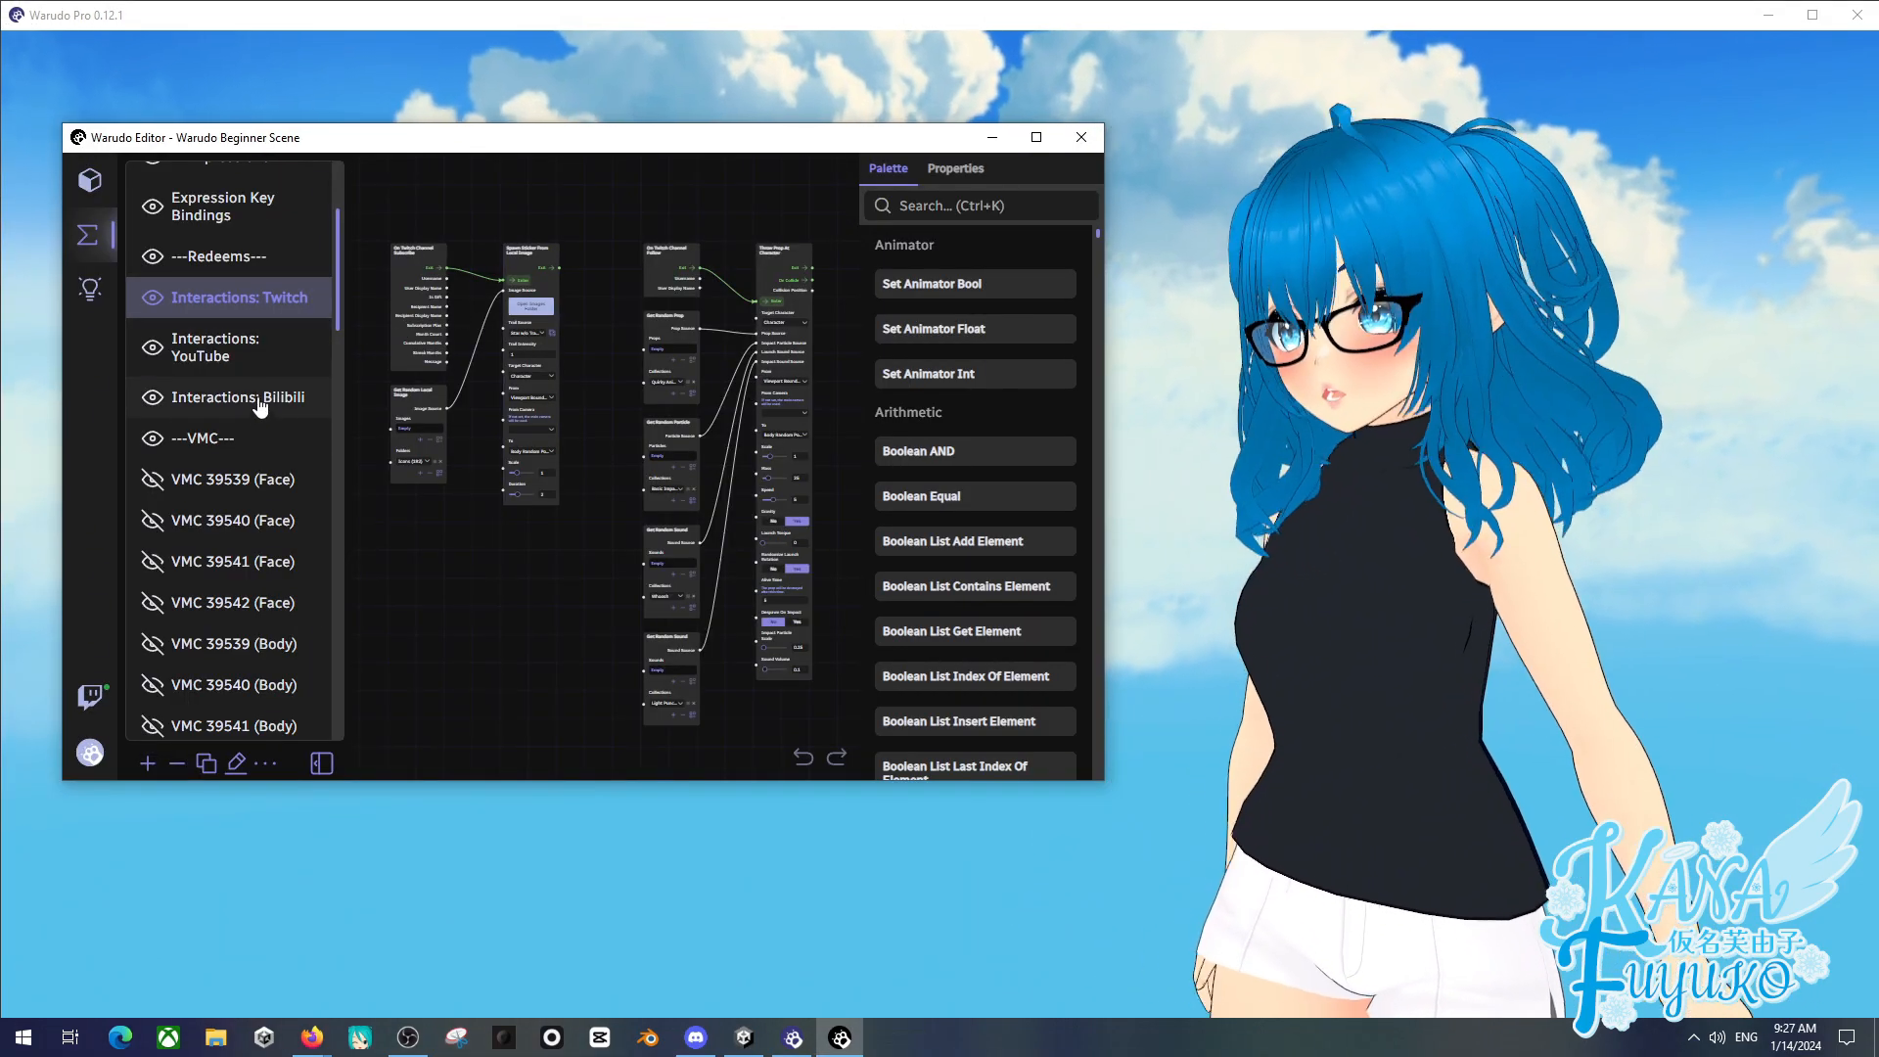
- Look through the VMC and Live2D-Like blueprints and open Live2D Left Arm Sway to view its bone rotation offset nodes
{"action": "scroll", "coordinate": [256, 411], "scroll_direction": "down", "scroll_amount": 3}
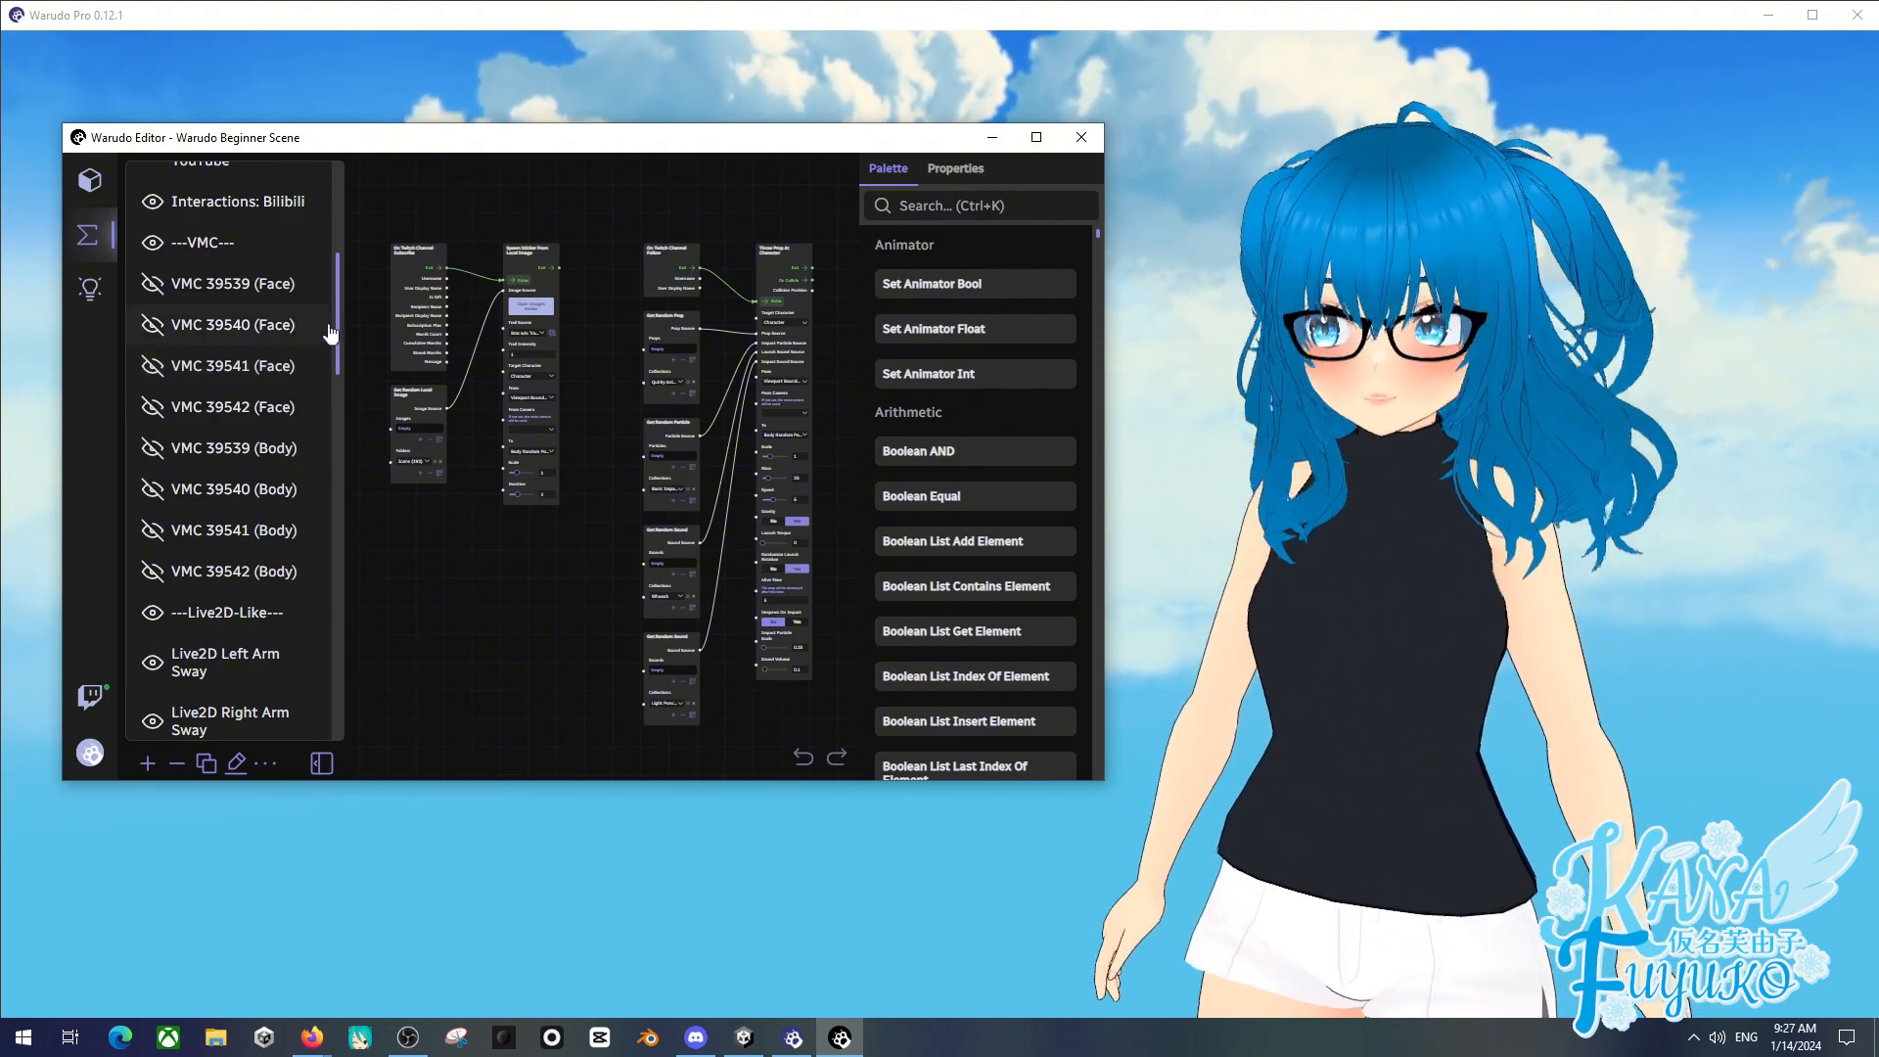
{"action": "scroll", "coordinate": [331, 352], "scroll_direction": "down", "scroll_amount": 5}
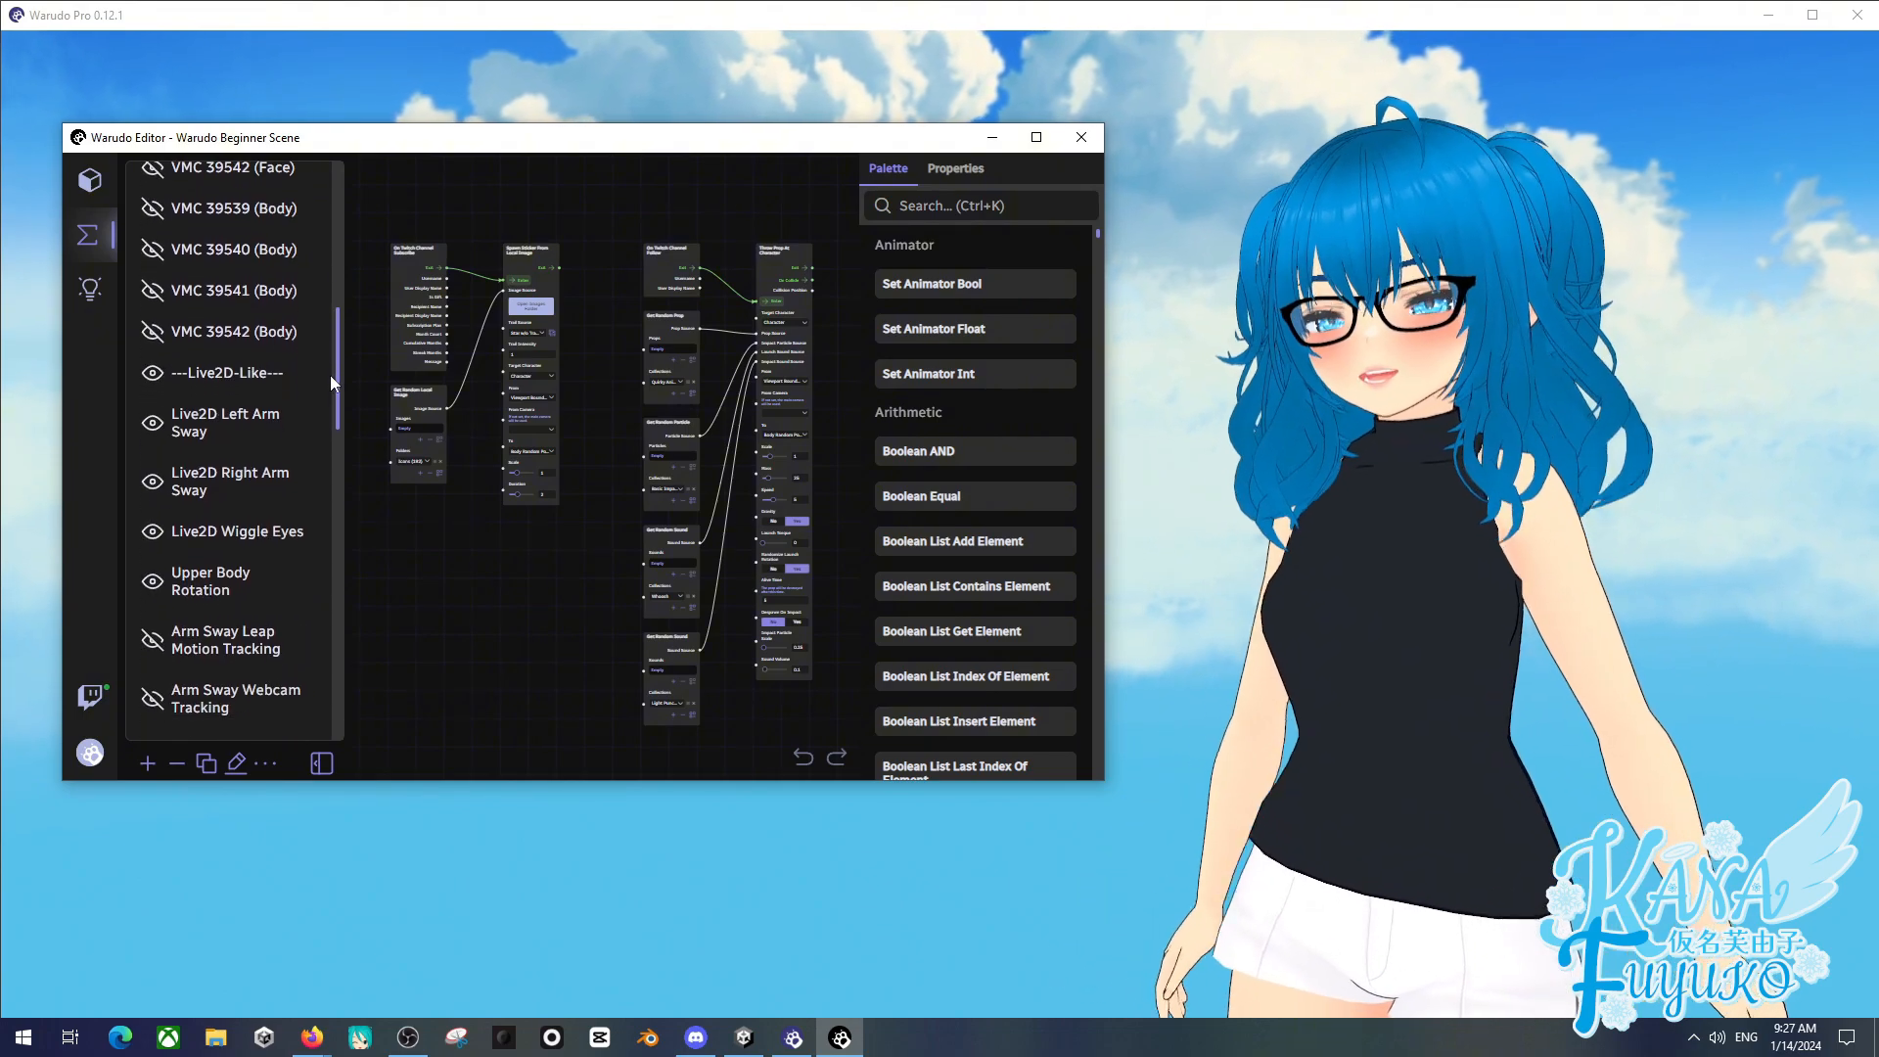
{"action": "scroll", "coordinate": [338, 343], "scroll_direction": "up", "scroll_amount": 5}
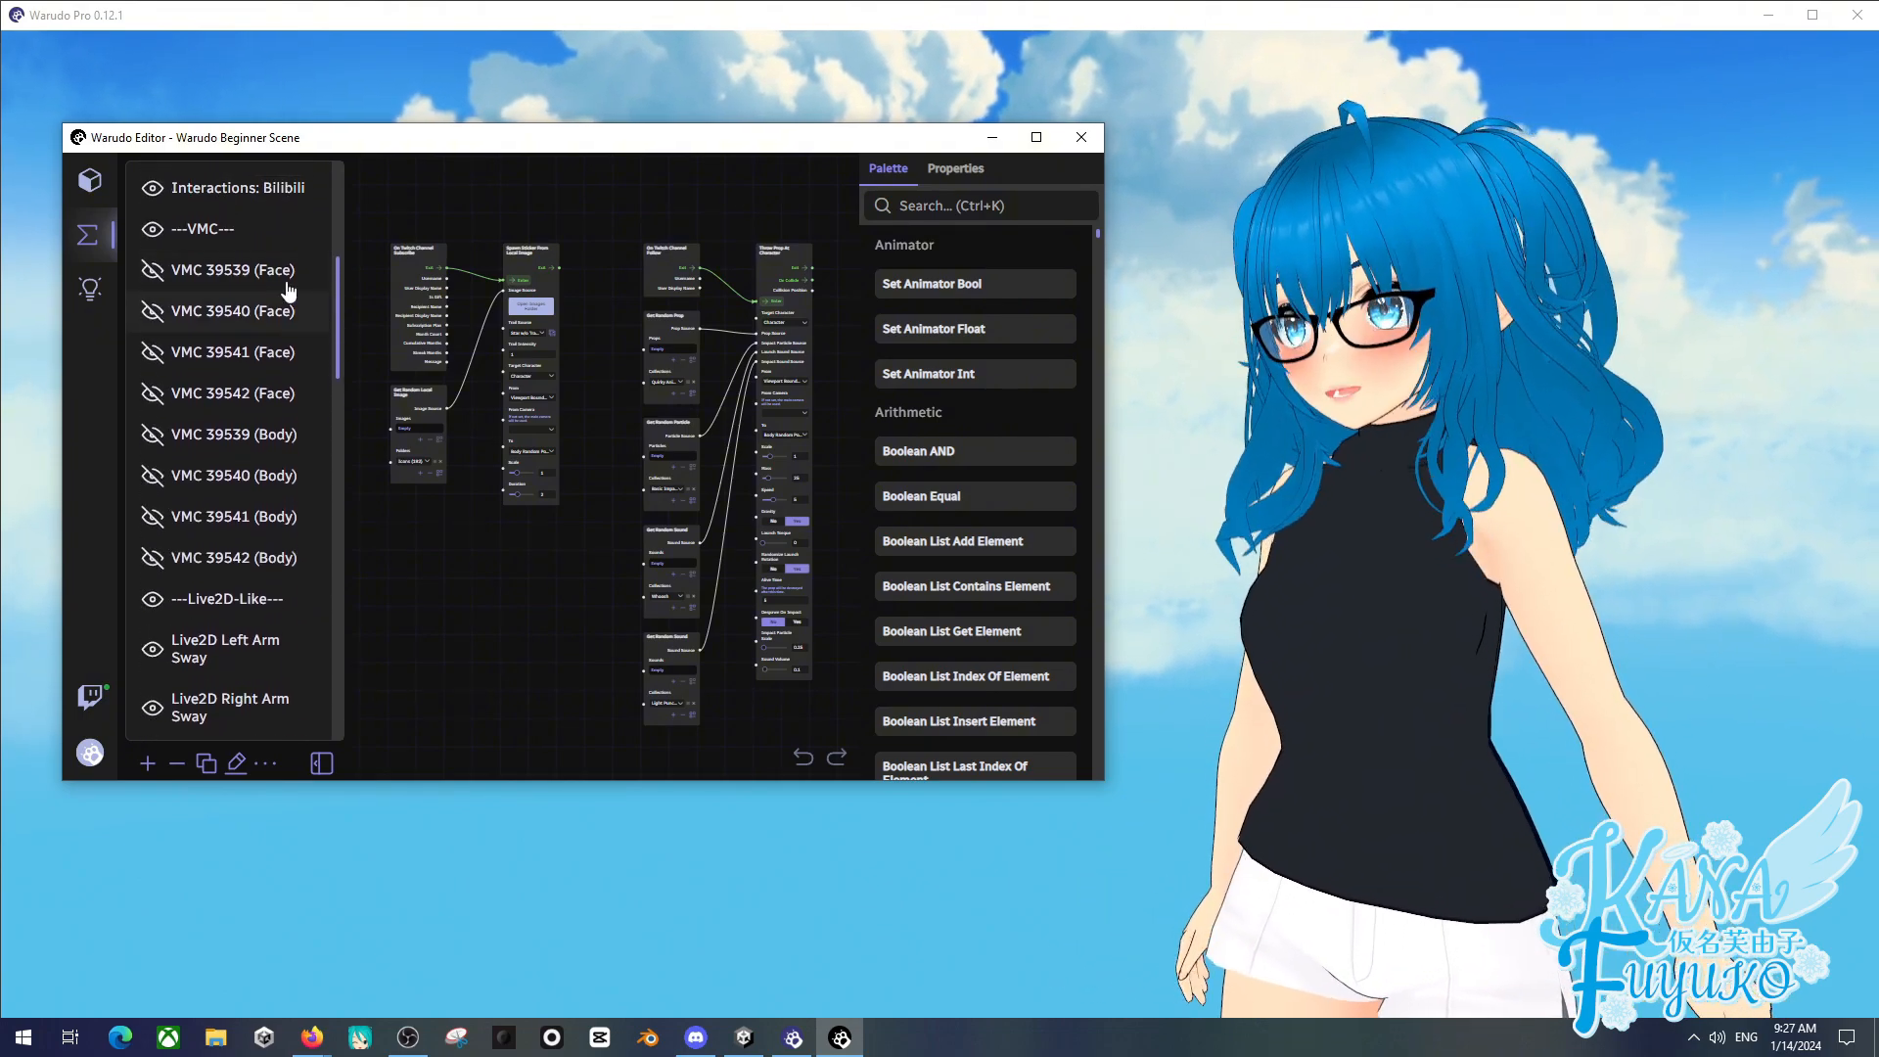
{"action": "scroll", "coordinate": [186, 362], "scroll_direction": "down", "scroll_amount": 8}
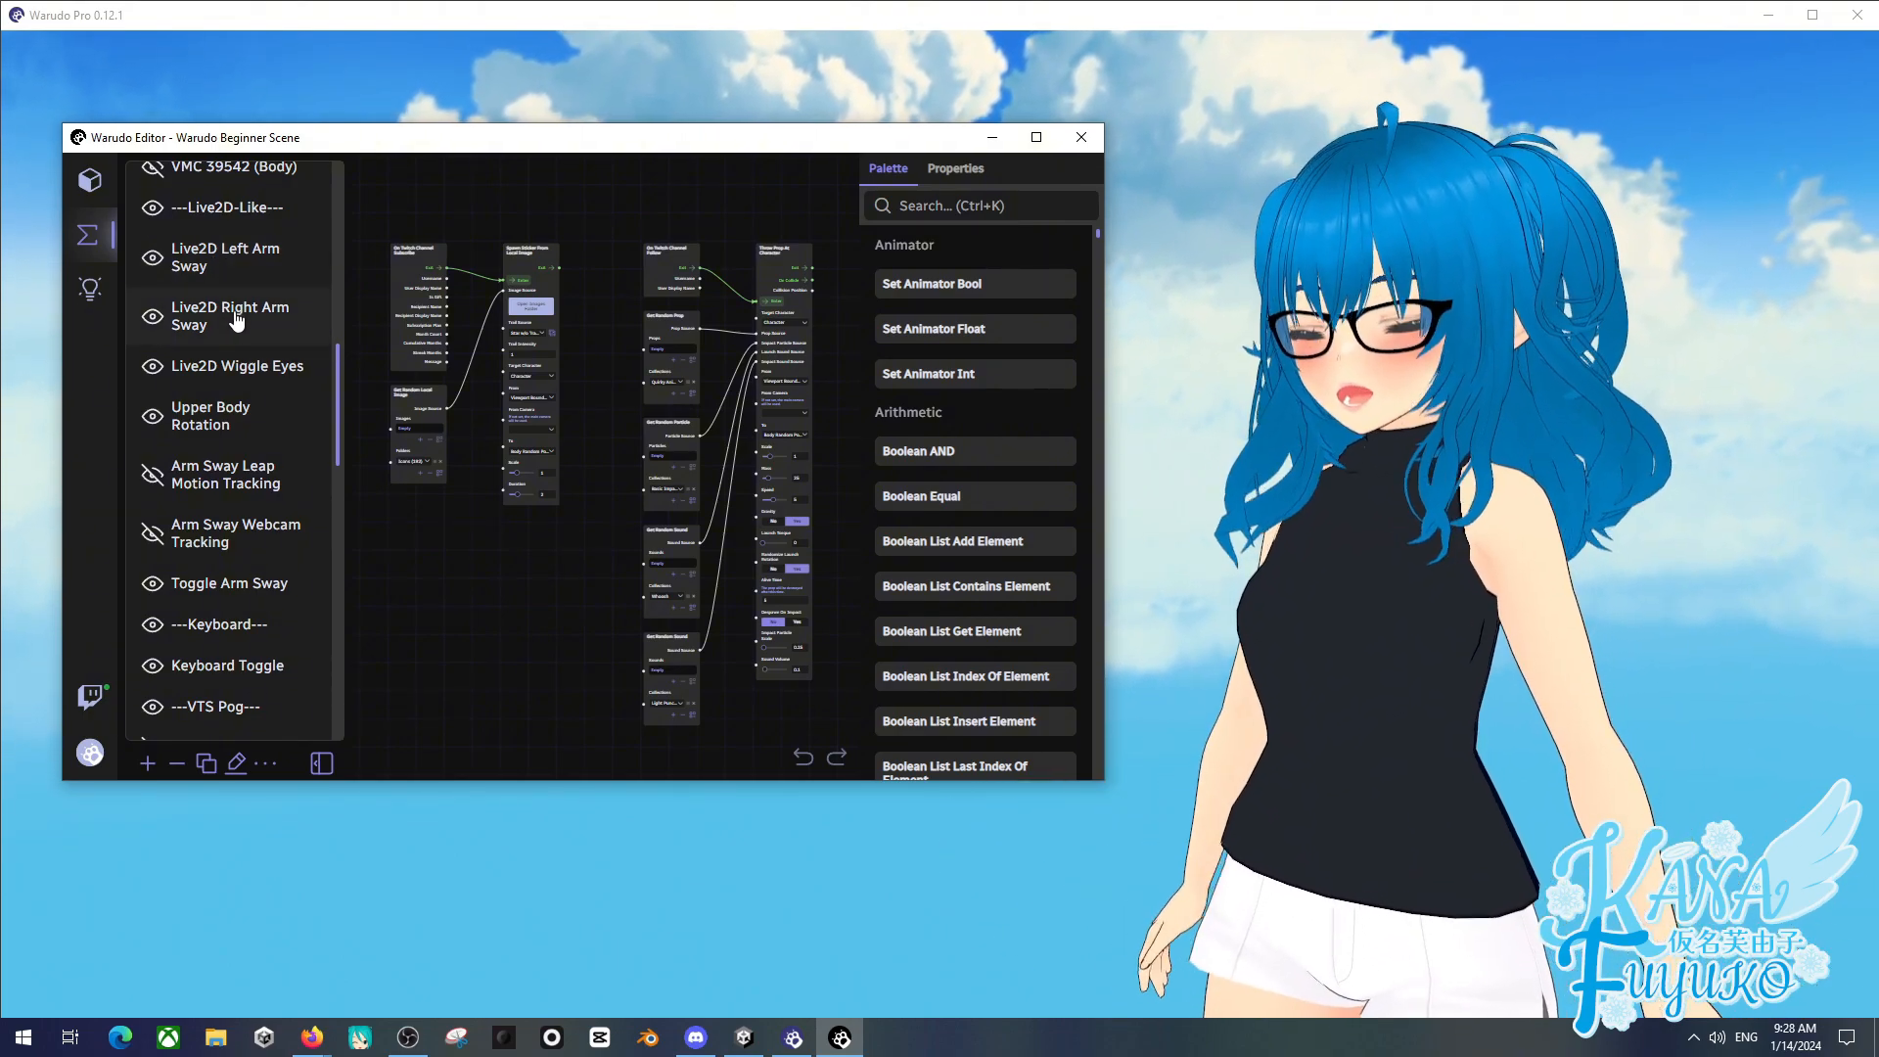
{"action": "left_click", "coordinate": [230, 258]}
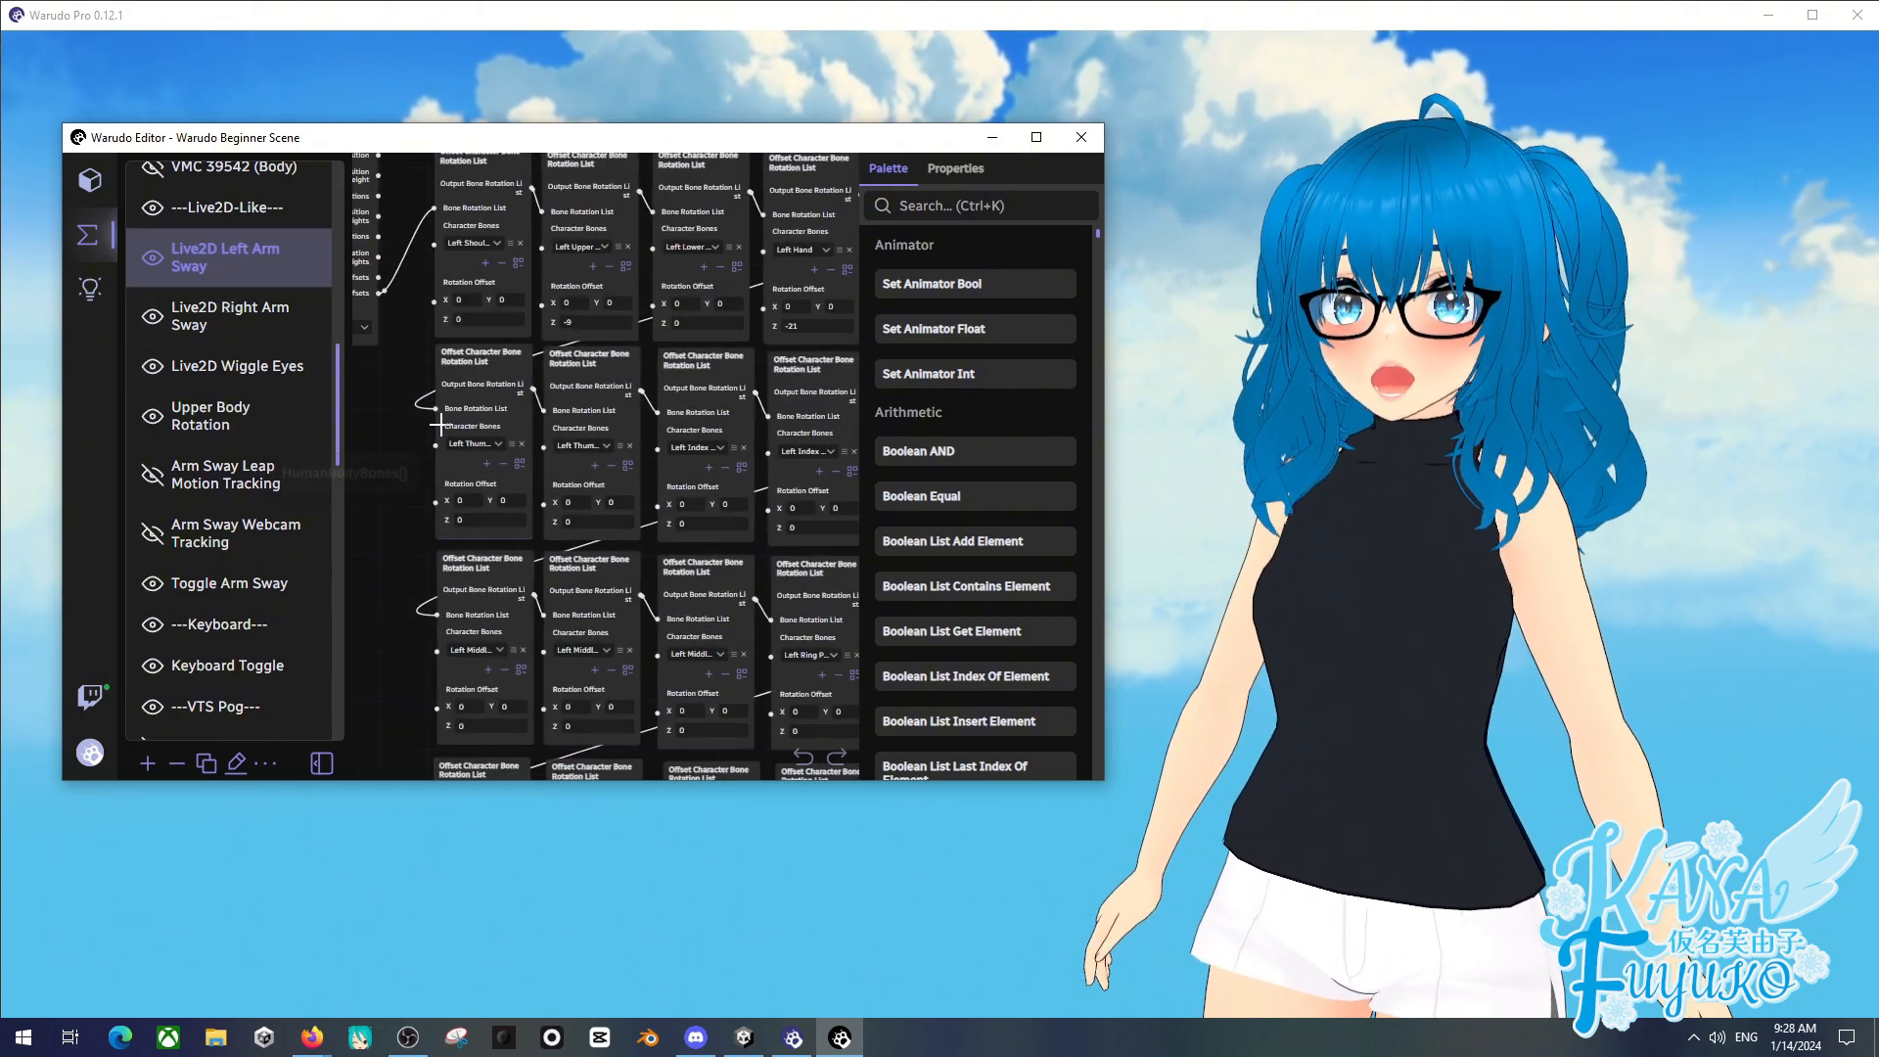
{"action": "scroll", "coordinate": [409, 490], "scroll_direction": "down", "scroll_amount": 4}
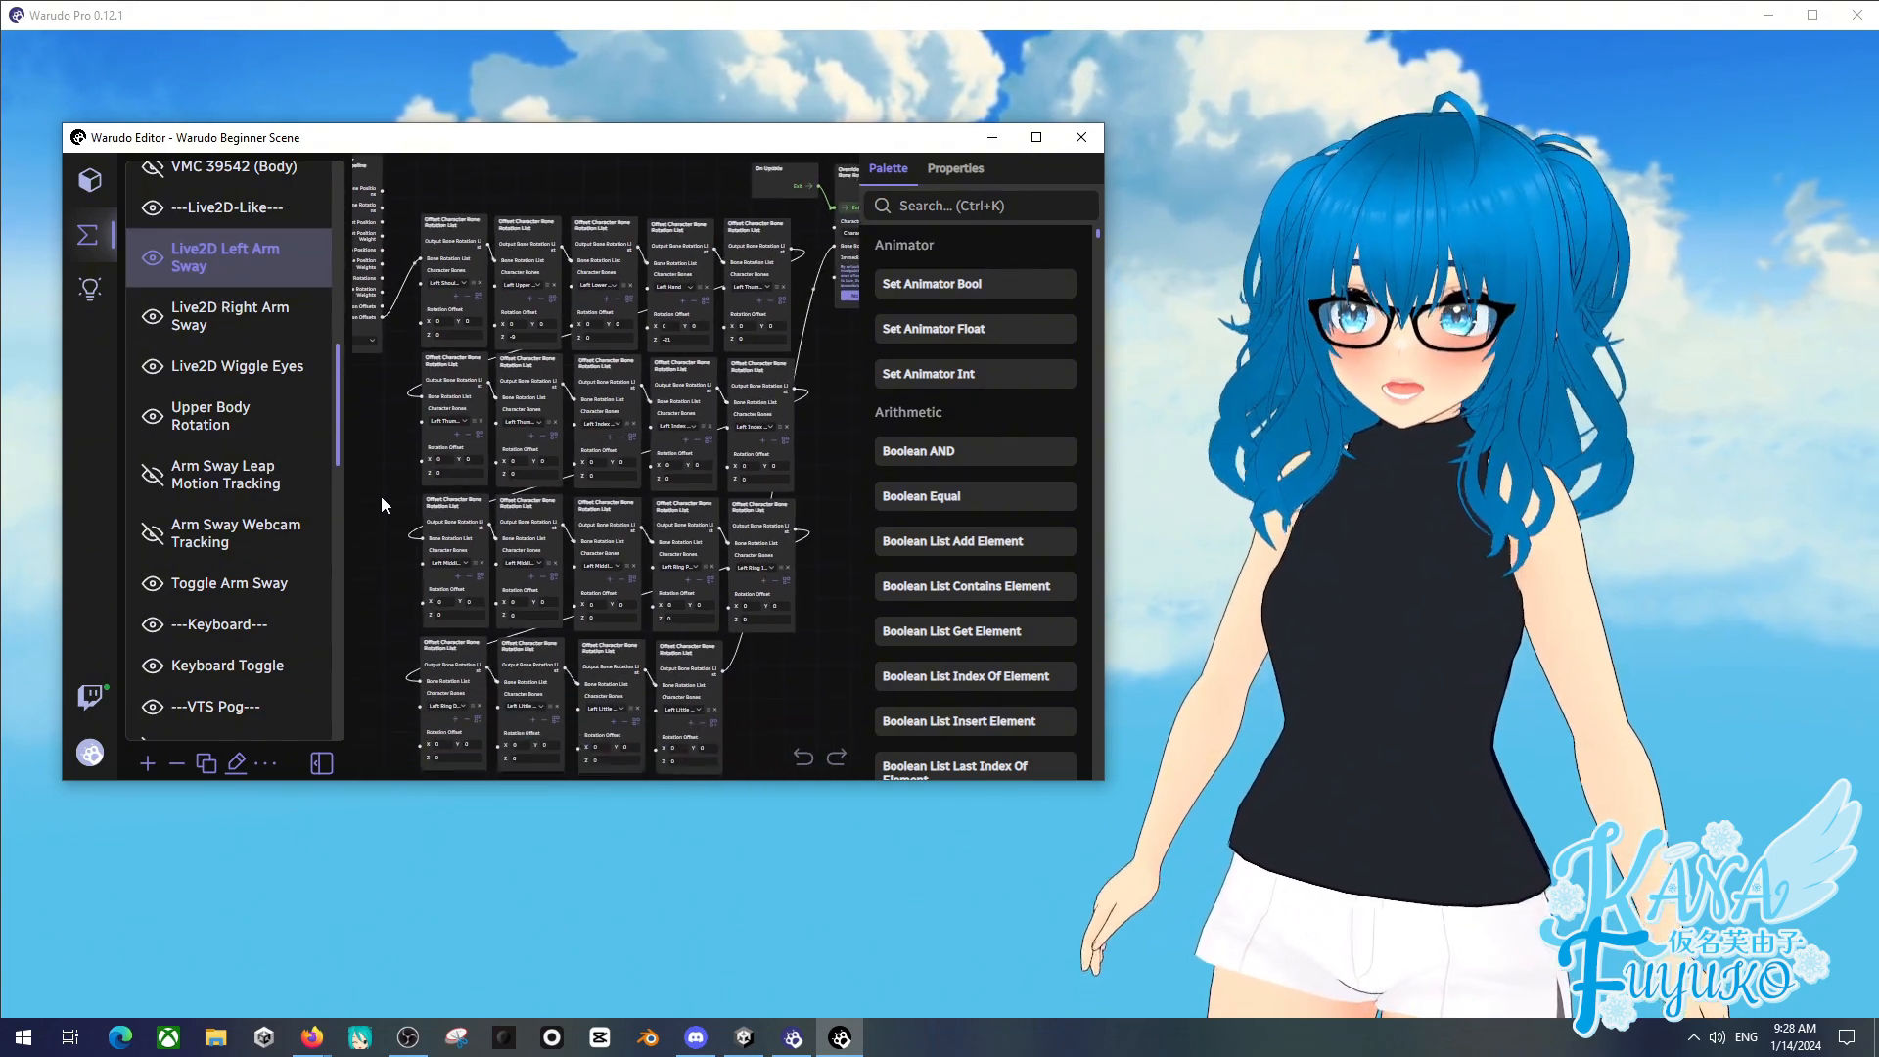
- Hide the blueprint list and examine the left shoulder, arm and finger rotation offset nodes of Live2D Left Arm Sway
{"action": "left_click_drag", "start_coordinate": [382, 504], "coordinate": [382, 486]}
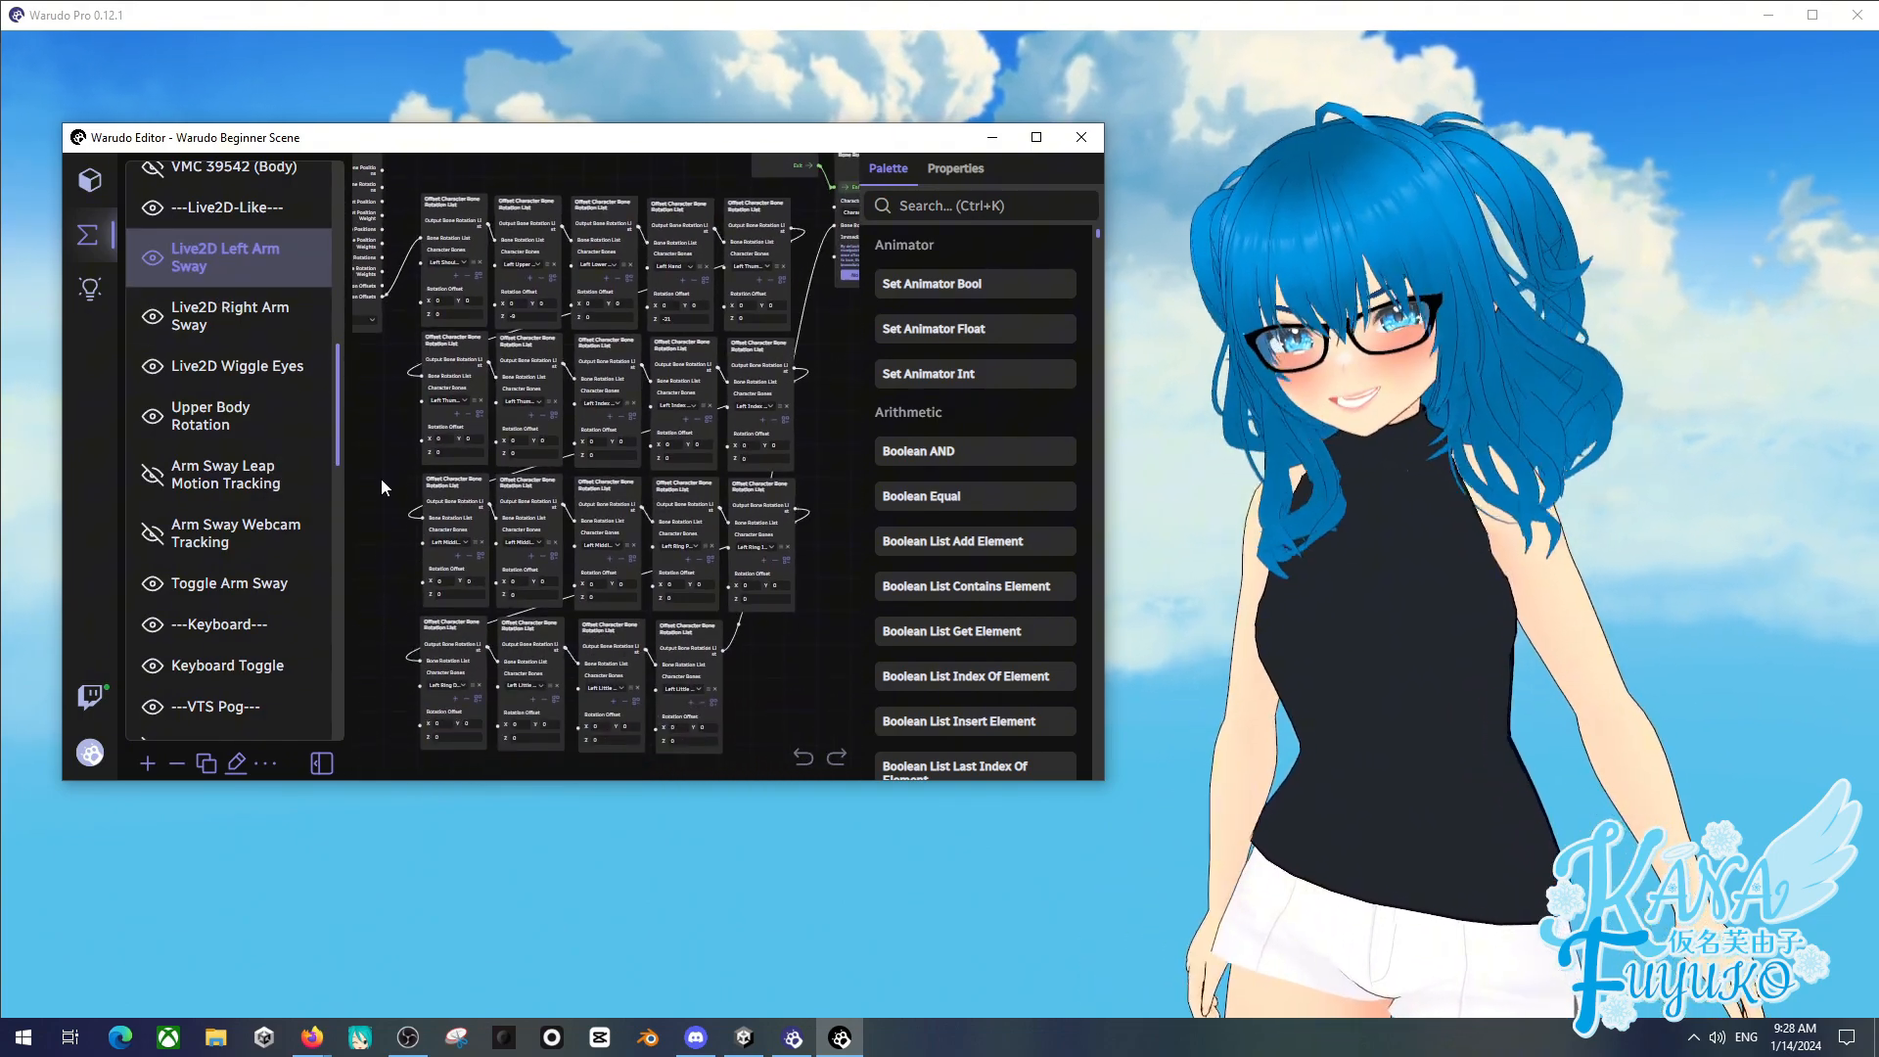
{"action": "left_click", "coordinate": [321, 763]}
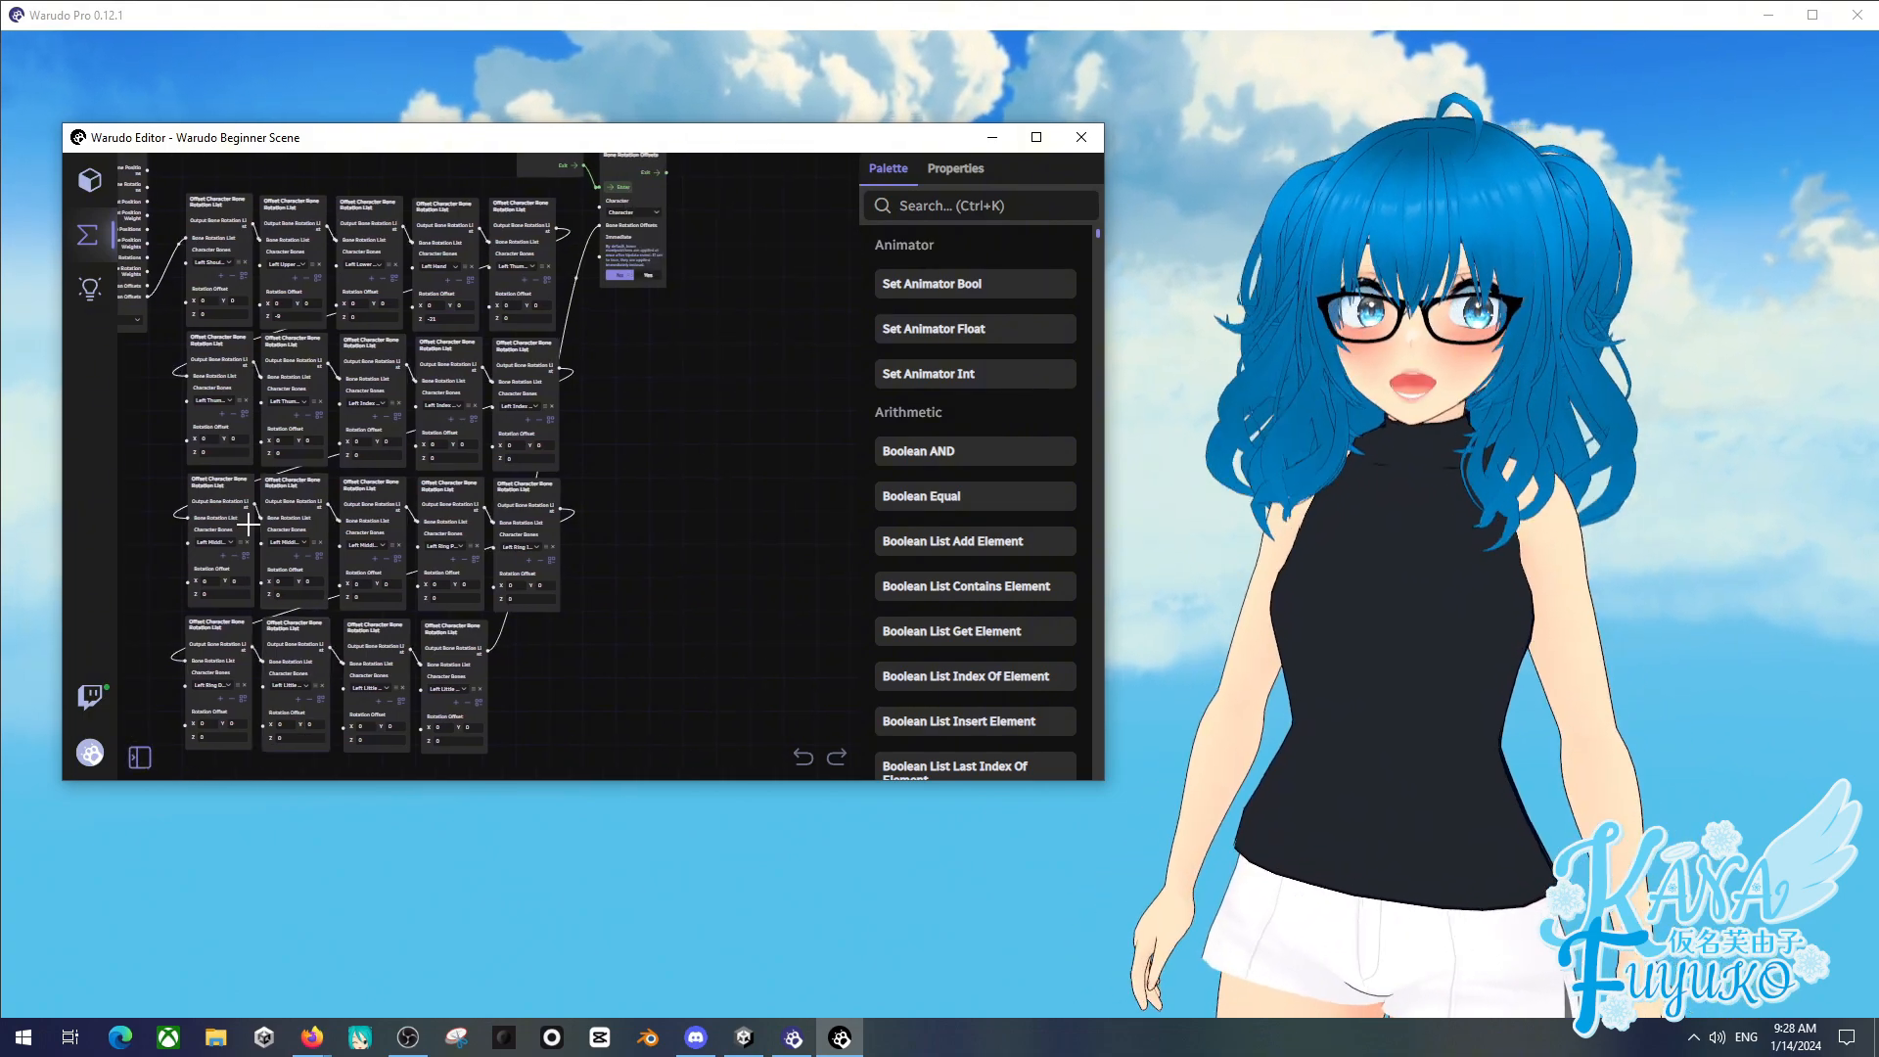
{"action": "scroll", "coordinate": [172, 427], "scroll_direction": "up", "scroll_amount": 2}
{"action": "scroll", "coordinate": [169, 382], "scroll_direction": "up", "scroll_amount": 2}
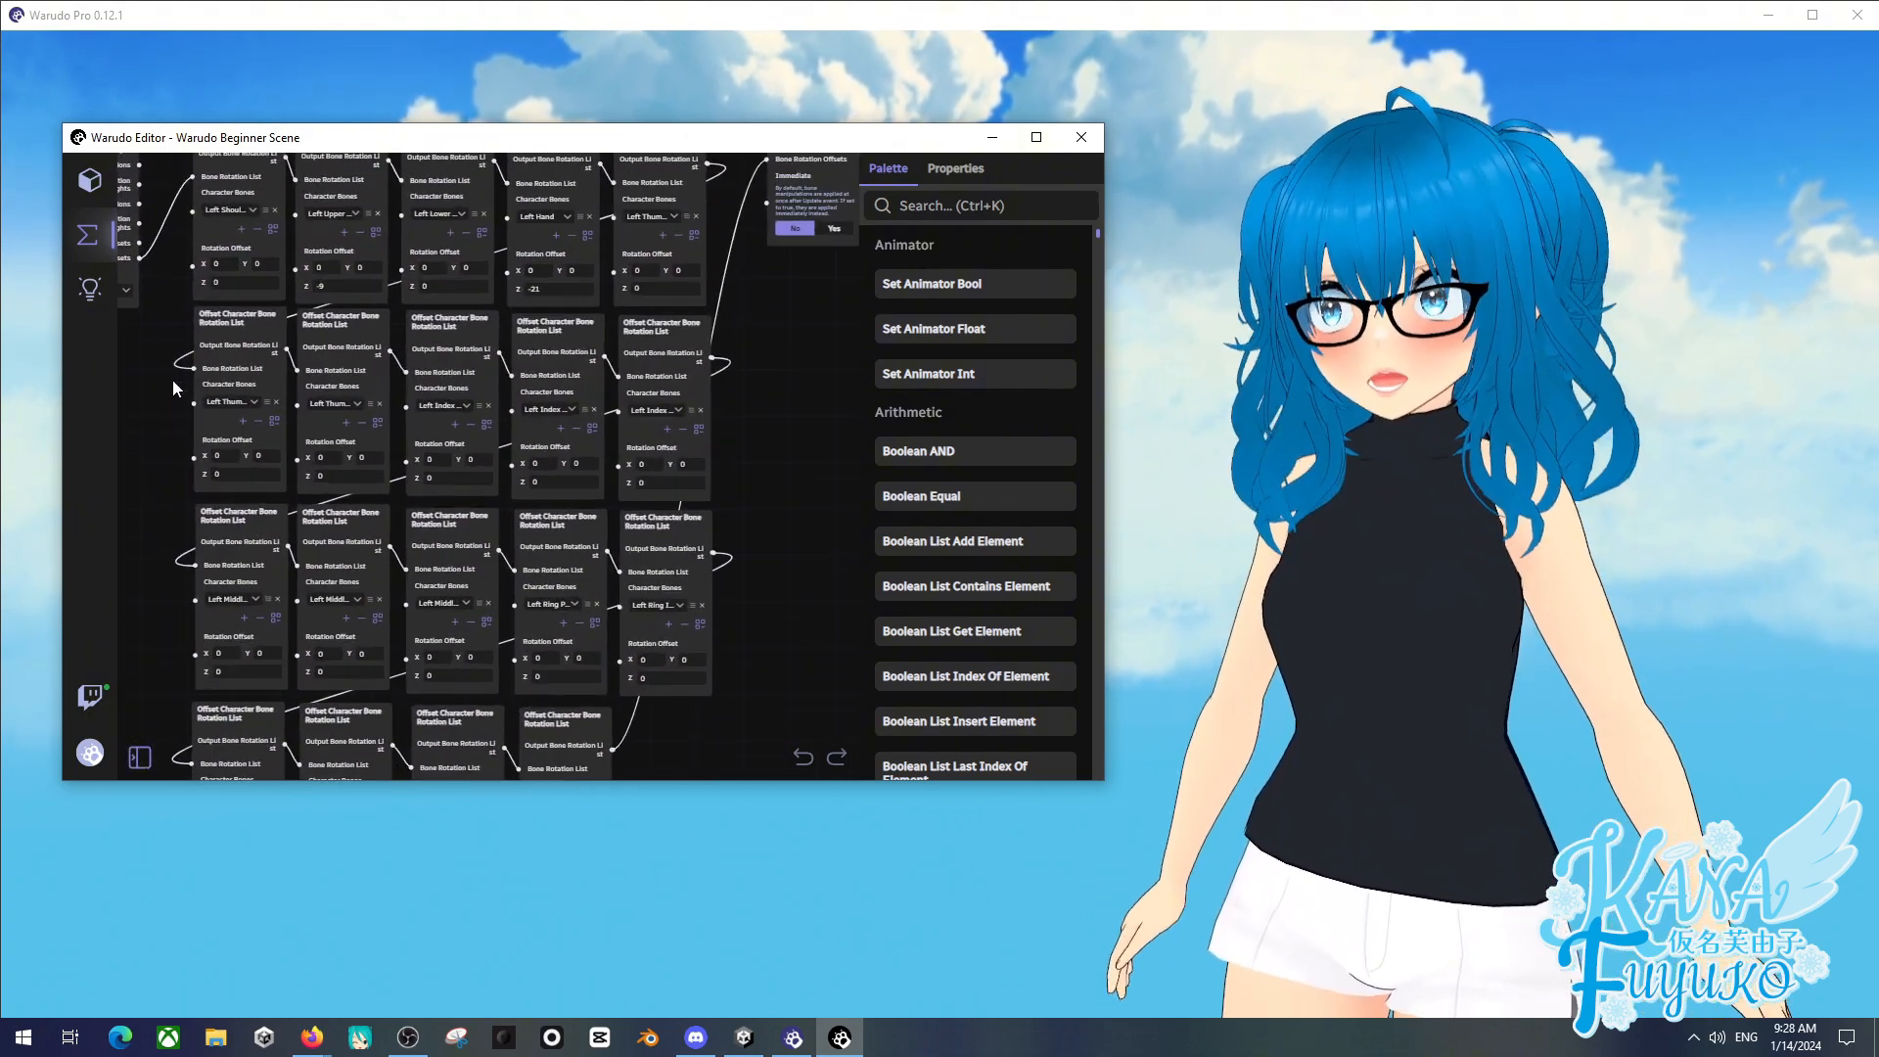
{"action": "left_click_drag", "start_coordinate": [173, 380], "coordinate": [201, 490]}
{"action": "scroll", "coordinate": [215, 515], "scroll_direction": "up", "scroll_amount": 2}
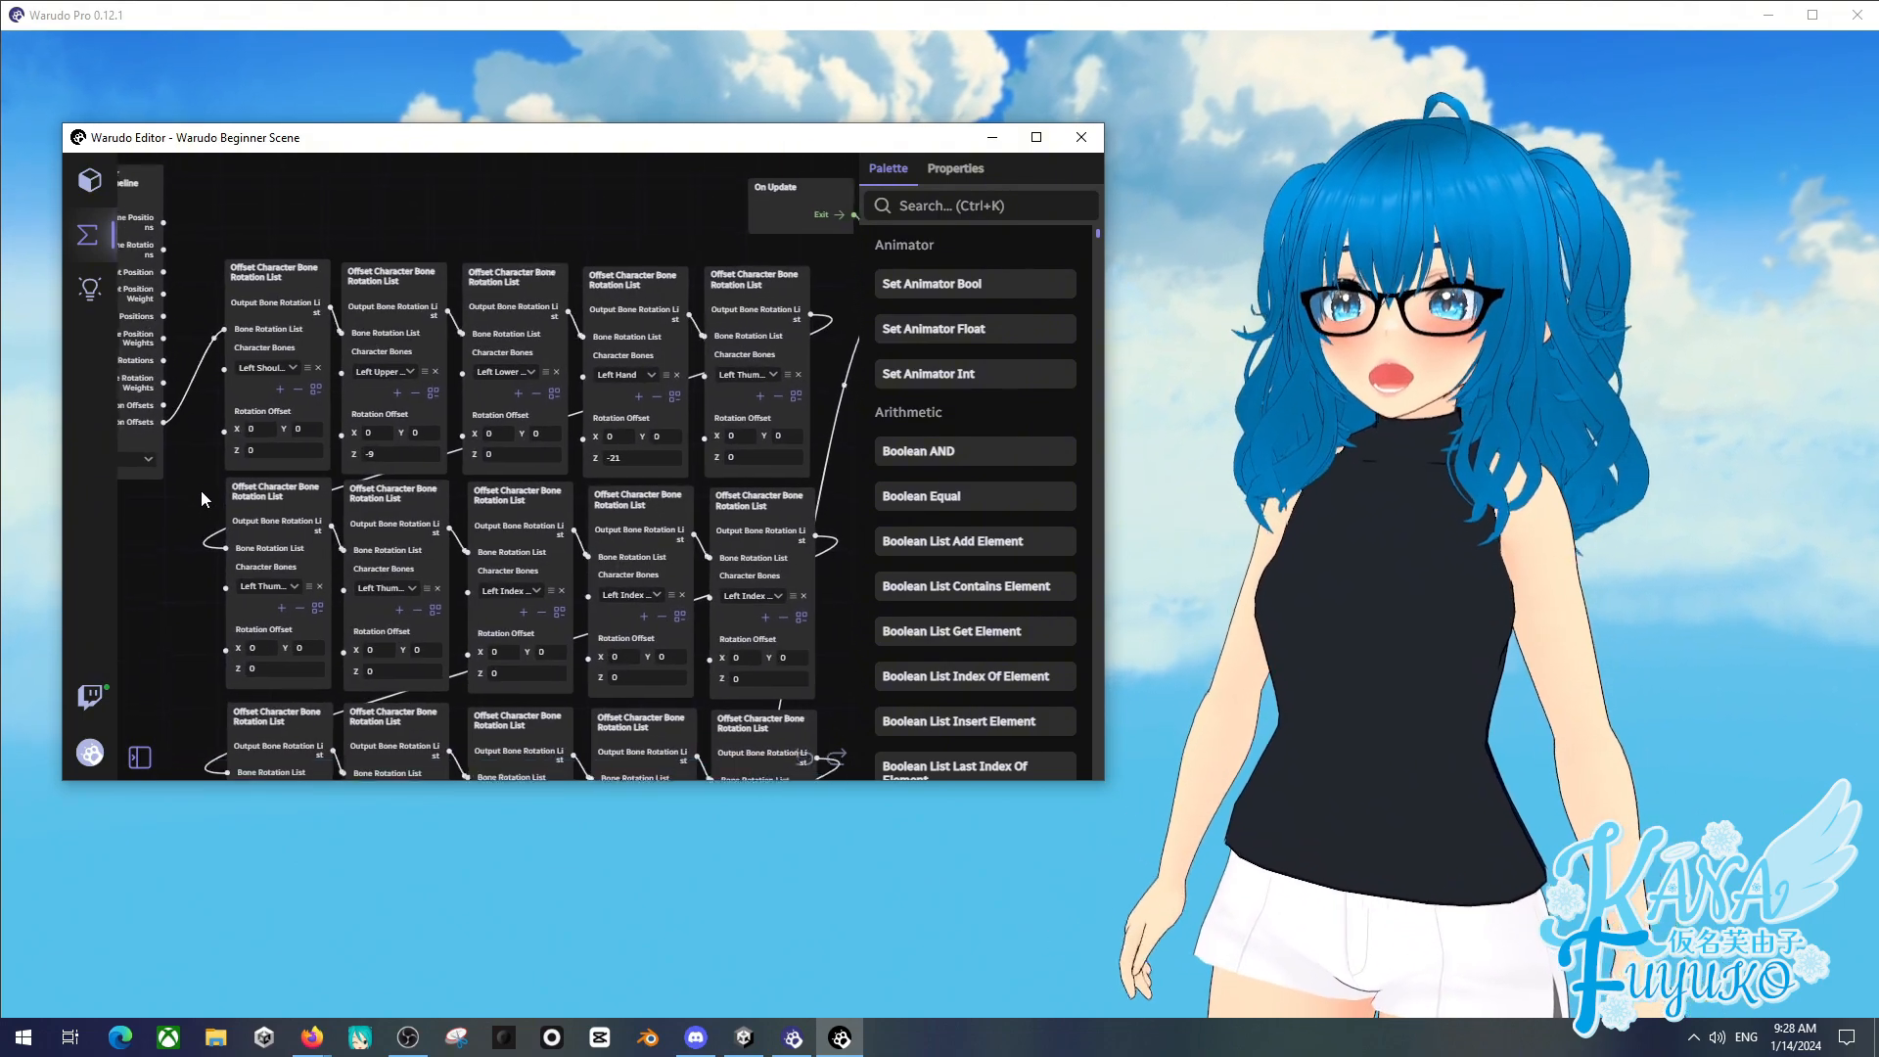
{"action": "left_click", "coordinate": [243, 291]}
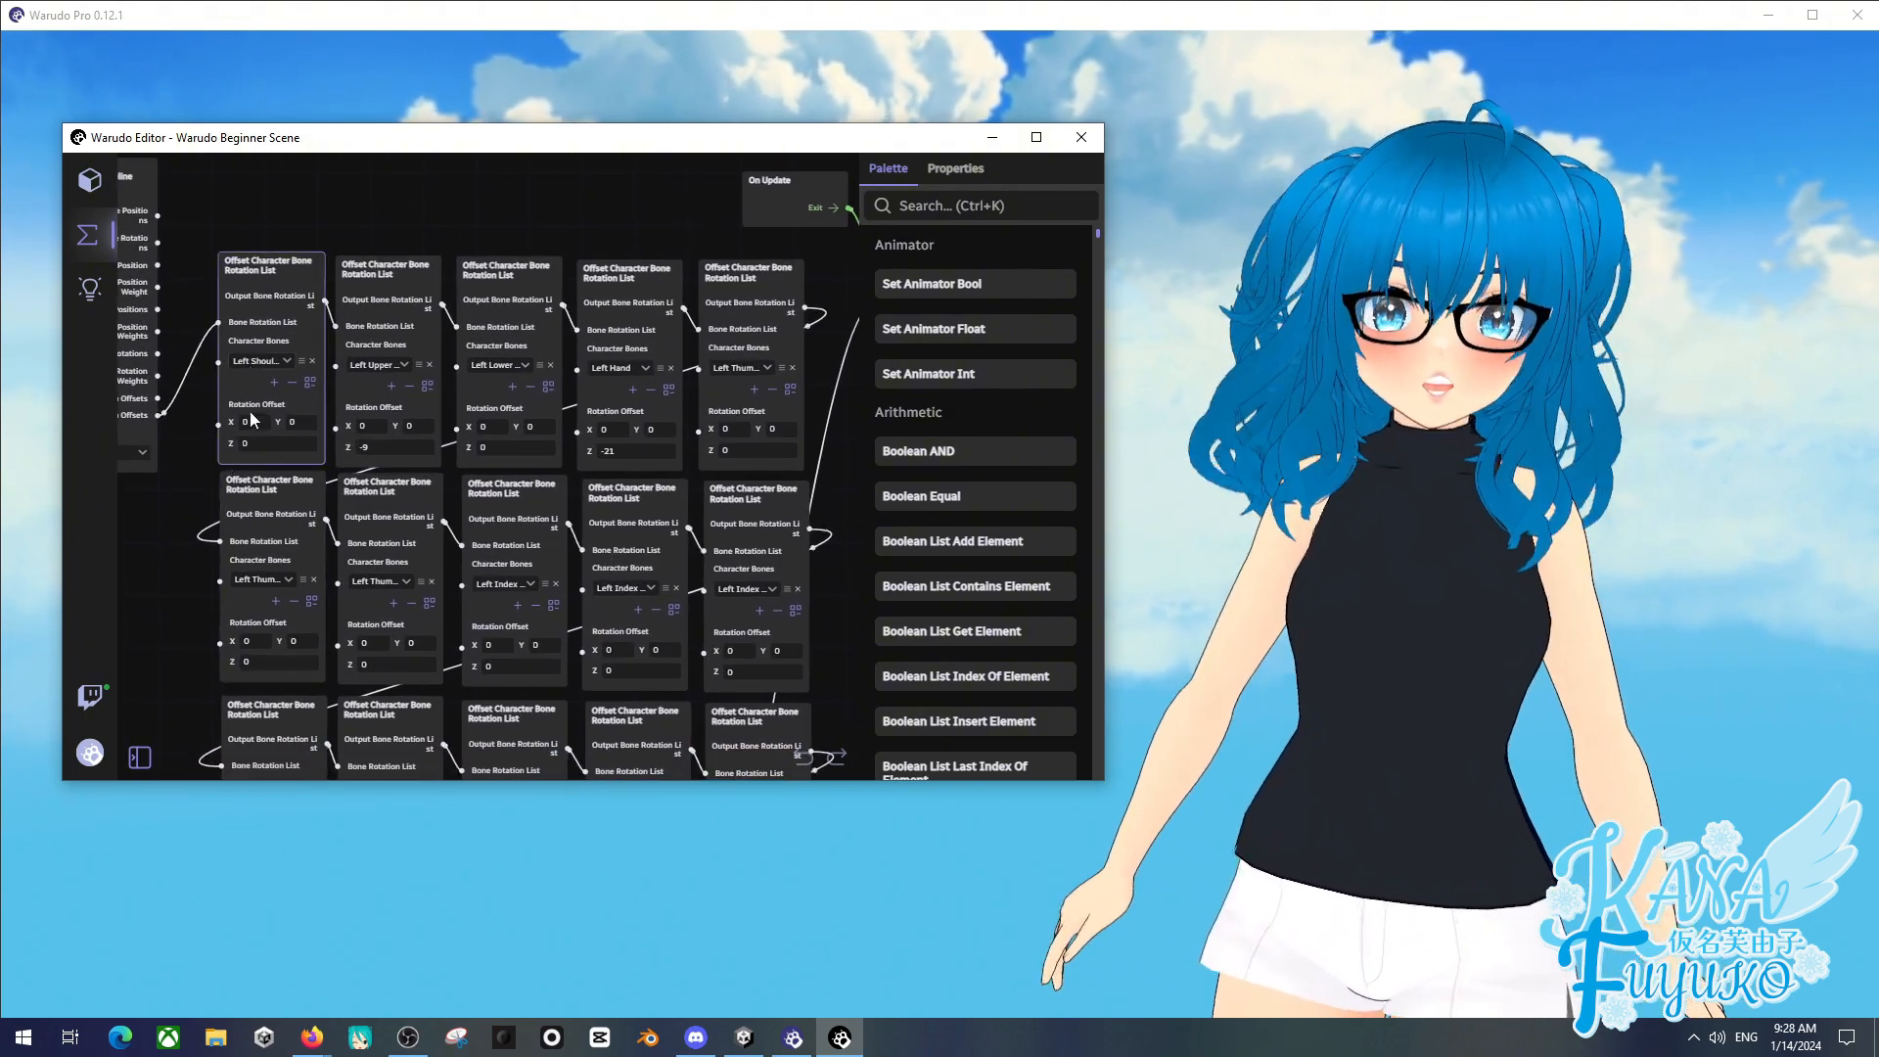
{"action": "left_click_drag", "start_coordinate": [232, 447], "coordinate": [231, 446]}
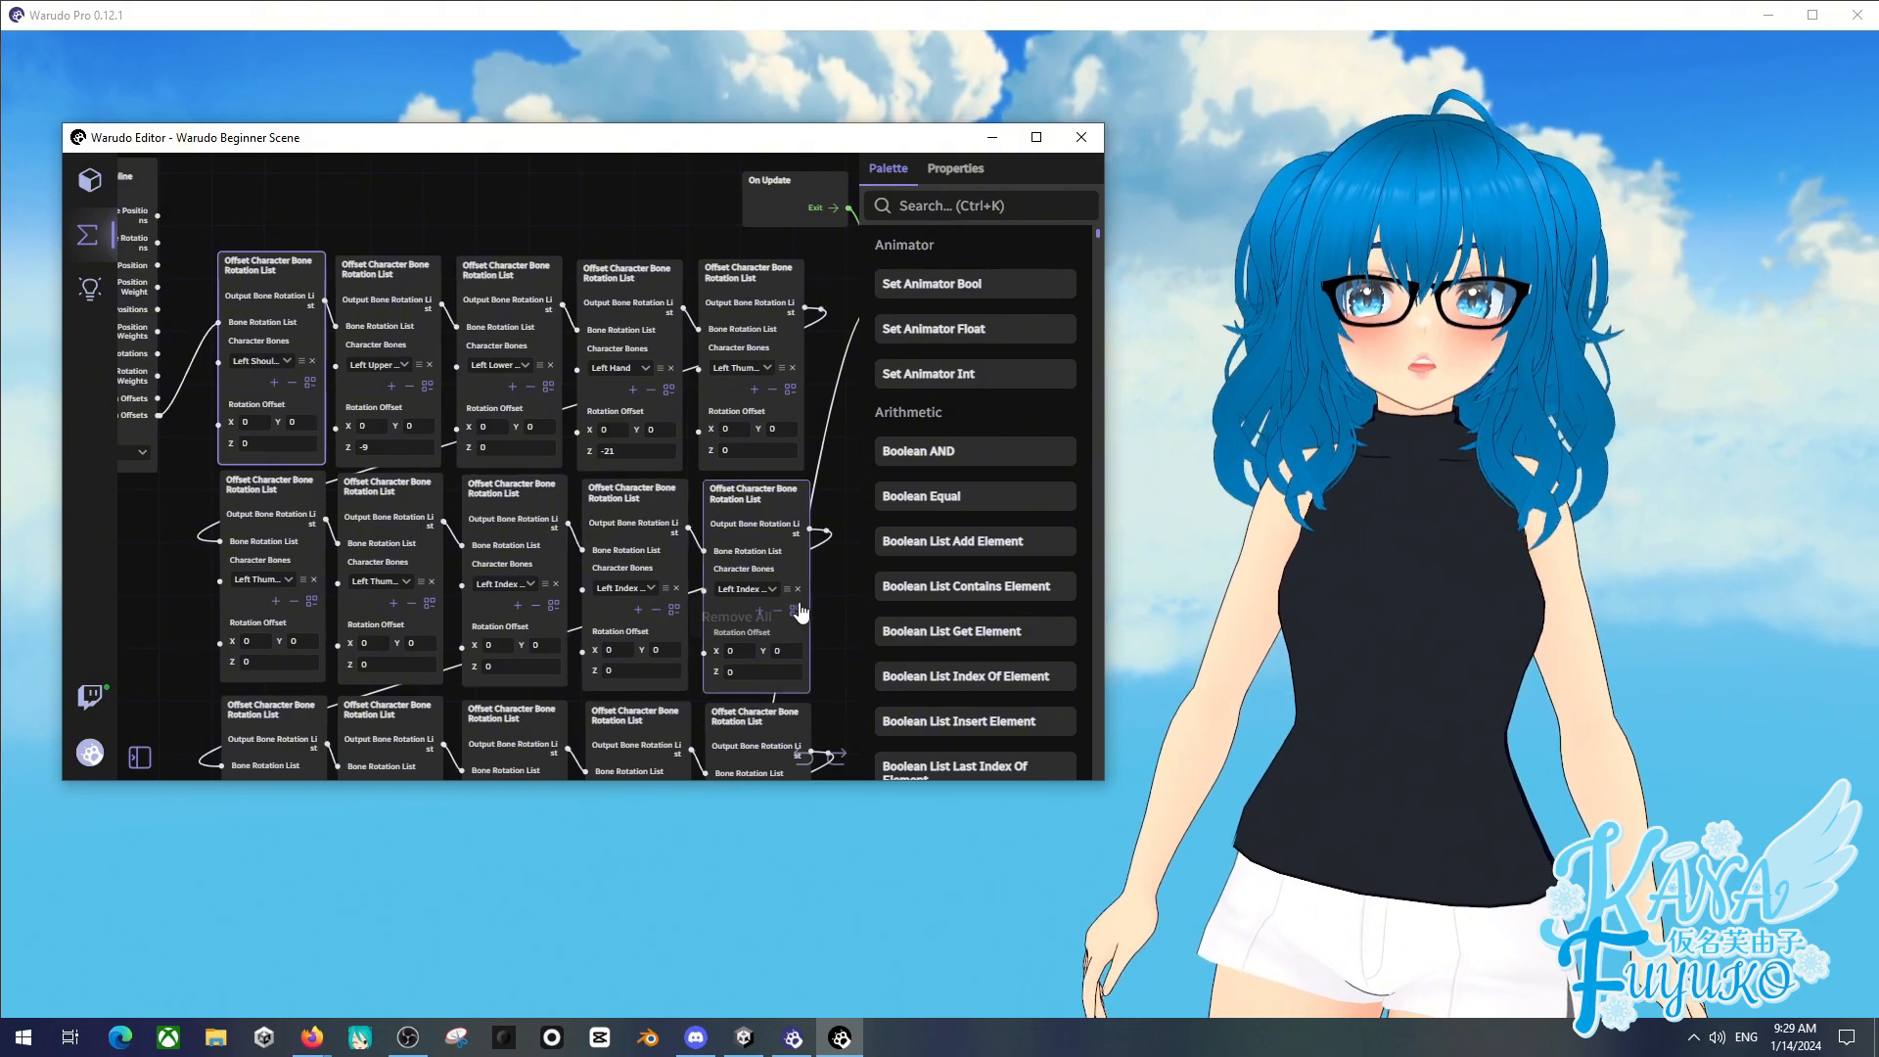
- Try lowering the Float Pendulum Physics node's intensity to 0.22 in the left arm sway blueprint, restoring it to 1
{"action": "scroll", "coordinate": [843, 531], "scroll_direction": "down", "scroll_amount": 2}
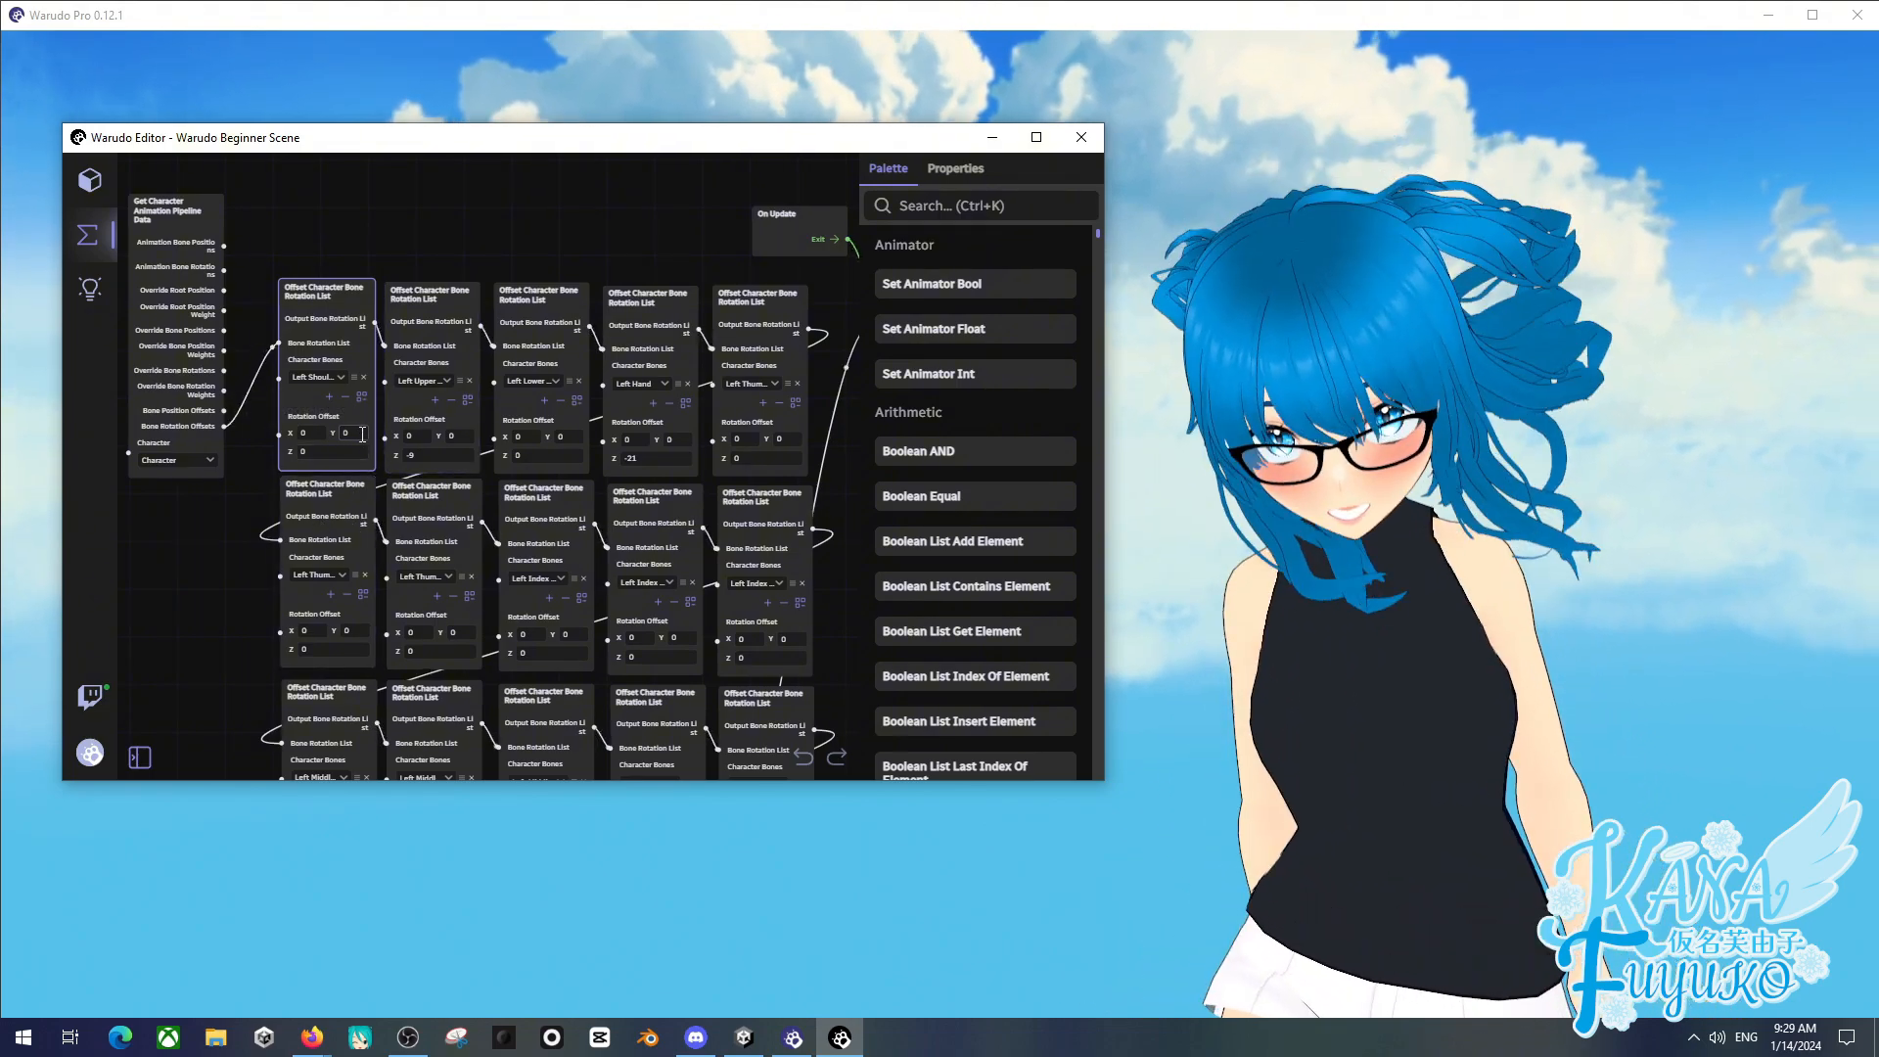
{"action": "scroll", "coordinate": [225, 499], "scroll_direction": "down", "scroll_amount": 1}
{"action": "left_click_drag", "start_coordinate": [225, 499], "coordinate": [523, 625]}
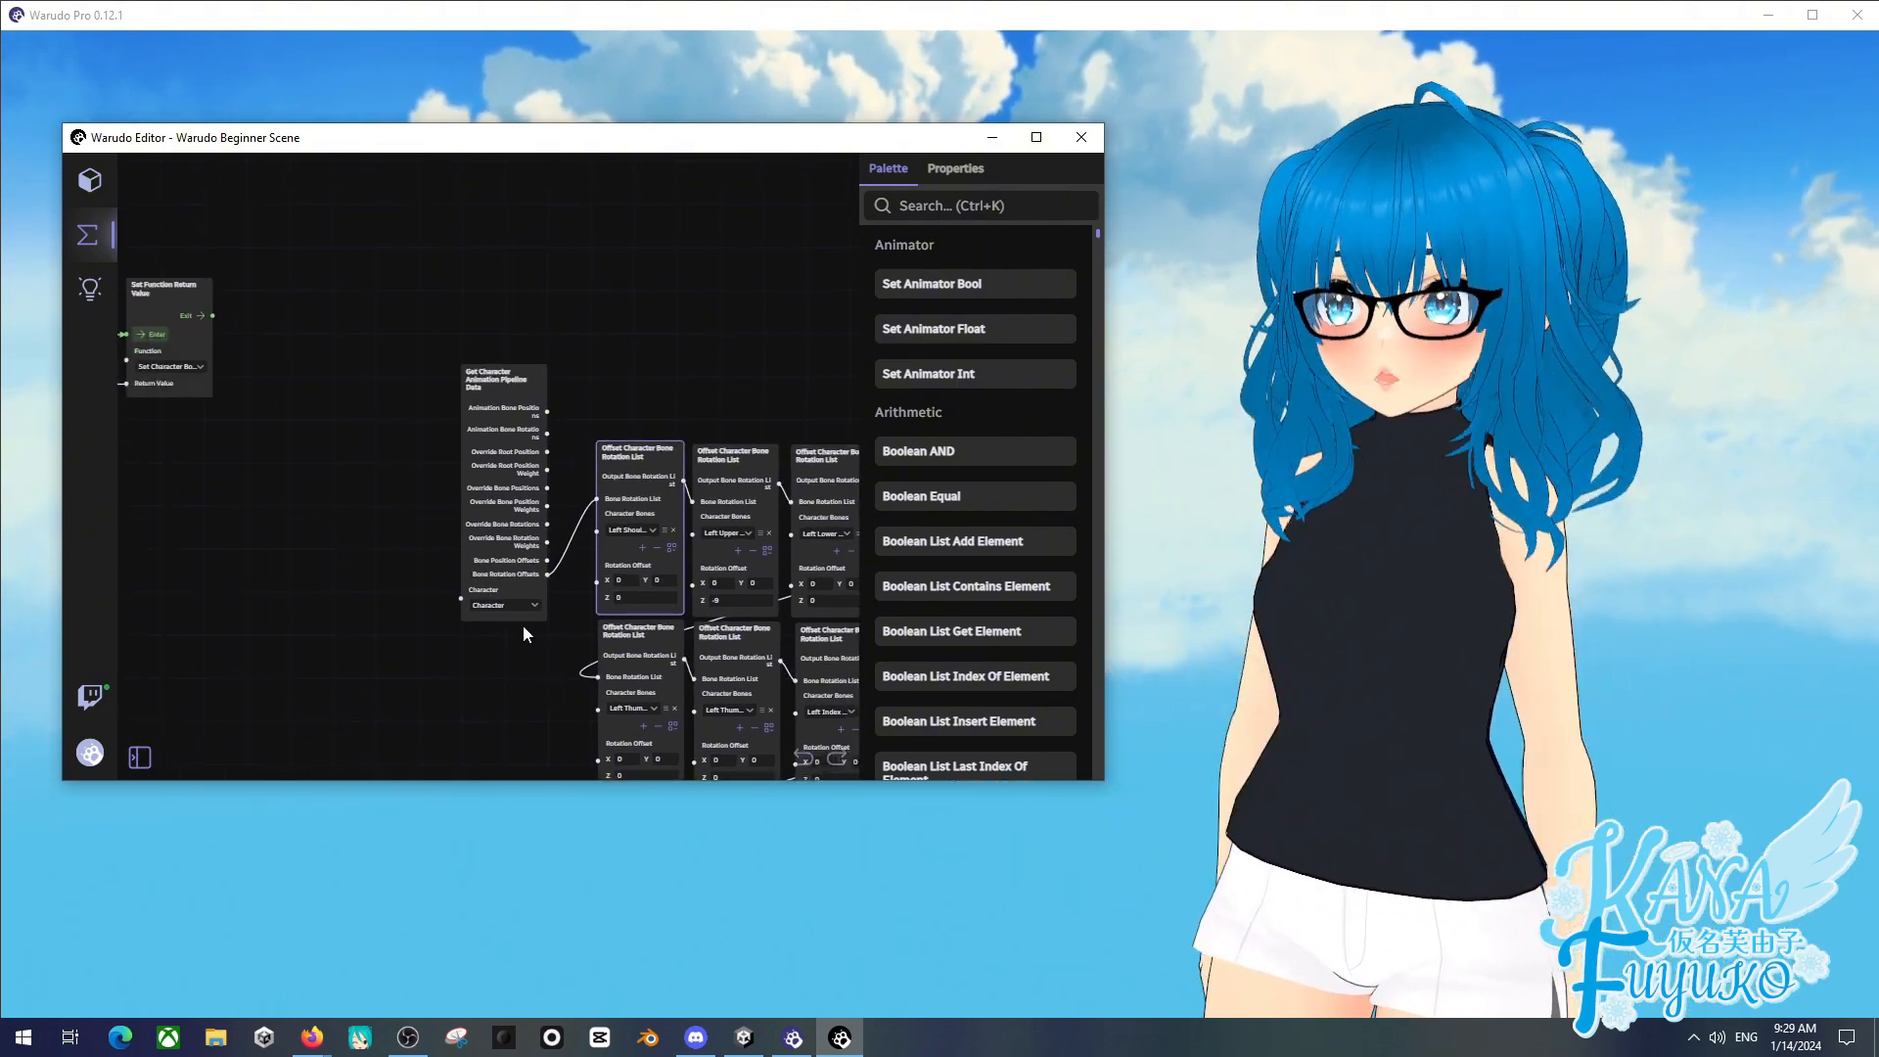
{"action": "scroll", "coordinate": [489, 499], "scroll_direction": "down", "scroll_amount": 1}
{"action": "left_click_drag", "start_coordinate": [419, 319], "coordinate": [526, 618]}
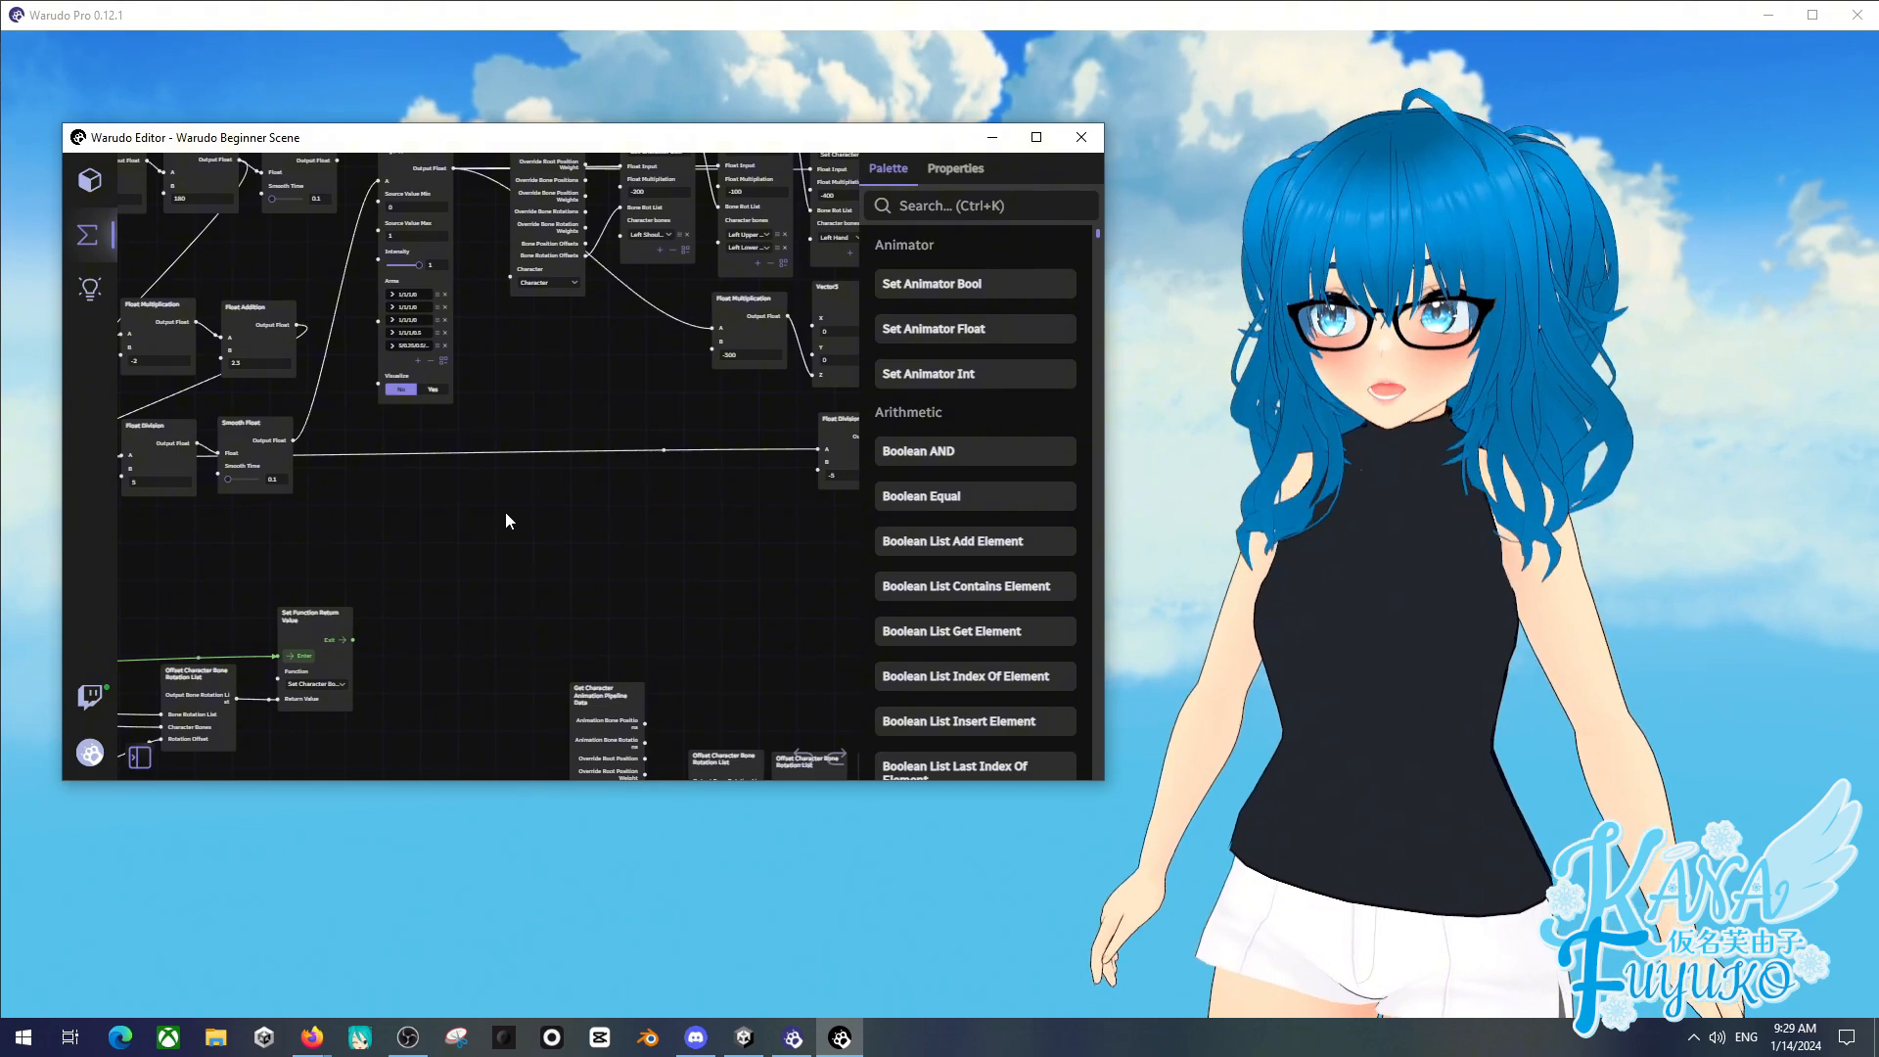
{"action": "left_click_drag", "start_coordinate": [364, 363], "coordinate": [443, 556]}
{"action": "scroll", "coordinate": [423, 485], "scroll_direction": "up", "scroll_amount": 5}
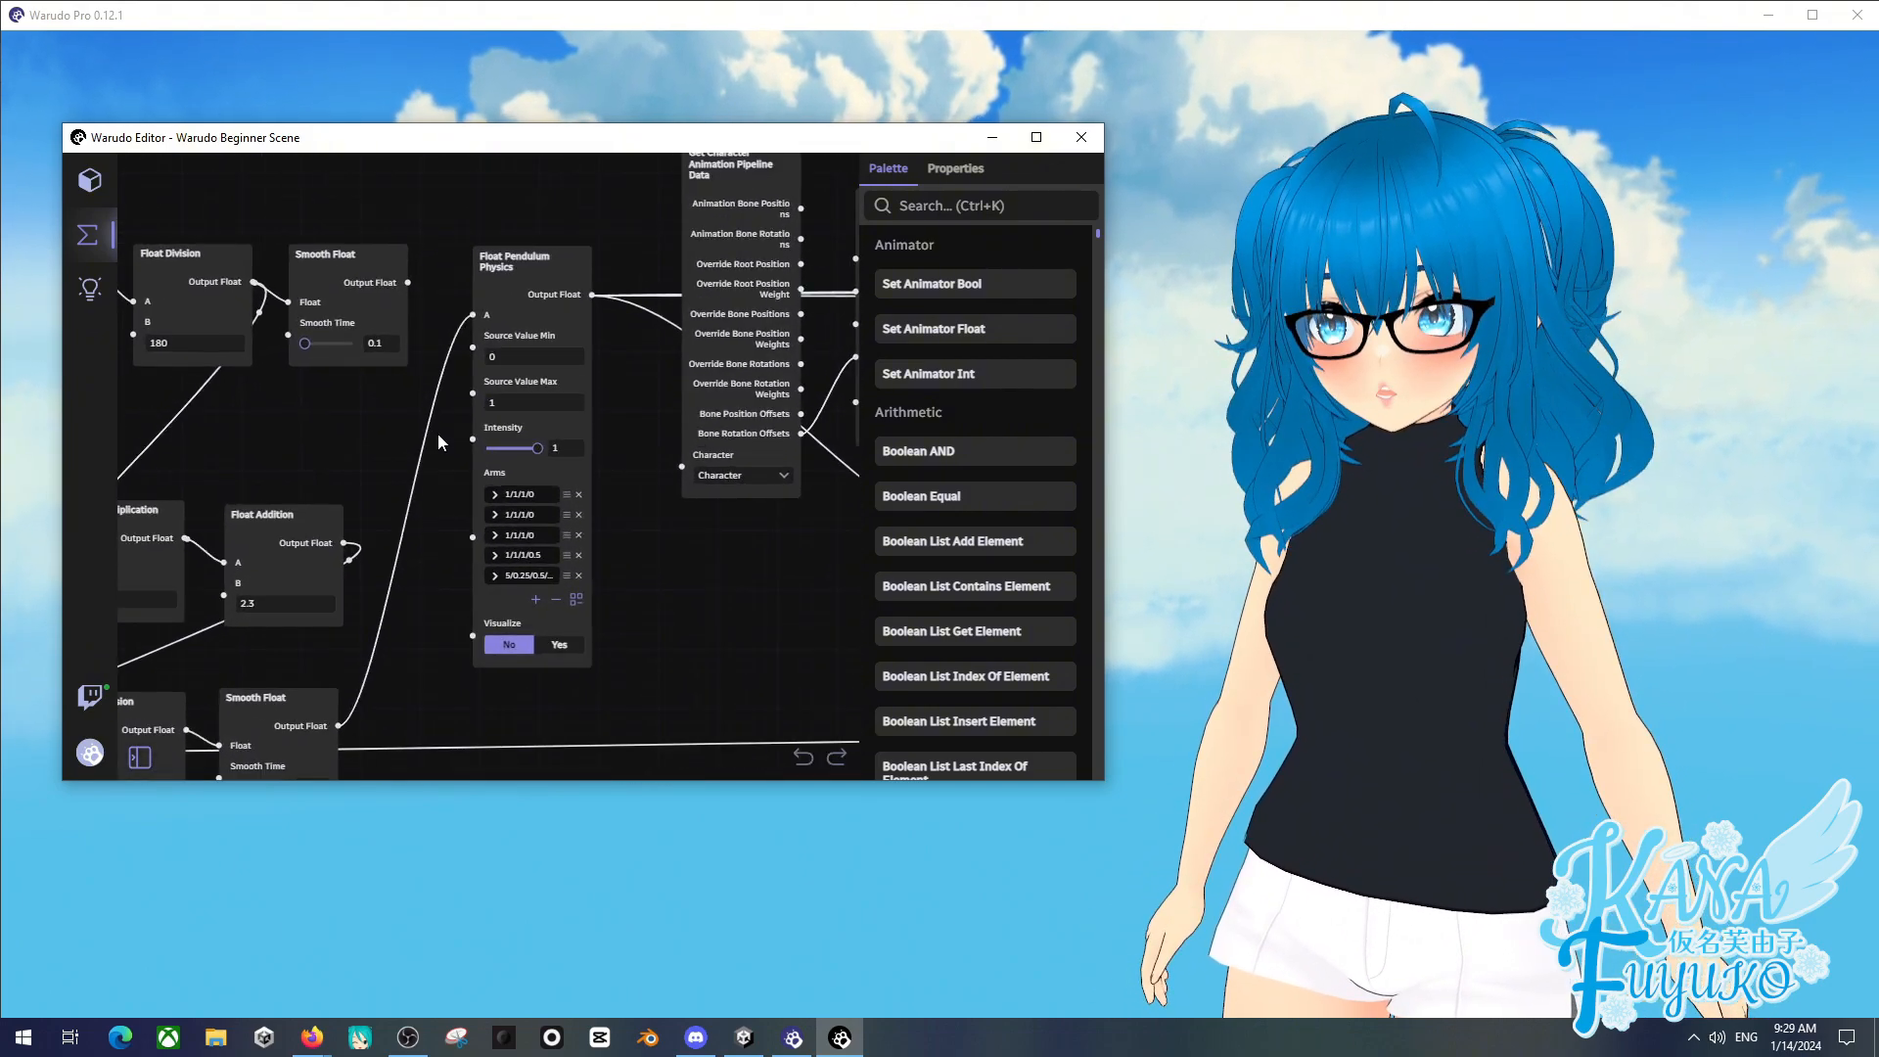
{"action": "scroll", "coordinate": [437, 442], "scroll_direction": "up", "scroll_amount": 2}
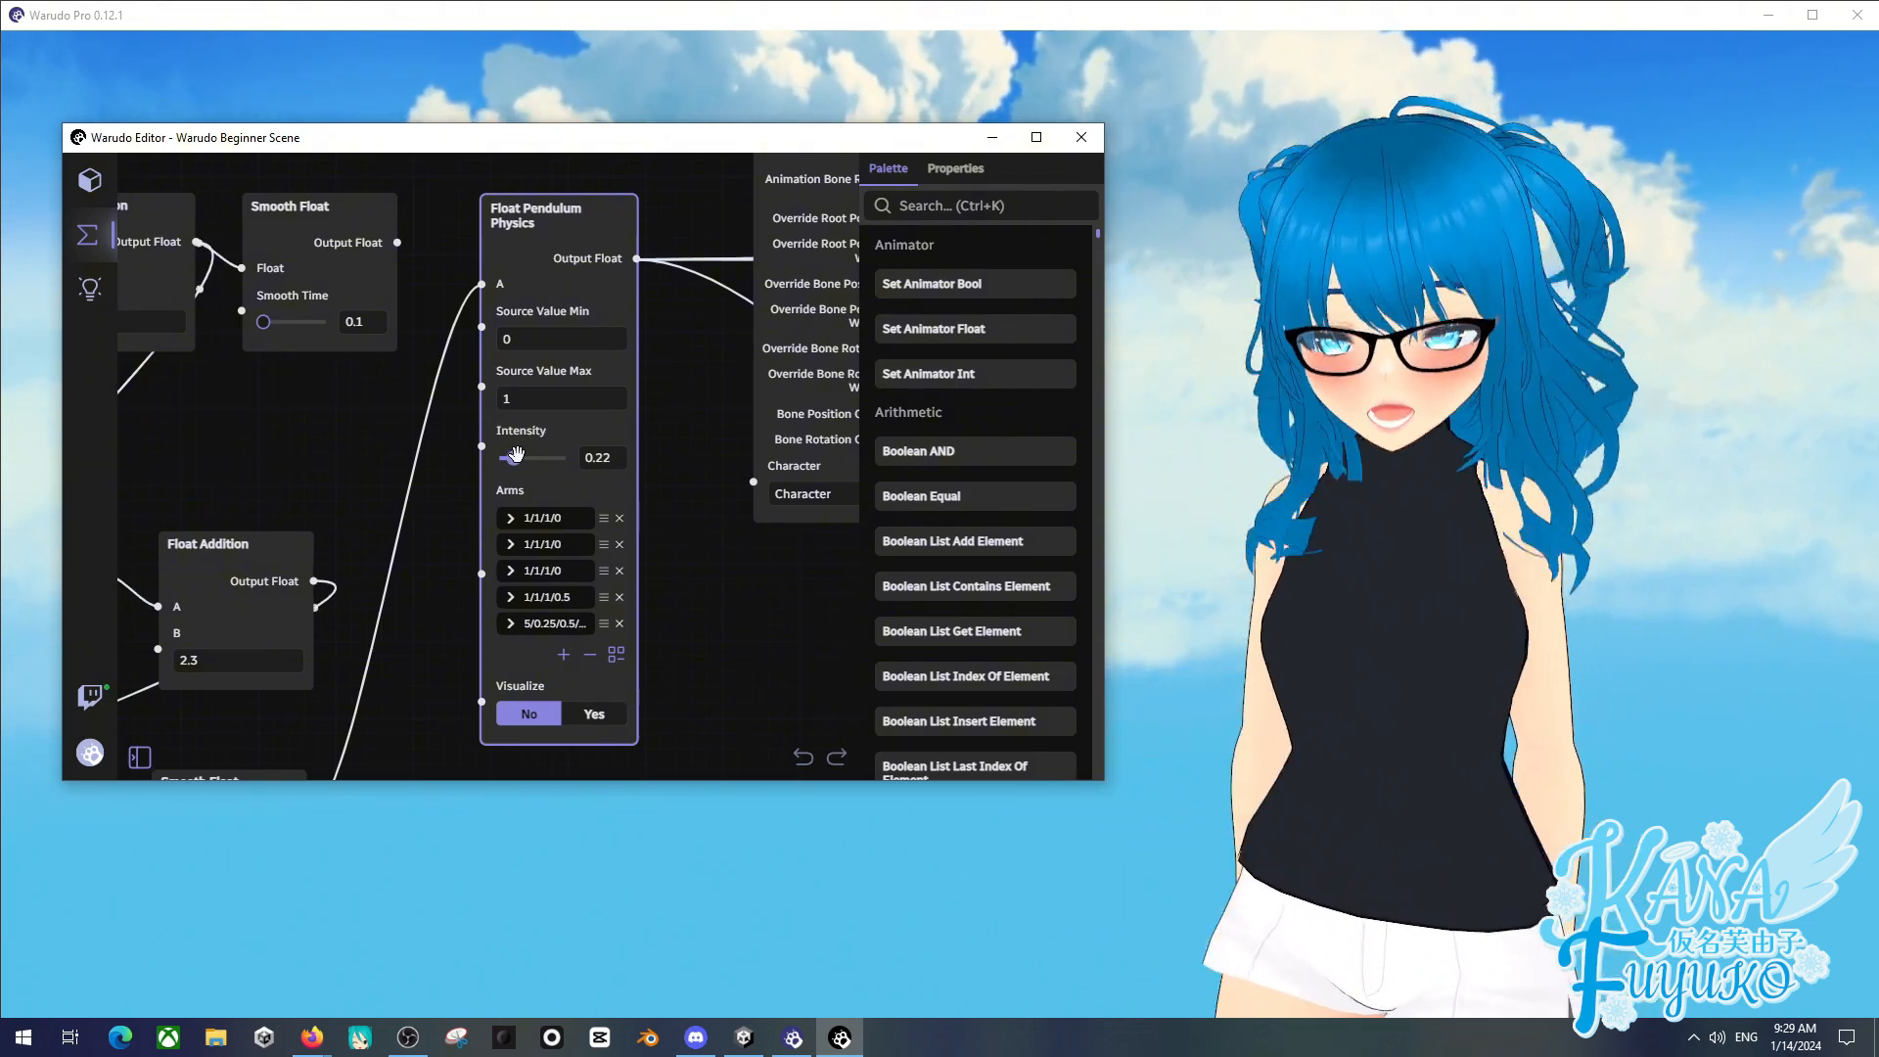
{"action": "left_click_drag", "start_coordinate": [532, 456], "coordinate": [629, 464]}
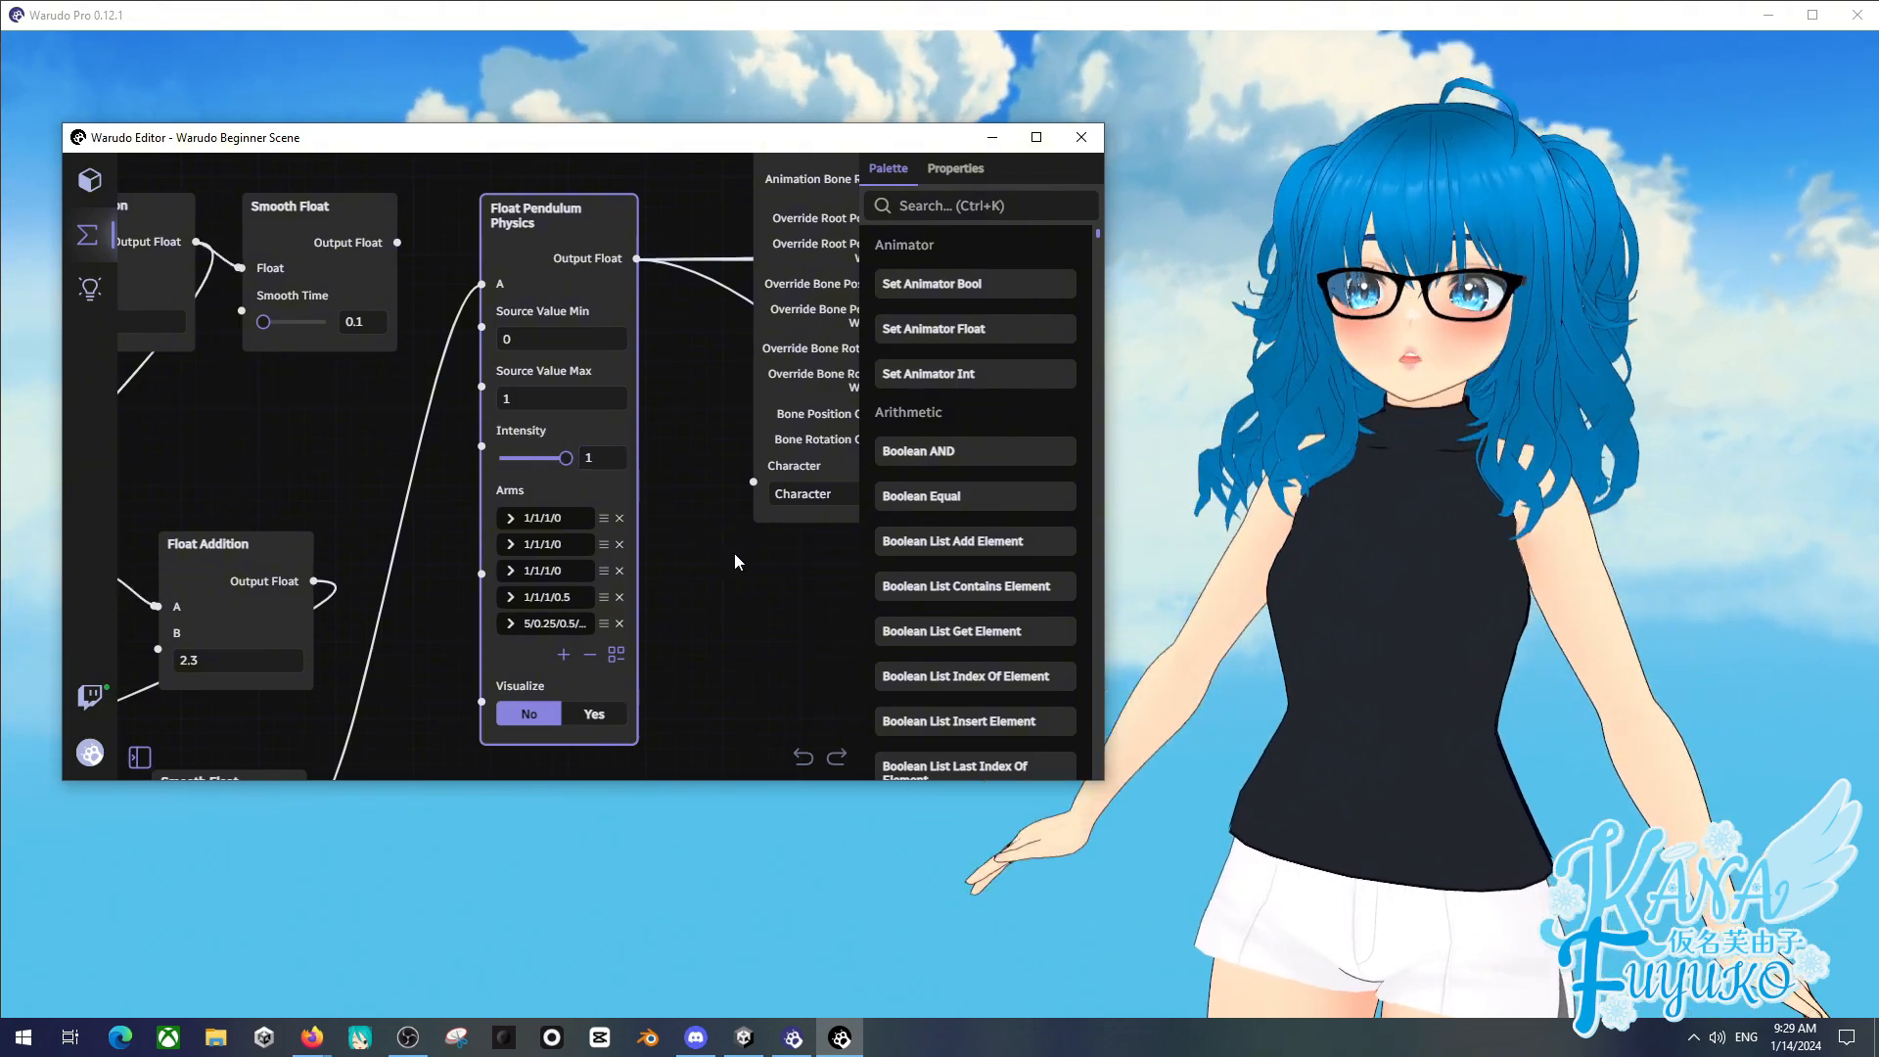
- Compare the pendulum physics chain with the grid of bone rotation offset nodes in Live2D Left Arm Sway
{"action": "left_click_drag", "start_coordinate": [727, 568], "coordinate": [601, 350]}
{"action": "scroll", "coordinate": [609, 363], "scroll_direction": "down", "scroll_amount": 1}
{"action": "scroll", "coordinate": [625, 503], "scroll_direction": "down", "scroll_amount": 5}
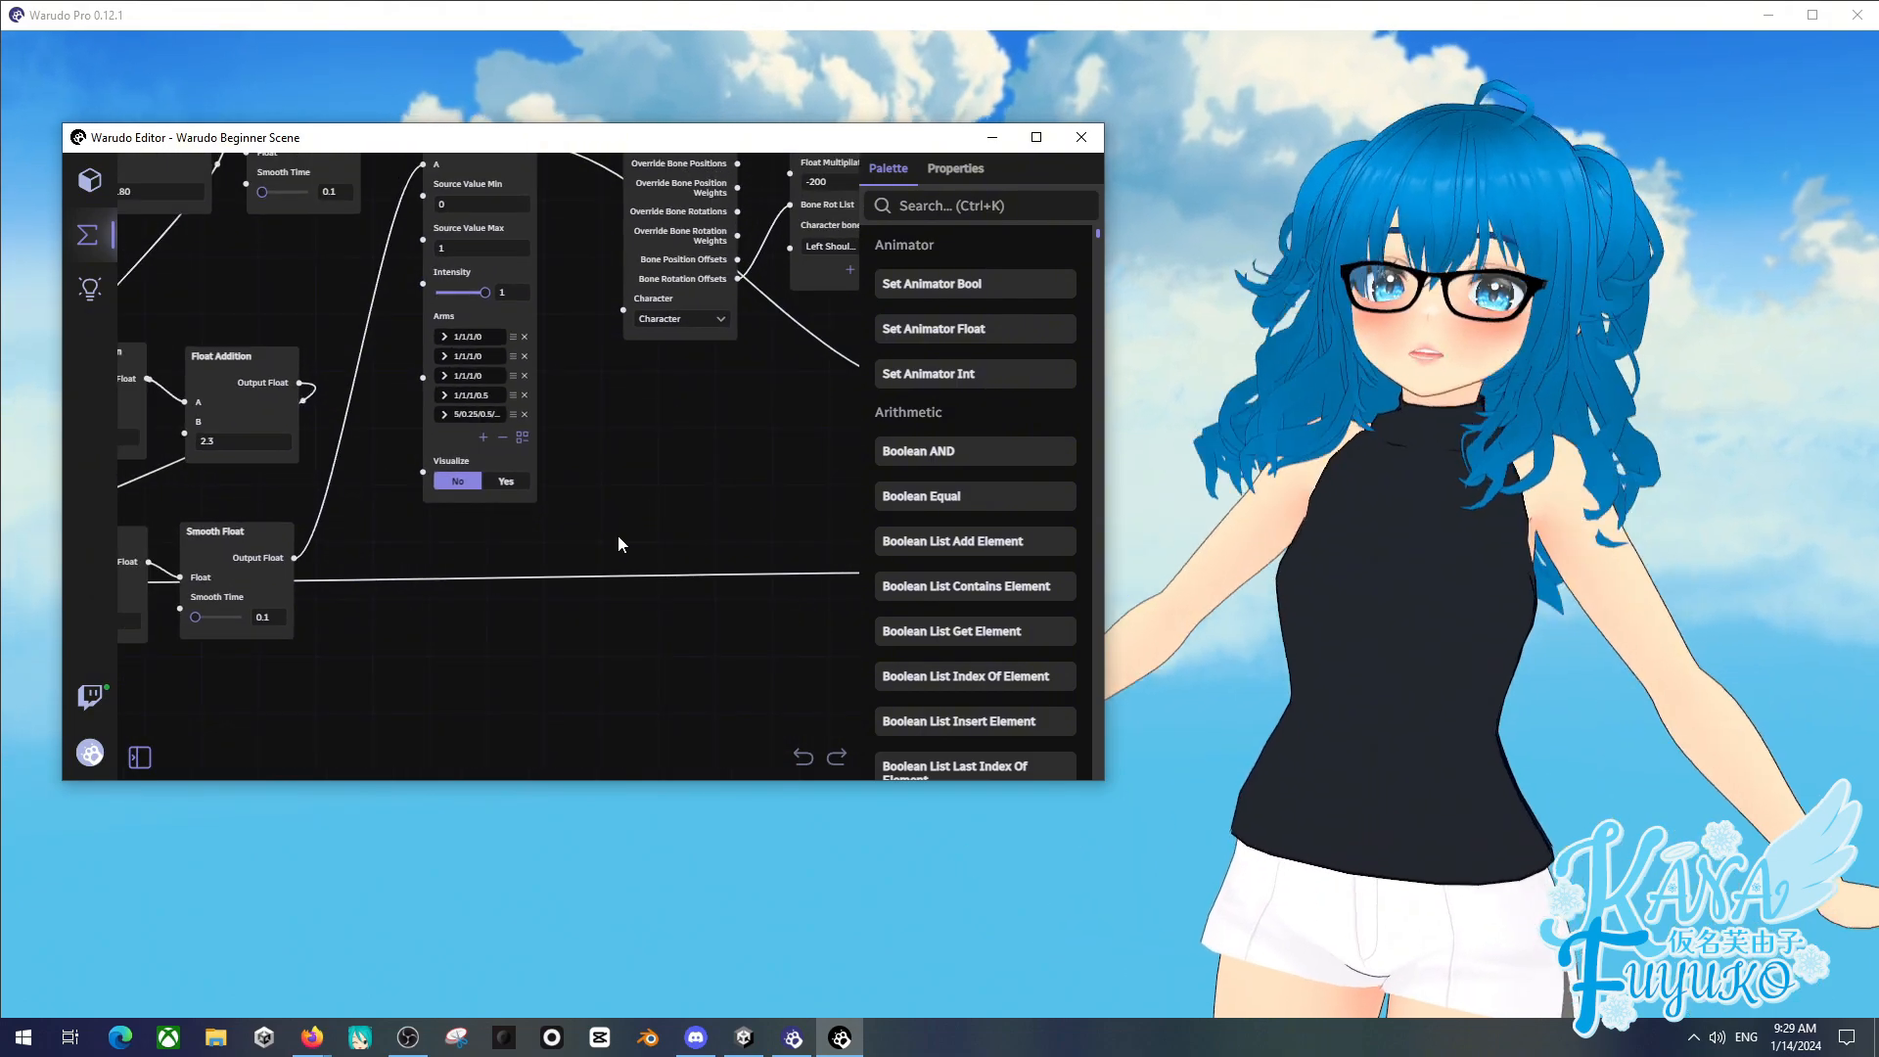
{"action": "left_click_drag", "start_coordinate": [633, 578], "coordinate": [471, 367]}
{"action": "scroll", "coordinate": [472, 426], "scroll_direction": "down", "scroll_amount": 2}
{"action": "left_click_drag", "start_coordinate": [489, 476], "coordinate": [346, 201]}
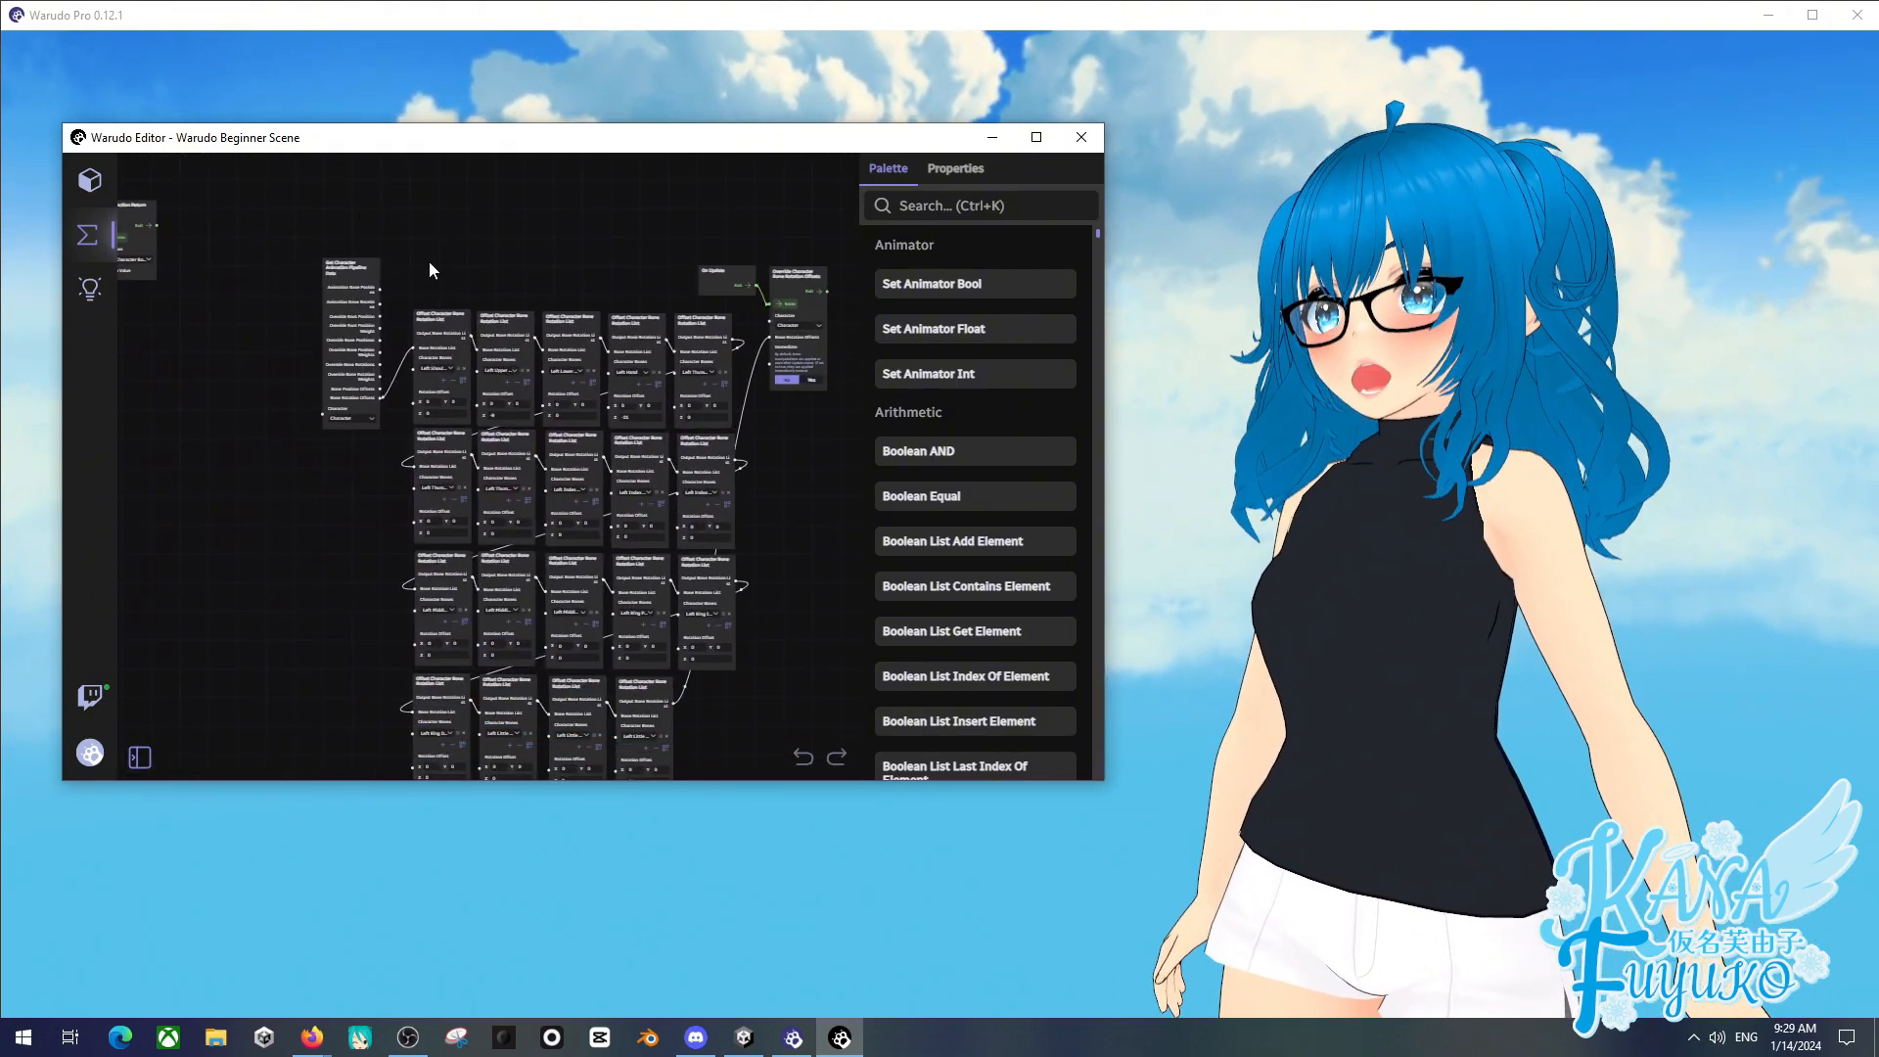
{"action": "left_click_drag", "start_coordinate": [428, 262], "coordinate": [422, 190]}
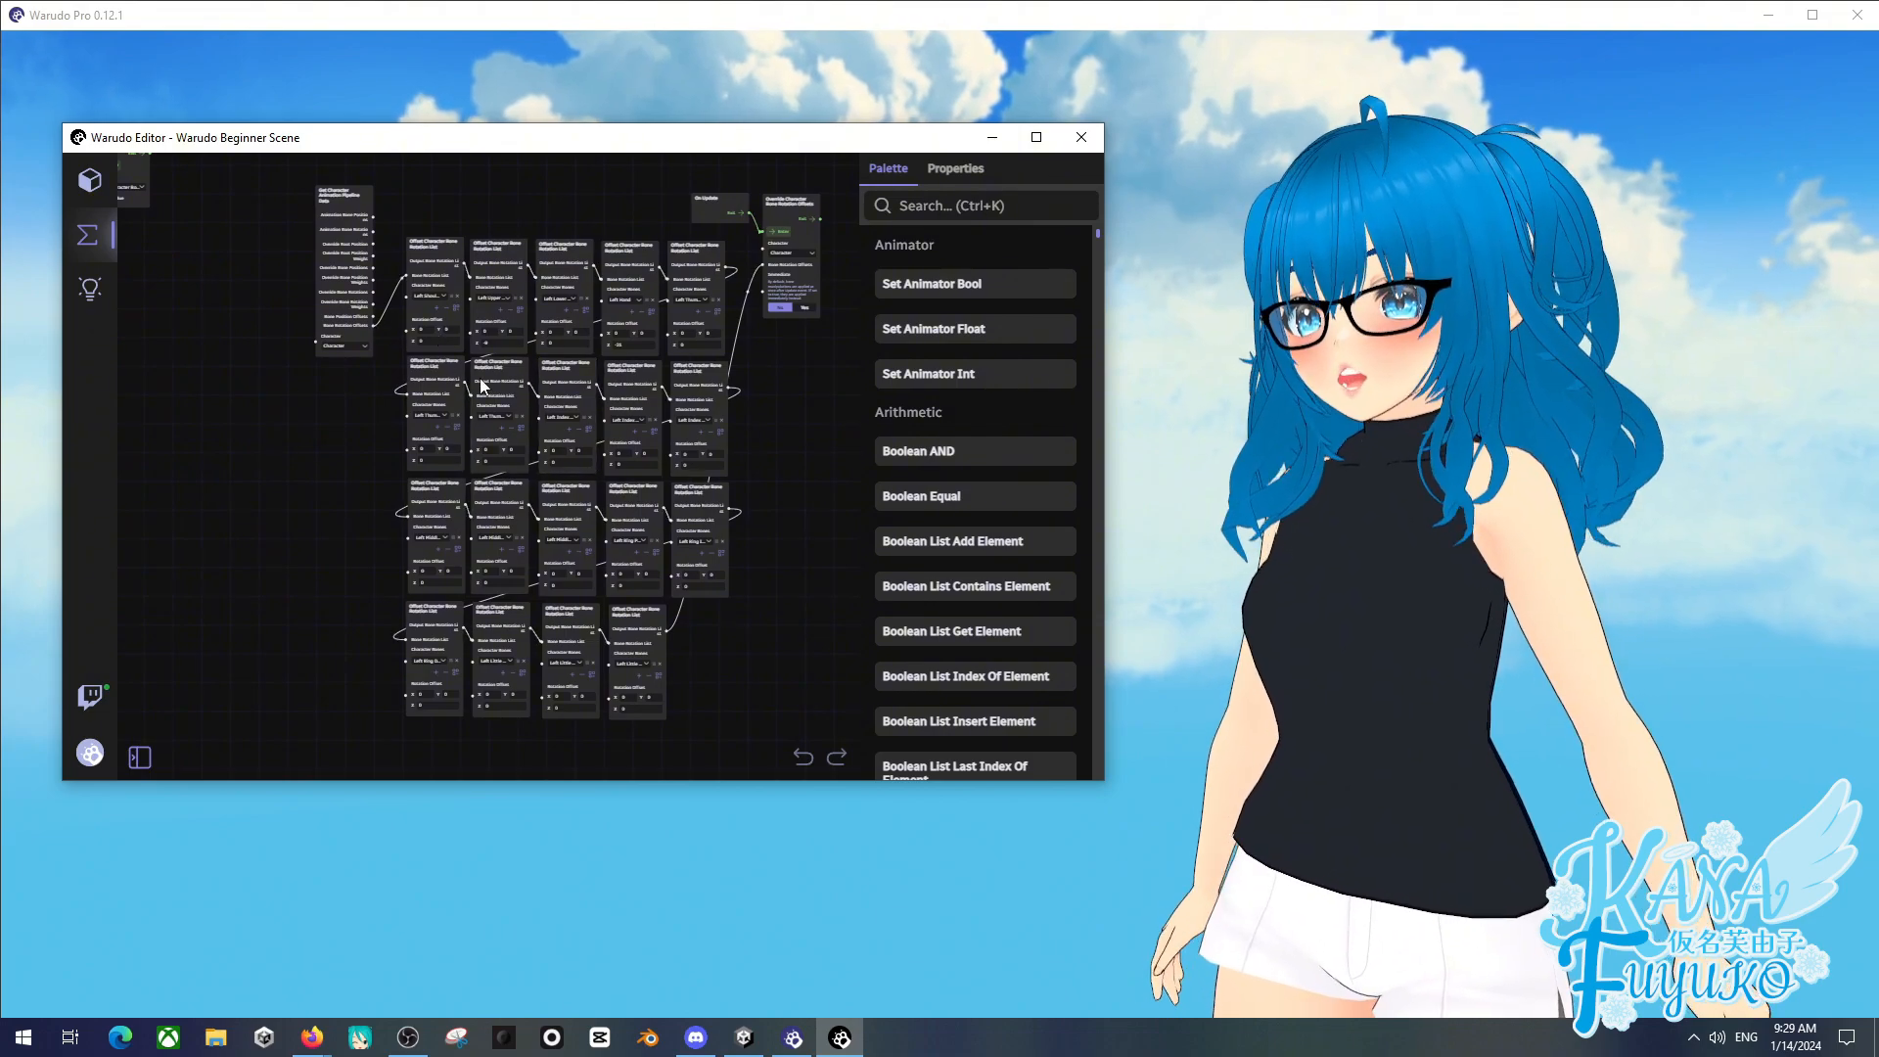
{"action": "left_click_drag", "start_coordinate": [345, 379], "coordinate": [498, 751]}
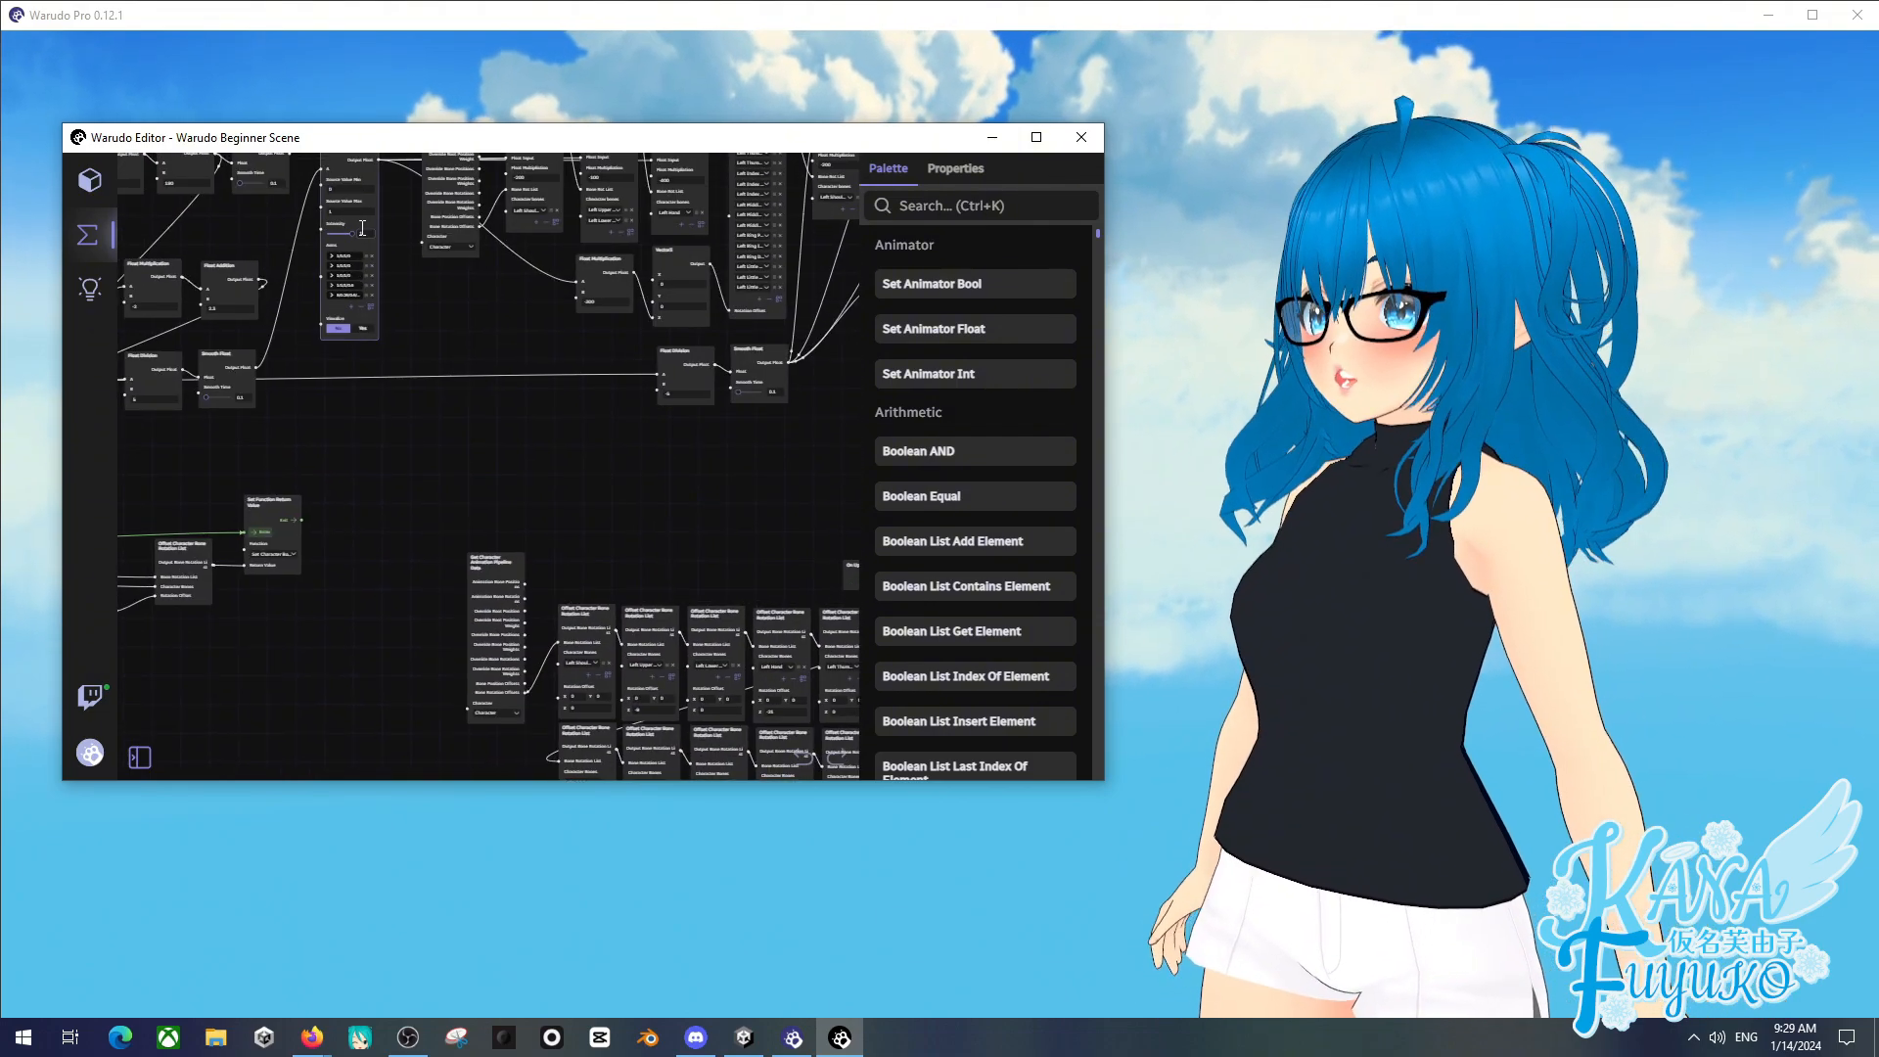
{"action": "left_click_drag", "start_coordinate": [408, 429], "coordinate": [258, 469]}
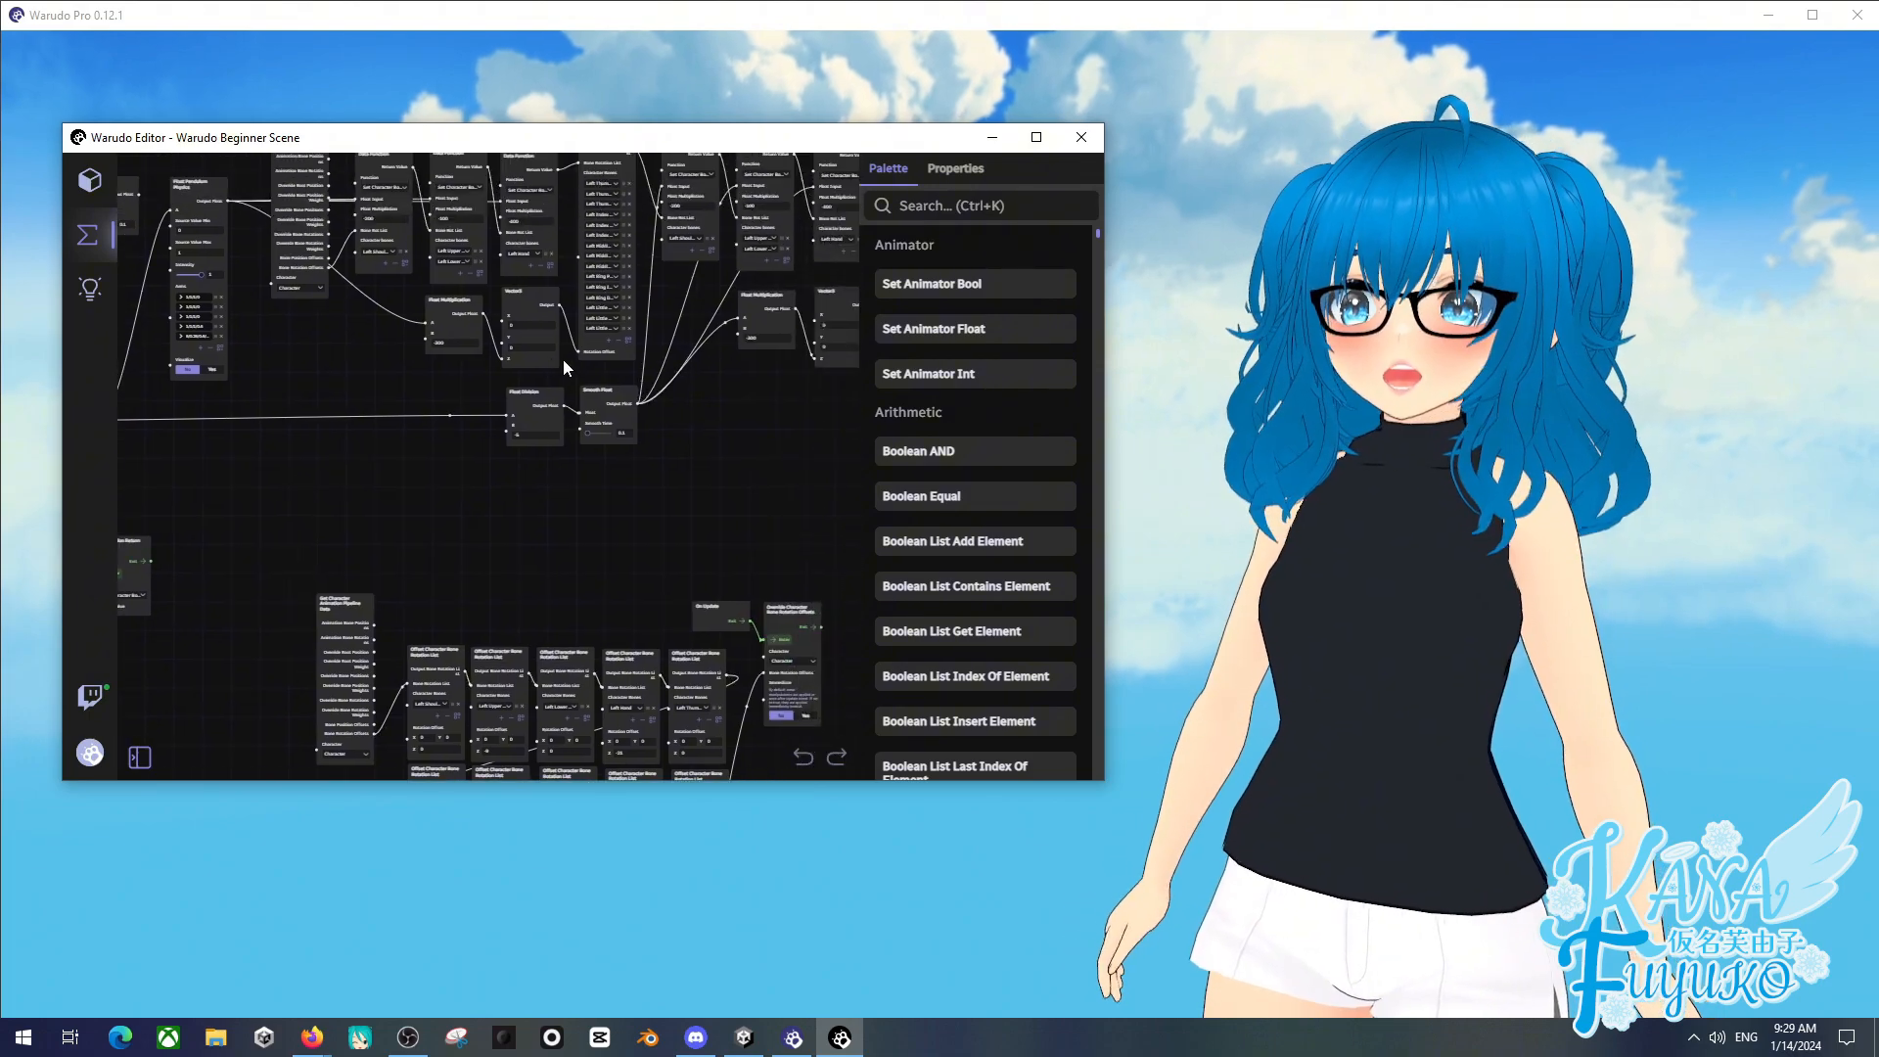
{"action": "left_click_drag", "start_coordinate": [583, 532], "coordinate": [545, 172]}
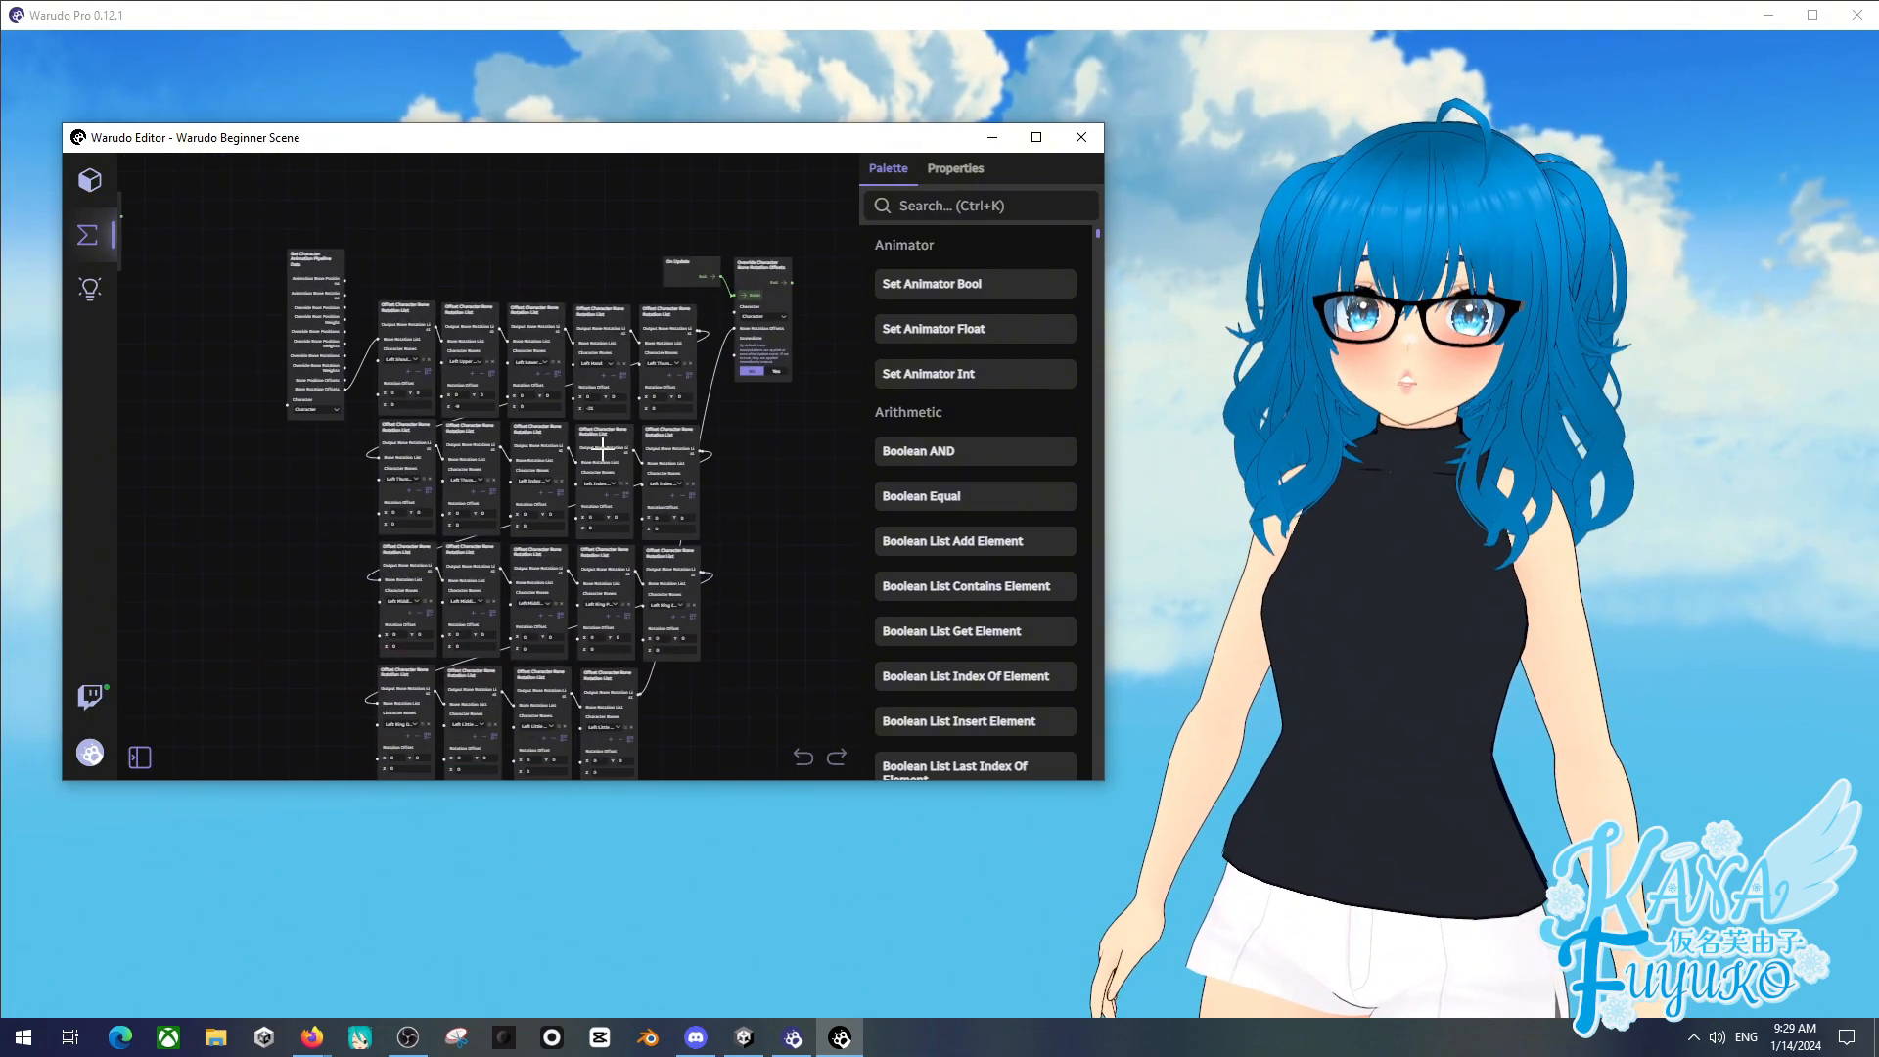
{"action": "scroll", "coordinate": [743, 700], "scroll_direction": "up", "scroll_amount": 3}
{"action": "left_click_drag", "start_coordinate": [661, 671], "coordinate": [687, 726]}
{"action": "scroll", "coordinate": [674, 678], "scroll_direction": "up", "scroll_amount": 3}
{"action": "scroll", "coordinate": [687, 726], "scroll_direction": "up", "scroll_amount": 2}
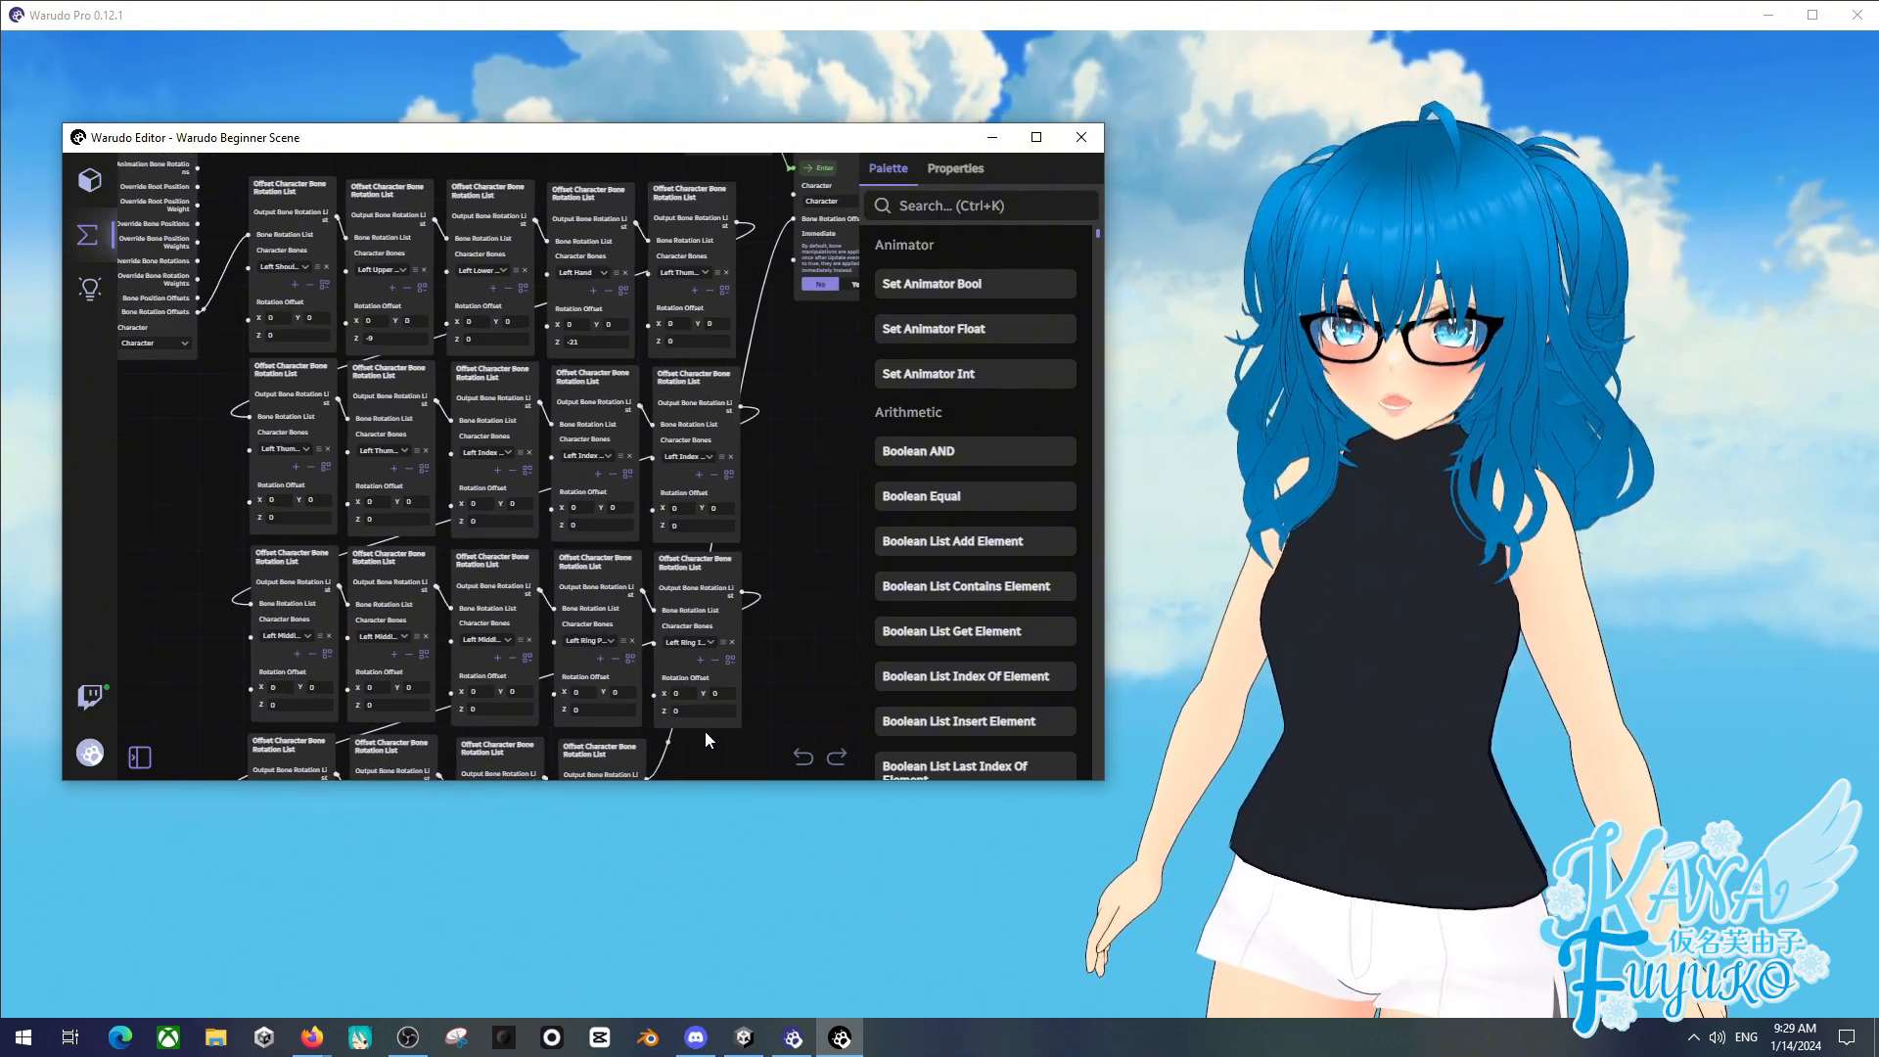
- Show the blueprint list again and open Live2D Wiggle Eyes to view its Set Character BlendShape nodes
{"action": "left_click", "coordinate": [144, 761]}
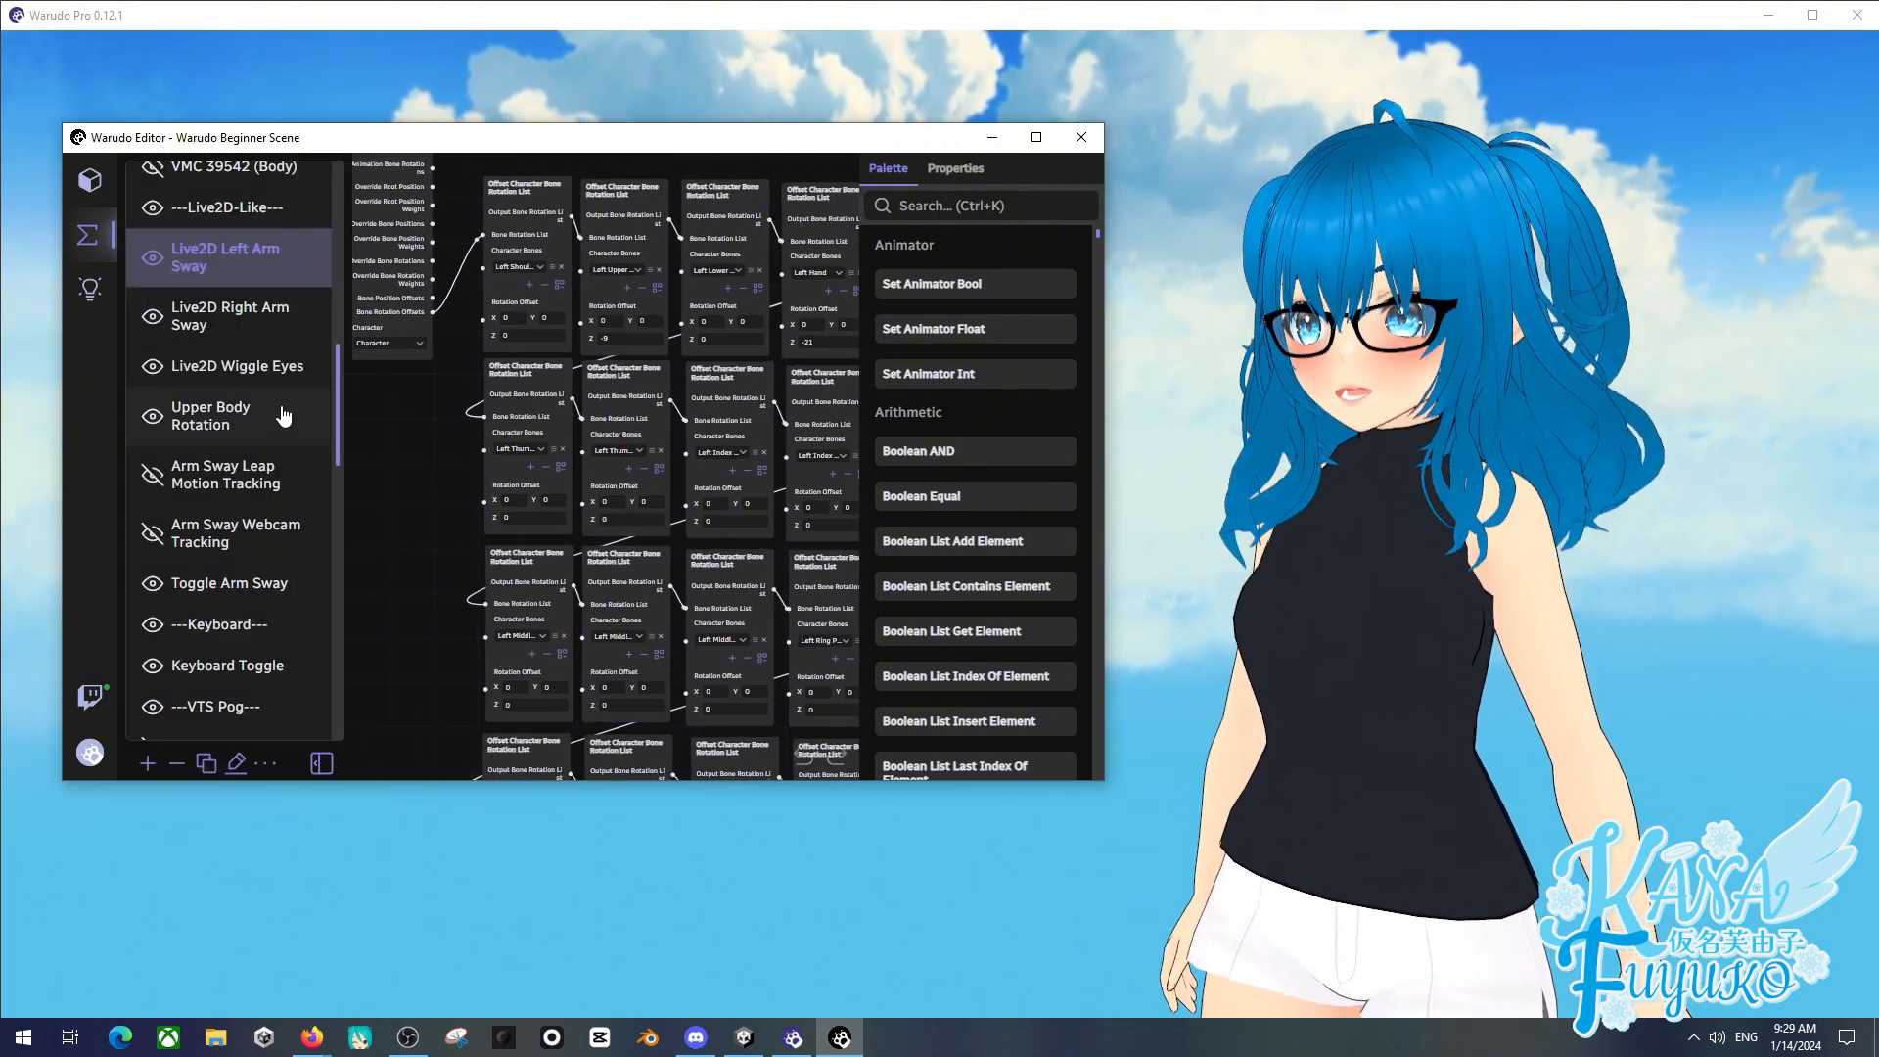
{"action": "left_click", "coordinate": [206, 378]}
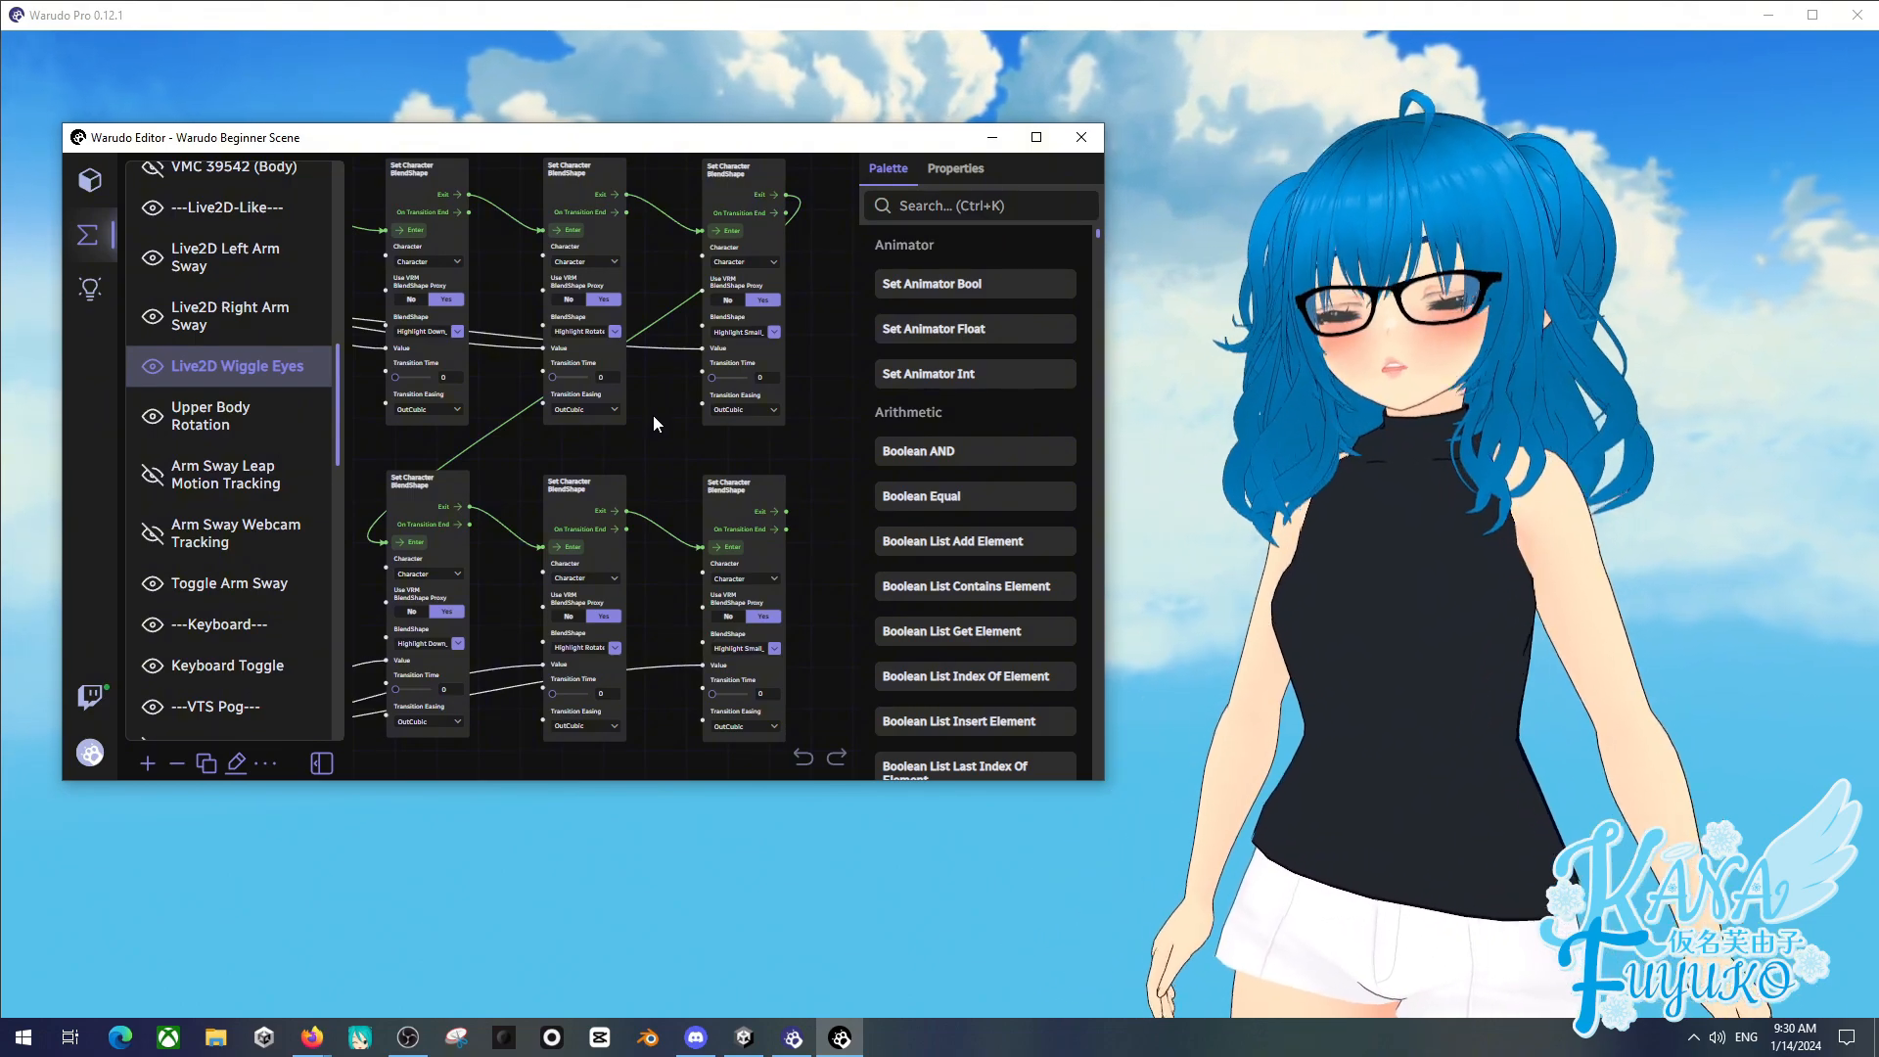
{"action": "scroll", "coordinate": [654, 415], "scroll_direction": "down", "scroll_amount": 3}
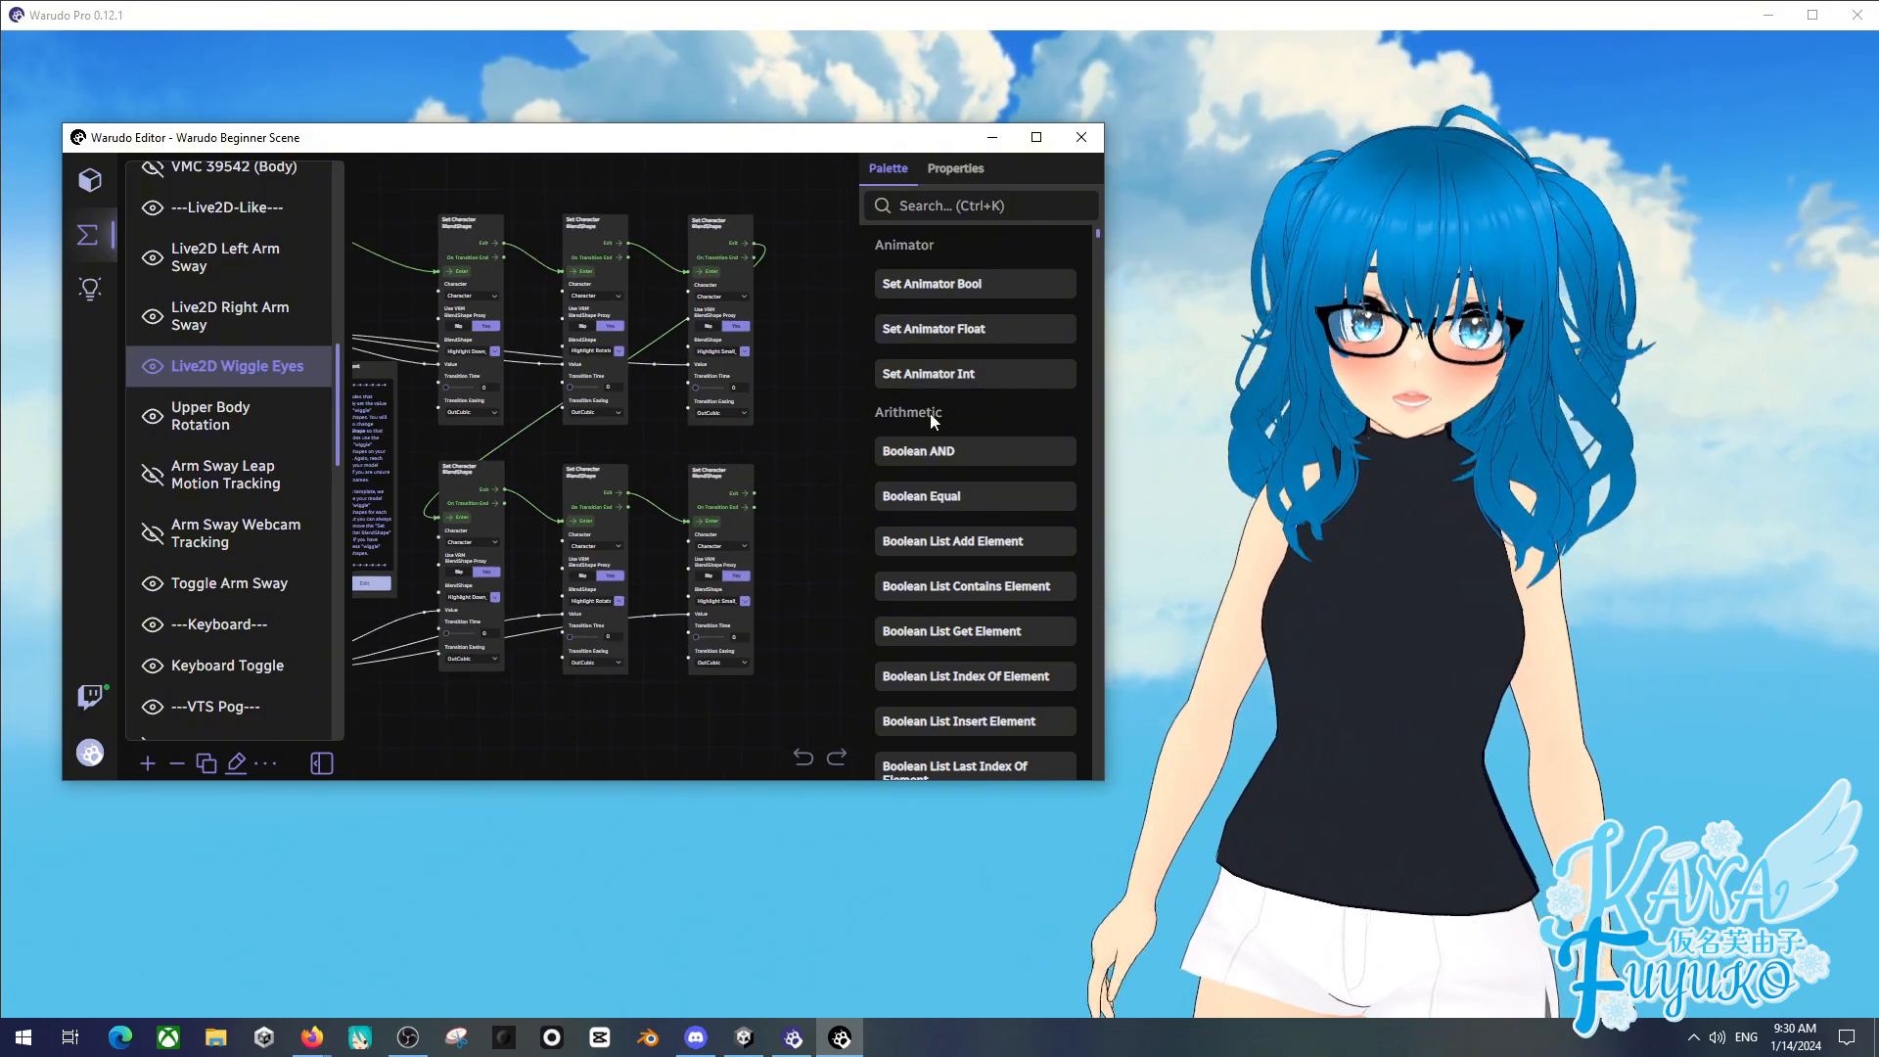
- Bring the scene camera closer to the character's face and return to the editor, moving its window beside her
{"action": "left_click", "coordinate": [1125, 489]}
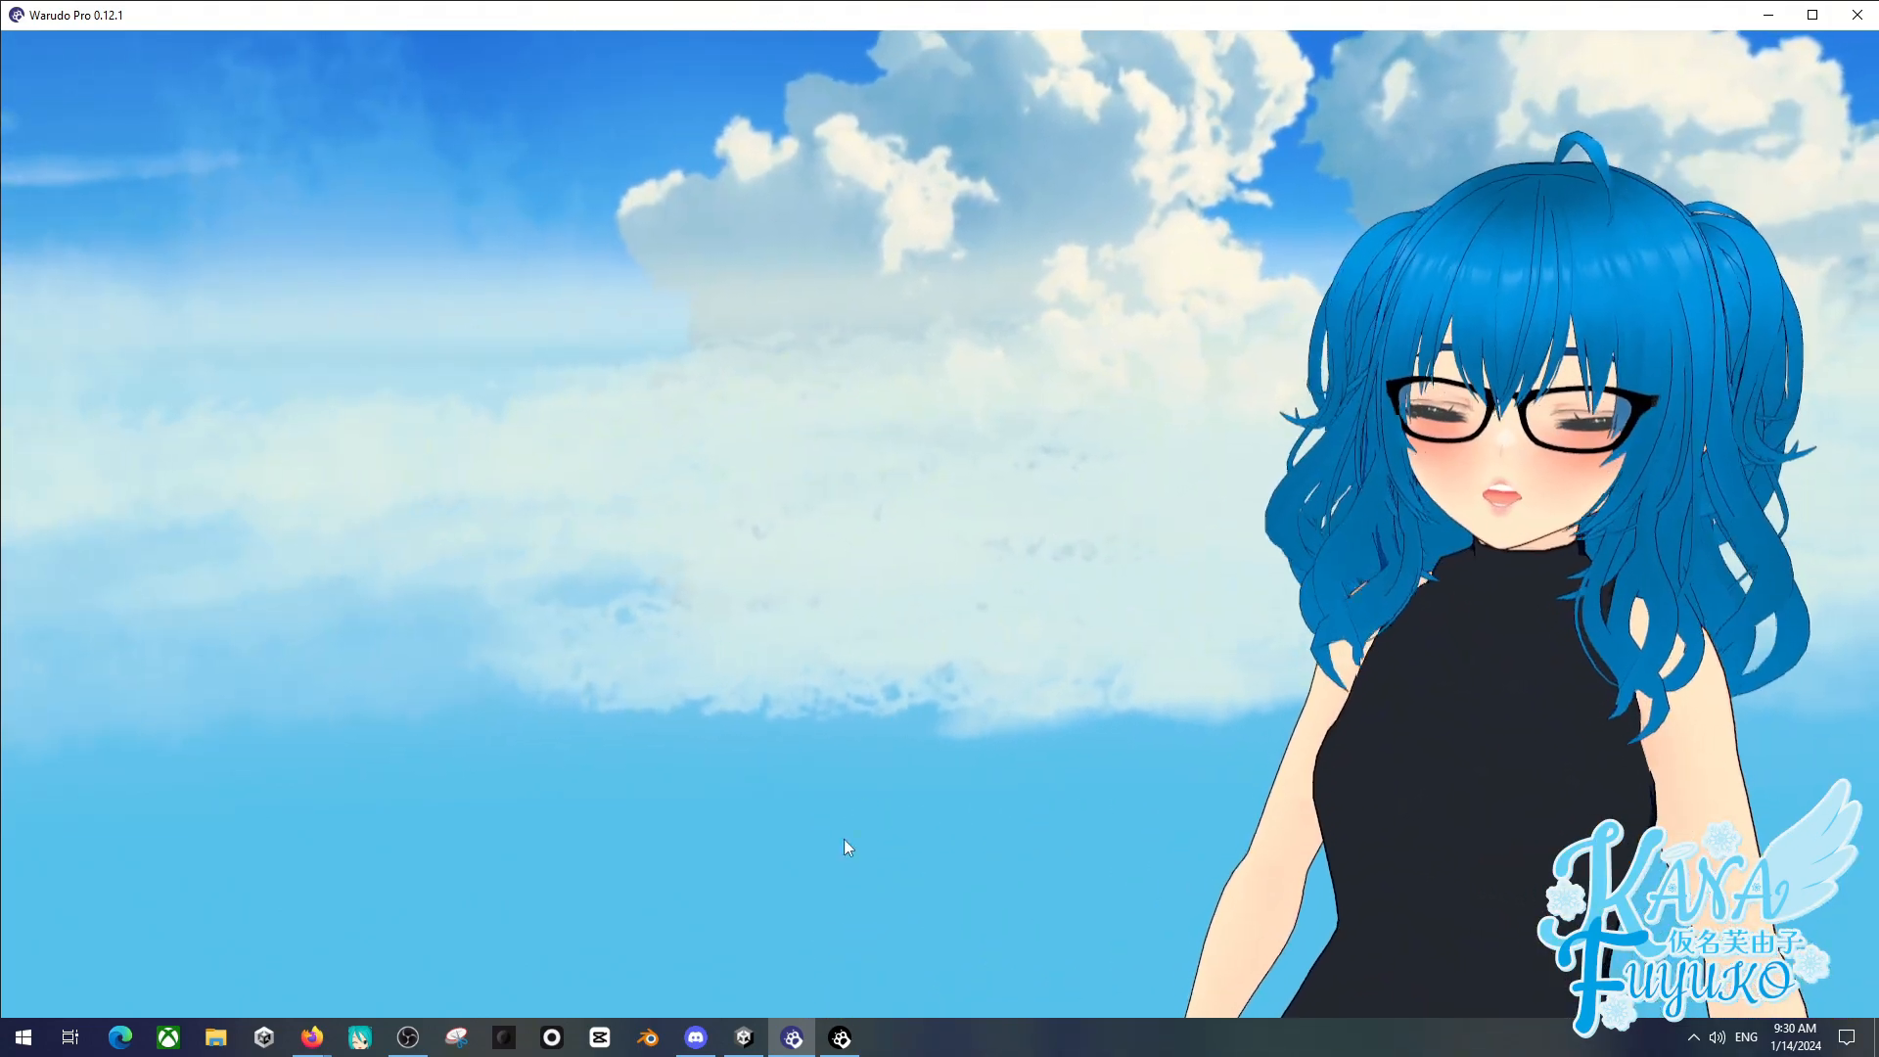
{"action": "left_click", "coordinate": [841, 1037]}
{"action": "left_click_drag", "start_coordinate": [760, 142], "coordinate": [848, 154]}
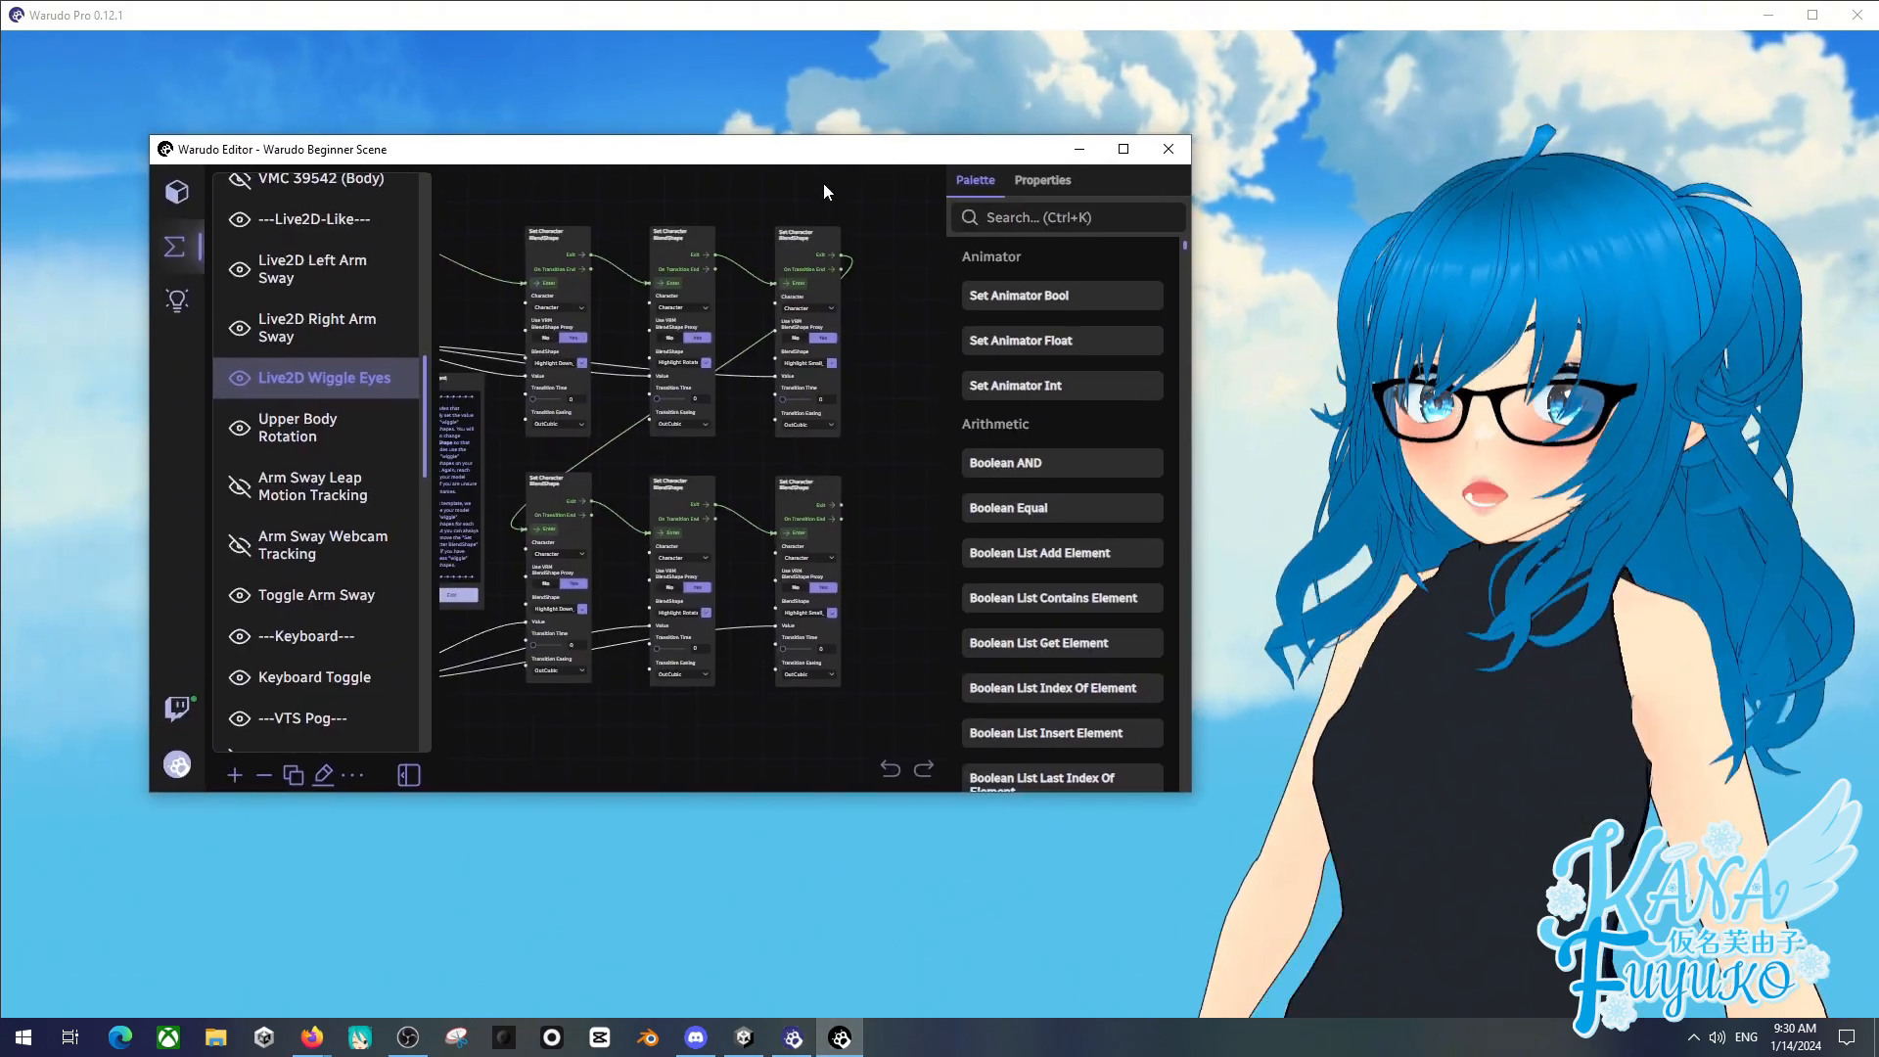
- Examine the pendulum physics nodes and instruction comments feeding the highlight blendshapes in Live2D Wiggle Eyes
{"action": "scroll", "coordinate": [587, 676], "scroll_direction": "down", "scroll_amount": 1}
{"action": "left_click_drag", "start_coordinate": [535, 705], "coordinate": [677, 699]}
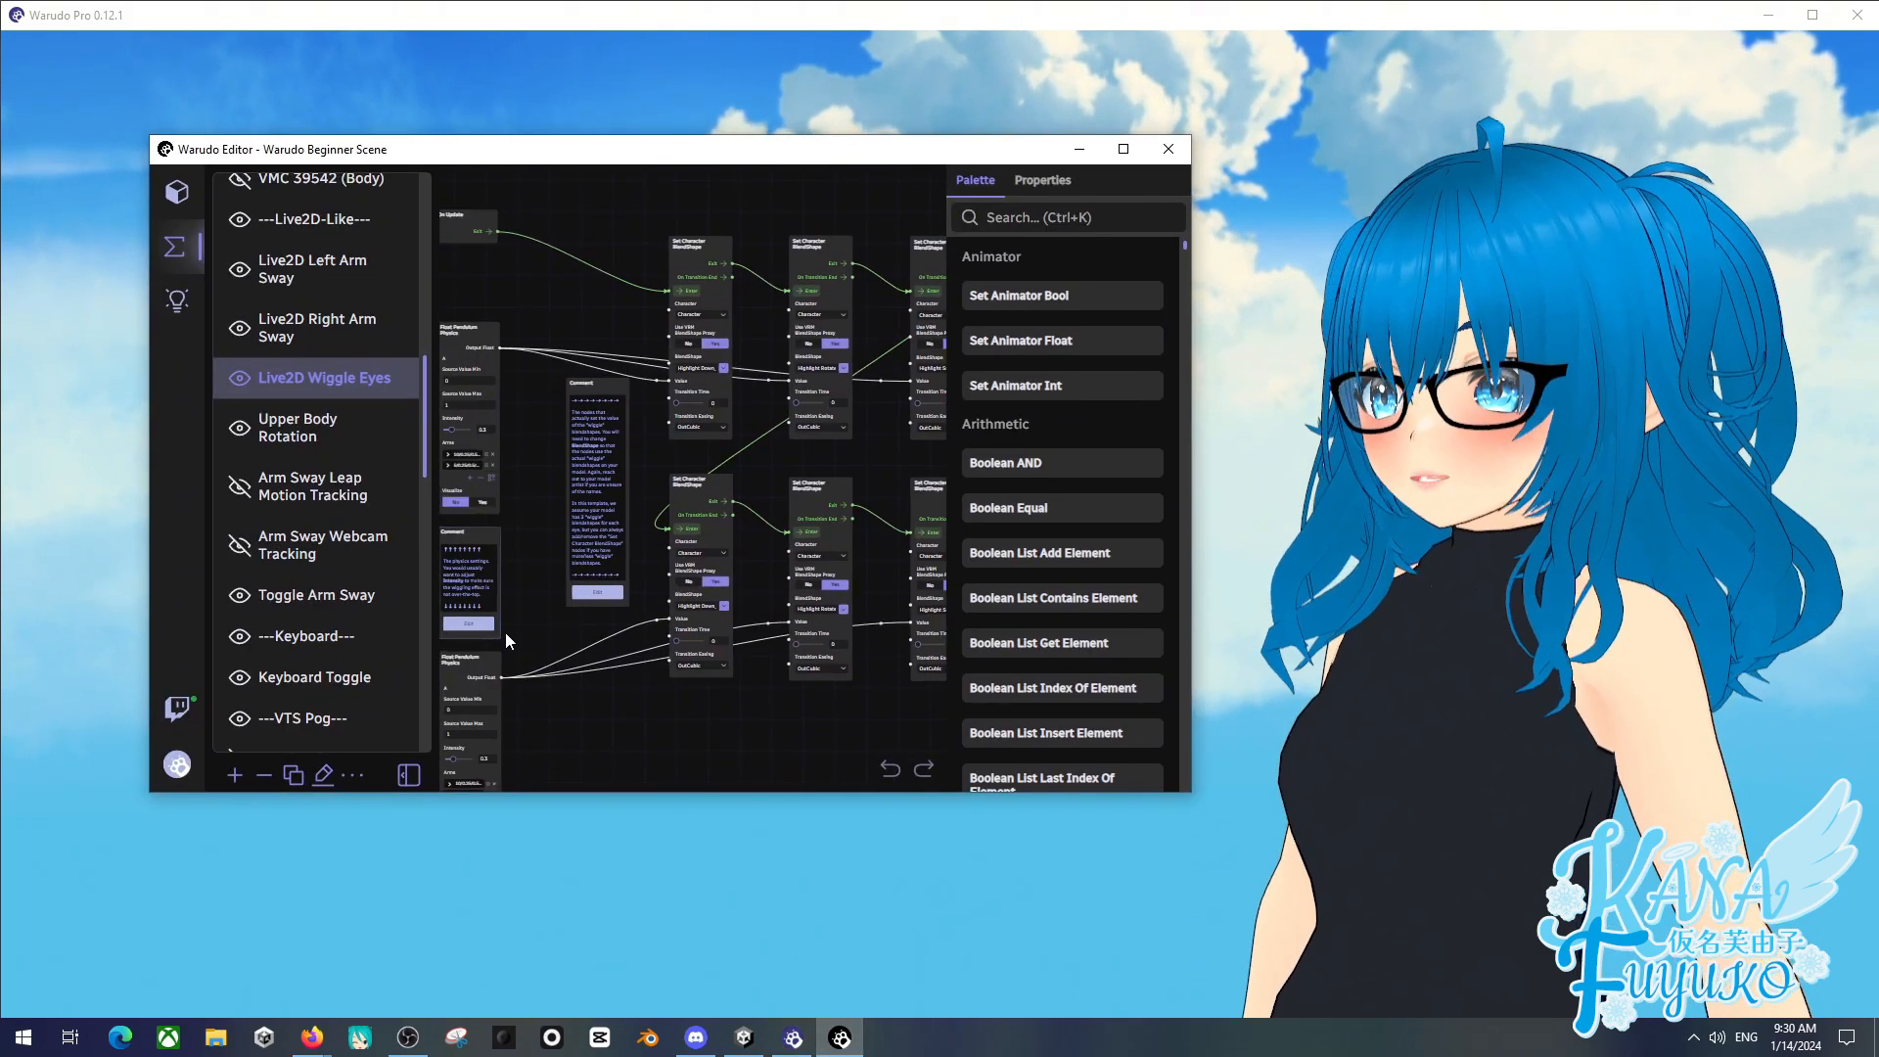
{"action": "scroll", "coordinate": [550, 675], "scroll_direction": "down", "scroll_amount": 1}
{"action": "left_click_drag", "start_coordinate": [550, 675], "coordinate": [597, 658]}
- Open the Upper Body Rotation blueprint and try disabling it
{"action": "left_click", "coordinate": [311, 442]}
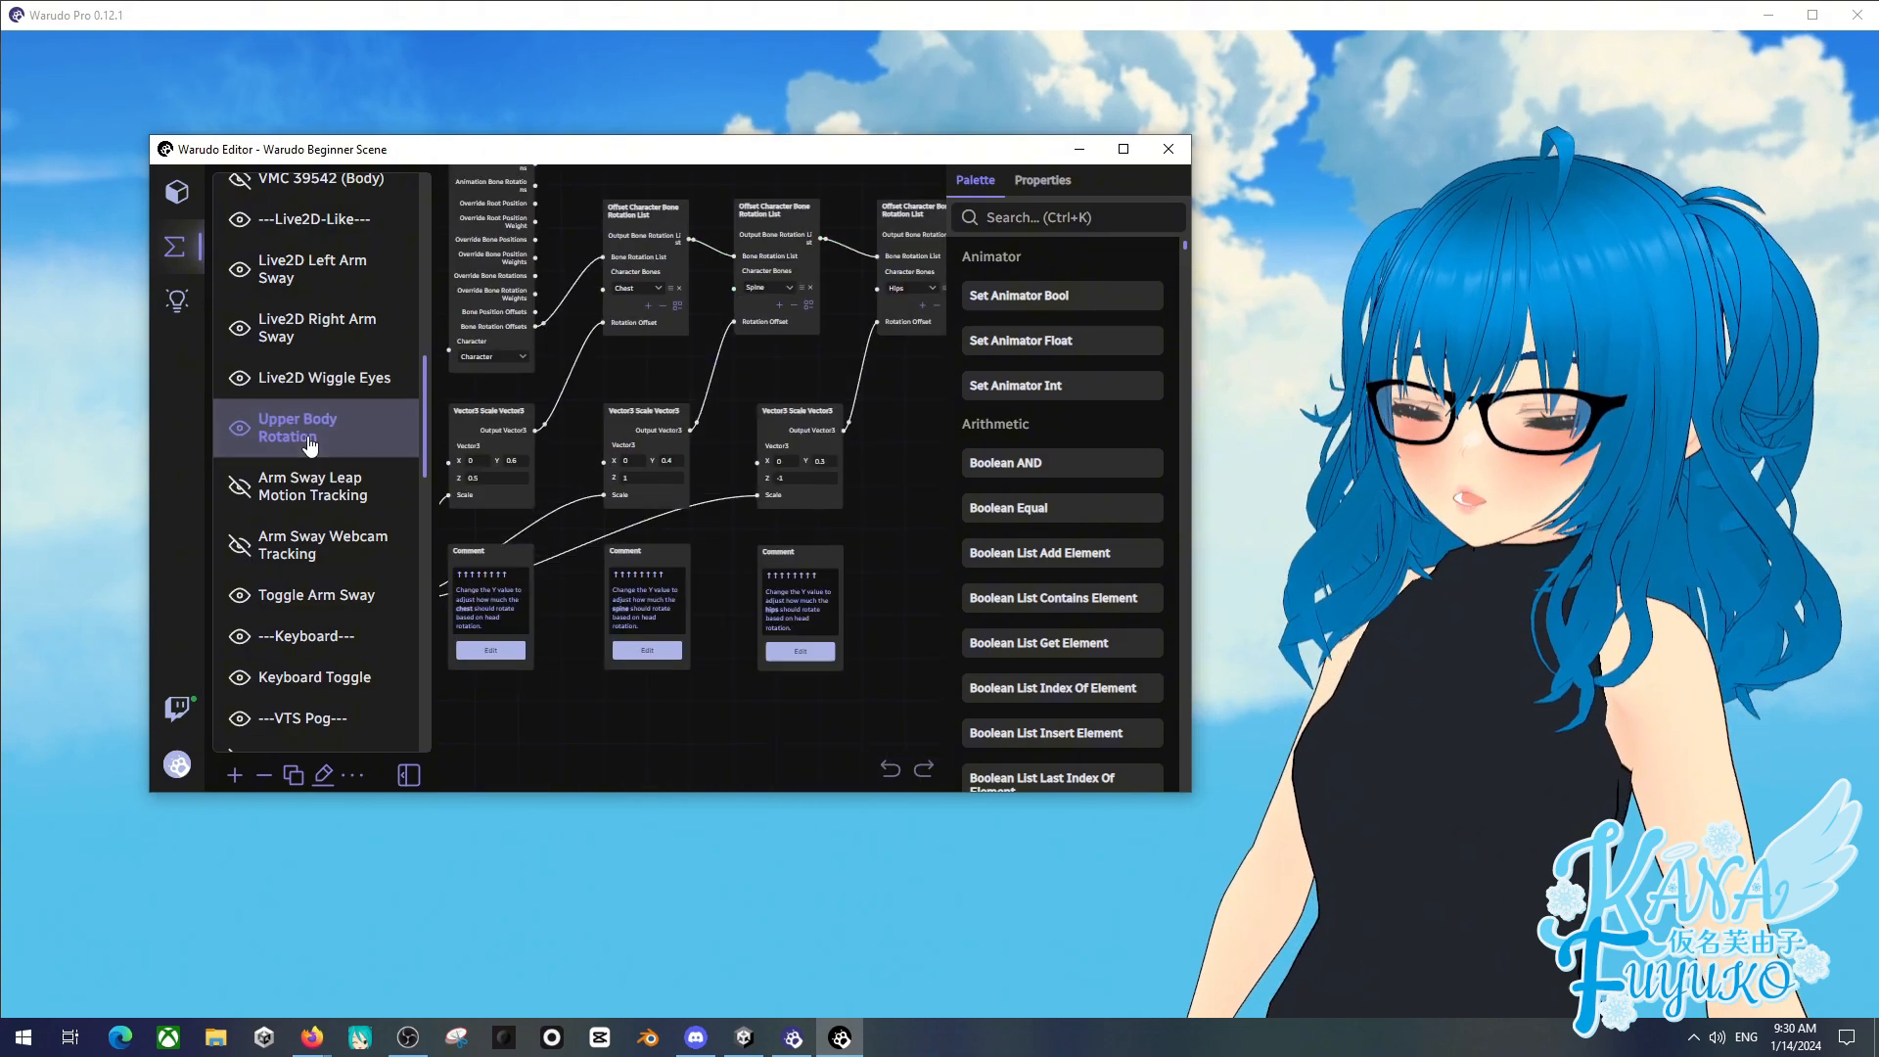
{"action": "left_click", "coordinate": [239, 433]}
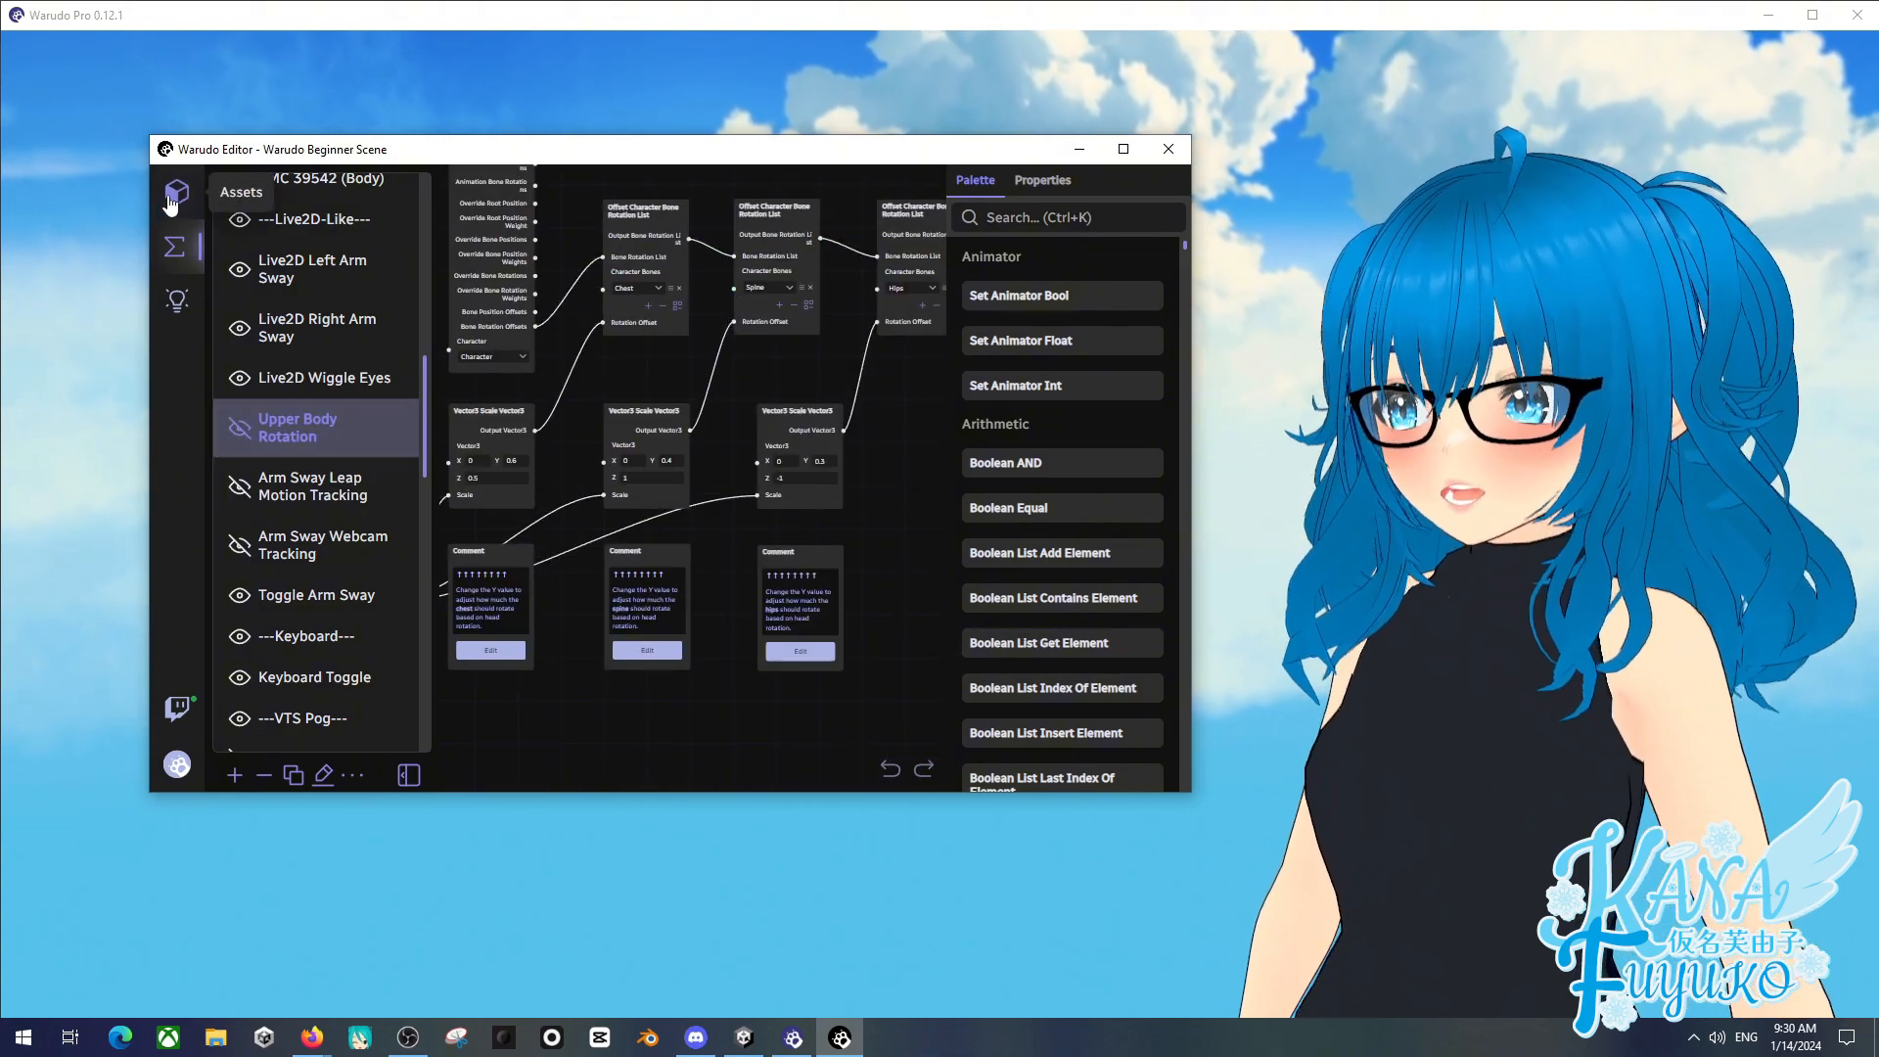
- Open the iFacialMocap Receiver asset and review its body movement, body rotation and head rotation settings
{"action": "left_click", "coordinate": [165, 200]}
{"action": "left_click", "coordinate": [311, 494]}
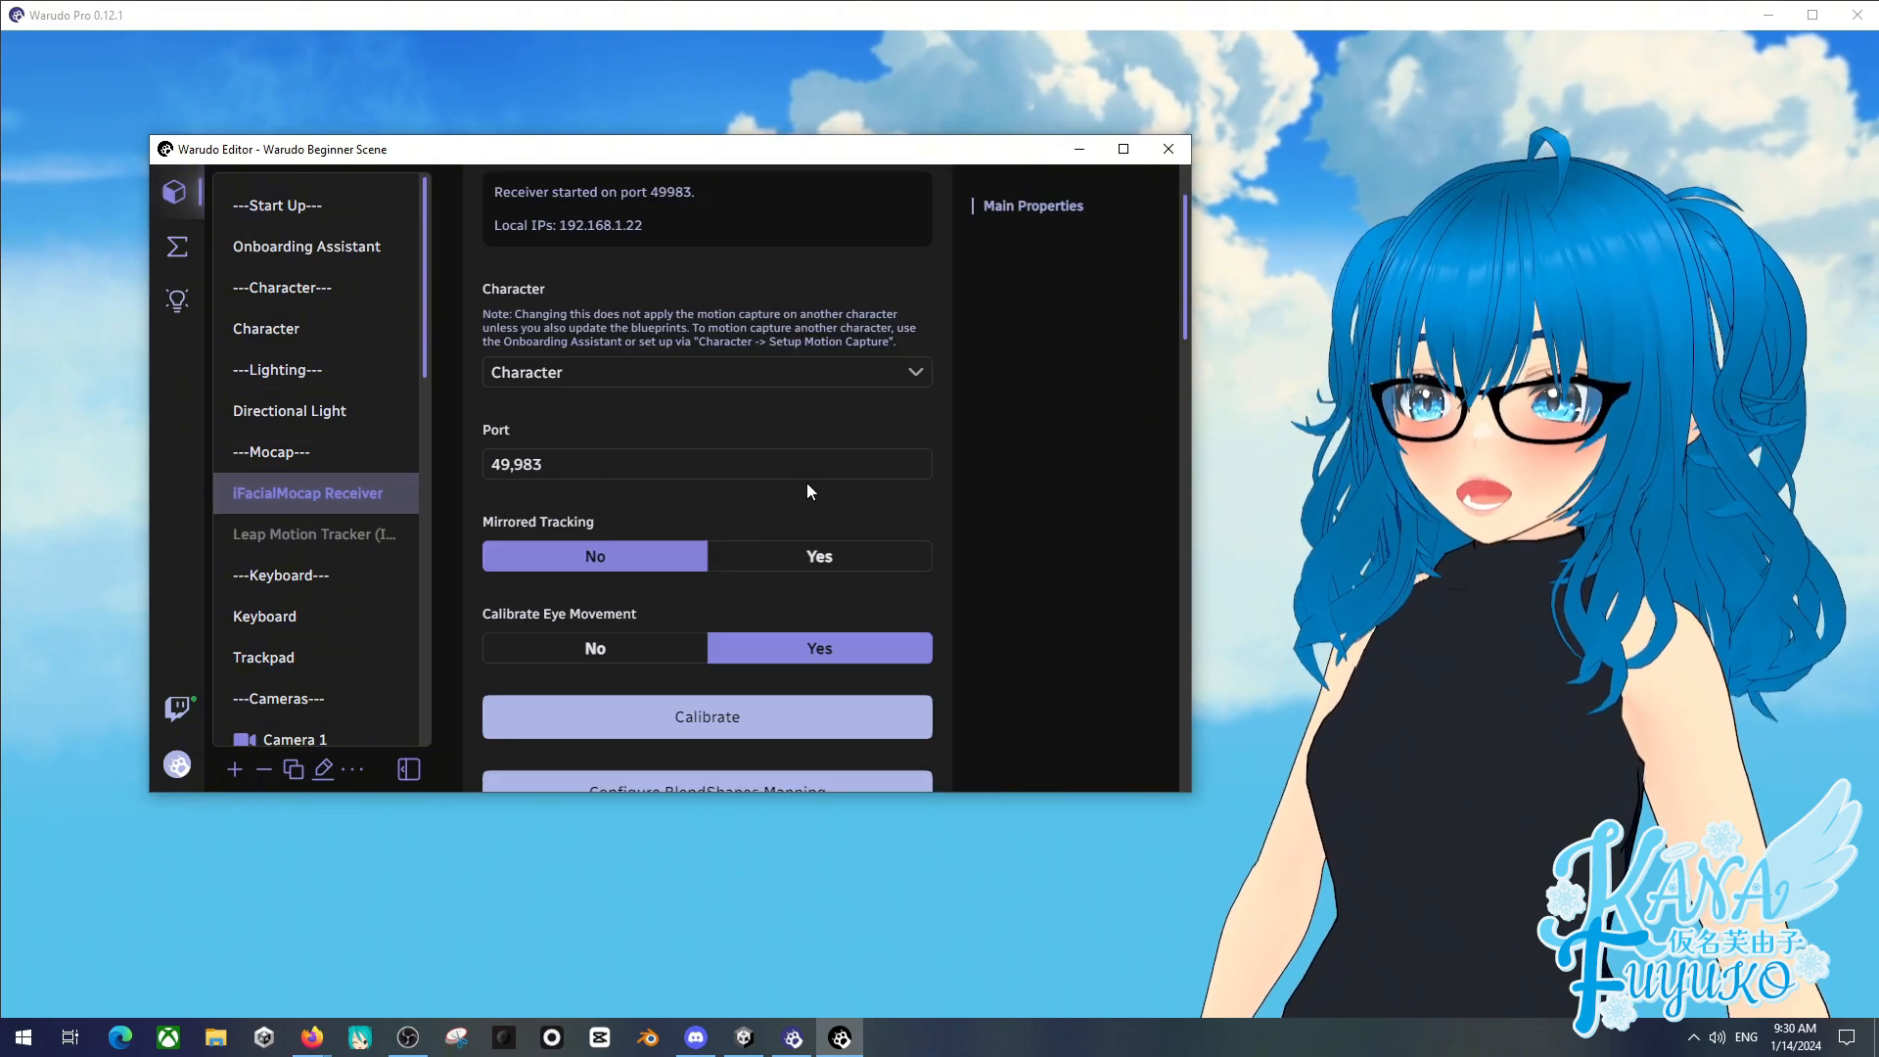
{"action": "scroll", "coordinate": [783, 509], "scroll_direction": "down", "scroll_amount": 10}
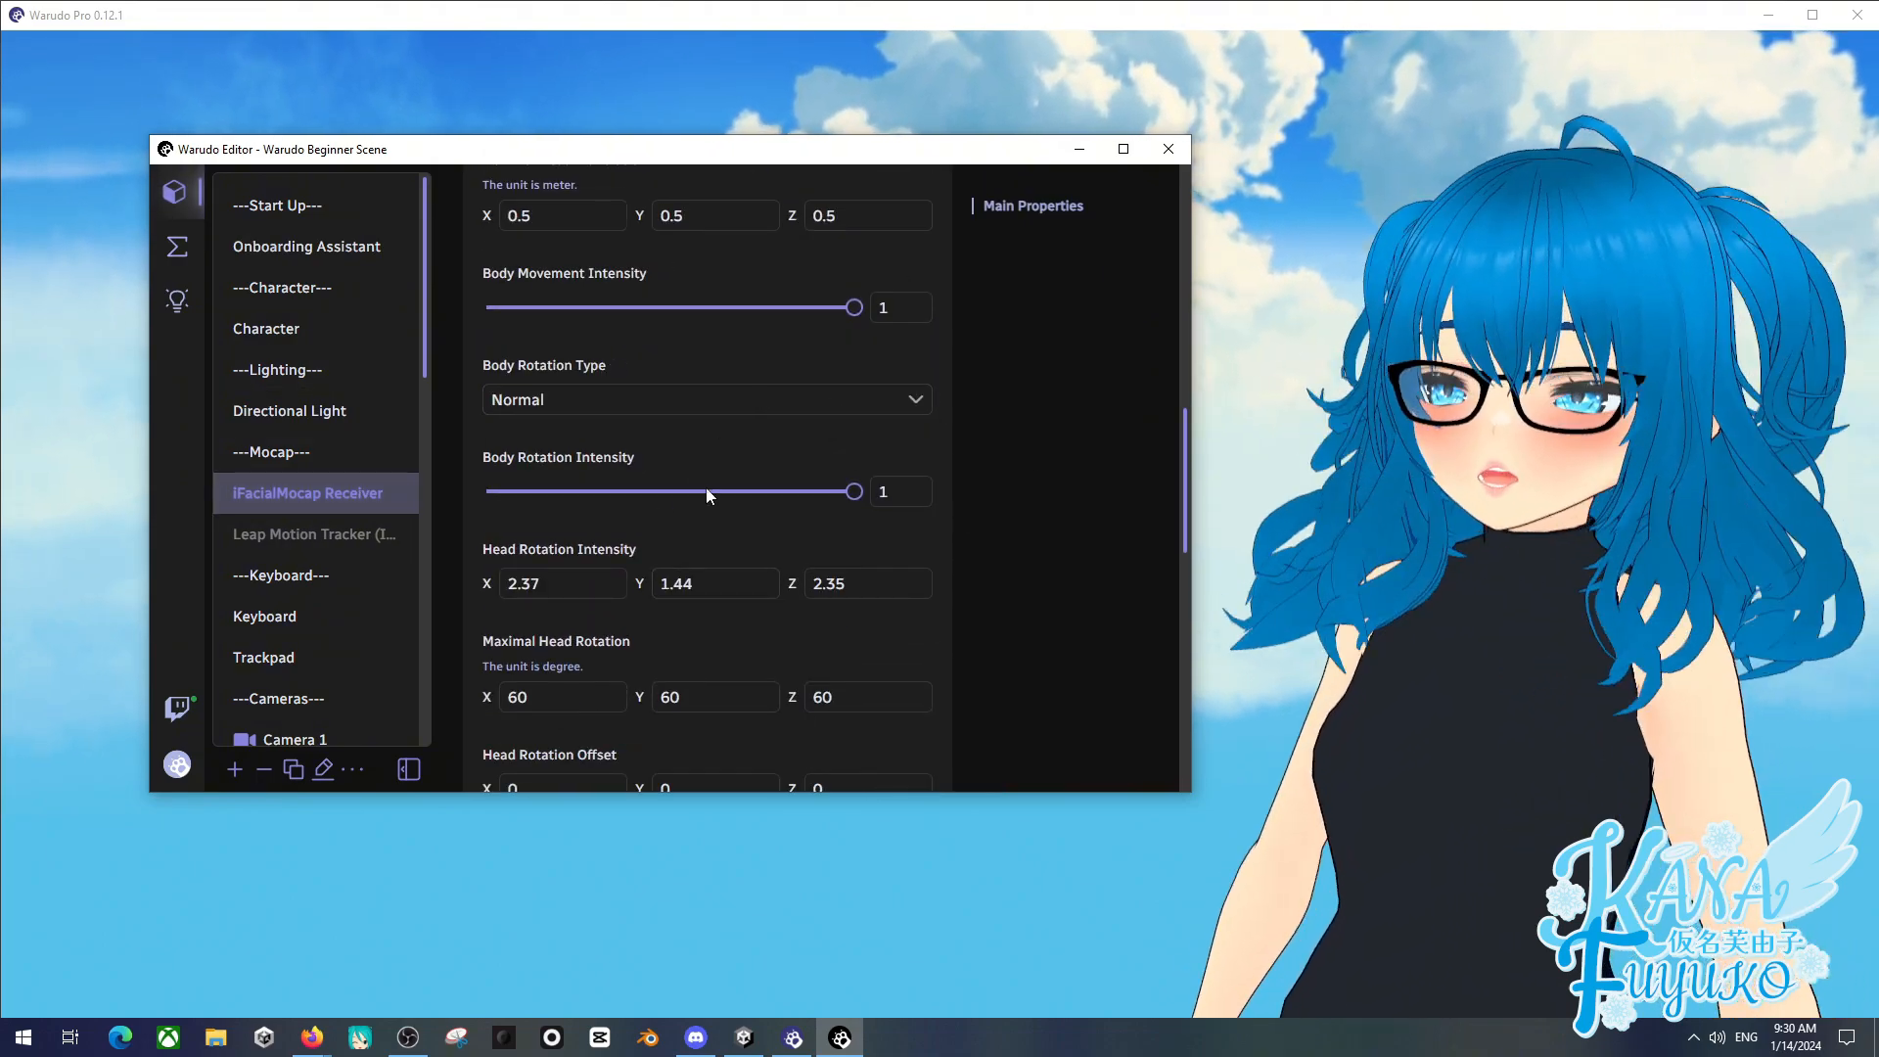
{"action": "scroll", "coordinate": [759, 576], "scroll_direction": "down", "scroll_amount": 5}
- Return to the blueprints and enable Upper Body Rotation again
{"action": "left_click", "coordinate": [189, 255]}
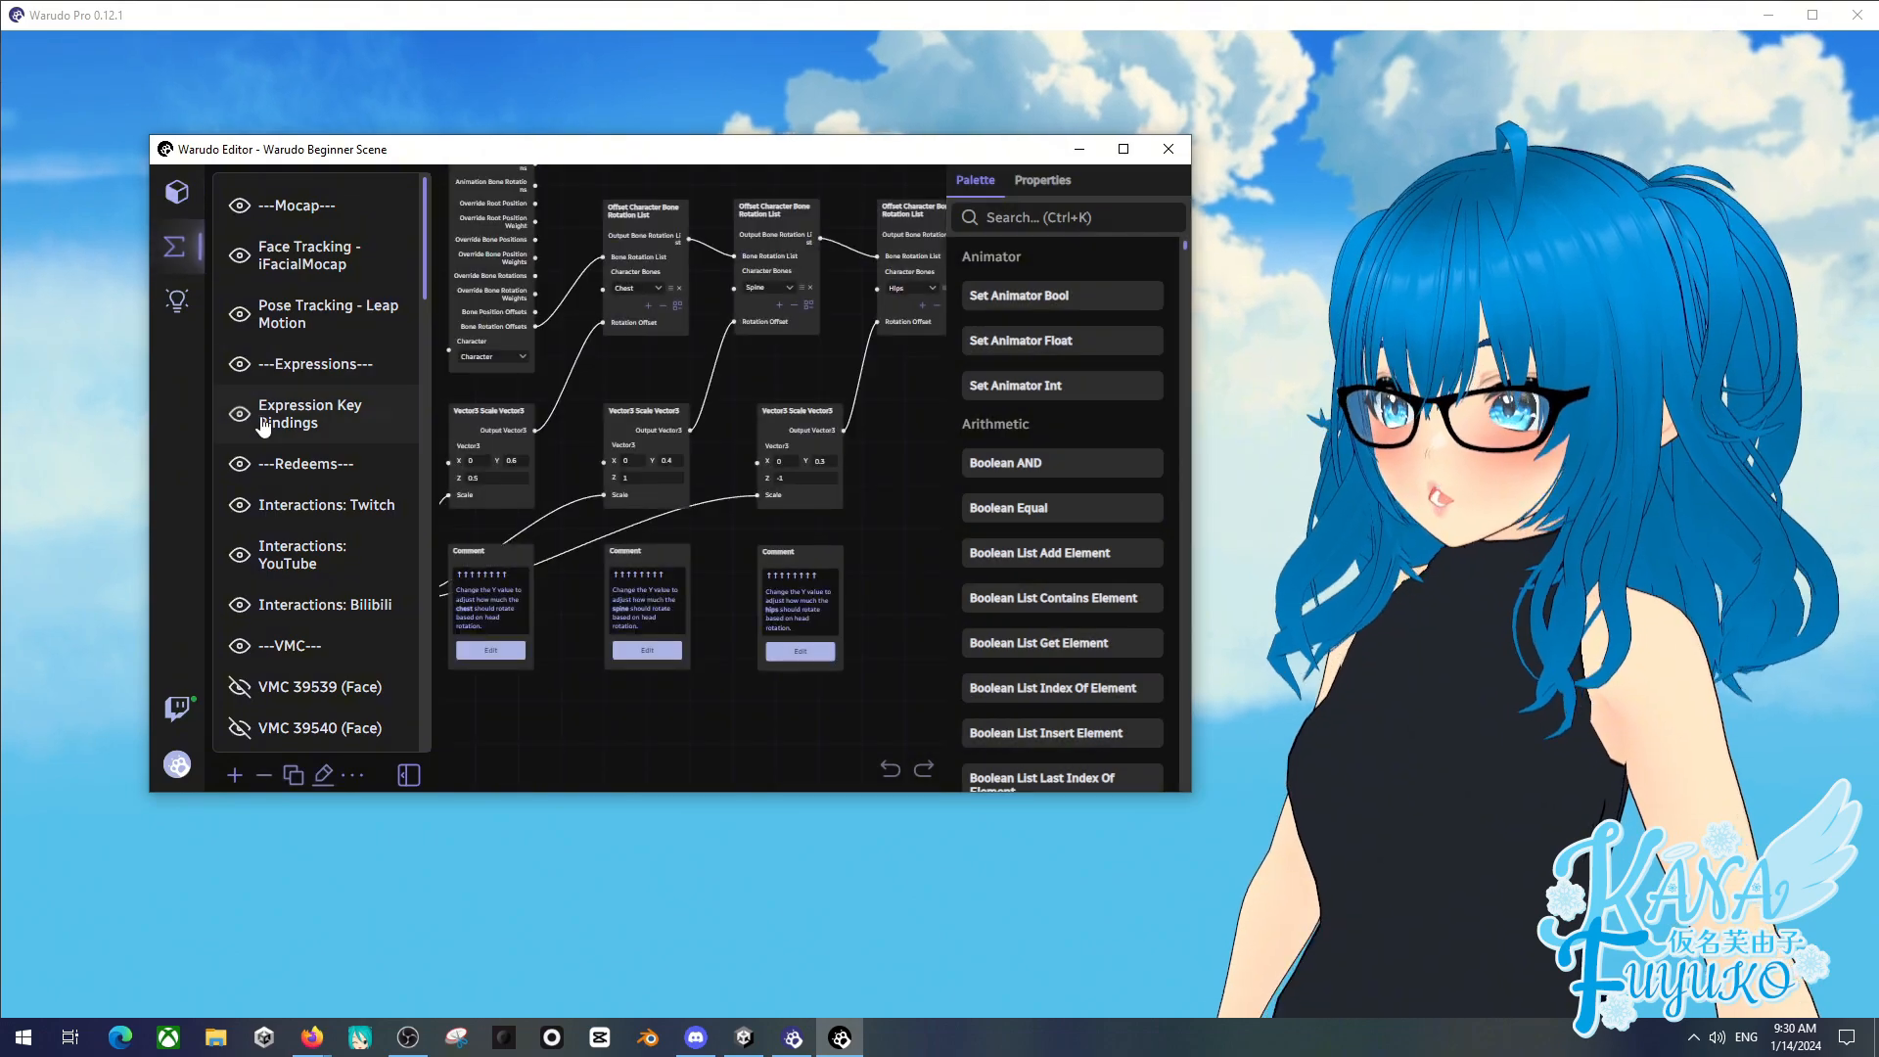
{"action": "scroll", "coordinate": [284, 528], "scroll_direction": "down", "scroll_amount": 5}
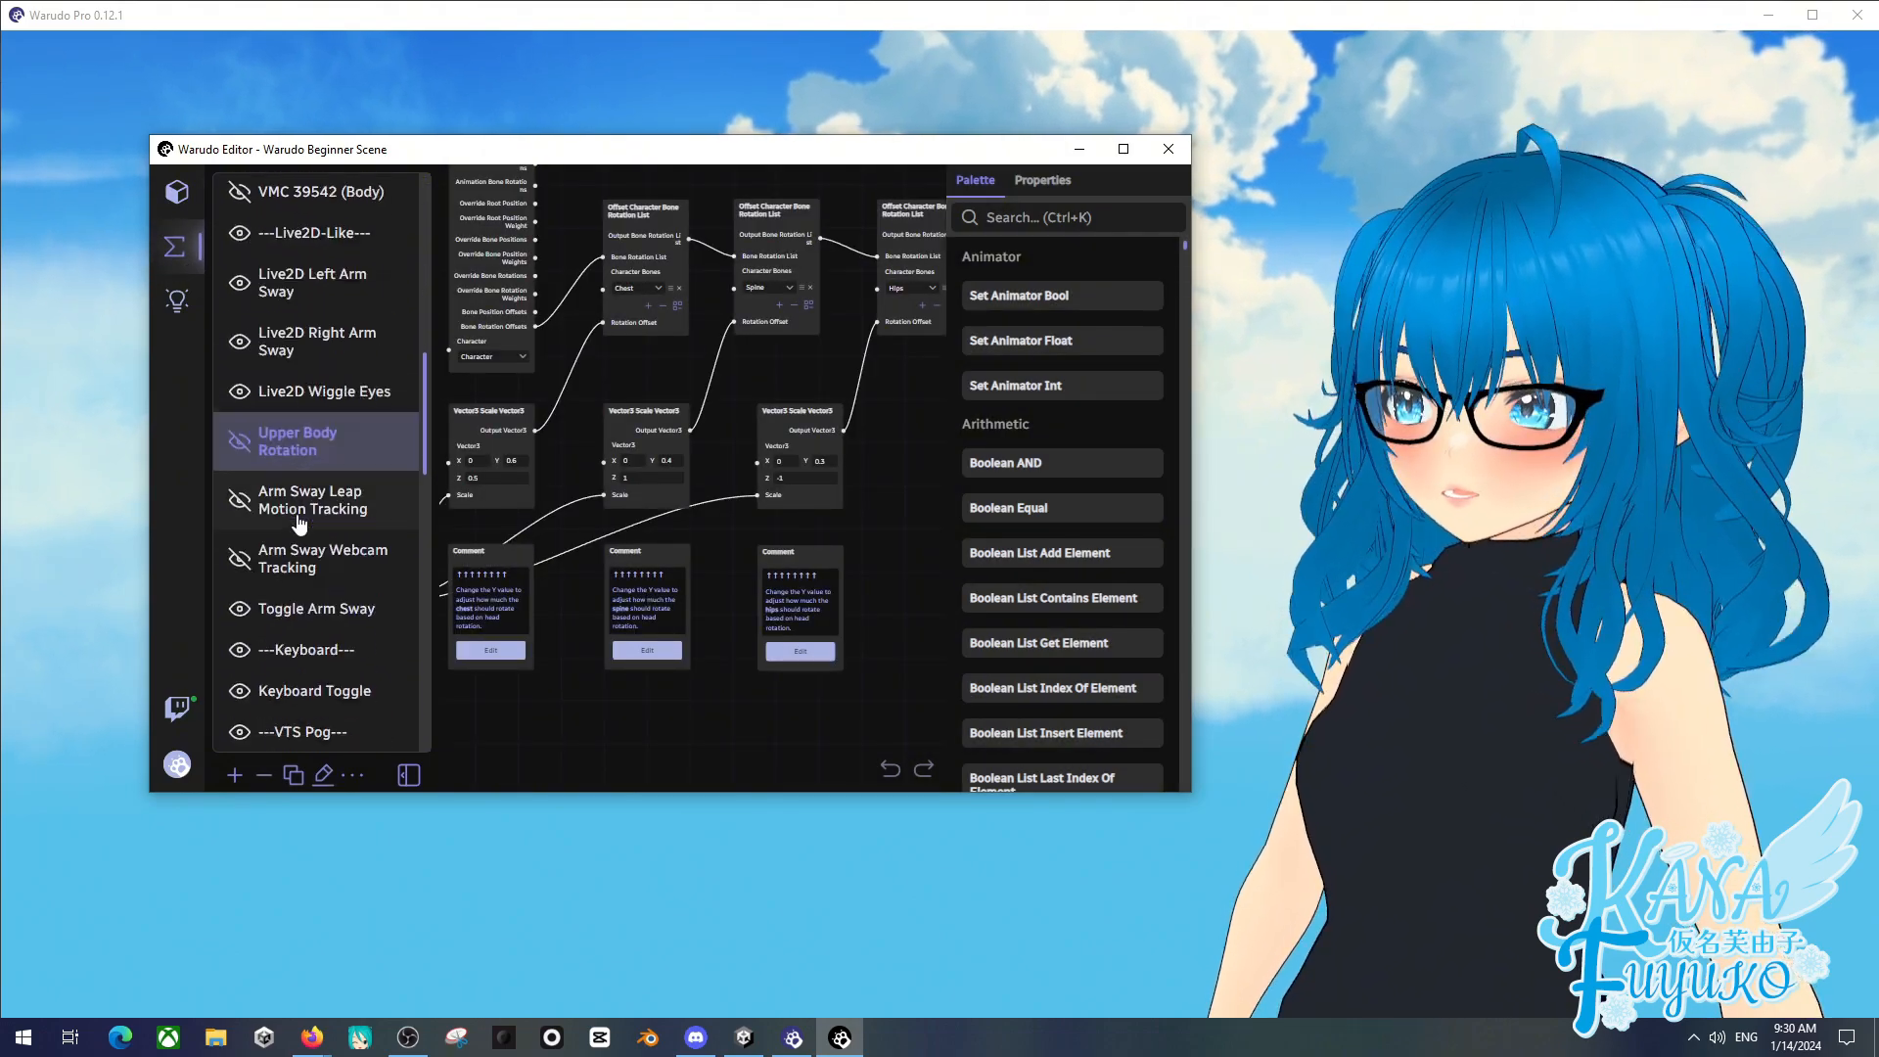
{"action": "left_click", "coordinate": [239, 442]}
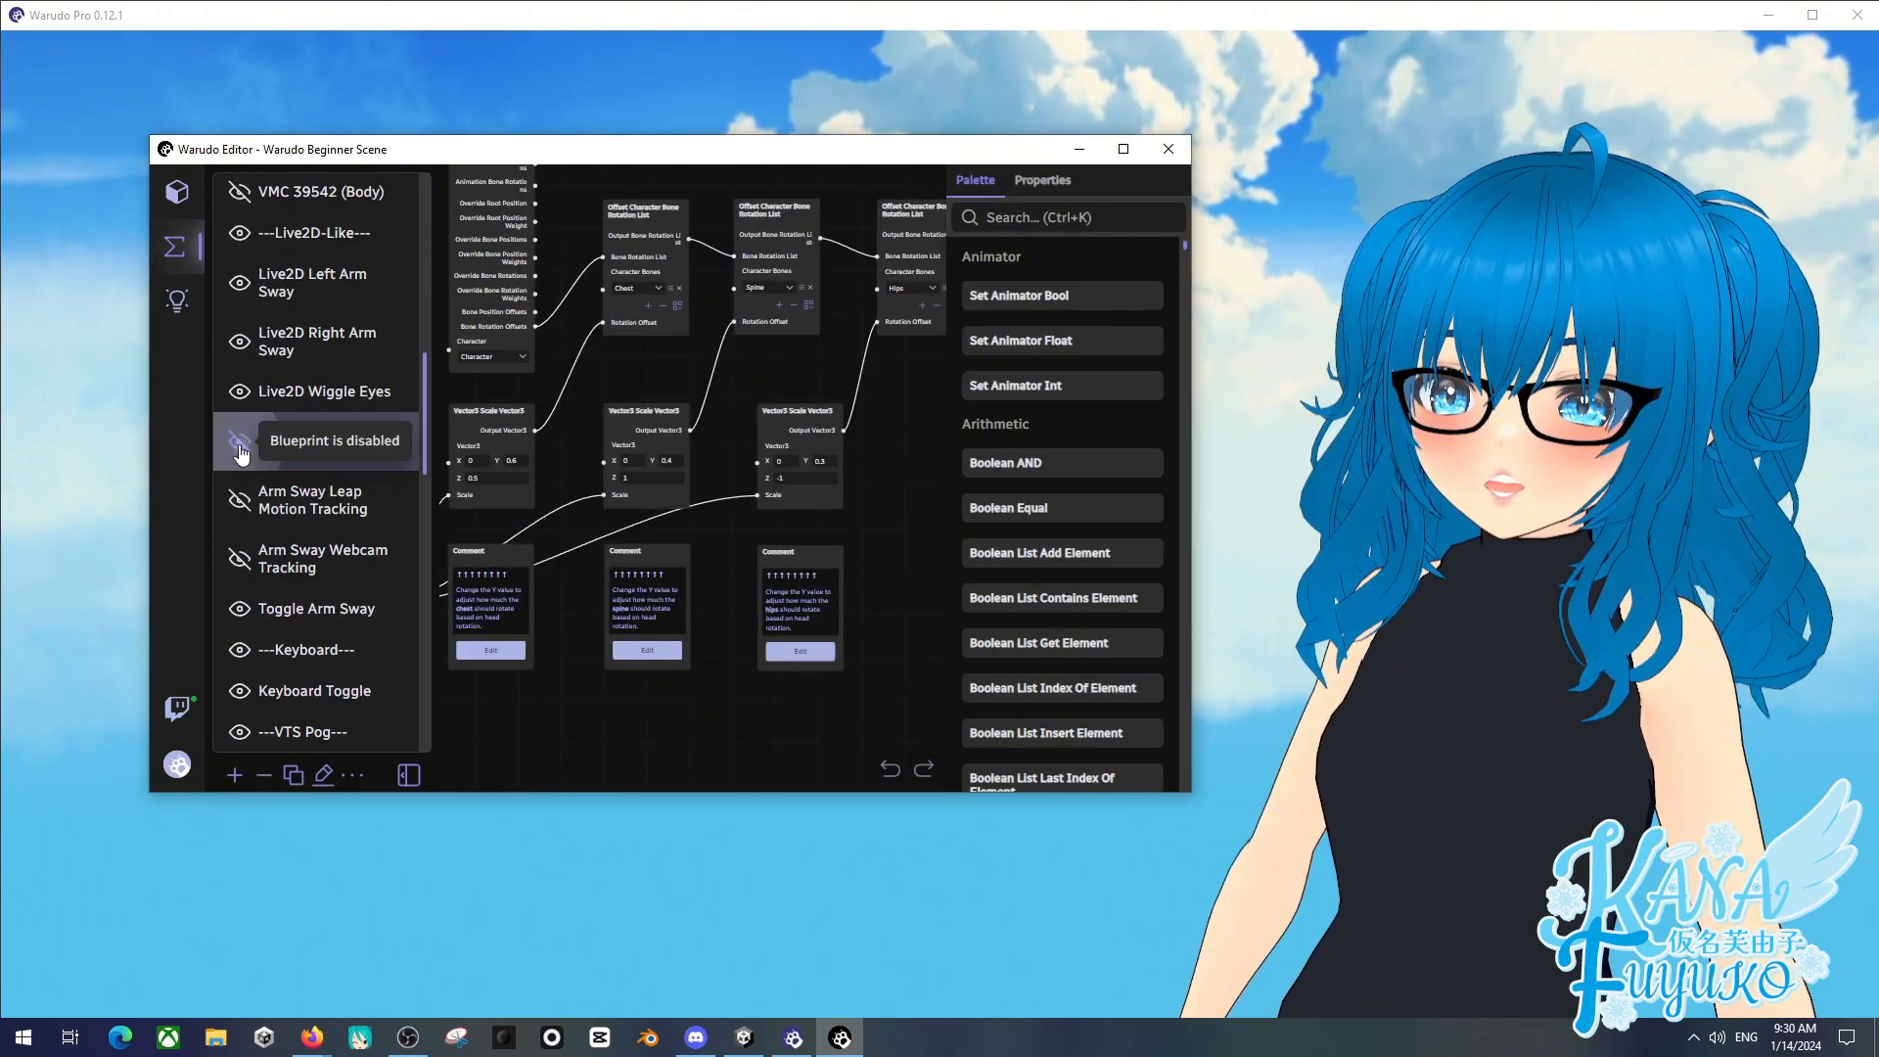
{"action": "left_click", "coordinate": [239, 448]}
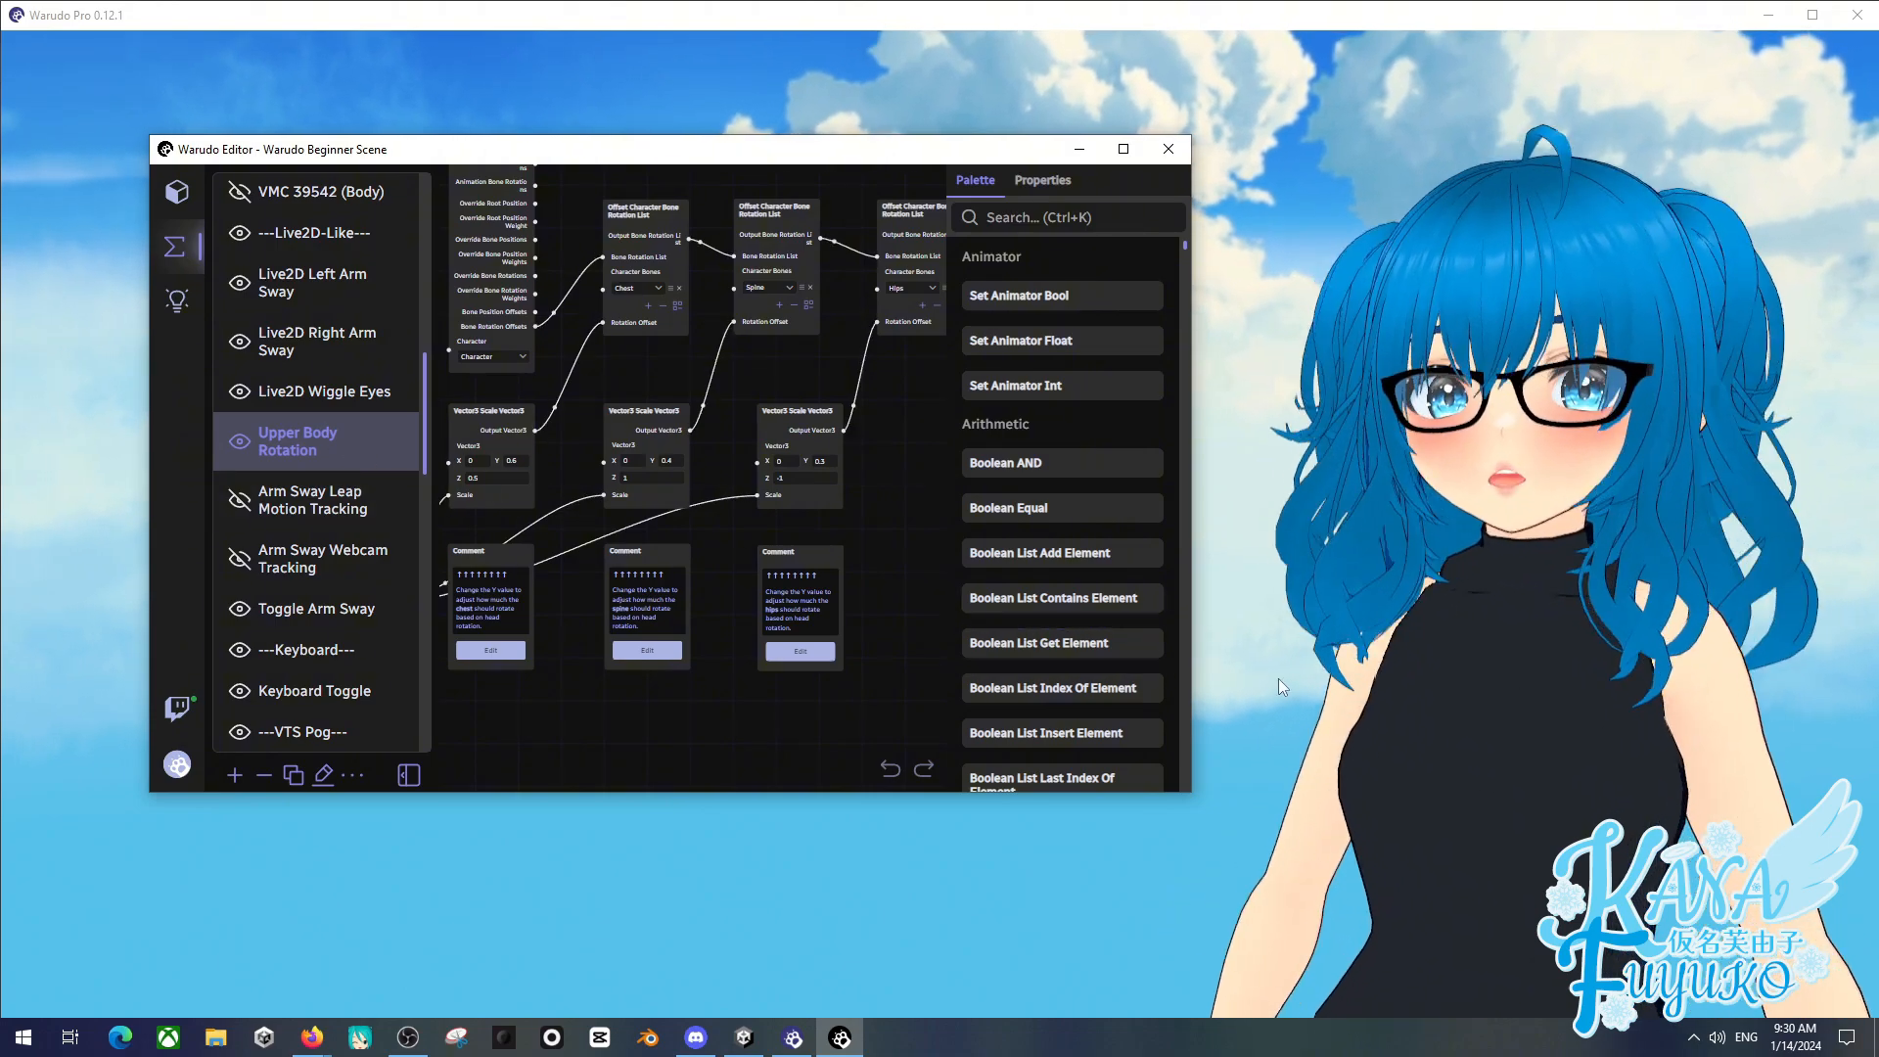
- Pull the scene camera back and reframe it to show the character from head to thighs
{"action": "middle_click_drag", "start_coordinate": [1278, 679], "coordinate": [1276, 540]}
{"action": "scroll", "coordinate": [1271, 538], "scroll_direction": "down", "scroll_amount": 3}
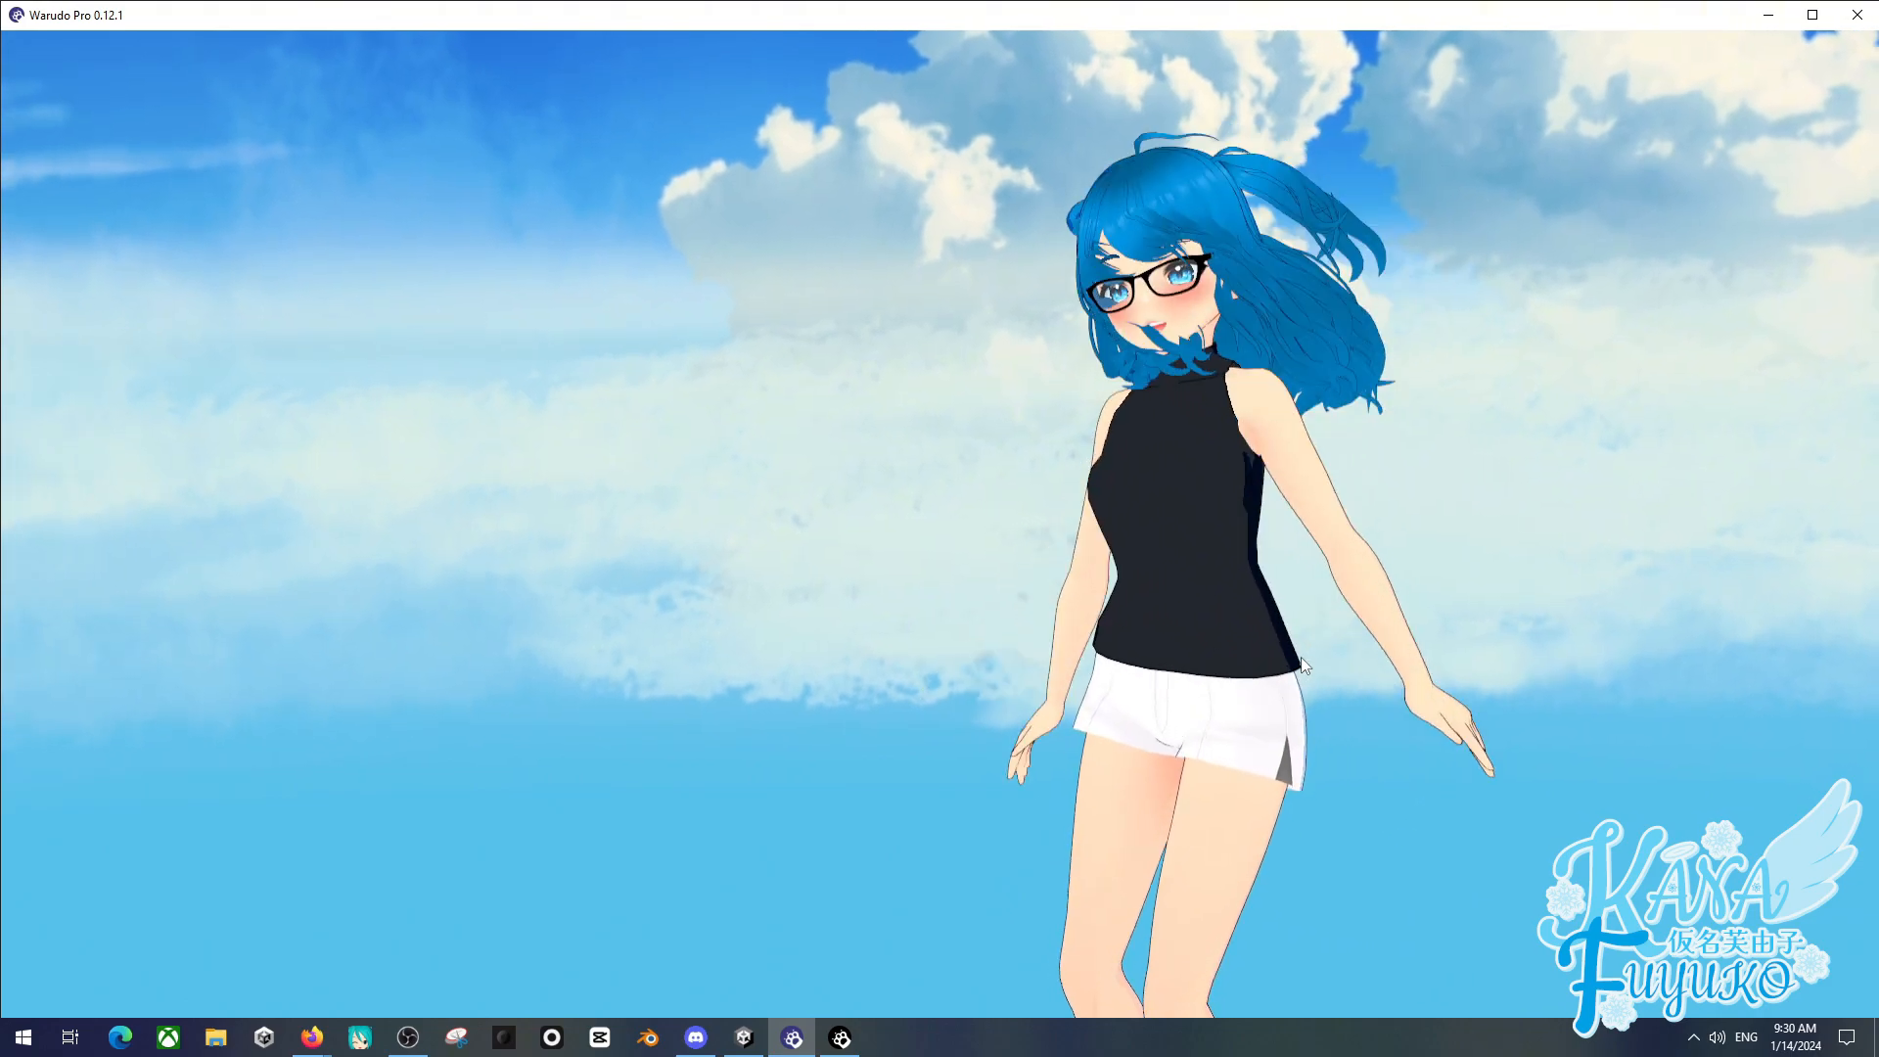
{"action": "left_click_drag", "start_coordinate": [1306, 654], "coordinate": [1318, 650]}
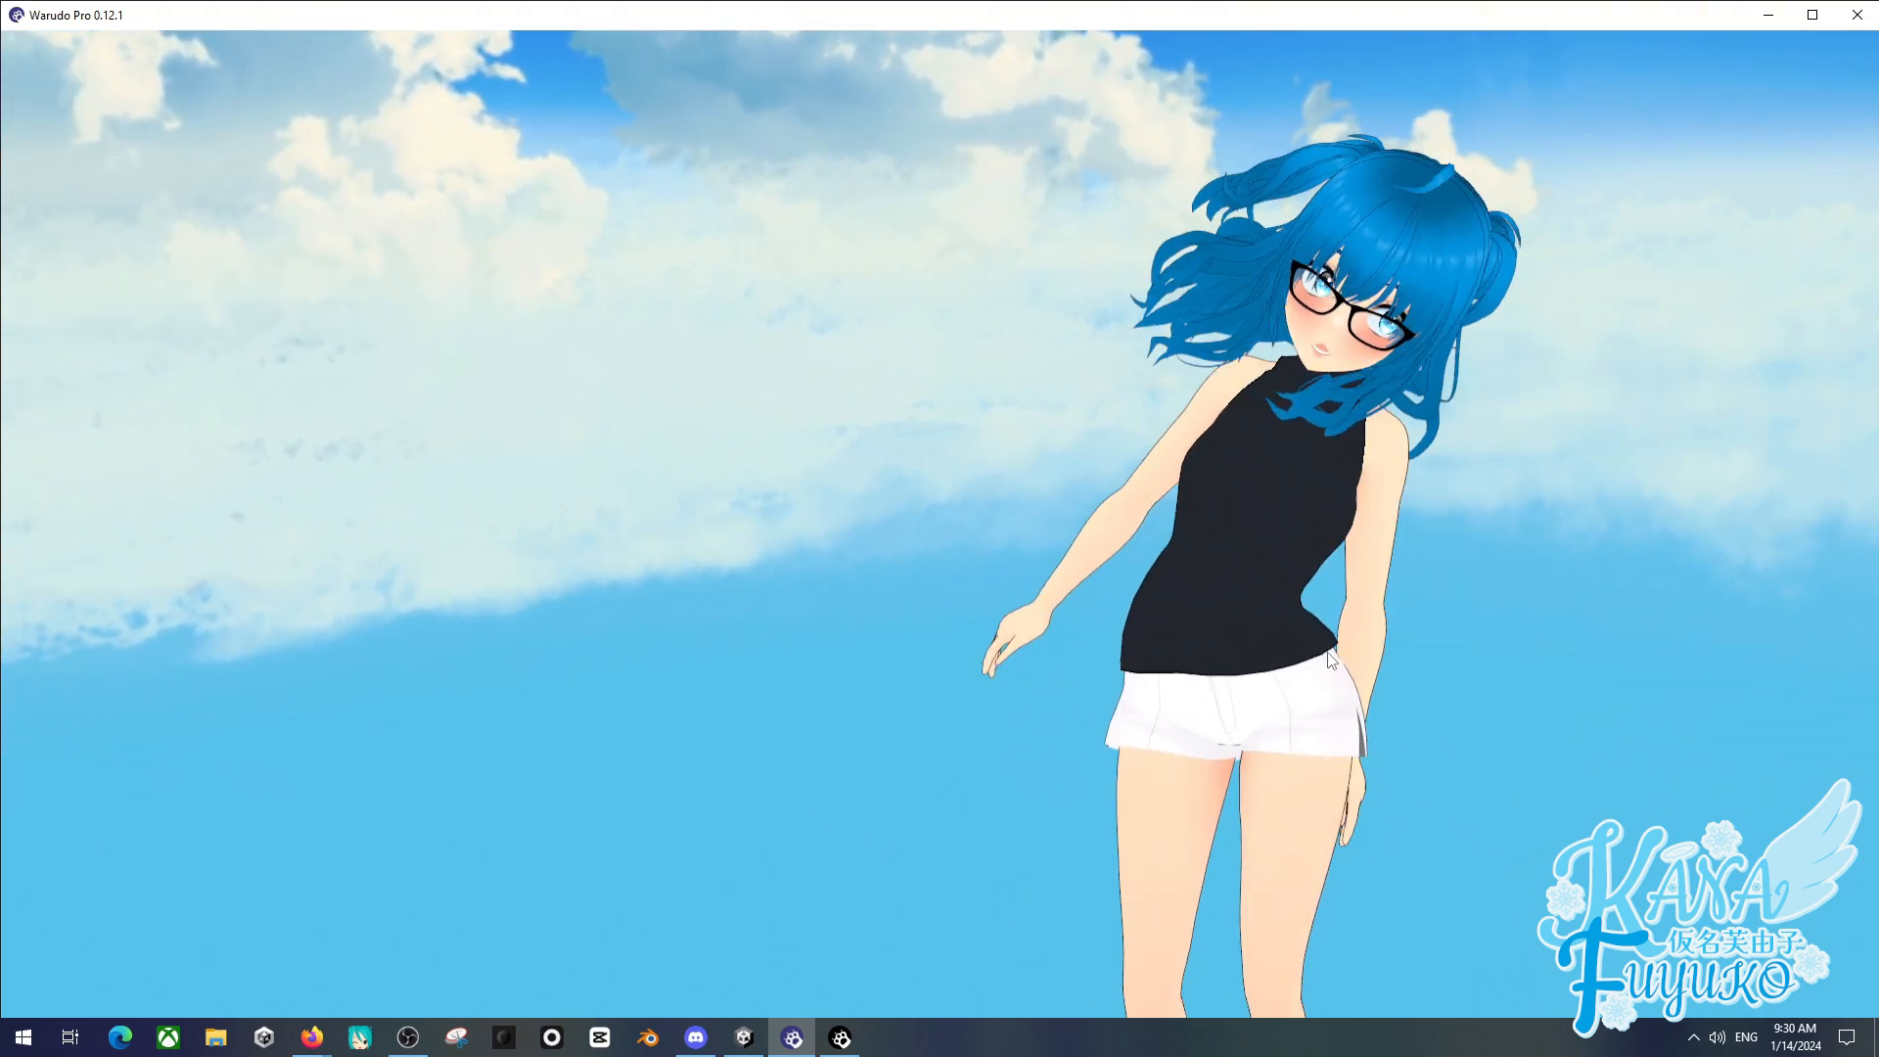
- Reopen the editor and try Z scale values of -1 for the spine and 1 for the hips in Upper Body Rotation
{"action": "left_click", "coordinate": [843, 1036]}
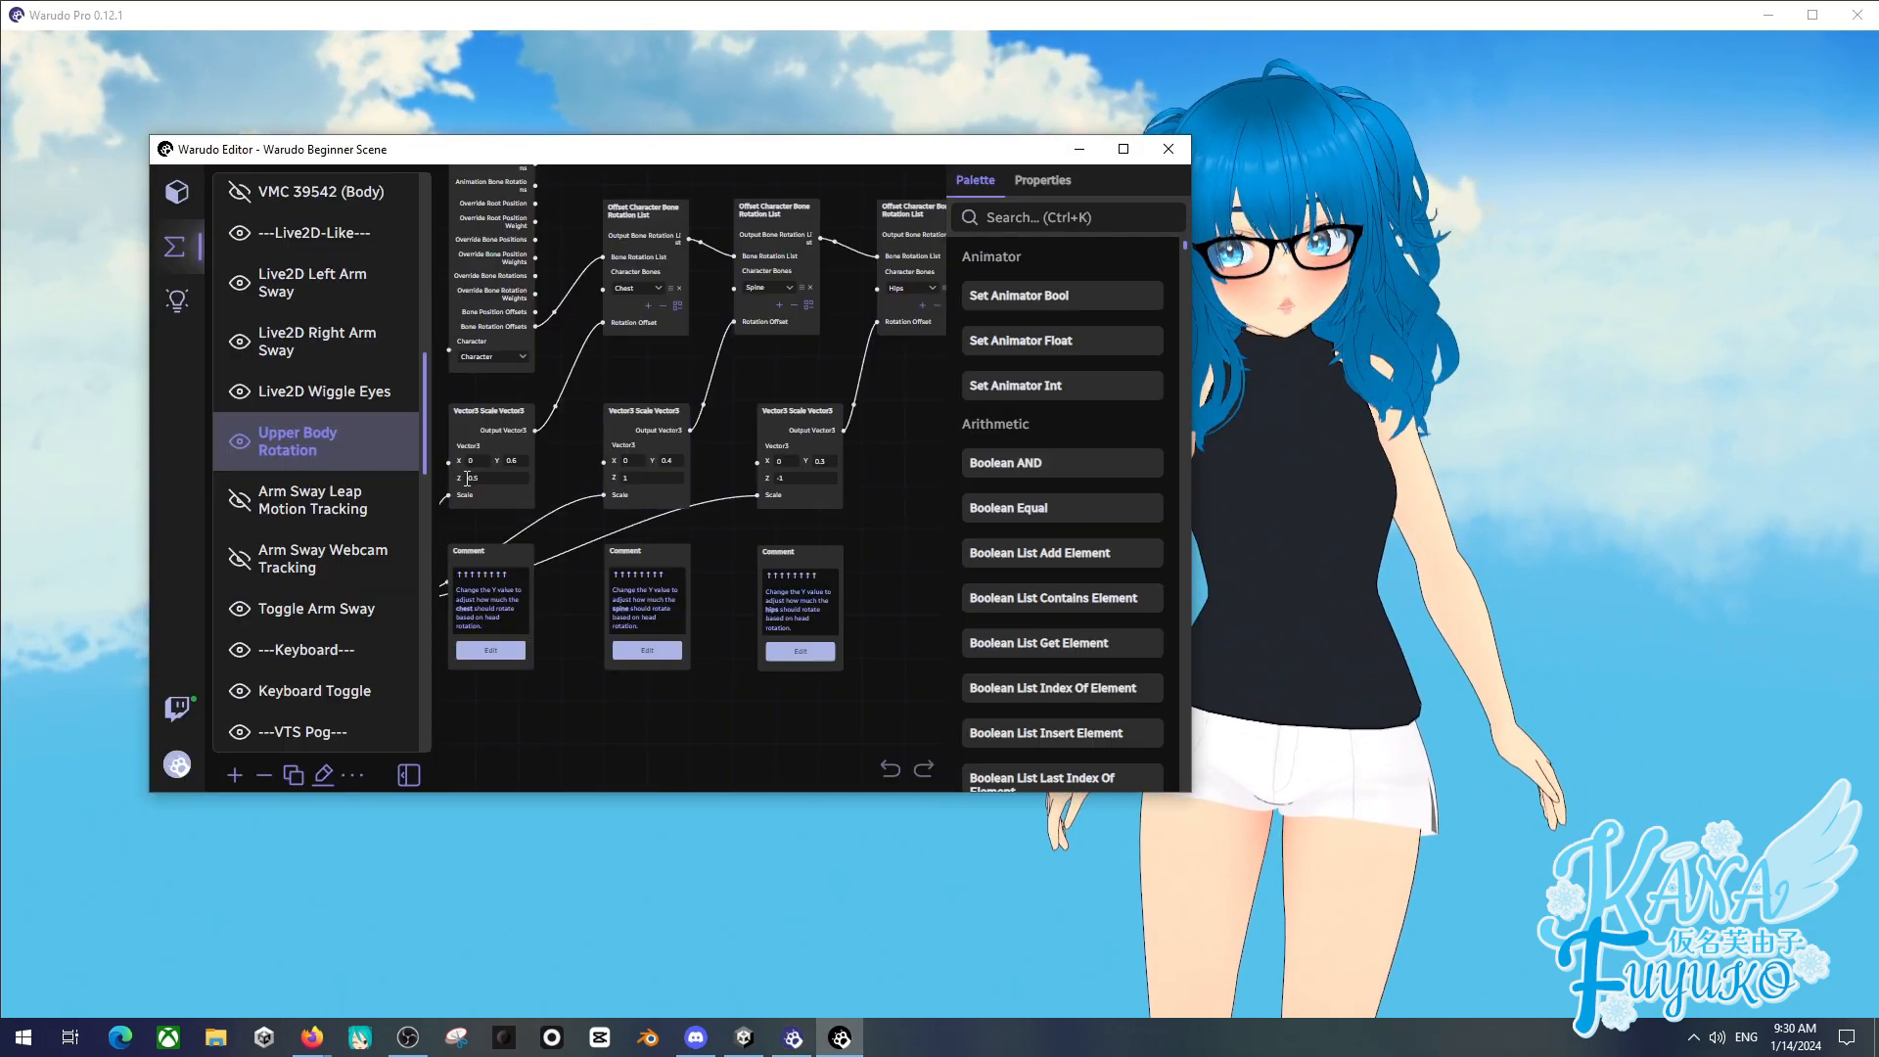
{"action": "scroll", "coordinate": [654, 531], "scroll_direction": "up", "scroll_amount": 2}
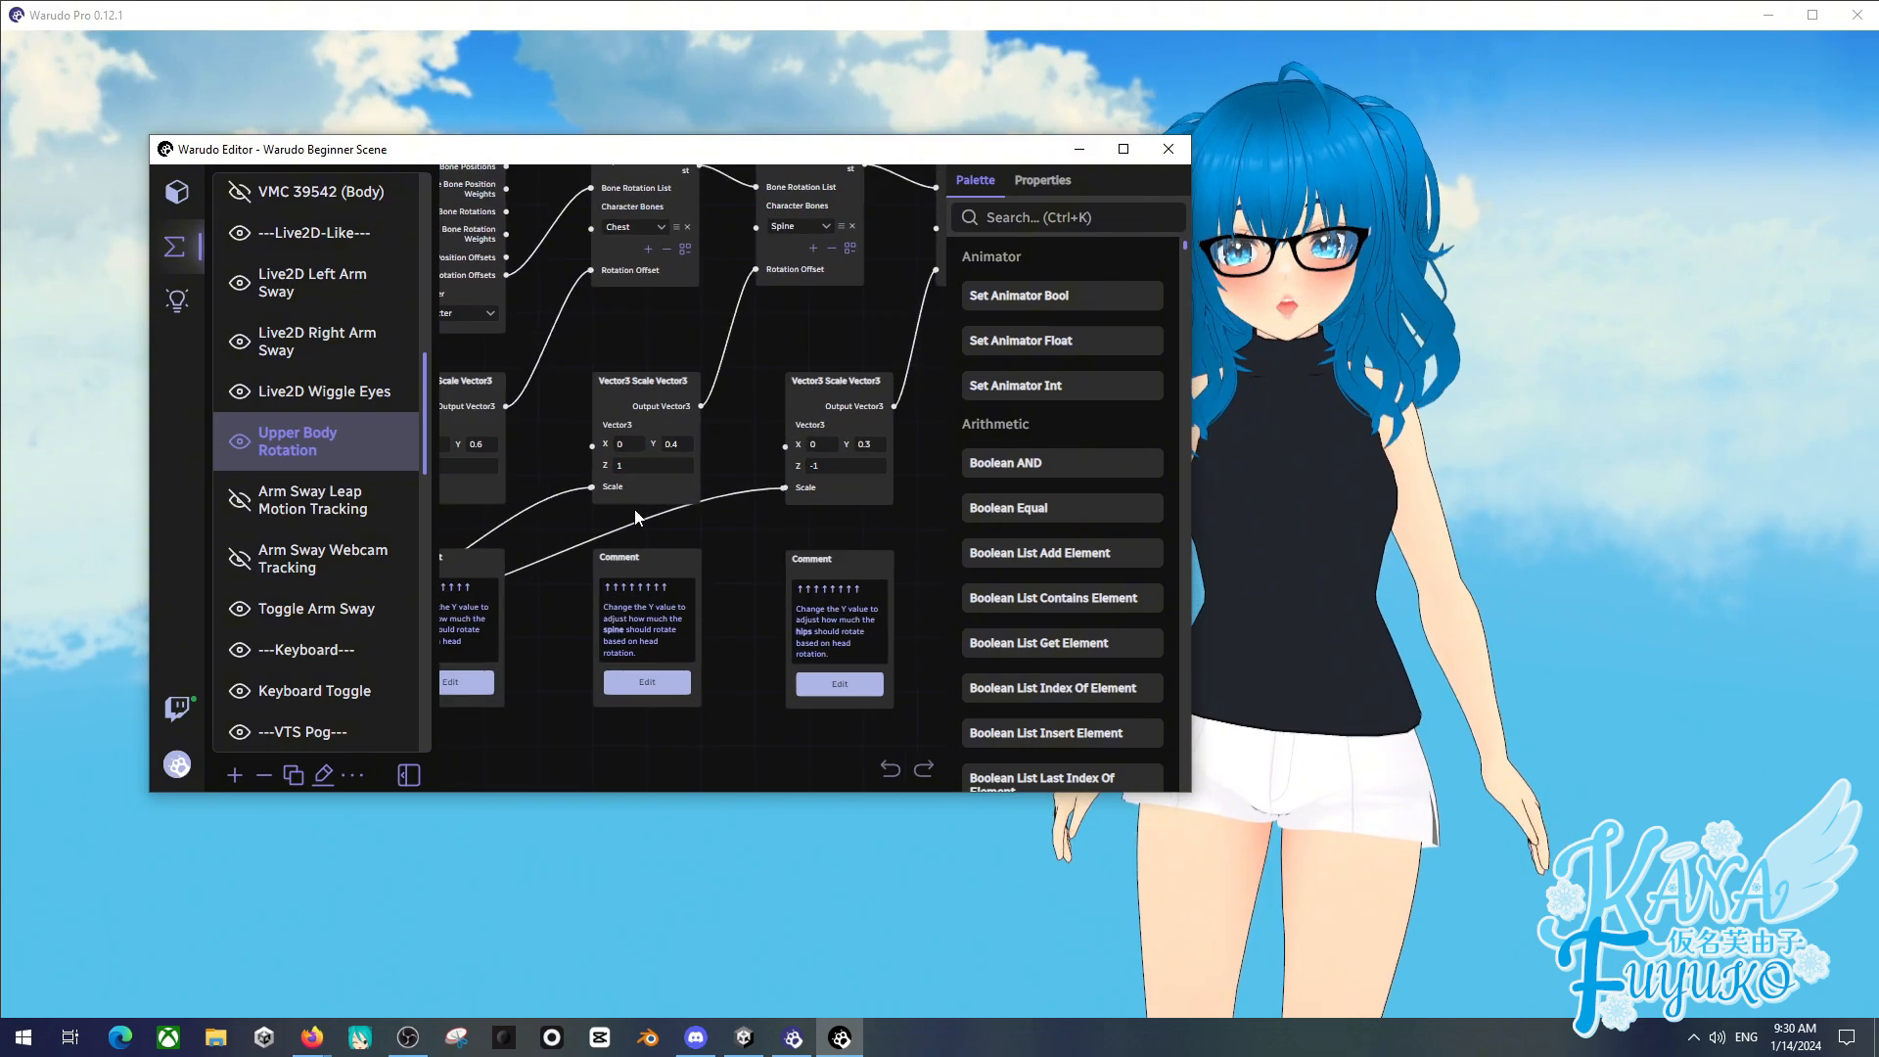
{"action": "scroll", "coordinate": [650, 521], "scroll_direction": "up", "scroll_amount": 1}
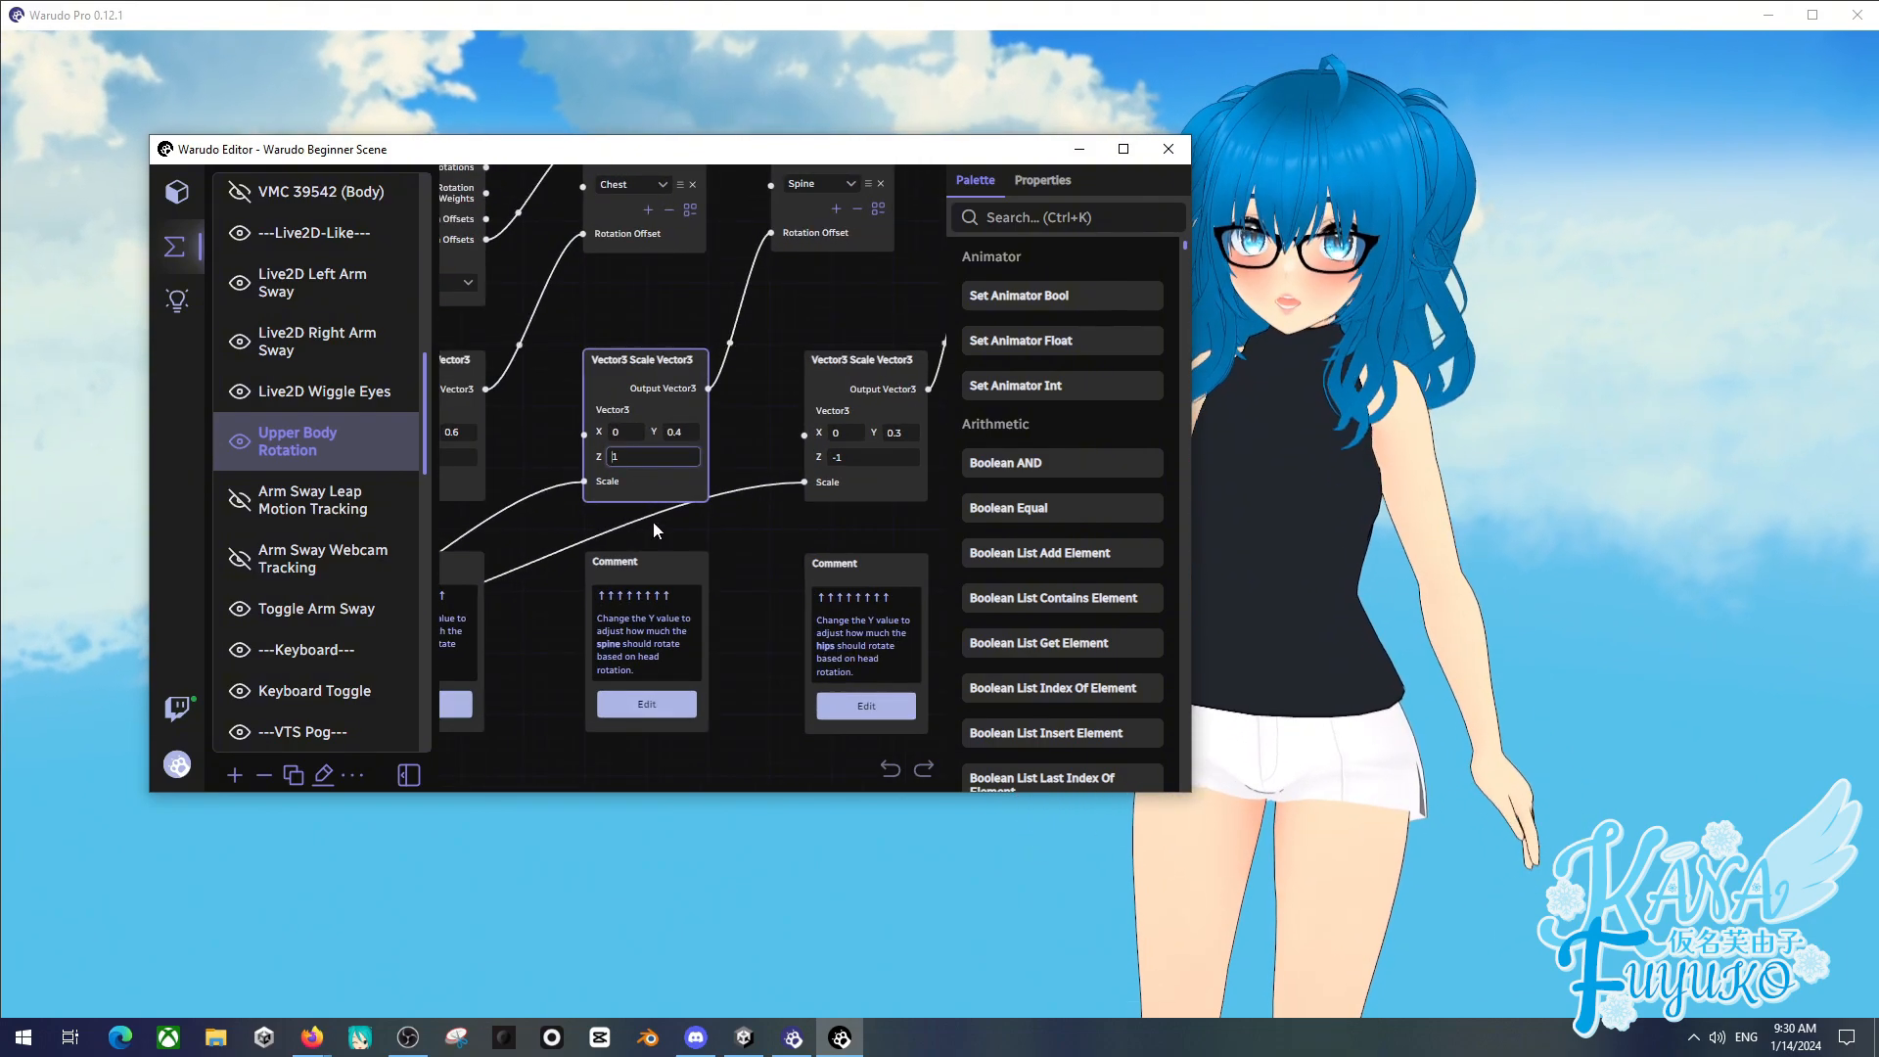
{"action": "type", "text": "-"}
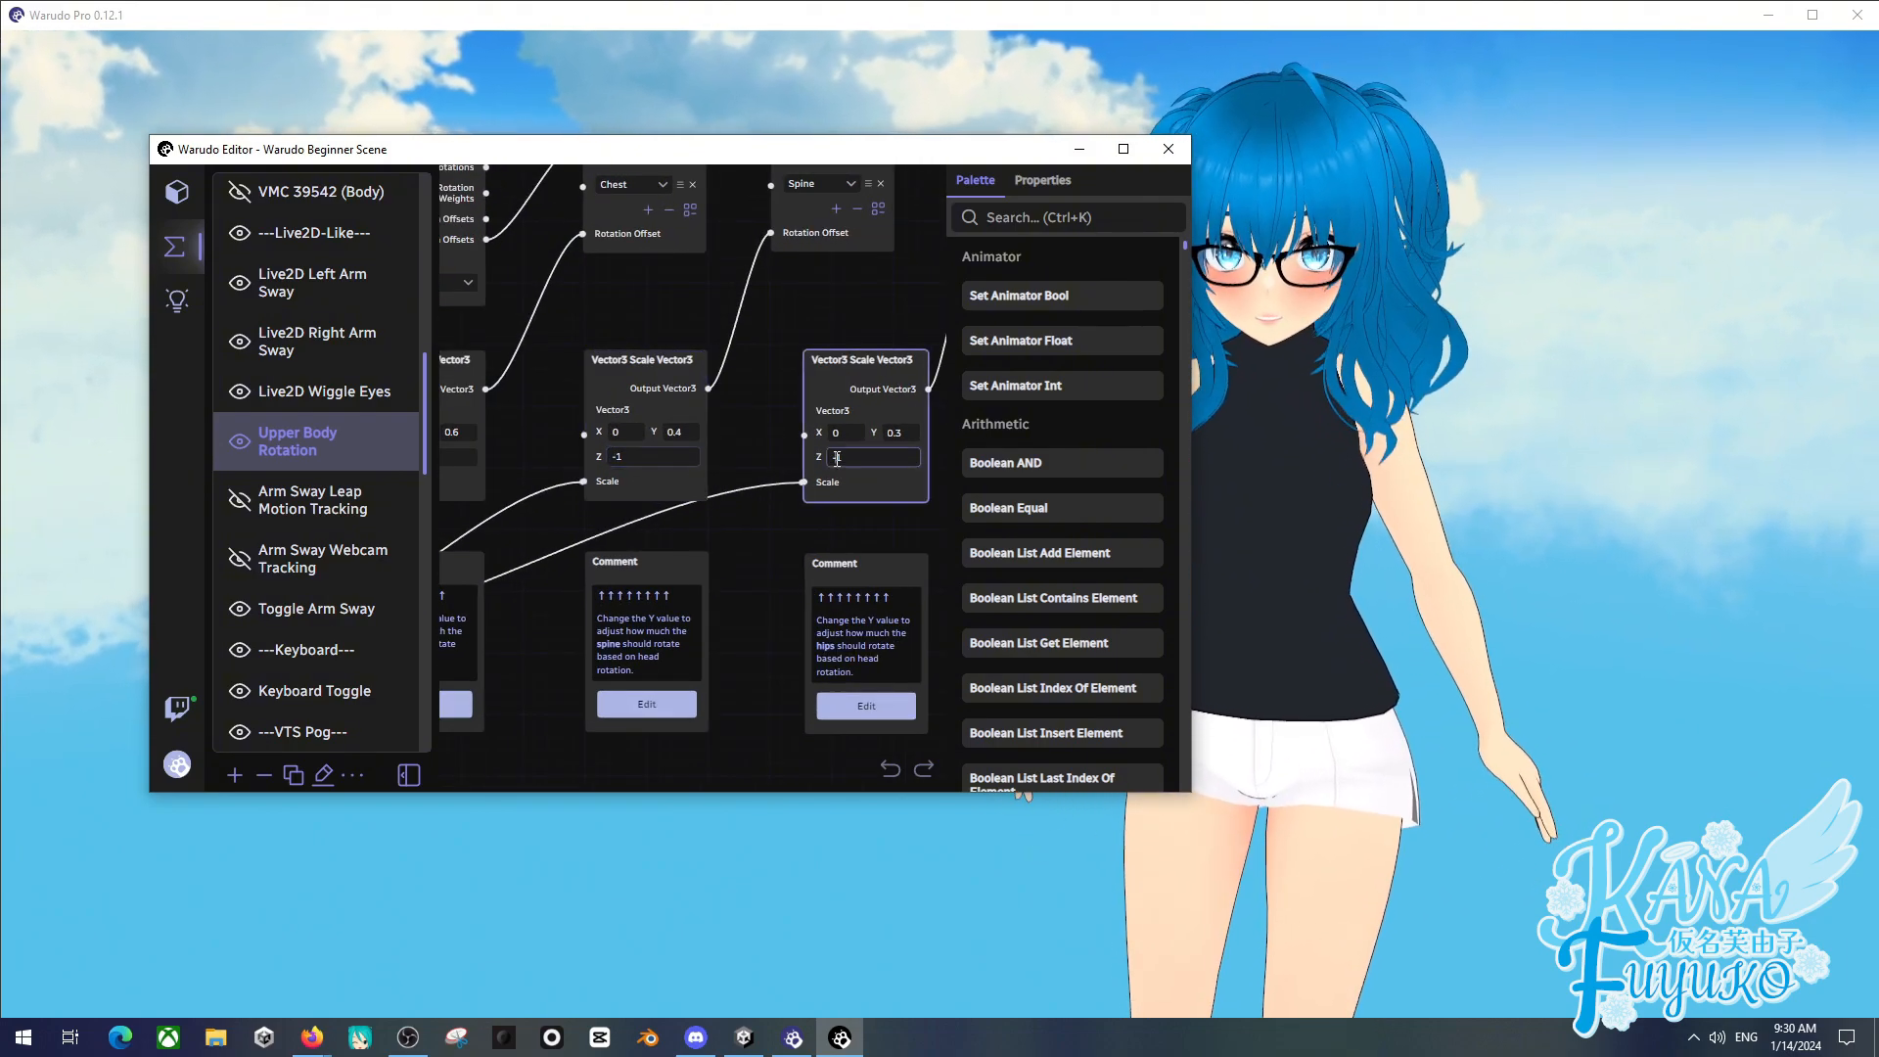
{"action": "left_click", "coordinate": [844, 456]}
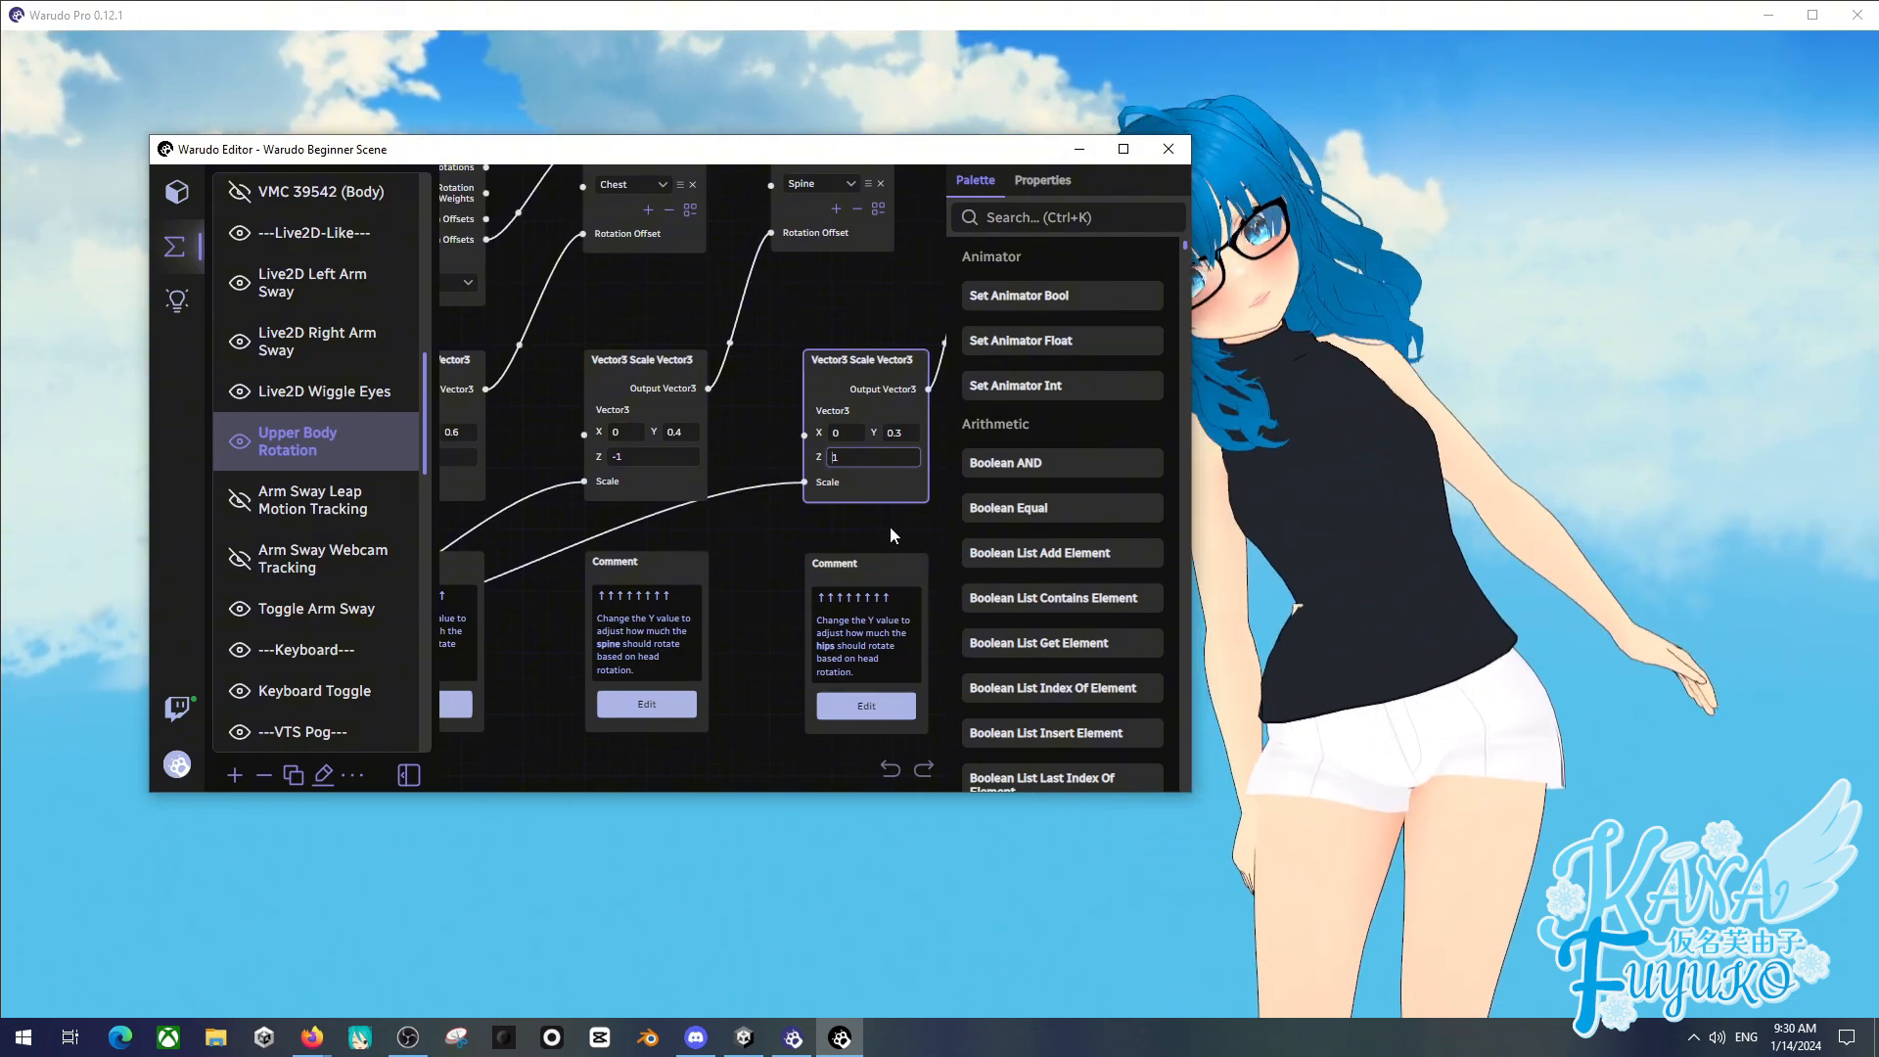
{"action": "type", "text": "-"}
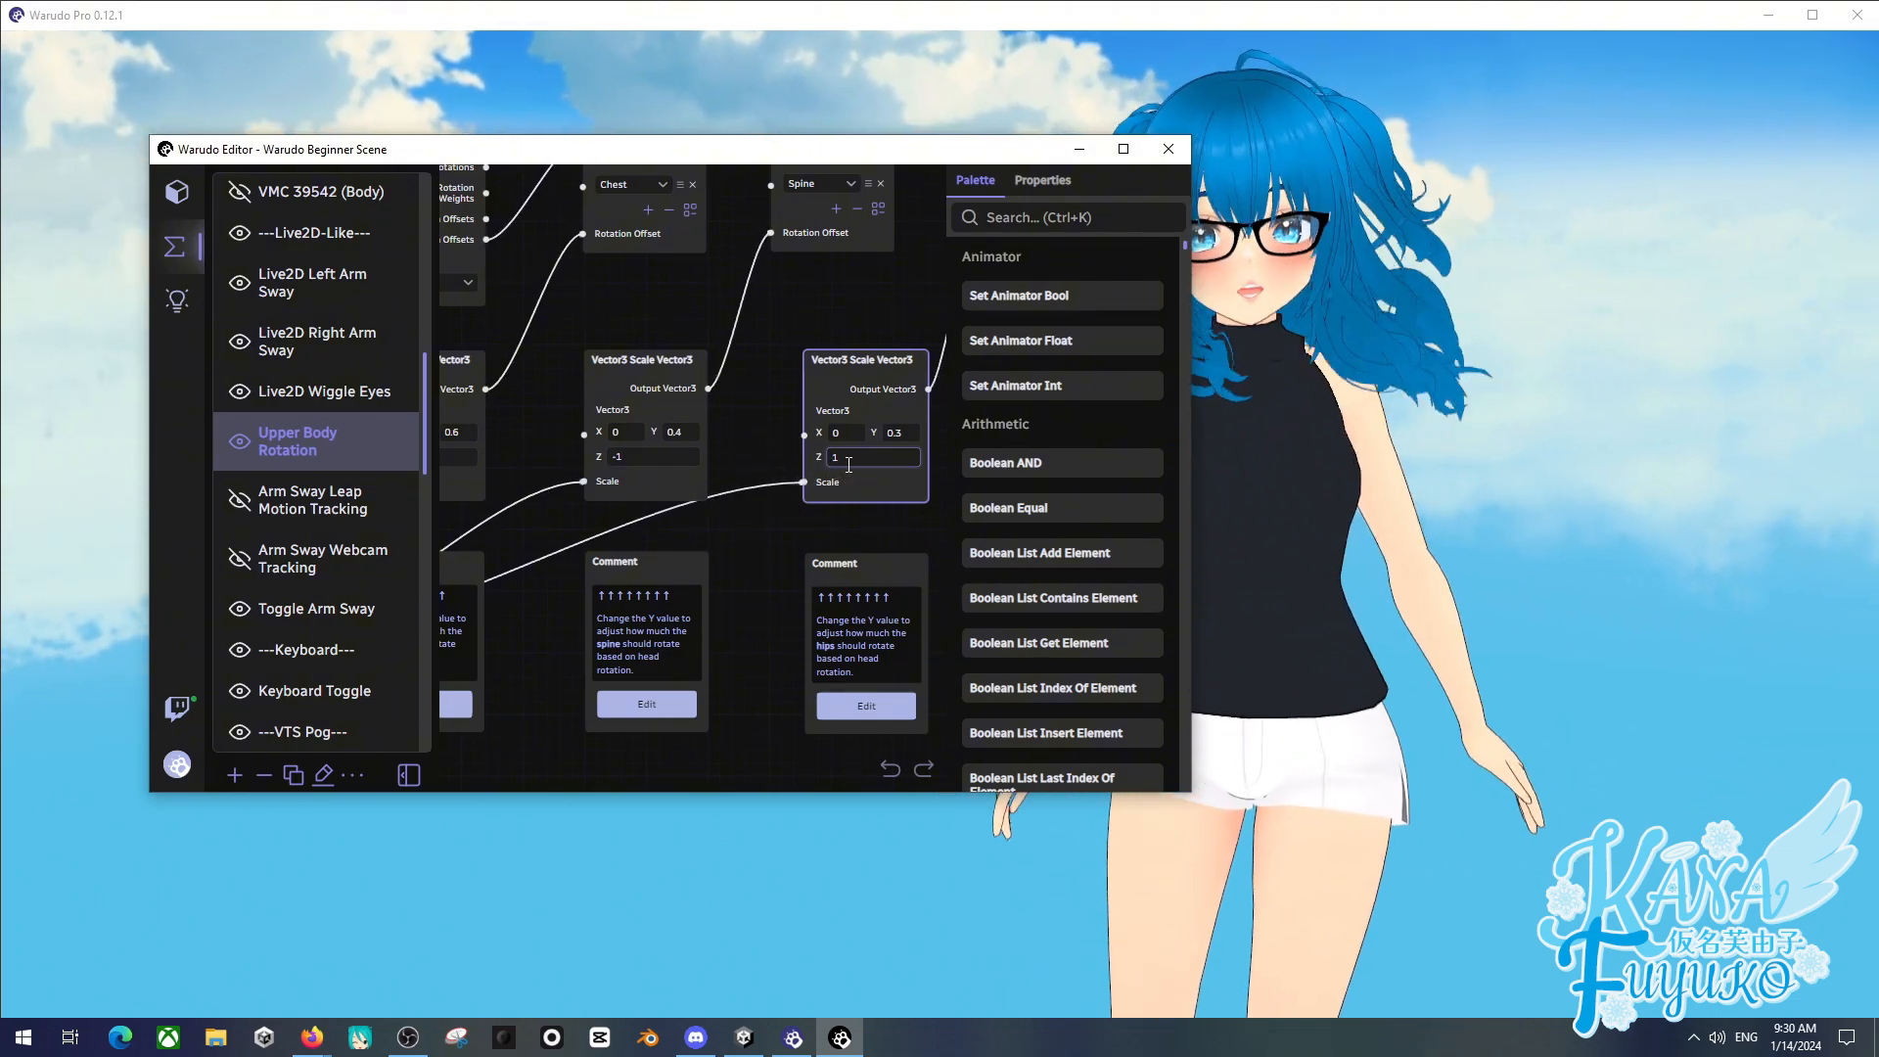
{"action": "left_click", "coordinate": [618, 454]}
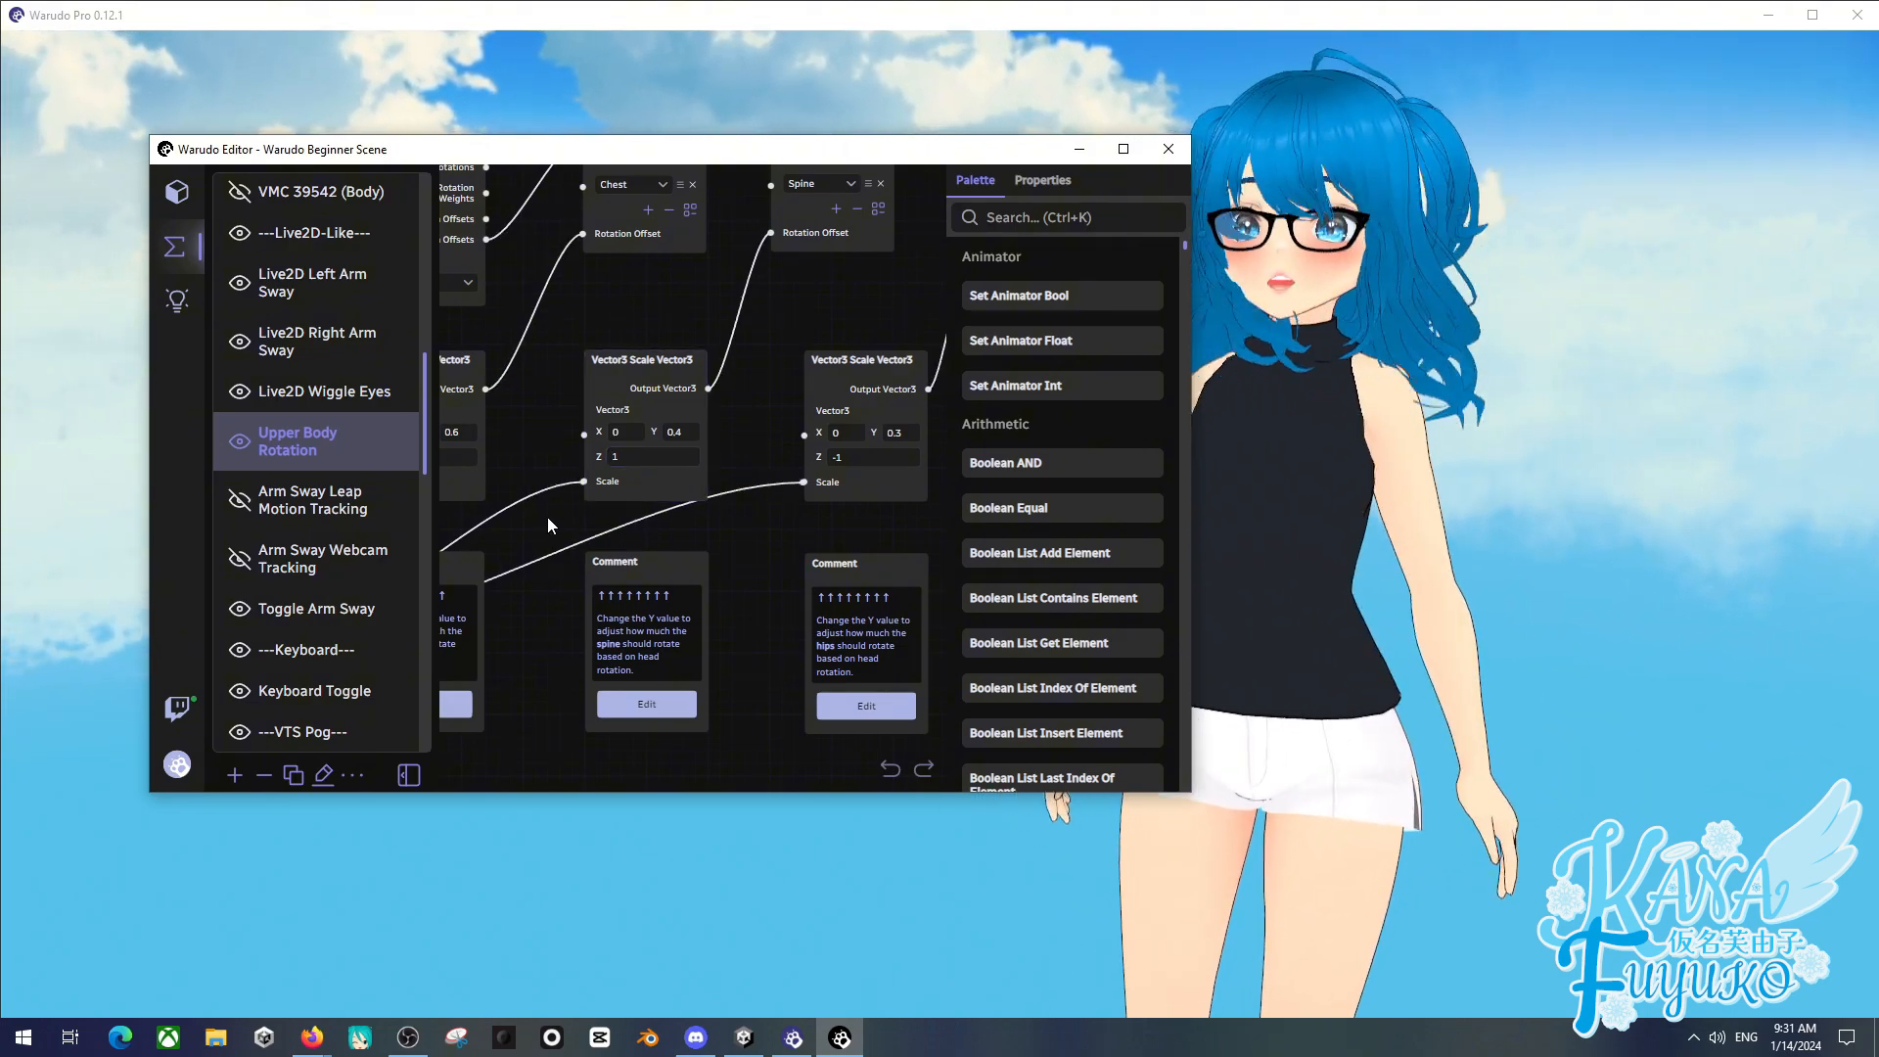
- Examine the chest, spine and hips rotation offset nodes with their Vector3 scale values and comments in the Upper Body Rotation graph
{"action": "scroll", "coordinate": [546, 515], "scroll_direction": "down", "scroll_amount": 3}
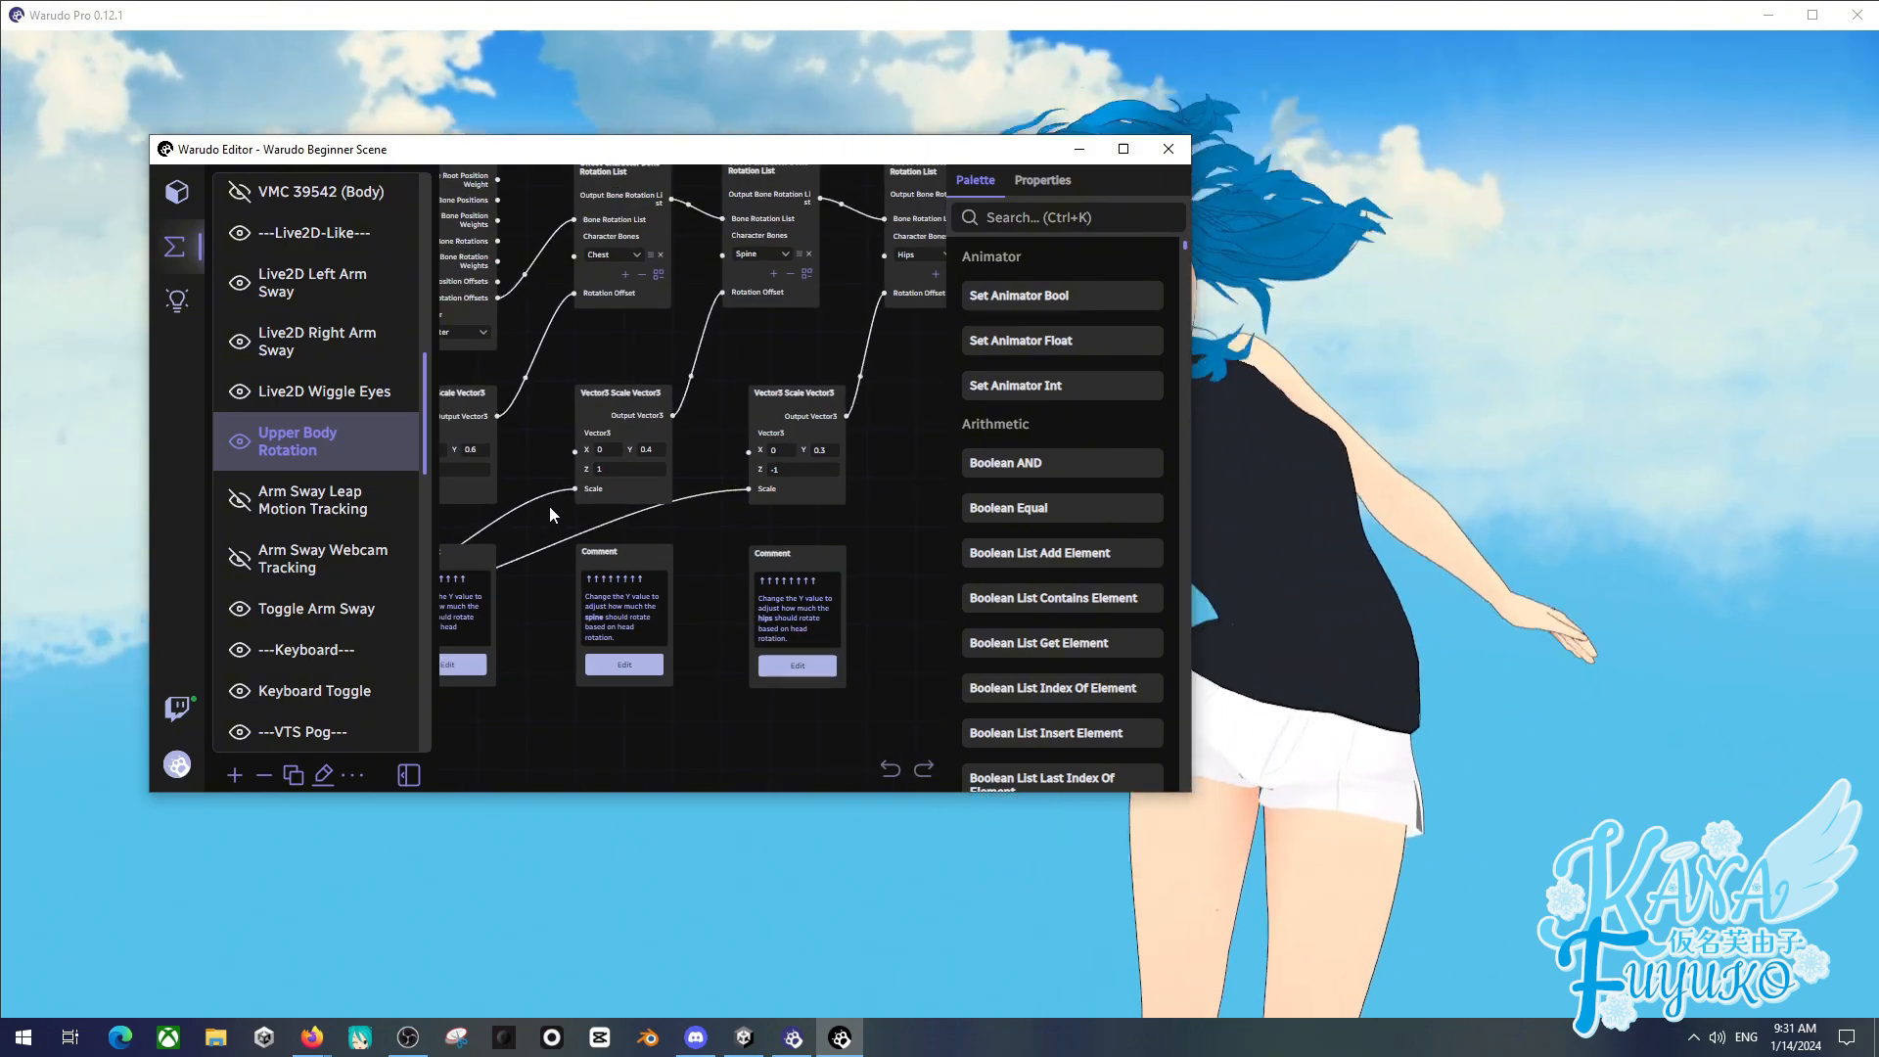
{"action": "scroll", "coordinate": [549, 508], "scroll_direction": "down", "scroll_amount": 1}
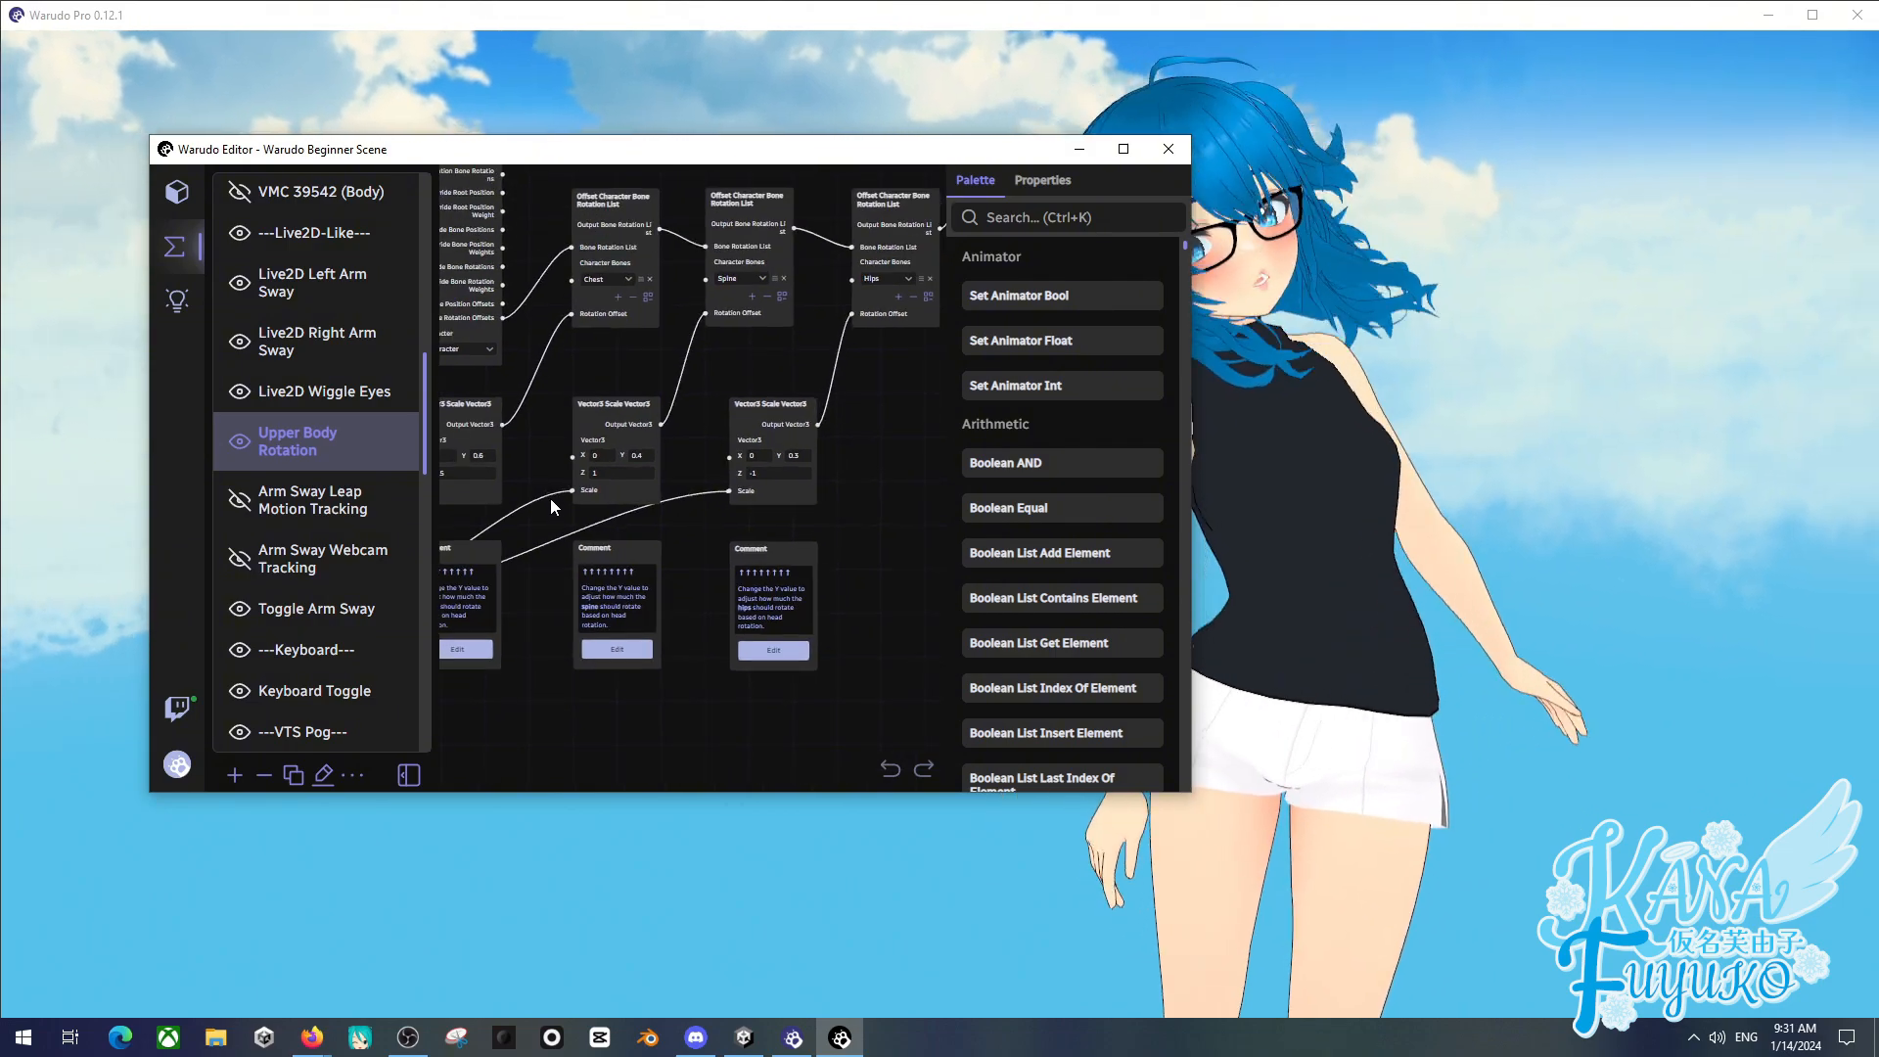
{"action": "left_click_drag", "start_coordinate": [550, 497], "coordinate": [599, 564]}
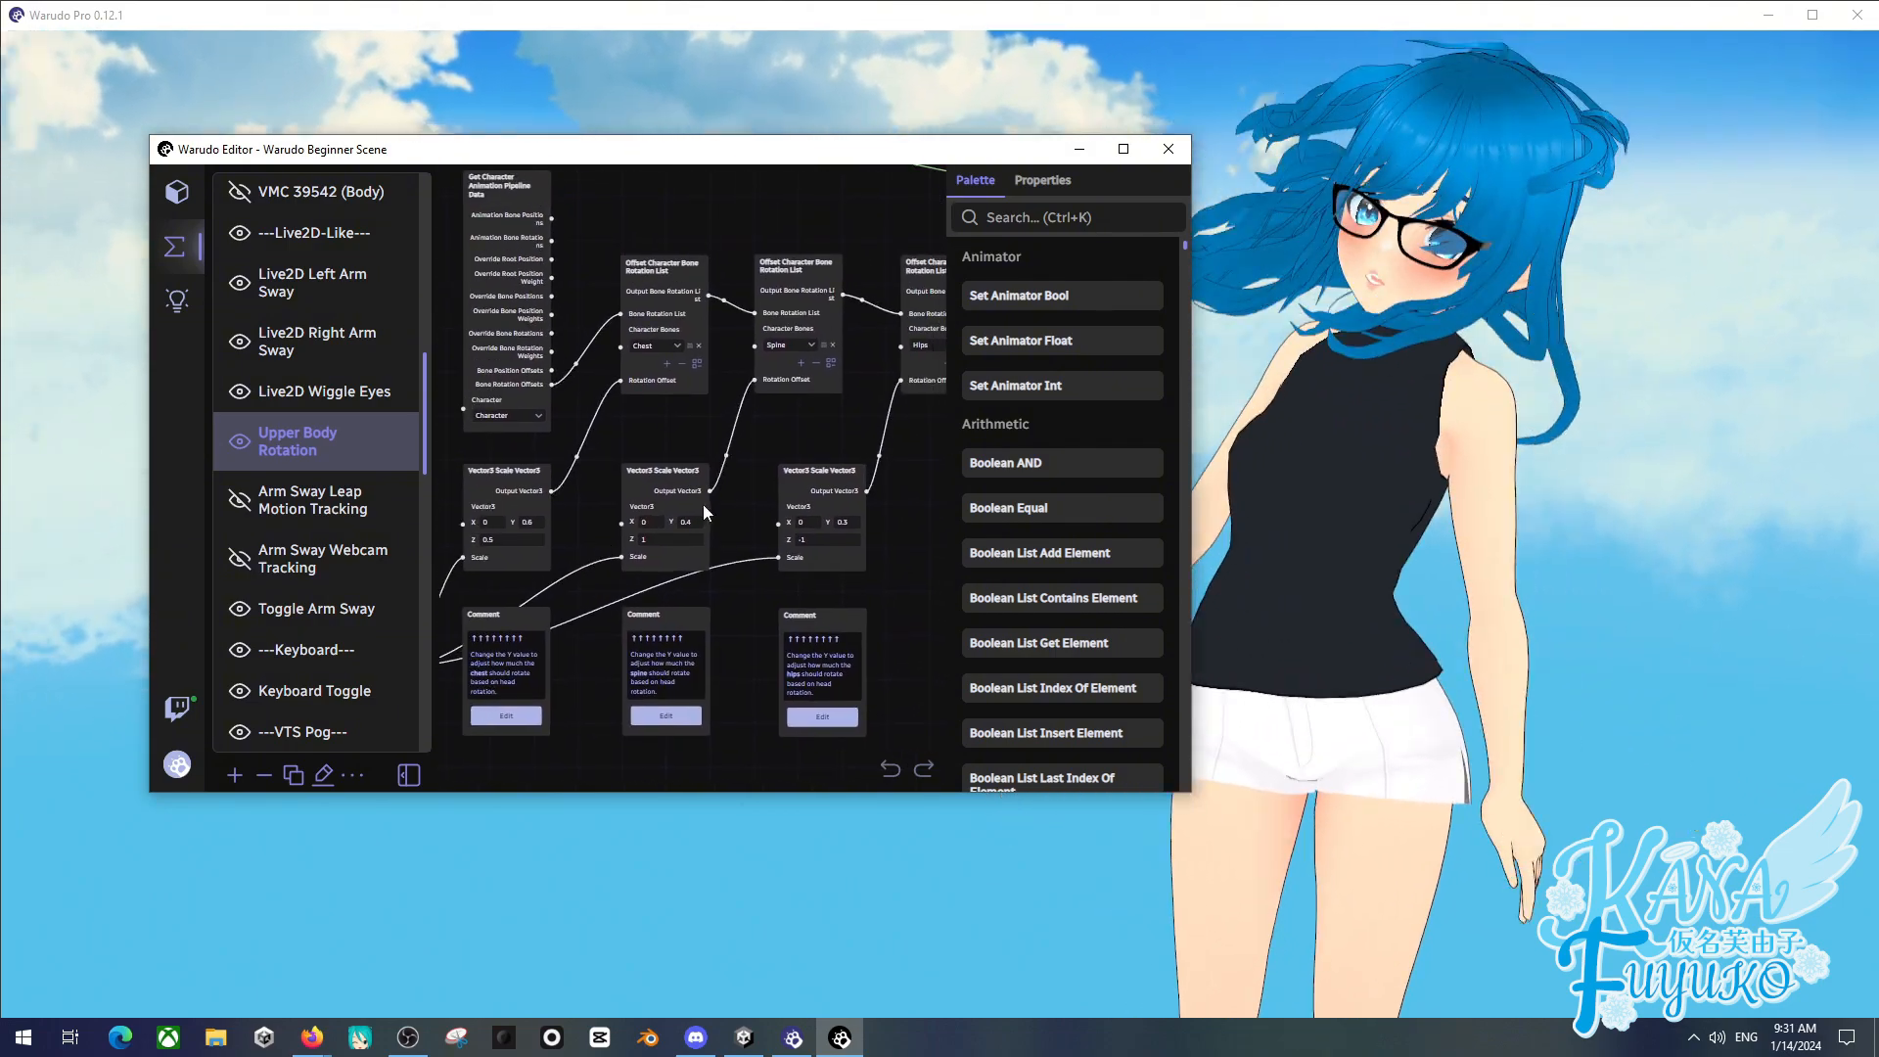
{"action": "scroll", "coordinate": [570, 556], "scroll_direction": "up", "scroll_amount": 1}
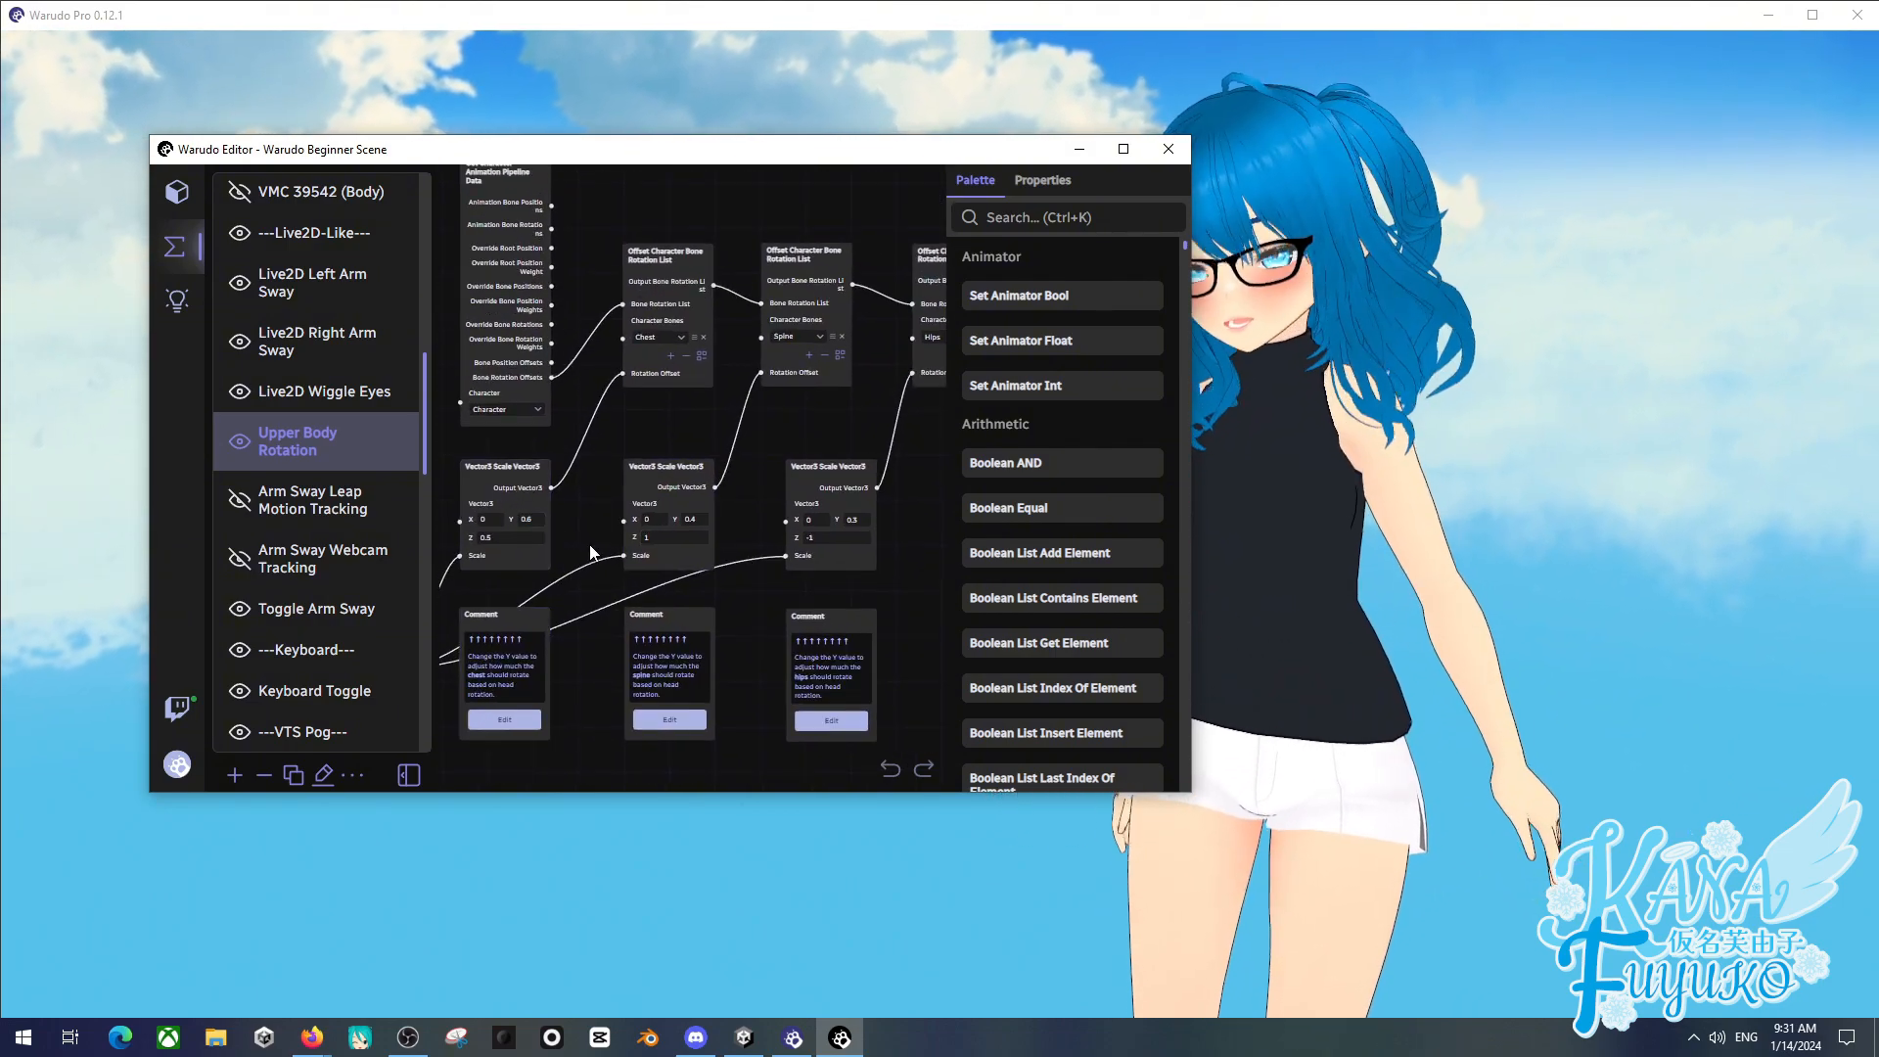
{"action": "scroll", "coordinate": [590, 544], "scroll_direction": "up", "scroll_amount": 1}
{"action": "scroll", "coordinate": [781, 429], "scroll_direction": "down", "scroll_amount": 2}
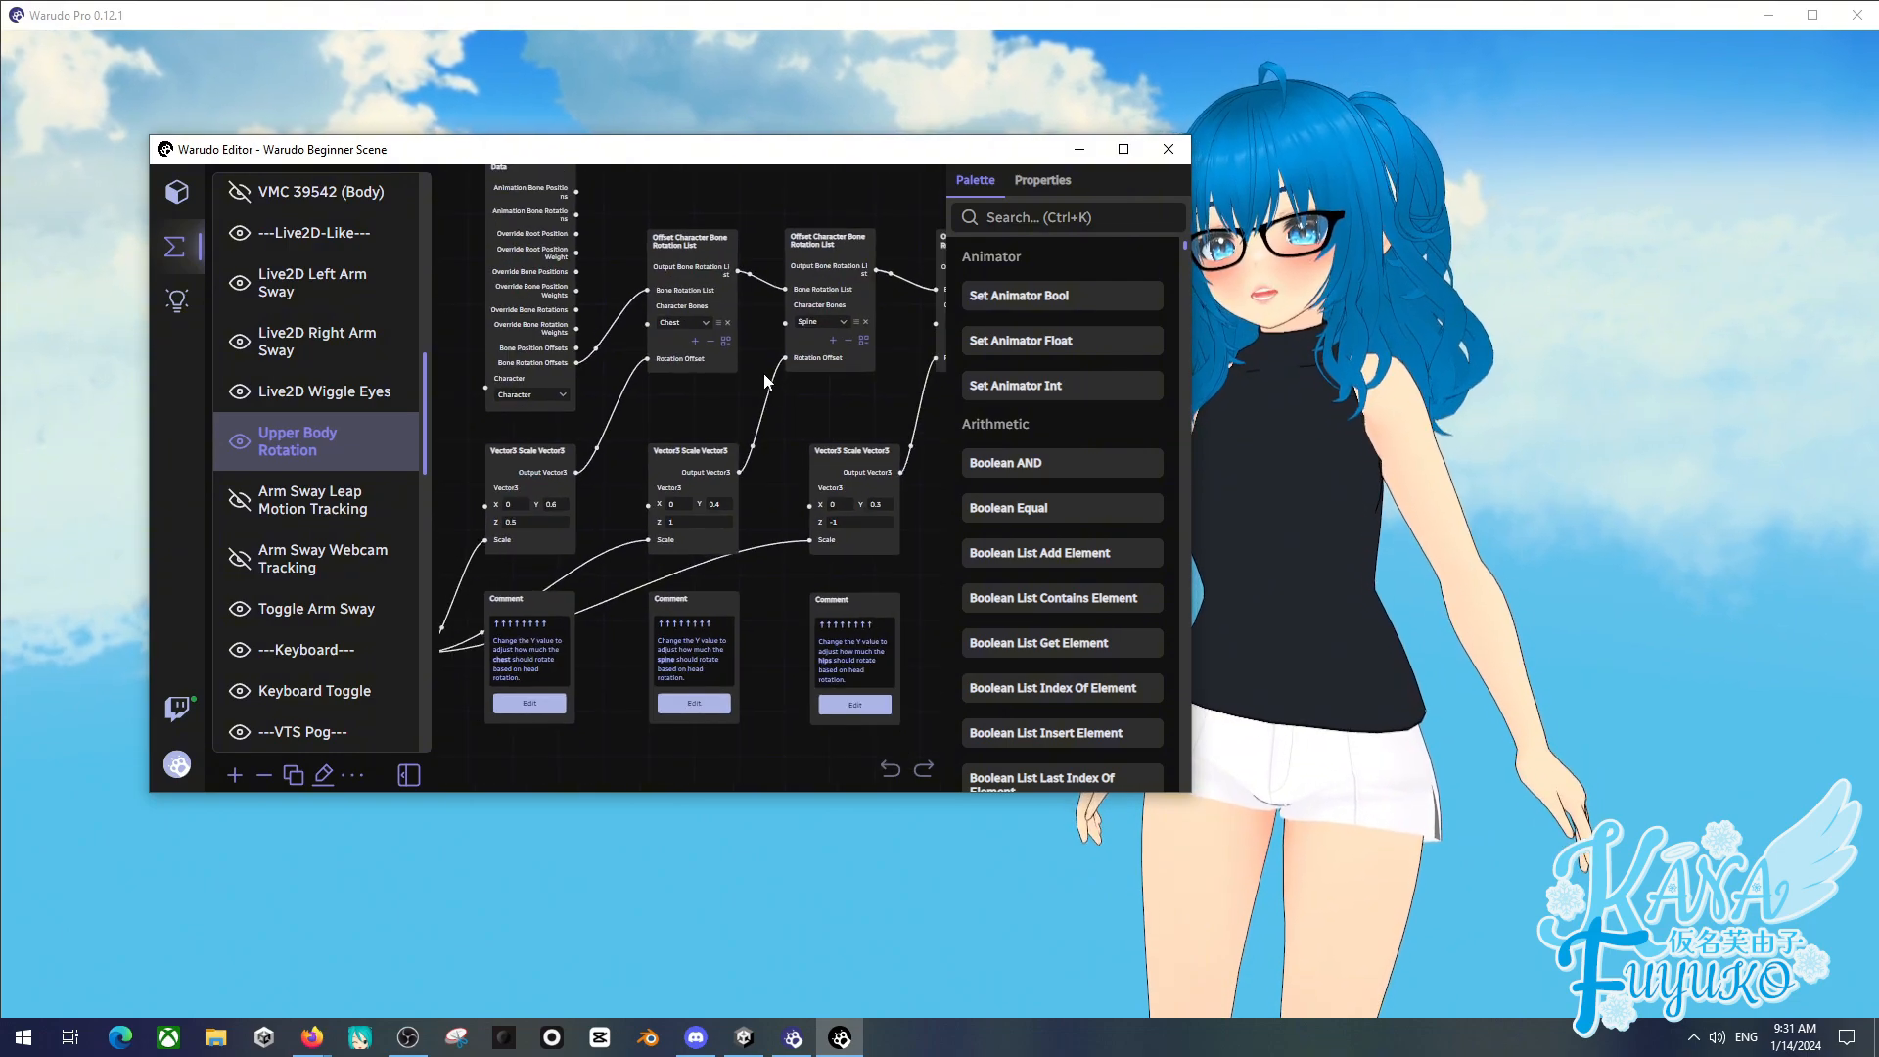
{"action": "scroll", "coordinate": [626, 495], "scroll_direction": "up", "scroll_amount": 3}
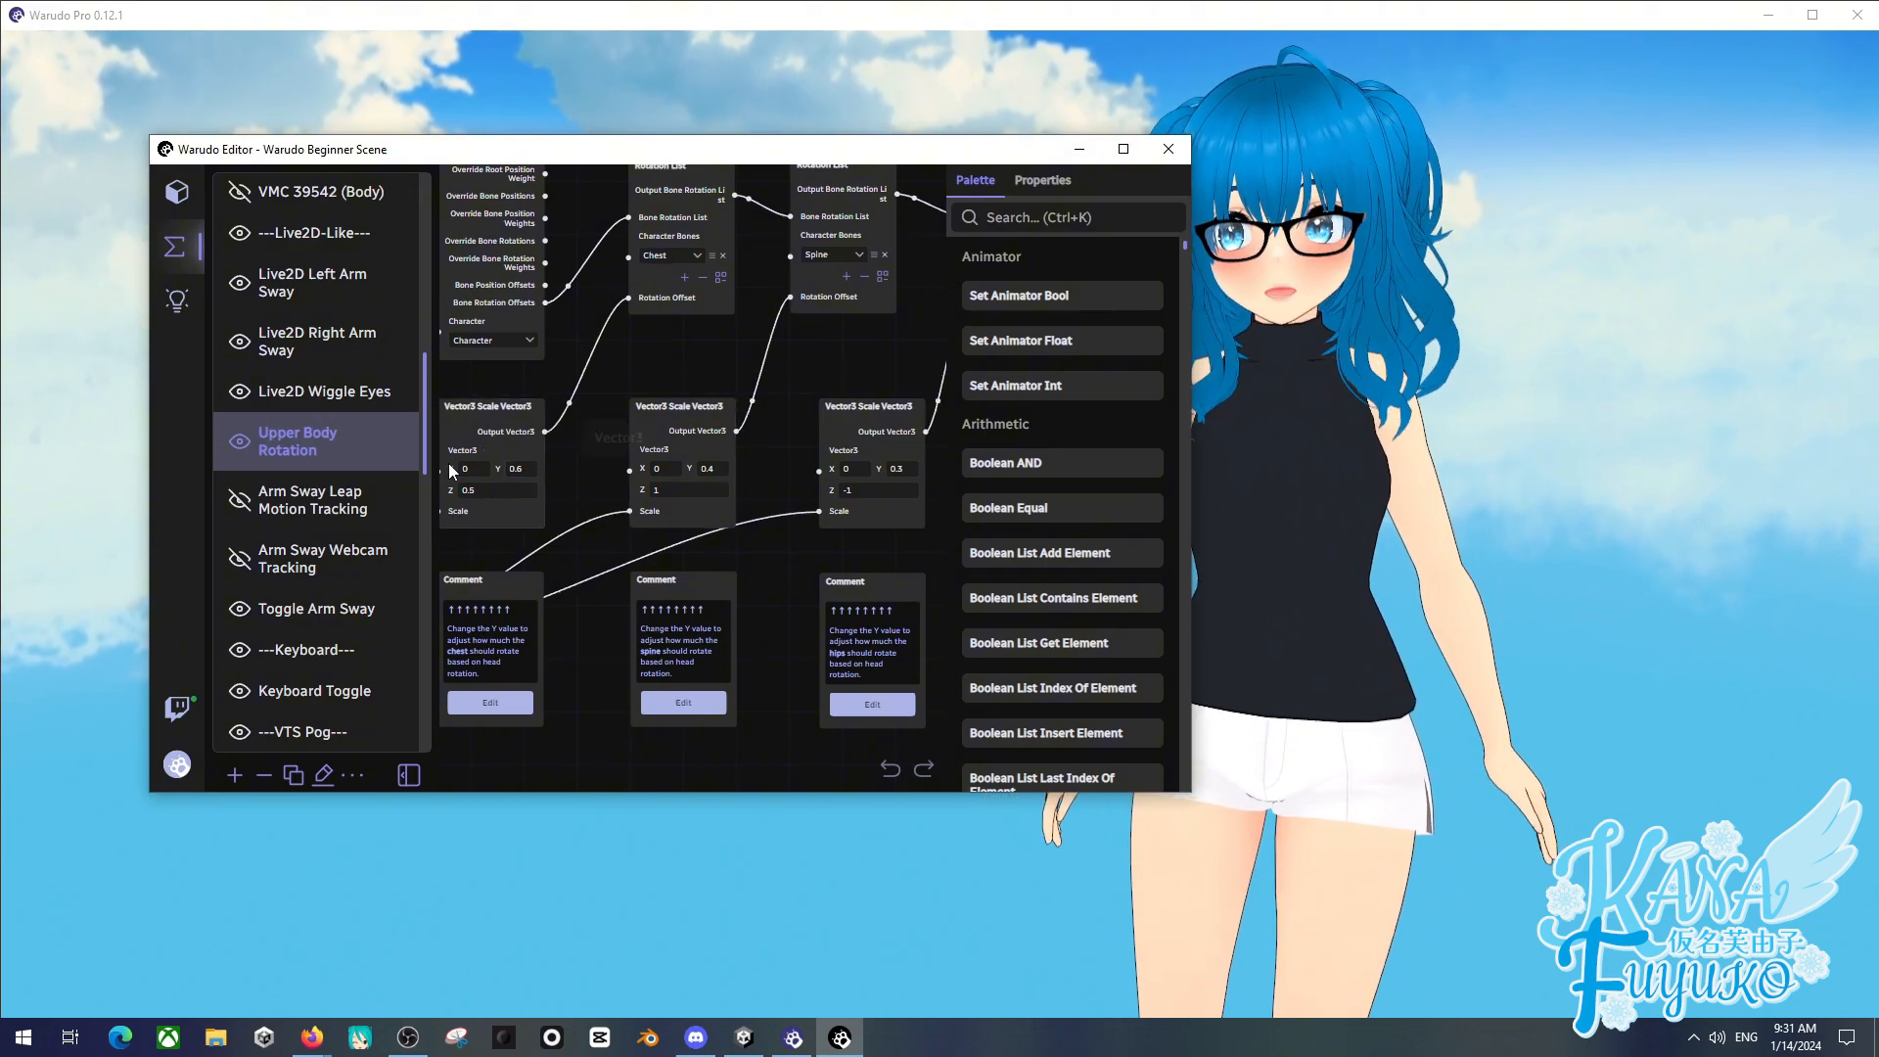
- Disable the Upper Body Rotation blueprint and review the iFacialMocap Receiver's eye, body movement and body rotation settings
{"action": "left_click", "coordinate": [240, 445]}
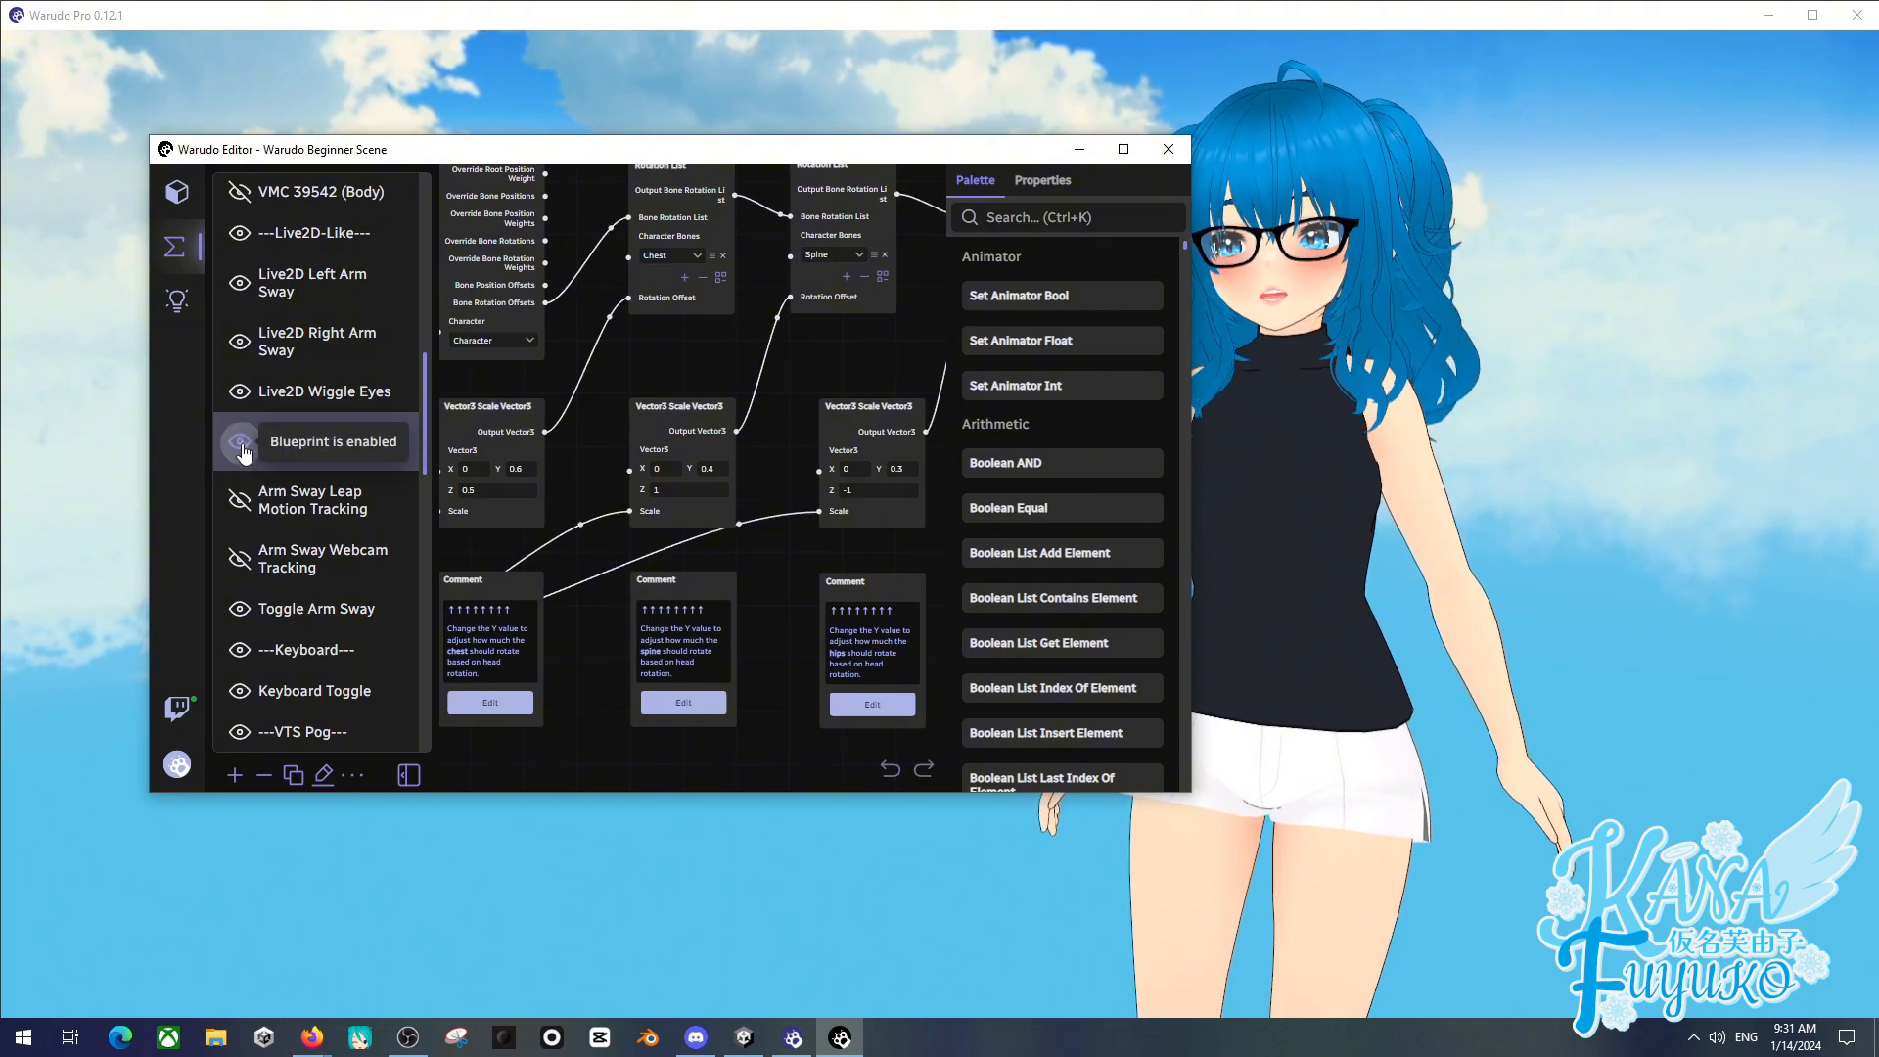
{"action": "left_click", "coordinate": [199, 204]}
{"action": "scroll", "coordinate": [692, 496], "scroll_direction": "down", "scroll_amount": 6}
{"action": "left_click", "coordinate": [692, 497]}
{"action": "scroll", "coordinate": [675, 467], "scroll_direction": "up", "scroll_amount": 3}
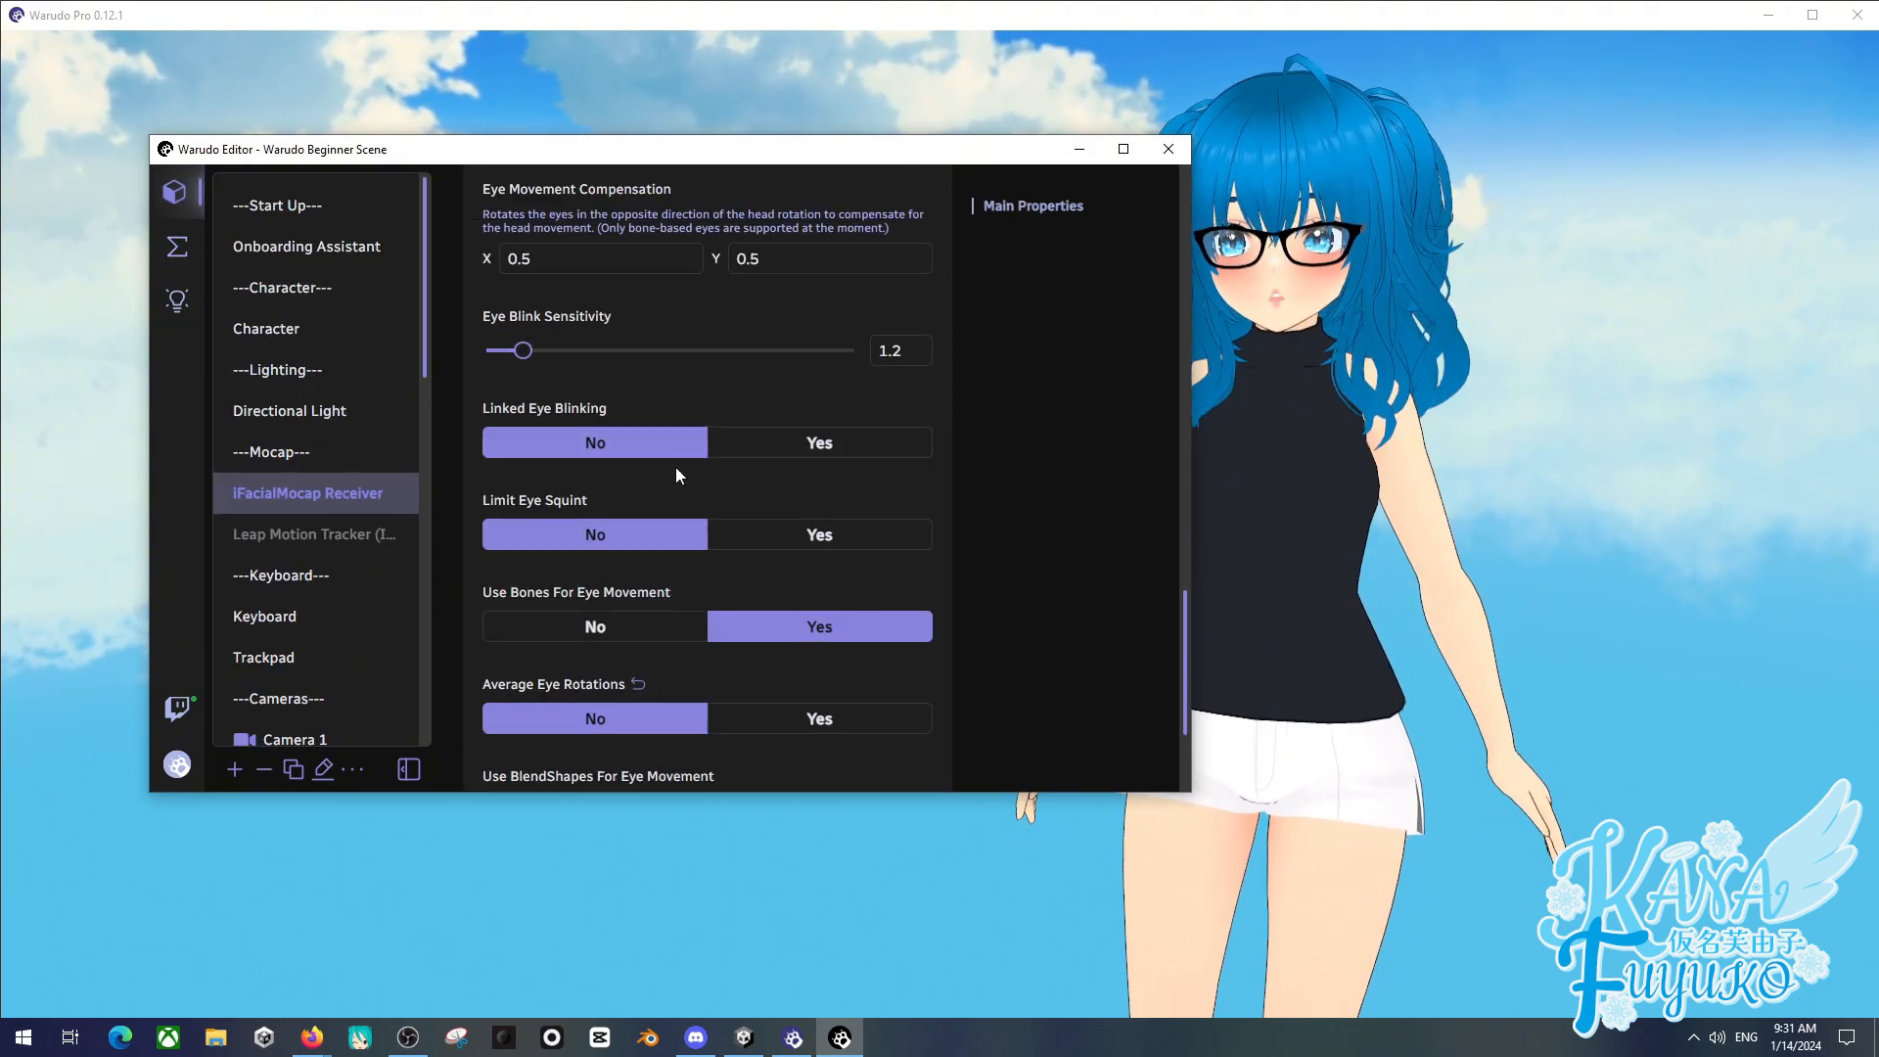
{"action": "scroll", "coordinate": [672, 461], "scroll_direction": "down", "scroll_amount": 3}
{"action": "scroll", "coordinate": [627, 480], "scroll_direction": "up", "scroll_amount": 8}
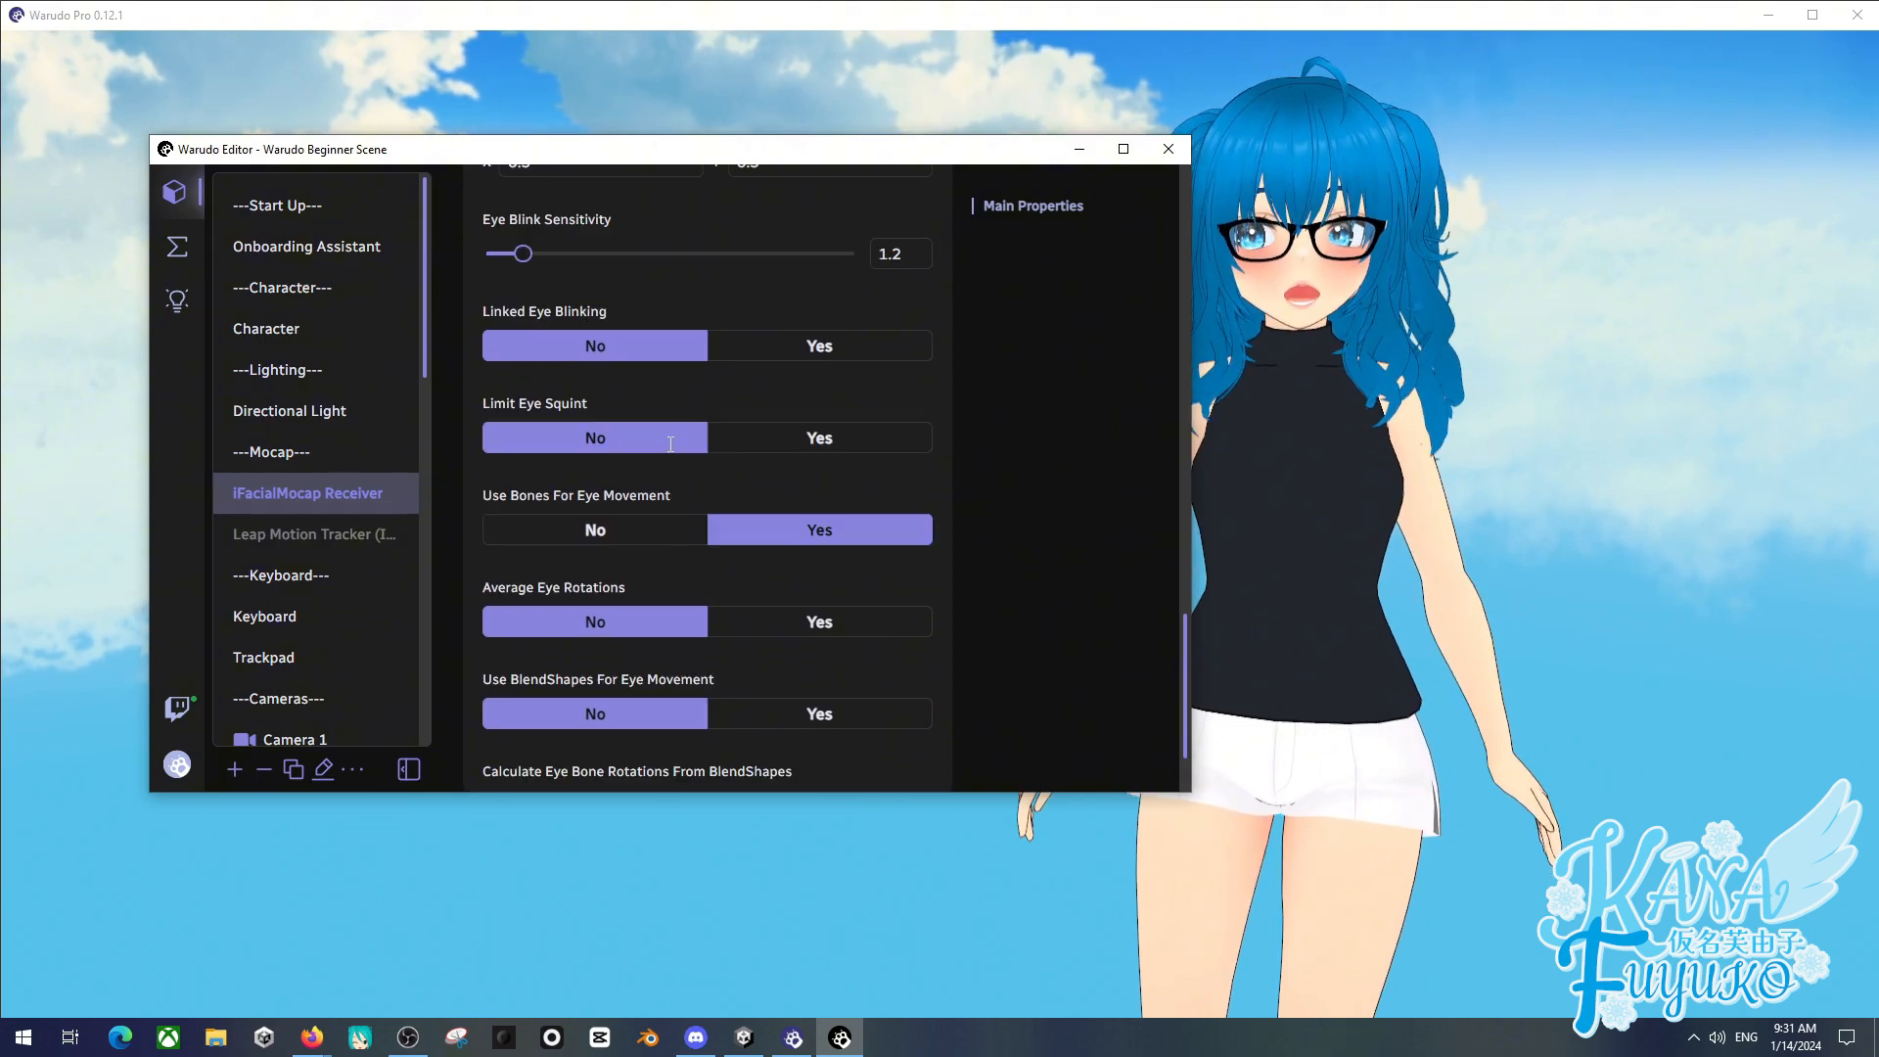
{"action": "scroll", "coordinate": [617, 479], "scroll_direction": "up", "scroll_amount": 1}
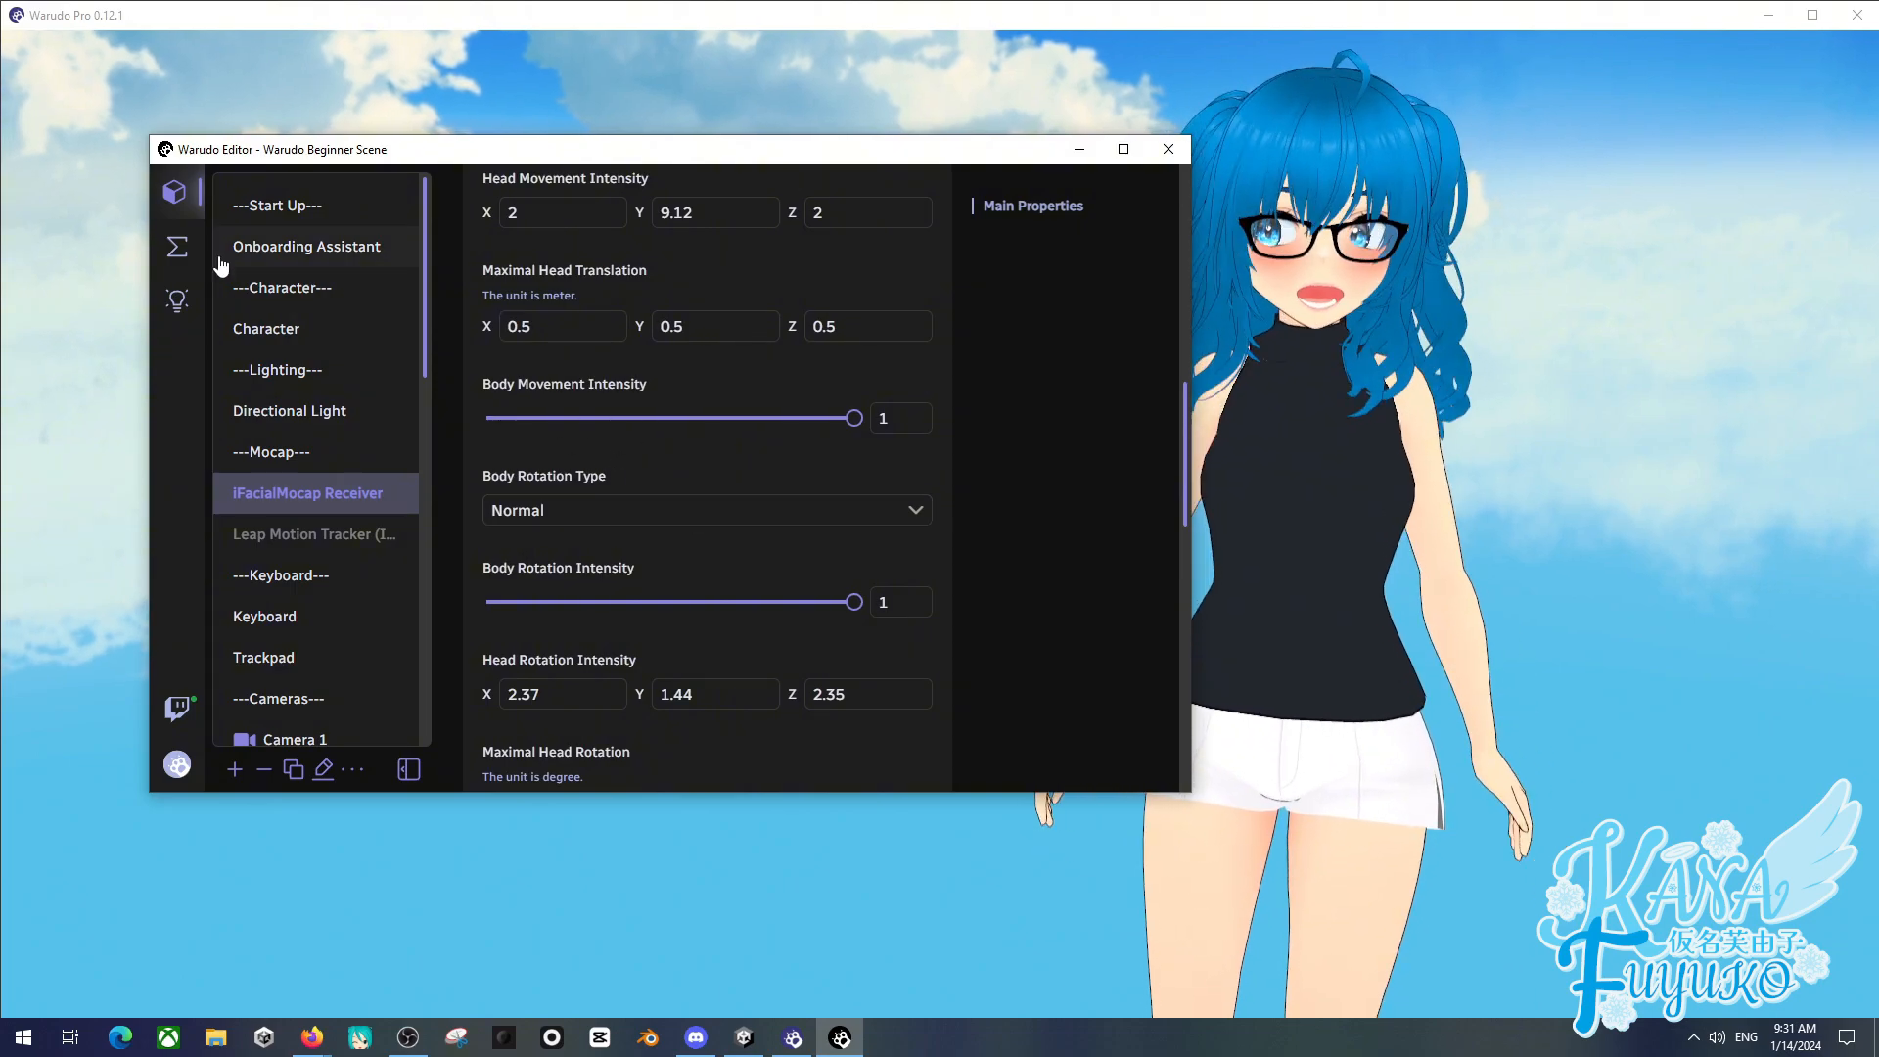
- Return to the blueprints, open Arm Sway Leap Motion Tracking and move the editor window clear of the character
{"action": "left_click", "coordinate": [177, 247]}
{"action": "scroll", "coordinate": [371, 411], "scroll_direction": "down", "scroll_amount": 8}
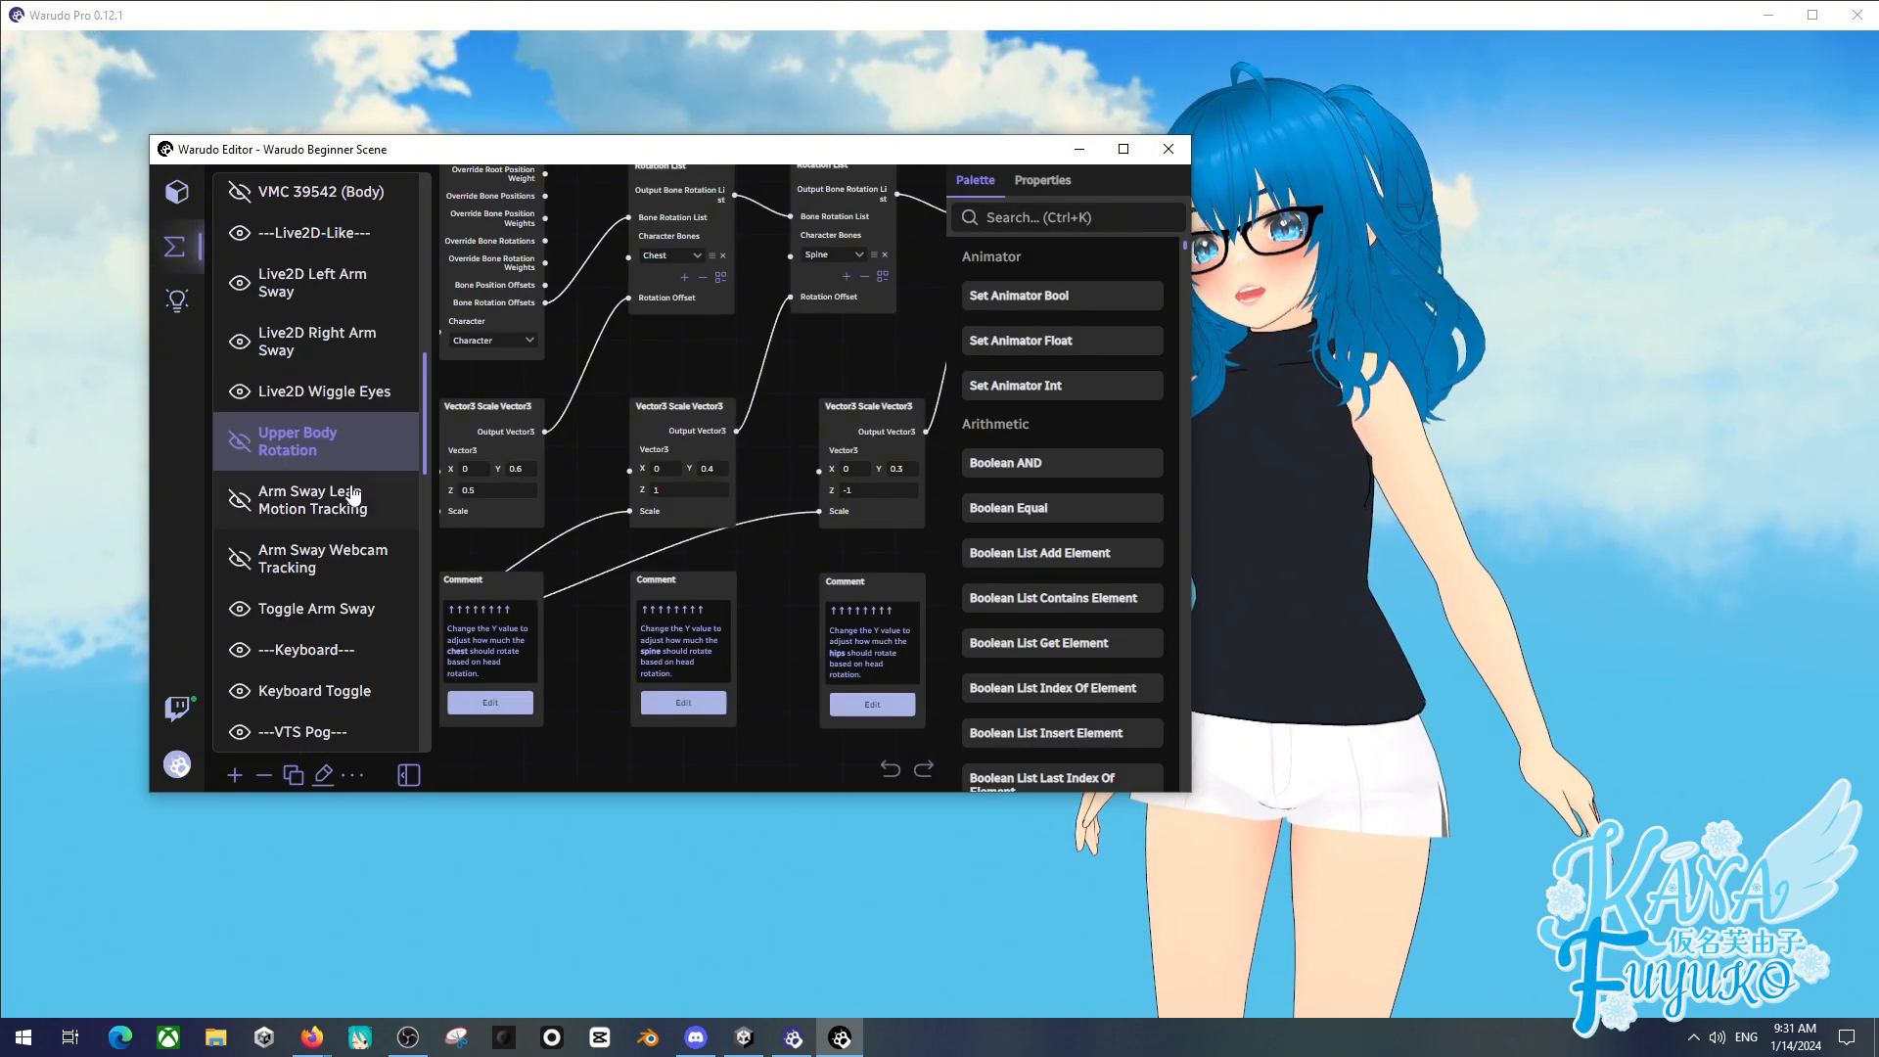
{"action": "scroll", "coordinate": [323, 470], "scroll_direction": "down", "scroll_amount": 2}
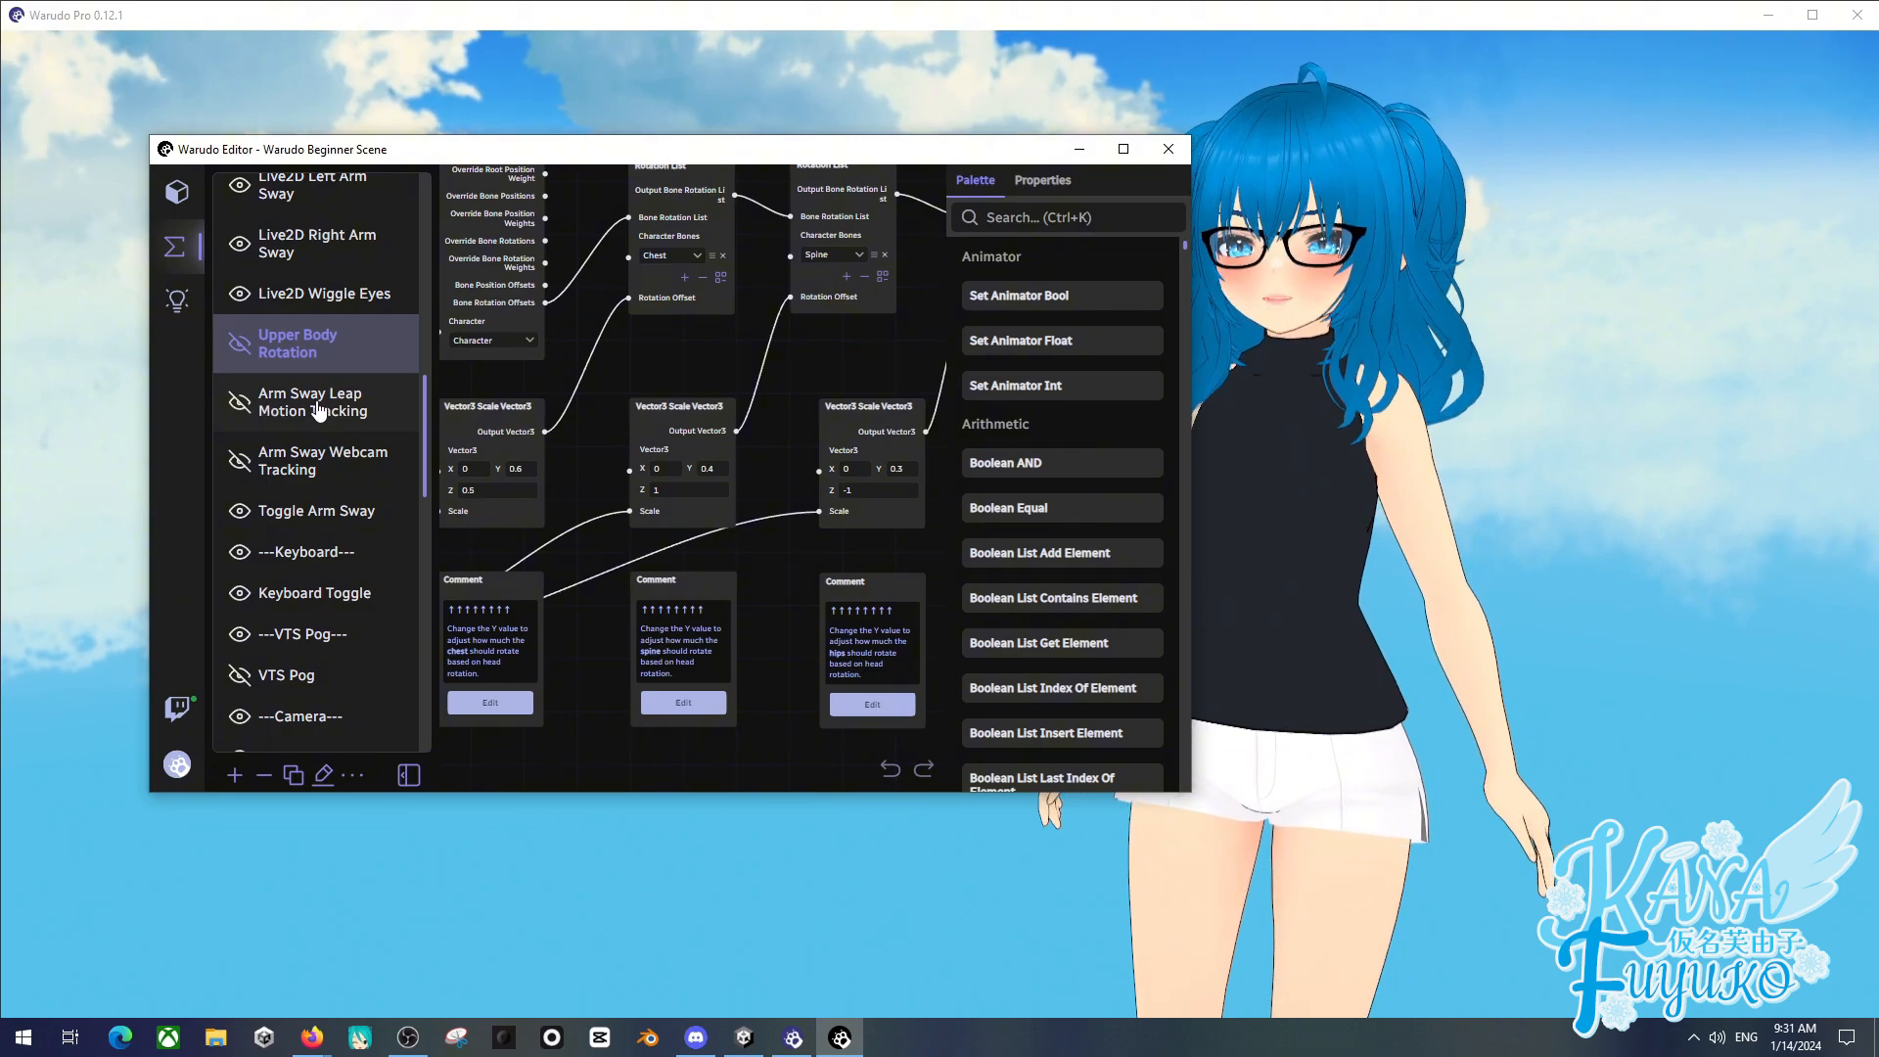
{"action": "left_click", "coordinate": [318, 409]}
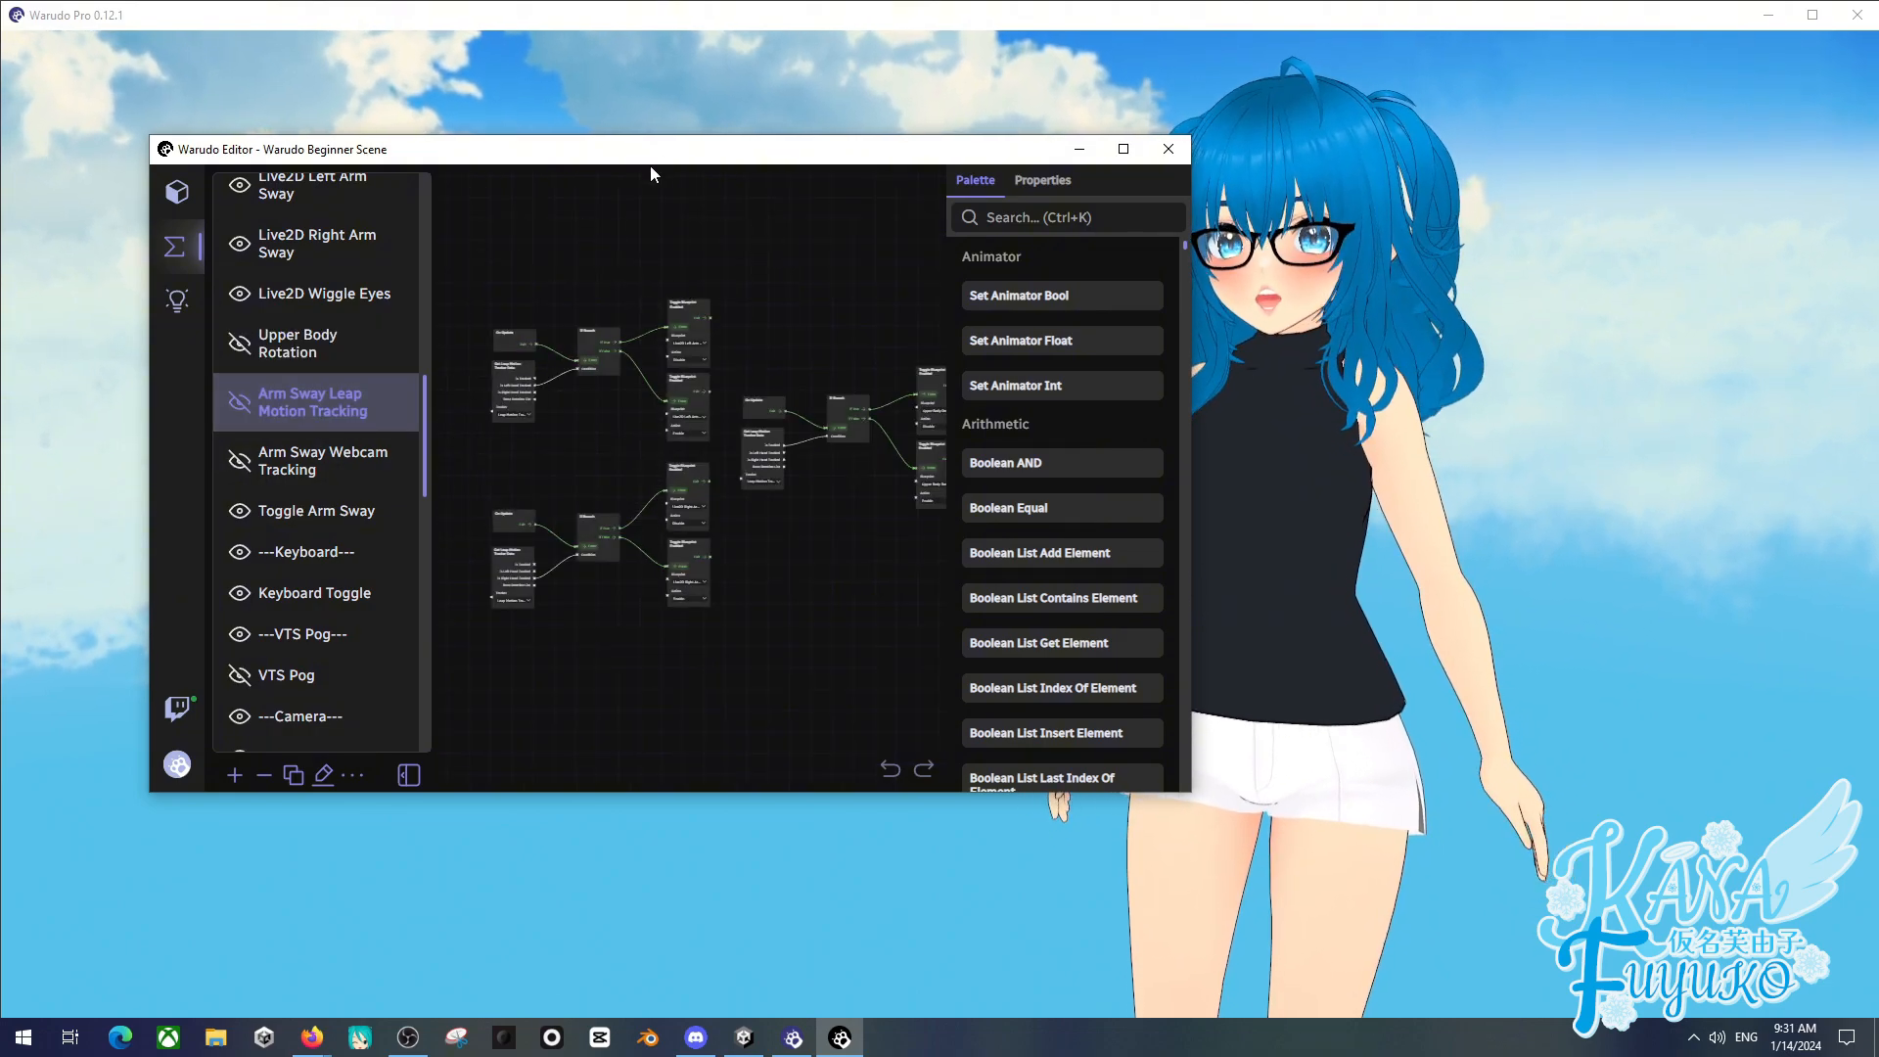
{"action": "left_click_drag", "start_coordinate": [668, 155], "coordinate": [604, 121]}
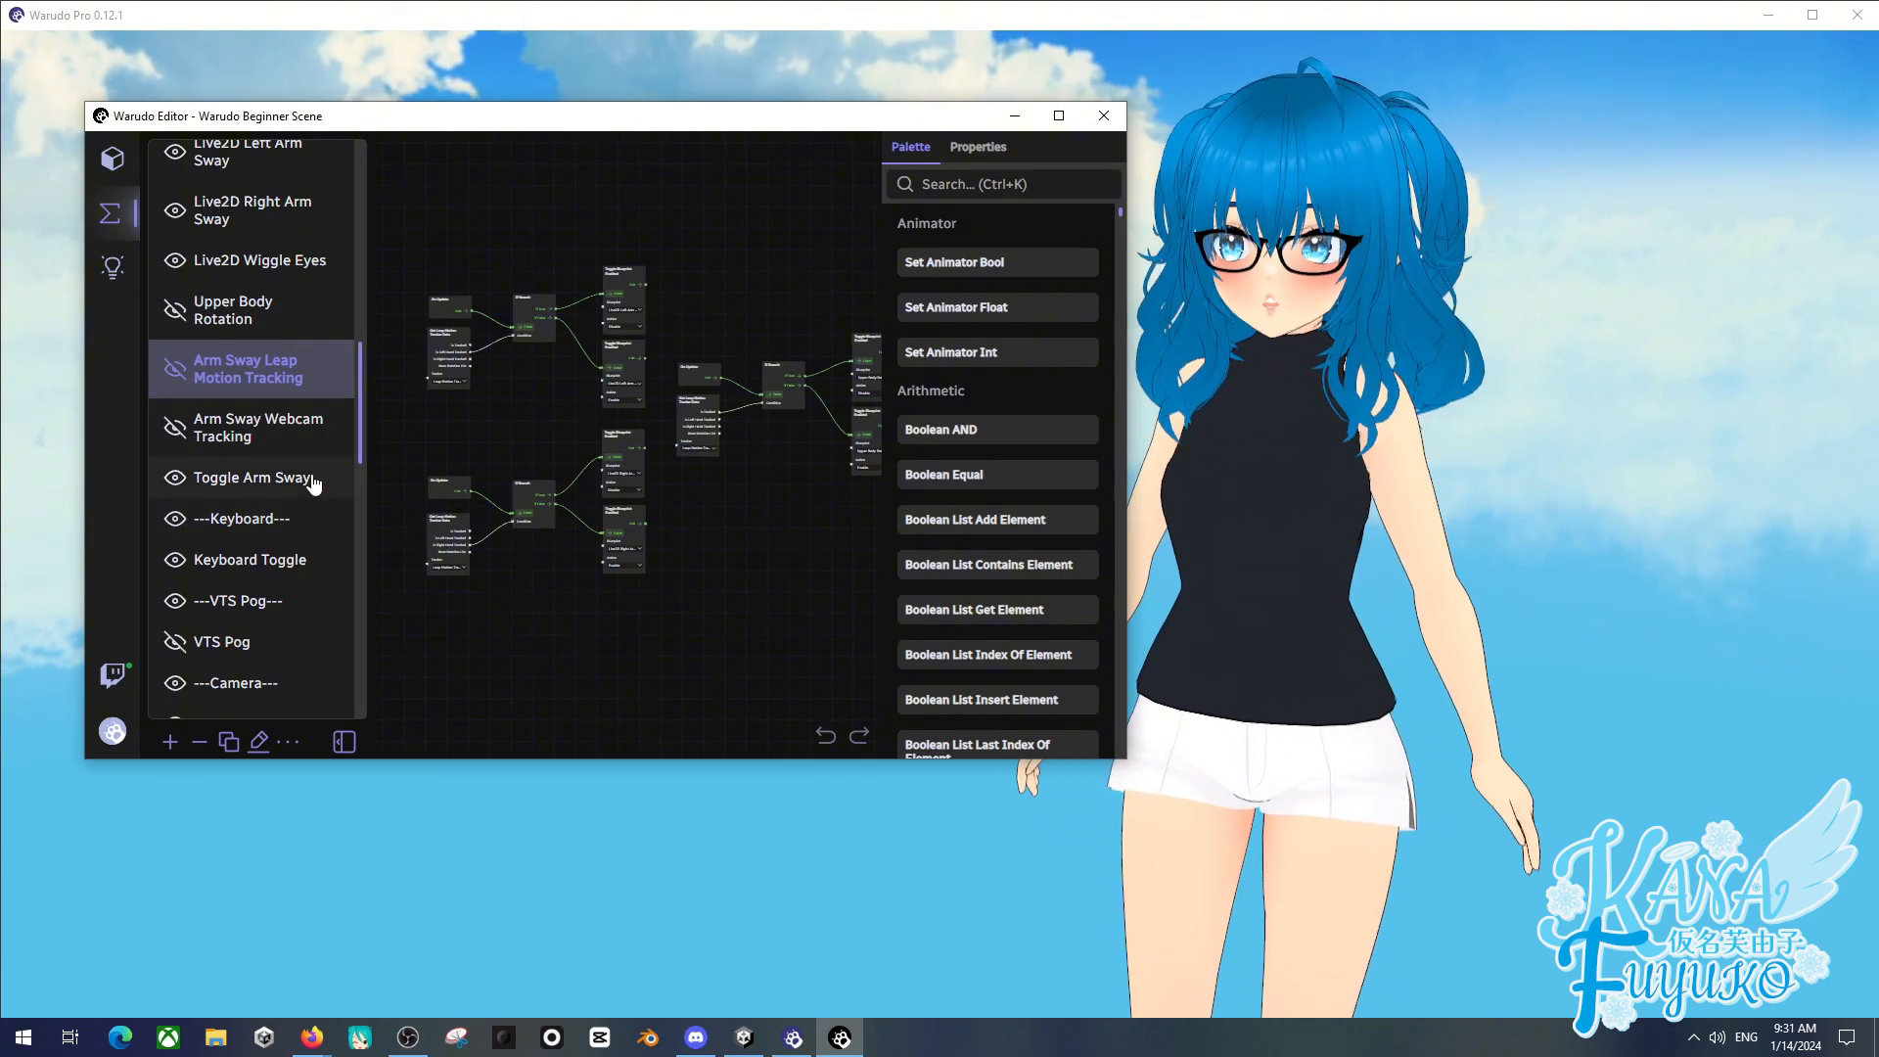
{"action": "left_click_drag", "start_coordinate": [471, 125], "coordinate": [472, 148]}
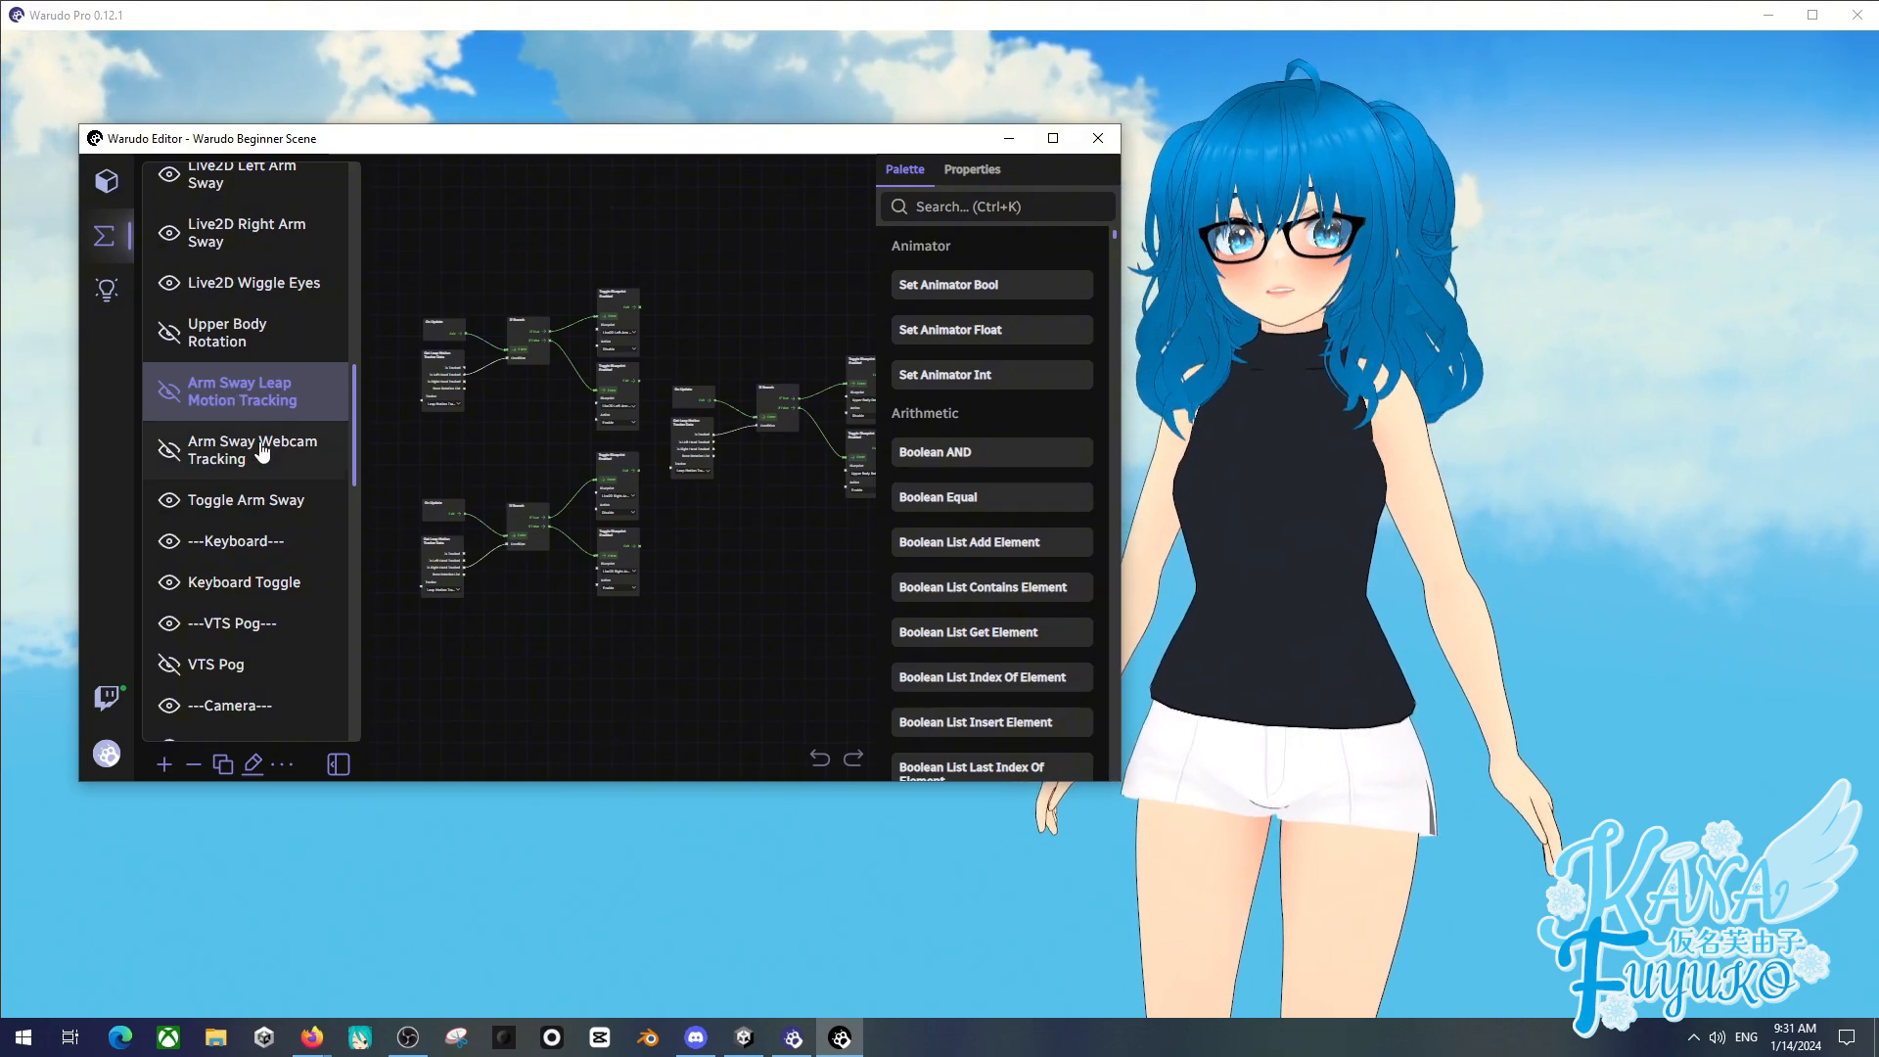
- Remove the Arm Sway Webcam Tracking blueprint from the scene
{"action": "scroll", "coordinate": [245, 323], "scroll_direction": "up", "scroll_amount": 3}
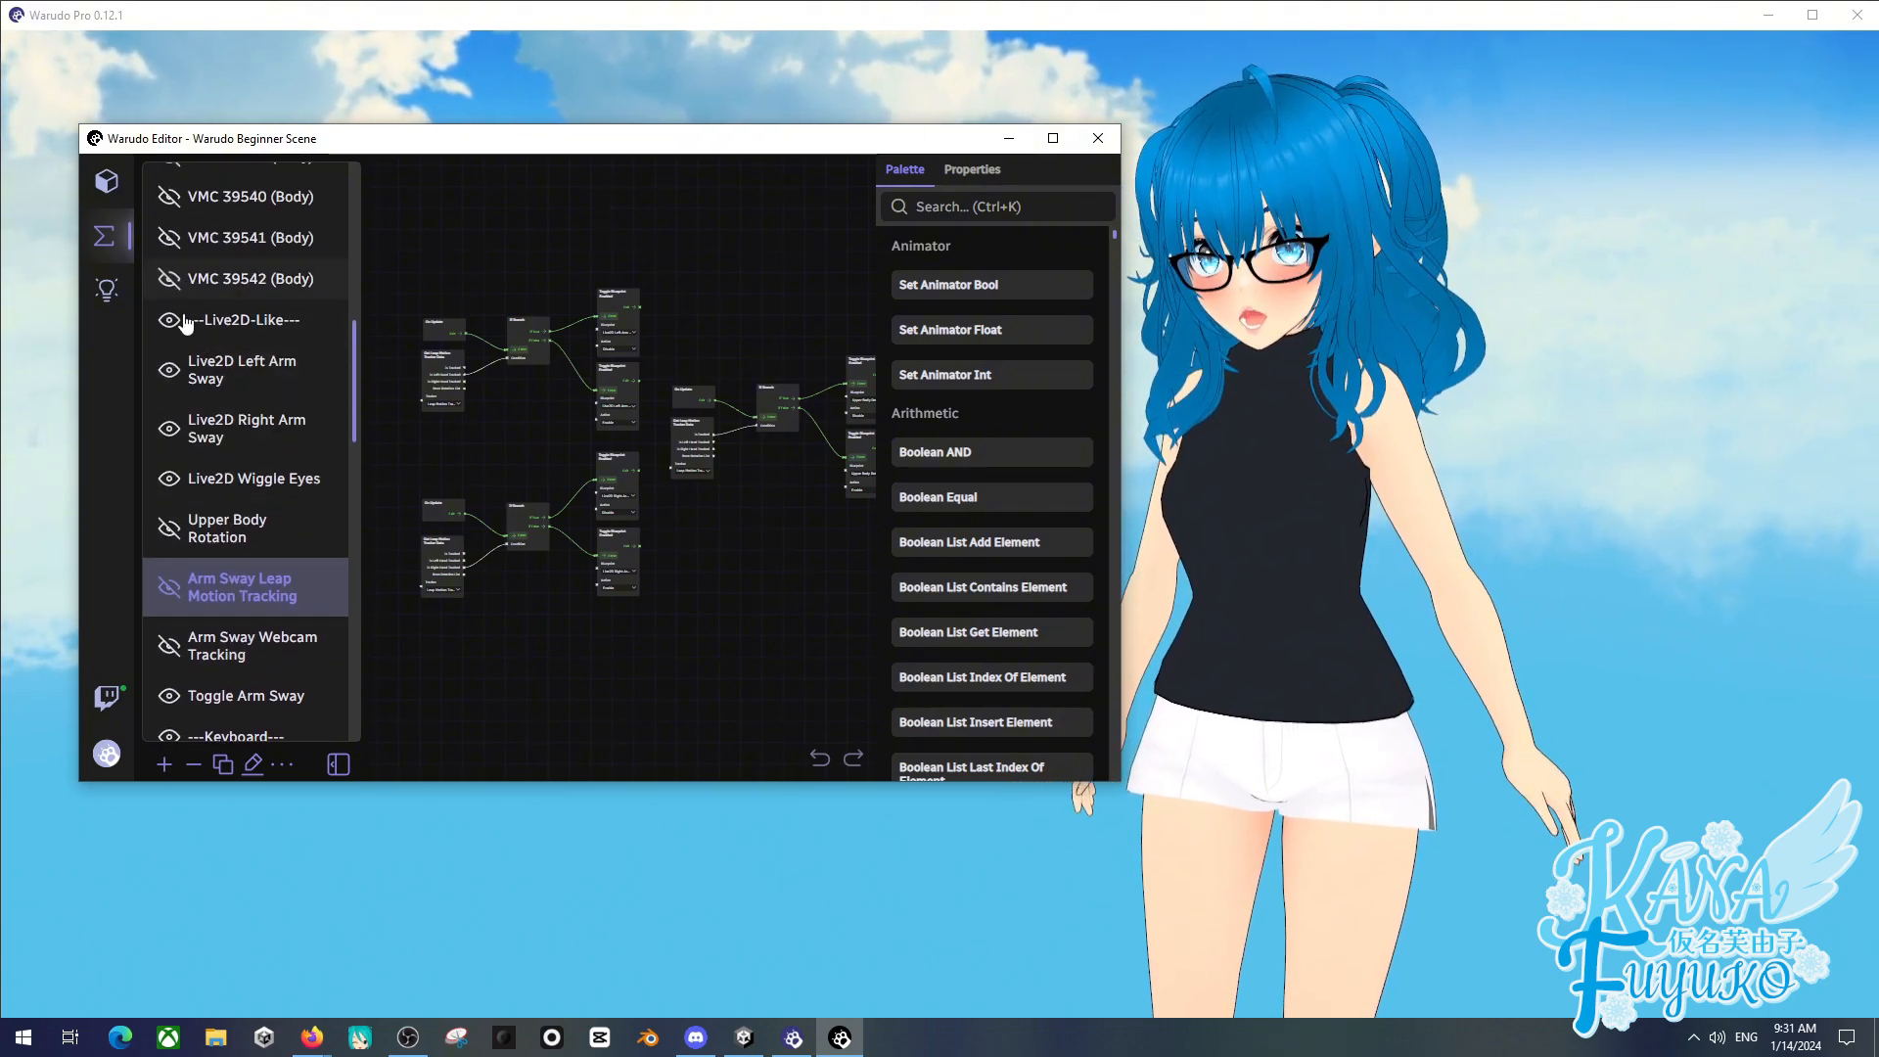
{"action": "scroll", "coordinate": [259, 451], "scroll_direction": "down", "scroll_amount": 3}
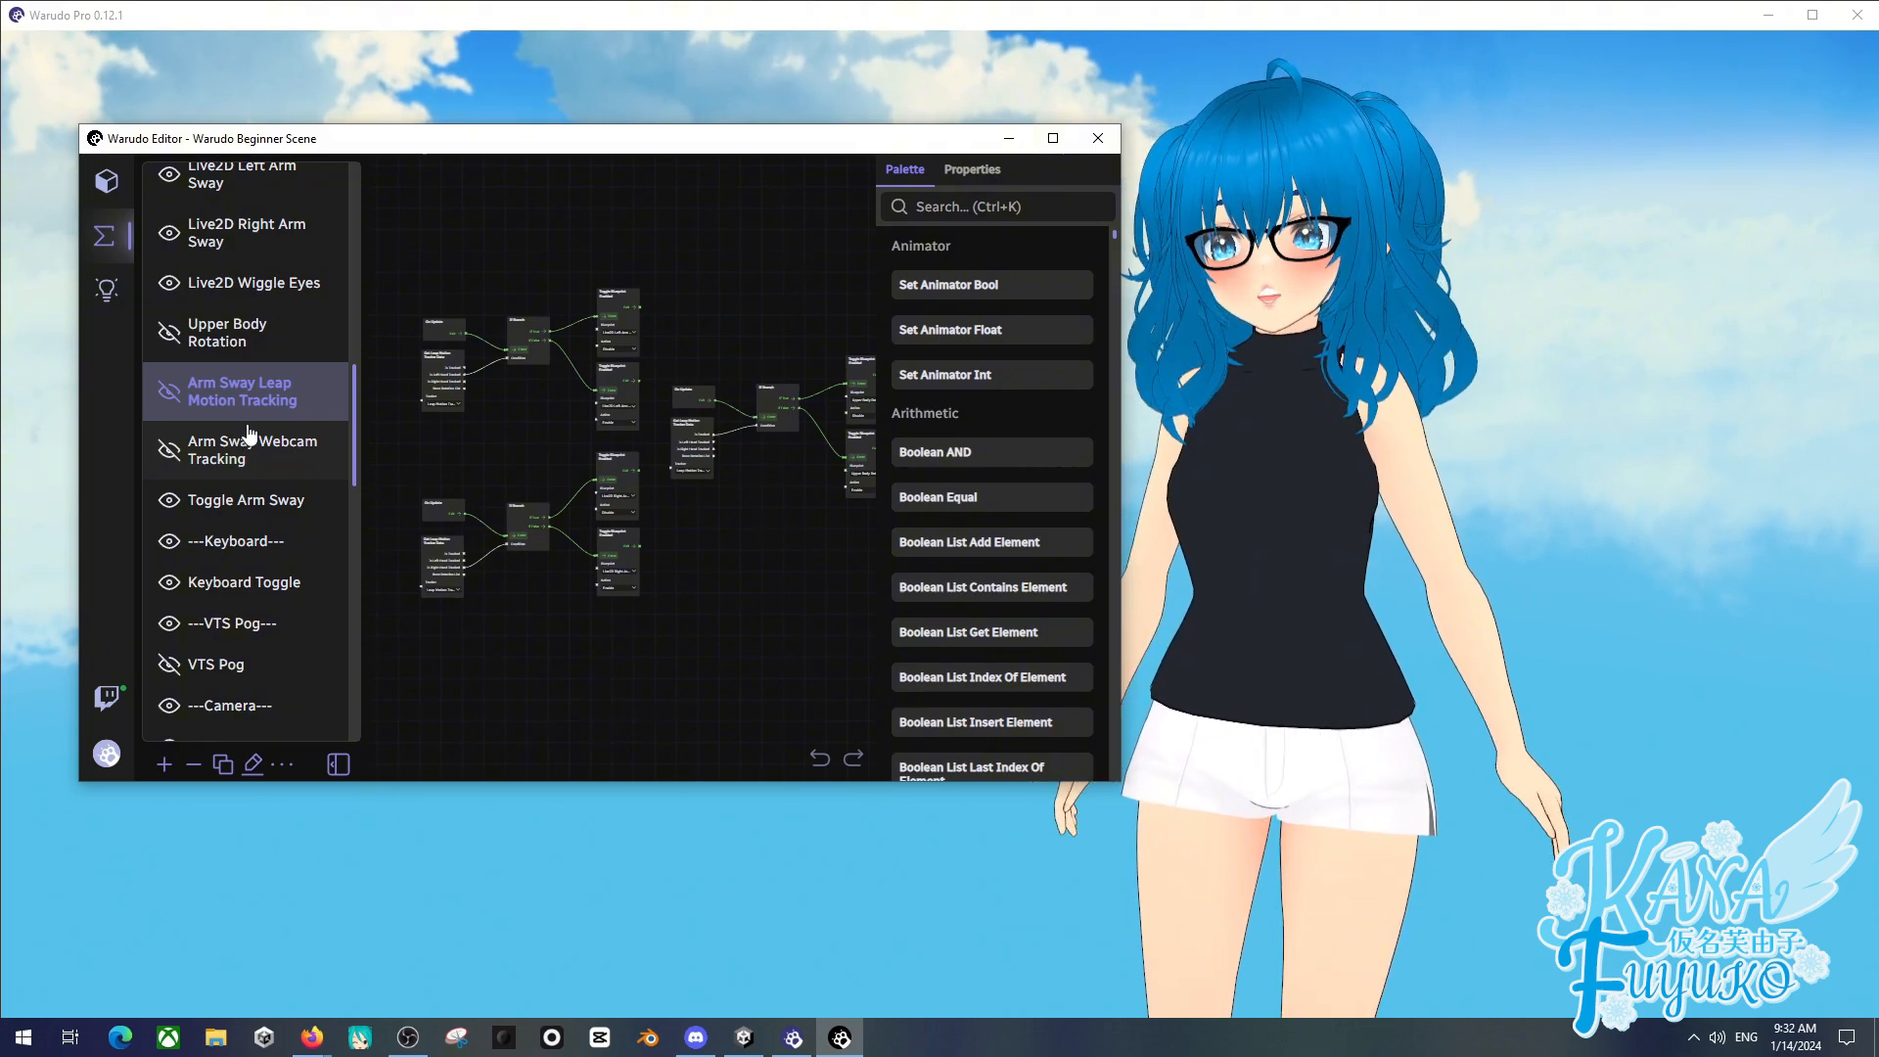
{"action": "left_click", "coordinate": [243, 462]}
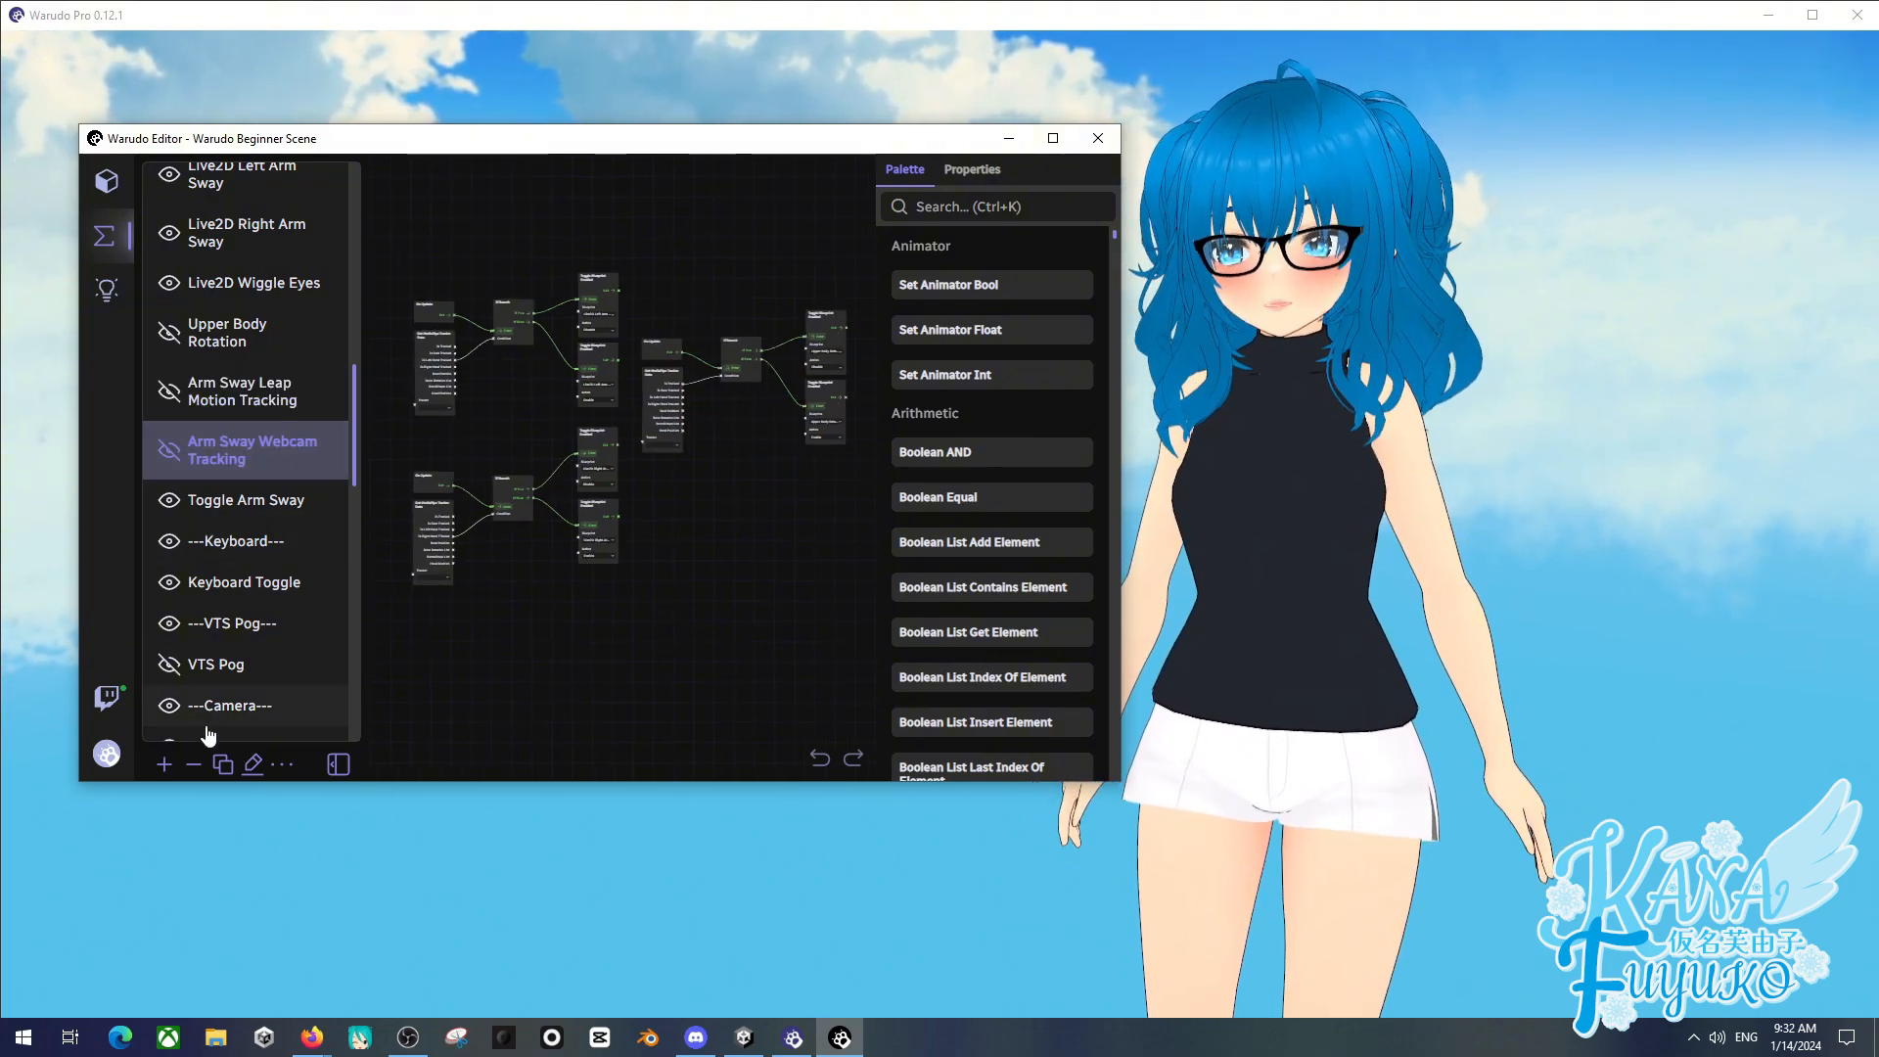
{"action": "left_click", "coordinate": [194, 766]}
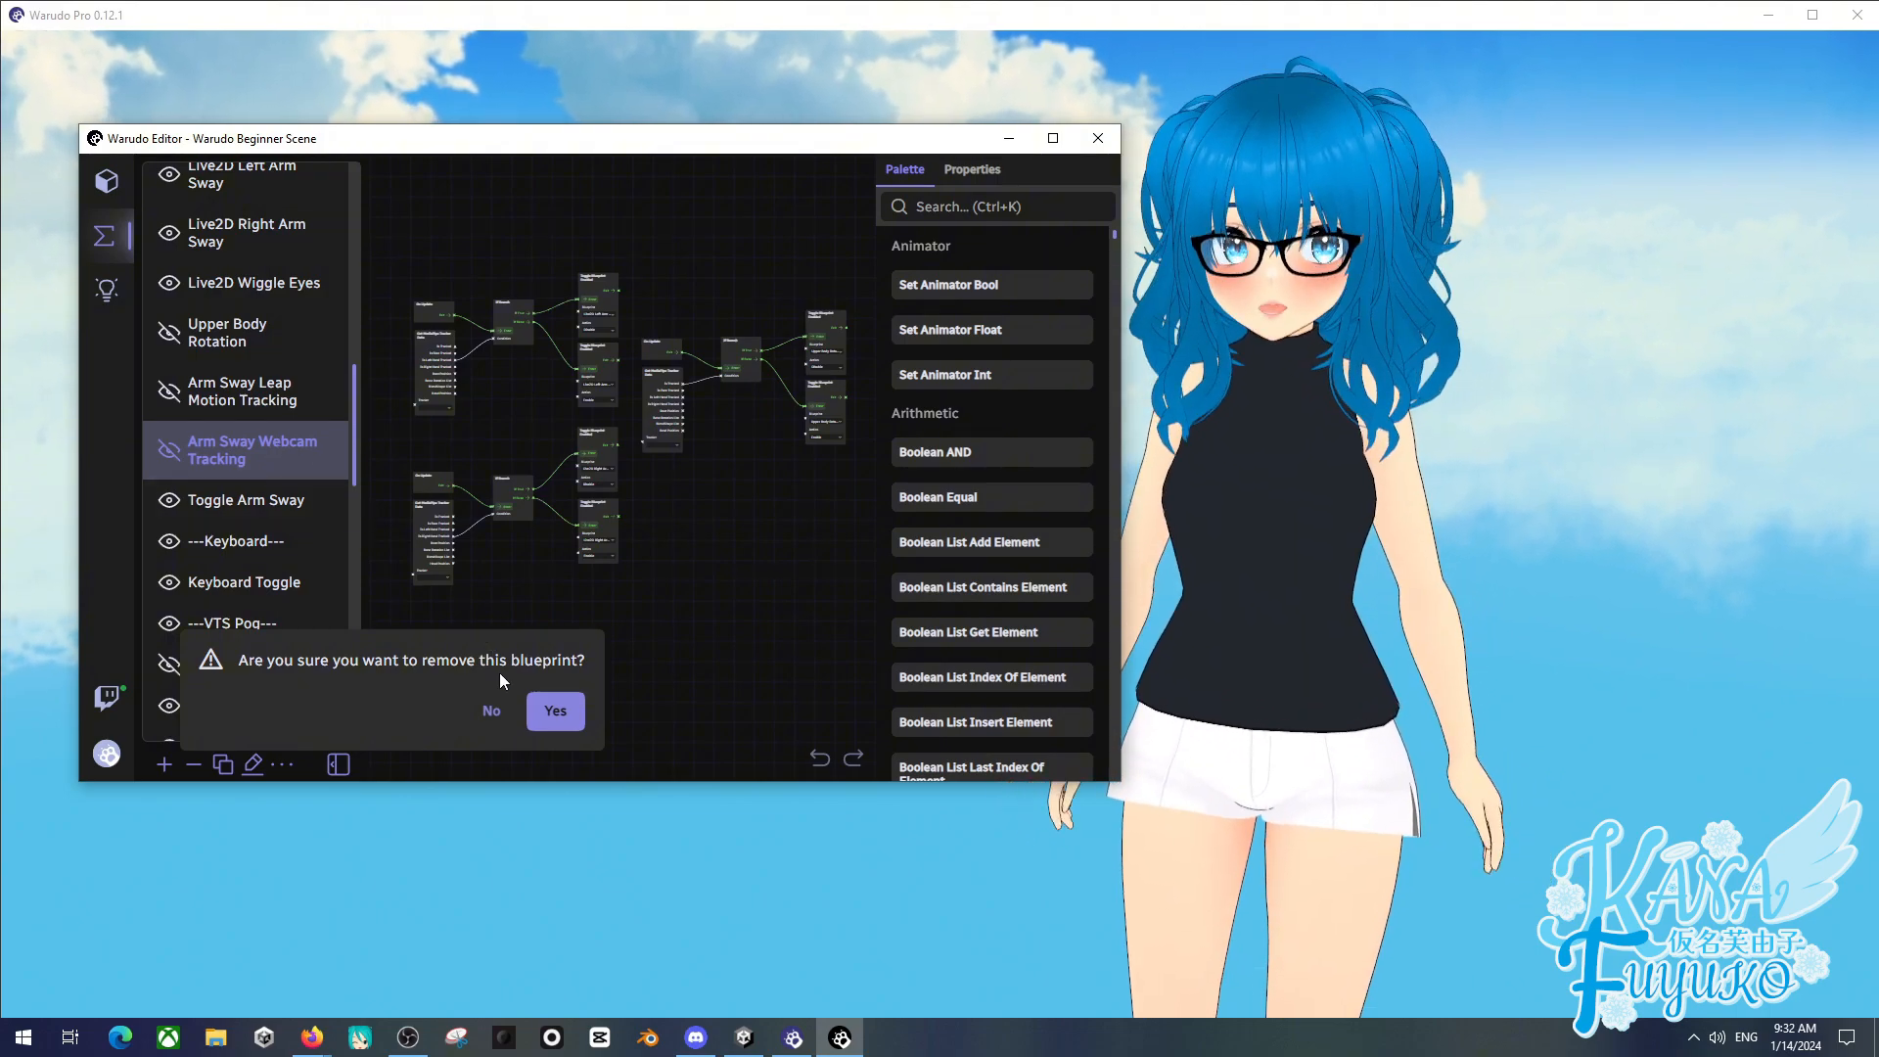
{"action": "left_click", "coordinate": [545, 704]}
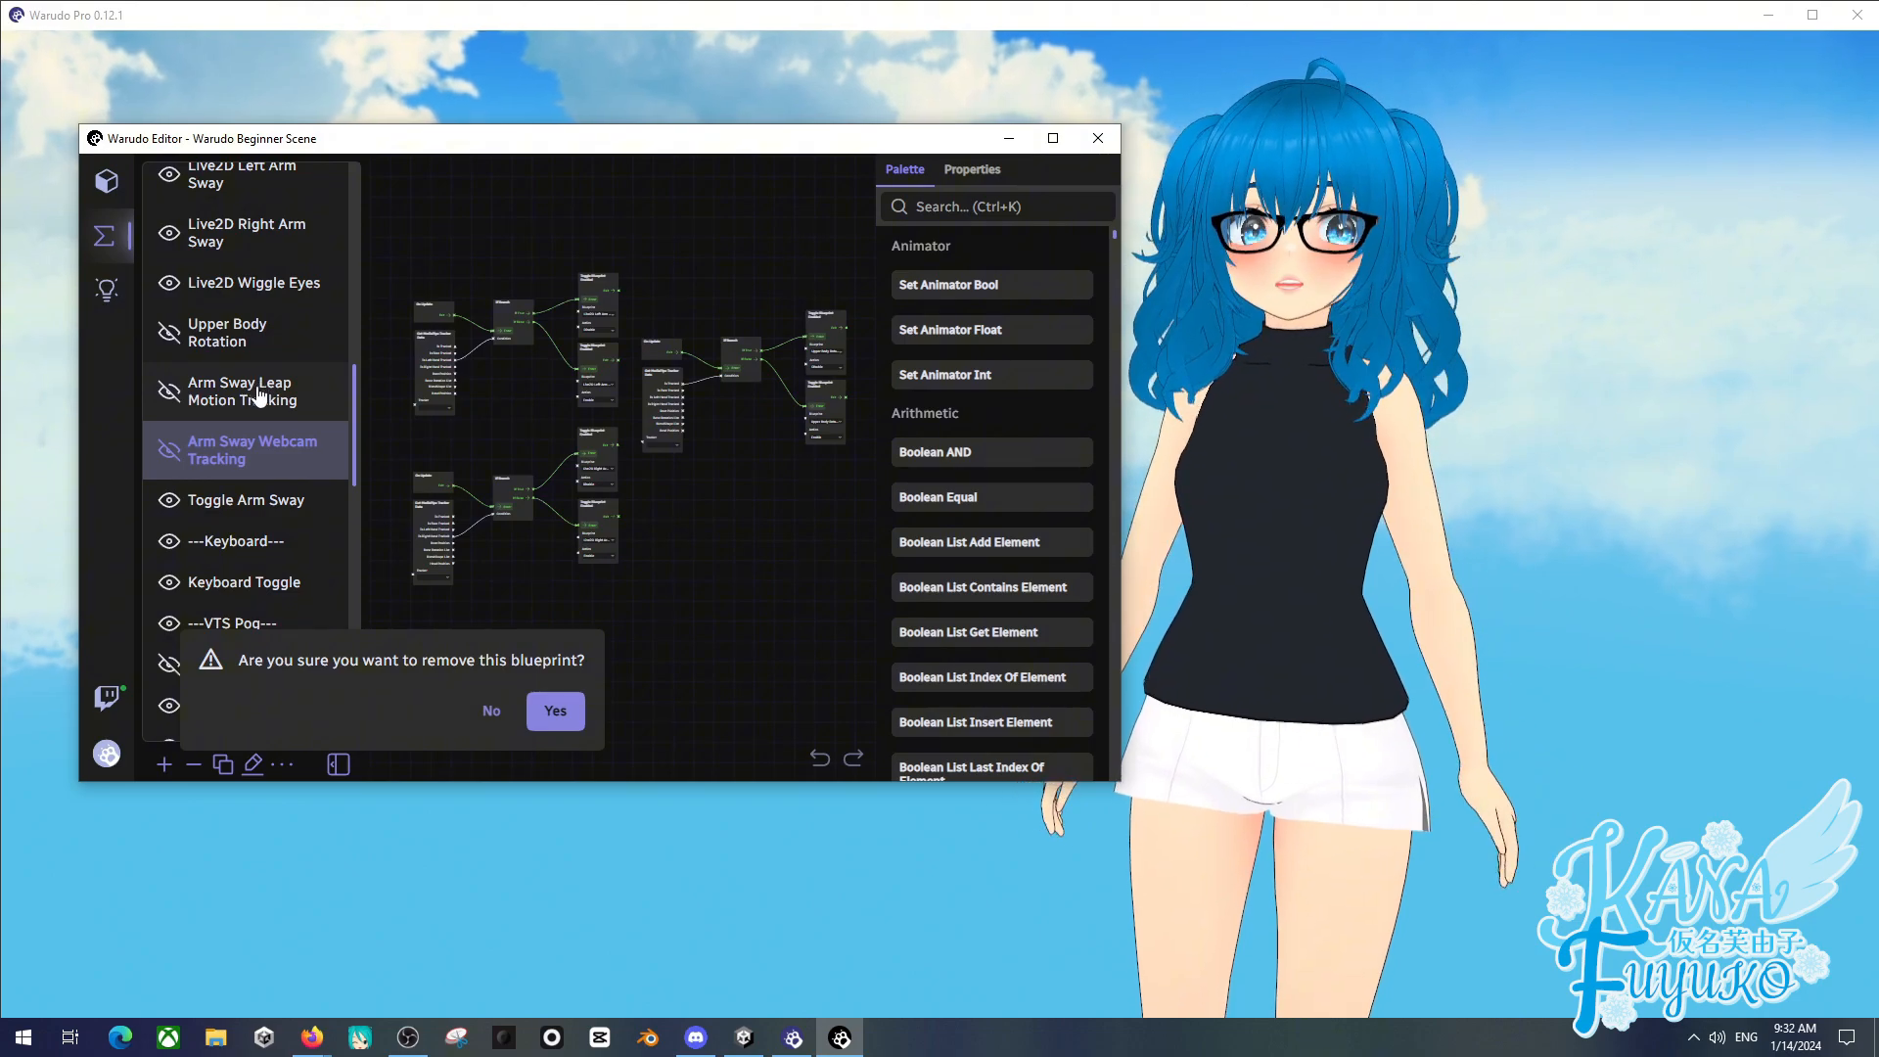
{"action": "left_click", "coordinate": [555, 715]}
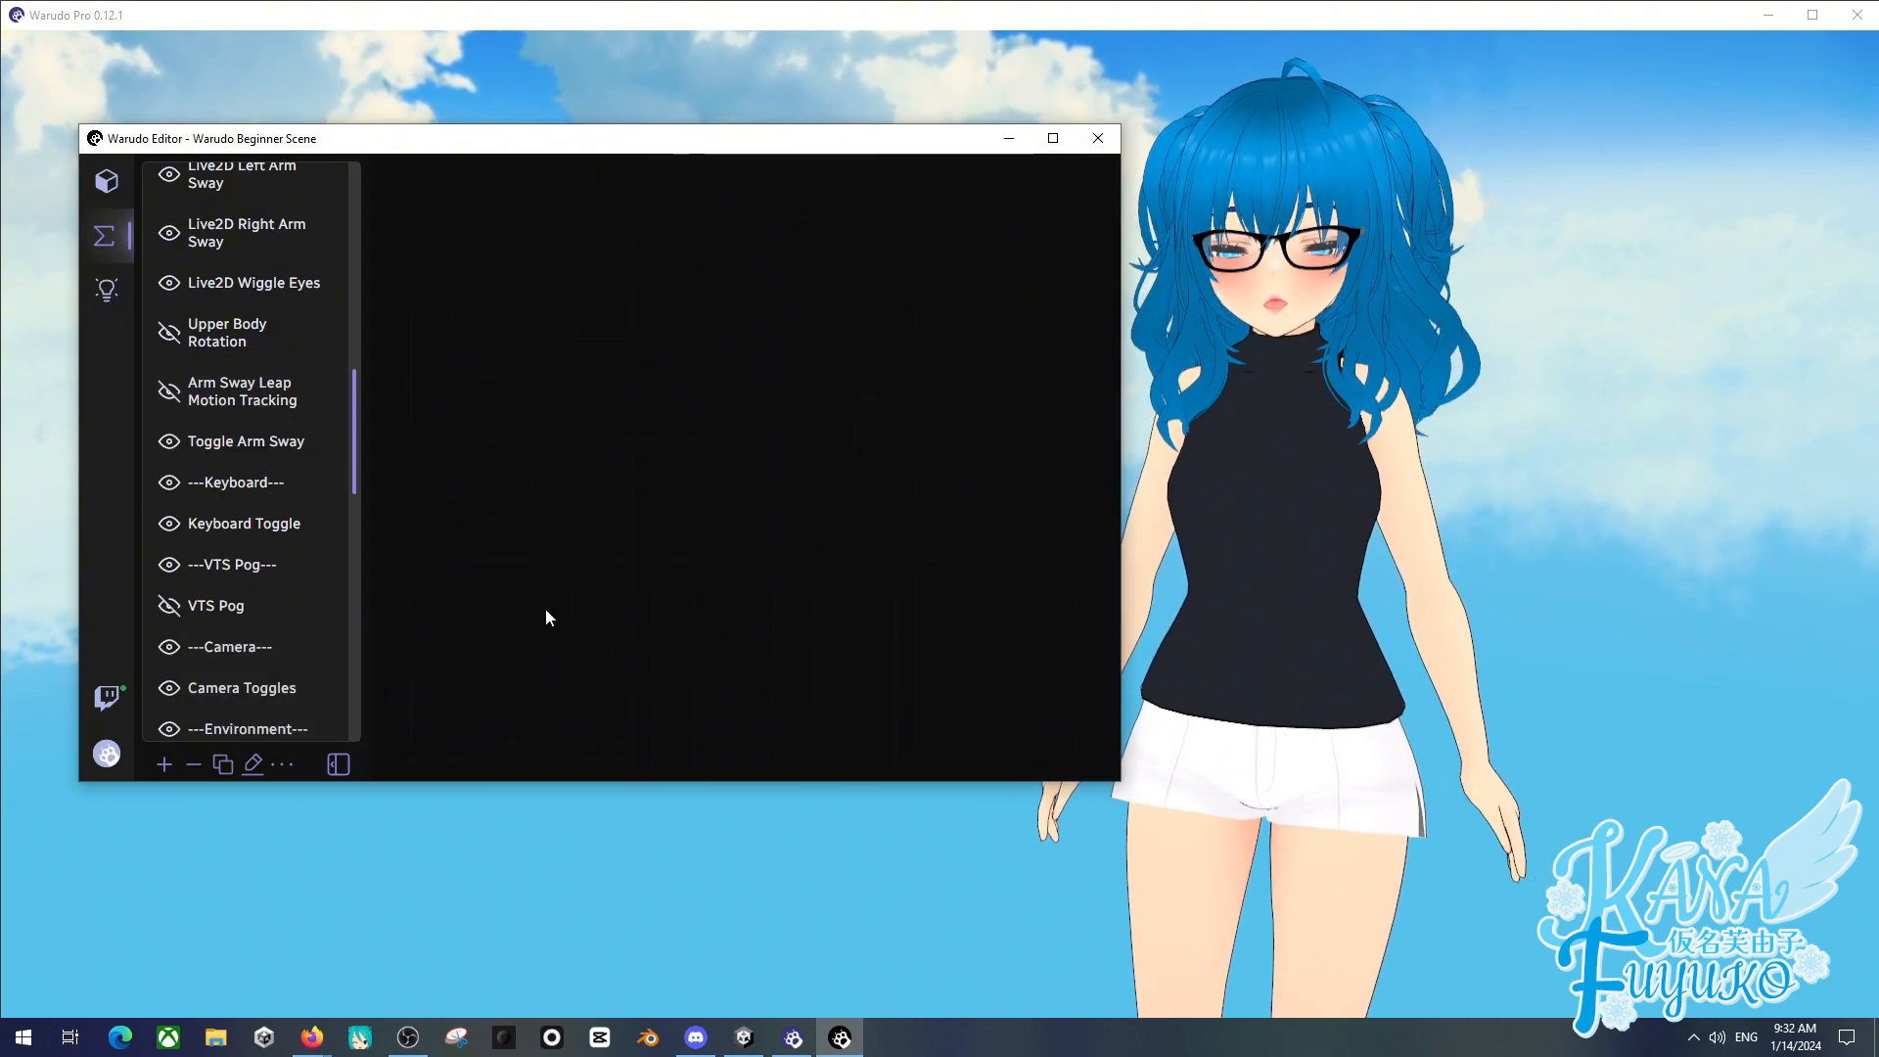
- Enable the Arm Sway Leap Motion Tracking blueprint, open its graph and shift the editor window farther from the character
{"action": "left_click", "coordinate": [168, 393]}
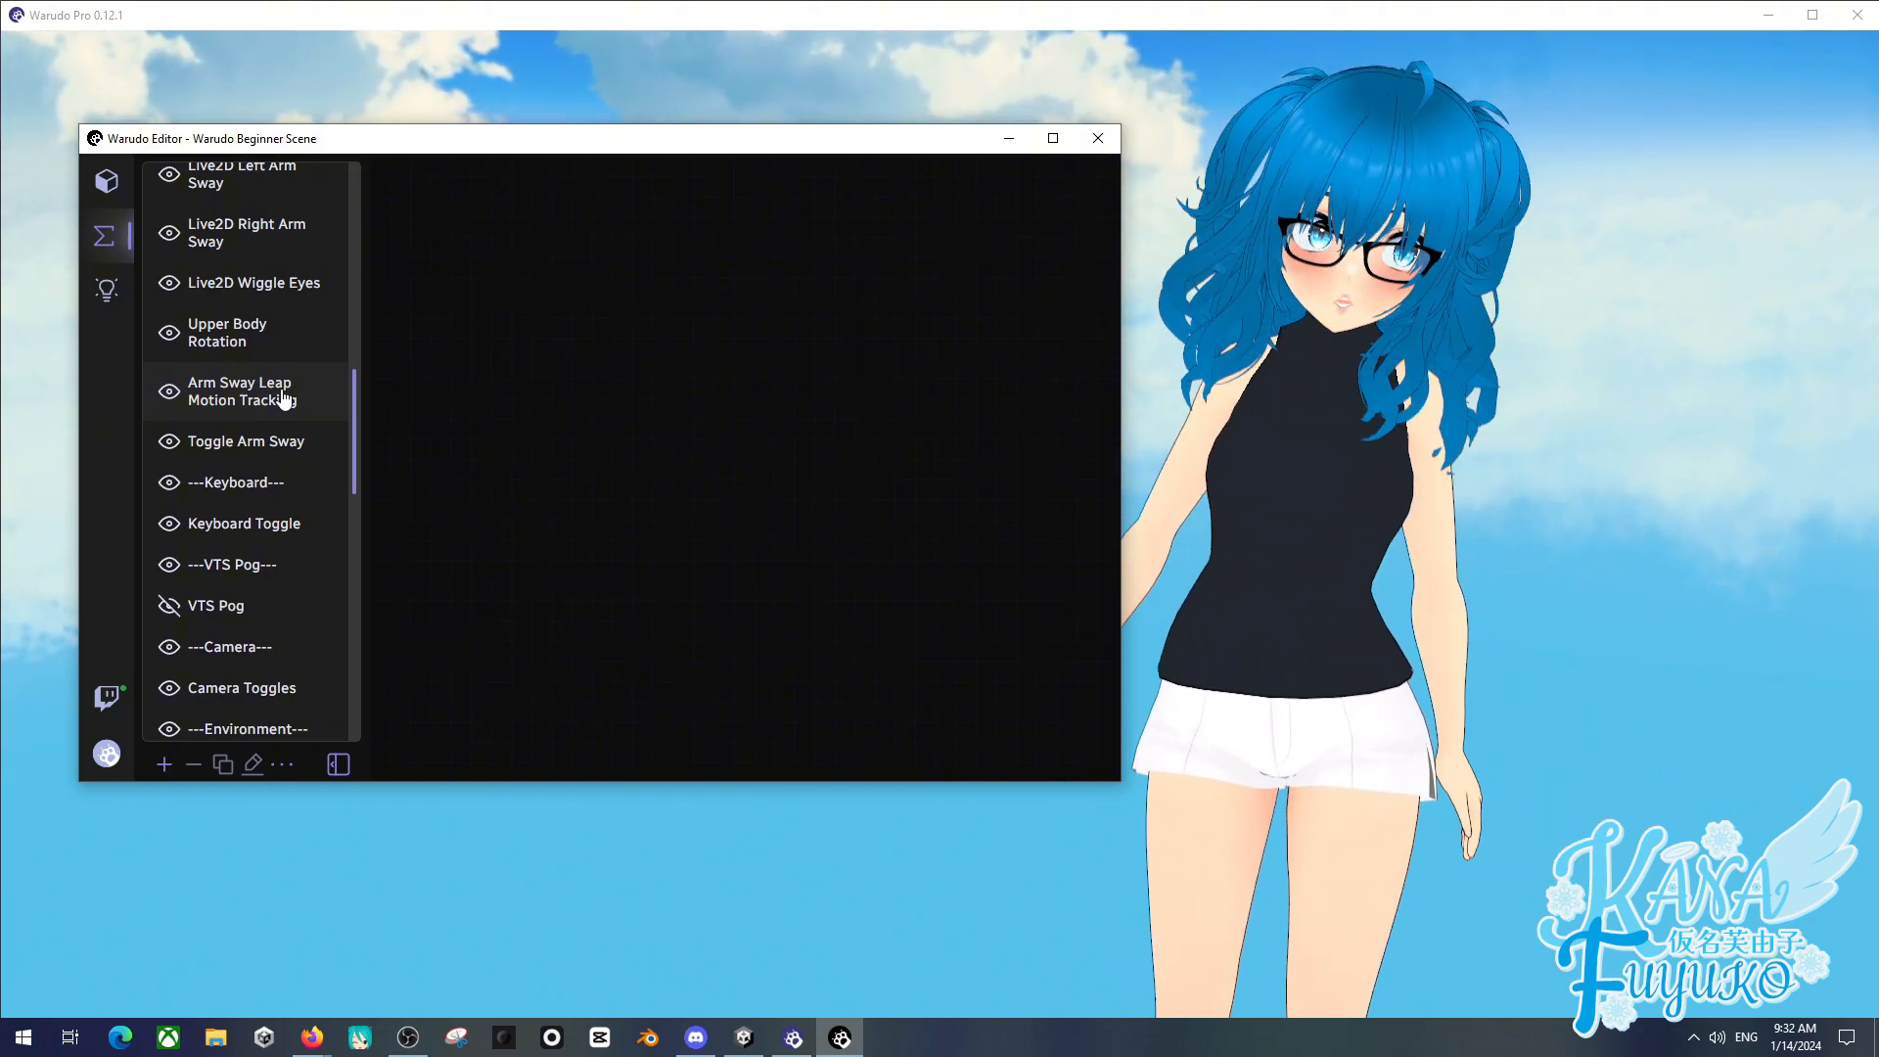
{"action": "left_click", "coordinate": [283, 397]}
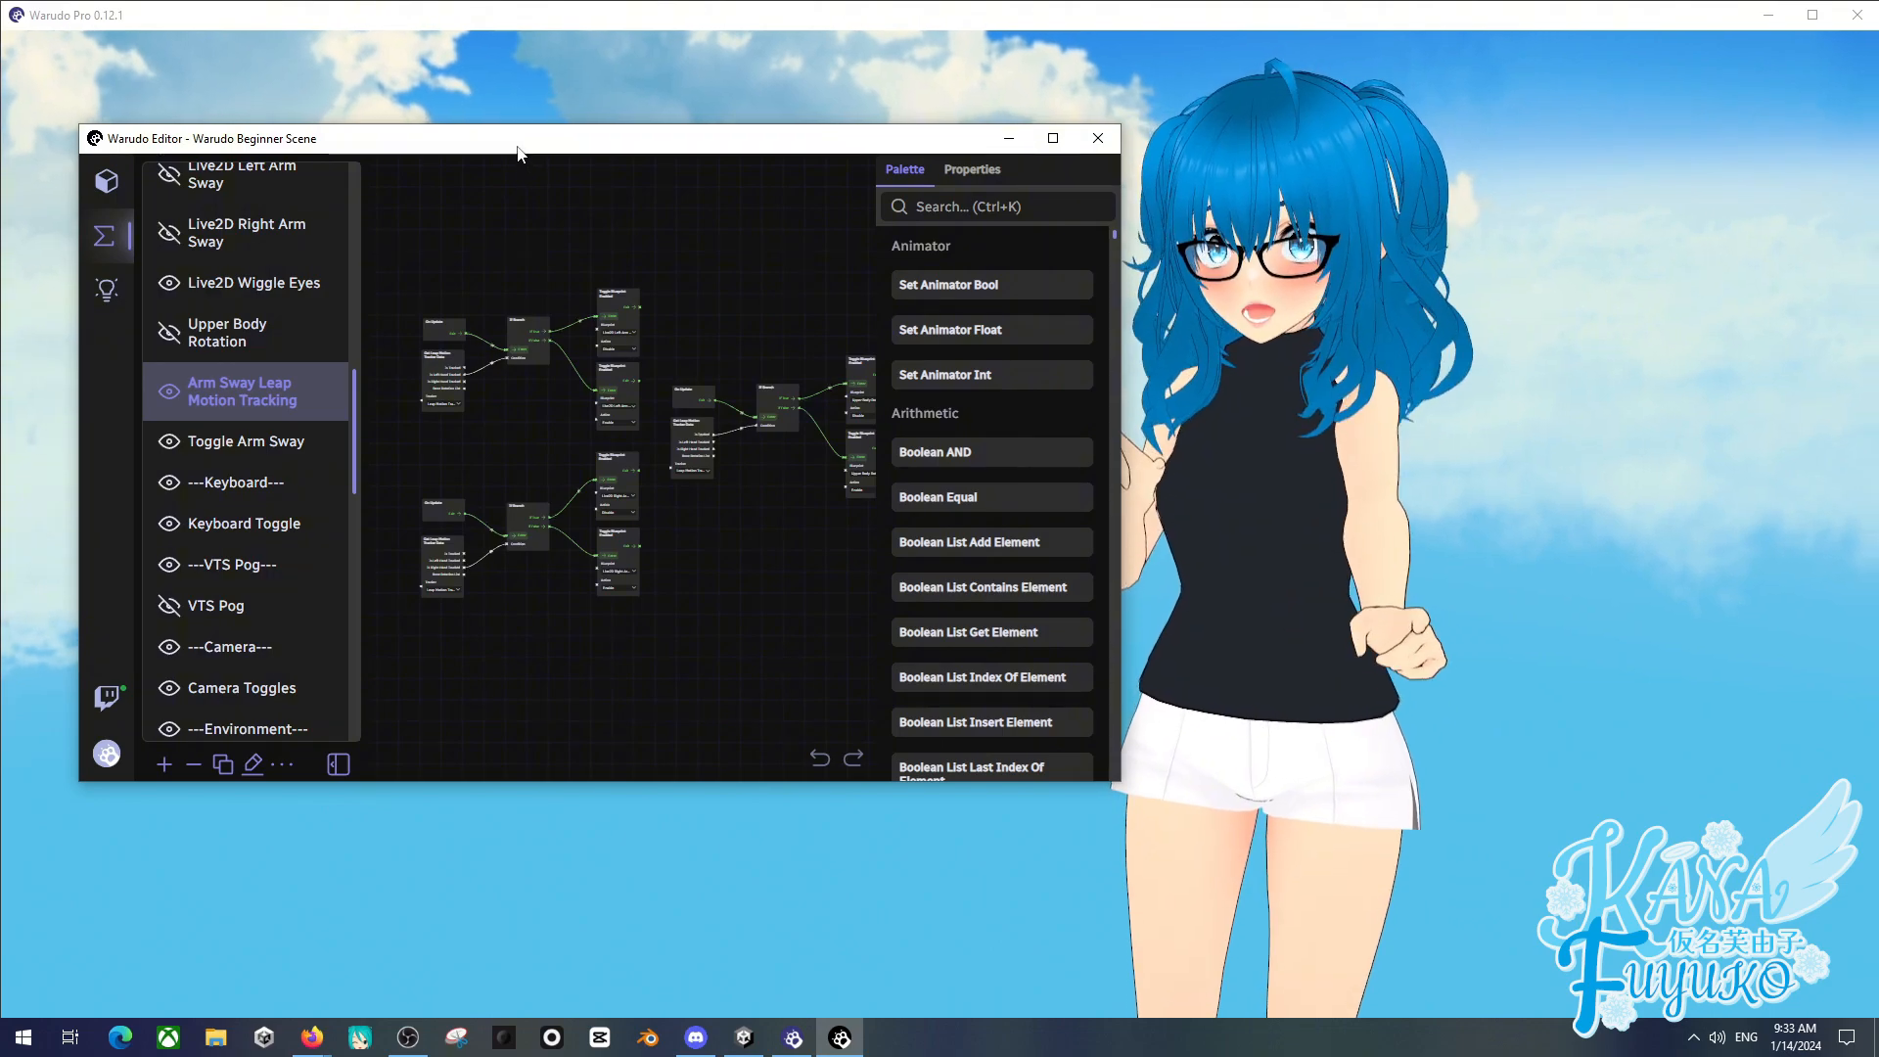
{"action": "left_click_drag", "start_coordinate": [450, 138], "coordinate": [405, 139]}
- Disable Arm Sway Leap Motion Tracking and have the Live2D left and right arm sway and Upper Body Rotation enabled
{"action": "left_click", "coordinate": [124, 394]}
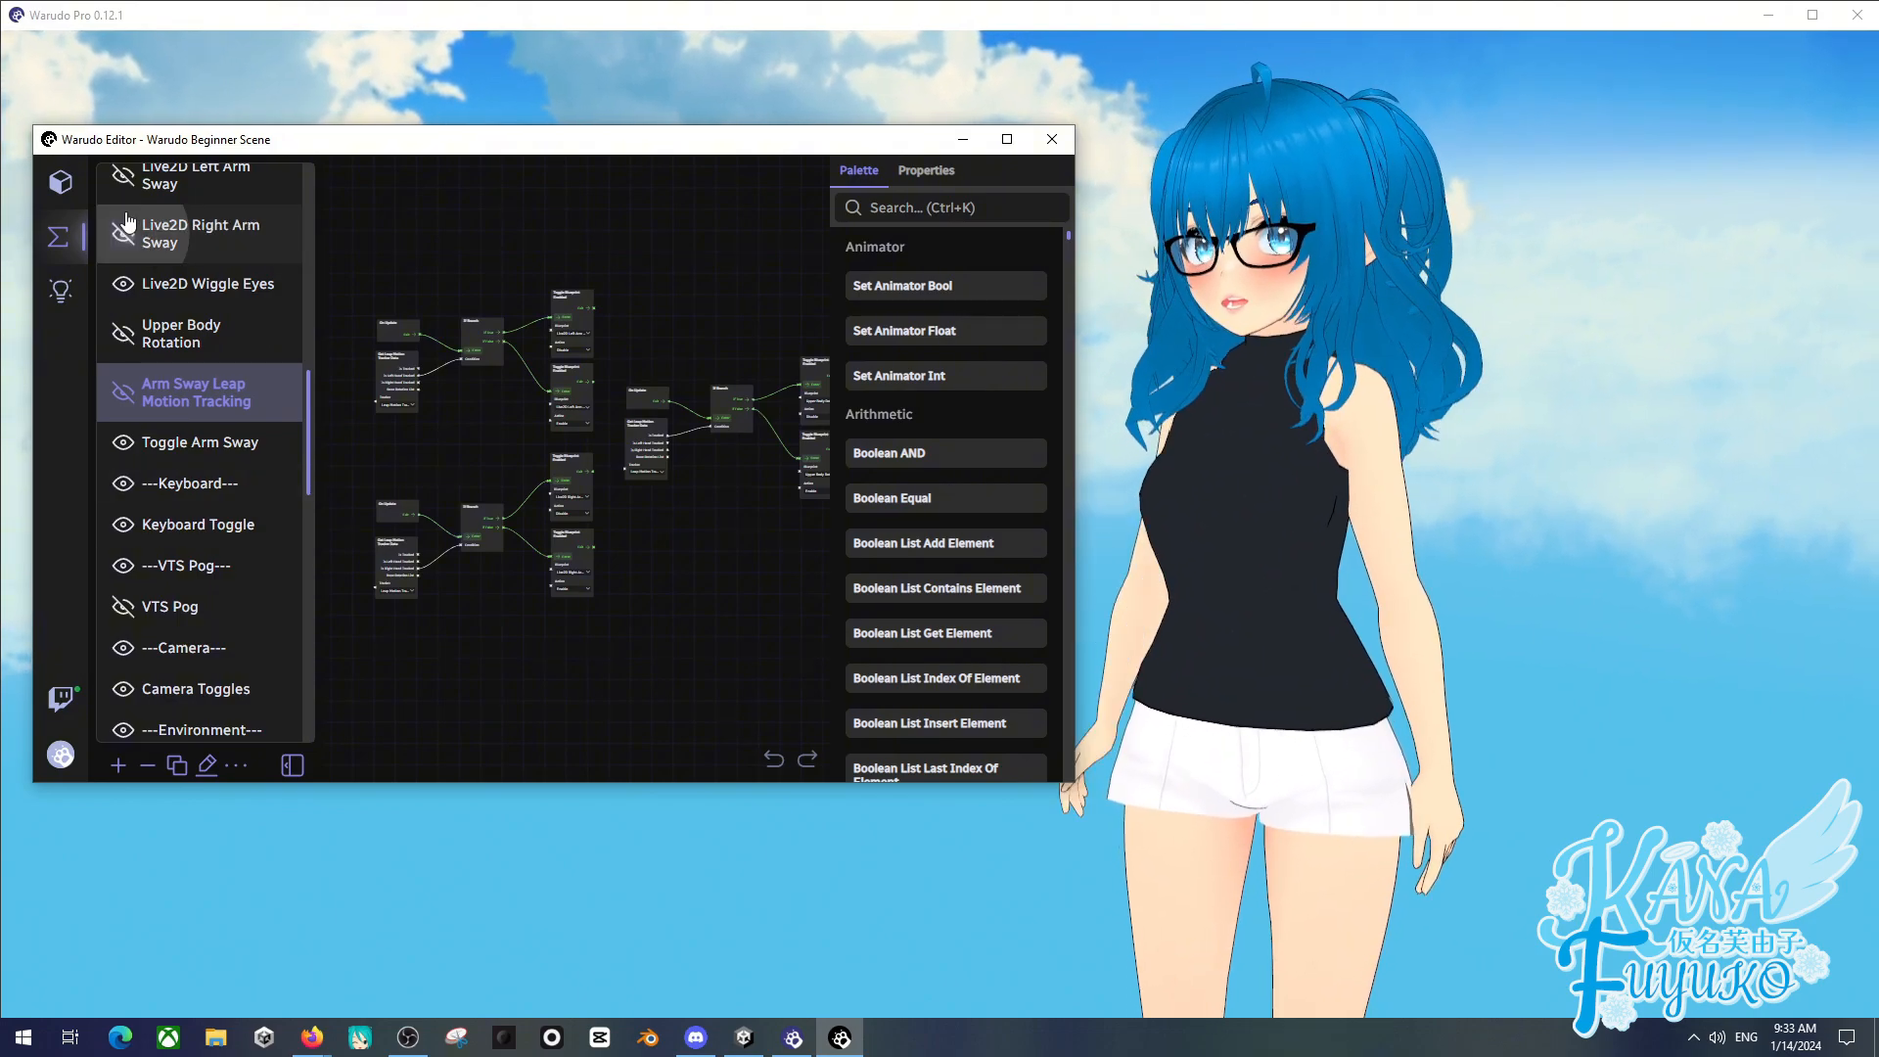
{"action": "scroll", "coordinate": [168, 370], "scroll_direction": "up", "scroll_amount": 2}
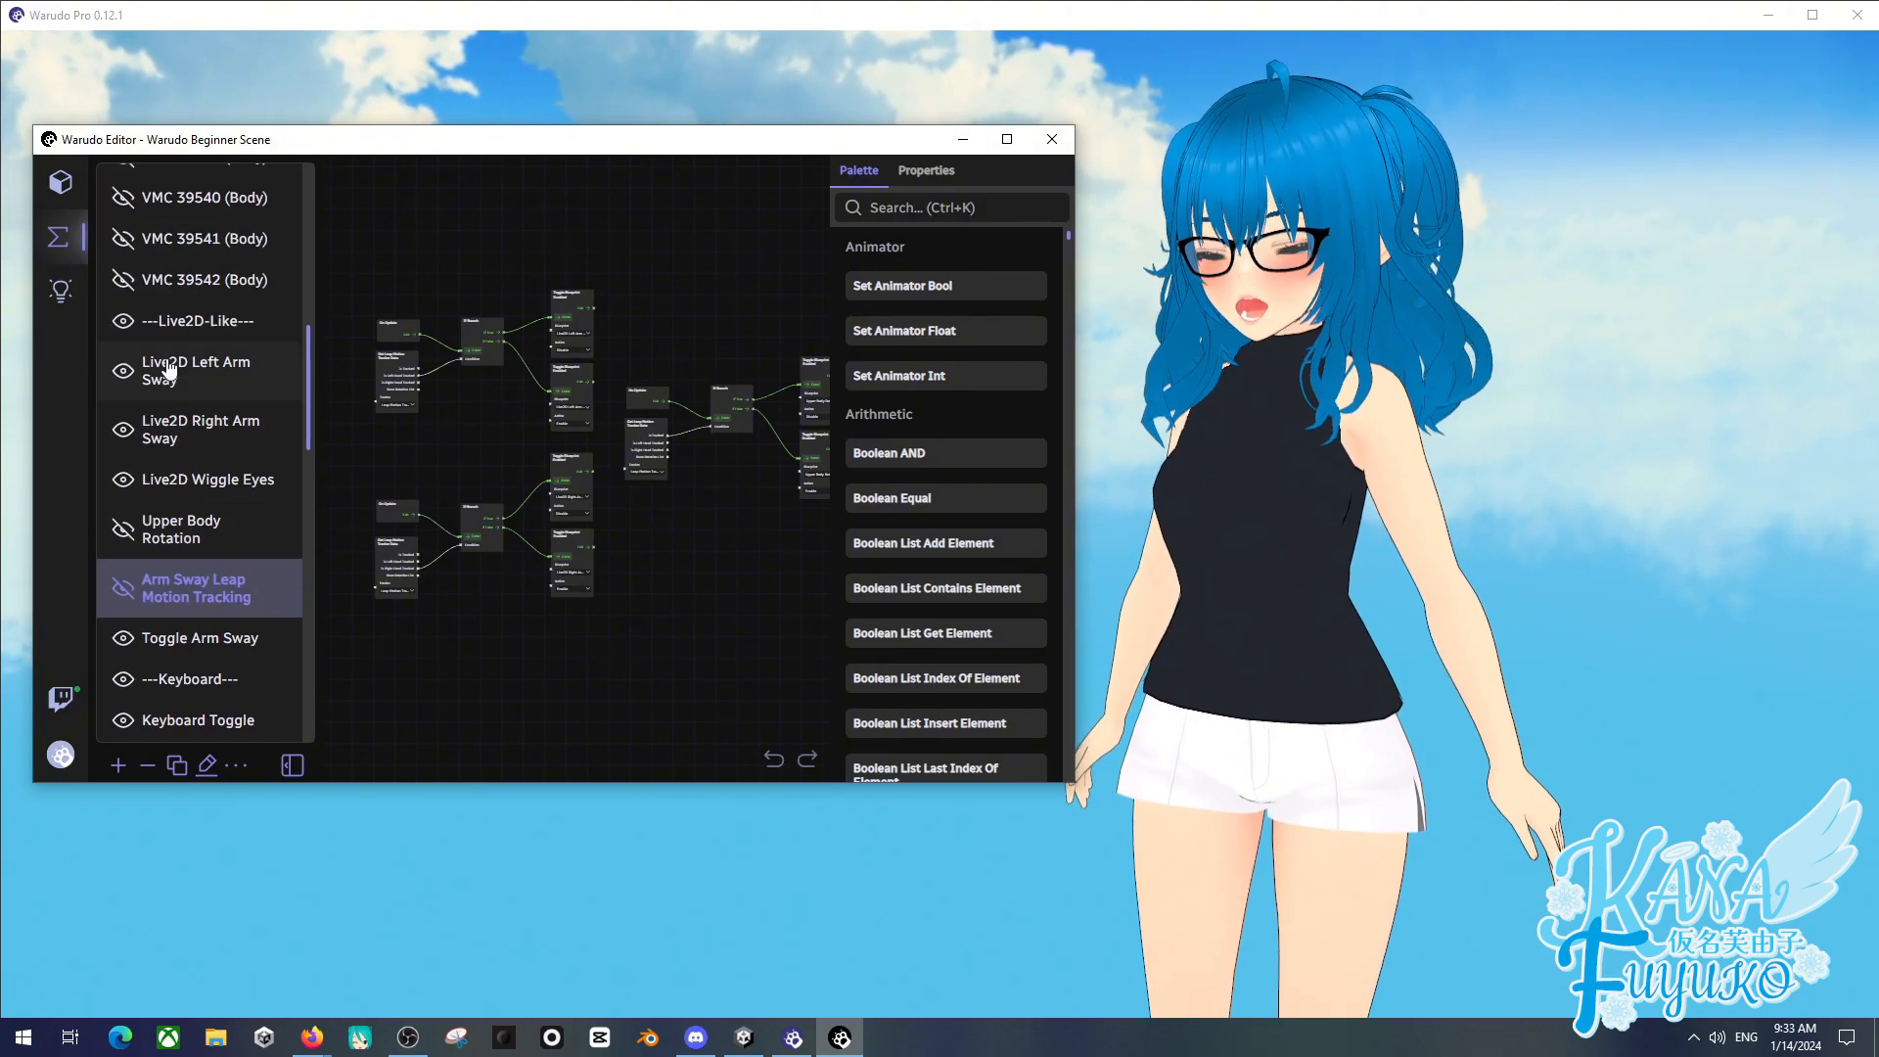
{"action": "left_click", "coordinate": [123, 529]}
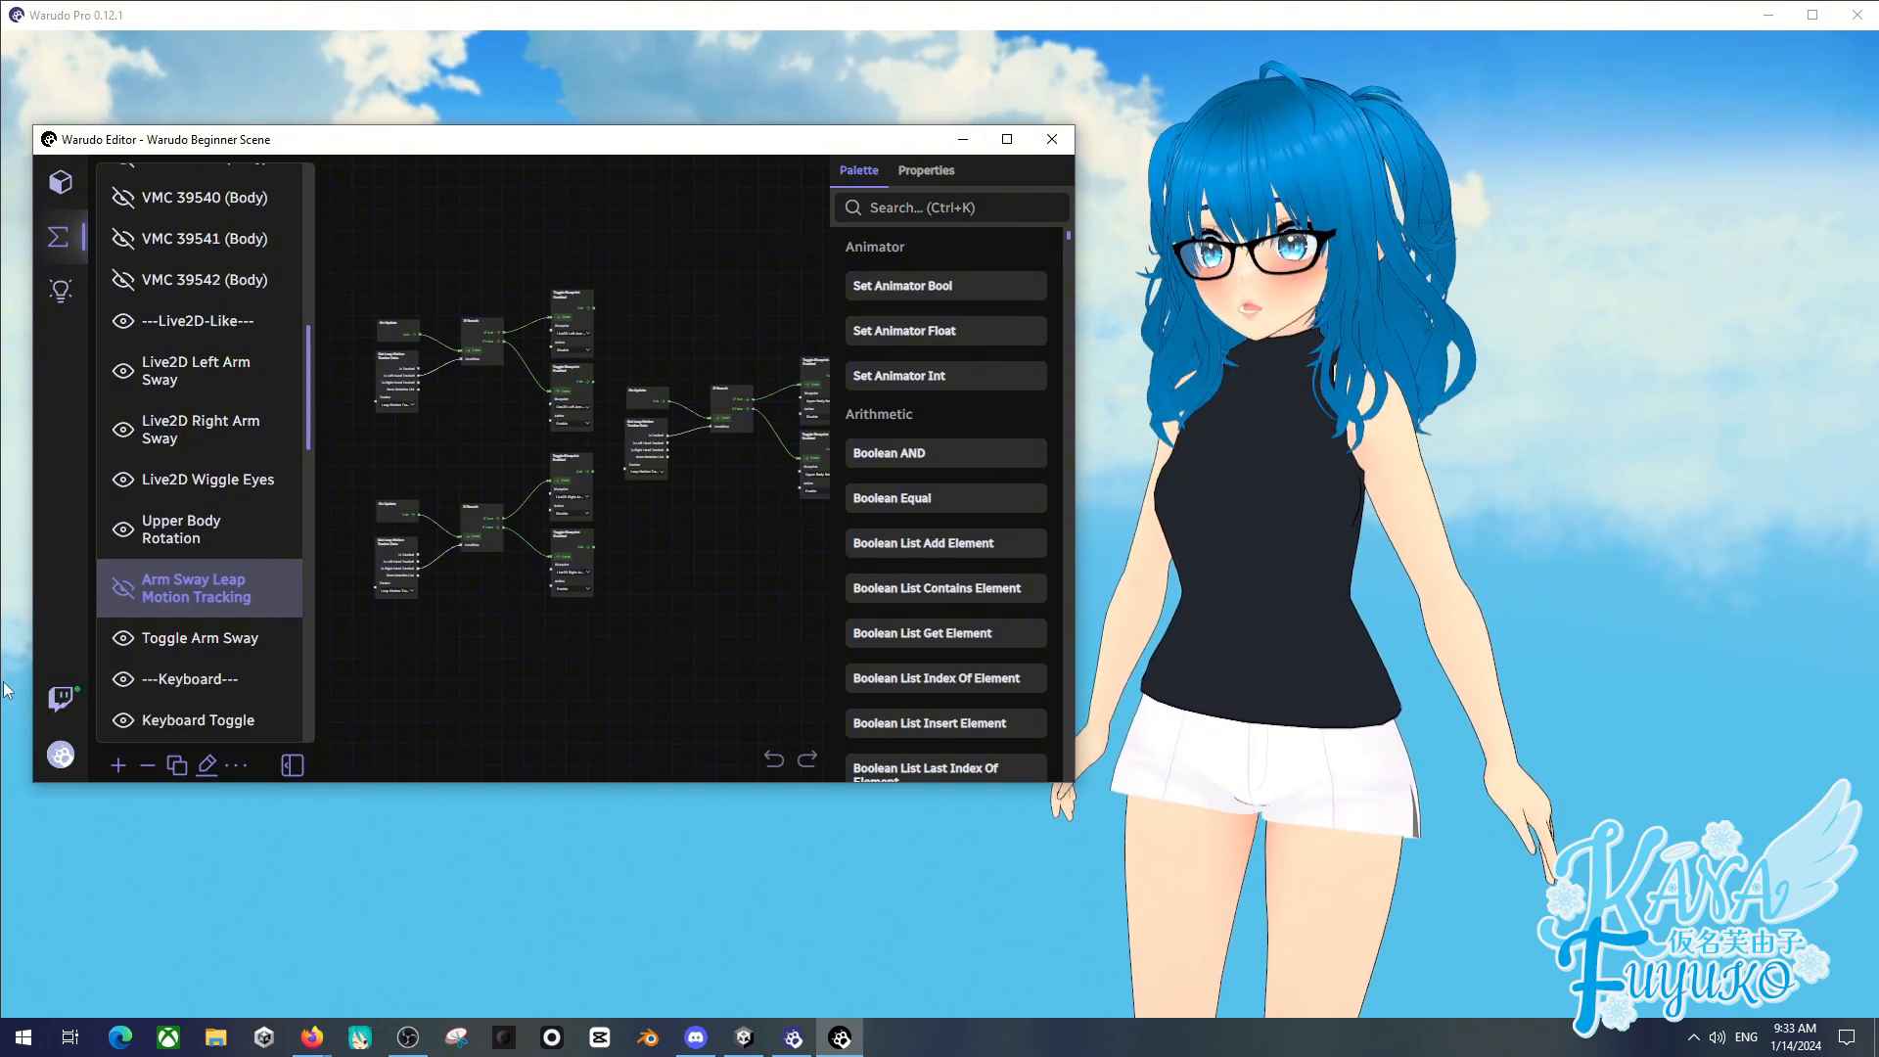
- Enable Arm Sway Leap Motion Tracking again and bring the Toggle Arm Sway blueprint into view
{"action": "left_click", "coordinate": [124, 587]}
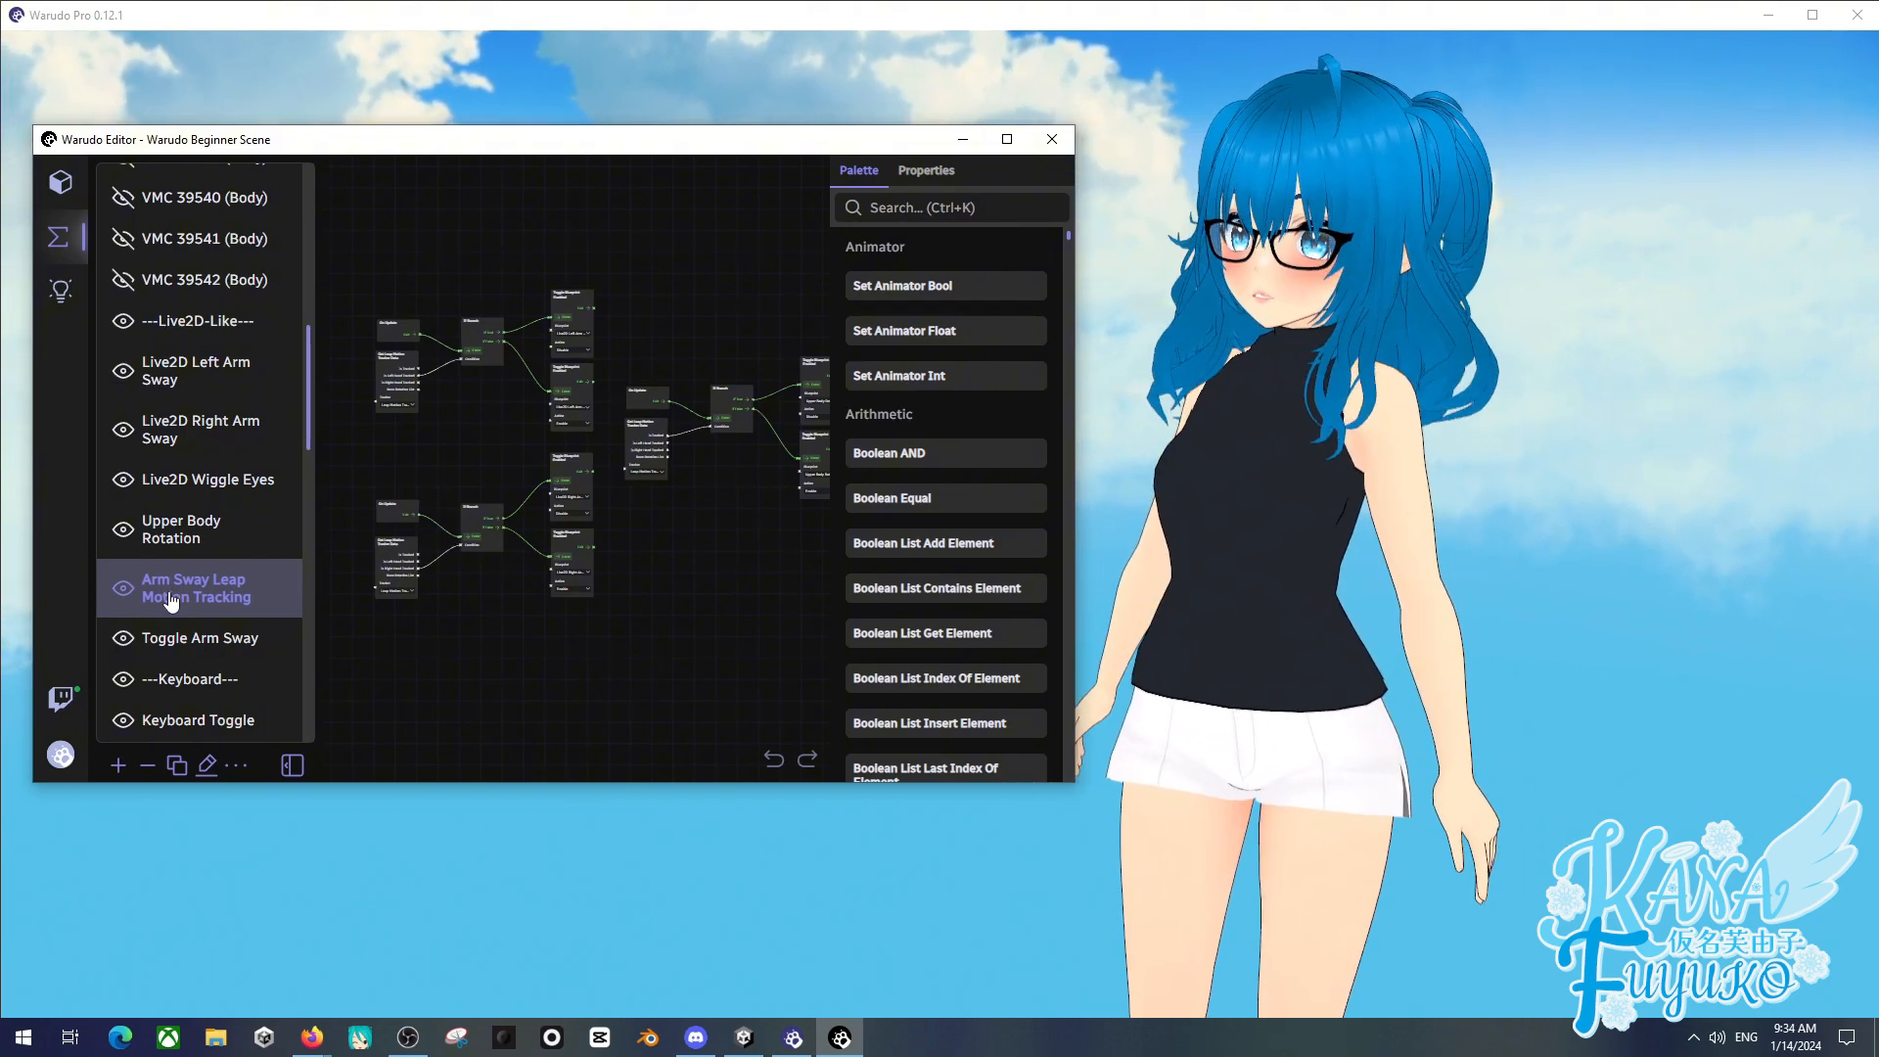
{"action": "scroll", "coordinate": [211, 533], "scroll_direction": "down", "scroll_amount": 1}
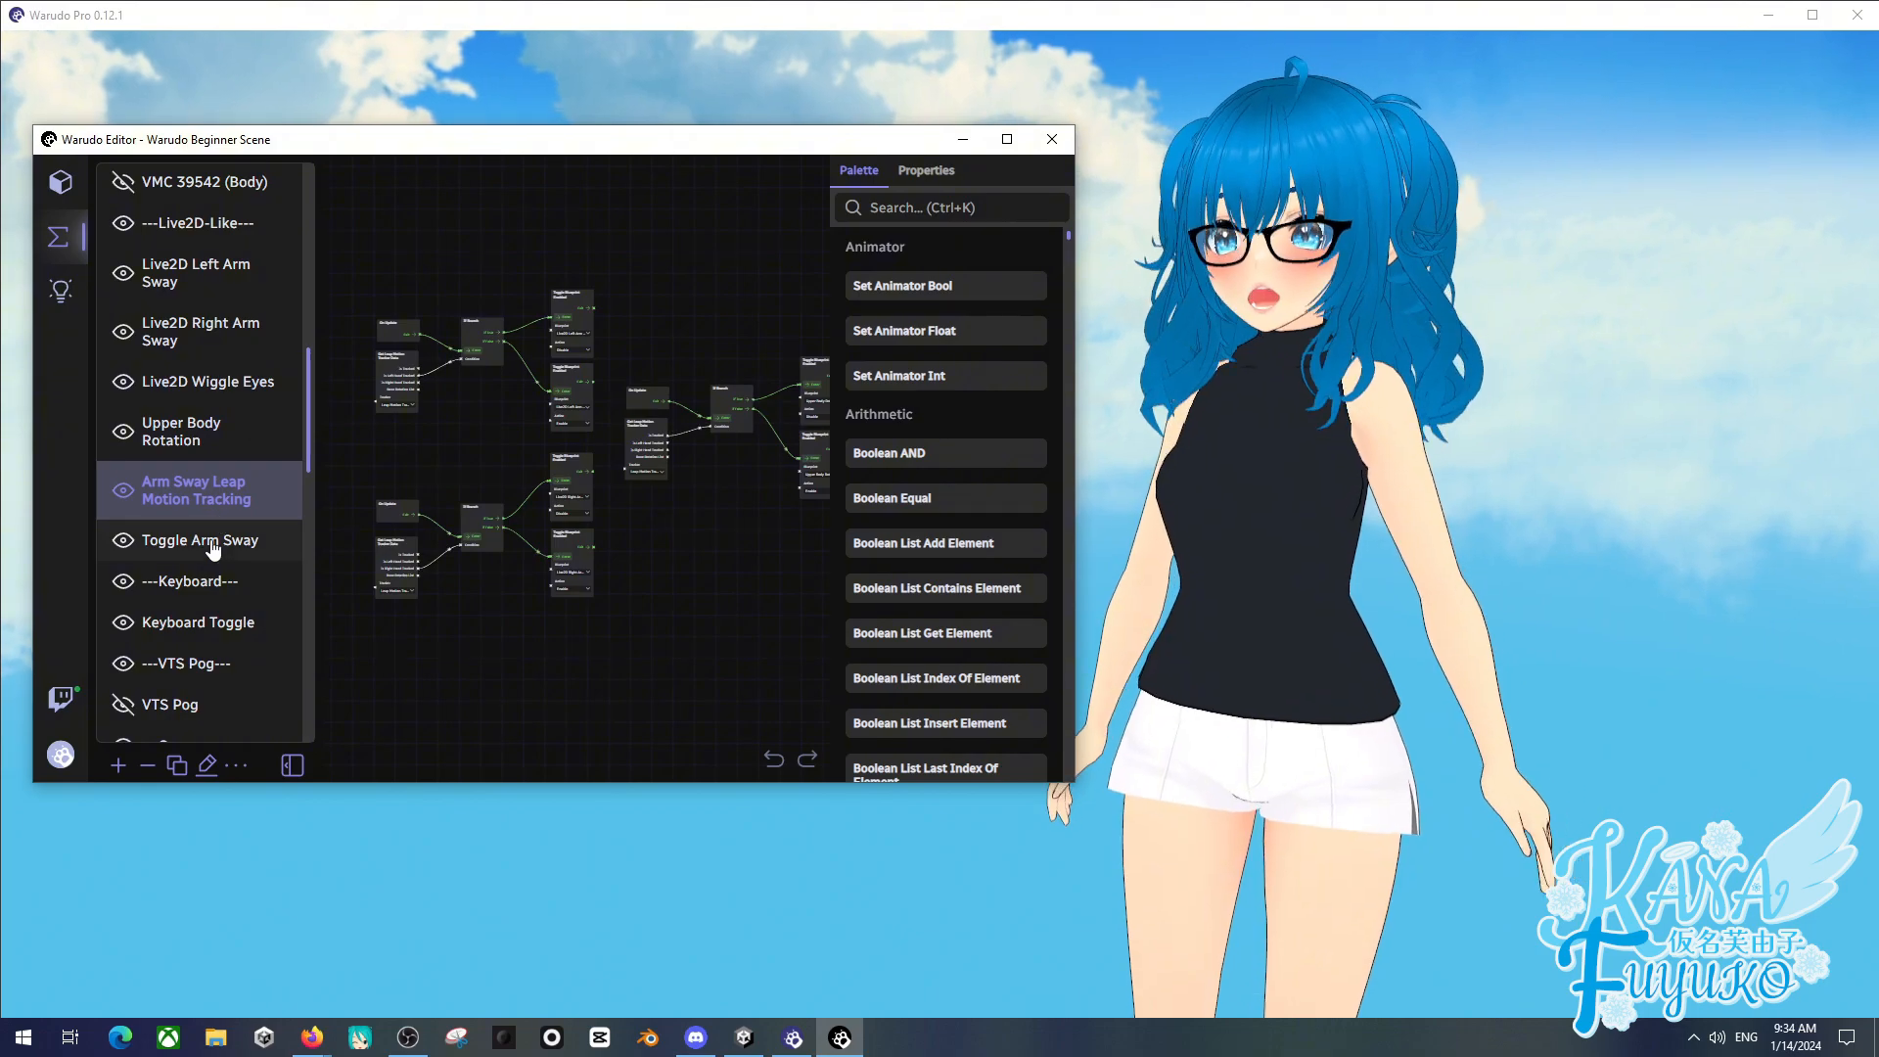
- Open the Toggle Arm Sway blueprint and examine its keystroke, Stream Deck trigger and Sequence nodes
{"action": "left_click", "coordinate": [213, 548]}
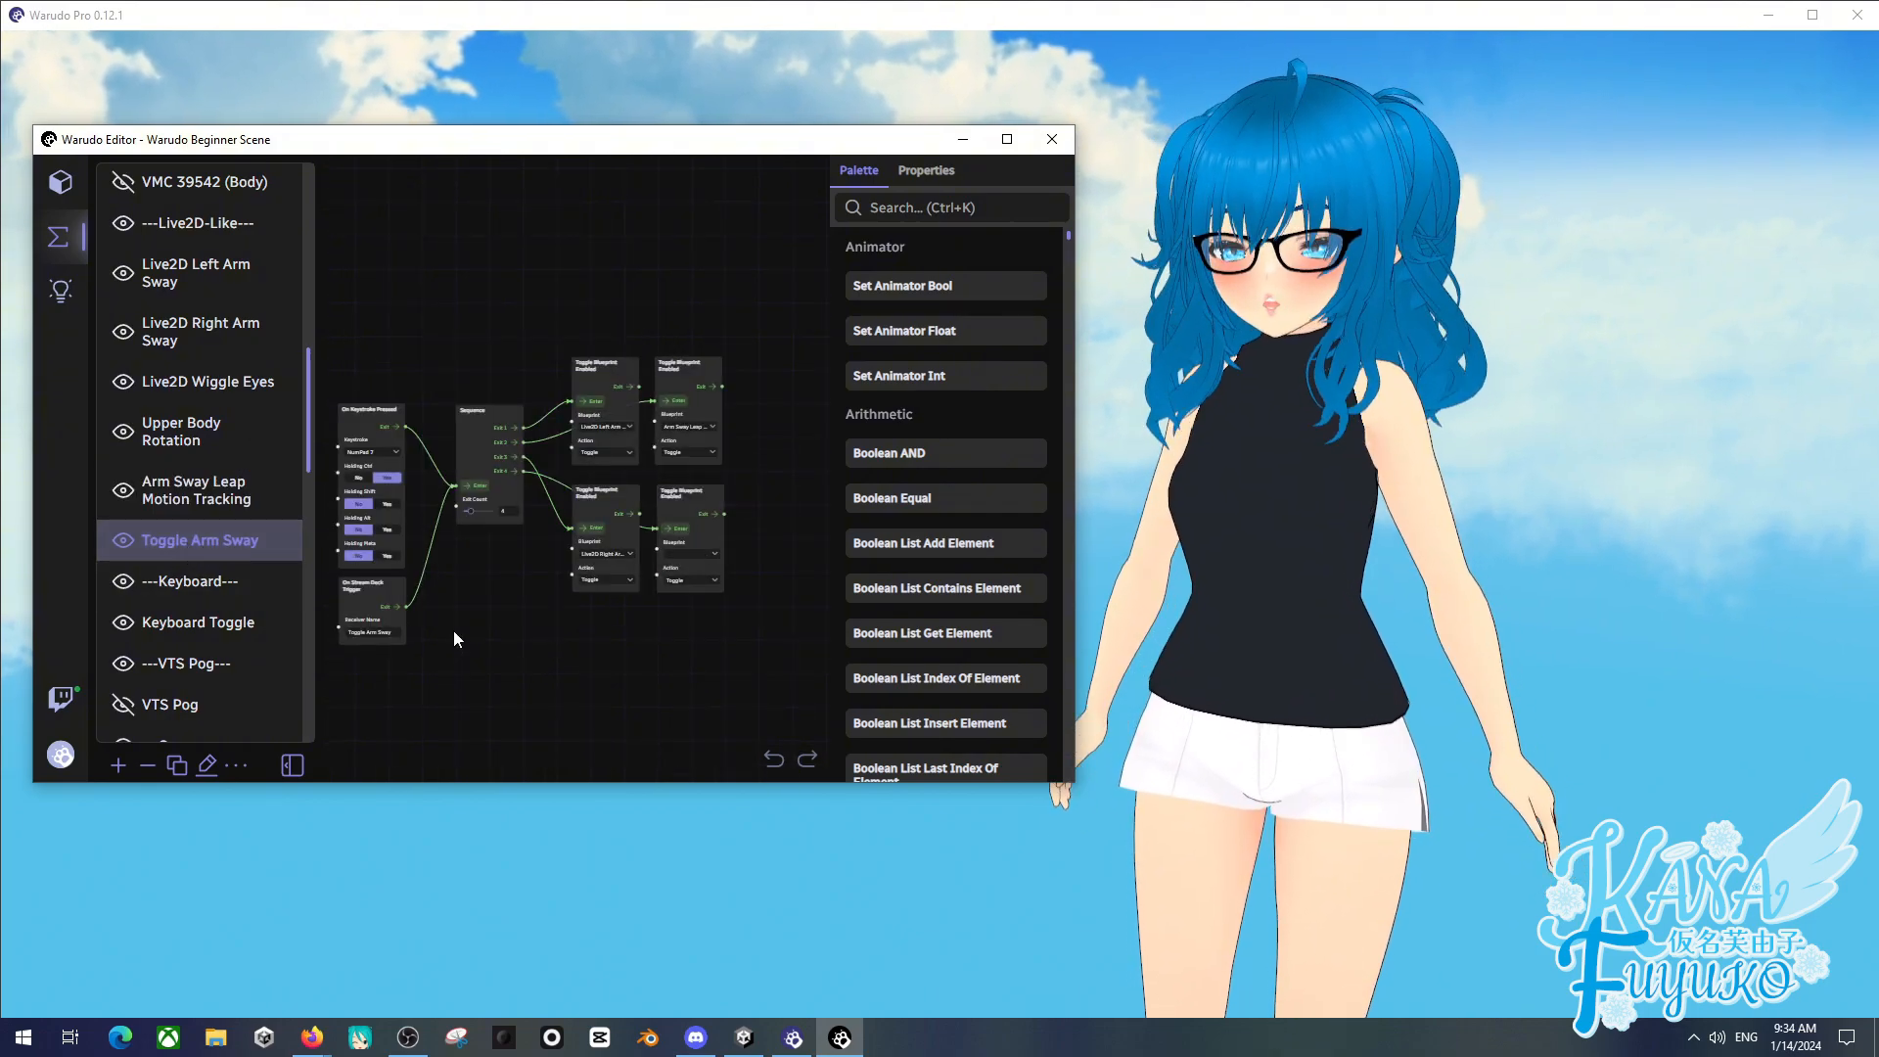
{"action": "scroll", "coordinate": [460, 616], "scroll_direction": "up", "scroll_amount": 3}
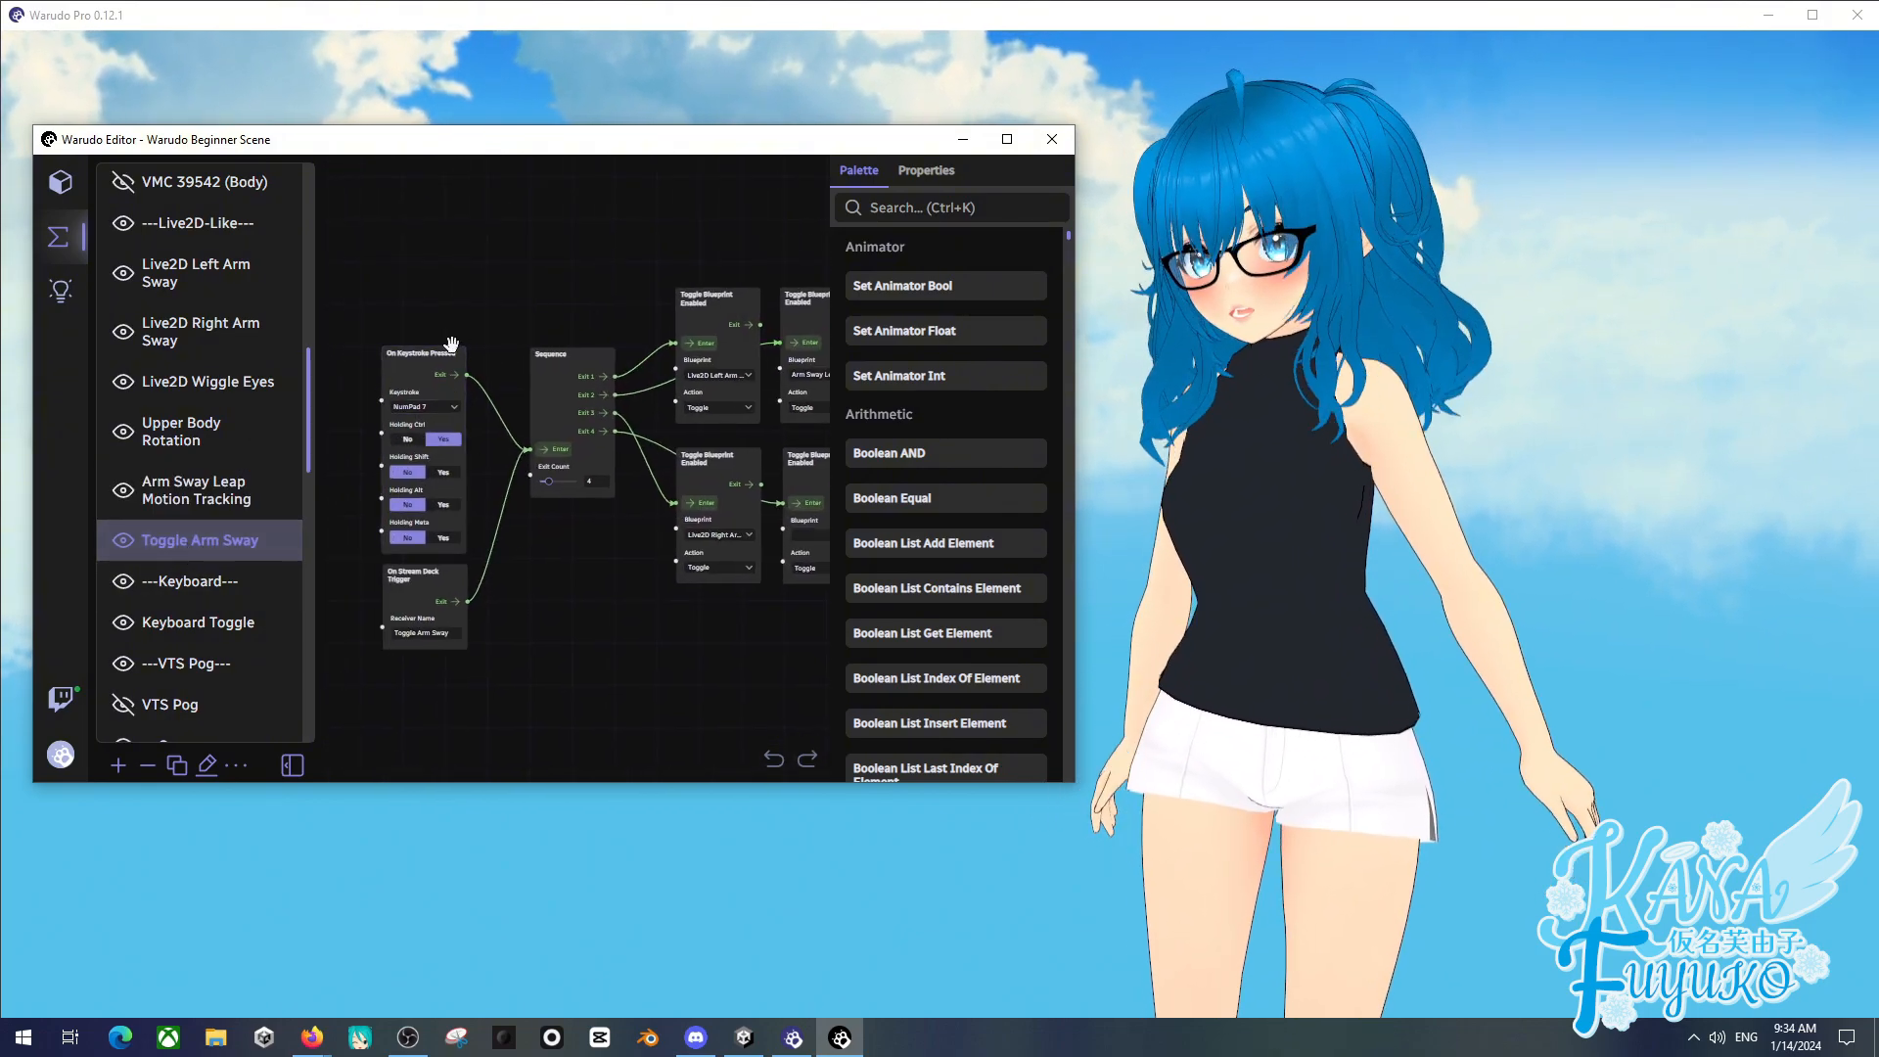
{"action": "scroll", "coordinate": [524, 591], "scroll_direction": "up", "scroll_amount": 1}
{"action": "left_click", "coordinate": [534, 460]}
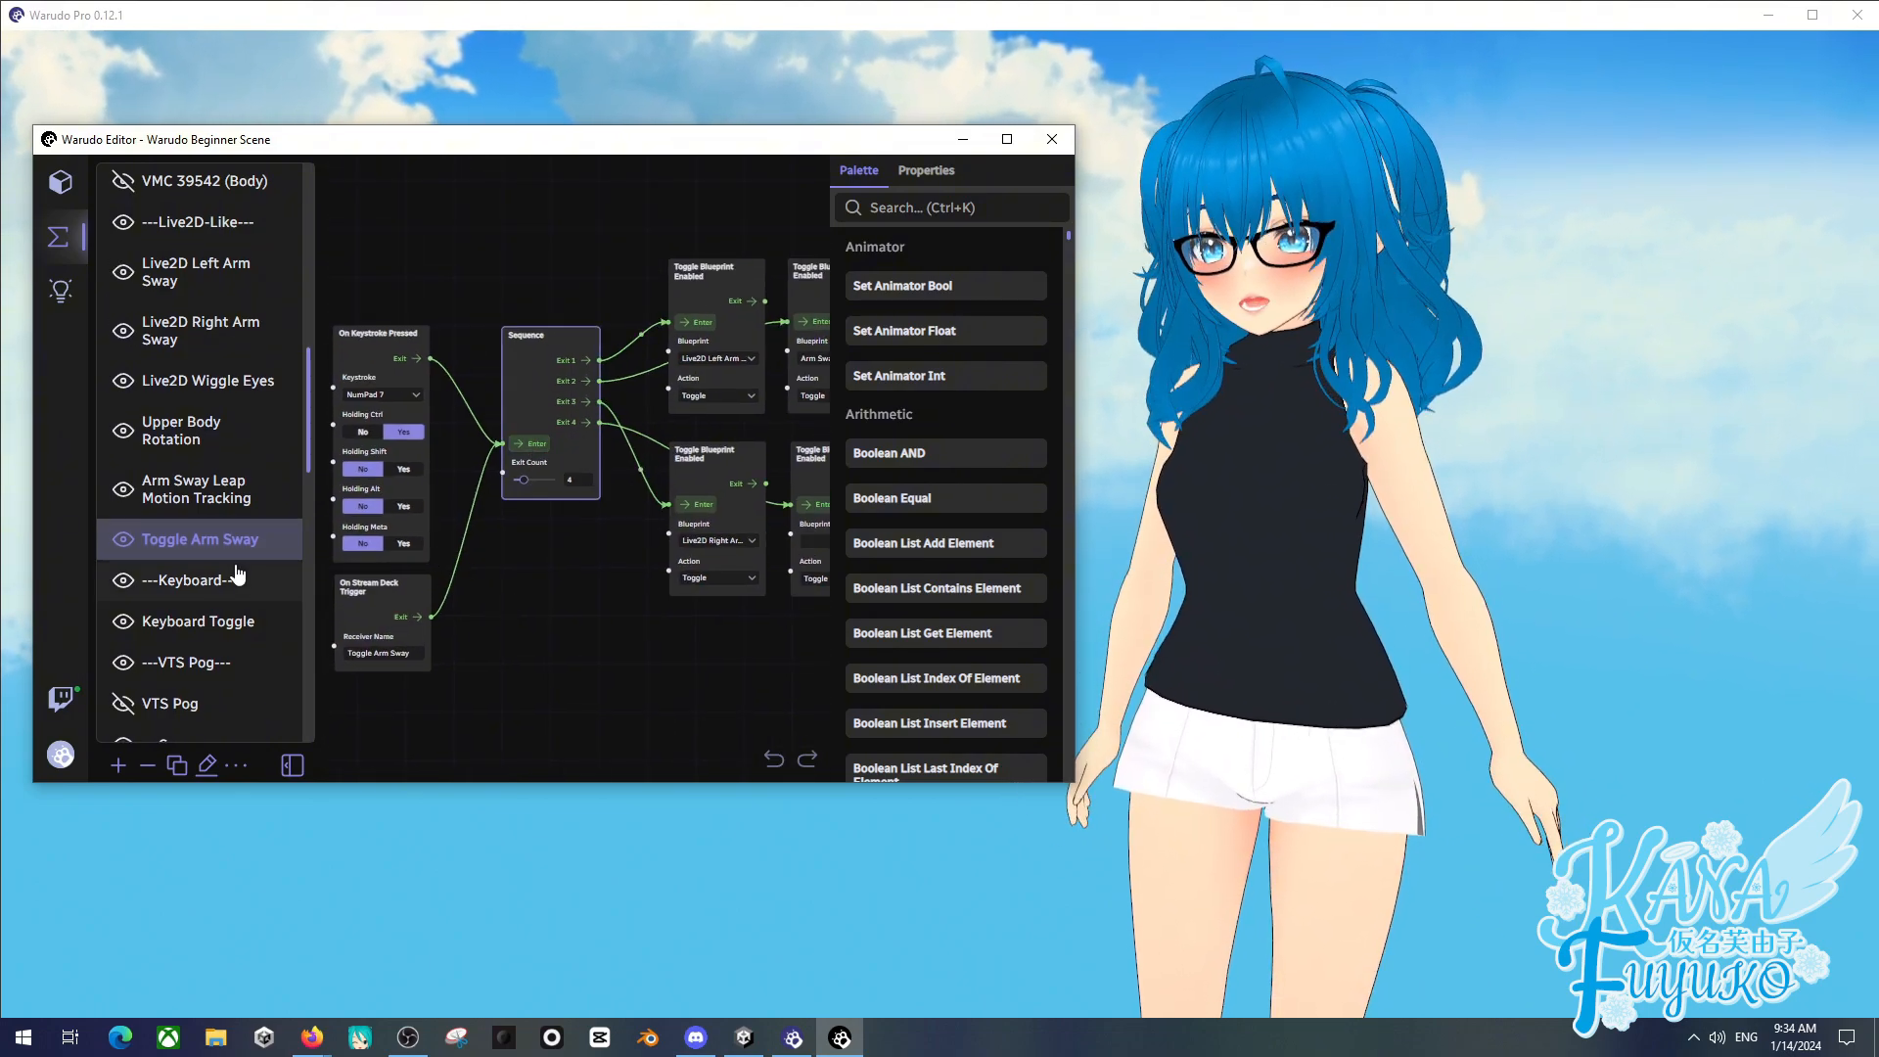
- Open the Keyboard Toggle blueprint, run its Flip Flop node to bring out the keyboard and check the enabled states in the blueprint list
{"action": "scroll", "coordinate": [233, 509], "scroll_direction": "down", "scroll_amount": 2}
{"action": "left_click", "coordinate": [225, 431]}
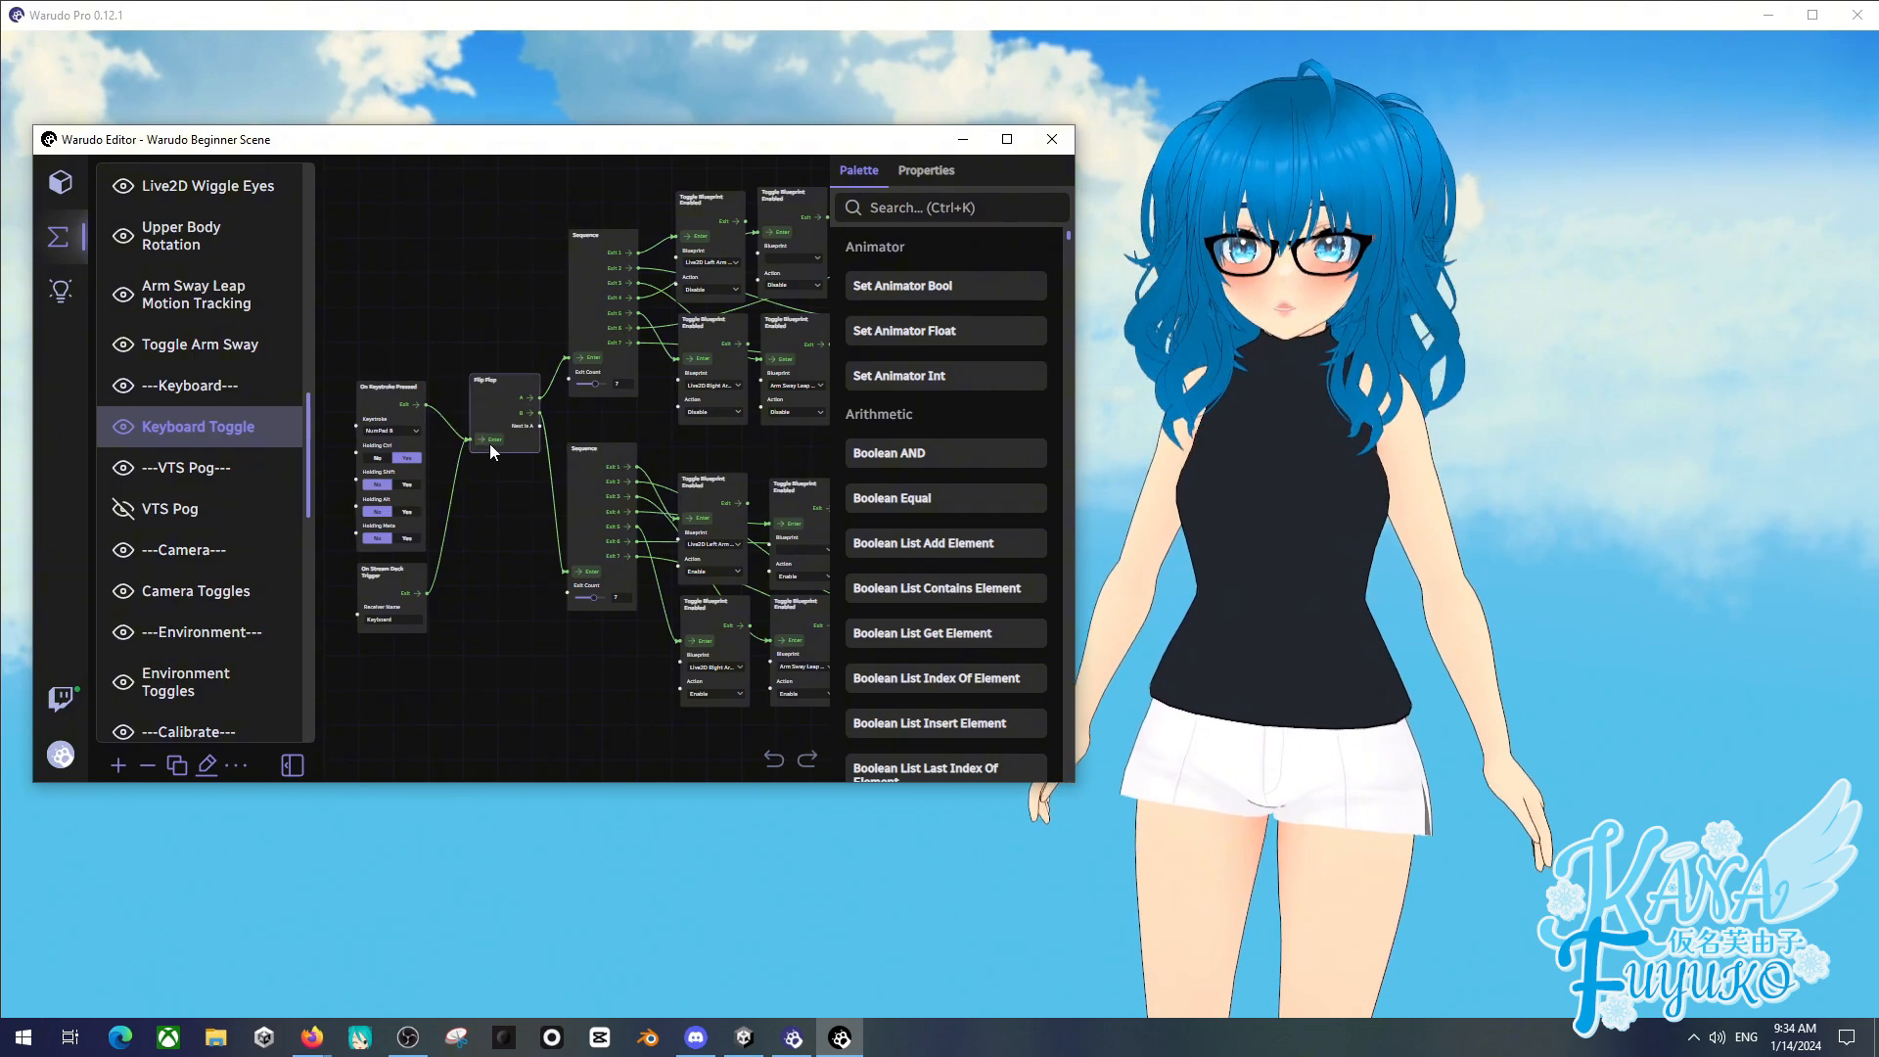
{"action": "scroll", "coordinate": [474, 494], "scroll_direction": "up", "scroll_amount": 1}
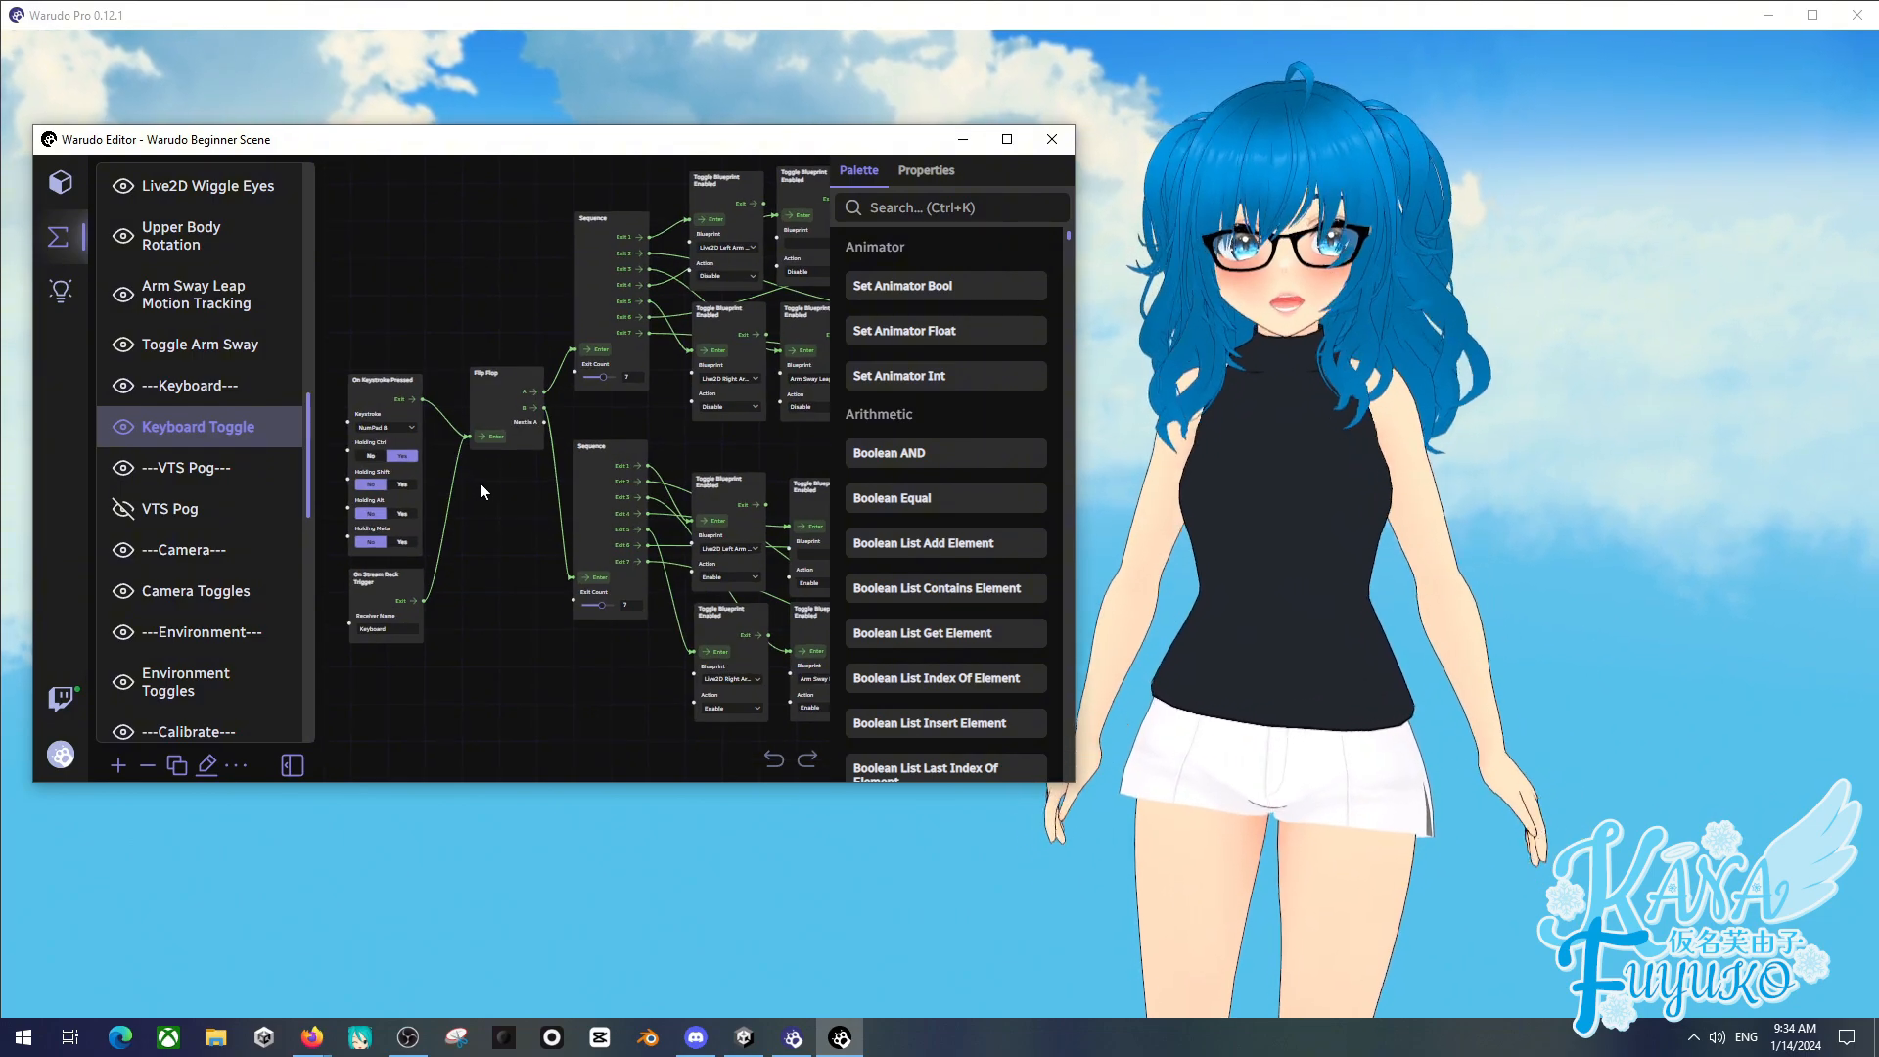
{"action": "left_click", "coordinate": [479, 435]}
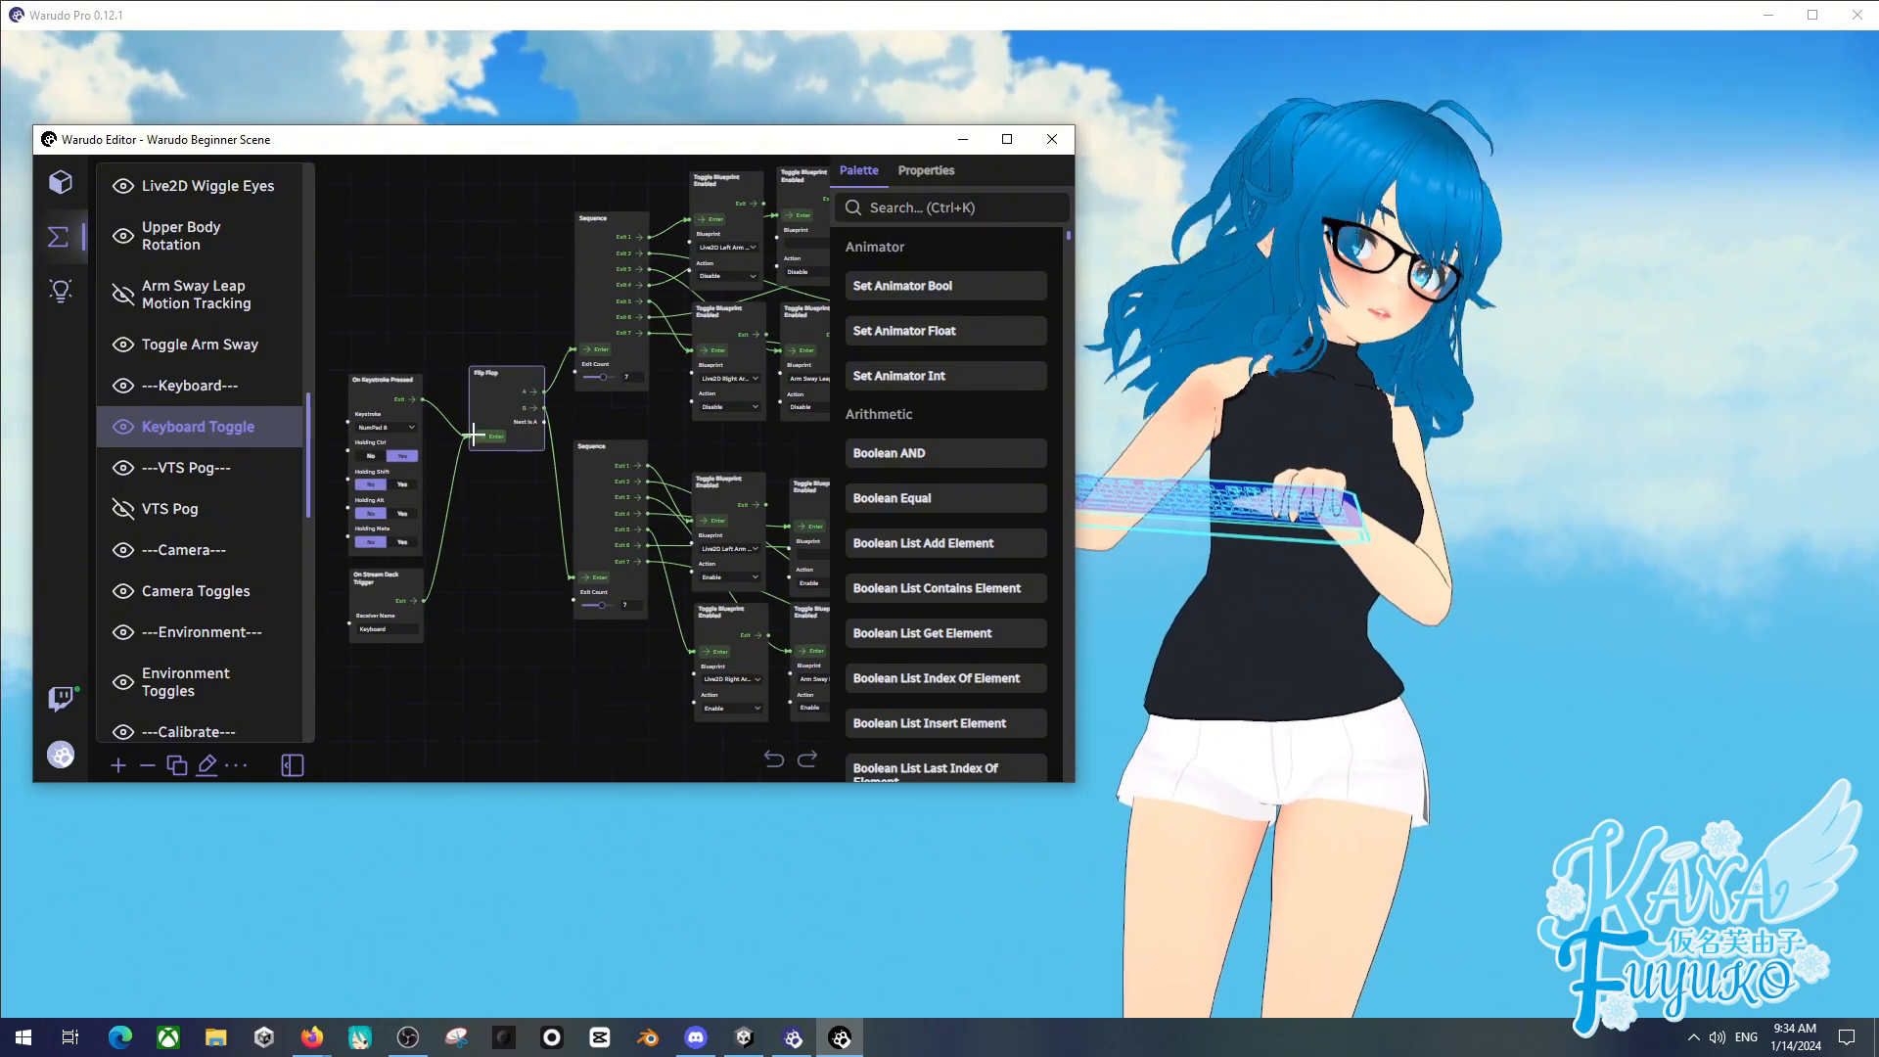
{"action": "scroll", "coordinate": [247, 293], "scroll_direction": "up", "scroll_amount": 10}
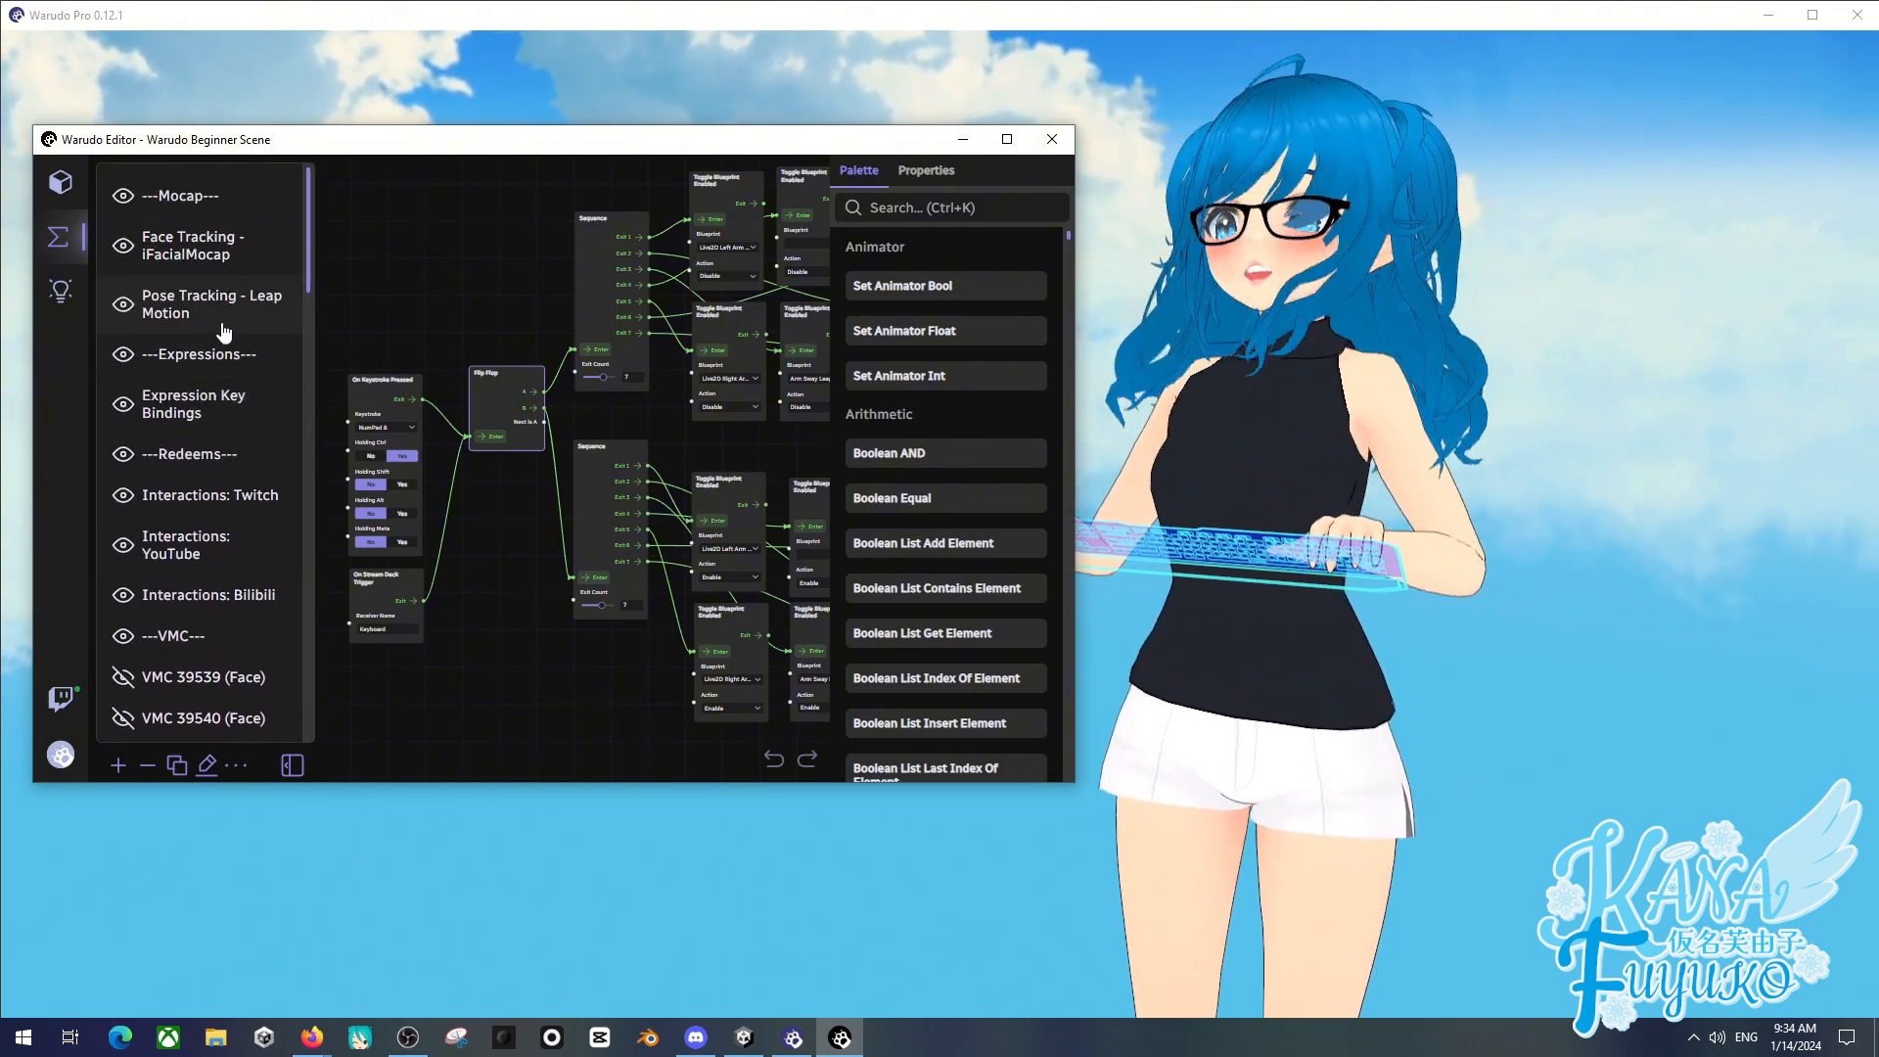
{"action": "scroll", "coordinate": [223, 456], "scroll_direction": "down", "scroll_amount": 4}
{"action": "scroll", "coordinate": [223, 456], "scroll_direction": "down", "scroll_amount": 6}
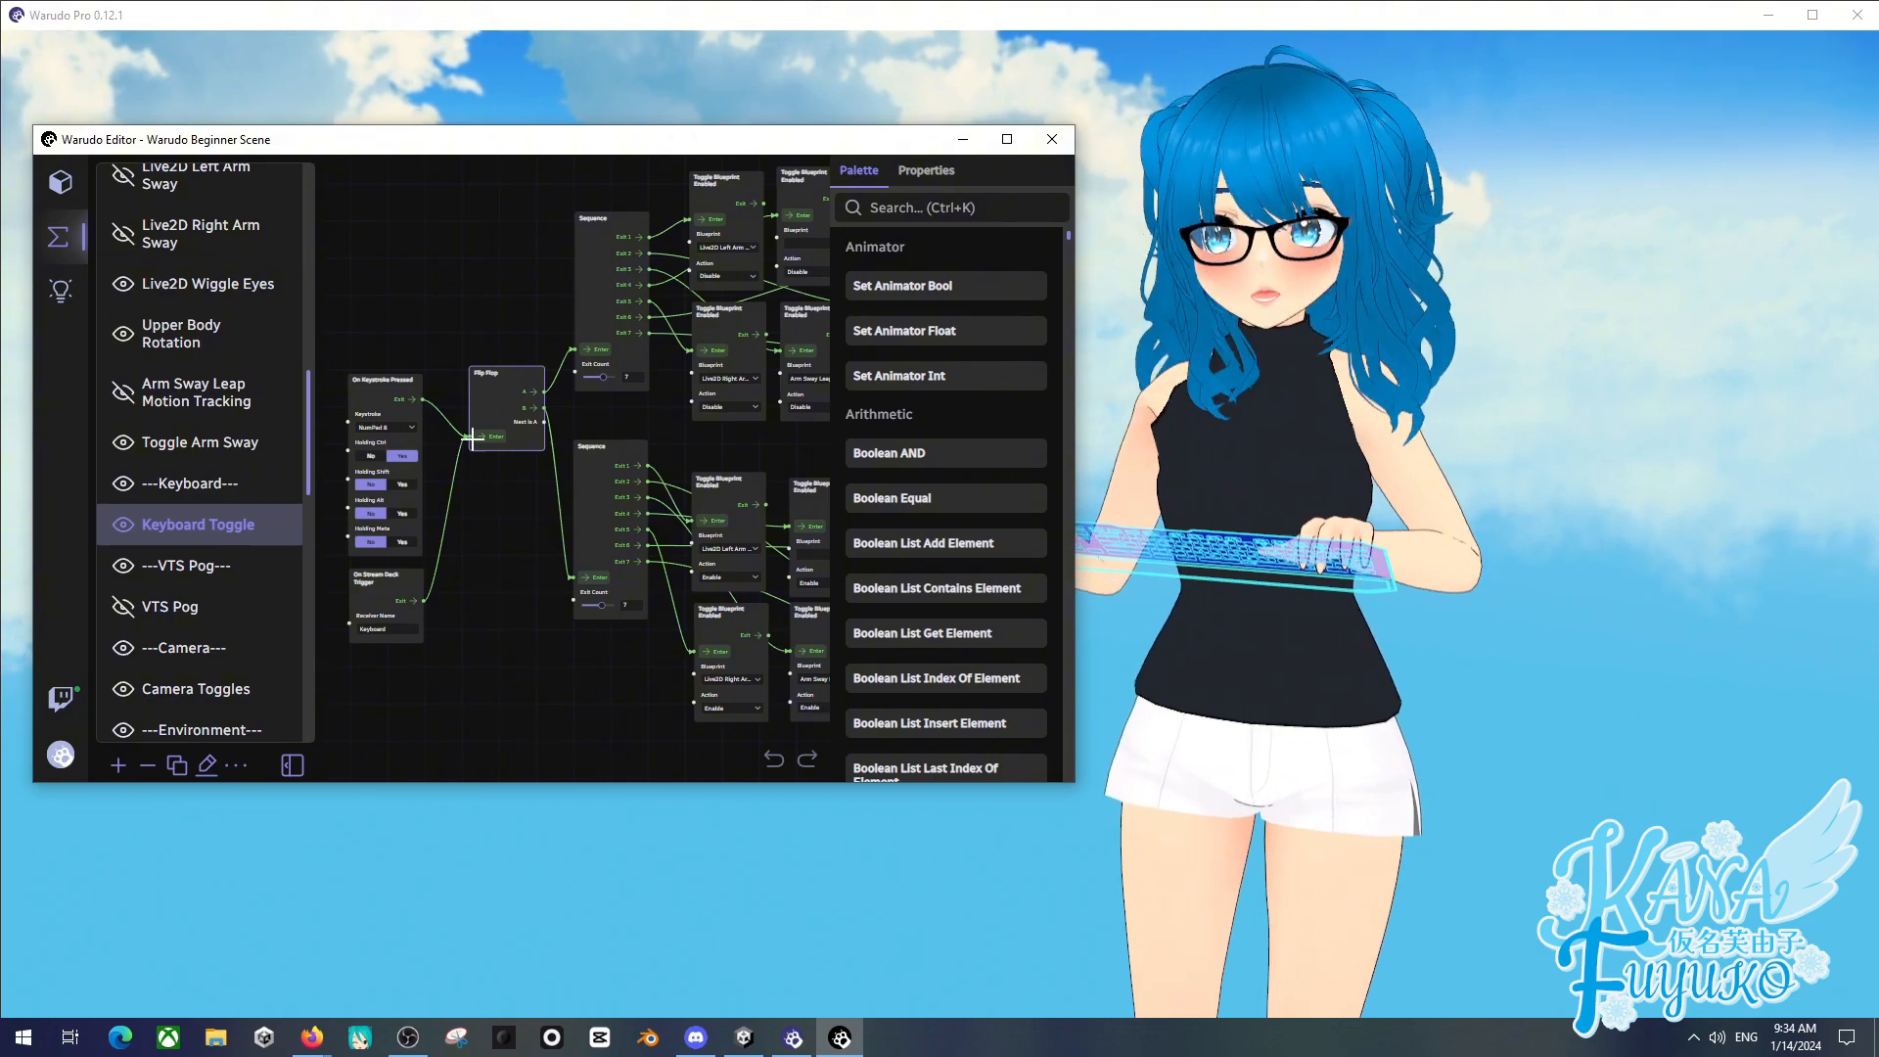
- Run the Flip Flop manually again and use the blueprint's hotkey to put the keyboard away
{"action": "left_click", "coordinate": [489, 438]}
{"action": "left_click", "coordinate": [489, 438]}
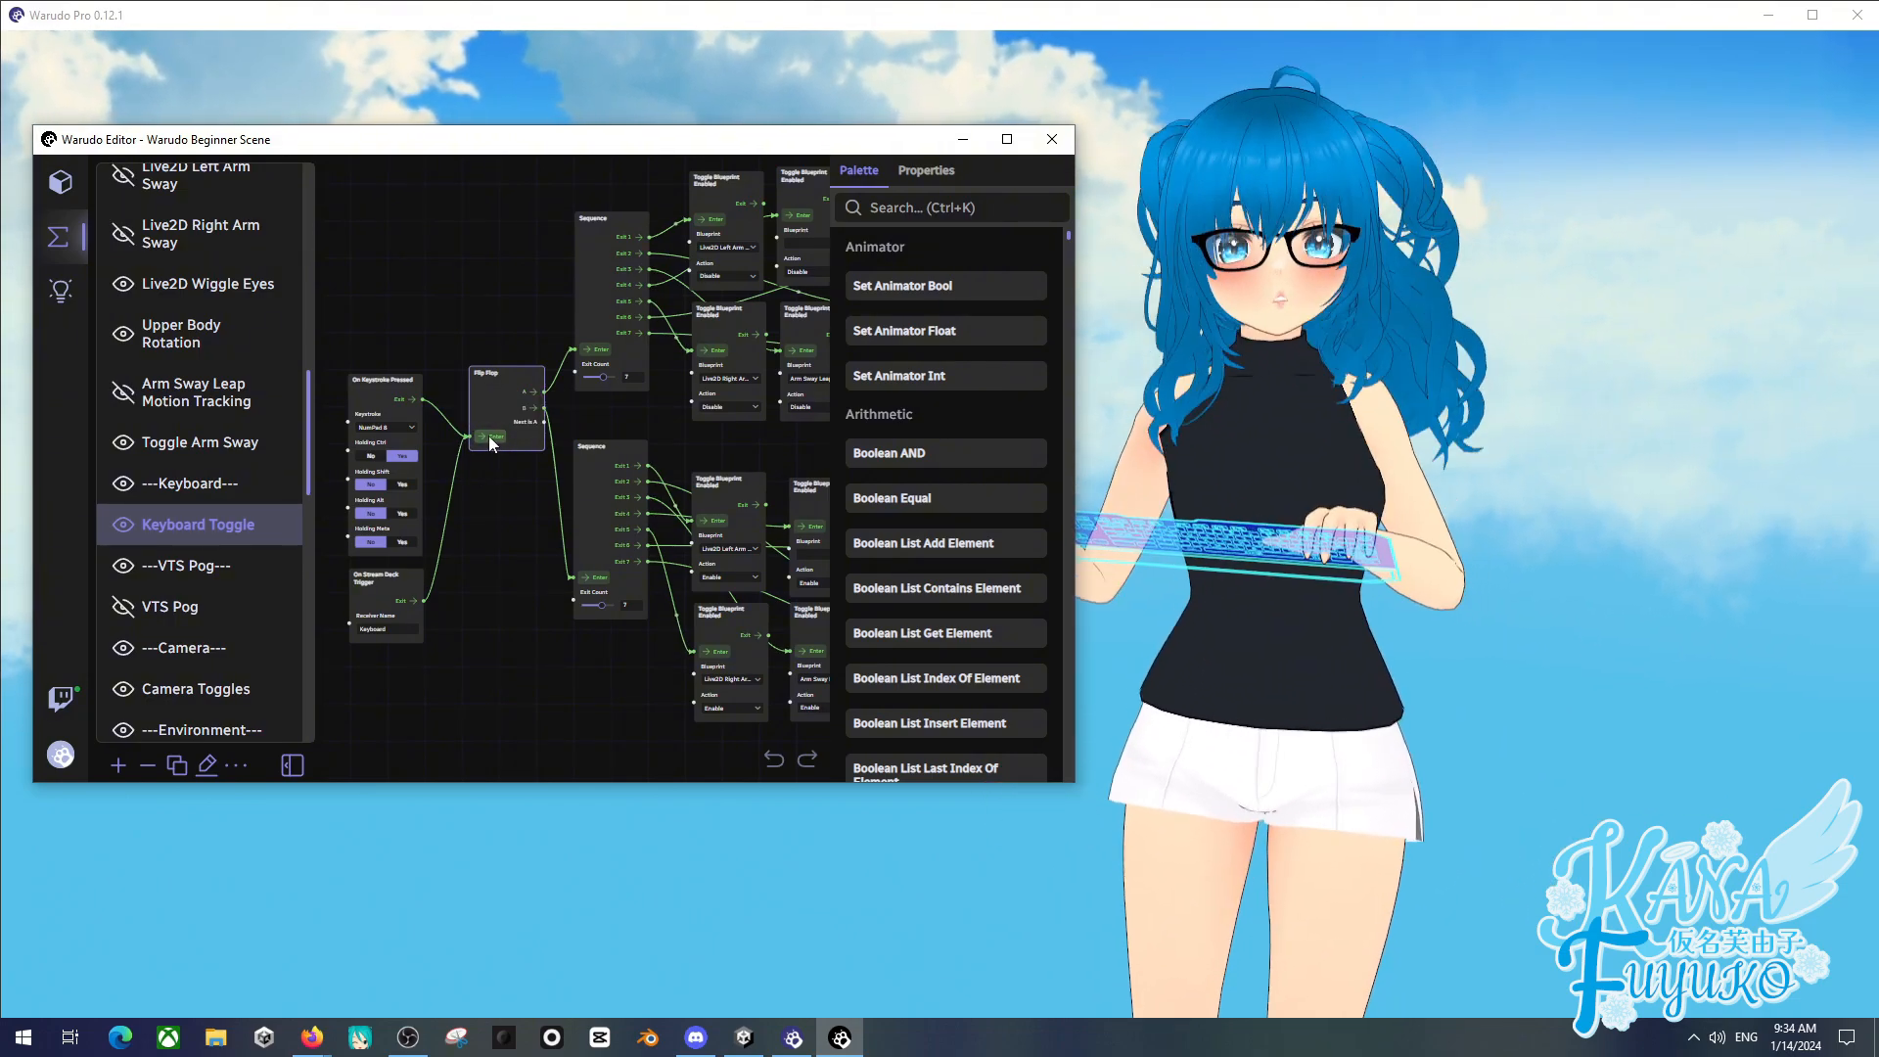
{"action": "key", "text": "ctrl+KP_8"}
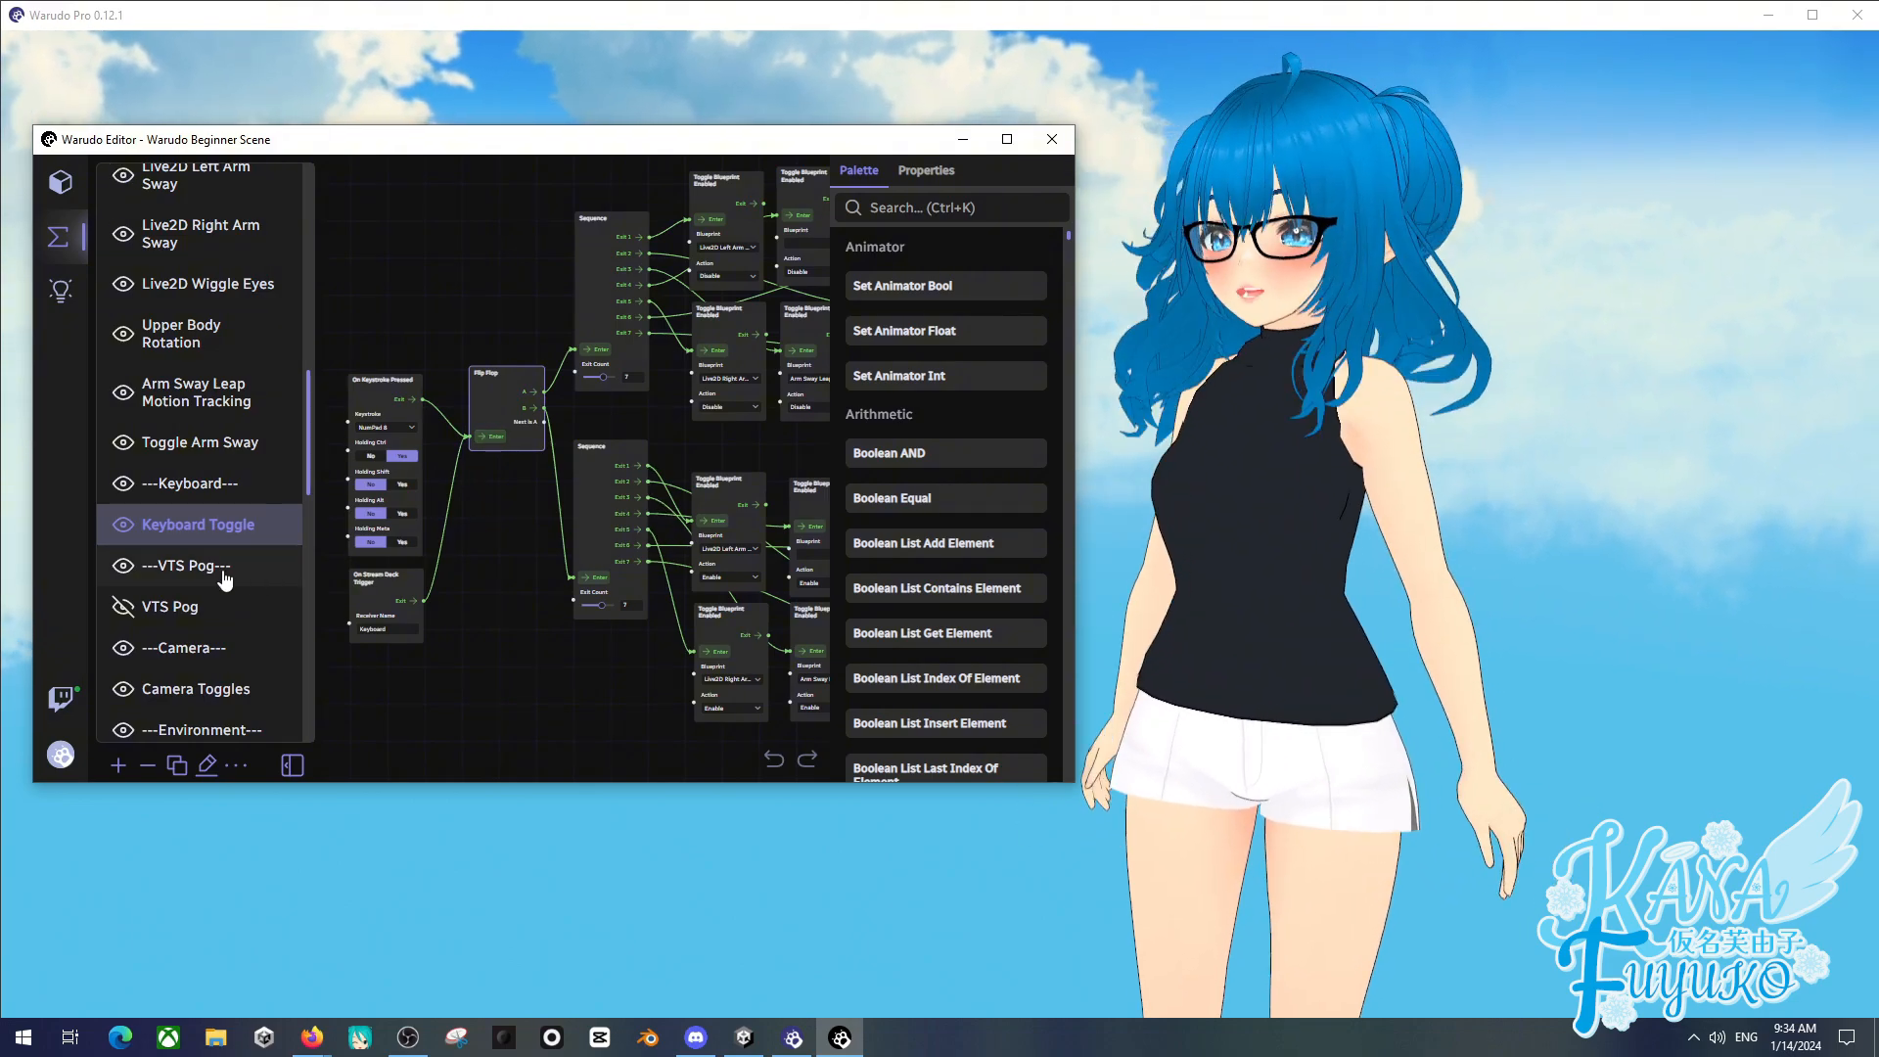
- Open the VTS Pog blueprint, look over its graph and remove the blueprint from the scene
{"action": "scroll", "coordinate": [201, 526], "scroll_direction": "down", "scroll_amount": 2}
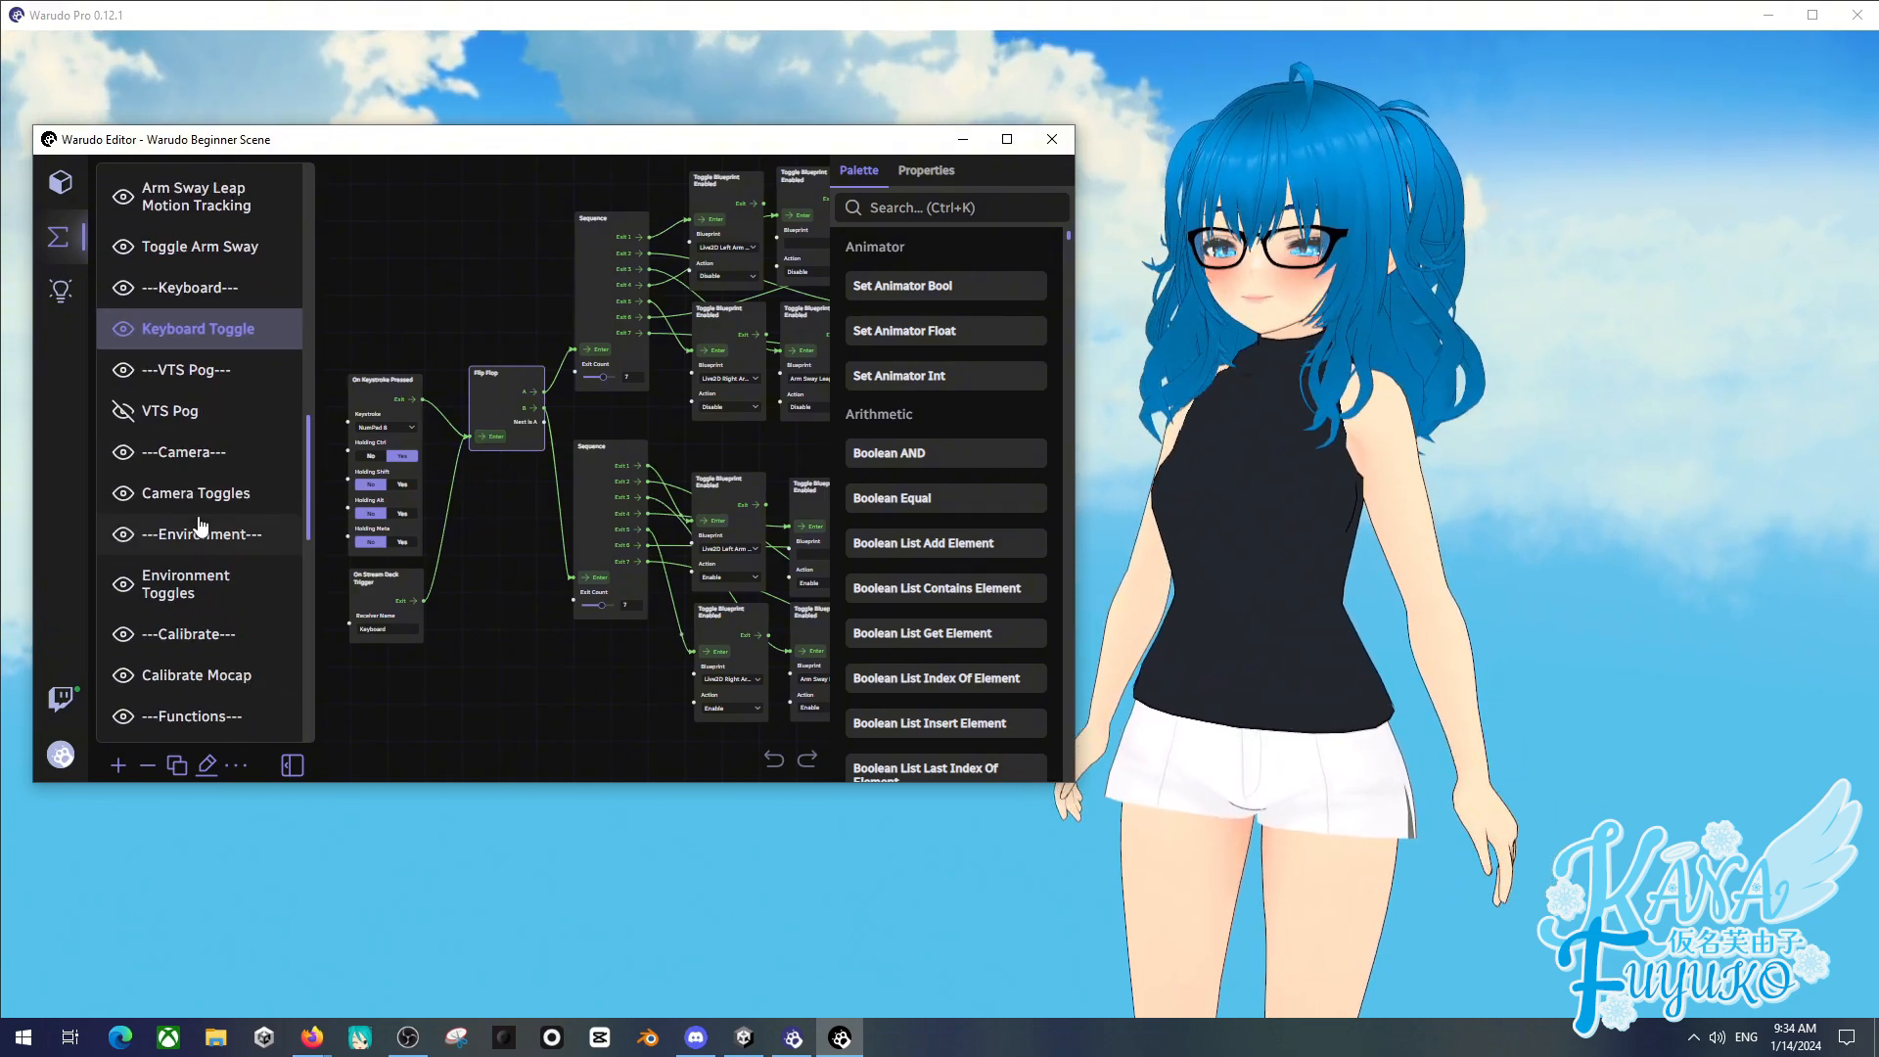
{"action": "left_click", "coordinate": [213, 421]}
{"action": "left_click_drag", "start_coordinate": [475, 565], "coordinate": [510, 565]}
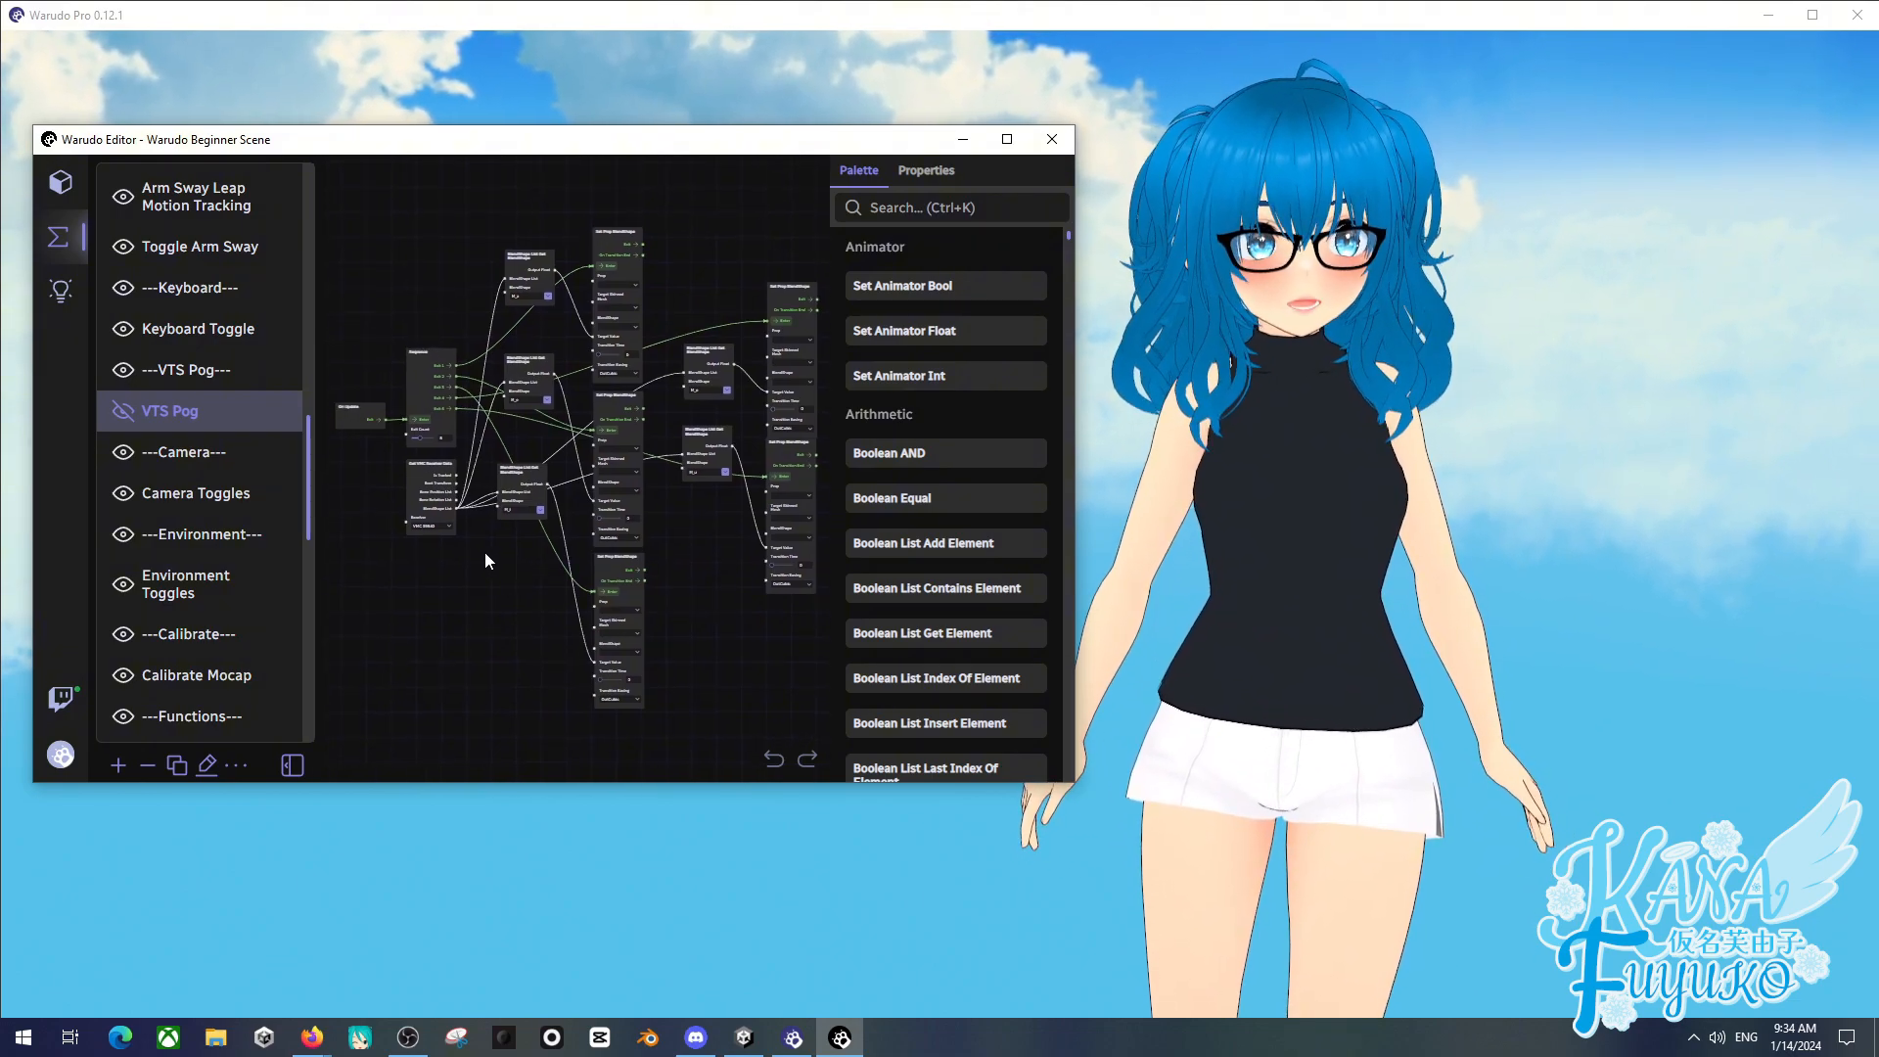
{"action": "left_click_drag", "start_coordinate": [461, 580], "coordinate": [455, 579]}
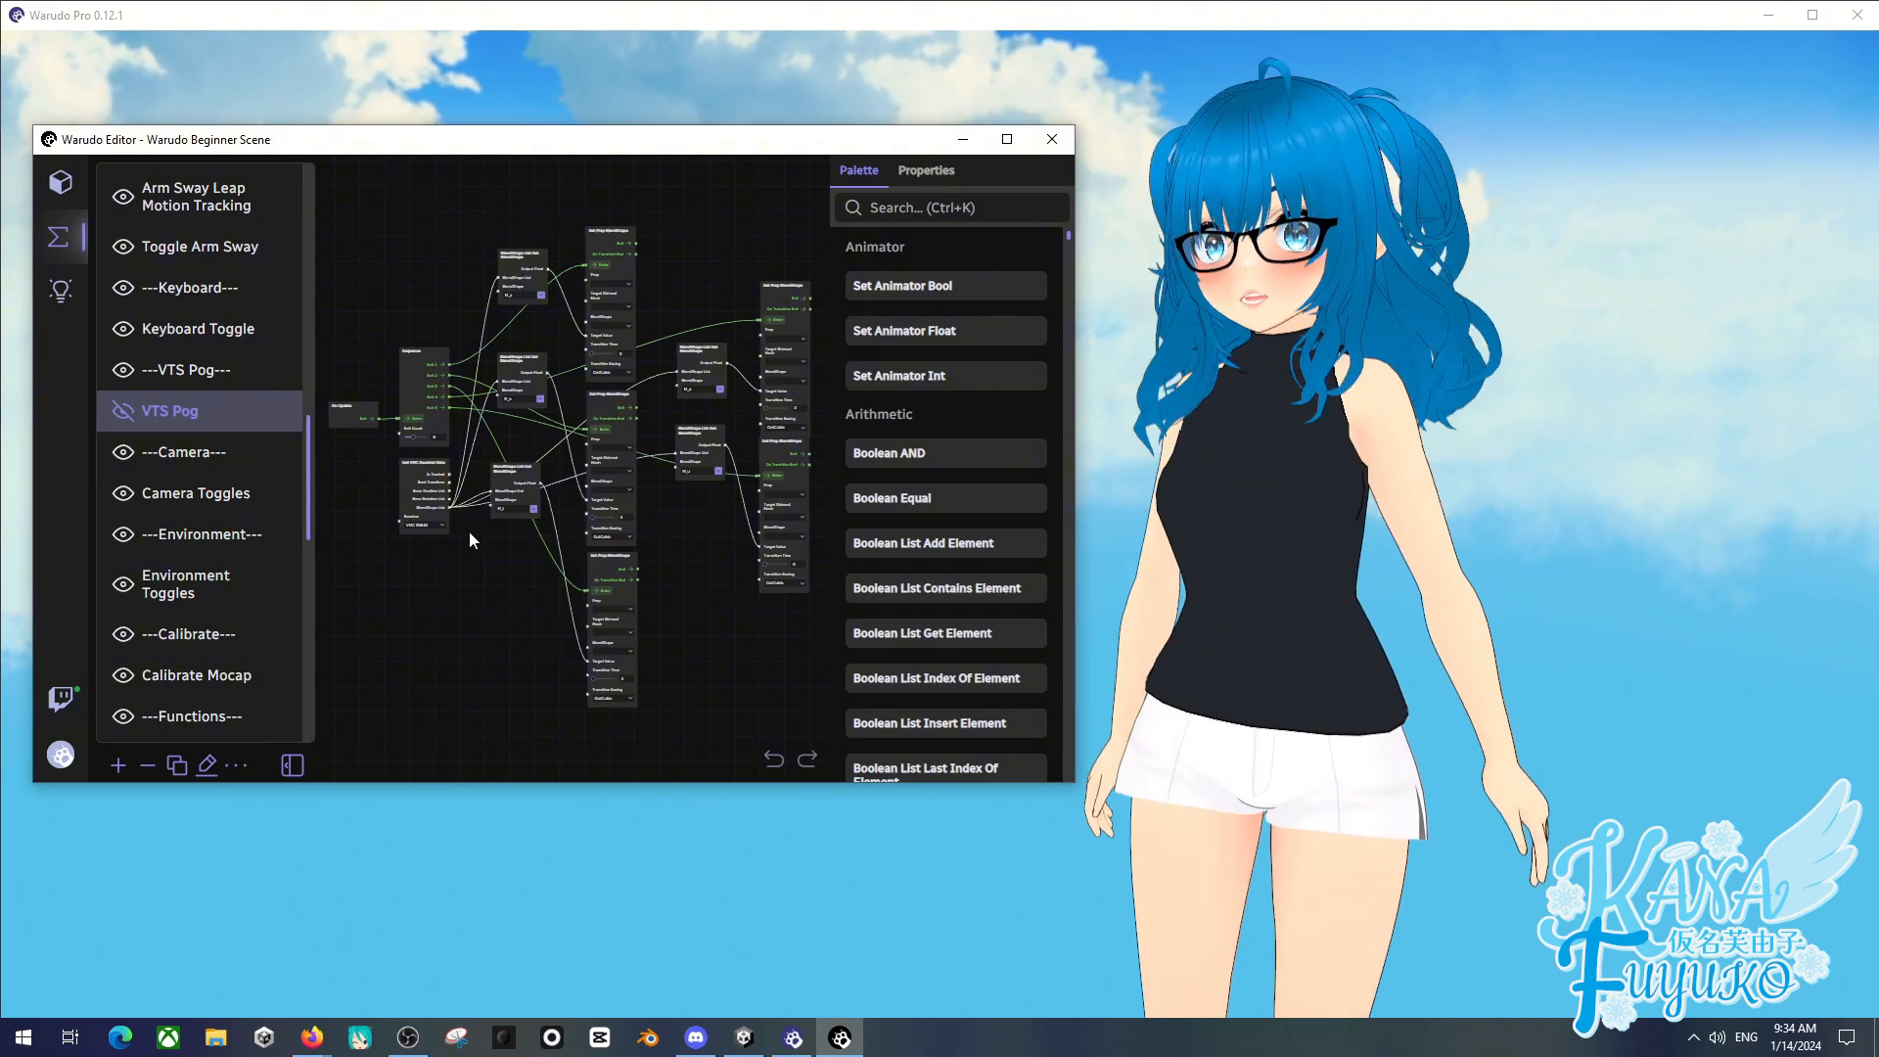
{"action": "left_click", "coordinate": [148, 766]}
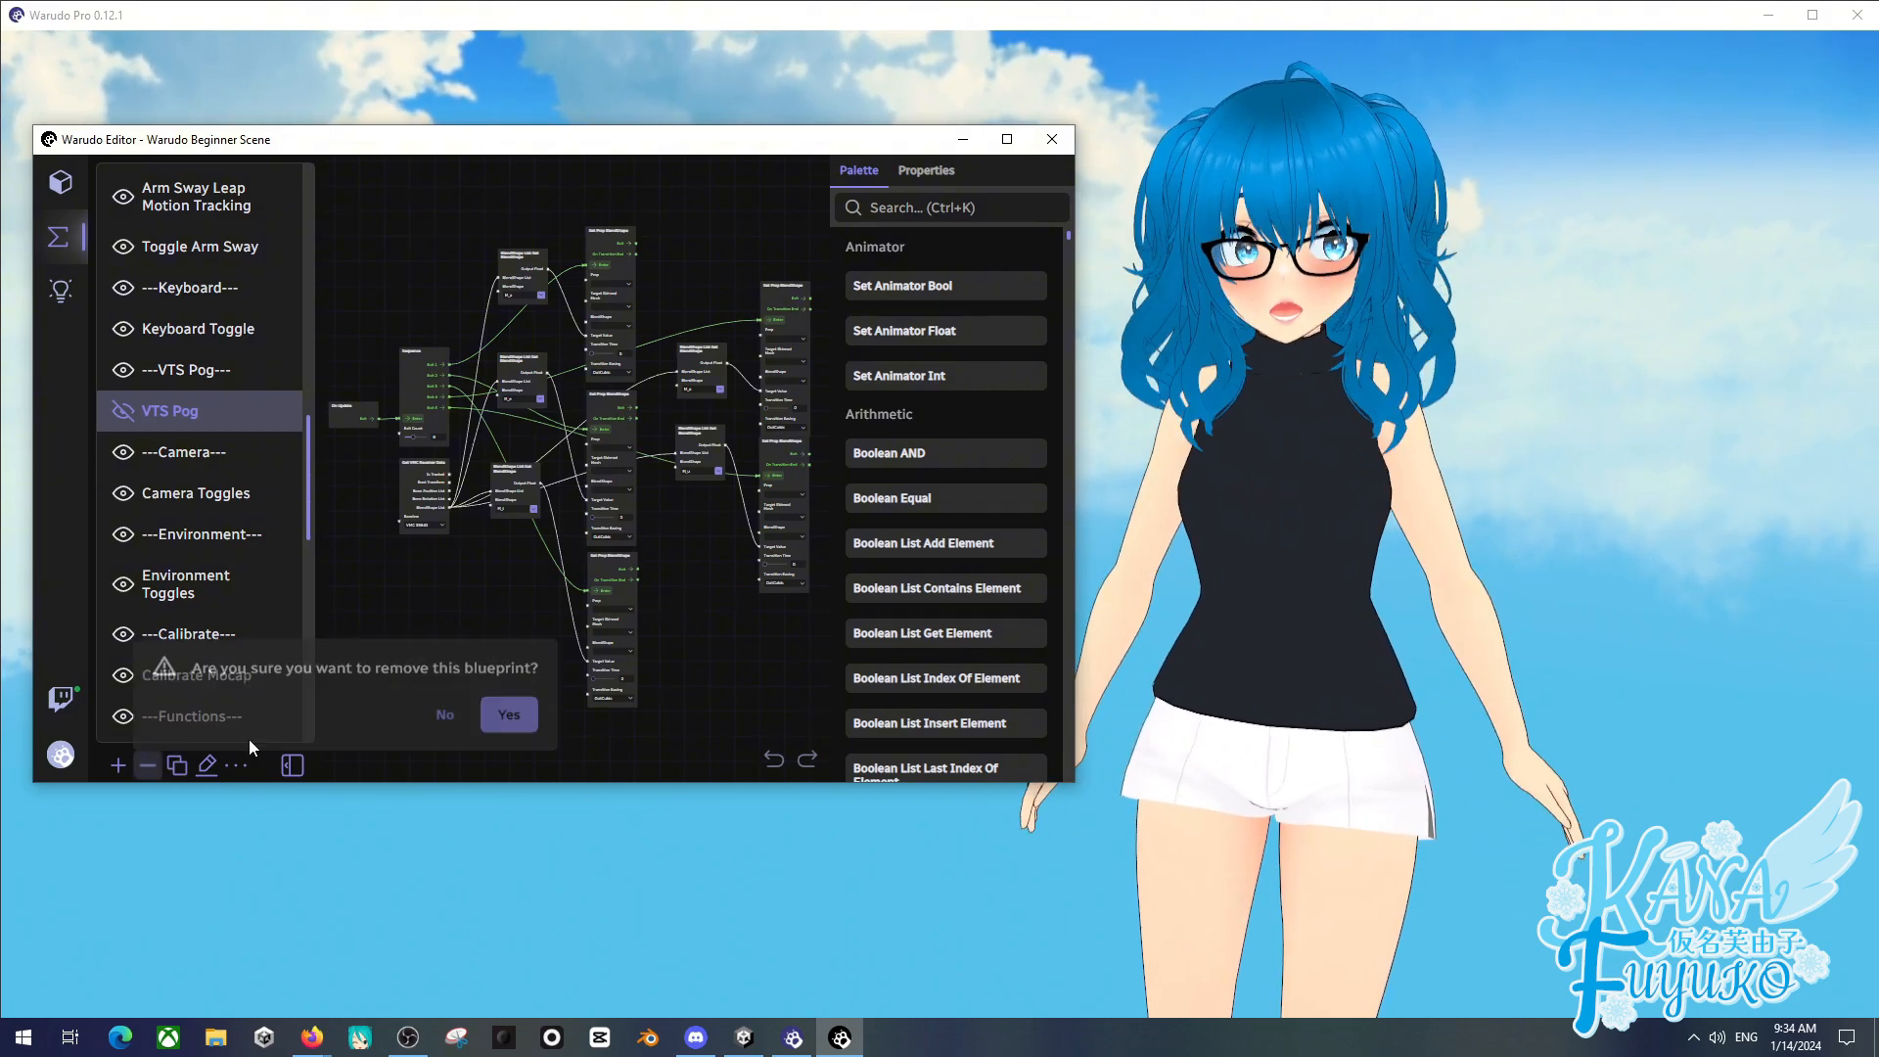
{"action": "left_click", "coordinate": [501, 710]}
- Remove the empty ---VTS Pog--- separator blueprint from the list
{"action": "left_click", "coordinate": [207, 381]}
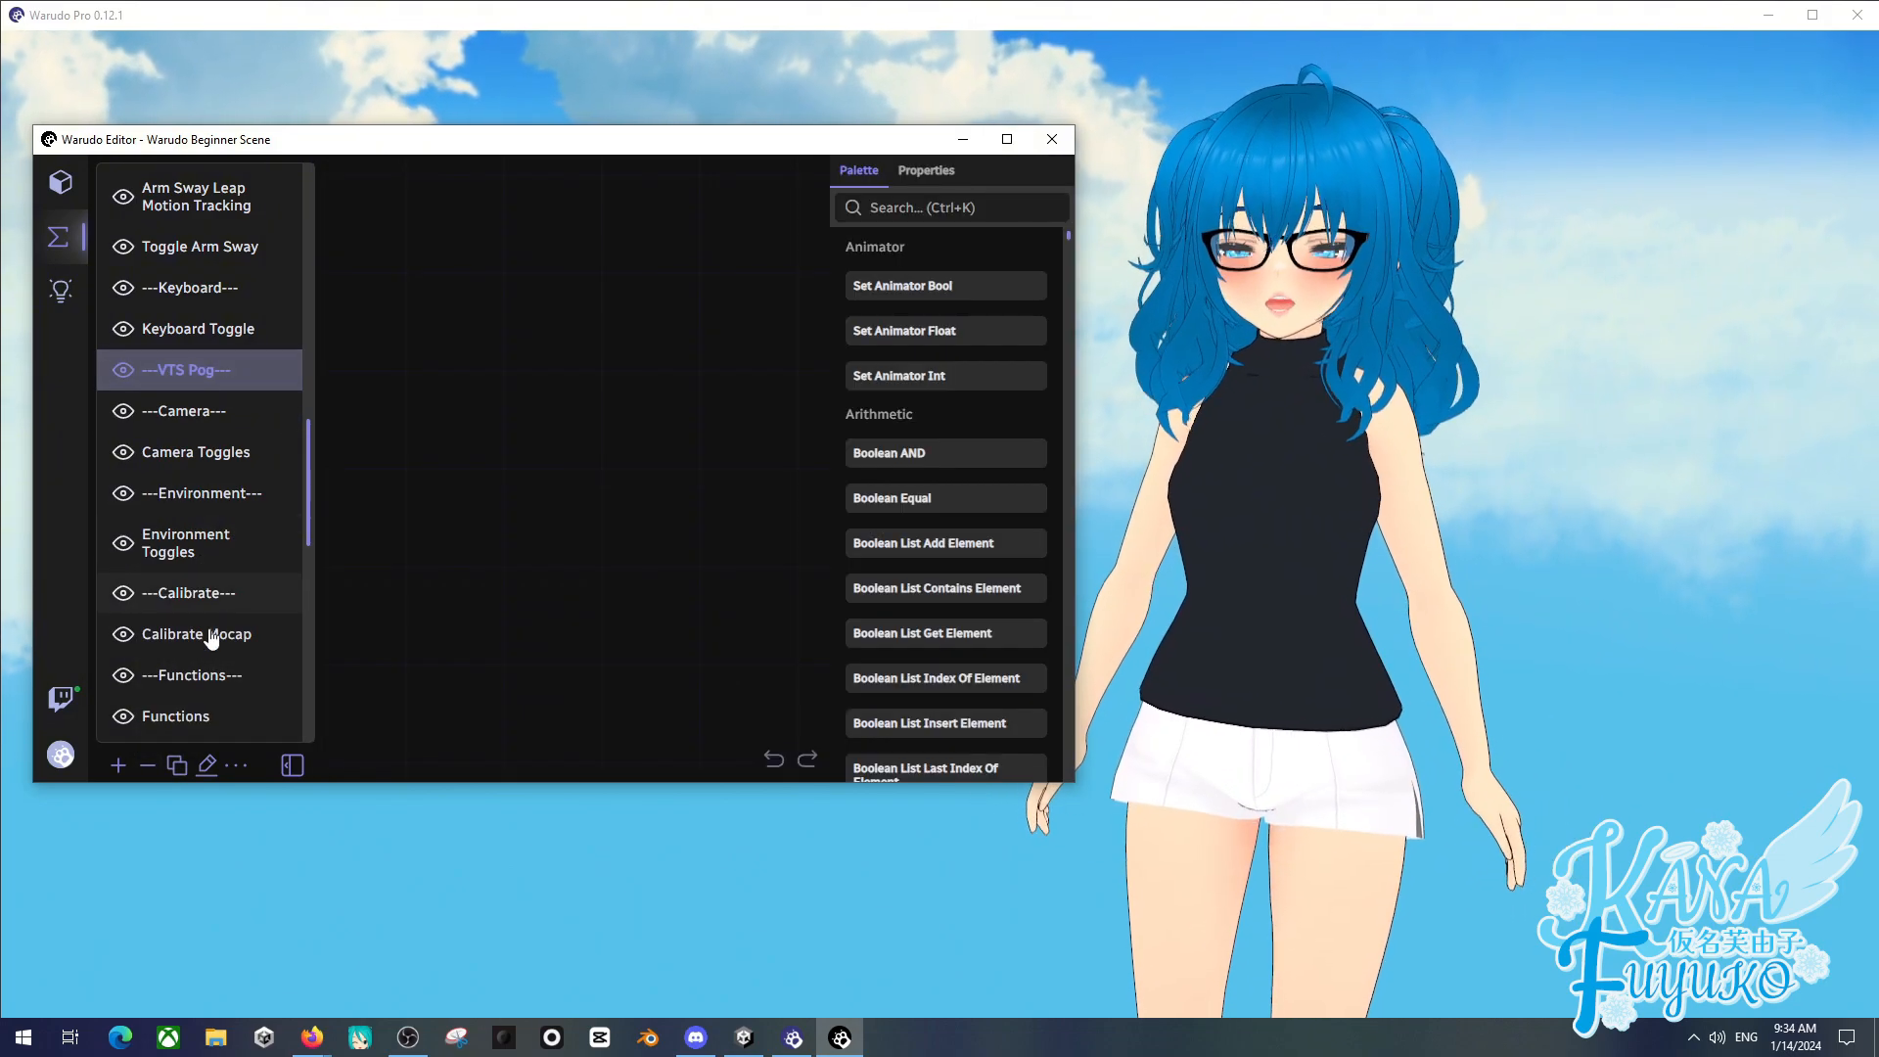
{"action": "left_click", "coordinate": [162, 771]}
{"action": "left_click", "coordinate": [506, 711]}
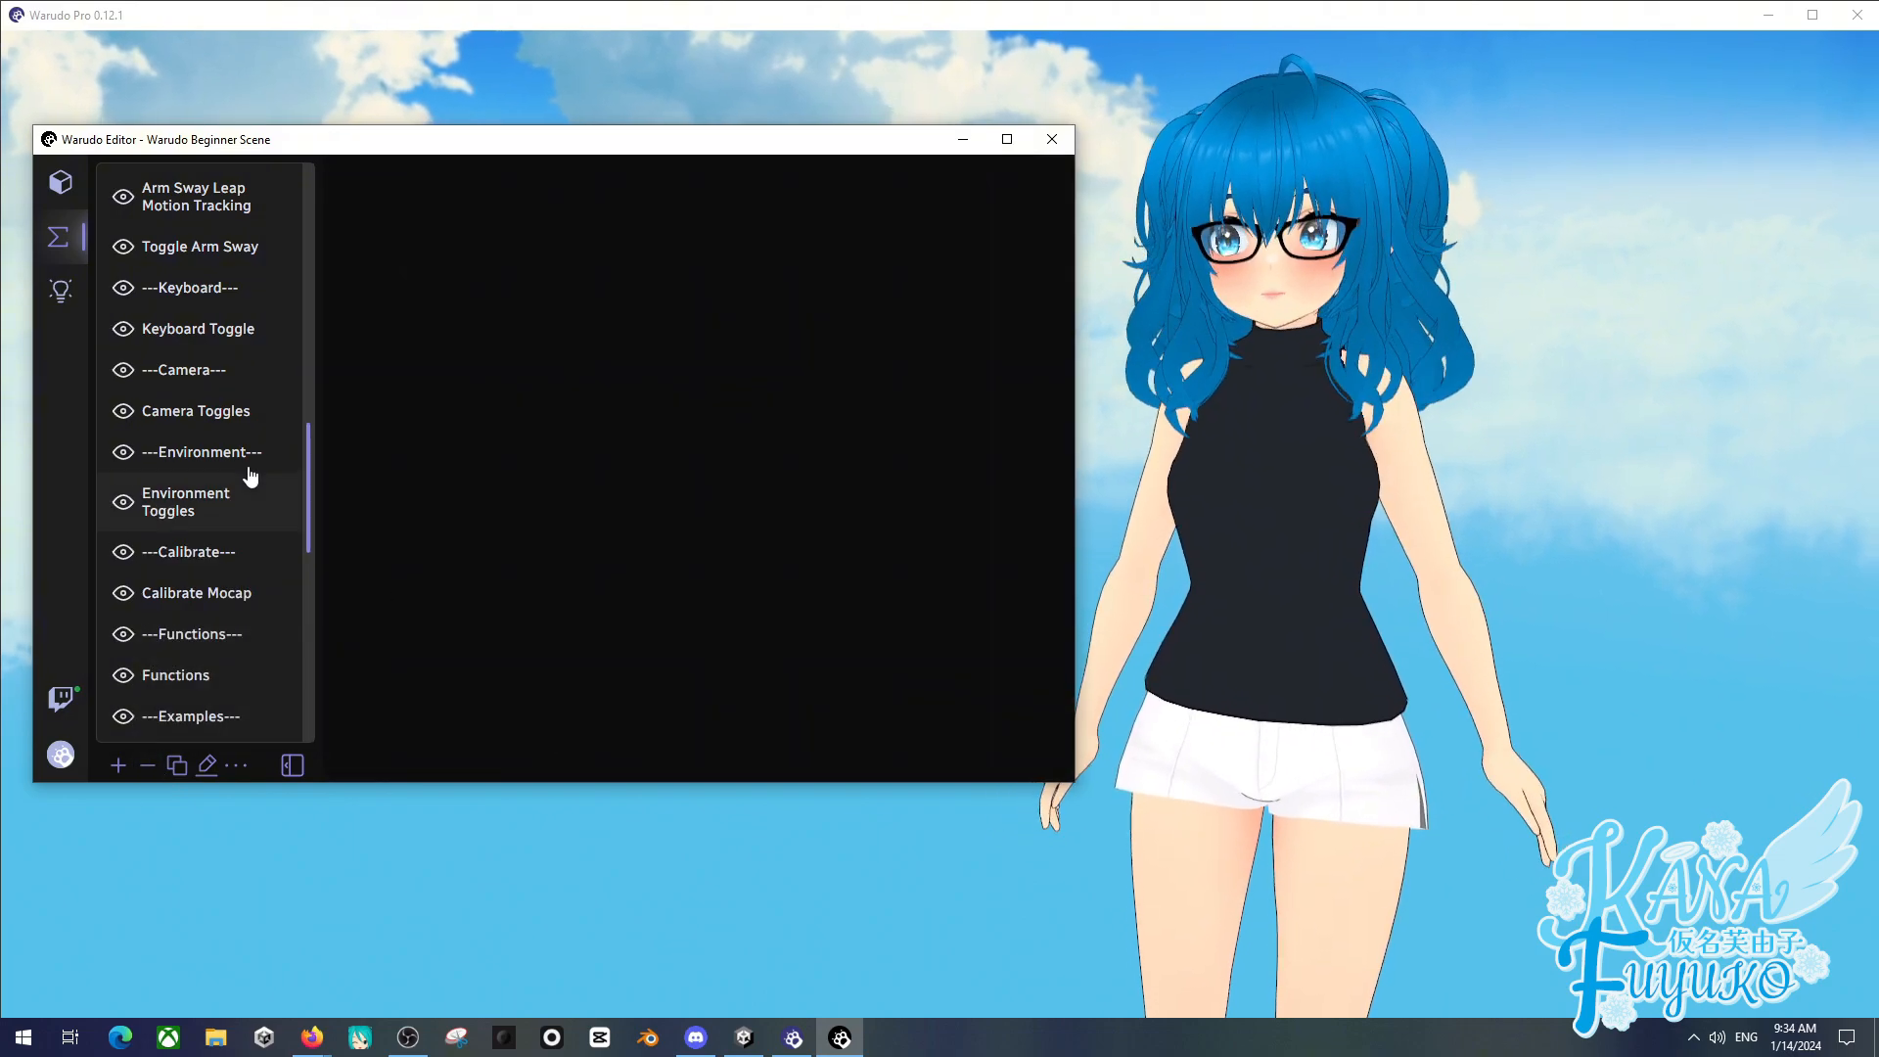
- Open the Camera Toggles blueprint, search the node palette for "stream", clear the search and review all the camera switch nodes
{"action": "left_click", "coordinate": [233, 421]}
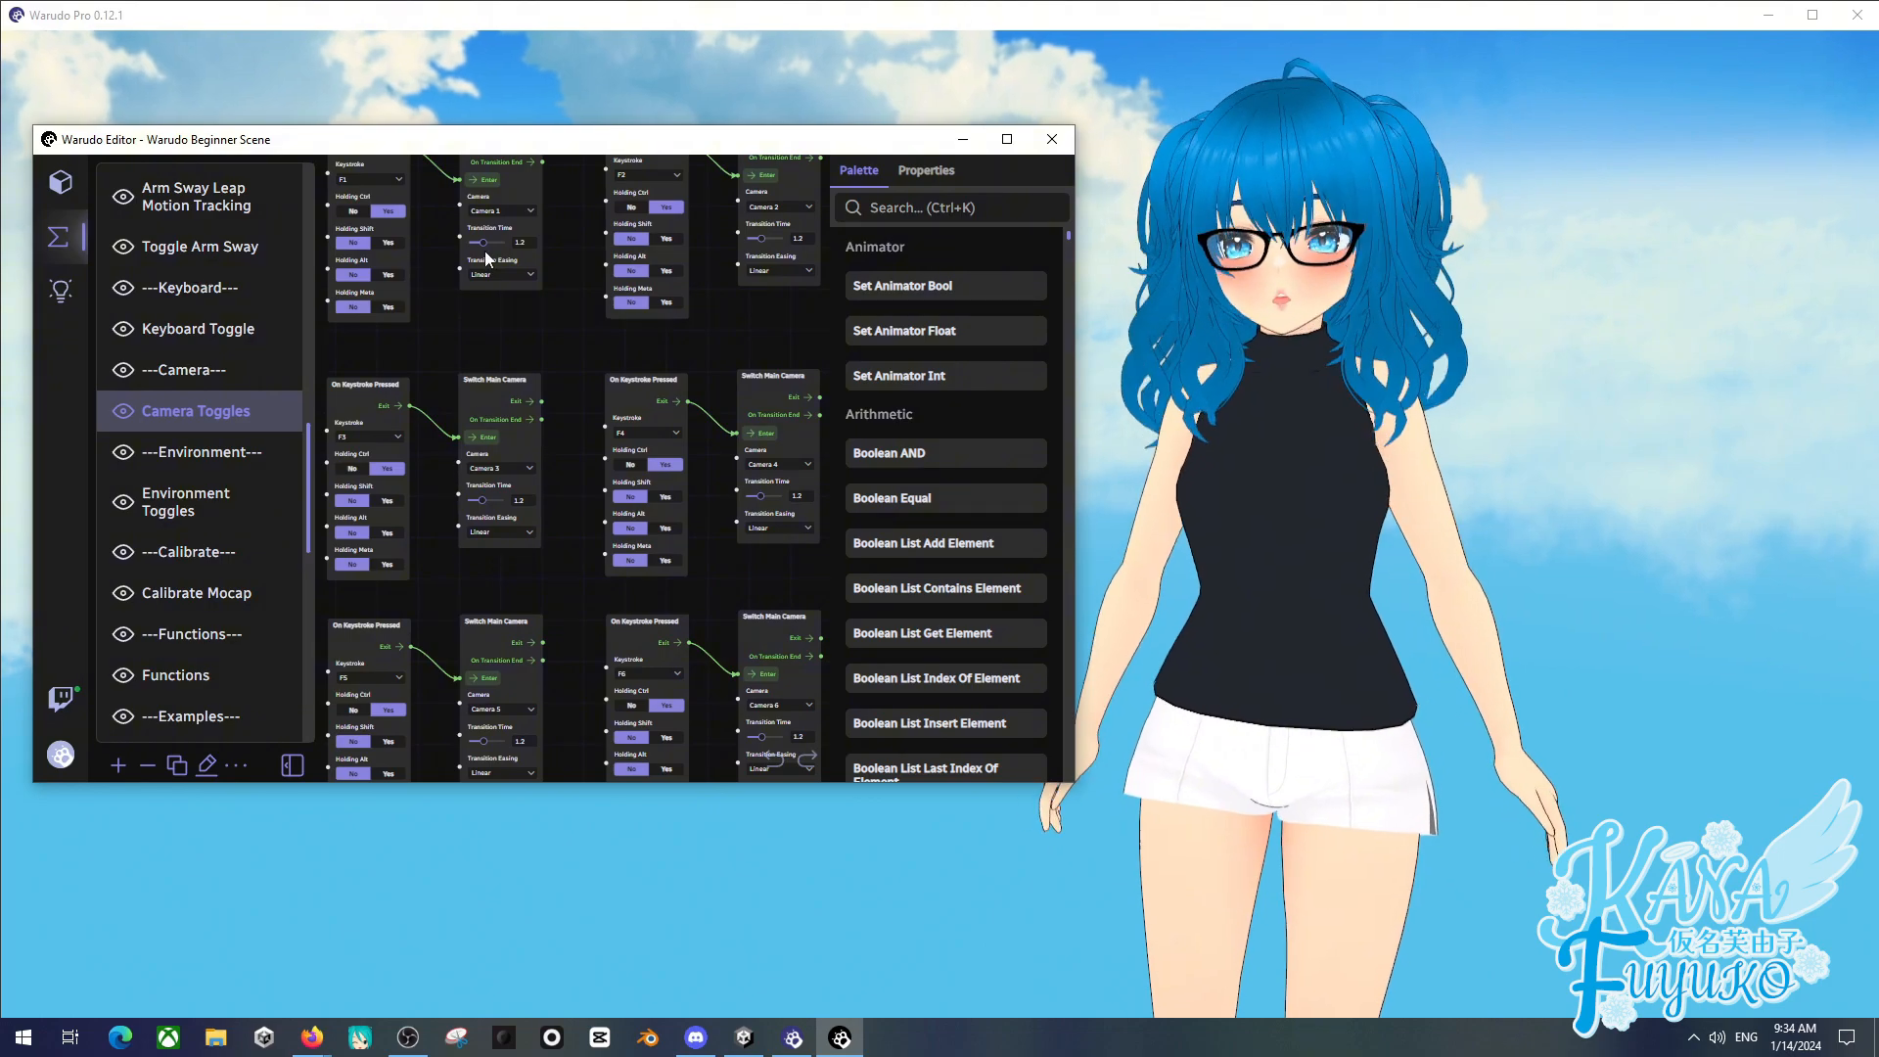
{"action": "left_click", "coordinate": [930, 208]}
{"action": "type", "text": "s"}
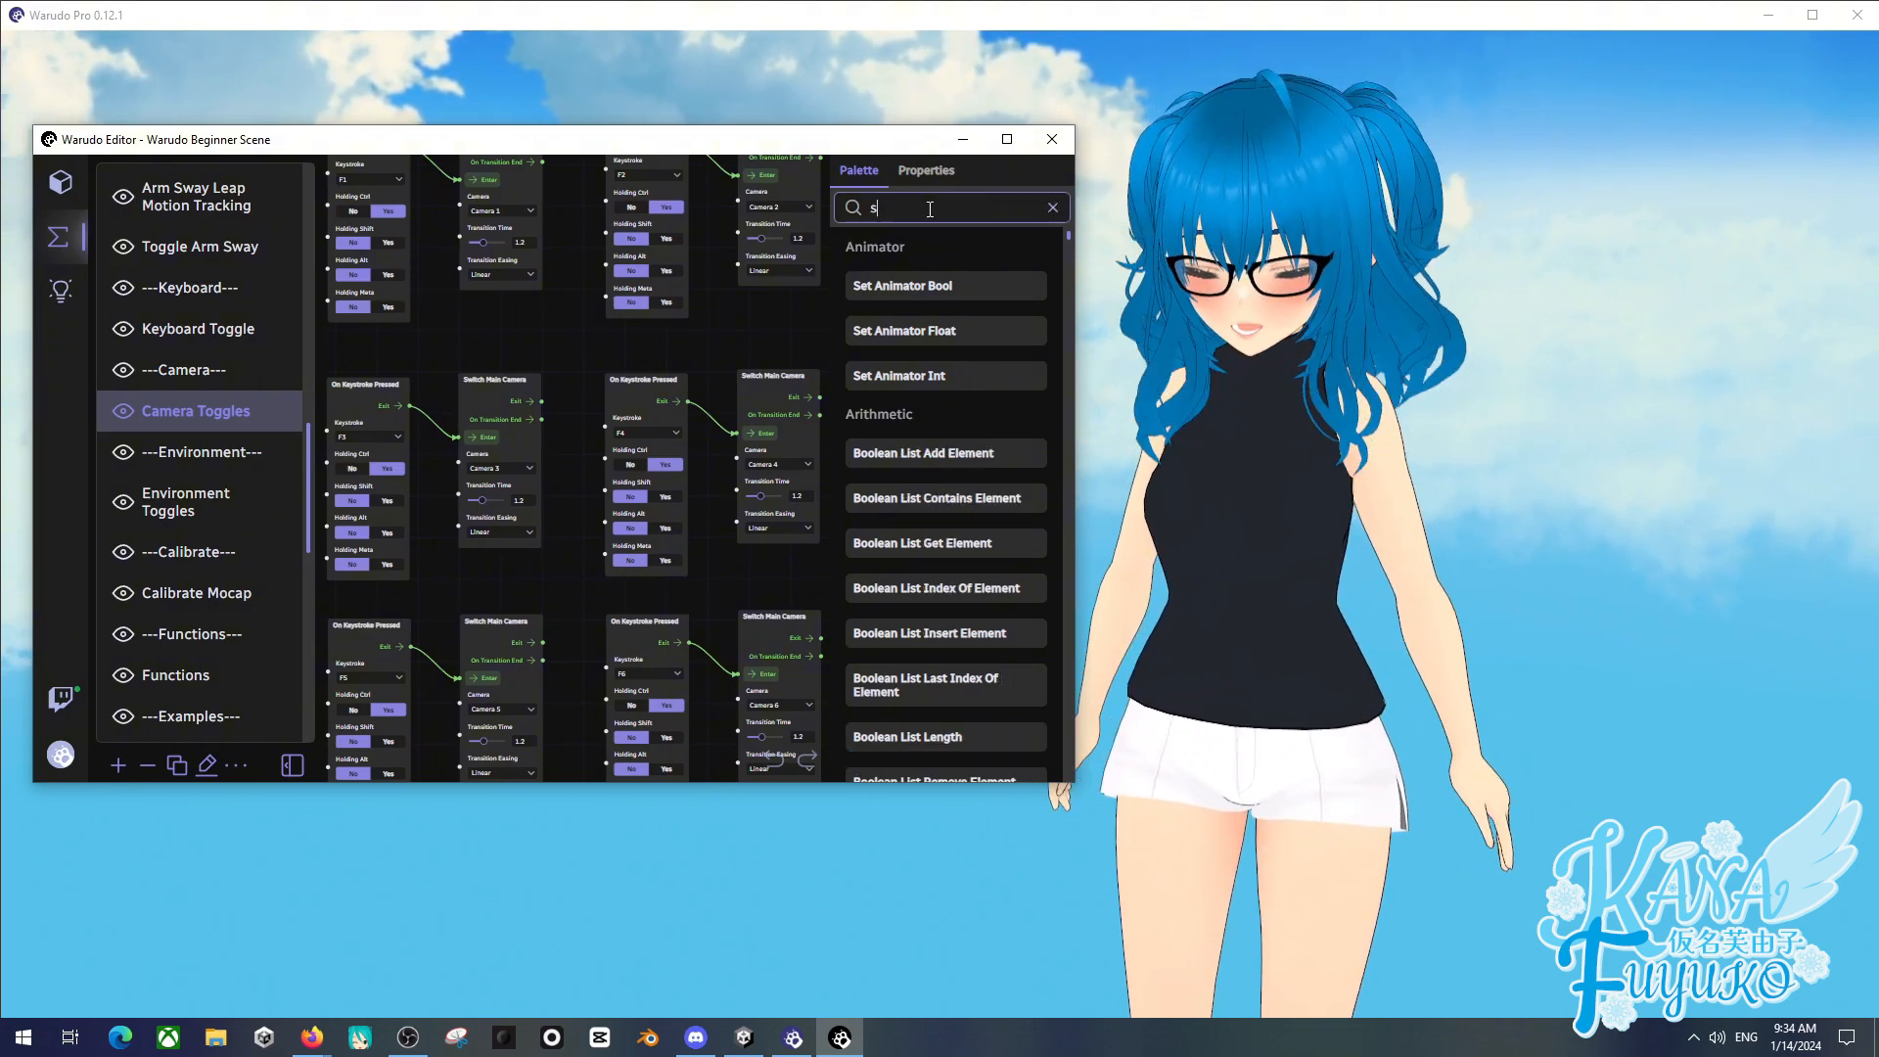
{"action": "type", "text": "tream"}
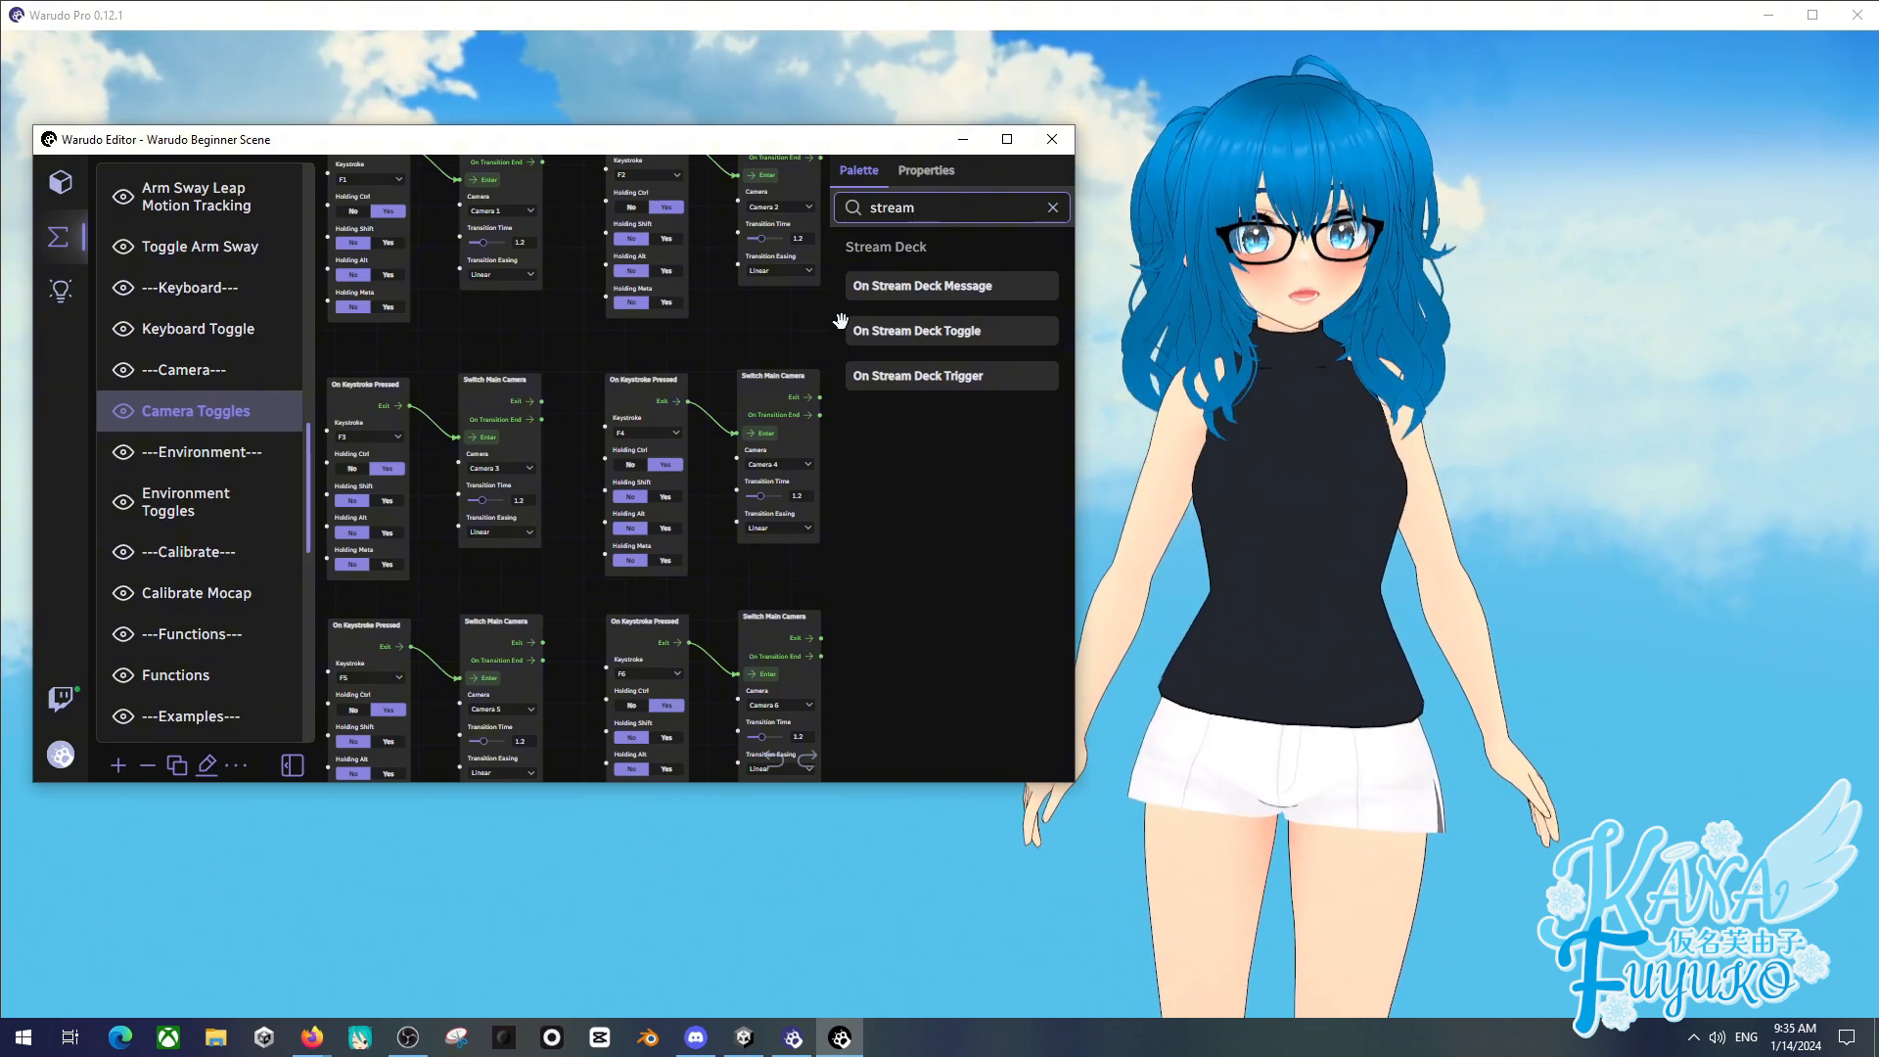
{"action": "left_click", "coordinate": [1053, 208]}
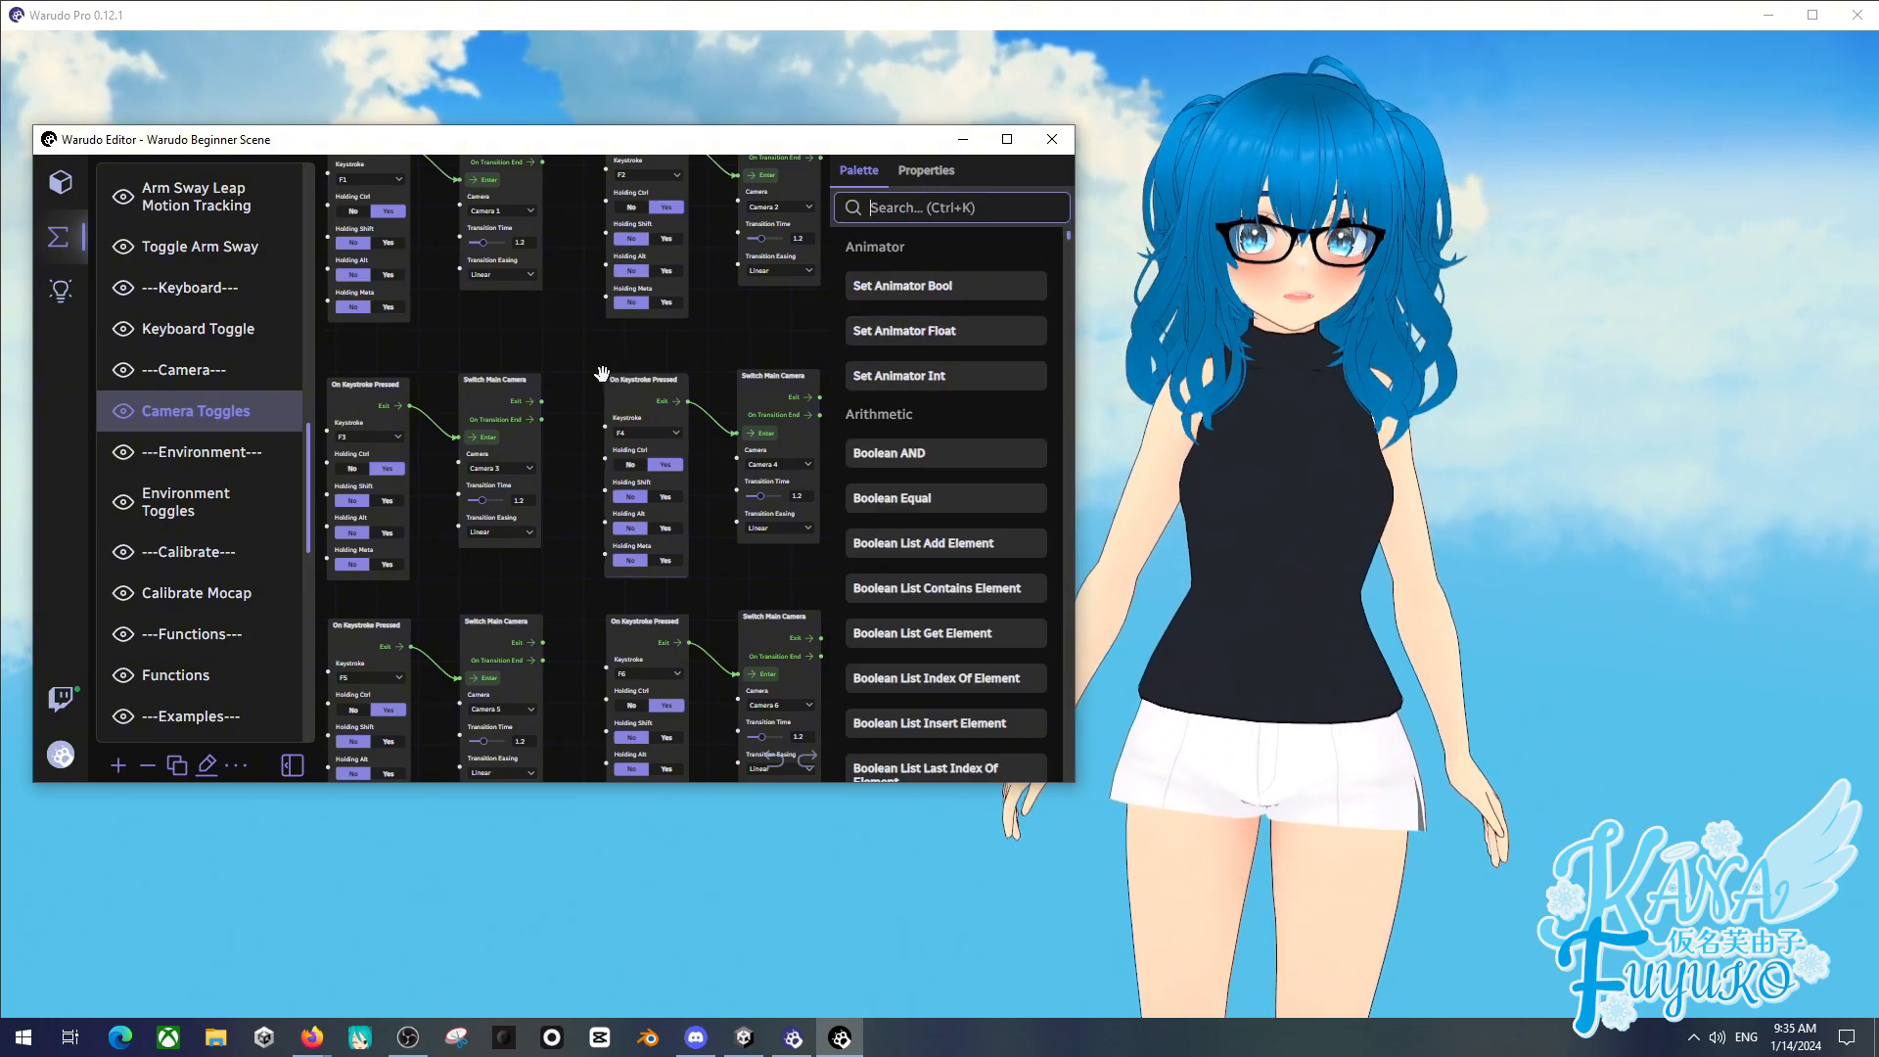
{"action": "scroll", "coordinate": [591, 332], "scroll_direction": "down", "scroll_amount": 3}
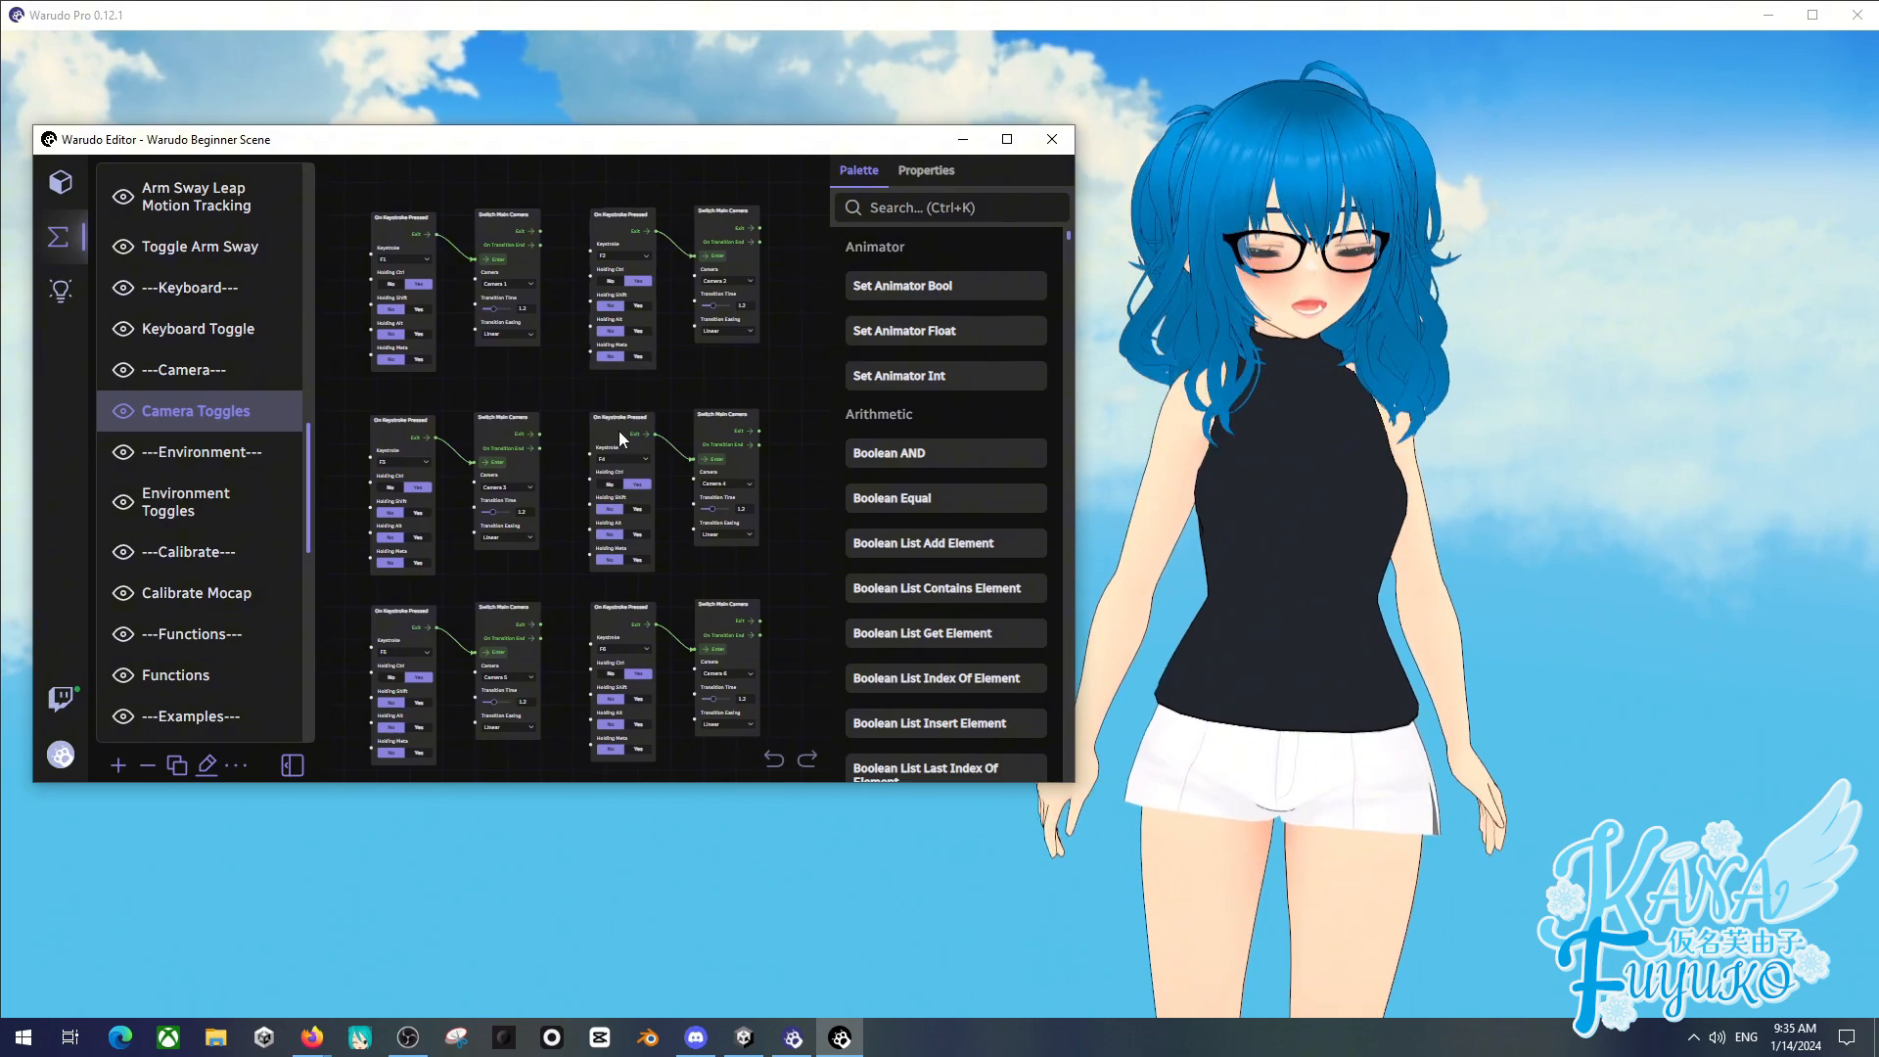
{"action": "left_click_drag", "start_coordinate": [569, 632], "coordinate": [574, 302]}
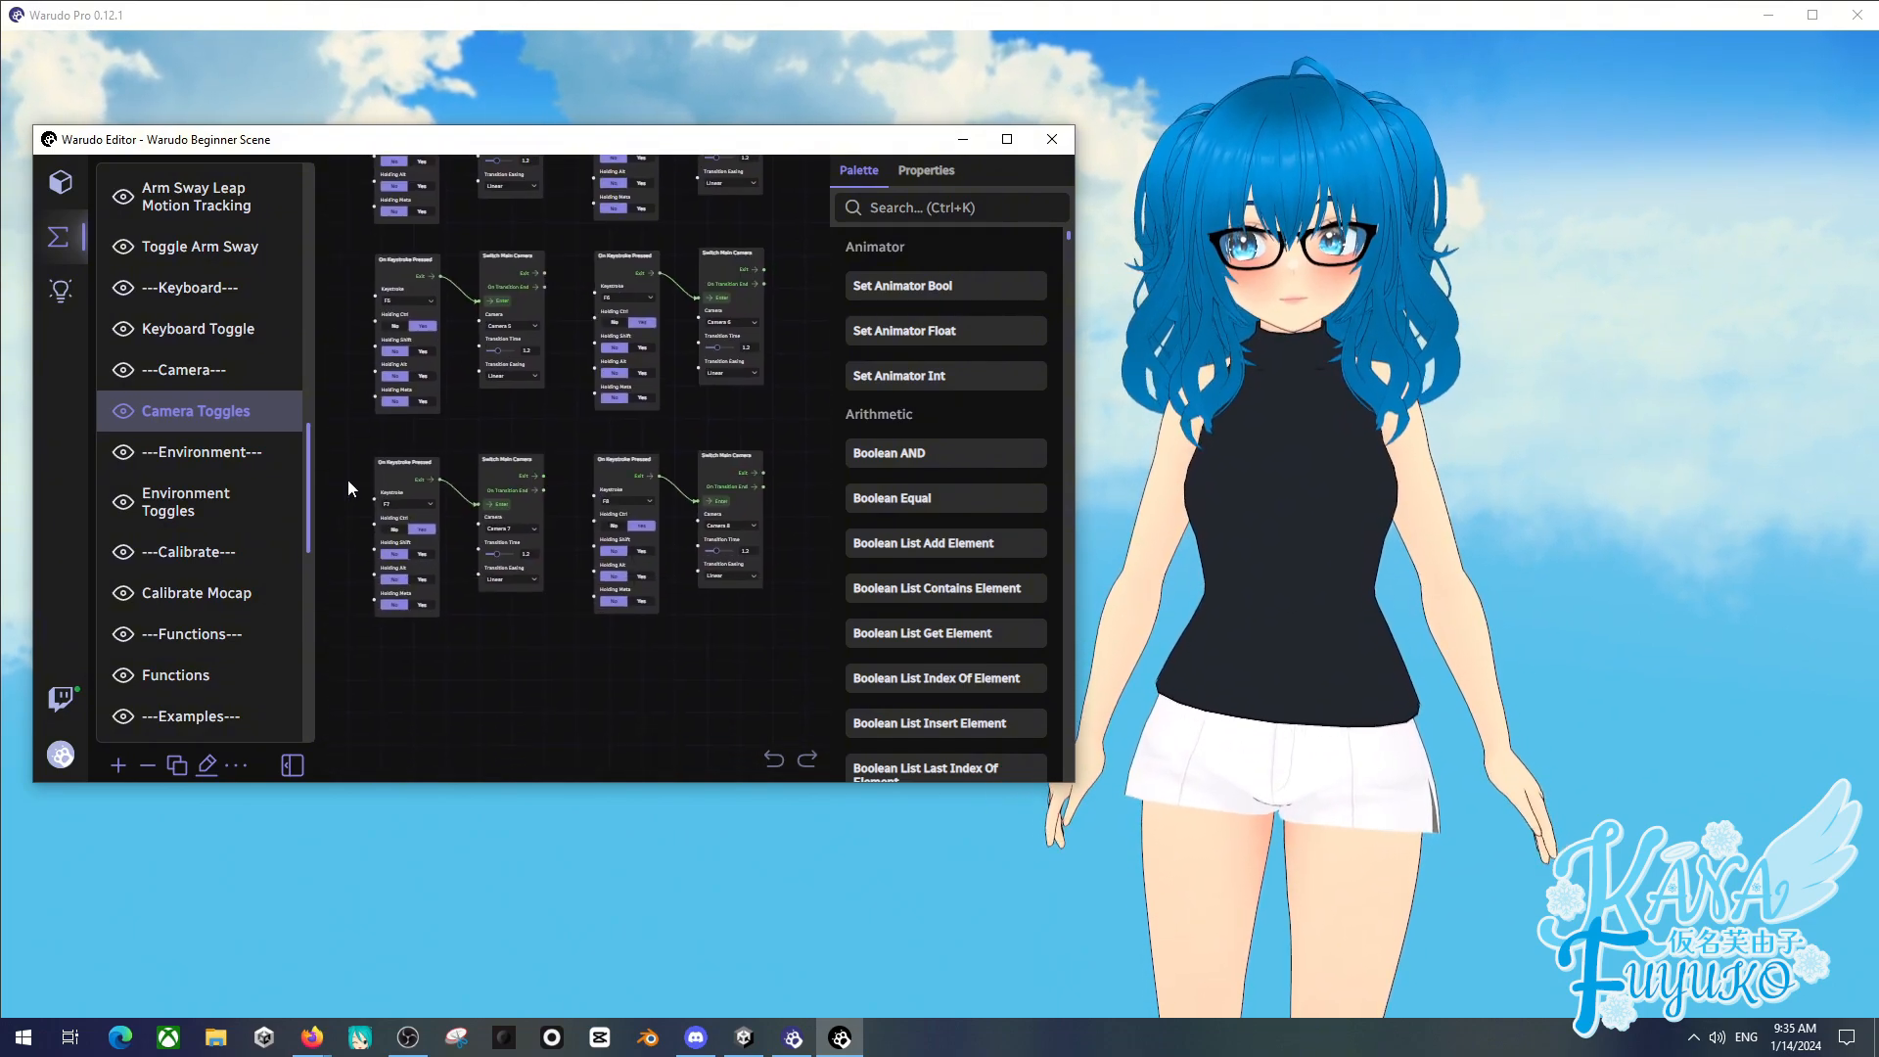
- Open the Environment Toggles blueprint and examine the keystroke and Stream Deck triggers for each environment
{"action": "left_click", "coordinate": [213, 507]}
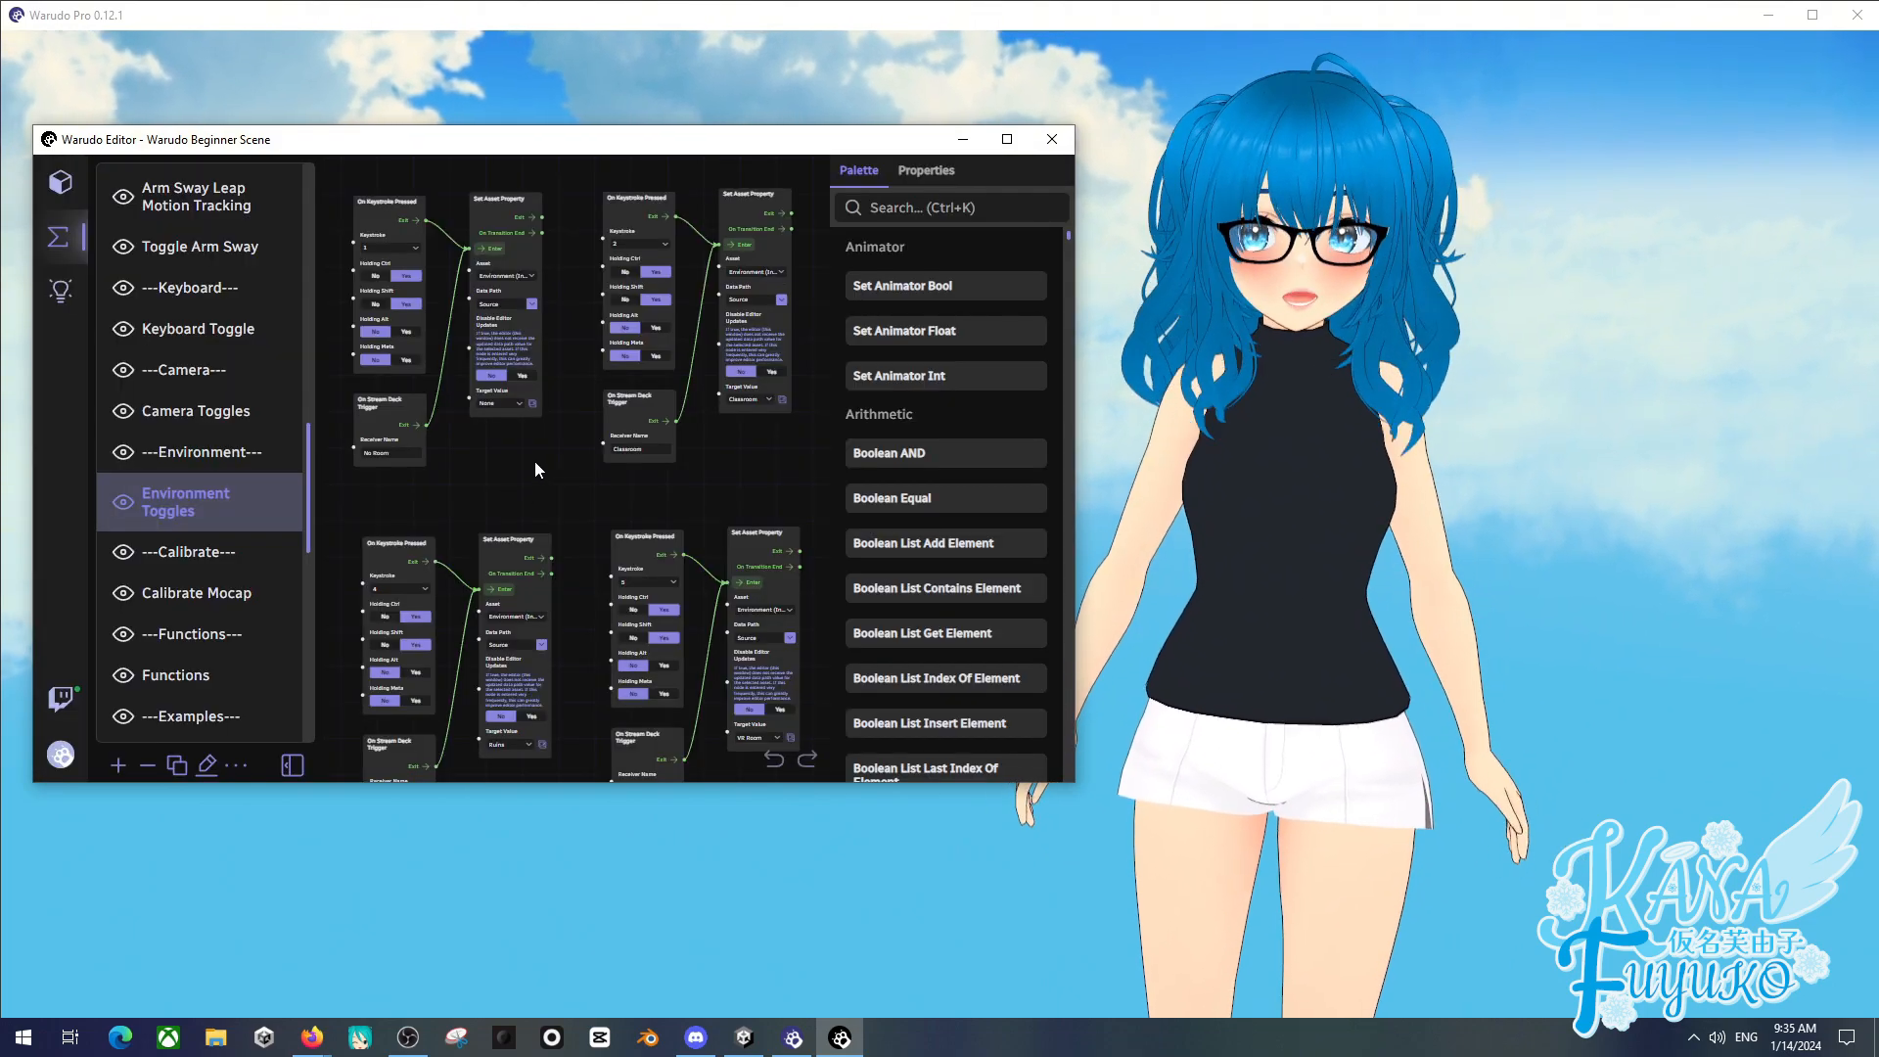
{"action": "scroll", "coordinate": [508, 464], "scroll_direction": "up", "scroll_amount": 3}
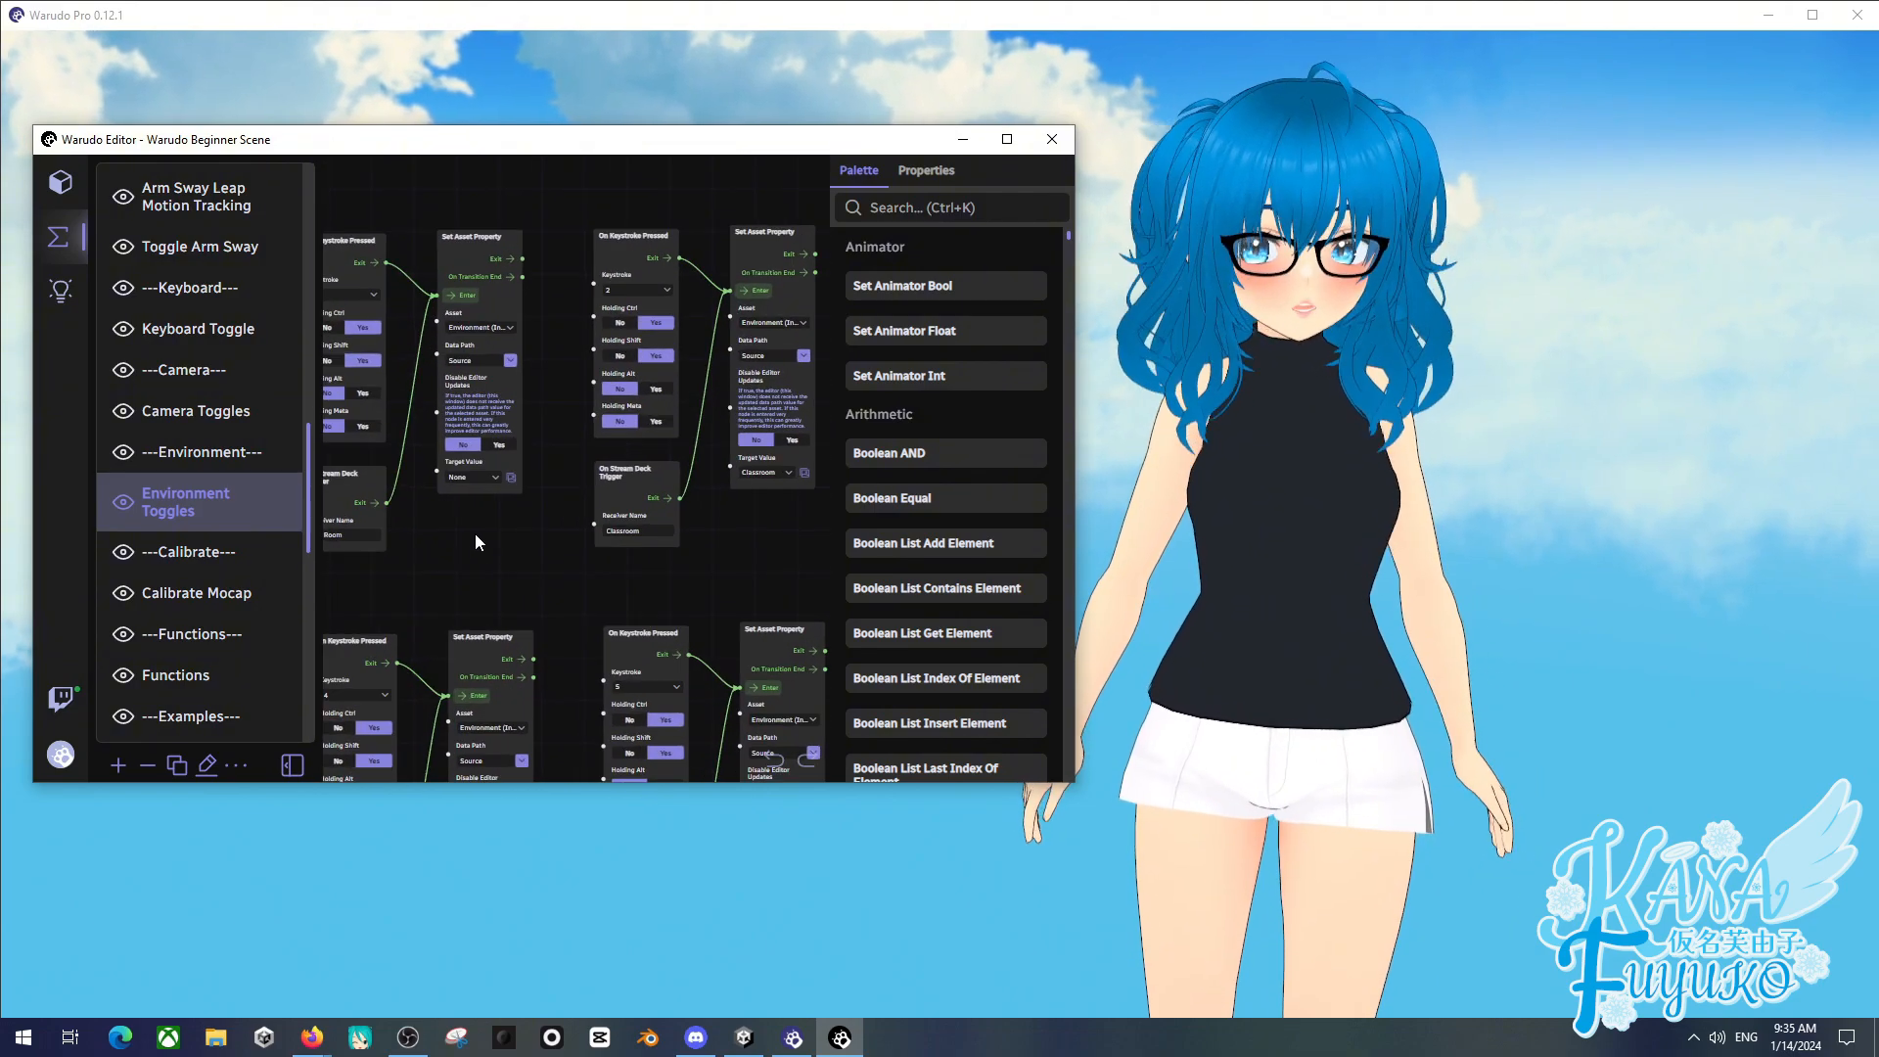
{"action": "left_click_drag", "start_coordinate": [713, 595], "coordinate": [595, 339]}
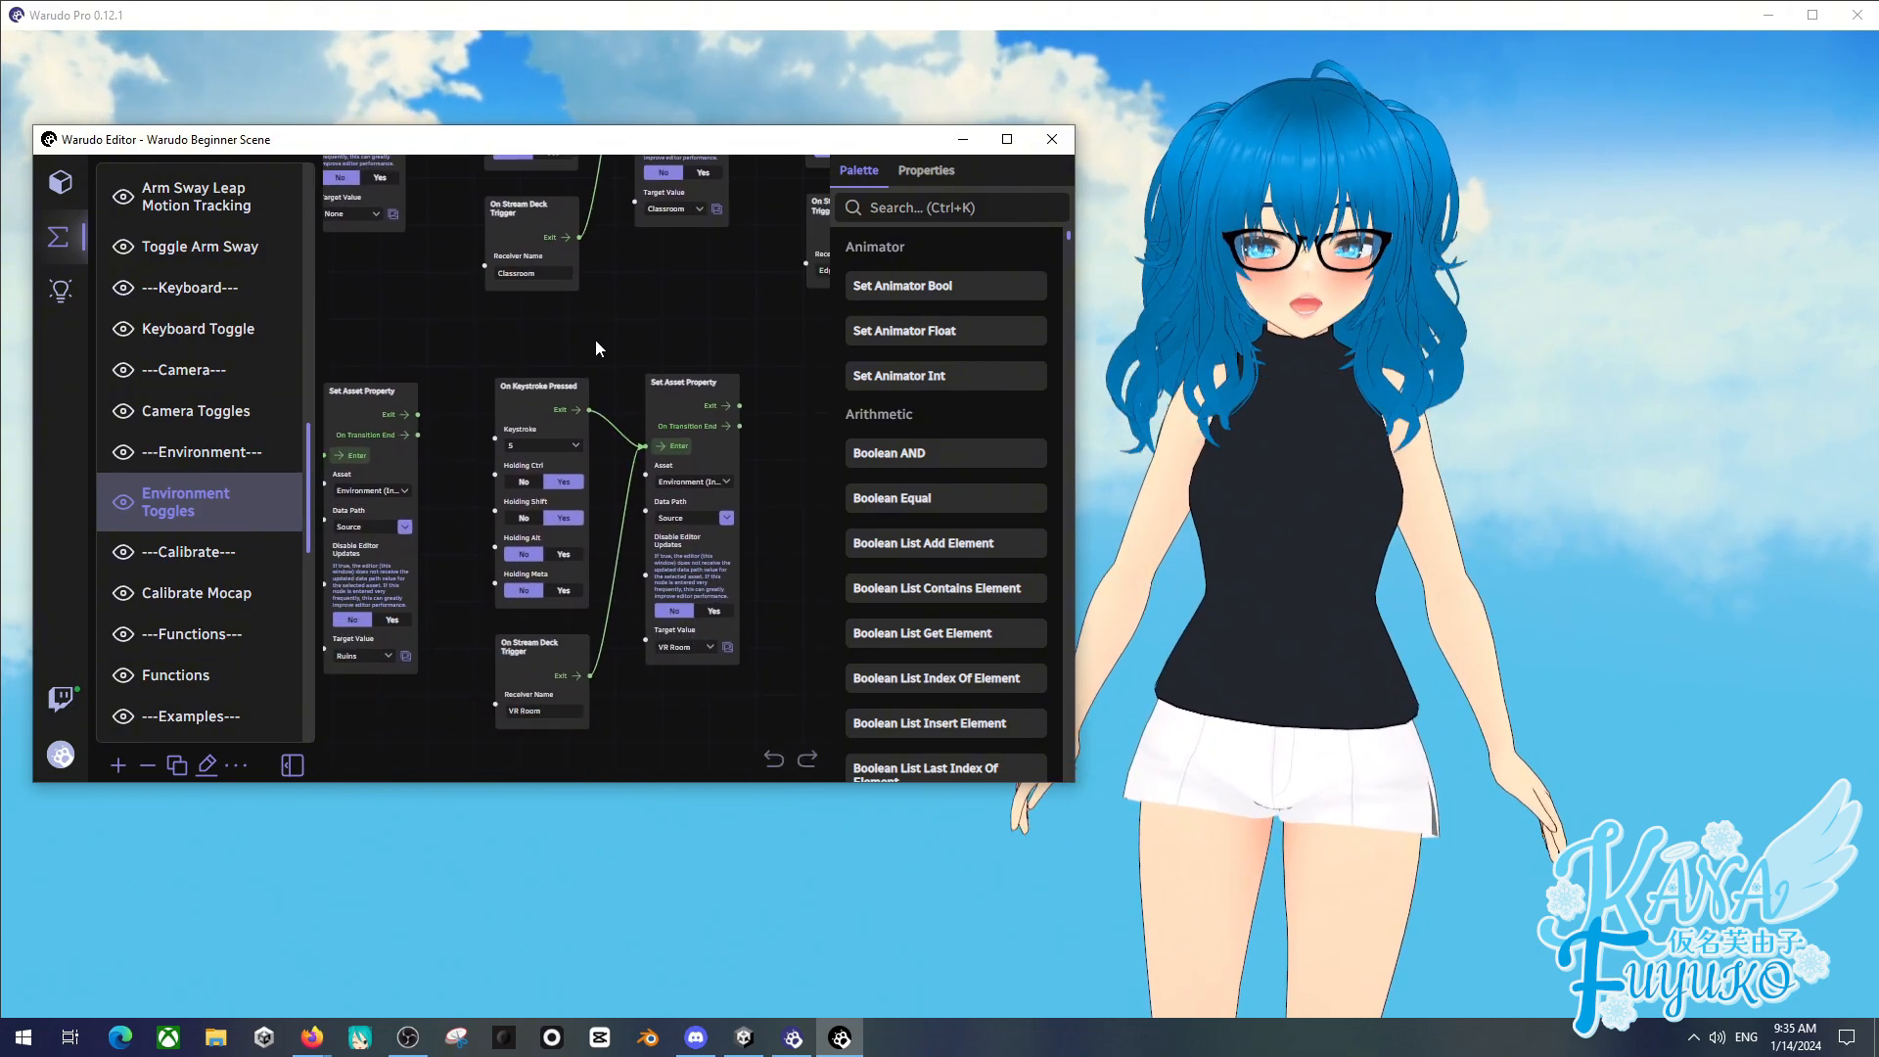
{"action": "left_click_drag", "start_coordinate": [644, 695], "coordinate": [818, 645]}
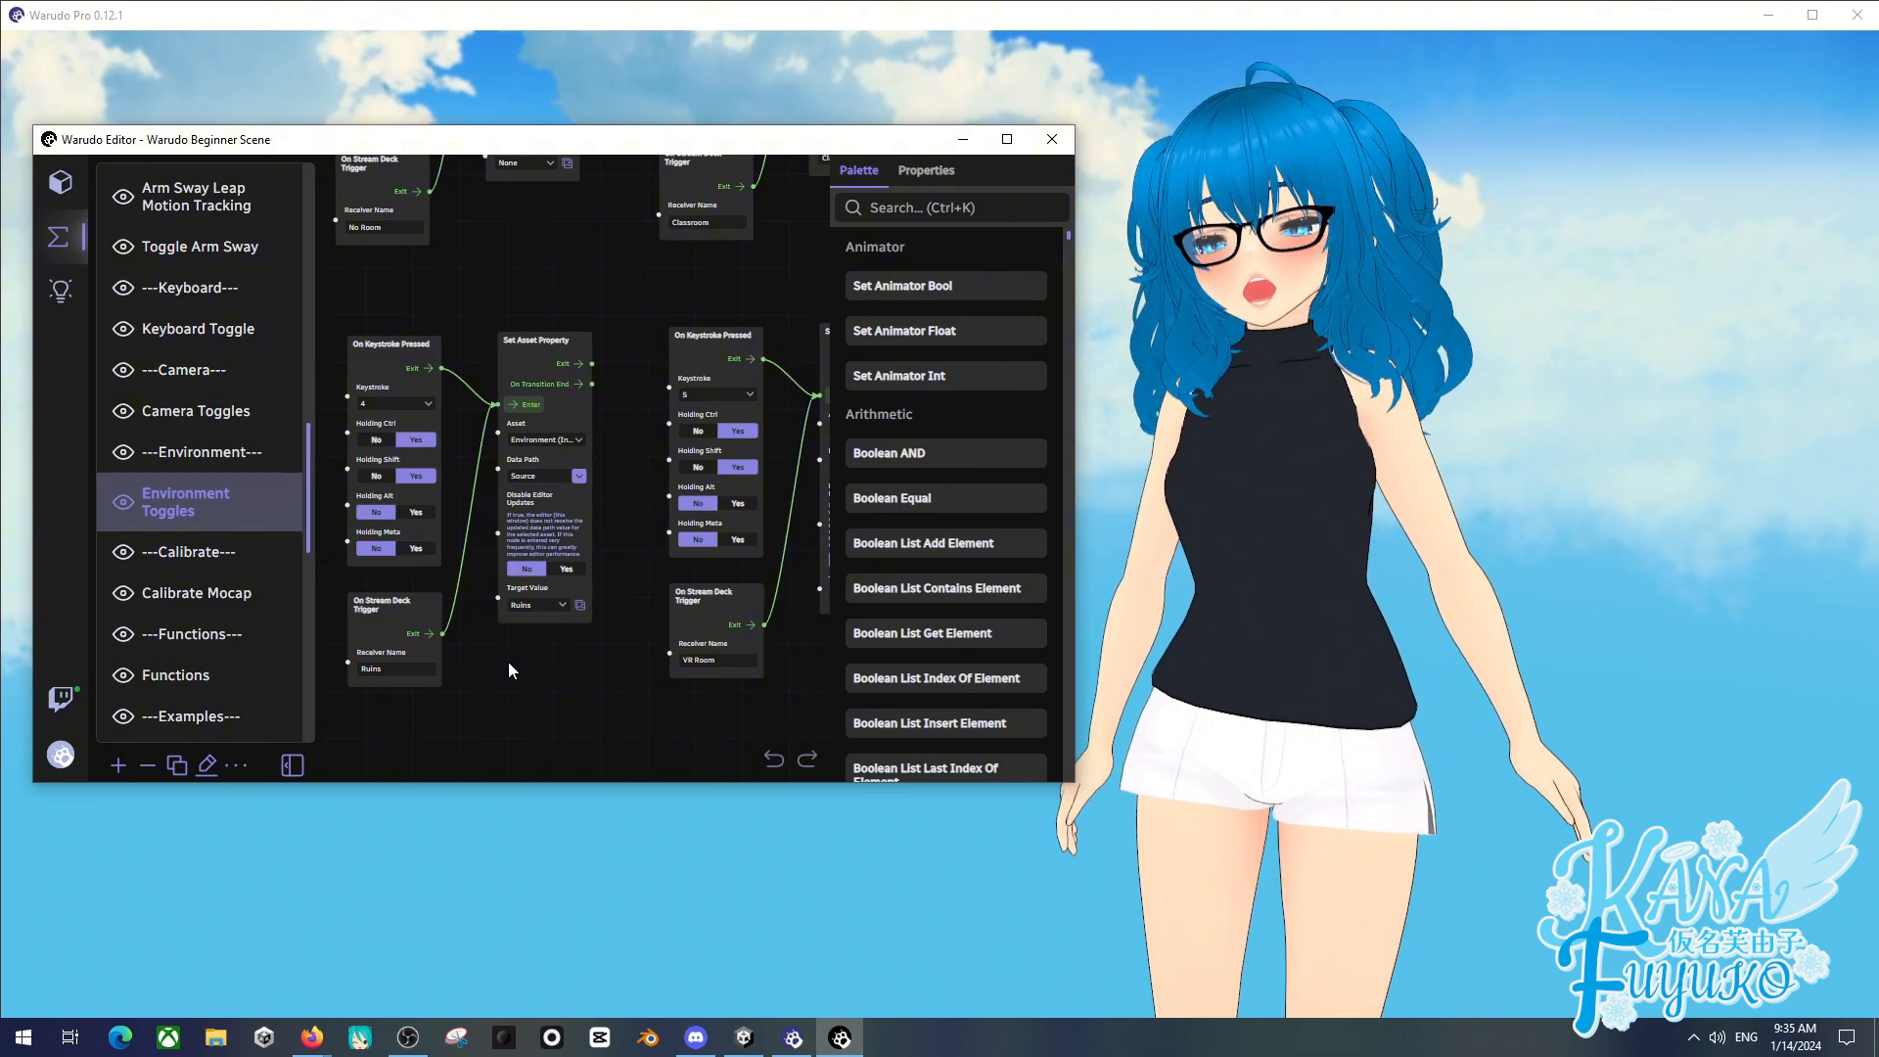
{"action": "left_click_drag", "start_coordinate": [744, 311], "coordinate": [481, 595]}
{"action": "scroll", "coordinate": [463, 583], "scroll_direction": "down", "scroll_amount": 2}
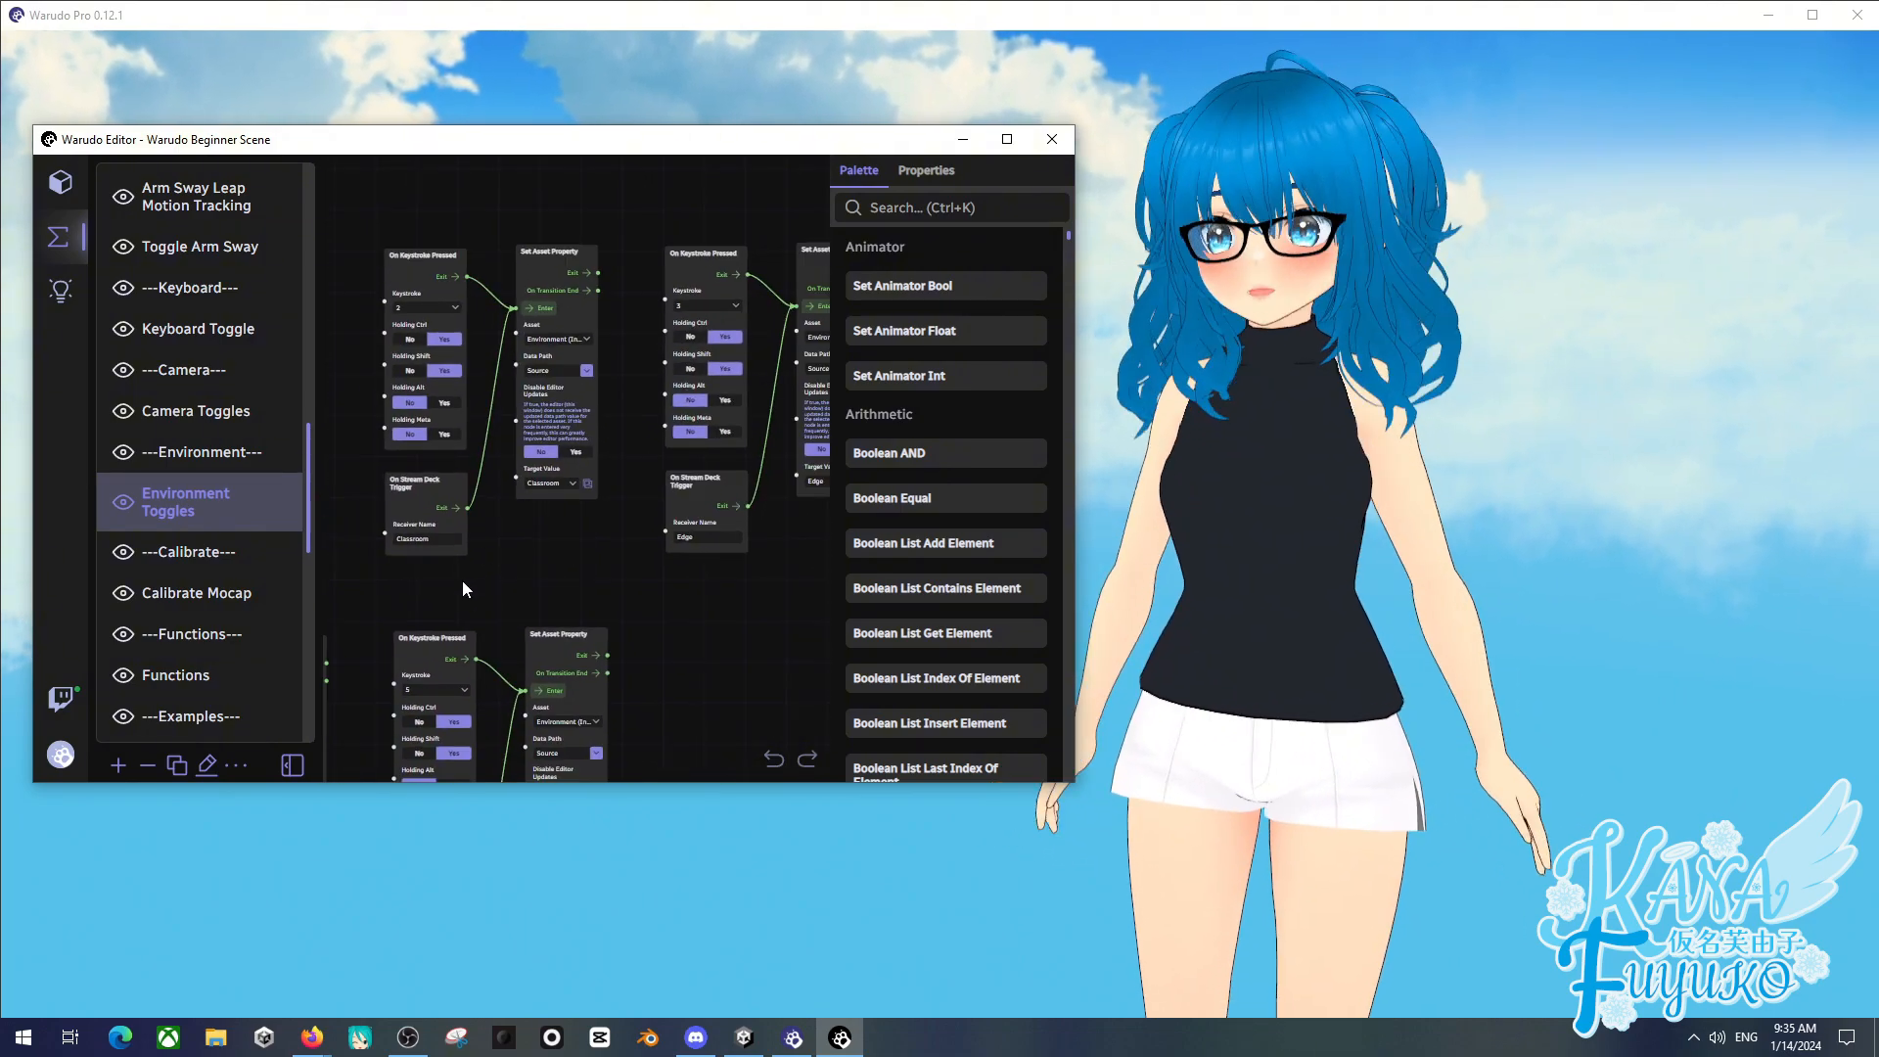
- Open the Calibrate Mocap blueprint and examine its keystroke, modifier settings and Sequence node
{"action": "scroll", "coordinate": [209, 528], "scroll_direction": "down", "scroll_amount": 2}
{"action": "left_click", "coordinate": [198, 497]}
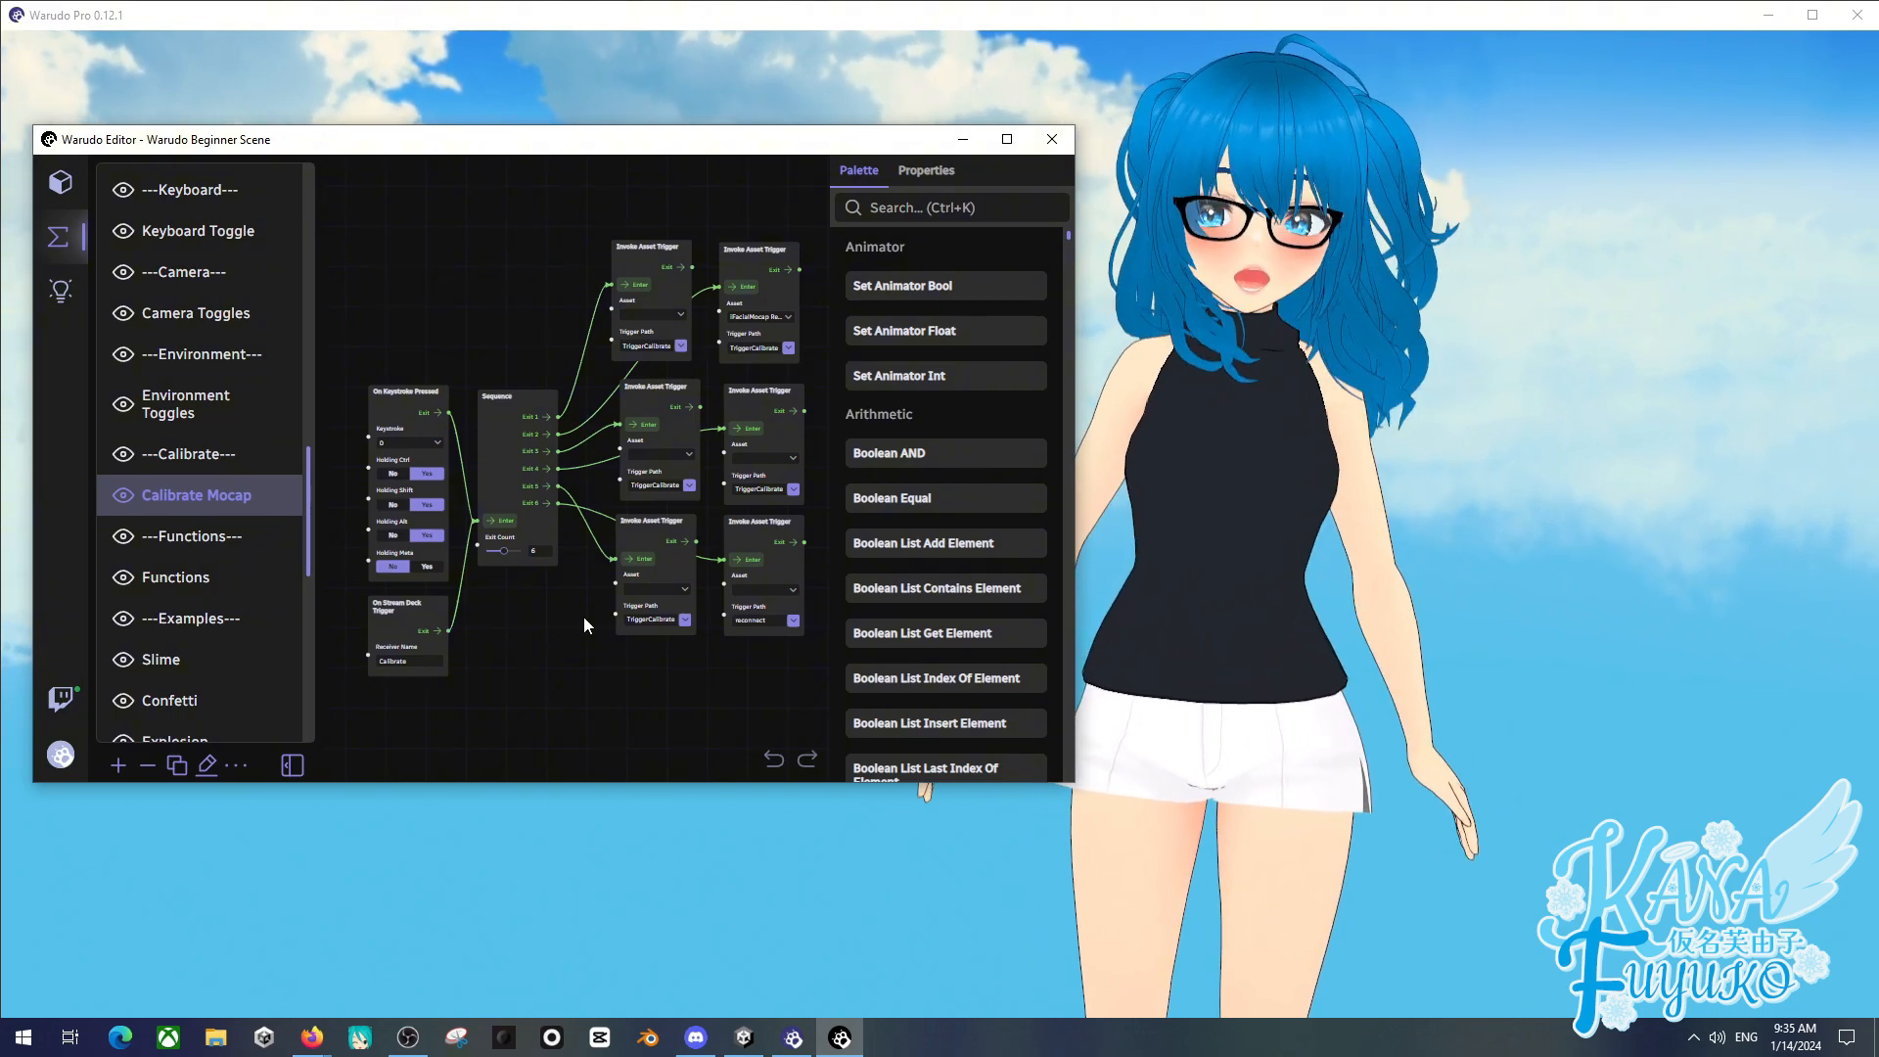
{"action": "scroll", "coordinate": [502, 613], "scroll_direction": "up", "scroll_amount": 2}
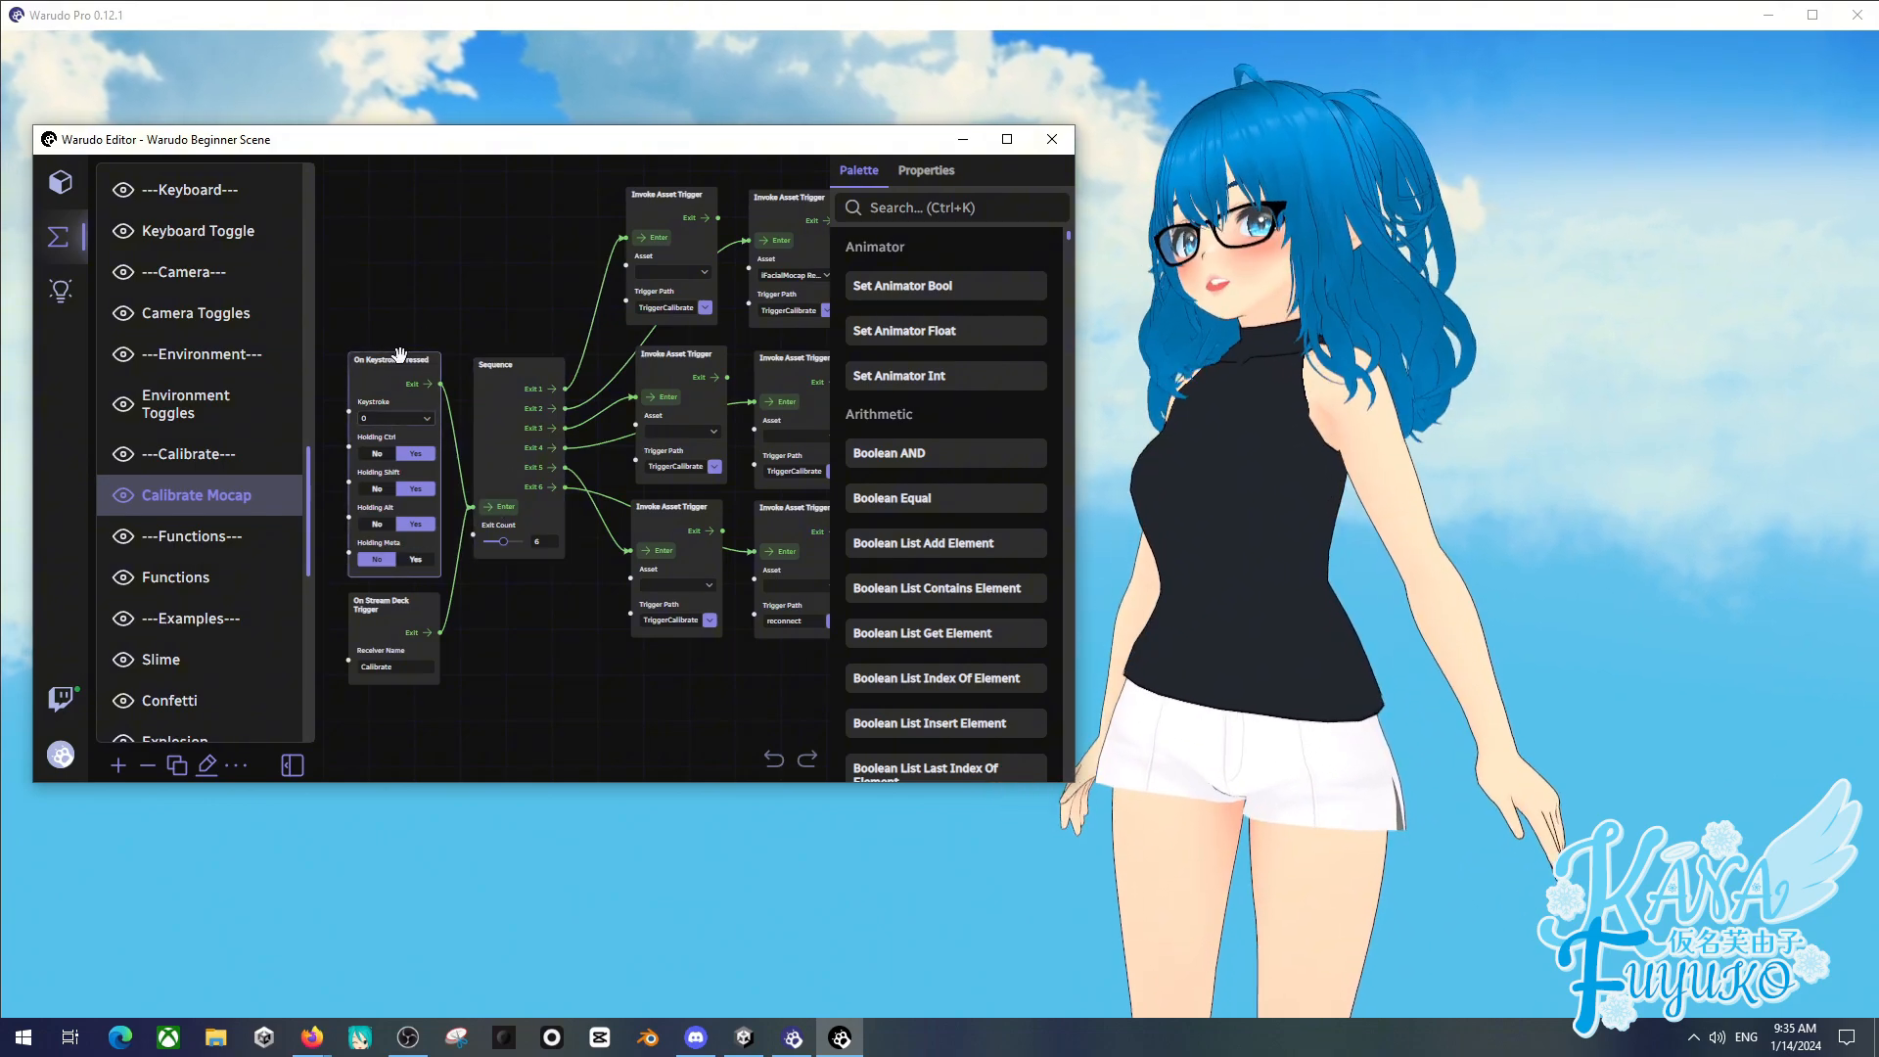
{"action": "scroll", "coordinate": [343, 323], "scroll_direction": "up", "scroll_amount": 2}
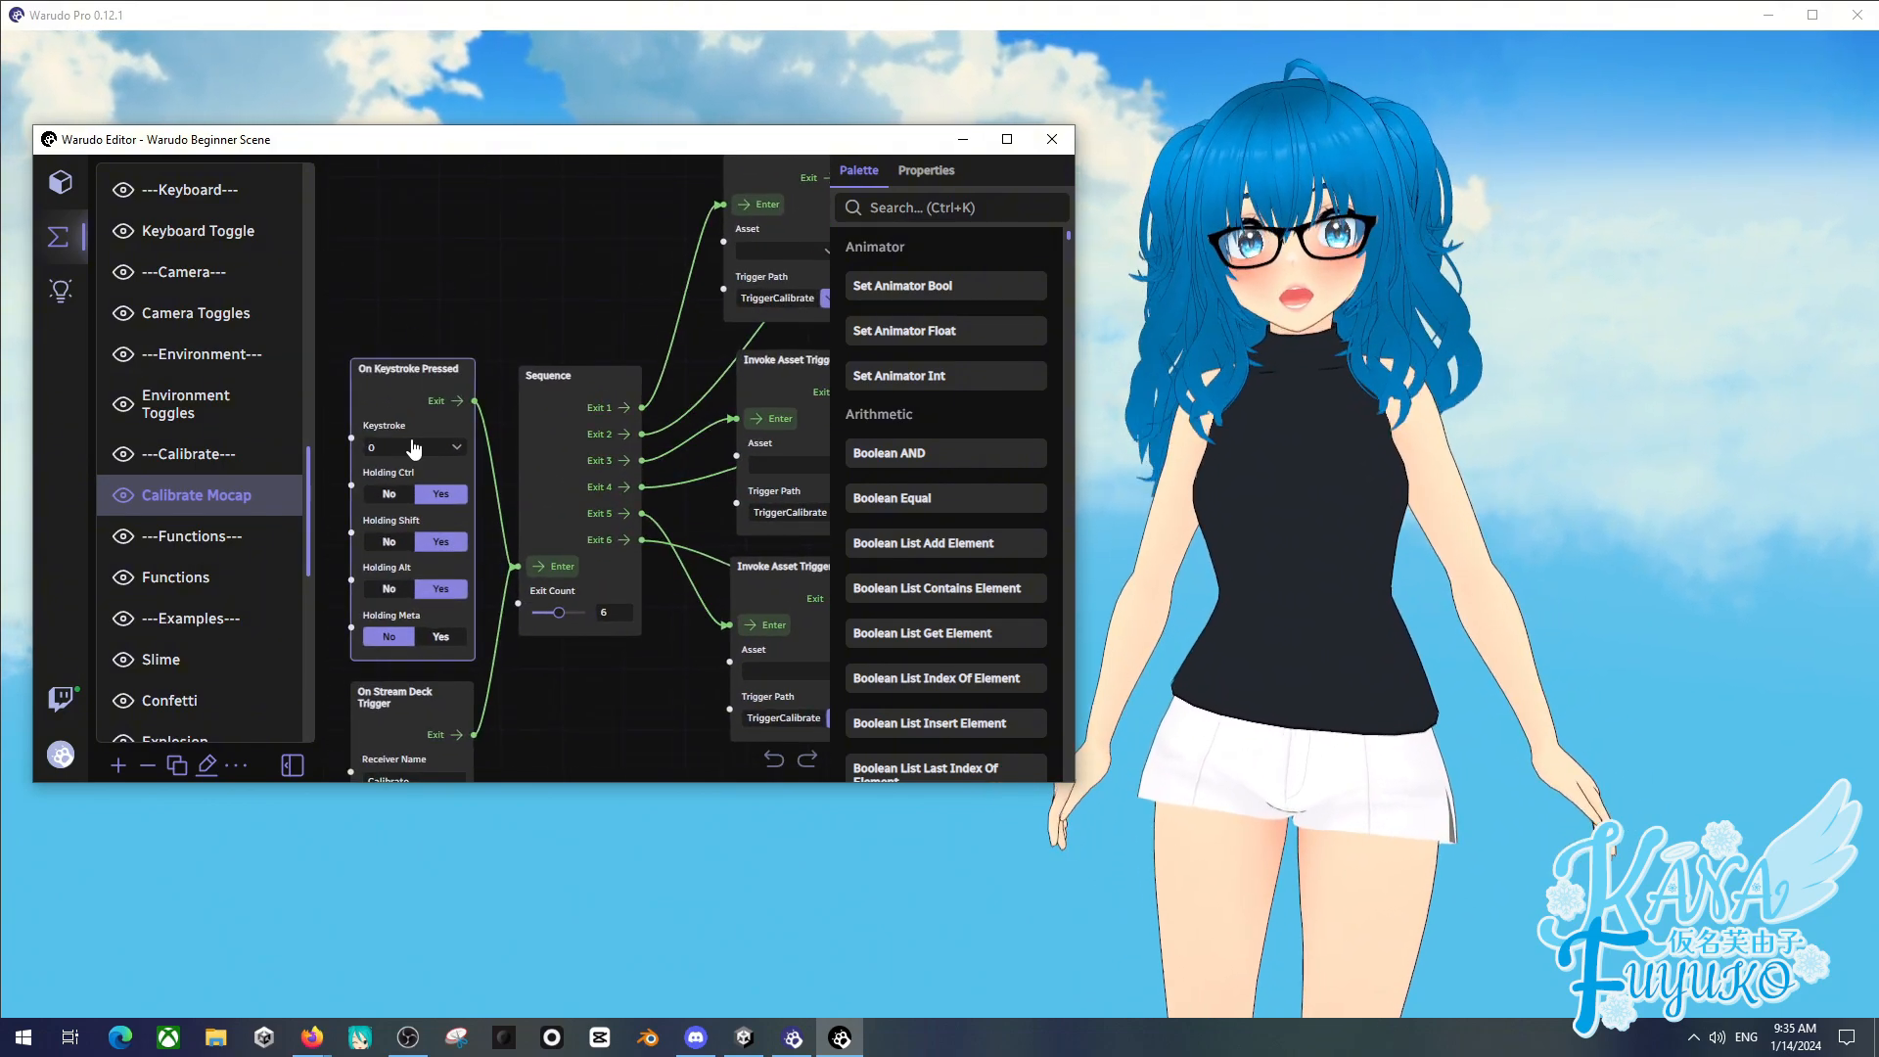
{"action": "left_click_drag", "start_coordinate": [575, 689], "coordinate": [537, 661]}
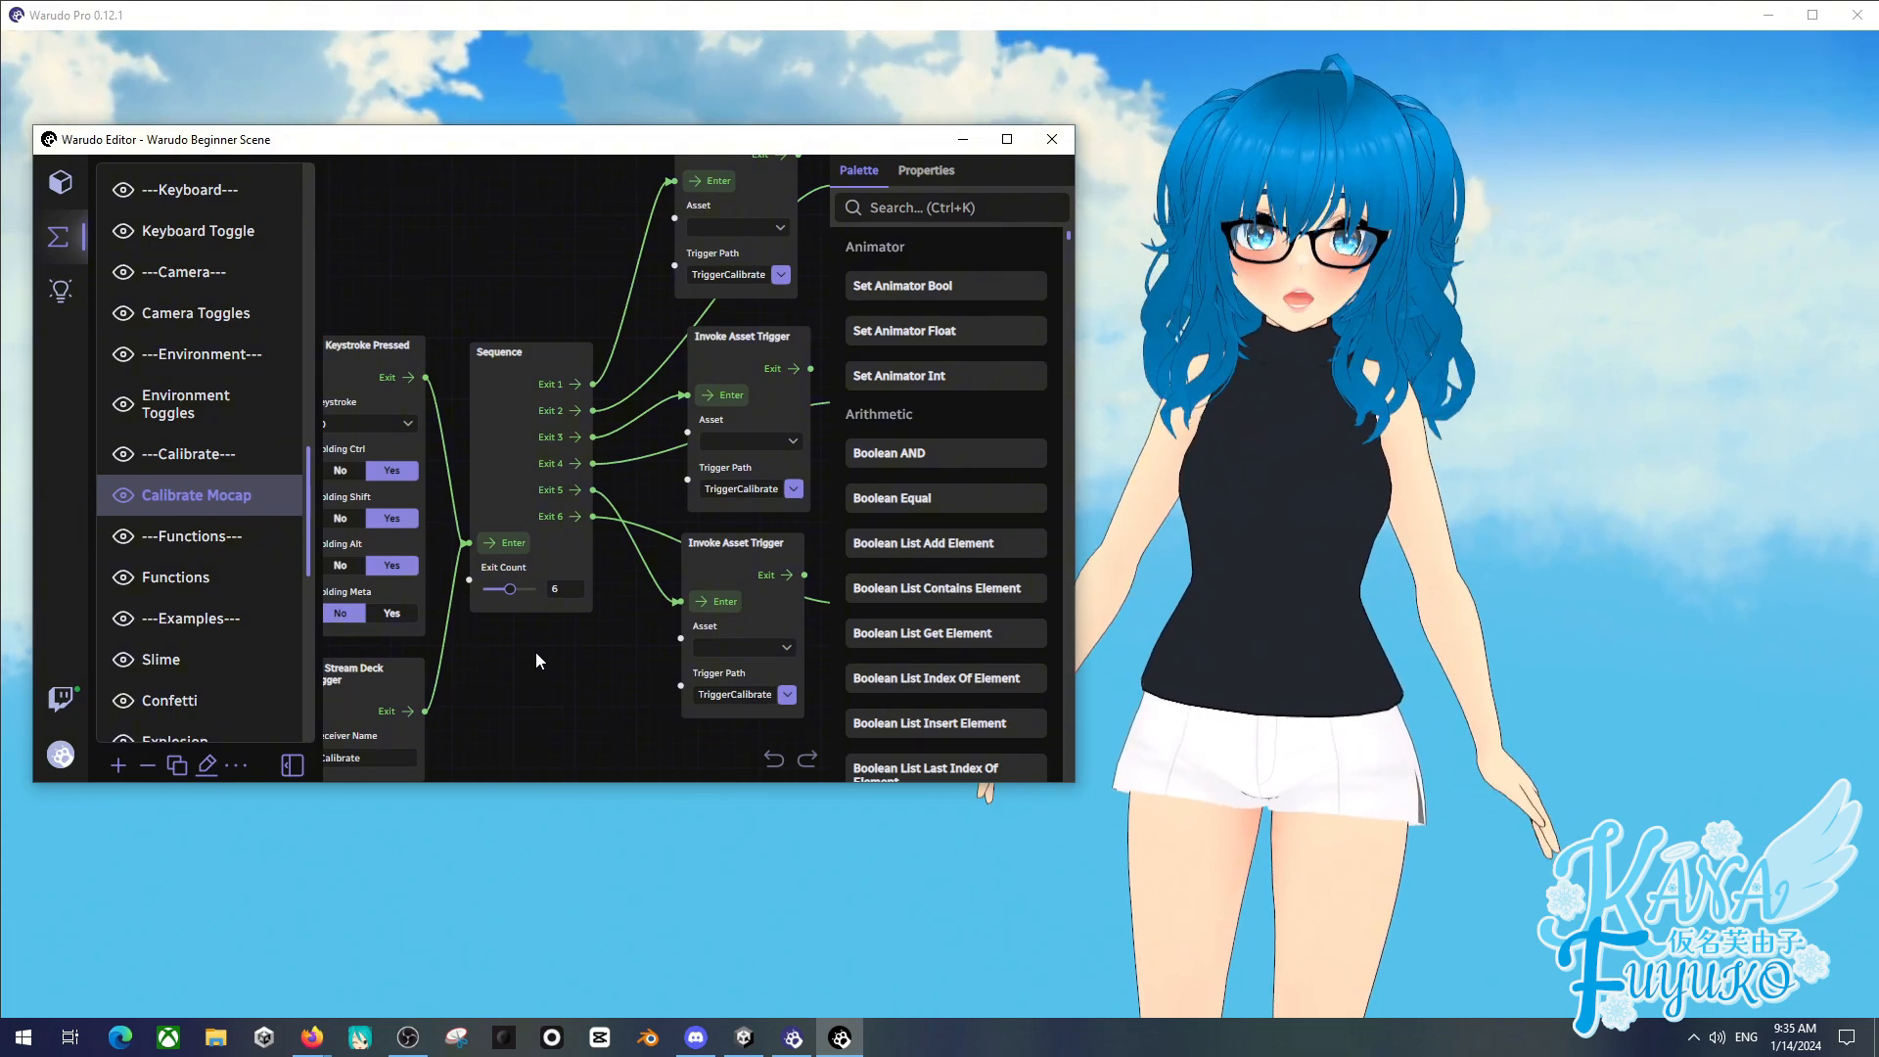
- Calibrate the motion capture with the blueprint's hotkey and by manually running the Sequence node
{"action": "key", "text": "ctrl+shift+alt+0"}
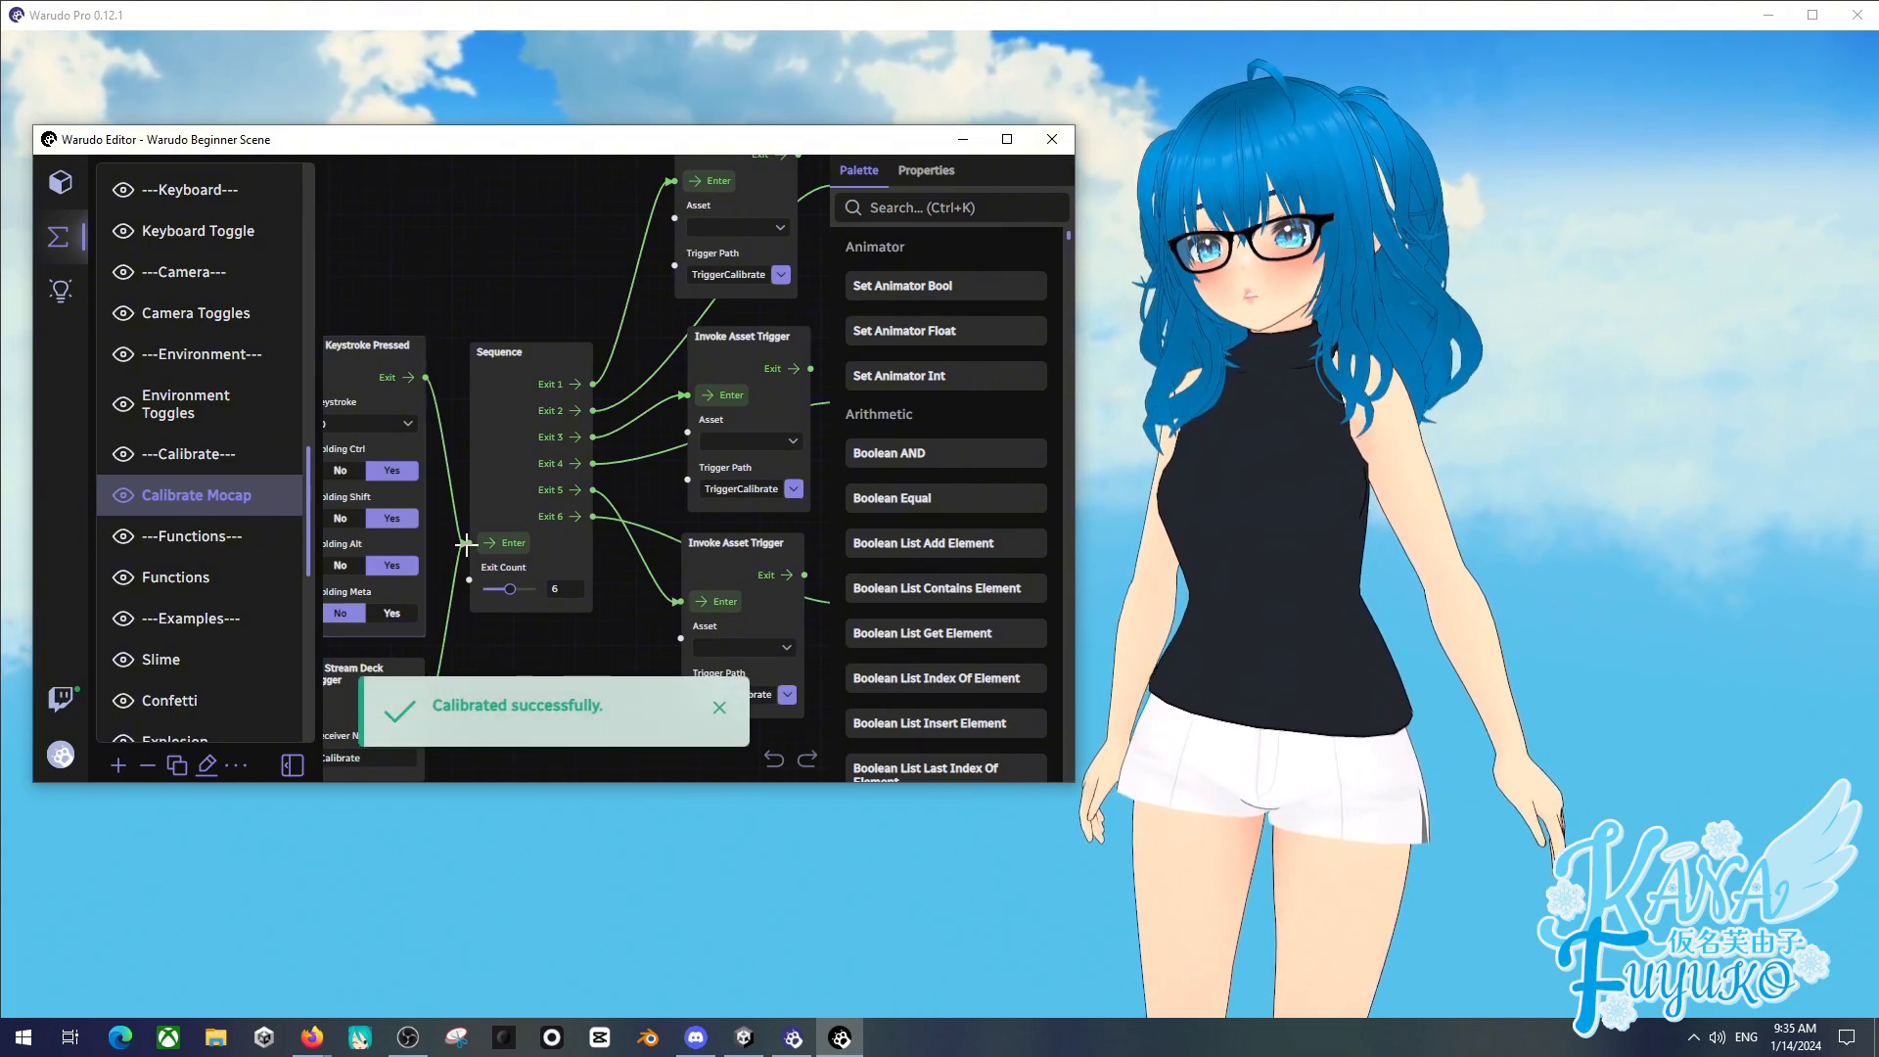
{"action": "left_click", "coordinate": [495, 542]}
{"action": "left_click", "coordinate": [495, 543]}
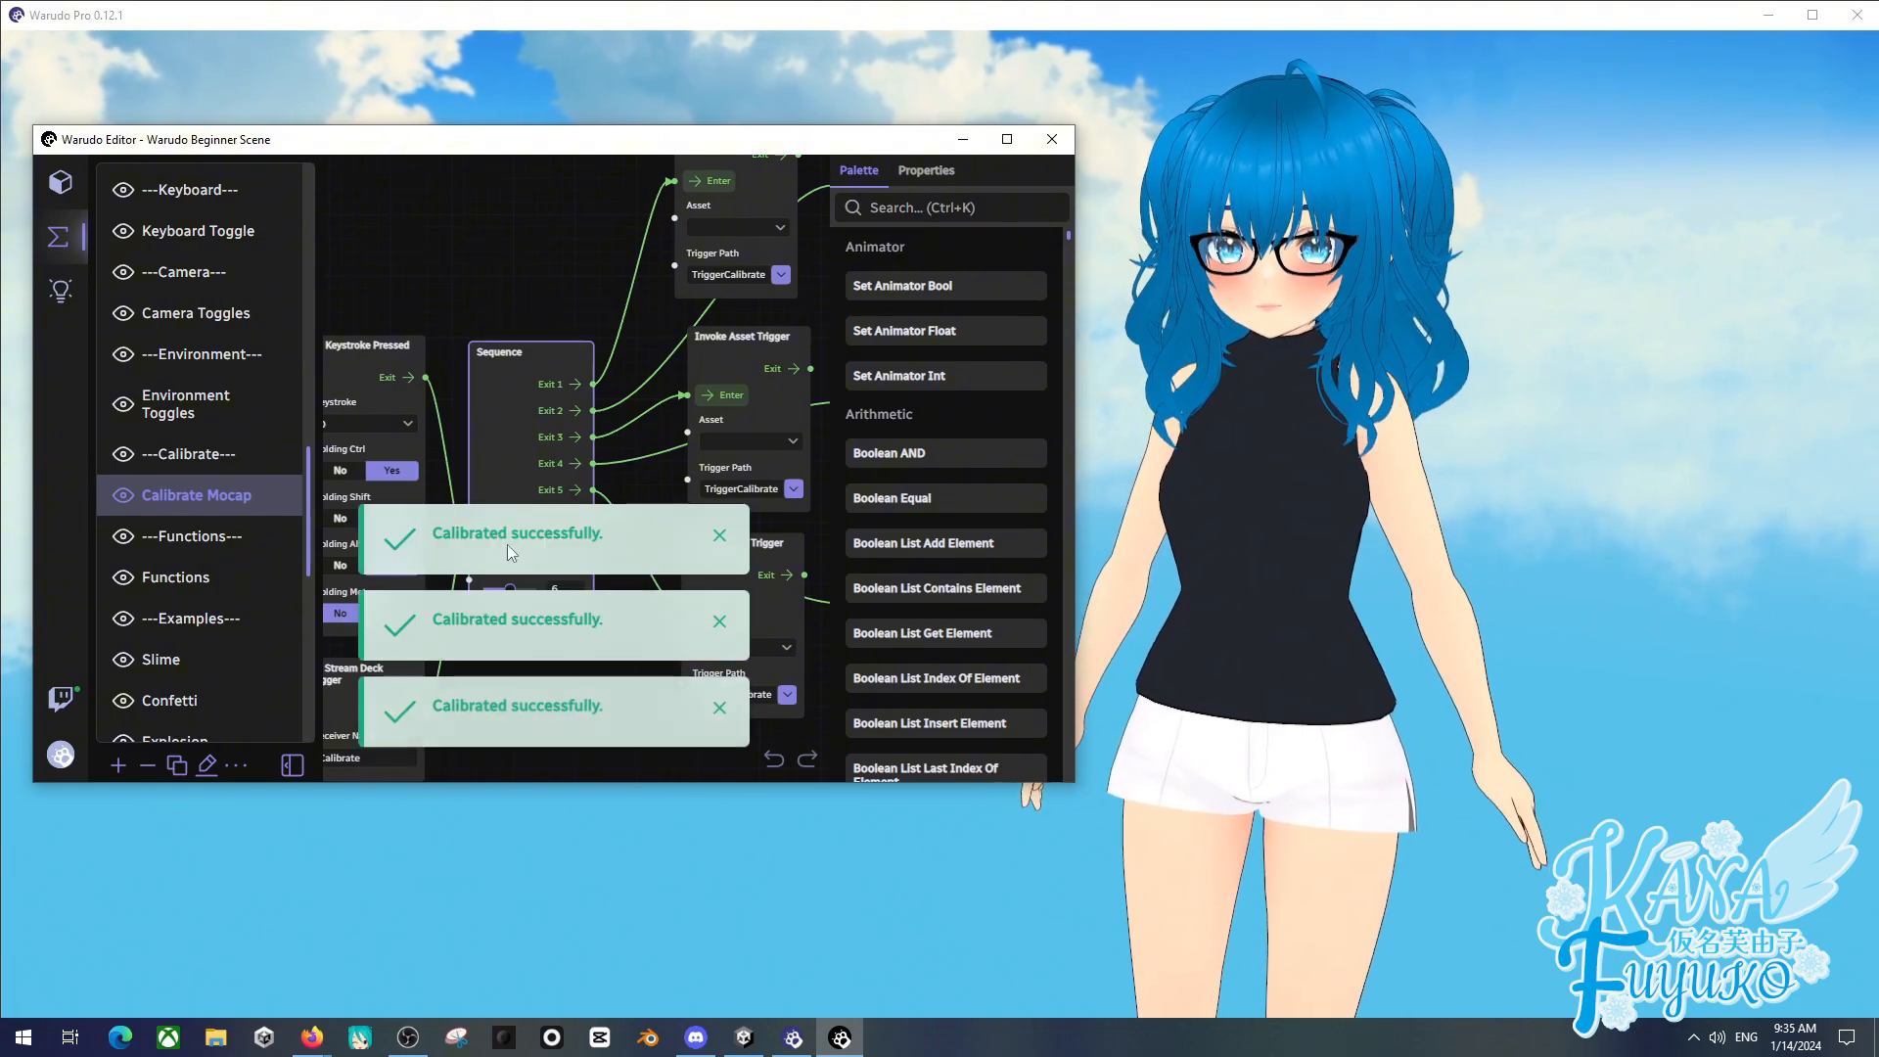
- Review the Invoke Asset Trigger nodes connected to the Sequence in Calibrate Mocap
{"action": "scroll", "coordinate": [642, 355], "scroll_direction": "down", "scroll_amount": 2}
{"action": "left_click_drag", "start_coordinate": [626, 355], "coordinate": [518, 349]}
{"action": "scroll", "coordinate": [519, 348], "scroll_direction": "down", "scroll_amount": 1}
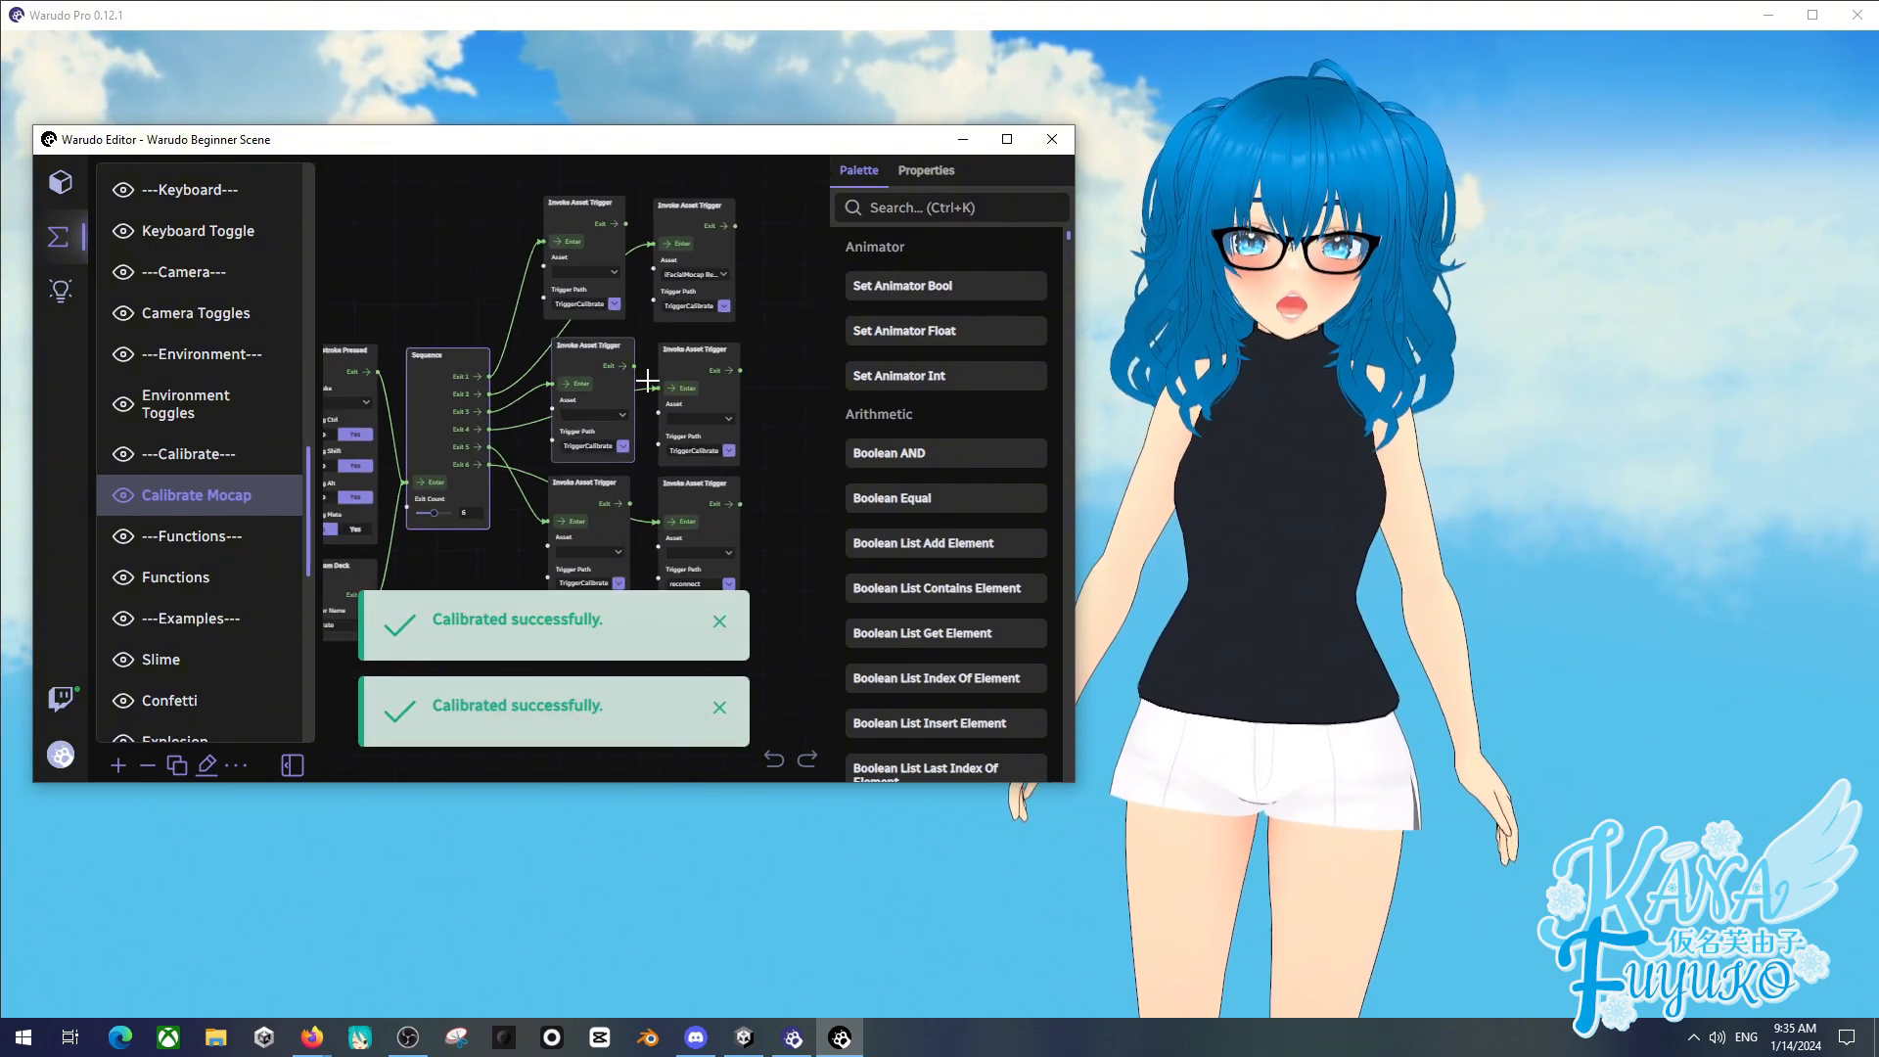
{"action": "left_click_drag", "start_coordinate": [727, 324], "coordinate": [761, 303]}
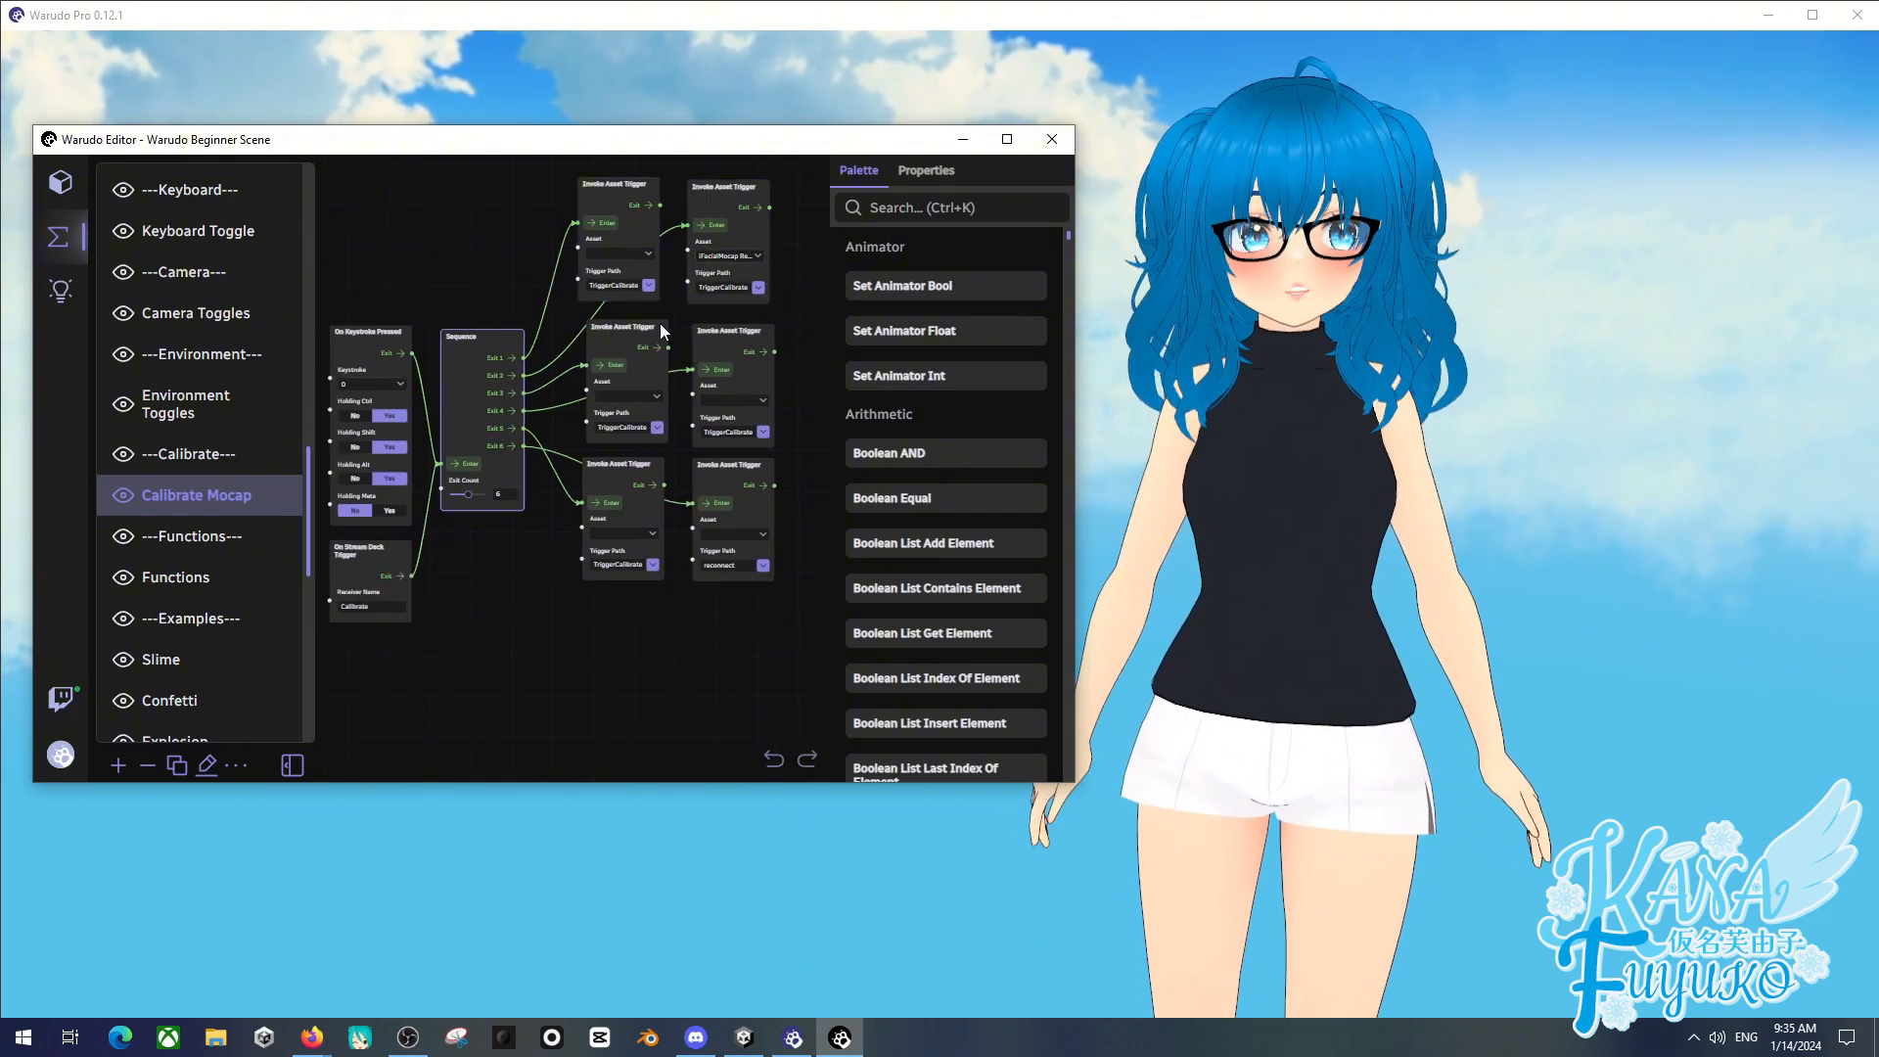
{"action": "left_click_drag", "start_coordinate": [722, 631], "coordinate": [756, 679]}
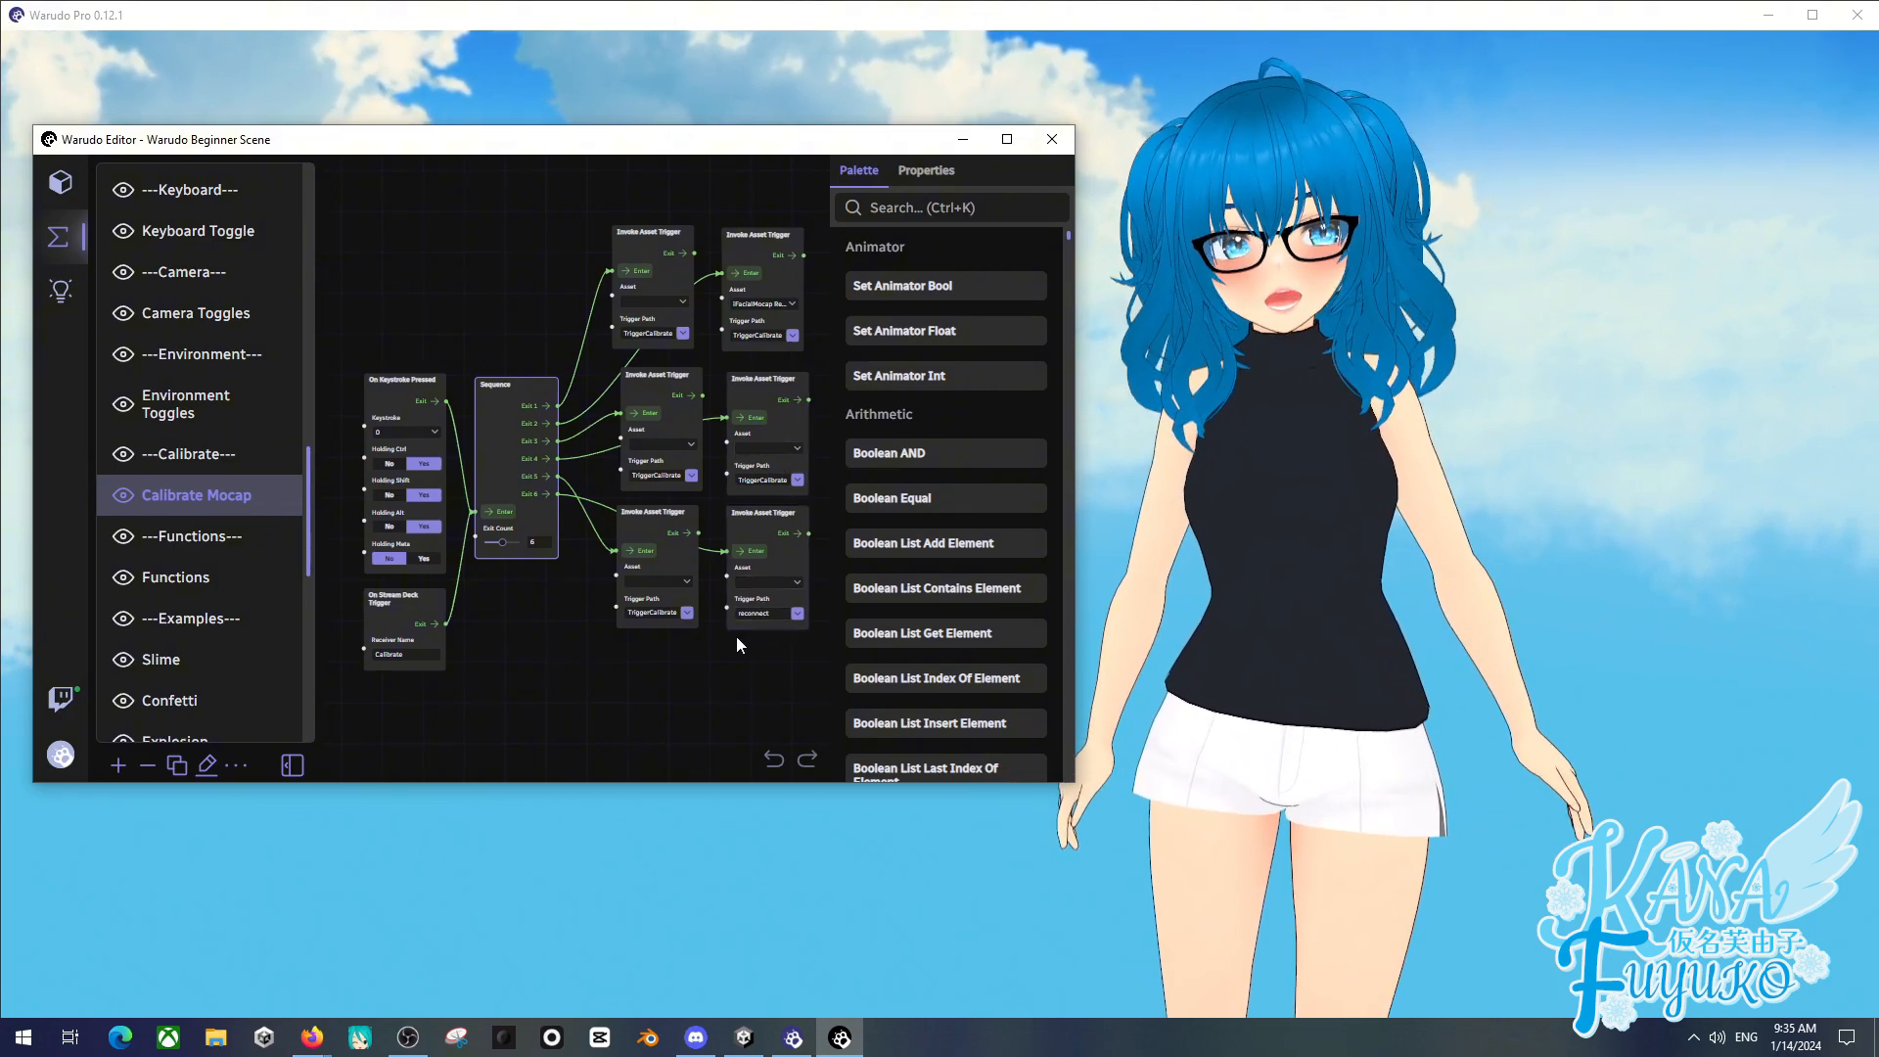
{"action": "left_click_drag", "start_coordinate": [728, 649], "coordinate": [708, 564]}
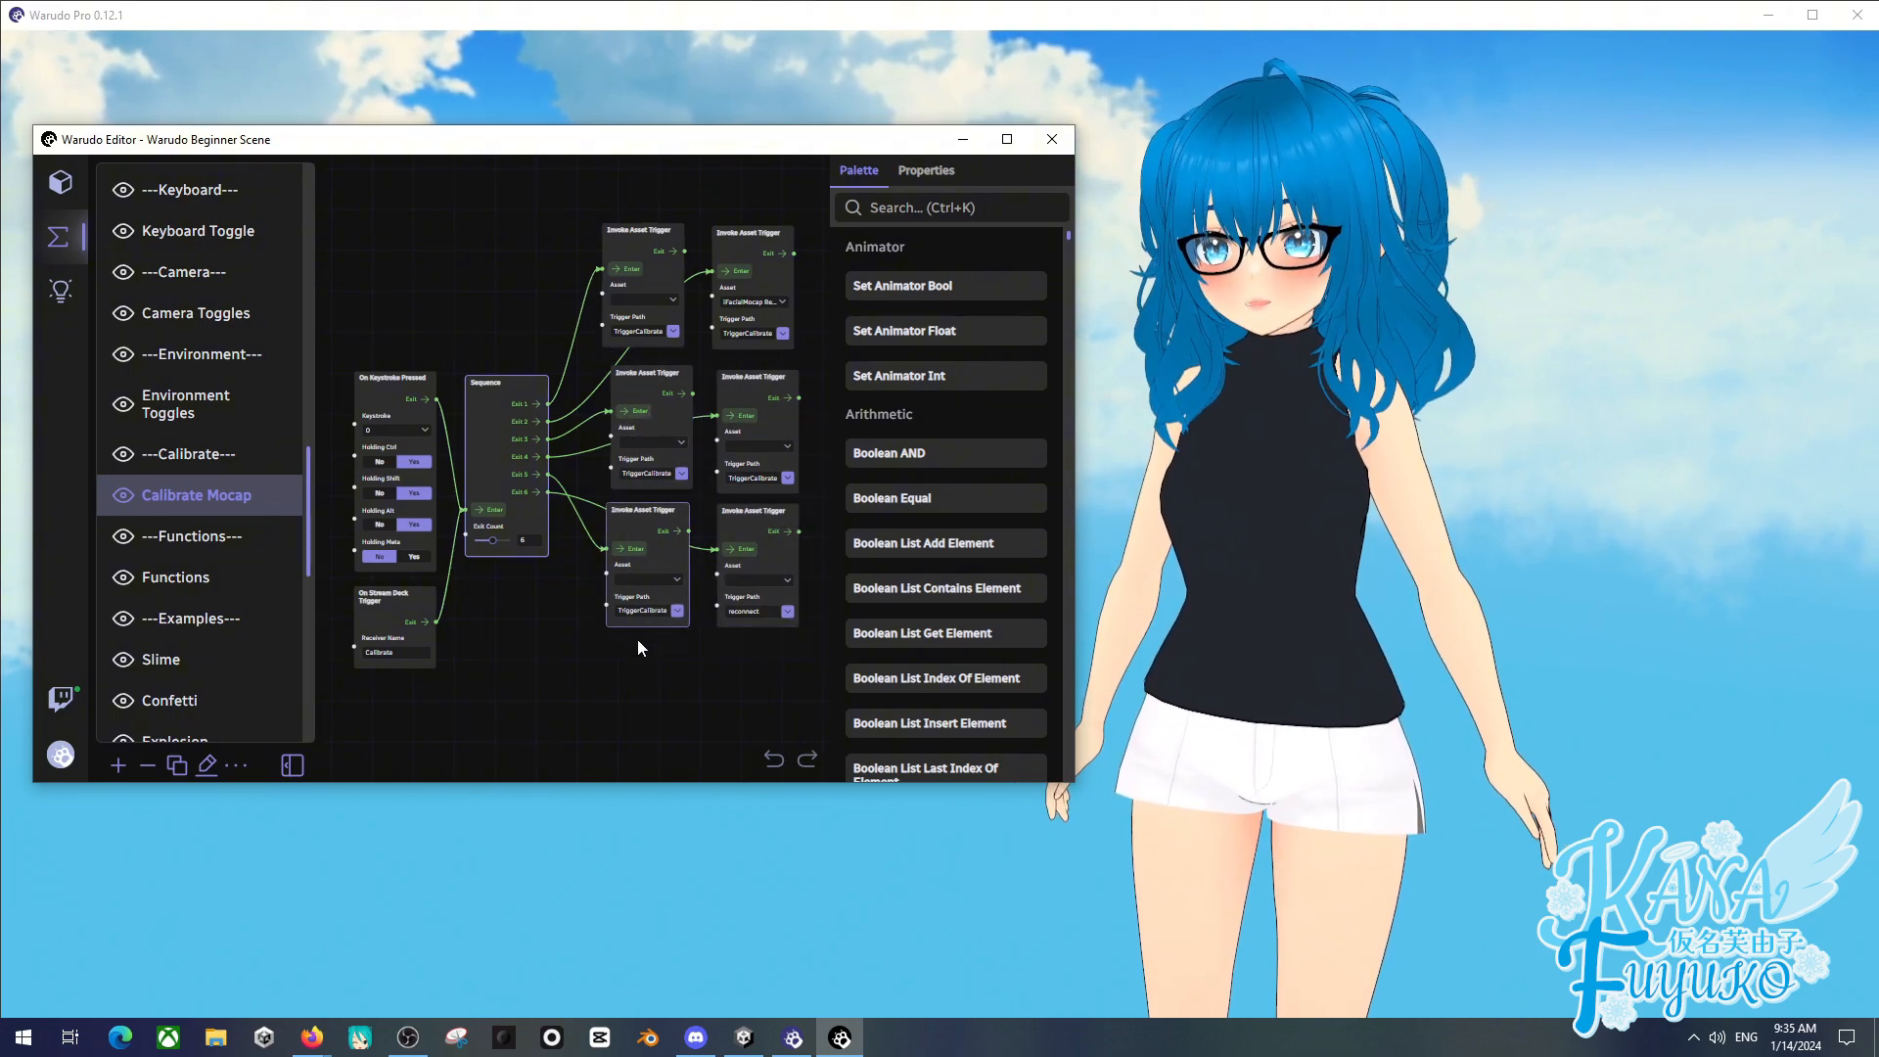
- Open the Functions blueprint and examine its groups of function, Sequence and toggle nodes
{"action": "scroll", "coordinate": [204, 572], "scroll_direction": "down", "scroll_amount": 3}
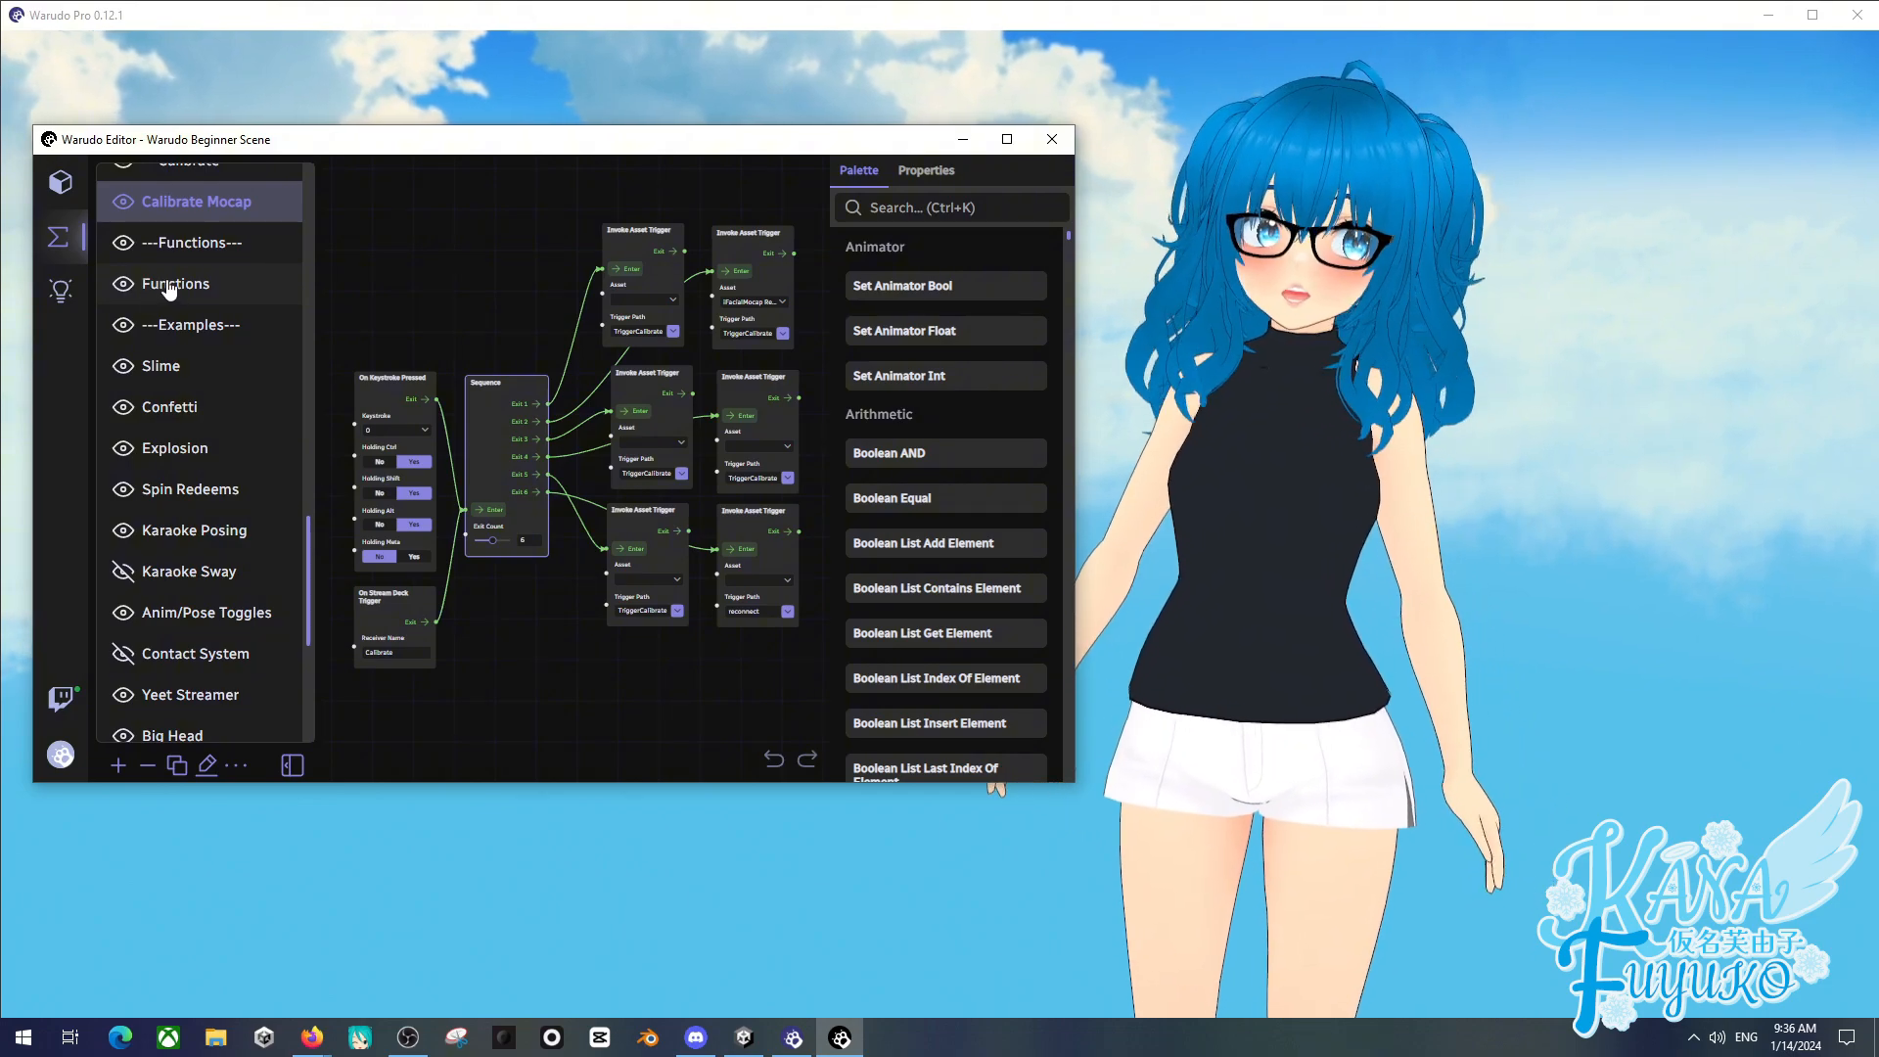
{"action": "left_click", "coordinate": [196, 283]}
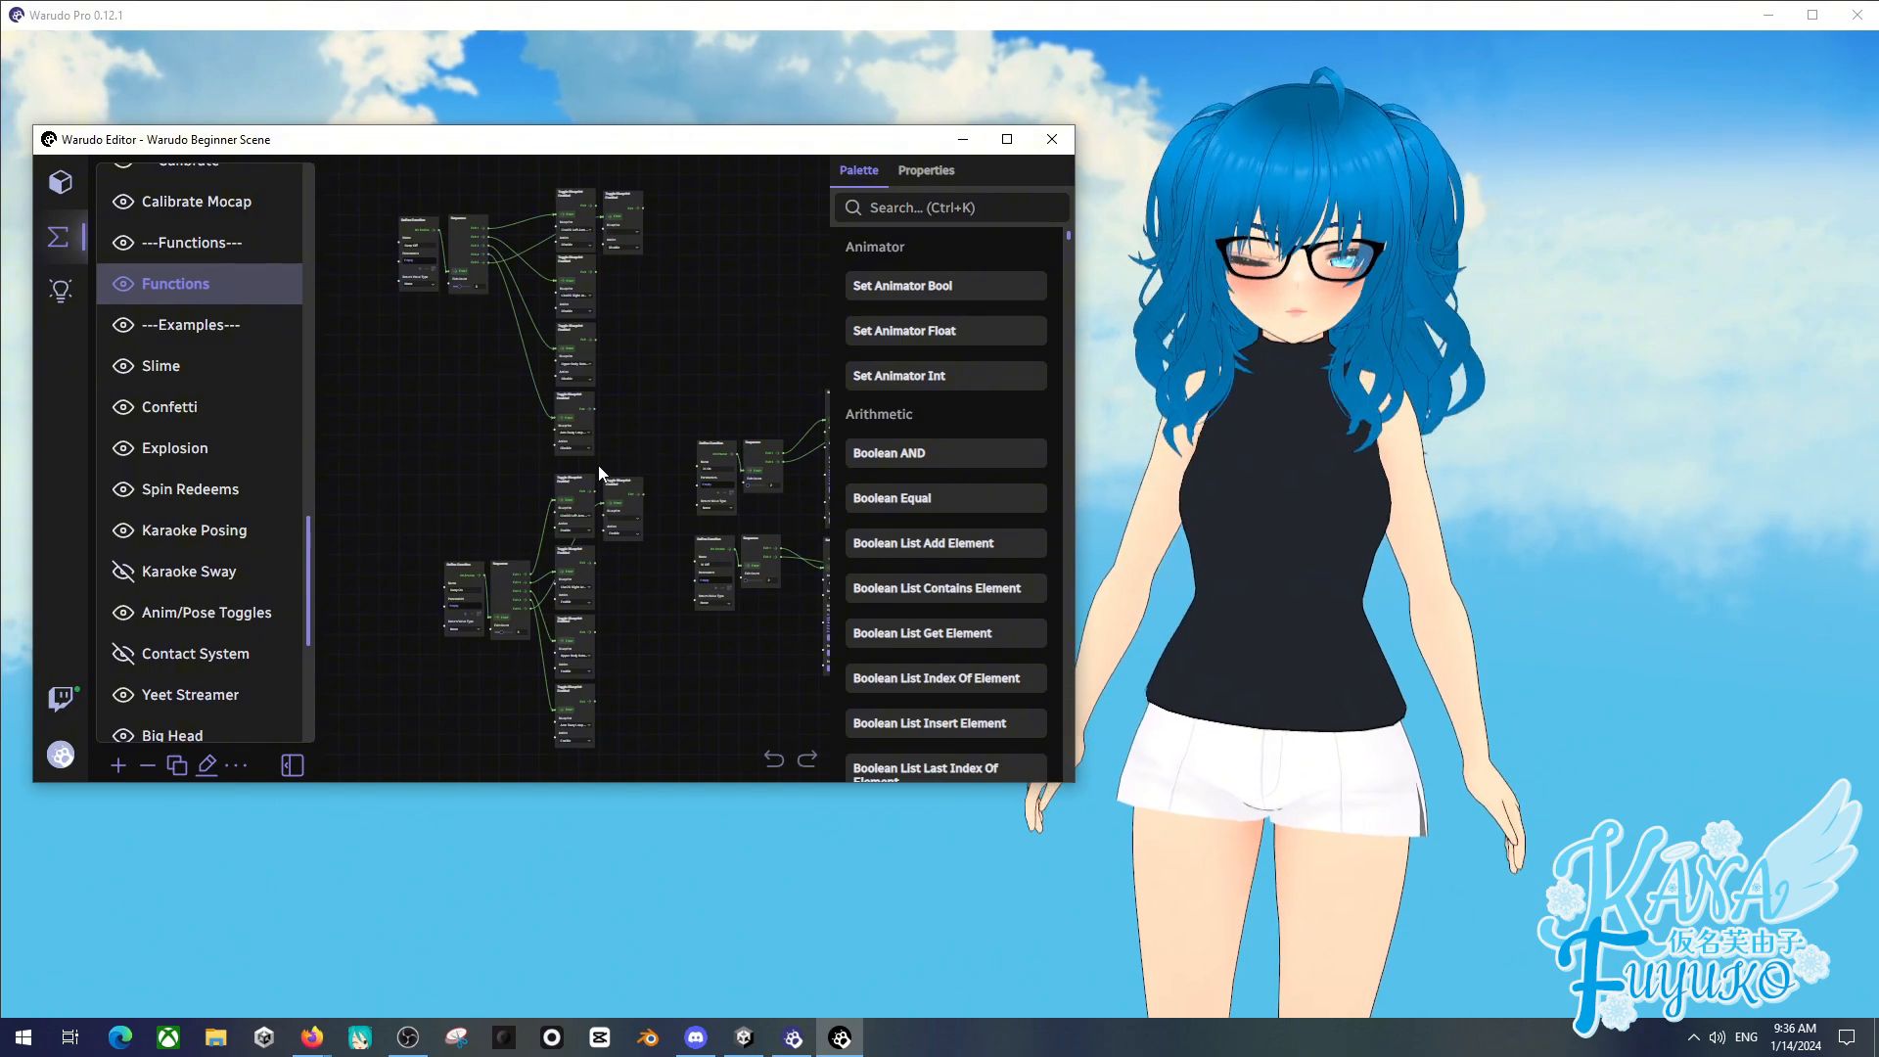
{"action": "scroll", "coordinate": [597, 468], "scroll_direction": "down", "scroll_amount": 1}
{"action": "scroll", "coordinate": [597, 468], "scroll_direction": "down", "scroll_amount": 1}
{"action": "left_click_drag", "start_coordinate": [639, 405], "coordinate": [548, 390]}
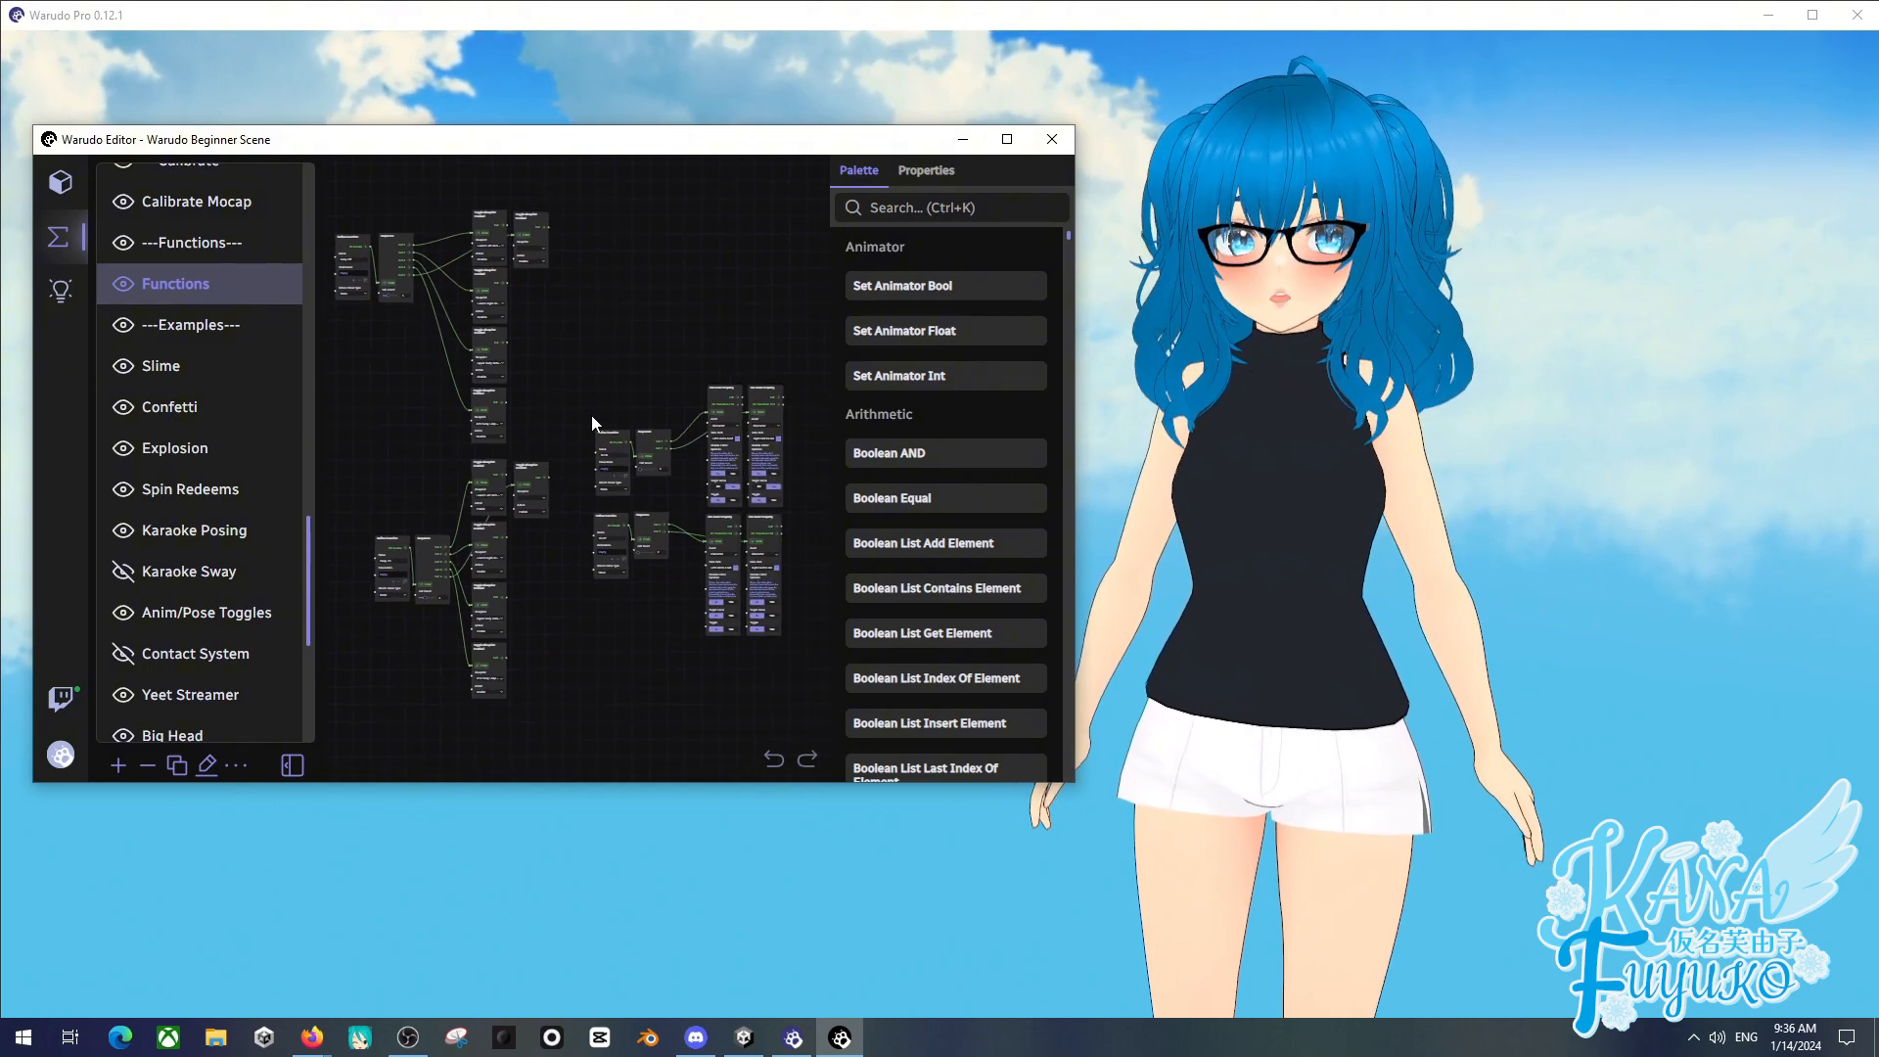
{"action": "scroll", "coordinate": [551, 421], "scroll_direction": "up", "scroll_amount": 2}
{"action": "scroll", "coordinate": [552, 421], "scroll_direction": "up", "scroll_amount": 1}
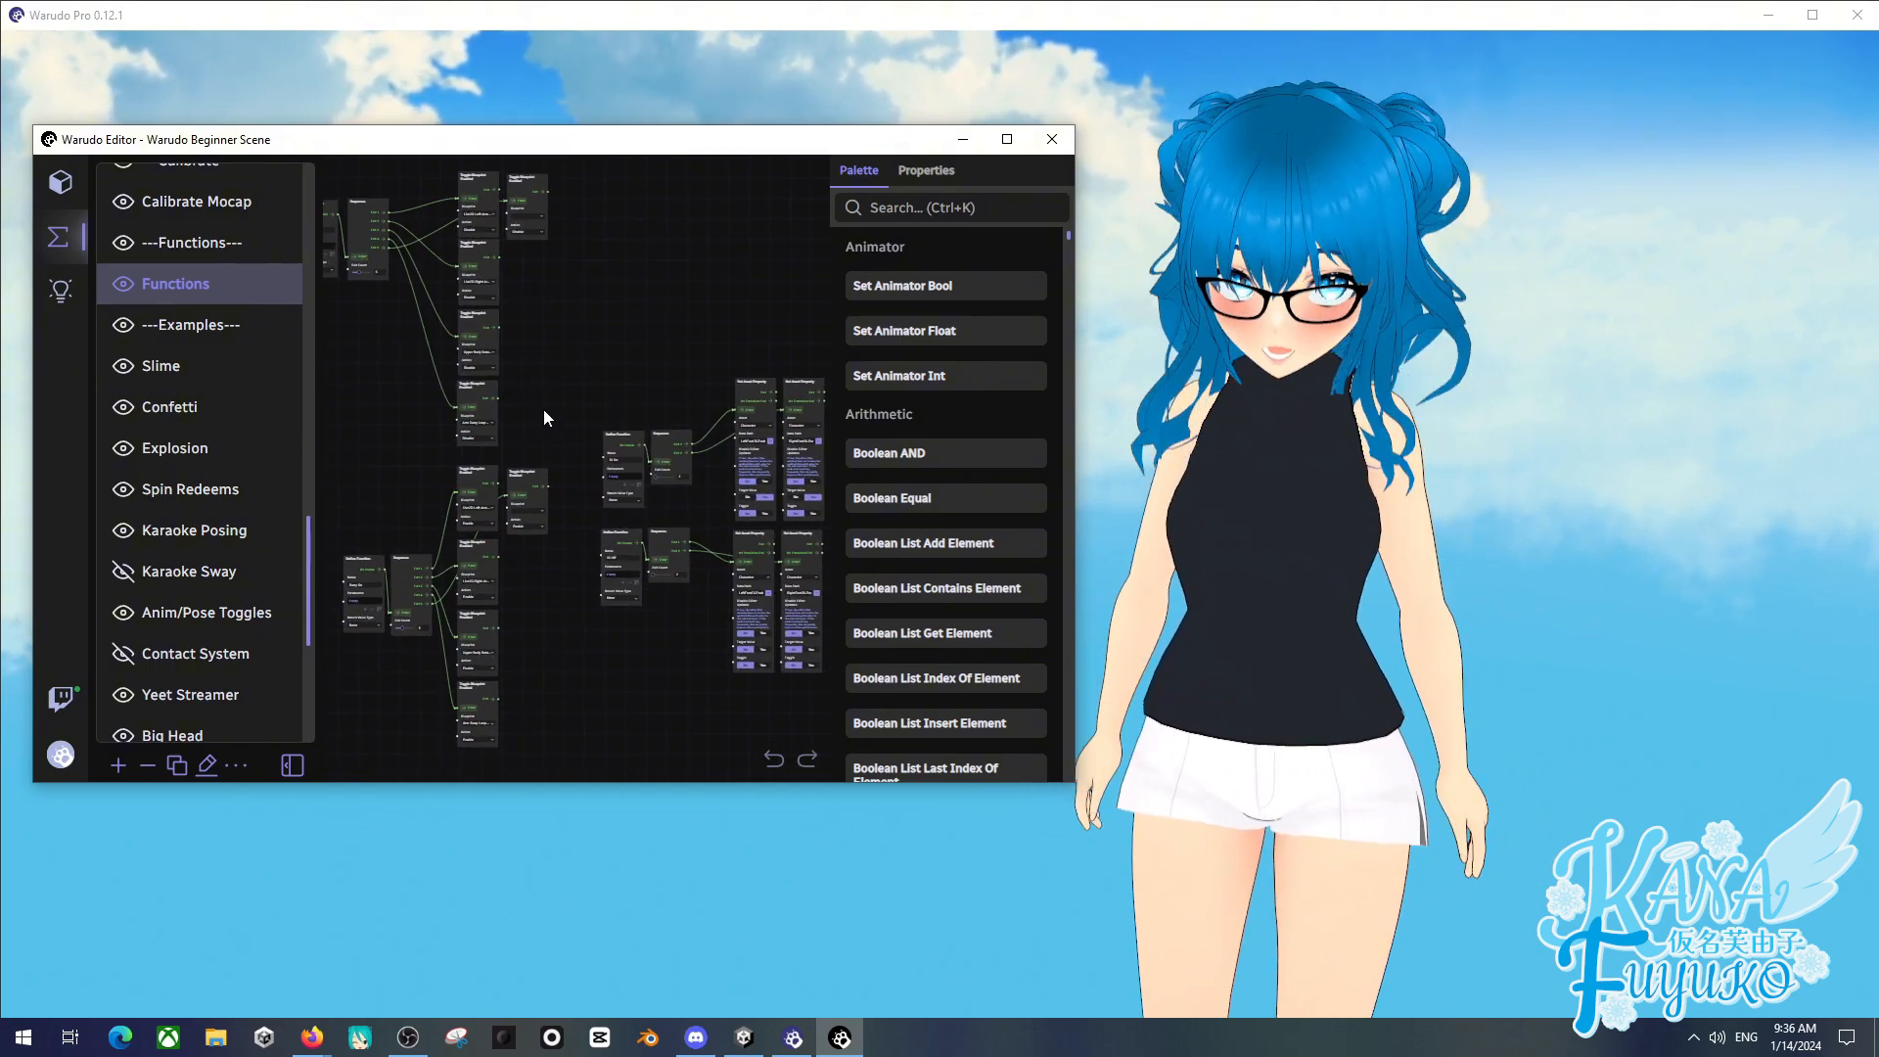
{"action": "left_click_drag", "start_coordinate": [566, 408], "coordinate": [593, 405]}
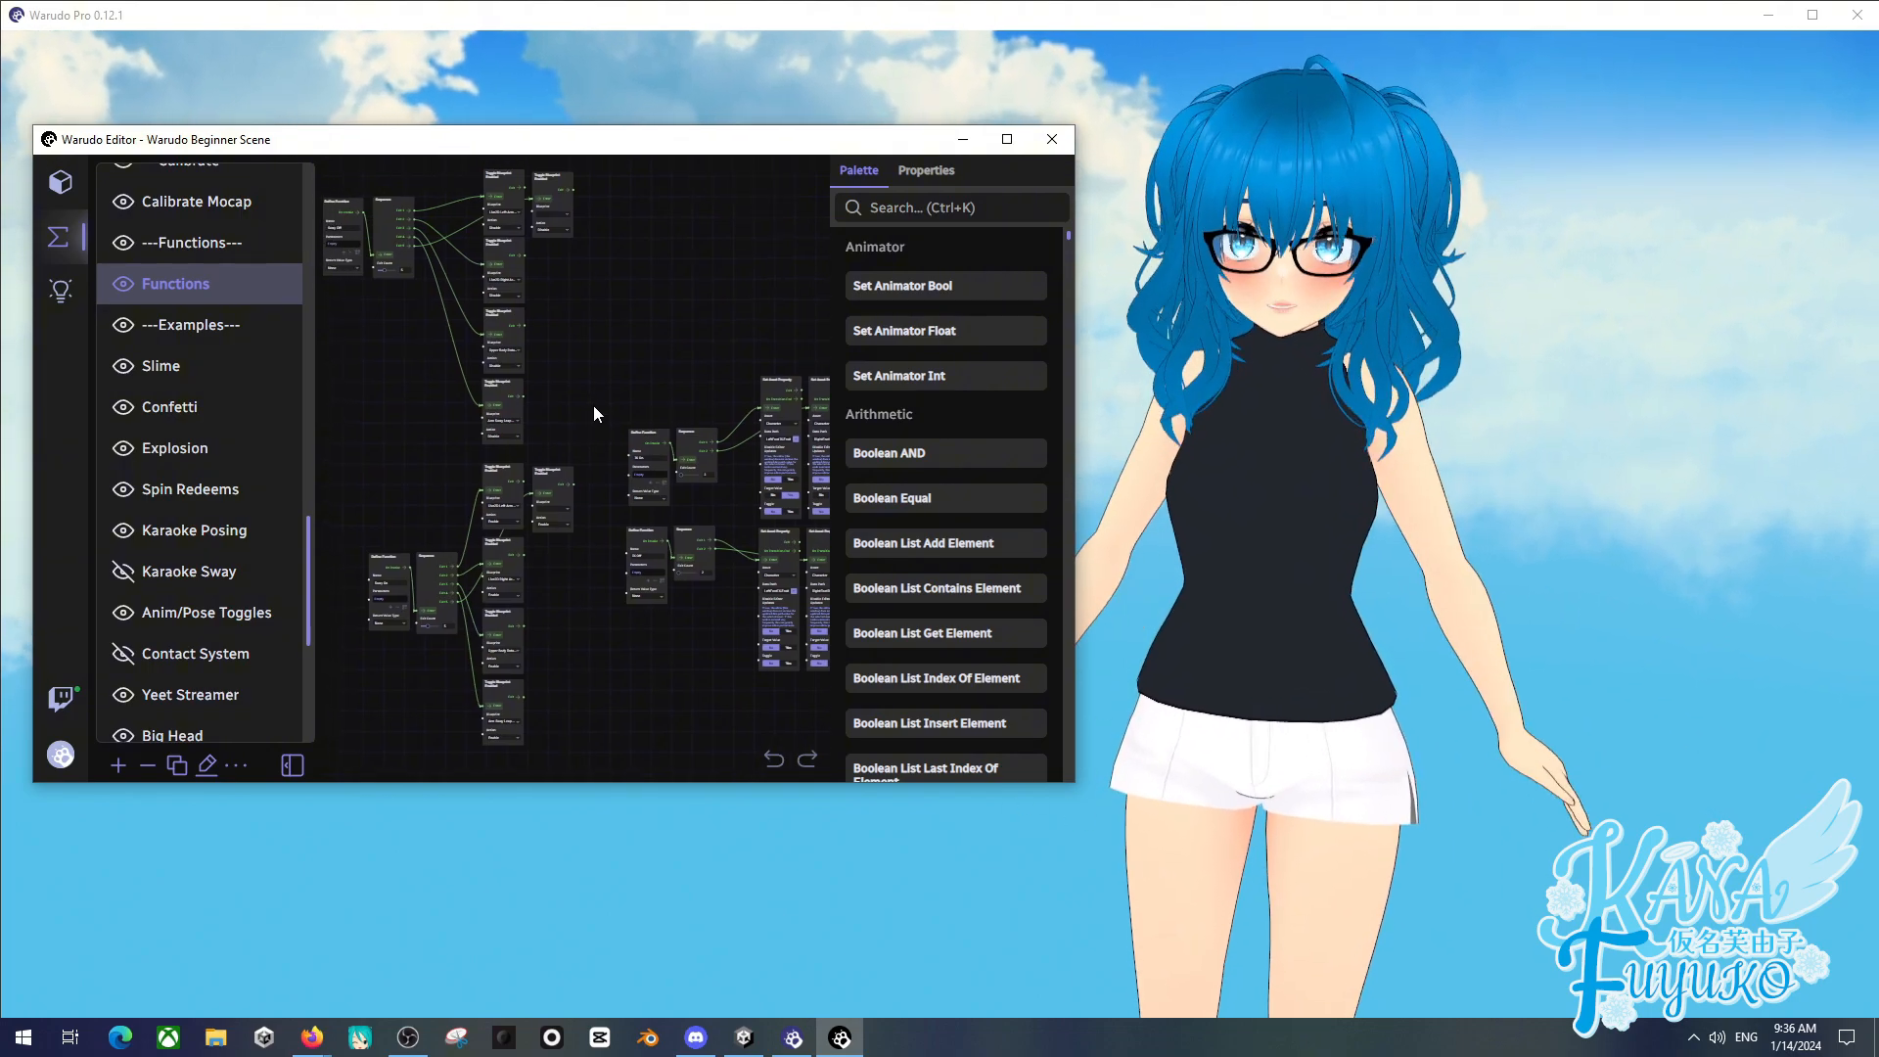
- Look through the example and camera effect blueprints listed below Functions
{"action": "scroll", "coordinate": [202, 293], "scroll_direction": "down", "scroll_amount": 2}
{"action": "scroll", "coordinate": [241, 578], "scroll_direction": "down", "scroll_amount": 6}
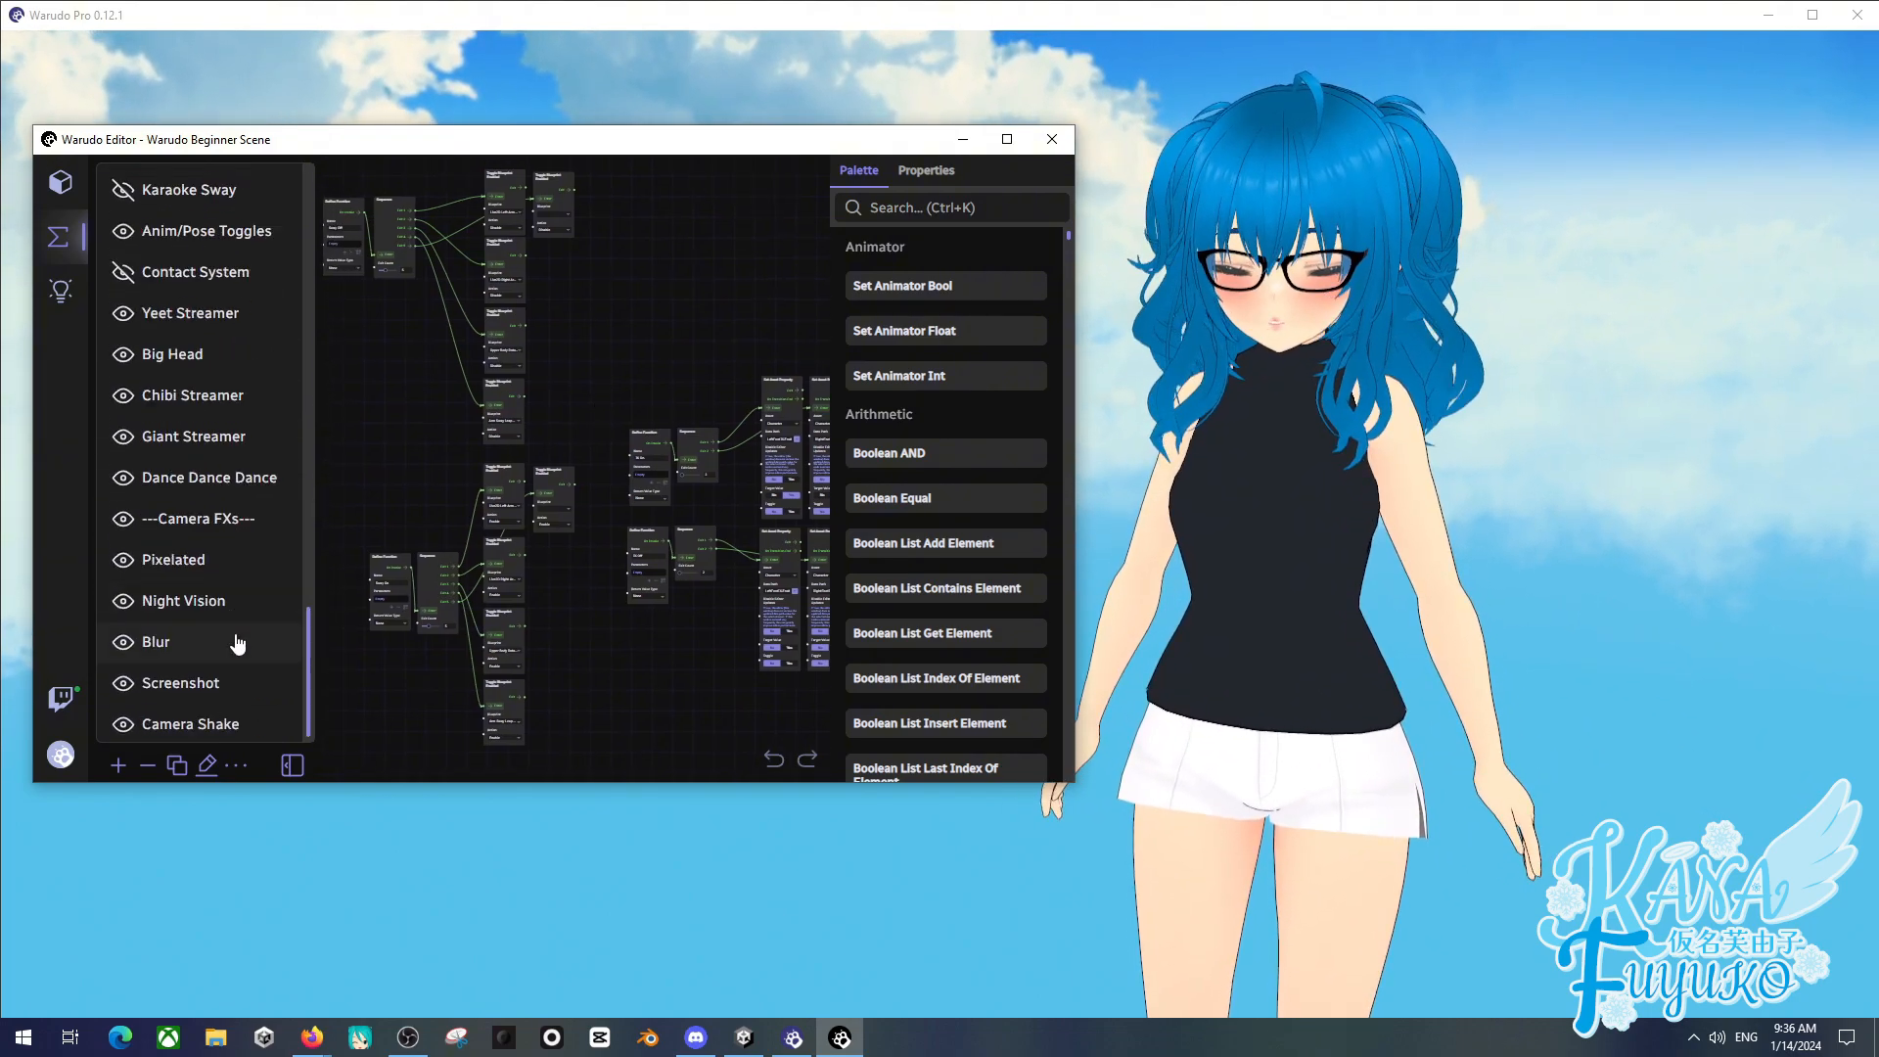
{"action": "scroll", "coordinate": [257, 540], "scroll_direction": "up", "scroll_amount": 2}
{"action": "scroll", "coordinate": [256, 540], "scroll_direction": "up", "scroll_amount": 6}
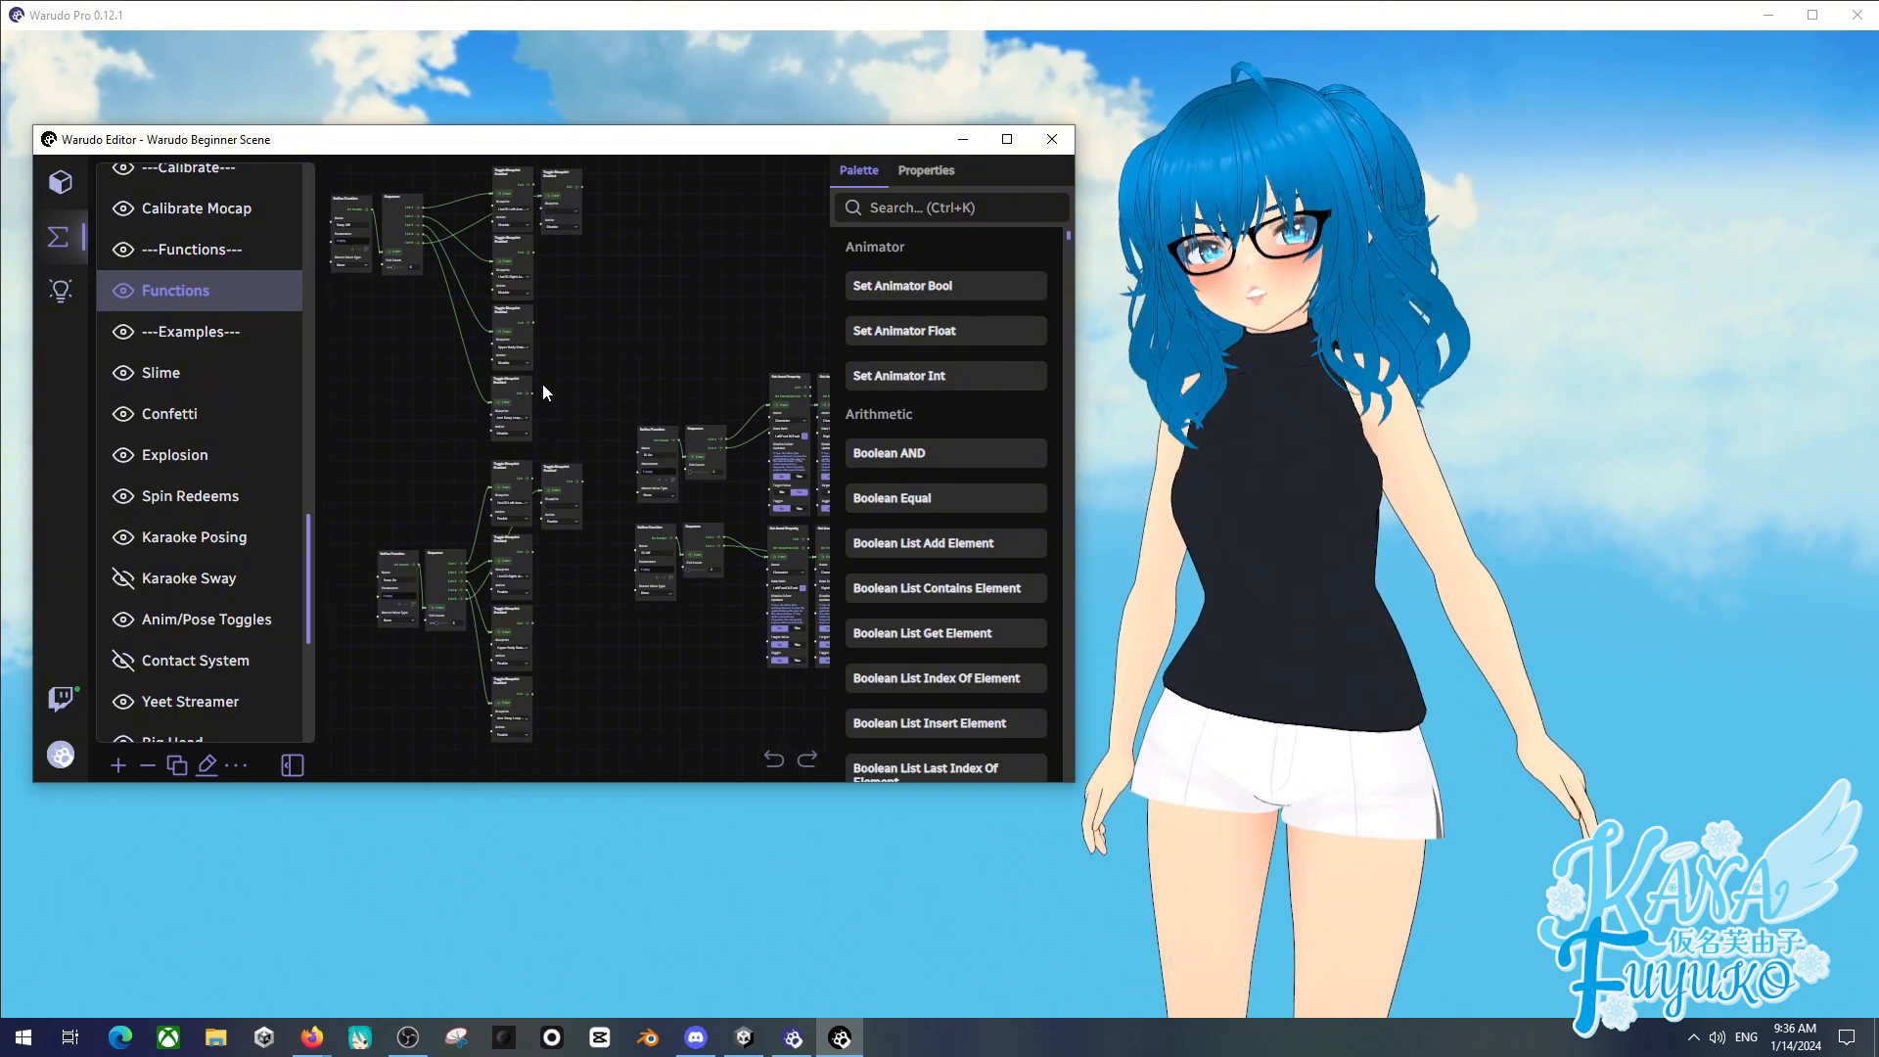
{"action": "left_click_drag", "start_coordinate": [542, 383], "coordinate": [564, 397]}
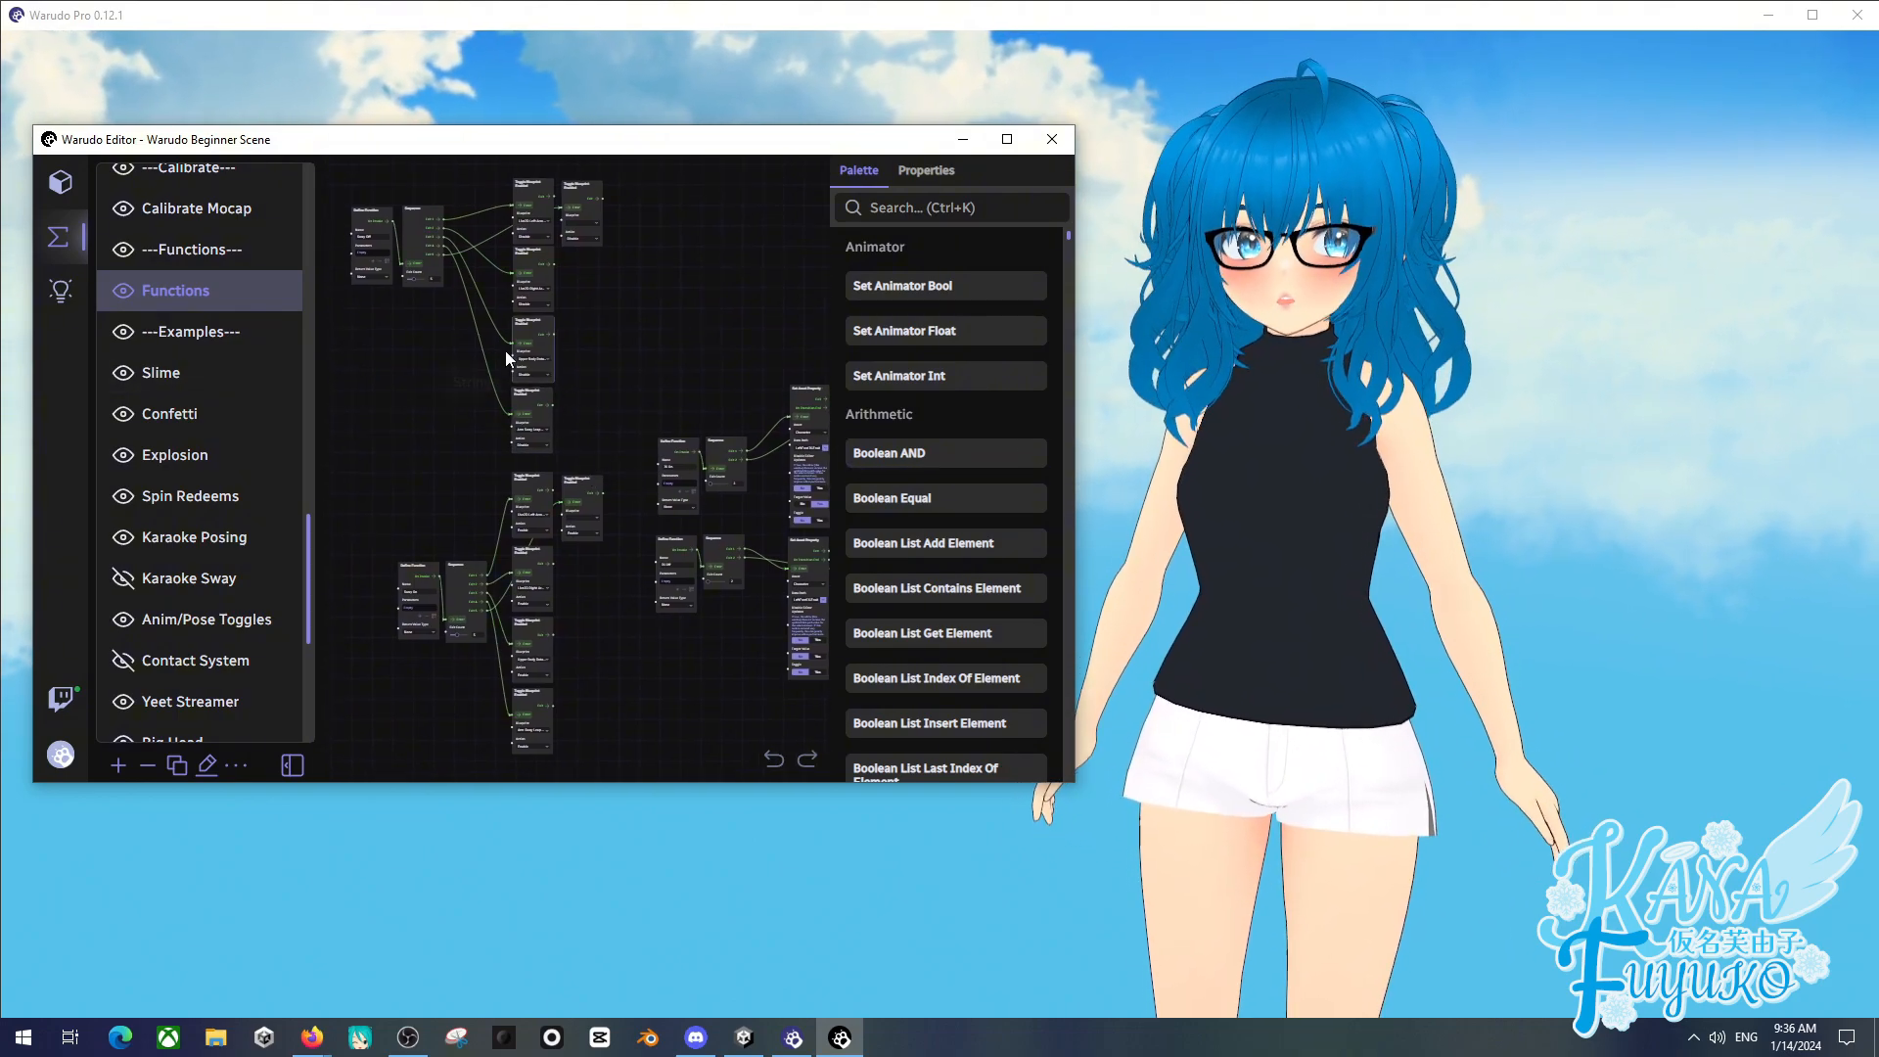
- Open the Slime blueprint, browse the other example blueprints, and test the slime by manually running its Launch Liquid At Character node
{"action": "left_click", "coordinate": [221, 381]}
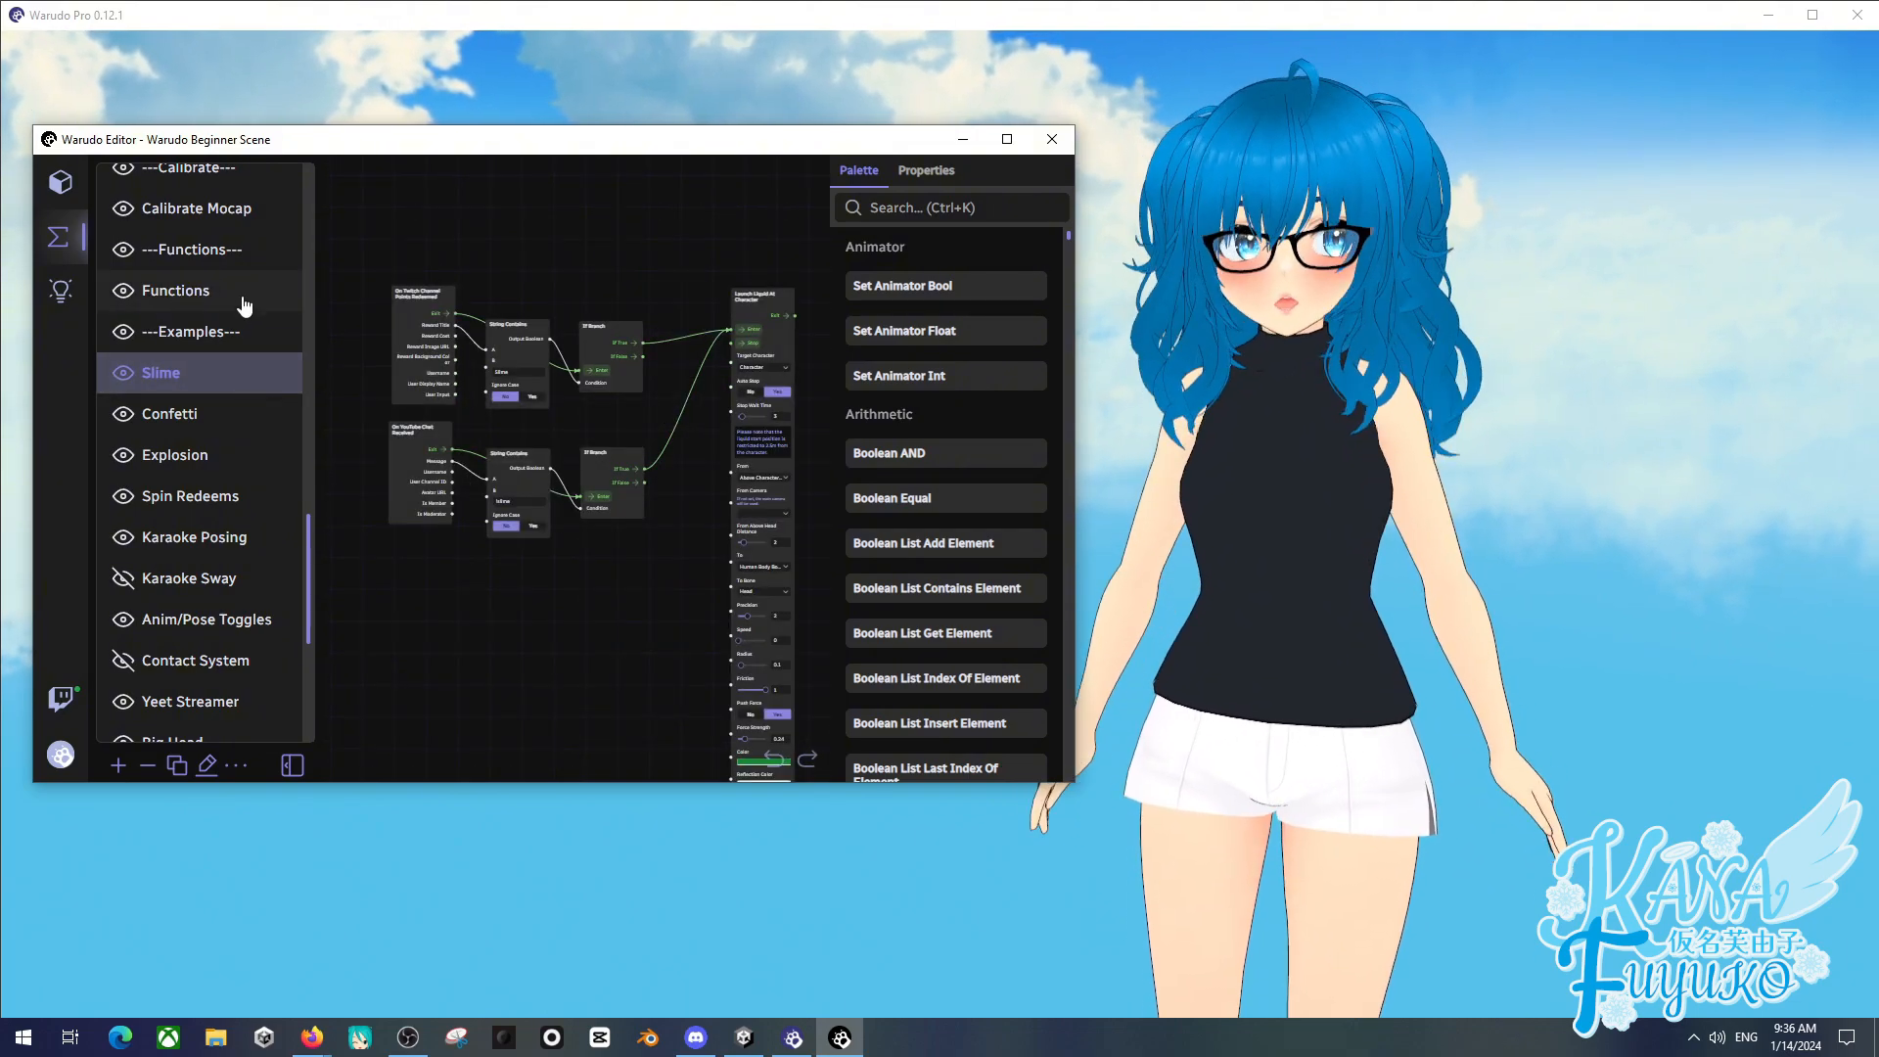
{"action": "left_click", "coordinate": [191, 298]}
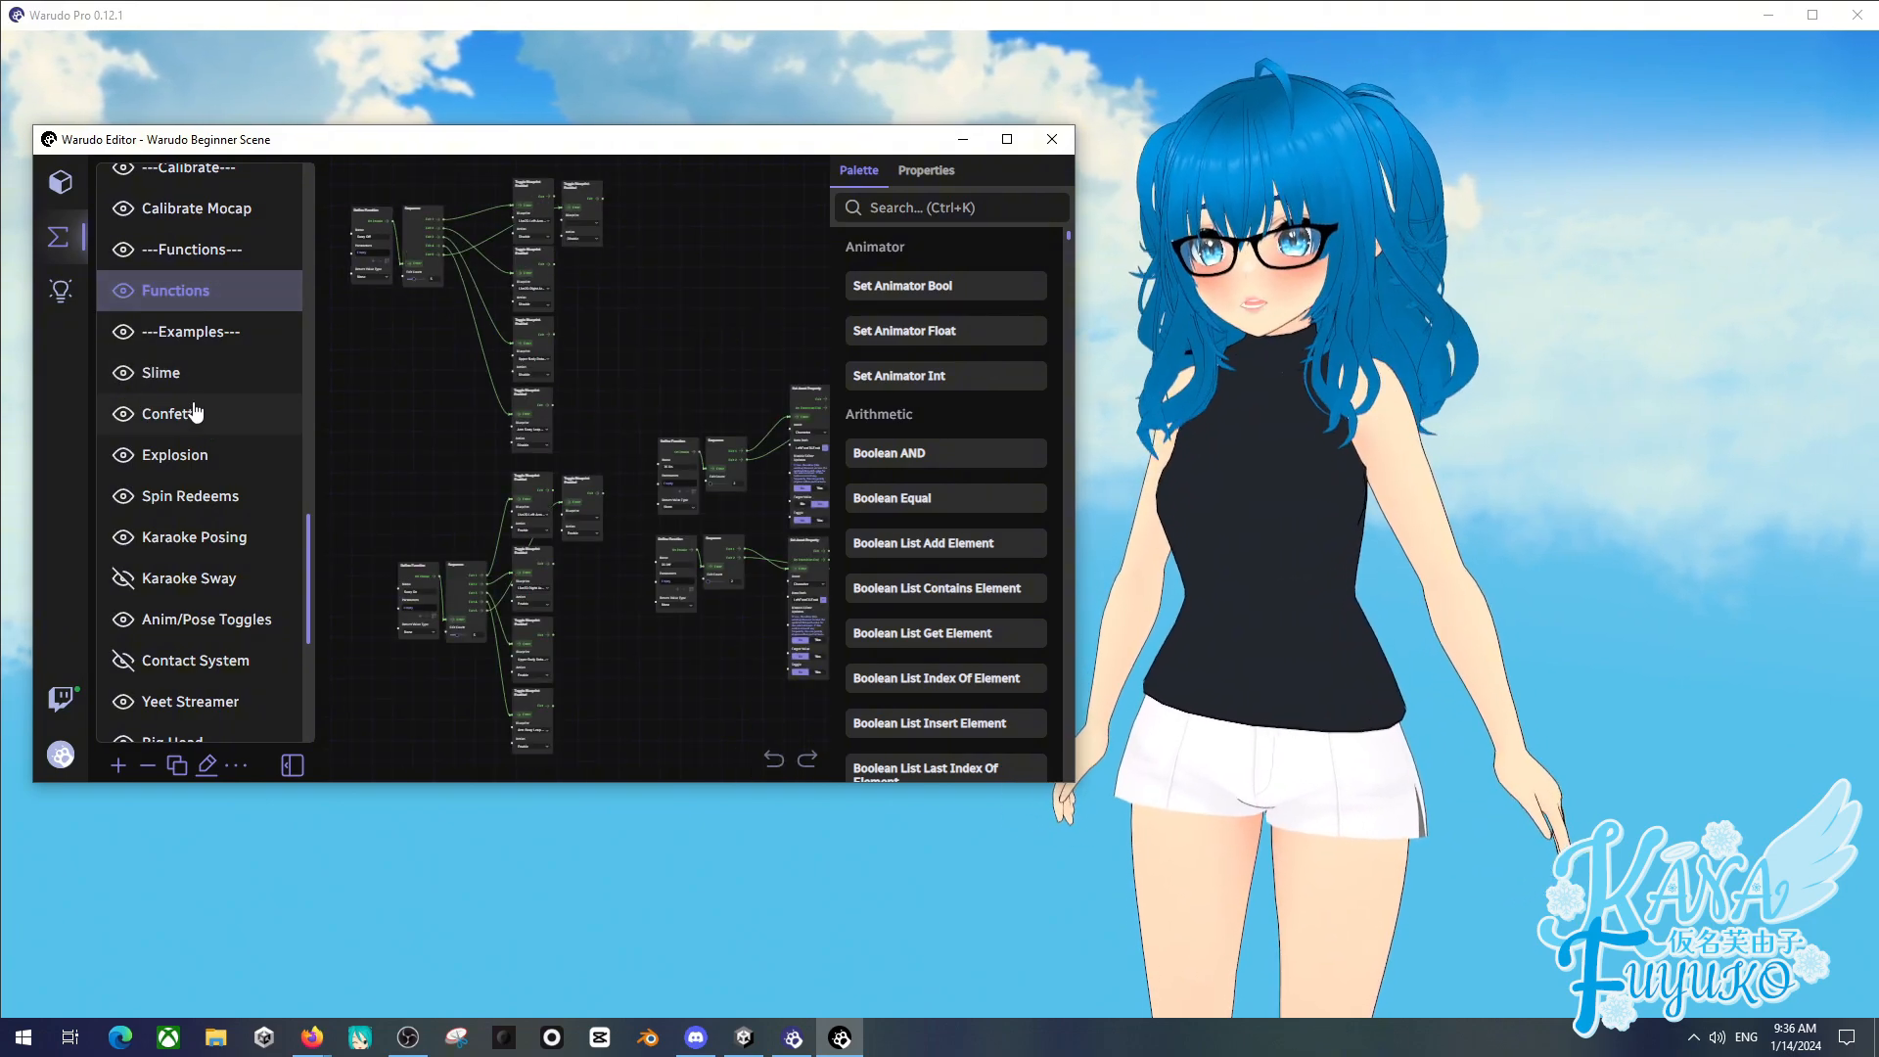
{"action": "left_click", "coordinate": [215, 373]}
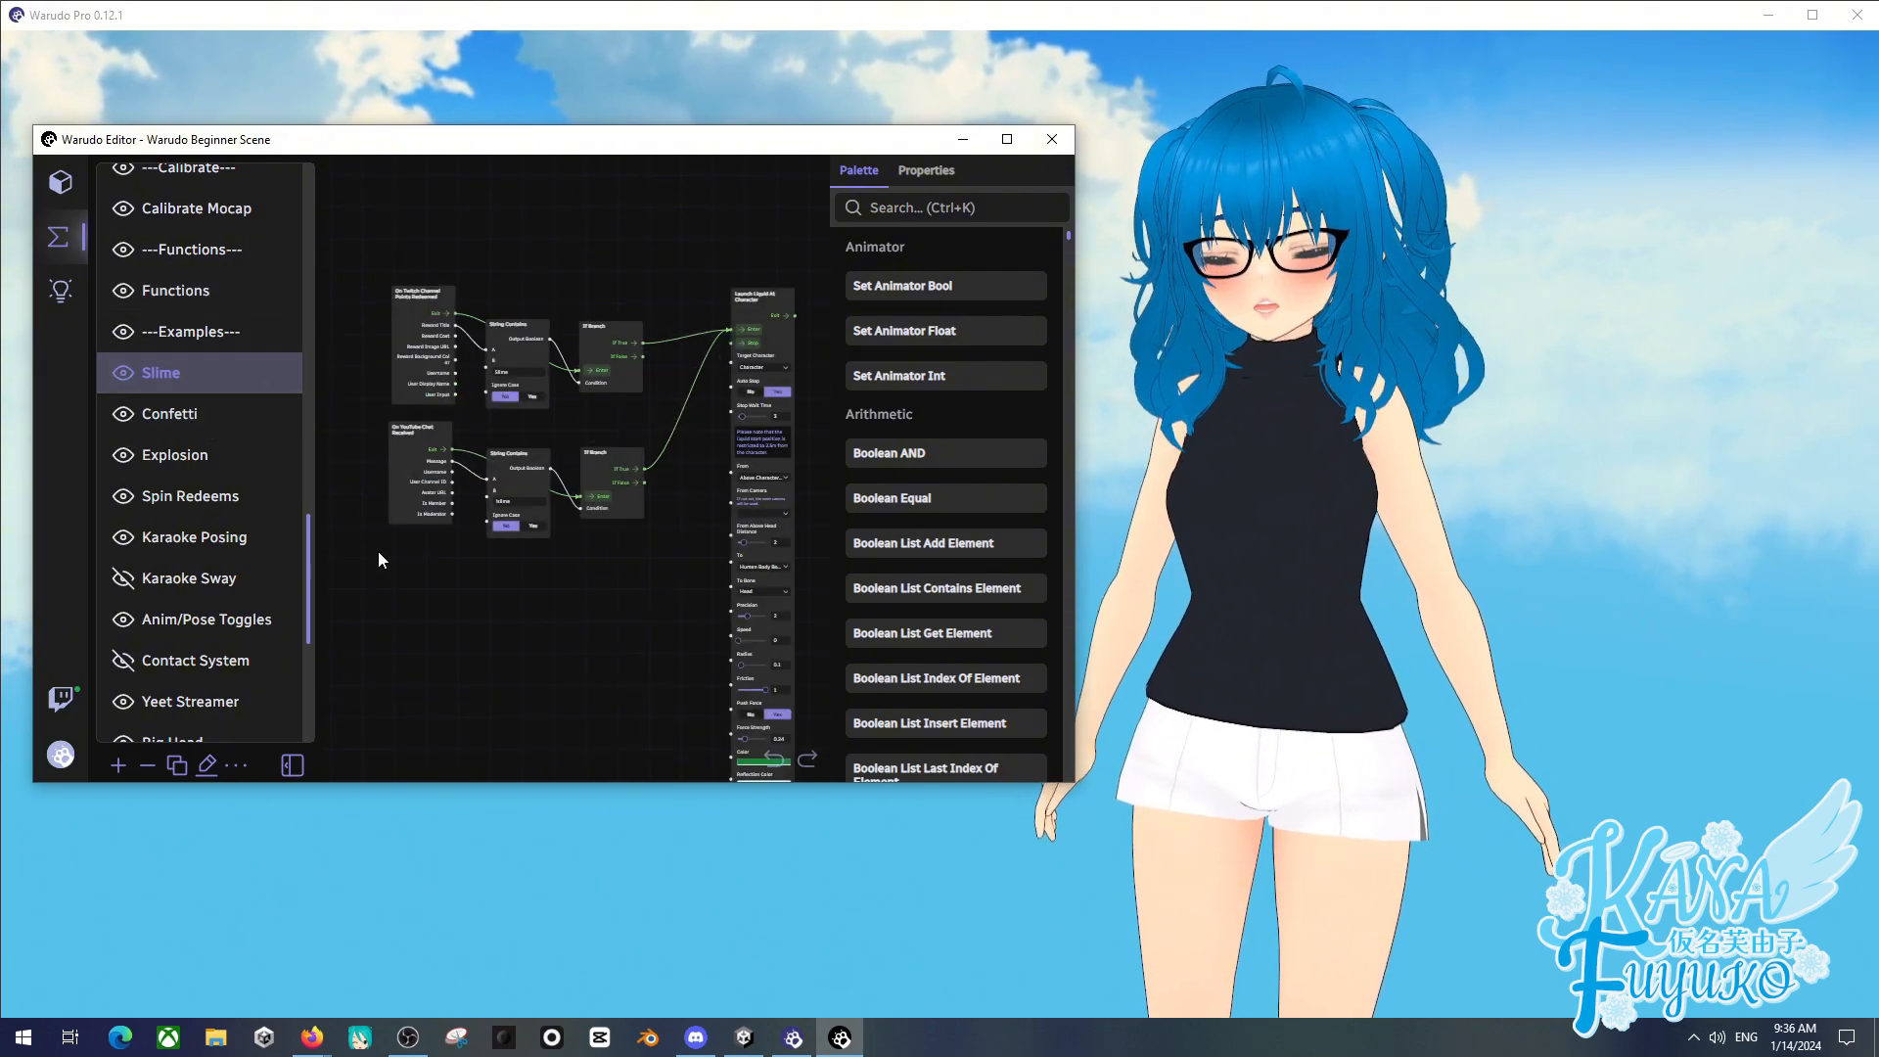
{"action": "scroll", "coordinate": [251, 420], "scroll_direction": "down", "scroll_amount": 4}
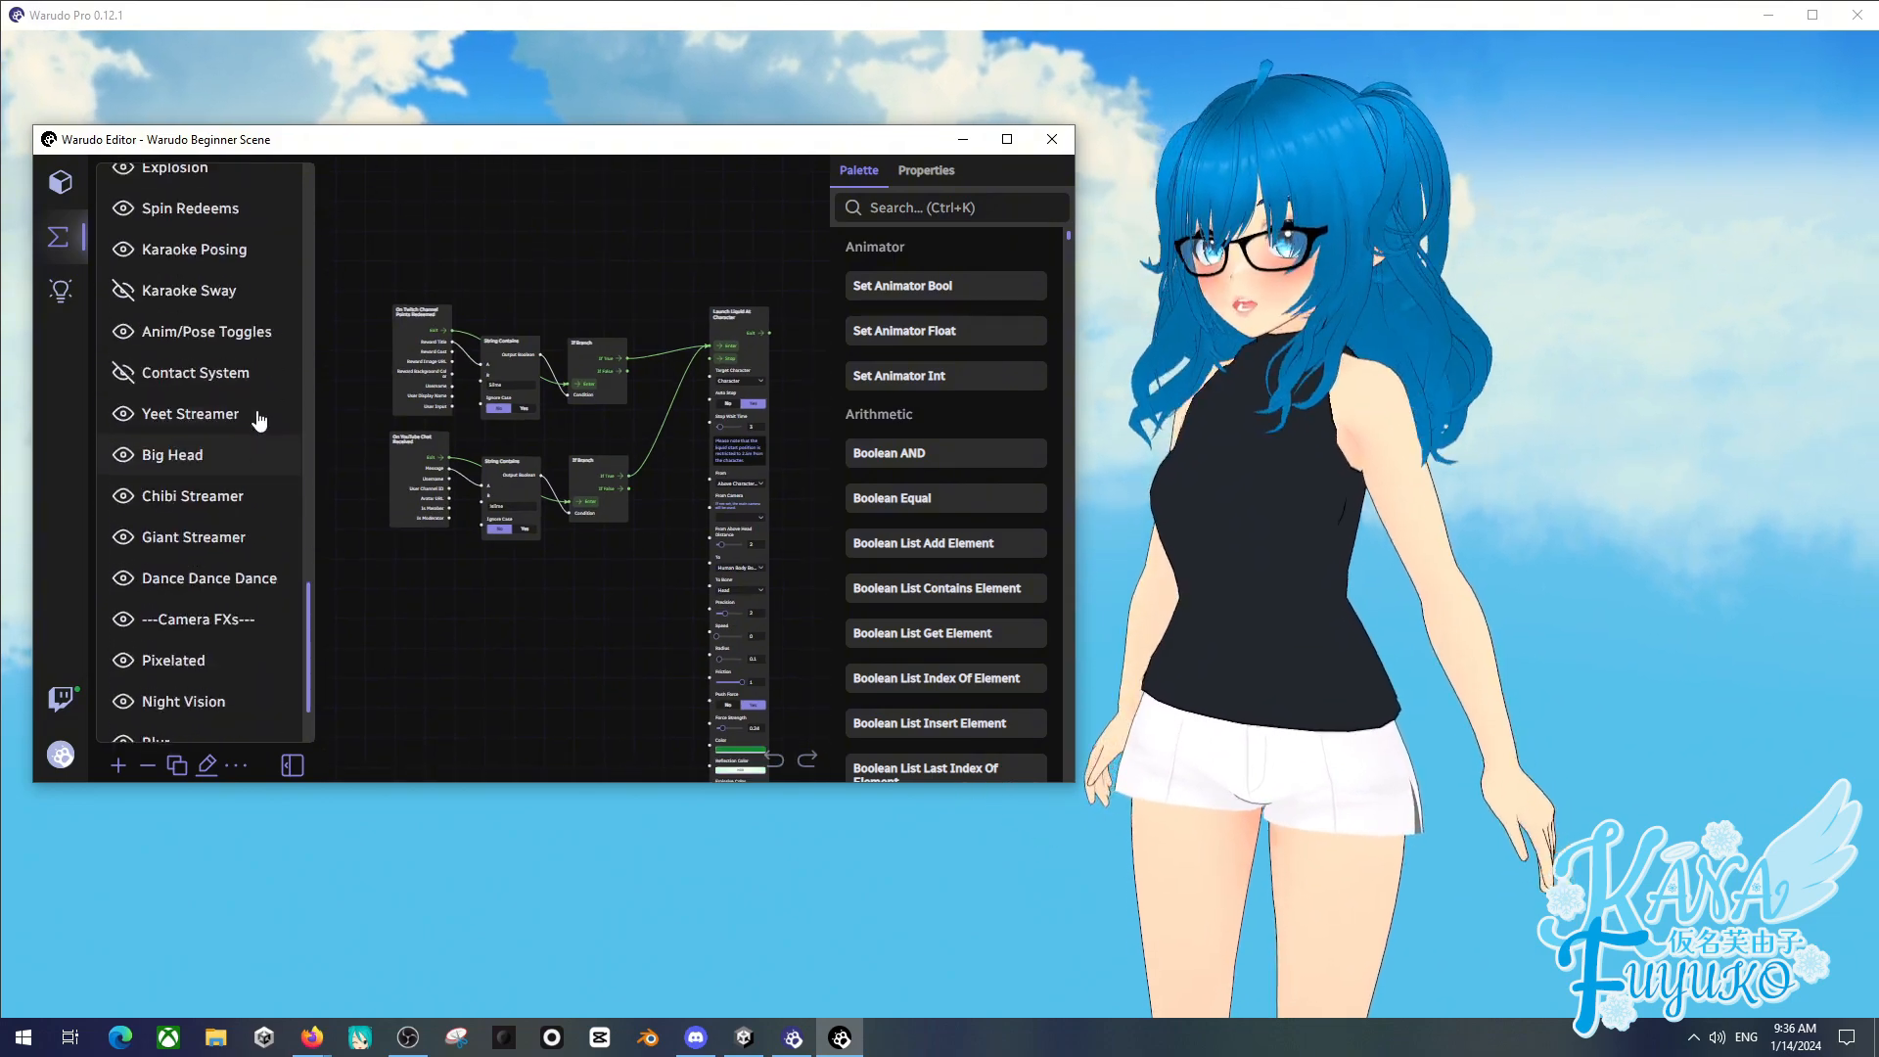
{"action": "scroll", "coordinate": [247, 401], "scroll_direction": "up", "scroll_amount": 2}
{"action": "scroll", "coordinate": [247, 401], "scroll_direction": "up", "scroll_amount": 3}
{"action": "scroll", "coordinate": [209, 391], "scroll_direction": "down", "scroll_amount": 3}
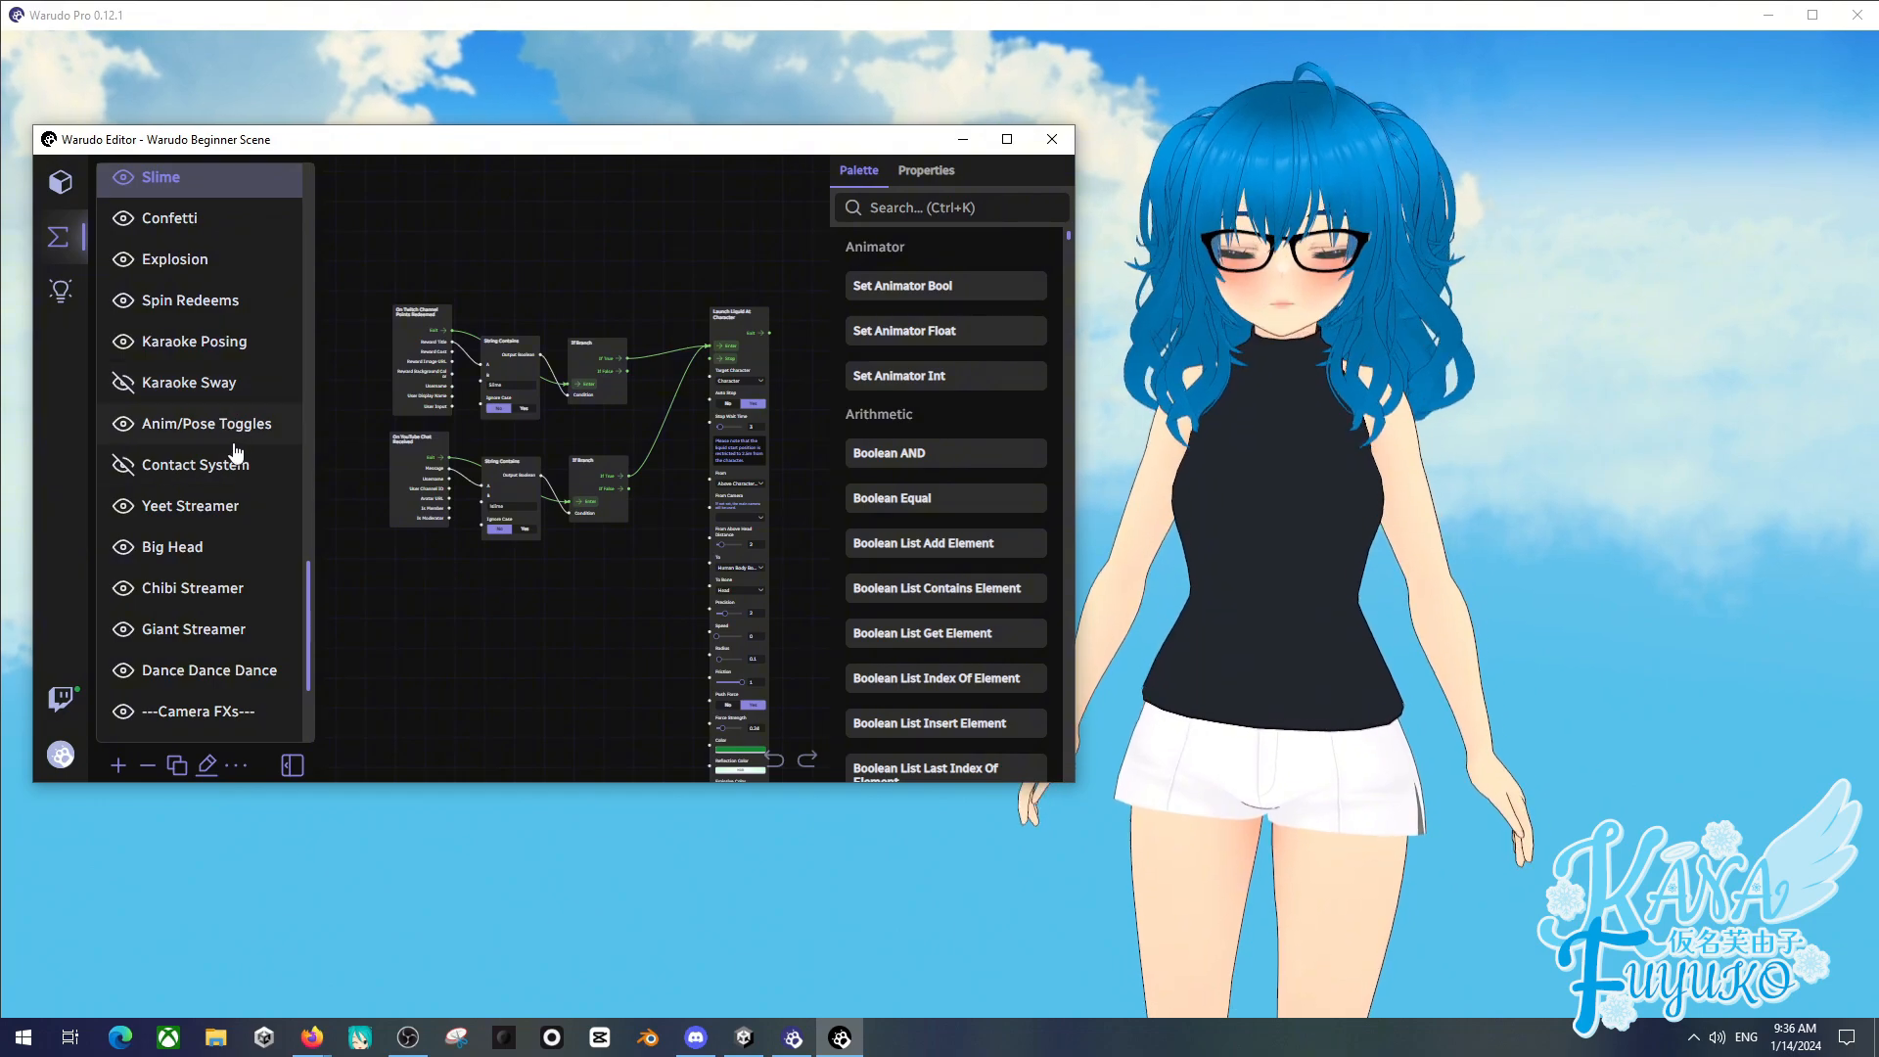
{"action": "scroll", "coordinate": [235, 448], "scroll_direction": "up", "scroll_amount": 1}
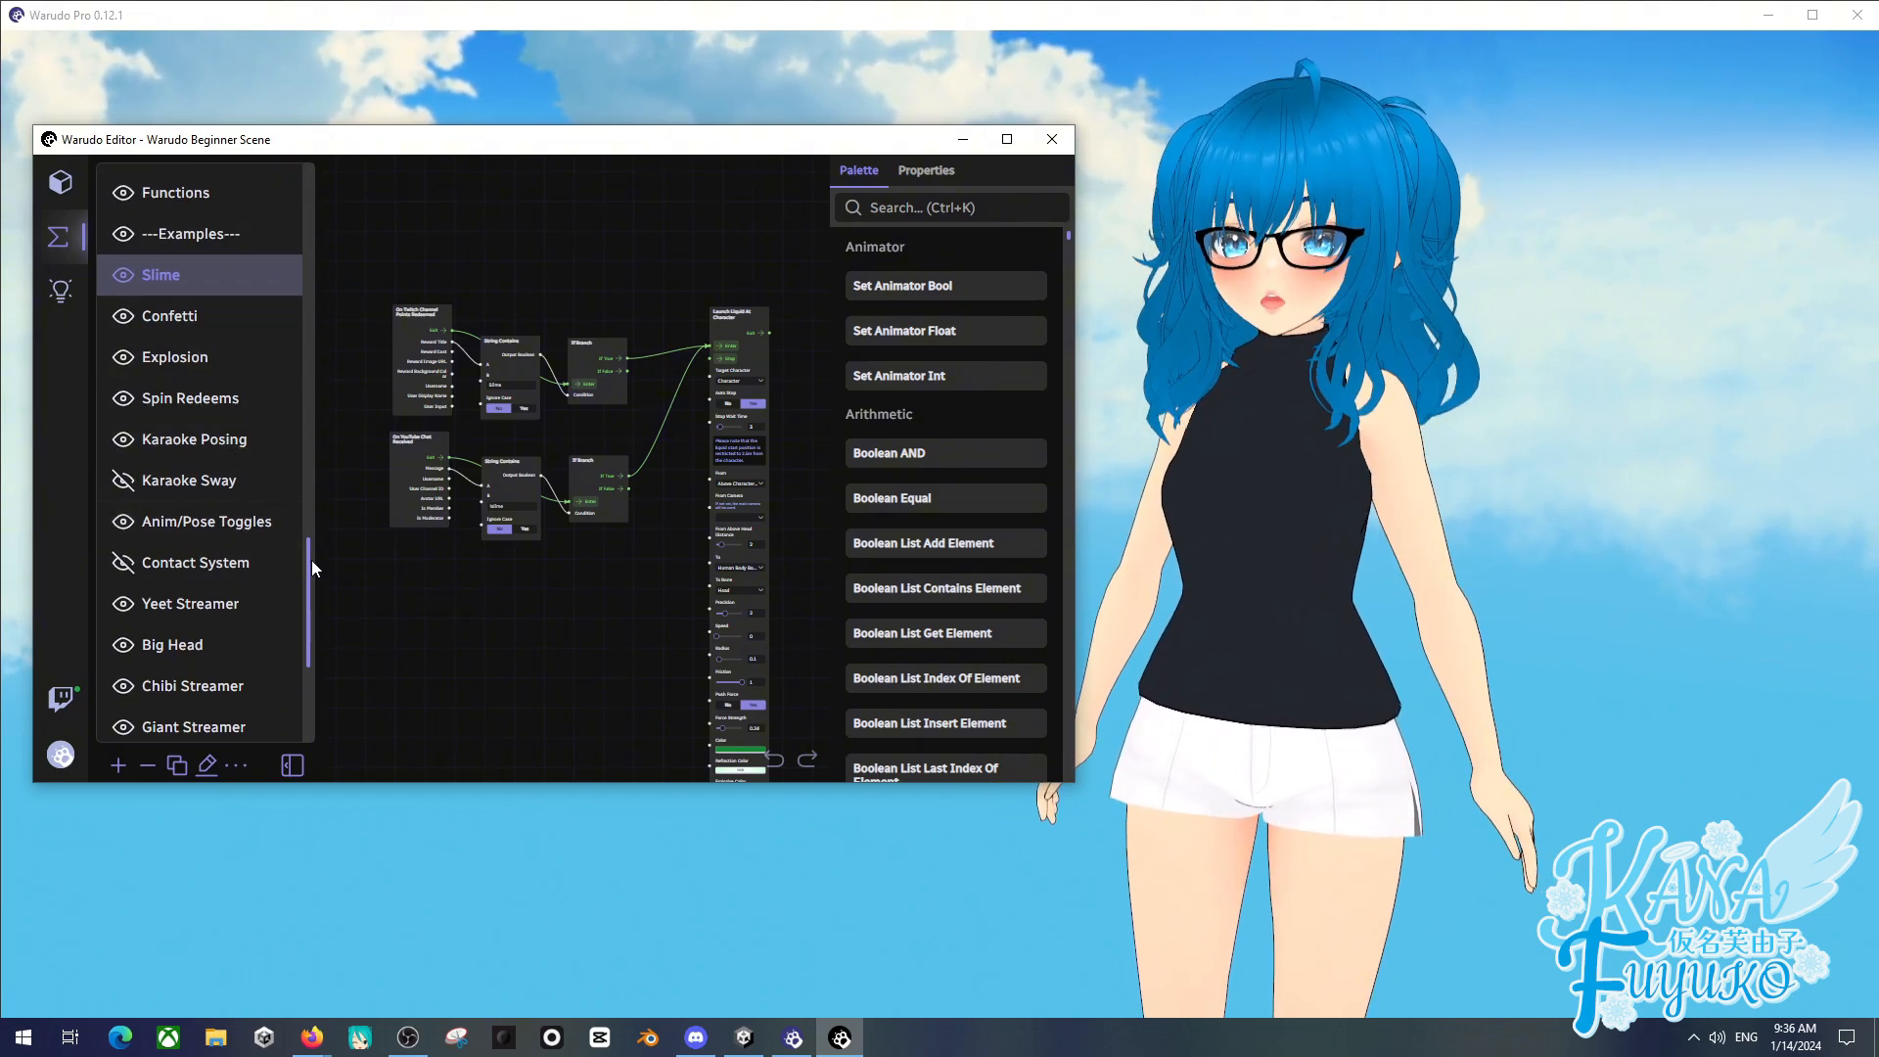
{"action": "left_click_drag", "start_coordinate": [312, 560], "coordinate": [310, 577]}
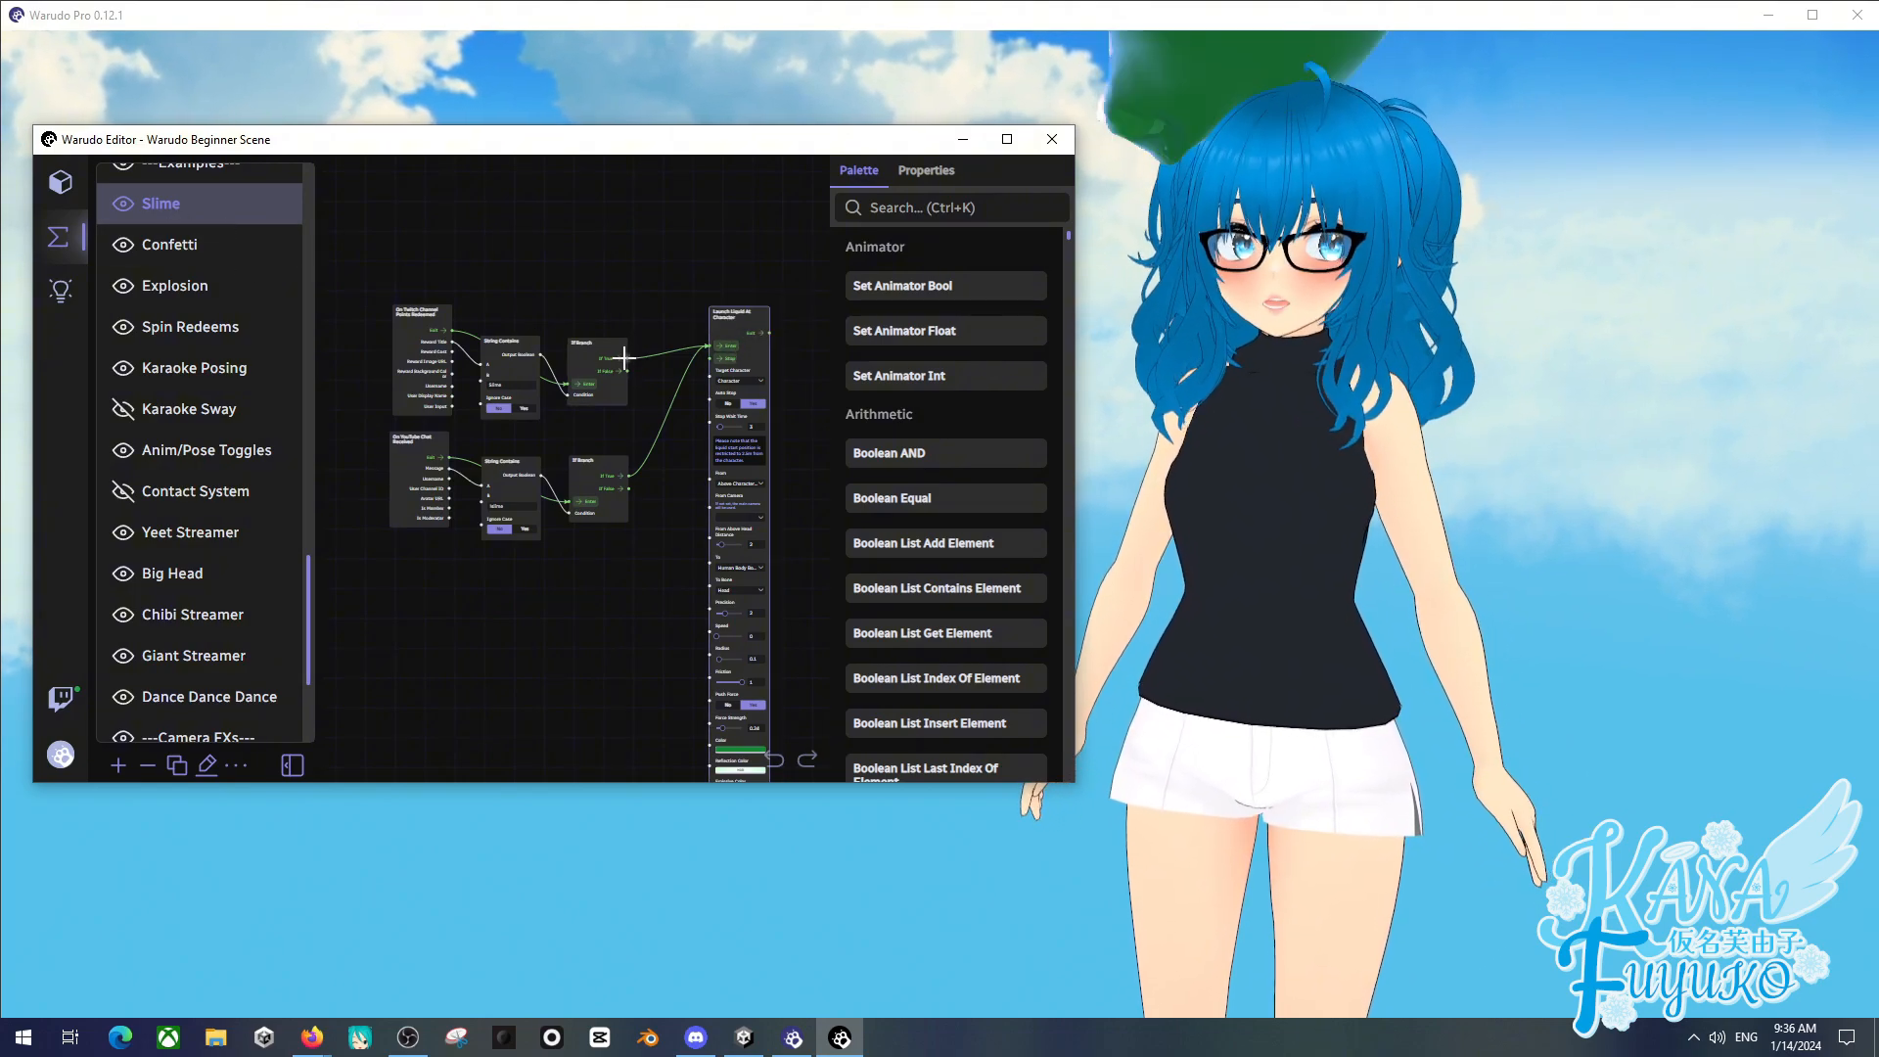
- Open the Confetti blueprint and test the effect by manually running its Sequence node
{"action": "left_click", "coordinate": [168, 245]}
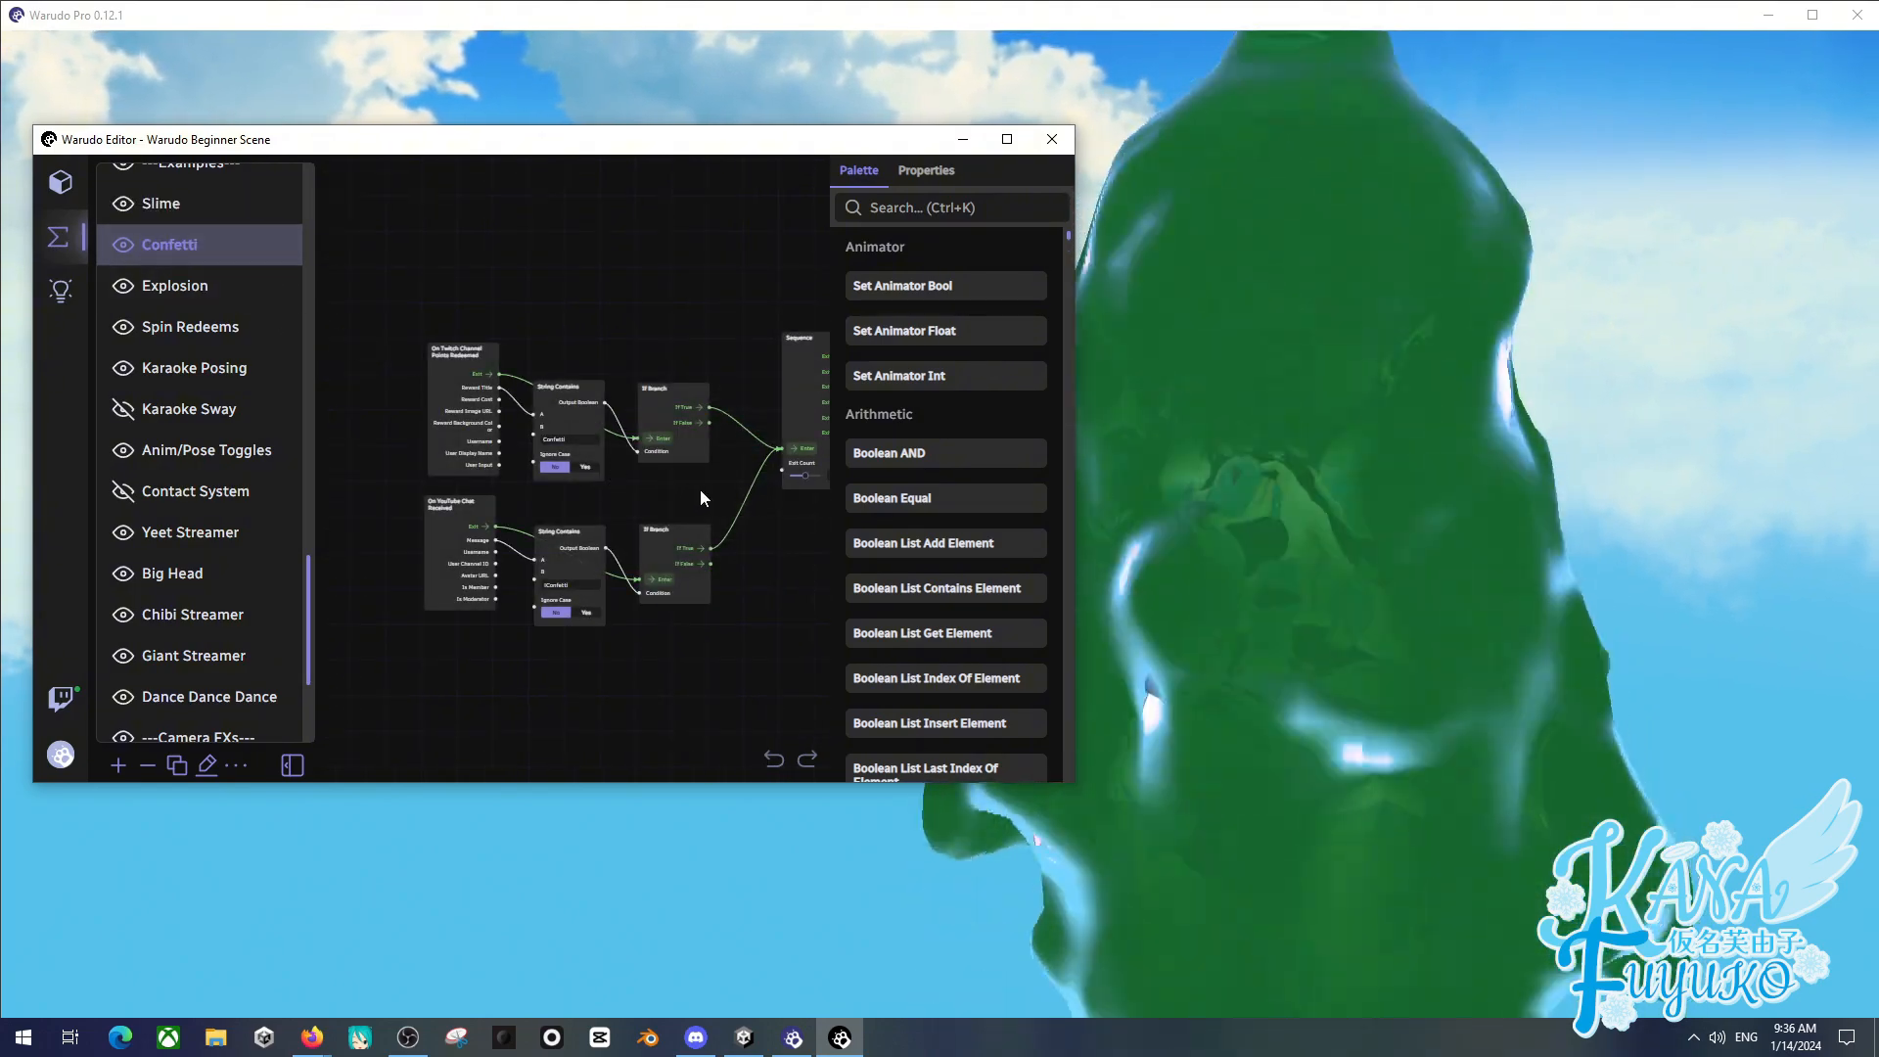
{"action": "left_click_drag", "start_coordinate": [701, 490], "coordinate": [460, 454]}
{"action": "left_click", "coordinate": [548, 420]}
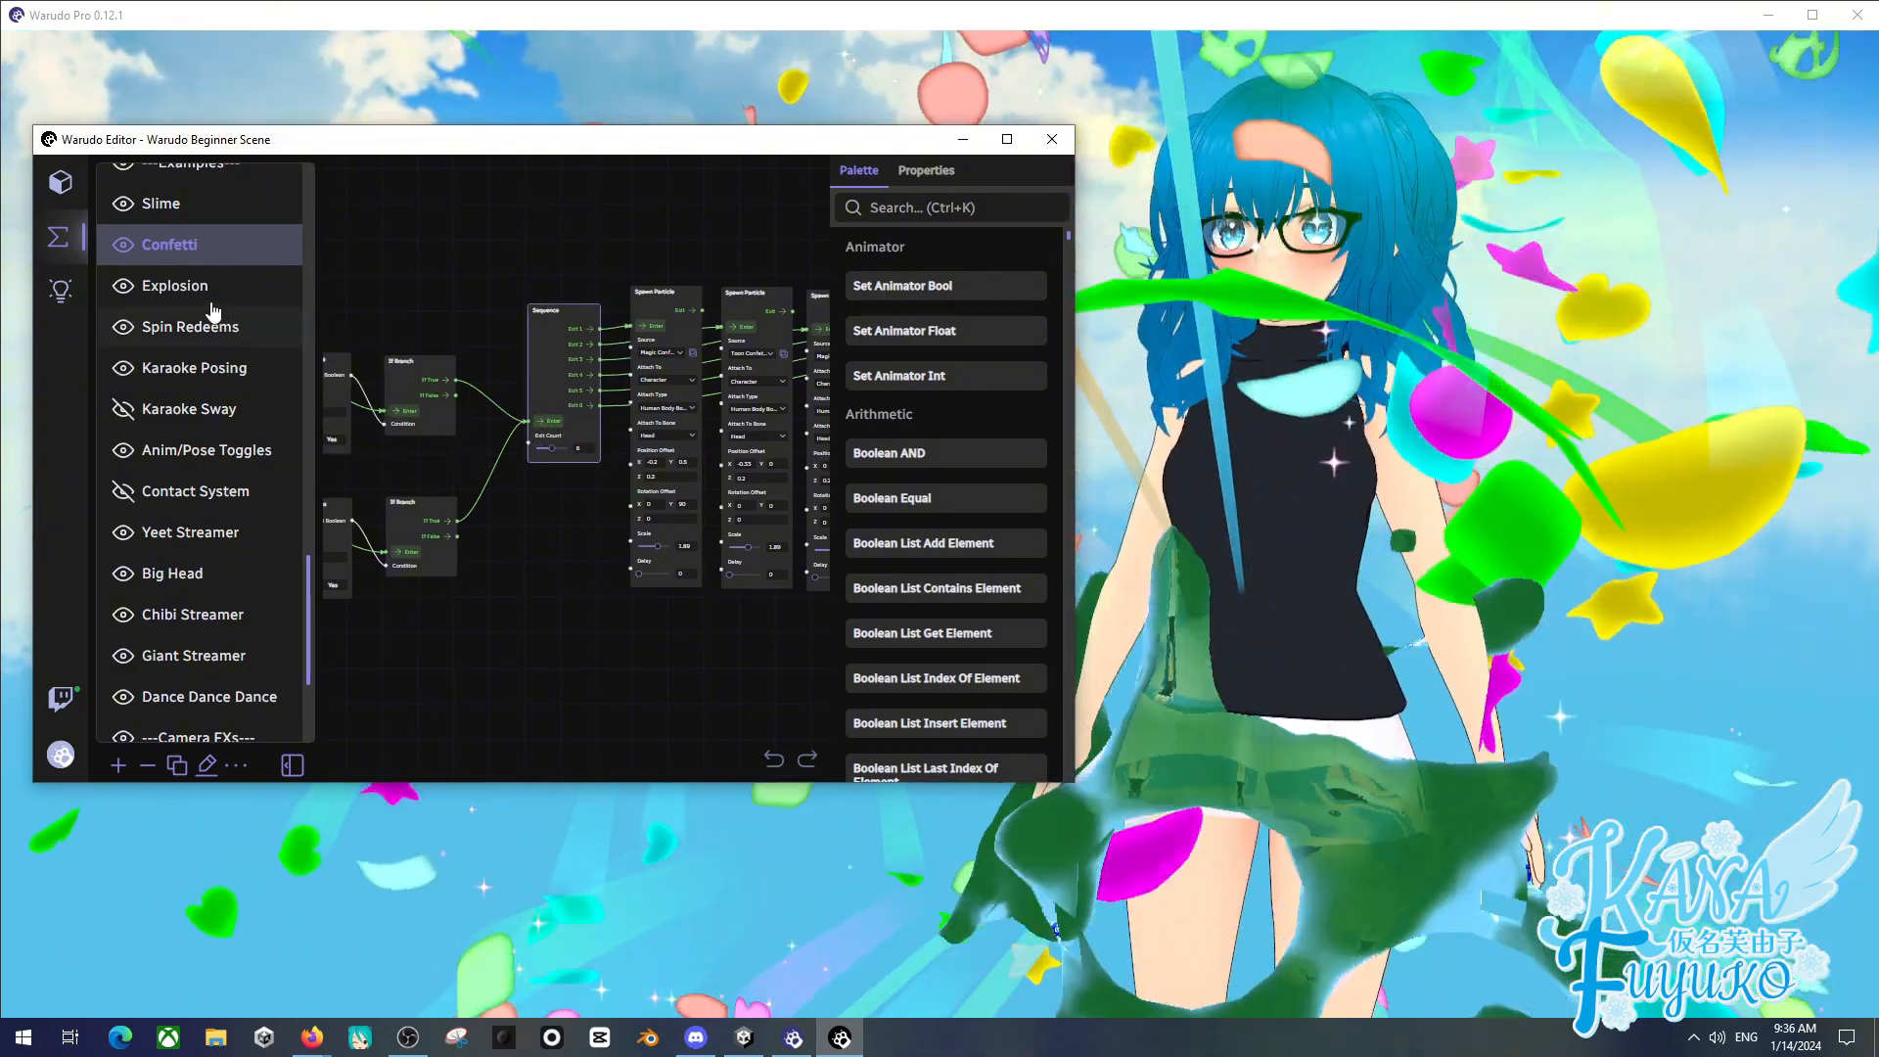
- Open the Explosion blueprint and test the effect by manually running its Sequence node
{"action": "left_click", "coordinate": [199, 299]}
{"action": "left_click_drag", "start_coordinate": [655, 507], "coordinate": [444, 452]}
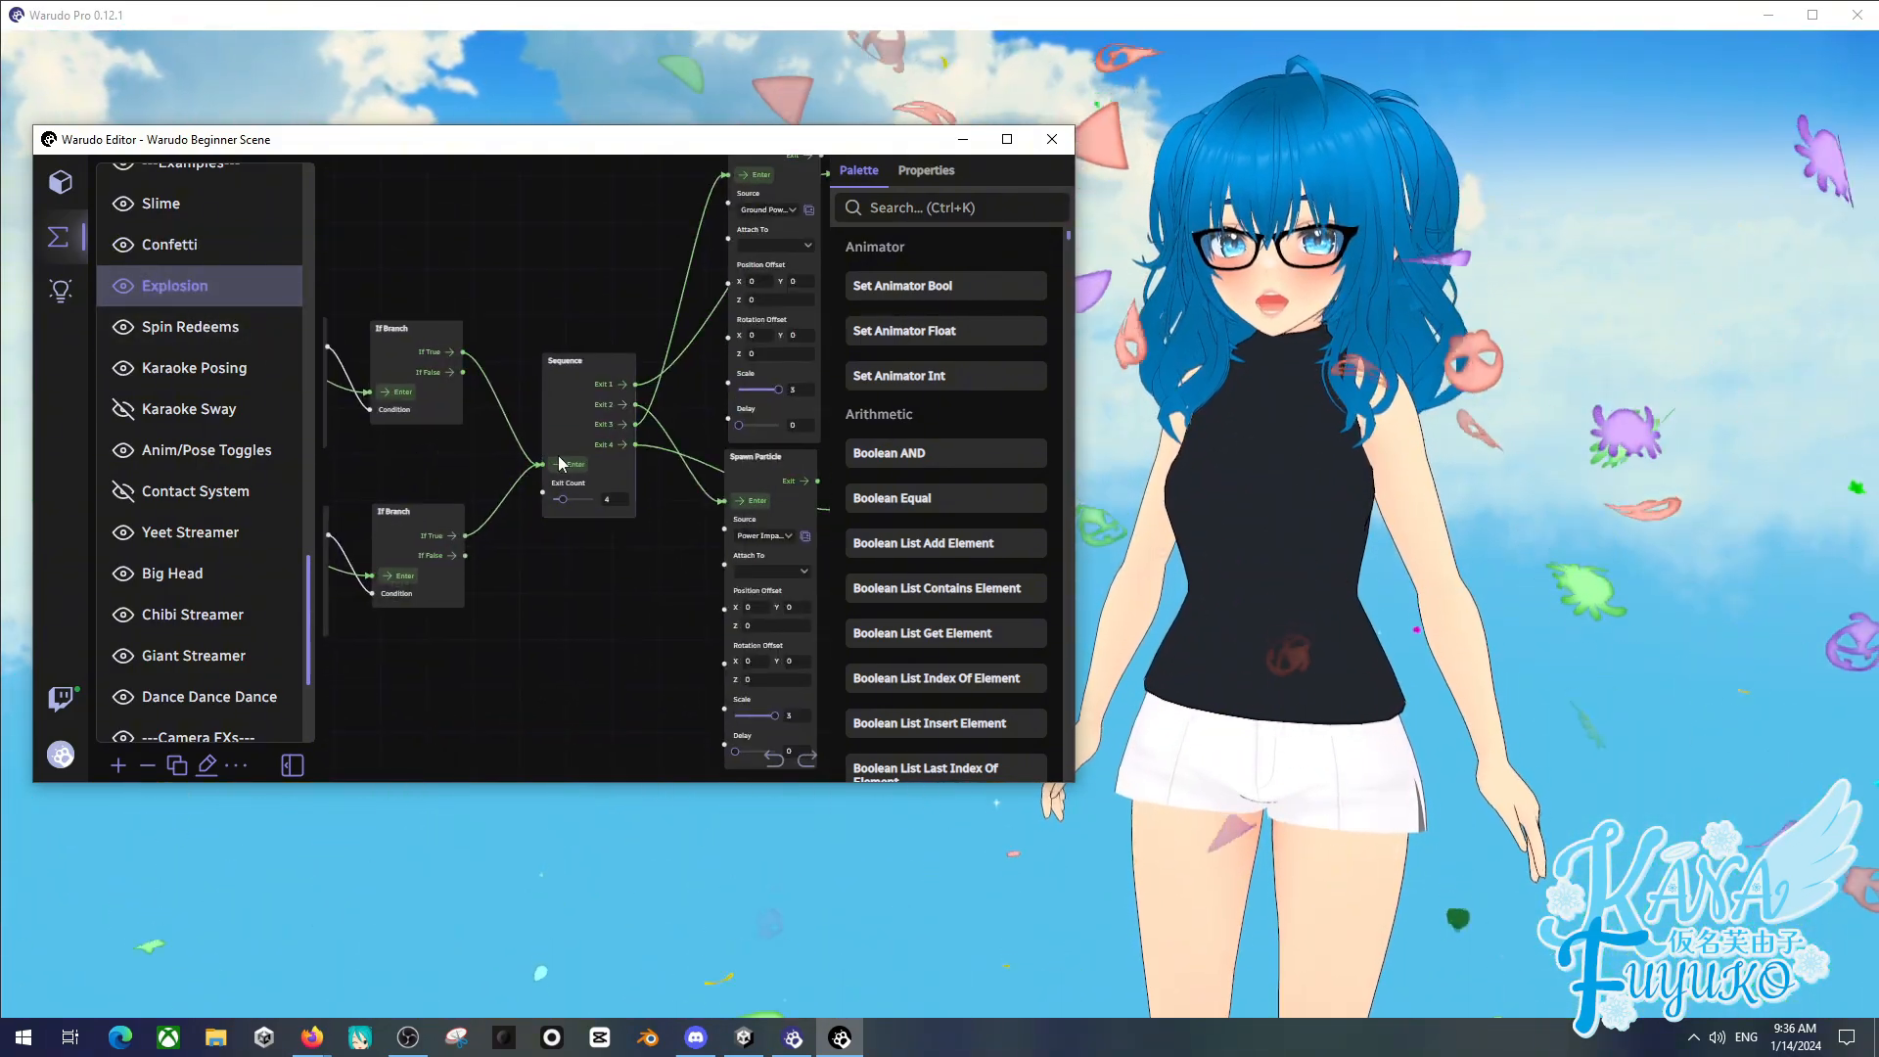
{"action": "left_click", "coordinate": [562, 464]}
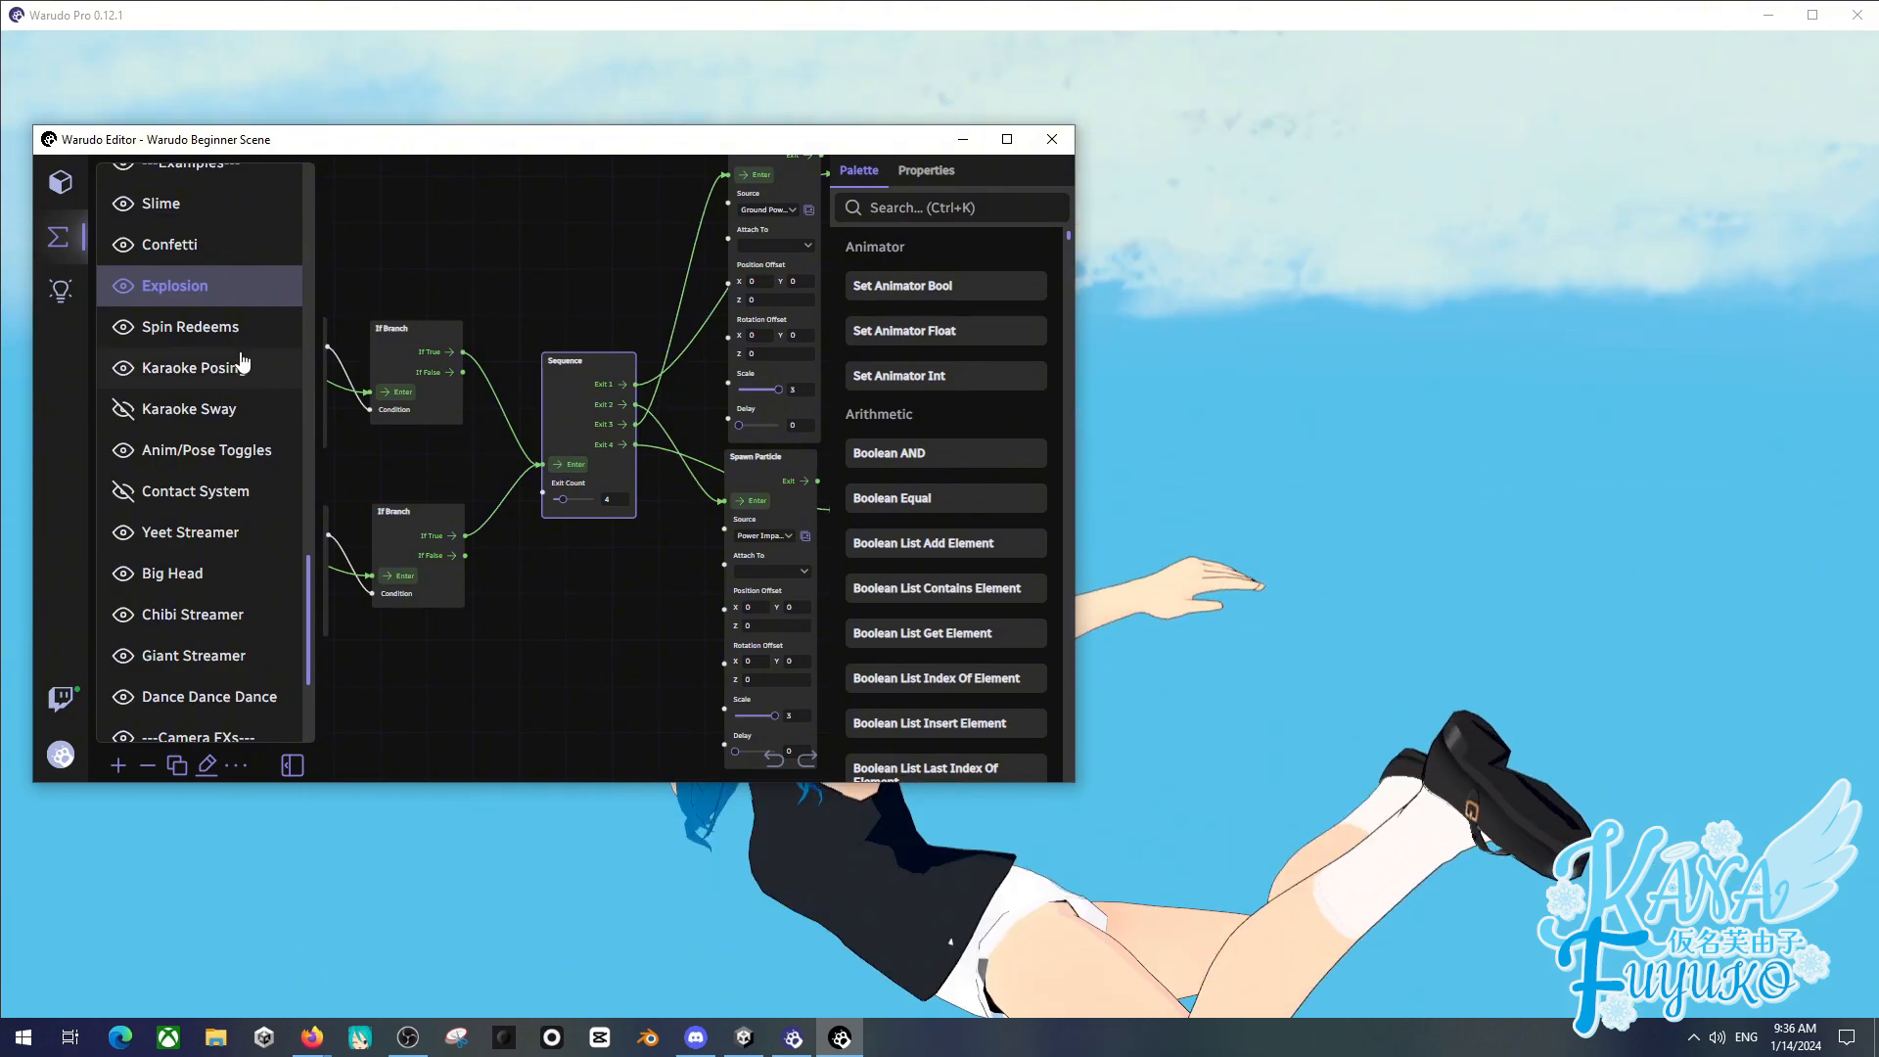
- Examine the Twitch channel points and YouTube chat triggers with their String Contains nodes in the Explosion blueprint
{"action": "left_click", "coordinate": [231, 338]}
{"action": "left_click", "coordinate": [202, 294]}
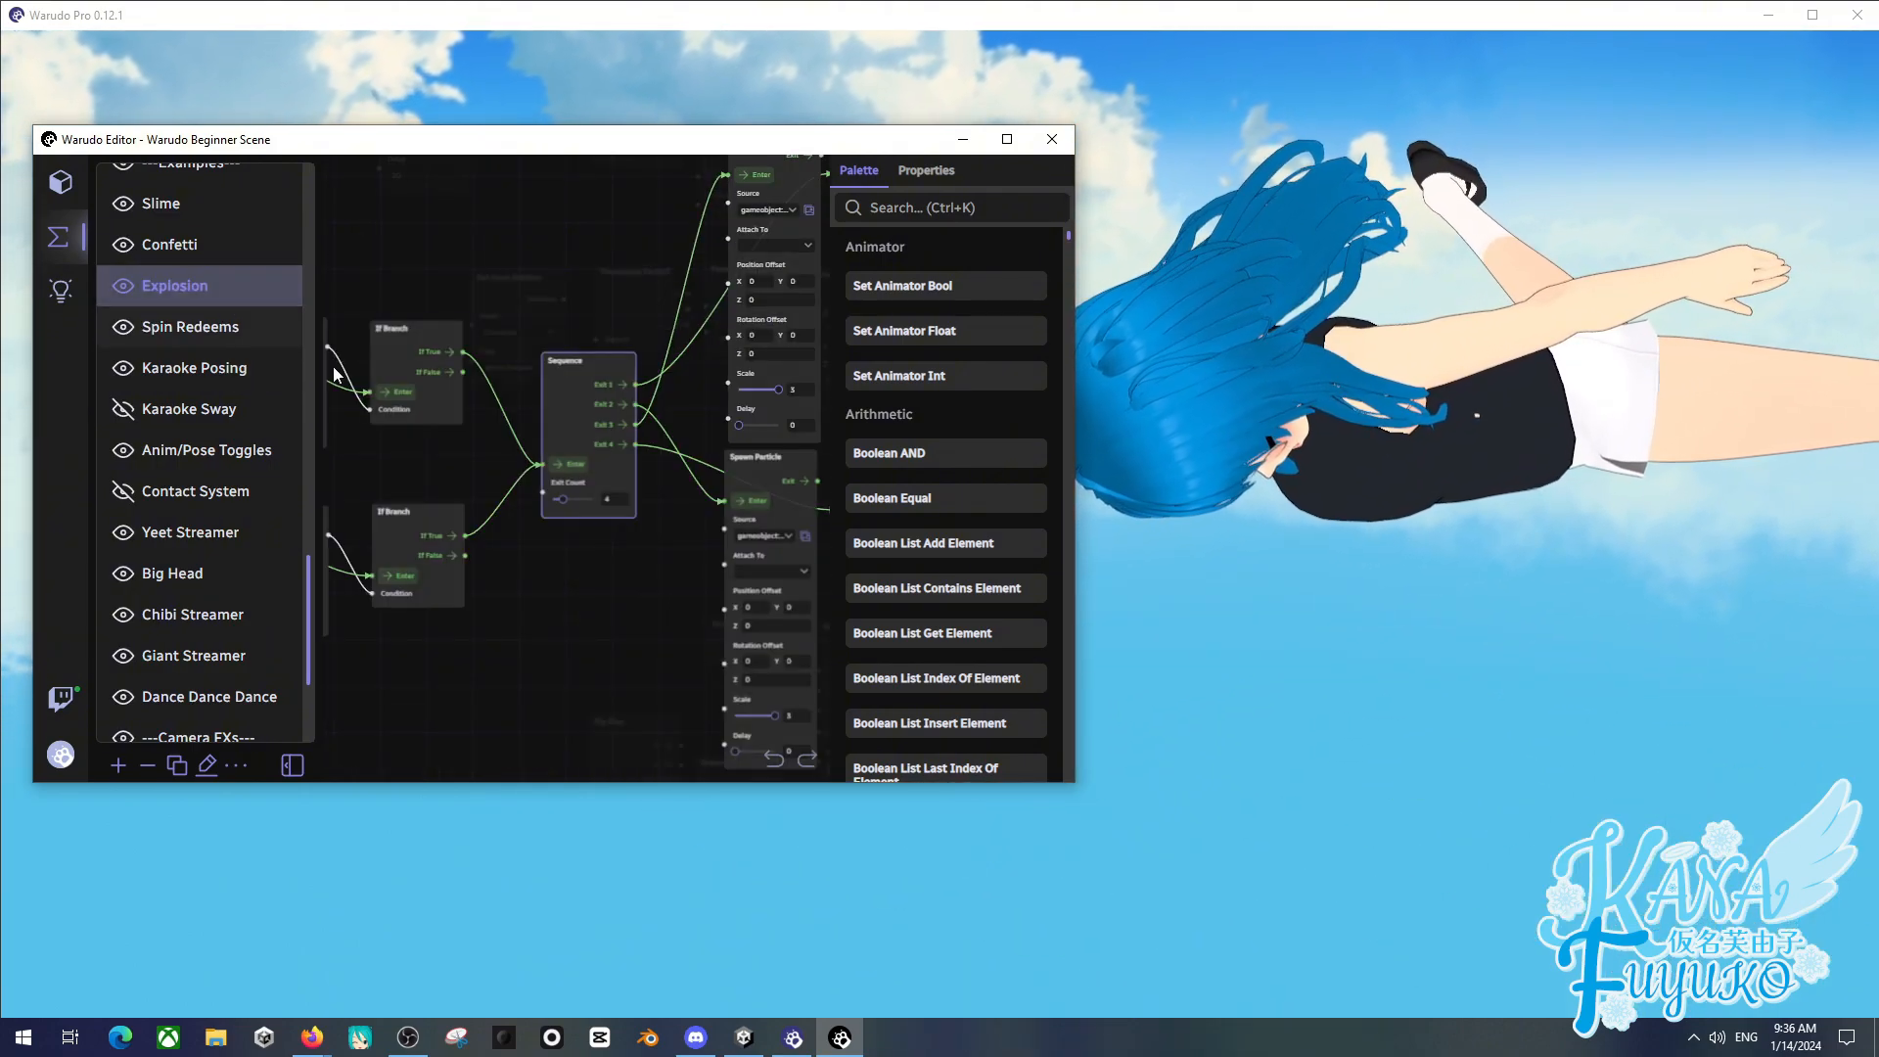
{"action": "left_click_drag", "start_coordinate": [445, 492], "coordinate": [693, 496]}
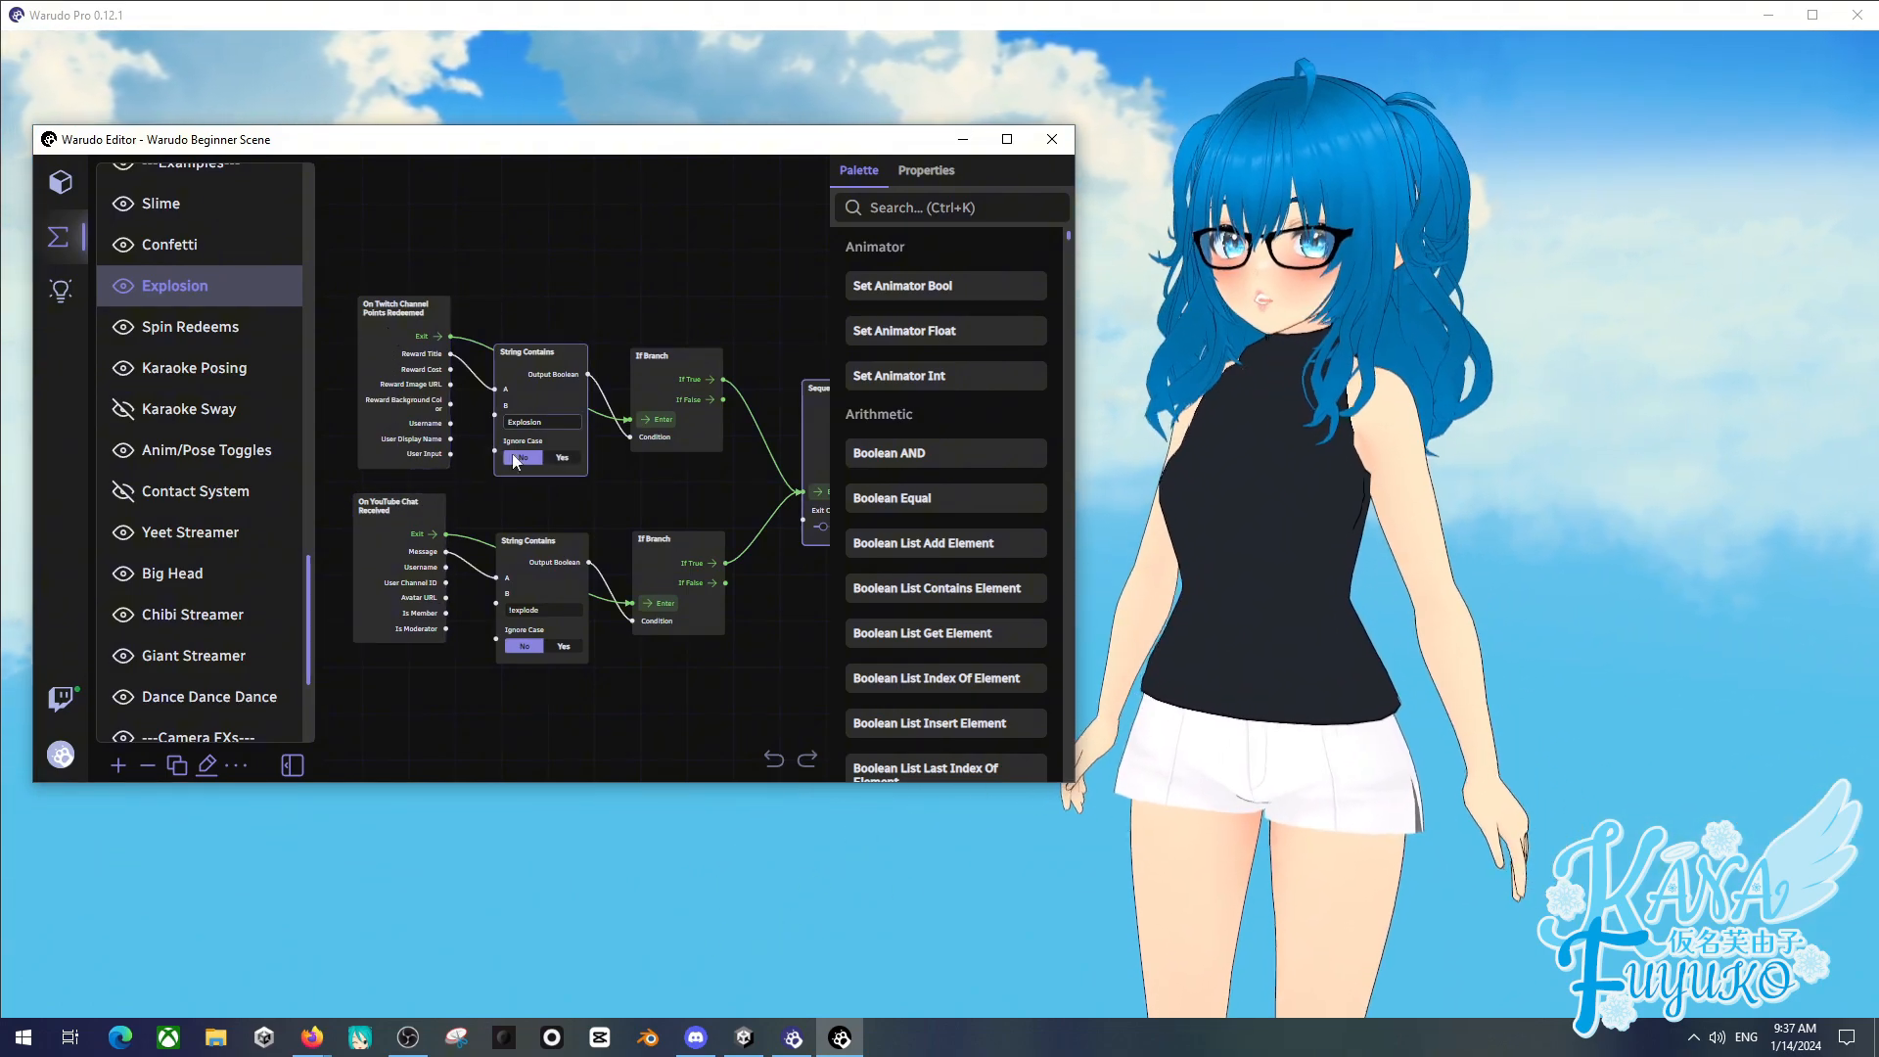
{"action": "scroll", "coordinate": [499, 489], "scroll_direction": "up", "scroll_amount": 2}
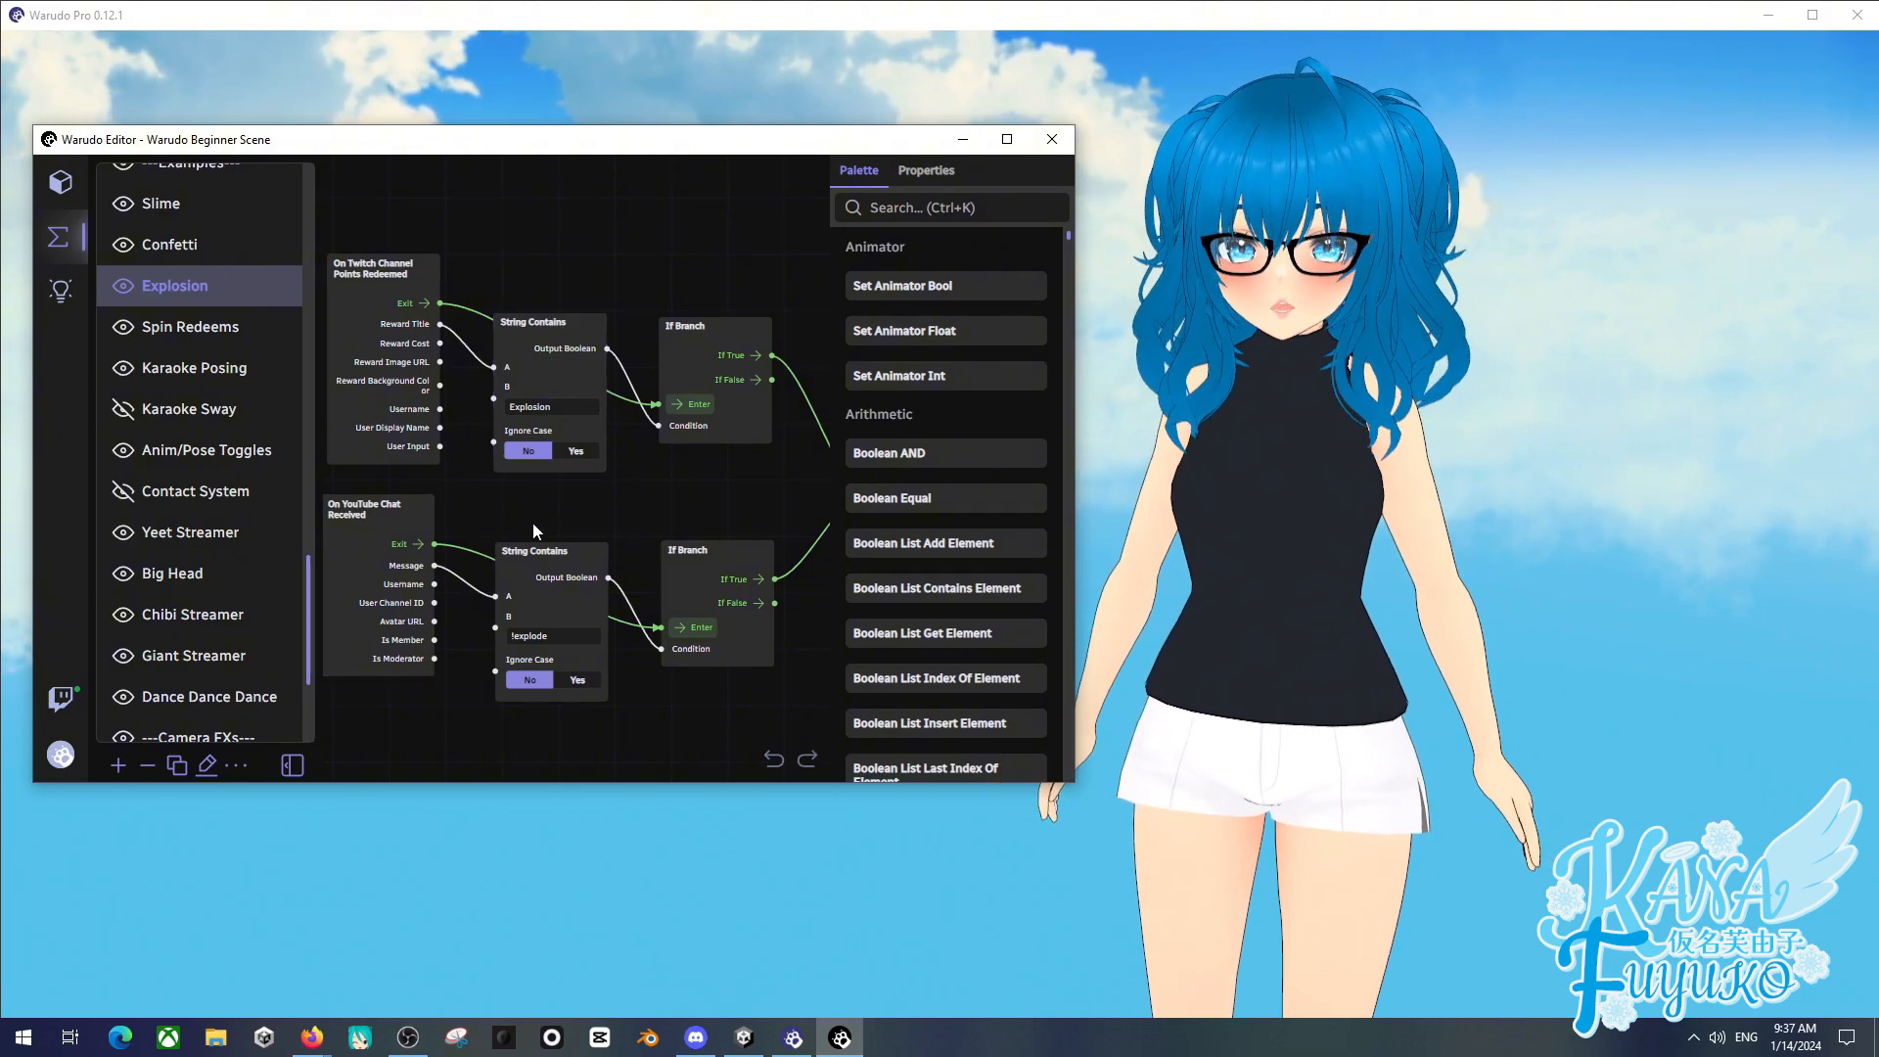
{"action": "scroll", "coordinate": [530, 520], "scroll_direction": "up", "scroll_amount": 2}
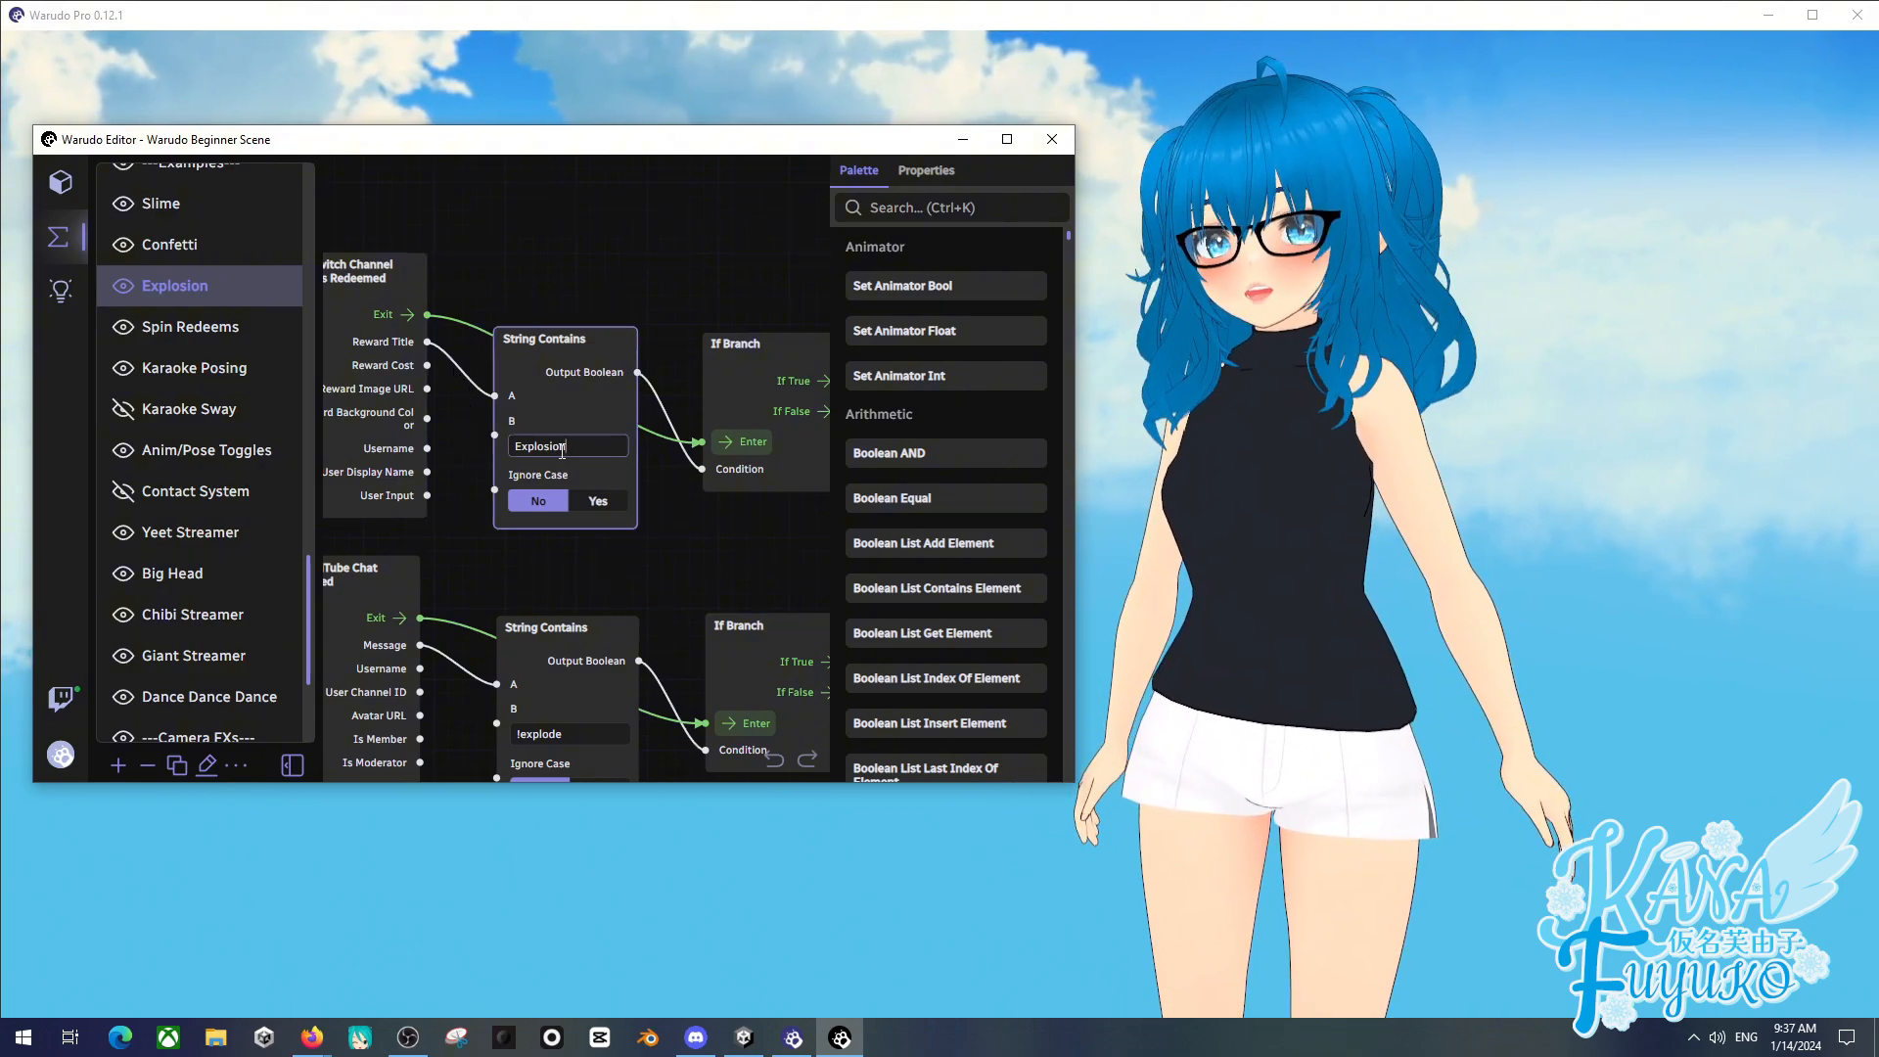
- Highlight the Explosion reward text in the Twitch trigger's String Contains node and review the chain through If Branch to the Sequence
{"action": "left_click_drag", "start_coordinate": [563, 451], "coordinate": [547, 453]}
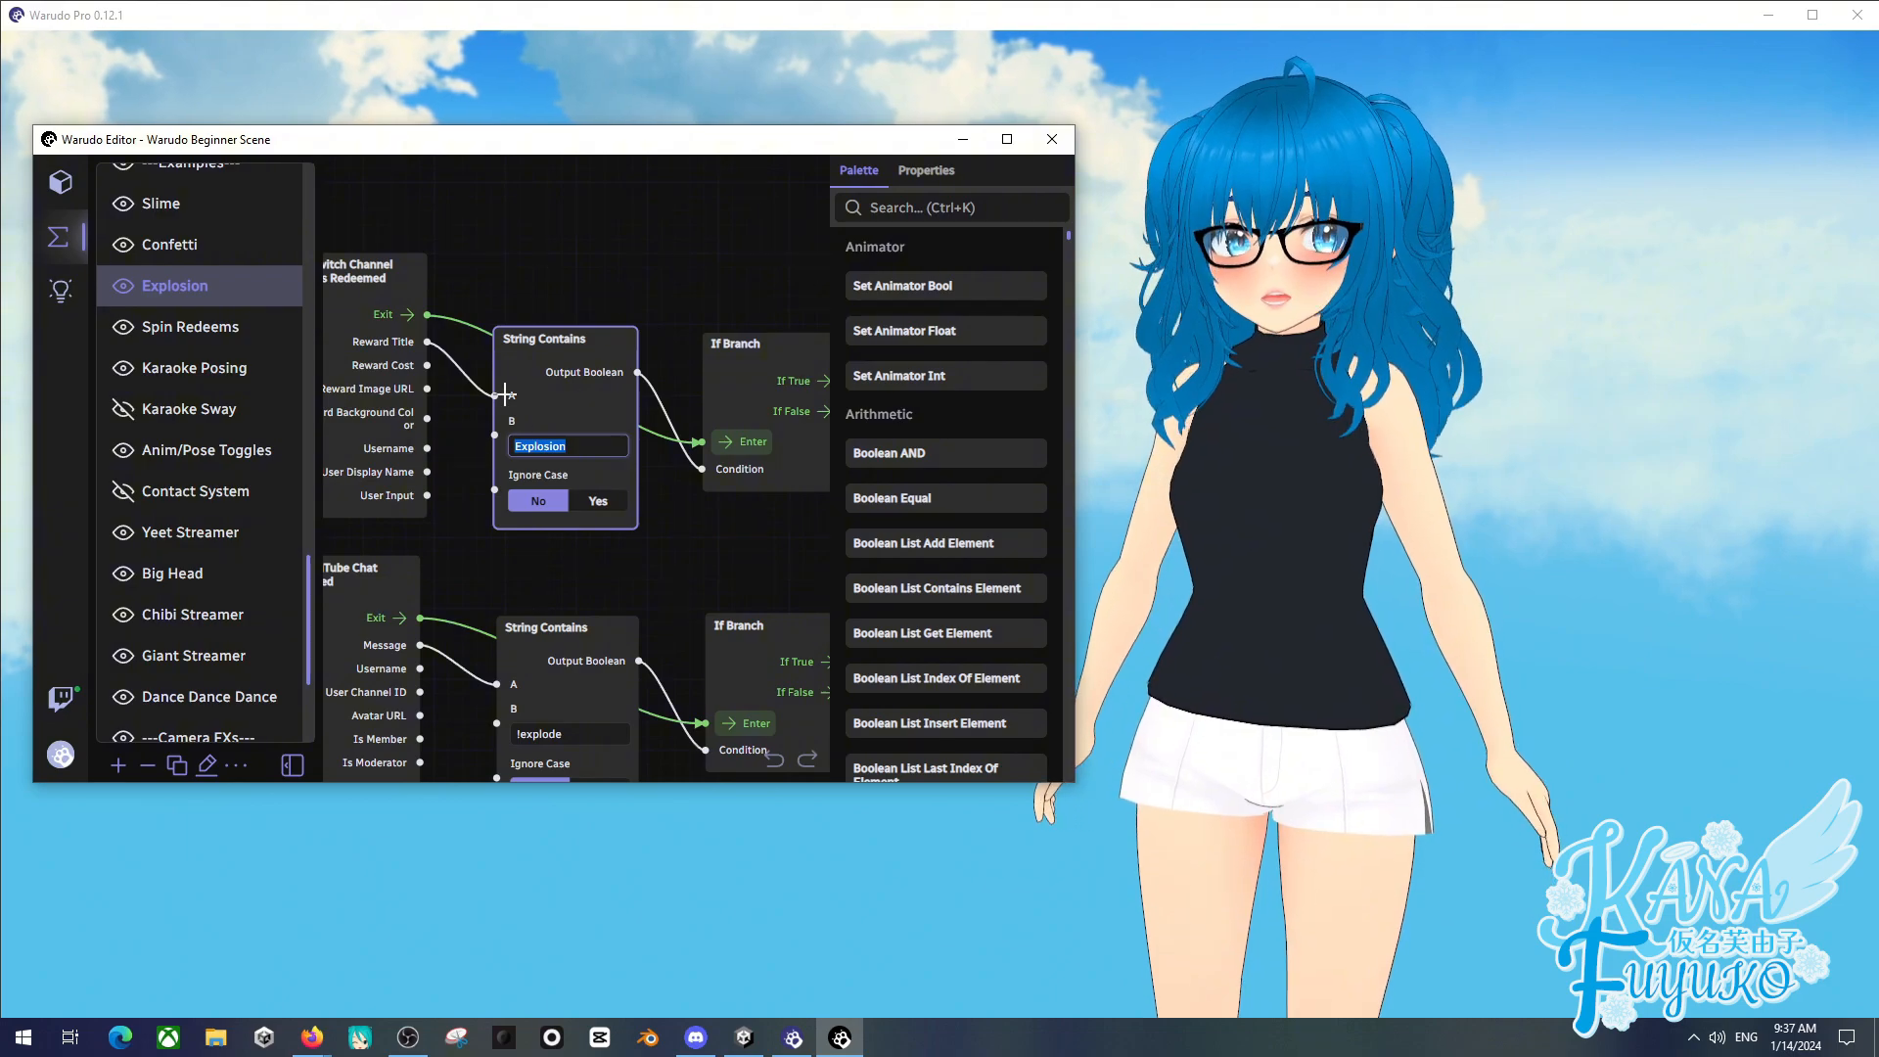
{"action": "left_click_drag", "start_coordinate": [511, 198], "coordinate": [591, 238]}
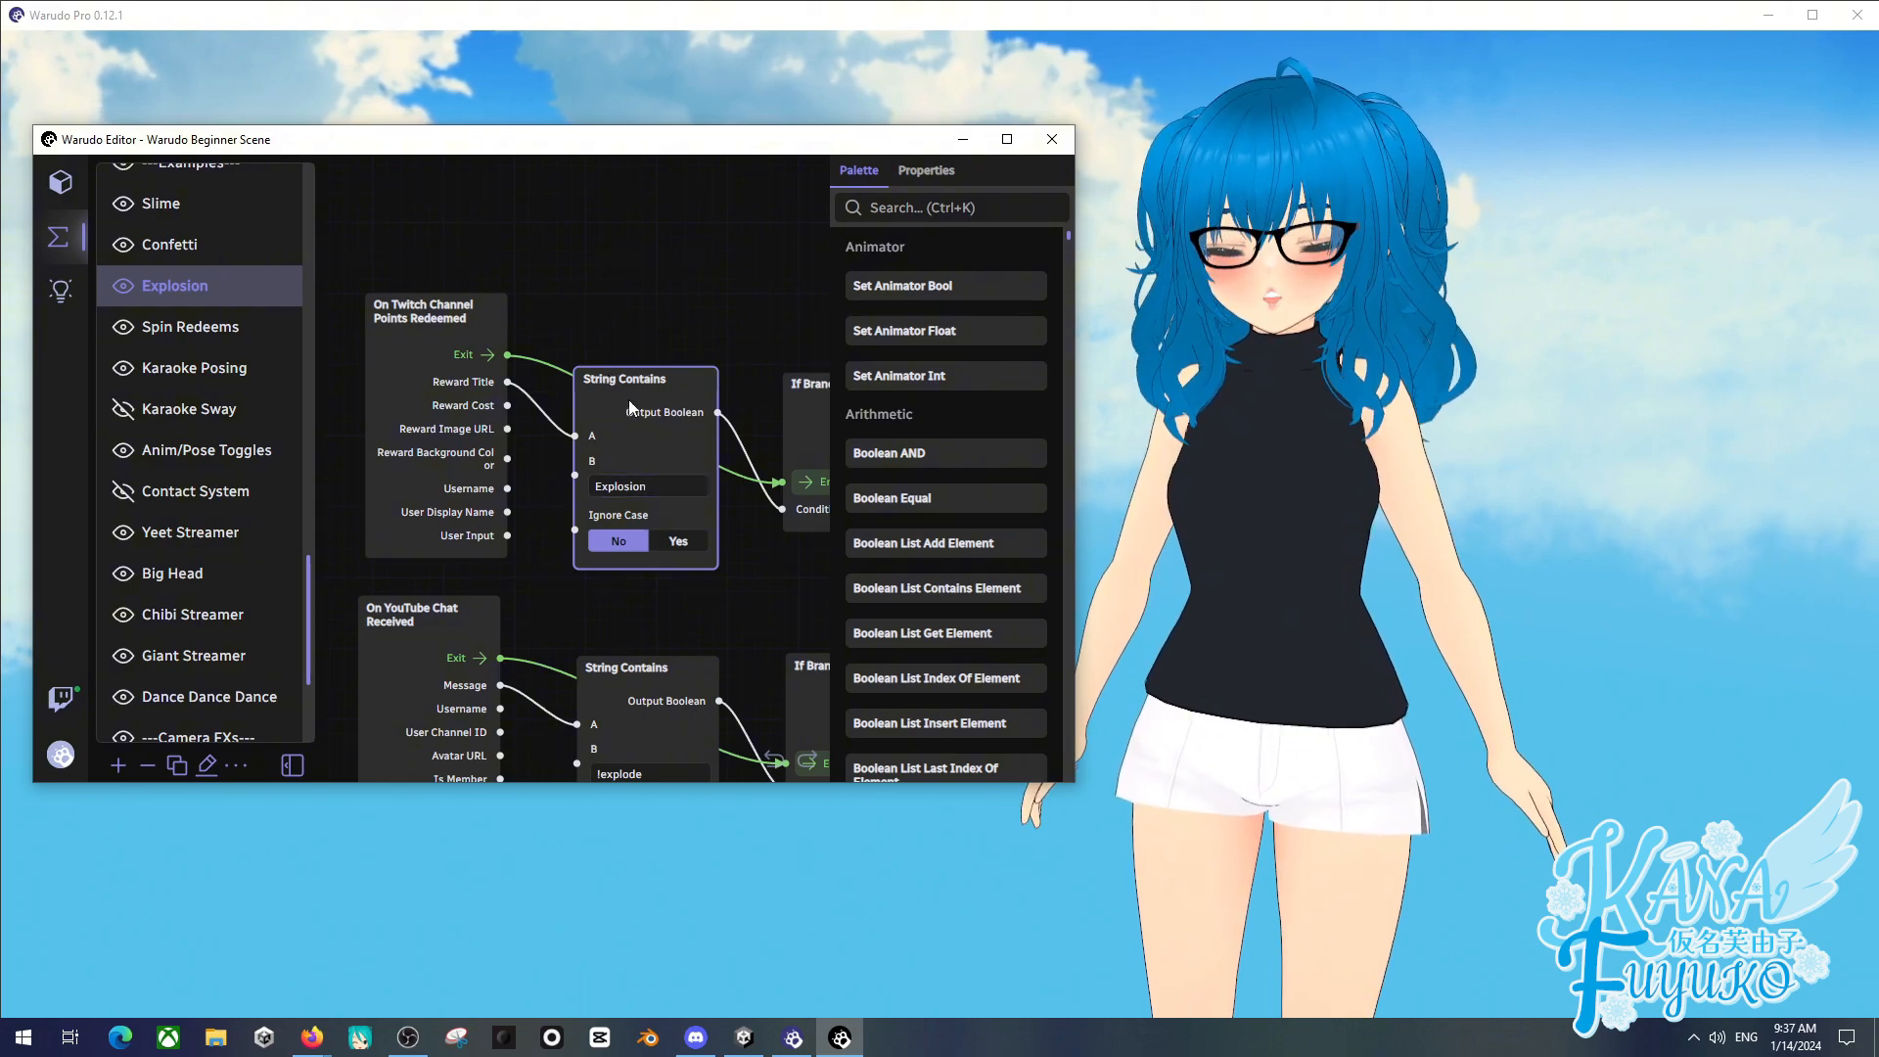
{"action": "left_click_drag", "start_coordinate": [657, 486], "coordinate": [542, 484]}
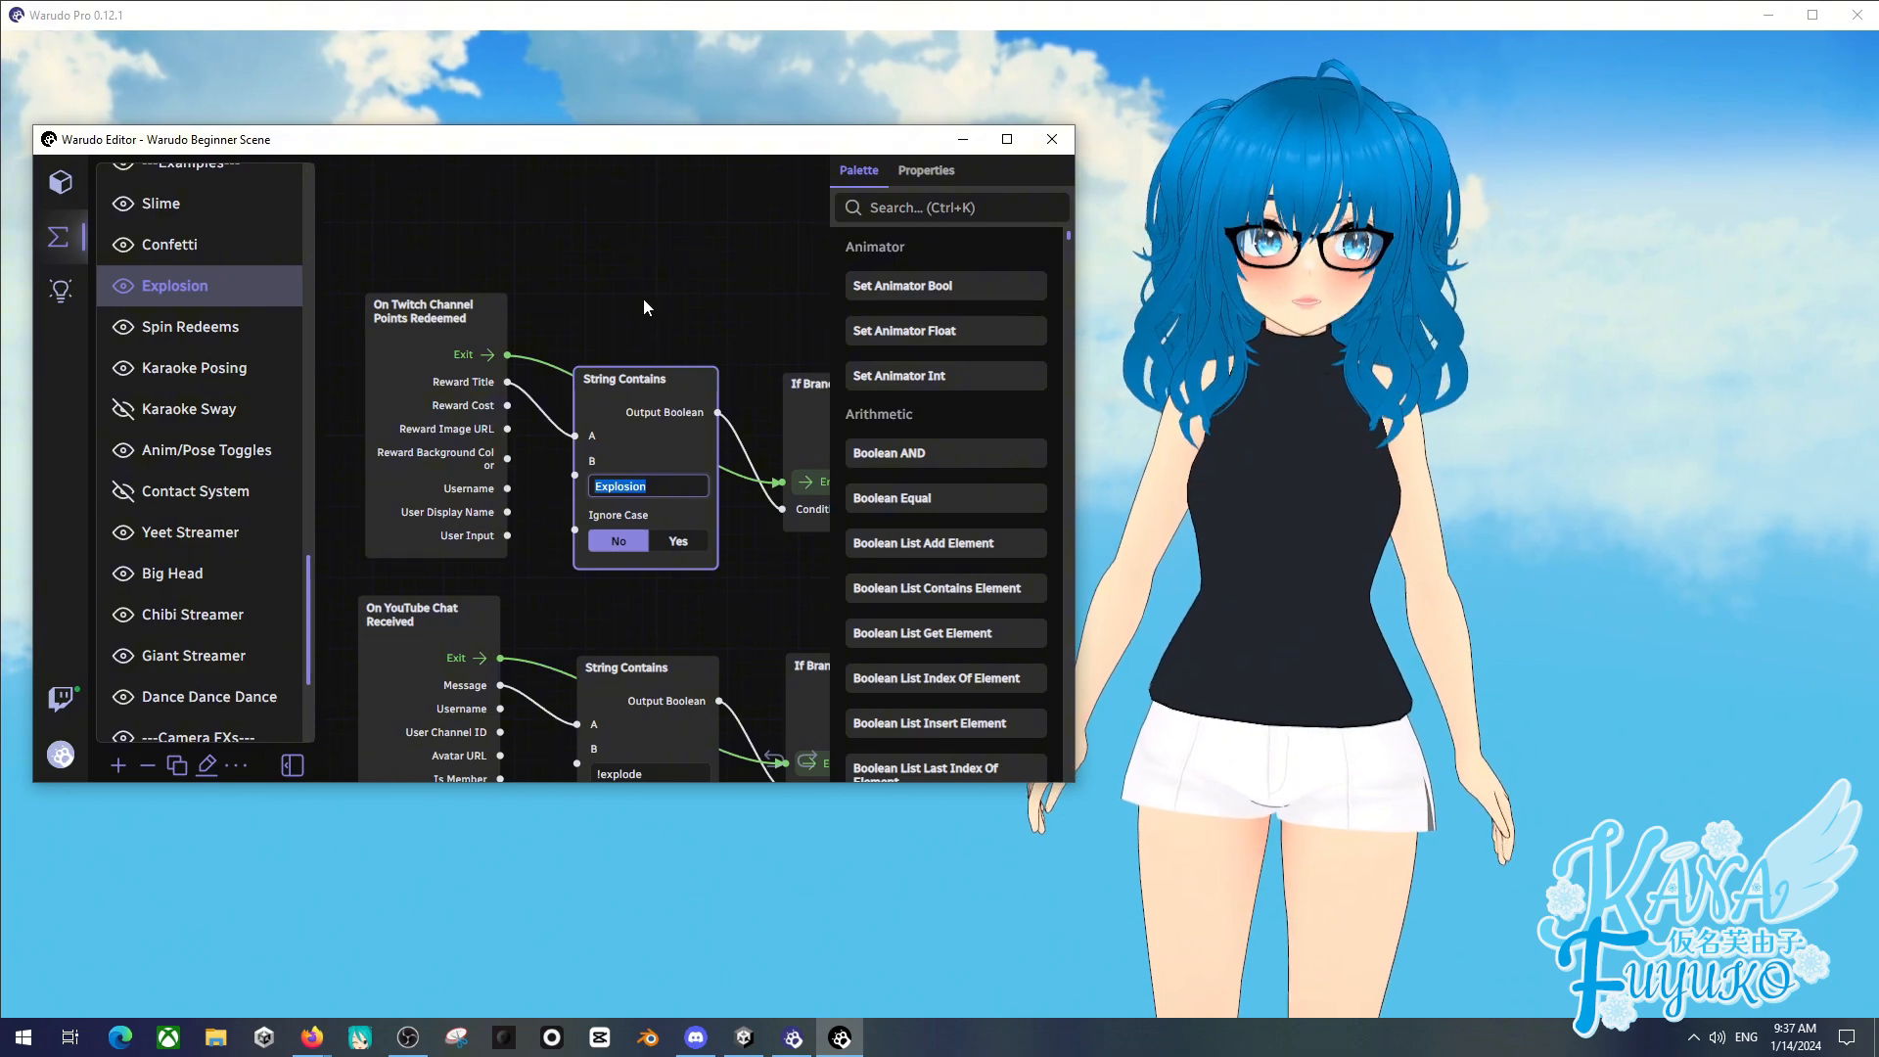
{"action": "left_click", "coordinate": [646, 281]}
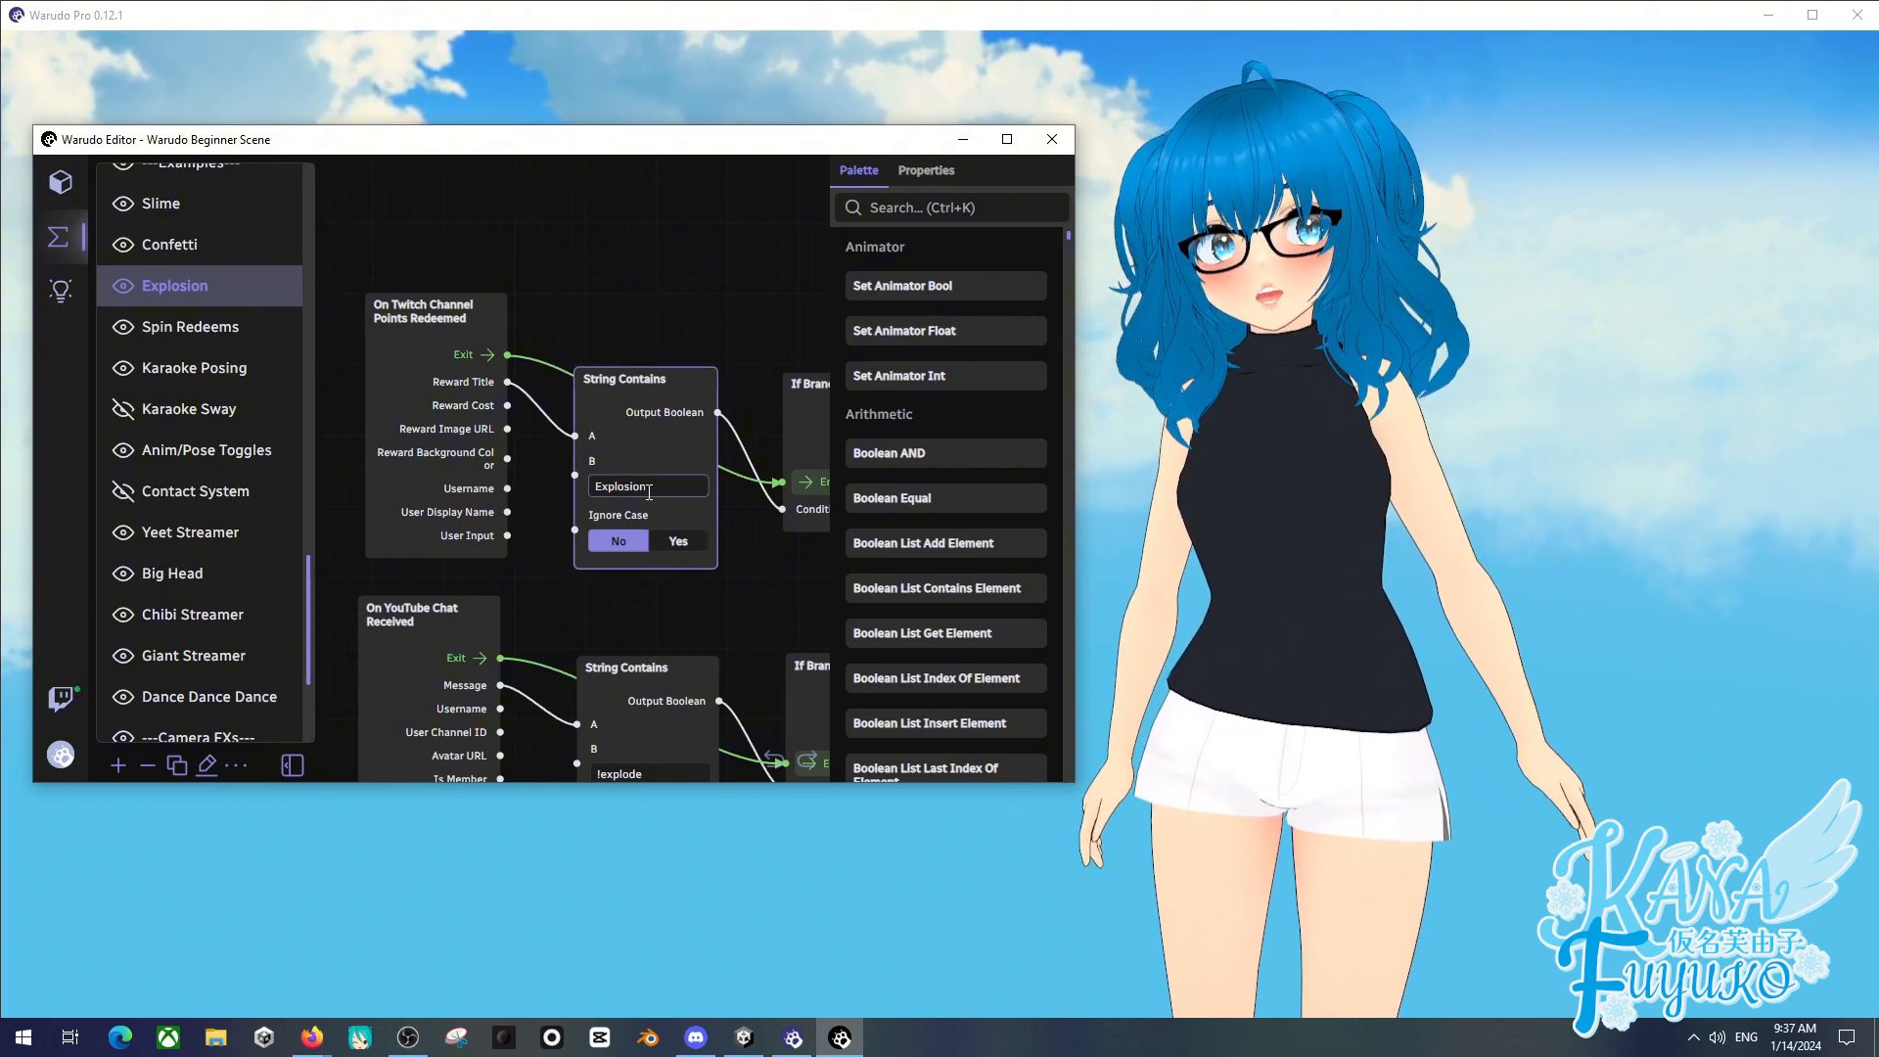
{"action": "left_click_drag", "start_coordinate": [651, 489], "coordinate": [548, 503]}
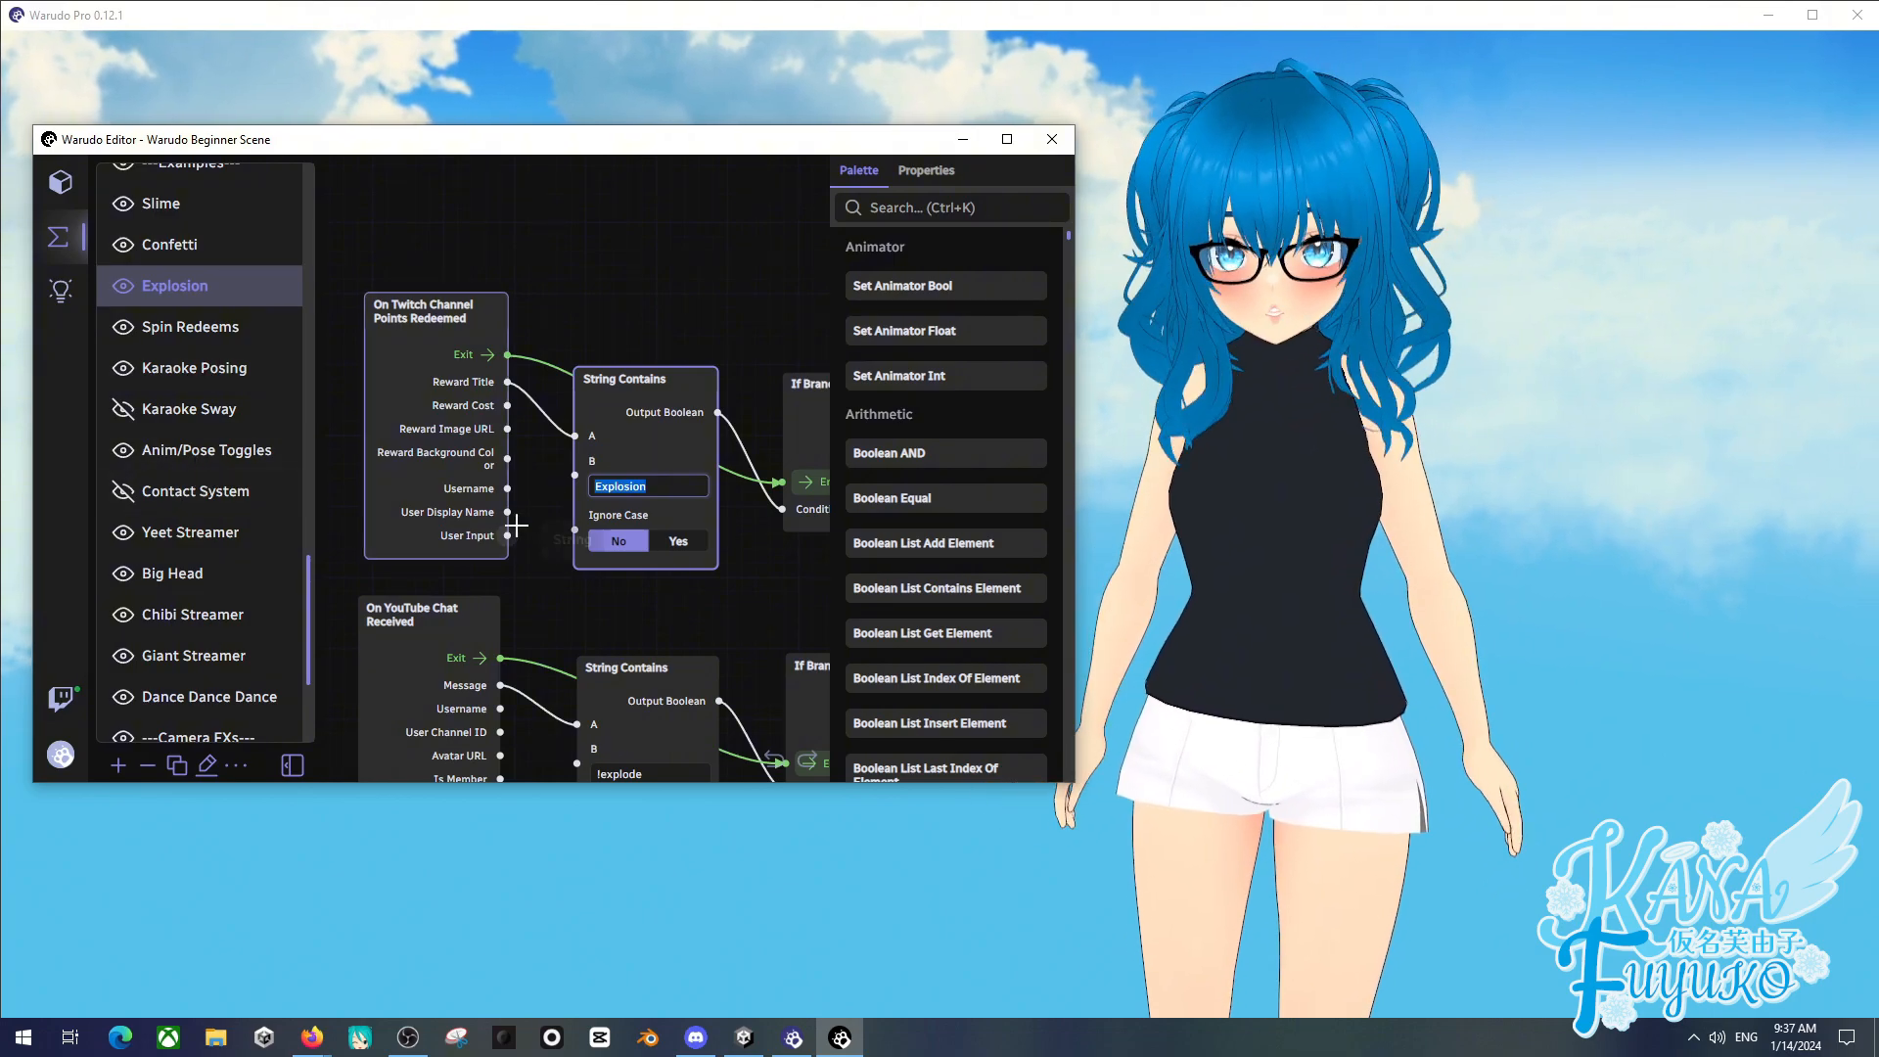
{"action": "left_click", "coordinate": [636, 291]}
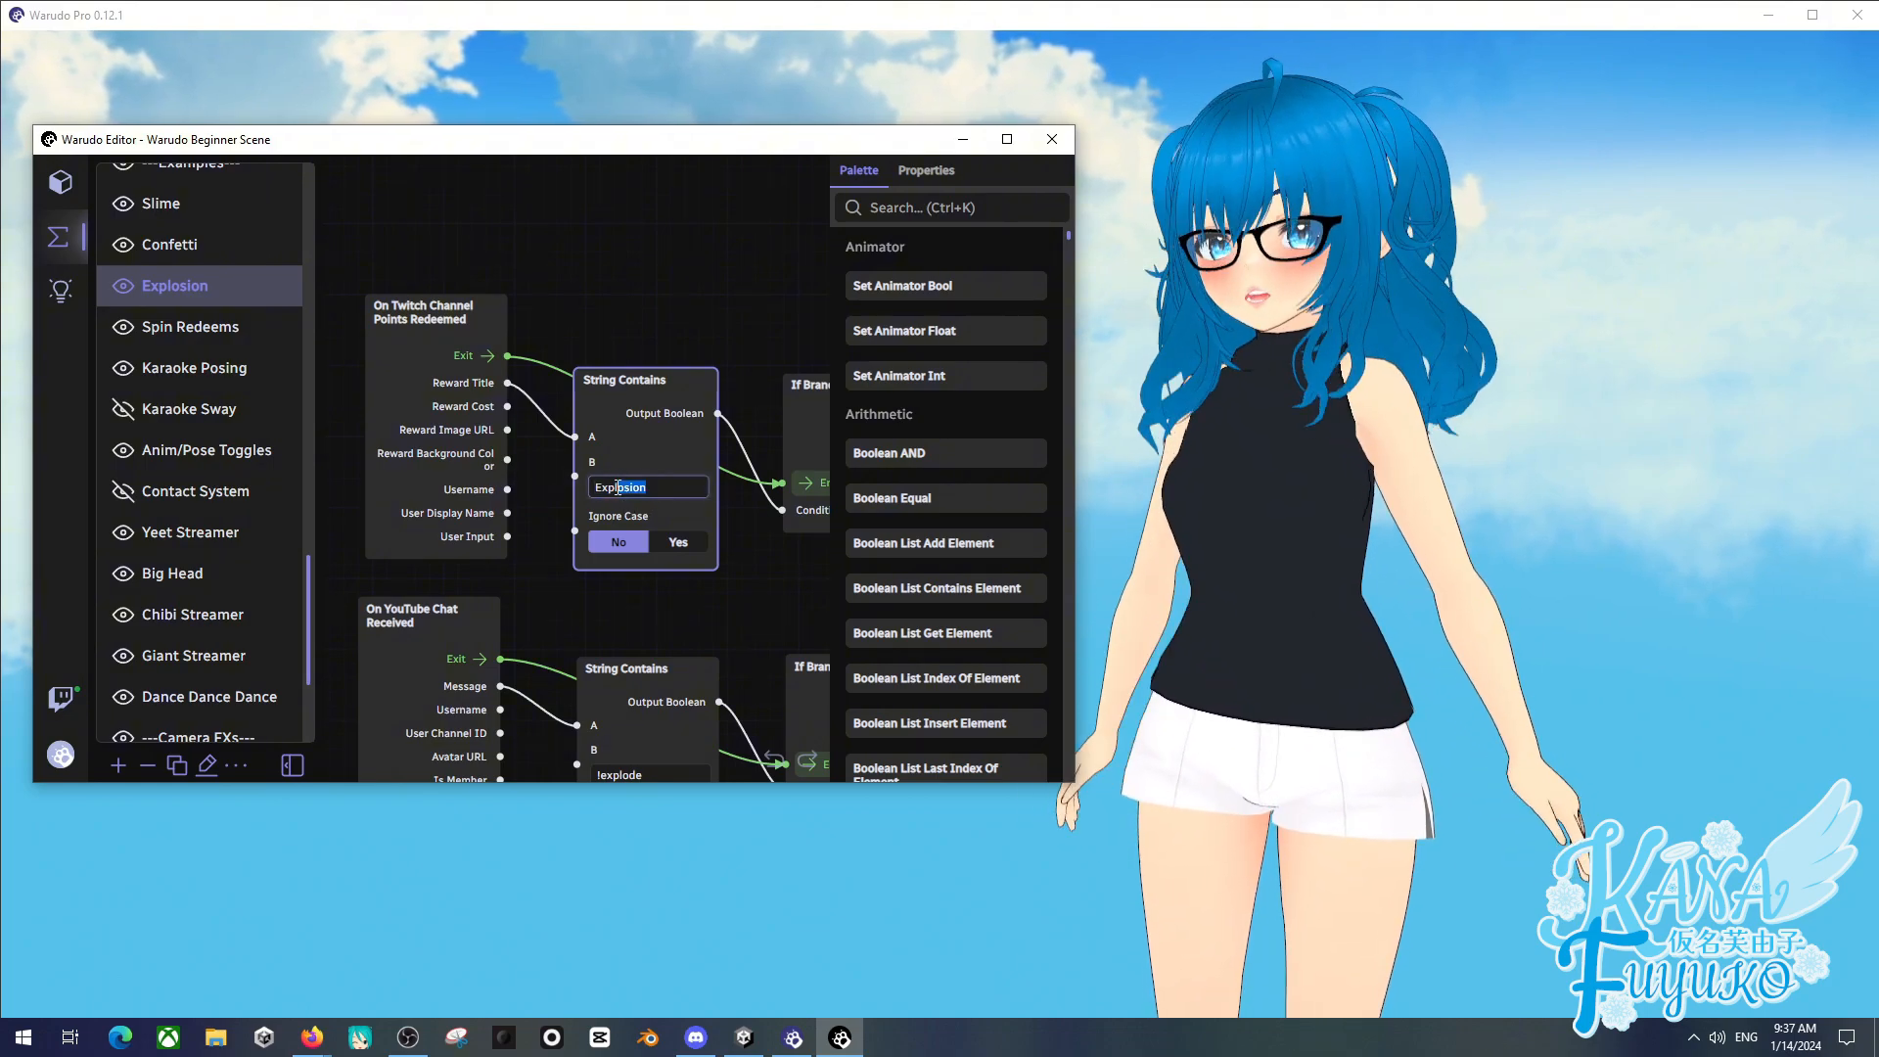
{"action": "left_click", "coordinate": [725, 587]}
{"action": "scroll", "coordinate": [724, 587], "scroll_direction": "down", "scroll_amount": 1}
{"action": "left_click_drag", "start_coordinate": [731, 589], "coordinate": [544, 510]}
{"action": "scroll", "coordinate": [544, 509], "scroll_direction": "down", "scroll_amount": 2}
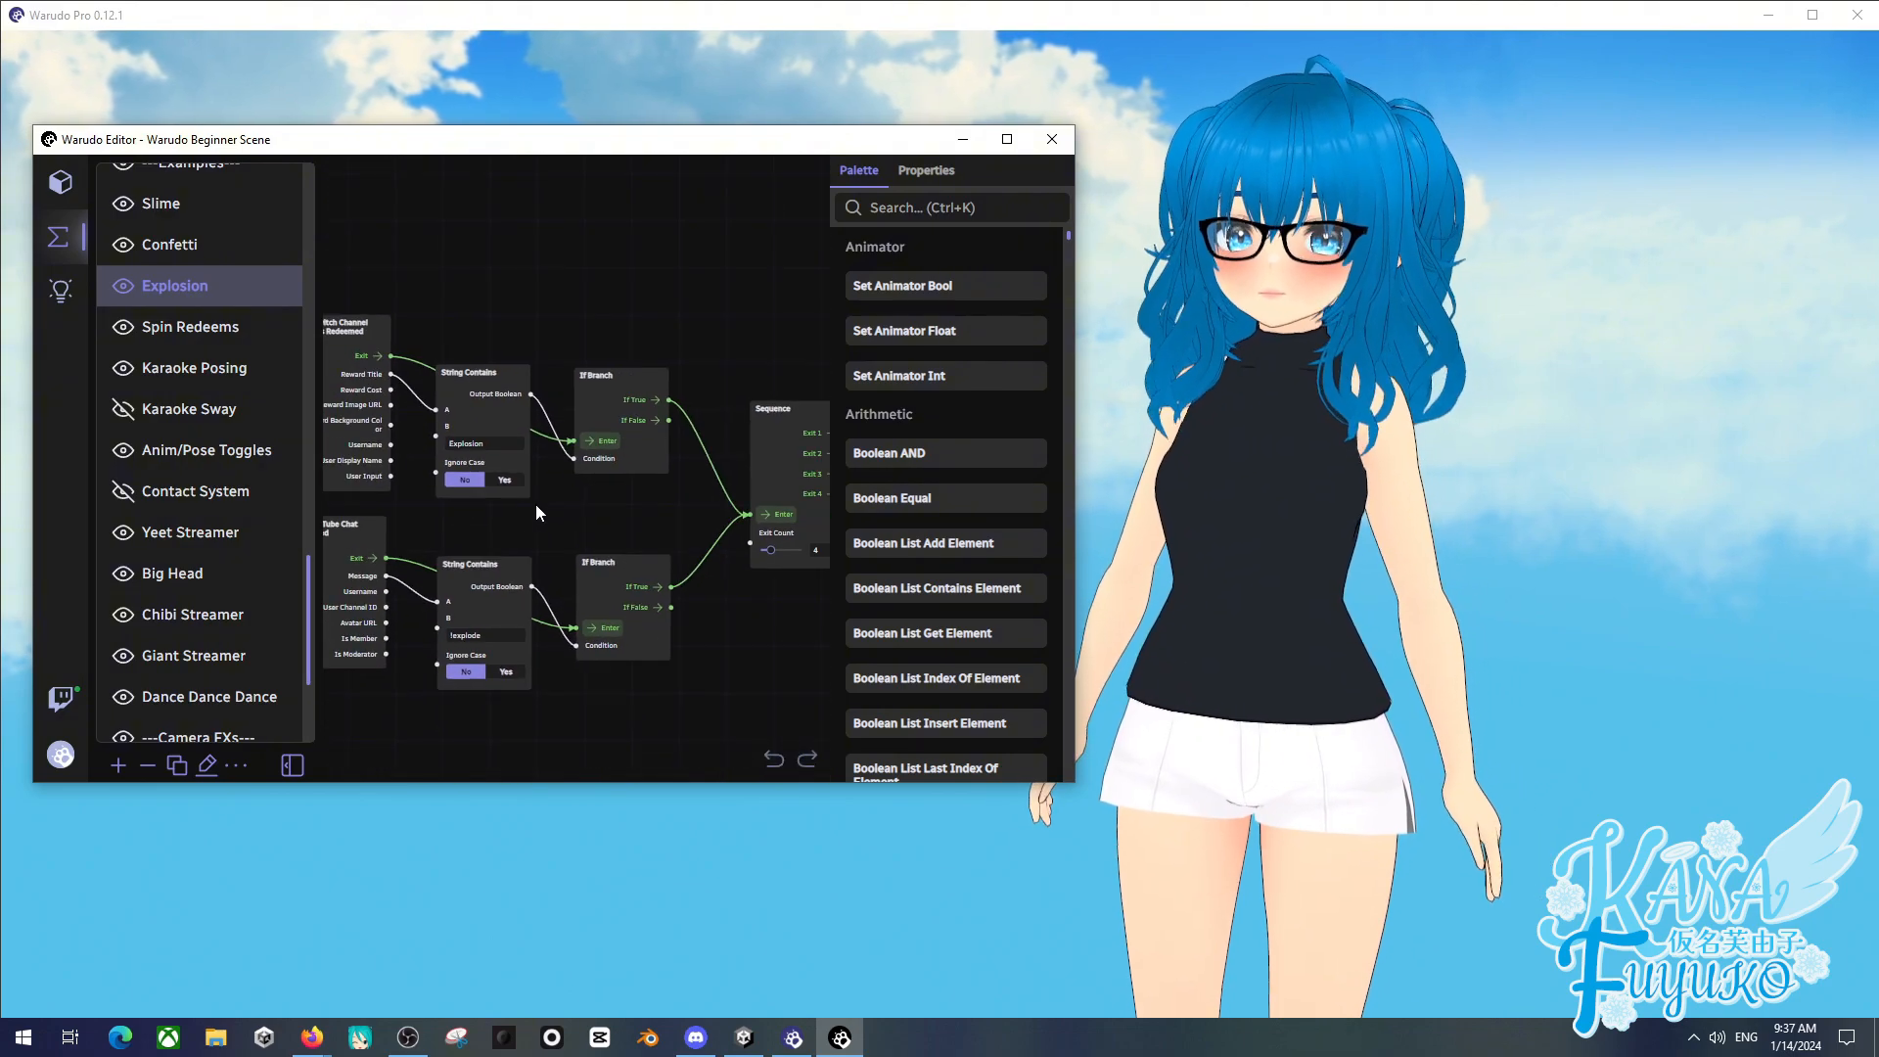
- Open the Spin Redeems blueprint and examine the Spin reward text in the delayed Twitch trigger's String Contains node
{"action": "left_click", "coordinate": [208, 339]}
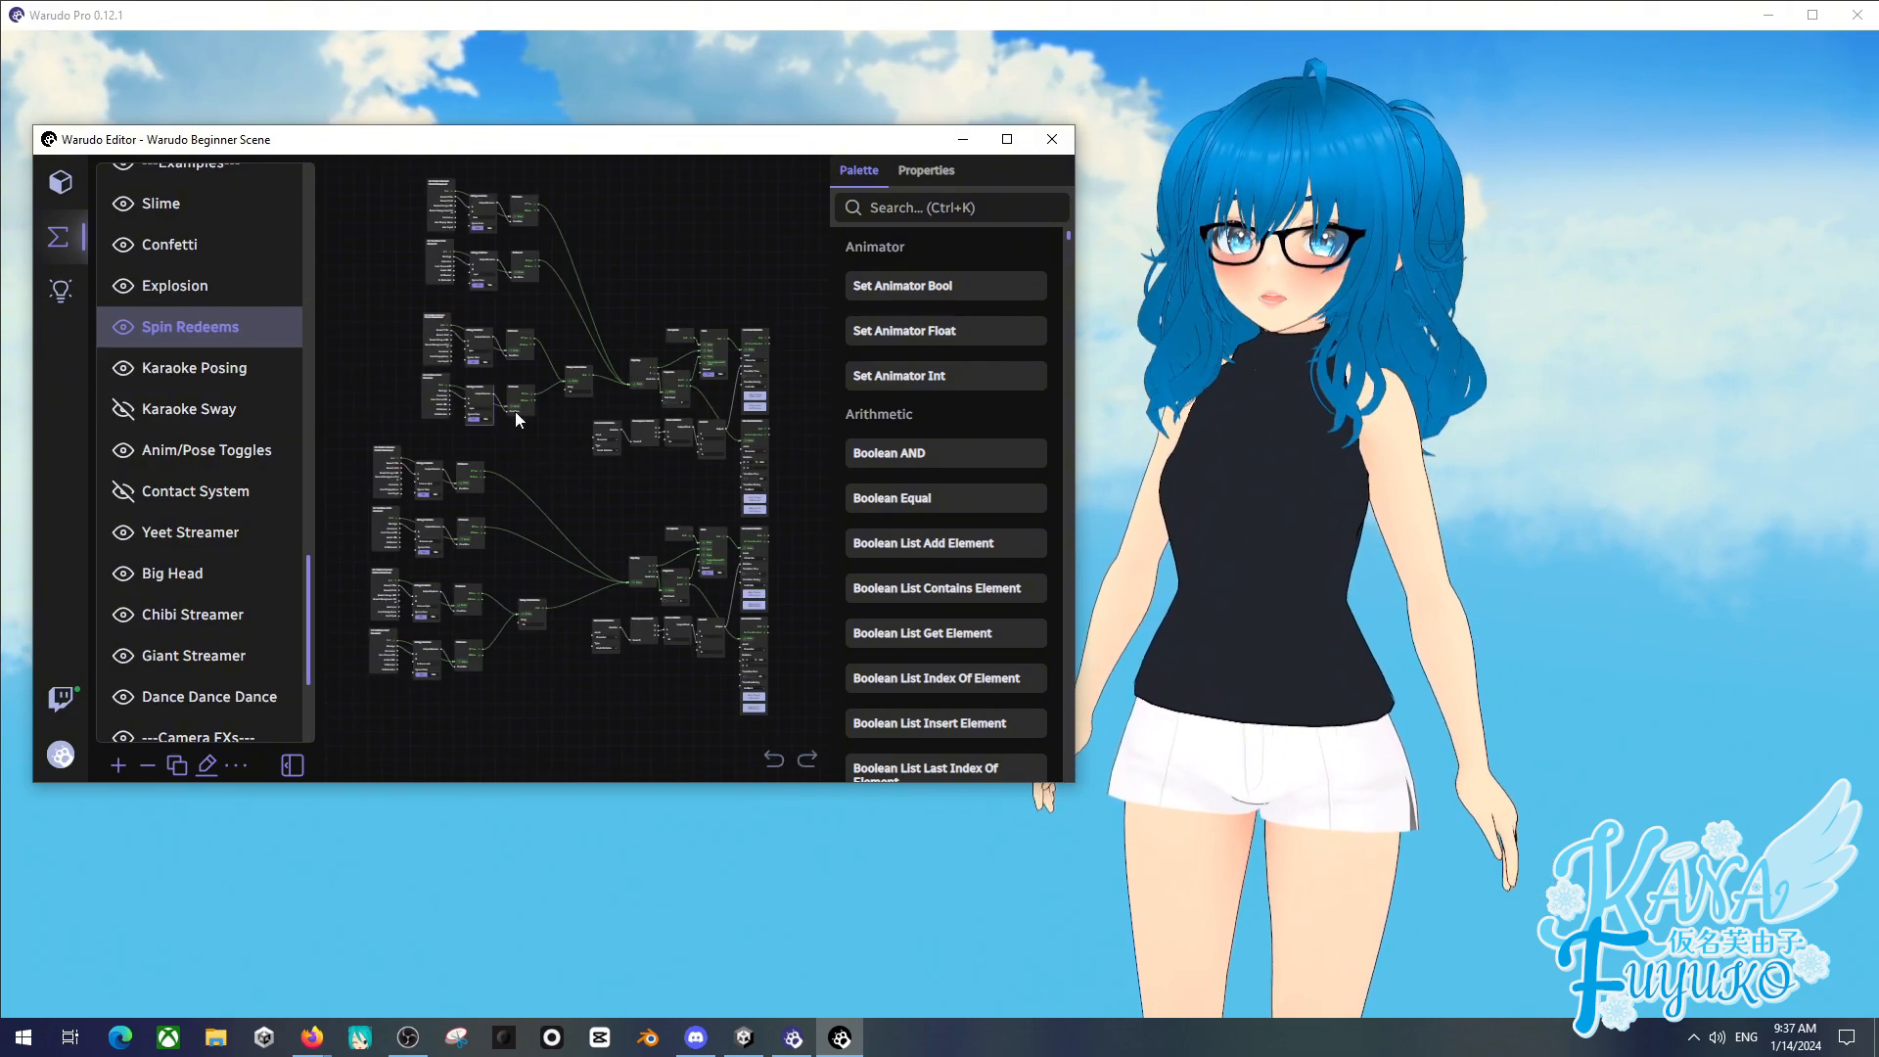
{"action": "scroll", "coordinate": [525, 450], "scroll_direction": "up", "scroll_amount": 5}
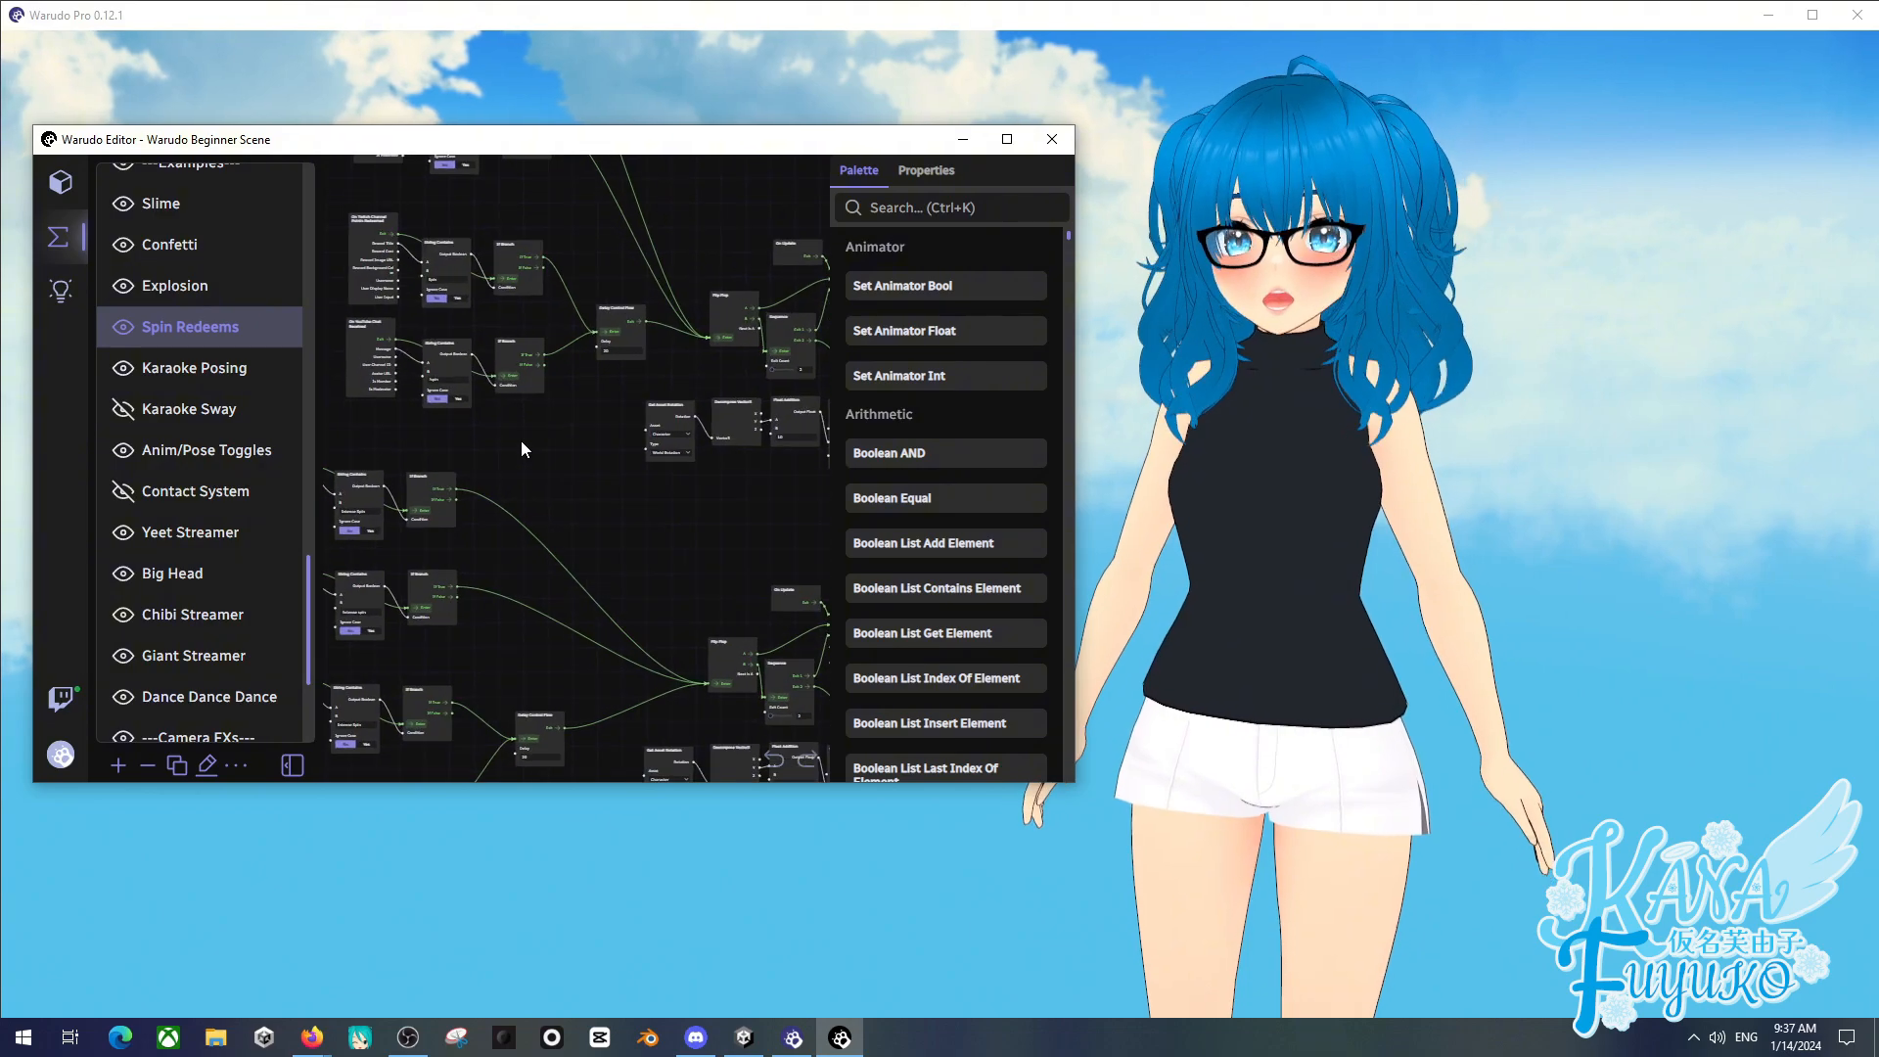
{"action": "scroll", "coordinate": [521, 440], "scroll_direction": "up", "scroll_amount": 3}
{"action": "left_click_drag", "start_coordinate": [485, 444], "coordinate": [556, 640]}
{"action": "scroll", "coordinate": [535, 466], "scroll_direction": "up", "scroll_amount": 1}
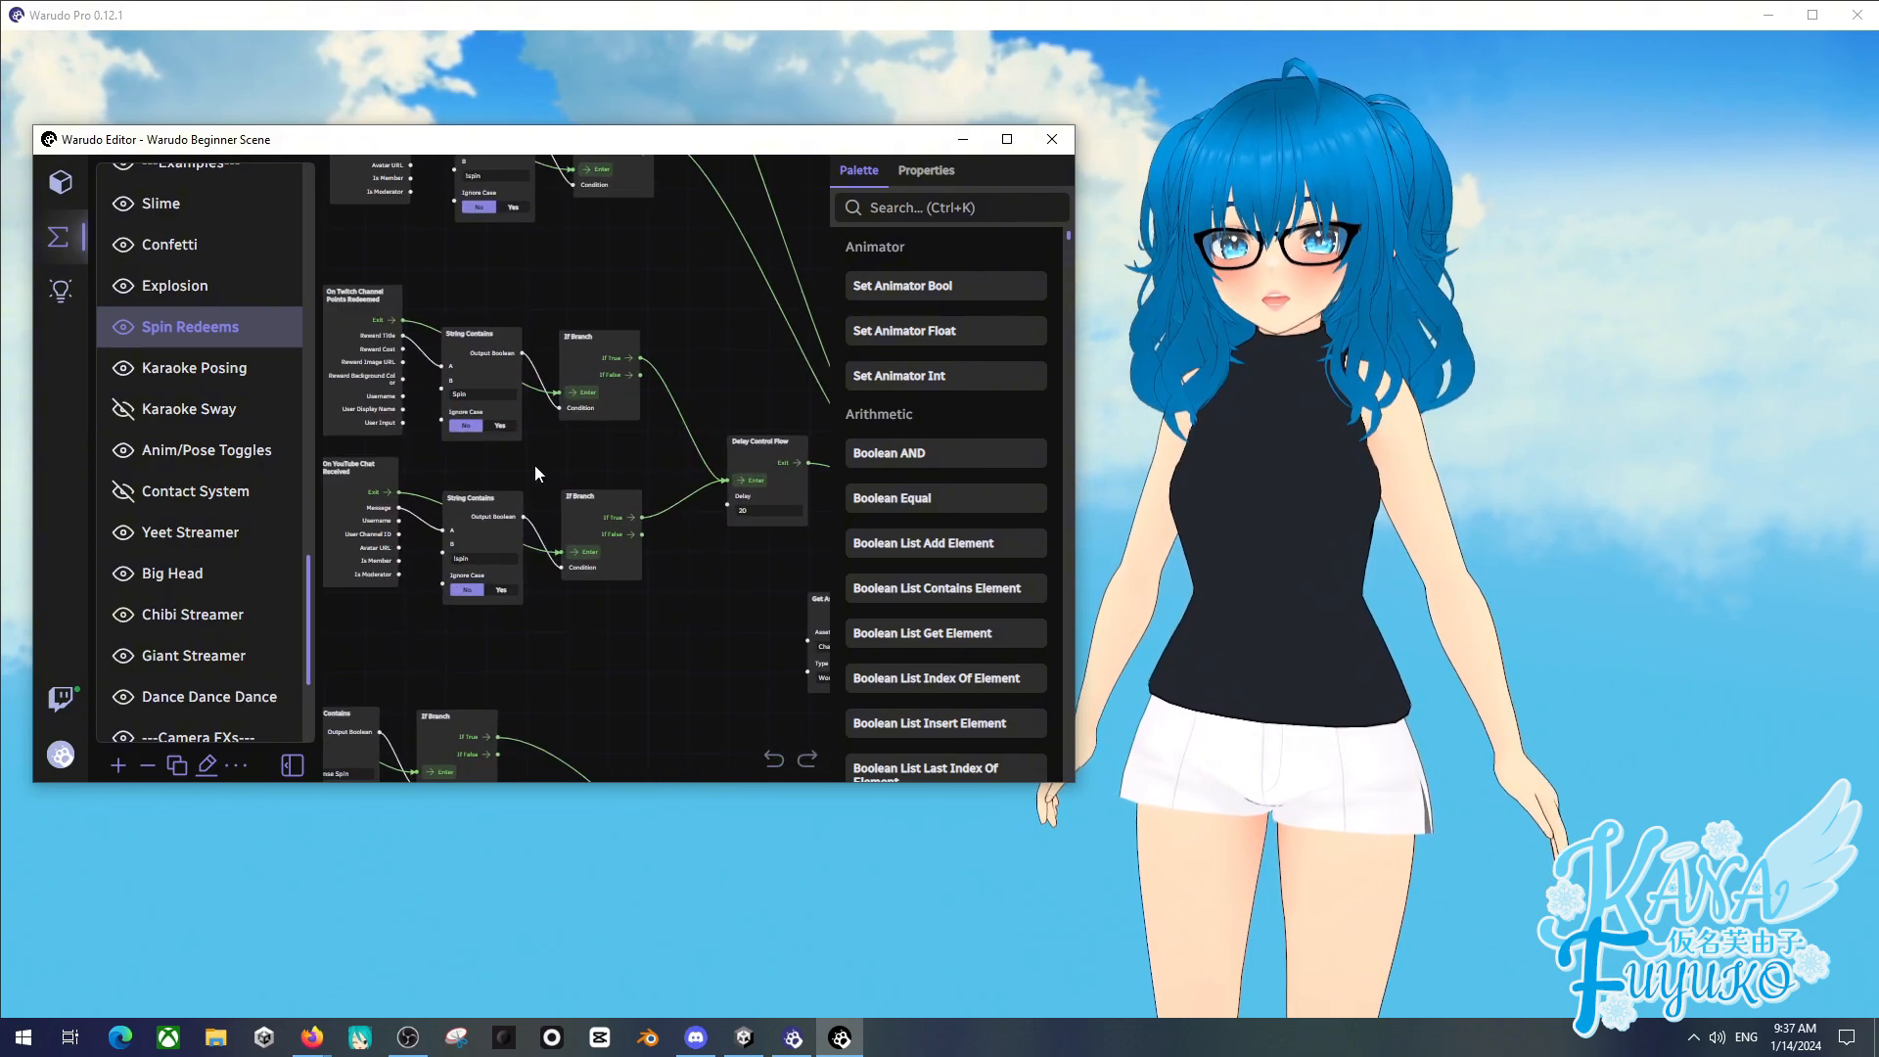
{"action": "scroll", "coordinate": [482, 444], "scroll_direction": "up", "scroll_amount": 2}
{"action": "left_click_drag", "start_coordinate": [469, 452], "coordinate": [492, 603]}
{"action": "scroll", "coordinate": [601, 403], "scroll_direction": "down", "scroll_amount": 1}
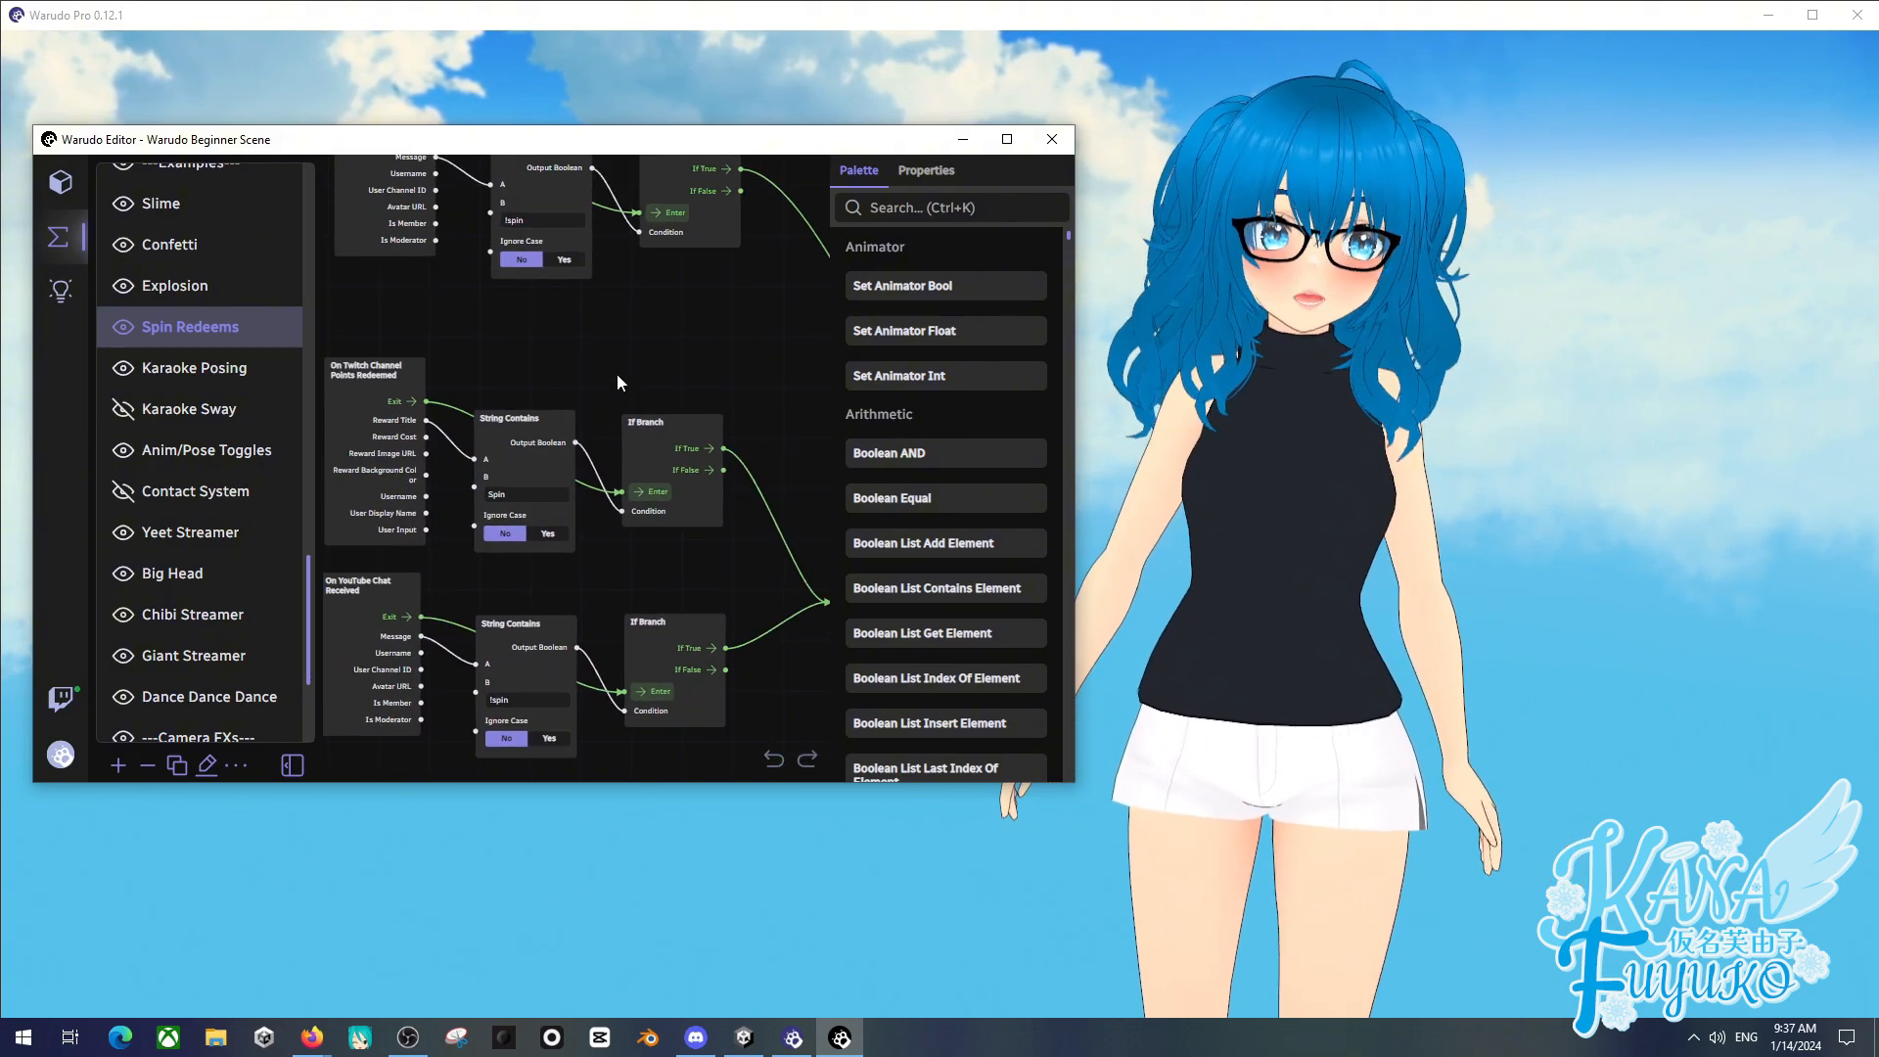
{"action": "left_click", "coordinate": [496, 532]}
{"action": "left_click_drag", "start_coordinate": [511, 502], "coordinate": [431, 505]}
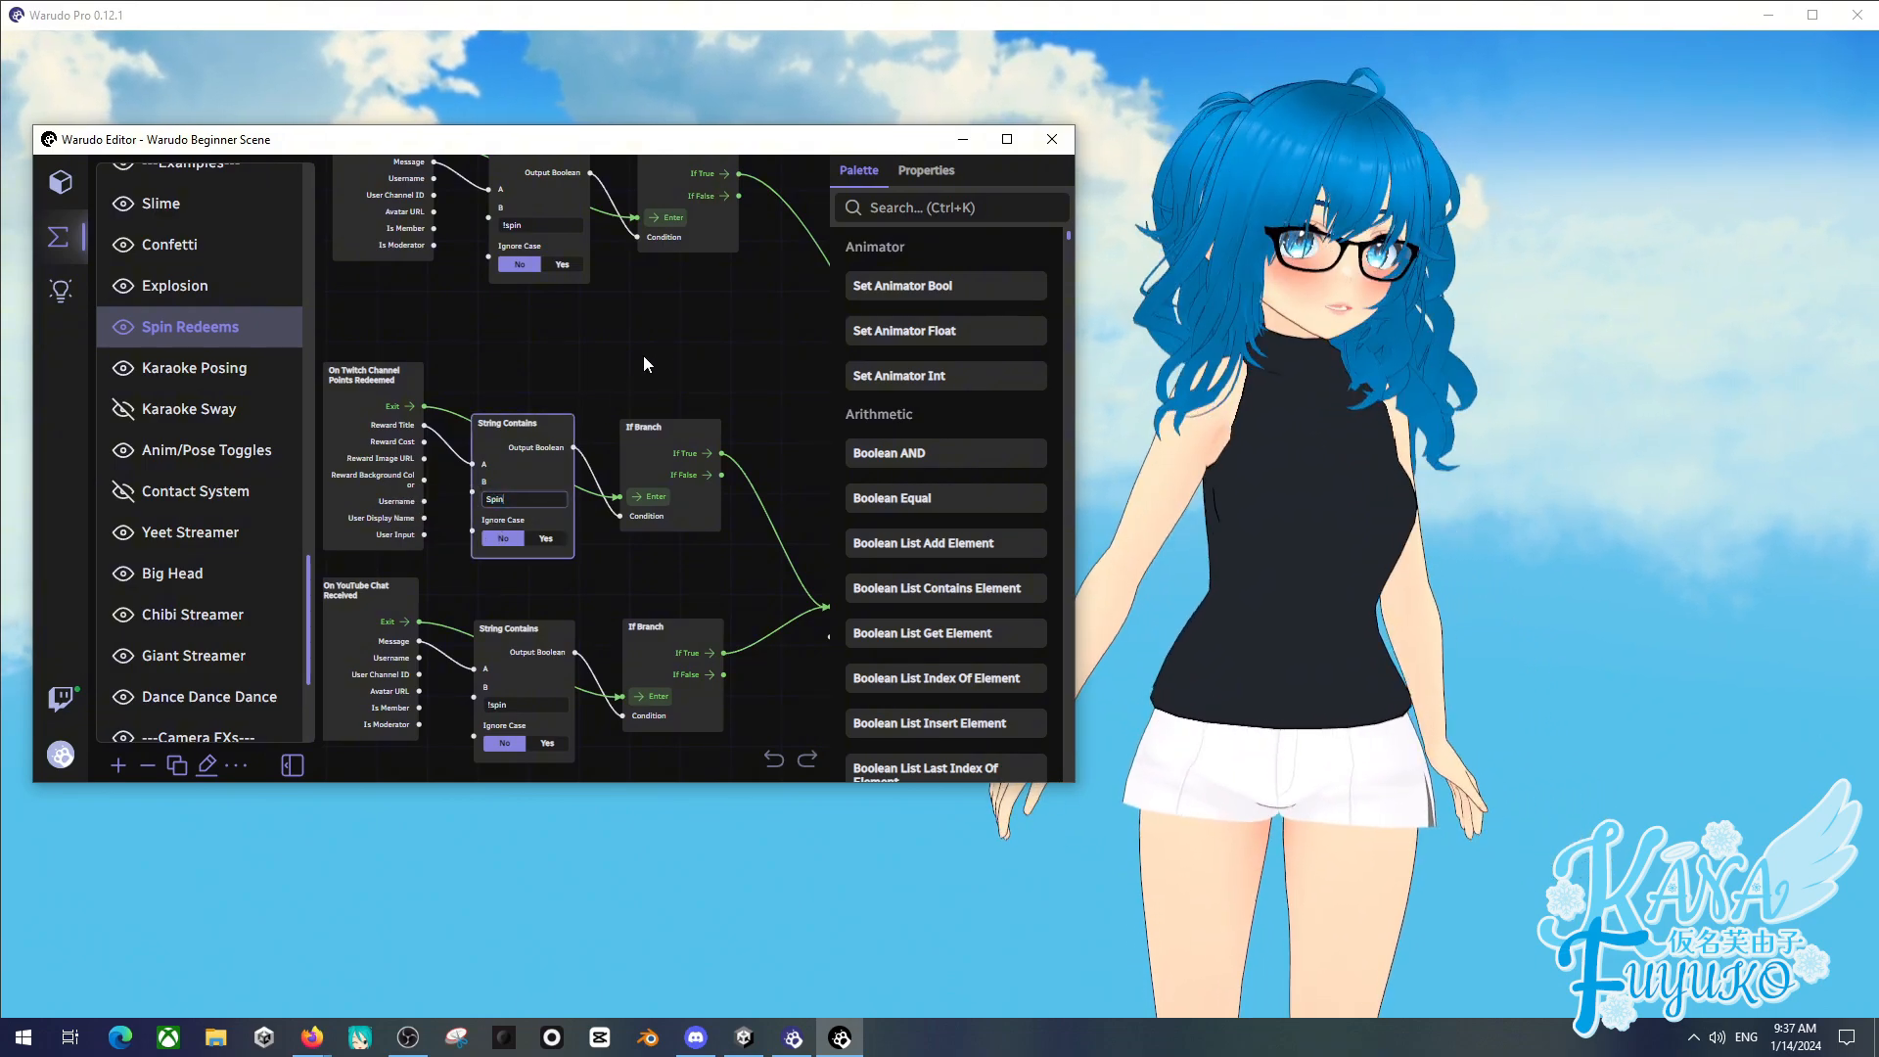
- Follow the upper spin chain to its Flip Flop node and run it manually to start and stop the spin
{"action": "left_click_drag", "start_coordinate": [685, 309], "coordinate": [554, 198]}
{"action": "left_click_drag", "start_coordinate": [603, 678], "coordinate": [756, 302]}
{"action": "left_click_drag", "start_coordinate": [634, 413], "coordinate": [701, 380]}
{"action": "left_click_drag", "start_coordinate": [763, 323], "coordinate": [382, 547]}
{"action": "scroll", "coordinate": [454, 464], "scroll_direction": "down", "scroll_amount": 3}
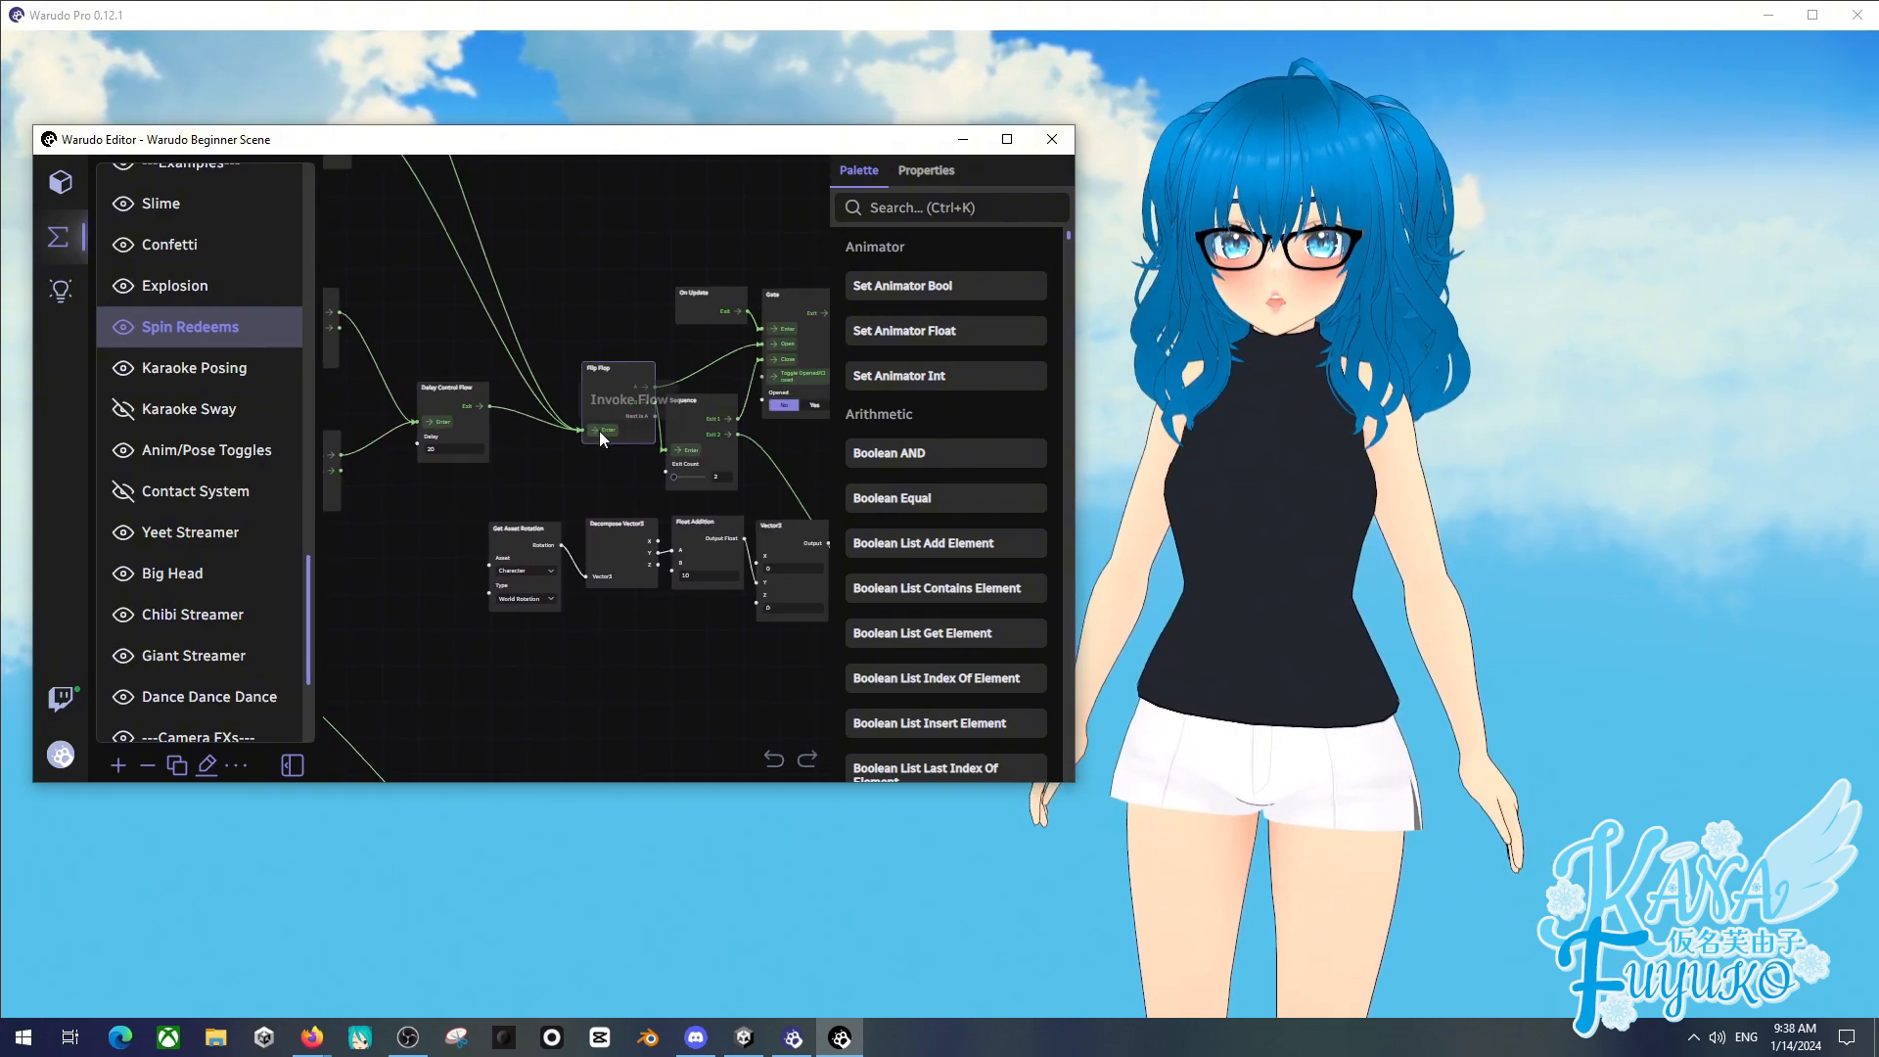
{"action": "left_click", "coordinate": [599, 430]}
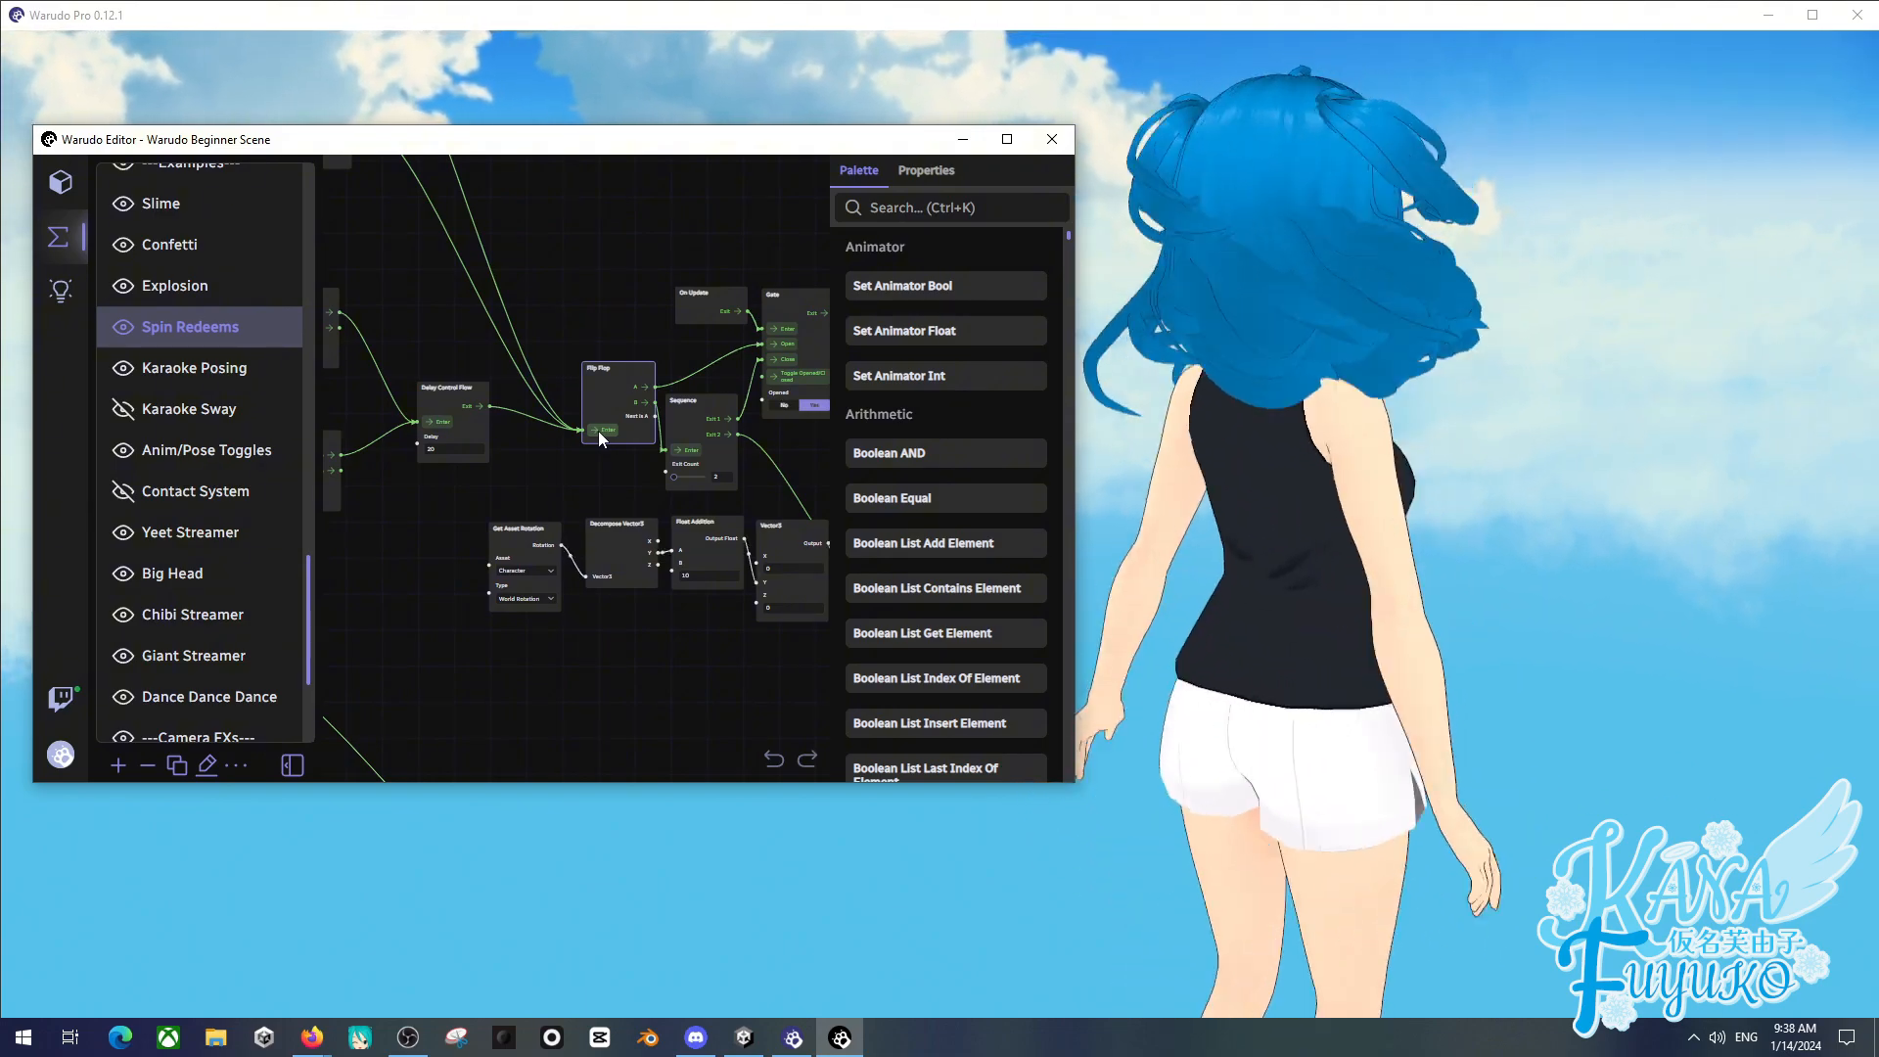
{"action": "left_click", "coordinate": [597, 431]}
- Test the lower spin chain by manually running its Flip Flop node on and off
{"action": "left_click_drag", "start_coordinate": [556, 606], "coordinate": [528, 452]}
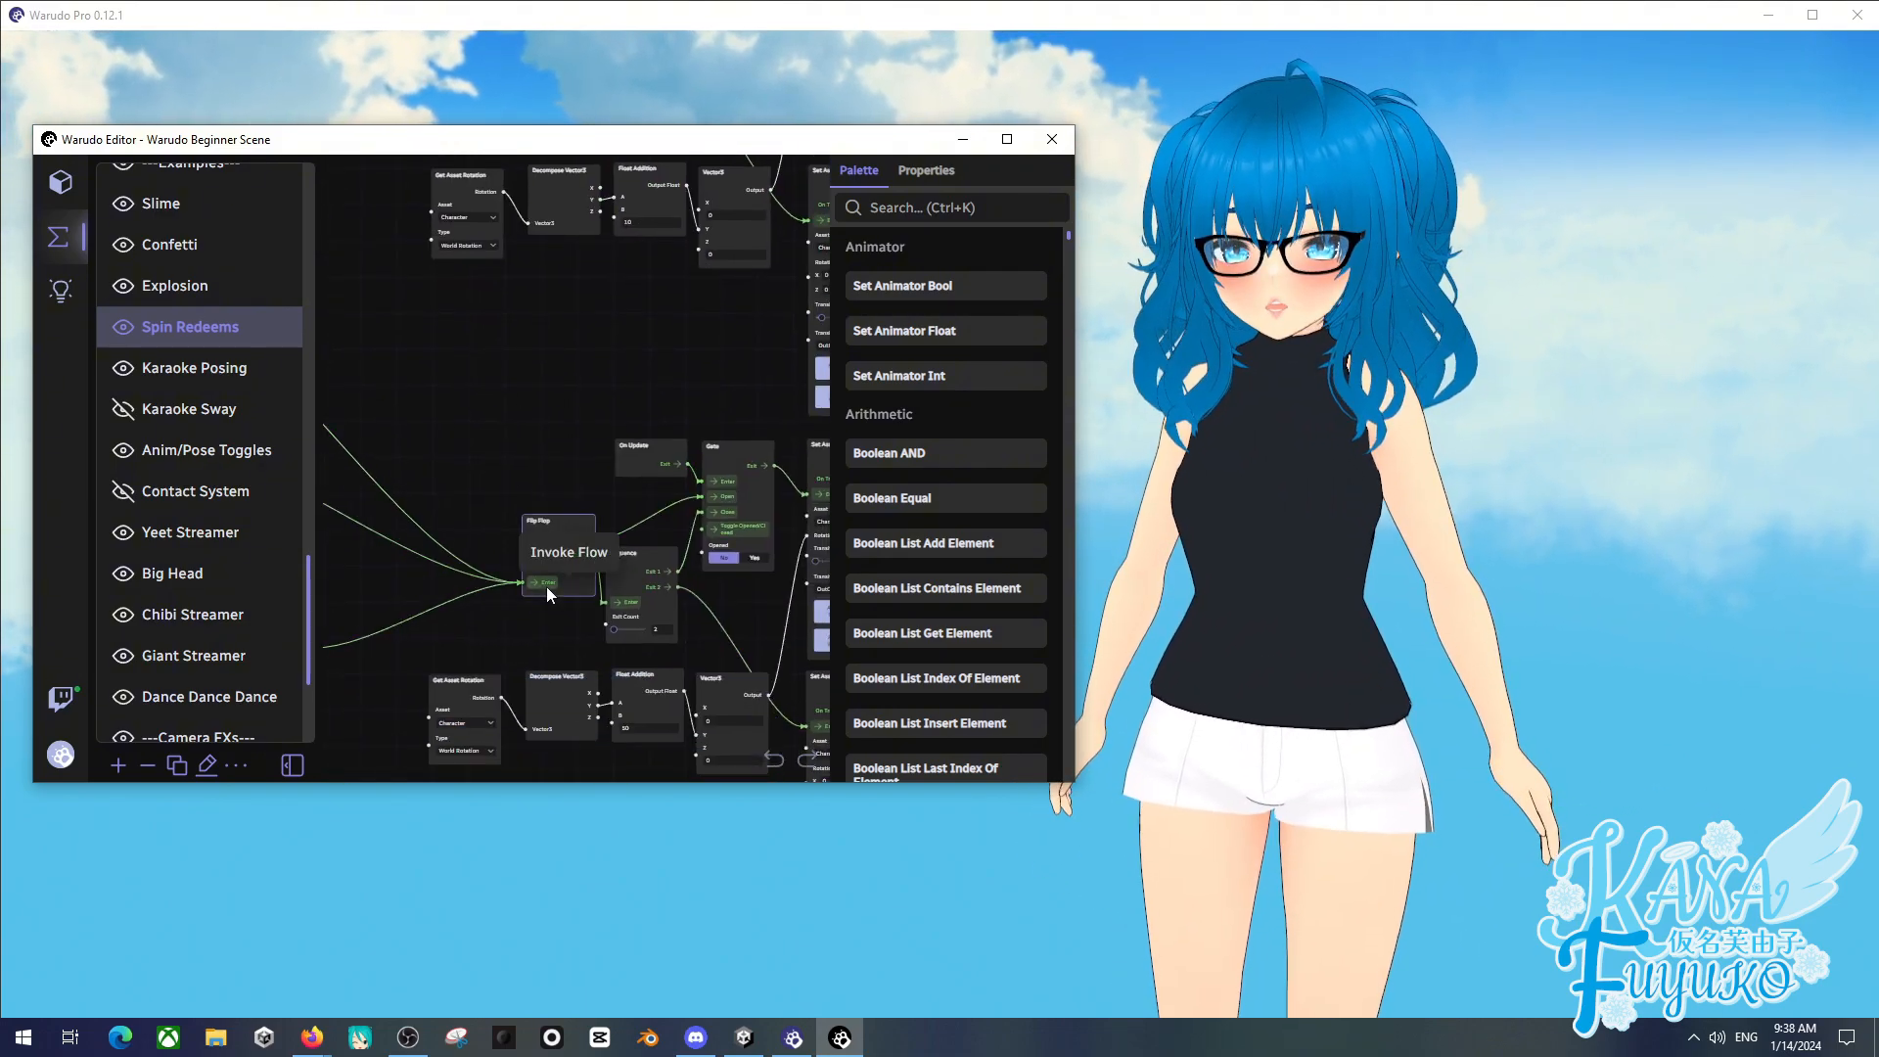
{"action": "left_click", "coordinate": [547, 586]}
{"action": "left_click", "coordinate": [546, 585]}
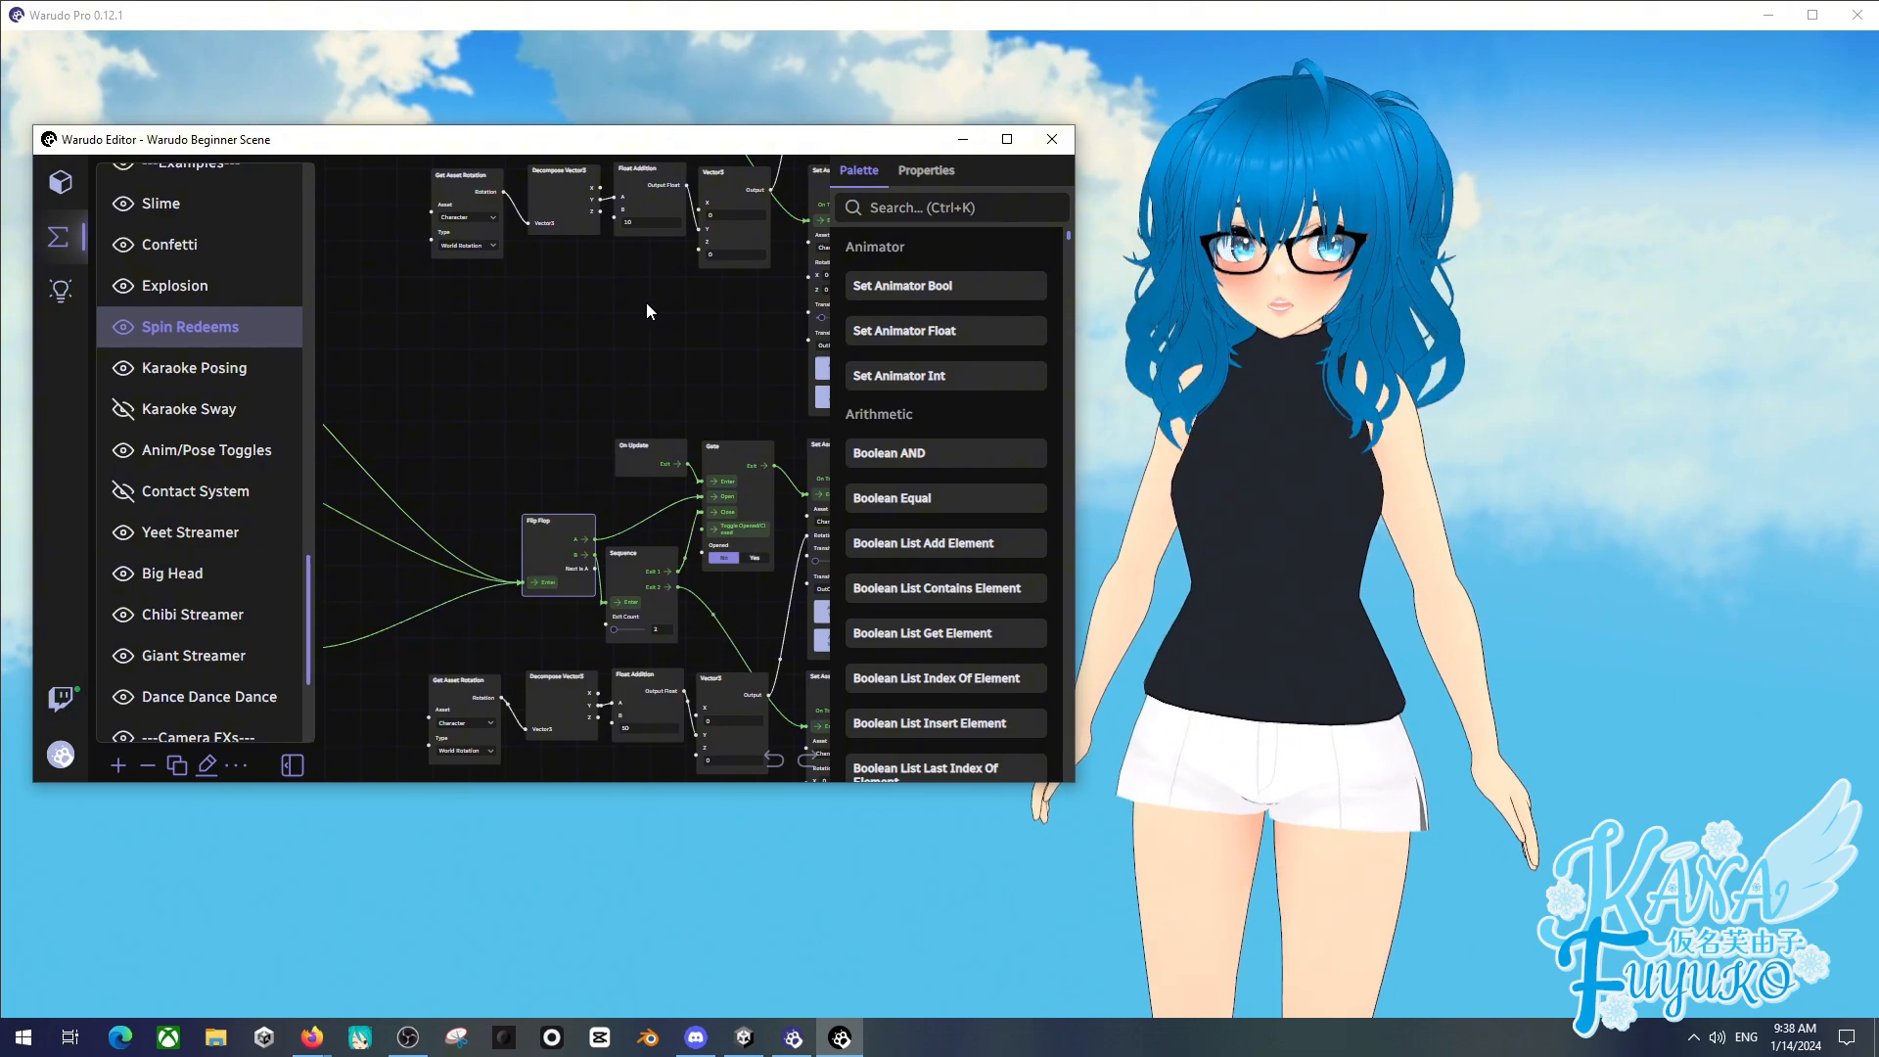
- Highlight the B value in the upper spin chain's Float Addition node and review the surrounding rotation nodes
{"action": "left_click_drag", "start_coordinate": [645, 302], "coordinate": [547, 543]}
{"action": "scroll", "coordinate": [533, 518], "scroll_direction": "up", "scroll_amount": 4}
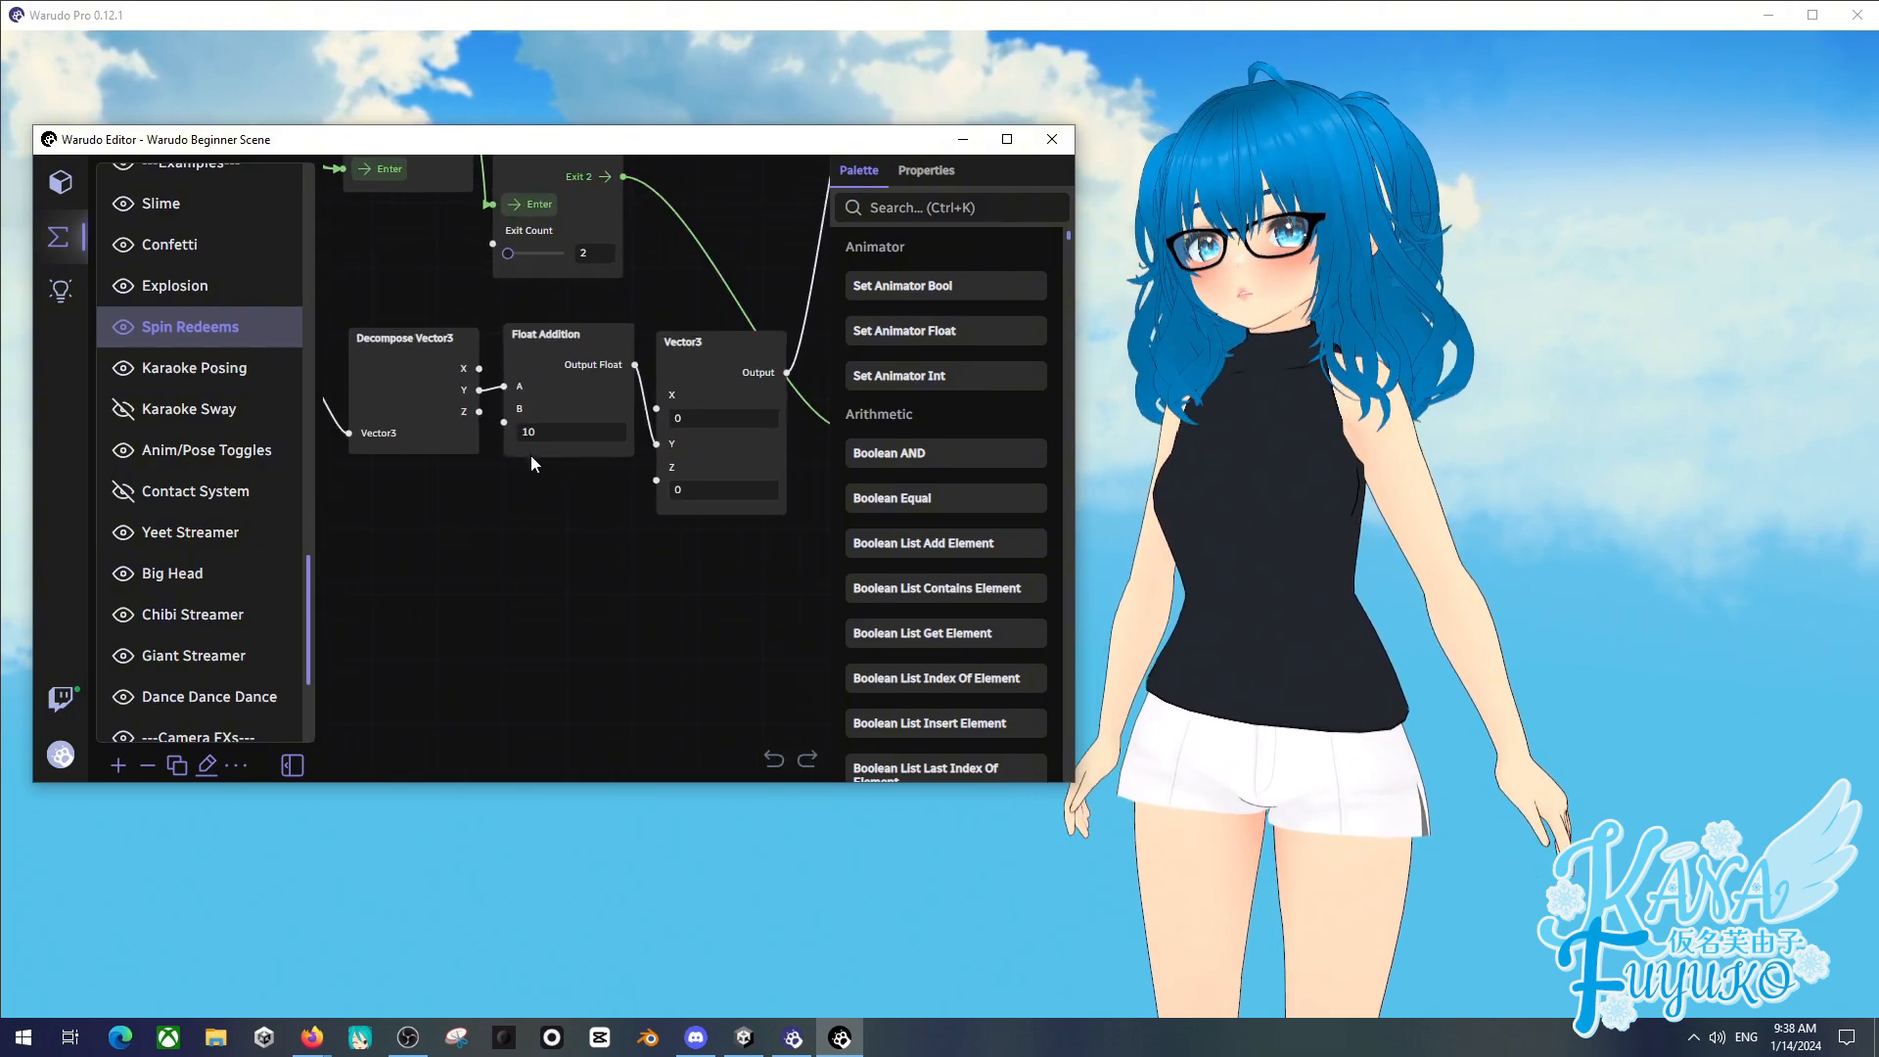
{"action": "left_click", "coordinate": [539, 429]}
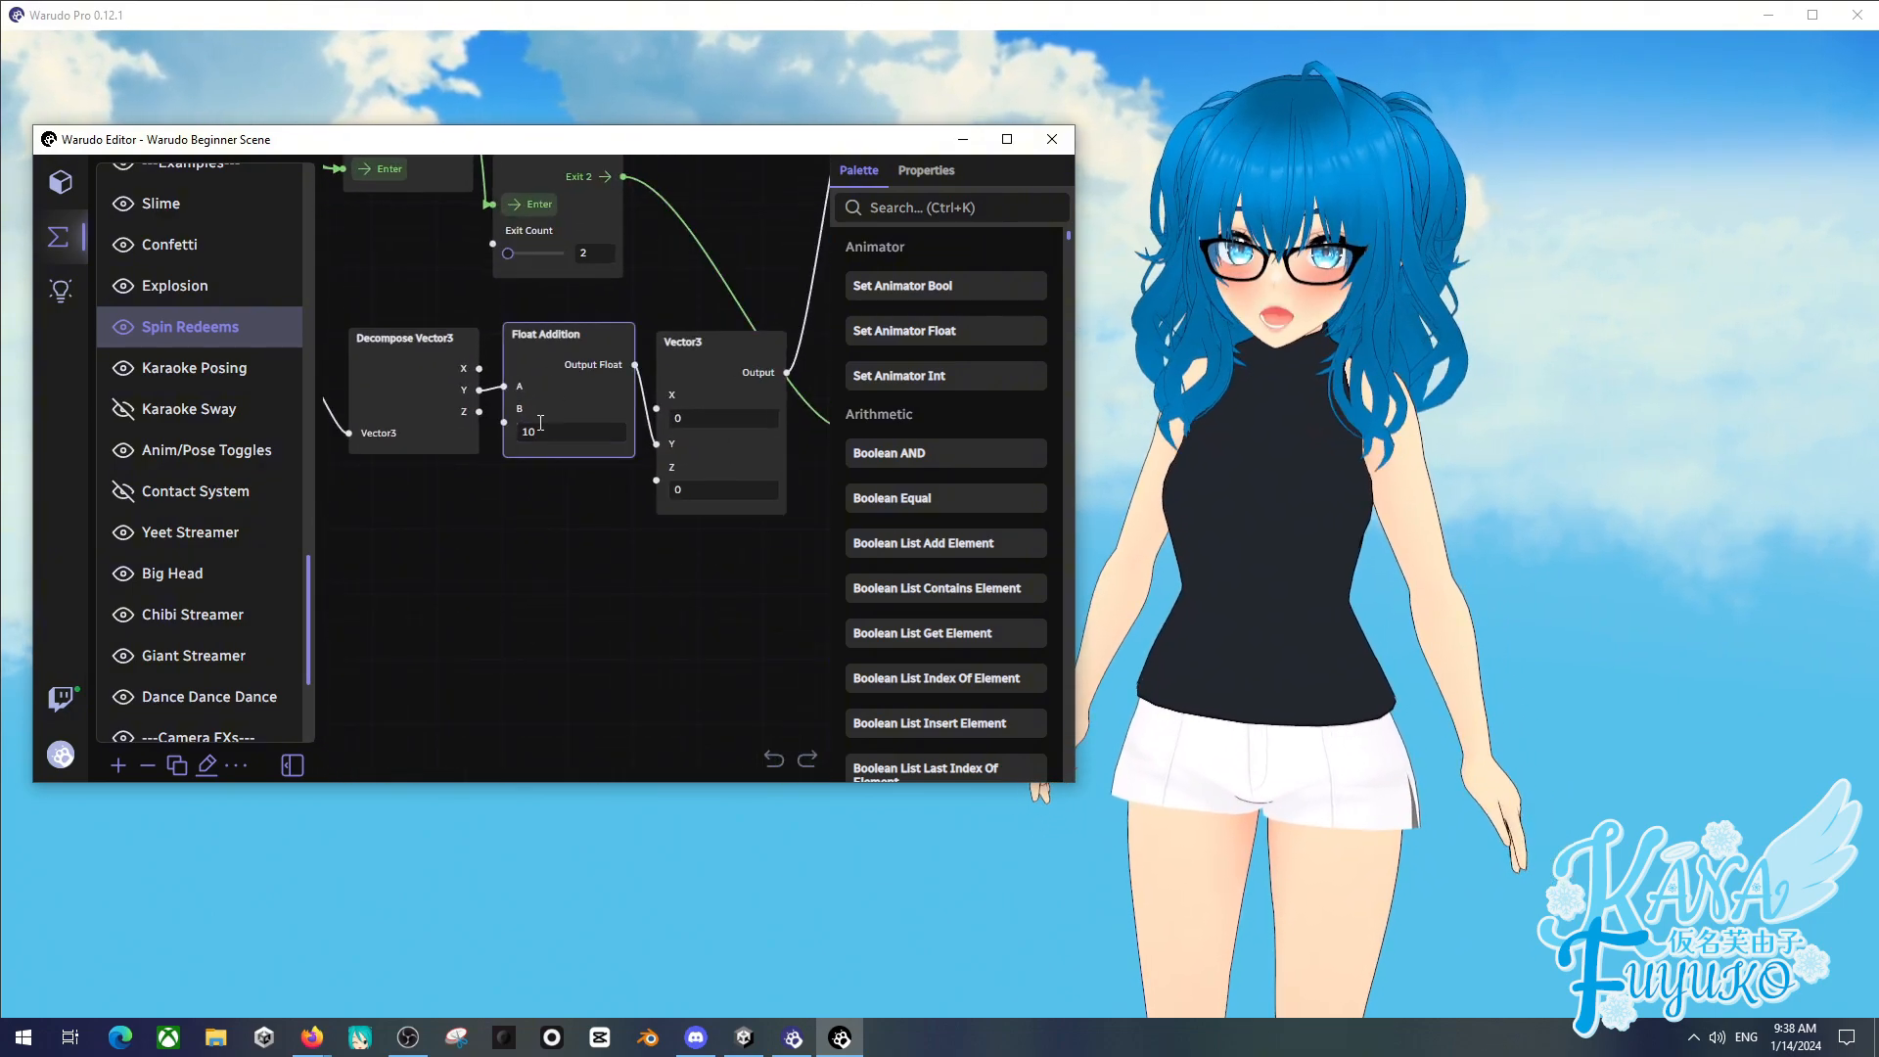
{"action": "left_click_drag", "start_coordinate": [540, 423], "coordinate": [507, 432]}
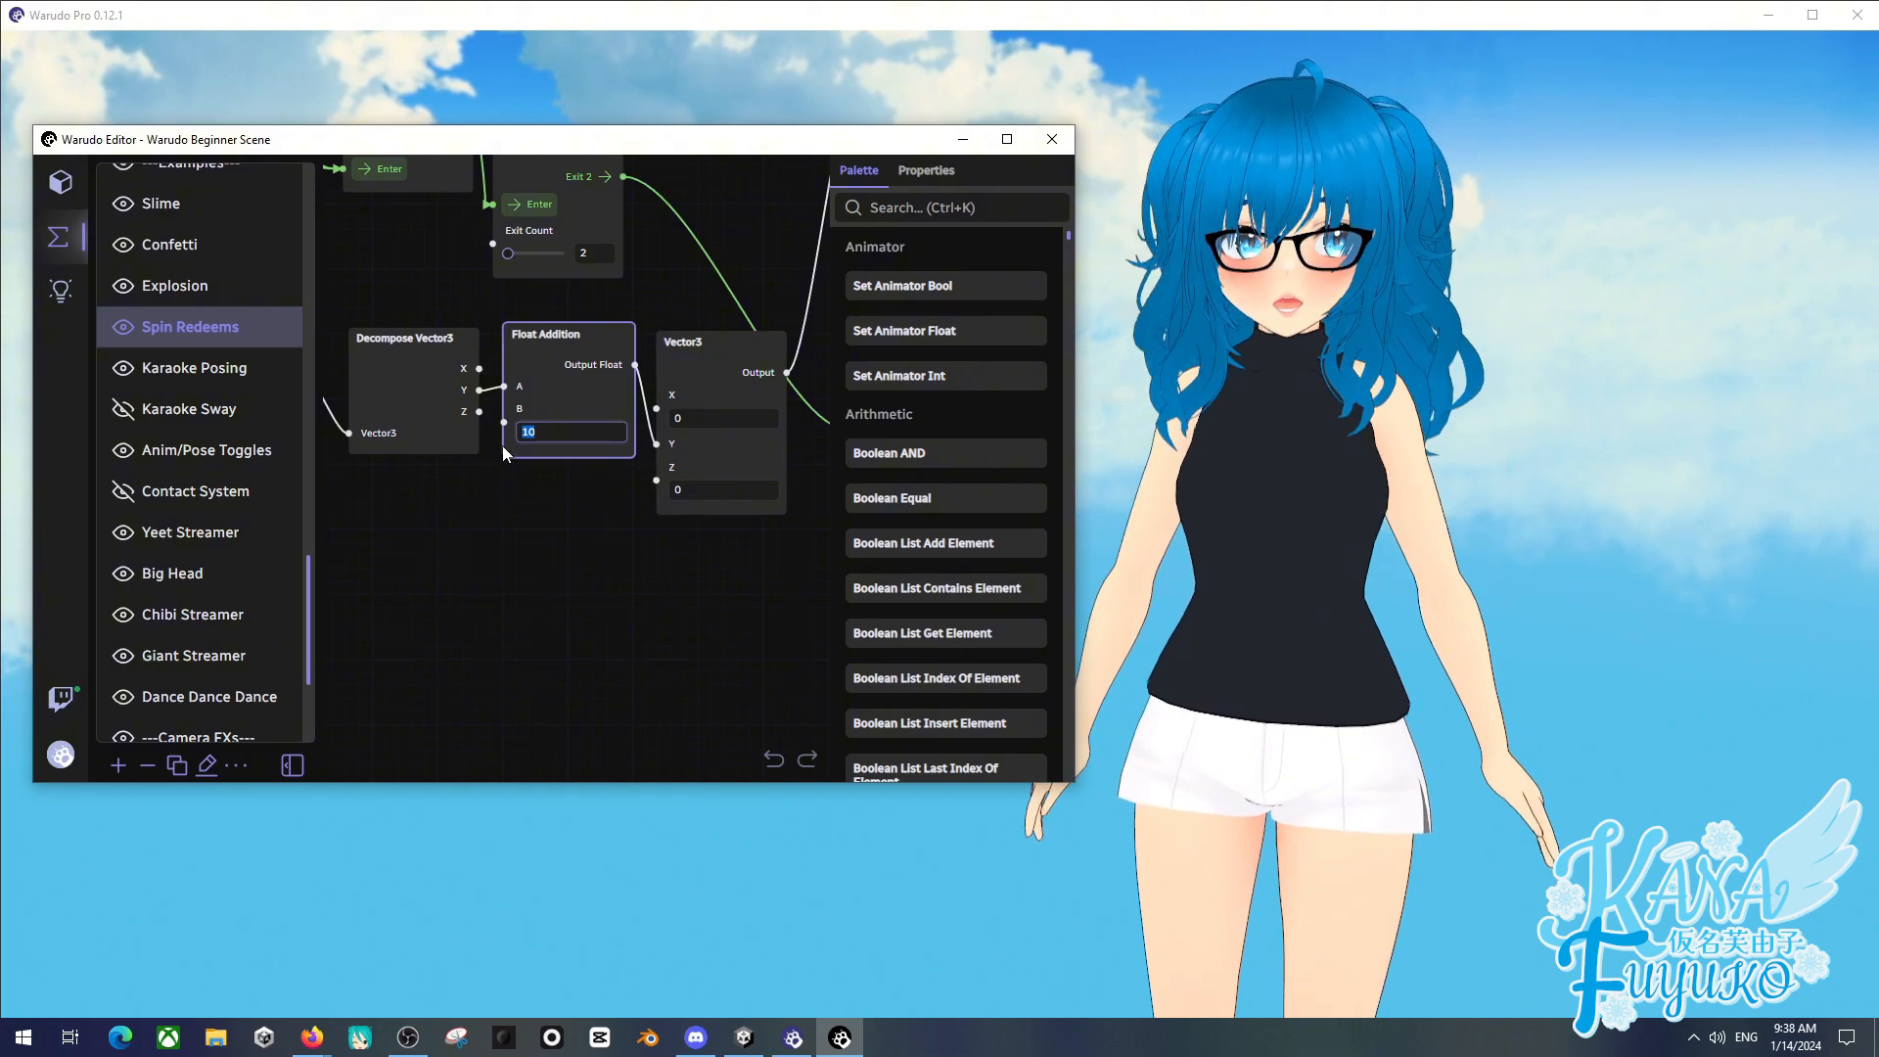
{"action": "left_click", "coordinate": [497, 550]}
{"action": "scroll", "coordinate": [489, 549], "scroll_direction": "down", "scroll_amount": 5}
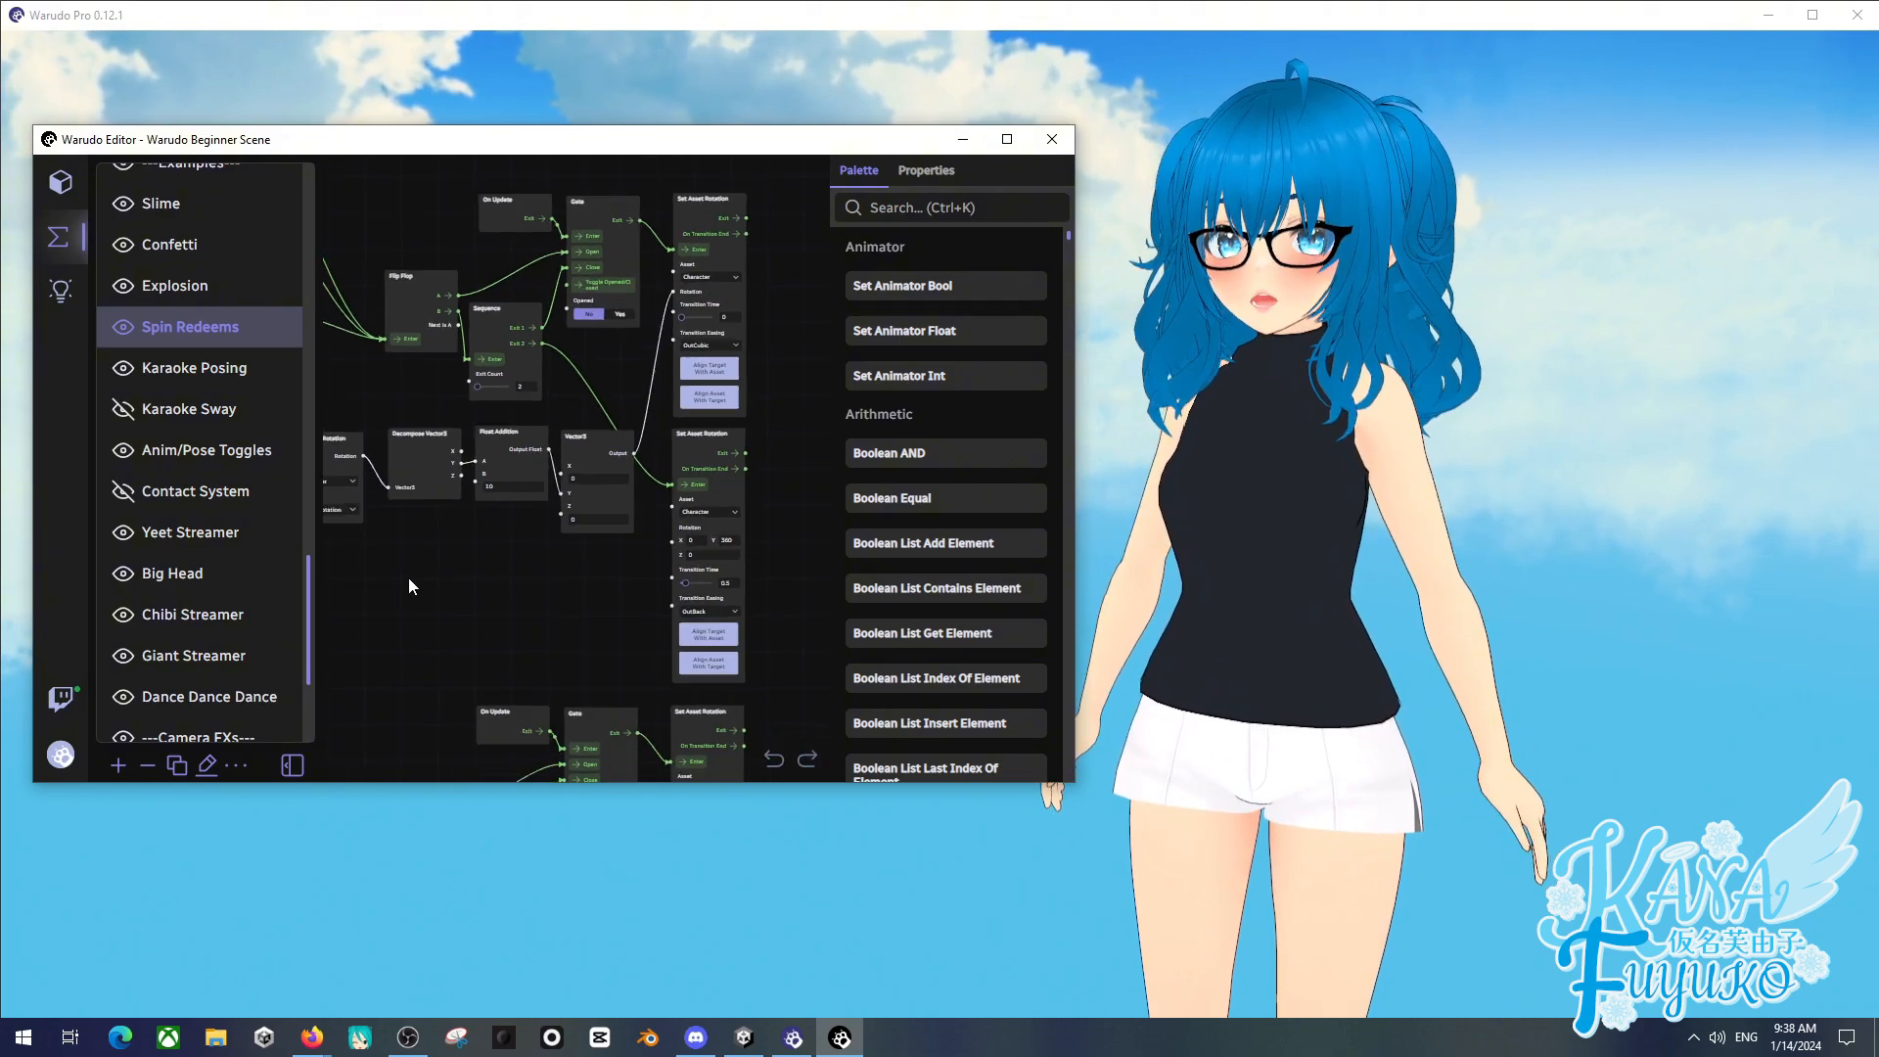
- View the Karaoke Posing blueprint's Sequence node and the bone rotation offset chain in the Karaoke Sway blueprint
{"action": "left_click", "coordinate": [206, 370]}
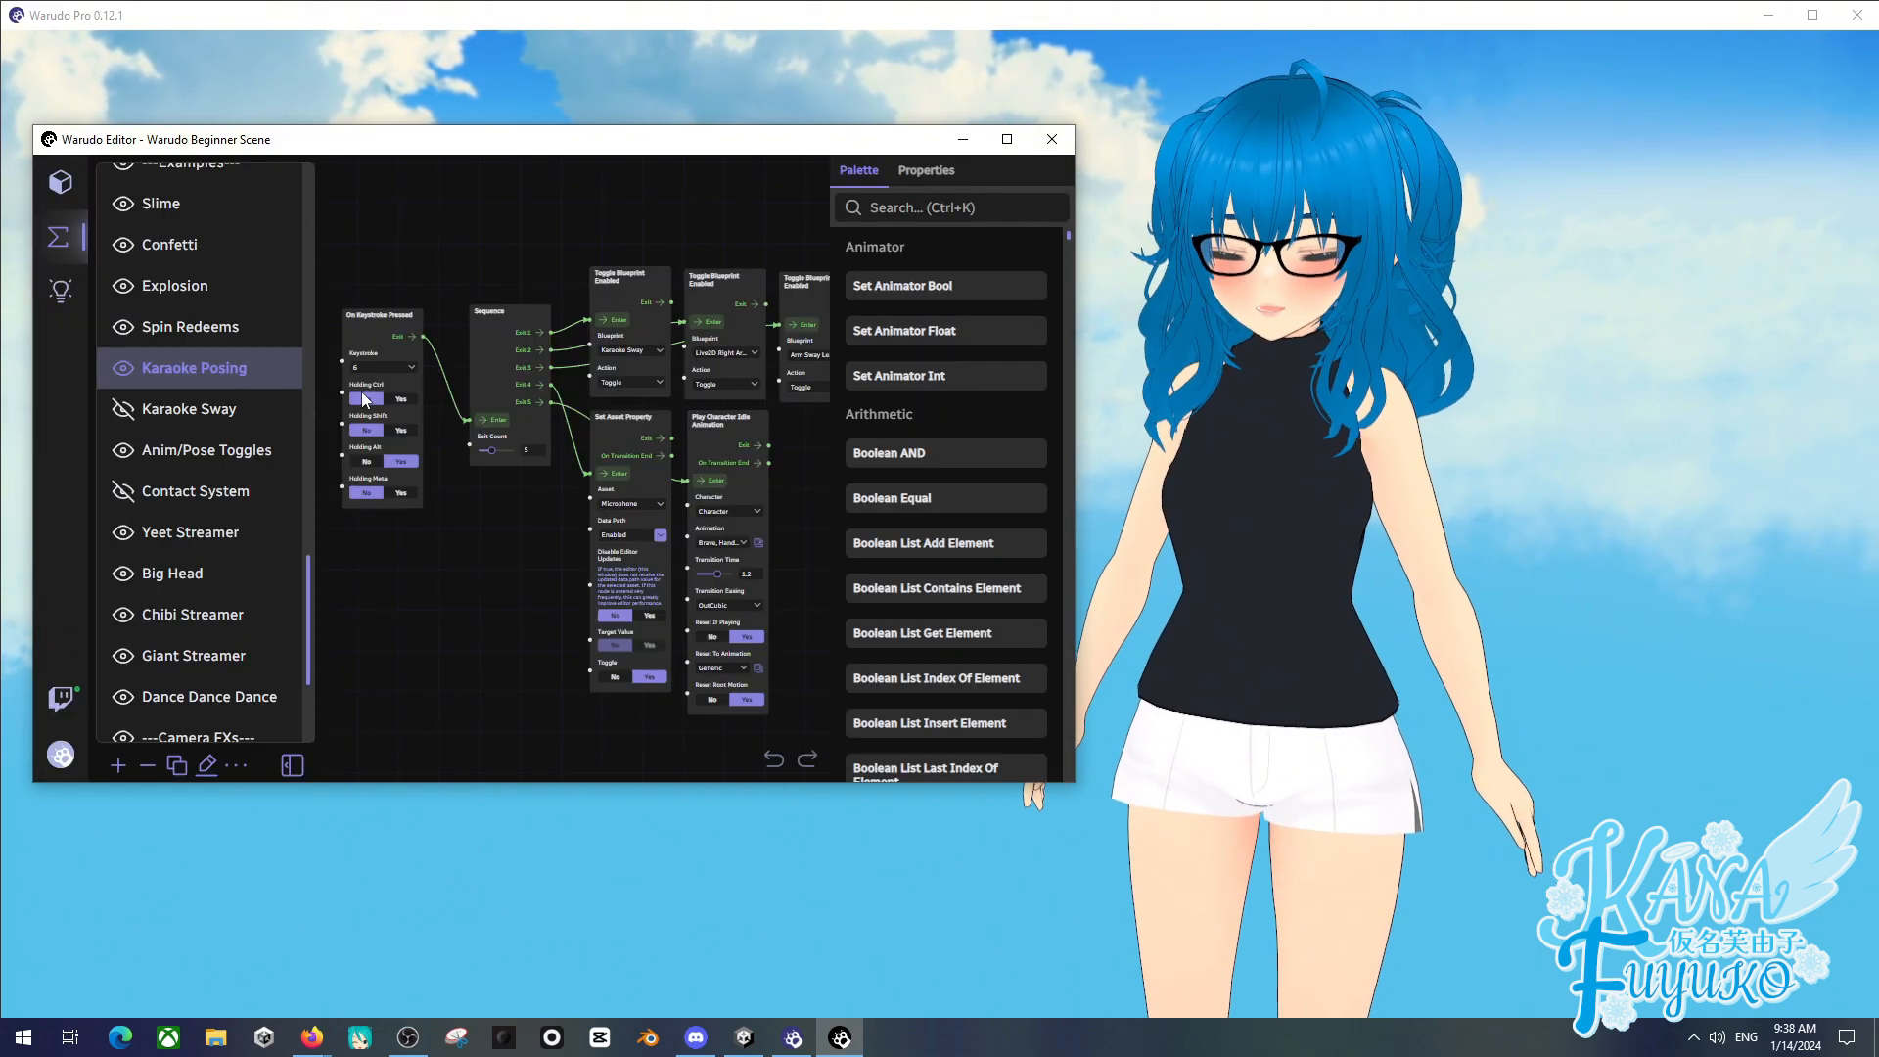
{"action": "left_click", "coordinate": [484, 402]}
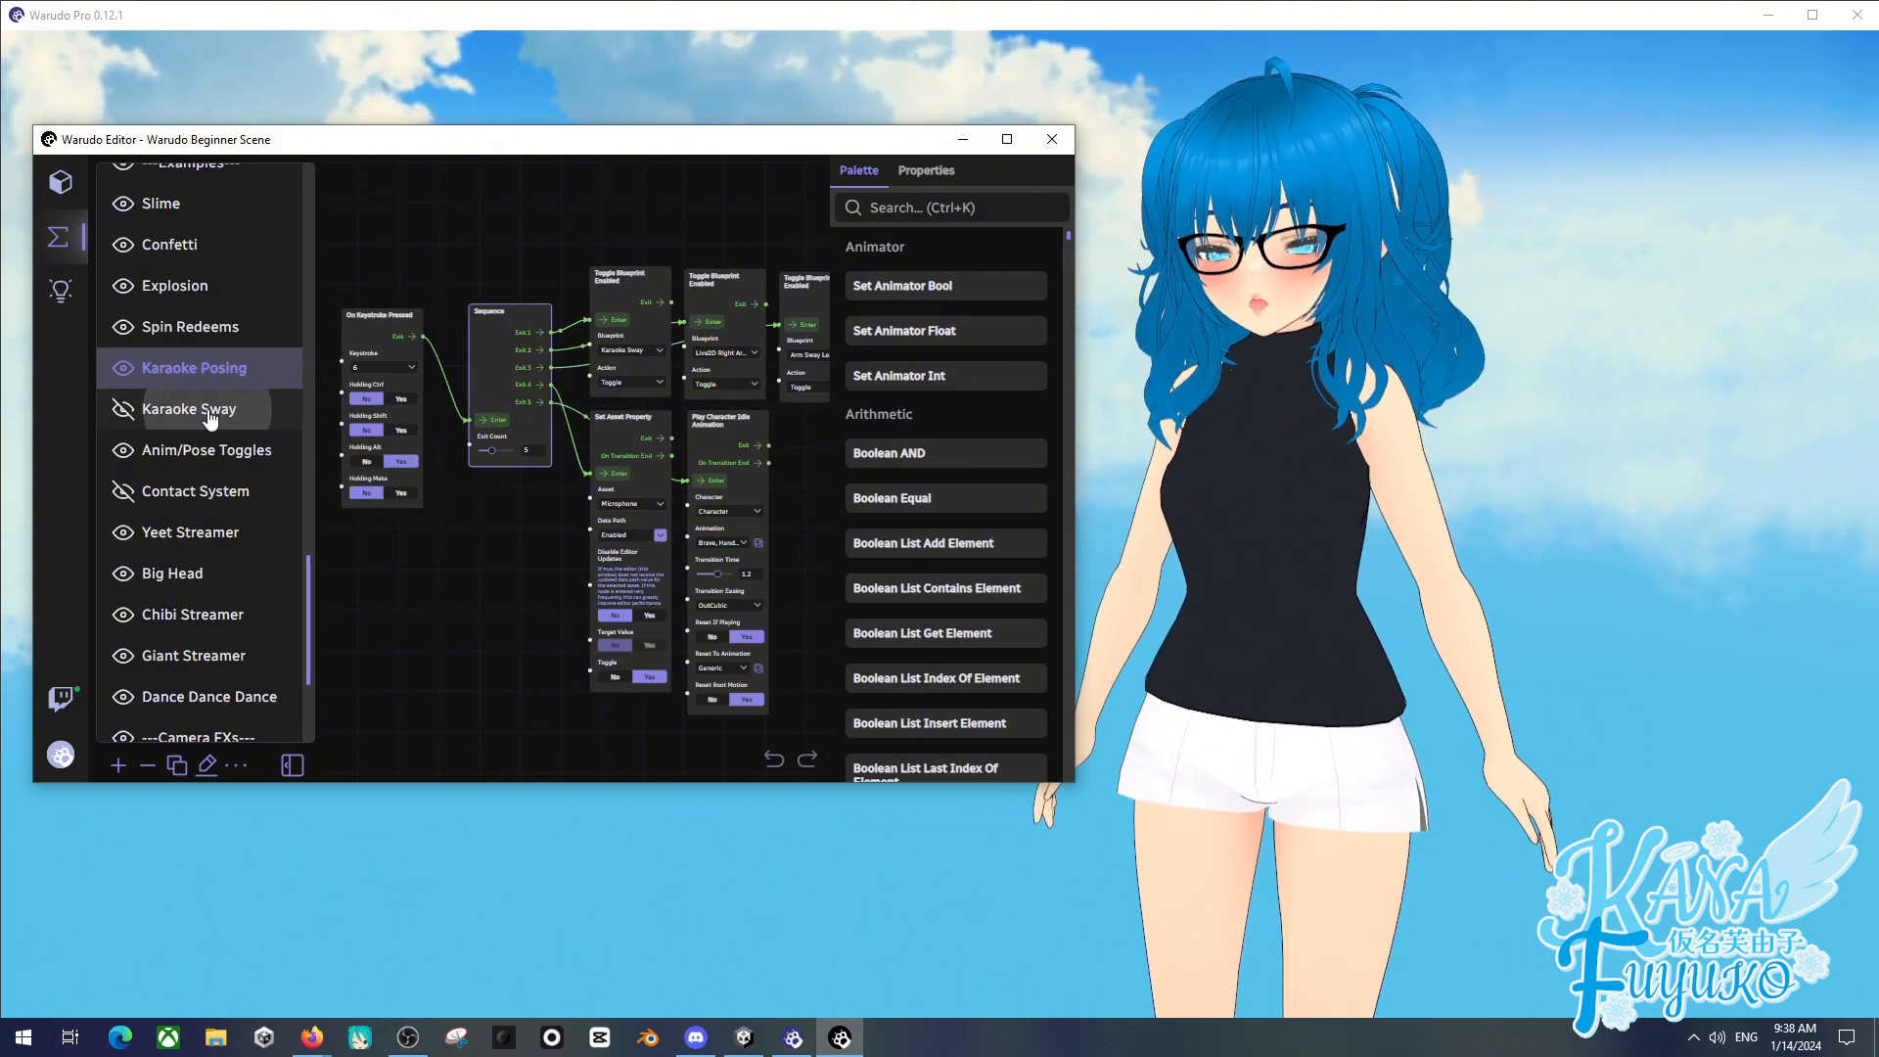
{"action": "left_click", "coordinate": [154, 418]}
{"action": "scroll", "coordinate": [329, 502], "scroll_direction": "down", "scroll_amount": 3}
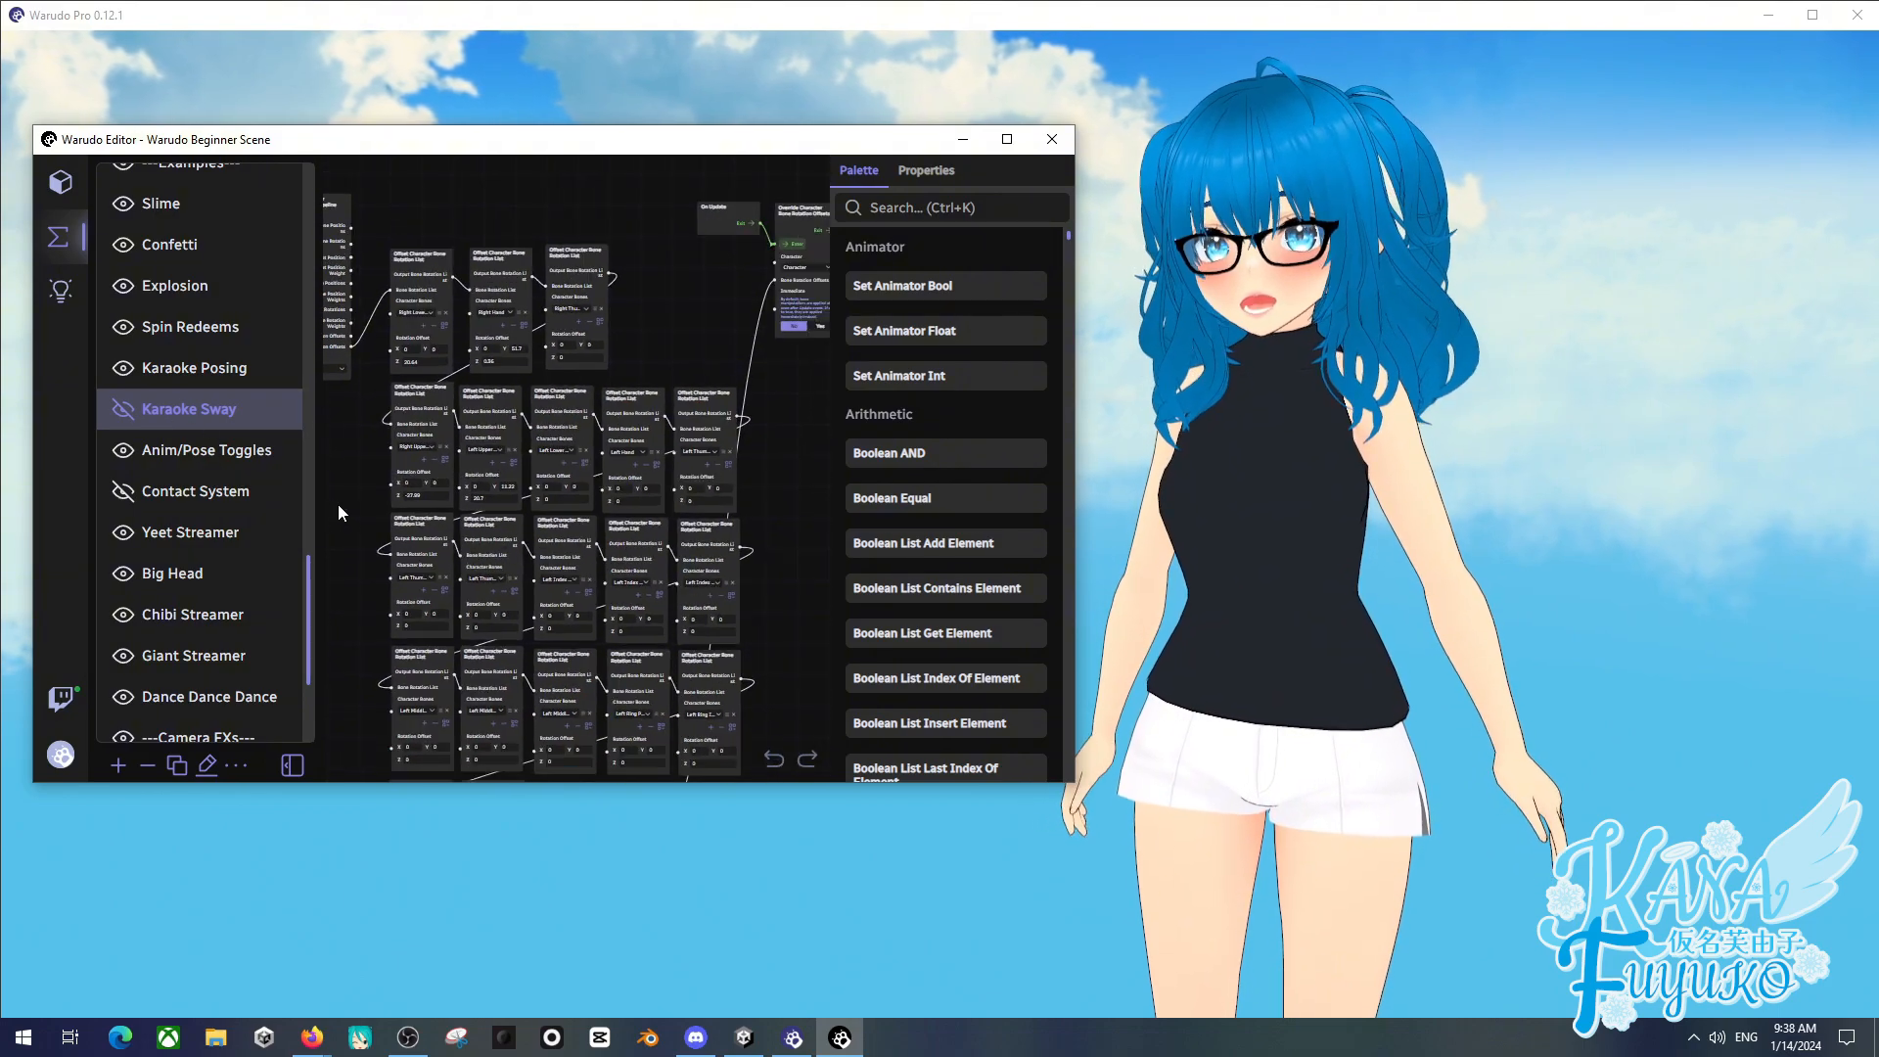
{"action": "left_click_drag", "start_coordinate": [338, 503], "coordinate": [374, 450]}
{"action": "scroll", "coordinate": [380, 437], "scroll_direction": "down", "scroll_amount": 1}
- Locate the Live2D arm sway blueprints in the list, and test the Karaoke Posing blueprint by manually running its Sequence node
{"action": "scroll", "coordinate": [186, 411], "scroll_direction": "up", "scroll_amount": 10}
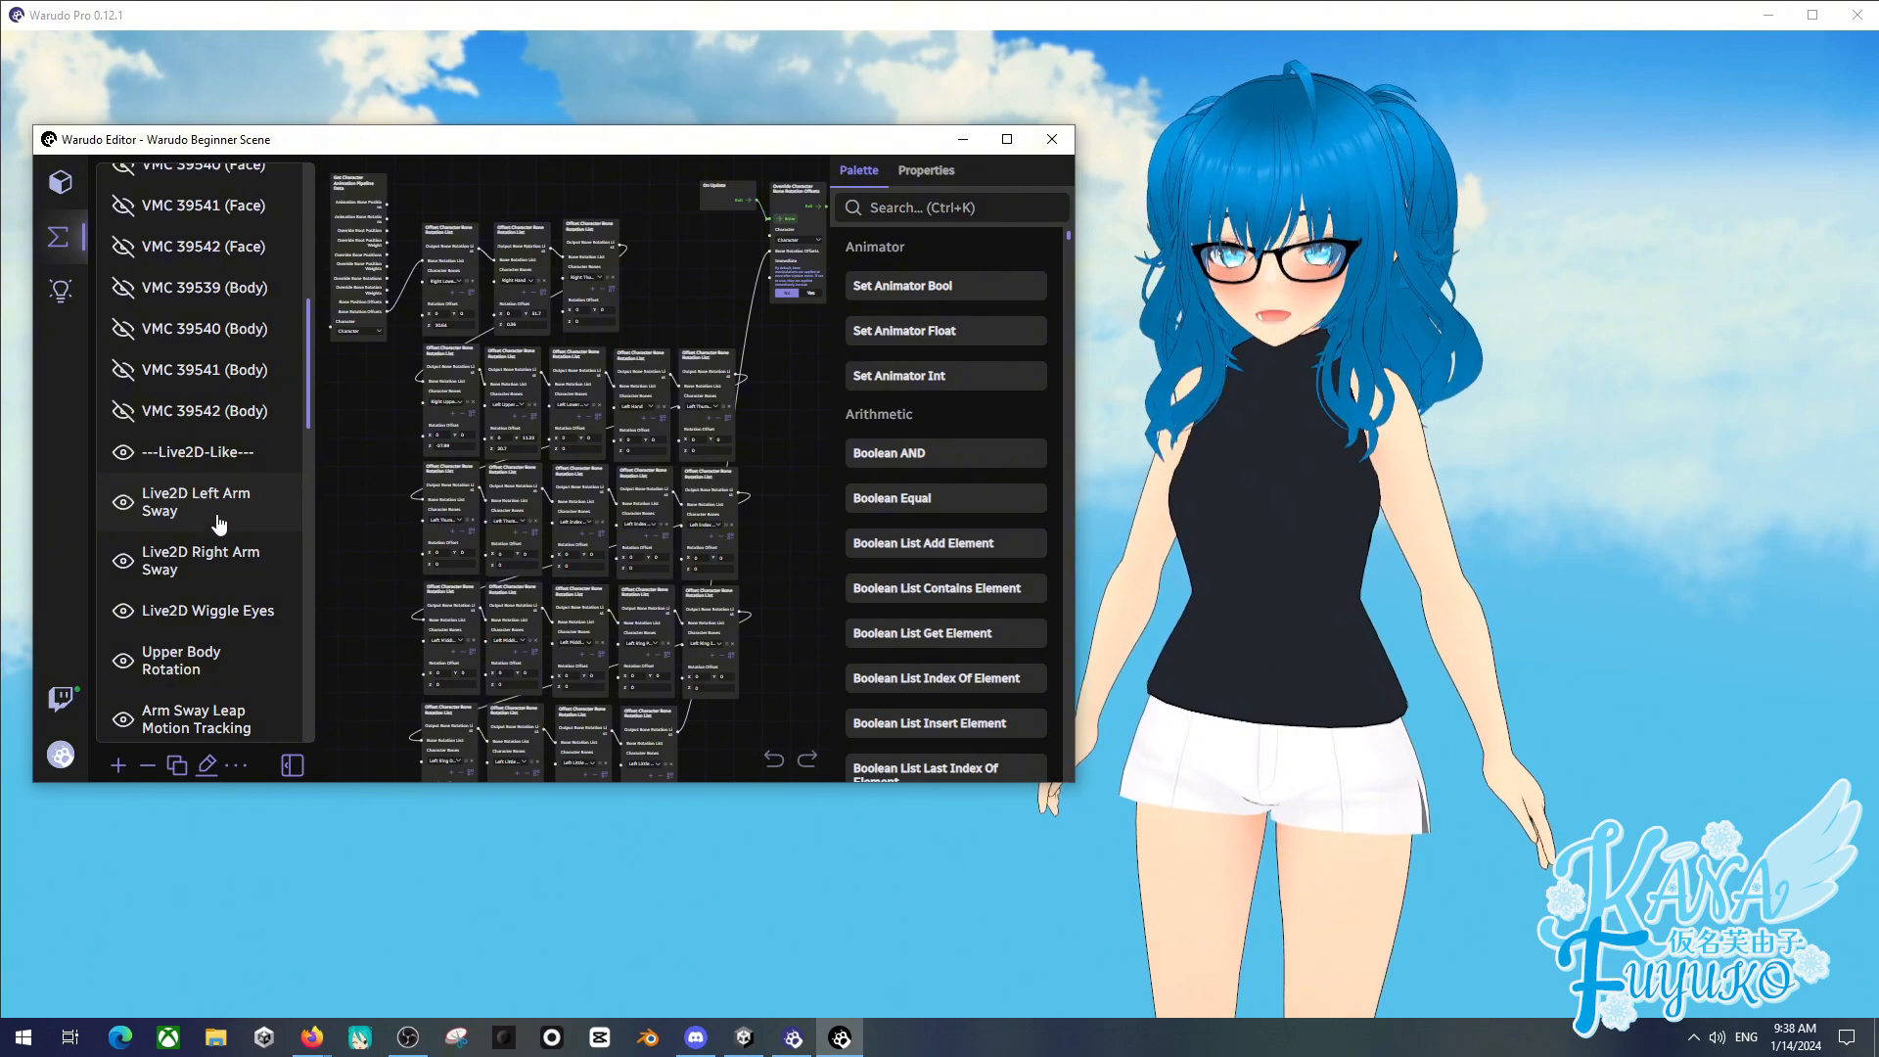
{"action": "scroll", "coordinate": [209, 499], "scroll_direction": "down", "scroll_amount": 10}
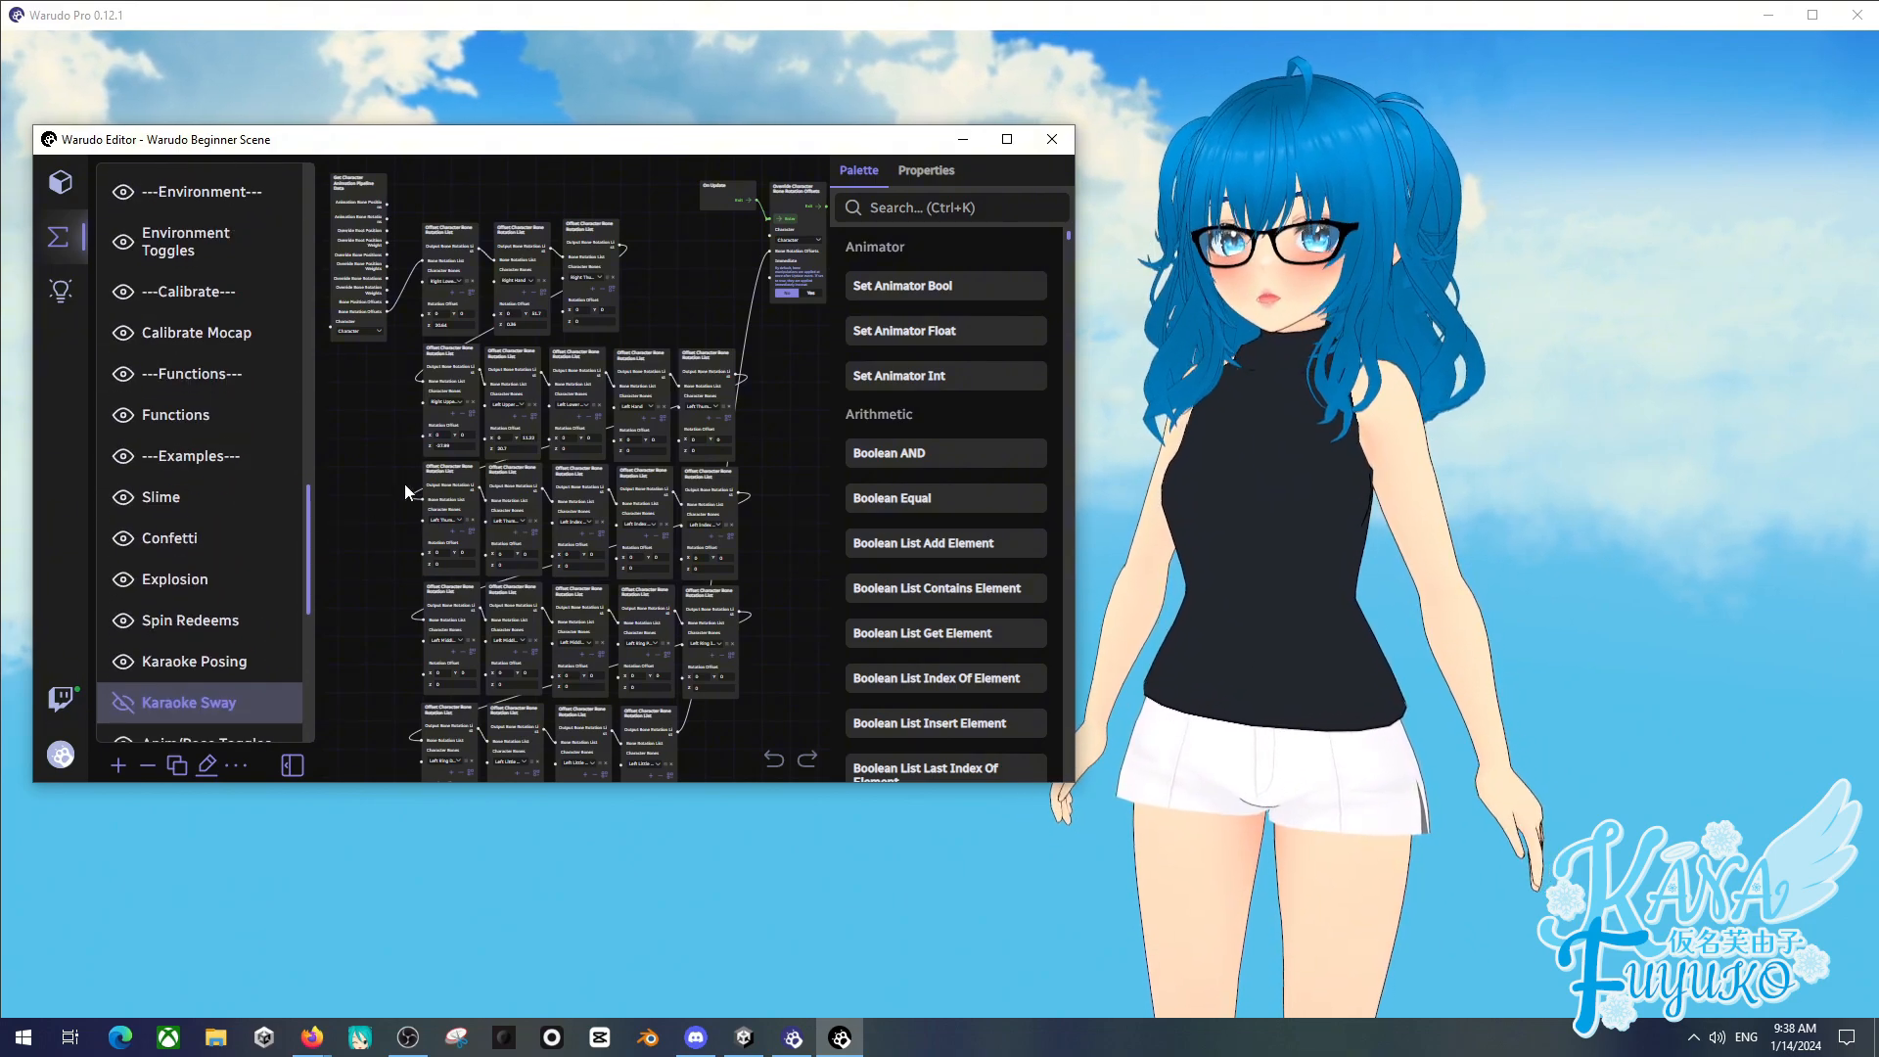
{"action": "scroll", "coordinate": [253, 550], "scroll_direction": "down", "scroll_amount": 1}
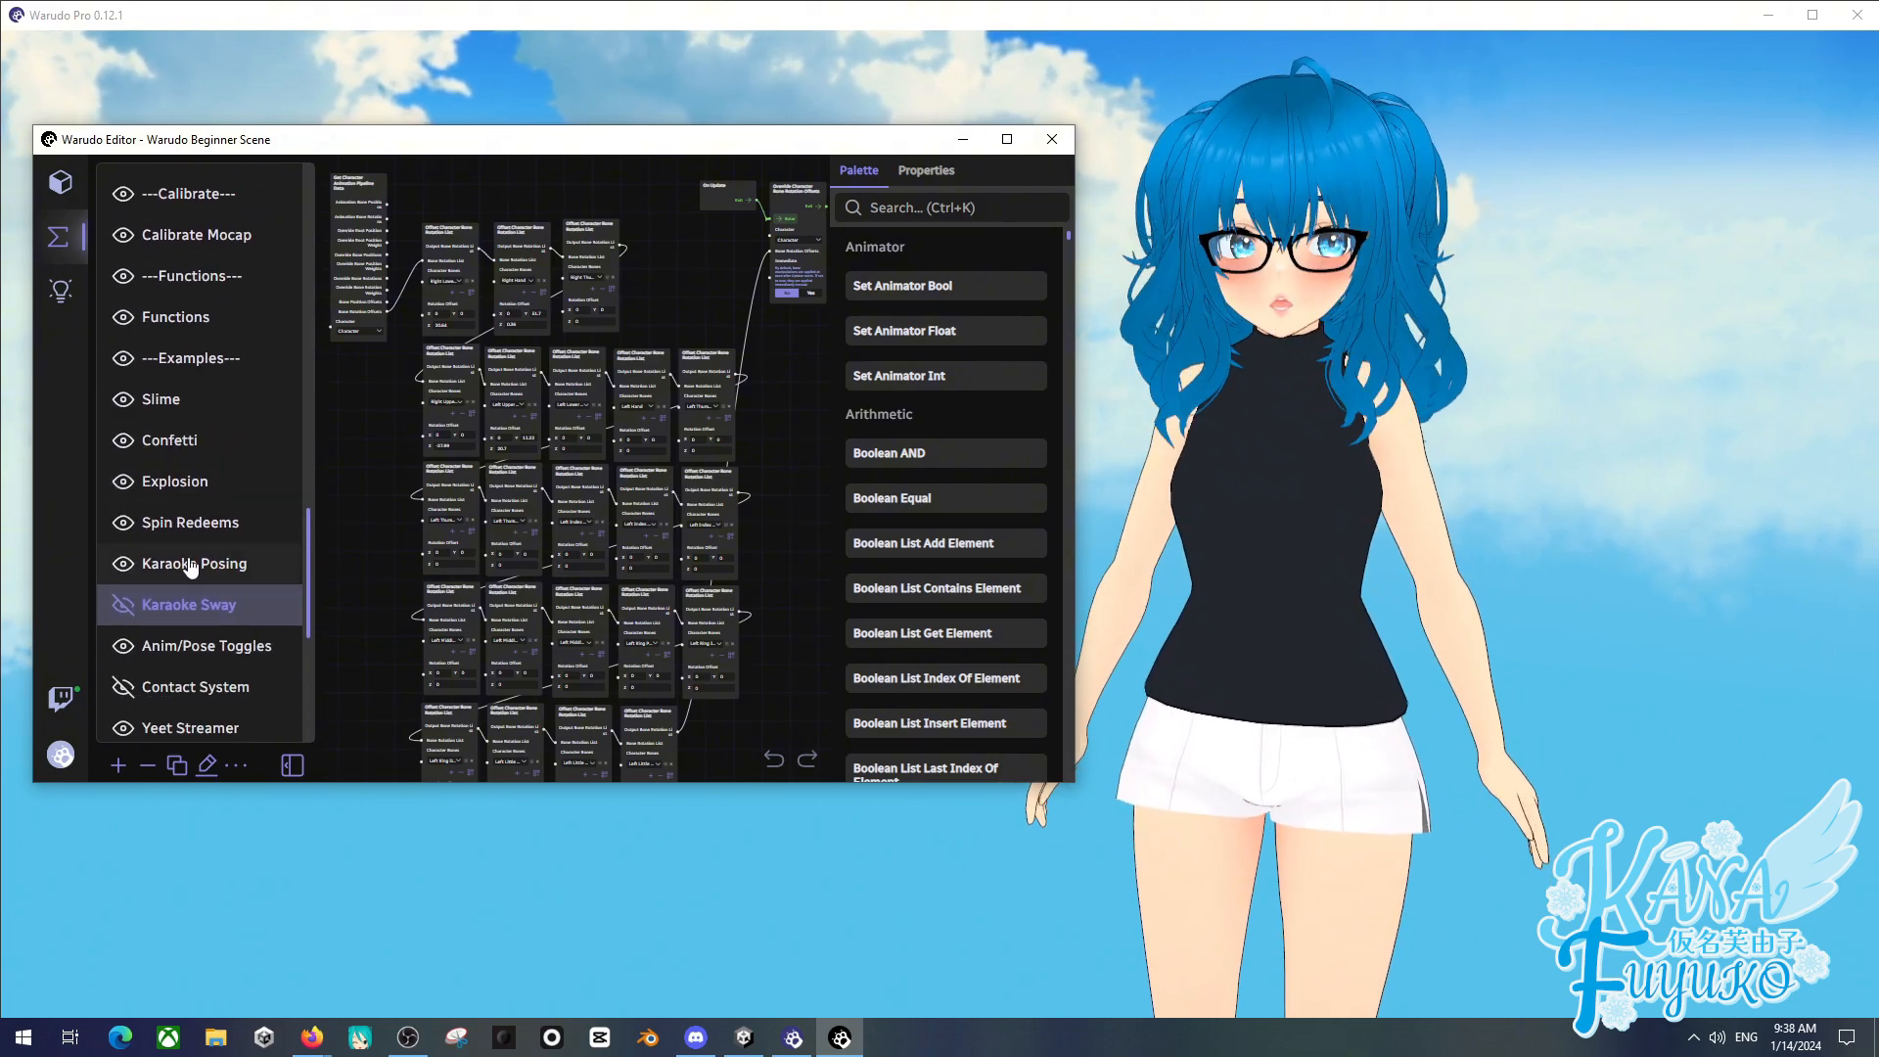
{"action": "left_click", "coordinate": [189, 565]}
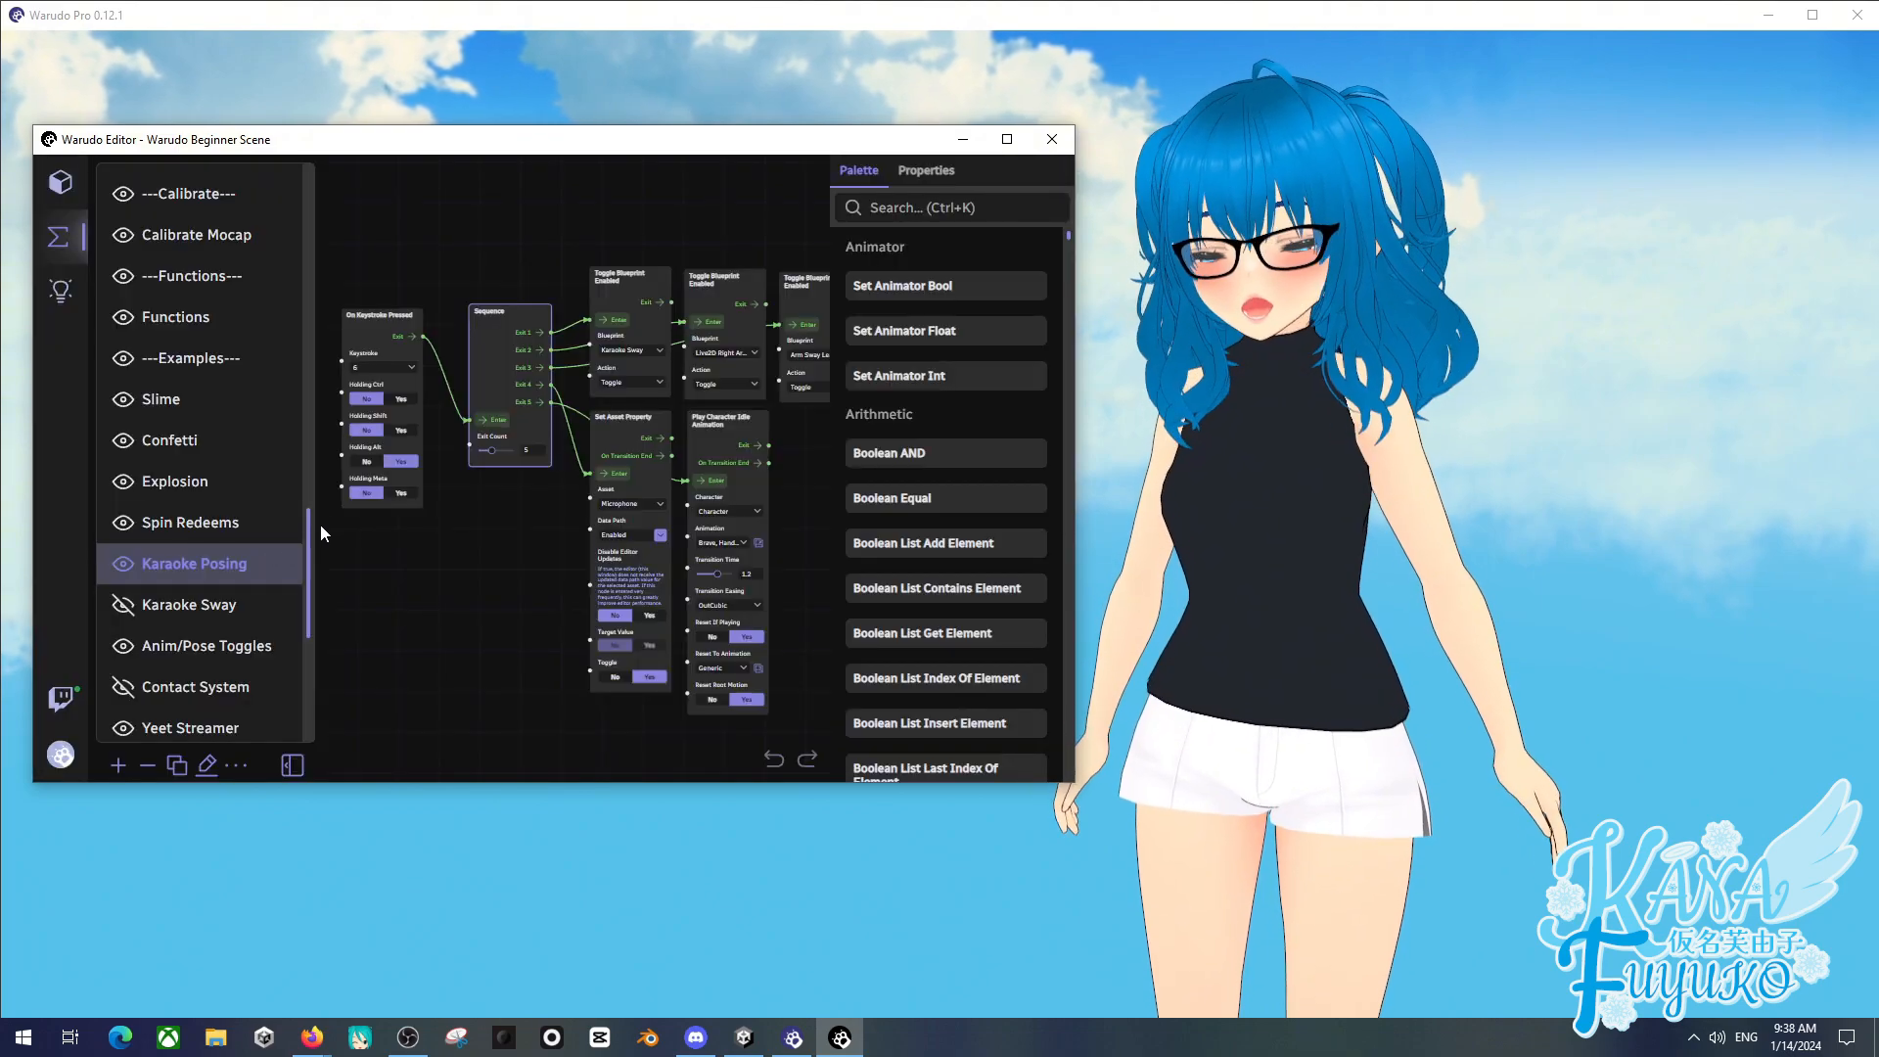
{"action": "left_click", "coordinate": [489, 420]}
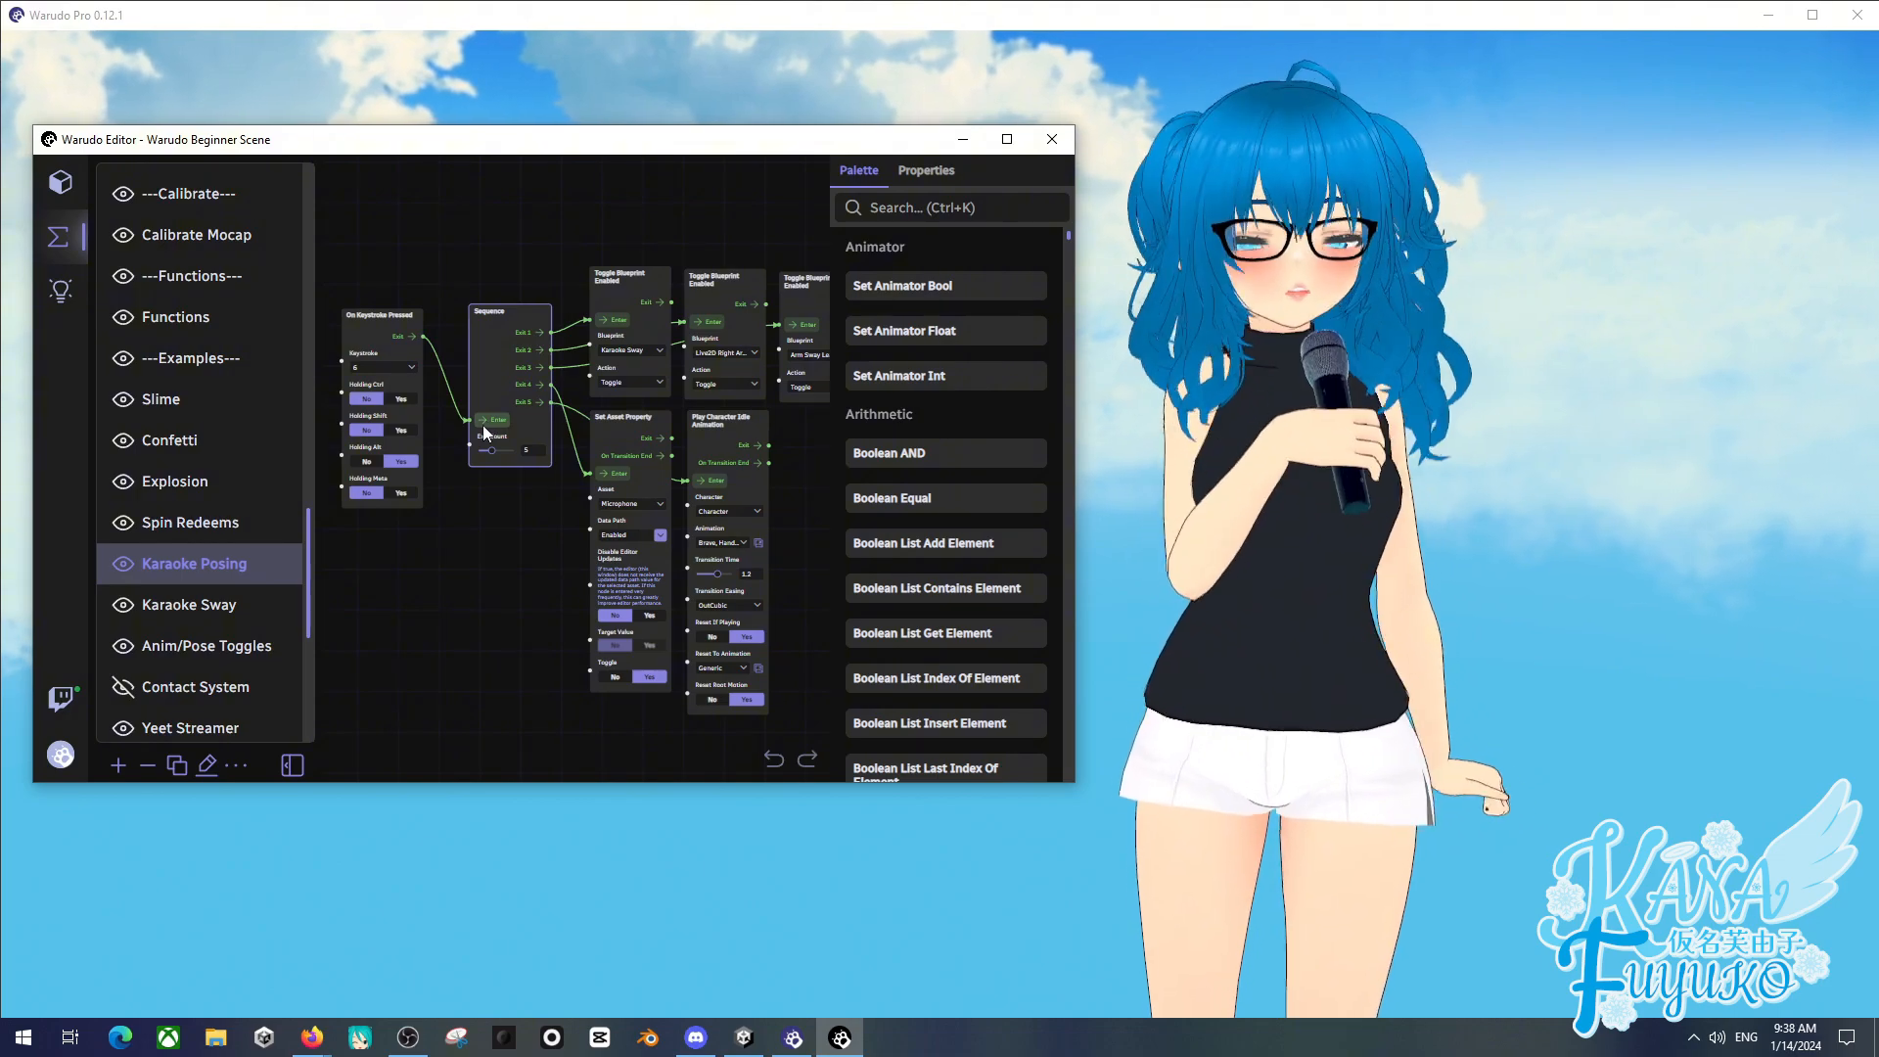
{"action": "scroll", "coordinate": [205, 533], "scroll_direction": "down", "scroll_amount": 2}
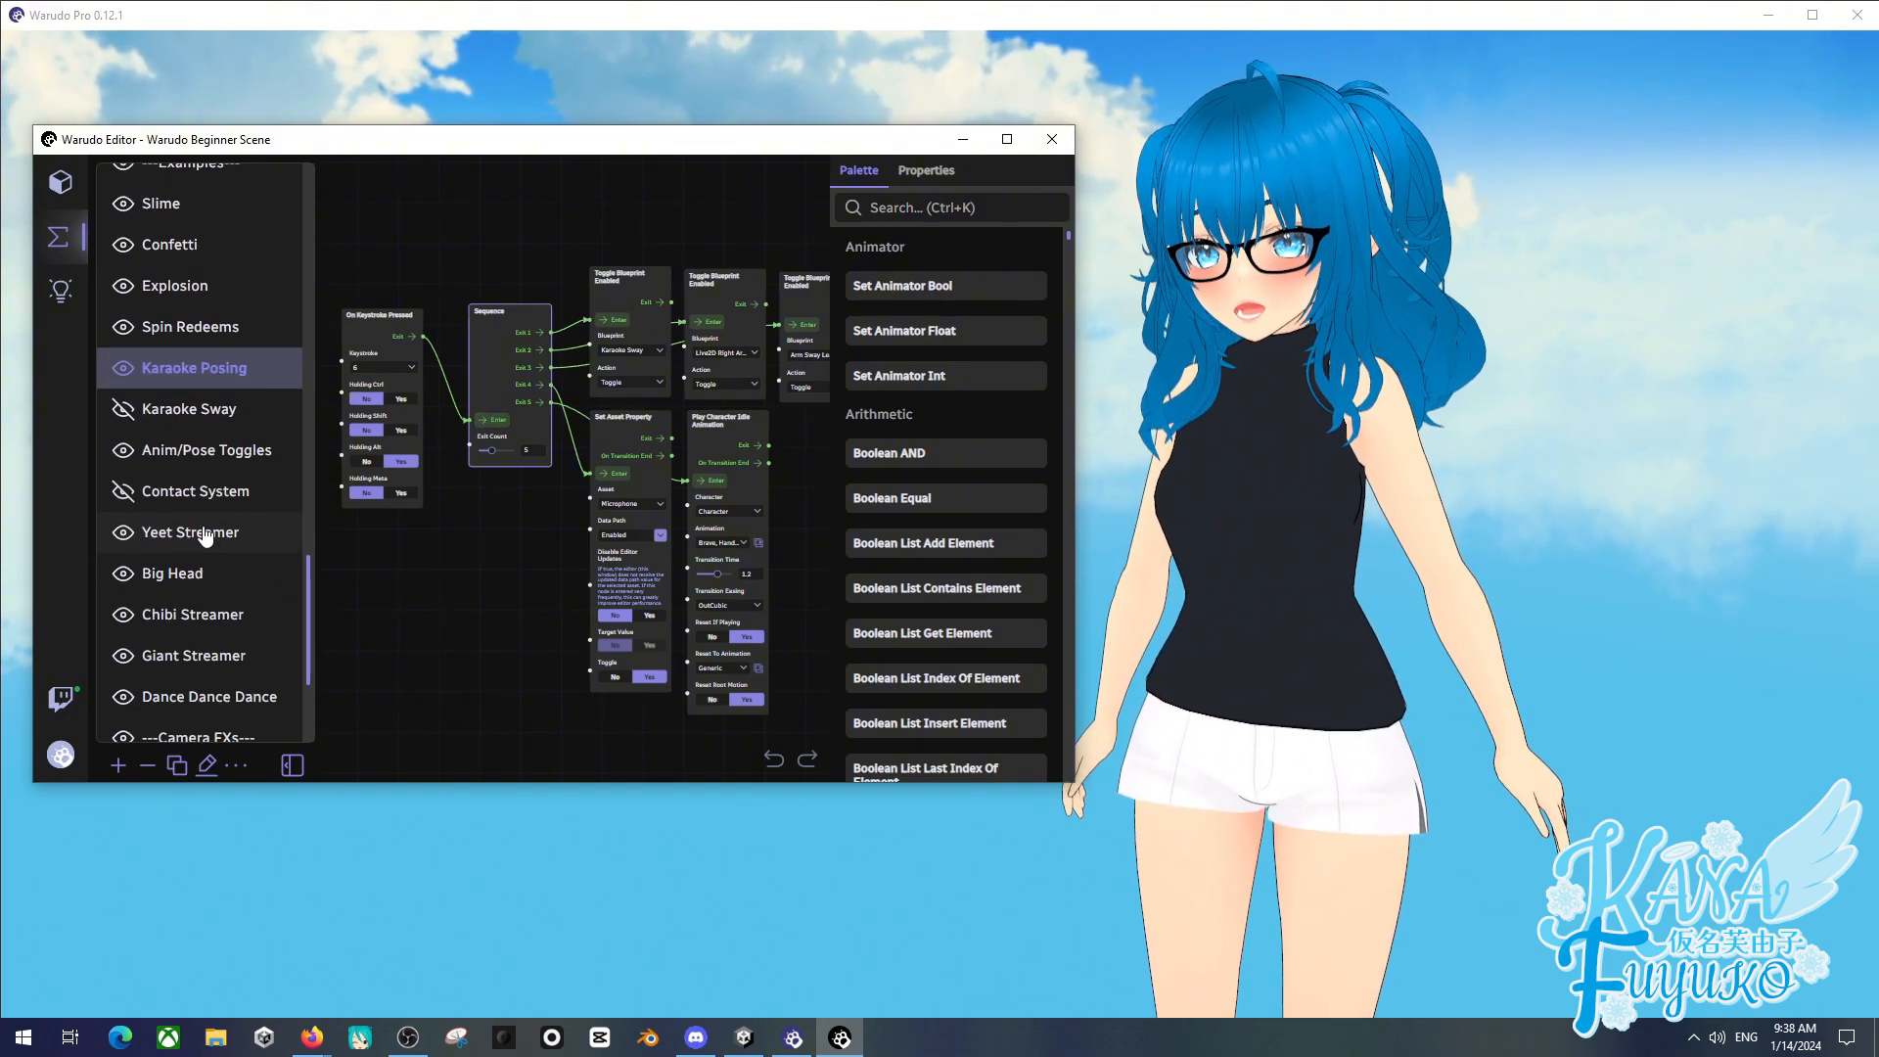
- Open the Anim/Pose Toggles blueprint and examine the Pose 1 keystroke and Stream Deck triggers with their Play Character Idle Animation node
{"action": "left_click", "coordinate": [214, 456]}
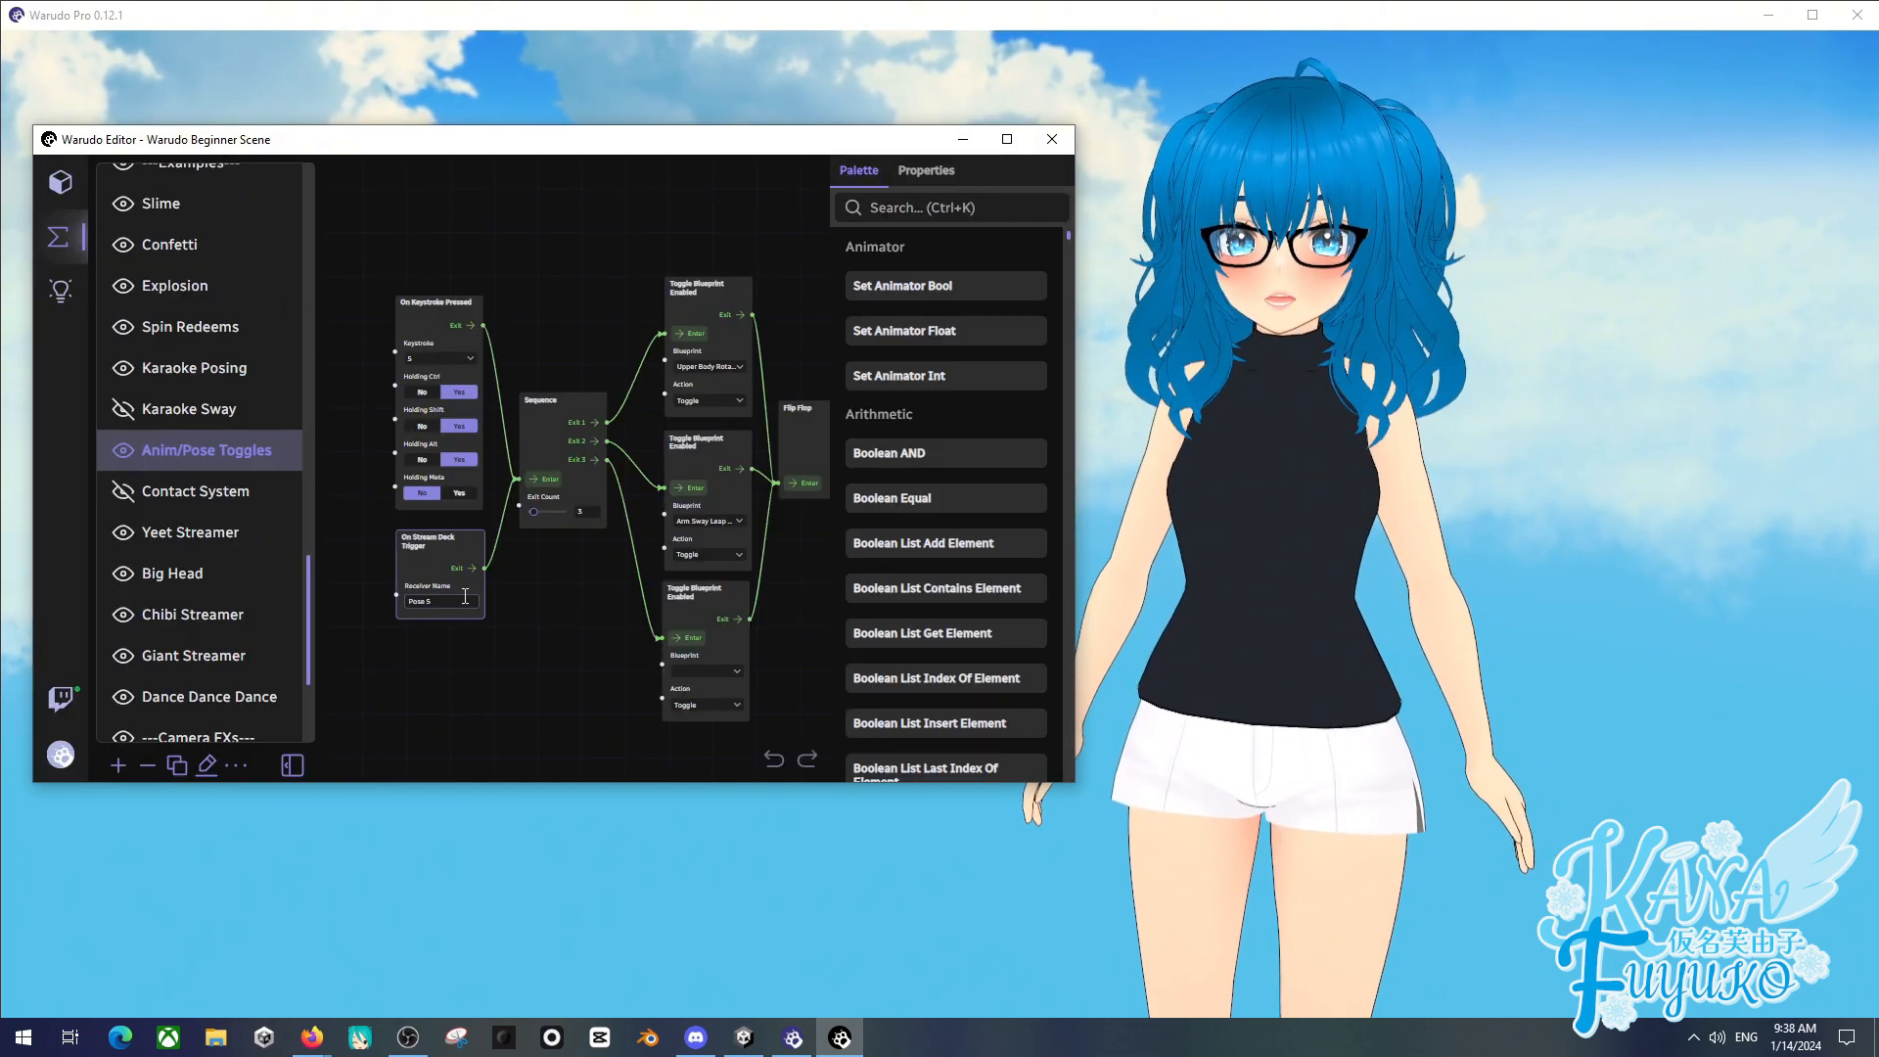
{"action": "scroll", "coordinate": [548, 654], "scroll_direction": "down", "scroll_amount": 5}
{"action": "left_click_drag", "start_coordinate": [641, 399], "coordinate": [372, 514]}
{"action": "scroll", "coordinate": [377, 504], "scroll_direction": "up", "scroll_amount": 5}
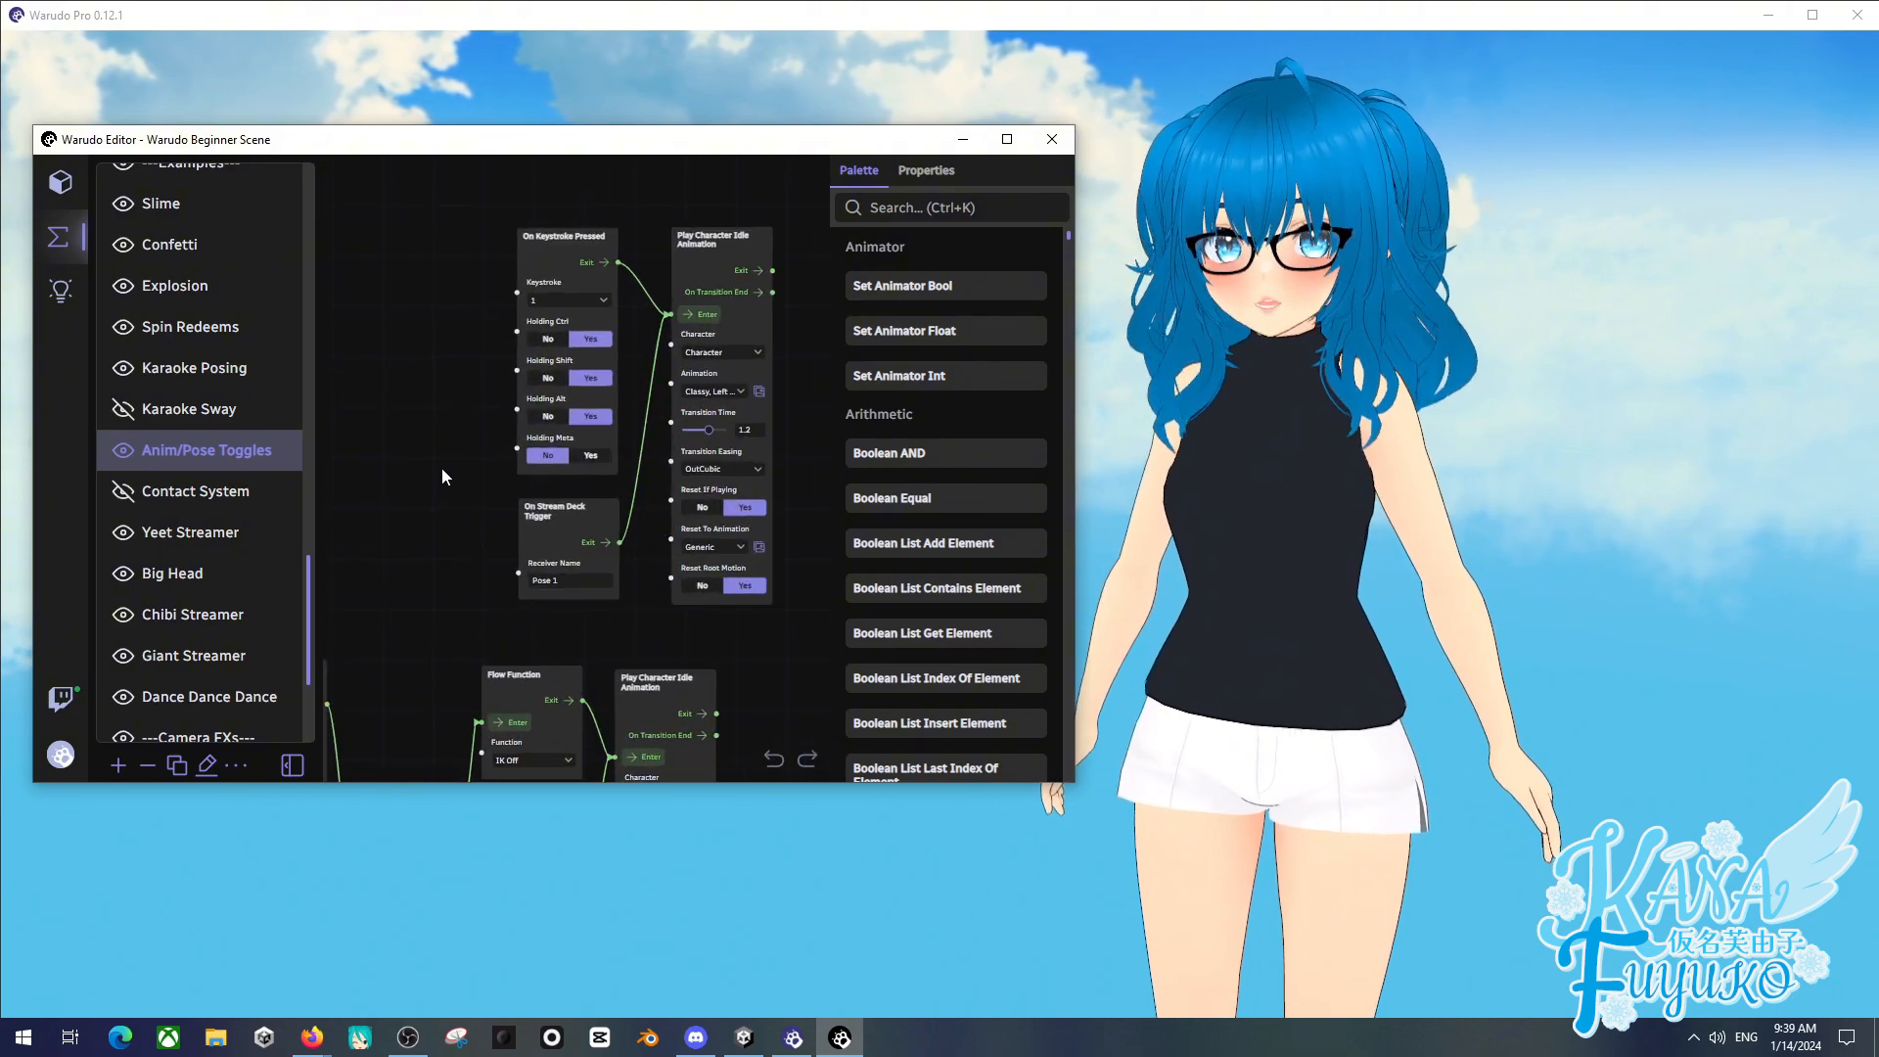
{"action": "scroll", "coordinate": [443, 468], "scroll_direction": "up", "scroll_amount": 2}
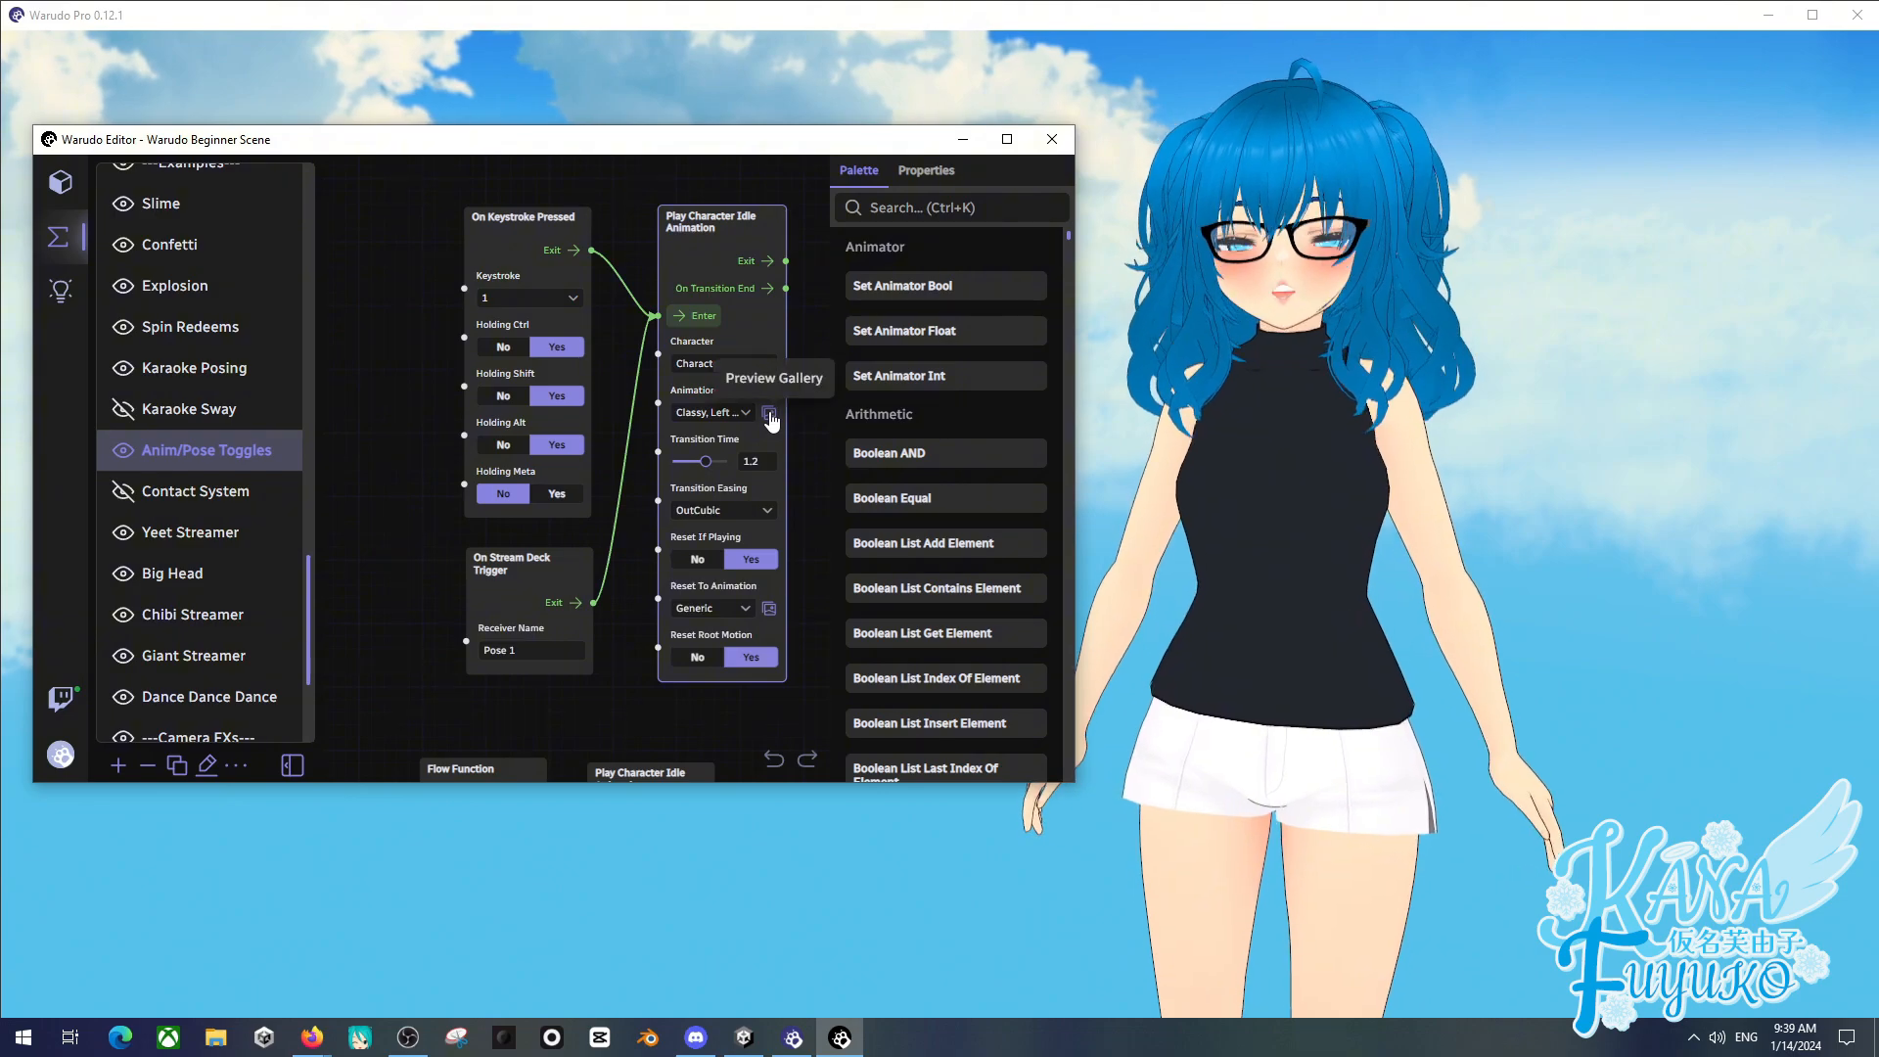
- Browse the animation preview gallery of the Pose 1 Play Character Idle Animation node and close it without choosing an animation
{"action": "left_click_drag", "start_coordinate": [792, 399], "coordinate": [742, 419]}
{"action": "left_click", "coordinate": [722, 433]}
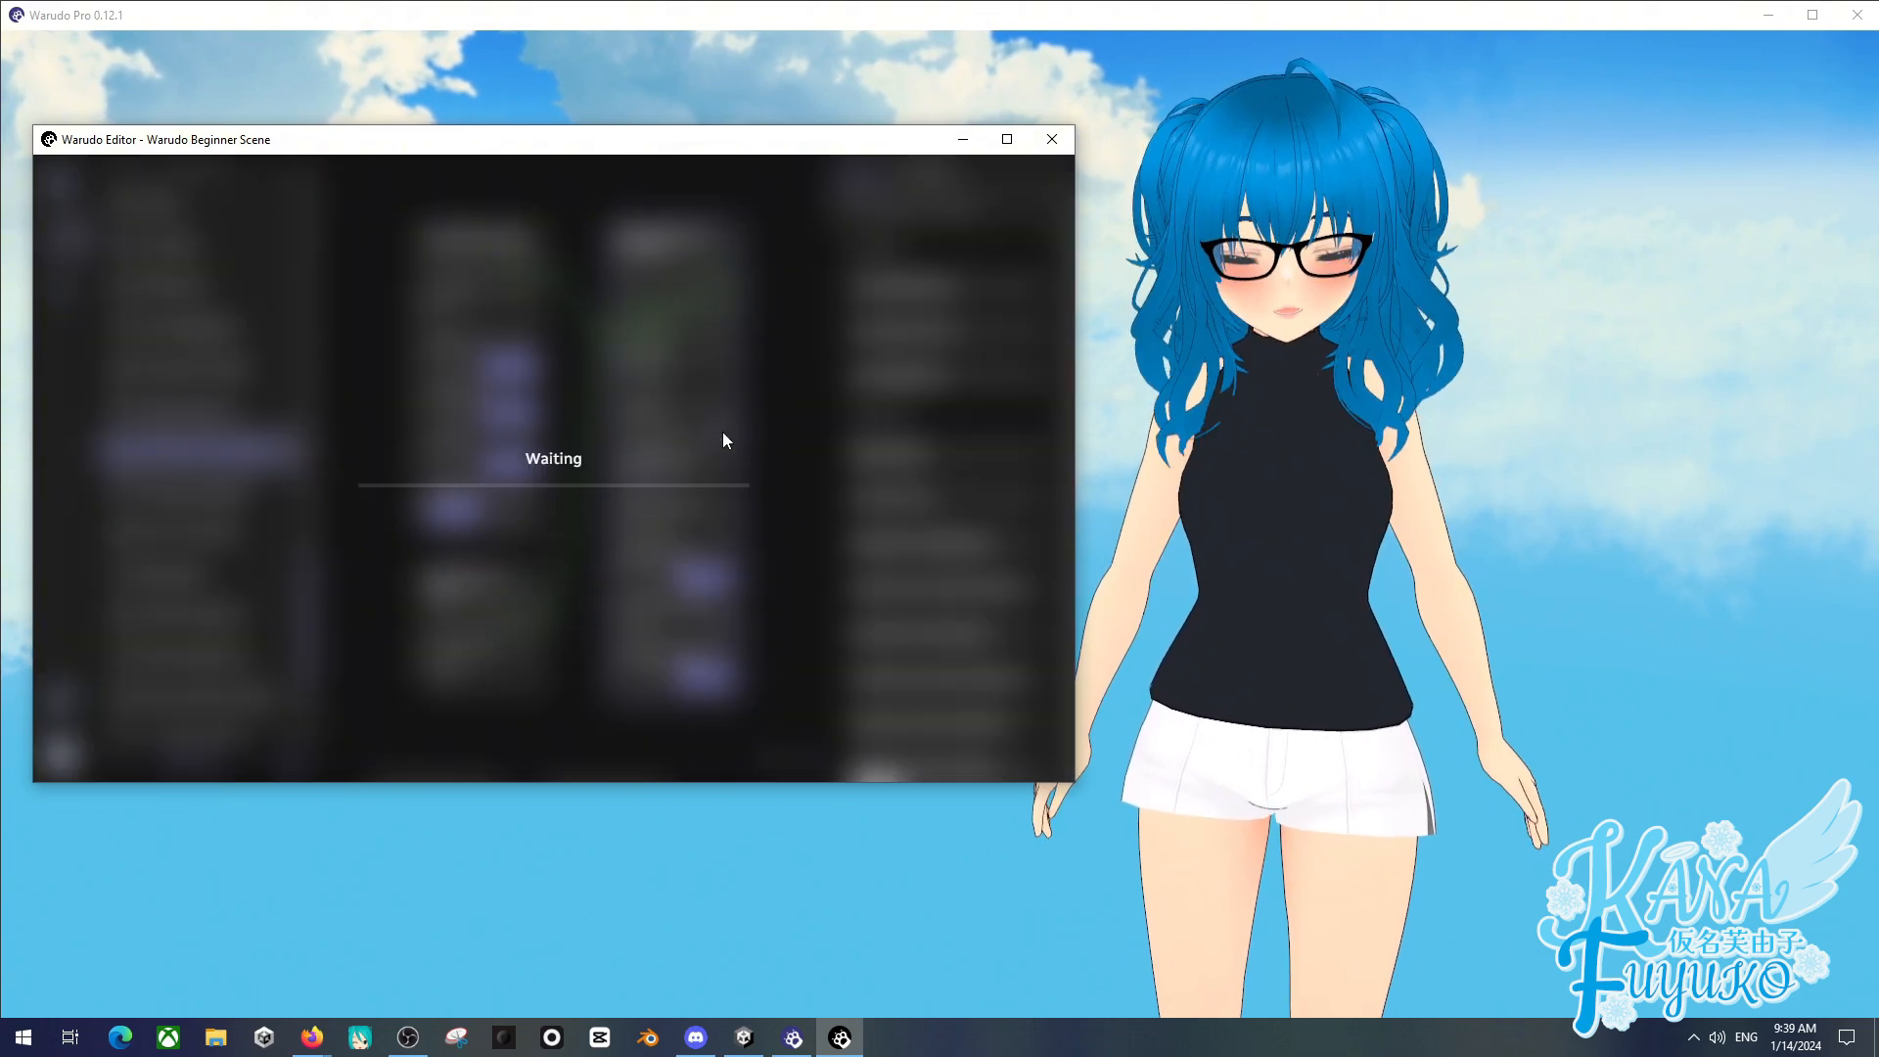
{"action": "scroll", "coordinate": [540, 485], "scroll_direction": "down", "scroll_amount": 10}
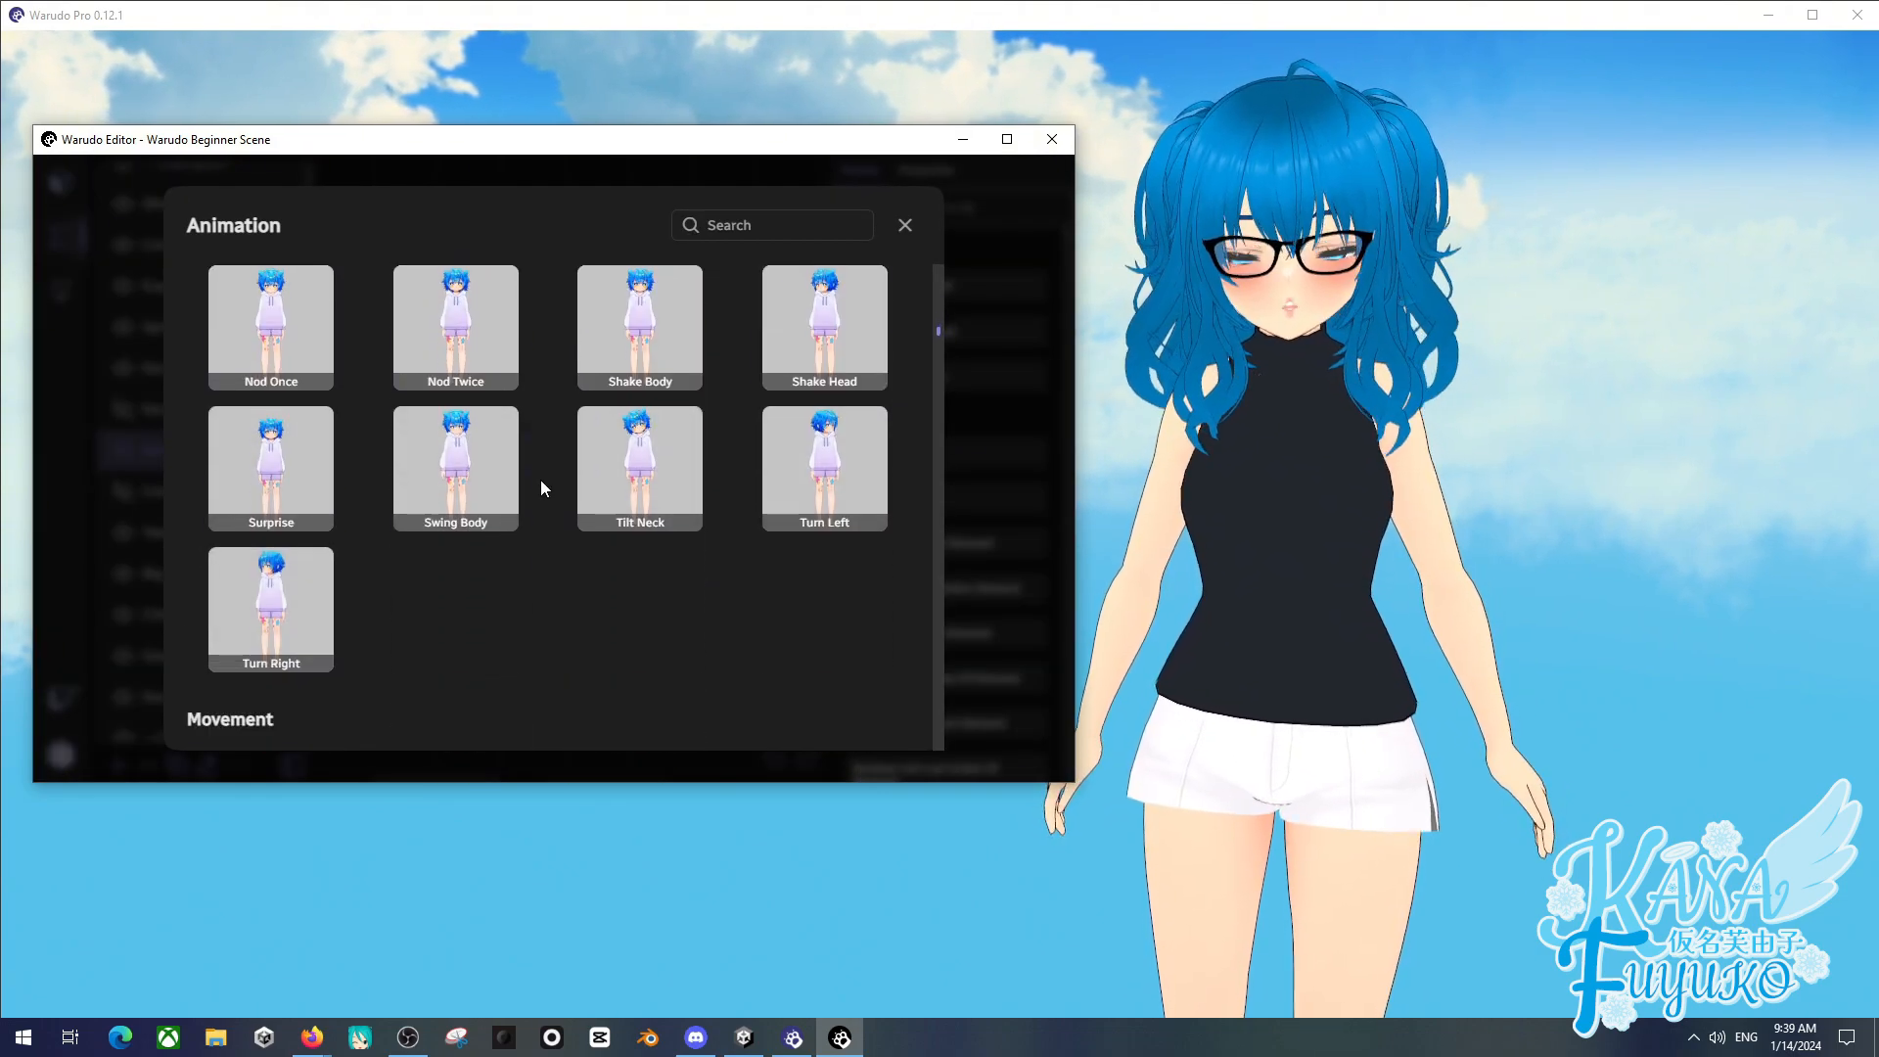
{"action": "scroll", "coordinate": [540, 487], "scroll_direction": "down", "scroll_amount": 15}
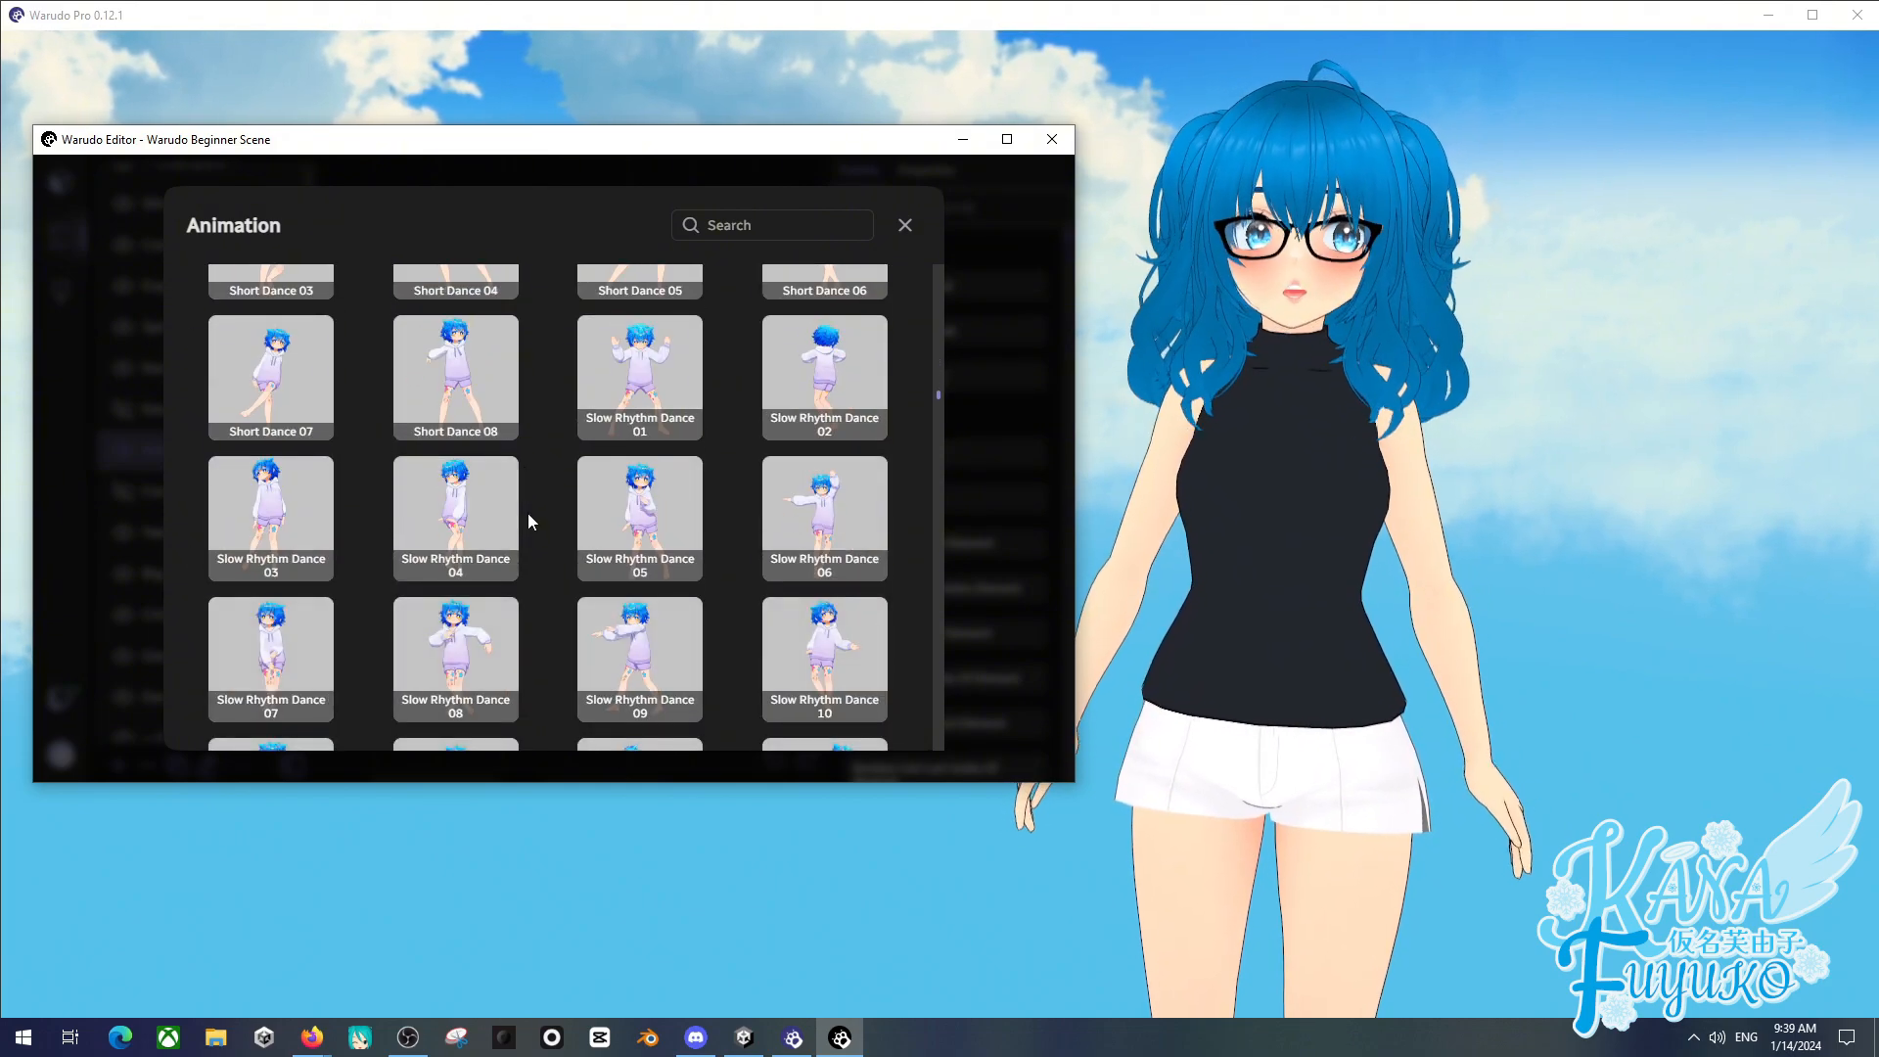
{"action": "scroll", "coordinate": [526, 509], "scroll_direction": "down", "scroll_amount": 10}
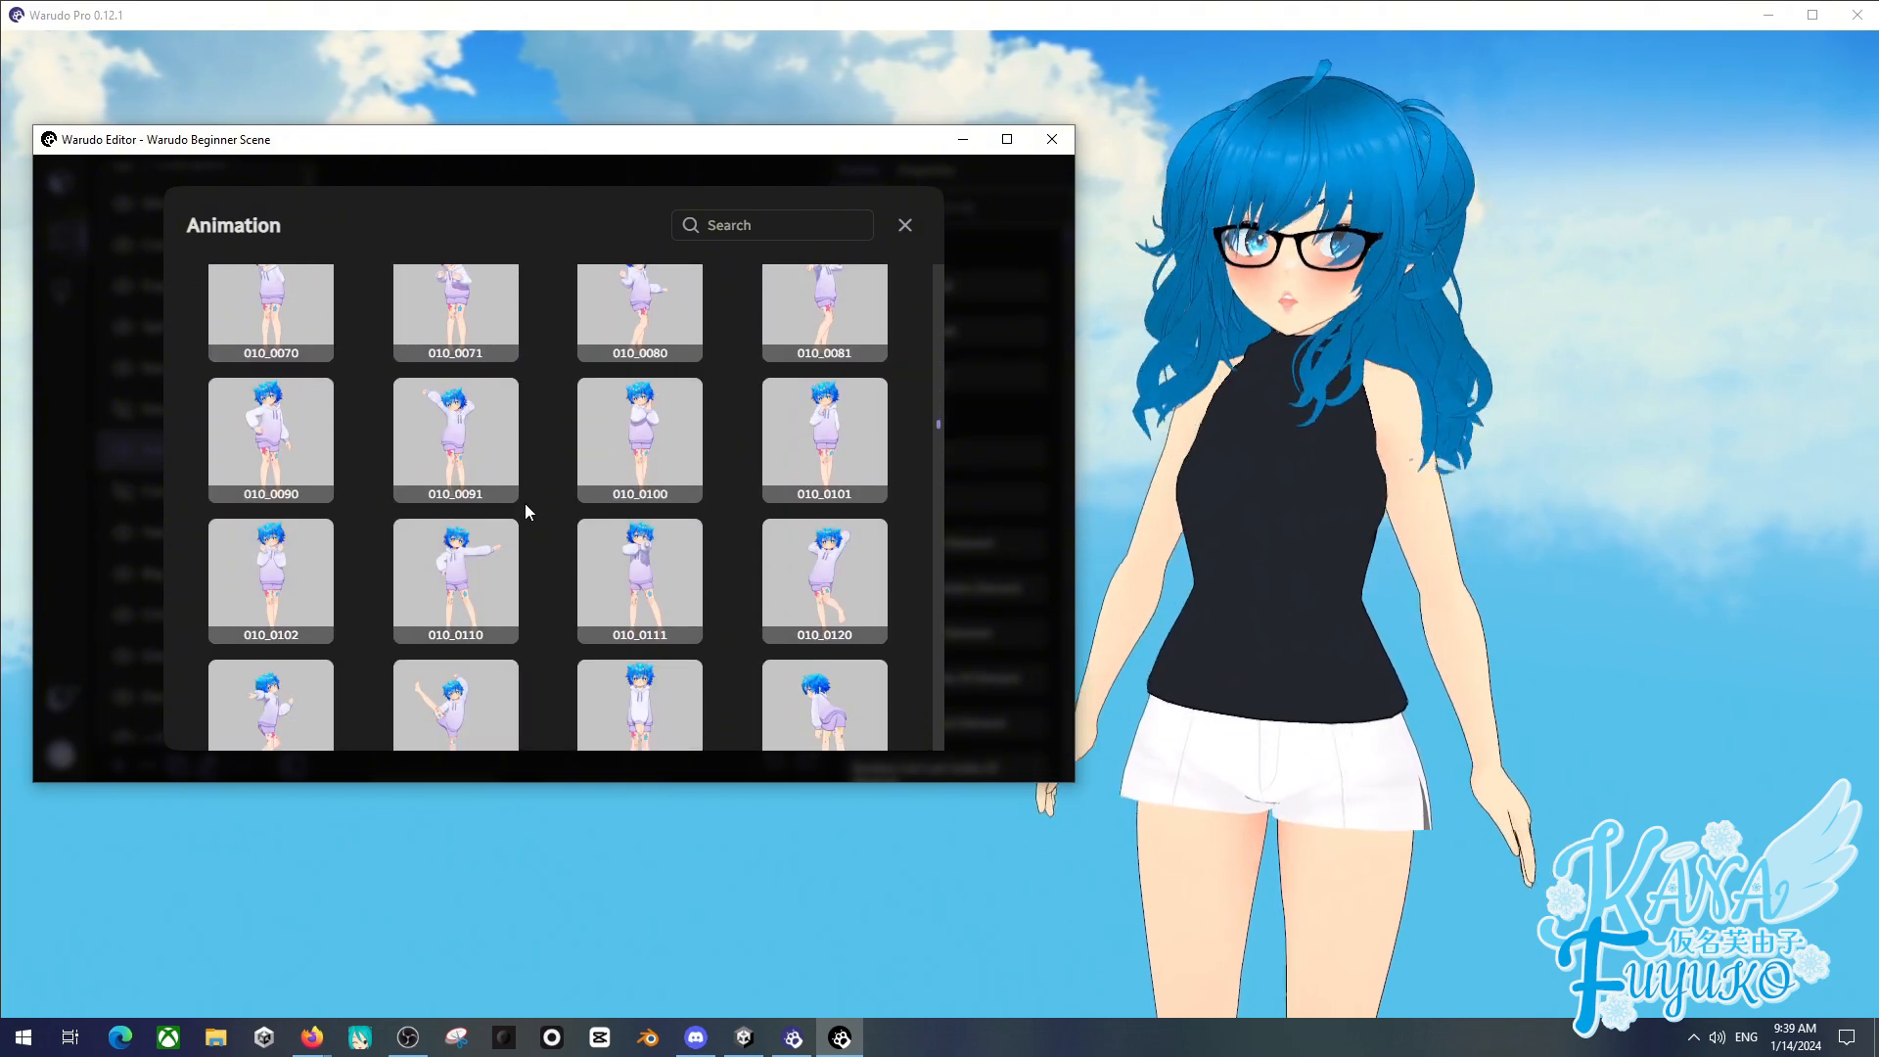
{"action": "left_click", "coordinate": [905, 225]}
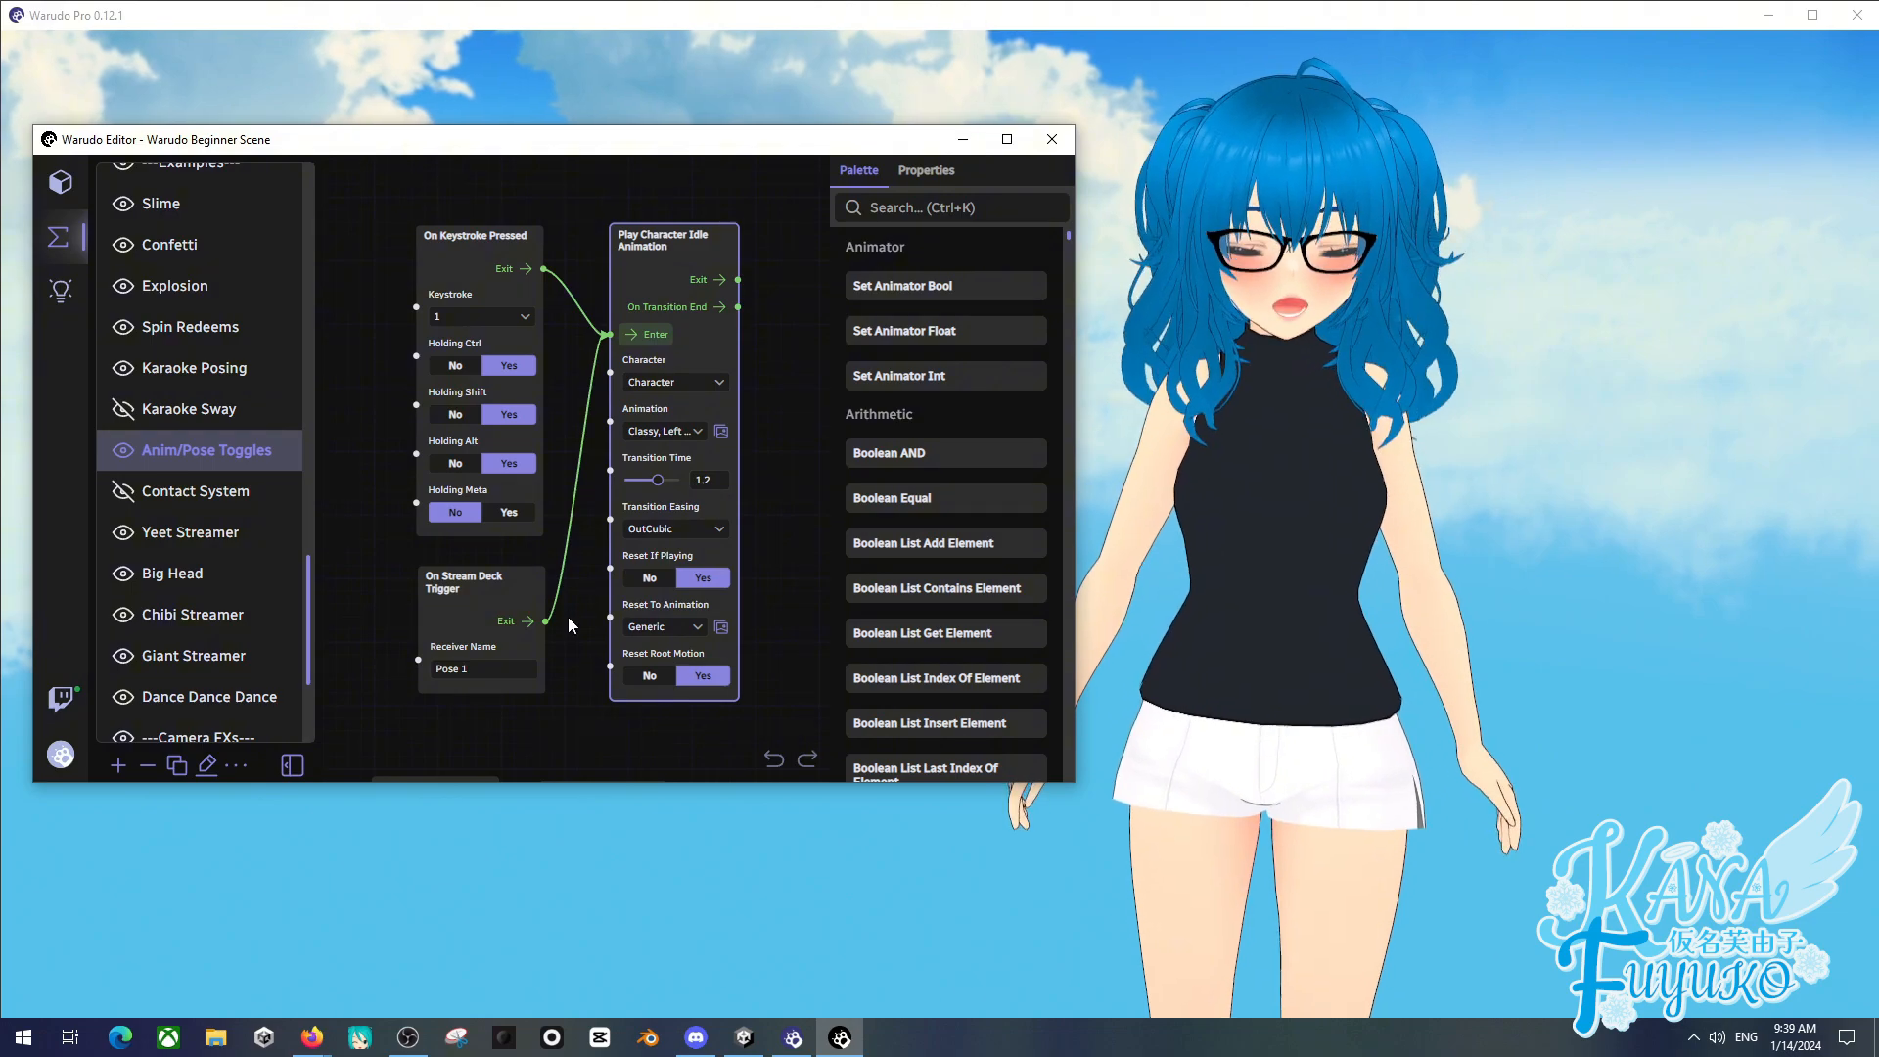
- Review the other pose toggle groups, and inspect the Pose 4 group's On Keystroke Pressed and On Stream Deck Trigger nodes
{"action": "scroll", "coordinate": [567, 616], "scroll_direction": "down", "scroll_amount": 4}
{"action": "left_click_drag", "start_coordinate": [562, 693], "coordinate": [509, 584]}
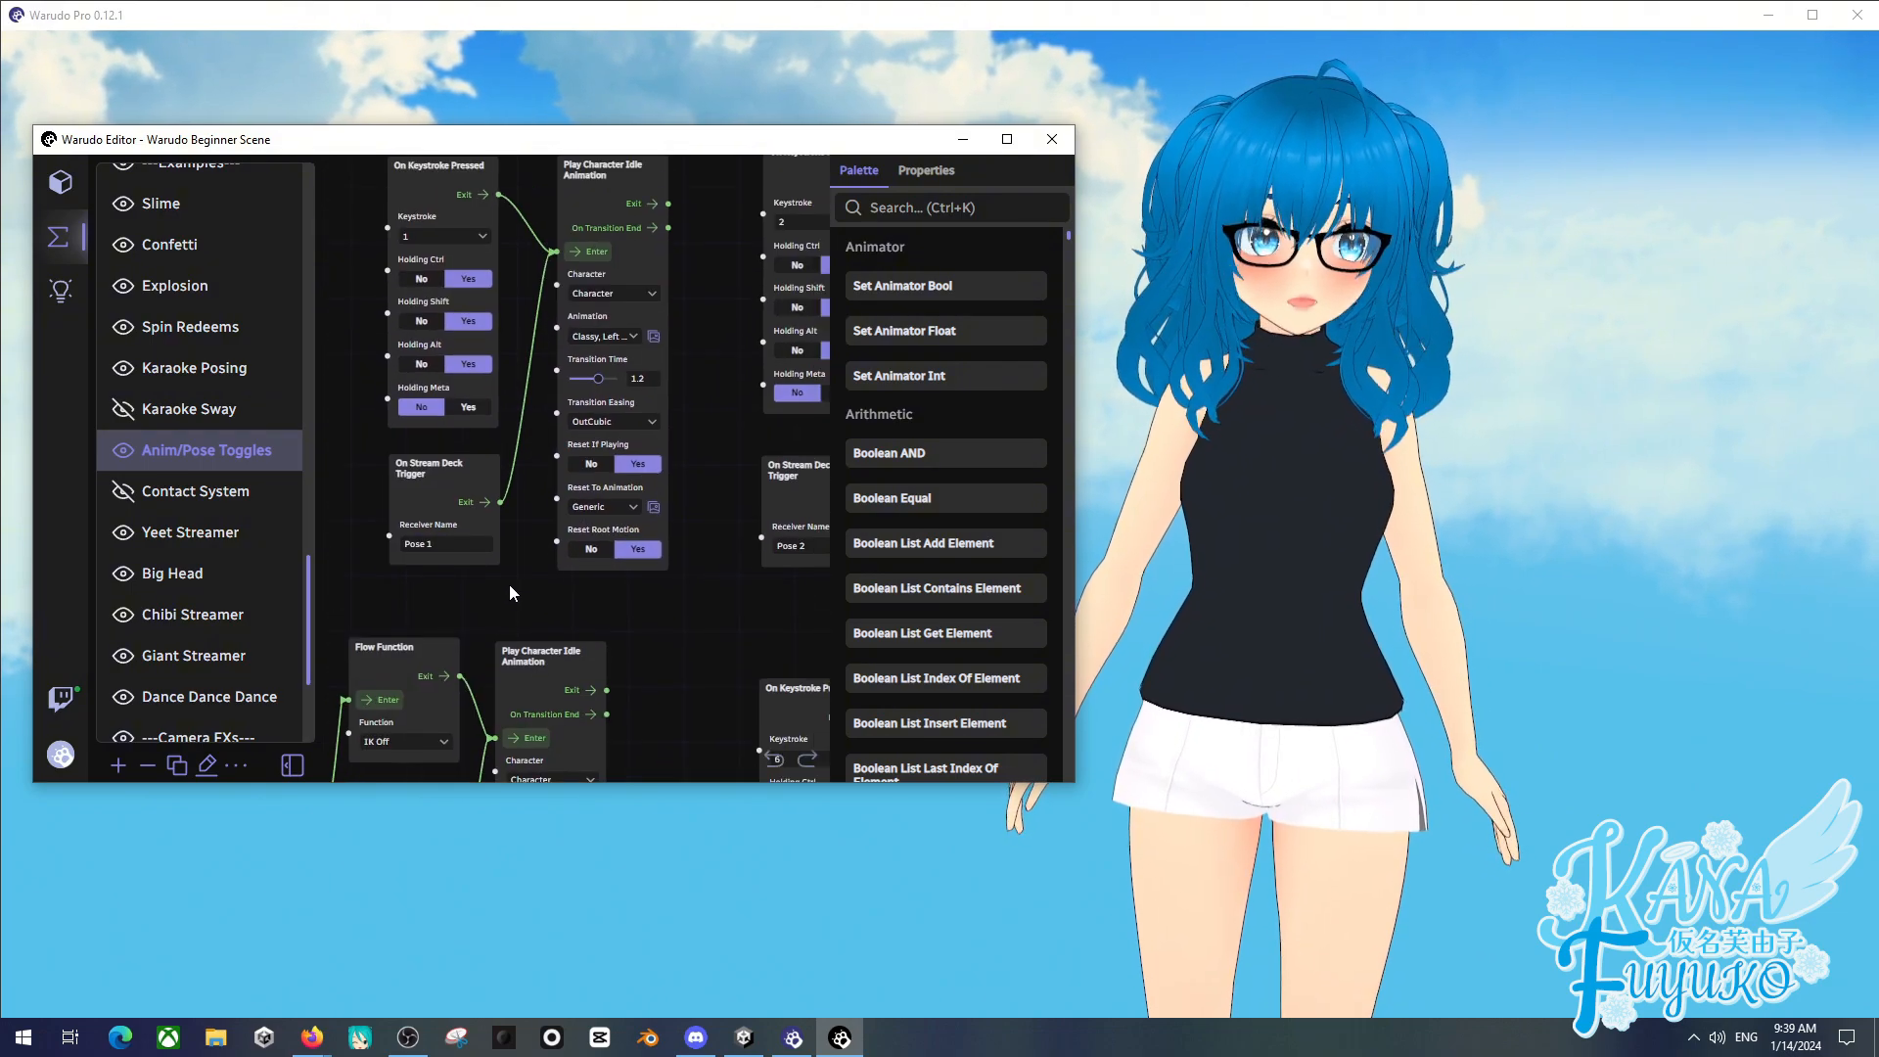
{"action": "scroll", "coordinate": [644, 593], "scroll_direction": "down", "scroll_amount": 5}
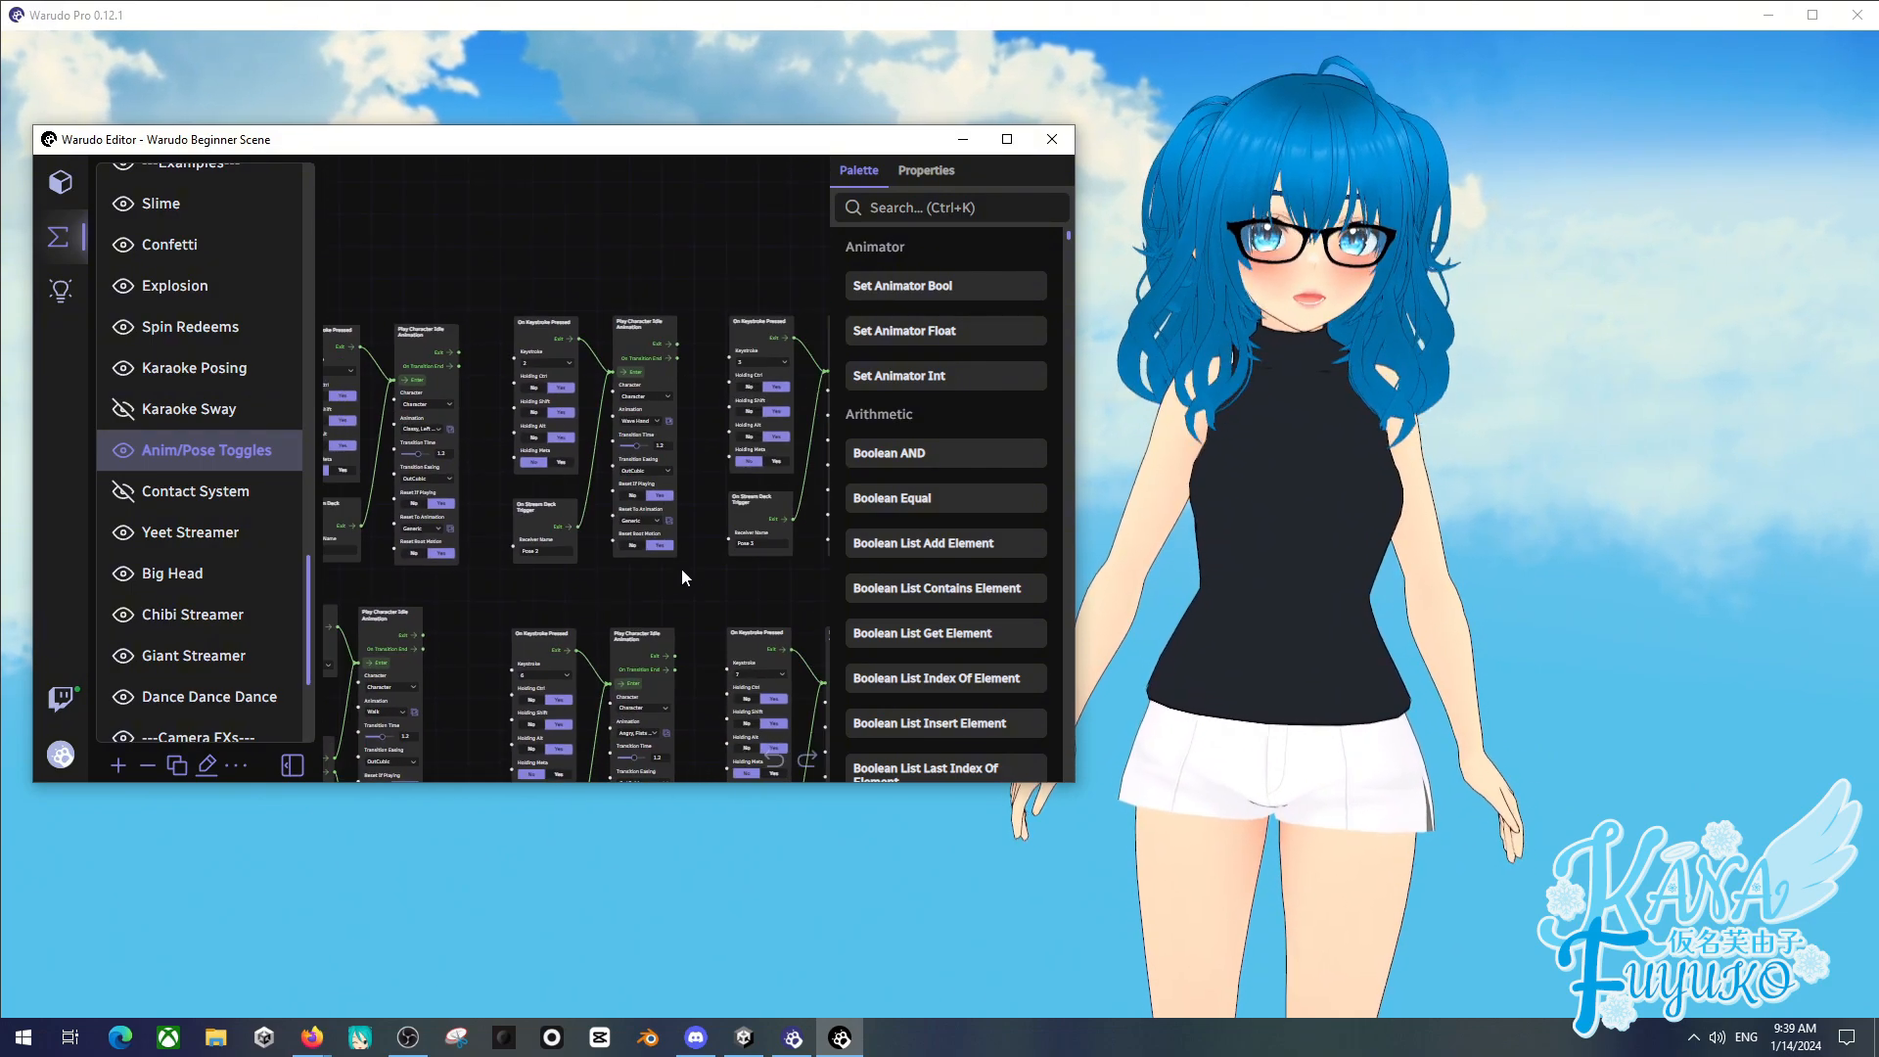
{"action": "left_click_drag", "start_coordinate": [682, 569], "coordinate": [415, 554]}
{"action": "left_click_drag", "start_coordinate": [607, 576], "coordinate": [421, 586]}
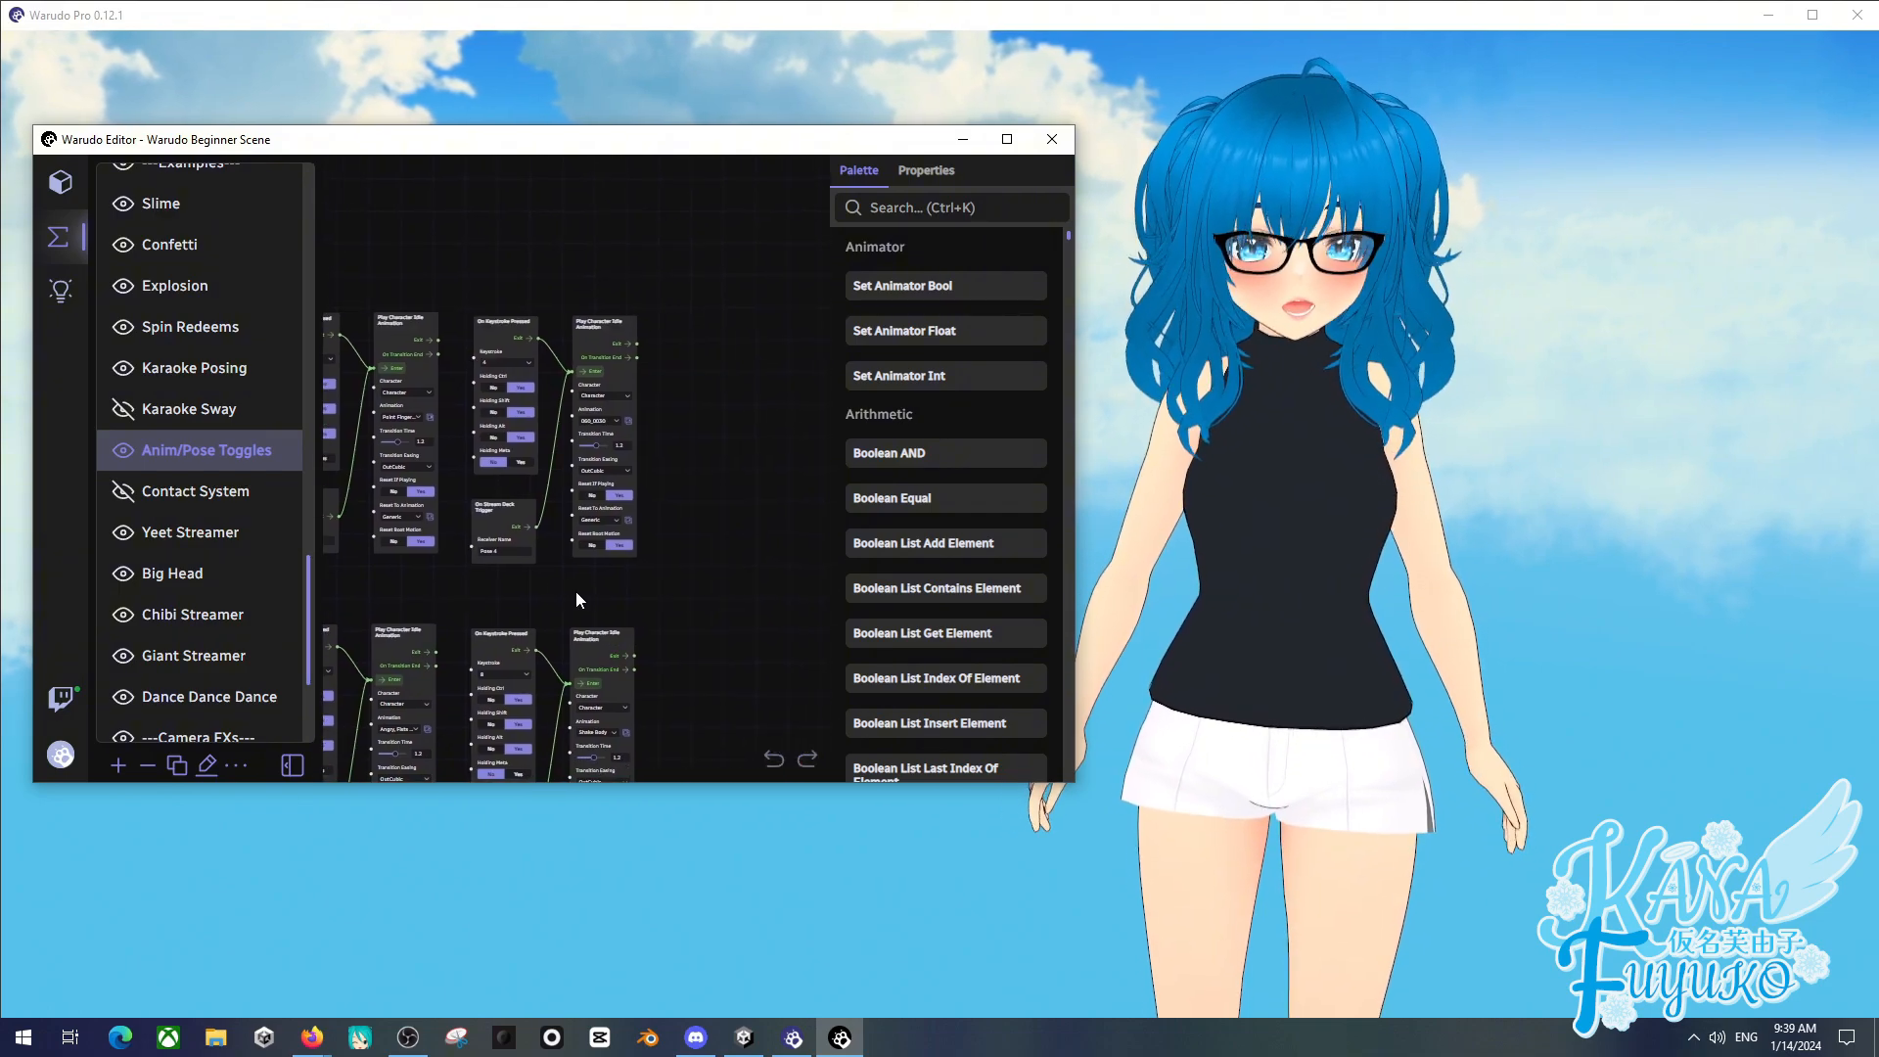
{"action": "scroll", "coordinate": [632, 499], "scroll_direction": "up", "scroll_amount": 2}
{"action": "scroll", "coordinate": [482, 260], "scroll_direction": "up", "scroll_amount": 2}
{"action": "left_click", "coordinate": [441, 286]}
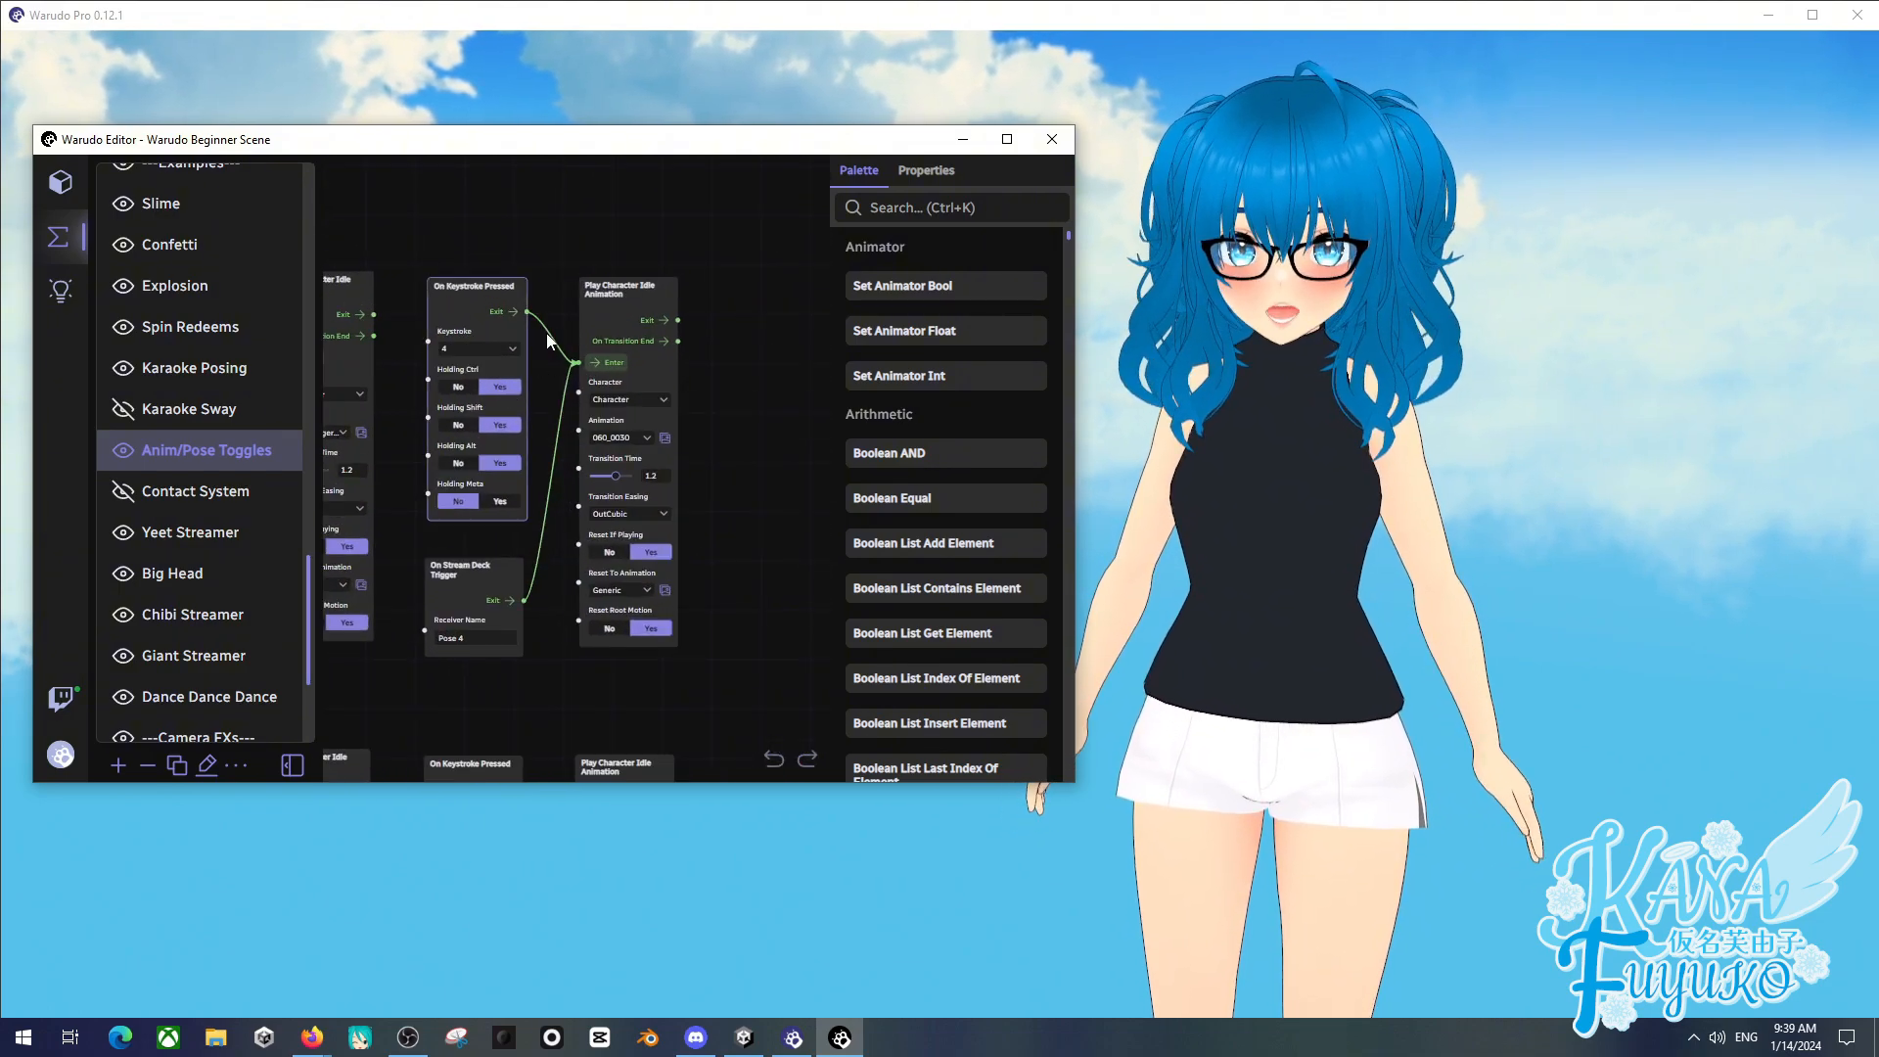
{"action": "left_click", "coordinate": [462, 573]}
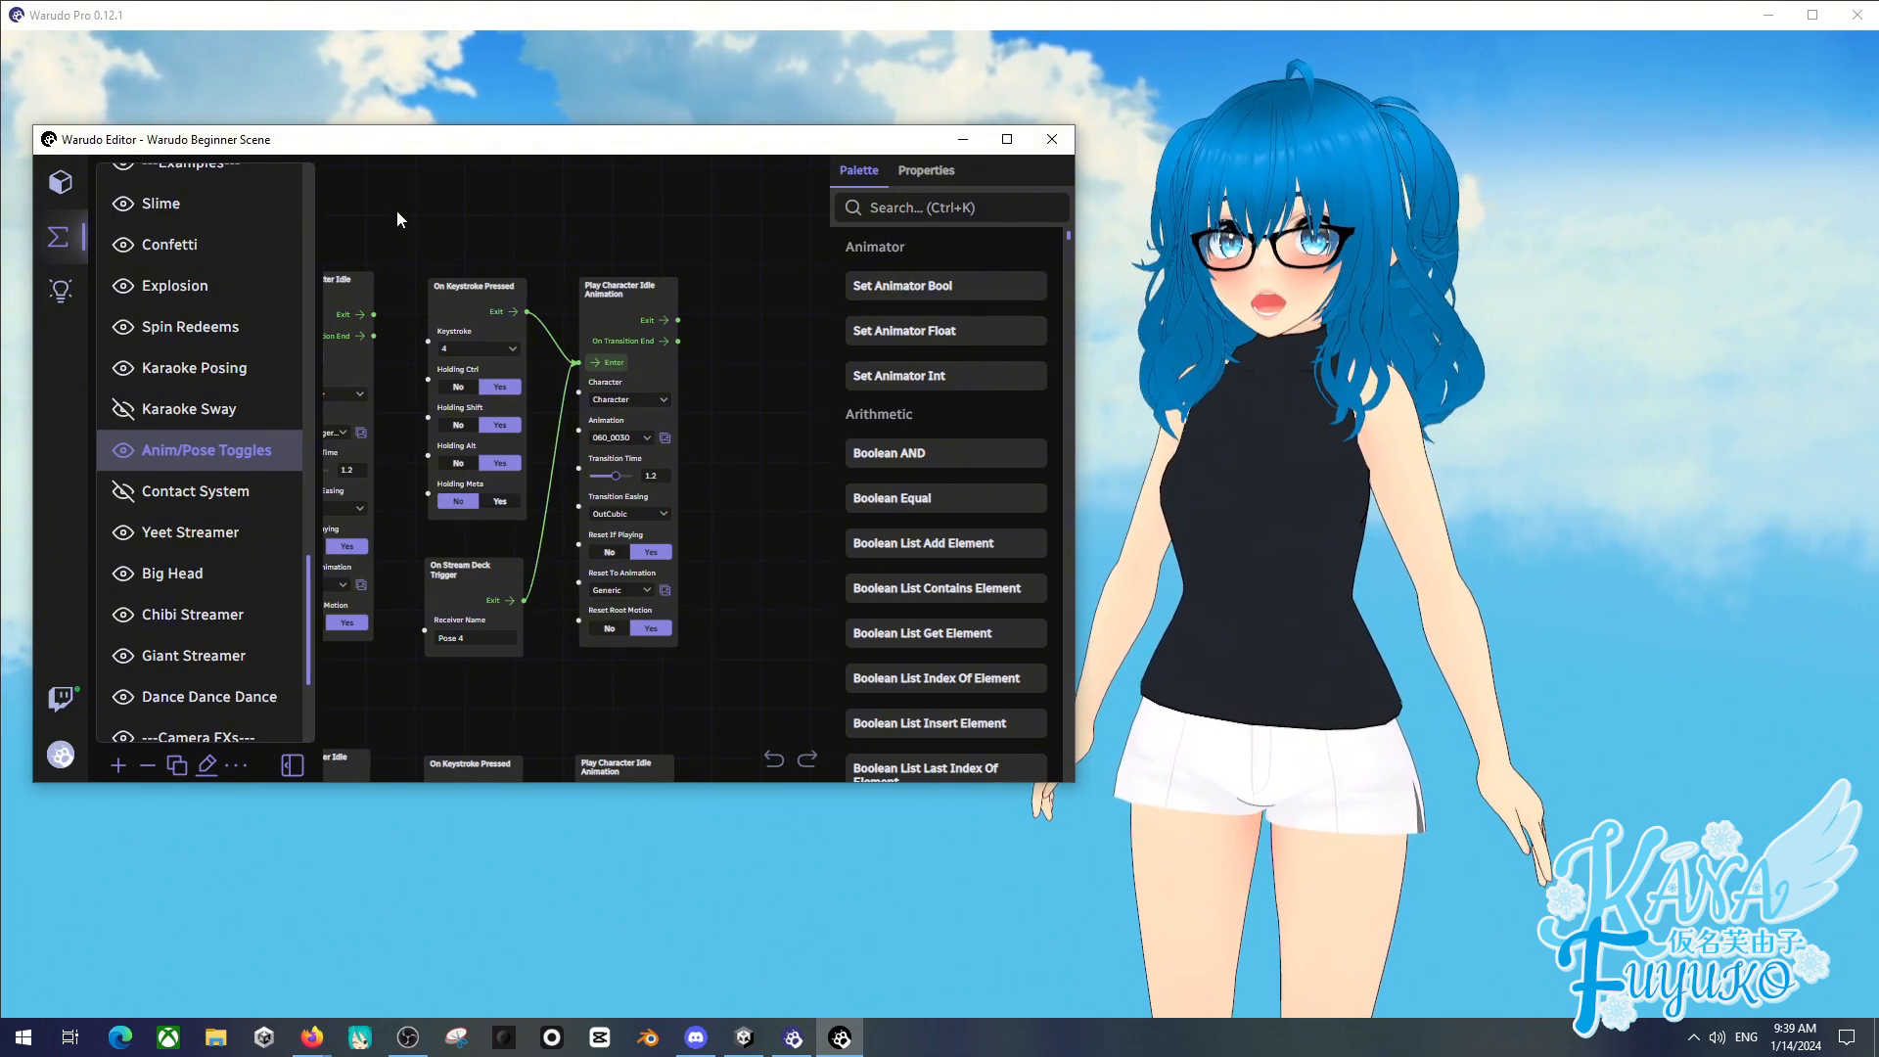
- Duplicate the Pose 4 node group into the empty space beside it, and view its Play Character Idle Animation node's animation gallery without choosing one
{"action": "left_click_drag", "start_coordinate": [397, 212], "coordinate": [730, 684]}
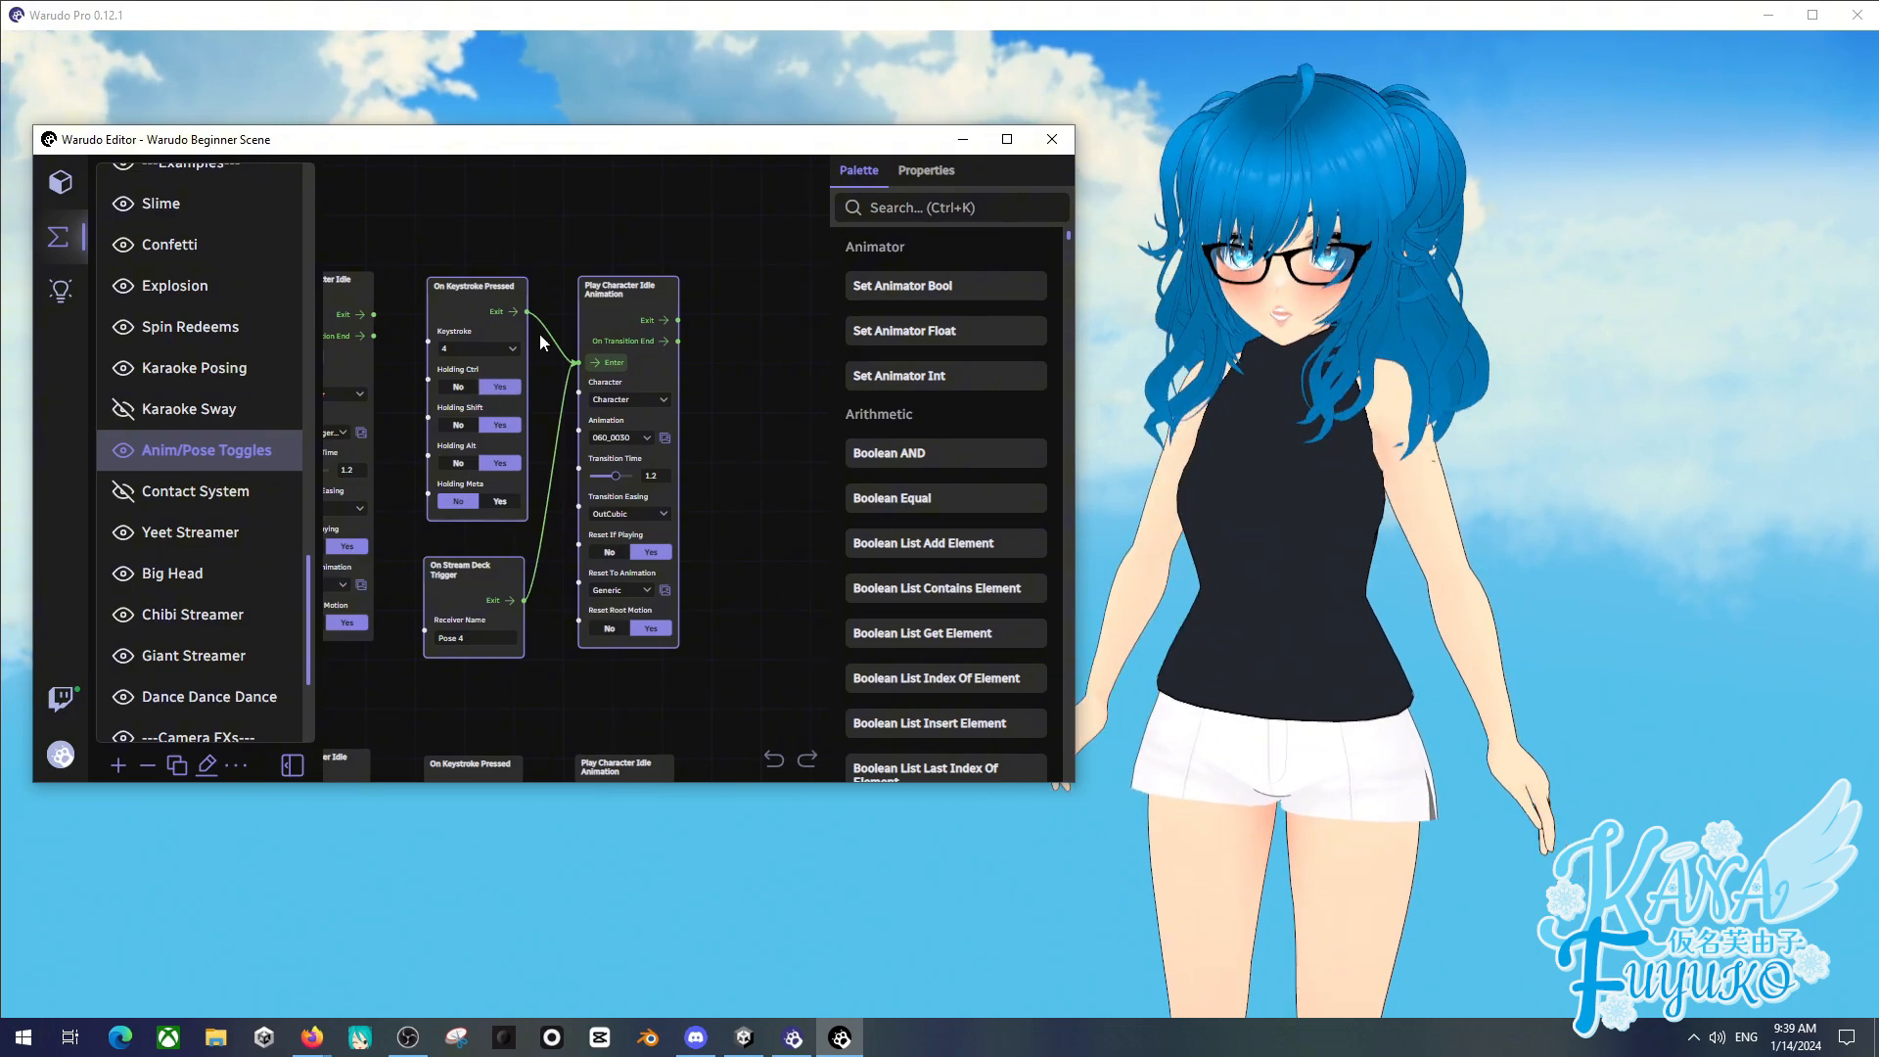
{"action": "left_click_drag", "start_coordinate": [720, 267], "coordinate": [569, 255]}
{"action": "scroll", "coordinate": [661, 479], "scroll_direction": "down", "scroll_amount": 2}
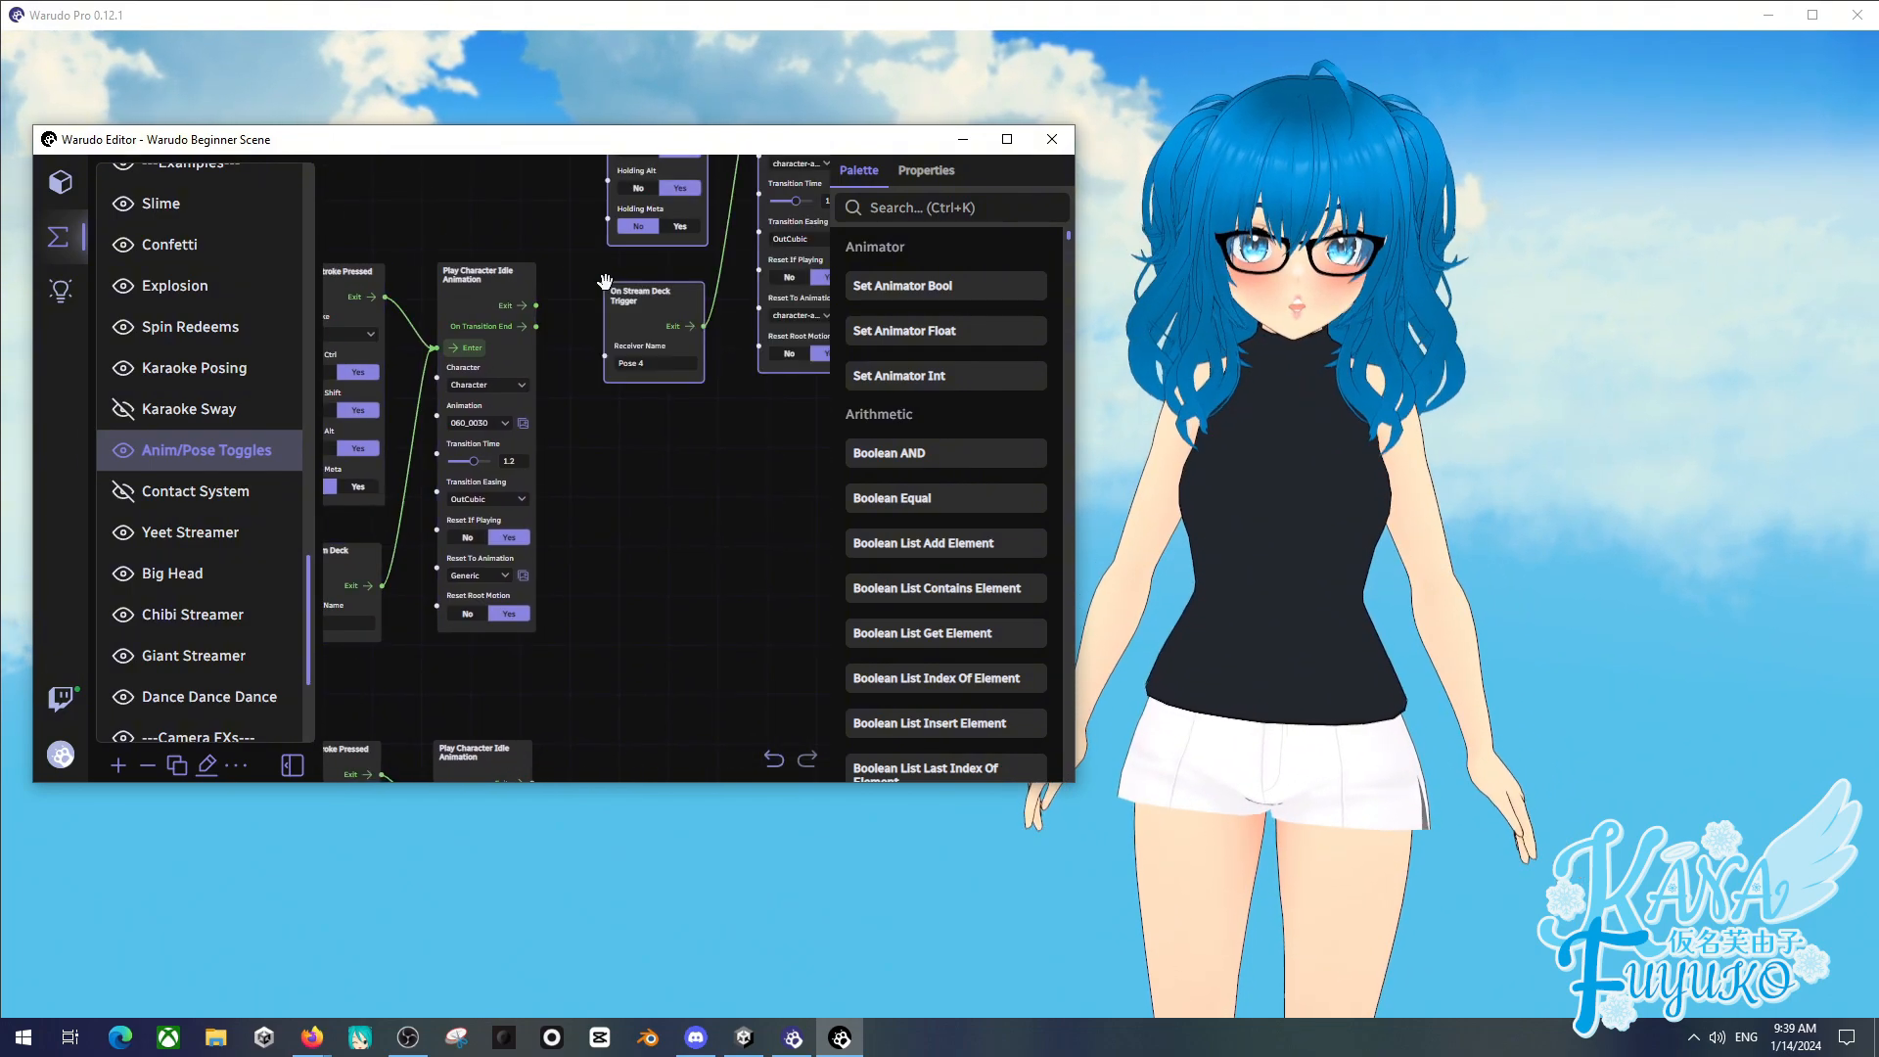
{"action": "left_click_drag", "start_coordinate": [657, 498], "coordinate": [505, 674]}
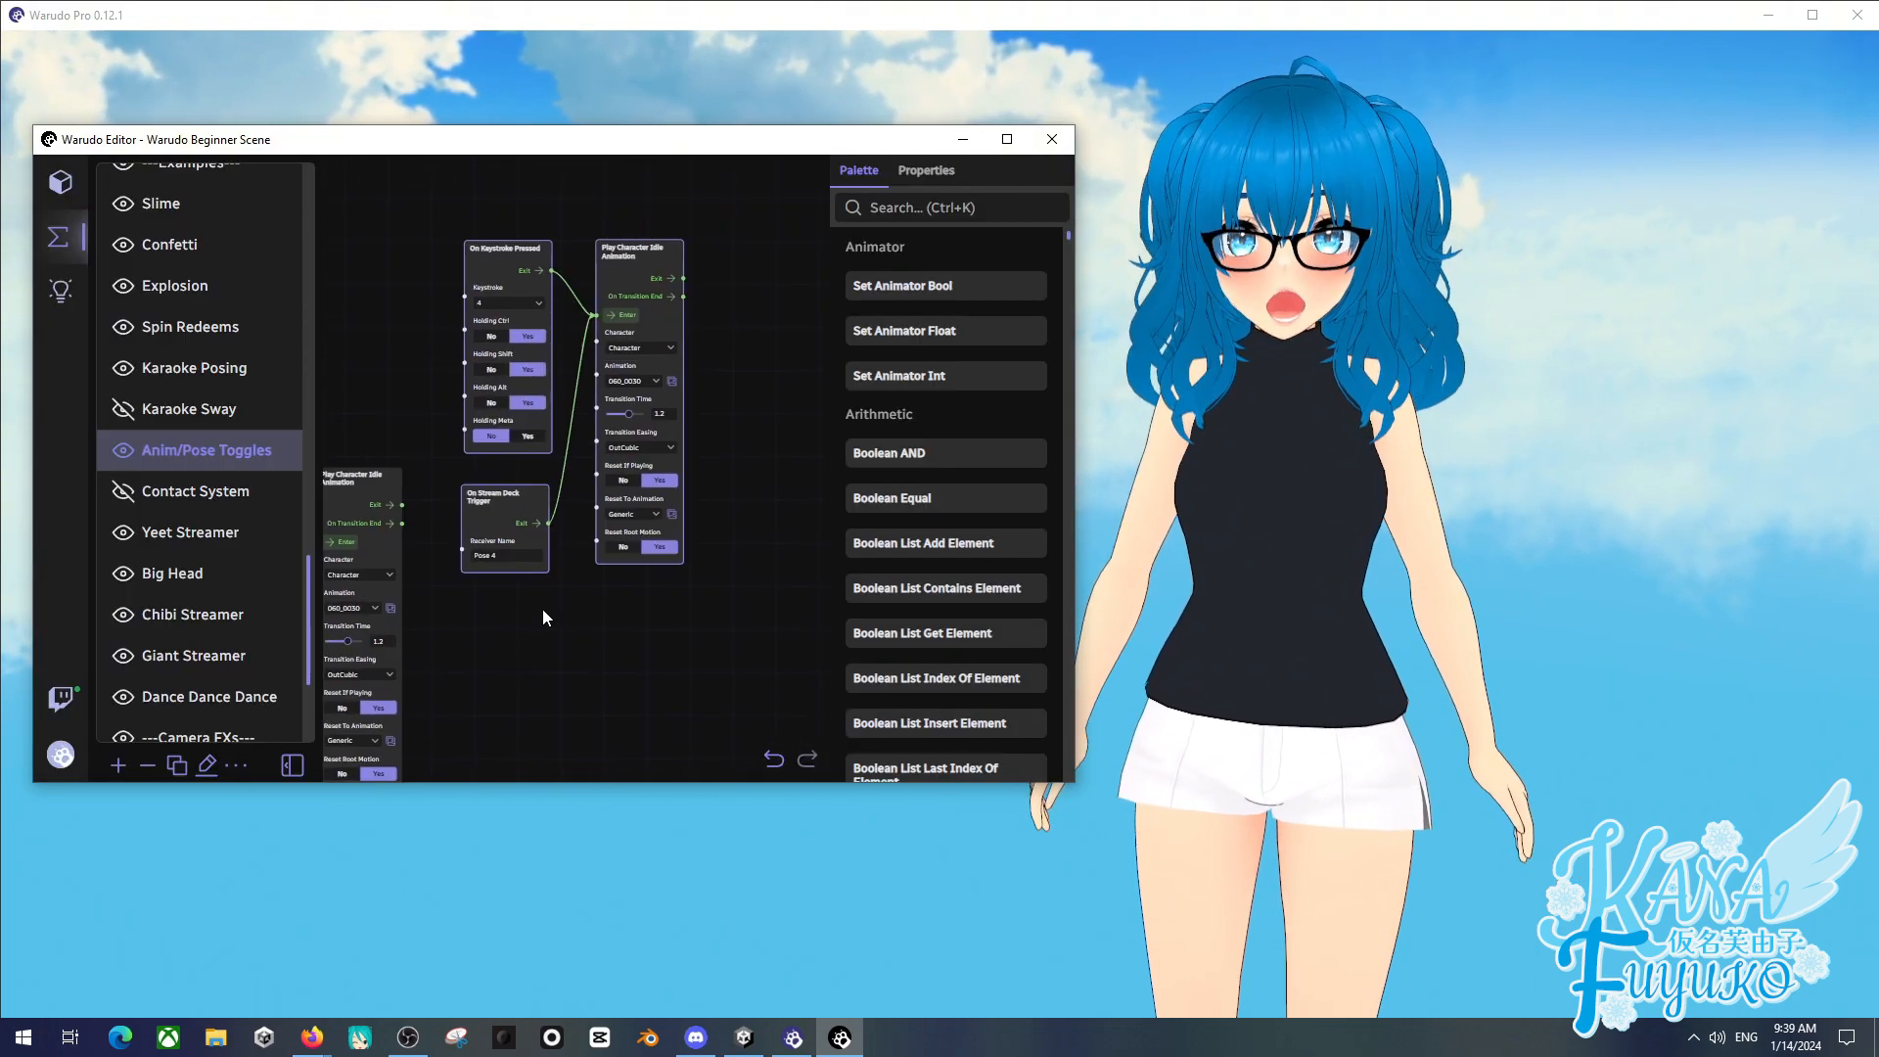
{"action": "left_click", "coordinate": [646, 372]}
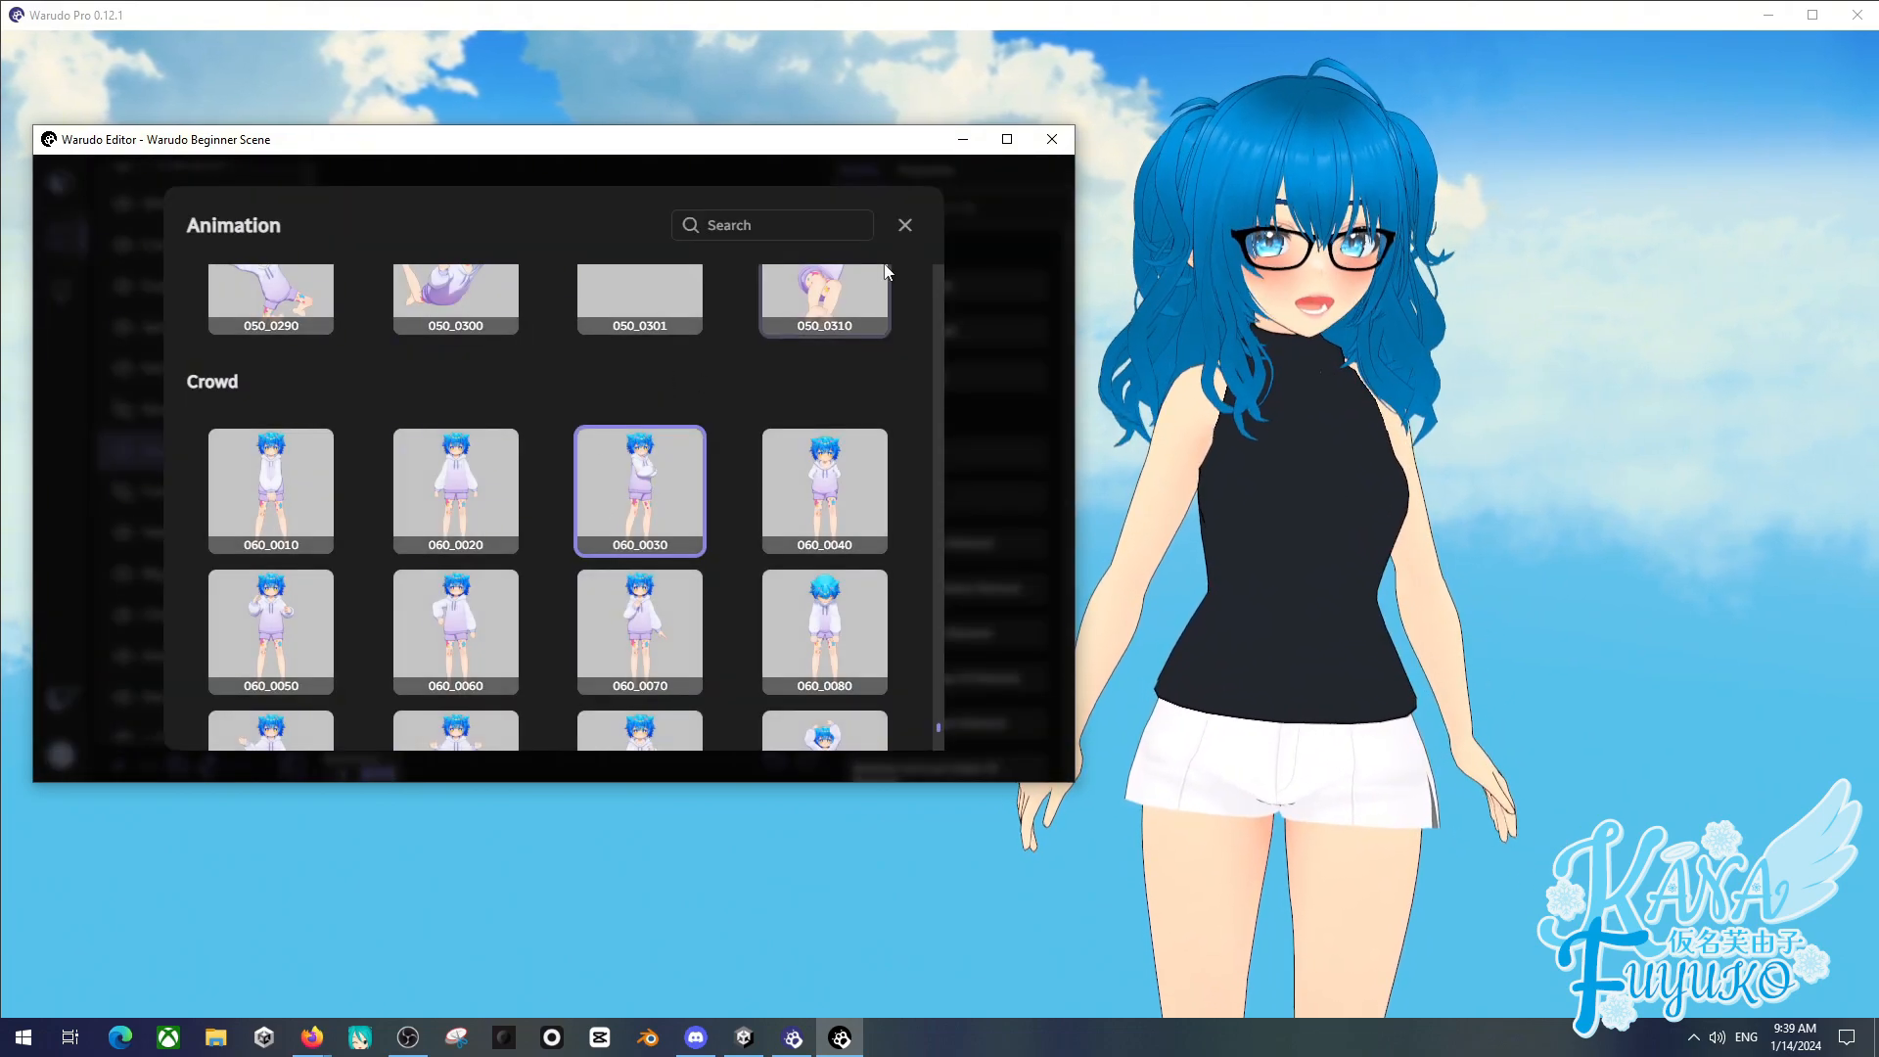
{"action": "left_click", "coordinate": [905, 224]}
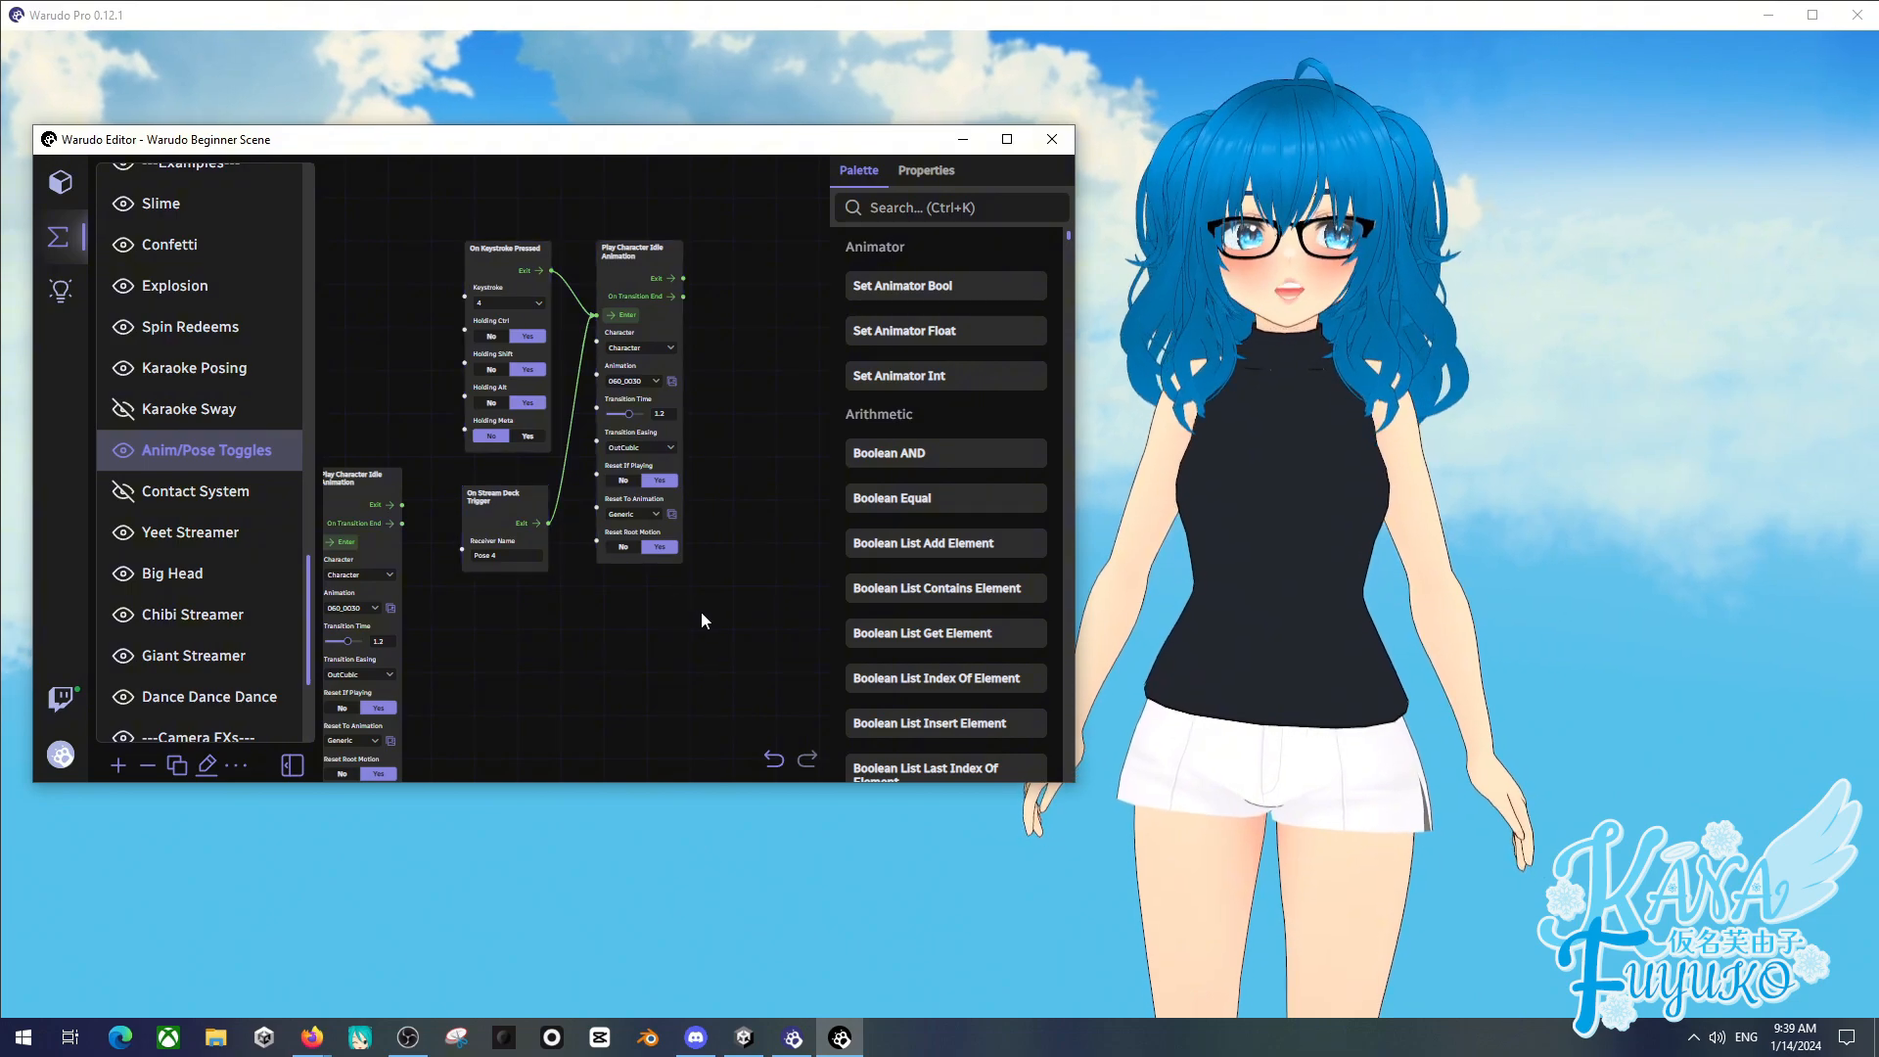
- Delete the duplicated Pose 4 node group and look over the remaining pose toggle groups
{"action": "left_click_drag", "start_coordinate": [704, 612], "coordinate": [437, 203]}
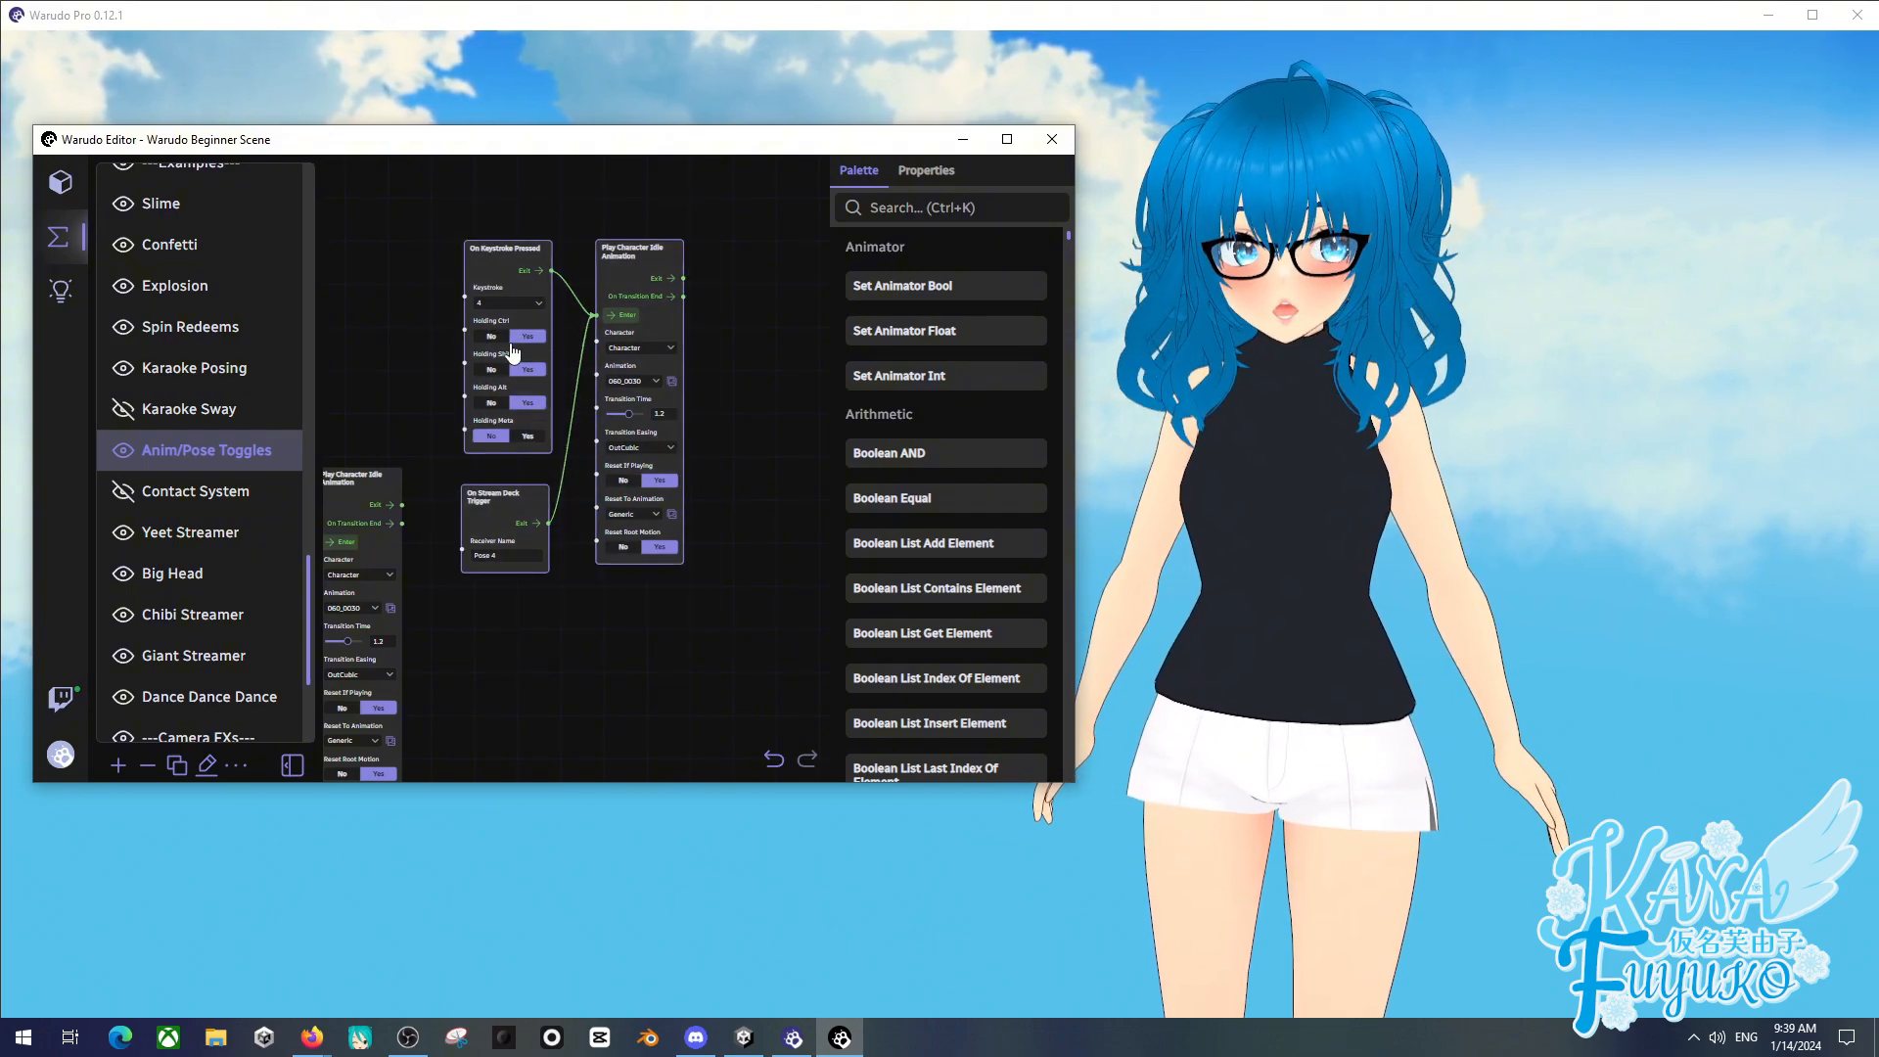
{"action": "key", "text": "Delete"}
{"action": "scroll", "coordinate": [476, 400], "scroll_direction": "down", "scroll_amount": 2}
{"action": "left_click_drag", "start_coordinate": [507, 404], "coordinate": [733, 391]}
{"action": "left_click_drag", "start_coordinate": [646, 317], "coordinate": [862, 164]}
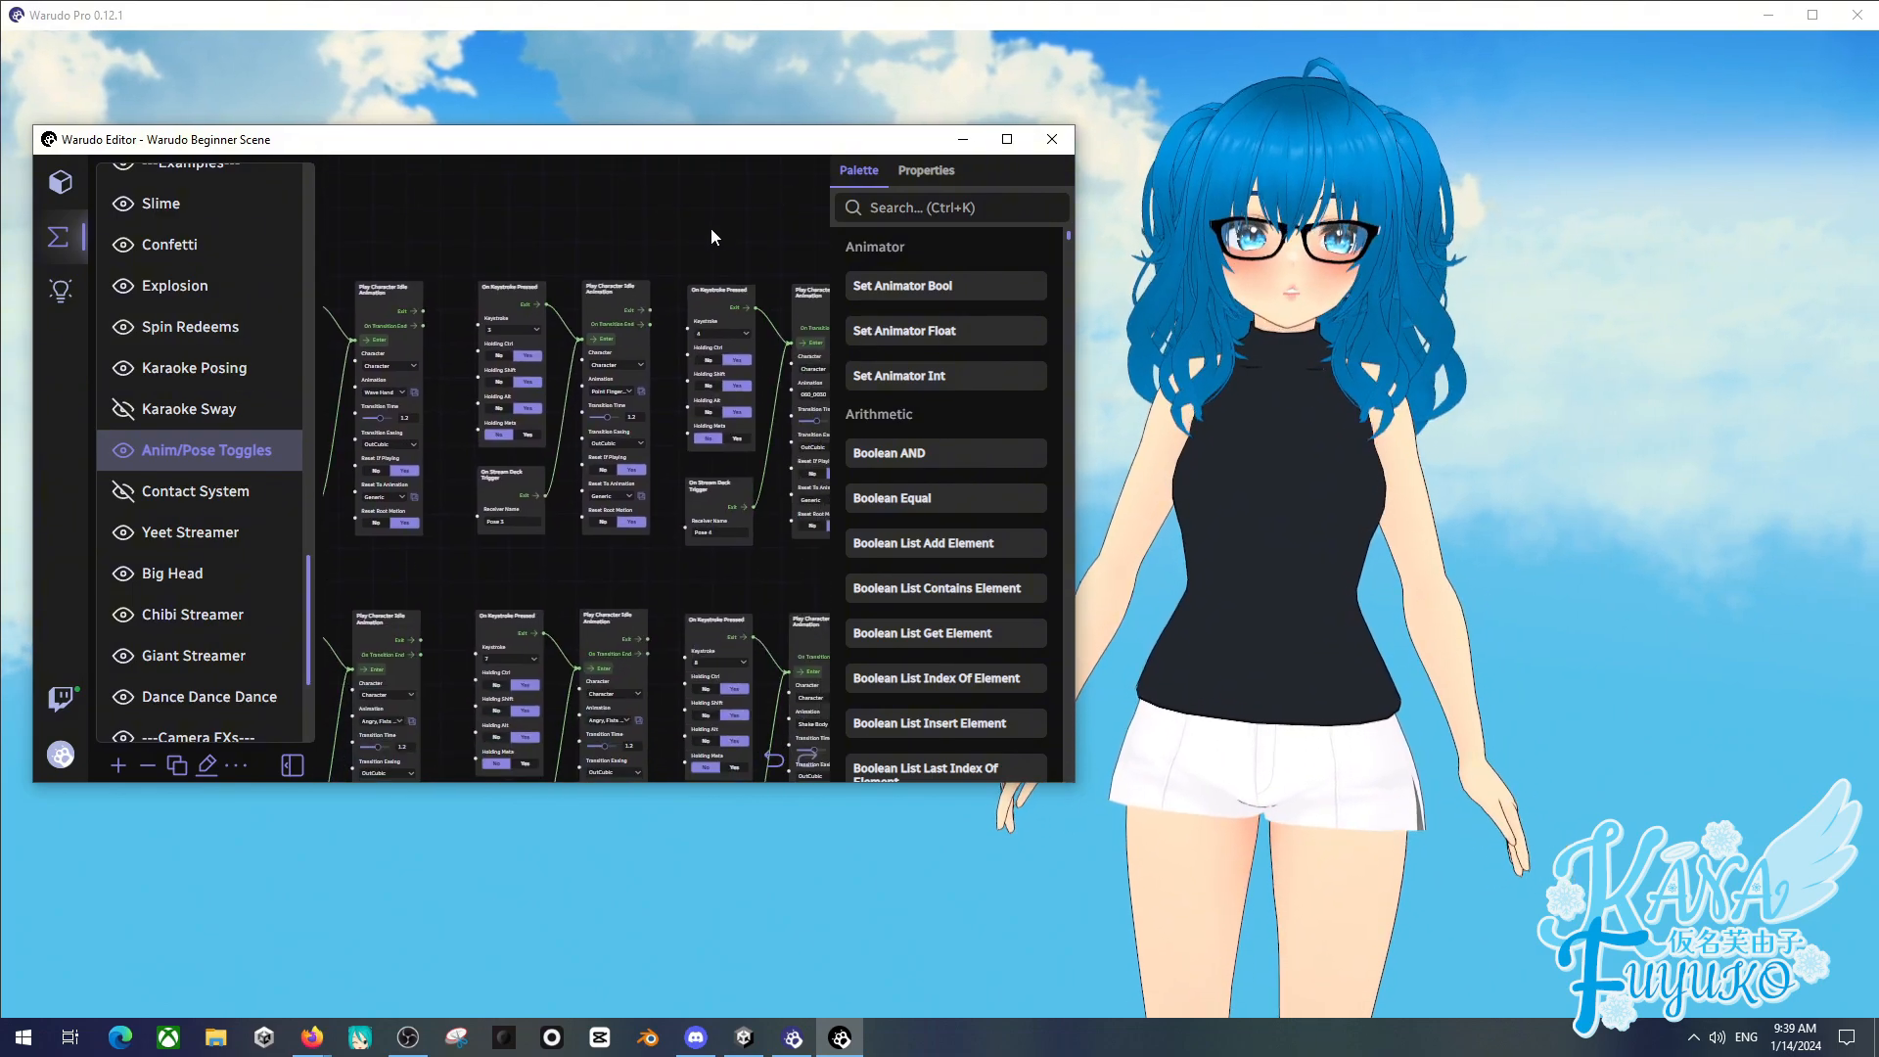
{"action": "left_click_drag", "start_coordinate": [430, 587], "coordinate": [562, 466]}
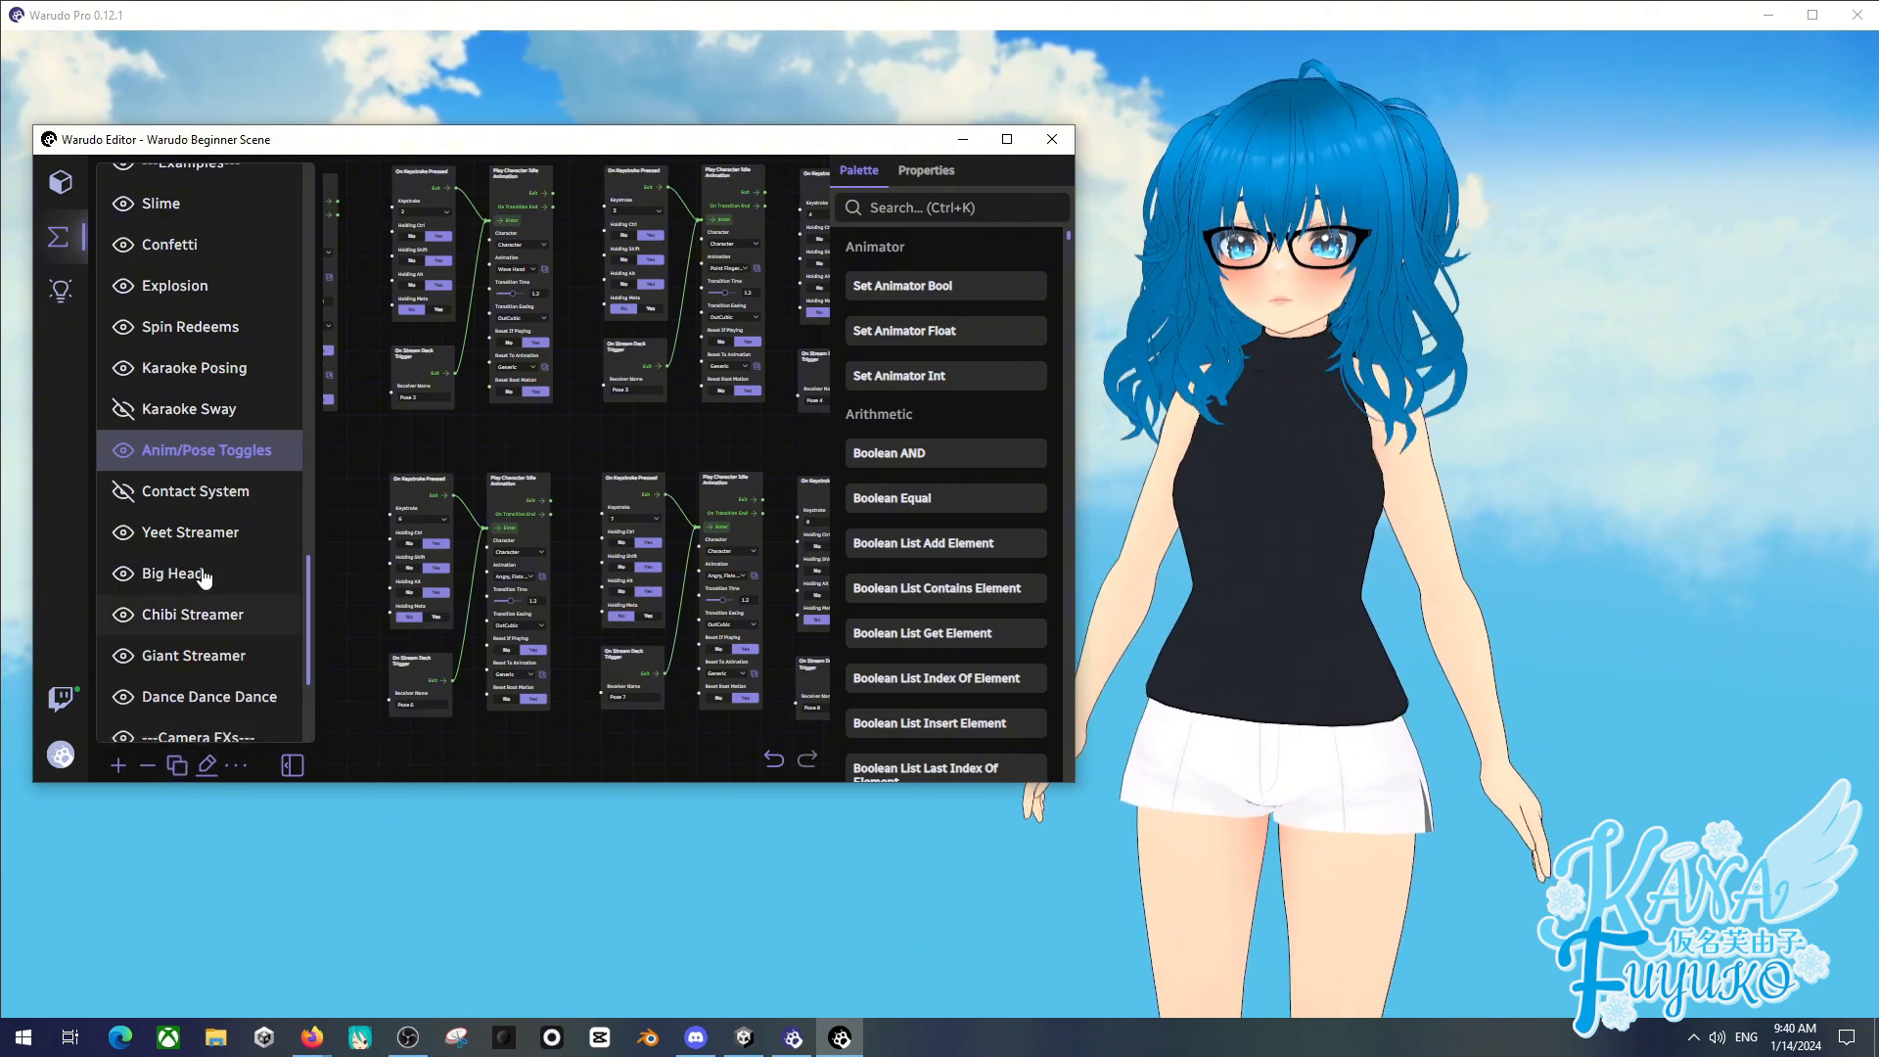
- Enable the Contact System blueprint to review its On Contact and Spawn Particle nodes, and delete that blueprint from the scene
{"action": "scroll", "coordinate": [203, 577], "scroll_direction": "down", "scroll_amount": 2}
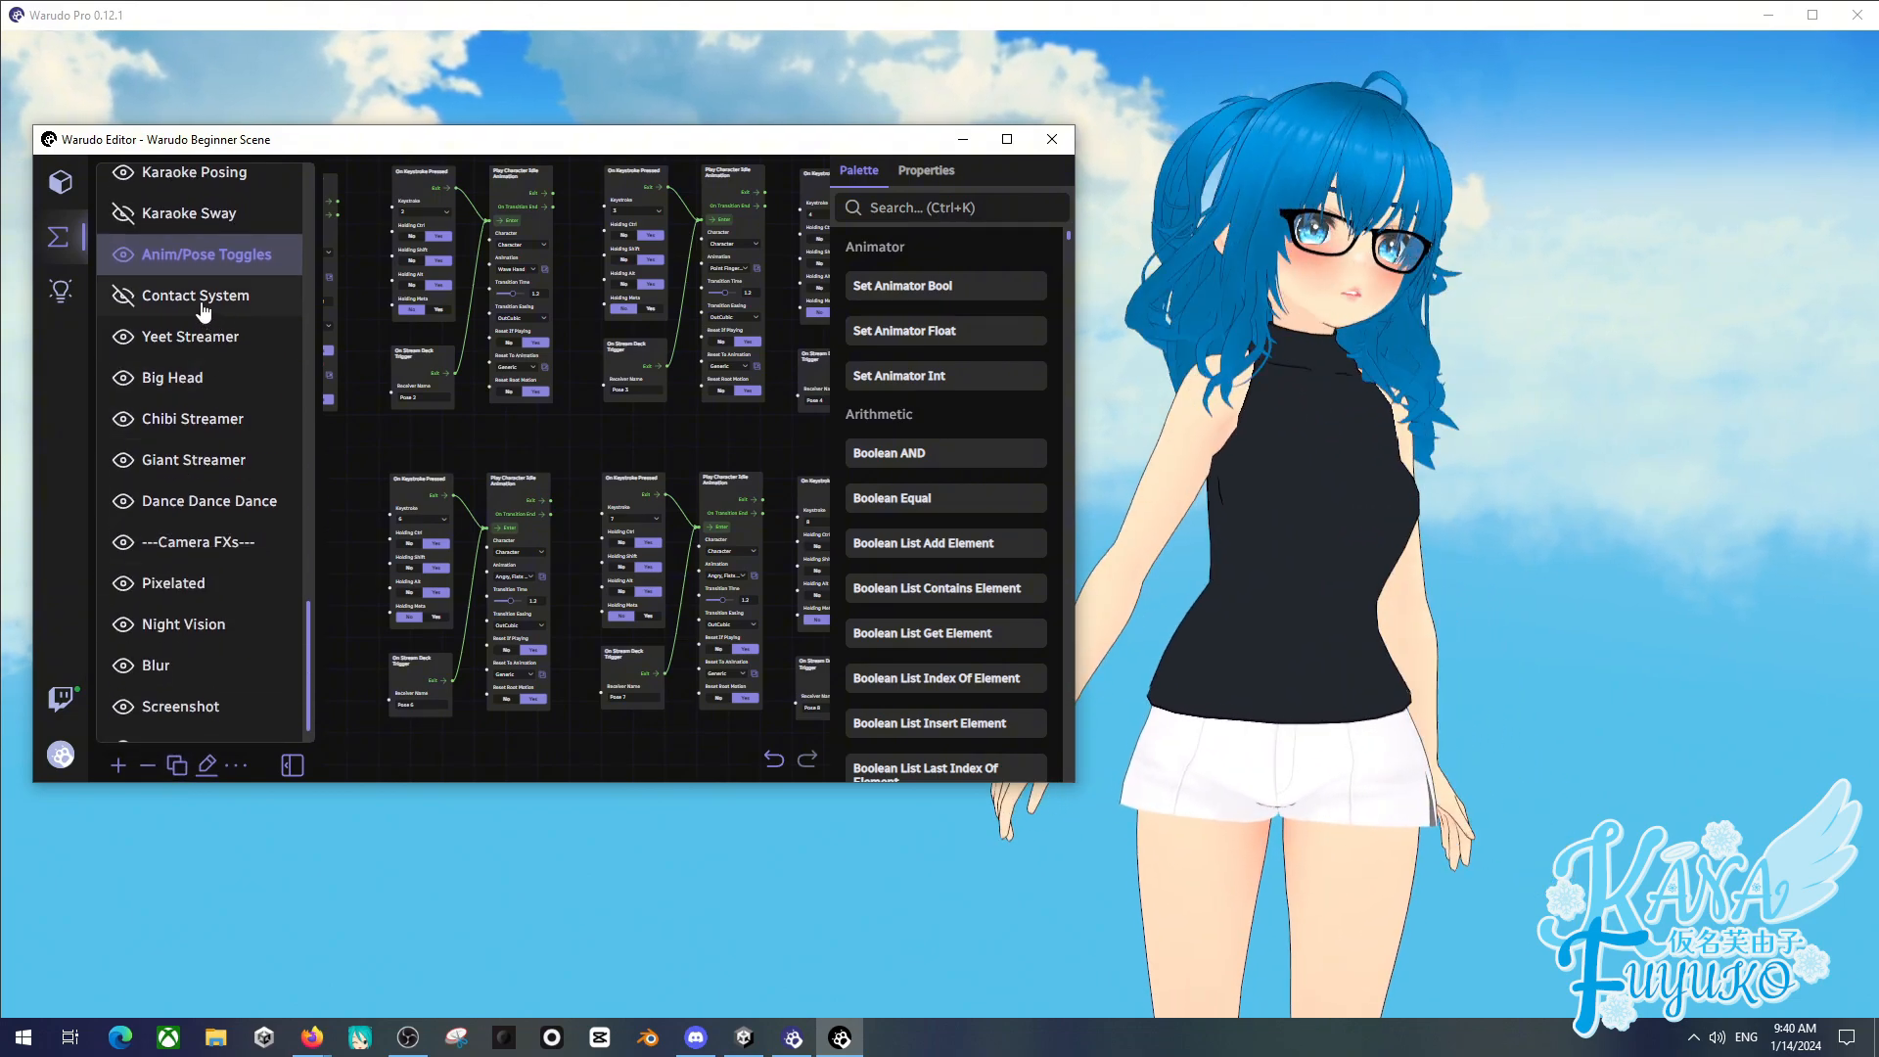
{"action": "left_click", "coordinate": [161, 303]}
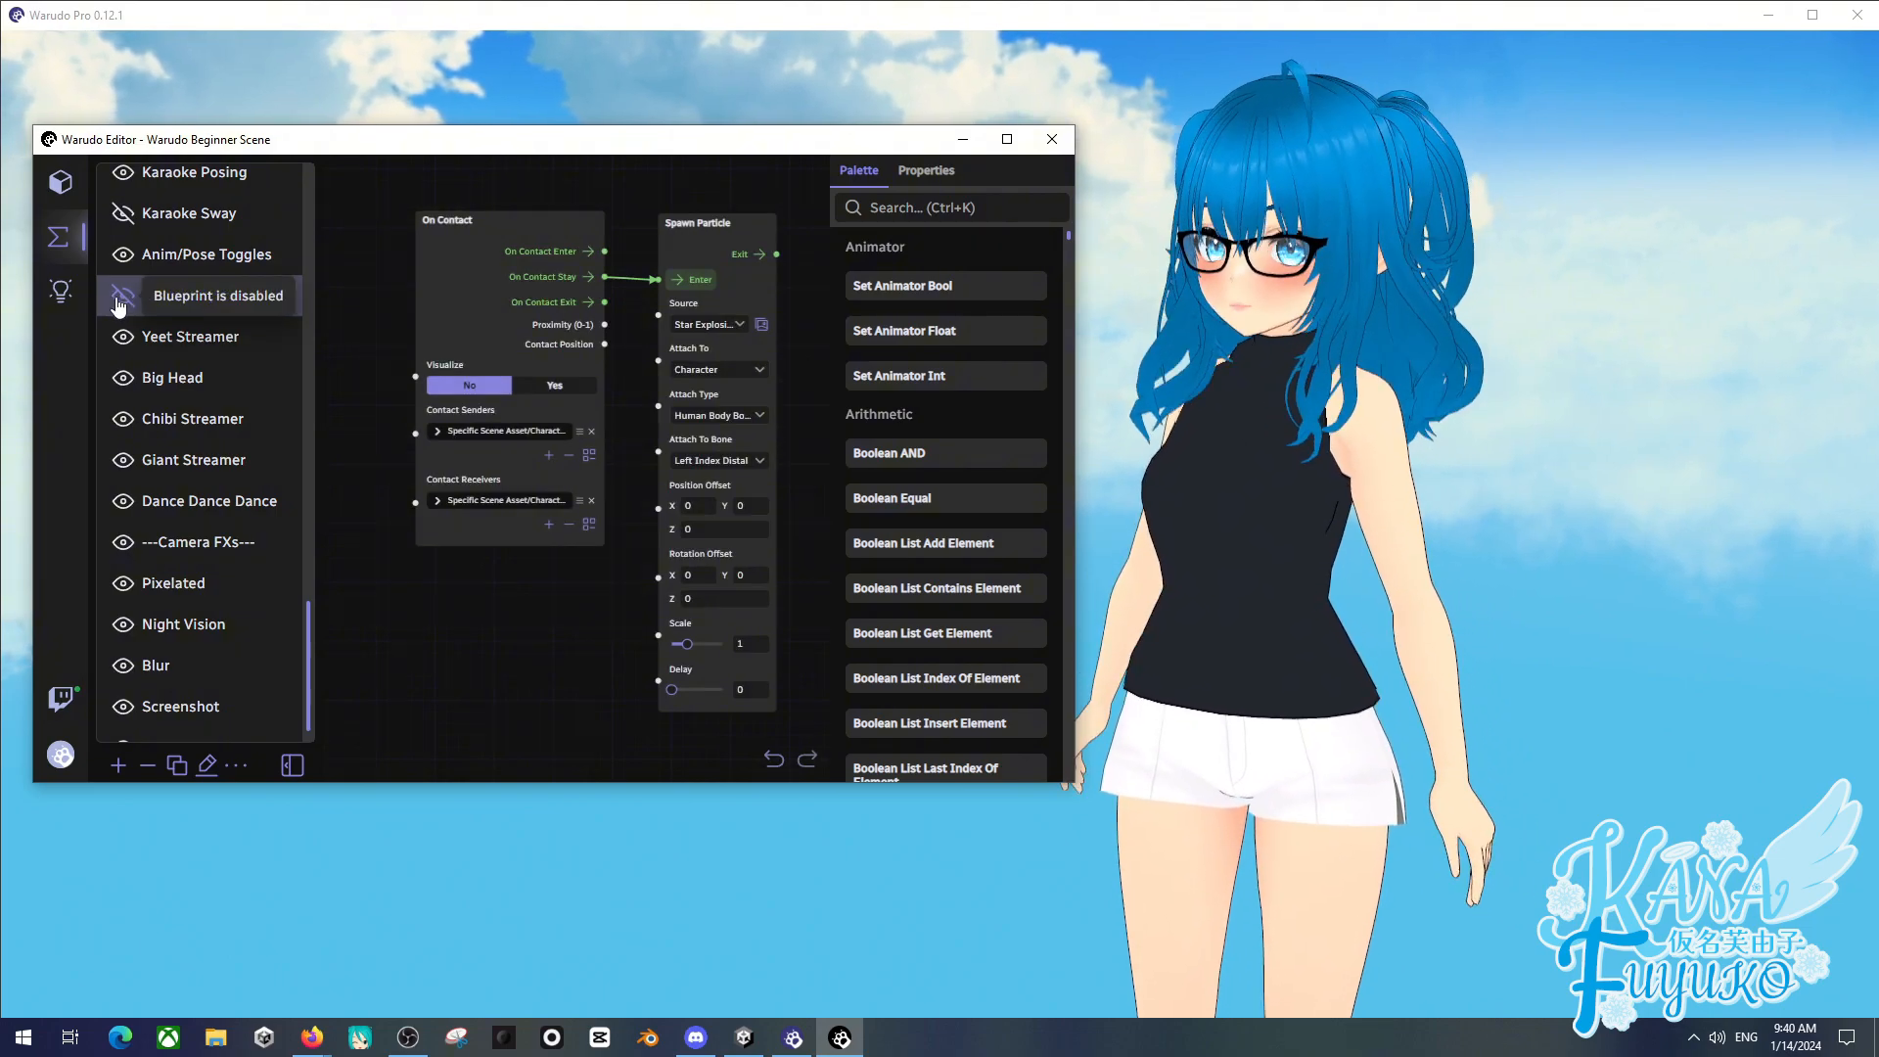
{"action": "left_click", "coordinate": [120, 299]}
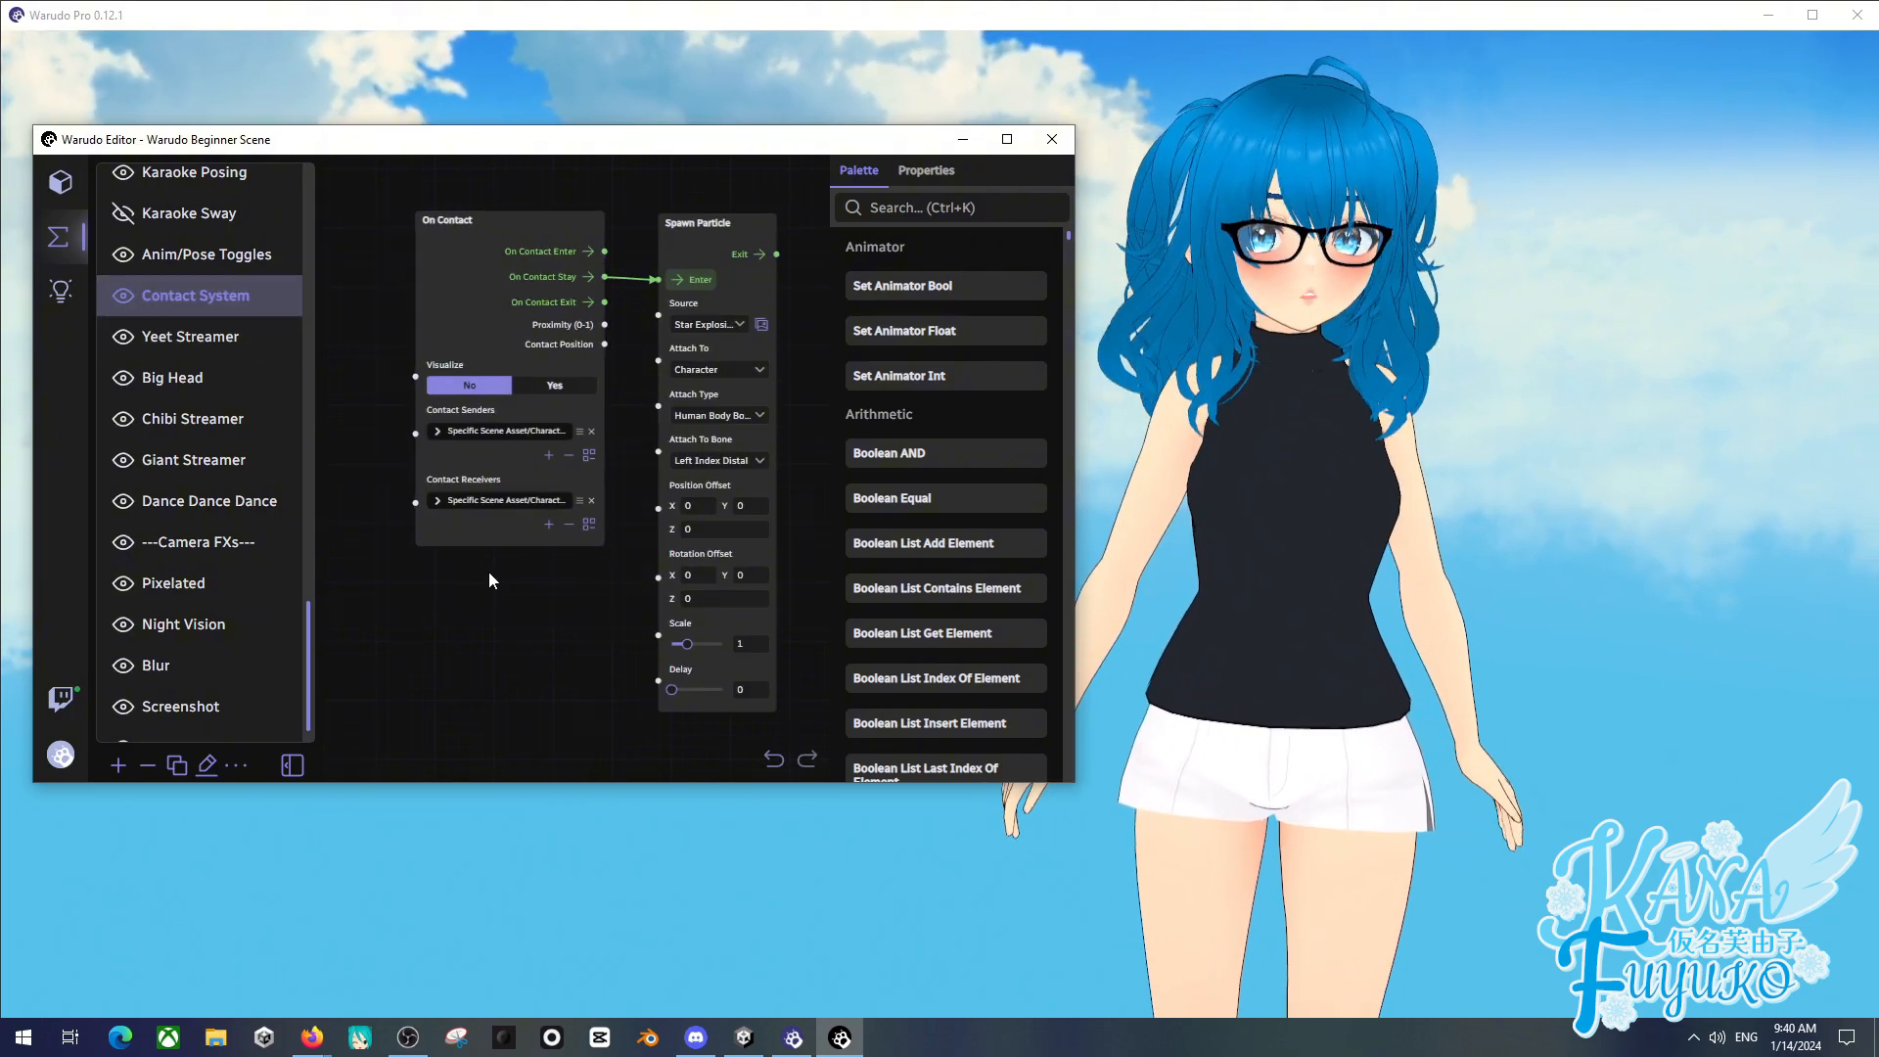
{"action": "left_click_drag", "start_coordinate": [489, 574], "coordinate": [436, 577]}
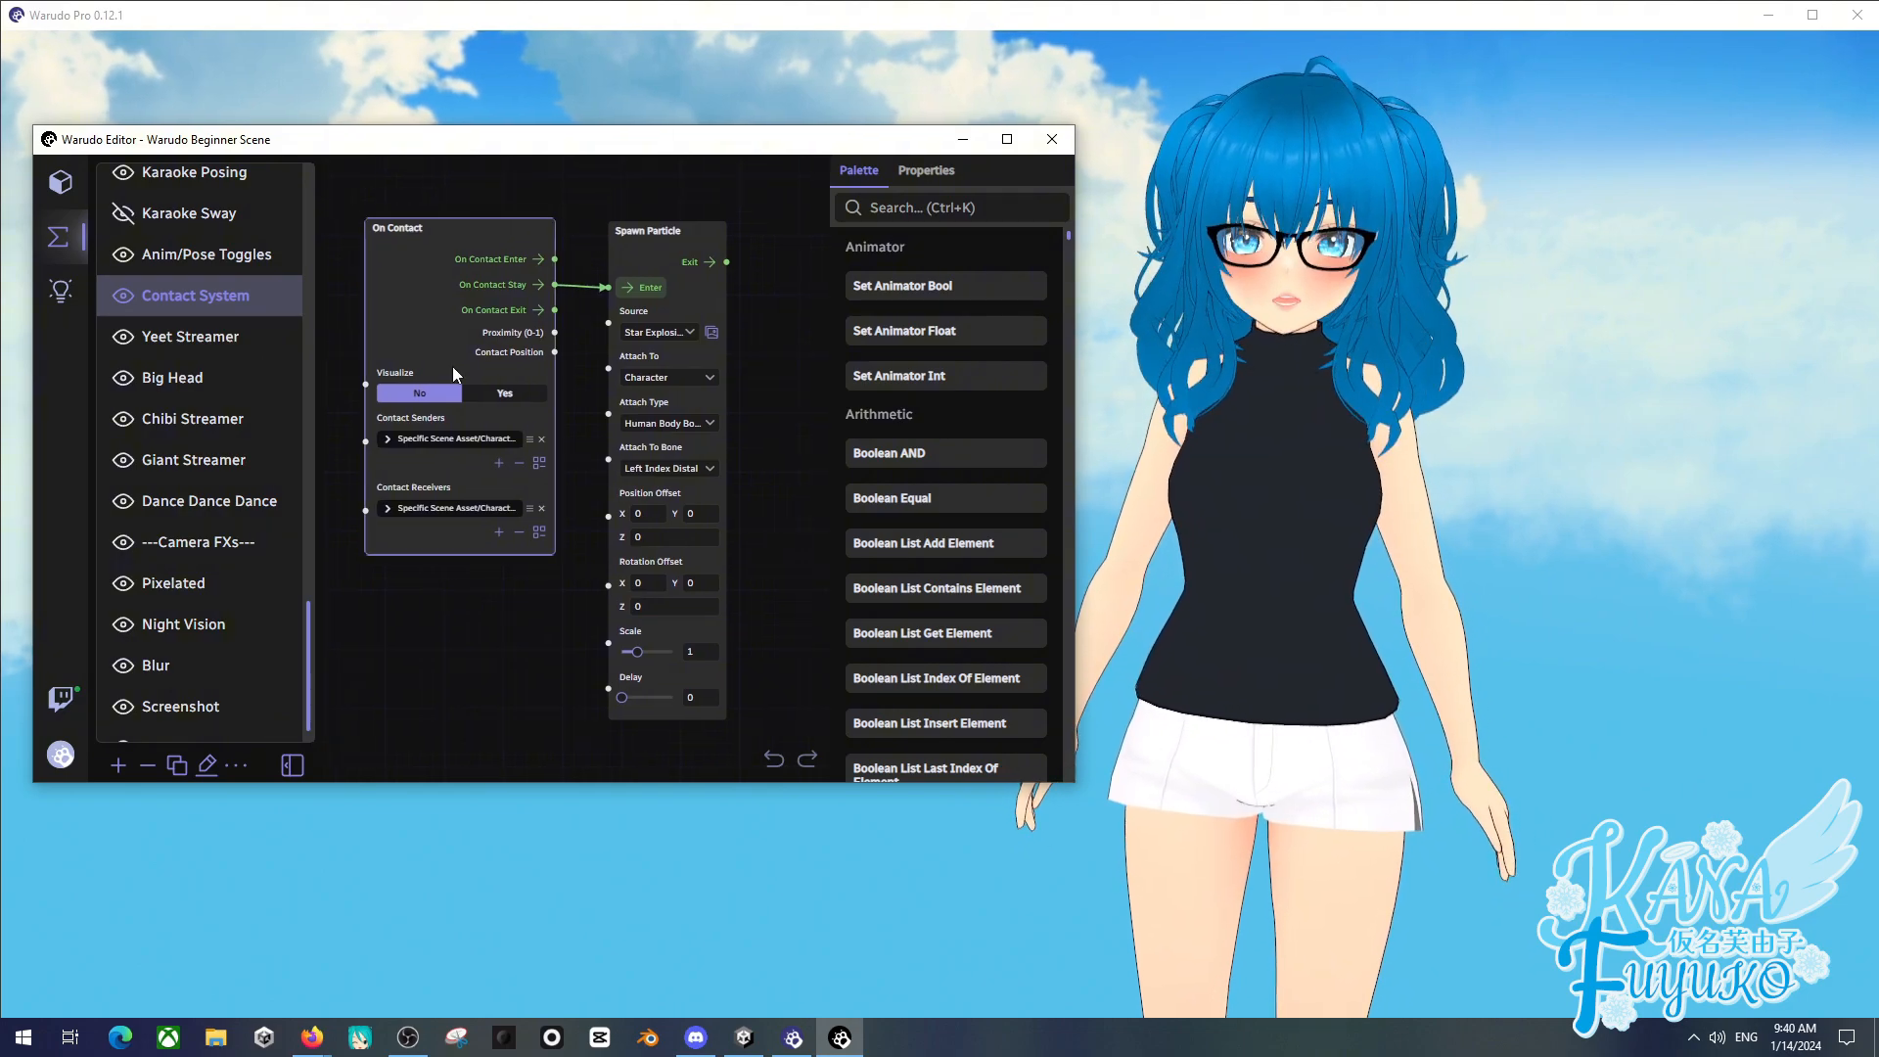
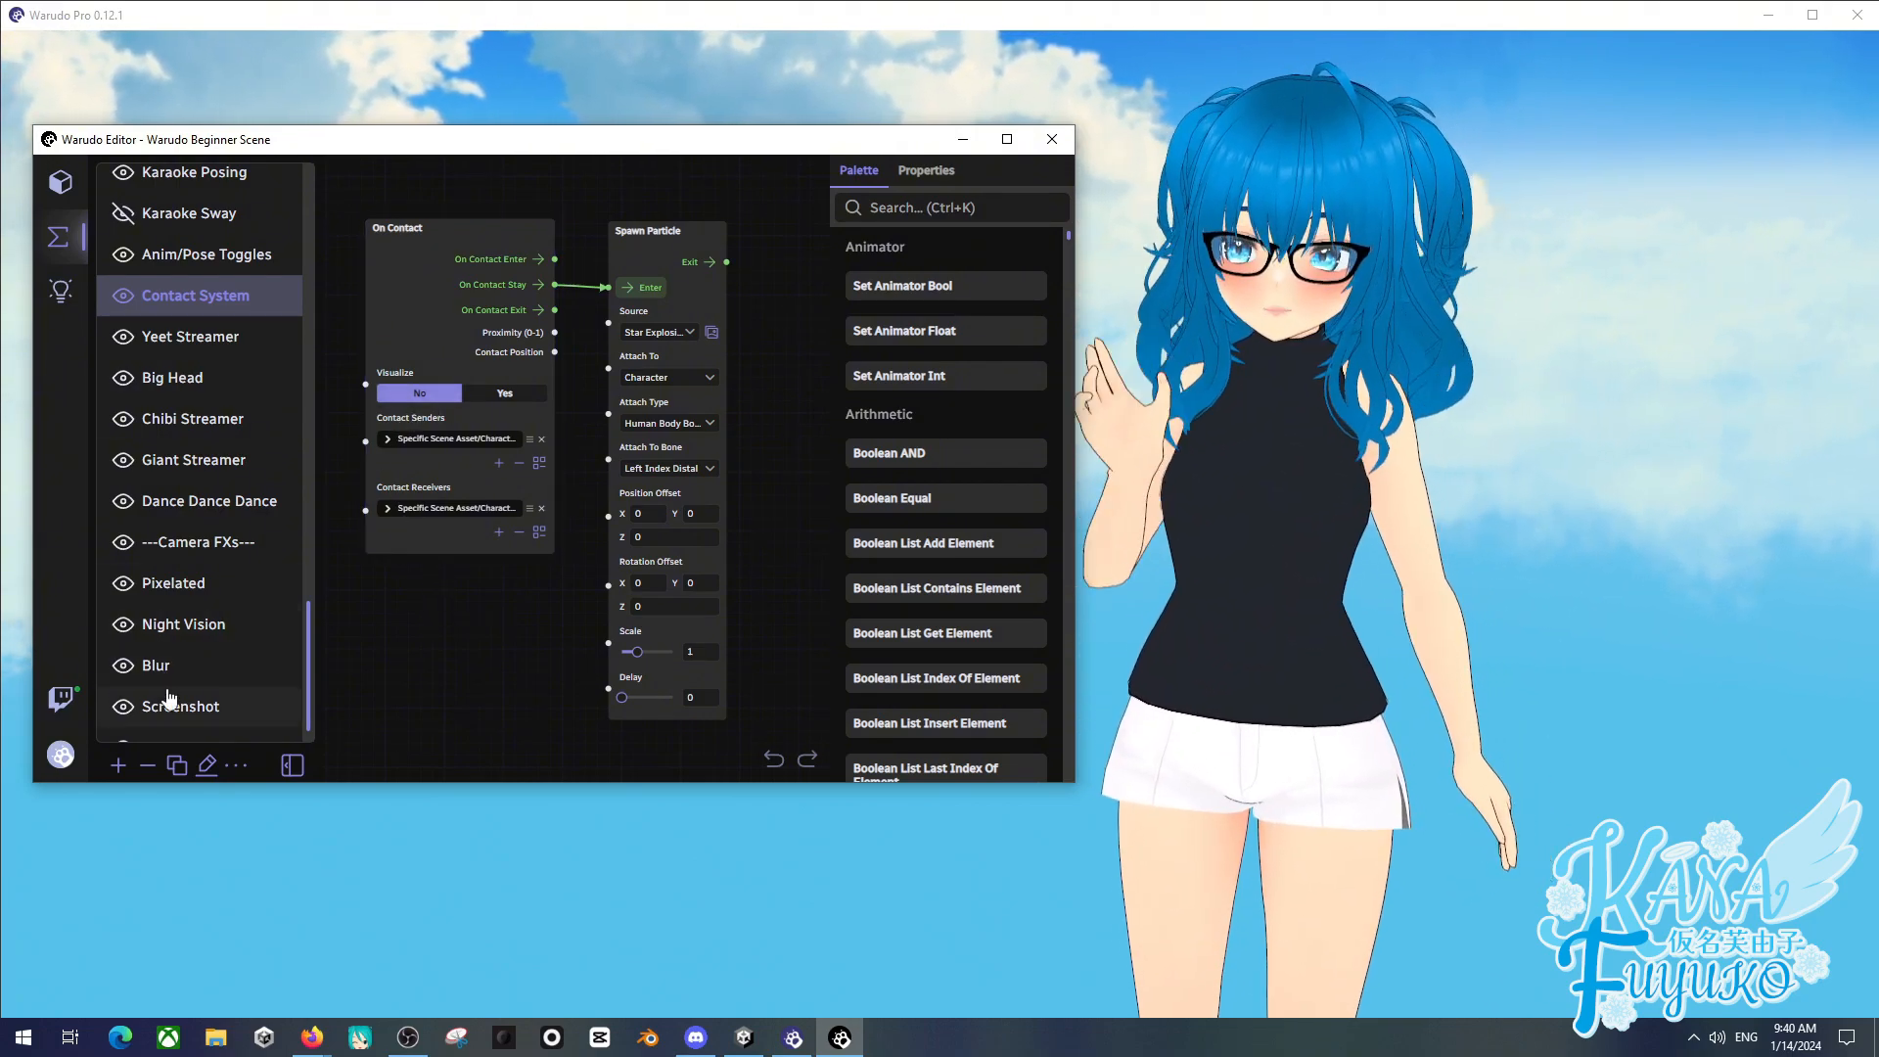
{"action": "left_click", "coordinate": [149, 765]}
{"action": "left_click", "coordinate": [494, 716]}
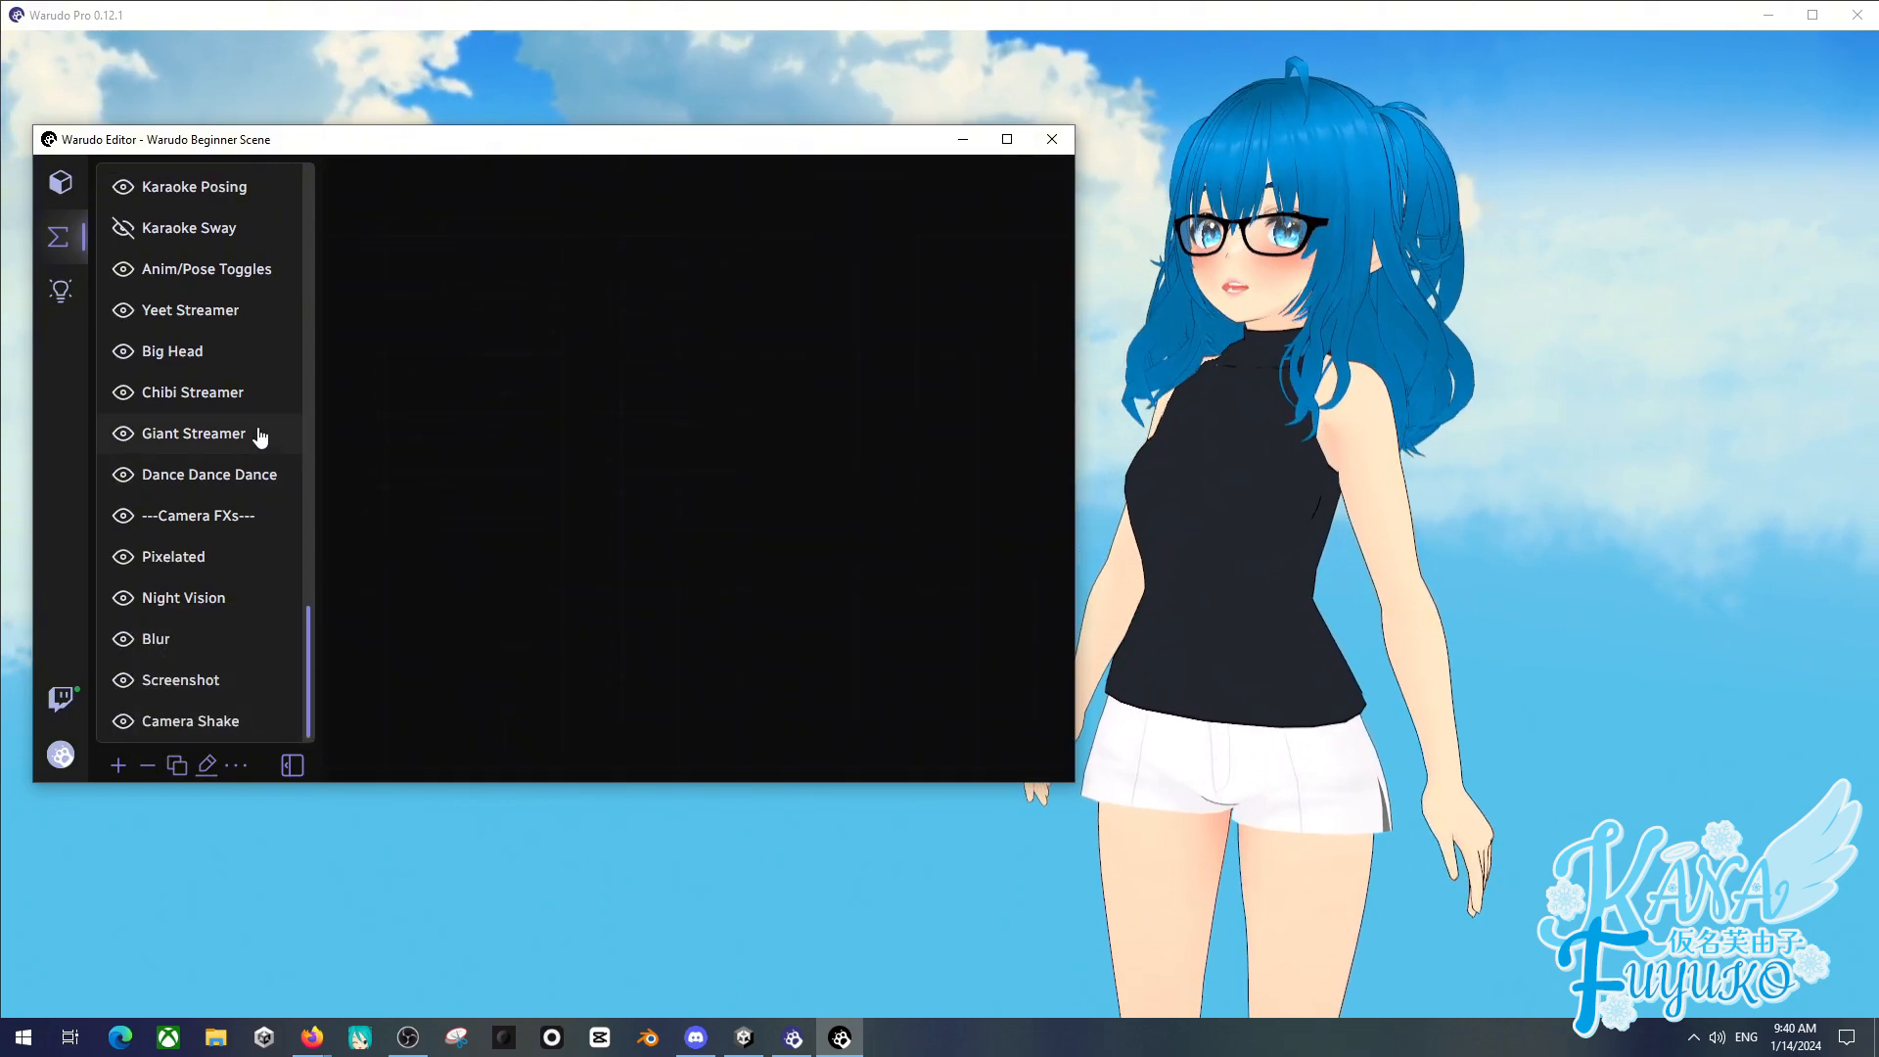
- Open the Yeet Streamer blueprint and test the ragdoll launch by manually running its Sequence node
{"action": "left_click", "coordinate": [203, 321]}
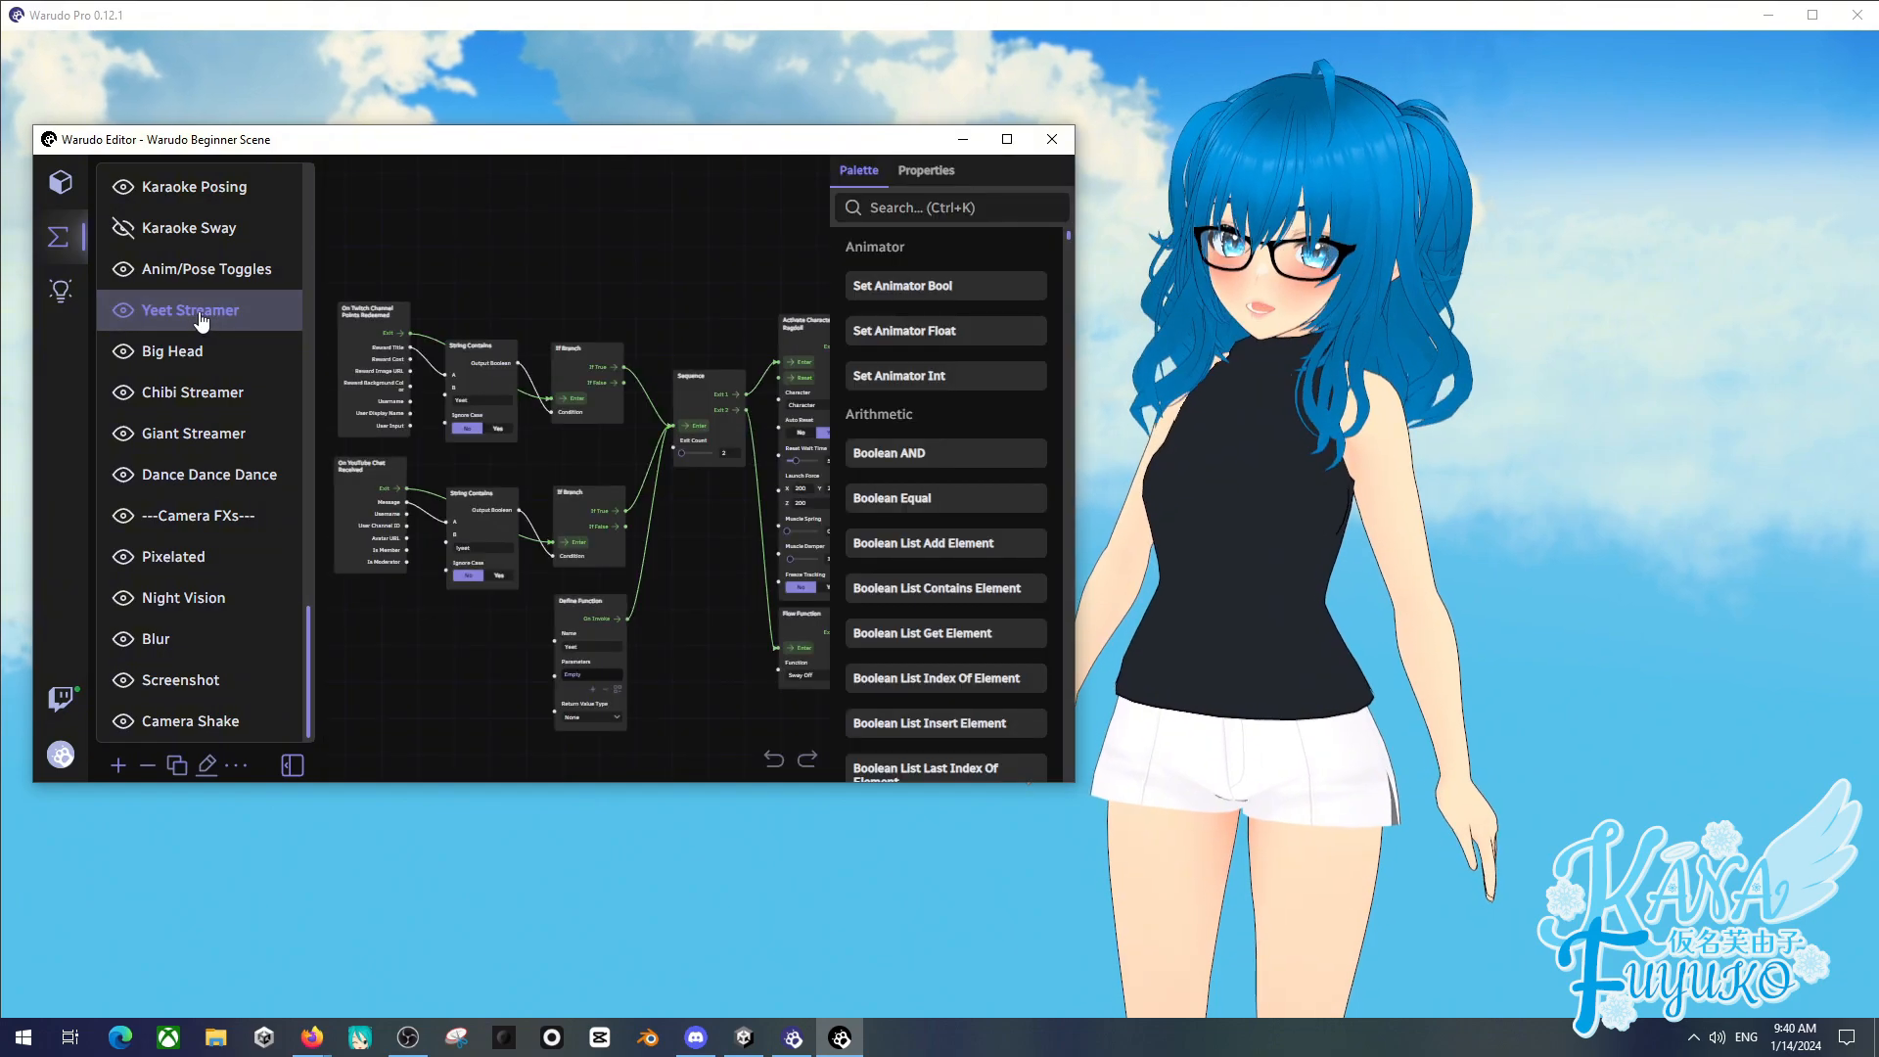
{"action": "left_click_drag", "start_coordinate": [647, 604], "coordinate": [455, 592]}
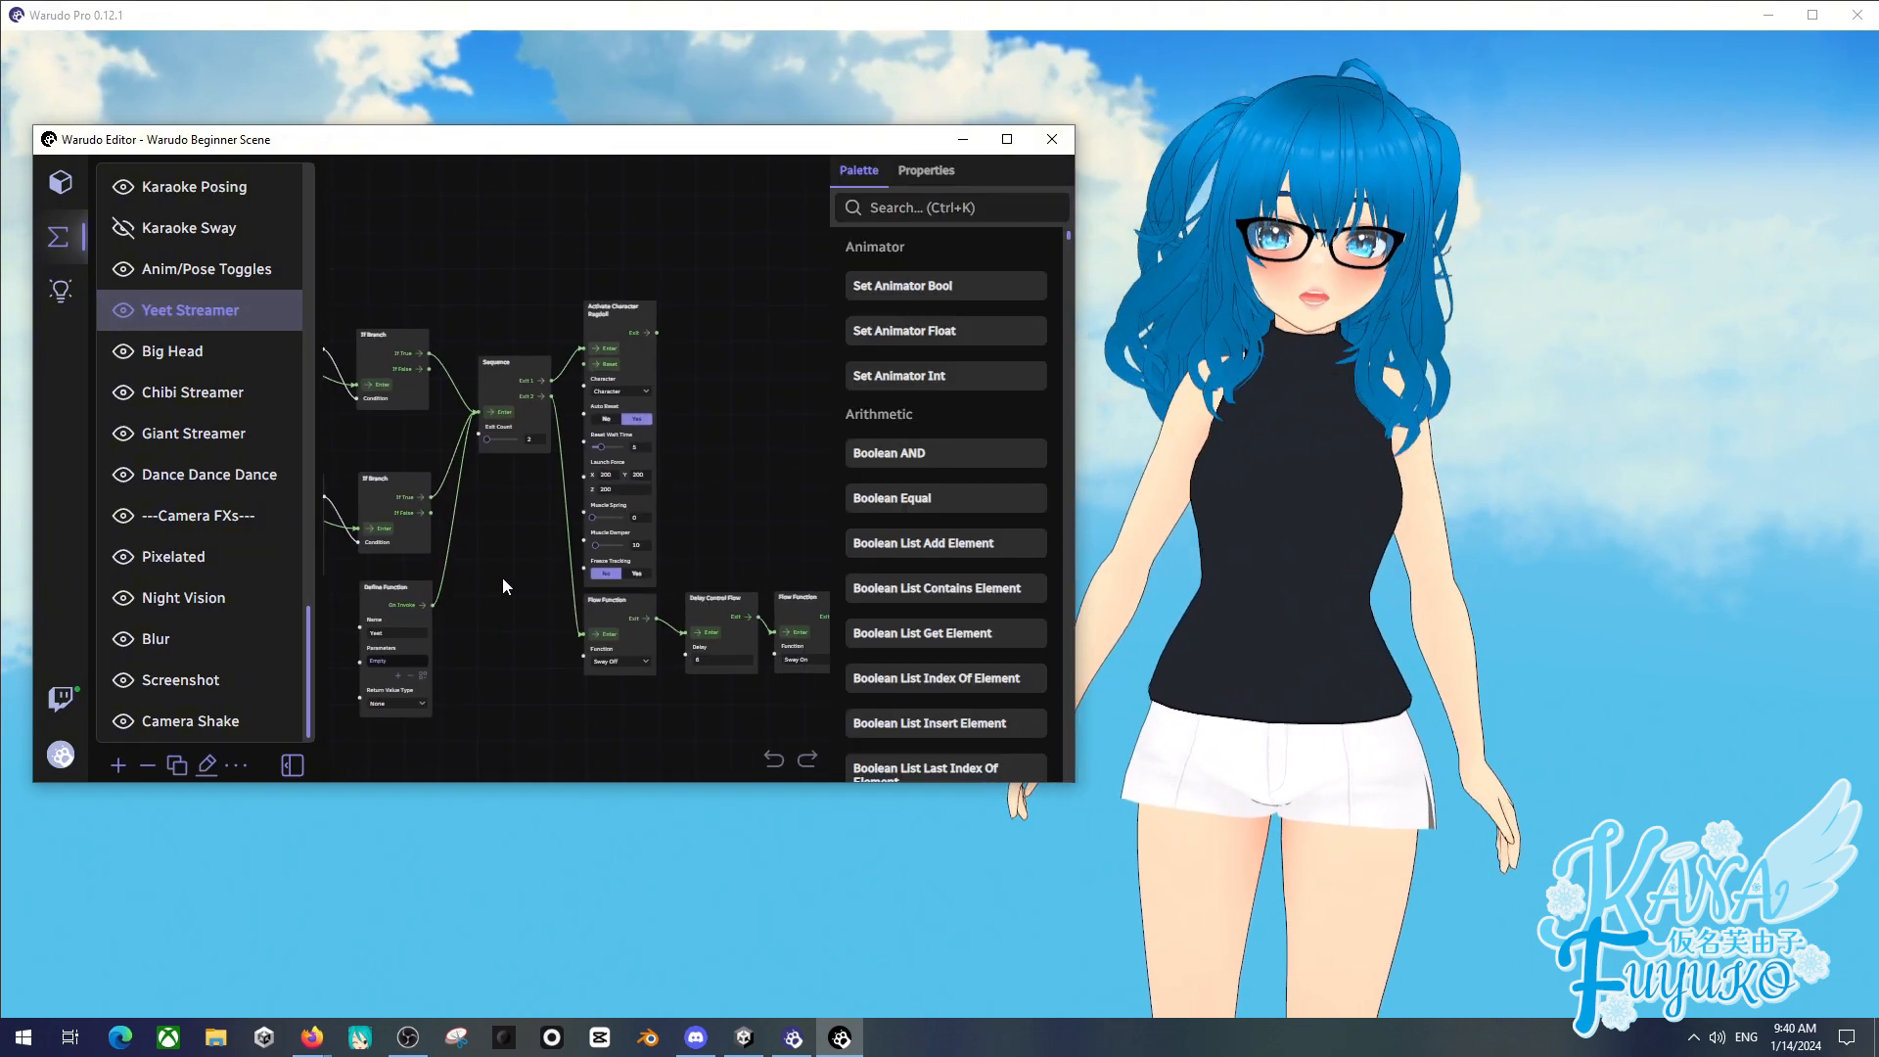
{"action": "scroll", "coordinate": [524, 576], "scroll_direction": "up", "scroll_amount": 2}
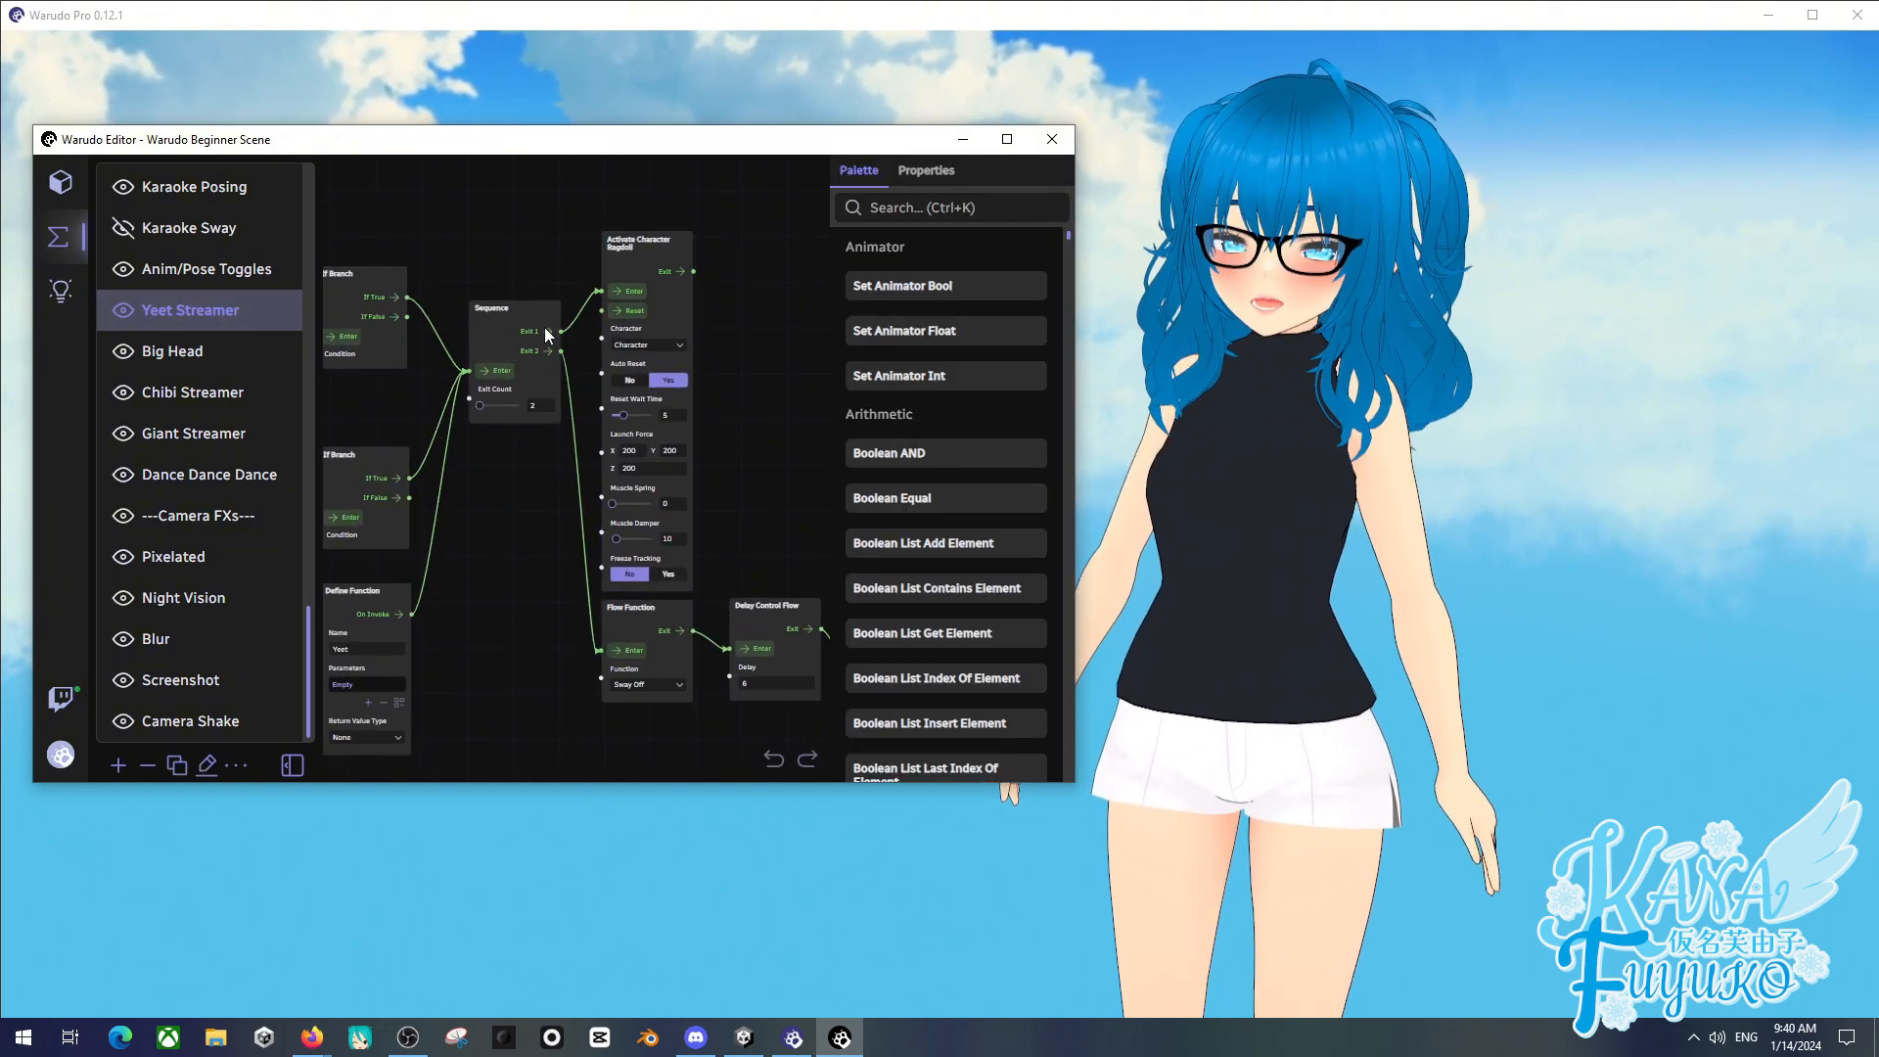
{"action": "left_click", "coordinate": [493, 373]}
{"action": "left_click", "coordinate": [493, 372]}
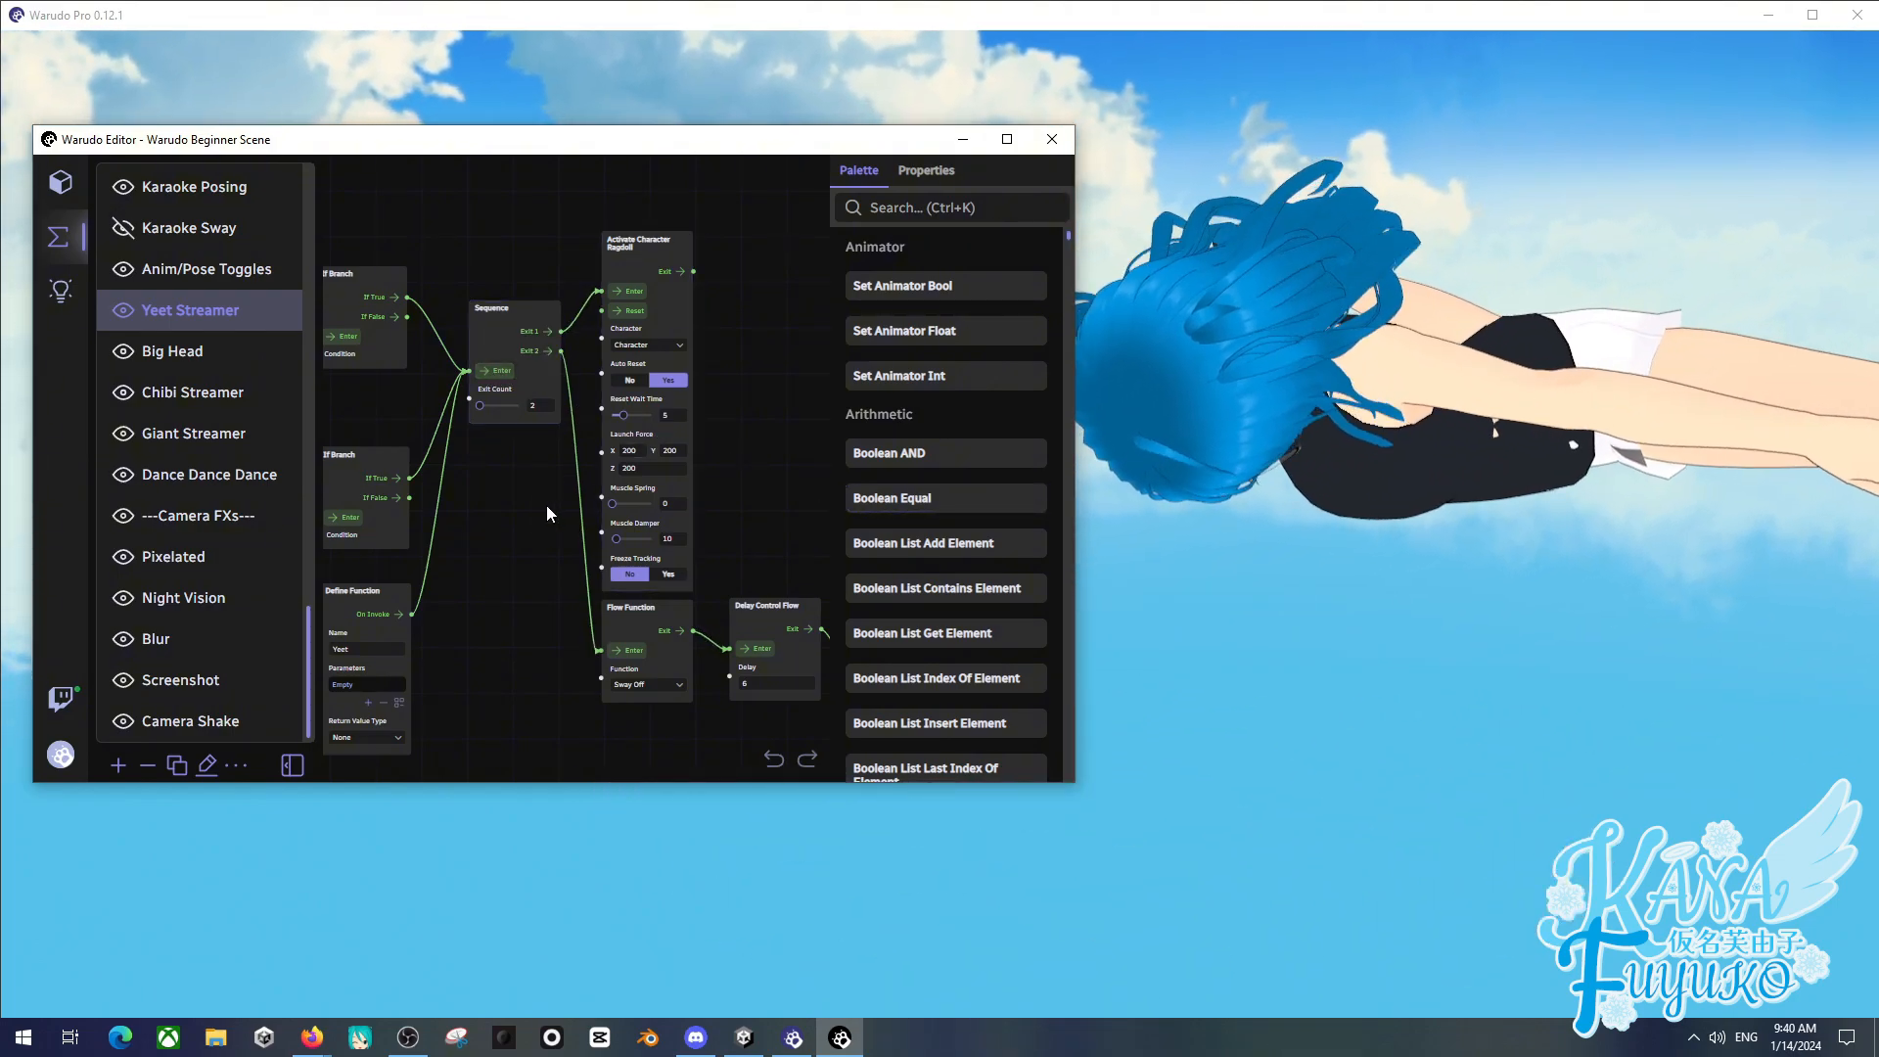
- Examine the Activate Character Ragdoll node's launch settings and the Sway Off, delay and Sway On flow nodes in Yeet Streamer
{"action": "scroll", "coordinate": [546, 505], "scroll_direction": "up", "scroll_amount": 3}
{"action": "left_click_drag", "start_coordinate": [557, 479], "coordinate": [474, 533]}
{"action": "scroll", "coordinate": [473, 532], "scroll_direction": "up", "scroll_amount": 1}
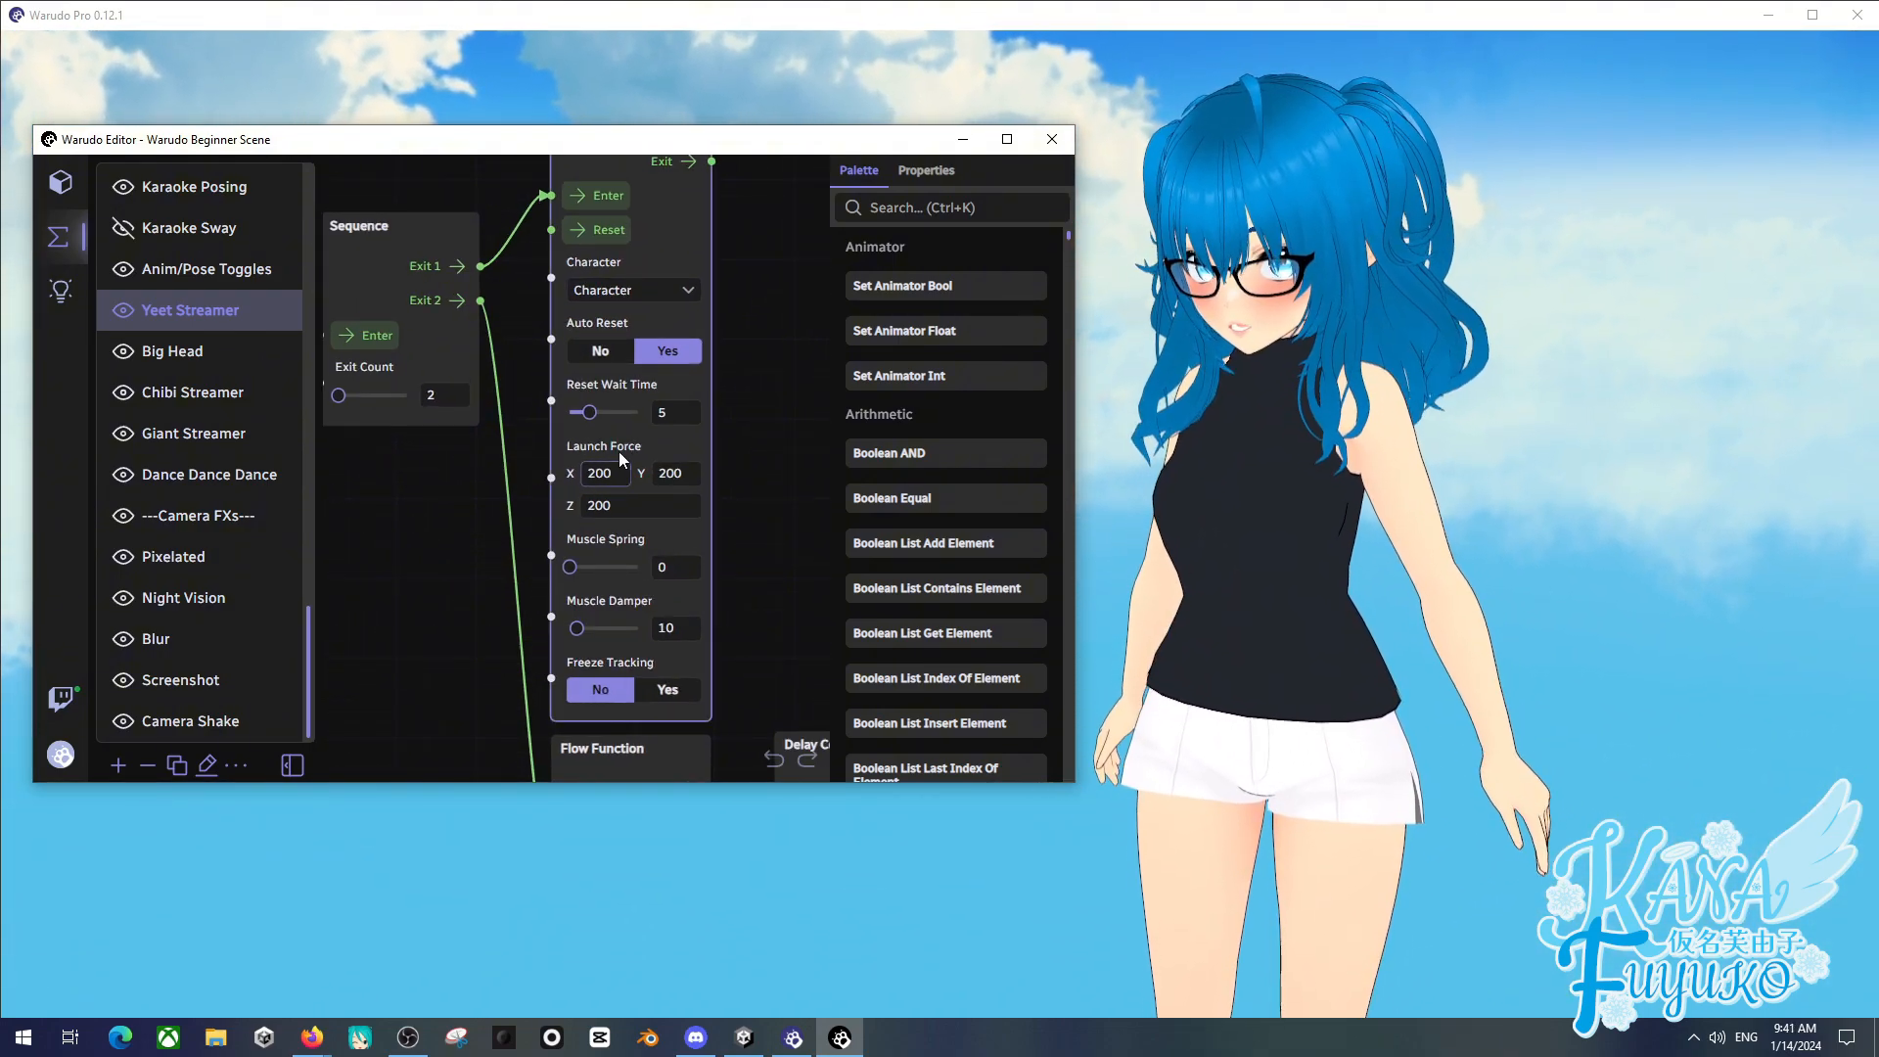
{"action": "scroll", "coordinate": [460, 563], "scroll_direction": "down", "scroll_amount": 3}
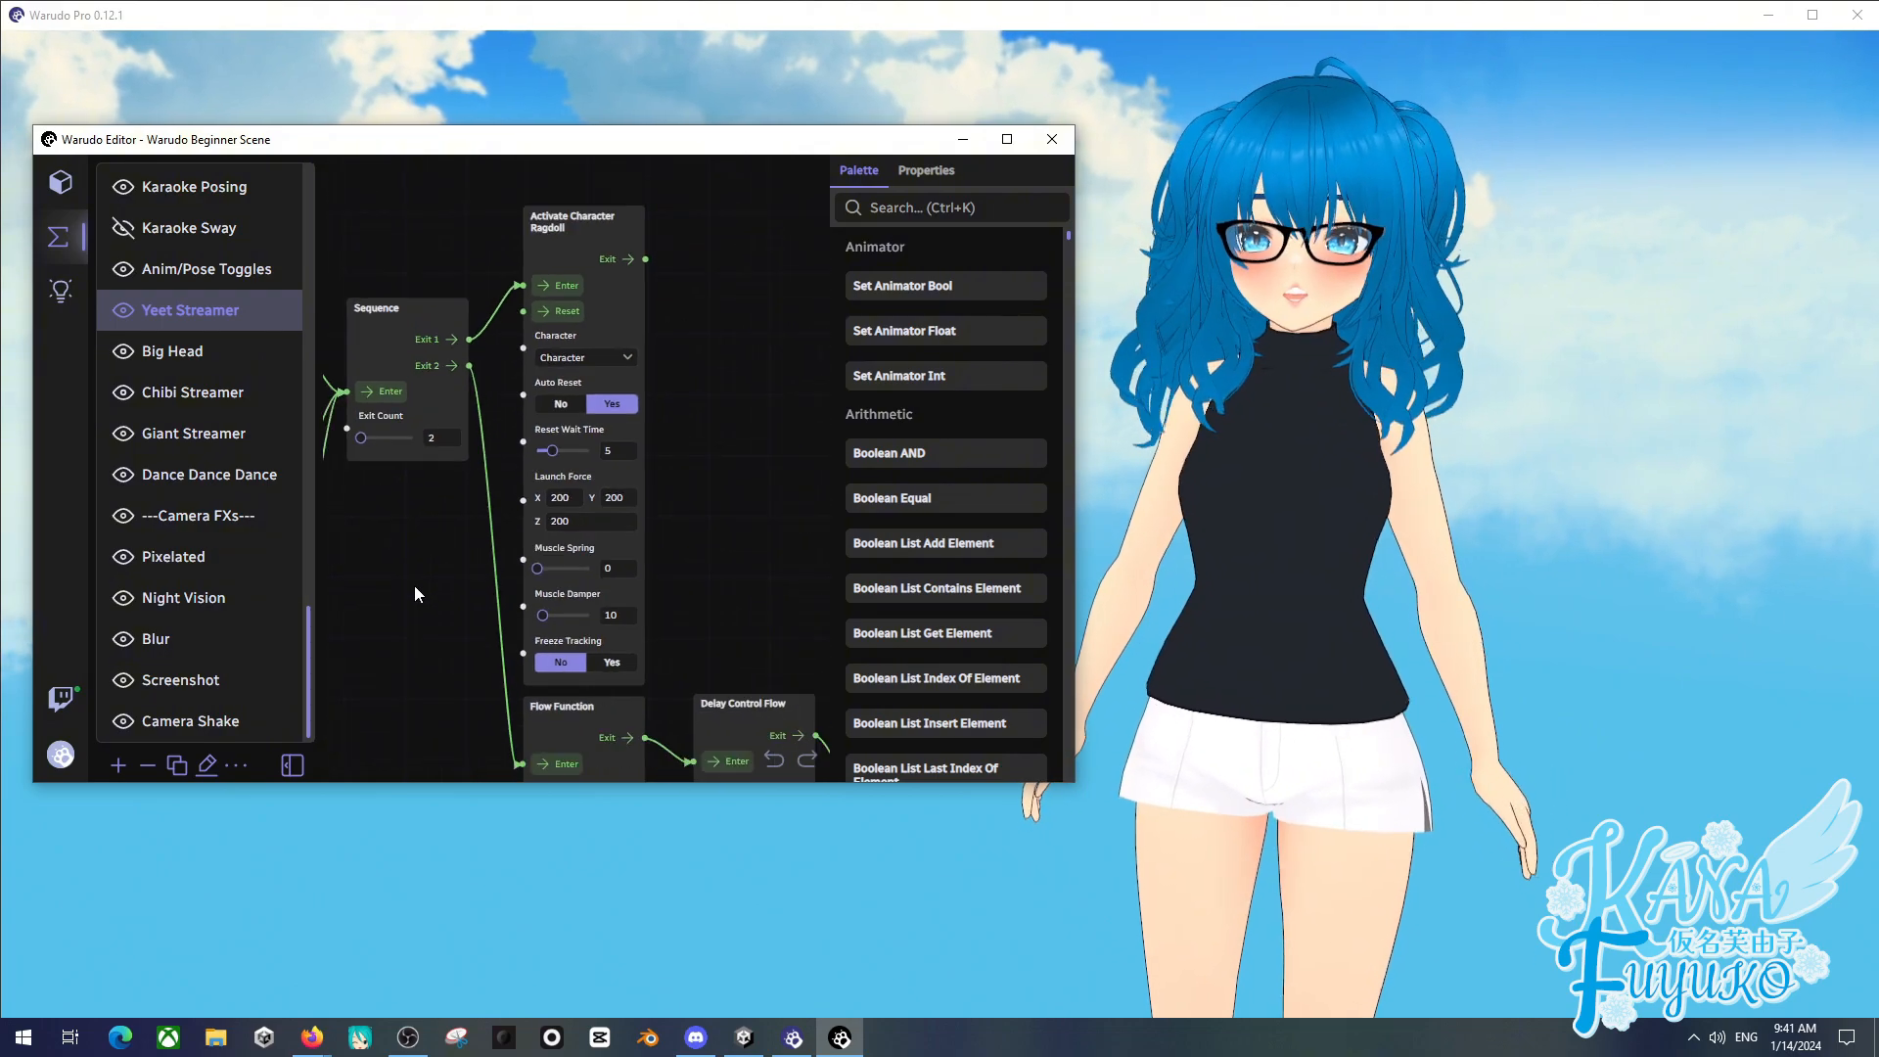
{"action": "left_click_drag", "start_coordinate": [419, 584], "coordinate": [395, 503]}
{"action": "scroll", "coordinate": [427, 519], "scroll_direction": "down", "scroll_amount": 3}
{"action": "scroll", "coordinate": [540, 636], "scroll_direction": "up", "scroll_amount": 2}
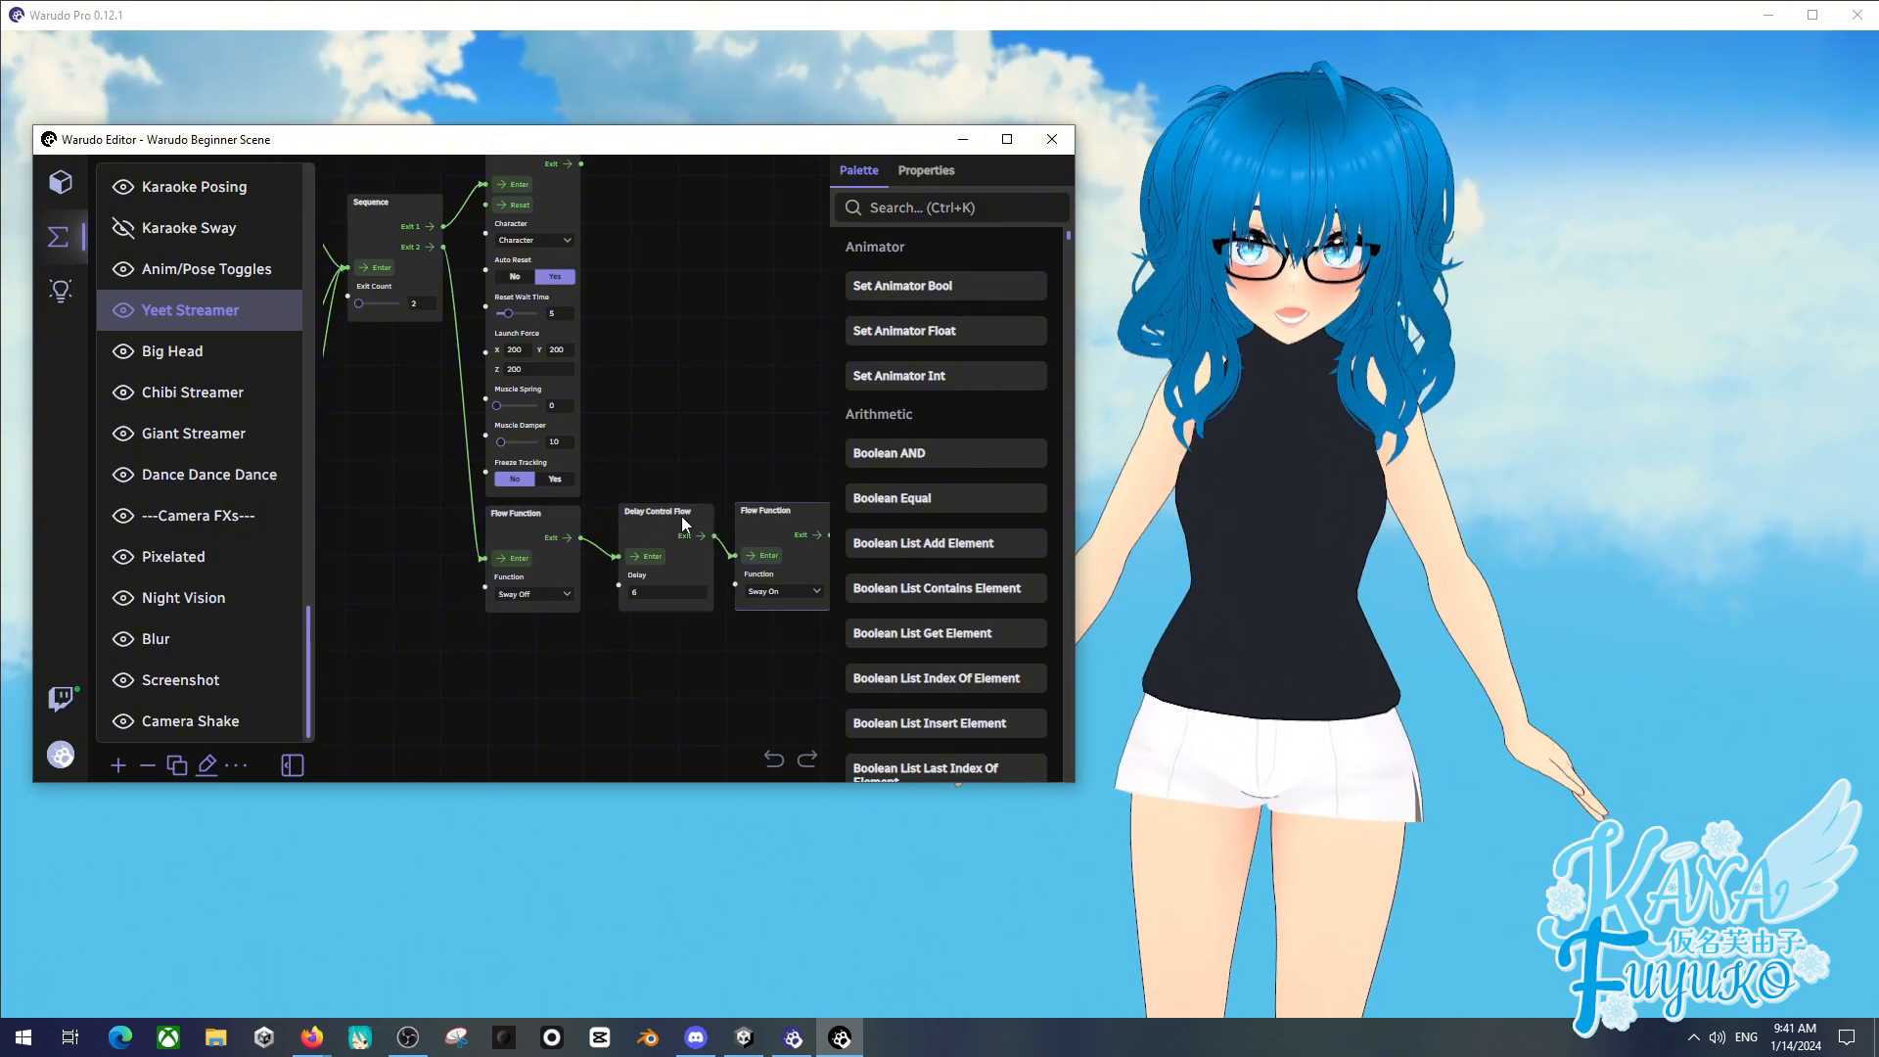
{"action": "scroll", "coordinate": [536, 497], "scroll_direction": "down", "scroll_amount": 3}
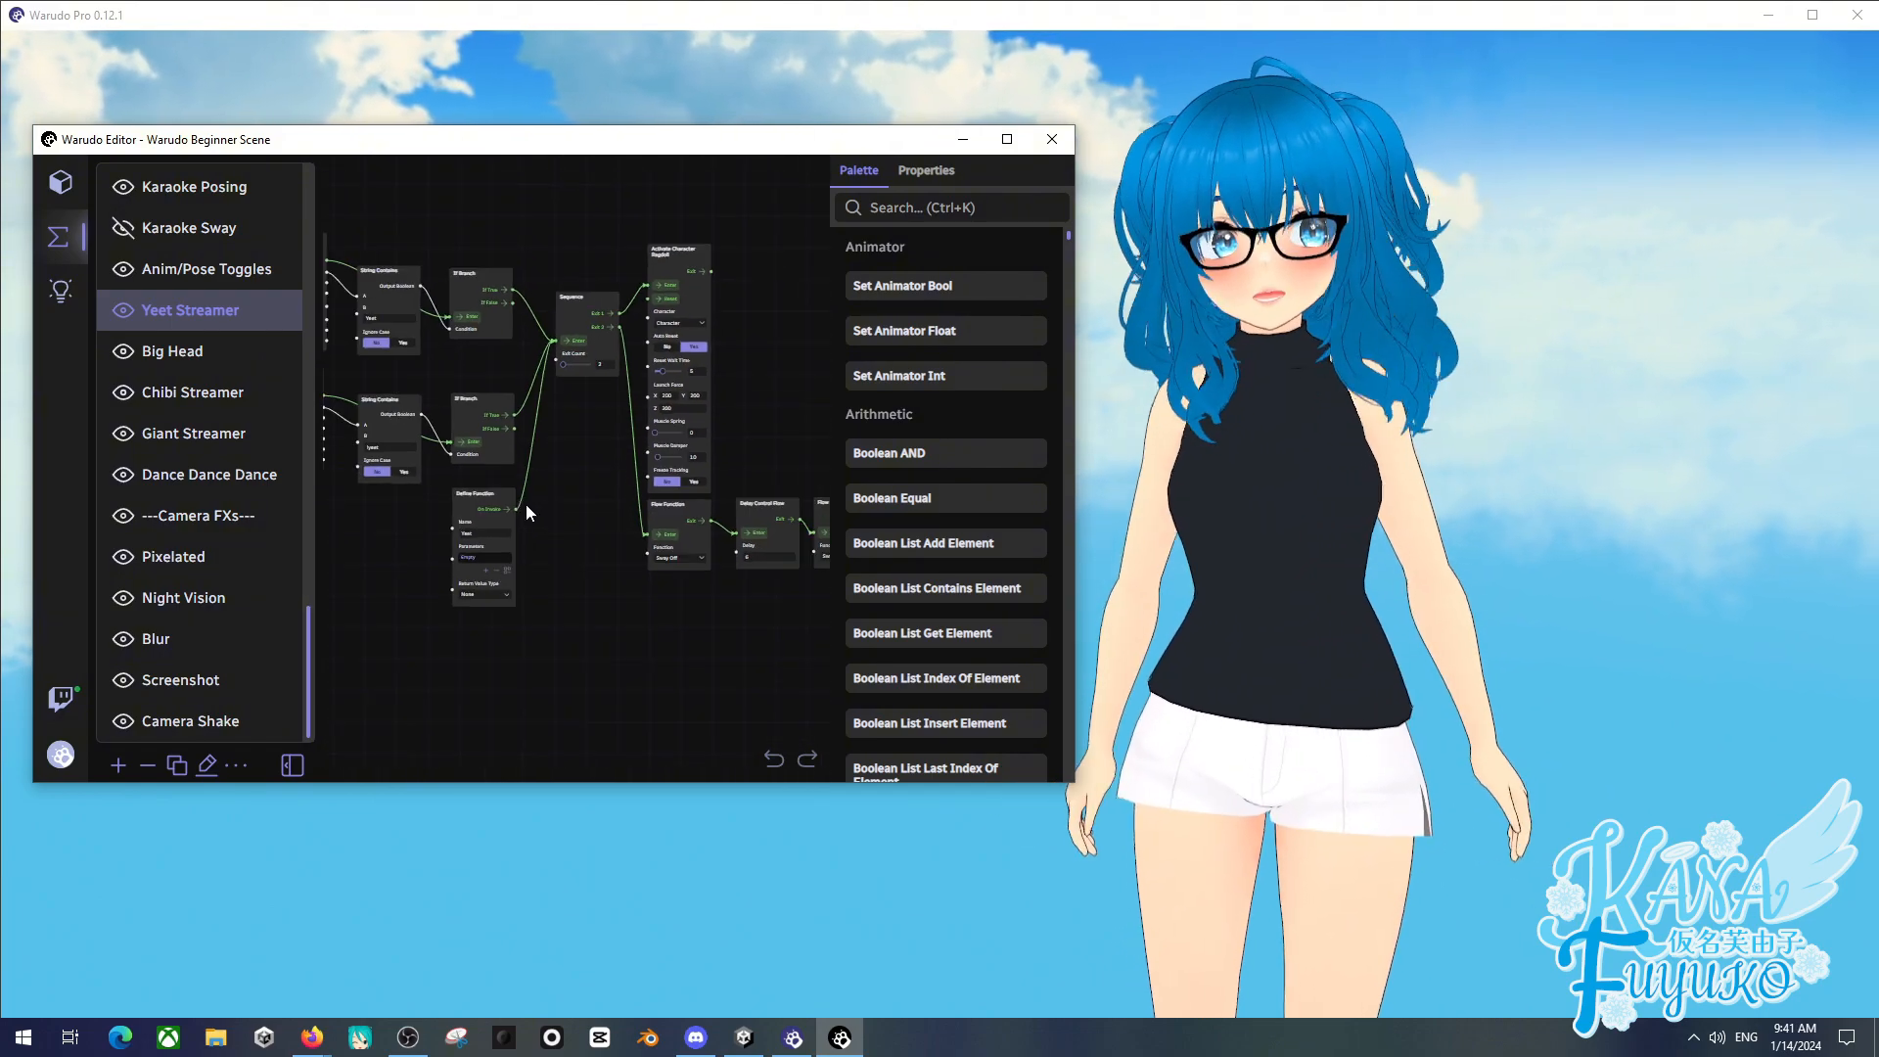
- Locate the Functions entry among the blueprints, and open the Big Head blueprint to set its Delay Control Flow delay to 5
{"action": "scroll", "coordinate": [154, 445], "scroll_direction": "up", "scroll_amount": 5}
{"action": "scroll", "coordinate": [153, 445], "scroll_direction": "up", "scroll_amount": 1}
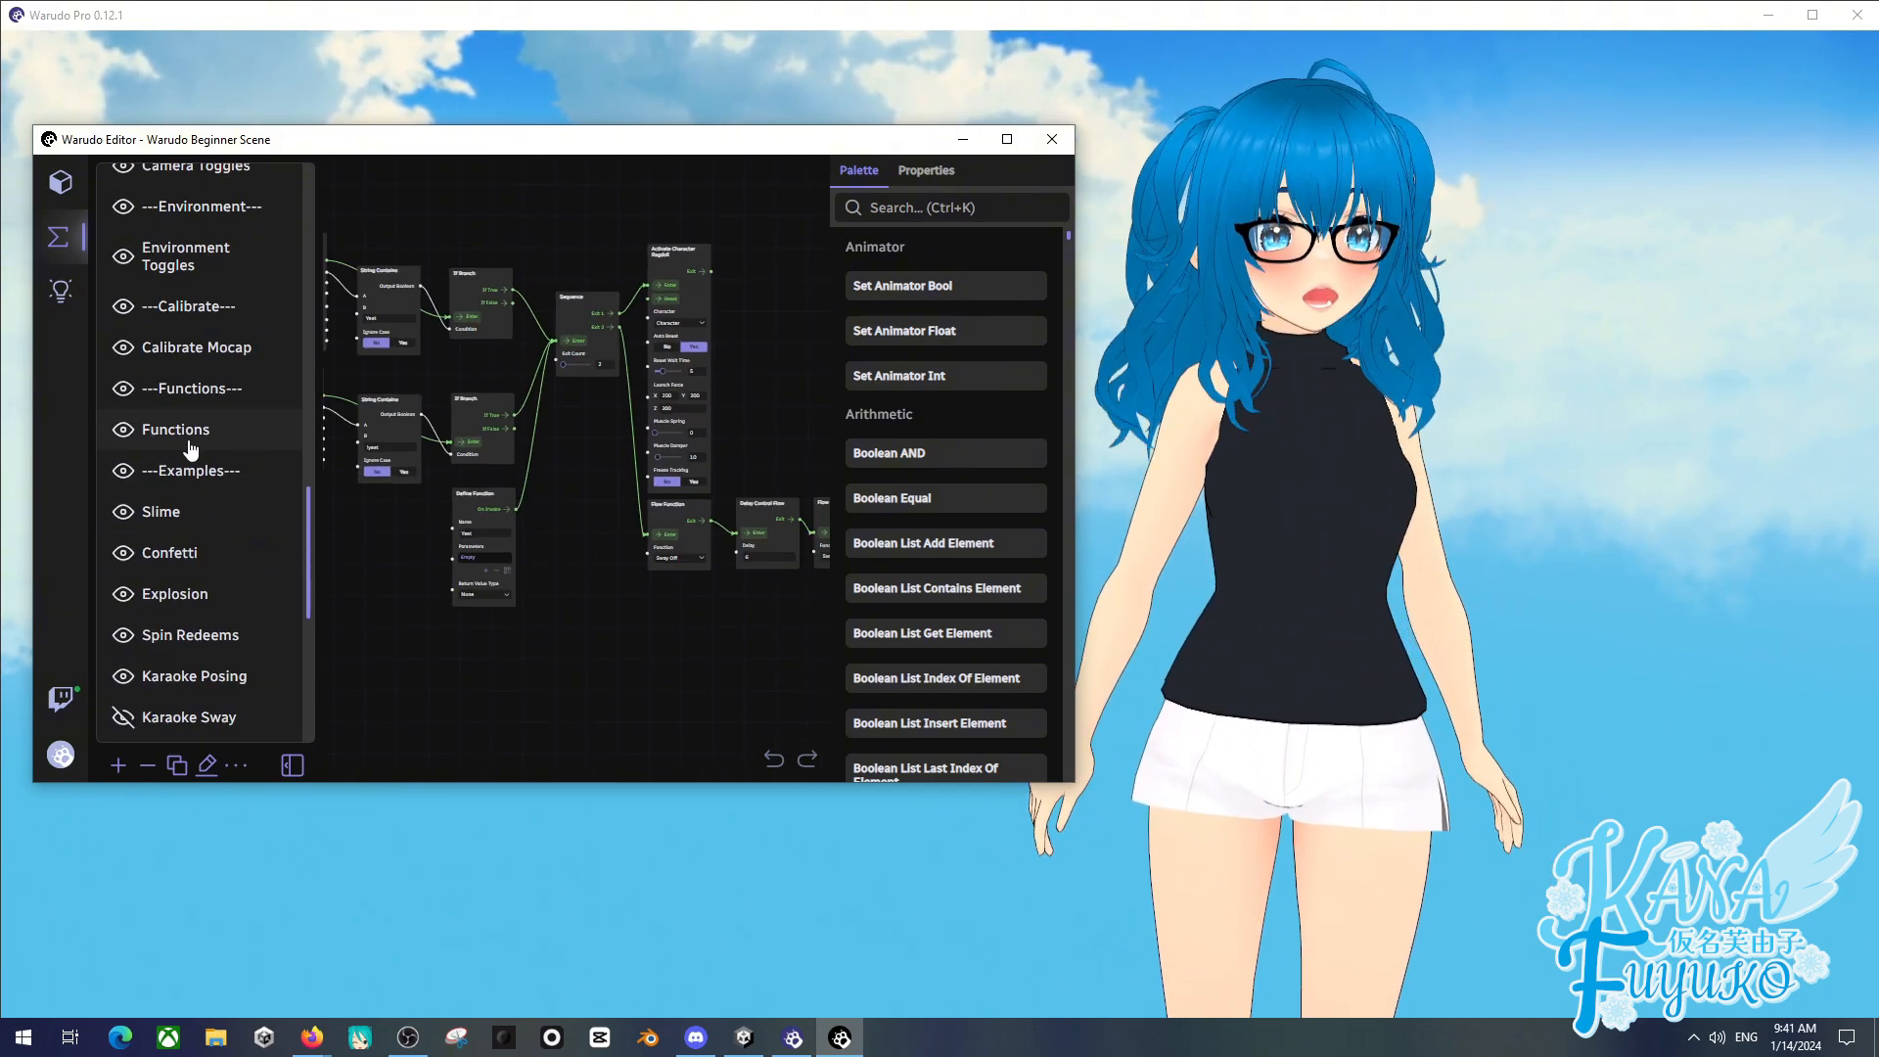
{"action": "scroll", "coordinate": [196, 489], "scroll_direction": "down", "scroll_amount": 6}
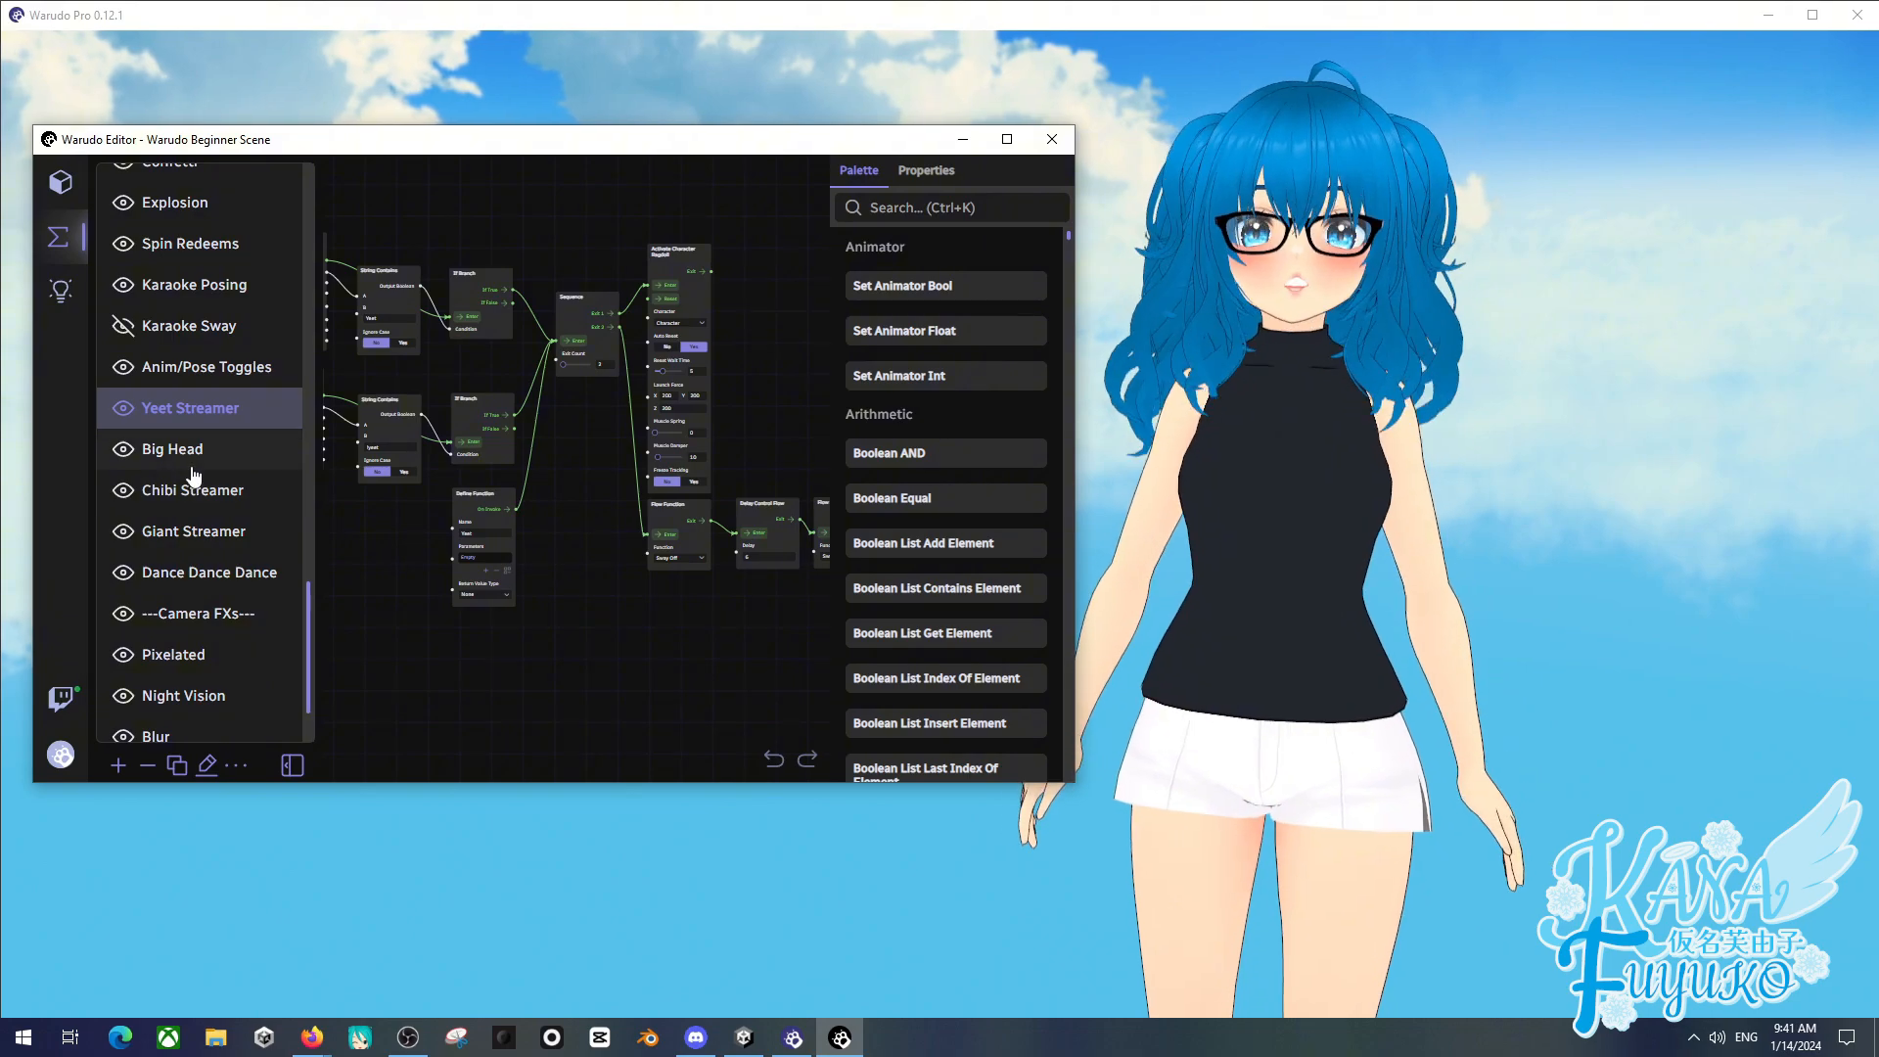
{"action": "left_click", "coordinate": [193, 469]}
{"action": "scroll", "coordinate": [738, 530], "scroll_direction": "up", "scroll_amount": 1}
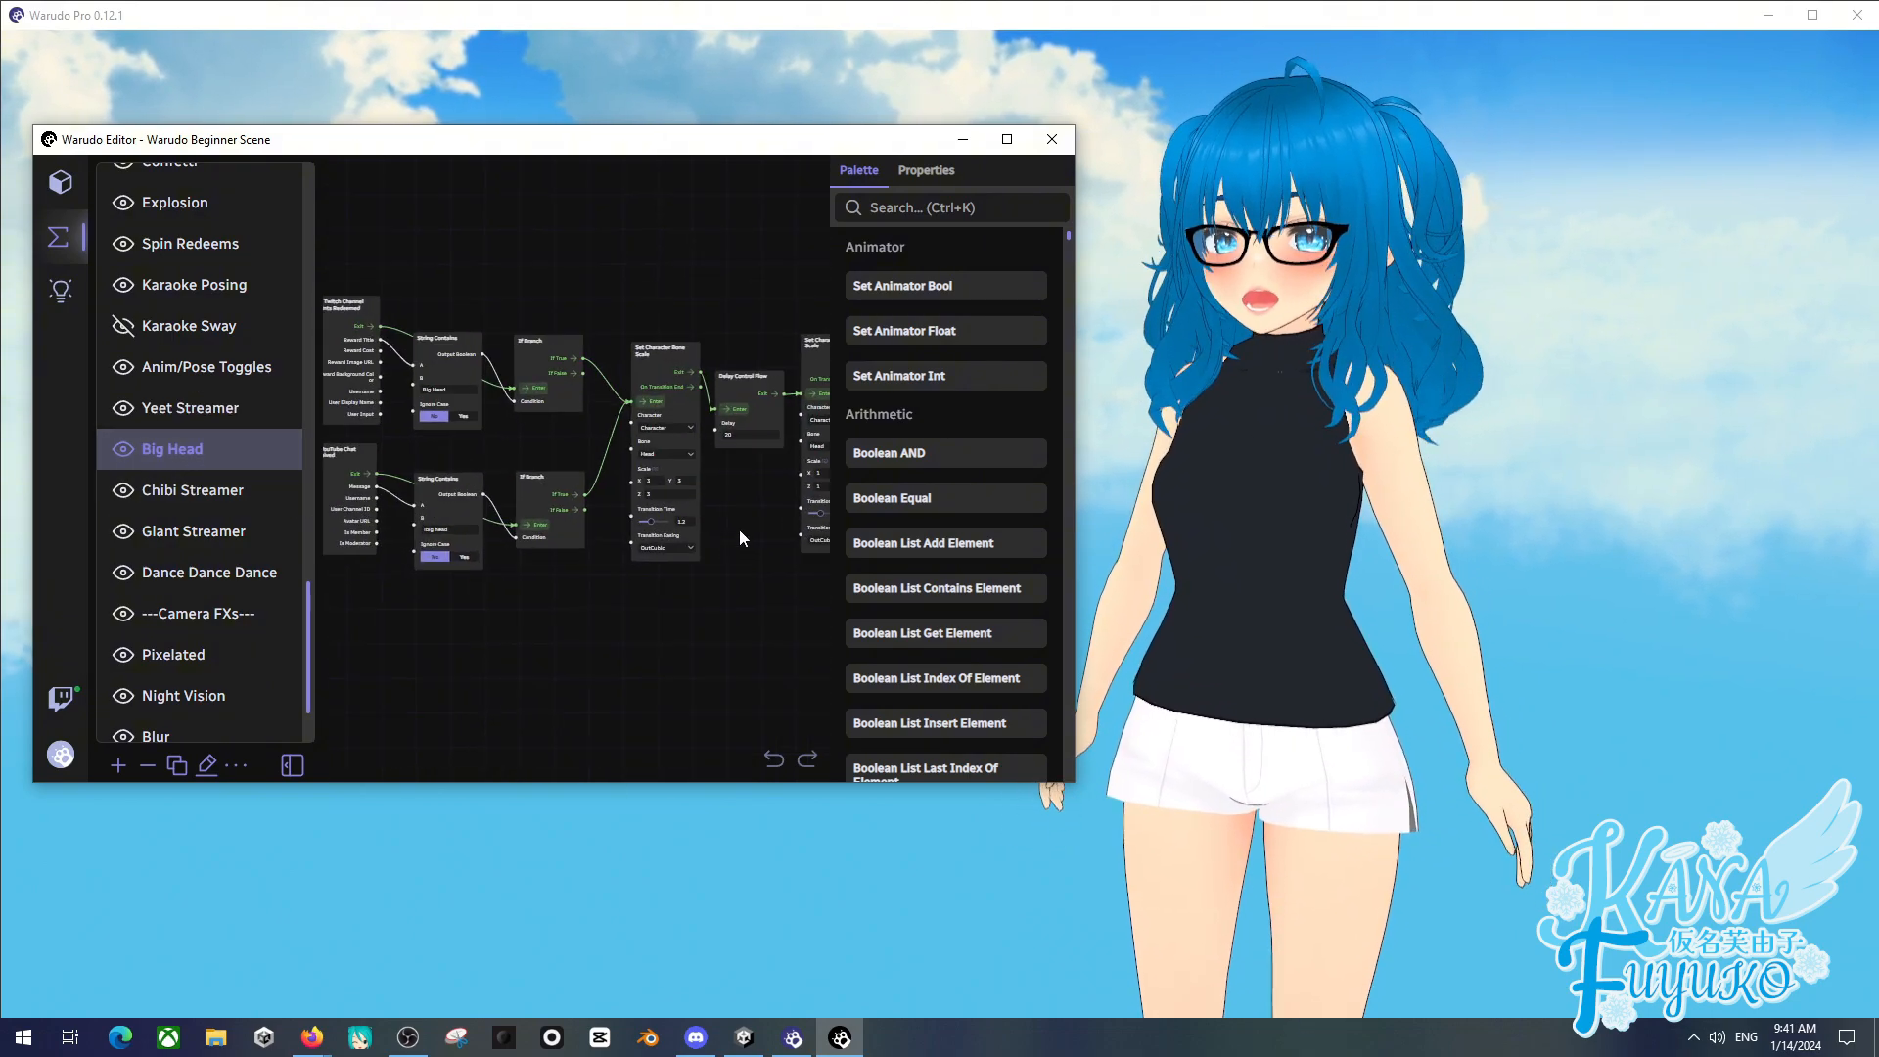
{"action": "left_click_drag", "start_coordinate": [737, 531], "coordinate": [651, 525]}
{"action": "scroll", "coordinate": [580, 543], "scroll_direction": "up", "scroll_amount": 1}
{"action": "scroll", "coordinate": [644, 489], "scroll_direction": "up", "scroll_amount": 1}
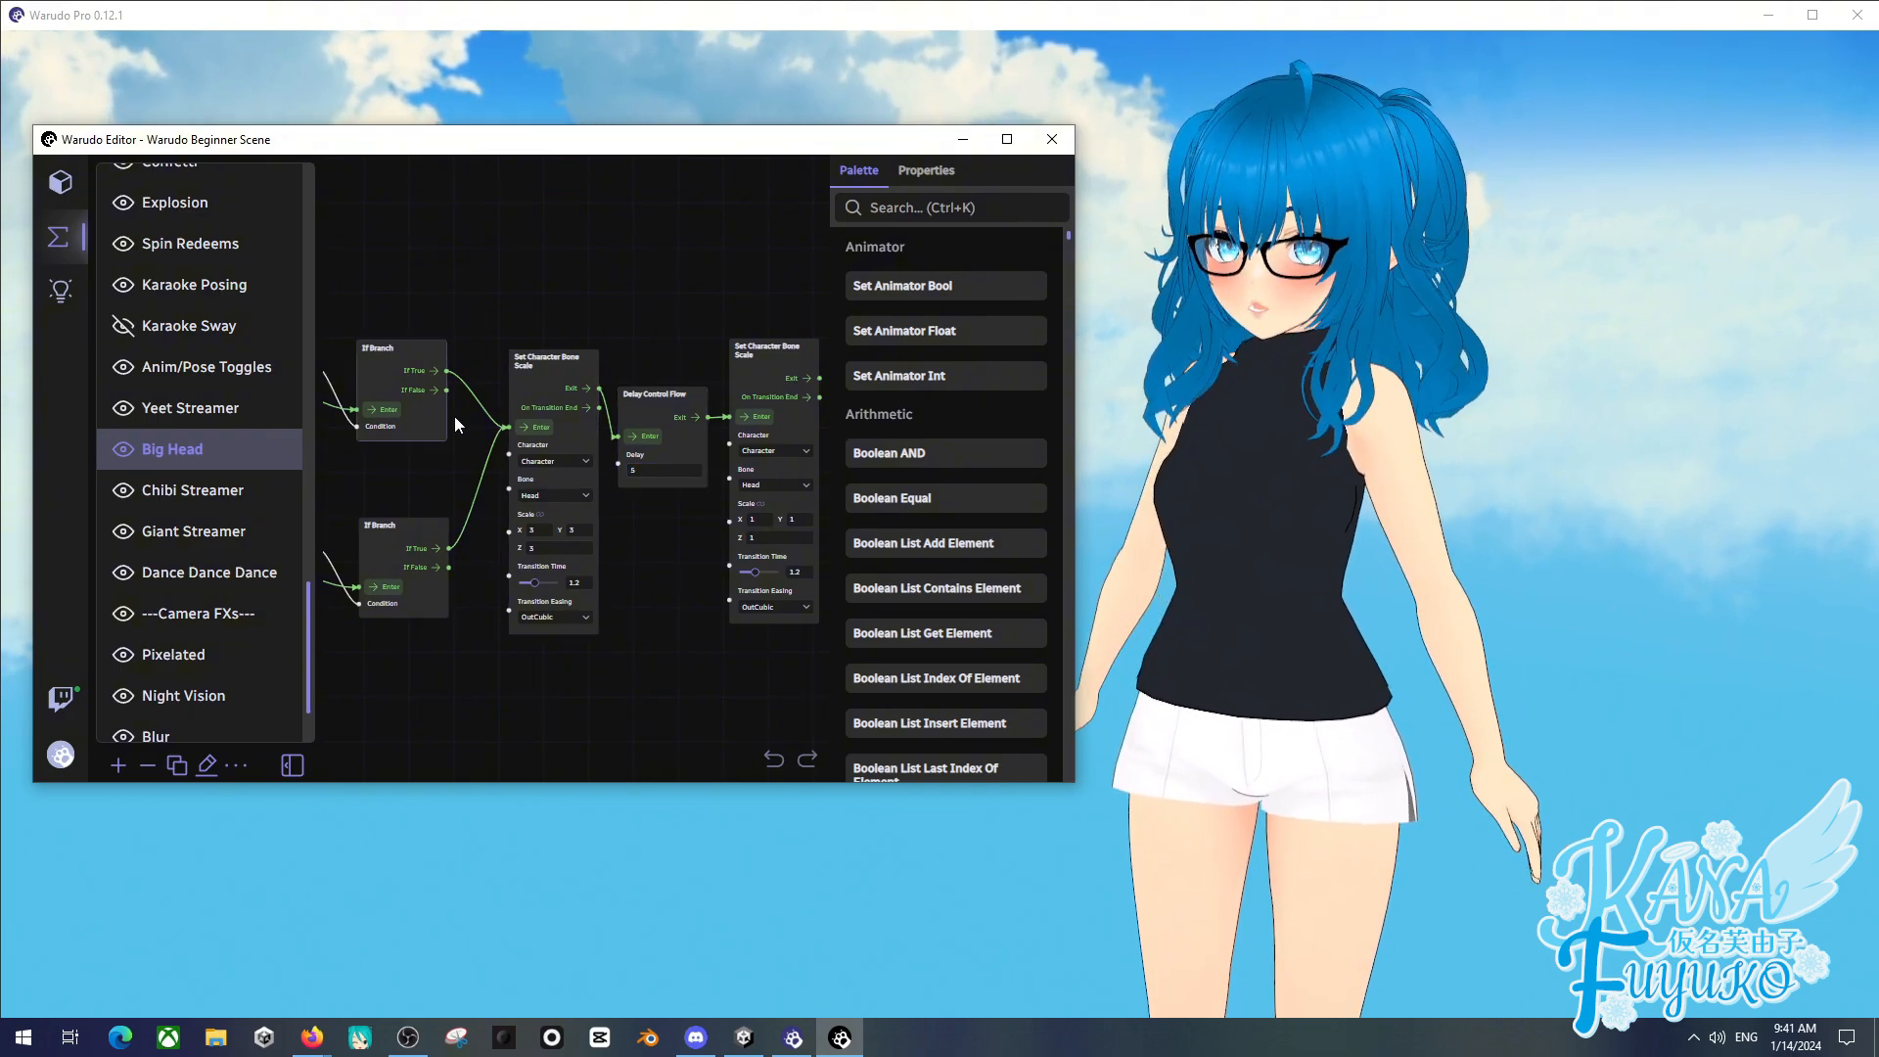
- Test the head enlargement by running Big Head's first Set Character Bone Scale node, and set the Delay Control Flow delay to 20
{"action": "left_click", "coordinate": [531, 431]}
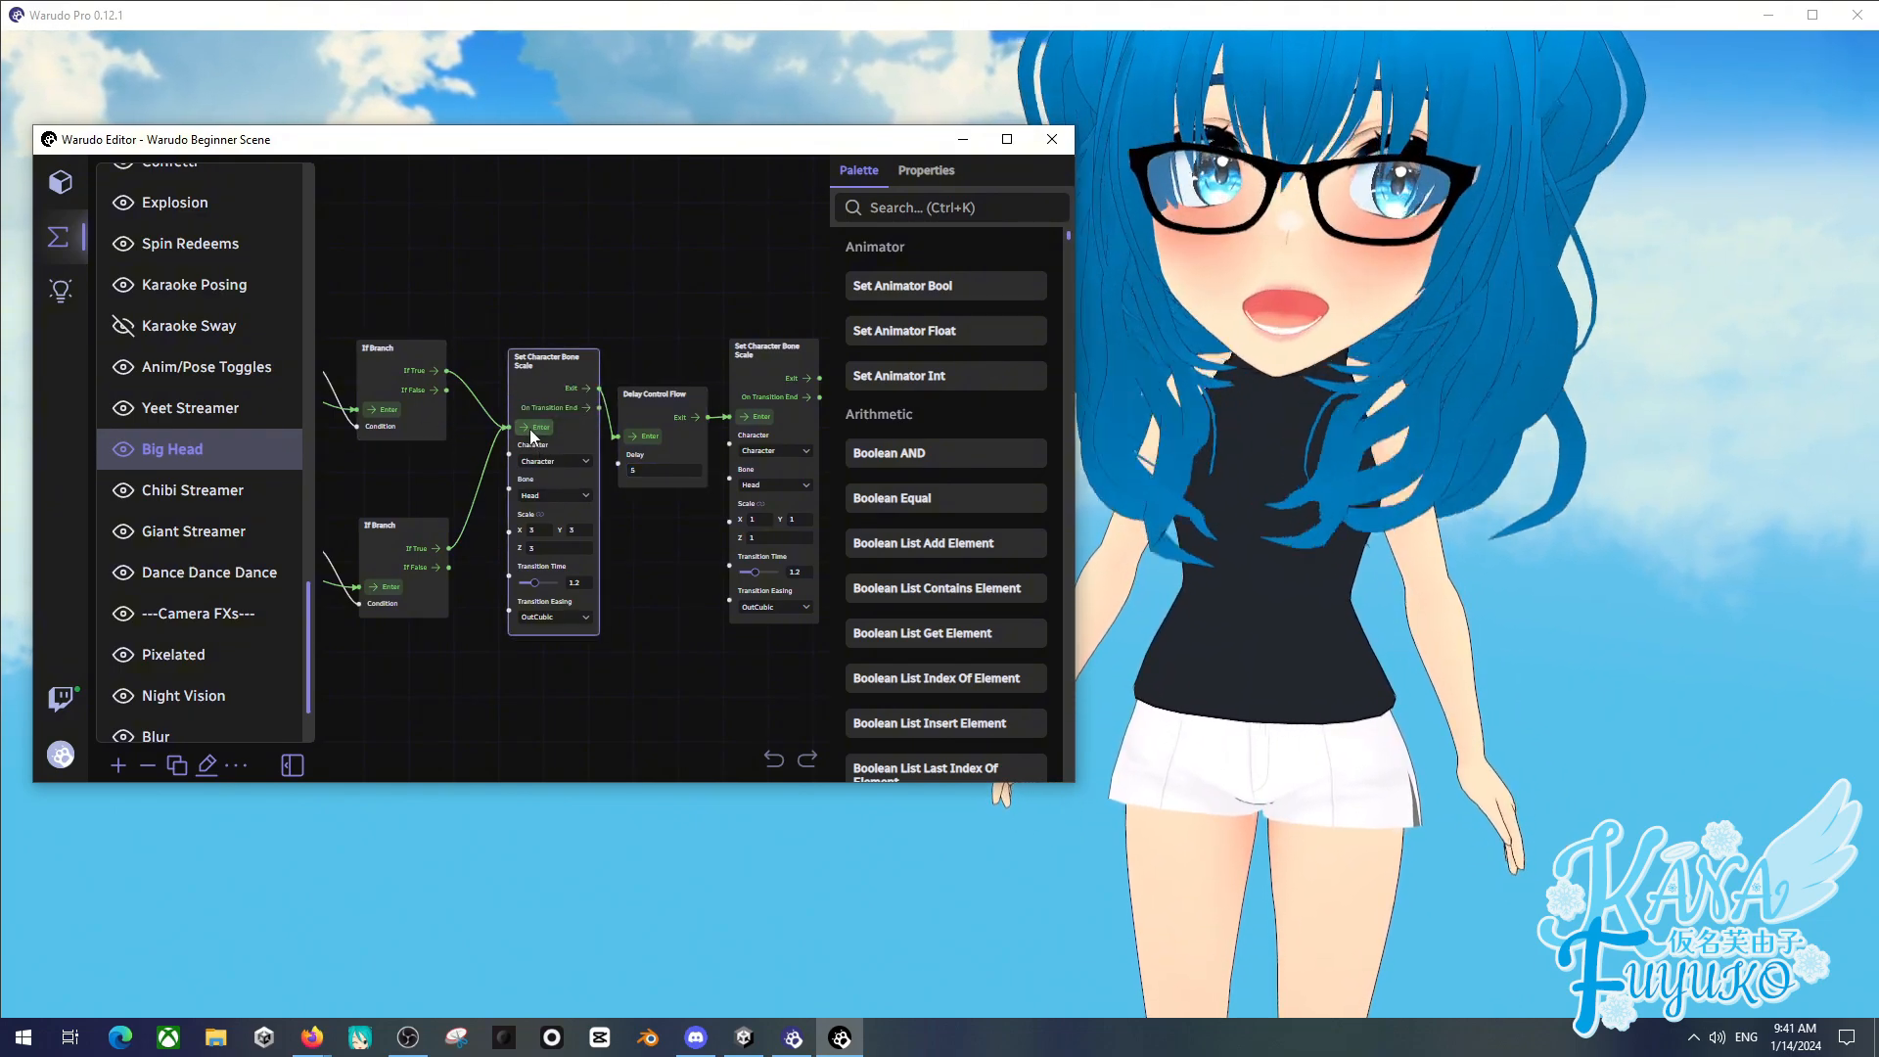
{"action": "left_click_drag", "start_coordinate": [654, 524], "coordinate": [570, 570]}
{"action": "scroll", "coordinate": [580, 556], "scroll_direction": "up", "scroll_amount": 3}
{"action": "scroll", "coordinate": [576, 554], "scroll_direction": "up", "scroll_amount": 1}
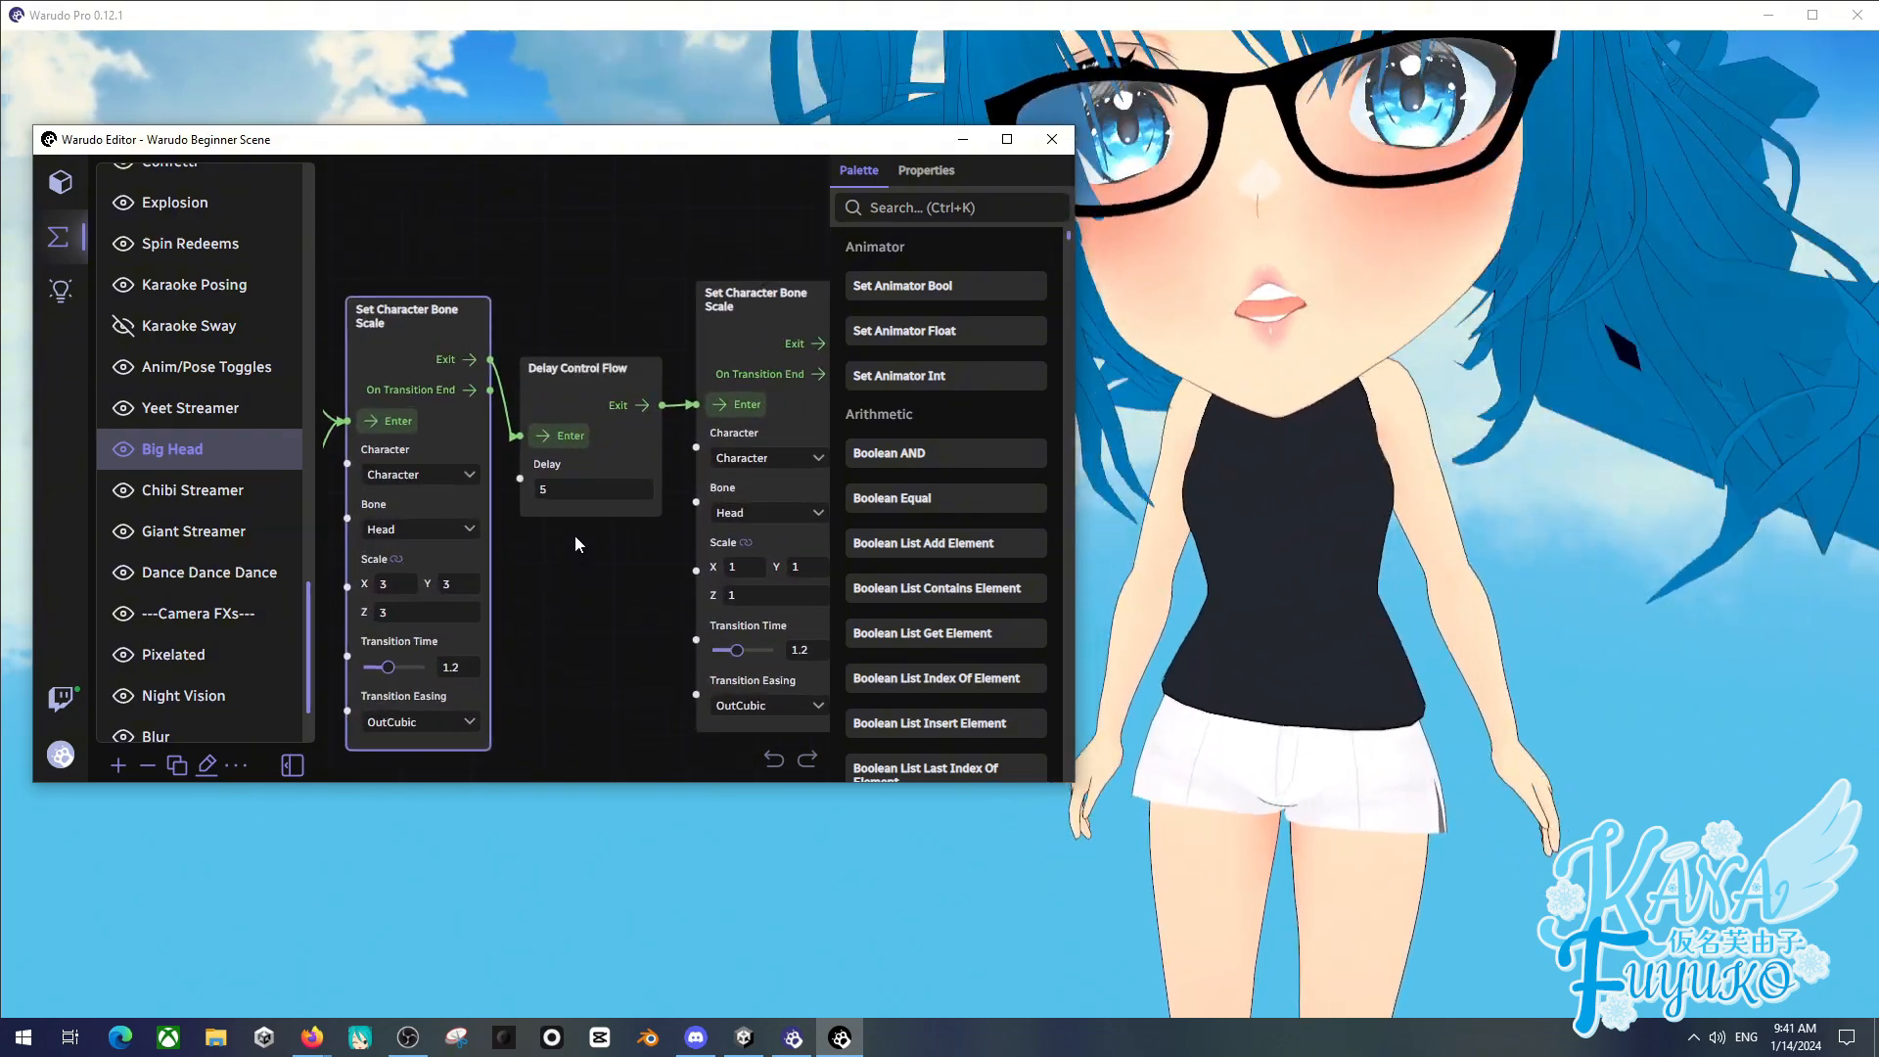
{"action": "left_click", "coordinate": [557, 496]}
{"action": "left_click", "coordinate": [557, 496]}
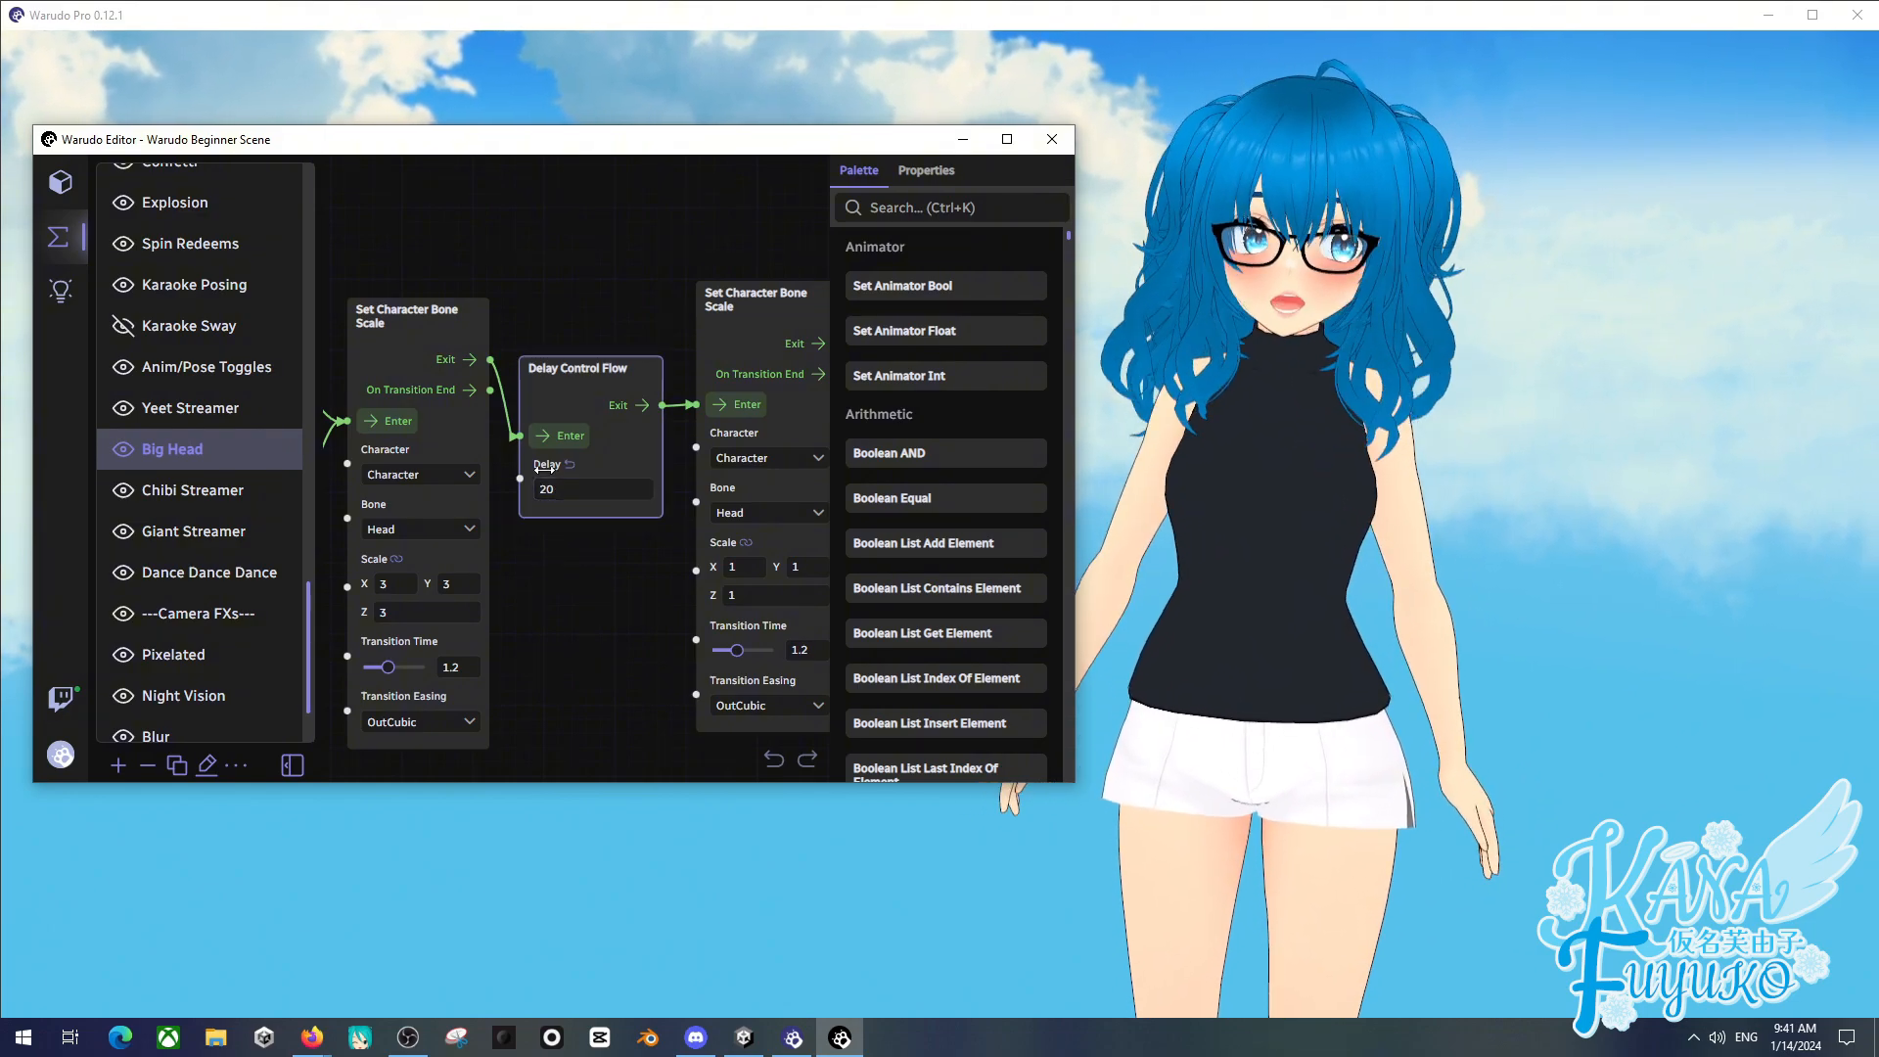
- Open the Chibi Streamer blueprint and set its Delay Control Flow delay to 5
{"action": "left_click", "coordinate": [219, 492]}
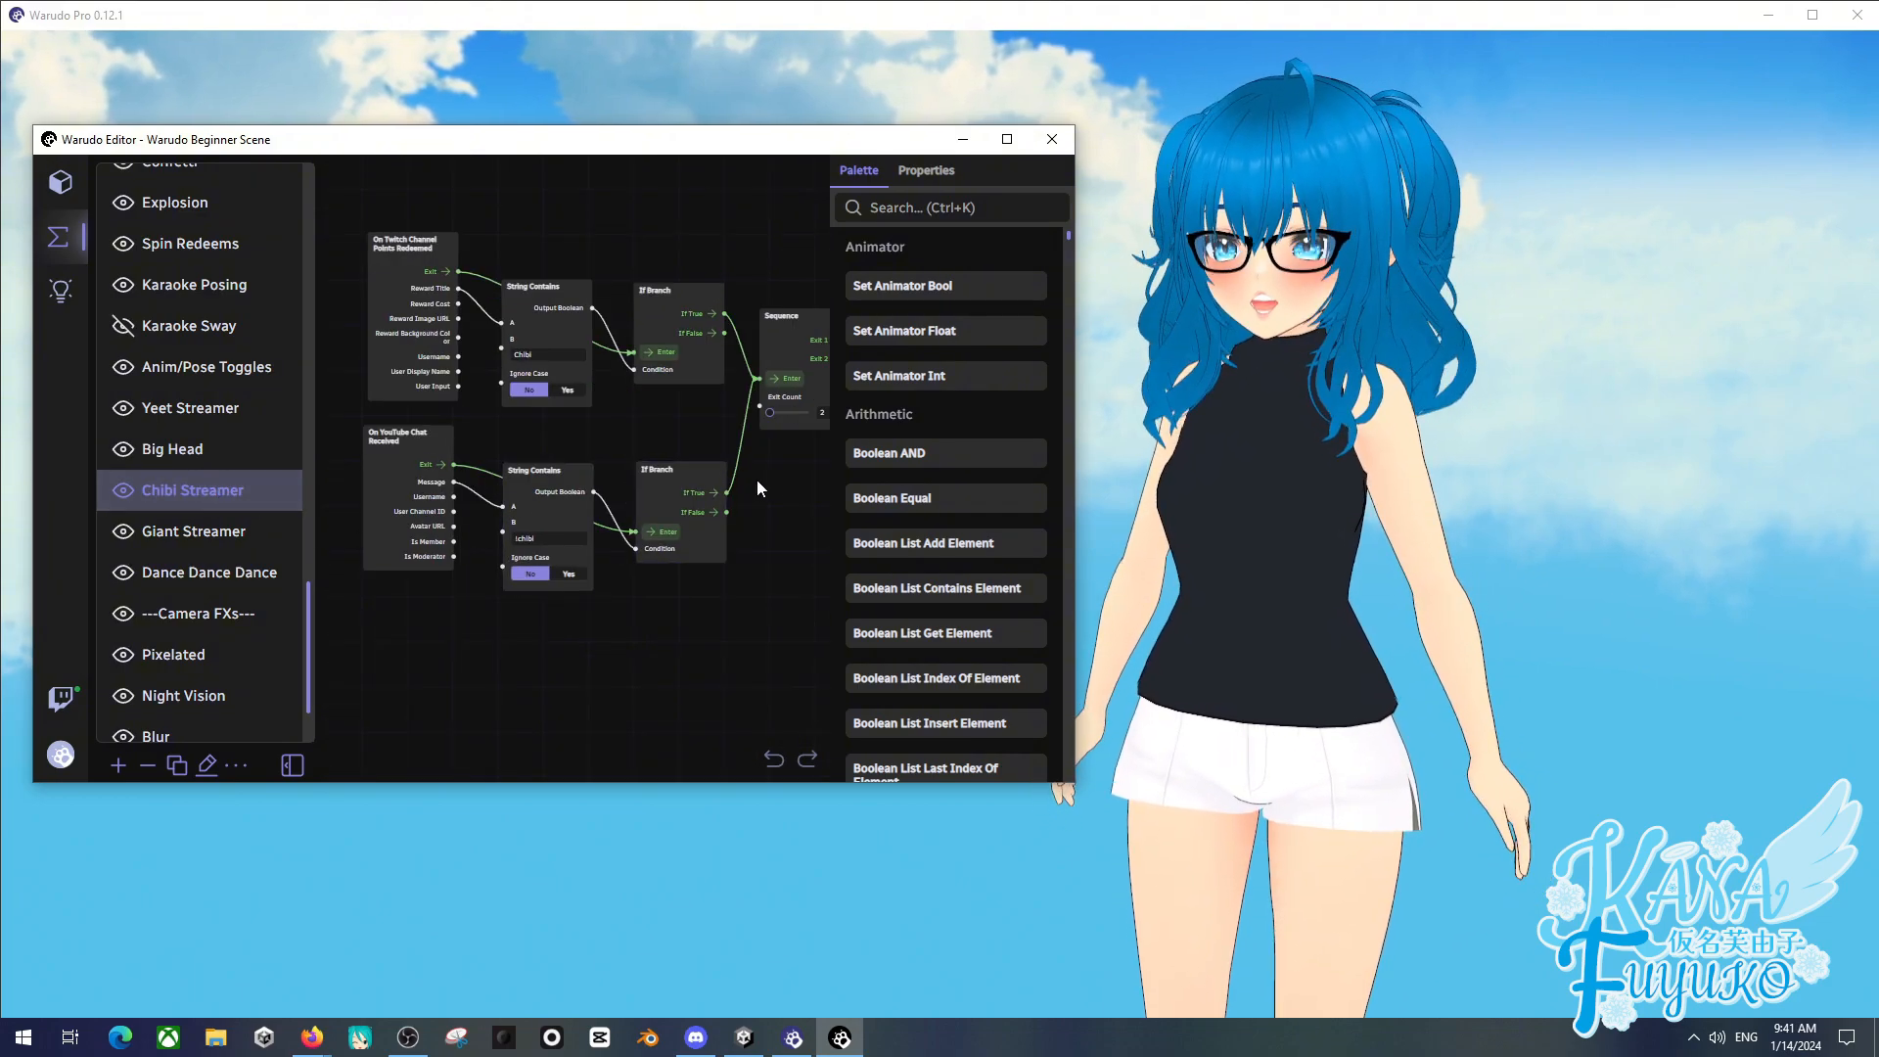
{"action": "left_click_drag", "start_coordinate": [756, 479], "coordinate": [453, 538]}
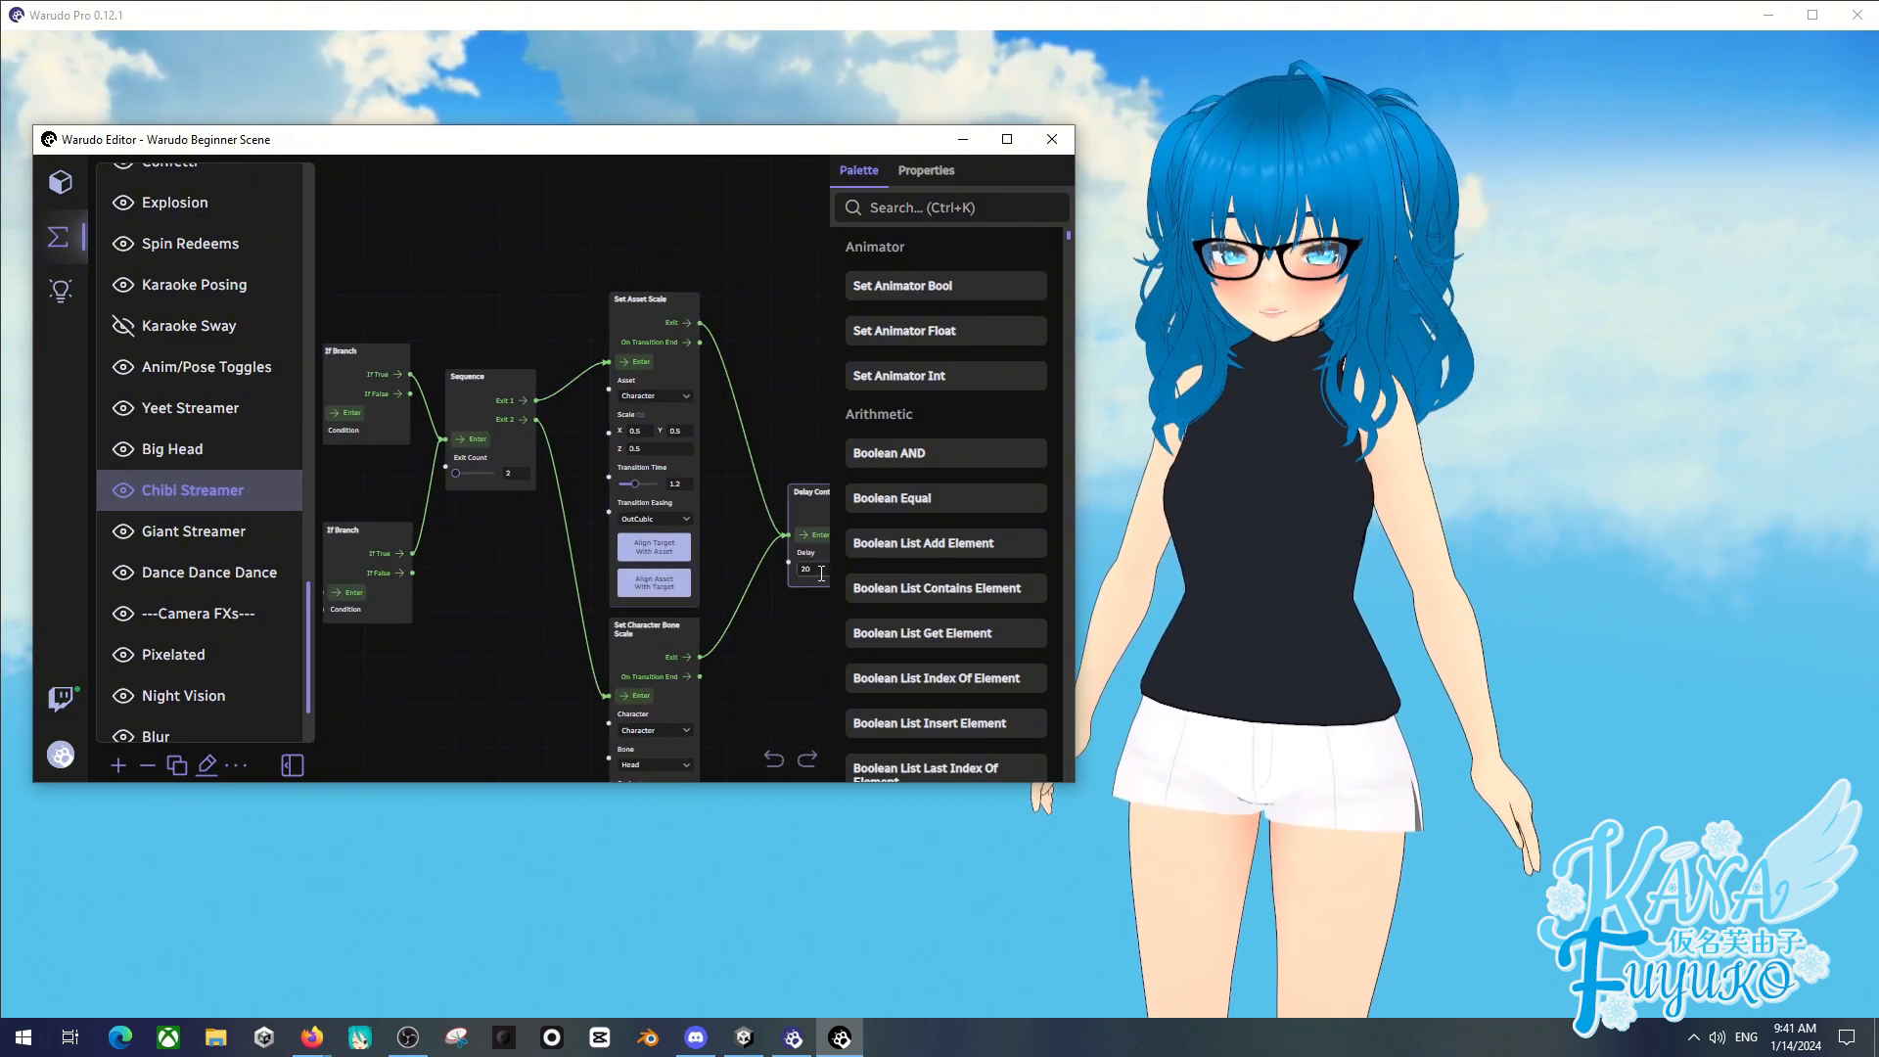
{"action": "left_click_drag", "start_coordinate": [753, 600], "coordinate": [679, 615]}
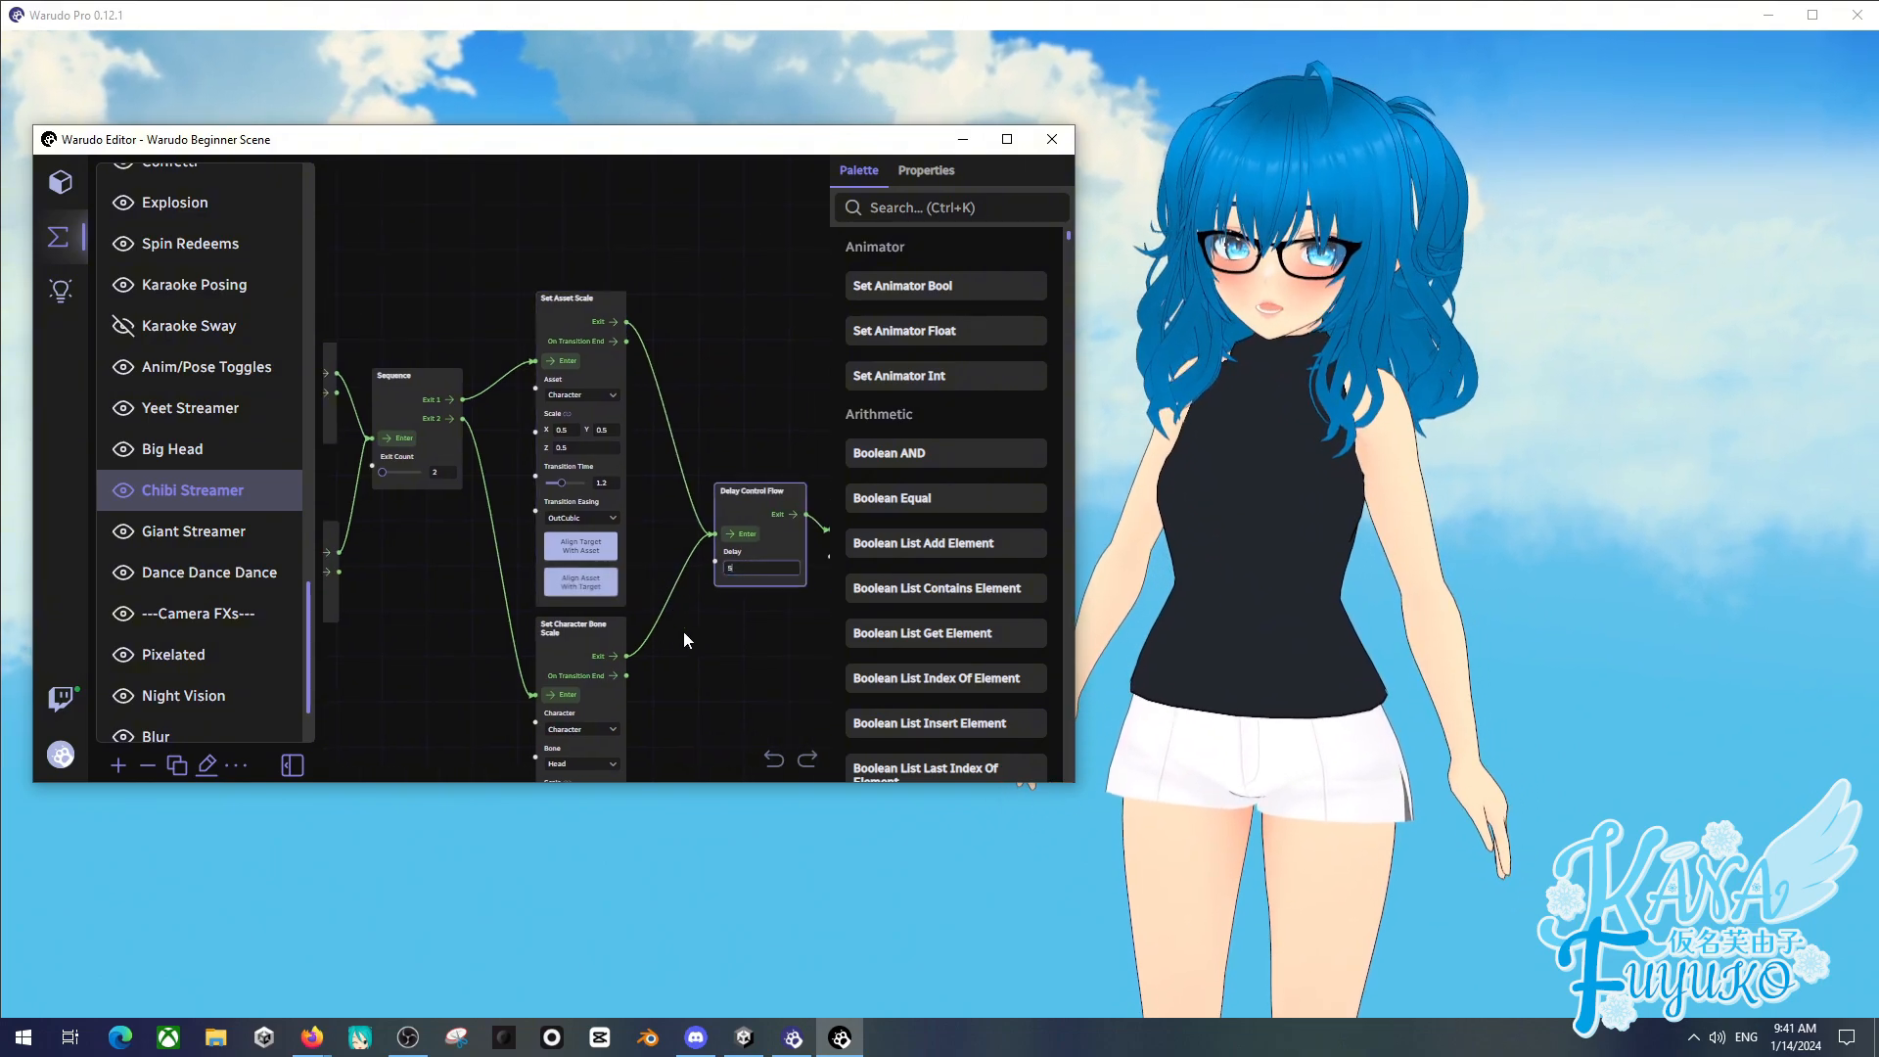
- Test the chibi scaling by manually running the Sequence node, and set the Delay Control Flow delay to 20
{"action": "left_click", "coordinate": [403, 444]}
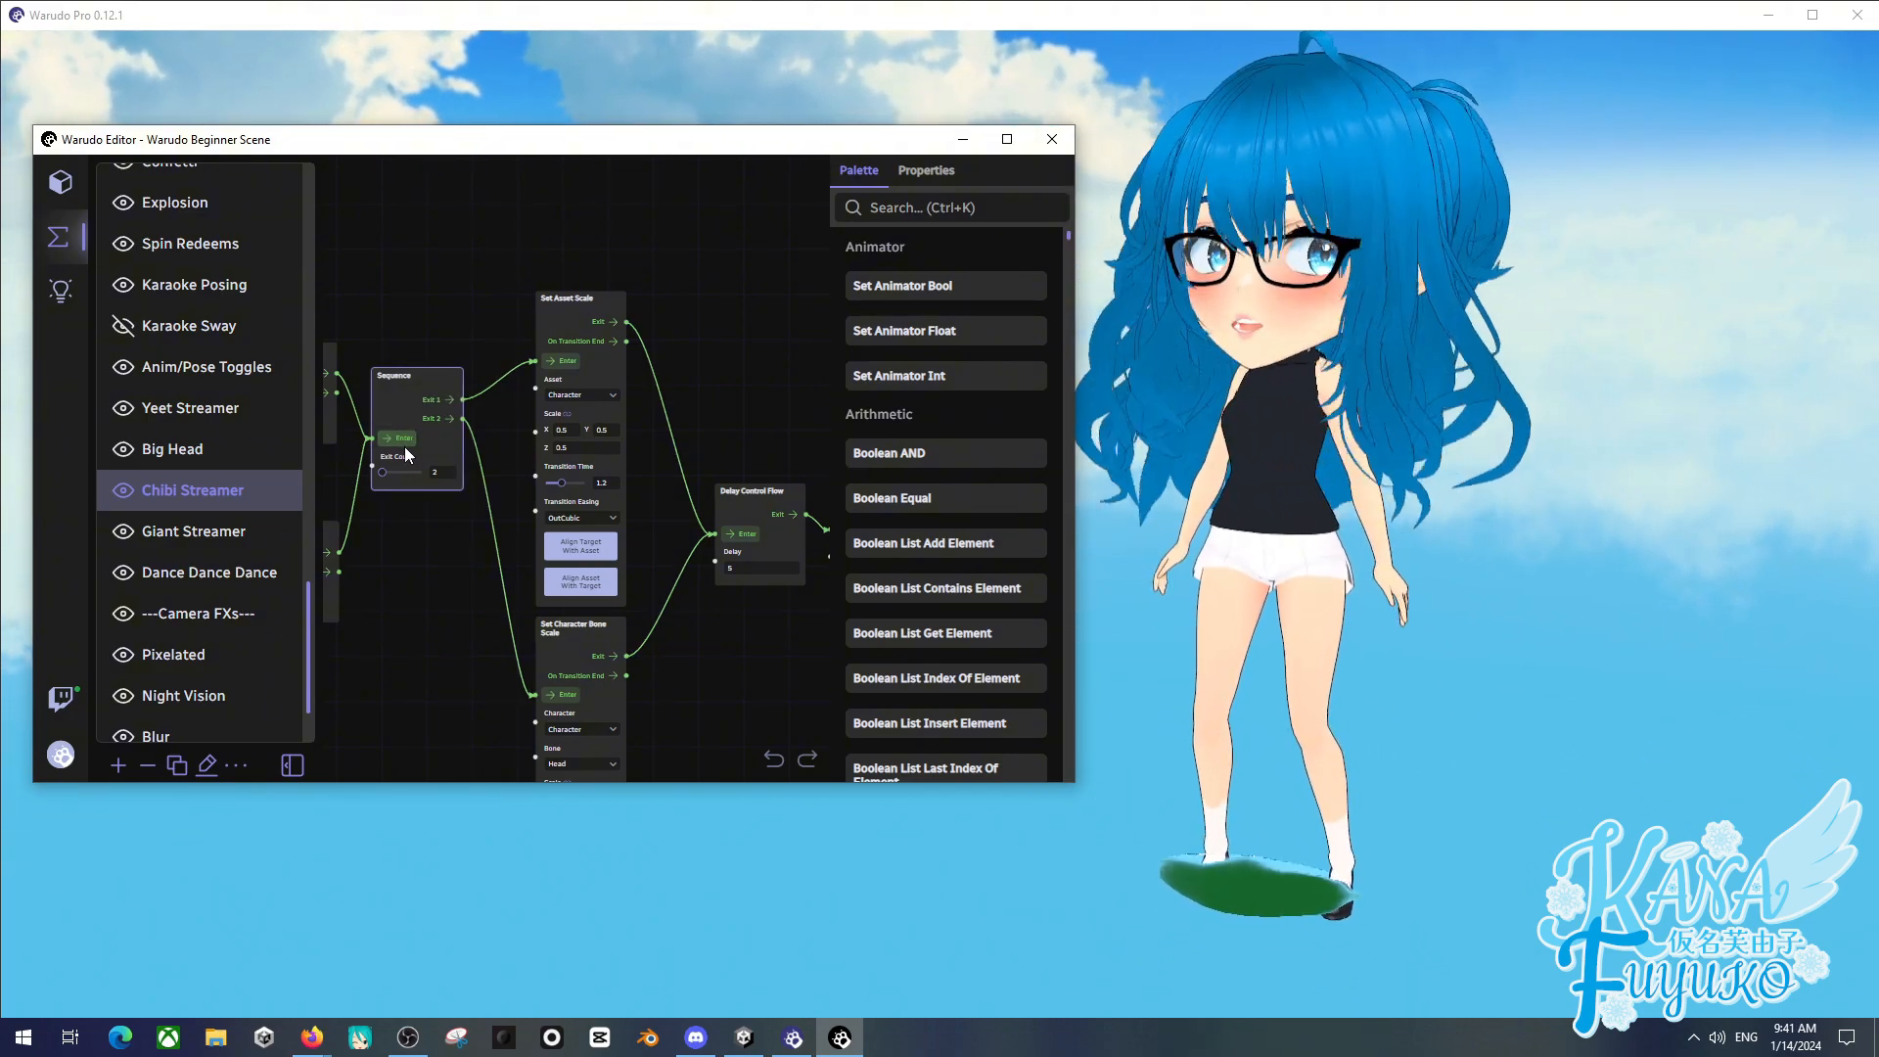
{"action": "left_click_drag", "start_coordinate": [744, 568], "coordinate": [691, 570]}
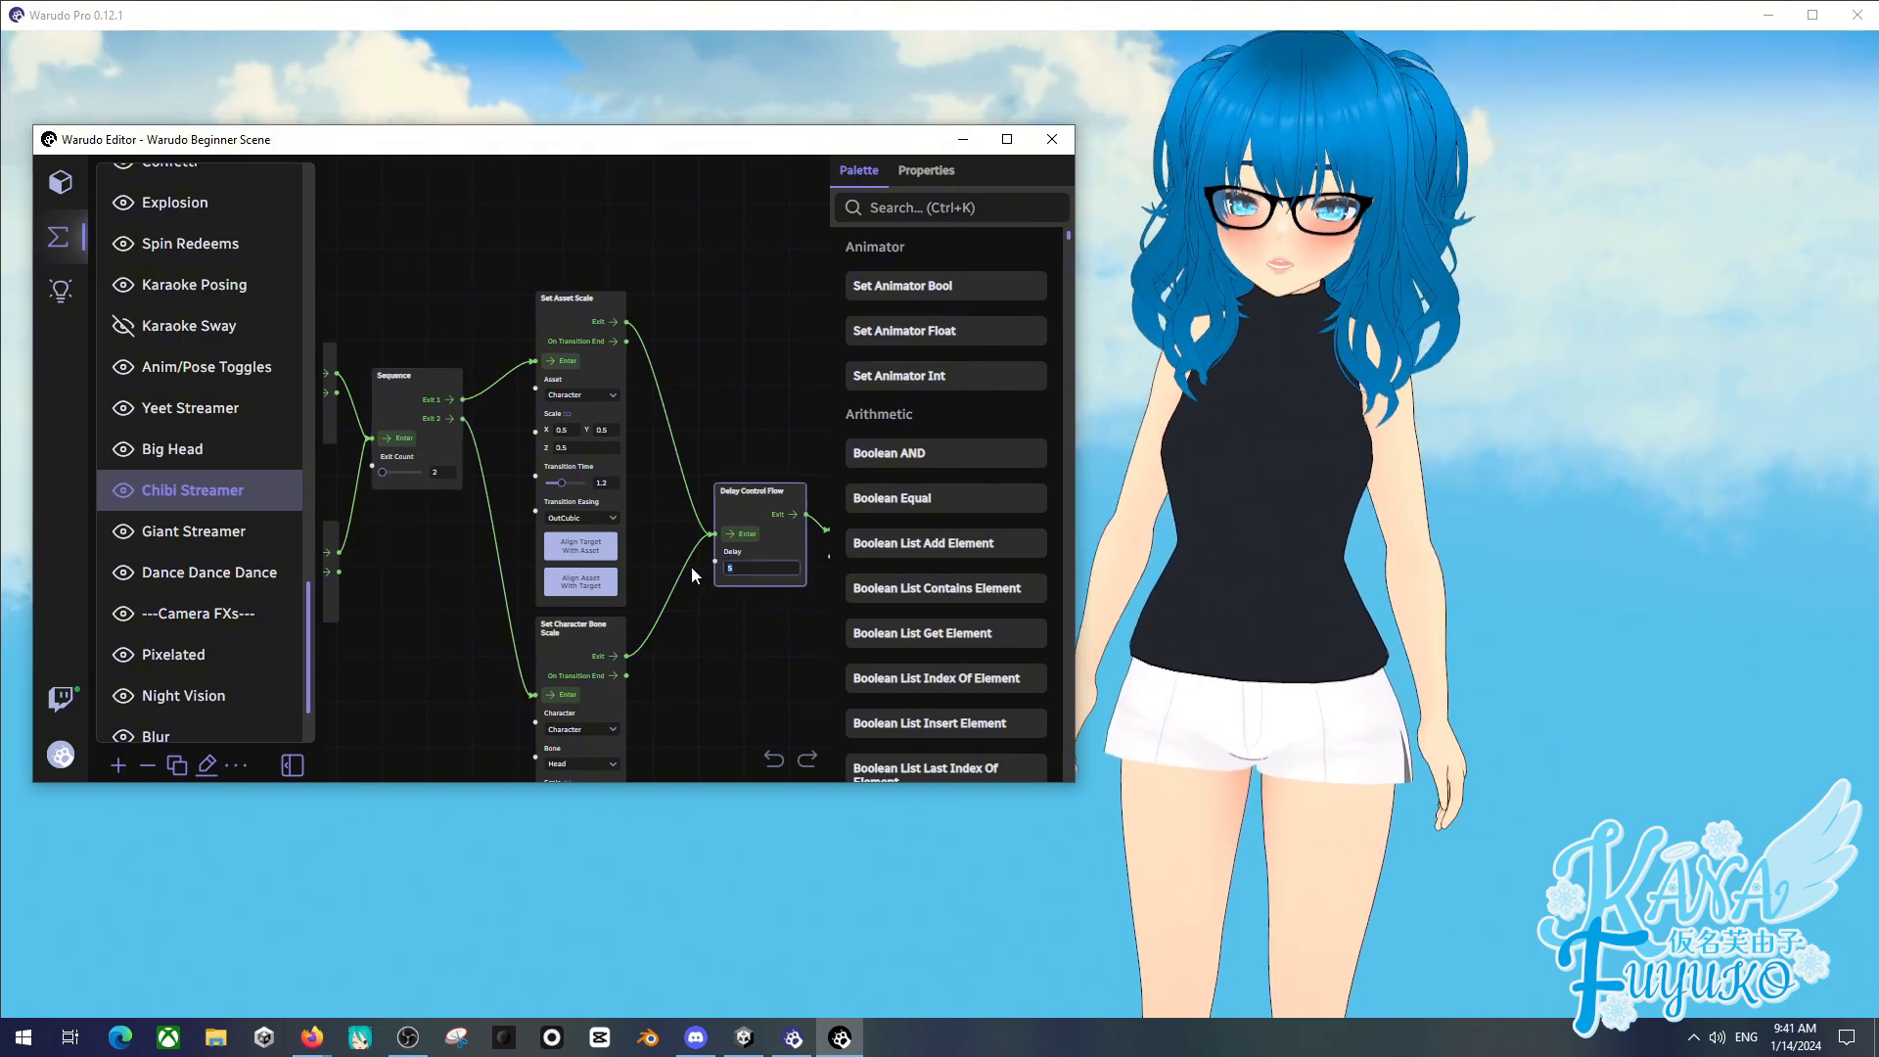
{"action": "type", "text": "20"}
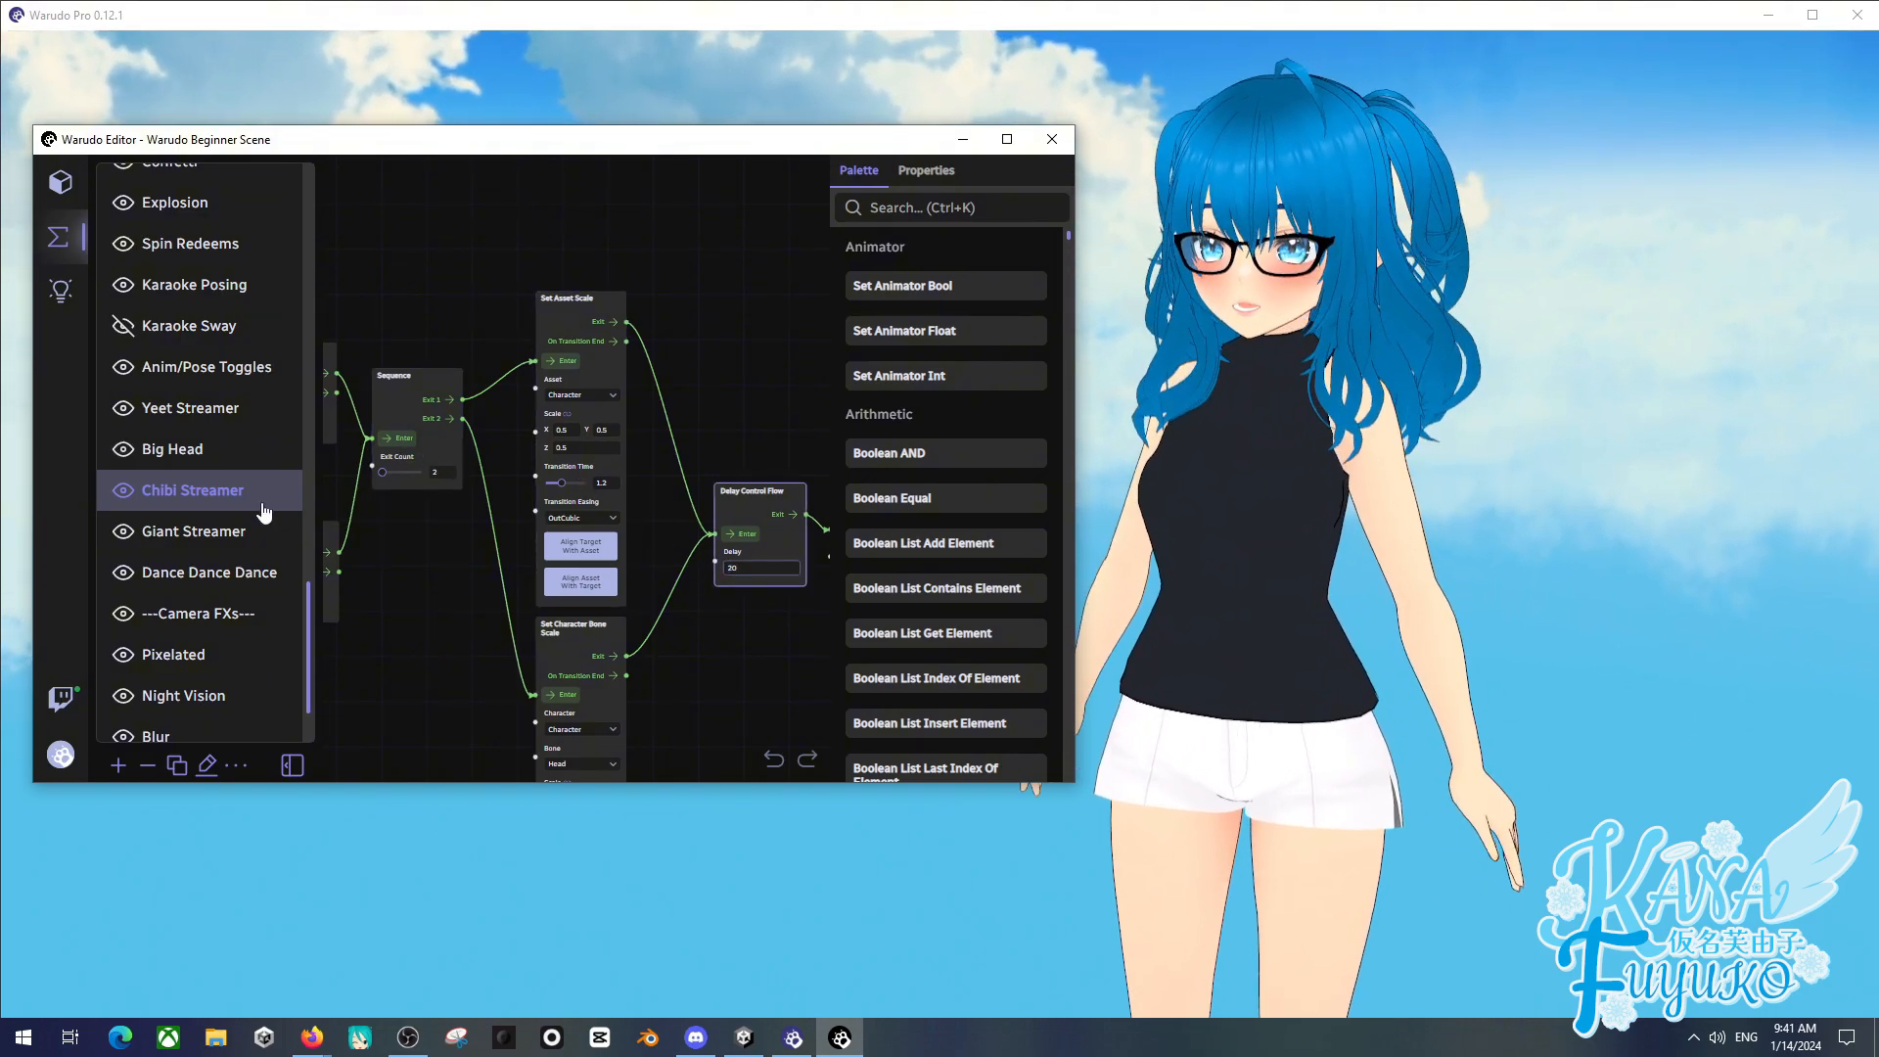
- Open the Giant Streamer blueprint and set its Delay Control Flow delay to 5
{"action": "left_click", "coordinate": [245, 526]}
{"action": "left_click_drag", "start_coordinate": [739, 511], "coordinate": [614, 555]}
{"action": "scroll", "coordinate": [654, 491], "scroll_direction": "up", "scroll_amount": 3}
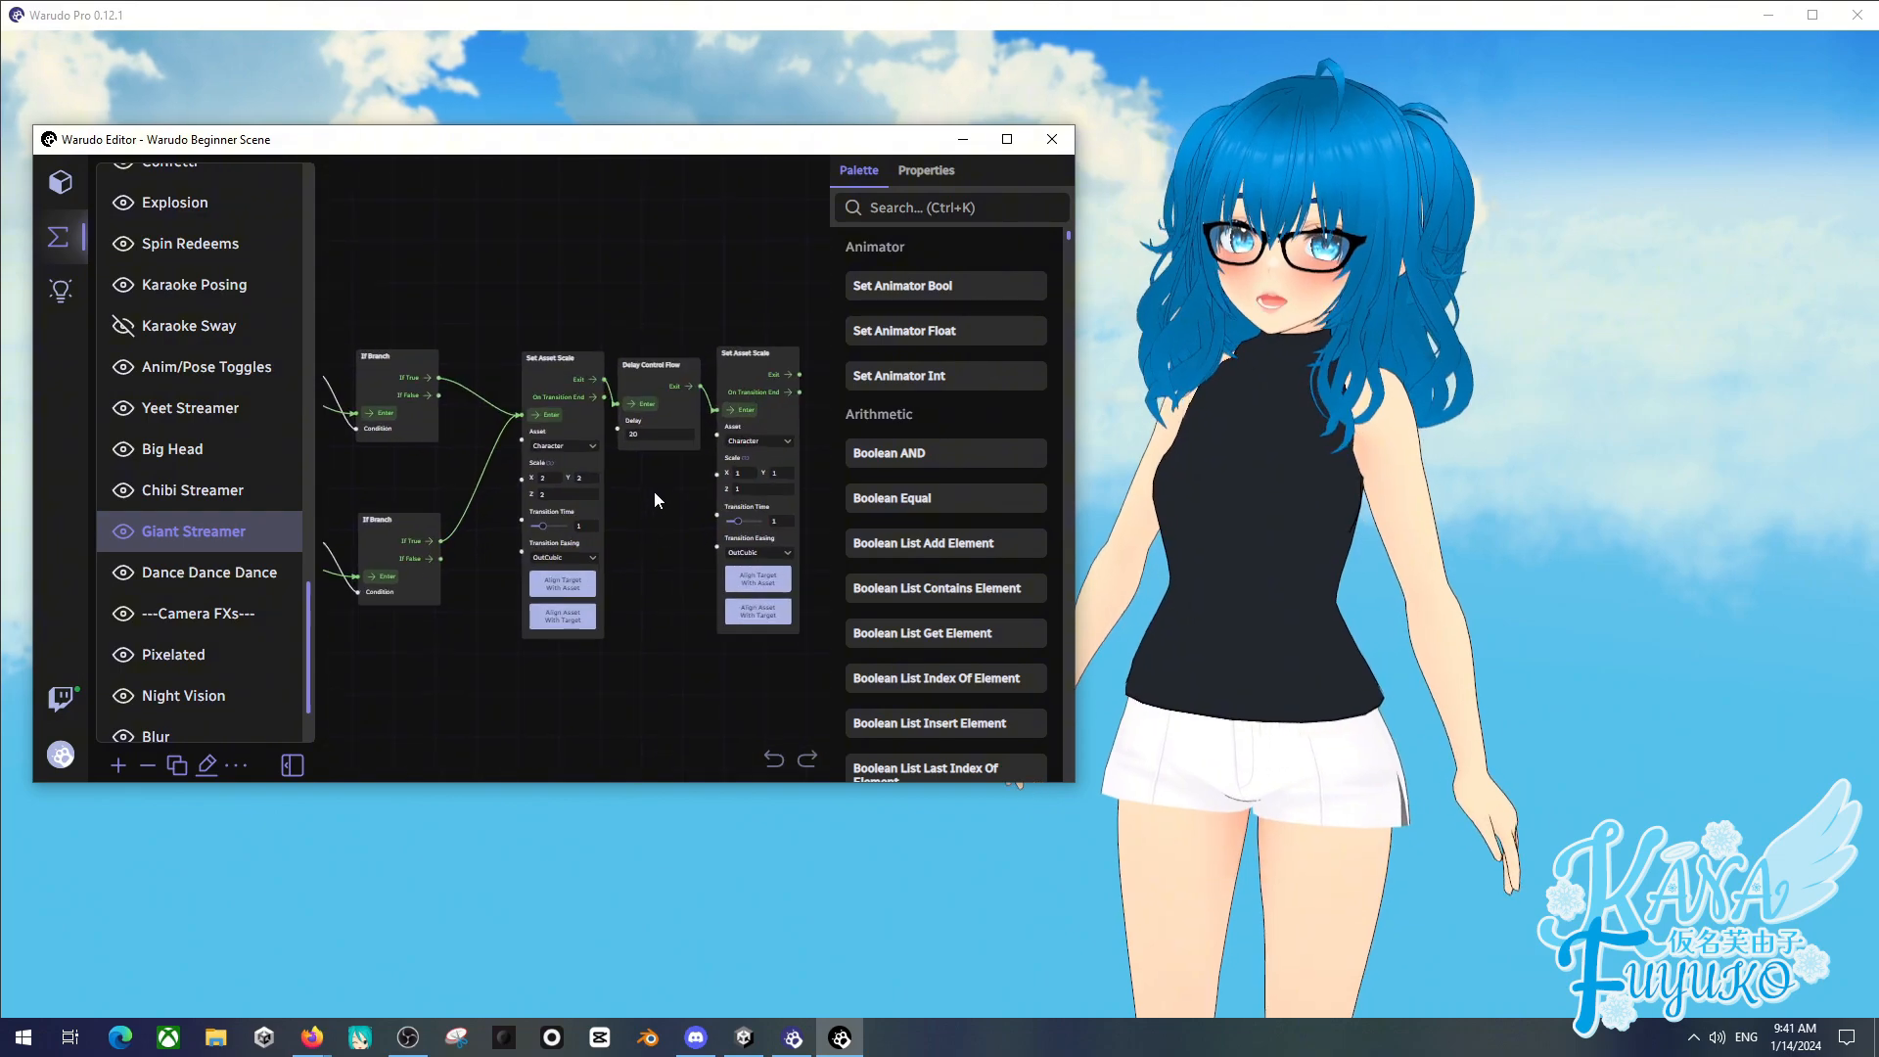
{"action": "left_click_drag", "start_coordinate": [648, 430], "coordinate": [615, 428]}
{"action": "type", "text": "5"}
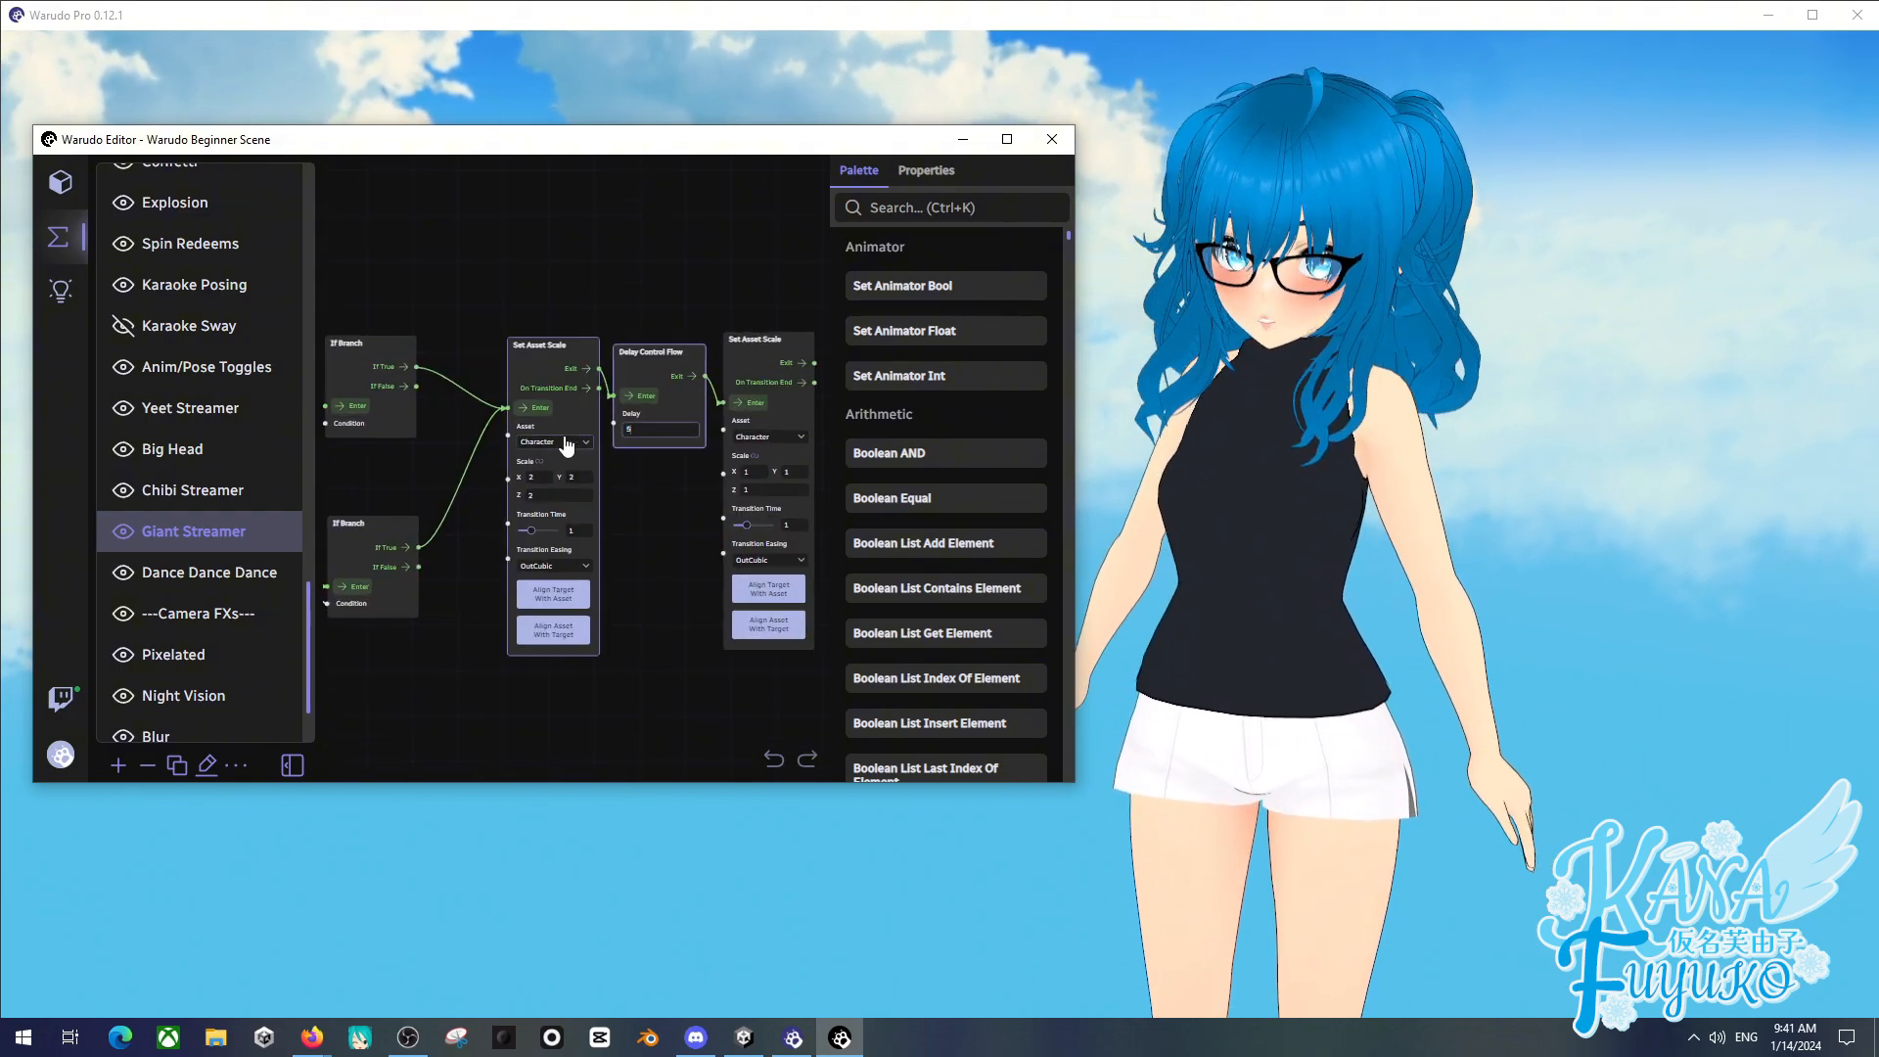
- Test the giant scaling by running Giant Streamer's first Set Asset Scale node, and set the Delay Control Flow delay to 20
{"action": "left_click", "coordinate": [542, 408]}
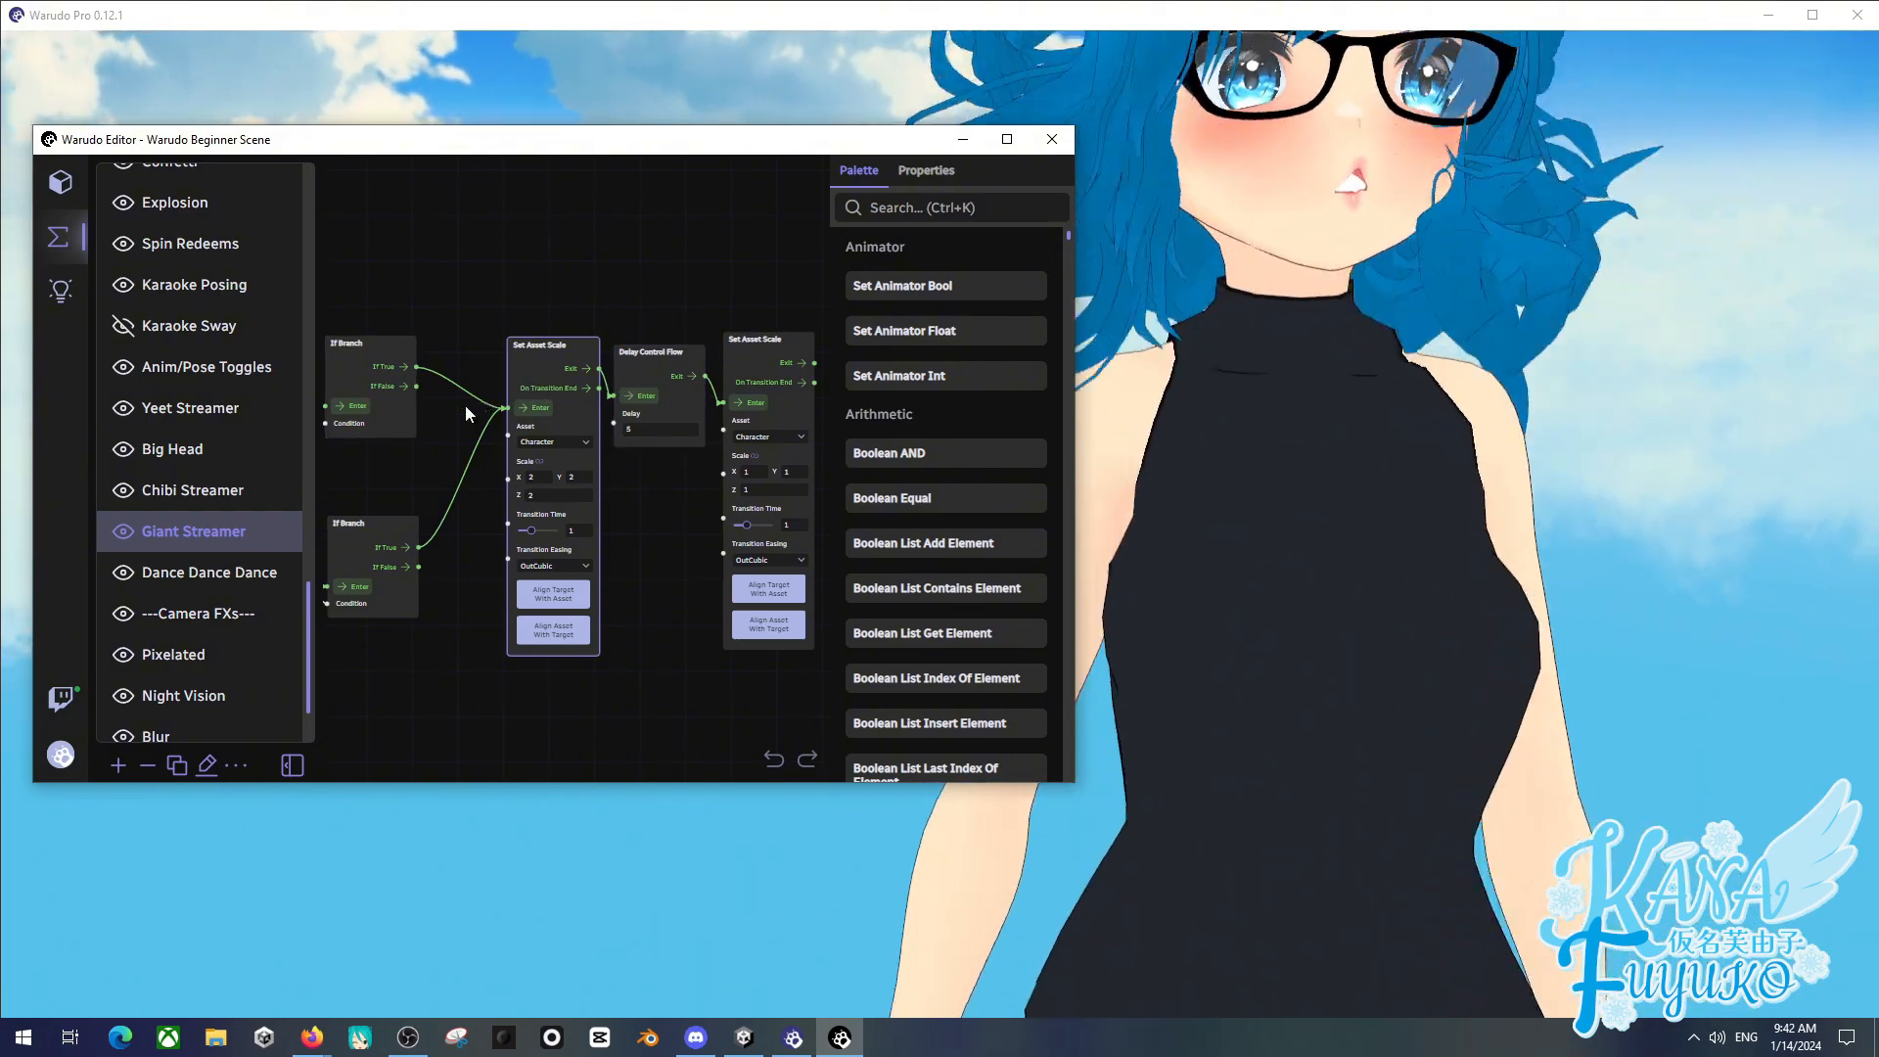
{"action": "left_click", "coordinate": [1272, 403]}
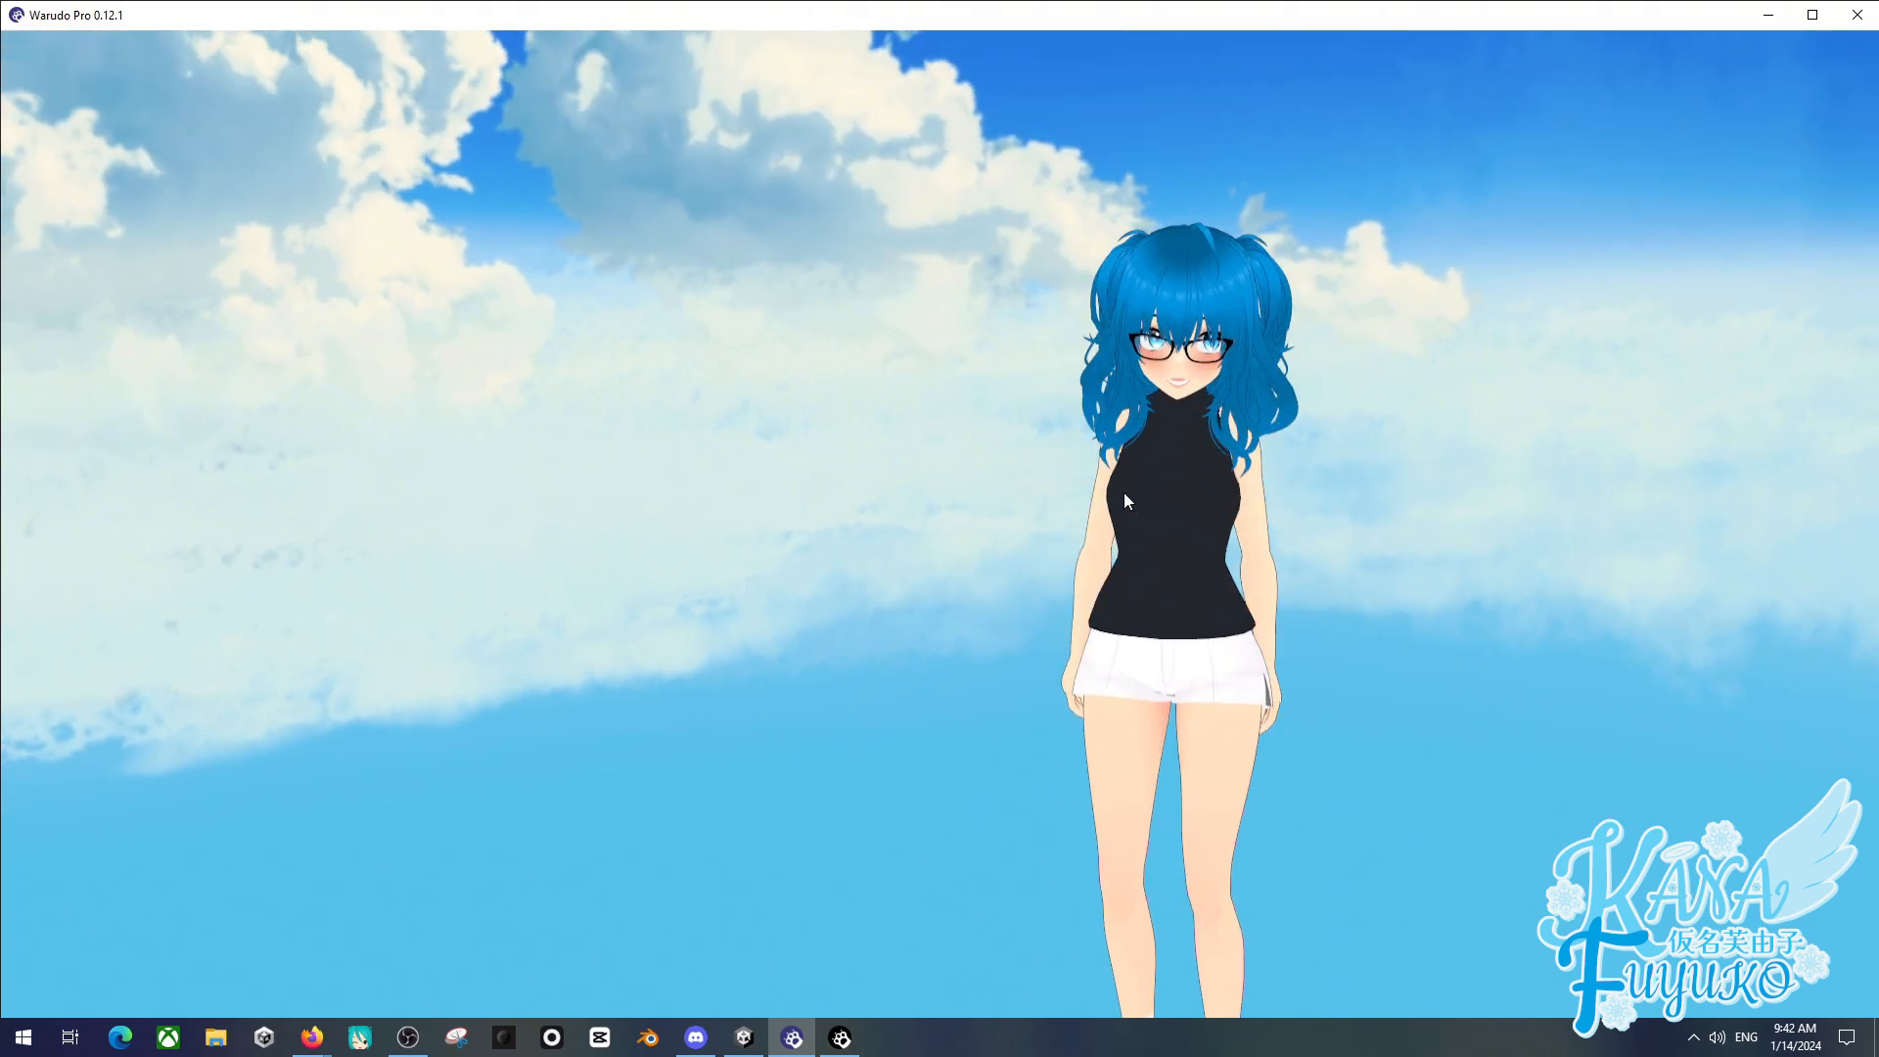
{"action": "left_click", "coordinate": [840, 1037]}
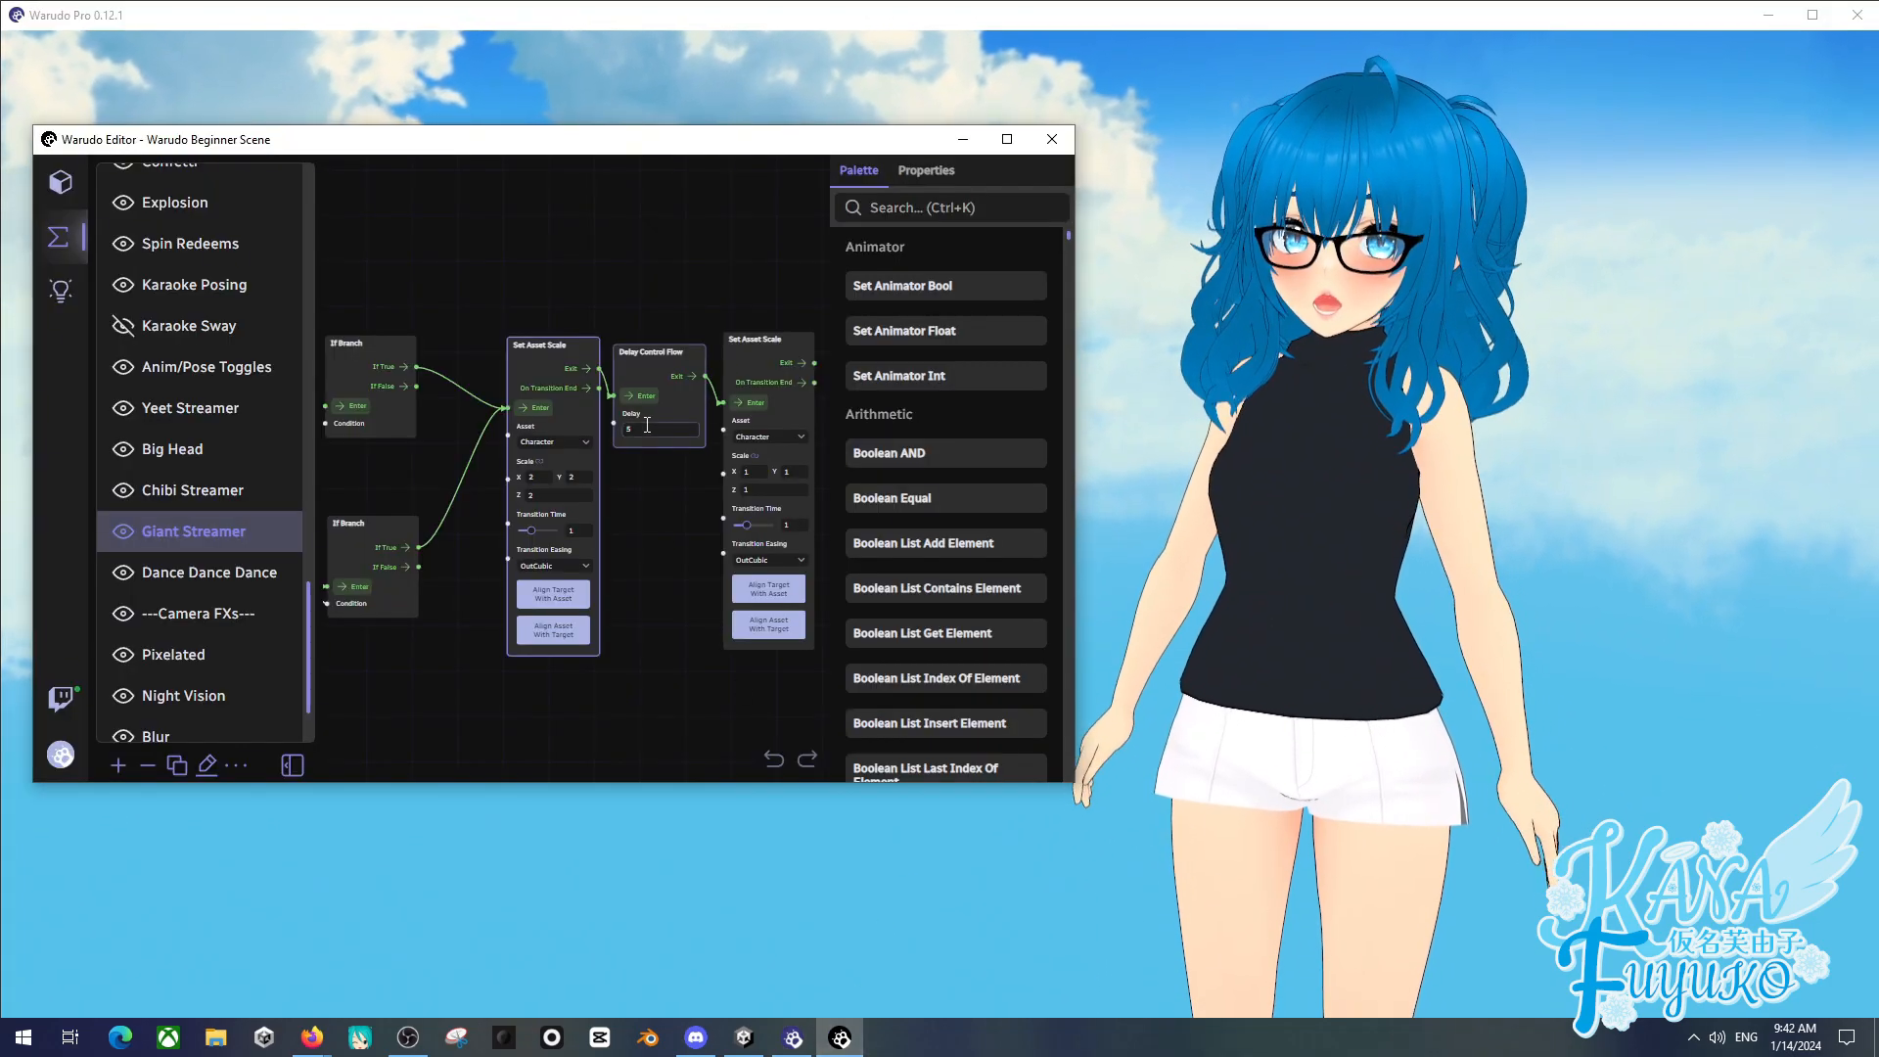
{"action": "type", "text": "20"}
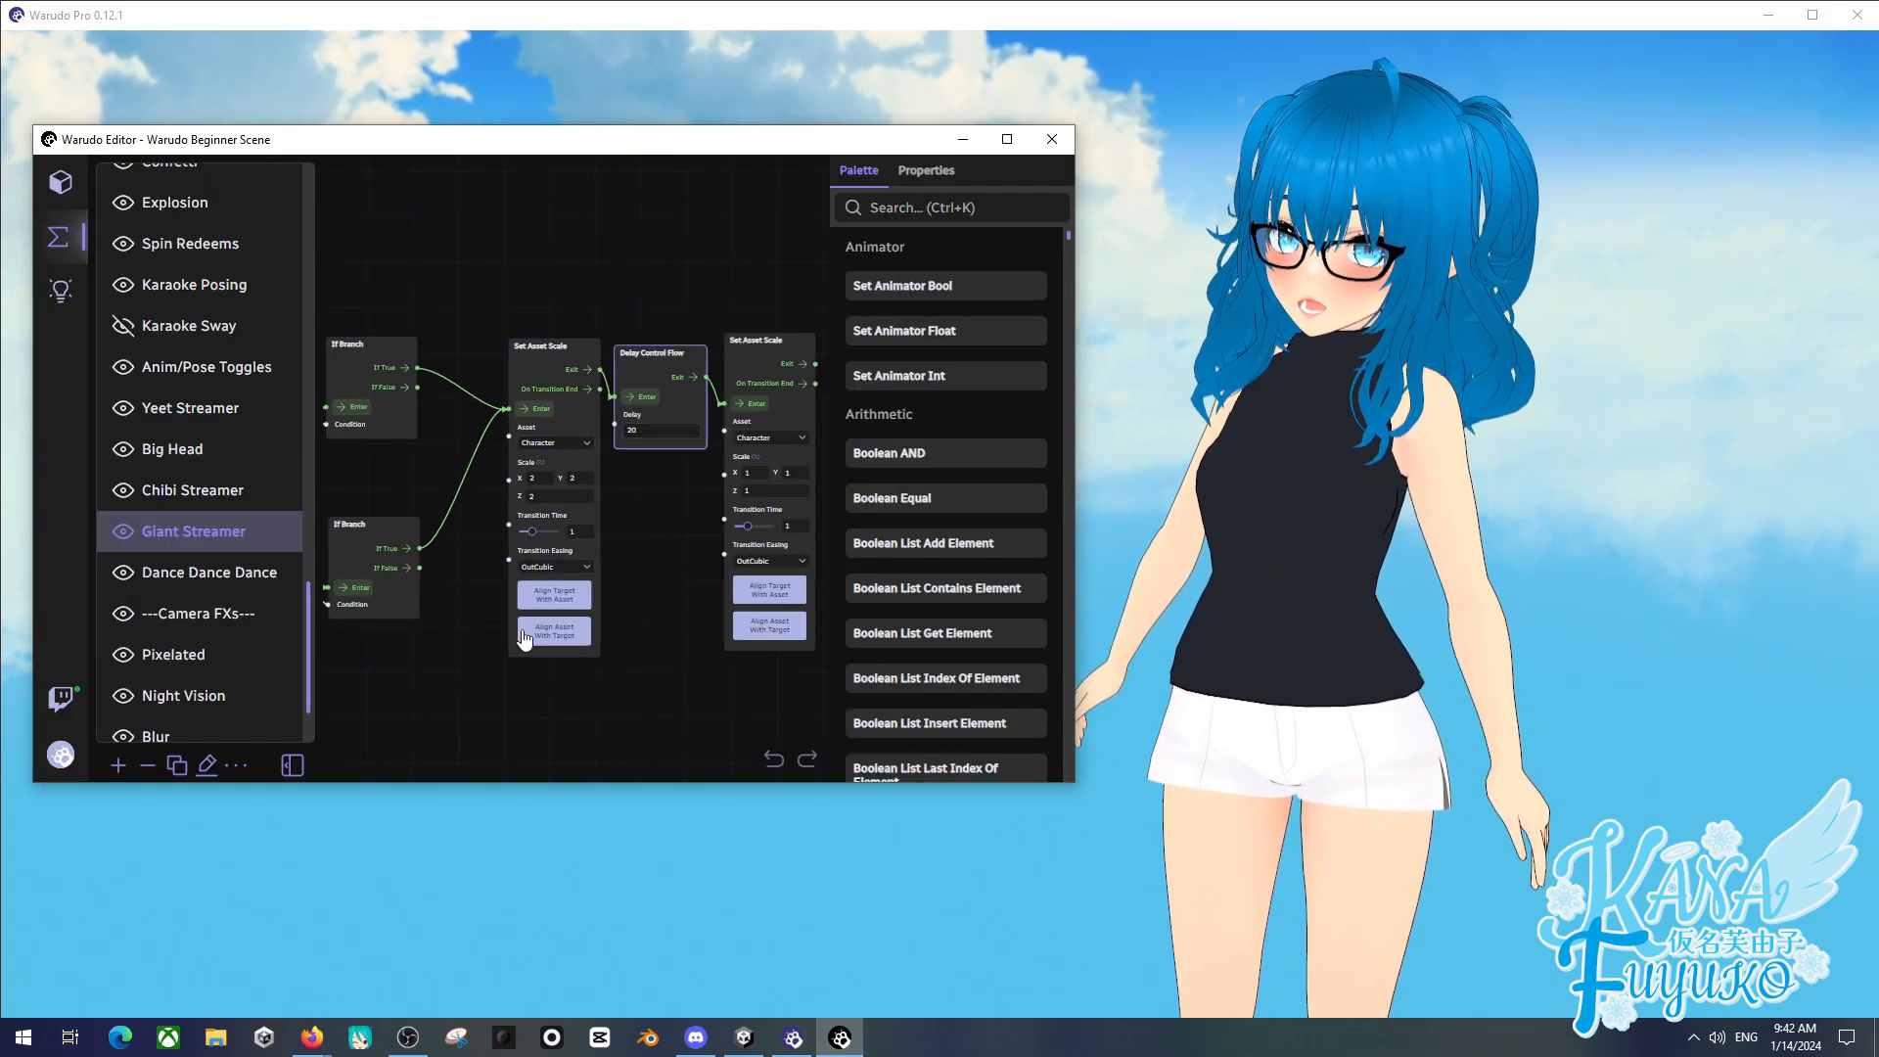
{"action": "scroll", "coordinate": [512, 660], "scroll_direction": "down", "scroll_amount": 1}
{"action": "left_click_drag", "start_coordinate": [512, 661], "coordinate": [835, 660]}
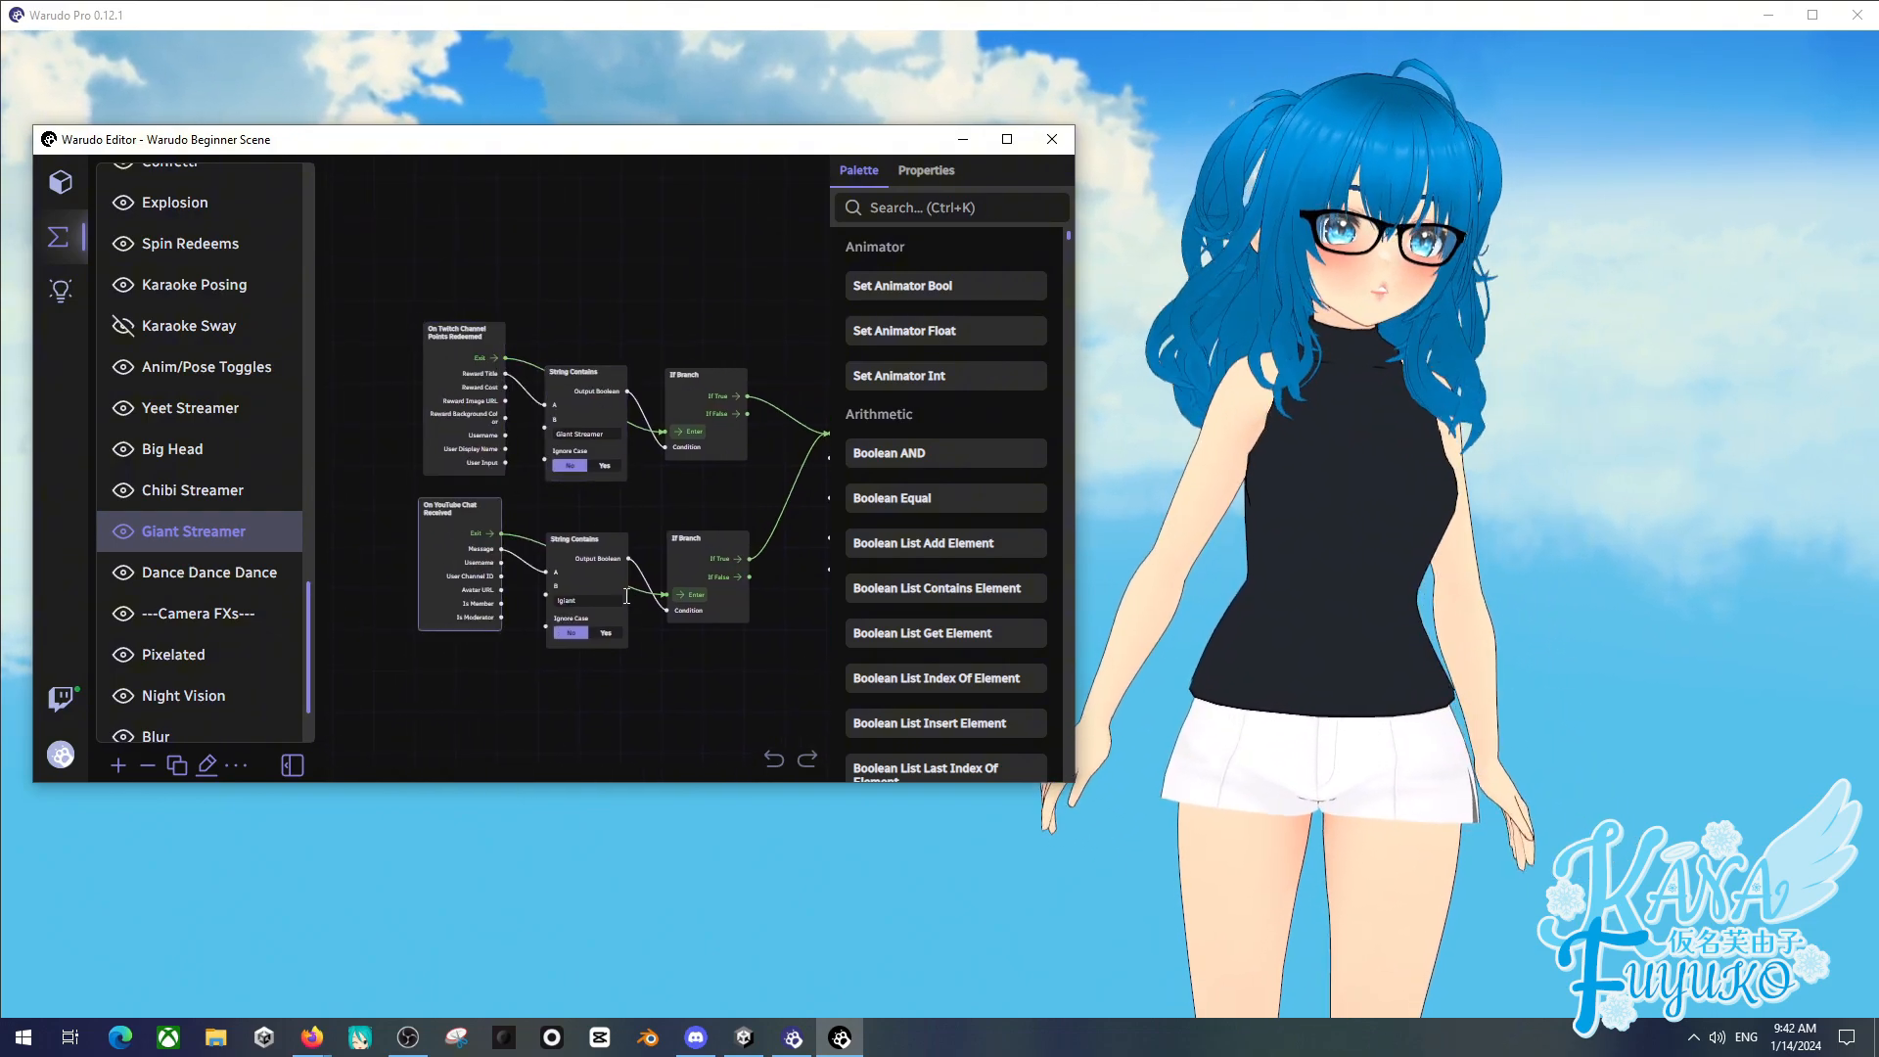
{"action": "left_click_drag", "start_coordinate": [730, 720], "coordinate": [531, 658]}
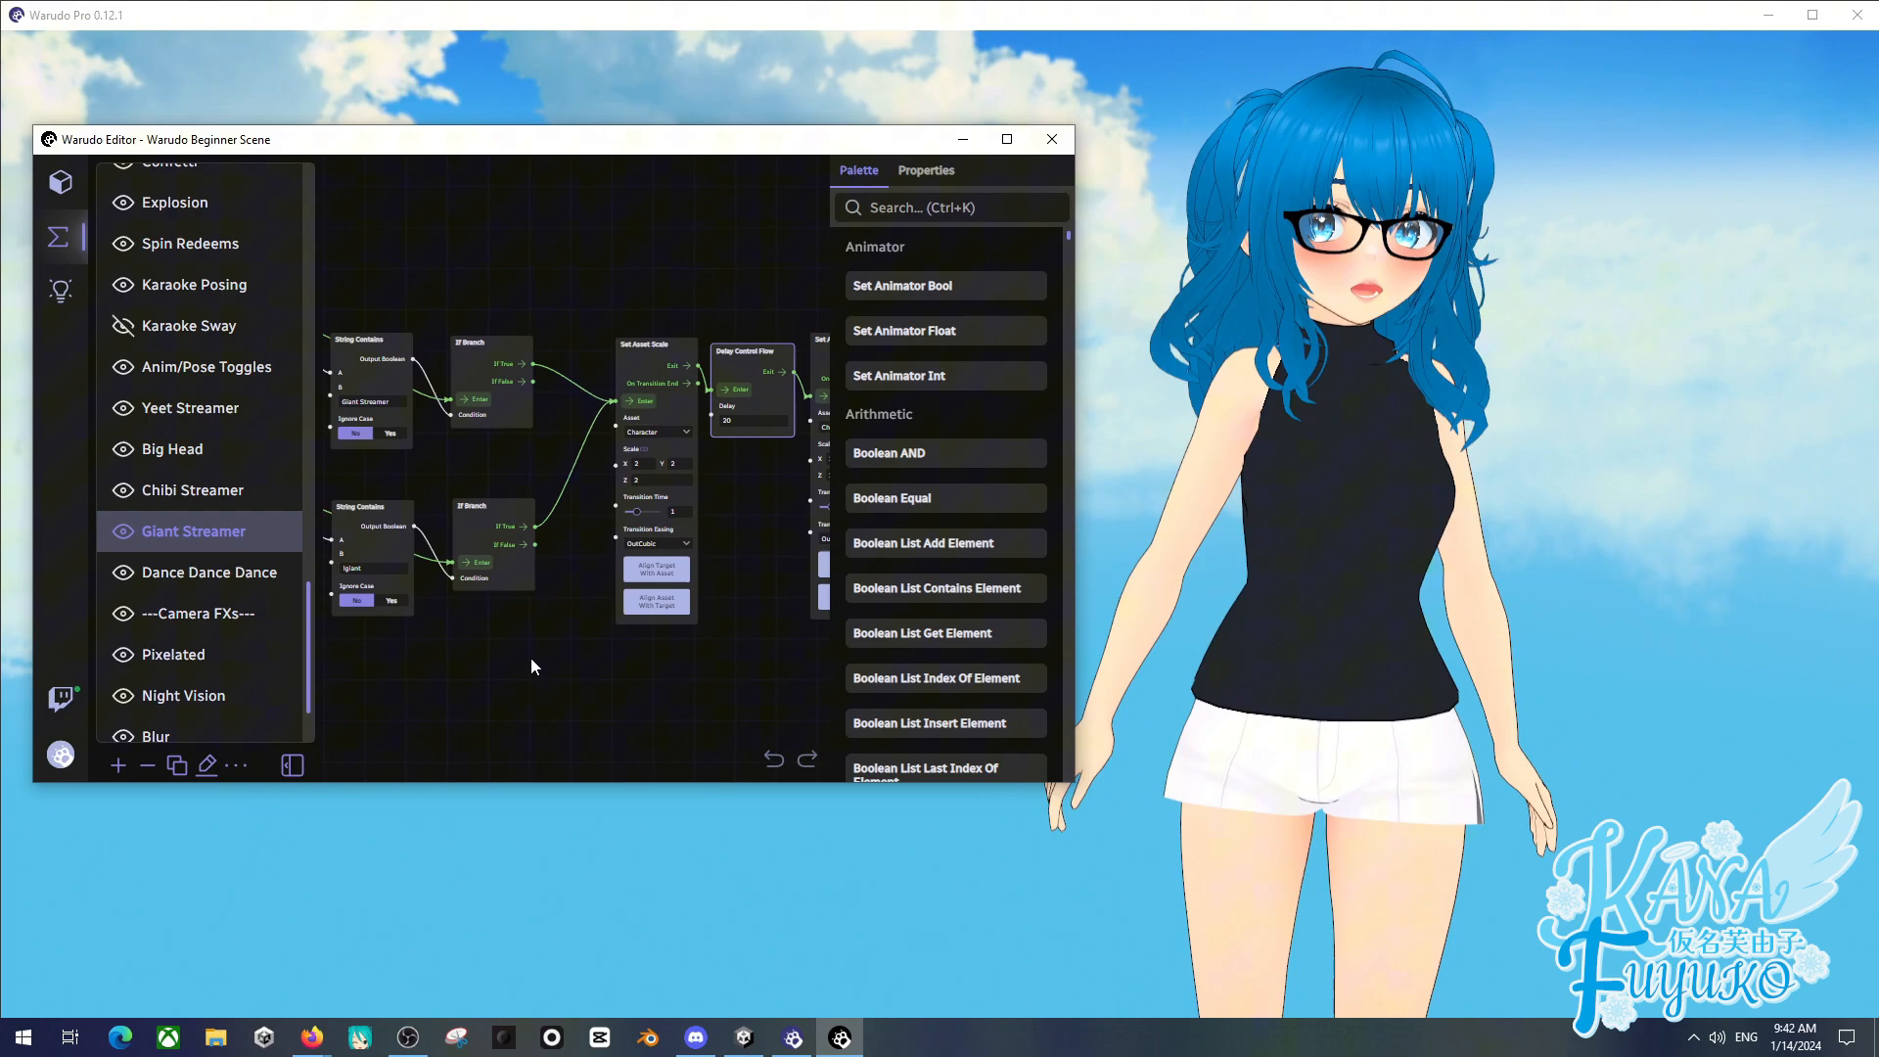
- Open the Dance Dance Dance blueprint, run its Sequence node manually, and check the dance in the main Warudo window
{"action": "left_click", "coordinate": [196, 570]}
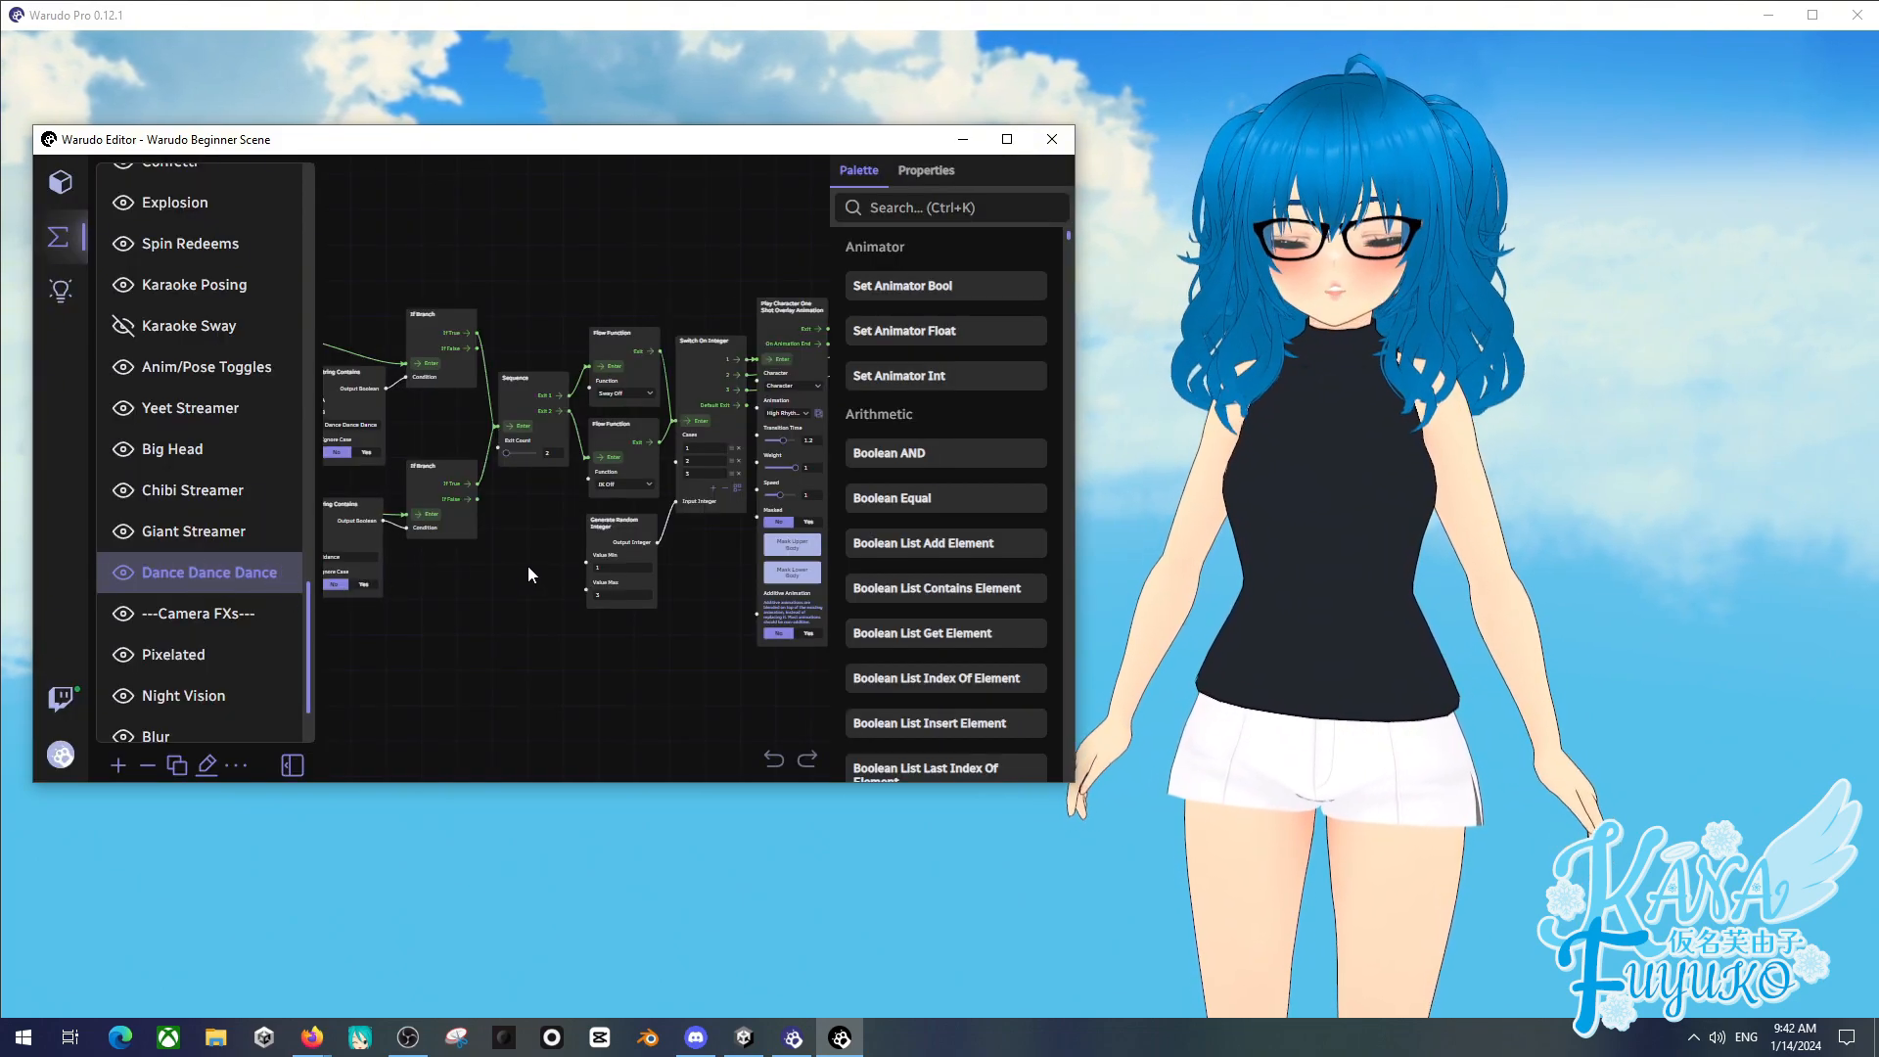
{"action": "left_click_drag", "start_coordinate": [528, 567], "coordinate": [391, 548]}
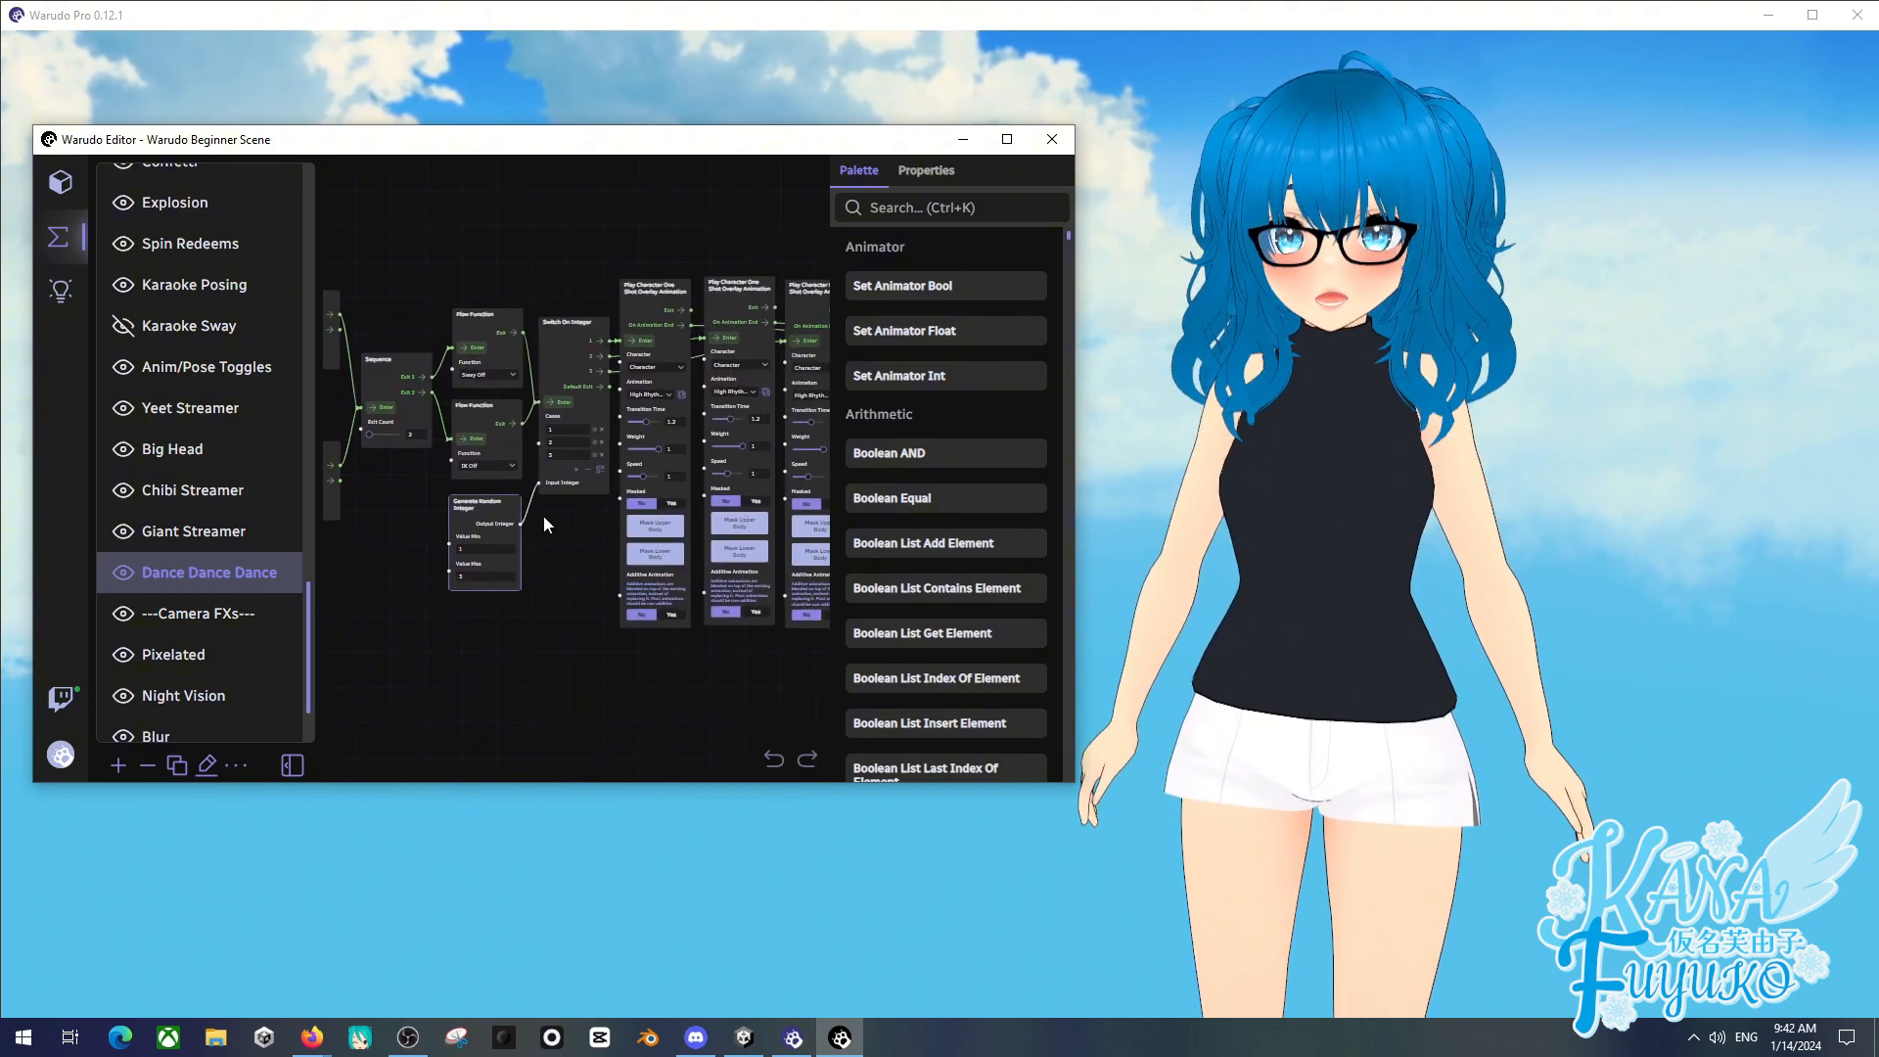
{"action": "left_click_drag", "start_coordinate": [561, 569], "coordinate": [698, 616]}
{"action": "scroll", "coordinate": [548, 565], "scroll_direction": "up", "scroll_amount": 1}
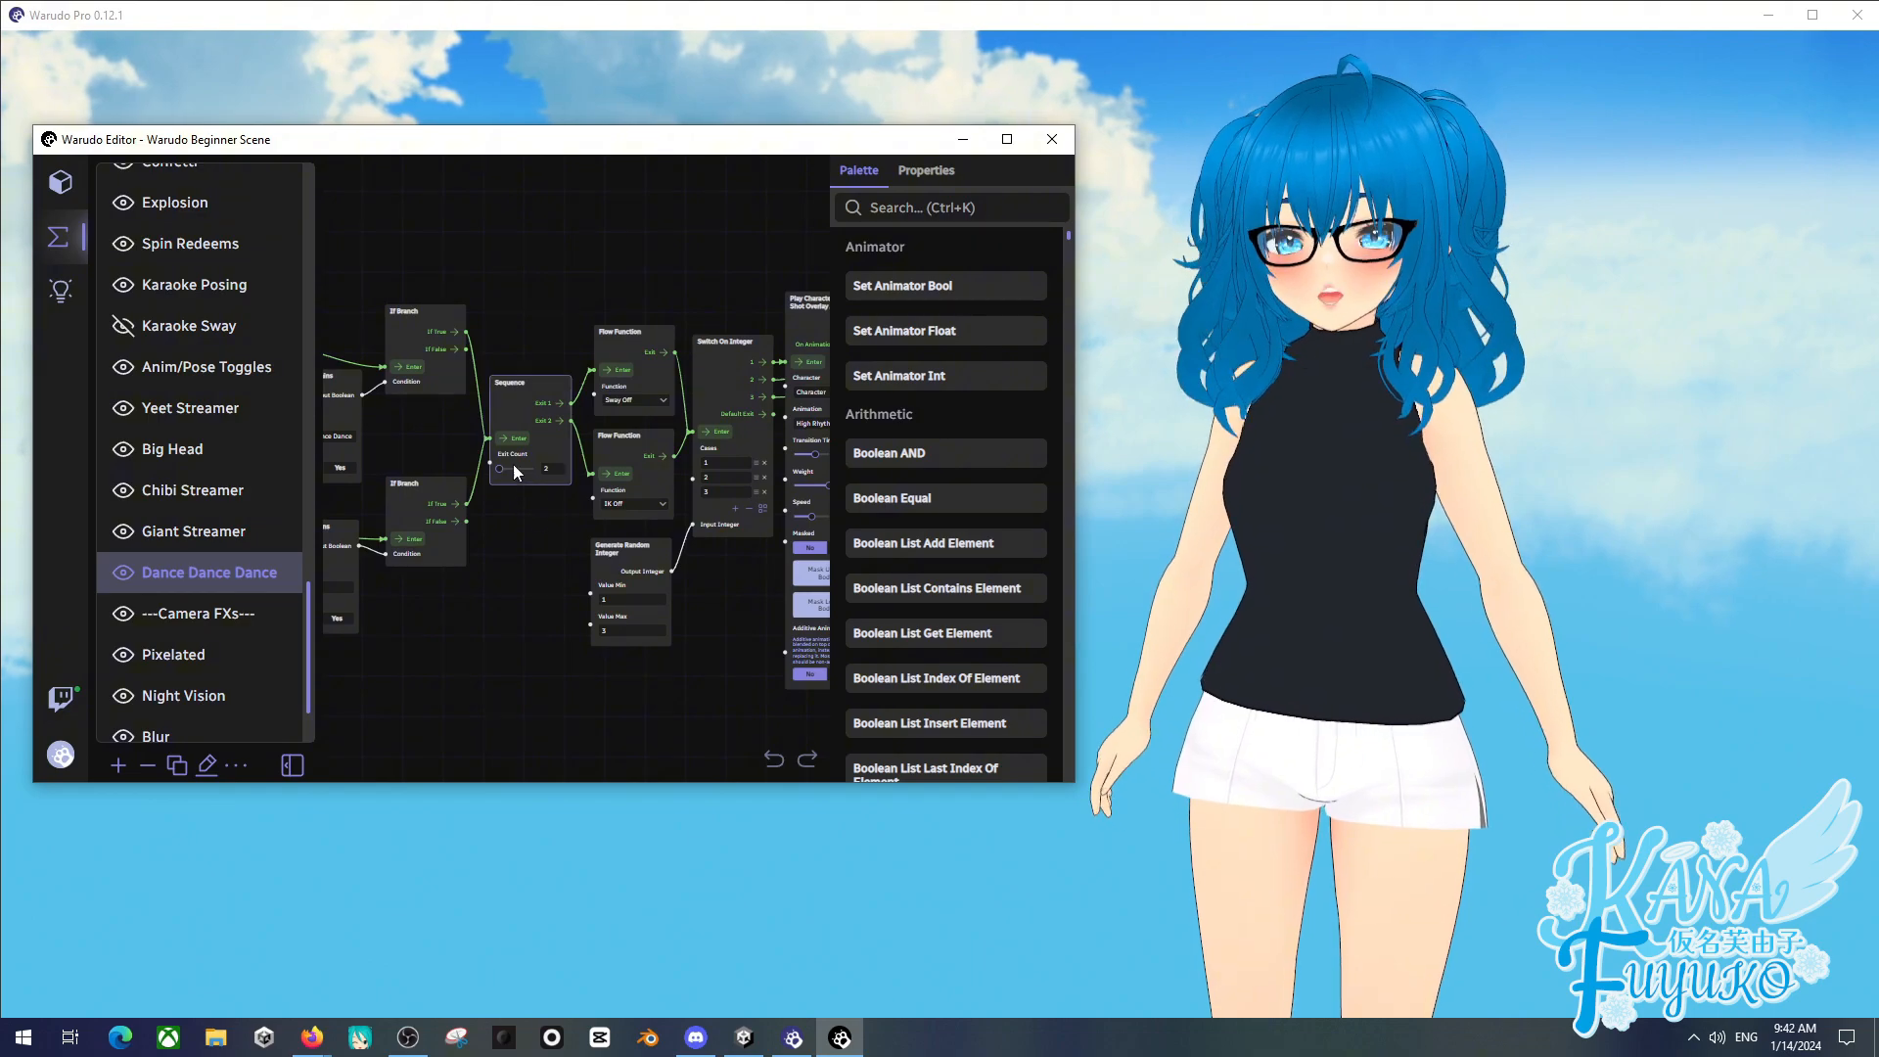
{"action": "scroll", "coordinate": [513, 480], "scroll_direction": "up", "scroll_amount": 1}
{"action": "scroll", "coordinate": [509, 496], "scroll_direction": "up", "scroll_amount": 1}
{"action": "left_click", "coordinate": [511, 413]}
{"action": "left_click_drag", "start_coordinate": [540, 508], "coordinate": [759, 553]}
{"action": "left_click_drag", "start_coordinate": [556, 450], "coordinate": [640, 489]}
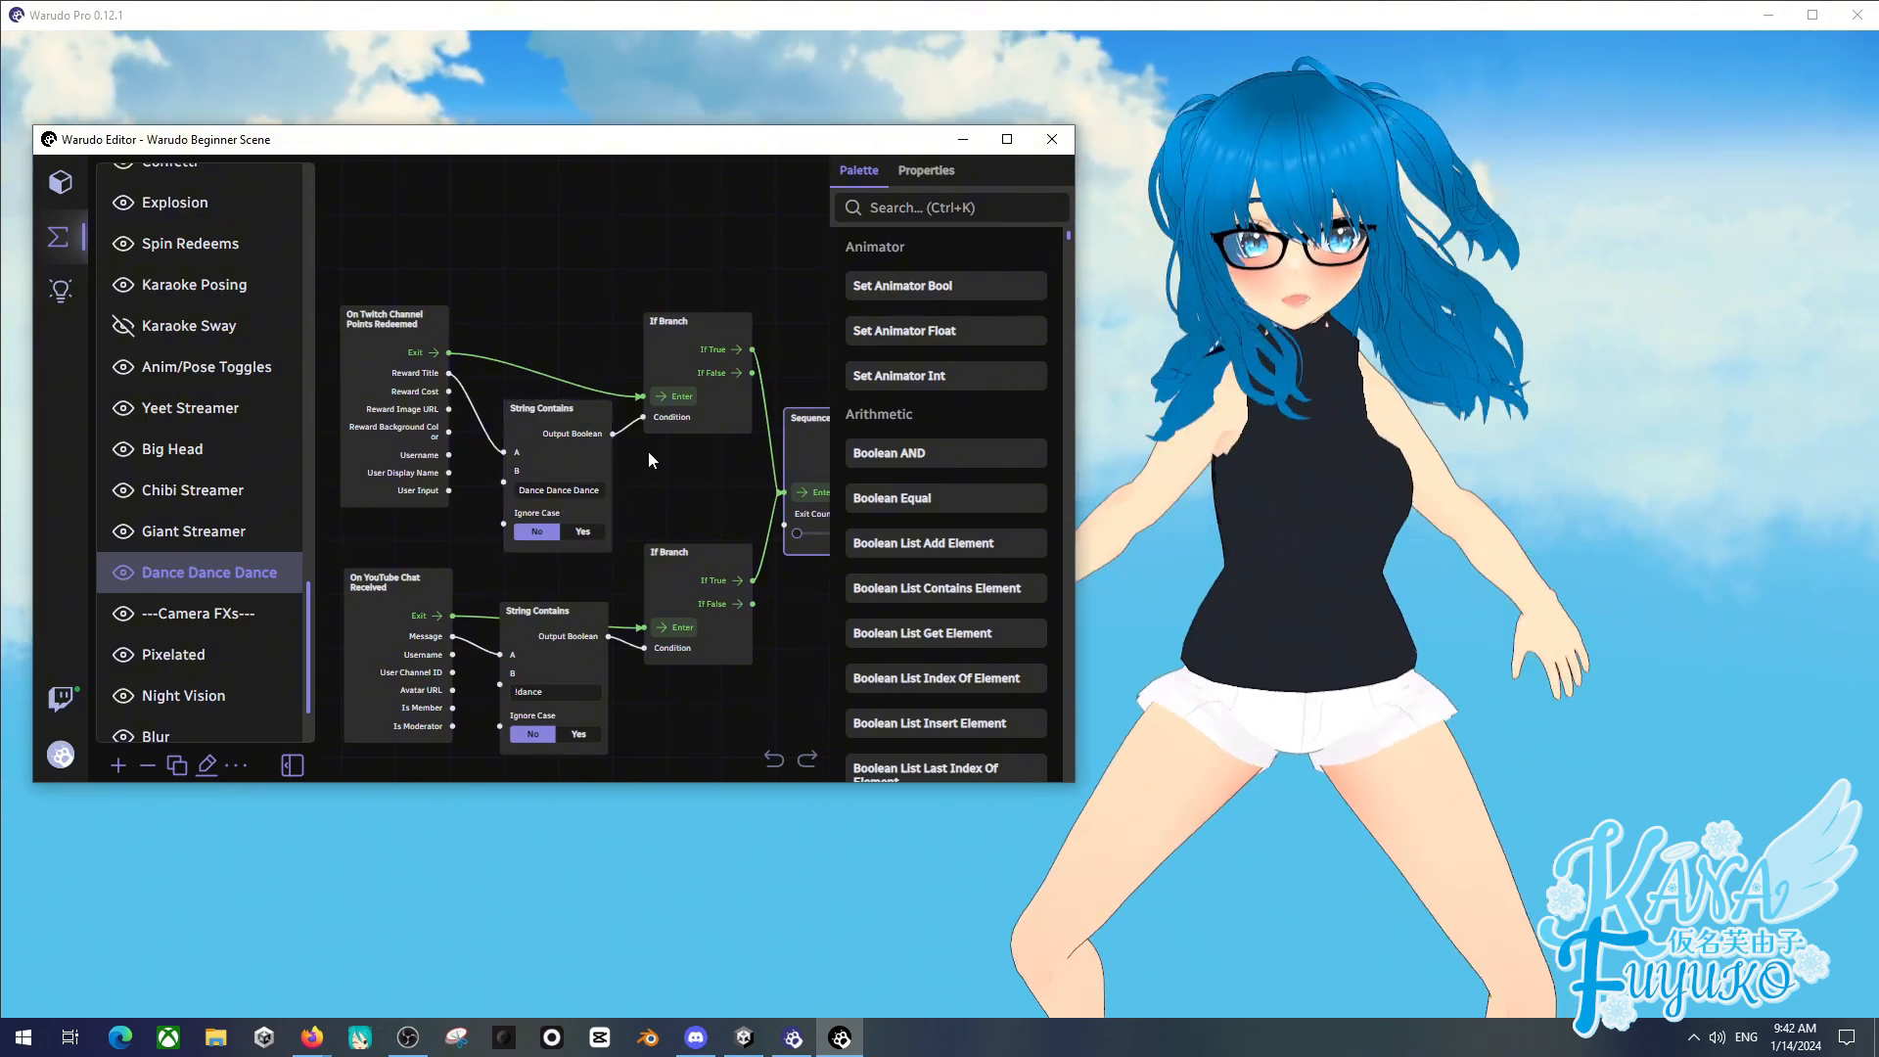
{"action": "left_click", "coordinate": [1254, 511]}
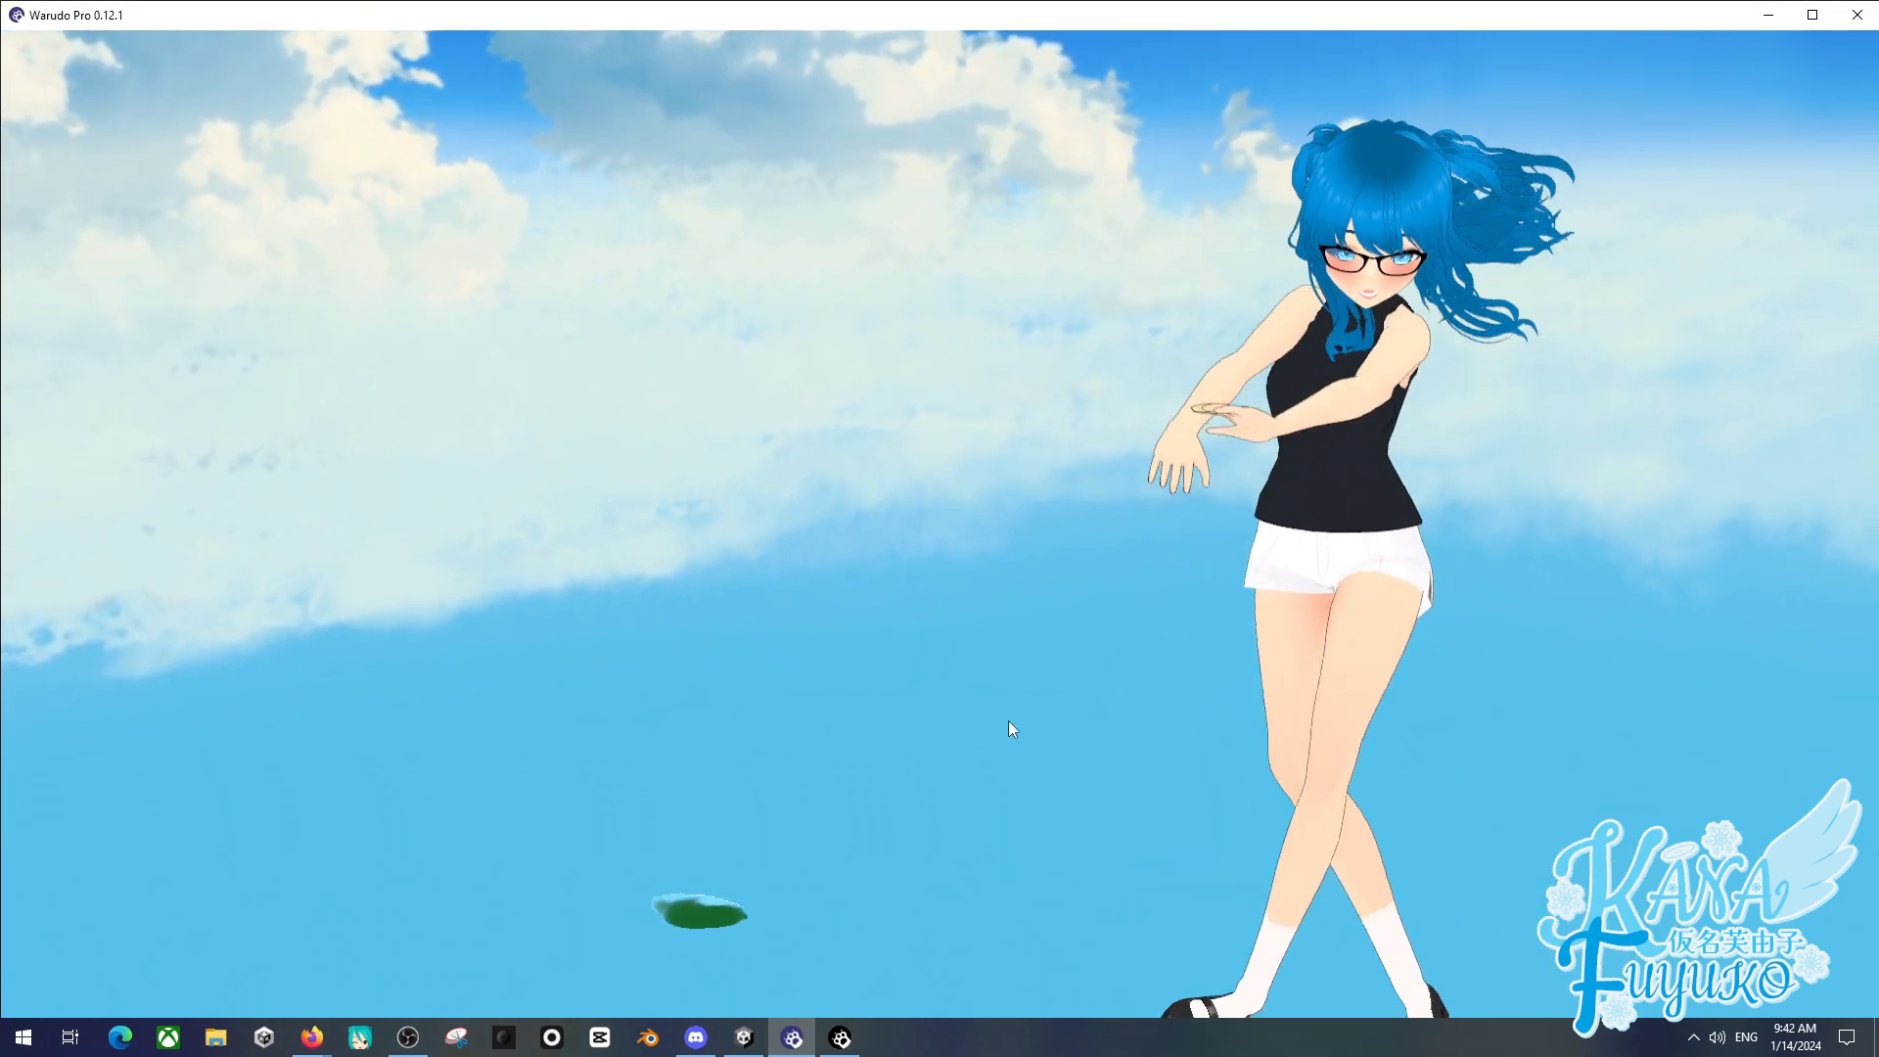
{"action": "left_click", "coordinate": [840, 1038]}
- Examine the Dance Dance Dance flow from the Sway Off and IK Off functions through the randomized one-shot animations to Sway On and IK On
{"action": "left_click_drag", "start_coordinate": [777, 654], "coordinate": [411, 565]}
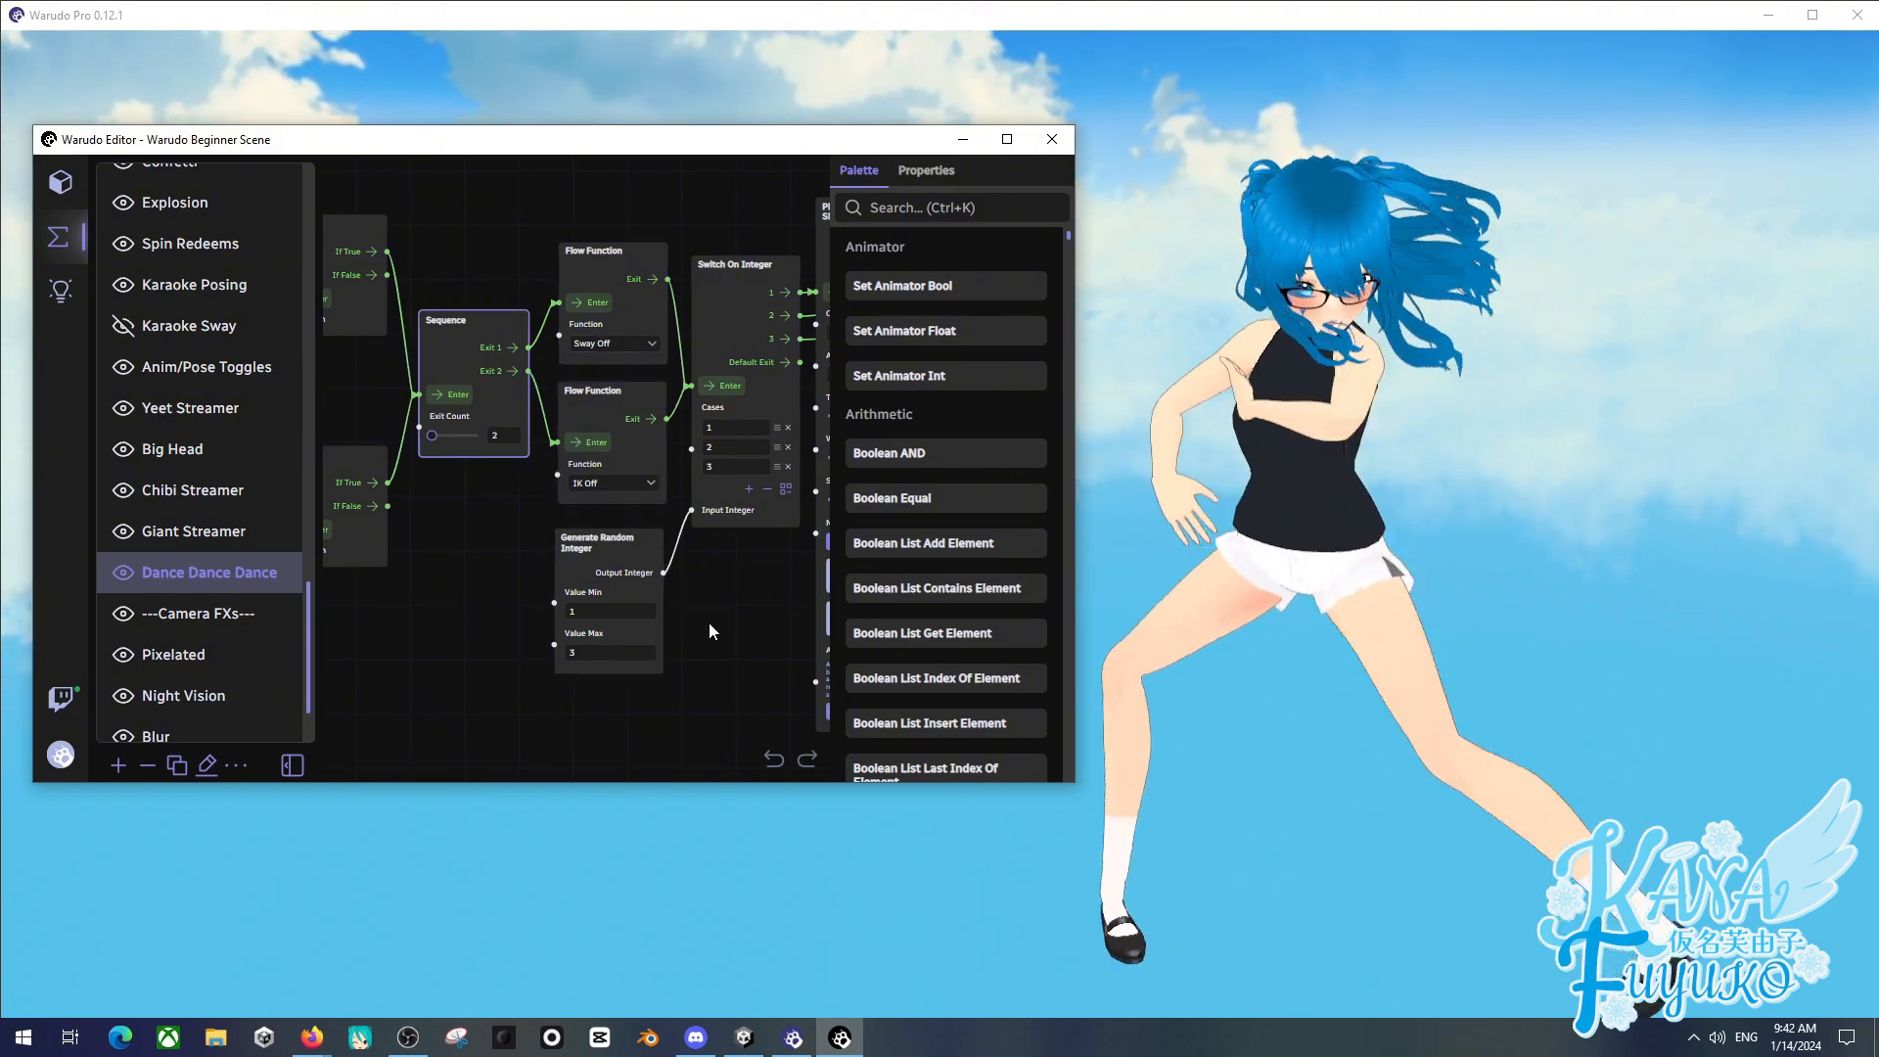
{"action": "left_click_drag", "start_coordinate": [708, 622], "coordinate": [572, 590]}
{"action": "scroll", "coordinate": [575, 592], "scroll_direction": "down", "scroll_amount": 2}
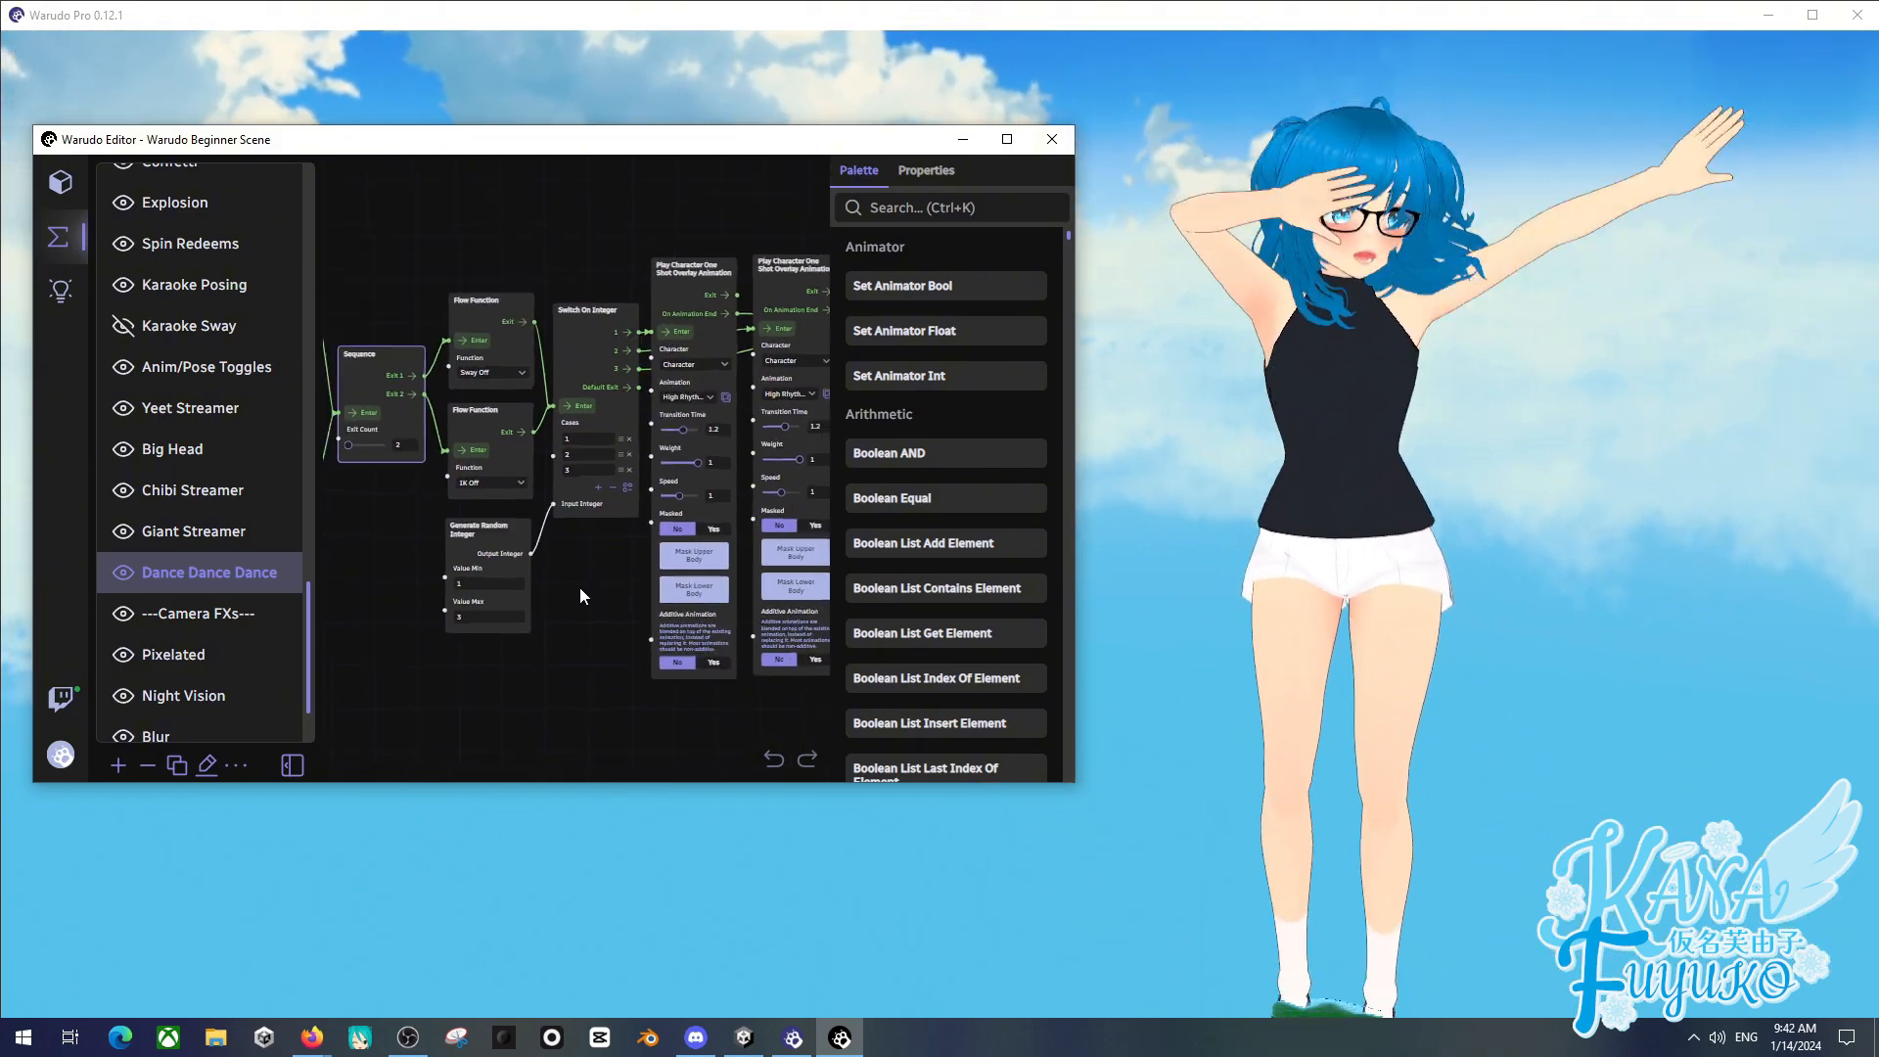
{"action": "left_click_drag", "start_coordinate": [584, 568], "coordinate": [476, 512]}
{"action": "scroll", "coordinate": [501, 542], "scroll_direction": "down", "scroll_amount": 1}
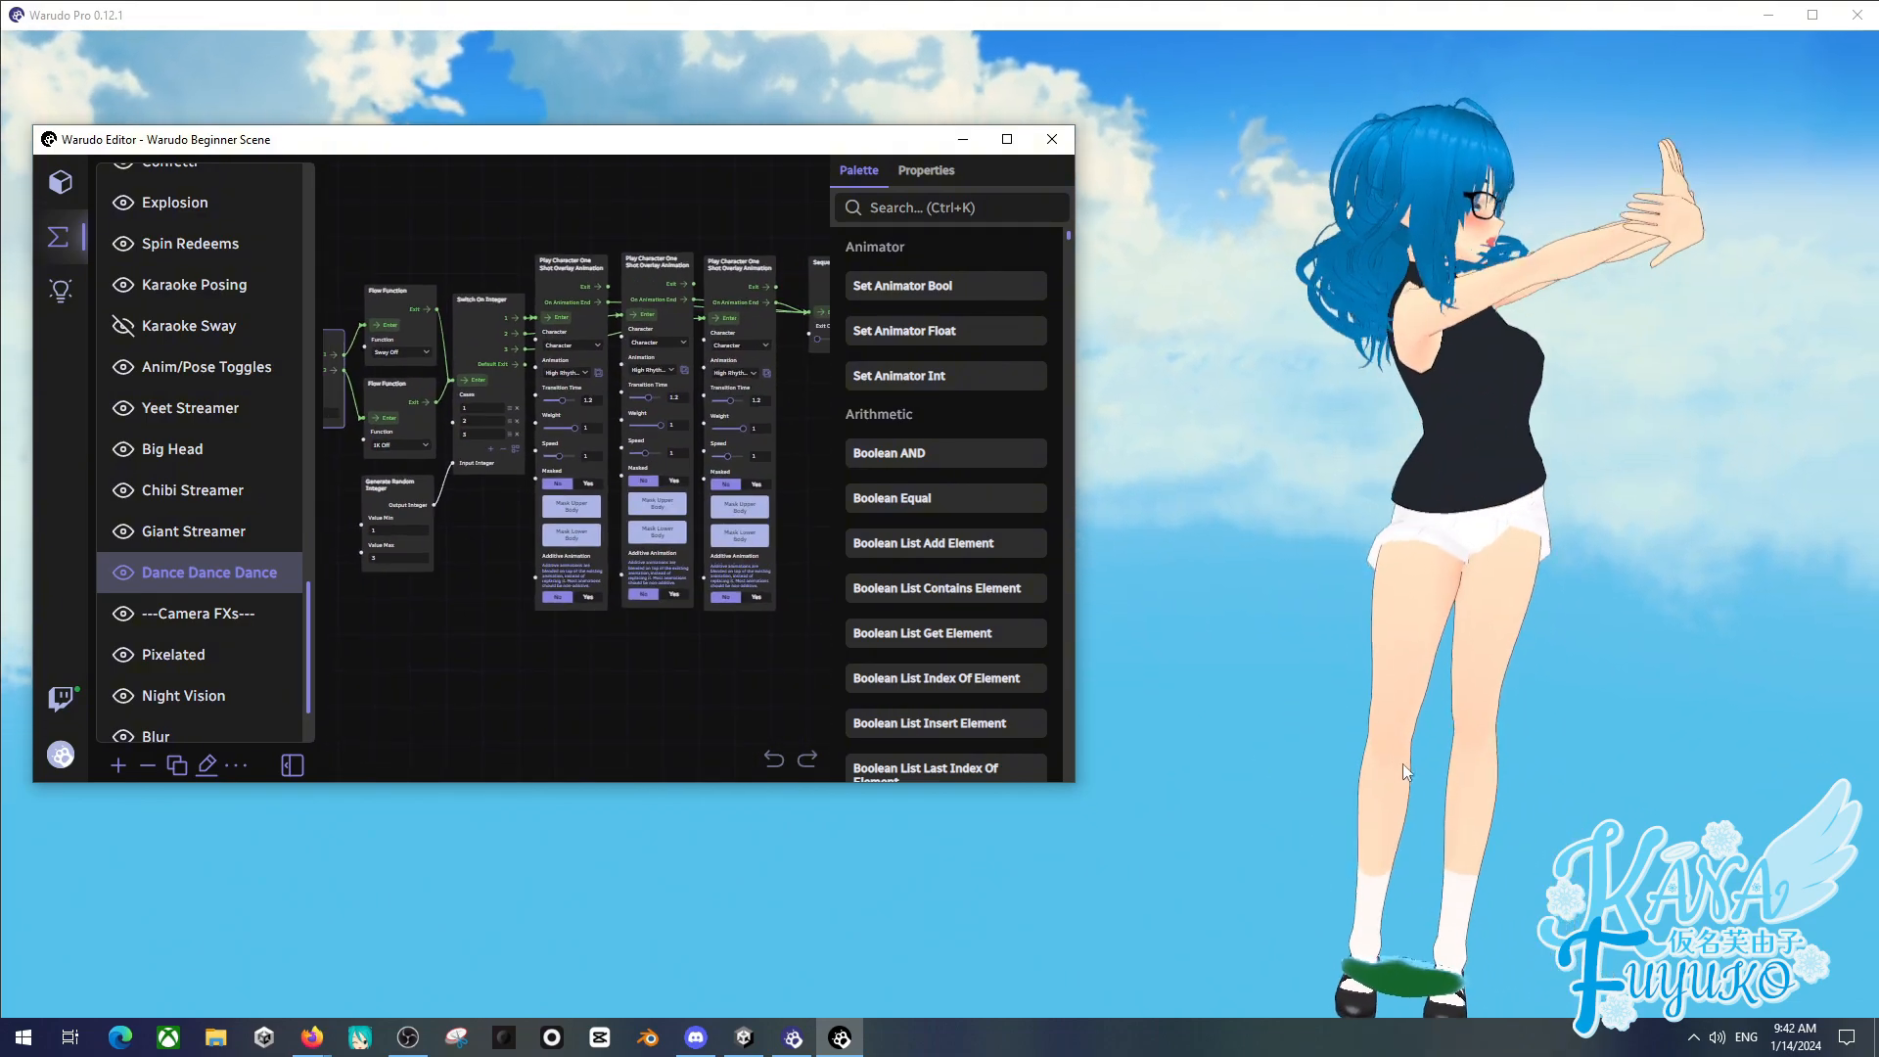
{"action": "left_click_drag", "start_coordinate": [790, 461], "coordinate": [552, 560]}
{"action": "scroll", "coordinate": [600, 443], "scroll_direction": "up", "scroll_amount": 1}
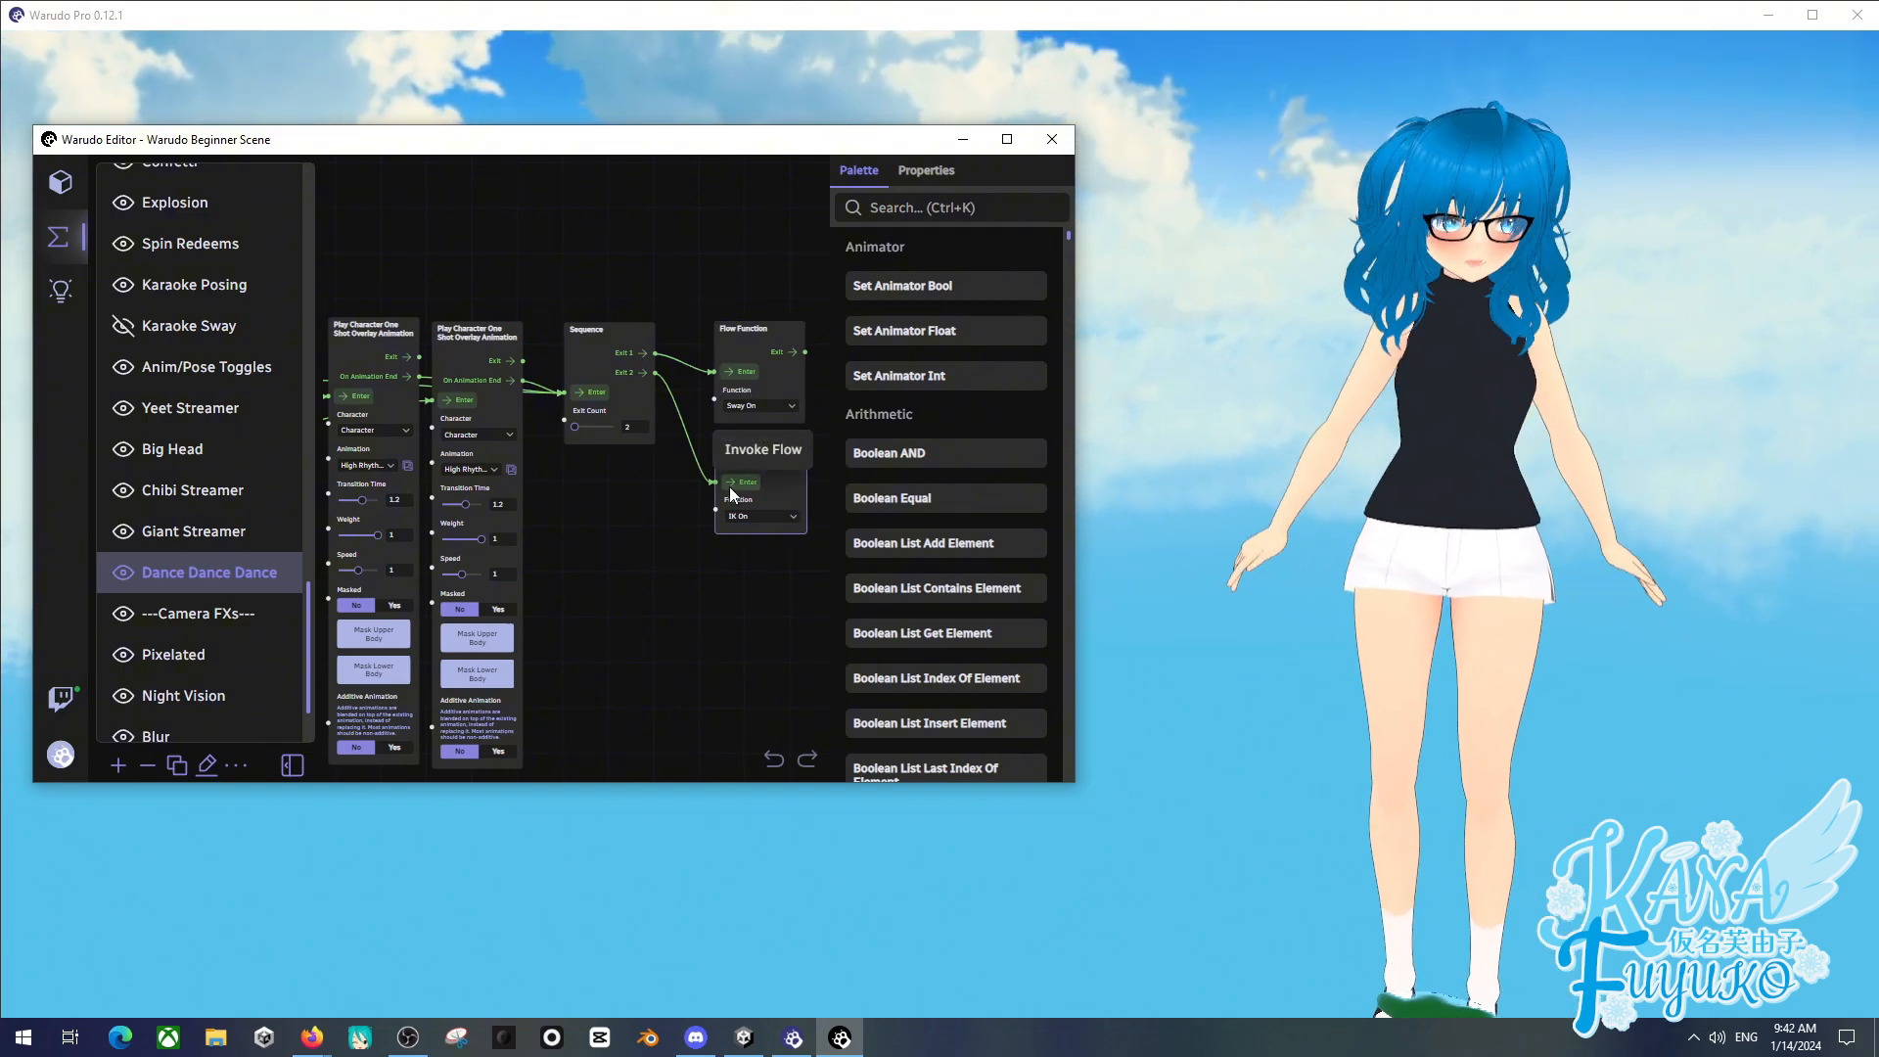
{"action": "scroll", "coordinate": [108, 516], "scroll_direction": "down", "scroll_amount": 1}
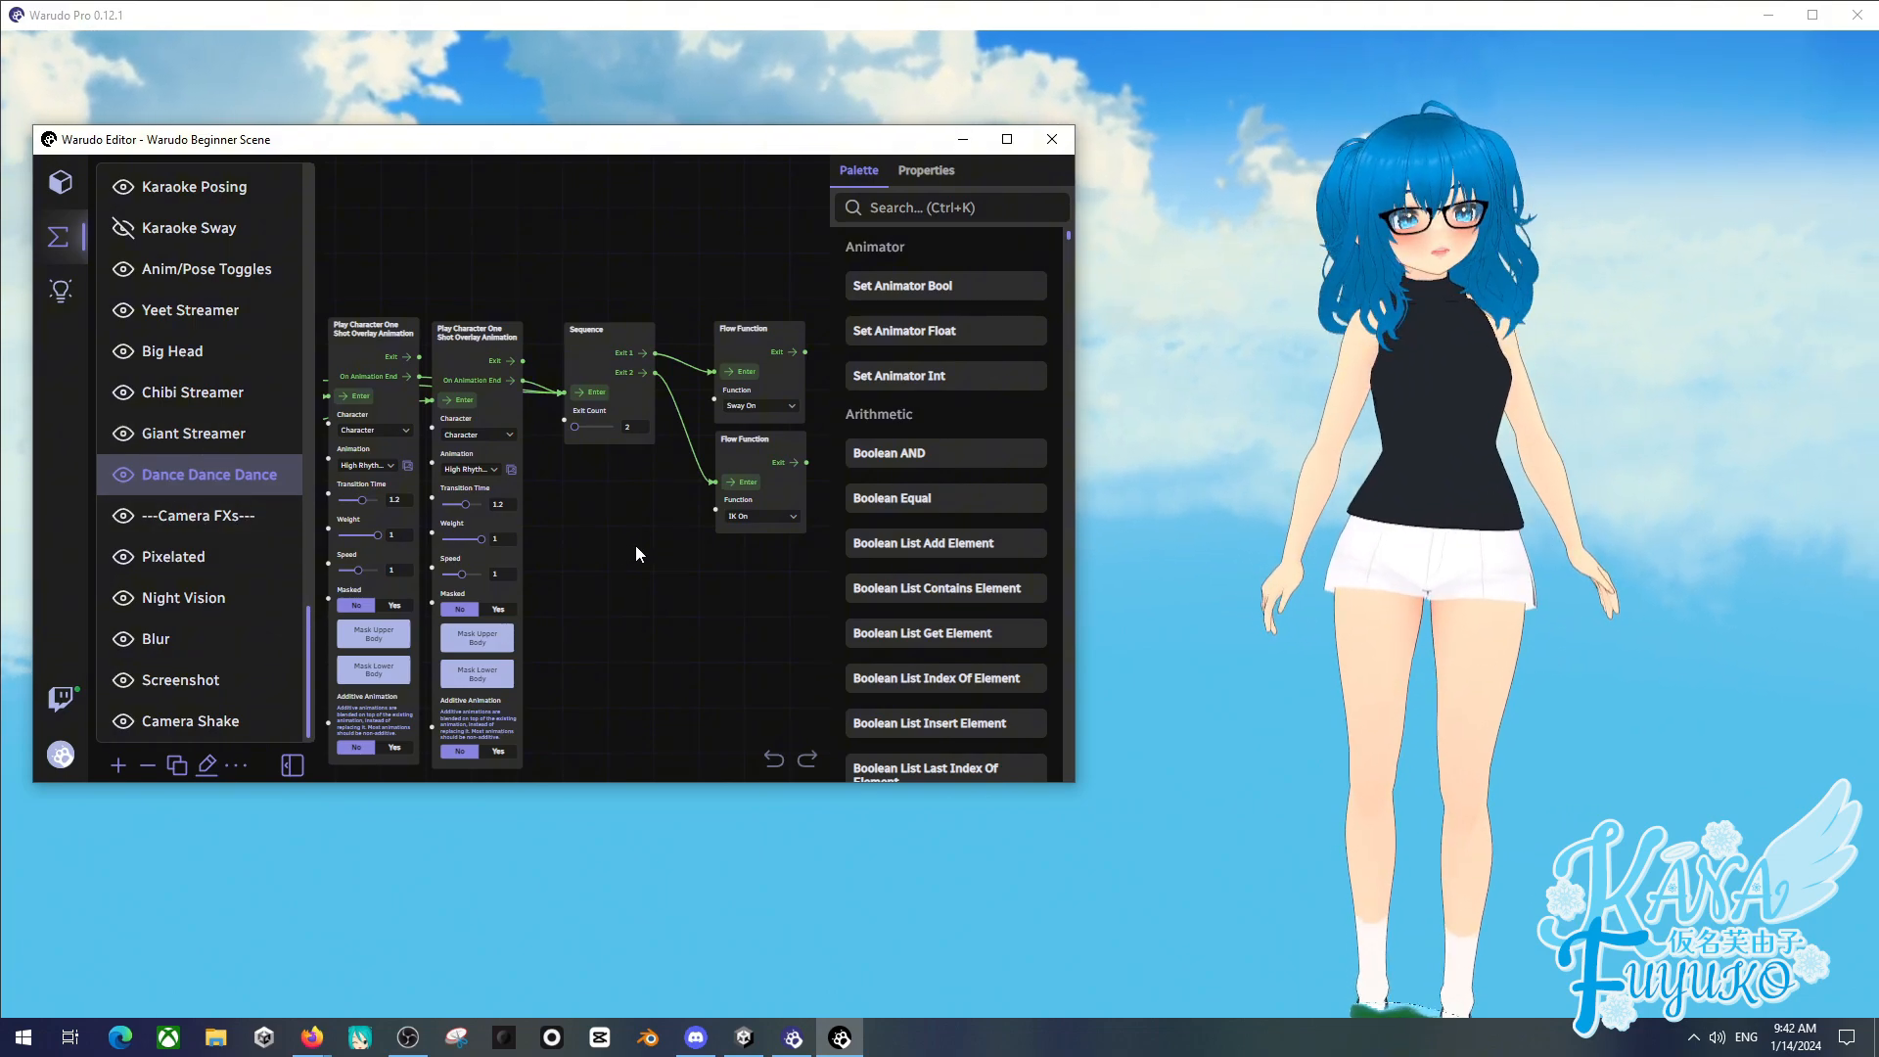
{"action": "left_click_drag", "start_coordinate": [638, 506], "coordinate": [780, 498]}
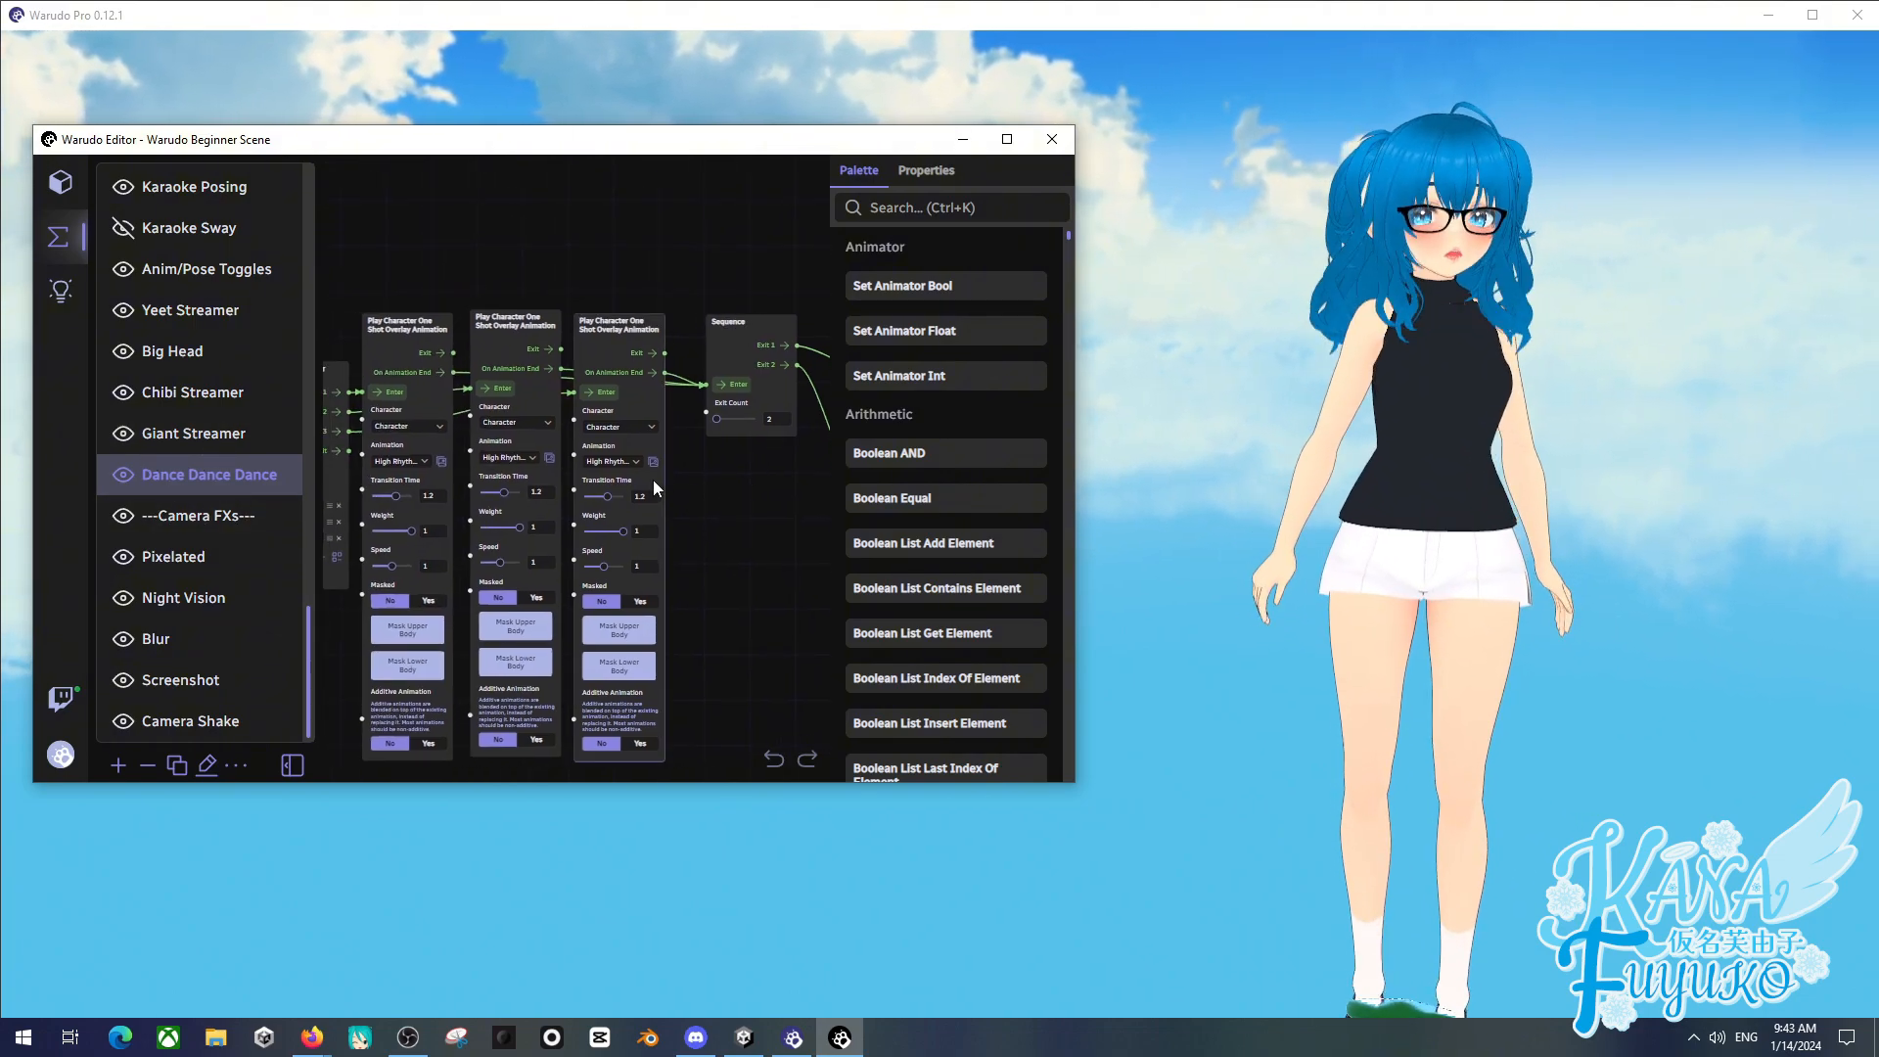
{"action": "left_click_drag", "start_coordinate": [440, 221], "coordinate": [553, 223]}
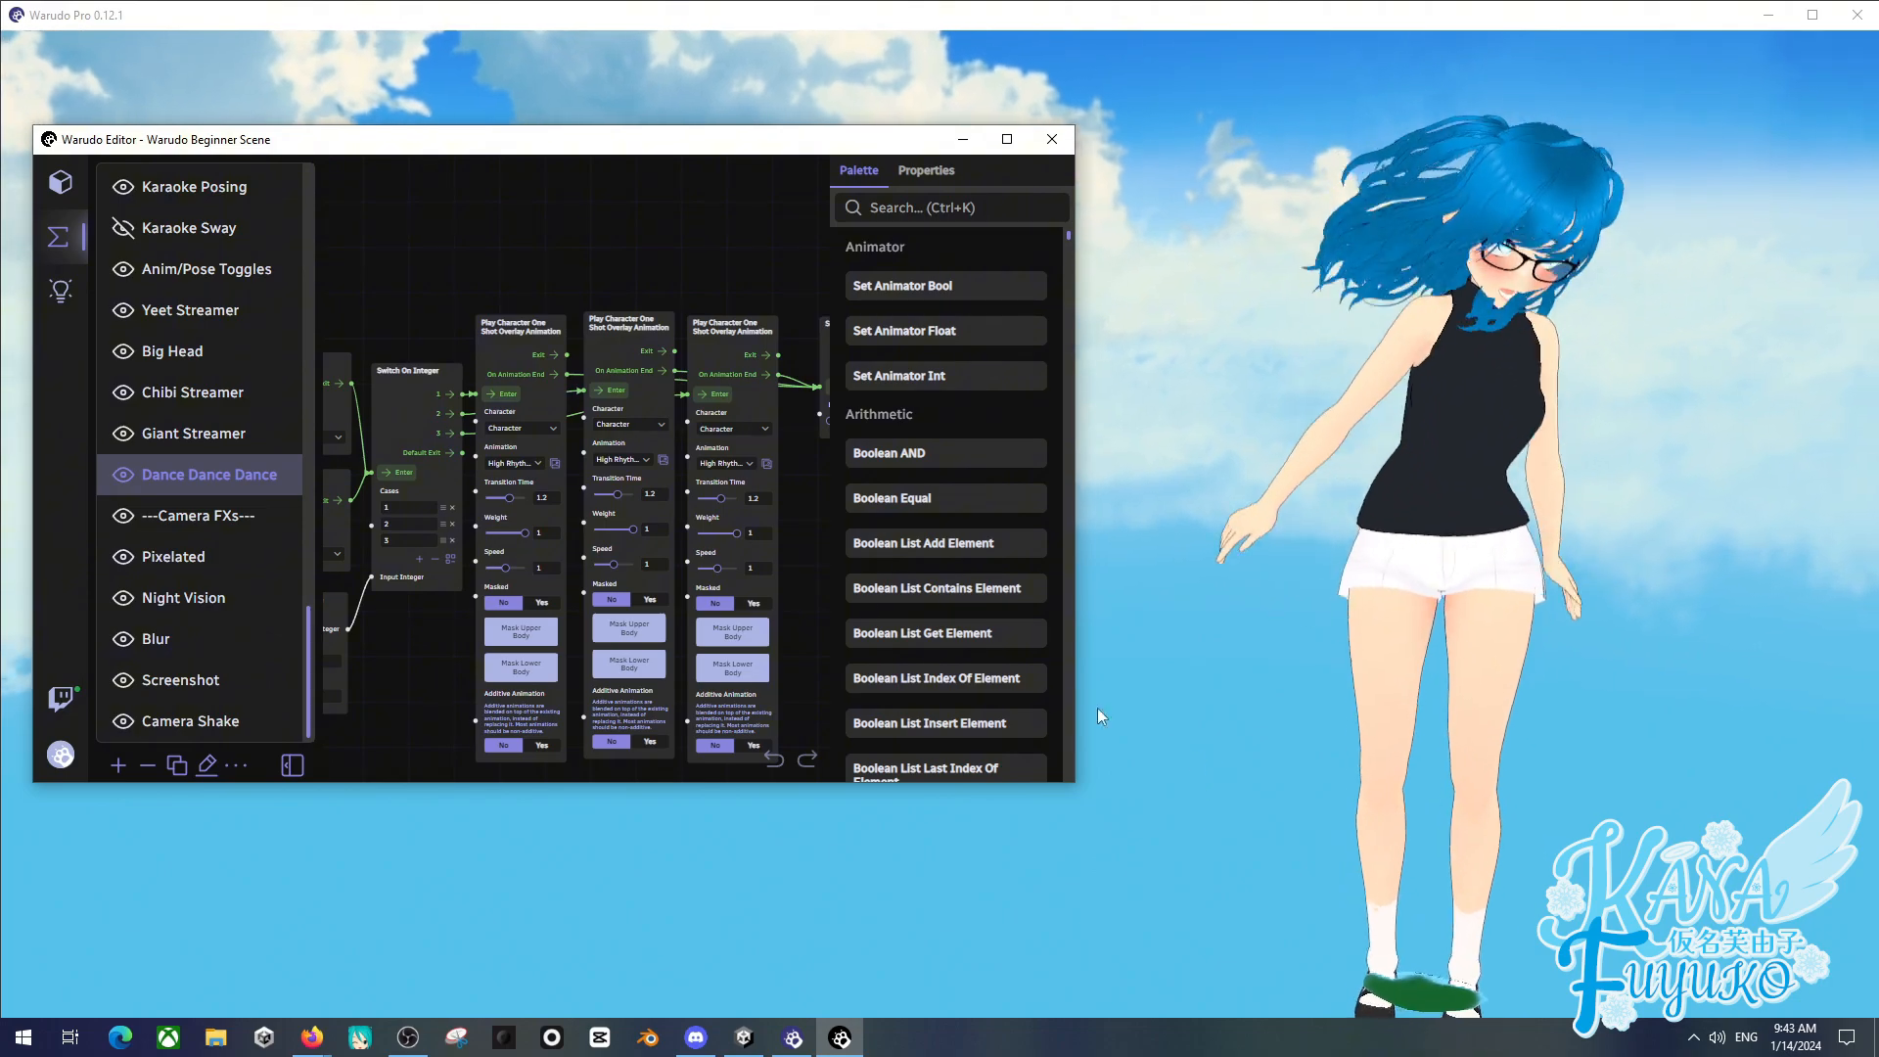
- Locate the Left Foot IK and Right Foot IK anchors among the scene assets, and return to the last blueprints in the list
{"action": "left_click", "coordinate": [60, 182]}
{"action": "left_click_drag", "start_coordinate": [311, 279], "coordinate": [231, 689]}
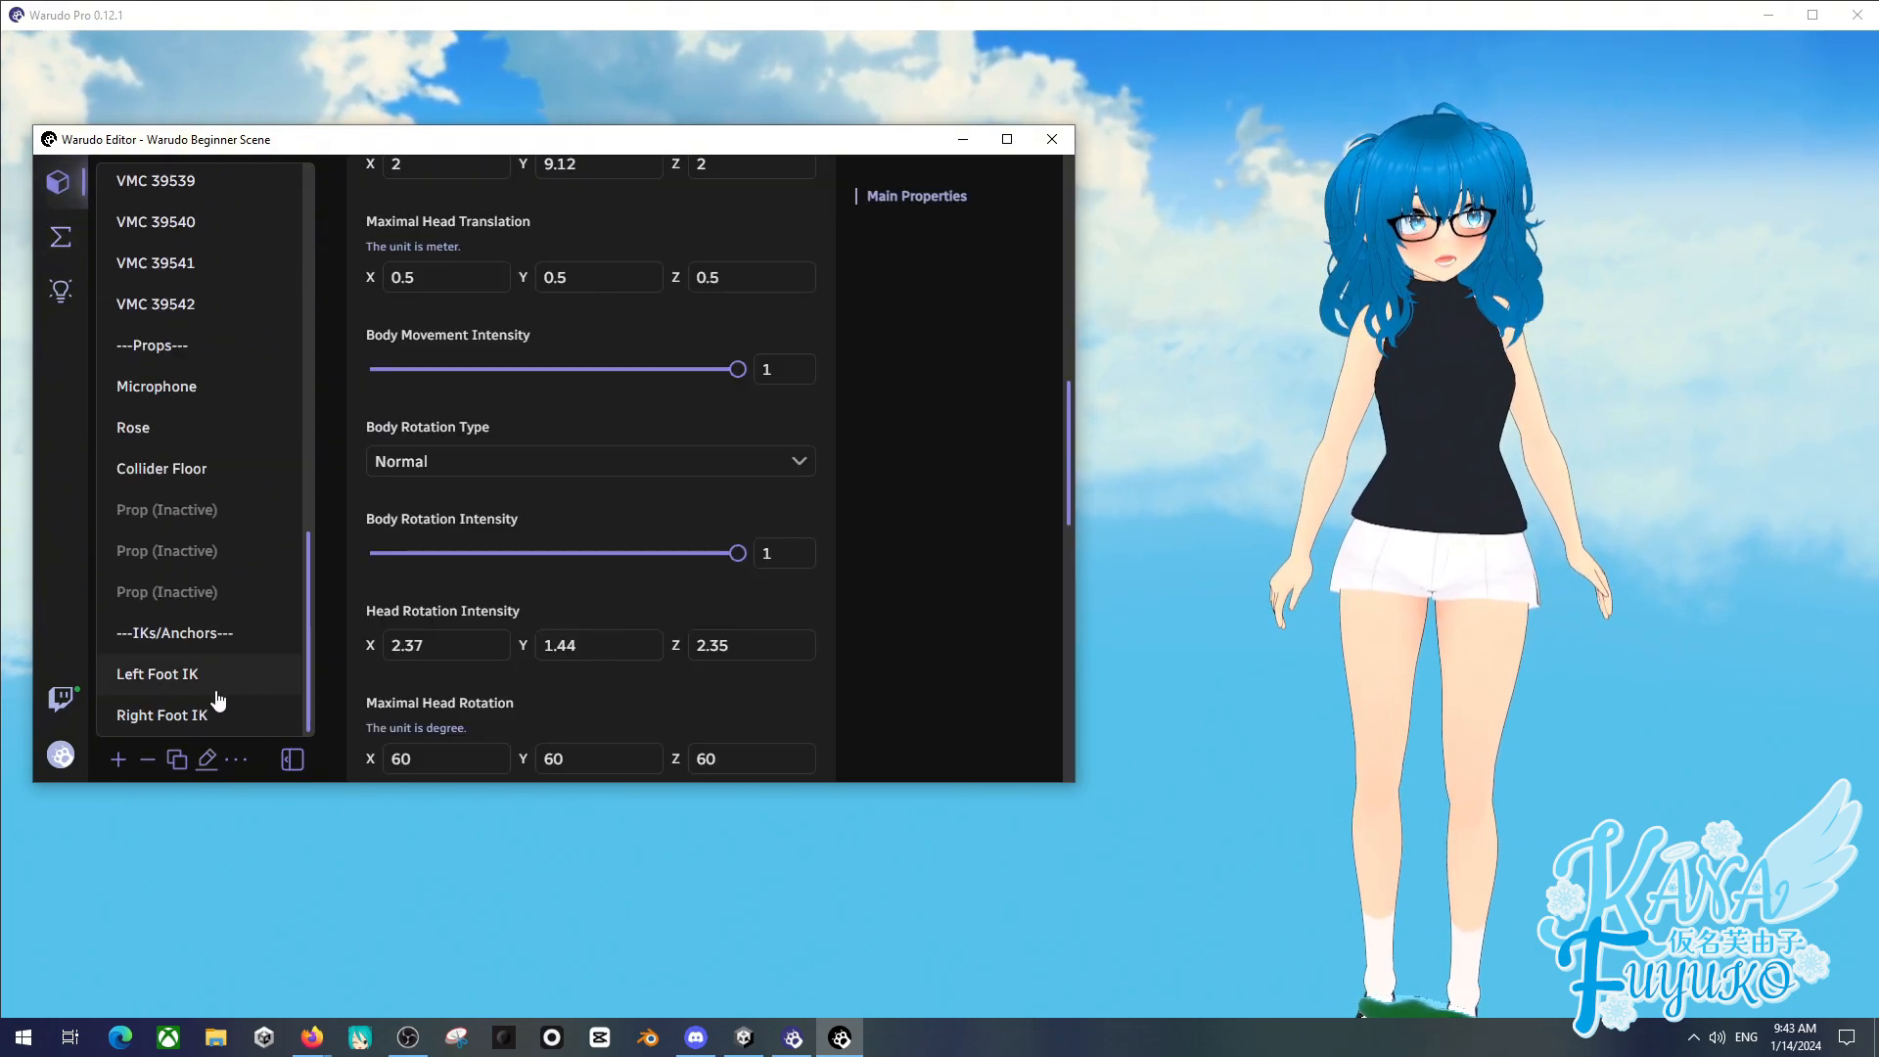
{"action": "left_click", "coordinate": [57, 245]}
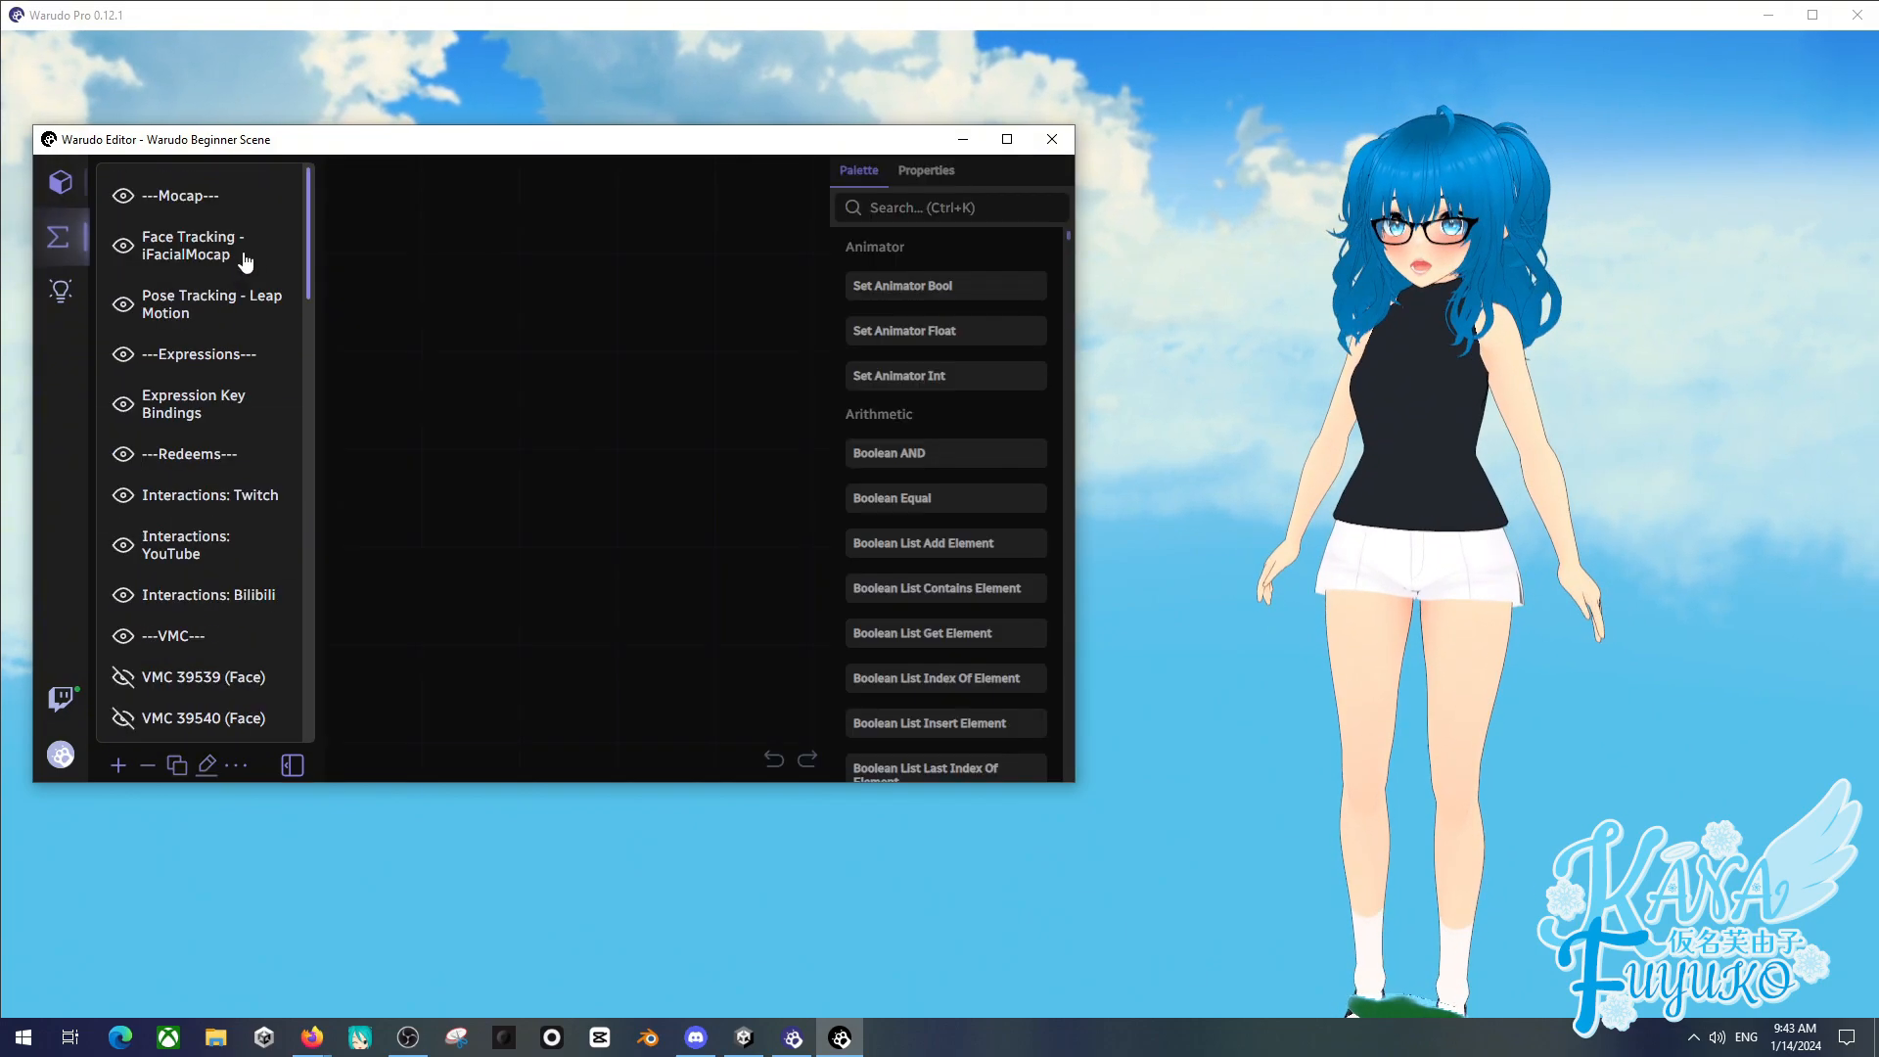
{"action": "left_click_drag", "start_coordinate": [307, 221], "coordinate": [311, 743]}
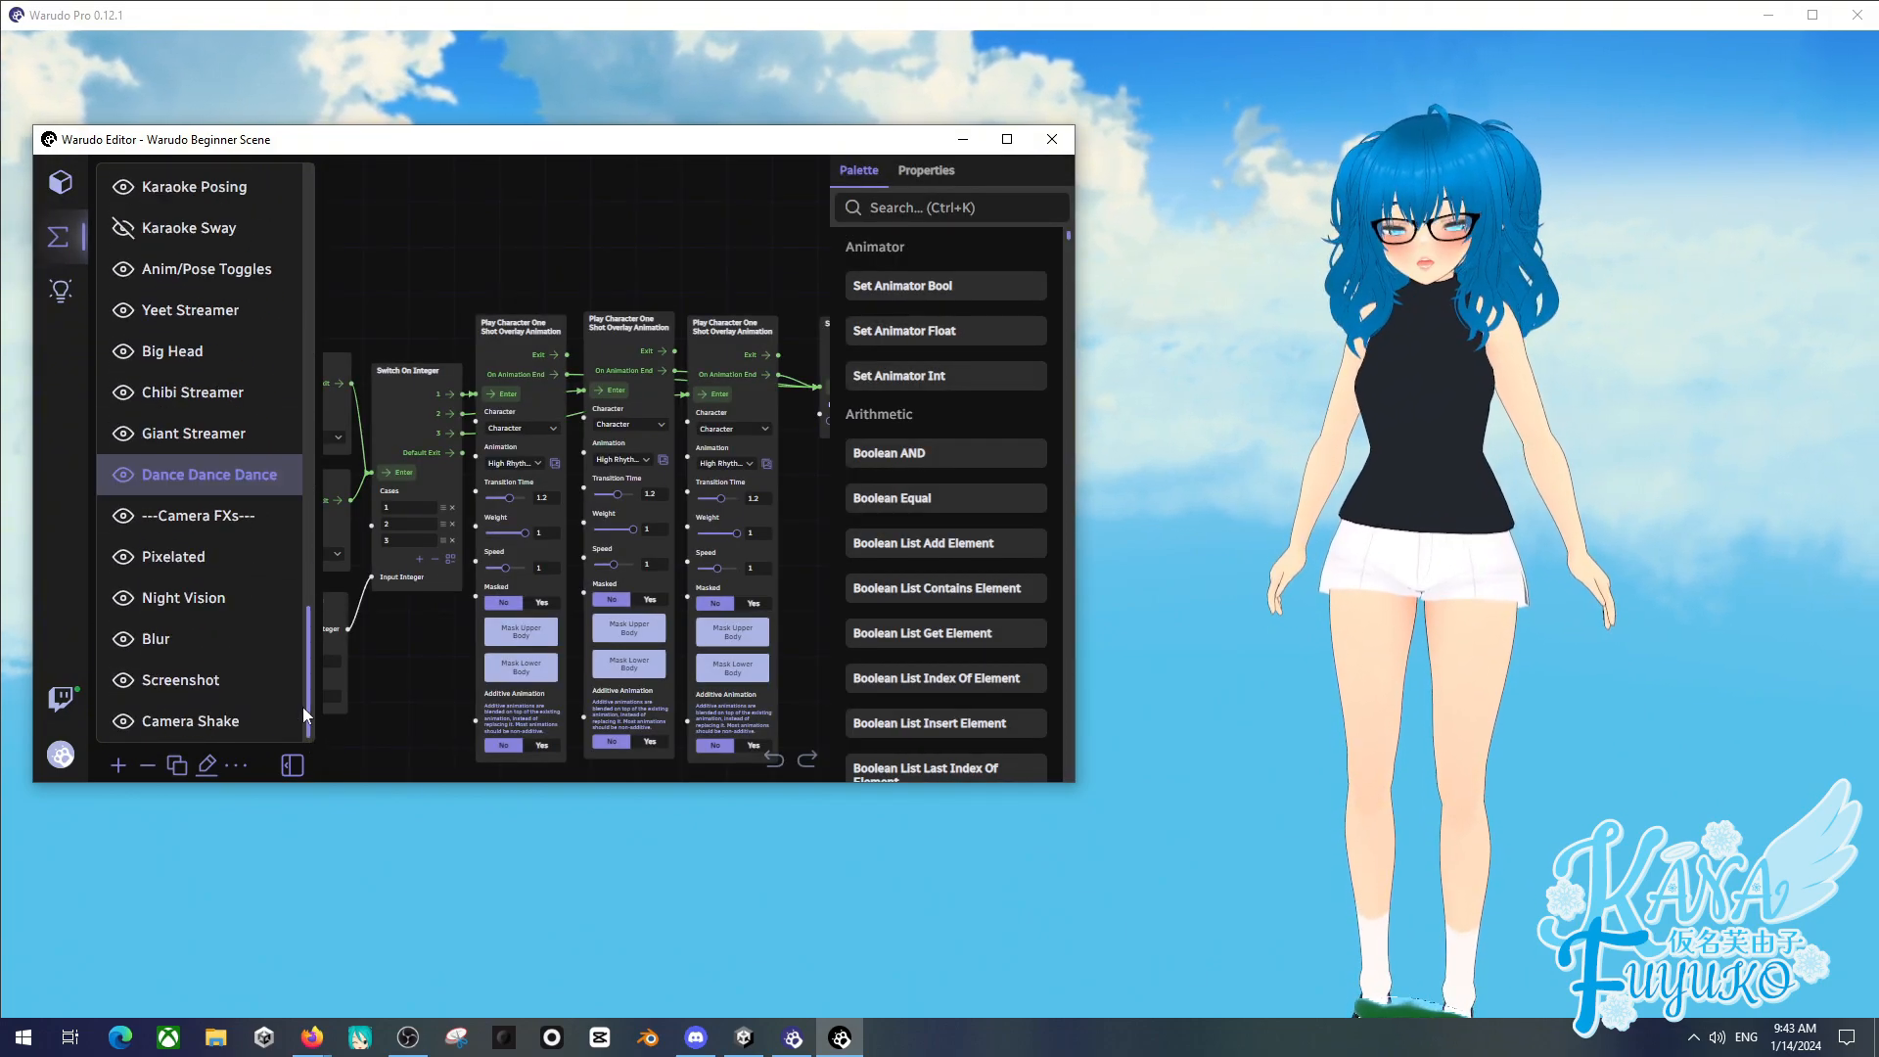
- Test the Pixelated camera effect by running its blueprint's Sequence node, and check the result in the main Warudo window
{"action": "left_click", "coordinate": [173, 562]}
{"action": "left_click_drag", "start_coordinate": [675, 637], "coordinate": [432, 648]}
{"action": "scroll", "coordinate": [555, 624], "scroll_direction": "up", "scroll_amount": 2}
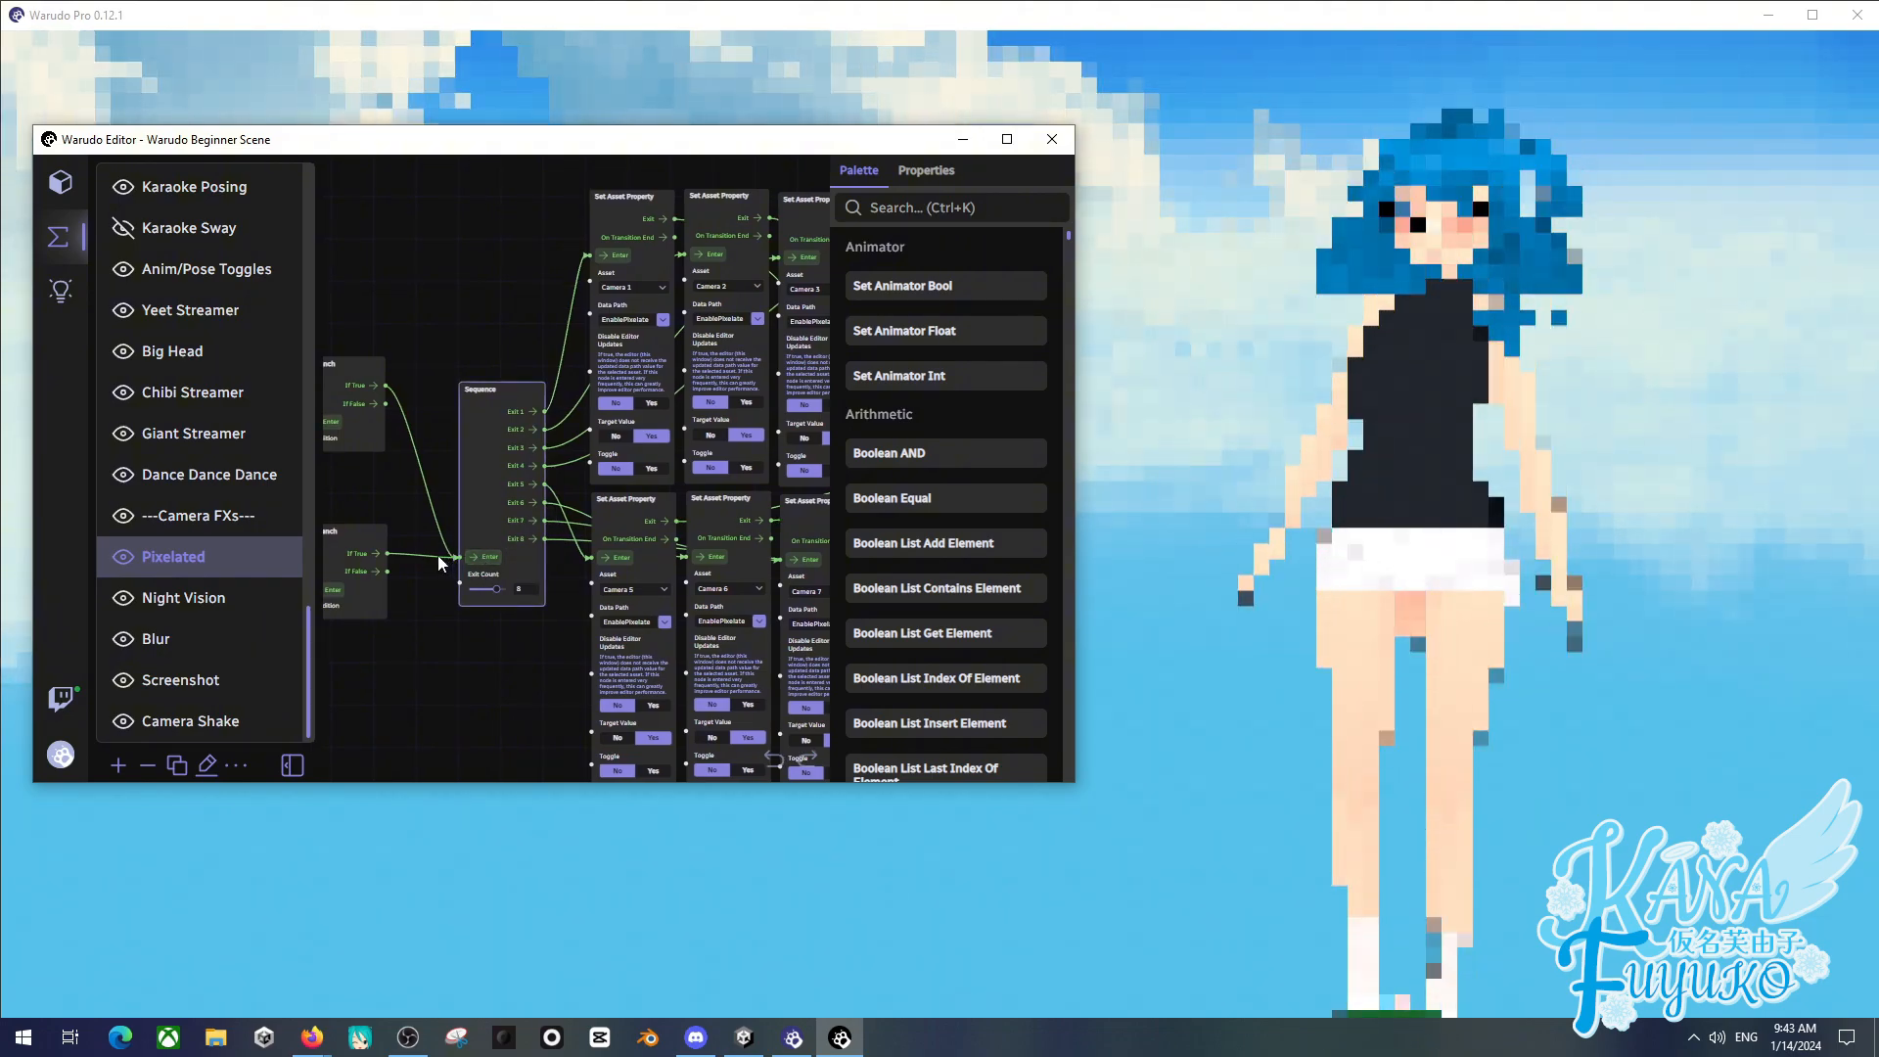
{"action": "left_click", "coordinate": [178, 645]}
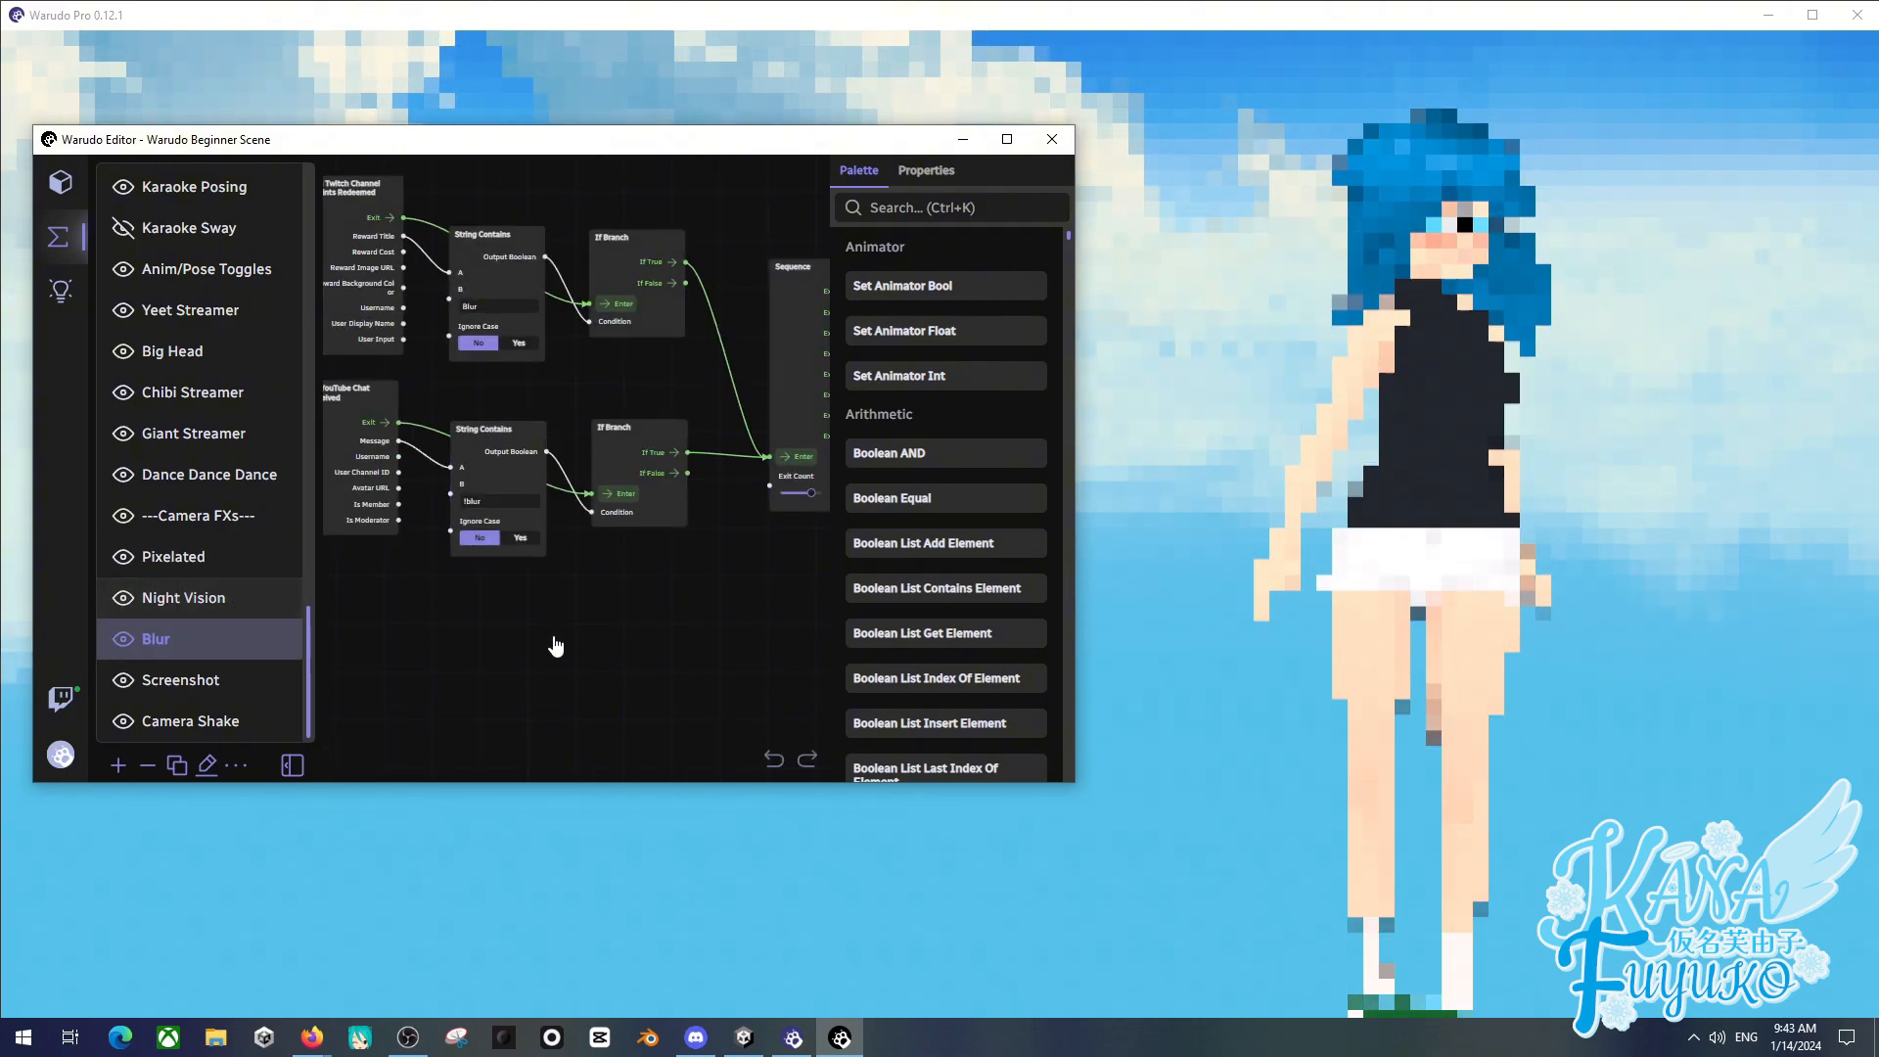
{"action": "left_click", "coordinate": [1121, 541]}
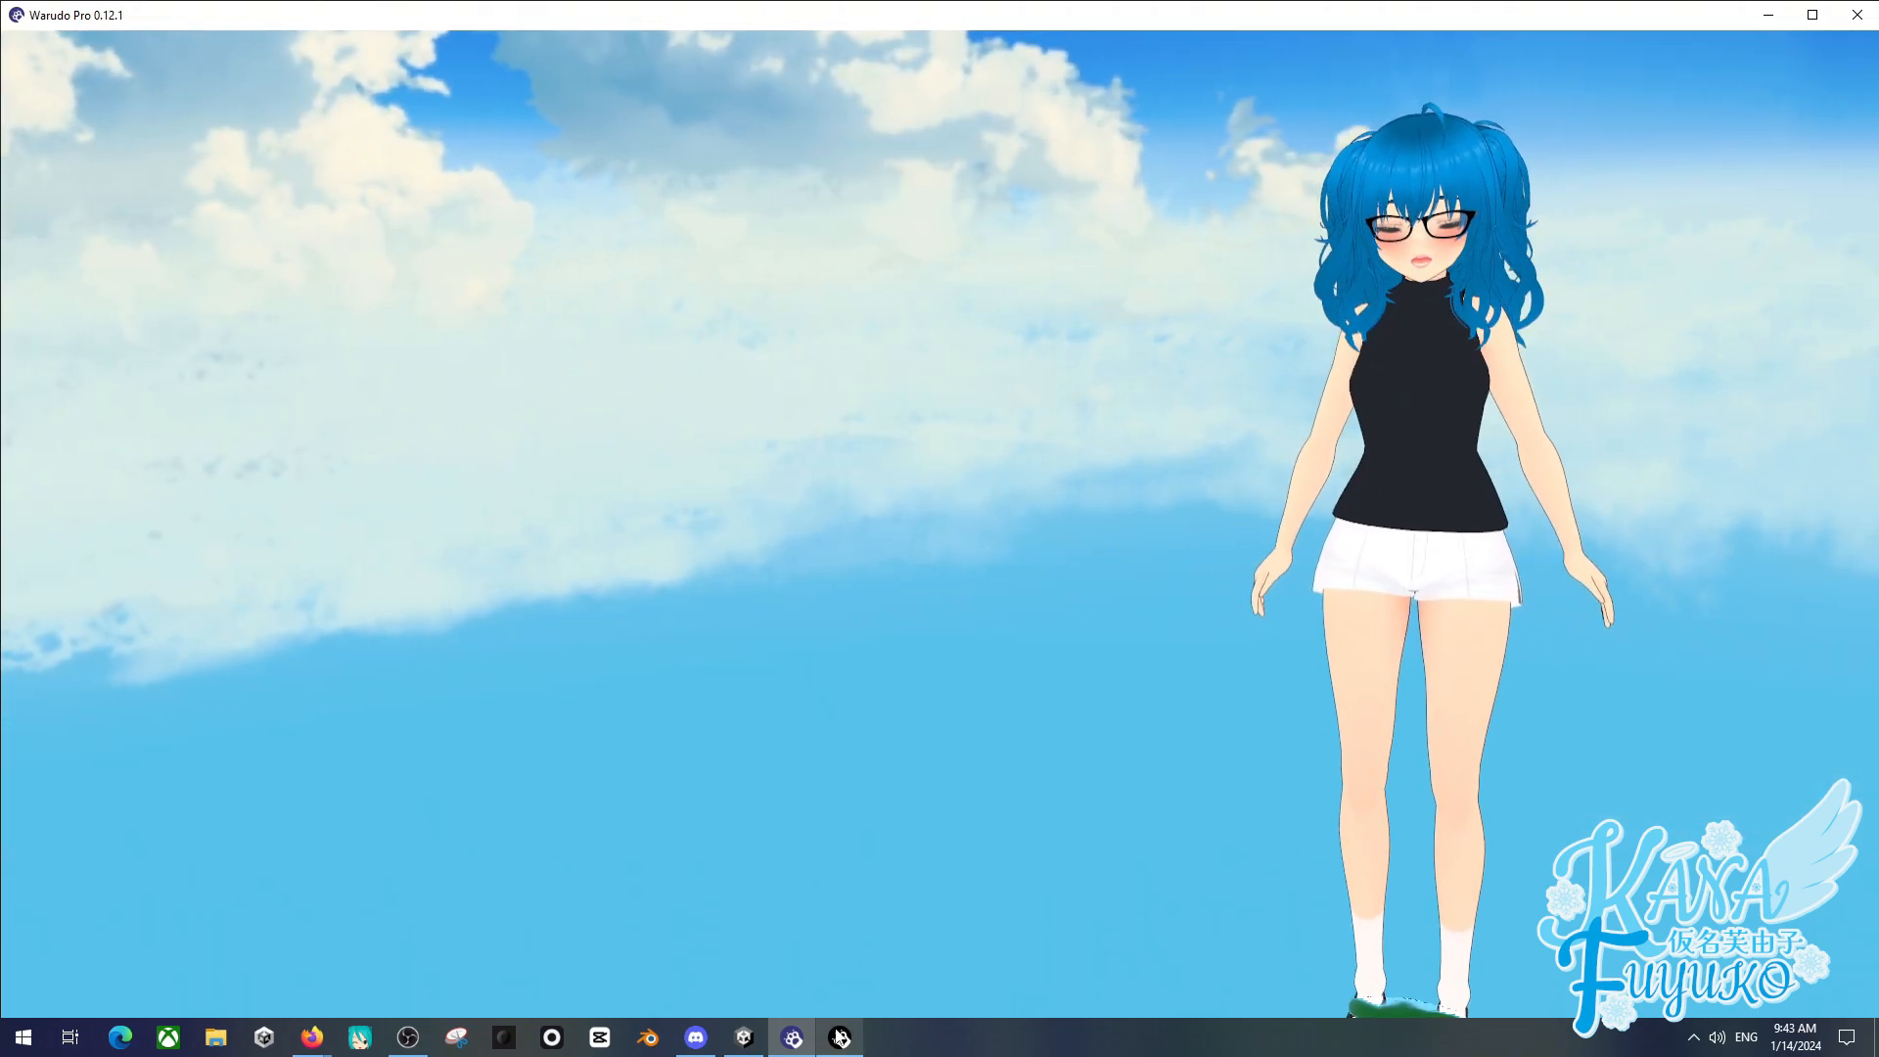
- Switch the Night Vision and Blur camera effects on and off by running the first and second Sequence nodes of each blueprint
{"action": "left_click", "coordinate": [841, 1037]}
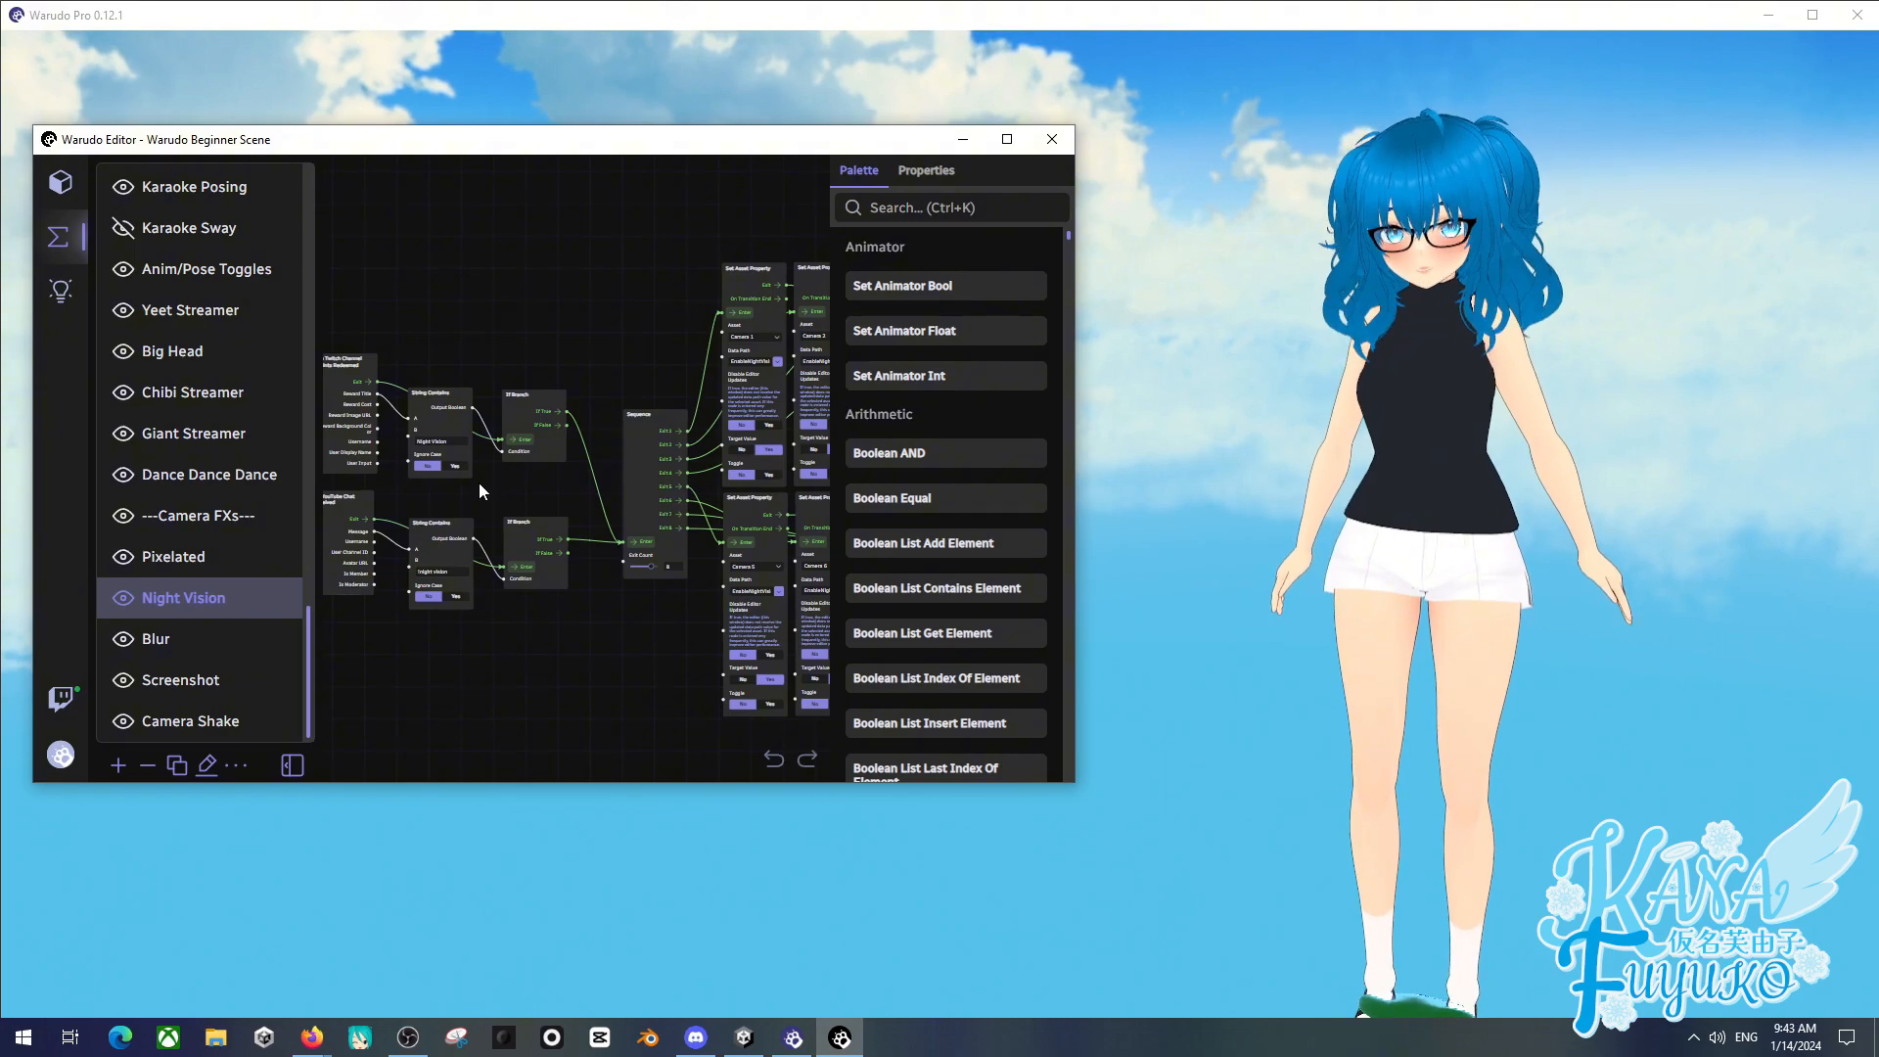
{"action": "left_click", "coordinate": [642, 543]}
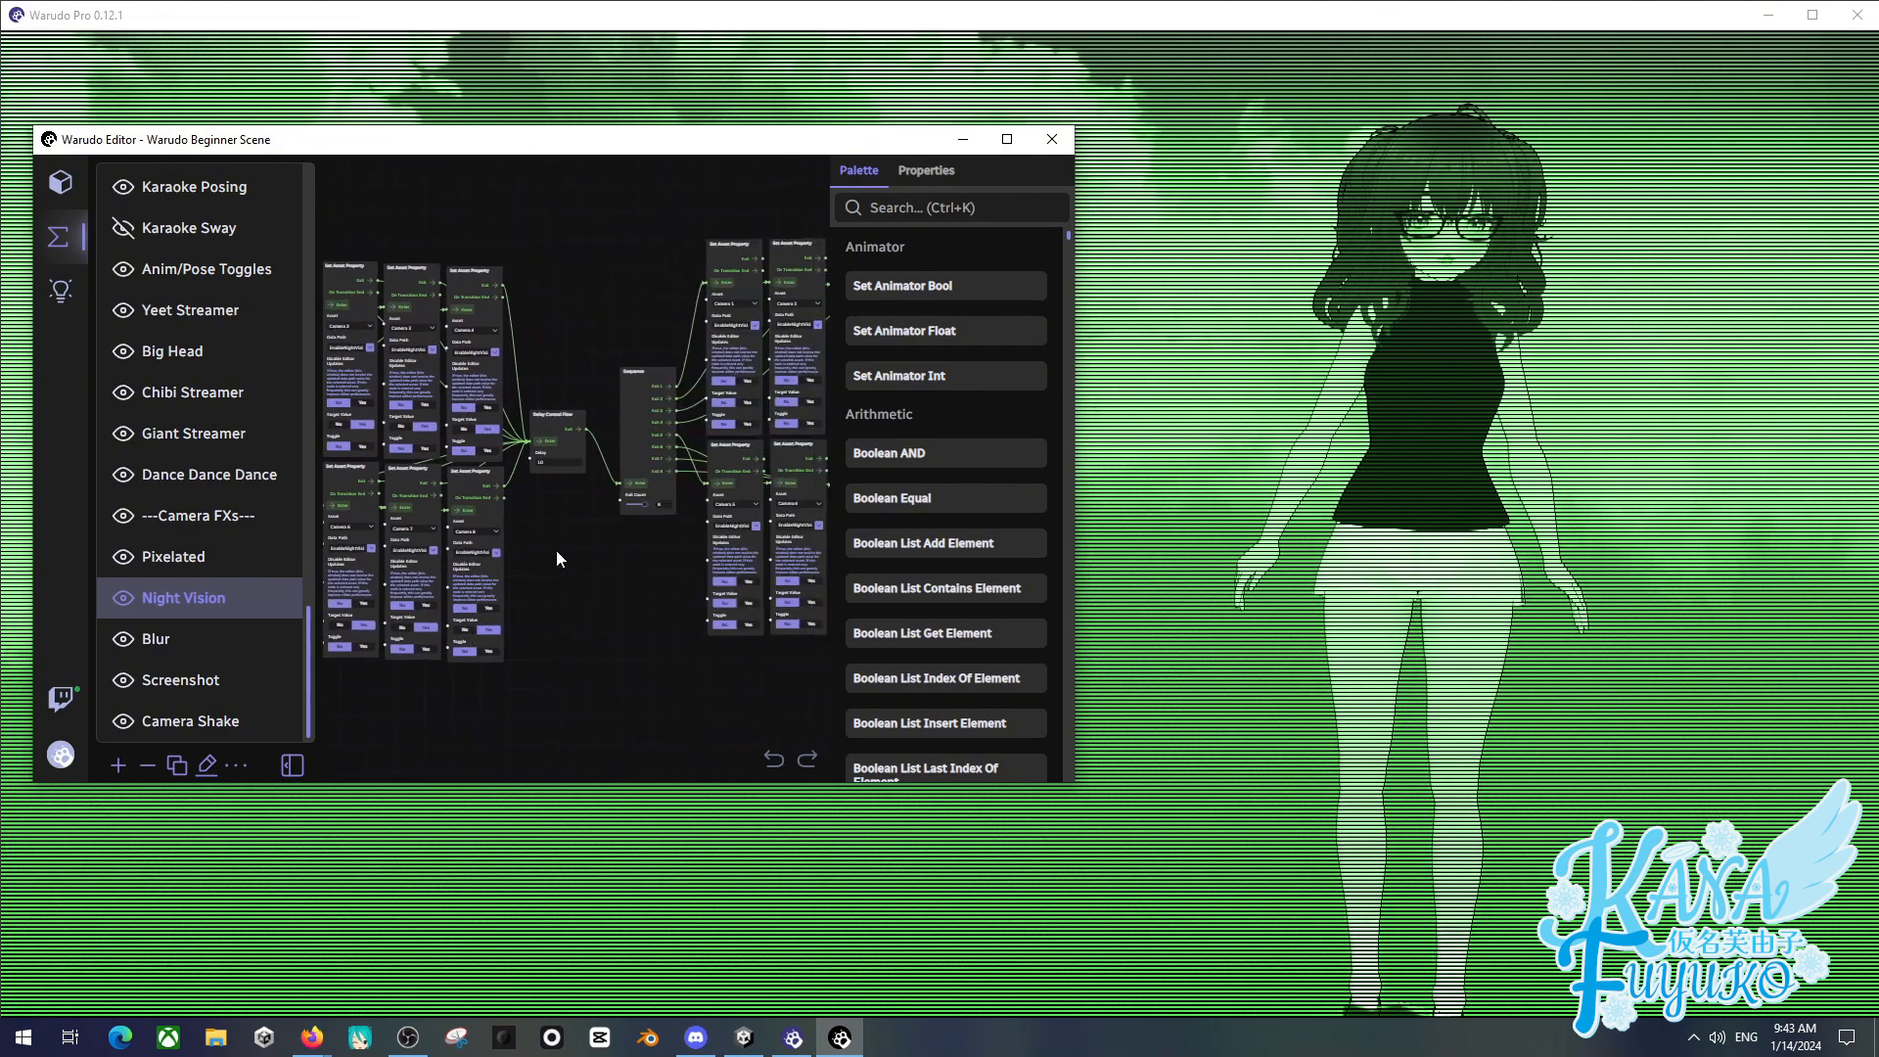
{"action": "left_click", "coordinate": [624, 486]}
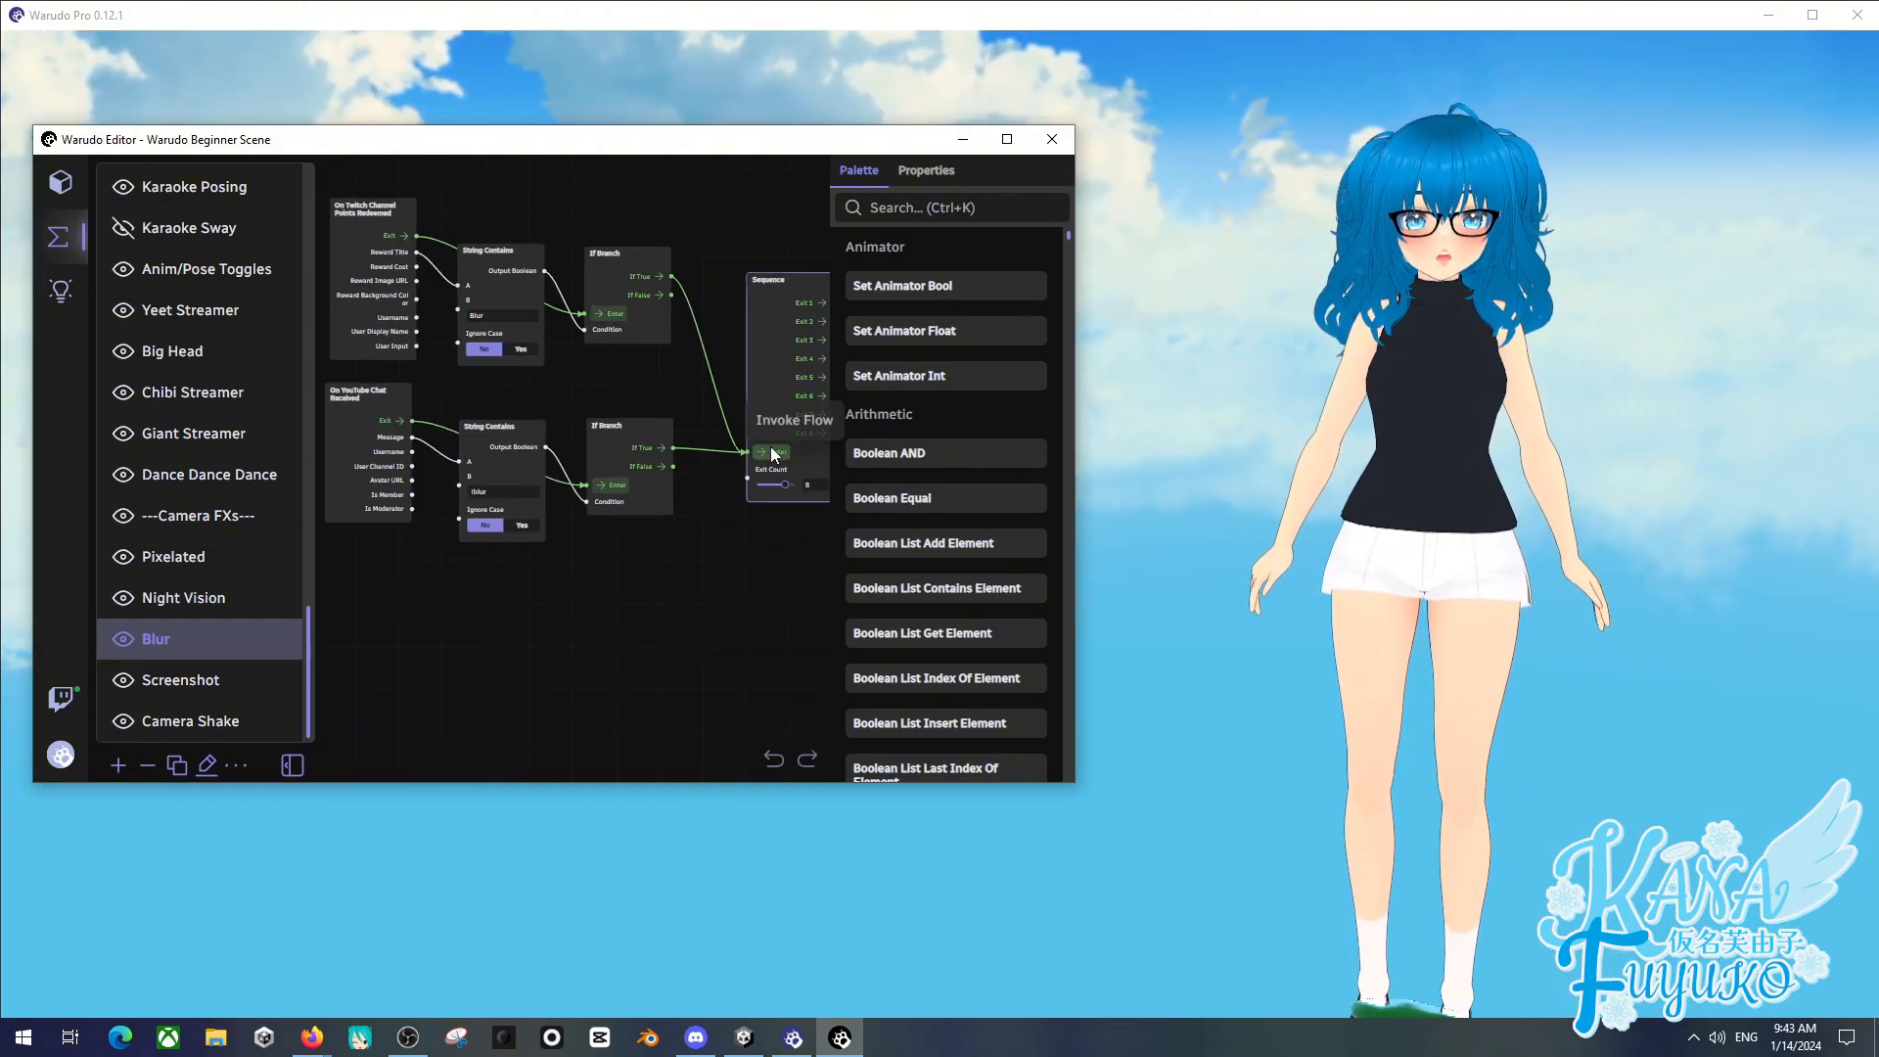
{"action": "left_click", "coordinate": [761, 471]}
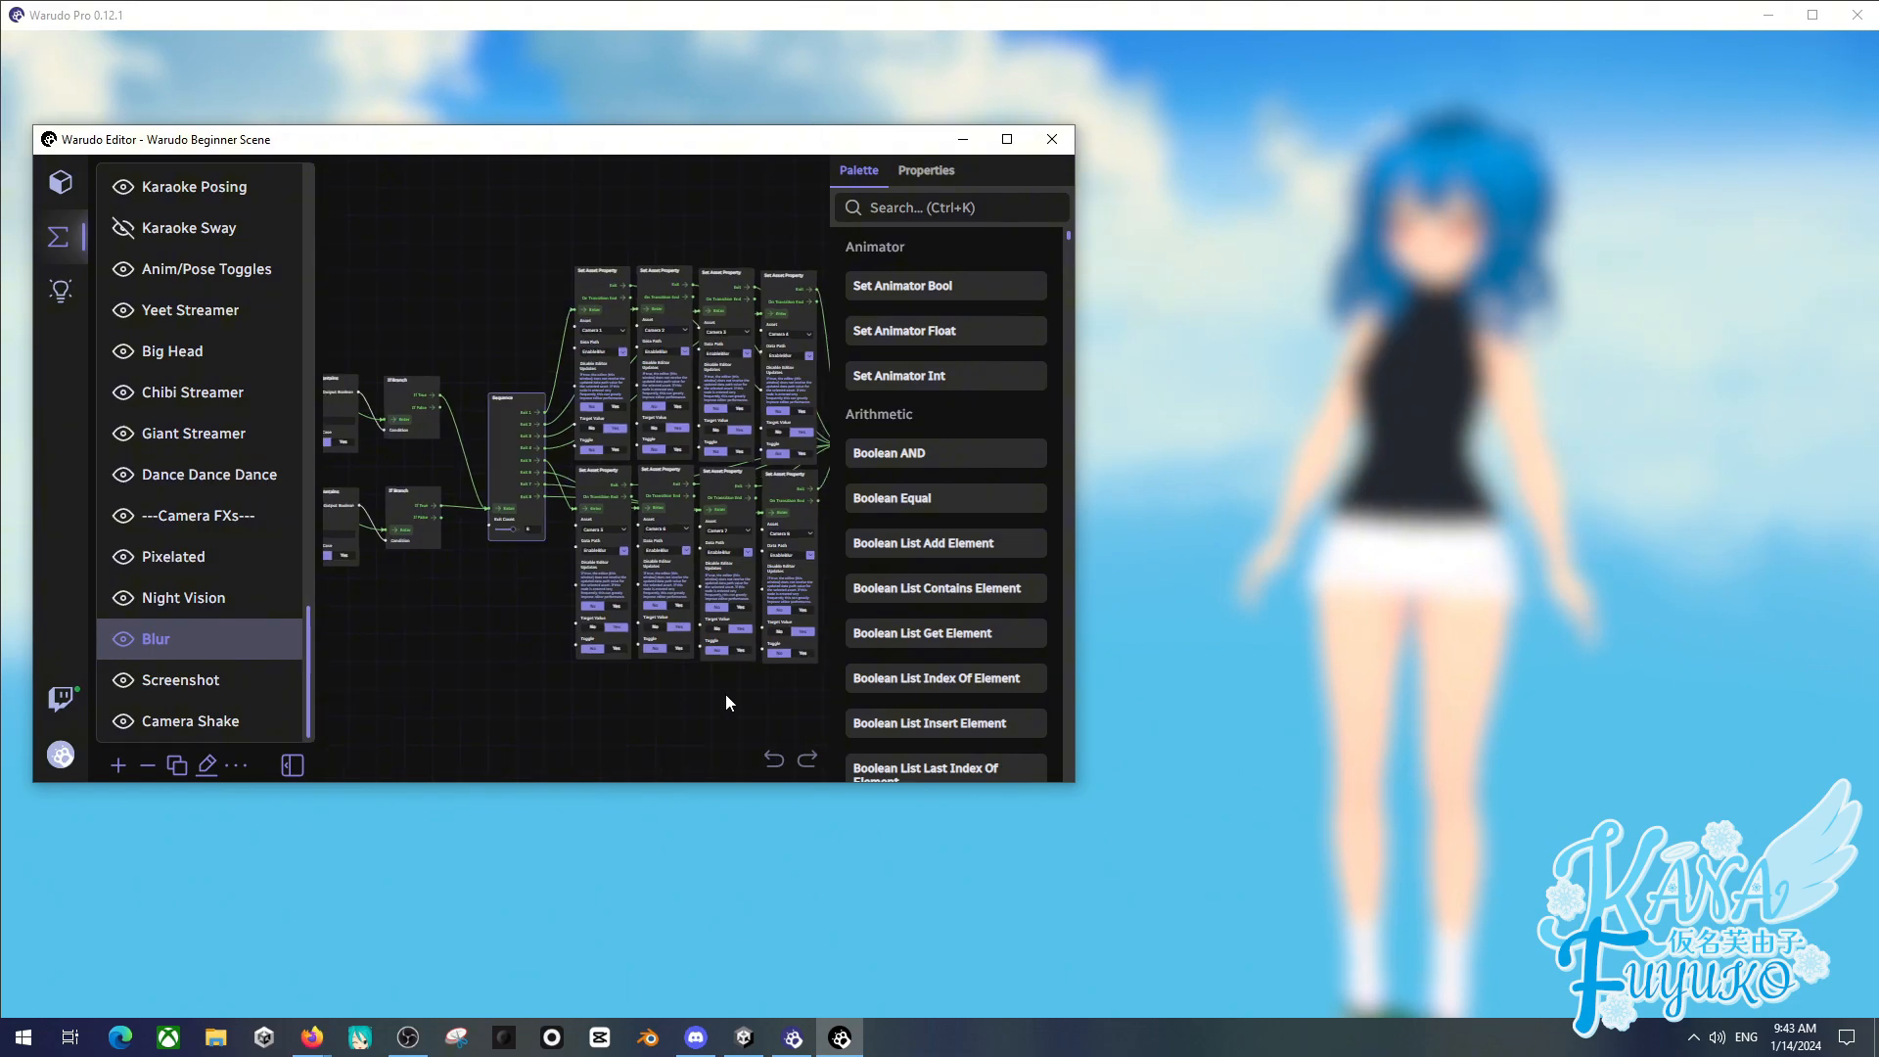
{"action": "left_click", "coordinate": [717, 460]}
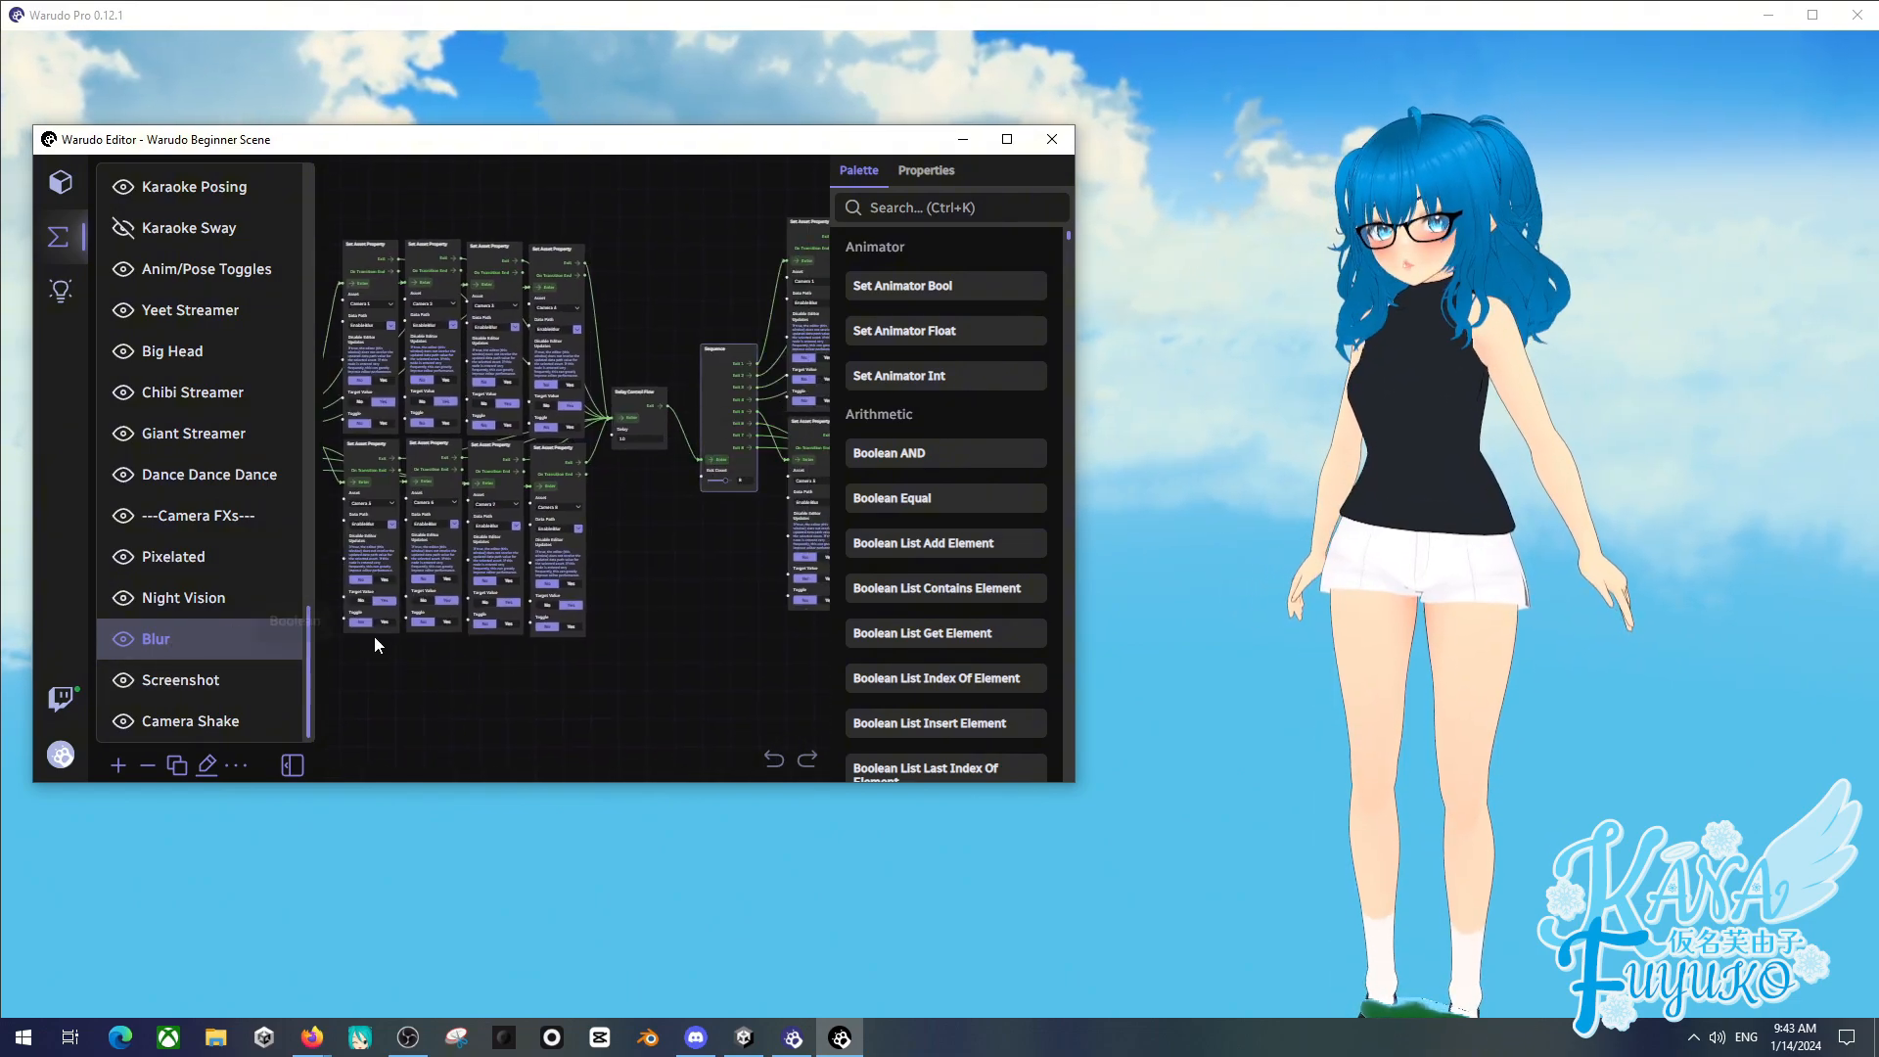
- Examine the Screenshot and Camera Shake blueprints with their keystroke and Stream Deck triggers
{"action": "left_click", "coordinate": [208, 681]}
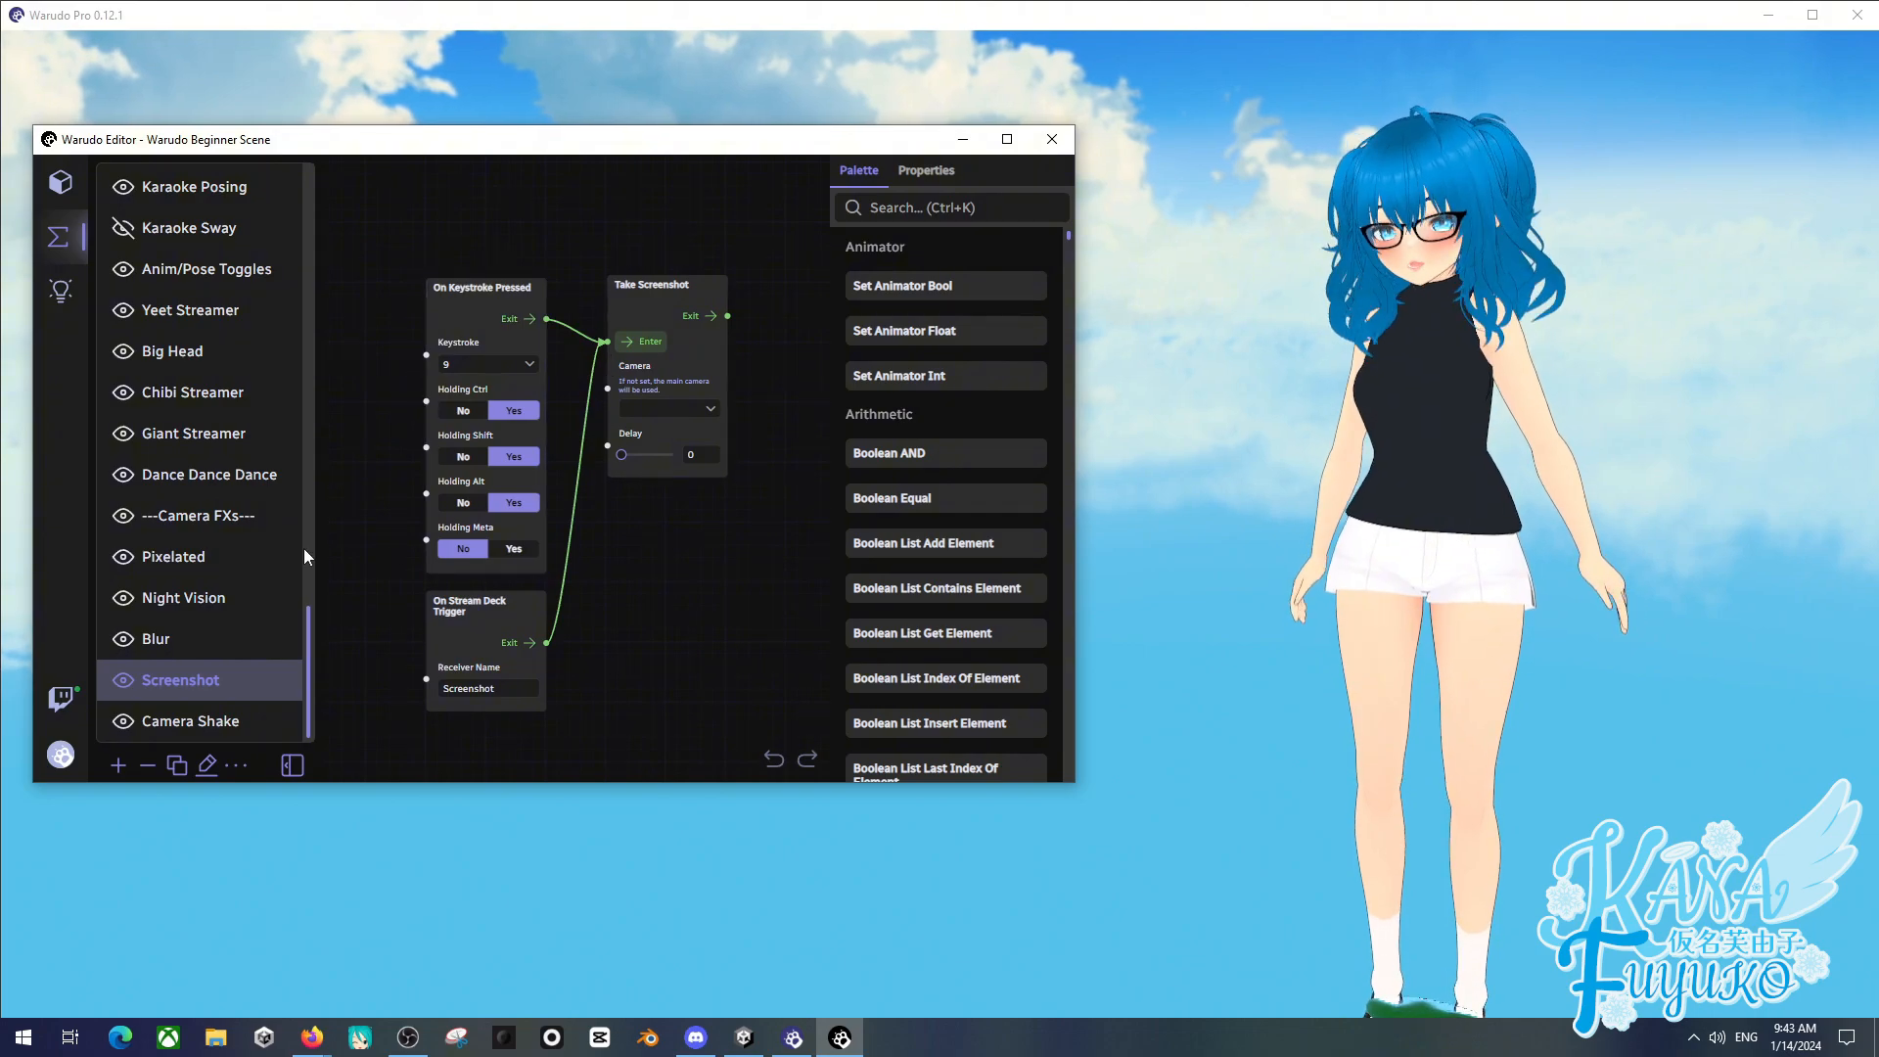
{"action": "left_click", "coordinate": [226, 723]}
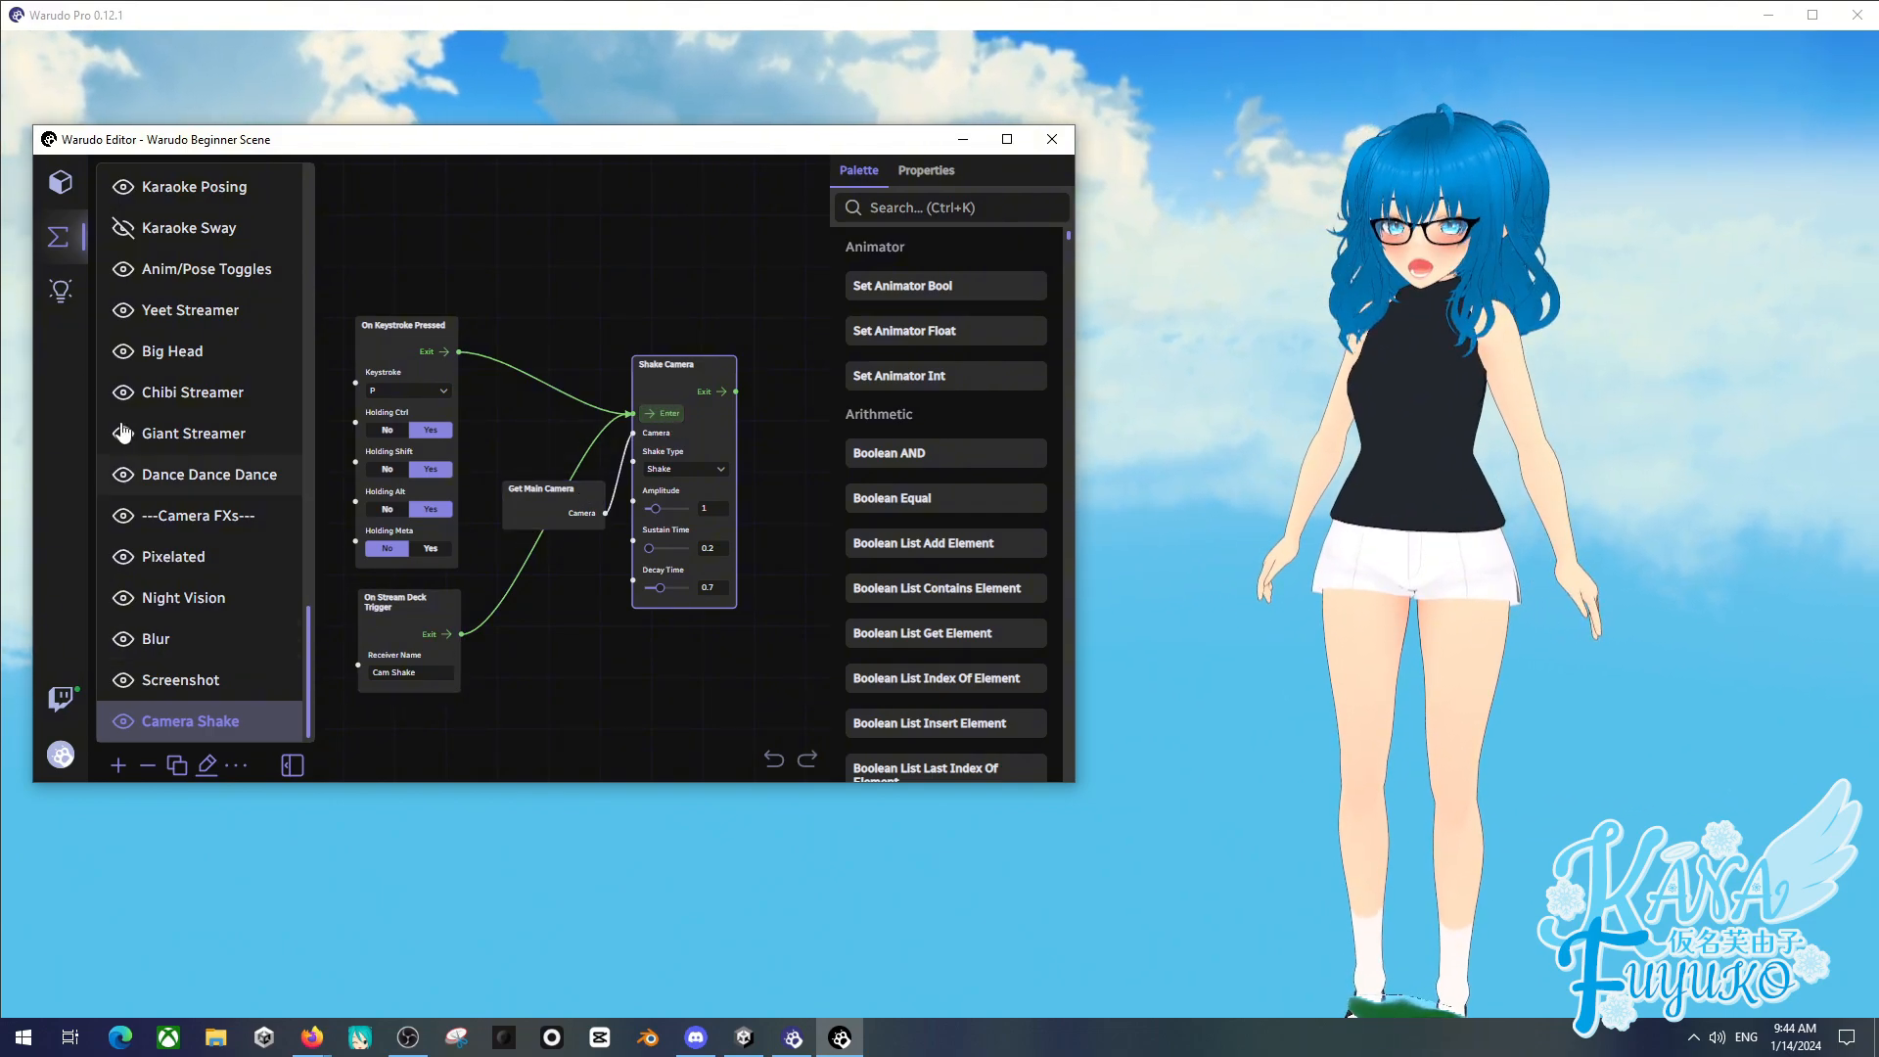
- Return to the scene assets and look through the whole list from Start Up to the anchors and back
{"action": "left_click", "coordinate": [76, 196]}
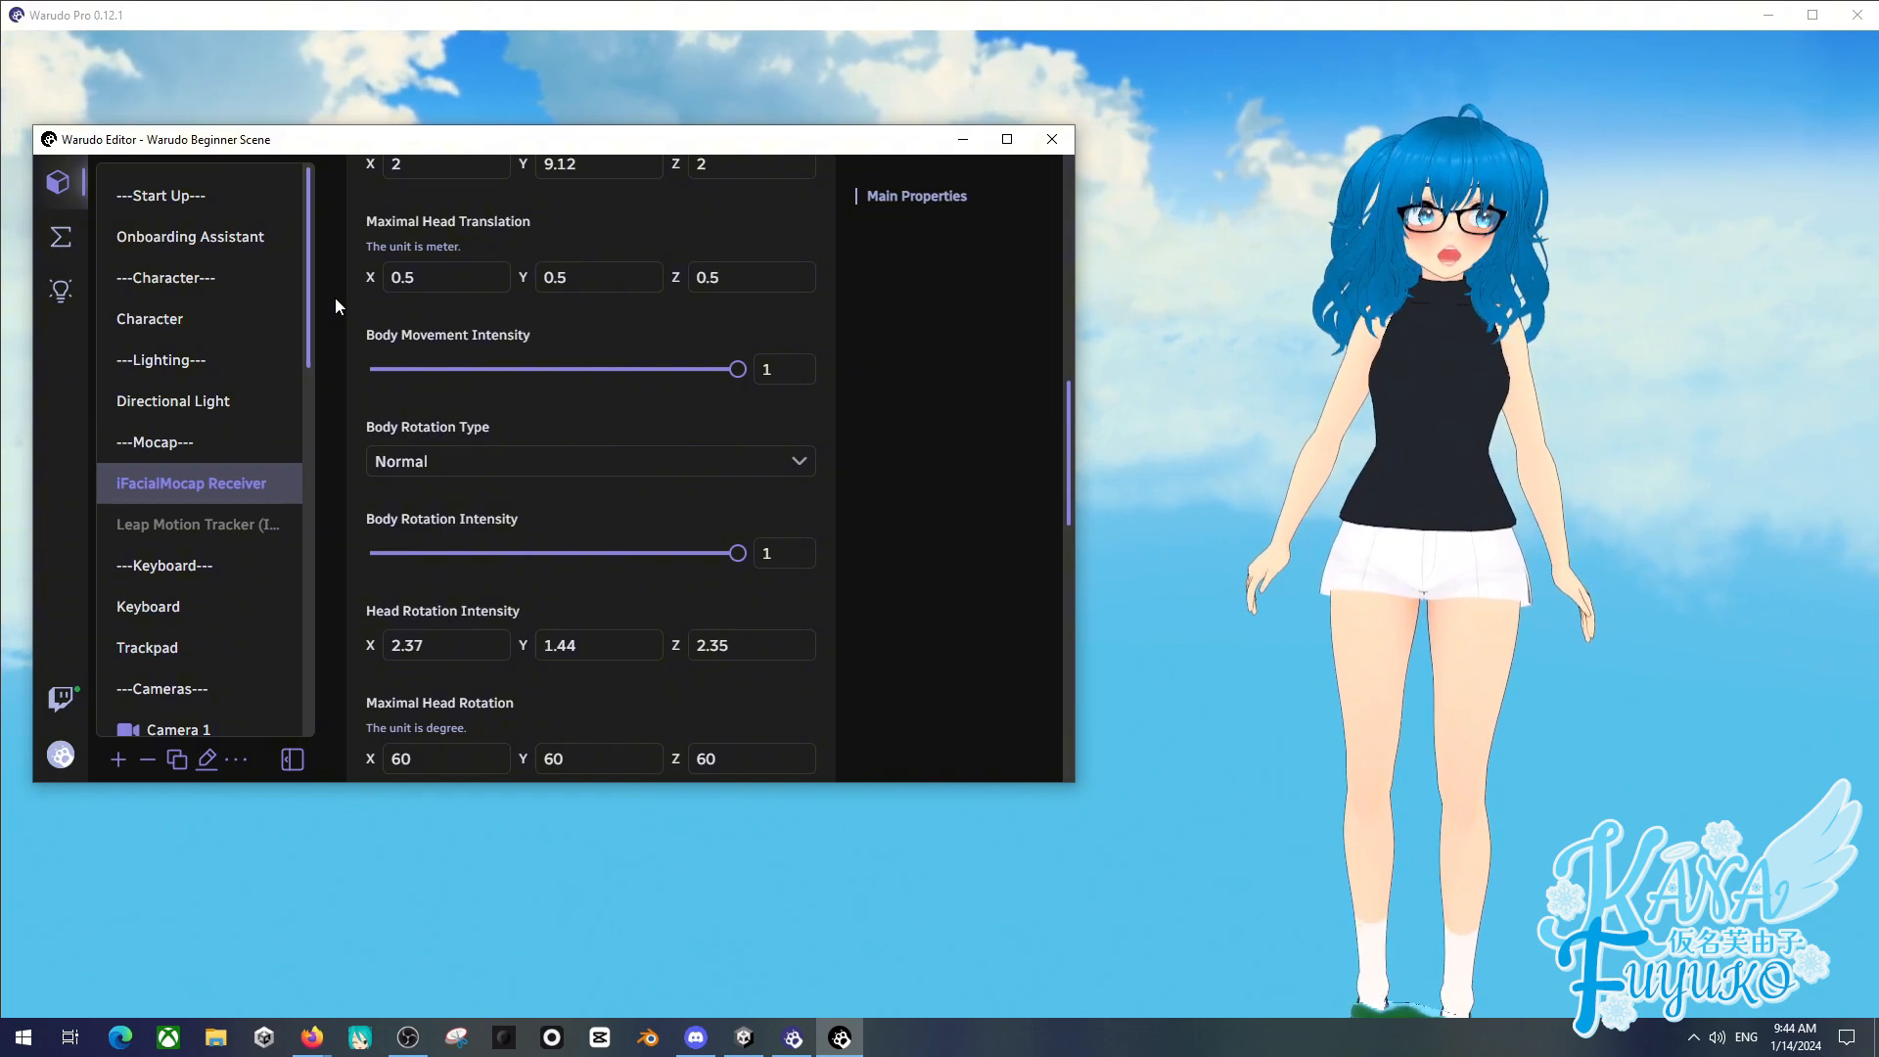
{"action": "left_click_drag", "start_coordinate": [308, 268], "coordinate": [297, 673]}
{"action": "left_click_drag", "start_coordinate": [301, 556], "coordinate": [353, 276]}
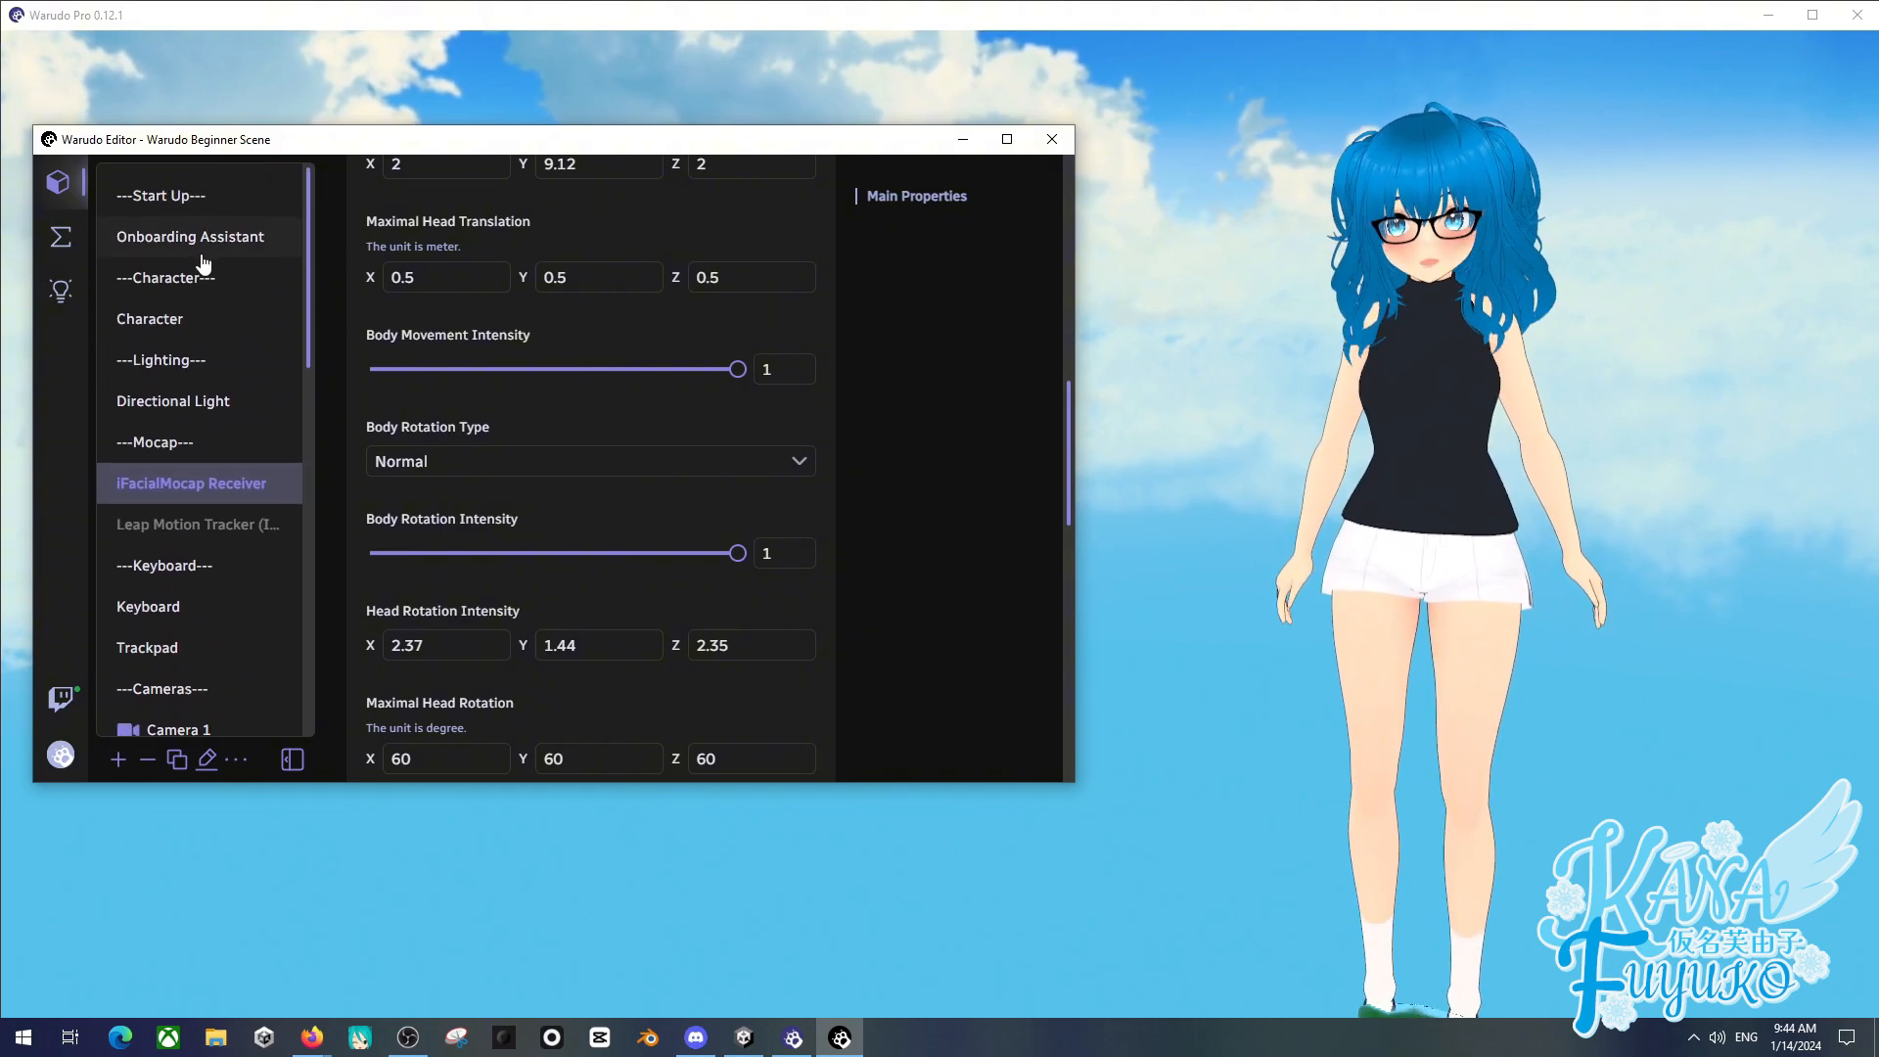
- Reframe the main Warudo view to a close-up of the character's head and shoulders, and bring the editor back beside it
{"action": "left_click", "coordinate": [943, 142]}
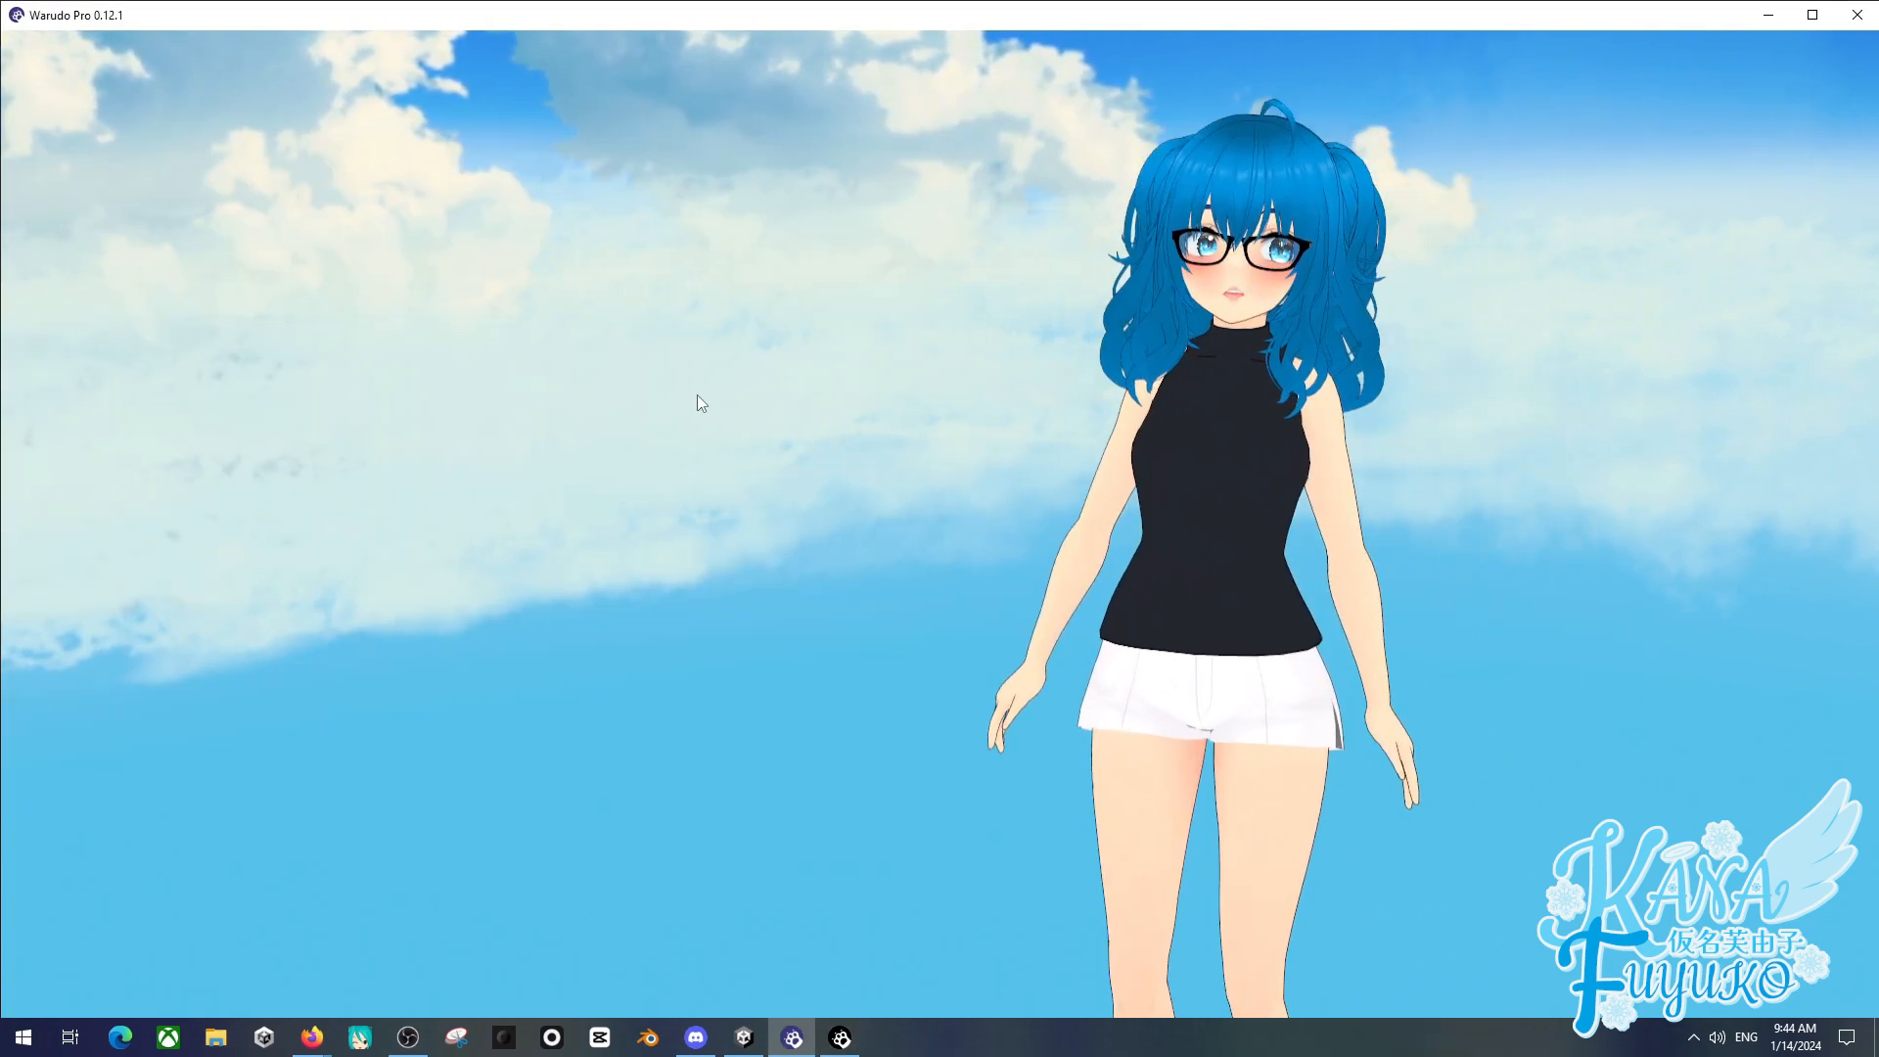
{"action": "middle_click_drag", "start_coordinate": [761, 428], "coordinate": [863, 468]}
{"action": "scroll", "coordinate": [862, 468], "scroll_direction": "up", "scroll_amount": 2}
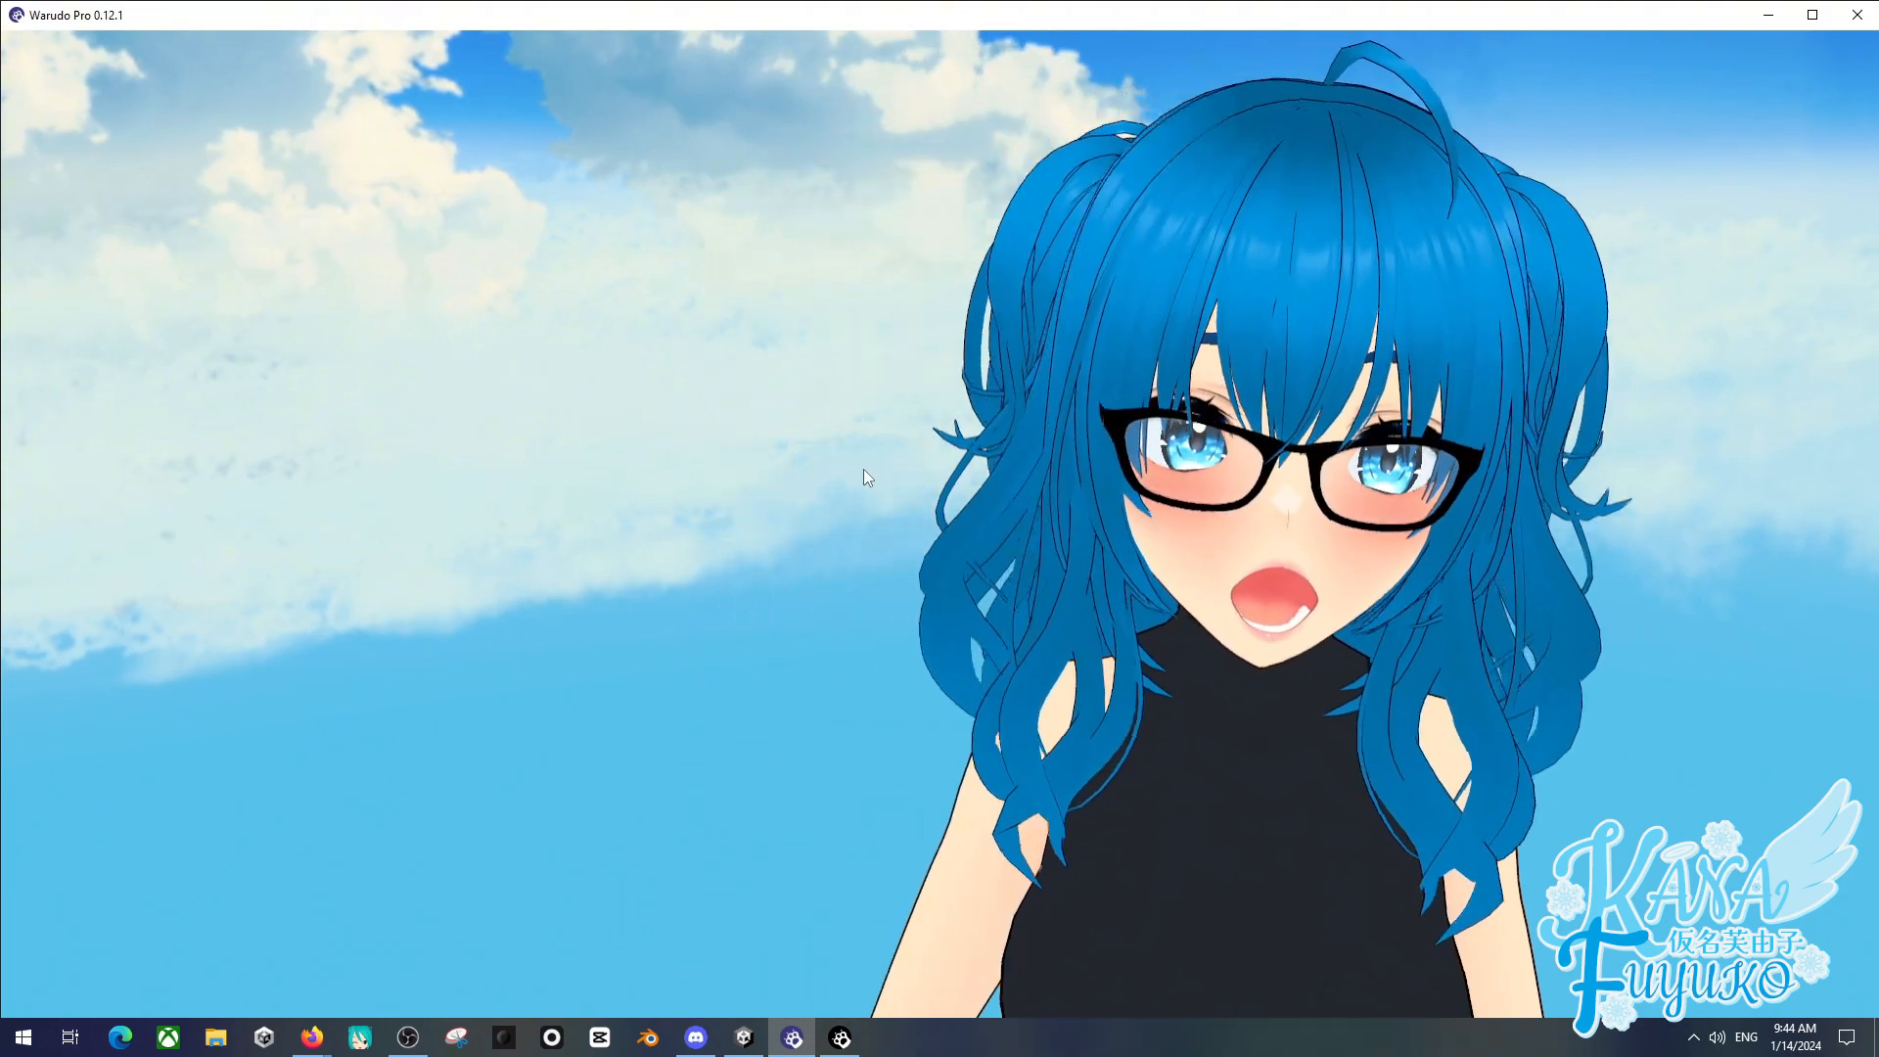
{"action": "left_click_drag", "start_coordinate": [853, 466], "coordinate": [849, 455]}
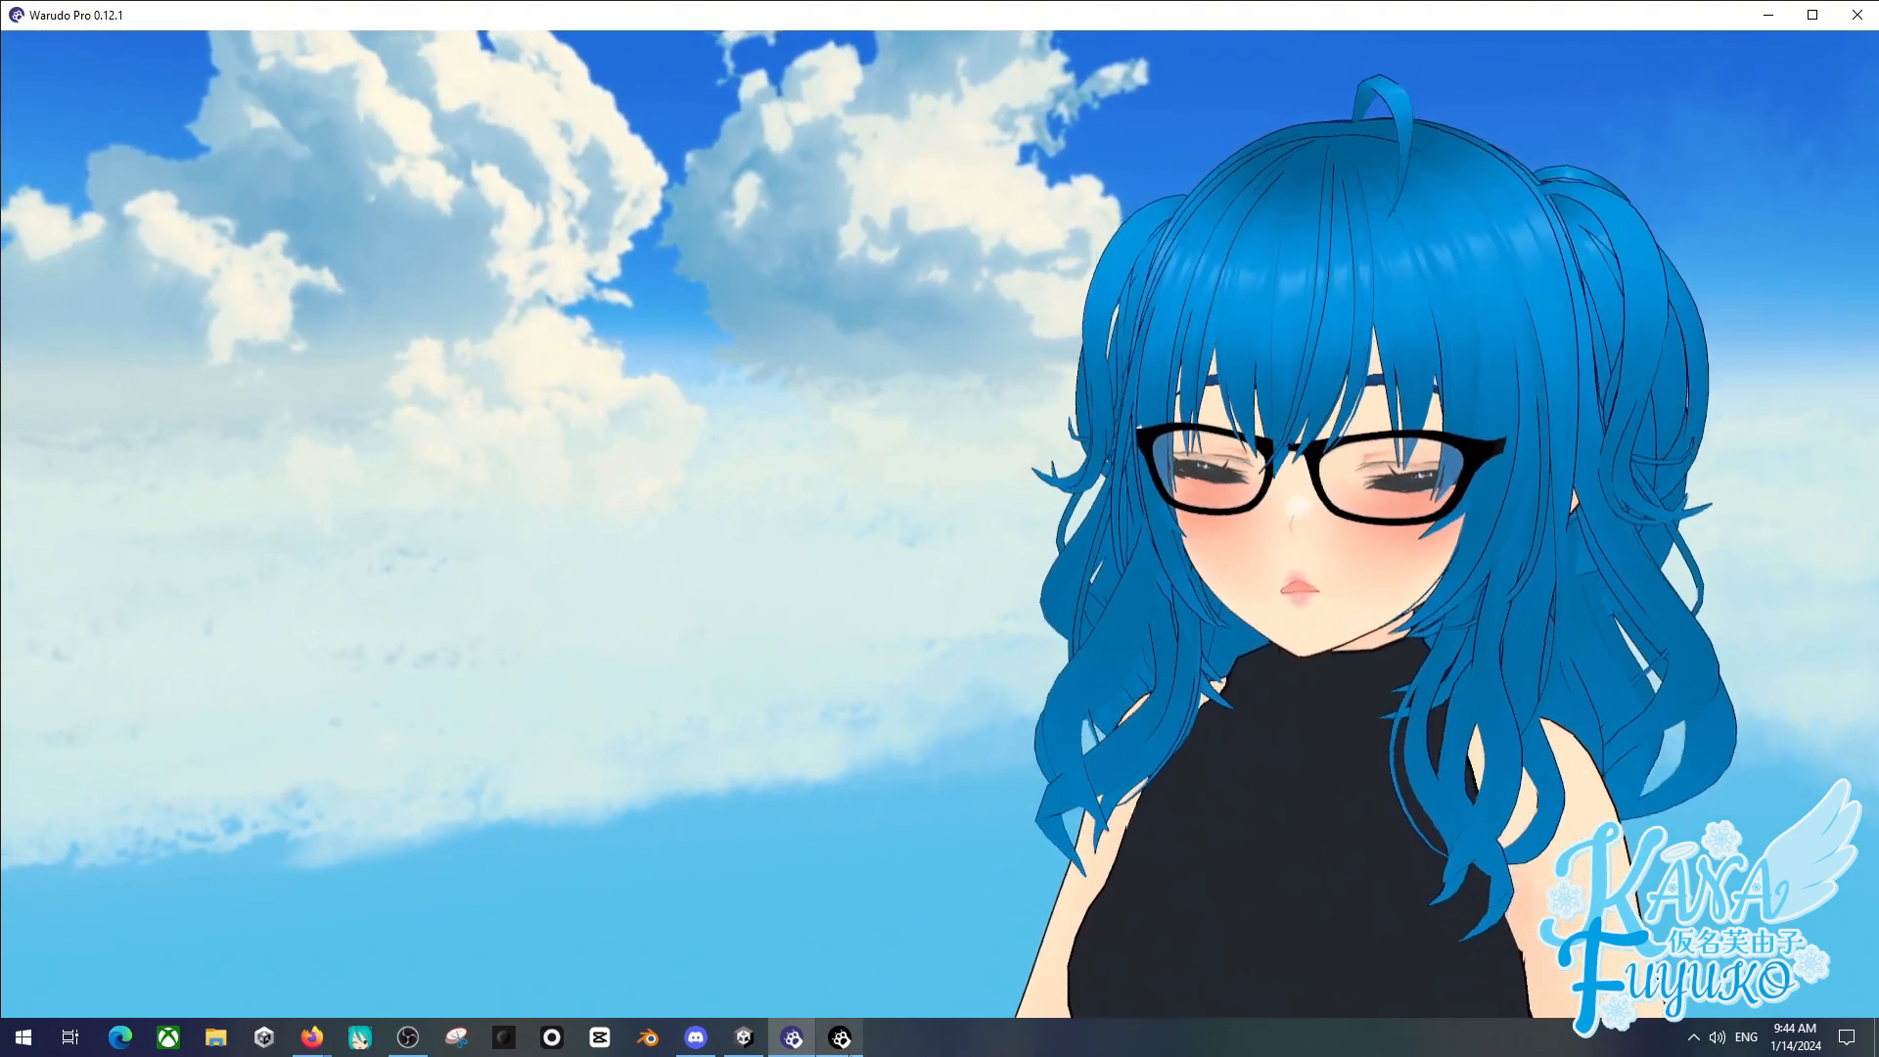
{"action": "left_click", "coordinate": [840, 1037]}
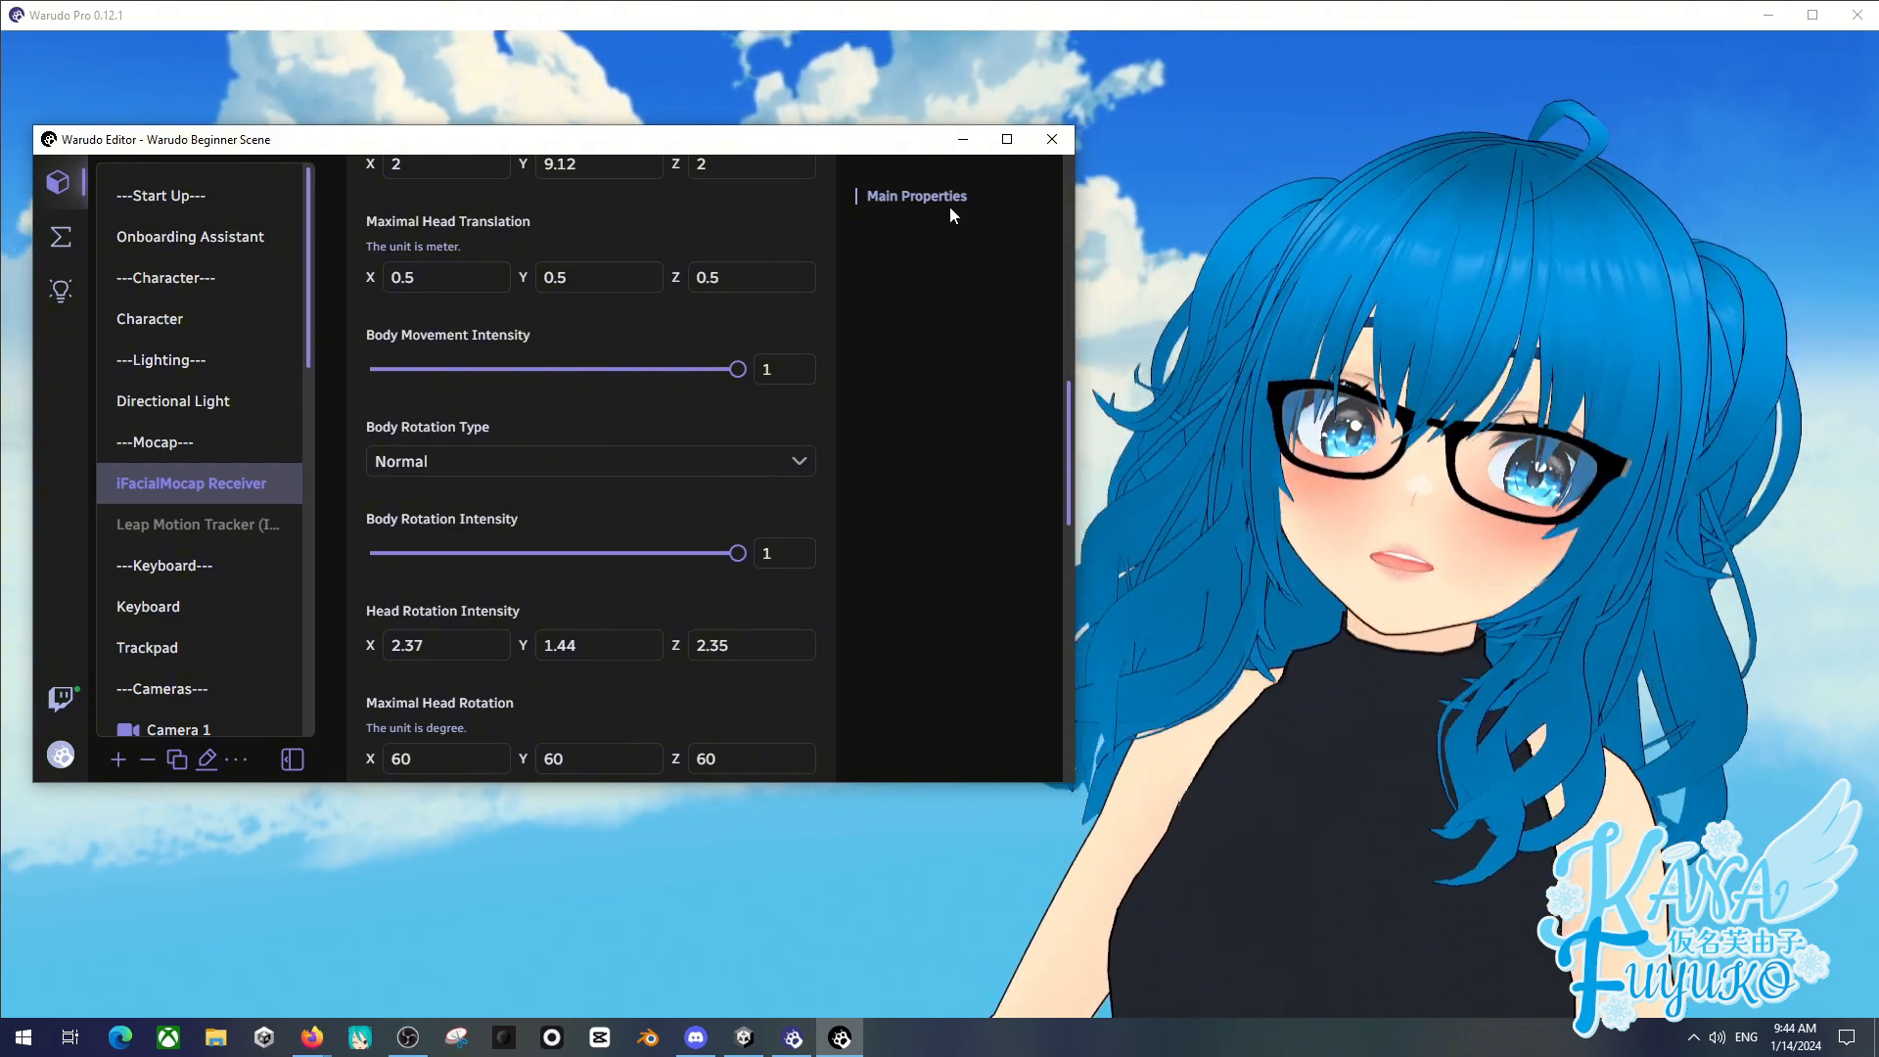
{"action": "left_click_drag", "start_coordinate": [908, 147], "coordinate": [885, 163]}
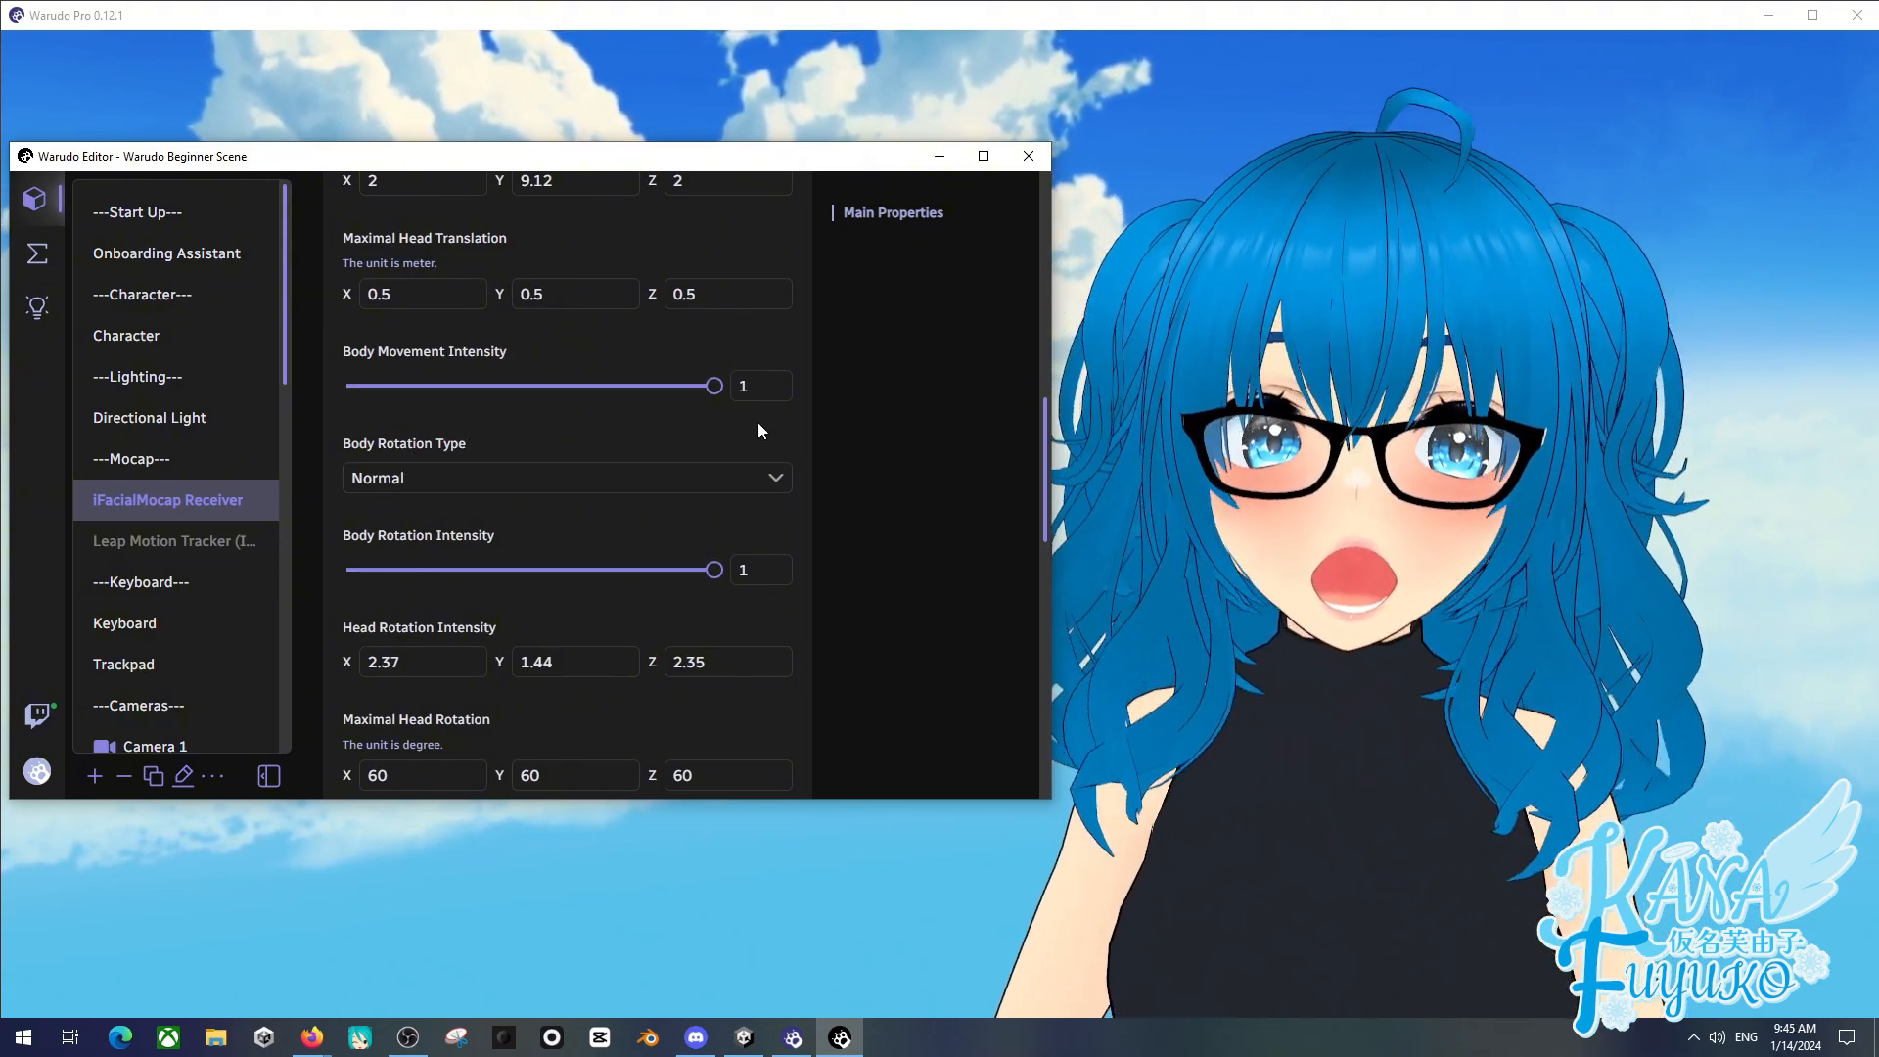
- Return to the start of the iFacialMocap Receiver properties, check the character in the main Warudo window, and reposition the editor beside it
{"action": "scroll", "coordinate": [724, 440], "scroll_direction": "up", "scroll_amount": 3}
{"action": "scroll", "coordinate": [722, 437], "scroll_direction": "up", "scroll_amount": 5}
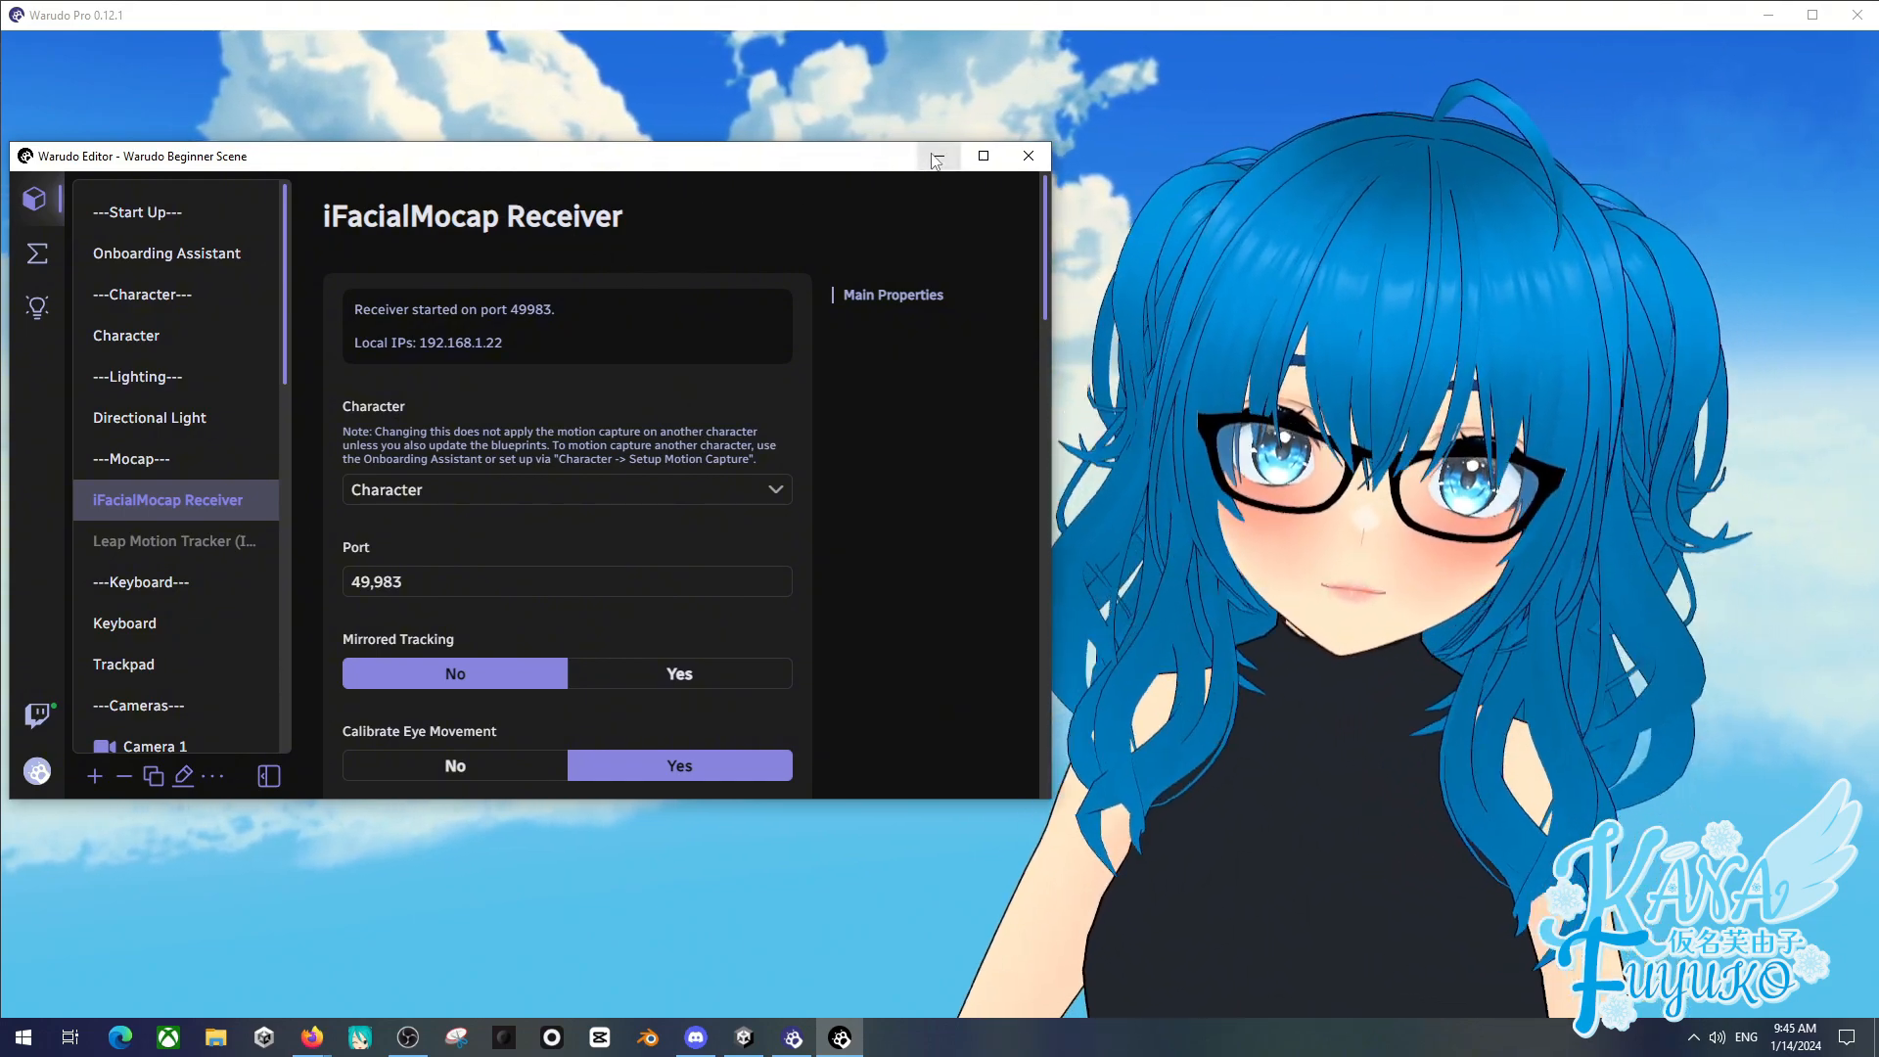
{"action": "left_click", "coordinate": [1078, 486]}
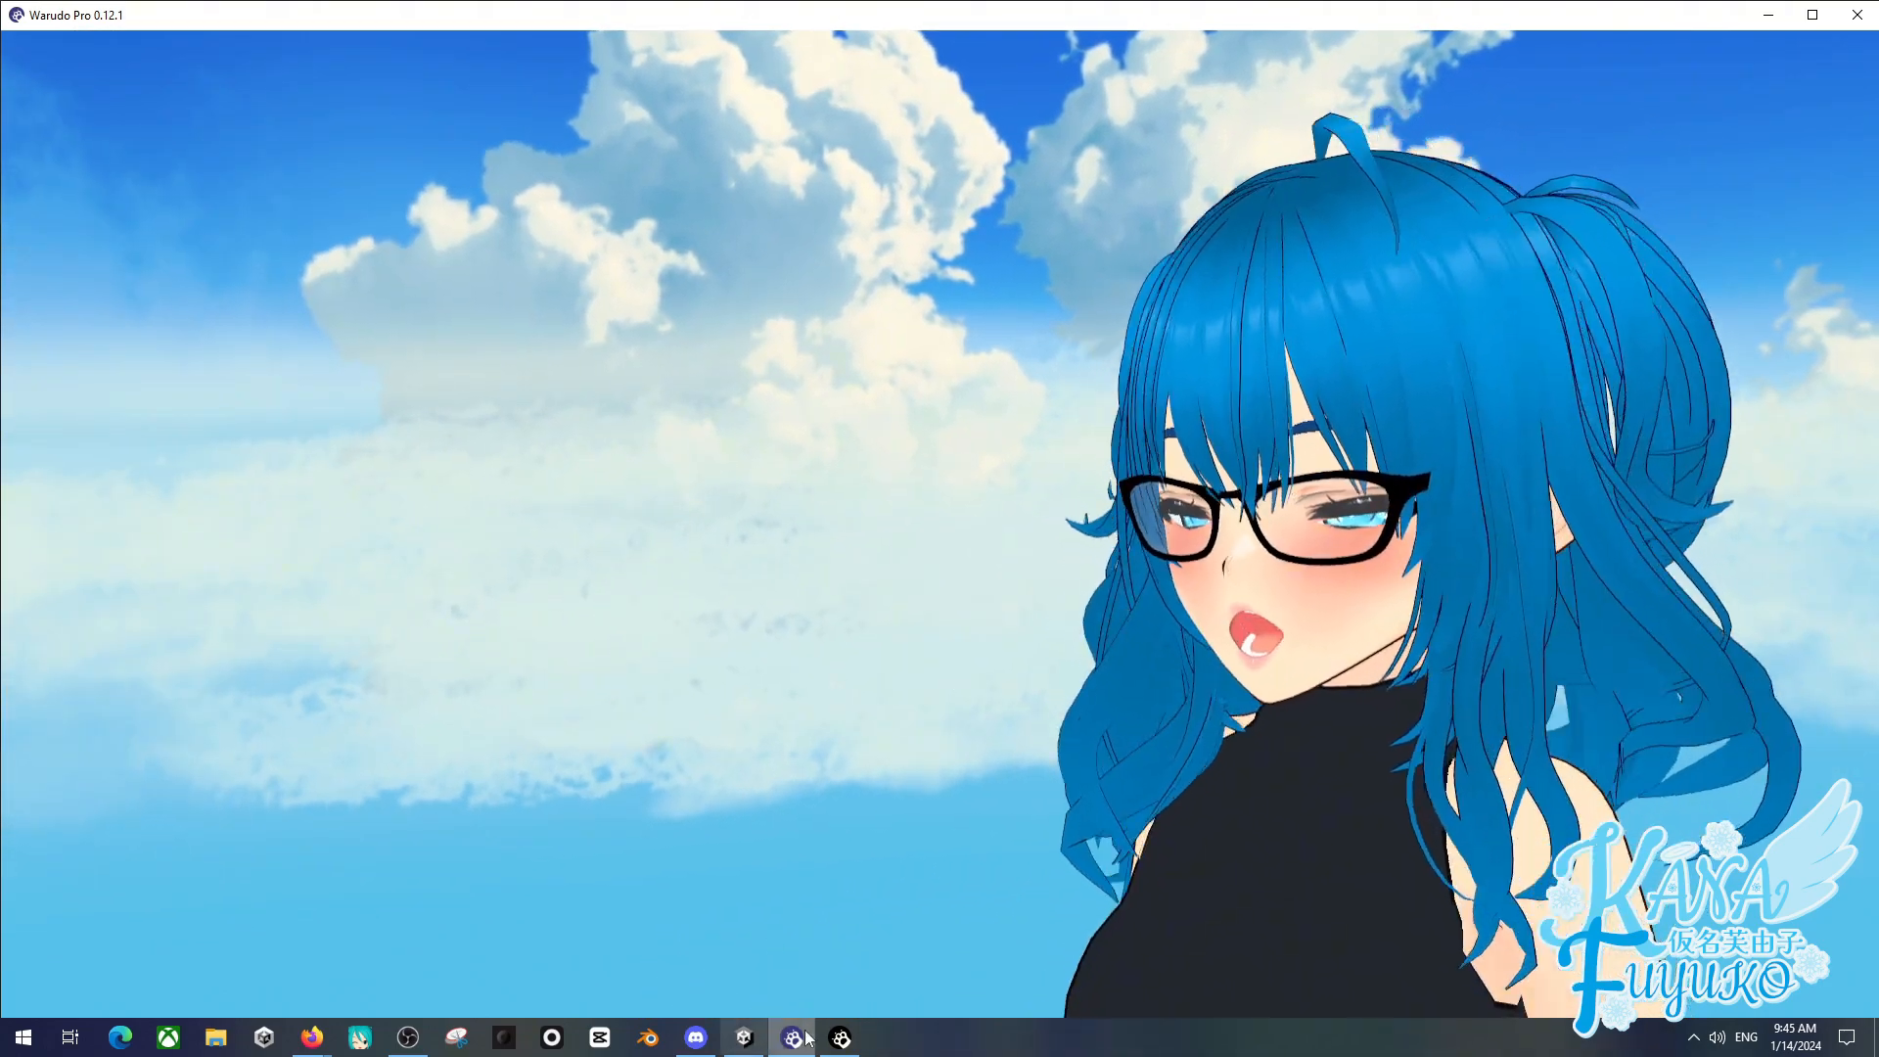
{"action": "left_click", "coordinate": [839, 1036]}
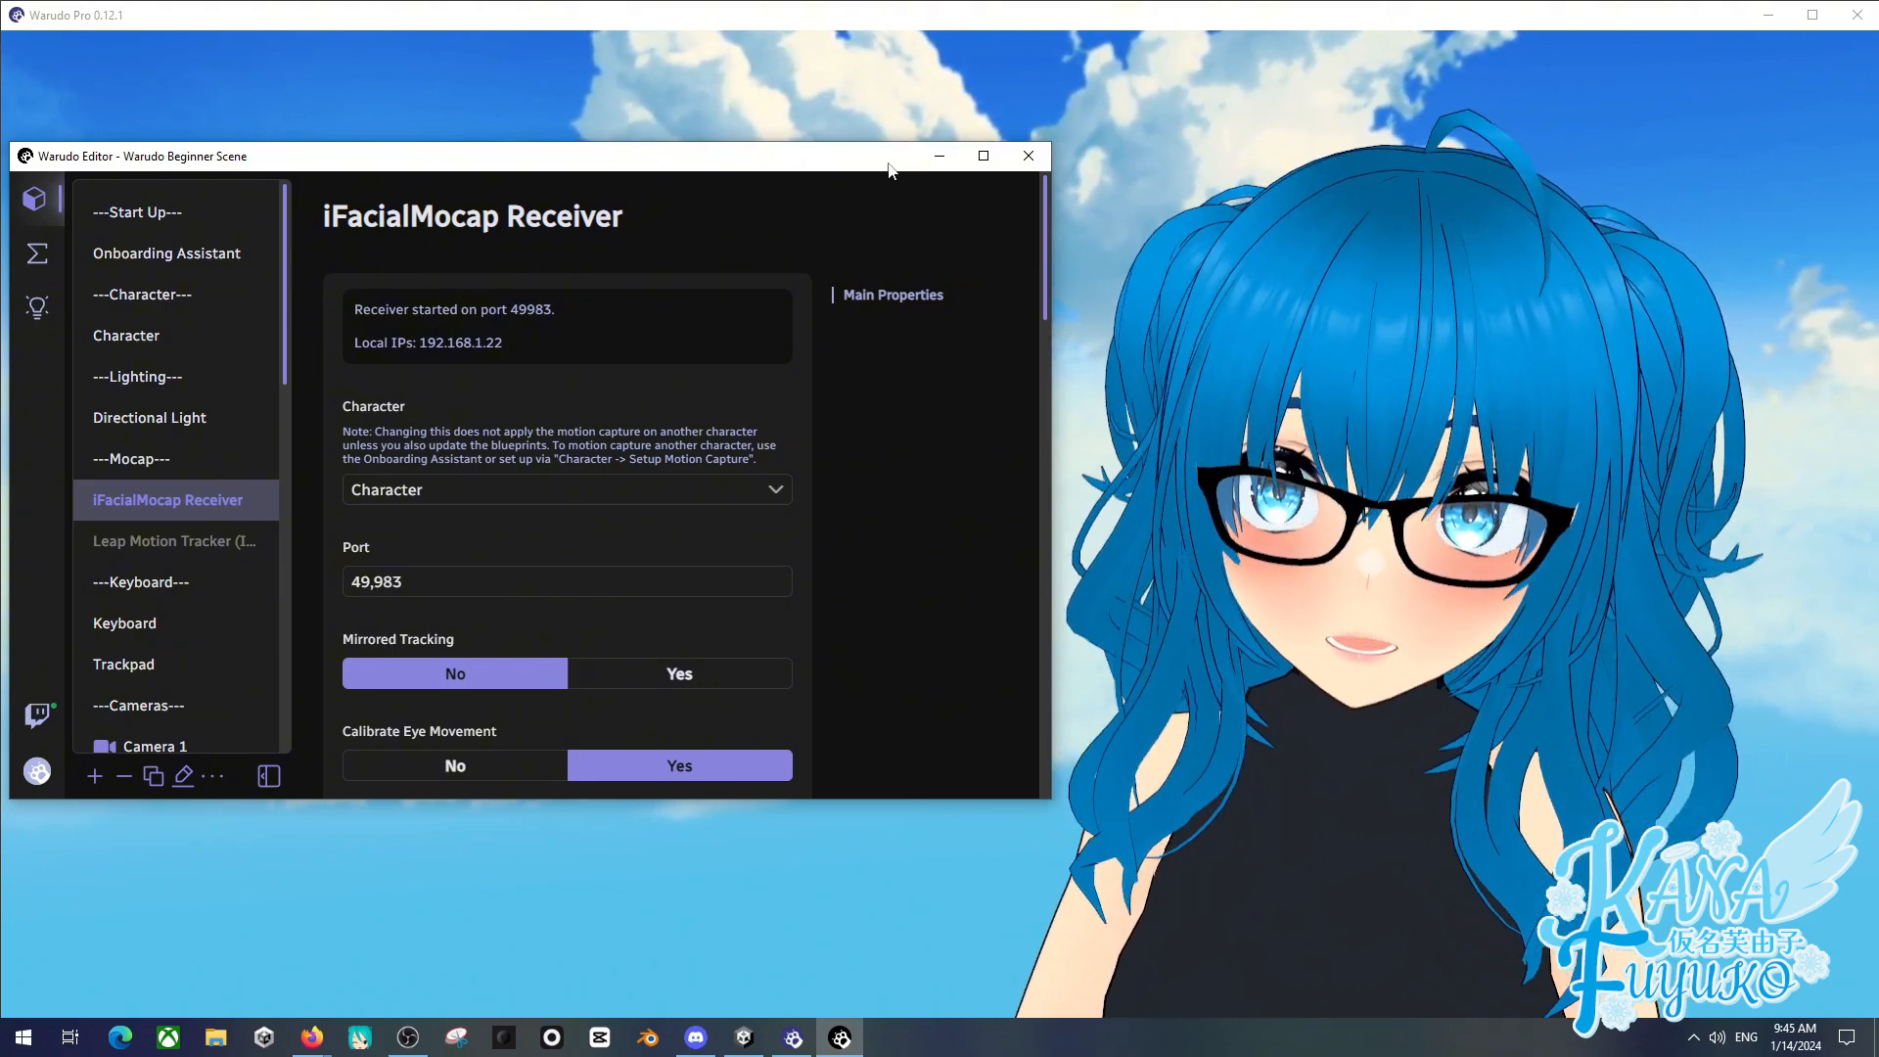
{"action": "left_click_drag", "start_coordinate": [890, 165], "coordinate": [927, 169]}
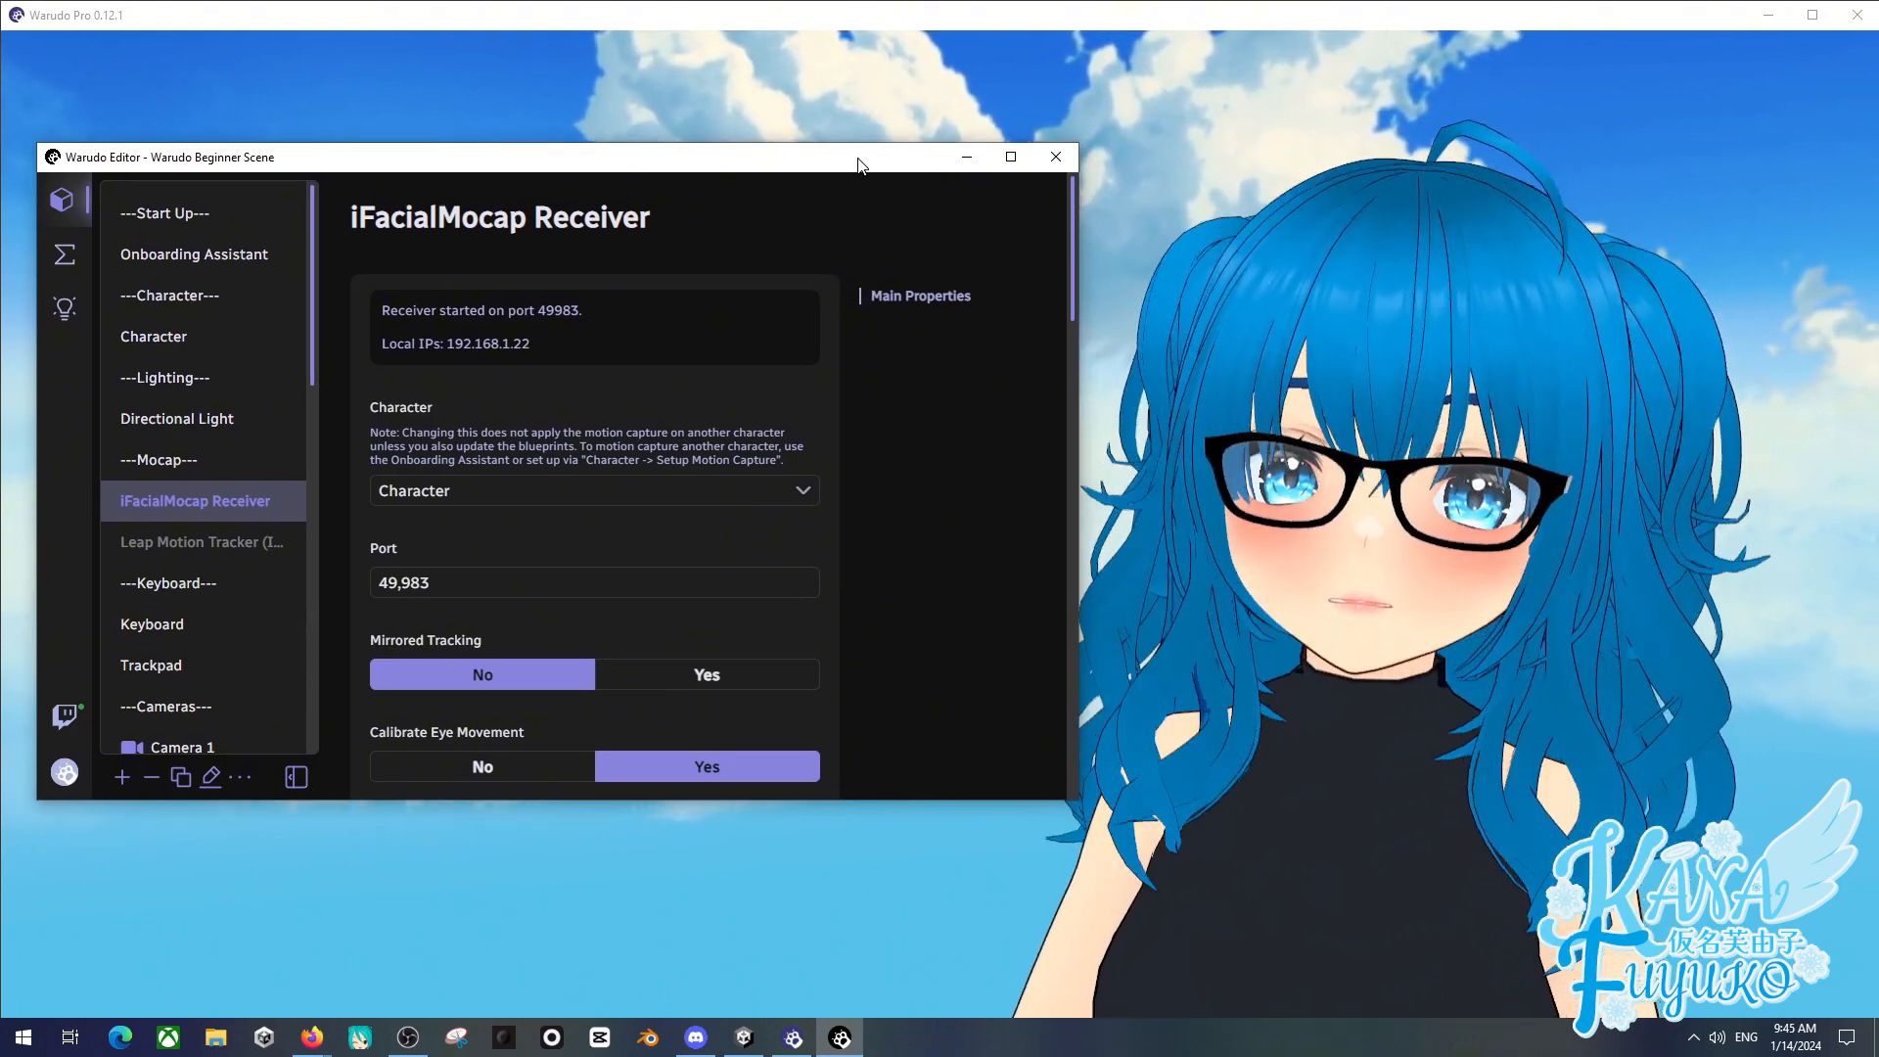
{"action": "left_click_drag", "start_coordinate": [874, 174], "coordinate": [868, 128]}
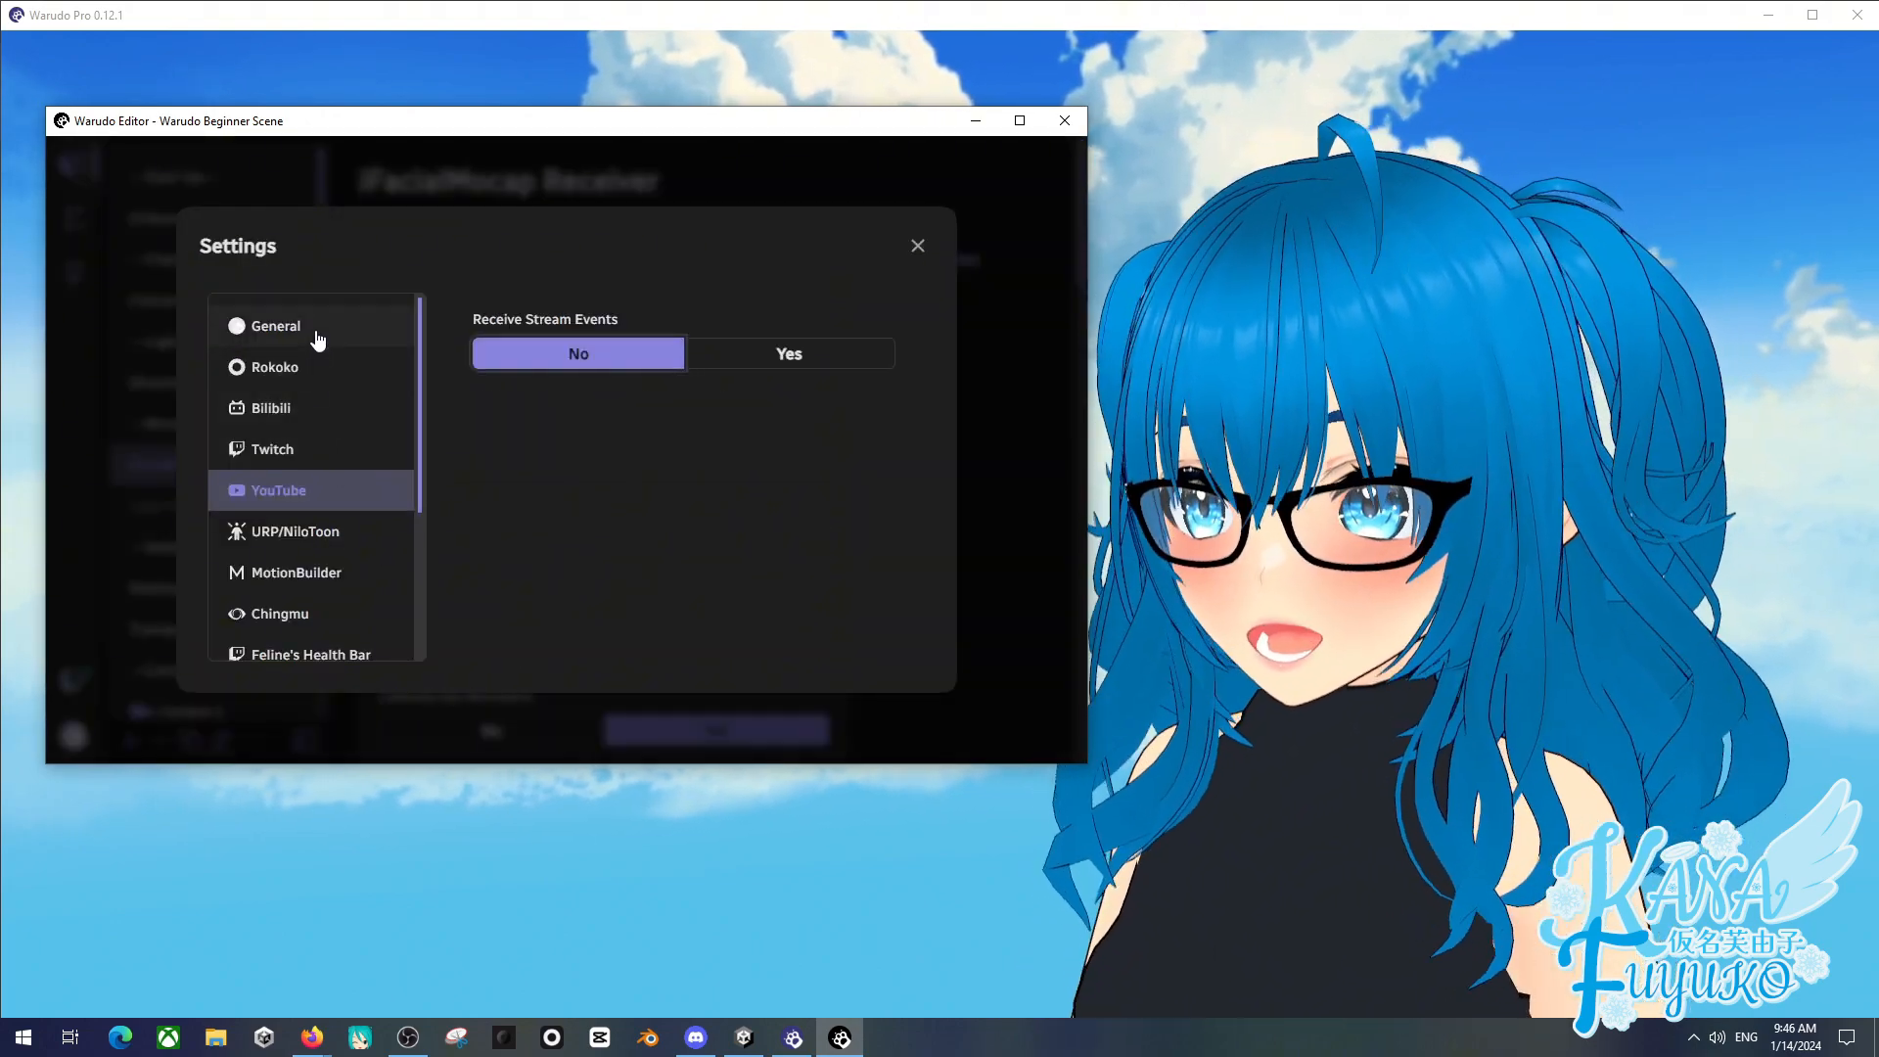
- Show the General settings and examine the Spout, NDI and Virtual Camera output options
{"action": "left_click", "coordinate": [317, 339]}
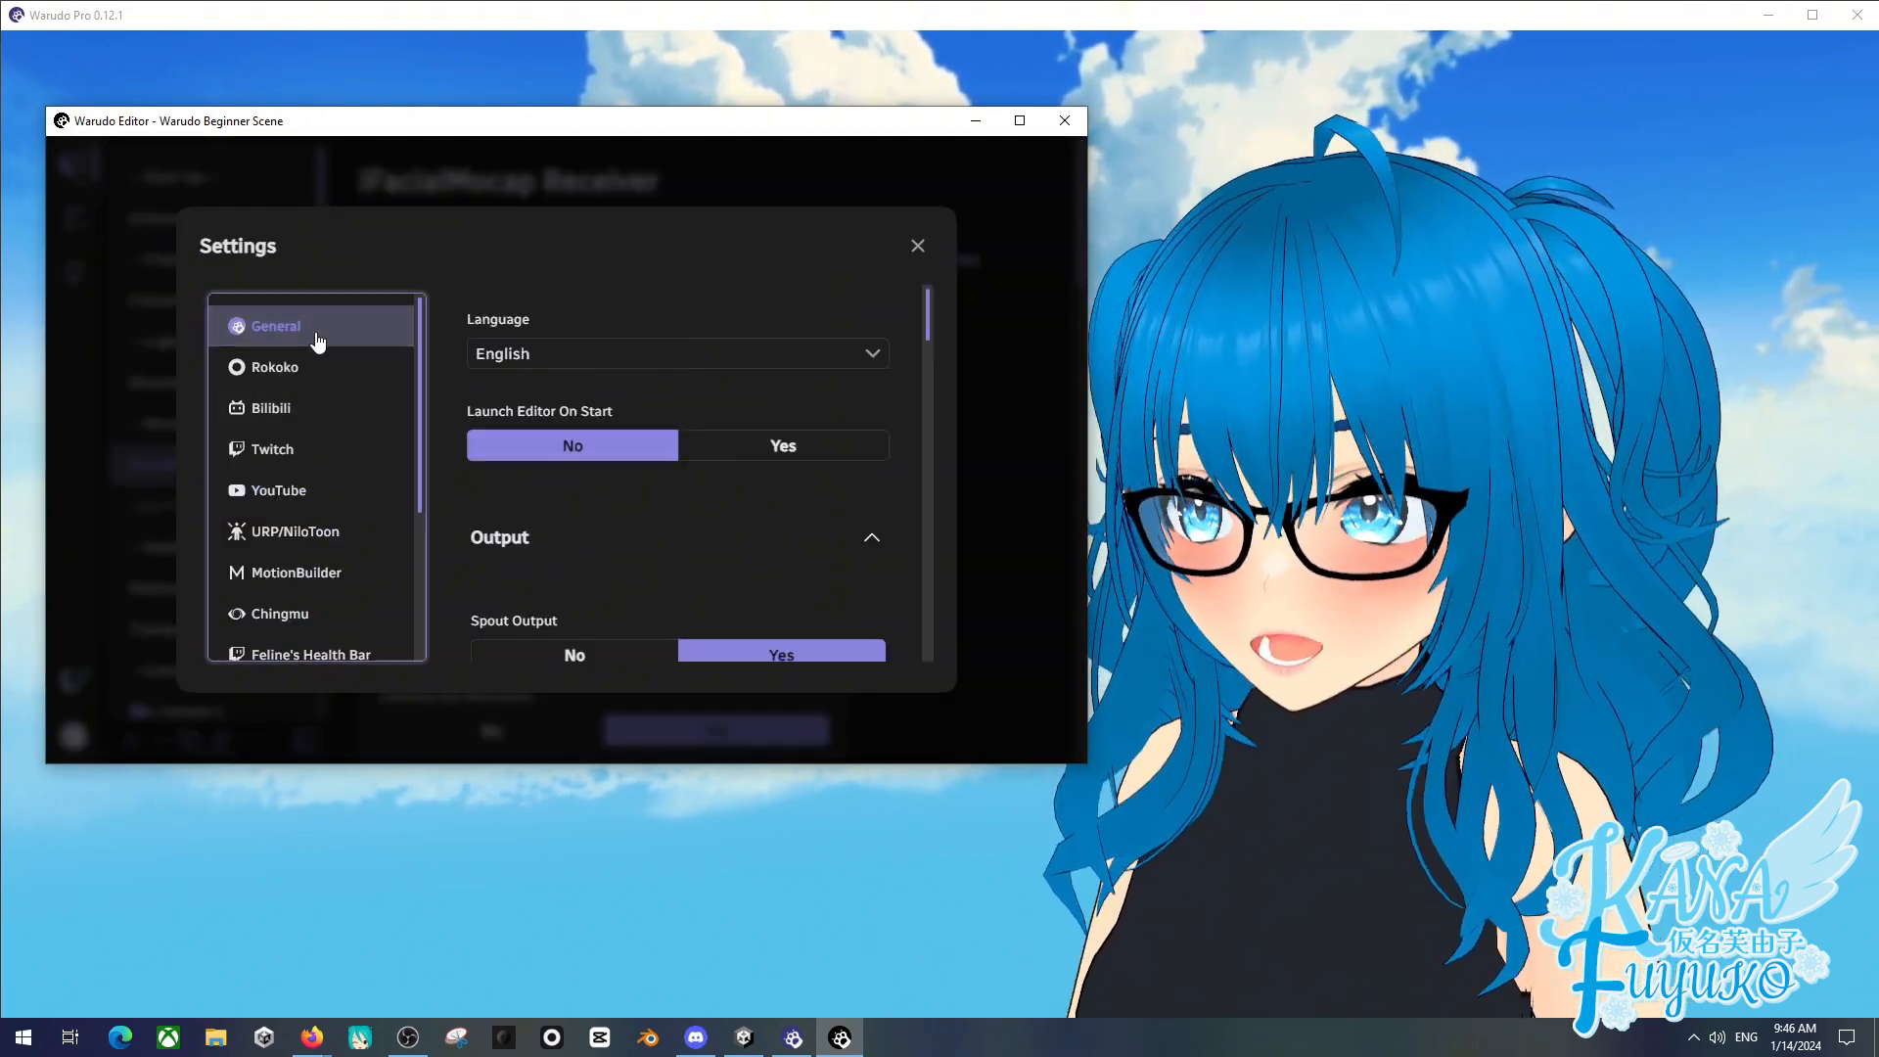
{"action": "scroll", "coordinate": [655, 480], "scroll_direction": "down", "scroll_amount": 5}
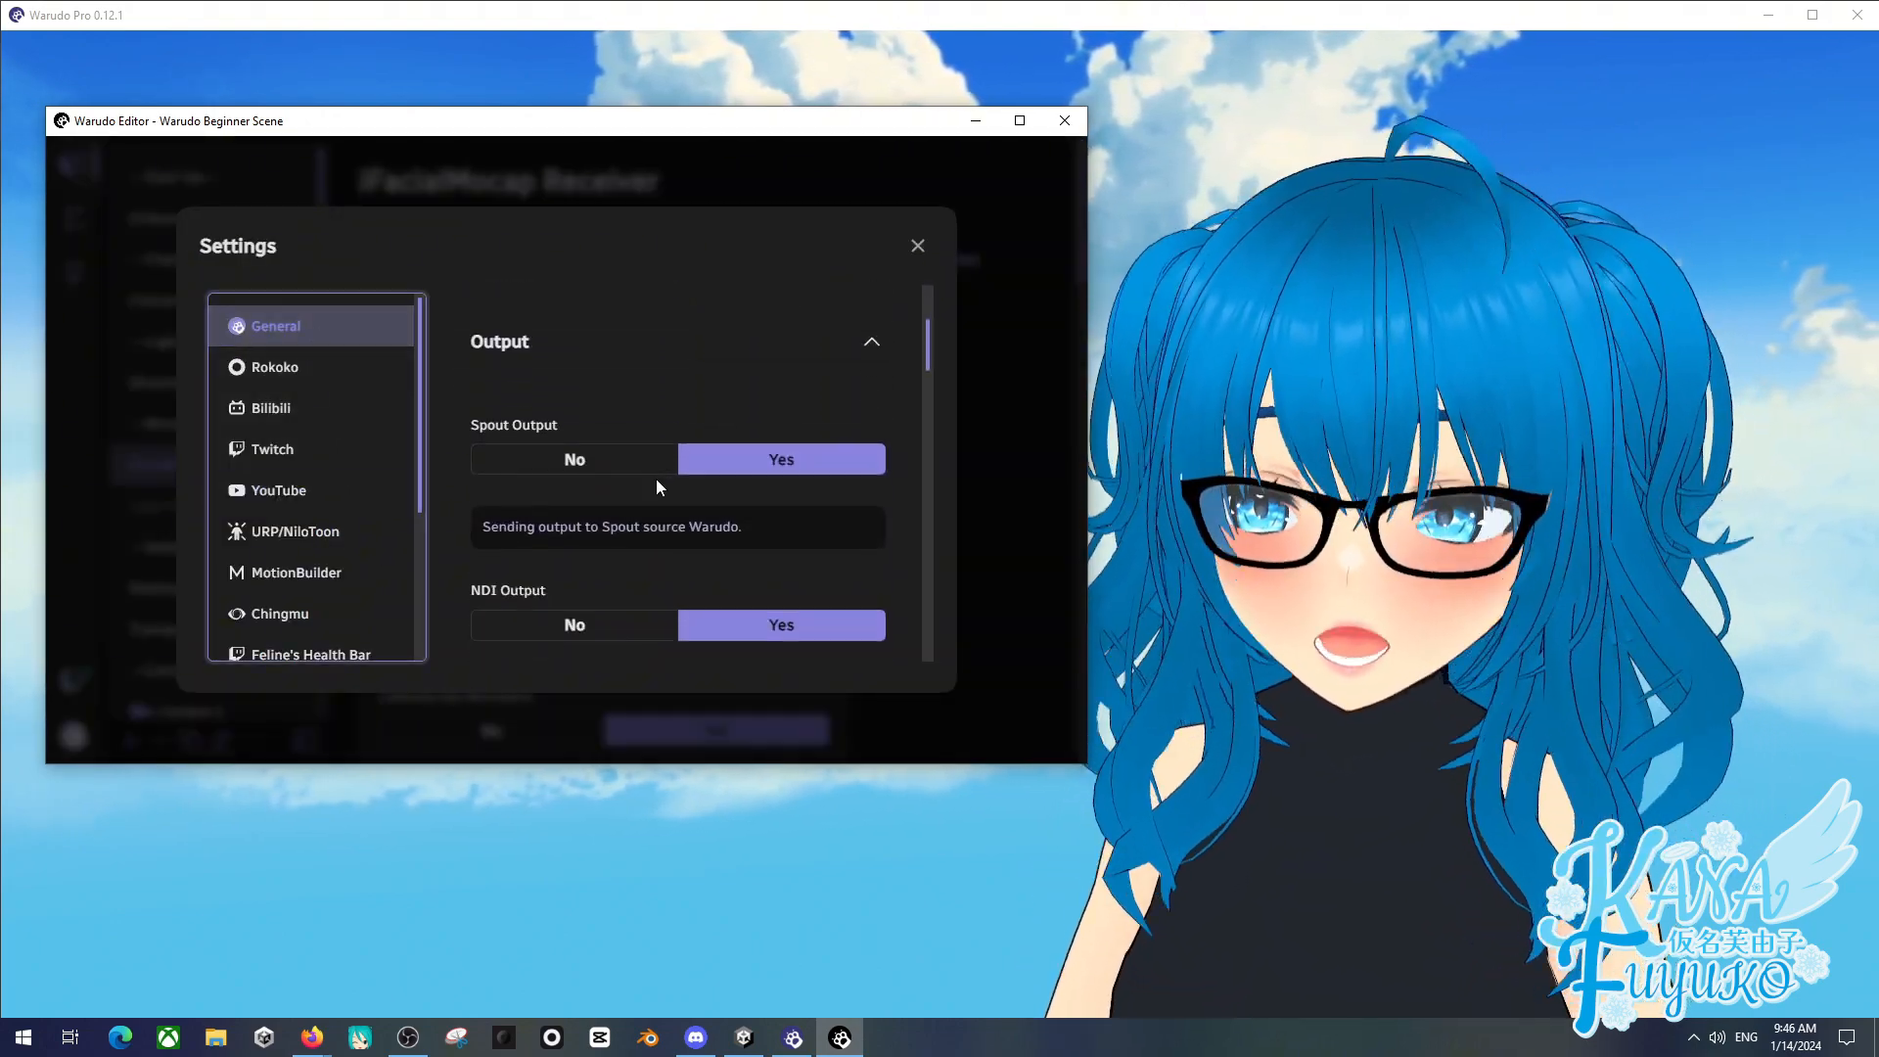
{"action": "scroll", "coordinate": [654, 476], "scroll_direction": "down", "scroll_amount": 2}
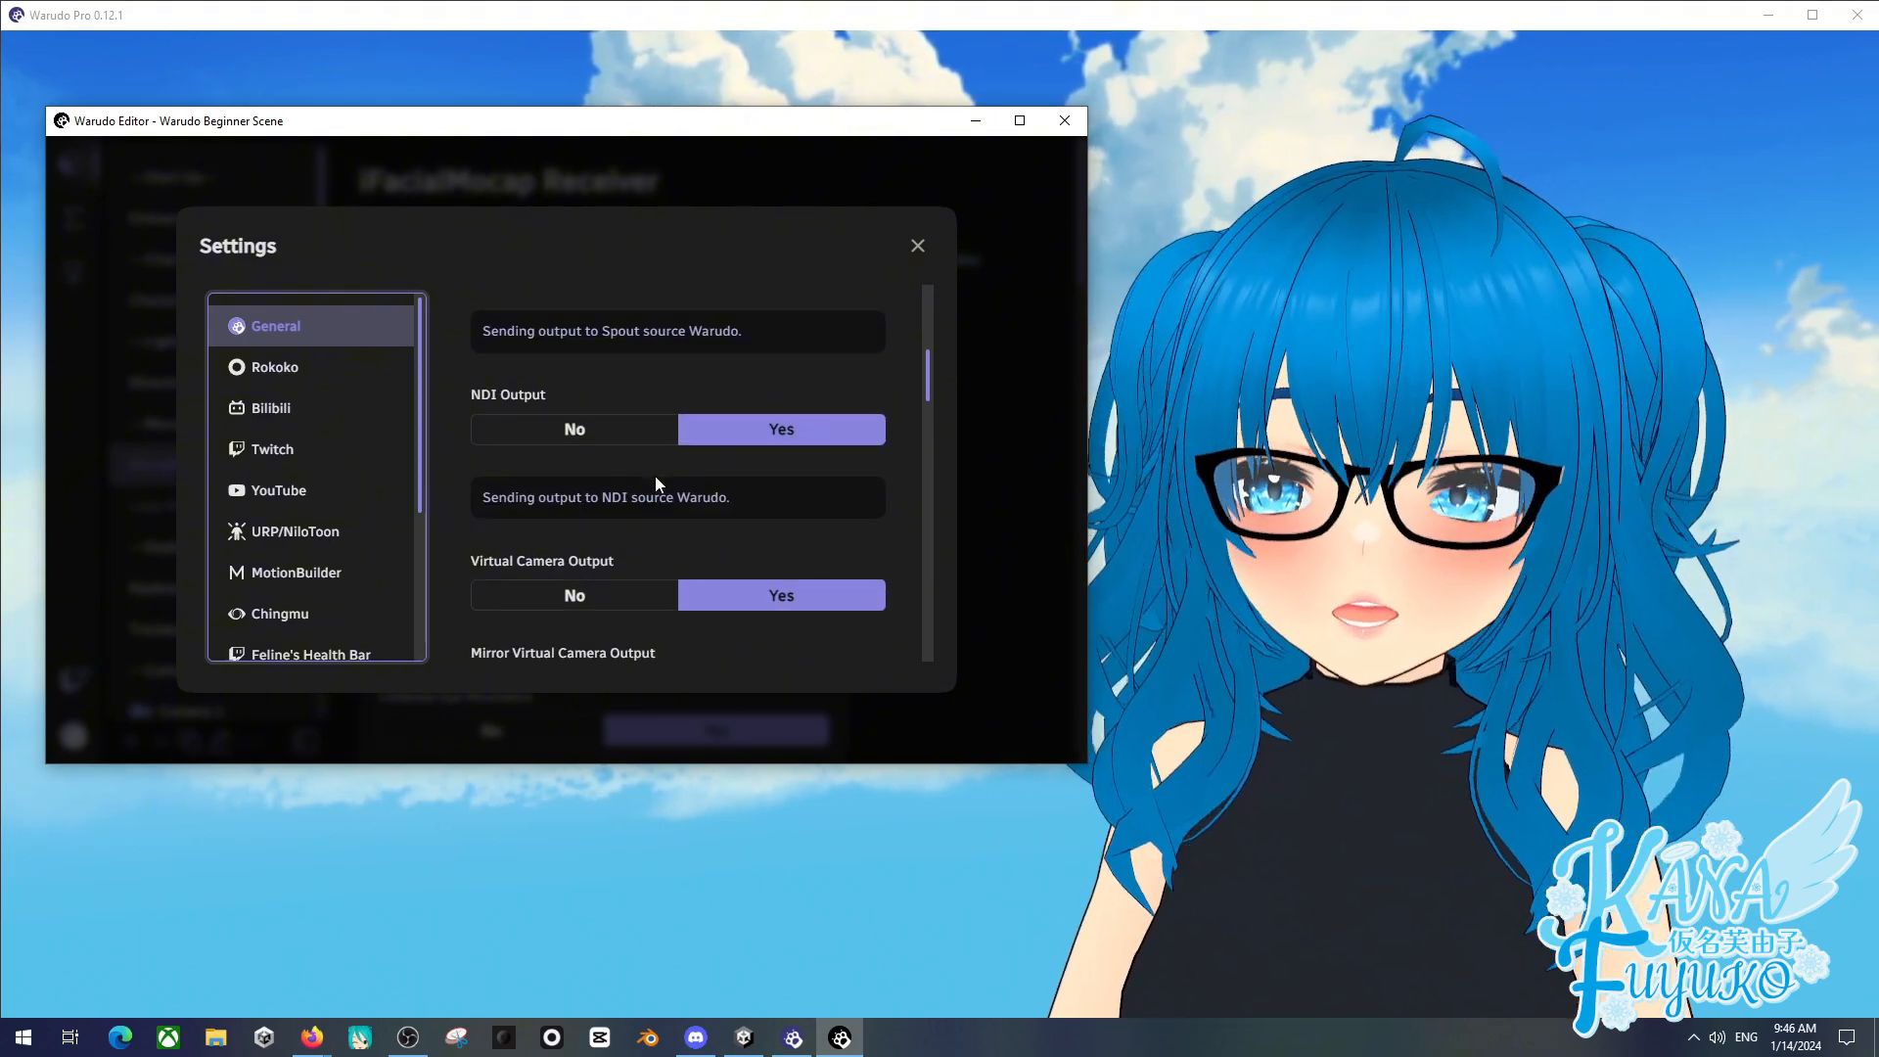
{"action": "scroll", "coordinate": [601, 466], "scroll_direction": "up", "scroll_amount": 3}
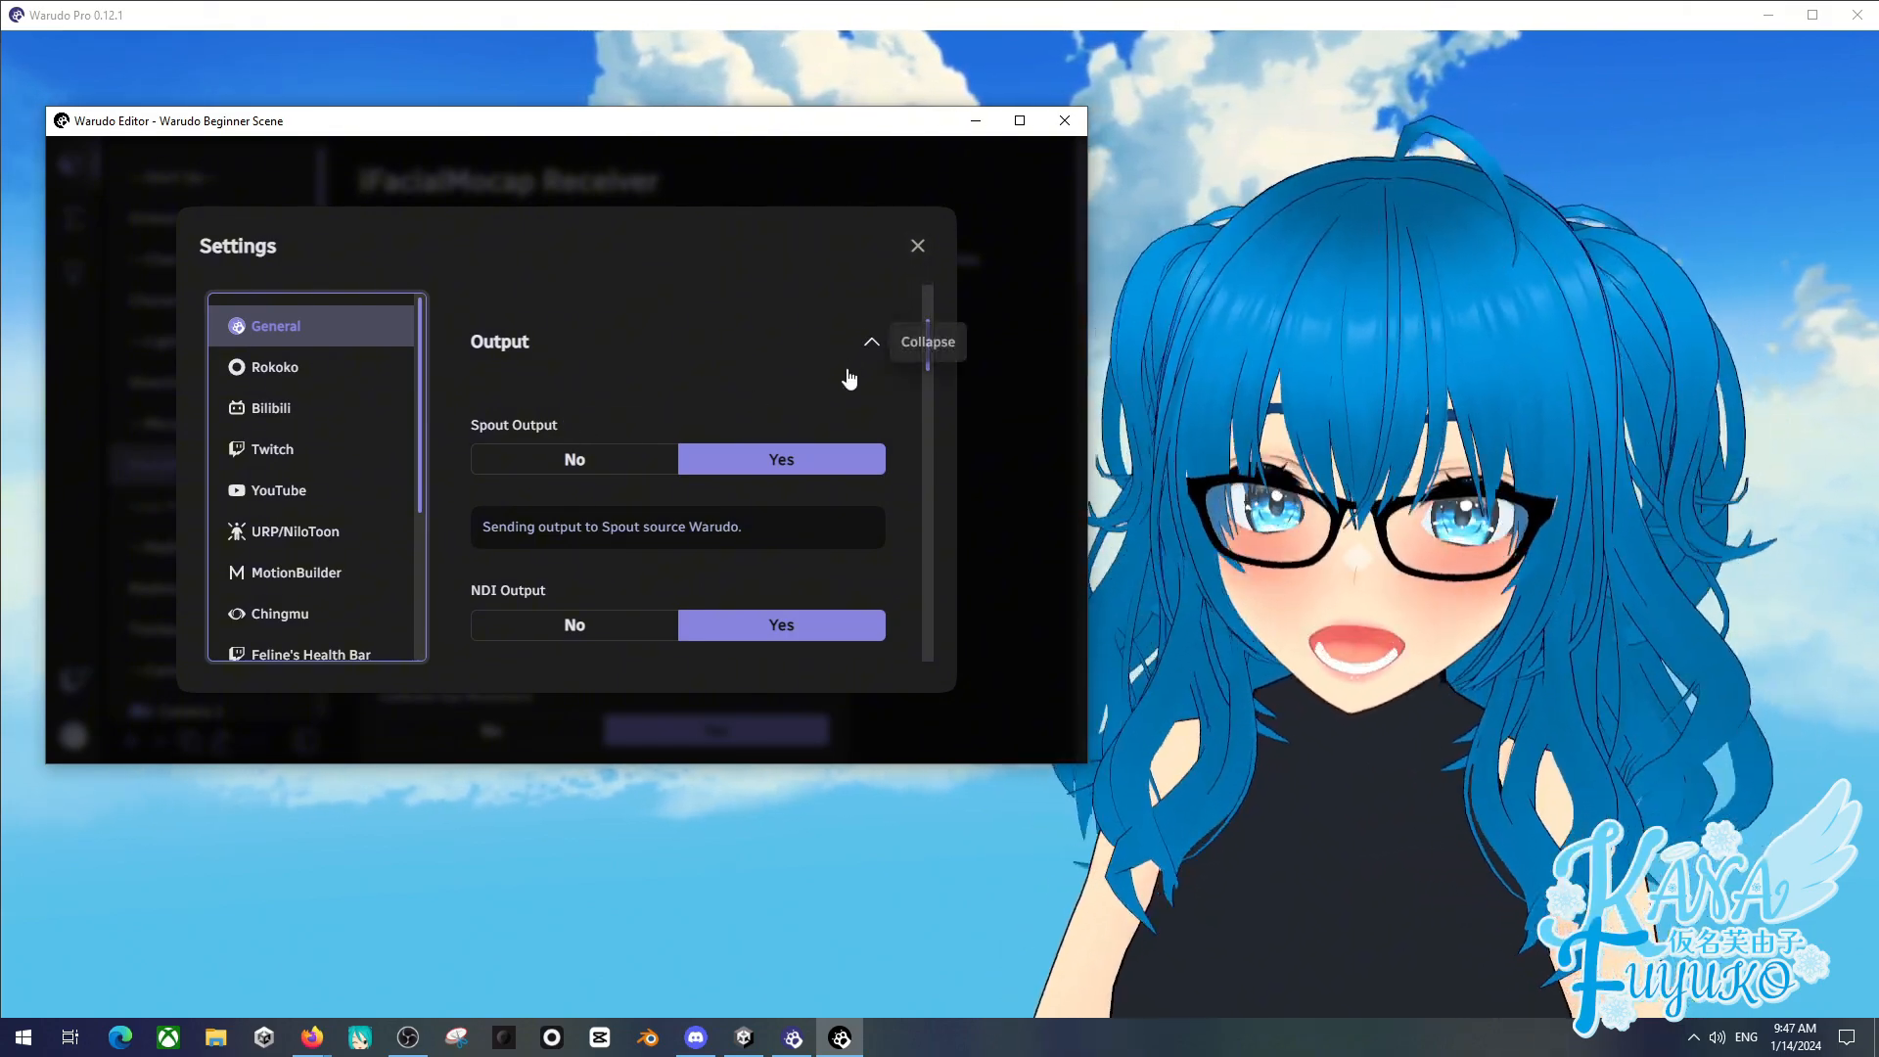
{"action": "scroll", "coordinate": [845, 380], "scroll_direction": "down", "scroll_amount": 2}
{"action": "scroll", "coordinate": [840, 376], "scroll_direction": "down", "scroll_amount": 2}
{"action": "scroll", "coordinate": [659, 467], "scroll_direction": "up", "scroll_amount": 1}
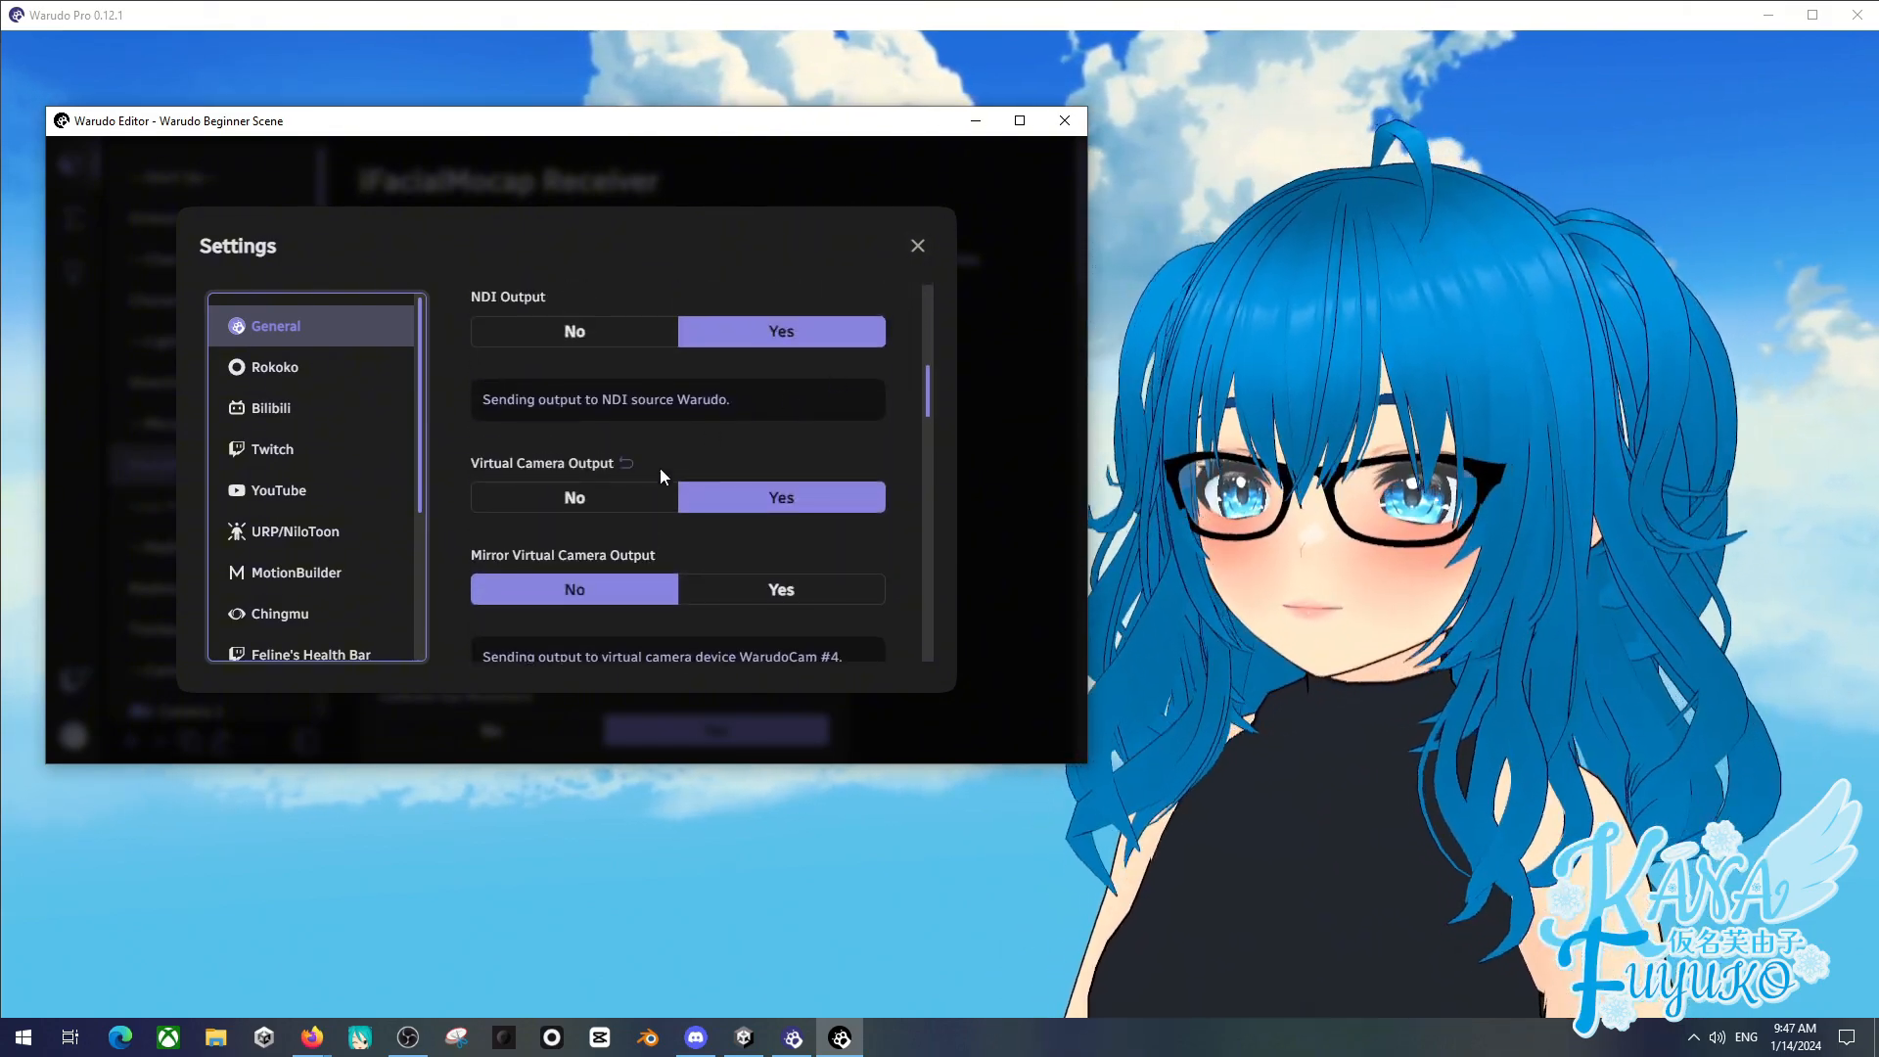
- Look through the Controls and Graphics sections of the General settings, and close the settings
{"action": "scroll", "coordinate": [591, 421], "scroll_direction": "down", "scroll_amount": 10}
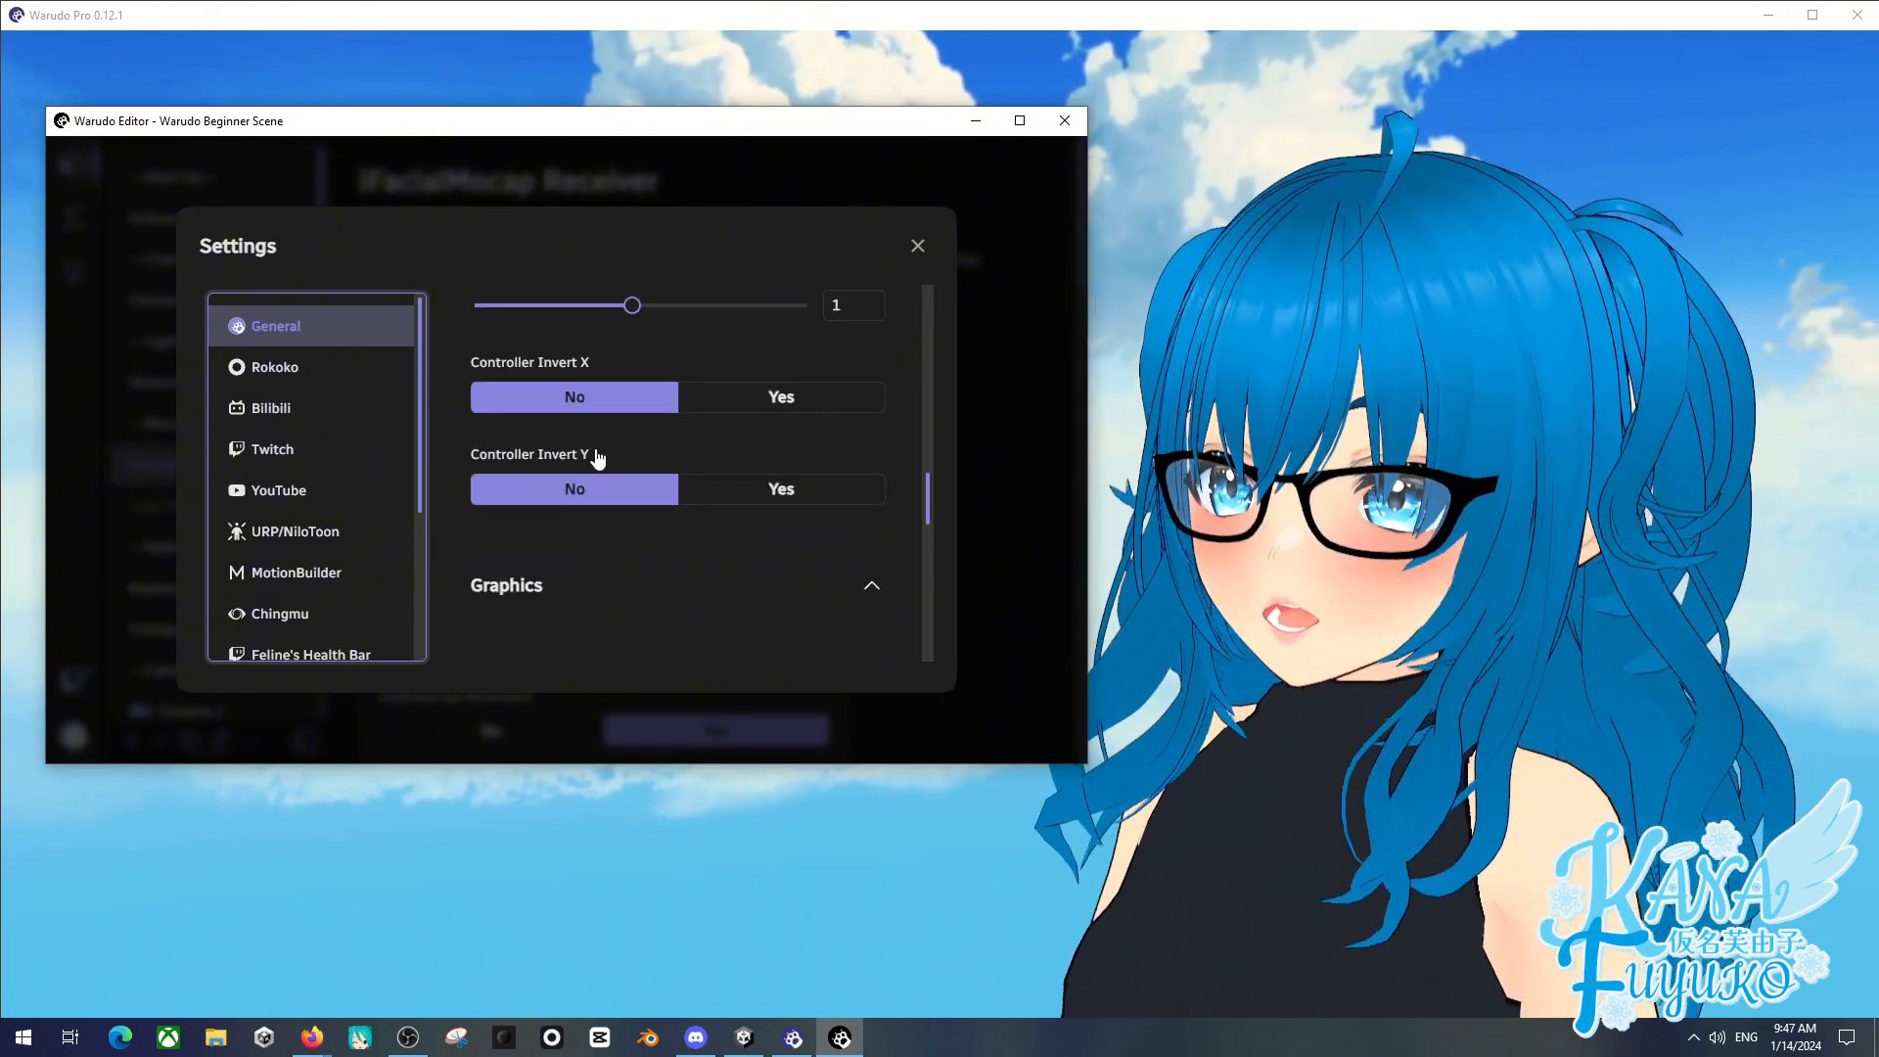
{"action": "scroll", "coordinate": [640, 456], "scroll_direction": "up", "scroll_amount": 3}
{"action": "scroll", "coordinate": [666, 440], "scroll_direction": "down", "scroll_amount": 3}
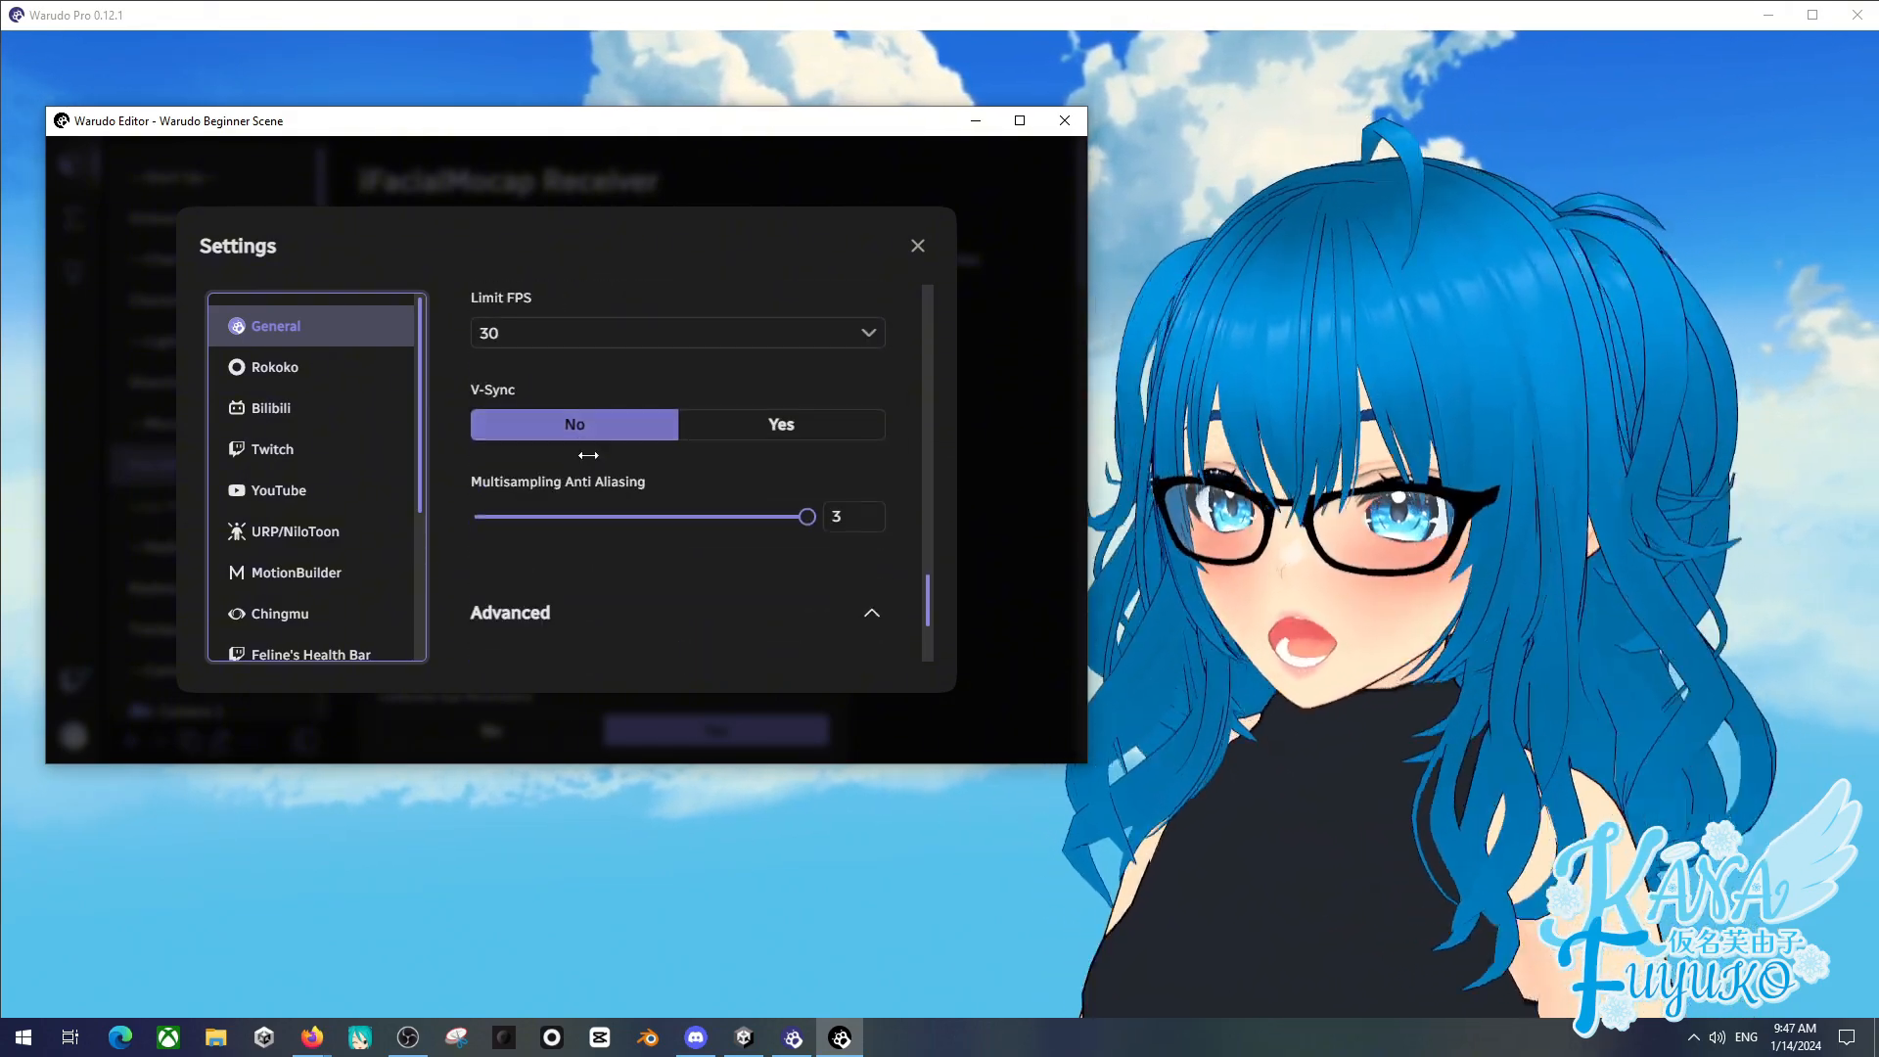
{"action": "scroll", "coordinate": [689, 442], "scroll_direction": "up", "scroll_amount": 12}
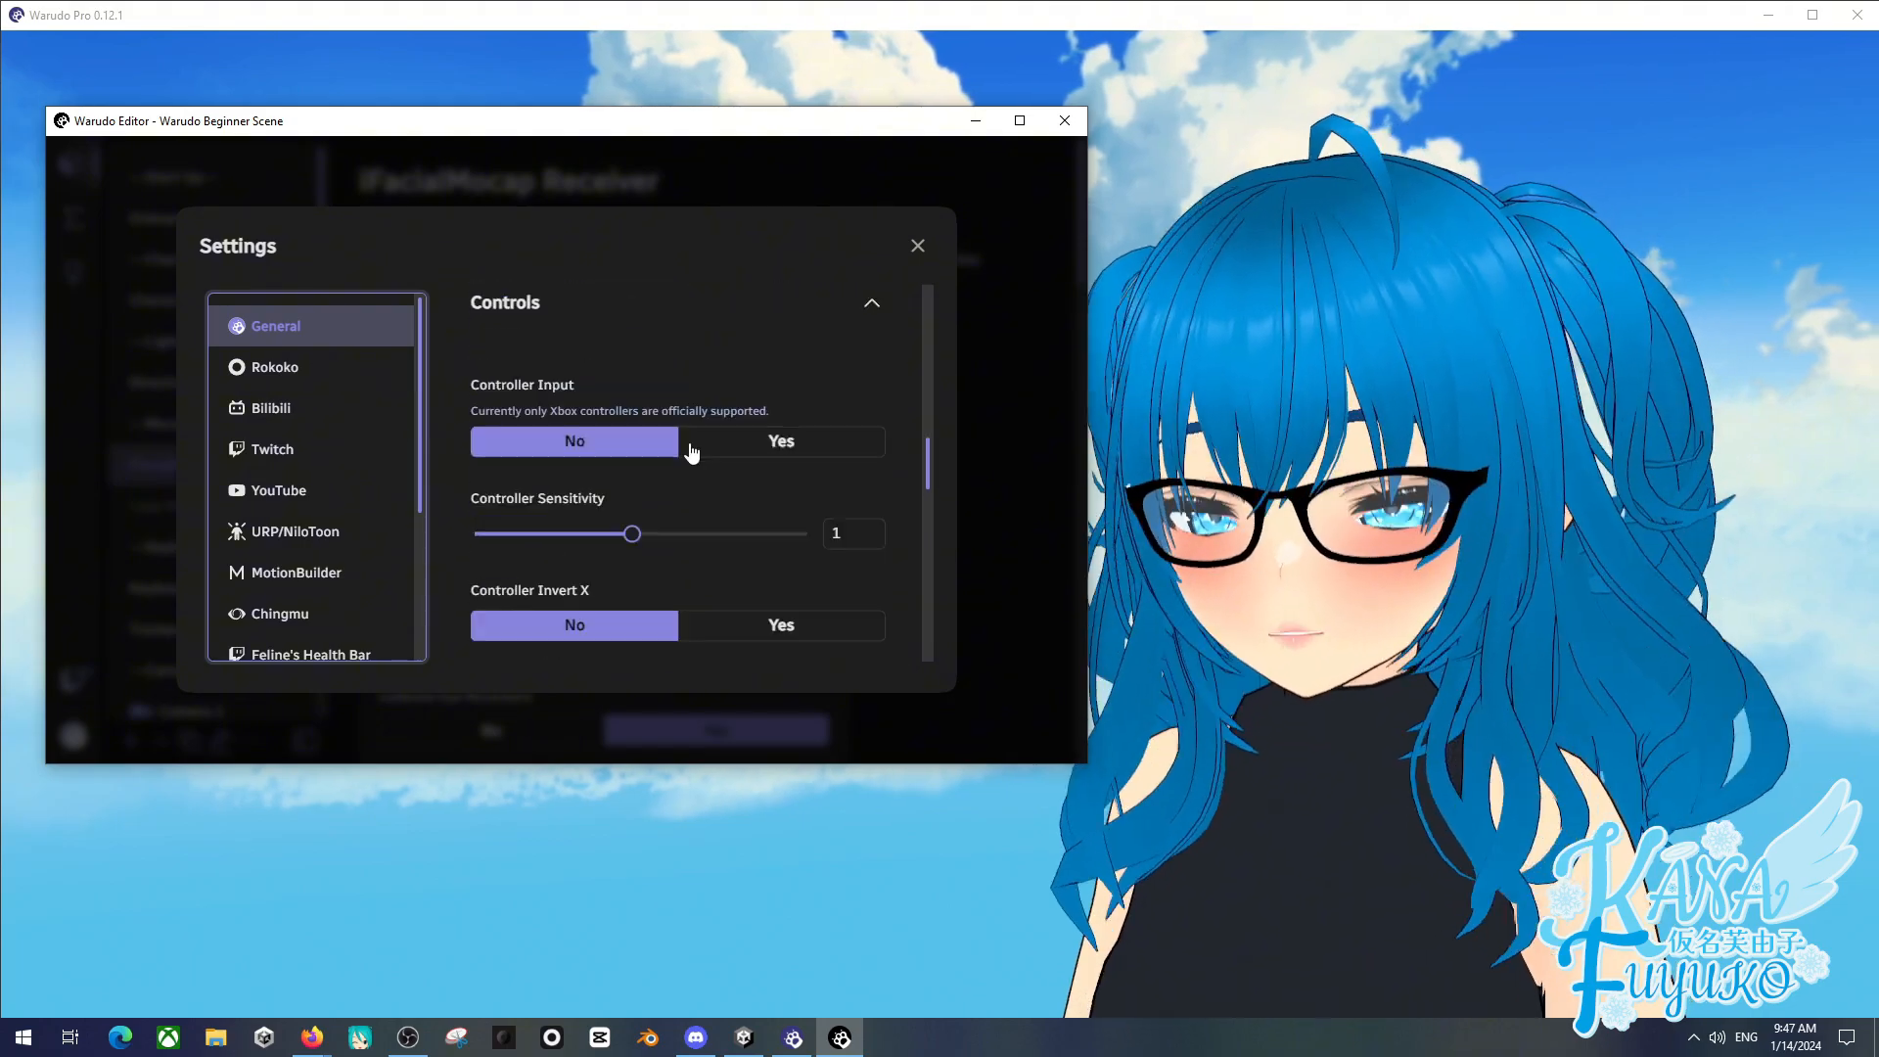
{"action": "left_click", "coordinate": [912, 245]}
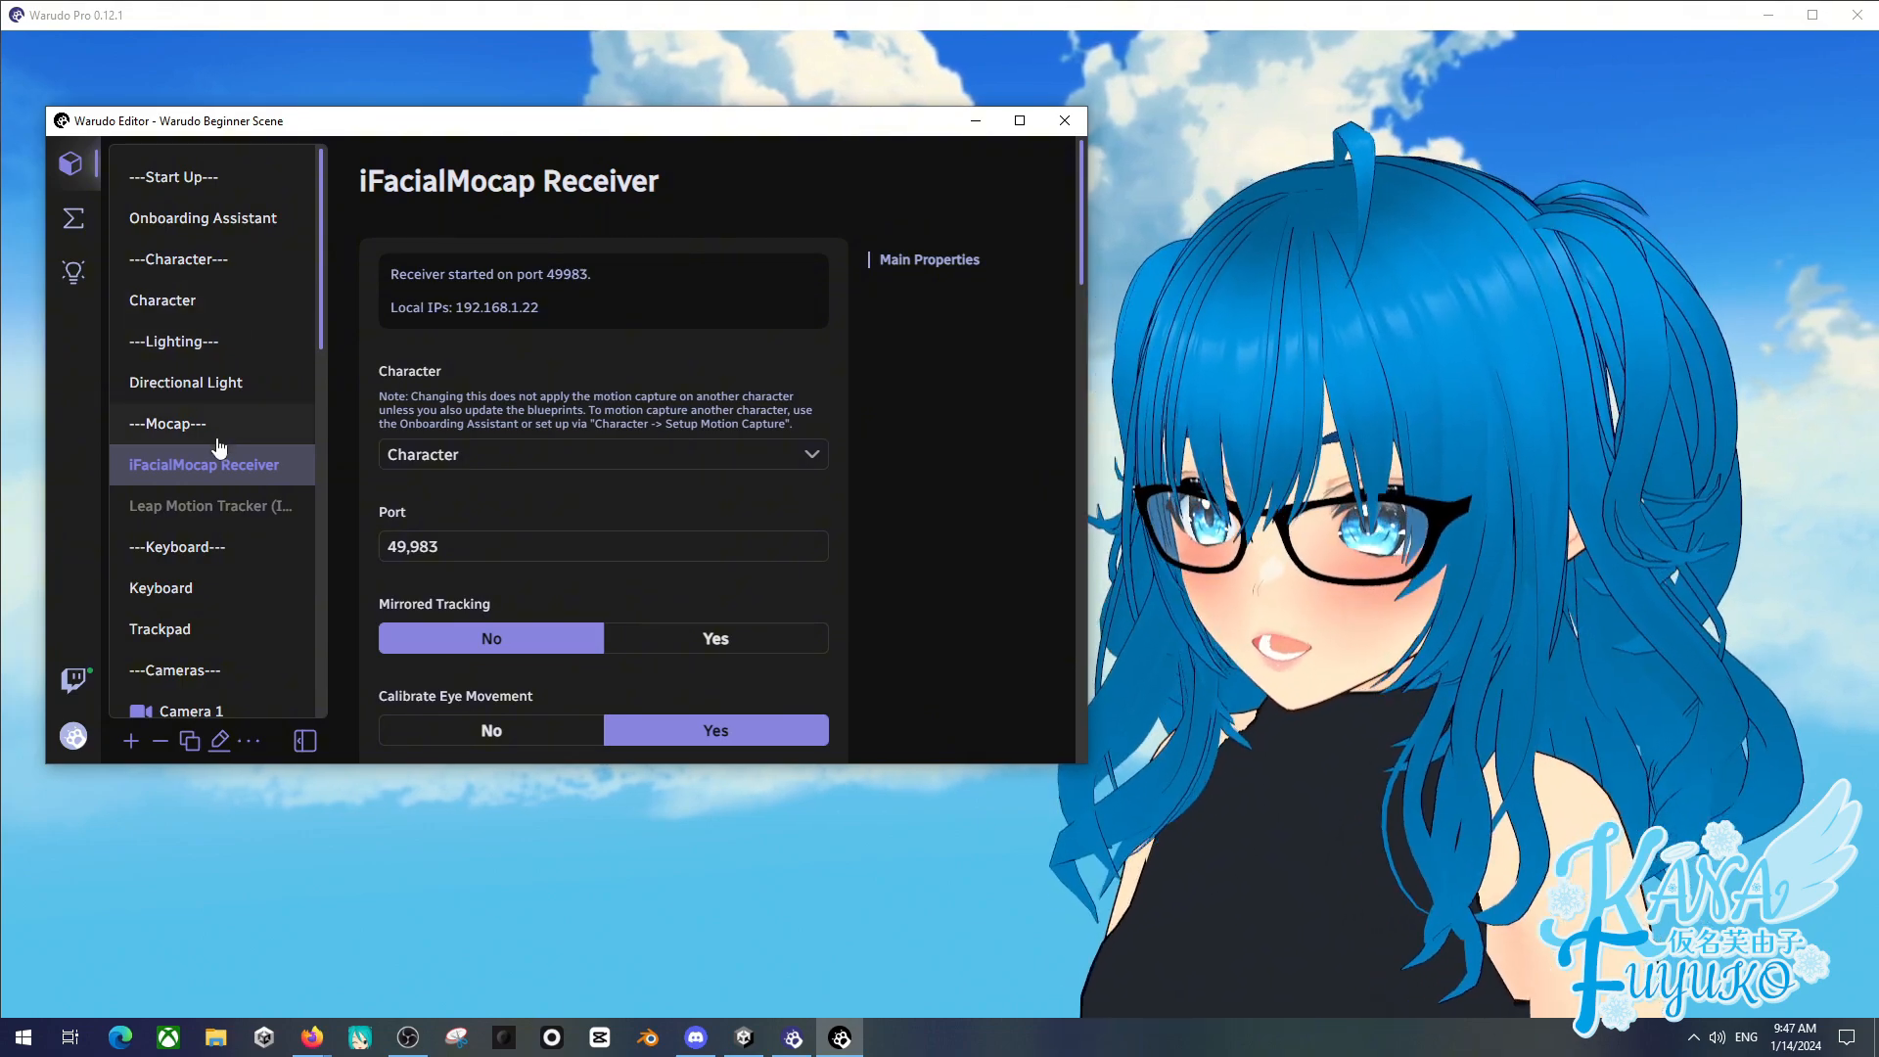
- Test Camera 1's Chroma Key in its Basic Properties by switching it on and off, and close the editor
{"action": "scroll", "coordinate": [189, 593], "scroll_direction": "down", "scroll_amount": 3}
{"action": "left_click", "coordinate": [190, 418]}
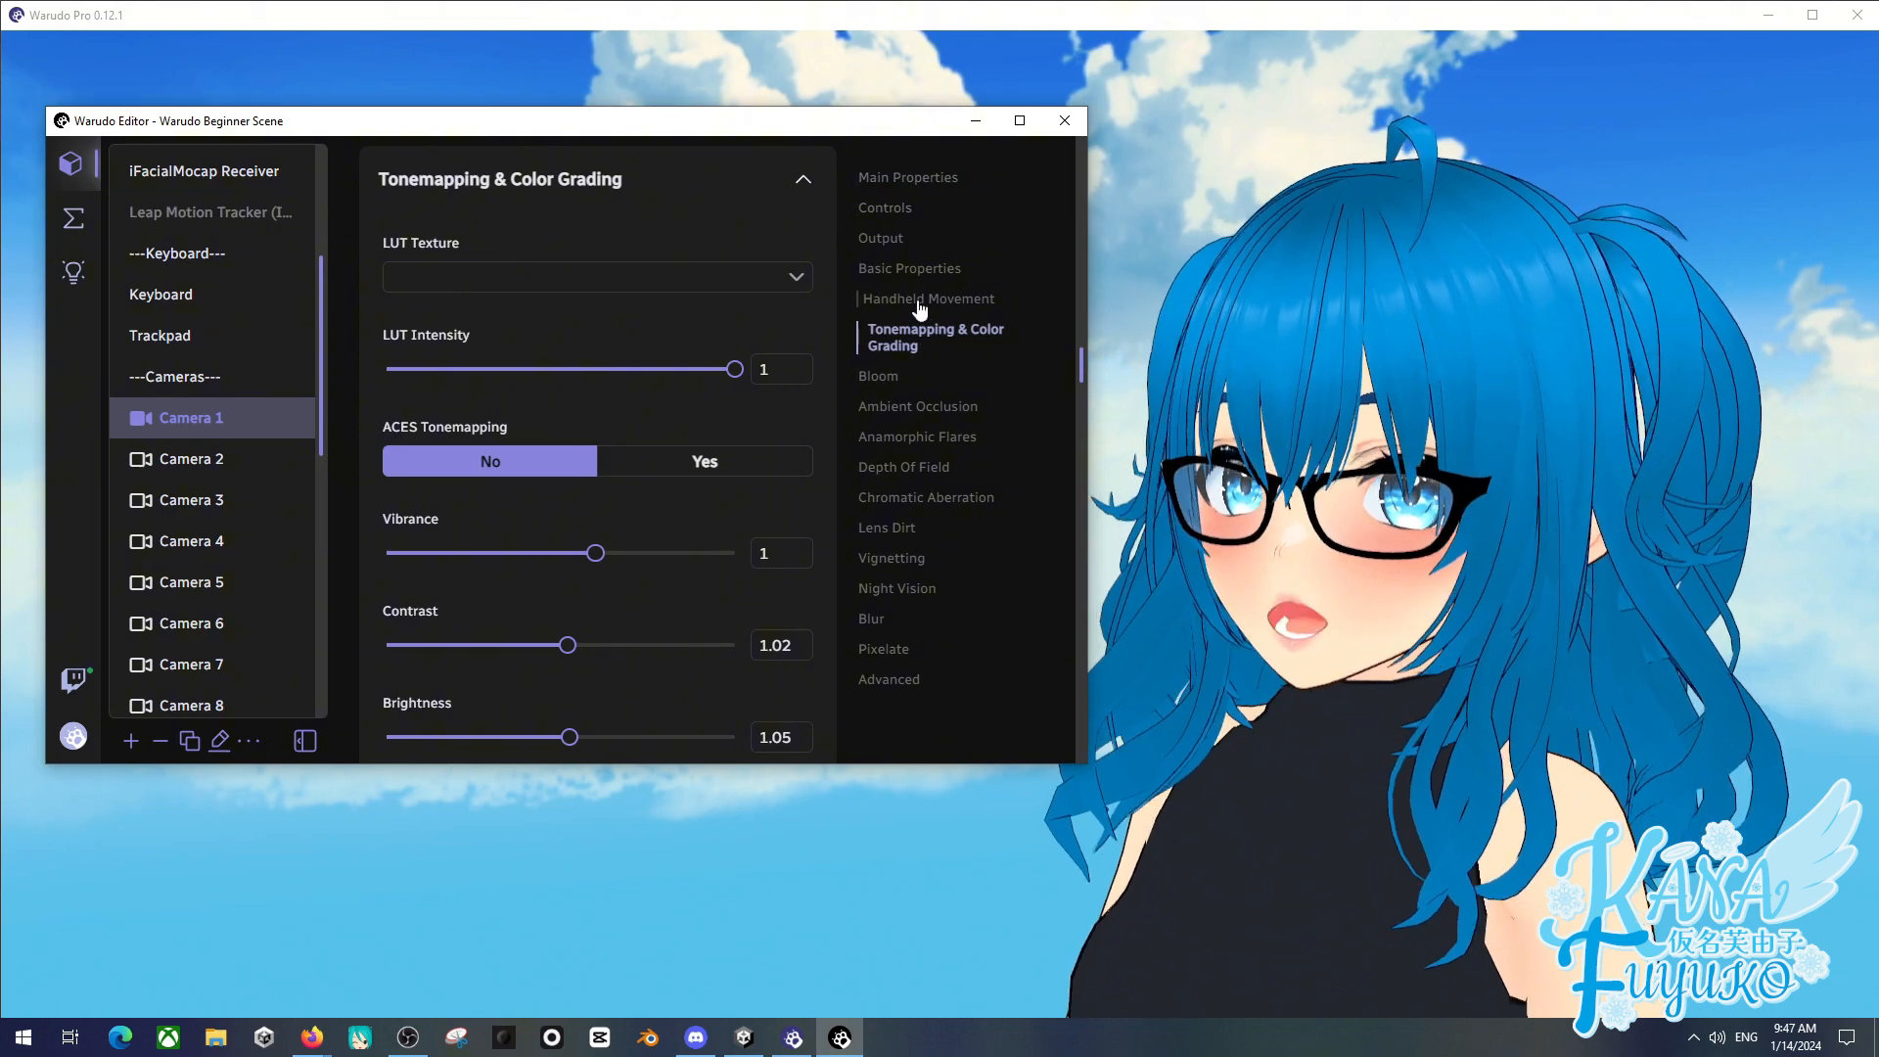
{"action": "left_click", "coordinate": [890, 273]}
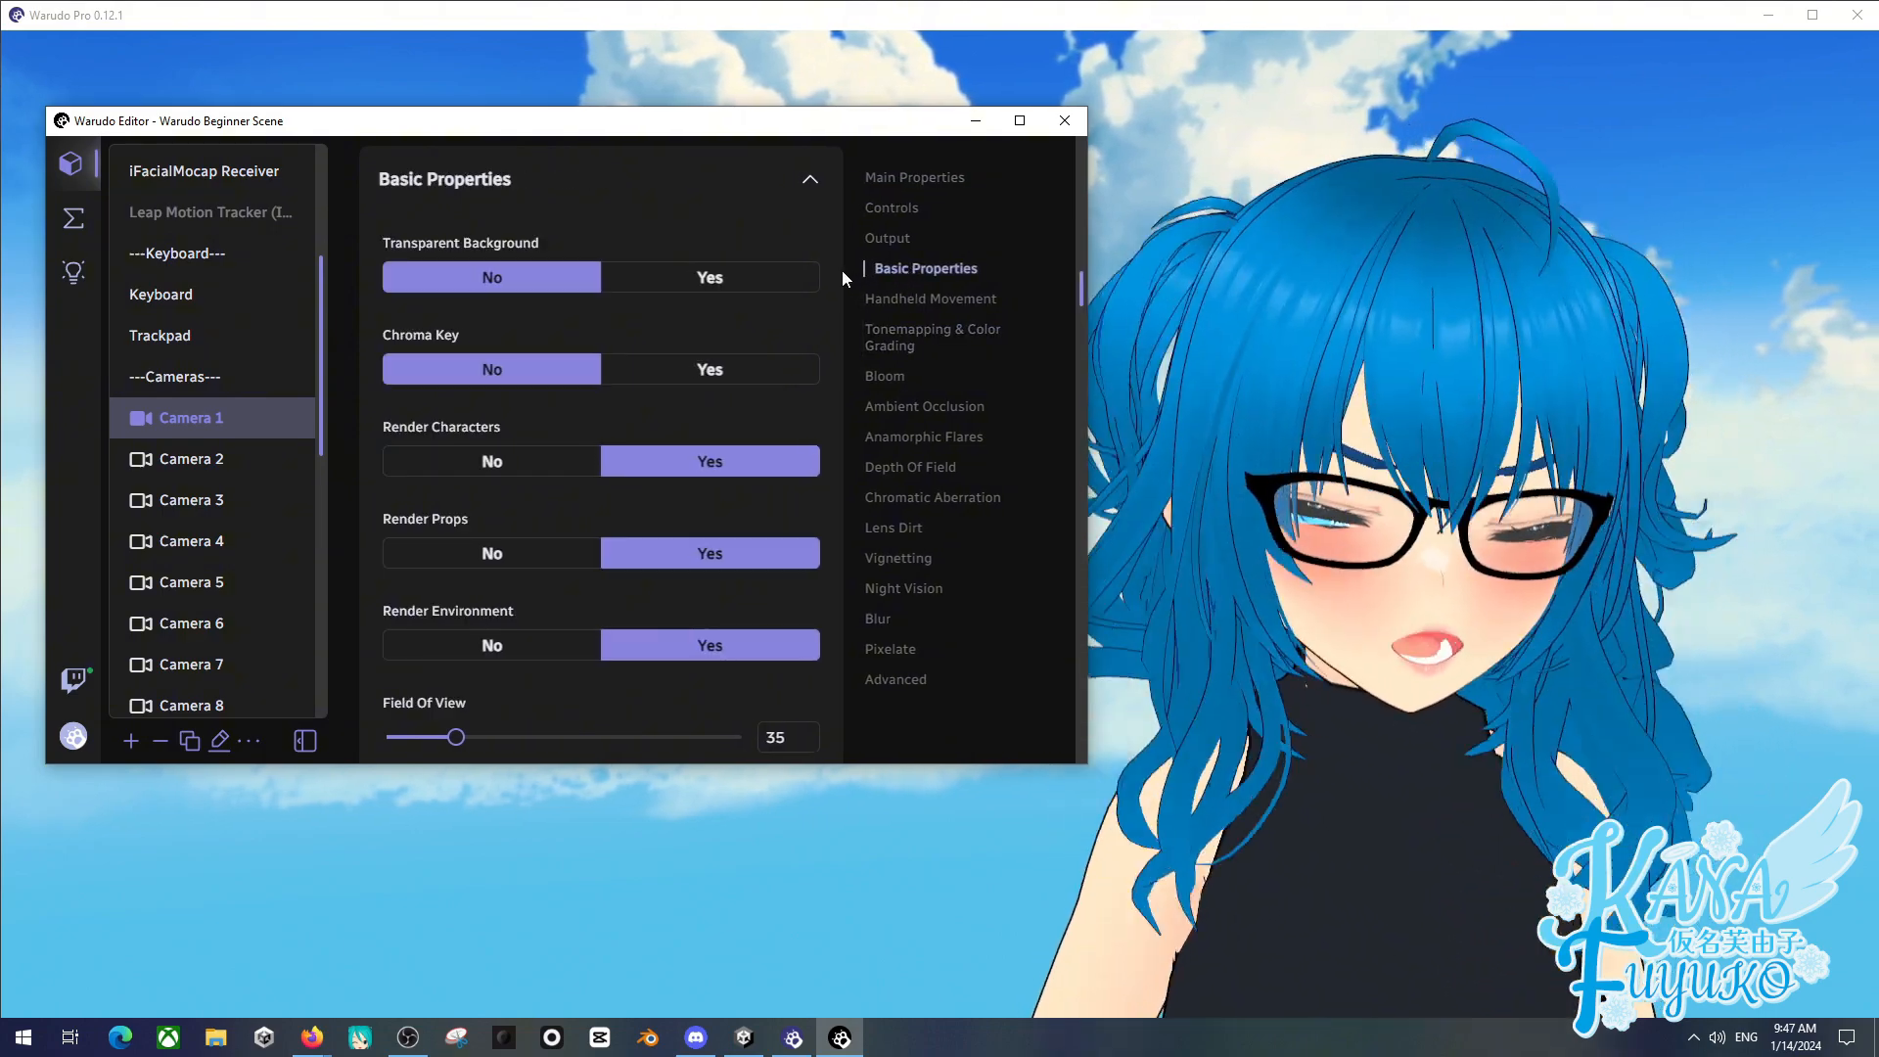
{"action": "left_click", "coordinate": [705, 364]}
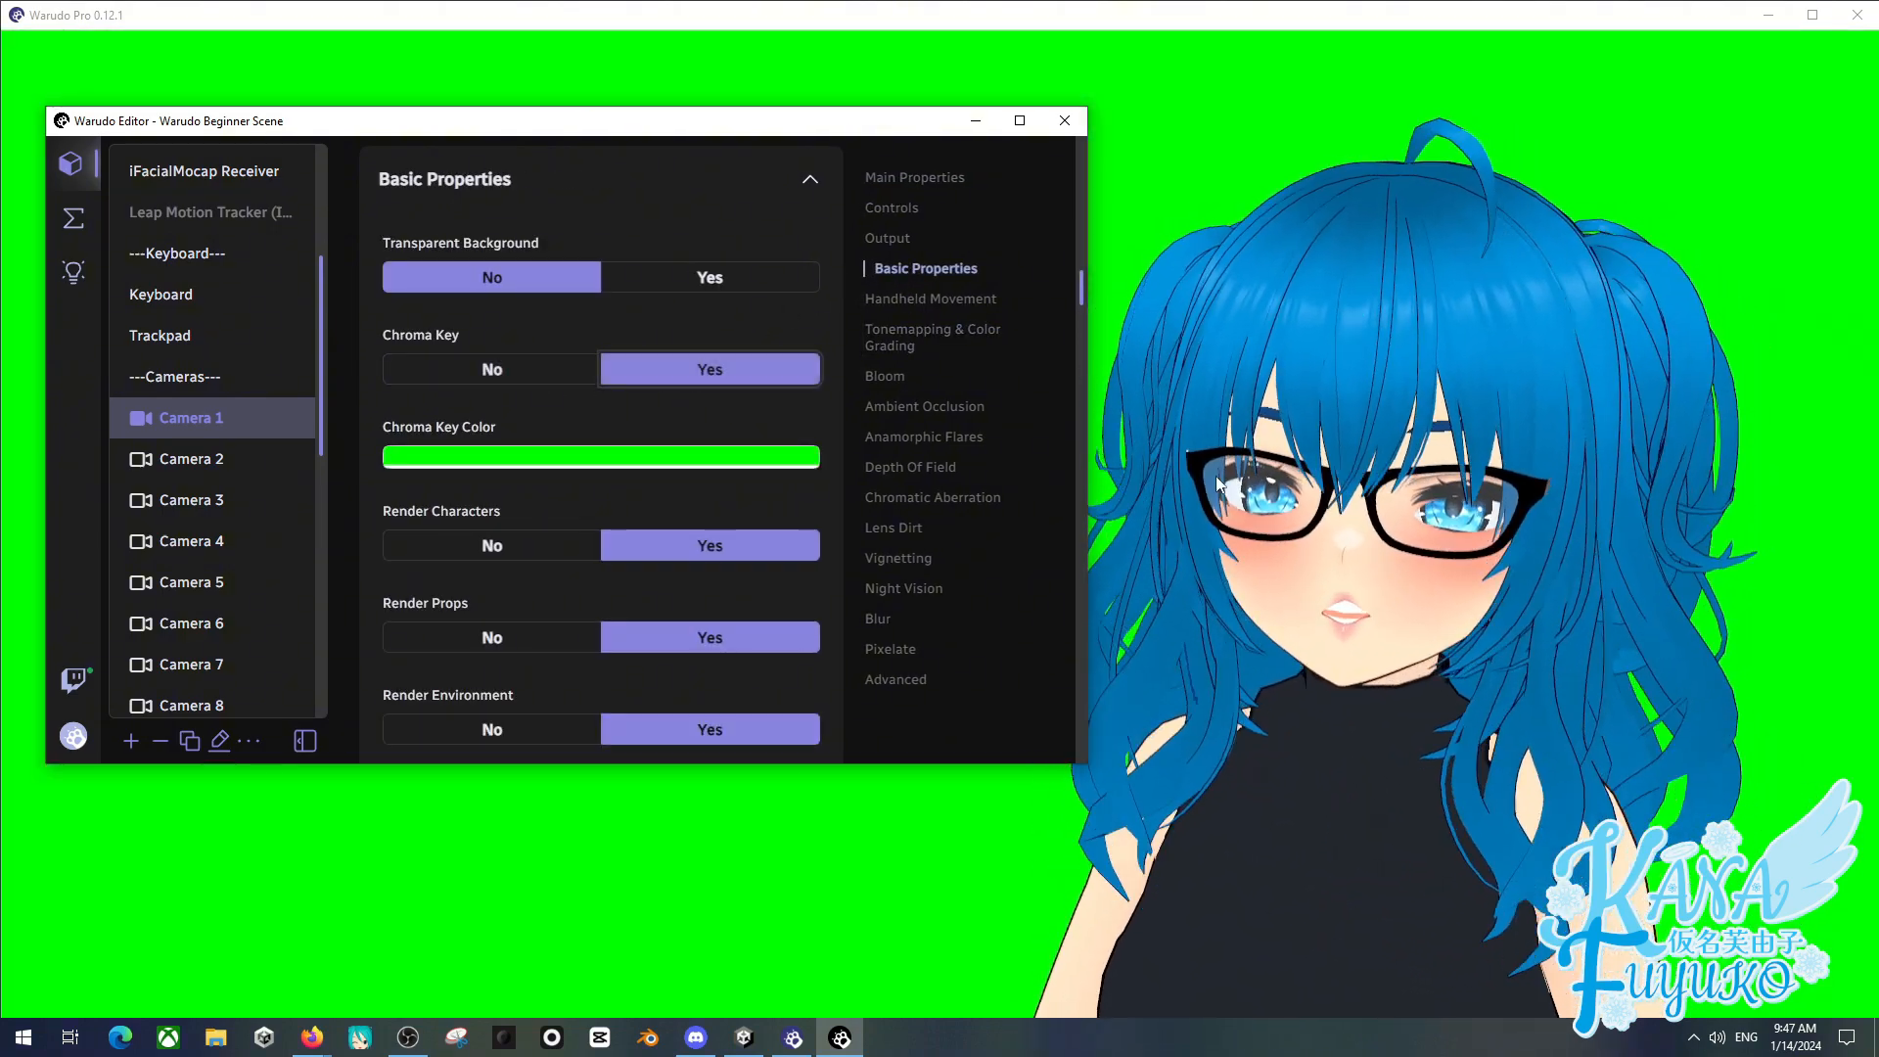
{"action": "left_click", "coordinate": [526, 372]}
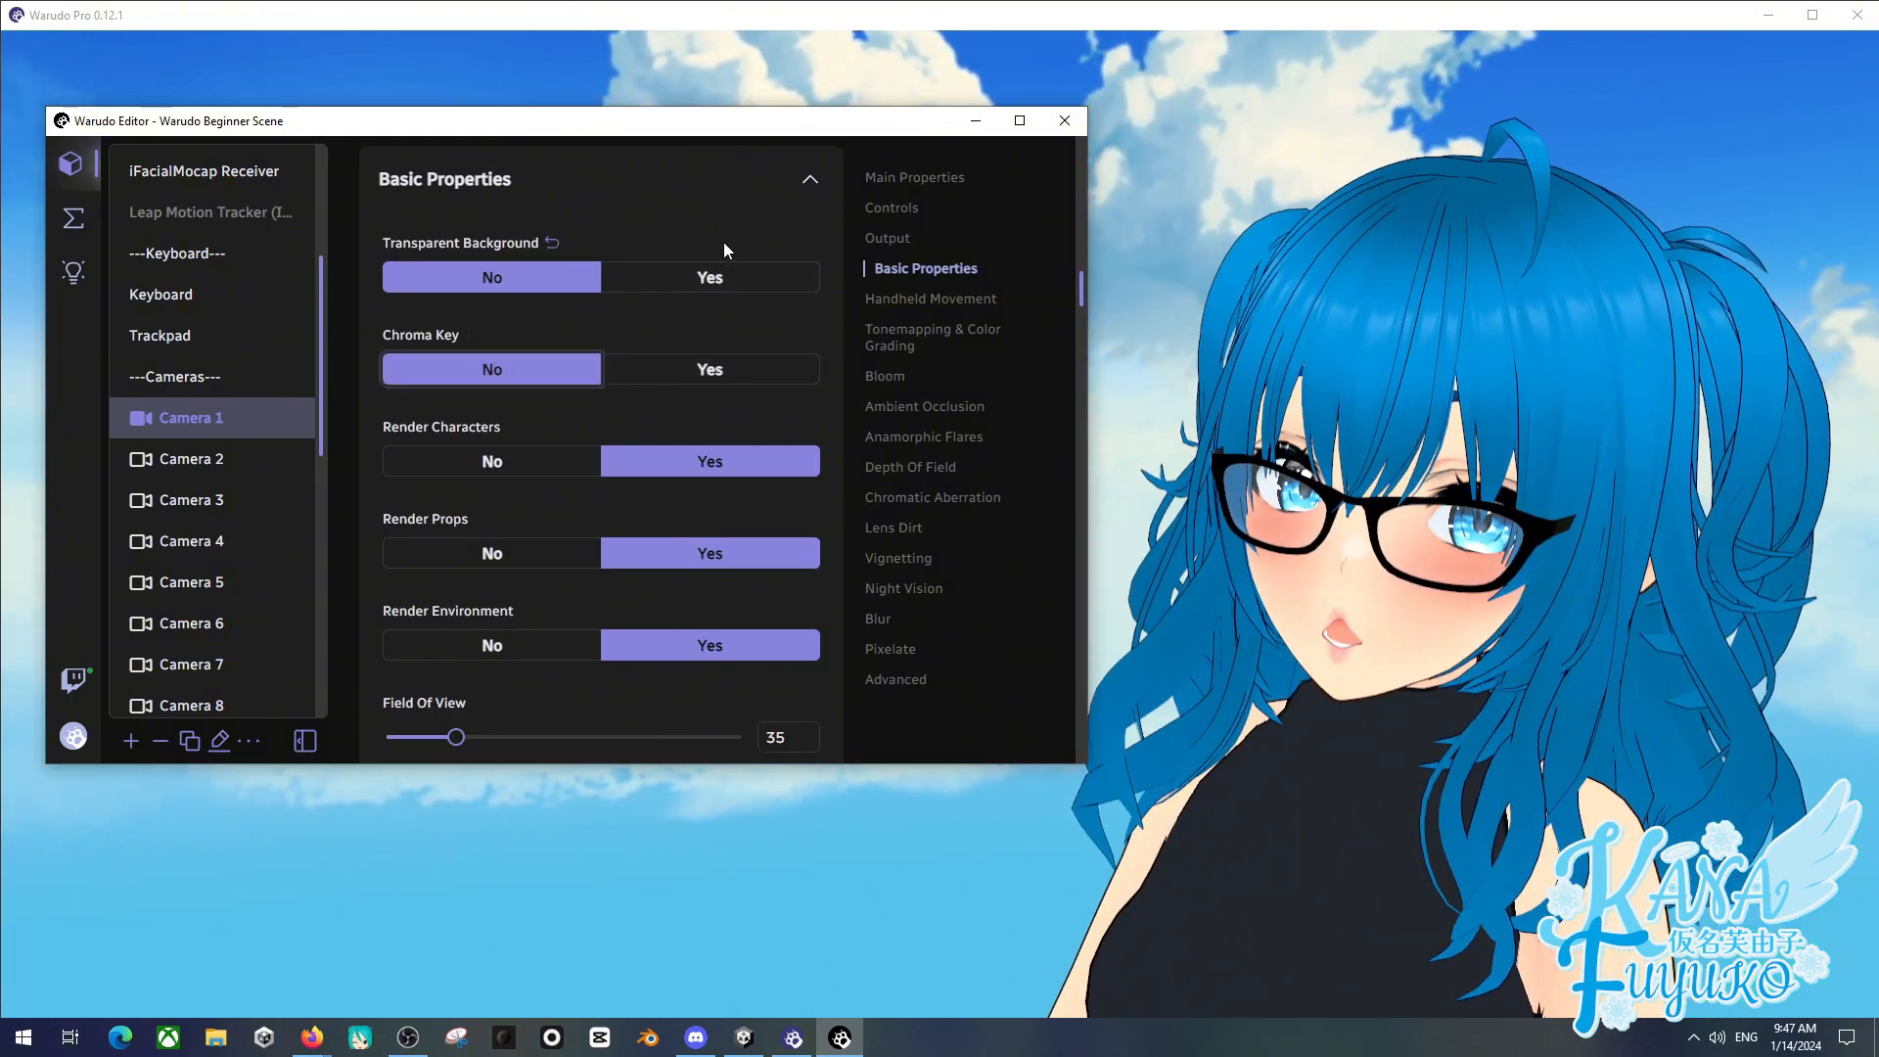
{"action": "left_click", "coordinate": [1064, 121]}
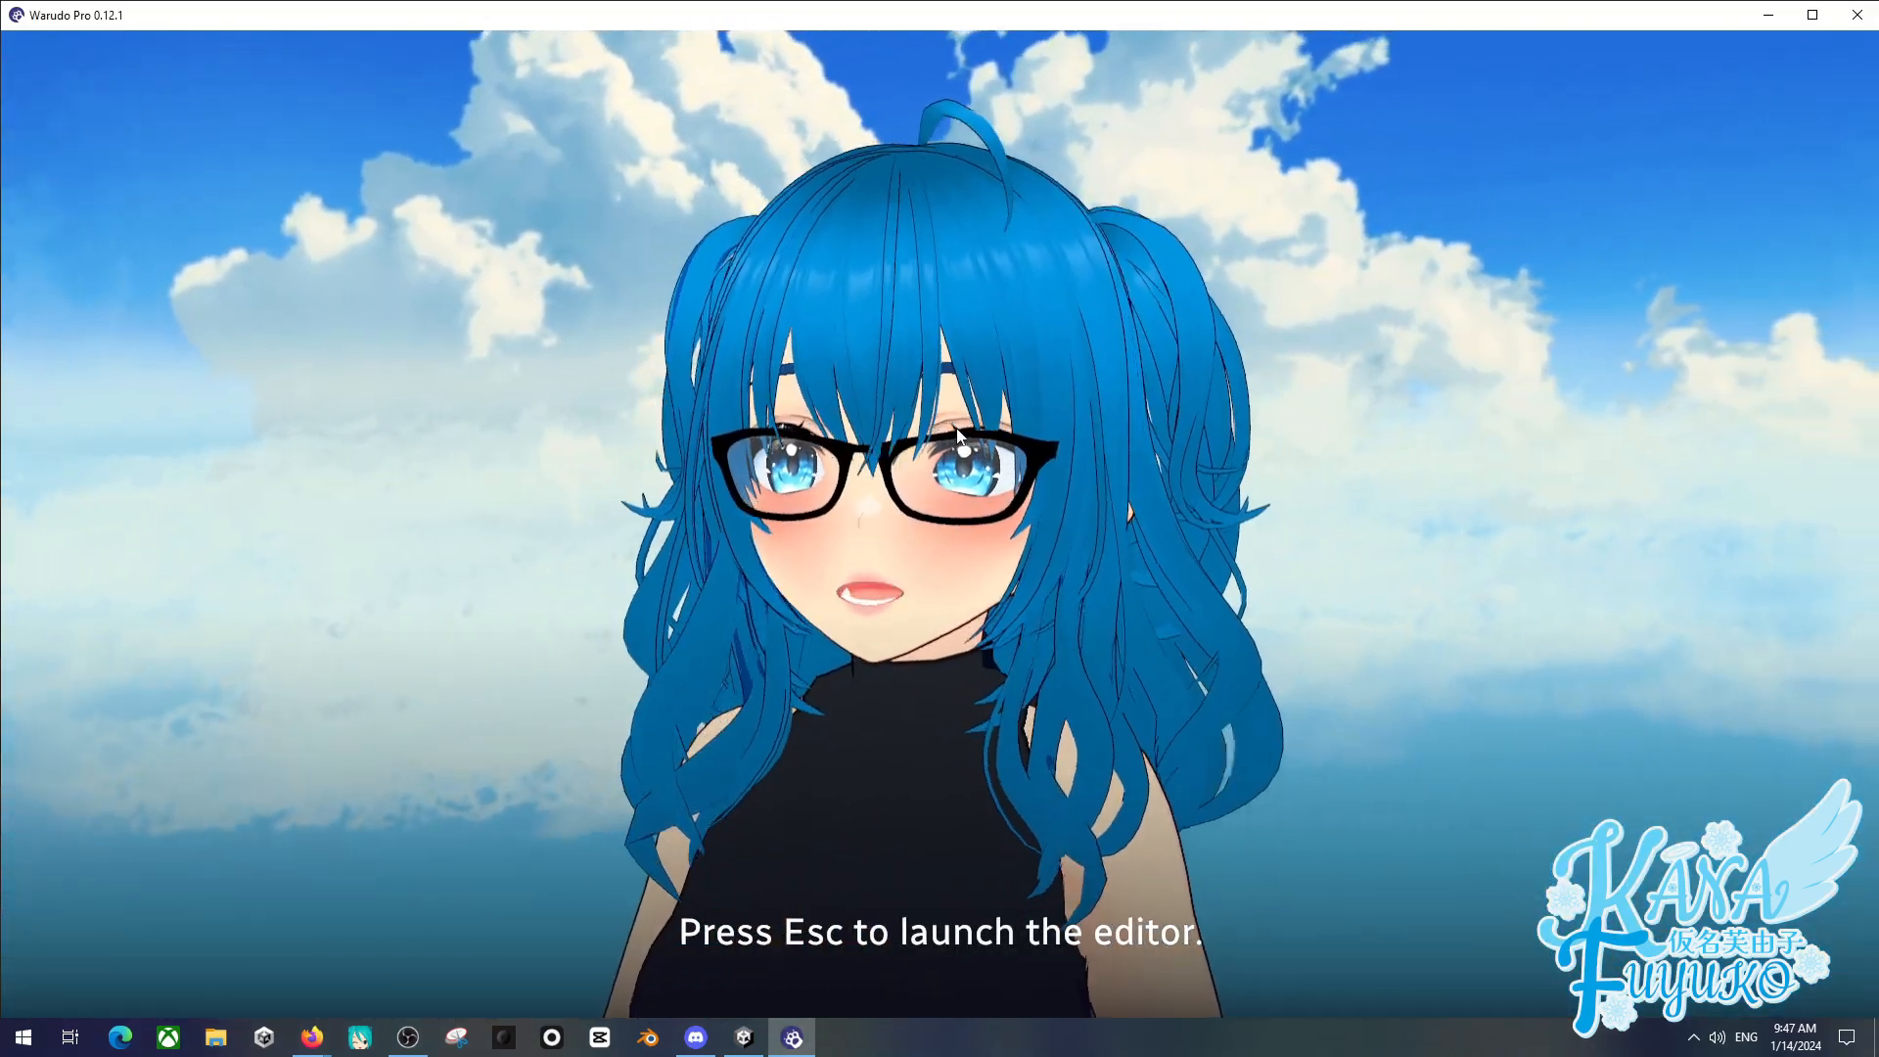